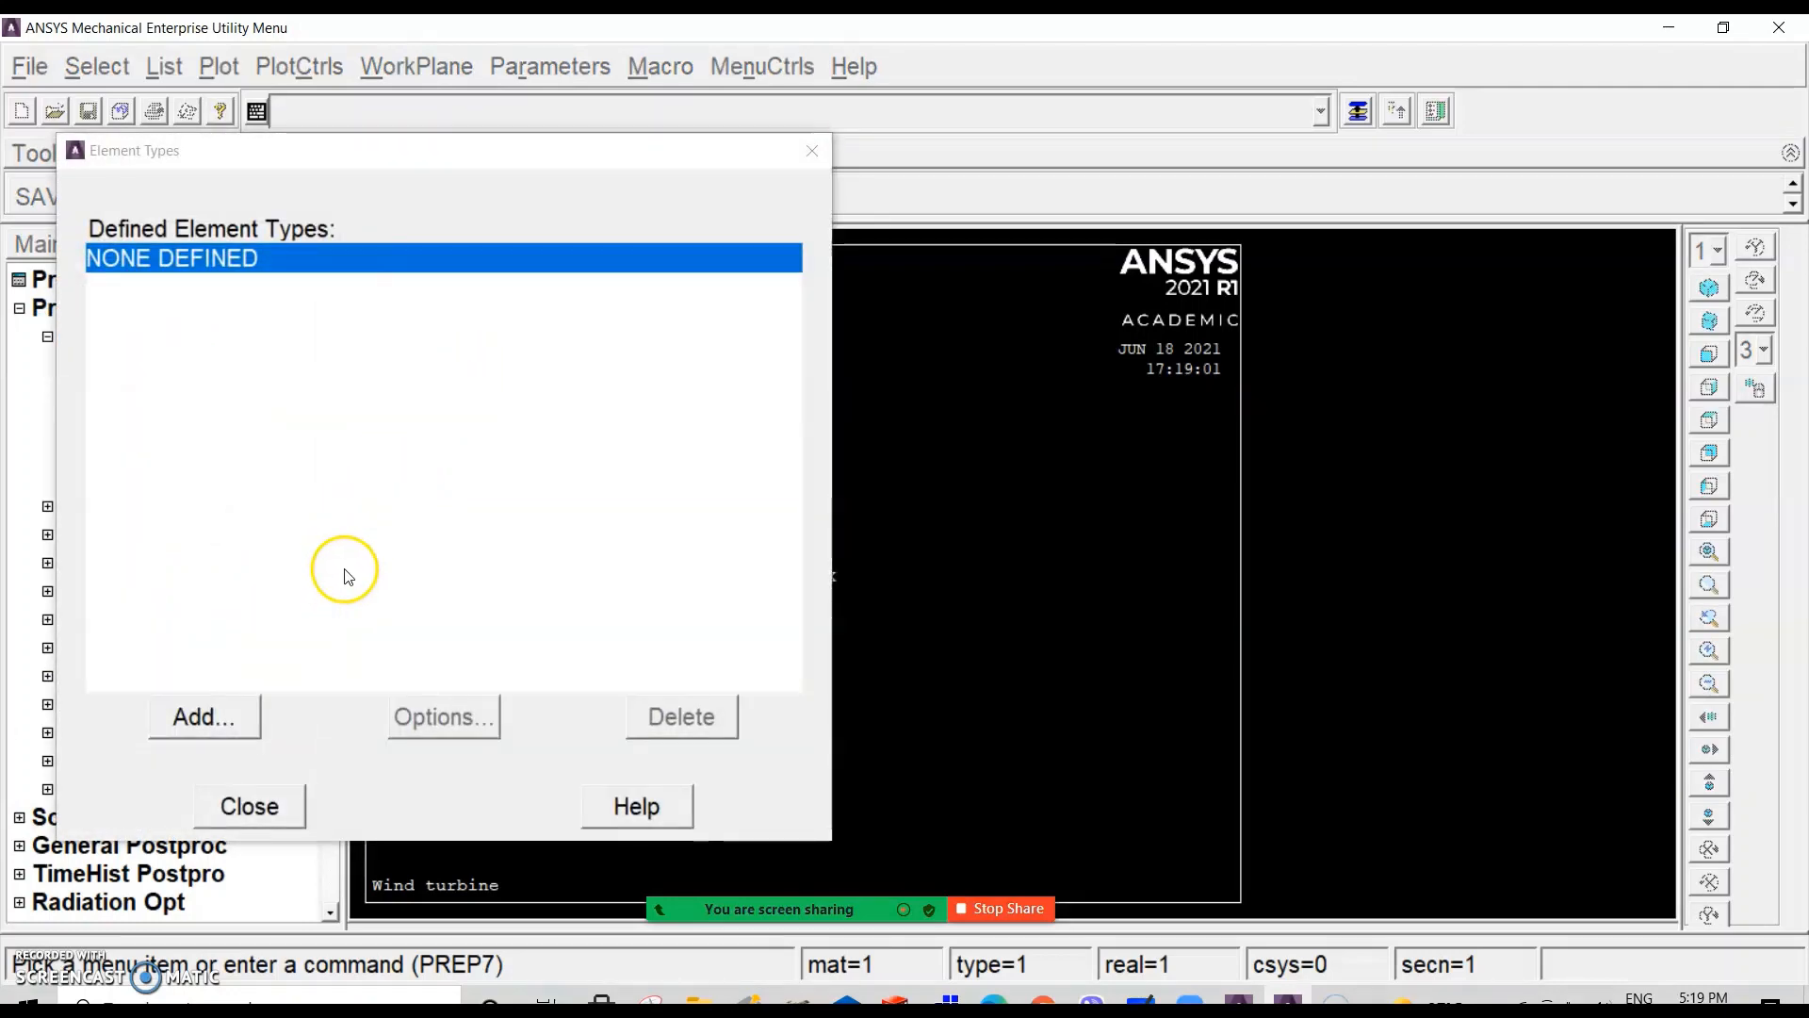
Step: Open the Zoom meeting chat, share the ANSYS Mechanical Enterprise Utility Menu window with the meeting, and minimise the chat
click(221, 715)
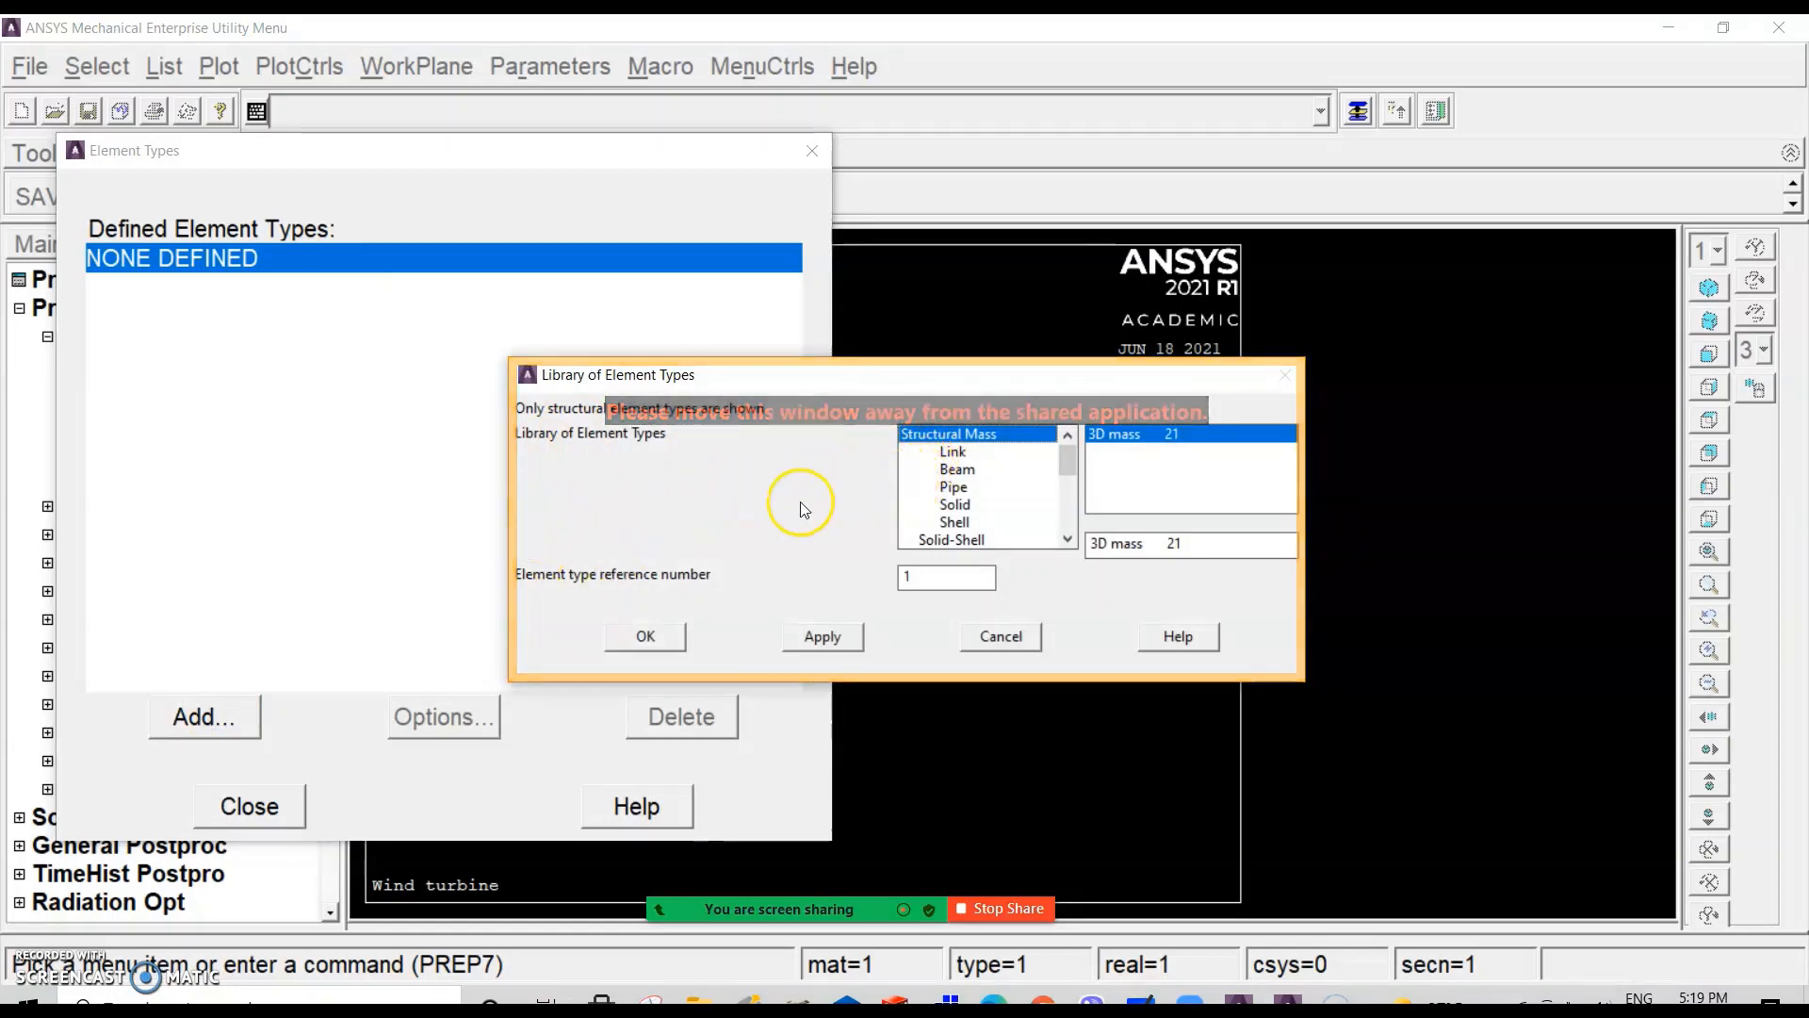
click(774, 859)
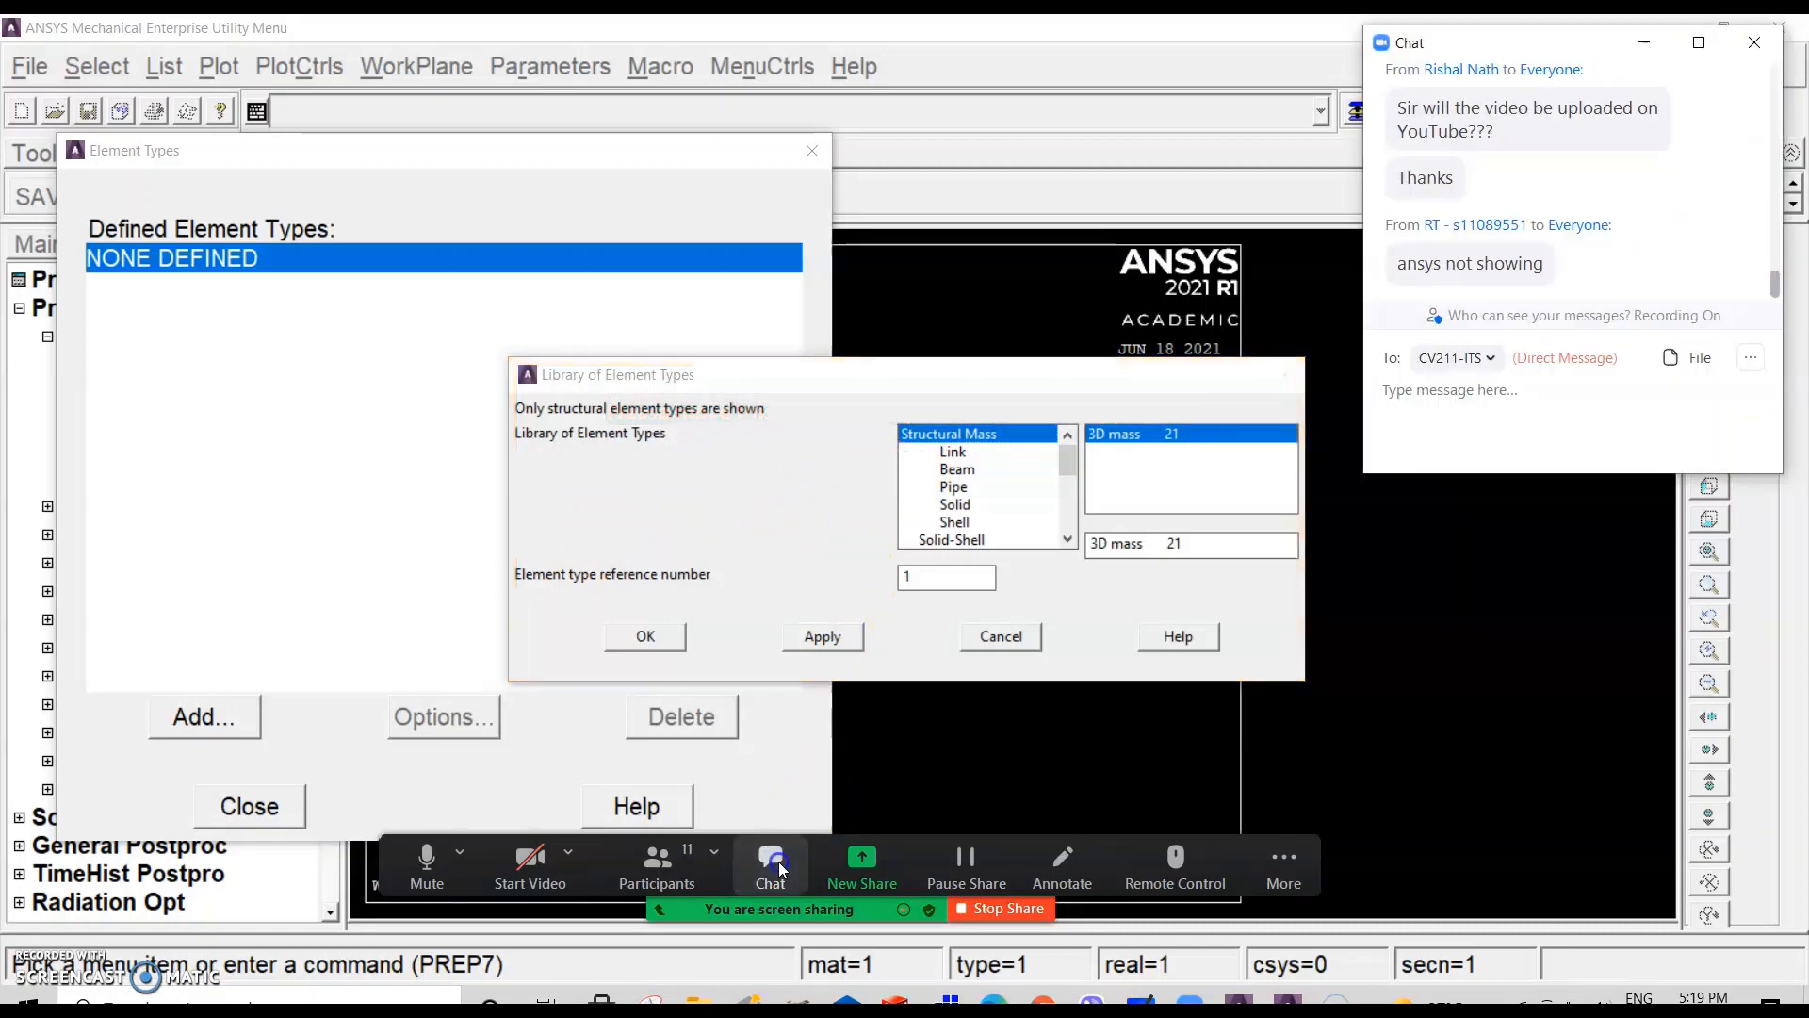
click(847, 861)
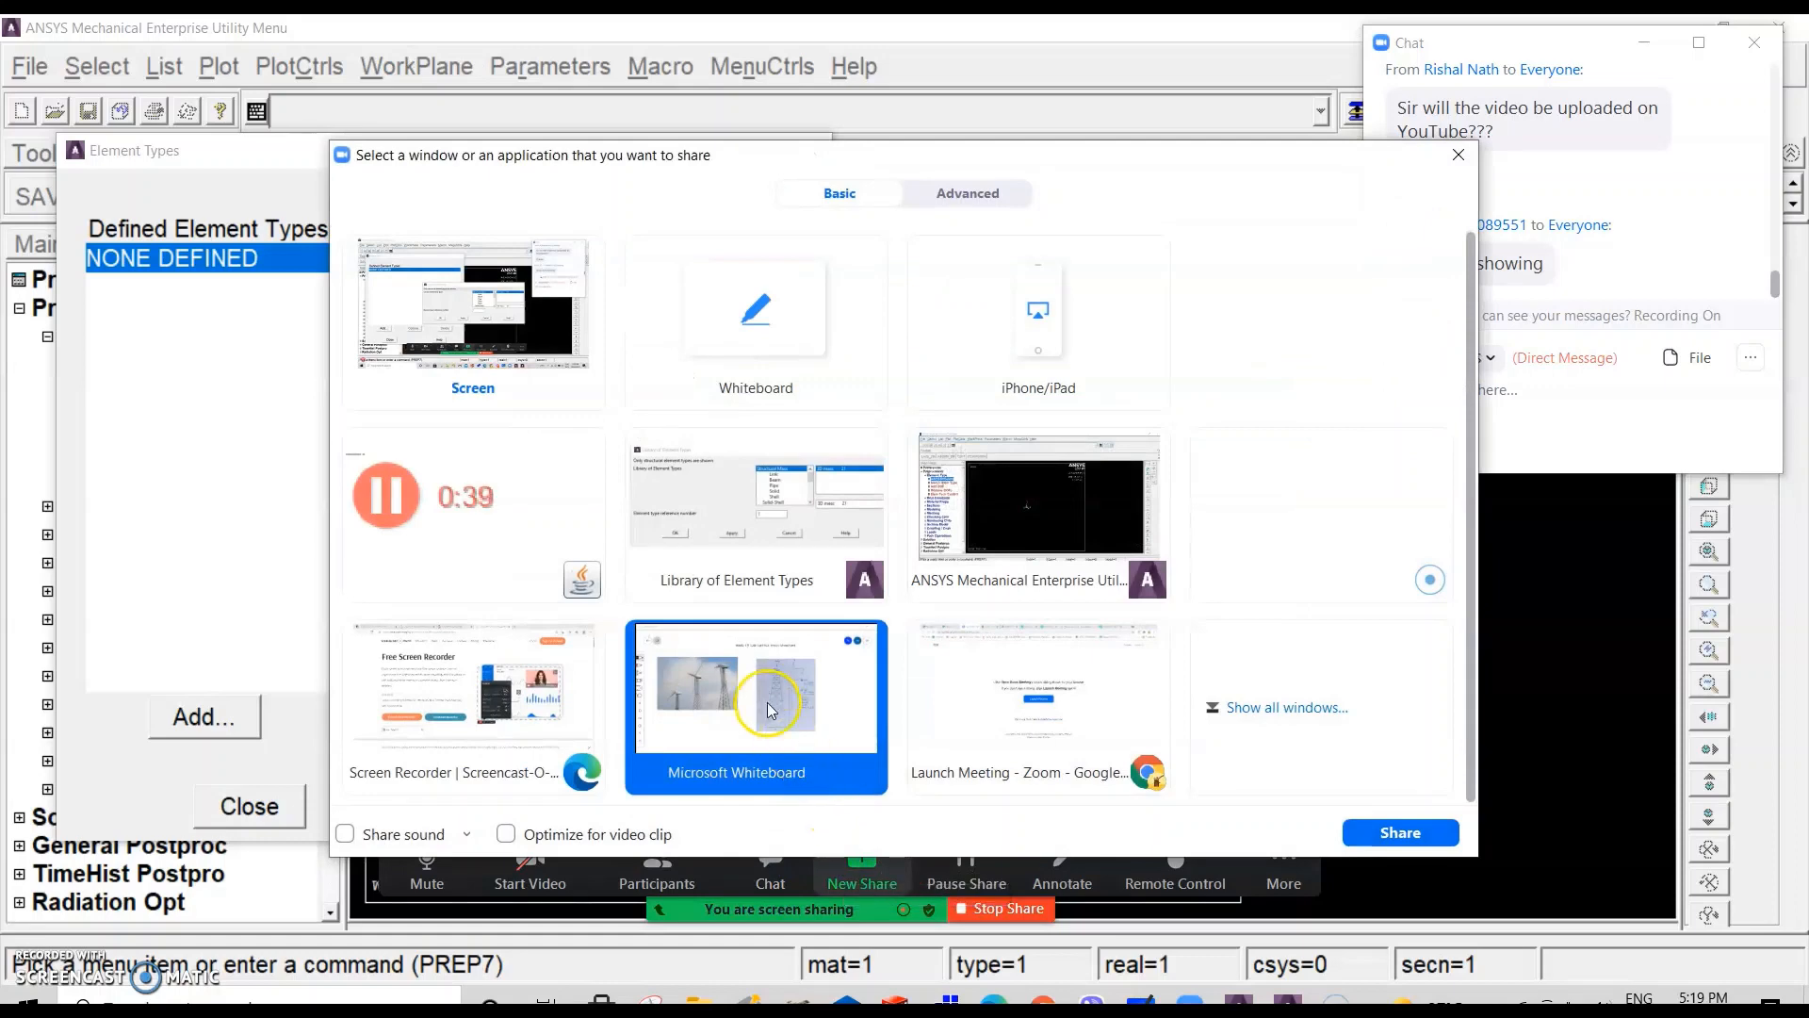
click(1037, 508)
click(1399, 833)
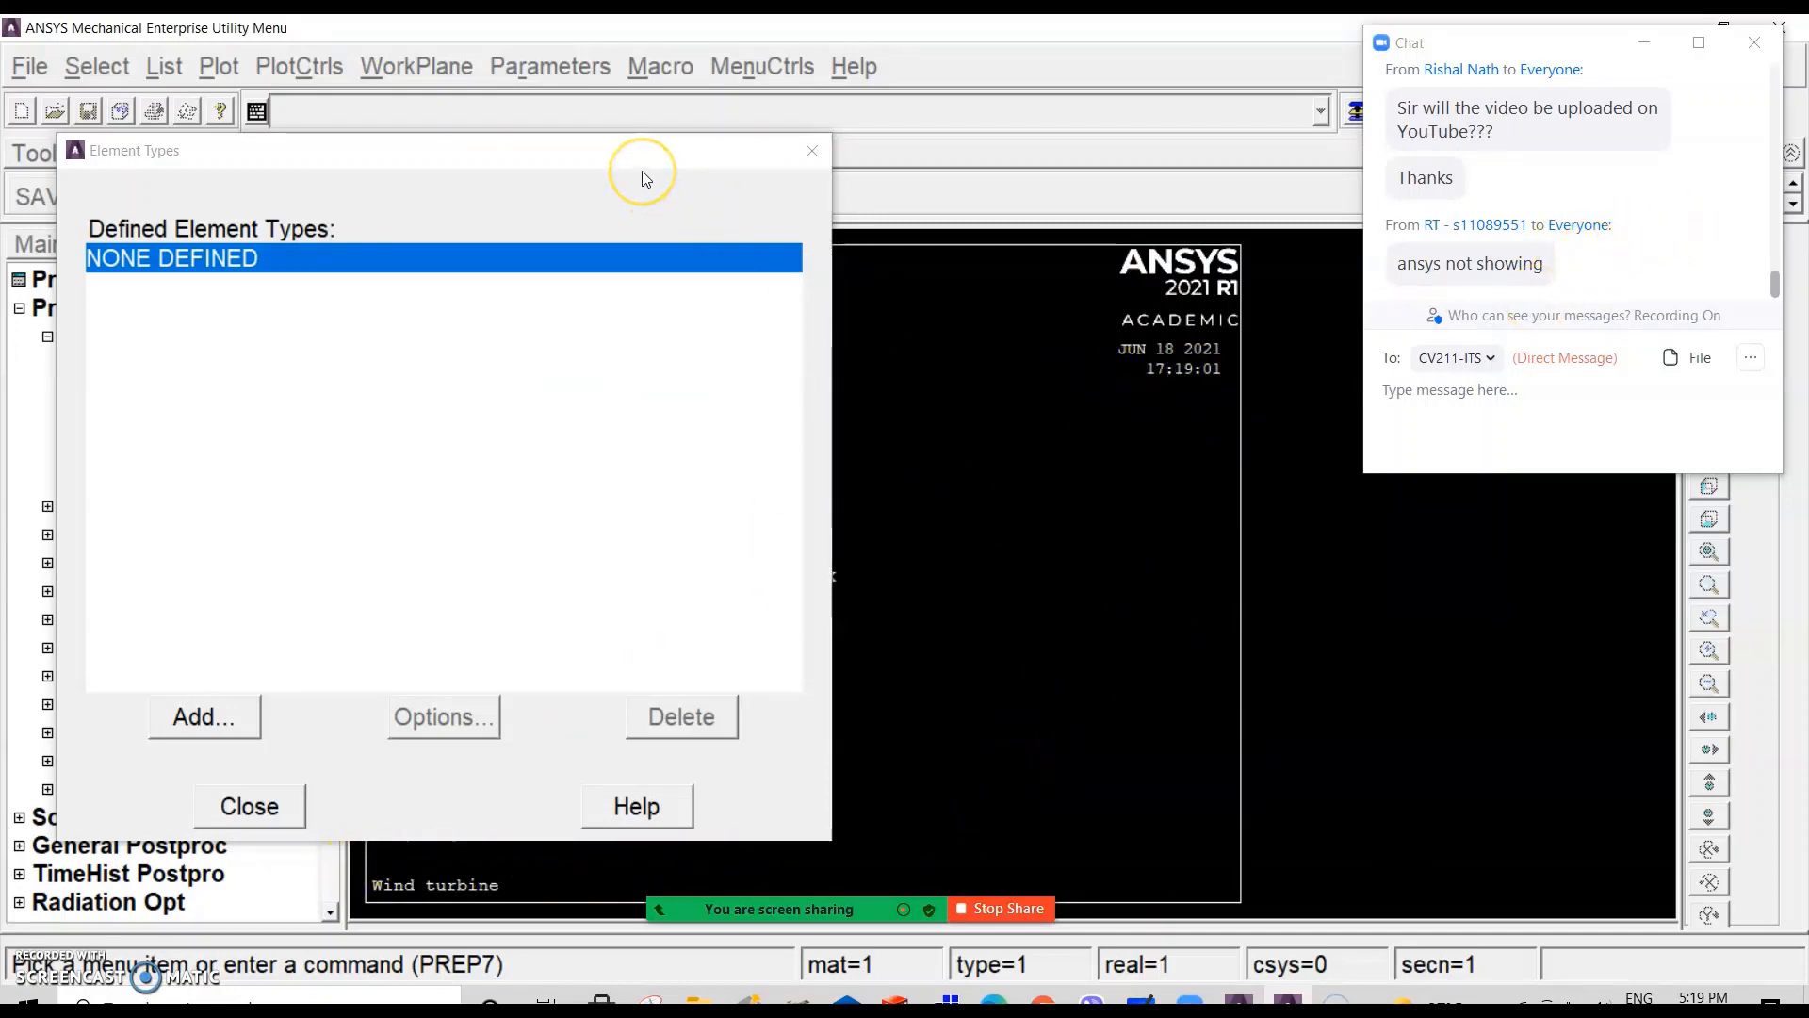
click(1648, 50)
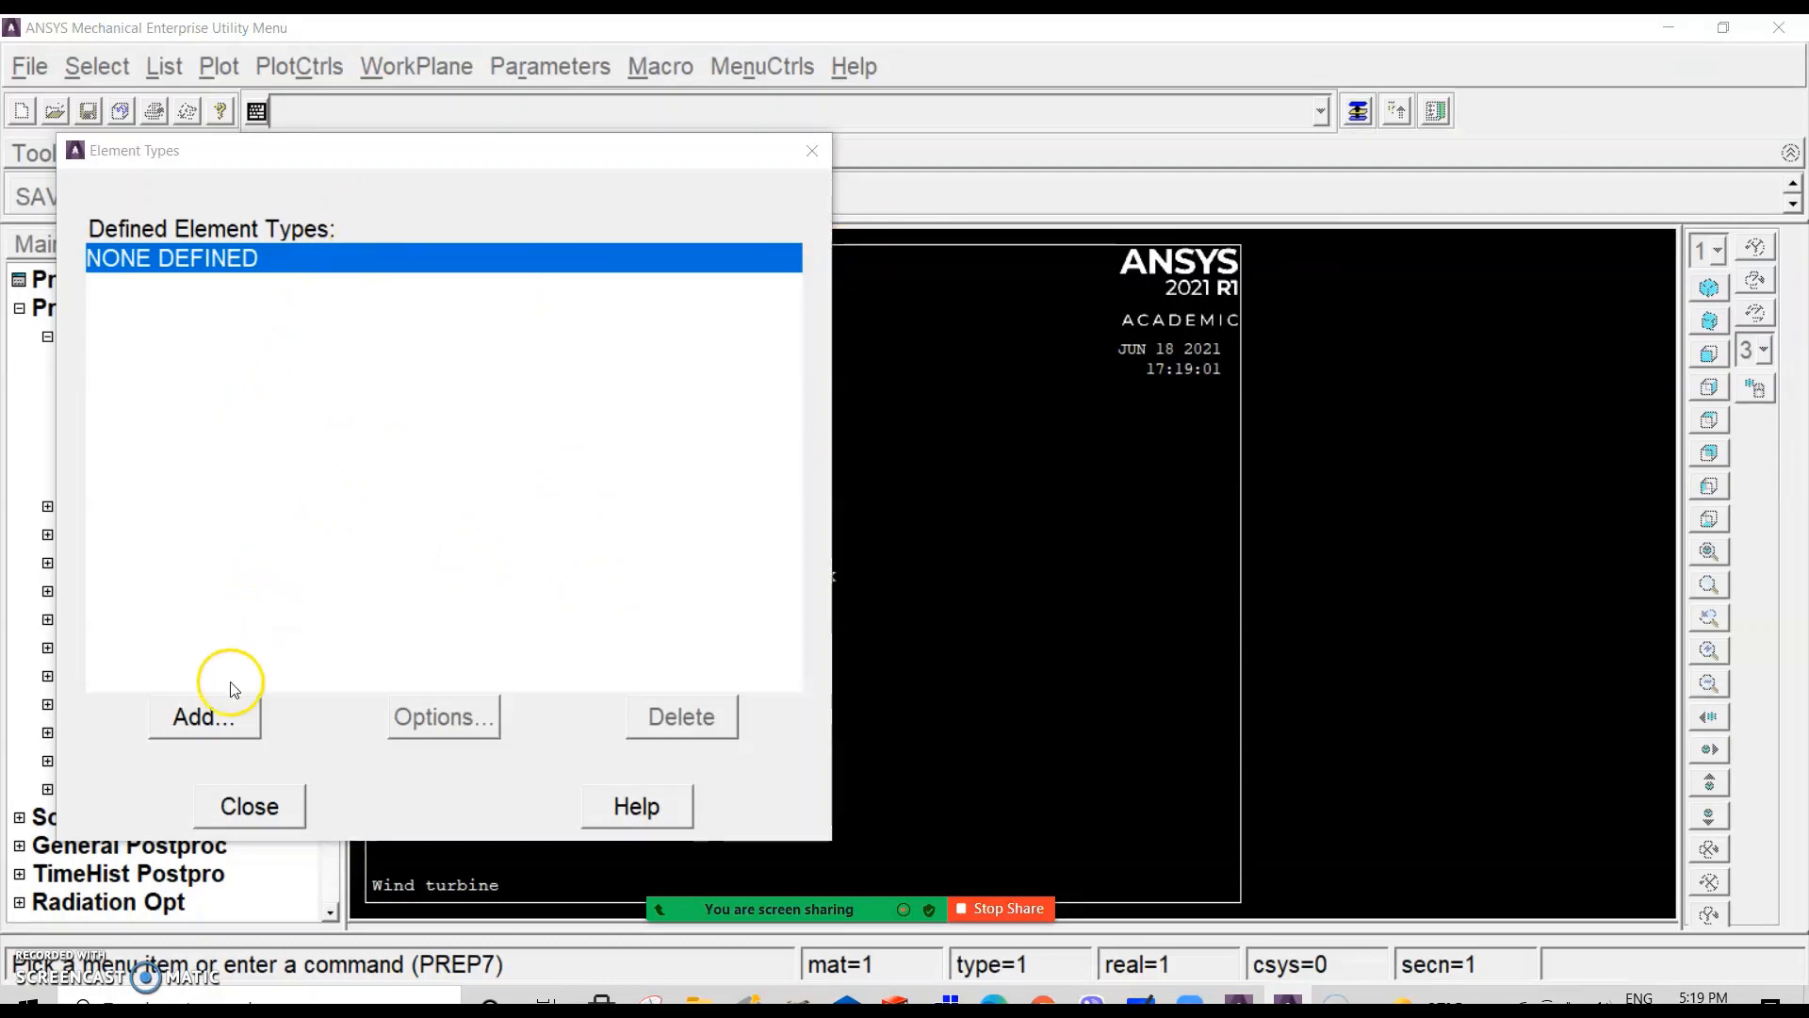
Step: Add the structural element type Beam, 3 node 189, with reference number 1 and finish the element type definition
click(218, 714)
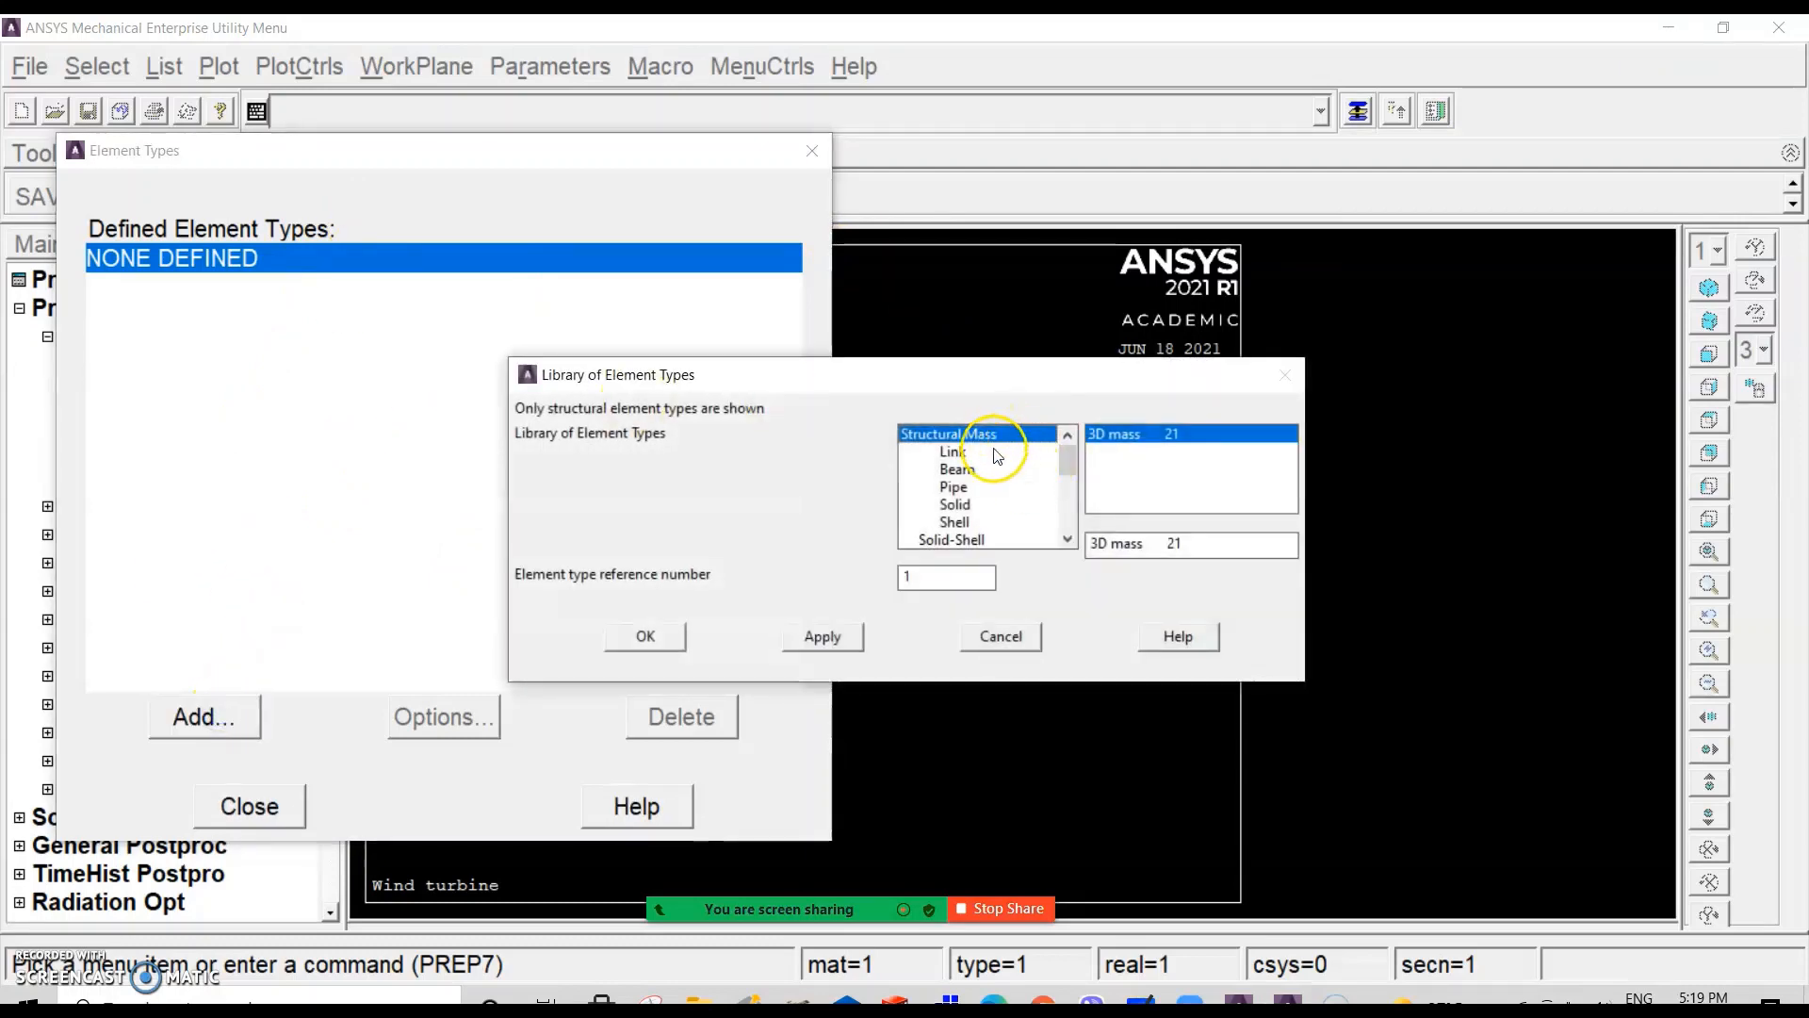
click(956, 468)
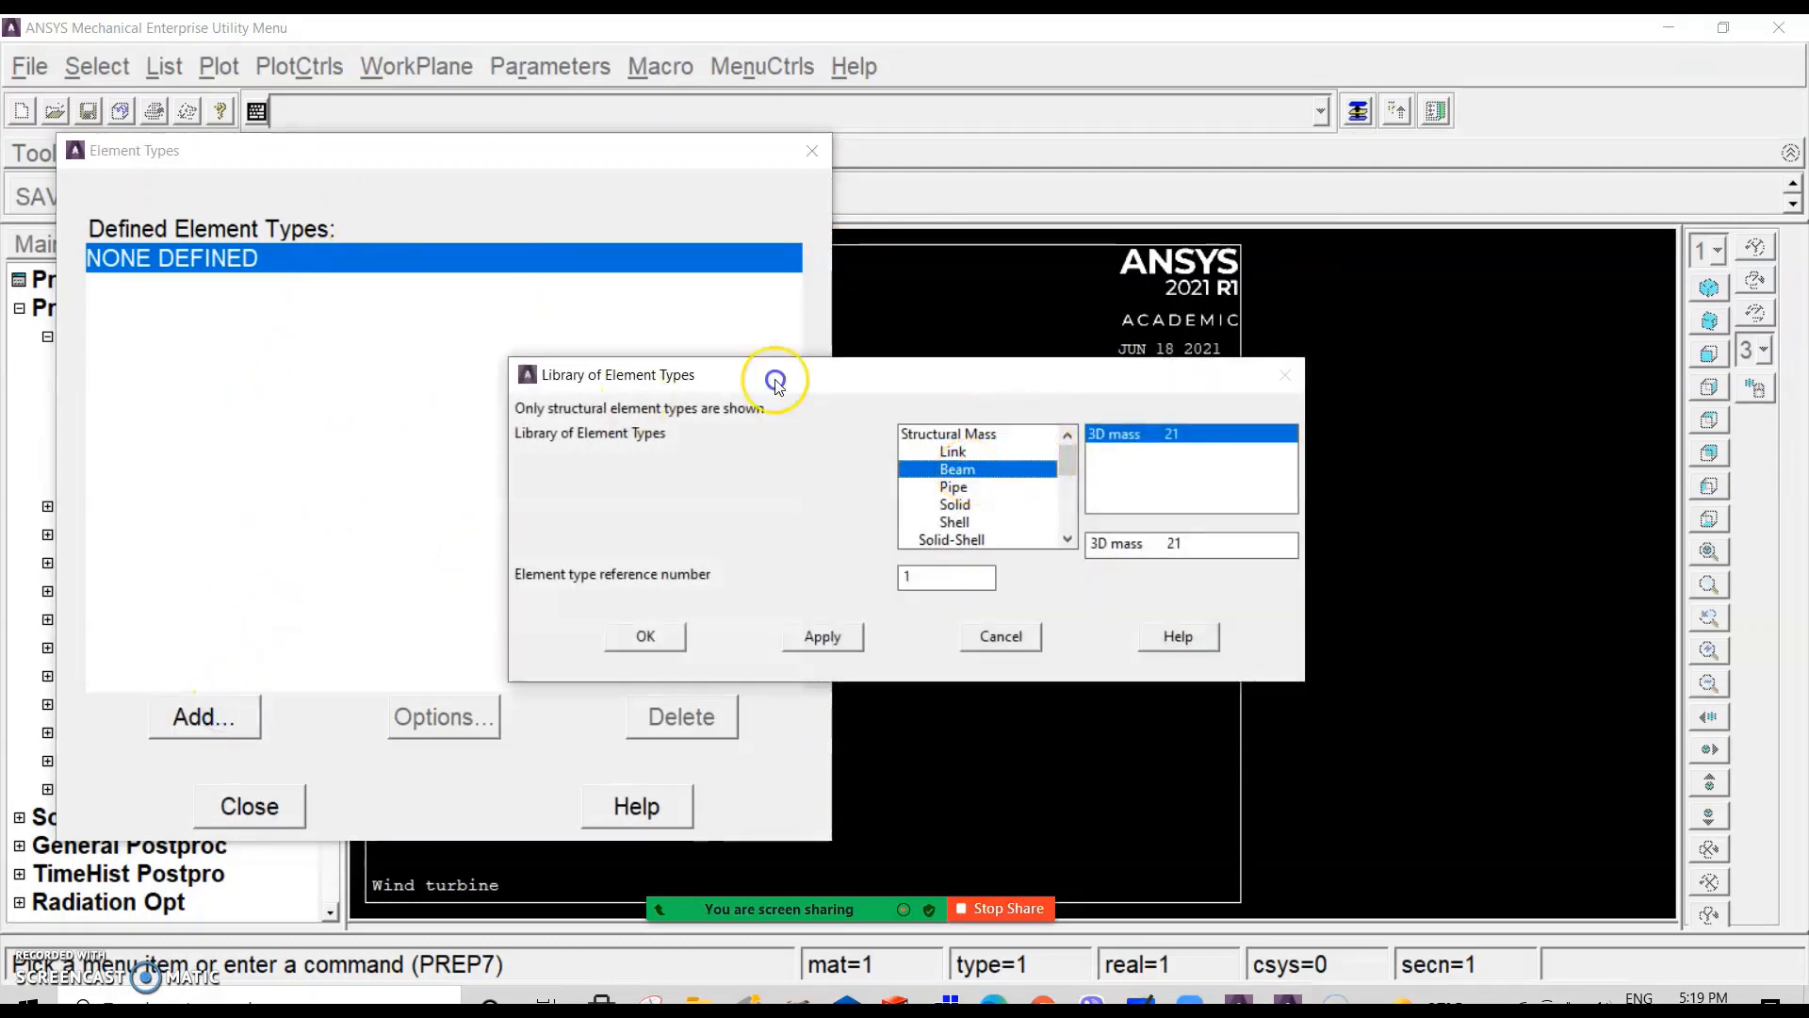
click(1166, 470)
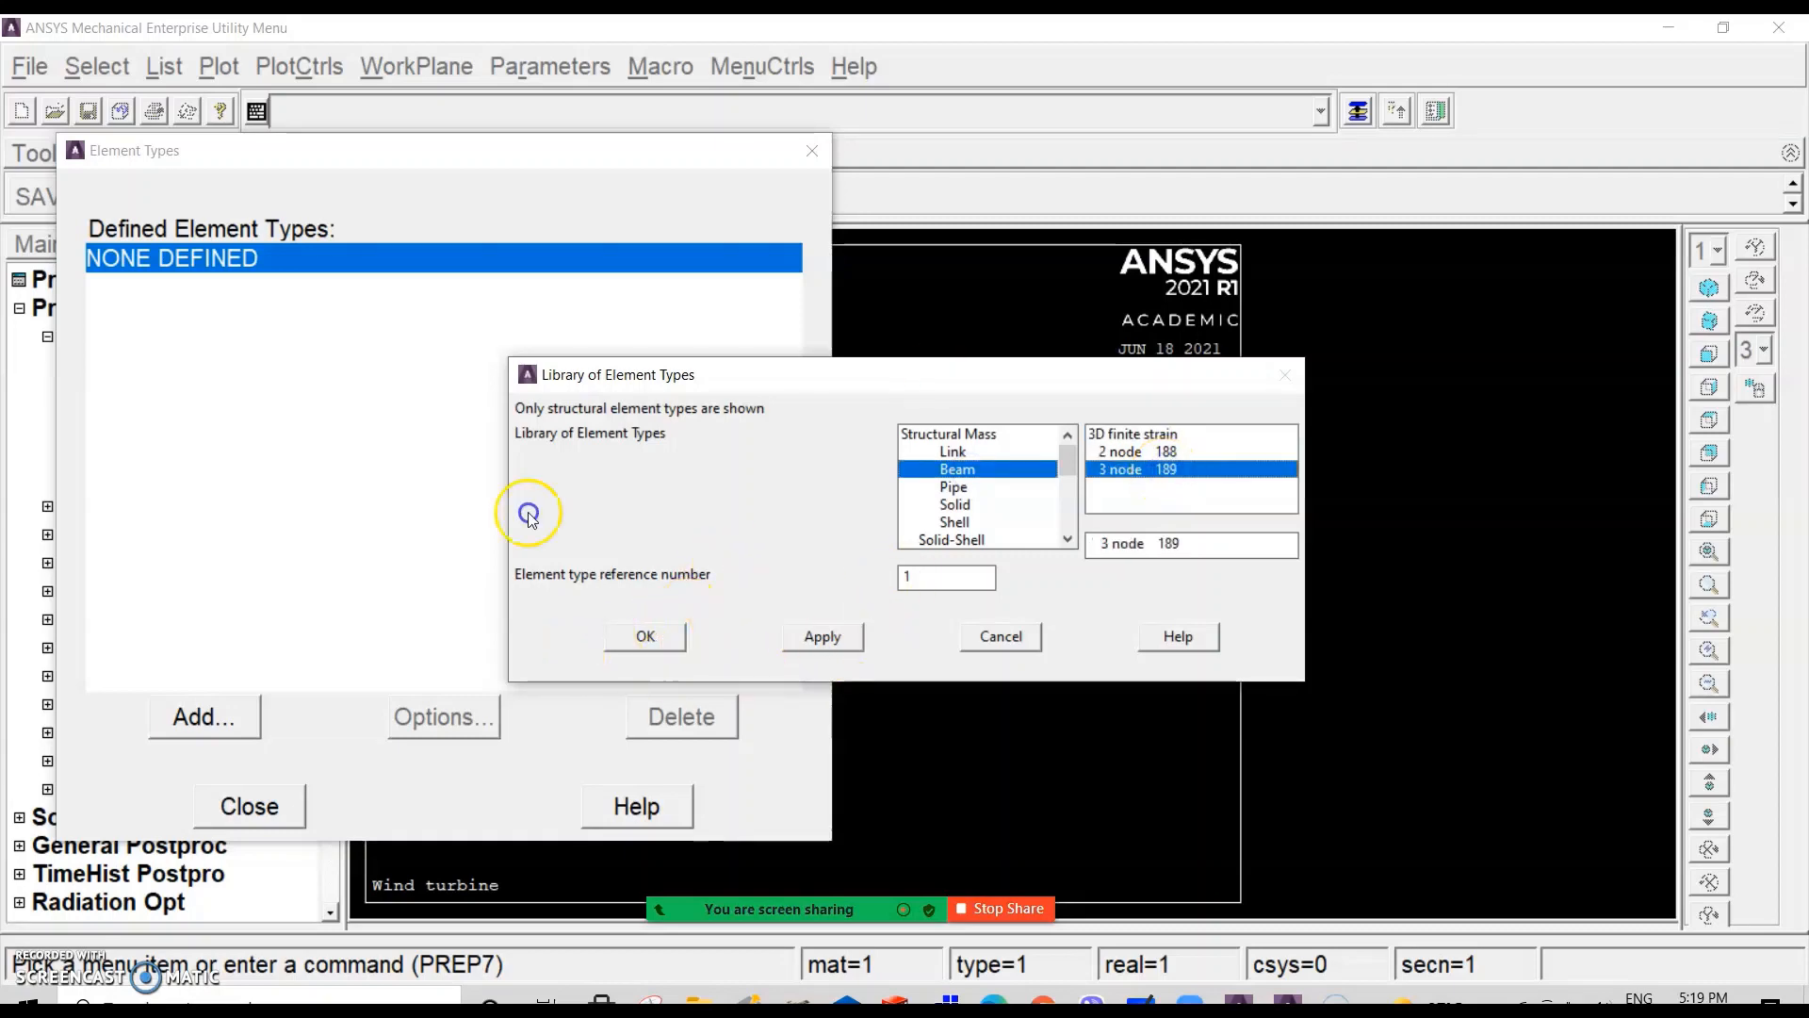
click(645, 636)
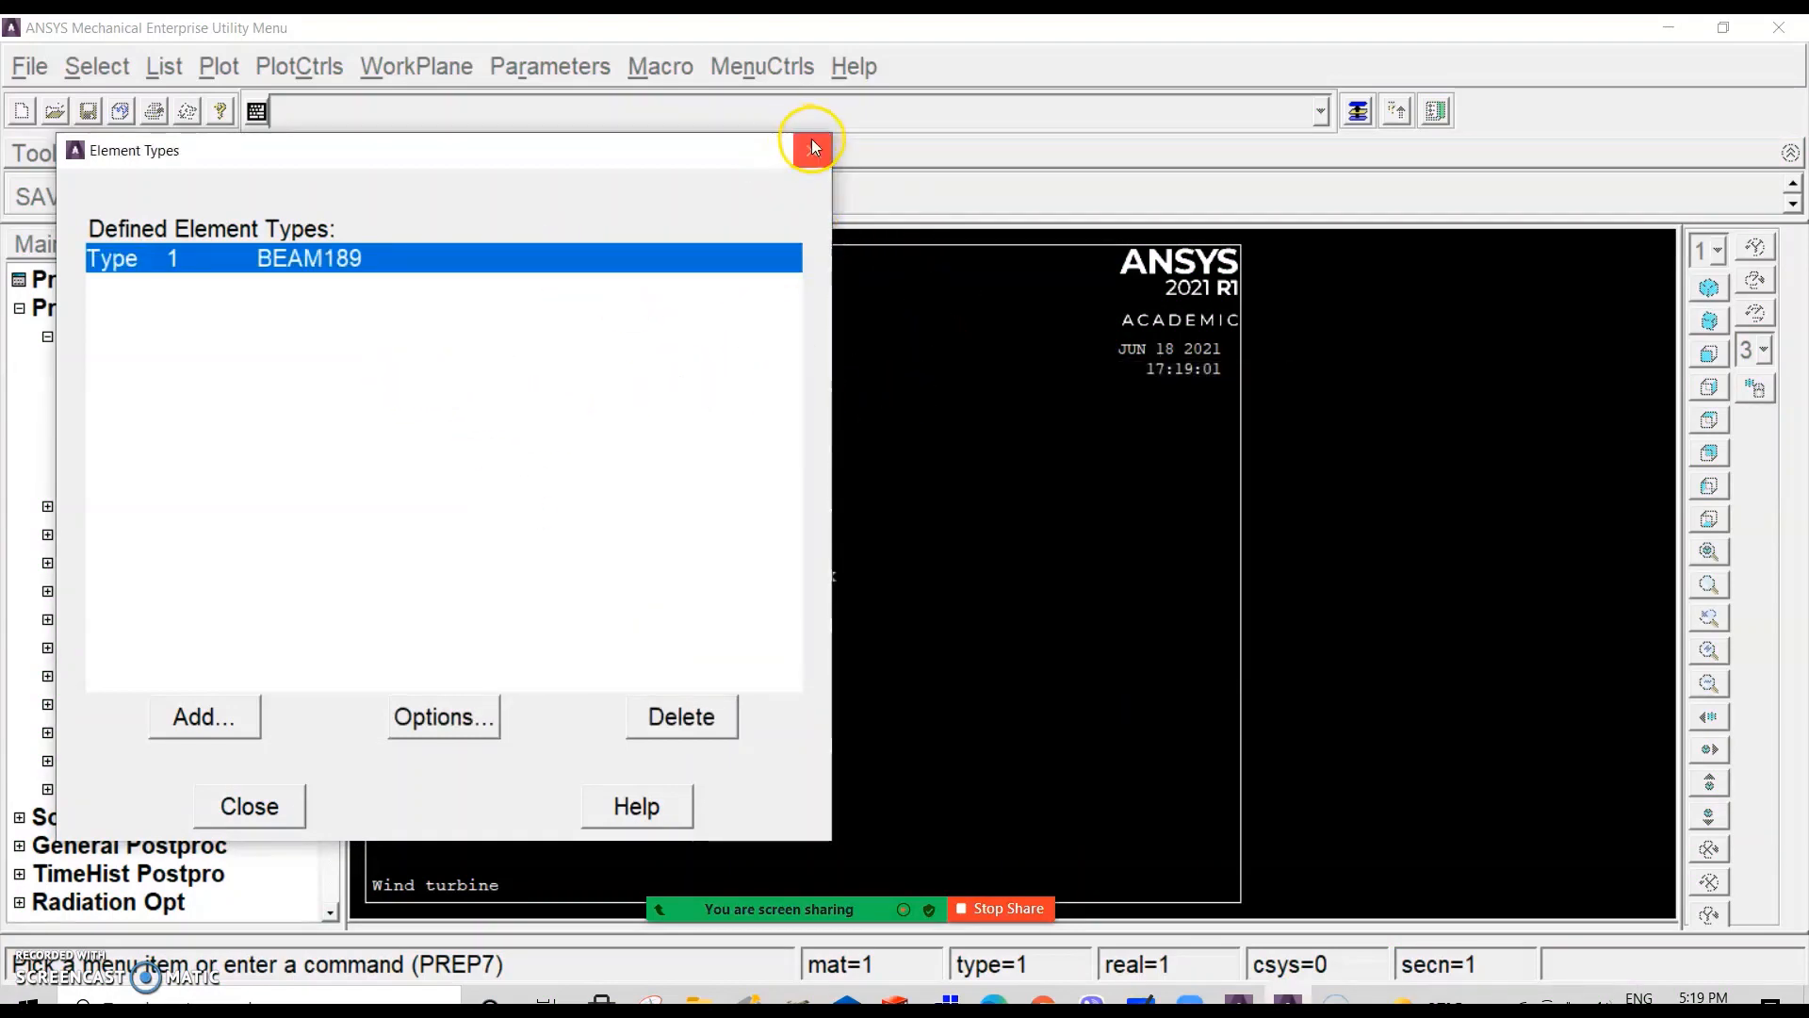
click(256, 811)
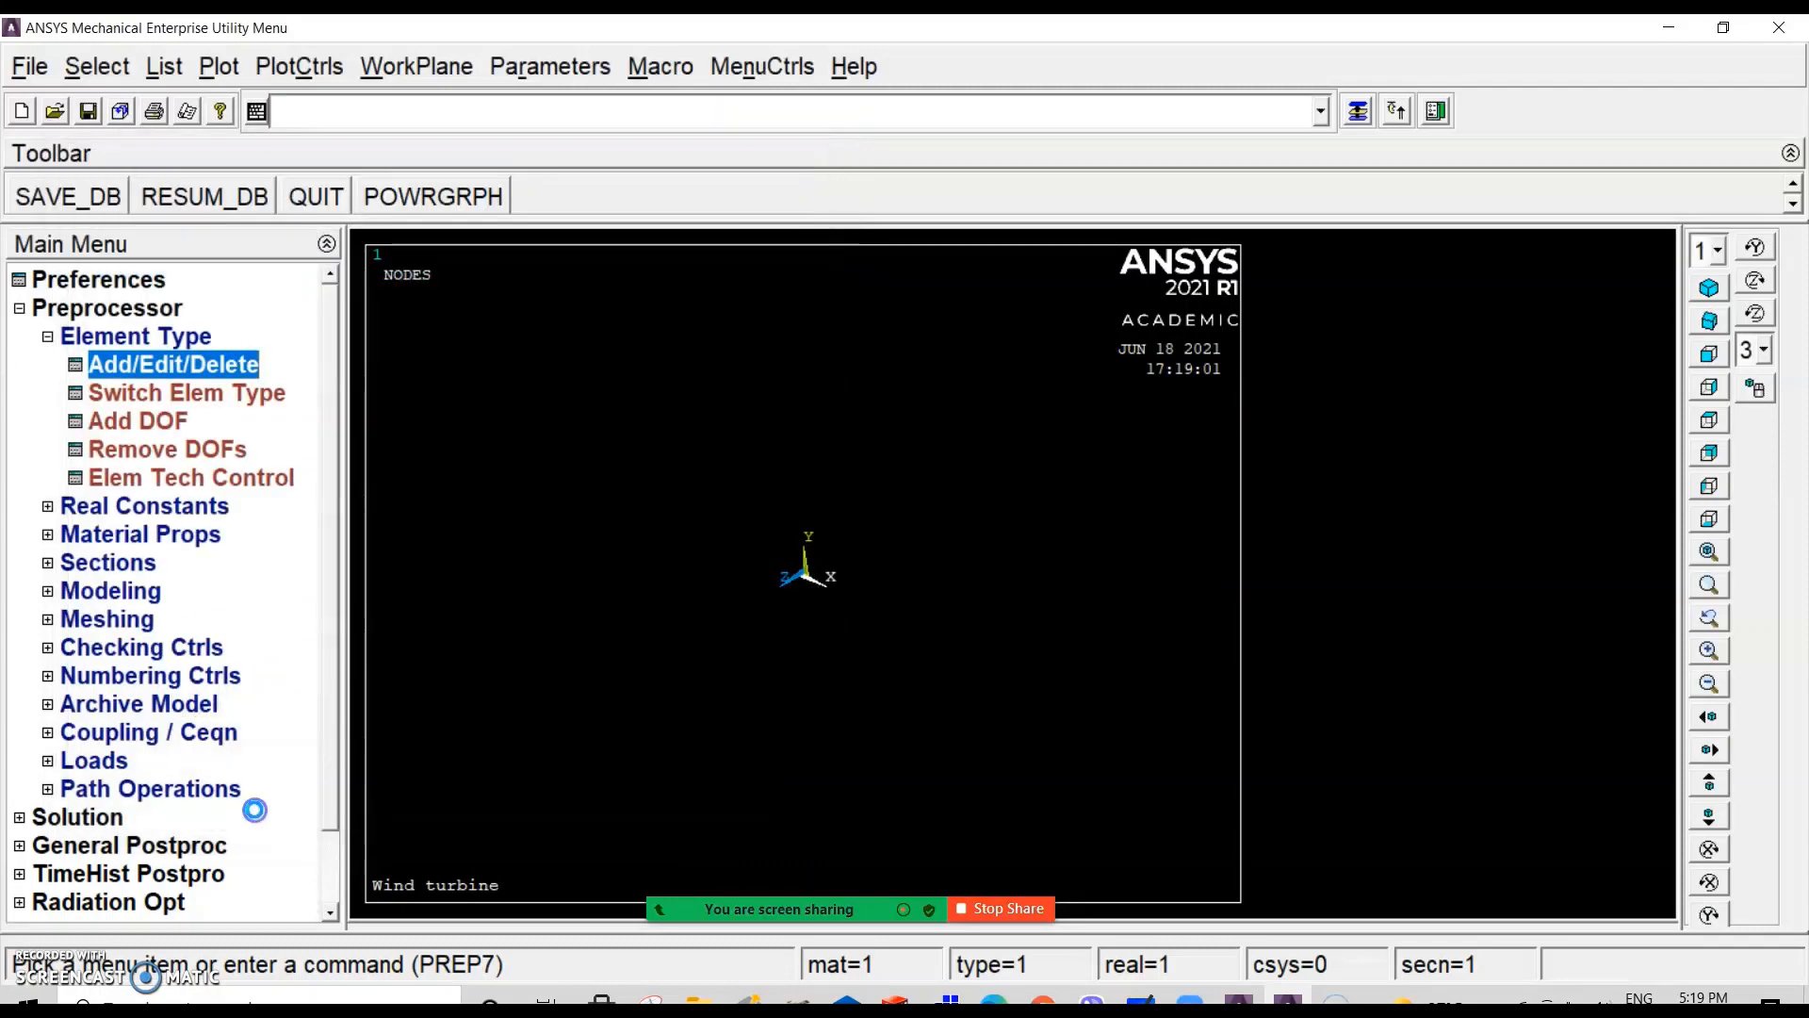
click(171, 341)
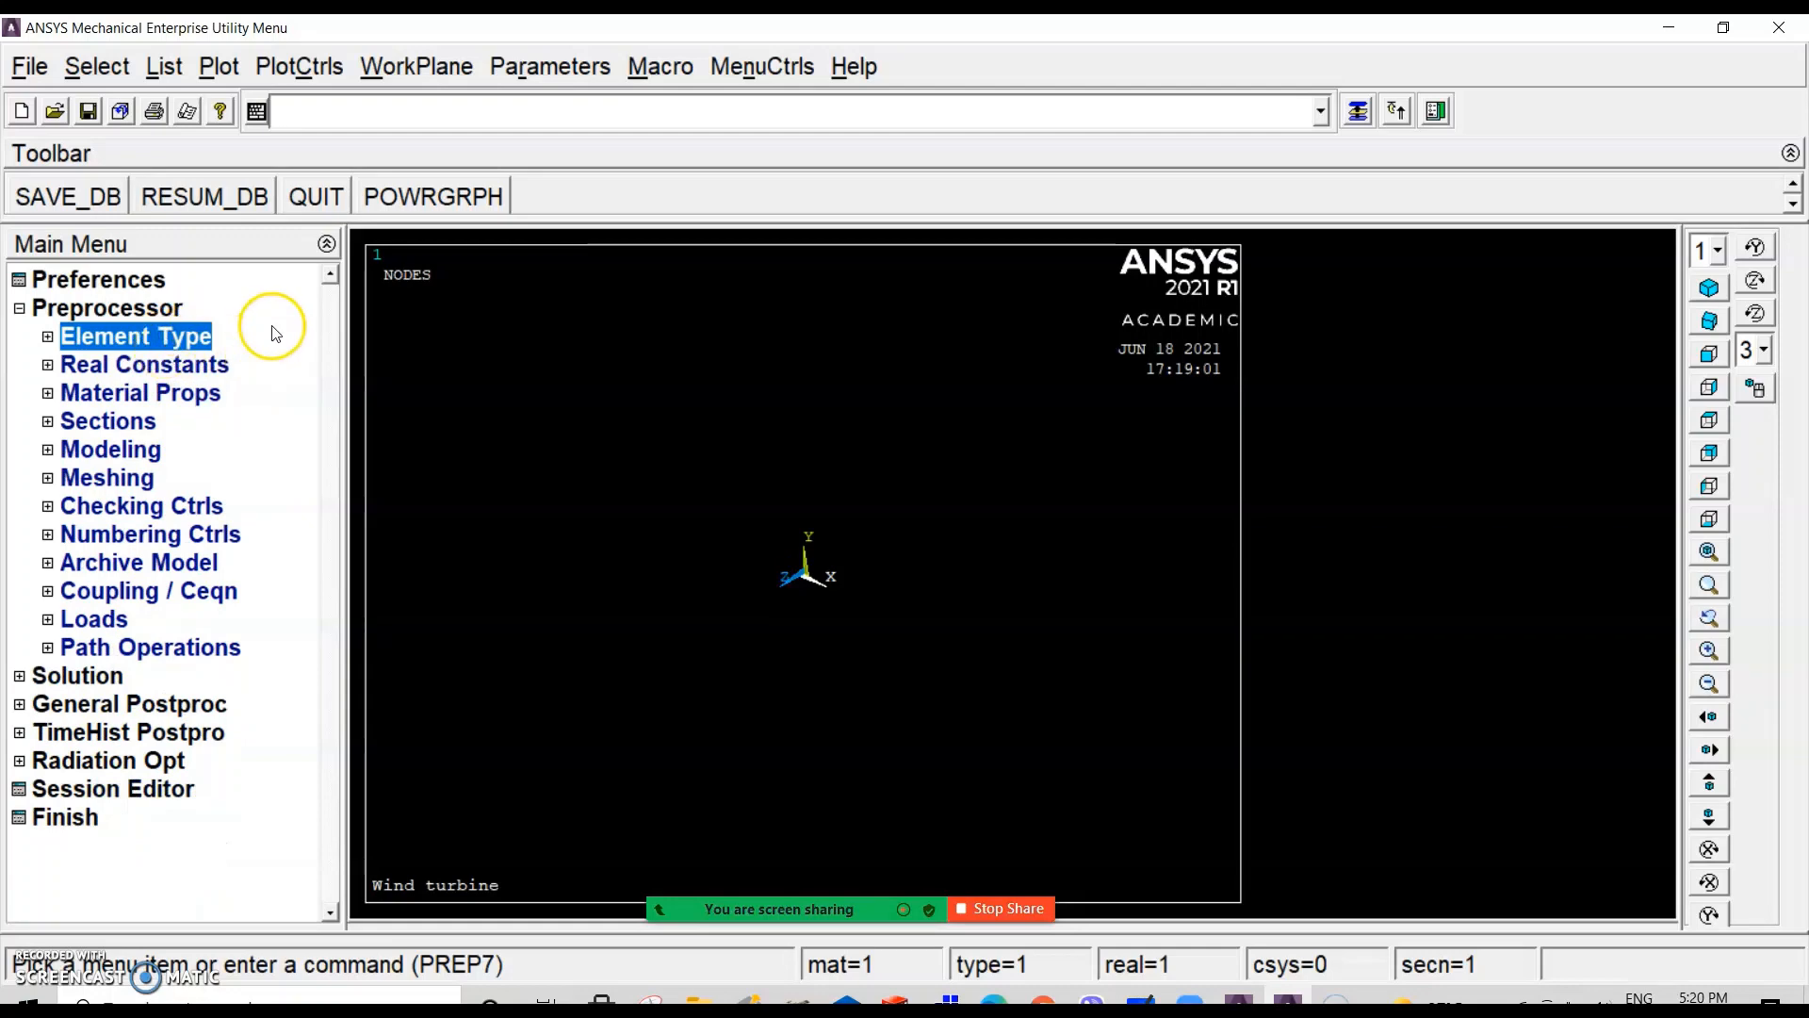
Step: Define a structural linear elastic isotropic model for material 1 with EX 207e9 and PRXY 0.27
click(174, 396)
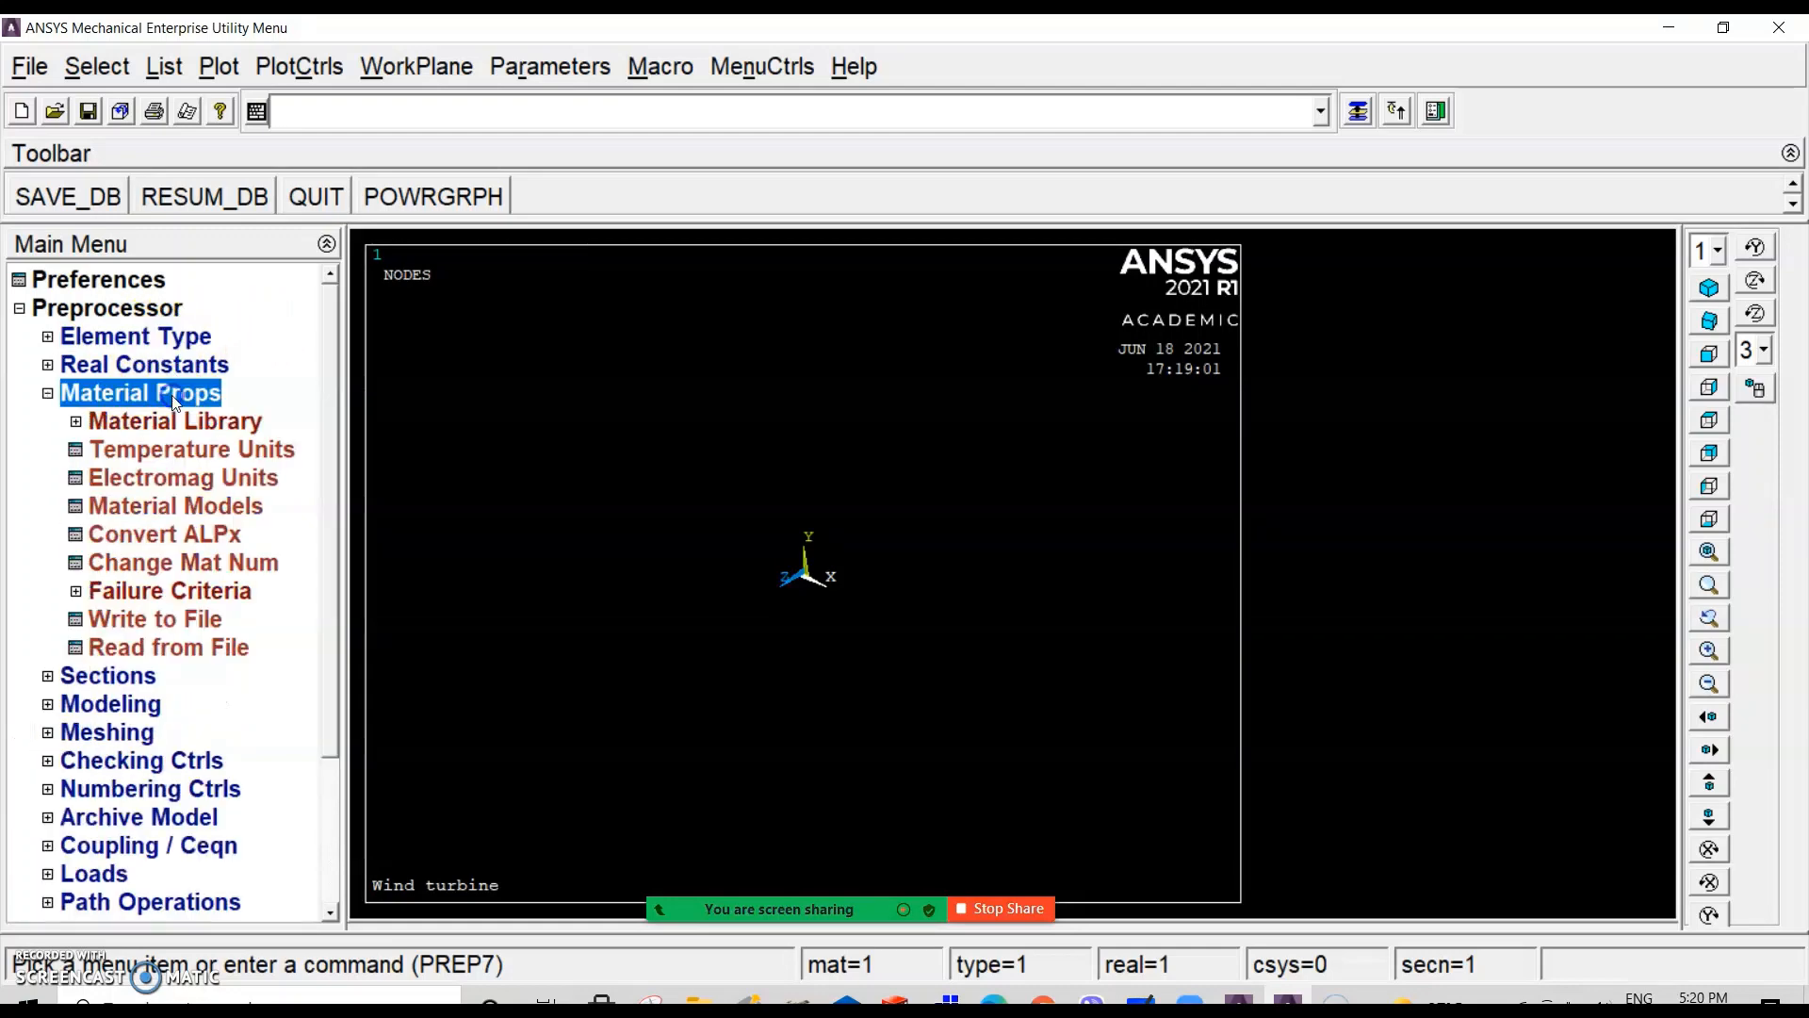
click(209, 513)
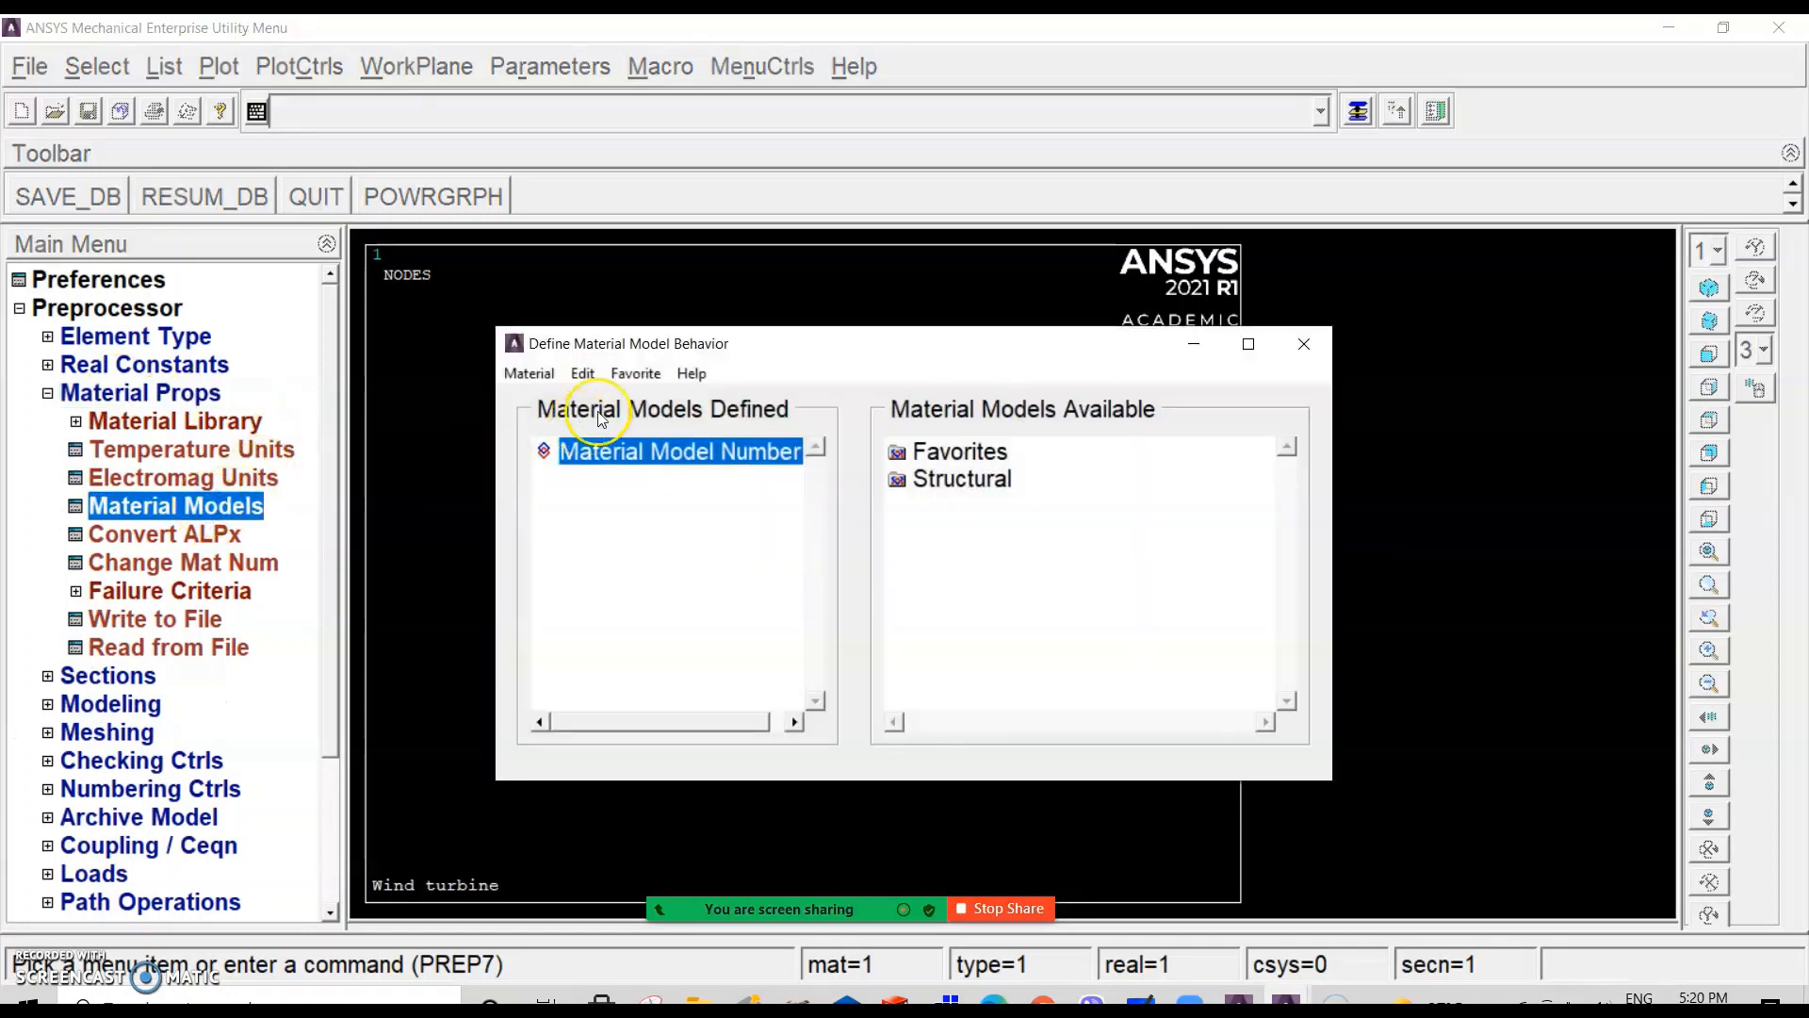
double_click(943, 480)
double_click(978, 507)
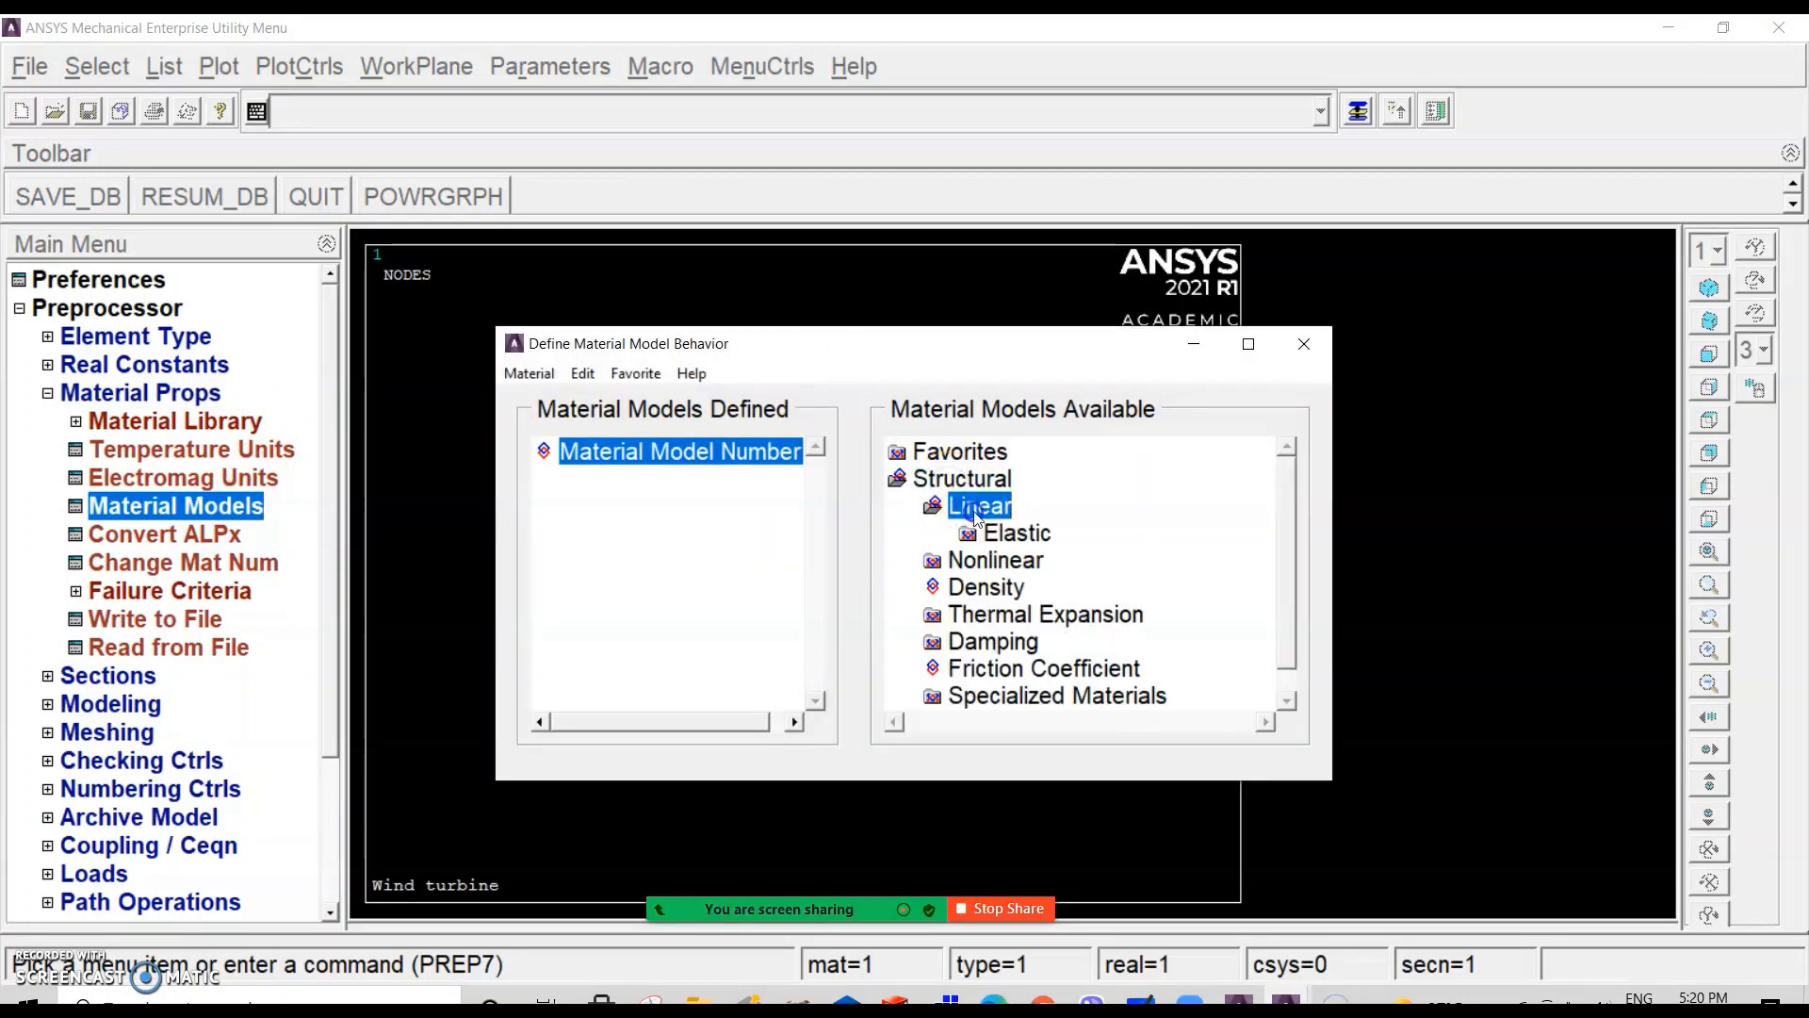
click(1010, 535)
double_click(1010, 534)
double_click(1051, 560)
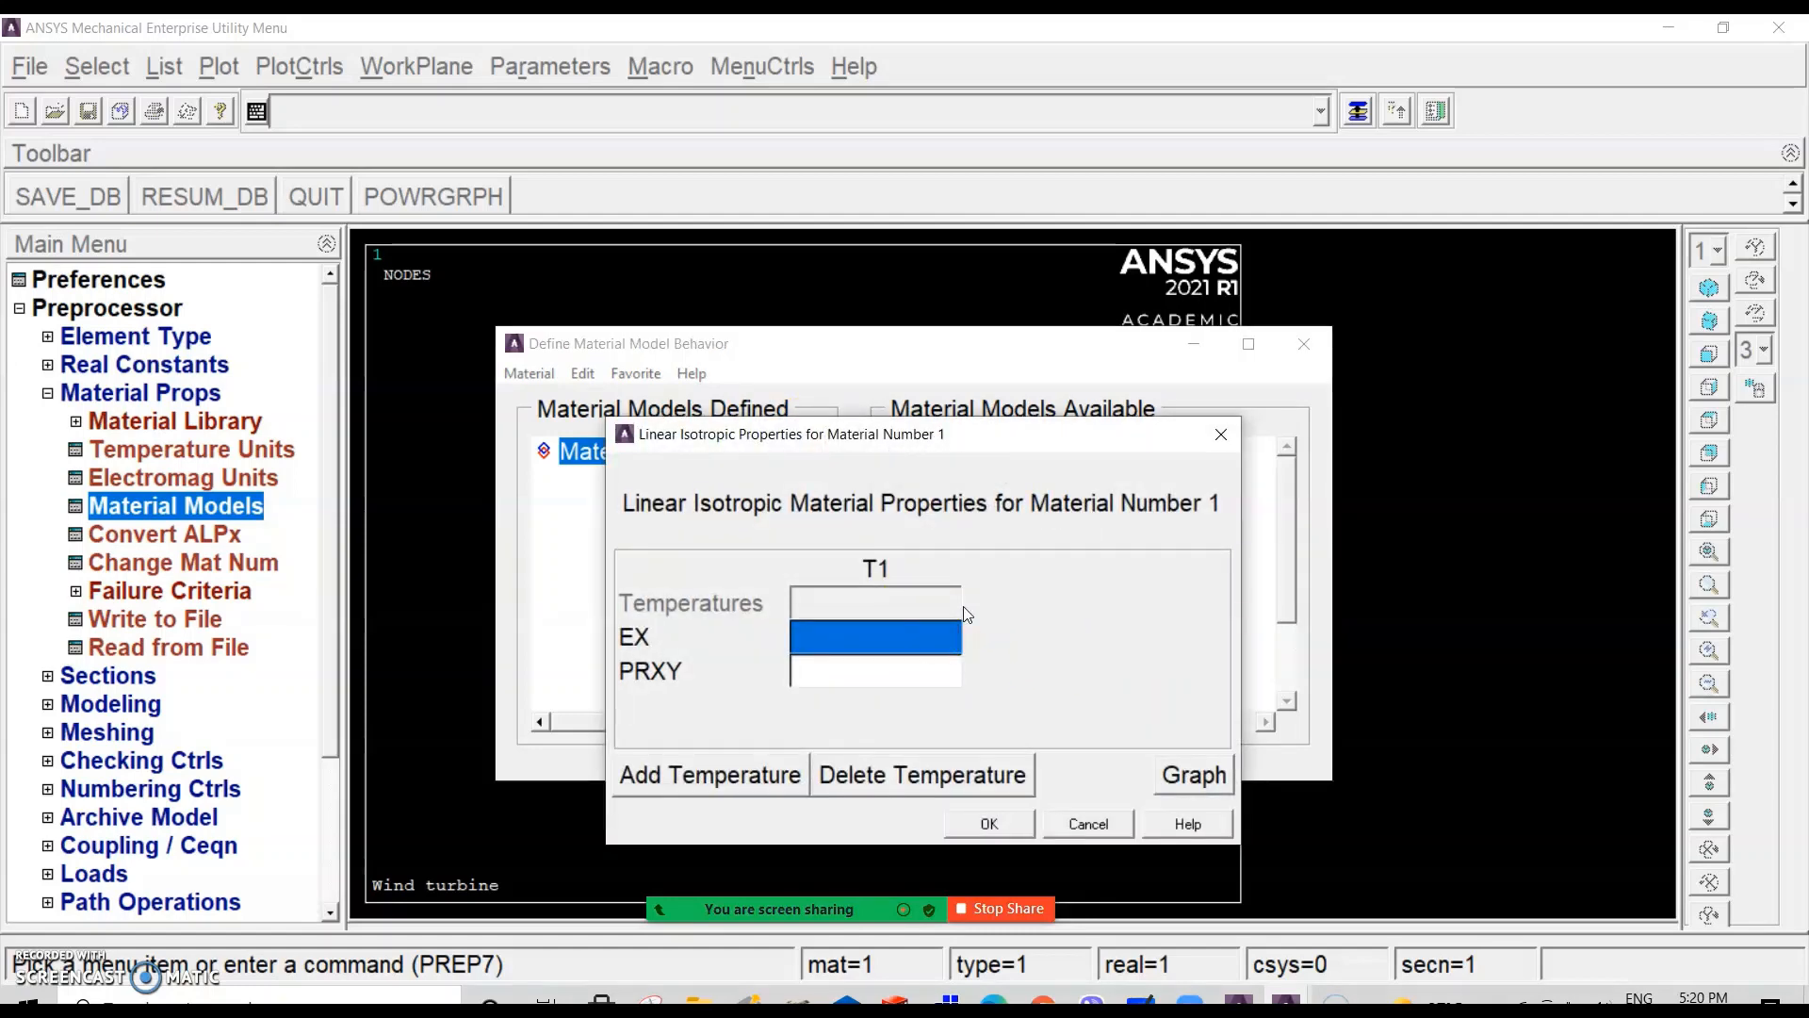
text(207e9)
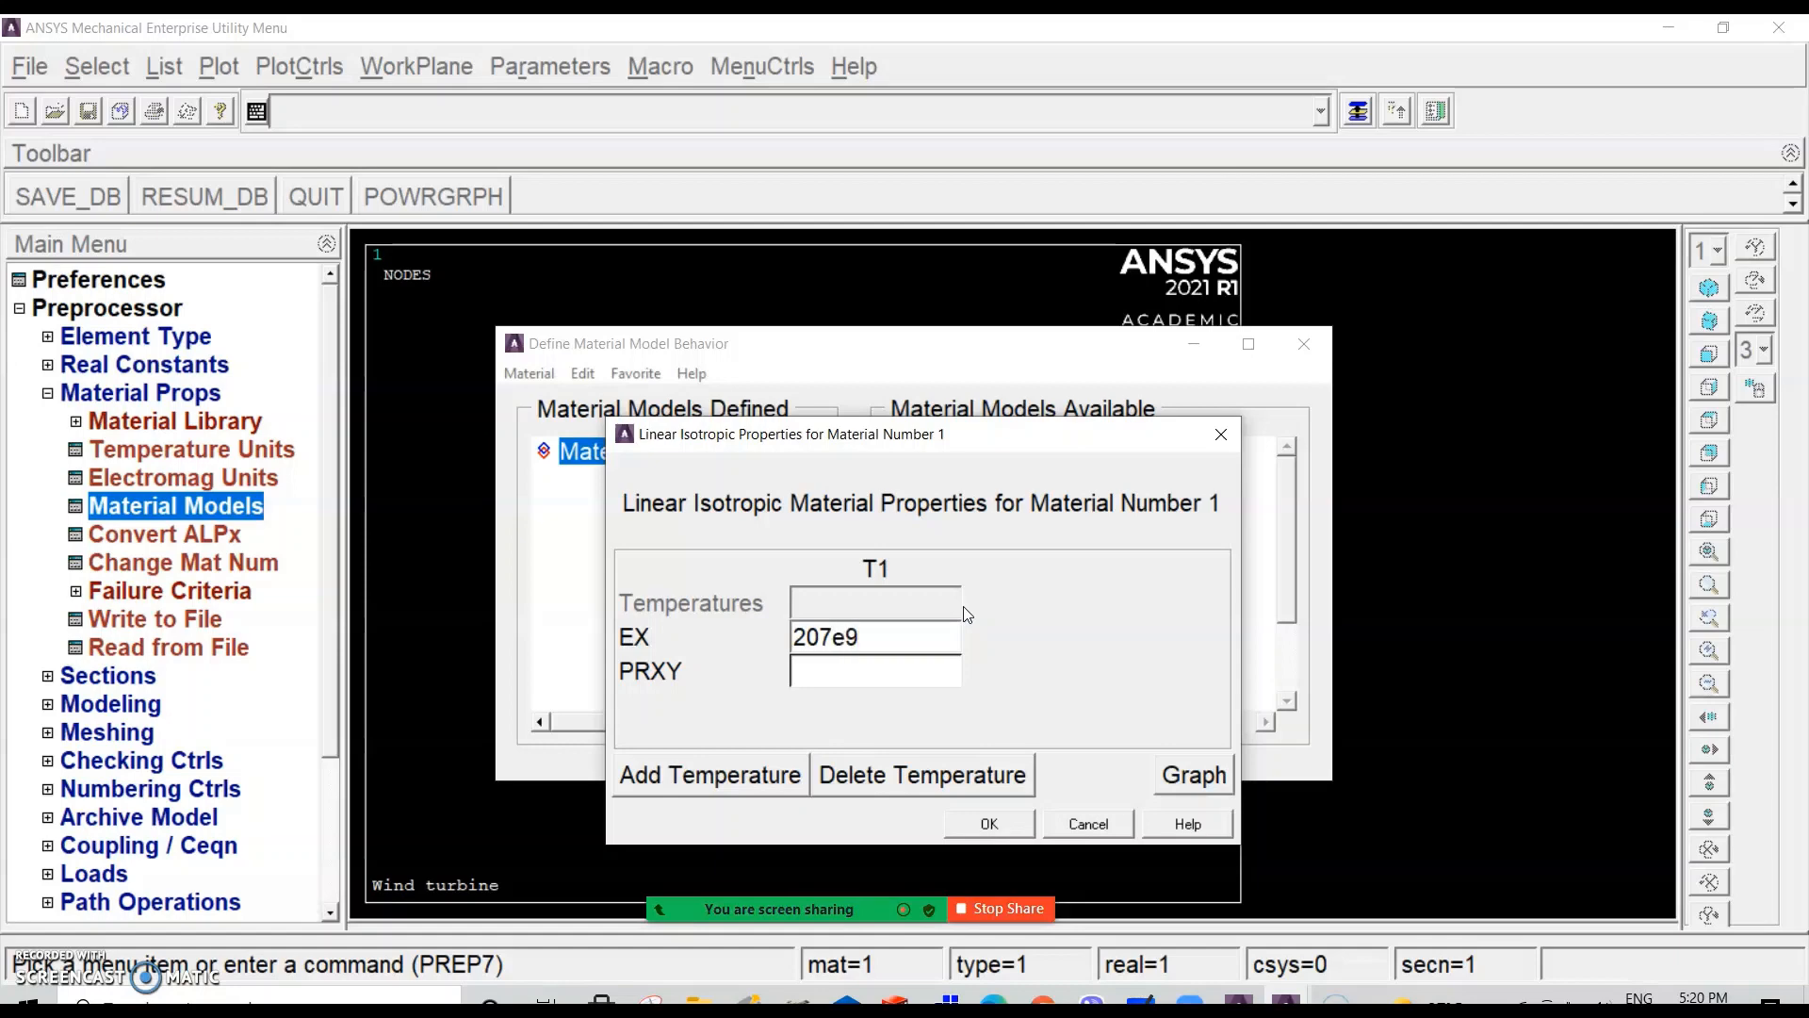
click(896, 670)
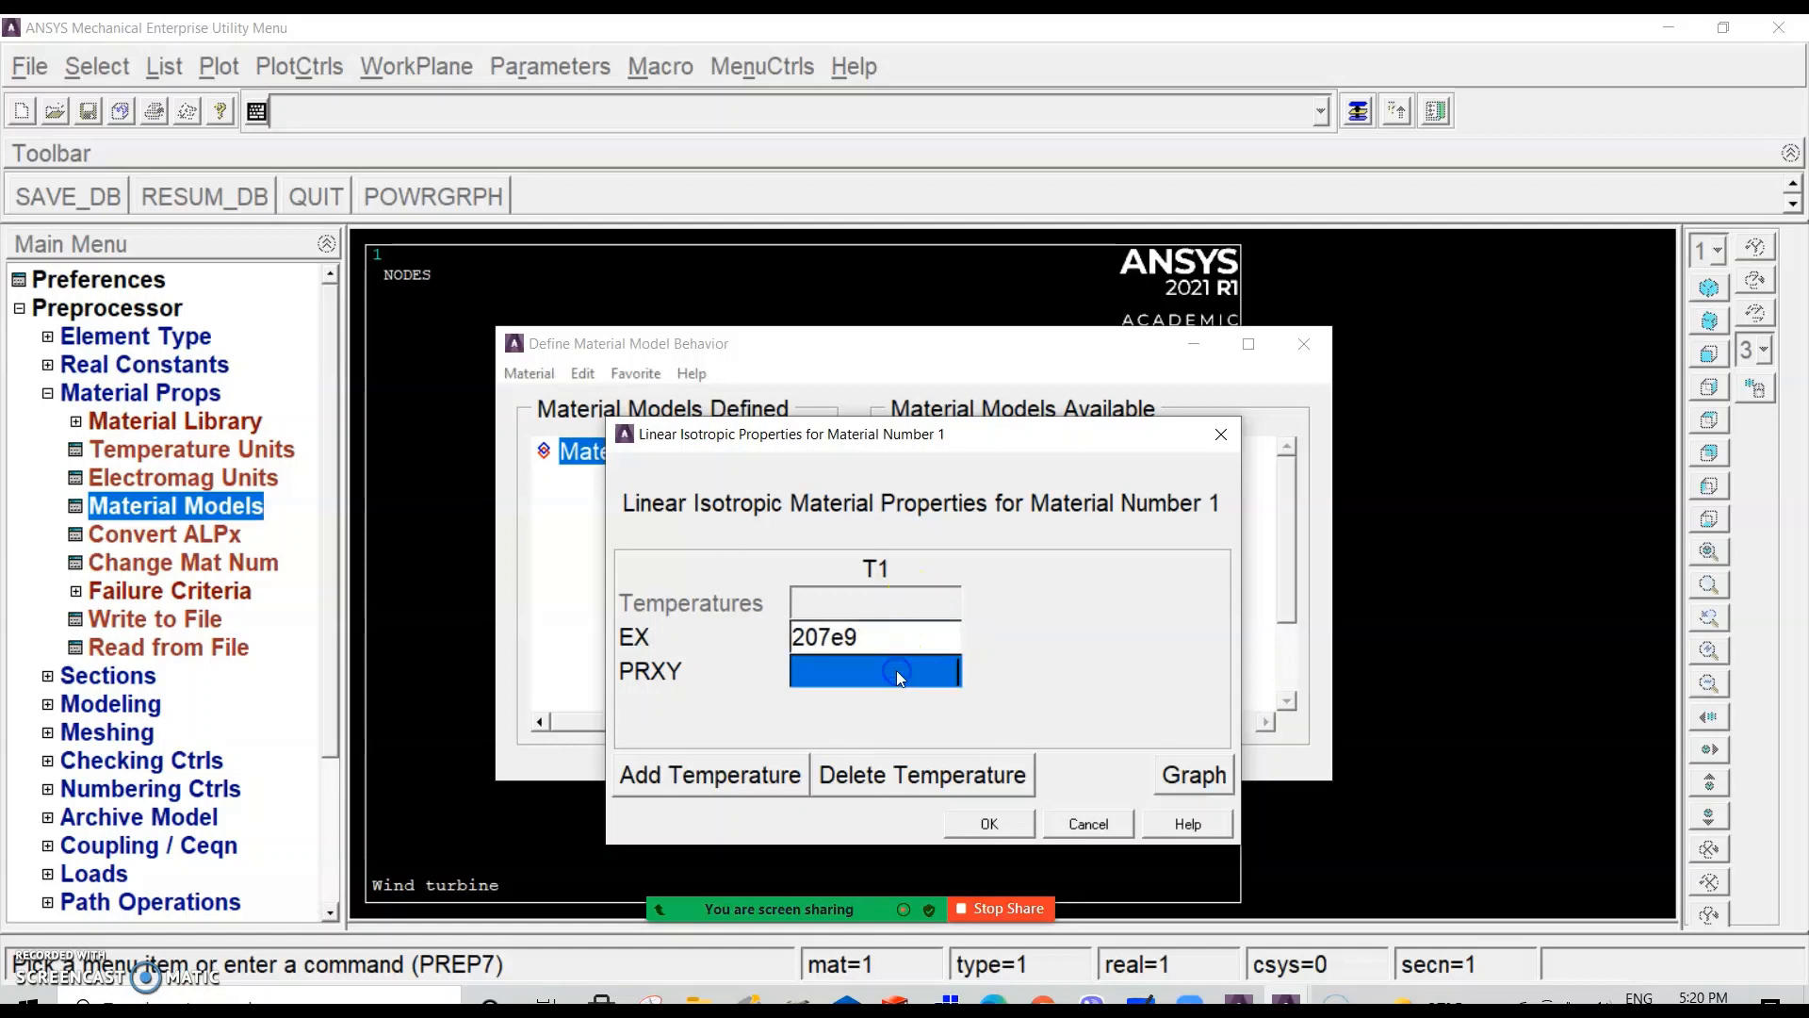
text(0.27)
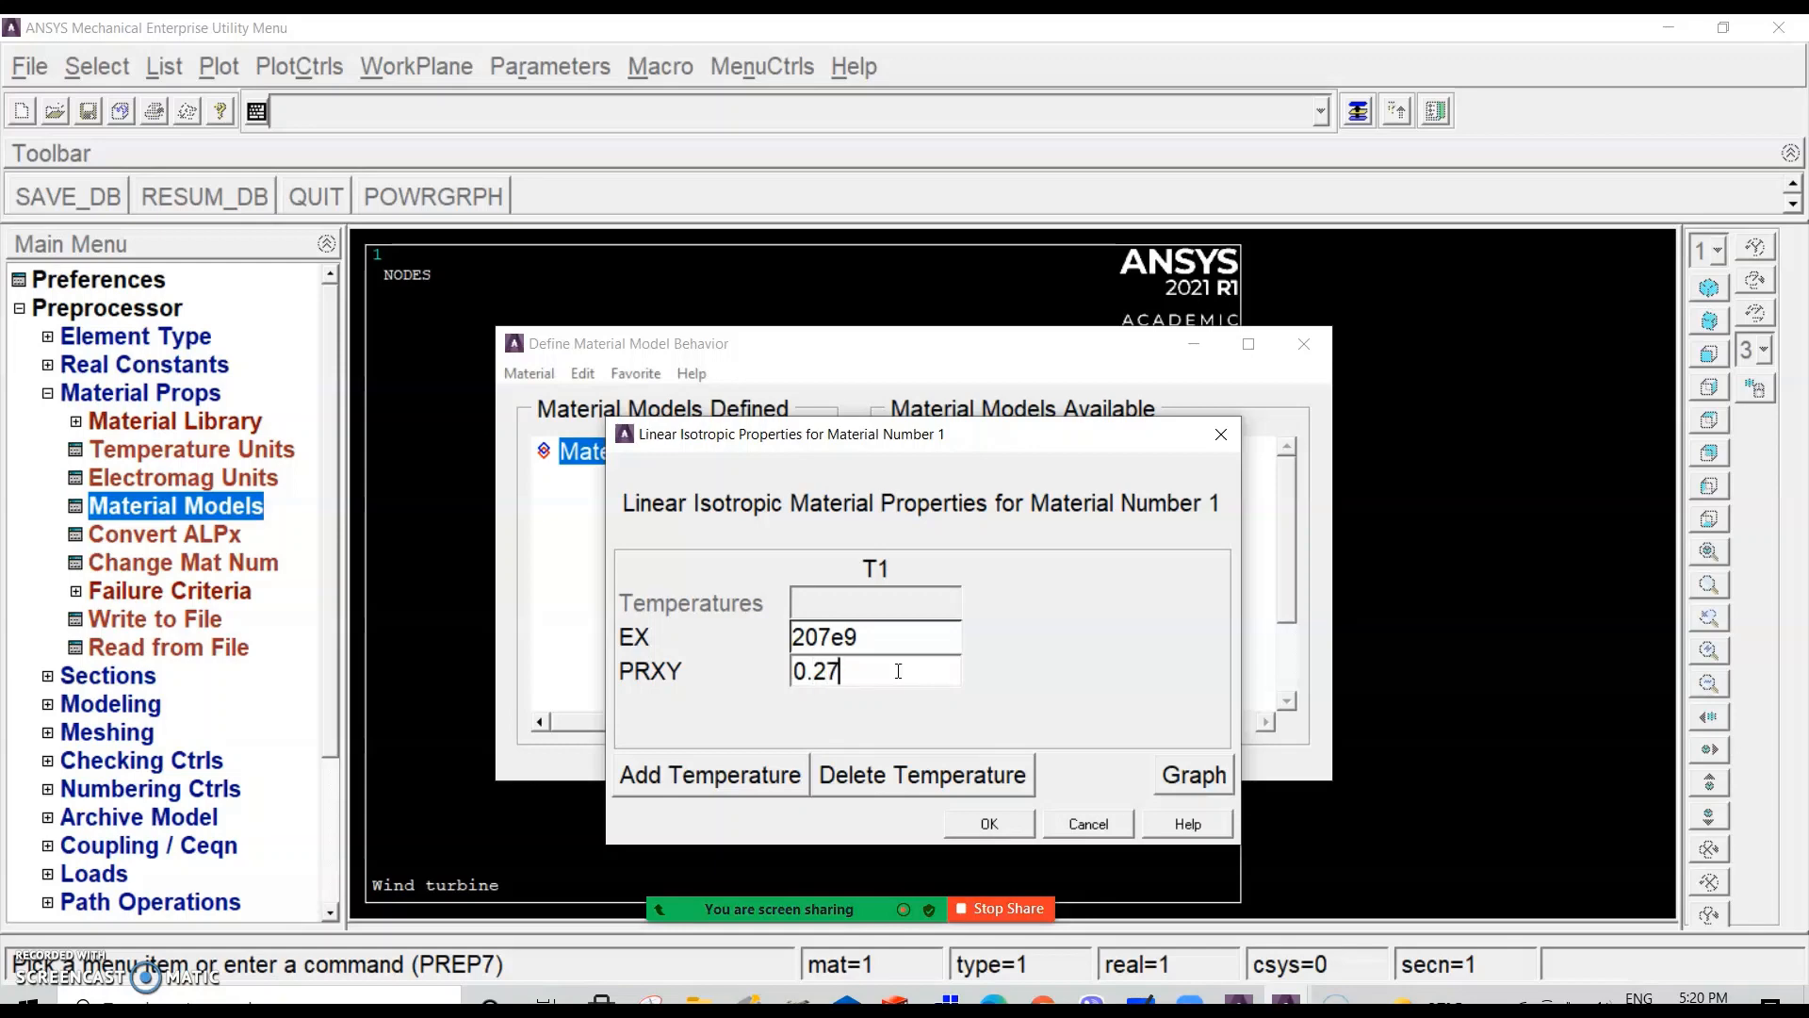
click(990, 825)
click(989, 824)
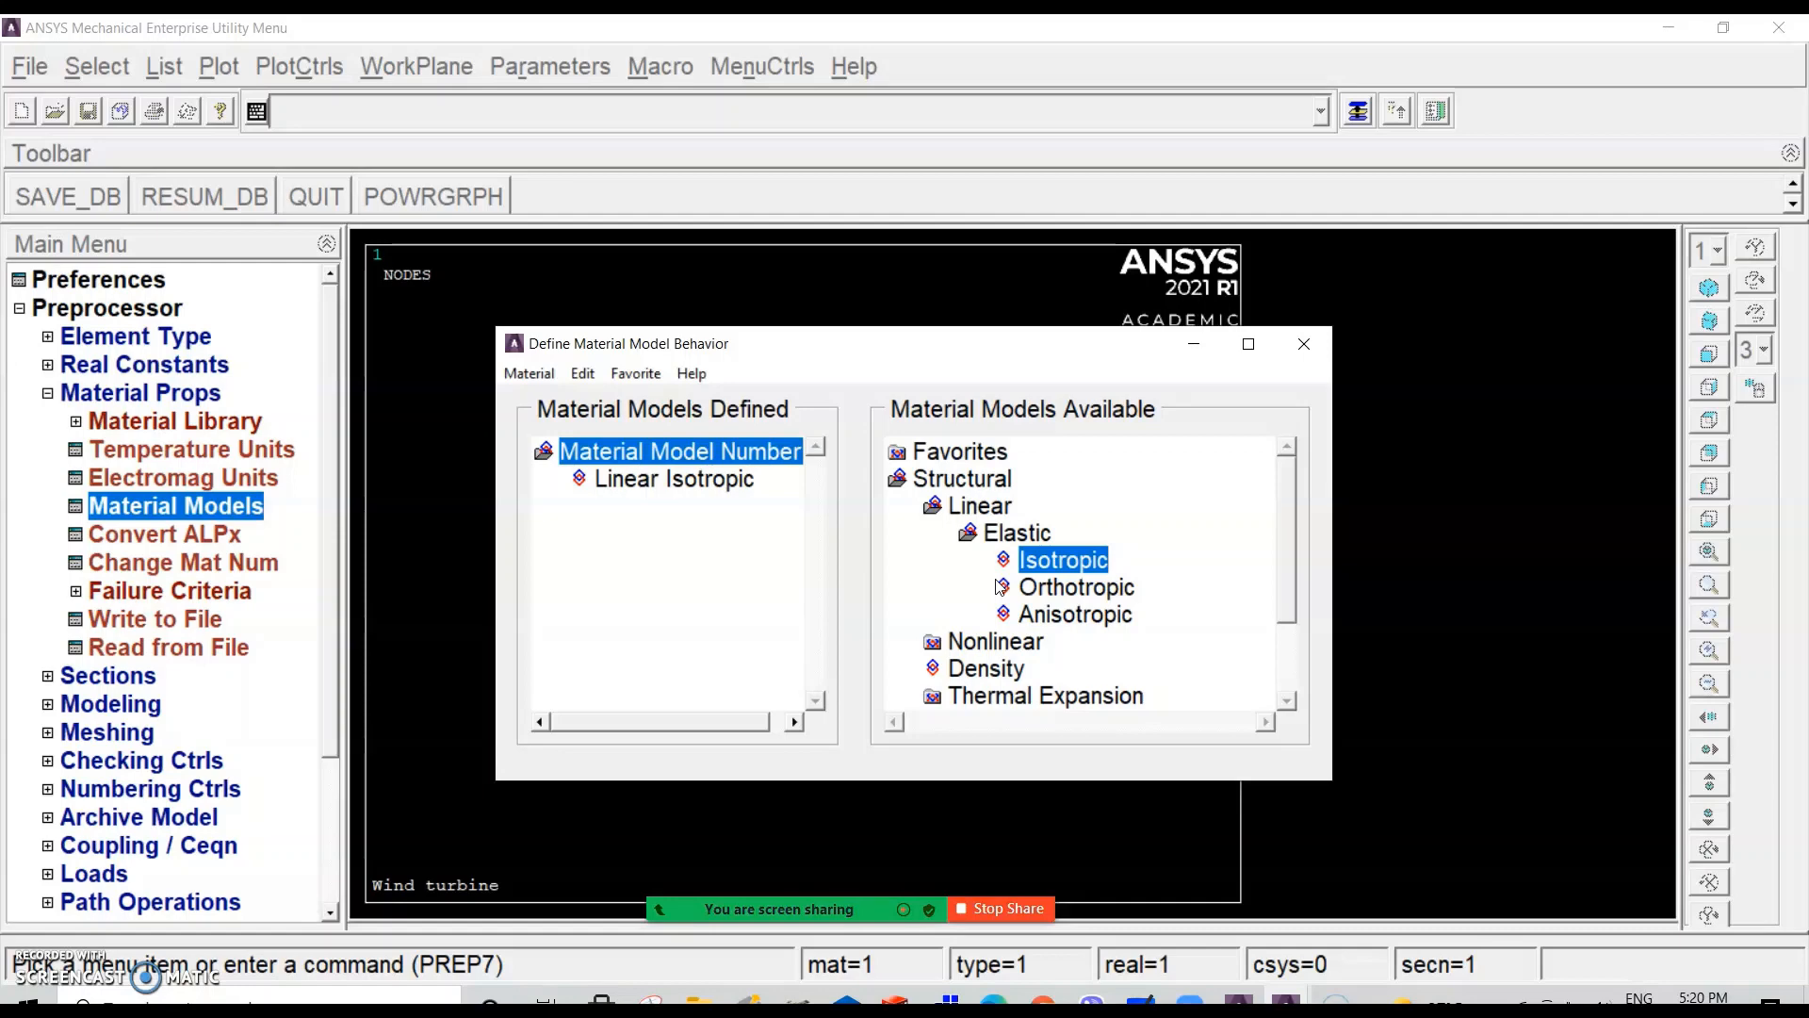
Step: Set the density of material 1 to 7870 and finish the material definition
double_click(985, 669)
text(7870)
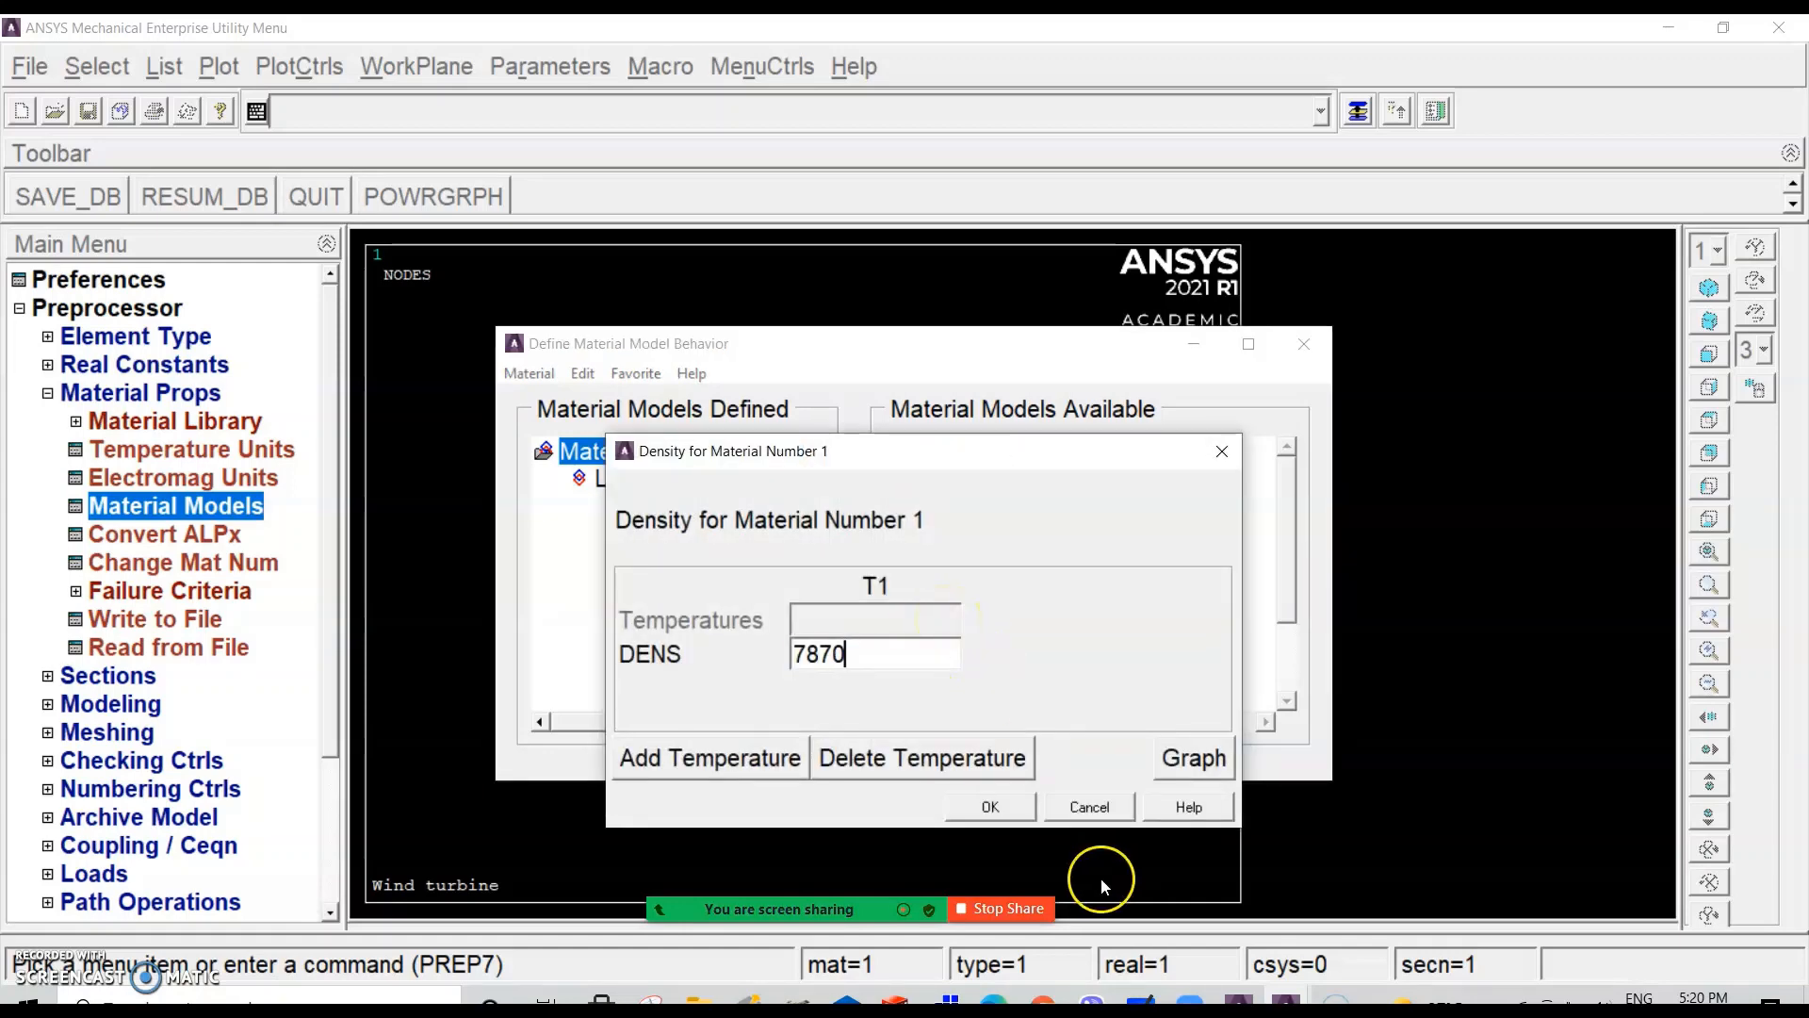
click(992, 807)
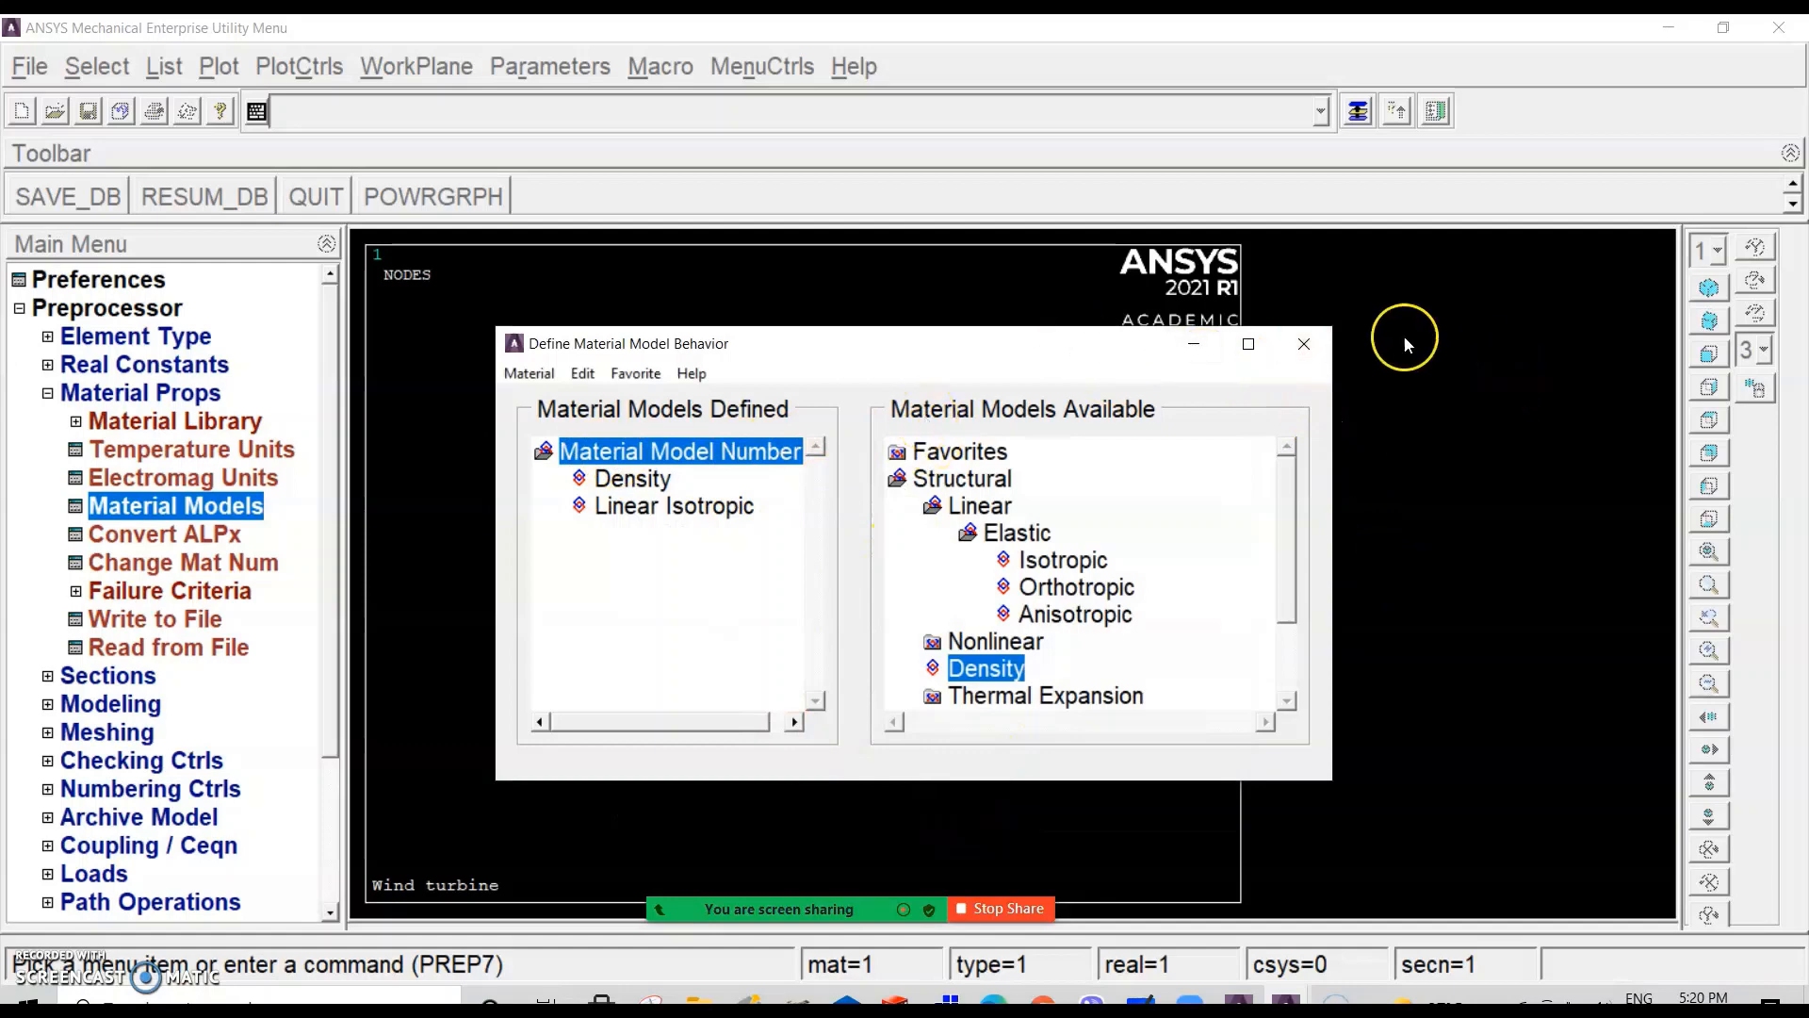
click(1306, 343)
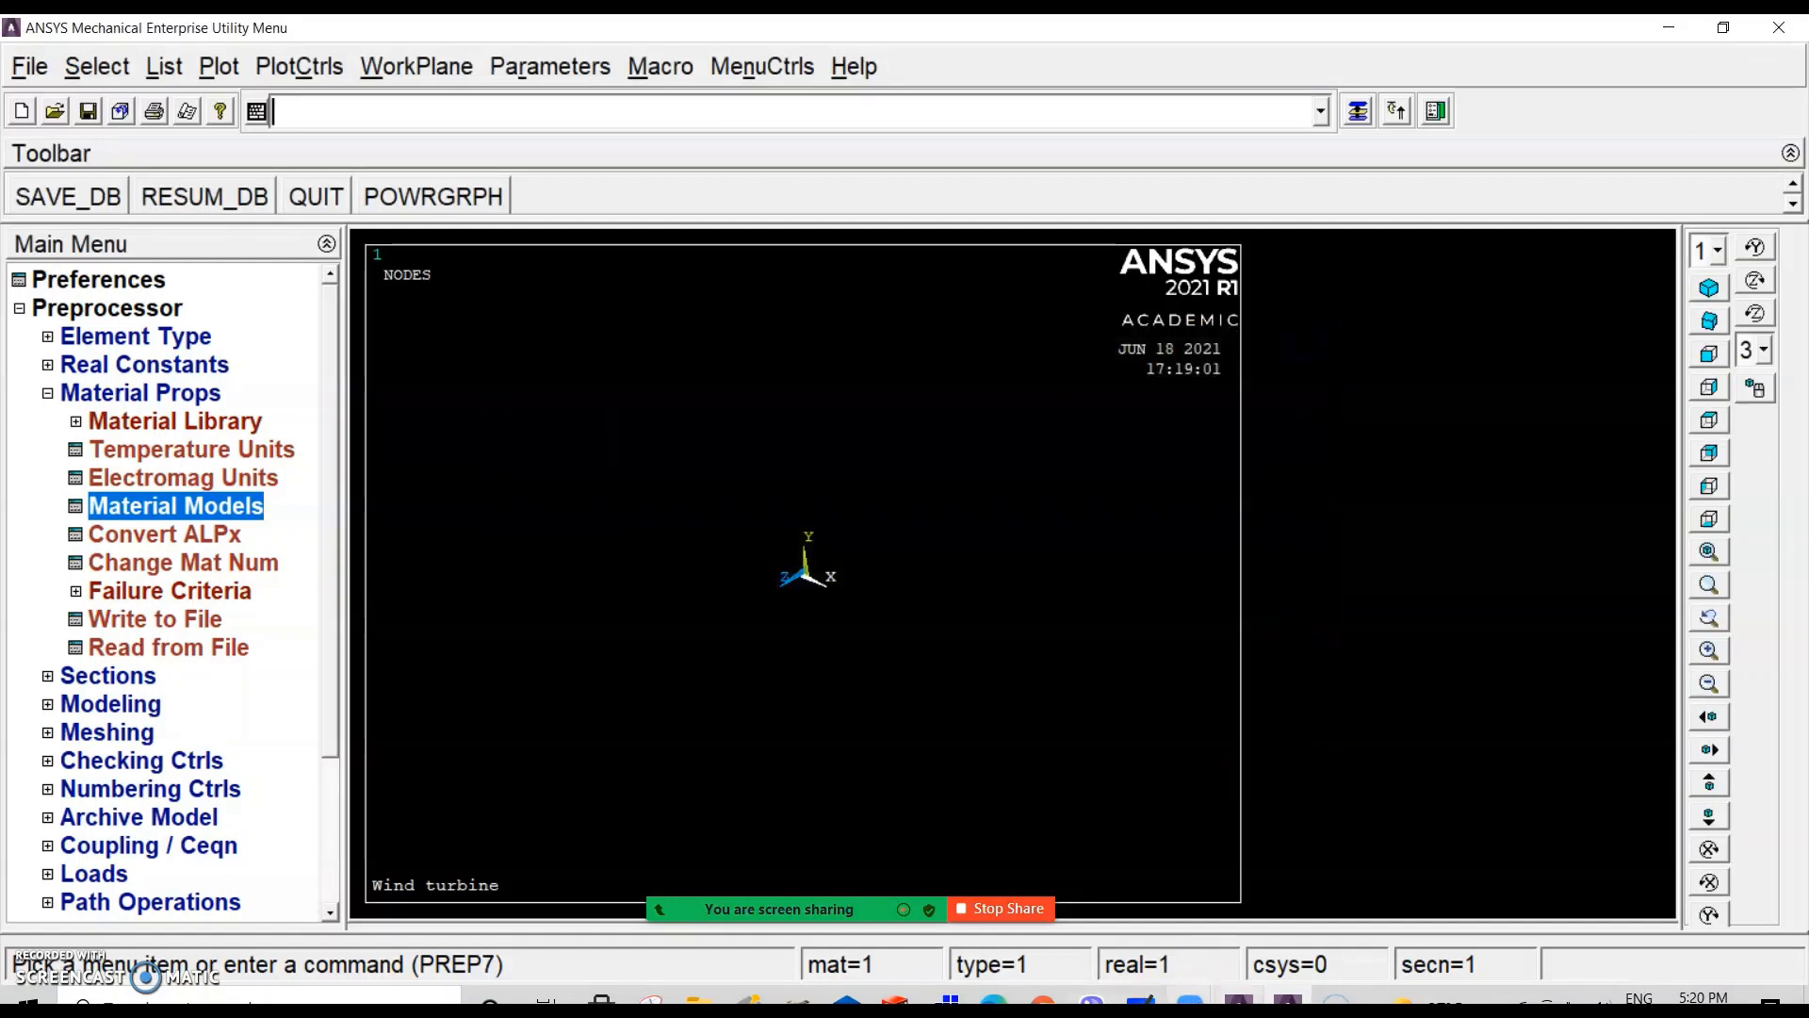
mouse_move(912, 899)
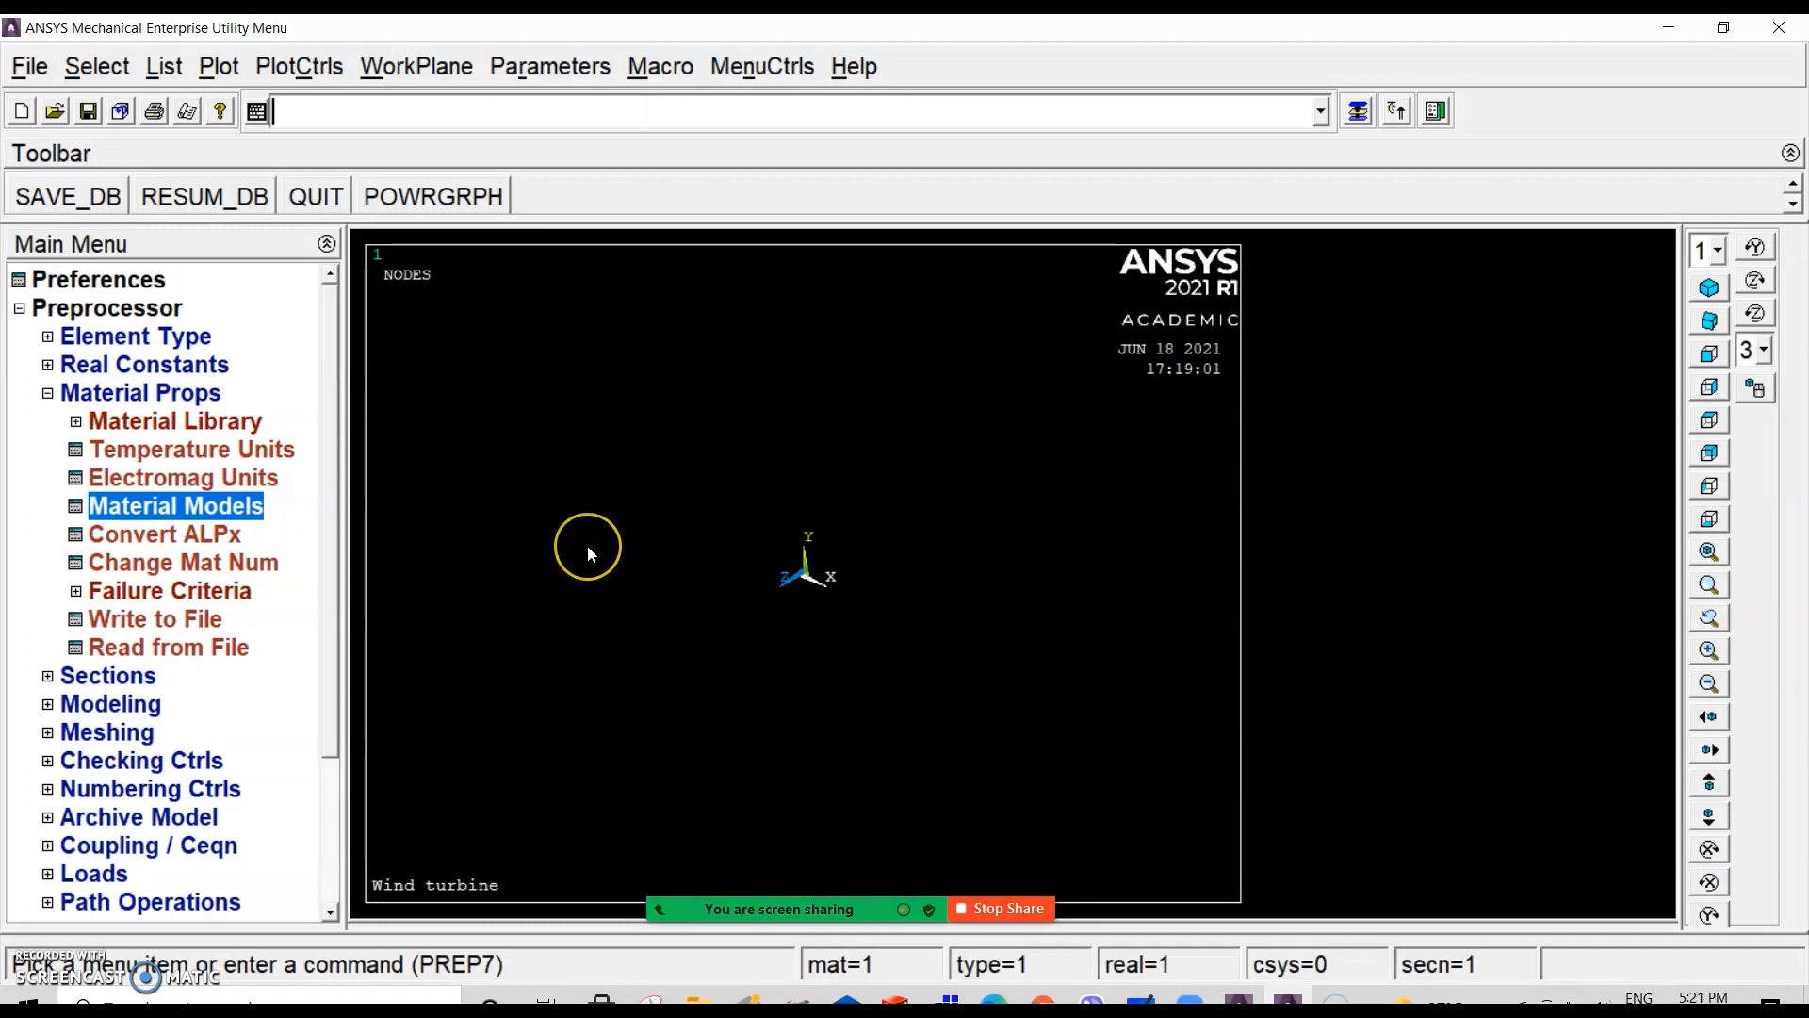
click(143, 403)
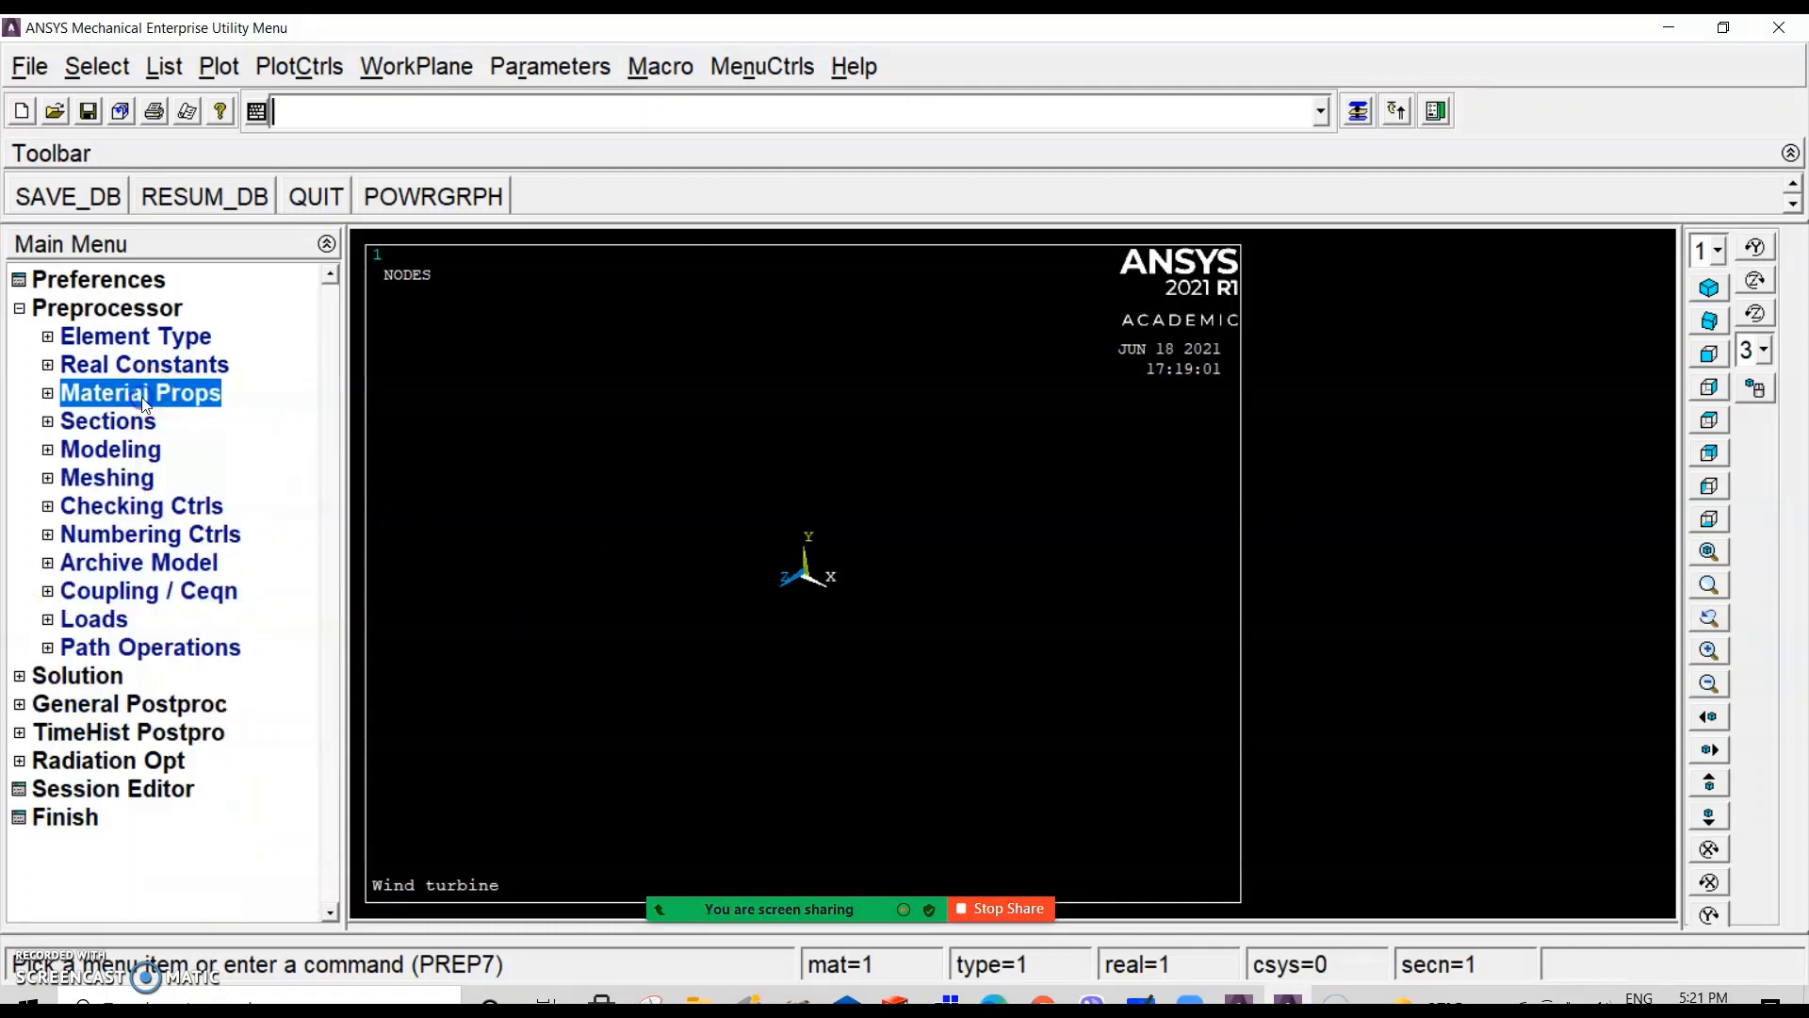
Step: Start a common beam section with ID 1, name it 120mm RHS, and choose the hollow circular tube sub-type
click(123, 429)
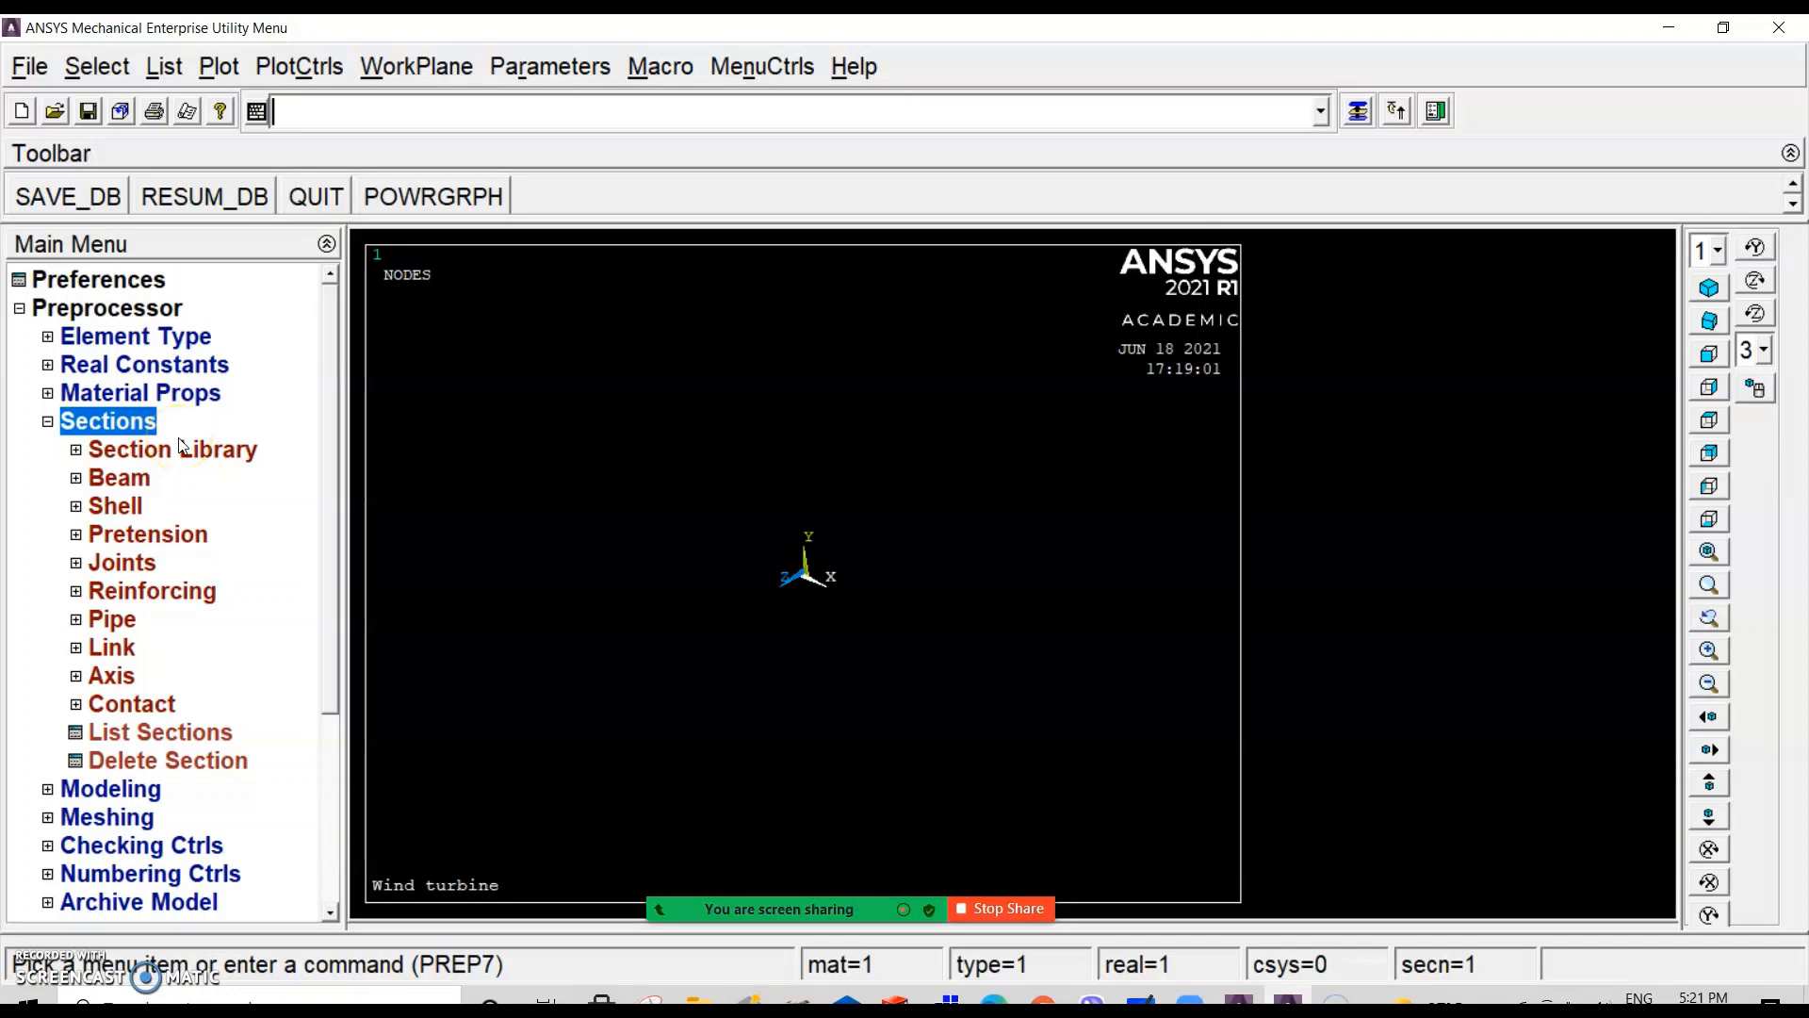
click(126, 477)
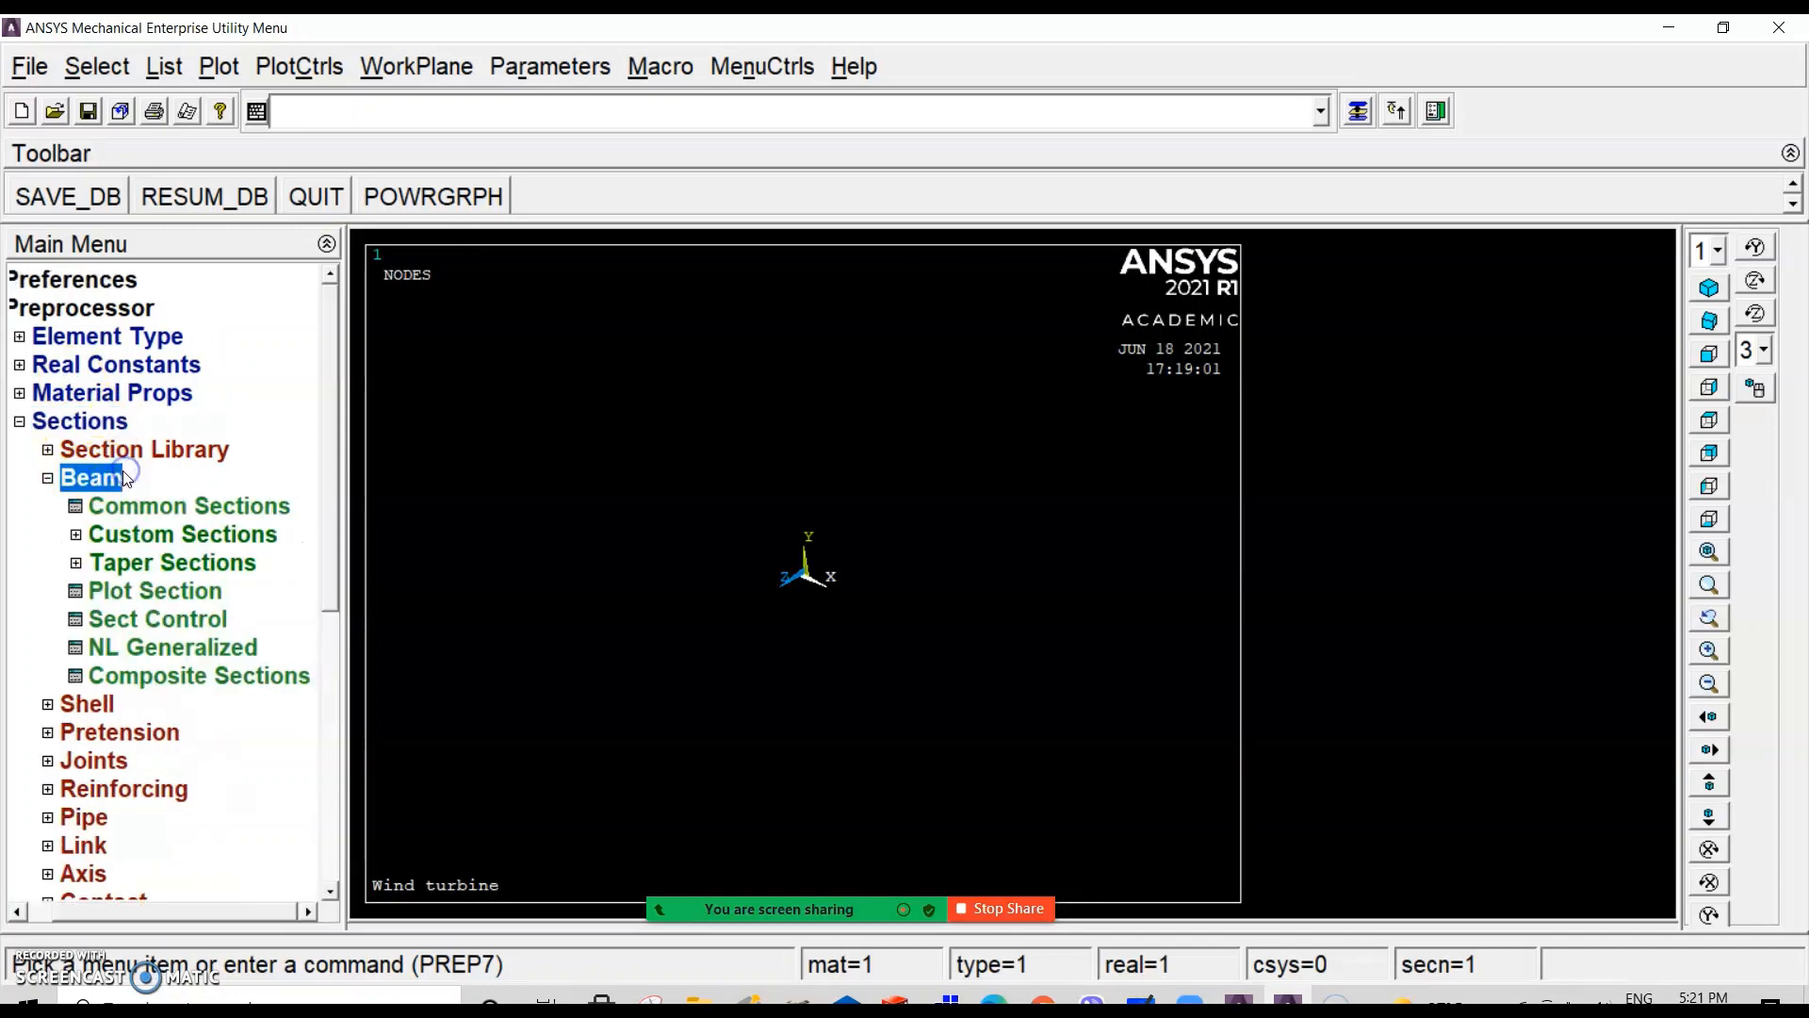
click(160, 506)
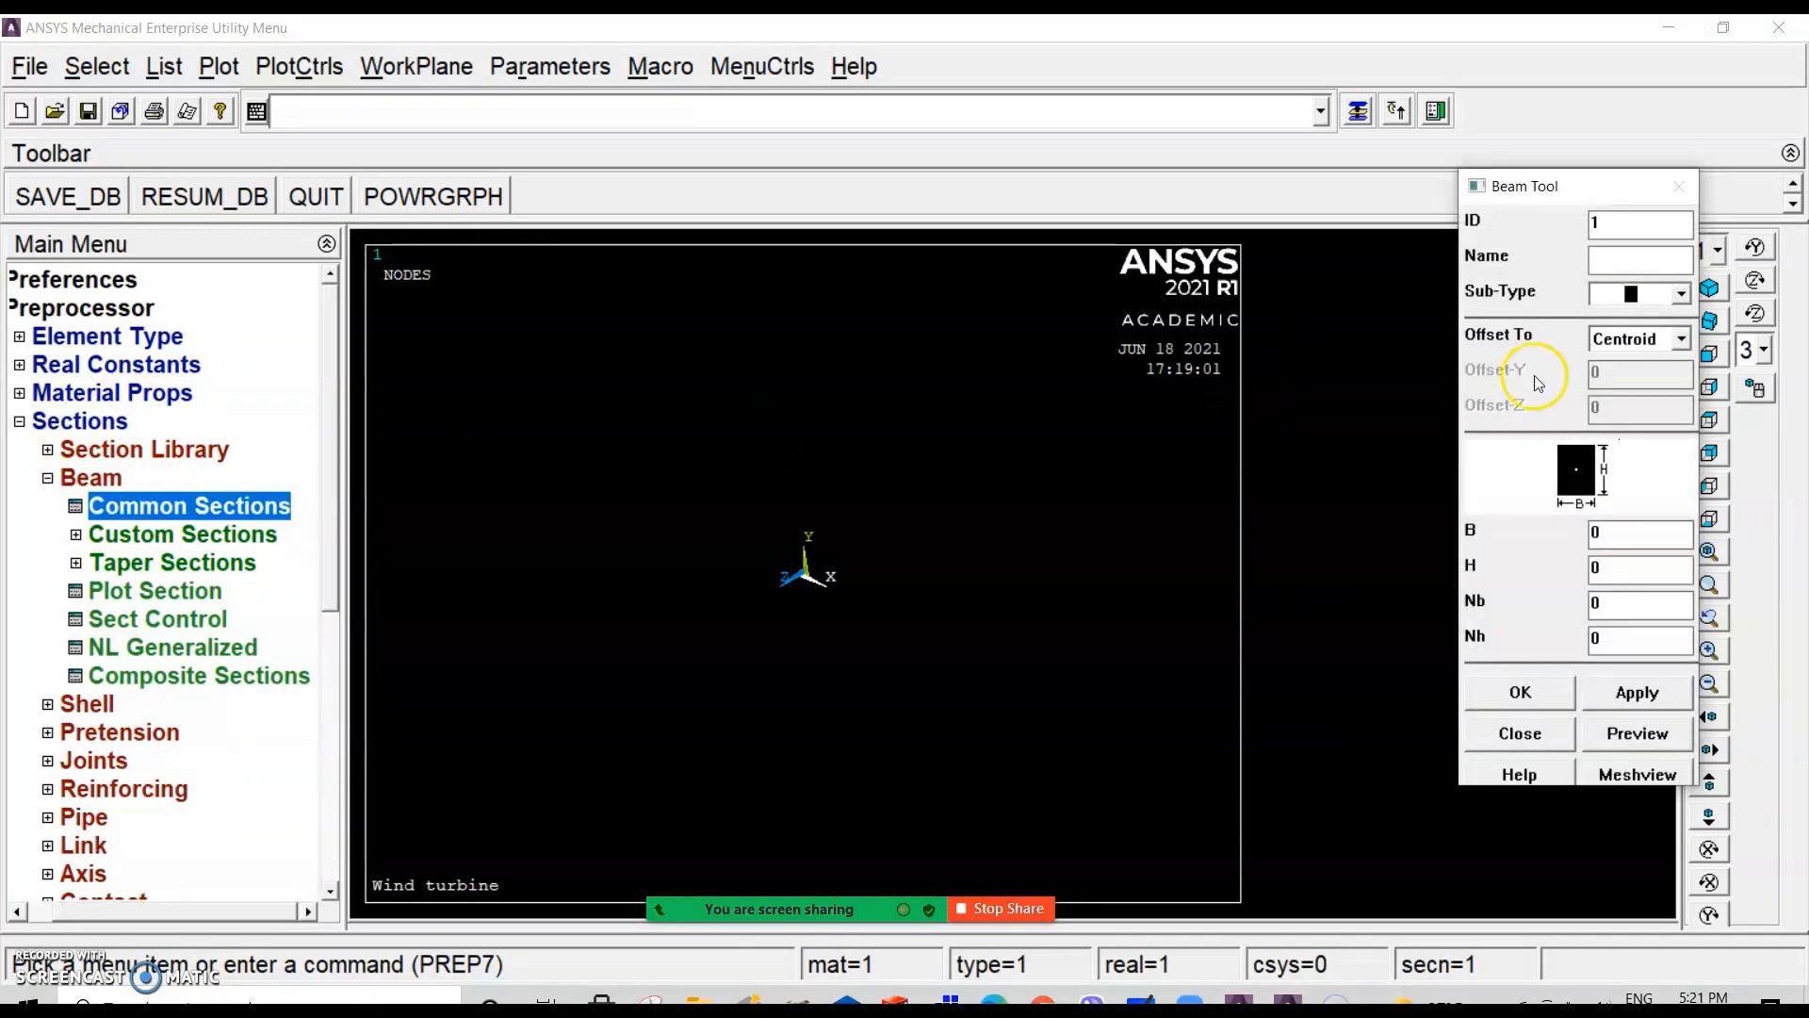
click(1615, 265)
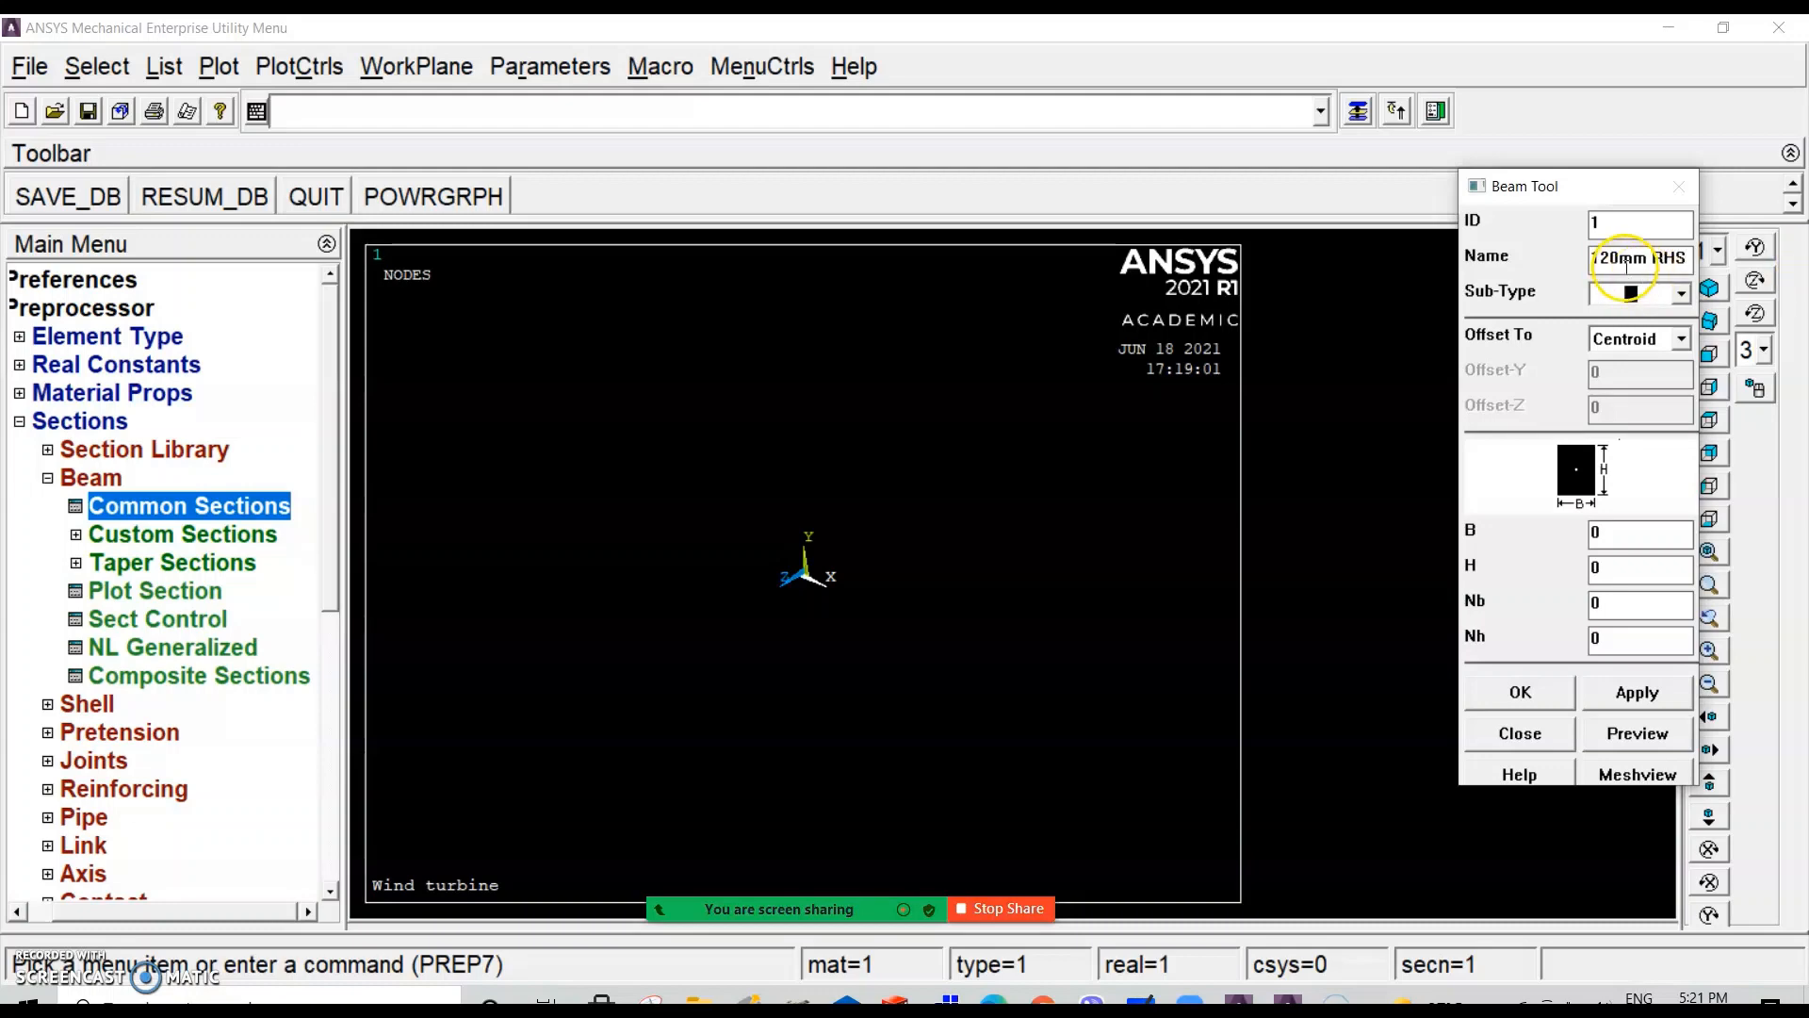
click(1651, 299)
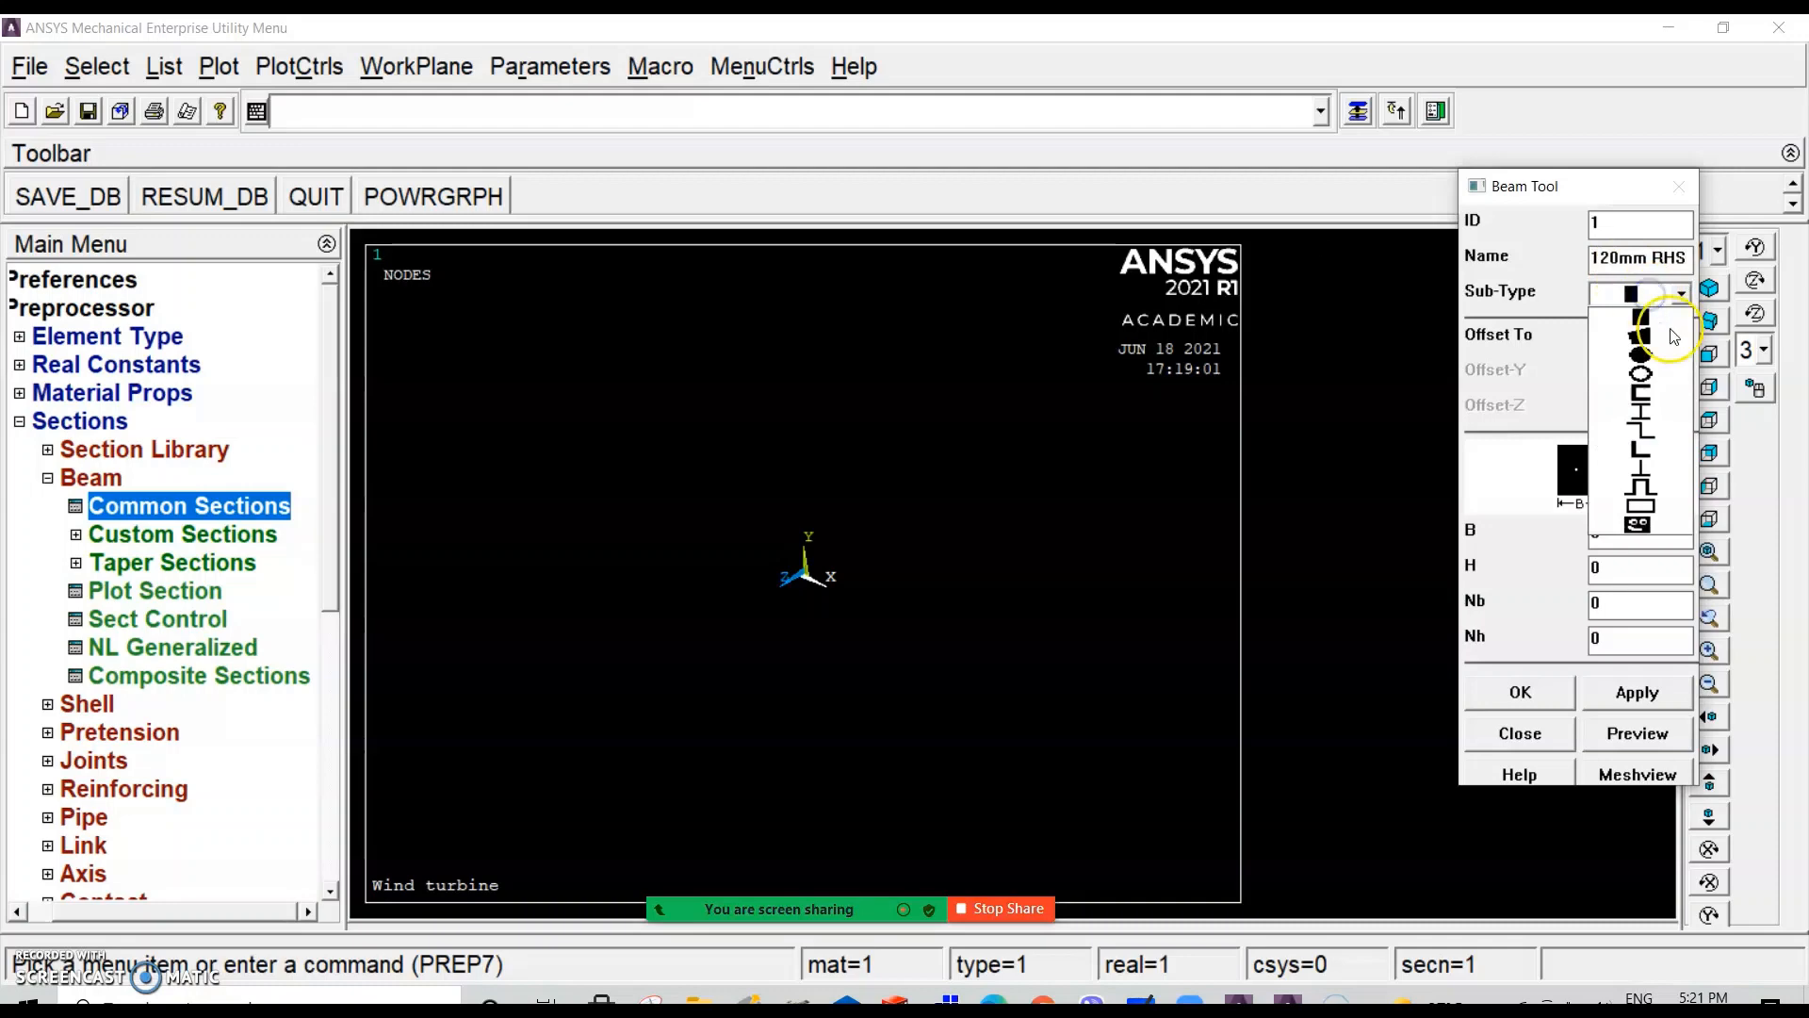
click(1641, 377)
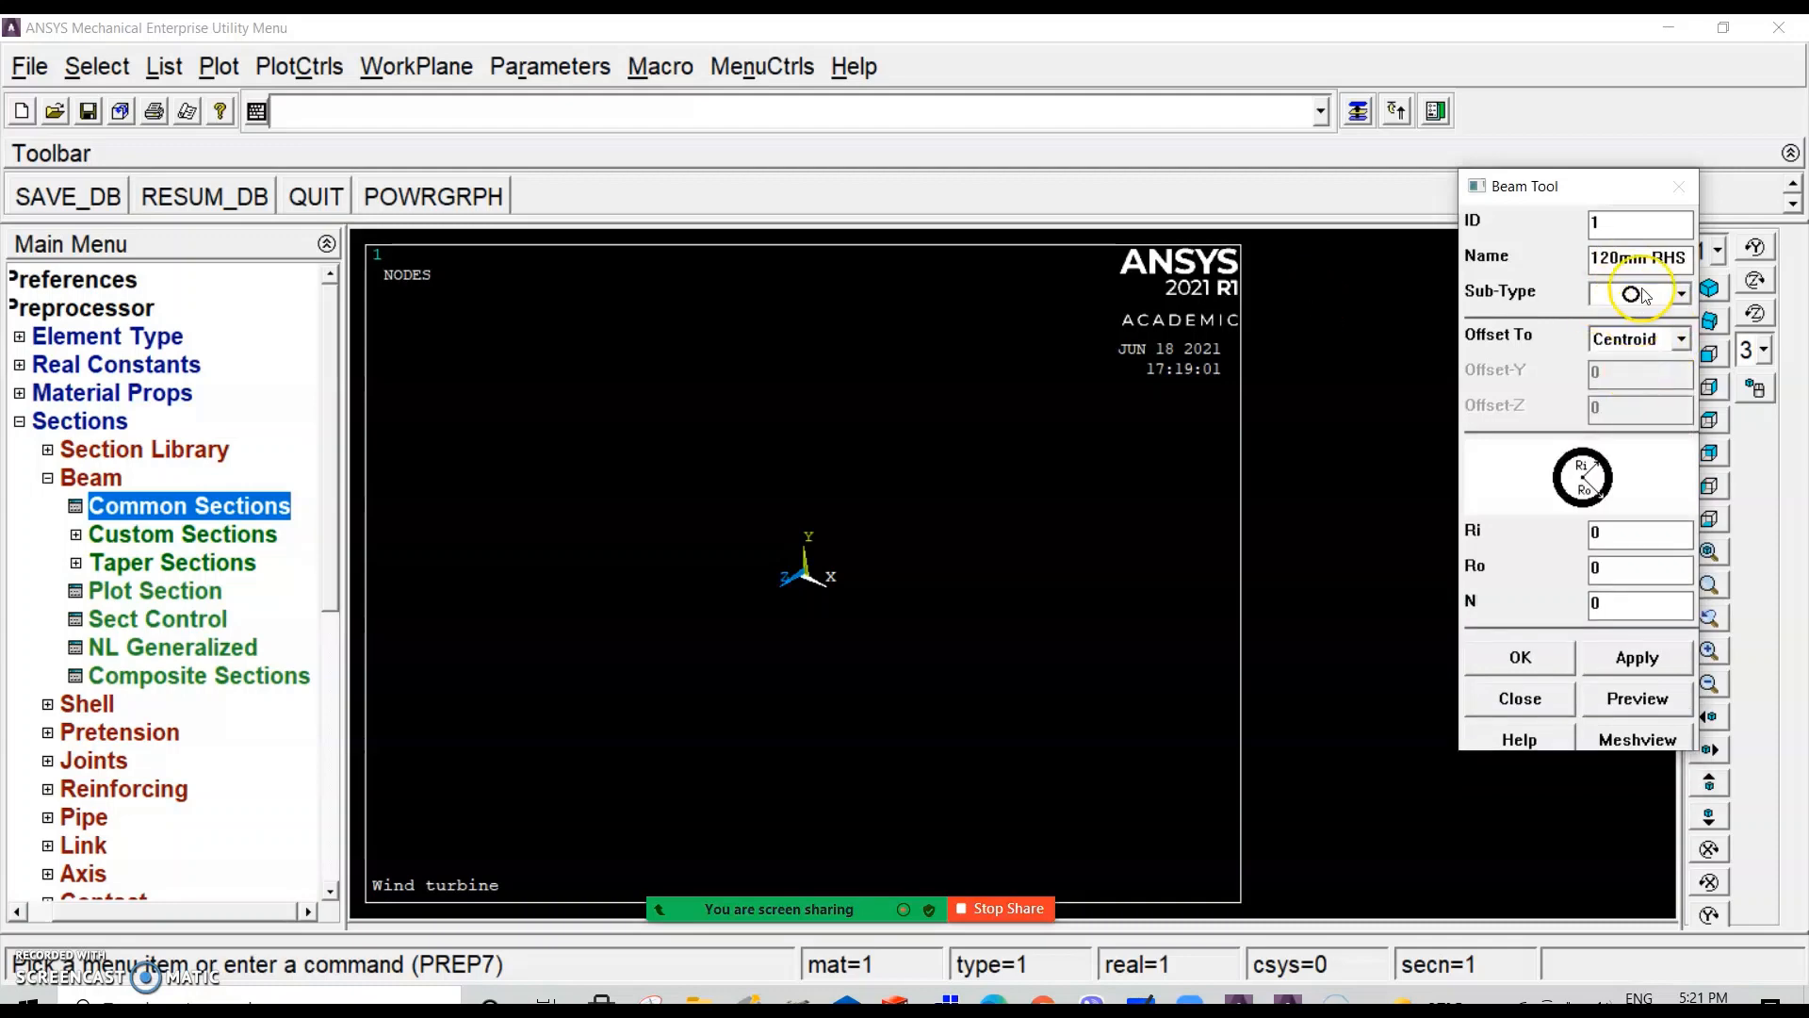
Step: Set the outer radius Ro of the tube section to 0.12
click(1600, 532)
click(1614, 569)
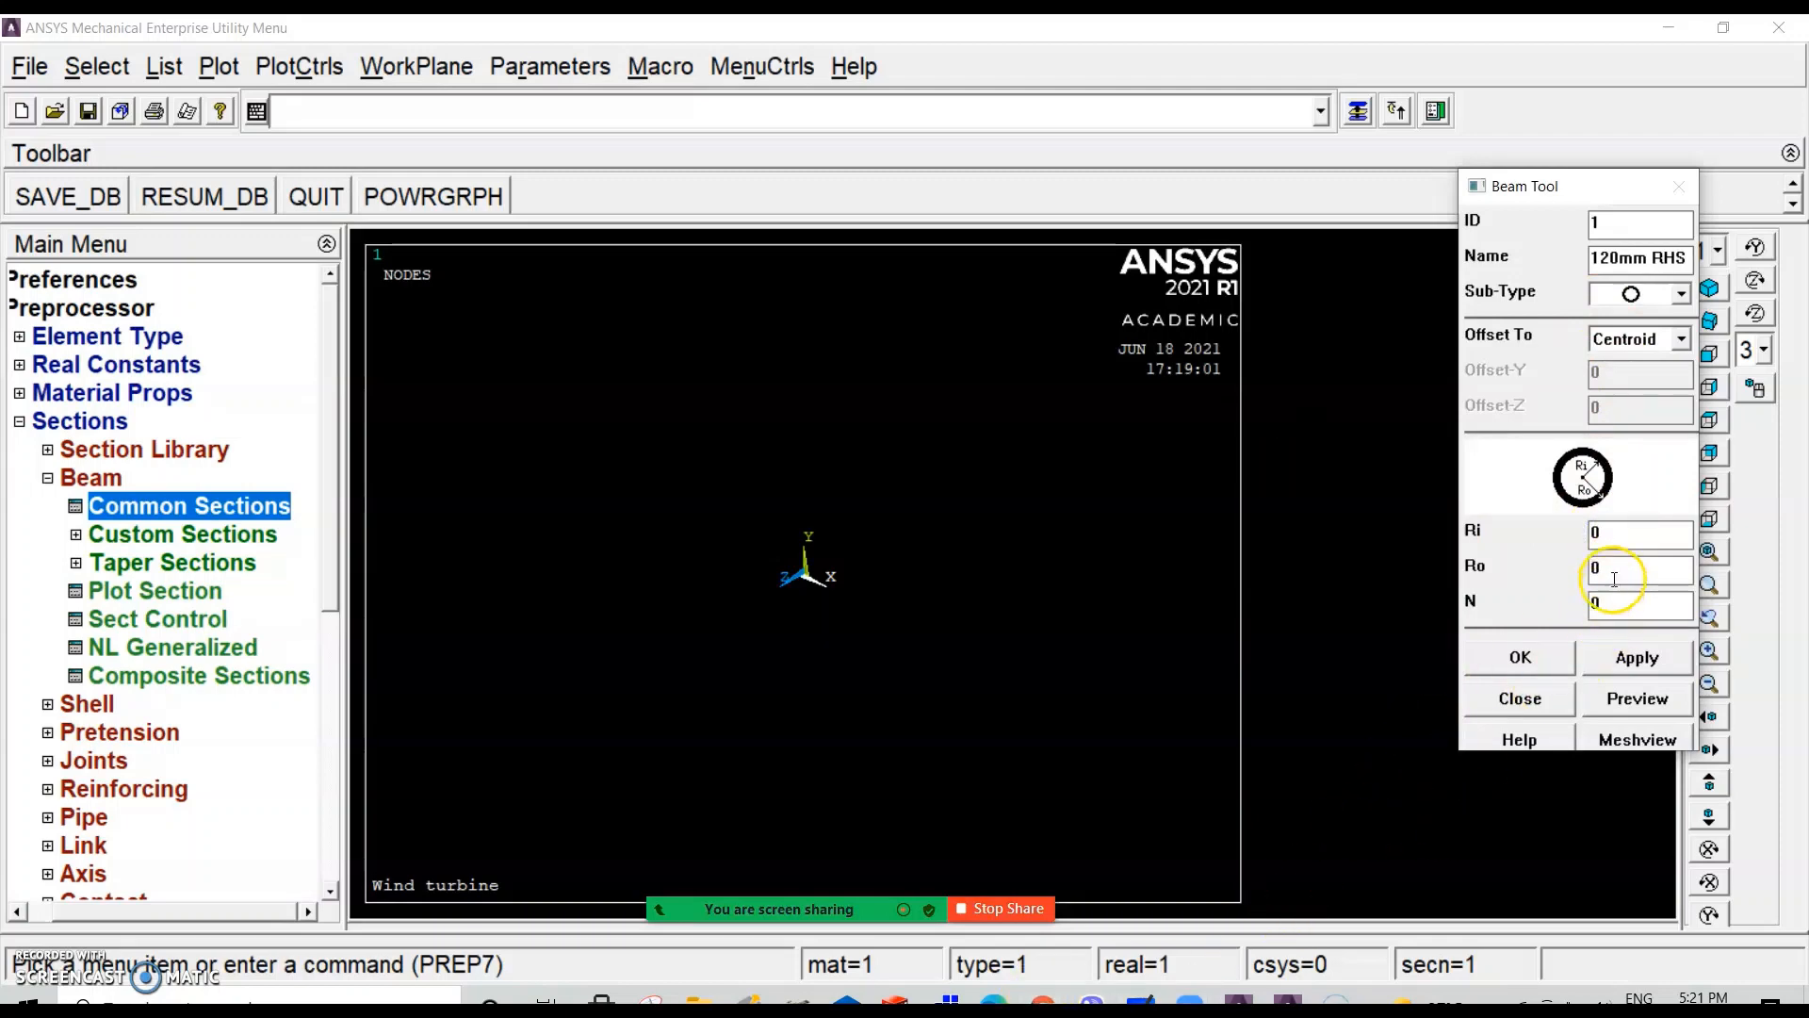
click(1614, 567)
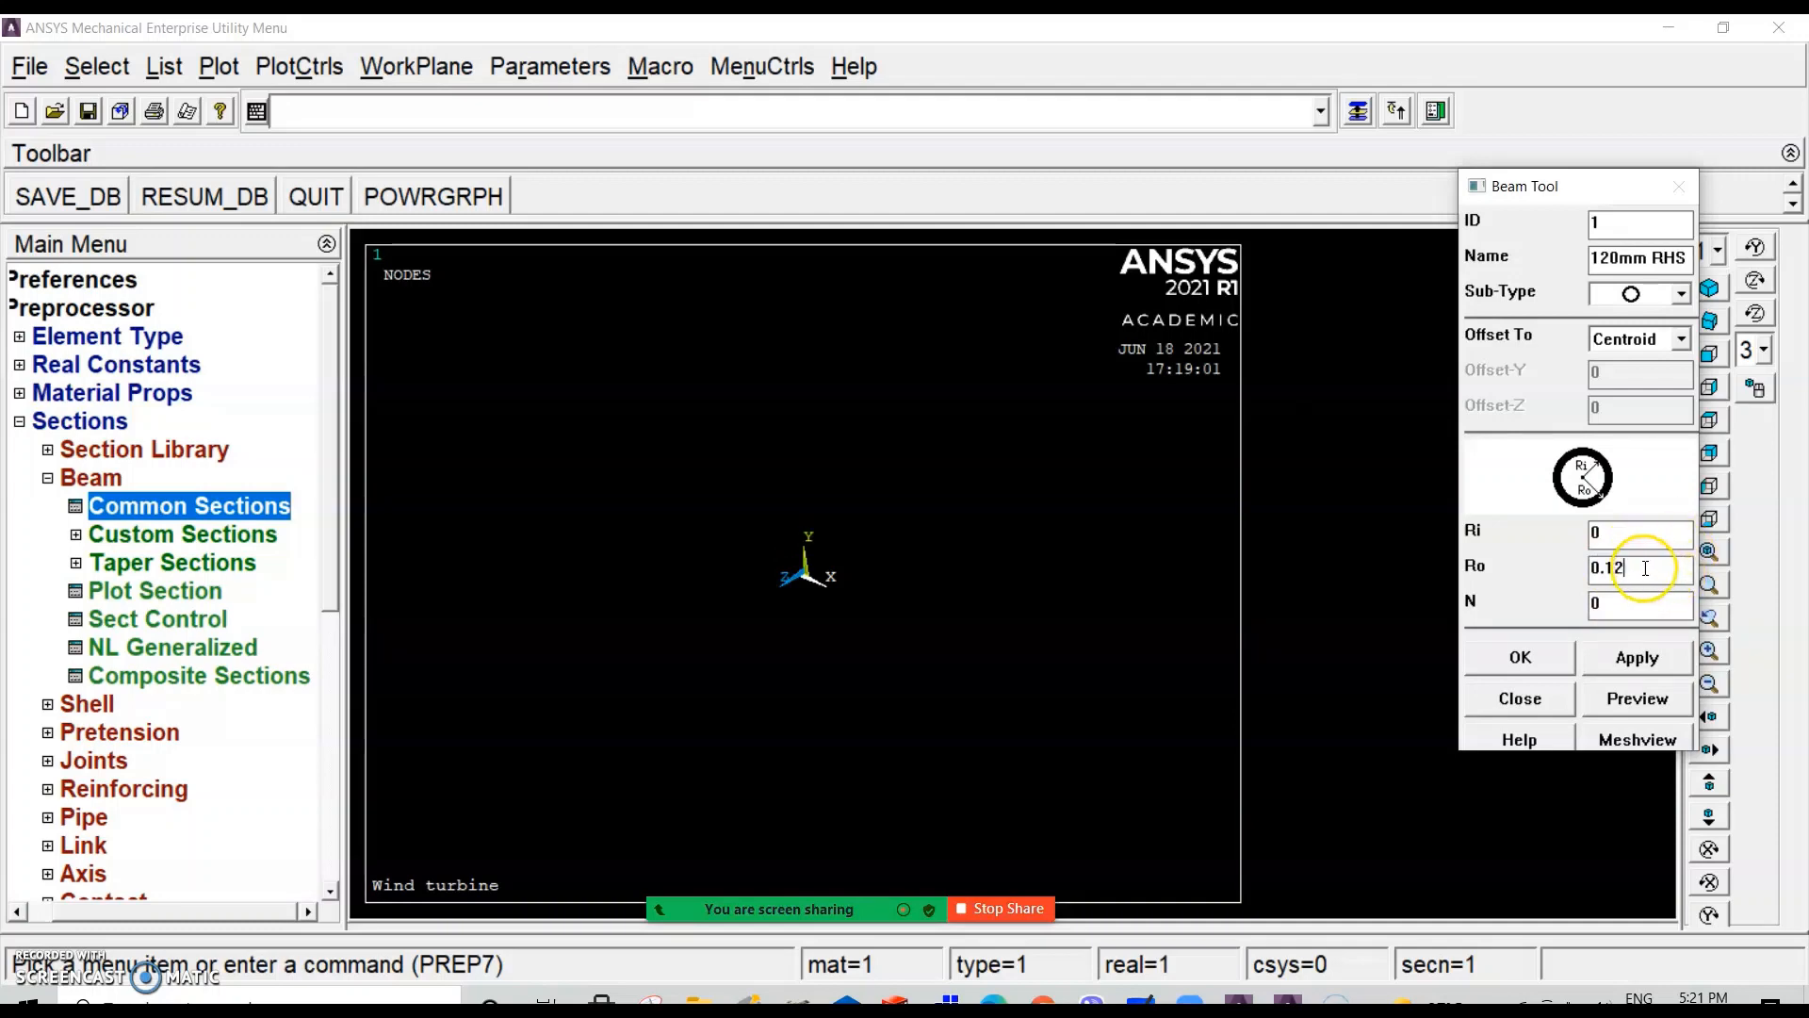
click(1616, 533)
Step: Share the Microsoft Whiteboard window in the Zoom meeting to check the section diameters on the tower sketch
mouse_move(952, 900)
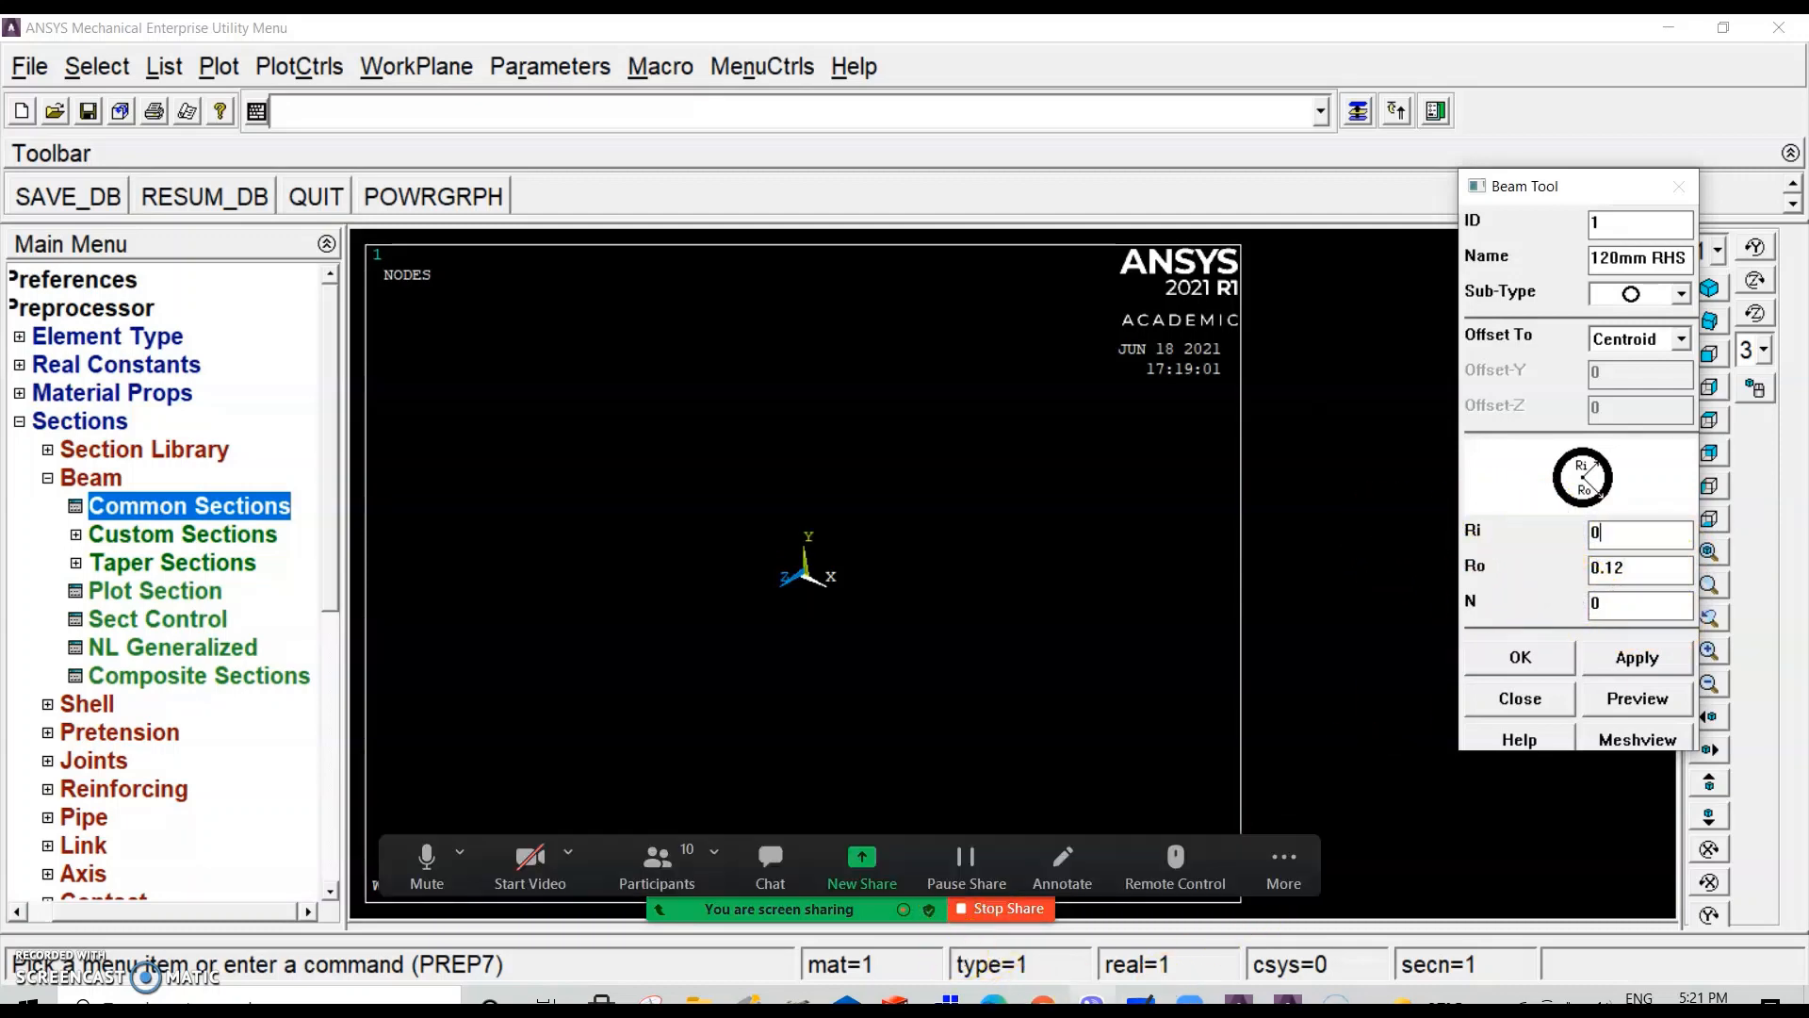
click(862, 859)
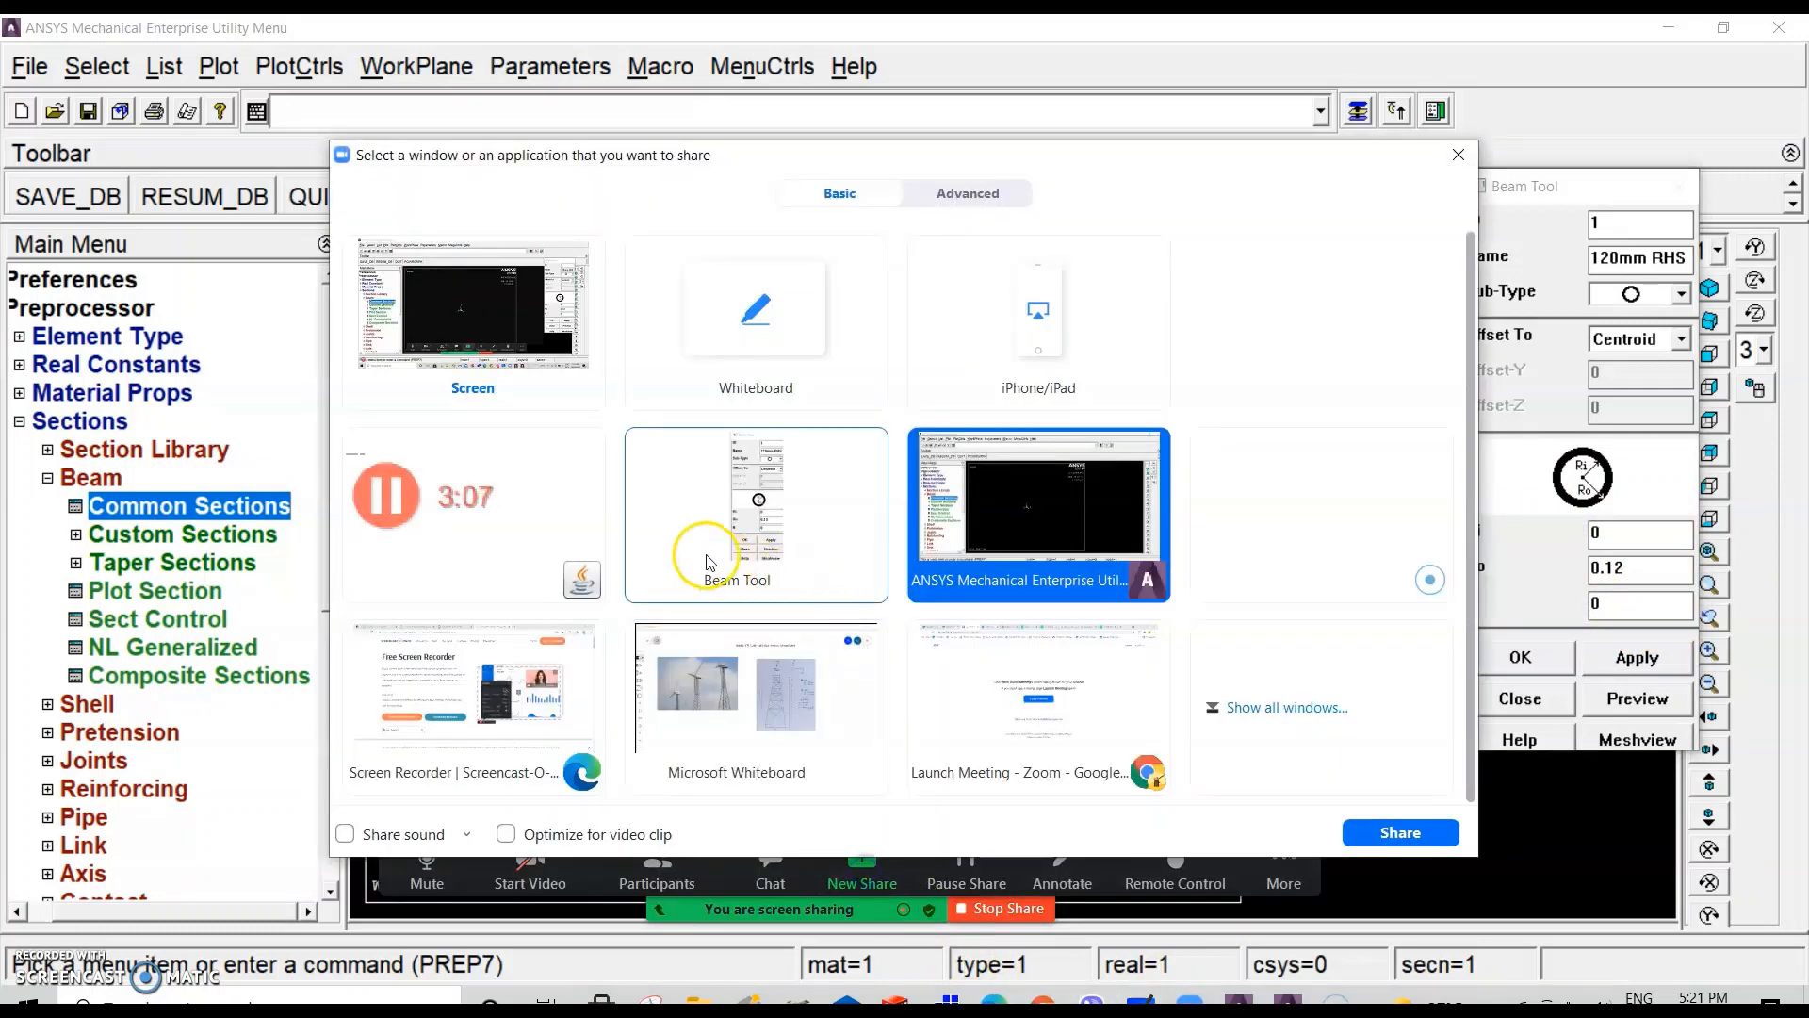
click(664, 724)
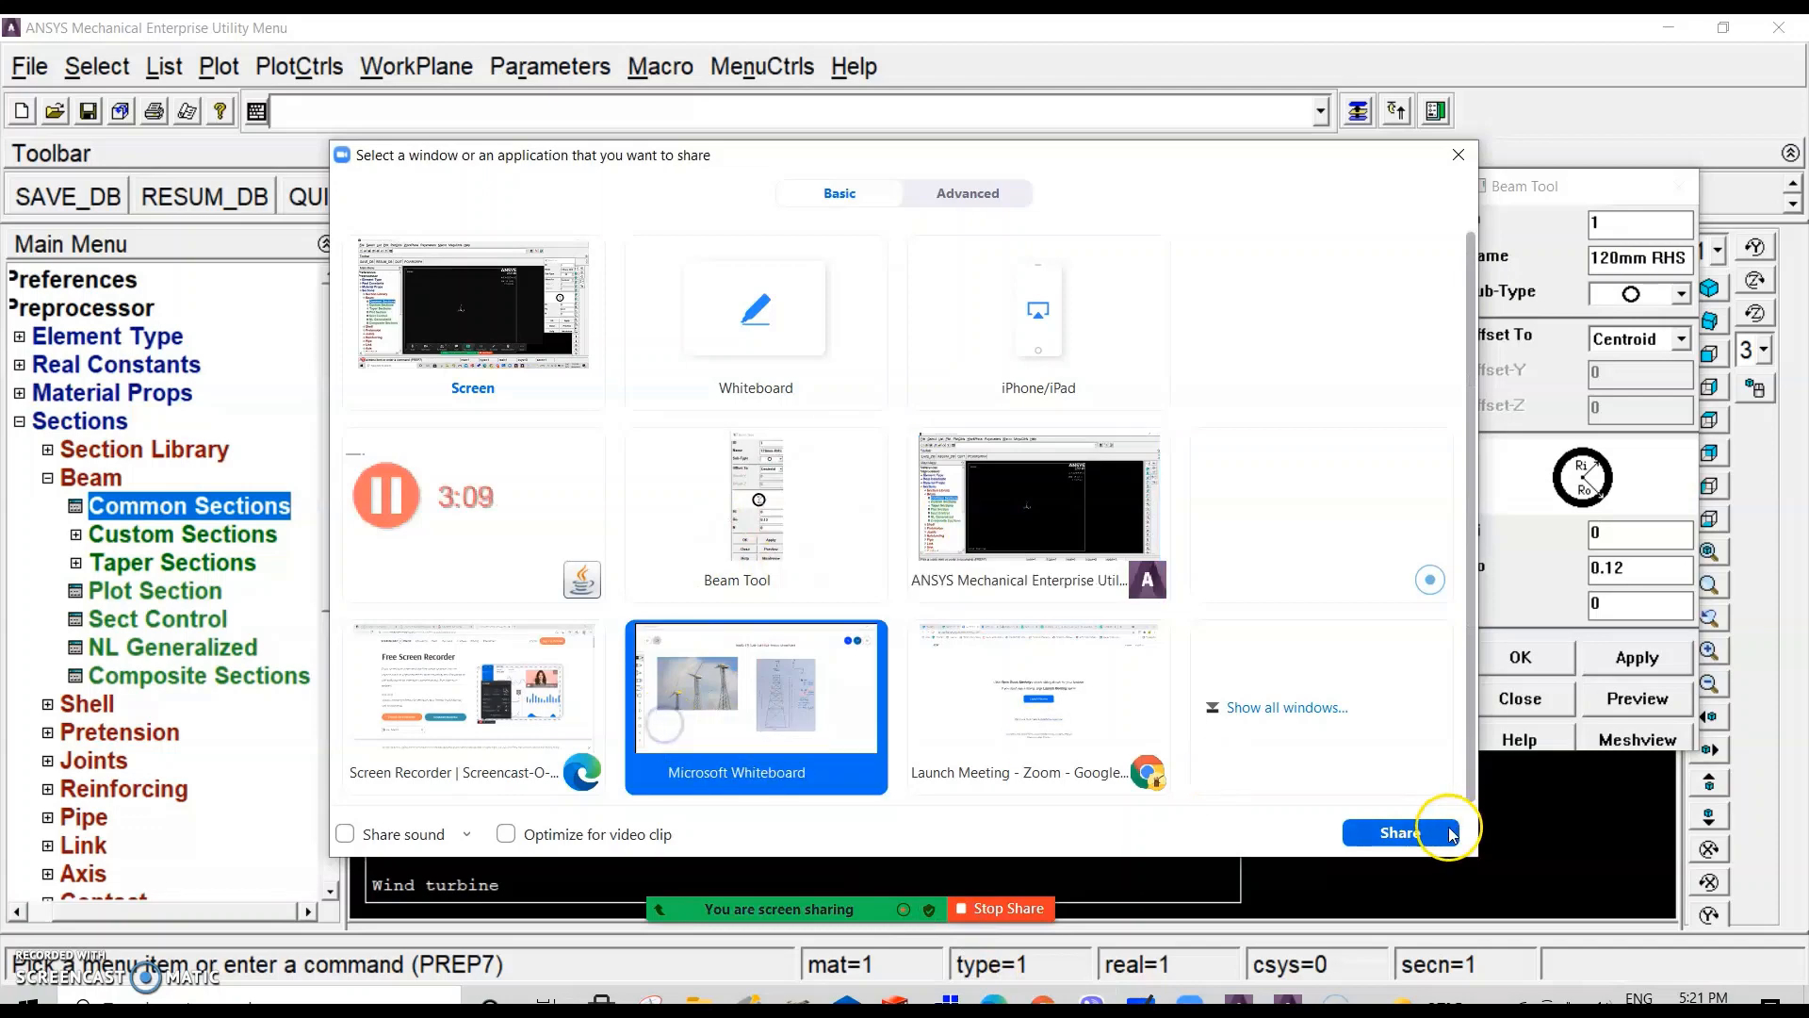
click(1430, 834)
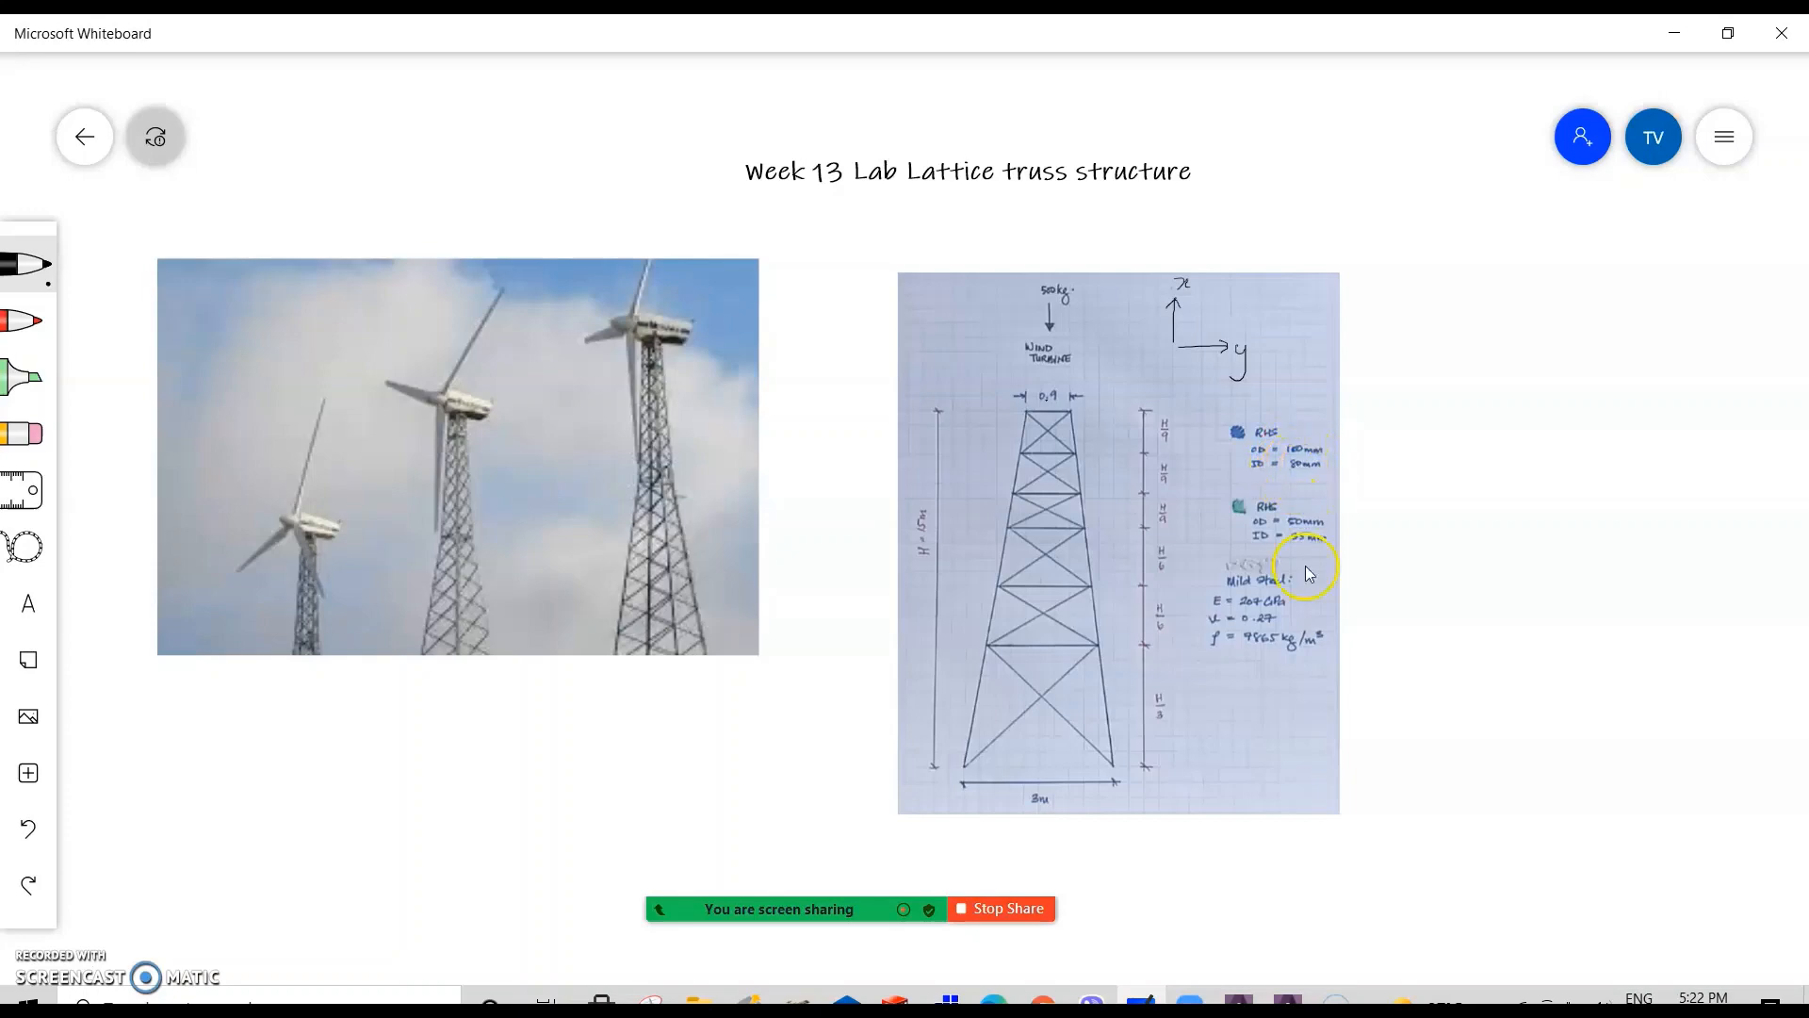
Step: Switch the Zoom share from the whiteboard back to the ANSYS Mechanical Enterprise Utility Menu window
click(861, 871)
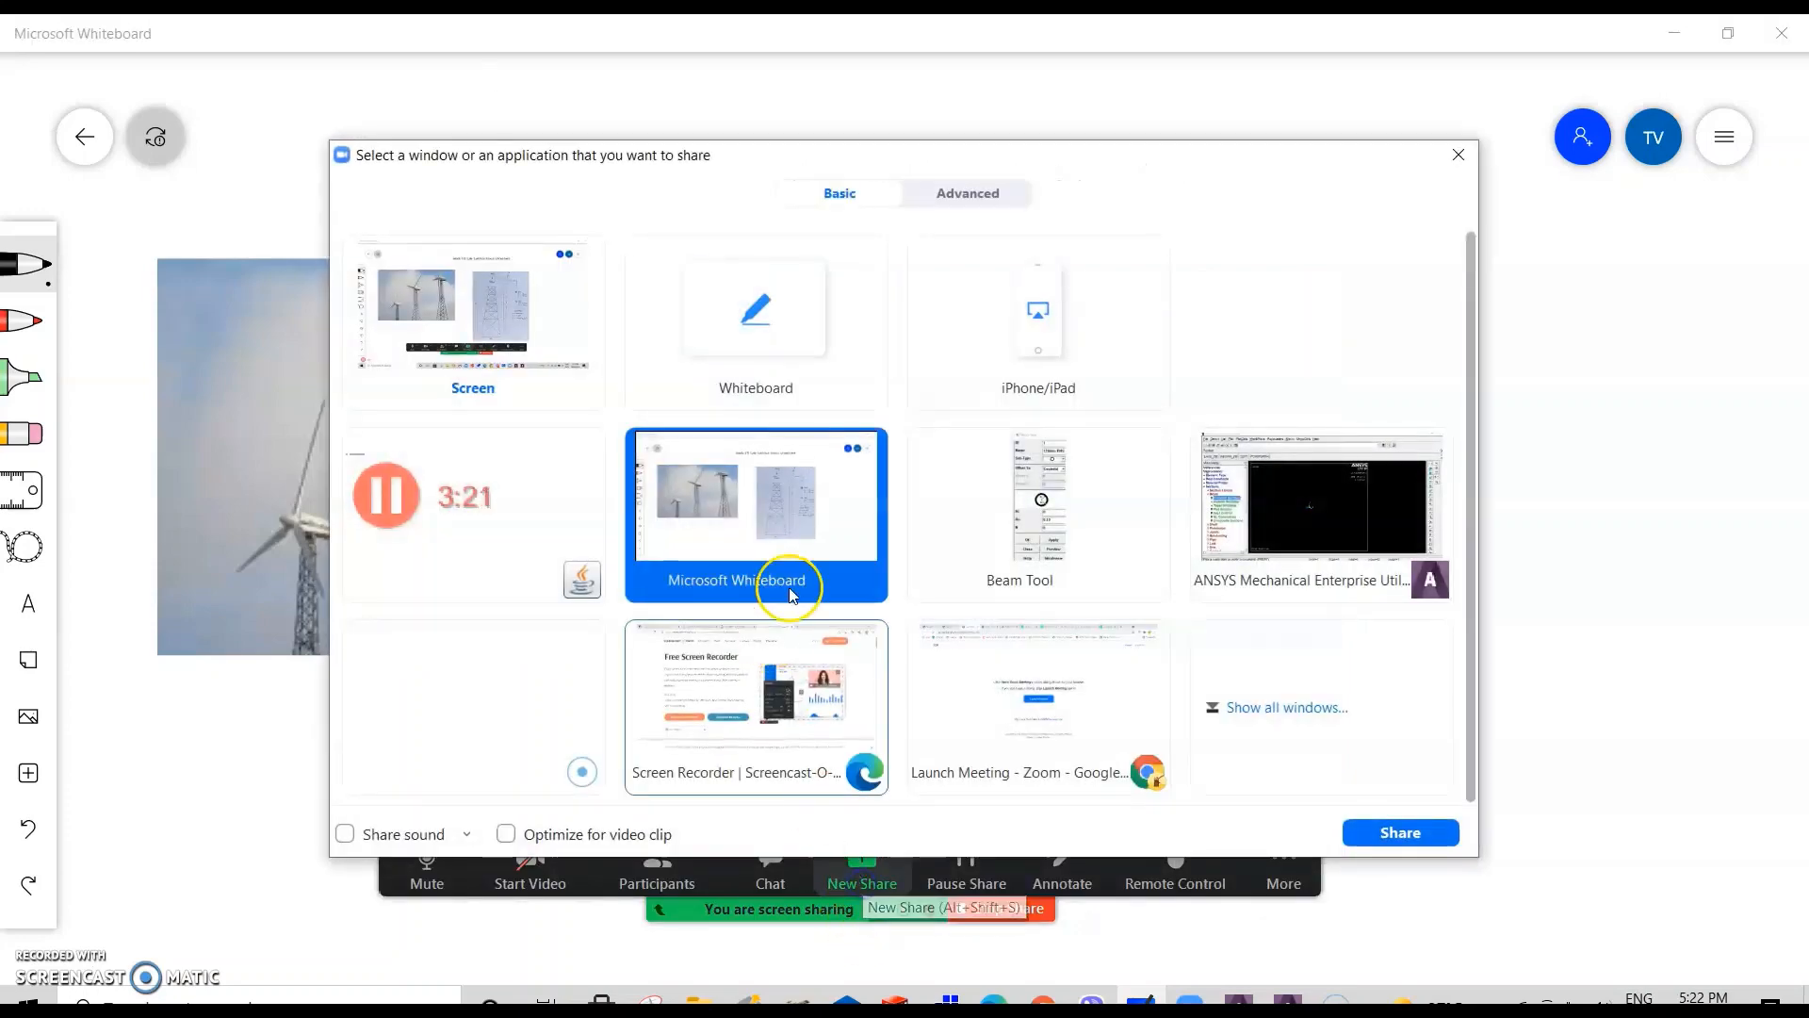
click(1289, 494)
click(1398, 833)
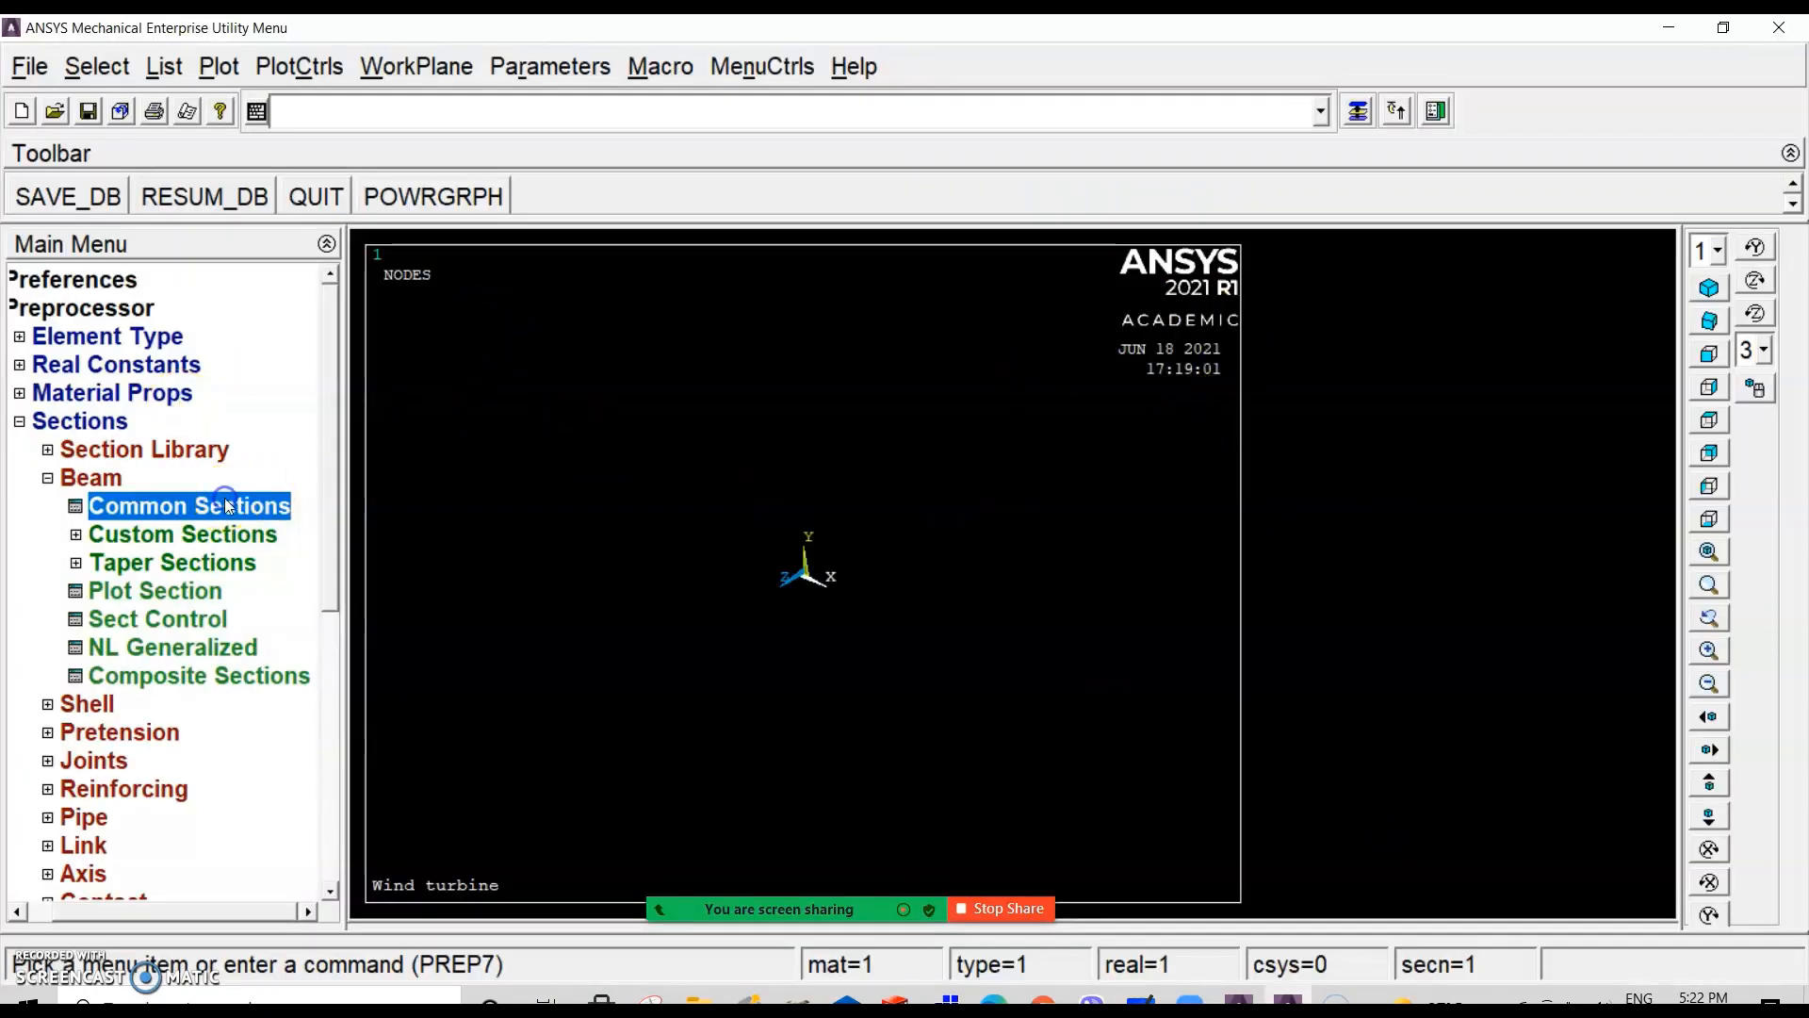
click(582, 68)
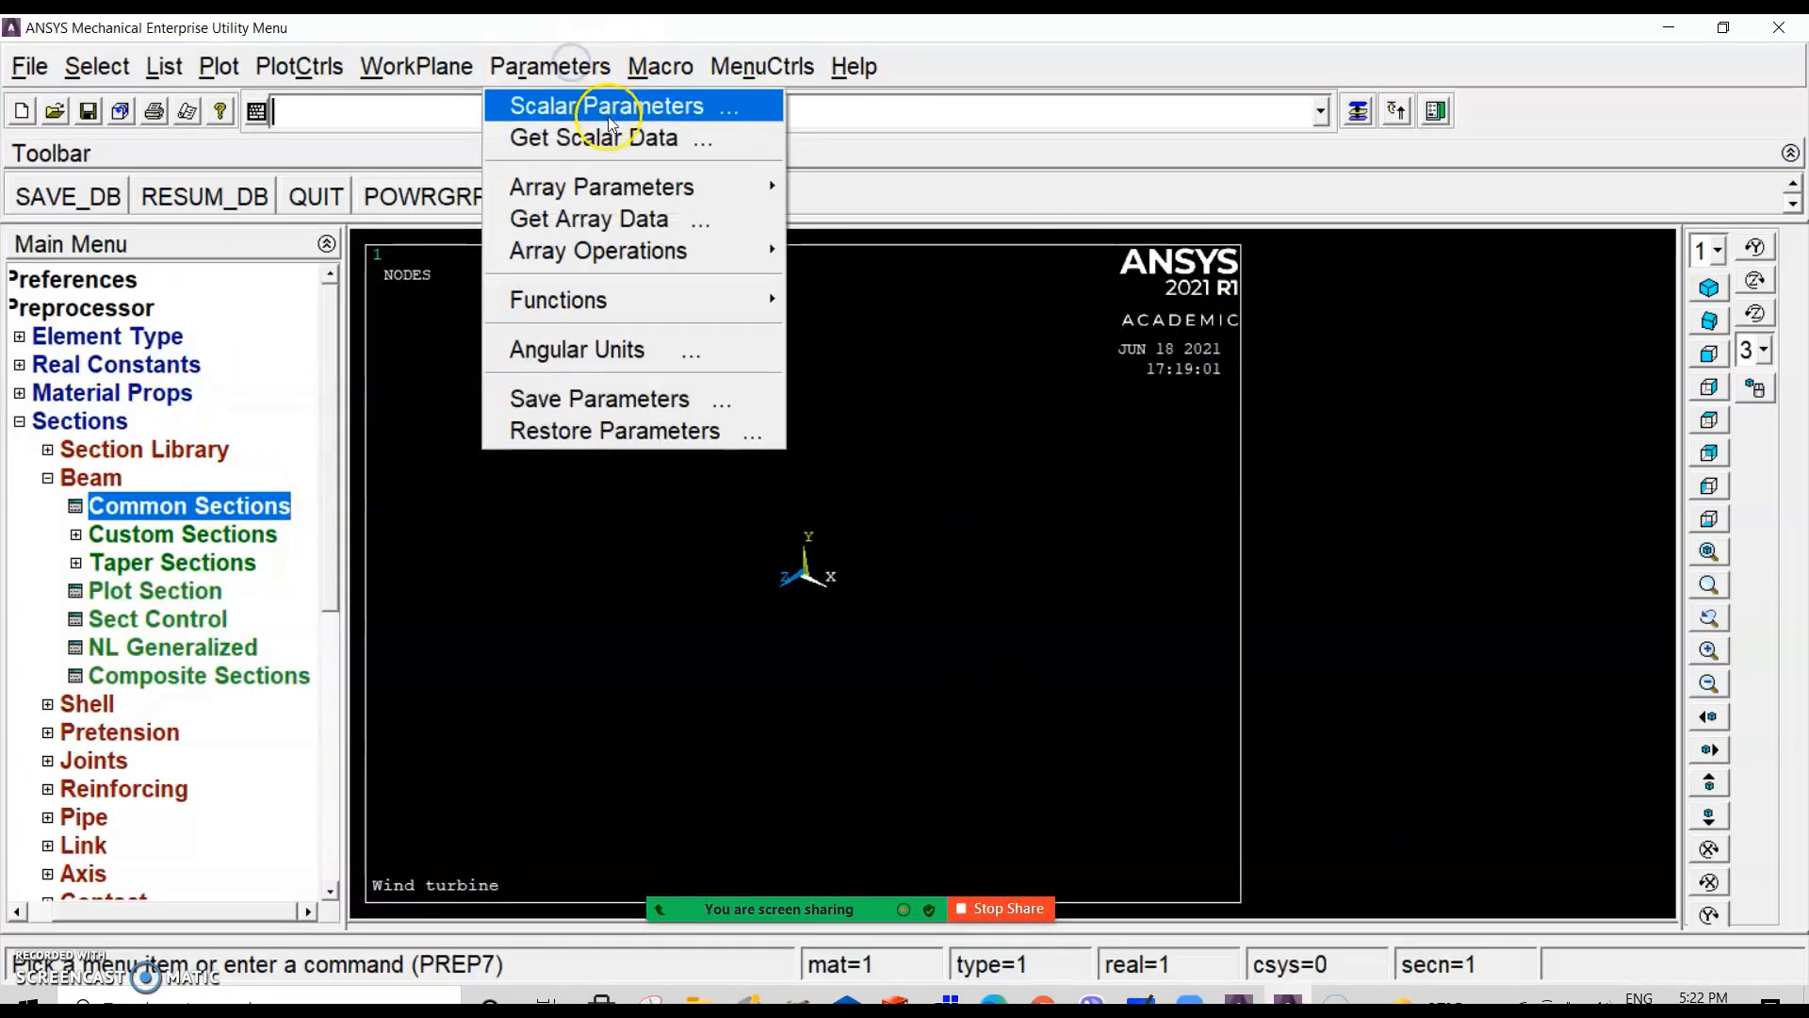
mouse_move(652, 66)
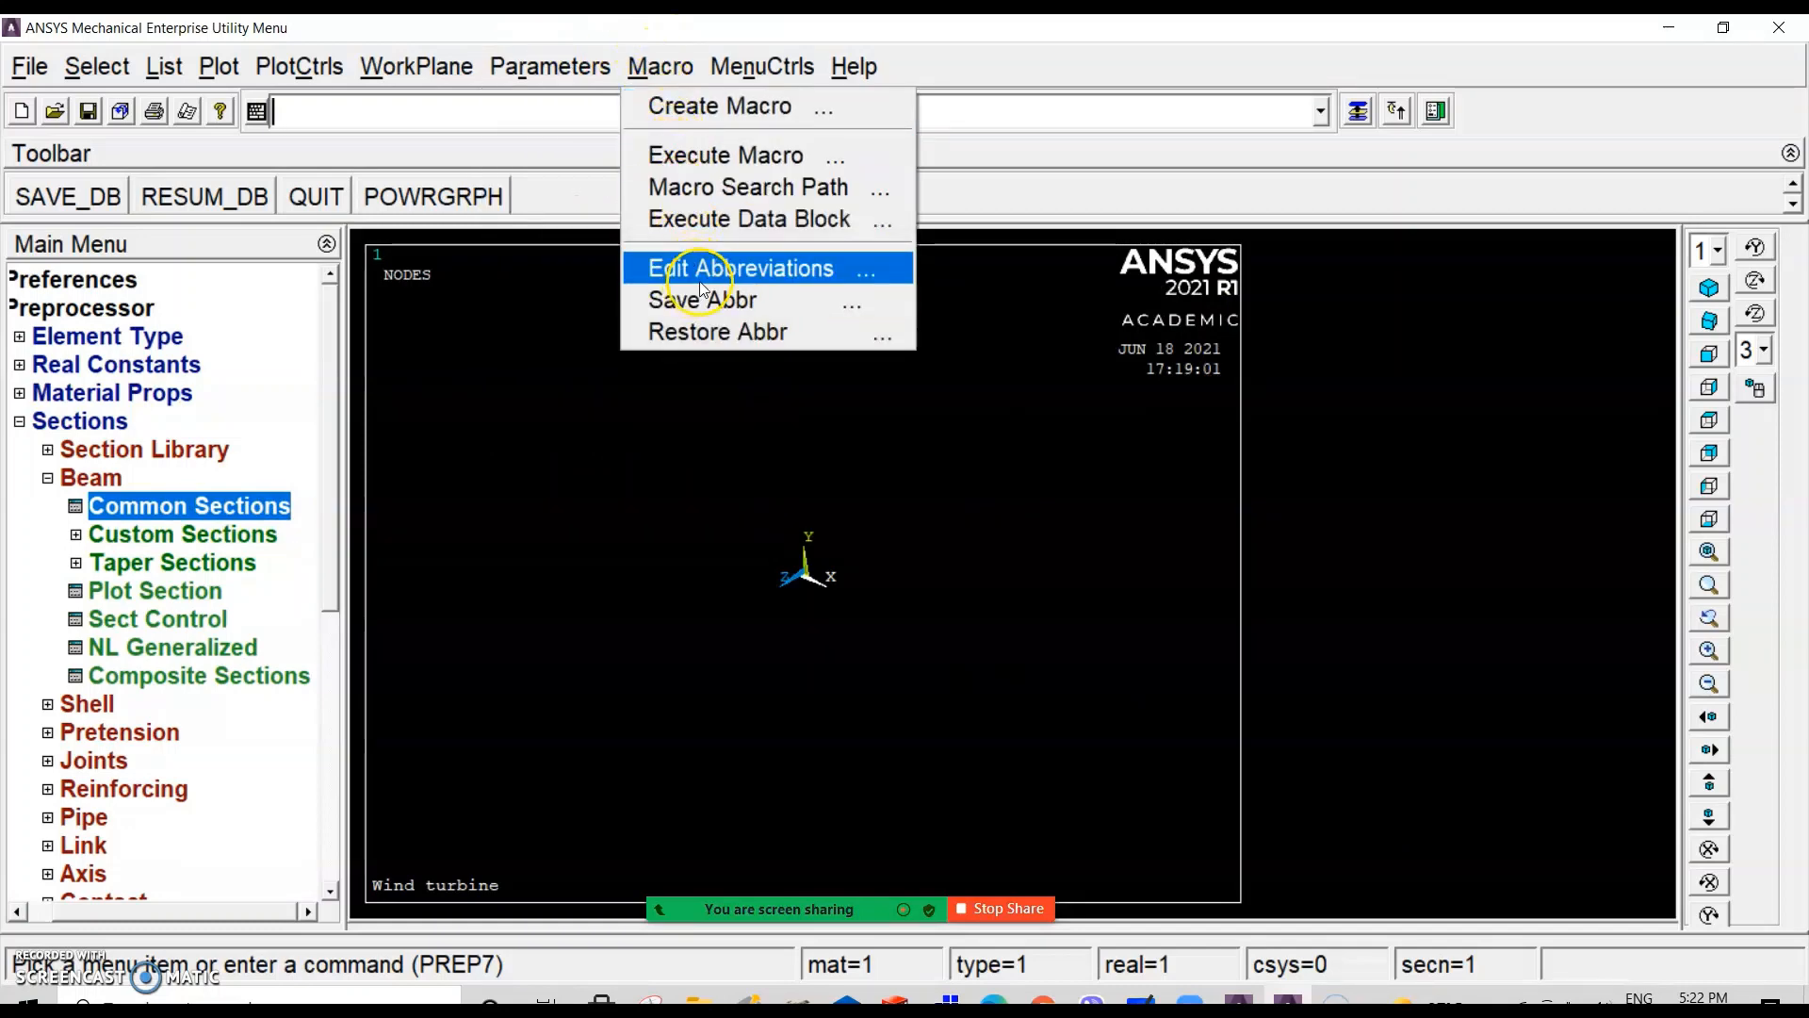
click(751, 64)
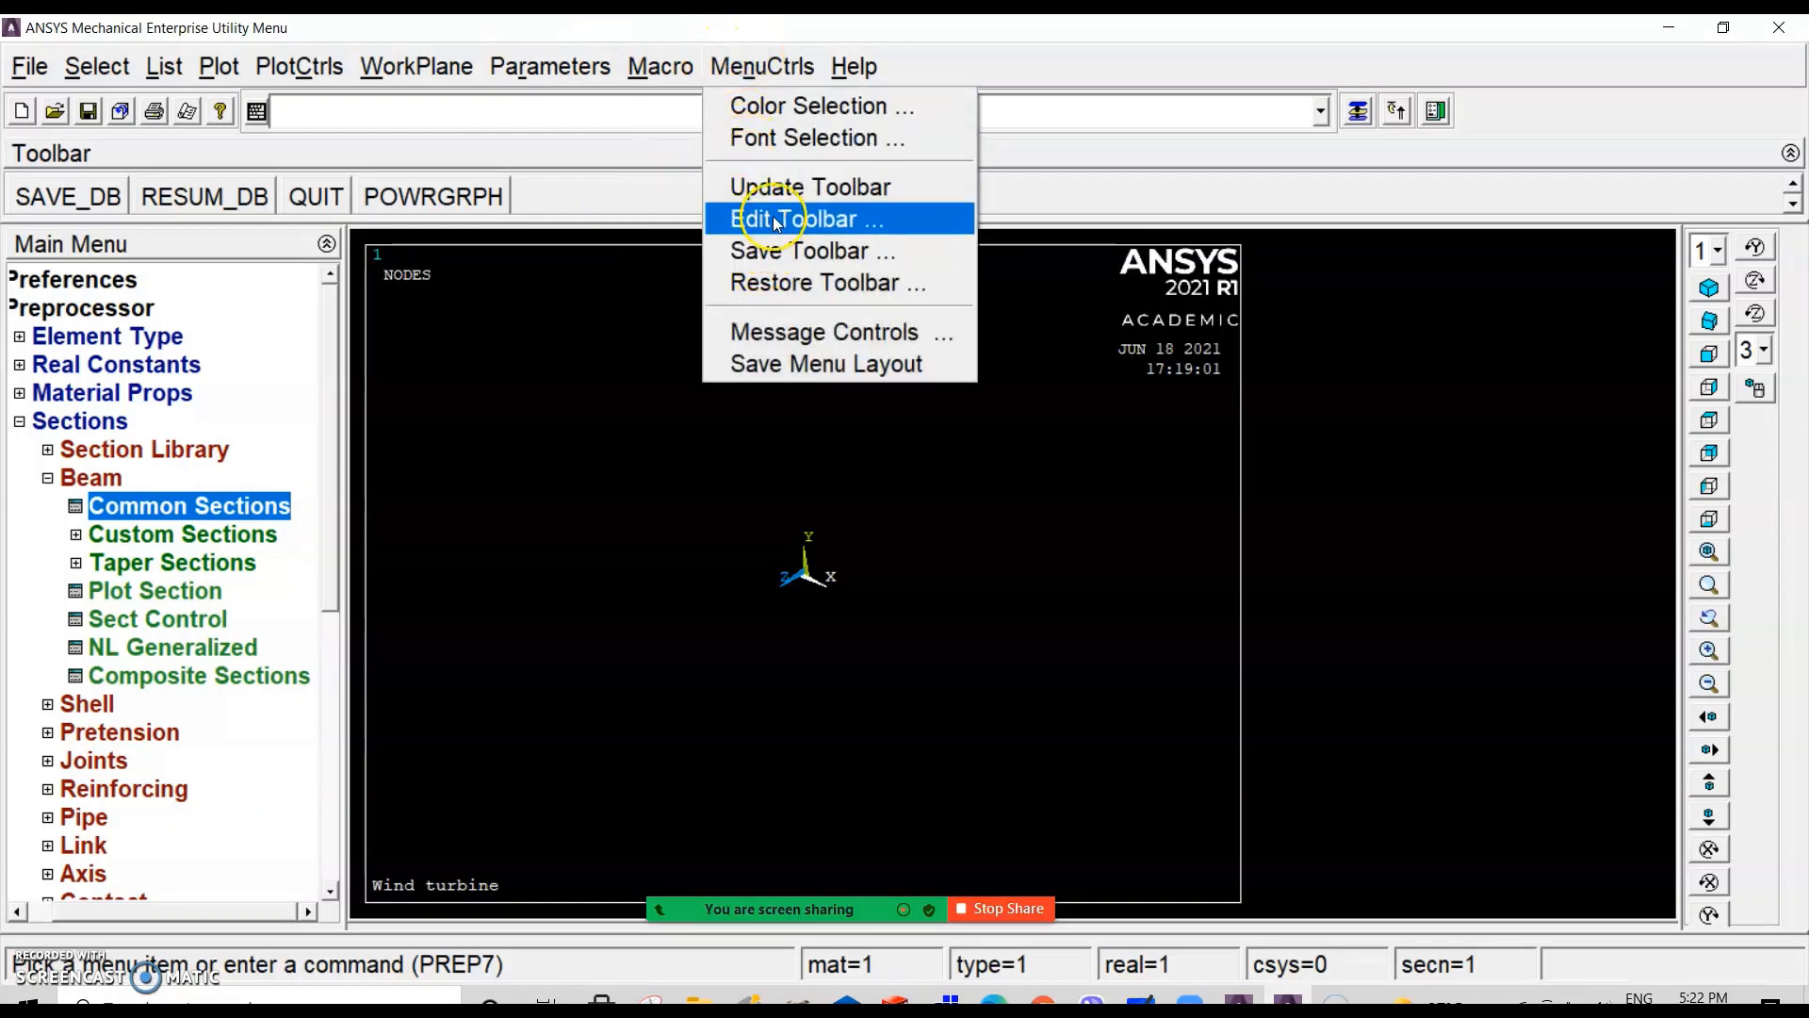
click(788, 193)
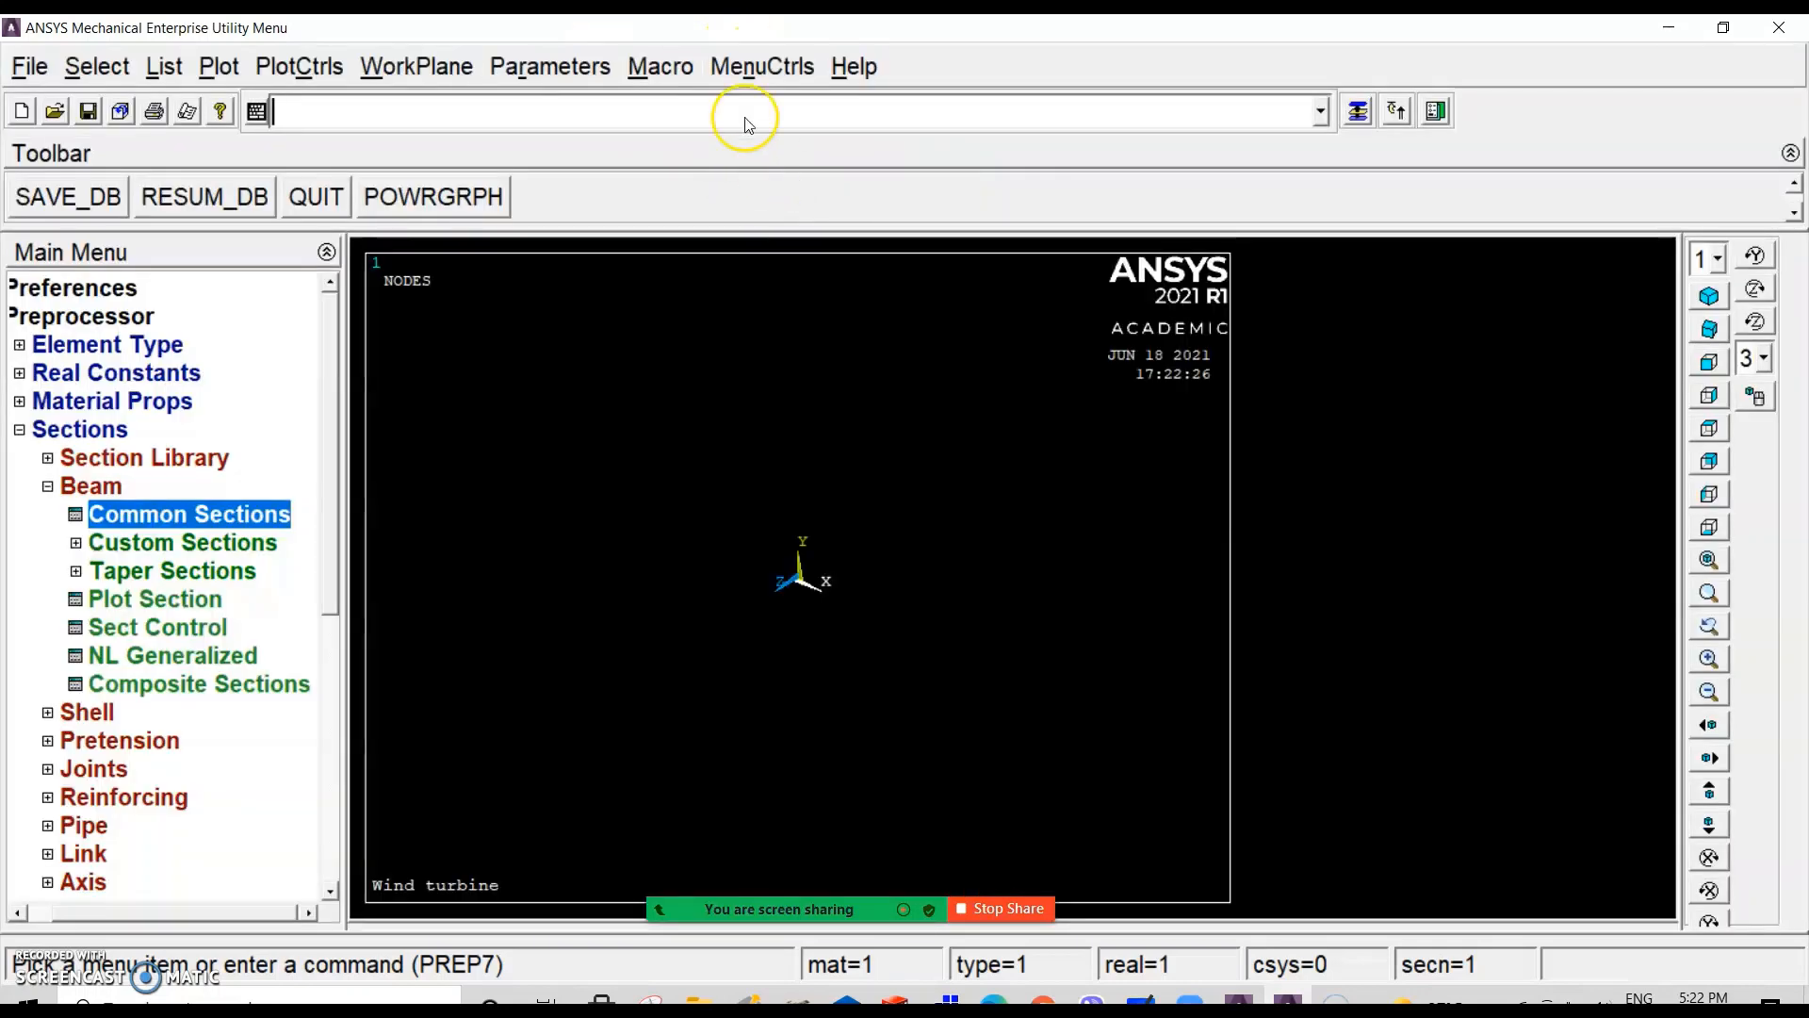
click(748, 78)
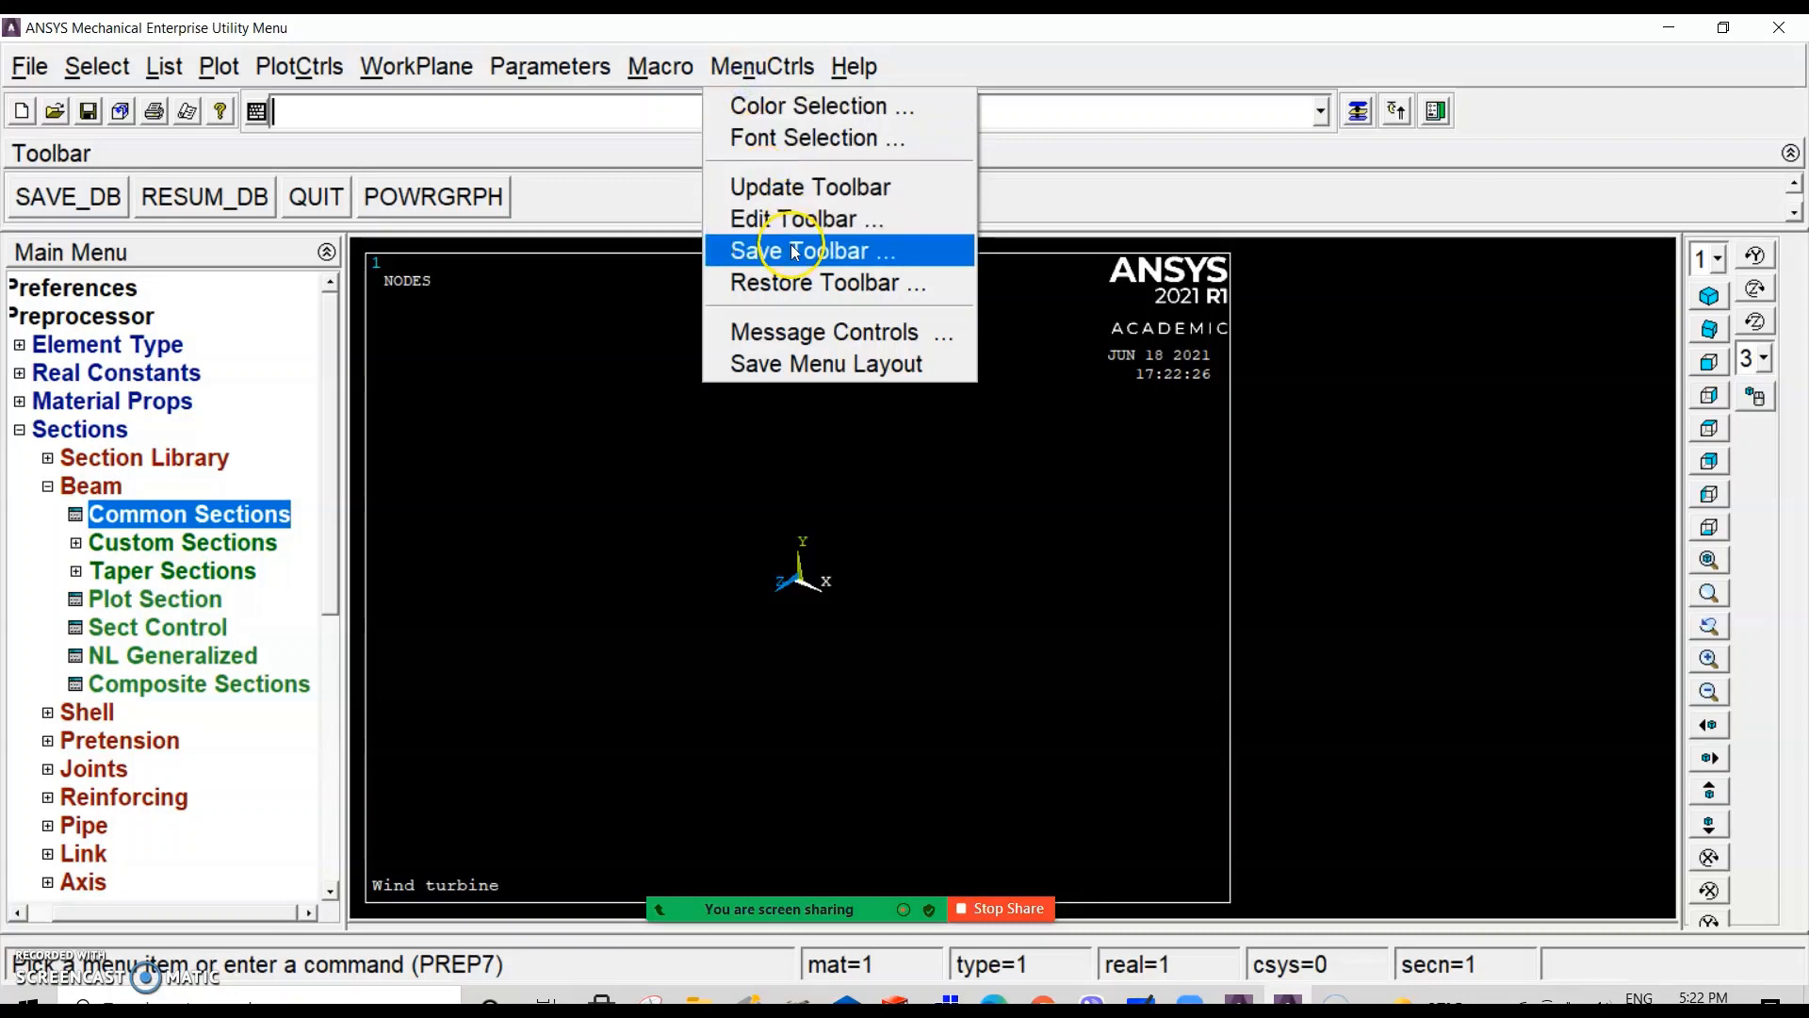
click(797, 281)
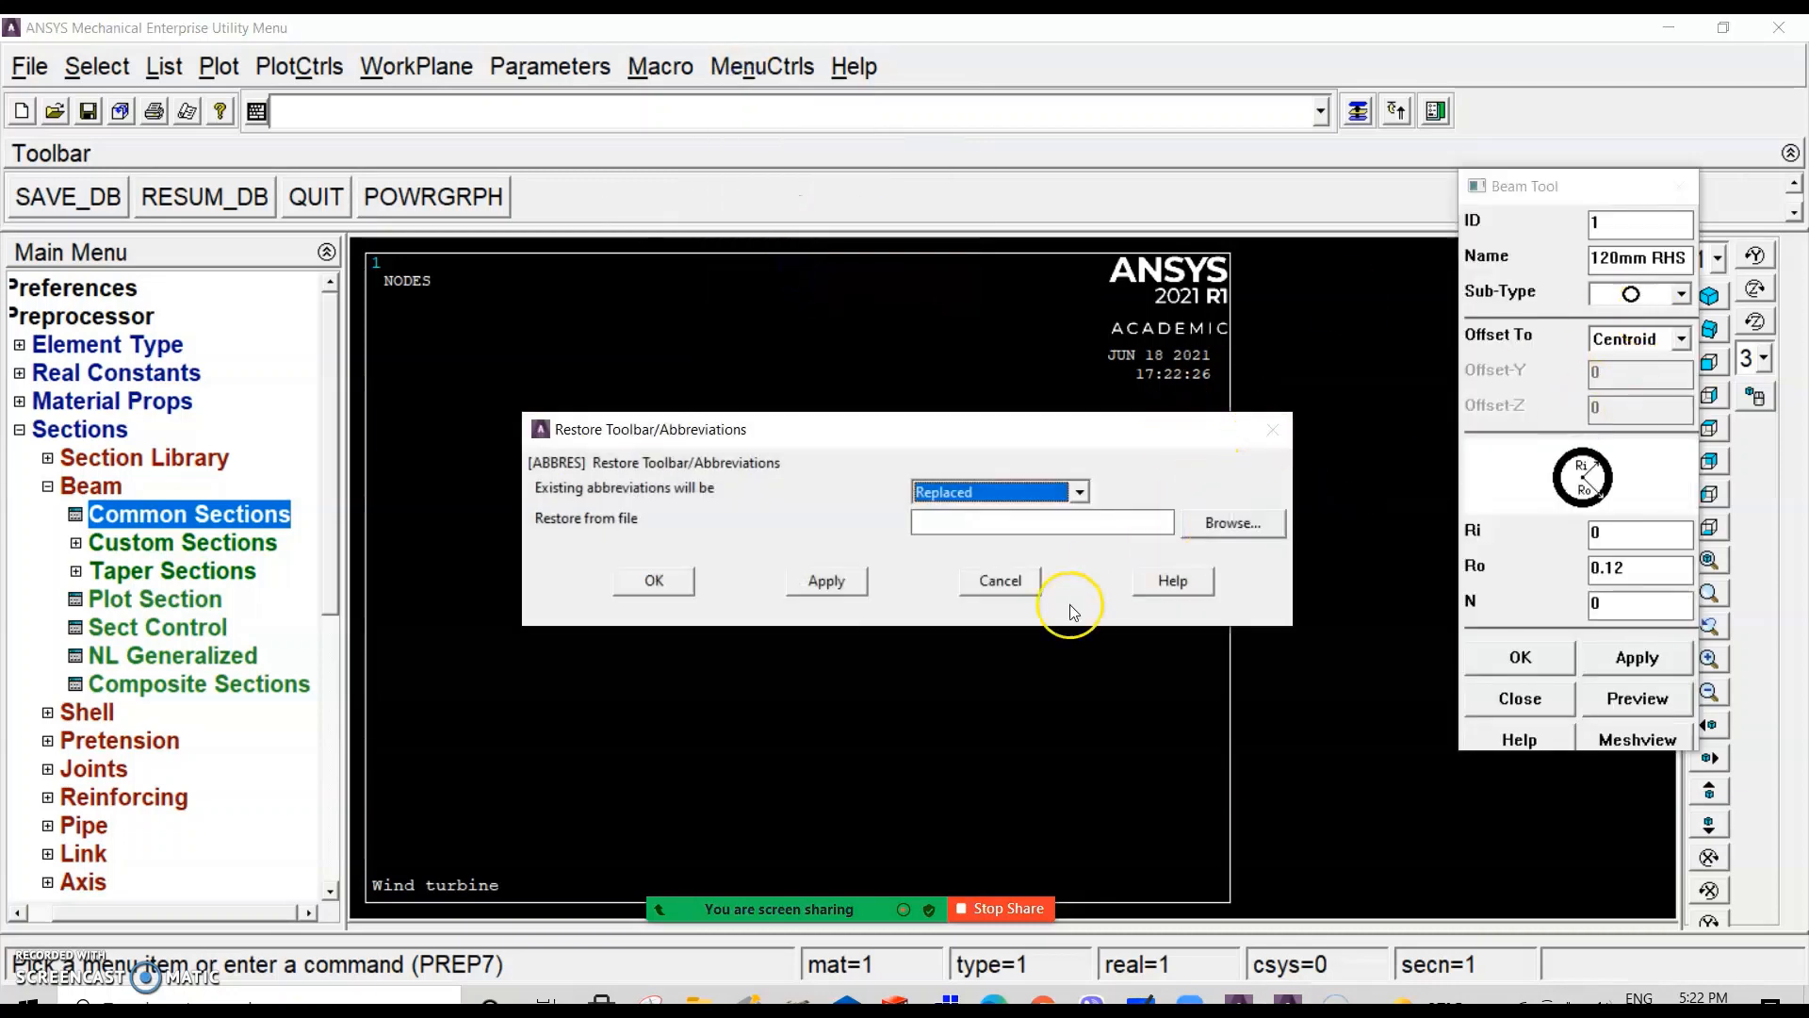
click(1000, 580)
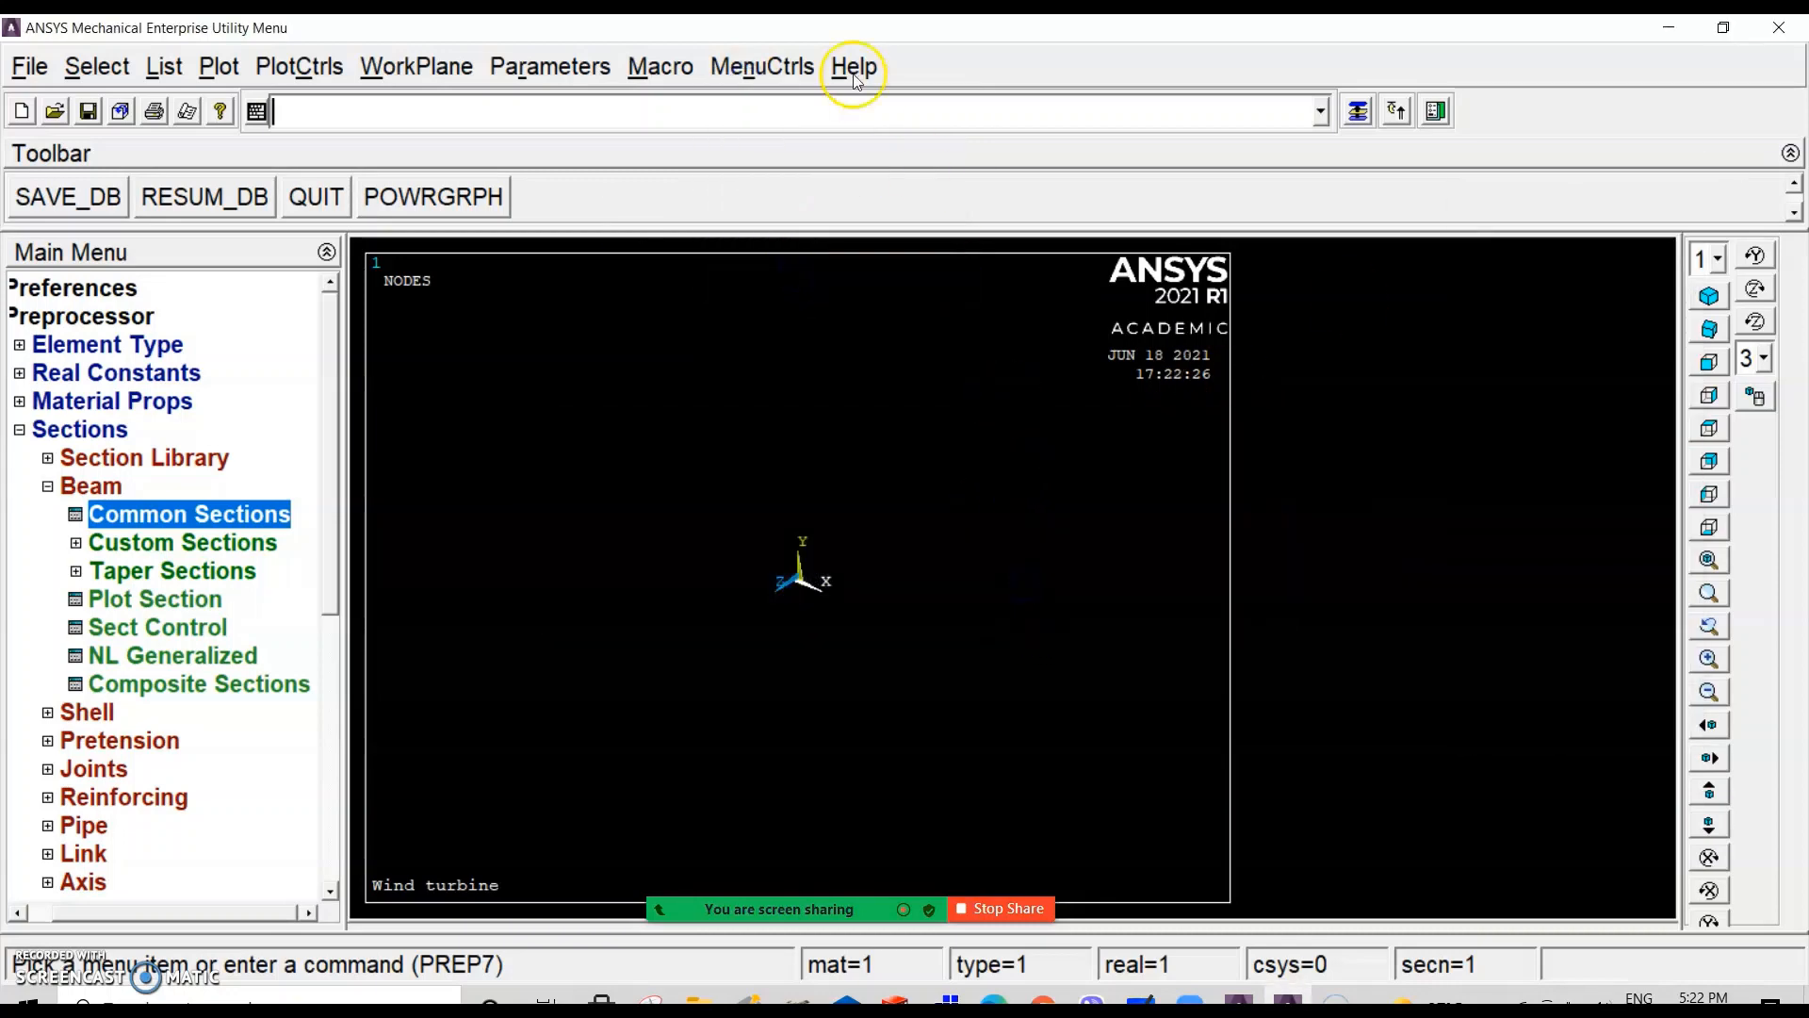
Step: Bring the hidden Beam Tool window back to the front and move it over the graphics area
click(754, 68)
click(823, 285)
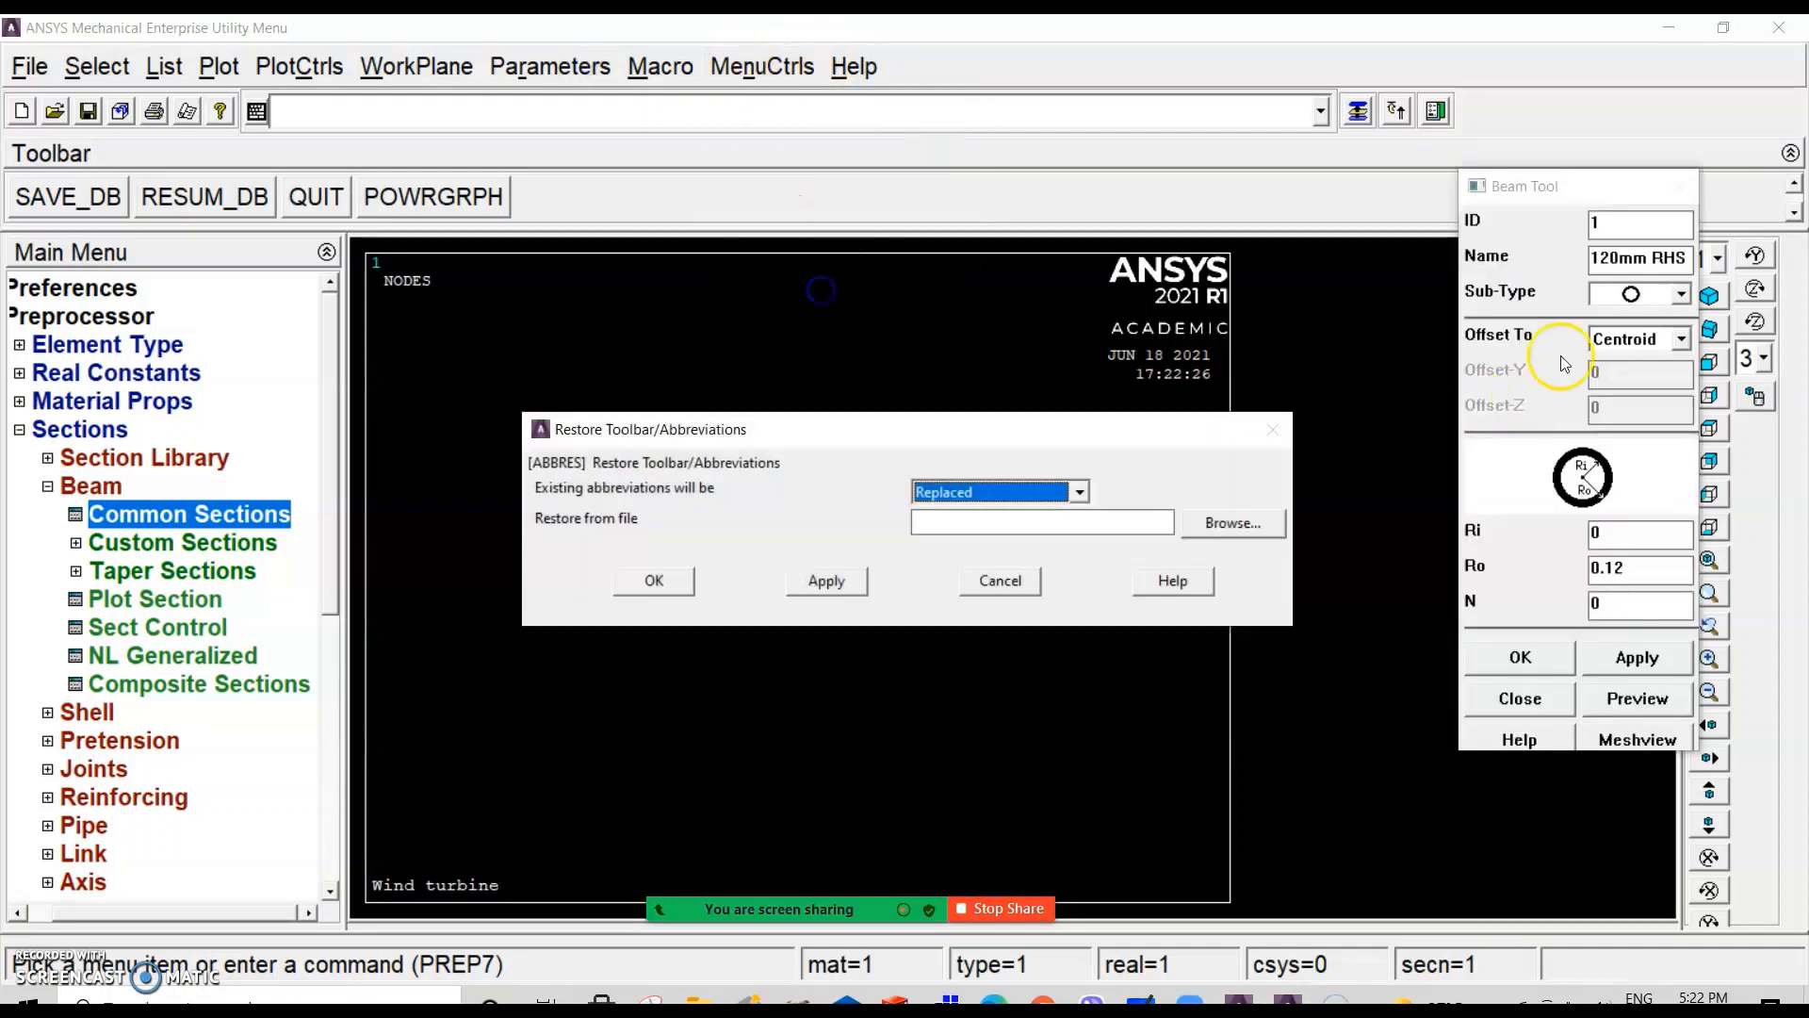
click(1020, 580)
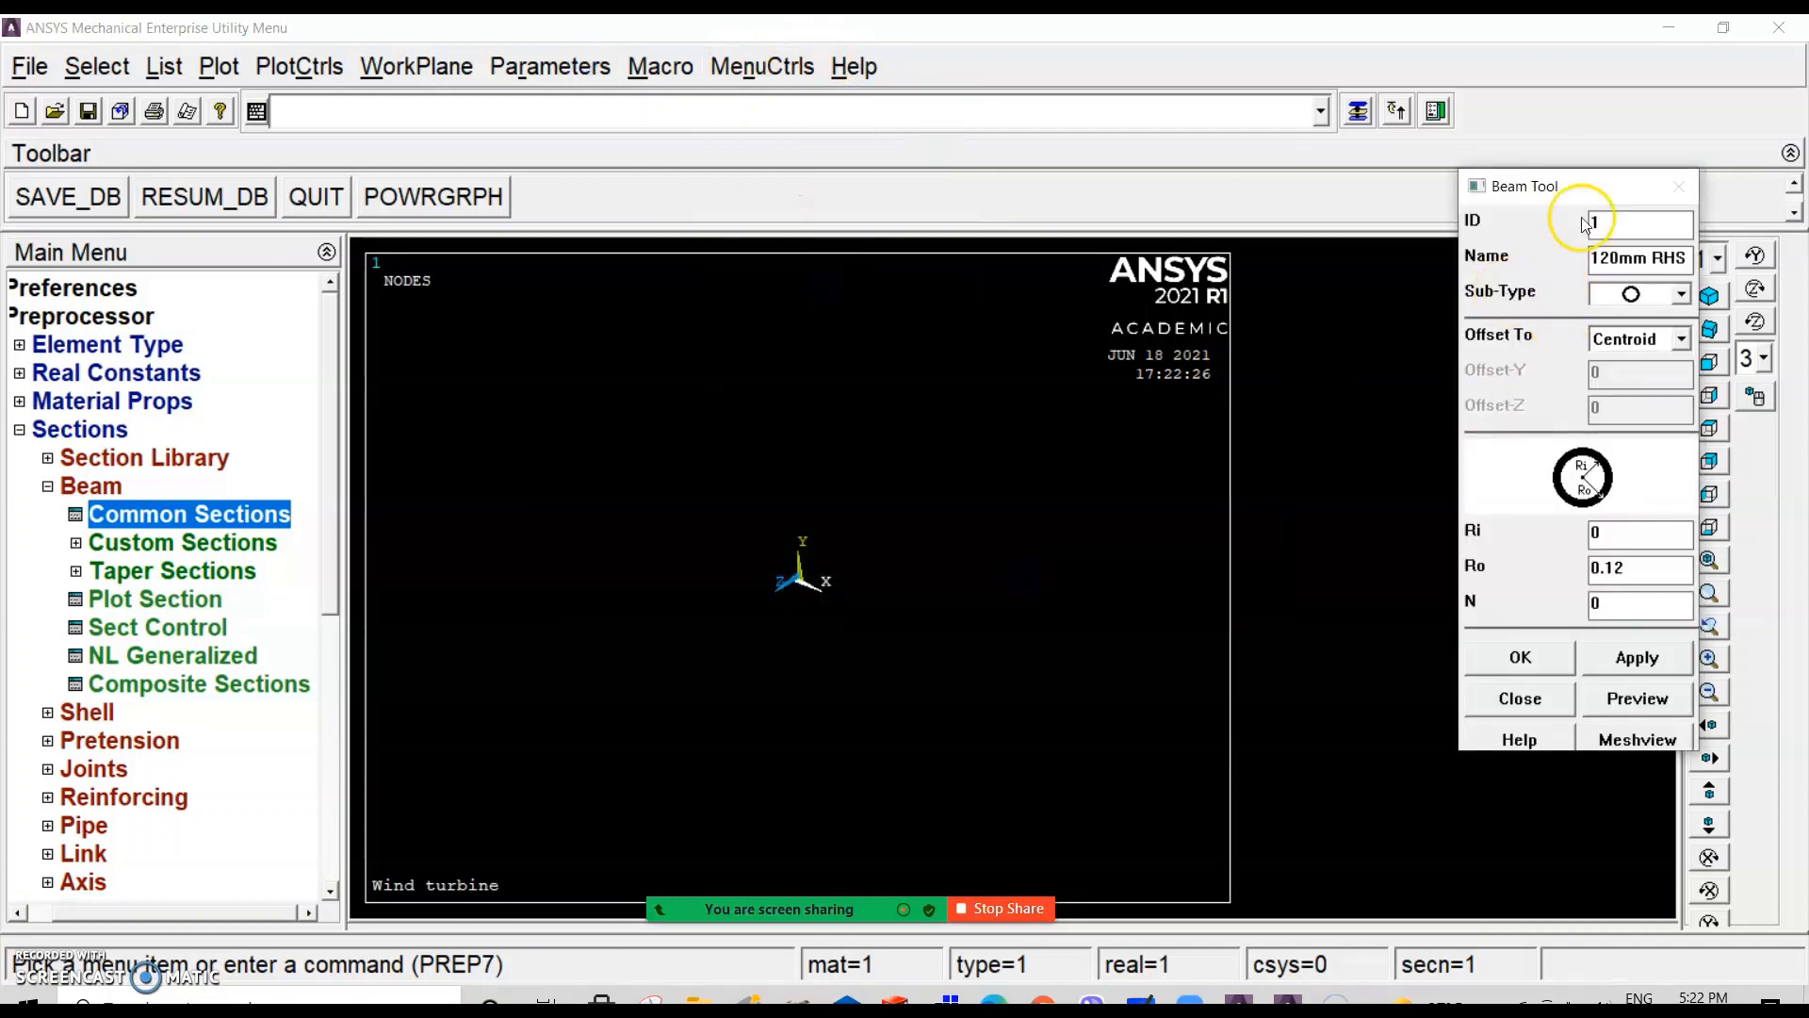
drag(1588, 188, 1132, 179)
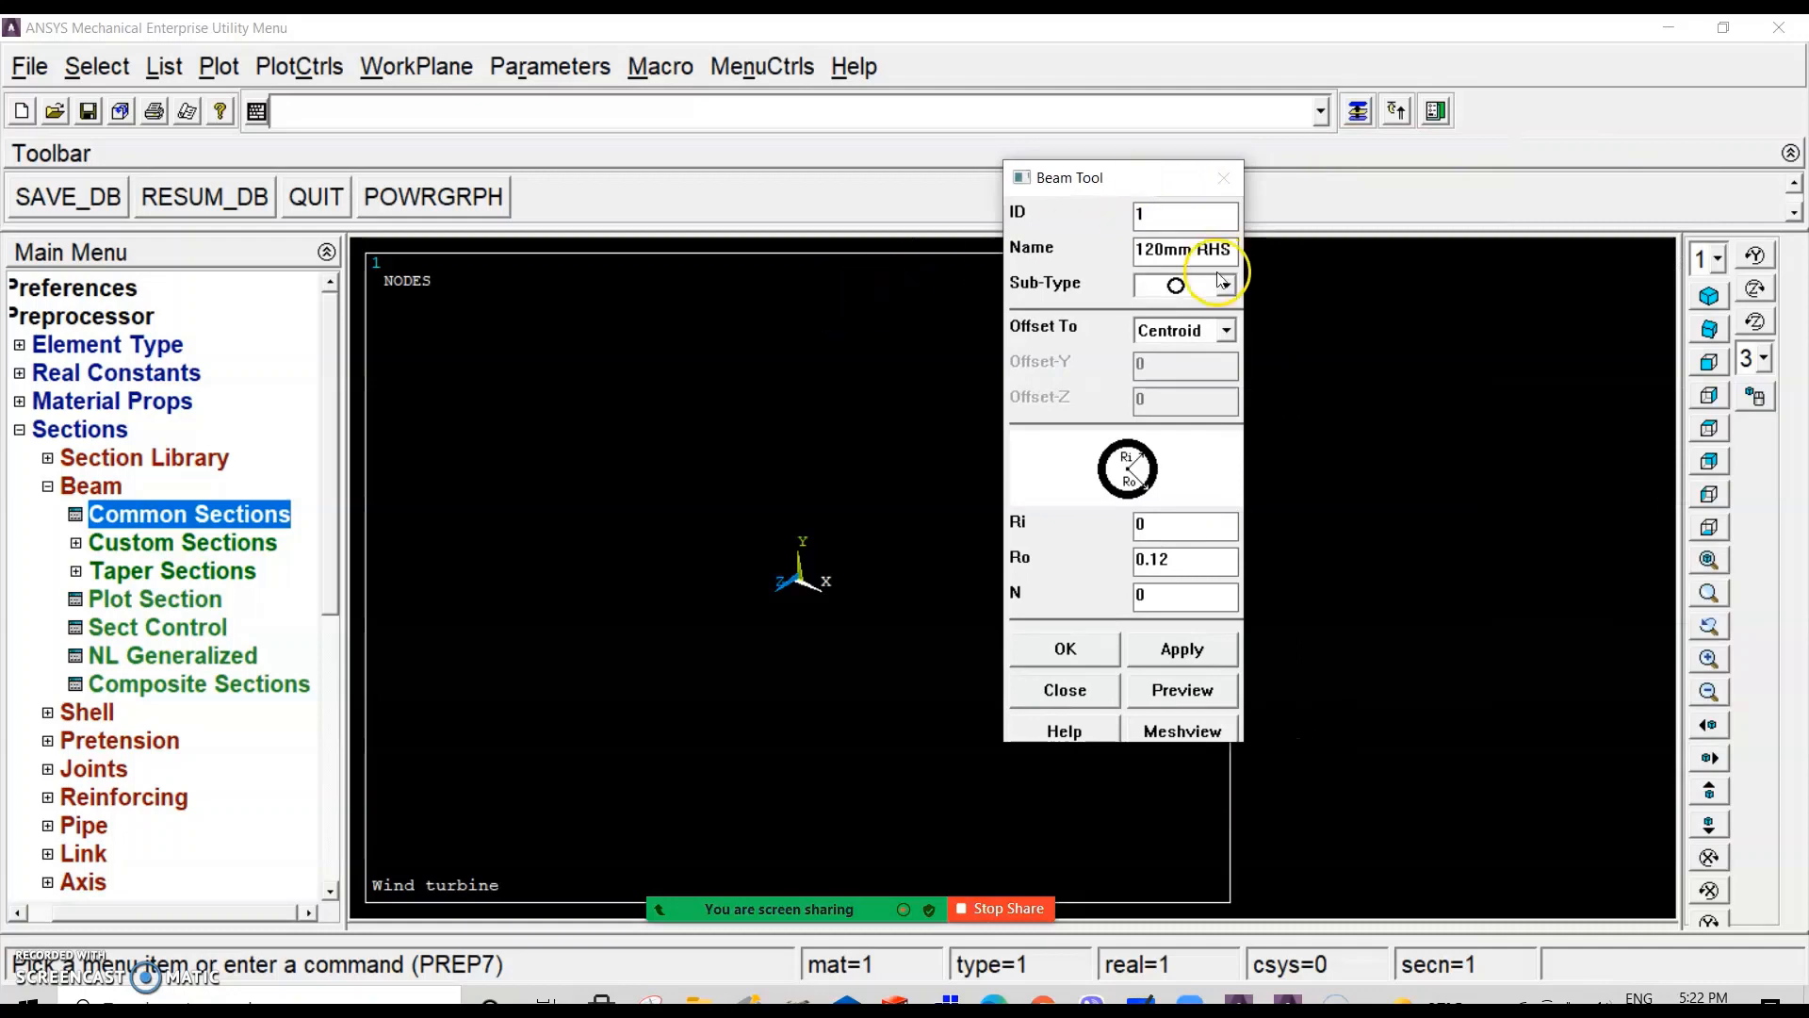
Step: Rename beam section 1 as 100mm RHS
click(1161, 239)
key(BackSpace)
key(BackSpace)
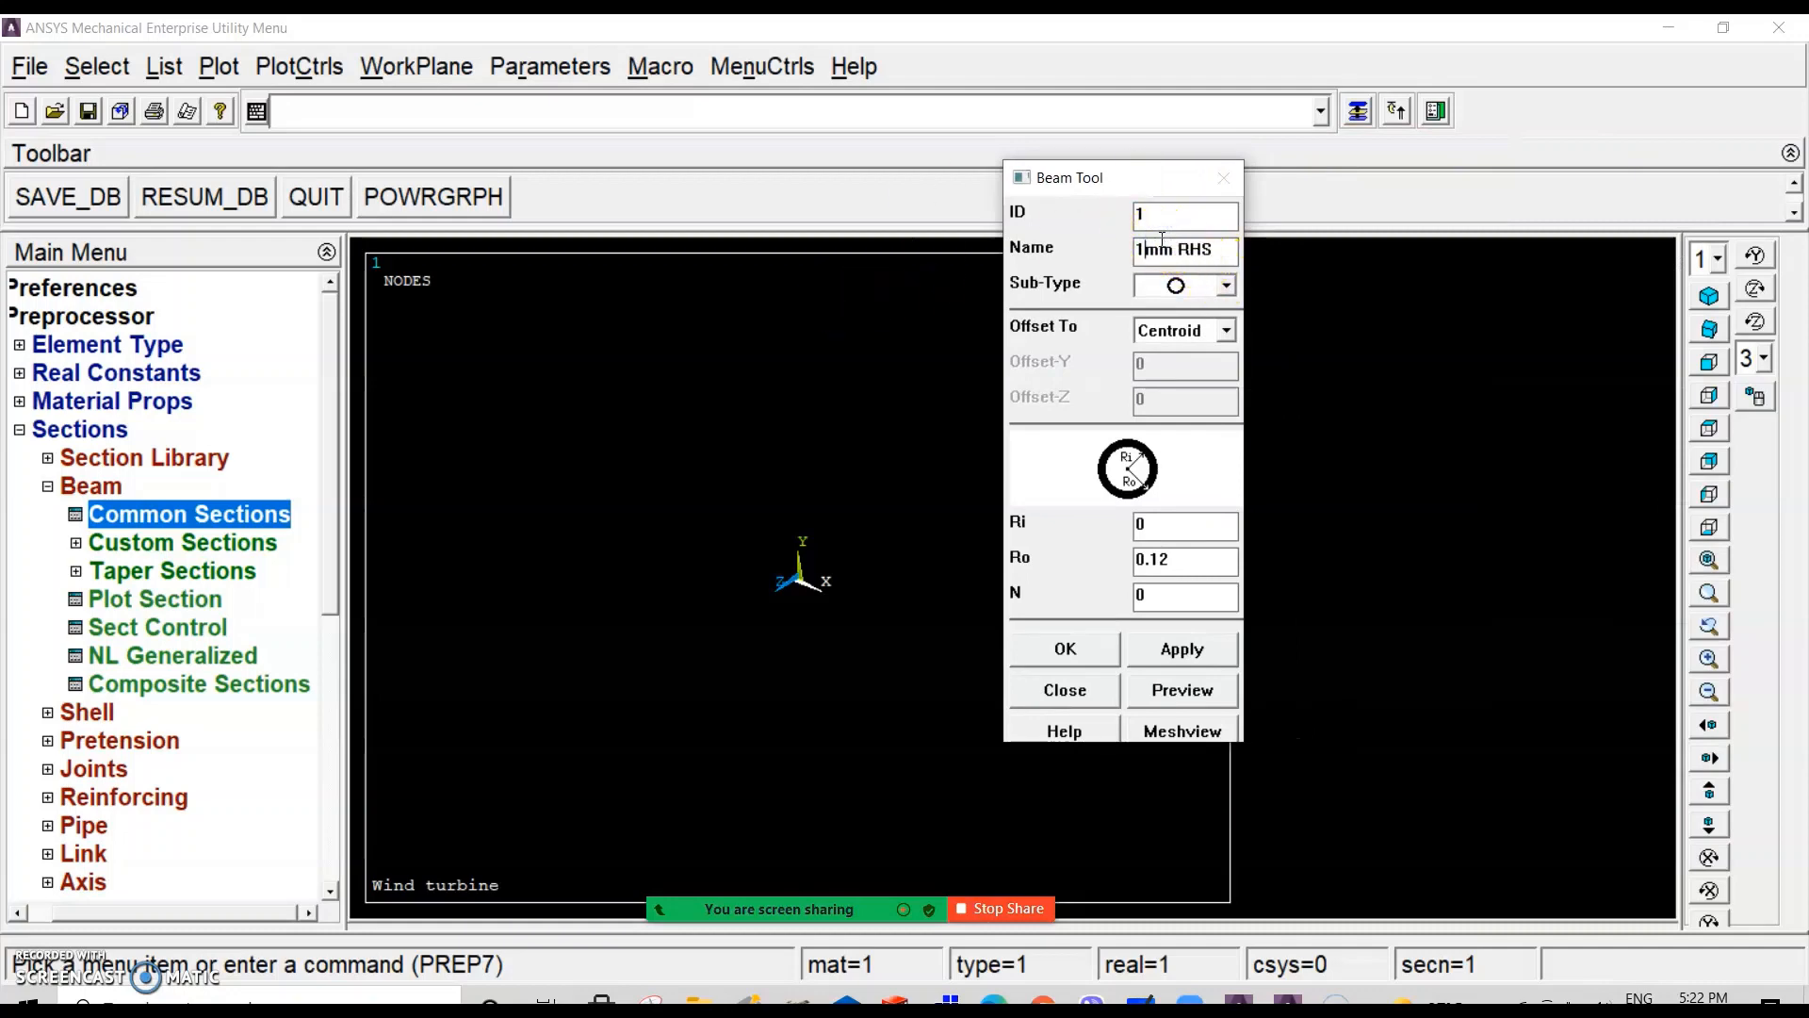
text(00)
mouse_move(796, 909)
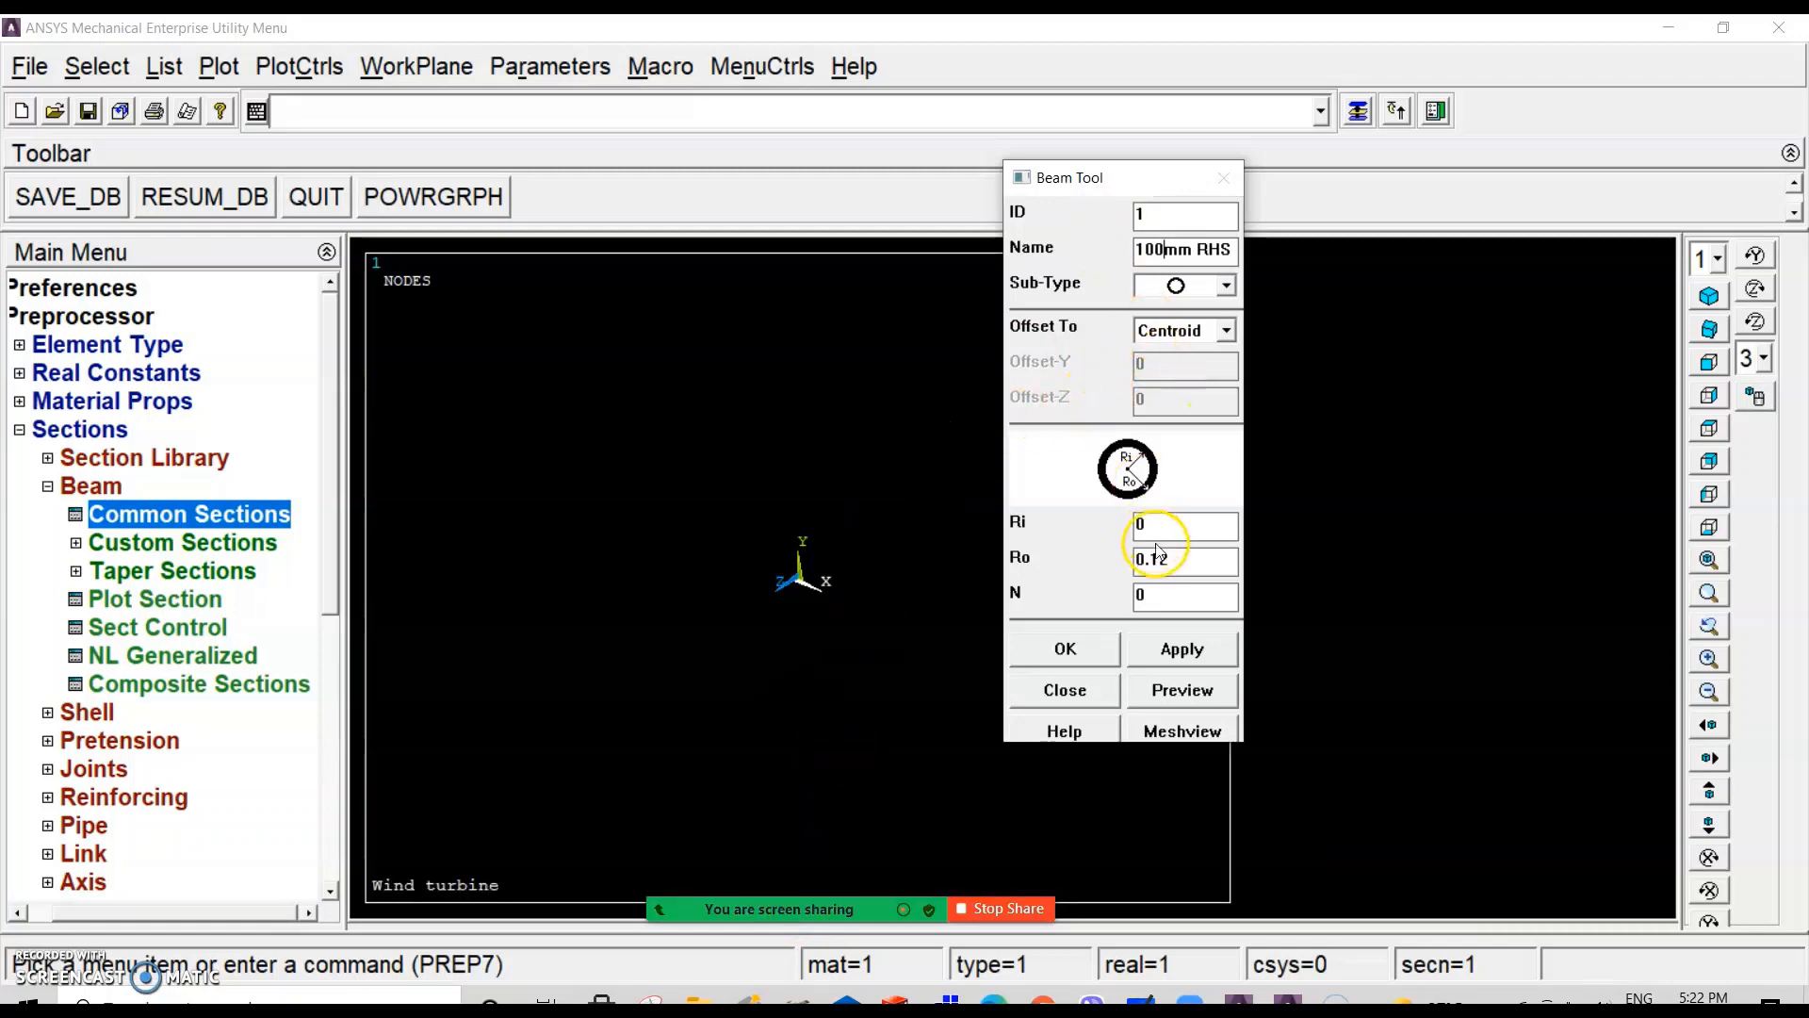
Step: Set the tube section's outer radius Ro to 0.05 and inner radius Ri to 0.04
click(1180, 560)
key(BackSpace)
click(1173, 522)
text(.04)
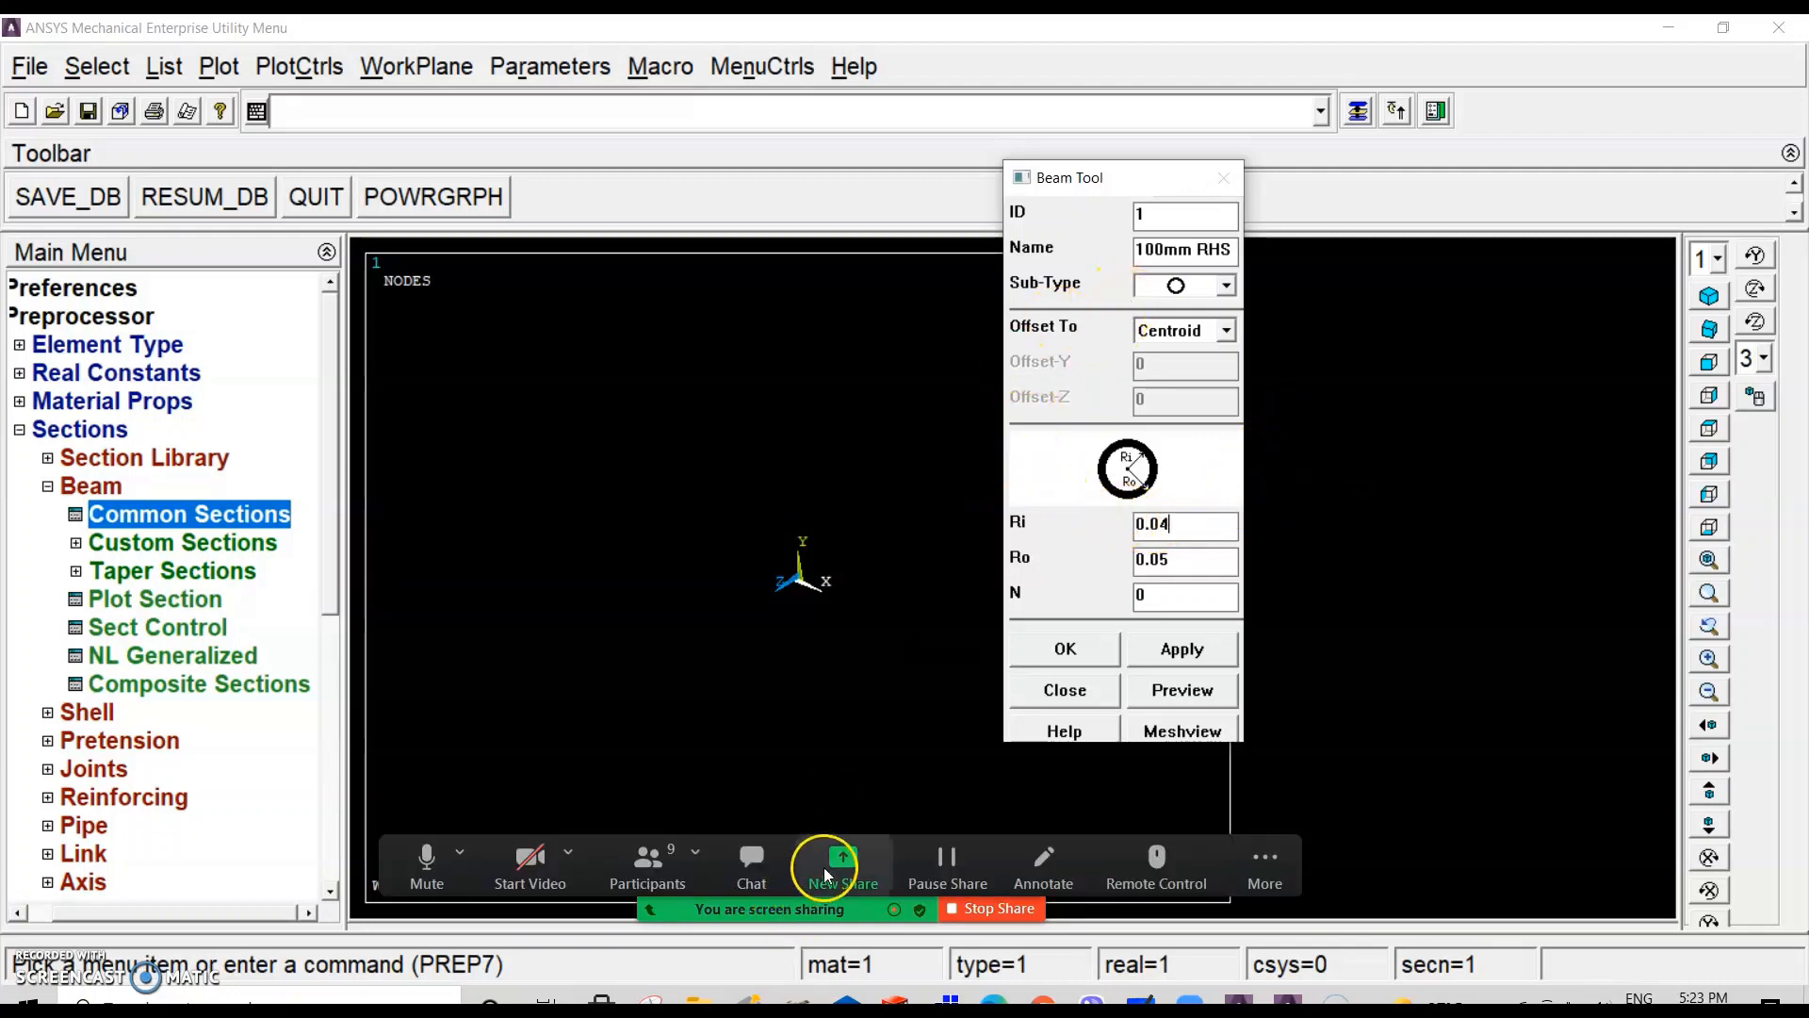
Step: Share the Beam Tool window in the Zoom meeting and apply the 100mm RHS section
click(842, 867)
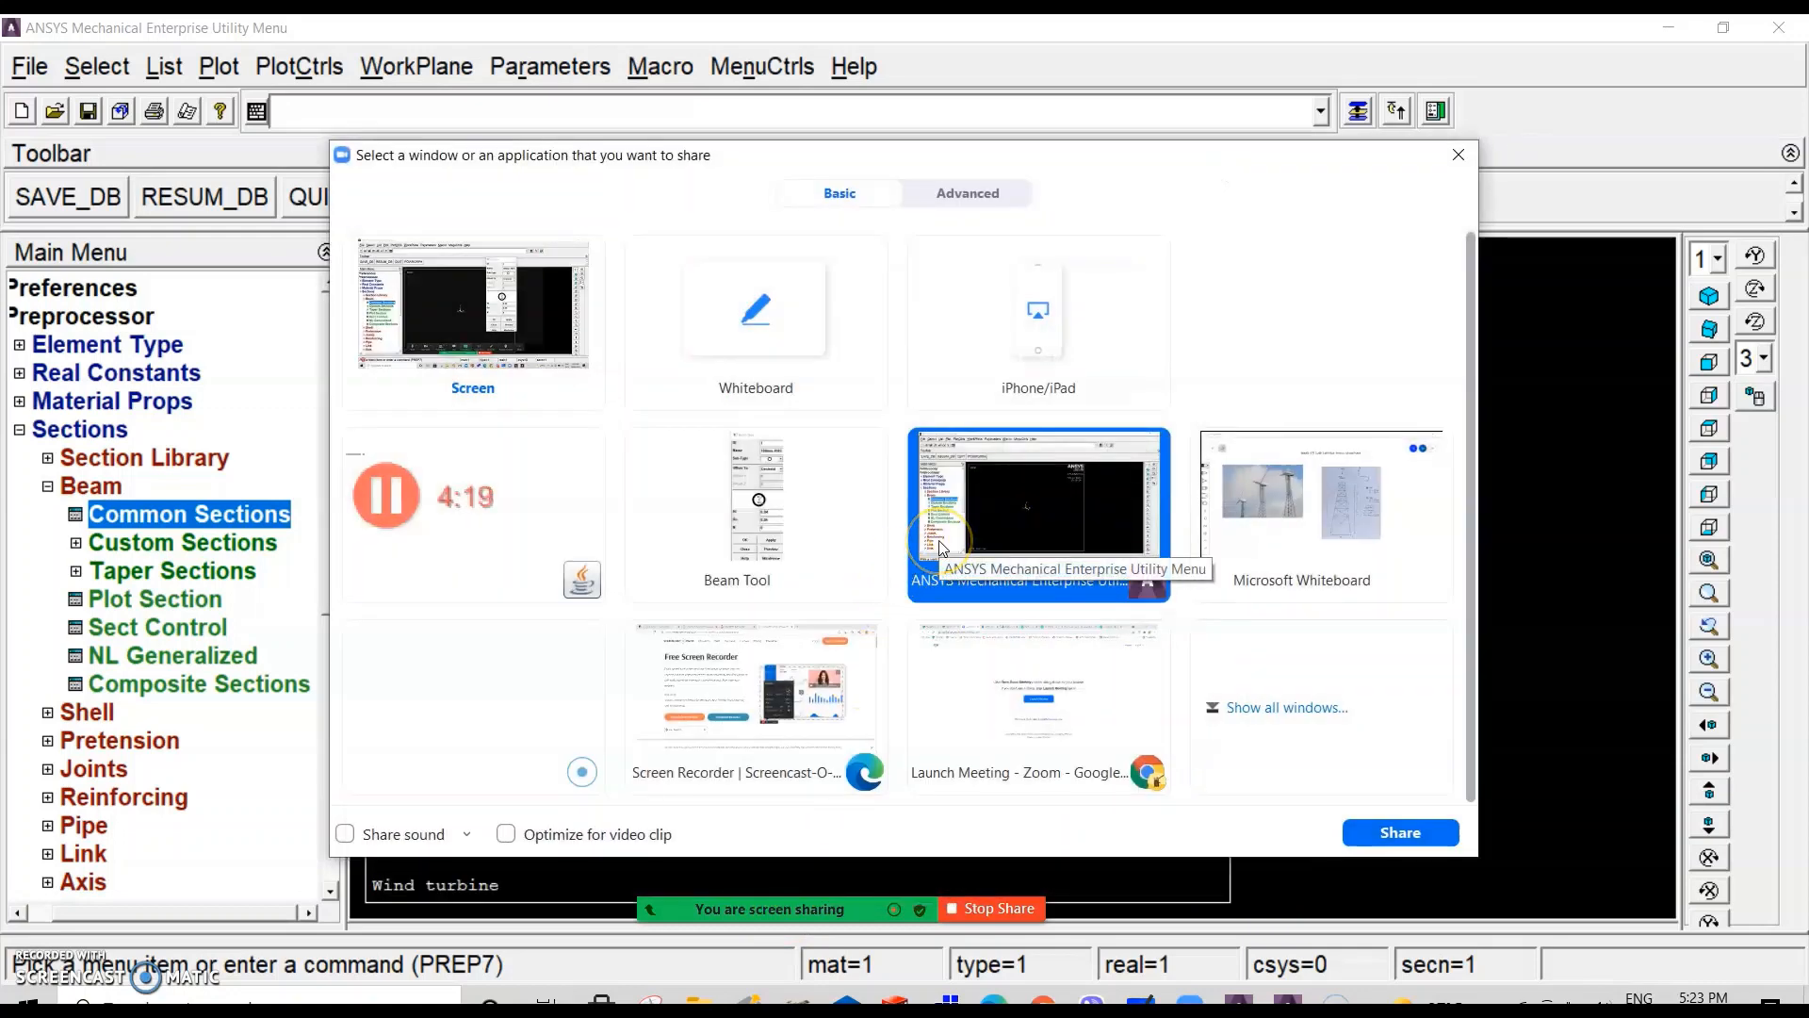
click(781, 524)
click(1397, 834)
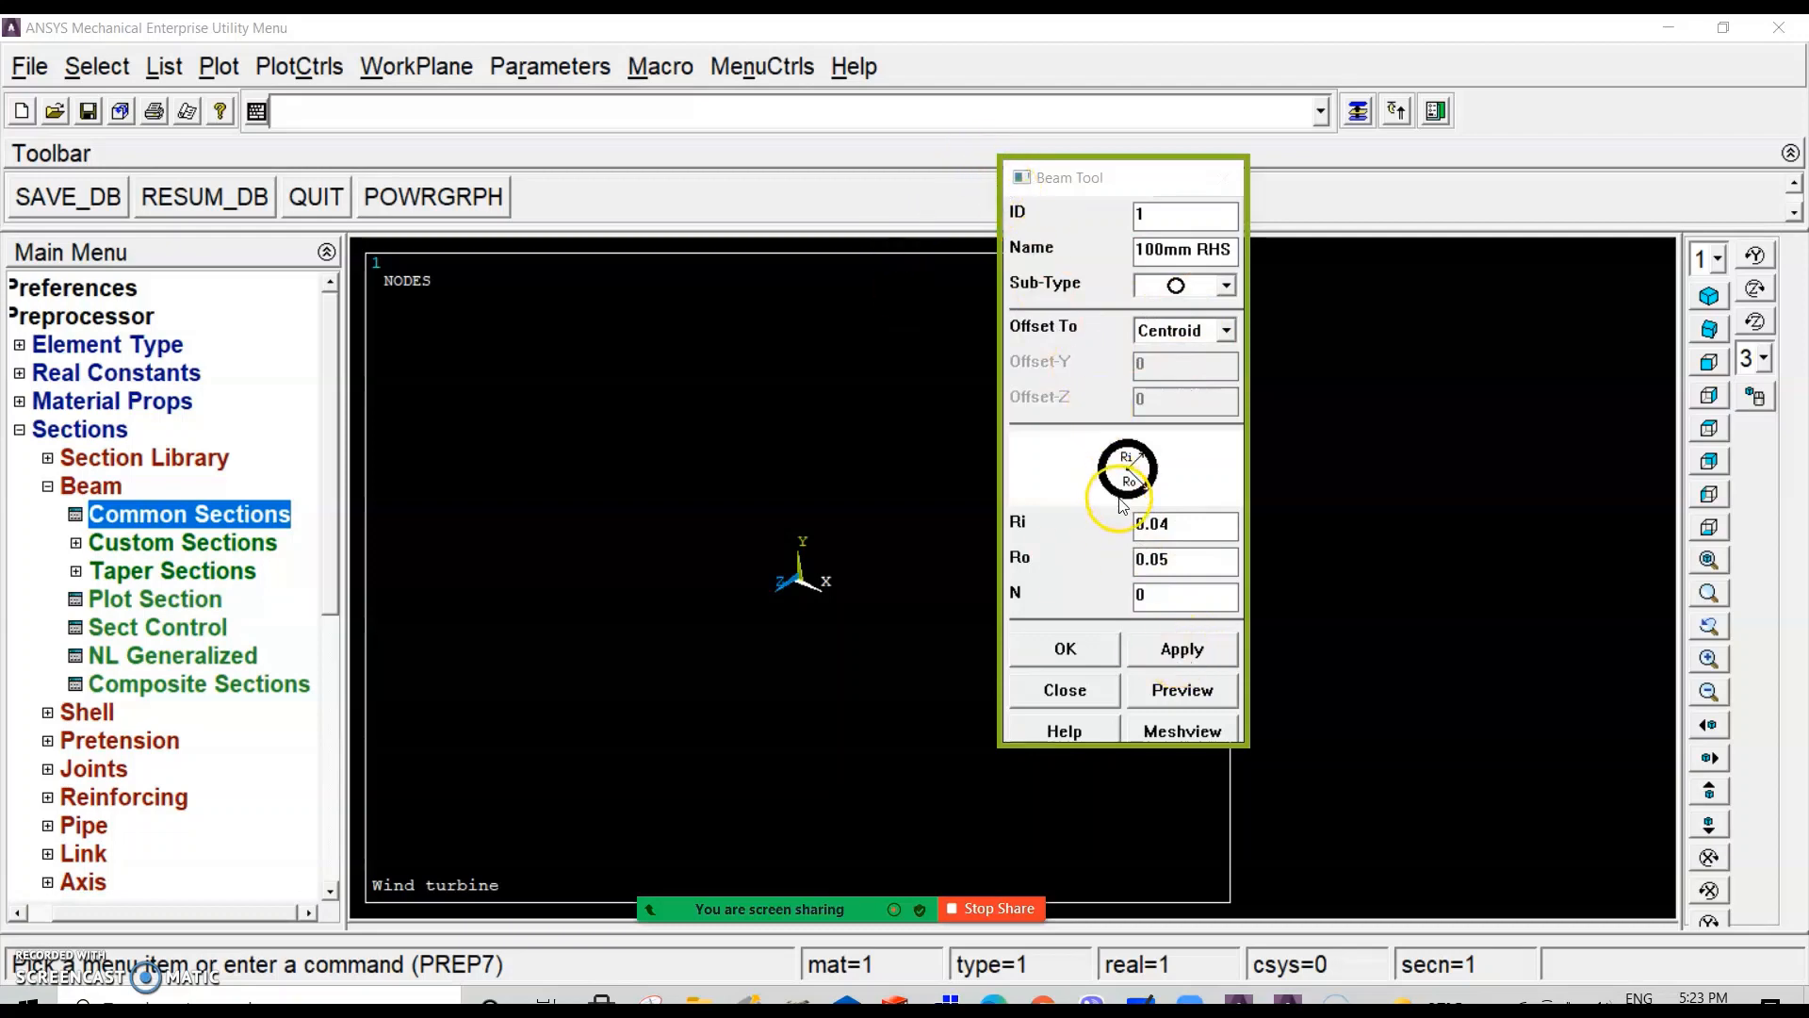
click(1189, 656)
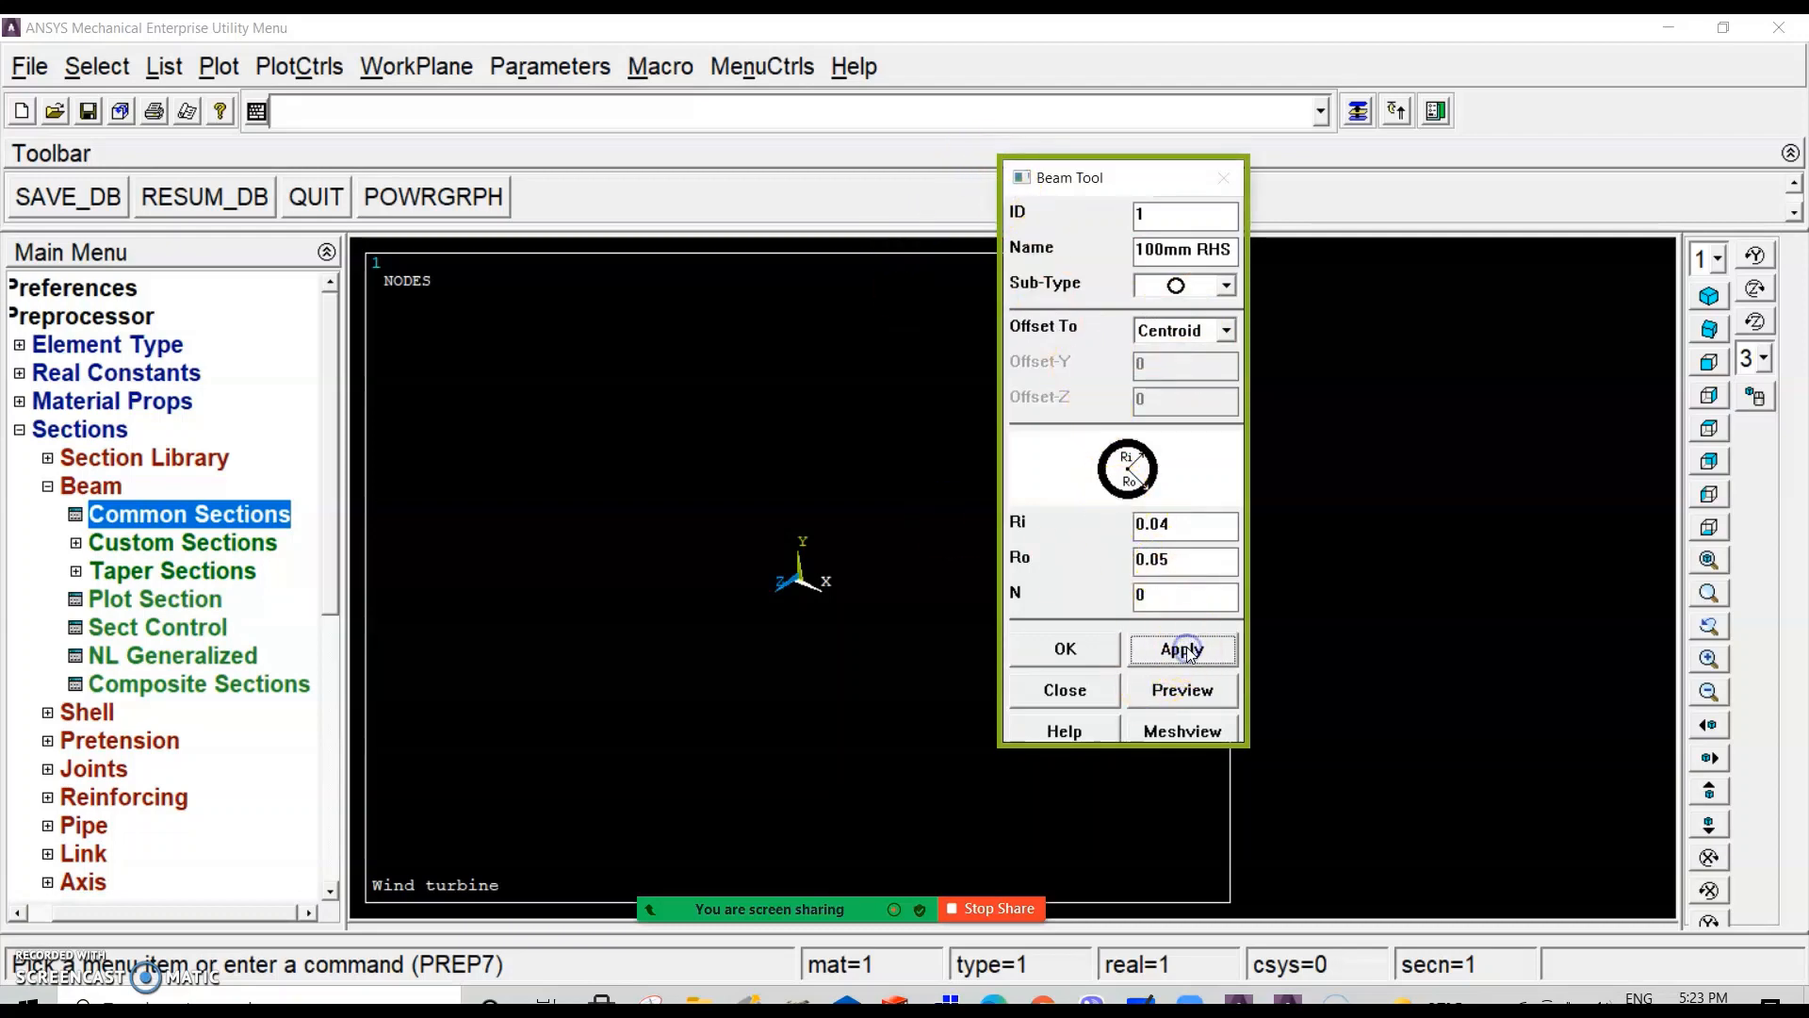
Step: Start a second beam section with ID 2, name it 50mm RHS, and choose the hollow circular tube sub-type
double_click(1132, 203)
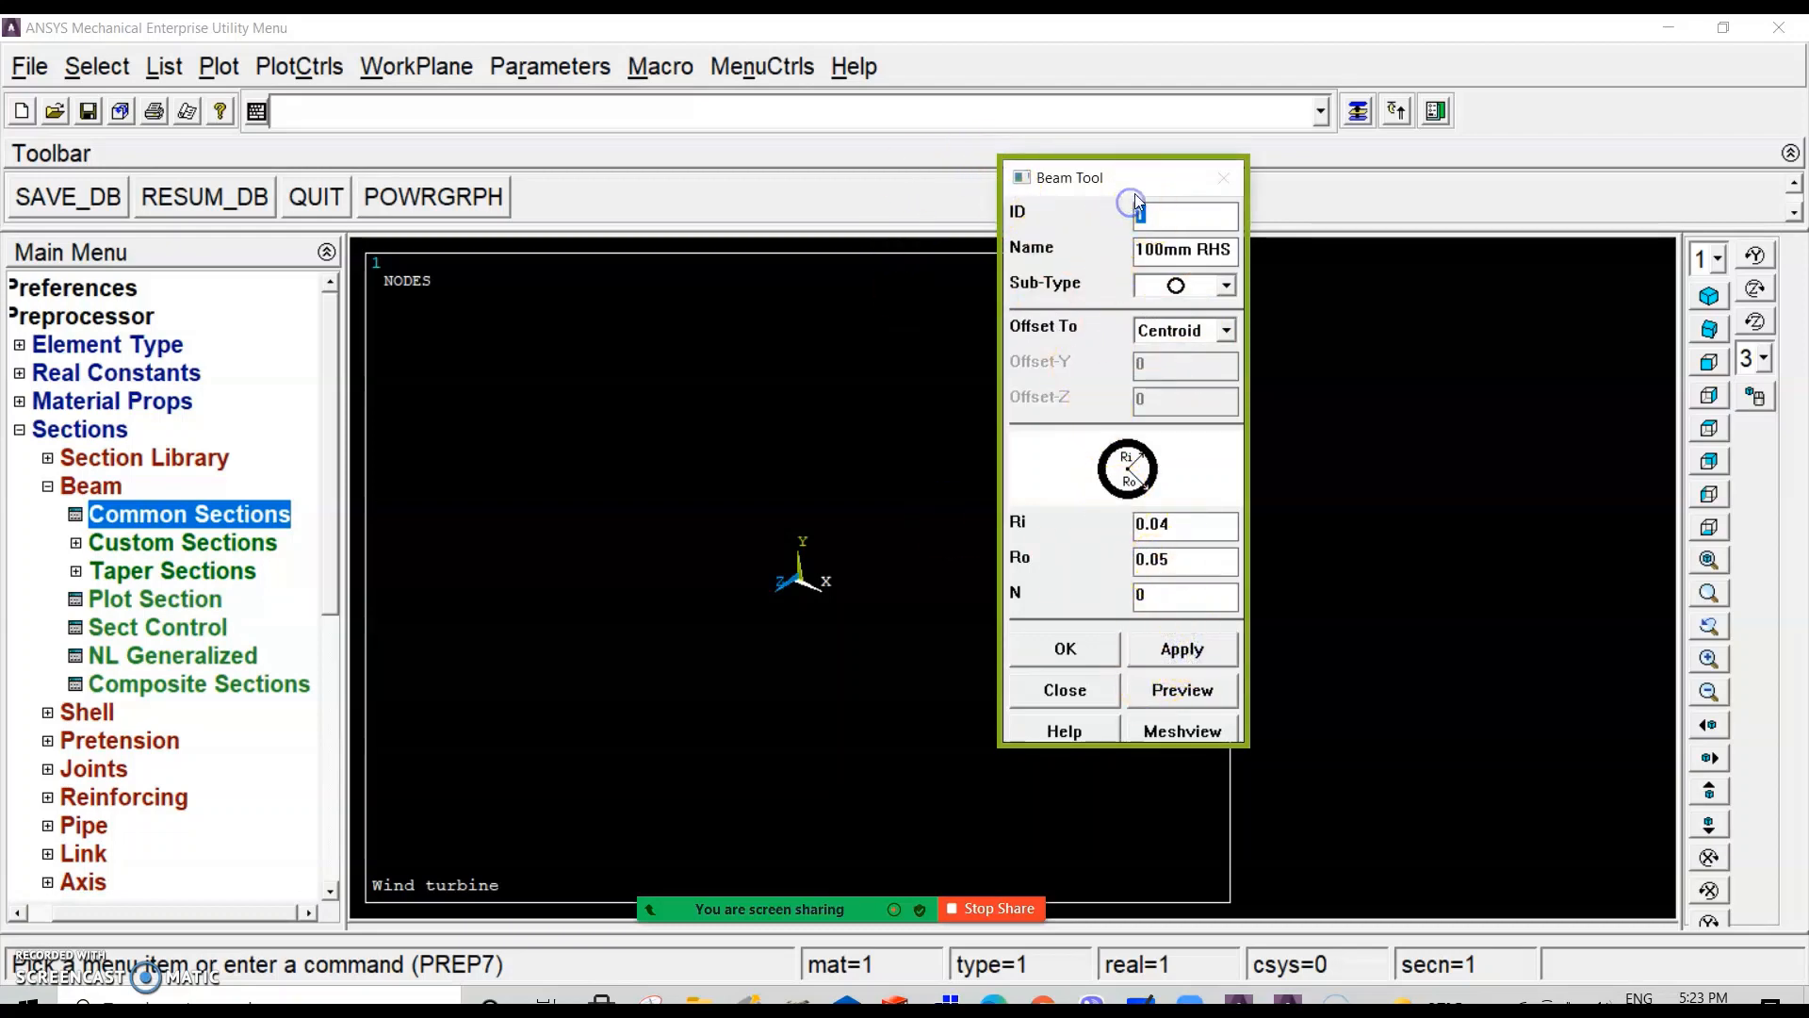
text(2)
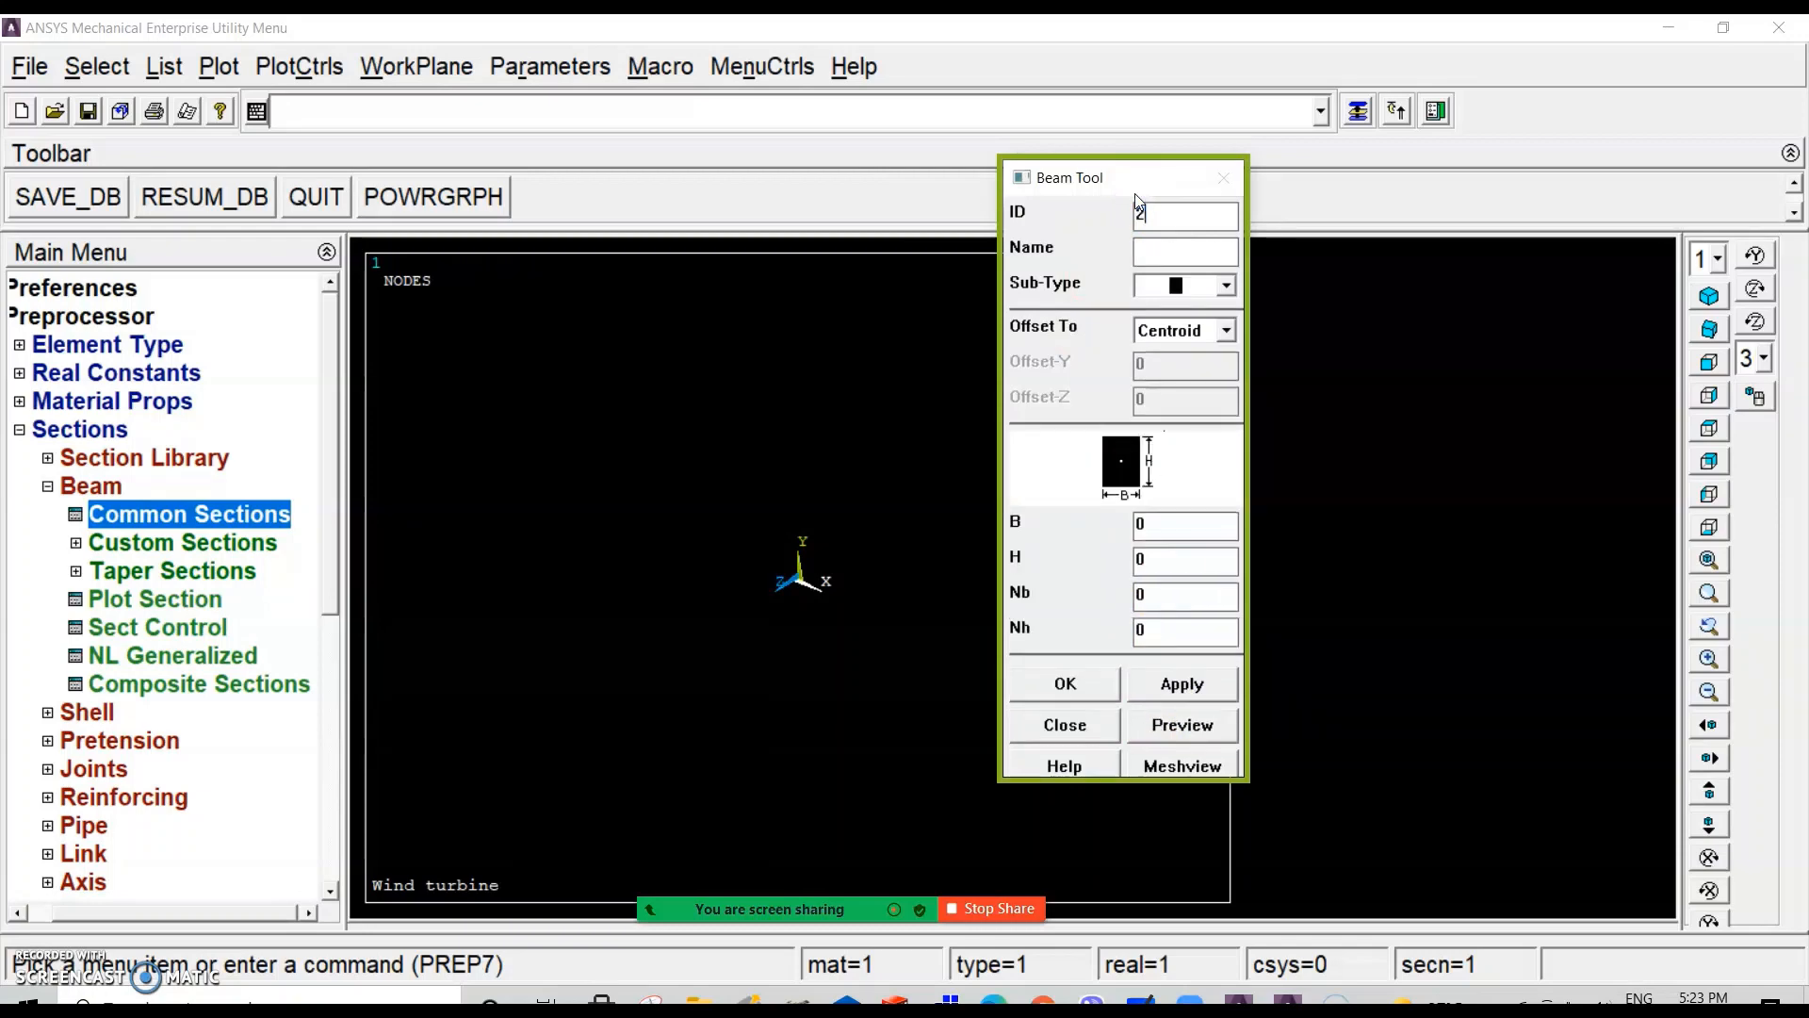
click(1169, 220)
click(1174, 249)
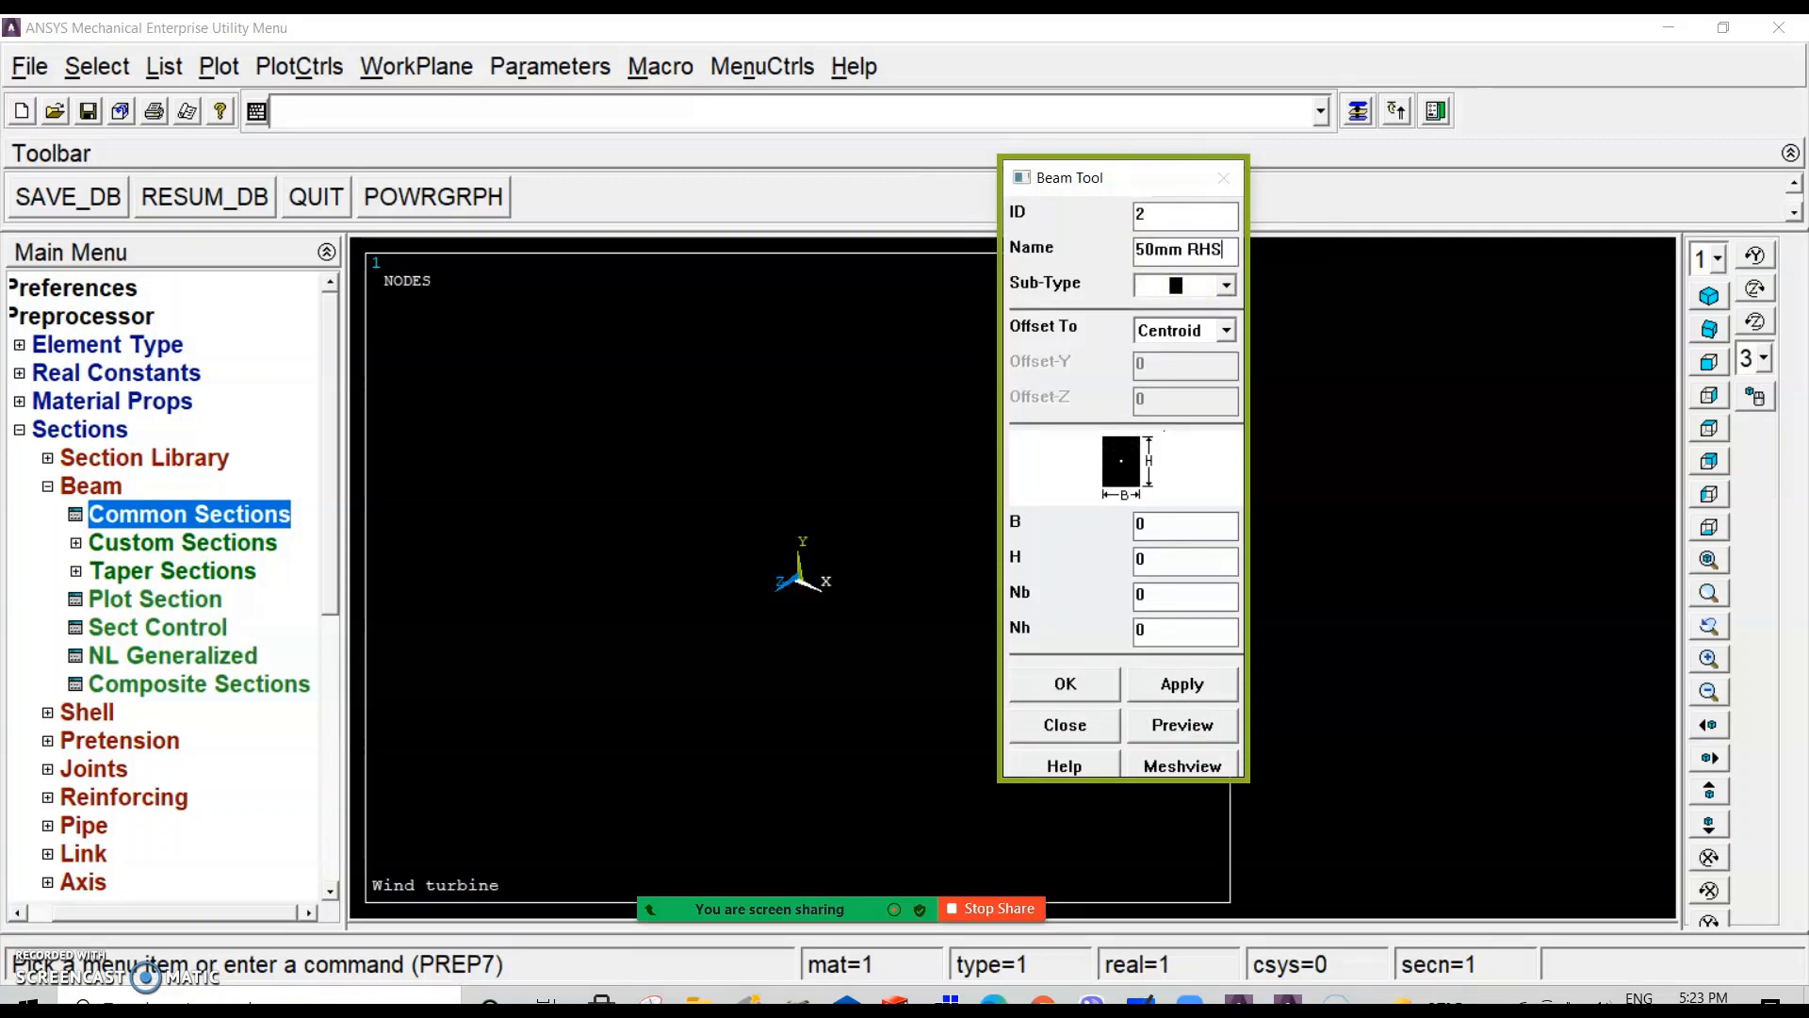
click(1226, 286)
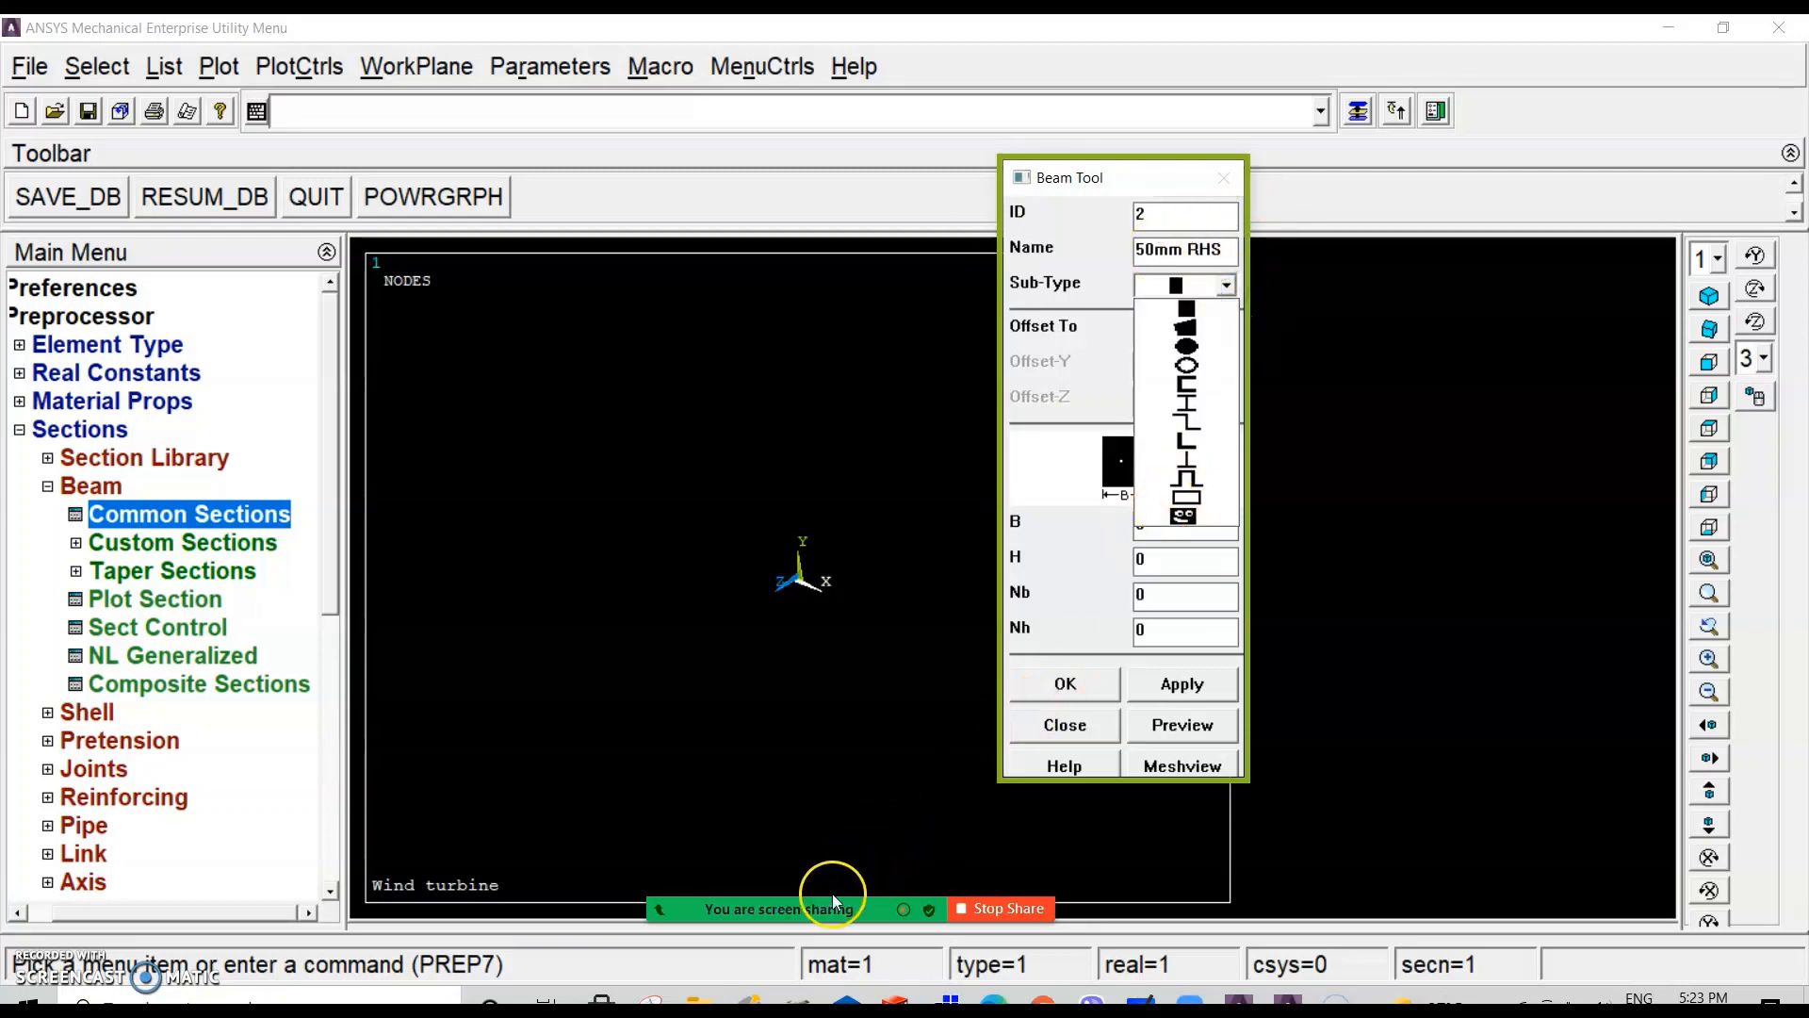
mouse_move(823, 902)
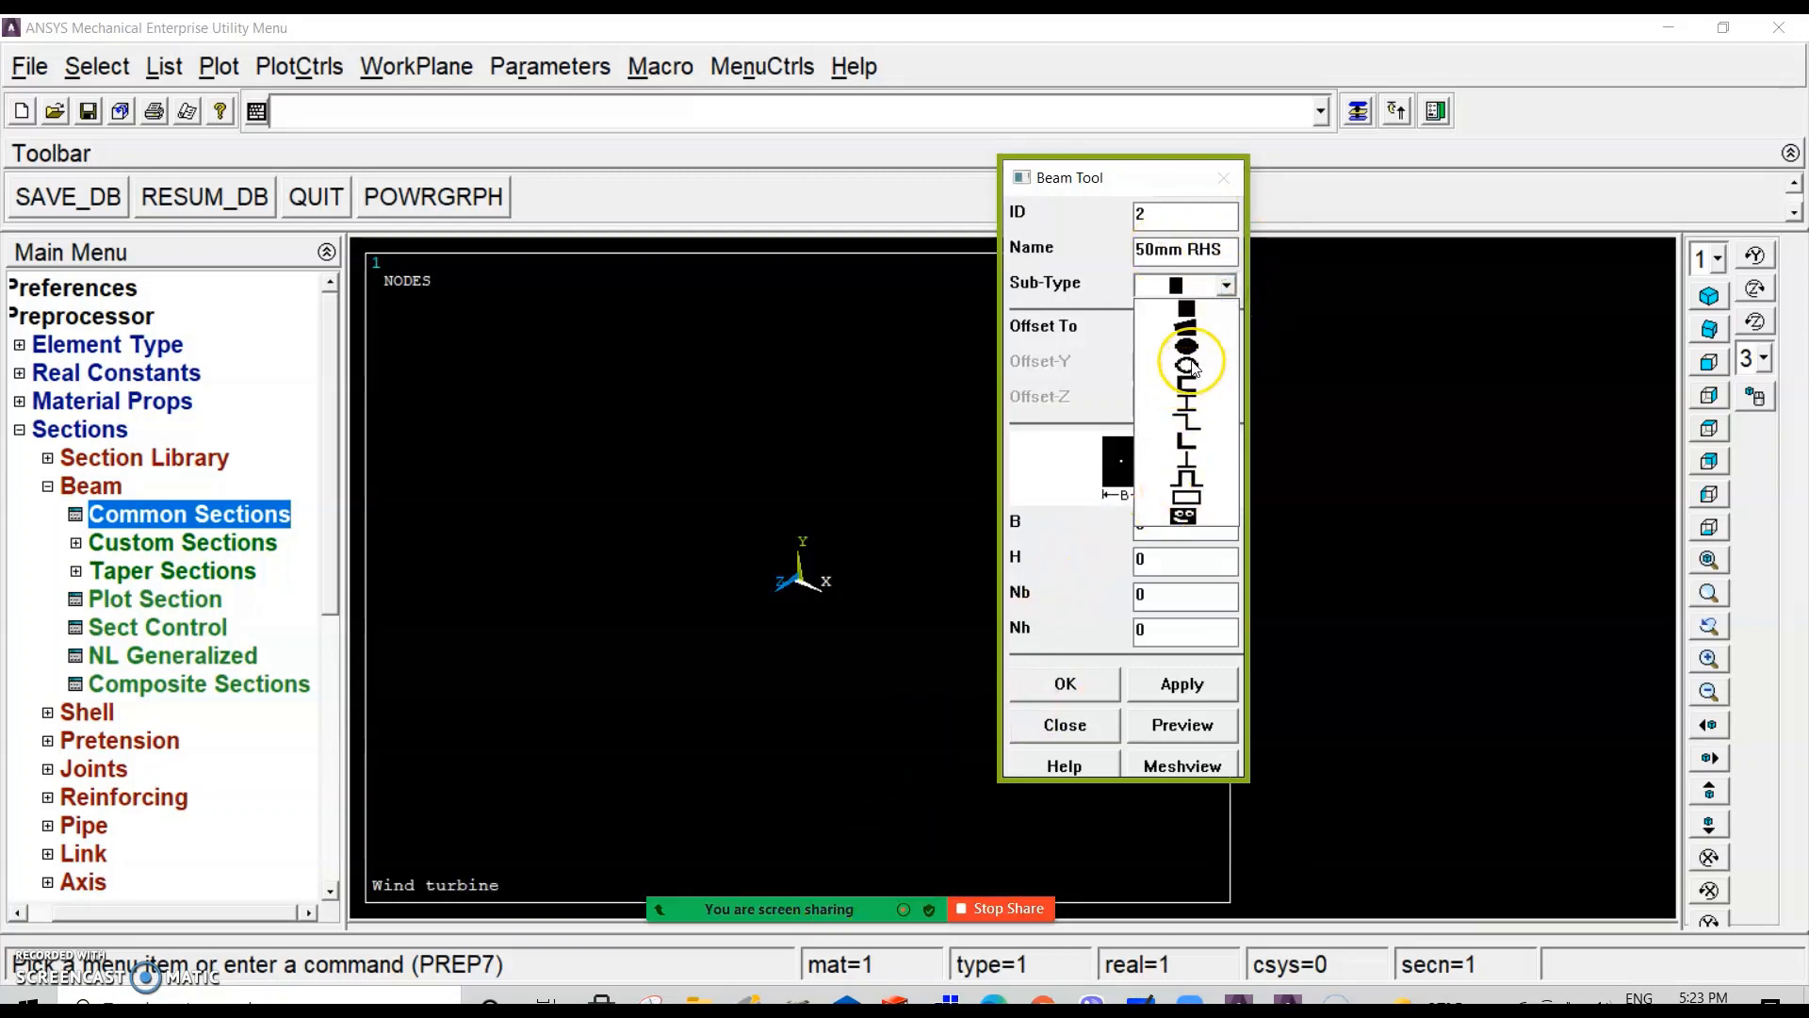
click(1189, 368)
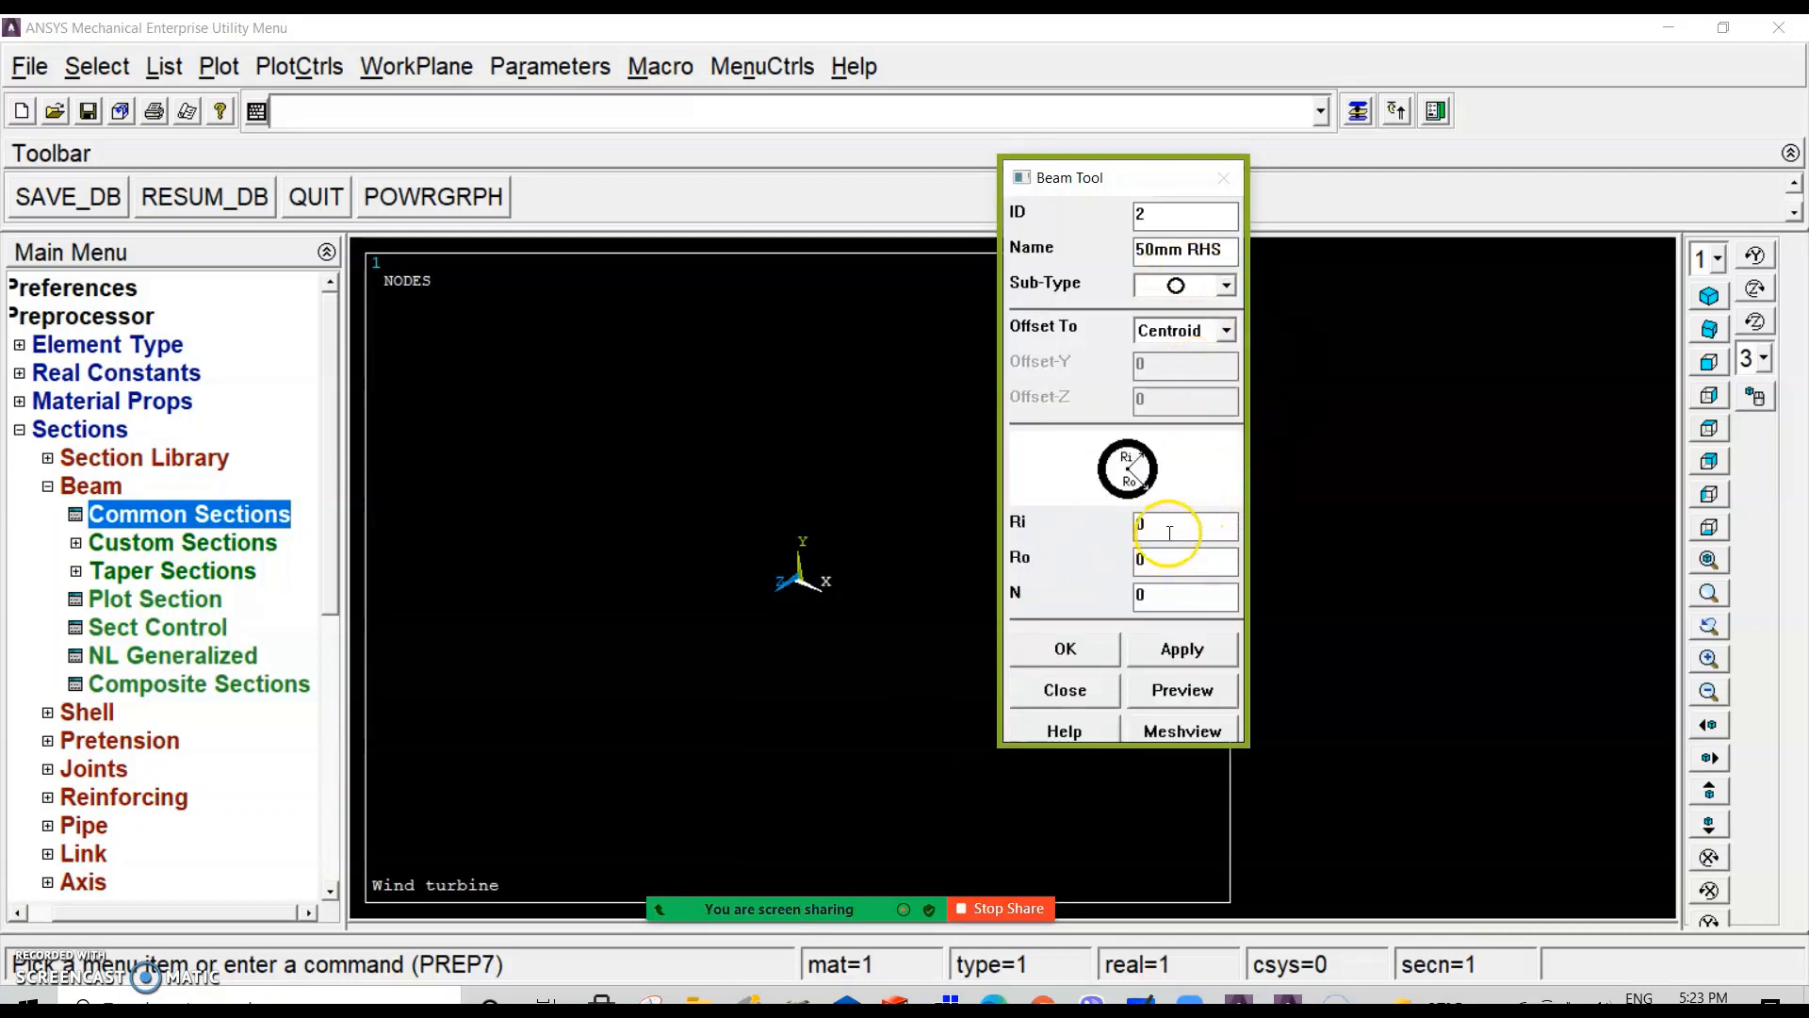
Step: Set Ri to 0.0175 and Ro to 0.025 for the 50mm RHS section and finish the section definition
click(1161, 521)
drag(1161, 521, 1140, 520)
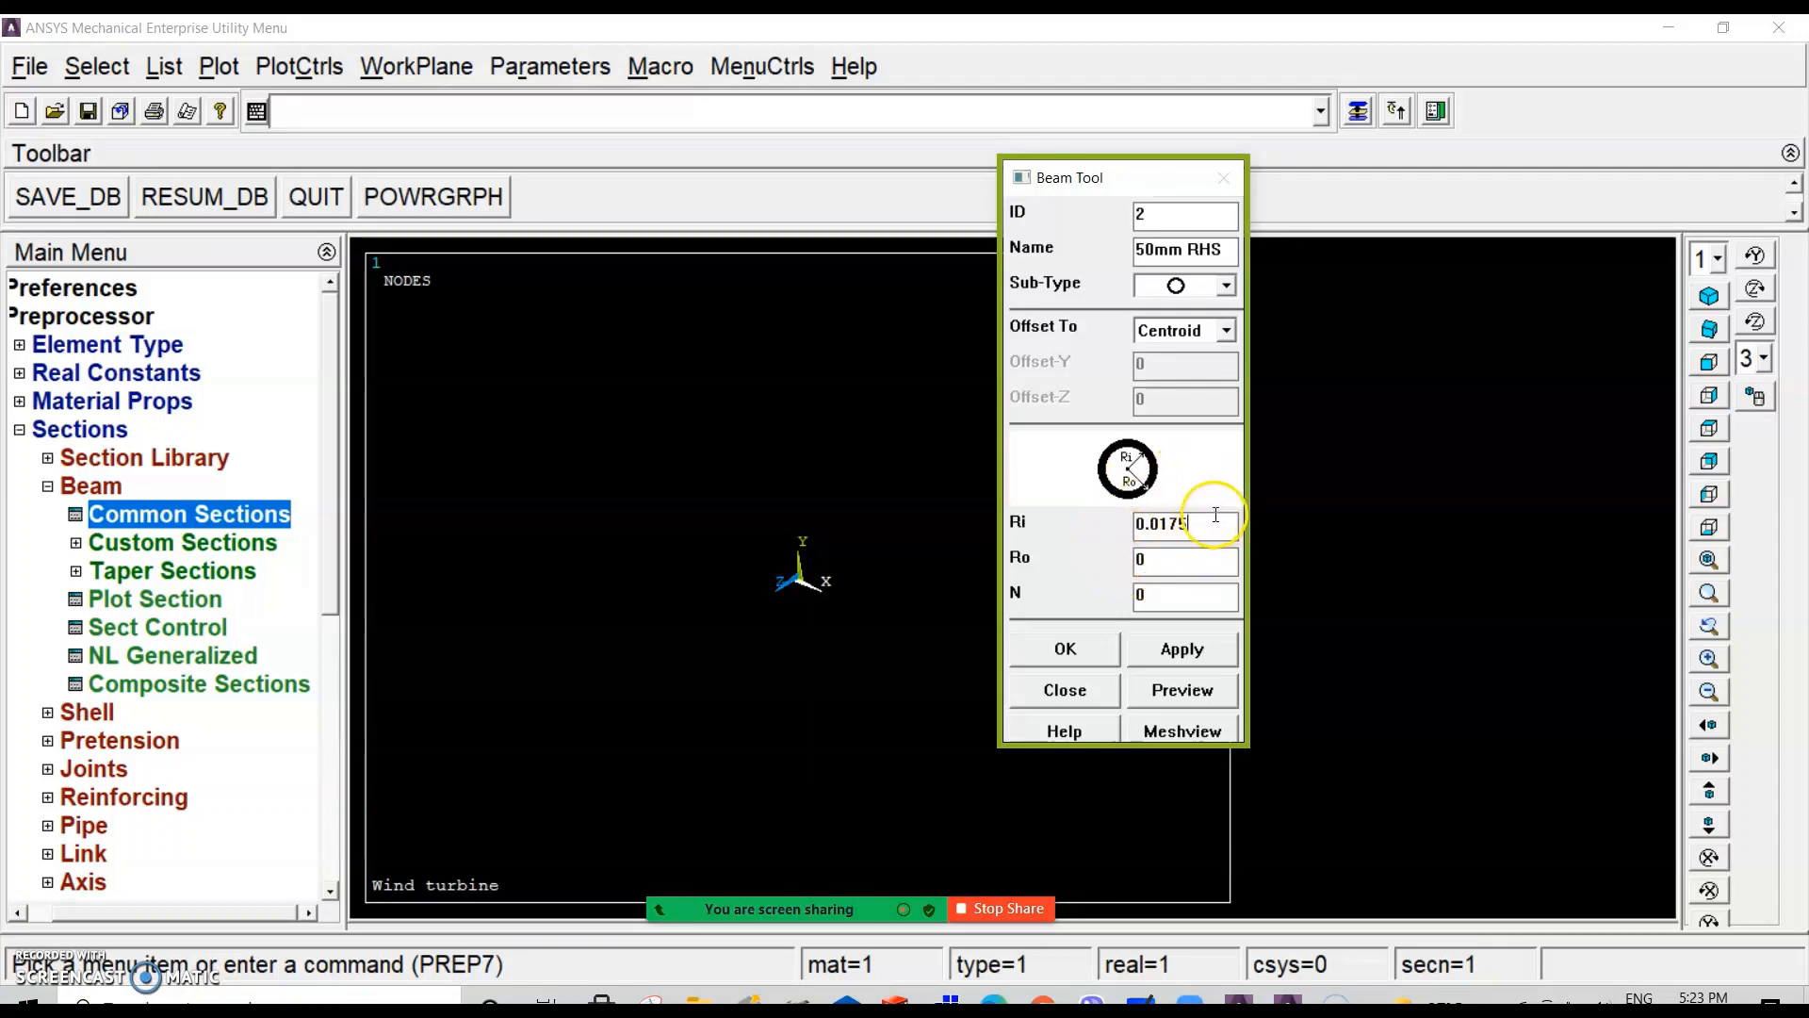
click(1167, 566)
text(025)
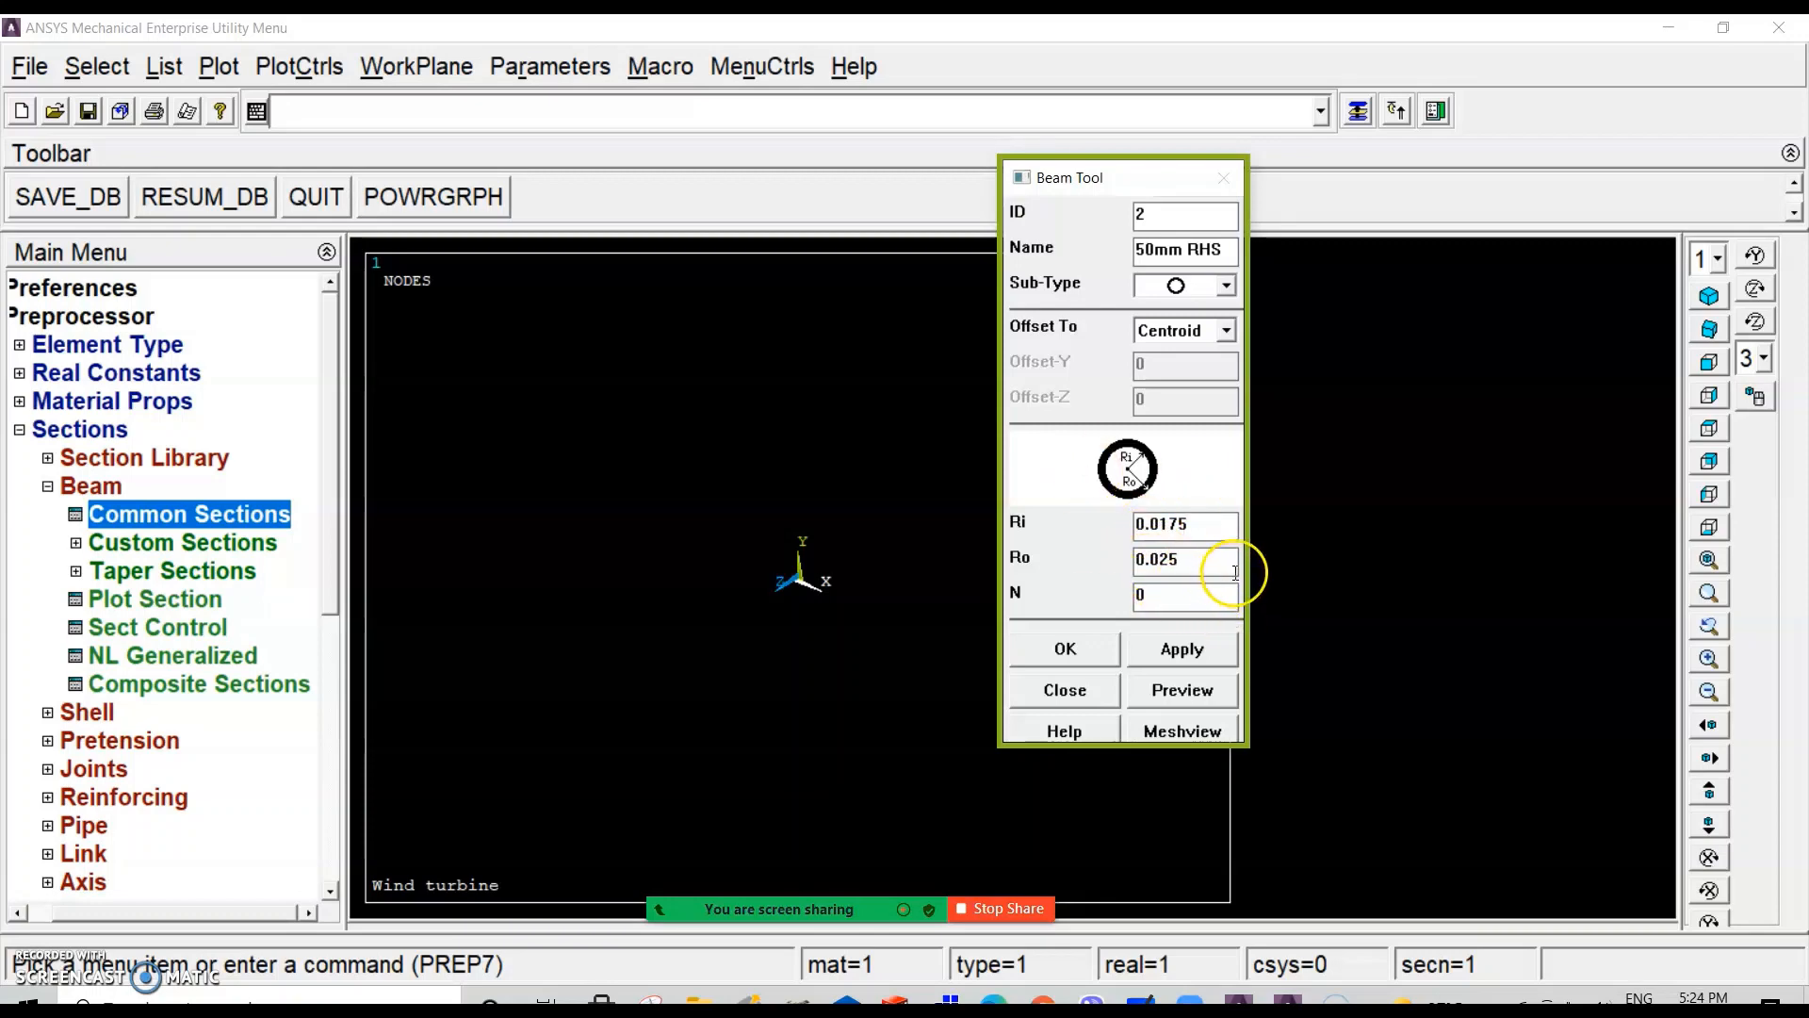
click(1085, 650)
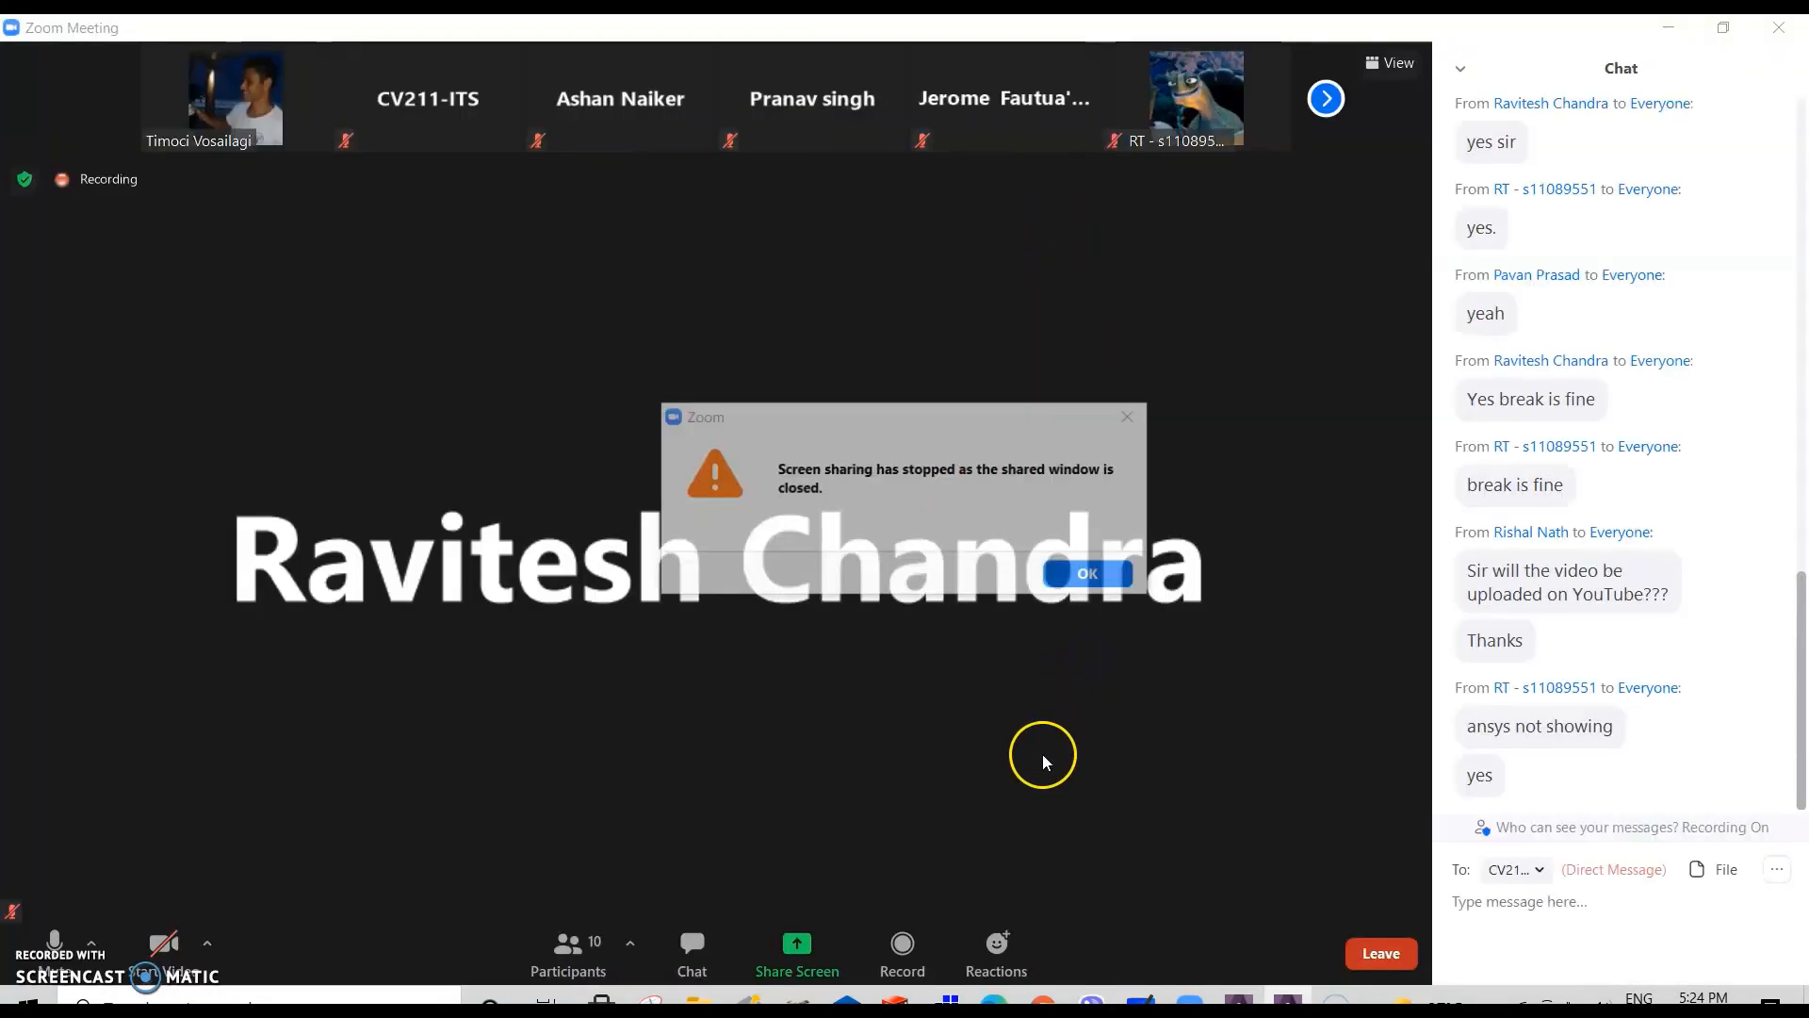
Step: Restart the Zoom screen share with the ANSYS Mechanical Enterprise Utility Menu window and open the meeting chat
click(1090, 575)
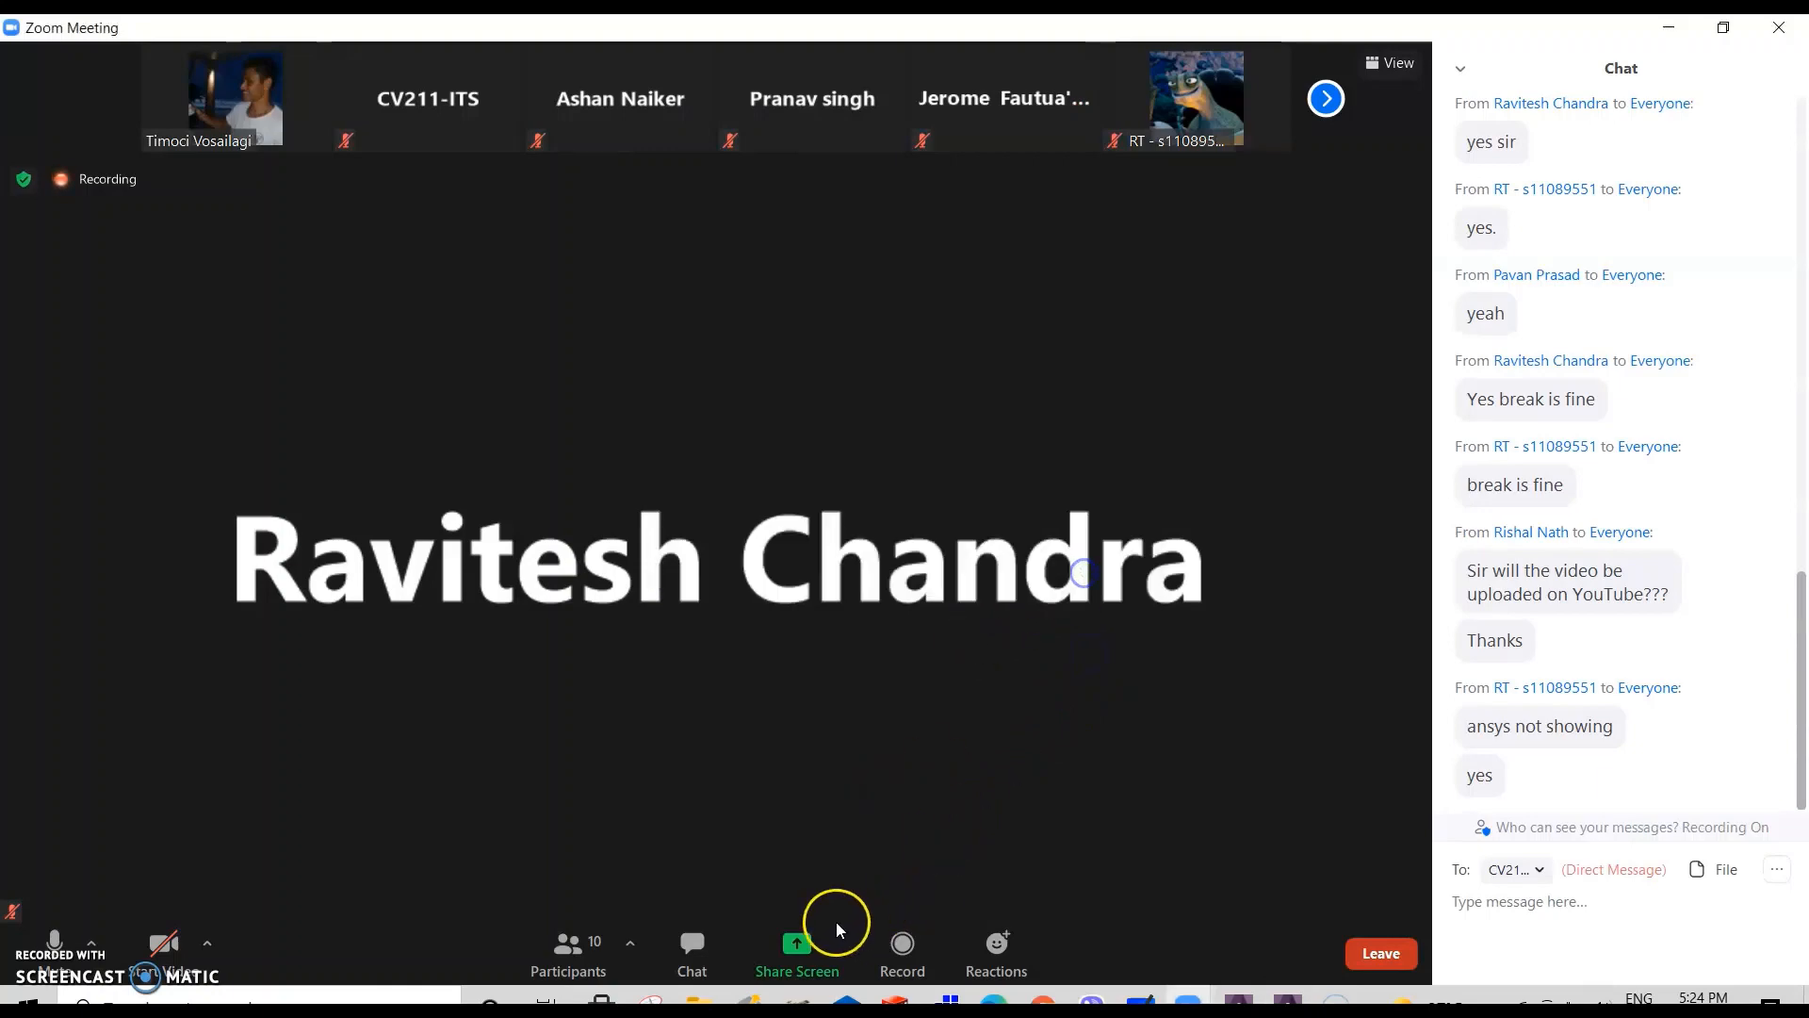
click(798, 947)
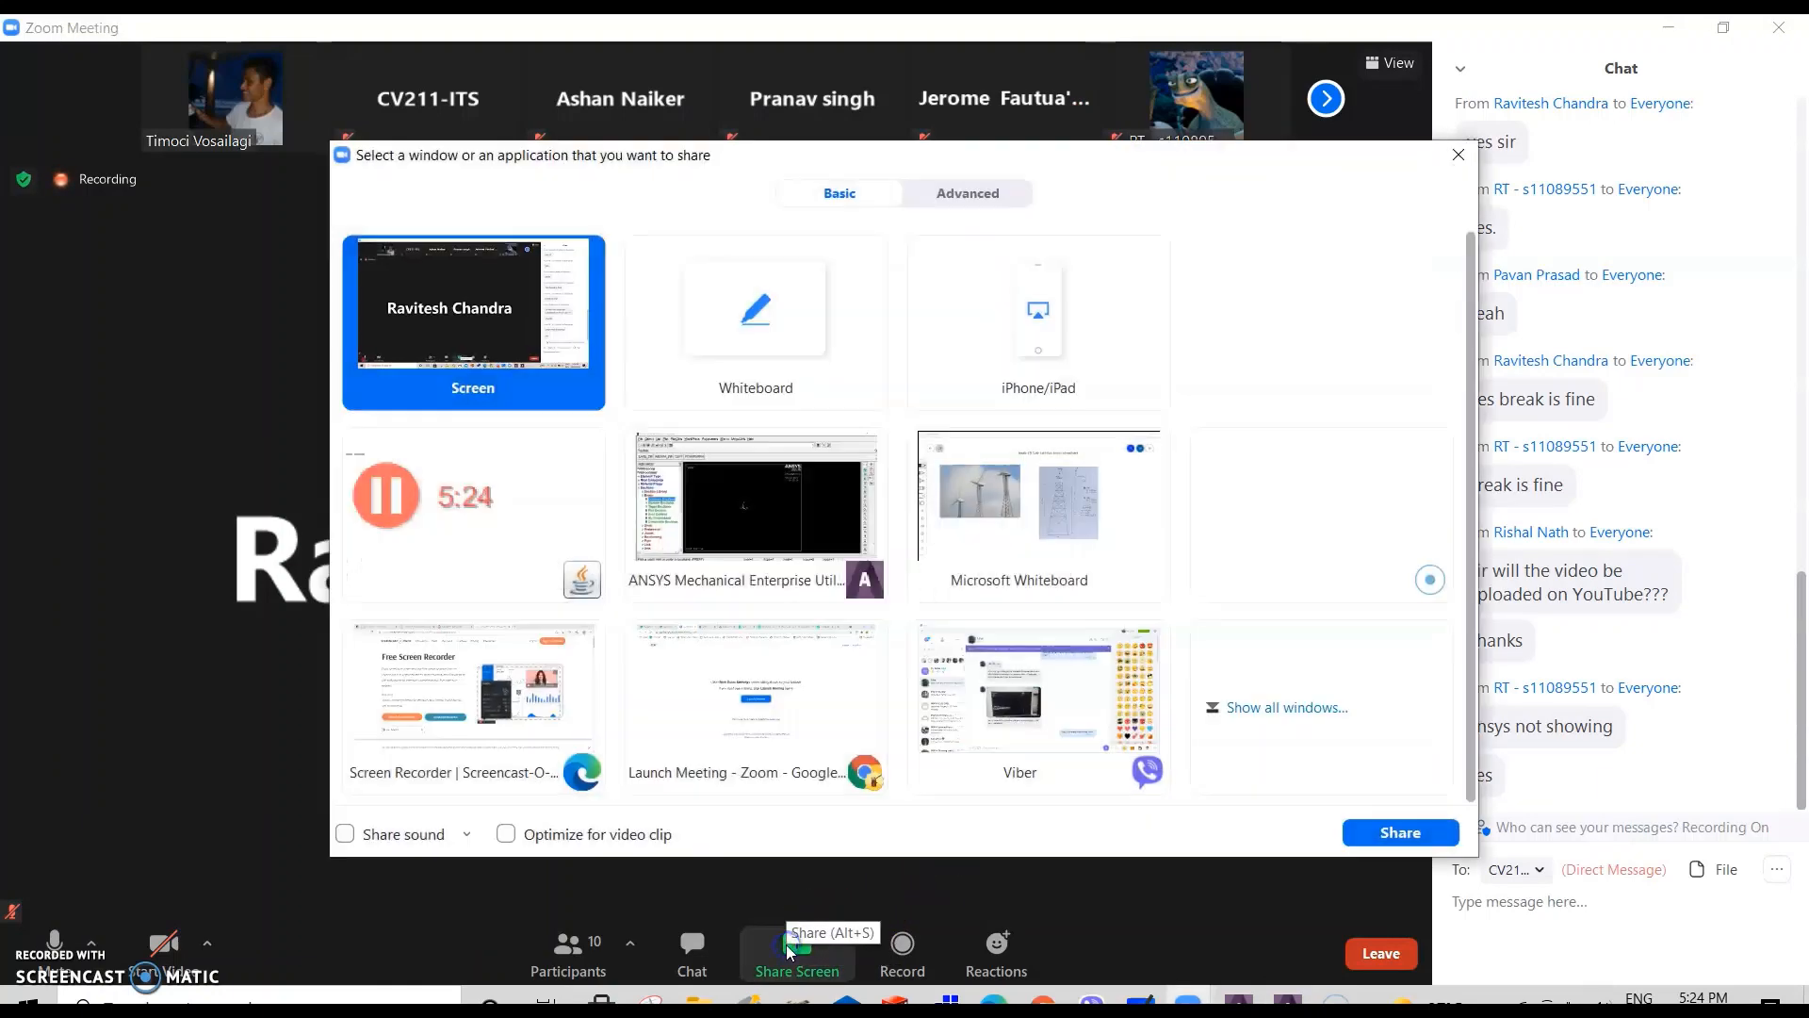
click(731, 475)
click(1419, 841)
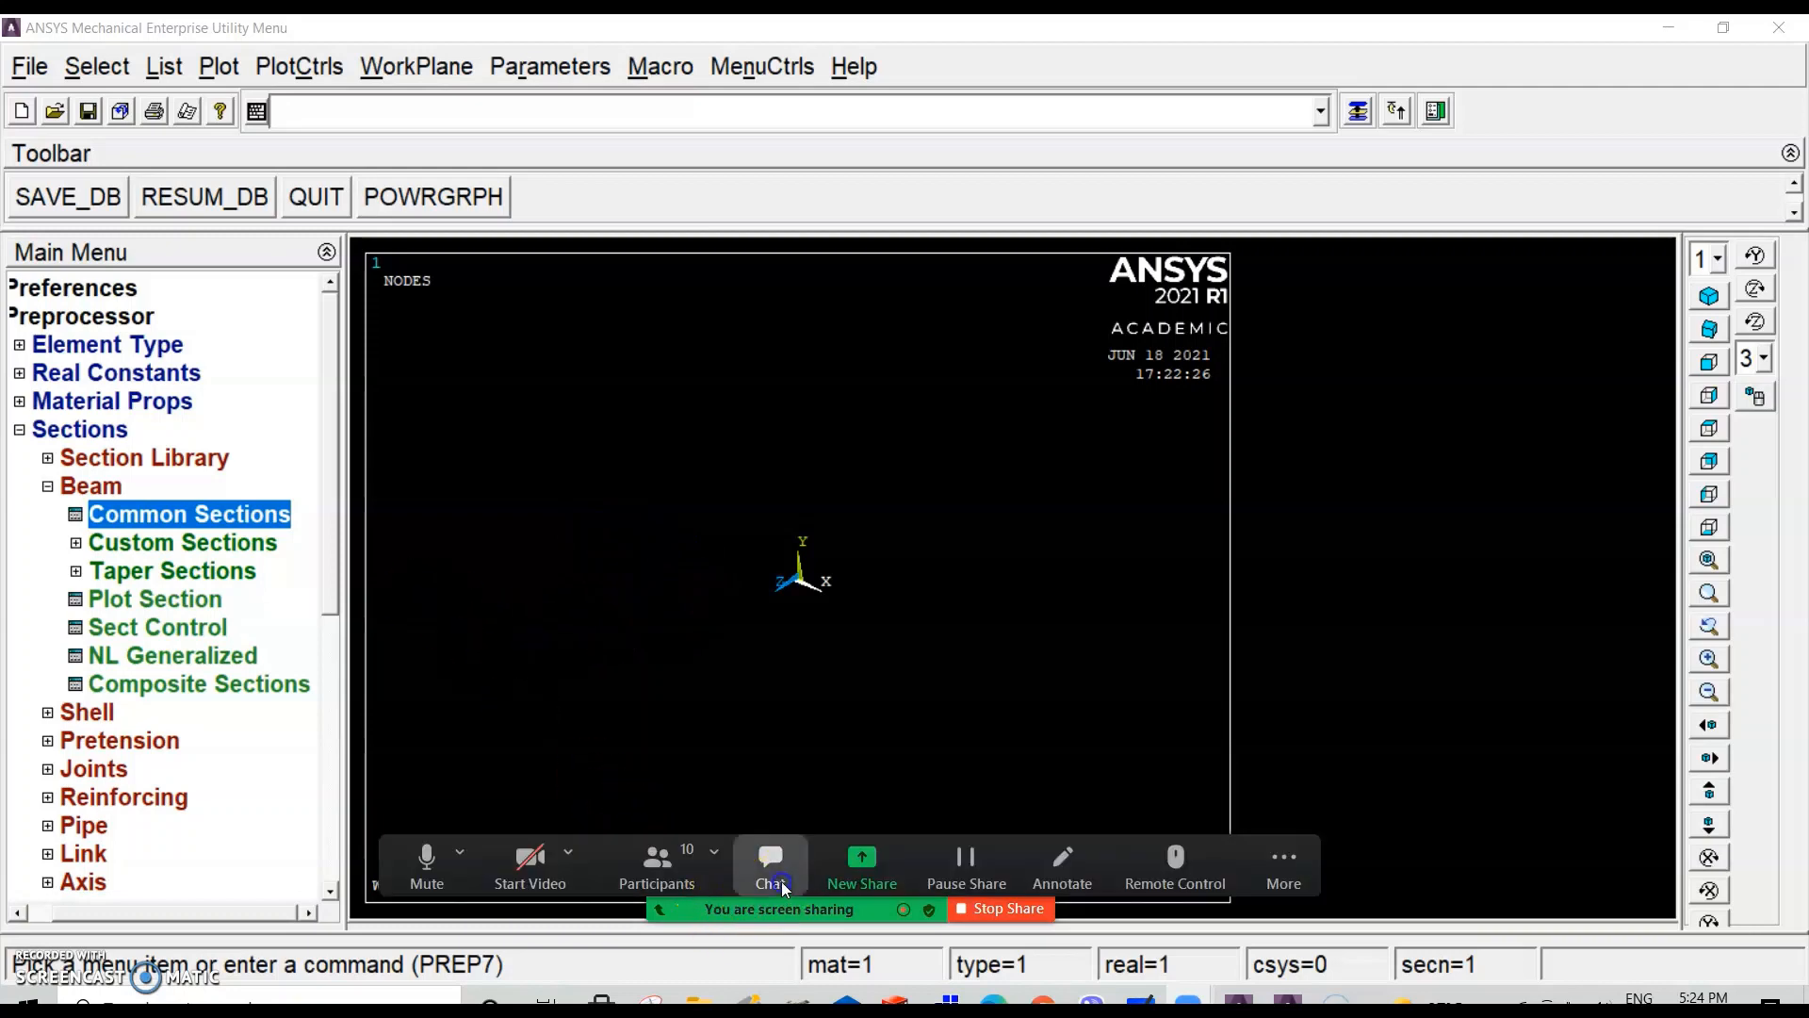
click(772, 872)
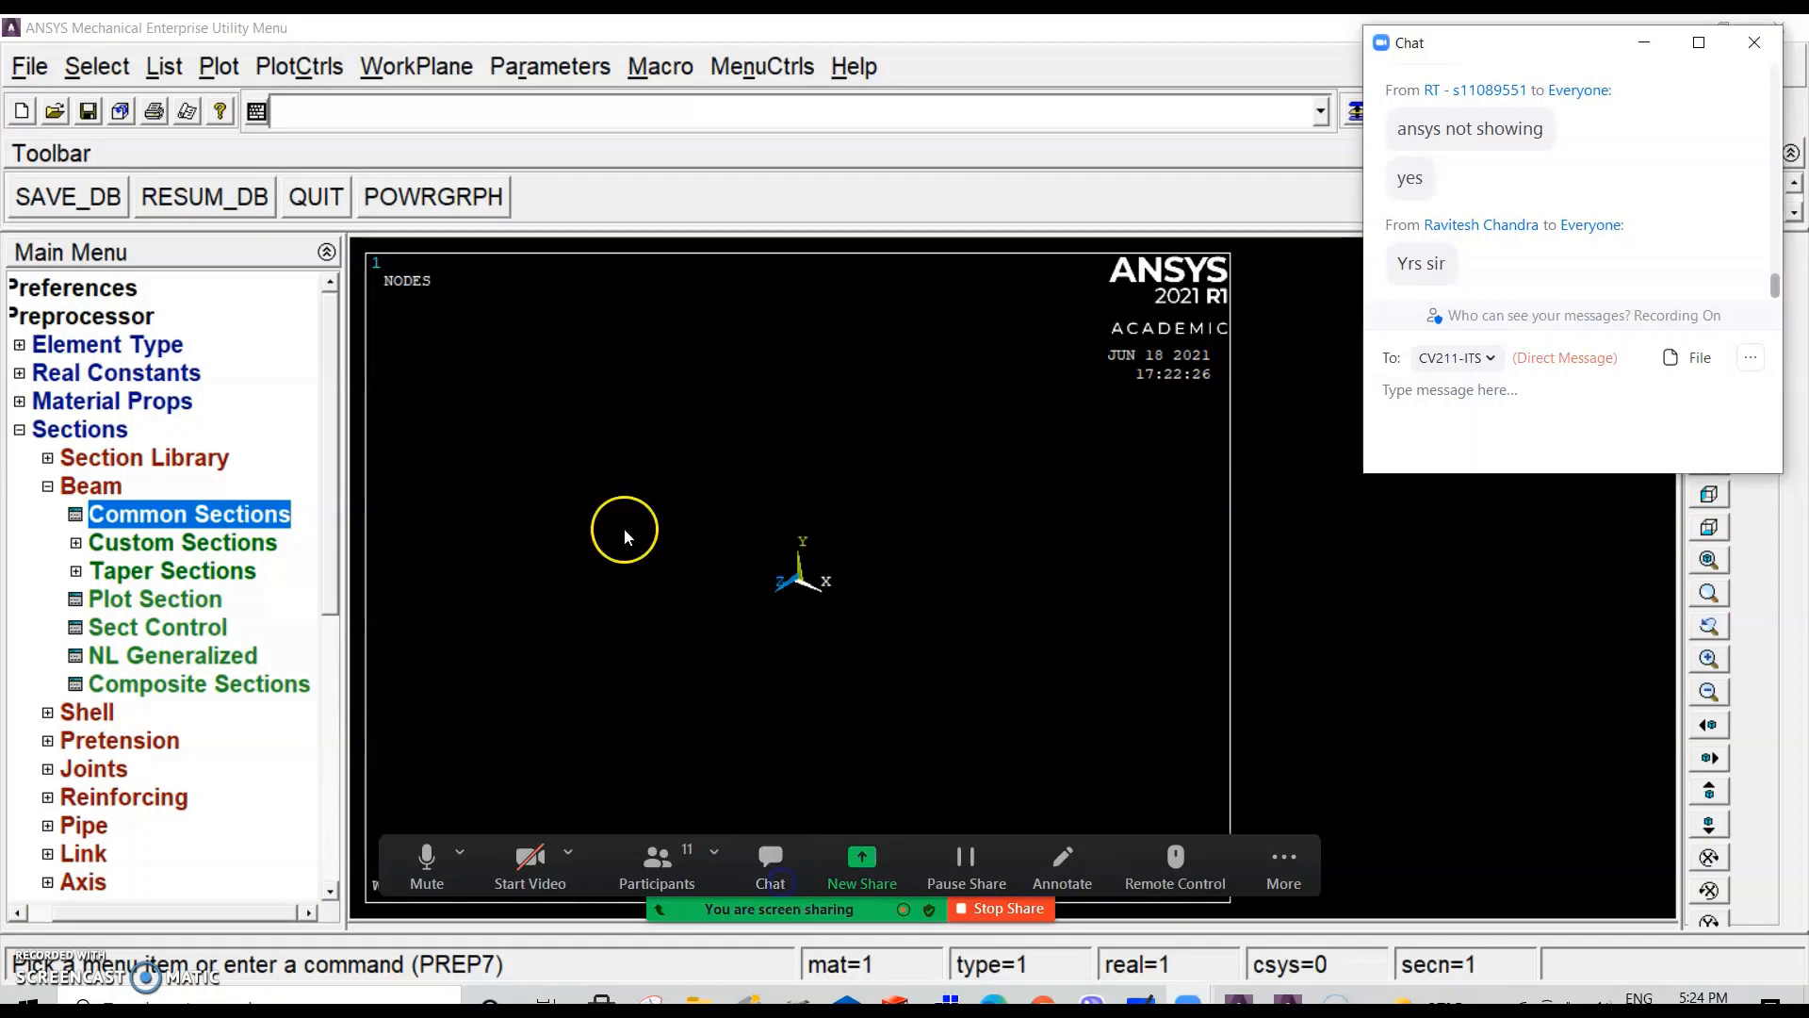
Step: Collapse the beam section options and check the meeting chat for new replies, hiding the chat when done
click(1644, 44)
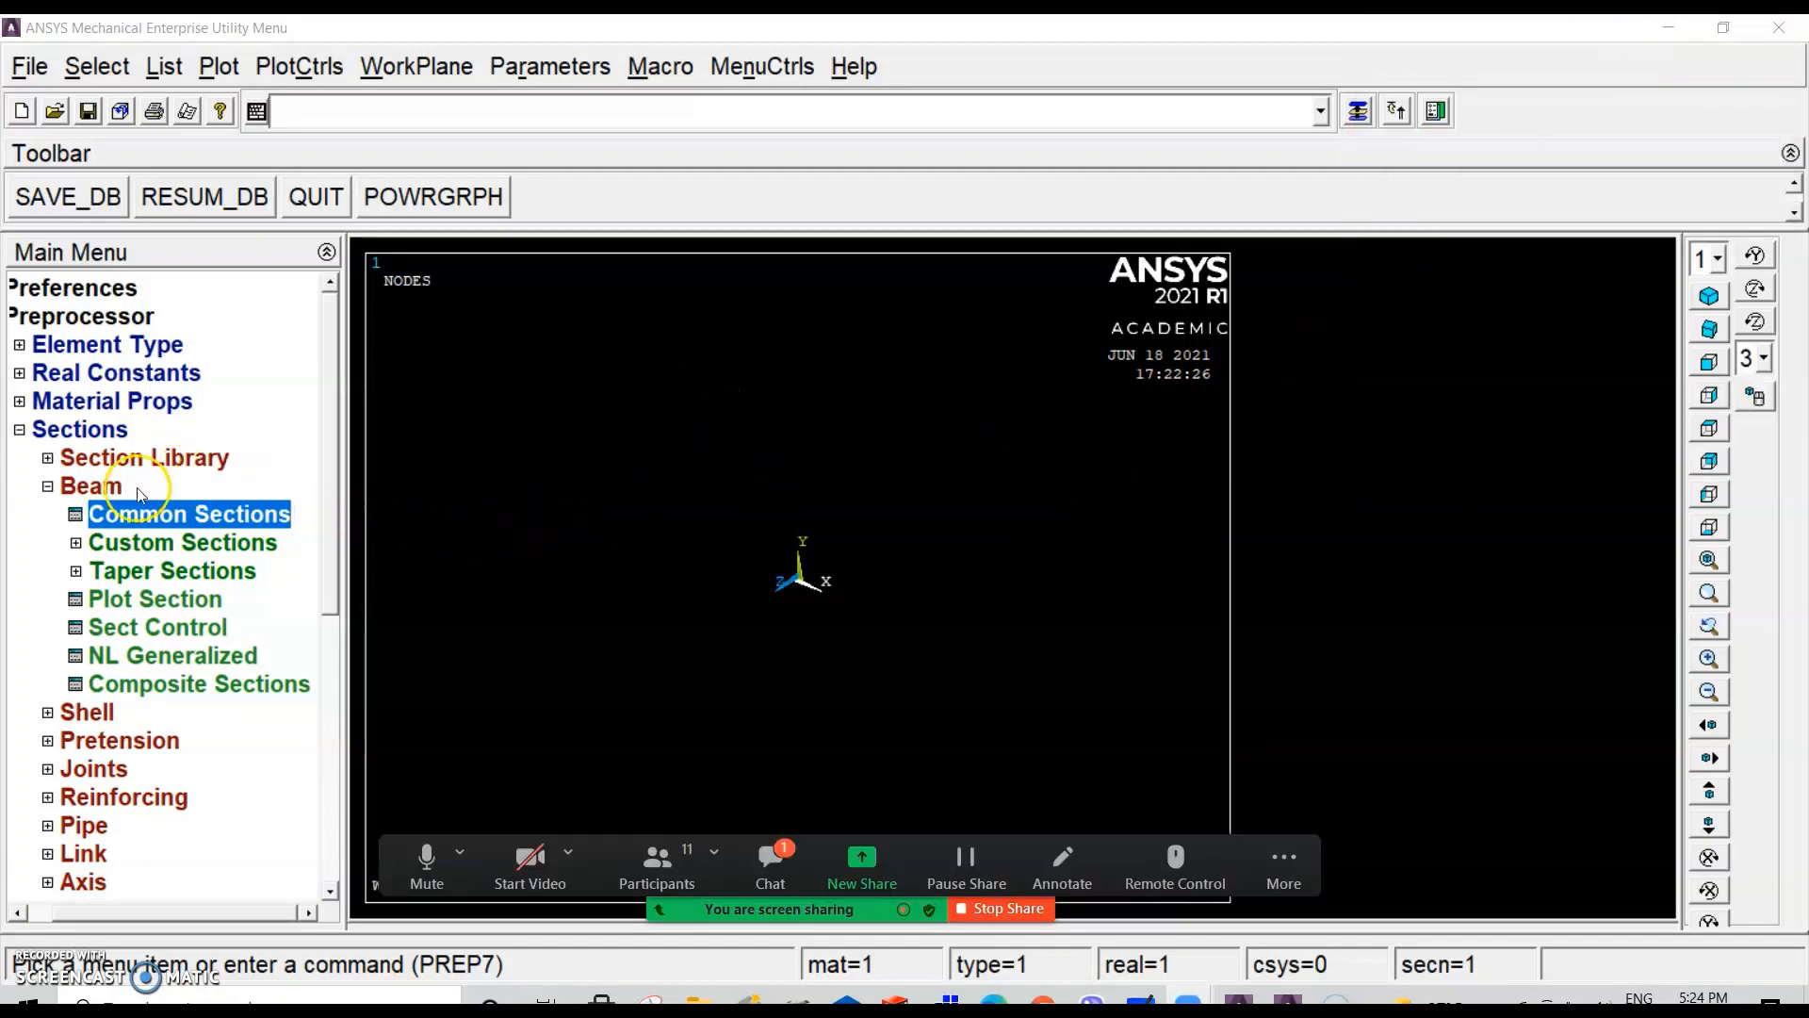
click(94, 486)
click(104, 430)
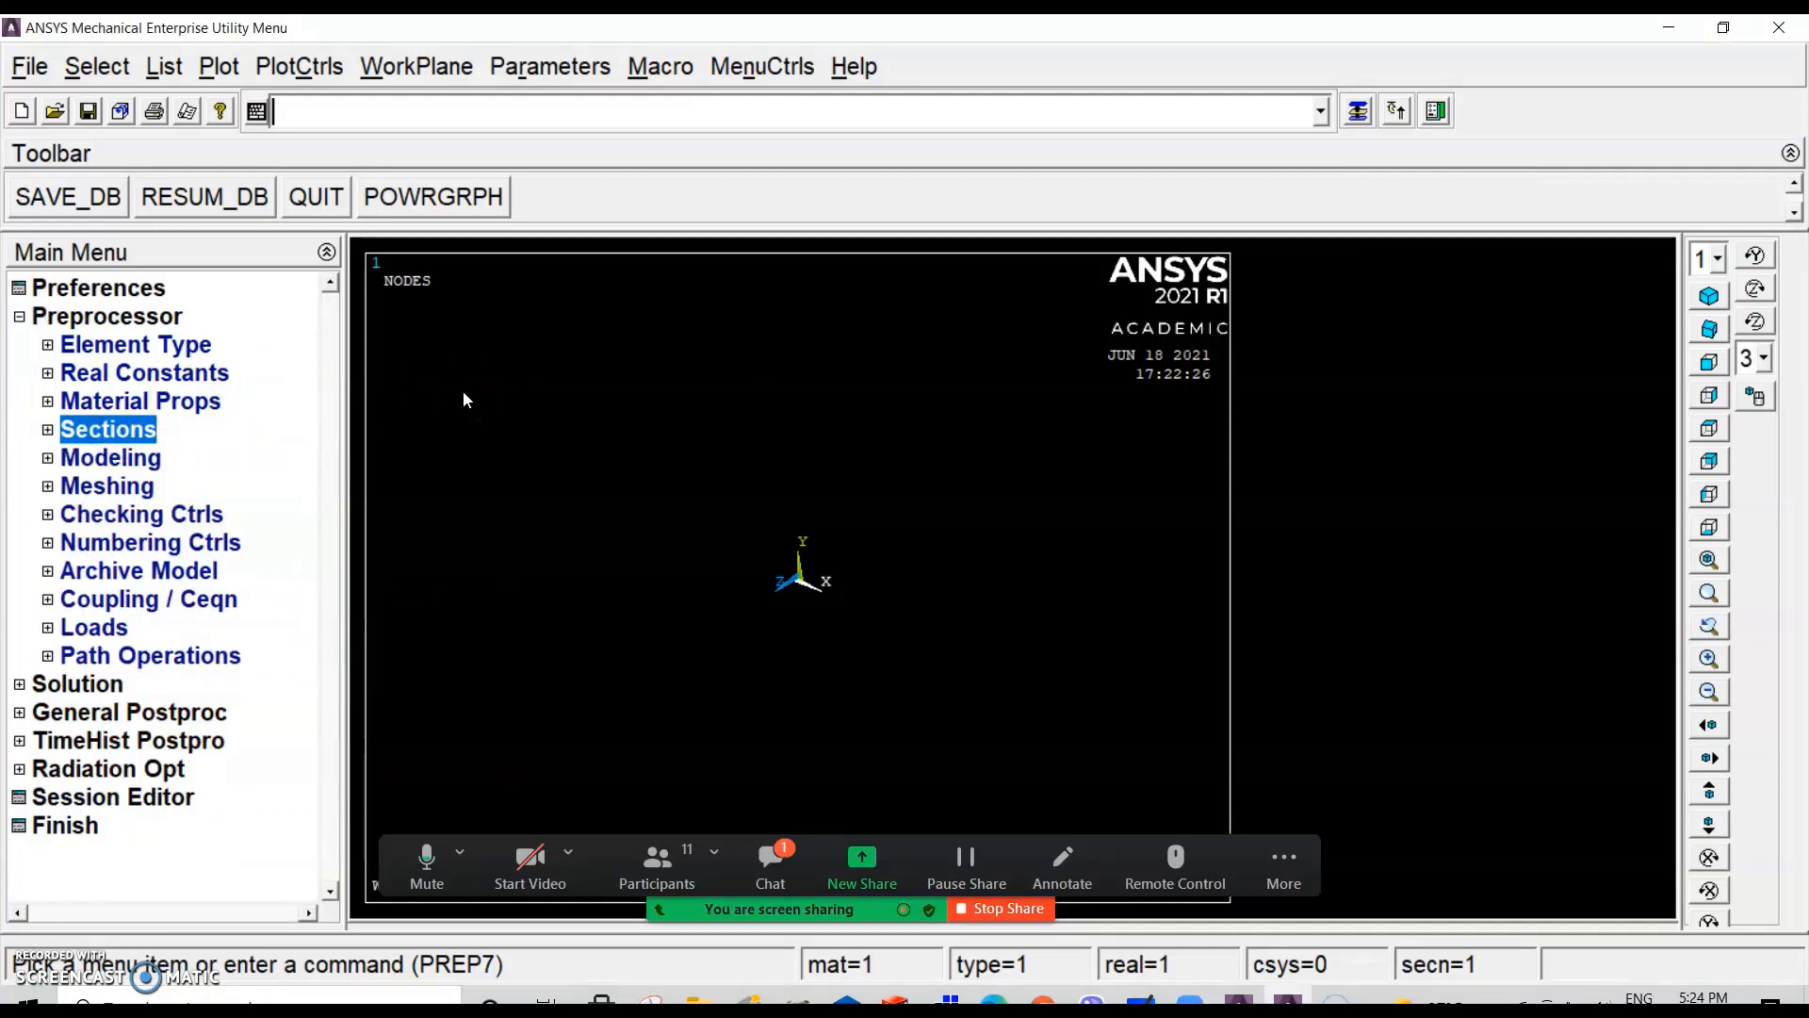
click(786, 872)
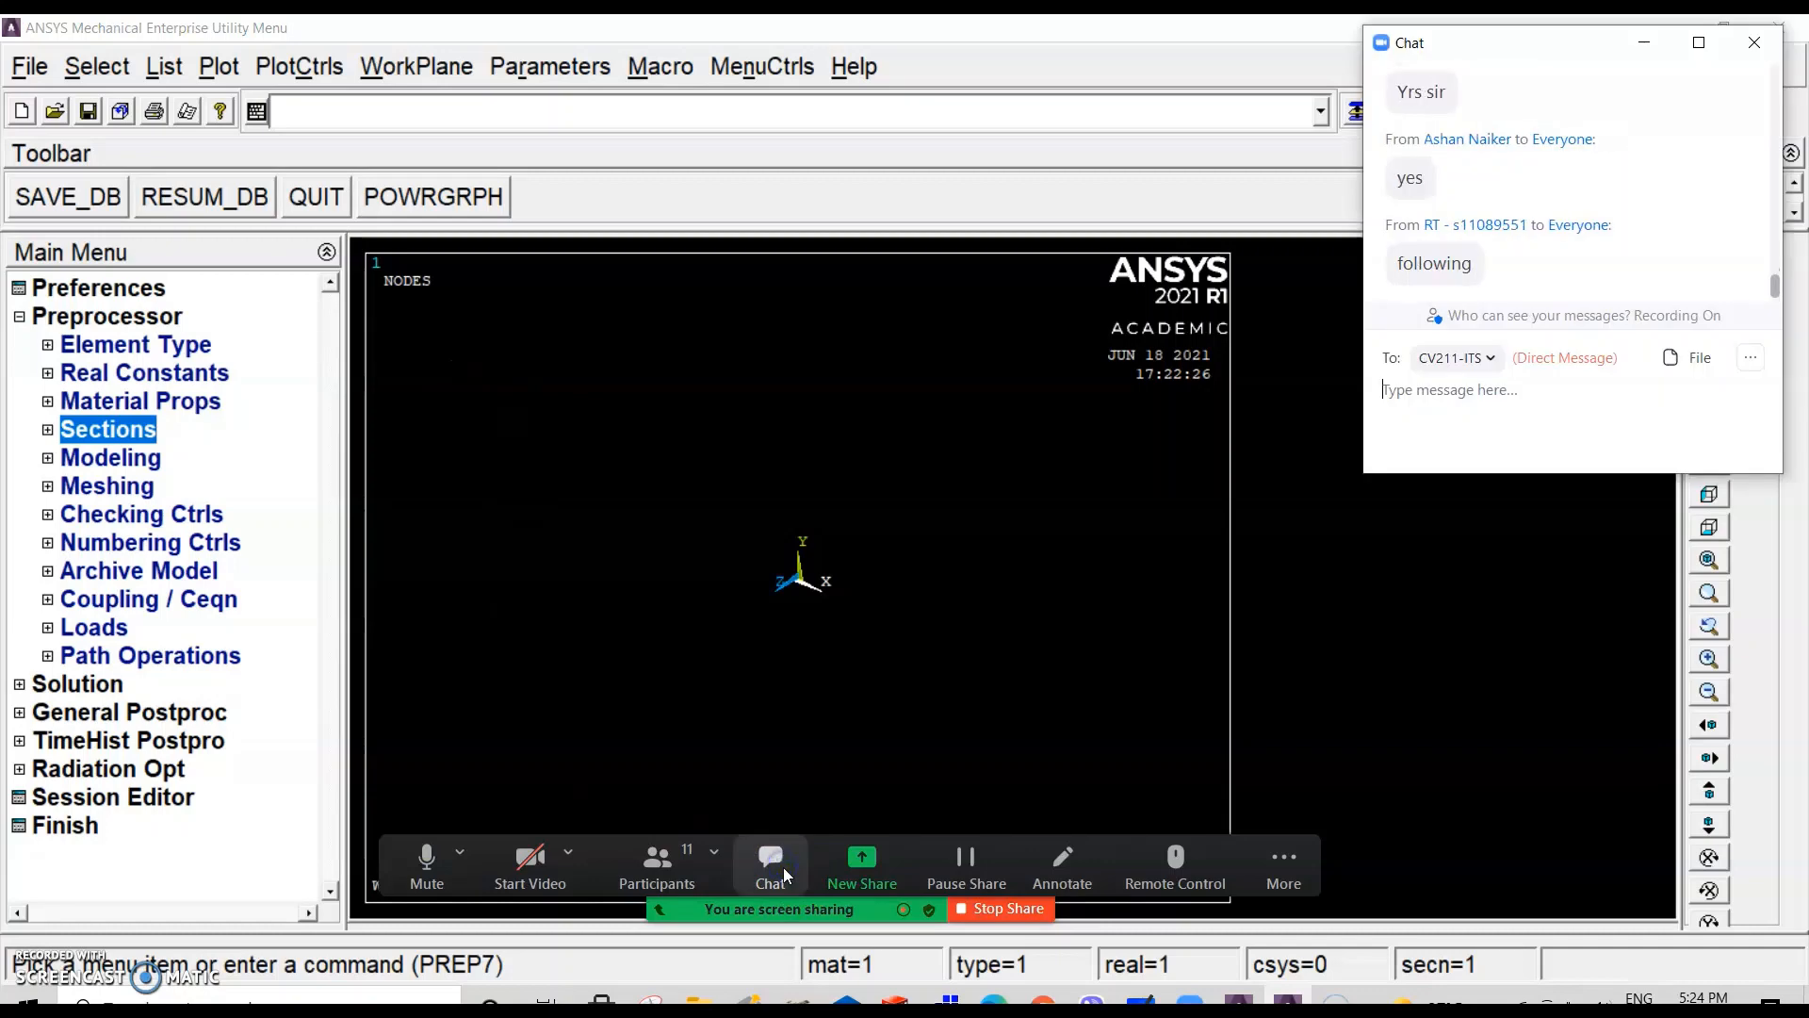
click(1638, 42)
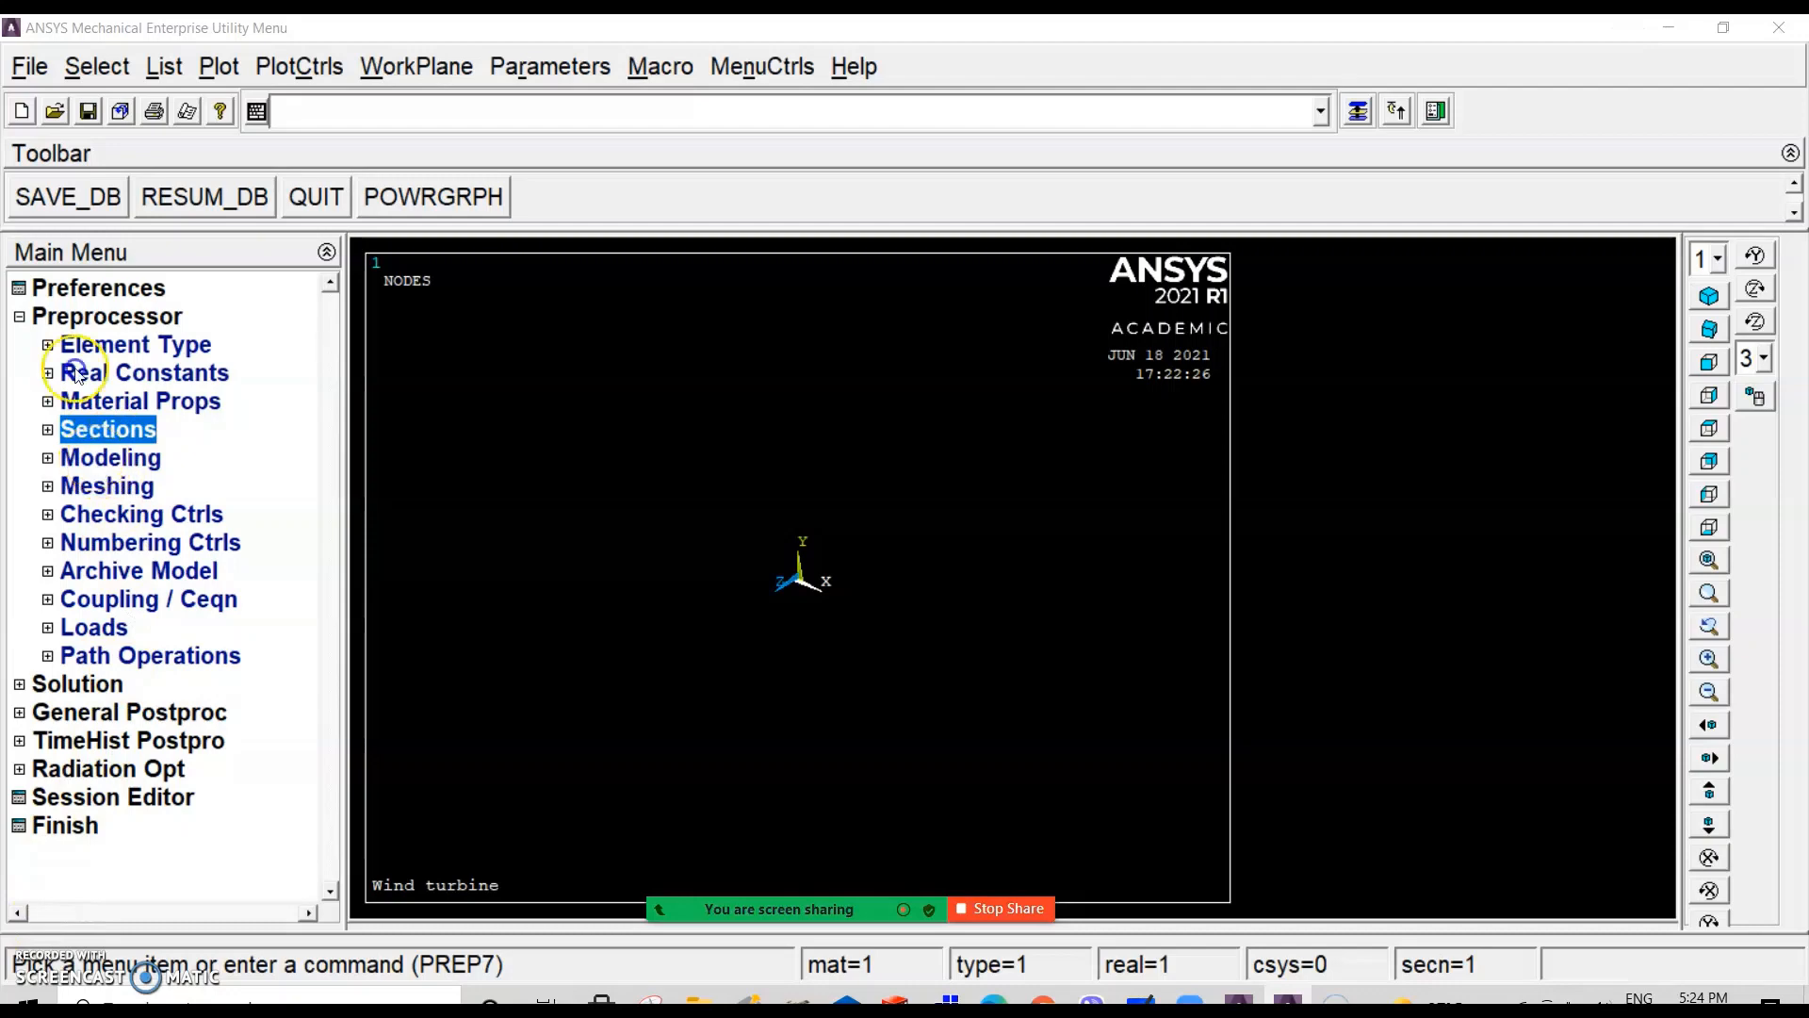
Step: Create keypoint 1 in the active coordinate system at X 1.5 and Z 1.5, leaving Y blank
click(94, 457)
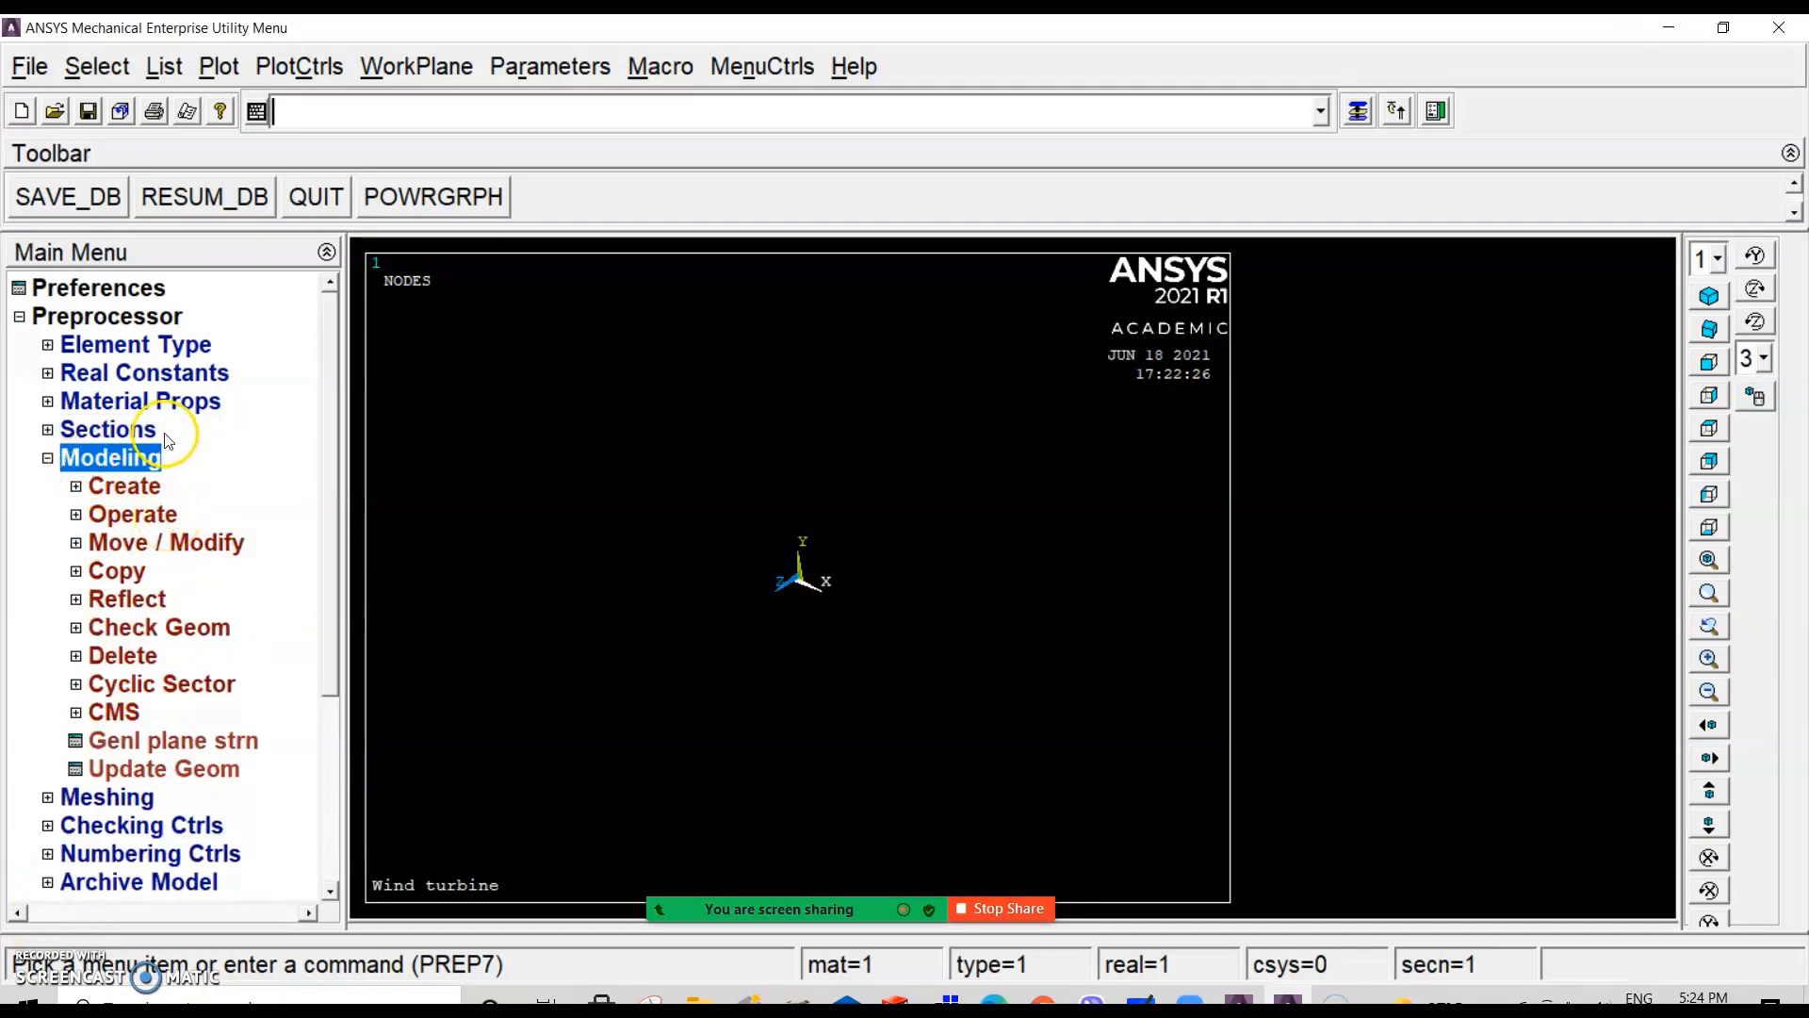
mouse_move(818, 908)
click(136, 485)
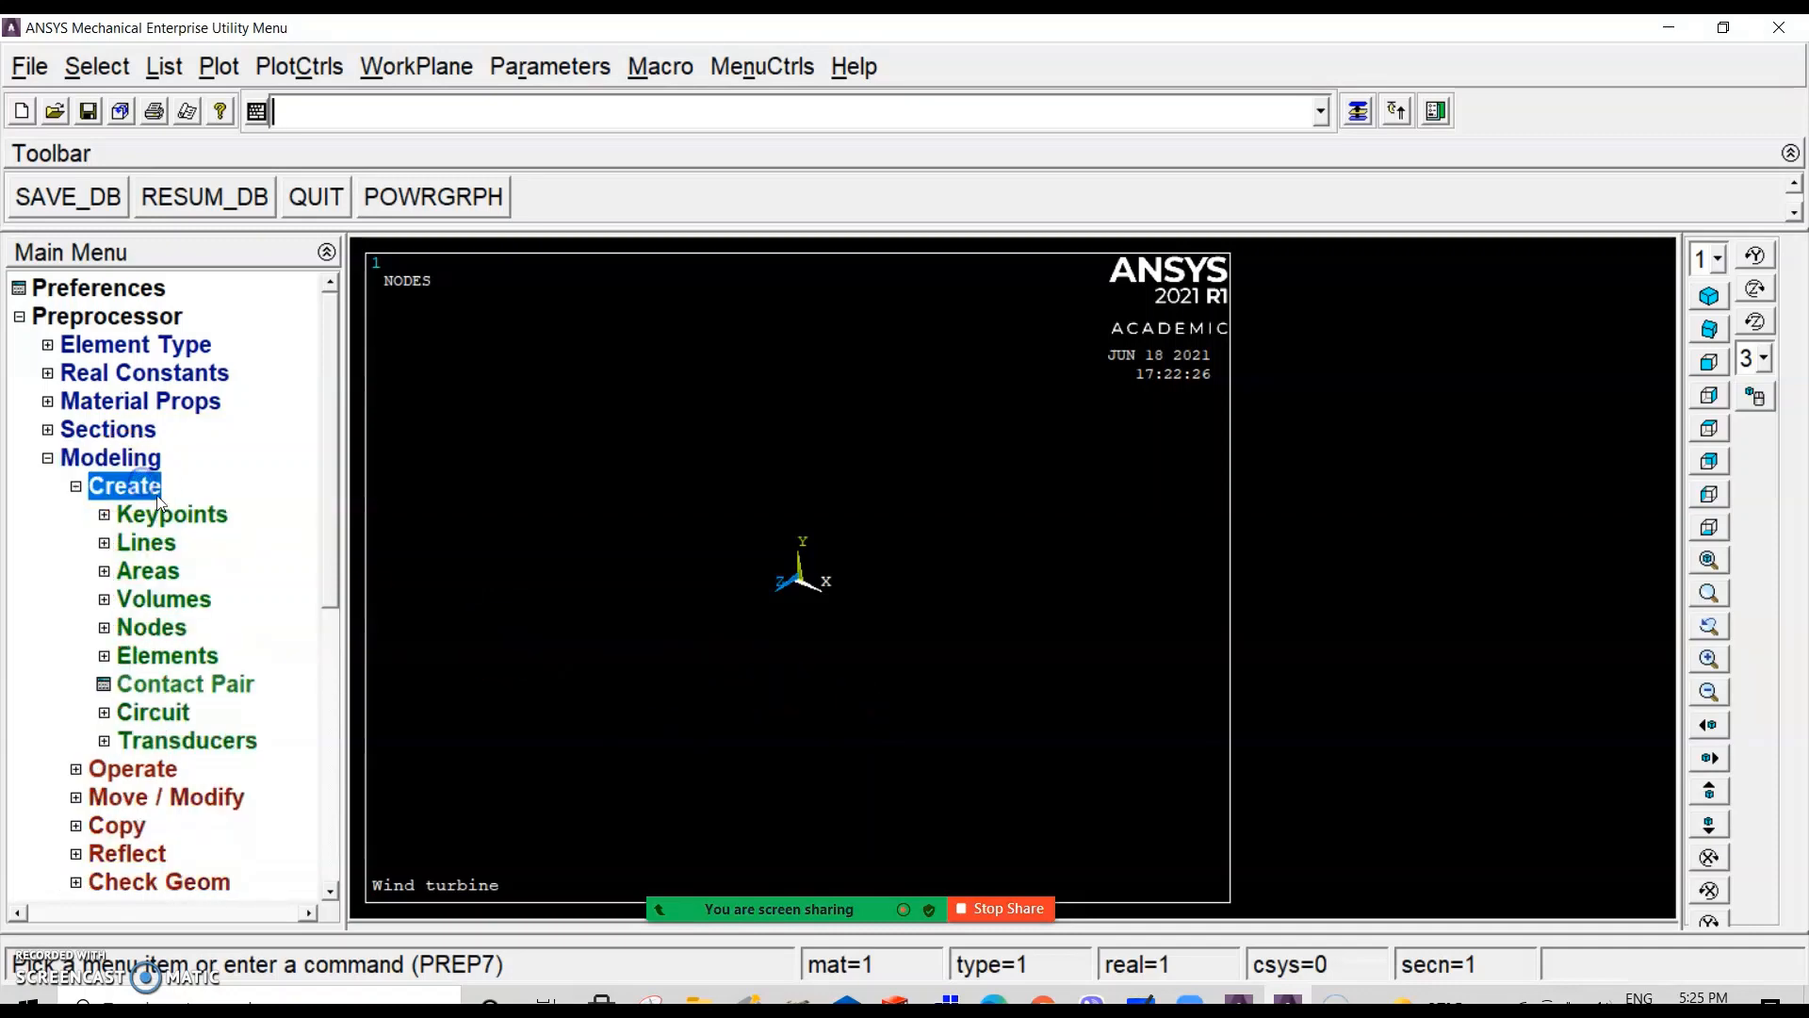
click(168, 514)
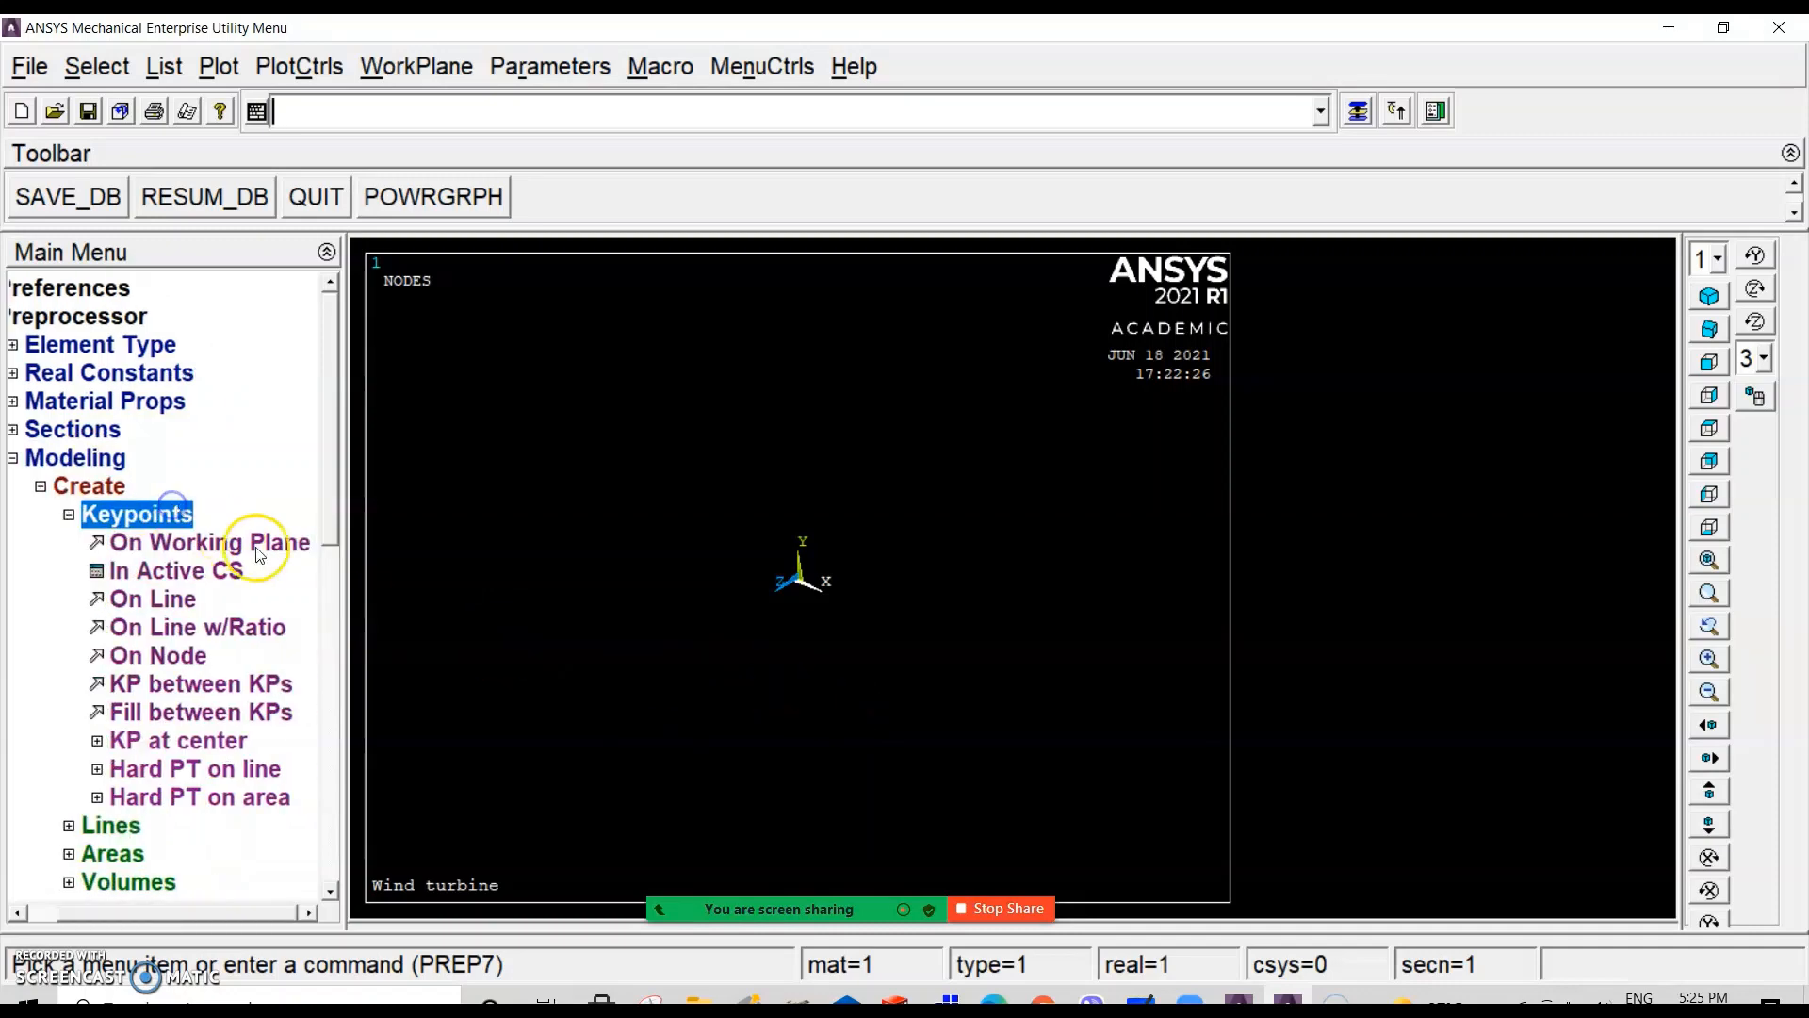
click(197, 575)
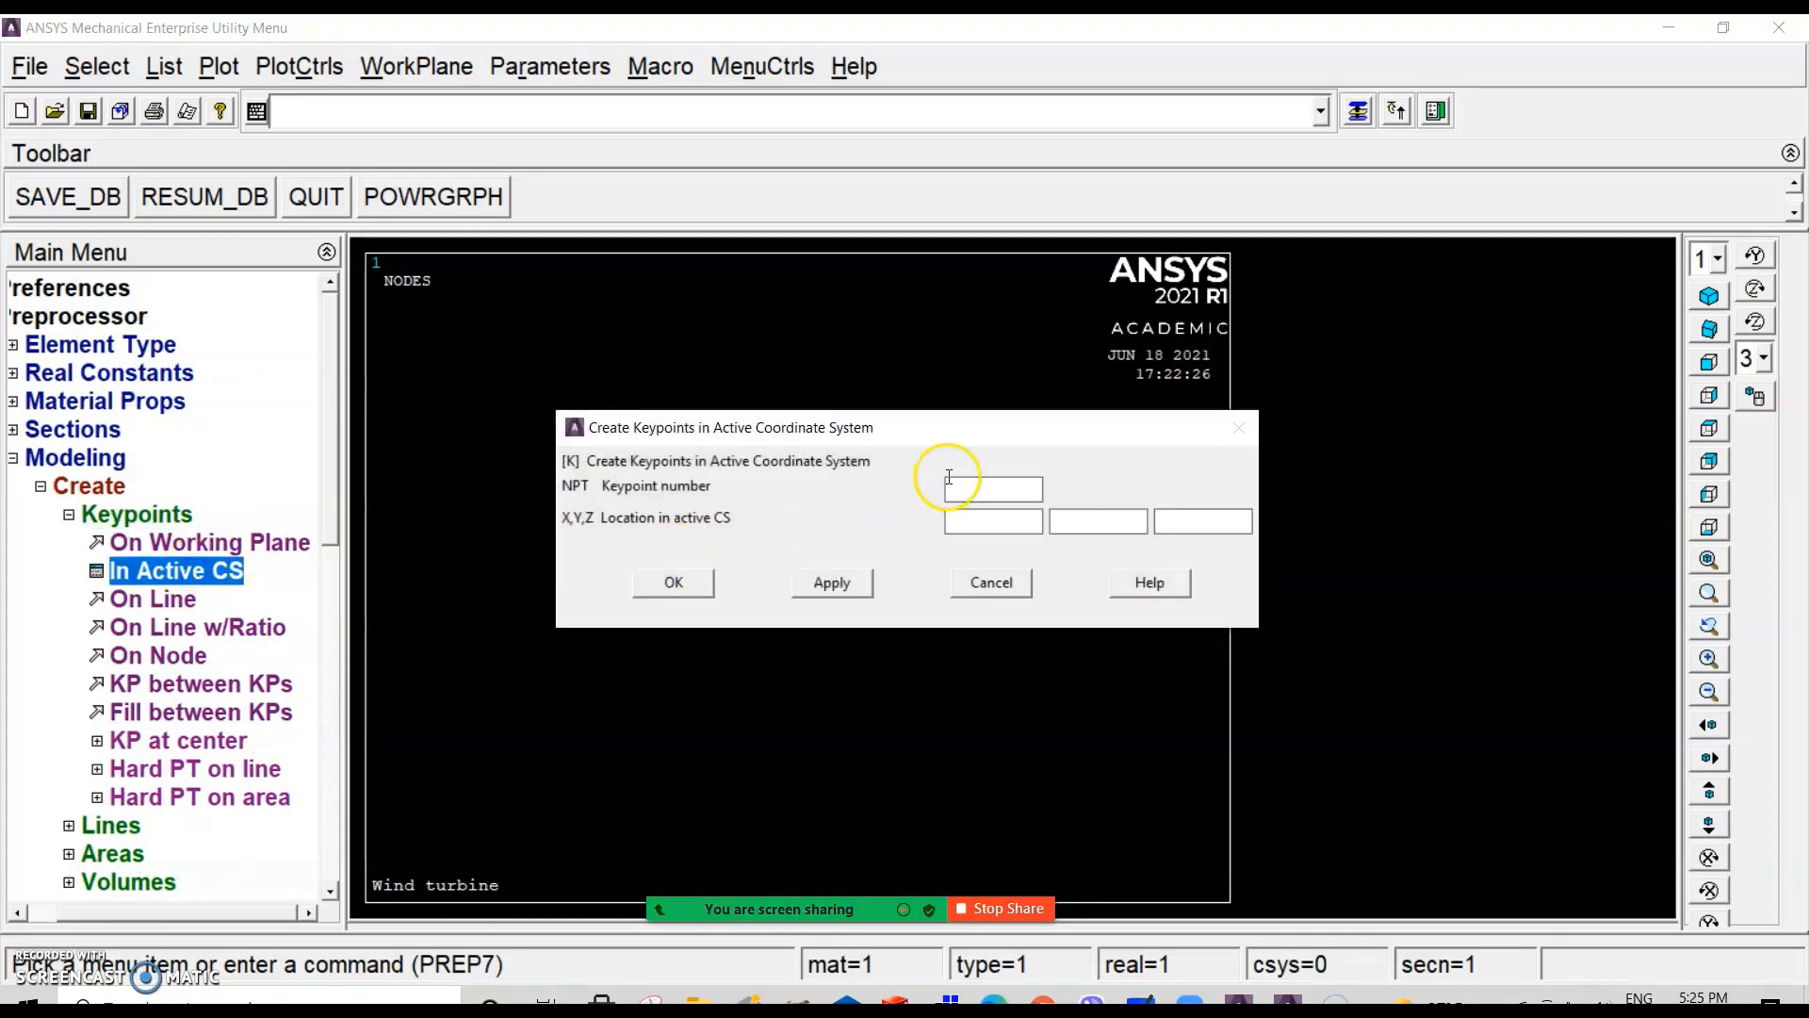
click(1027, 522)
text(1.5)
click(1091, 518)
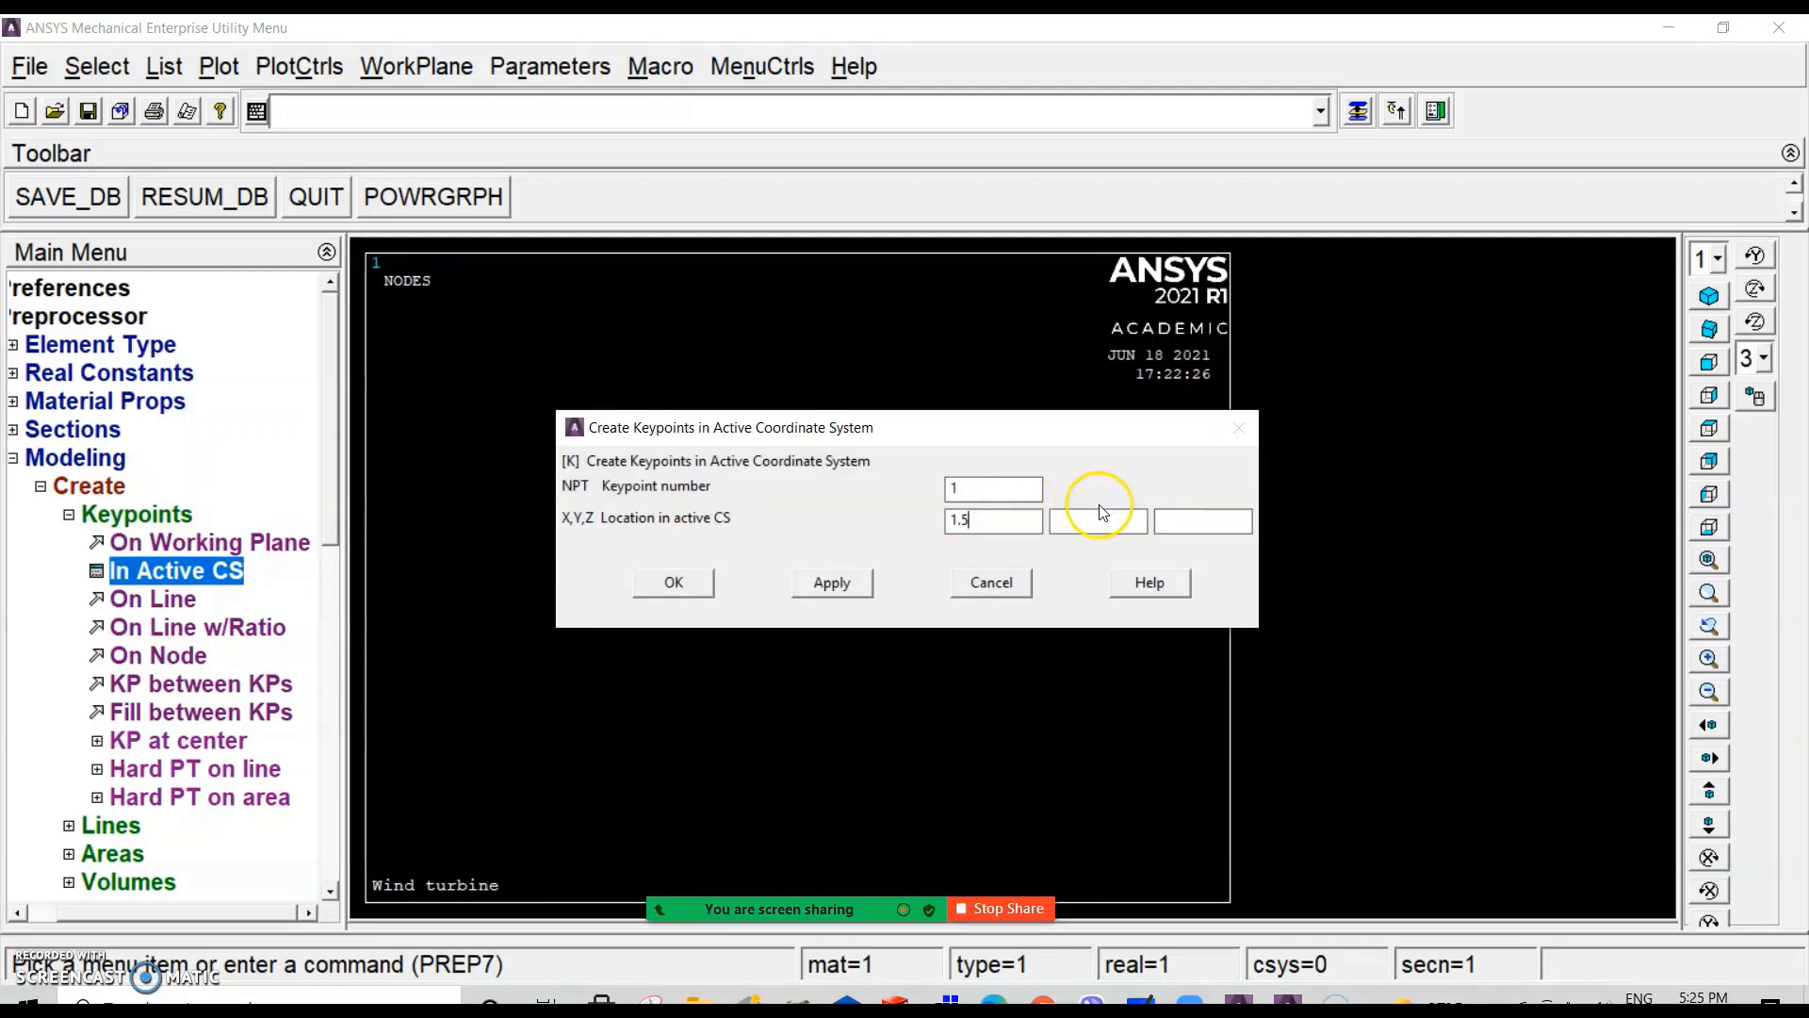
click(1195, 525)
text(1.5)
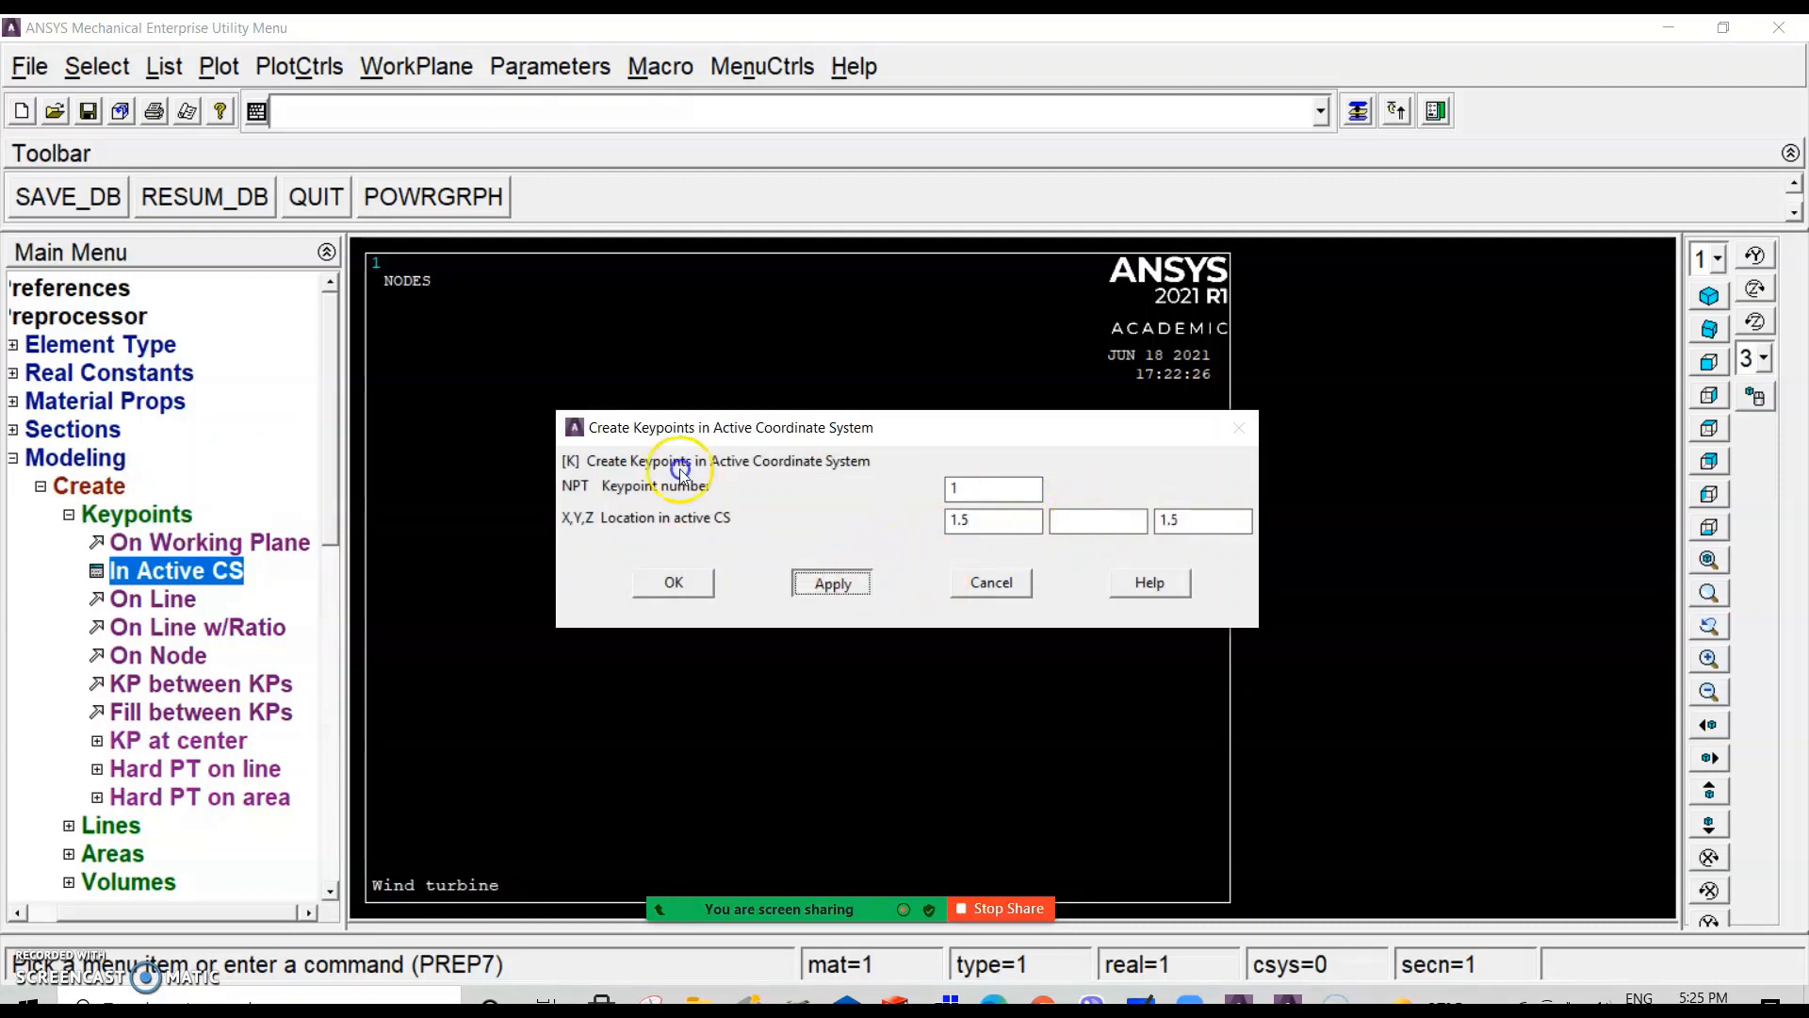
click(833, 584)
Step: Create keypoint 2 at X -1.5 and Z 1.5 in the active coordinate system
double_click(954, 487)
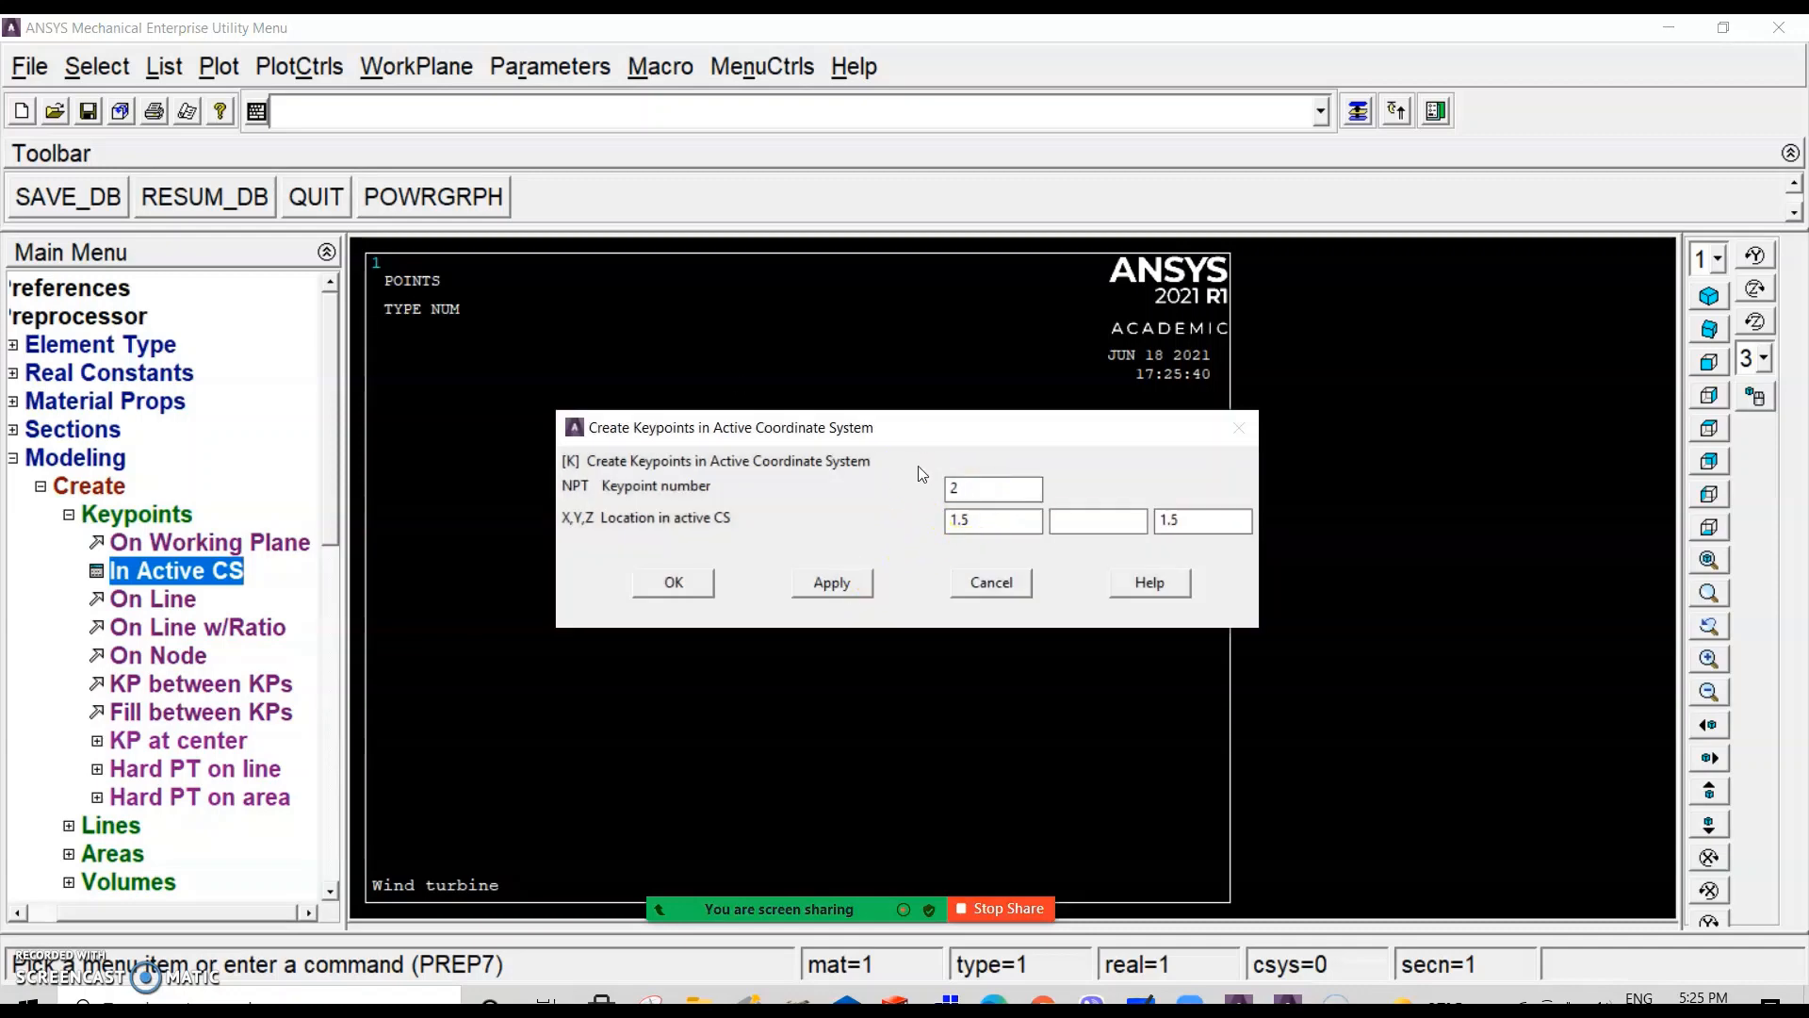
text(2)
click(951, 516)
text(-)
click(839, 579)
Step: Create keypoint 3 at X -1.5 and Z -1.5 in the active coordinate system
double_click(955, 487)
click(1163, 519)
text(-)
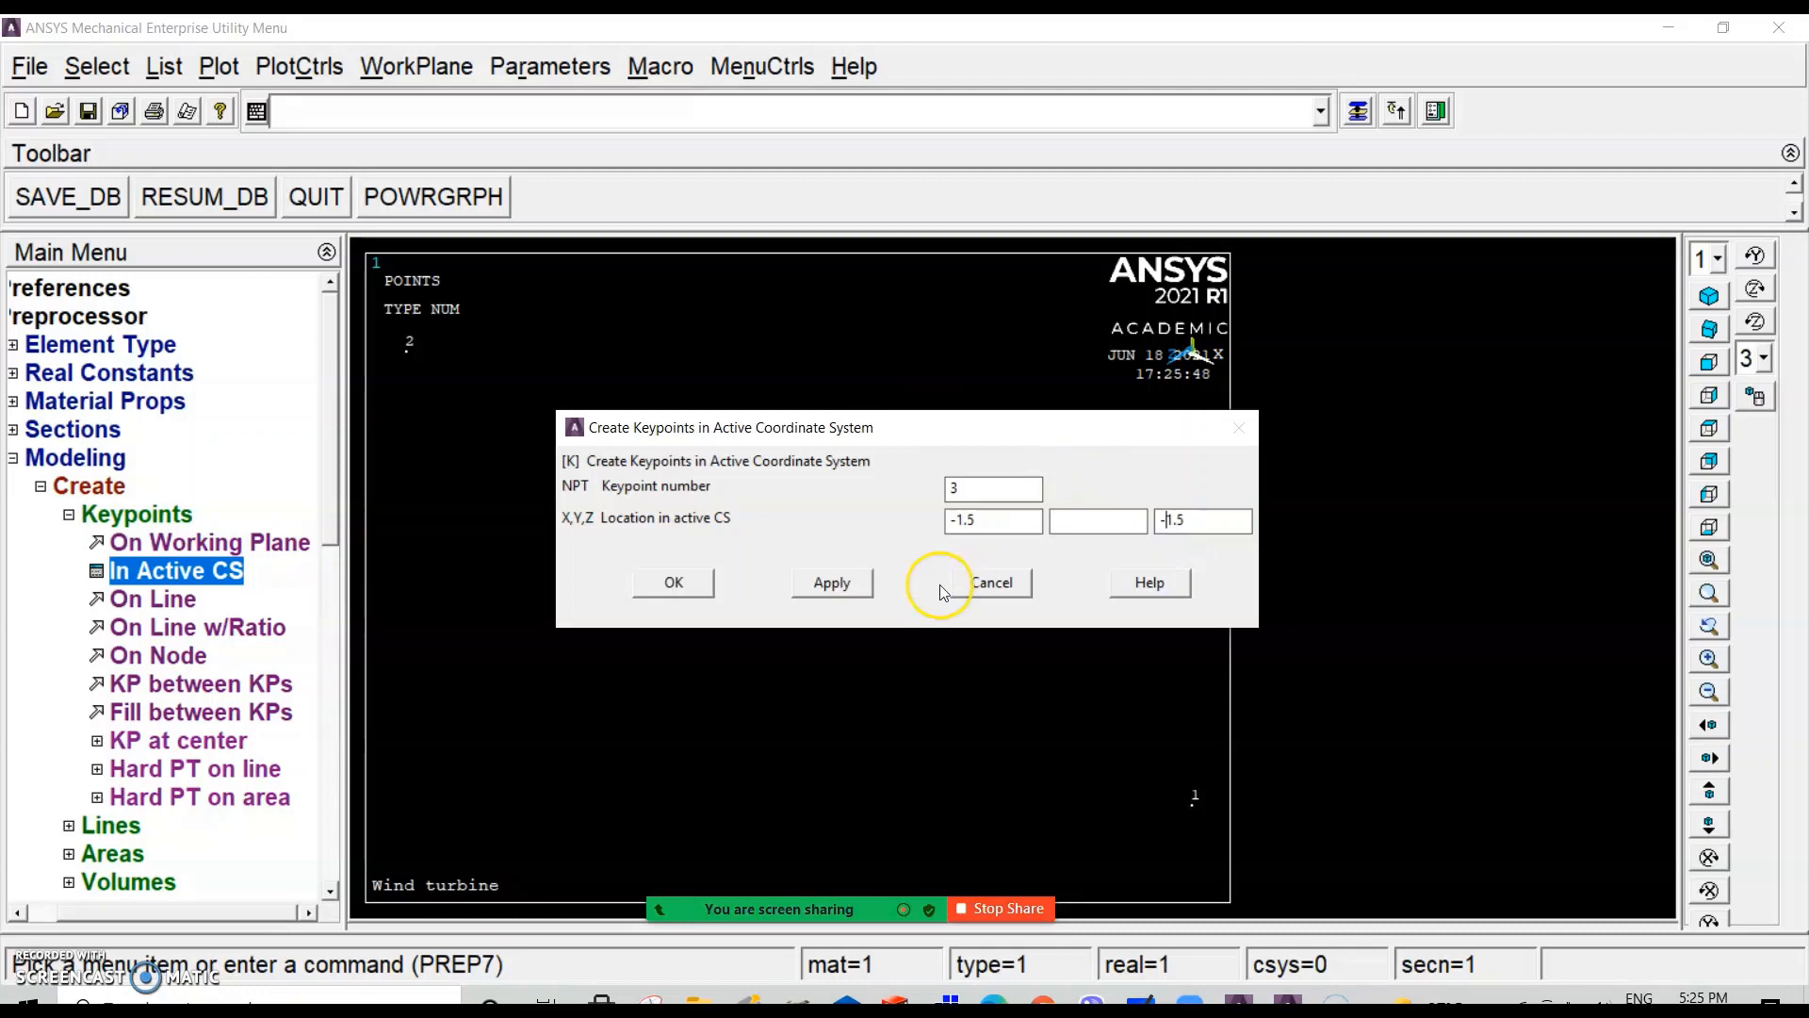
click(952, 521)
text(-)
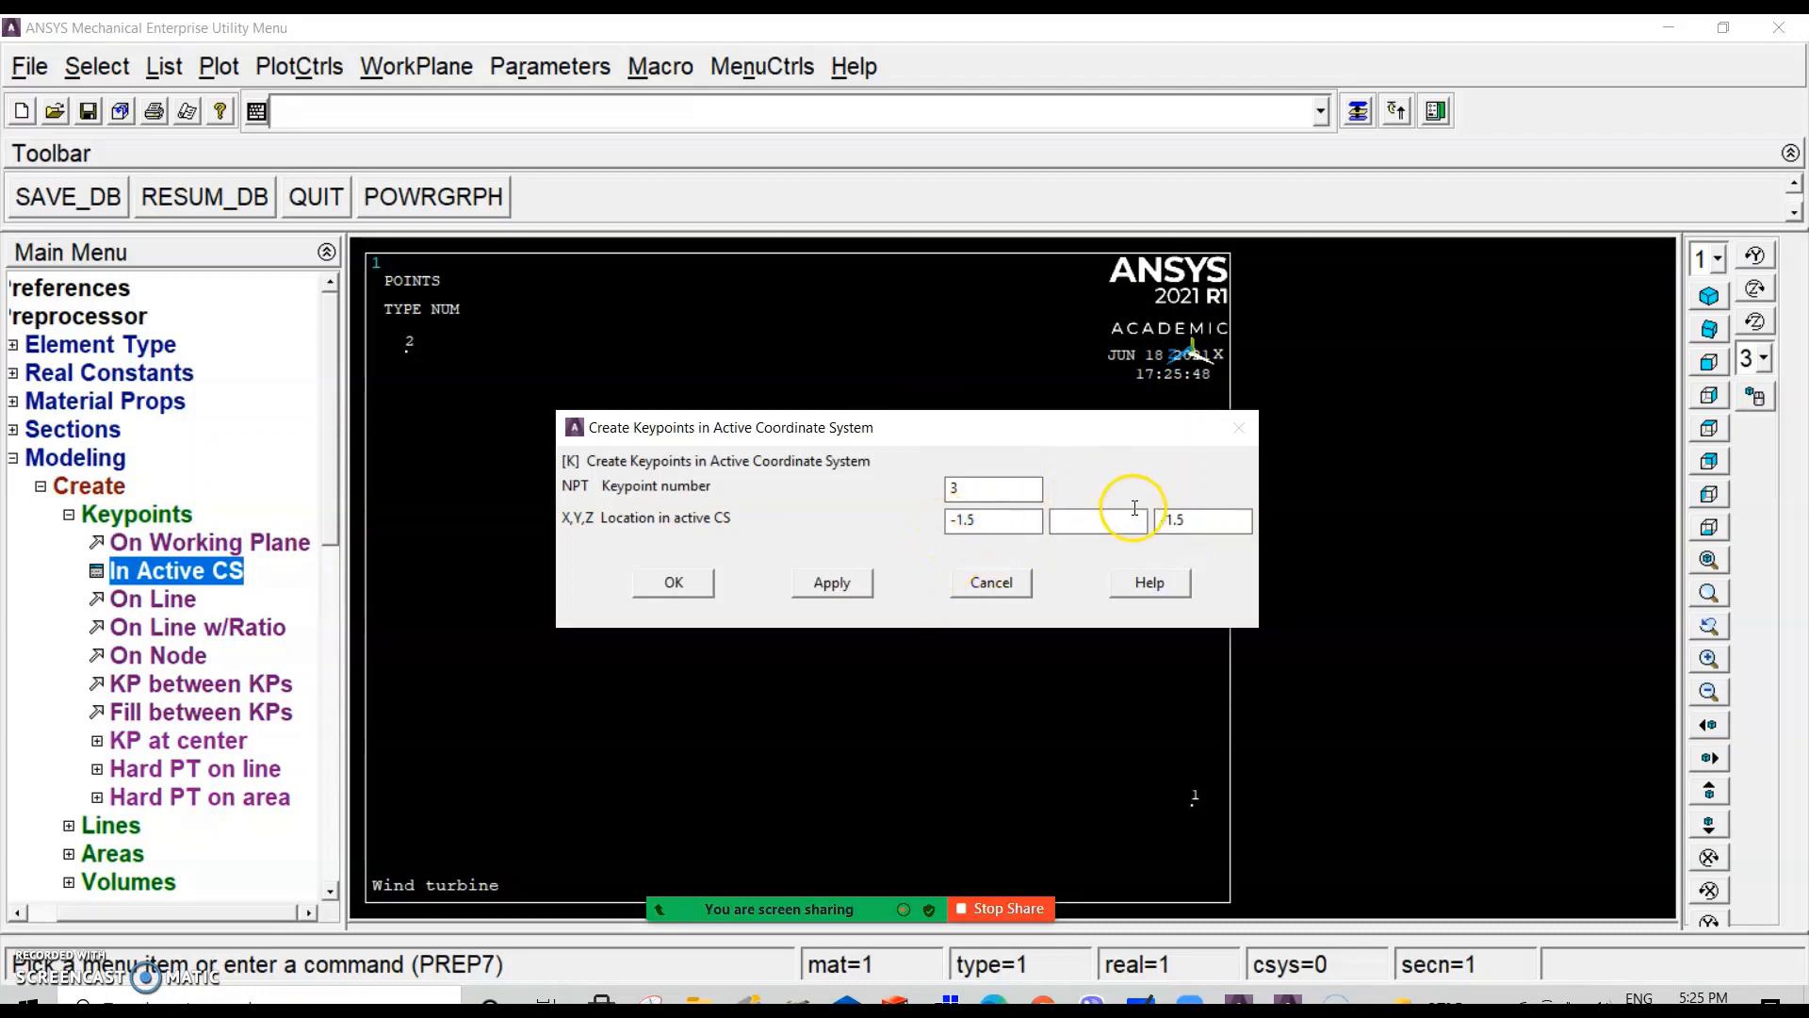
click(832, 581)
Step: Create keypoint 4 at X 1.5 and Z -1.5 and finish keypoint creation
double_click(952, 487)
text(4)
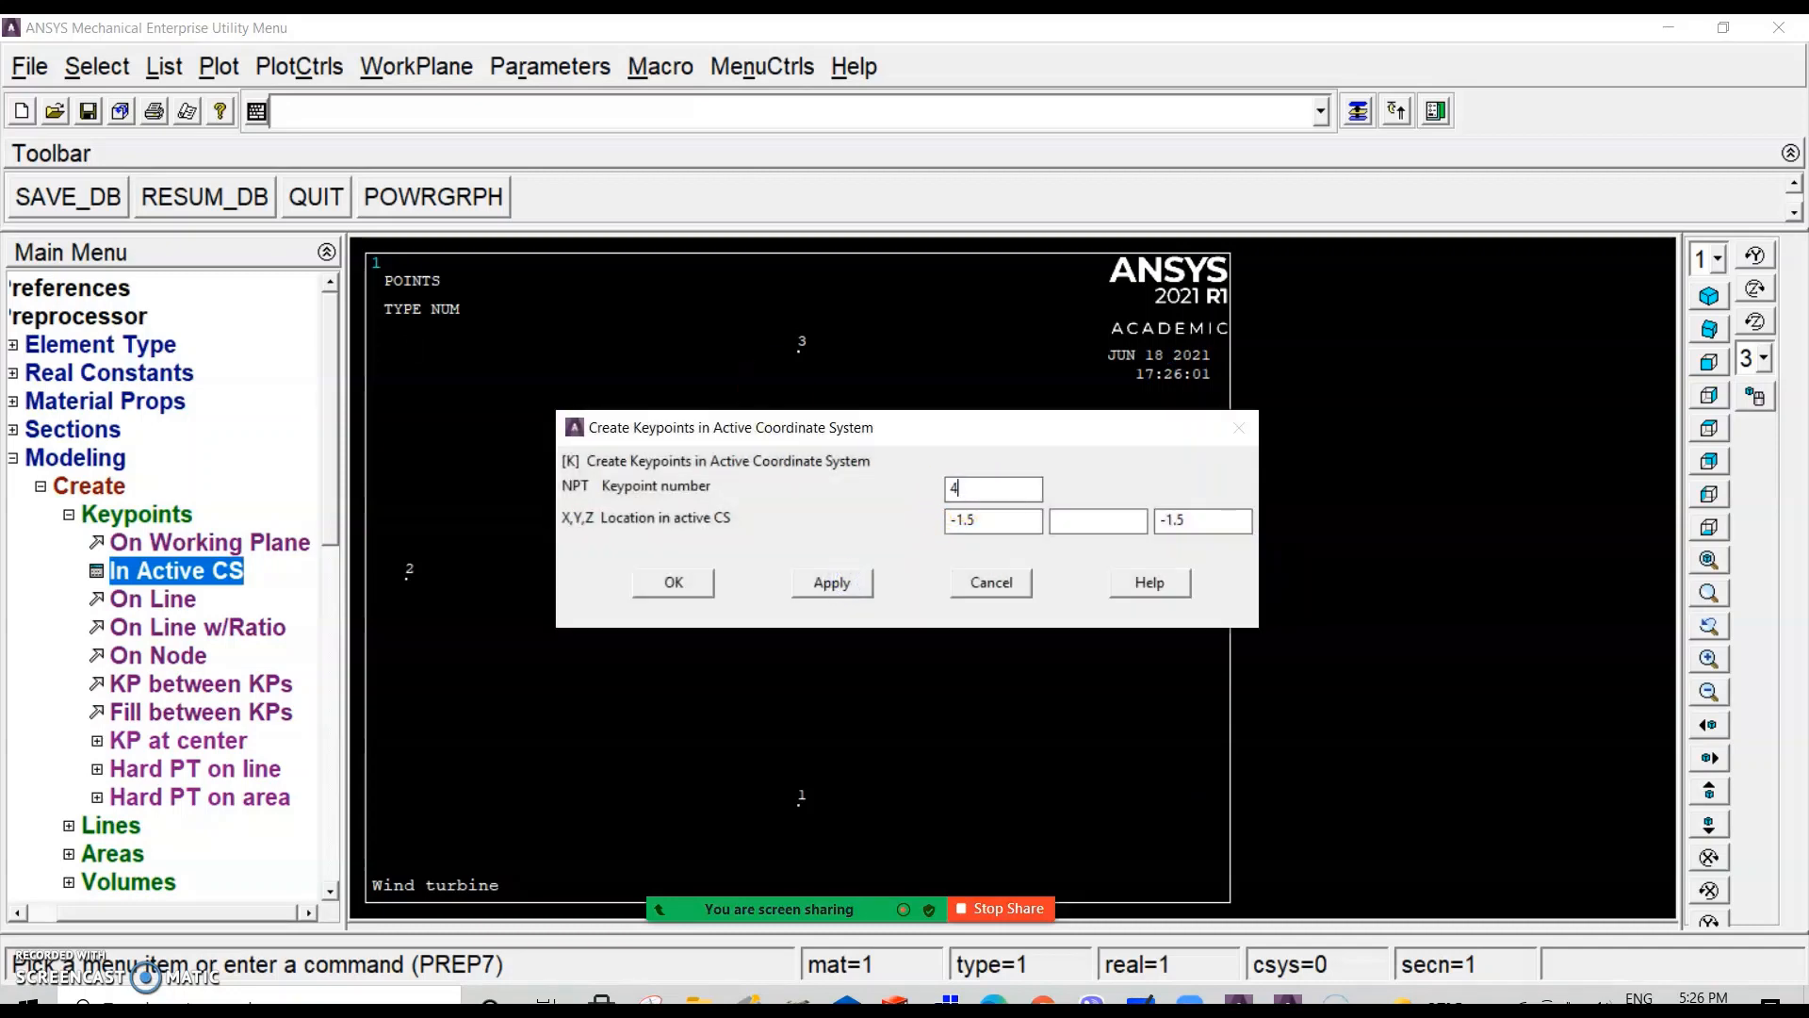
drag(950, 521, 960, 521)
key(BackSpace)
click(689, 583)
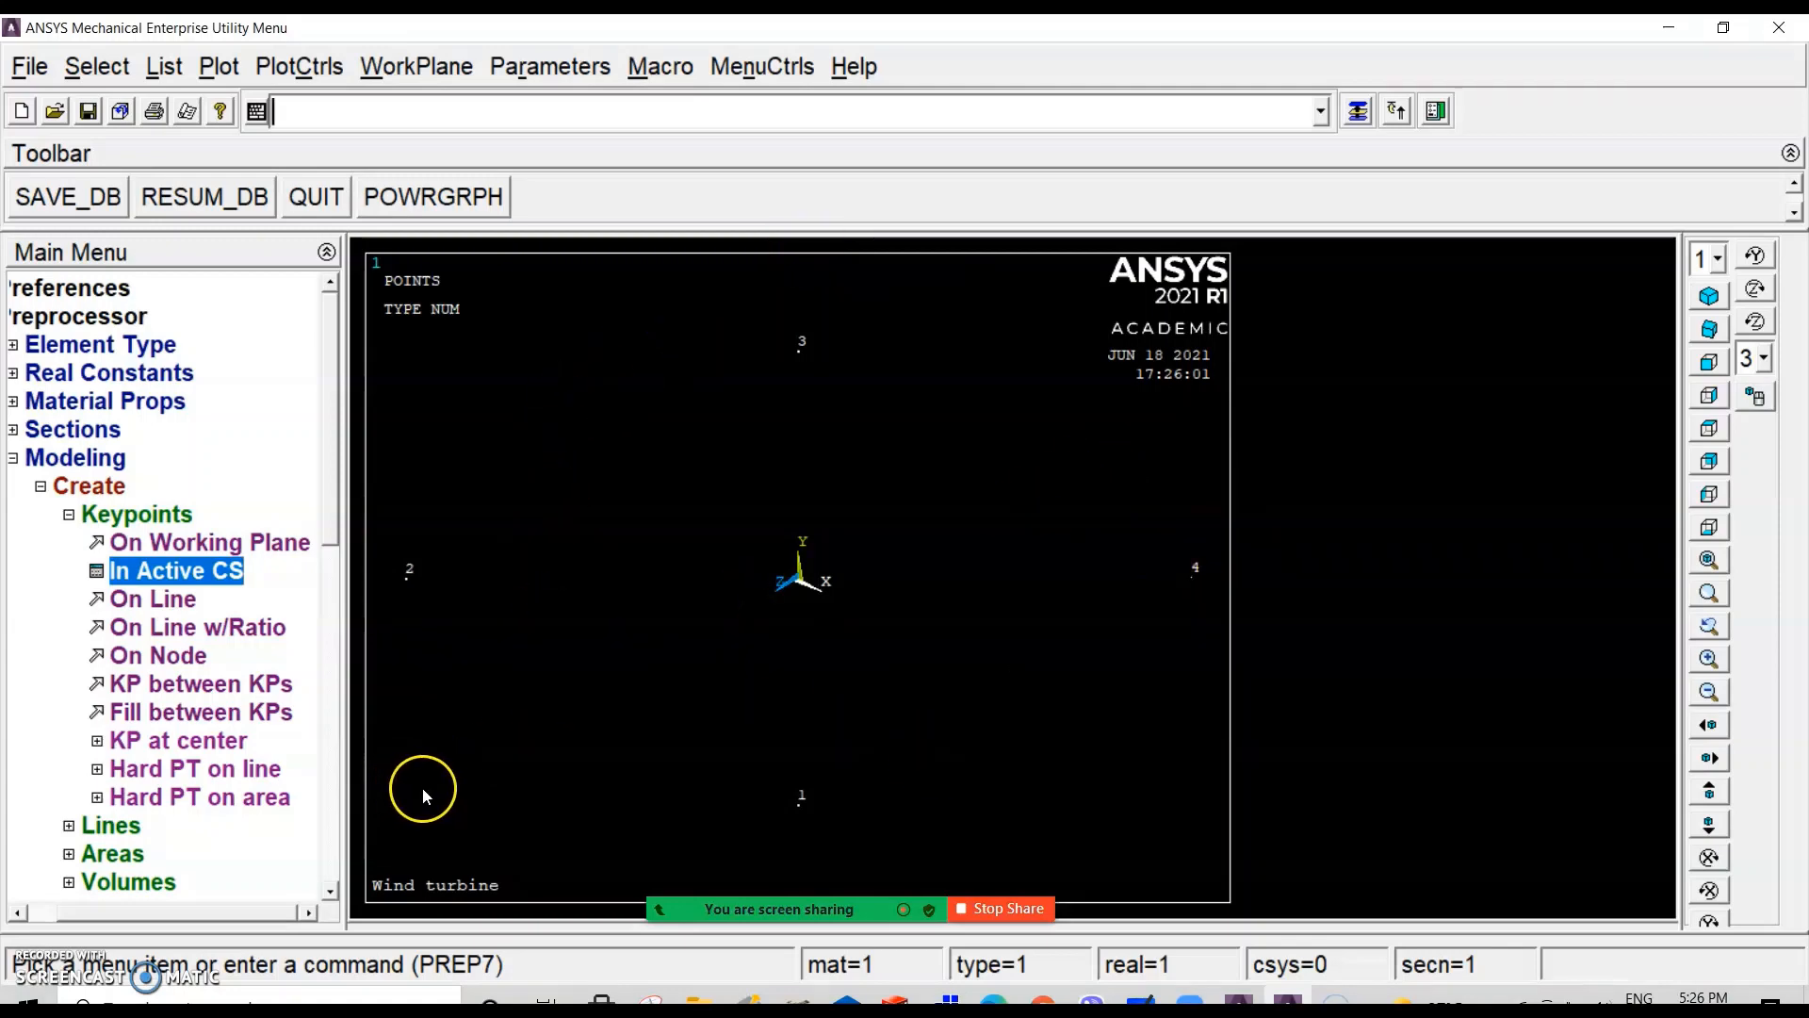
Step: Start the Scale Keypoints operation and select base keypoints 1, 2, 3 and 4 for it
mouse_move(809, 933)
click(137, 513)
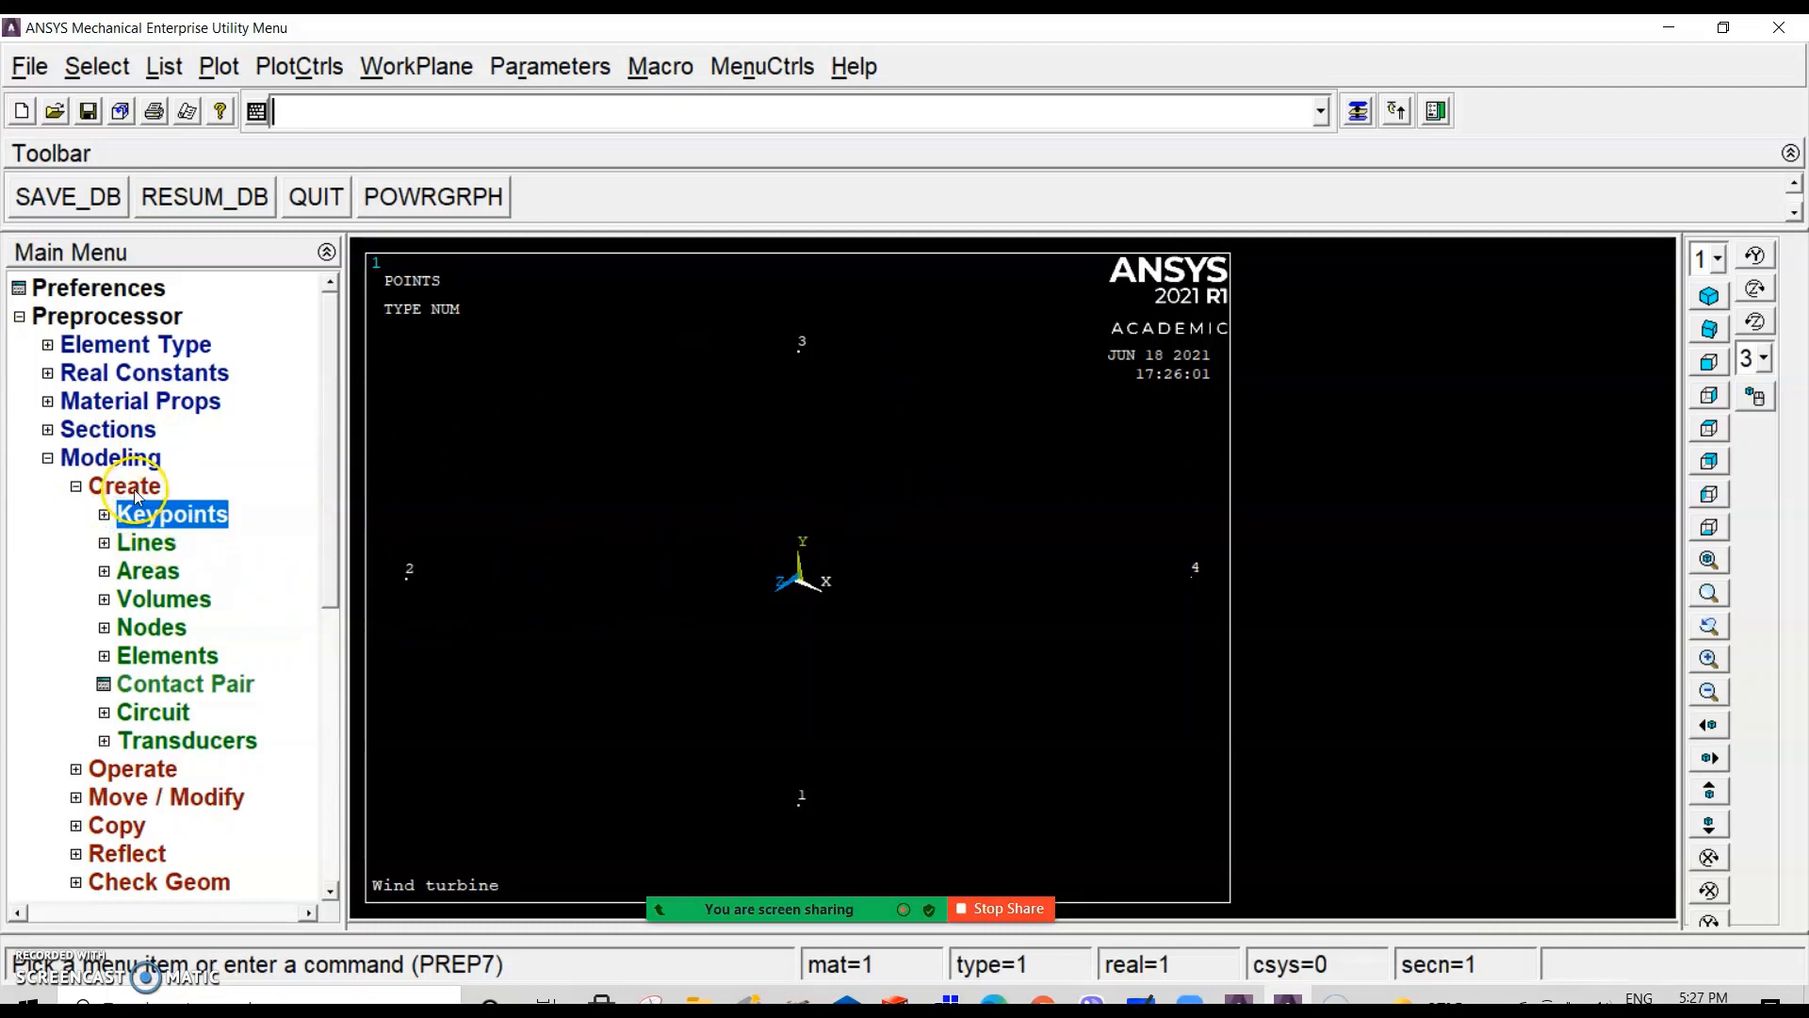
click(135, 492)
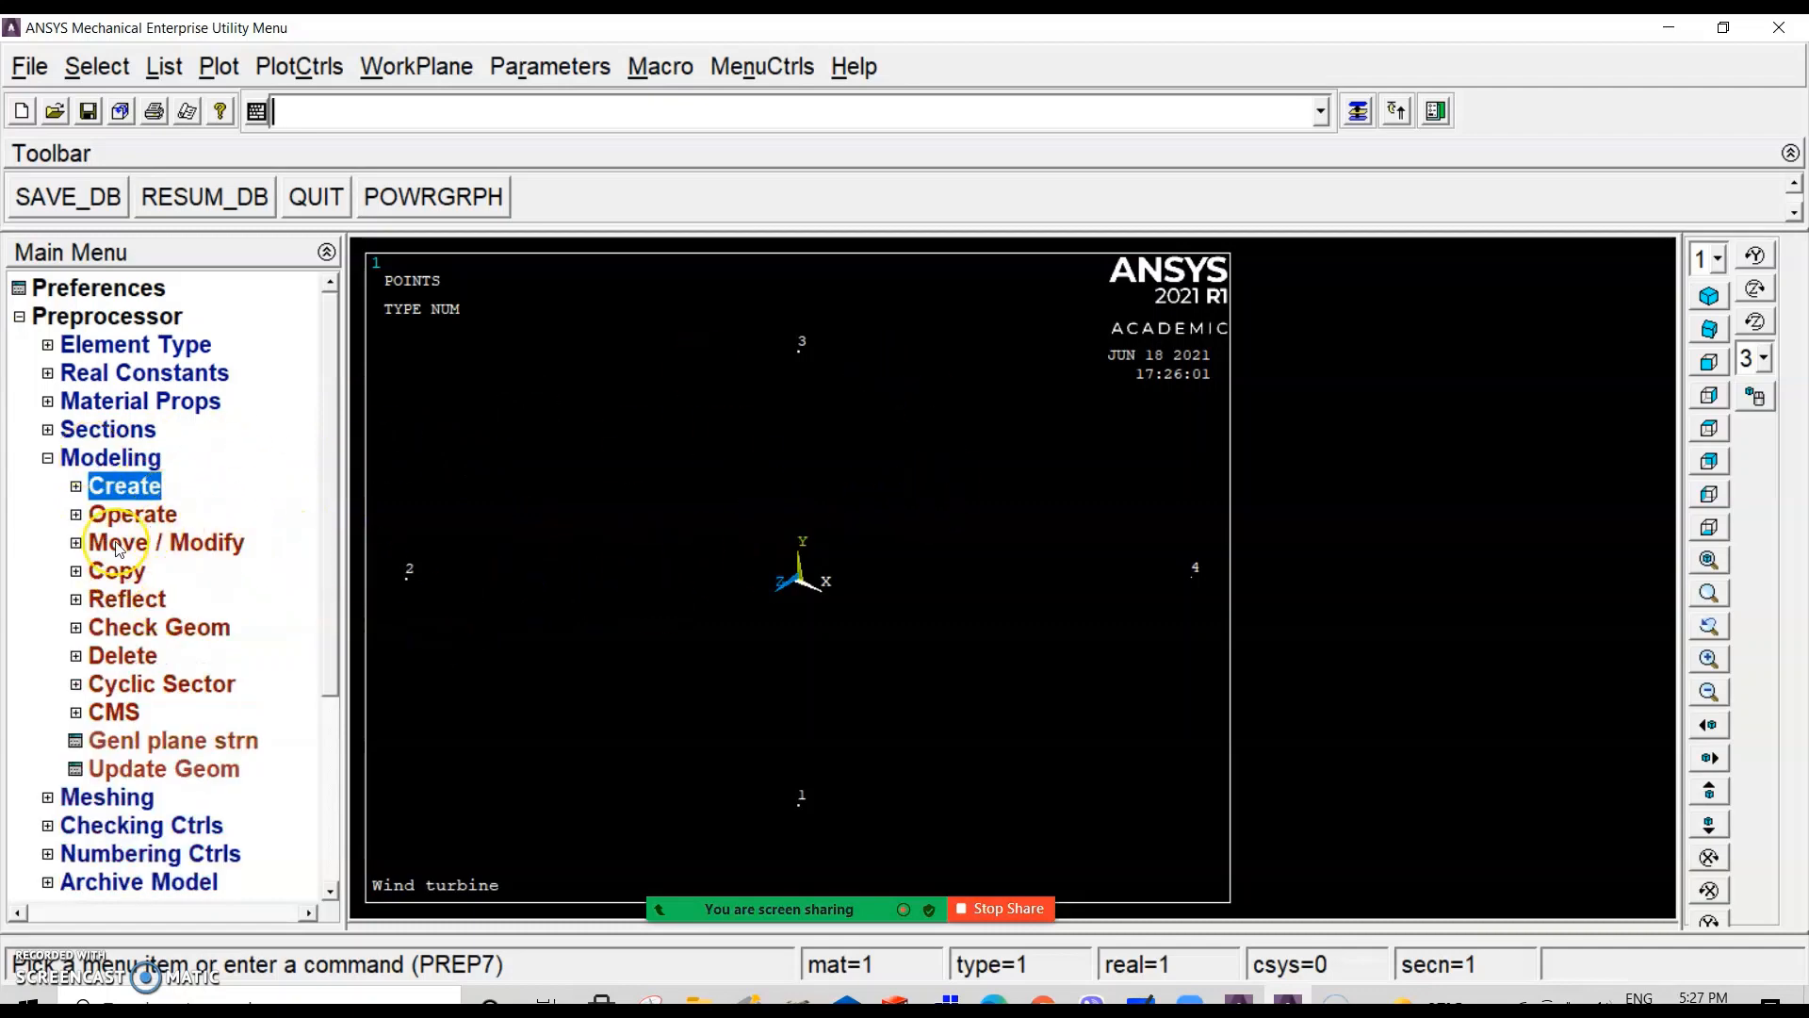
click(131, 514)
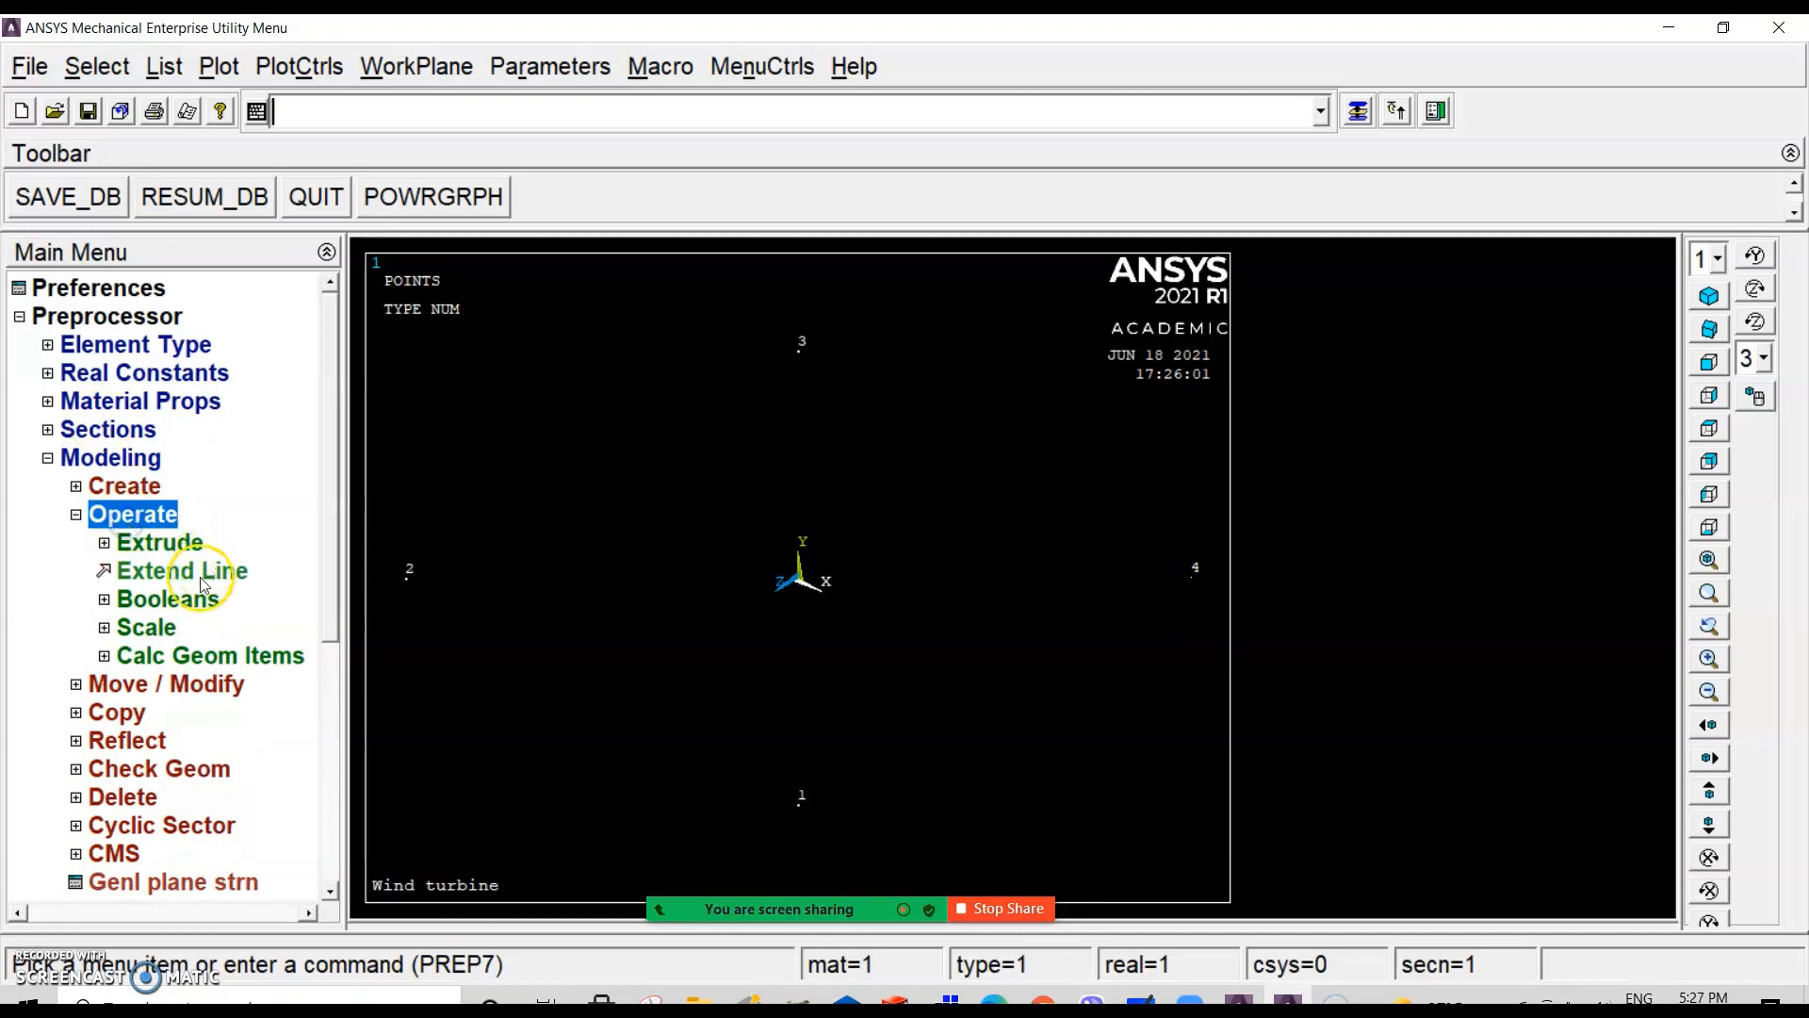
click(156, 626)
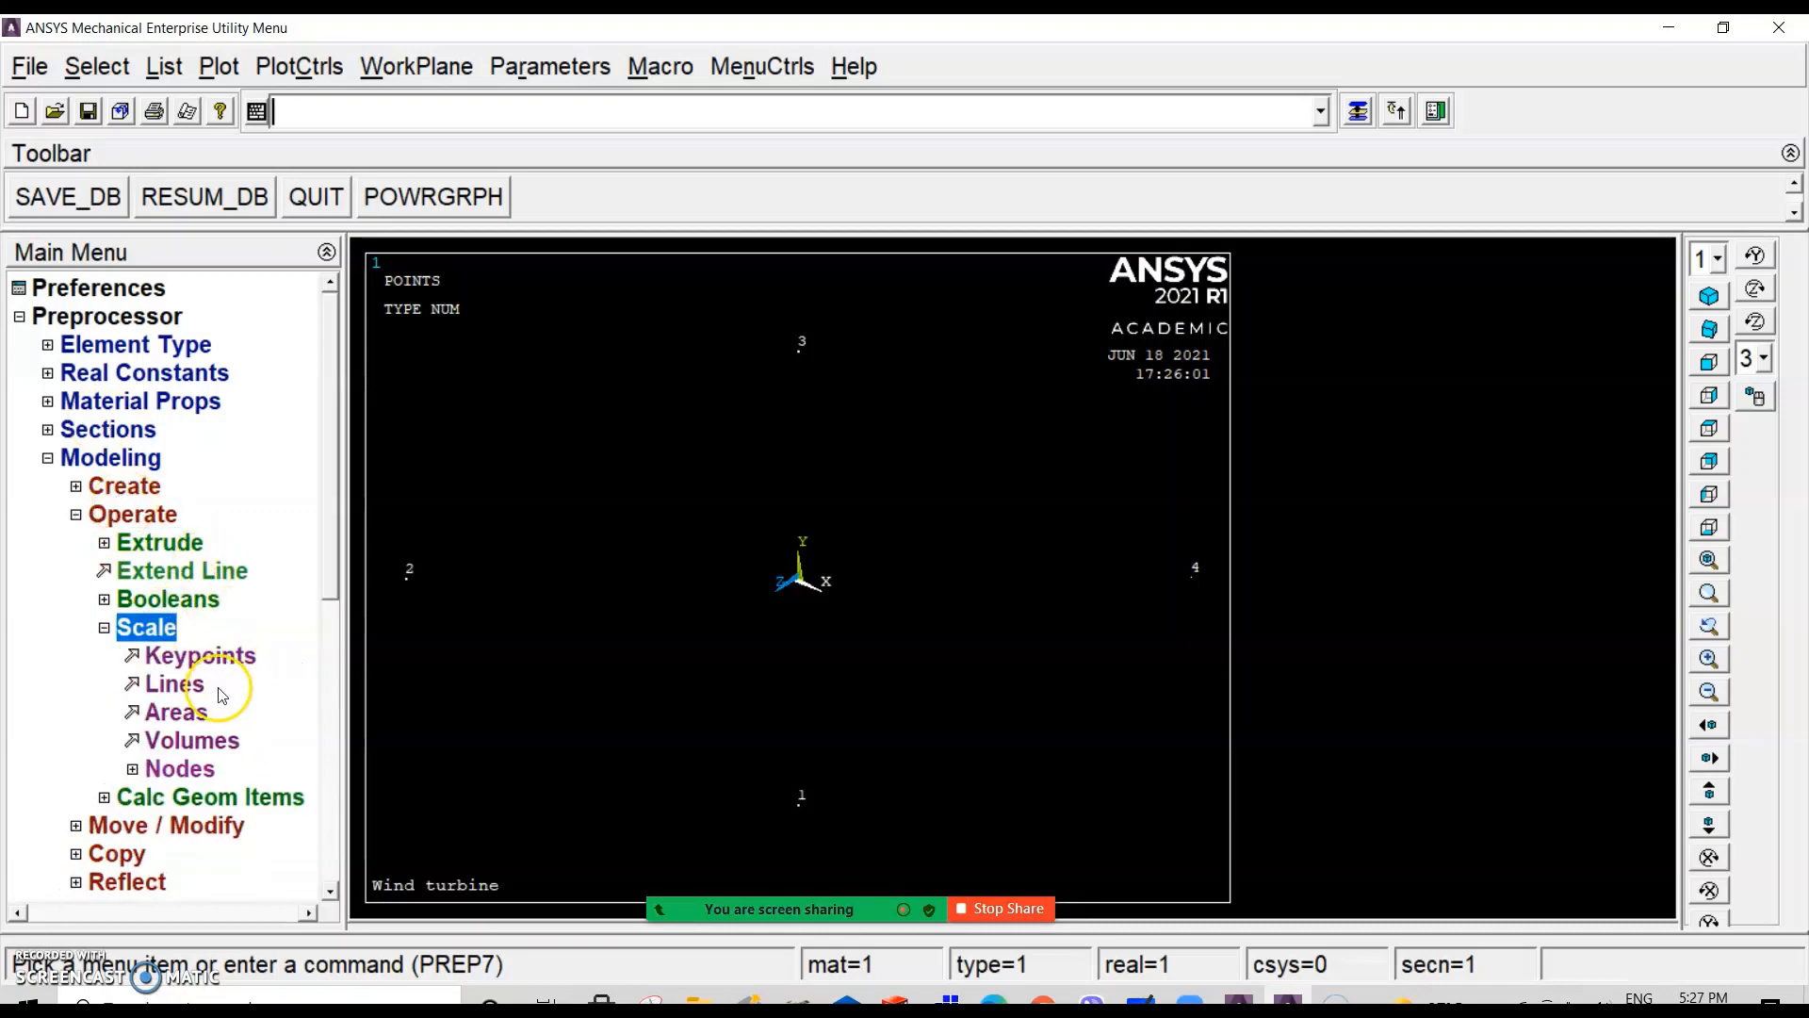
click(200, 655)
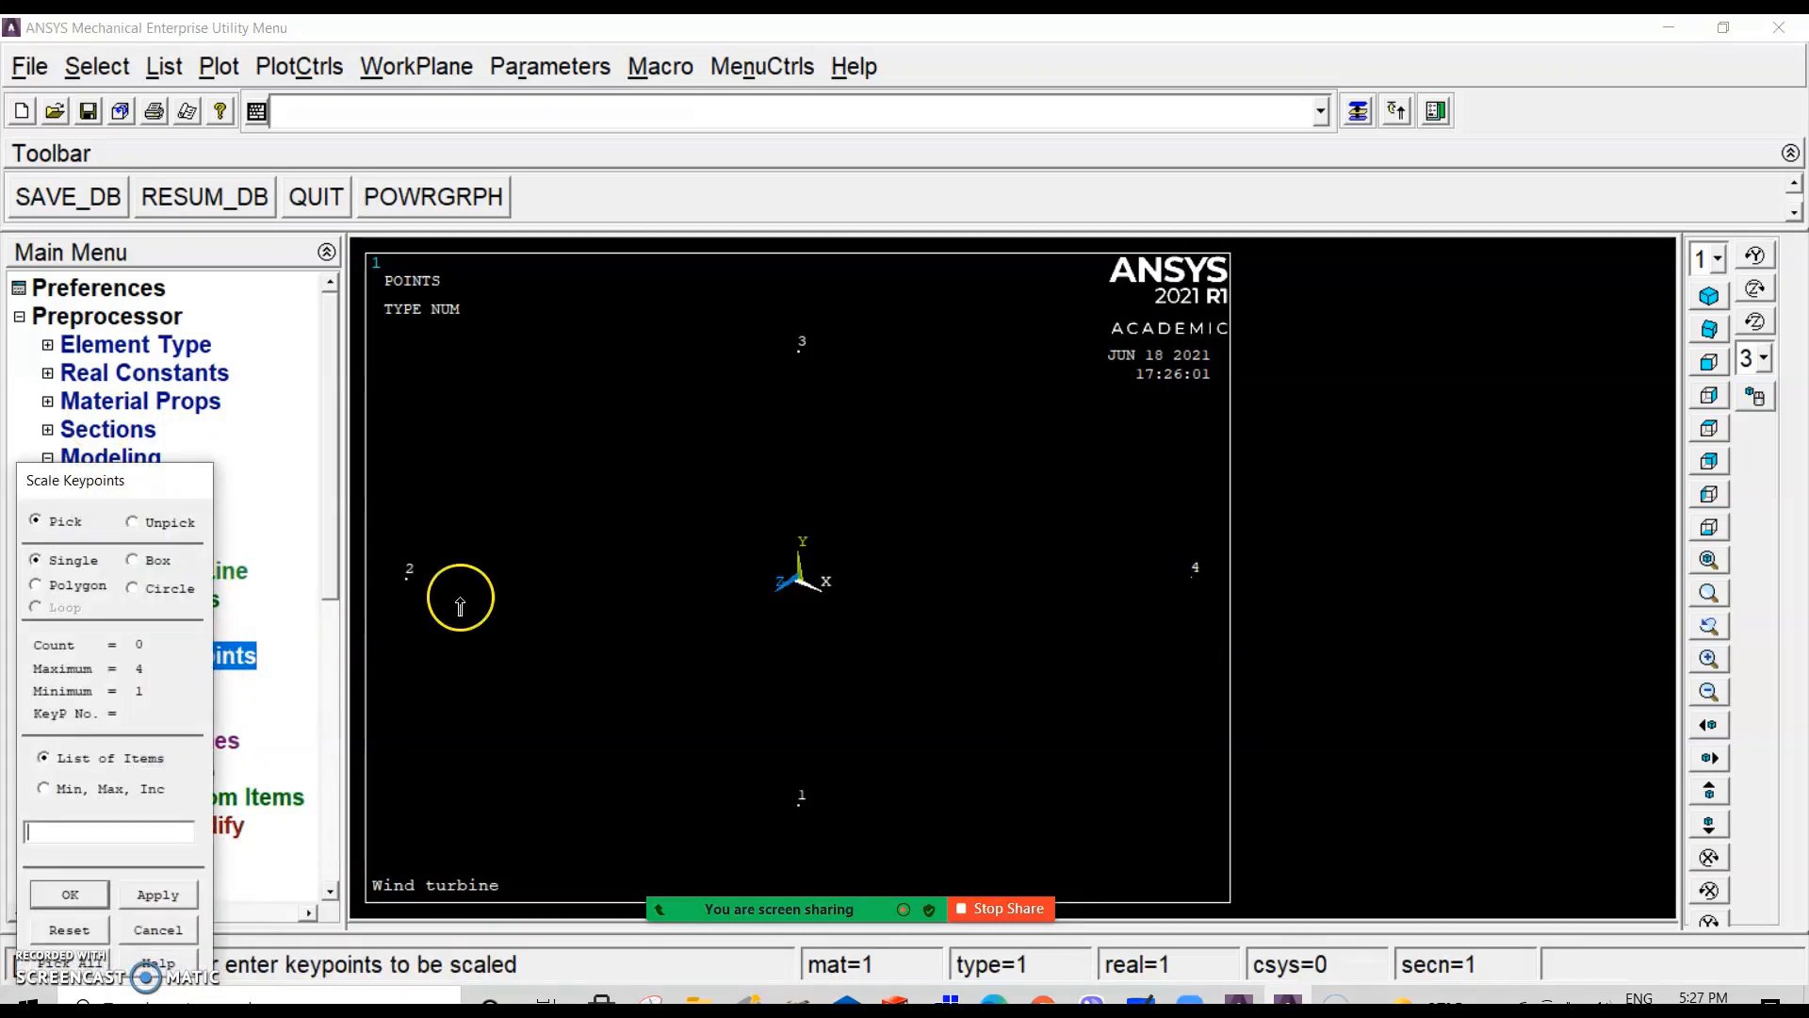
click(407, 575)
click(783, 369)
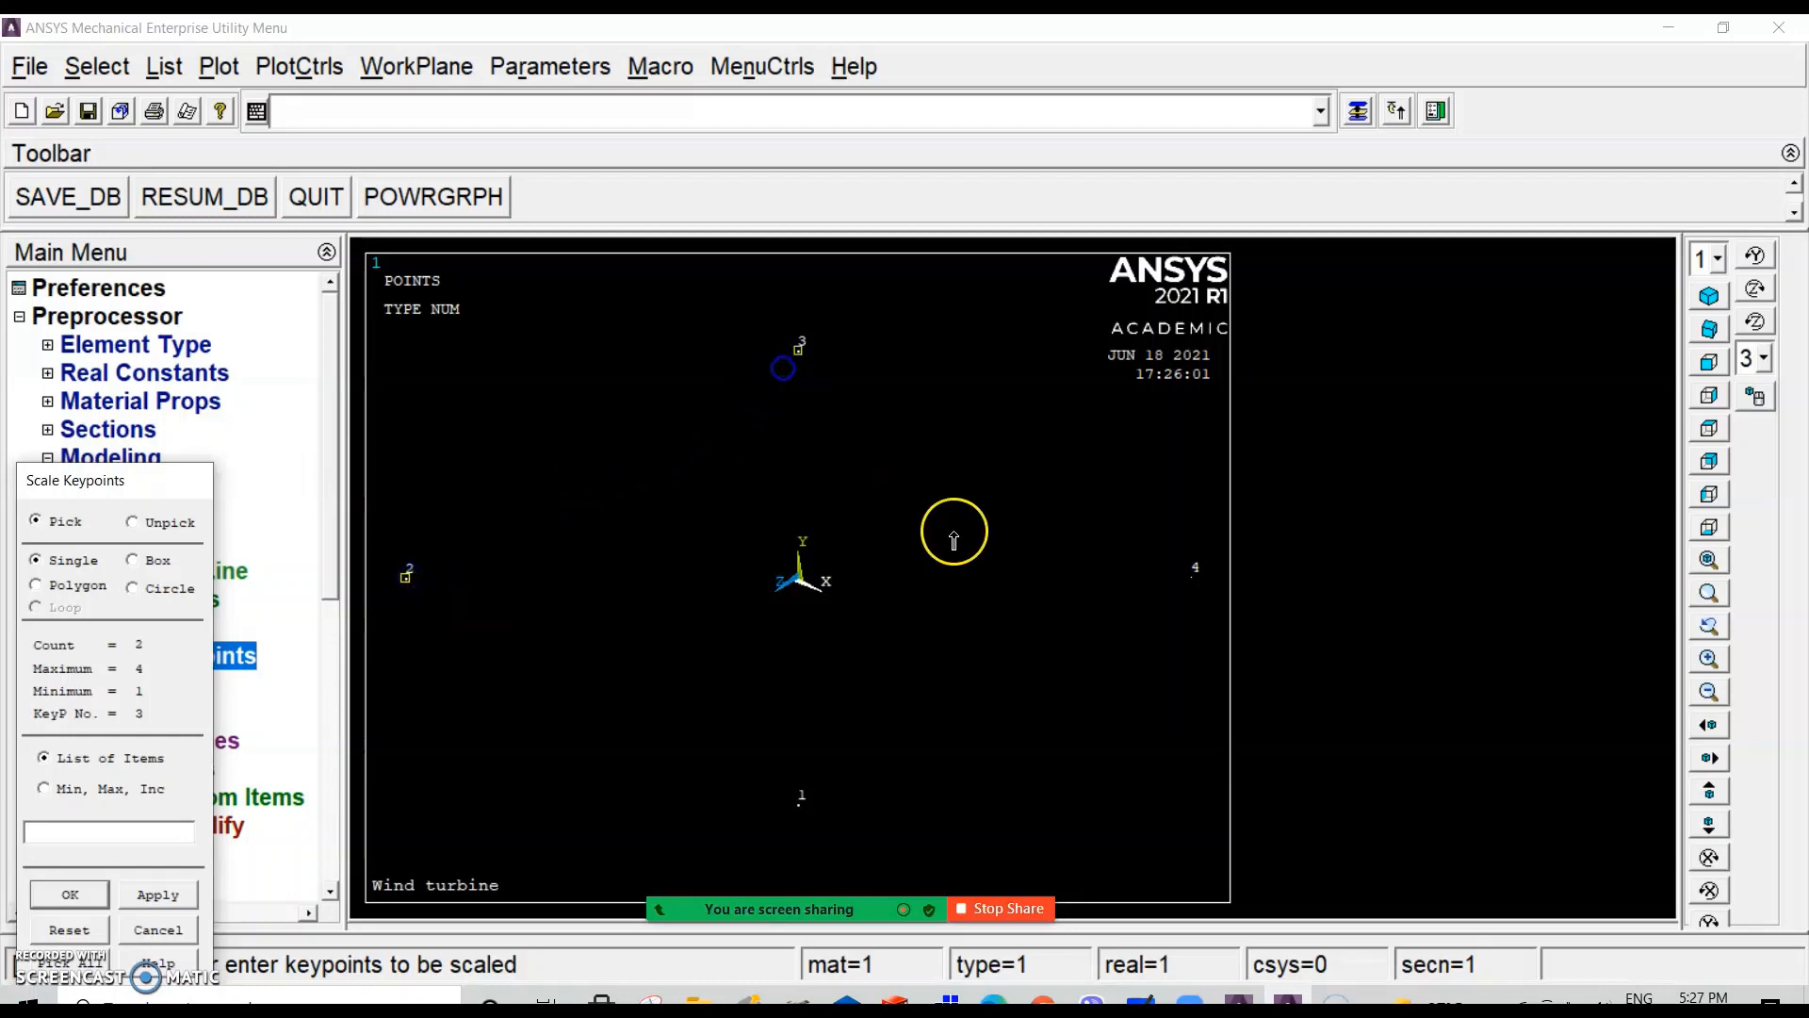
click(1150, 613)
click(802, 793)
click(69, 895)
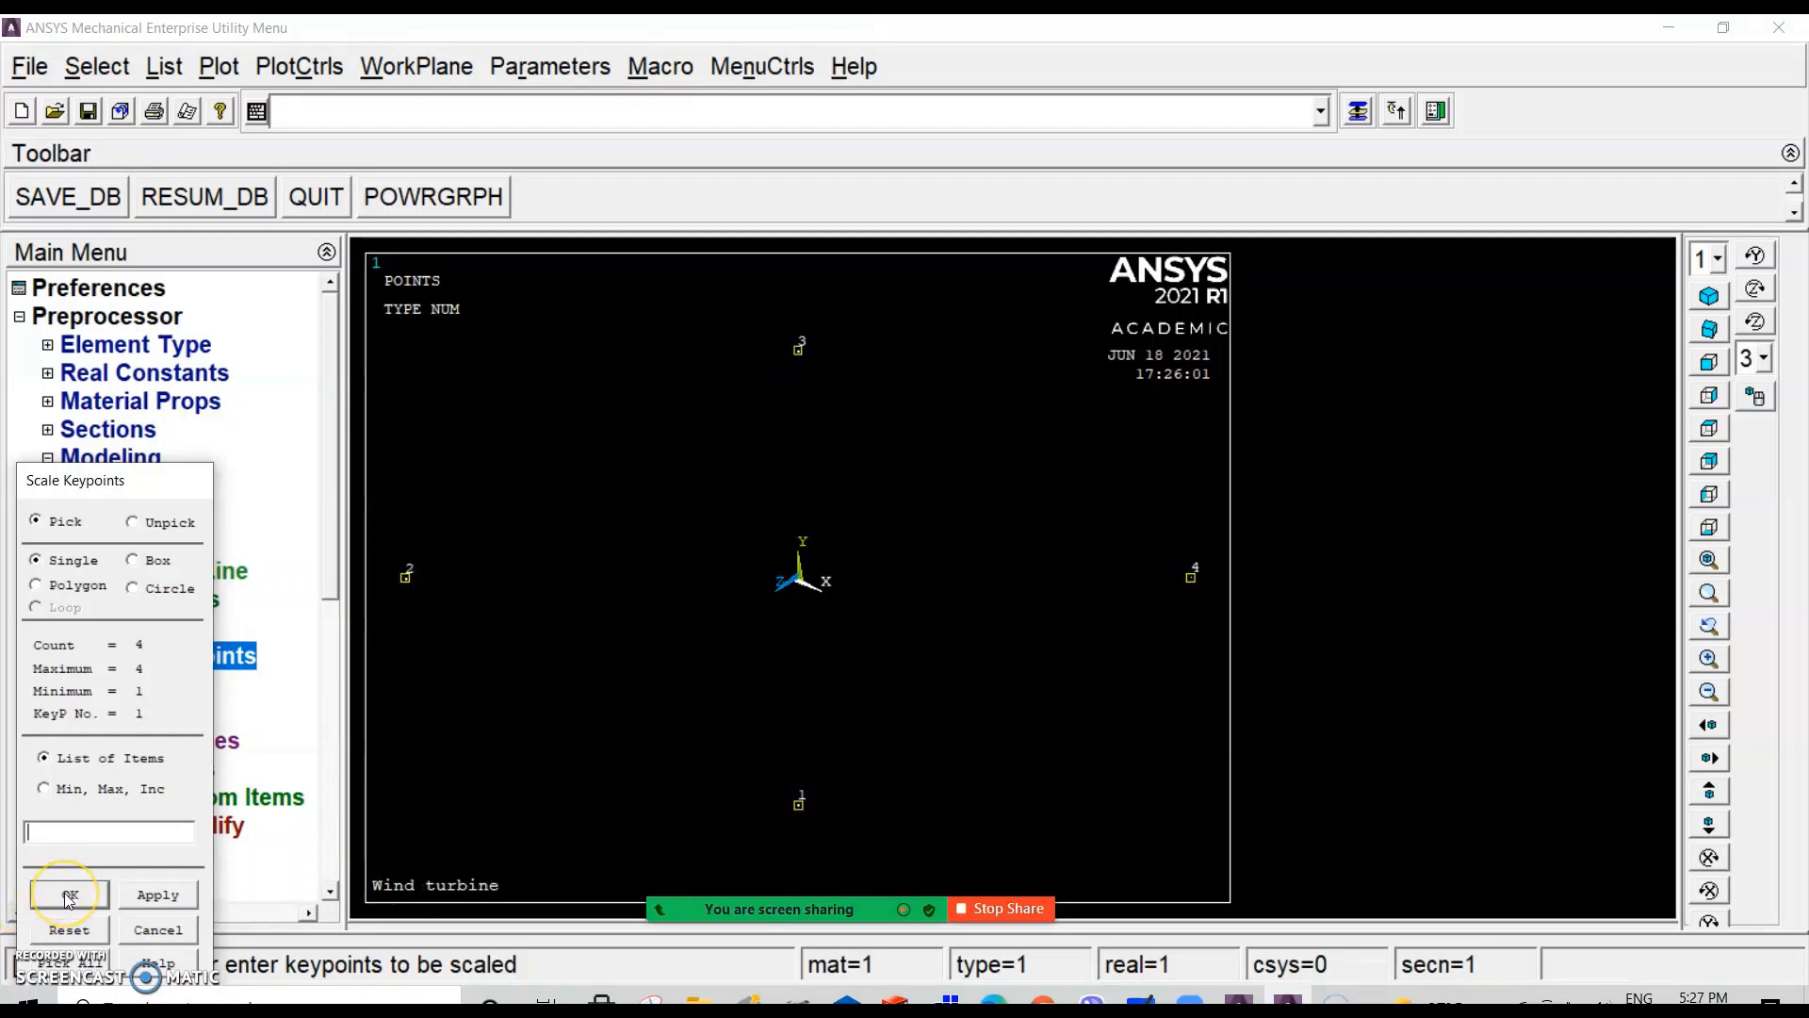
click(69, 896)
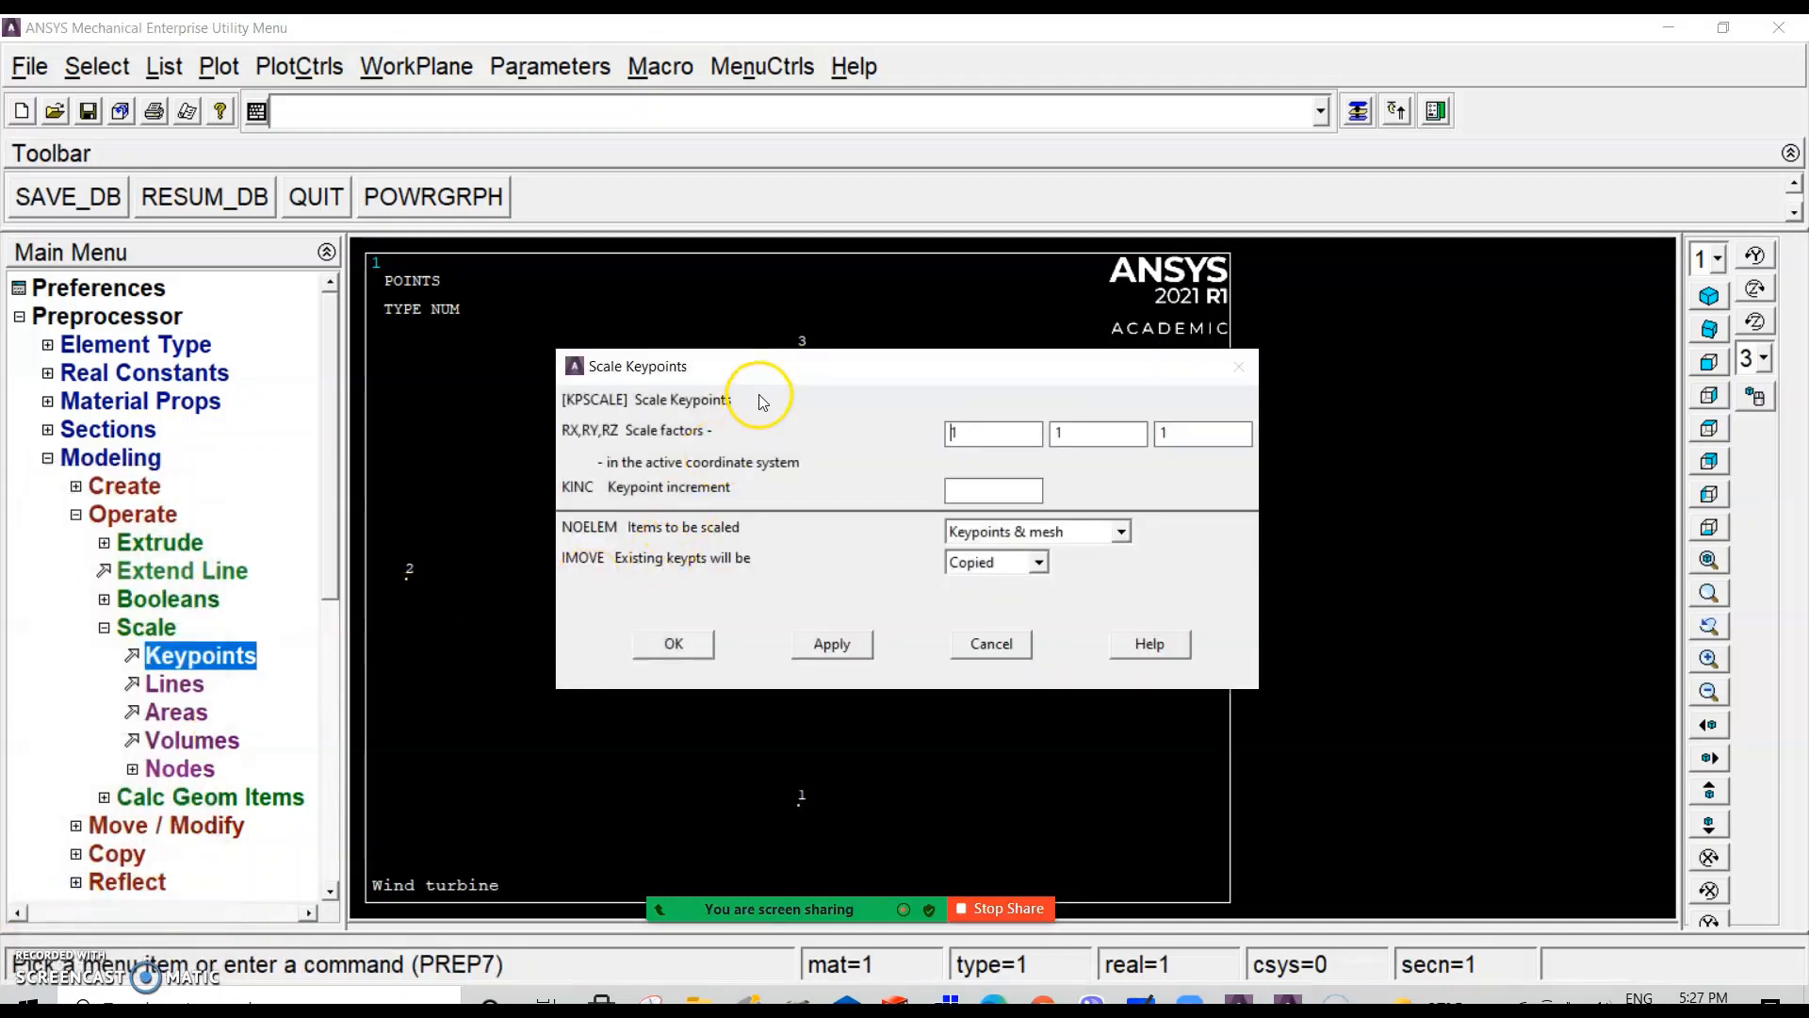
Step: Move the Scale Keypoints dialog clear of the model and share its window in the Zoom meeting
drag(765, 370, 1244, 157)
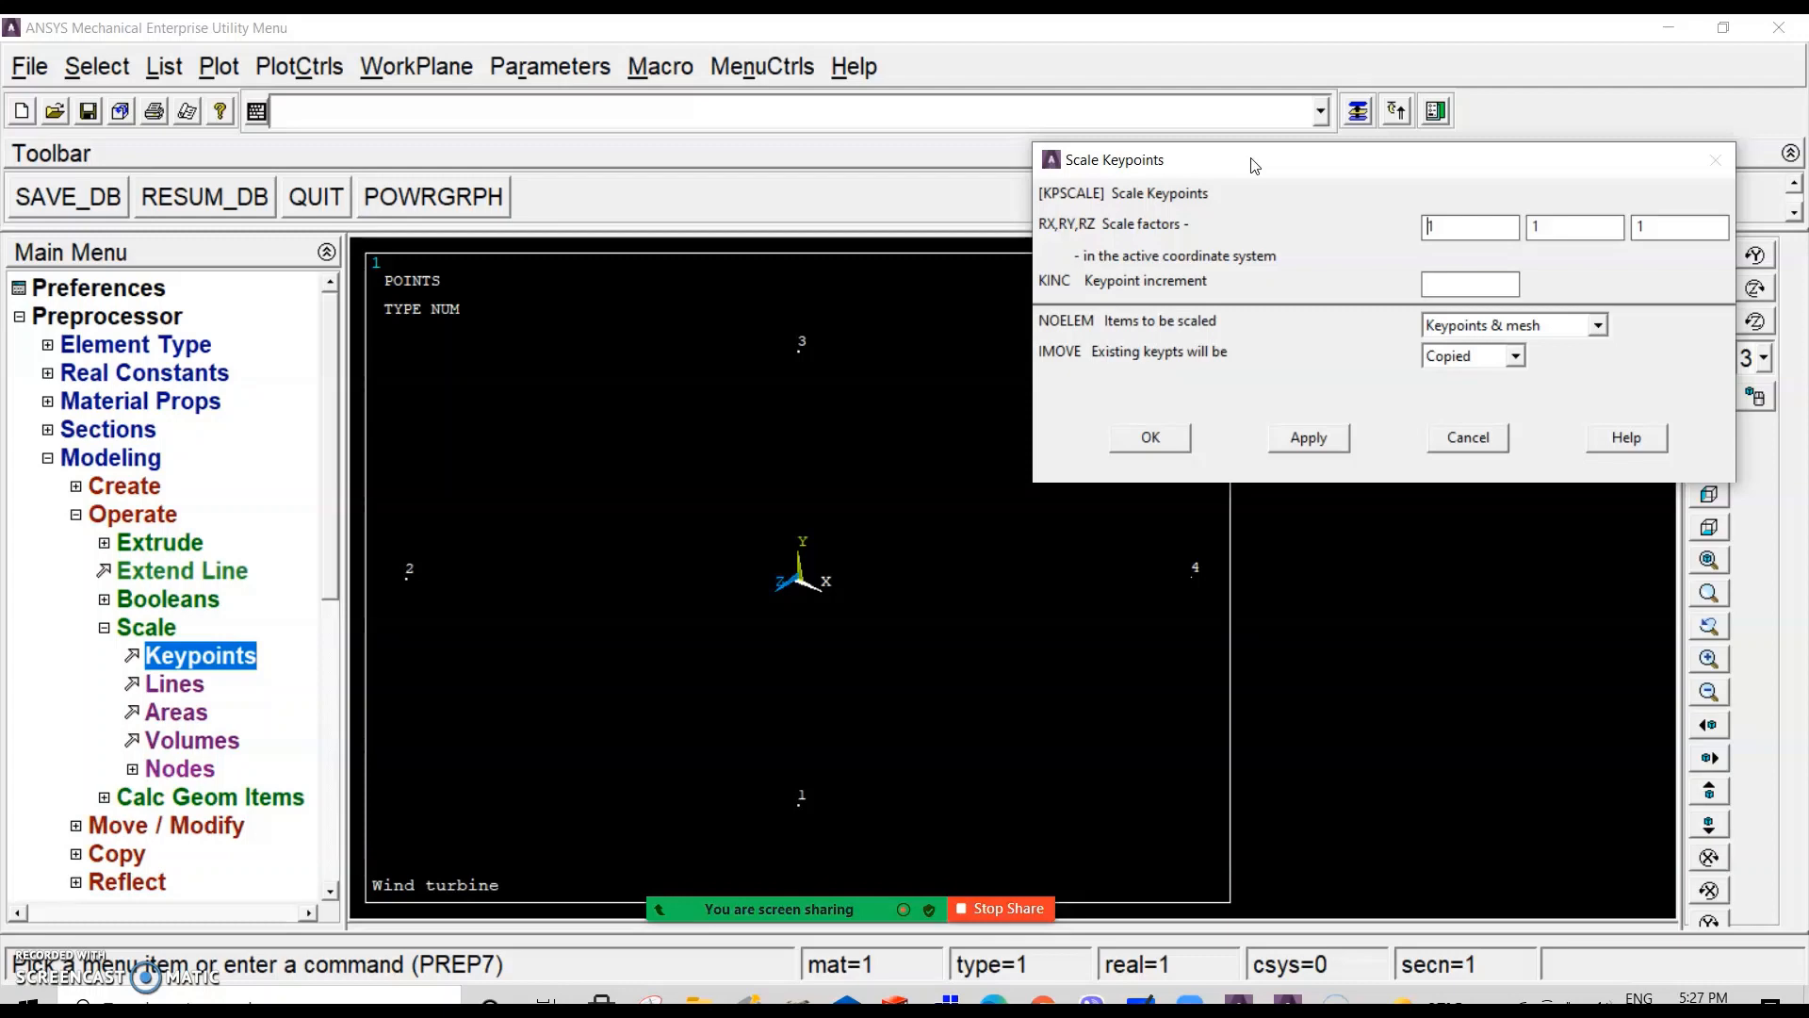
click(1284, 160)
click(1462, 220)
mouse_move(796, 909)
click(860, 883)
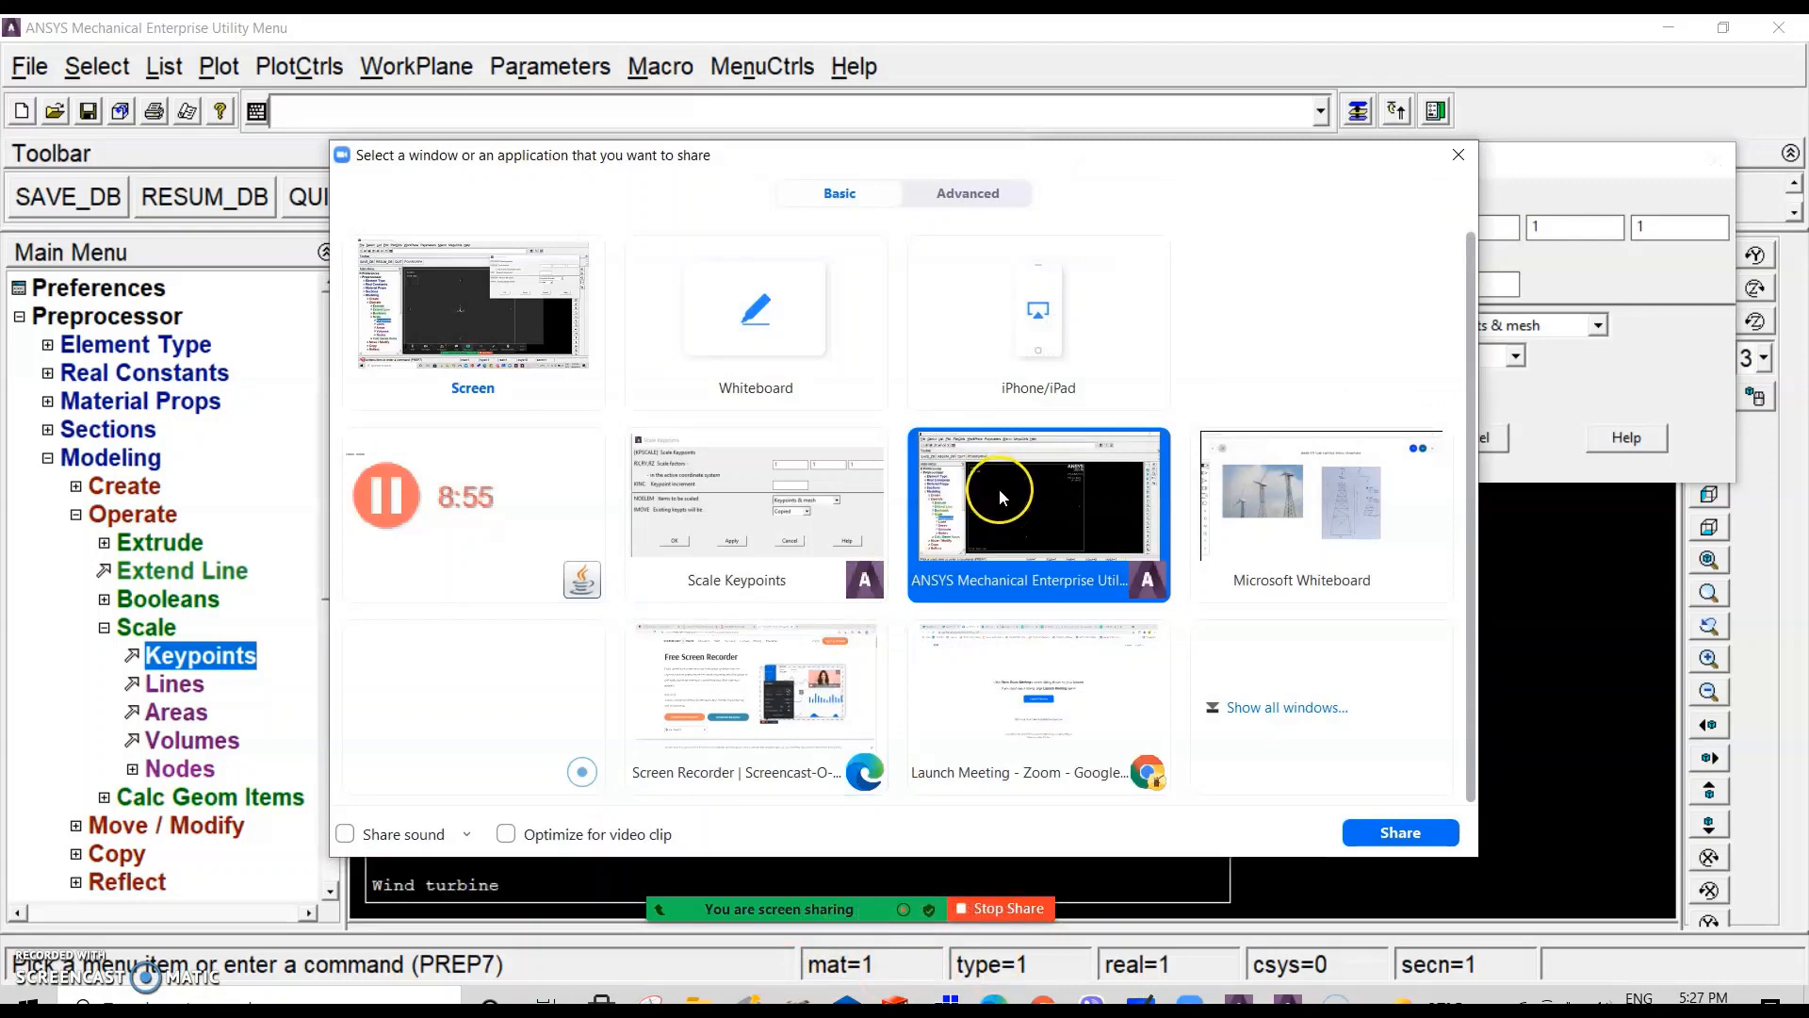
click(833, 493)
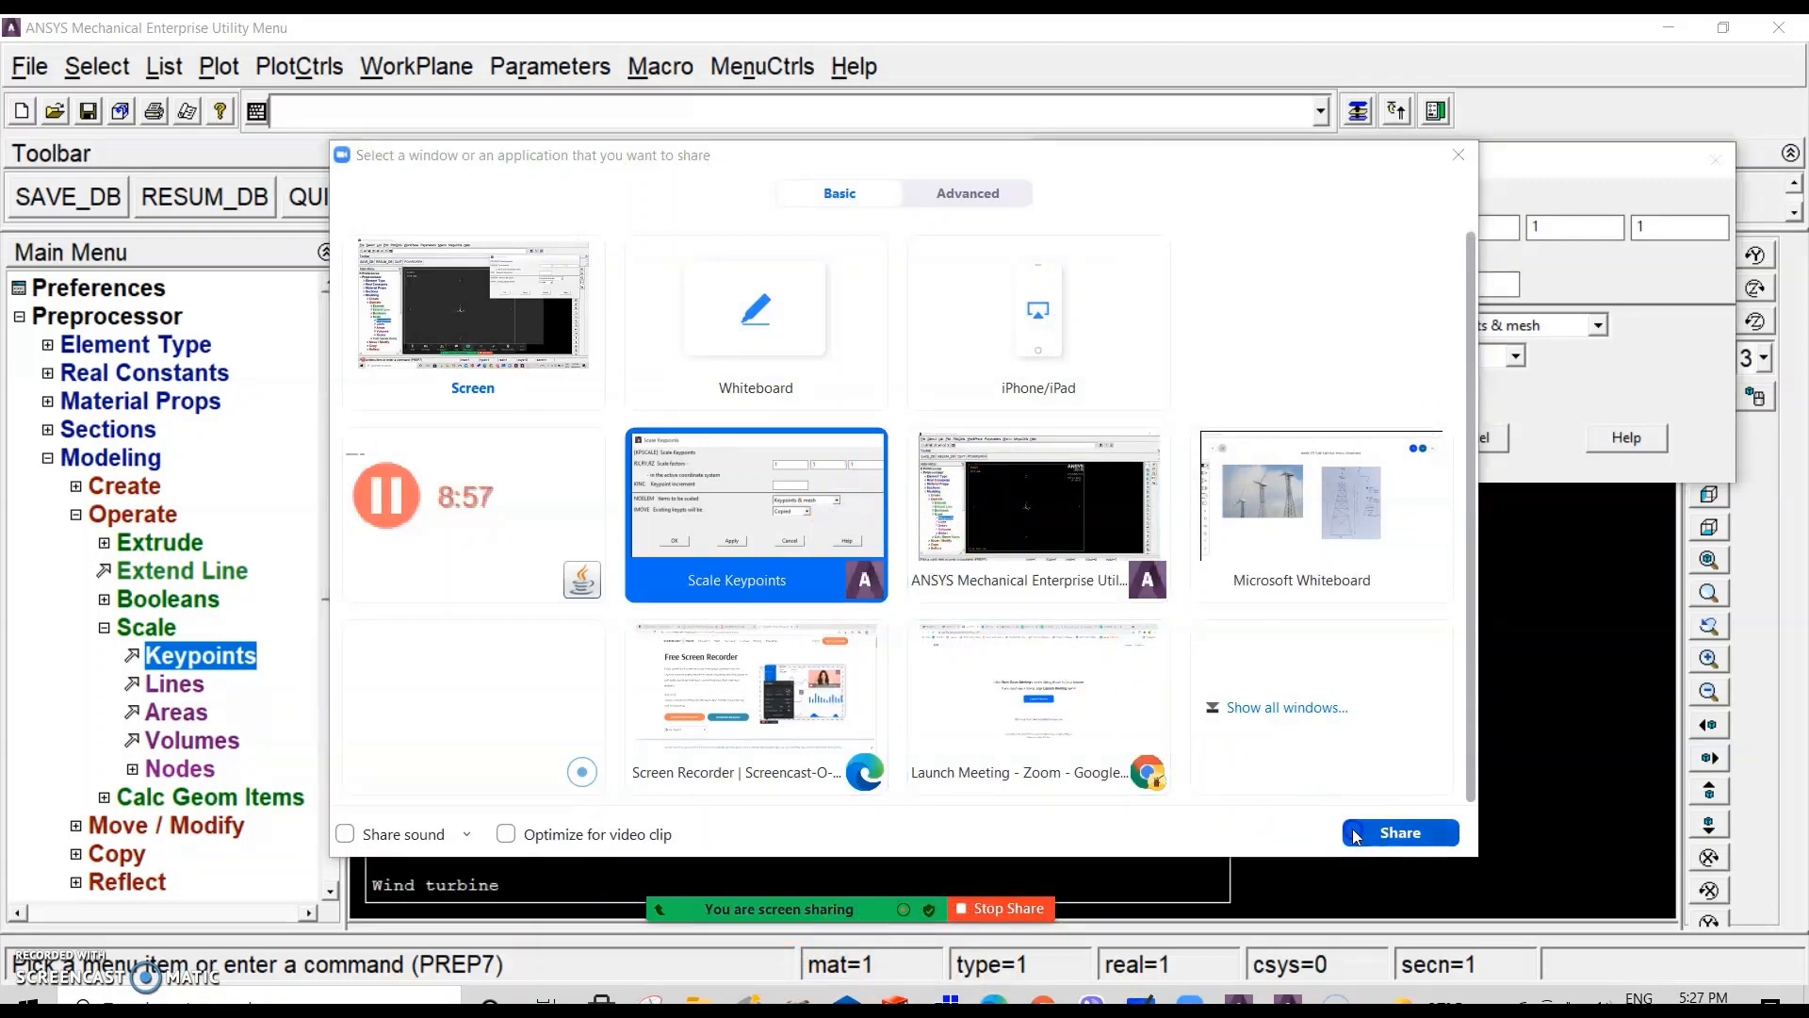
click(1393, 833)
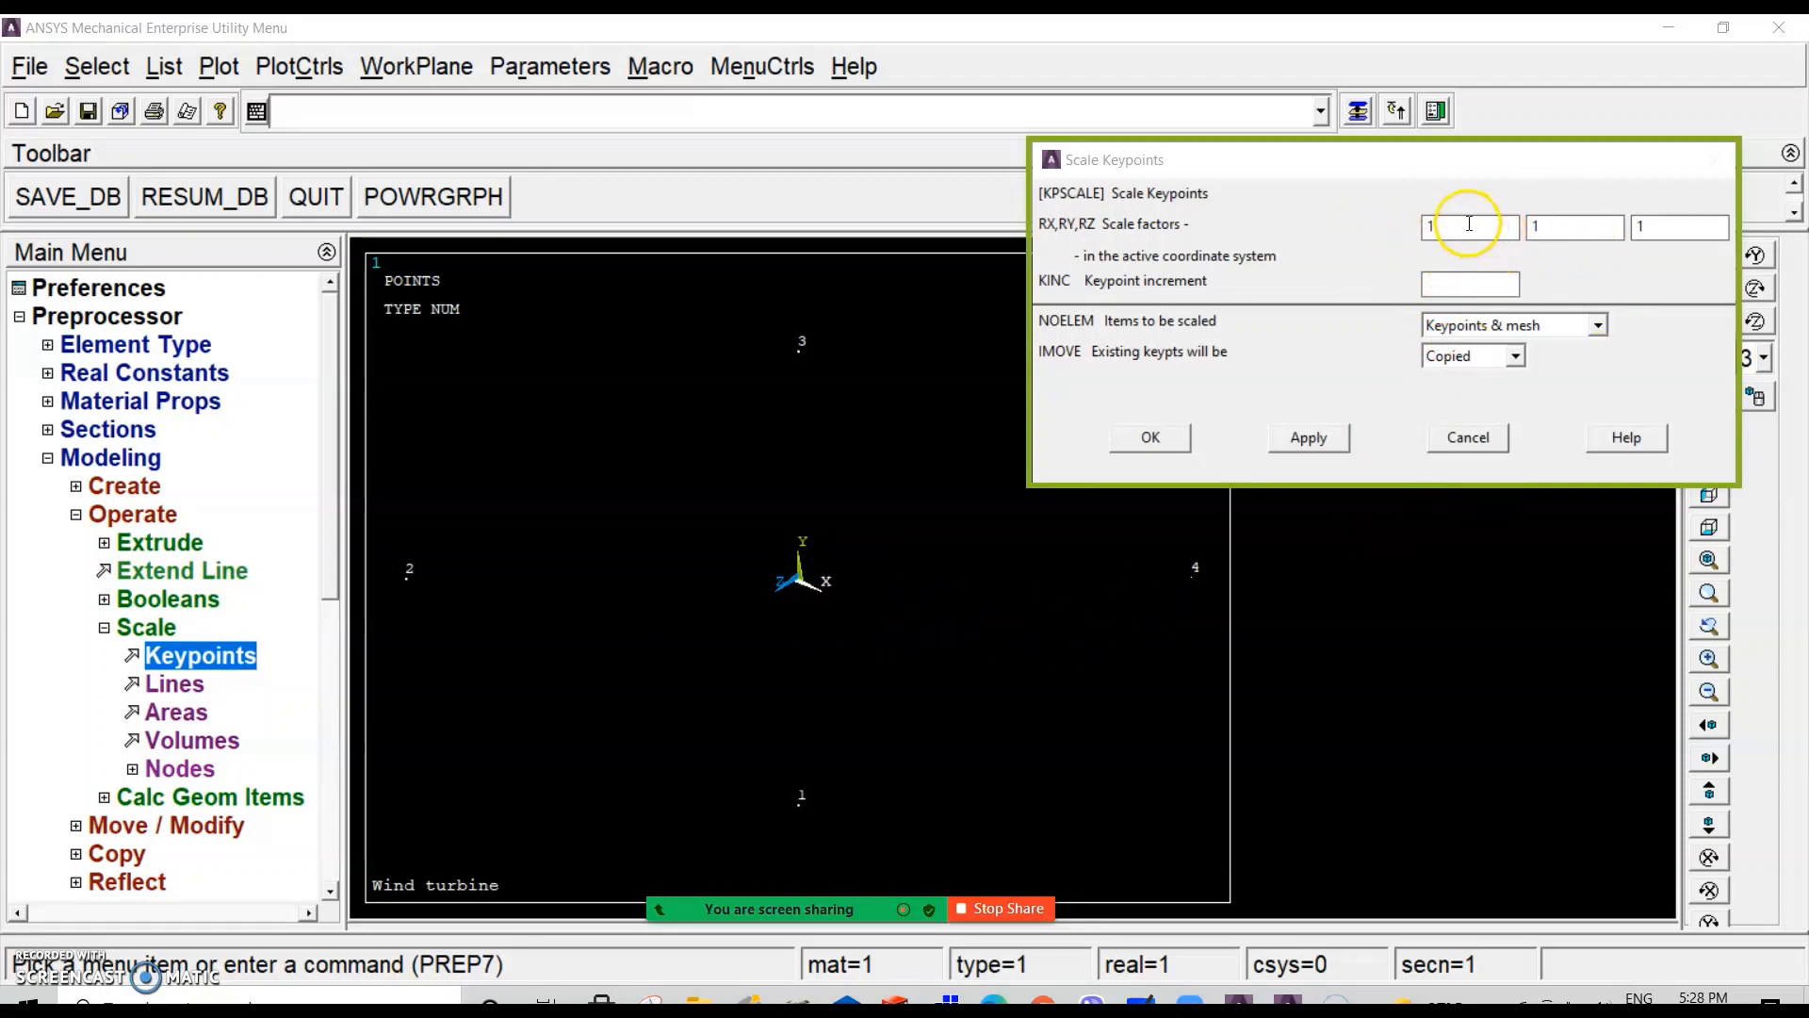
Step: Scale copies of the four selected keypoints with RX and RZ factors of 0.3, keeping RY at 1
double_click(1431, 226)
text(0.3)
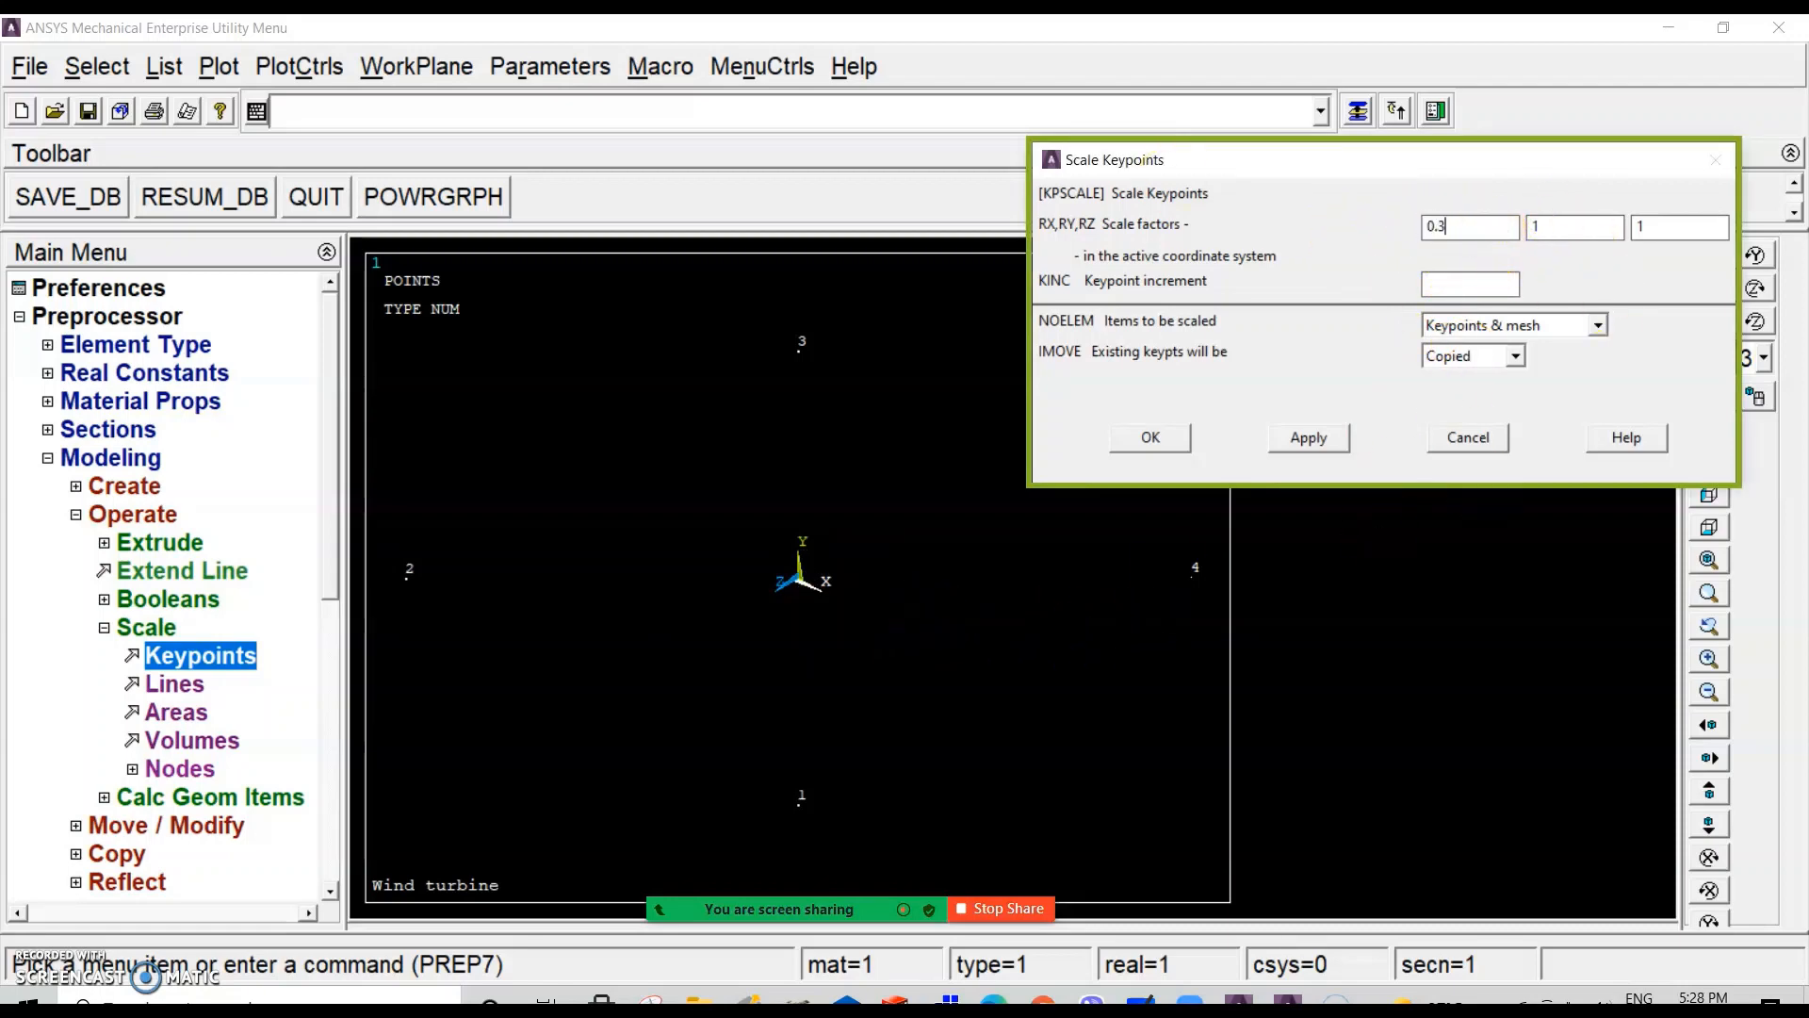
double_click(1639, 226)
text(0.3)
click(1150, 438)
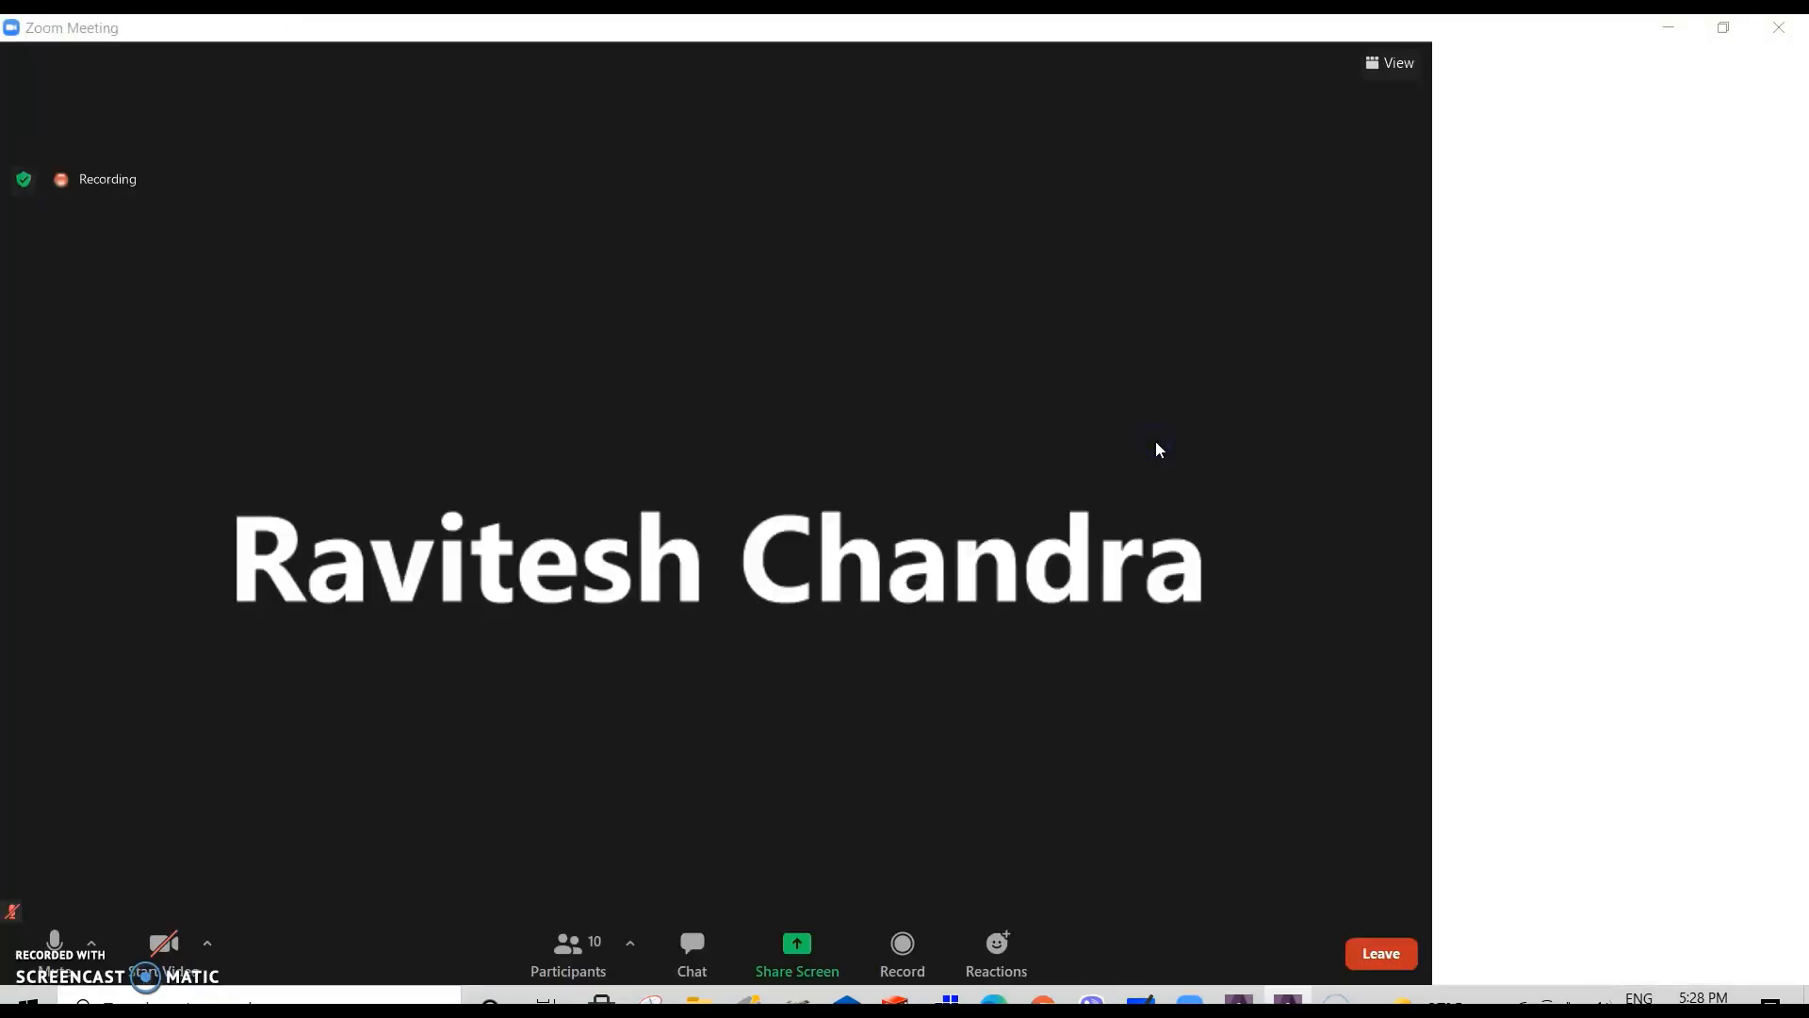
Step: Dismiss the stopped-sharing notice and share the ANSYS Mechanical Enterprise Utility Menu window in the Zoom meeting again
click(797, 946)
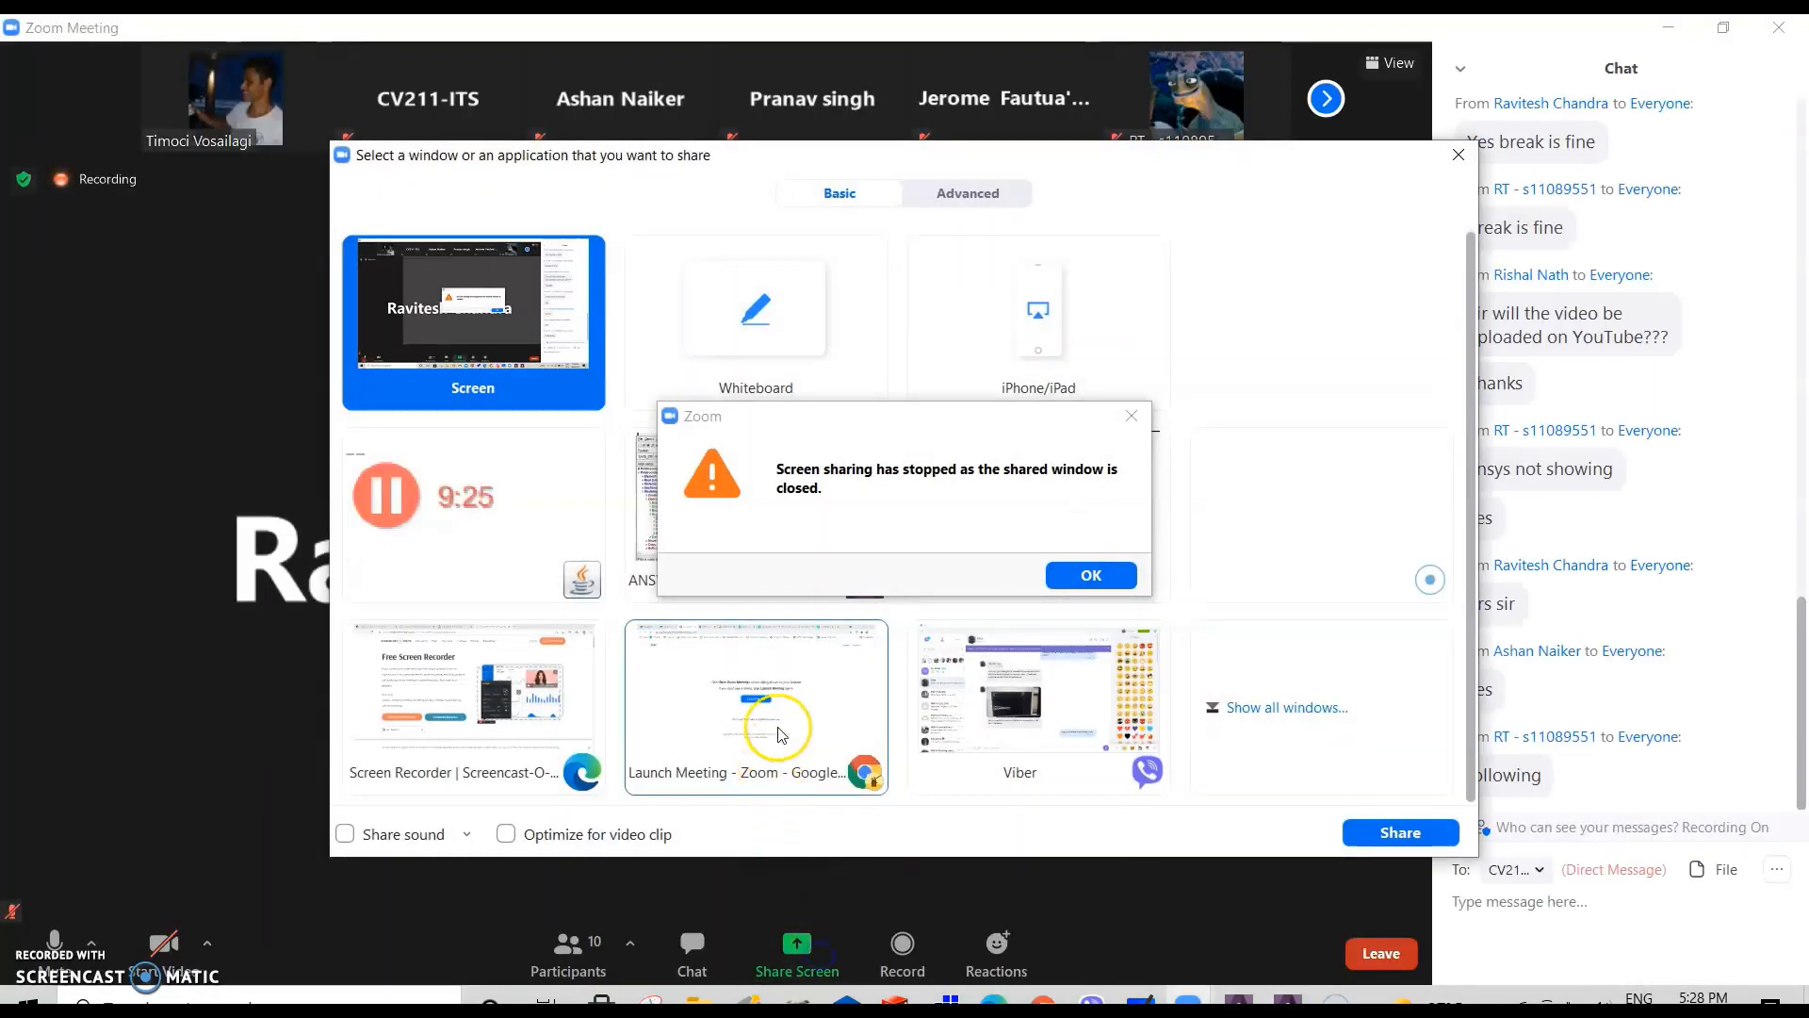
click(1074, 573)
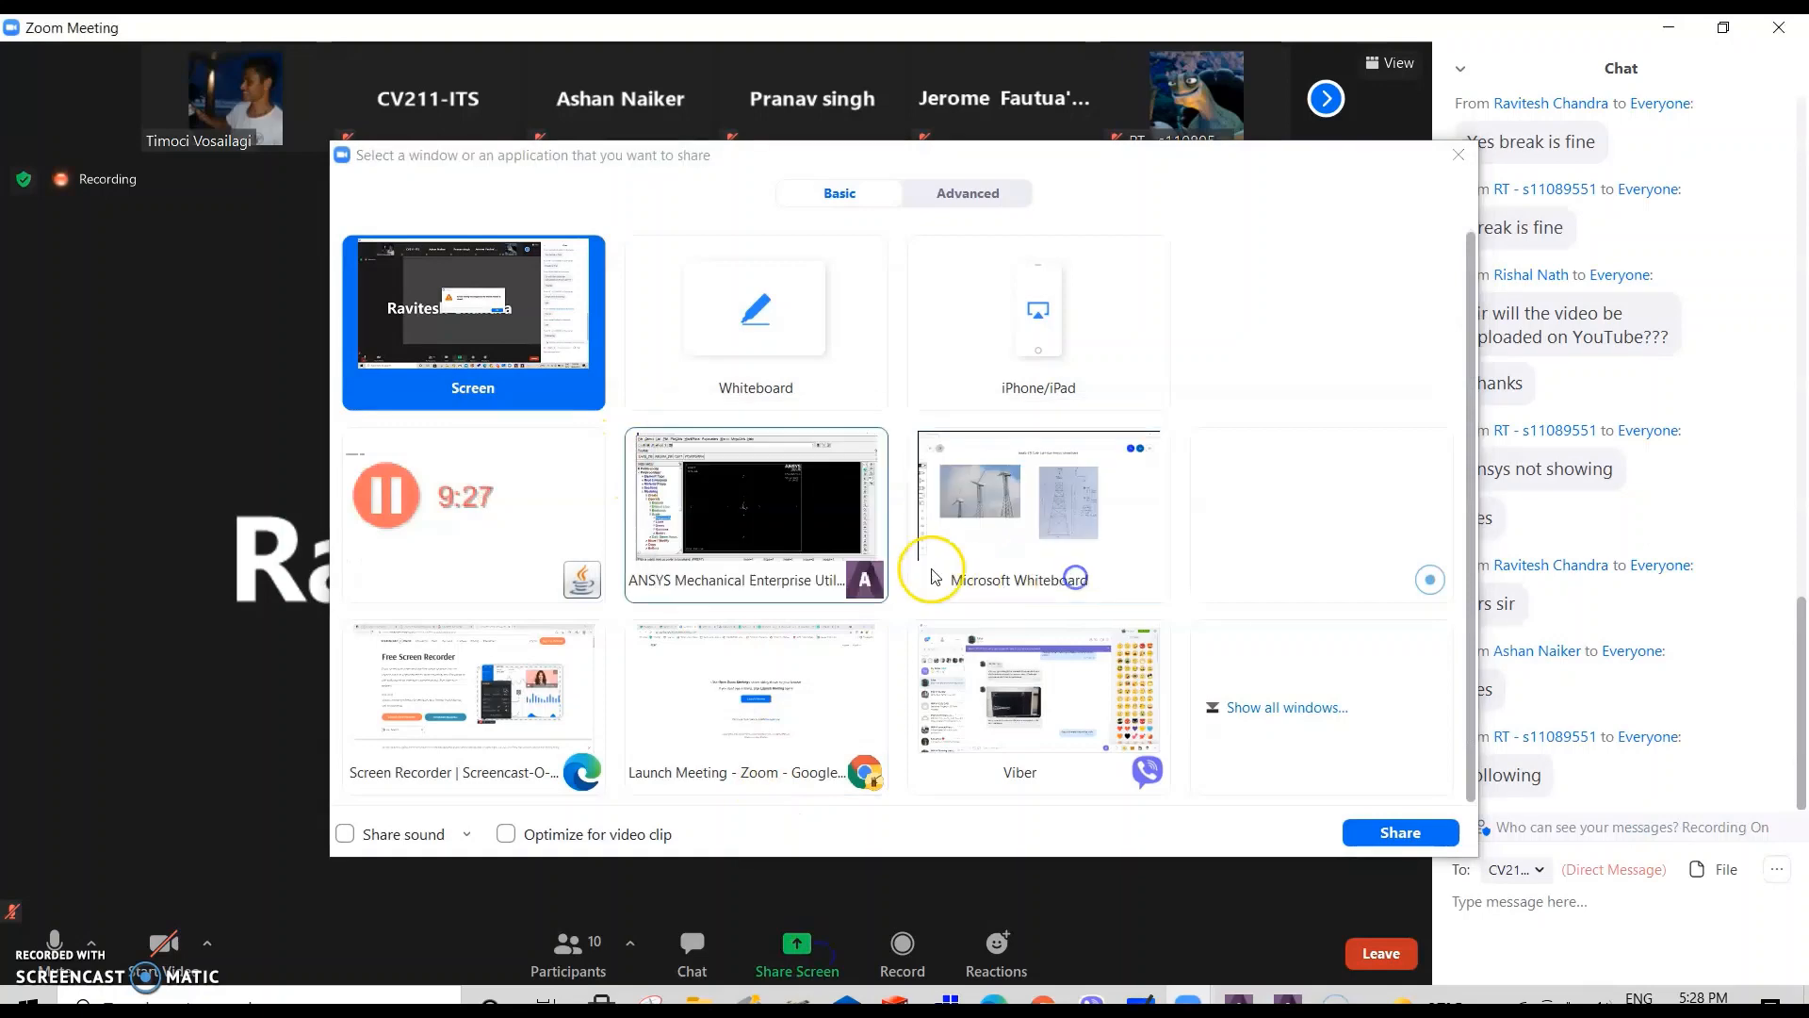
click(876, 563)
click(1398, 832)
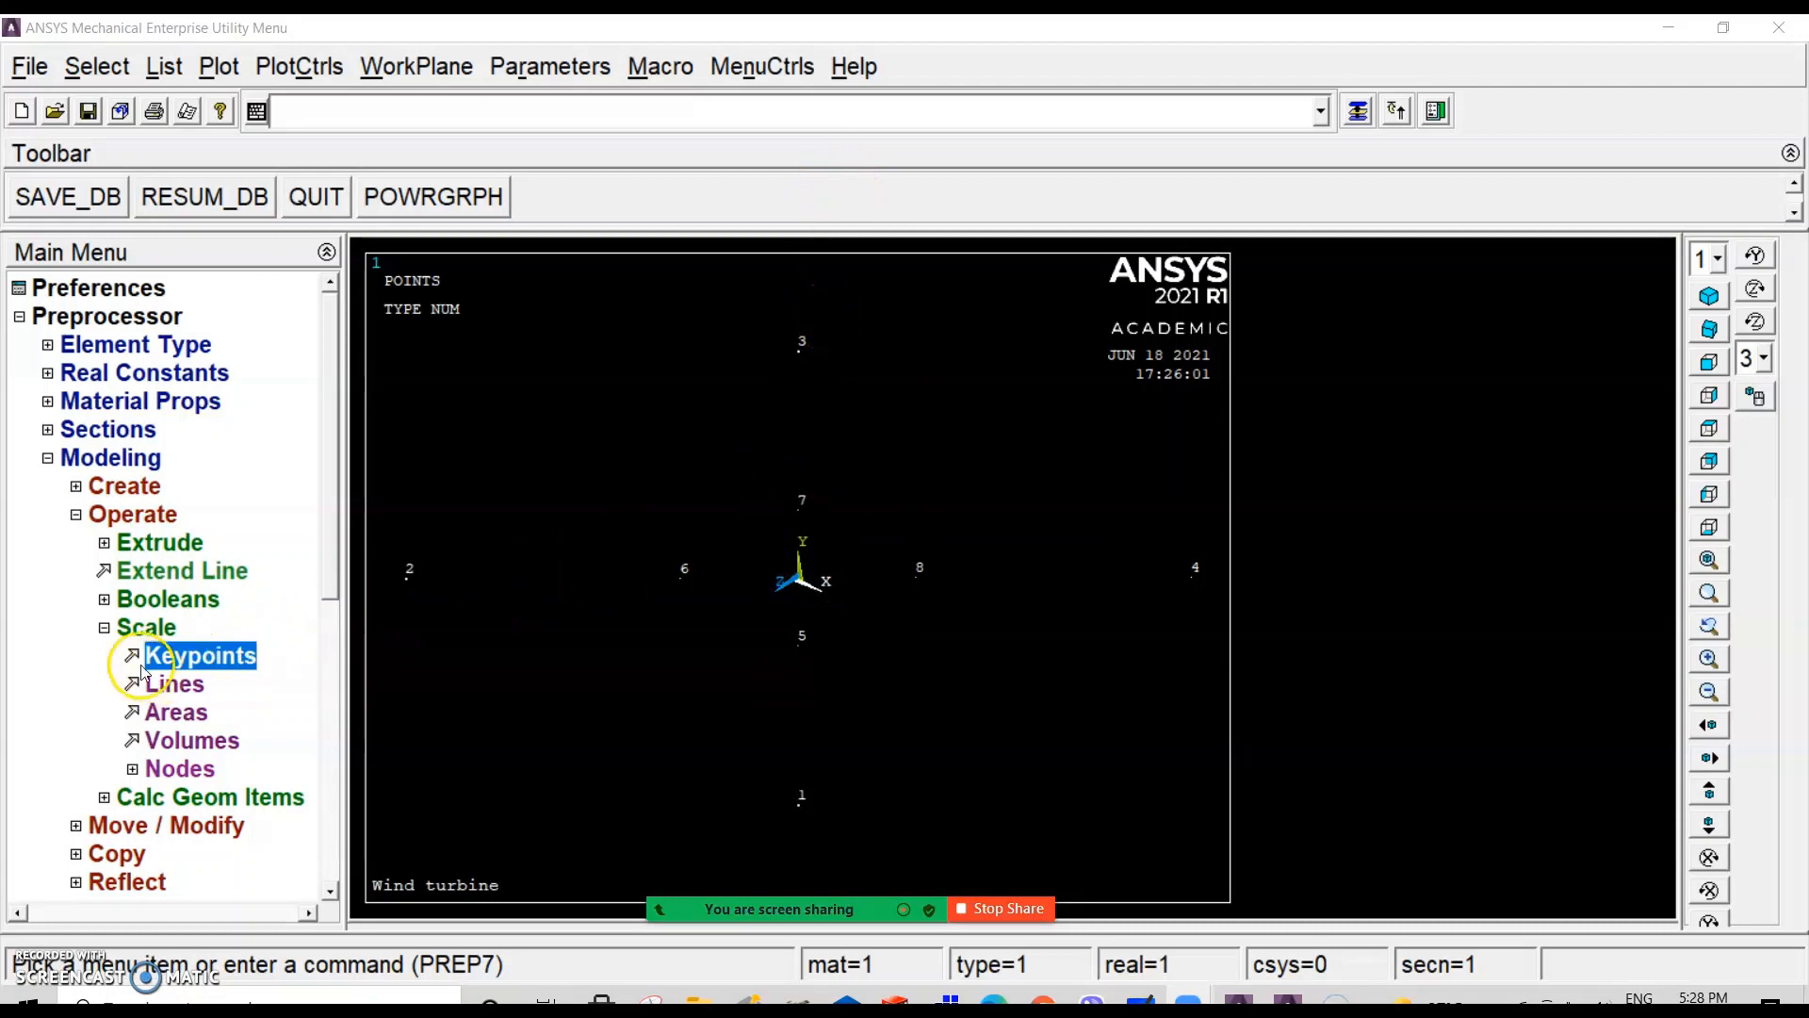
Step: Start the Move Set of Keypoints operation and select keypoints 6, 7, 8 and 5 for it
click(141, 514)
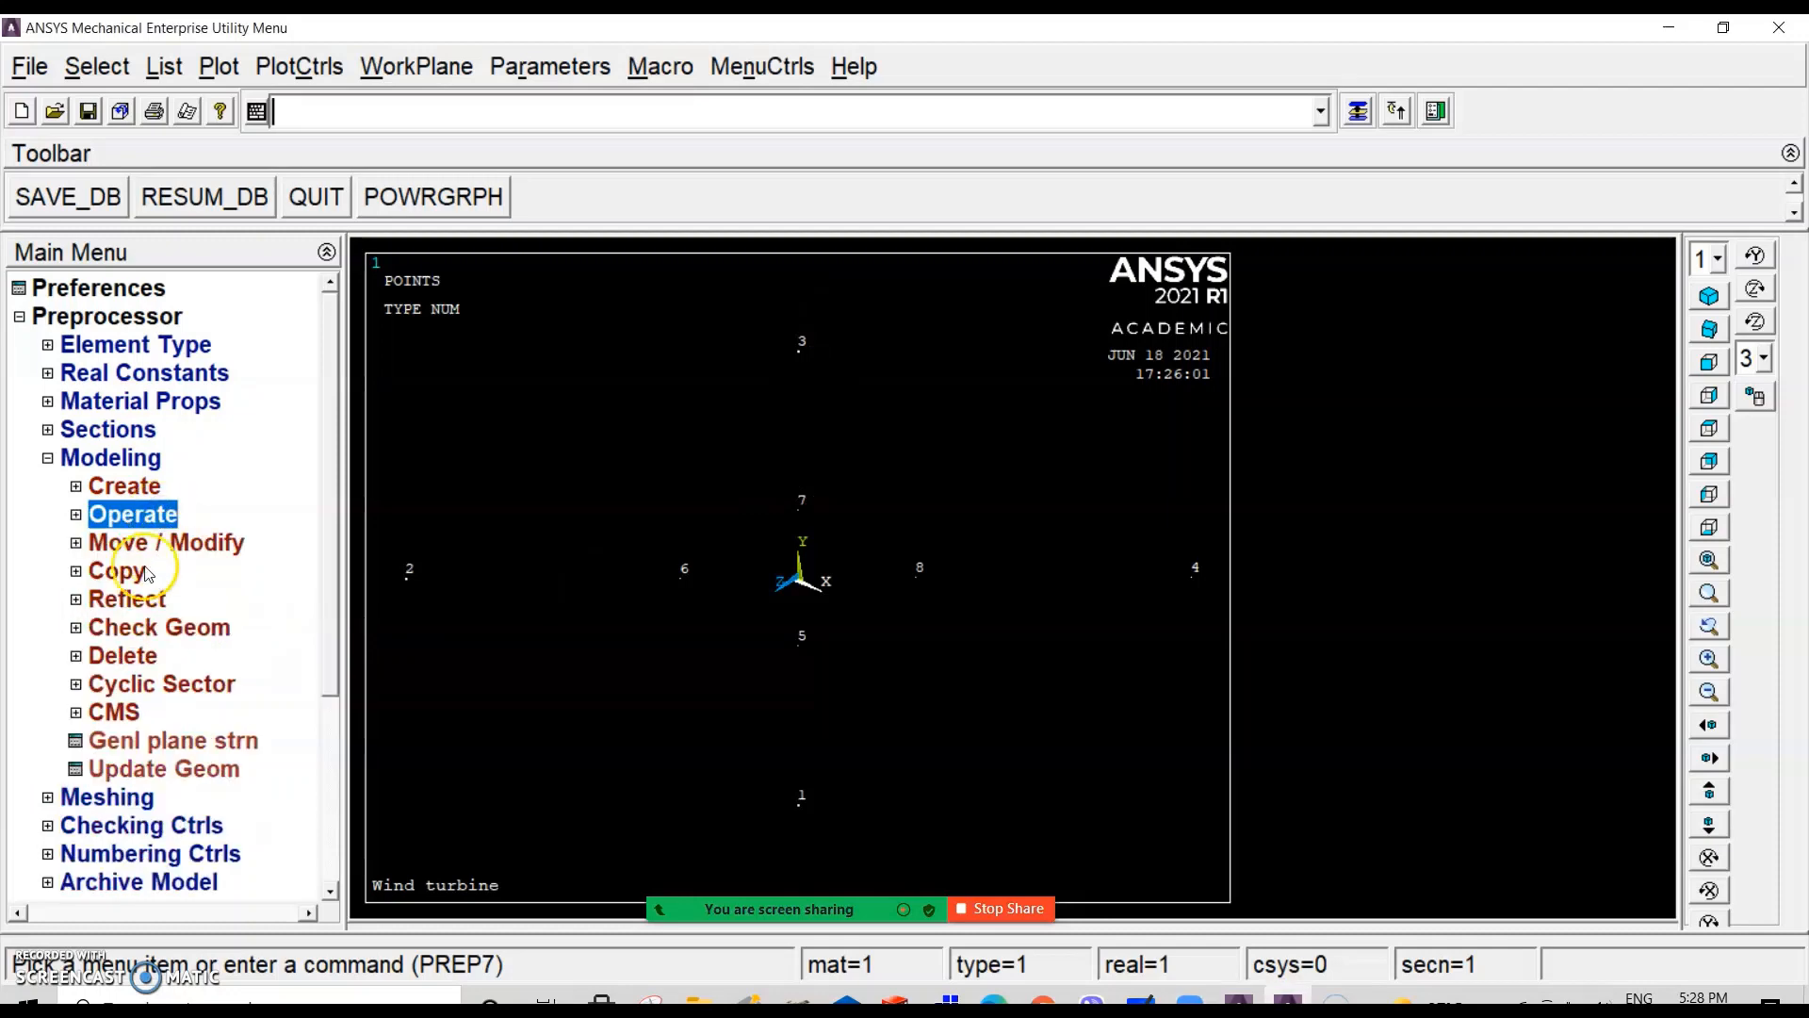
click(128, 545)
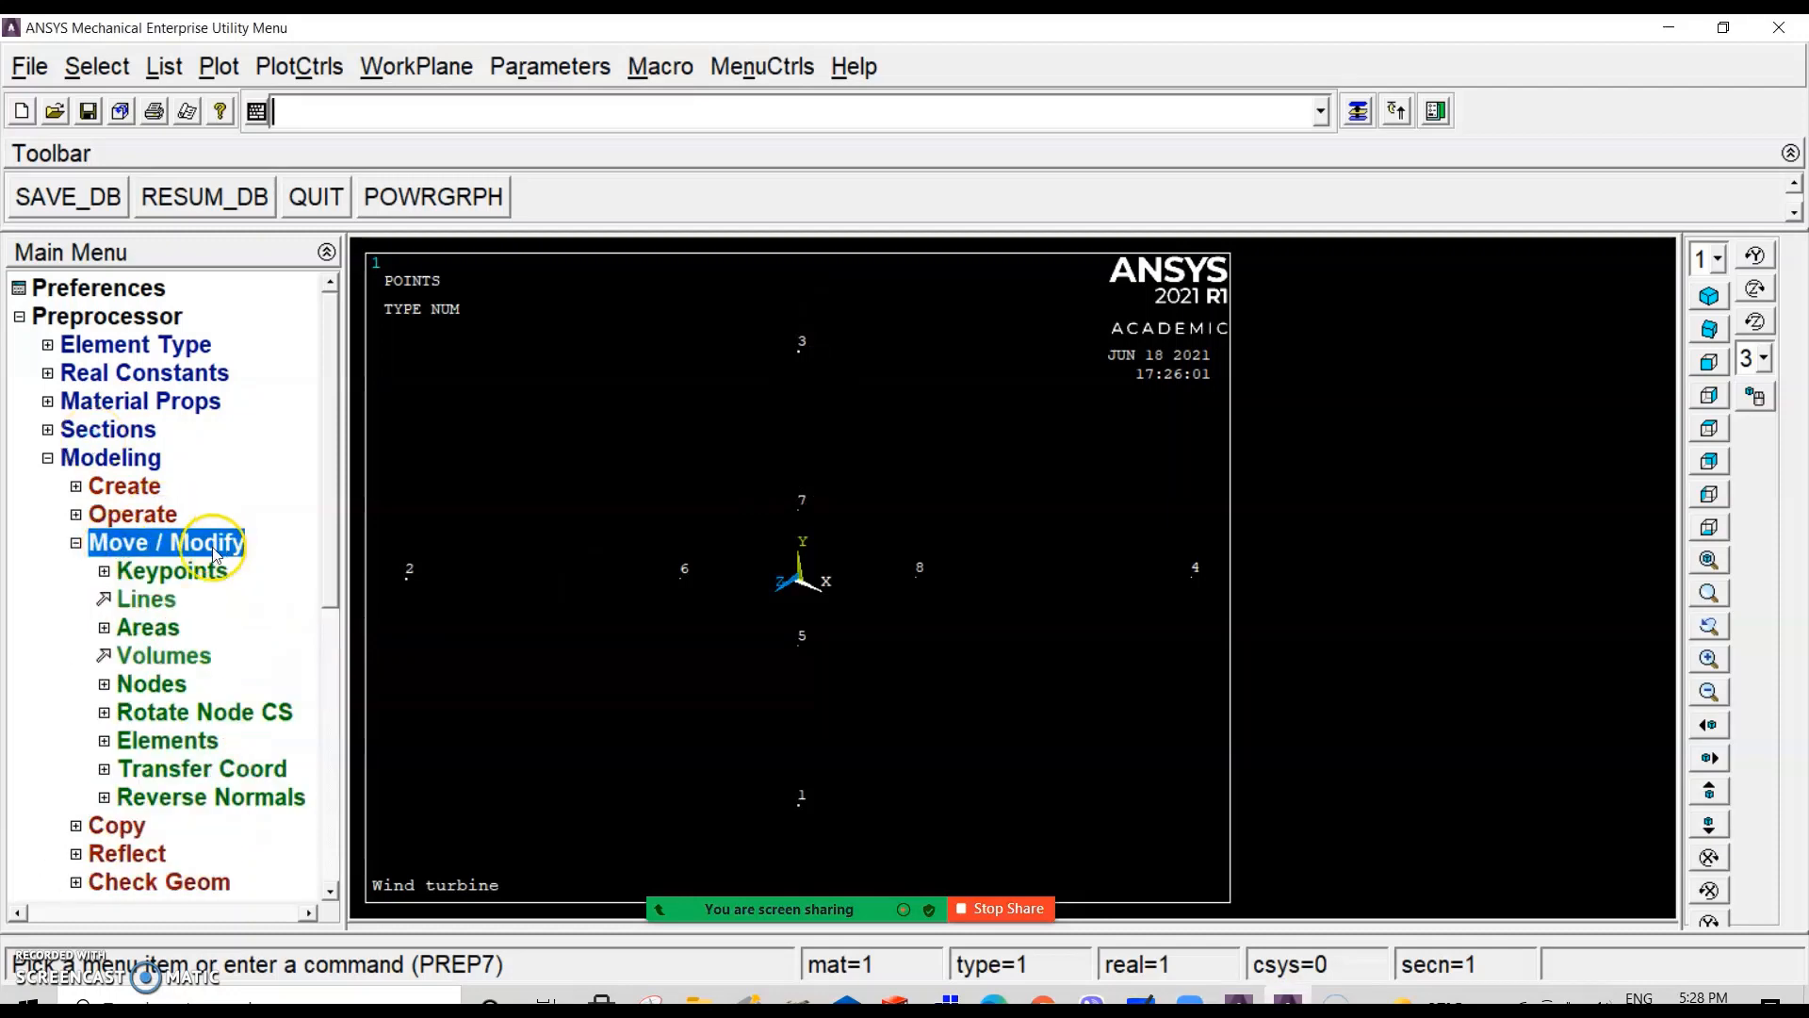
click(168, 574)
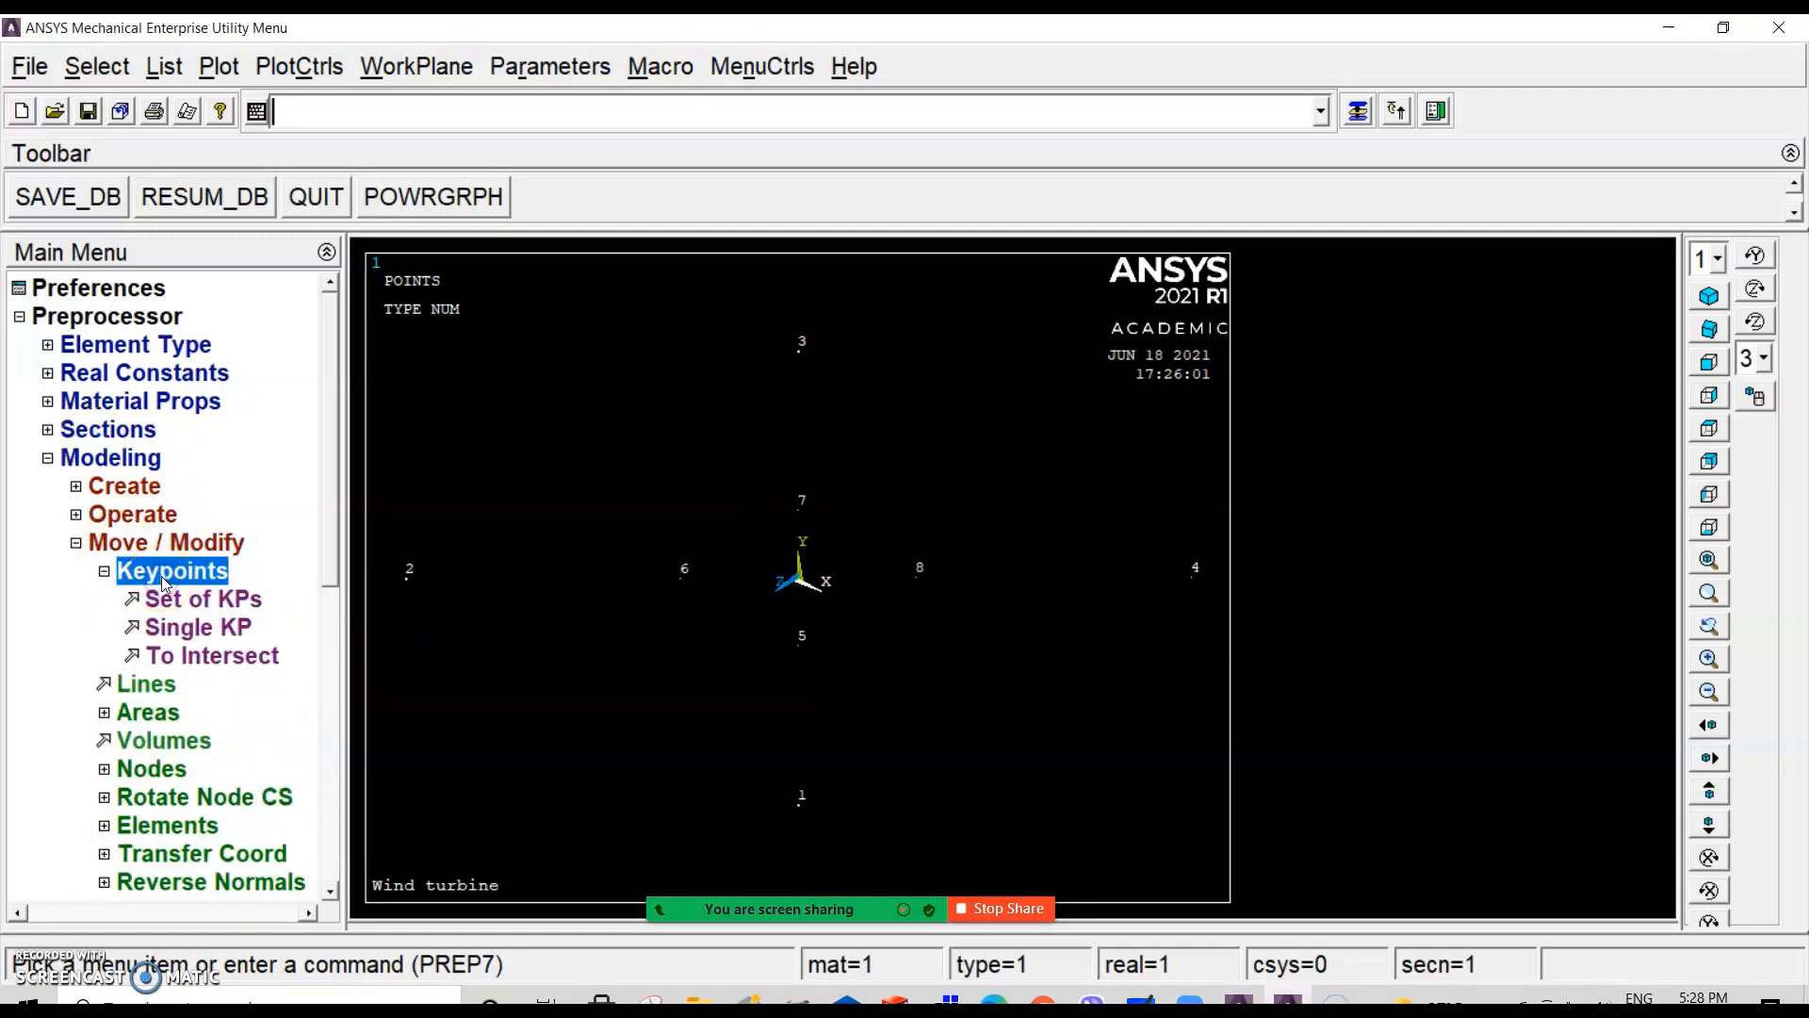
click(188, 599)
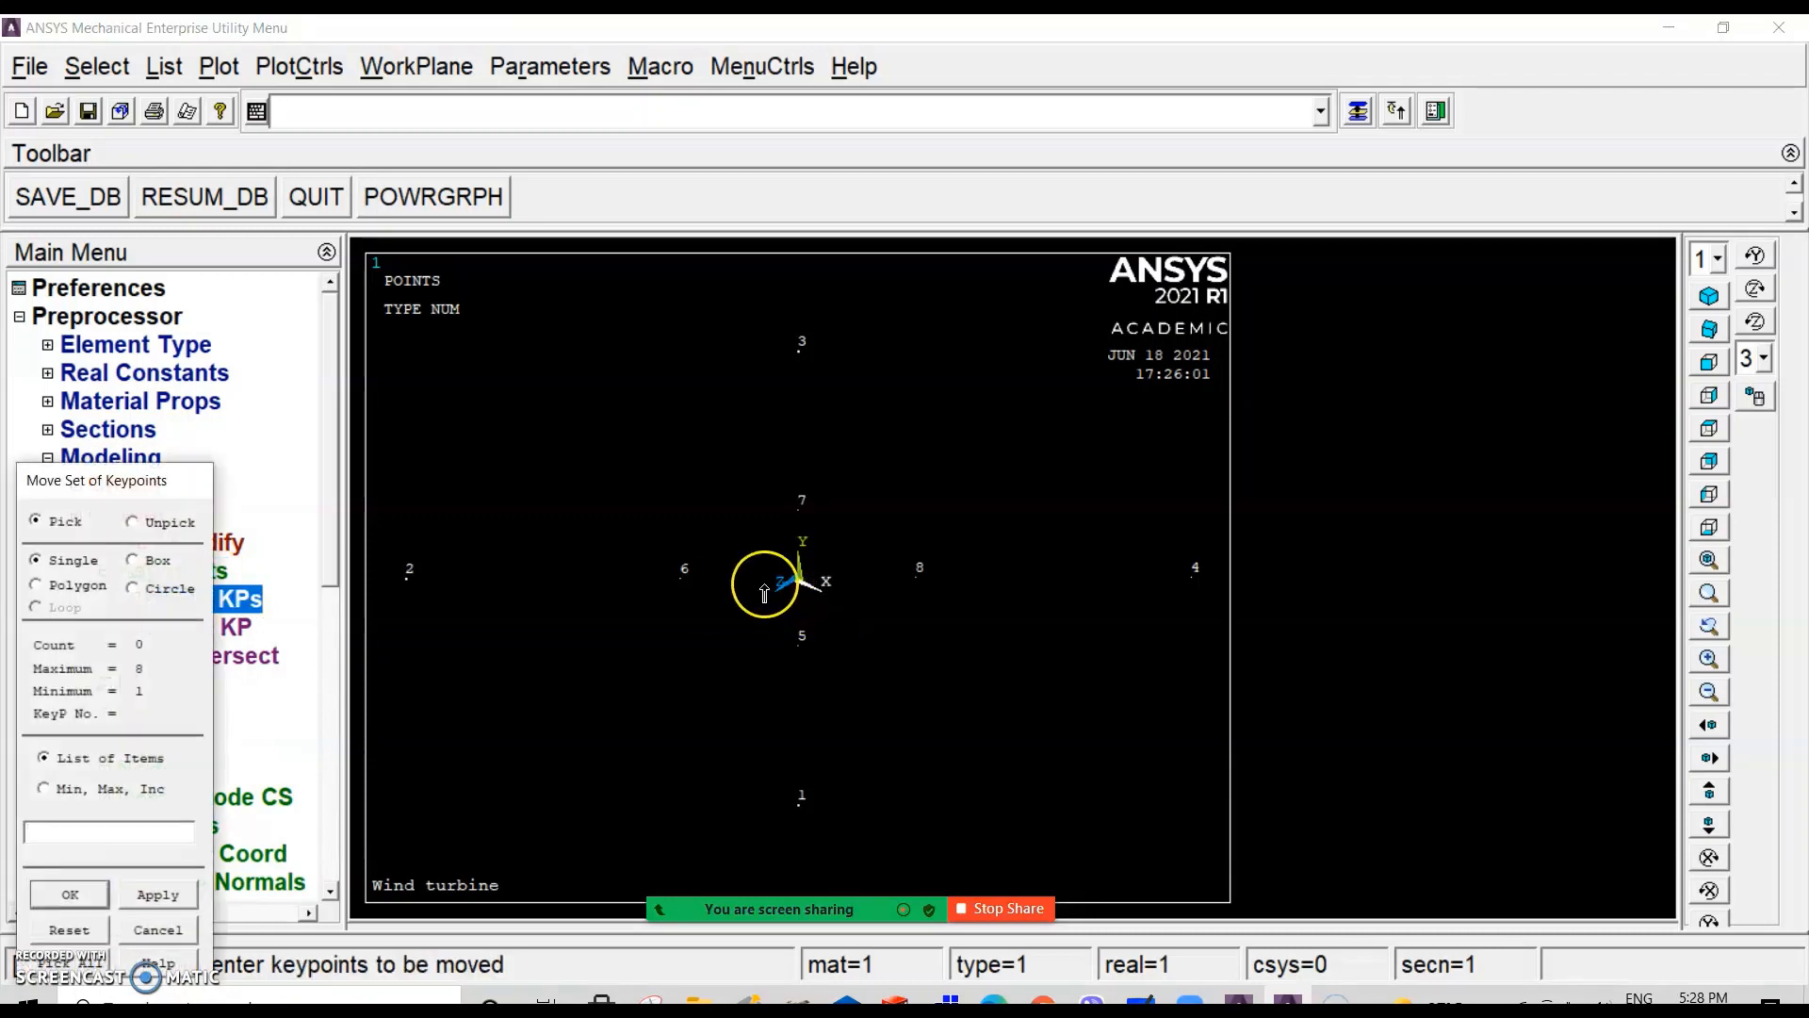
click(684, 573)
click(799, 509)
click(913, 575)
click(812, 650)
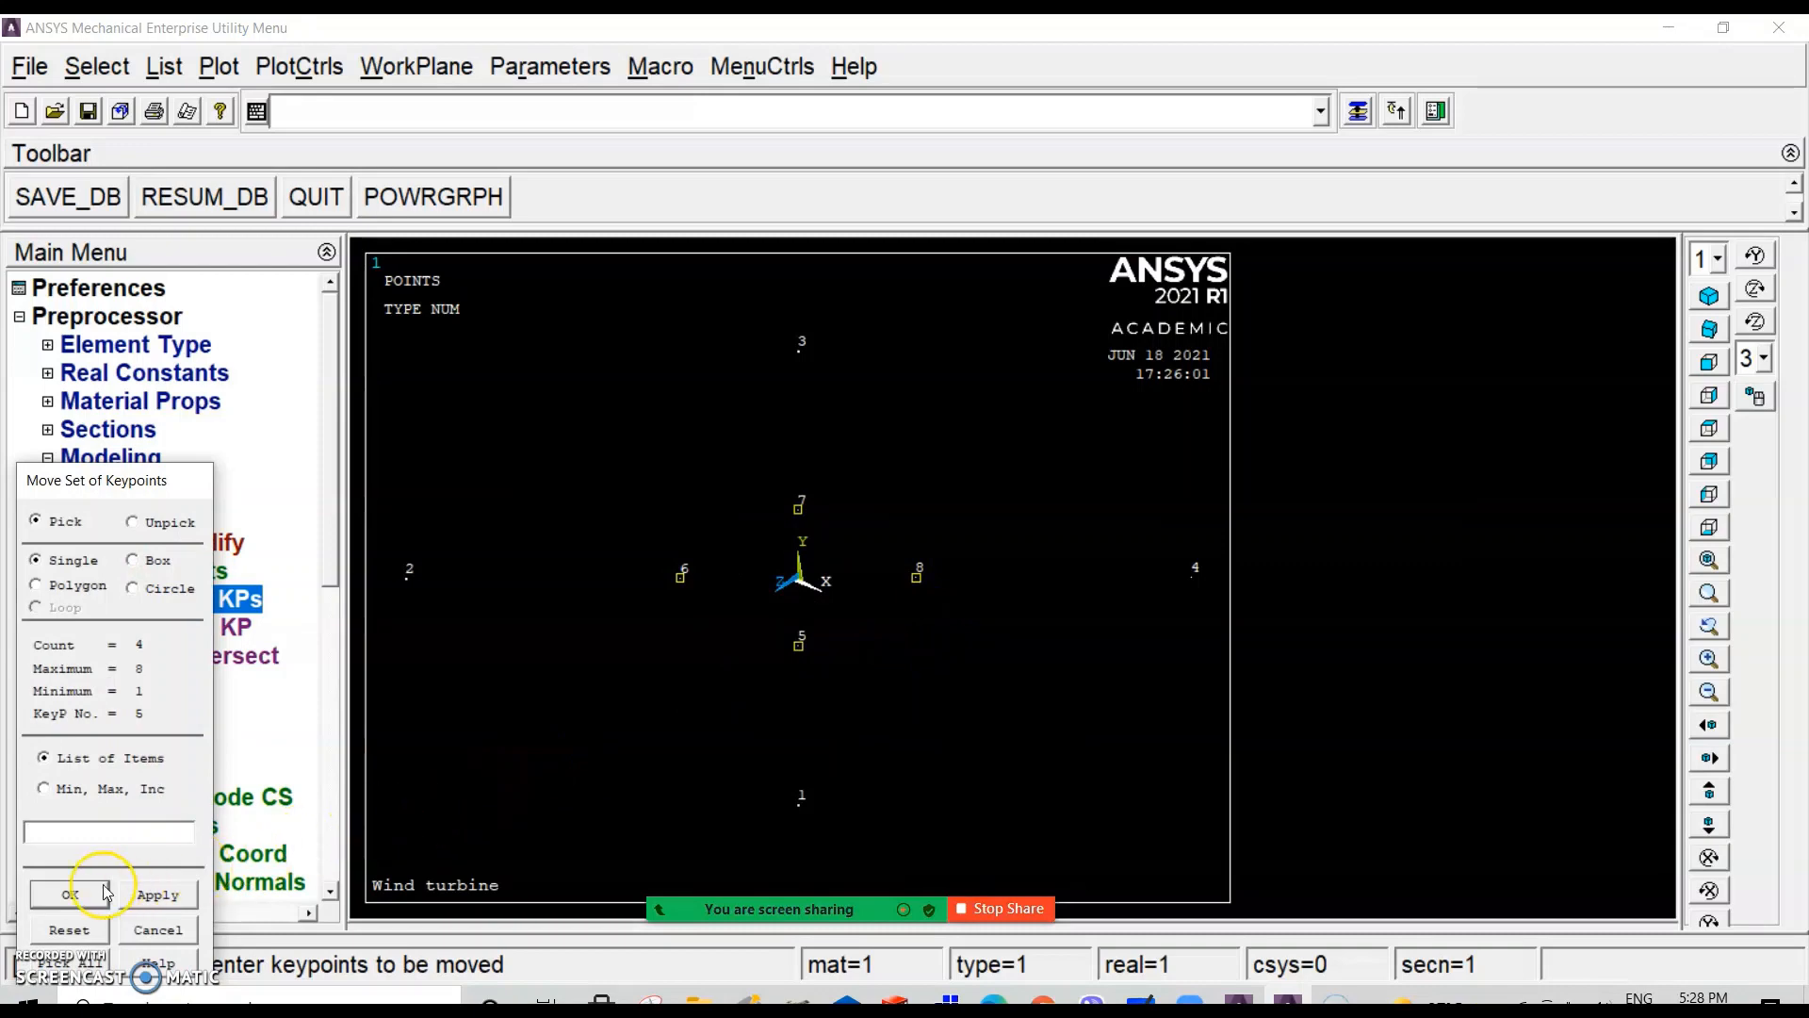
click(71, 895)
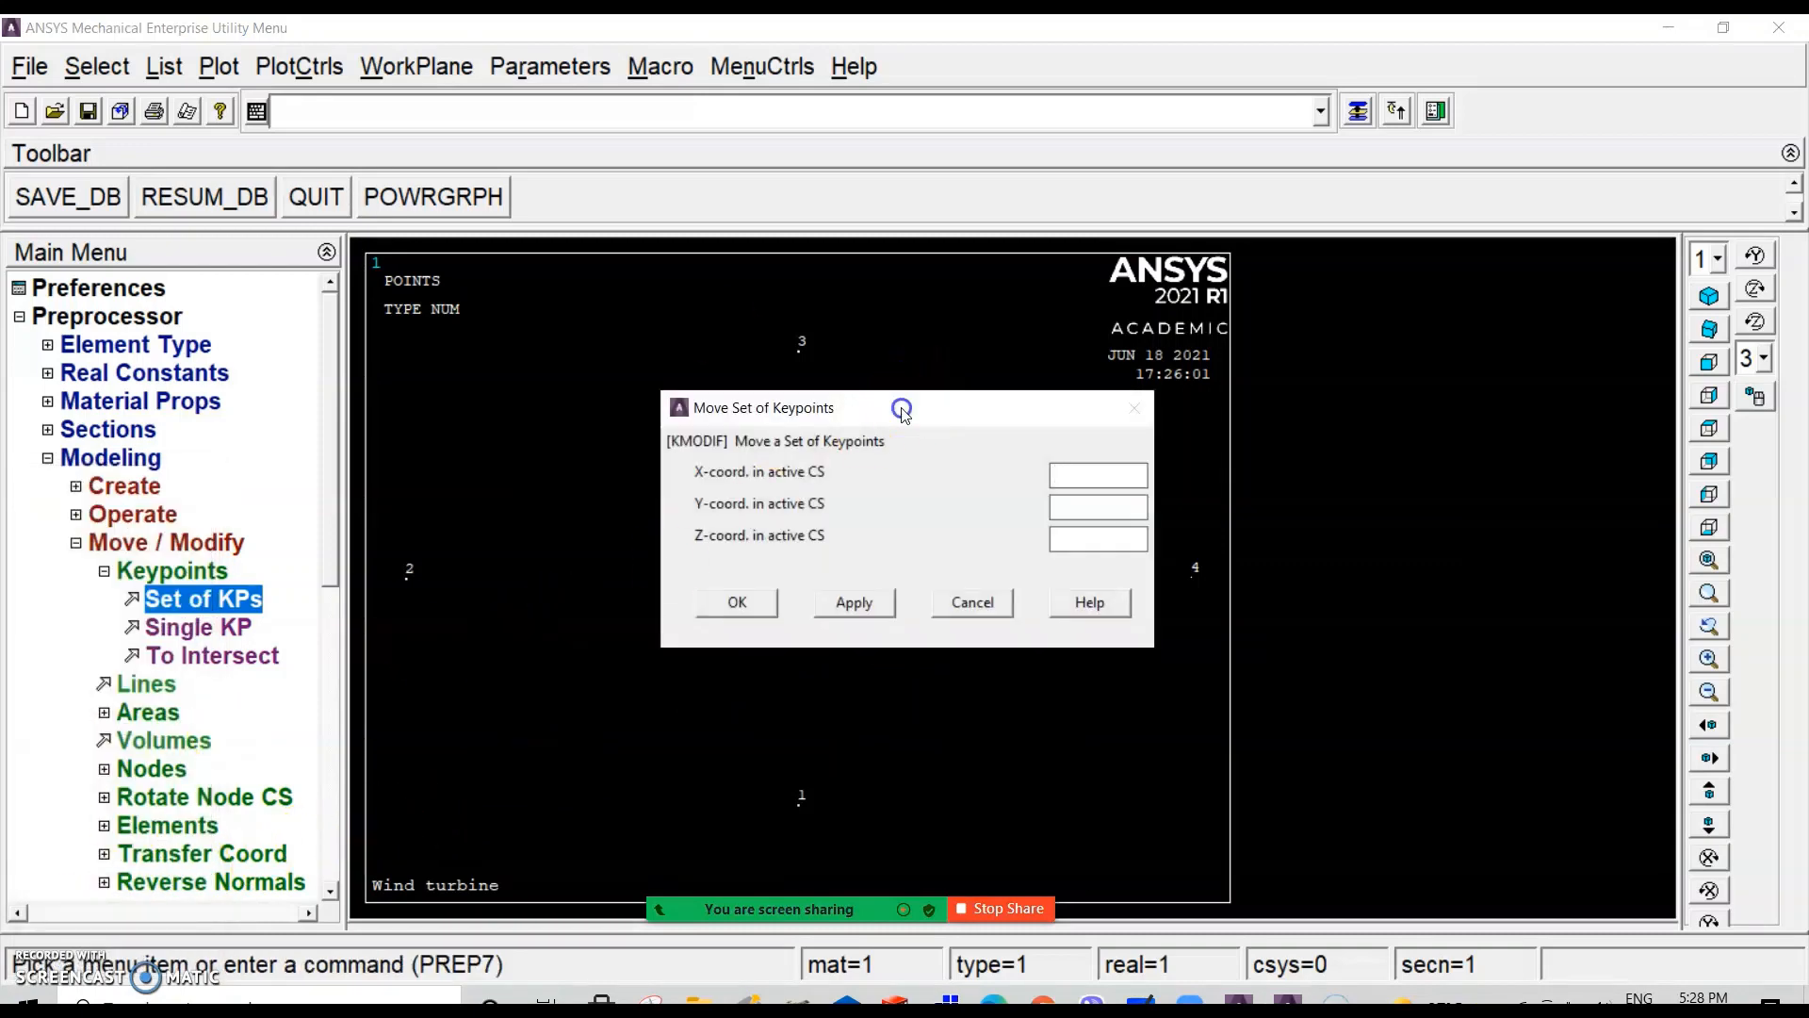
Step: Move the selected keypoints to a Y-coordinate of 15, leaving the X and Z coordinates blank
drag(897, 405, 1286, 253)
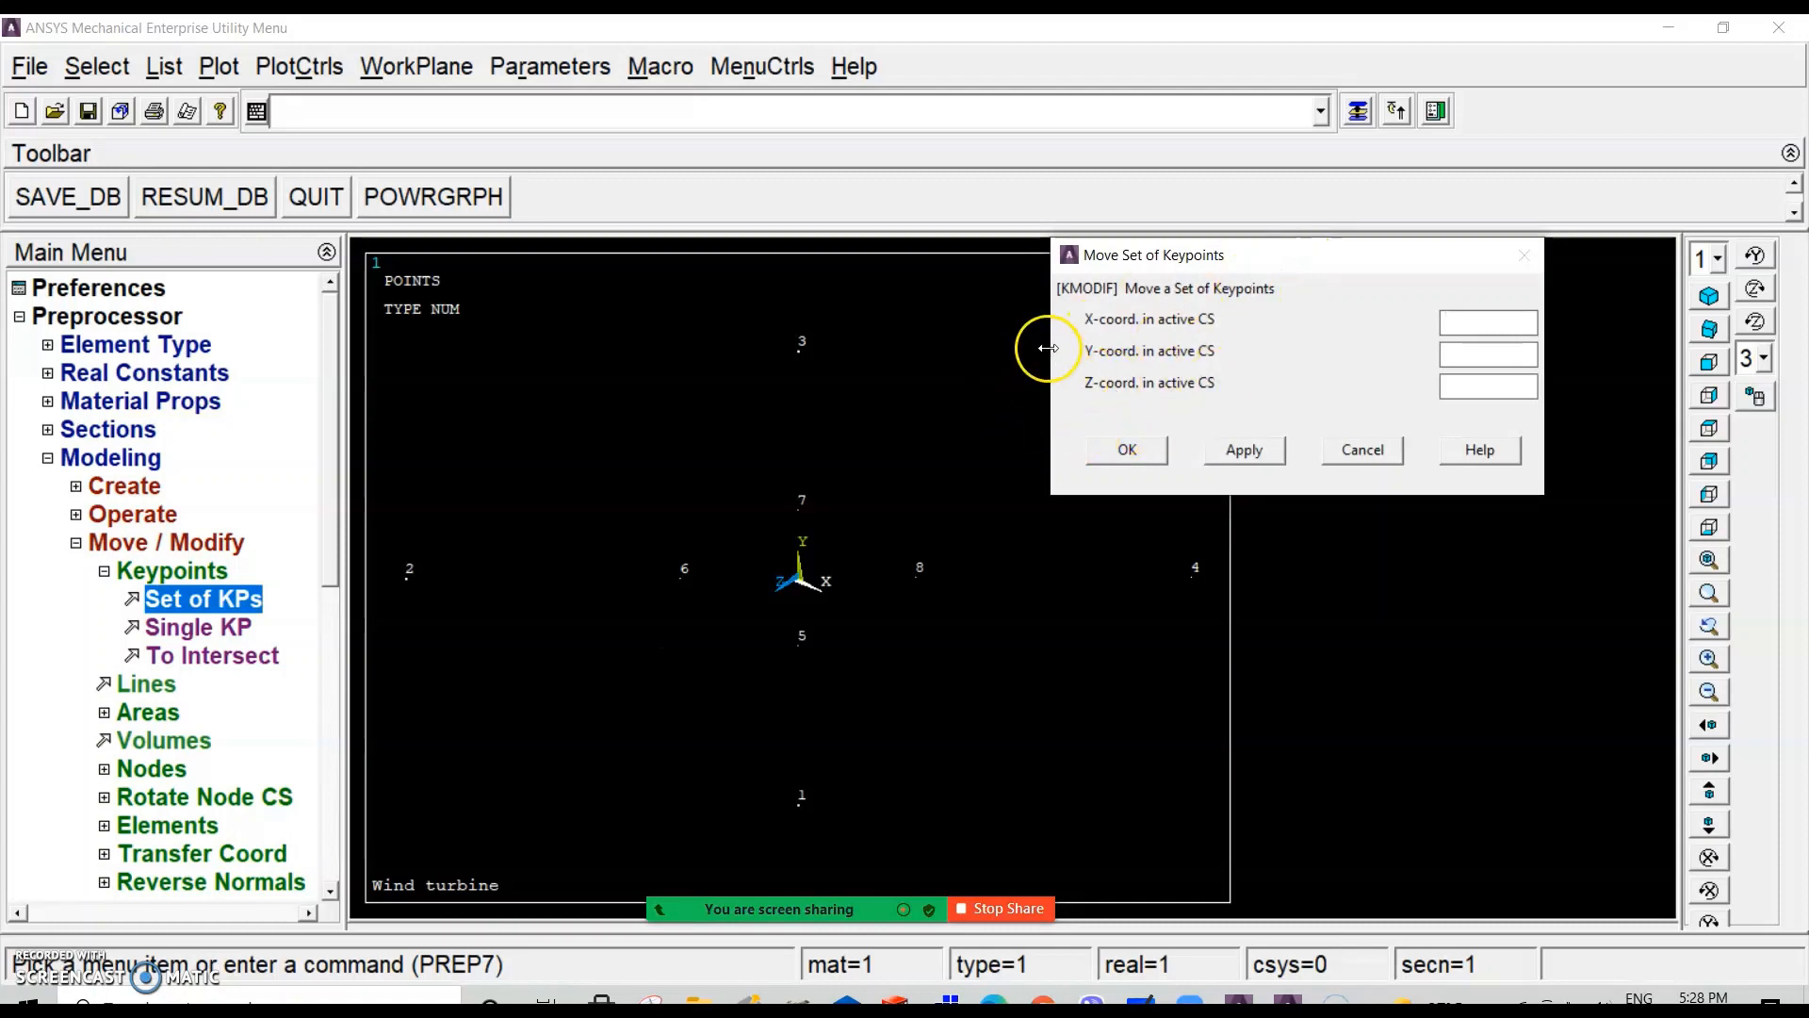
click(1461, 352)
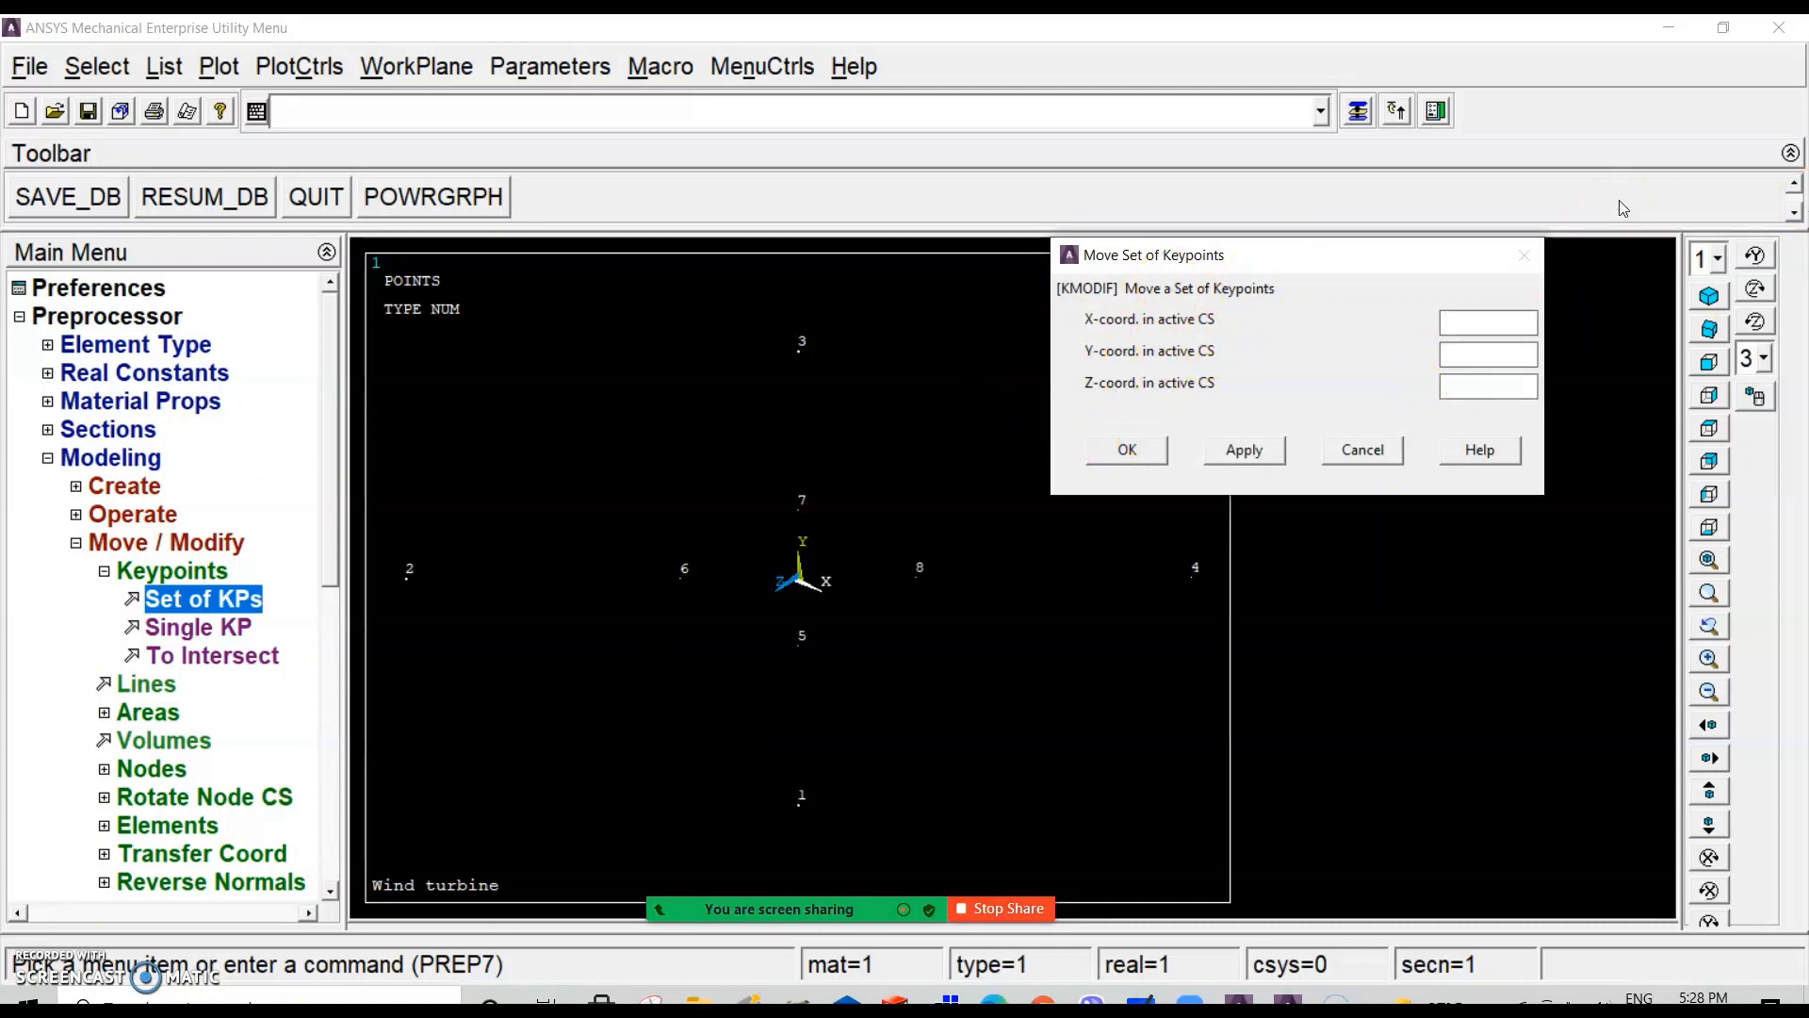
text(15)
click(1129, 449)
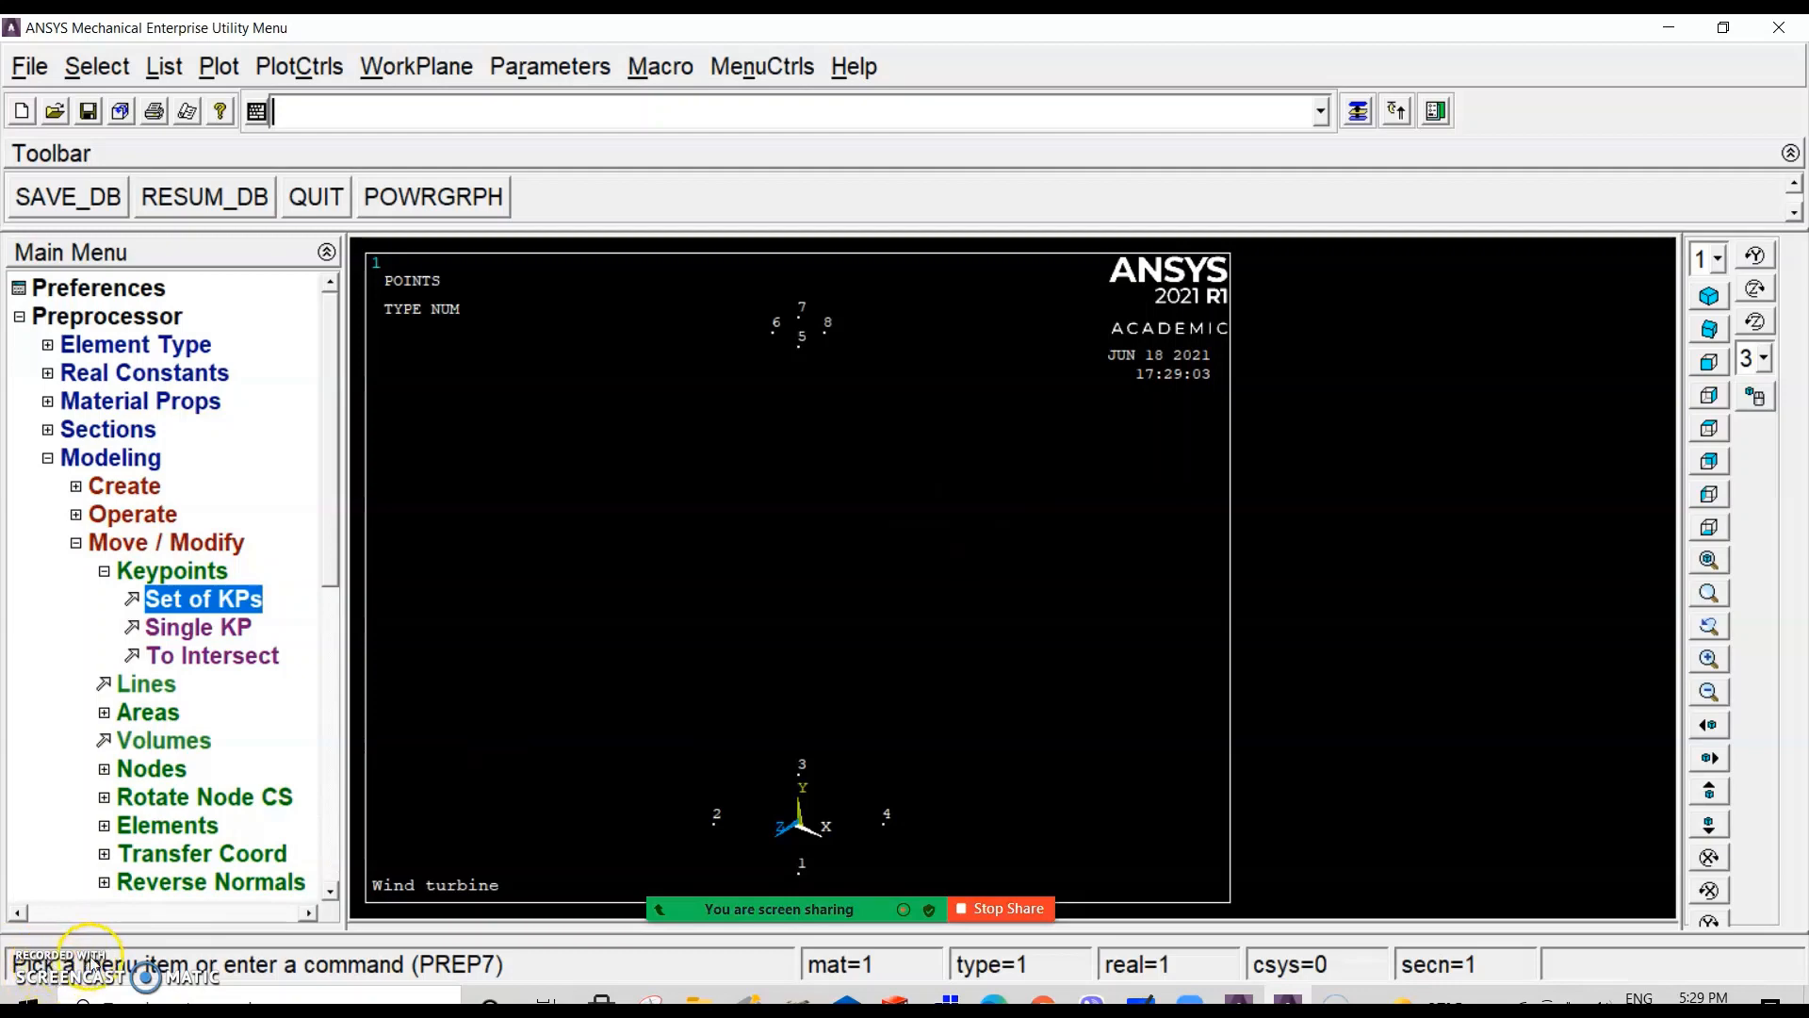
Step: Check the participants' replies in the Zoom meeting chat, putting the chat window away after each look
mouse_move(754, 907)
mouse_move(848, 897)
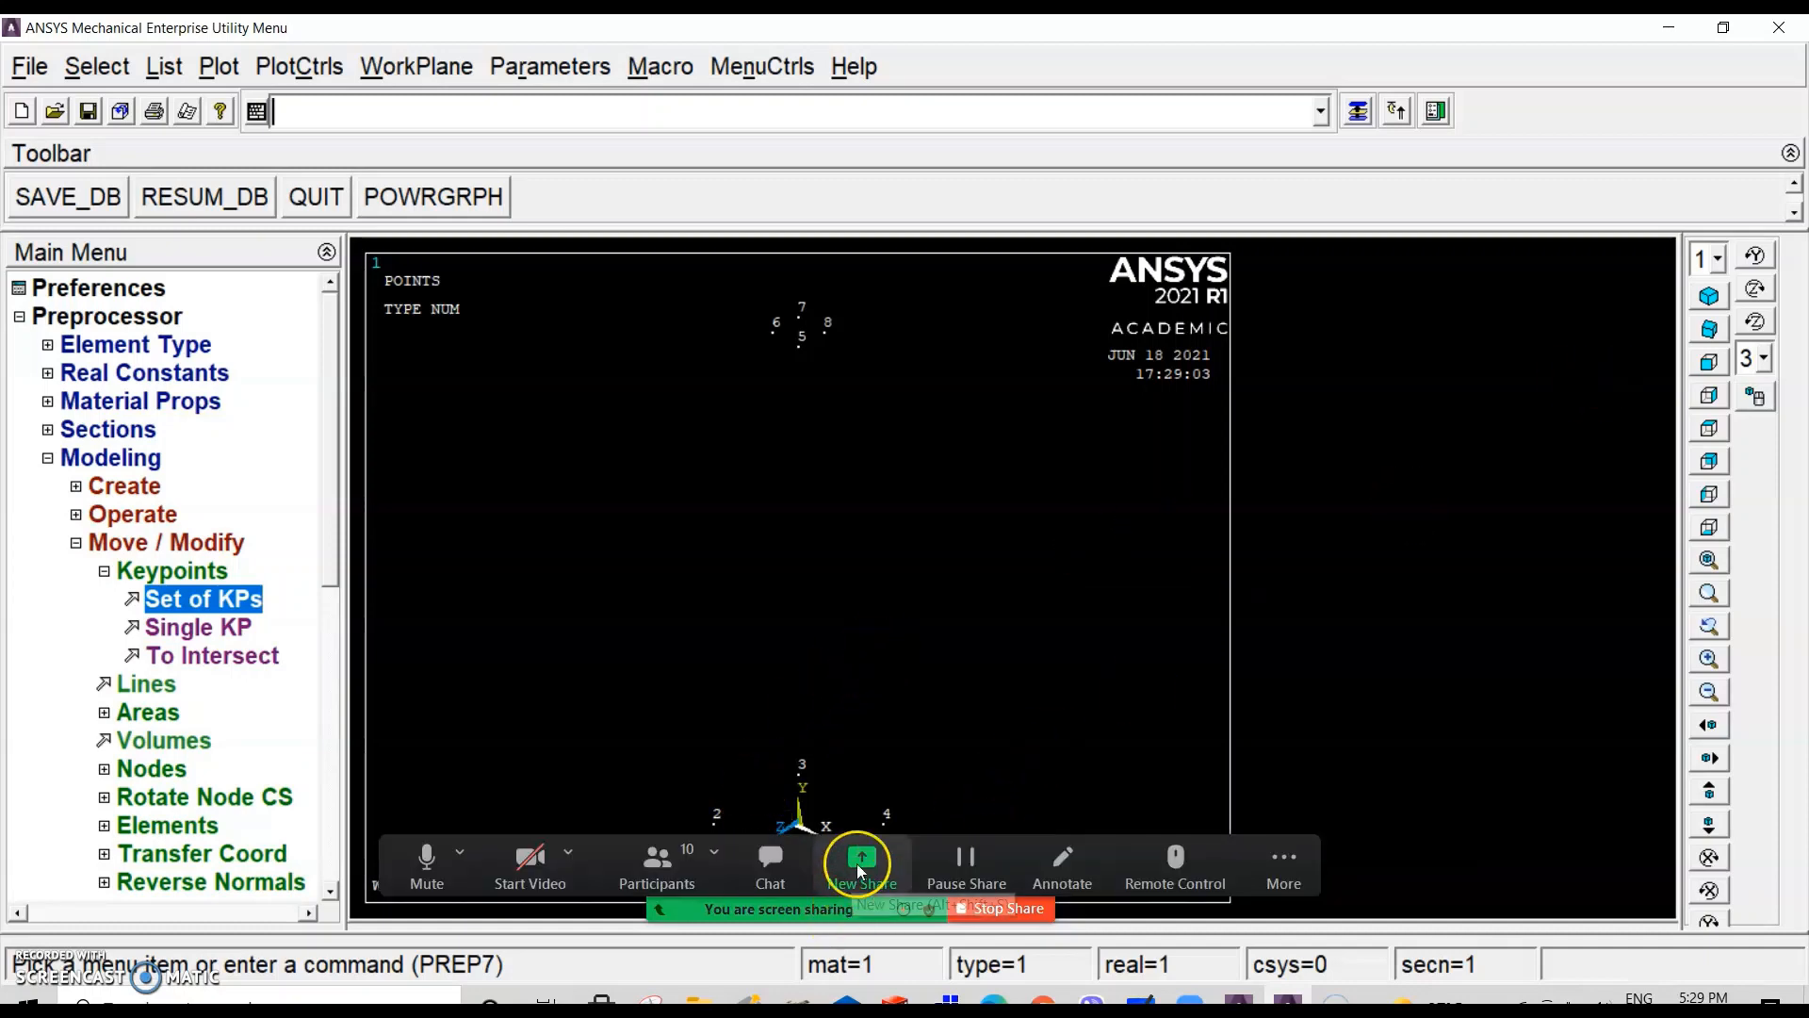
click(749, 852)
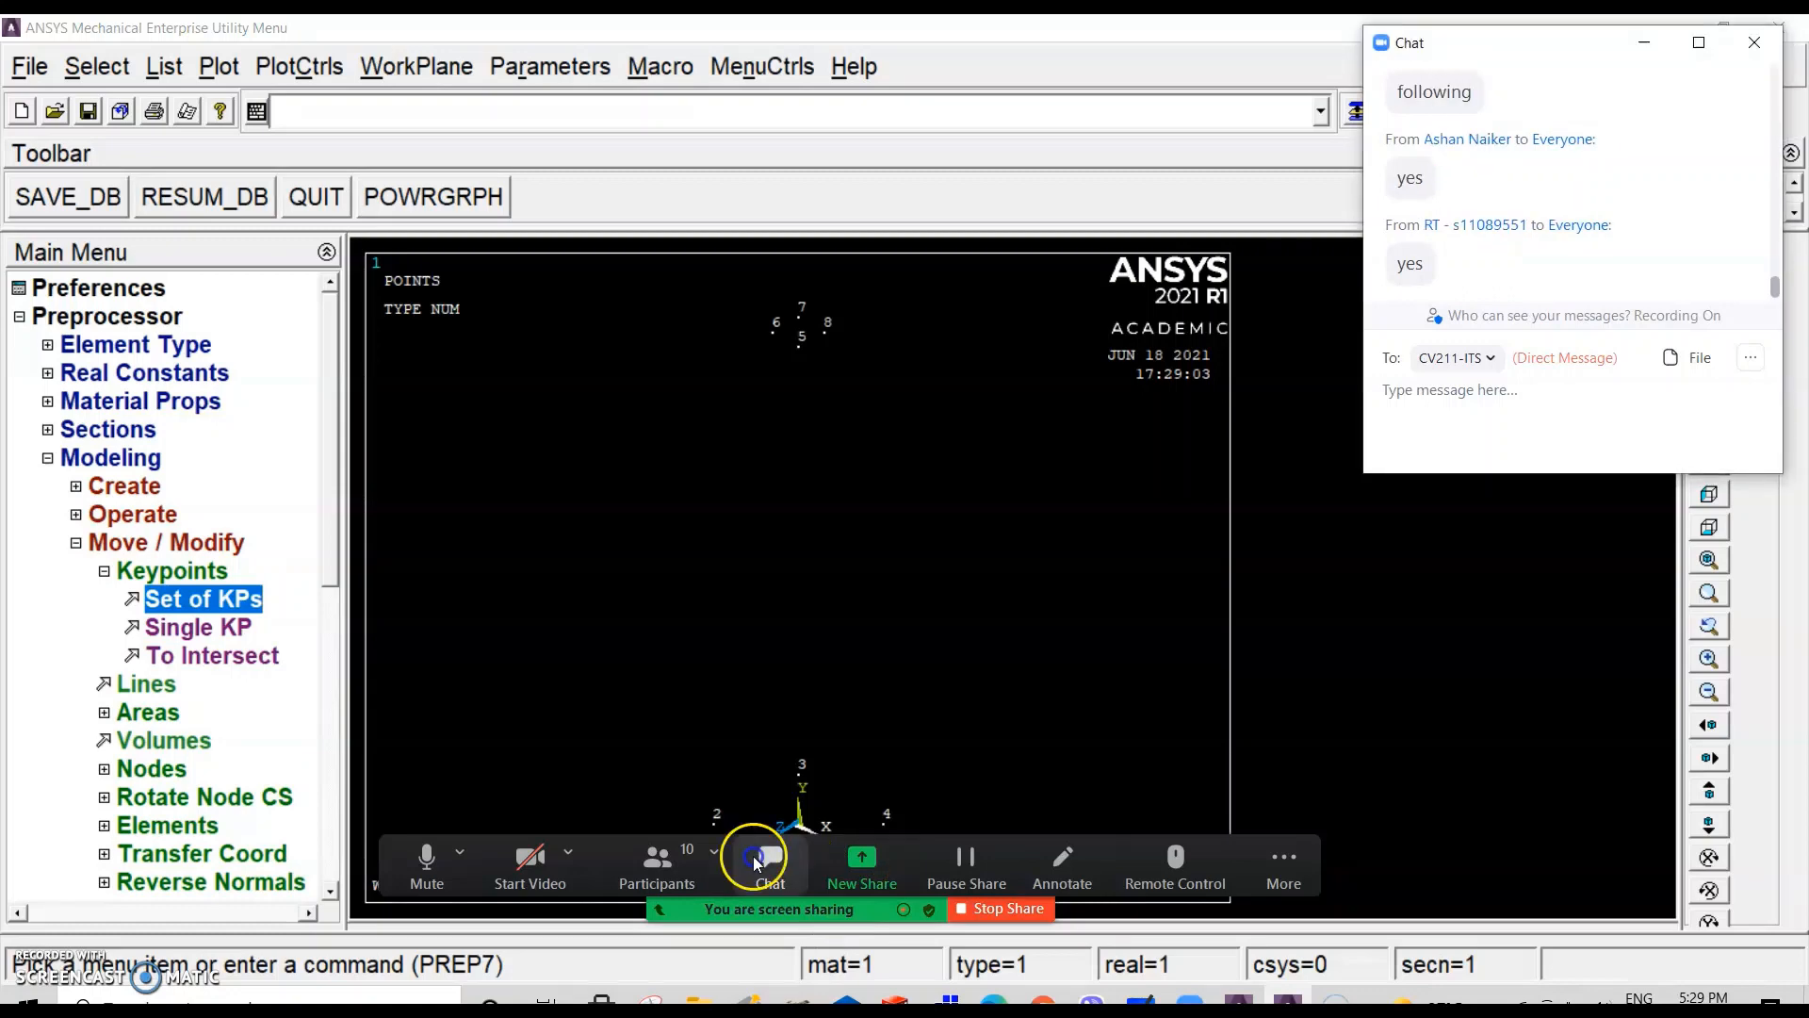
click(1643, 36)
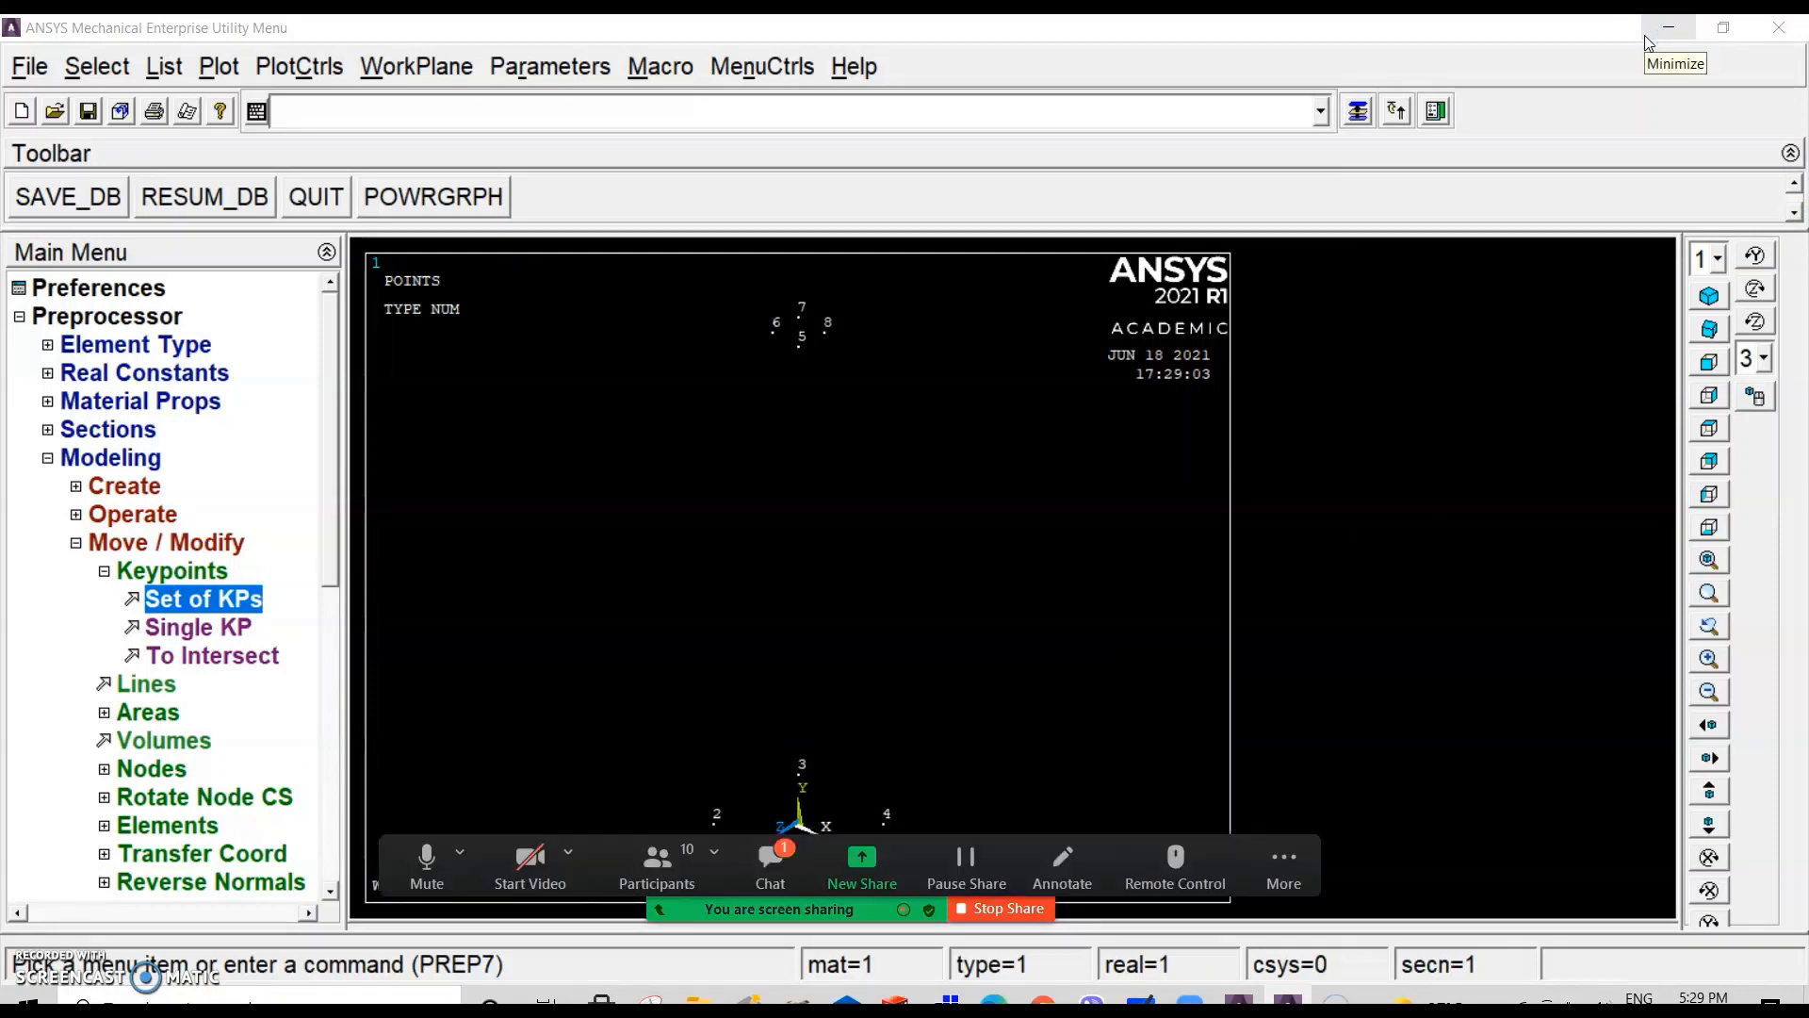
click(773, 860)
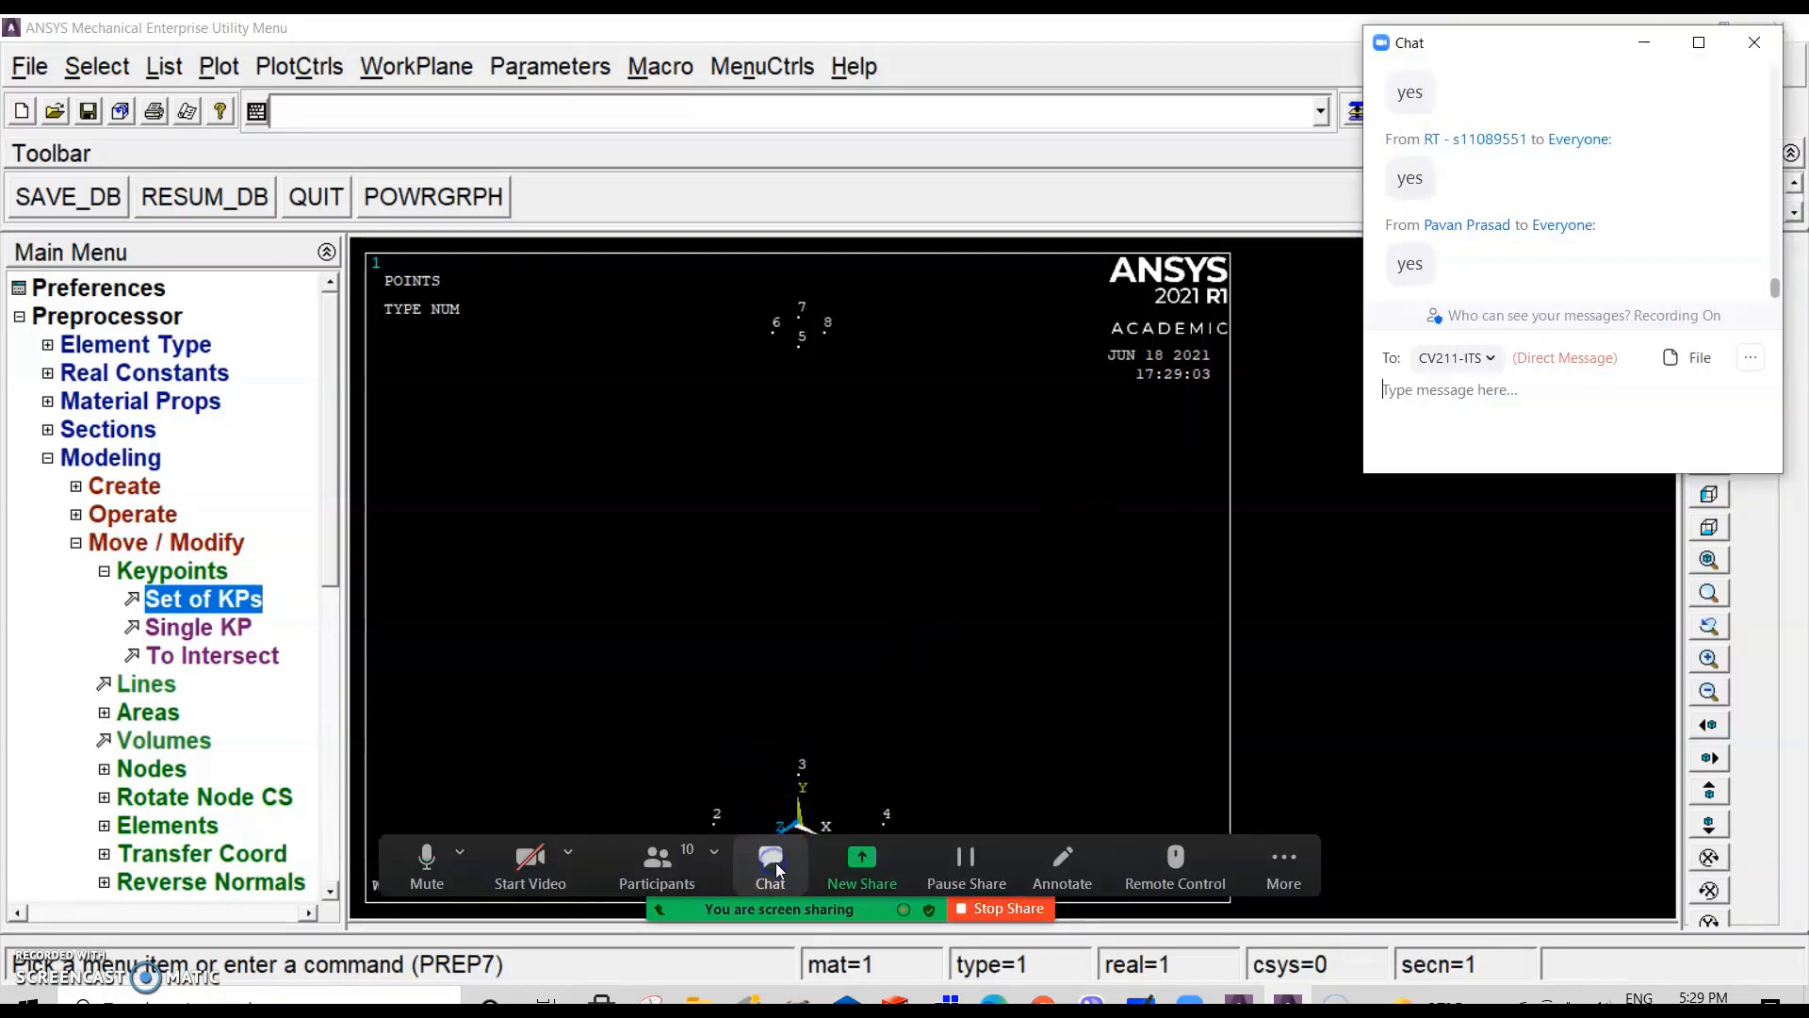
click(1644, 42)
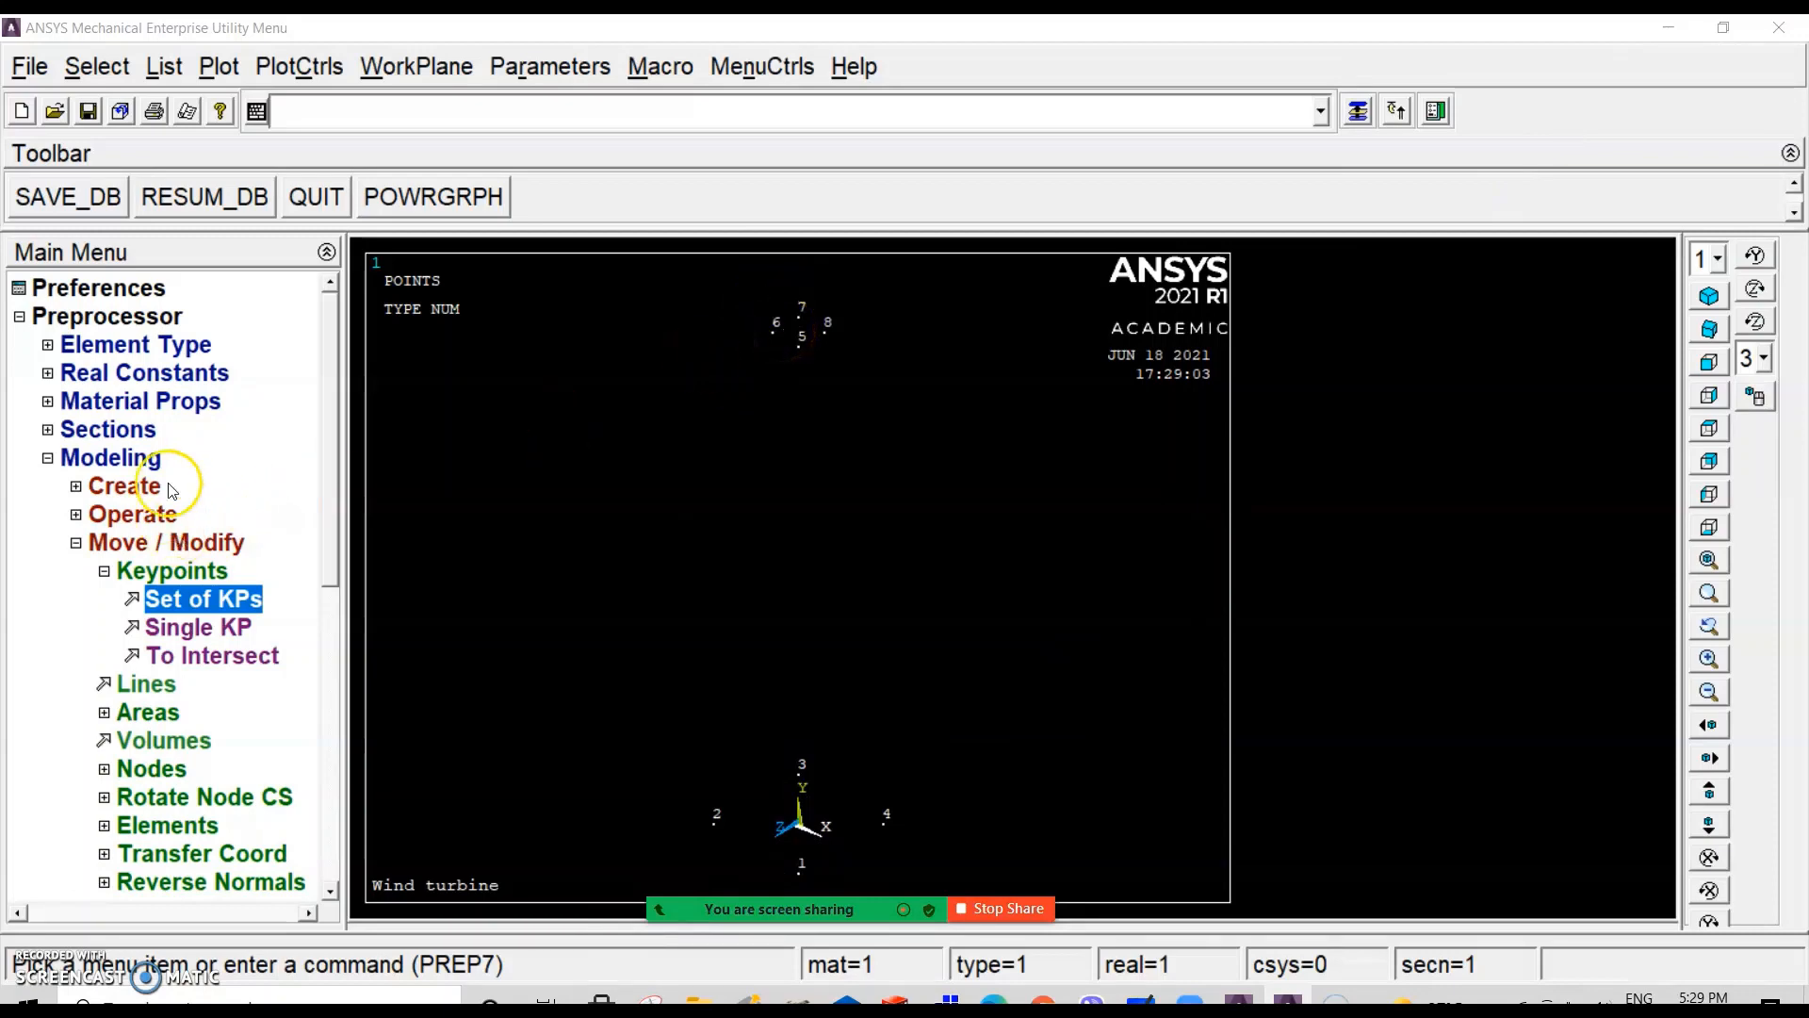
Step: Create four straight tower-leg lines joining keypoints 2 to 6, 3 to 7, 1 to 5 and 4 to 8
click(130, 486)
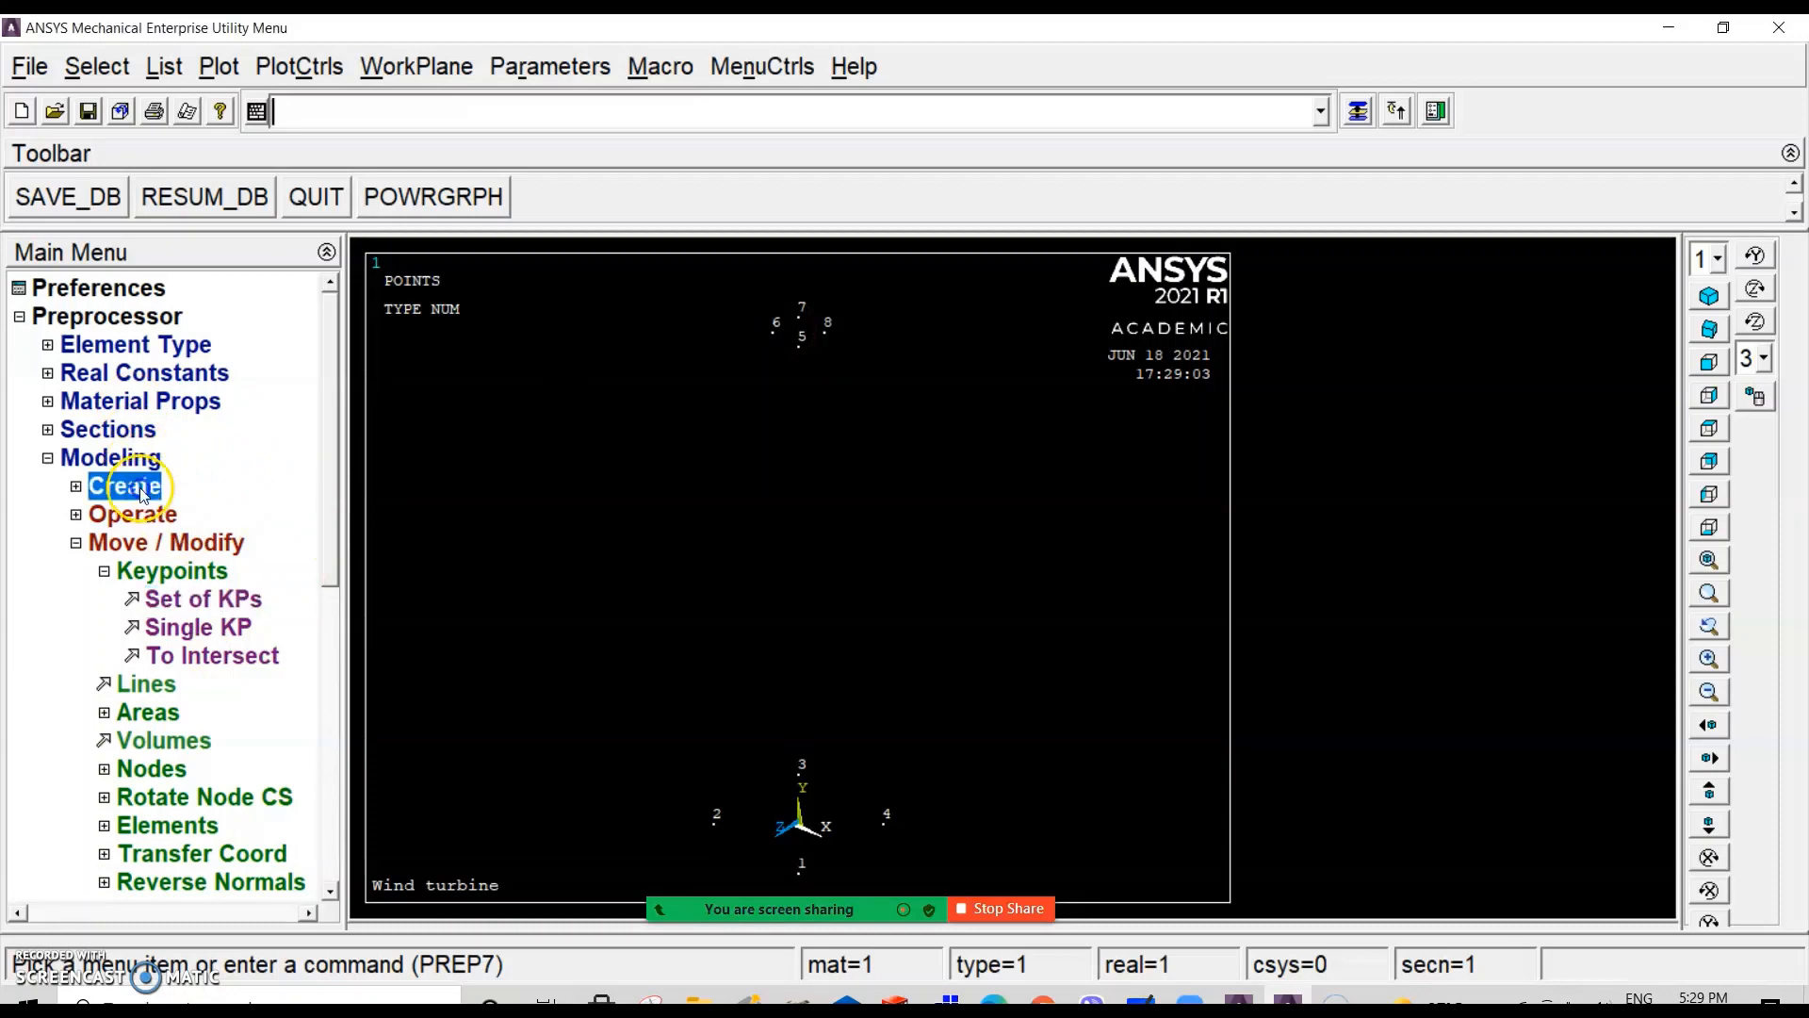
click(146, 542)
click(179, 572)
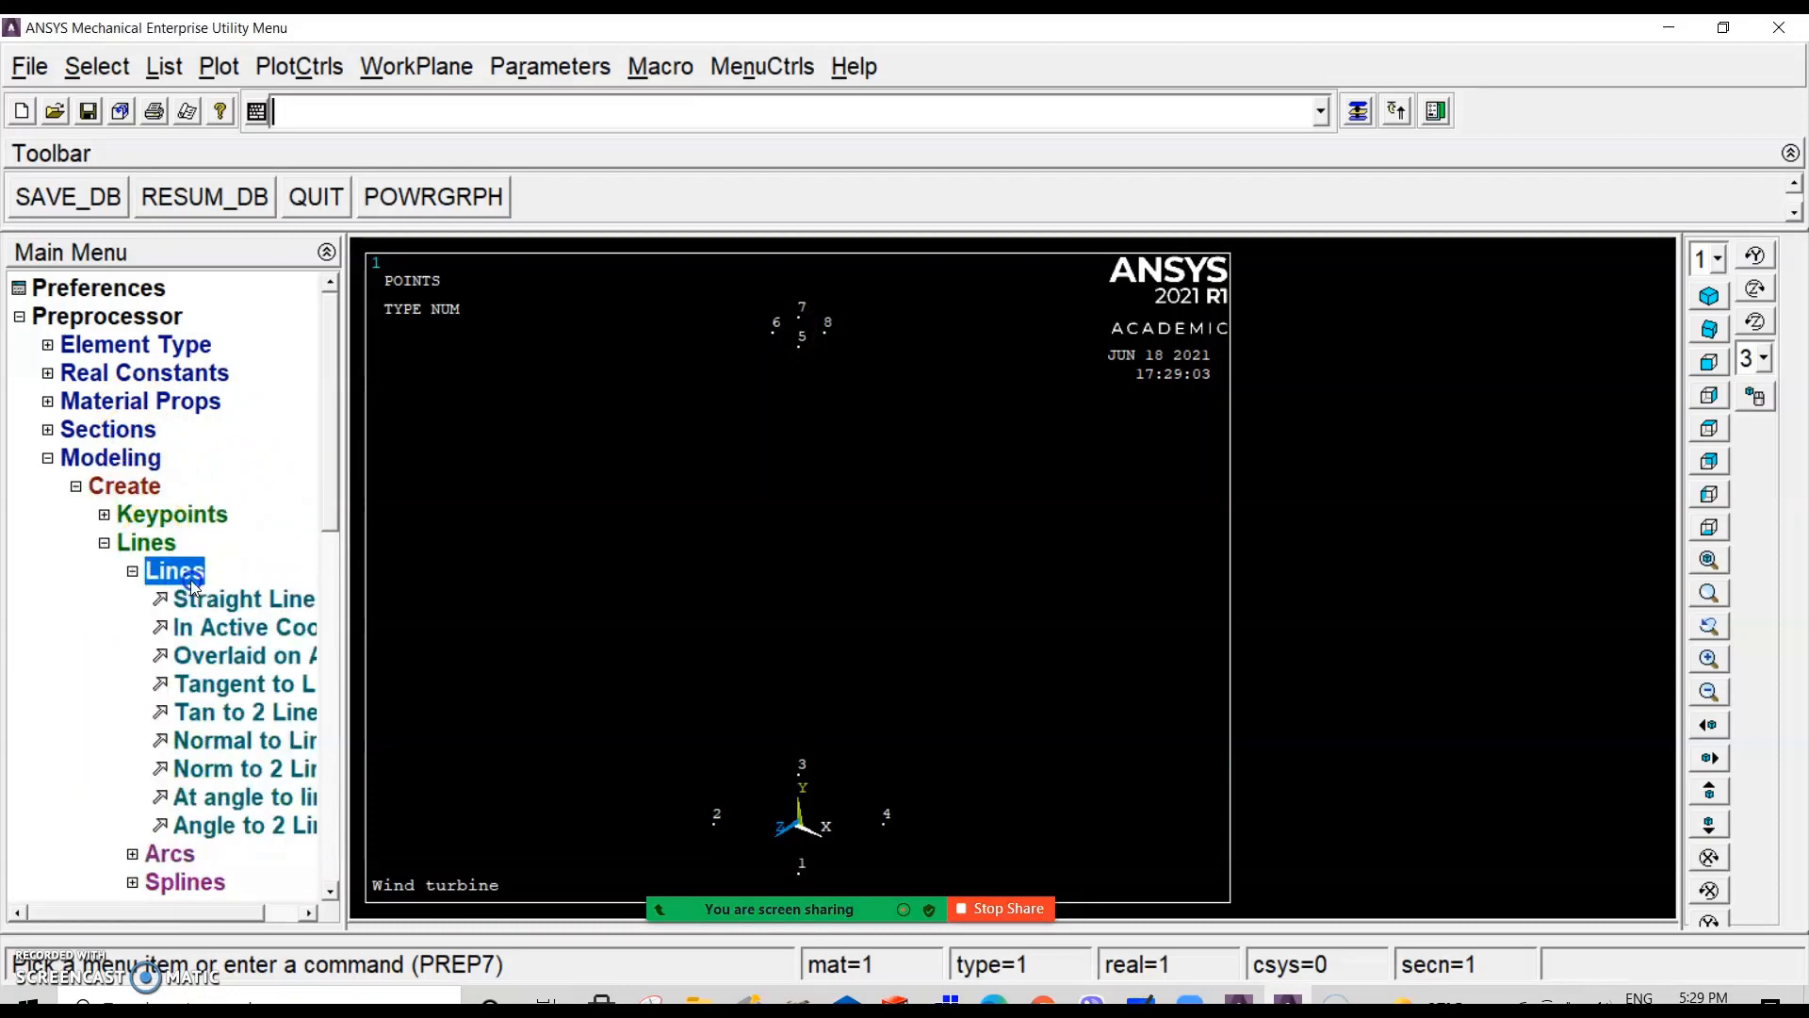
click(226, 603)
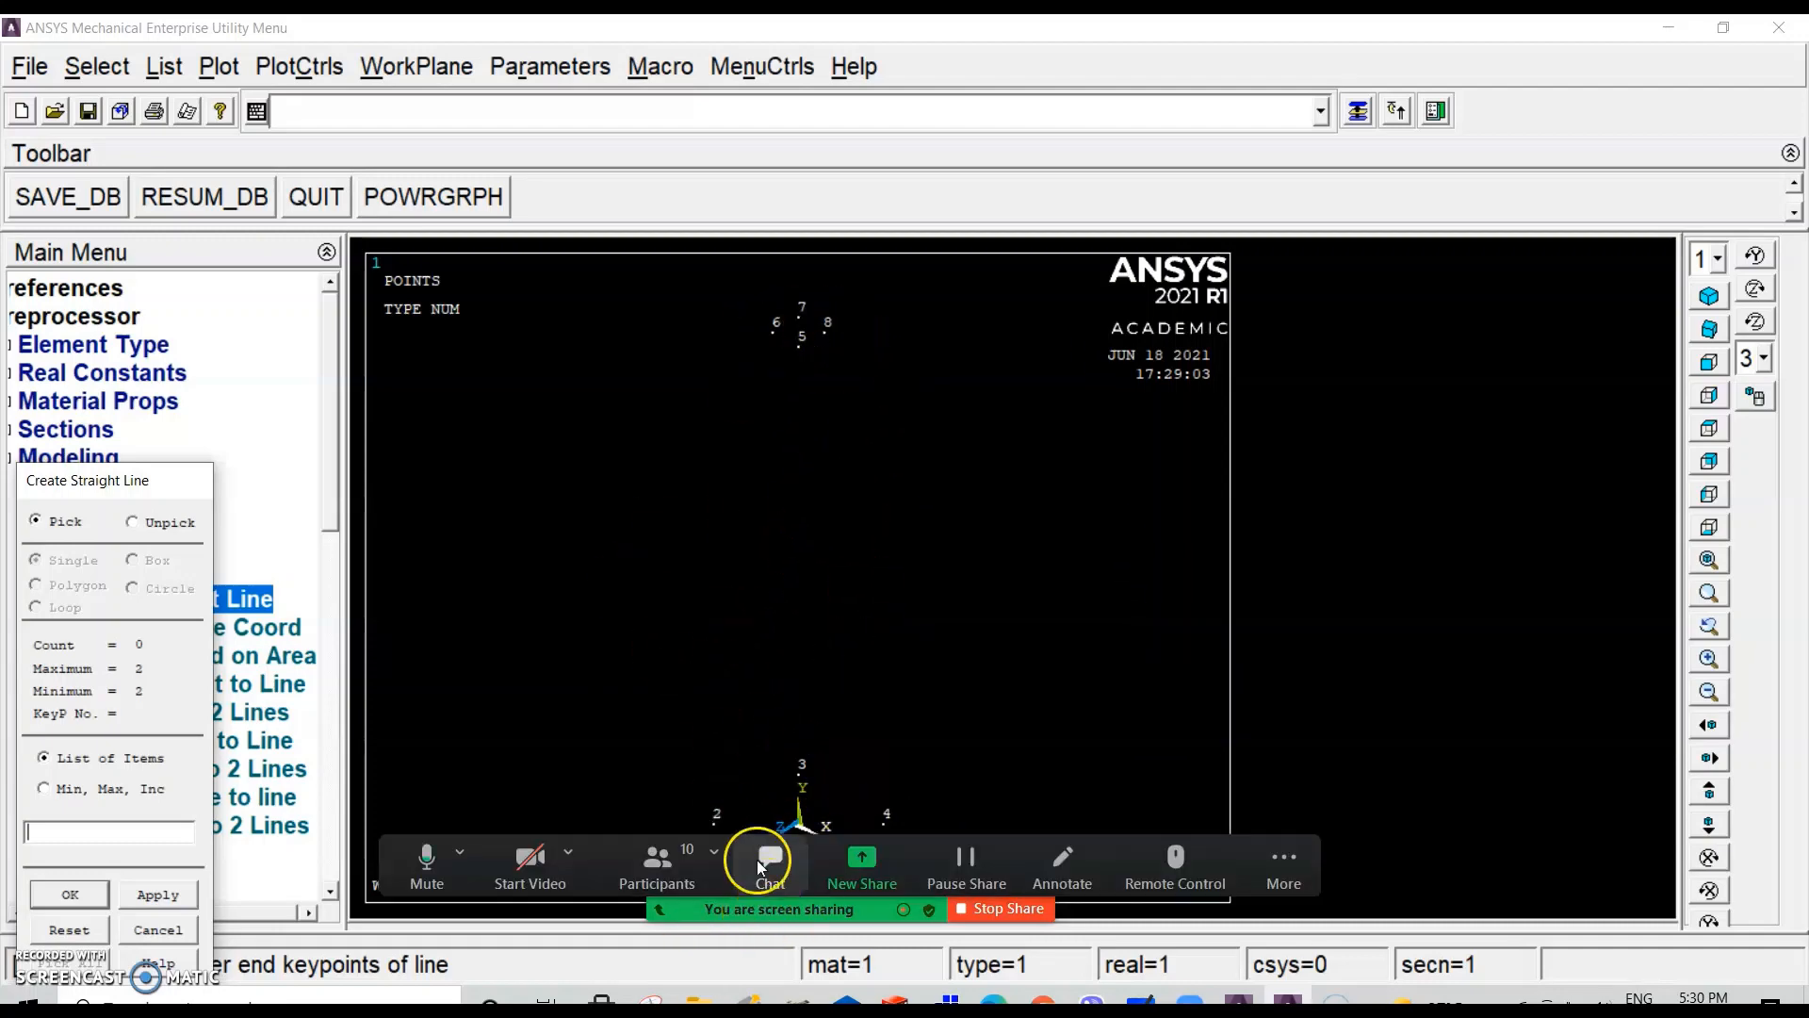
click(713, 822)
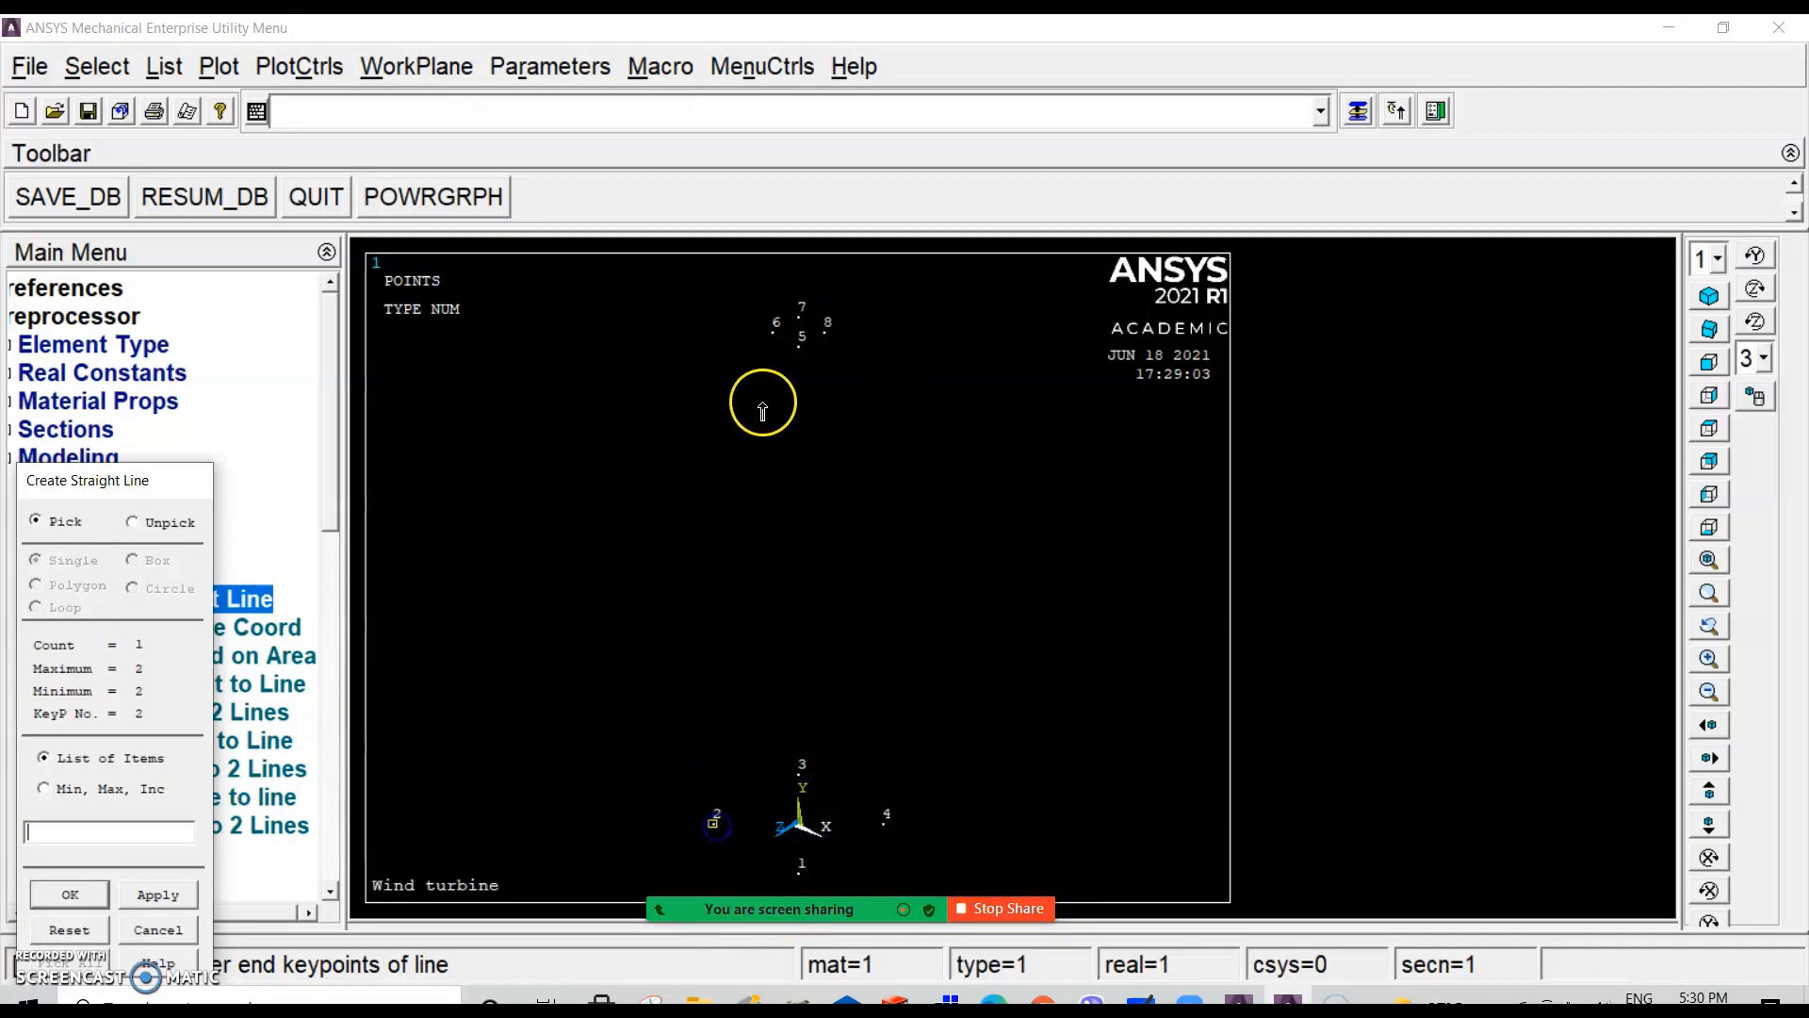
click(771, 334)
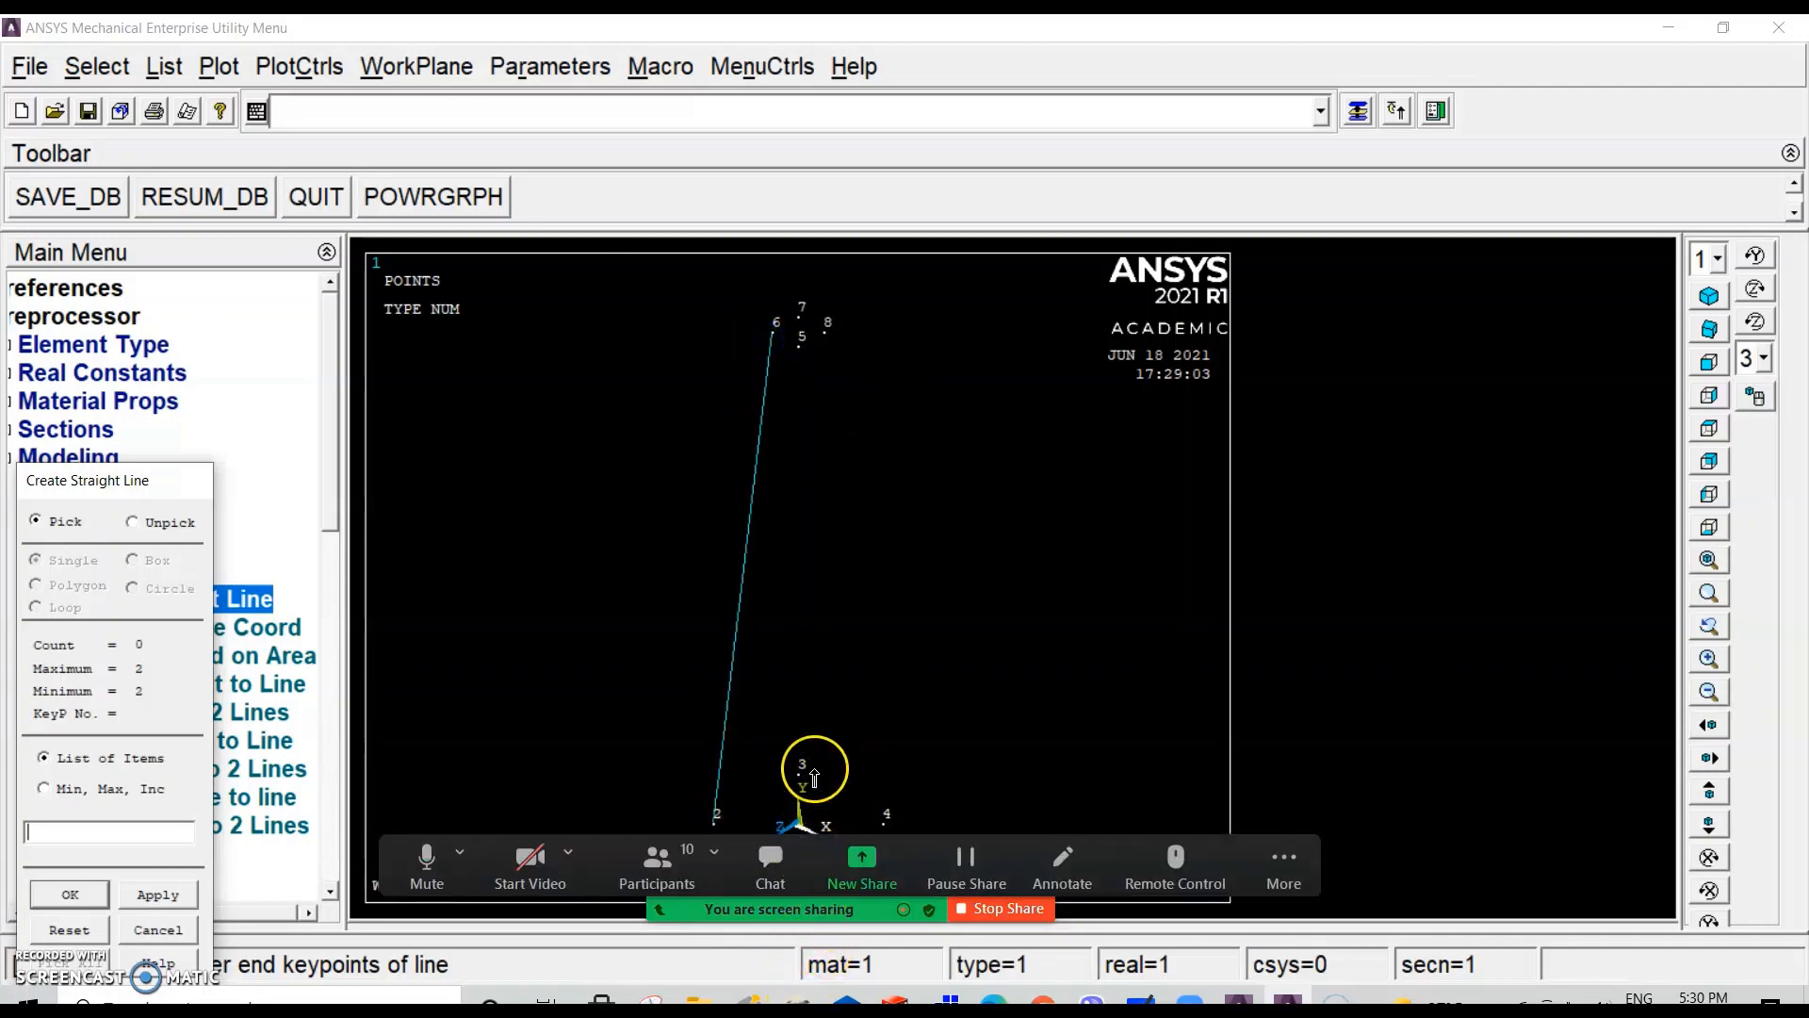
click(801, 796)
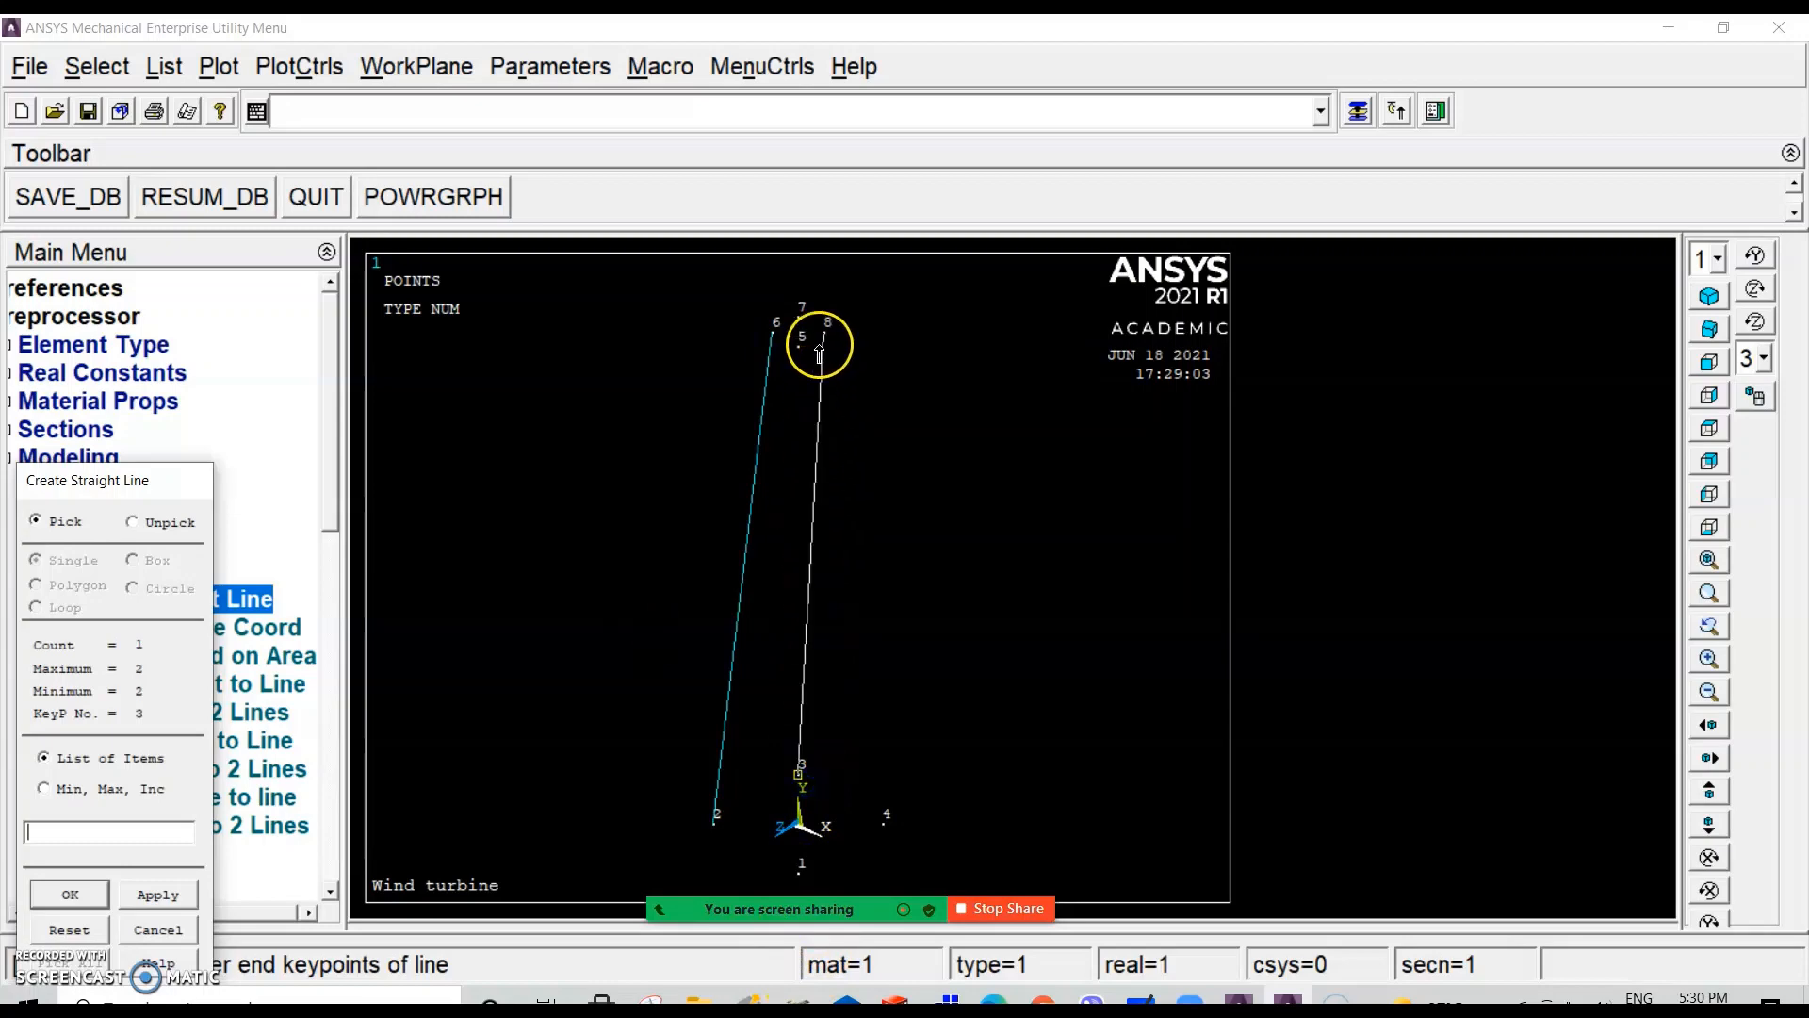
click(801, 322)
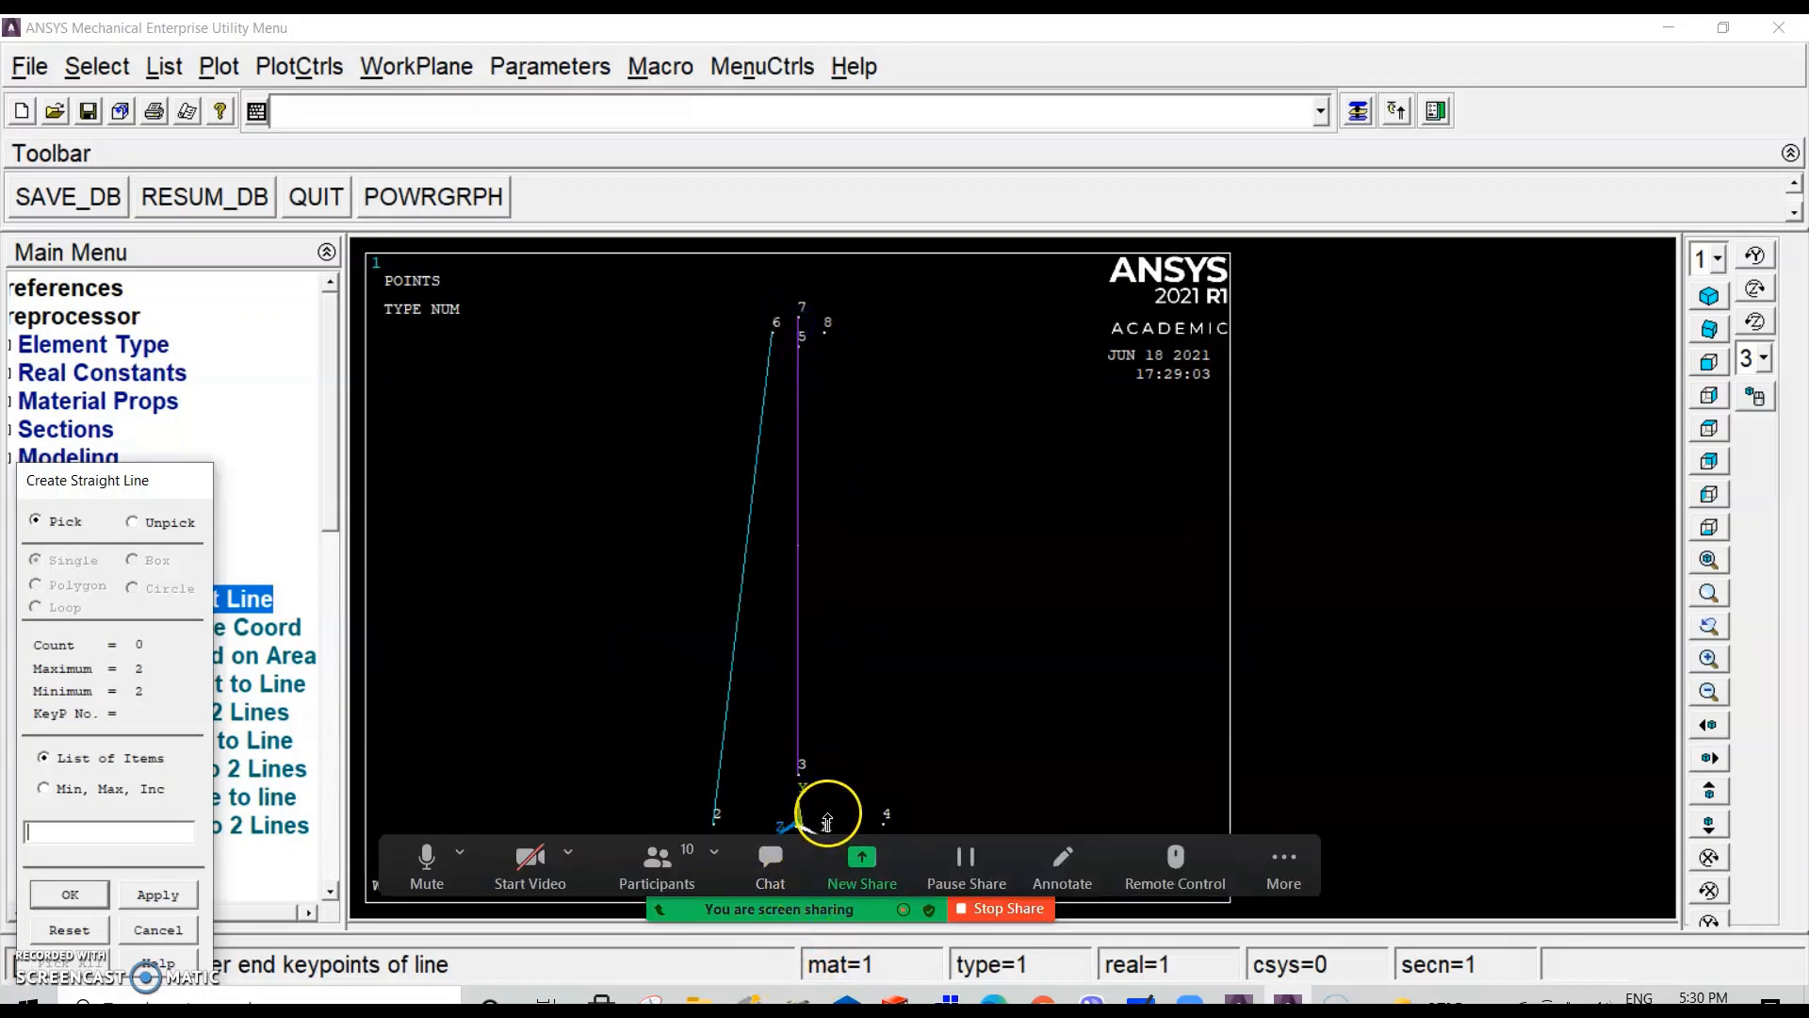
click(799, 874)
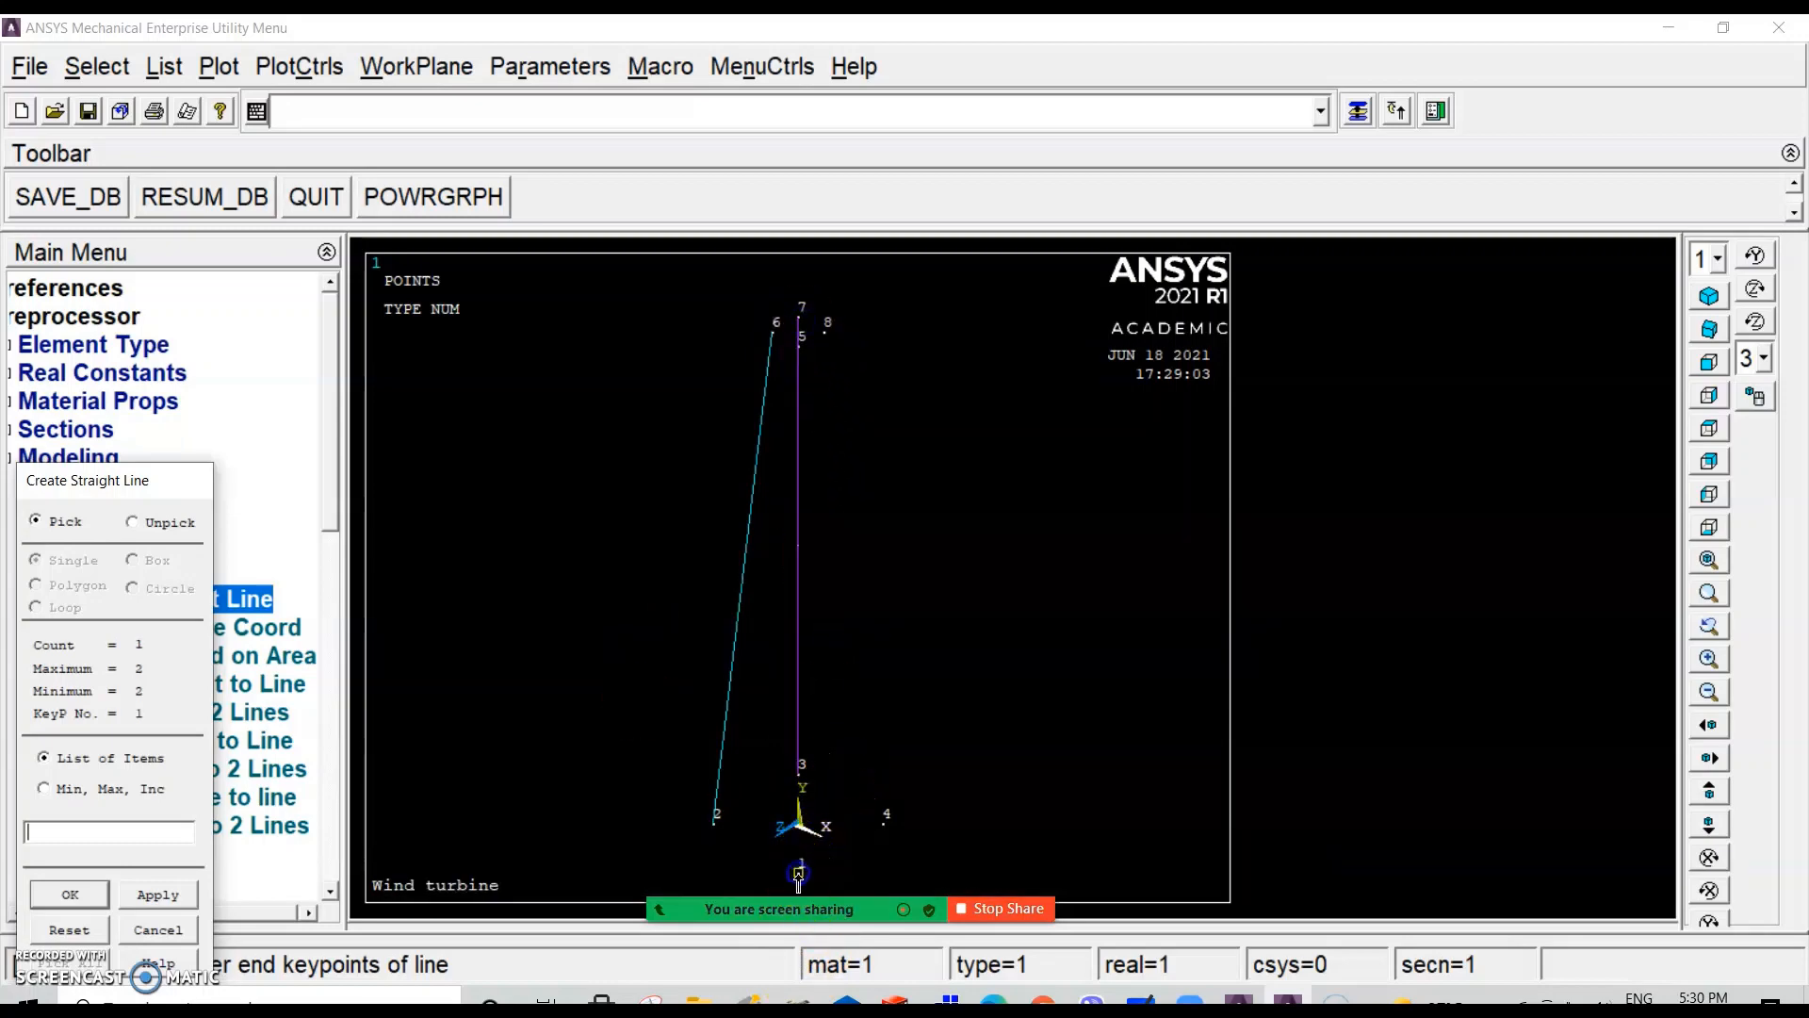
click(796, 341)
click(883, 821)
click(826, 331)
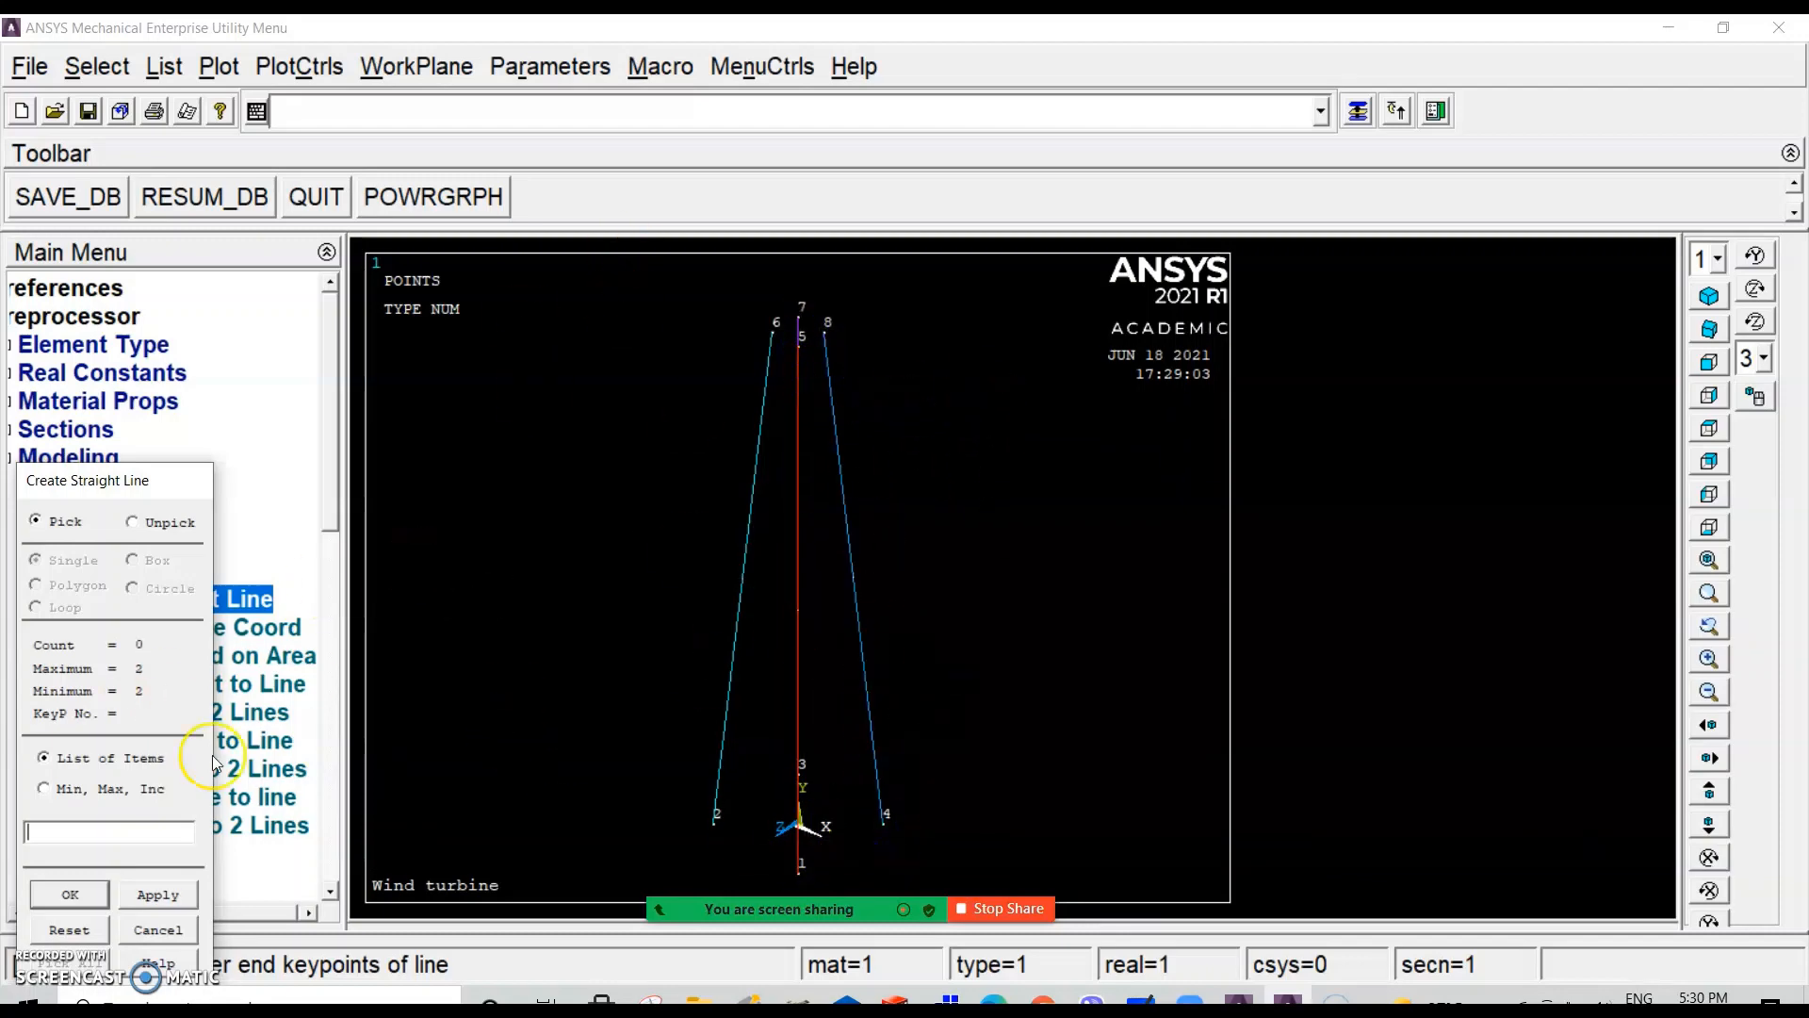
click(70, 894)
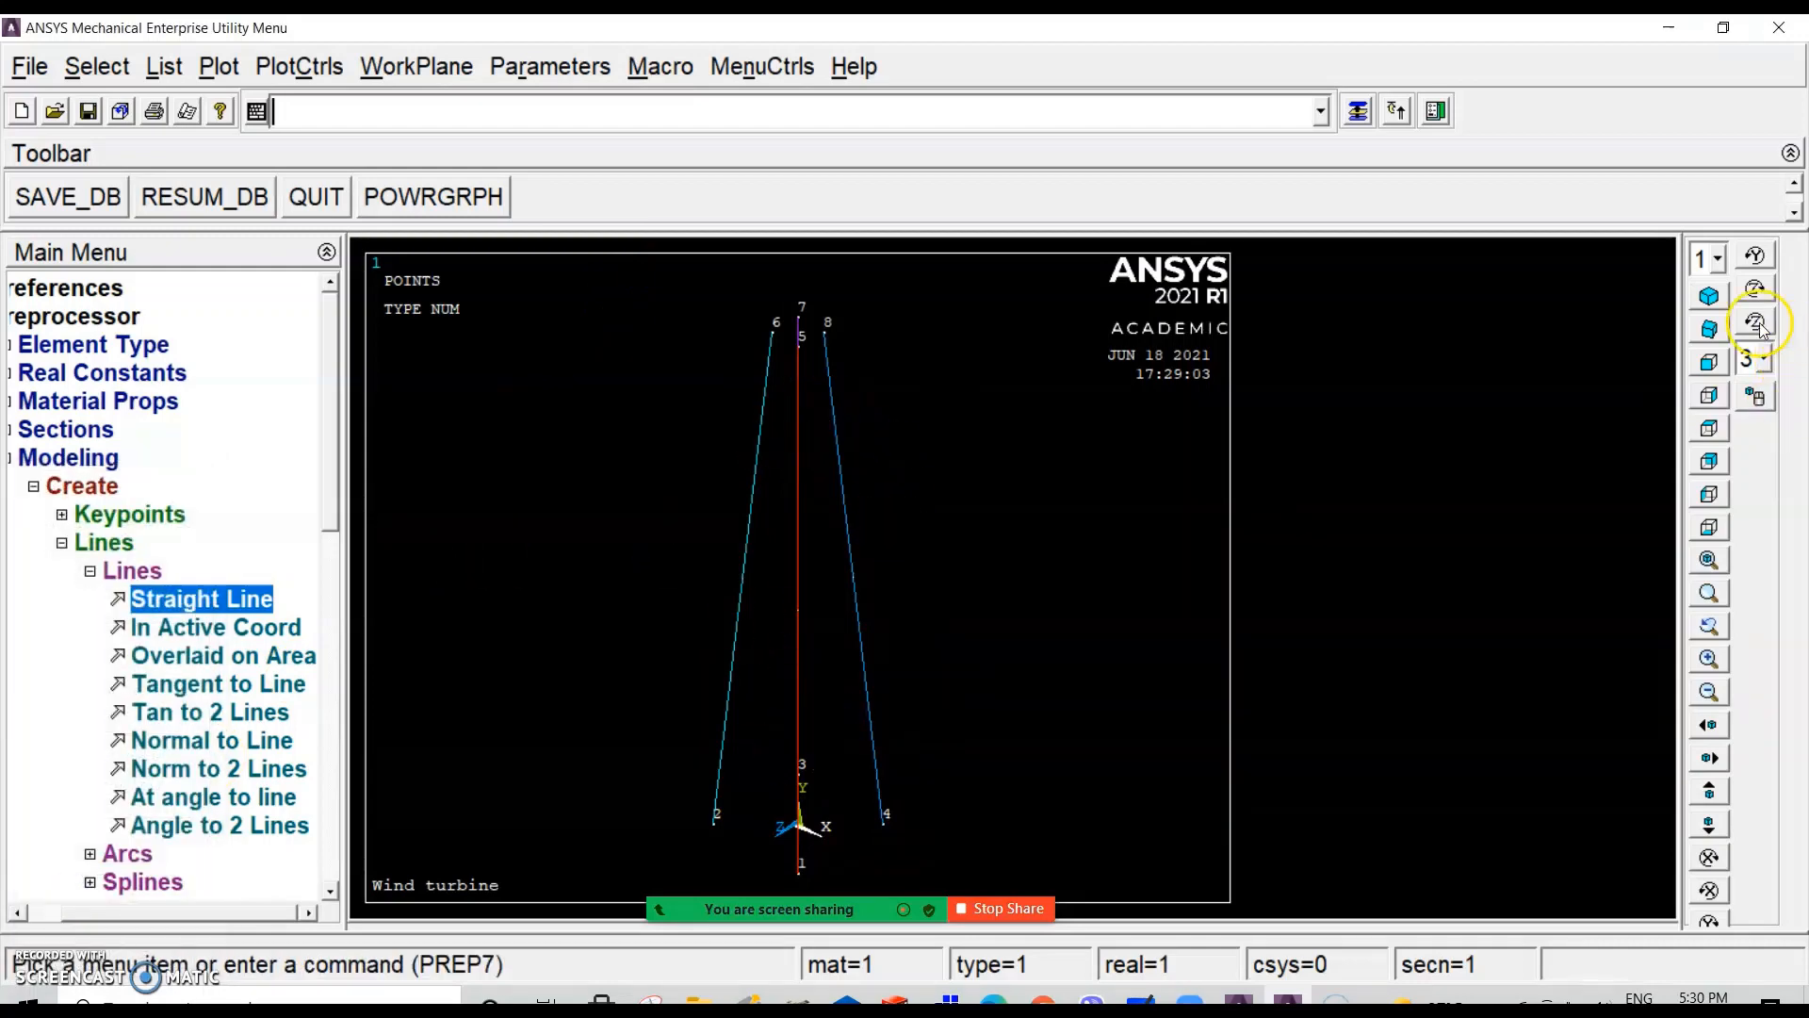
Step: Switch the model to the oblique view and multi-plot its lines together with the keypoints
click(1710, 325)
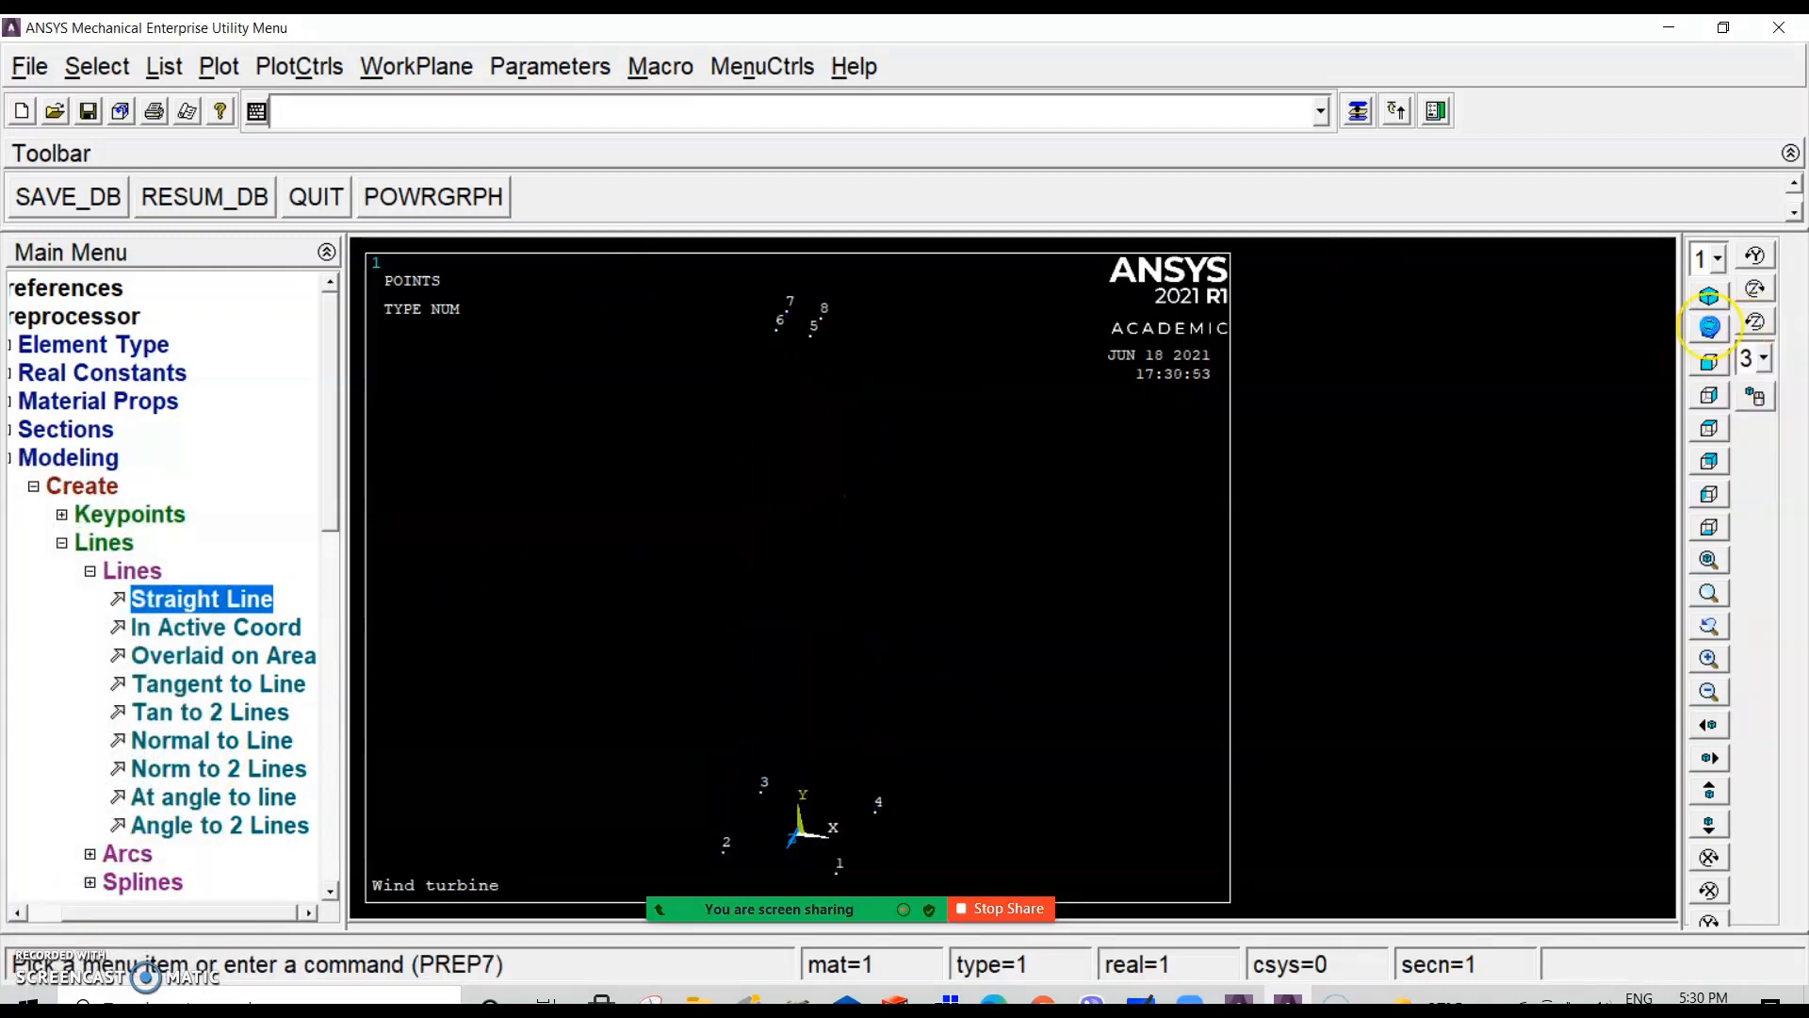
click(230, 64)
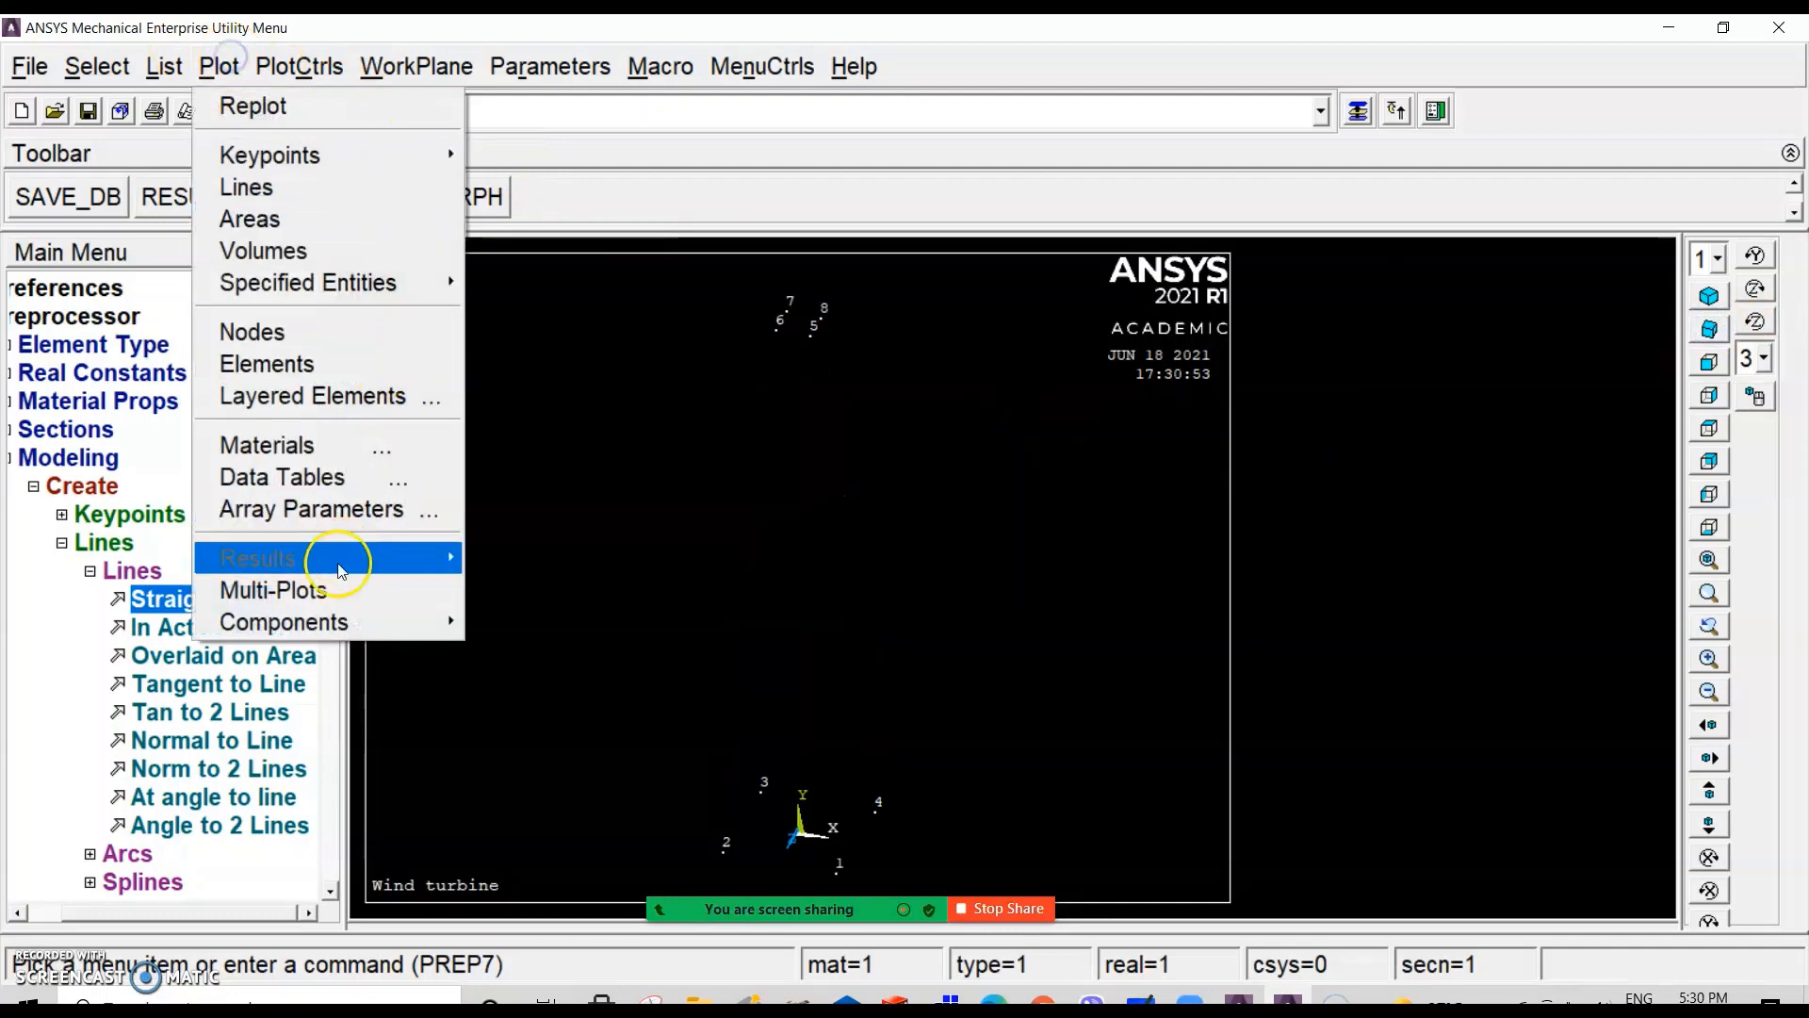
click(336, 592)
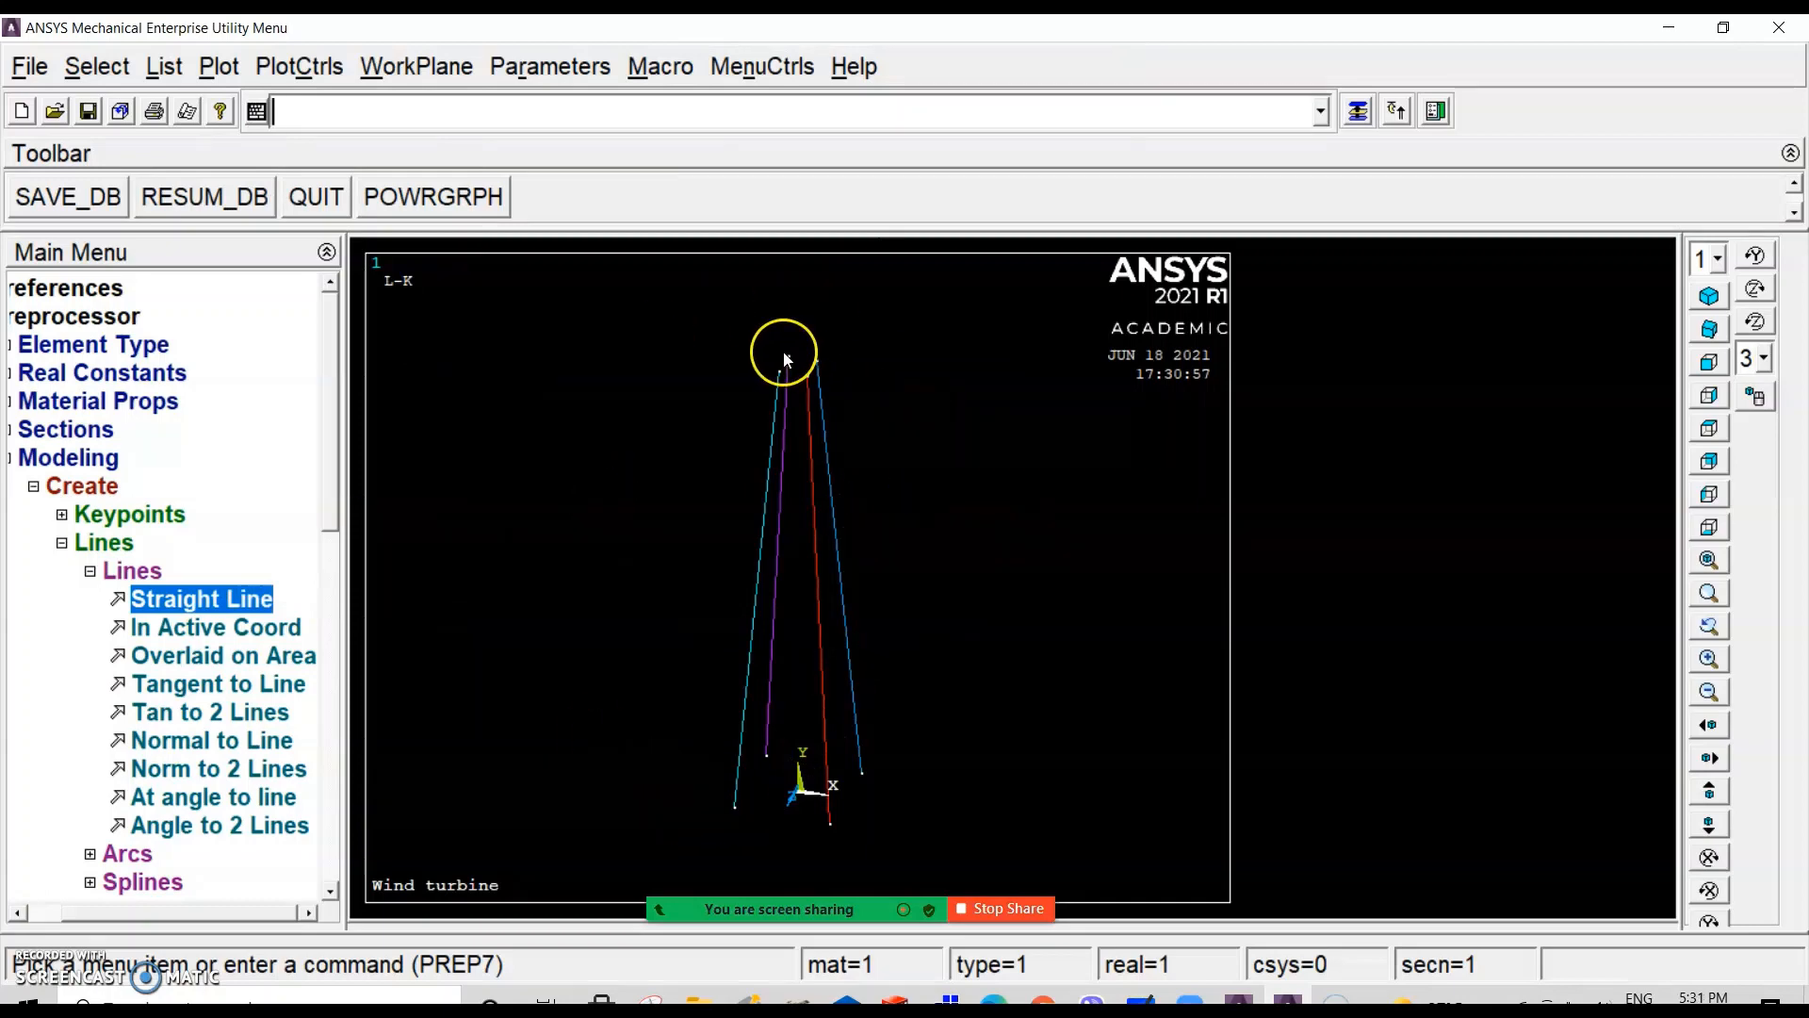
Step: Turn on keypoint numbers in the plot numbering controls and replot the model
click(299, 66)
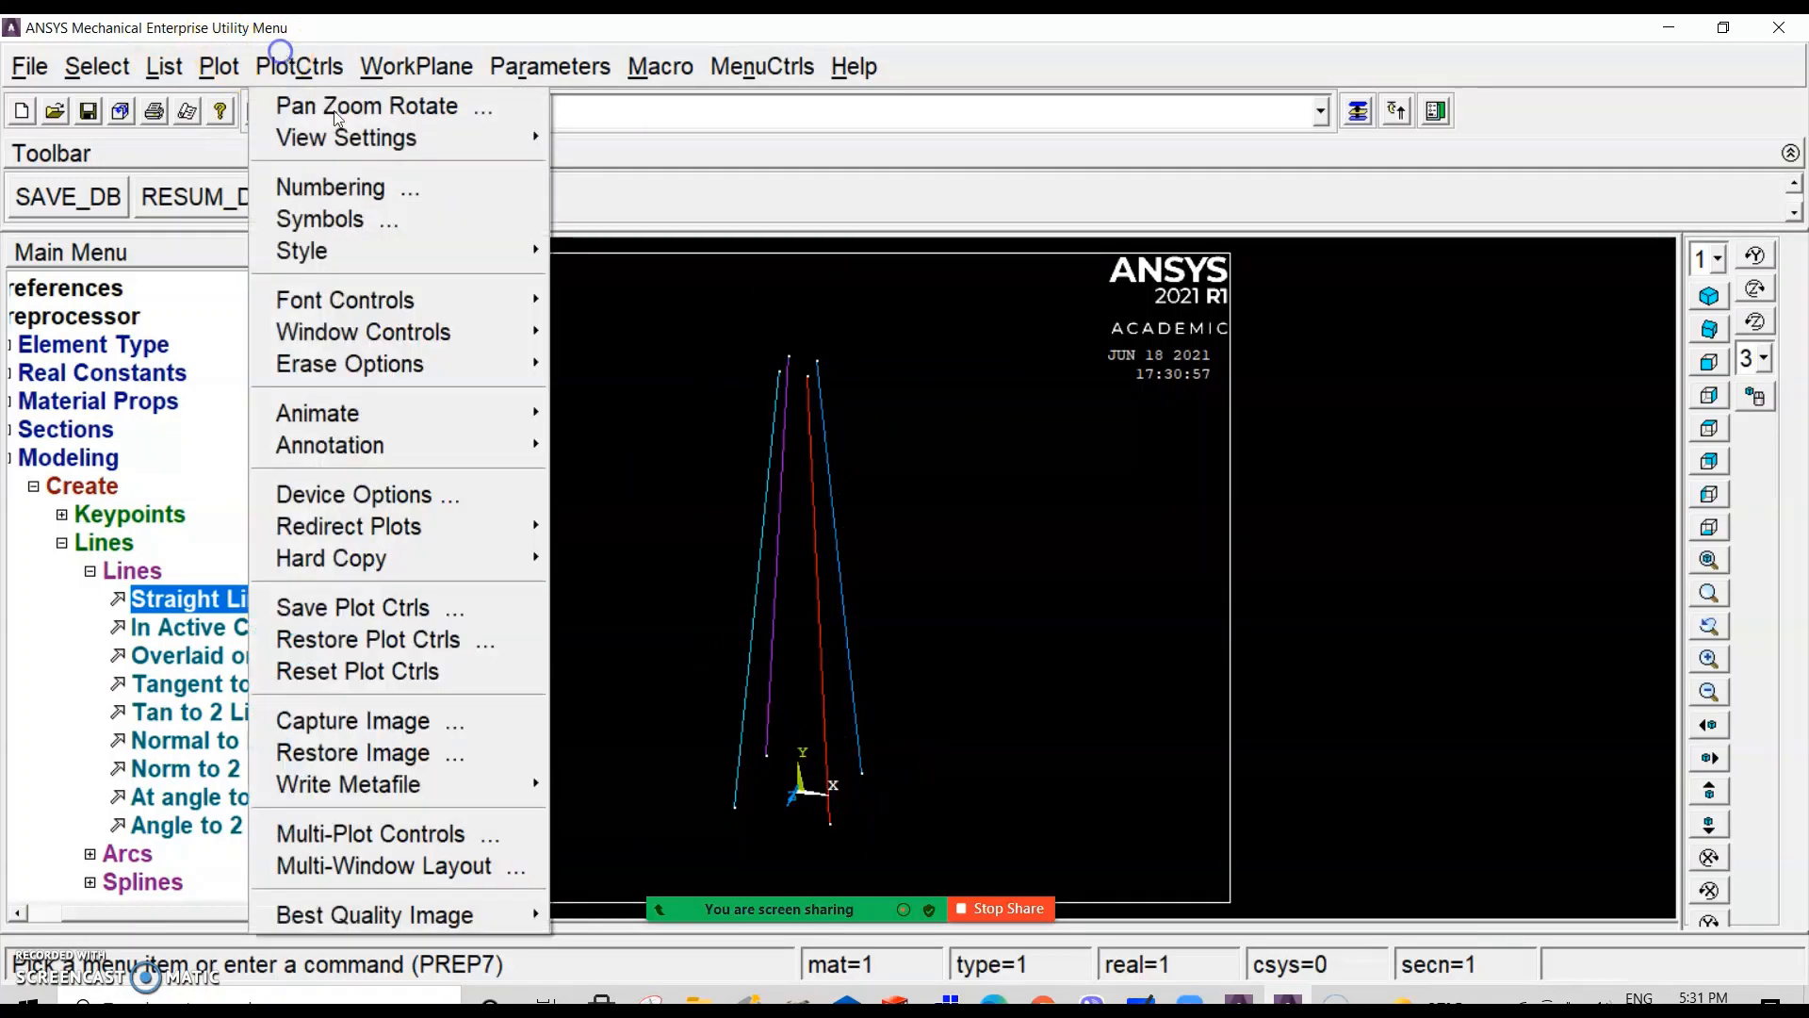
click(364, 194)
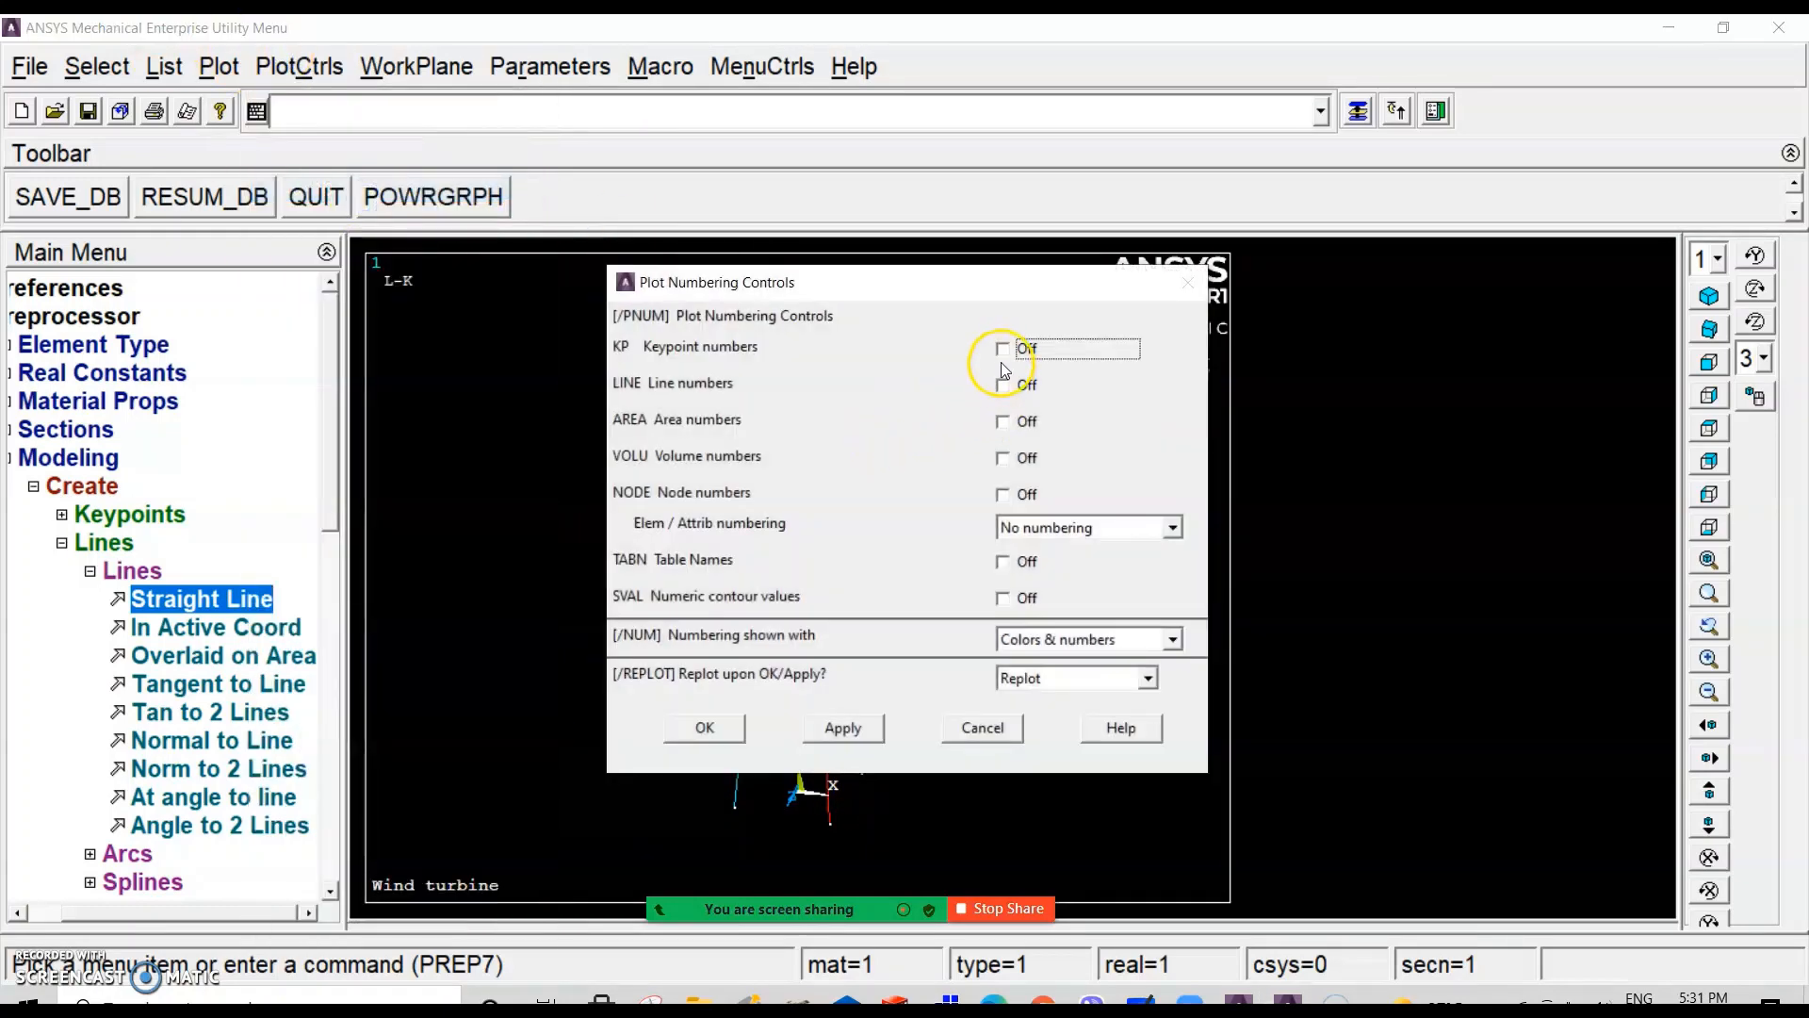
click(1003, 349)
click(707, 729)
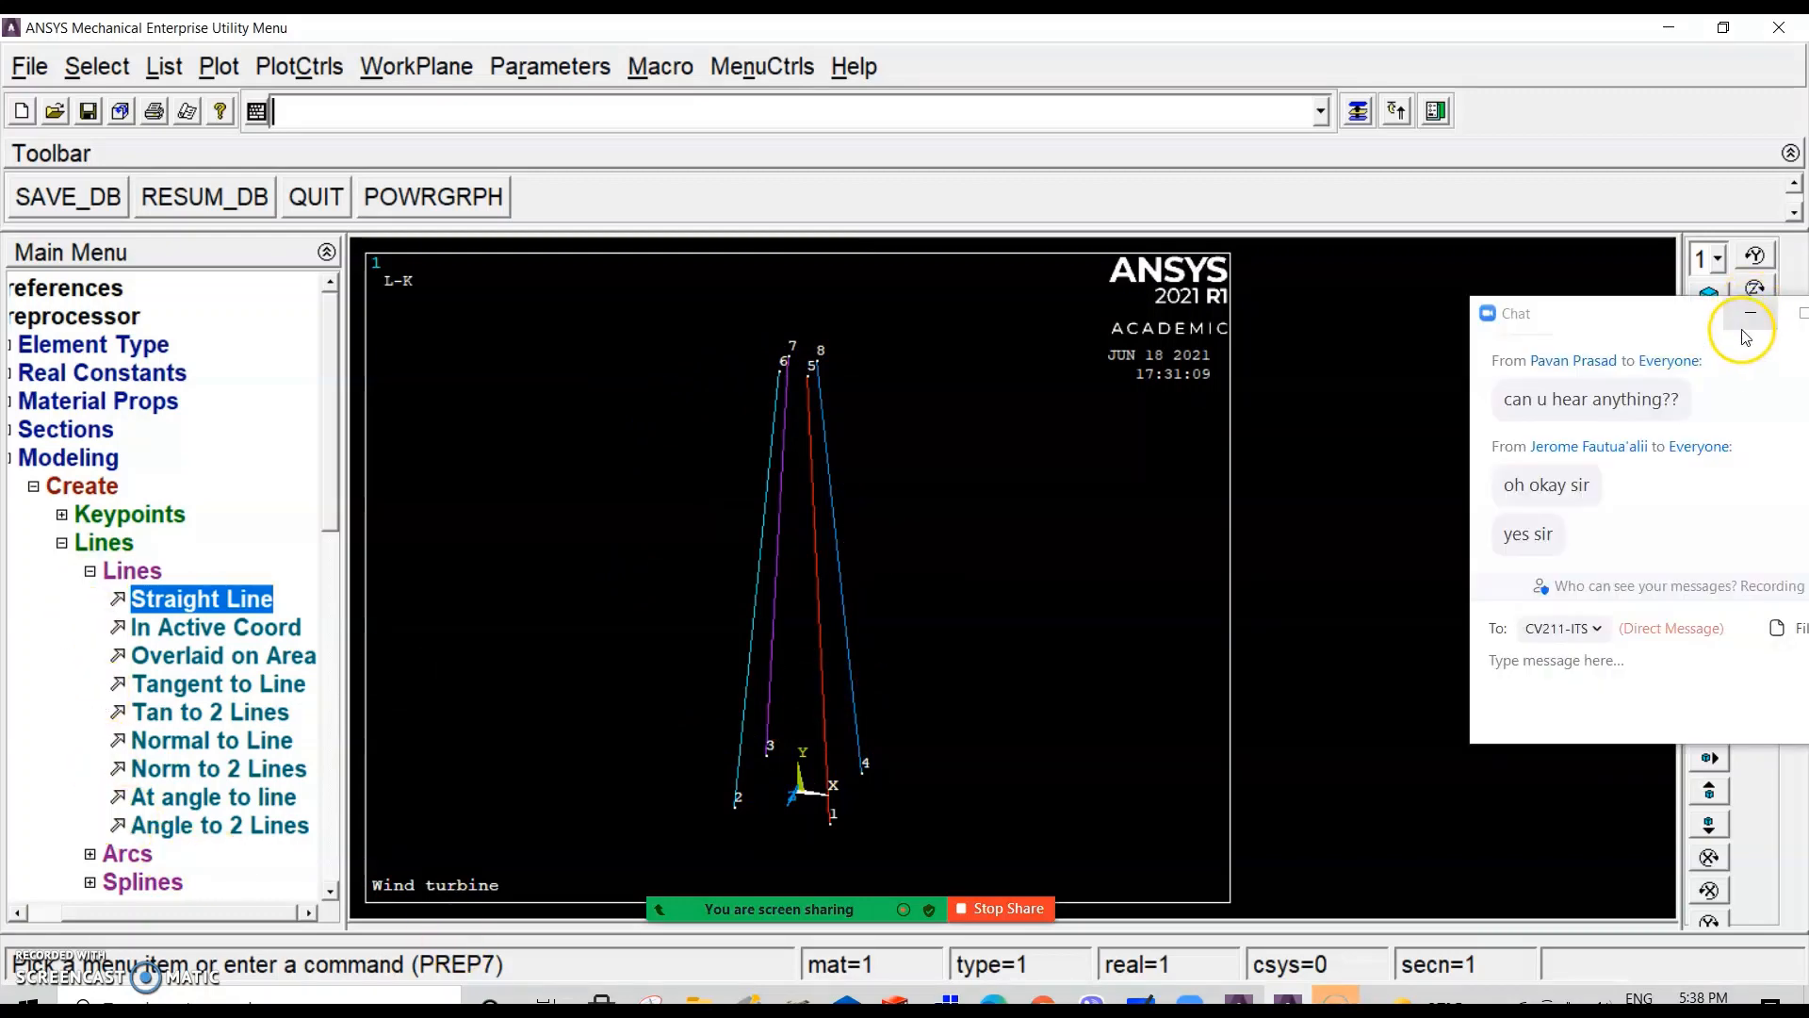
Step: Put the chat window away and bring up the Divide operations of the modeling Booleans
click(1742, 330)
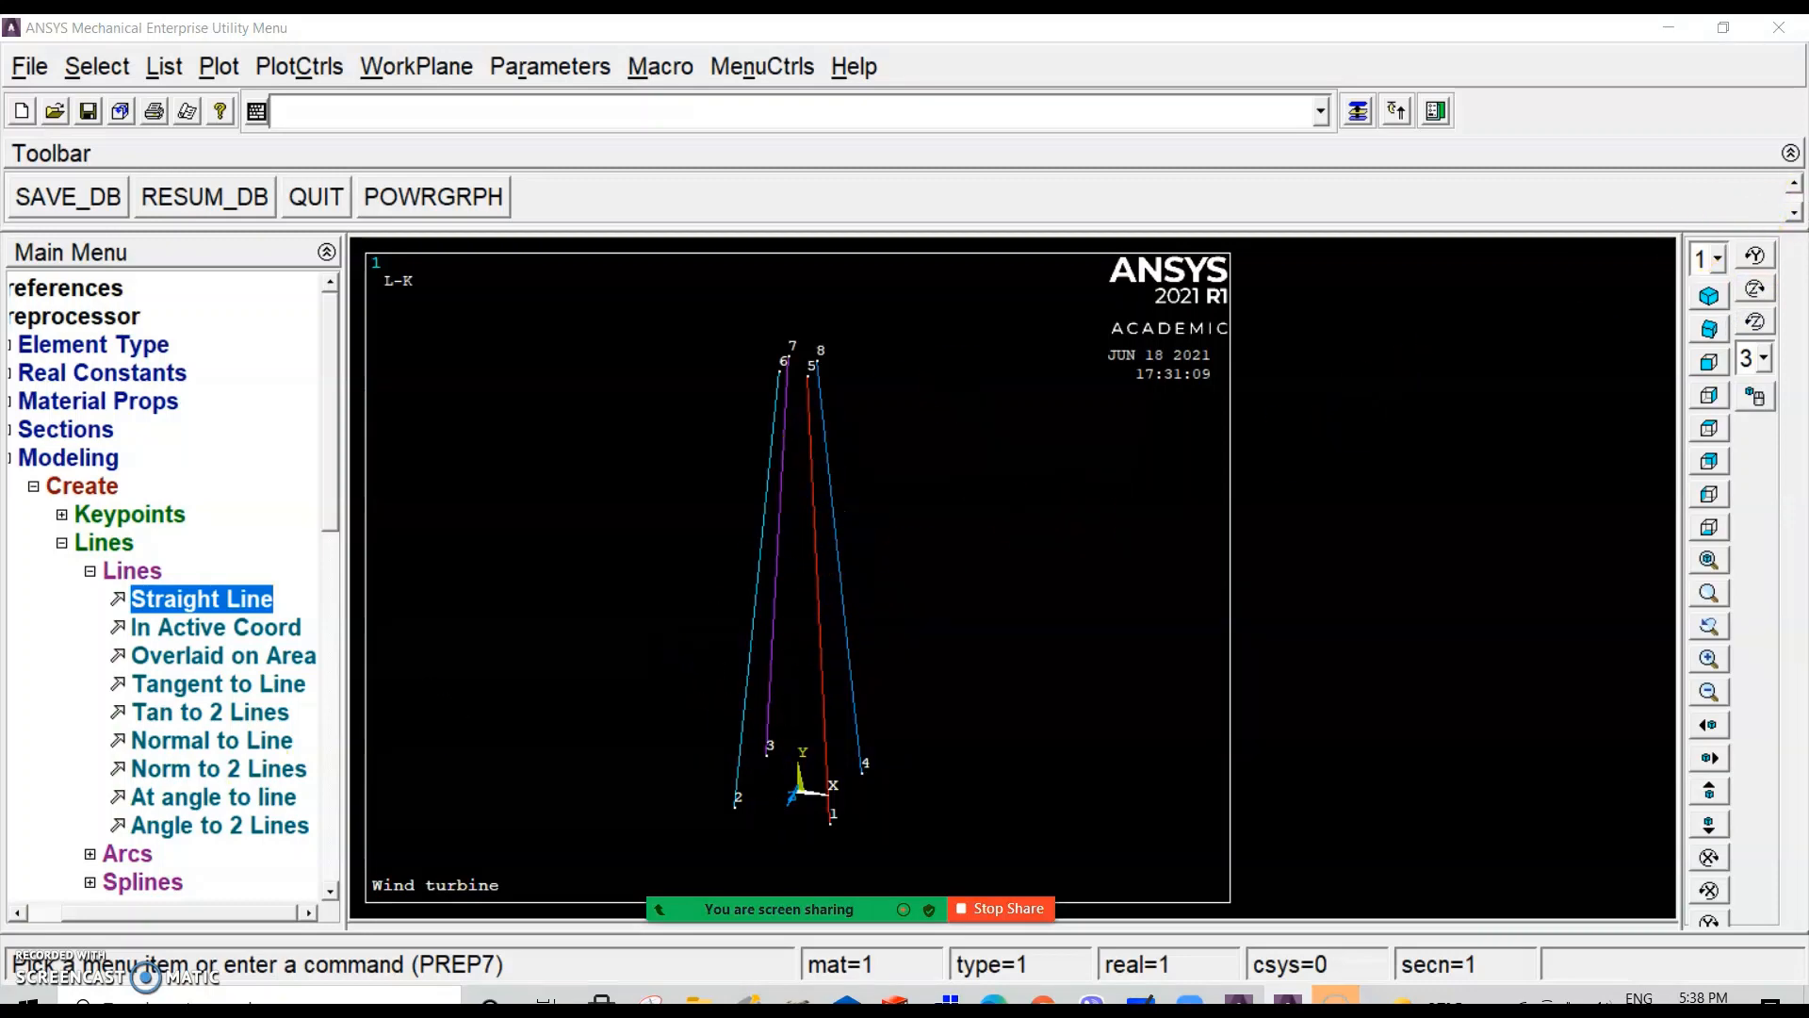
drag(335, 441, 321, 624)
click(104, 685)
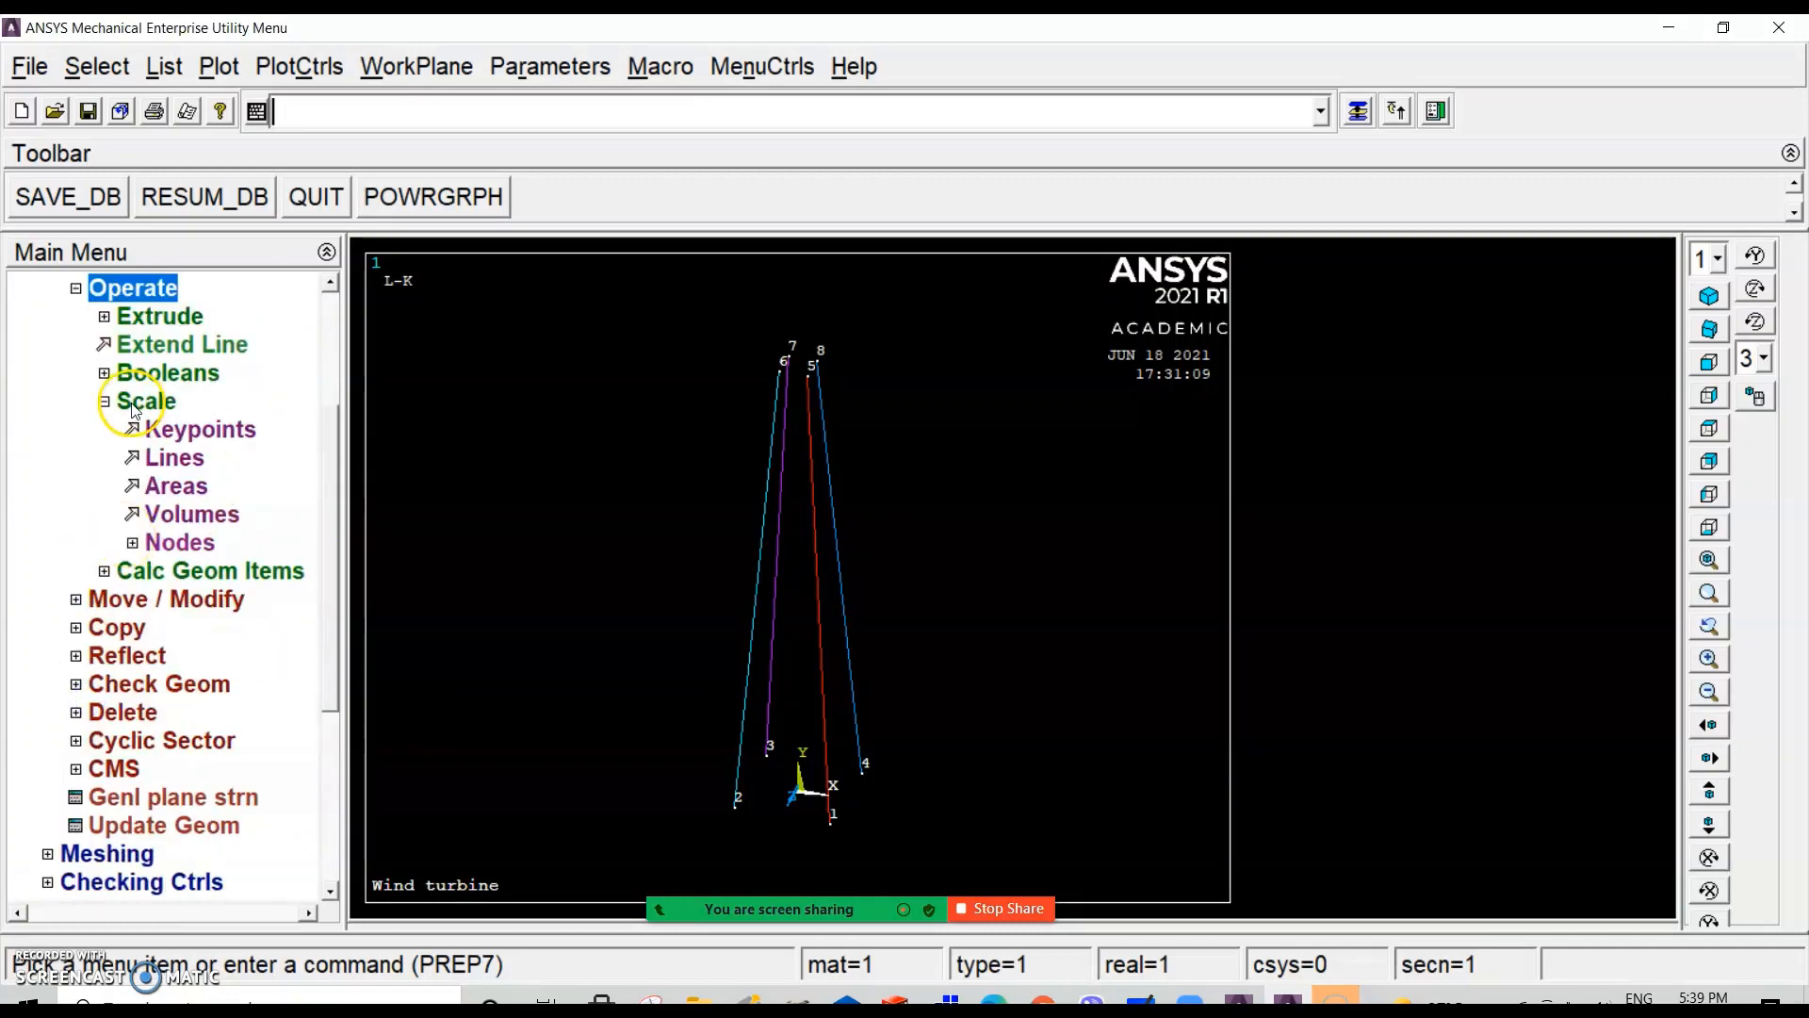
click(159, 381)
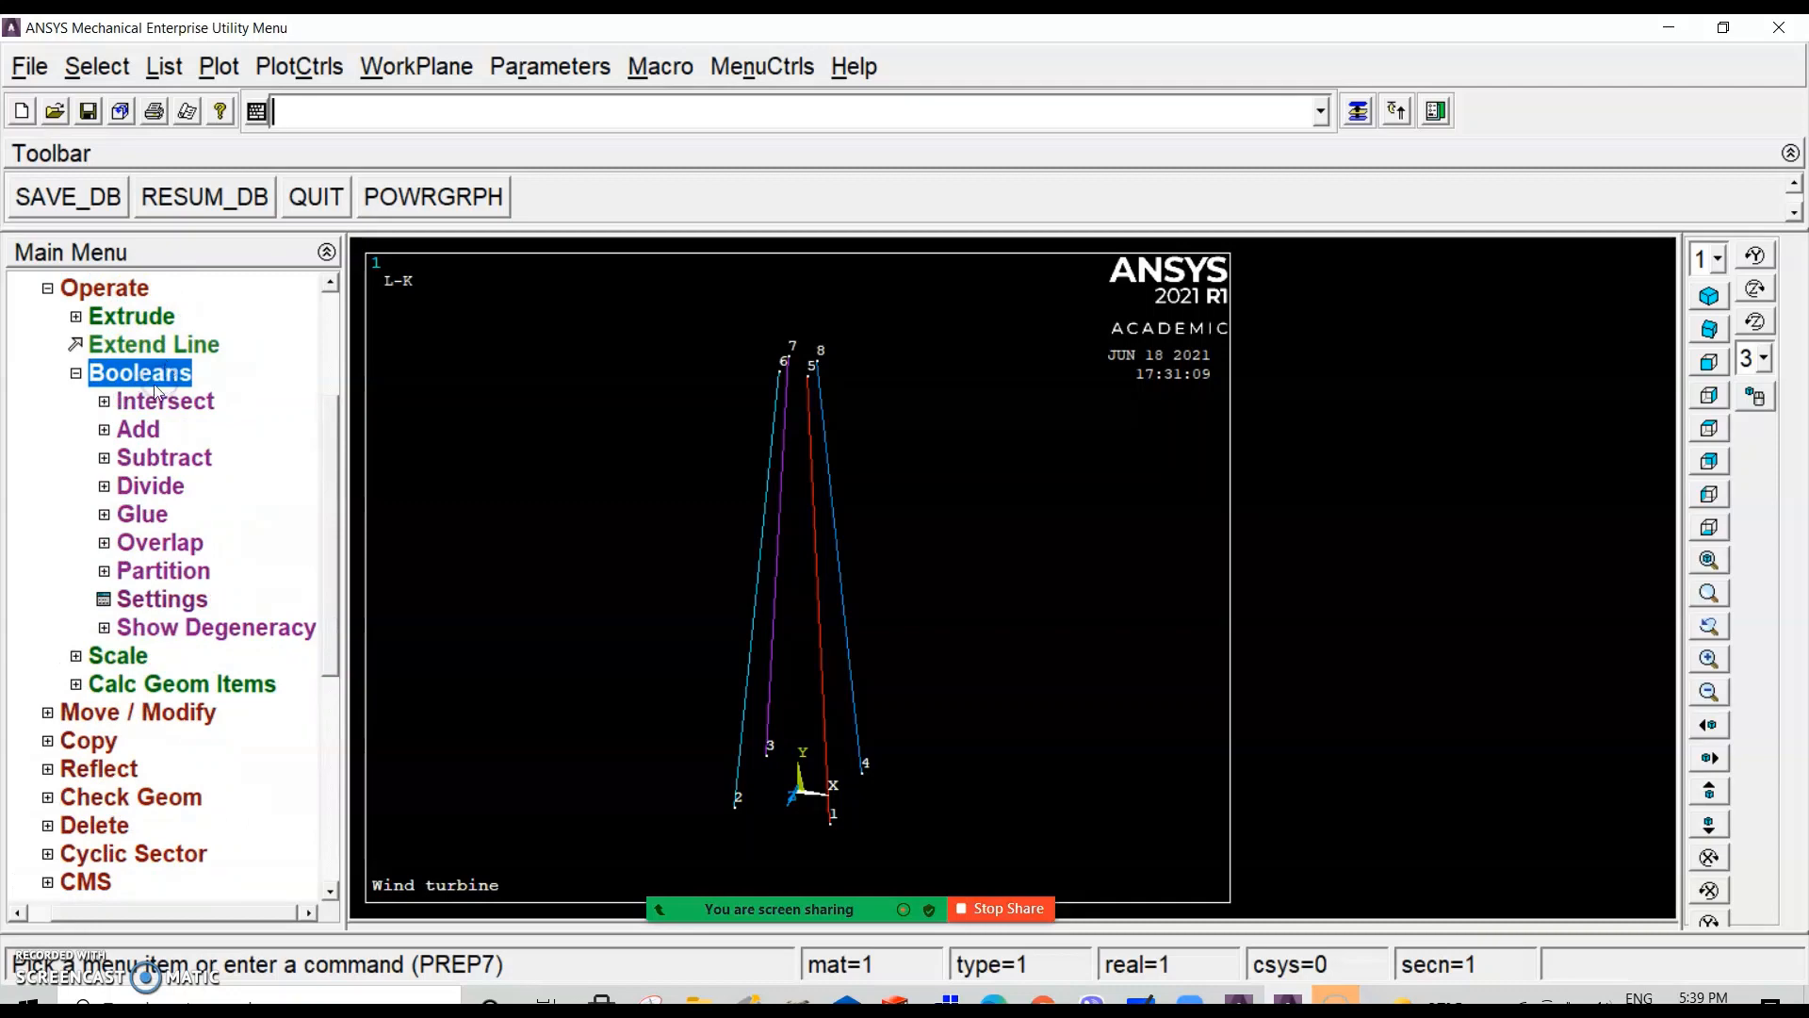
click(168, 487)
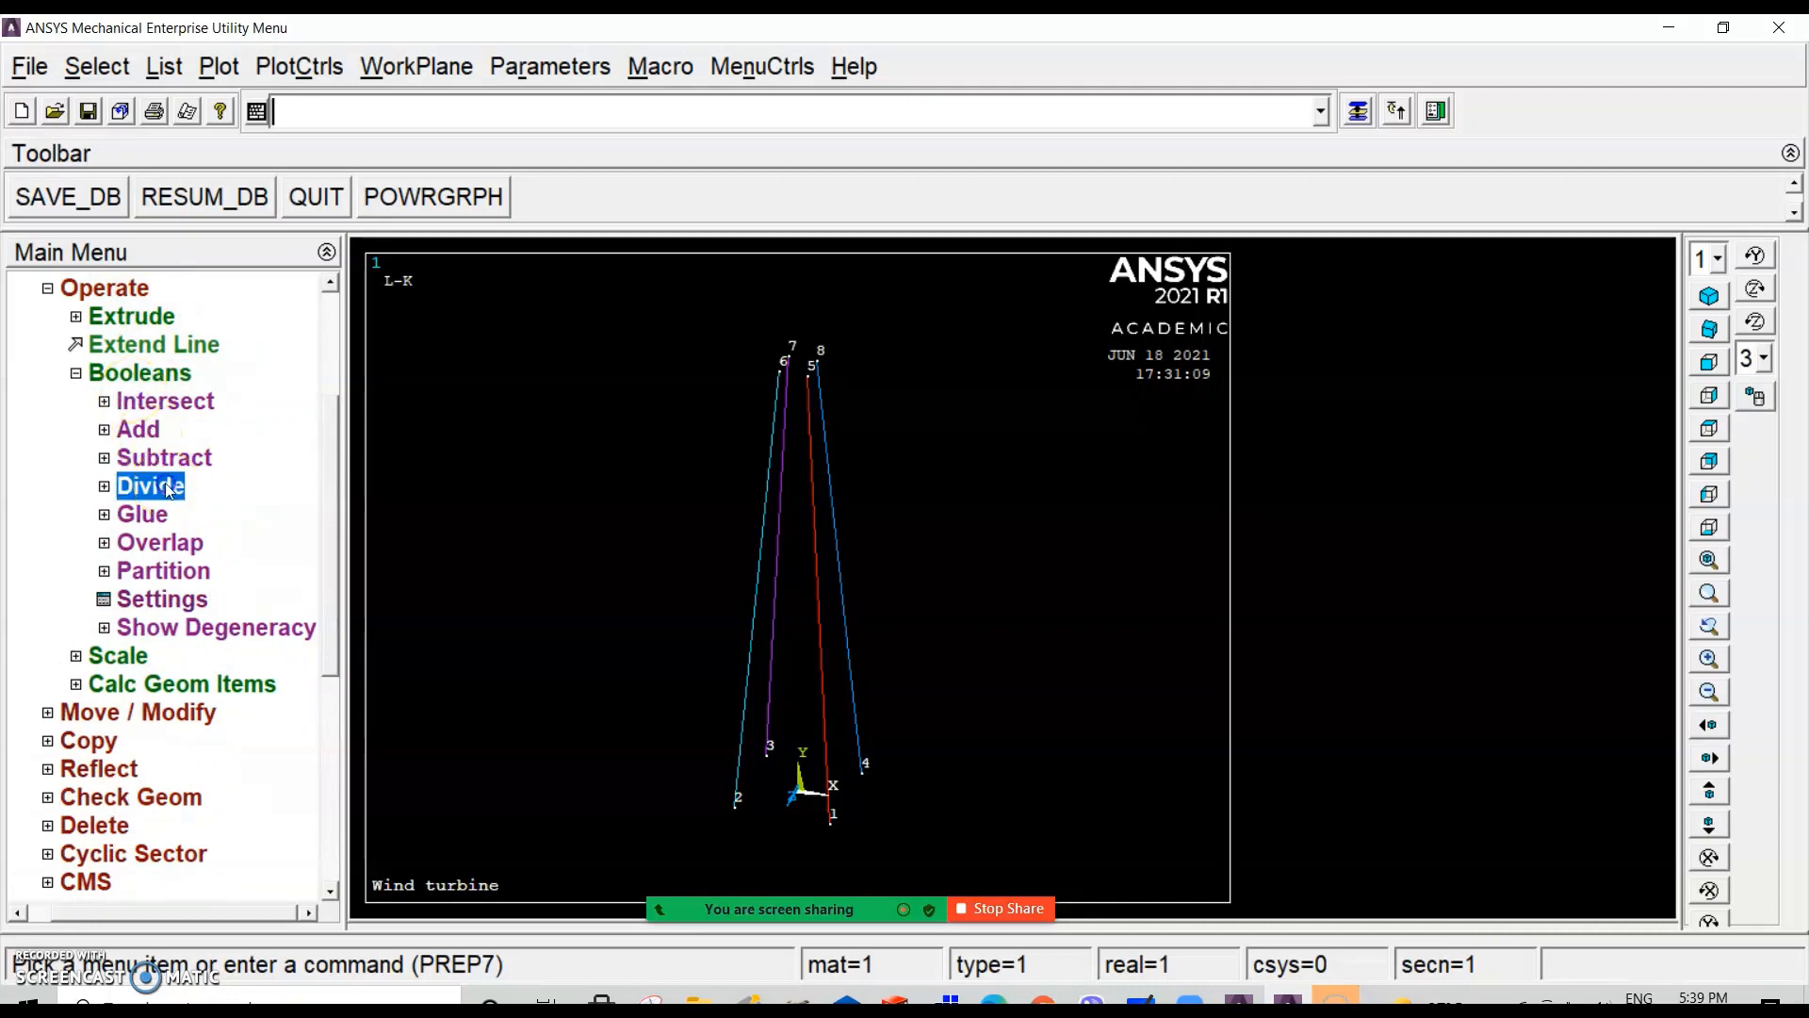
Step: Share the ANSYS Mechanical Enterprise Utility Menu window again in the Zoom meeting
click(884, 886)
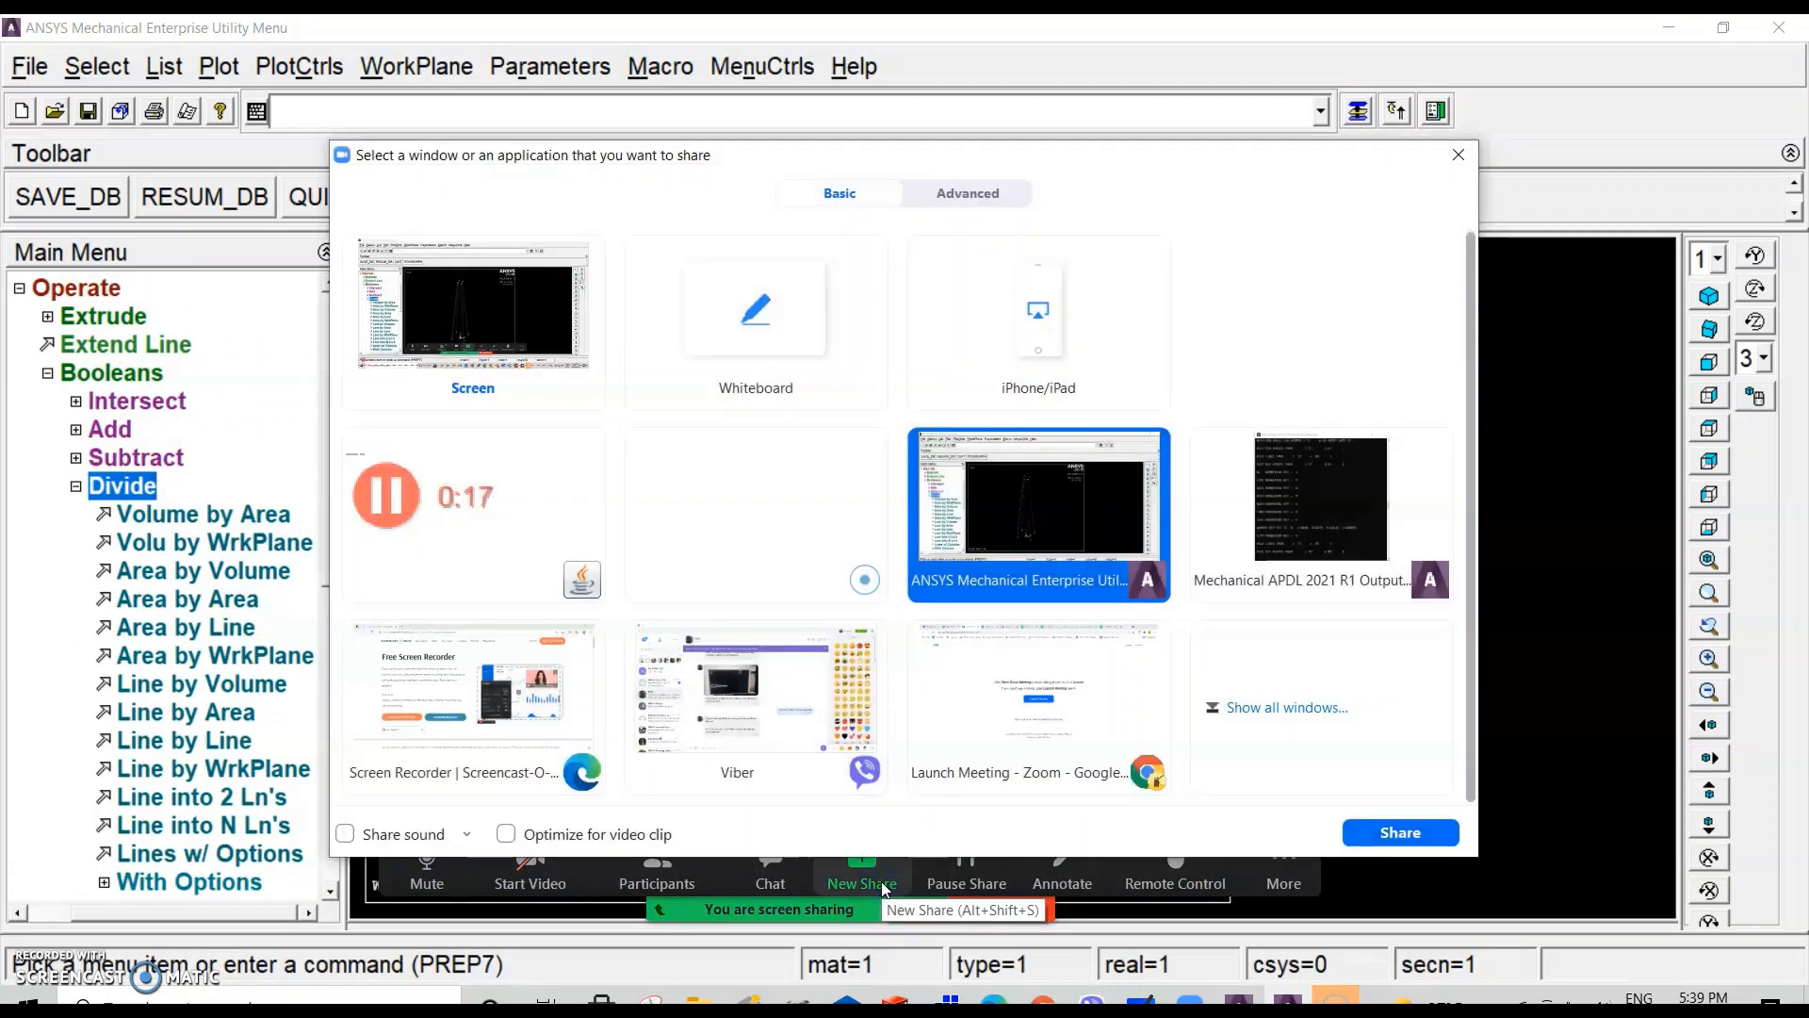
click(1393, 831)
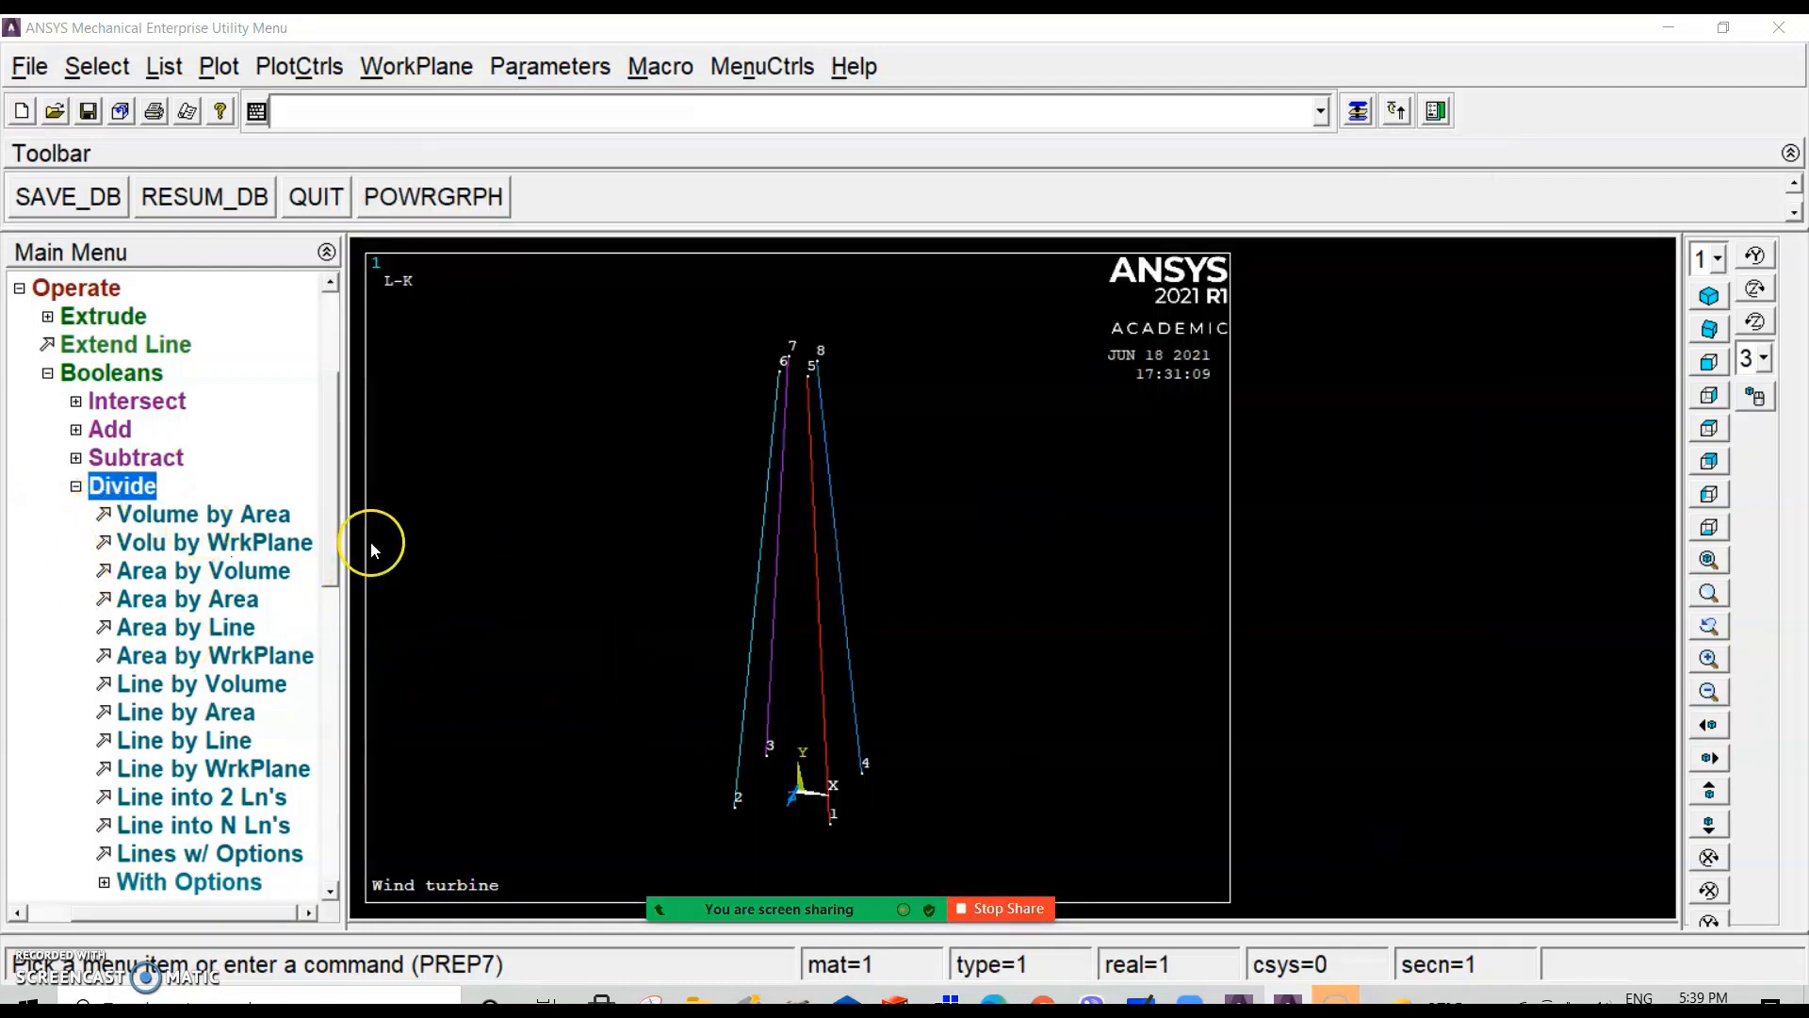
Step: Try to divide the four tower legs with the Lines w/ Options operation, setting the number of lines to create to 3
drag(328, 535, 327, 592)
click(264, 686)
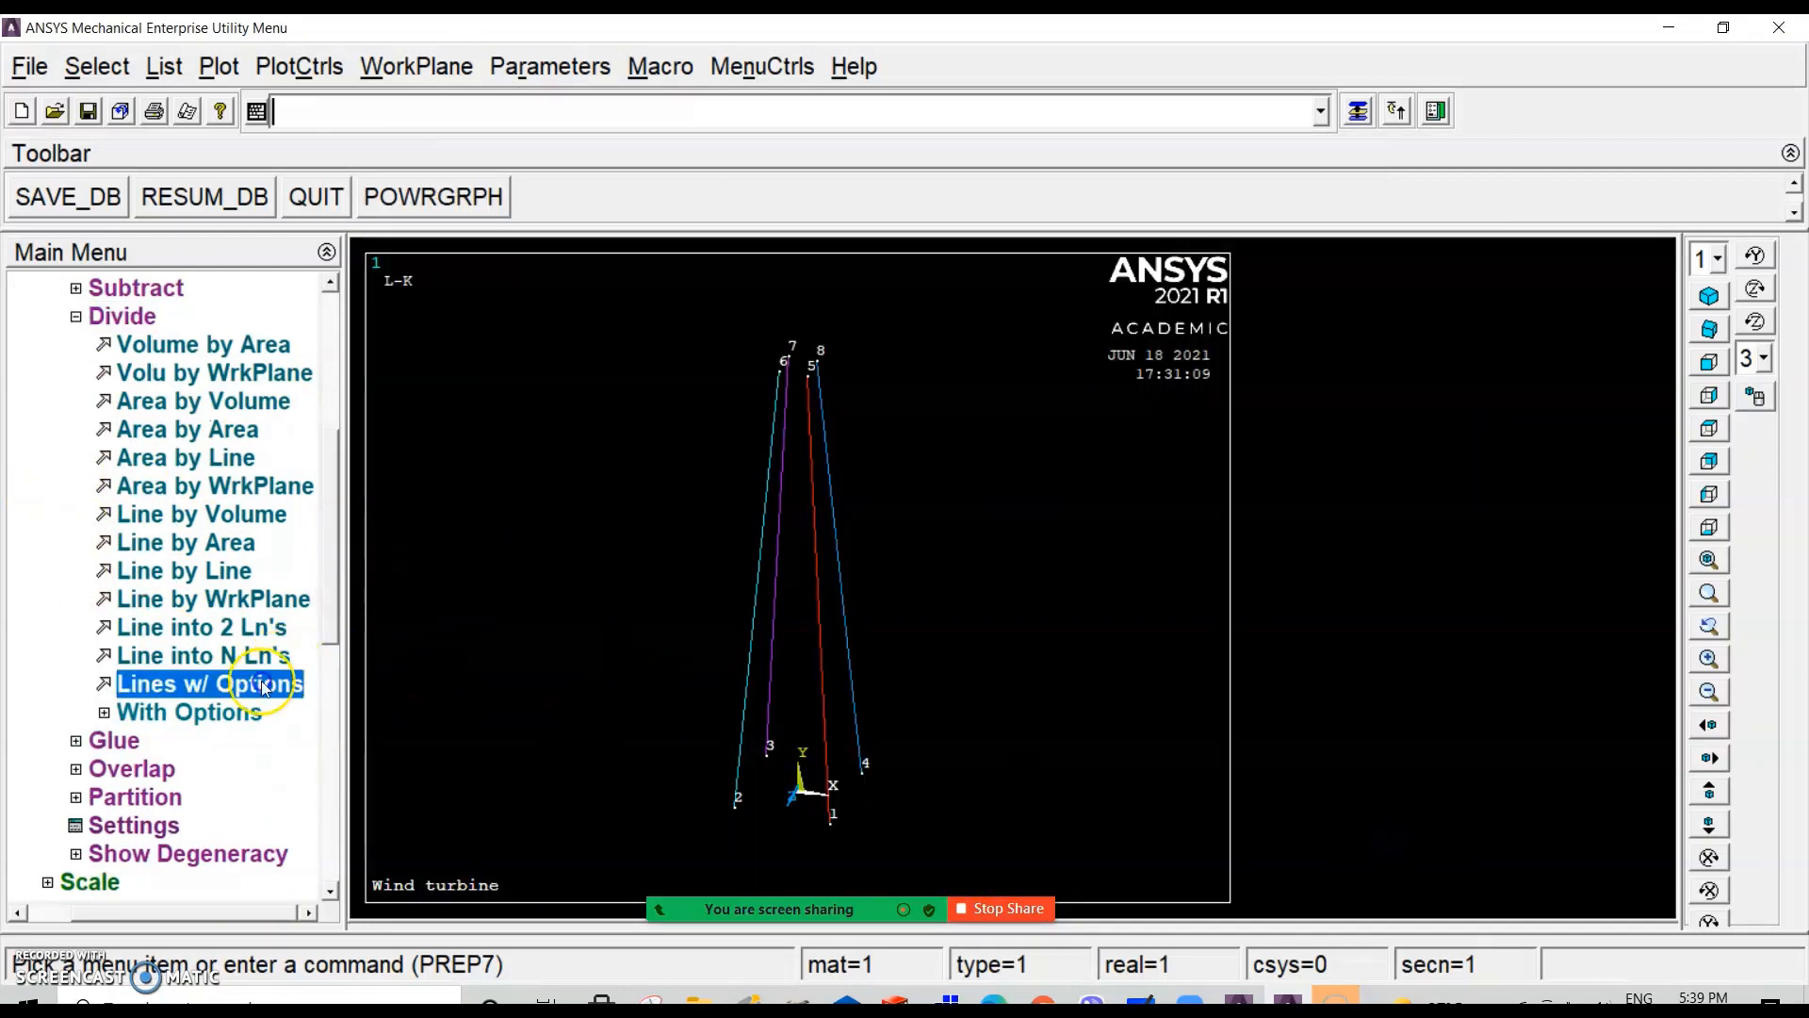
click(768, 673)
click(751, 671)
click(840, 689)
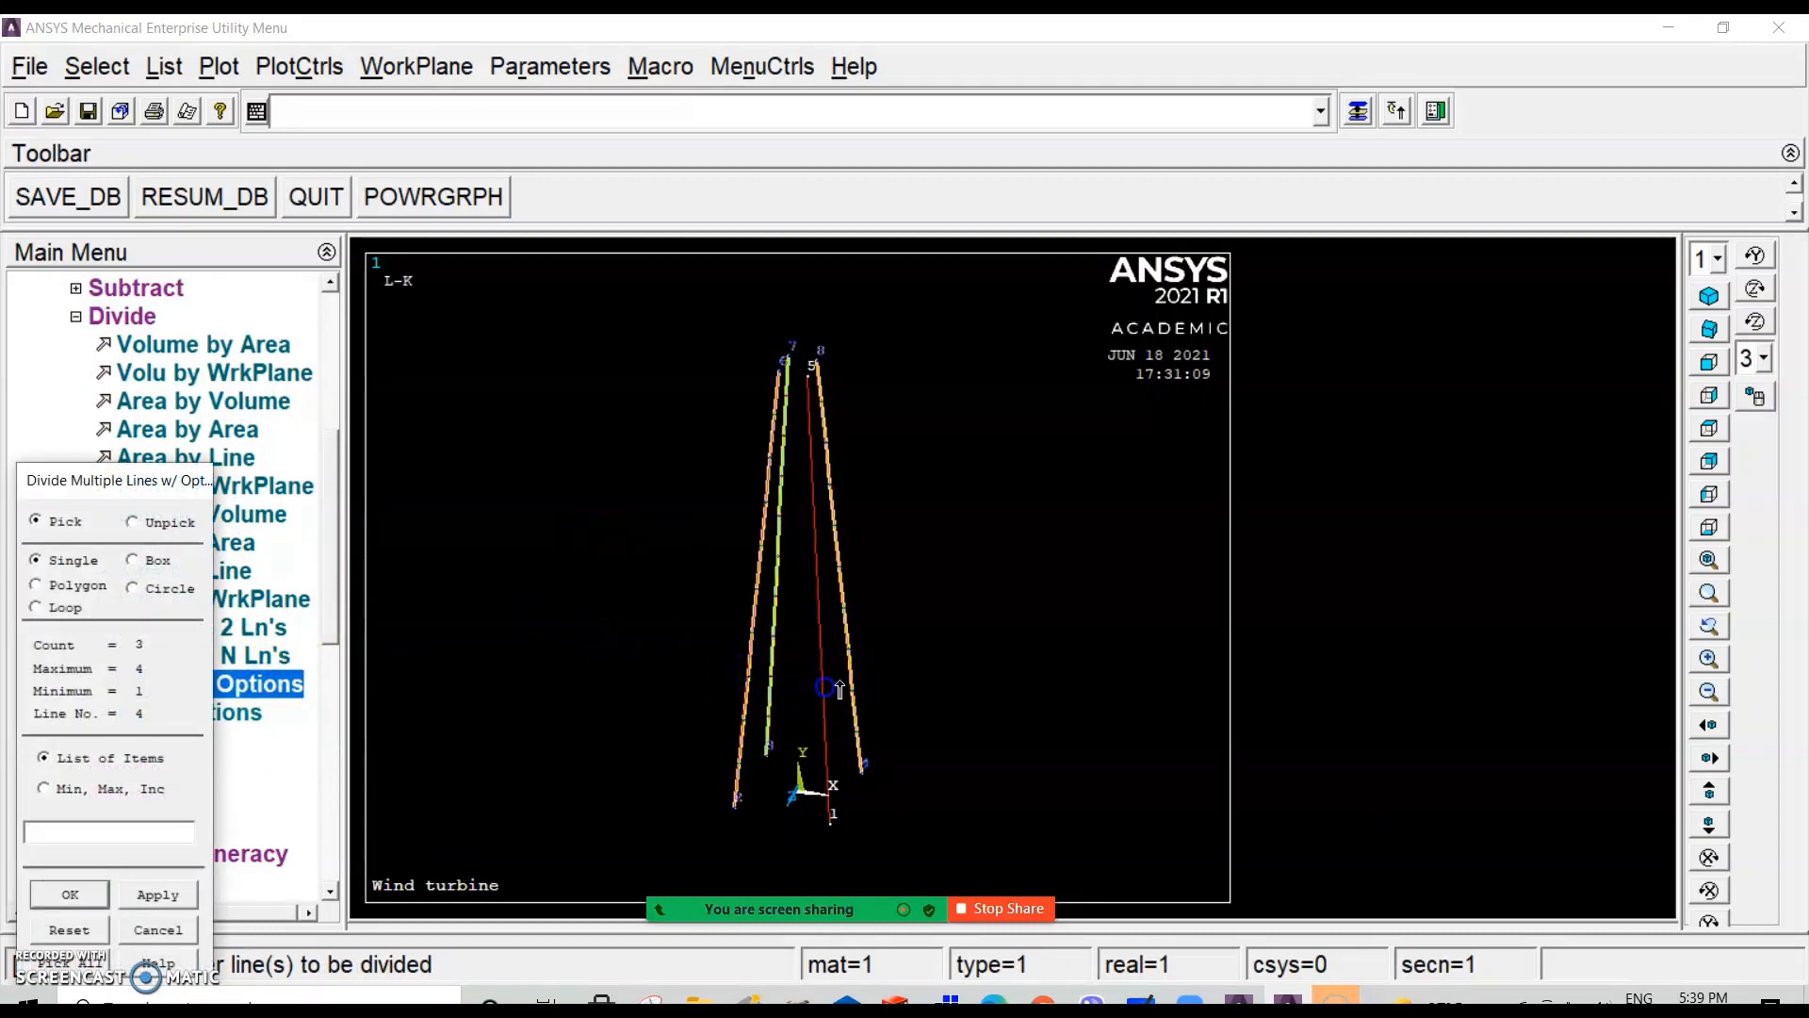
click(817, 707)
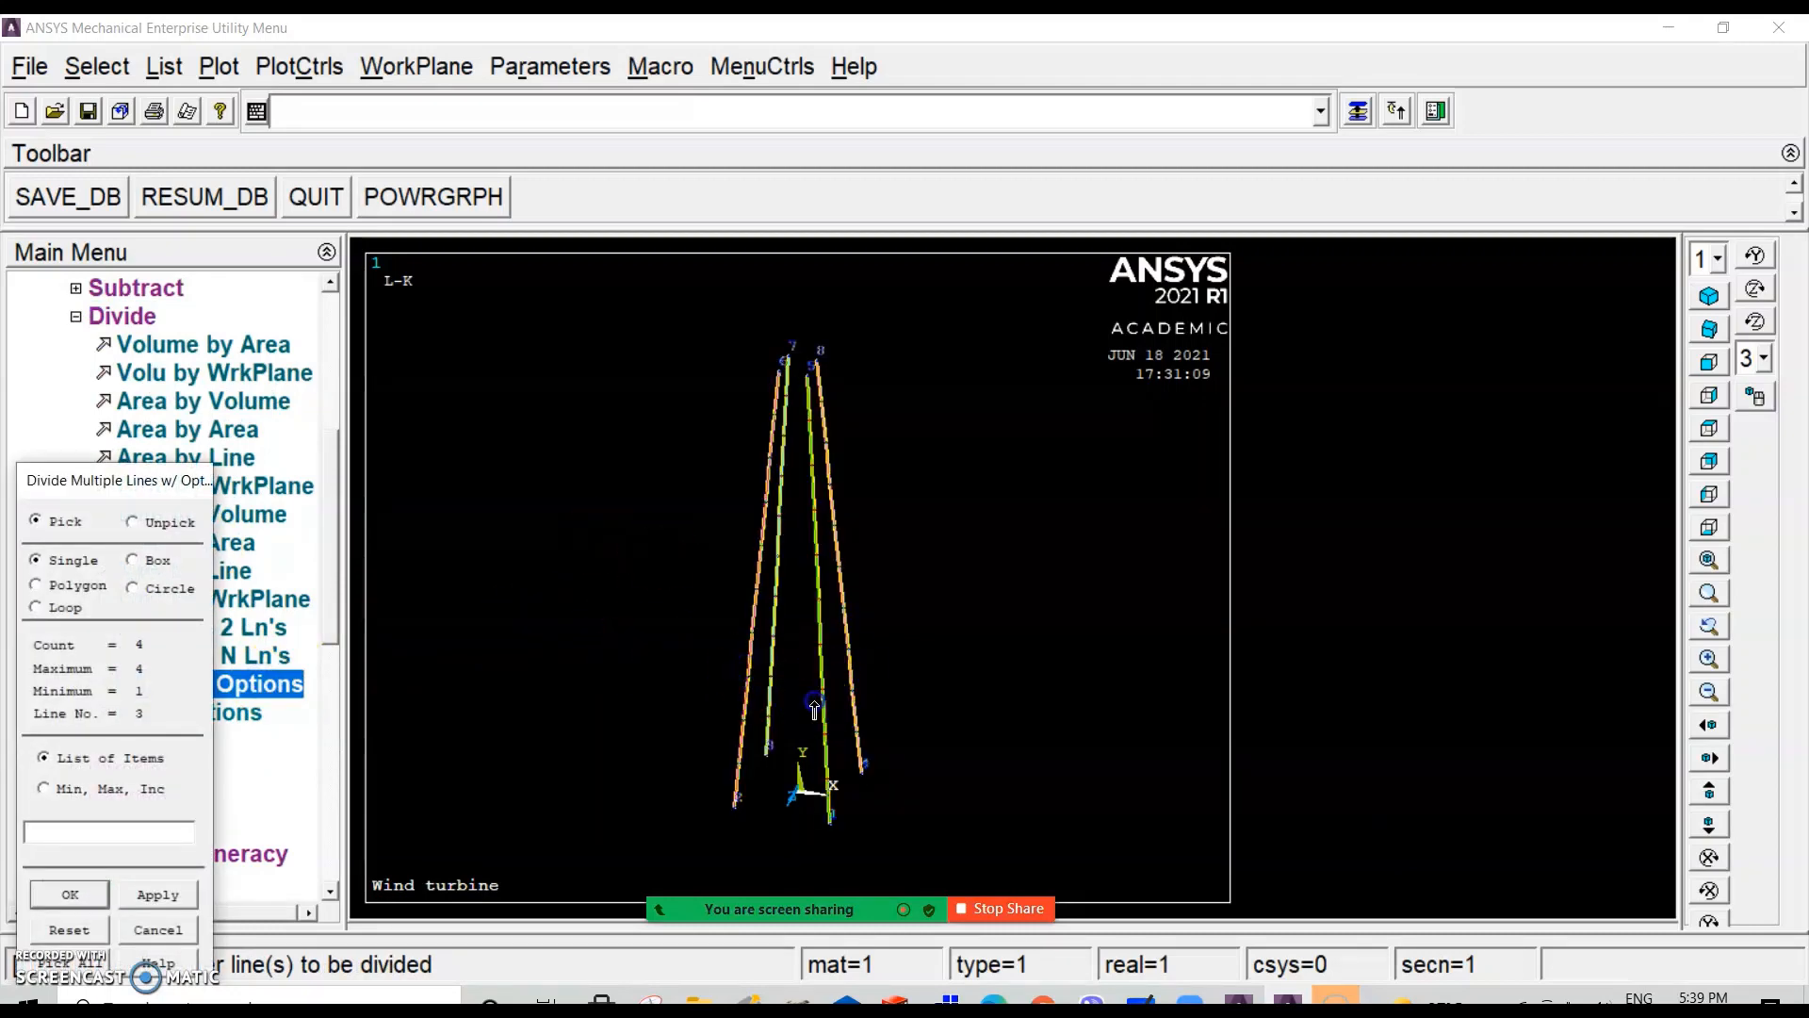
click(66, 896)
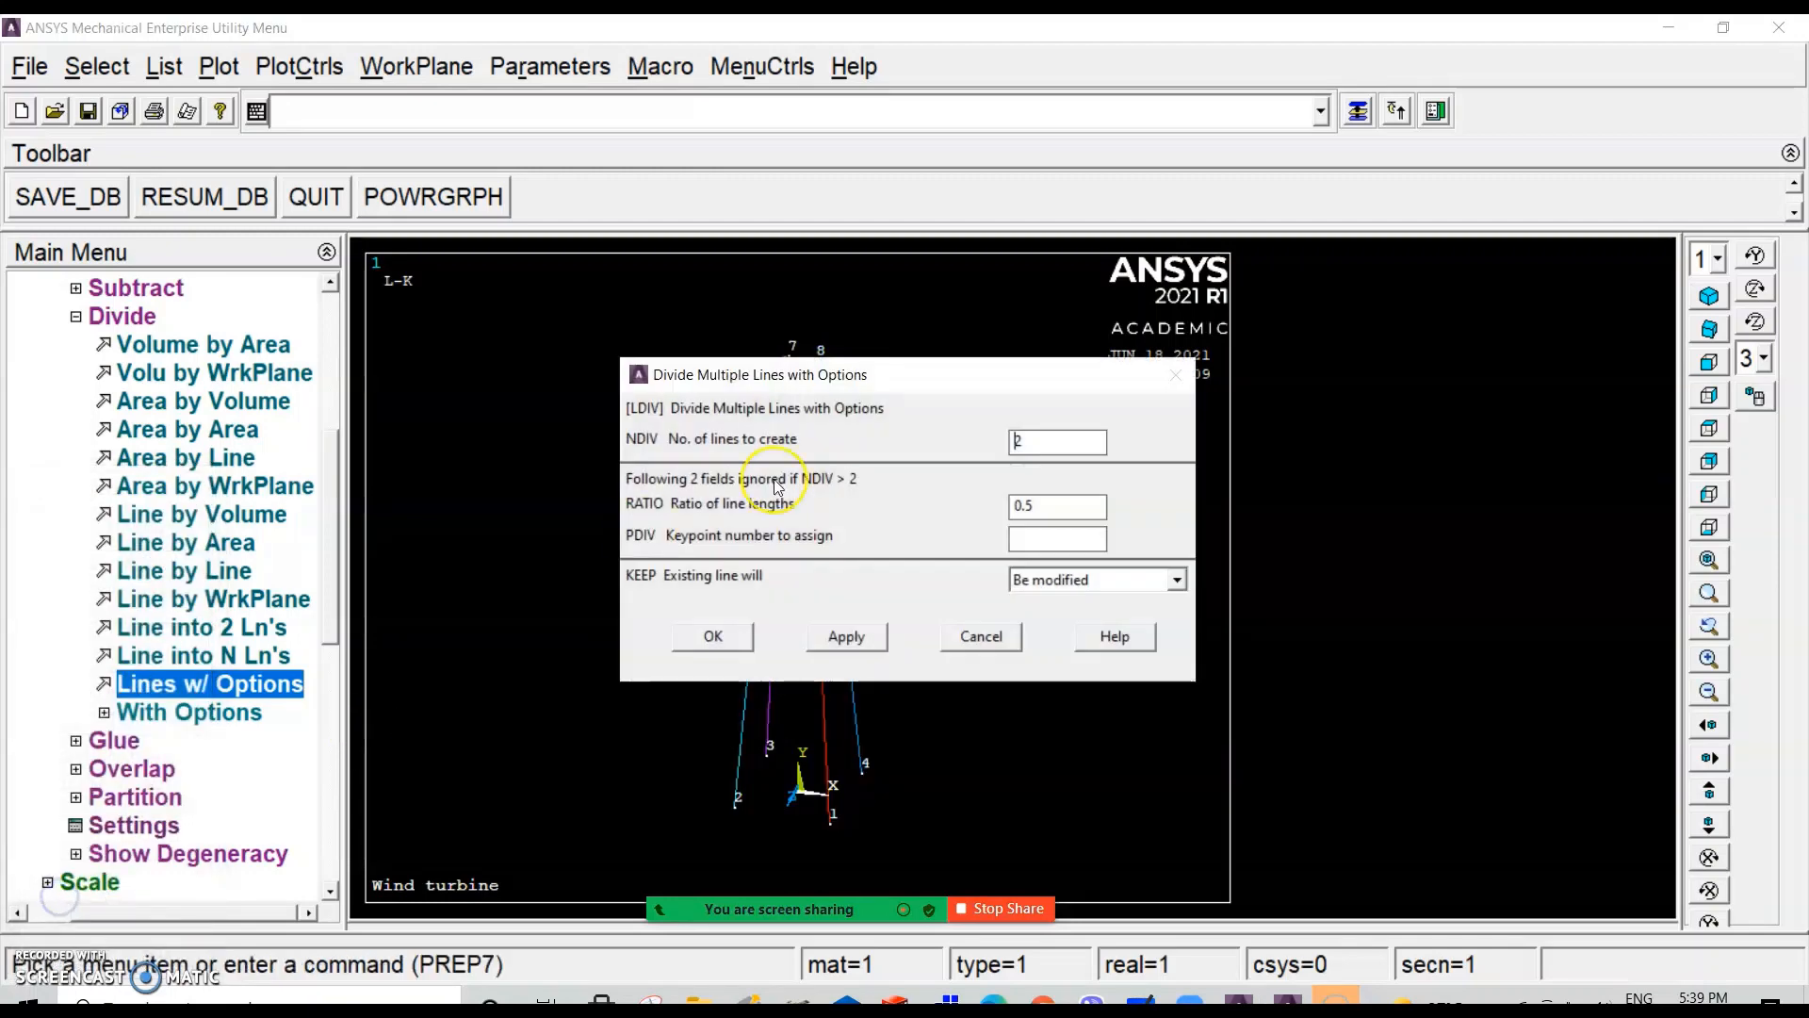
click(1016, 438)
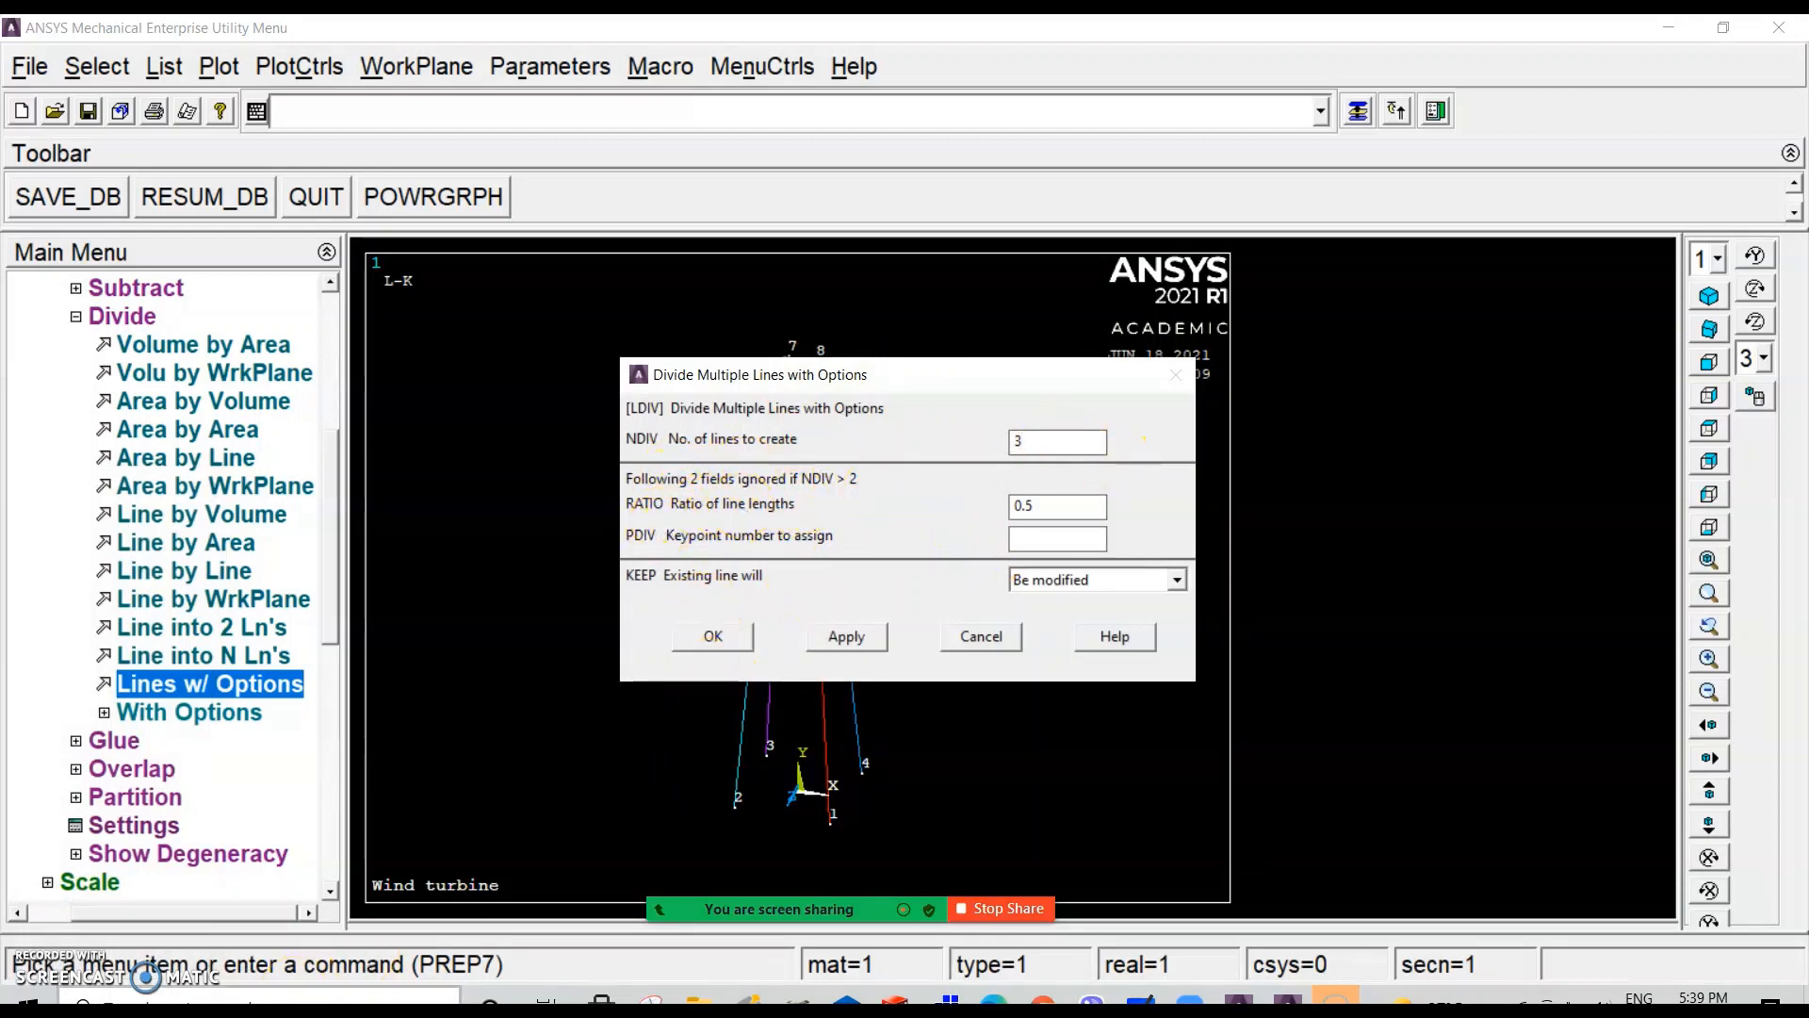
Step: Share the Divide Multiple Lines with Options dialog in the Zoom meeting and return to sharing the main ANSYS window
click(812, 853)
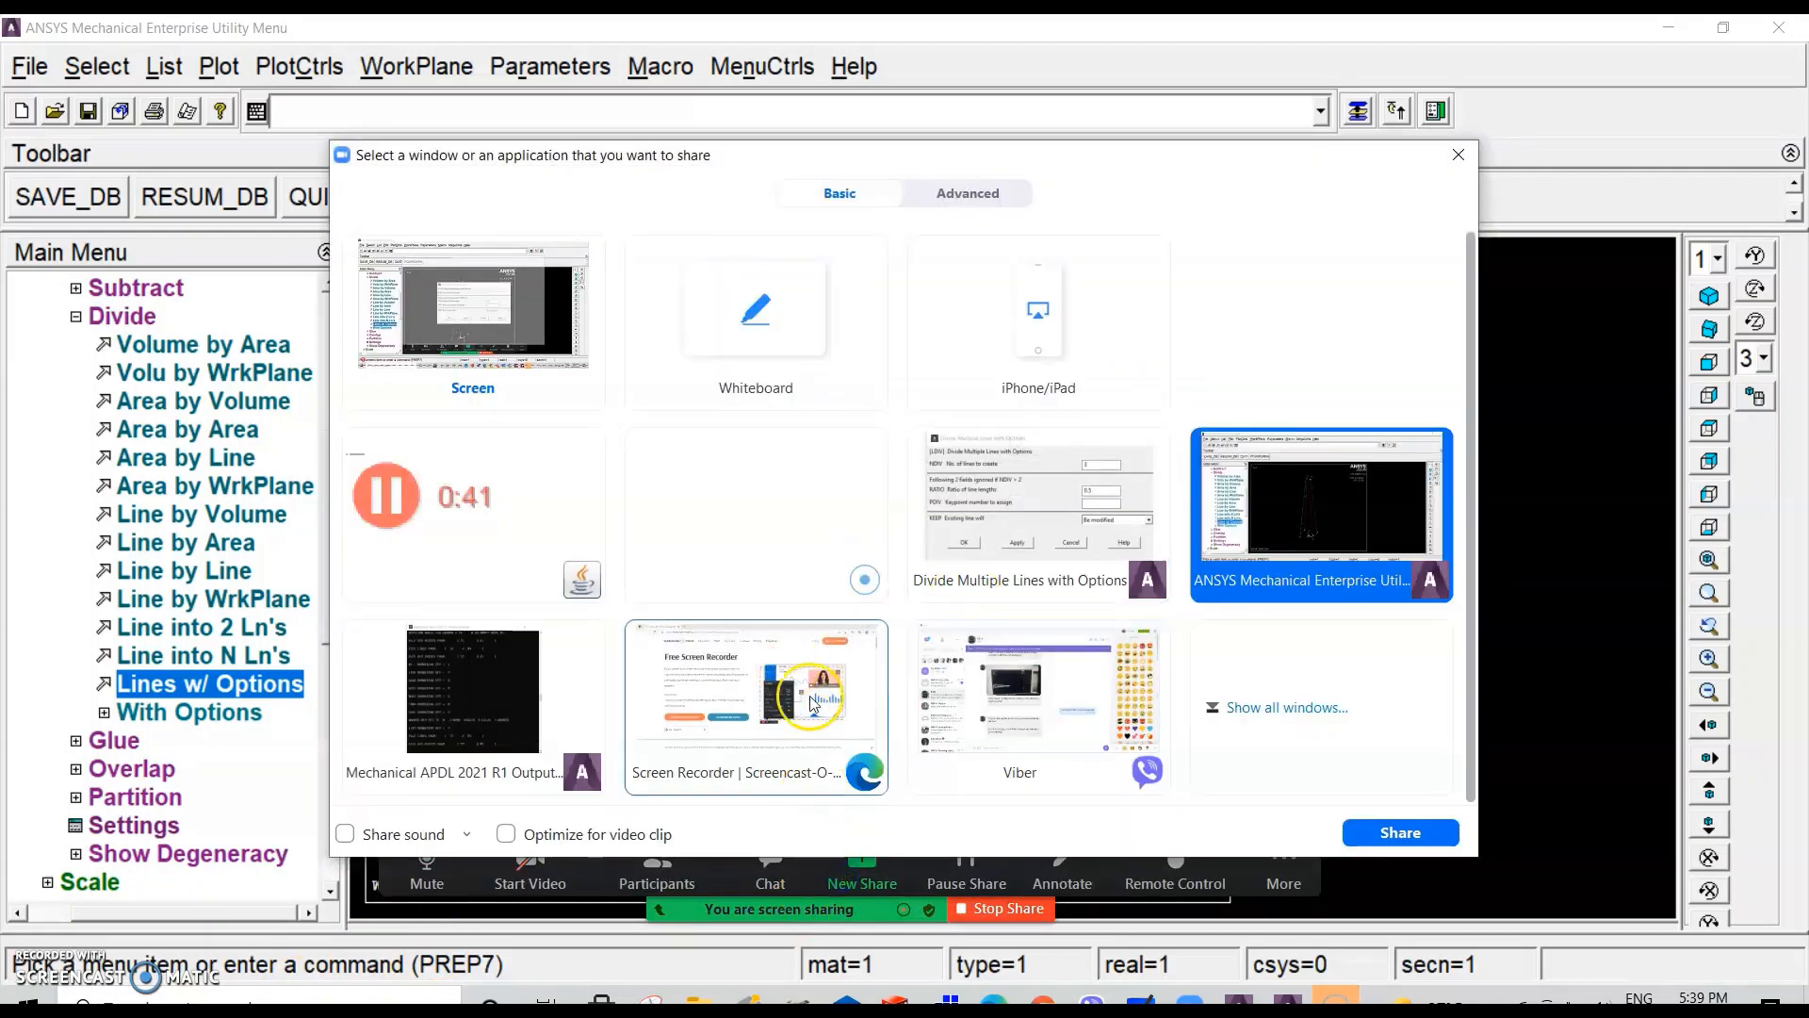
click(989, 561)
click(1362, 832)
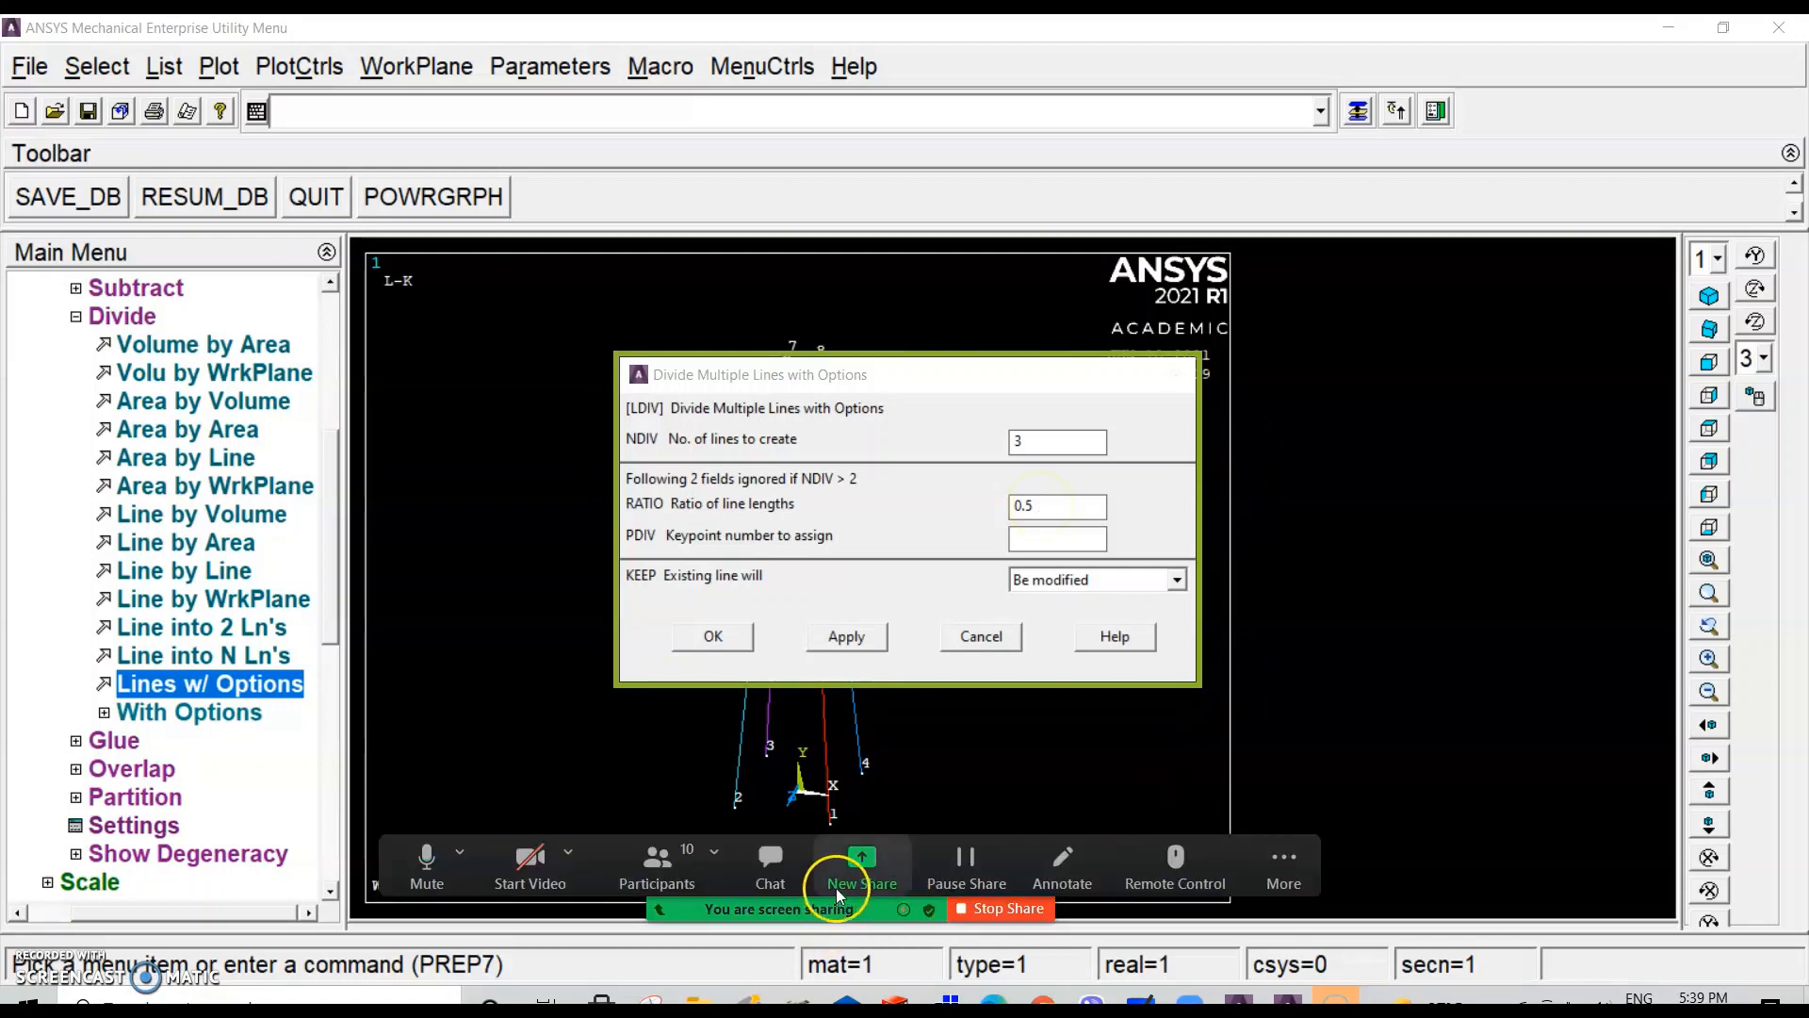
click(839, 879)
click(1255, 536)
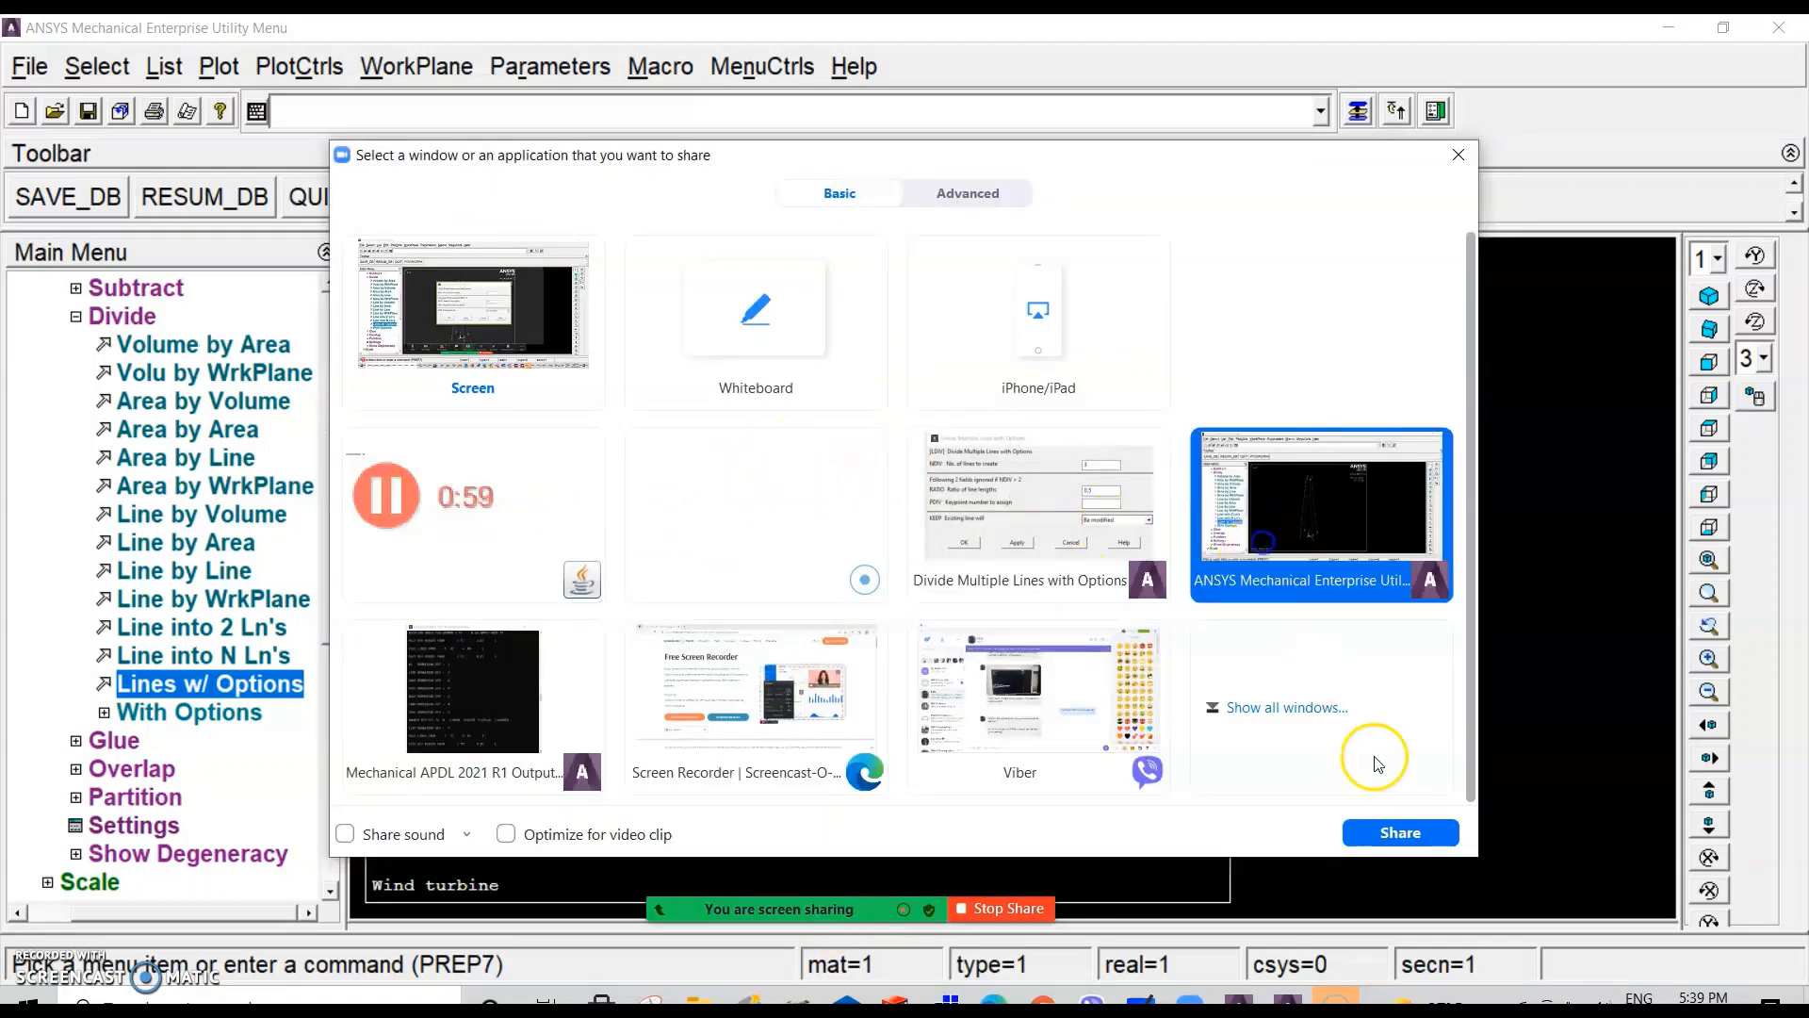
click(1400, 832)
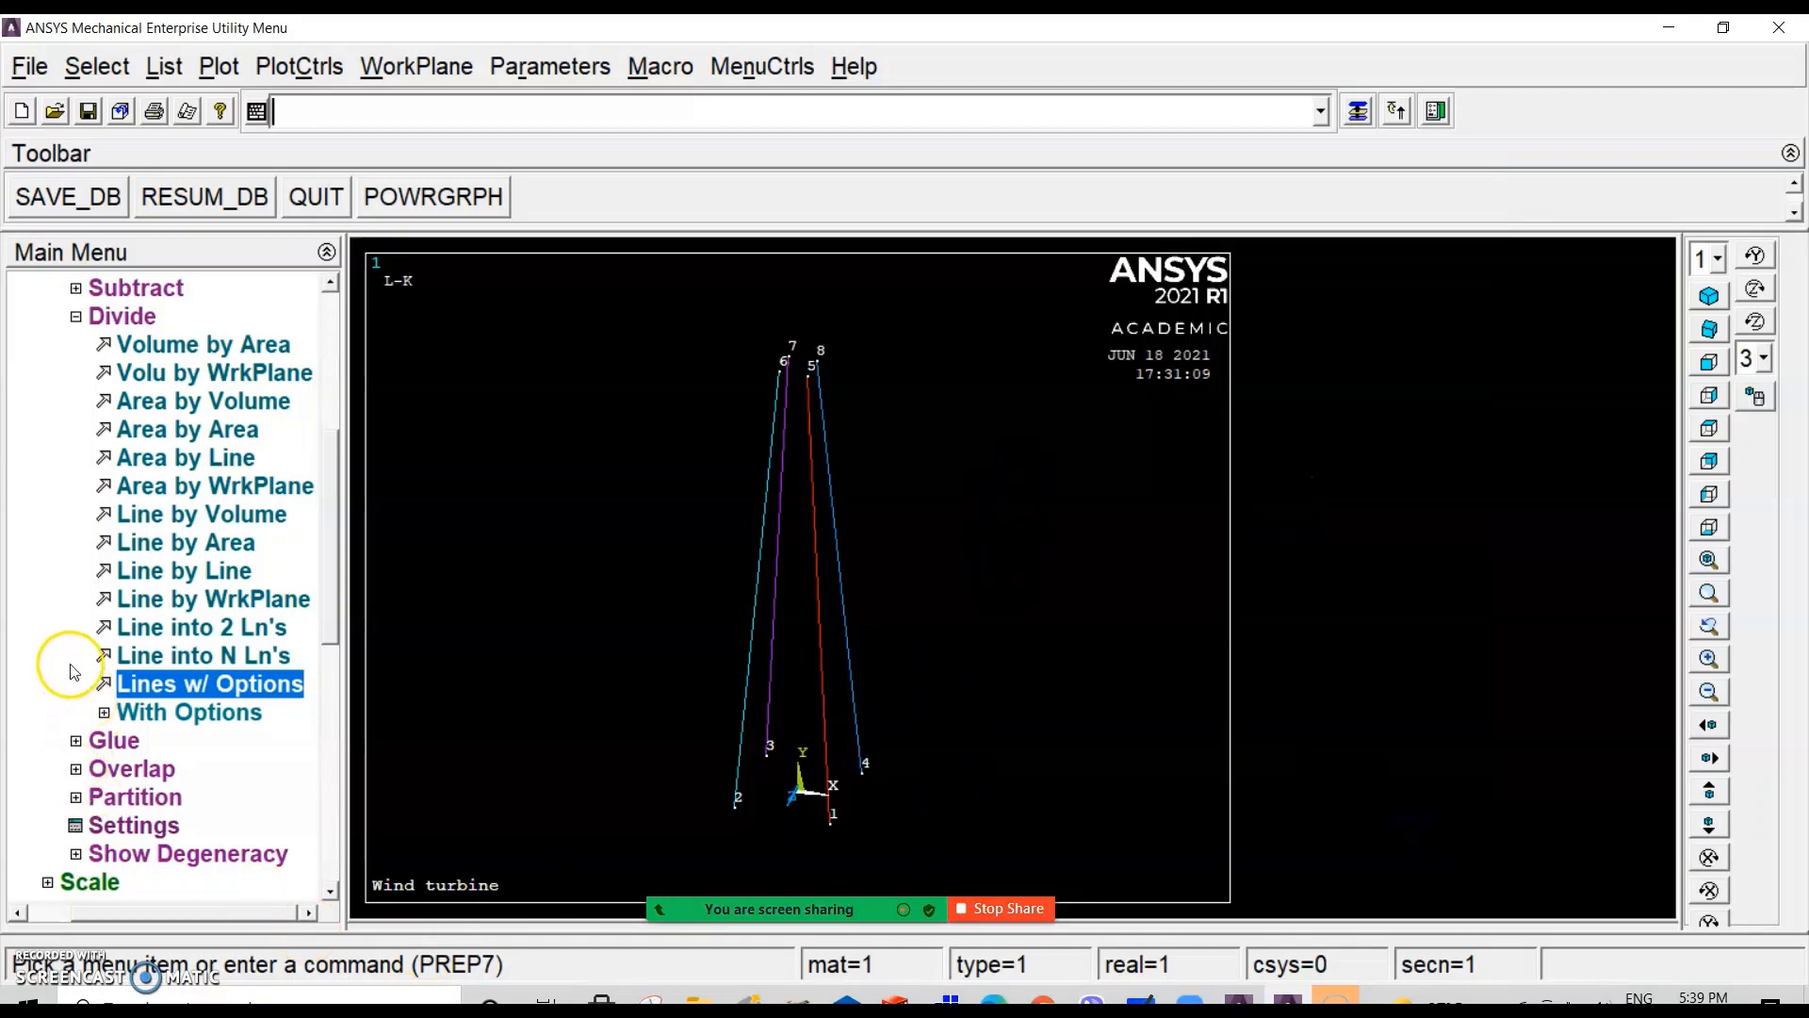
Step: Divide all four tower legs into 3 lines each using Lines w/ Options, with the existing lines being modified
click(132, 685)
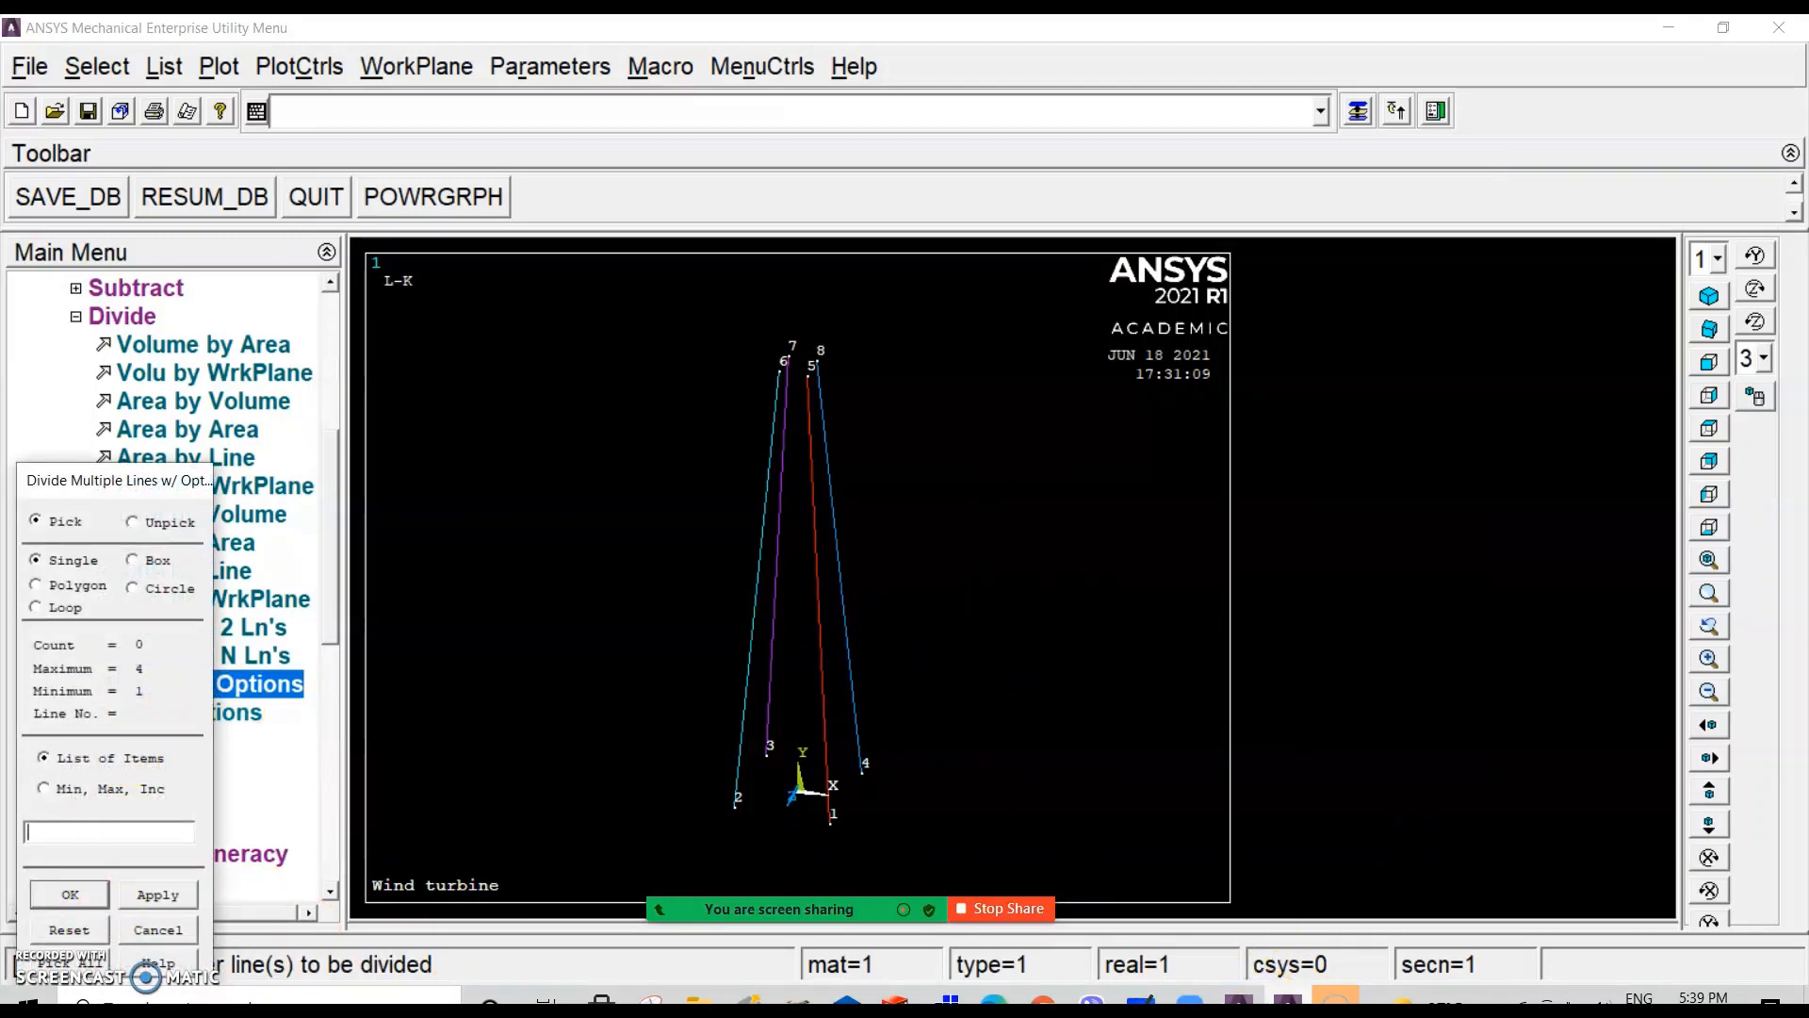
click(71, 896)
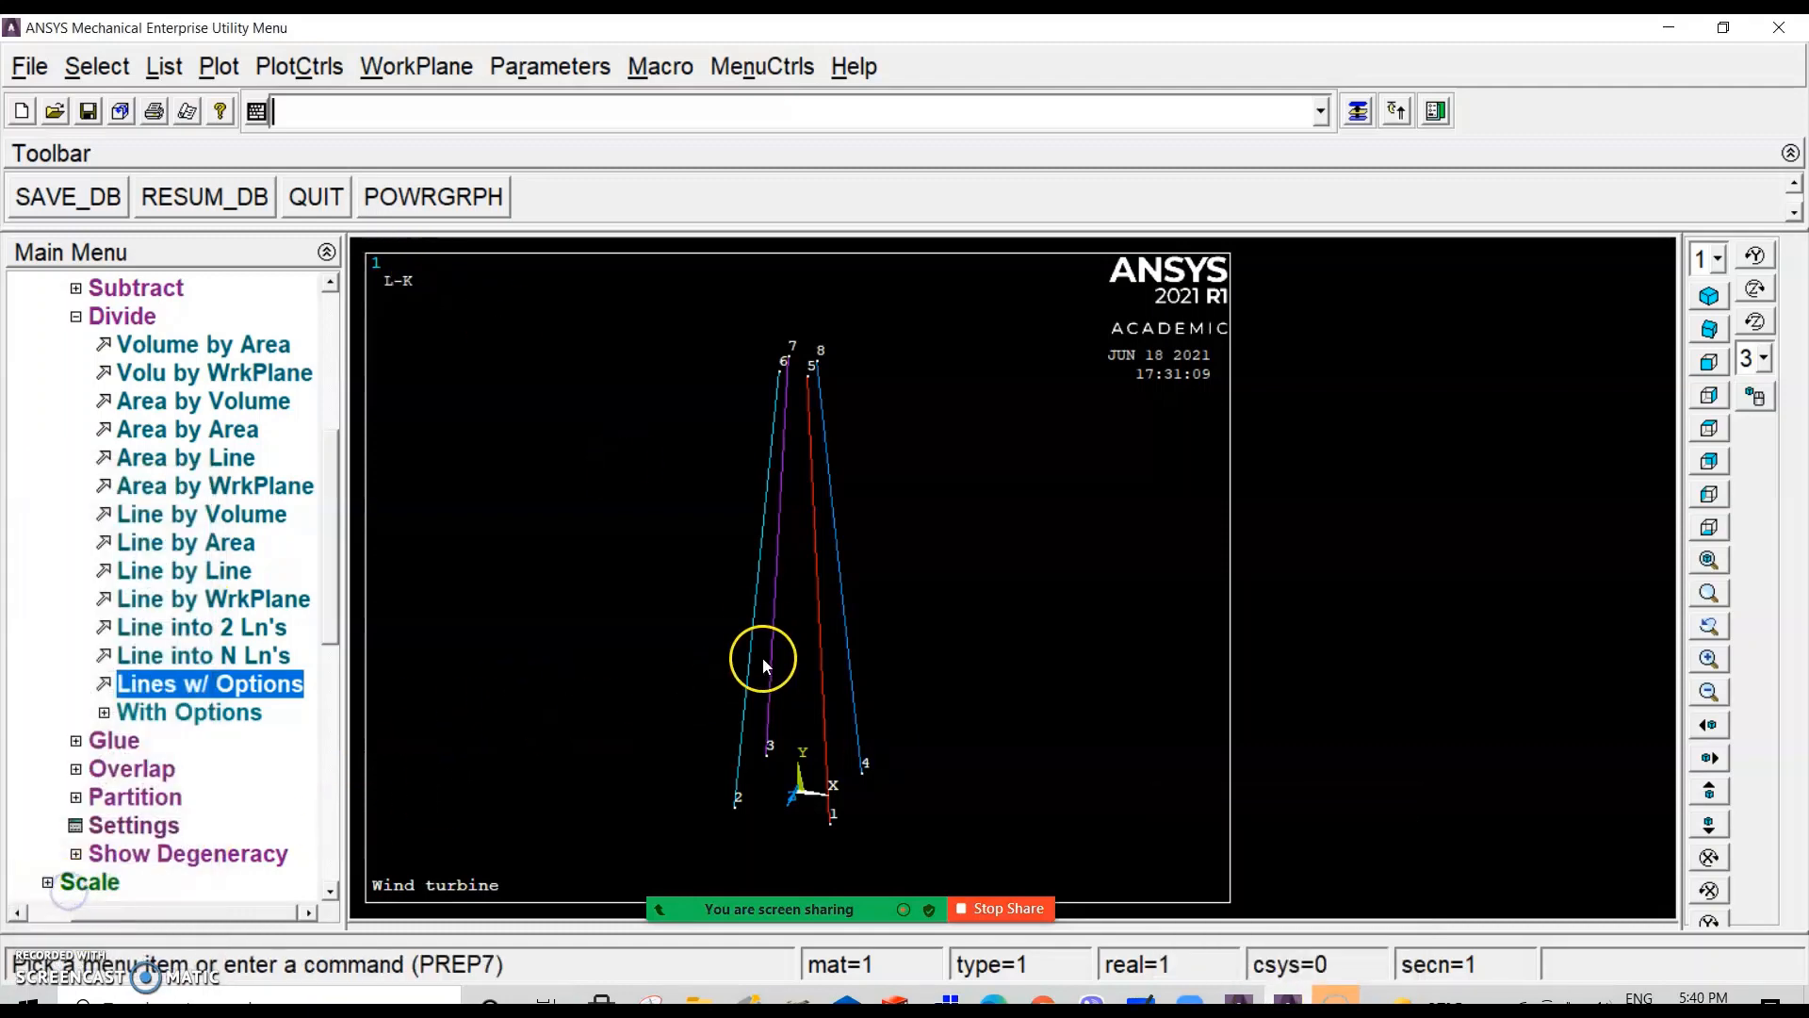
click(155, 686)
click(742, 644)
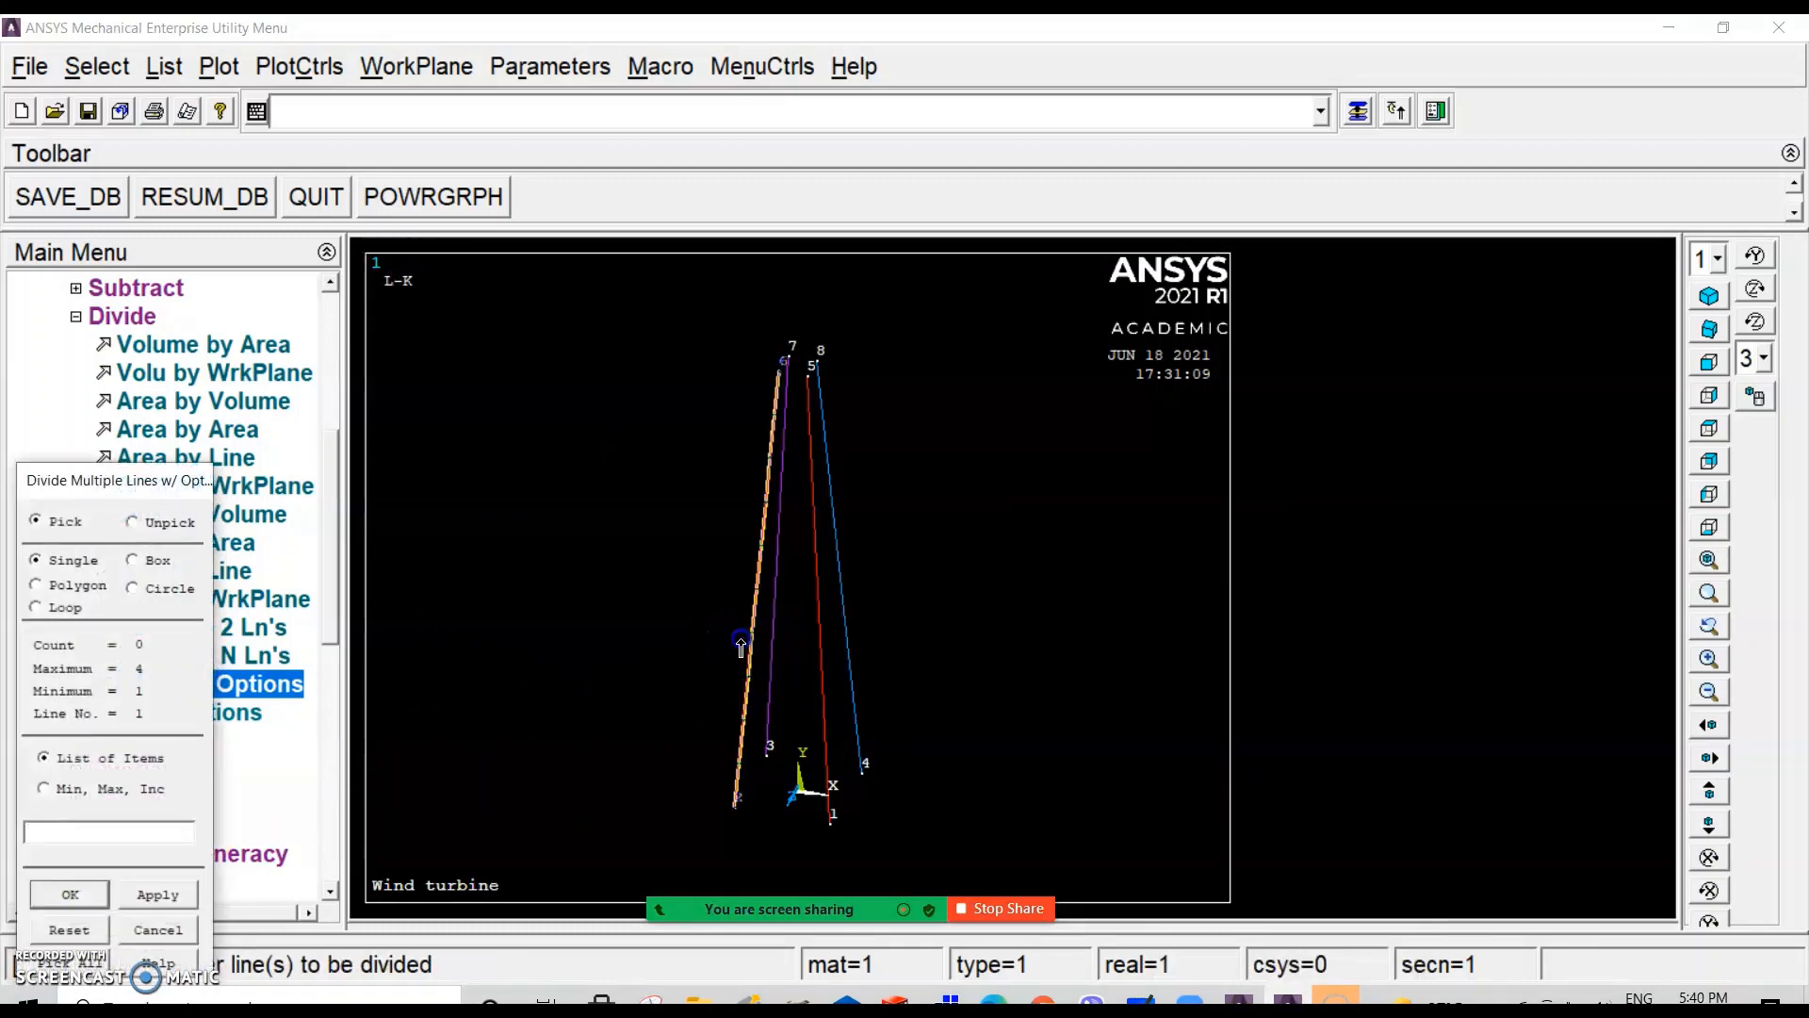
click(779, 635)
click(861, 619)
click(786, 622)
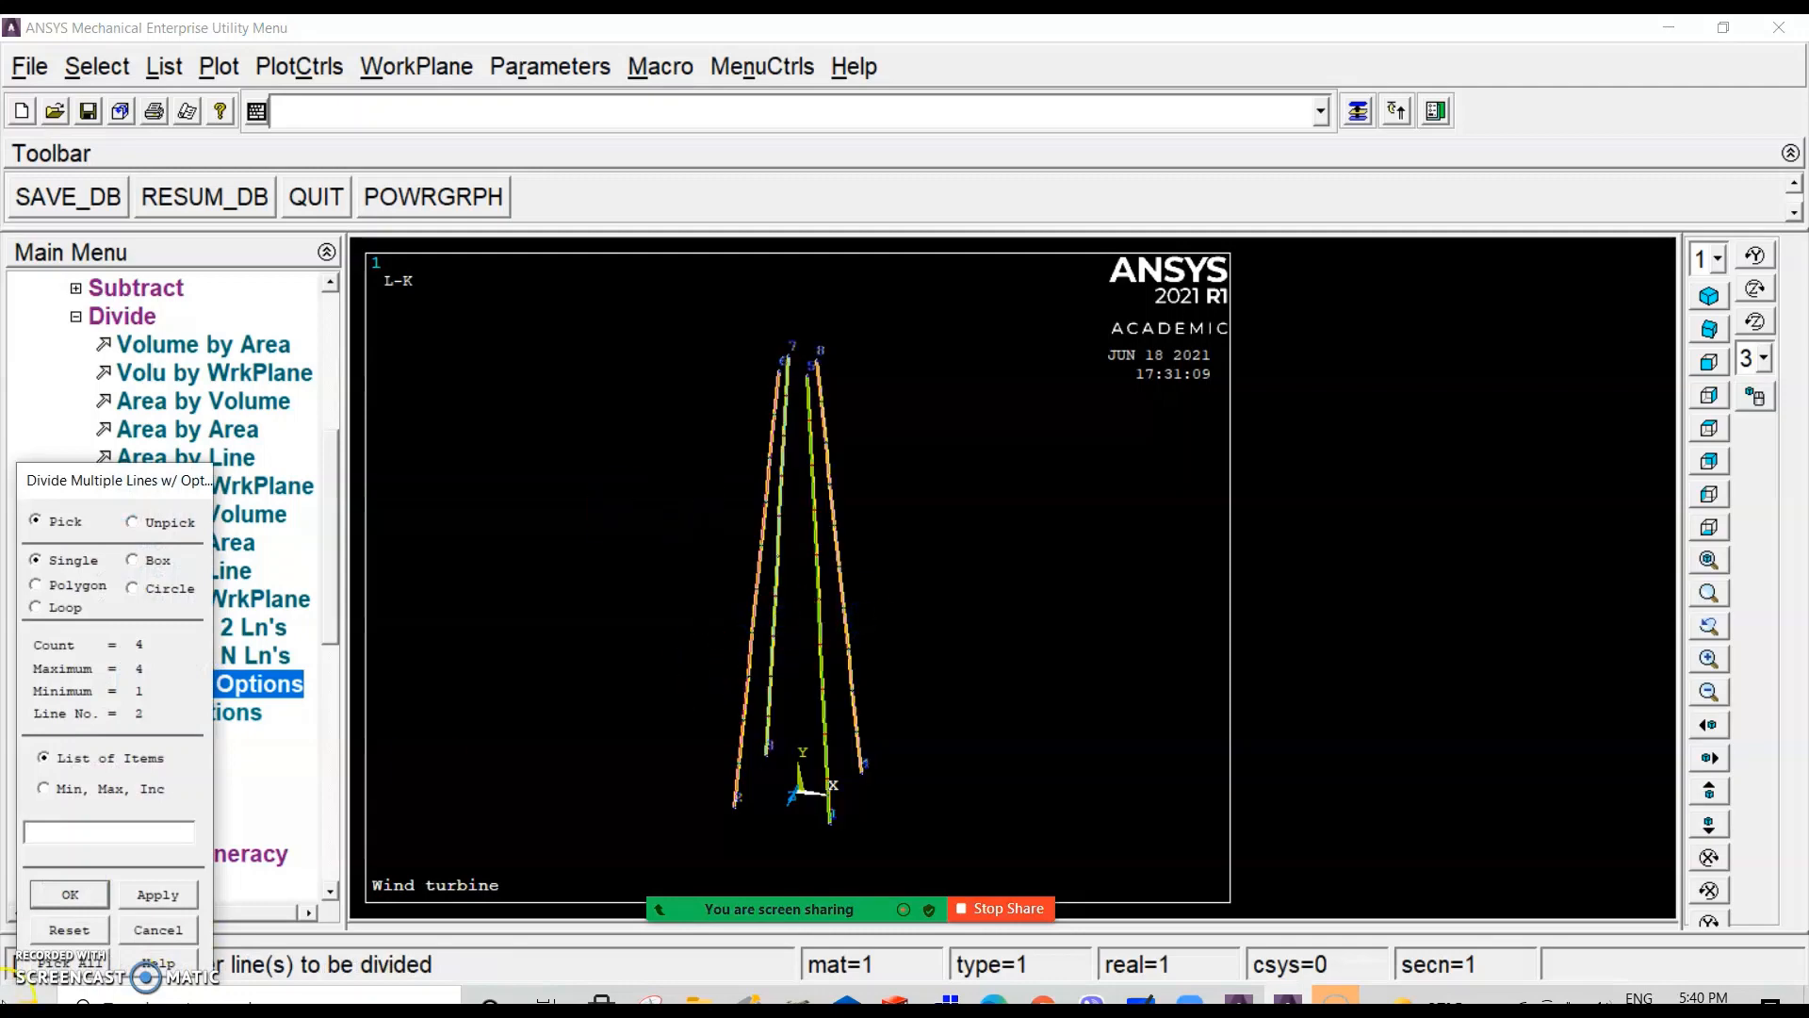
click(70, 894)
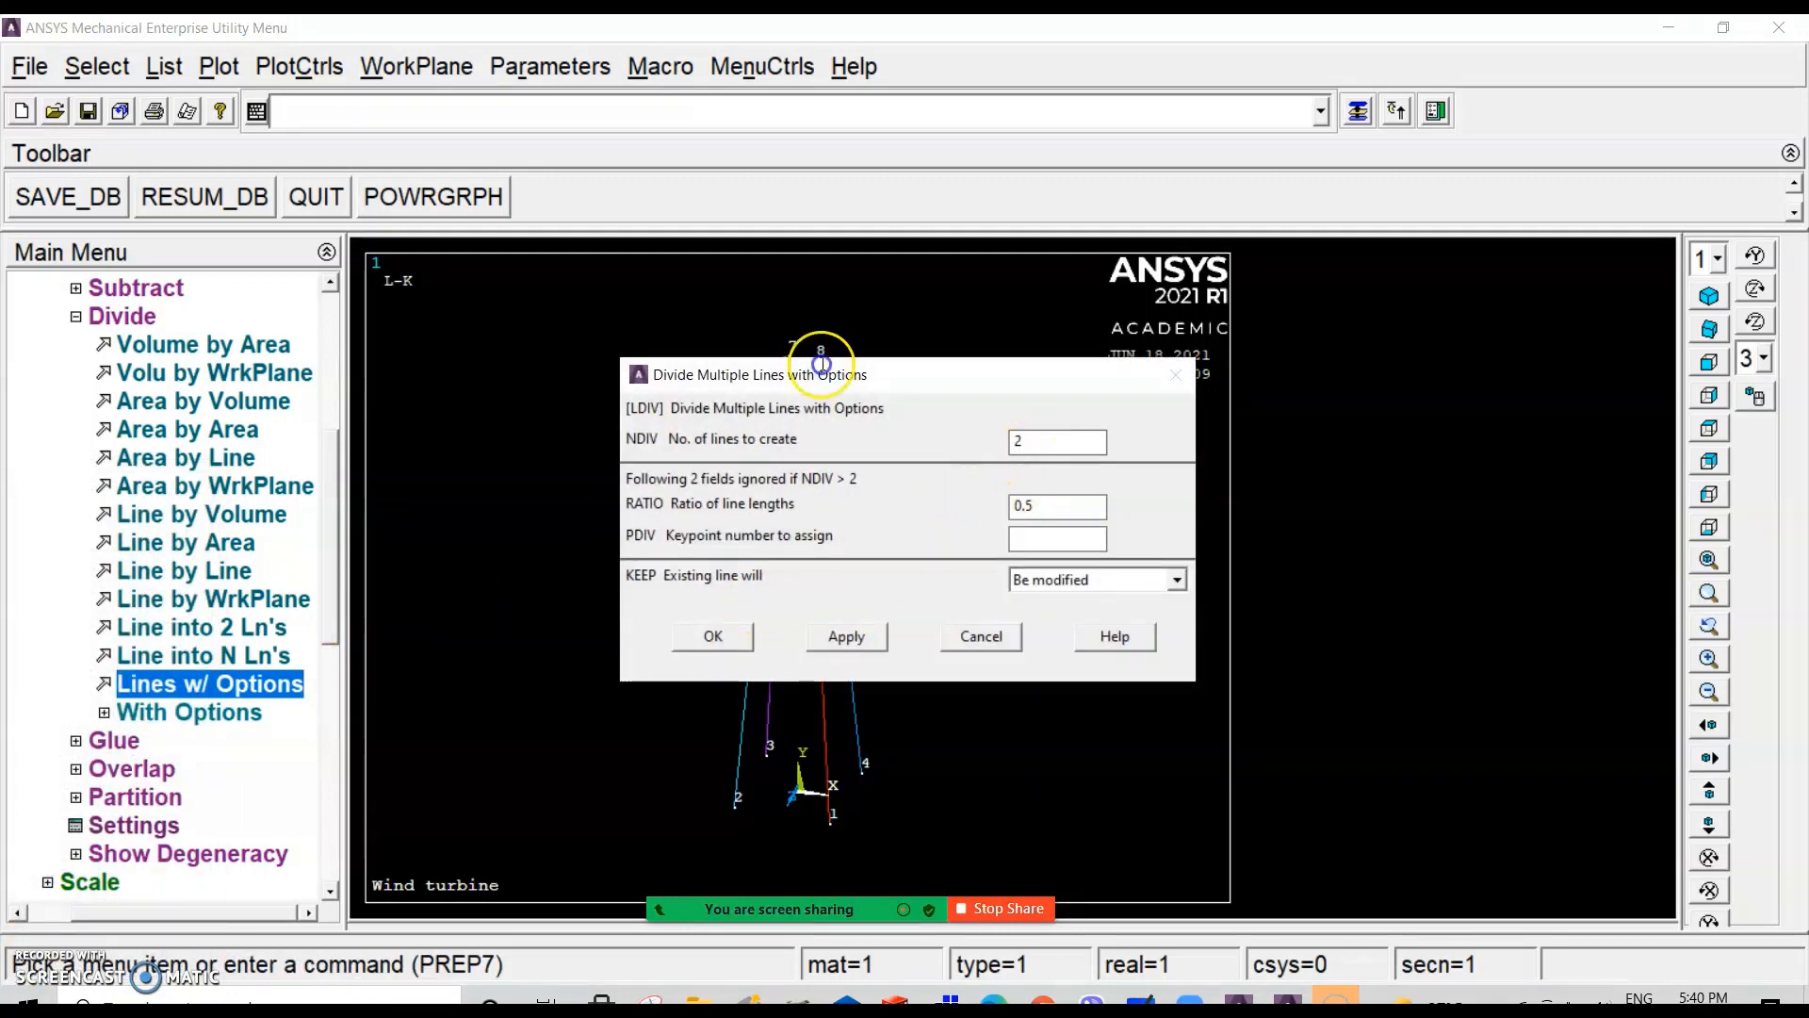
double_click(1011, 441)
text(3)
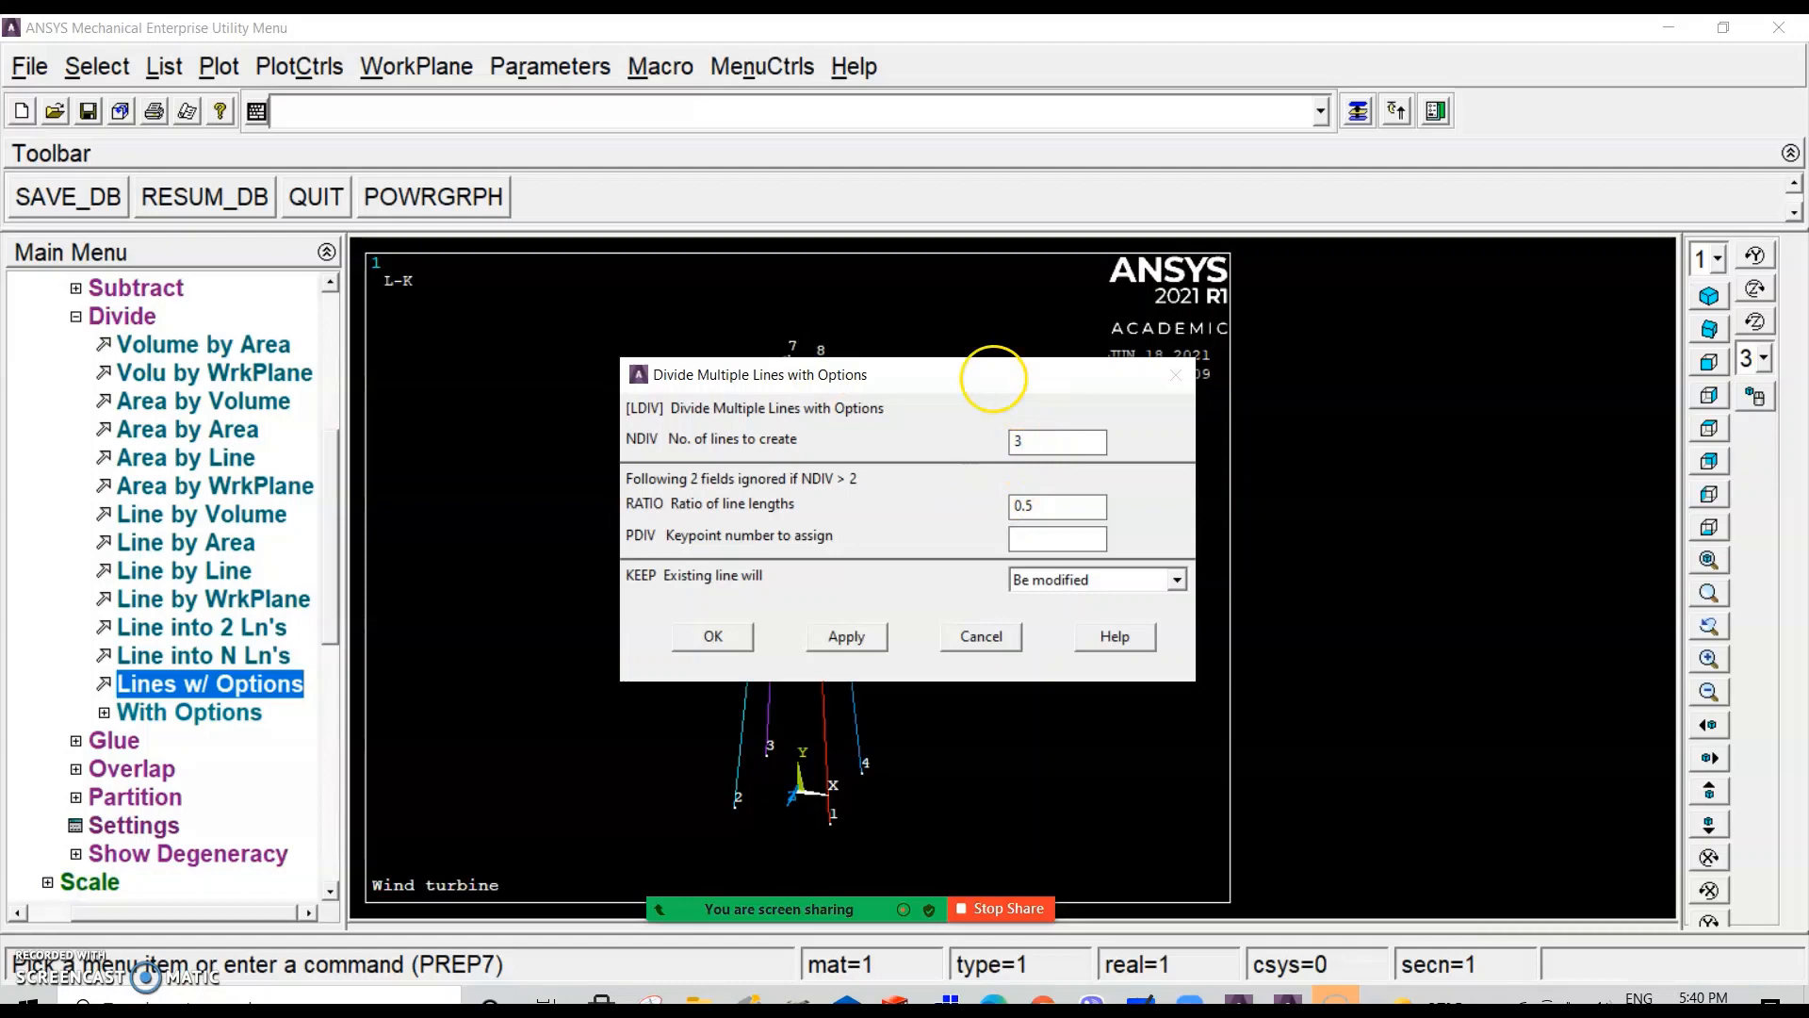
click(713, 636)
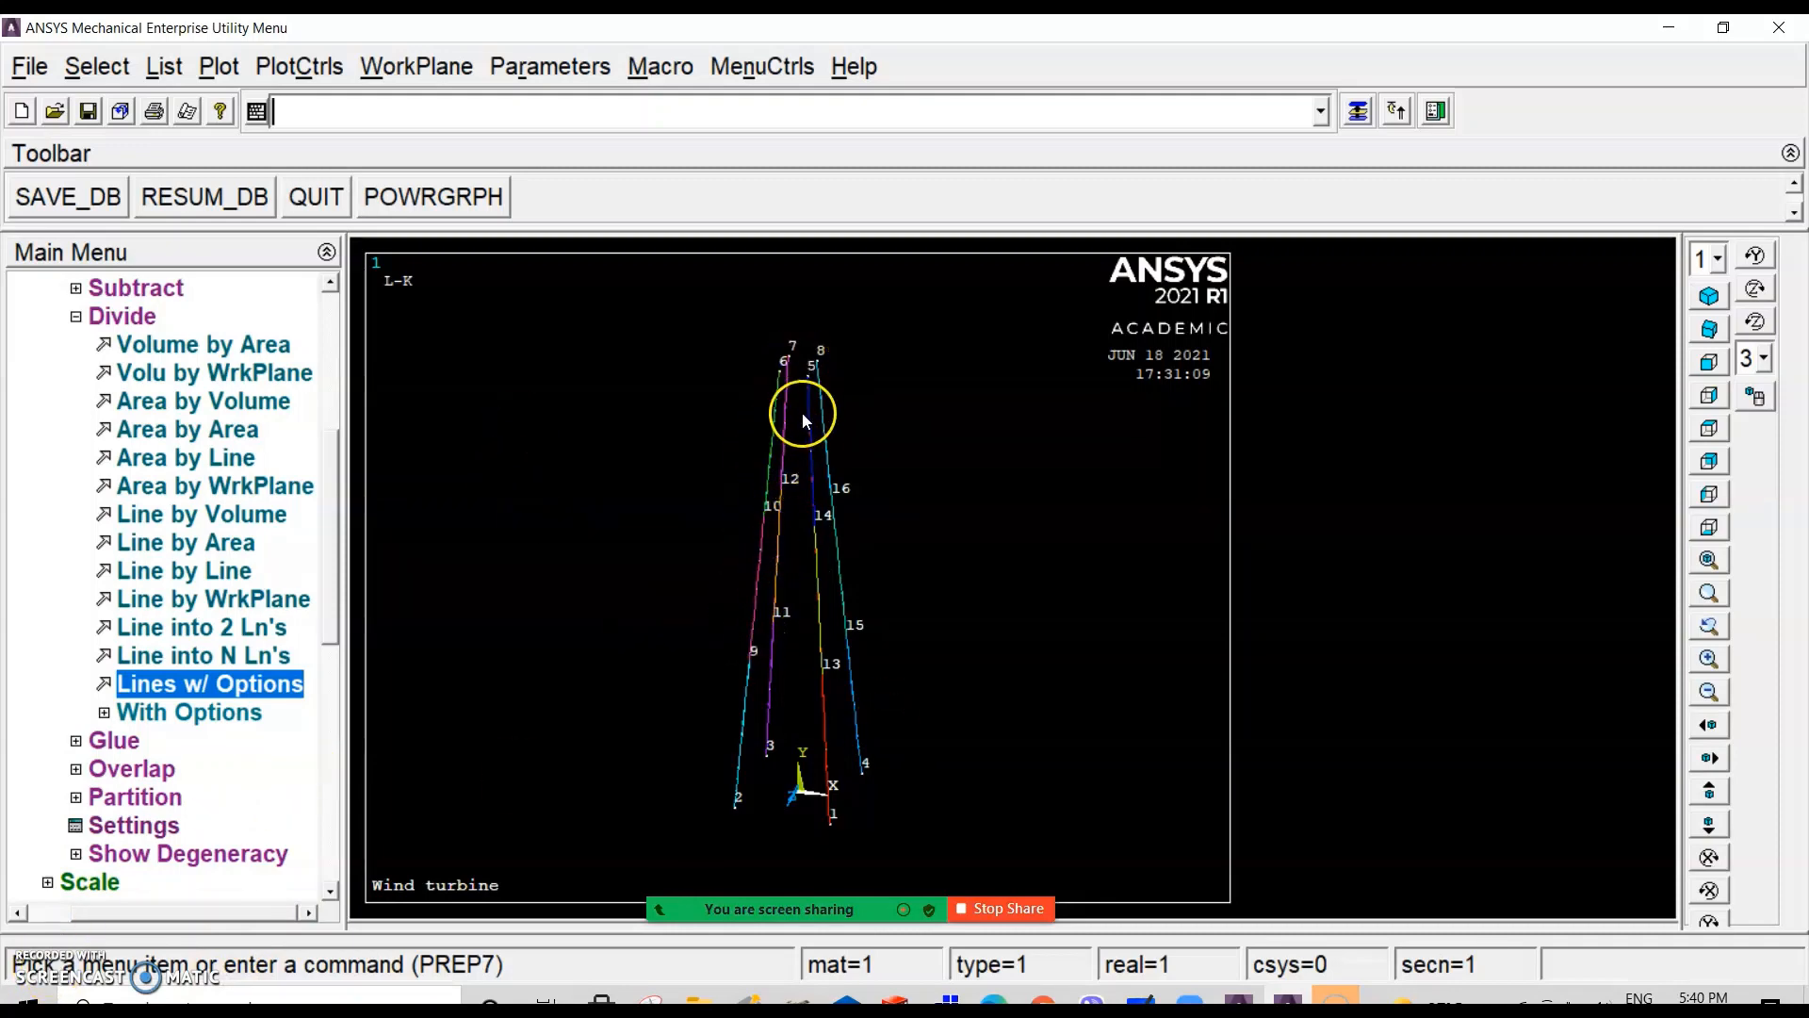
Step: Divide the middle segment of each of the four legs into 2 lines with a length ratio of 0.5
click(223, 685)
scroll(774, 592, up, 4)
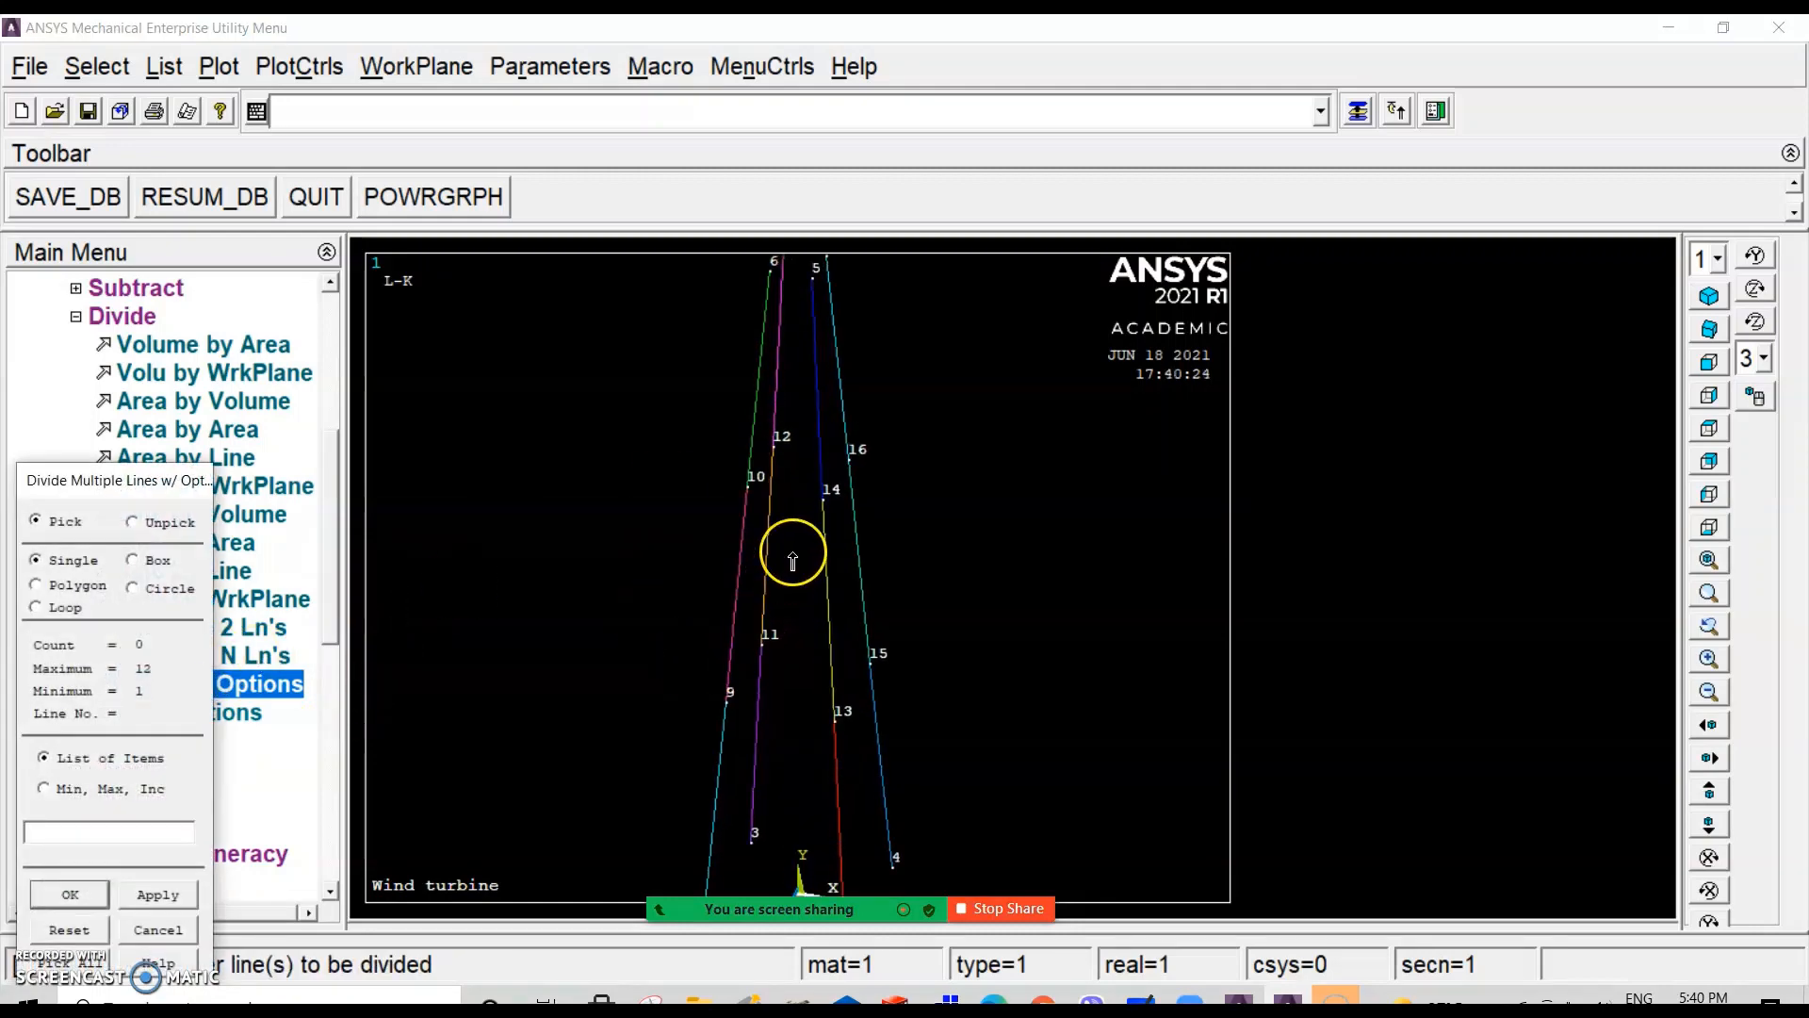
click(732, 598)
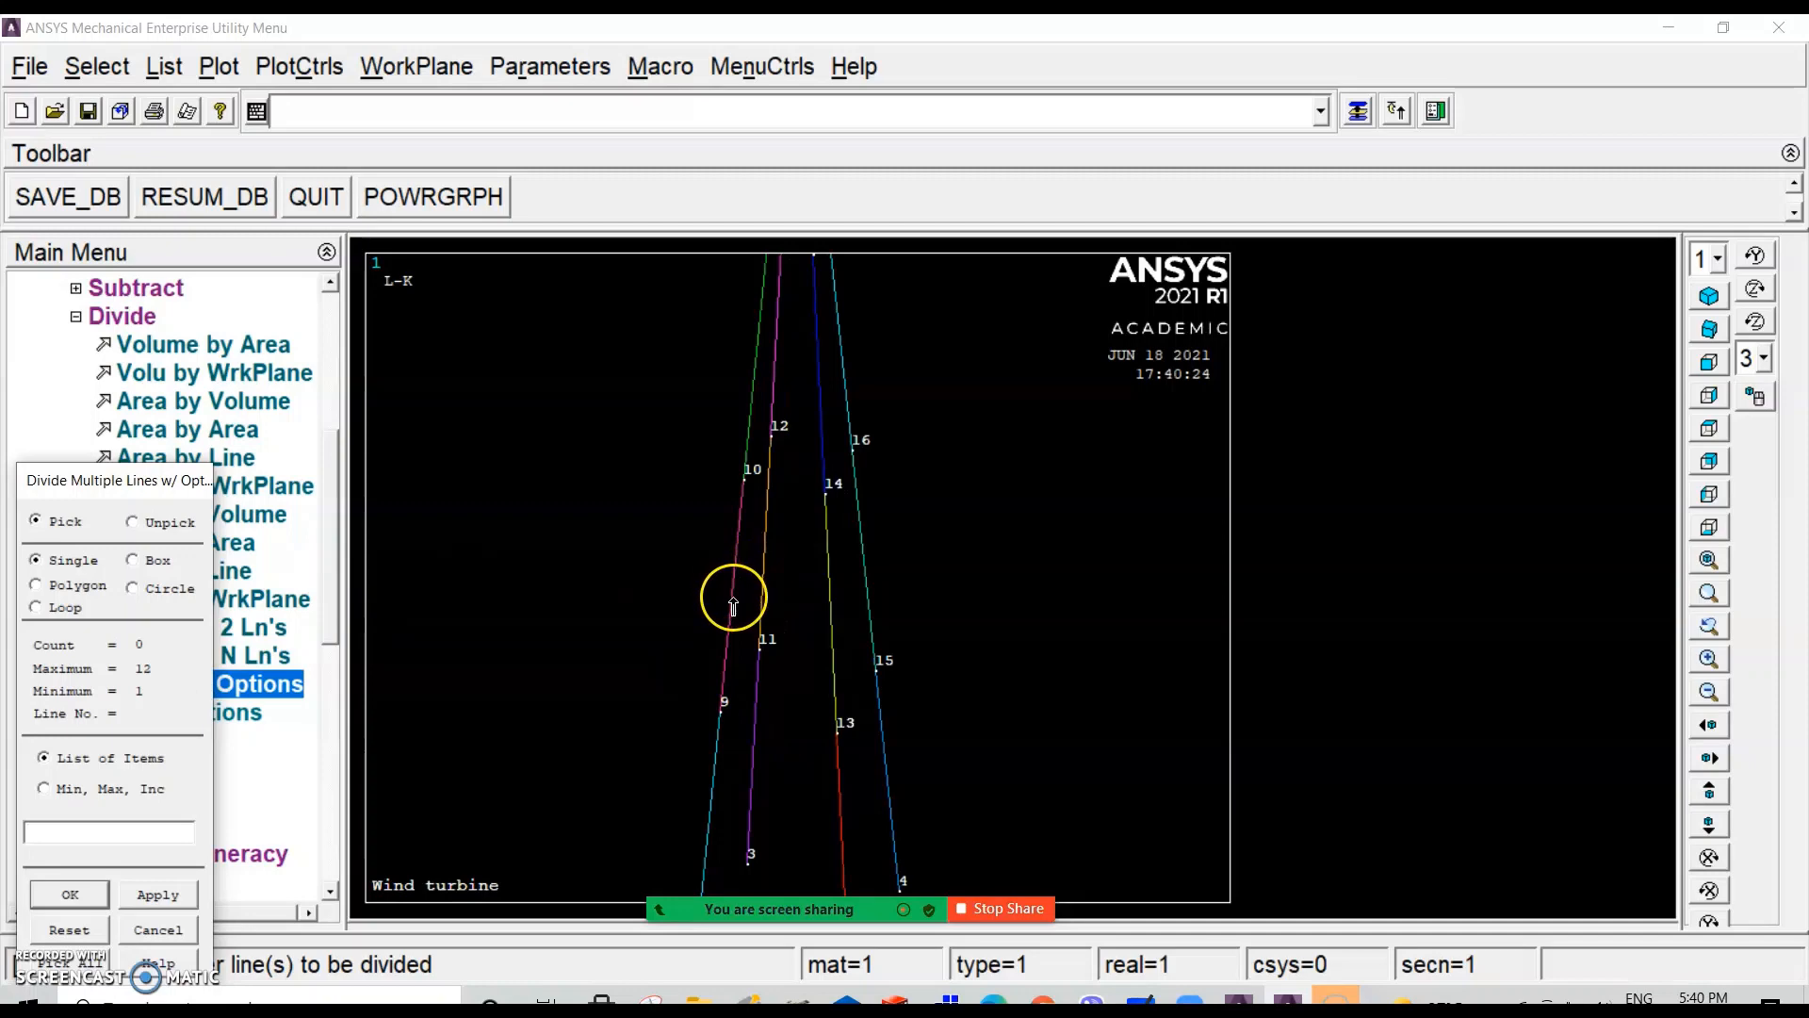
click(865, 602)
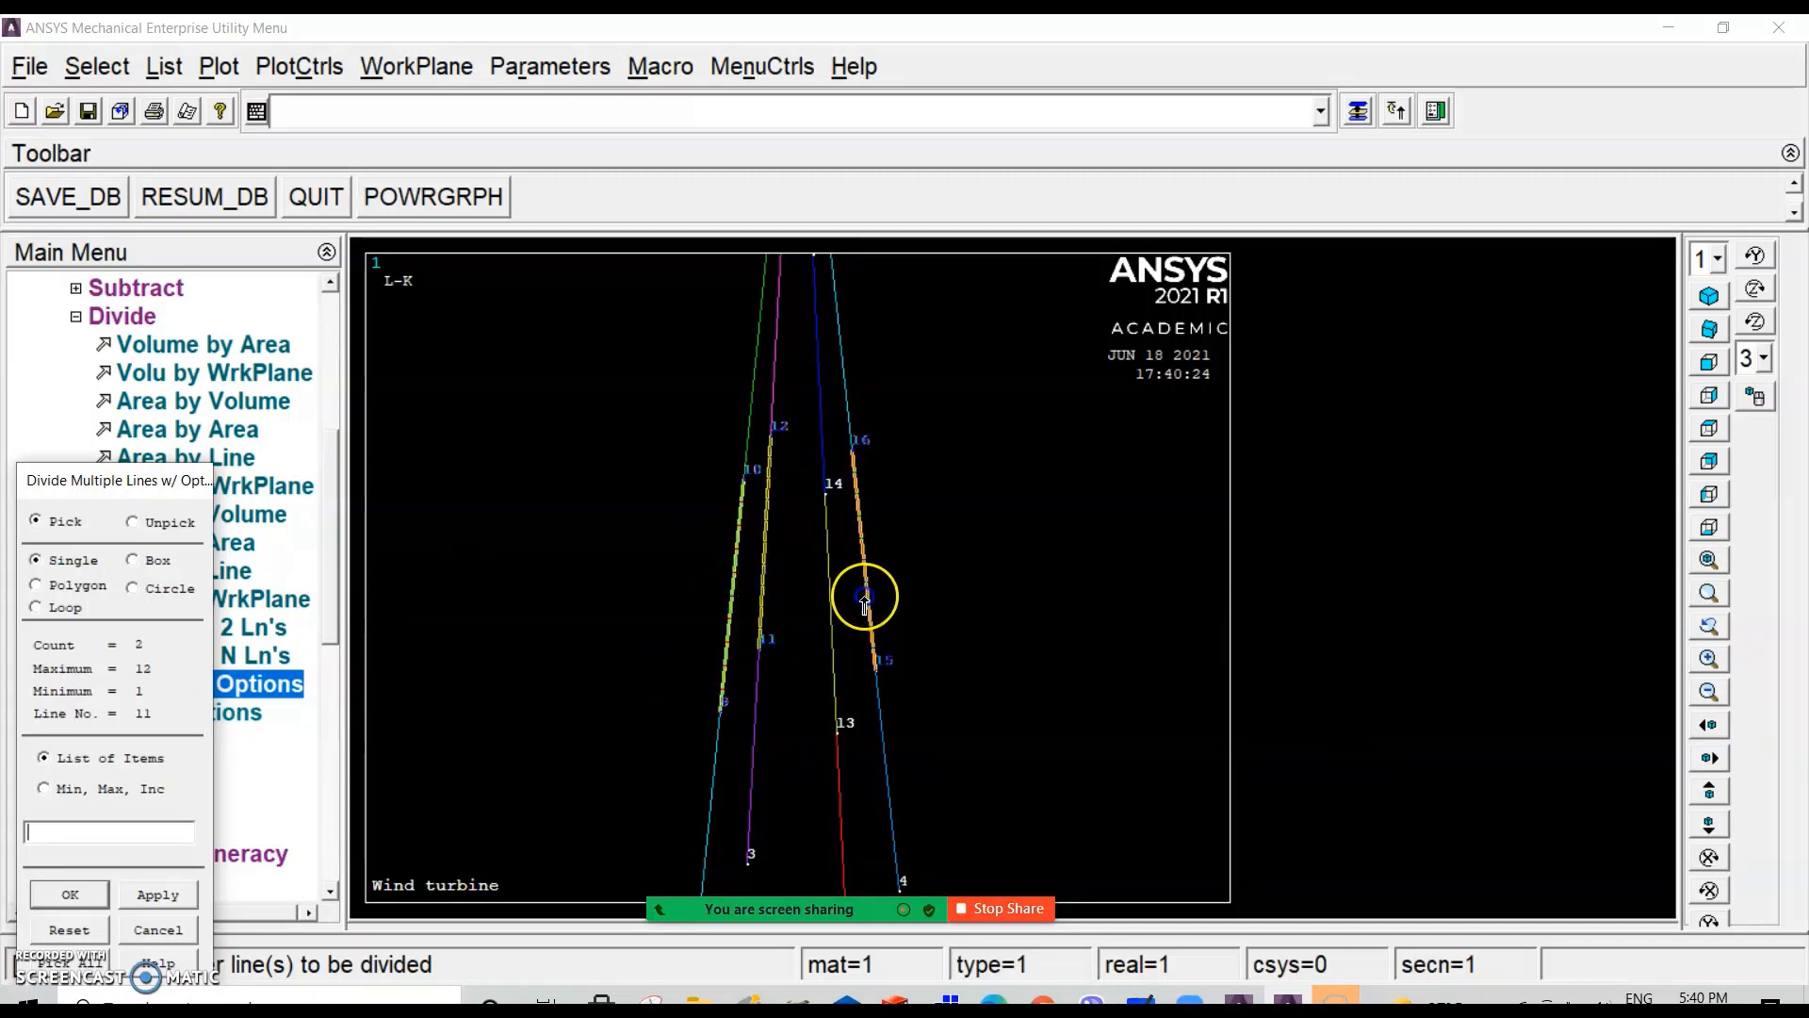
click(829, 634)
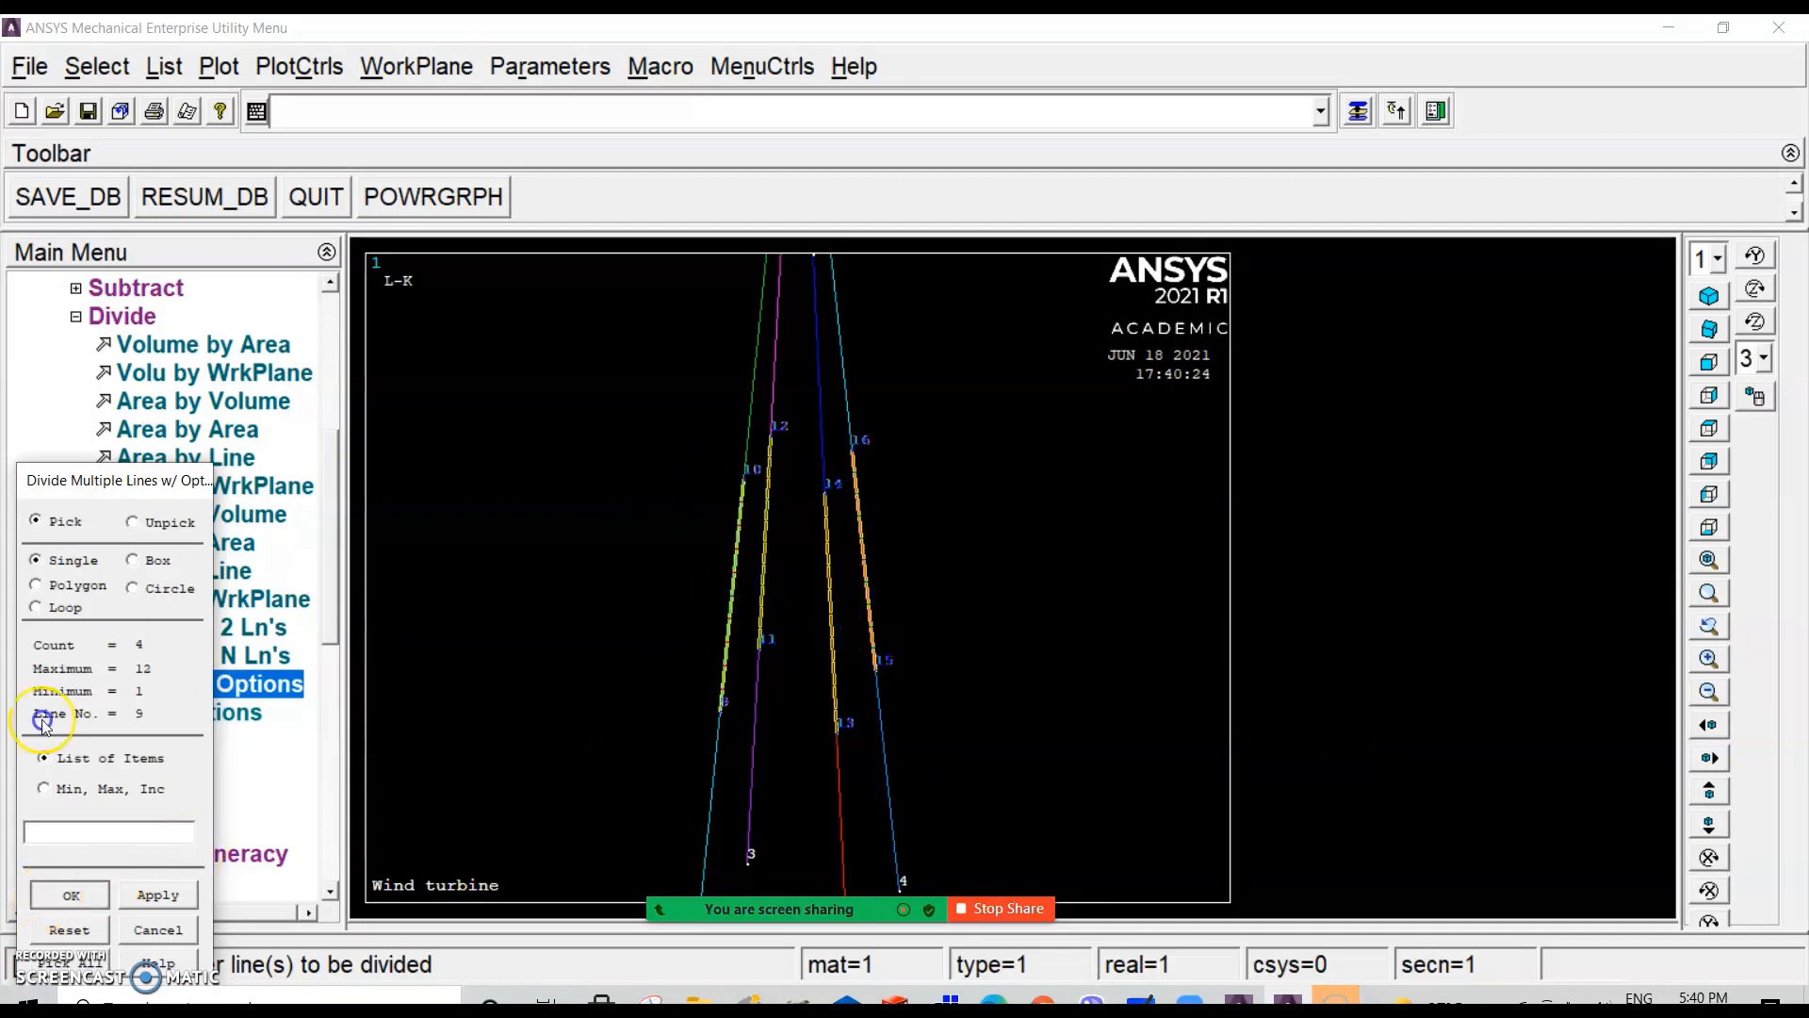
click(70, 895)
click(1006, 433)
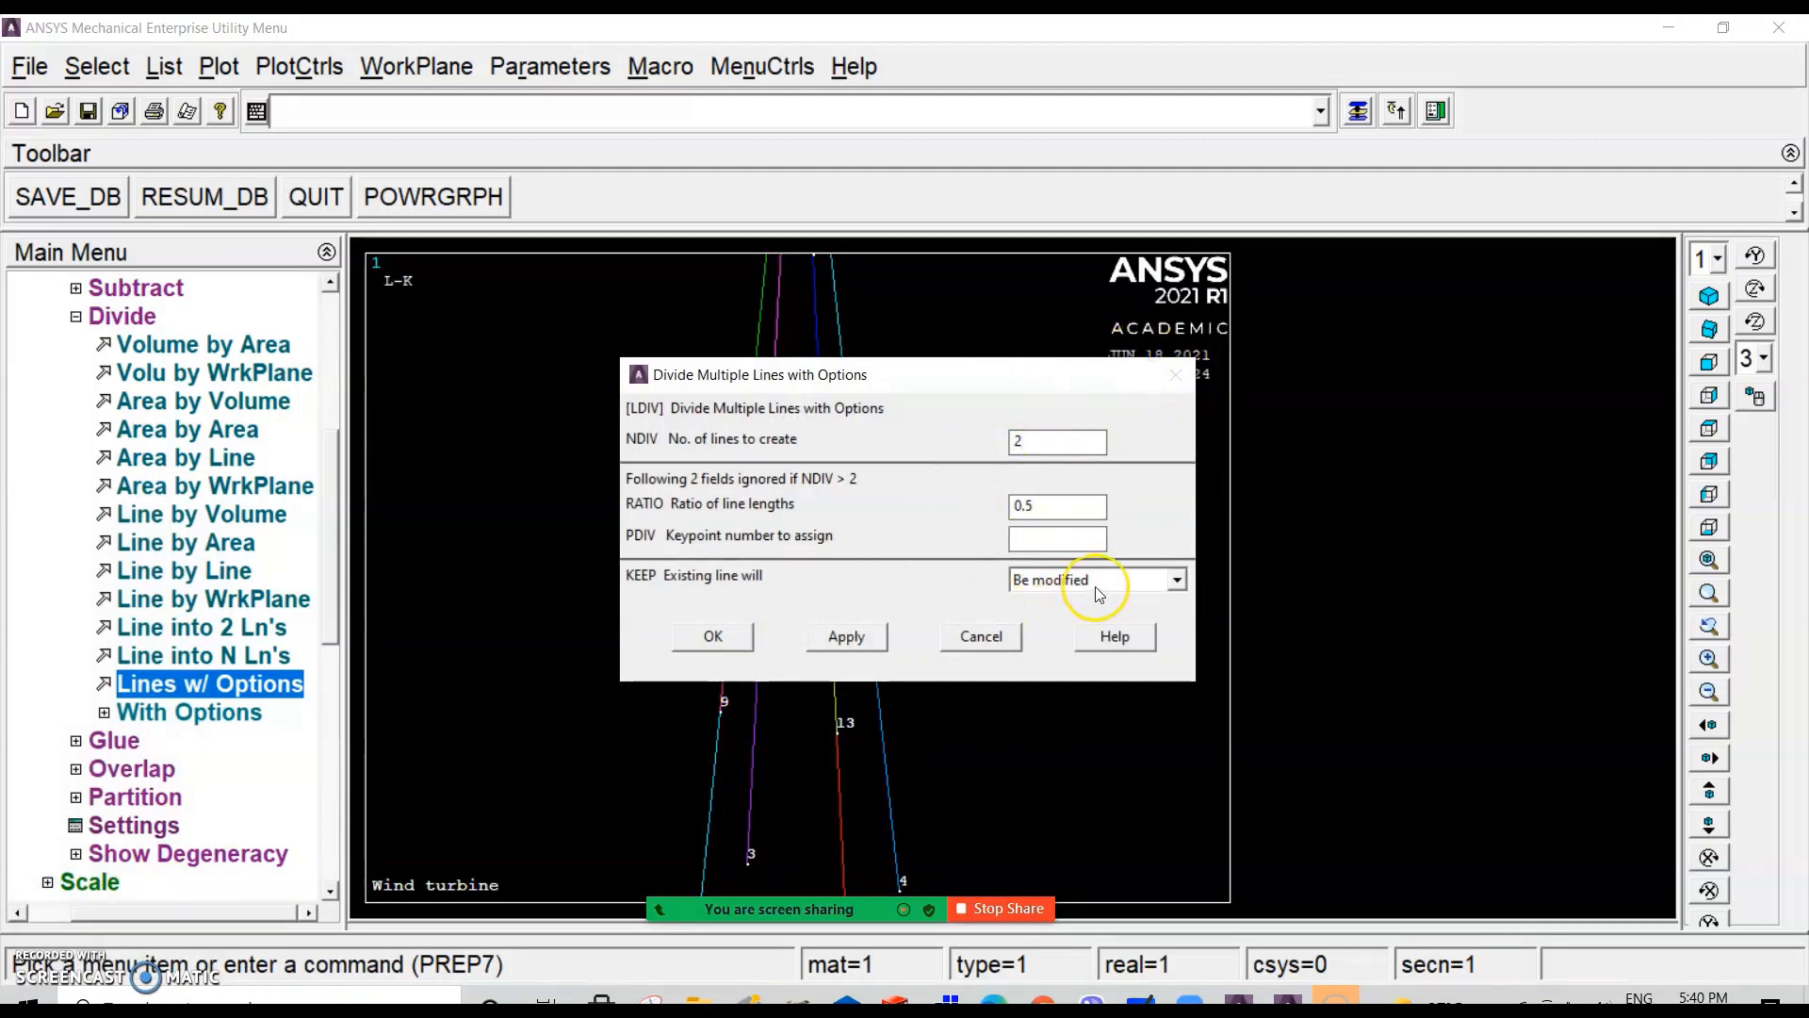
click(713, 637)
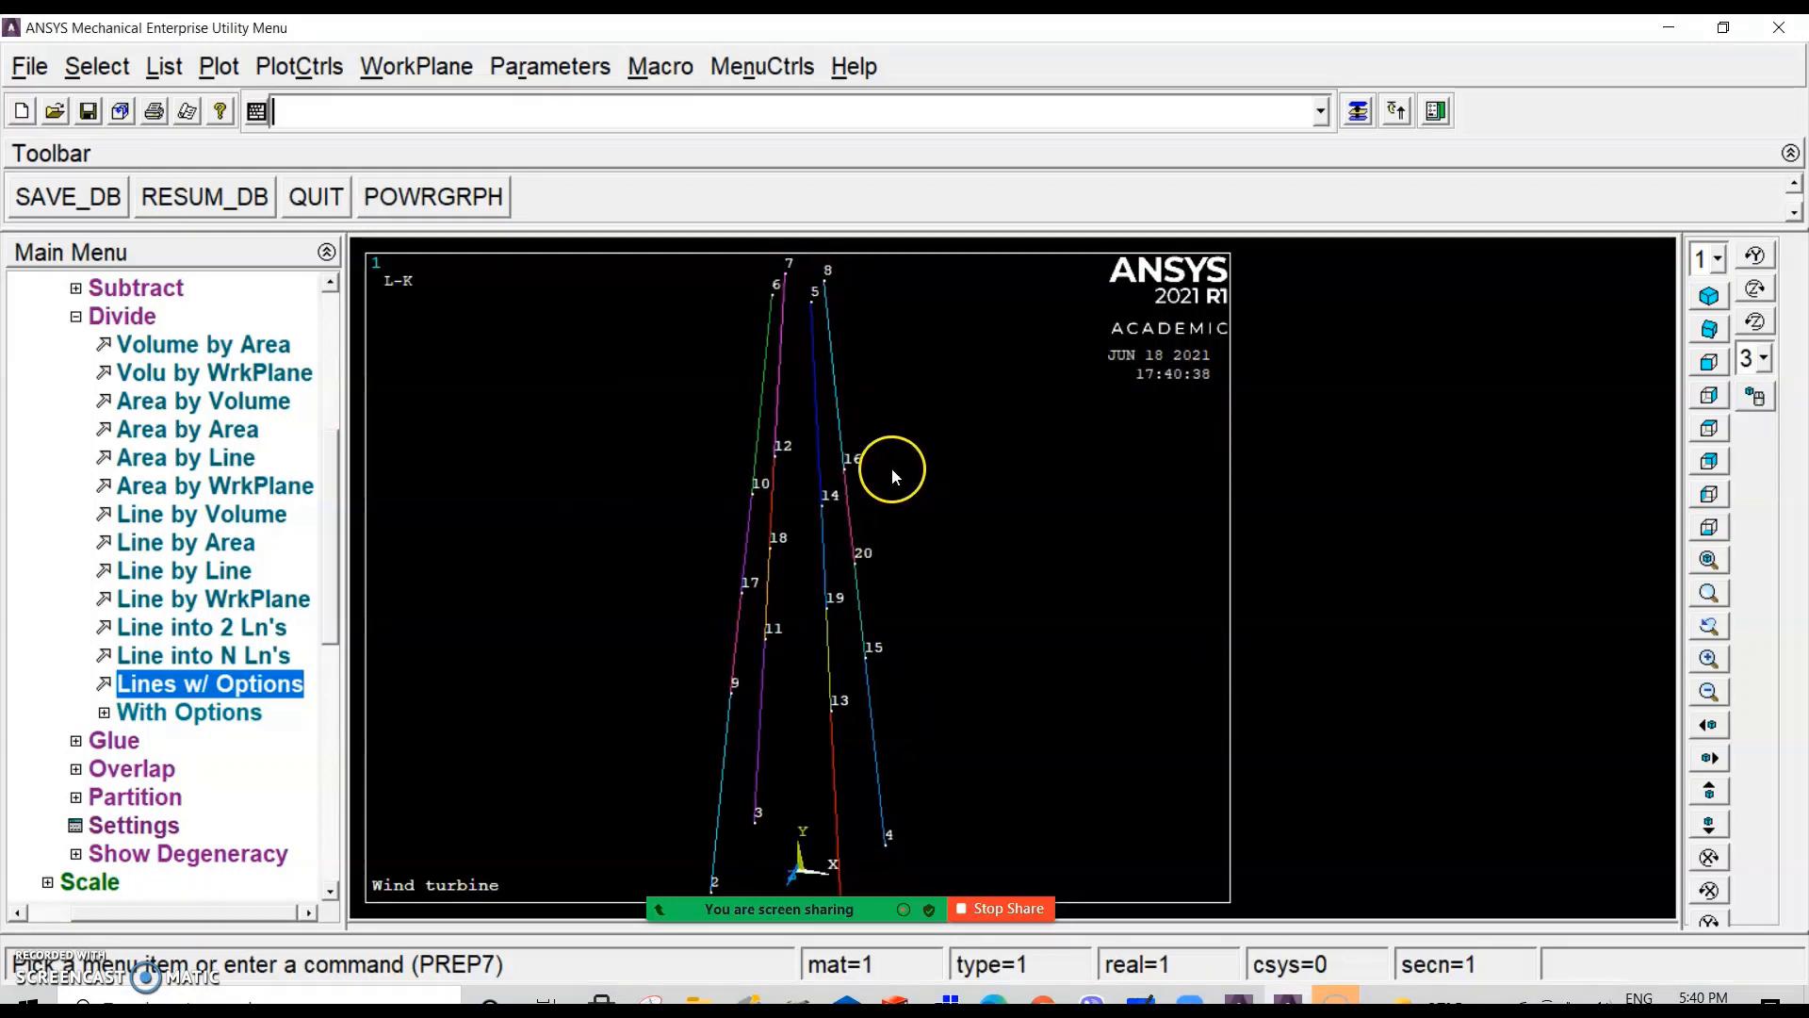
Step: Divide the uppermost segment of each of the four legs into 3 lines using Lines w/ Options
scroll(892, 467, down, 2)
scroll(804, 311, up, 1)
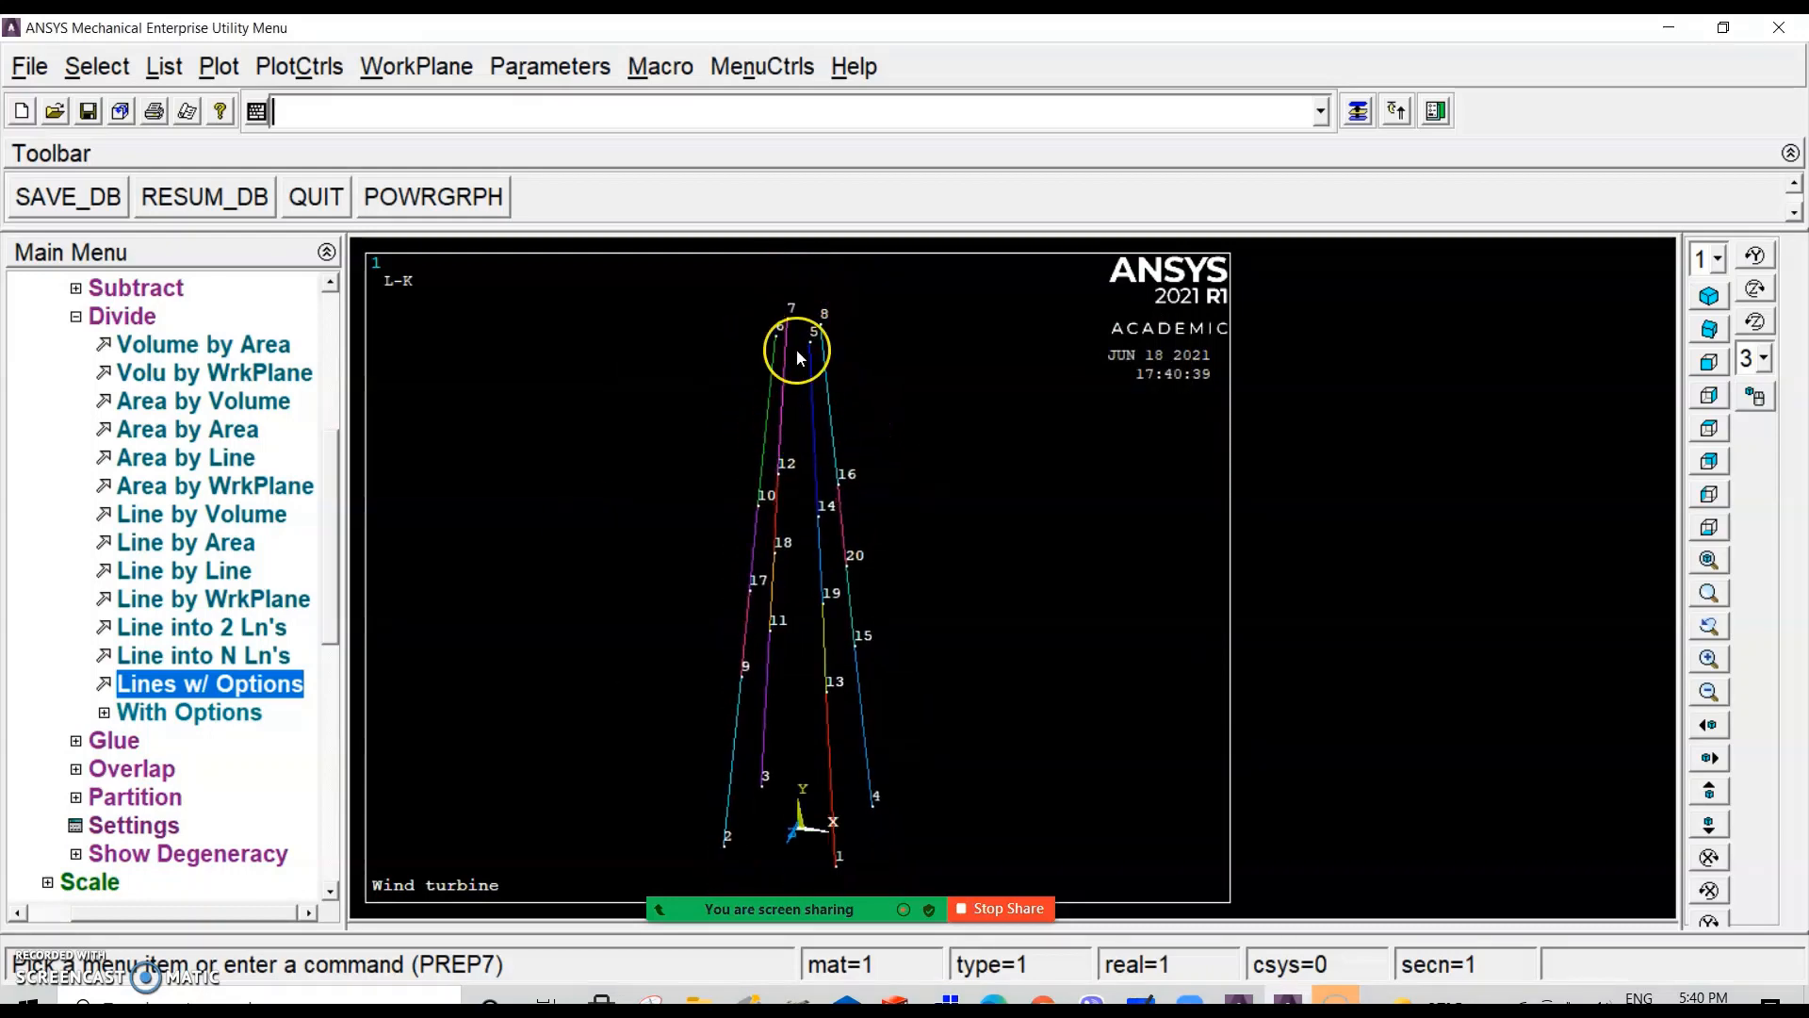
click(230, 680)
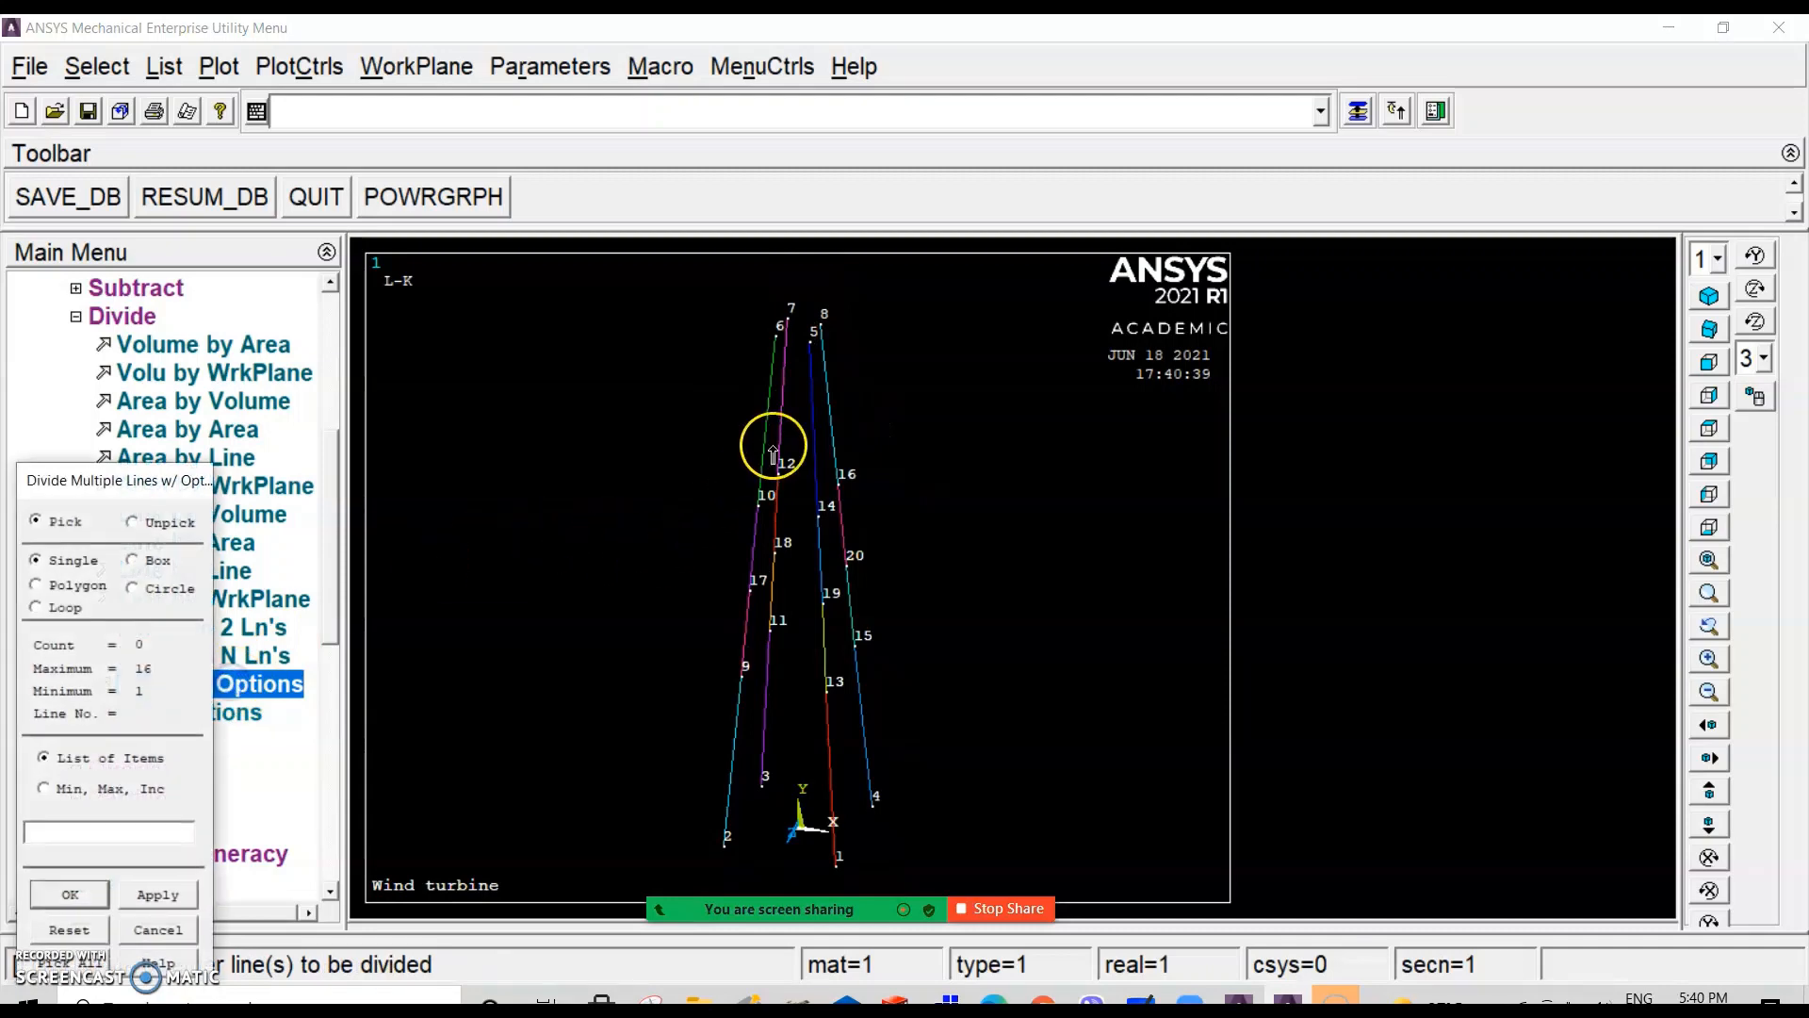
click(772, 405)
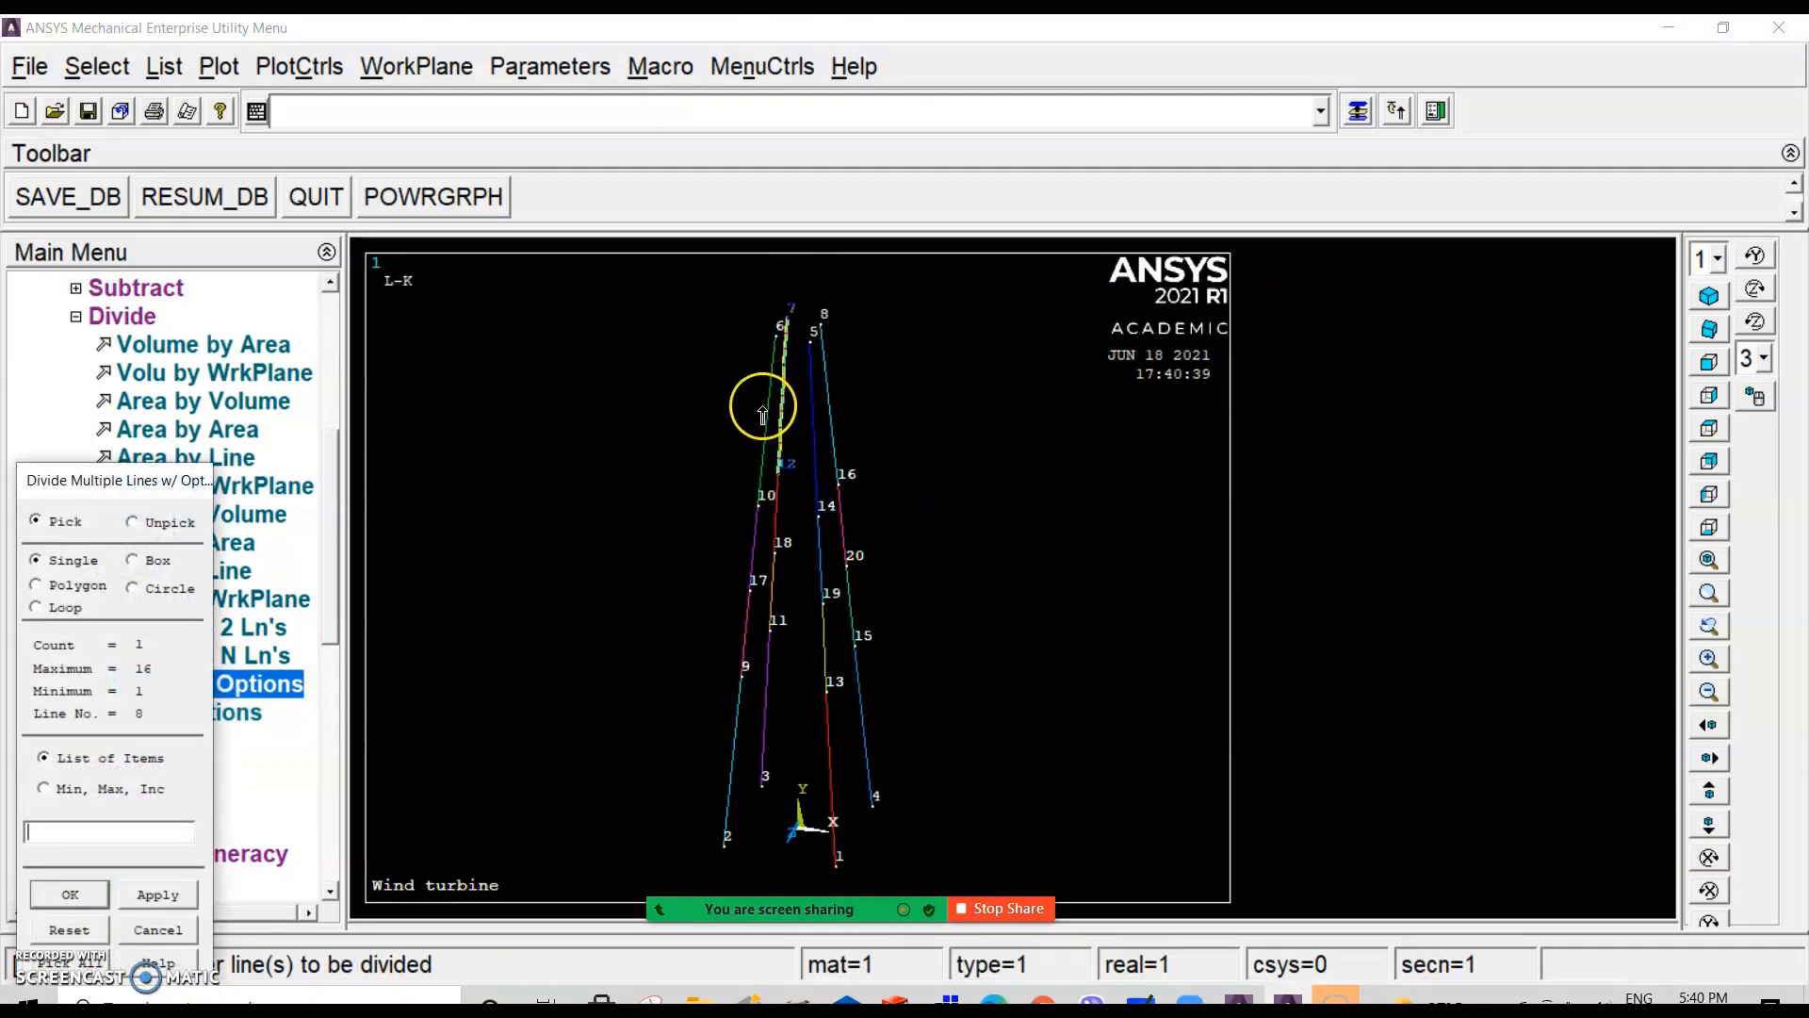
click(763, 414)
click(812, 400)
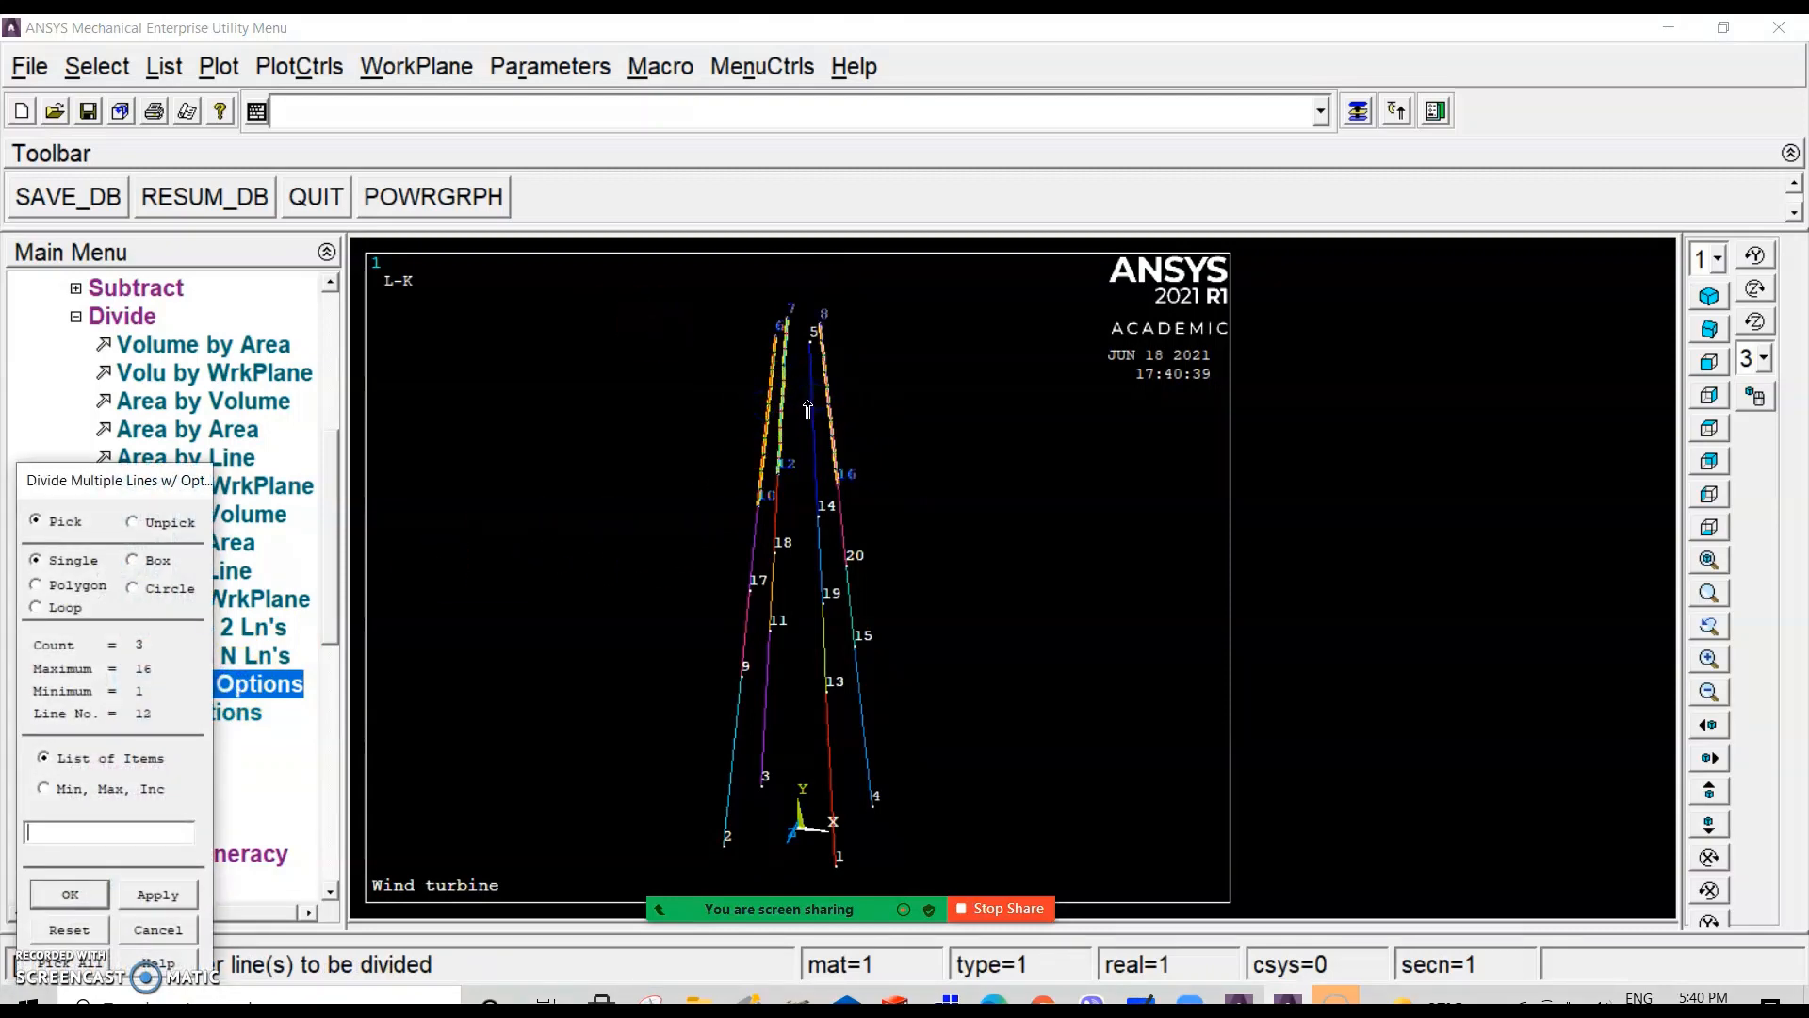
click(66, 892)
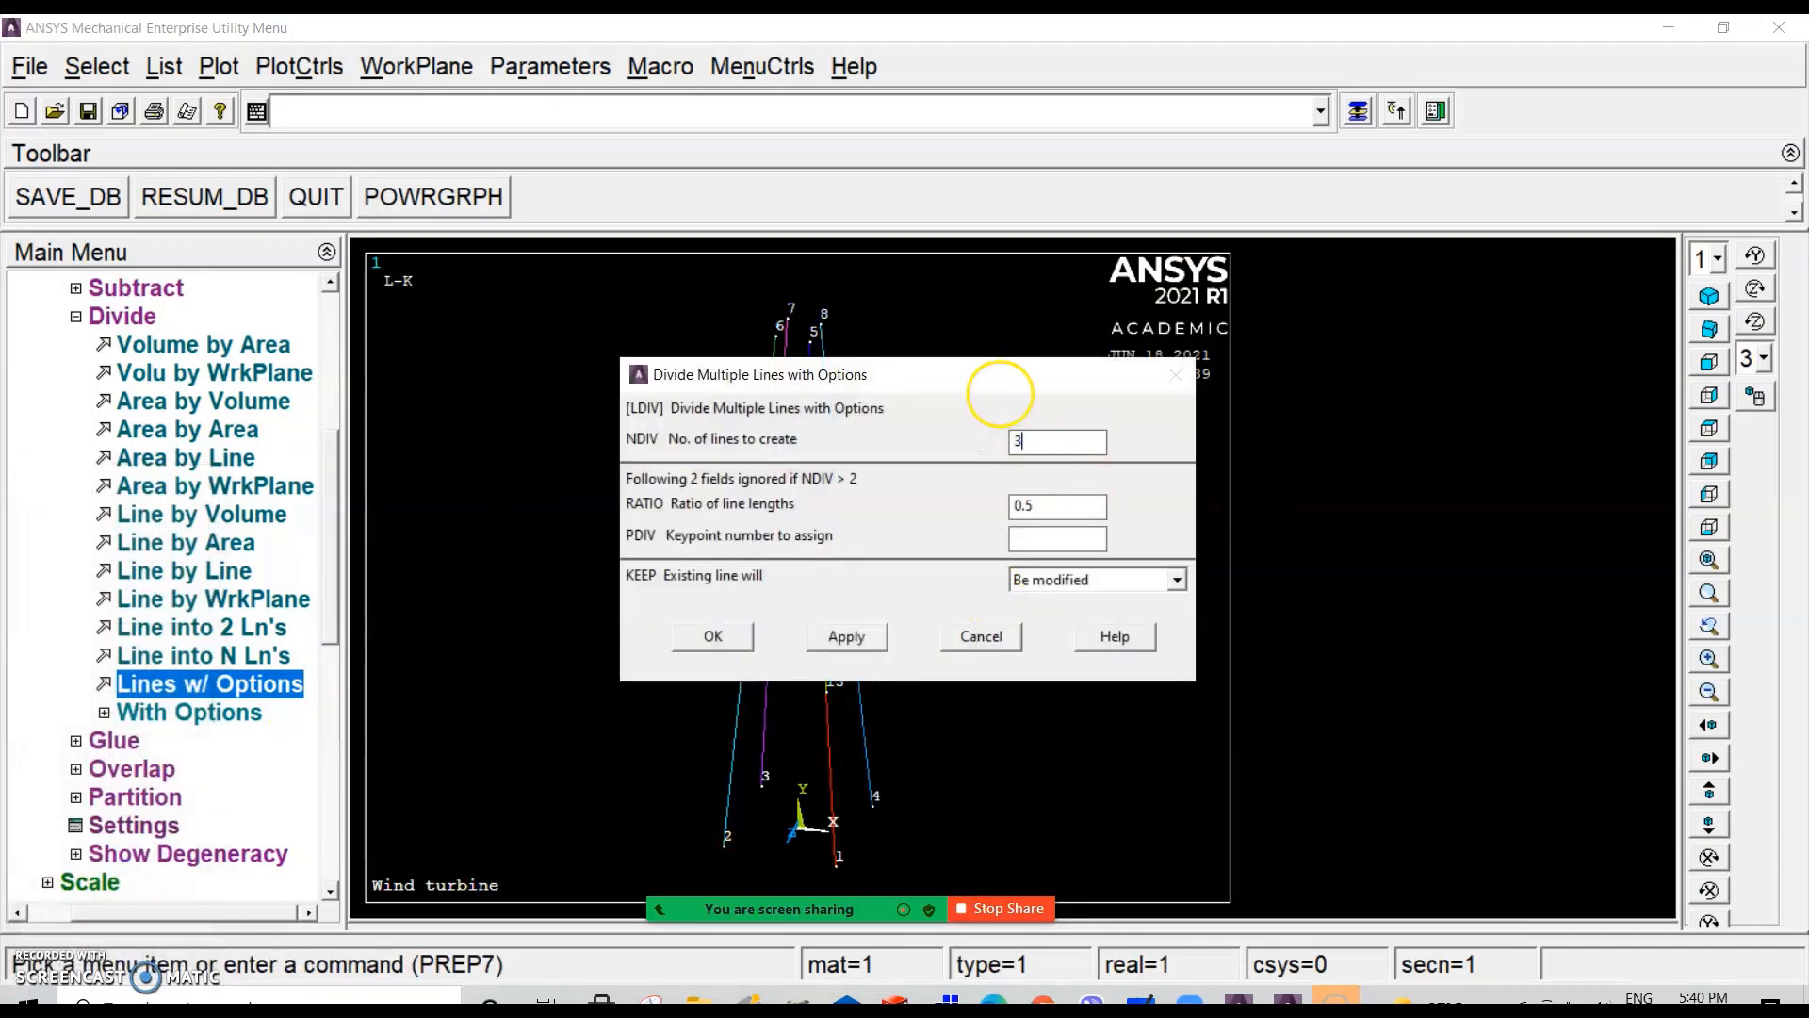
click(712, 641)
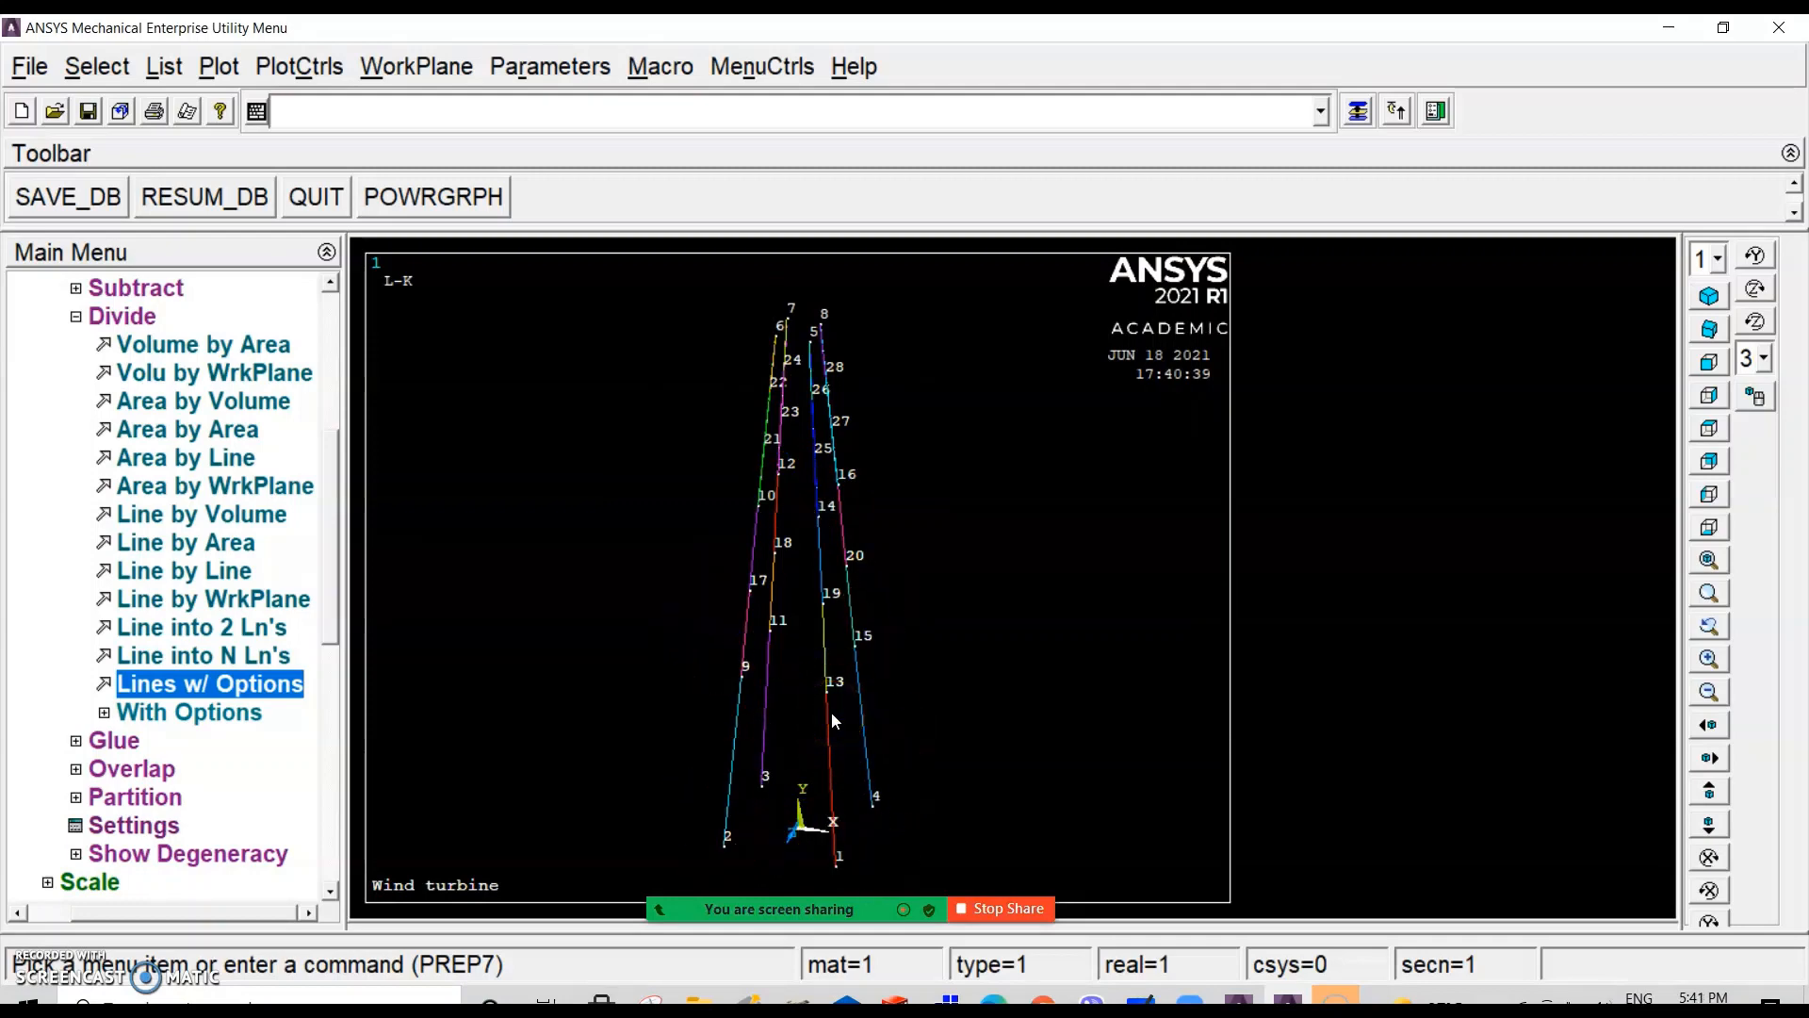
click(848, 625)
click(837, 453)
scroll(775, 613, down, 3)
scroll(795, 690, up, 2)
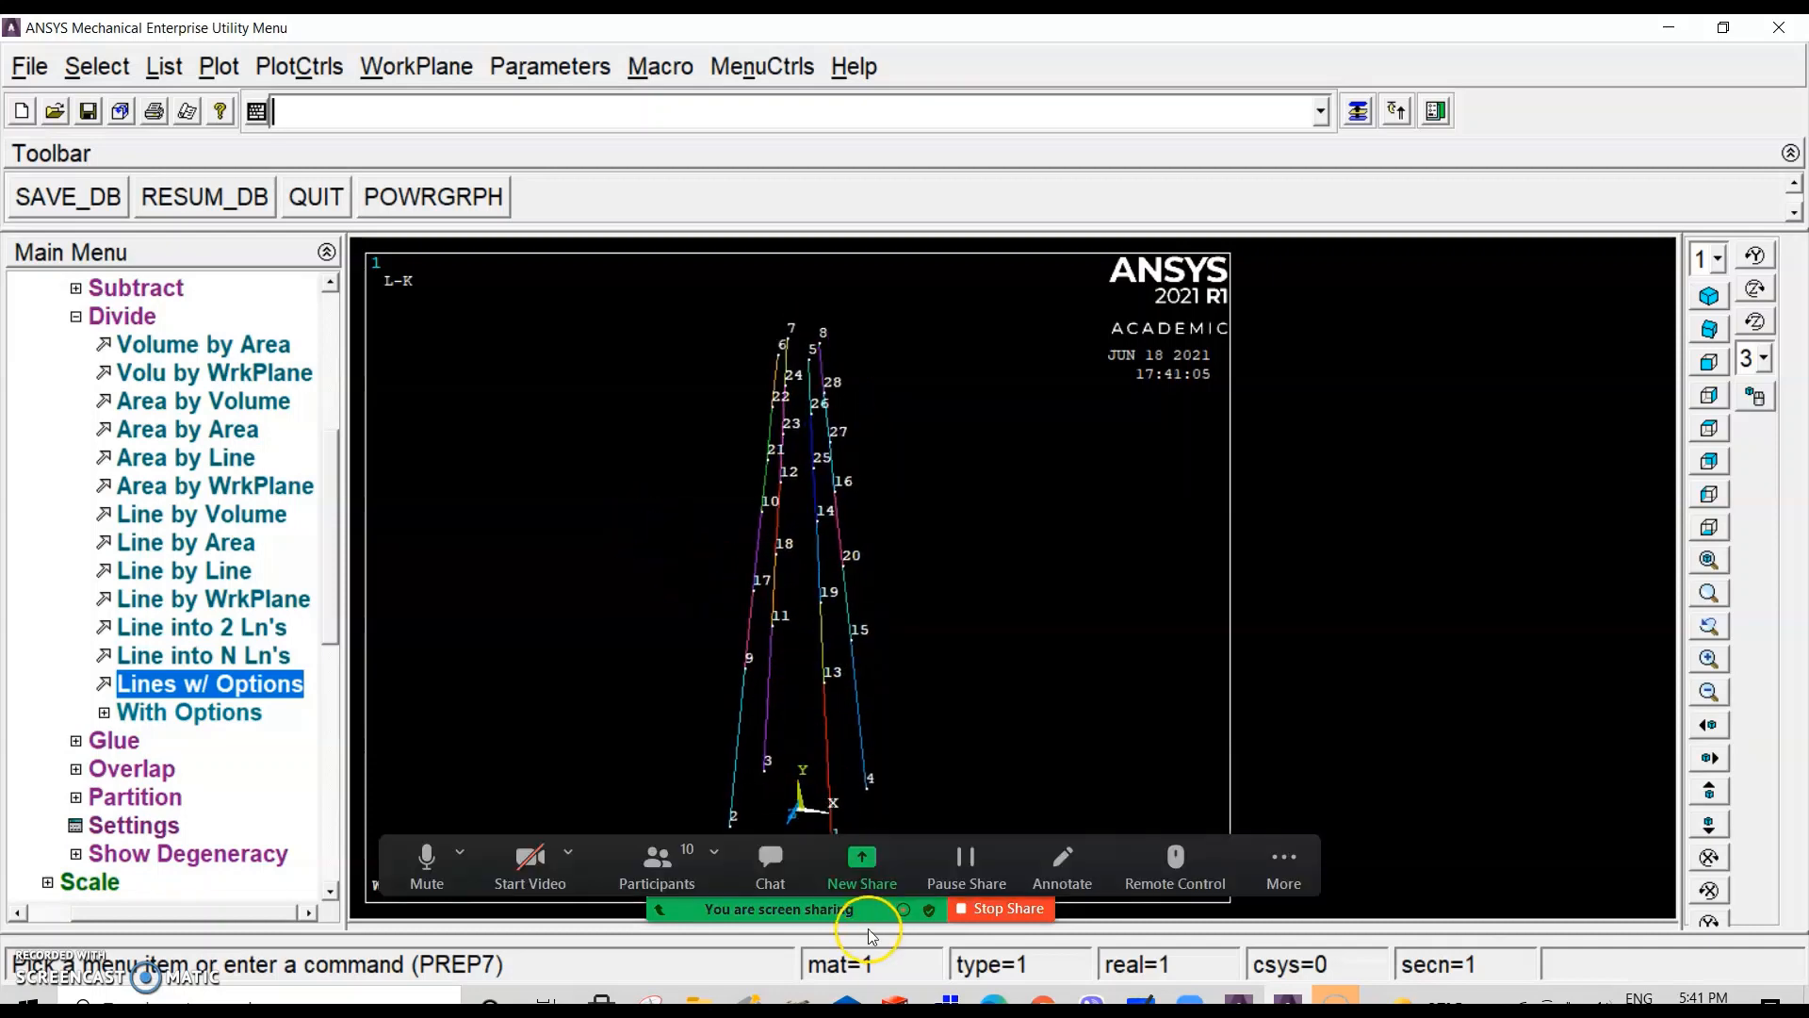
scroll(862, 529, up, 1)
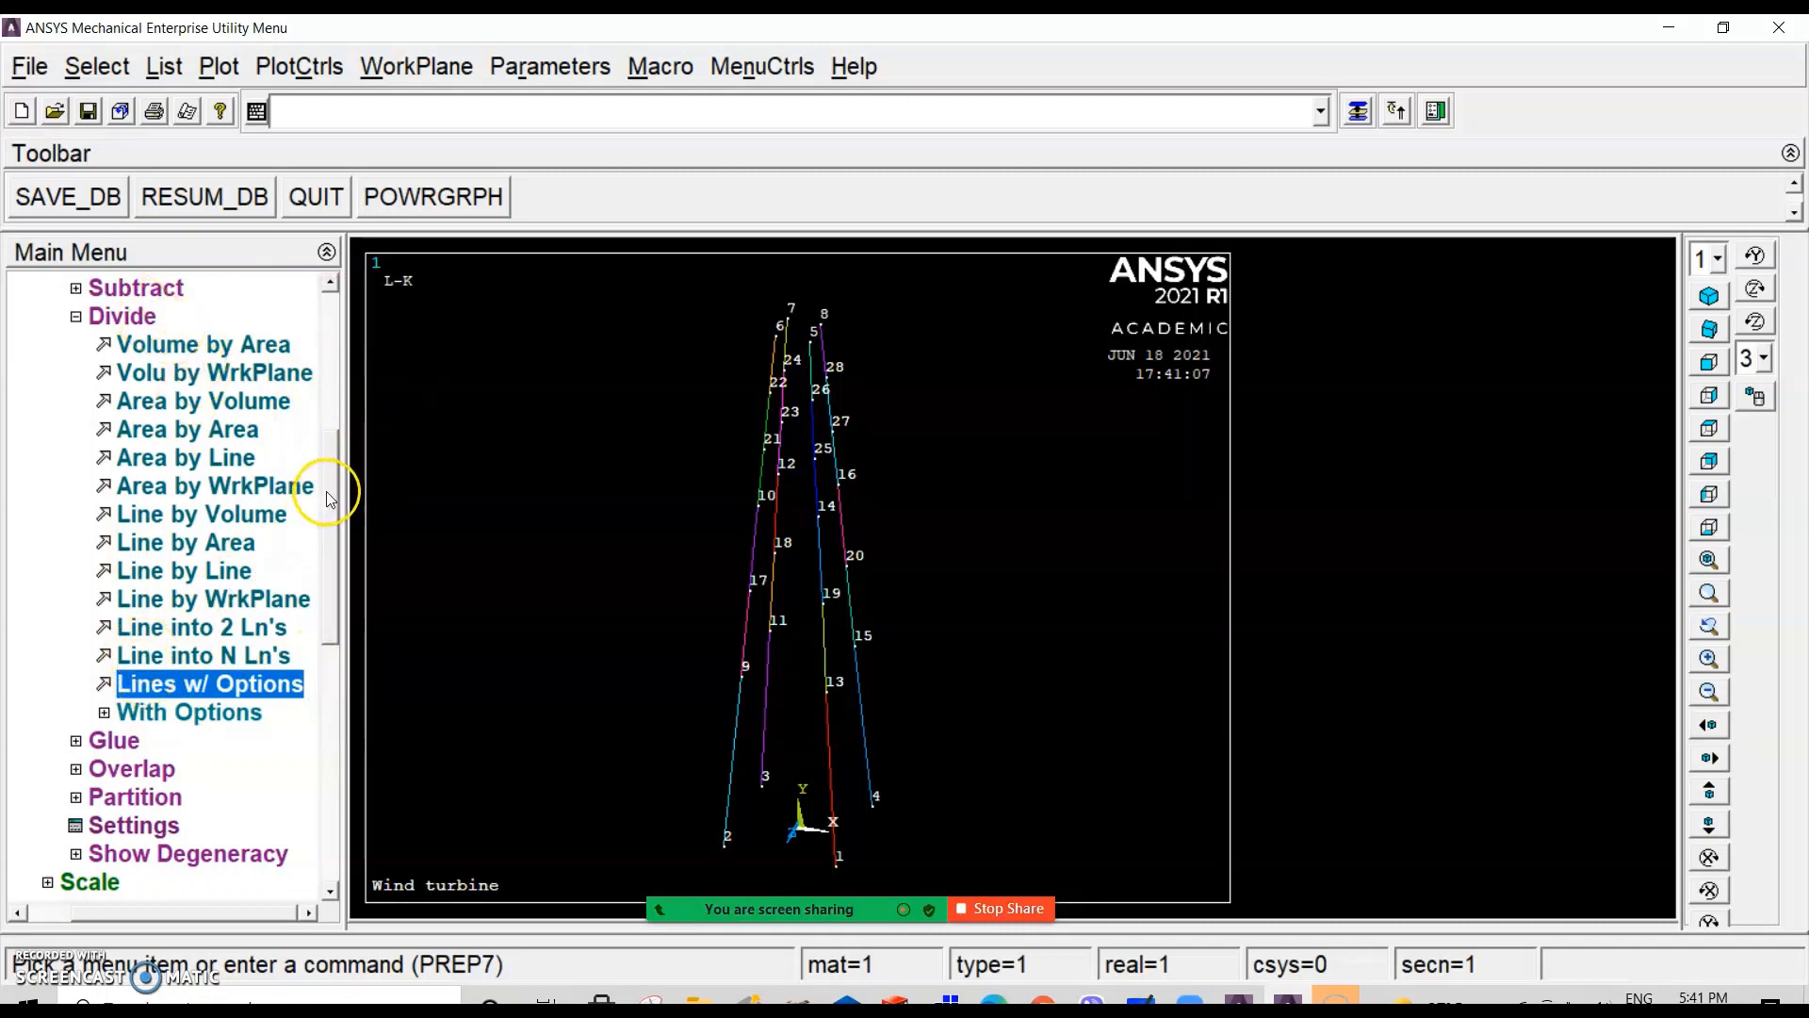
Step: Create straight lines joining keypoints 9, 13, 15 and 11 into a closed horizontal ring around the four legs
drag(328, 491, 350, 358)
click(68, 485)
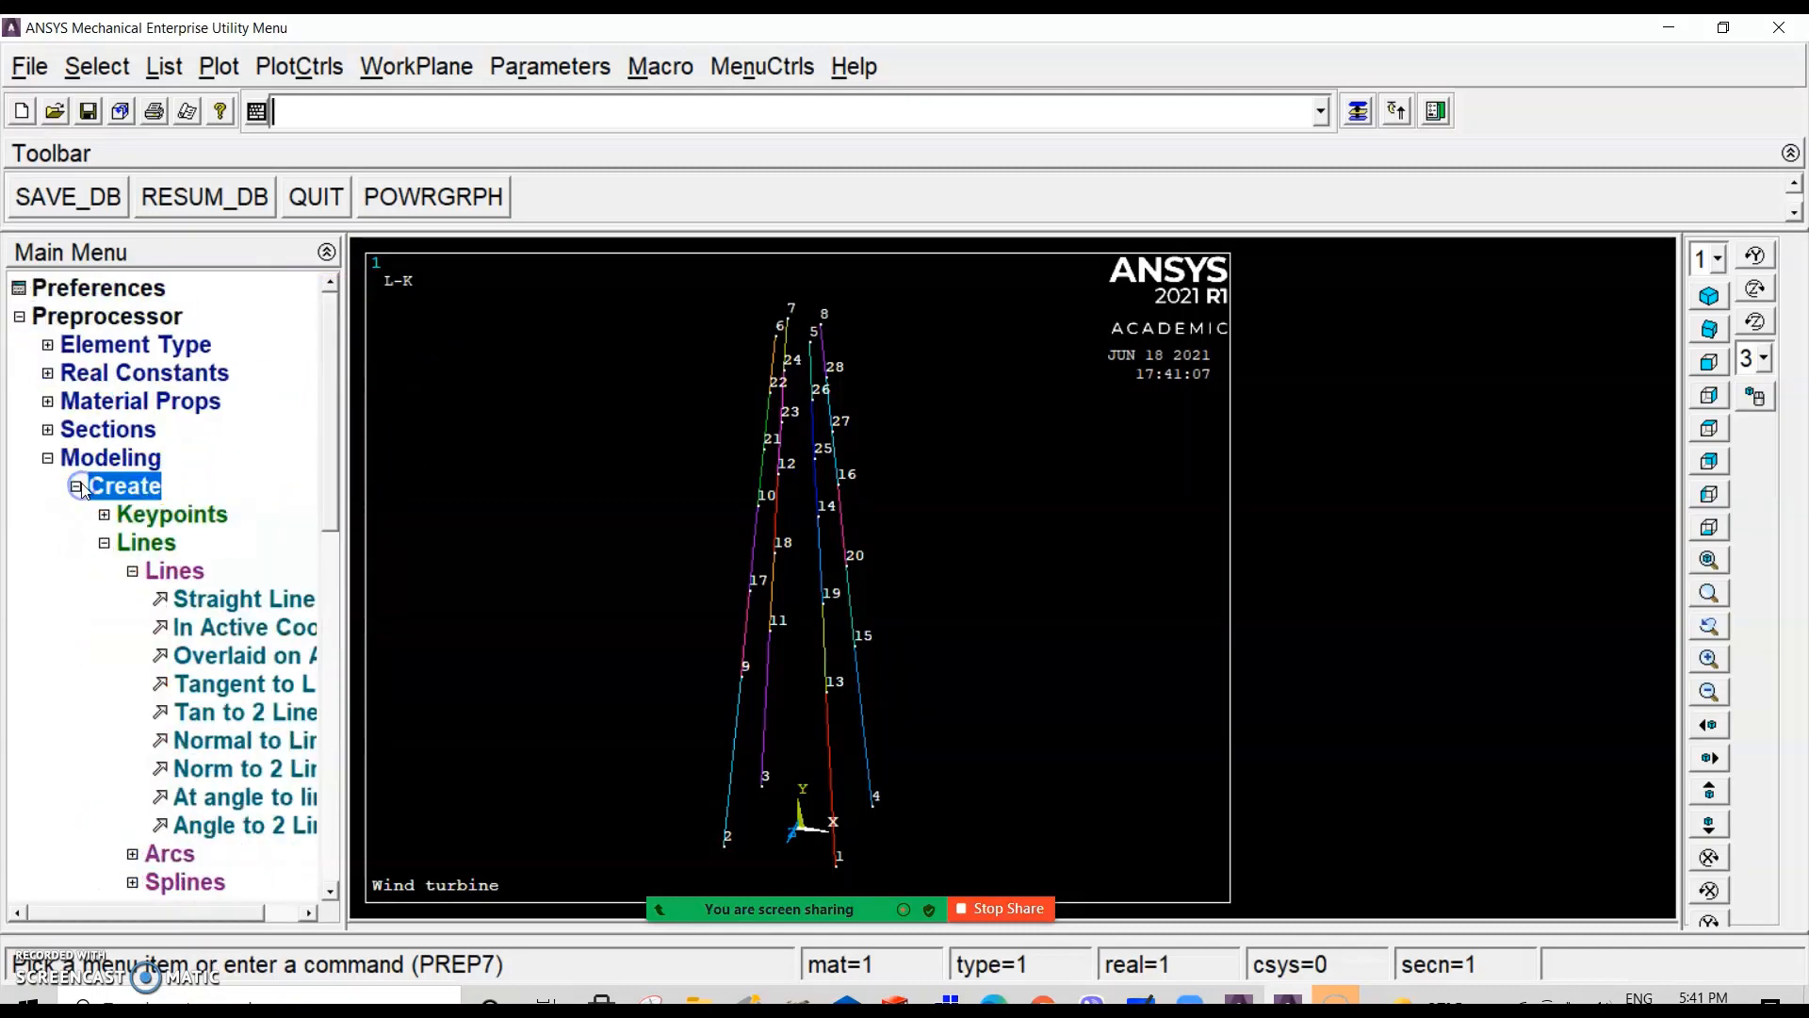
click(207, 599)
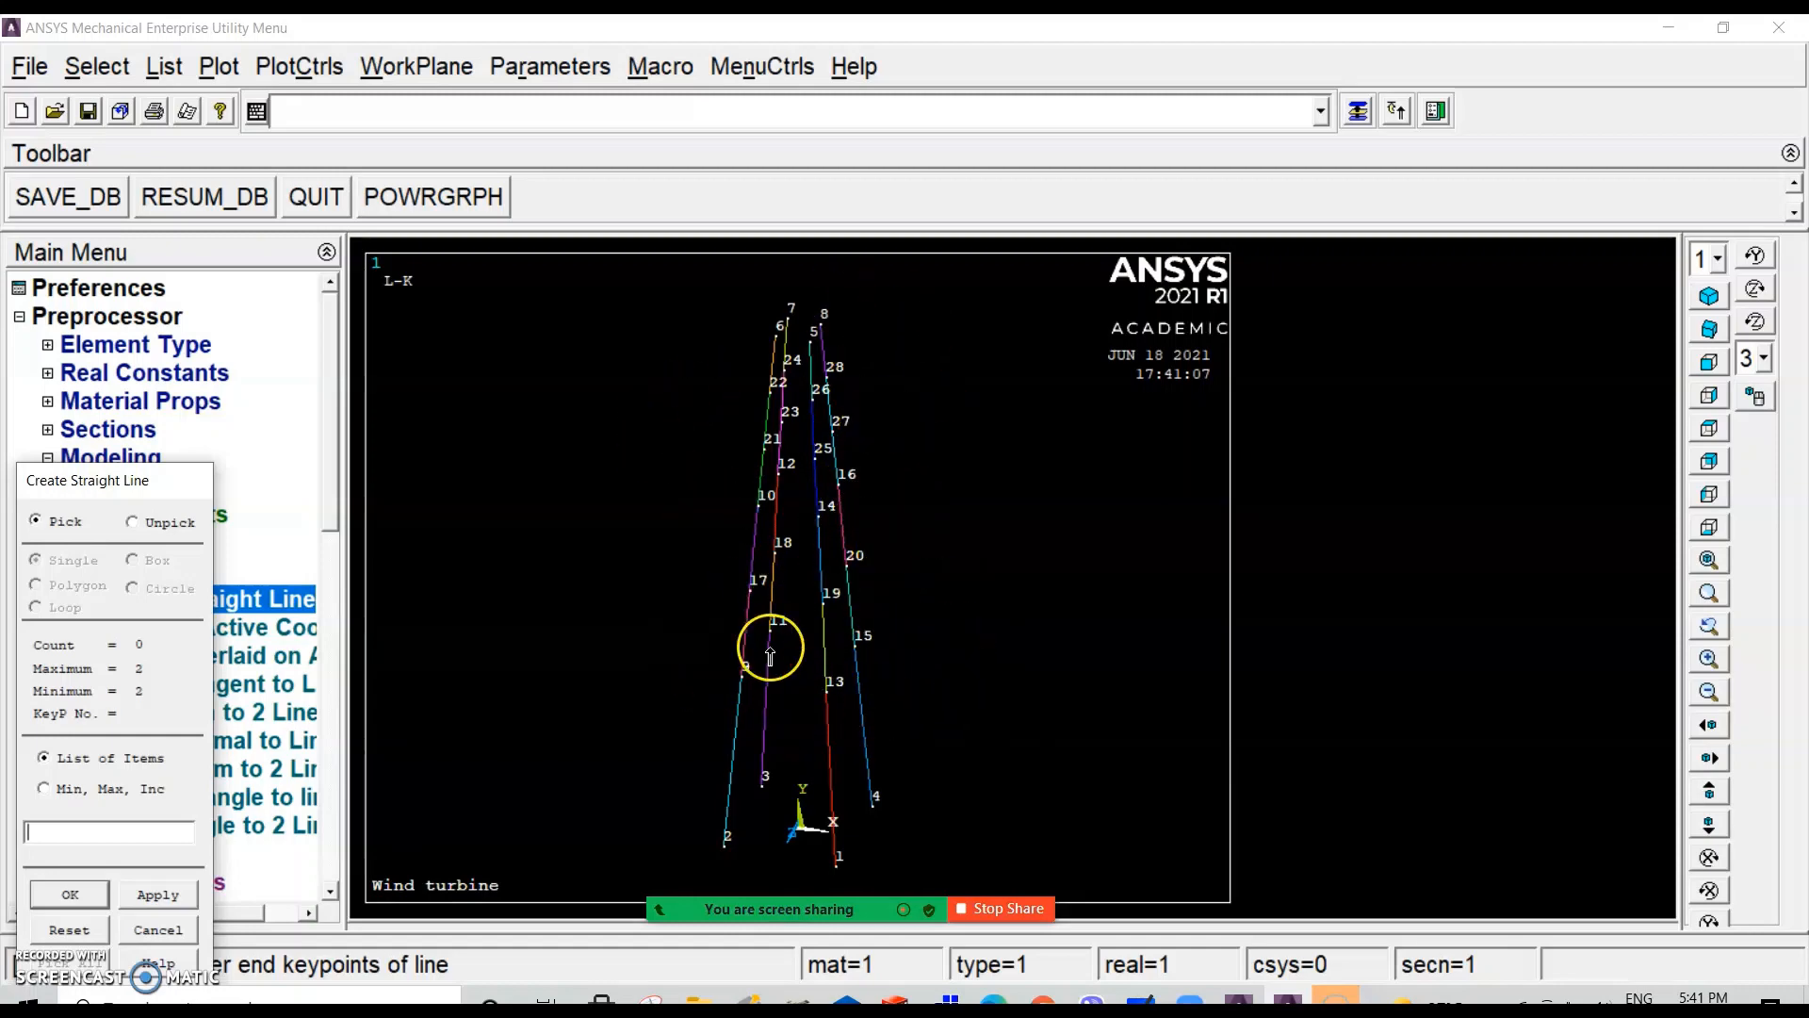
click(740, 675)
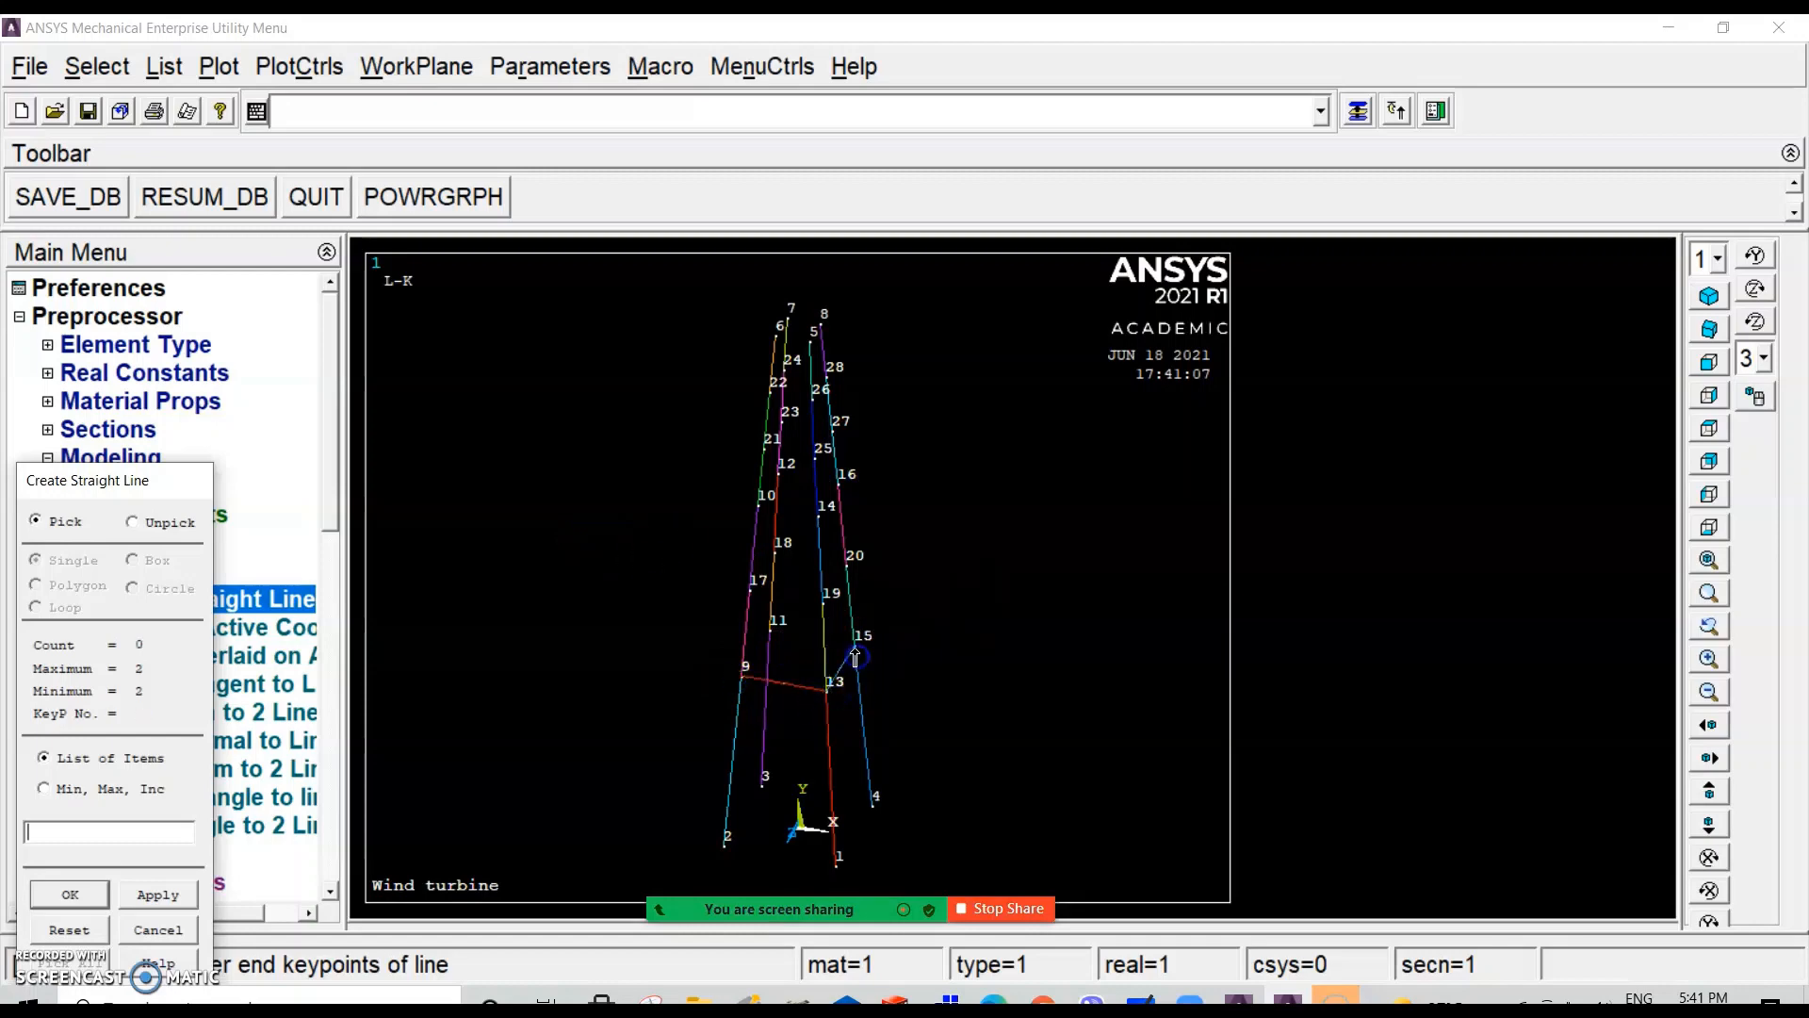
click(855, 650)
click(772, 631)
click(749, 667)
Step: Connect keypoints 17, 19, 20 and 18 with straight lines to form the second horizontal ring
click(754, 594)
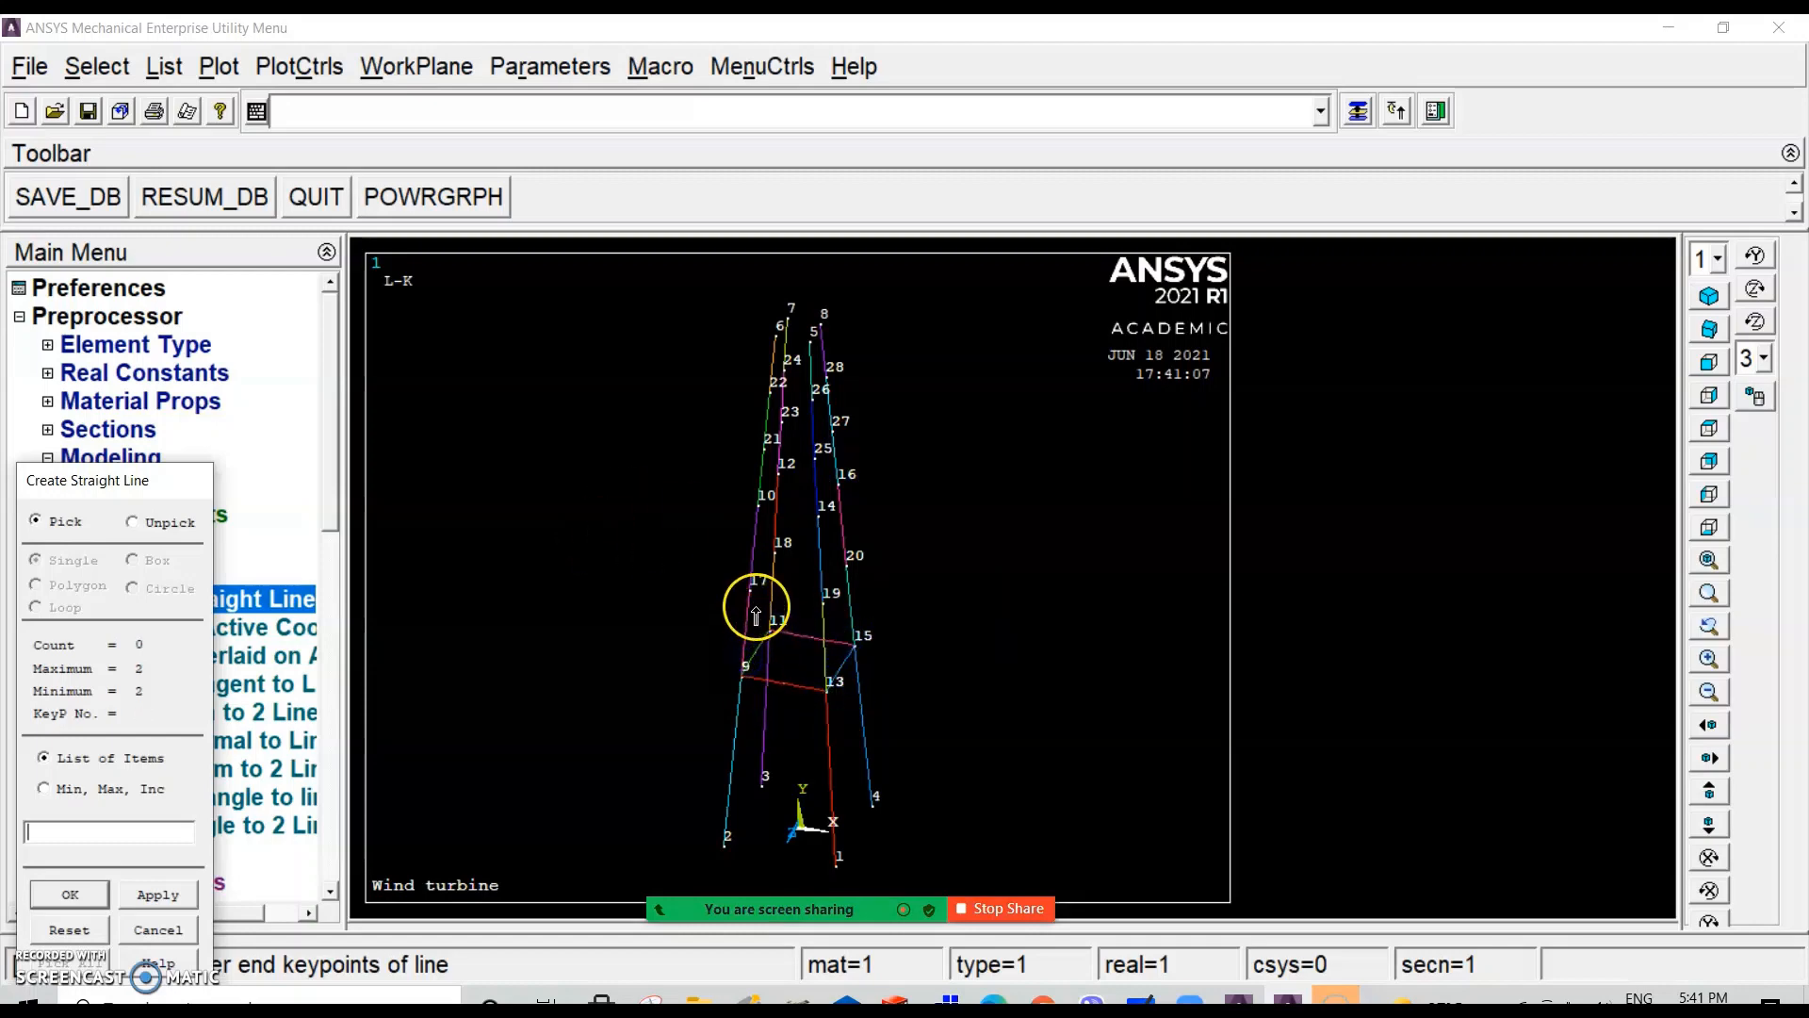
click(819, 614)
click(848, 567)
click(781, 555)
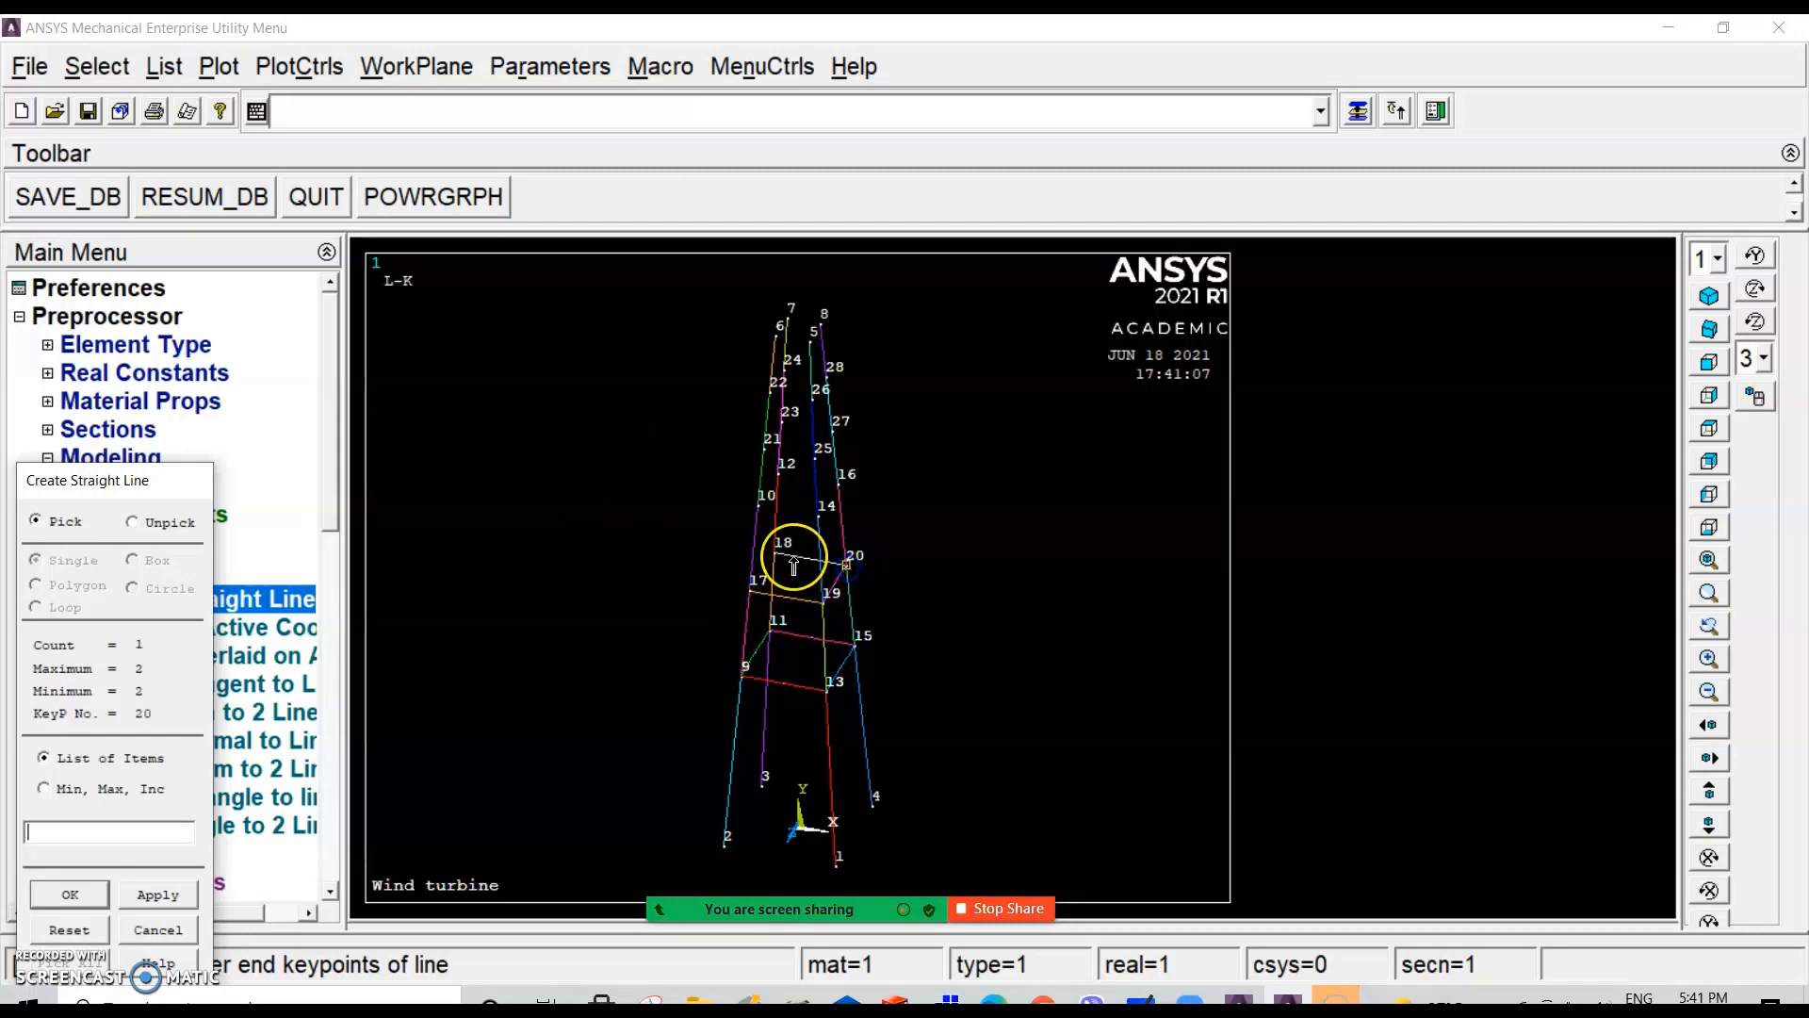
click(756, 584)
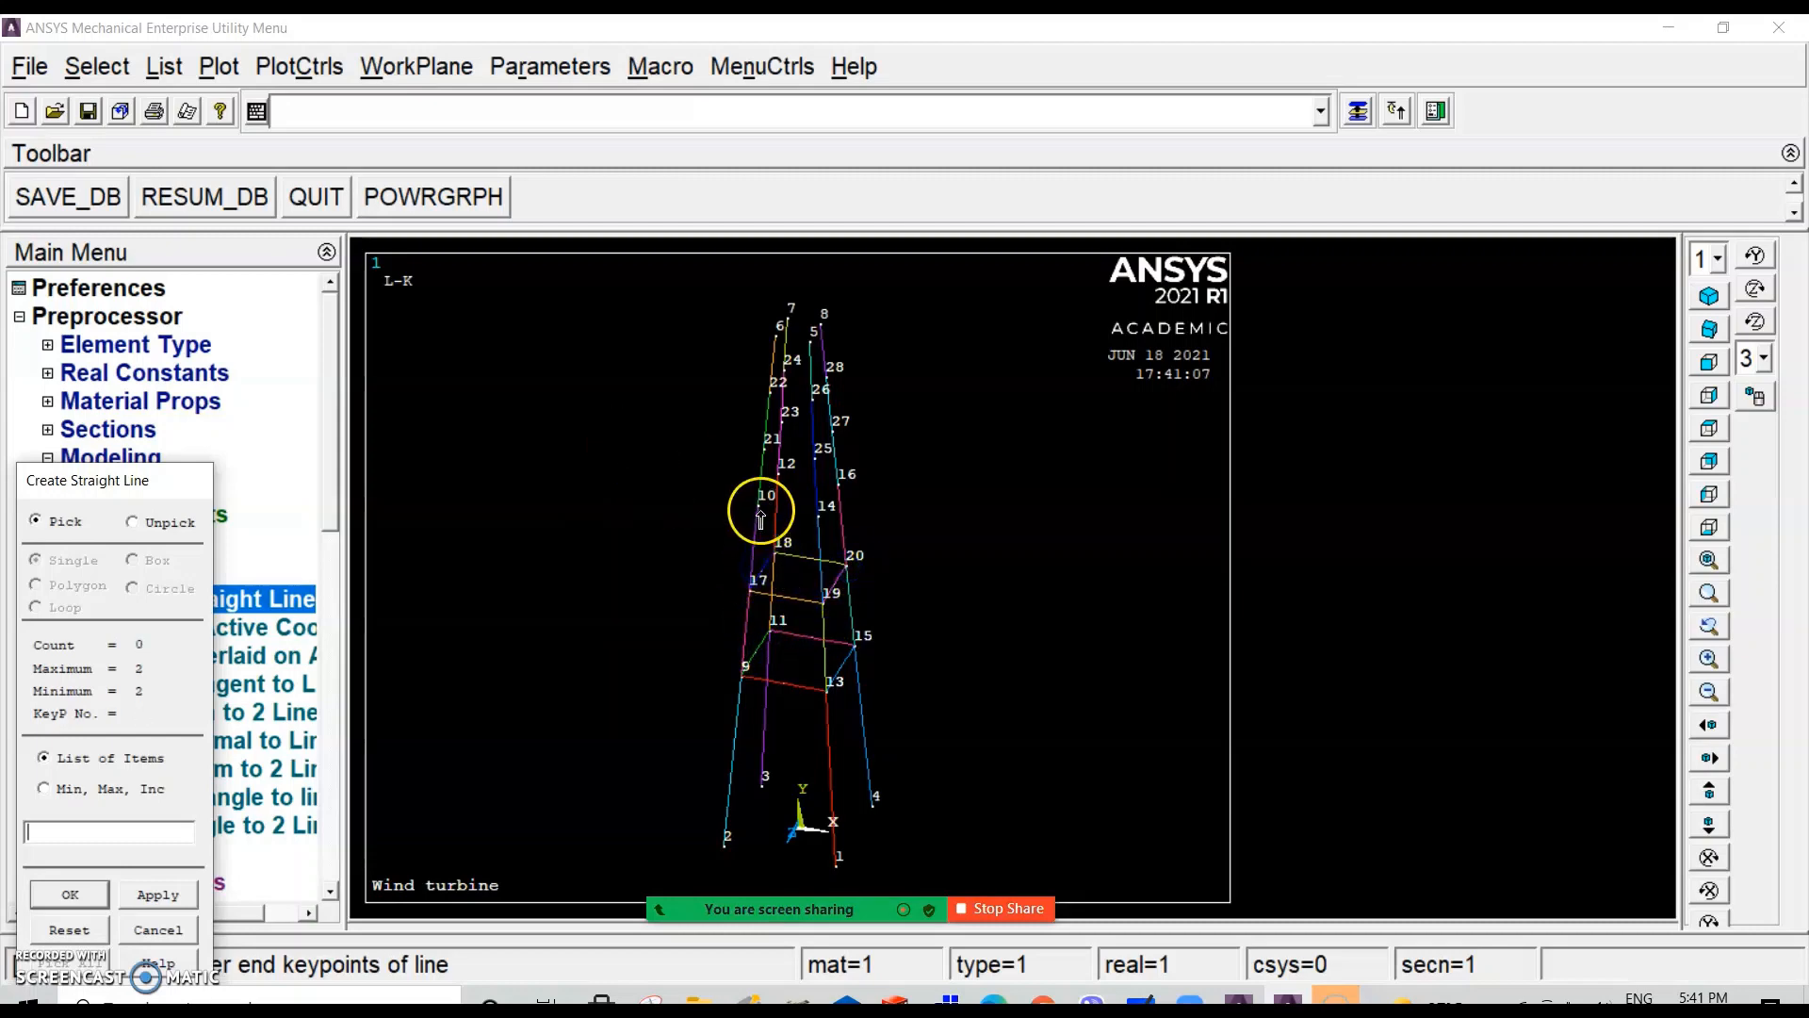
Step: Draw the next two horizontal rings, through keypoints 10, 14, 16, 12 and through keypoints 21, 25, 27, 23
click(816, 523)
click(844, 486)
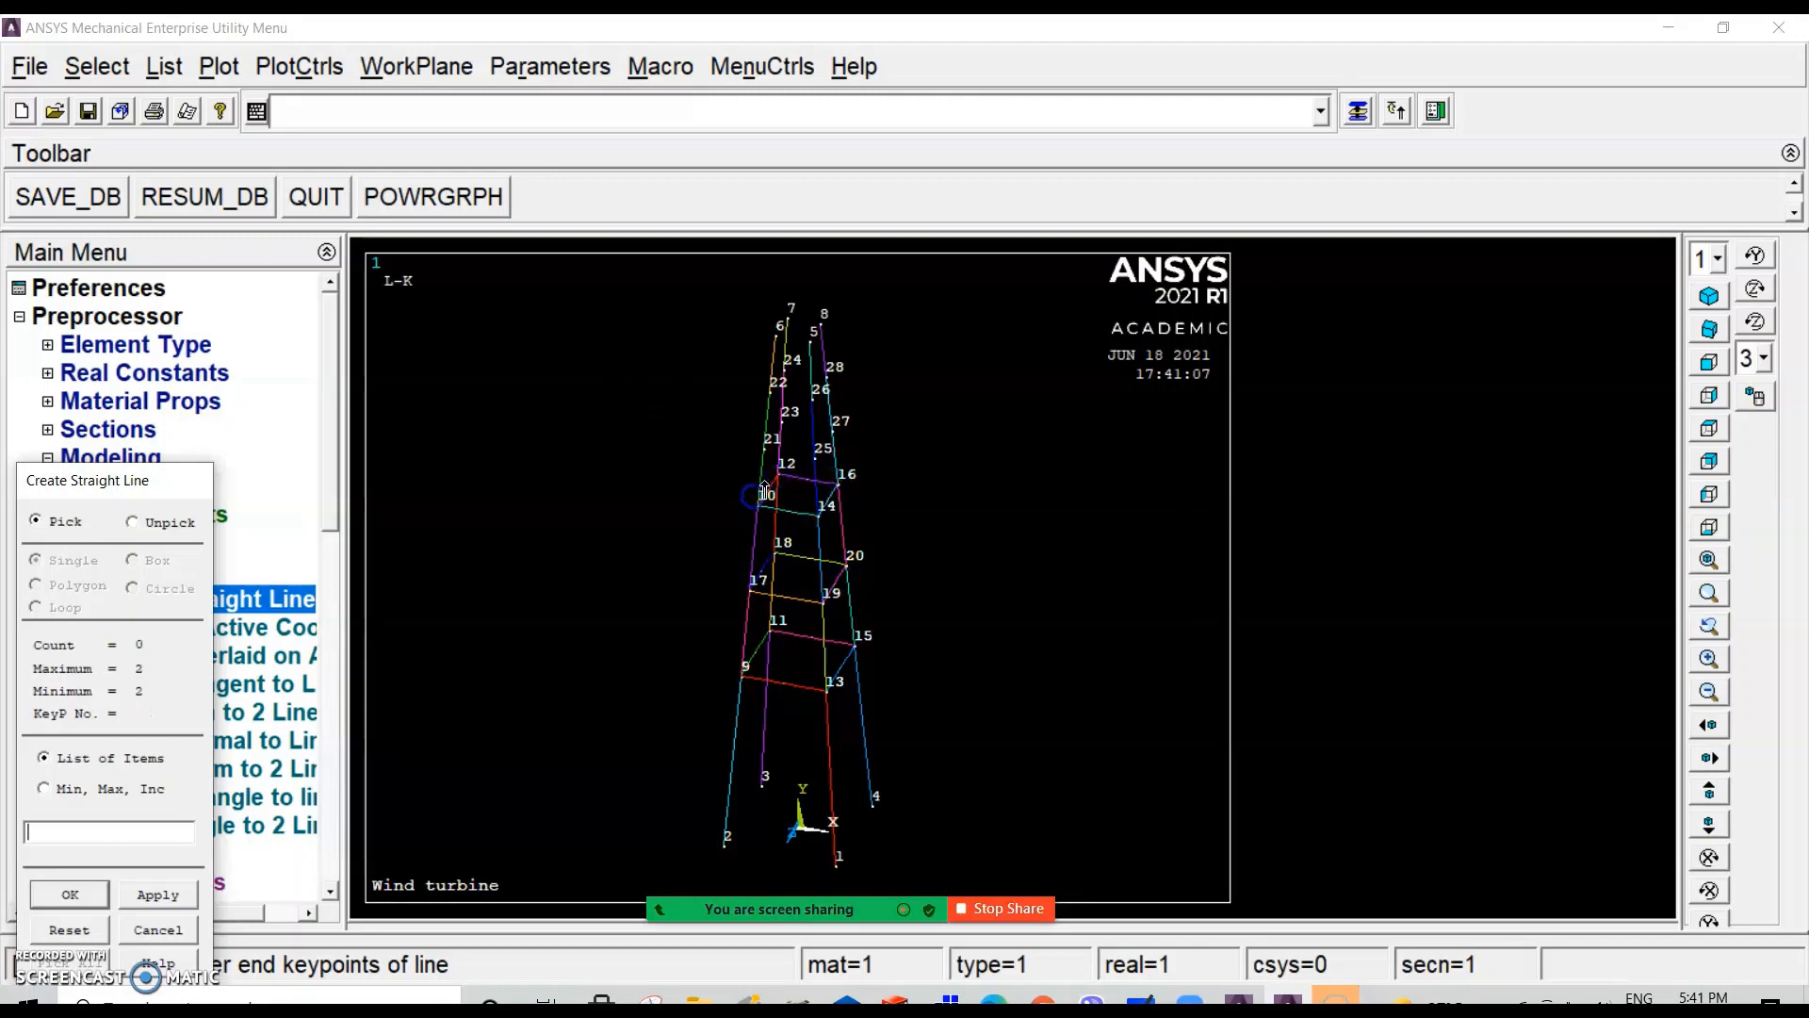
click(814, 456)
Step: Draw the two uppermost horizontal rings, through keypoints 22, 26, 28, 24 and through the tower-top keypoints 6, 5, 8, 7
click(772, 394)
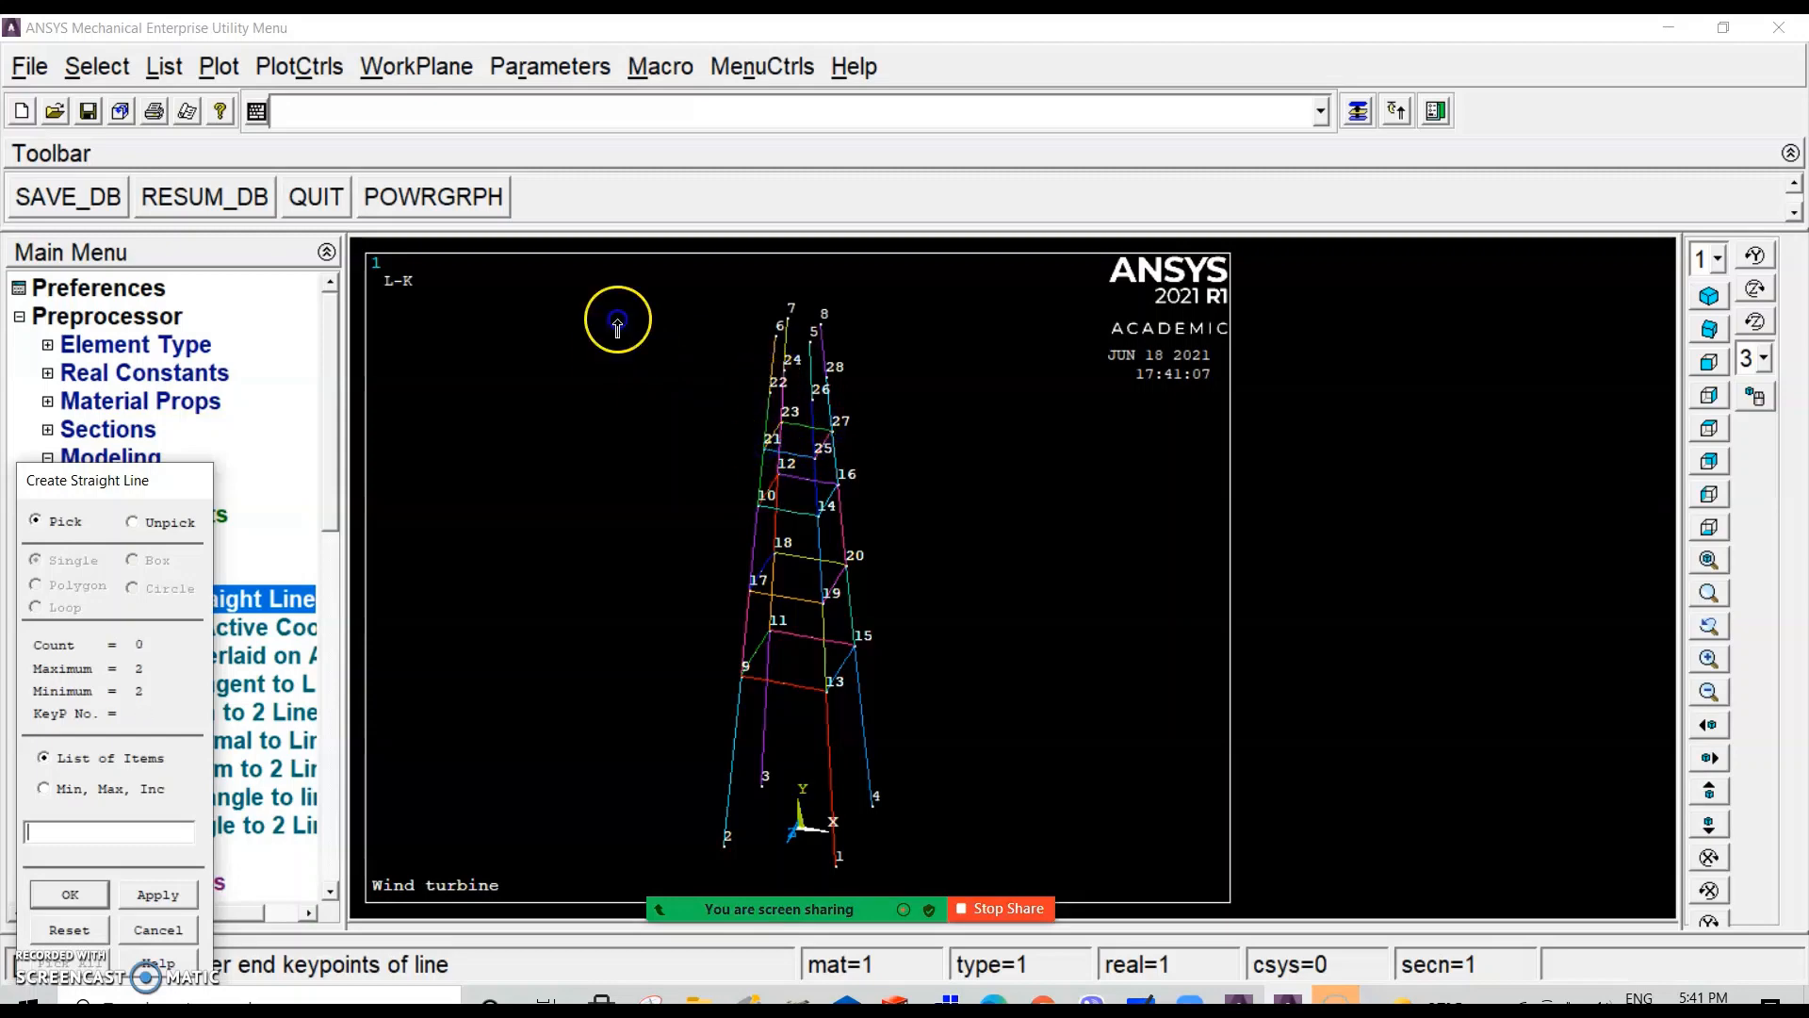
click(811, 402)
click(815, 394)
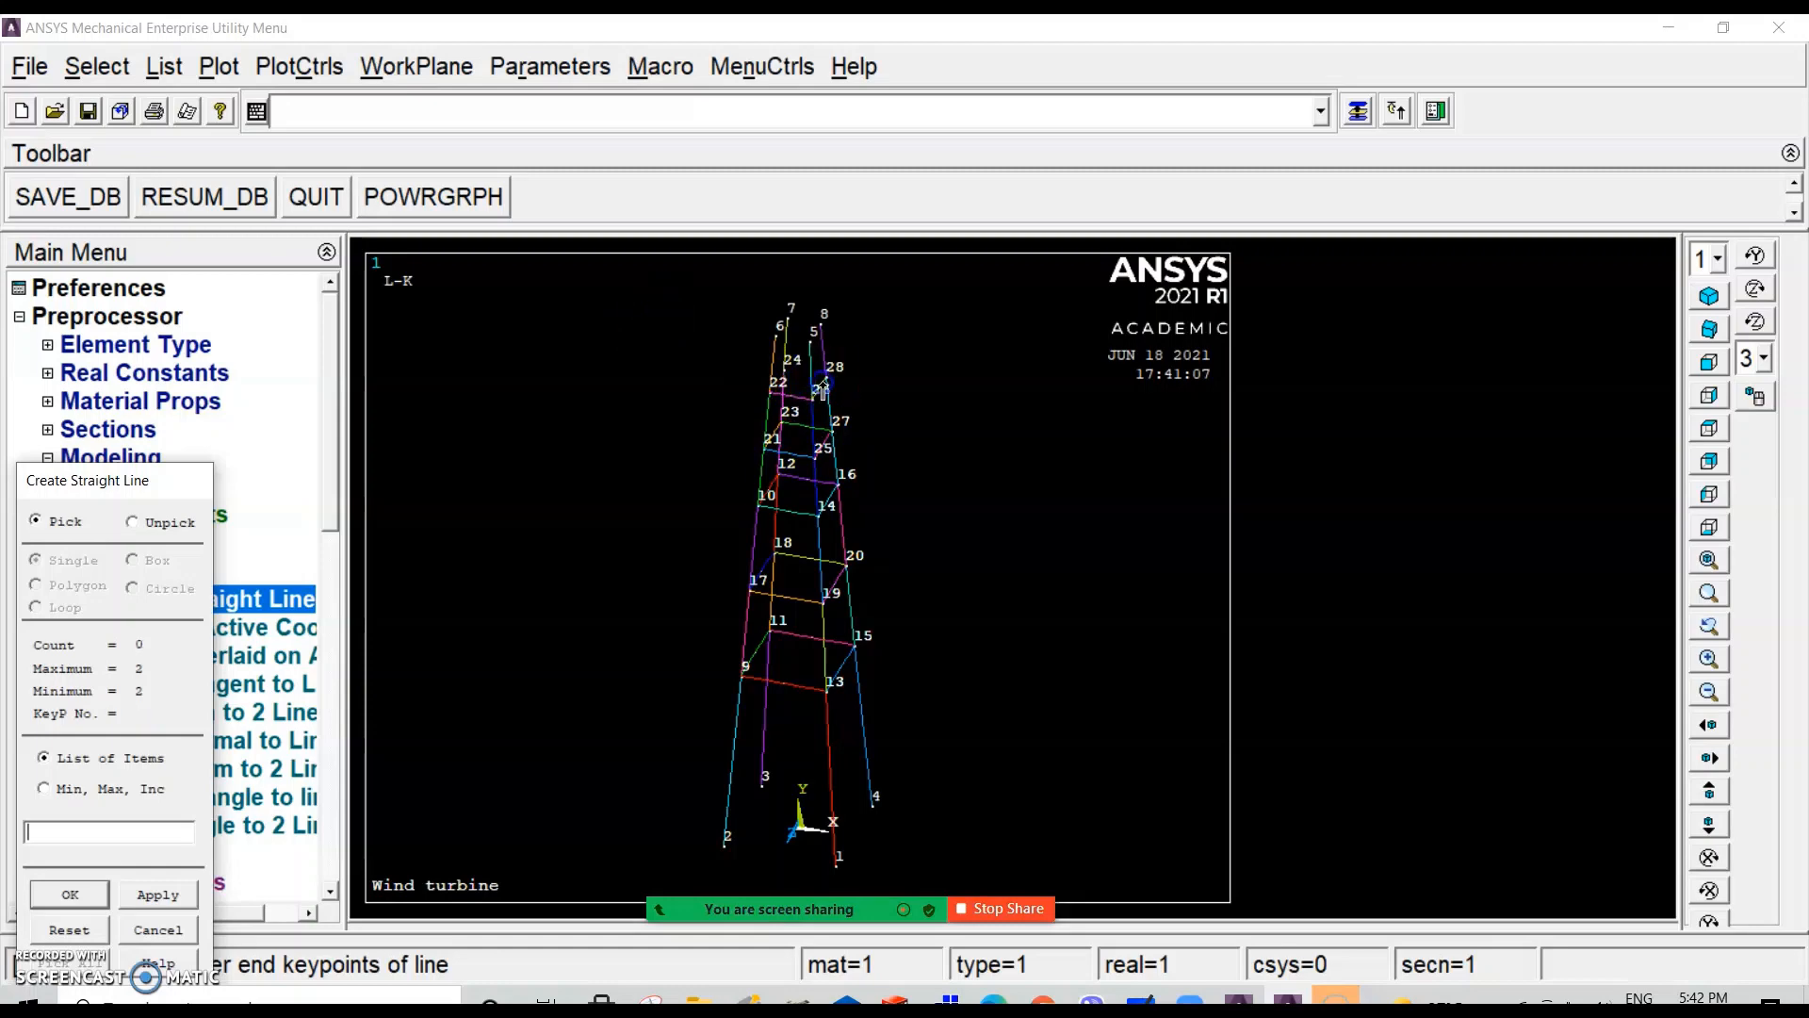
click(784, 377)
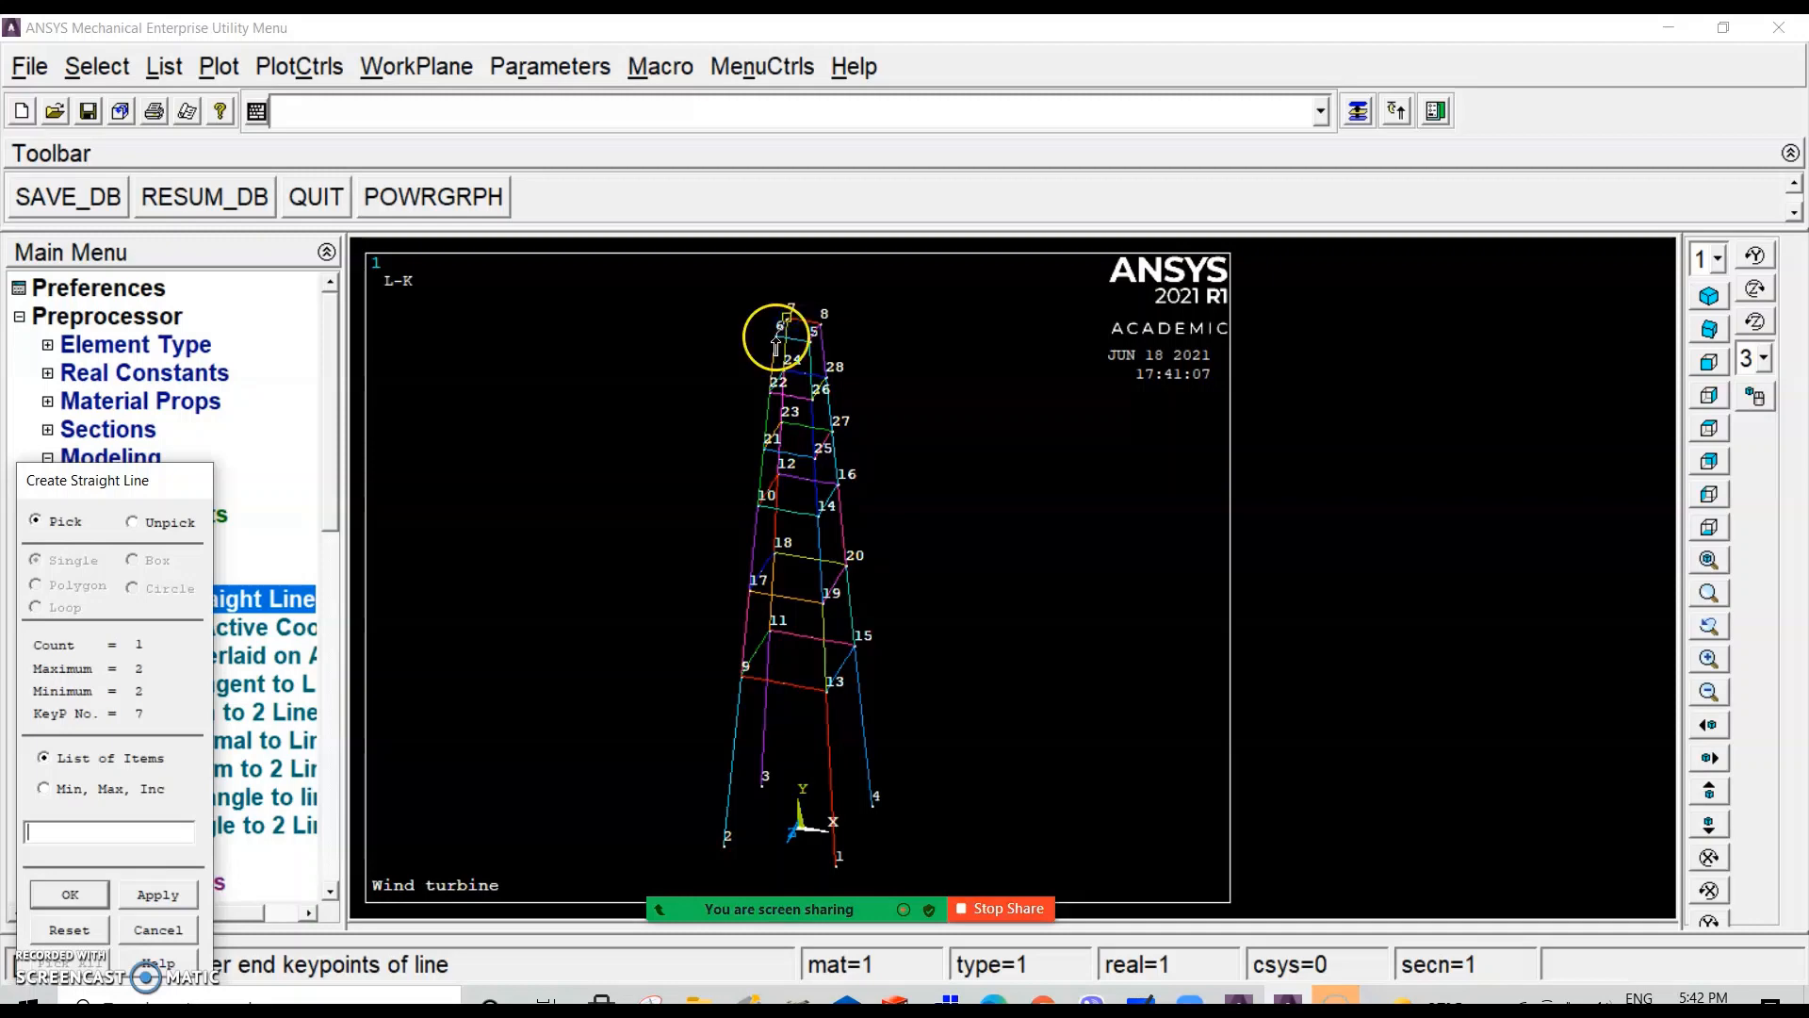
click(776, 339)
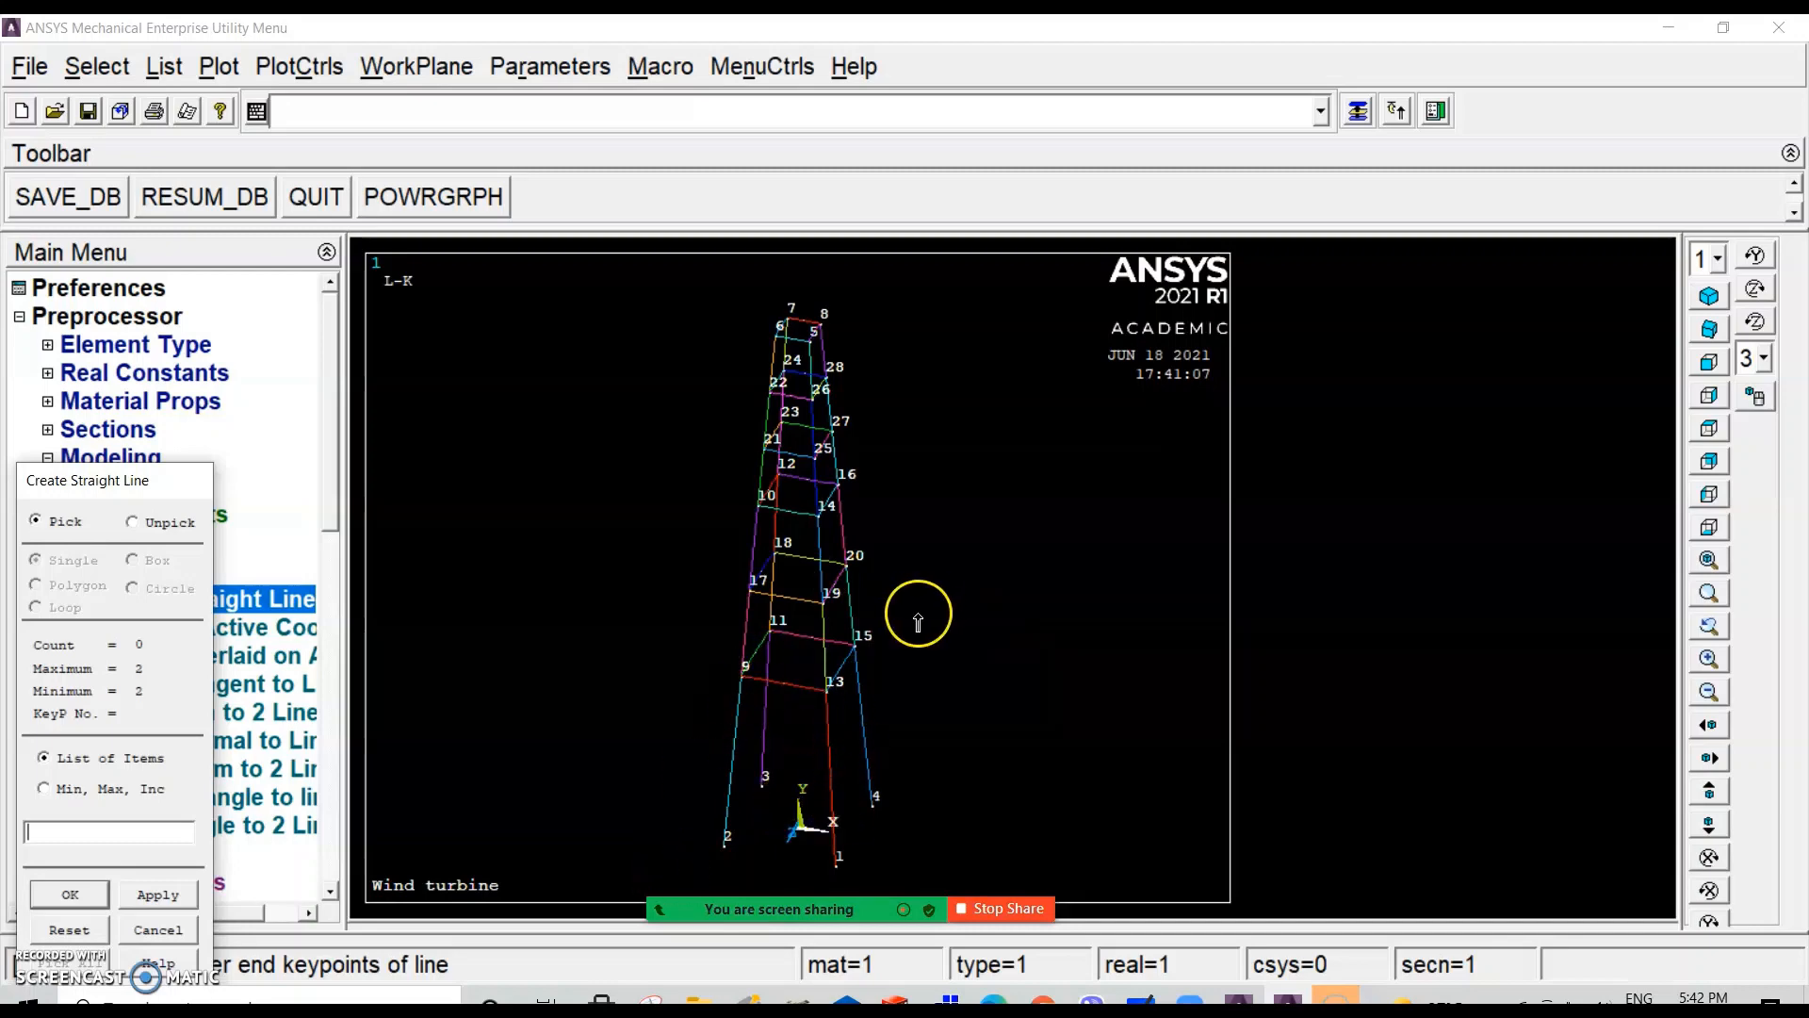
Step: Cross-brace two faces of the lowest bay with straight lines 2–13, 1–9, 1–15 and 4–13
click(725, 842)
click(818, 706)
click(835, 852)
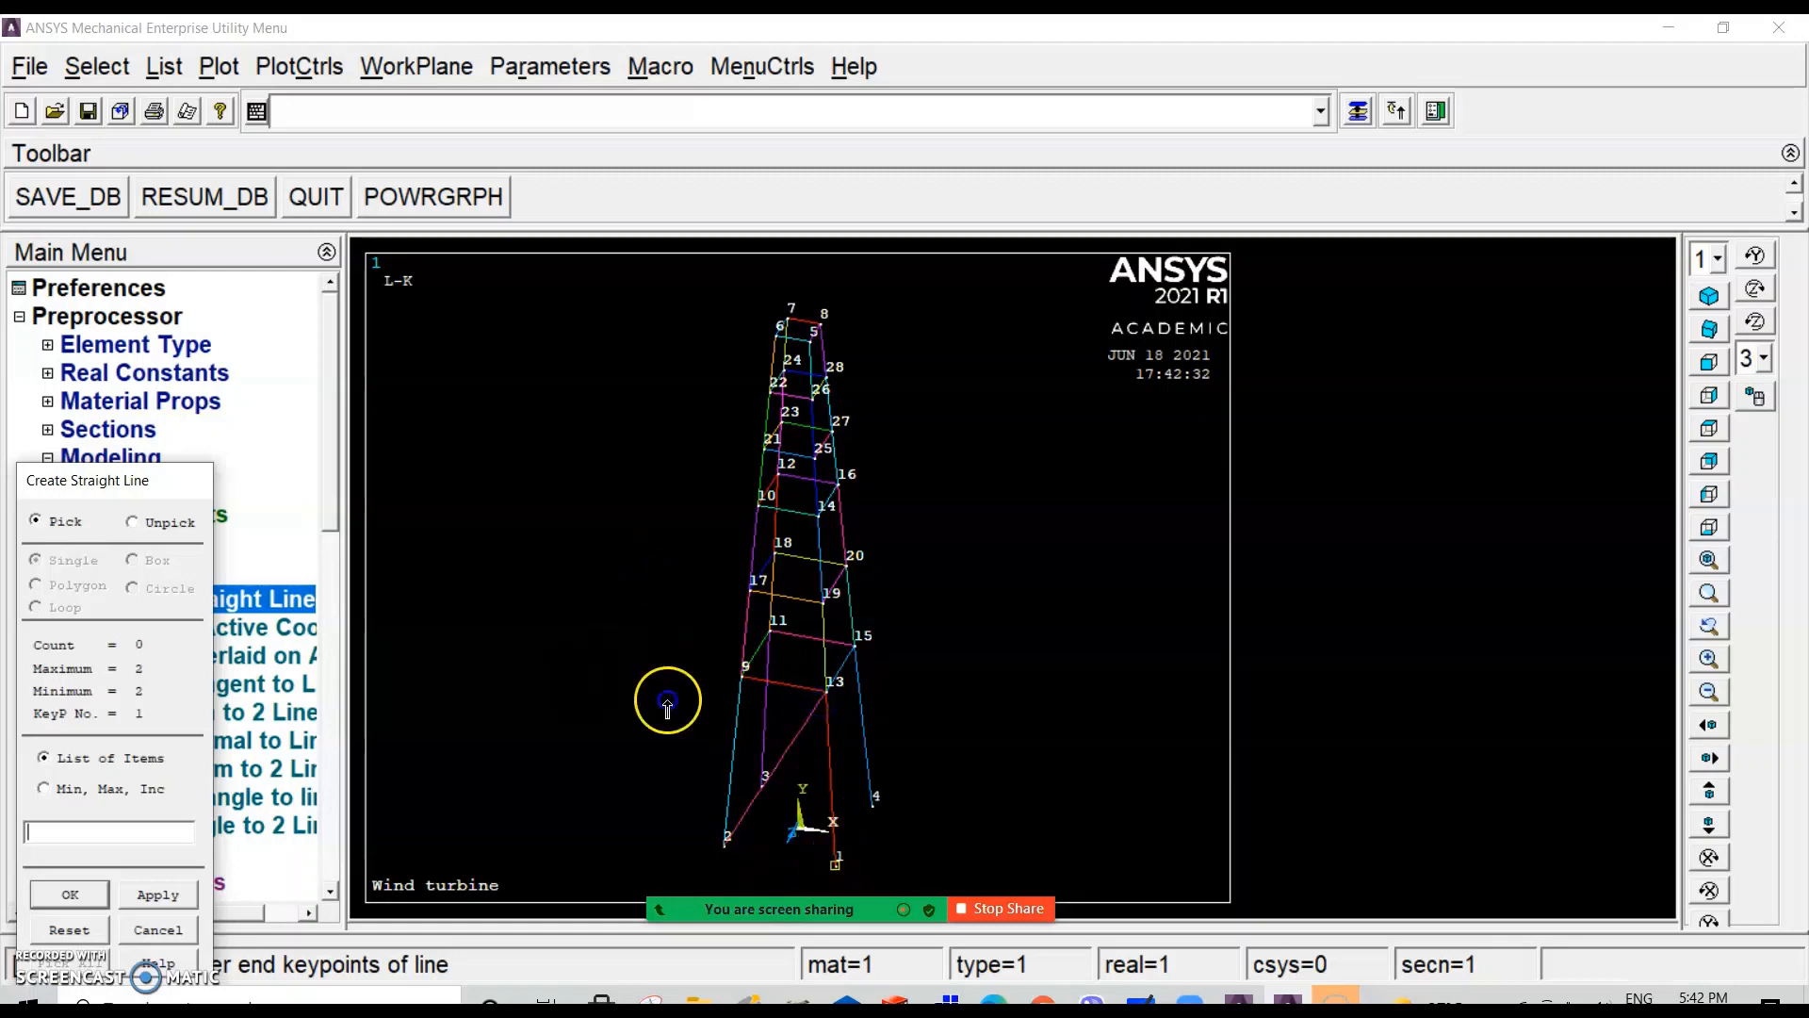
click(745, 669)
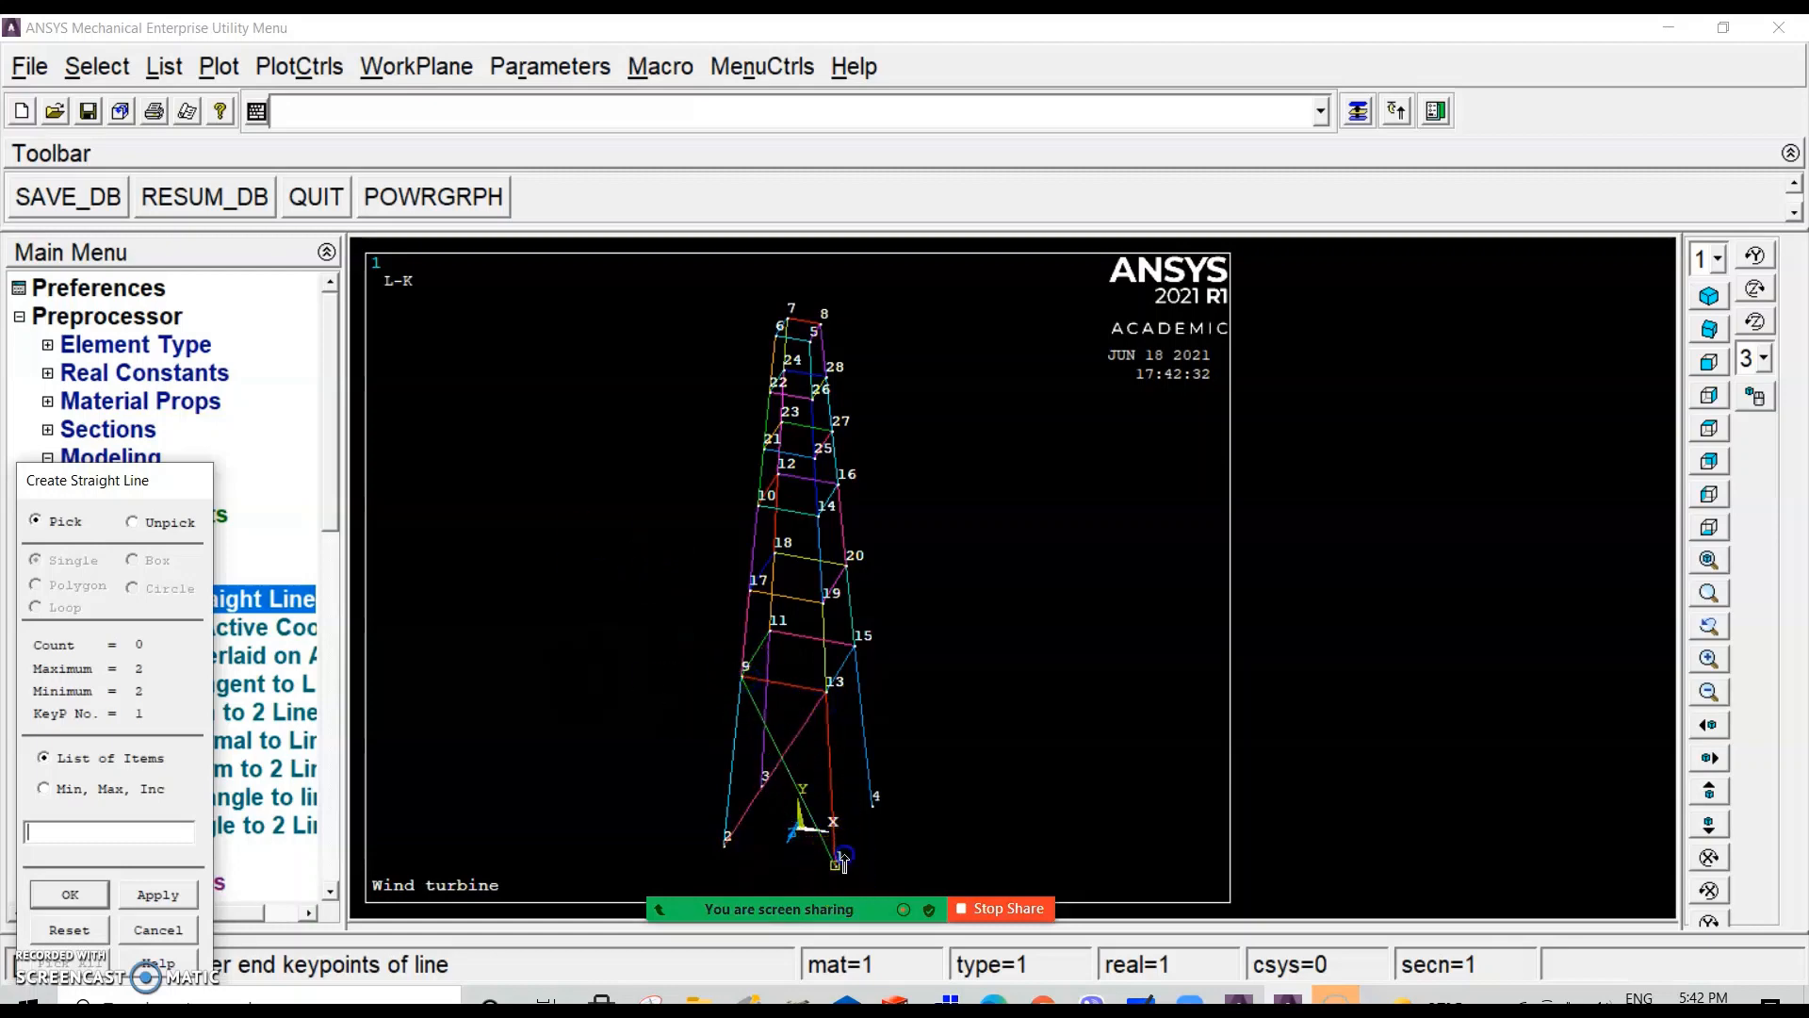
click(874, 805)
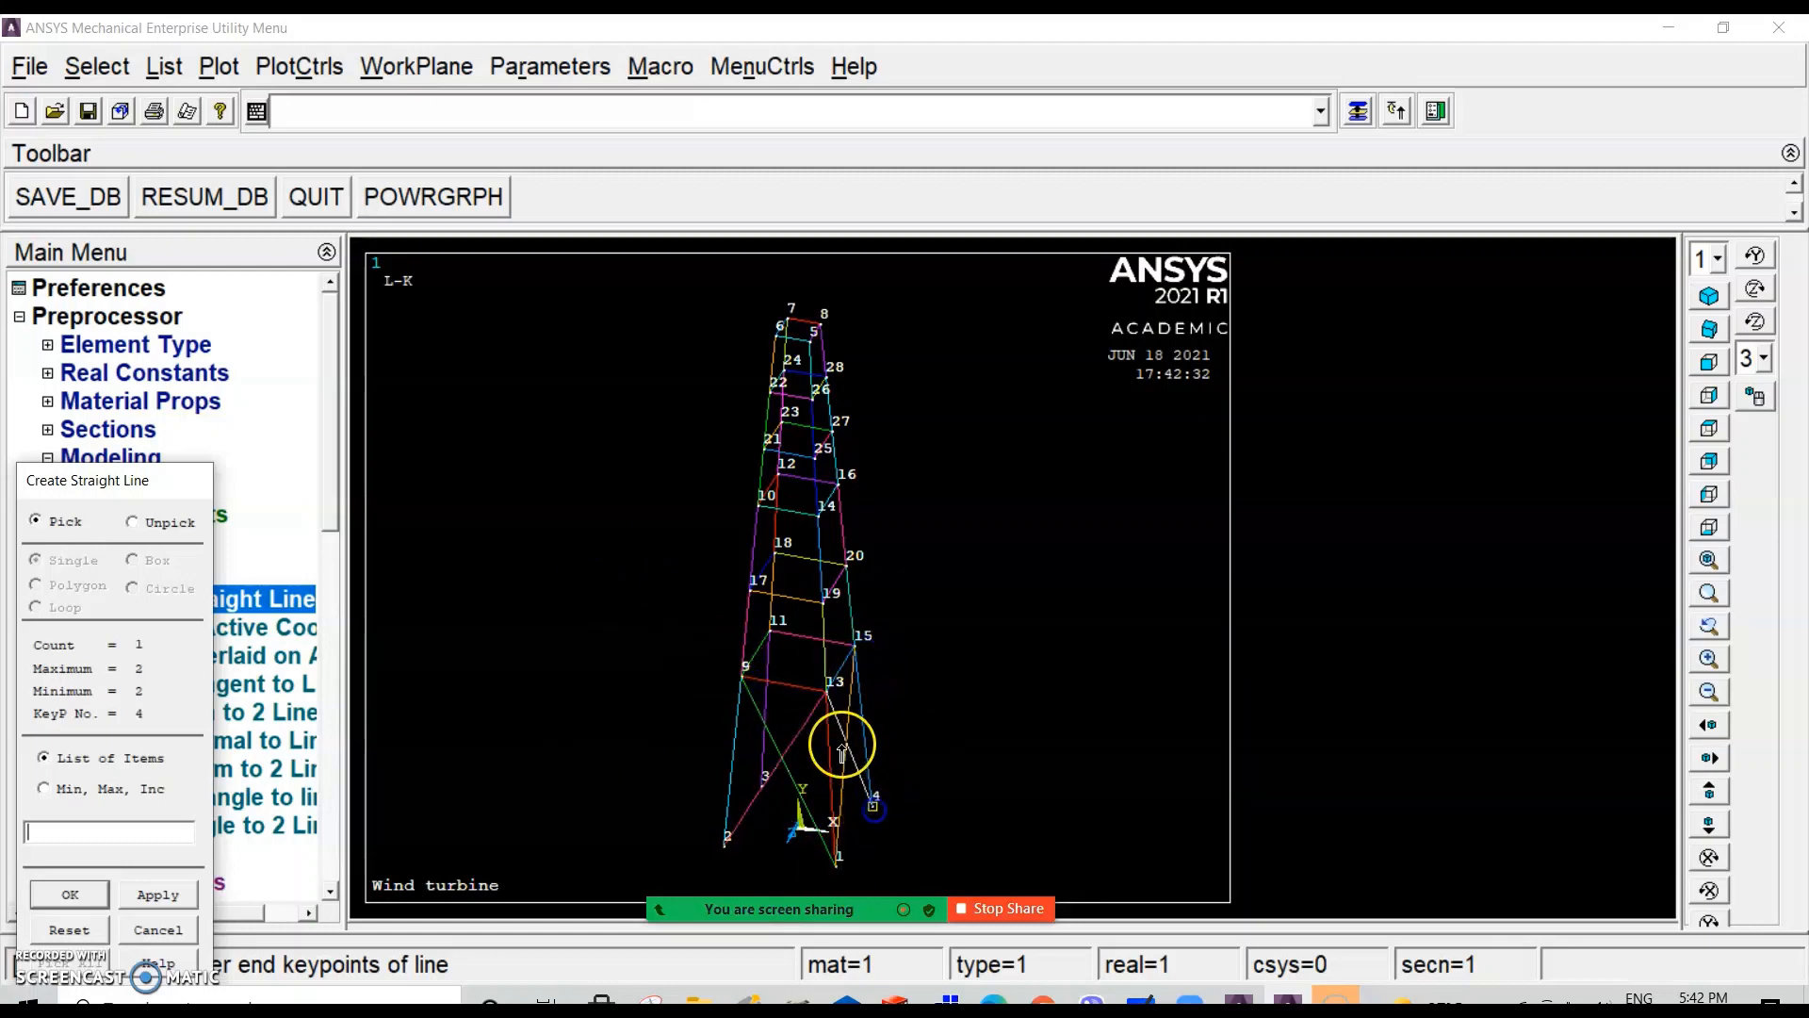
Step: Cross-brace the other two faces of the lowest bay with straight lines 4–11, 3–15, 3–9 and 2–11, and finish the line command
click(874, 808)
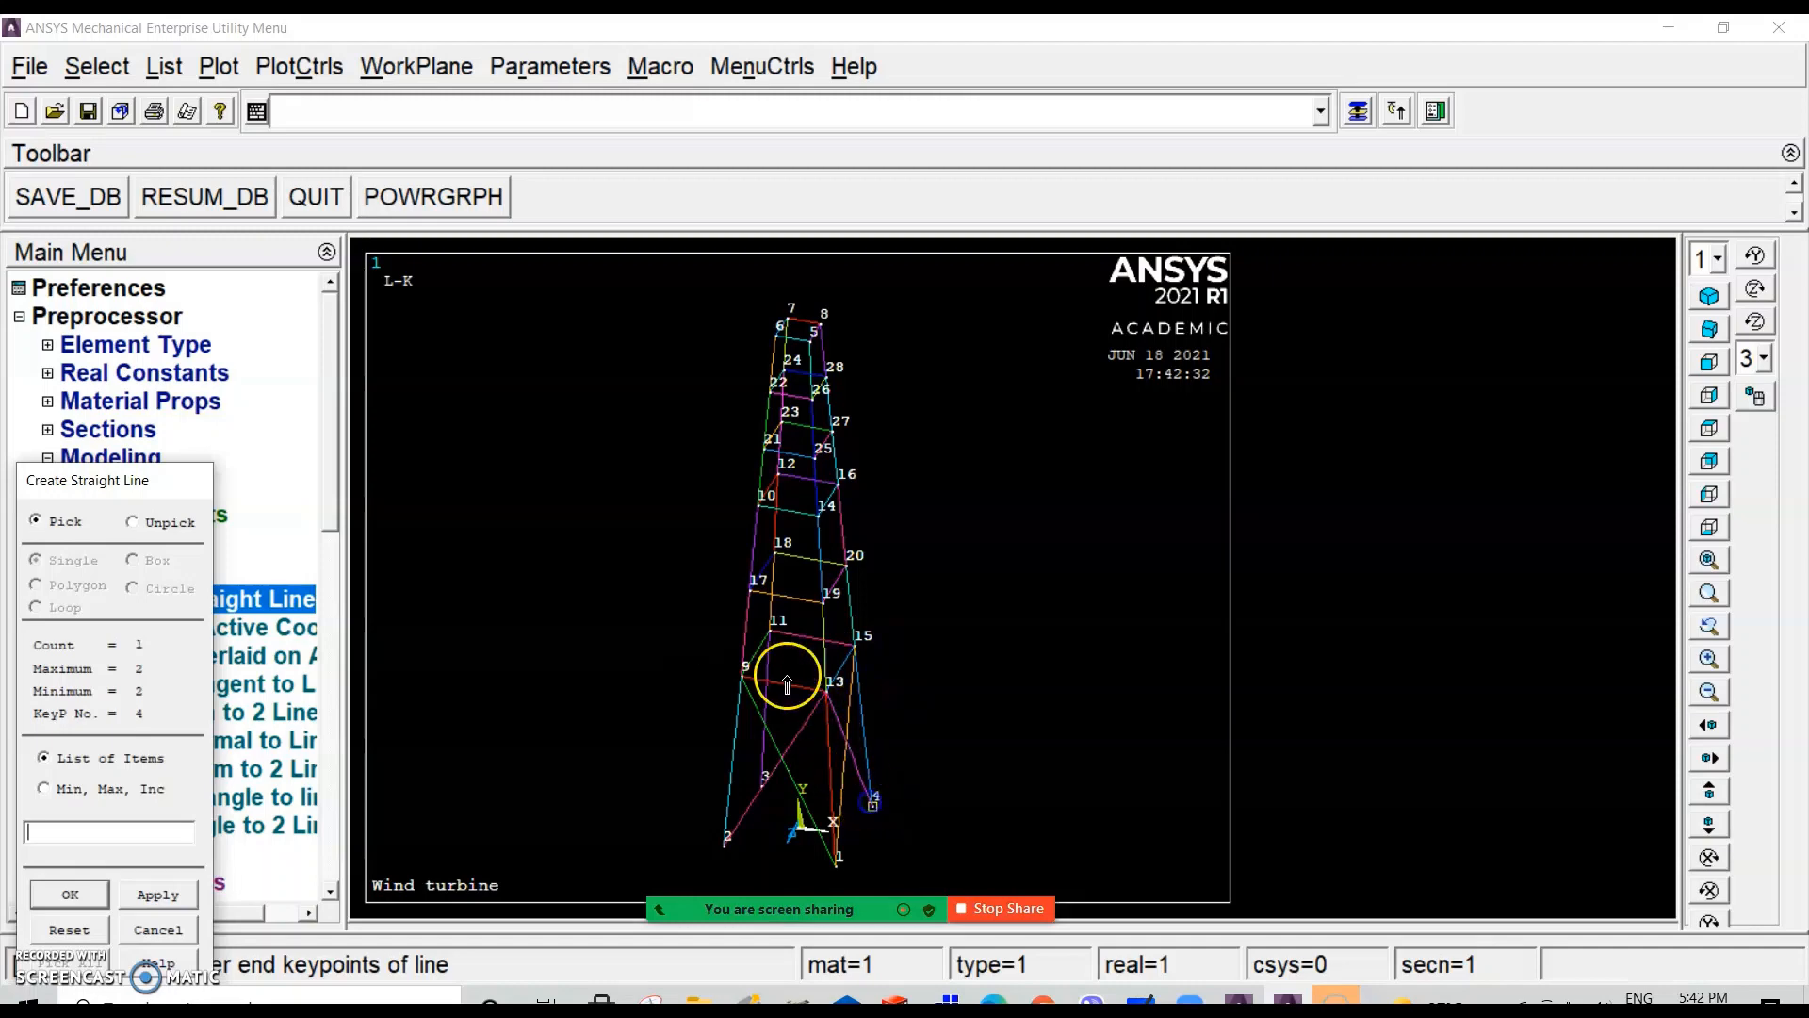
click(775, 640)
click(760, 784)
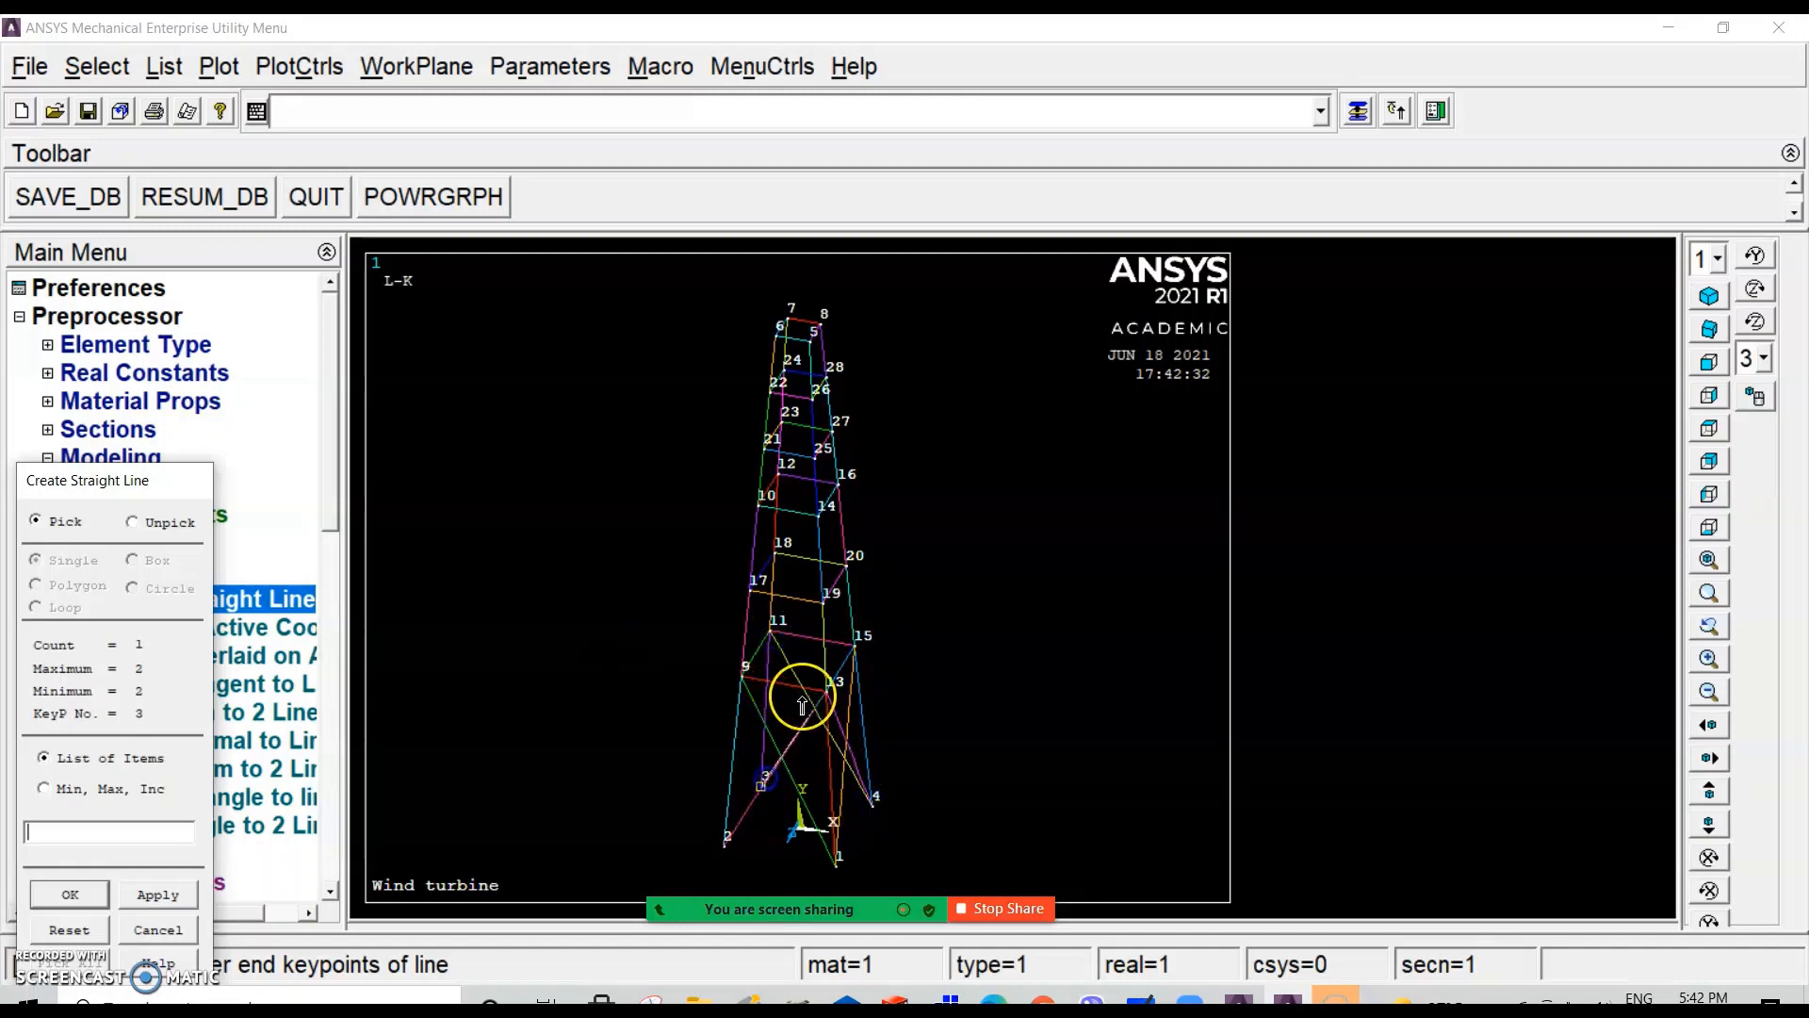
click(858, 650)
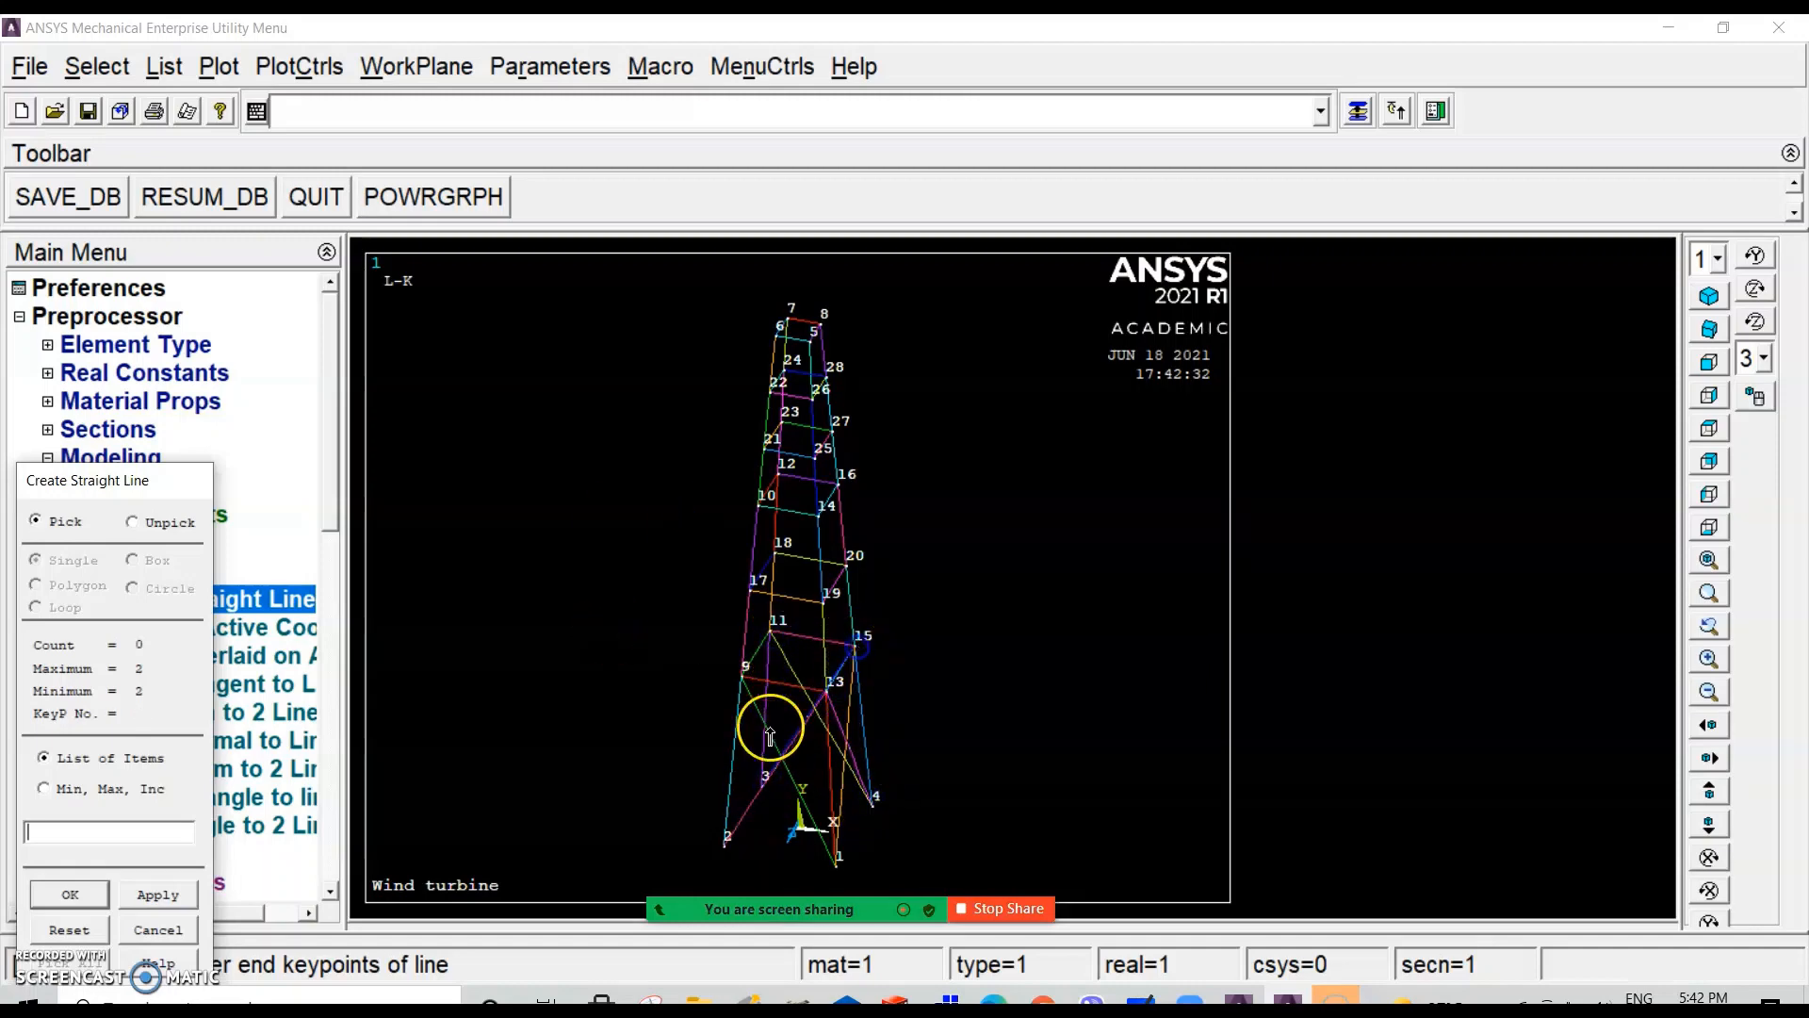
click(764, 773)
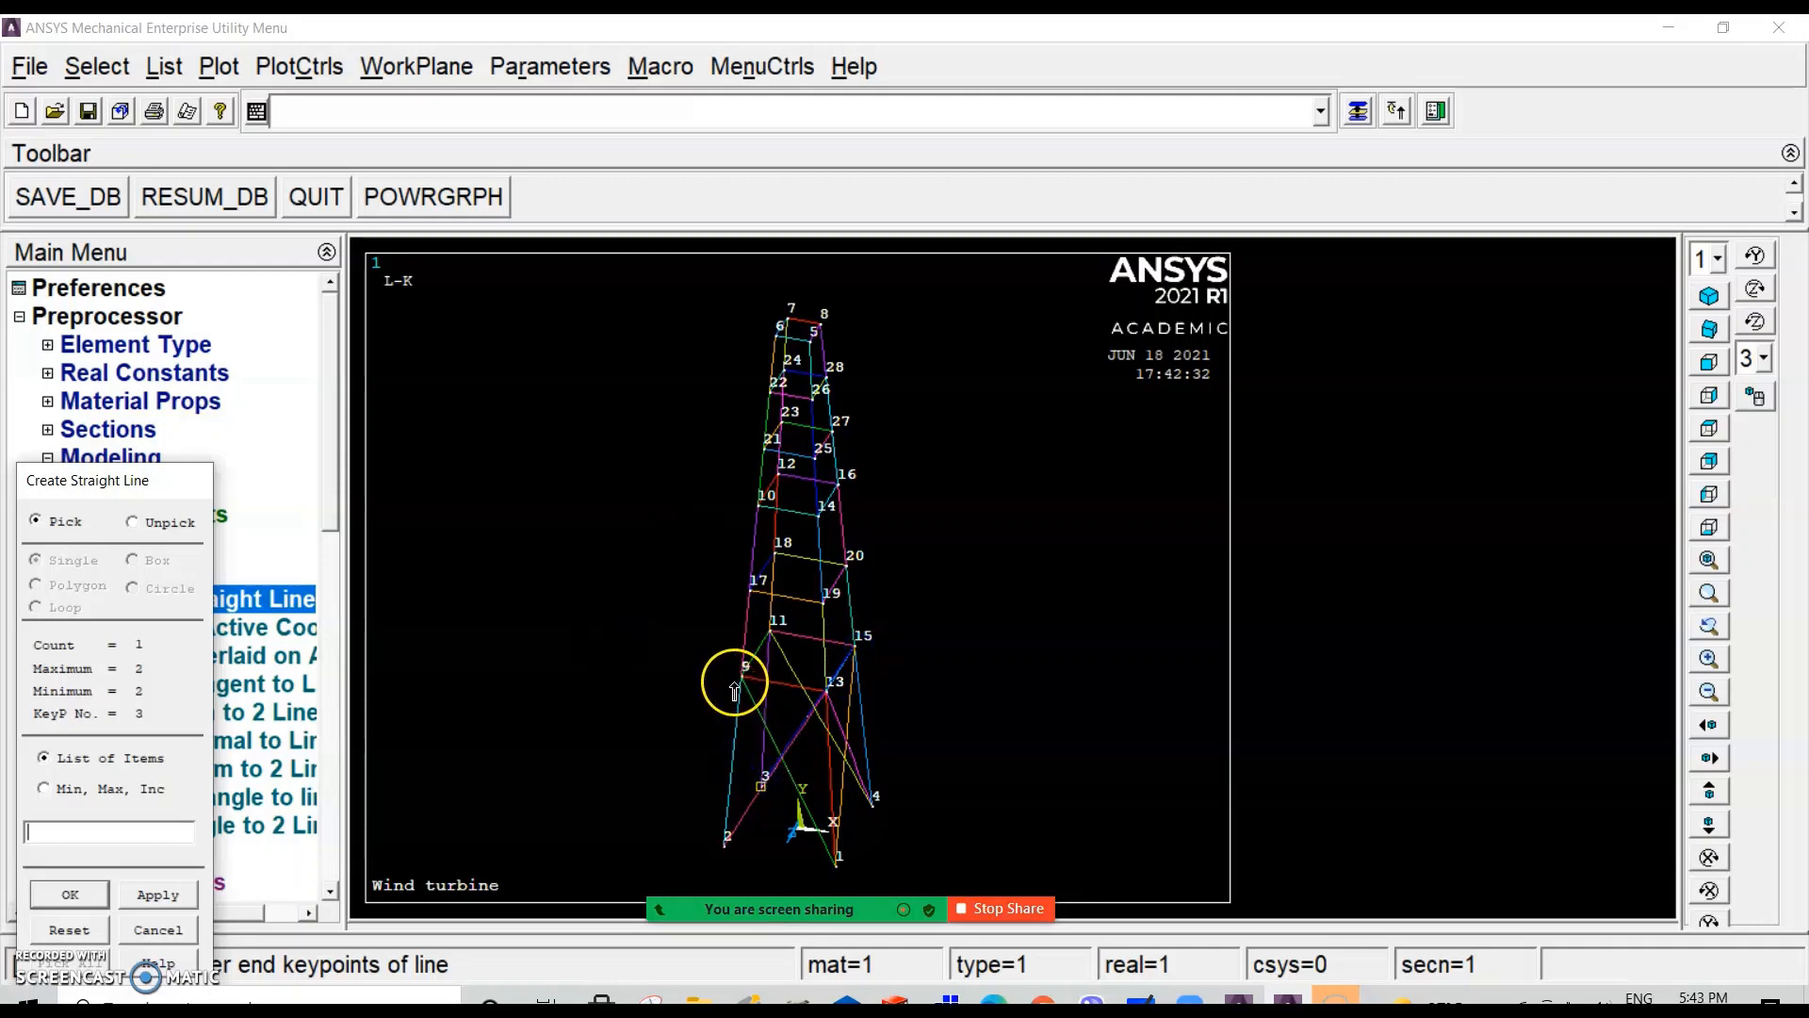
click(726, 842)
click(726, 842)
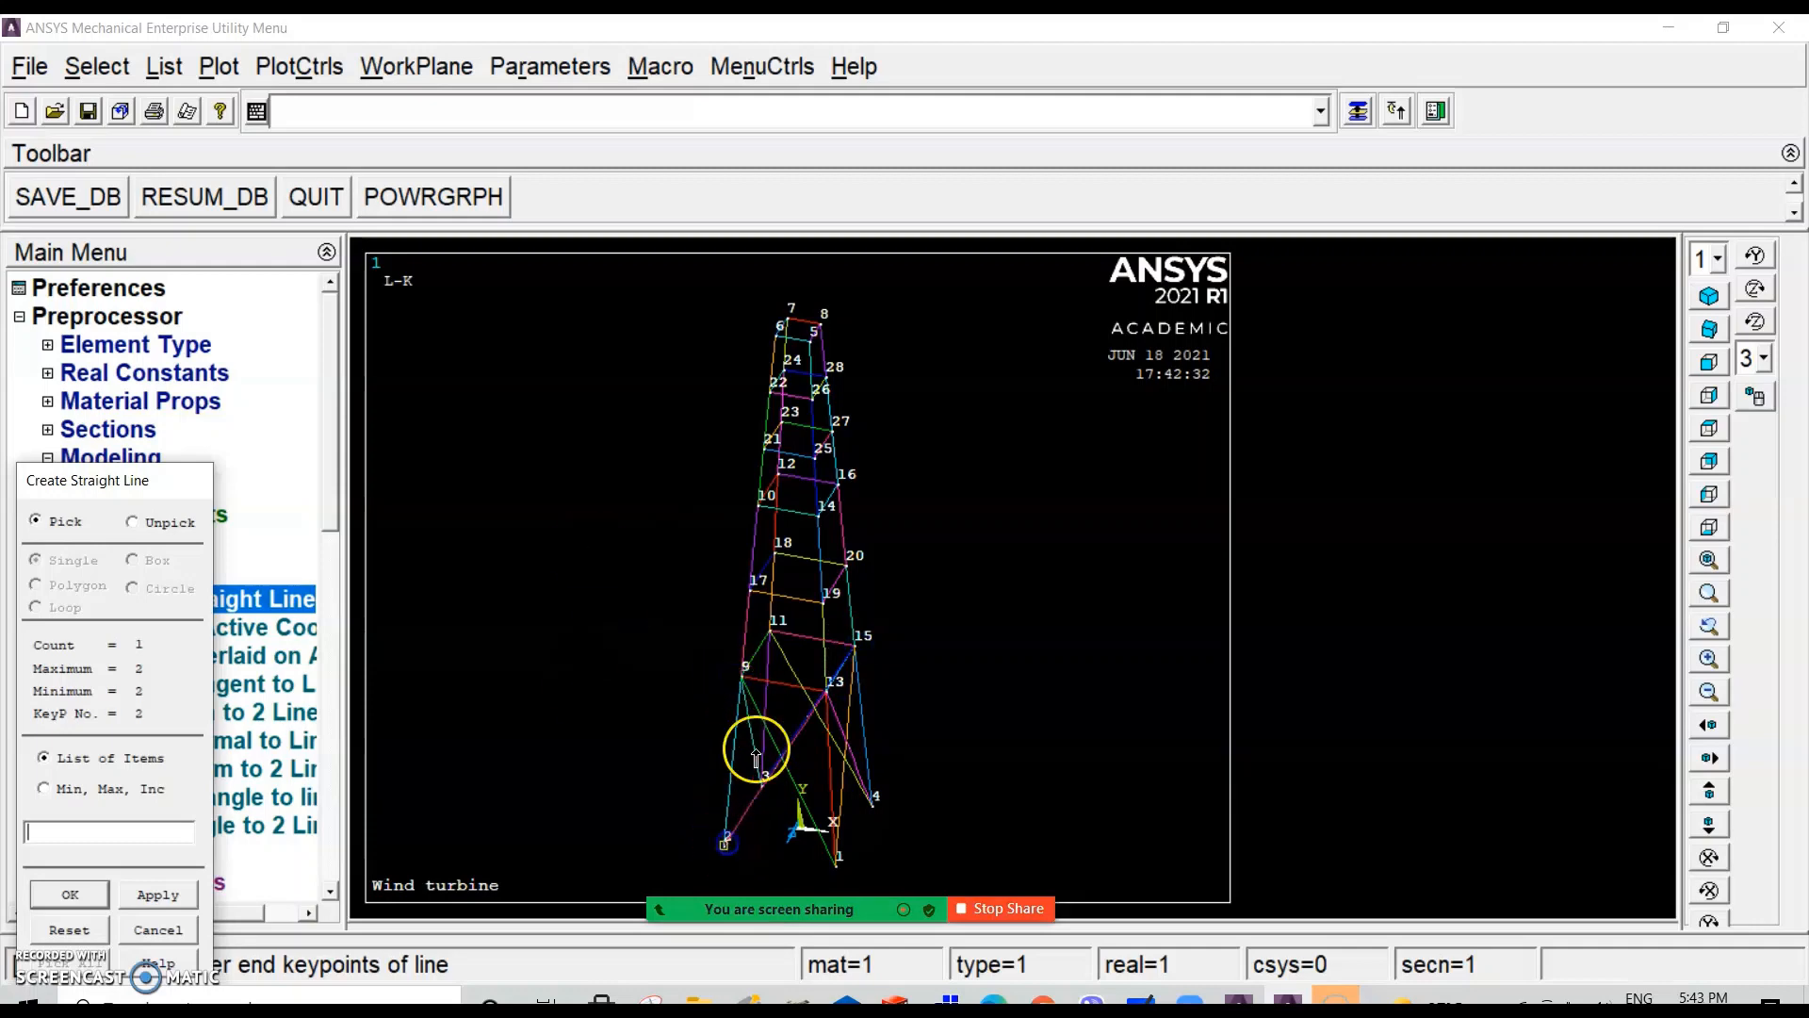
click(767, 641)
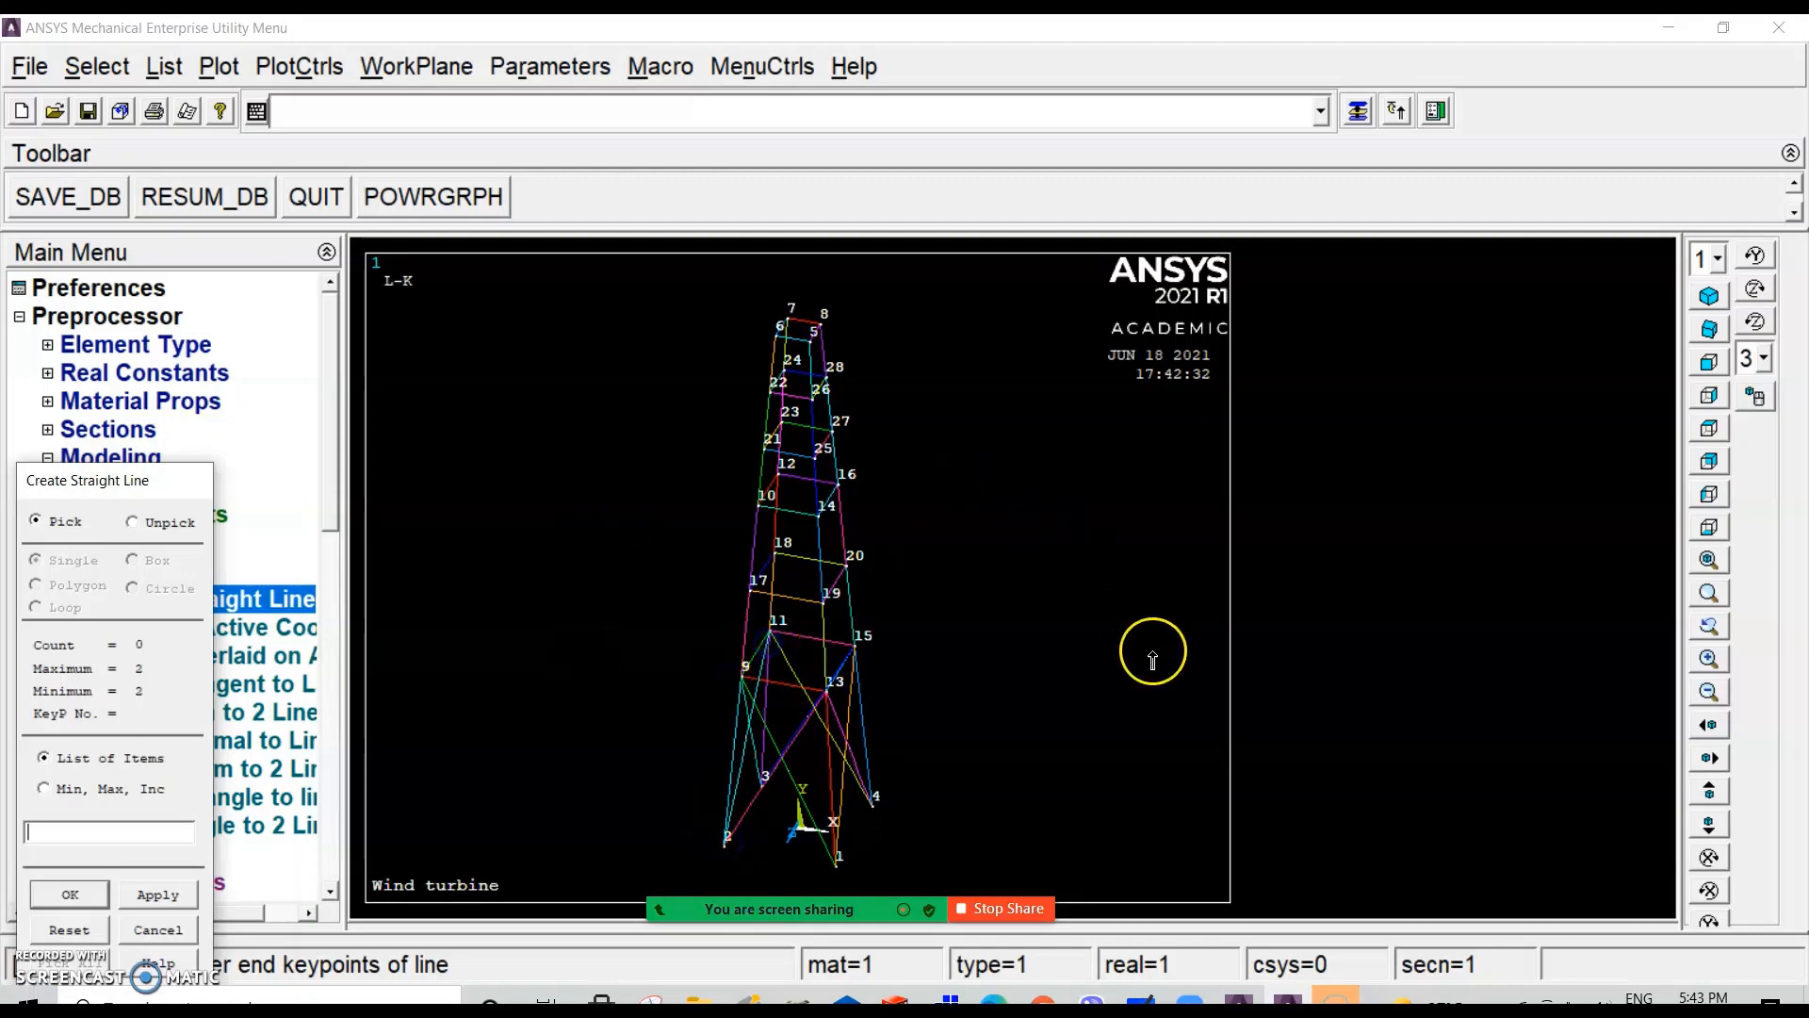
click(70, 892)
Step: Show the Zoom meeting chat to read the participants' replies
mouse_move(768, 877)
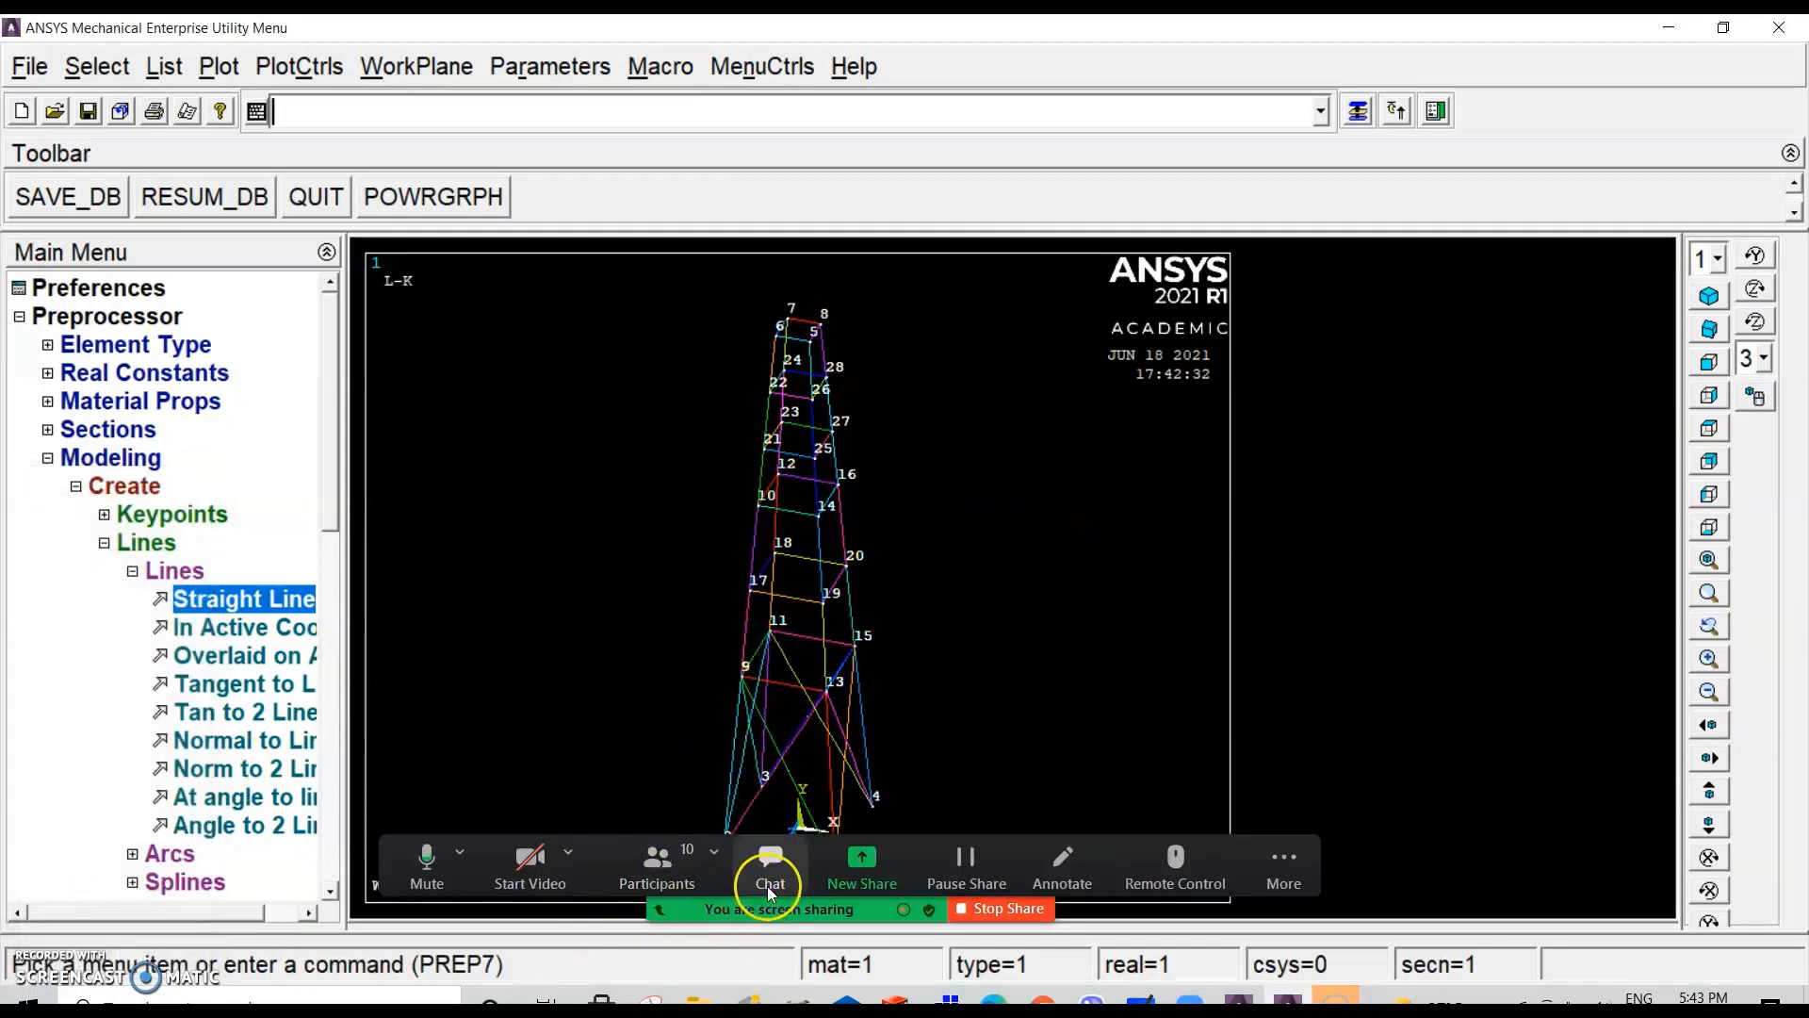
click(770, 871)
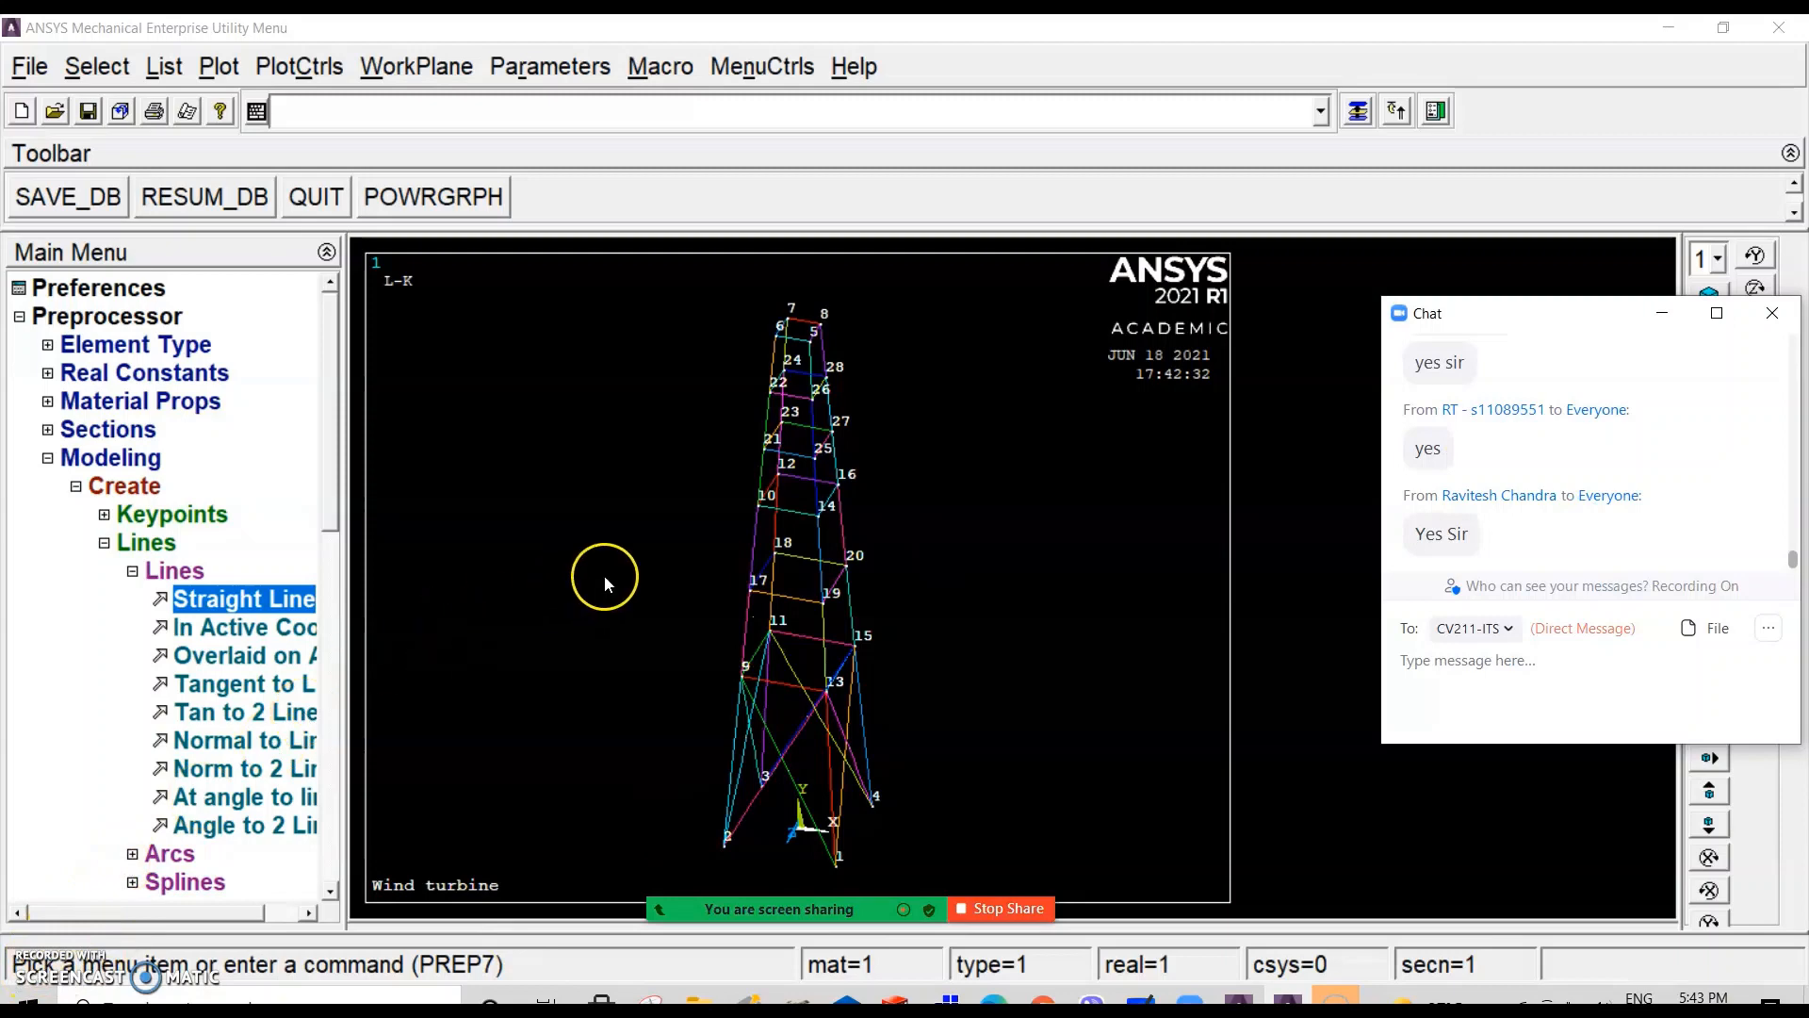
scroll(810, 765, up, 2)
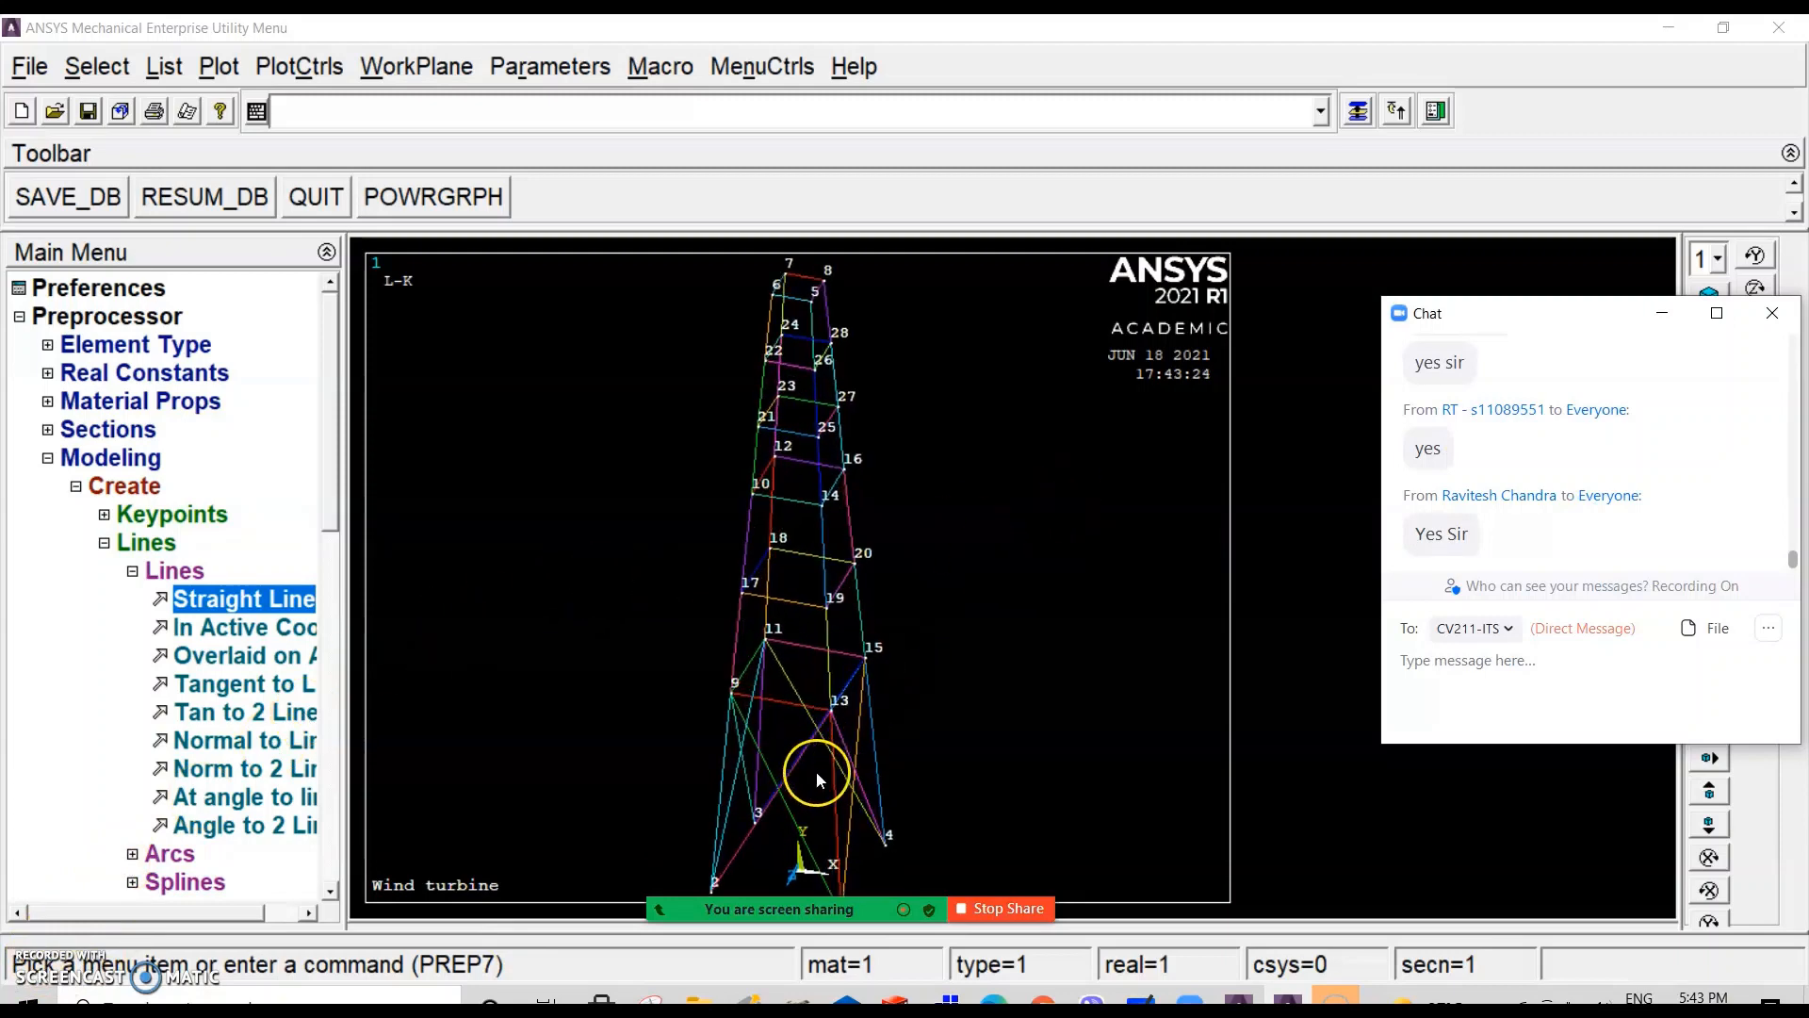
scroll(816, 770, down, 2)
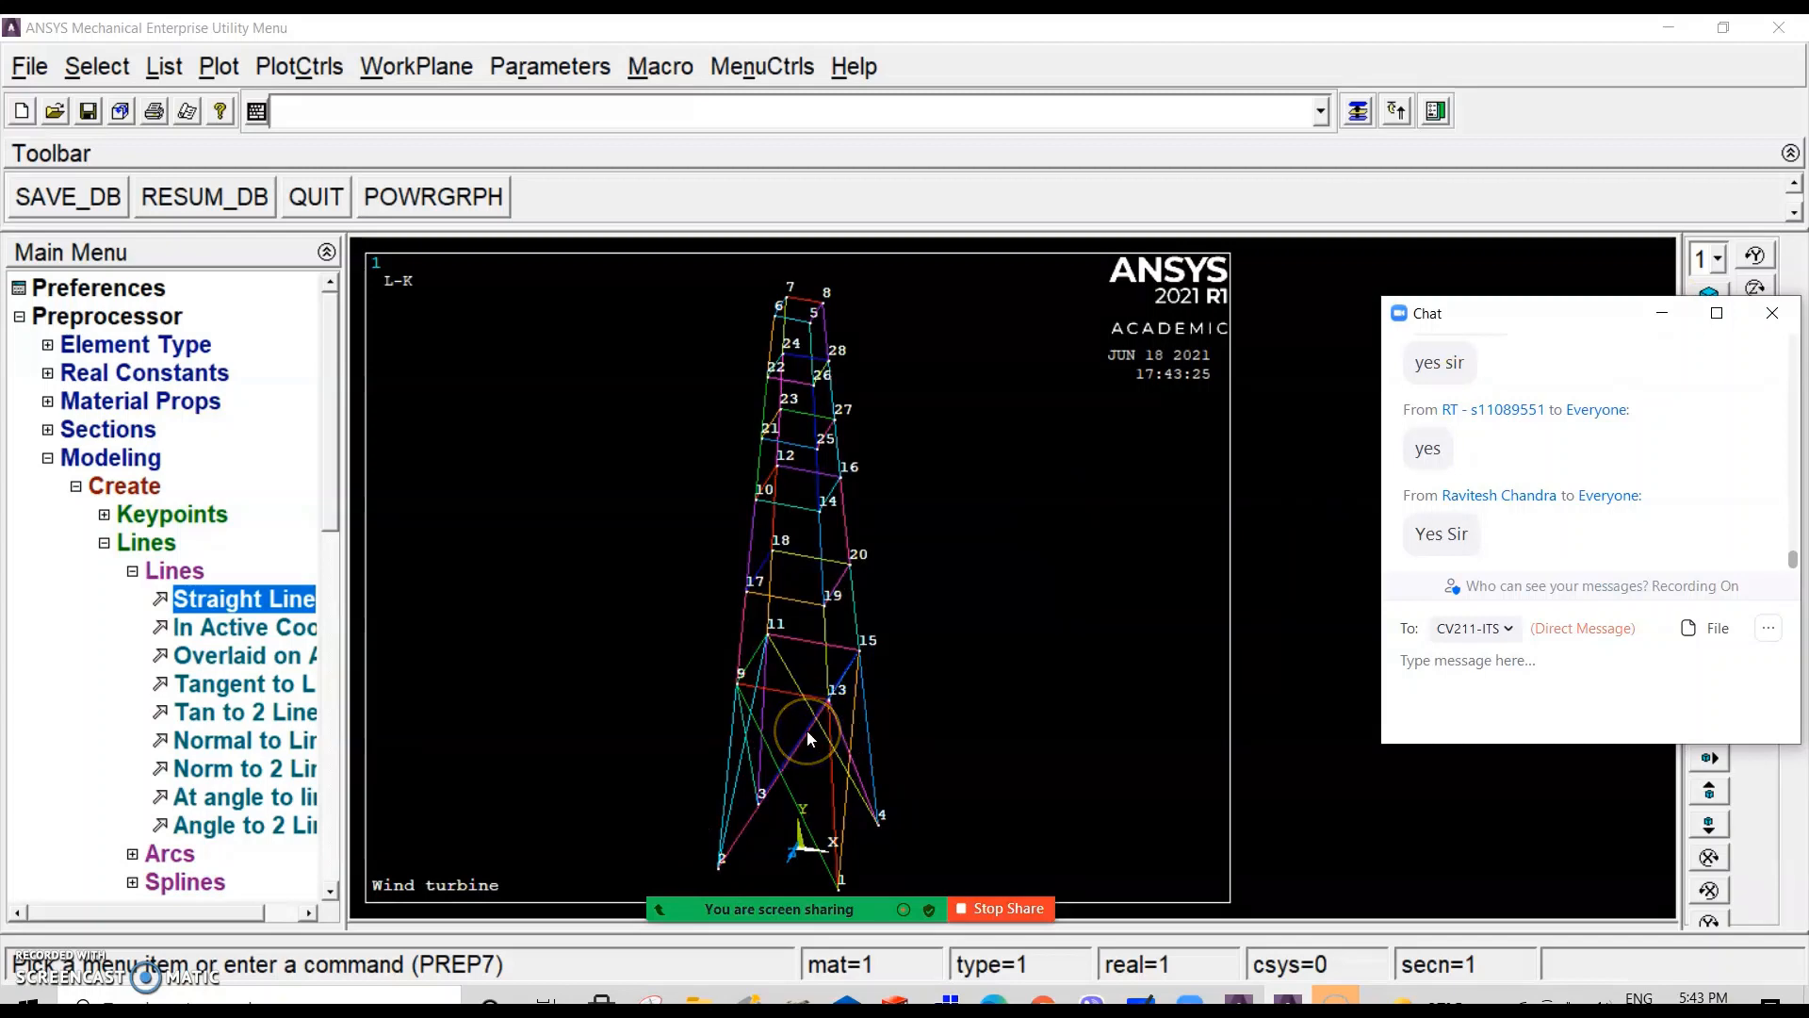
Step: Share the Microsoft Whiteboard window in the Zoom meeting and examine the bracing layout in the lattice tower sketch
click(832, 888)
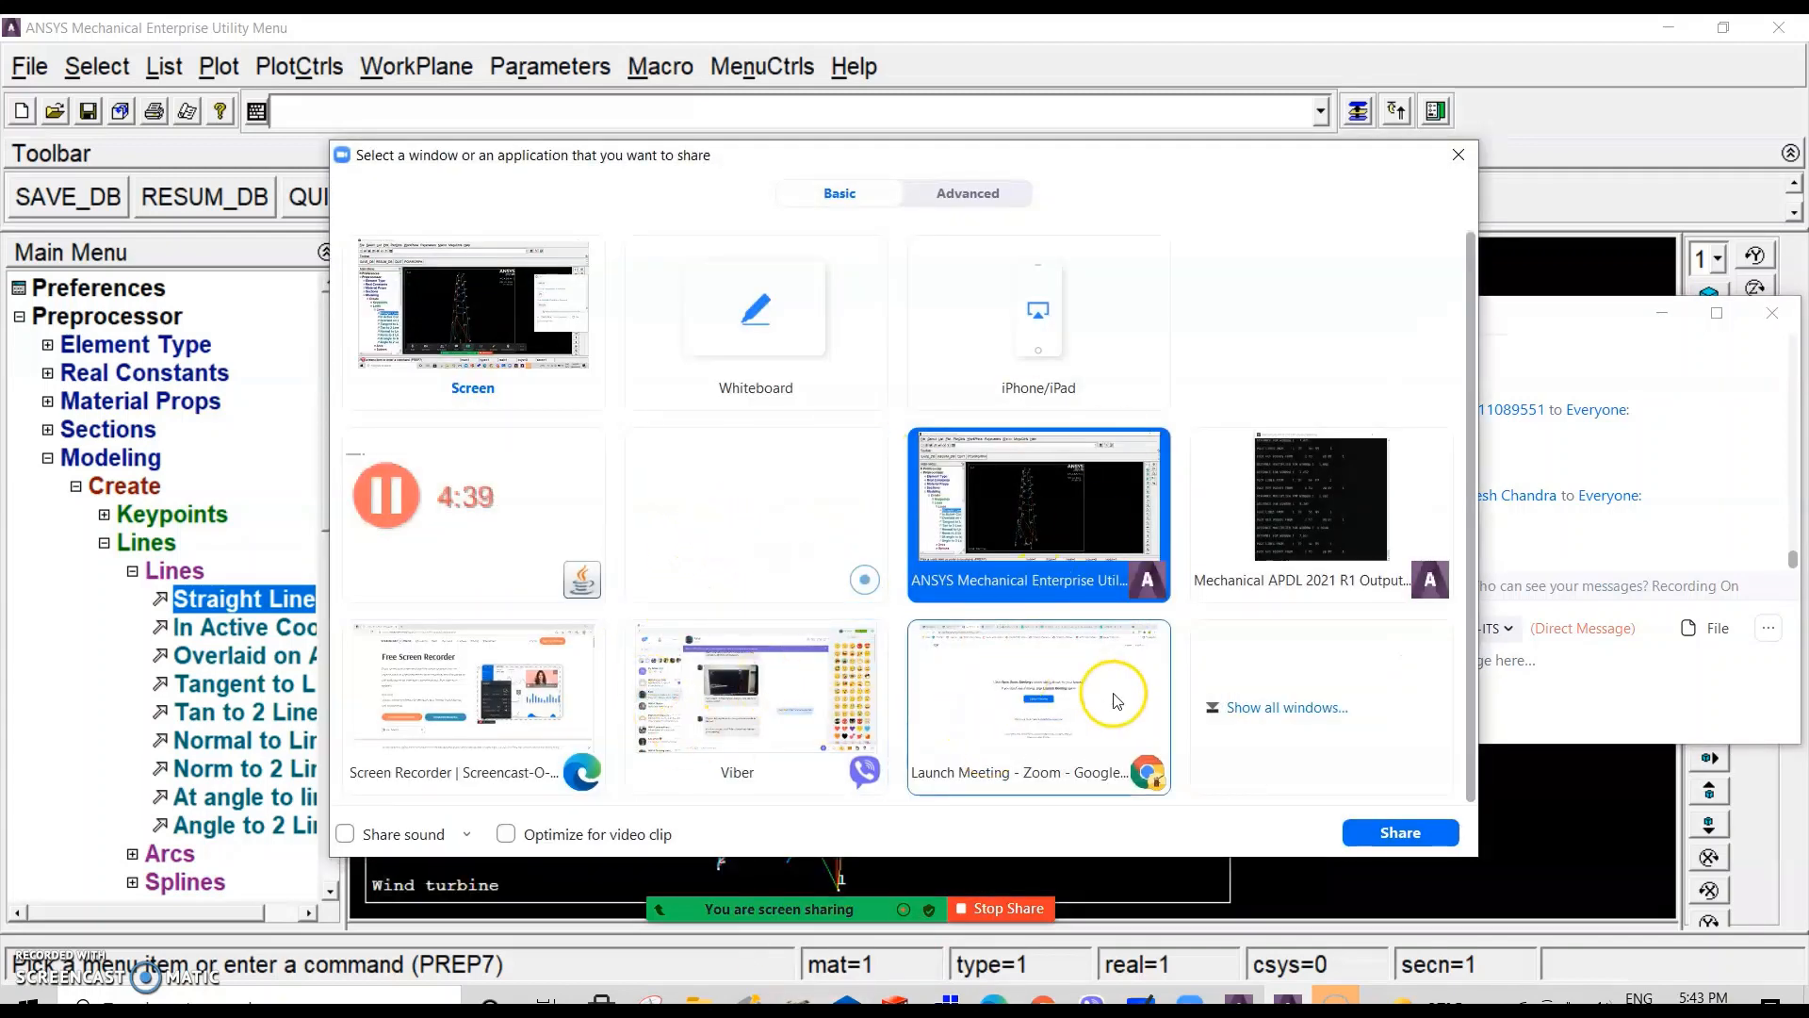
click(1272, 709)
scroll(650, 759, down, 2)
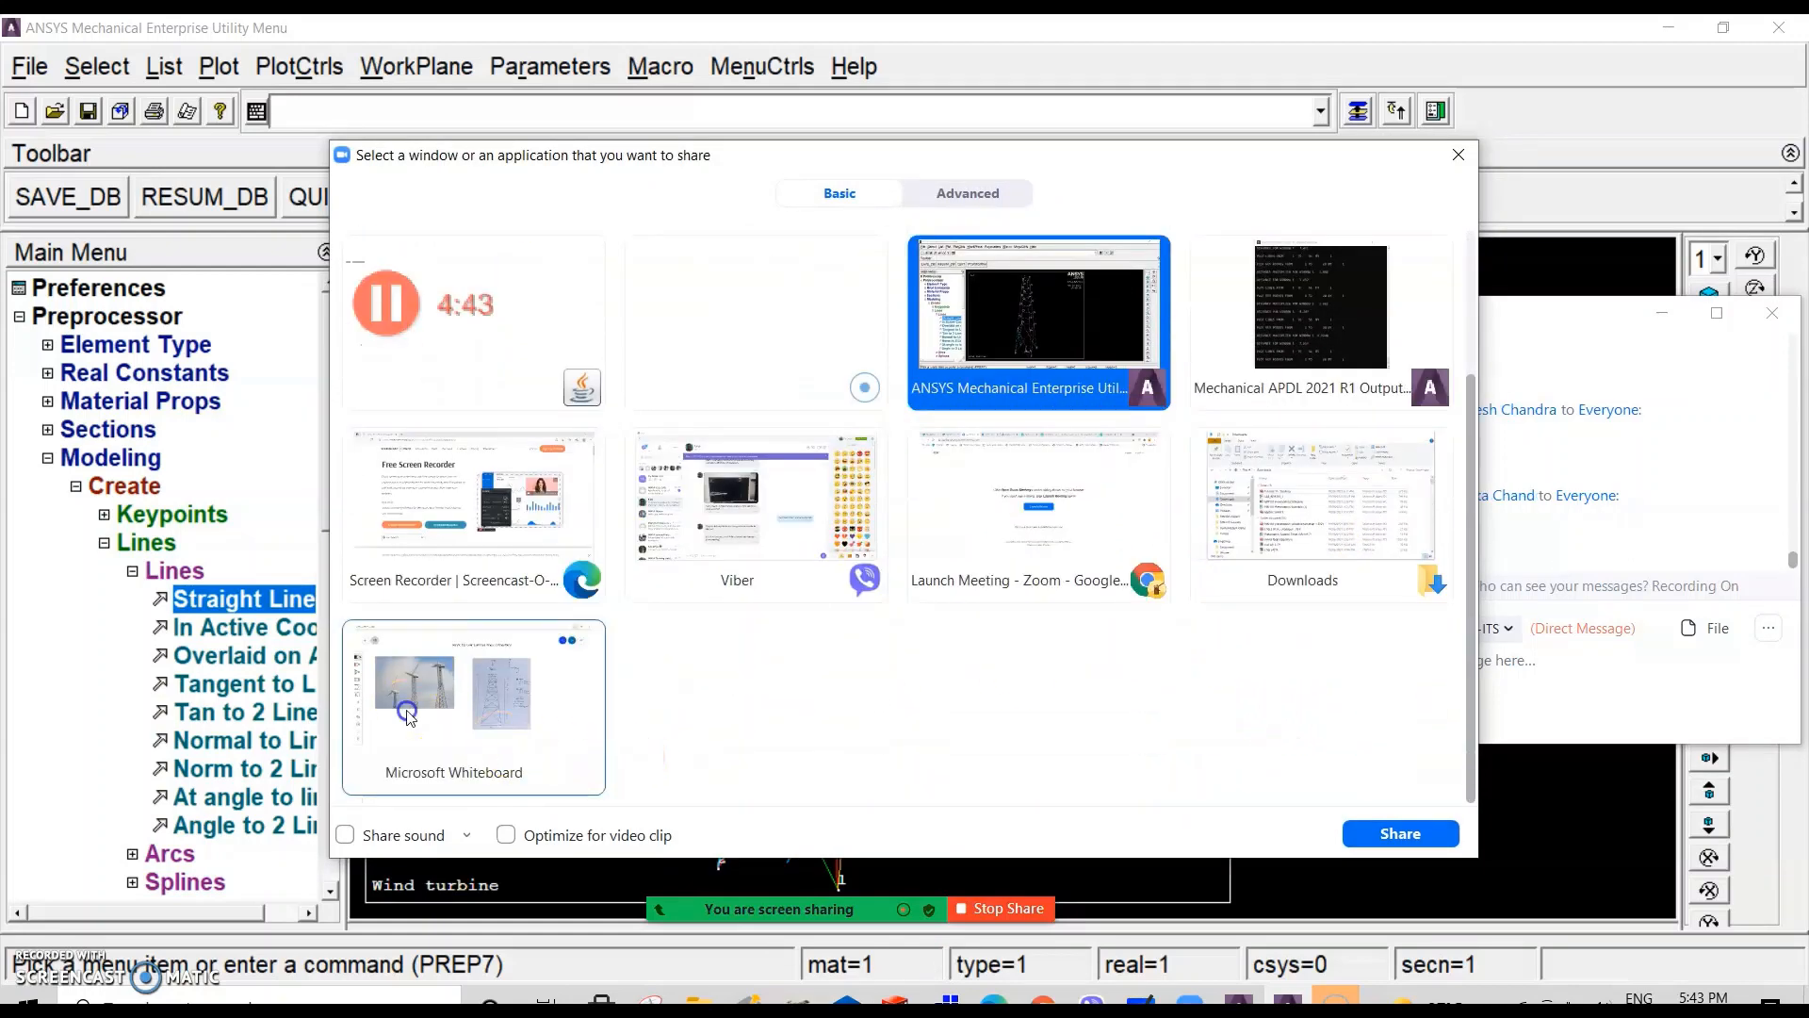
click(471, 735)
click(1399, 833)
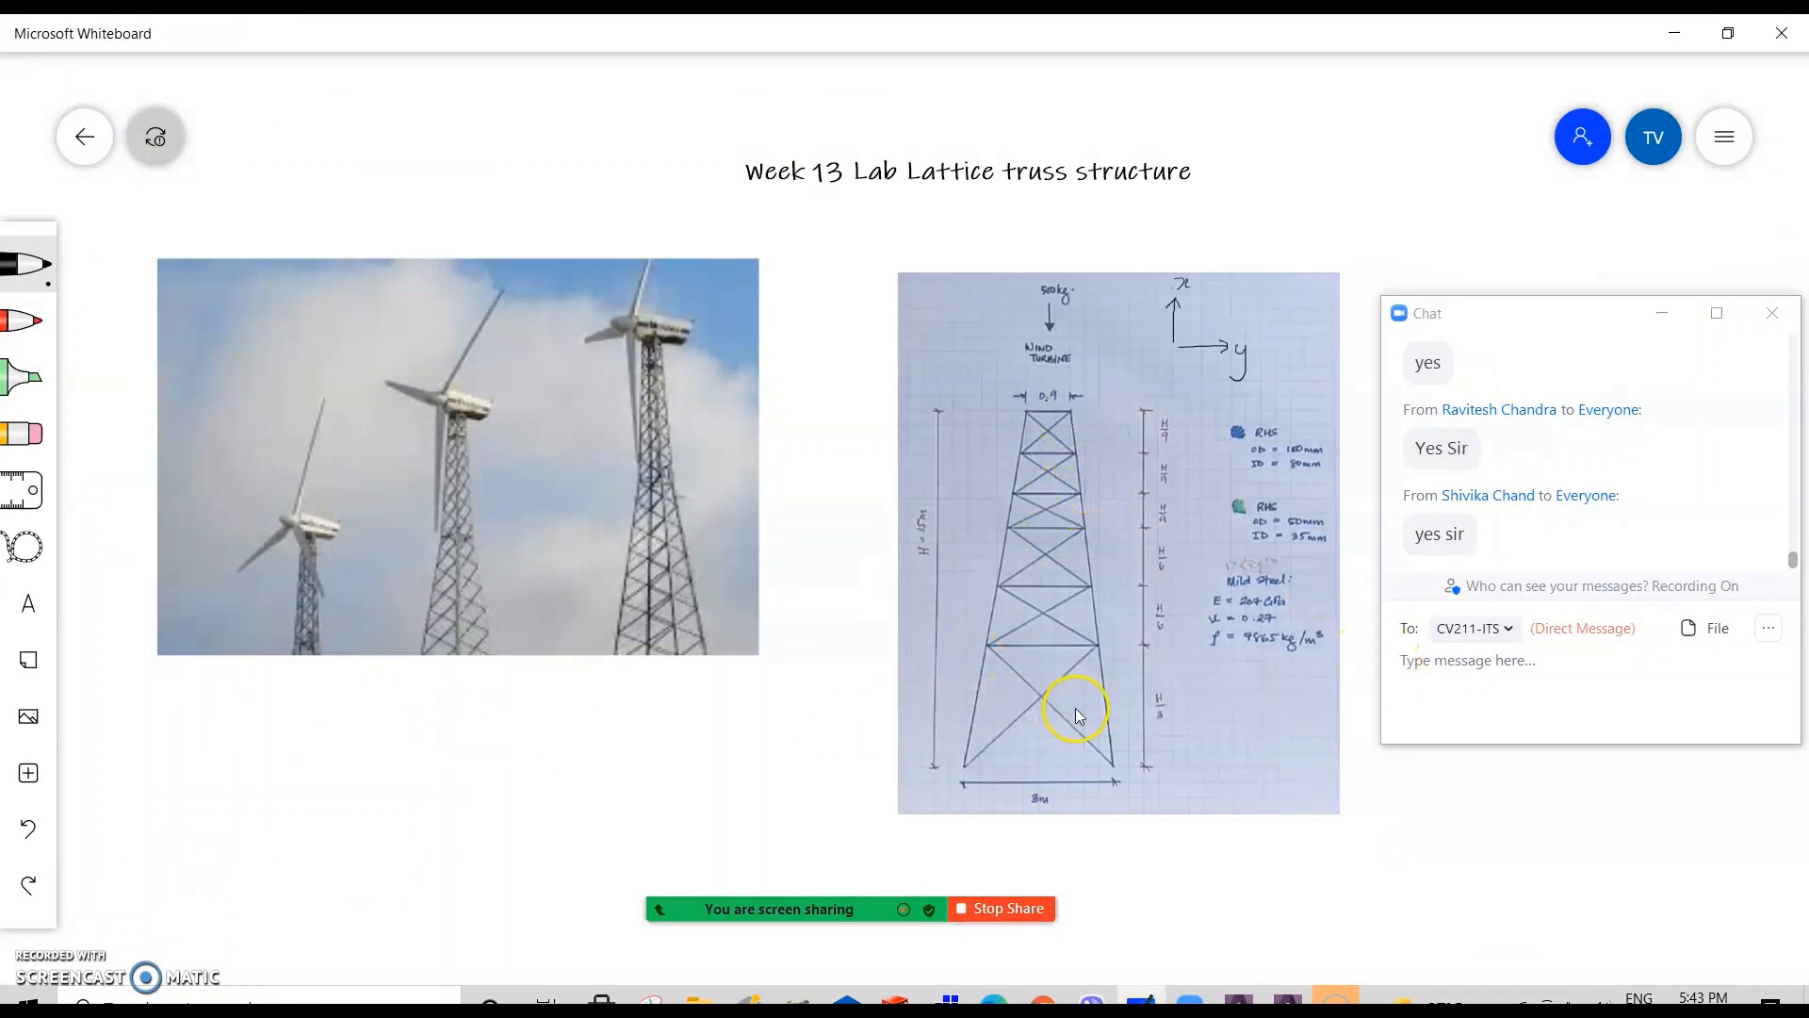
ctrl+scroll(1037, 683, up, 2)
ctrl+scroll(1044, 671, up, 6)
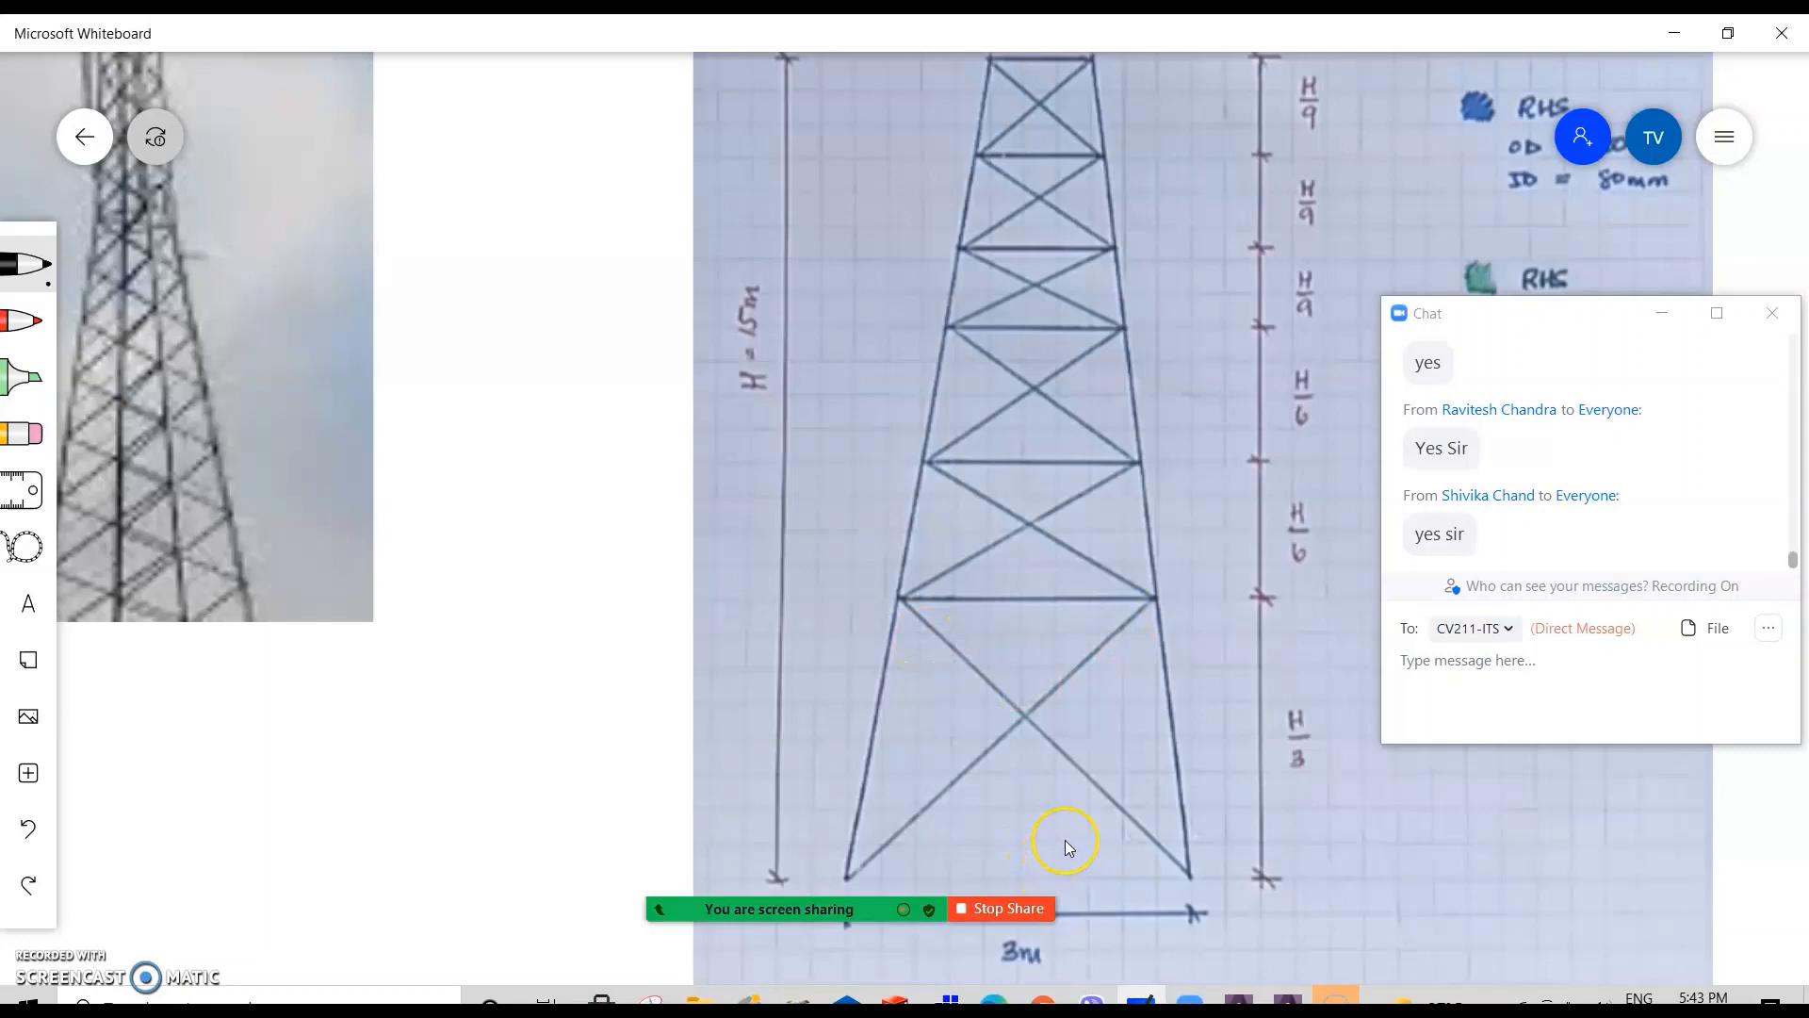
ctrl+scroll(1079, 711, down, 4)
ctrl+scroll(1084, 680, down, 2)
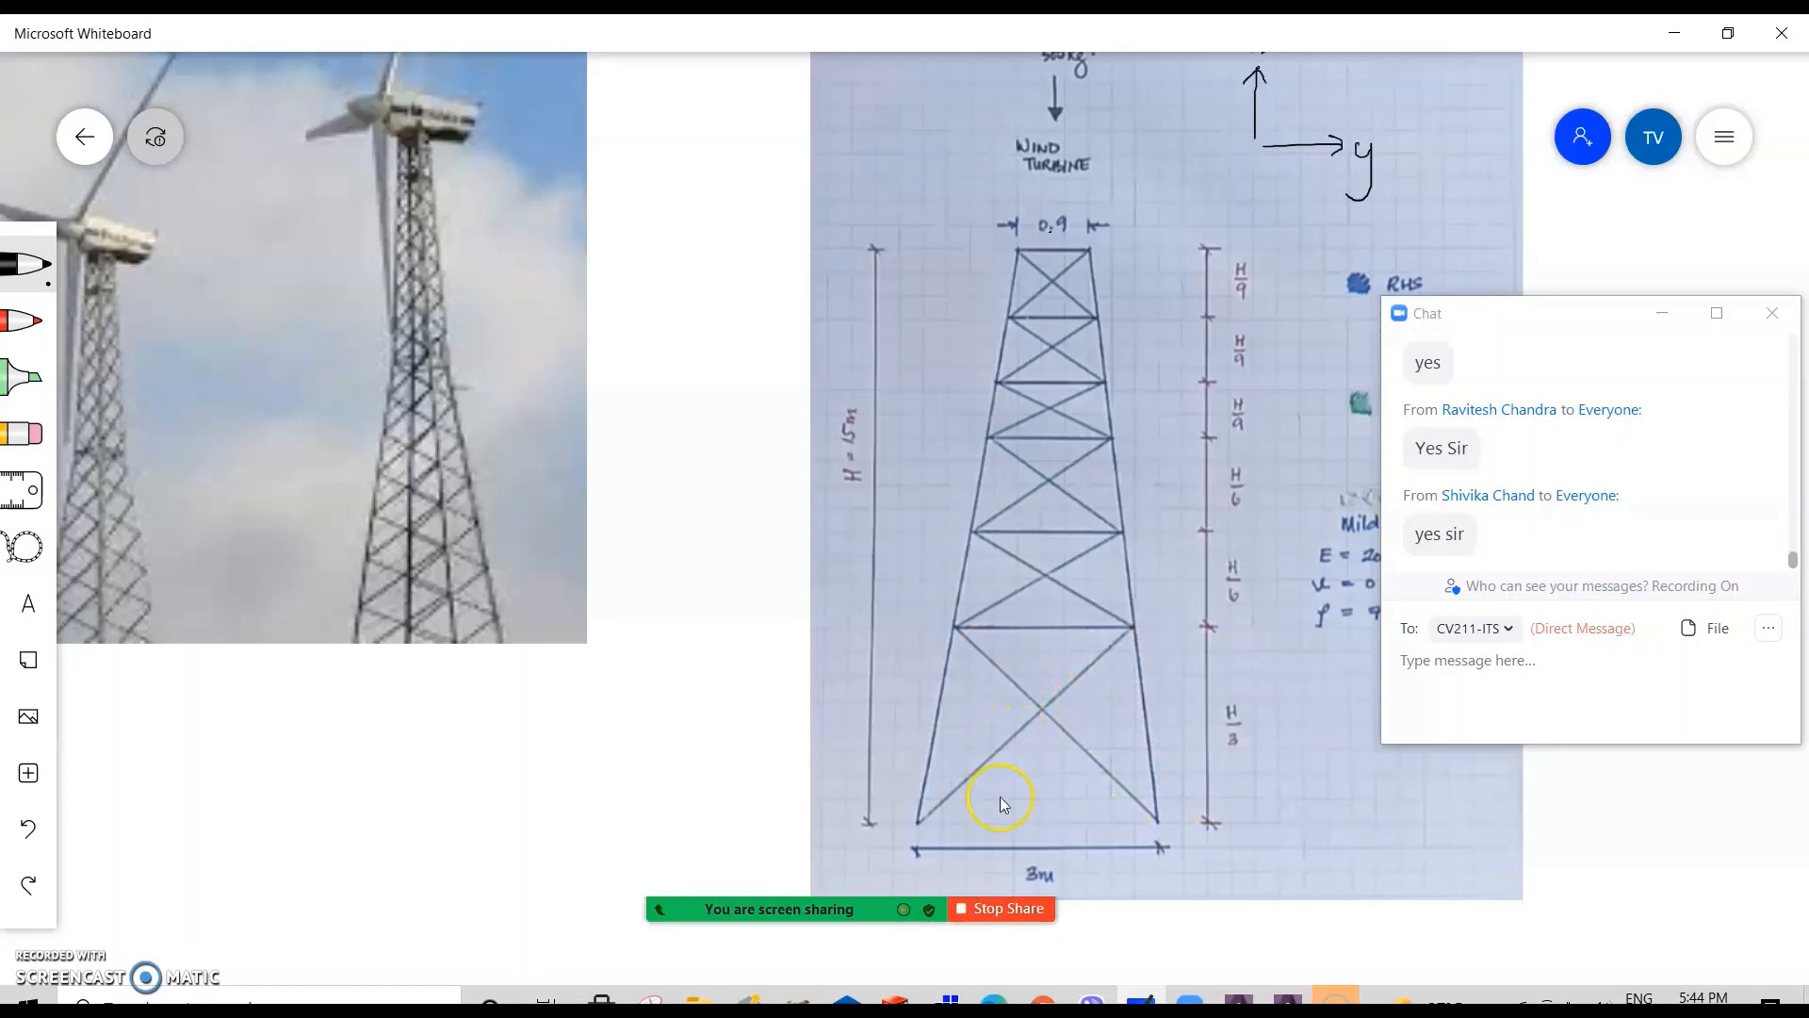
Step: Switch the Zoom screen share back to the ANSYS Mechanical Enterprise Utility Menu window
mouse_move(810, 890)
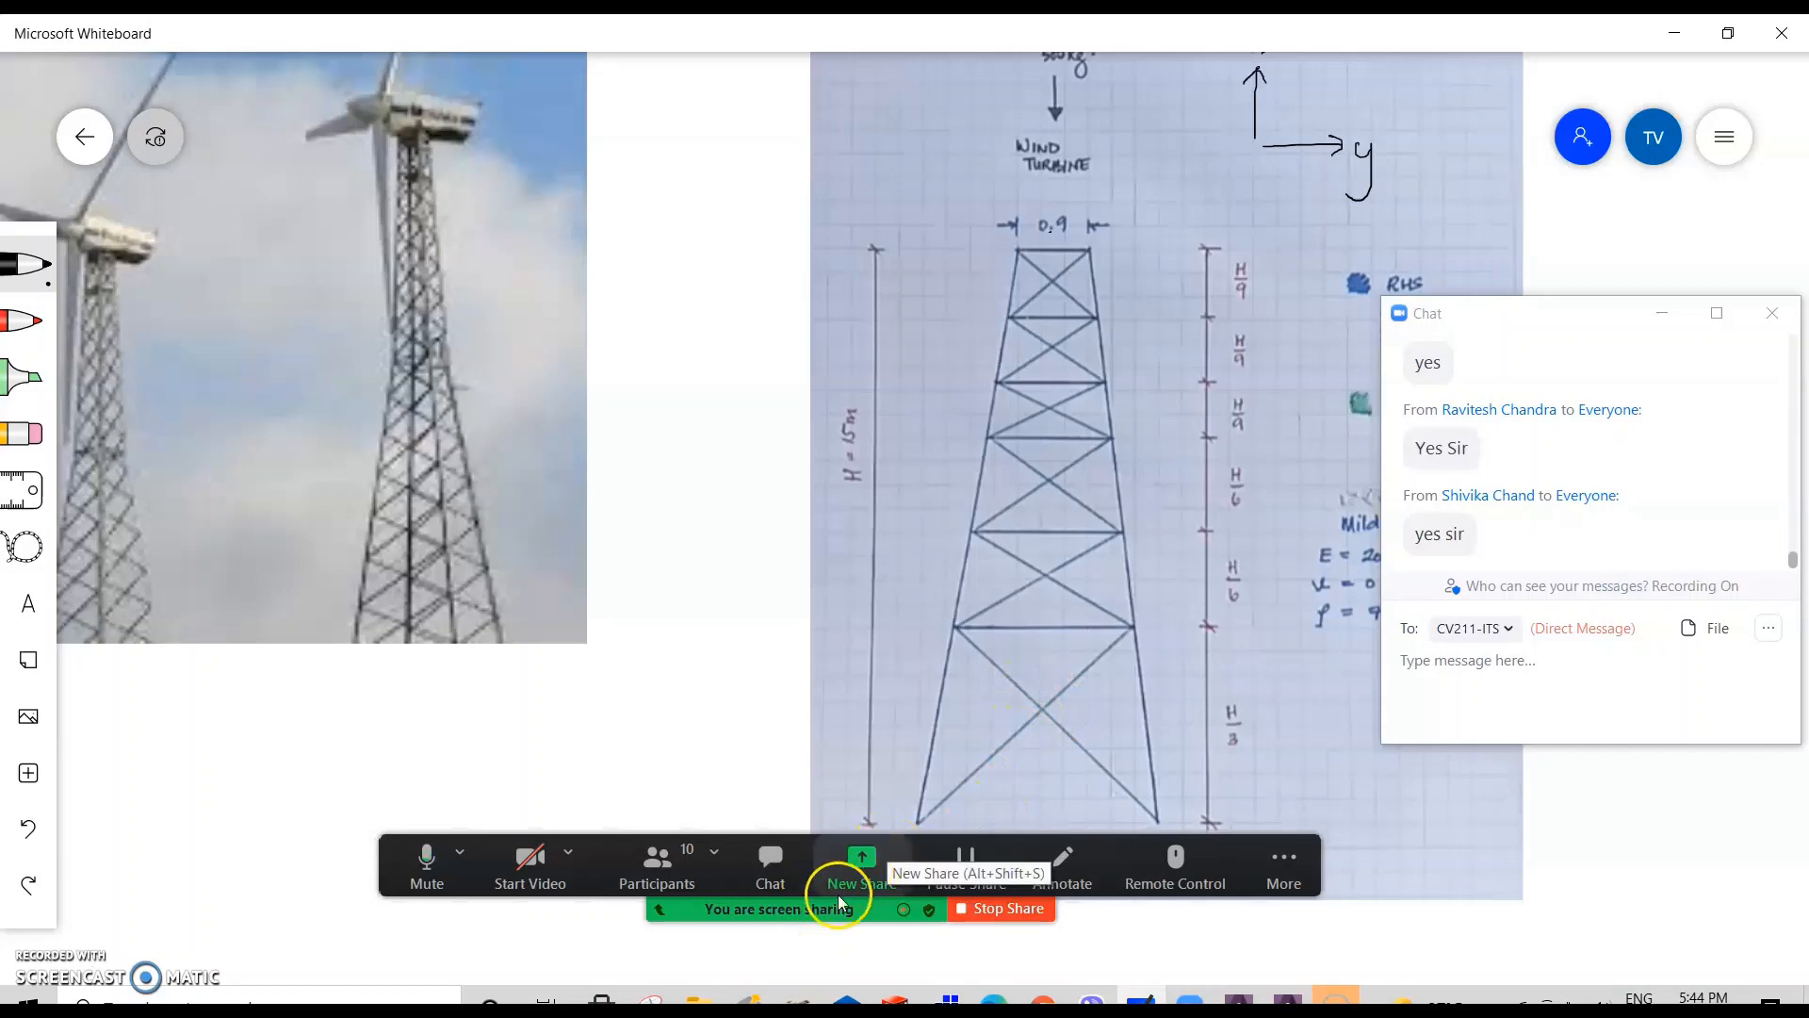
click(841, 891)
click(1246, 510)
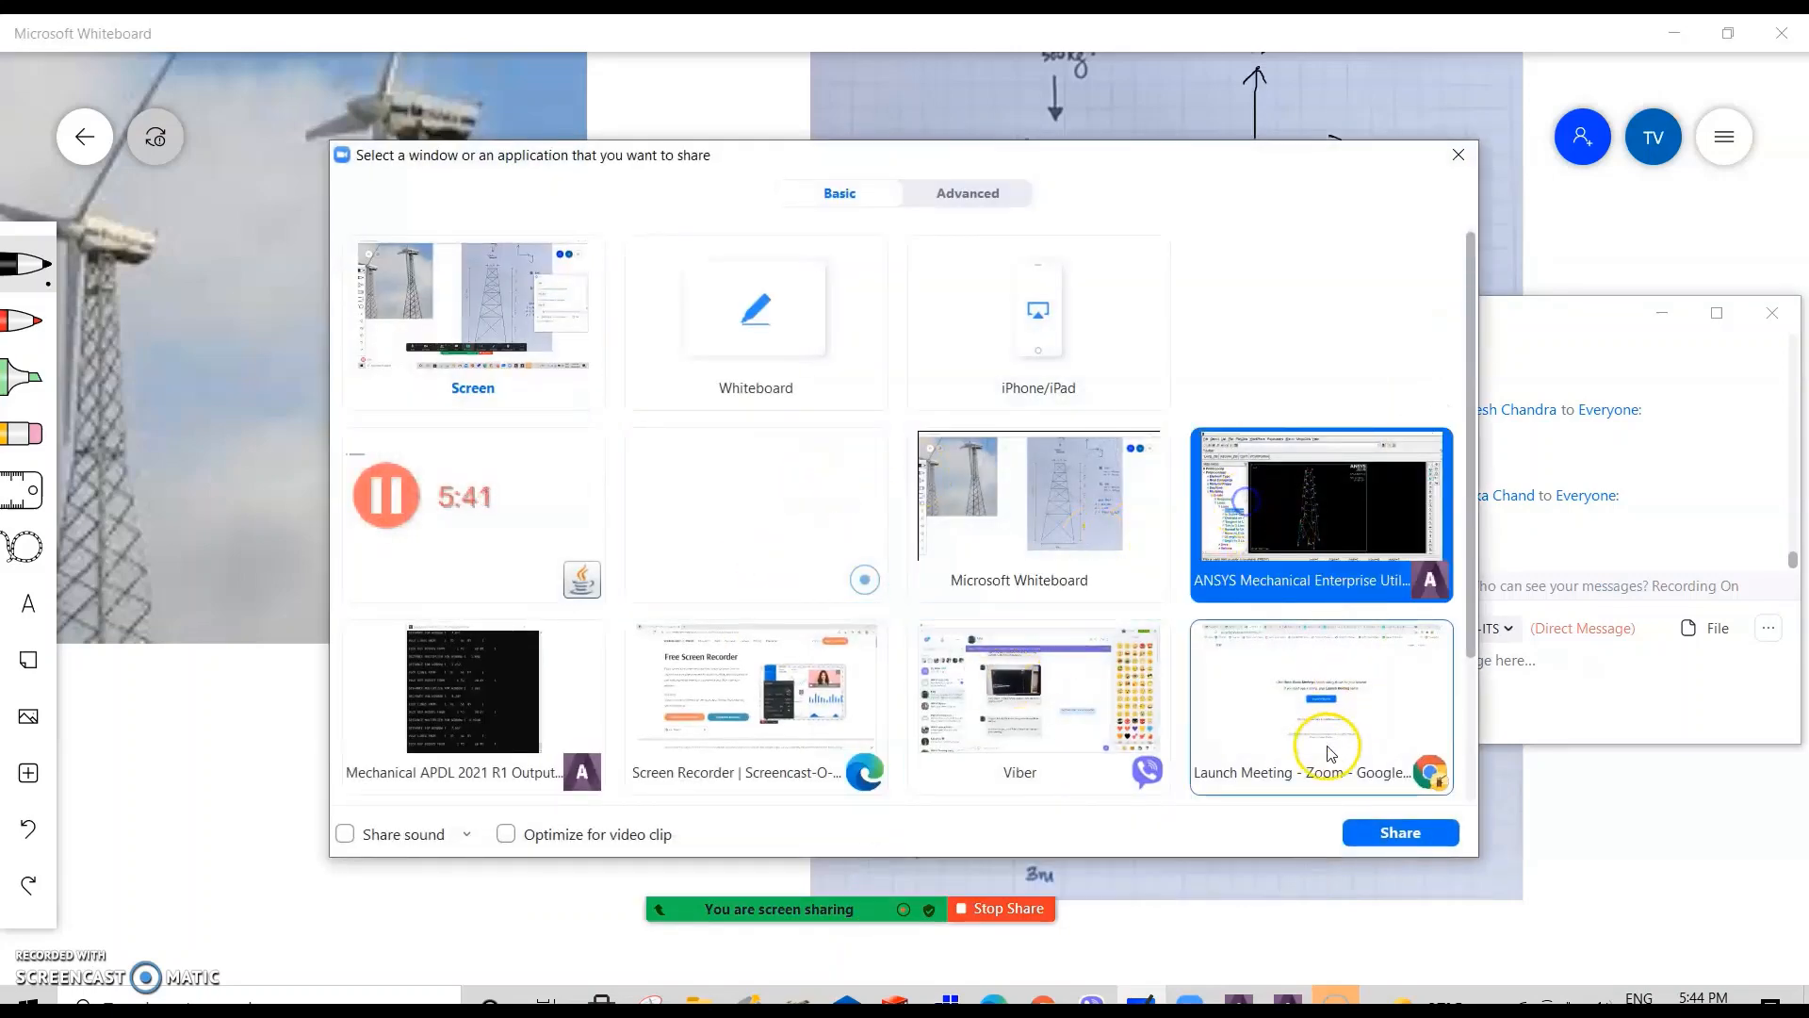
click(1398, 832)
Step: Examine the tower's lower bays and cross-bracing from the front and from a slightly rotated angle
scroll(830, 722, down, 3)
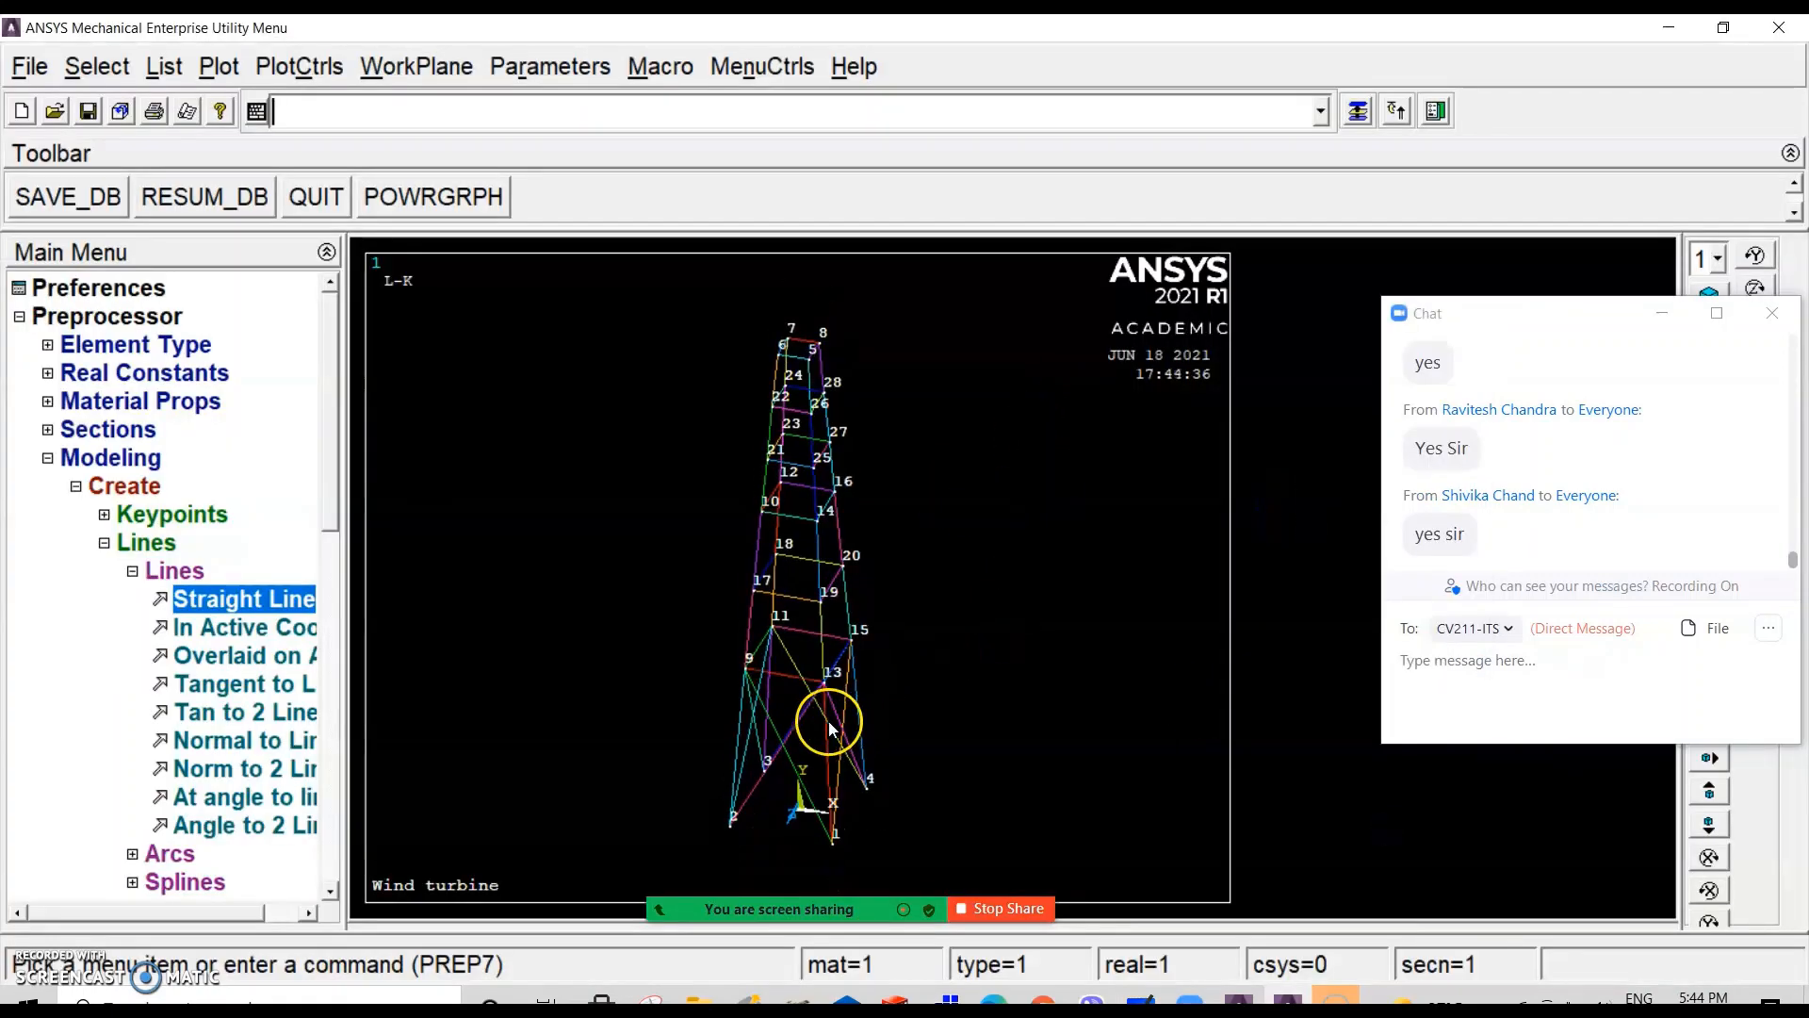
scroll(755, 783, up, 4)
scroll(856, 707, down, 2)
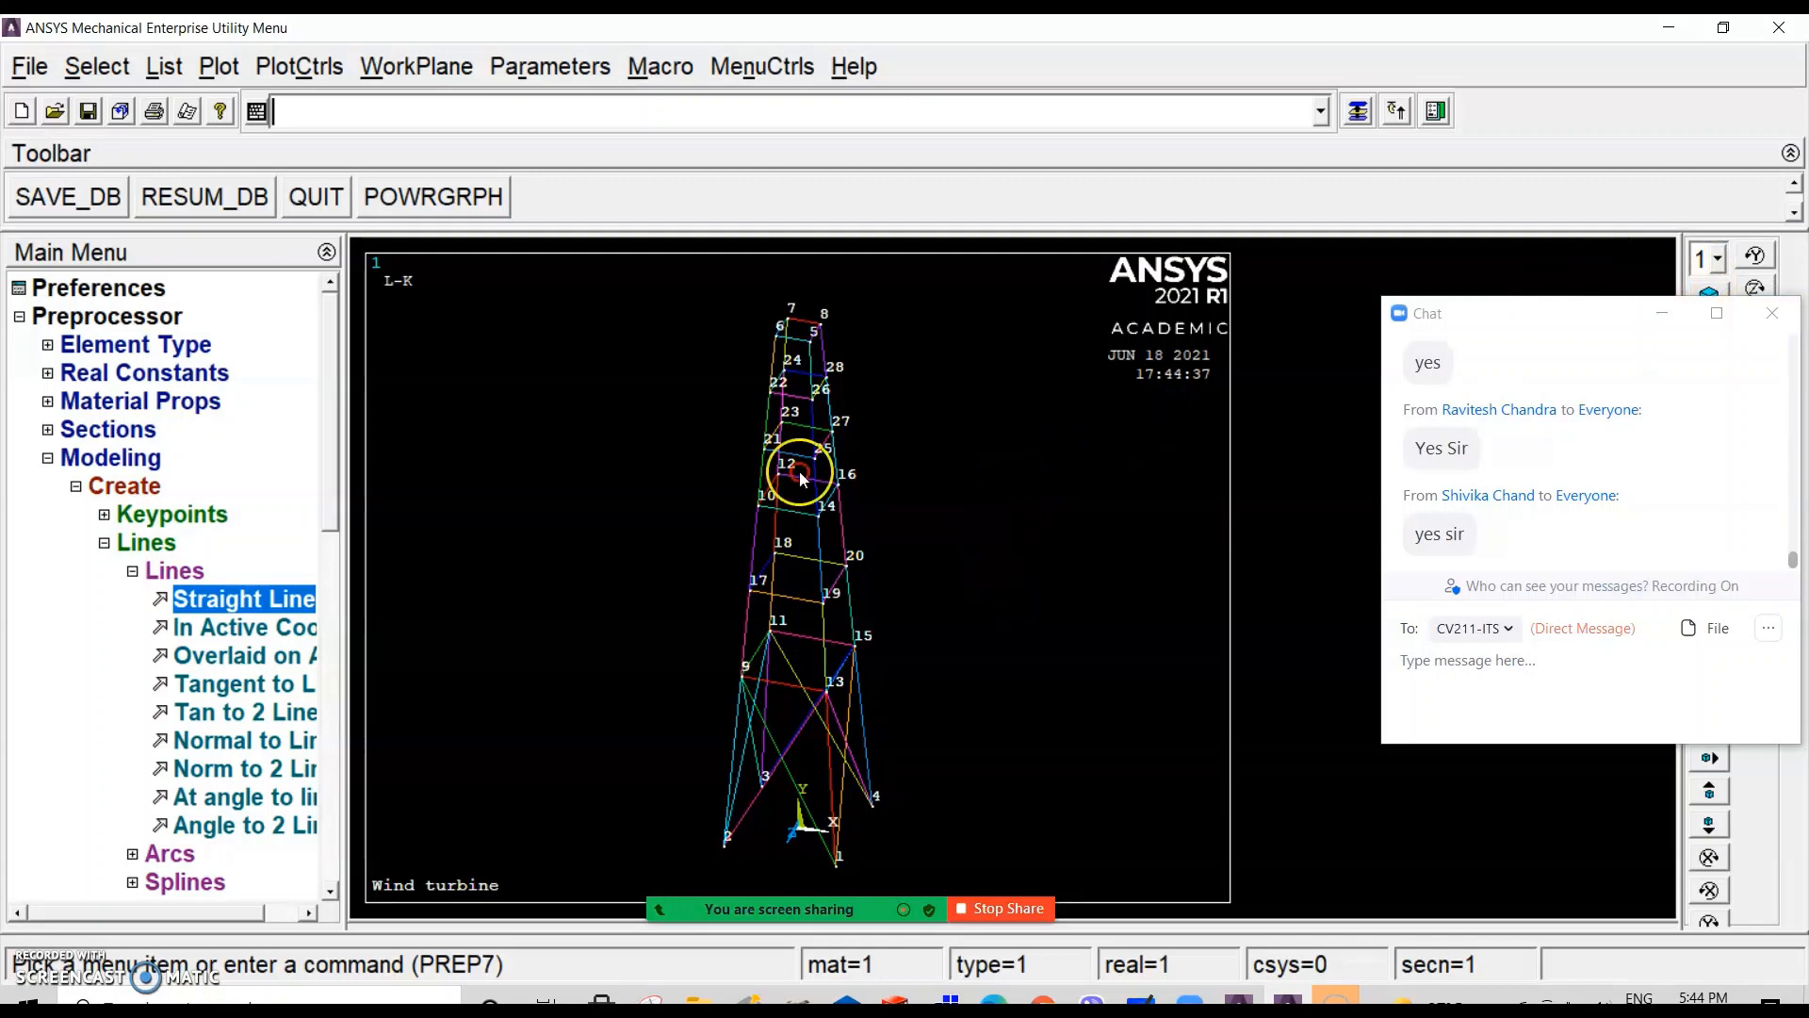
ctrl+right_drag(800, 475, 1078, 455)
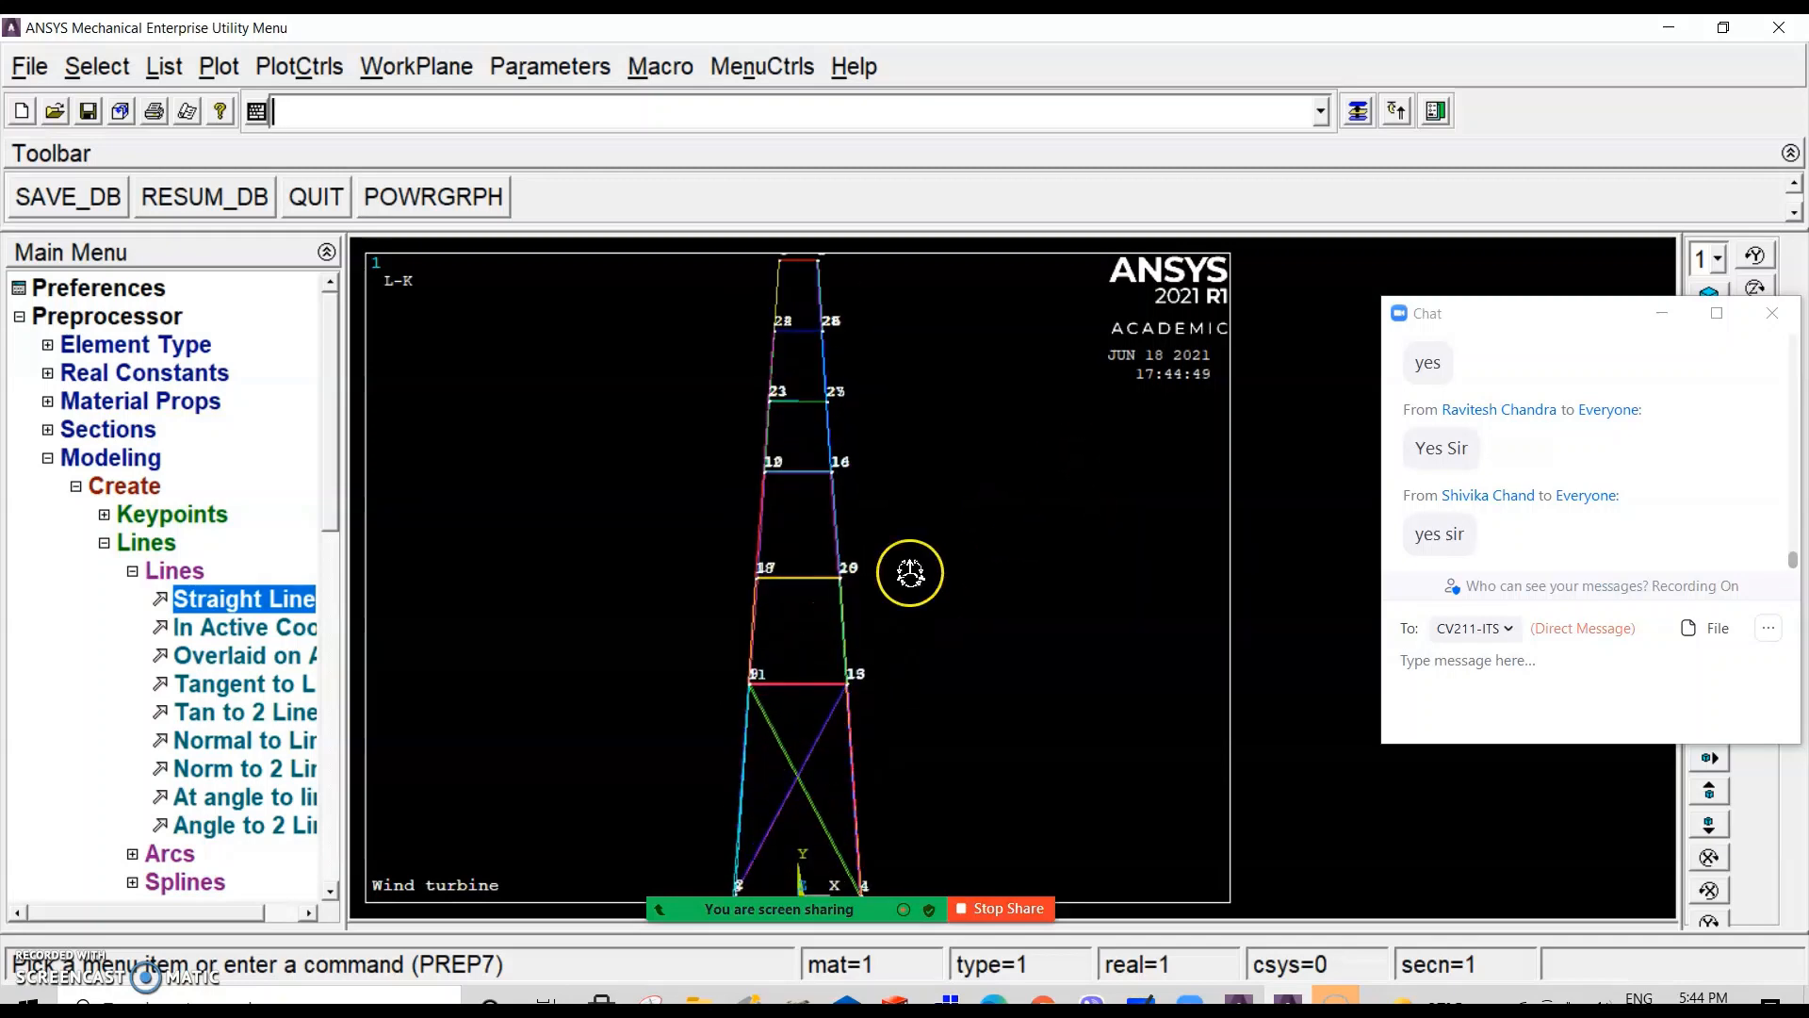
ctrl+right_drag(913, 574, 937, 623)
scroll(885, 709, up, 2)
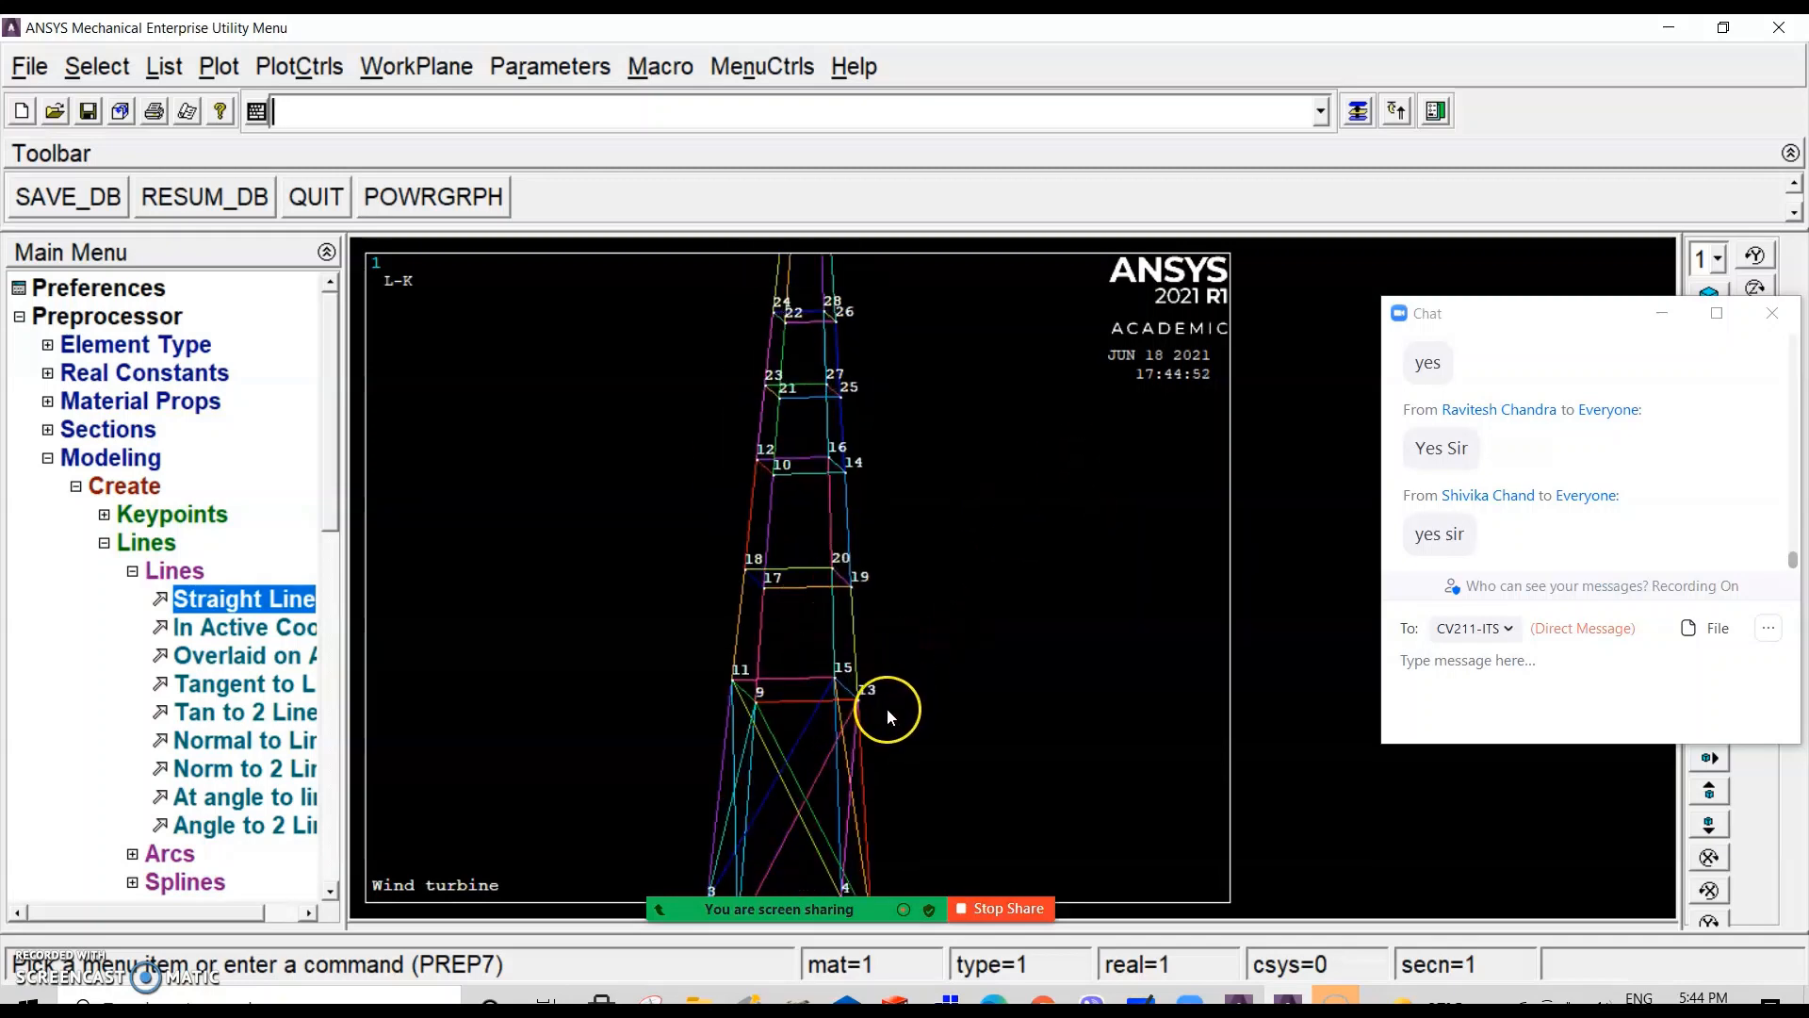
Step: Overlap the two crossing diagonals of the lowest bay running between keypoints 2–13 and 1–9 with the Boolean line overlap
scroll(850, 753, down, 4)
scroll(829, 782, up, 2)
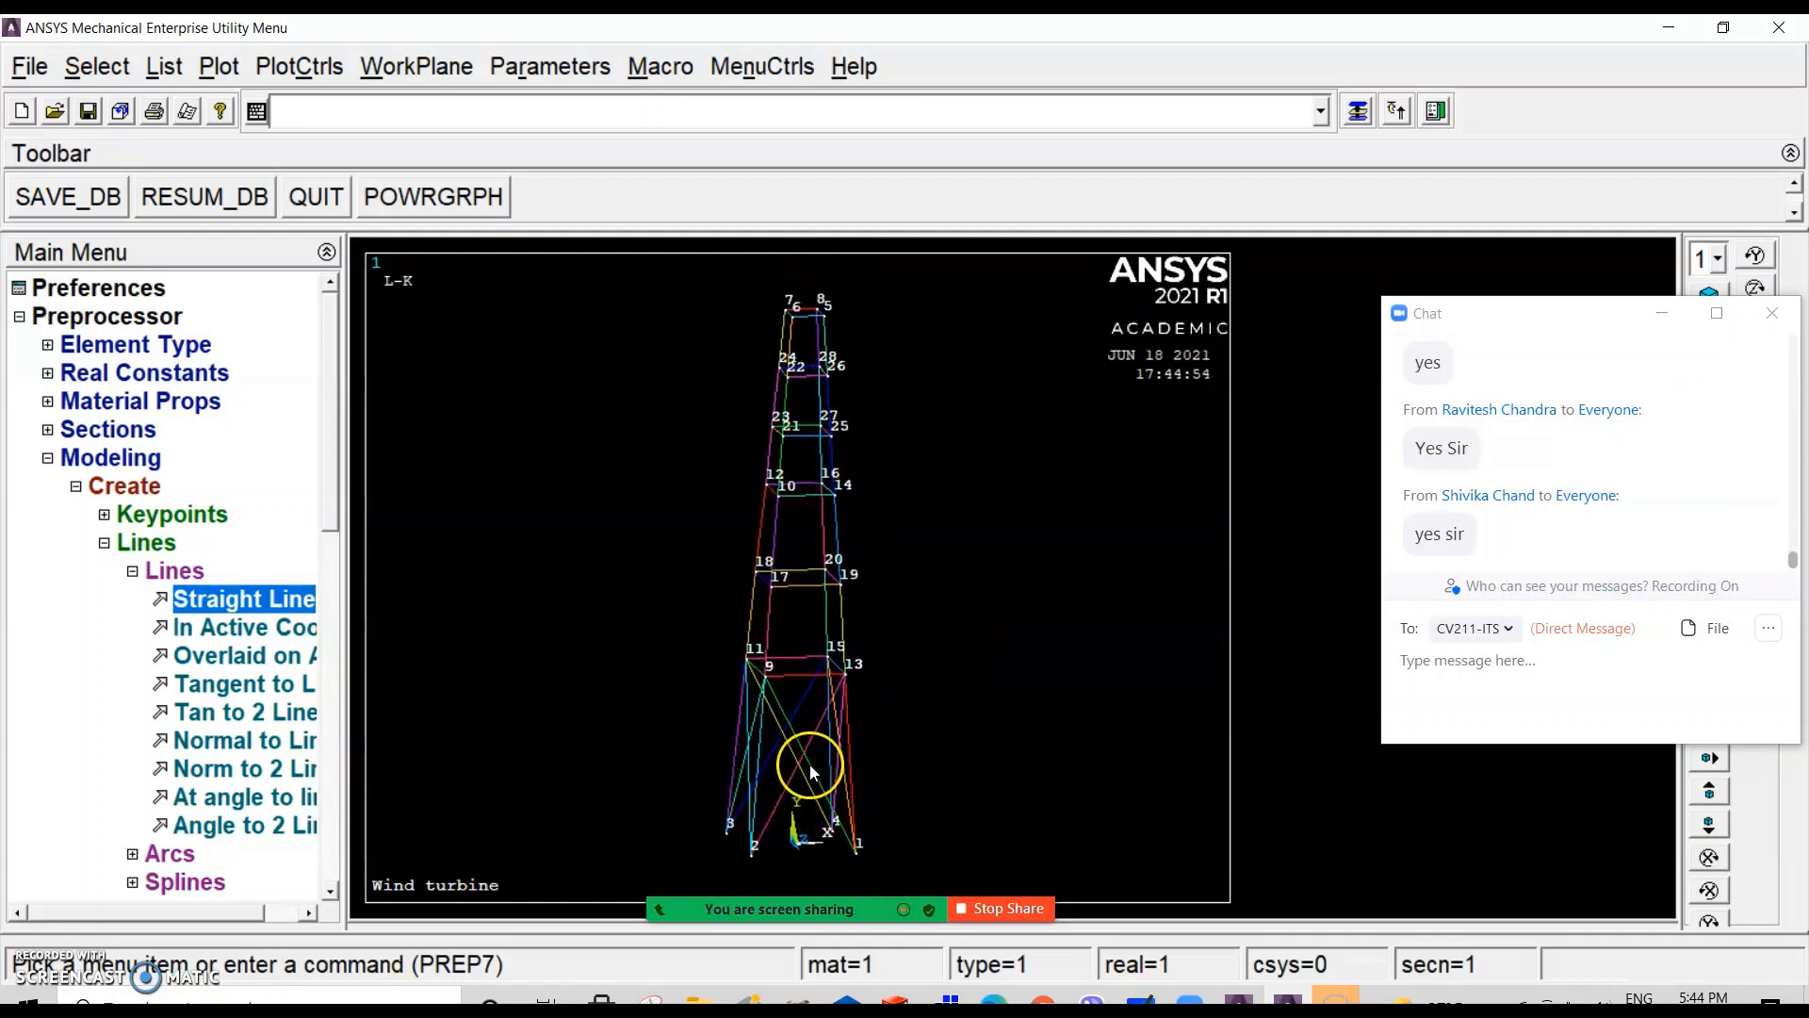
drag(324, 464, 324, 639)
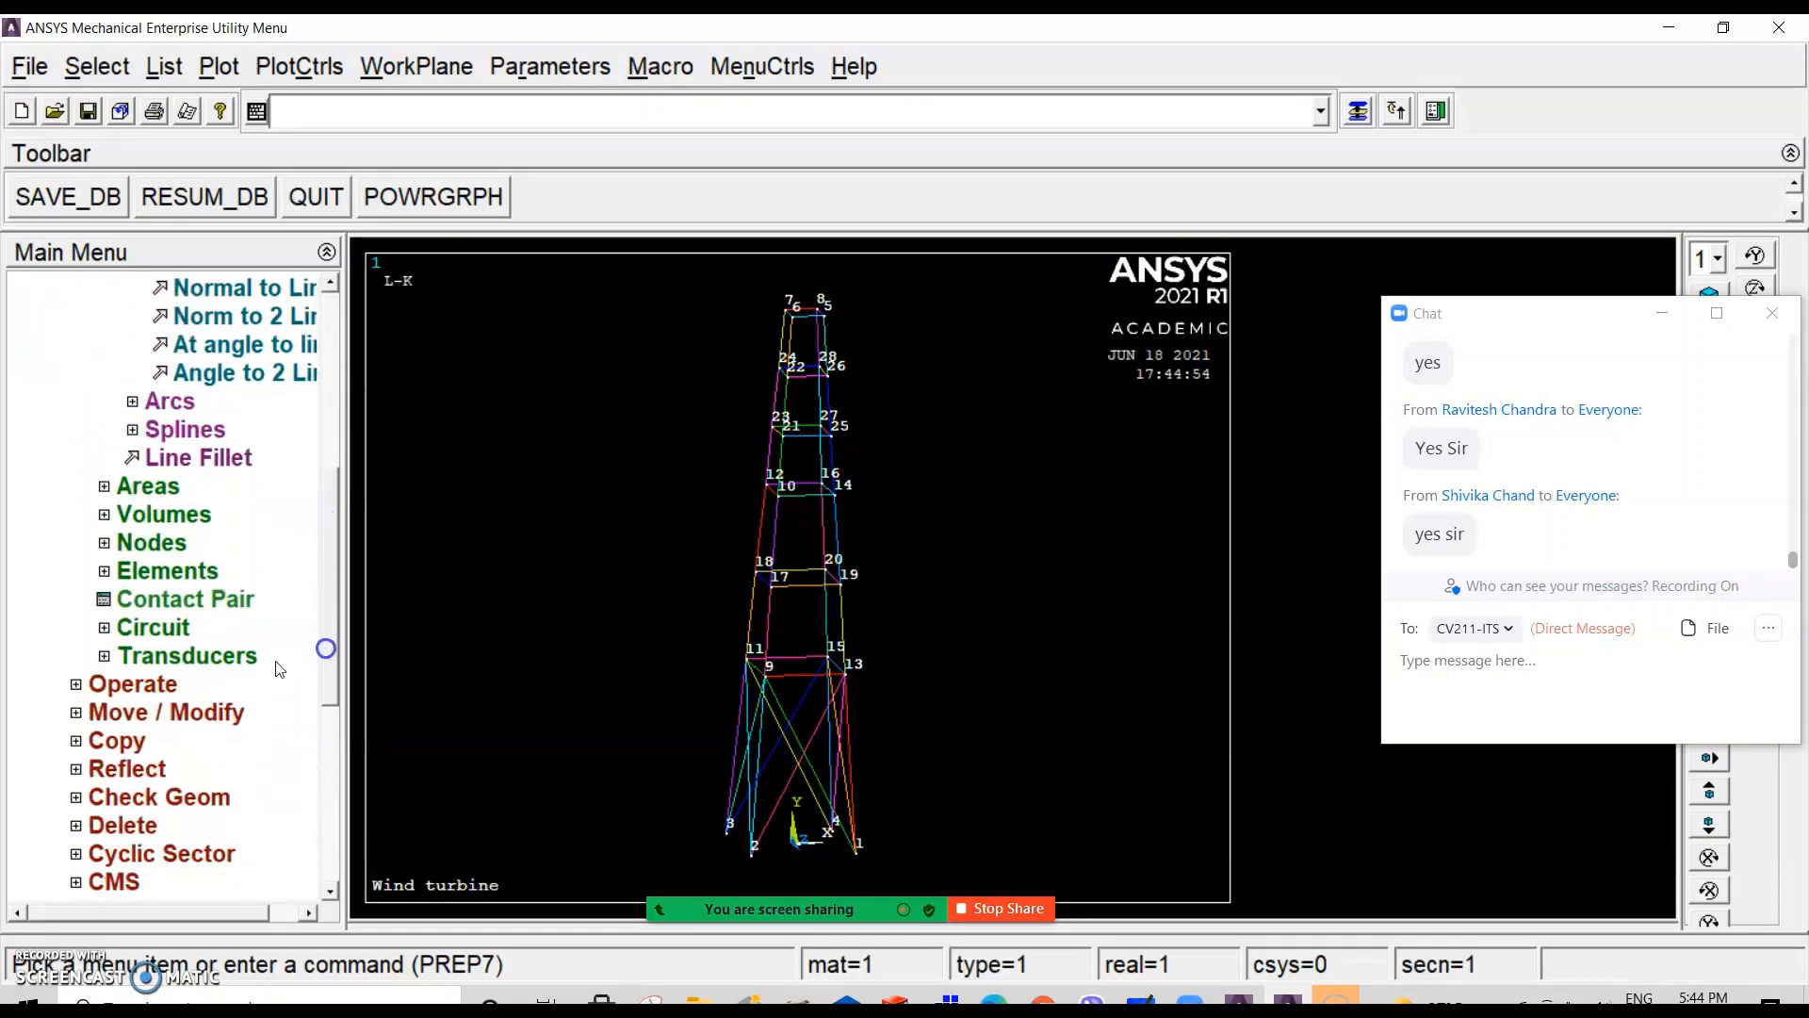
click(150, 685)
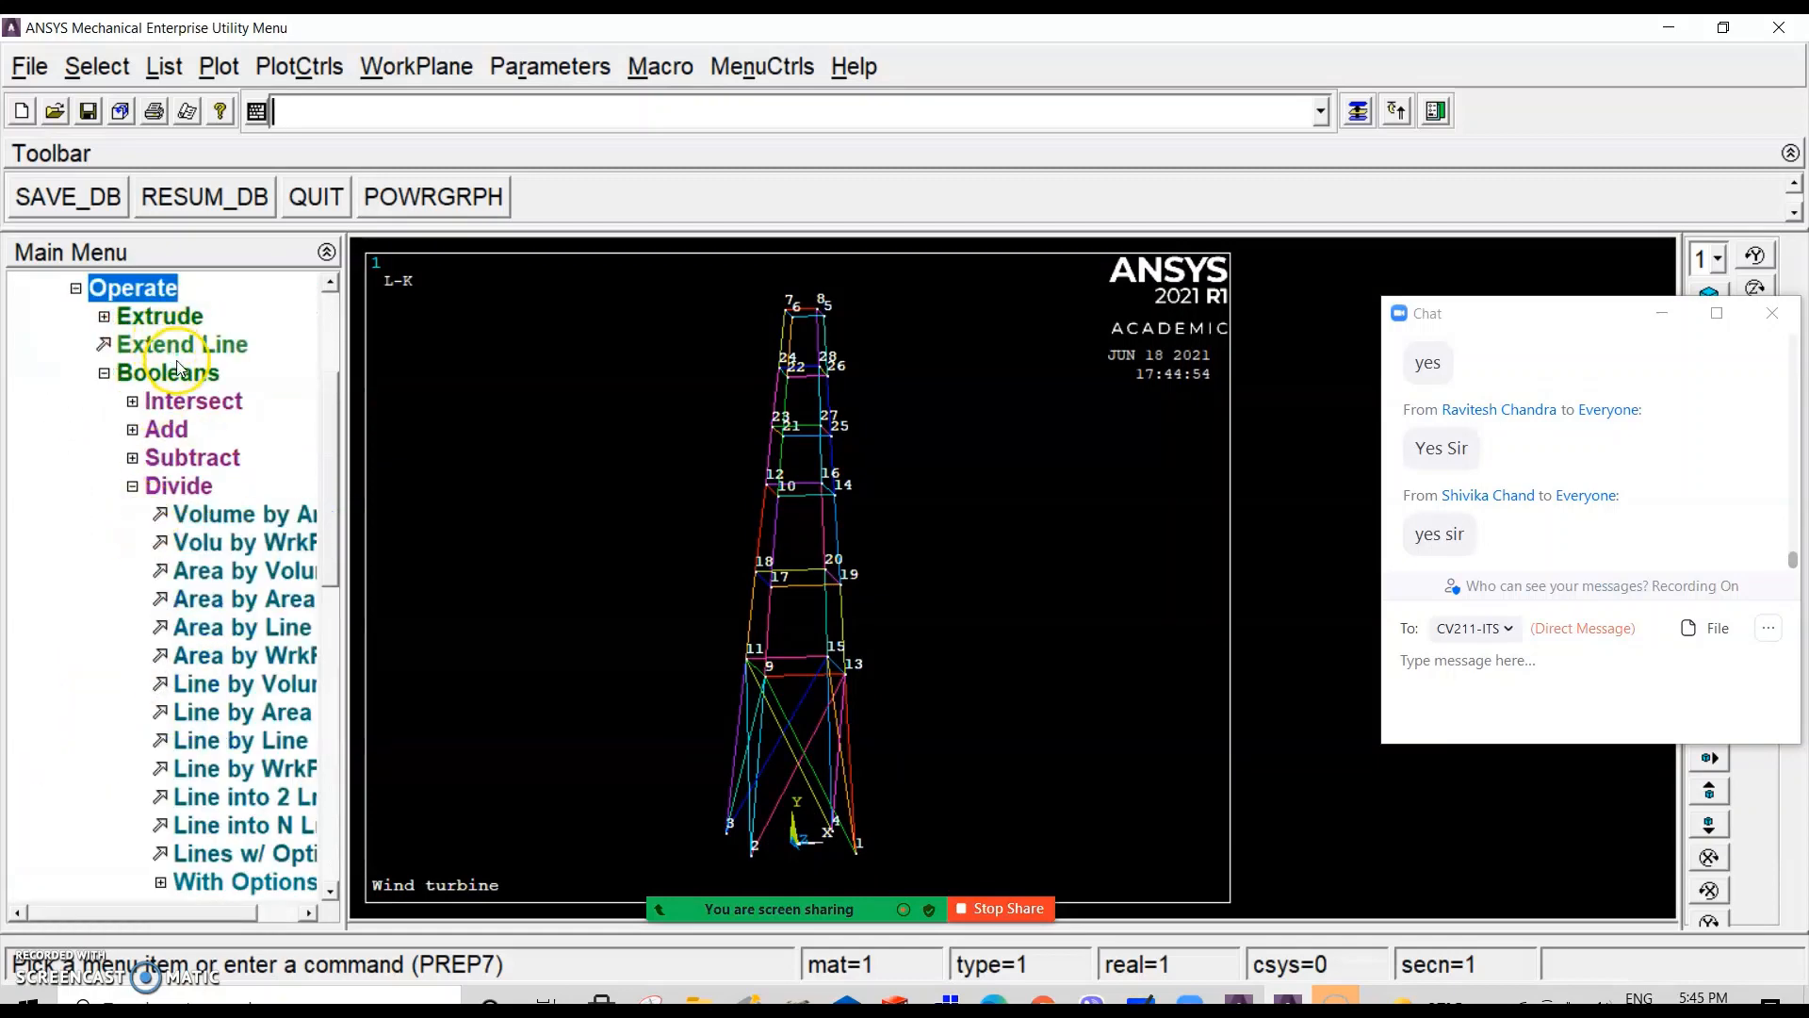
click(179, 374)
click(179, 373)
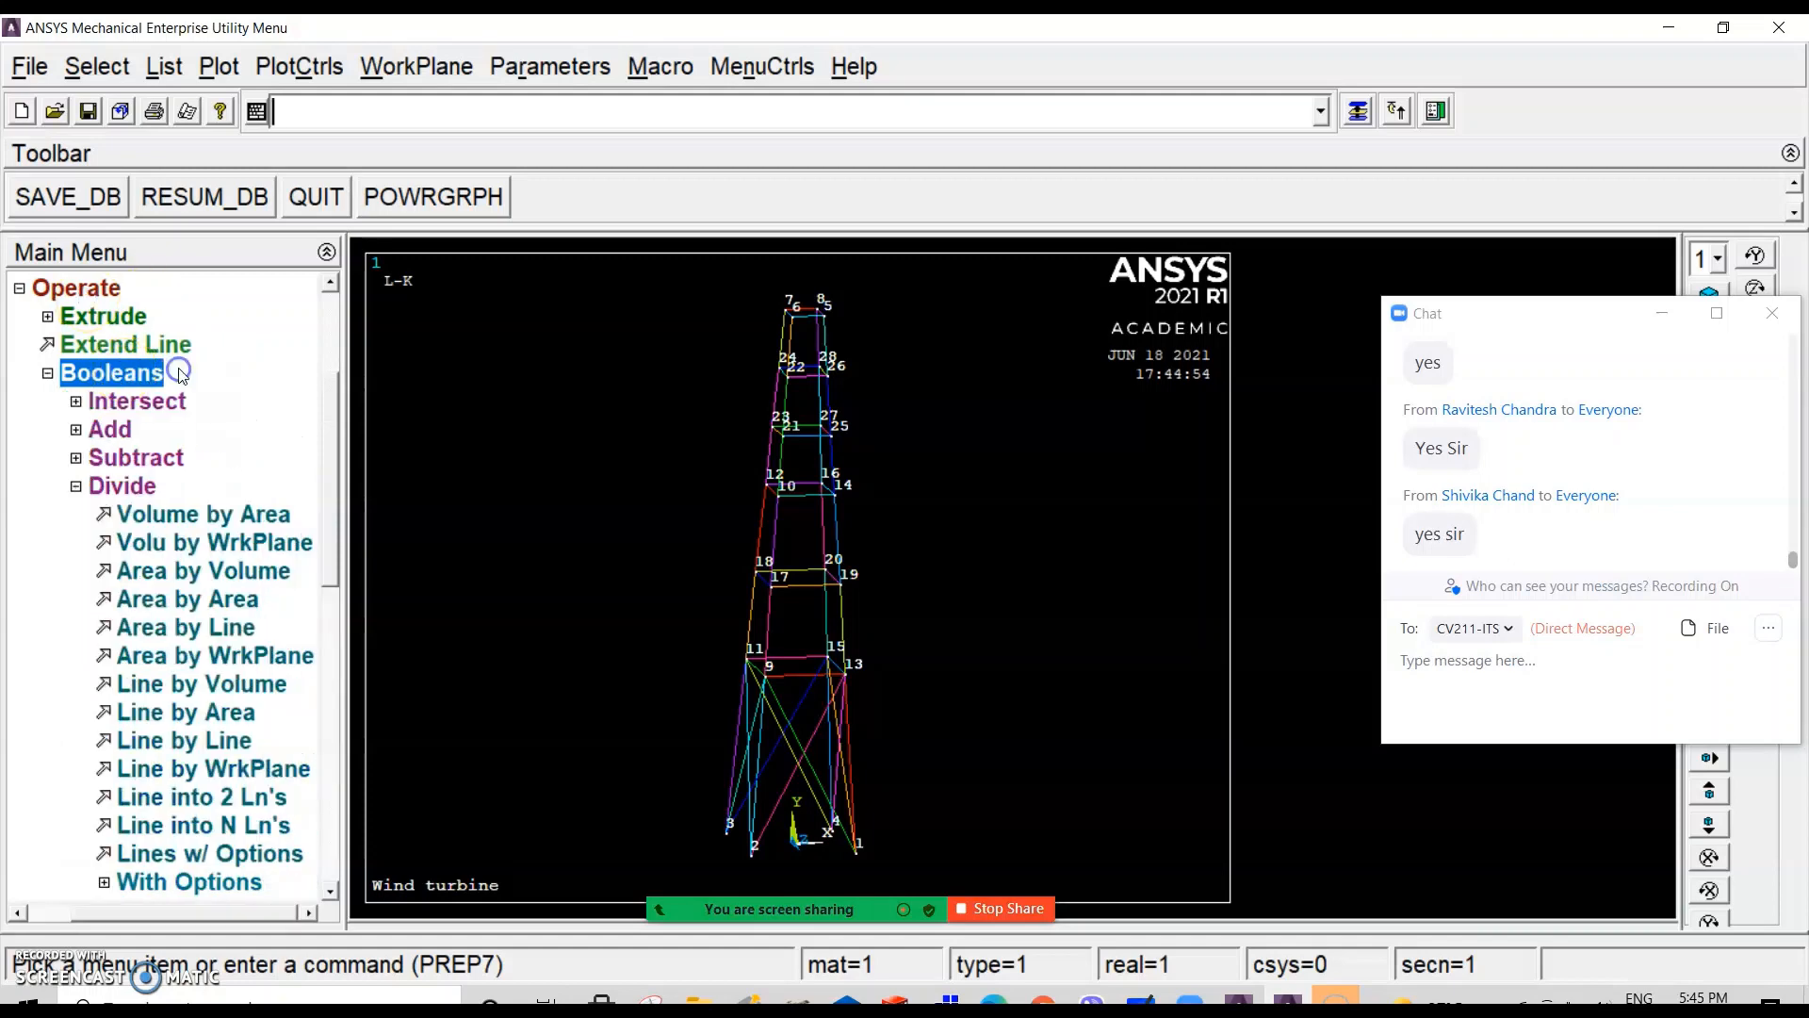
drag(331, 453, 316, 524)
click(146, 768)
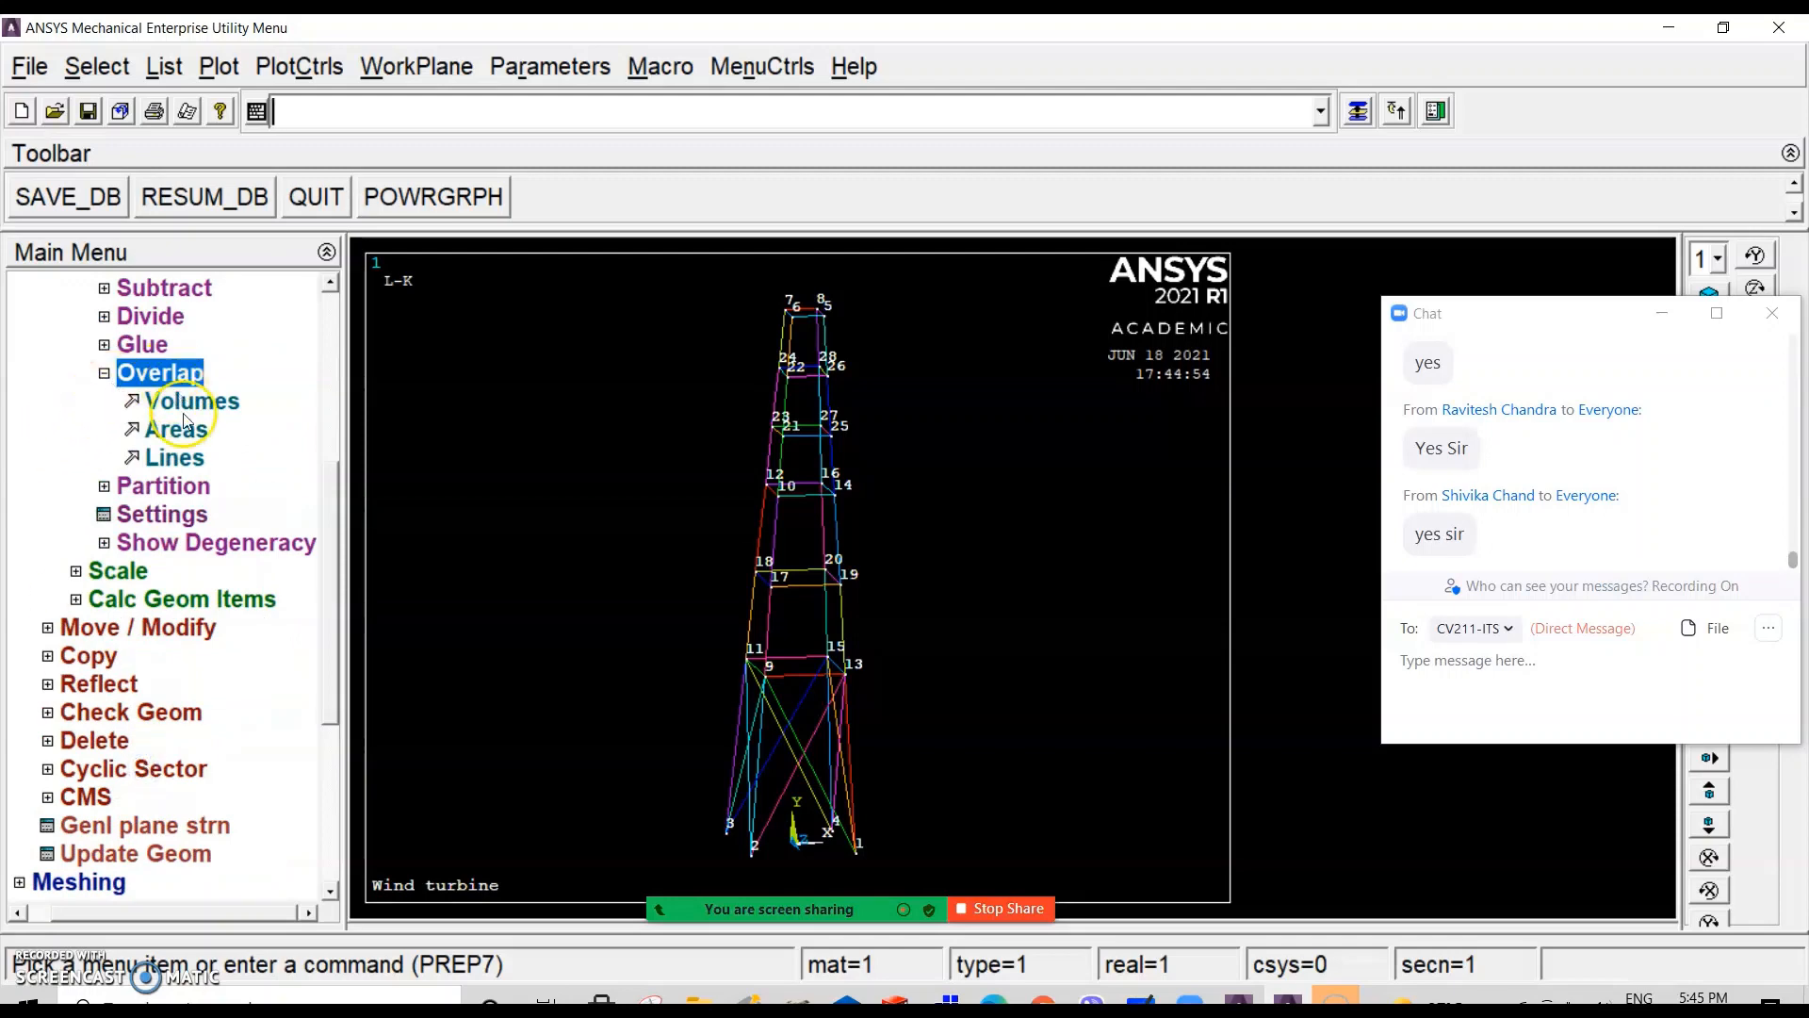
click(176, 459)
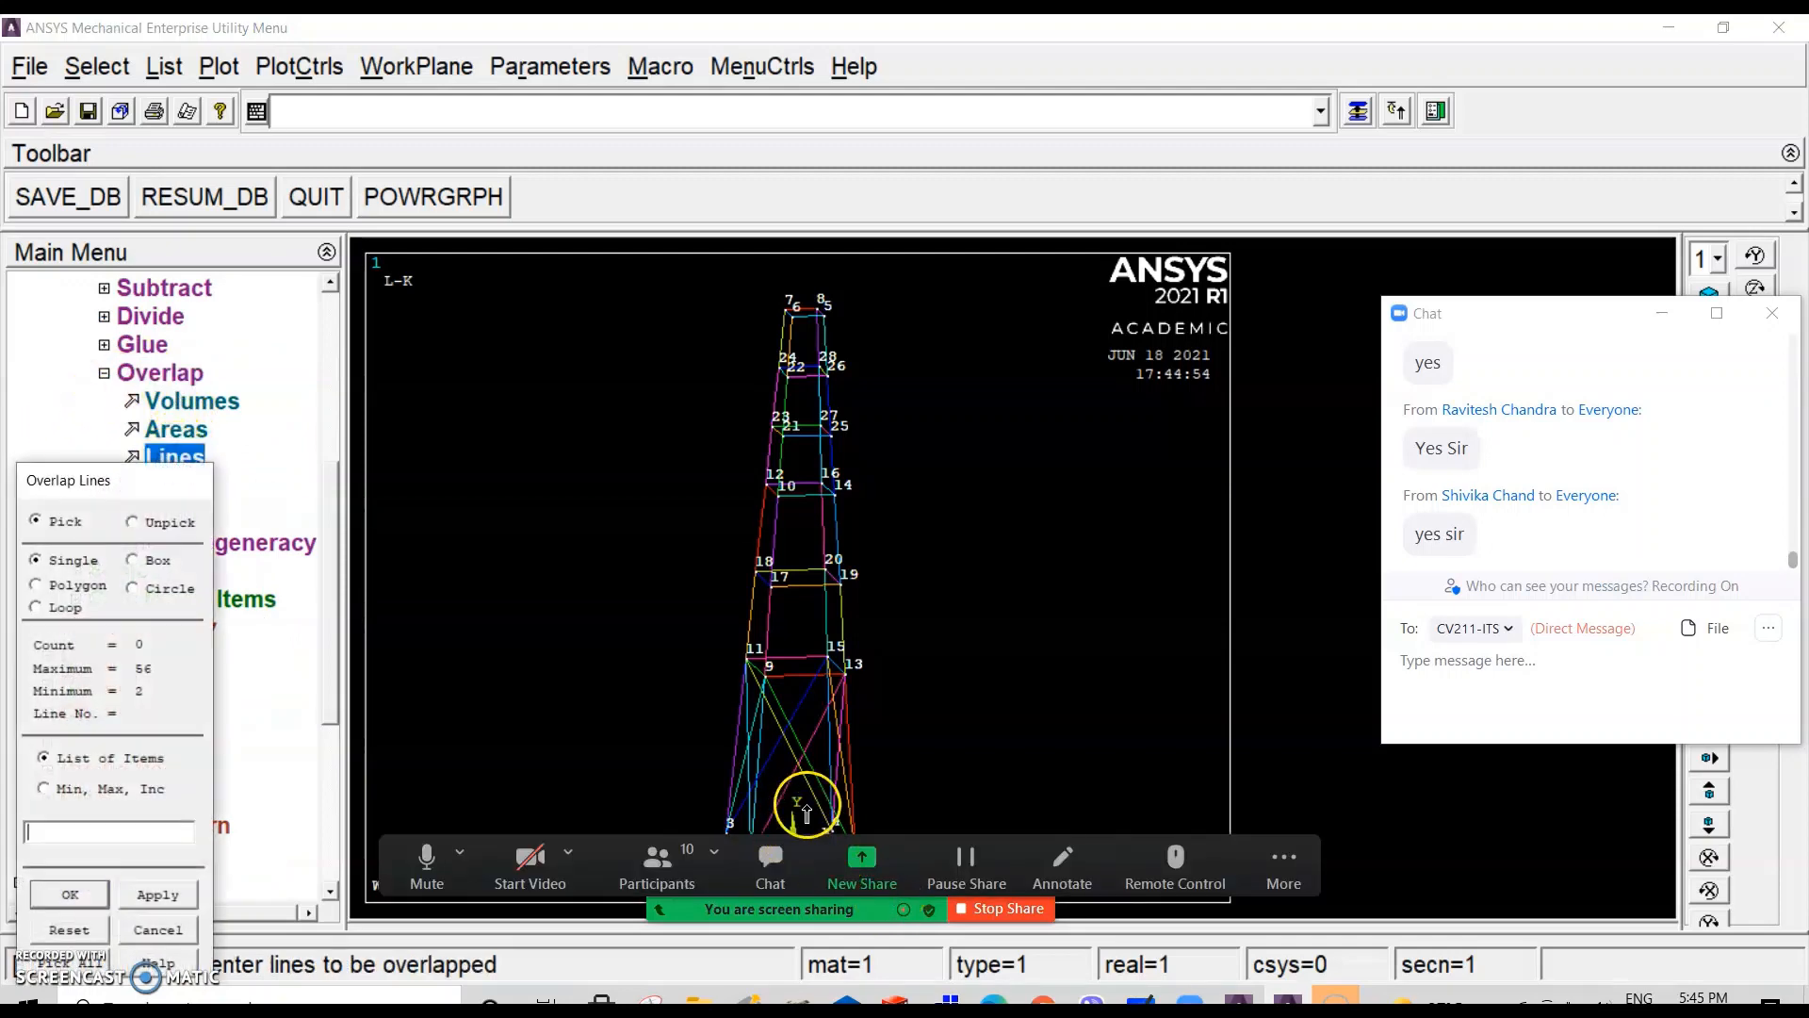
scroll(811, 801, up, 2)
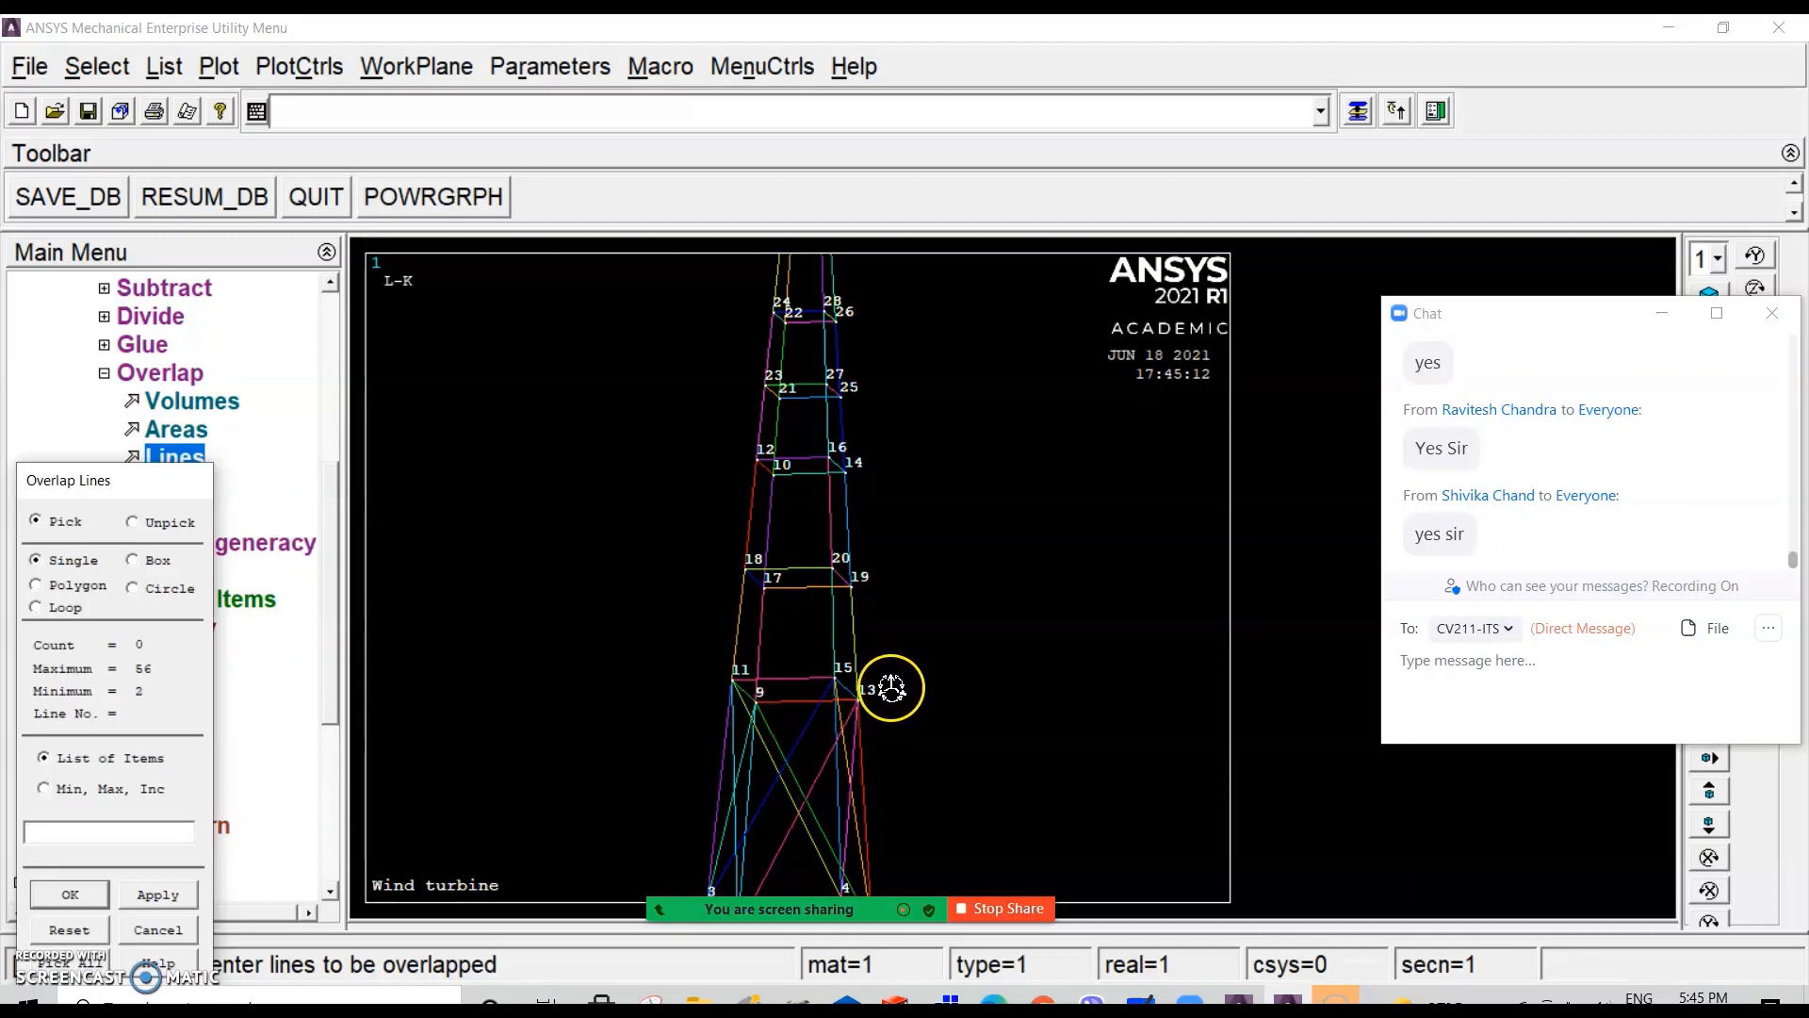
click(912, 359)
ctrl+drag(911, 359, 911, 354)
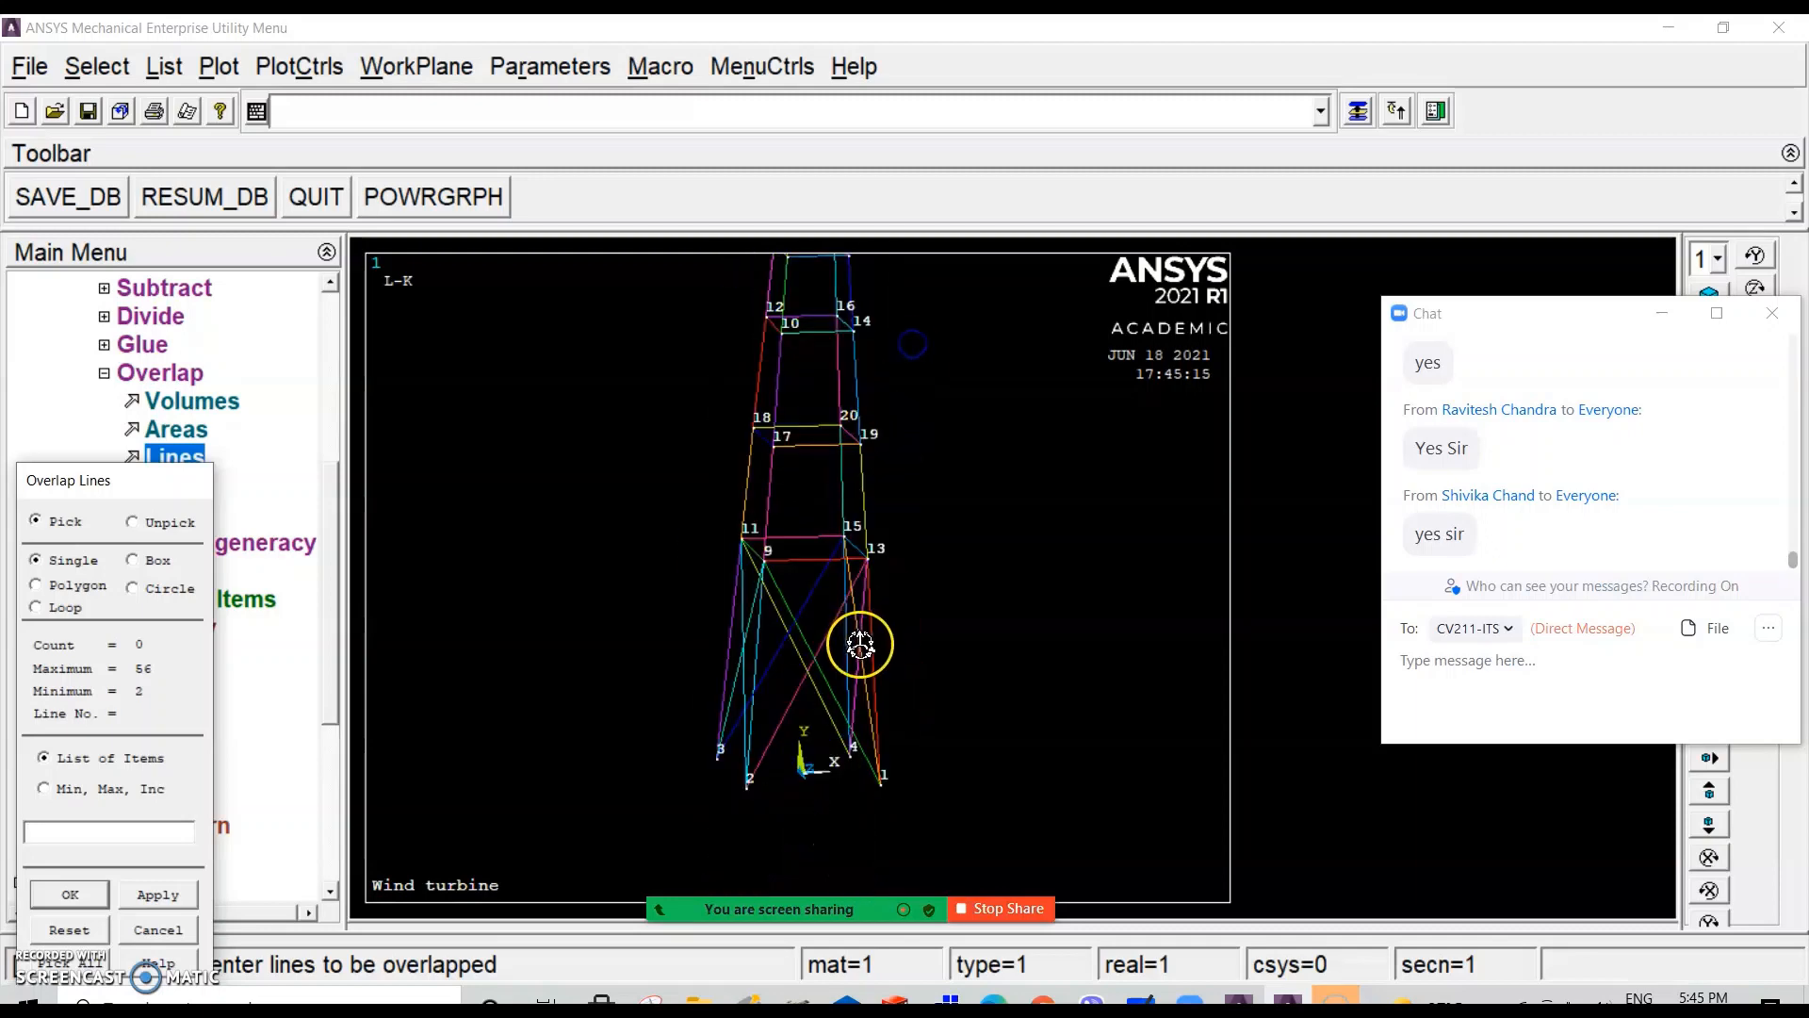
scroll(859, 645, up, 3)
ctrl+drag(973, 623, 998, 547)
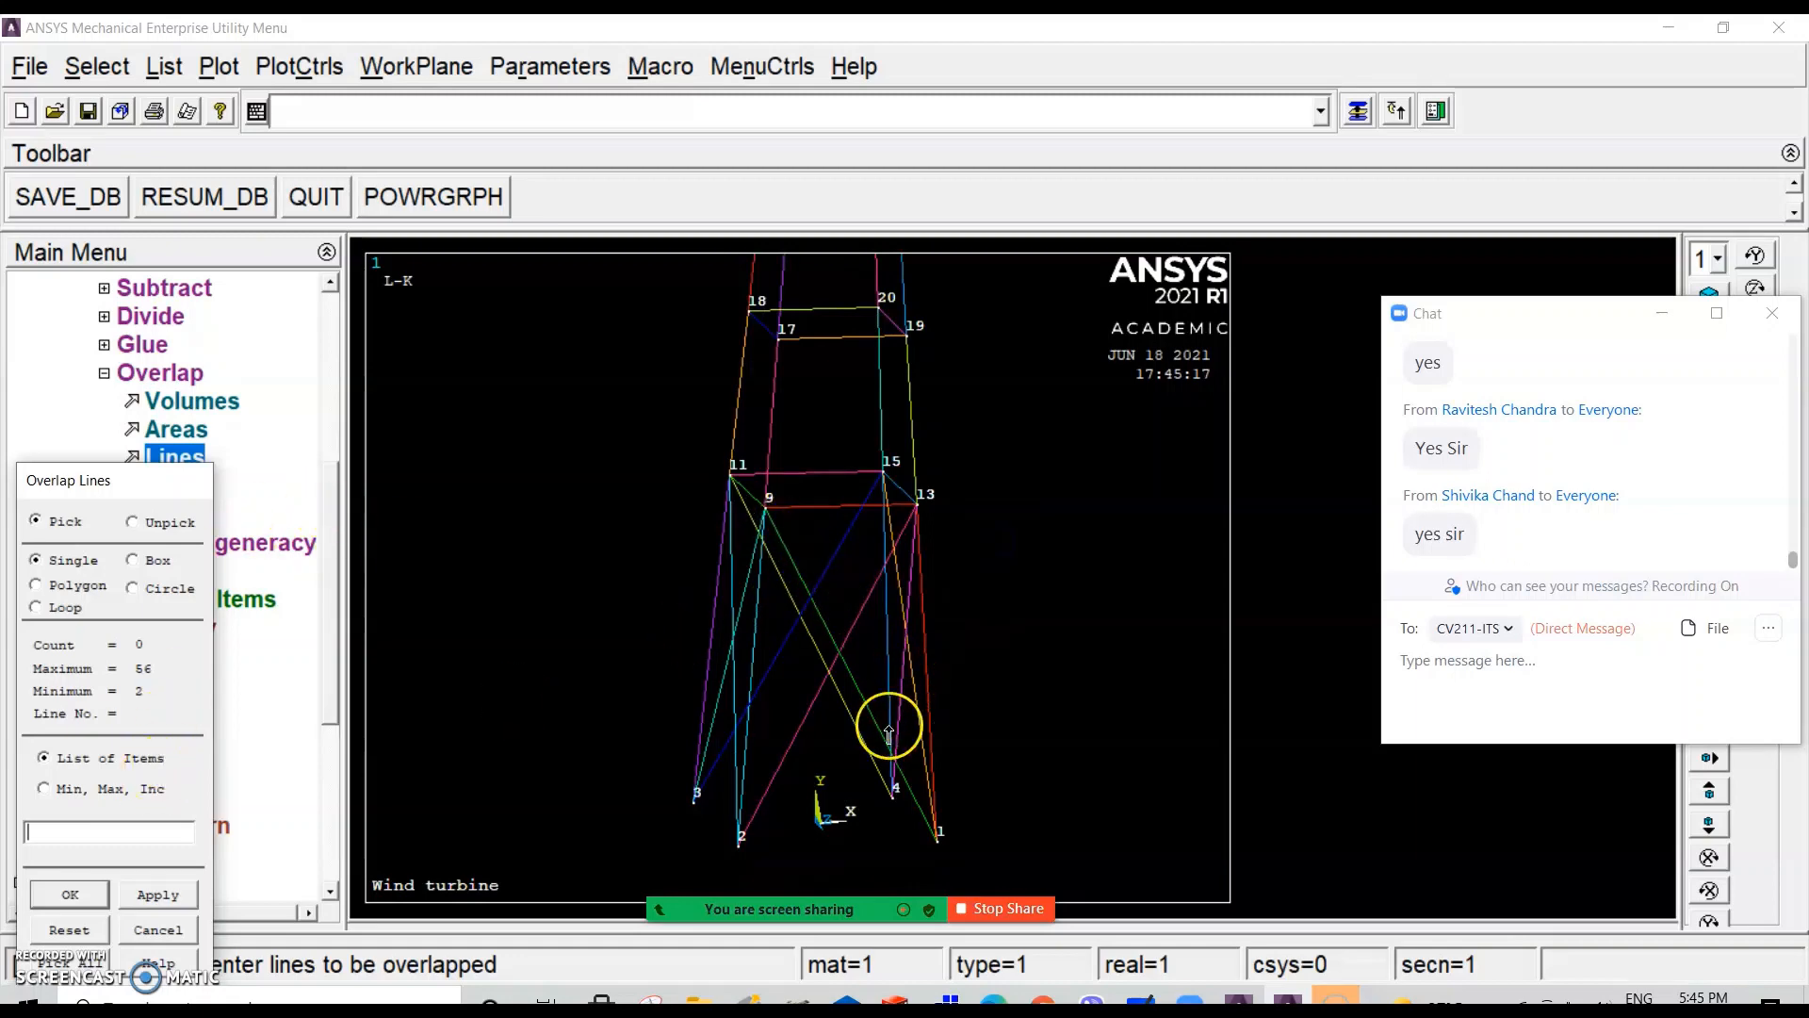
click(782, 761)
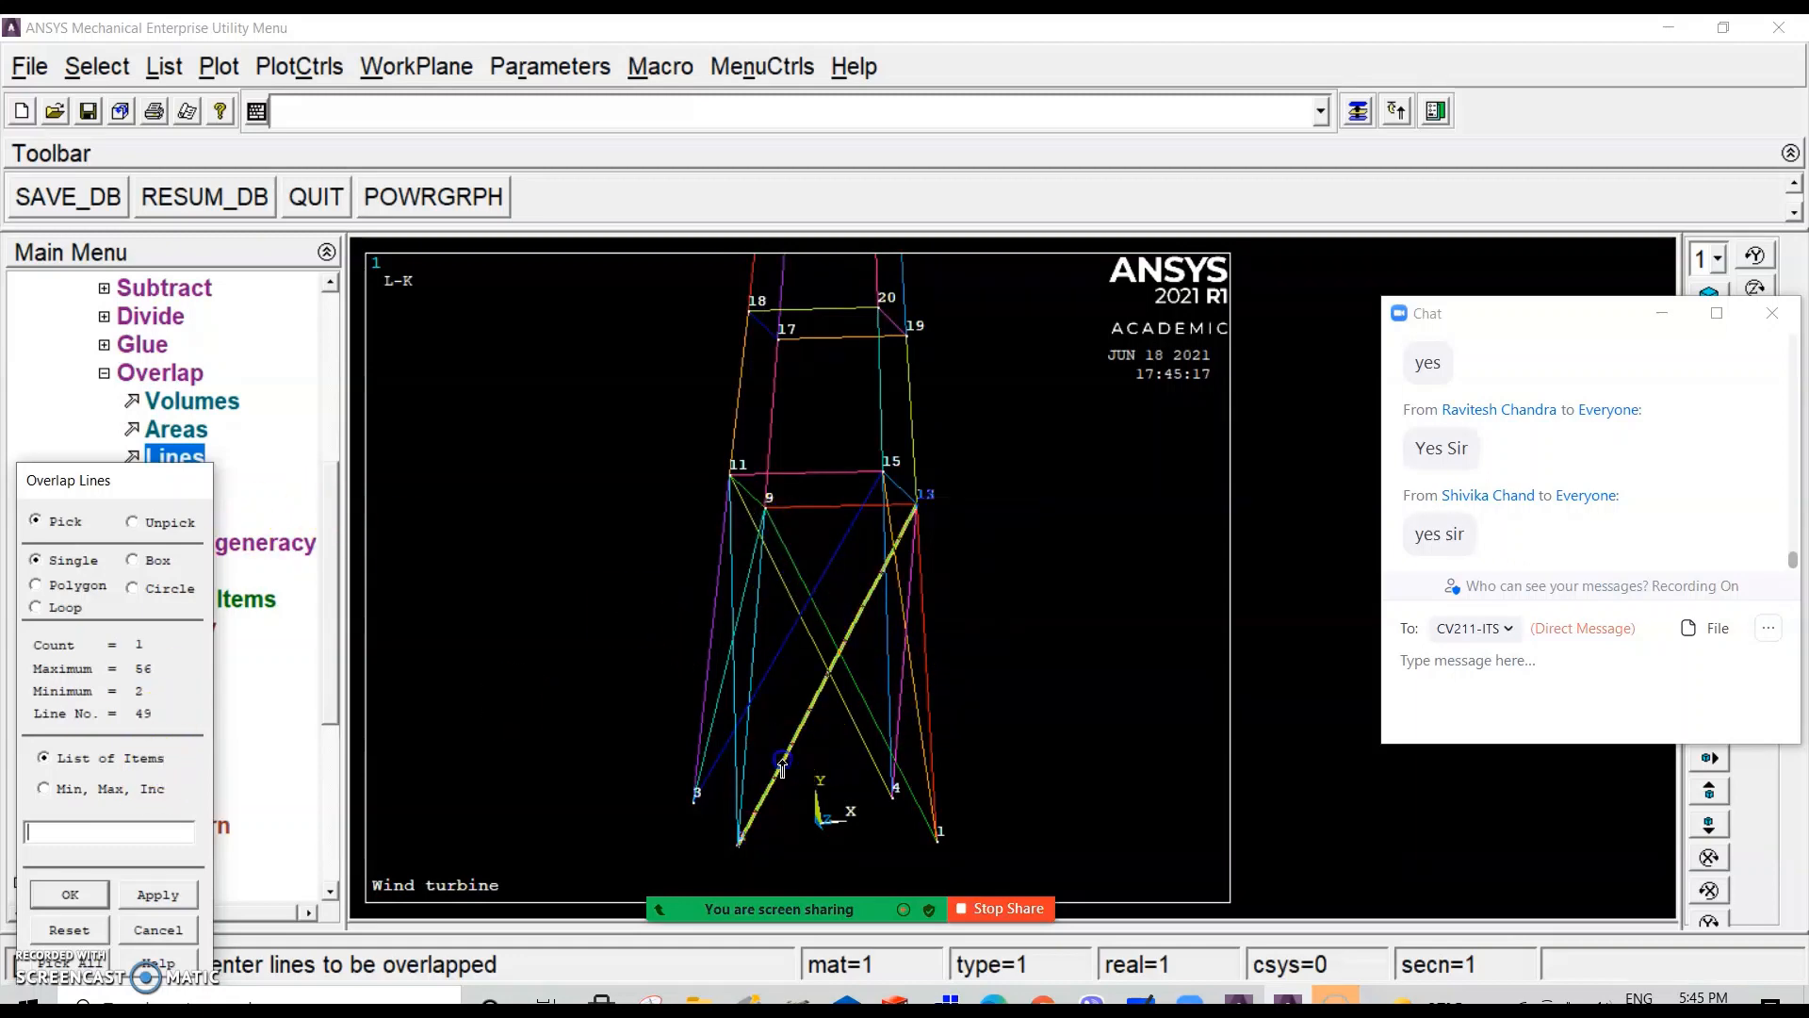
click(862, 695)
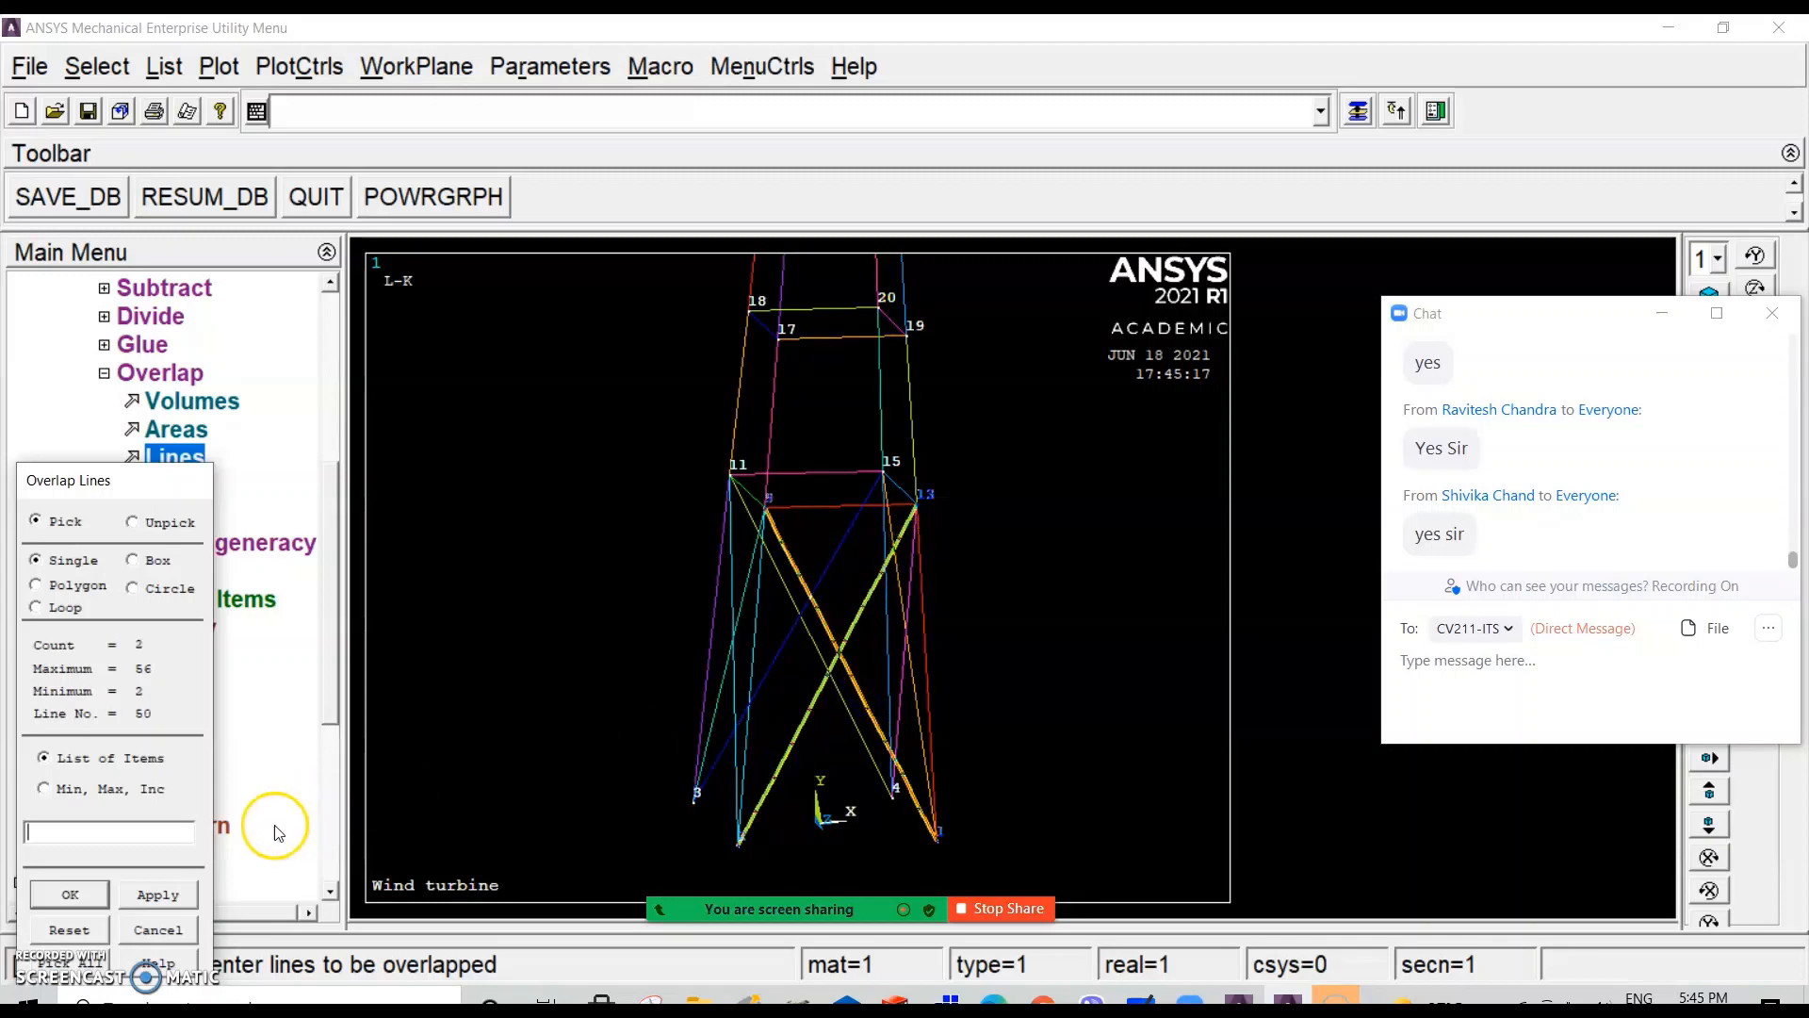
click(70, 900)
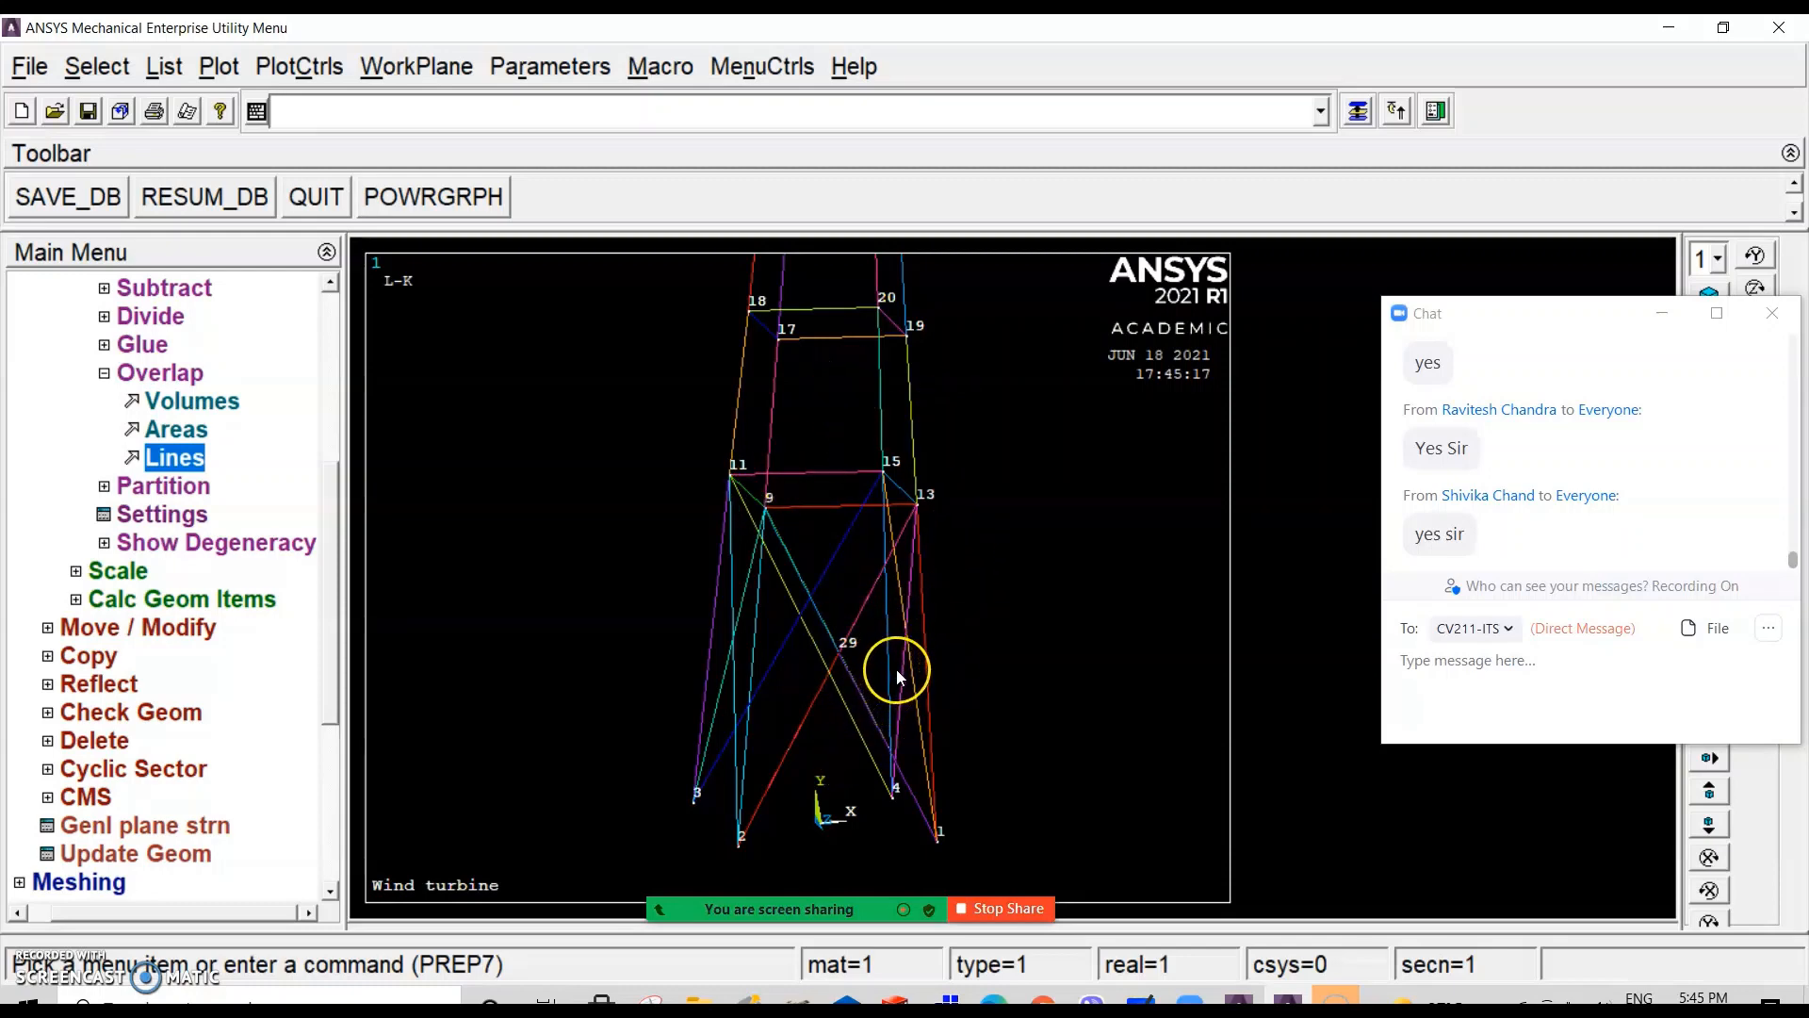
Step: Overlap the crossing diagonals between keypoints 1–15 and 4–13 on the adjacent face of the lowest bay
ctrl+middle_drag(896, 671, 851, 257)
ctrl+middle_drag(878, 423, 860, 606)
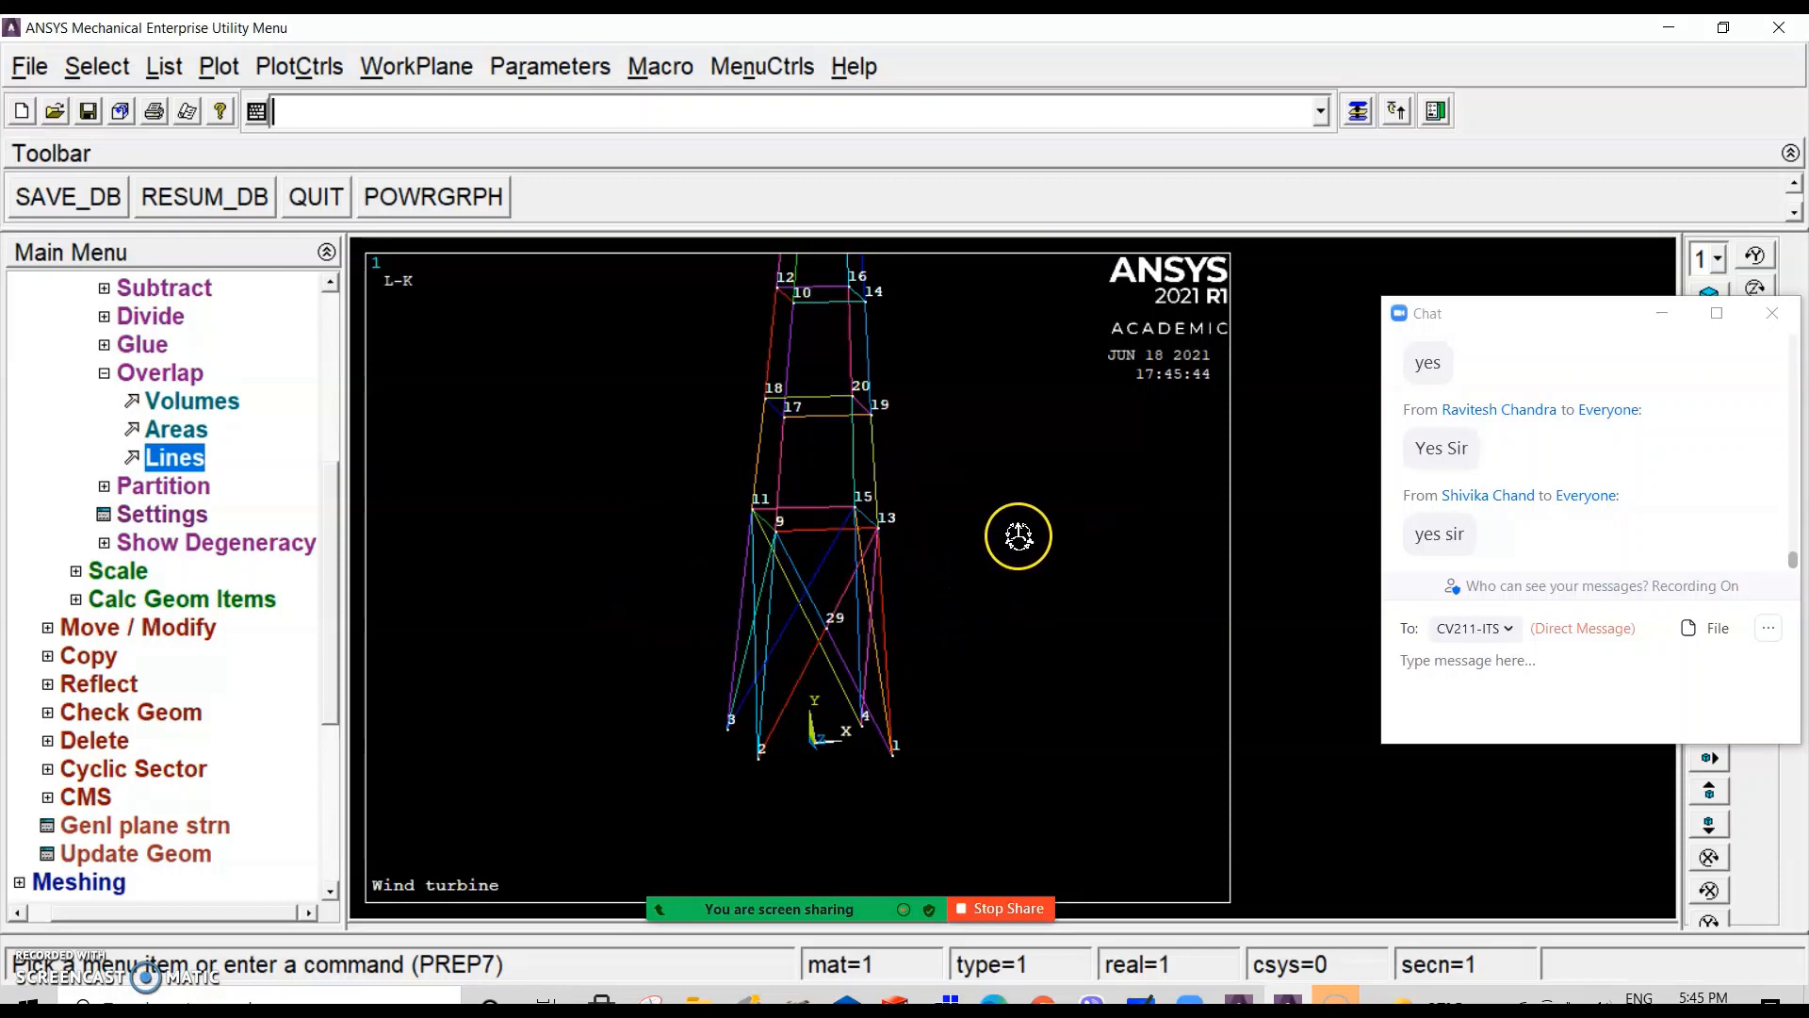
ctrl+right_drag(1013, 530, 986, 631)
ctrl+middle_drag(904, 599, 948, 619)
click(174, 457)
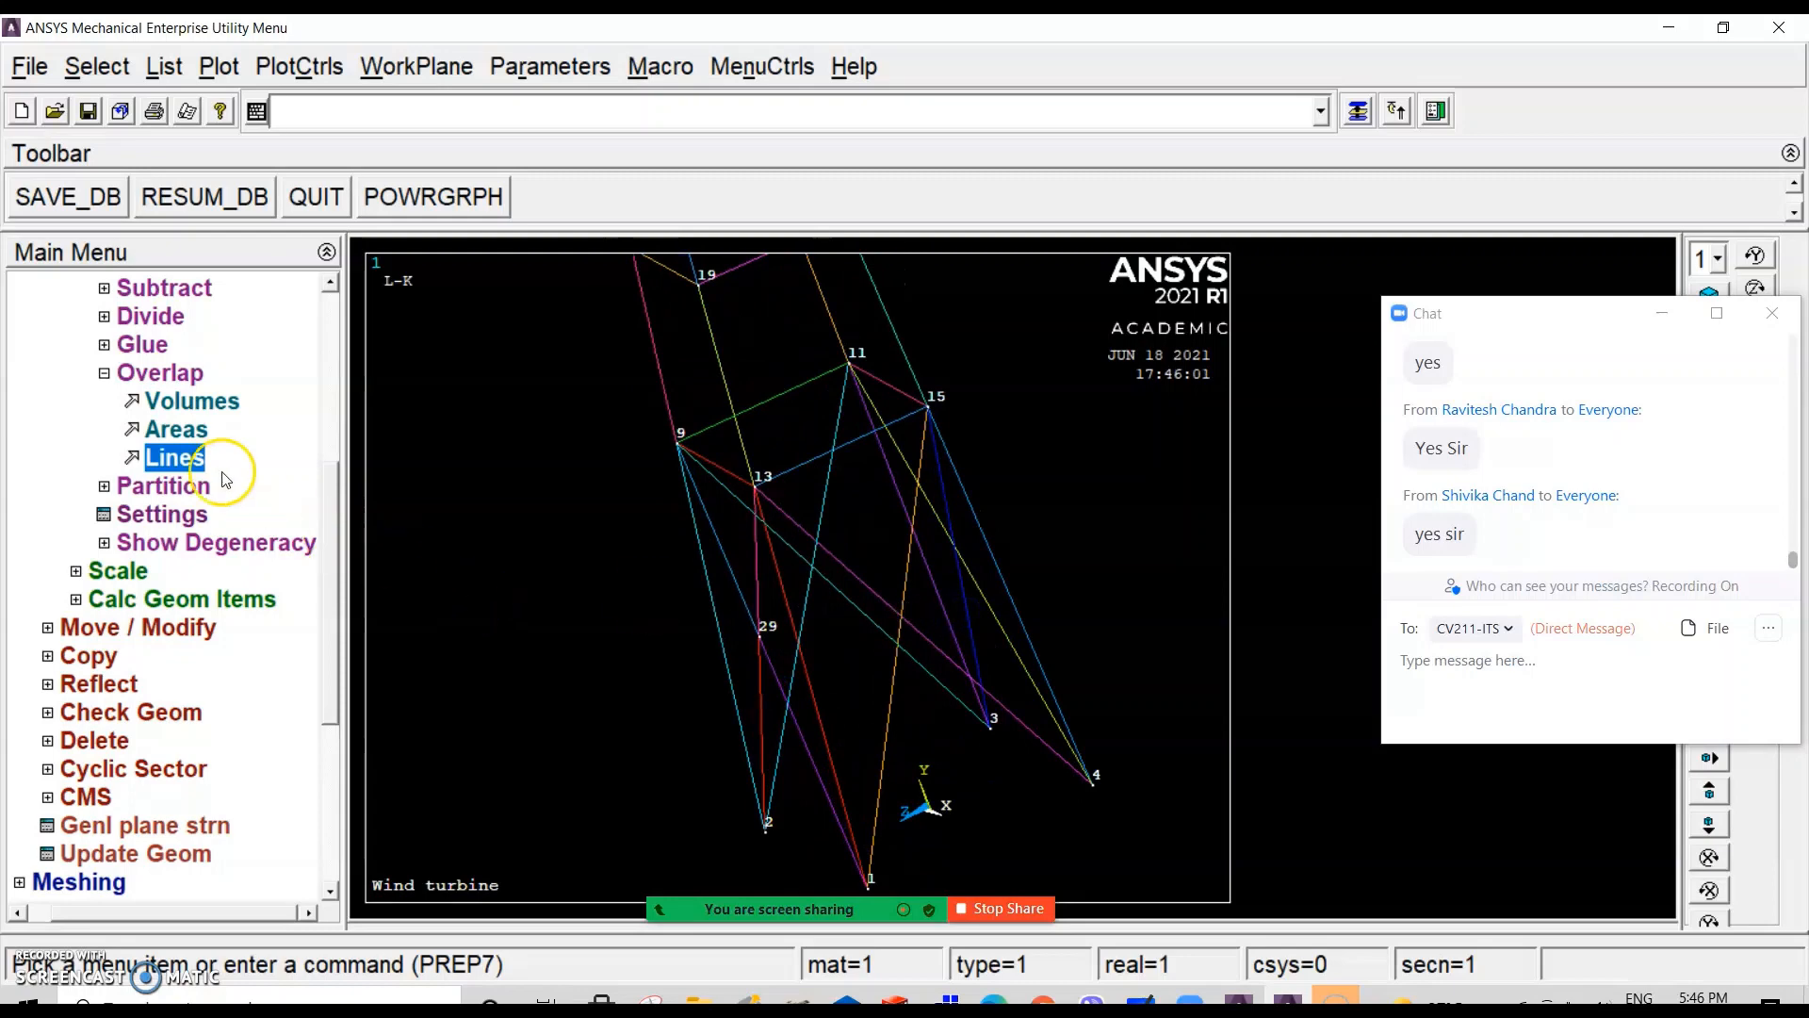
click(886, 752)
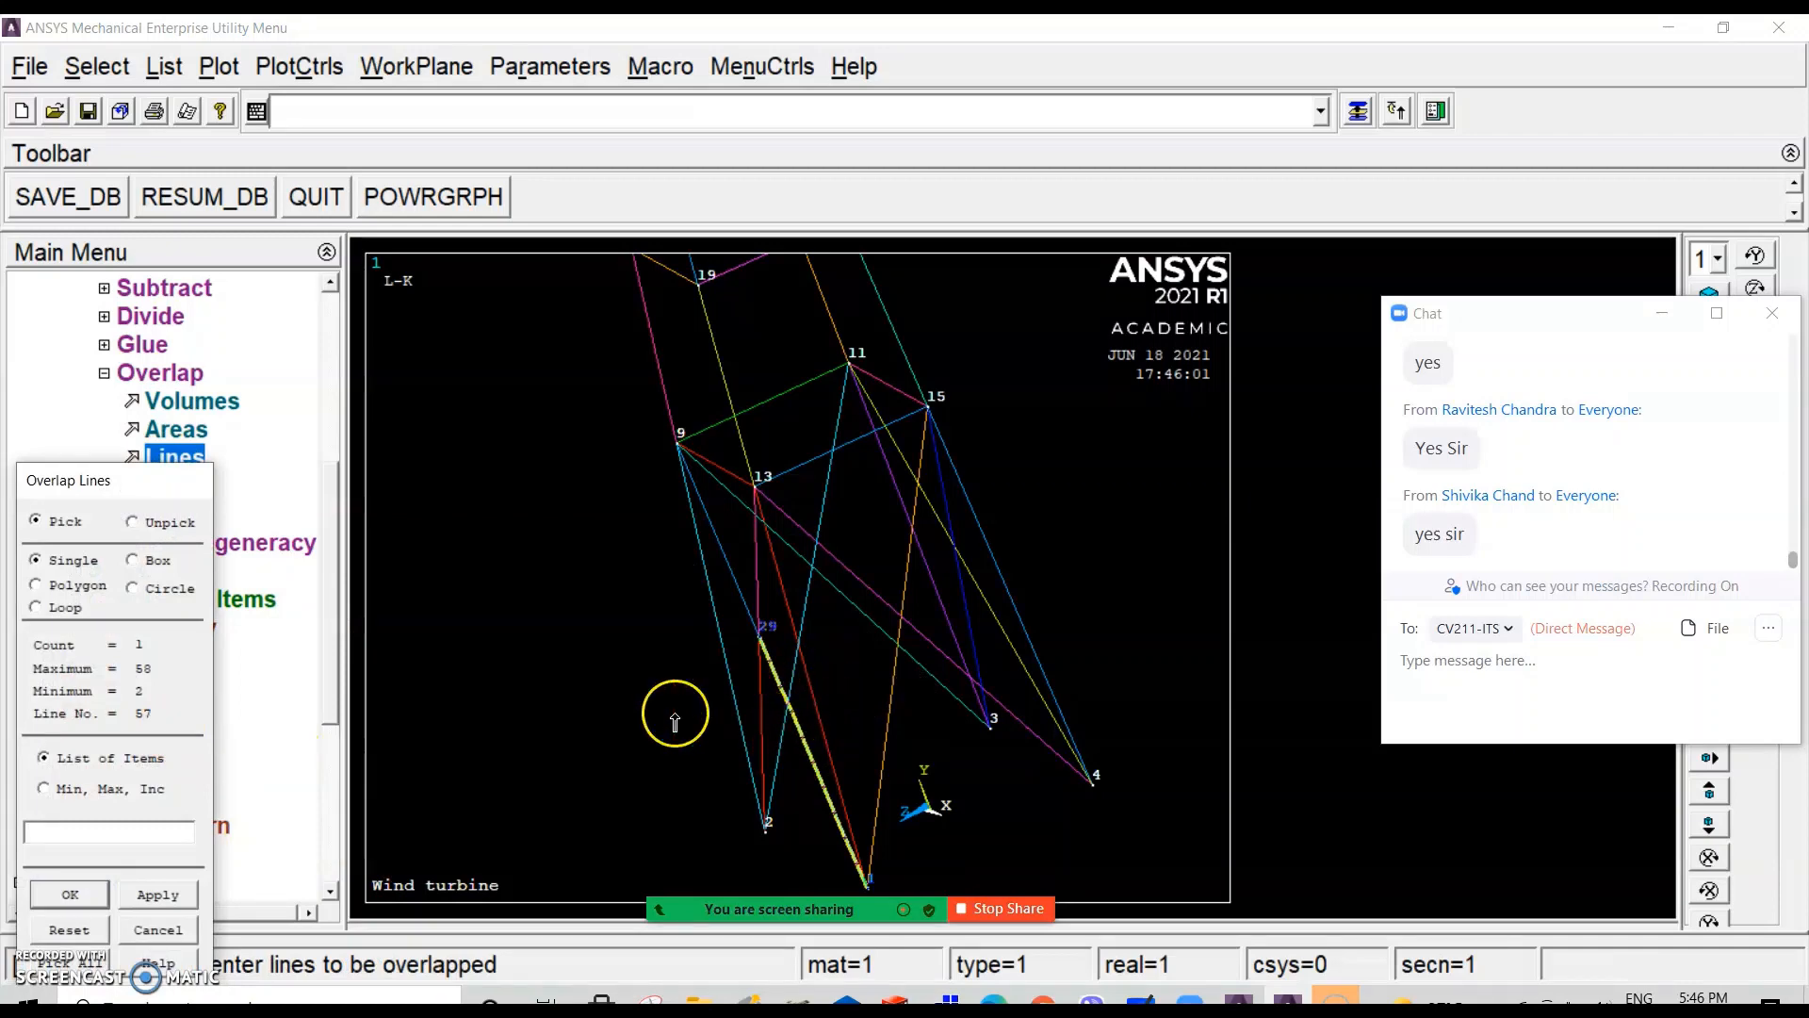
click(80, 926)
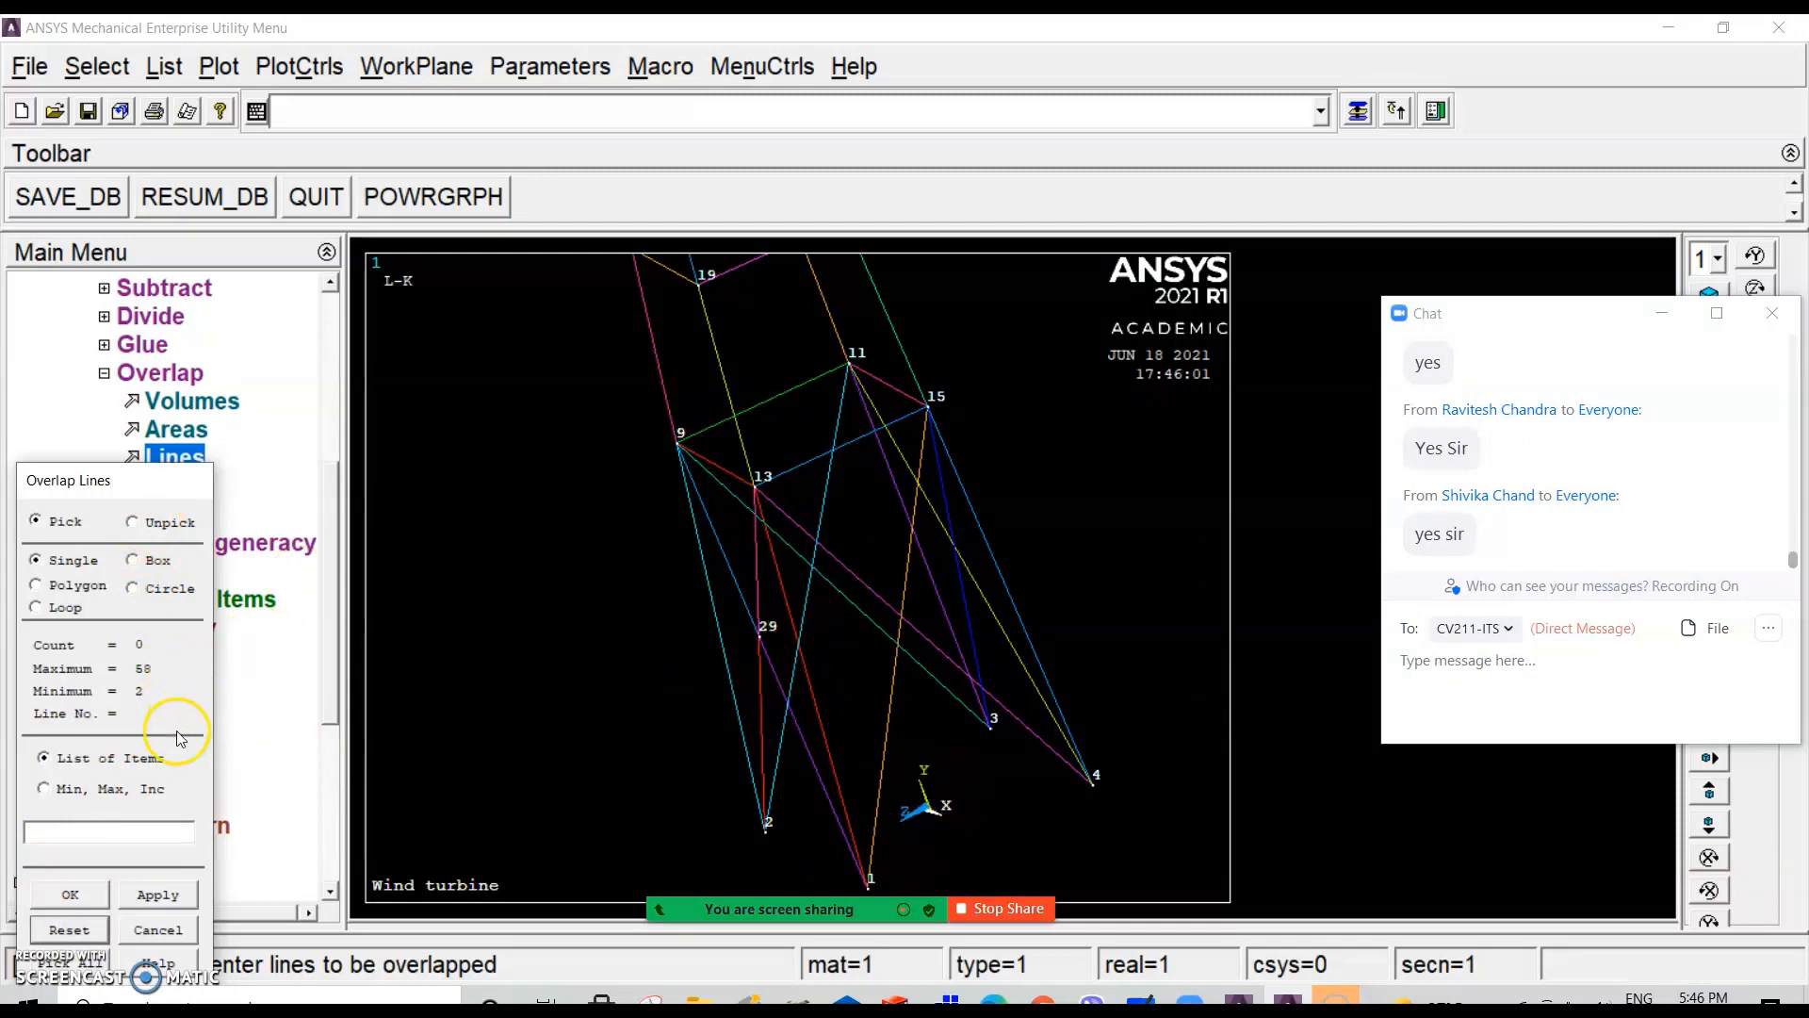
click(889, 716)
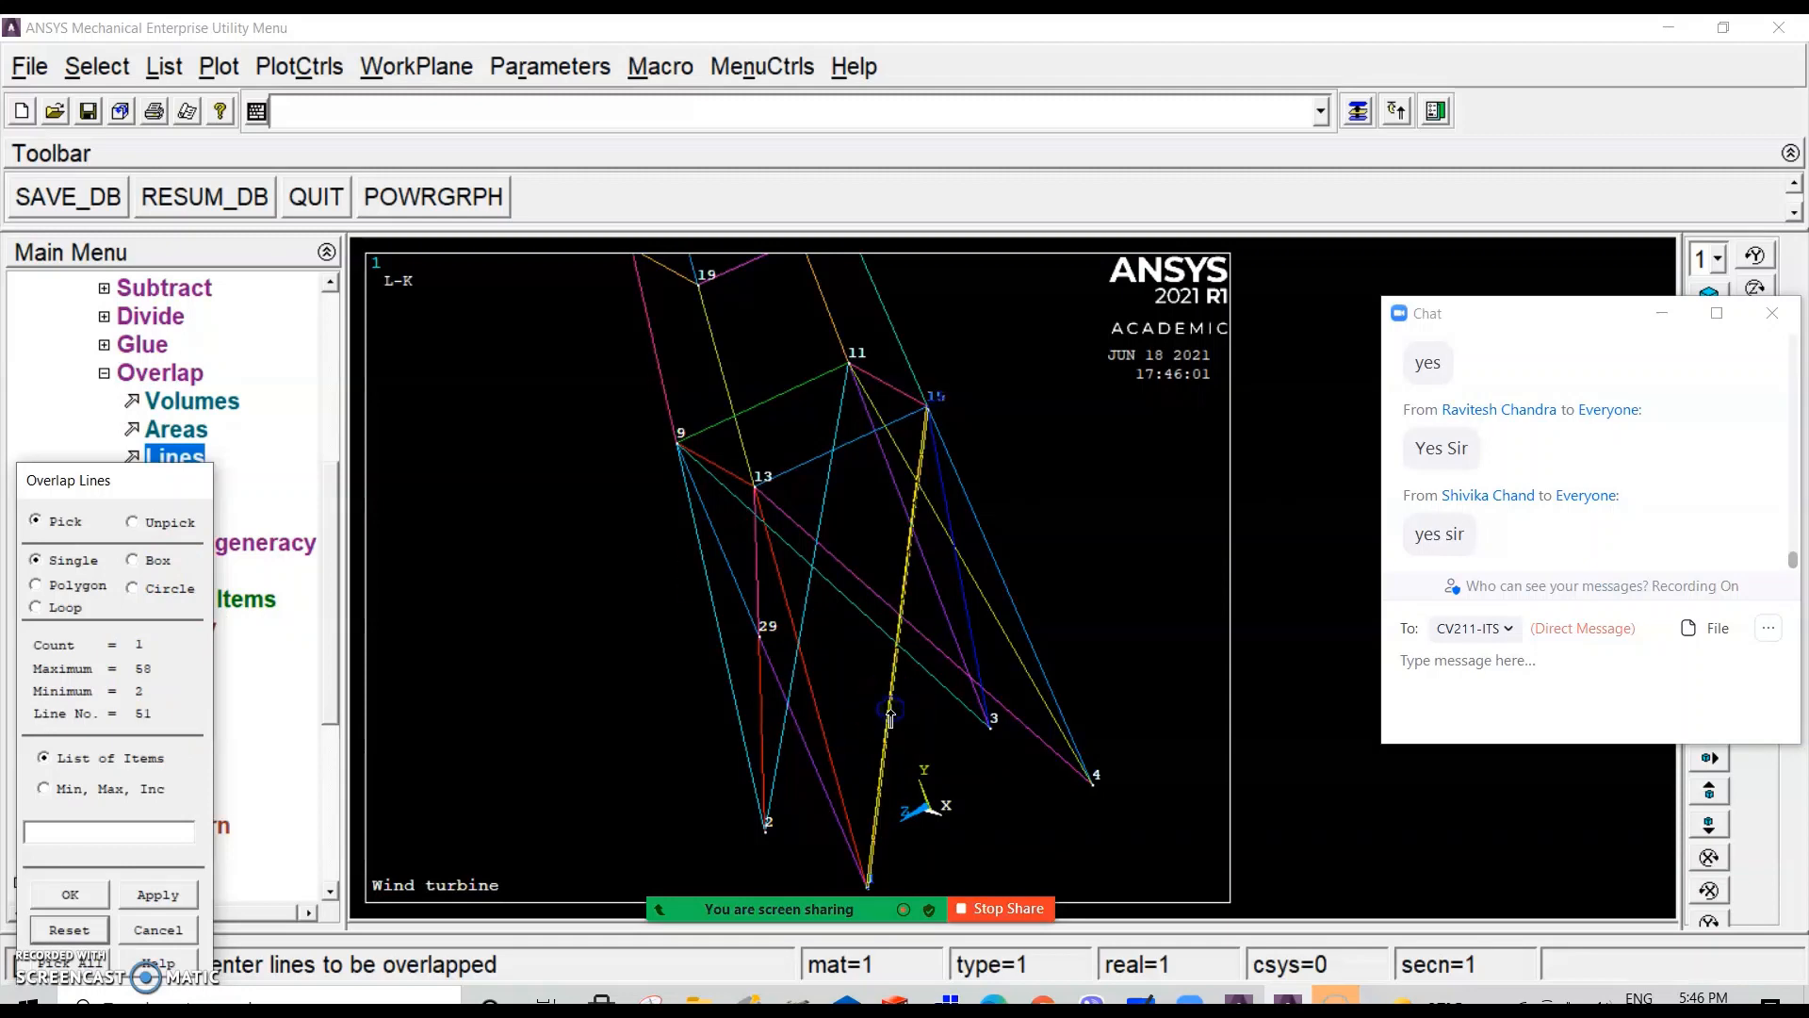
click(930, 648)
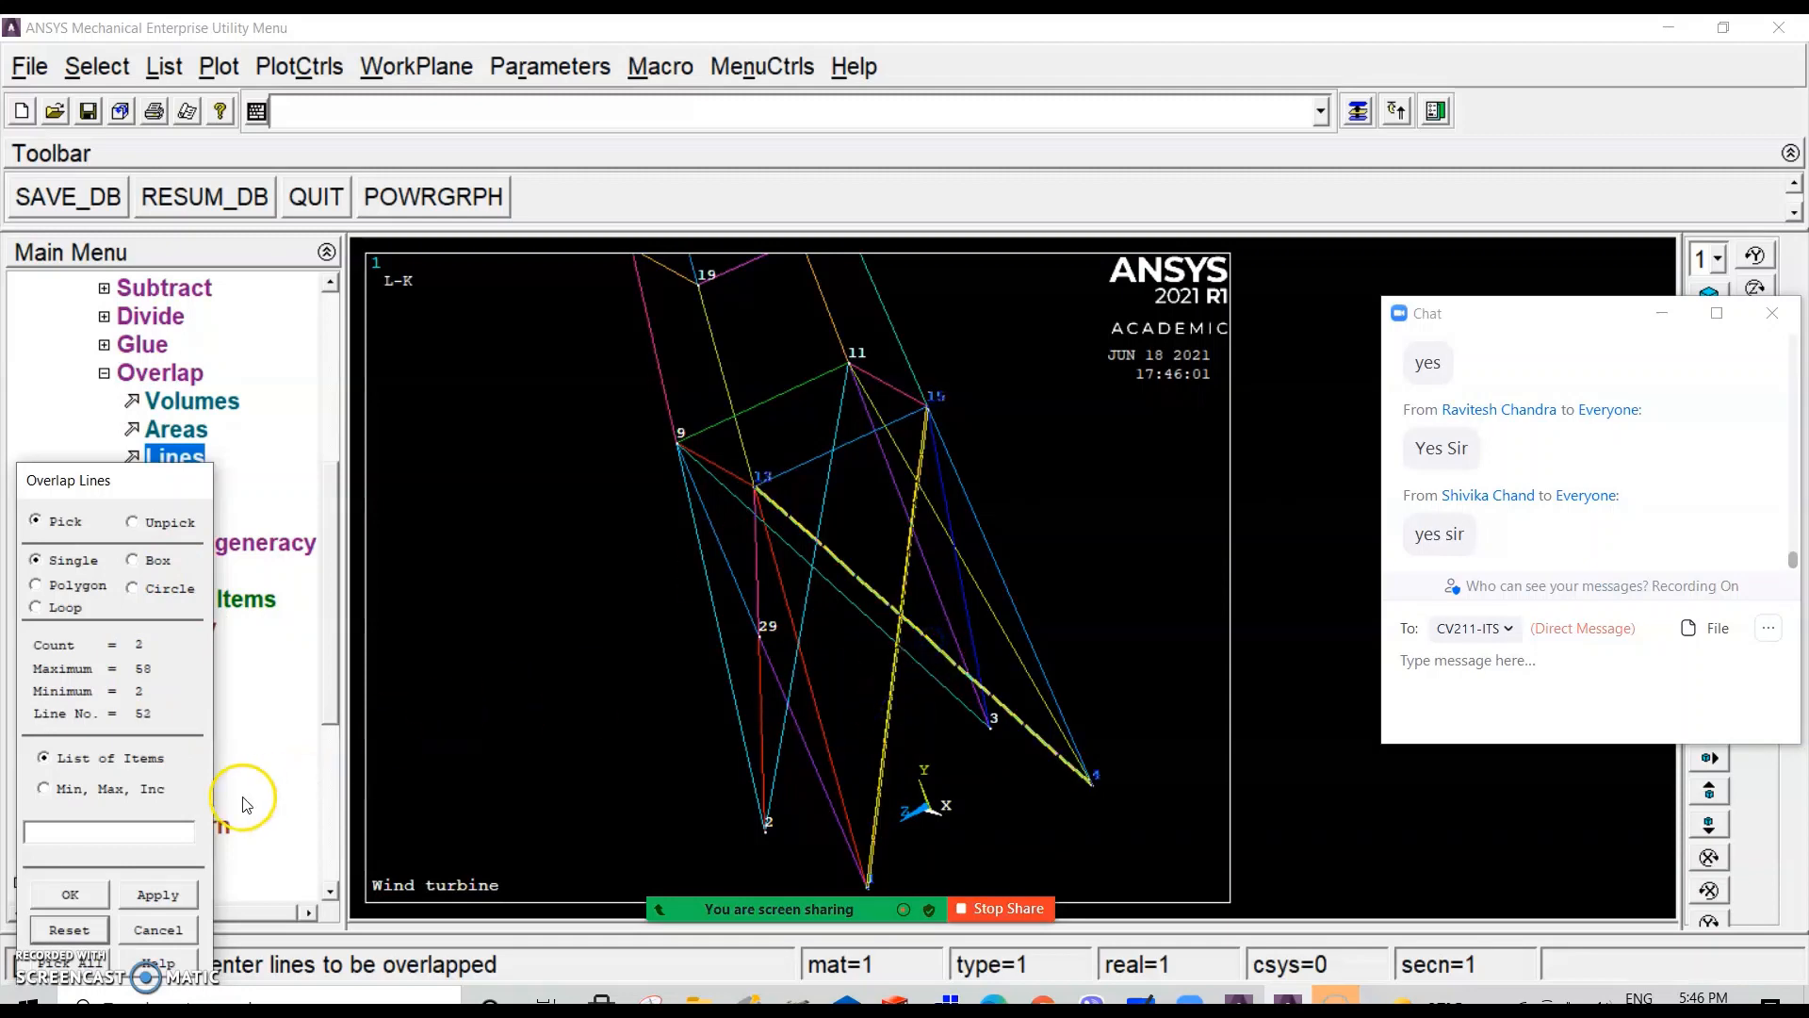
click(70, 895)
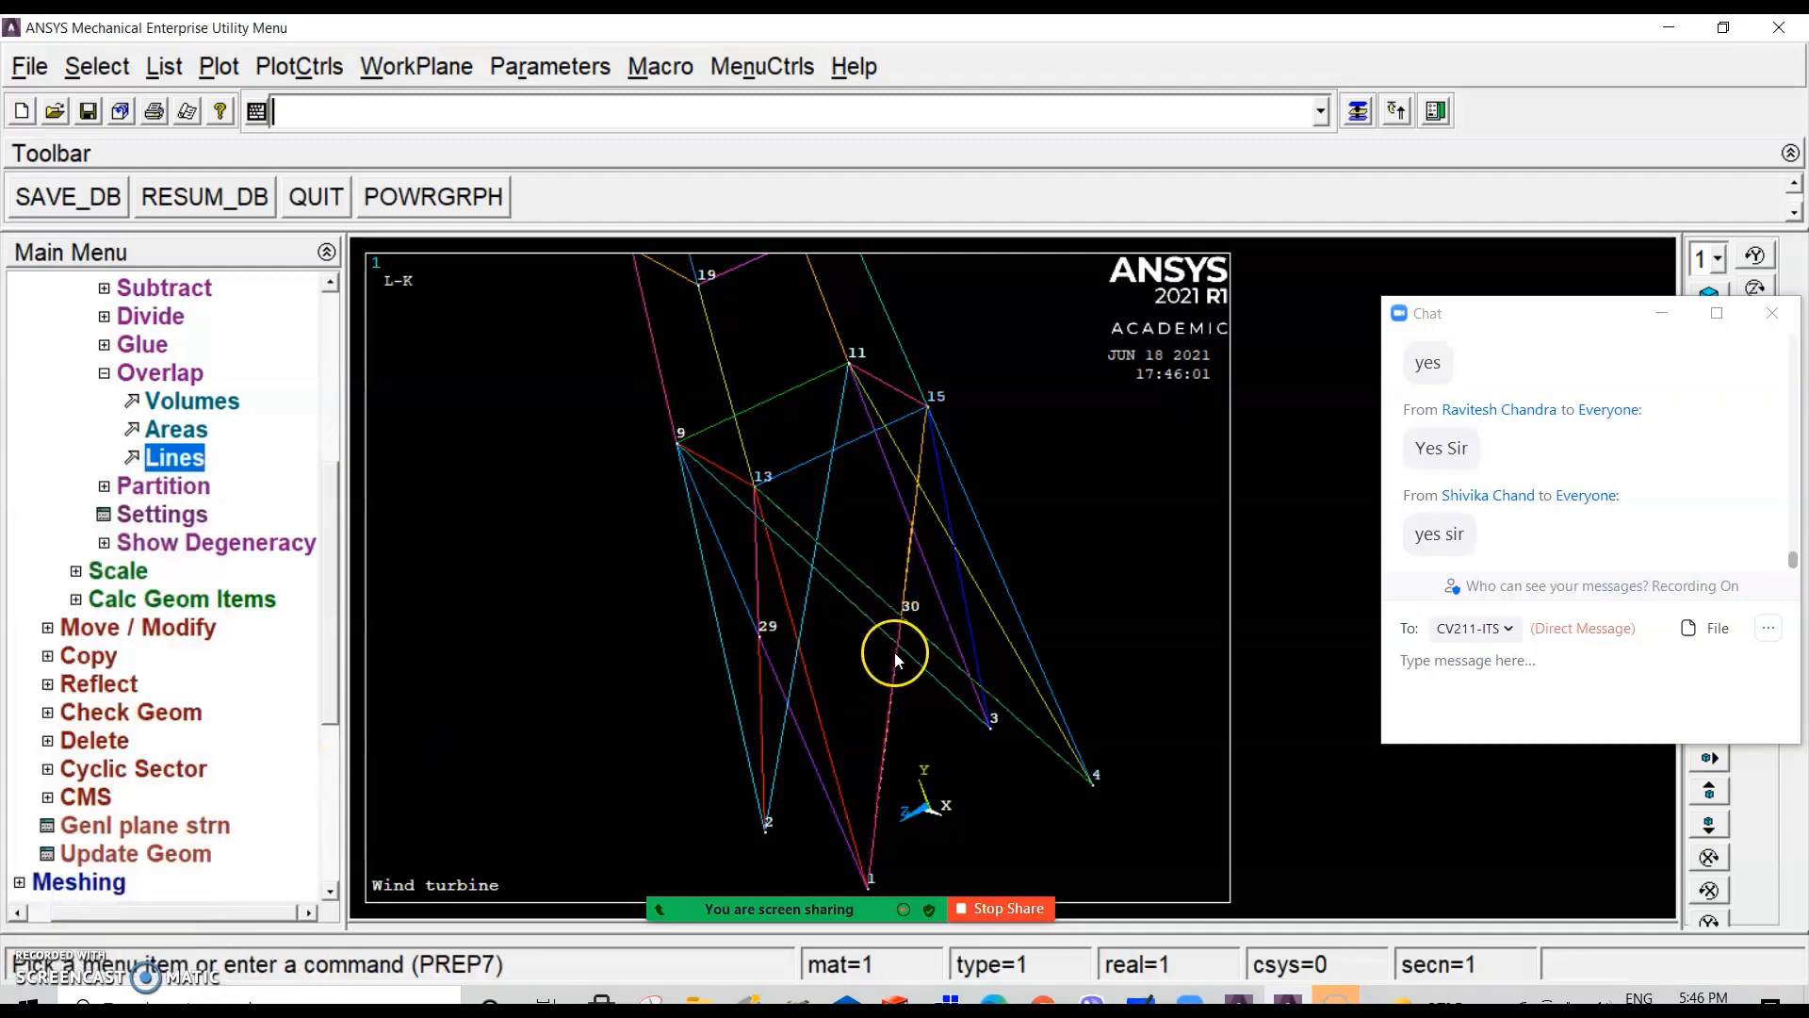
Step: Overlap the crossing diagonals between keypoints 4–11 and 3–15 in the lowest bay
scroll(953, 581, down, 3)
scroll(924, 618, up, 1)
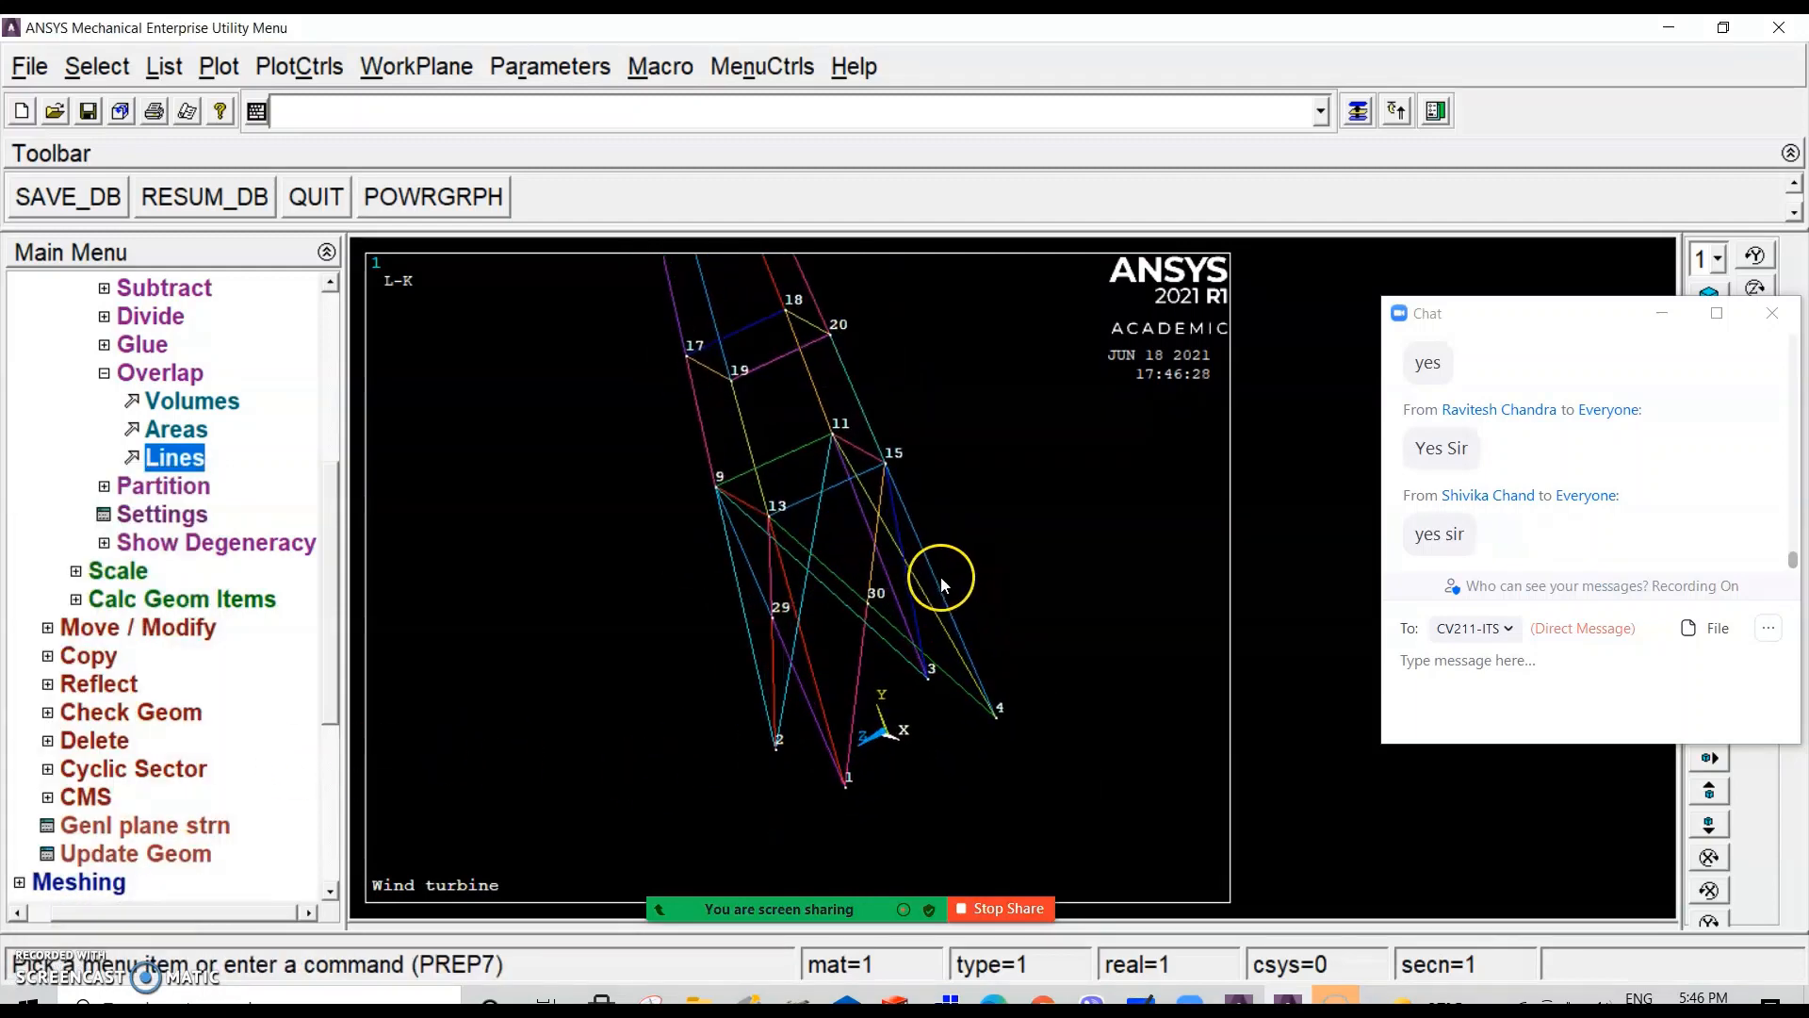
ctrl+right_drag(975, 577, 652, 622)
ctrl+right_drag(1006, 533, 1009, 647)
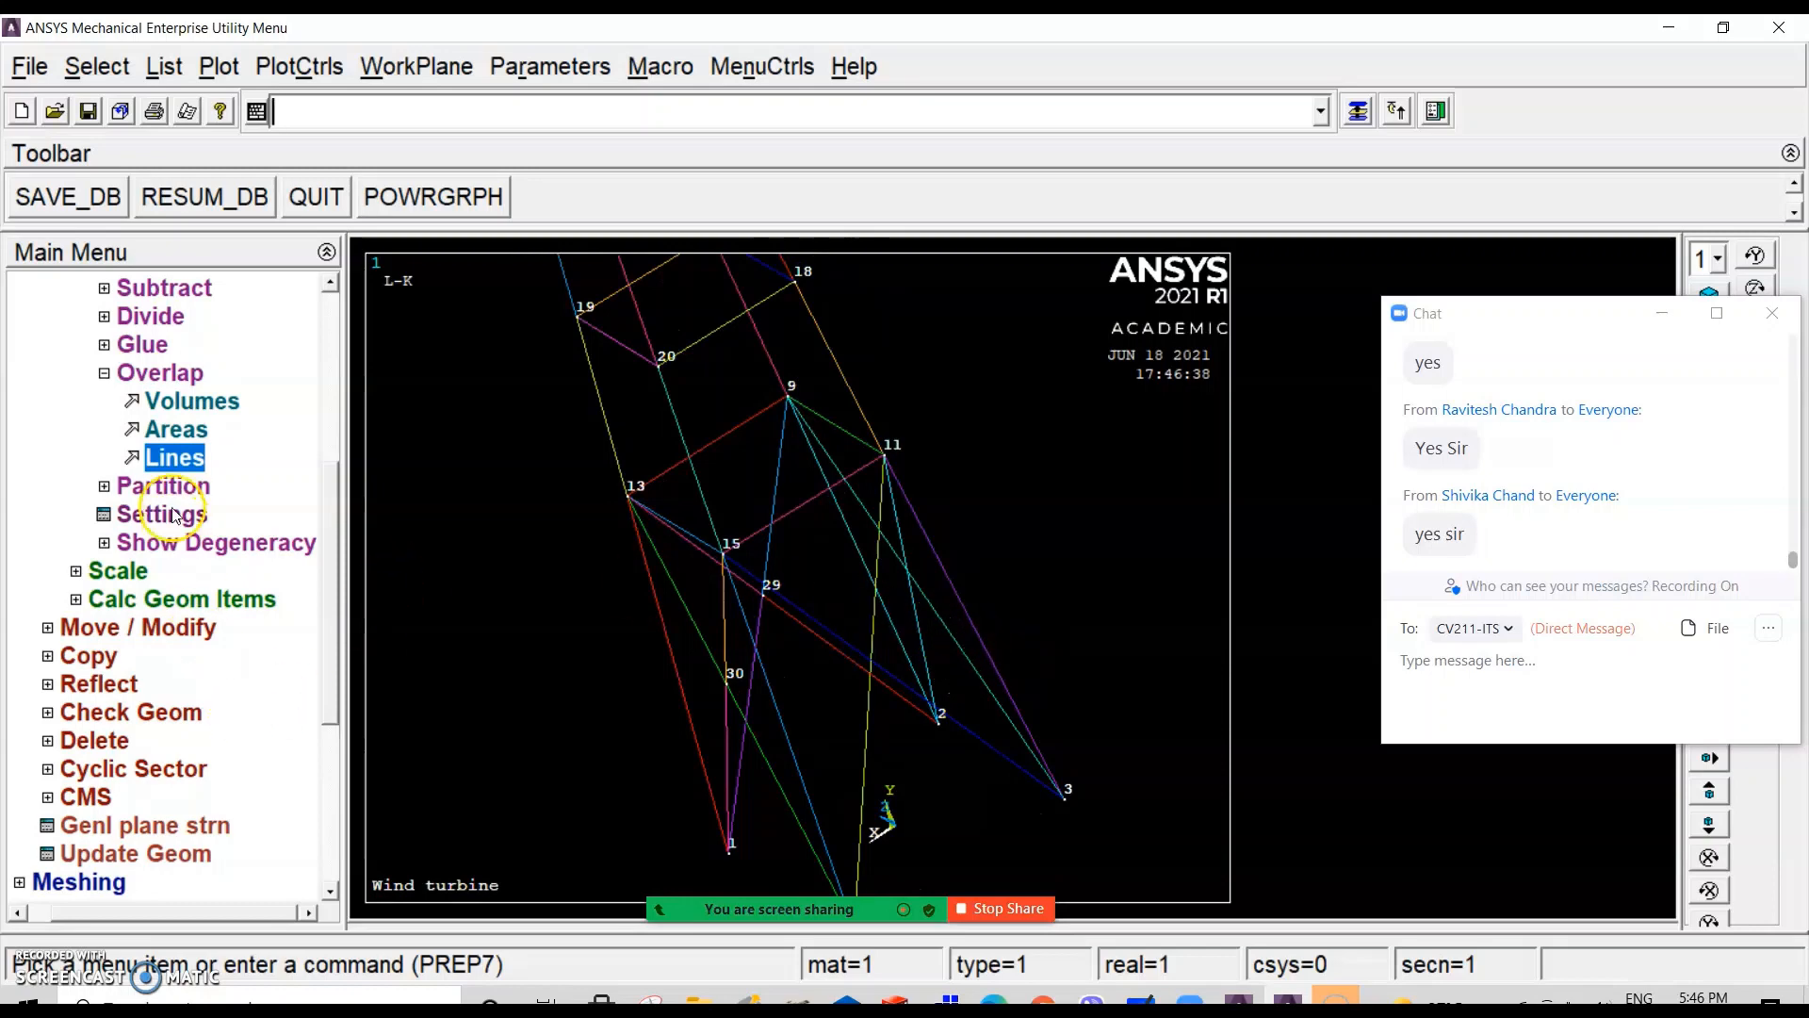
click(176, 457)
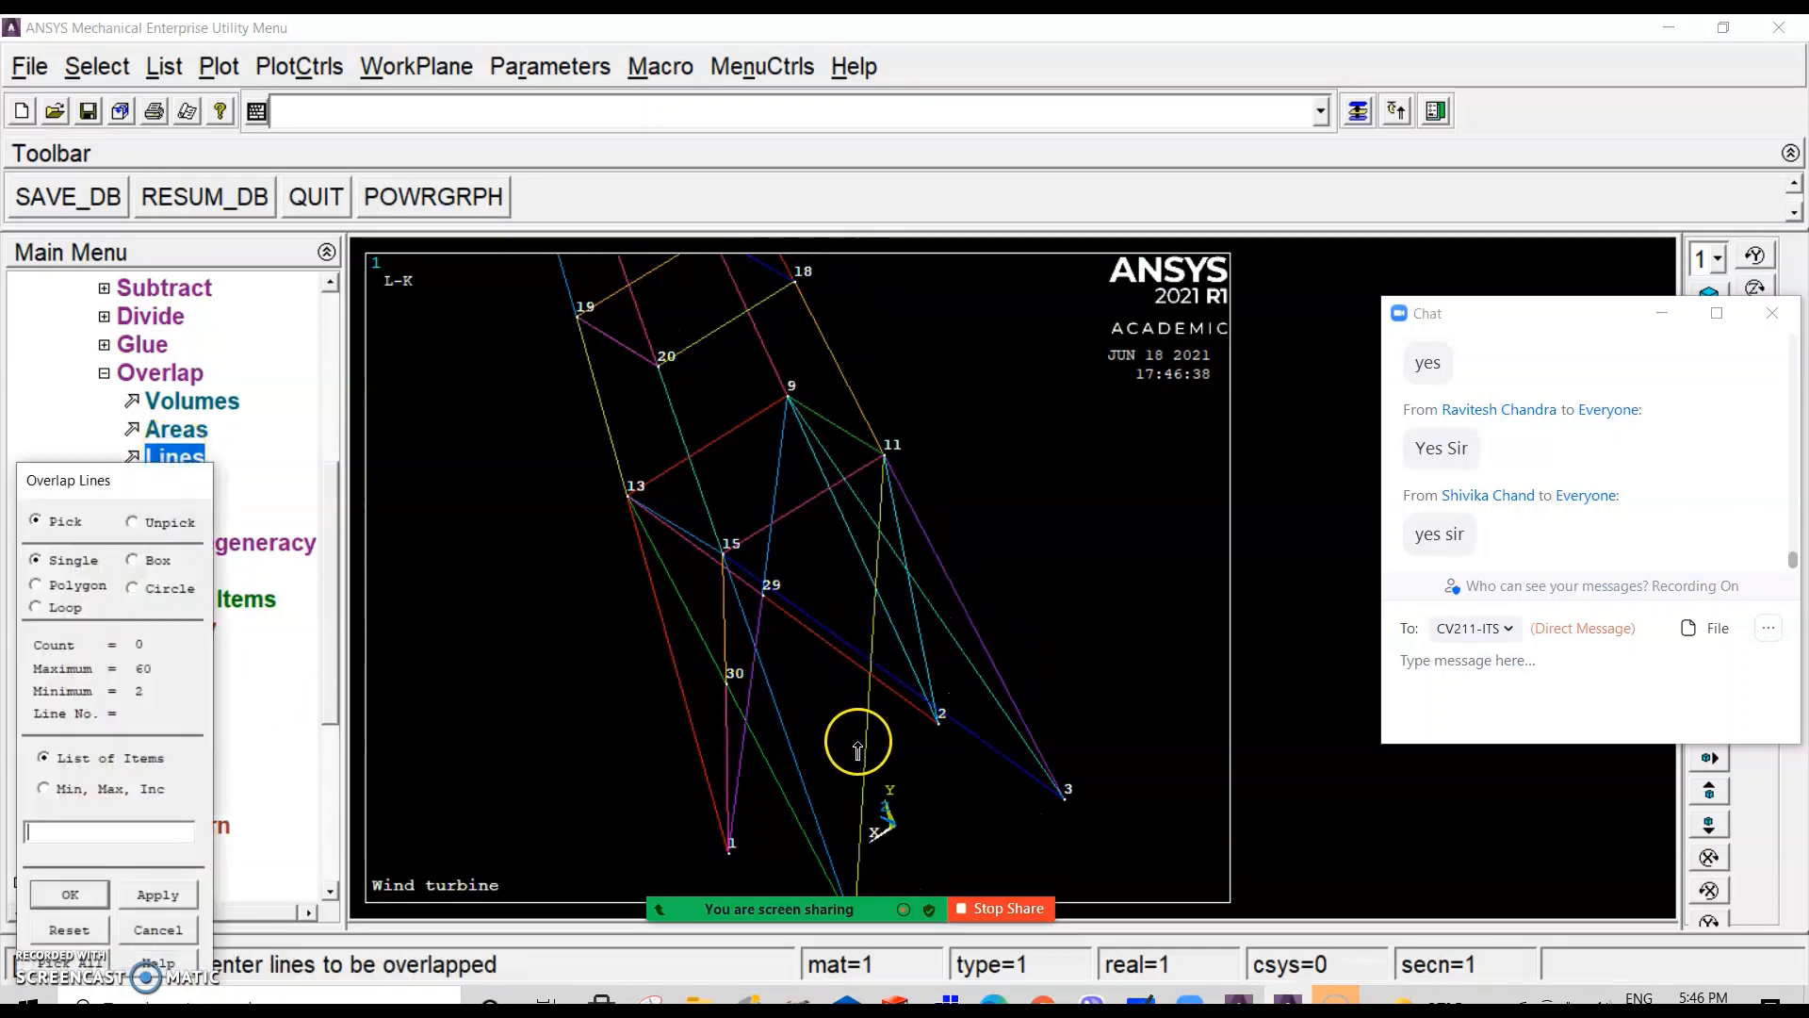
click(865, 778)
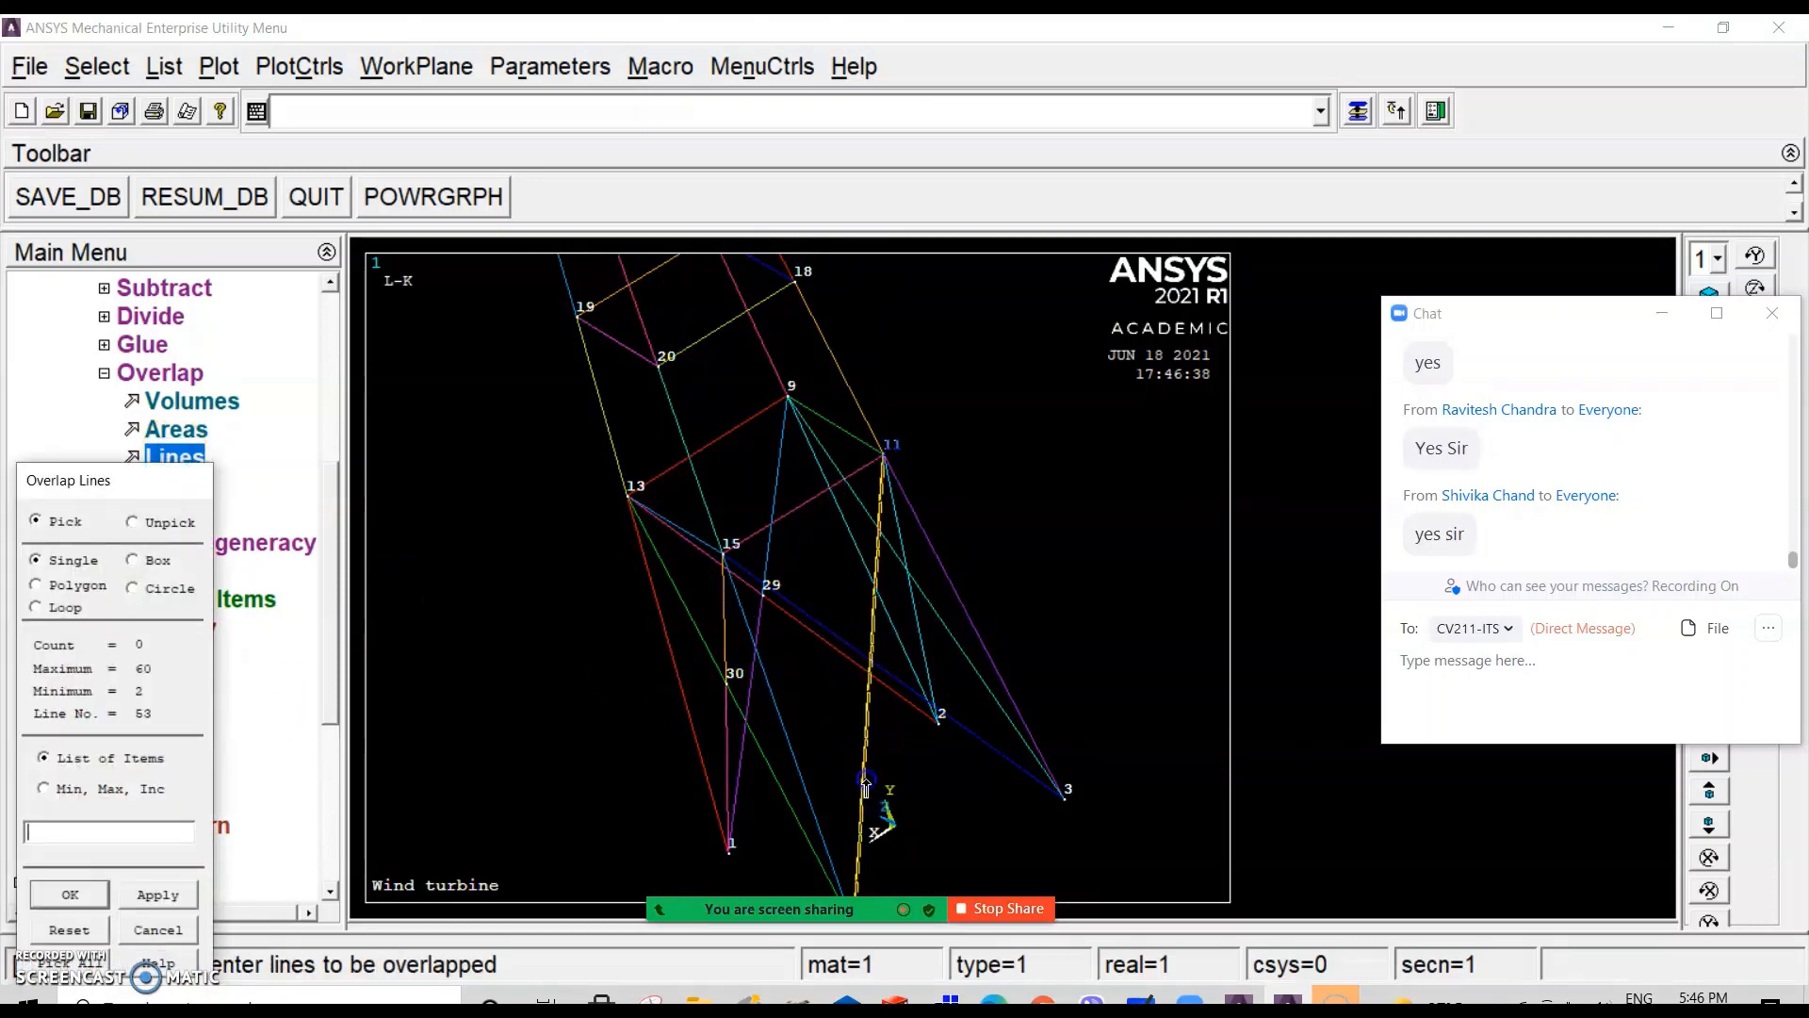
click(903, 692)
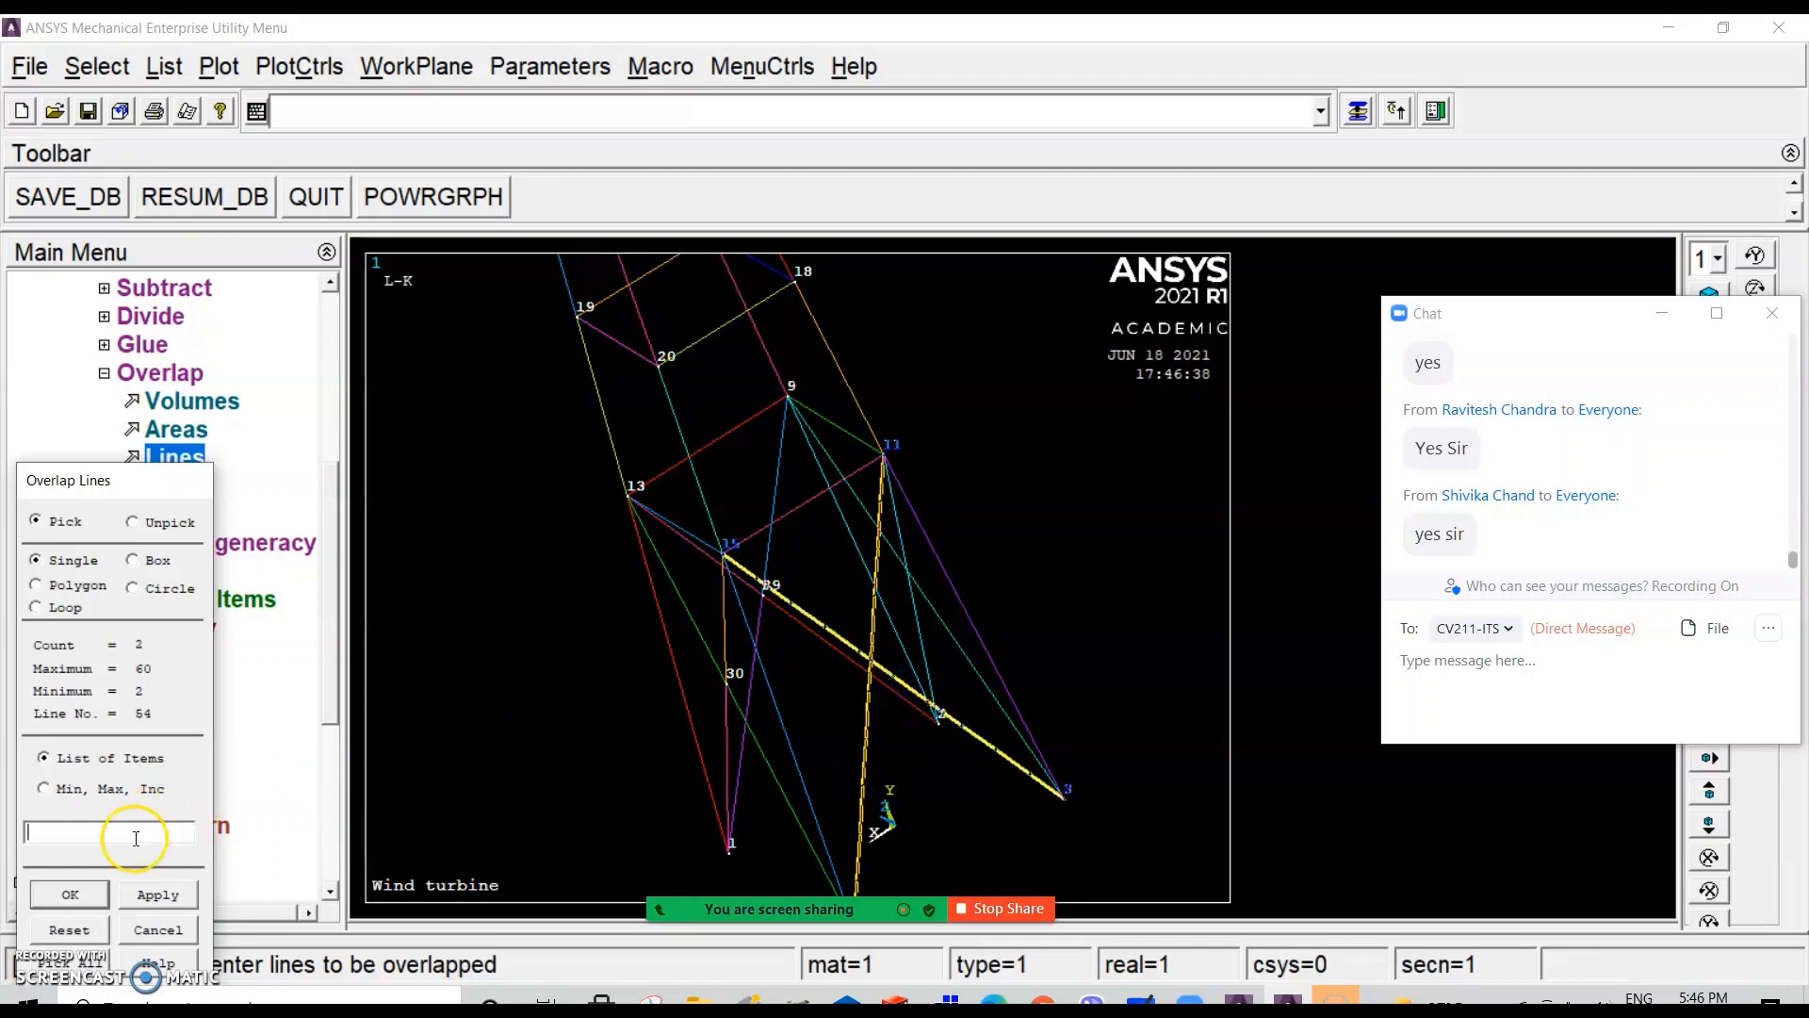
click(70, 894)
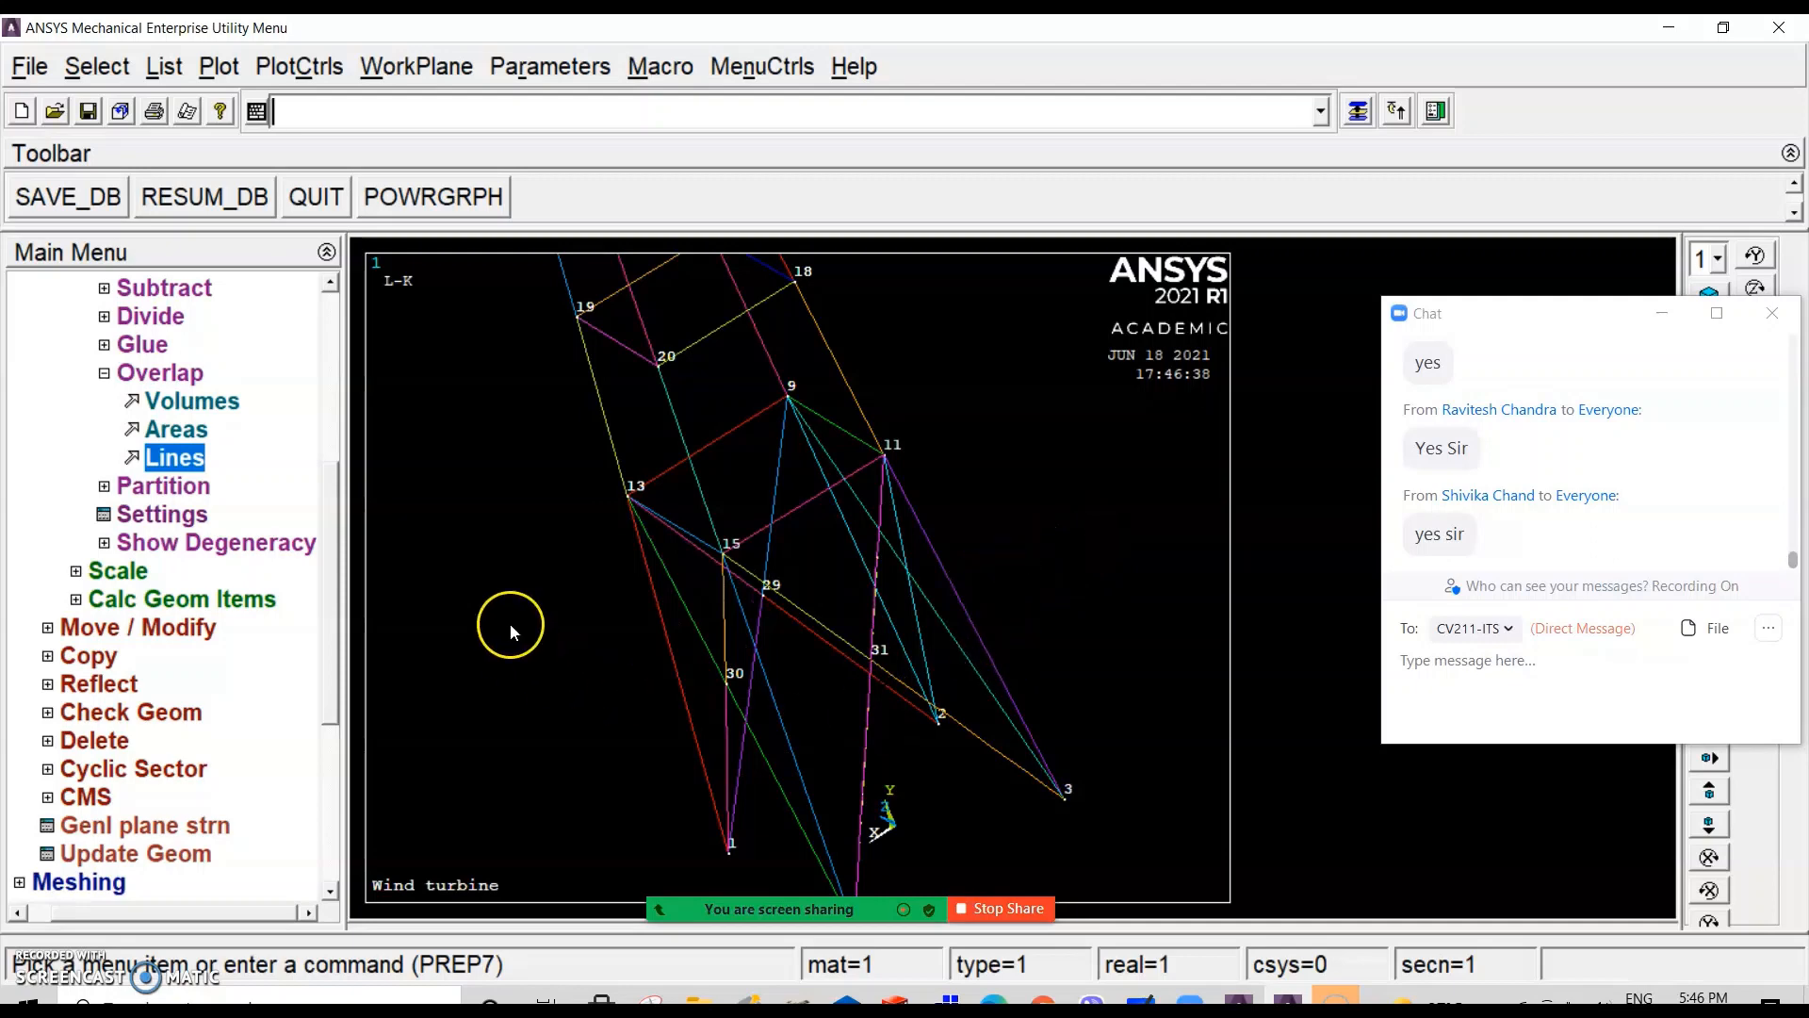
Step: Overlap the crossing diagonals between keypoints 3–9 and 2–11 on the remaining face, keeping the overlap command active
click(183, 461)
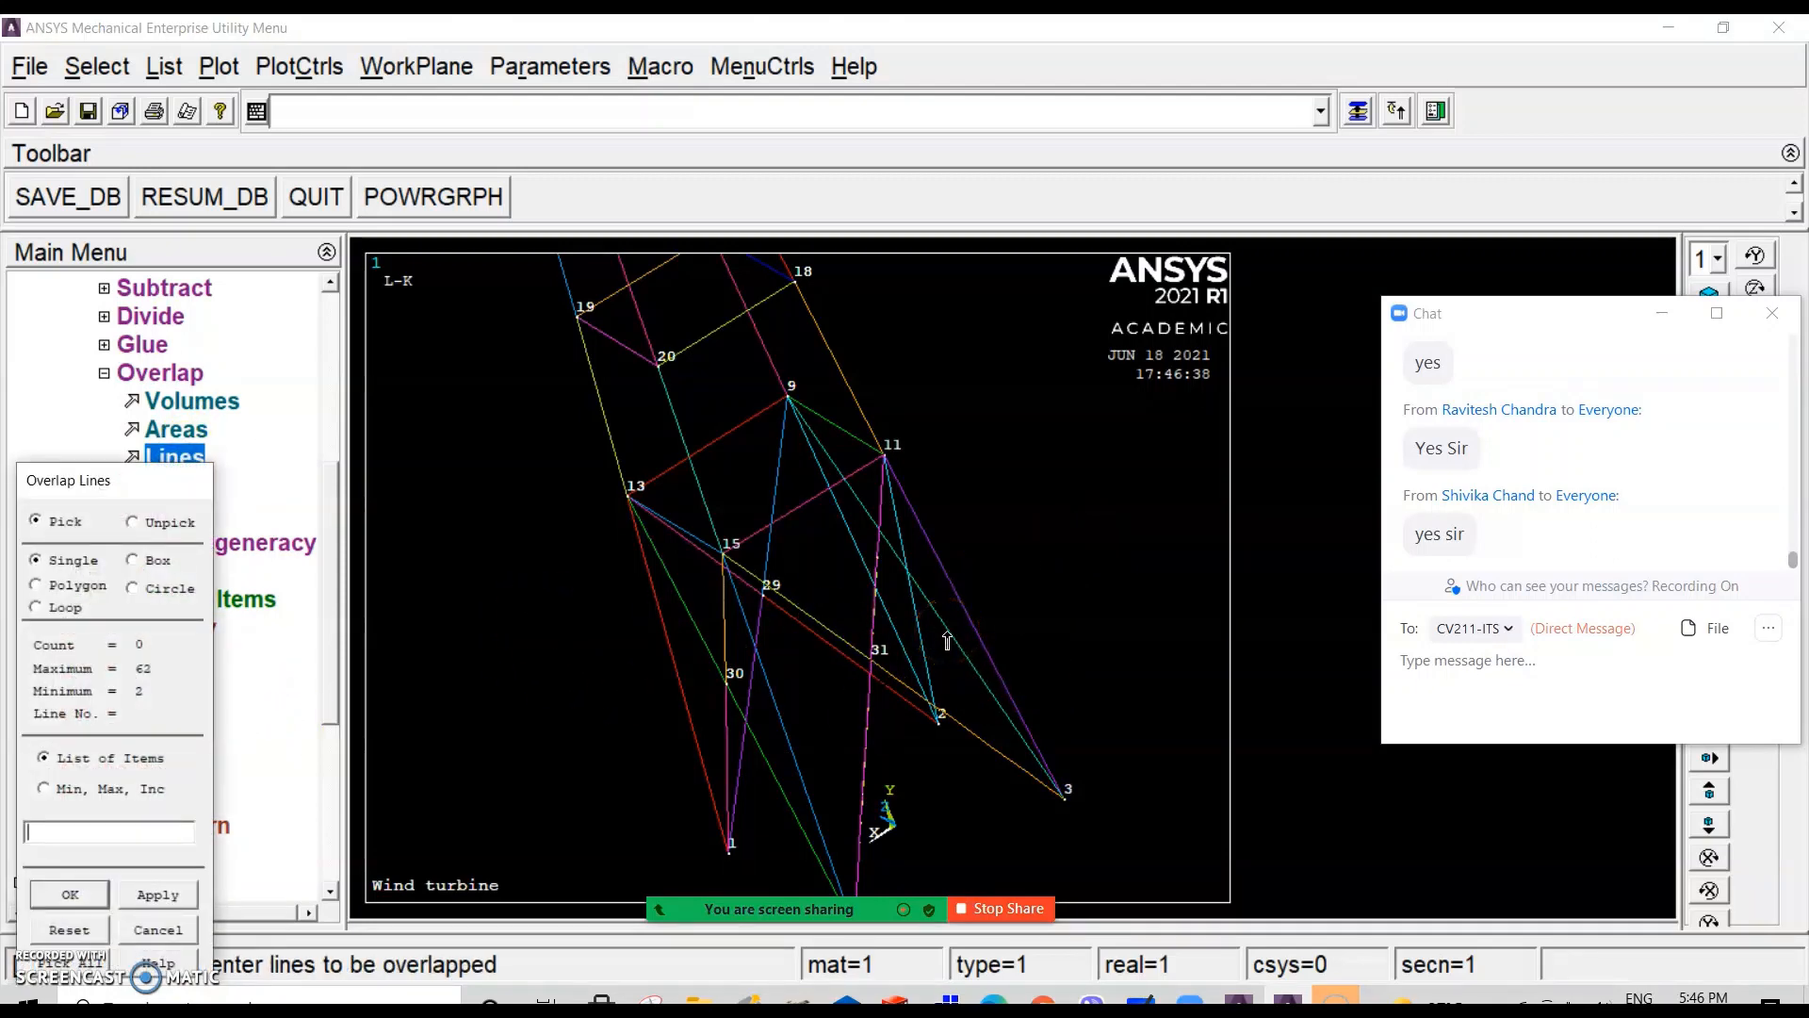
click(976, 631)
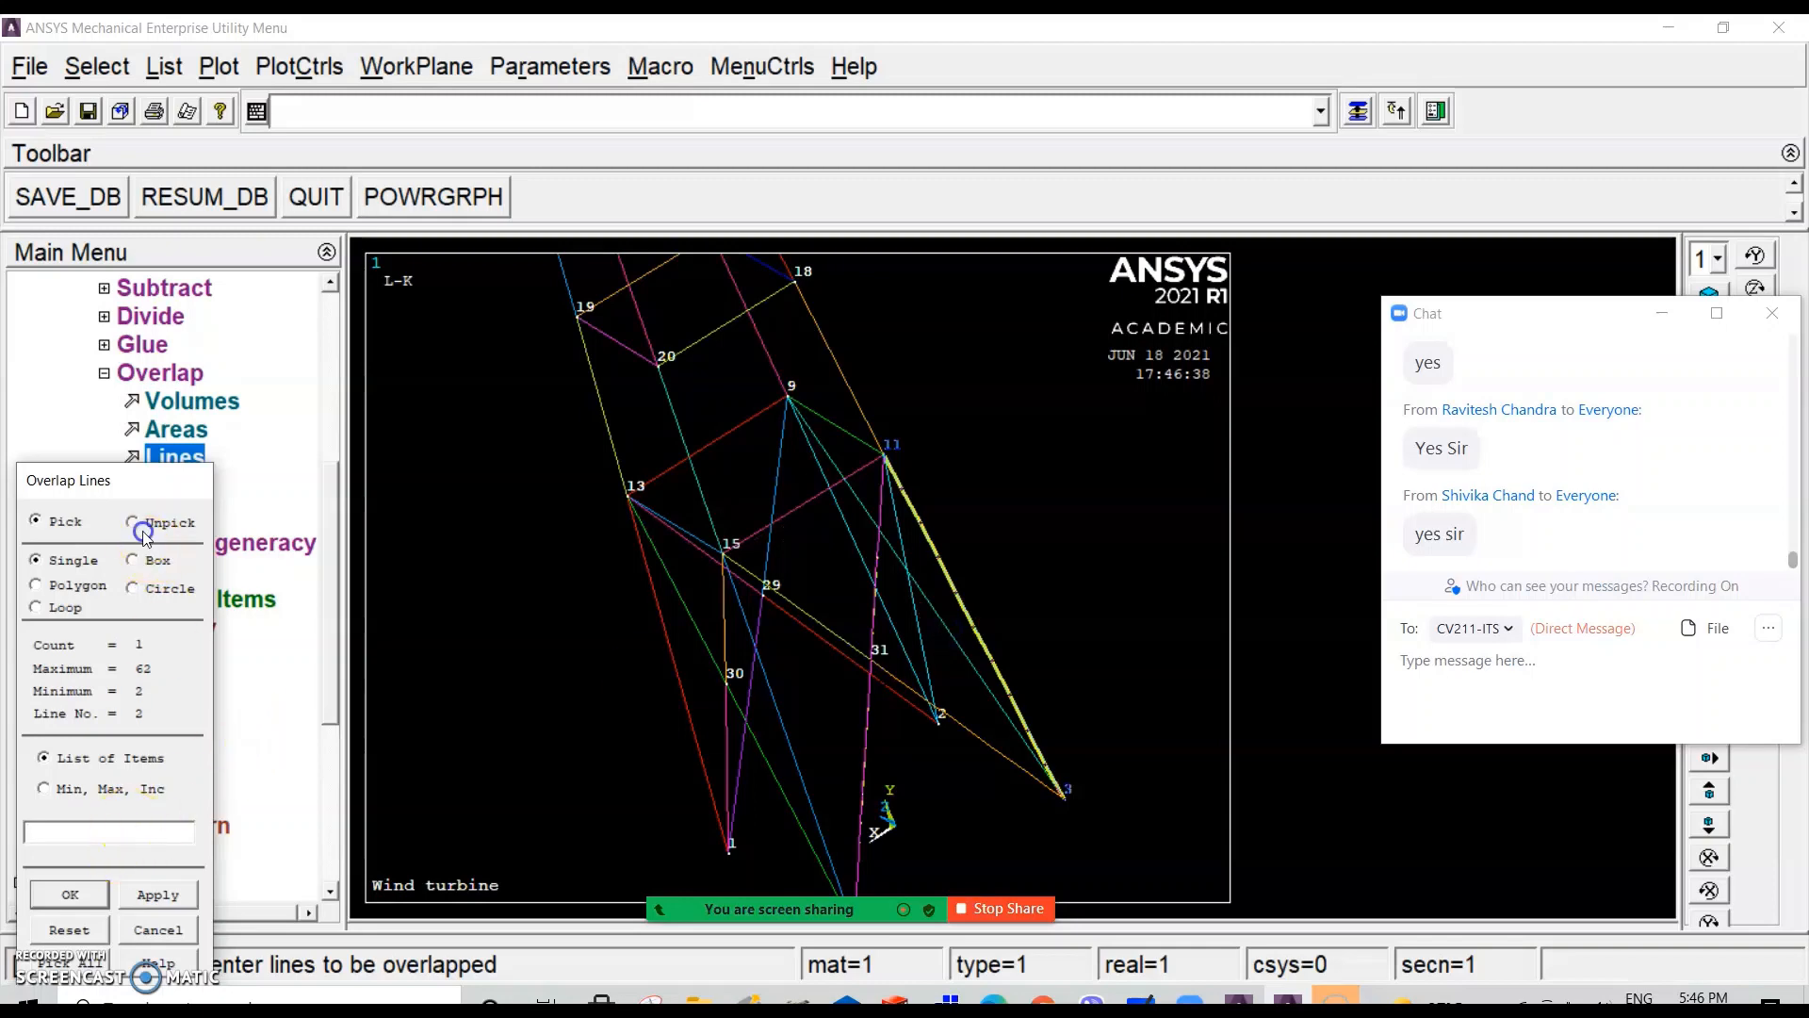
click(141, 529)
click(969, 615)
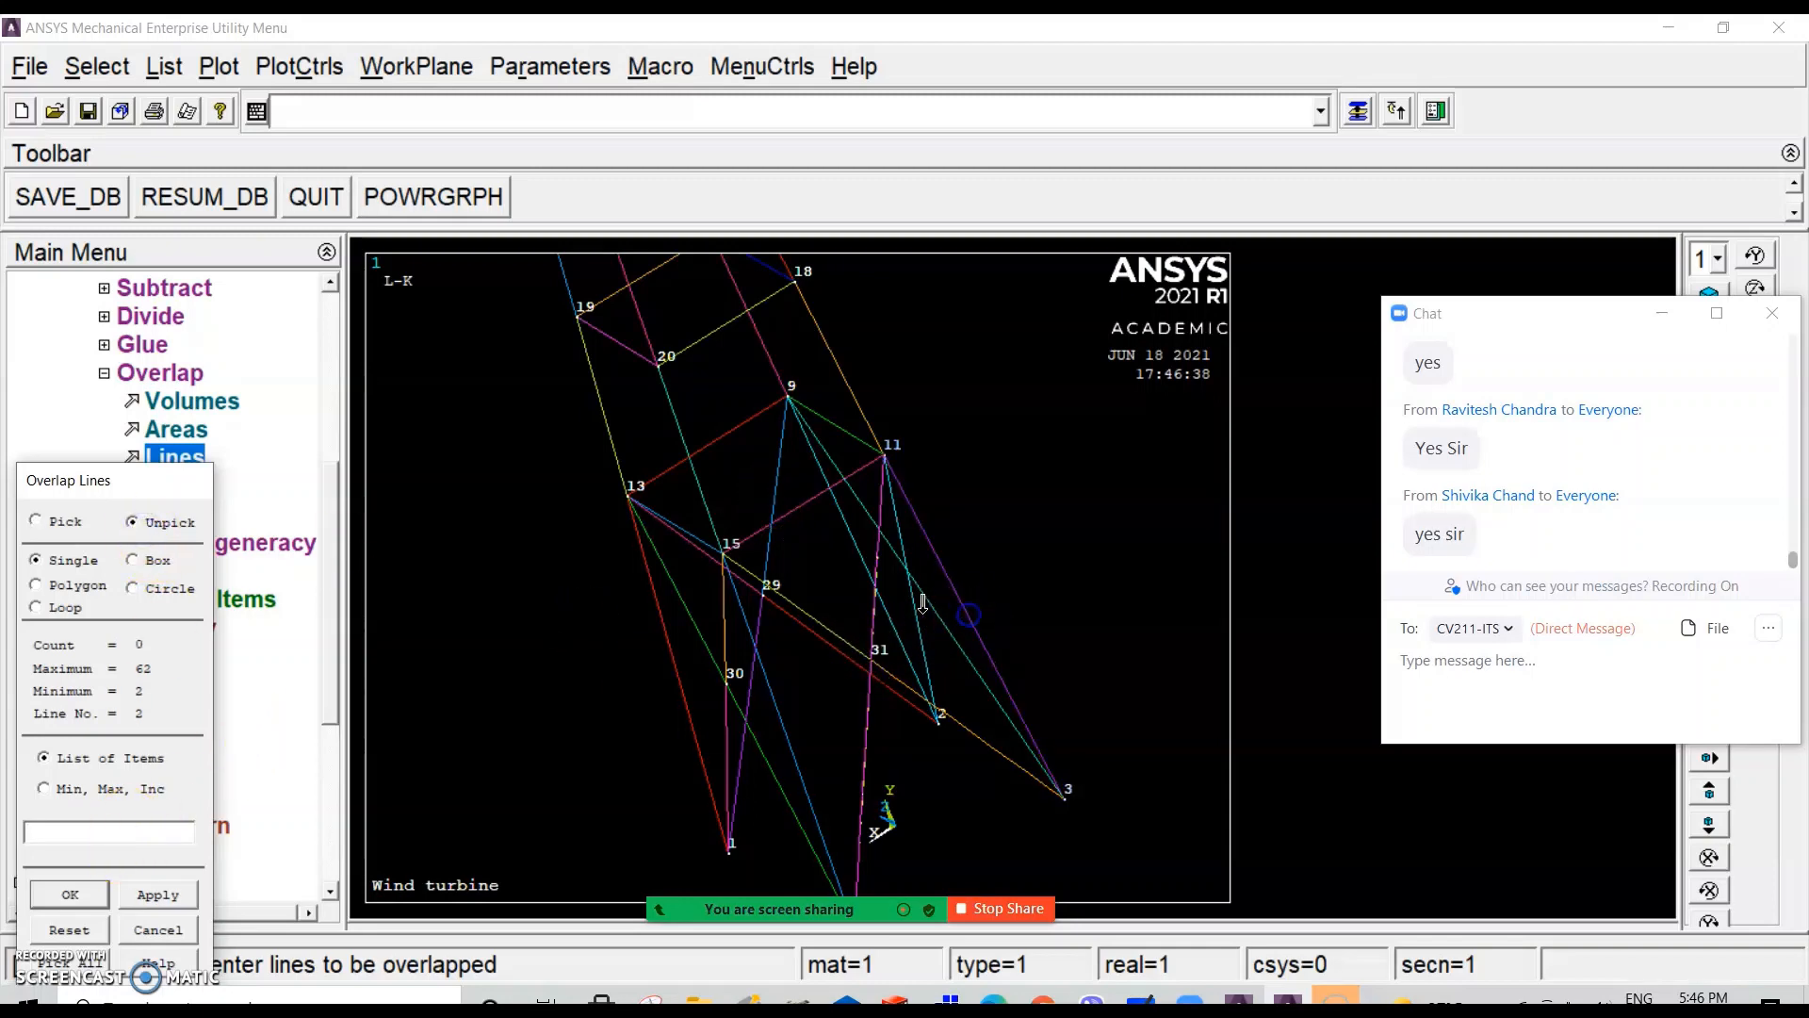
click(38, 521)
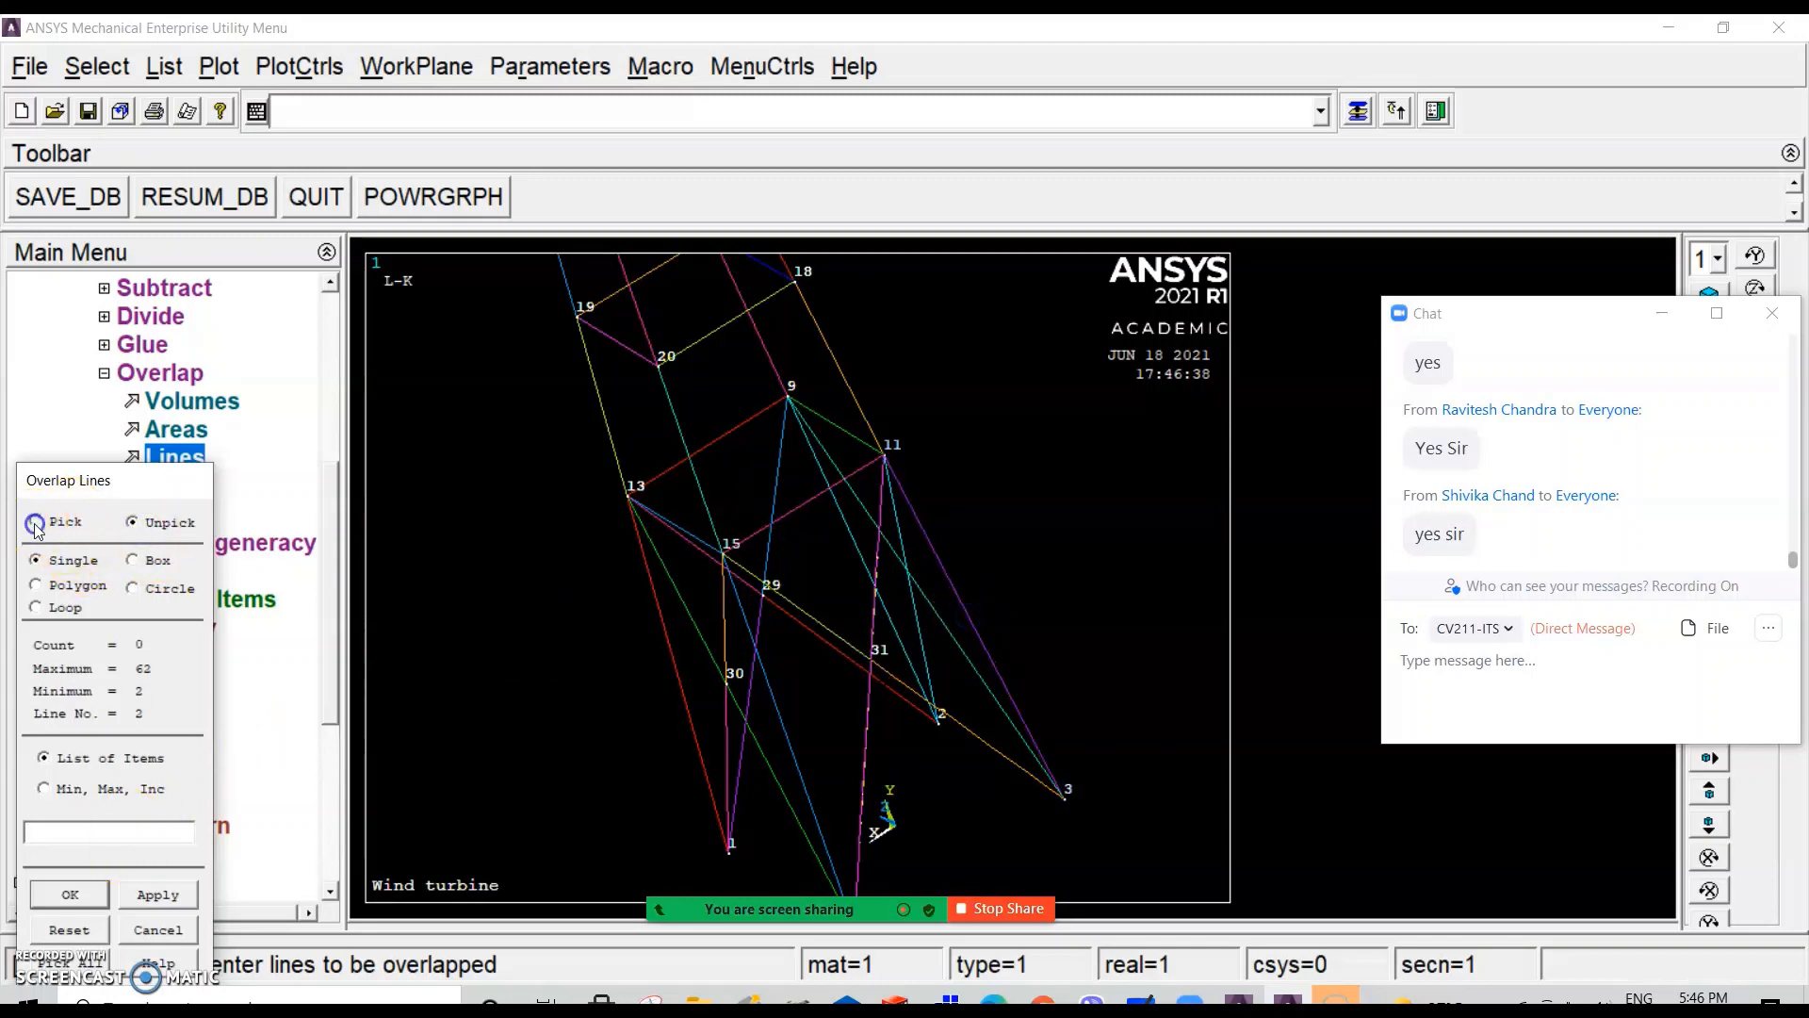
click(915, 628)
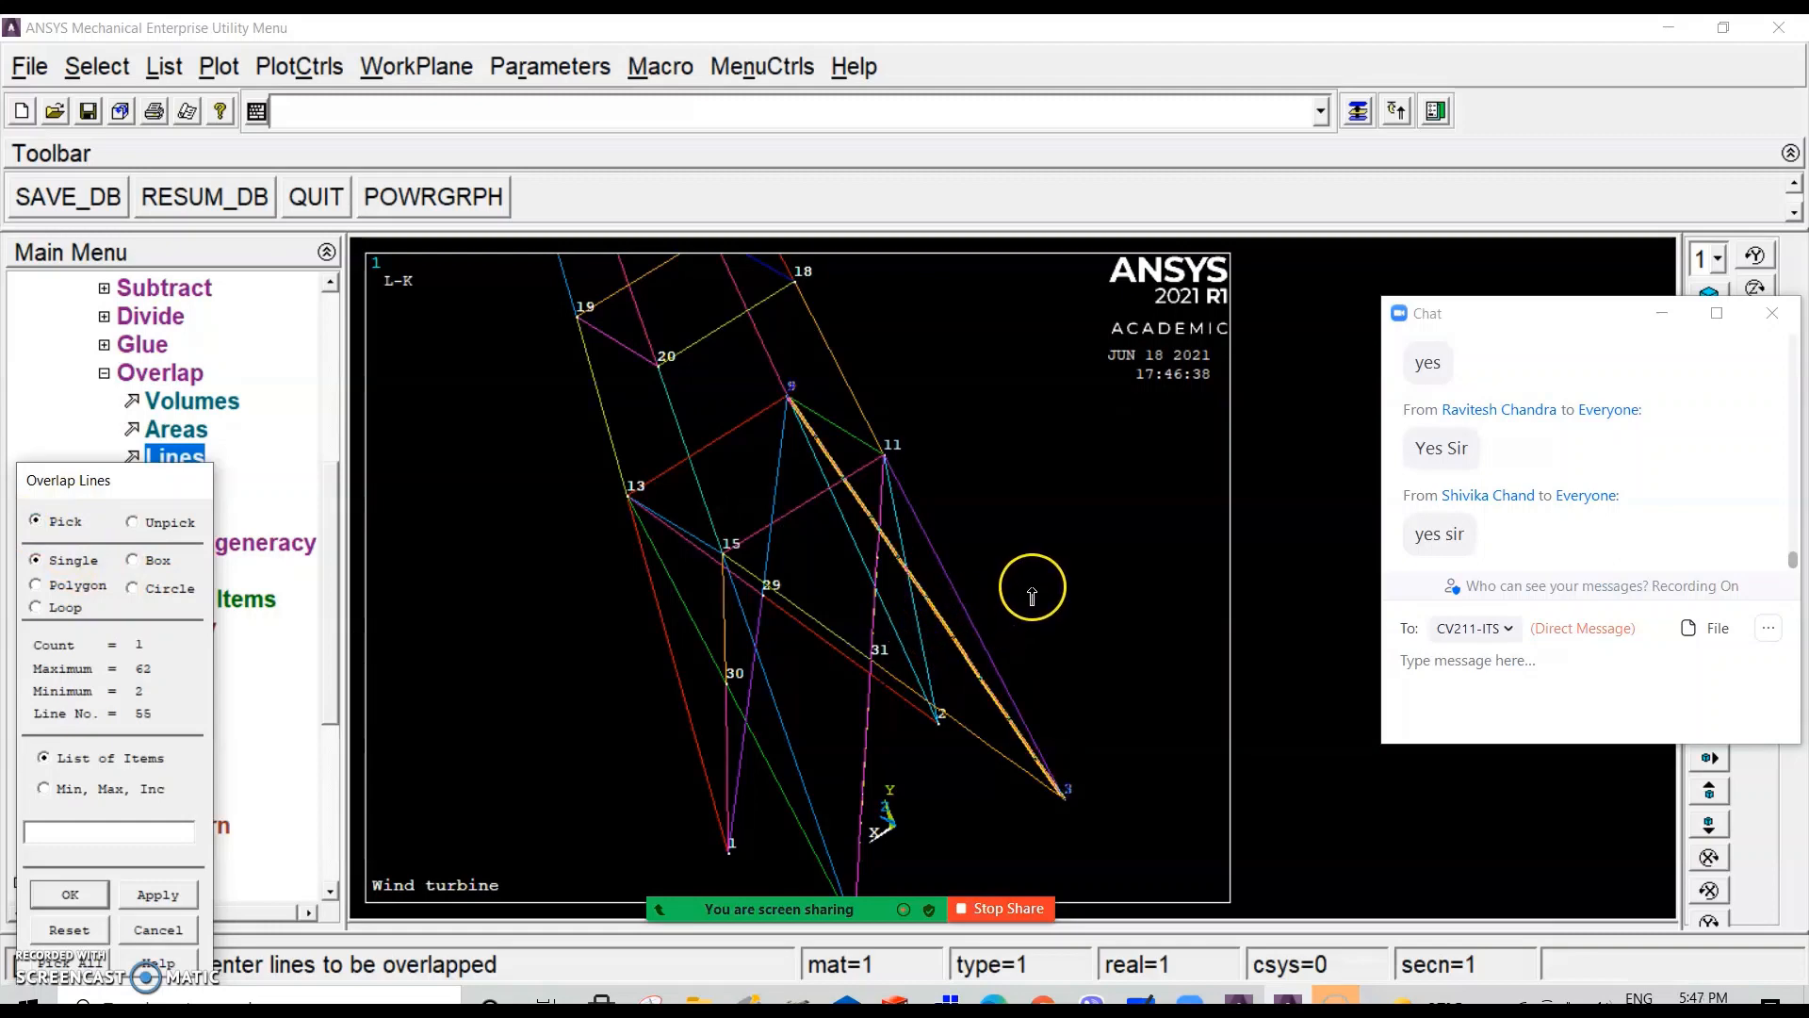
click(917, 632)
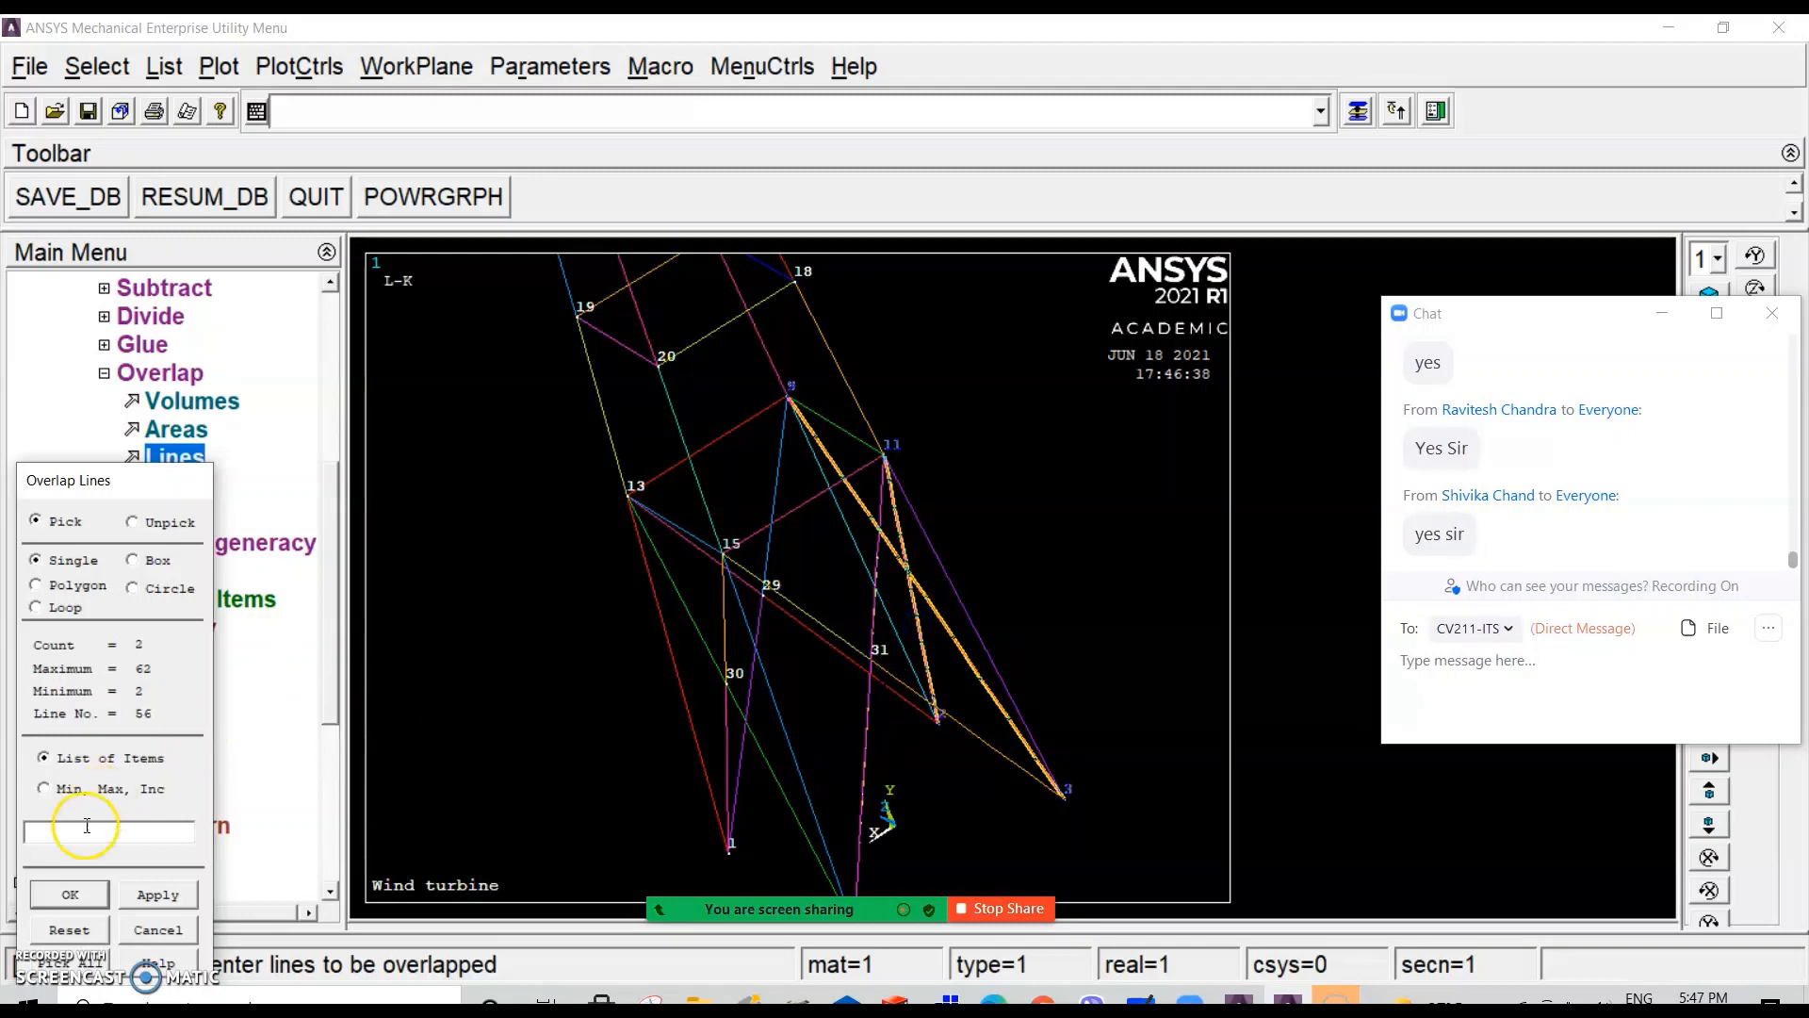
click(153, 894)
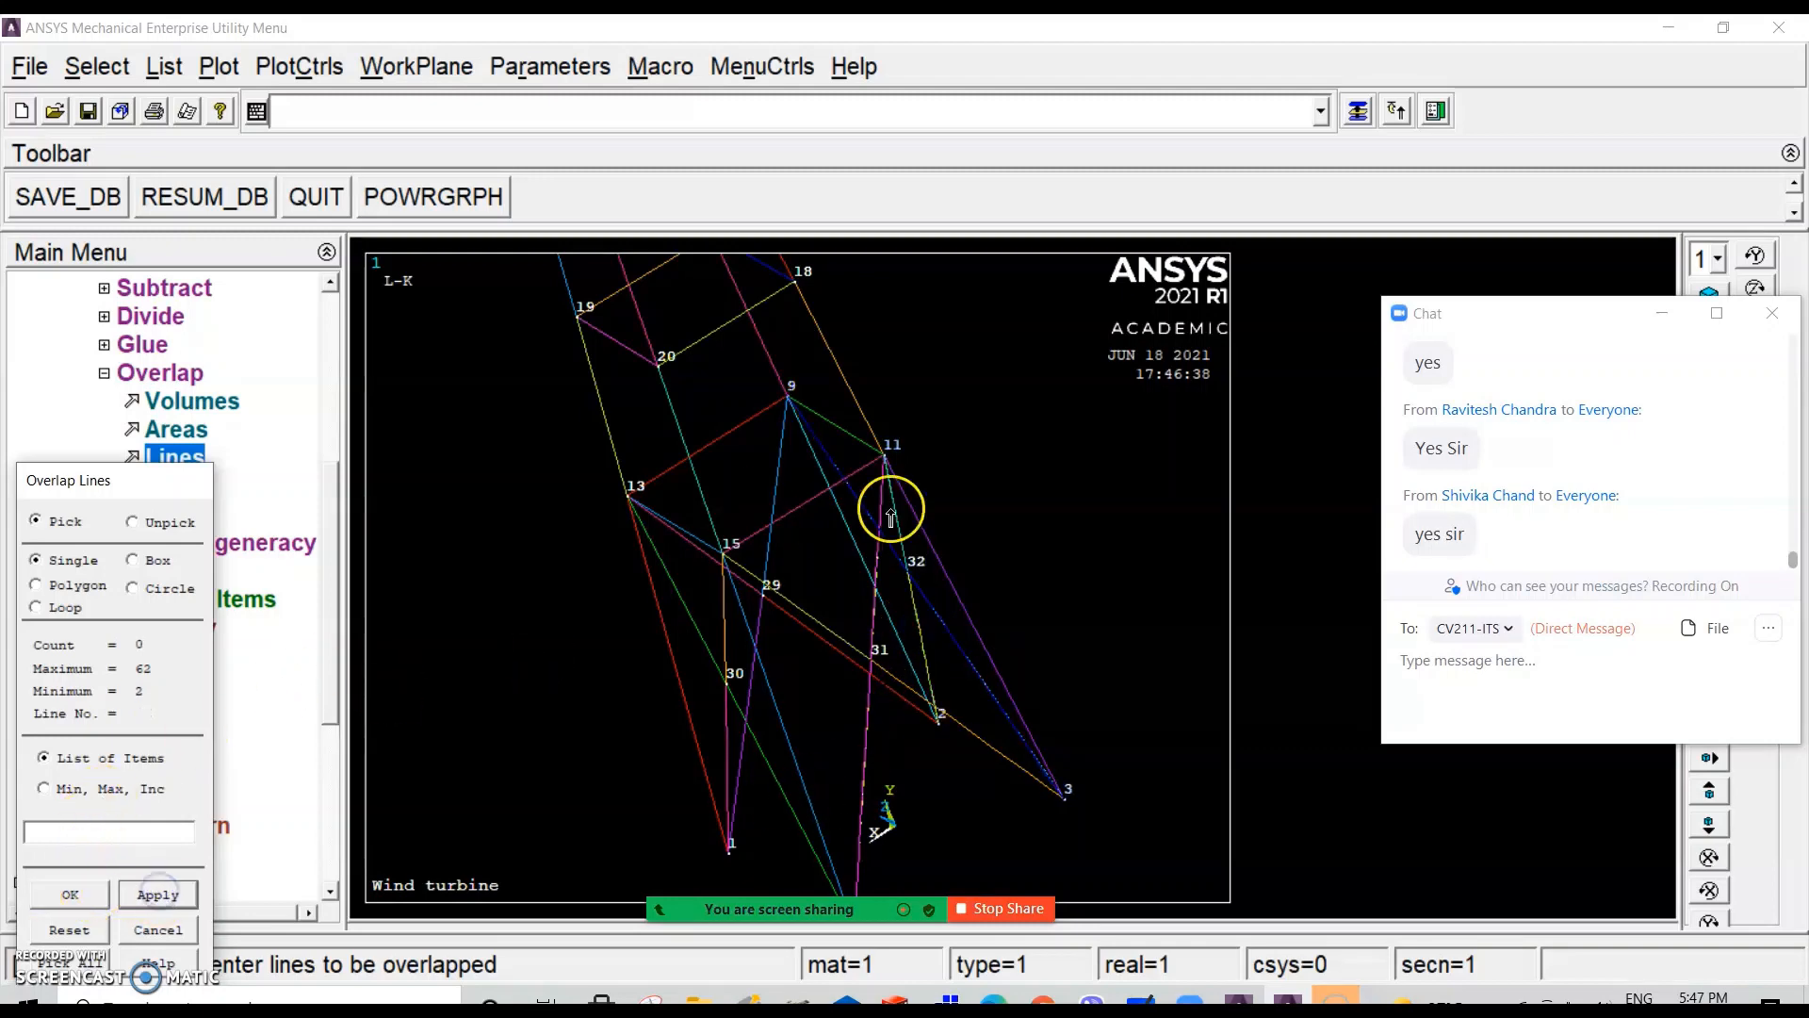
Step: Move the Zoom chat window away from the view controls and display the tower in the oblique view
scroll(900, 514, down, 3)
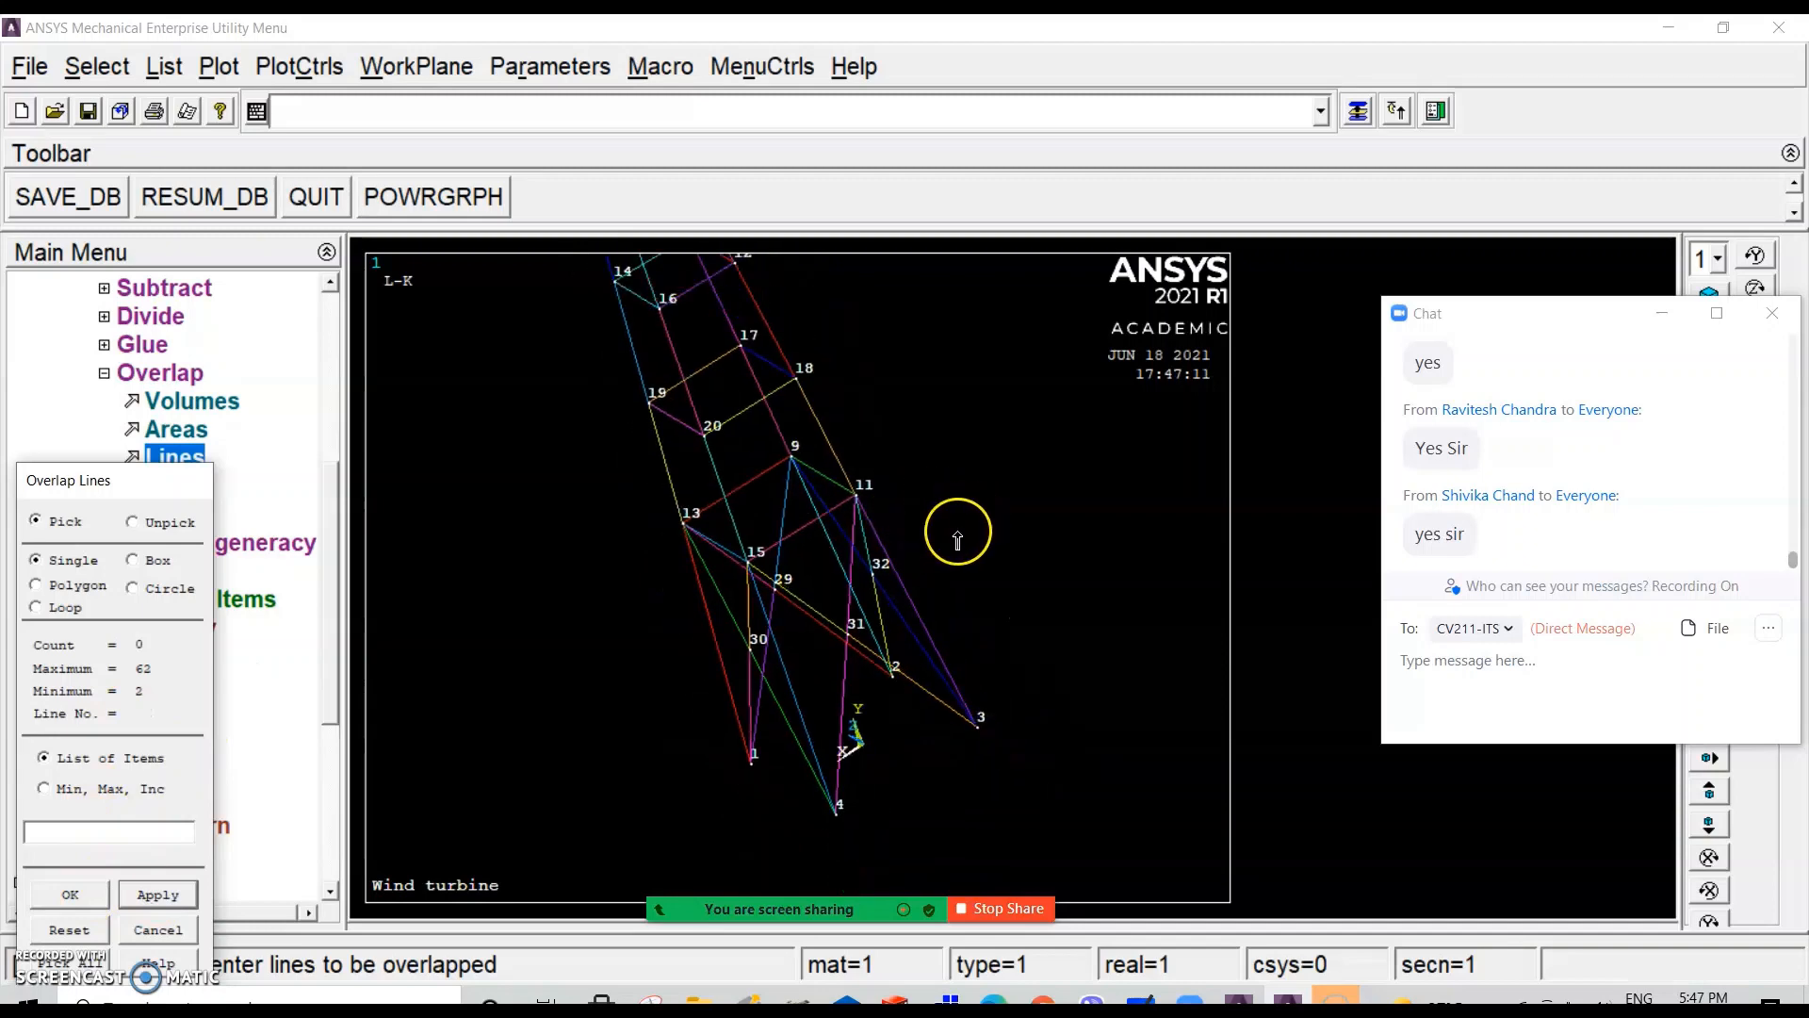
ctrl+right_drag(989, 584, 1130, 498)
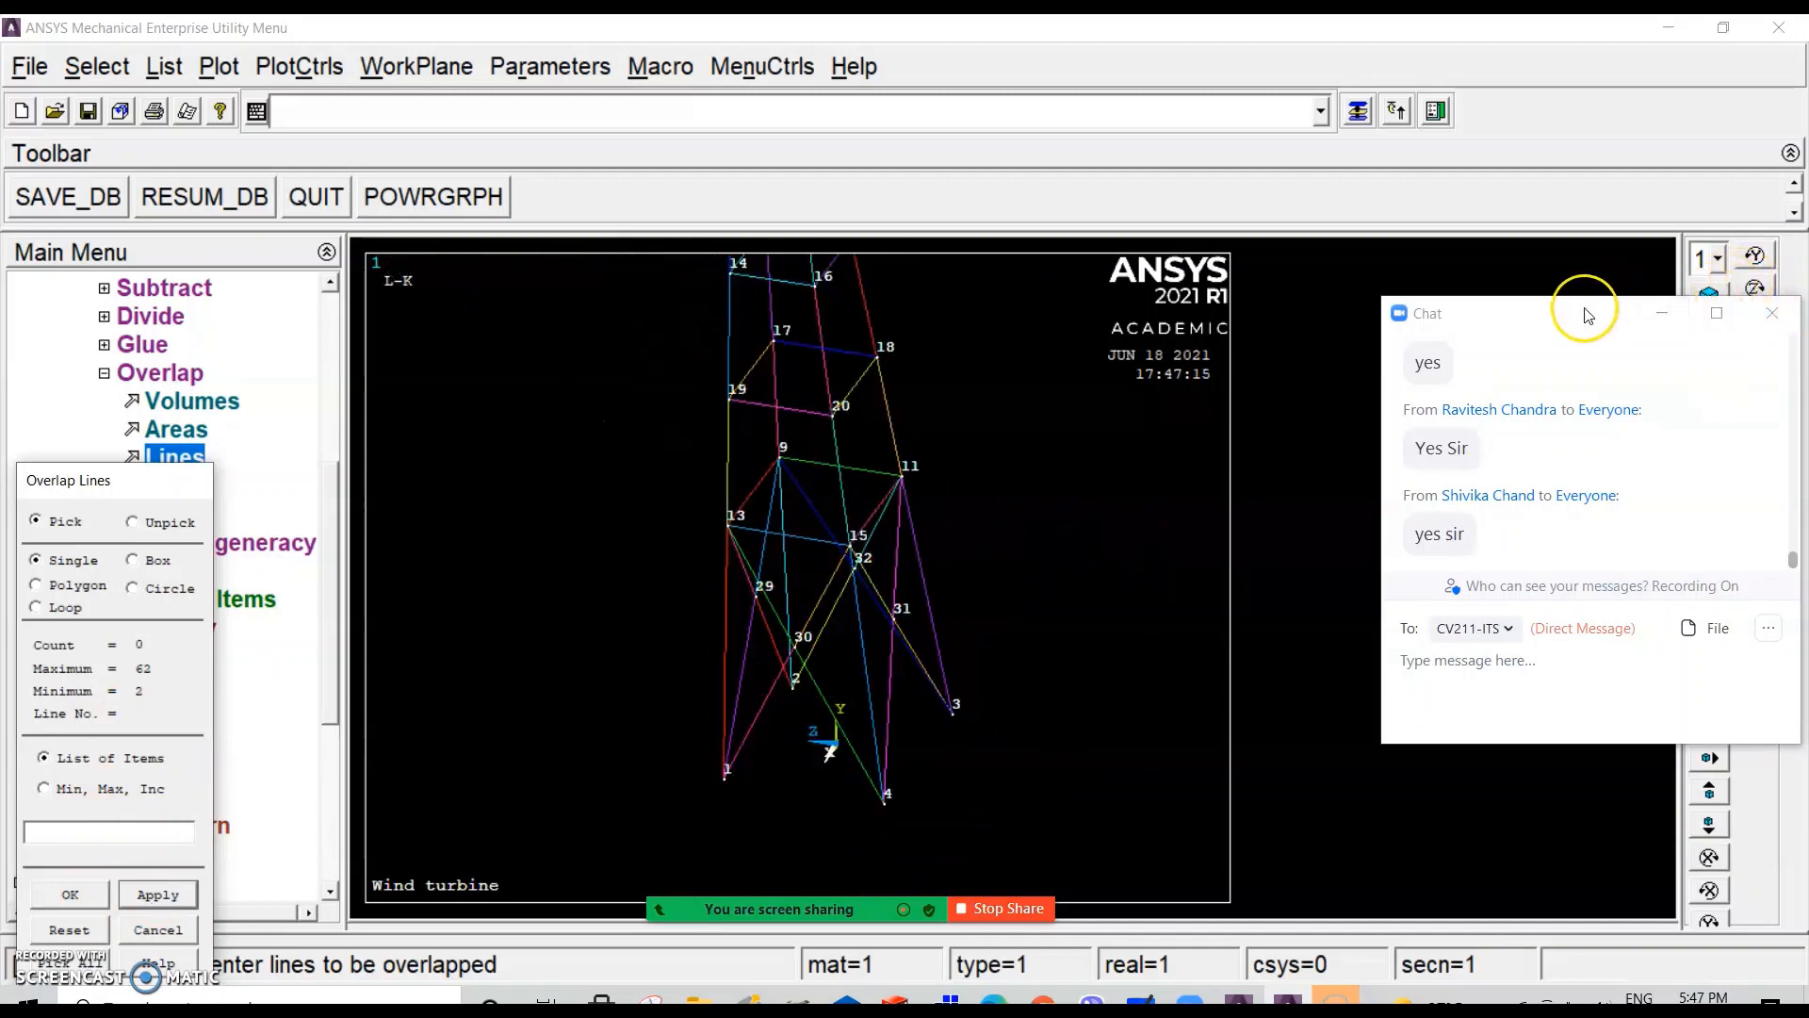
drag(1583, 309, 1537, 385)
click(1709, 332)
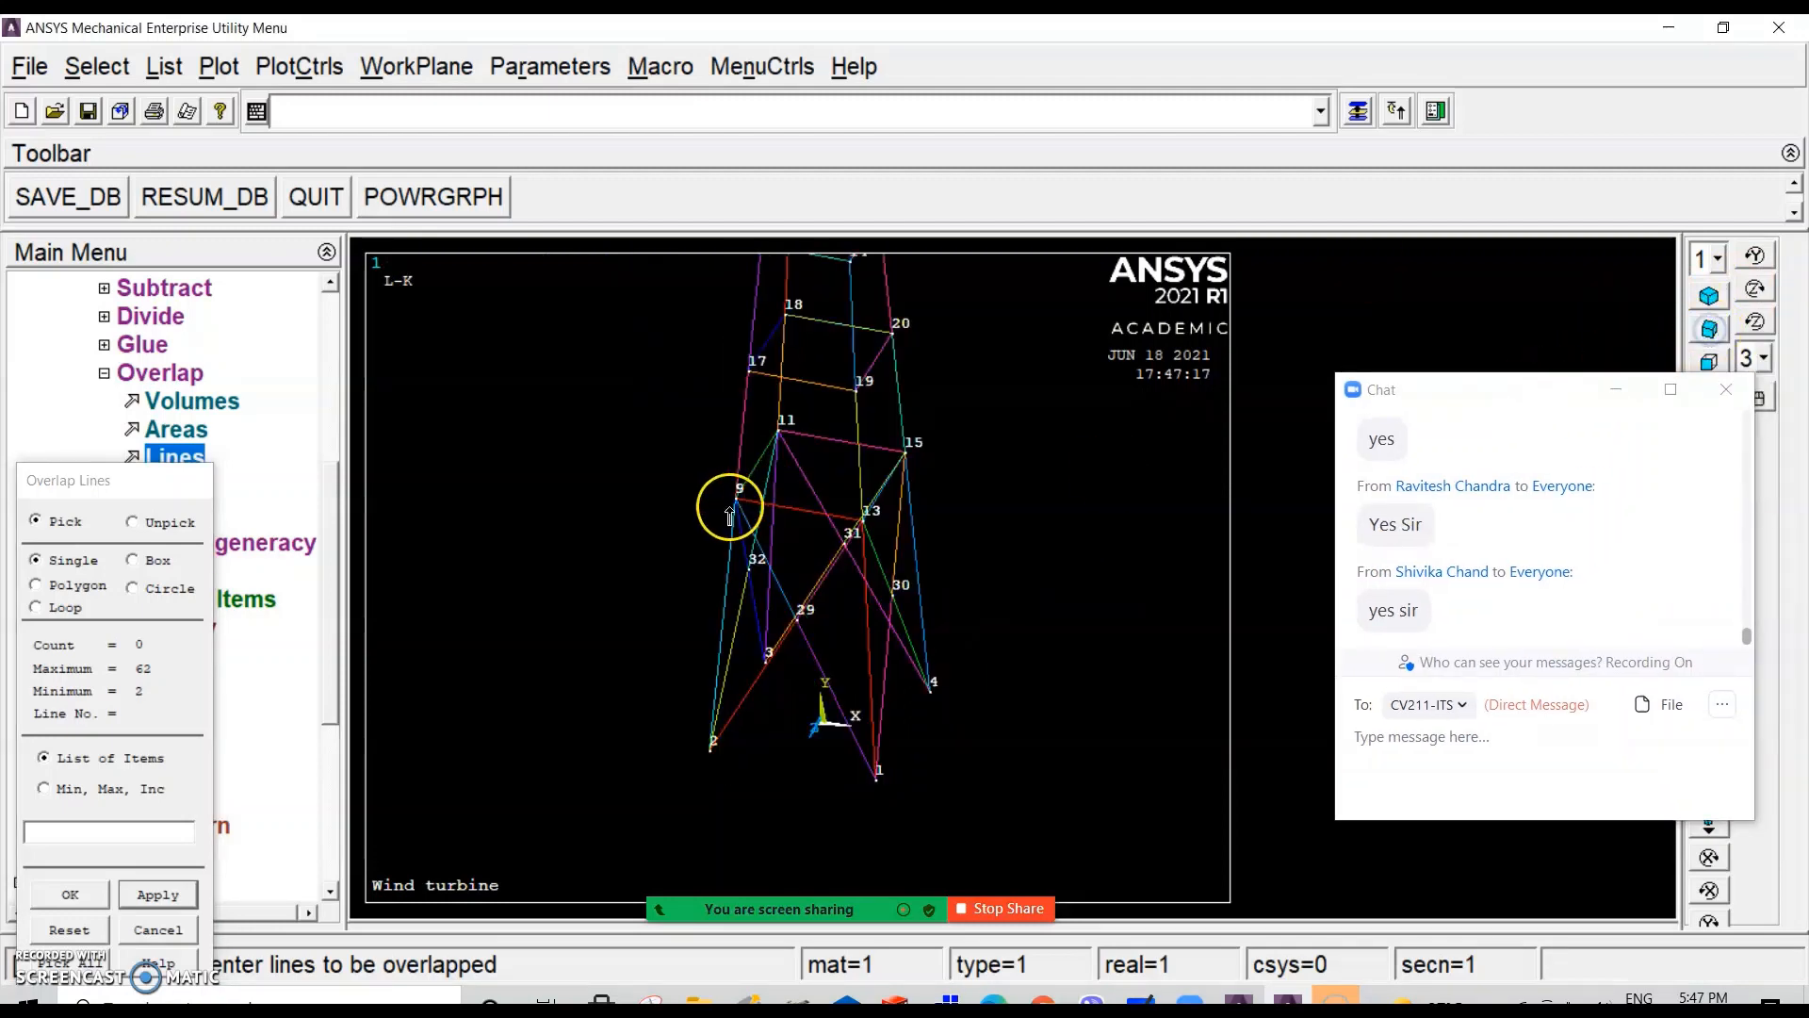
Step: Finish the line overlap command and close its picking window, moving it clear of the screen edge first
scroll(829, 626, up, 2)
scroll(847, 650, up, 2)
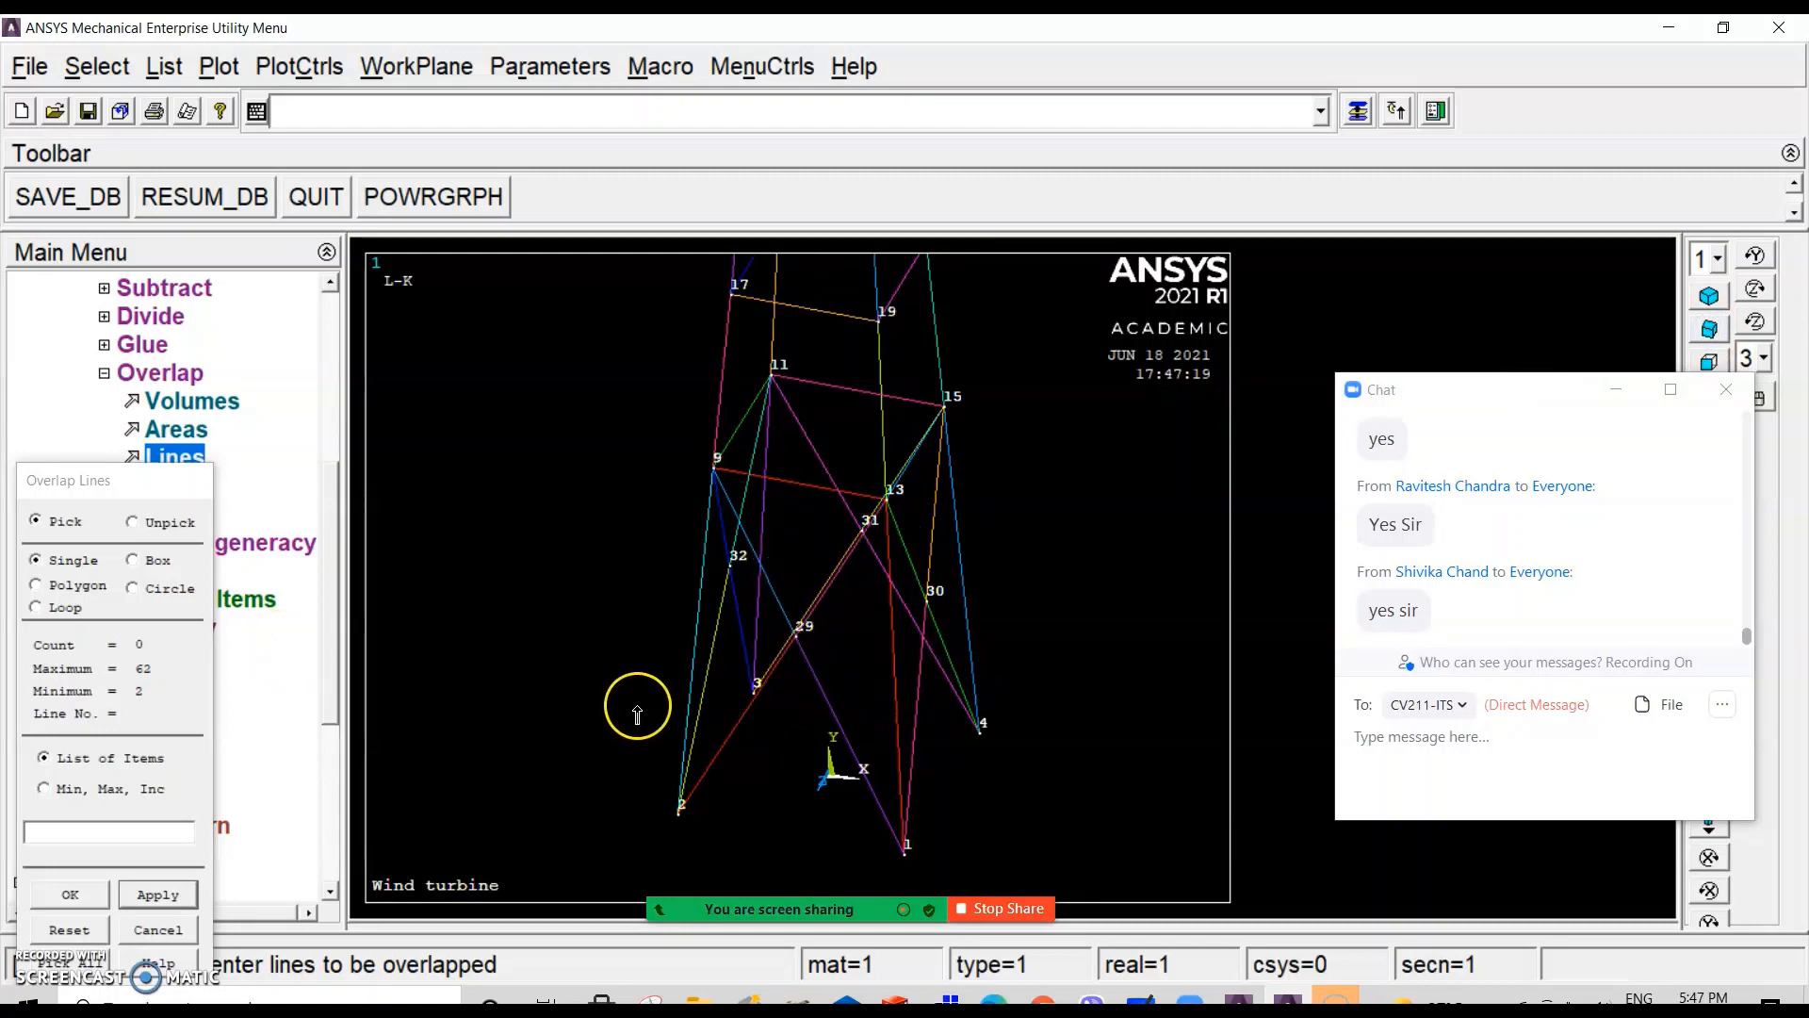
click(69, 895)
scroll(813, 462, down, 9)
scroll(836, 674, up, 3)
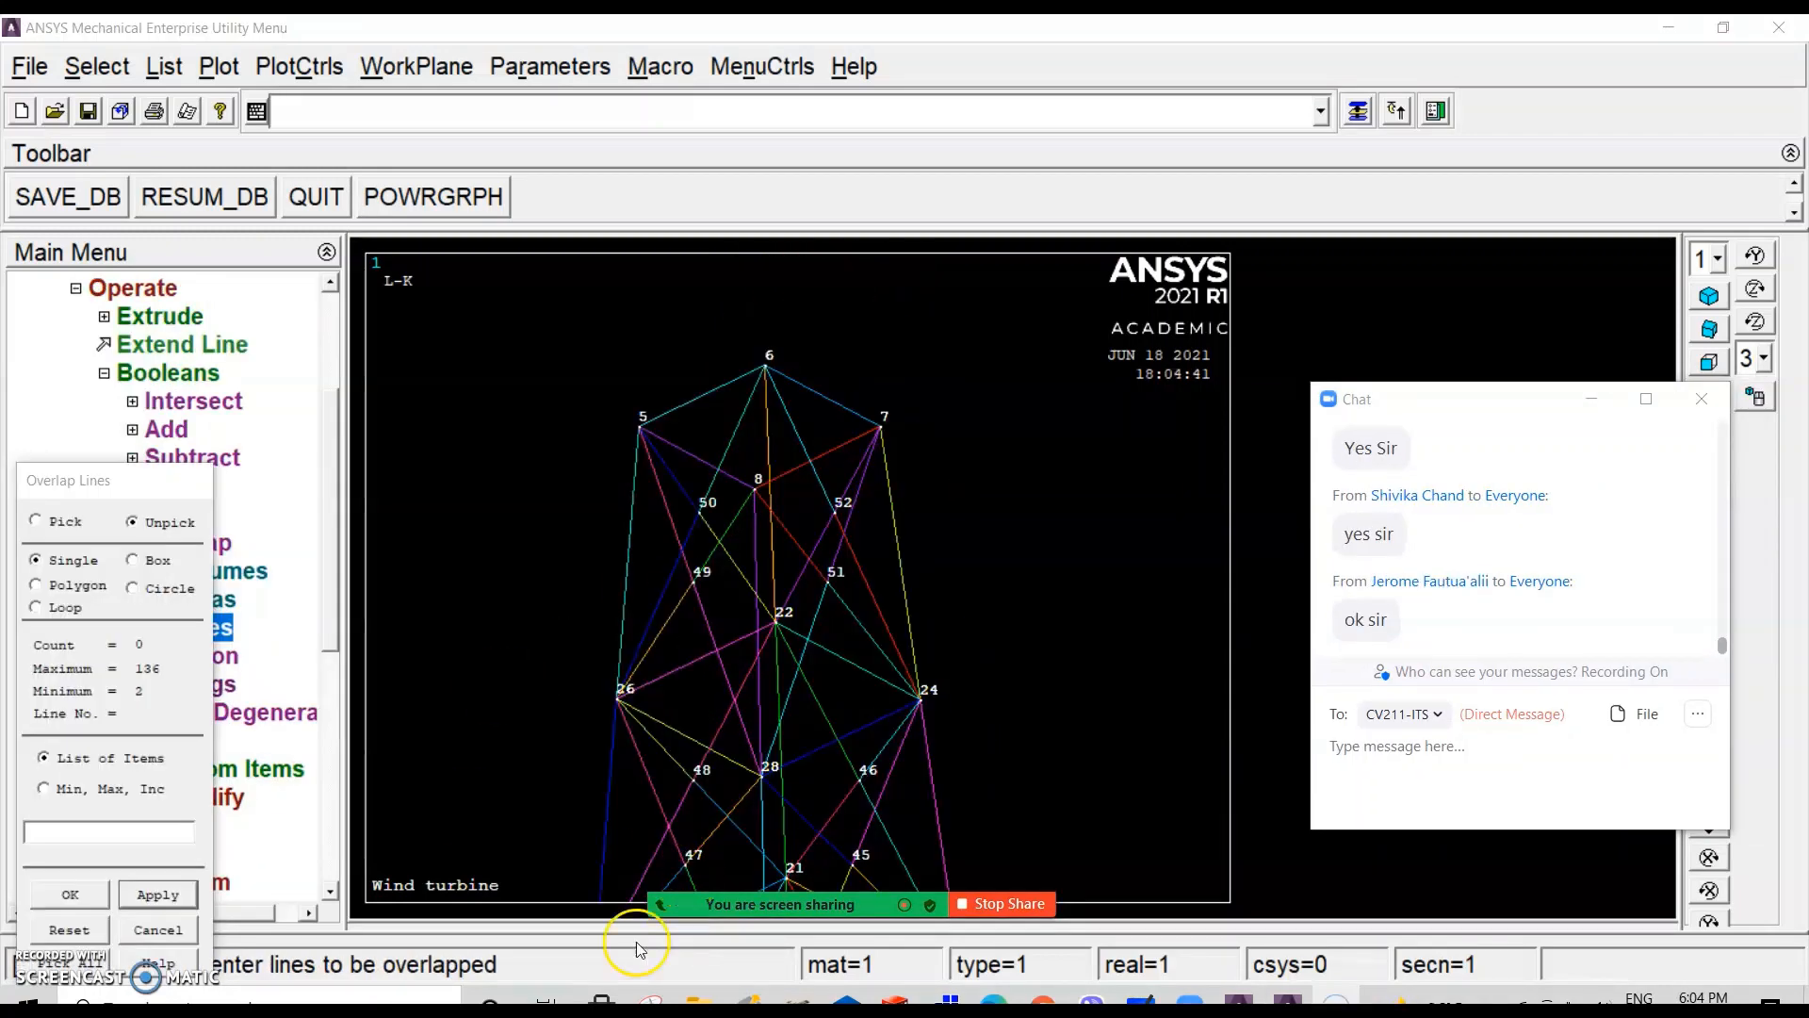
mouse_move(655, 933)
click(438, 865)
click(884, 474)
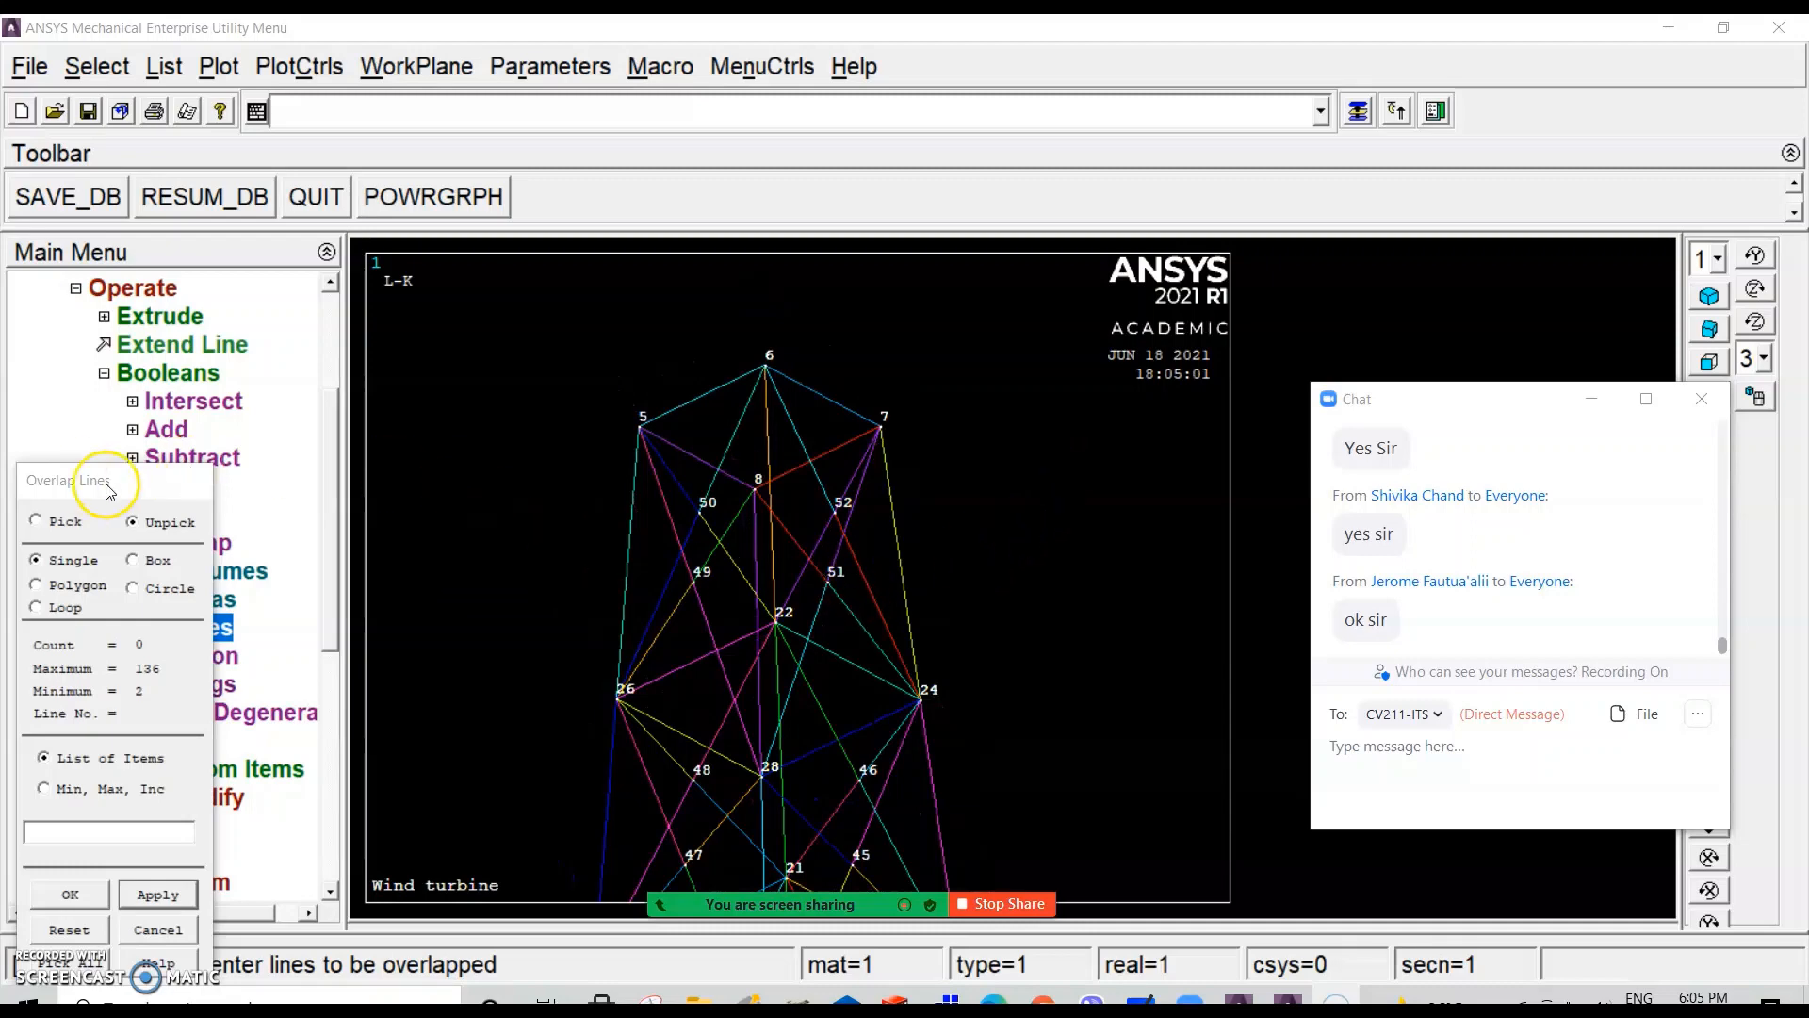
drag(110, 490, 619, 311)
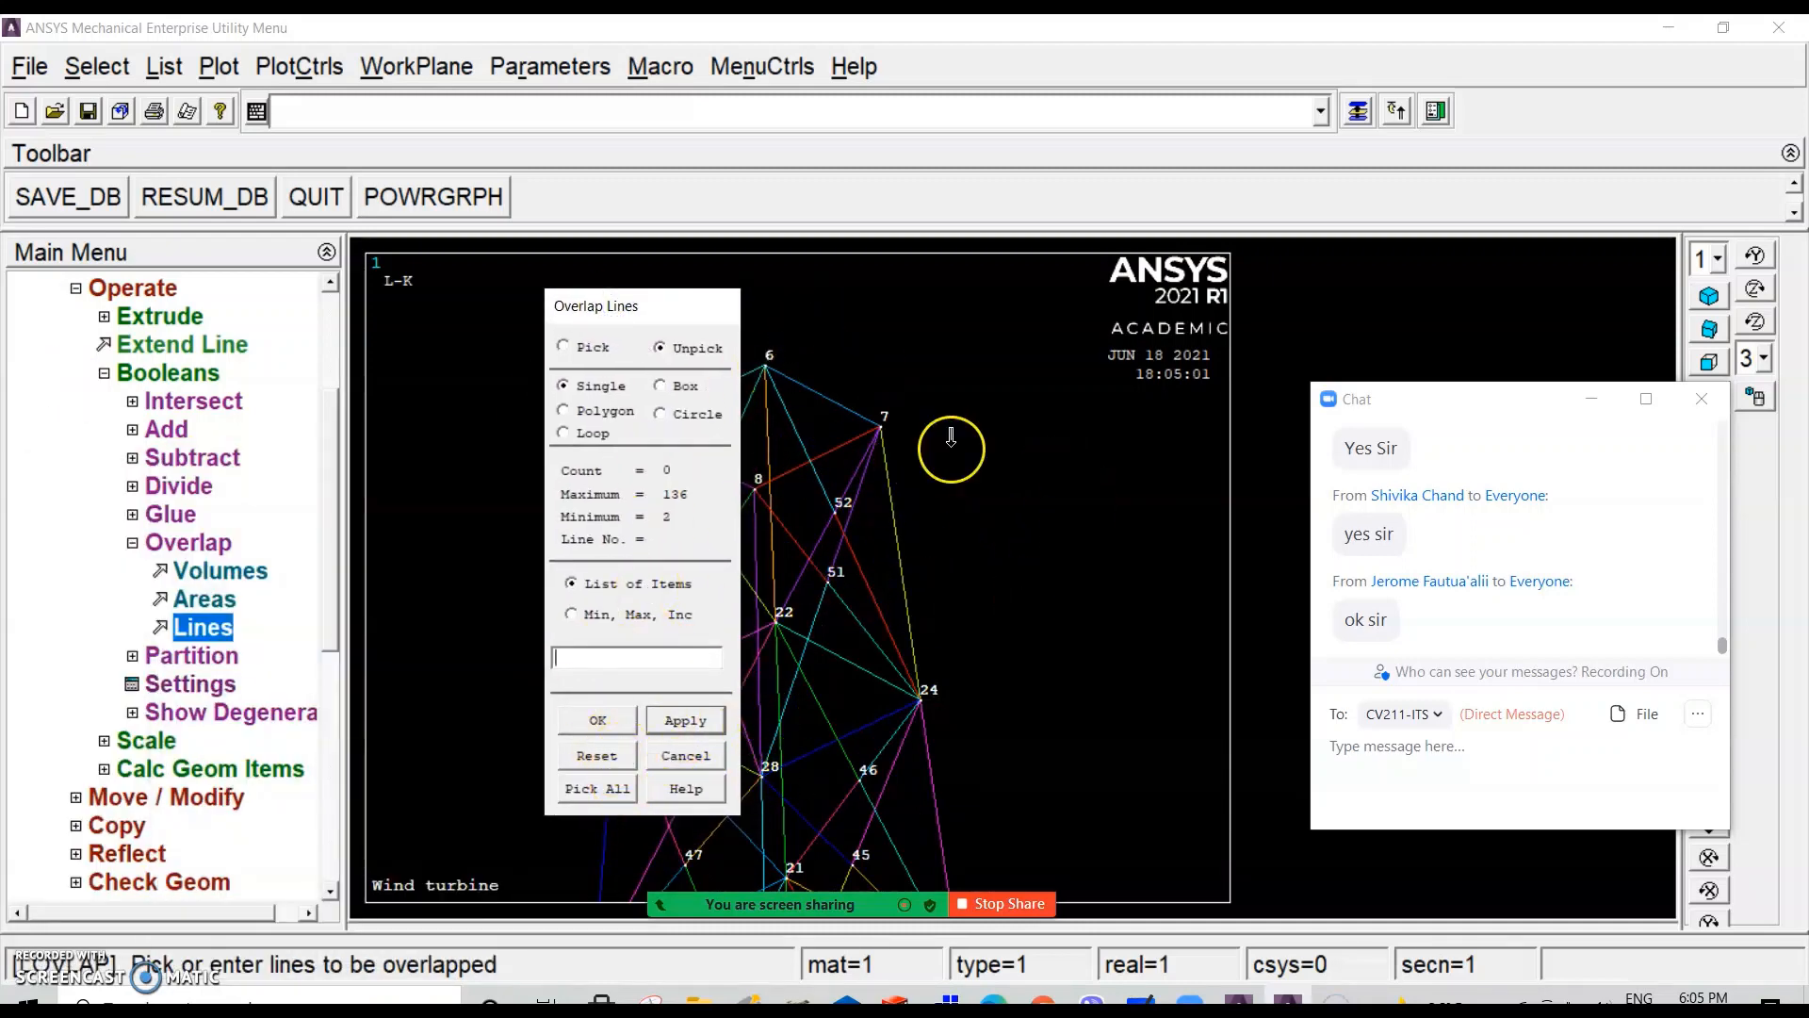
click(618, 734)
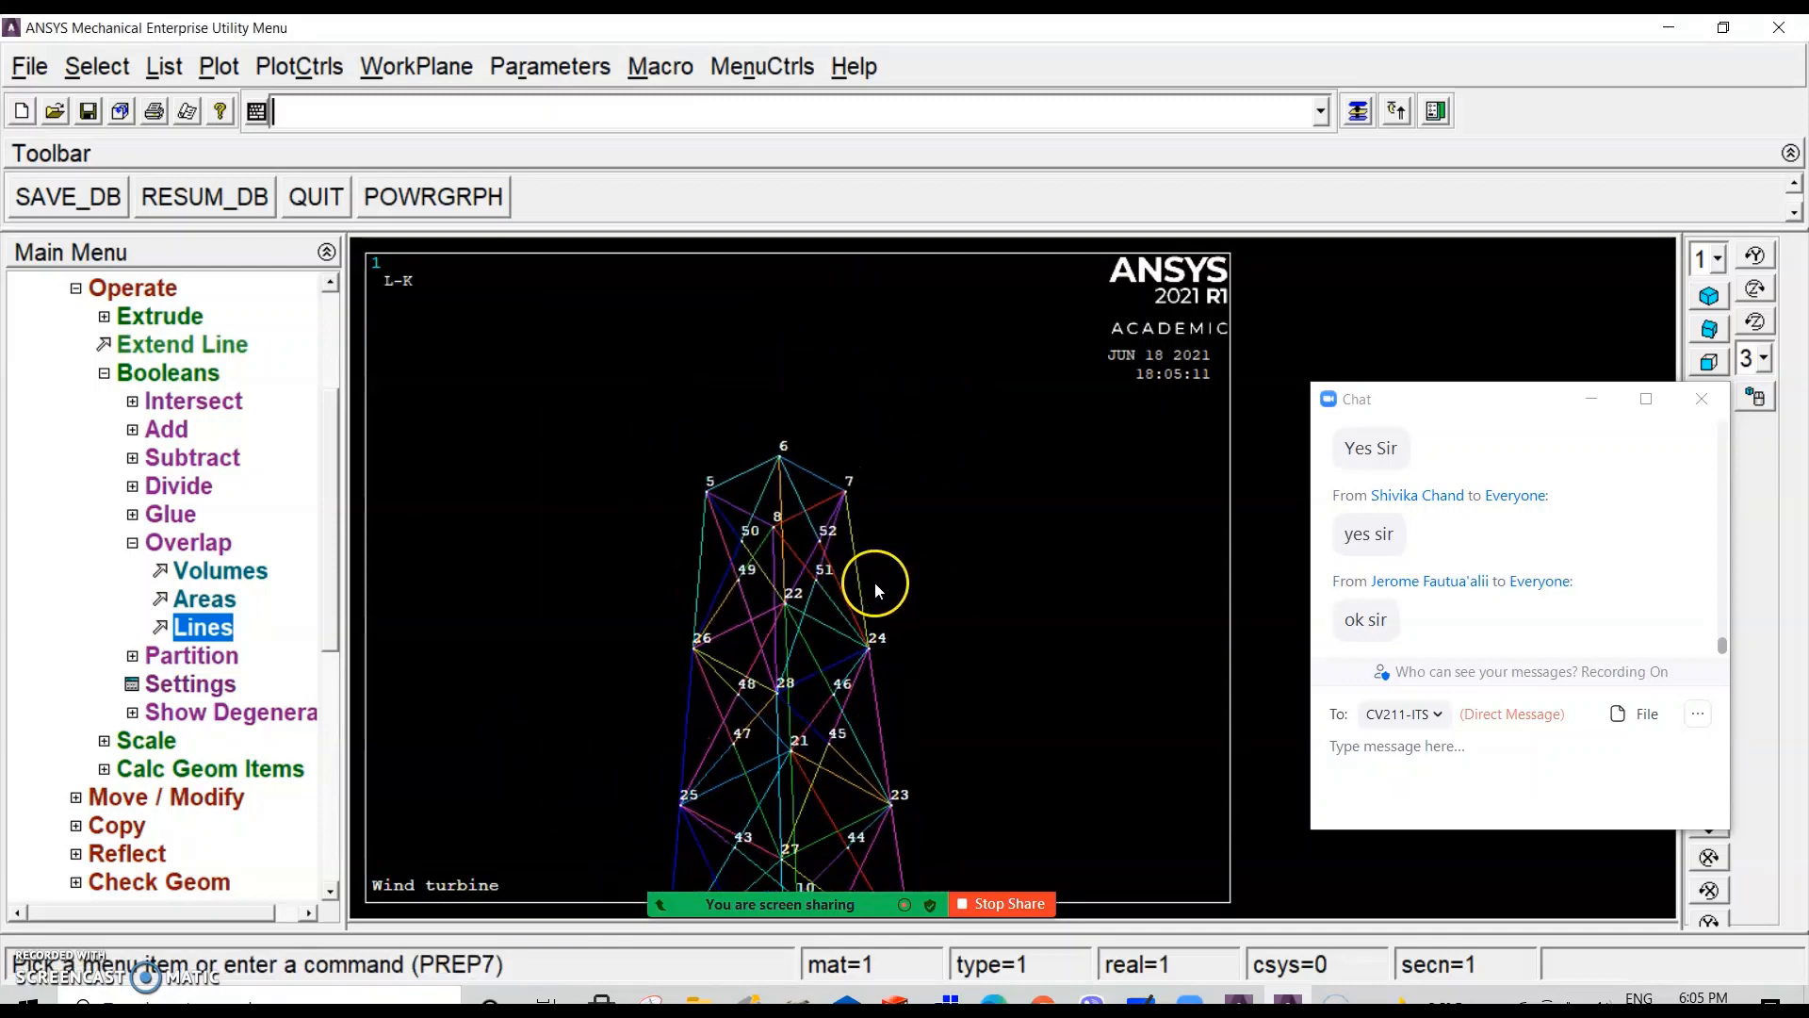
Step: Minimize the Zoom chat window and fit the whole tower in the graphics area
scroll(874, 581, down, 5)
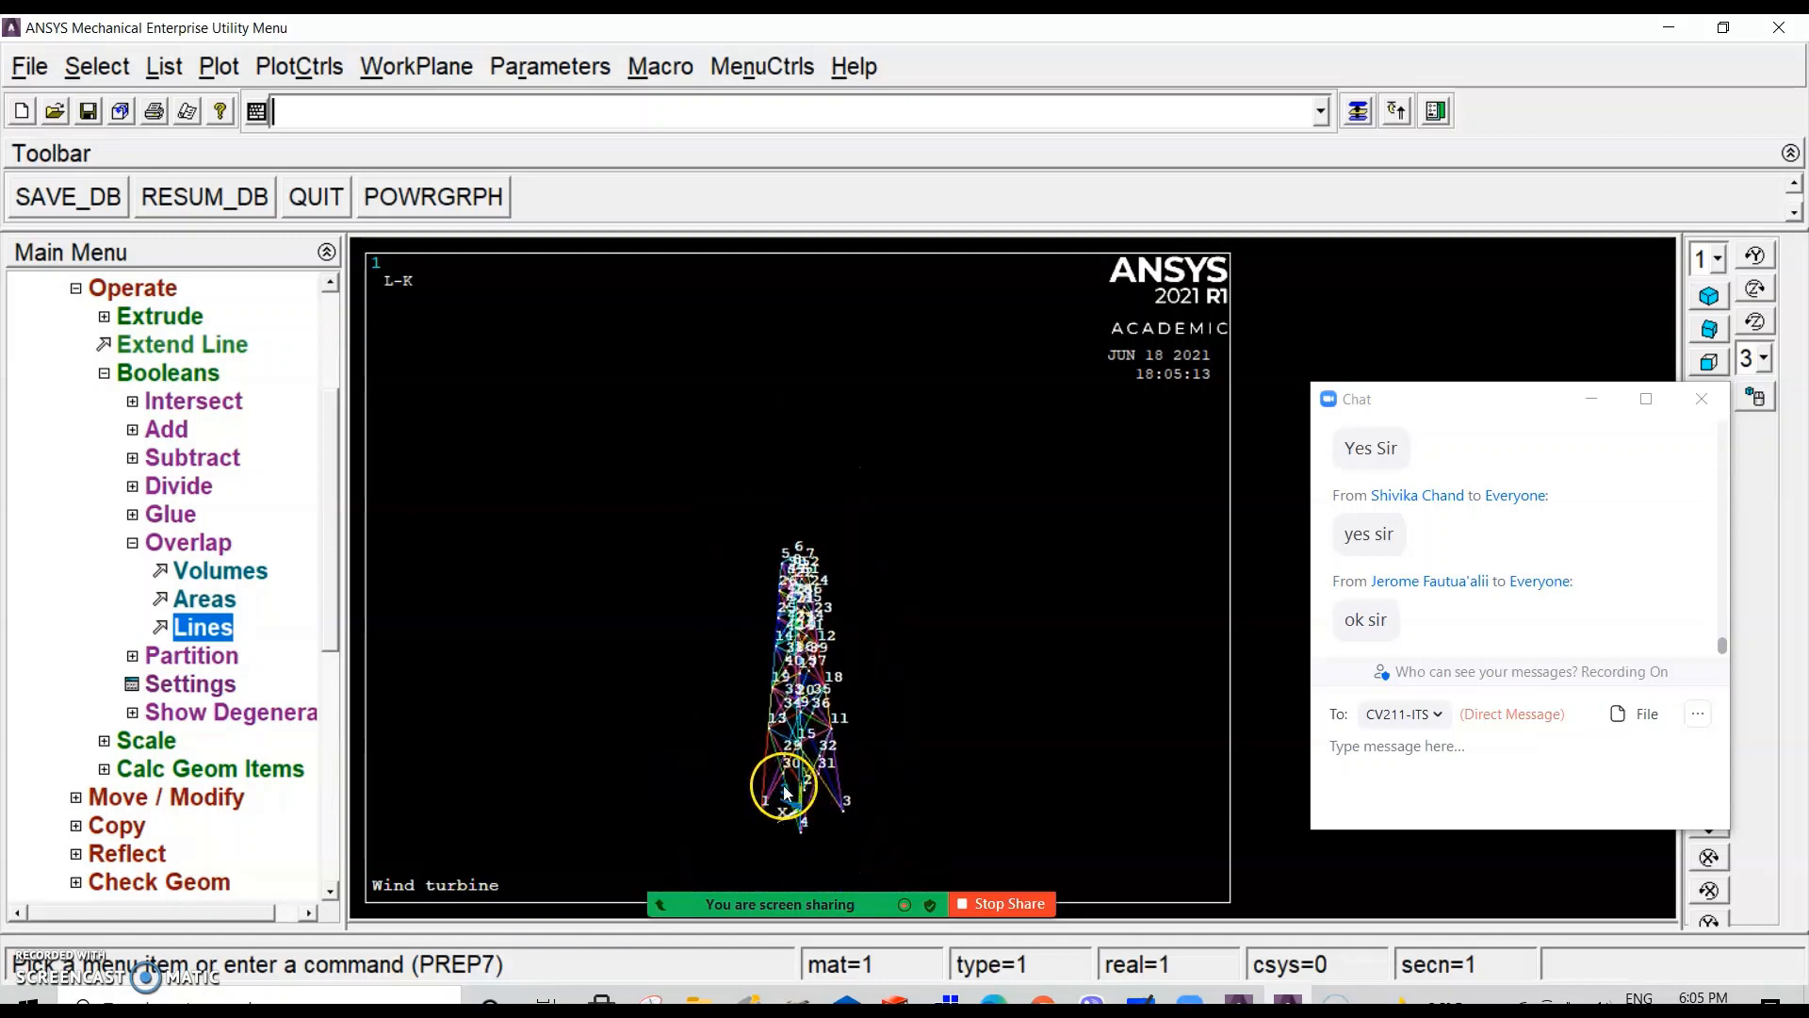
scroll(790, 794, up, 3)
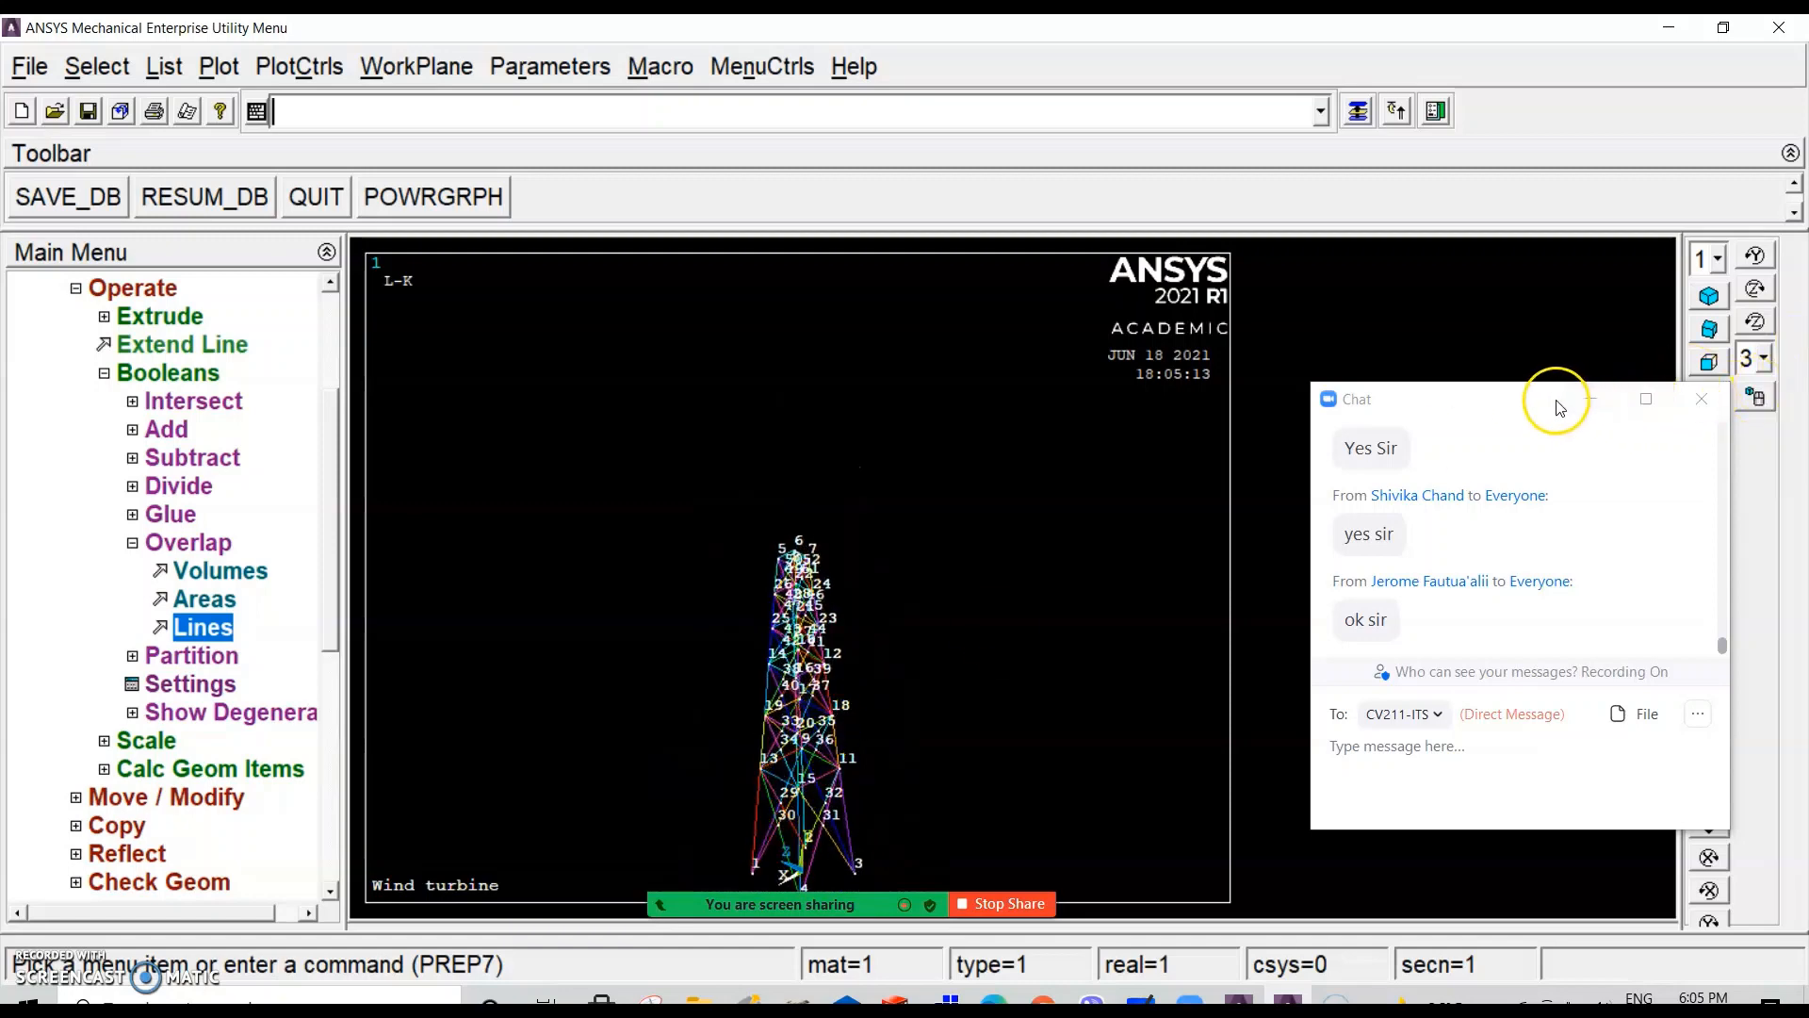
drag(1557, 407, 1504, 215)
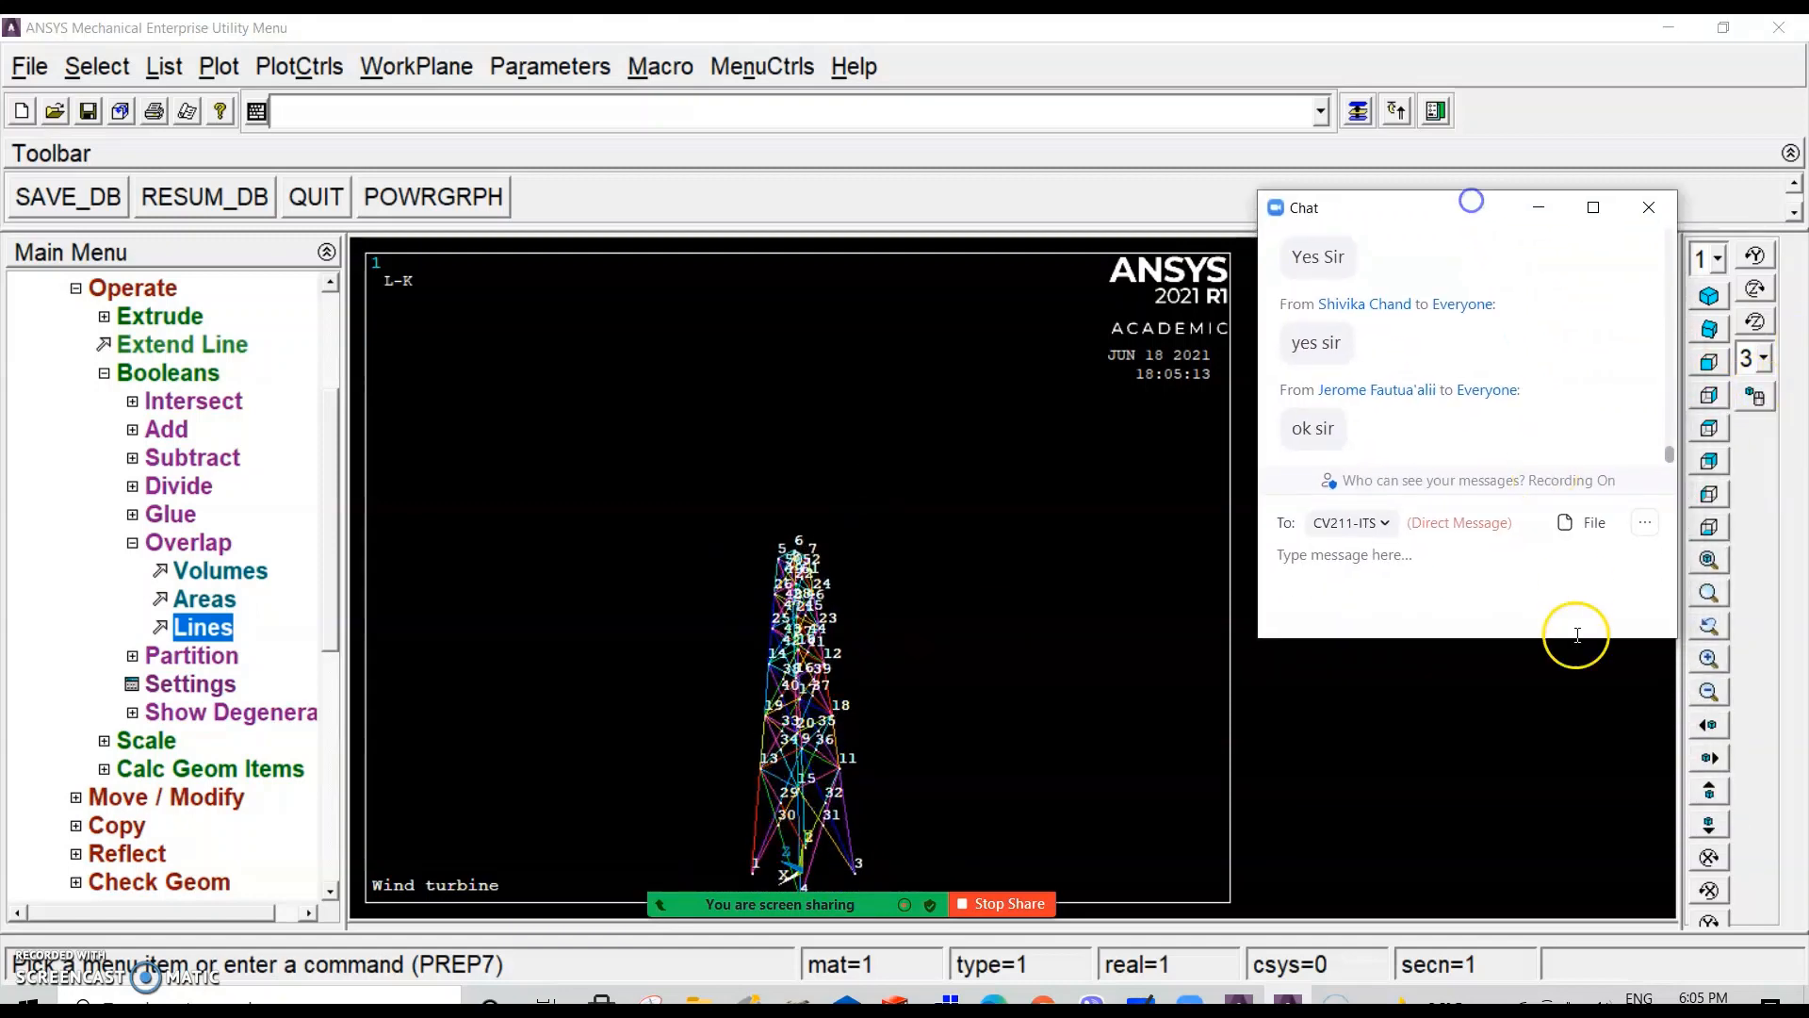
click(1542, 208)
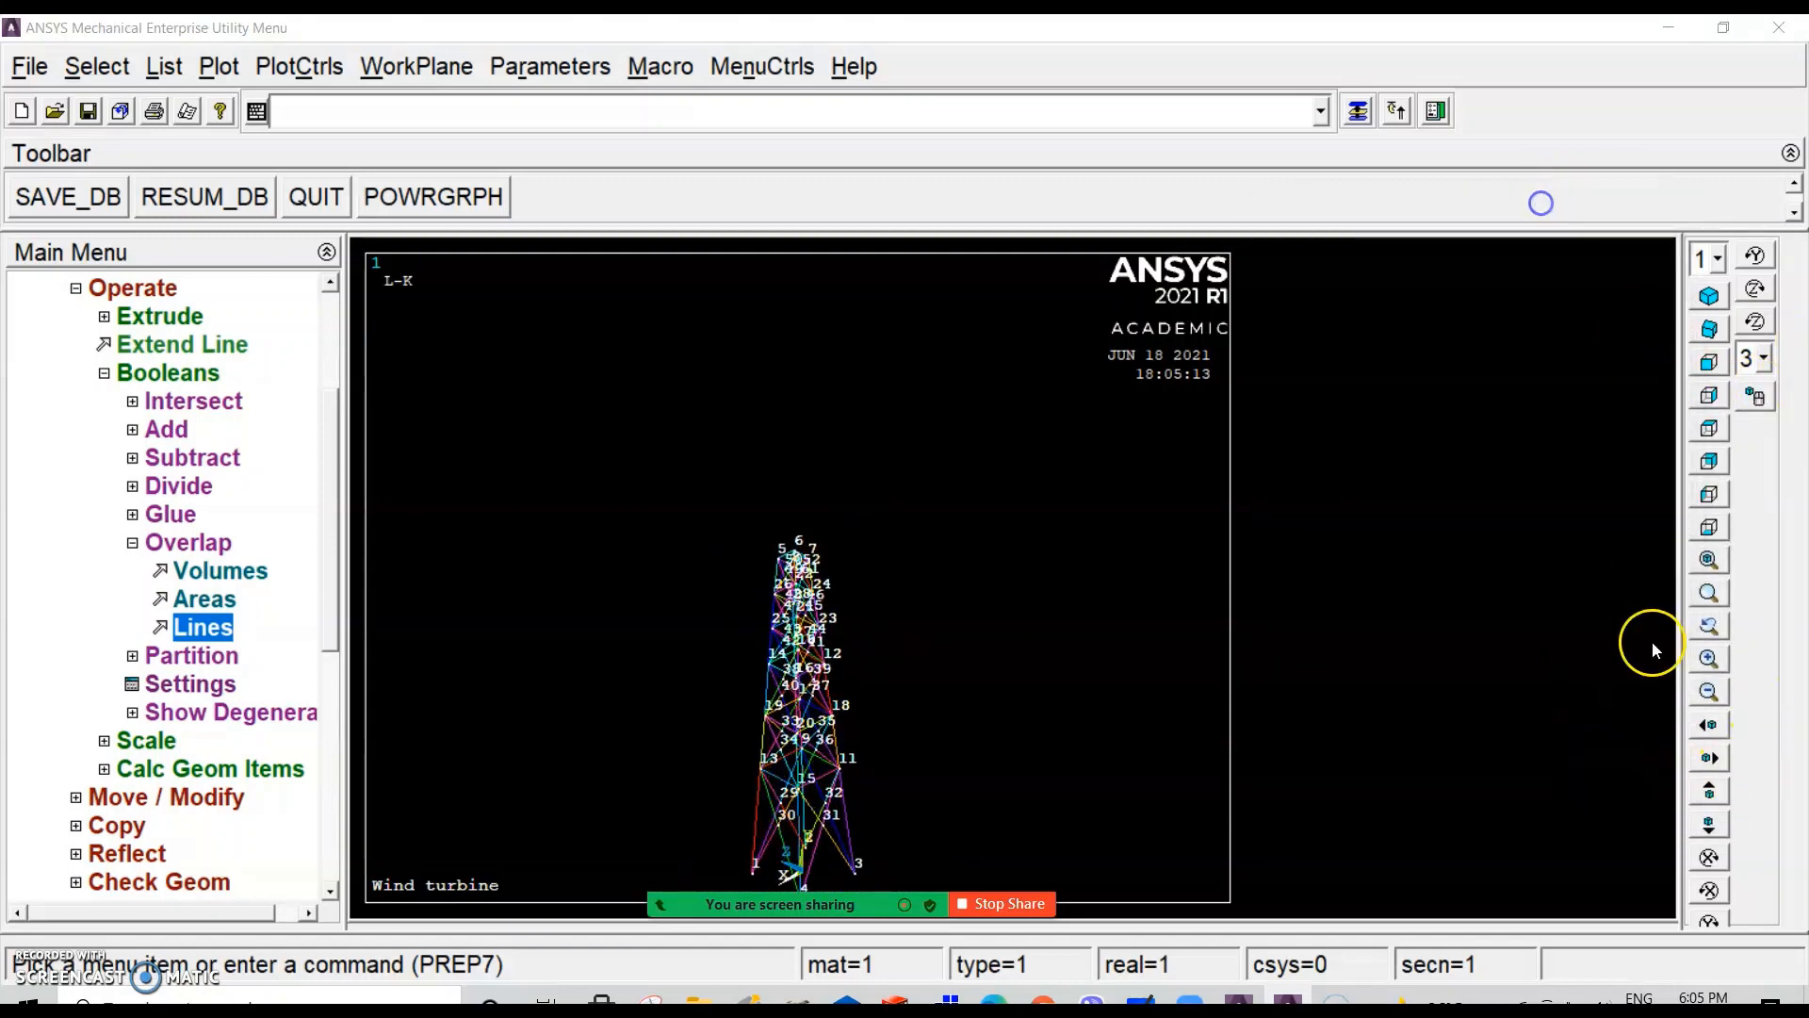
click(1712, 564)
scroll(796, 574, up, 3)
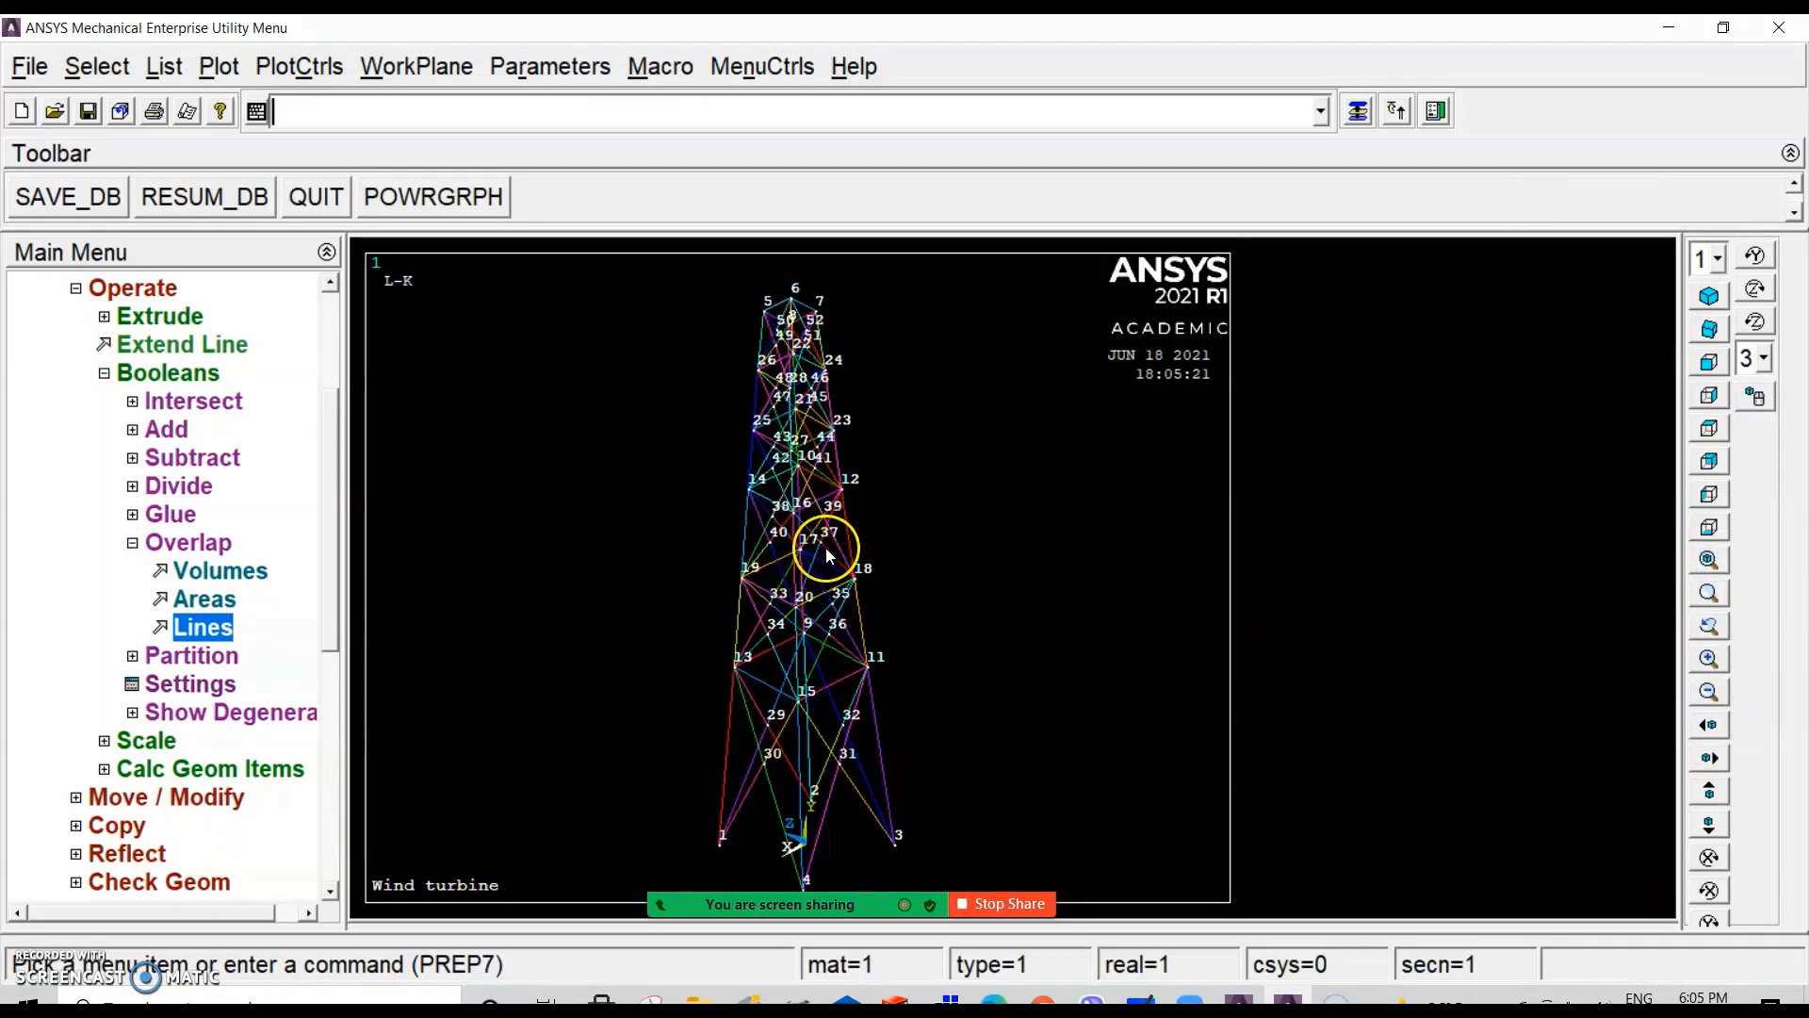
Step: Turn off the keypoint numbers in the plot numbering controls and replot the tower
click(276, 71)
click(377, 182)
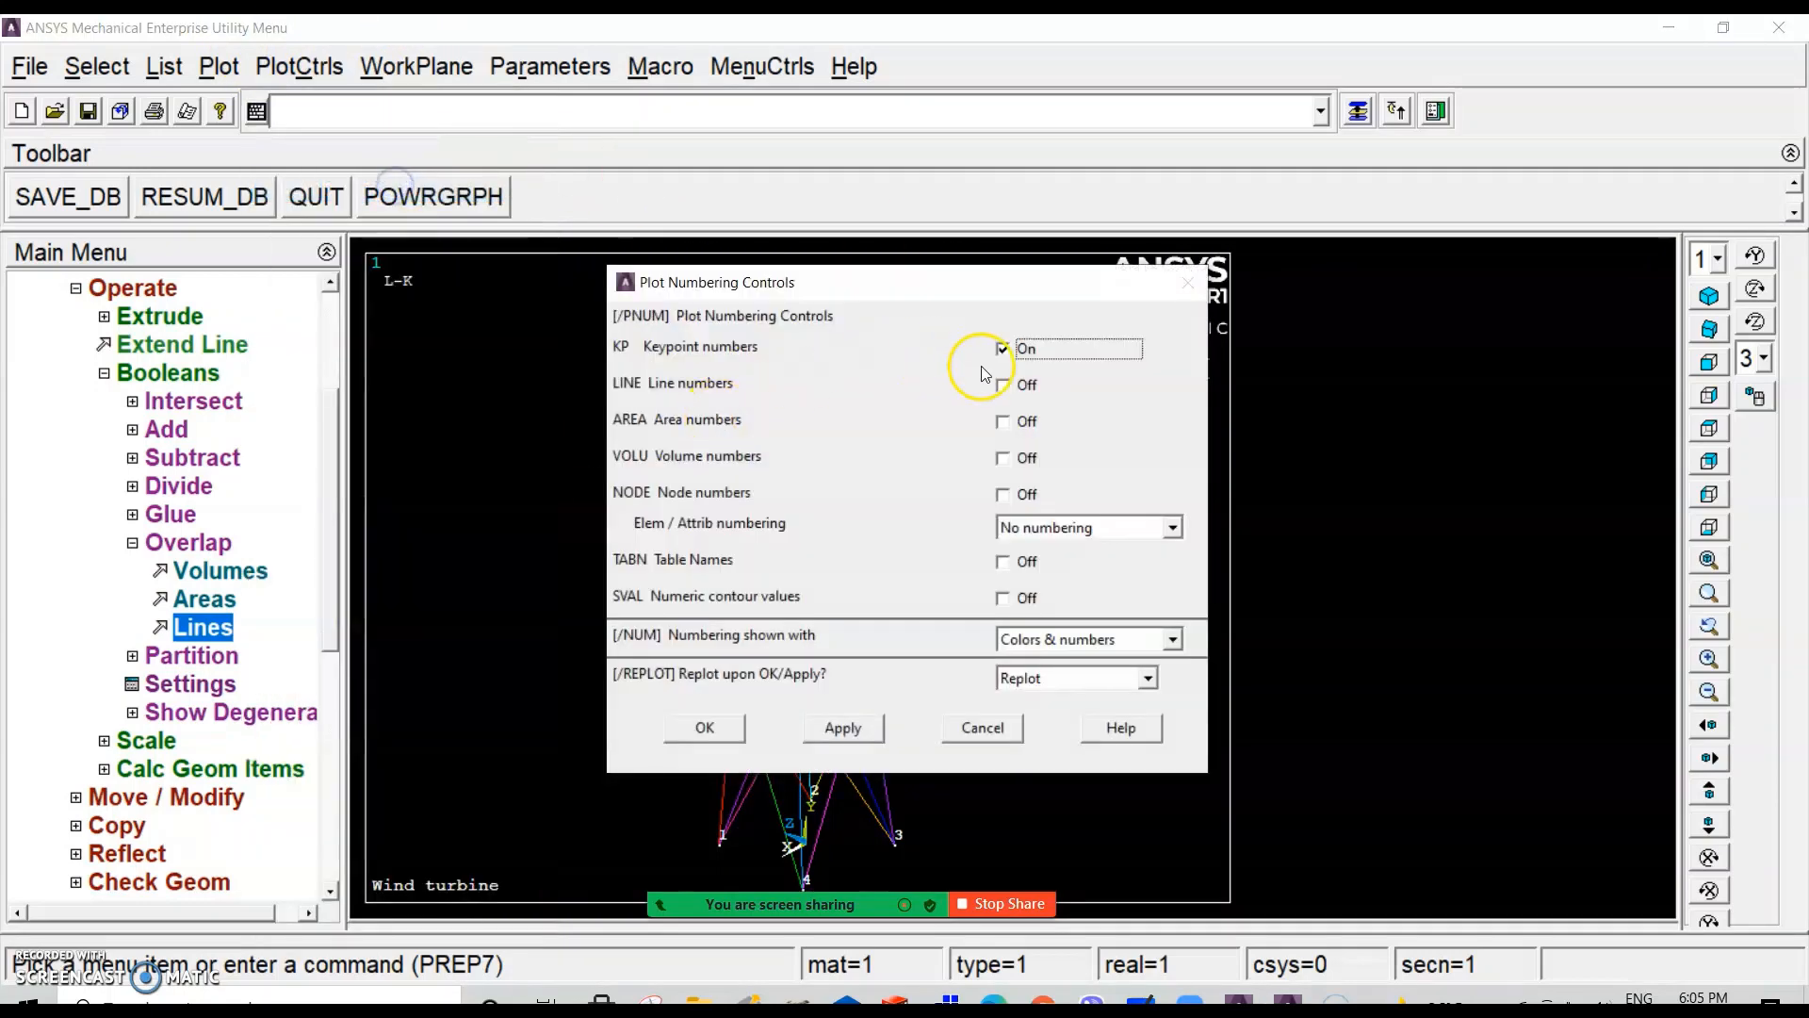
click(1003, 349)
click(712, 728)
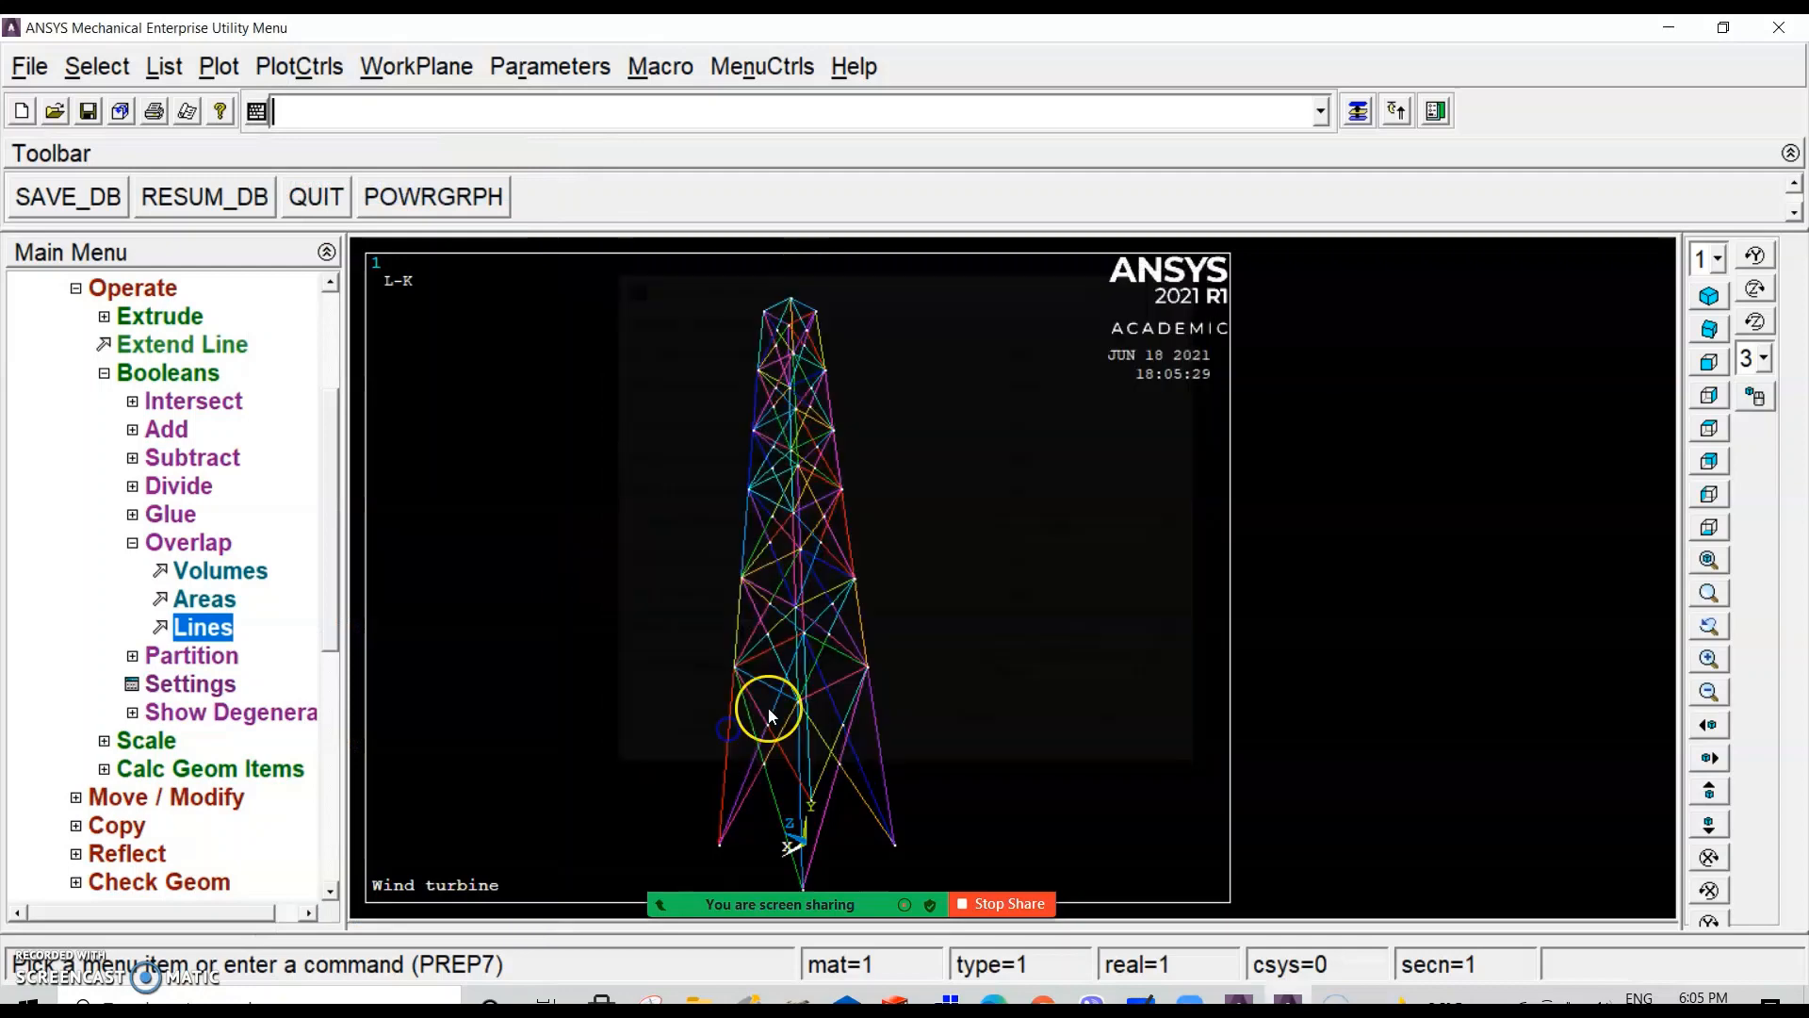
Step: Examine the overlapped bracing of the whole tower from a rotated view, refitting the model when it leaves the display
scroll(805, 545, up, 1)
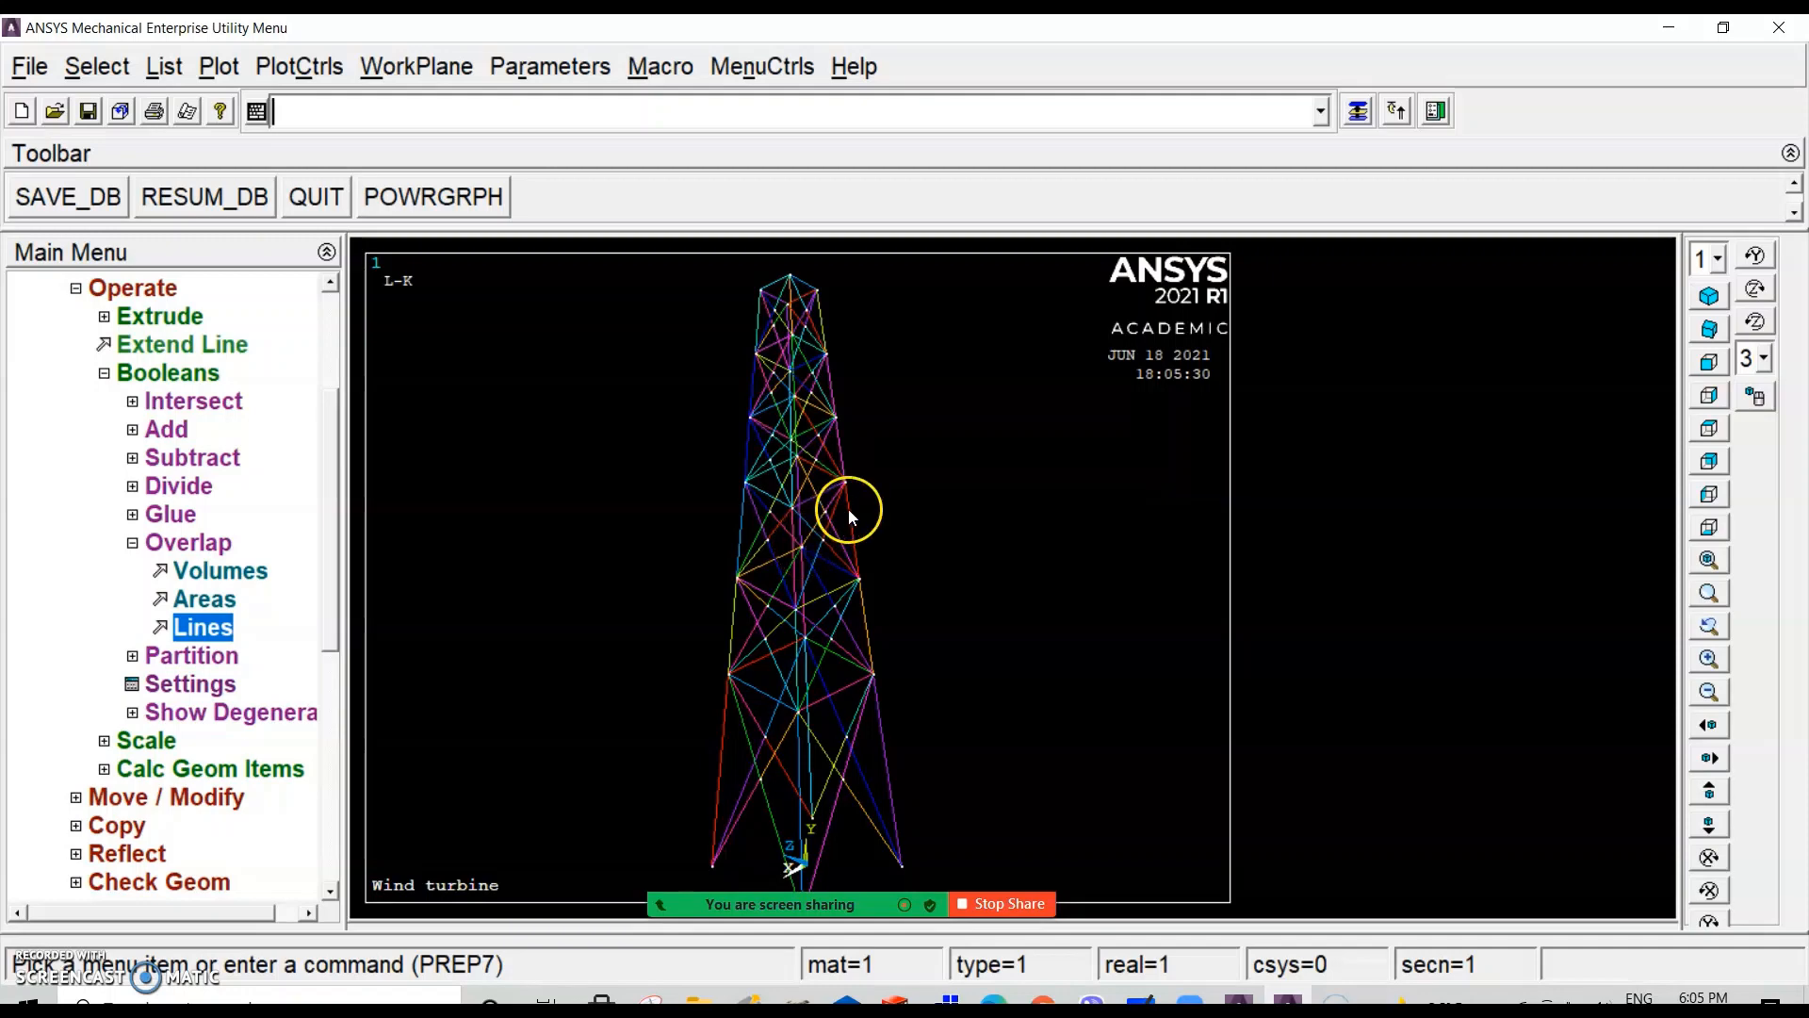
ctrl+right_drag(868, 497, 787, 604)
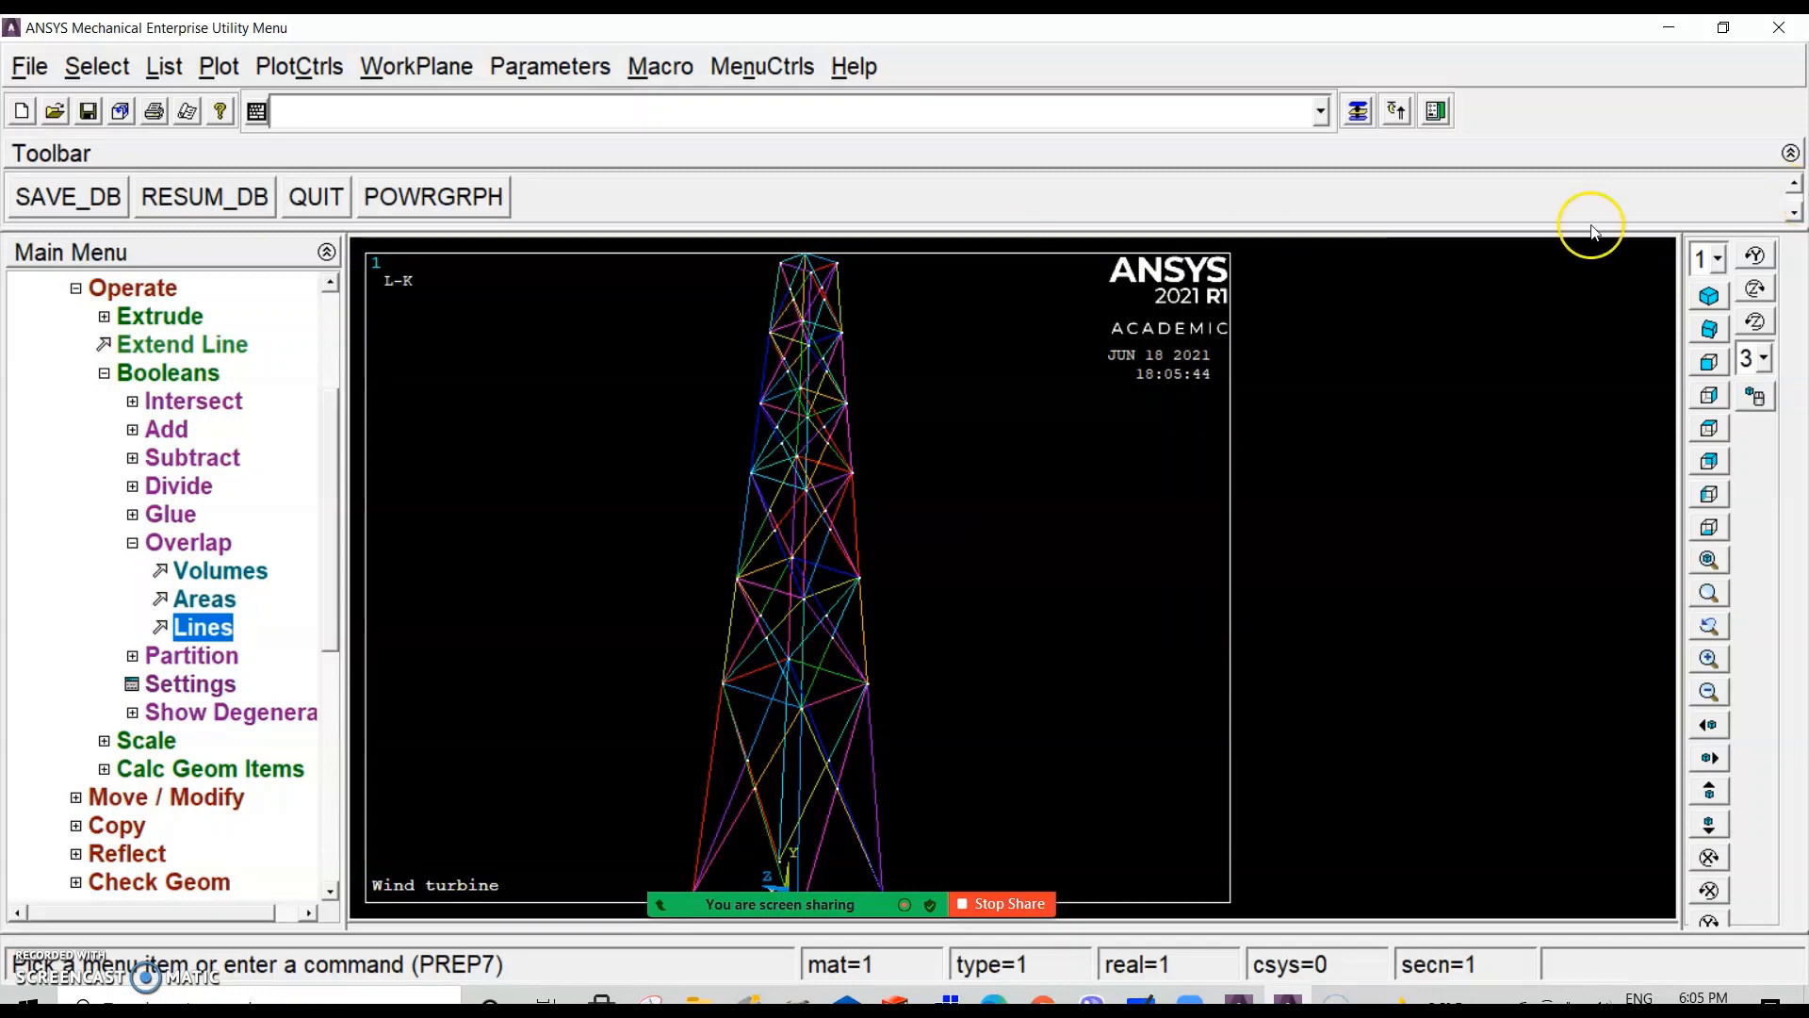
scroll(858, 338, down, 2)
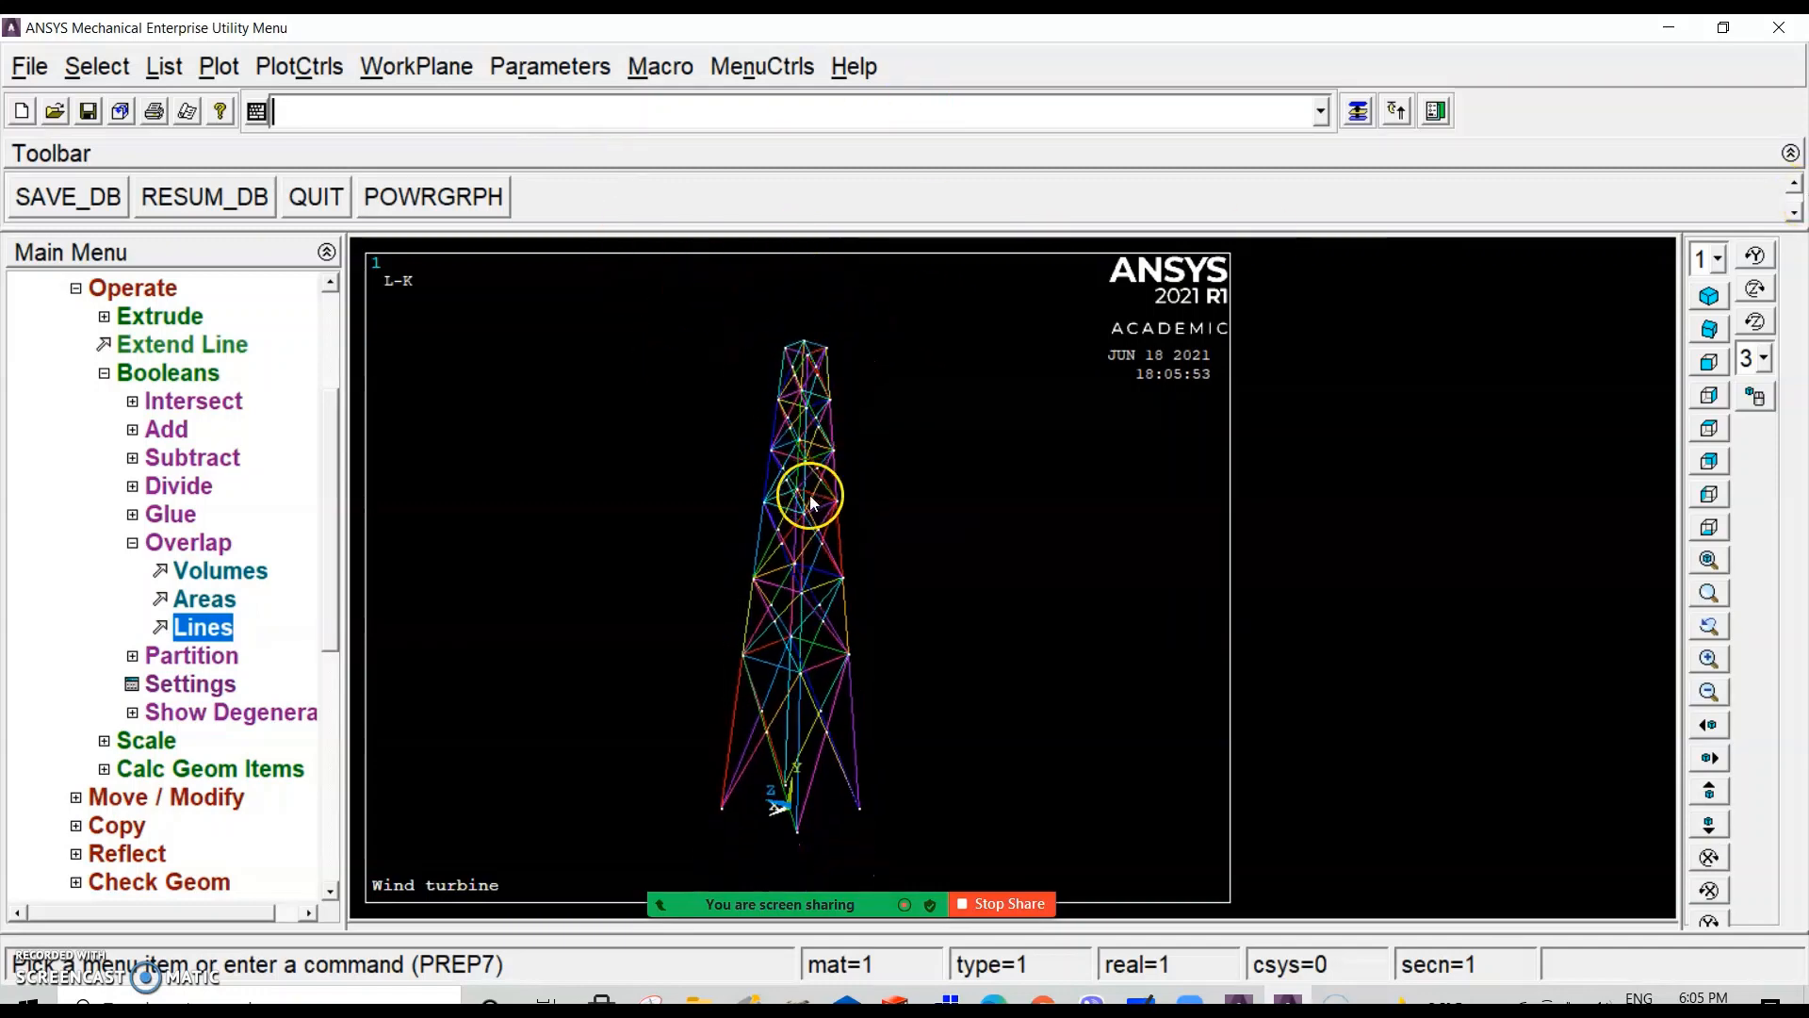
scroll(840, 298, up, 1)
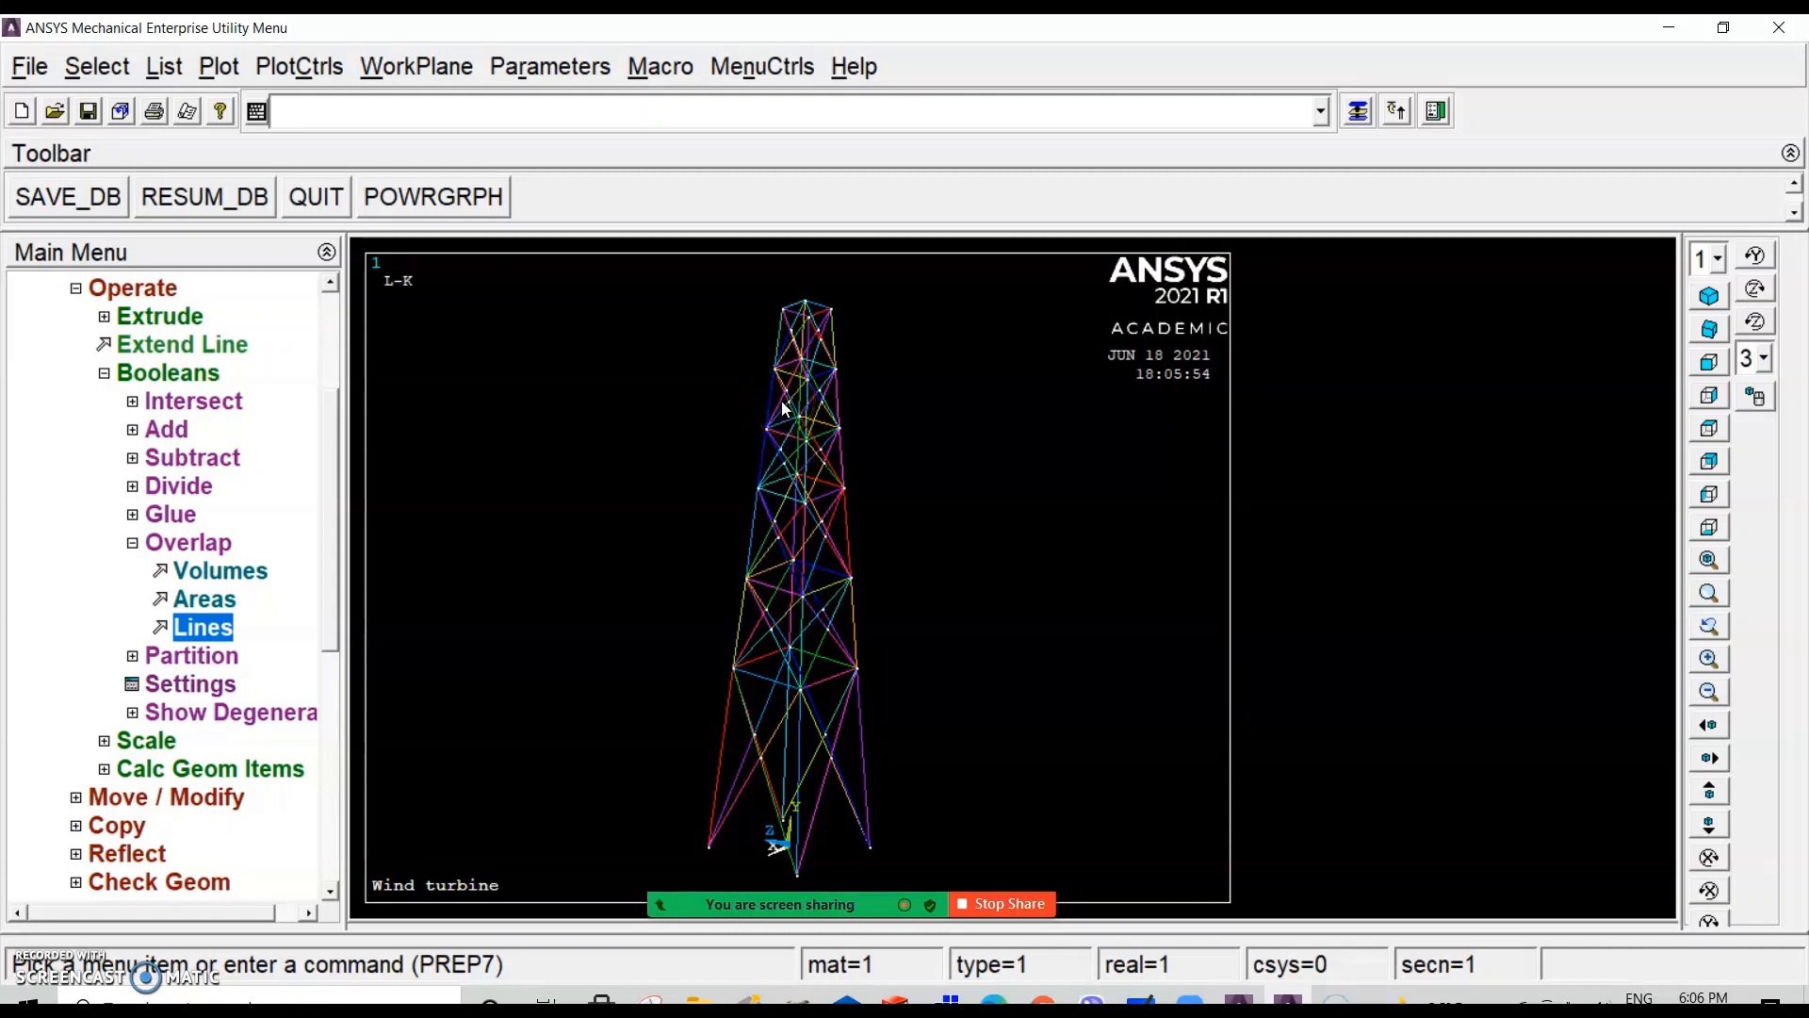
right_drag(835, 405, 909, 396)
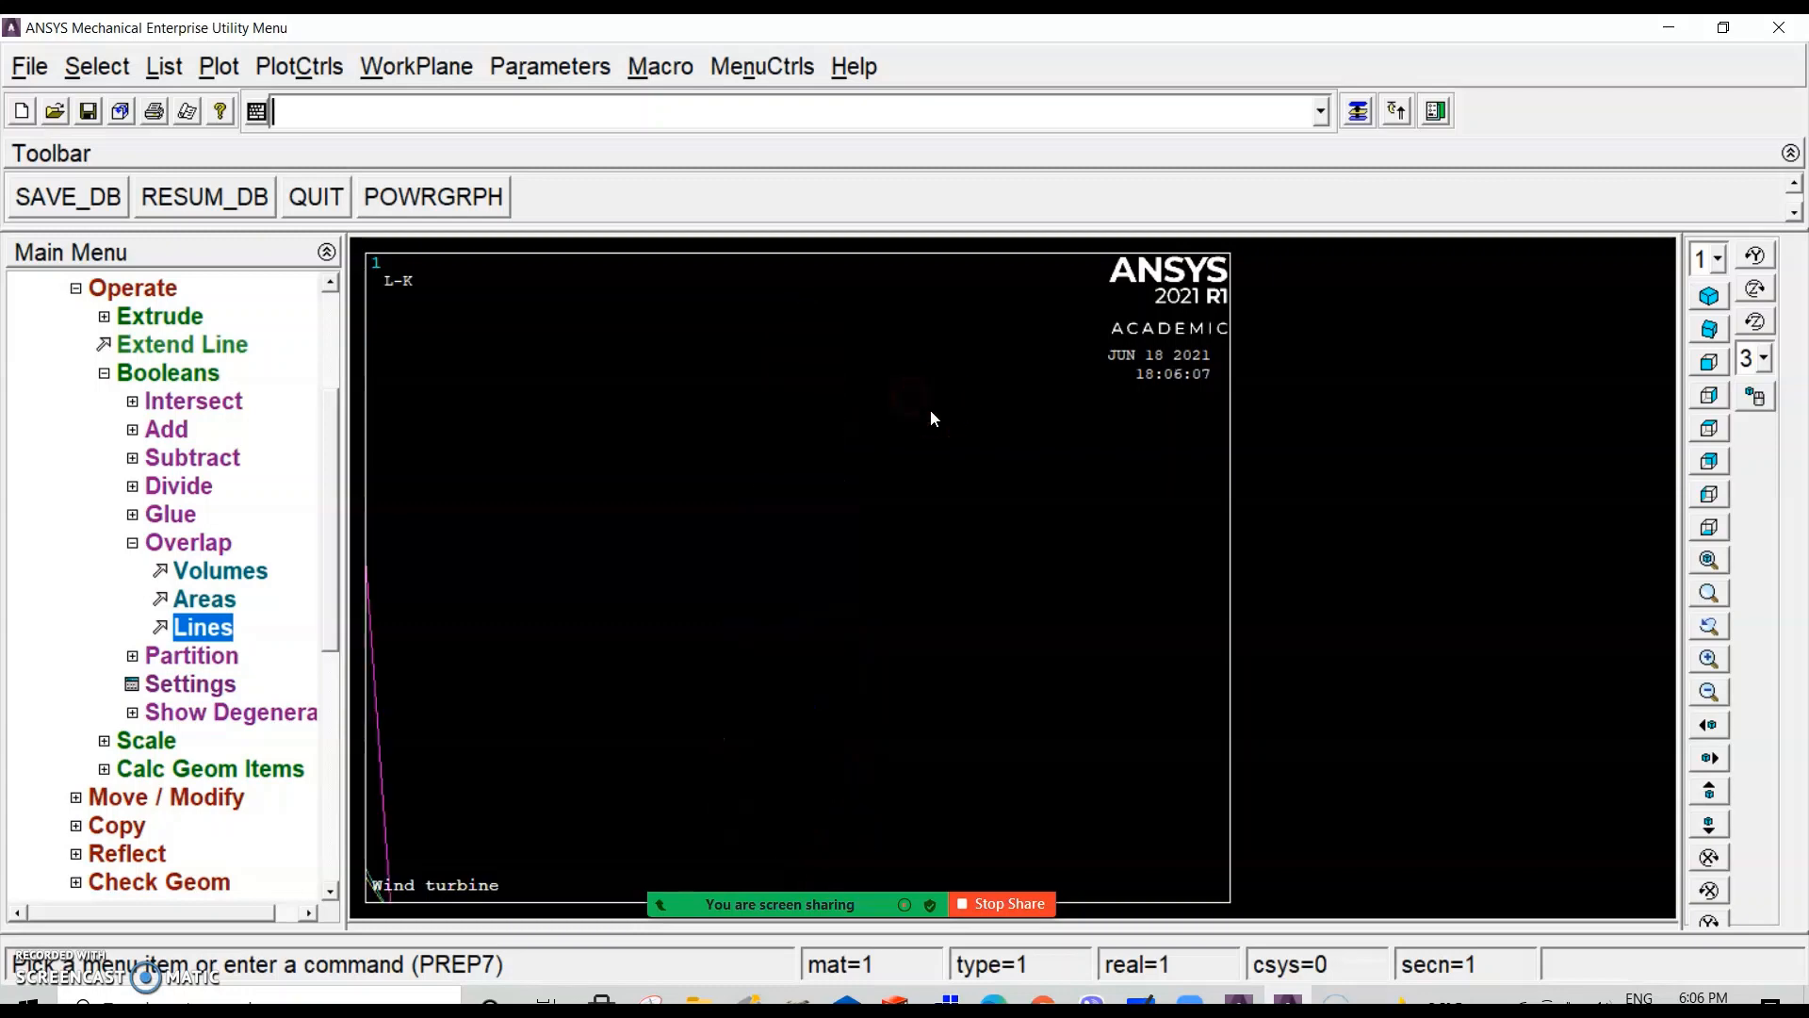
click(1709, 560)
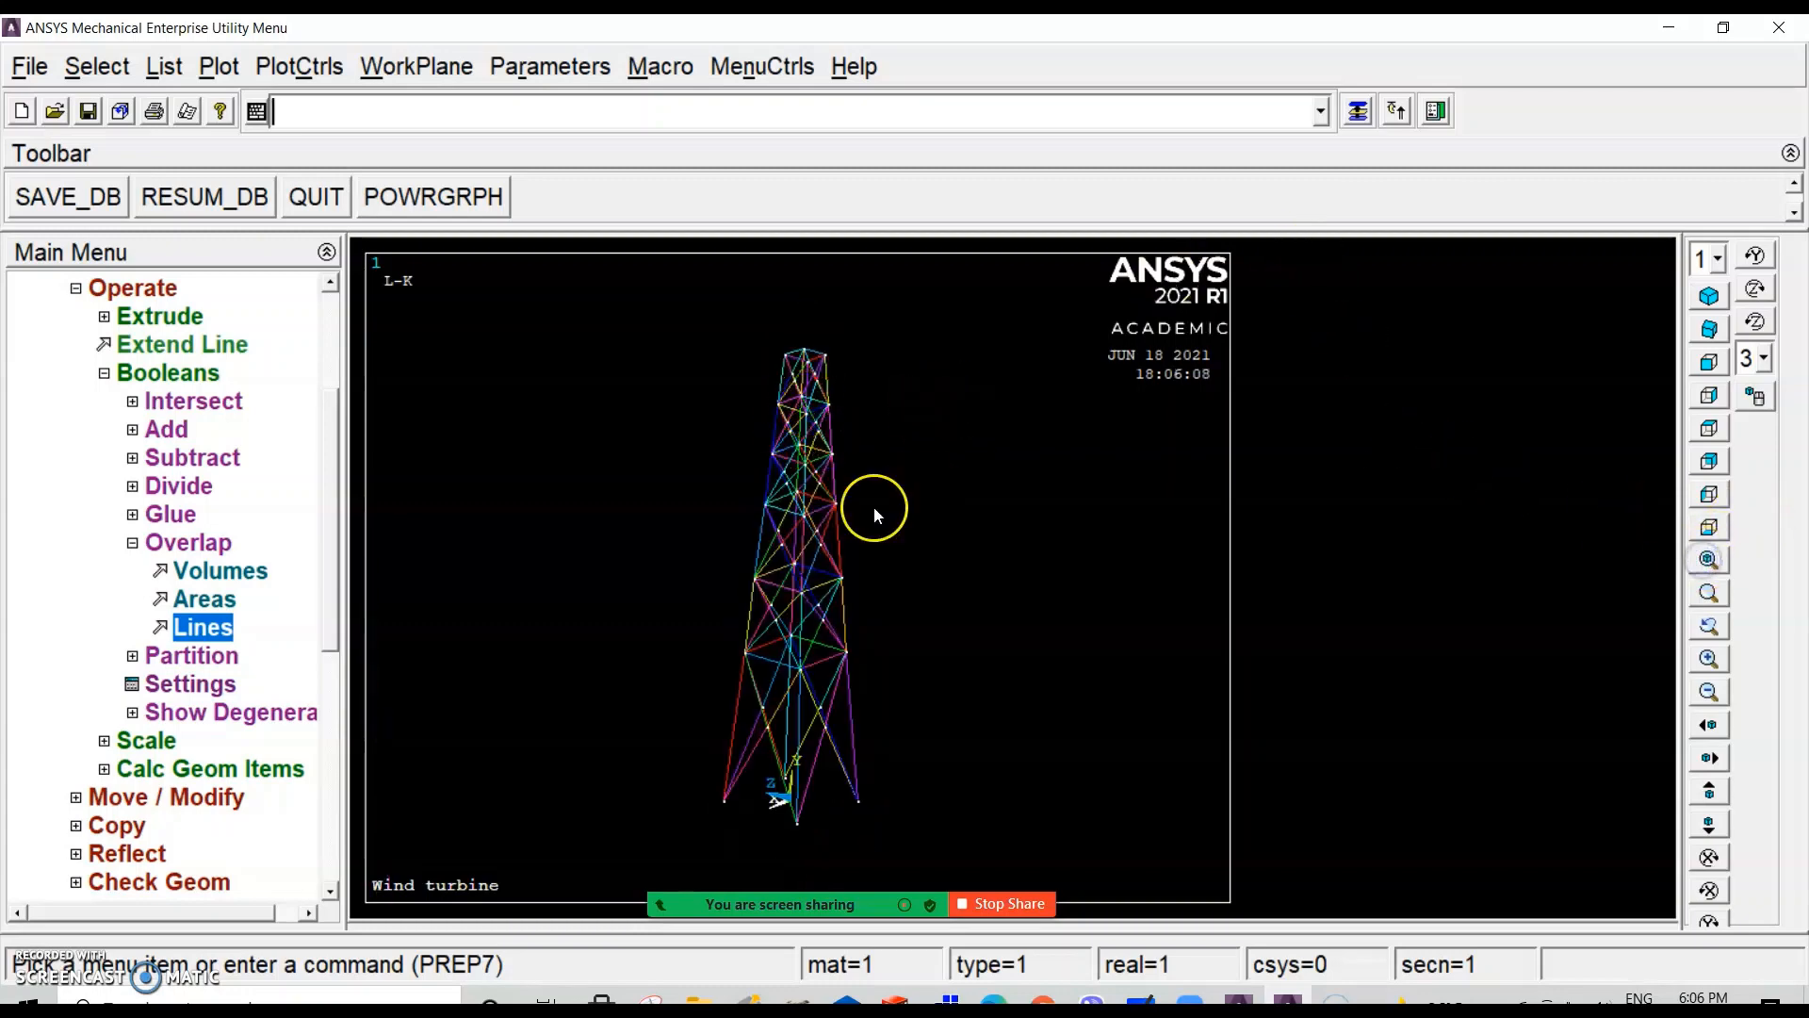
scroll(819, 583, up, 1)
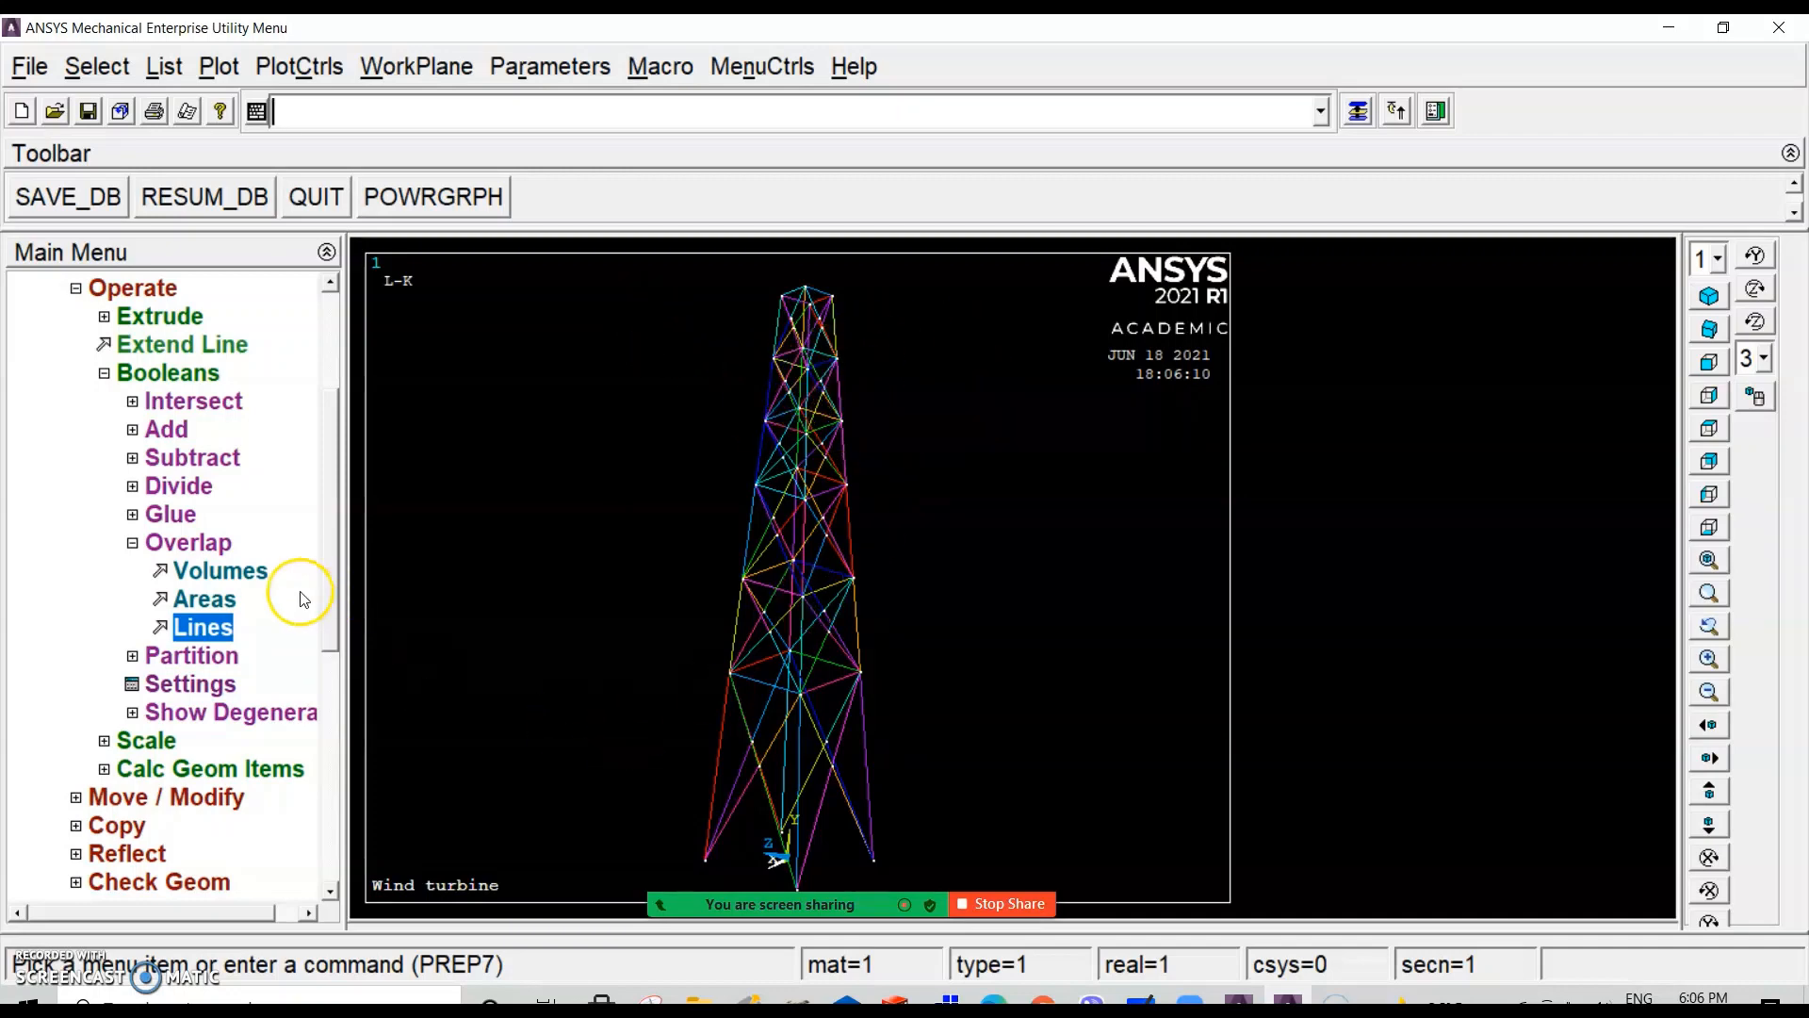
Step: Assign mesh attributes to all lines: material 1, element type BEAM189 and section 50mmRHS
double_click(179, 542)
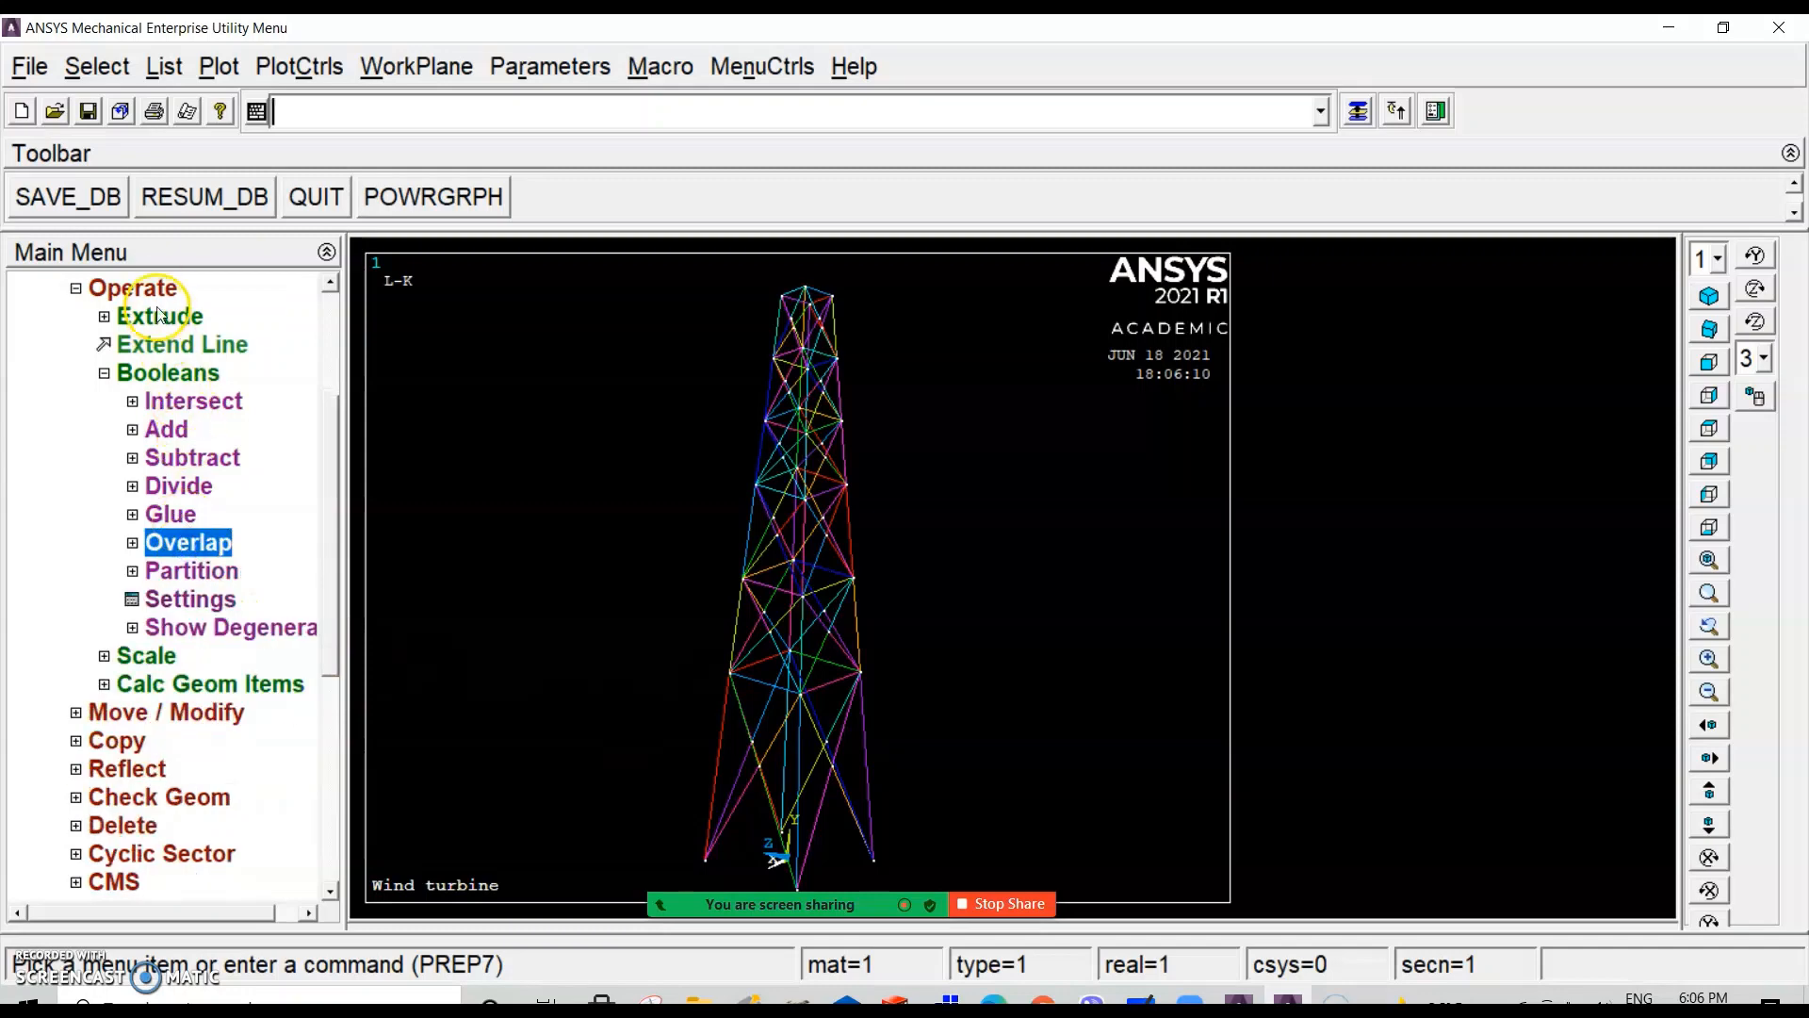
double_click(132, 287)
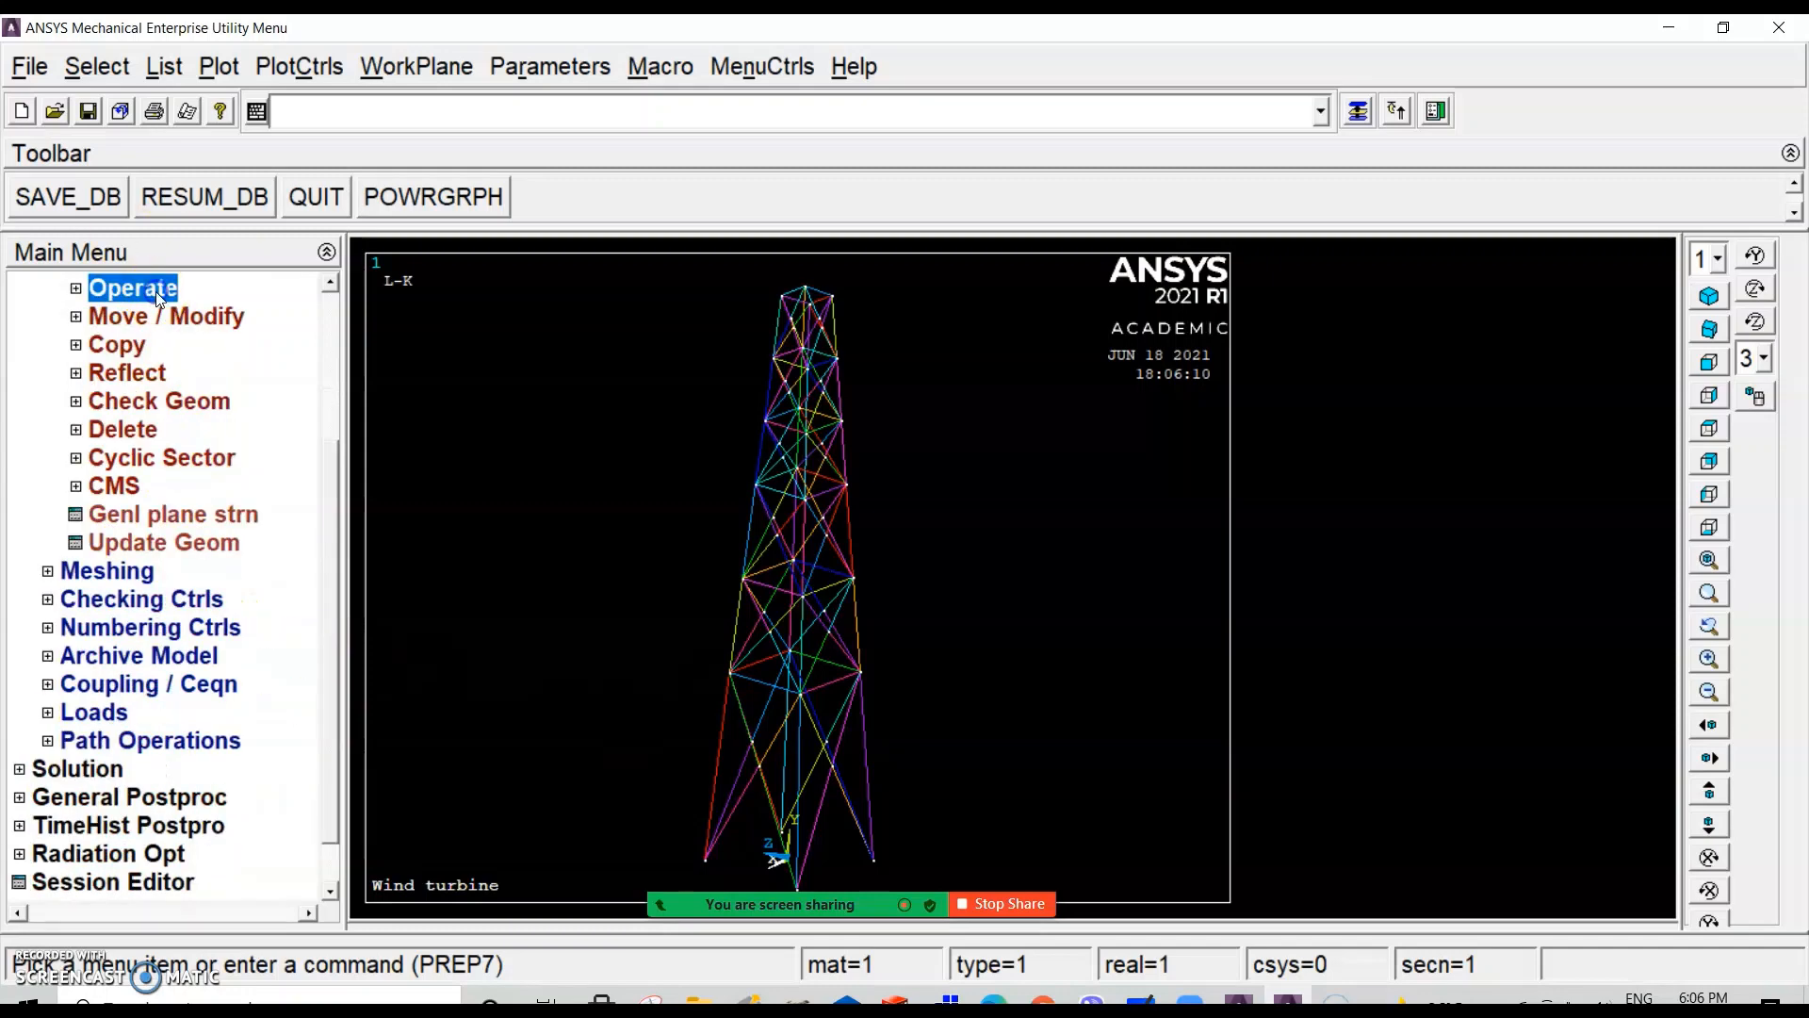
double_click(107, 570)
click(151, 514)
click(151, 514)
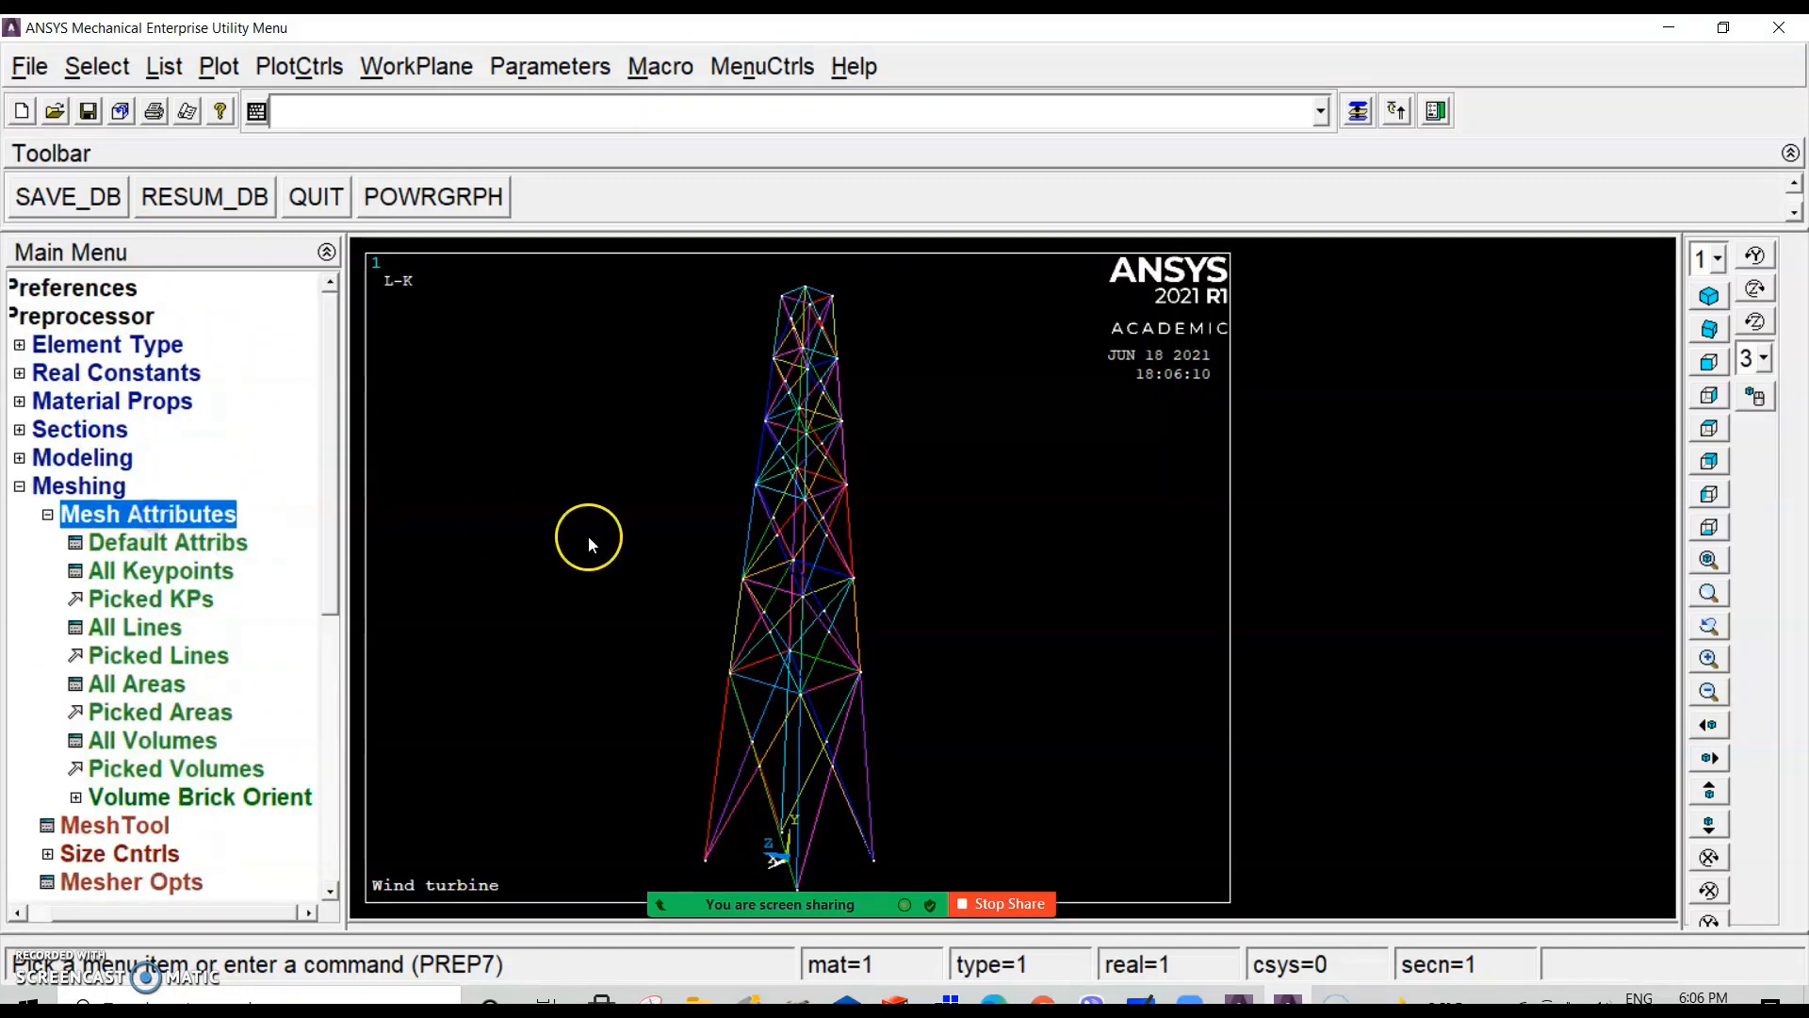
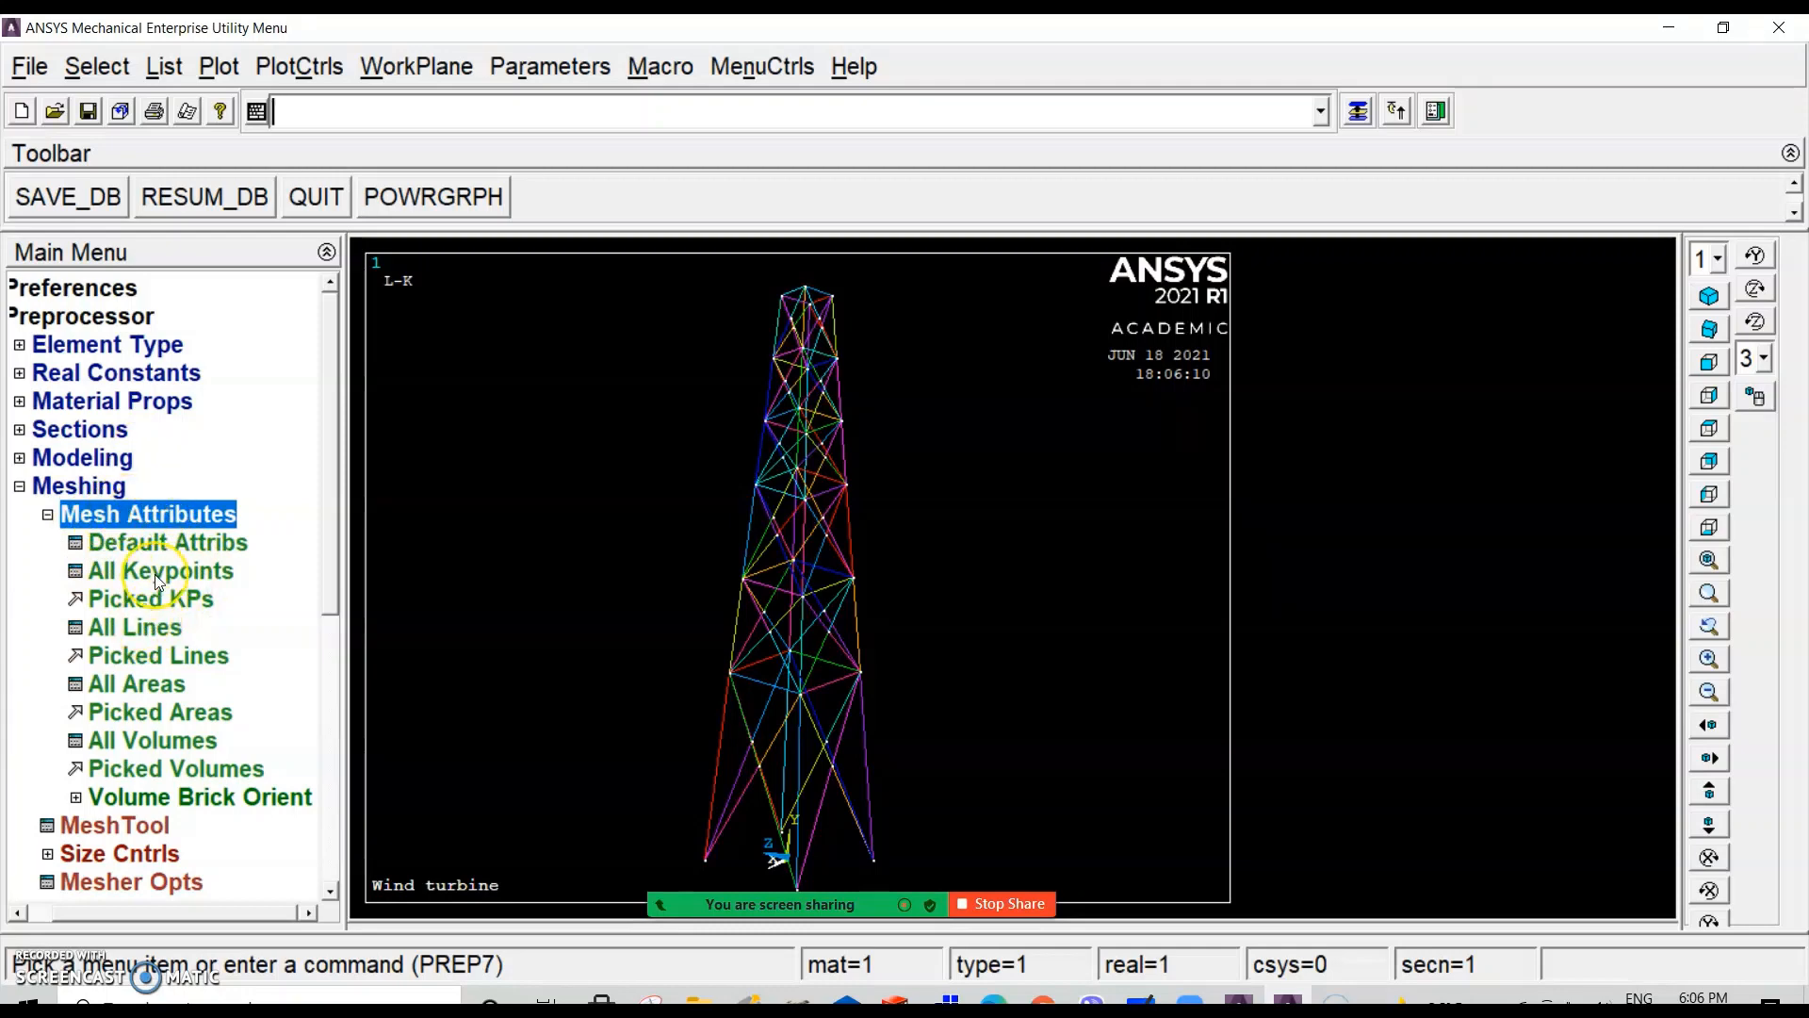
click(137, 627)
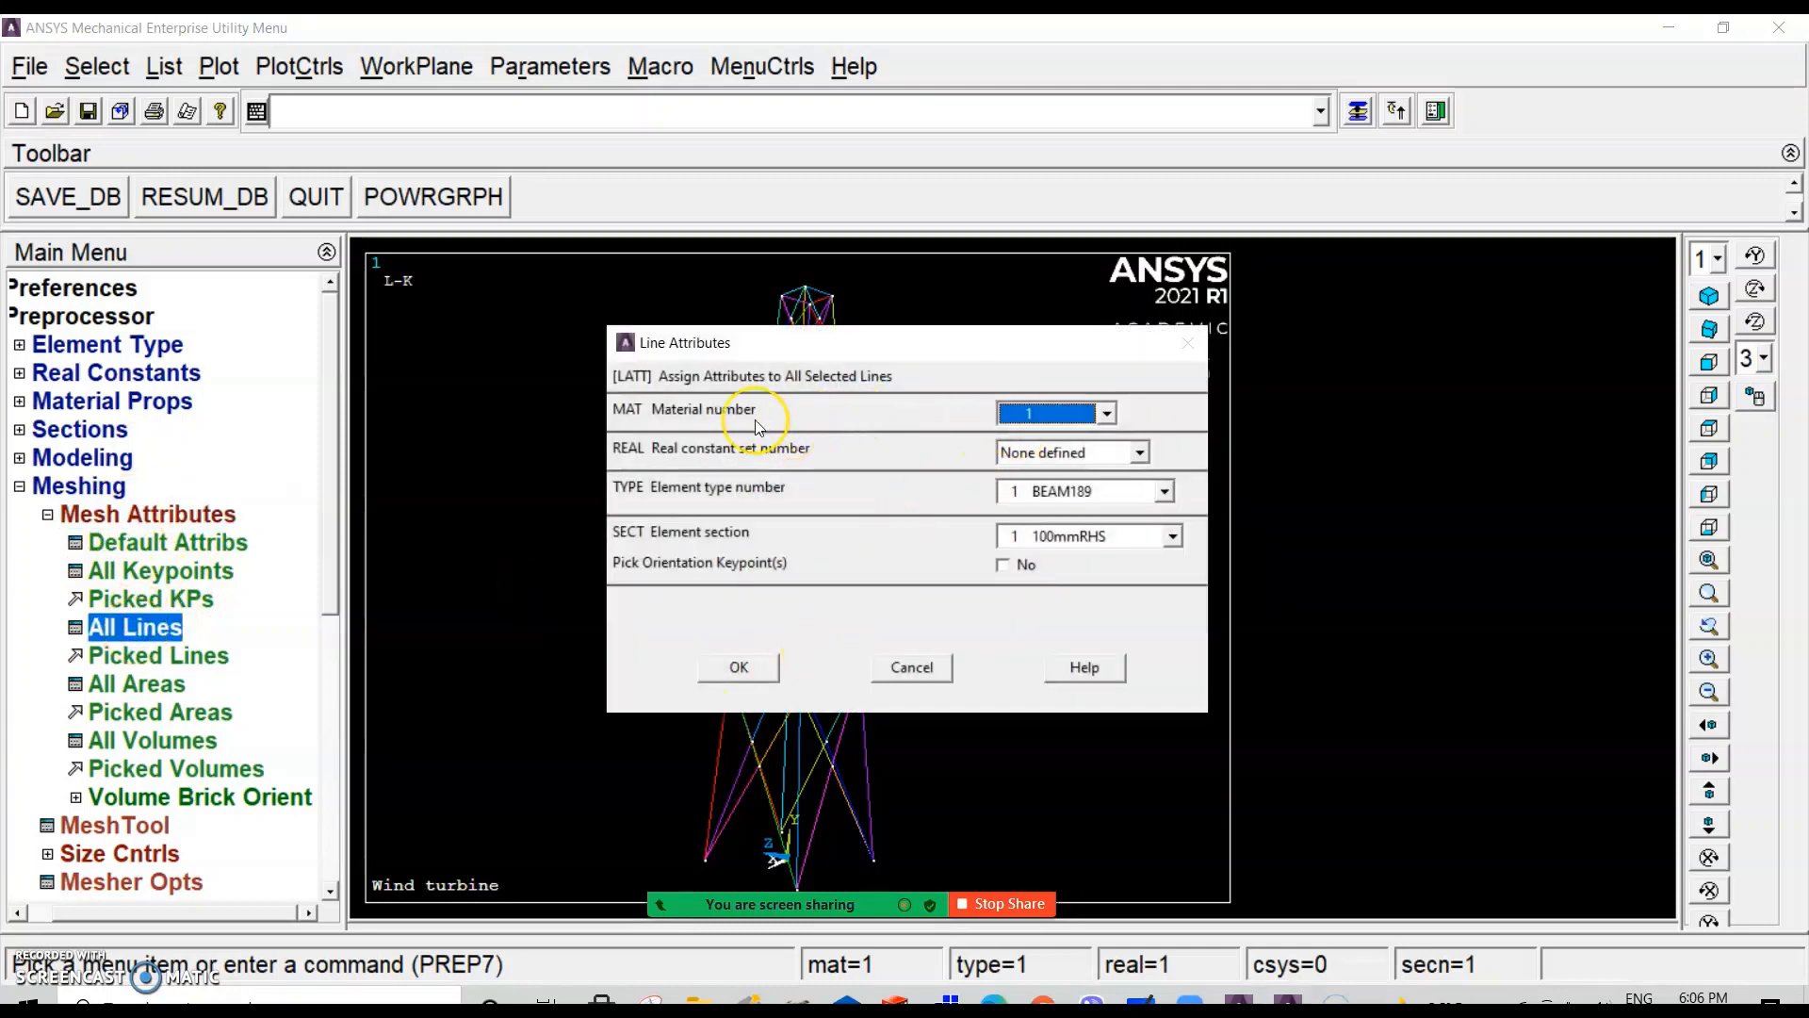
click(1087, 491)
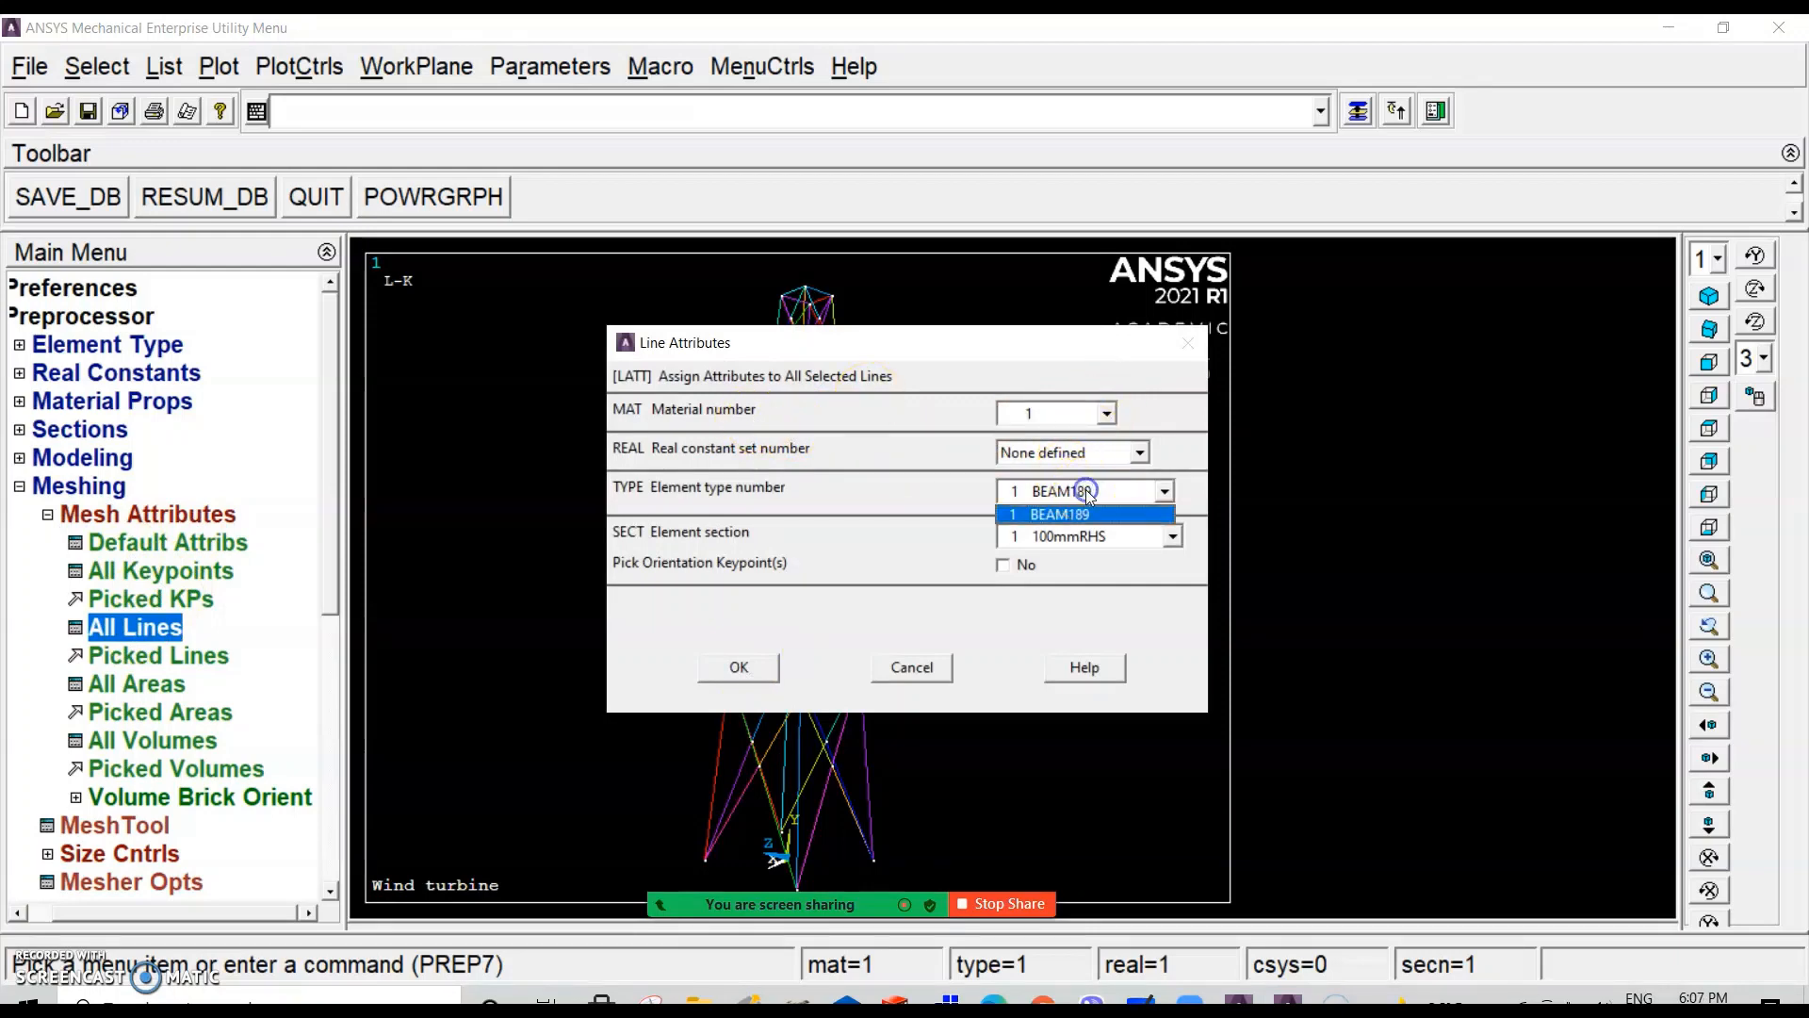
click(1133, 499)
click(1126, 537)
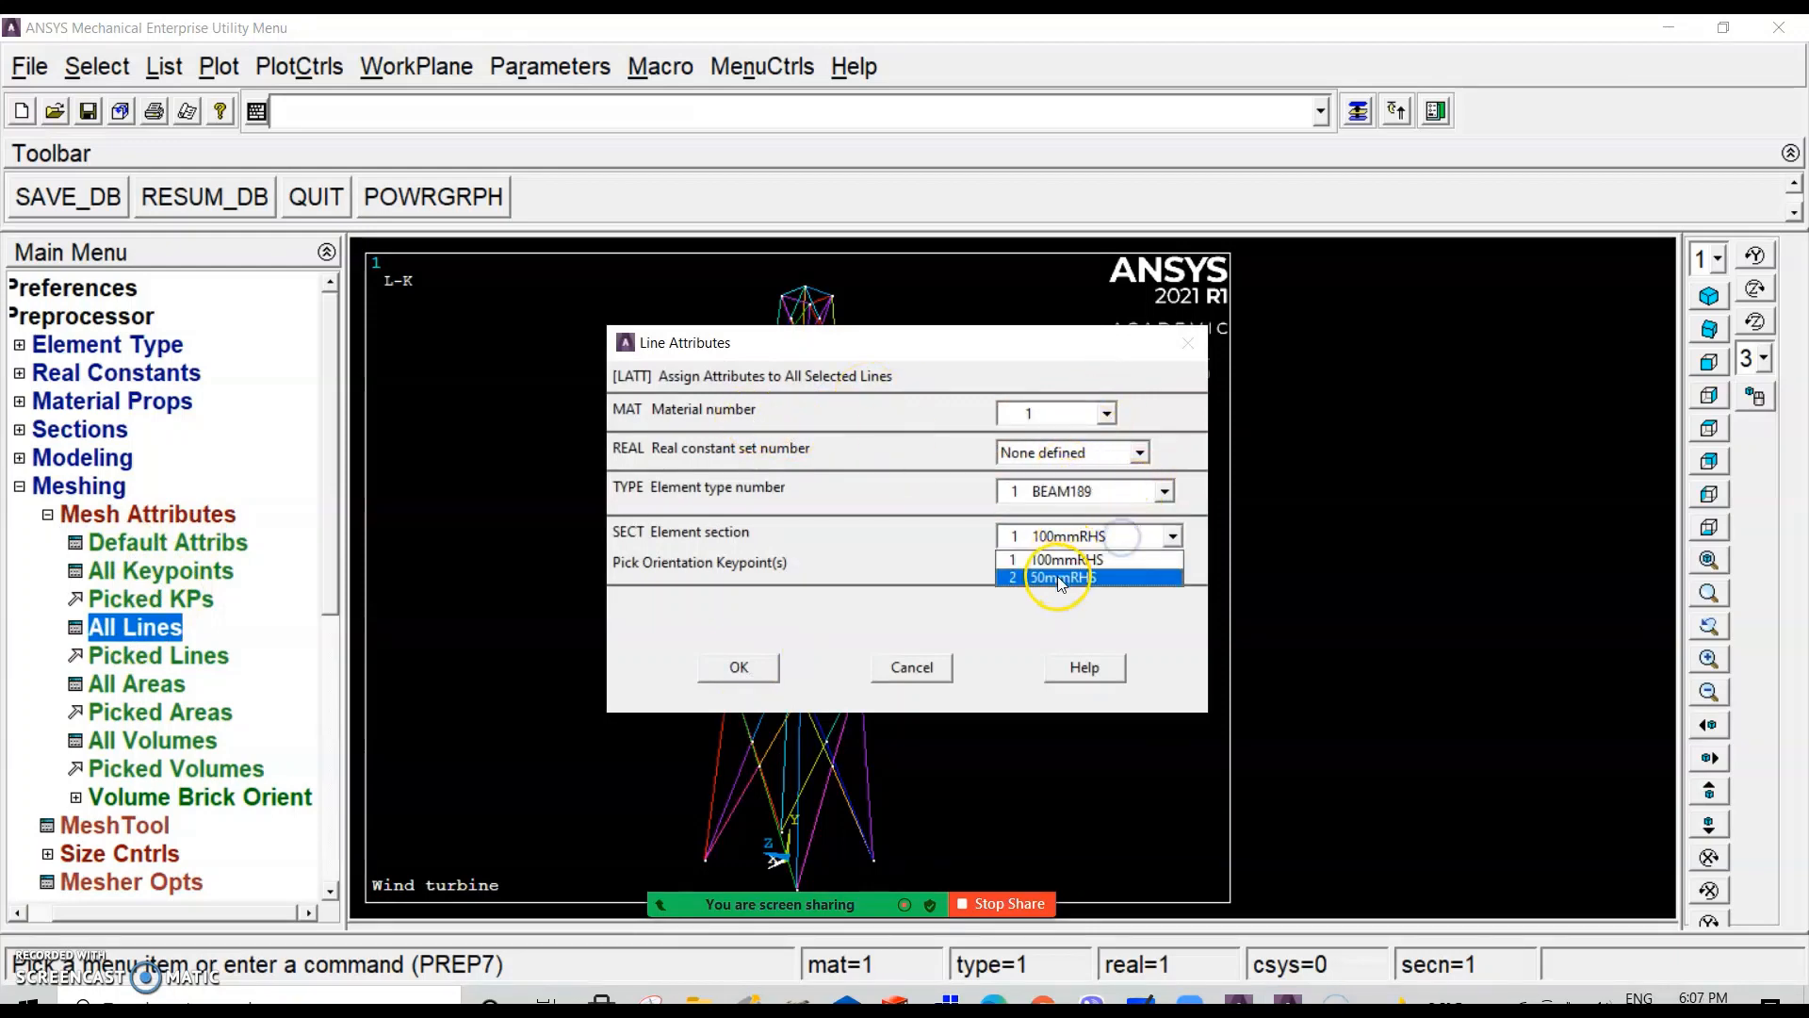
click(1061, 578)
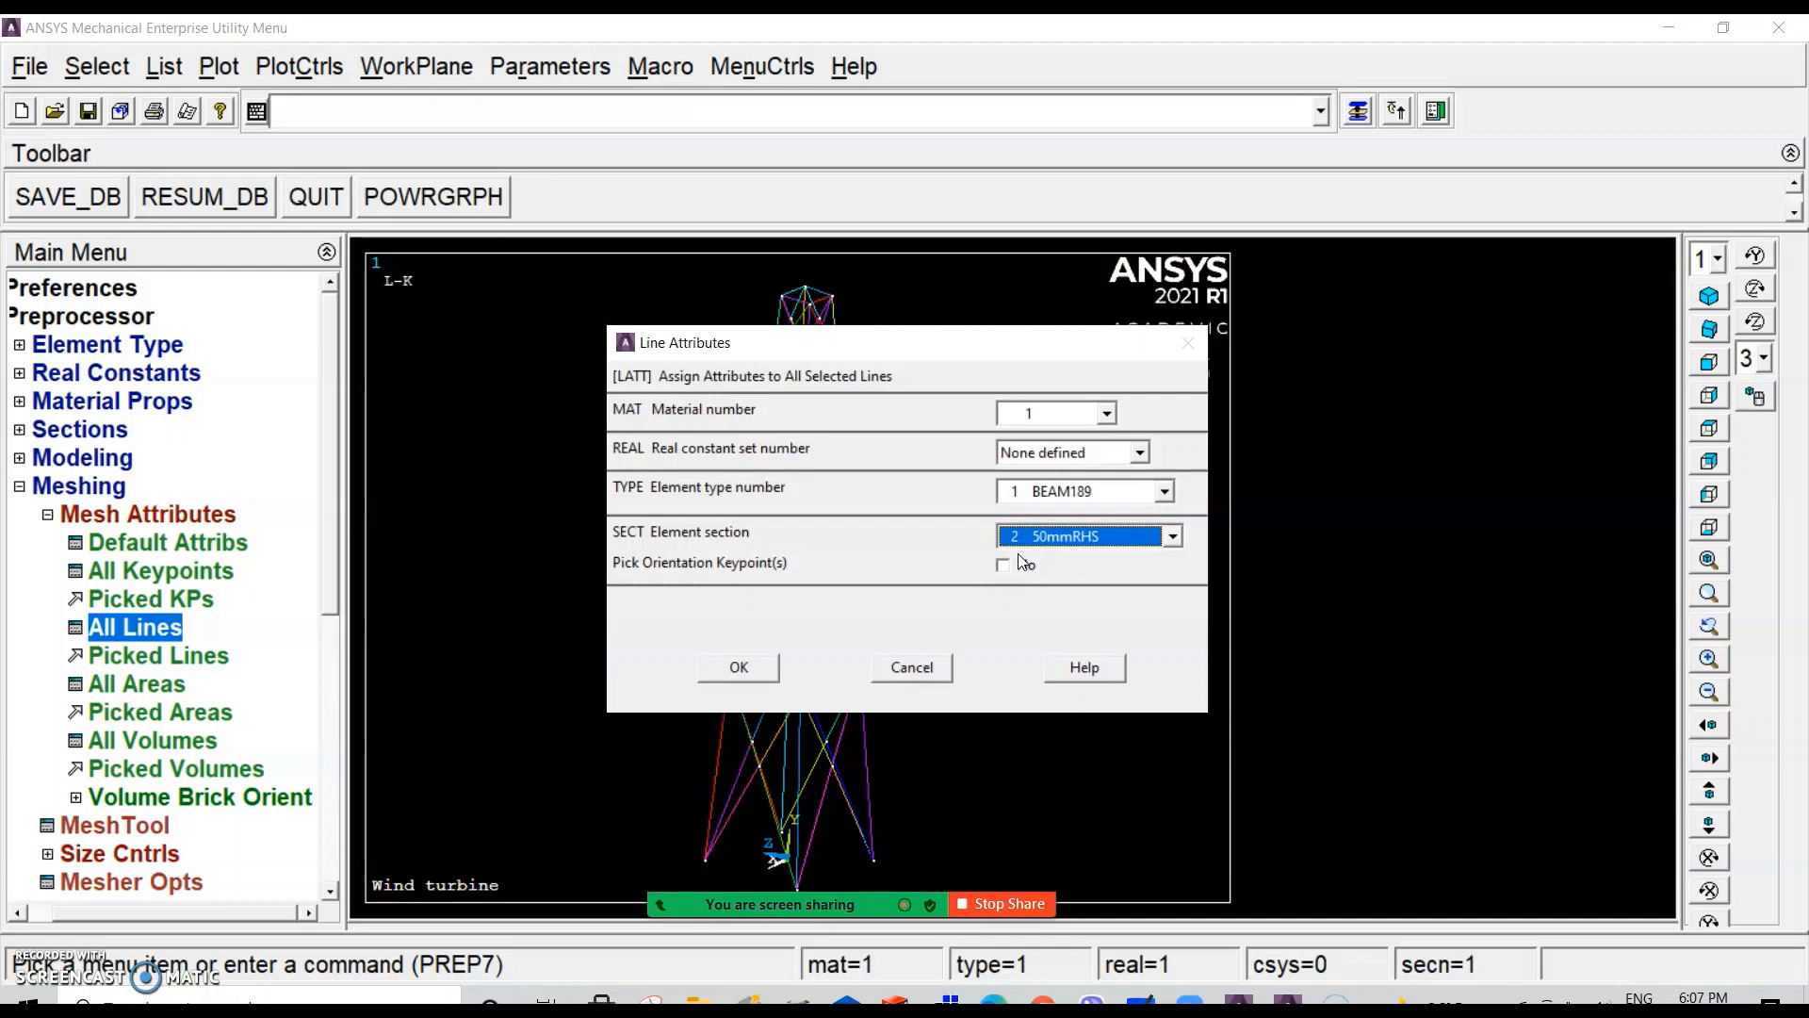
click(1042, 540)
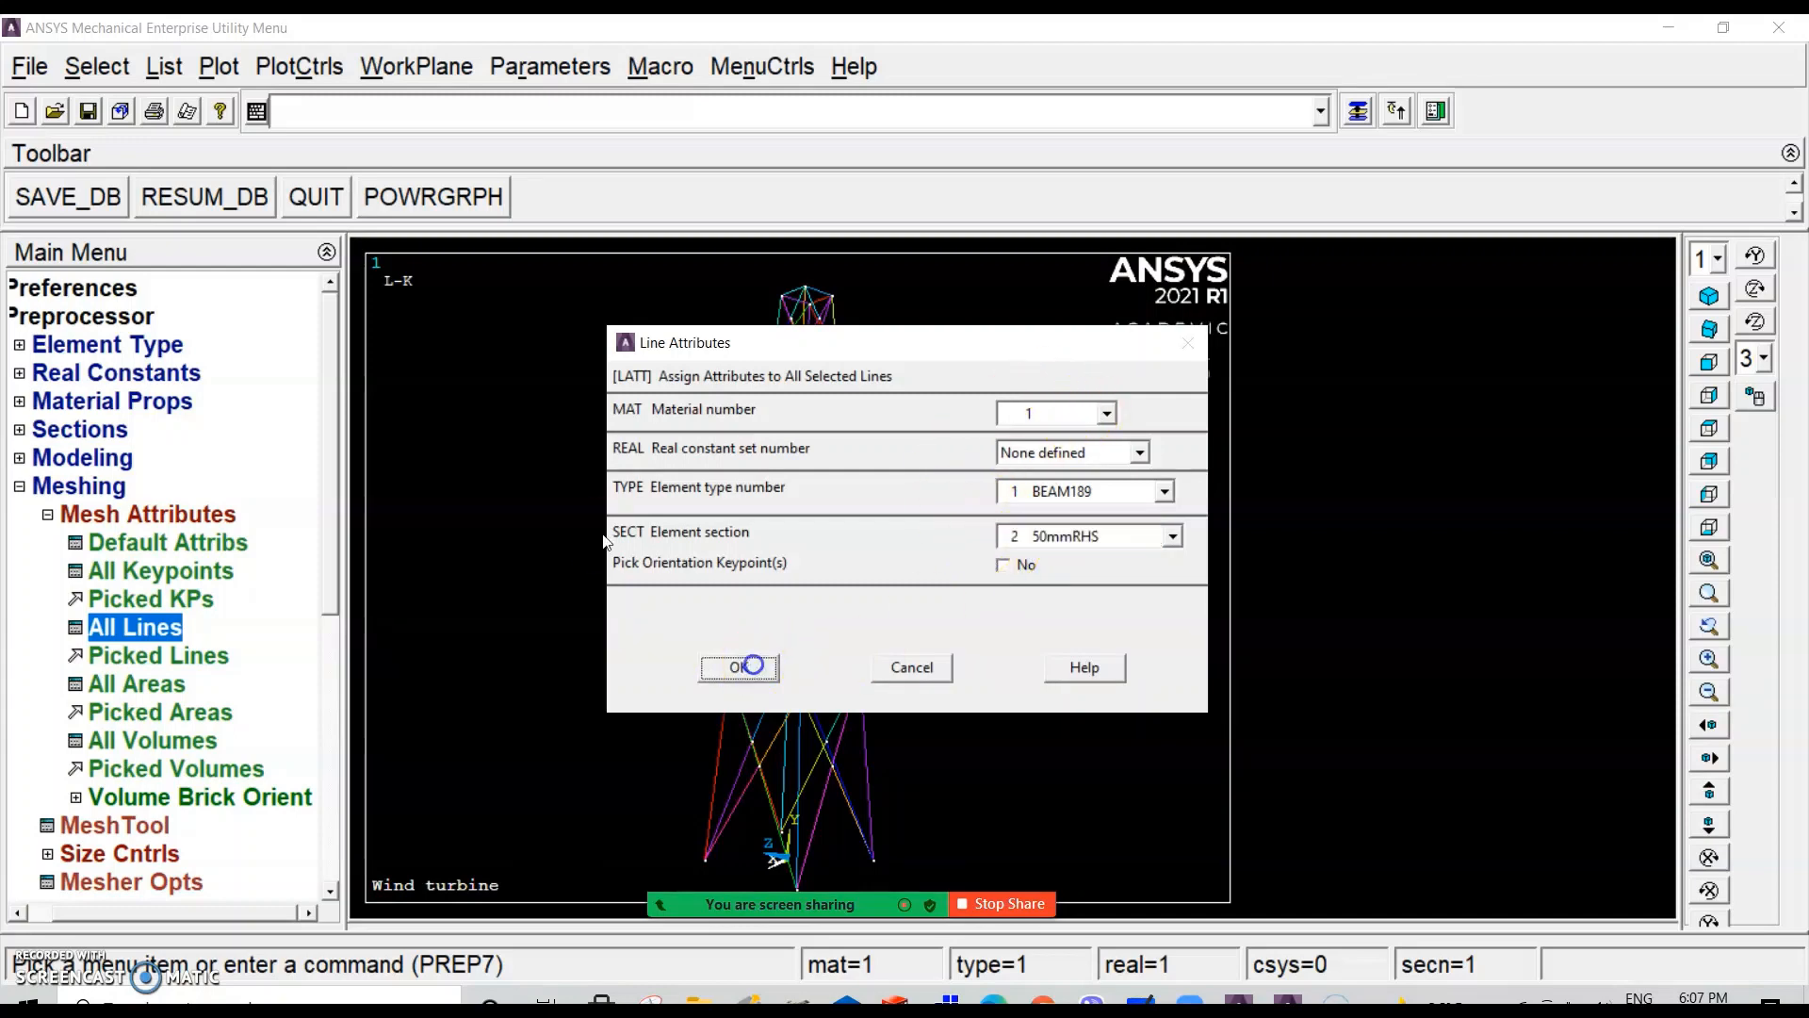
click(767, 662)
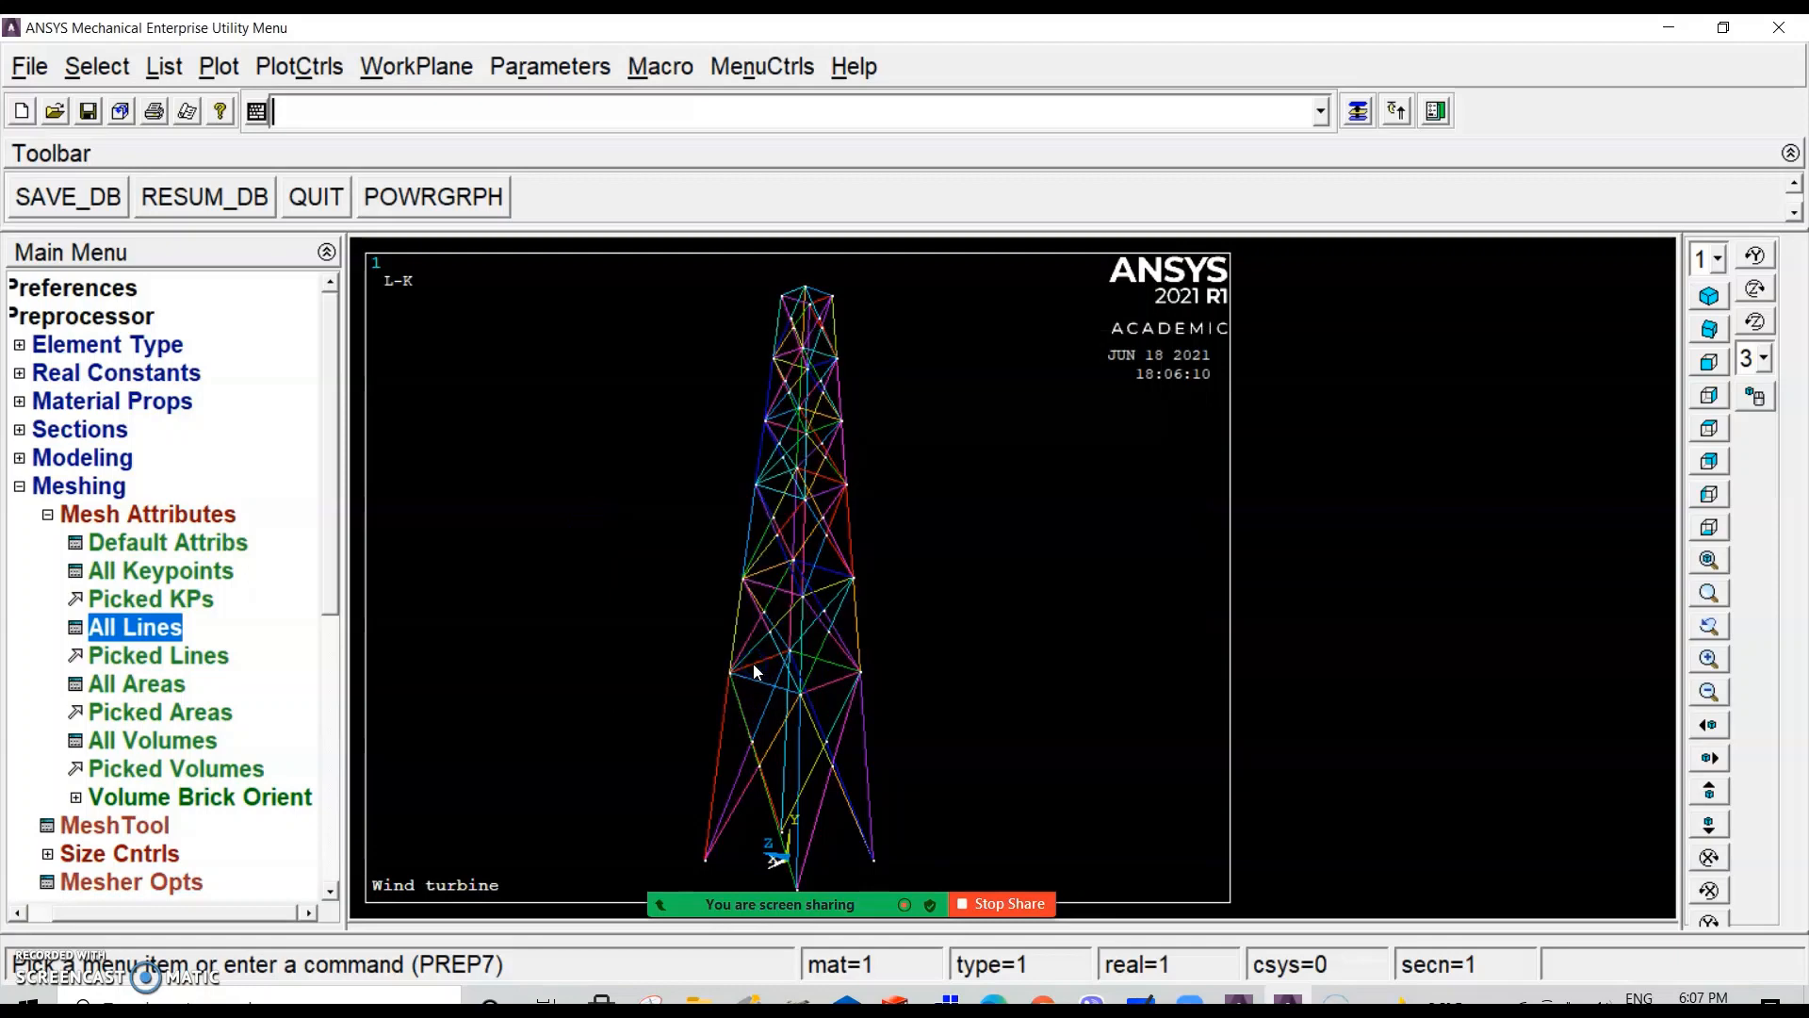
click(155, 655)
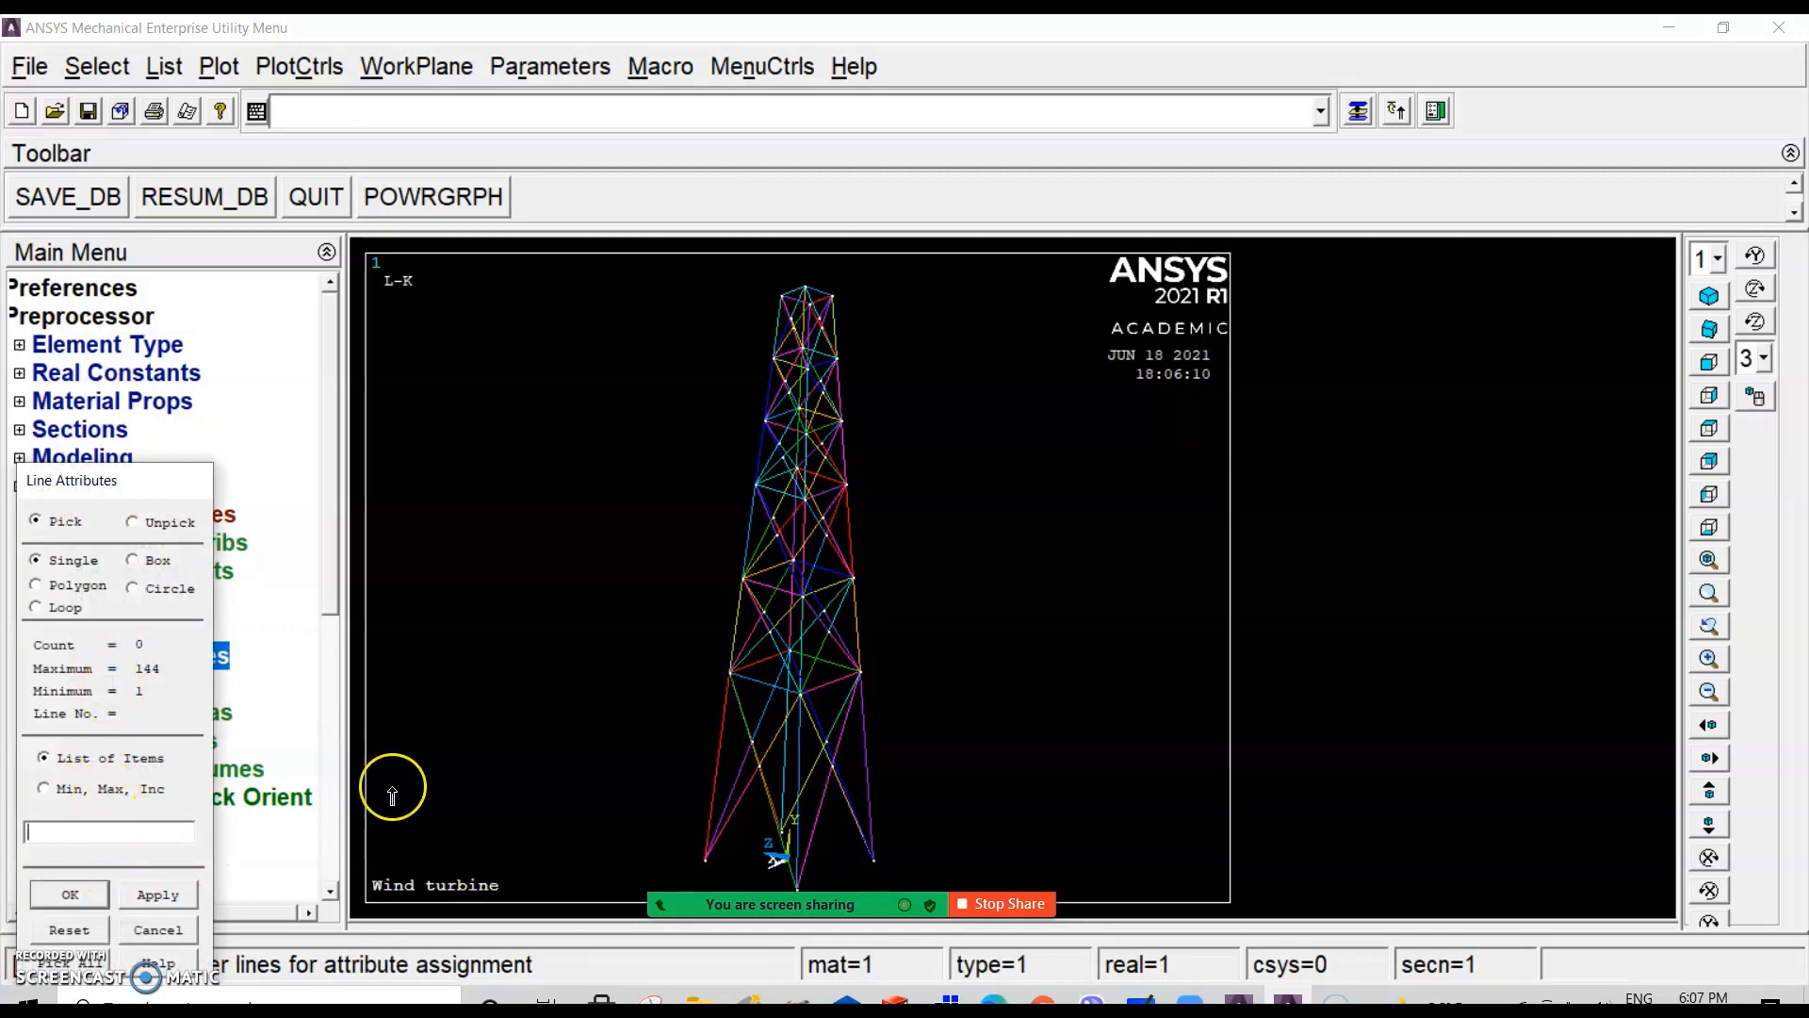
scroll(743, 716, up, 4)
scroll(739, 591, down, 3)
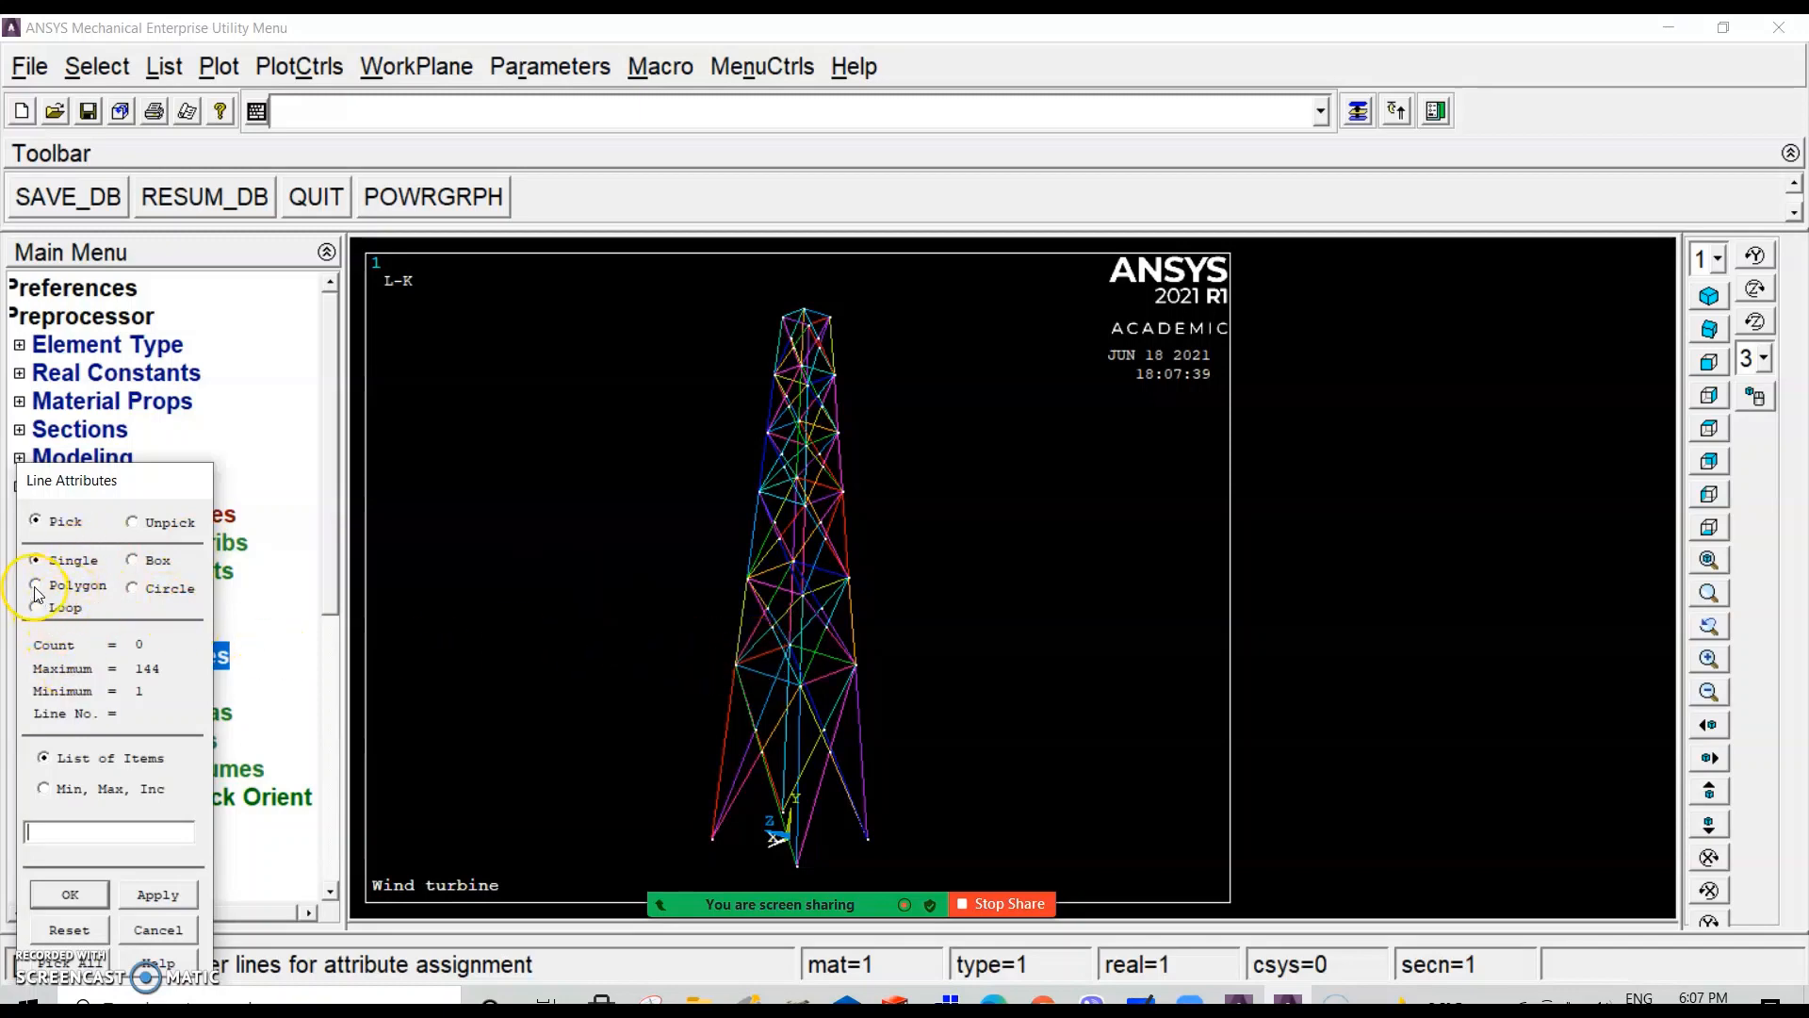
Step: Turn on line numbers in the plot numbering controls and replot the tower with its lines labelled
click(300, 66)
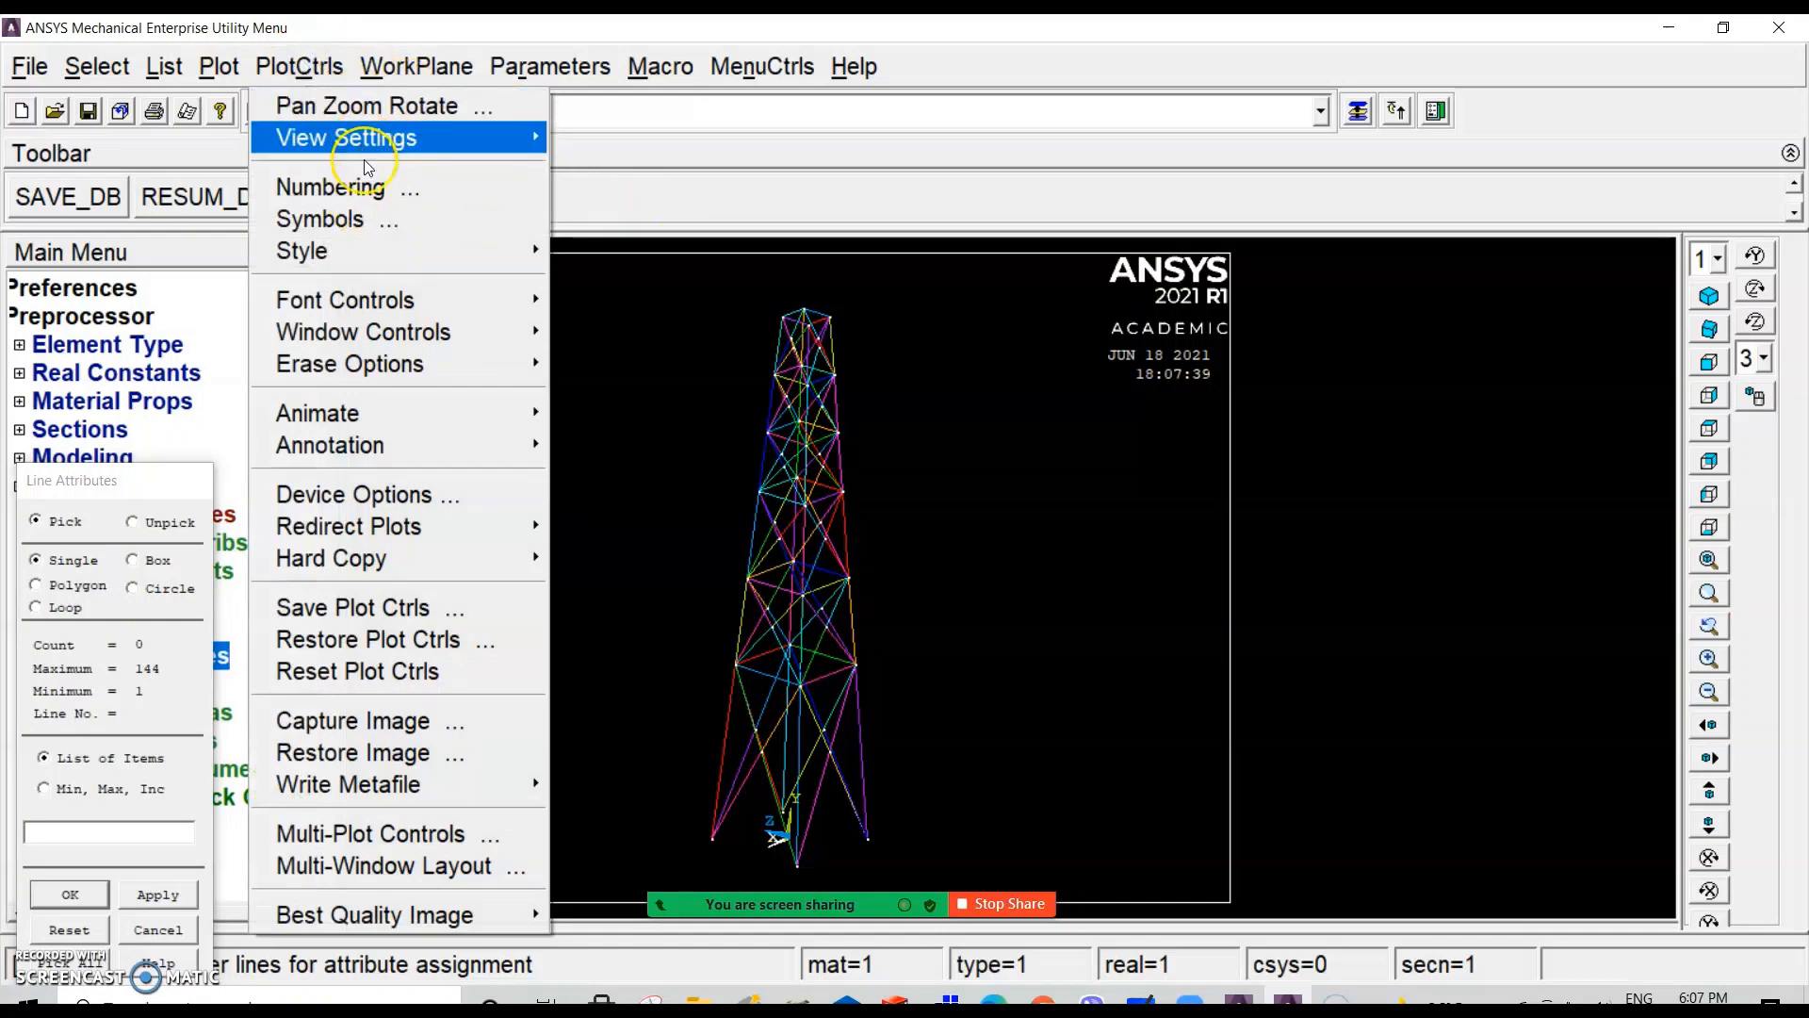
click(358, 189)
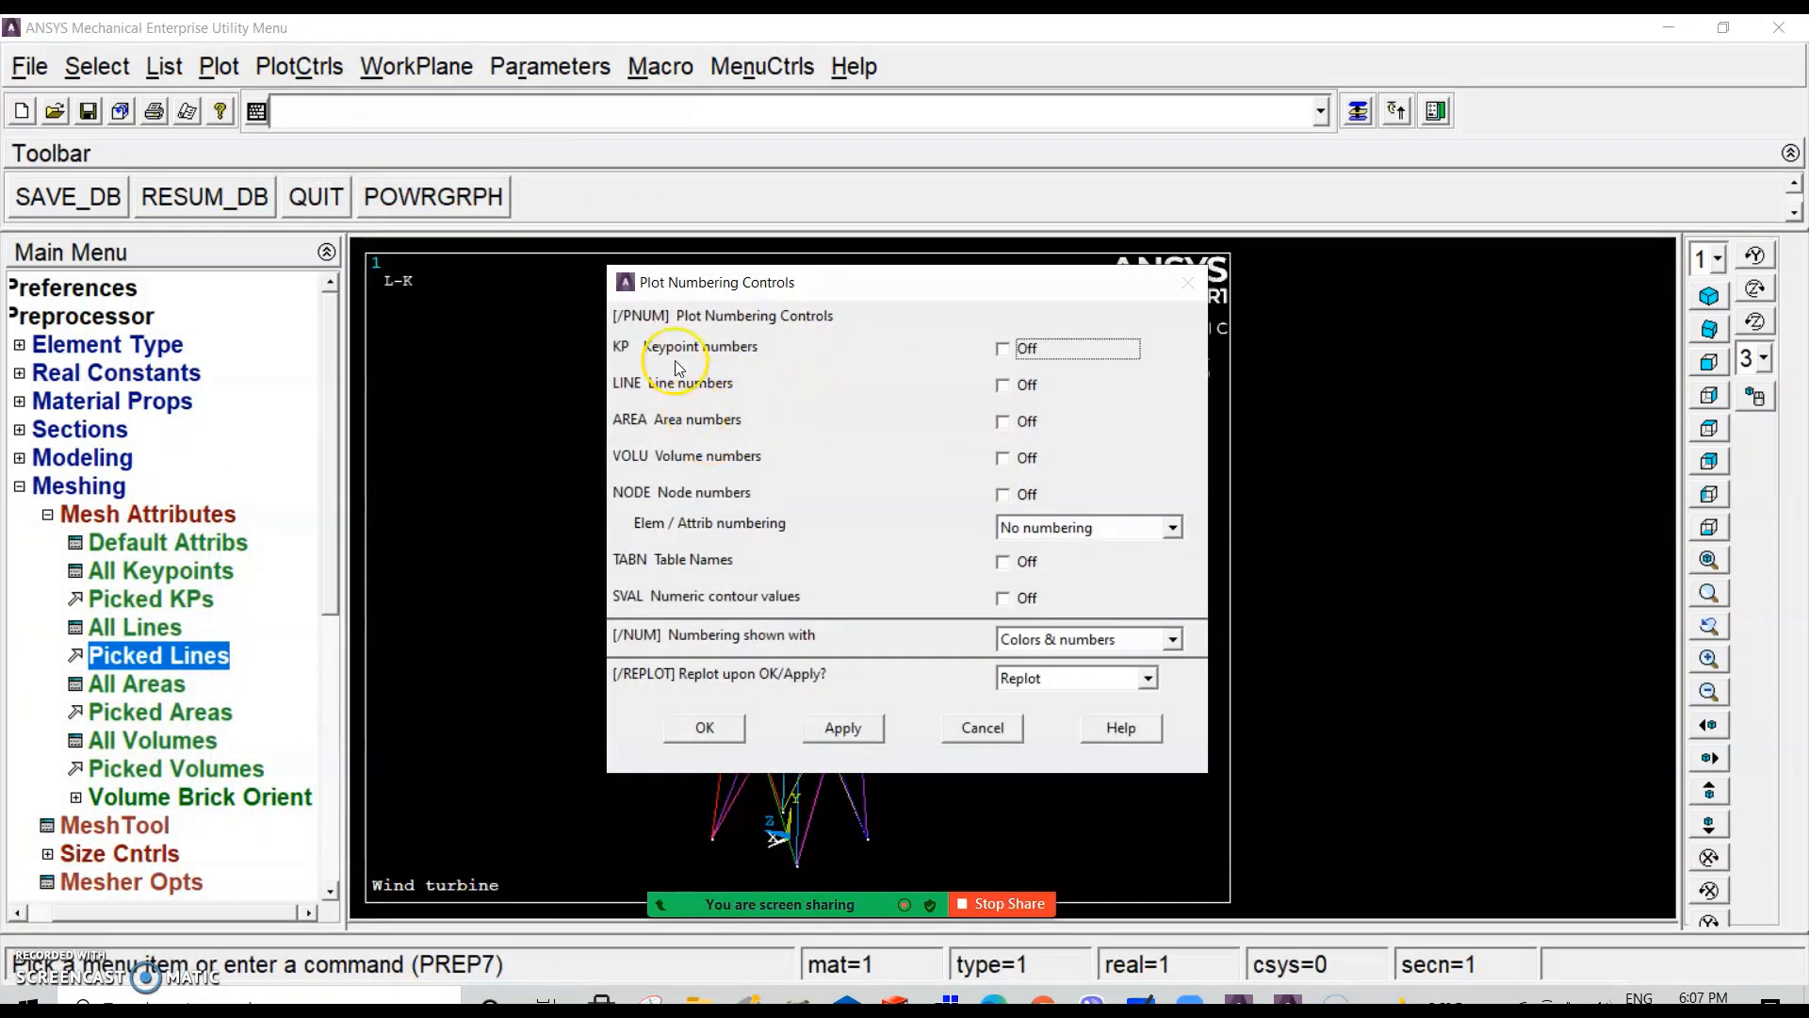
click(1004, 386)
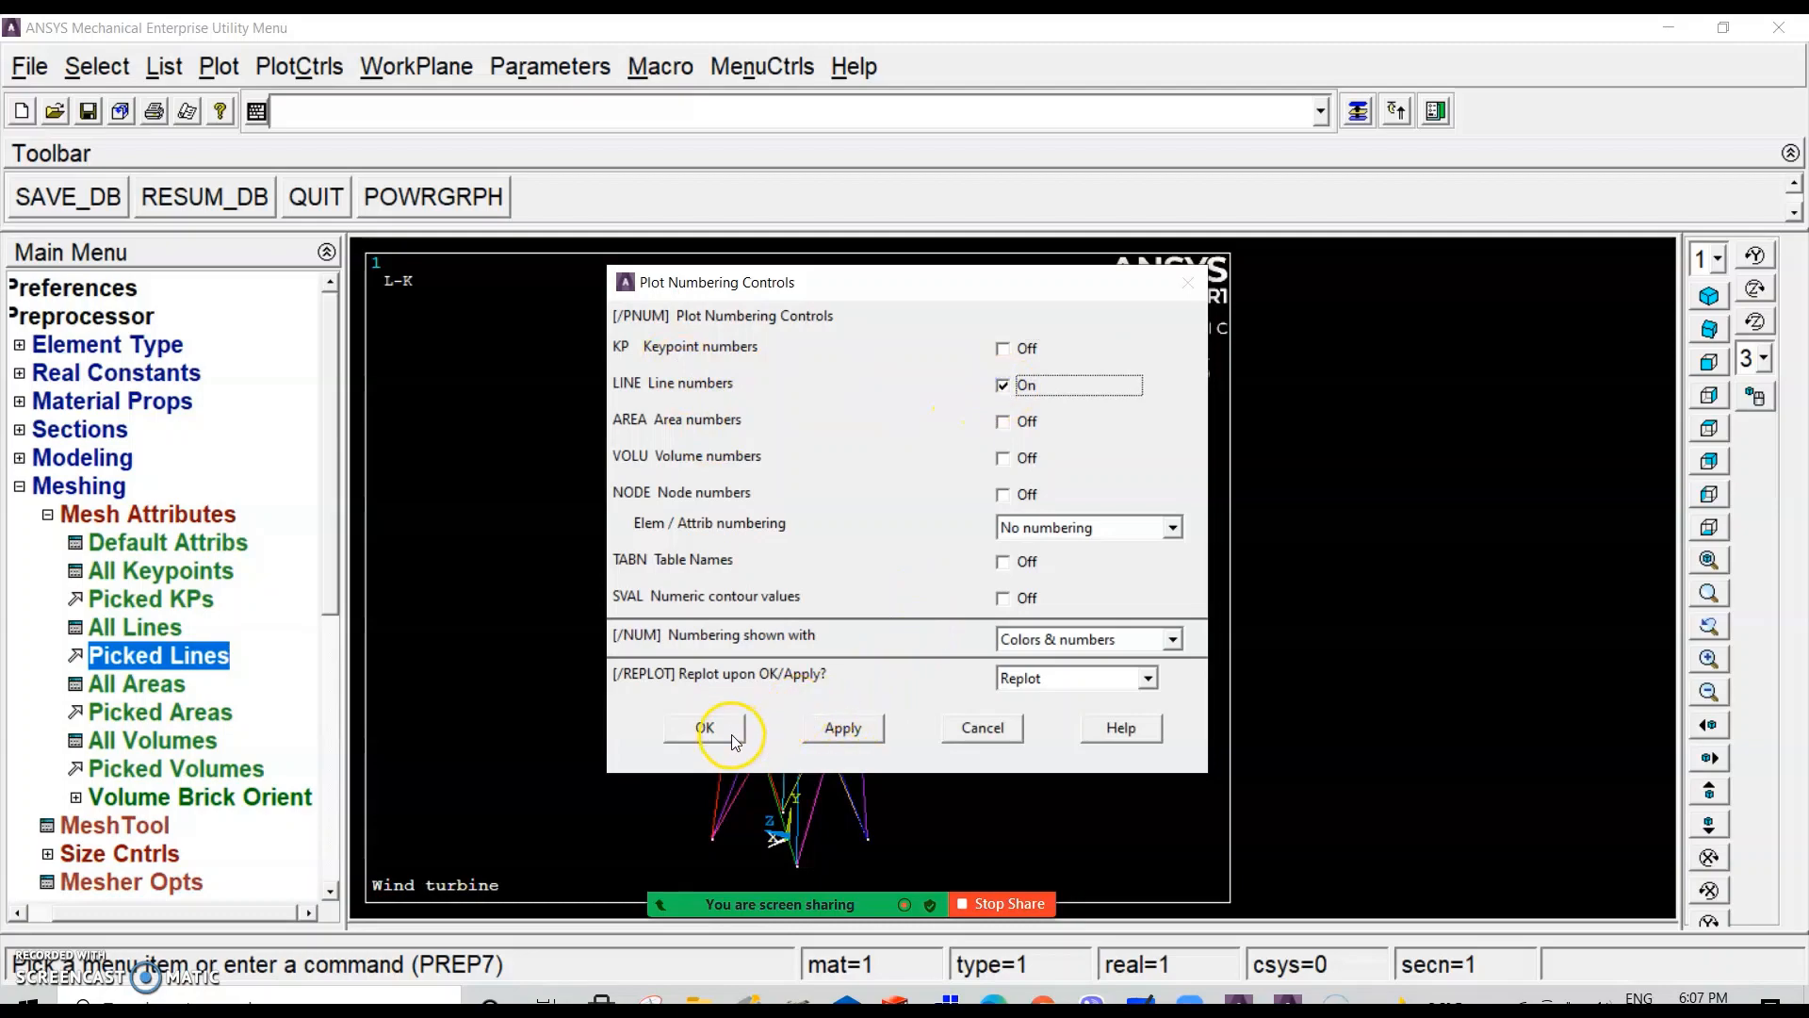
click(731, 733)
scroll(733, 693, up, 5)
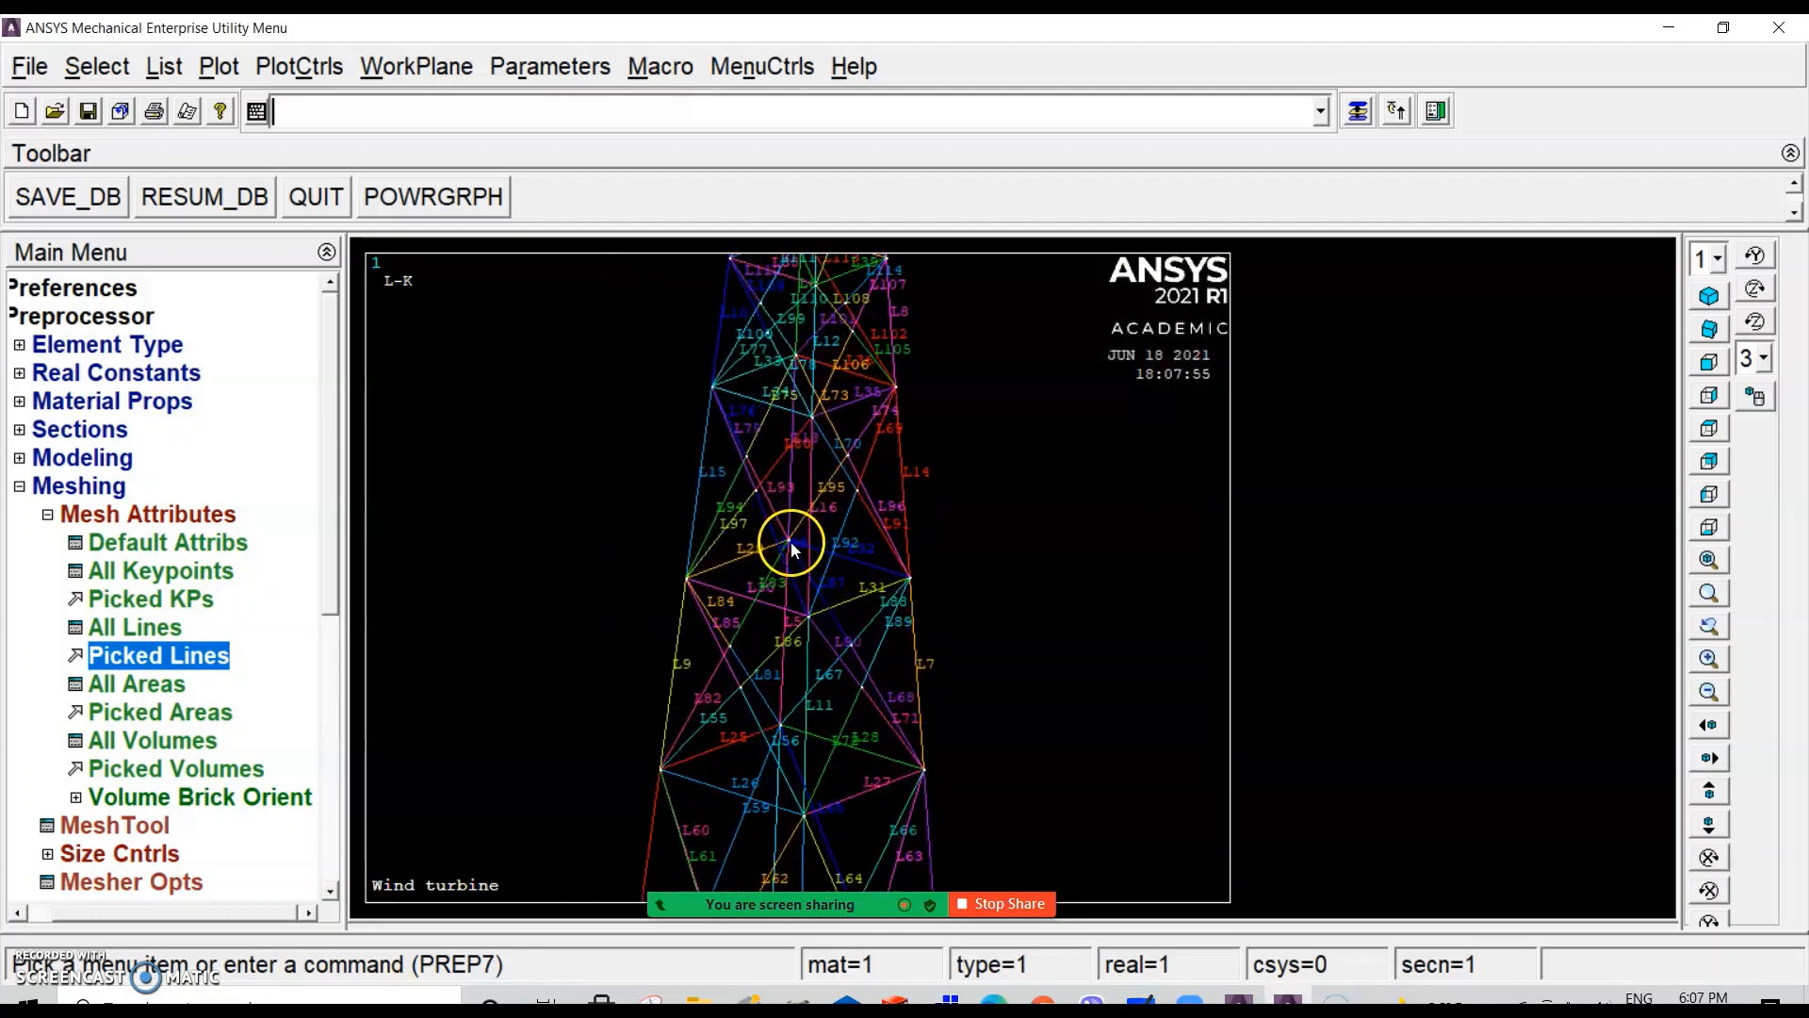
Step: Start assigning mesh attributes to picked lines and move the picking dialog so all its options are visible
scroll(774, 500, down, 5)
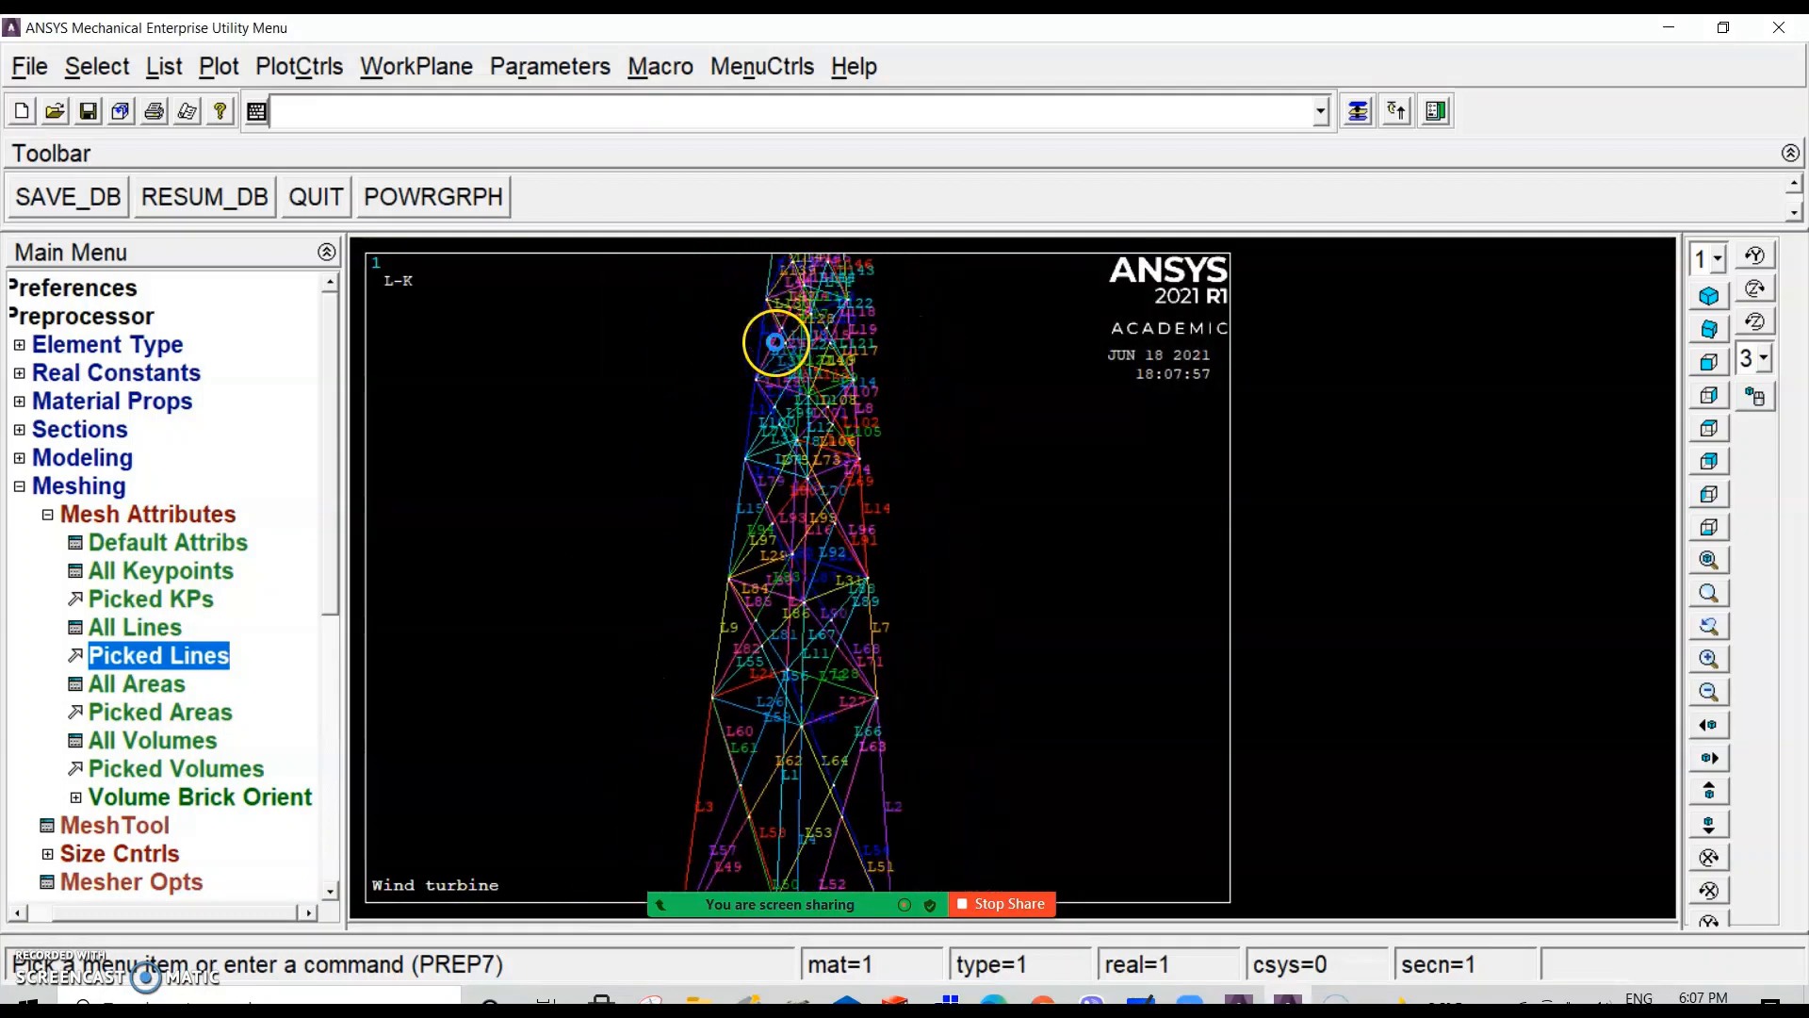
scroll(742, 733, down, 3)
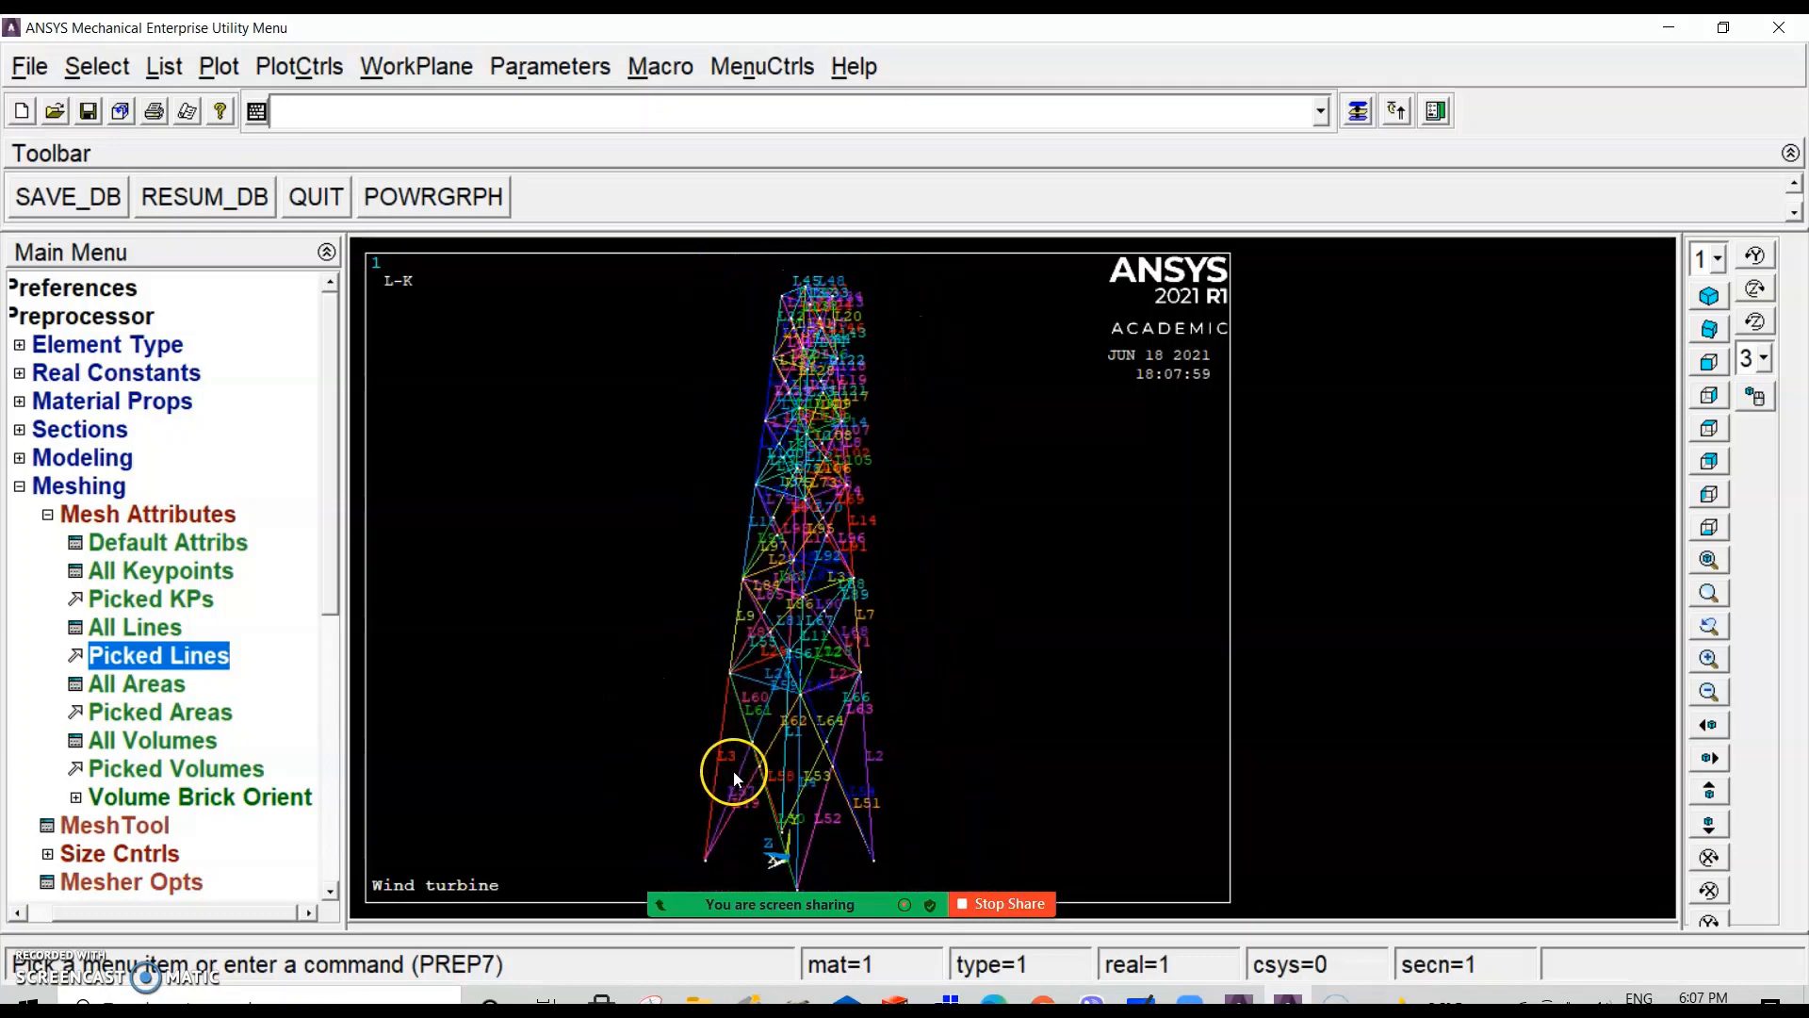
click(137, 683)
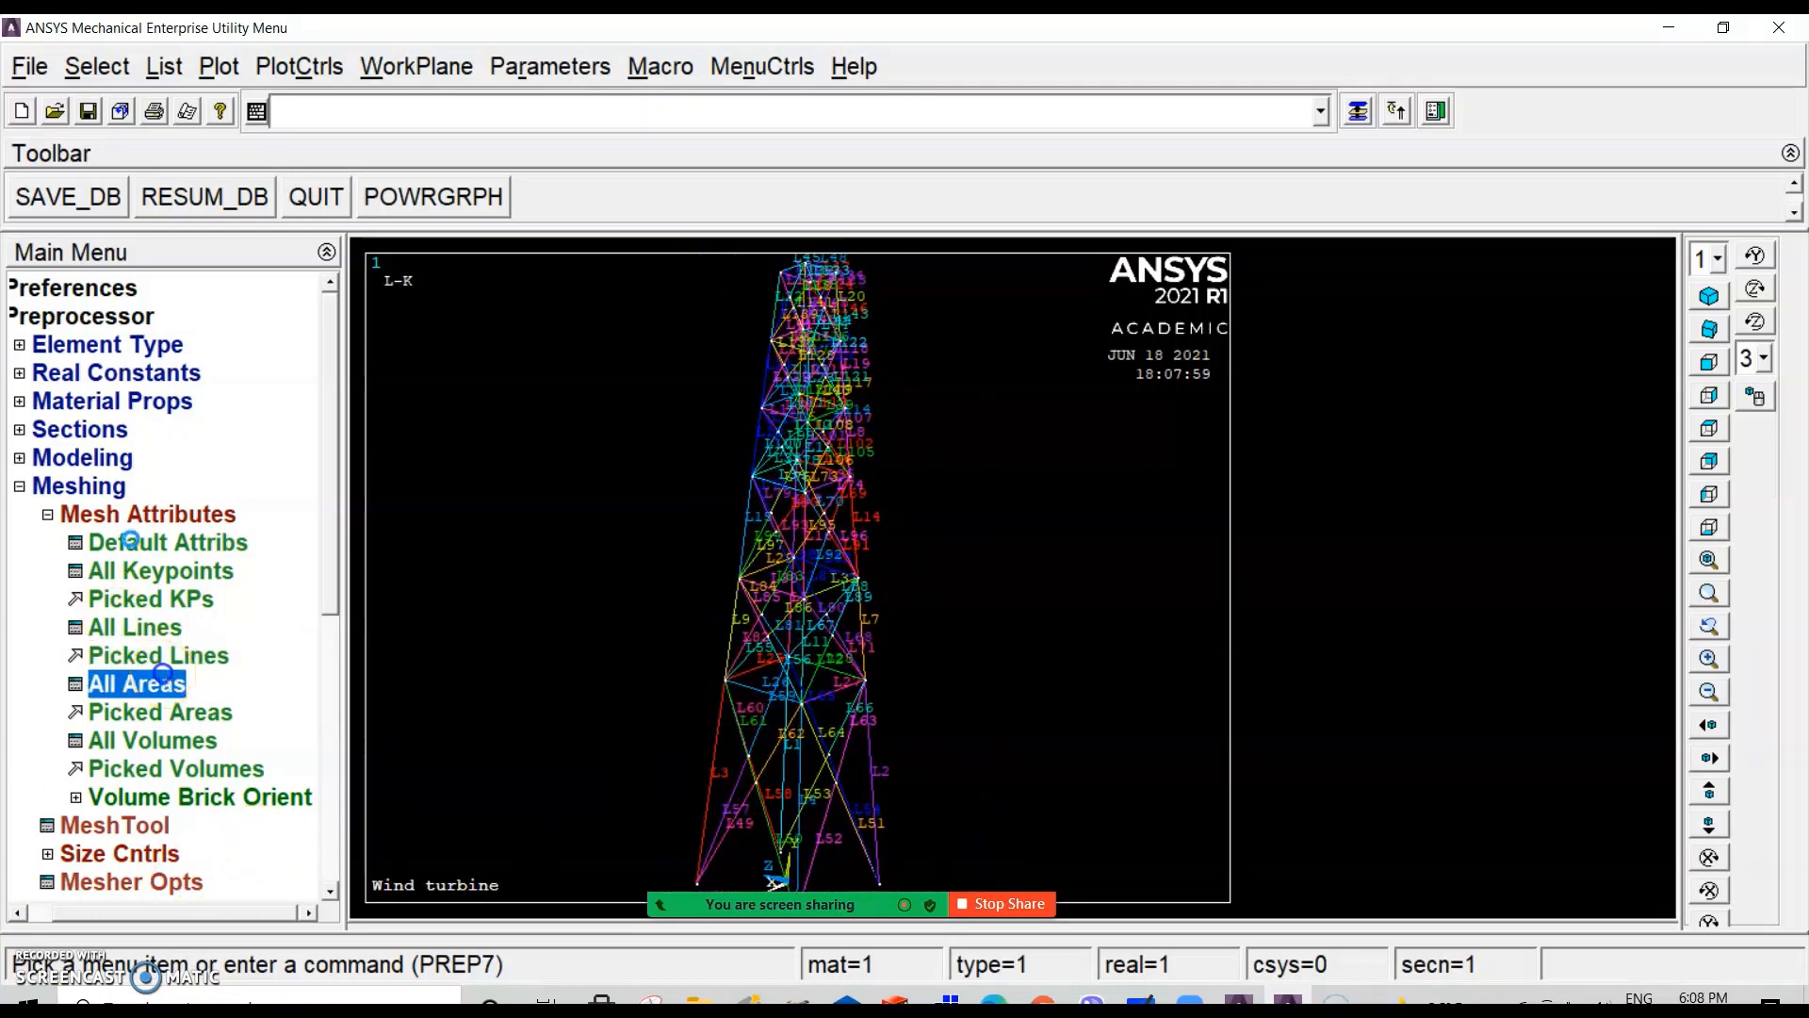
click(158, 655)
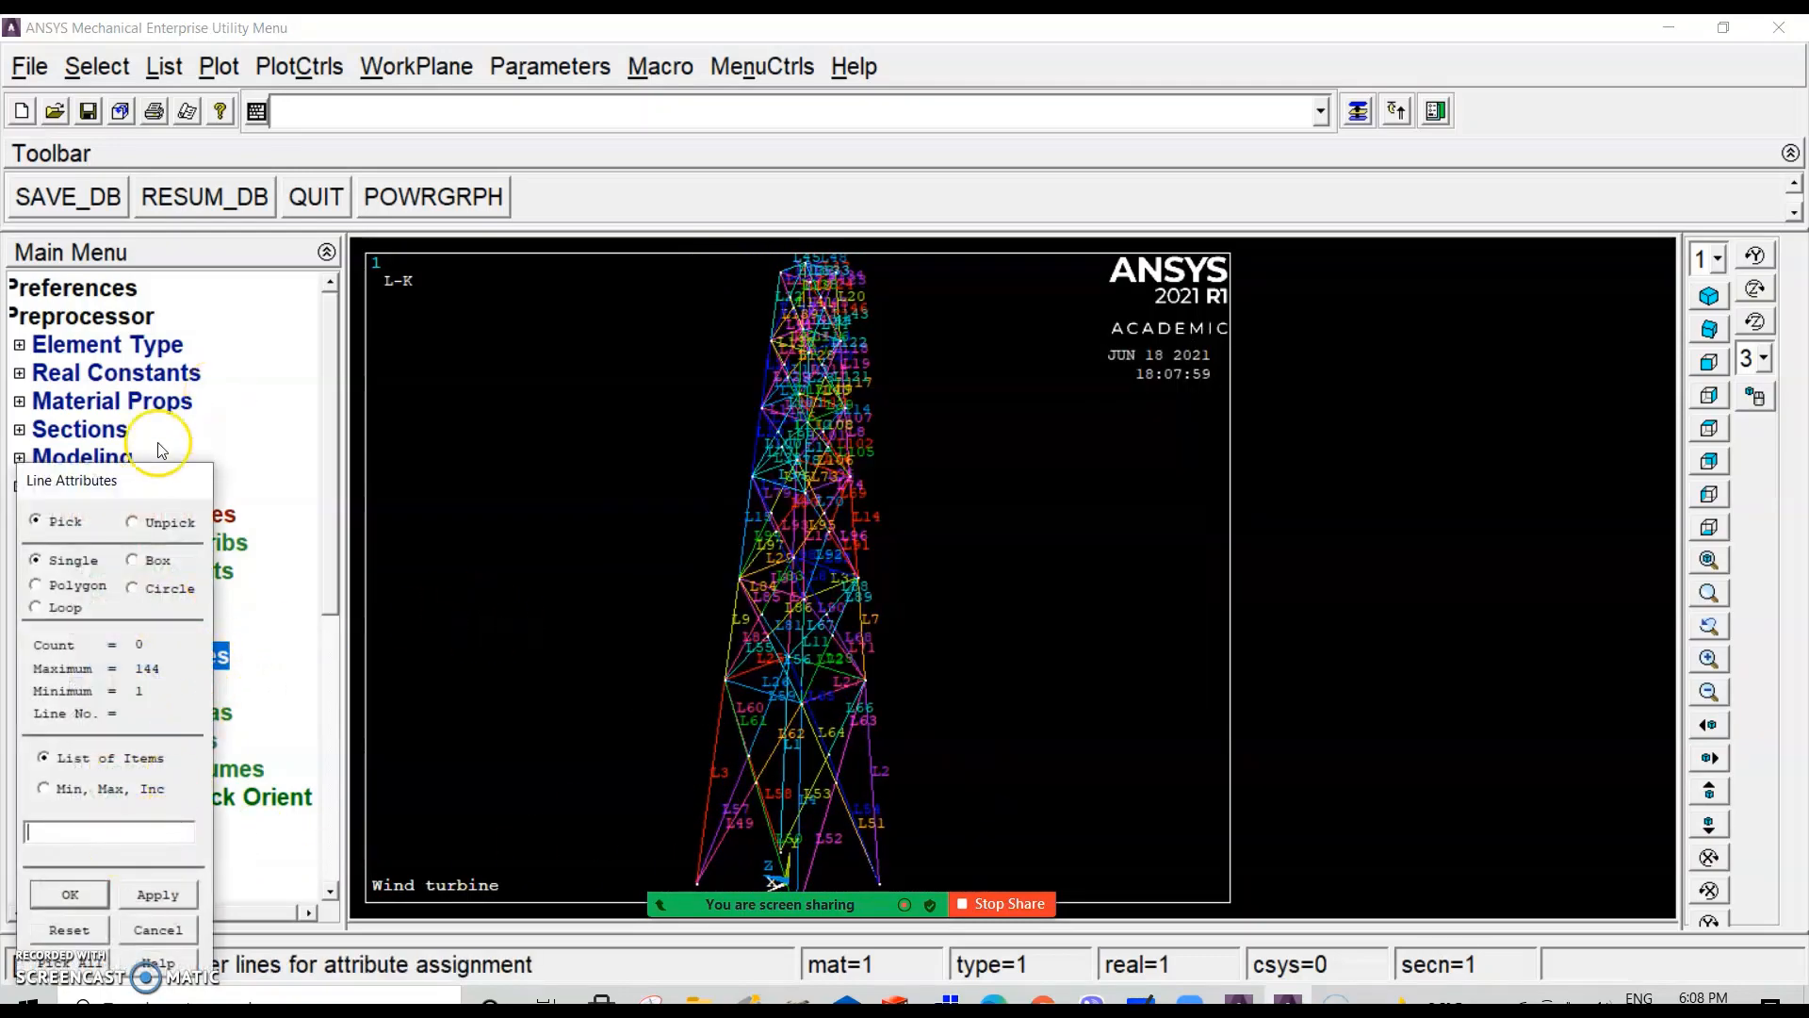
drag(118, 474, 251, 194)
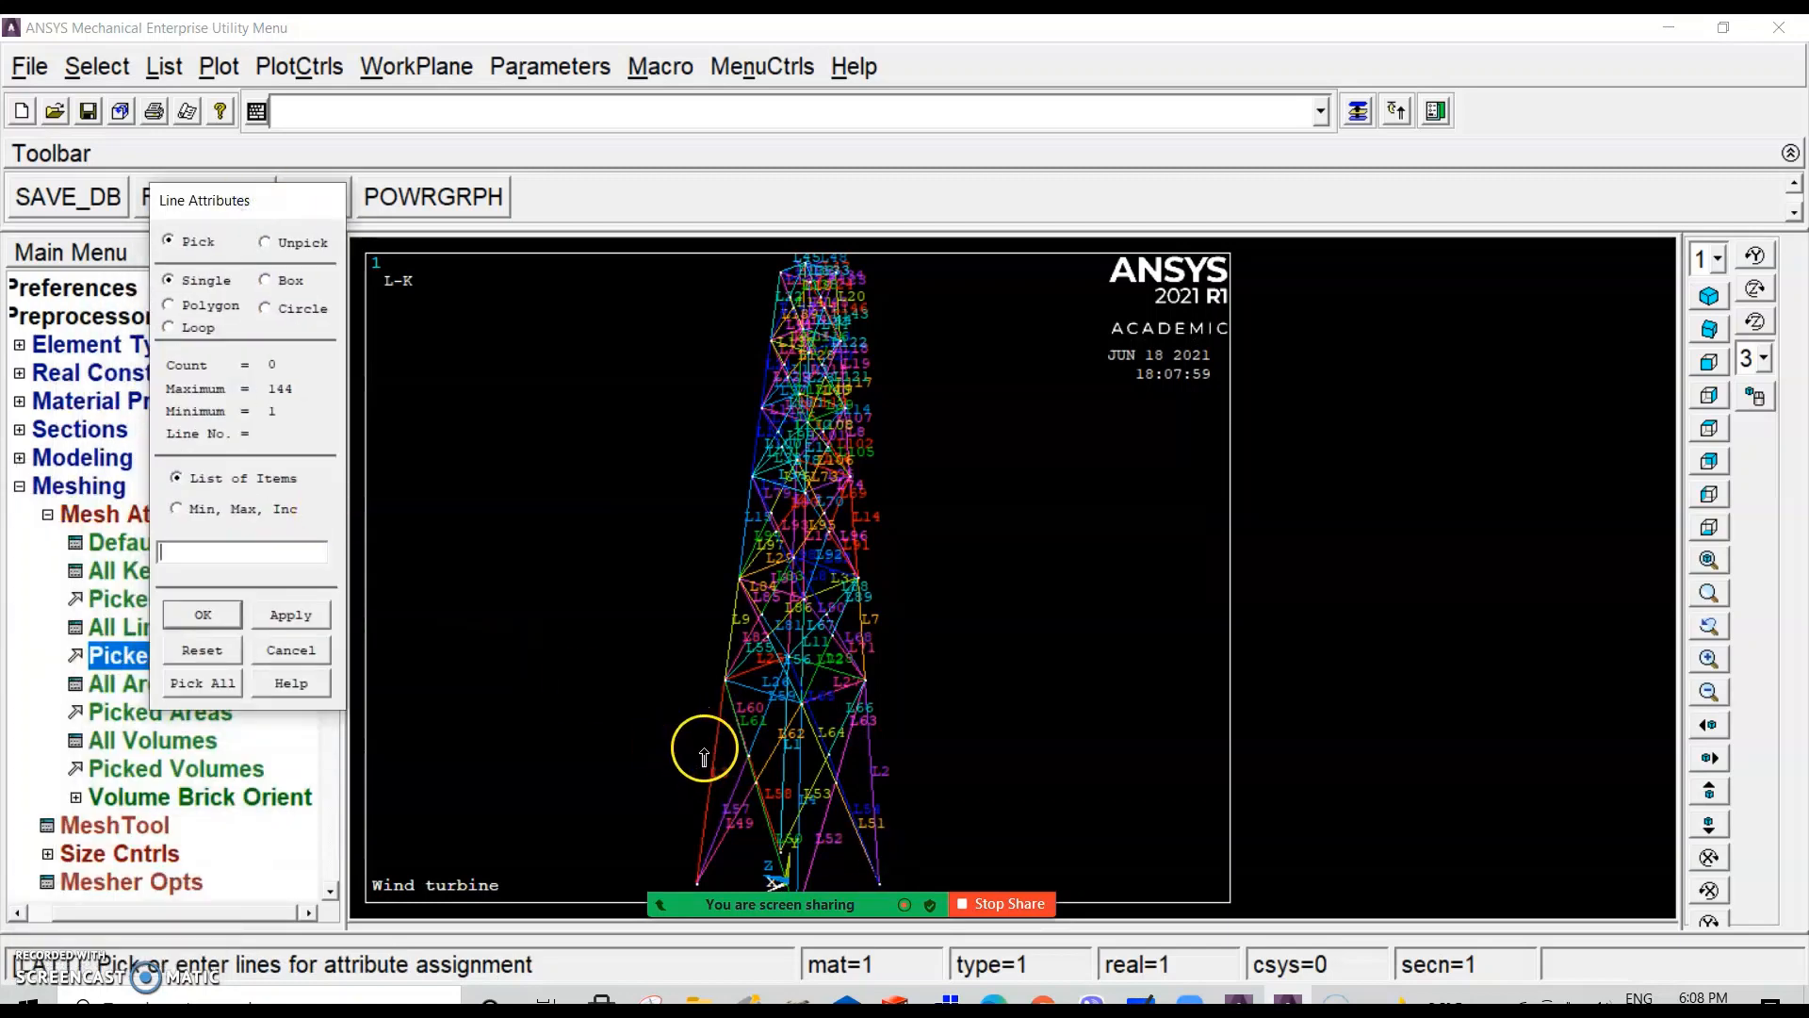
Step: Examine the line numbers along one corner leg of the tower, from its base up to the top
scroll(799, 336, up, 1)
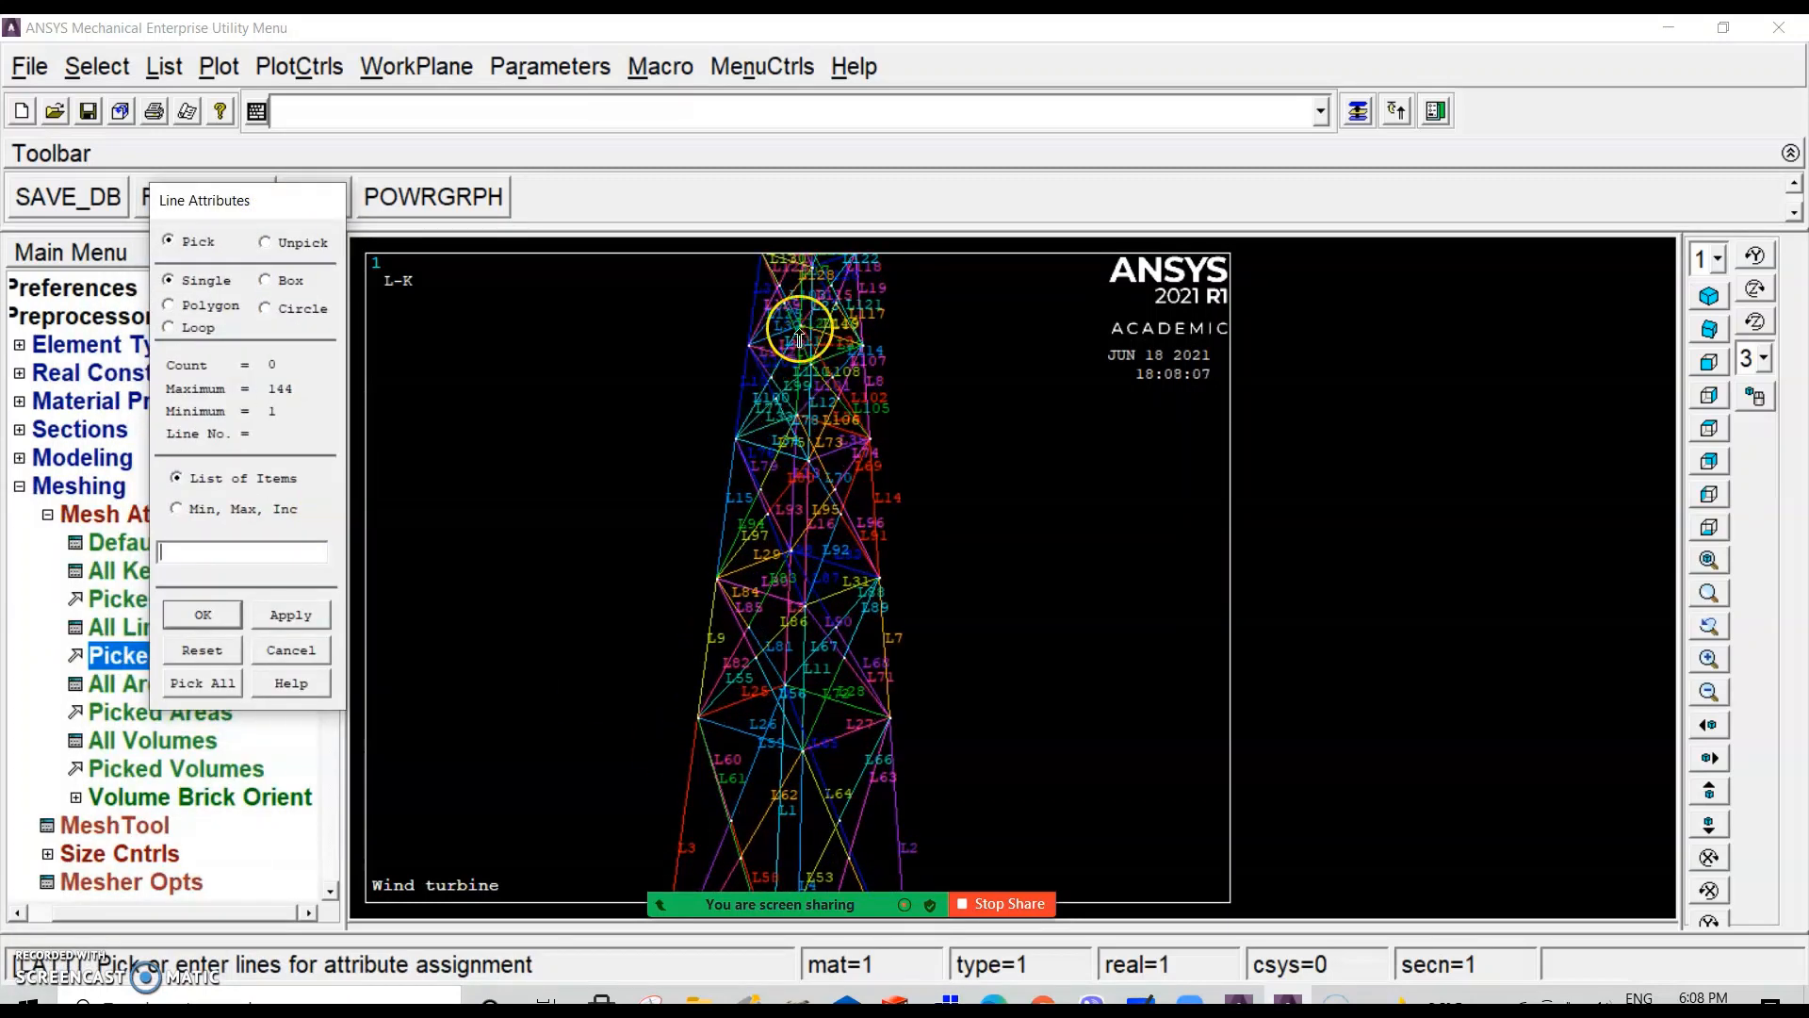
scroll(799, 336, up, 2)
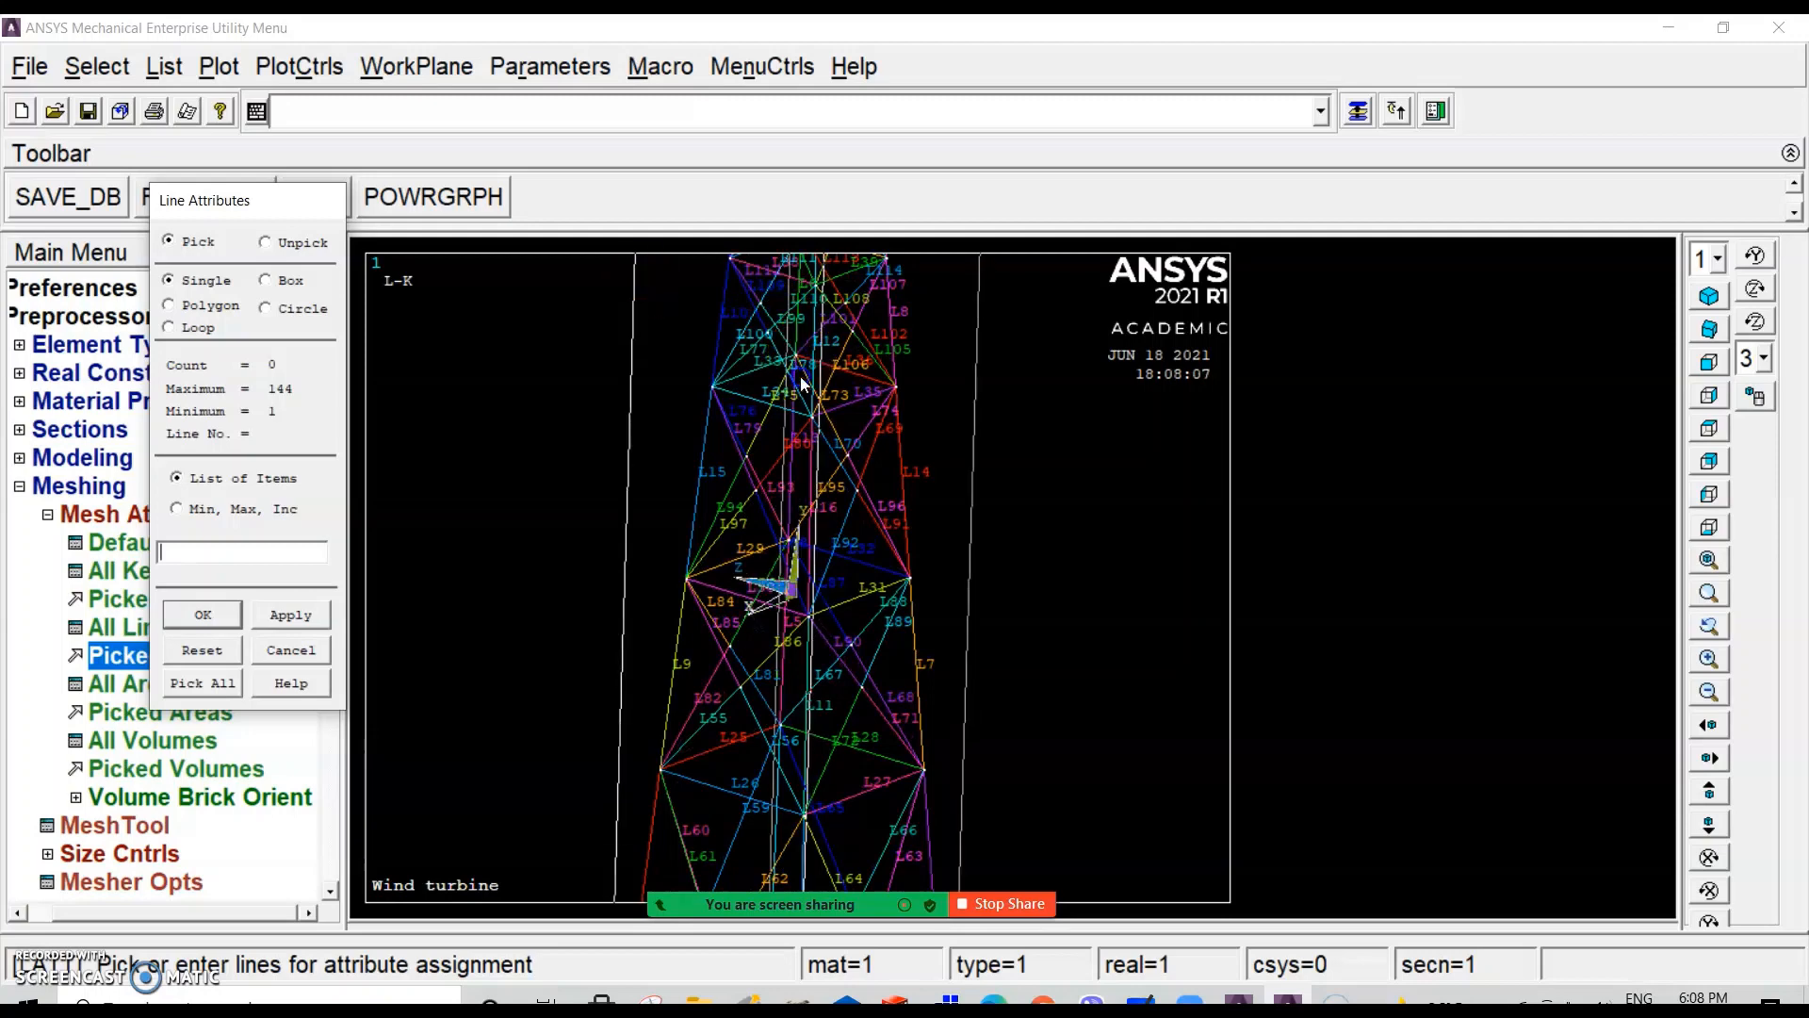
ctrl+drag(801, 378, 788, 629)
scroll(793, 416, up, 2)
ctrl+drag(790, 295, 780, 617)
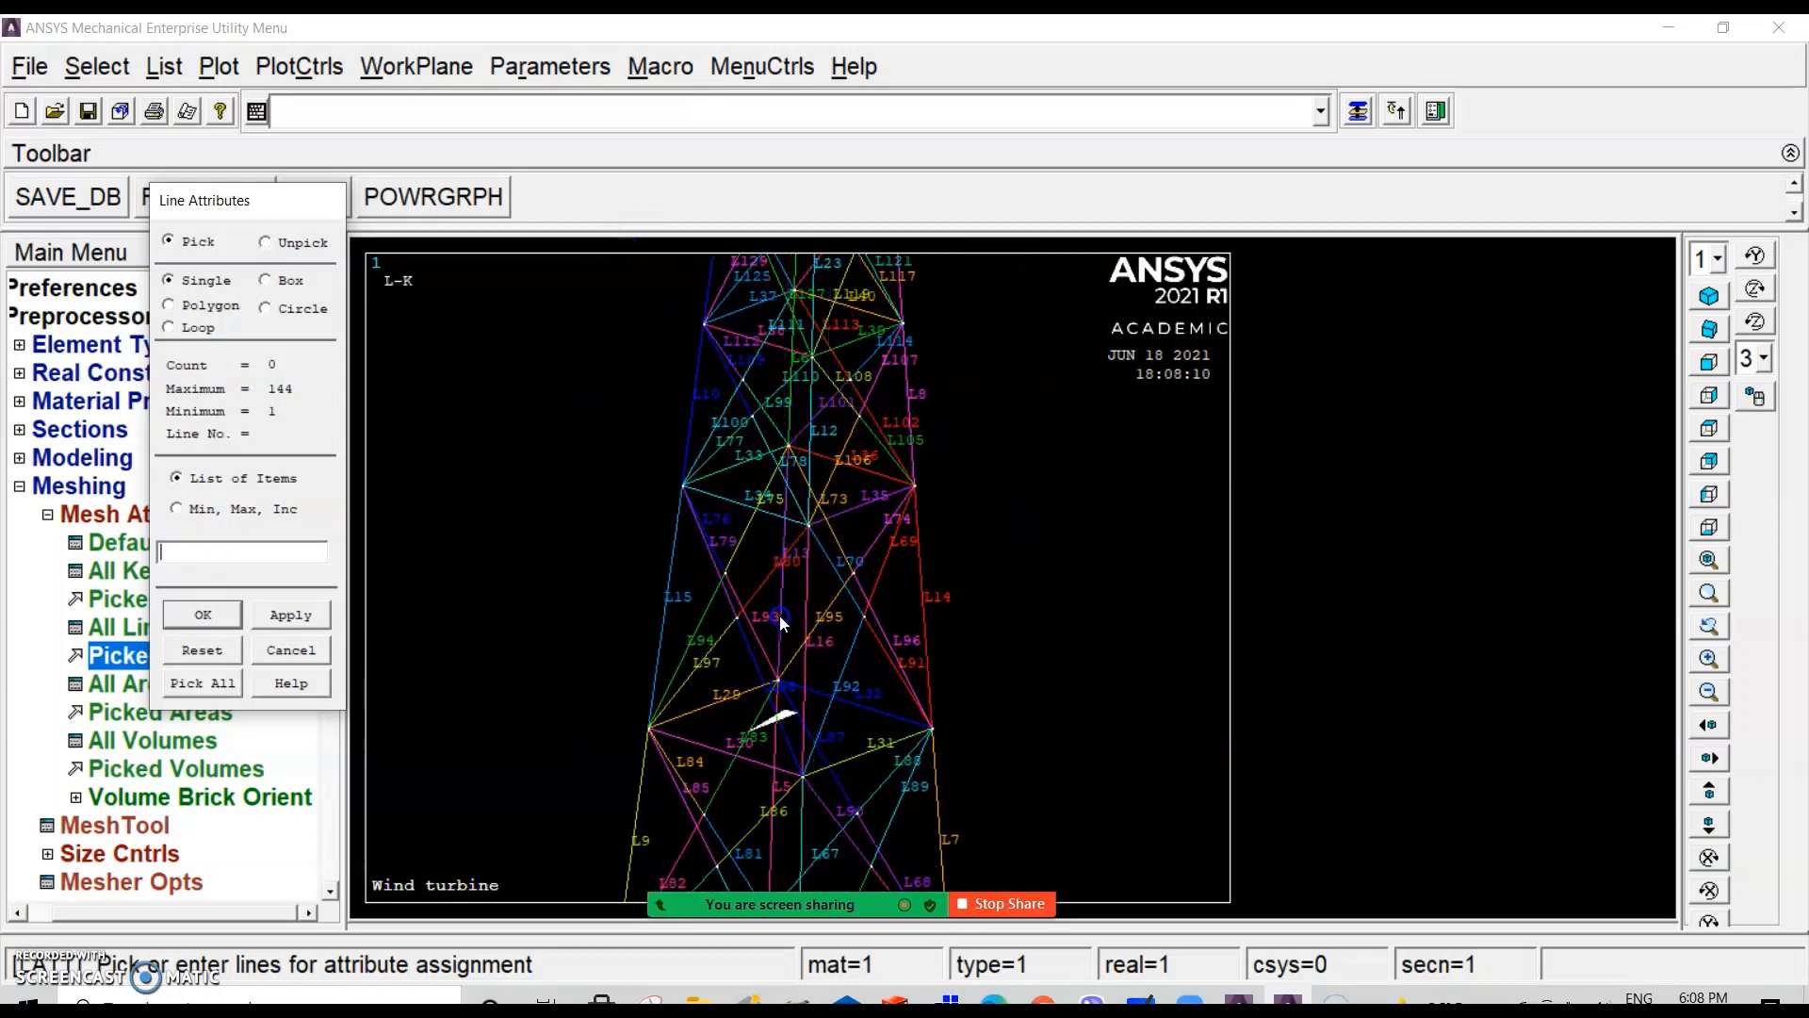
ctrl+drag(796, 363, 780, 632)
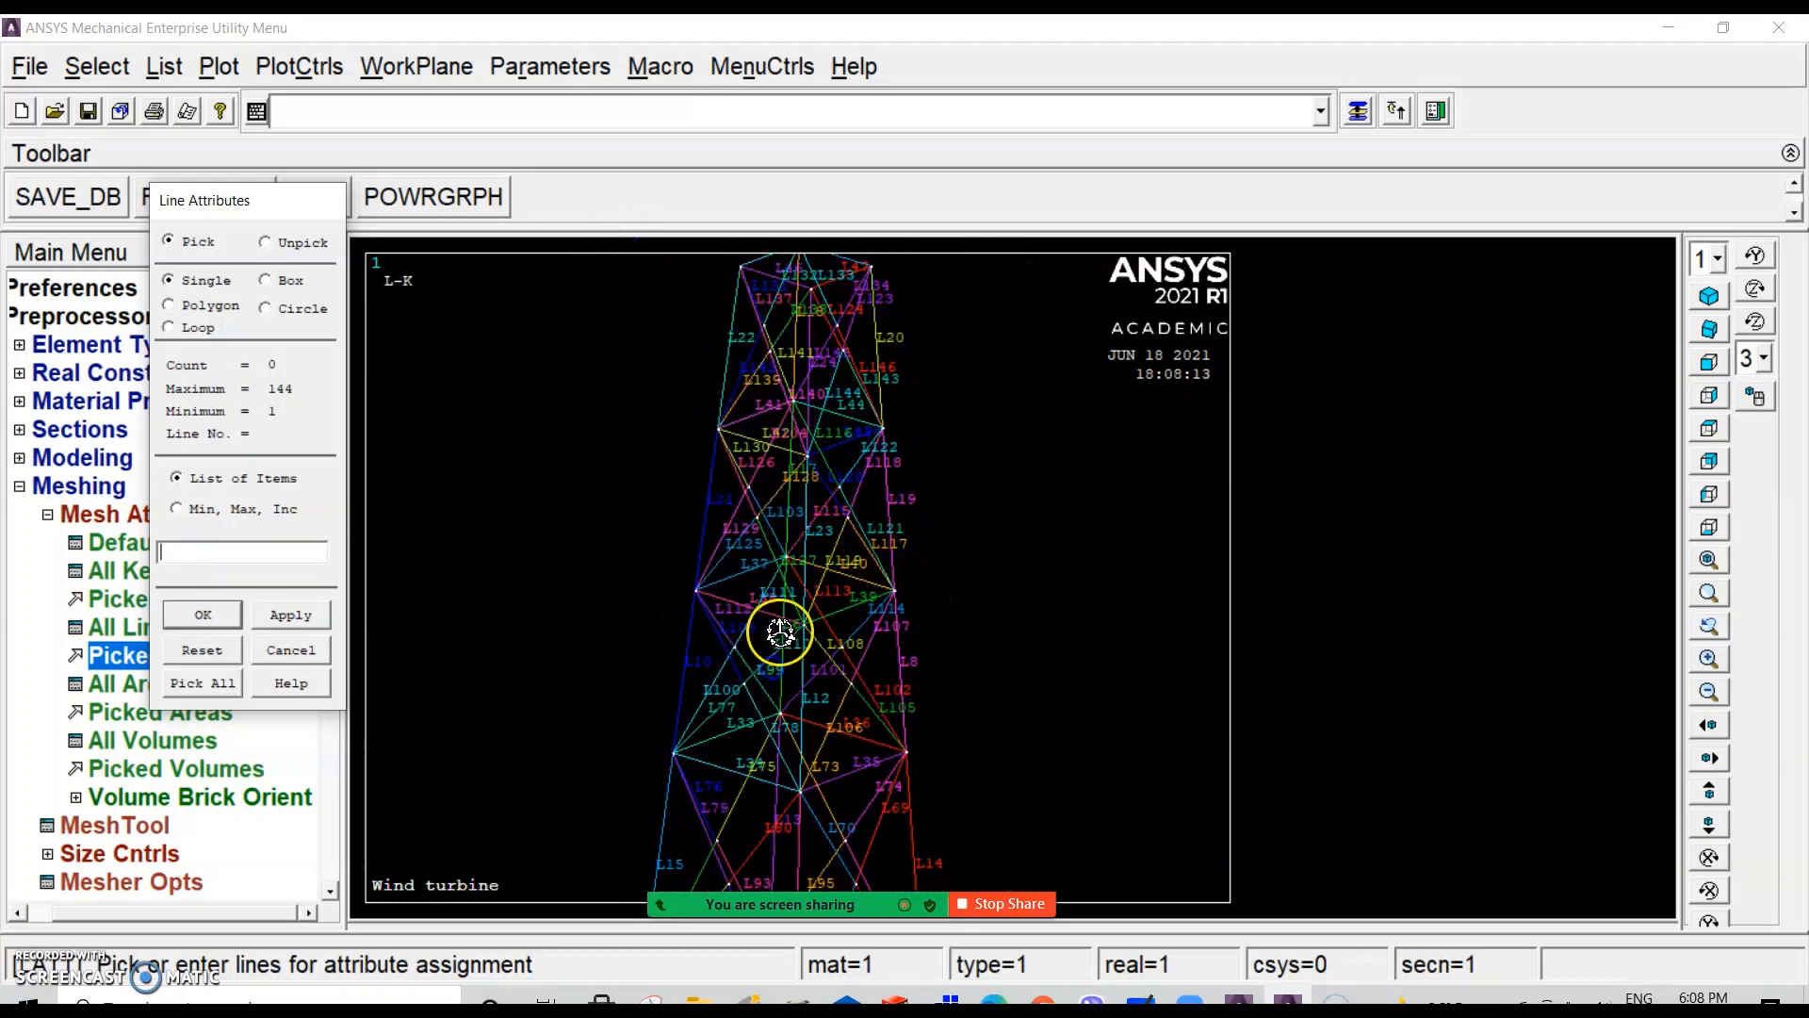
scroll(761, 521, down, 2)
click(794, 667)
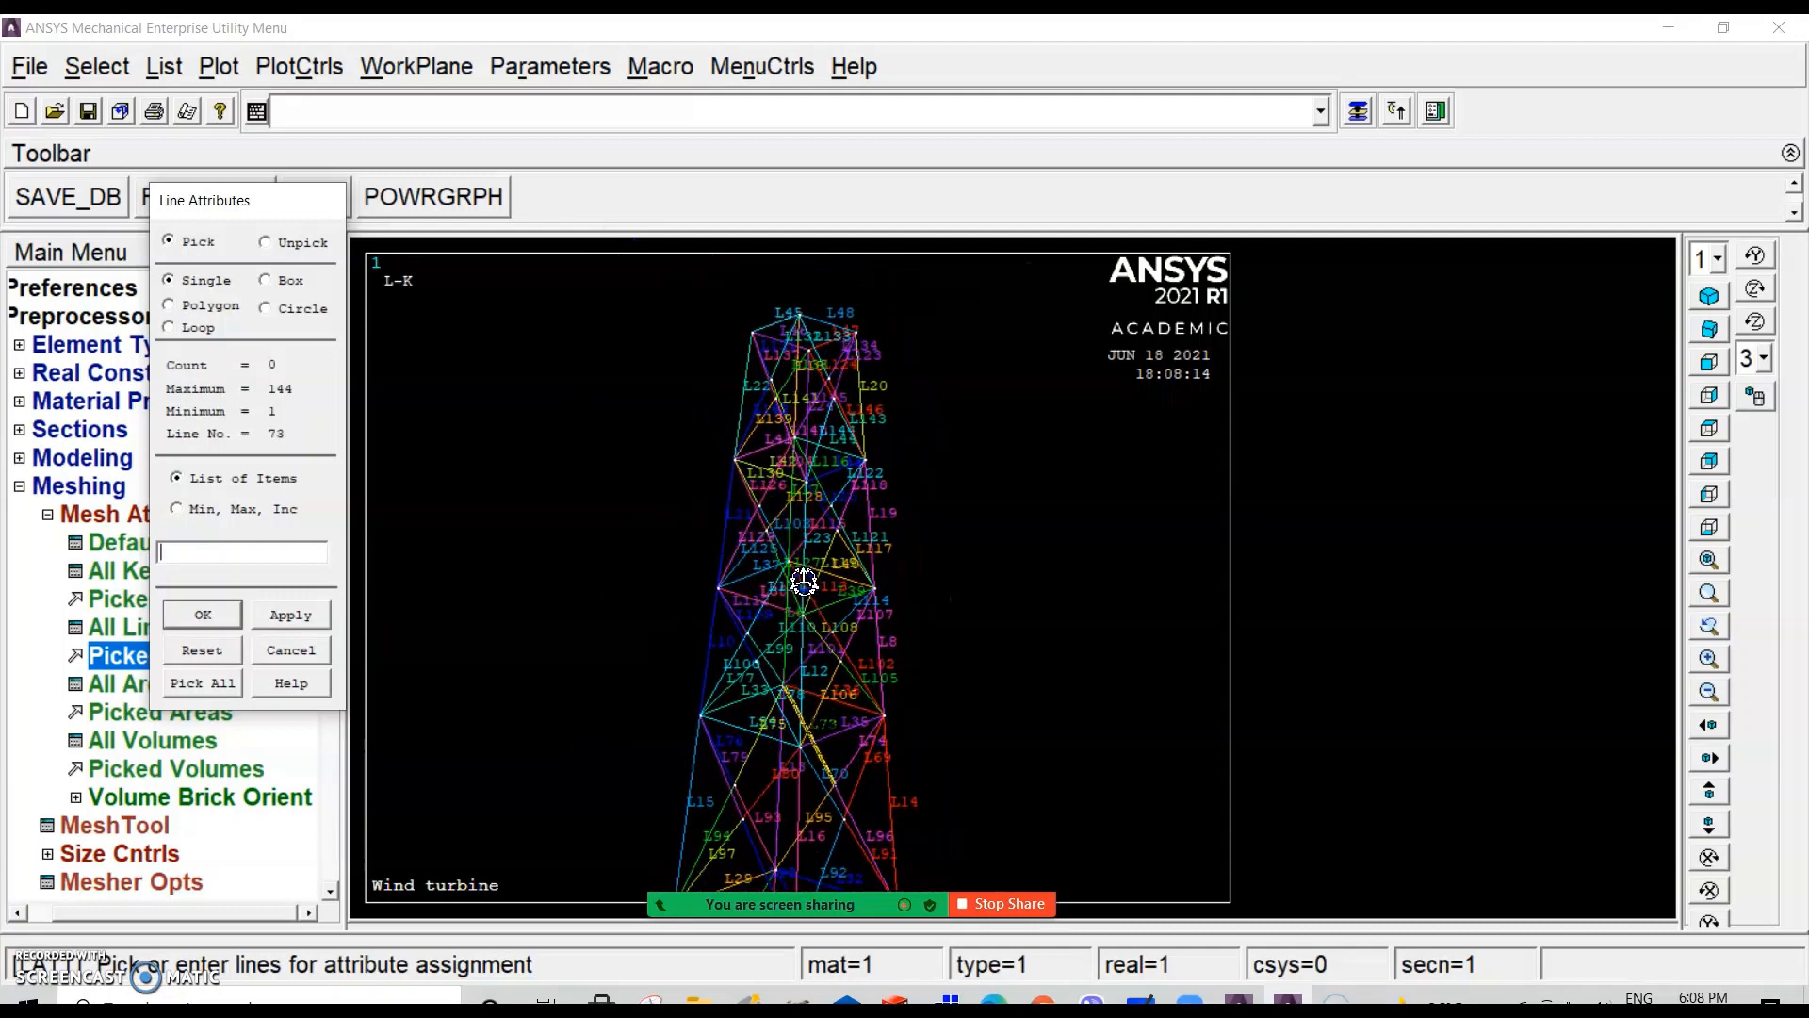
ctrl+drag(914, 637, 916, 502)
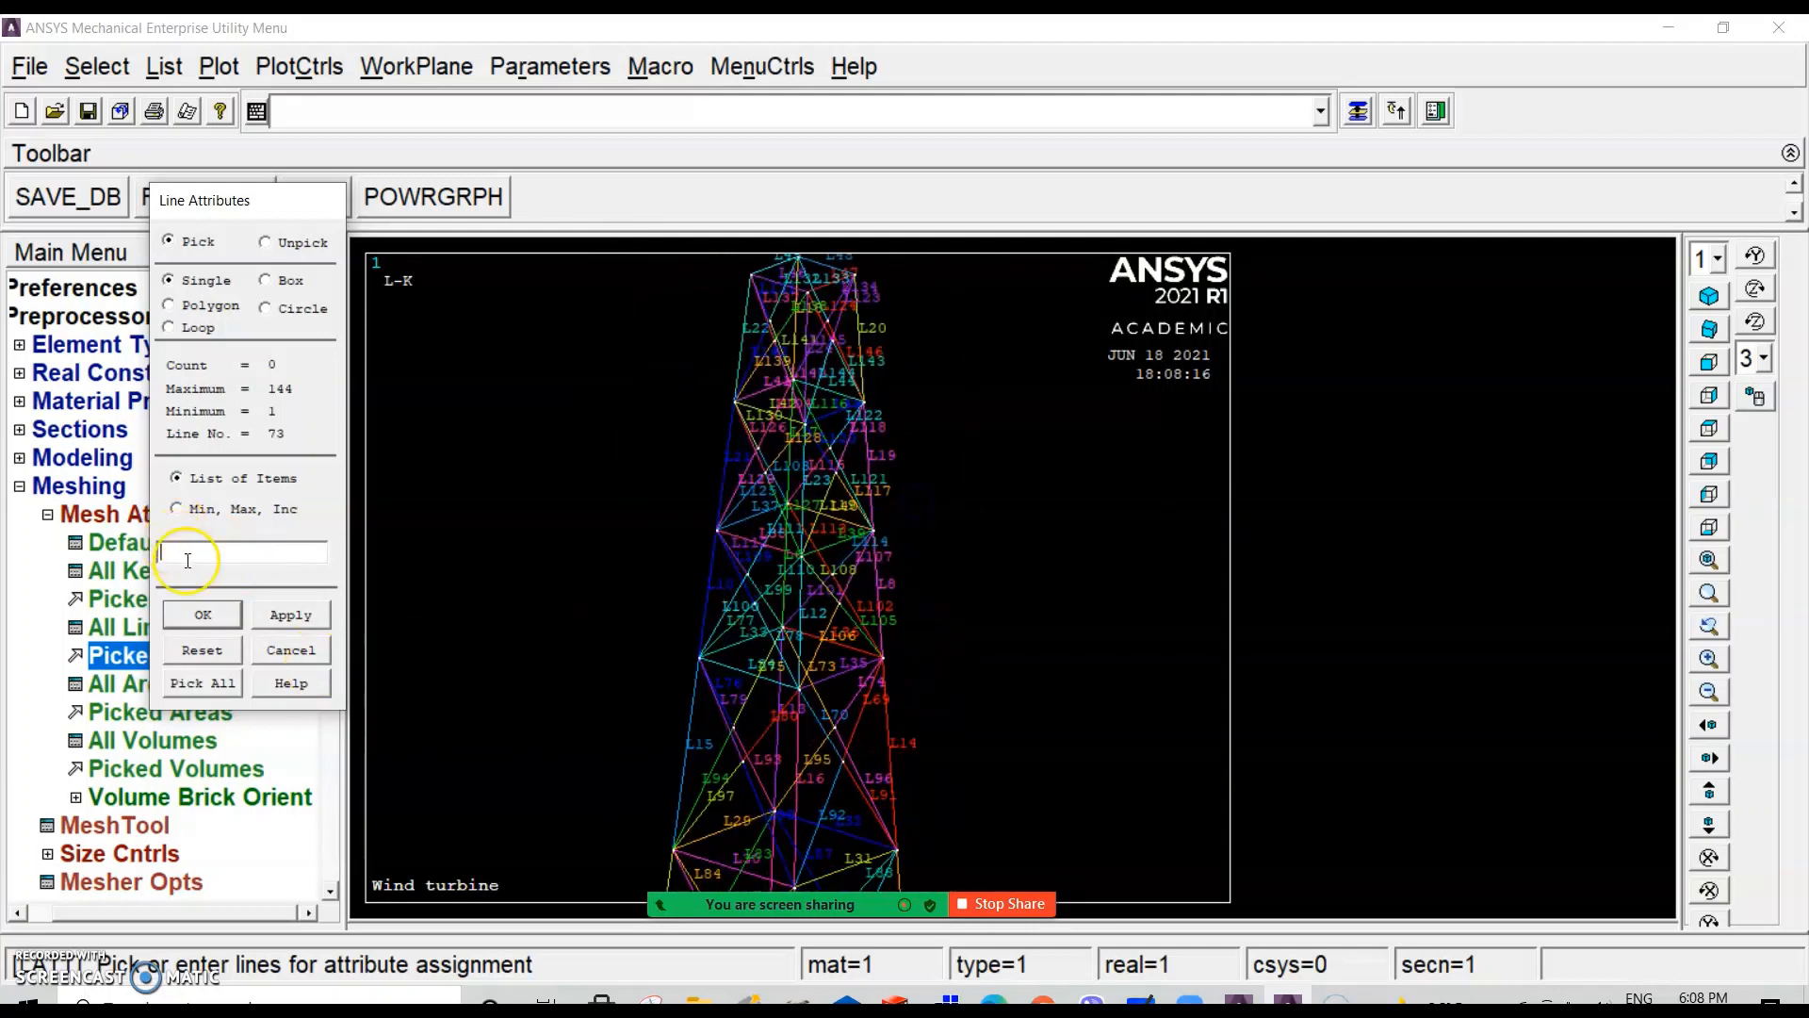
ctrl+drag(935, 675, 928, 509)
scroll(890, 591, down, 2)
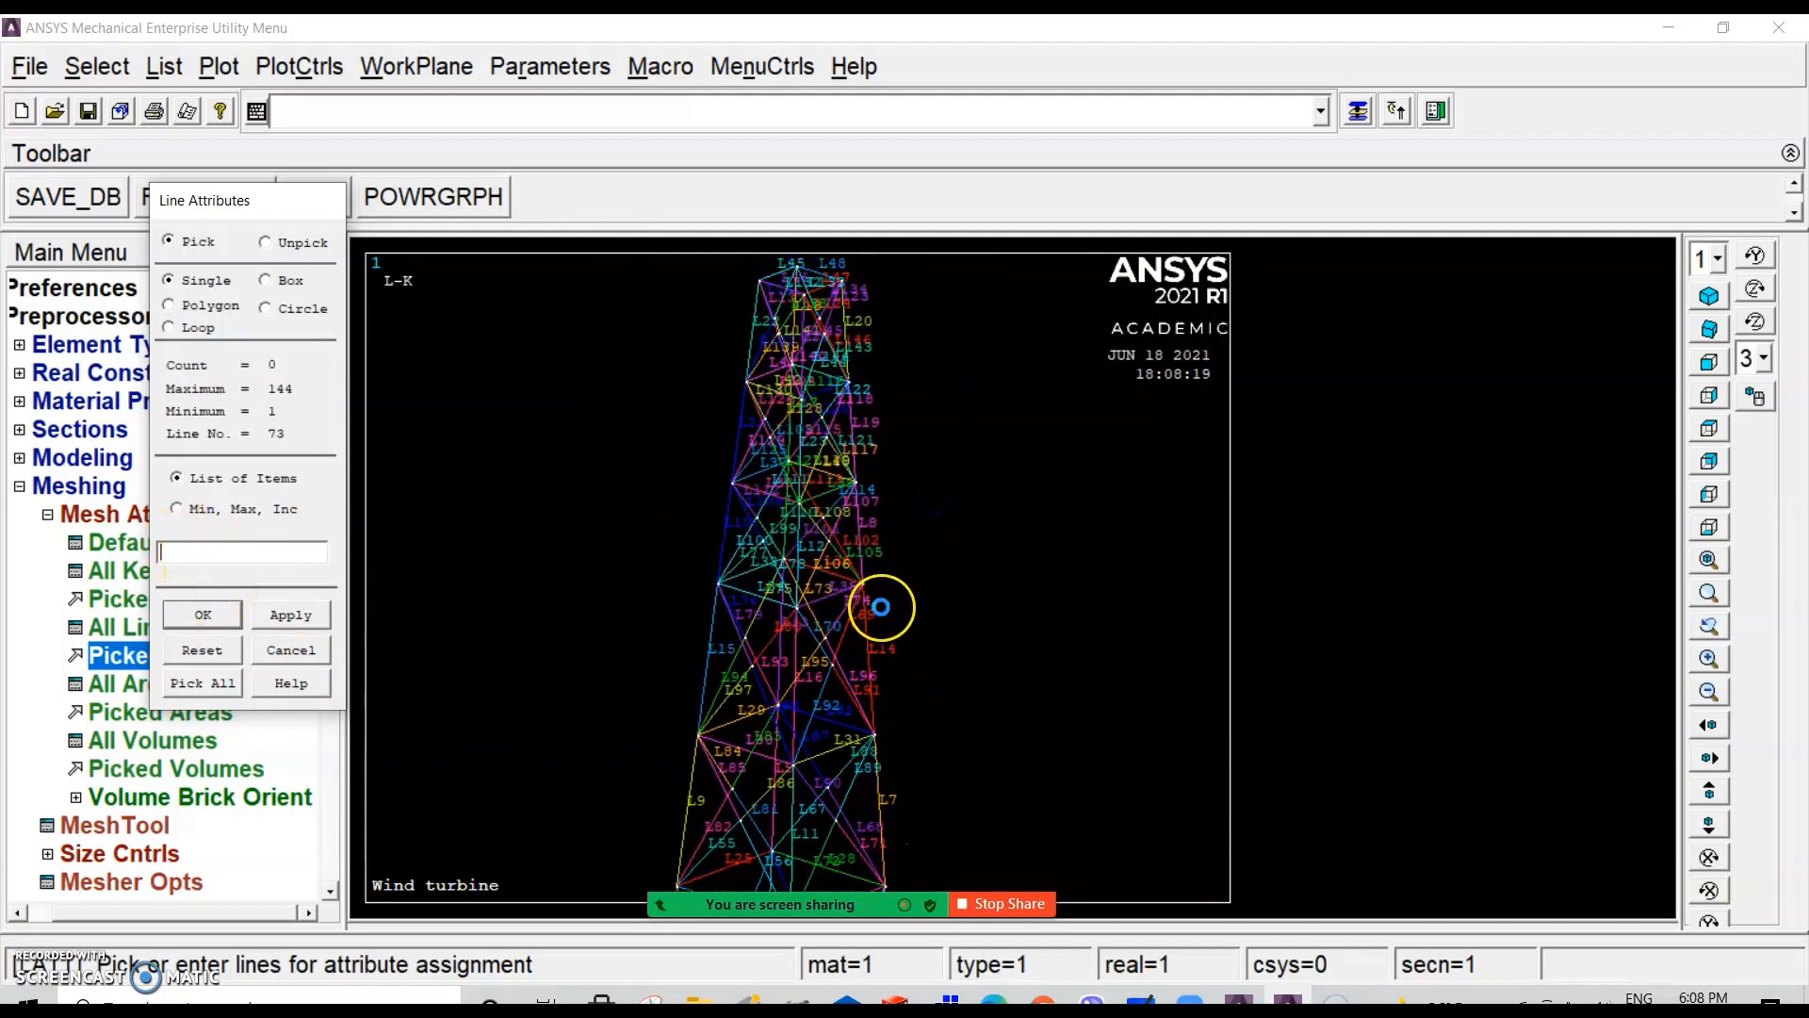
scroll(876, 614, down, 2)
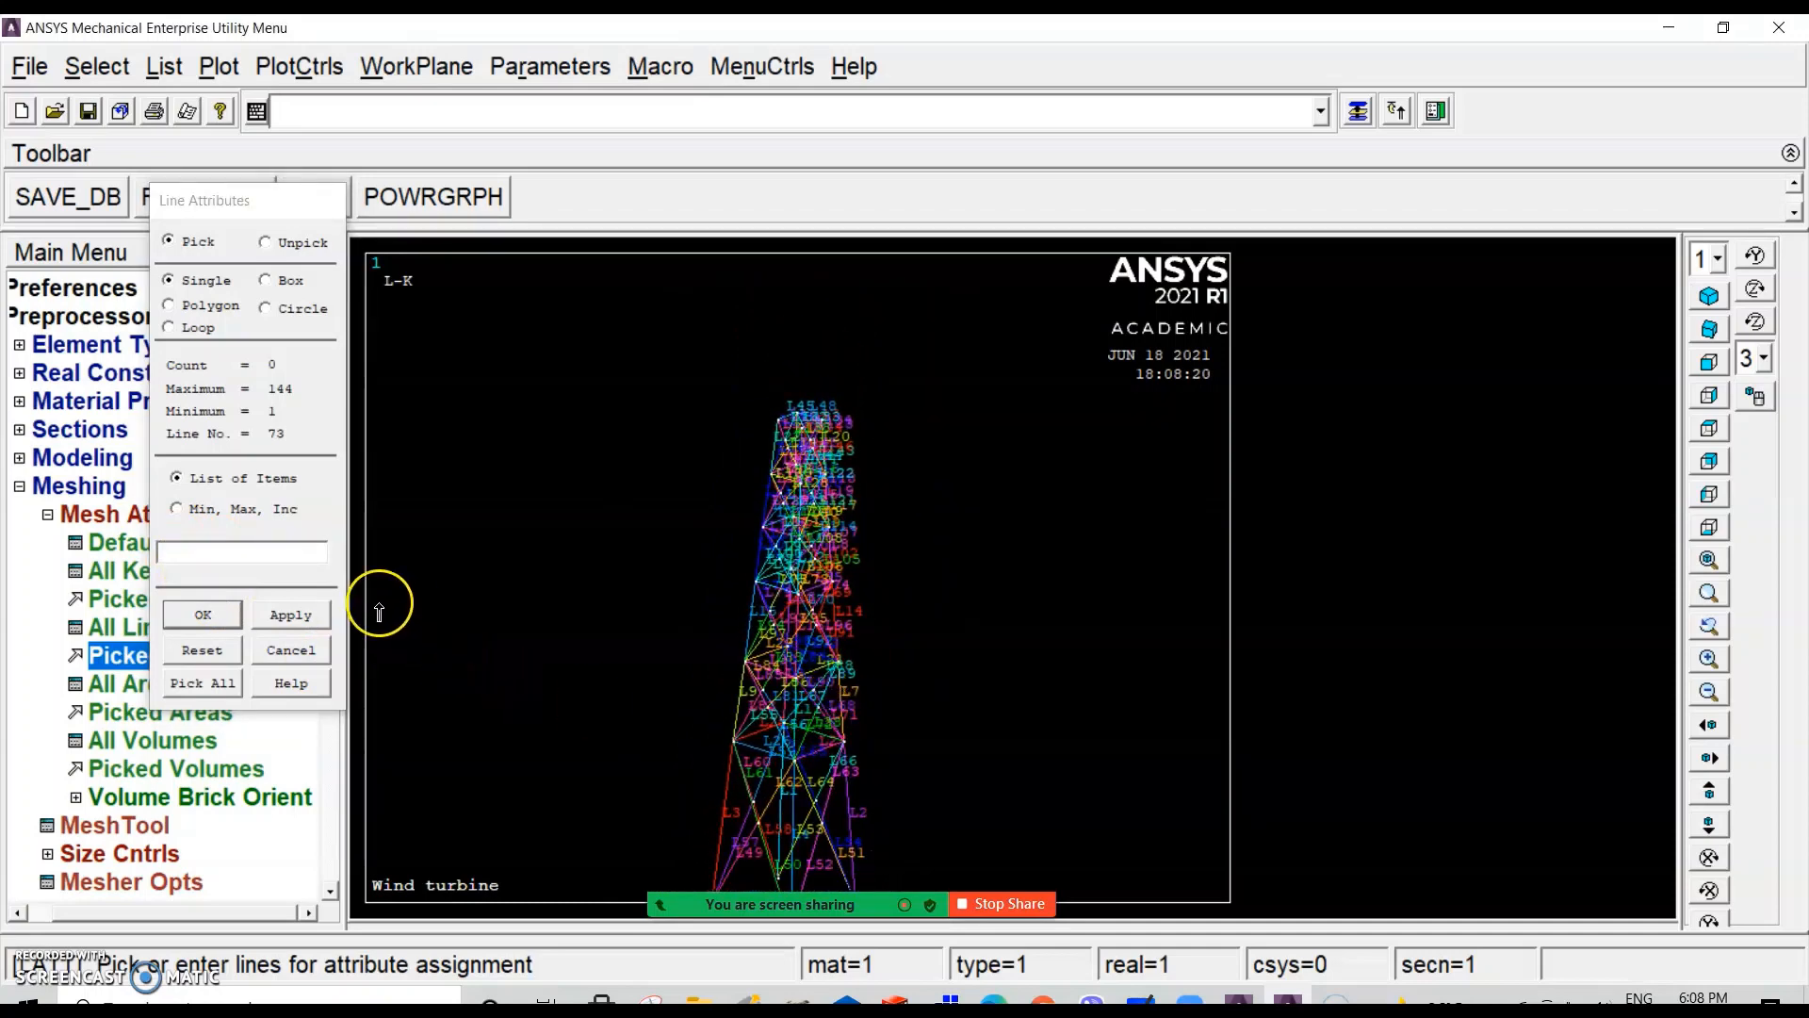
Step: List lines 3, 9, 15, 10, 21 and 22 of the first corner leg for attribute assignment, correcting the mistyped separator
click(162, 441)
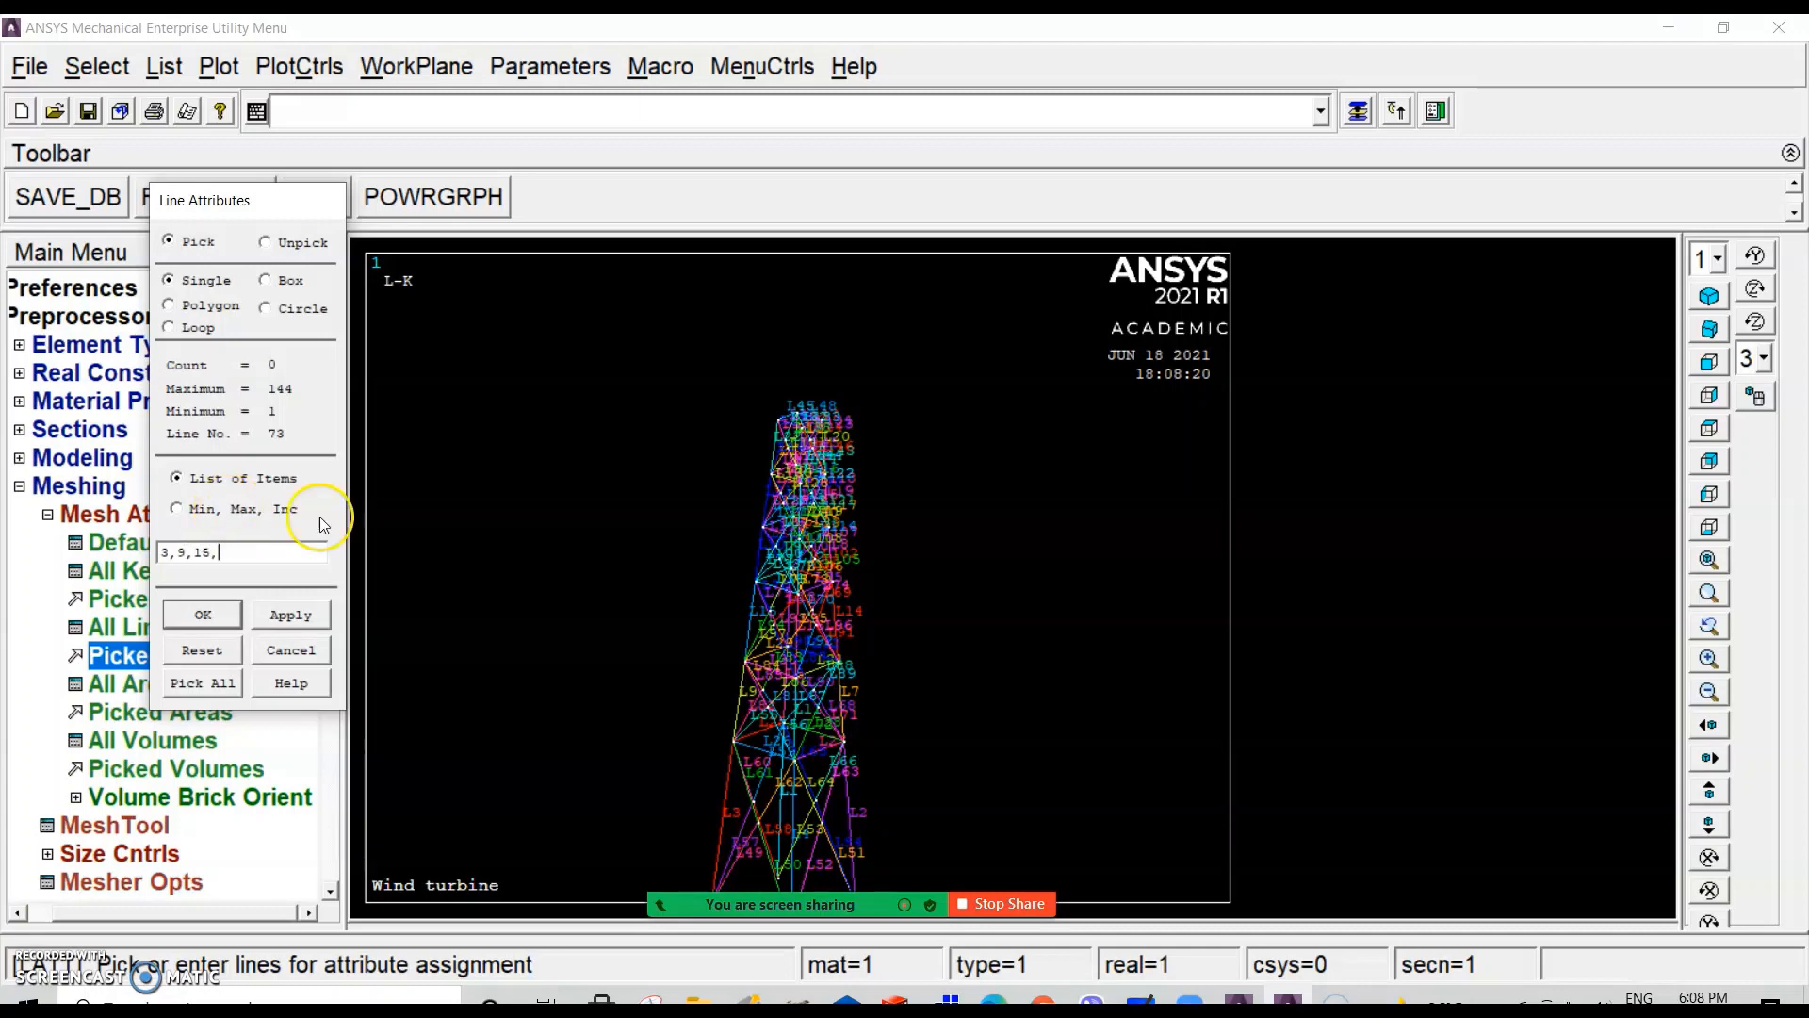
scroll(775, 537, down, 1)
scroll(774, 537, up, 5)
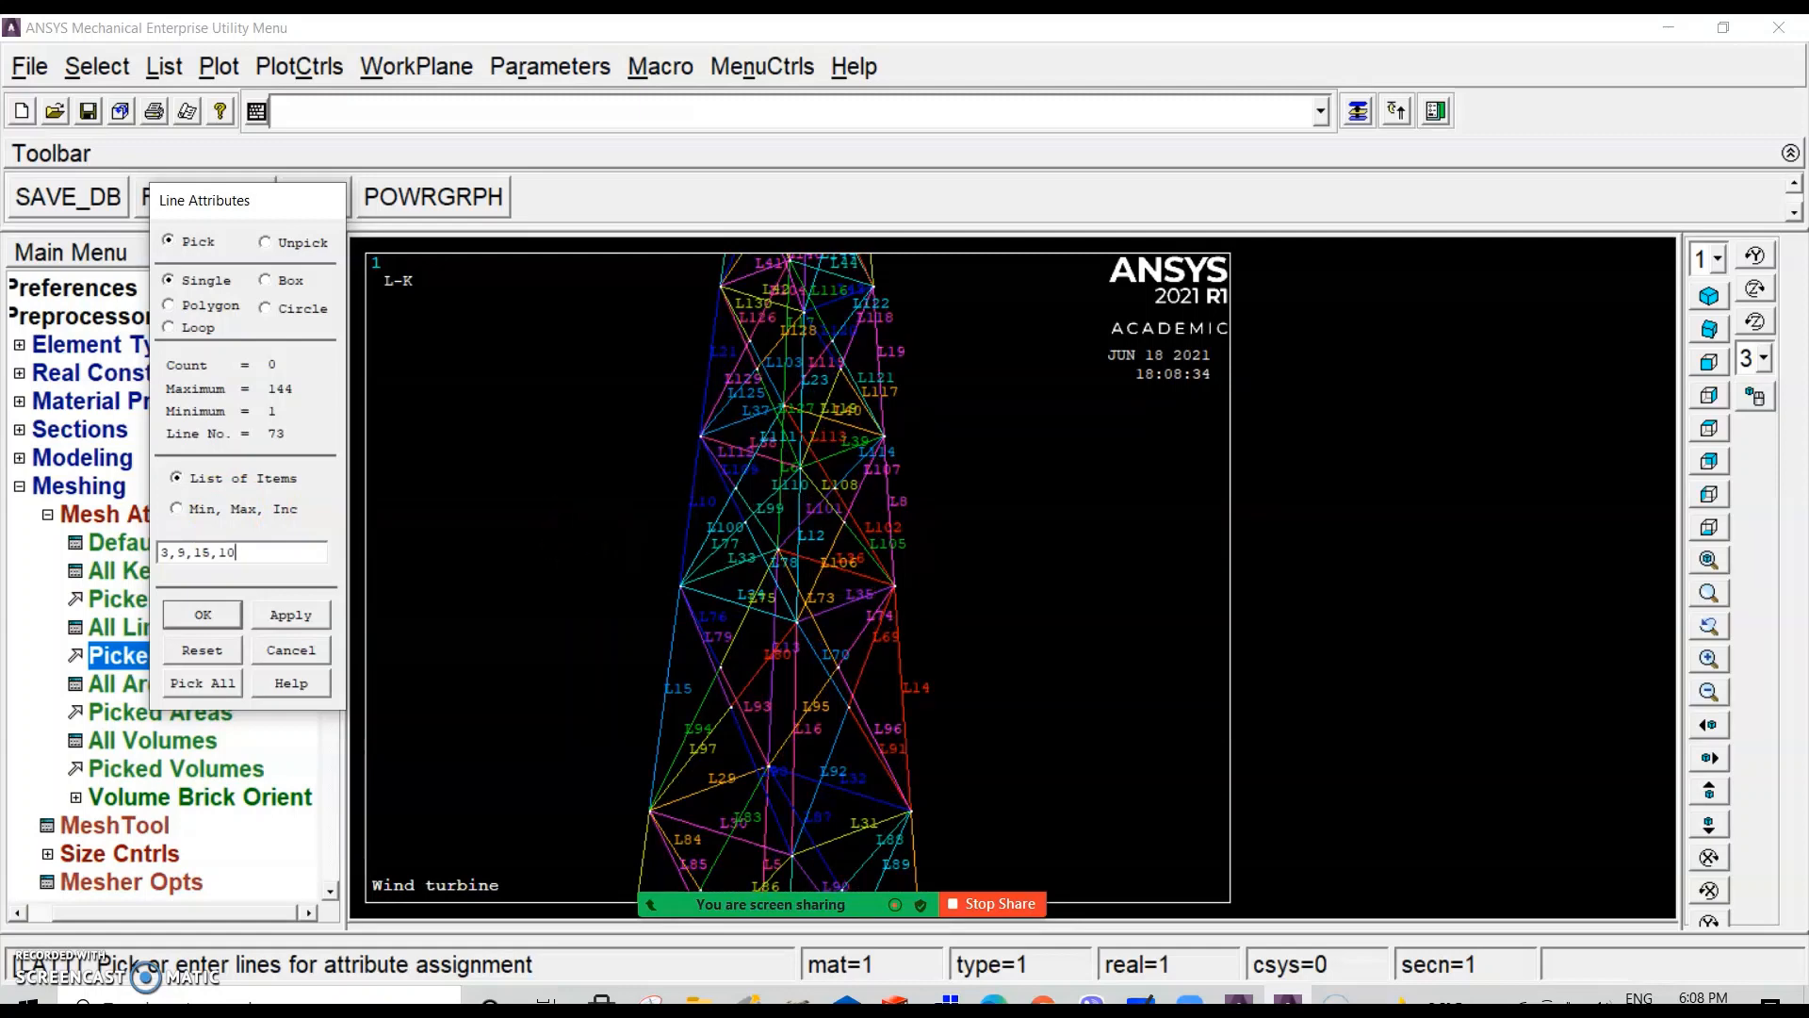
scroll(815, 356, down, 4)
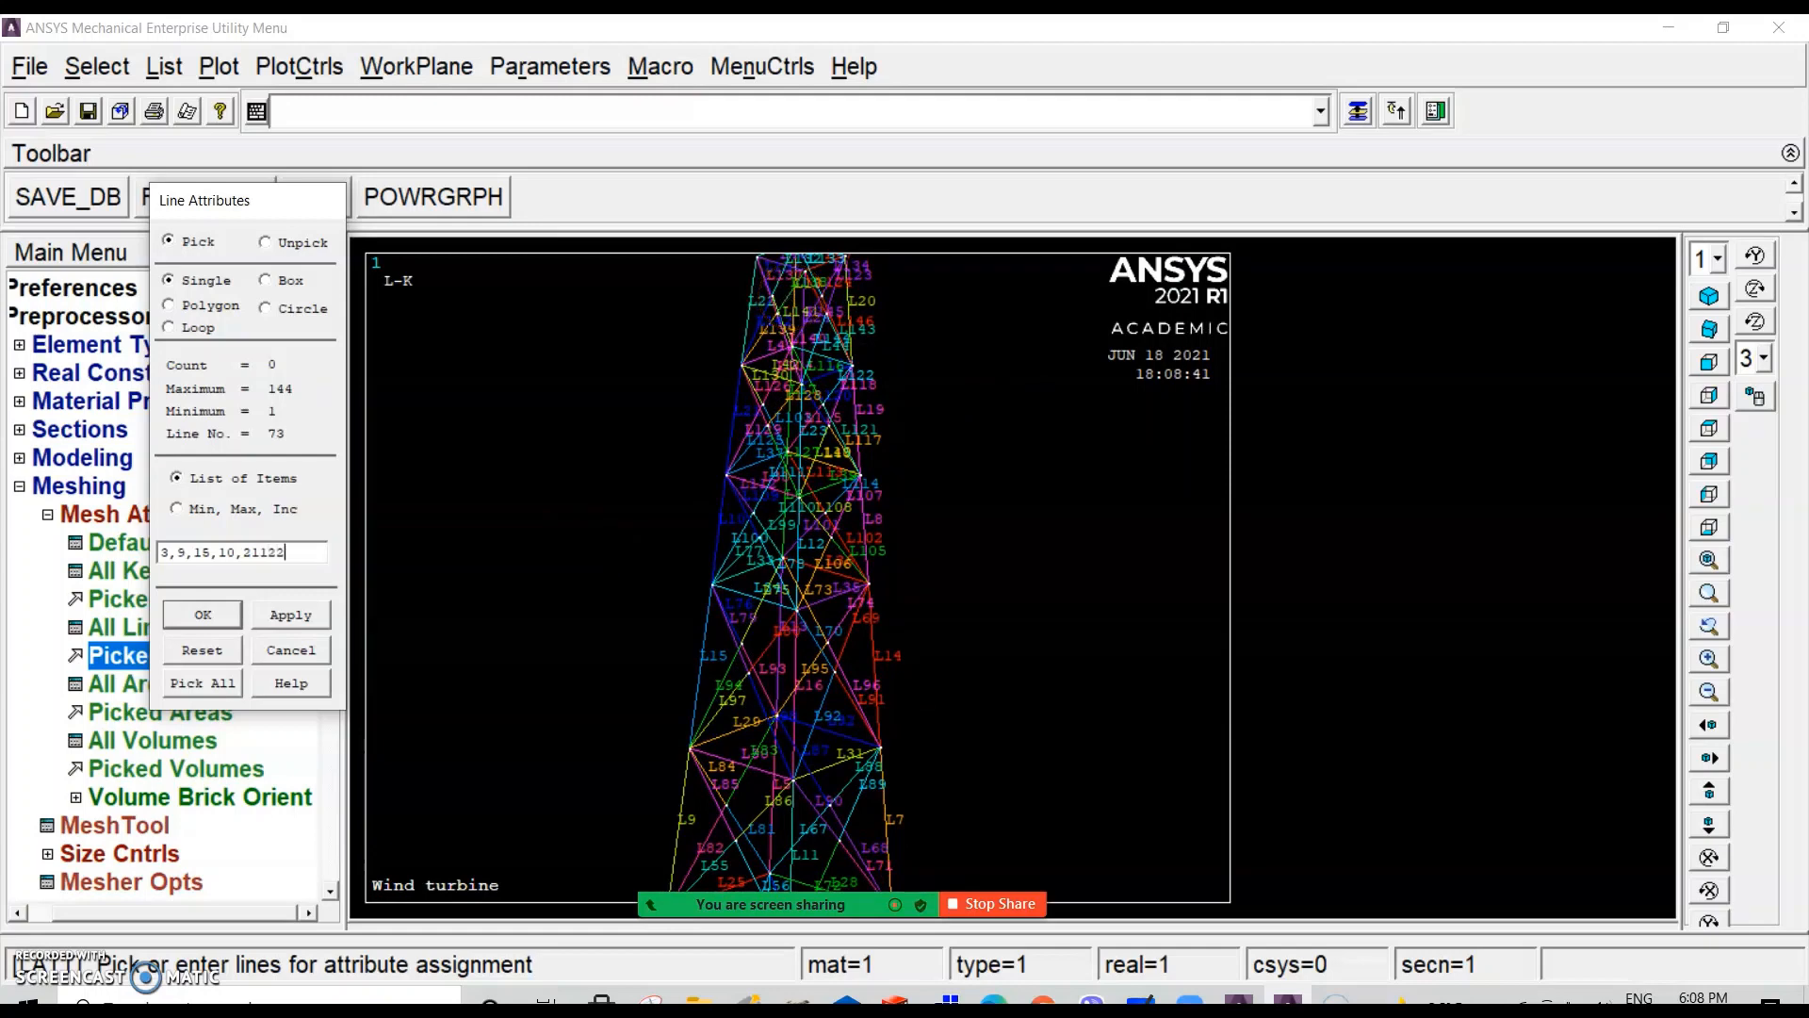
key(BackSpace)
key(BackSpace)
key(BackSpace)
scroll(970, 626, down, 7)
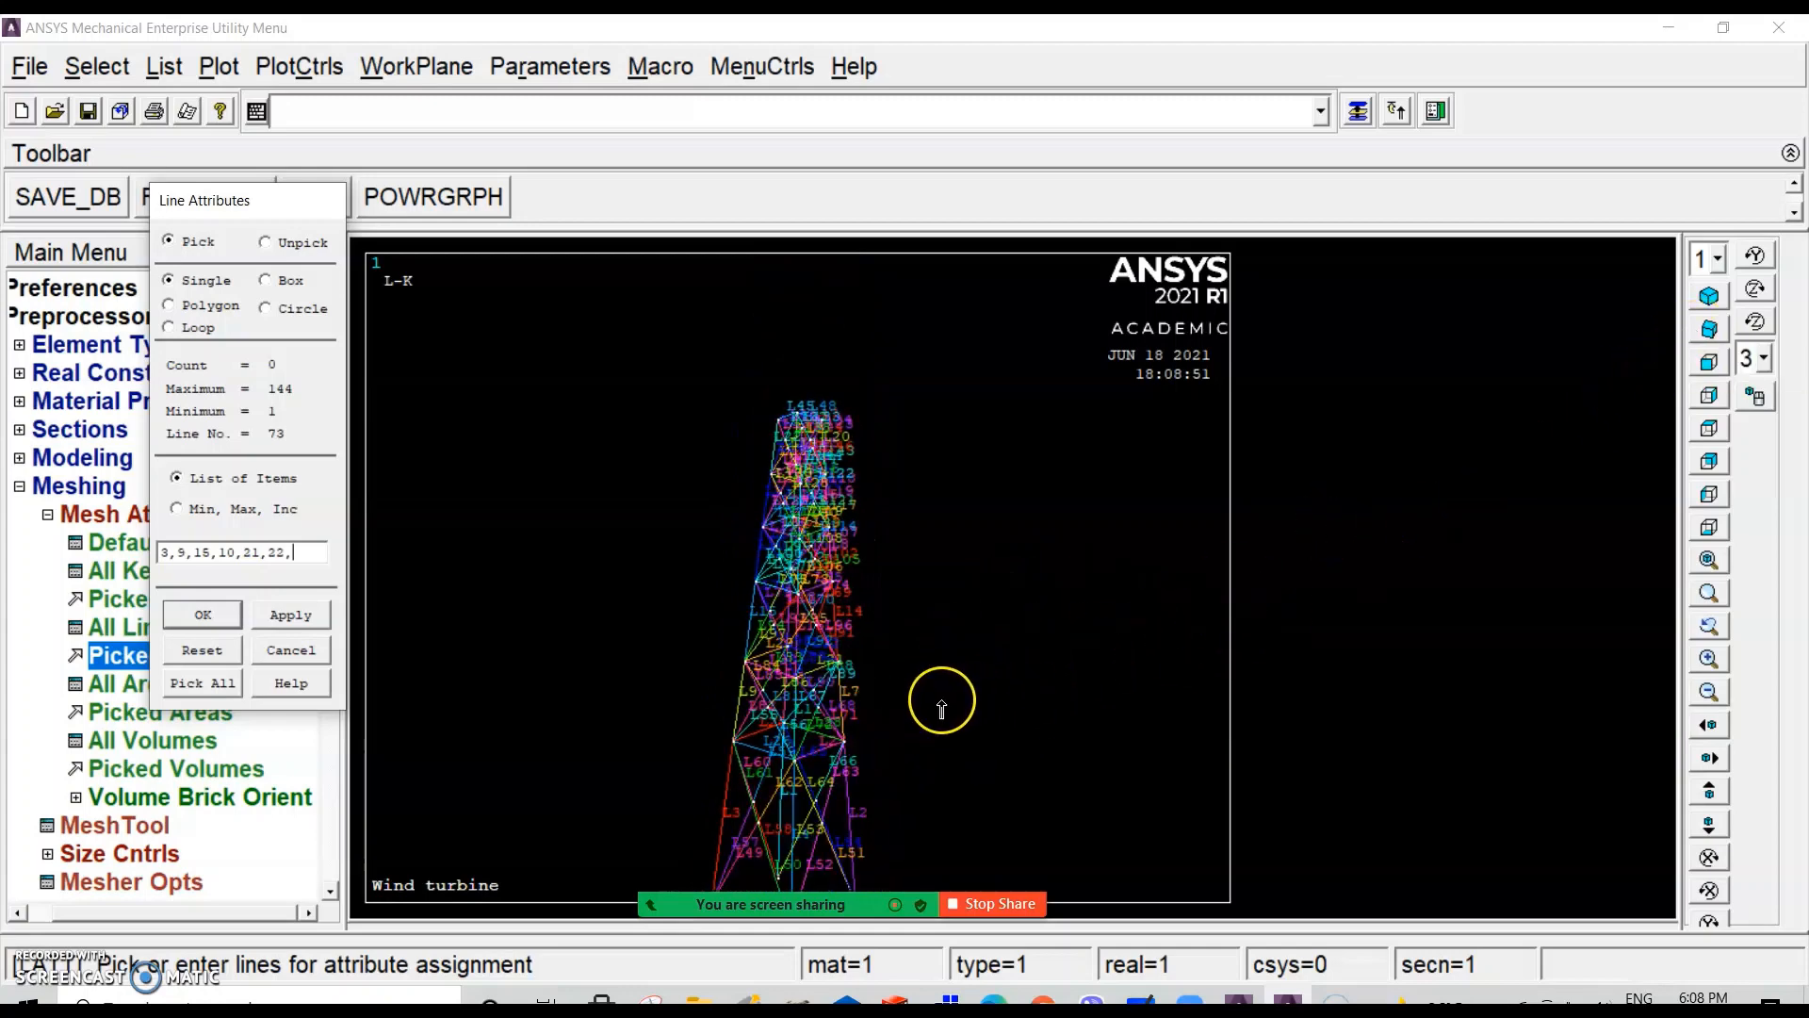
Step: Rotate the tower and set the isometric view to inspect the line labels of the other corner legs
ctrl+right_drag(939, 697, 1099, 657)
ctrl+right_drag(969, 674, 1055, 683)
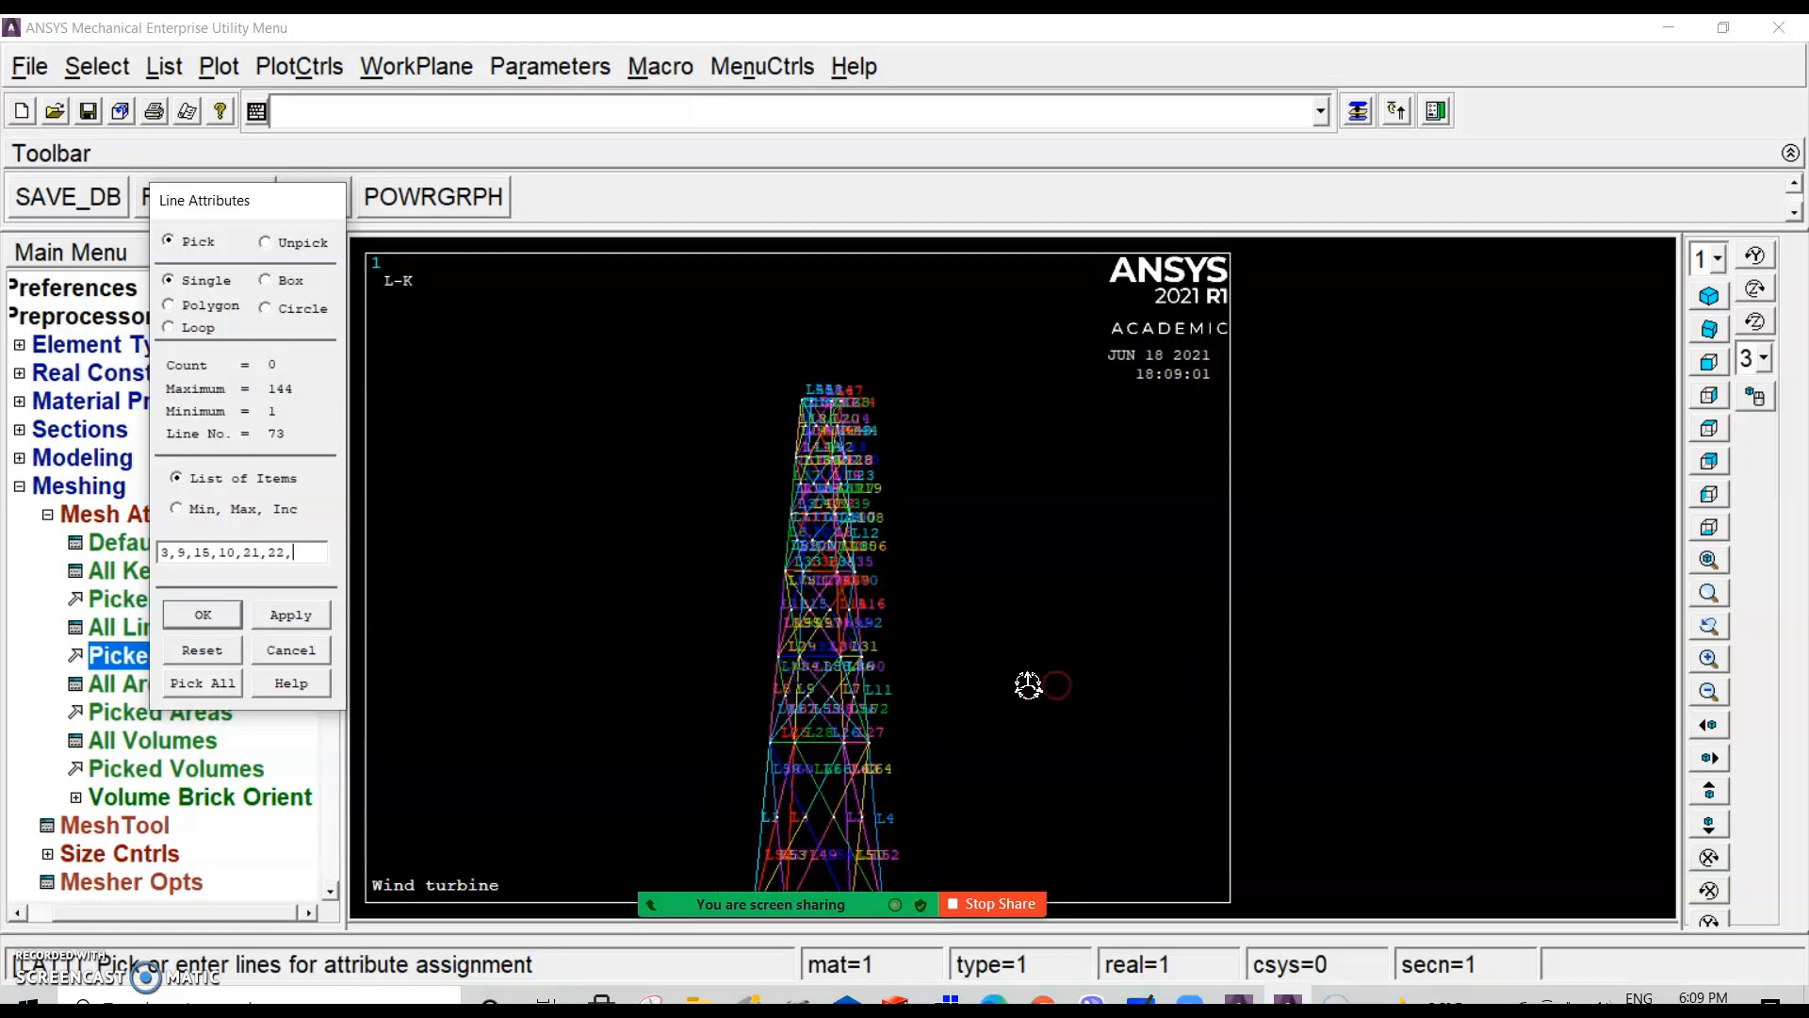
scroll(884, 670, down, 4)
scroll(883, 809, up, 4)
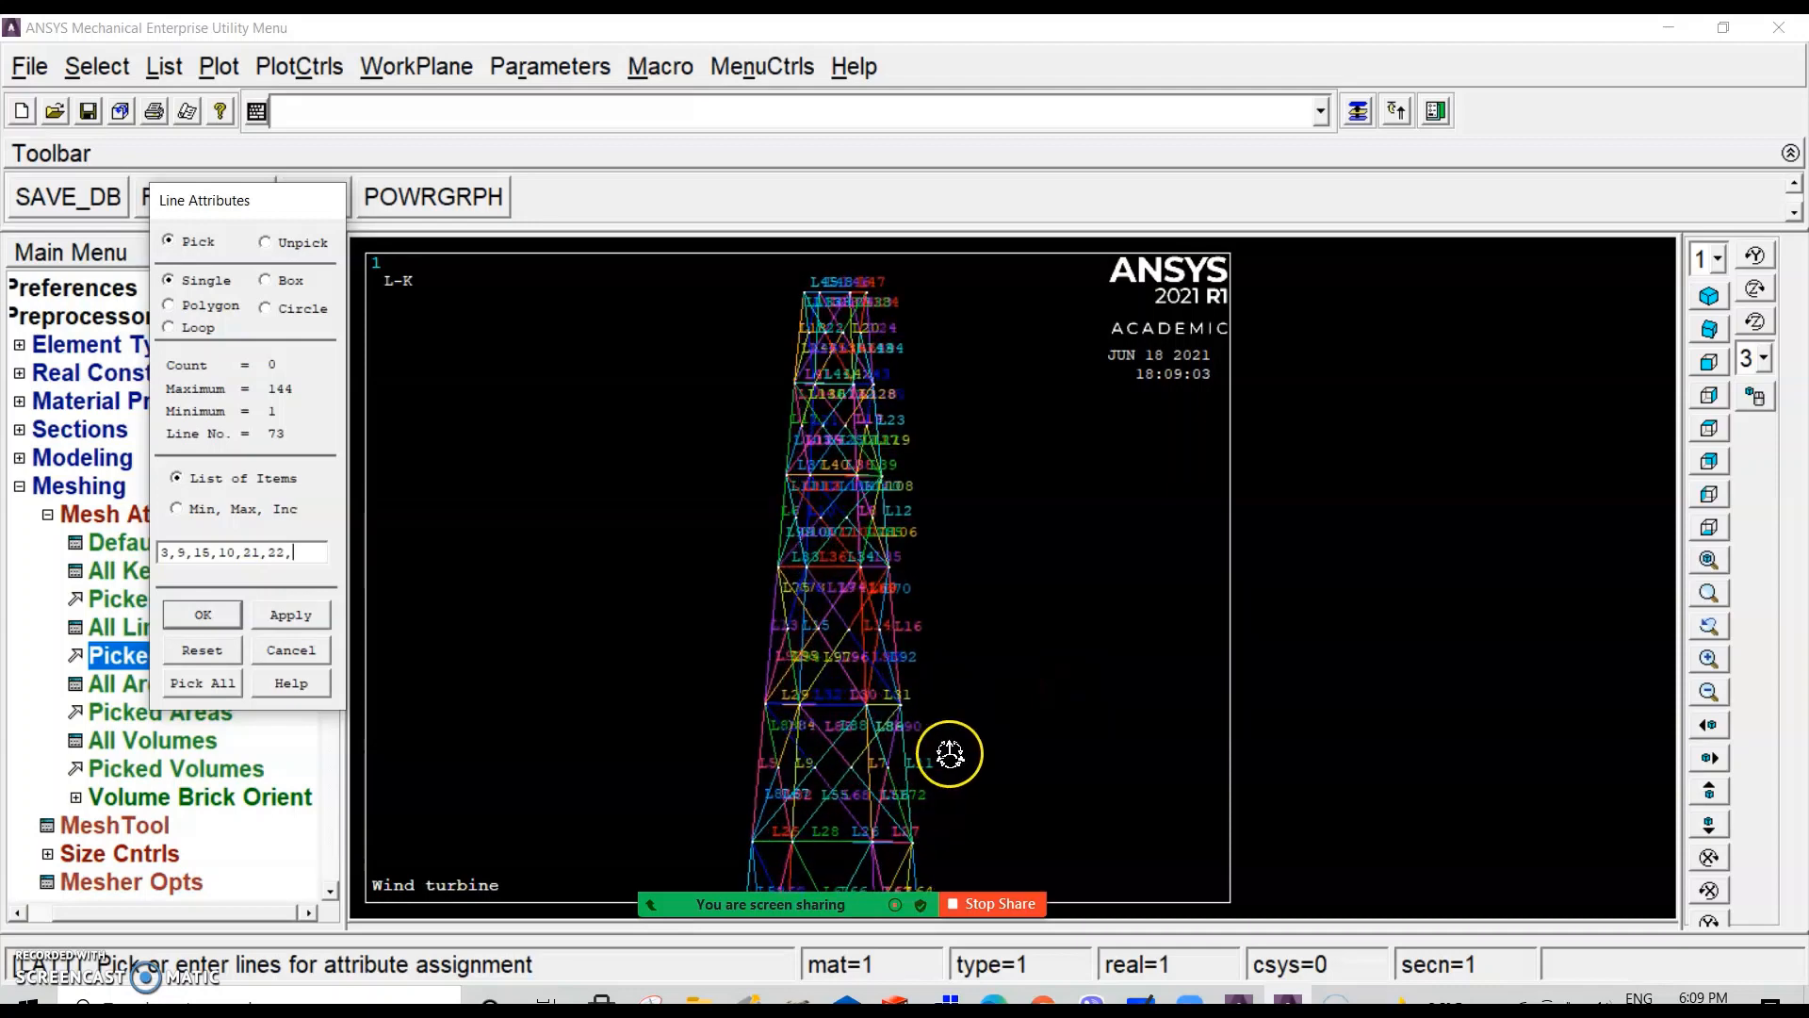
ctrl+right_drag(949, 751, 952, 722)
click(1713, 300)
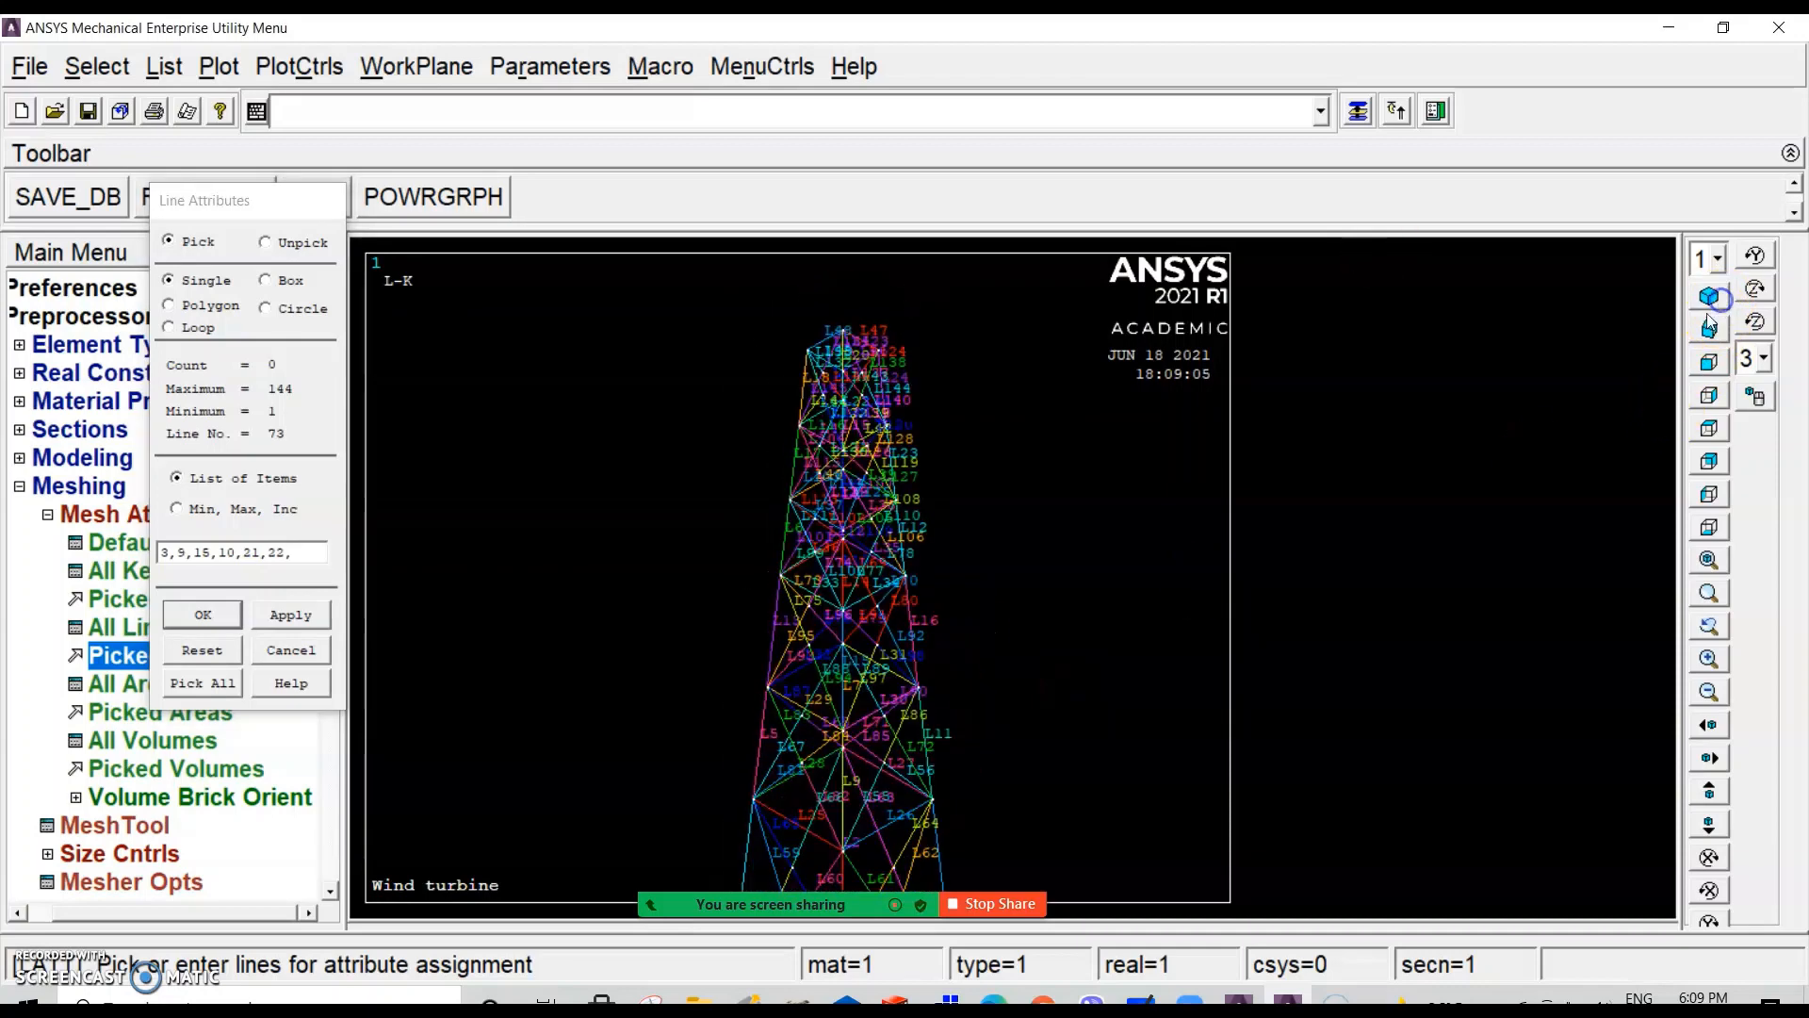
scroll(950, 675, down, 3)
scroll(862, 796, up, 2)
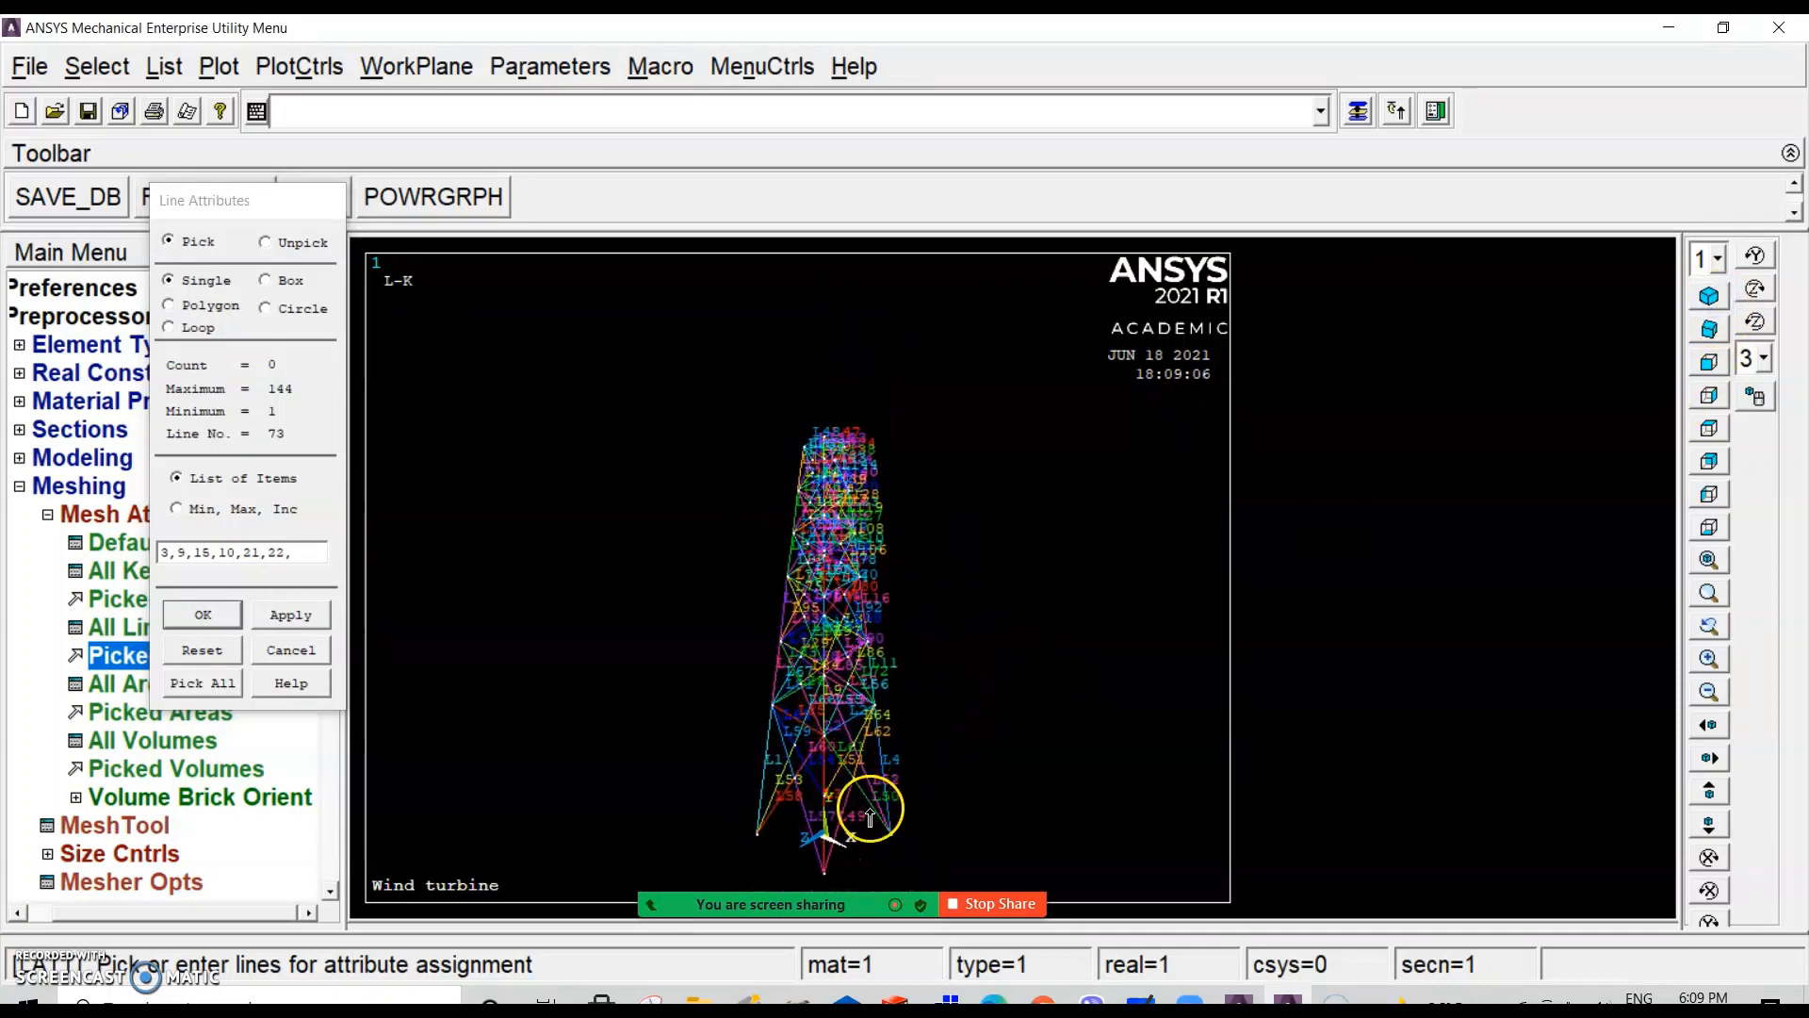
ctrl+right_drag(865, 778, 885, 542)
scroll(885, 543, up, 5)
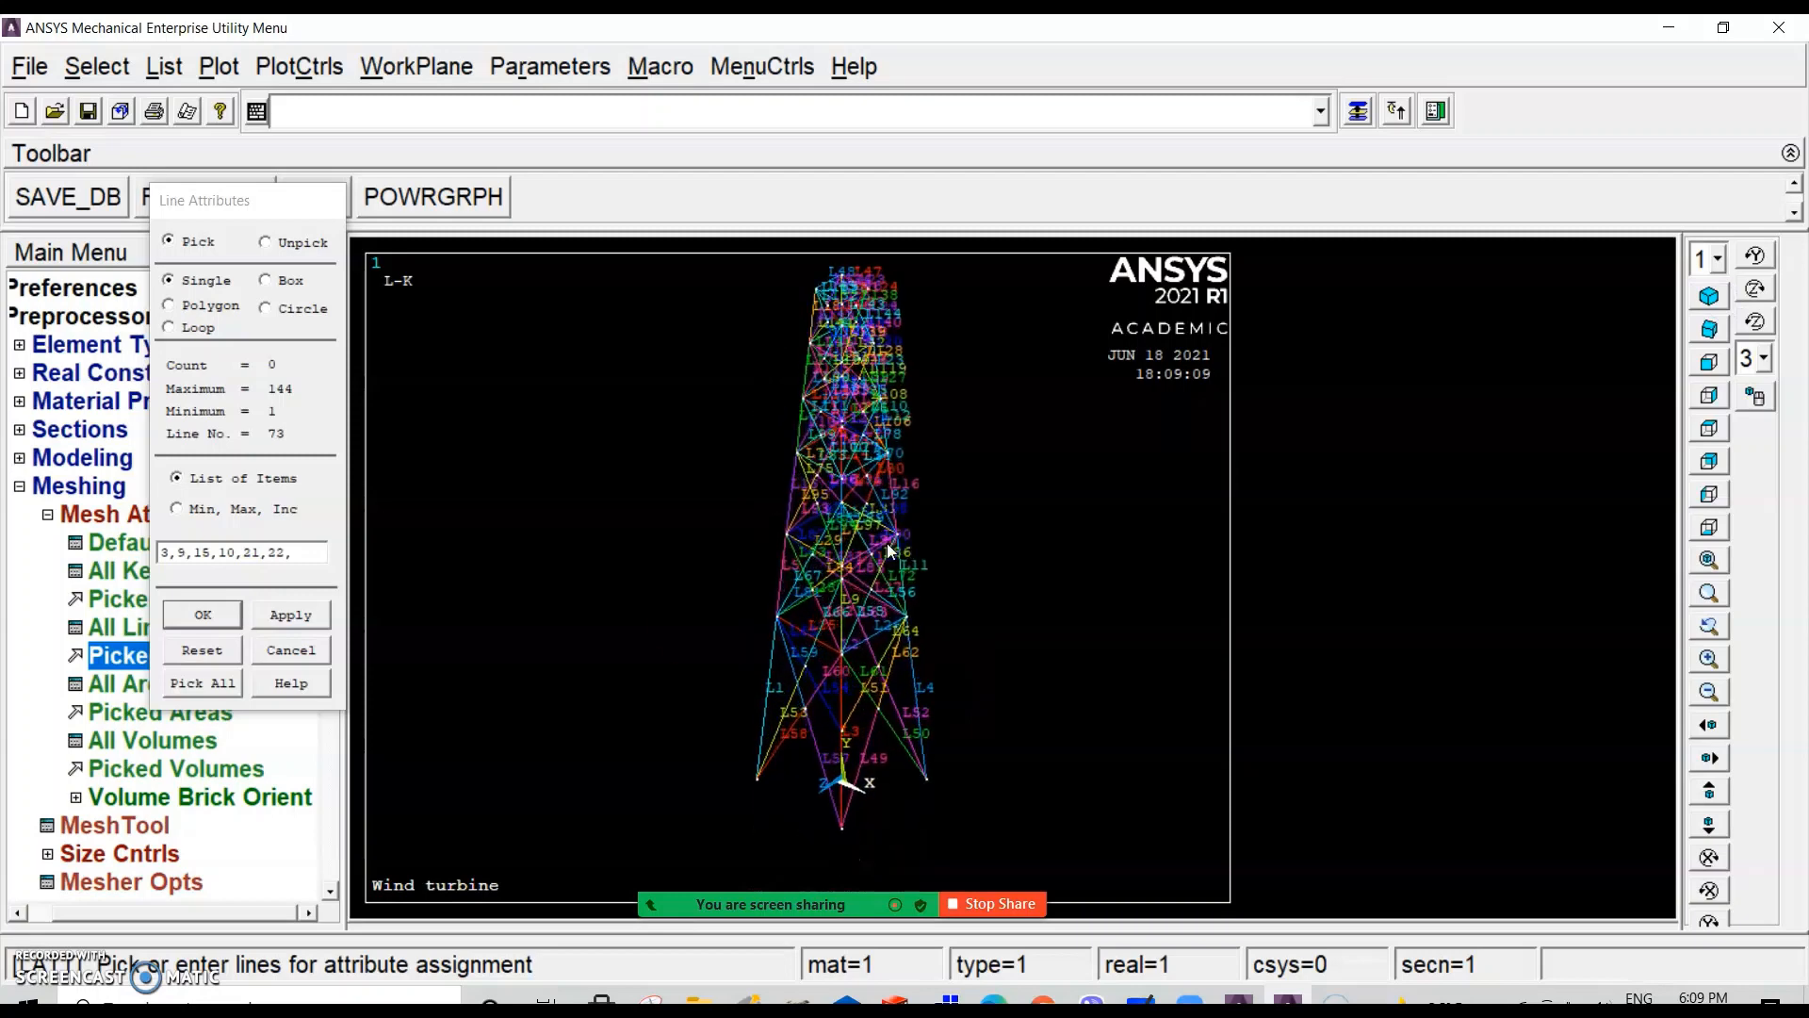
Step: Read the line numbers of the leg rising from L4, following it to the top of the tower
scroll(1037, 765, up, 1)
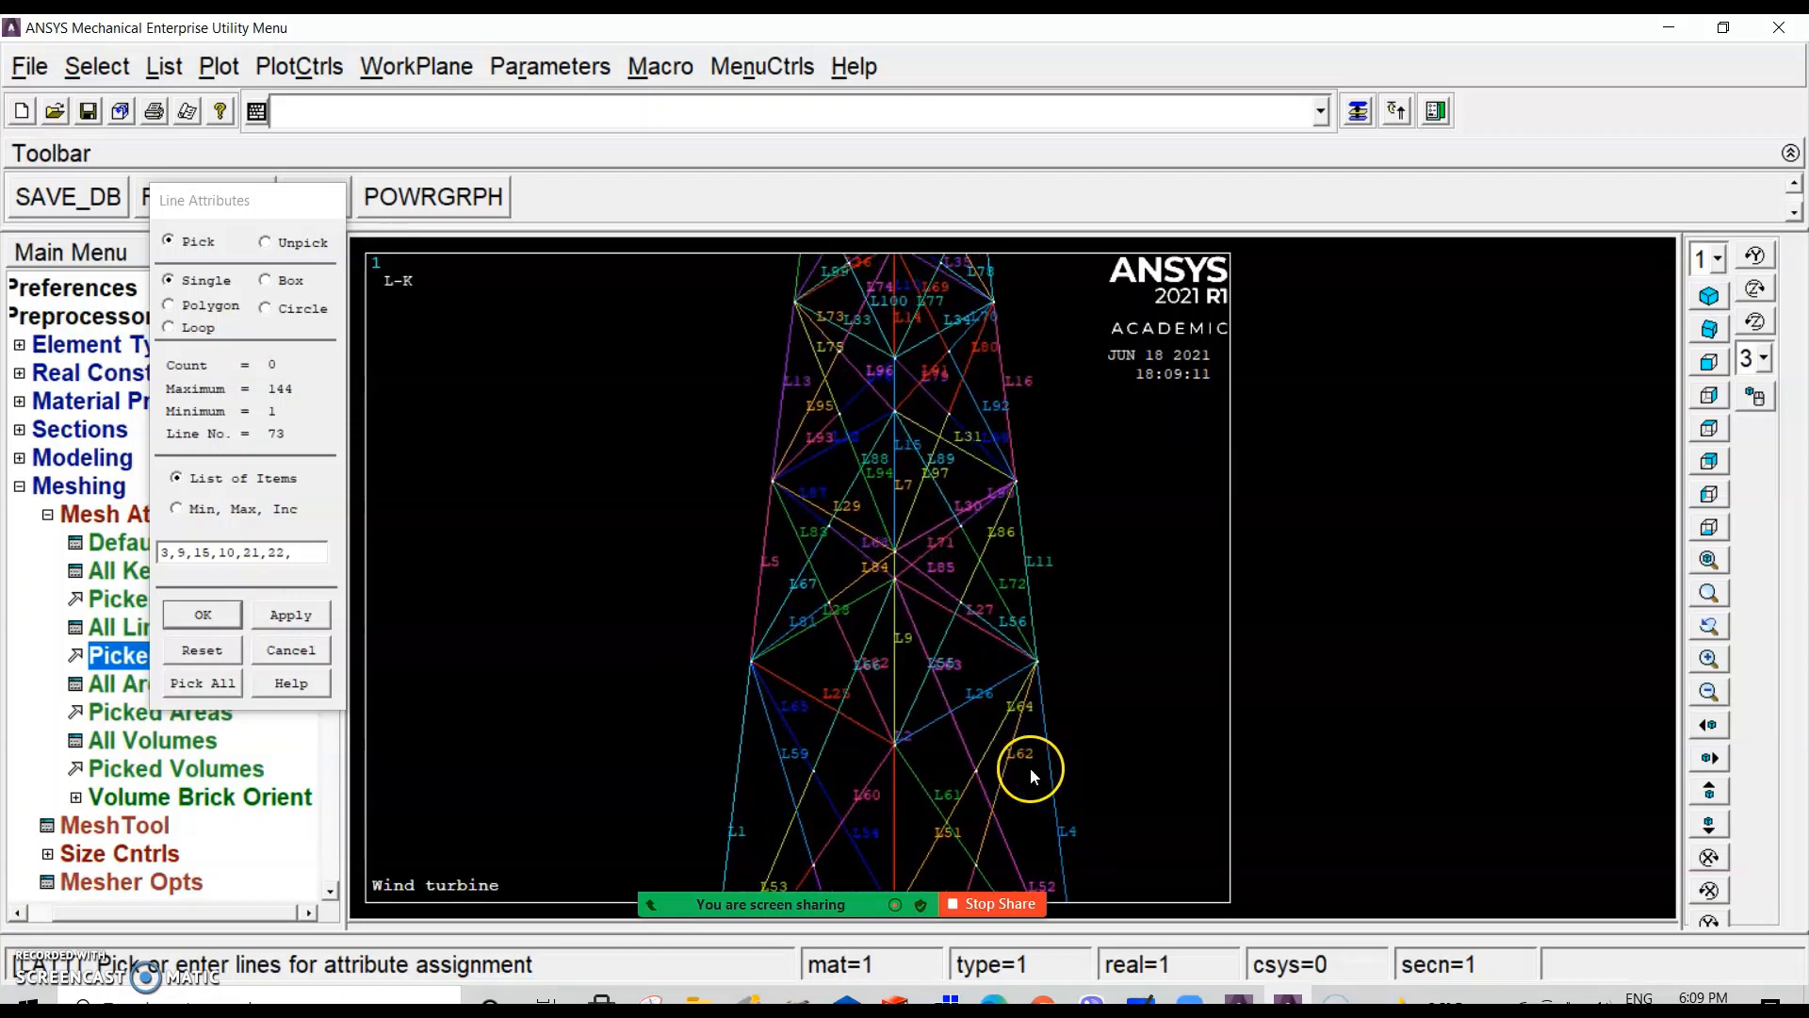
scroll(1079, 713, down, 2)
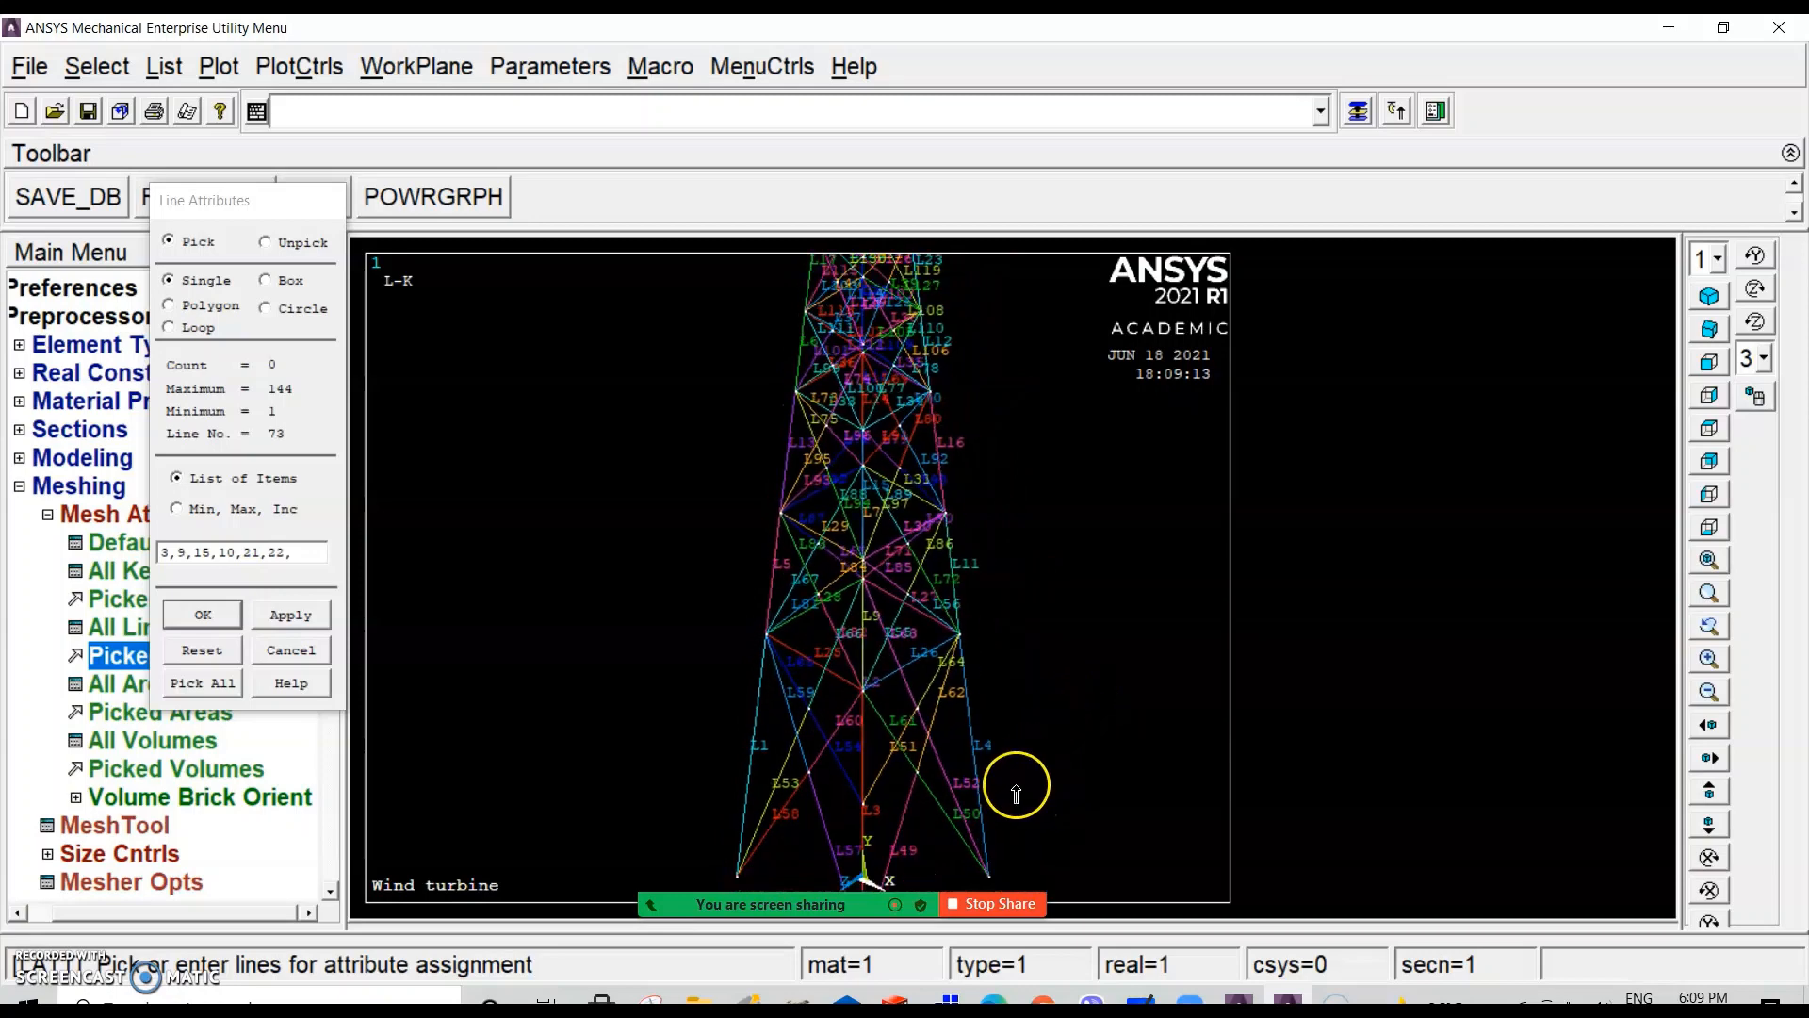
scroll(973, 553, up, 3)
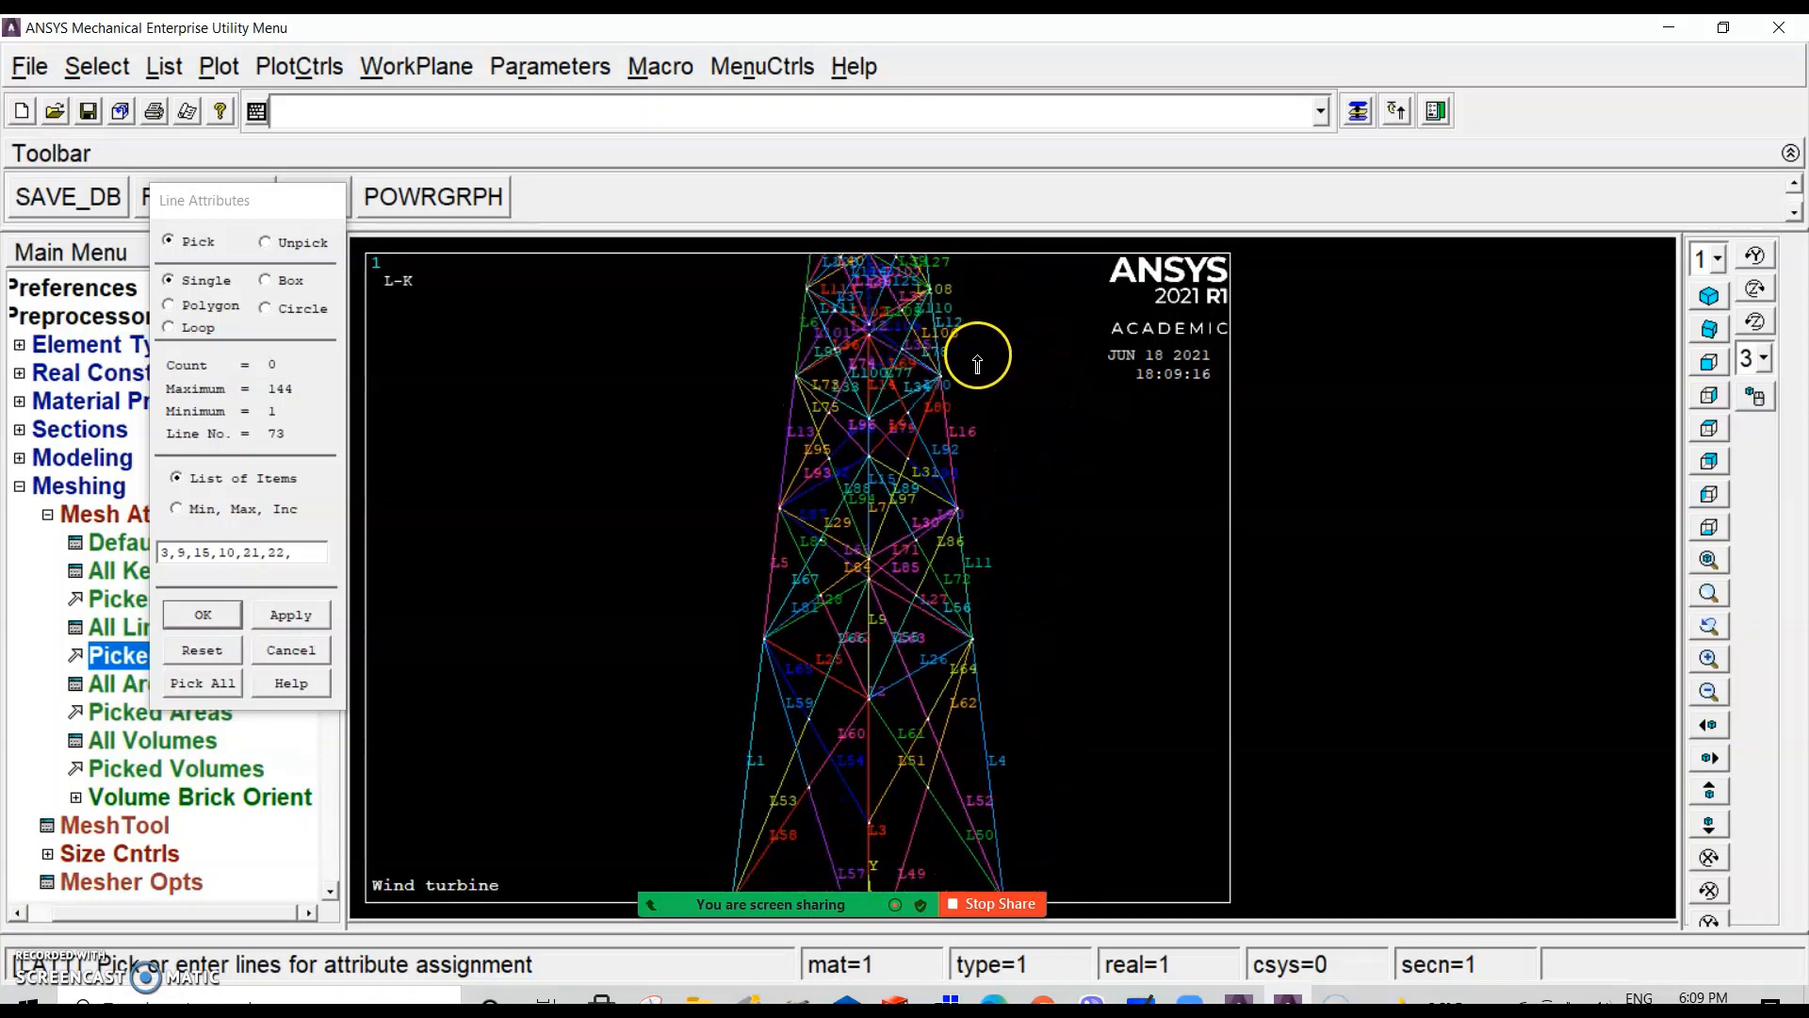
scroll(988, 347, up, 2)
ctrl+drag(990, 352, 960, 861)
scroll(1002, 436, up, 3)
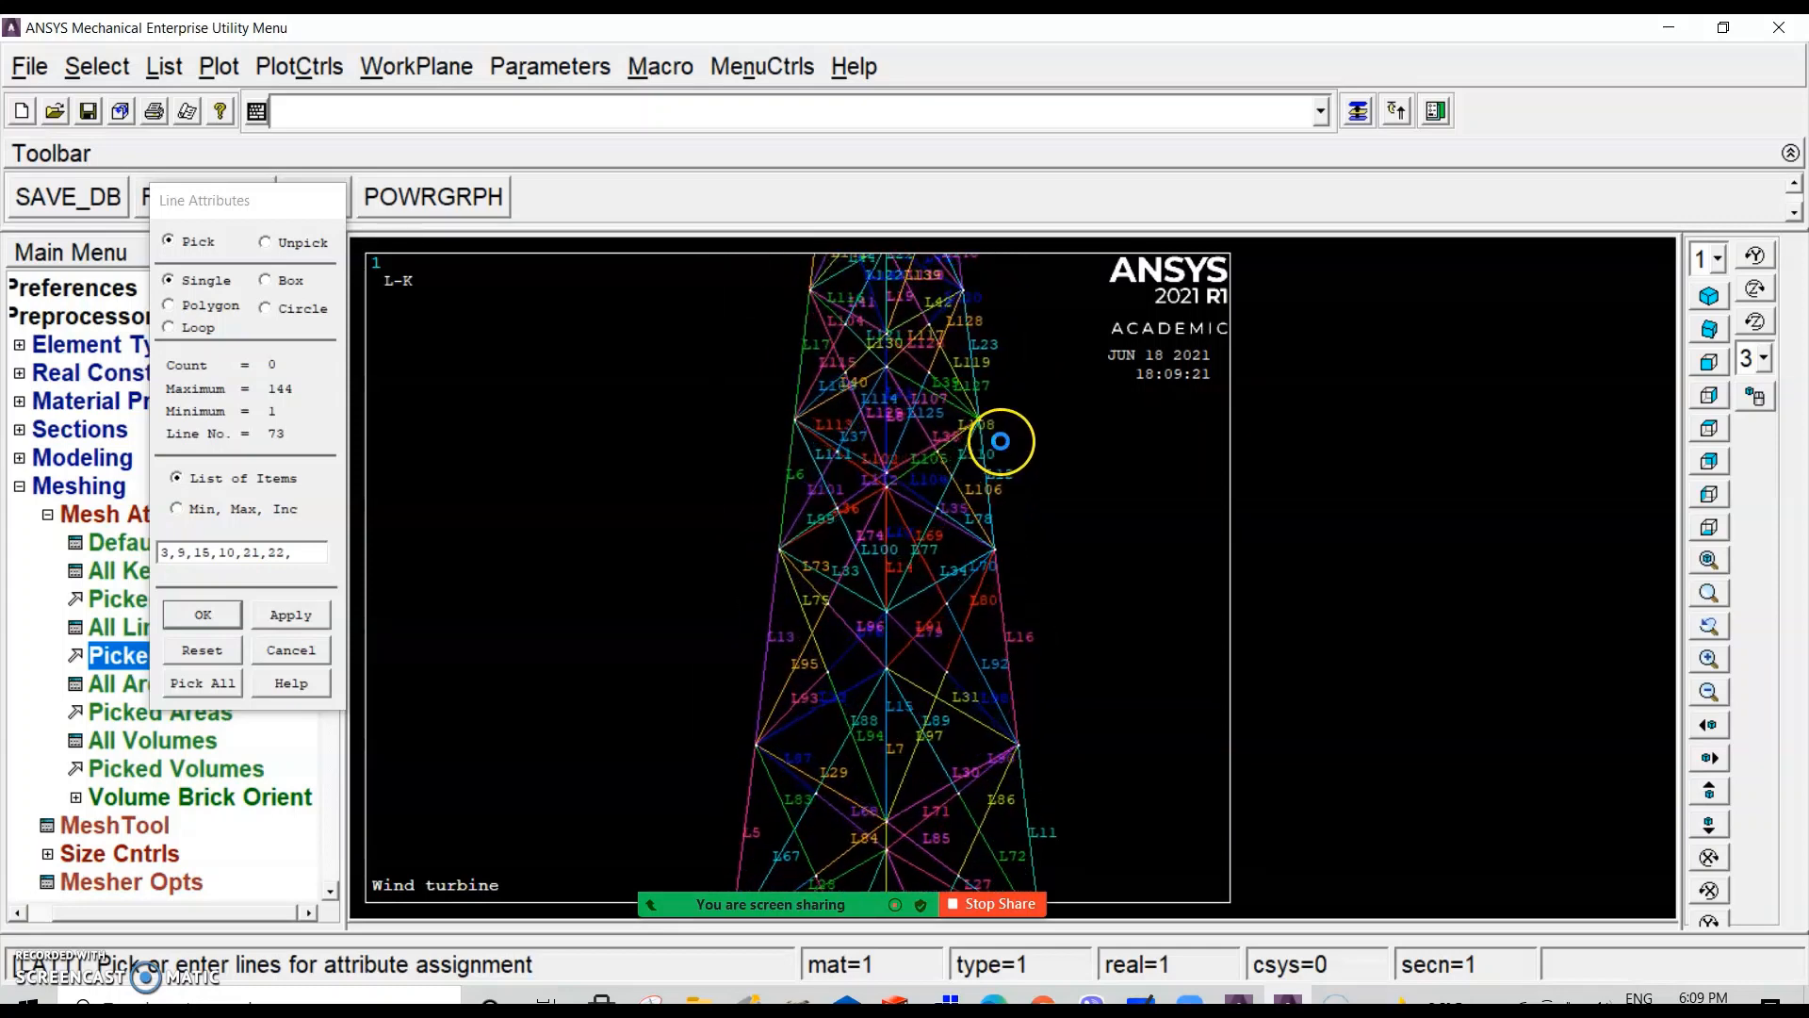
ctrl+drag(1116, 472, 1026, 589)
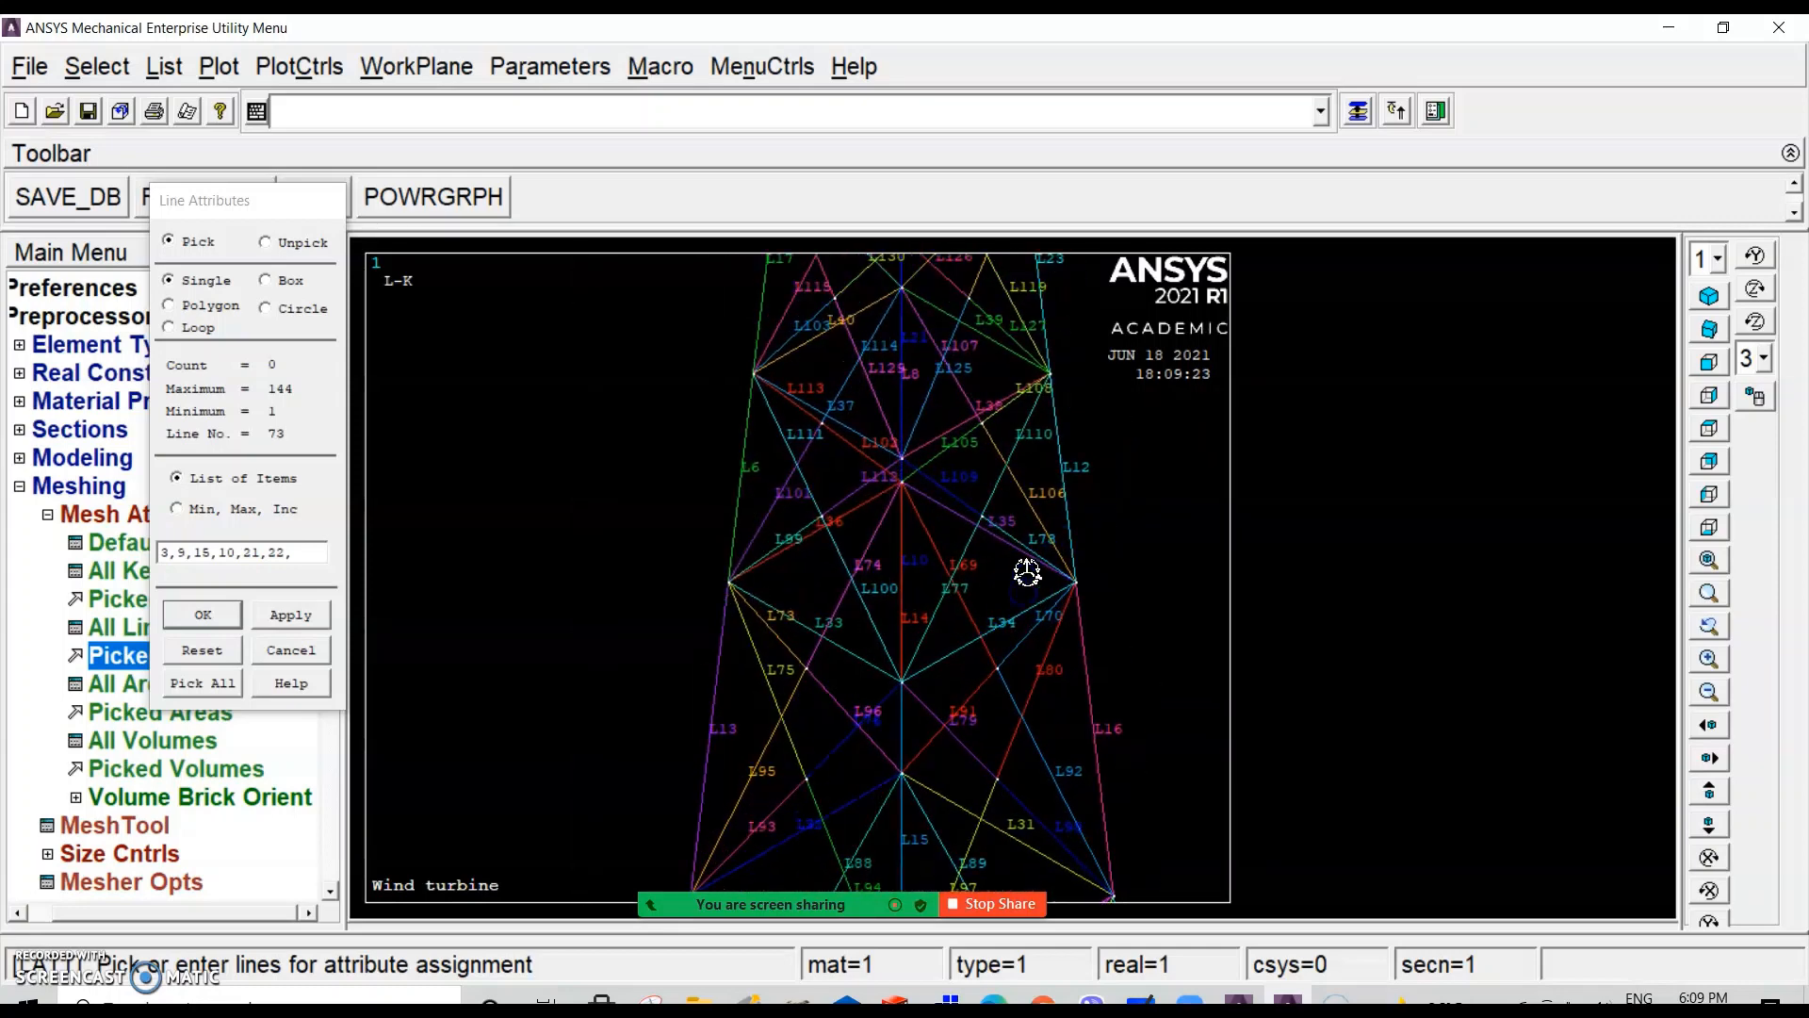
scroll(1094, 447, down, 2)
scroll(1094, 444, down, 3)
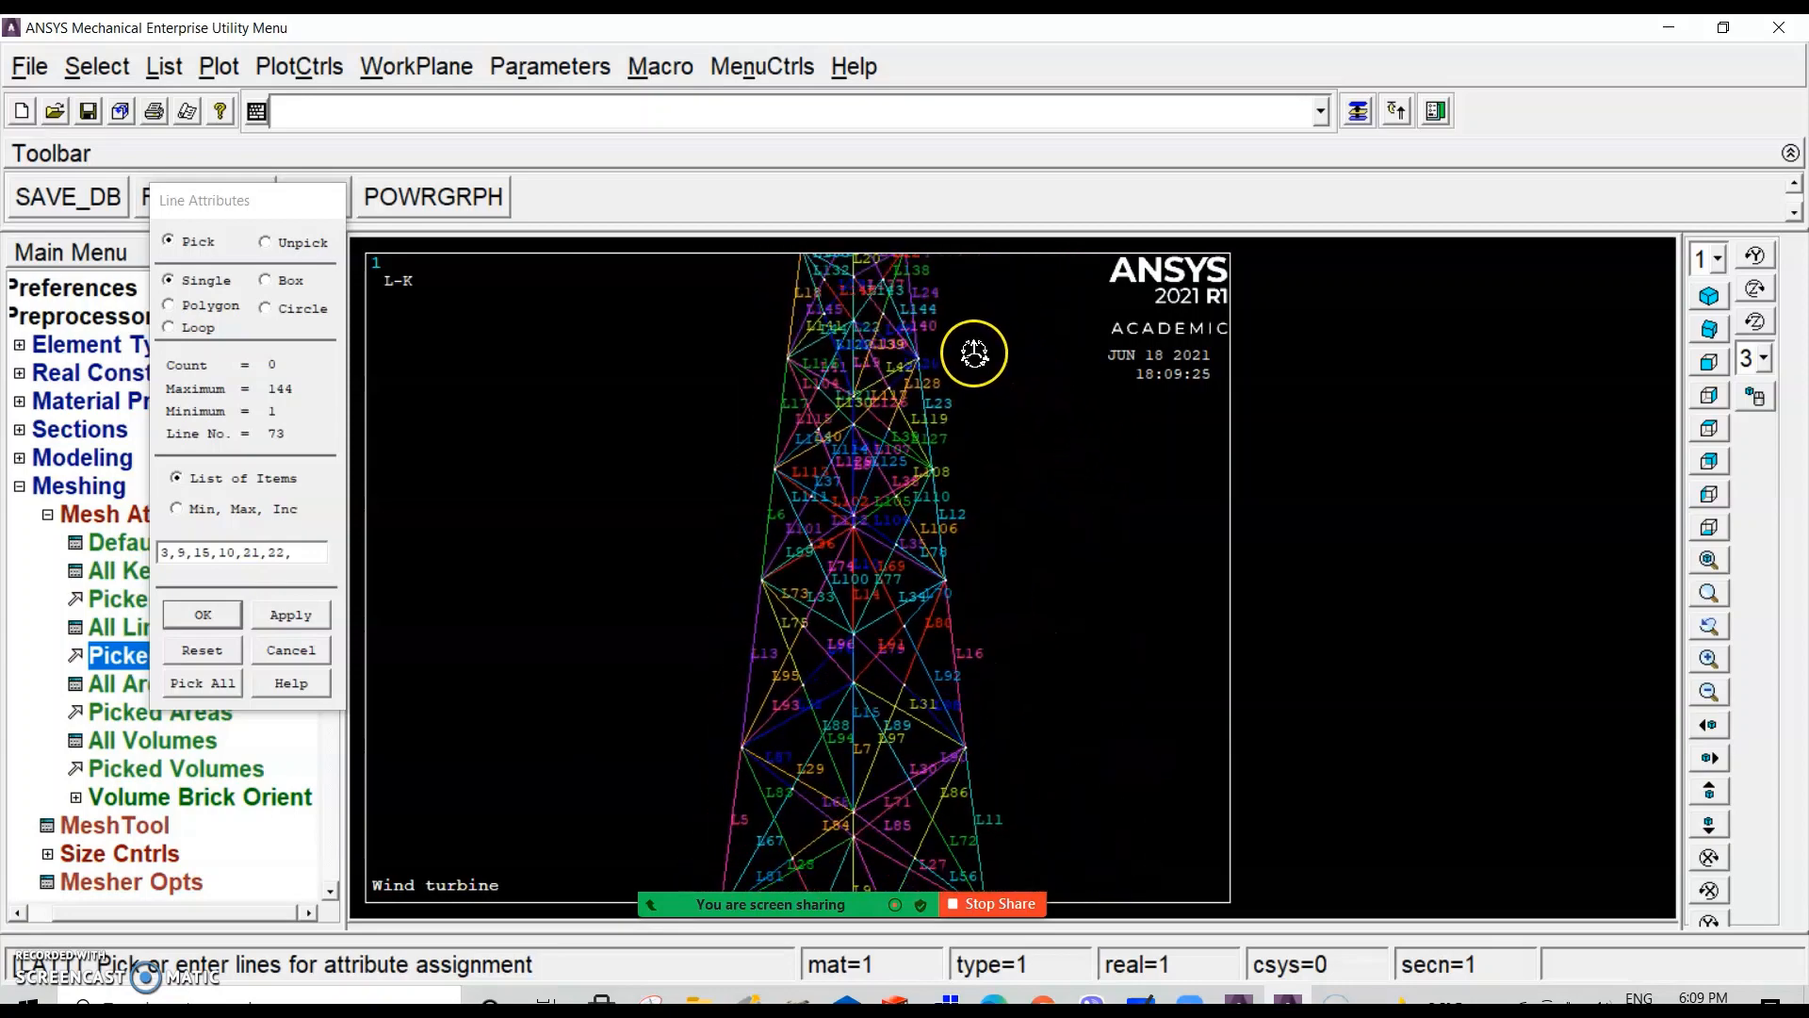
scroll(952, 316, down, 2)
scroll(895, 396, up, 2)
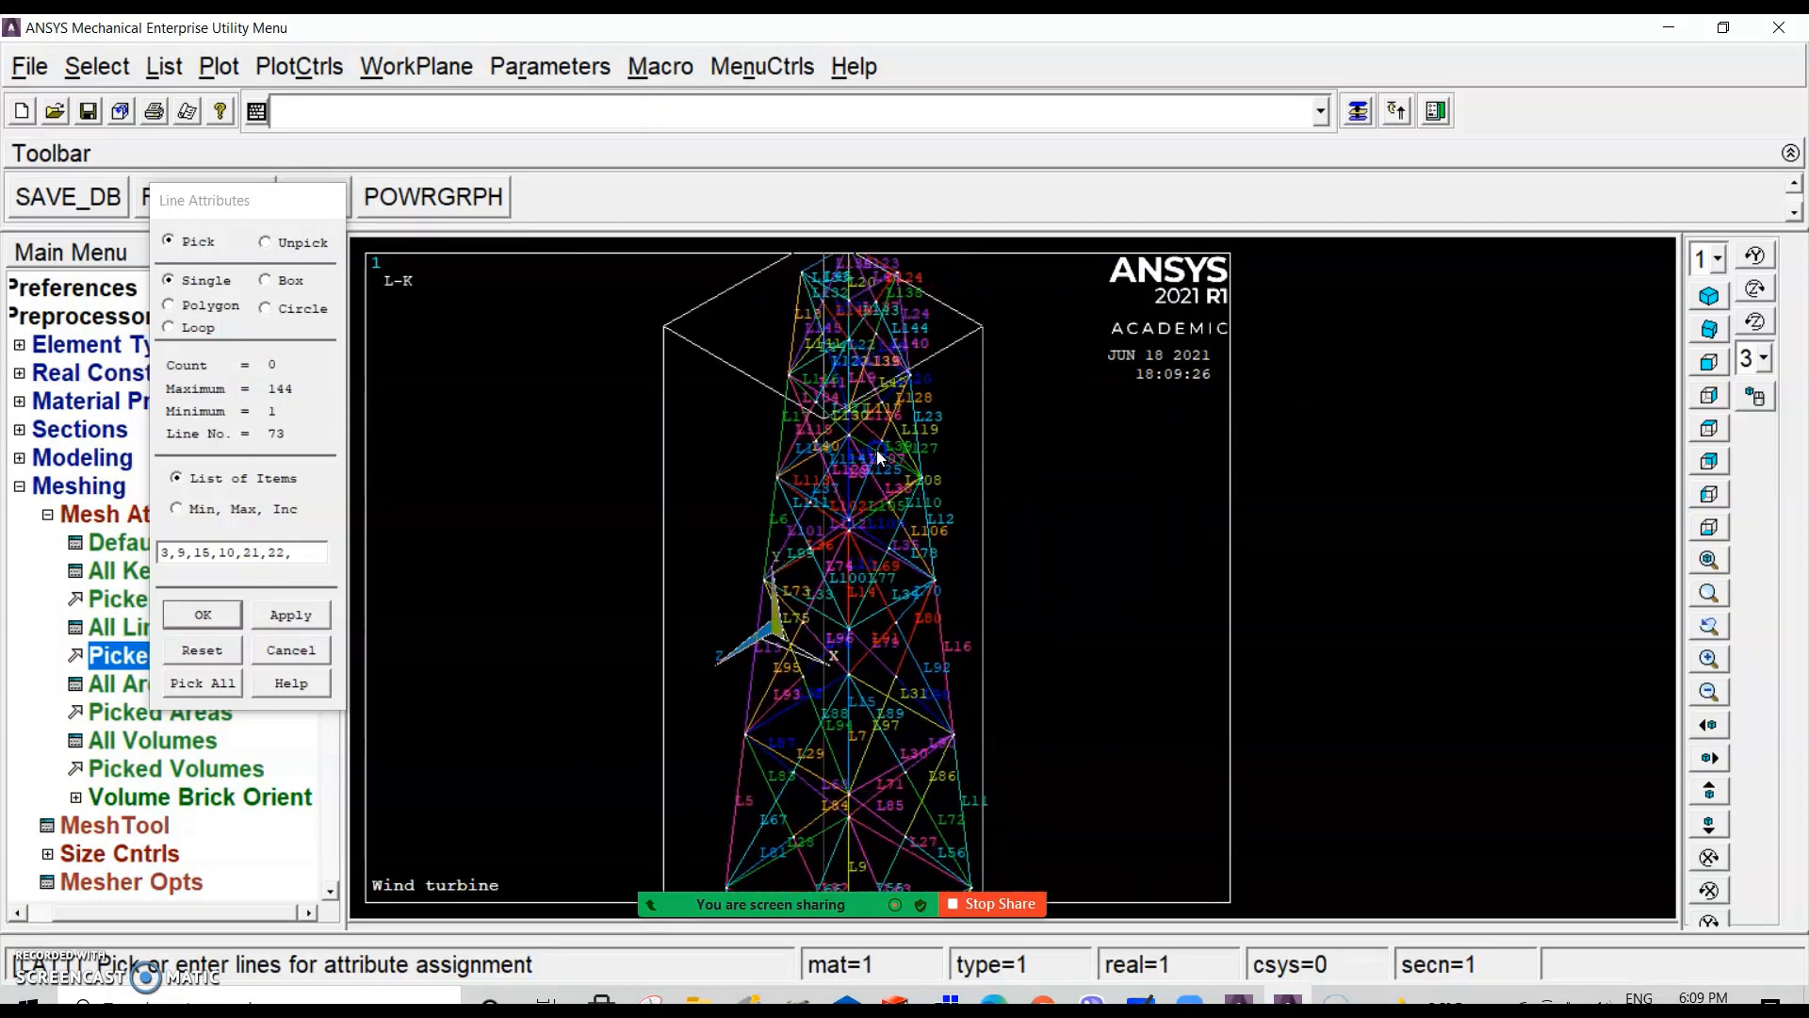
scroll(952, 297, up, 3)
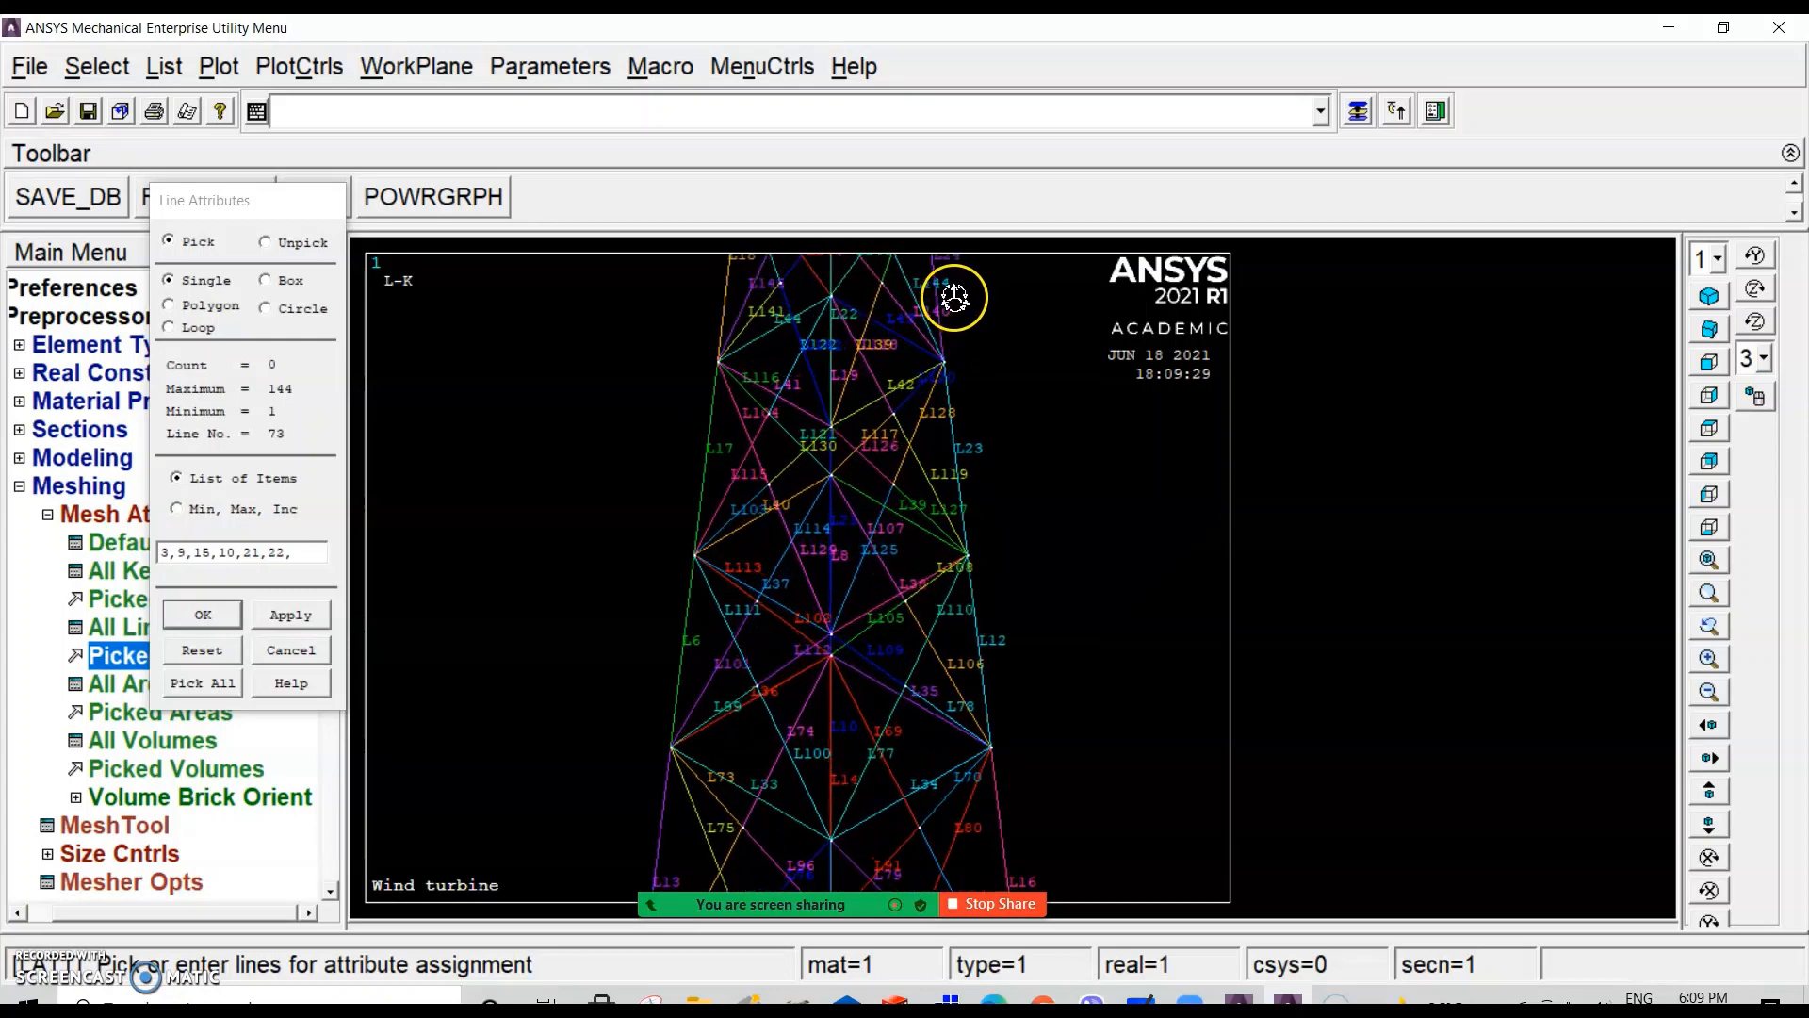
scroll(959, 306, down, 1)
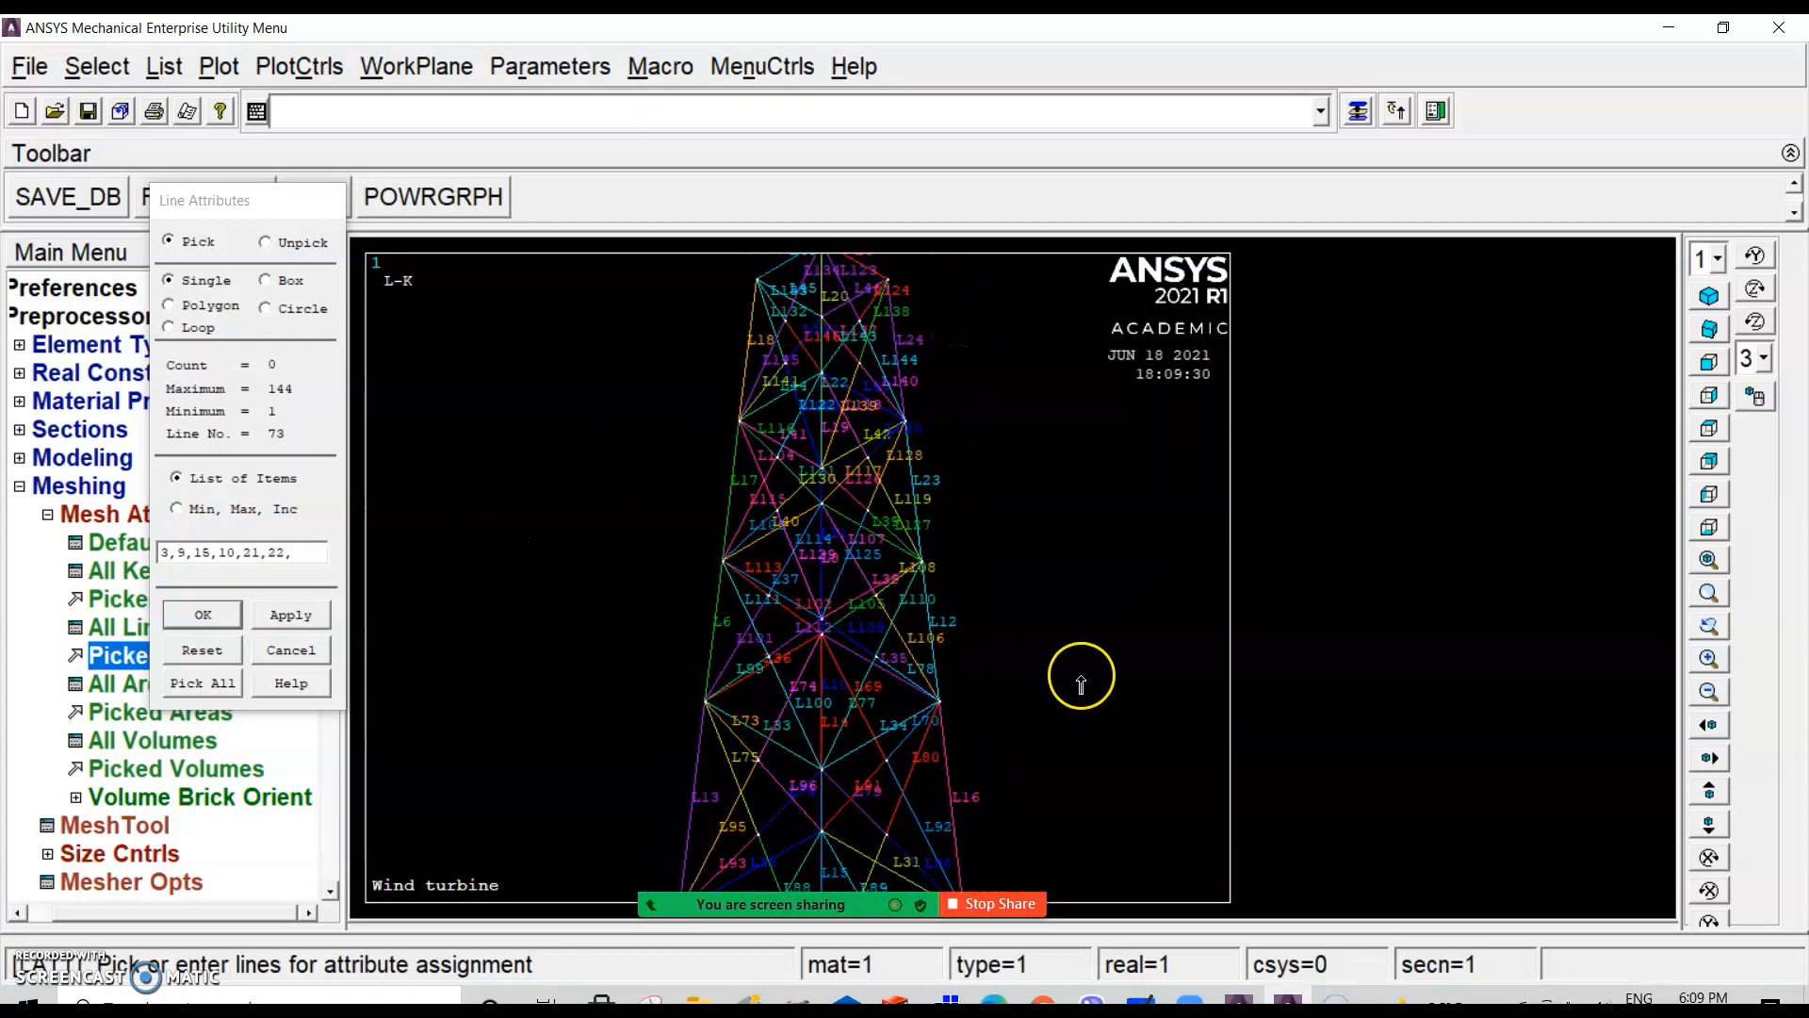
ctrl+drag(1058, 588, 1076, 477)
ctrl+middle_drag(1076, 483, 896, 739)
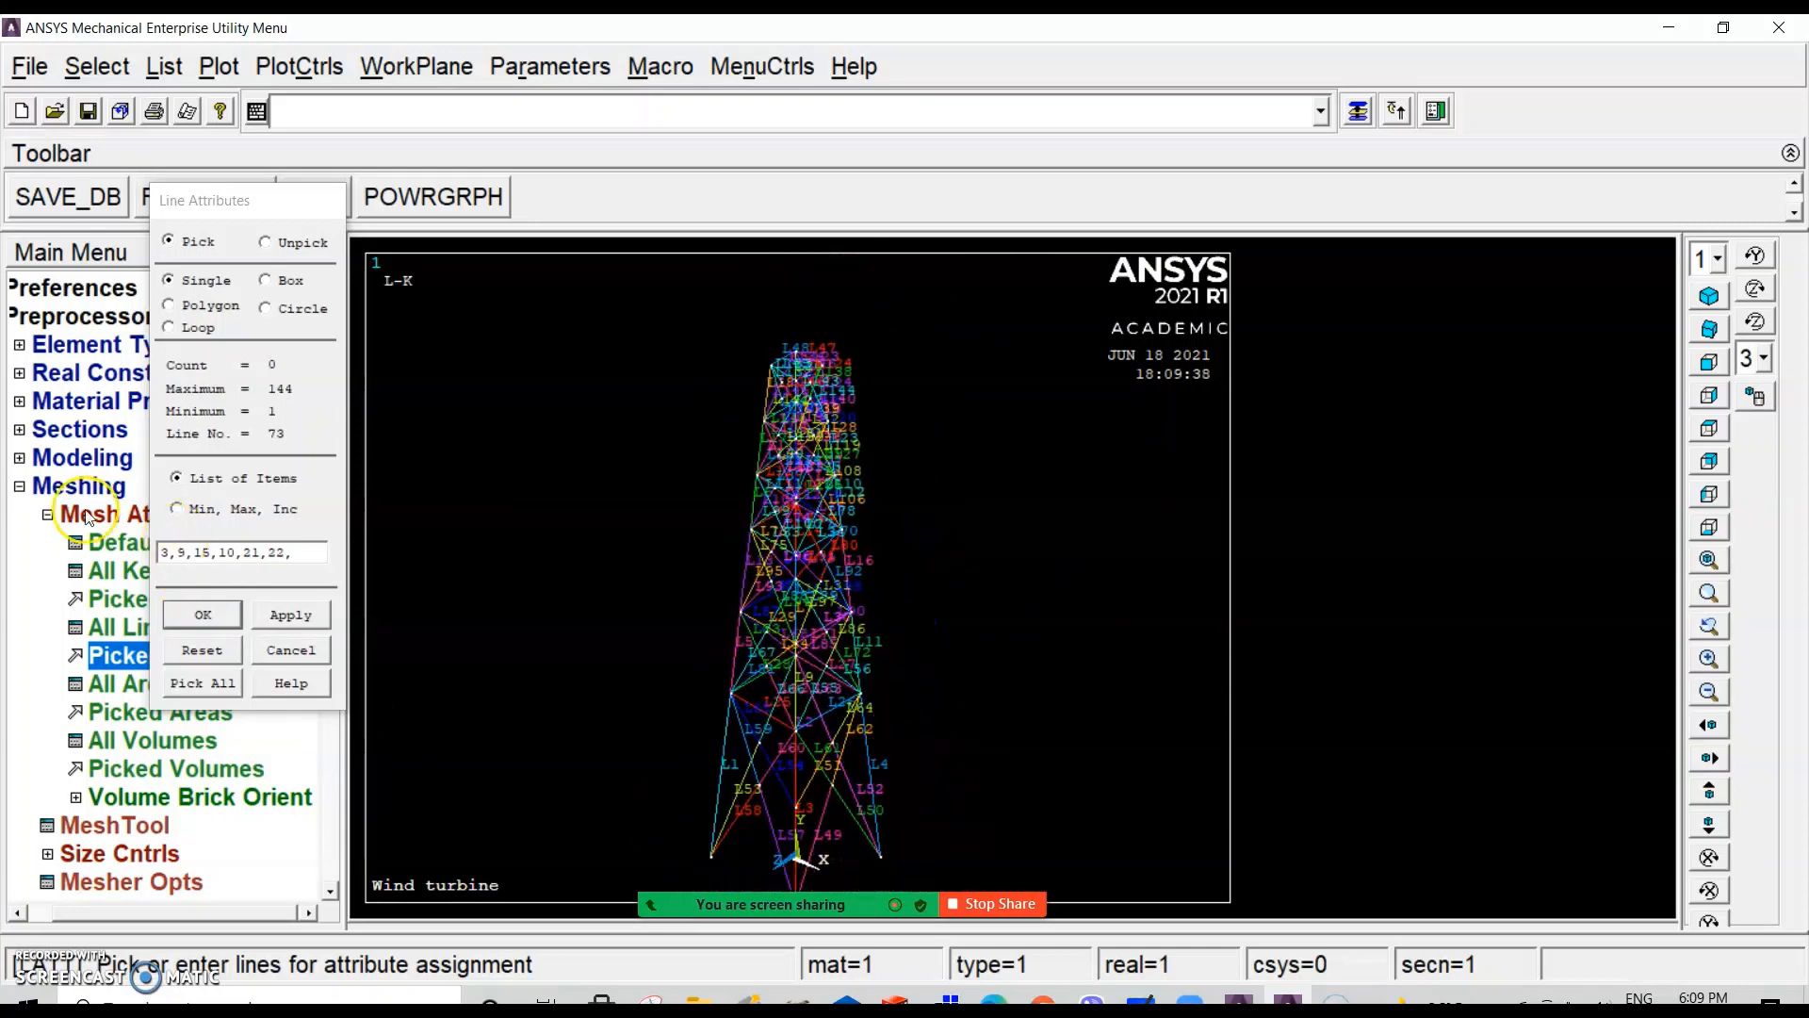
Step: Add lines 4, 11, 16 and 12 of the leg rising from L4 to the attribute assignment list
click(298, 553)
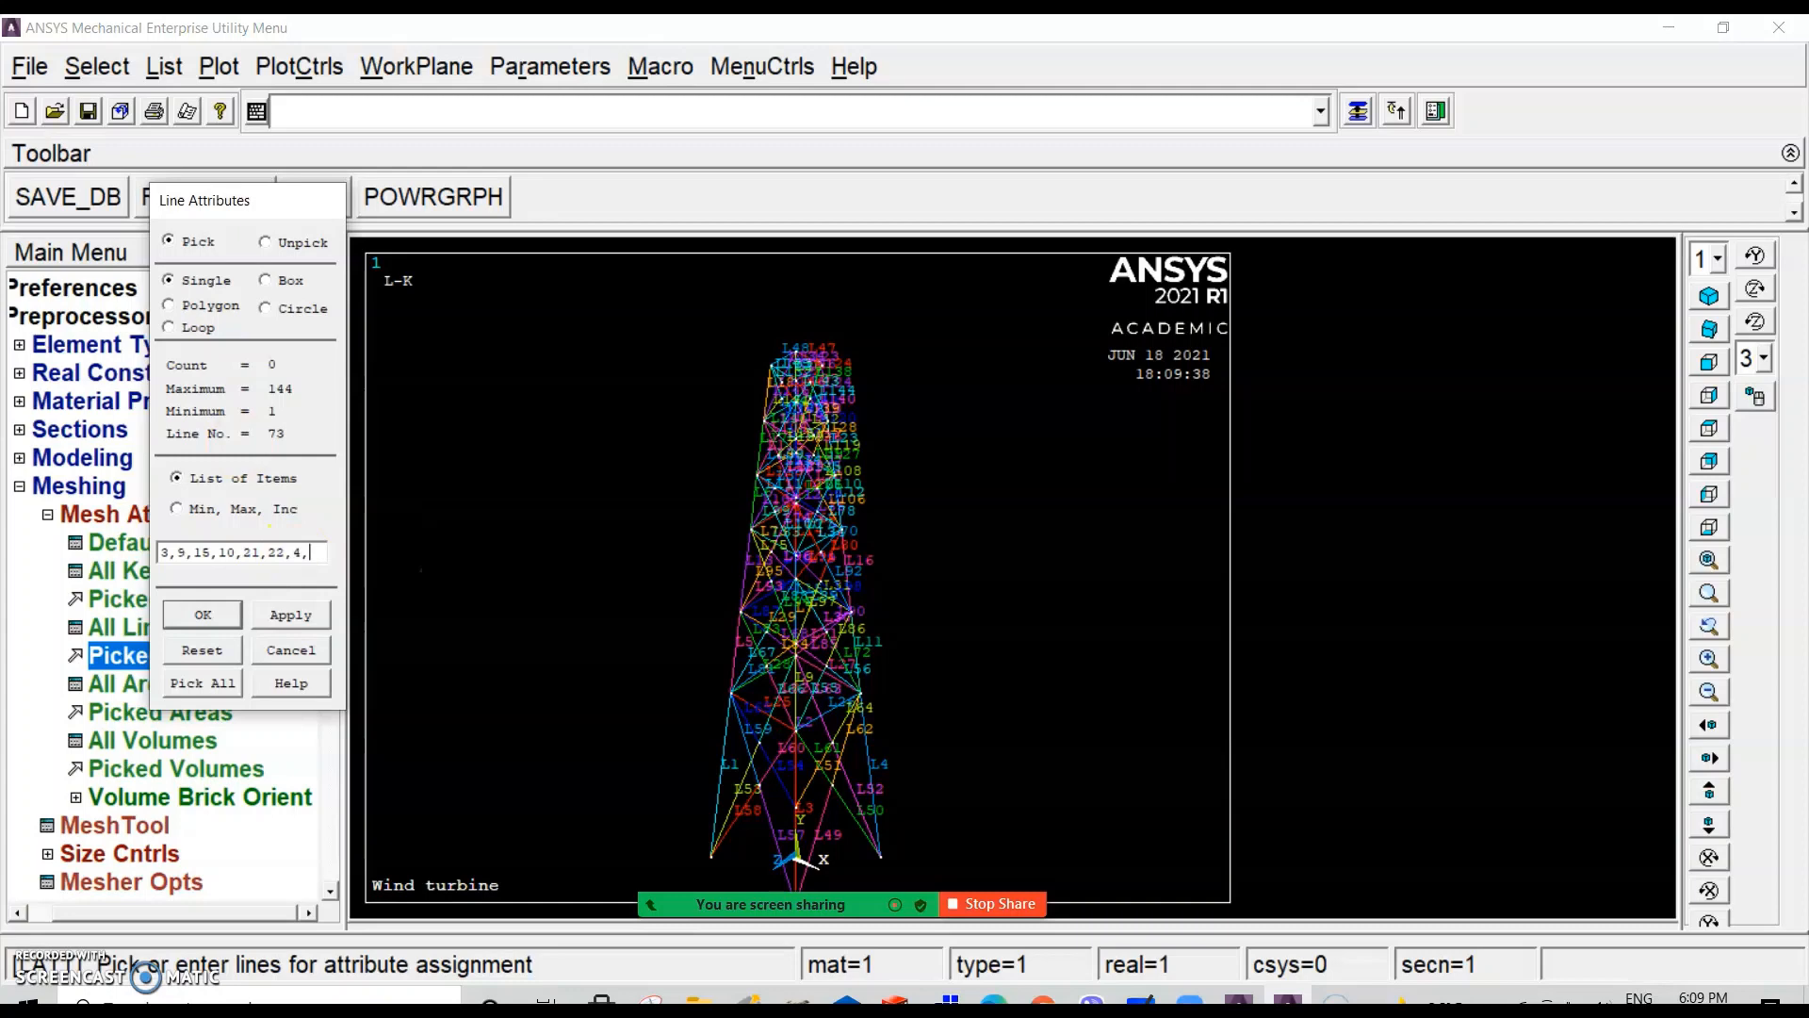
text(11,16,)
scroll(820, 512, up, 3)
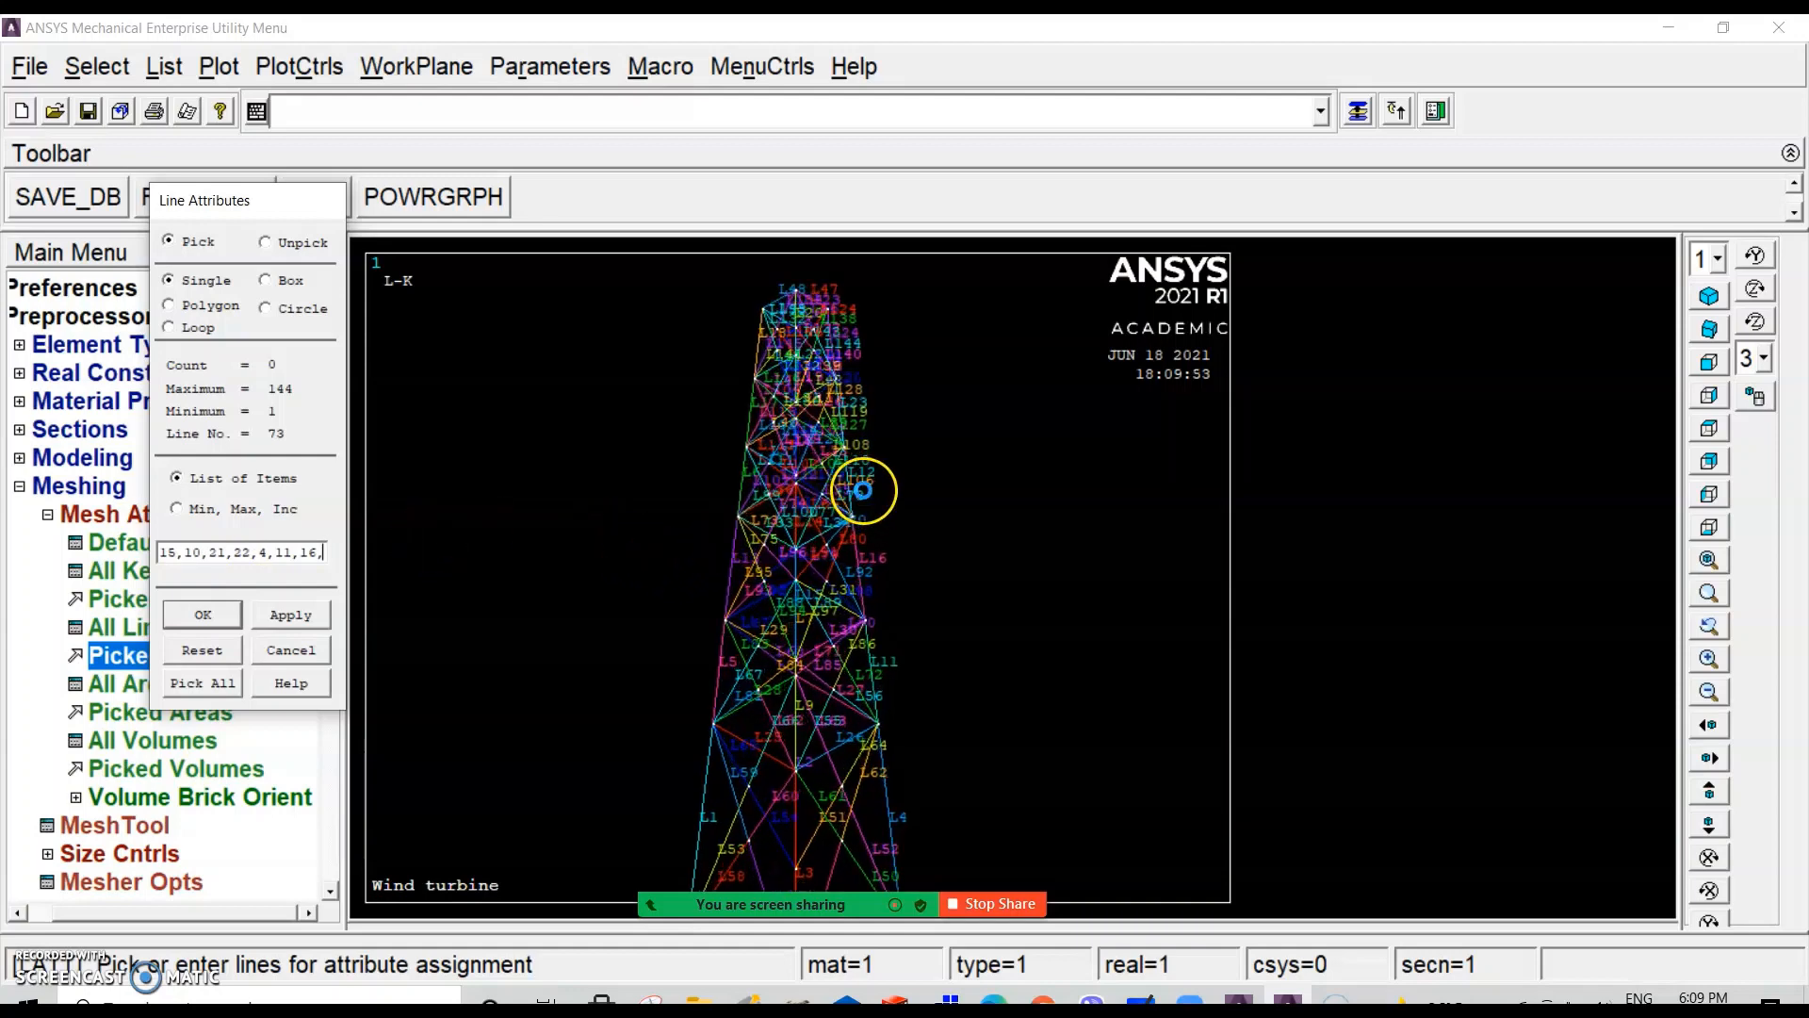
scroll(941, 392, up, 2)
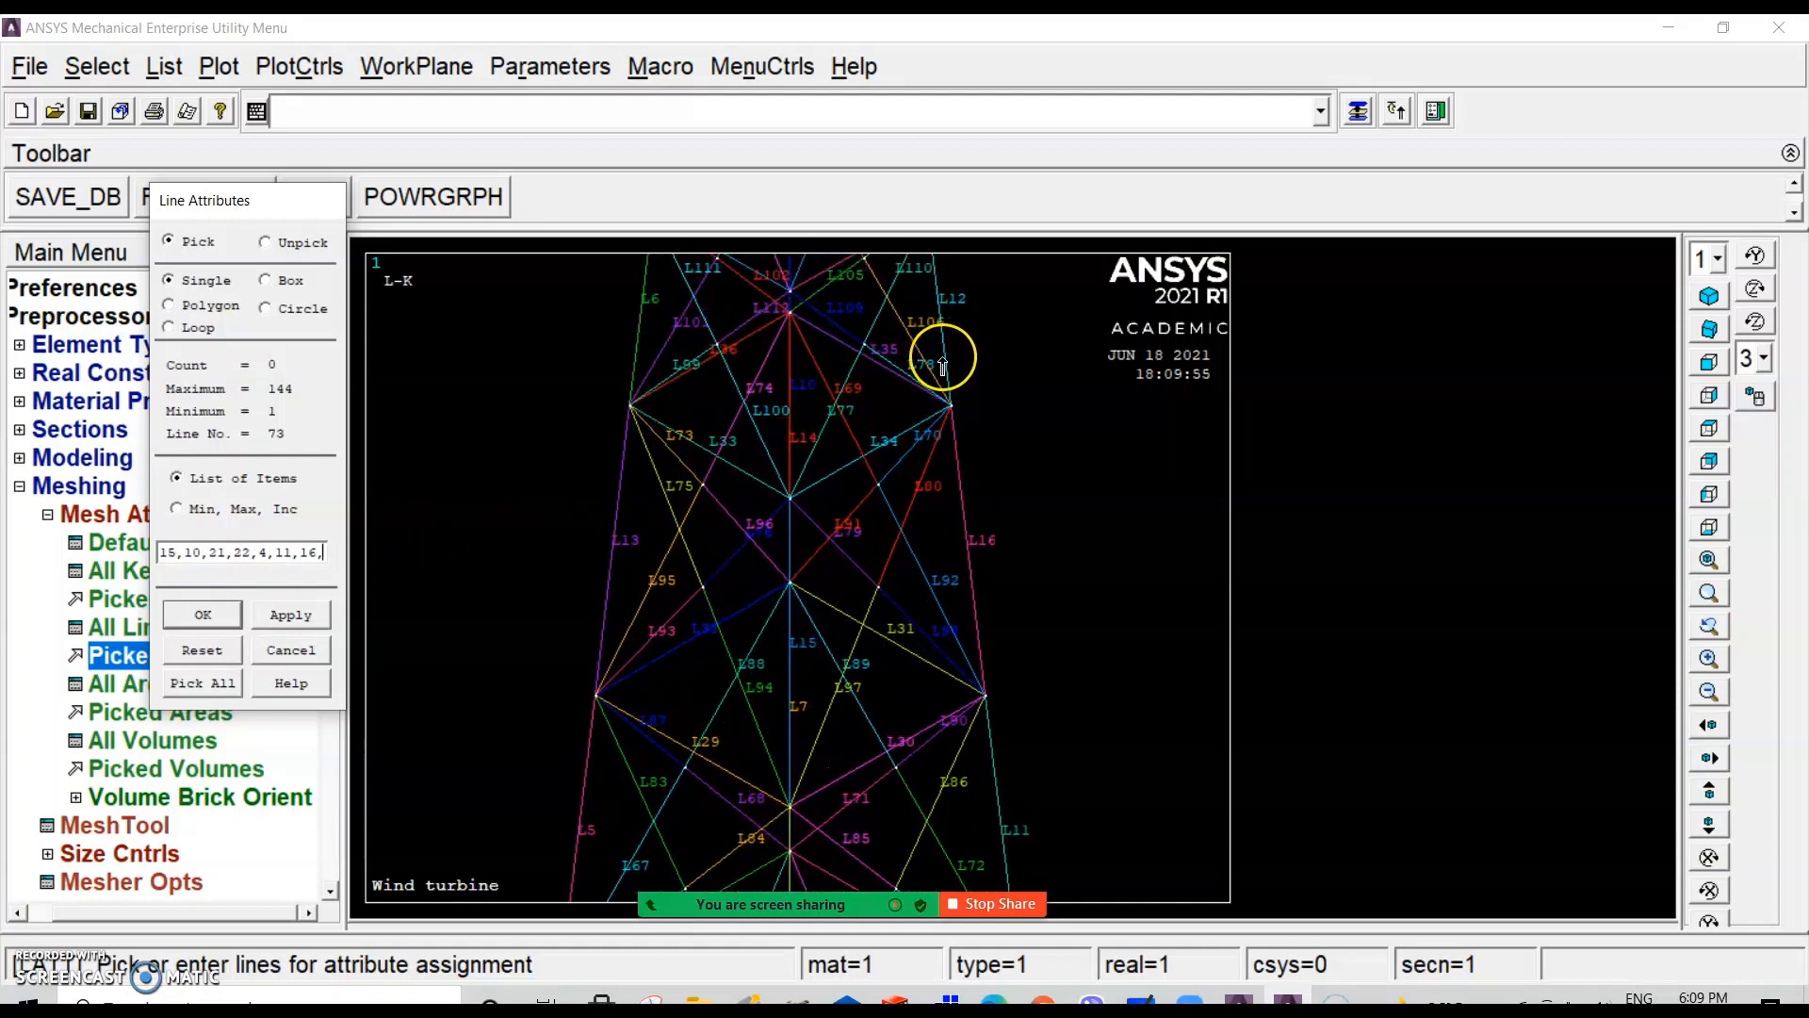
scroll(945, 363, up, 2)
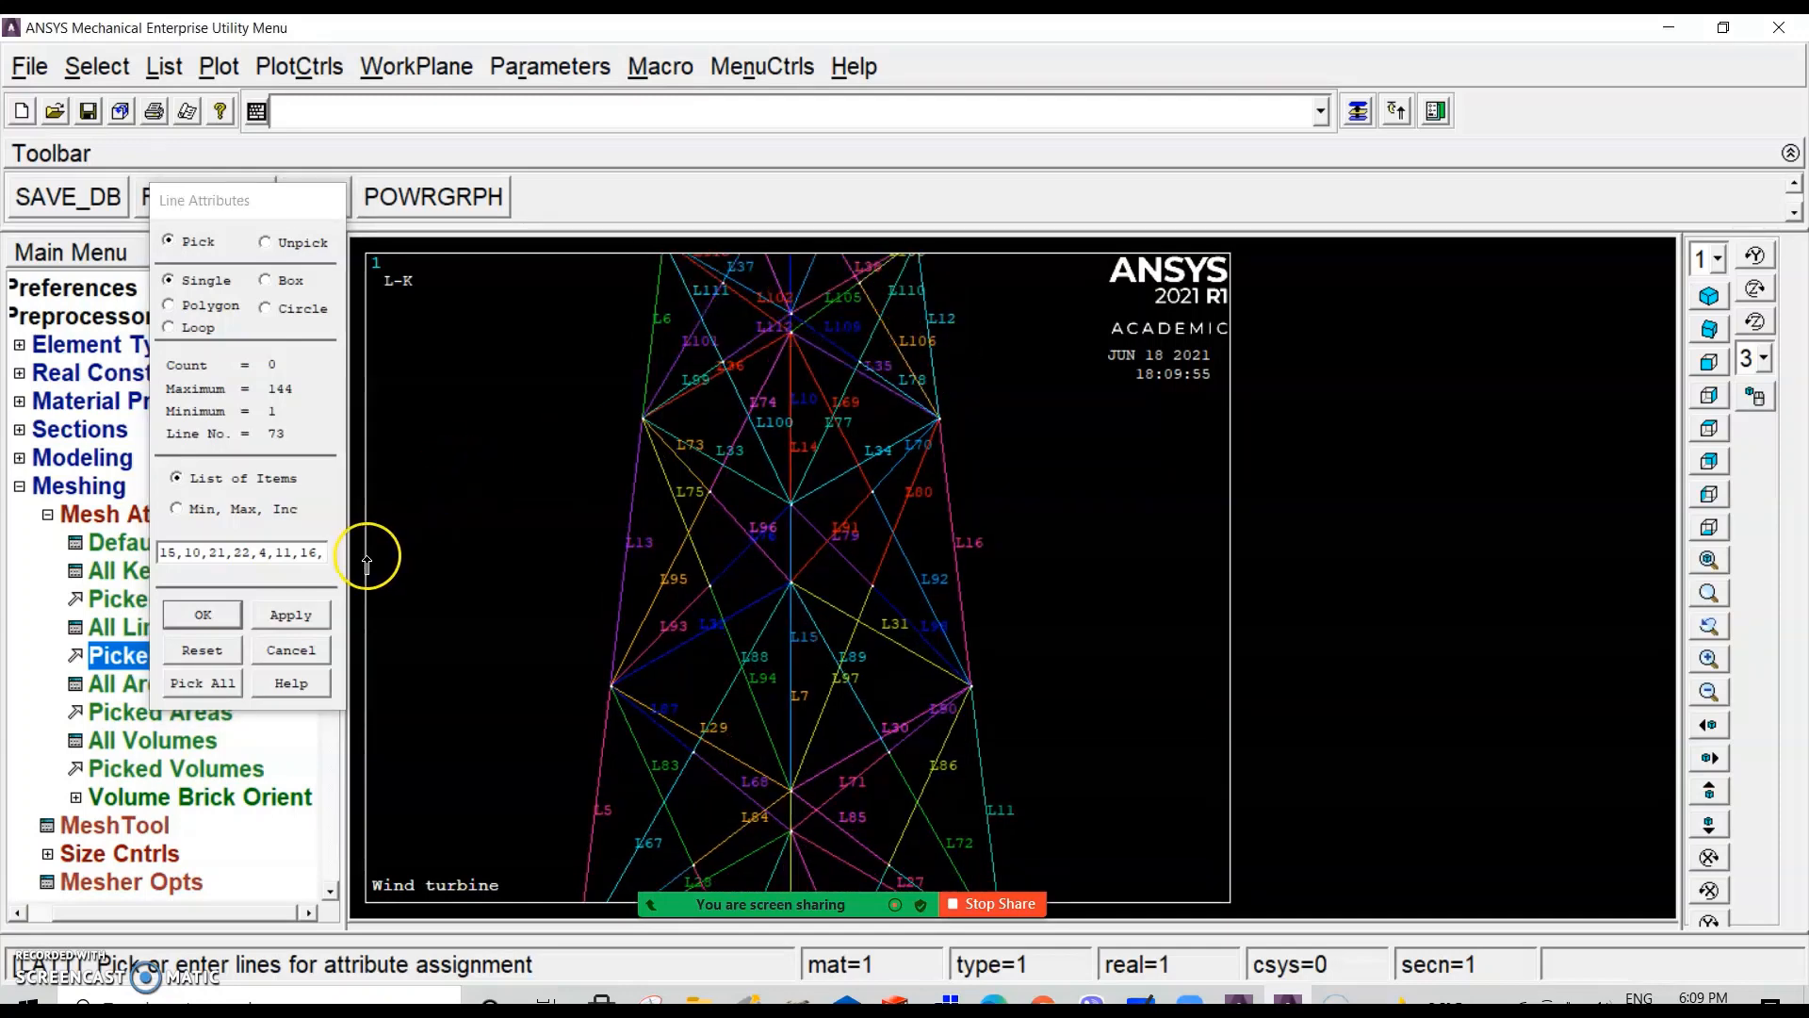
click(317, 555)
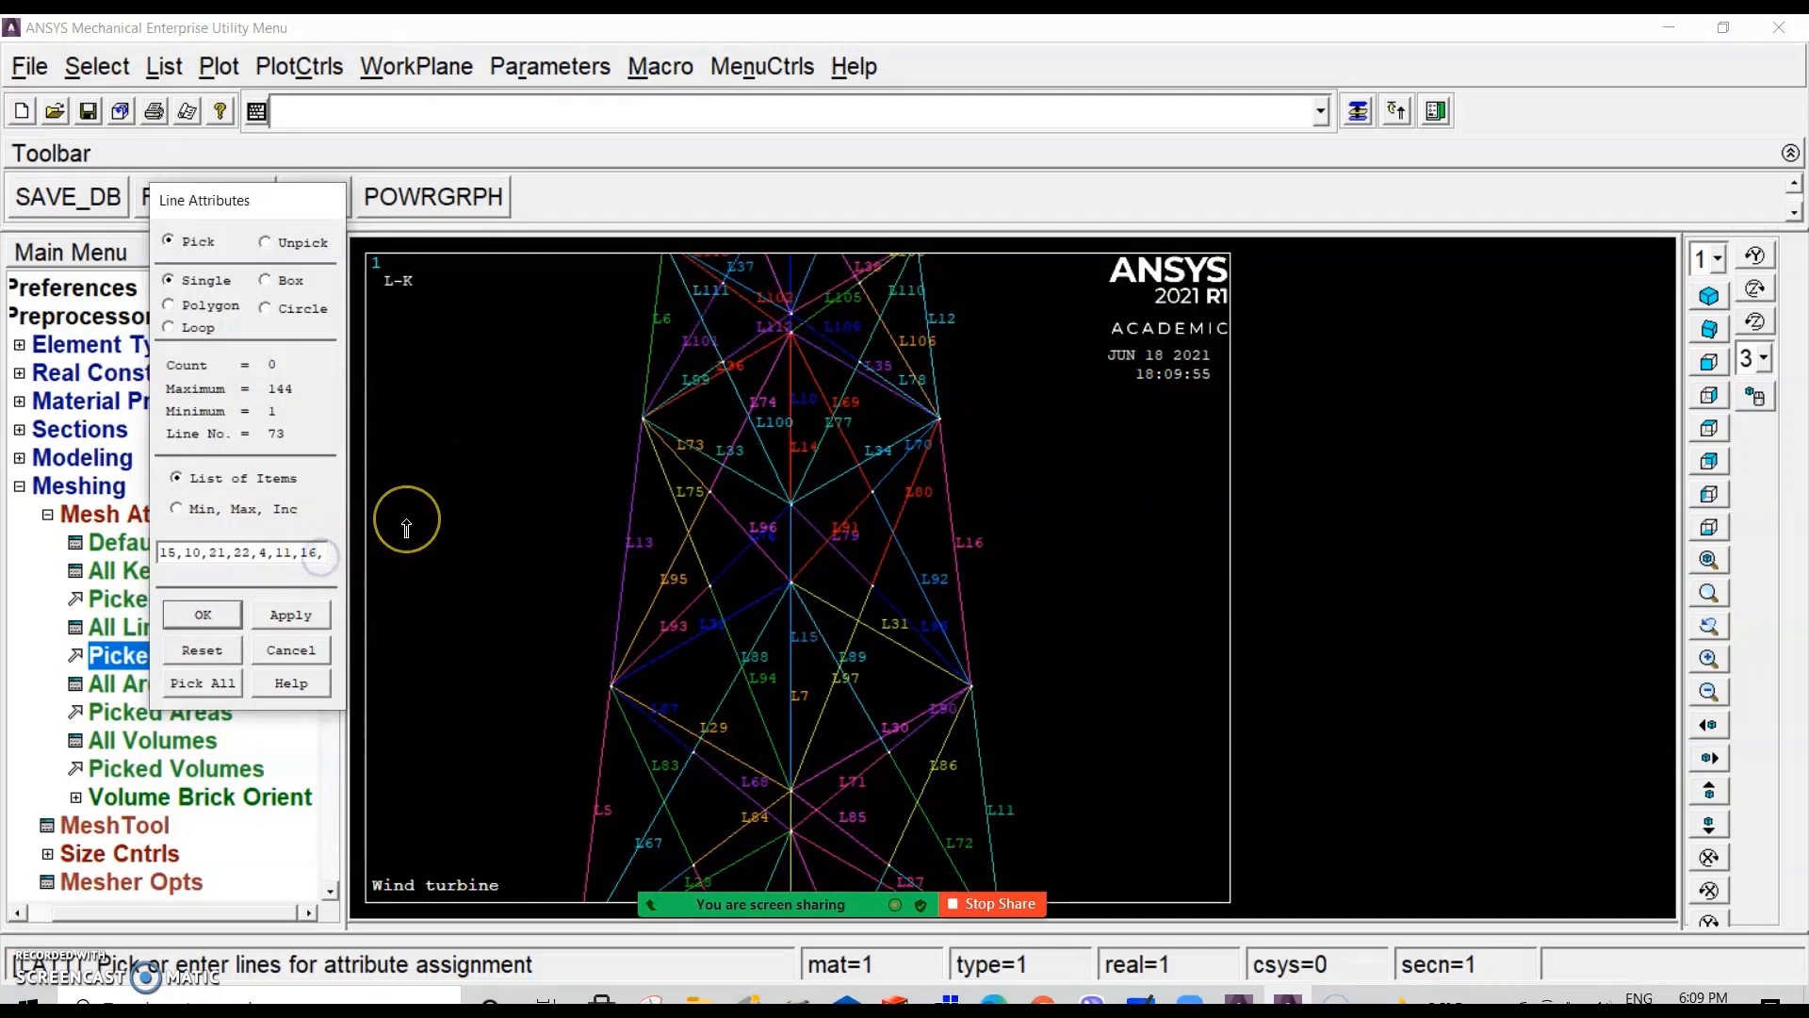
text(12,)
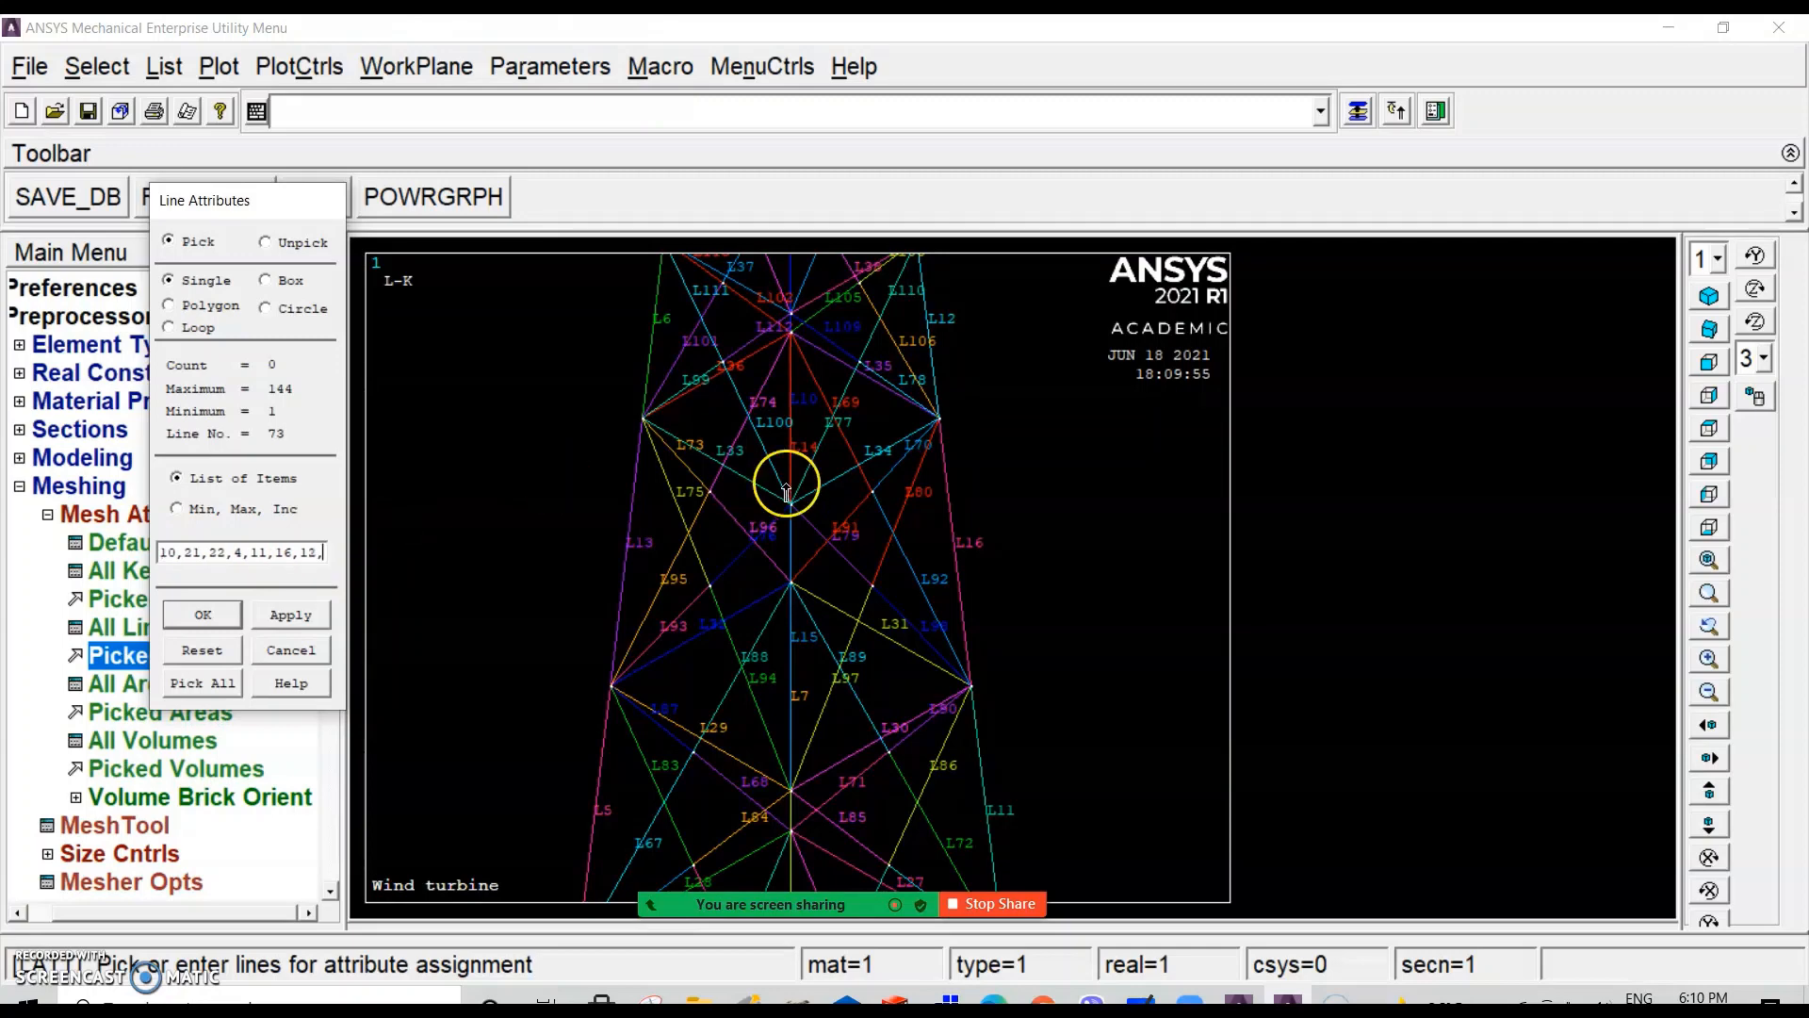
Step: Extend the attribute assignment list with lines 23 and 24 at the upper end of the same leg
scroll(868, 355, down, 4)
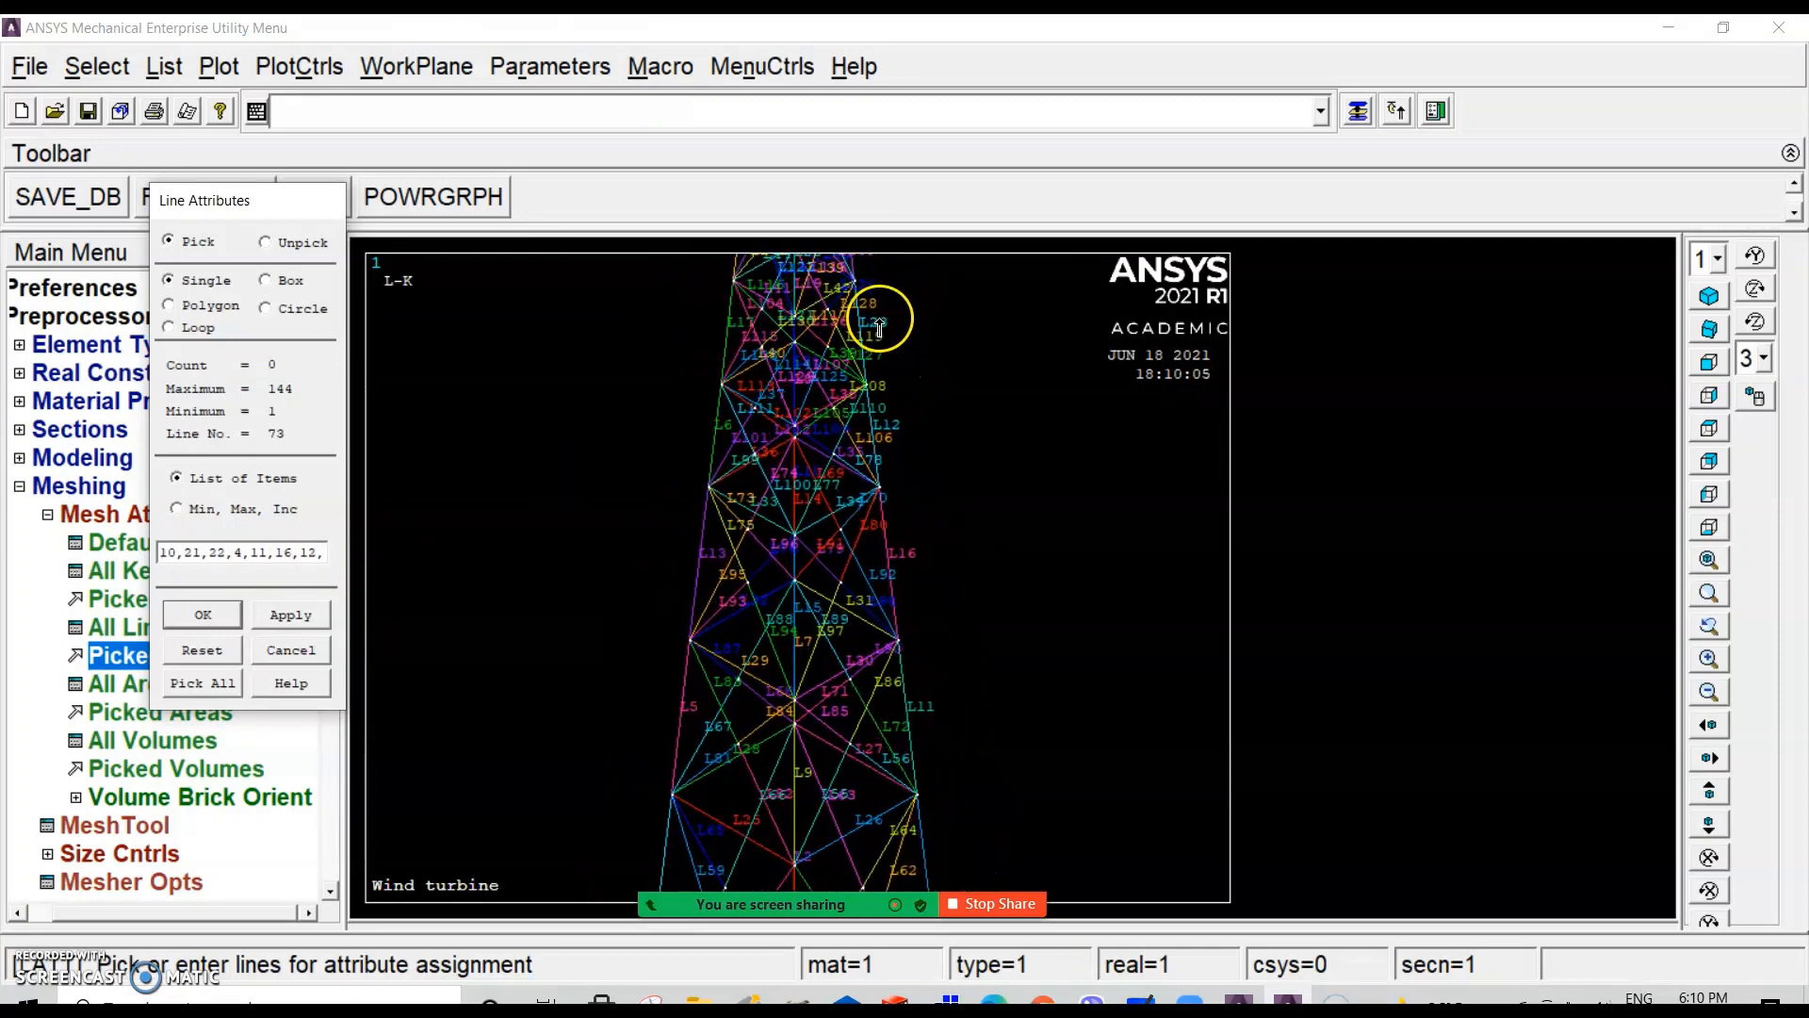
ctrl+drag(880, 384, 852, 610)
scroll(863, 432, up, 1)
scroll(865, 431, up, 3)
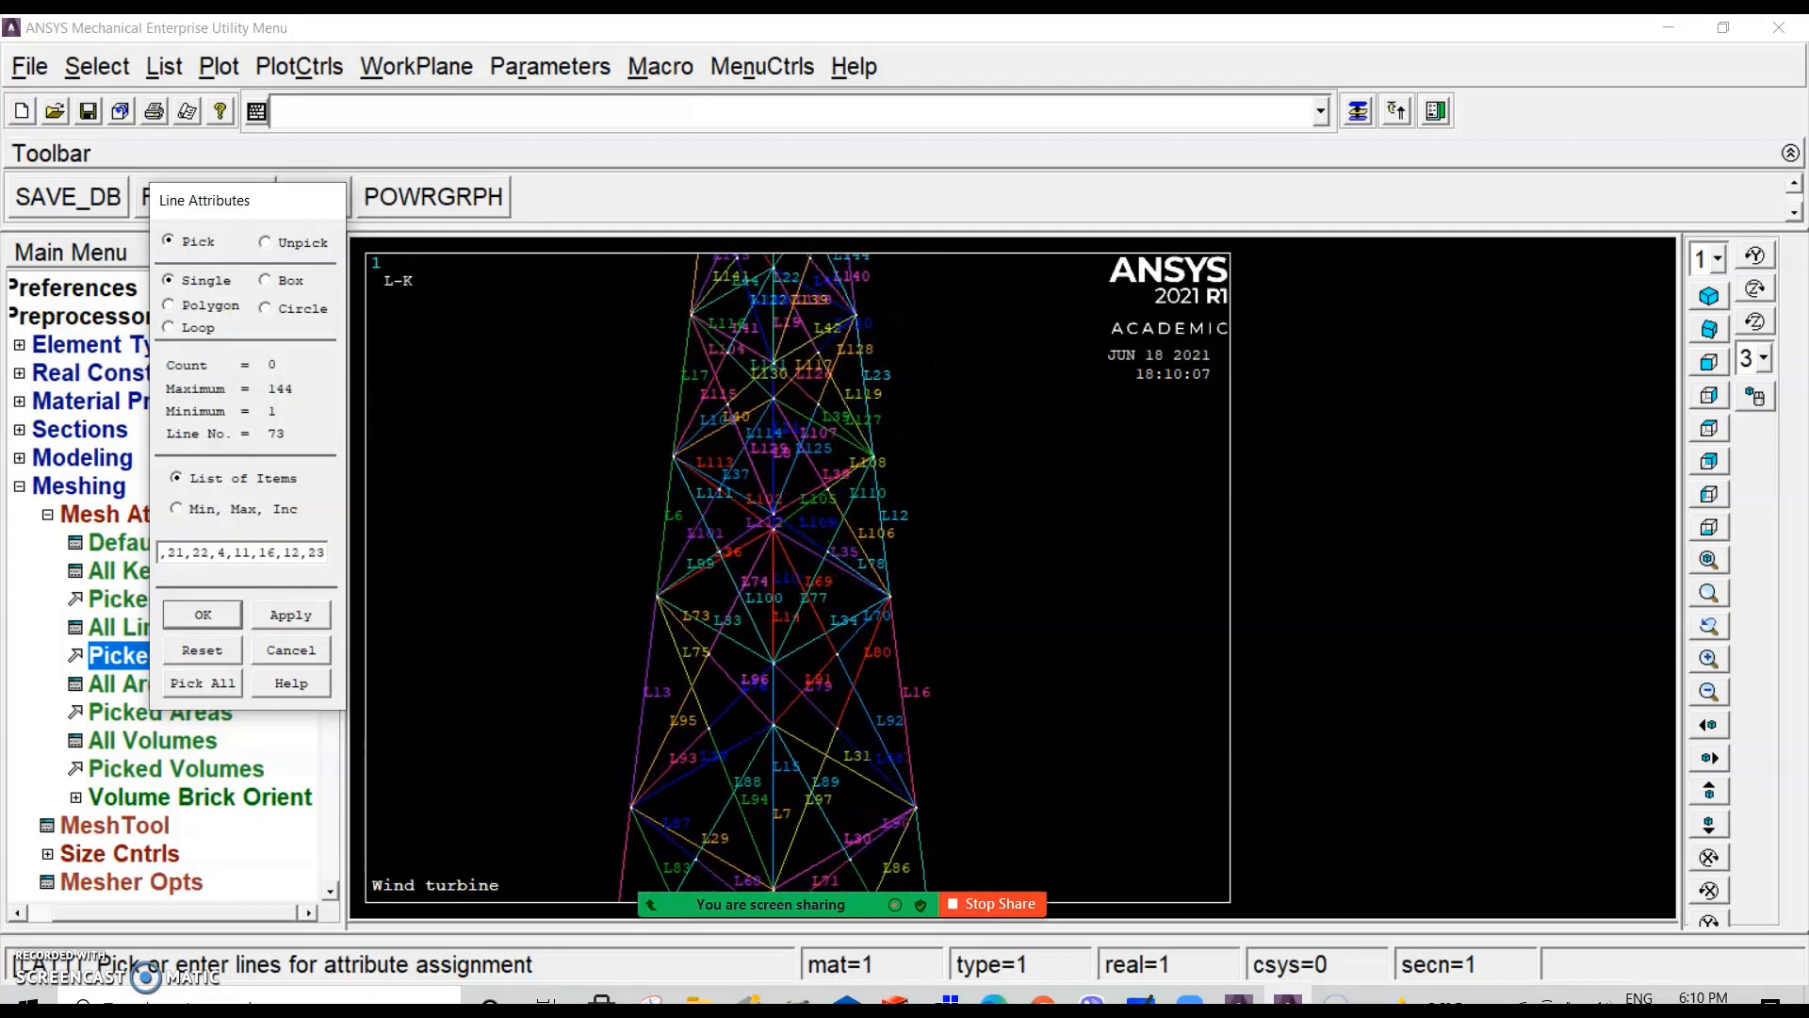
scroll(947, 326, down, 3)
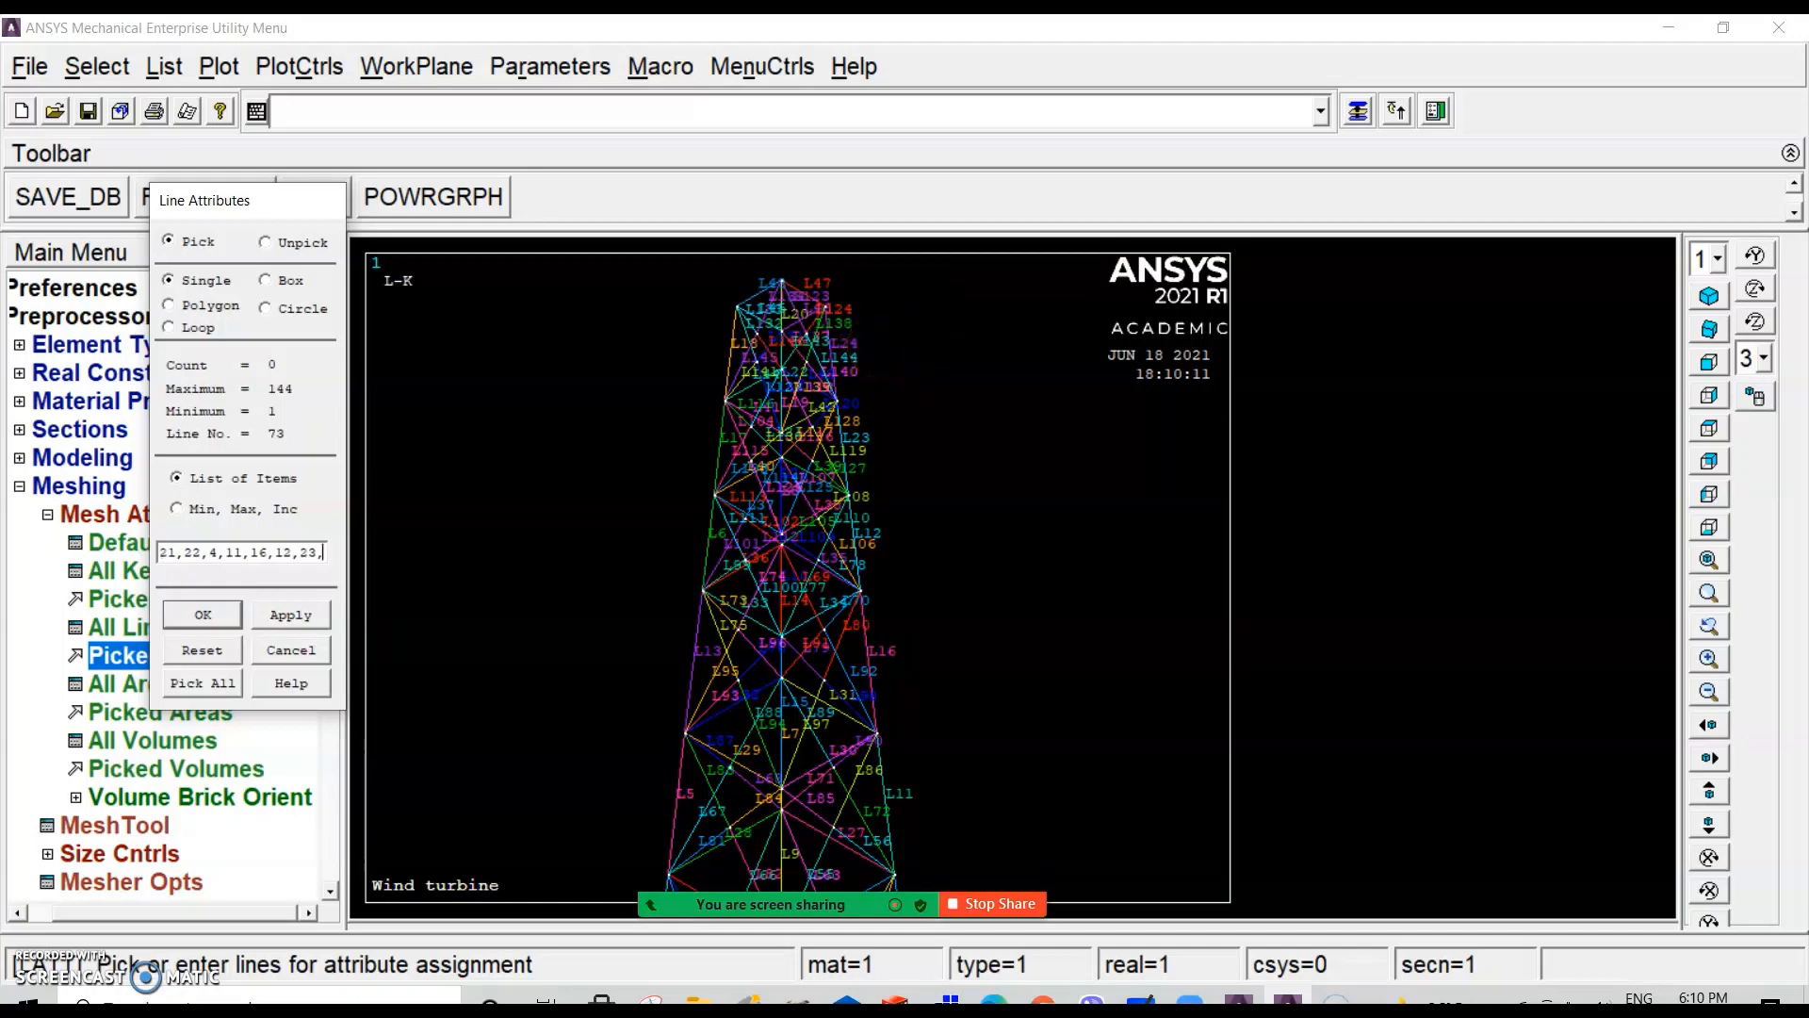
text(24)
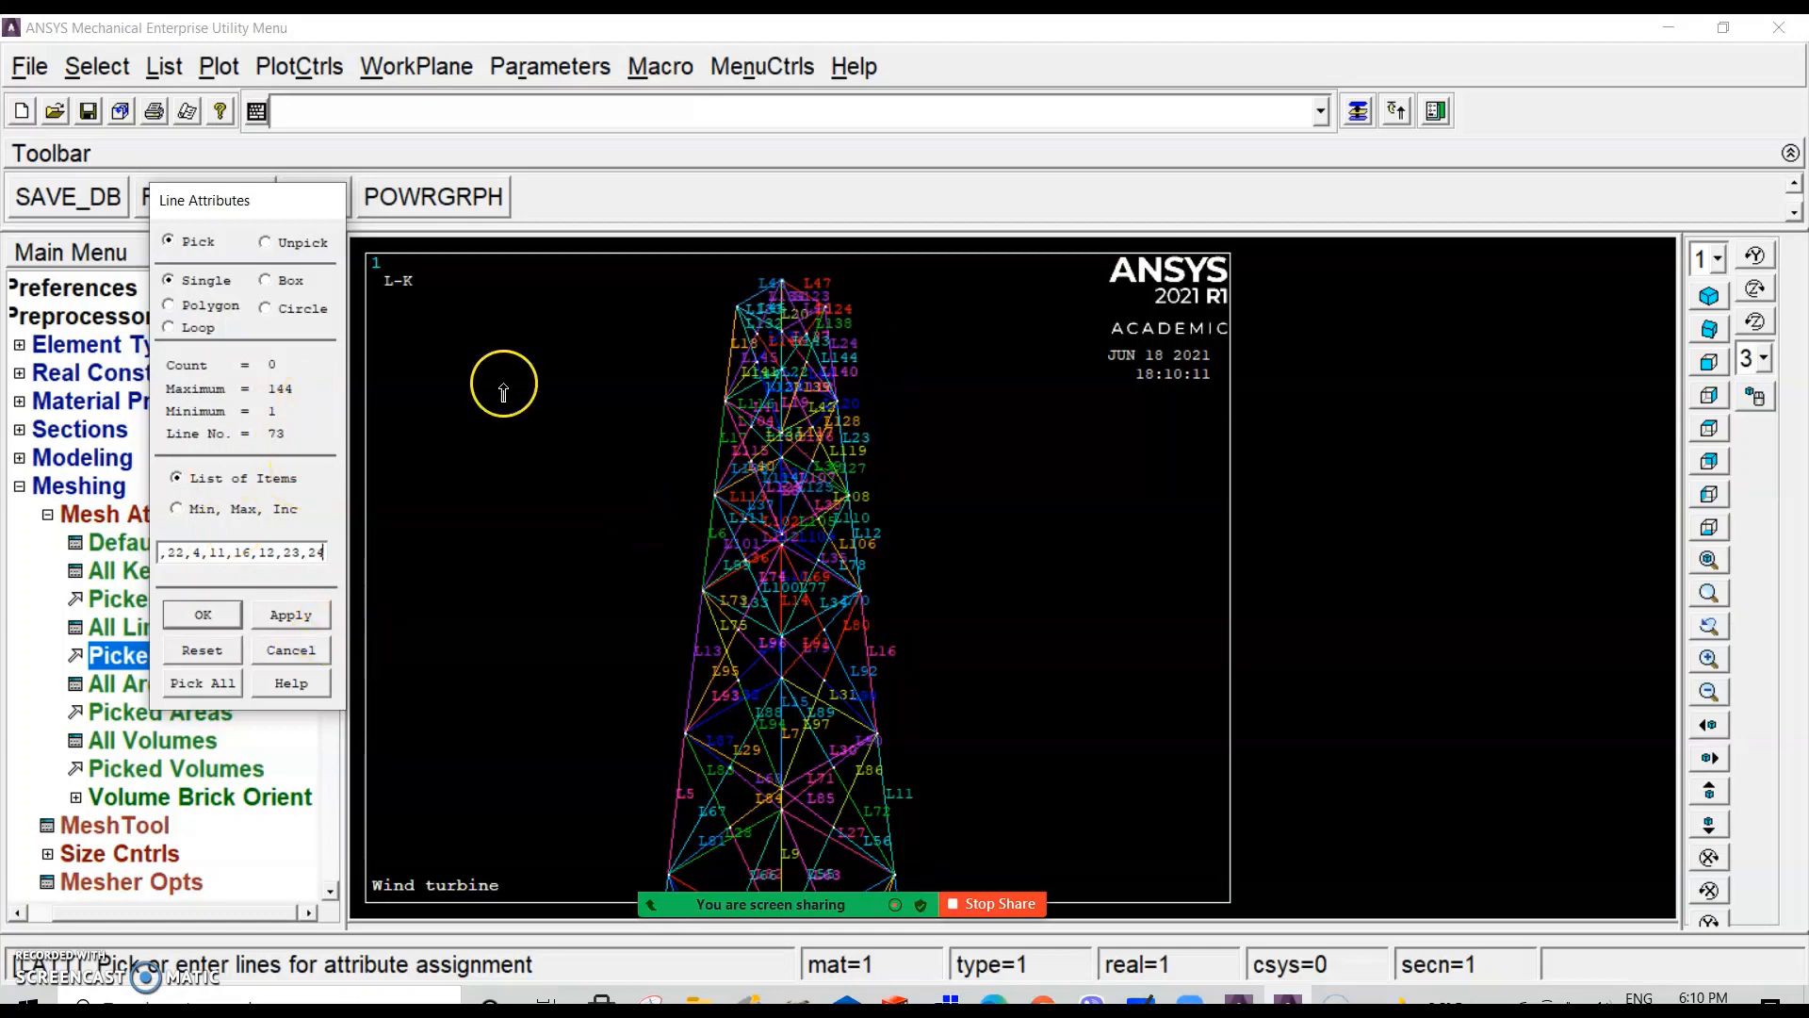
Step: Assign material 1, element type BEAM189 and section 100mmRHS to the listed corner leg lines
scroll(827, 311, down, 2)
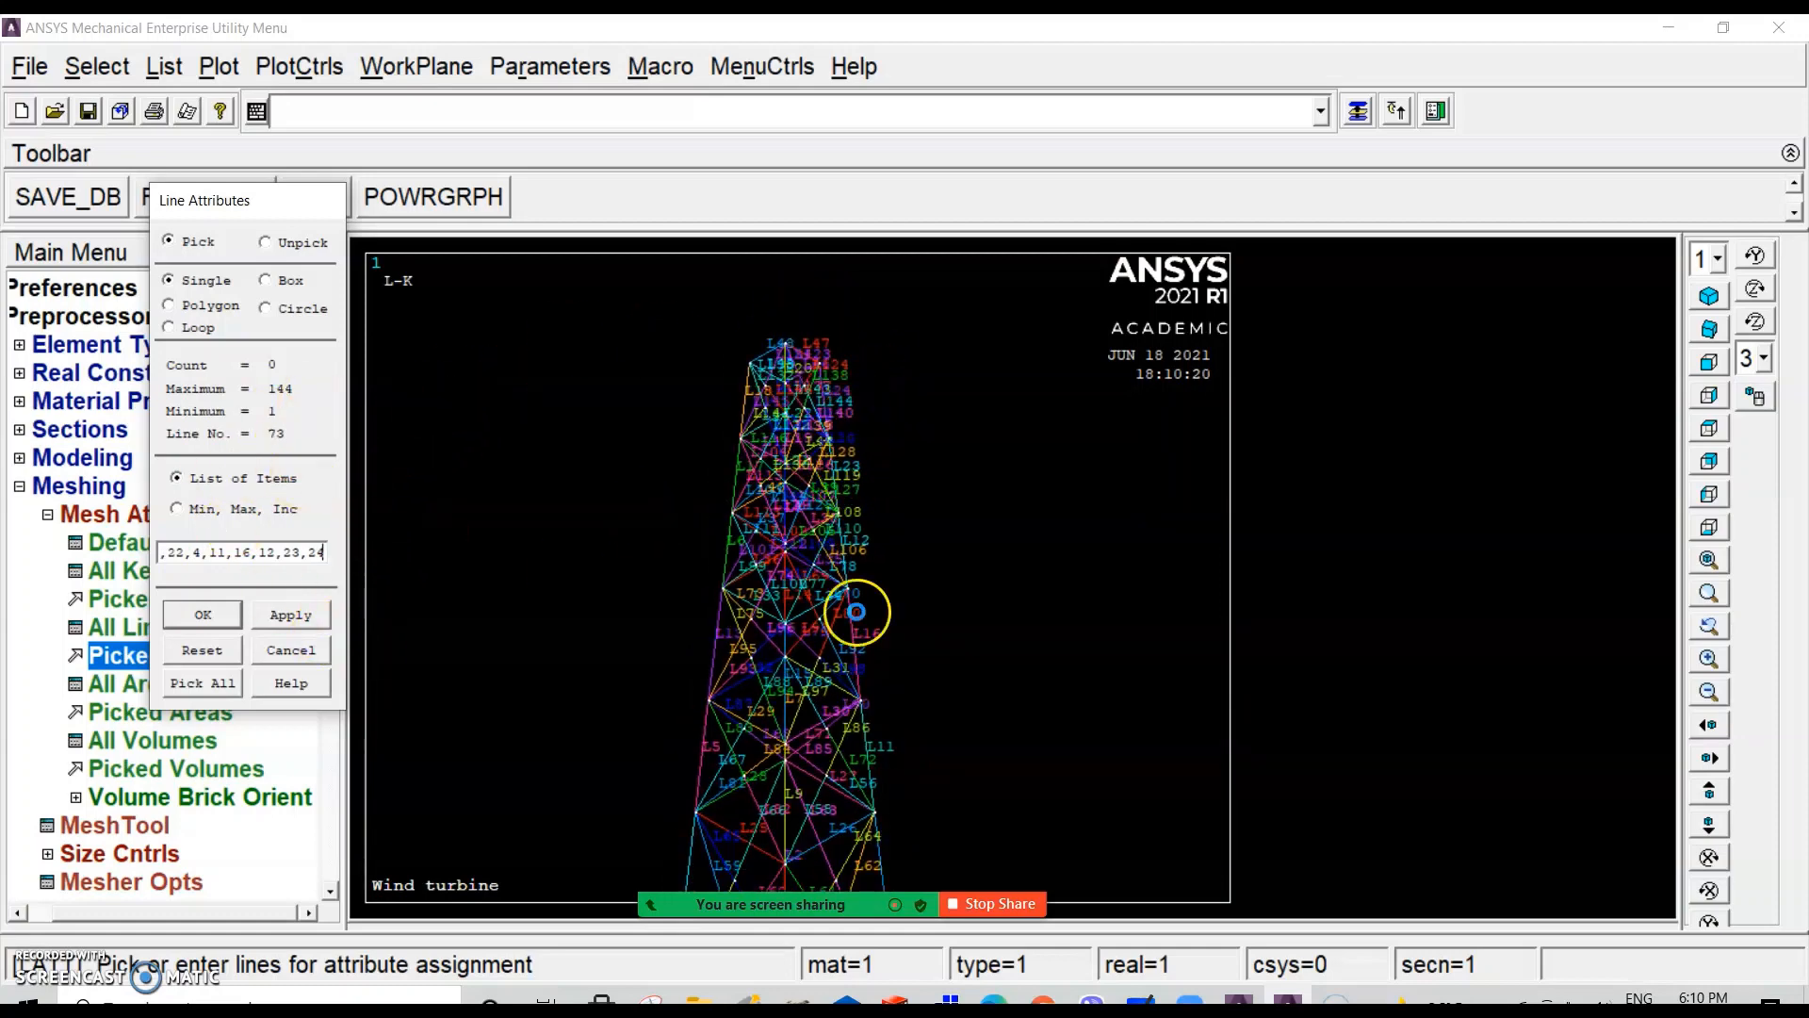
scroll(856, 613, down, 1)
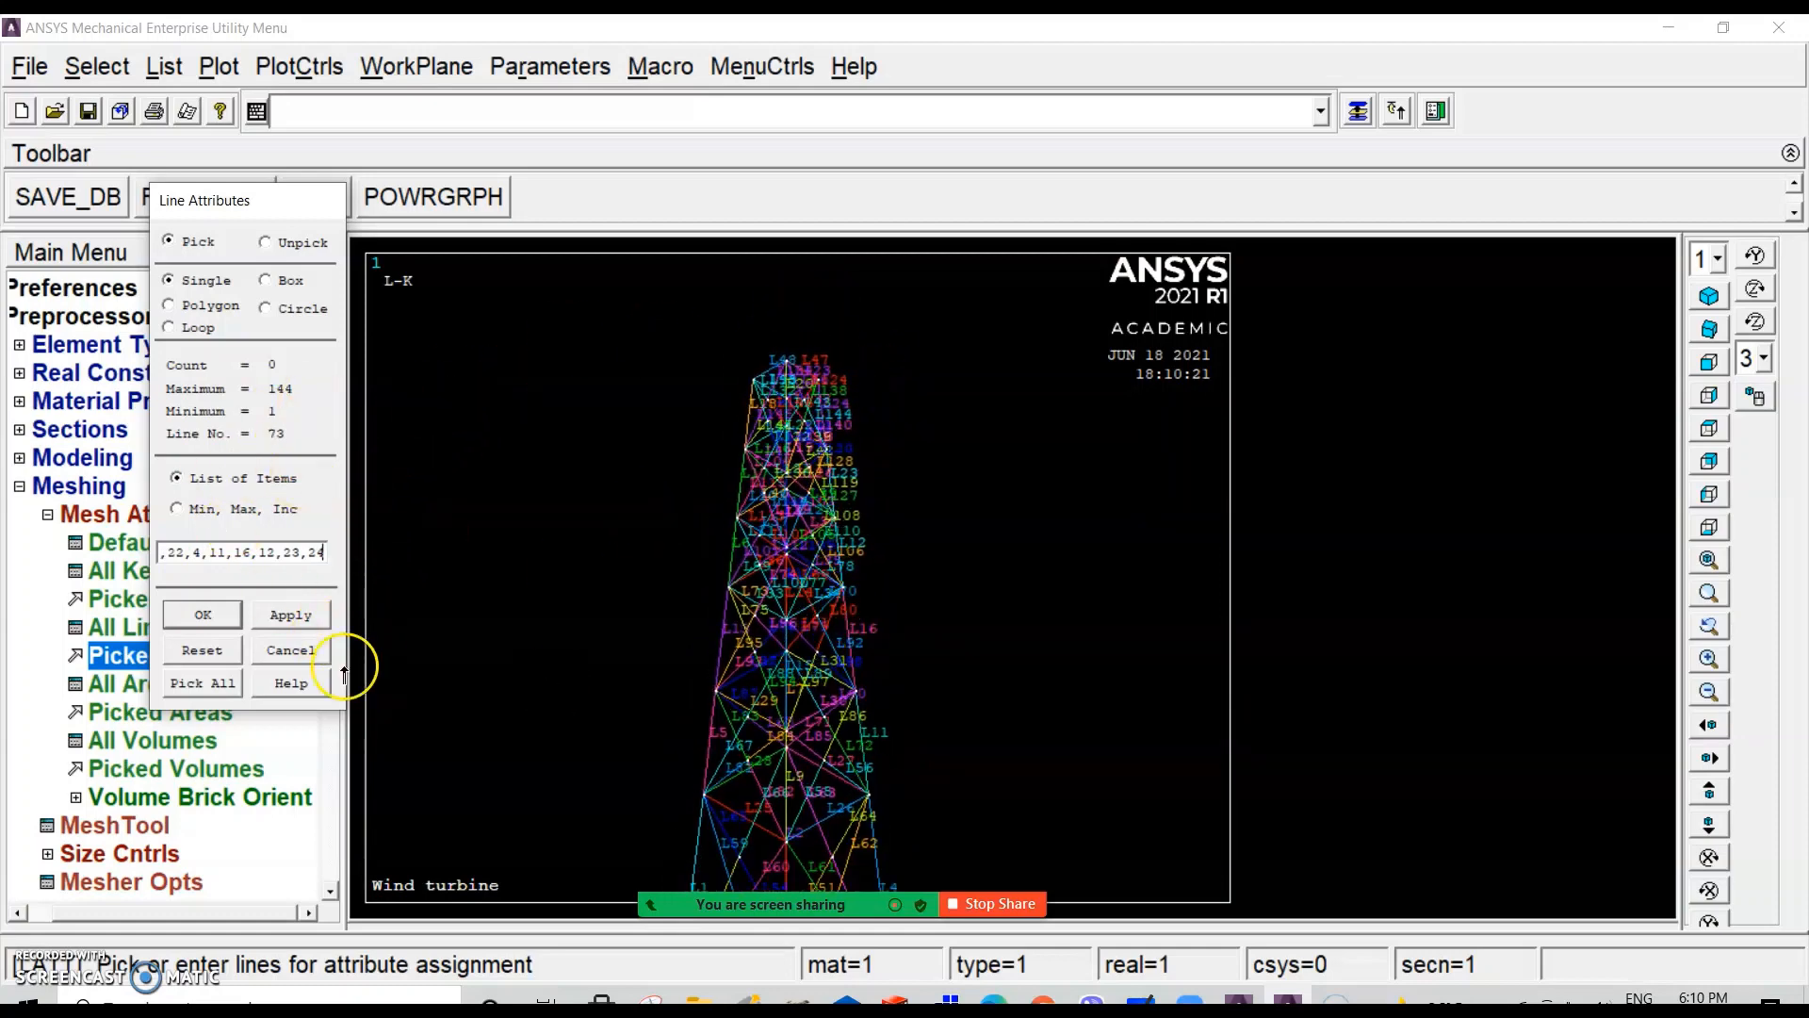
click(203, 616)
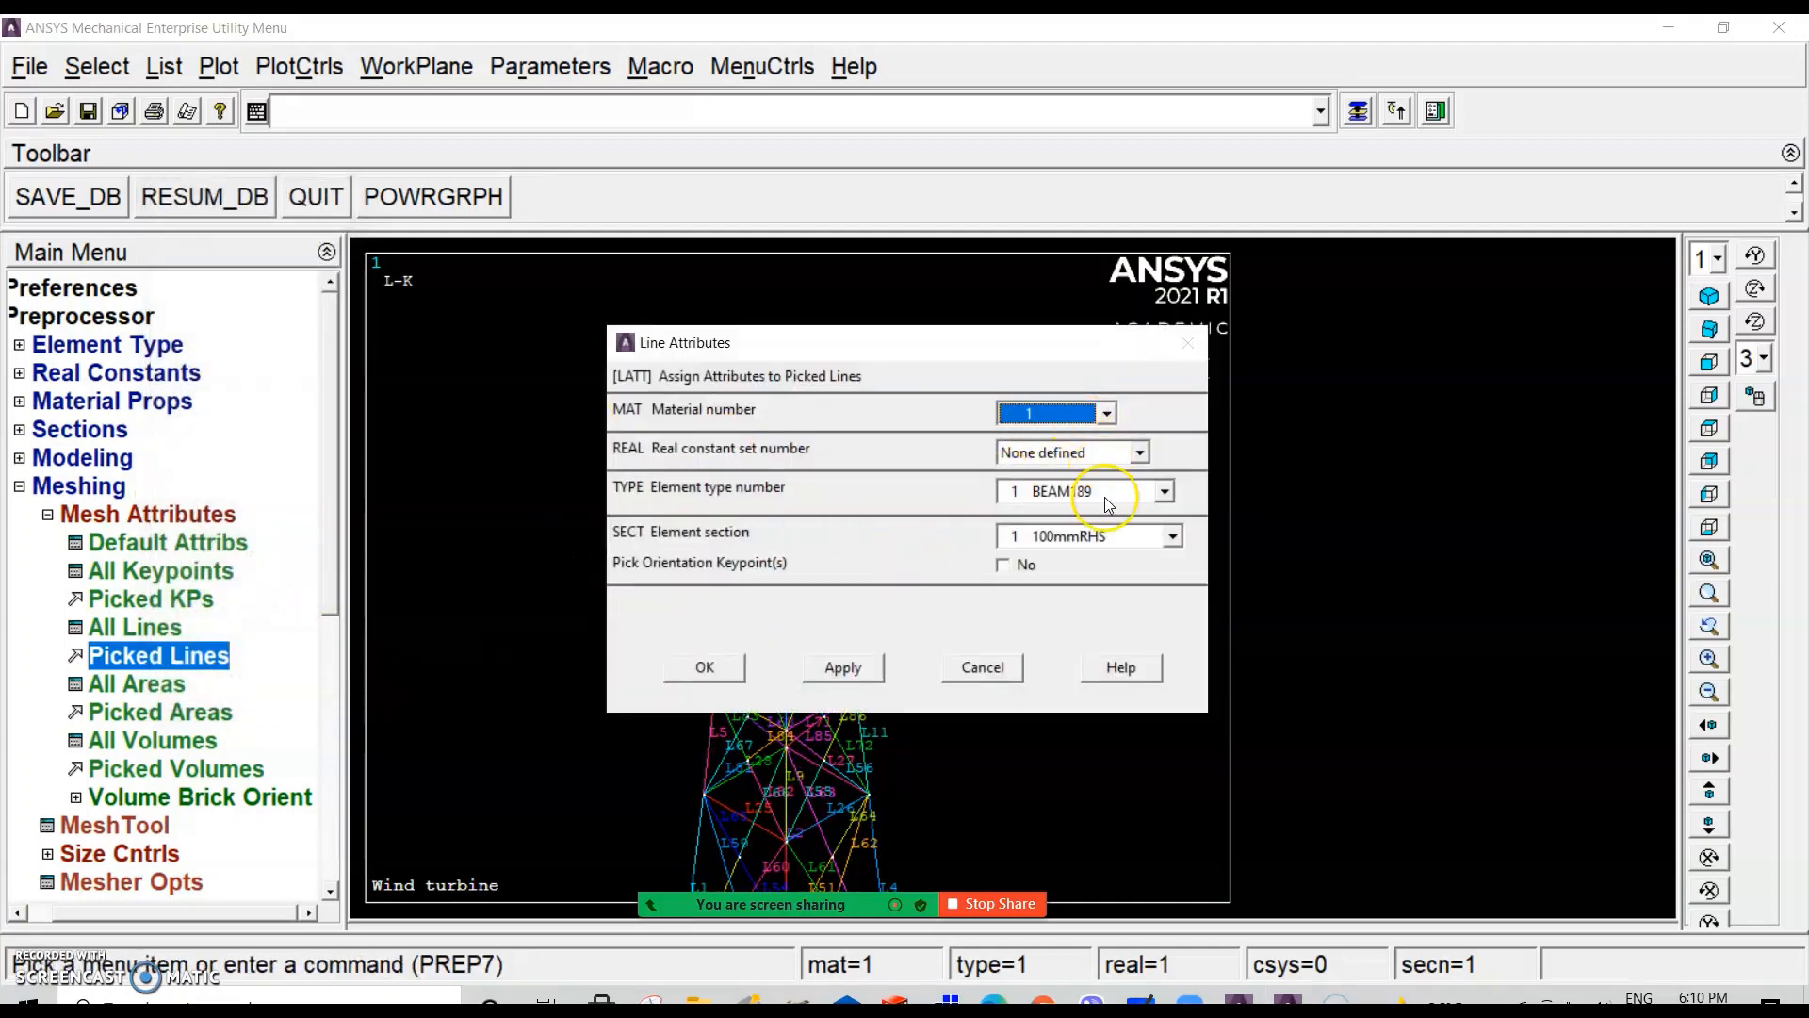
click(1108, 535)
click(1088, 556)
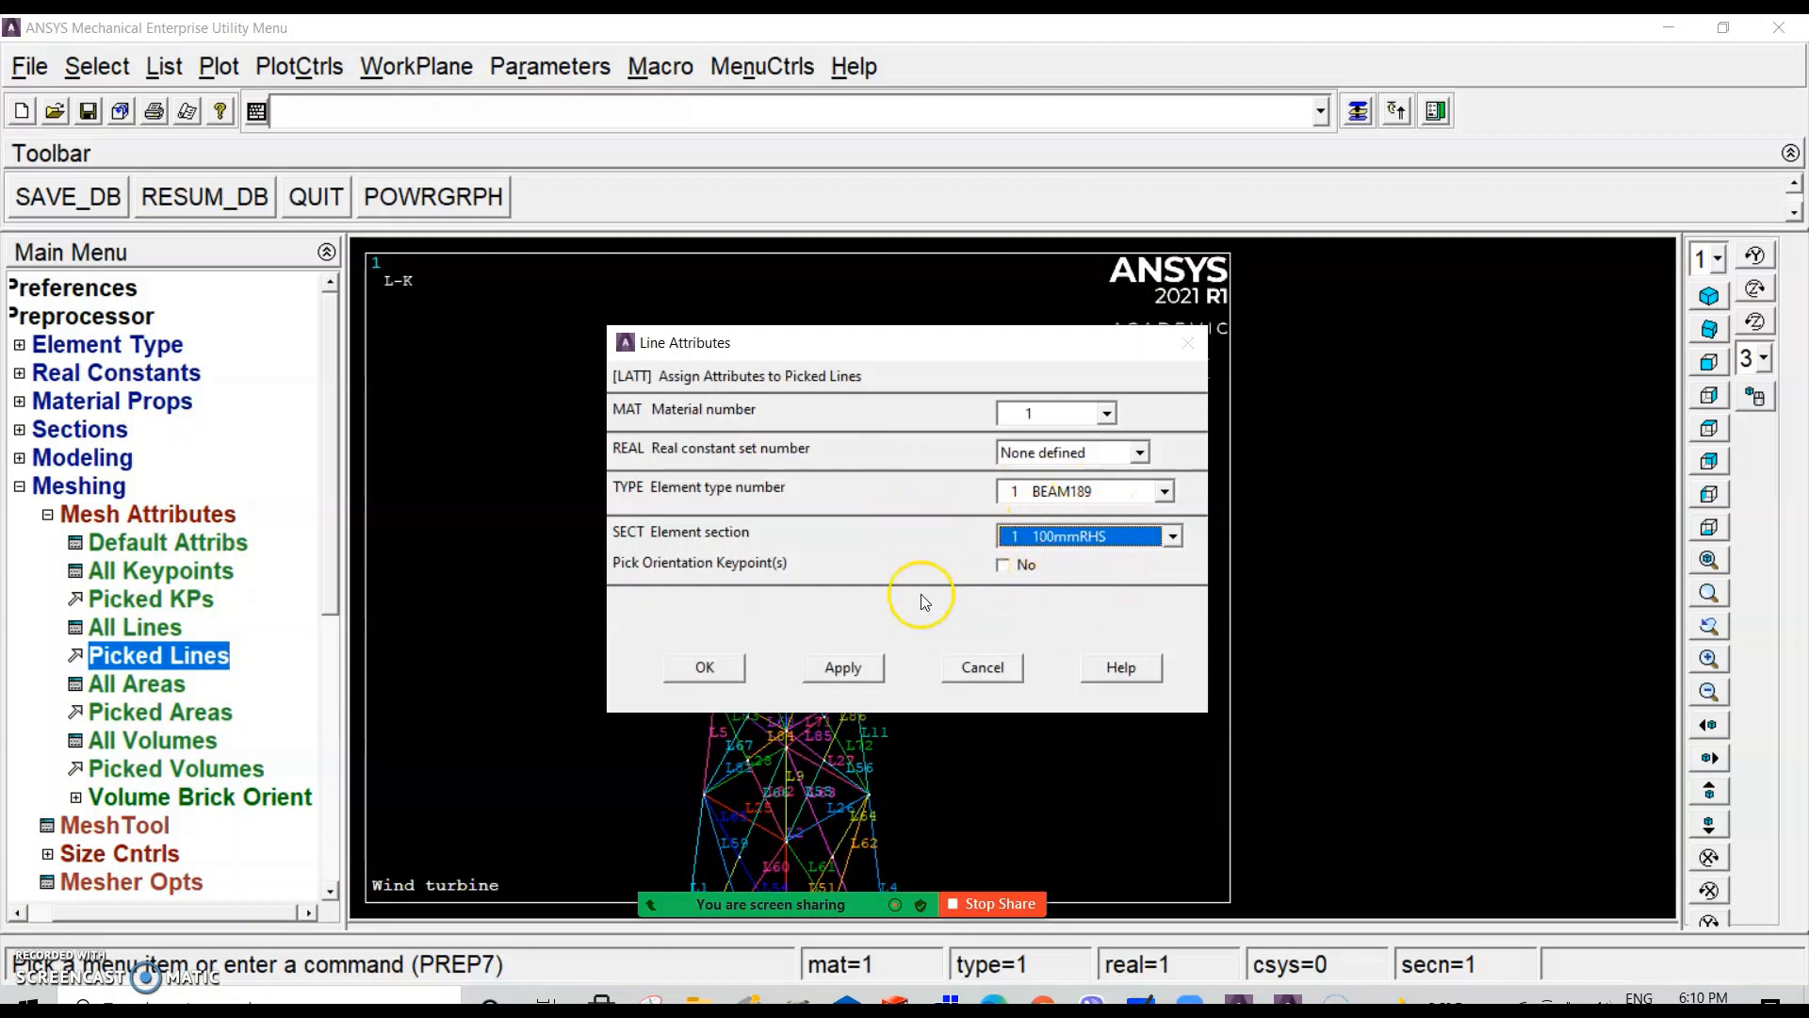
click(704, 668)
Step: Rotate the tower to inspect the line labels of the remaining corner legs
click(816, 576)
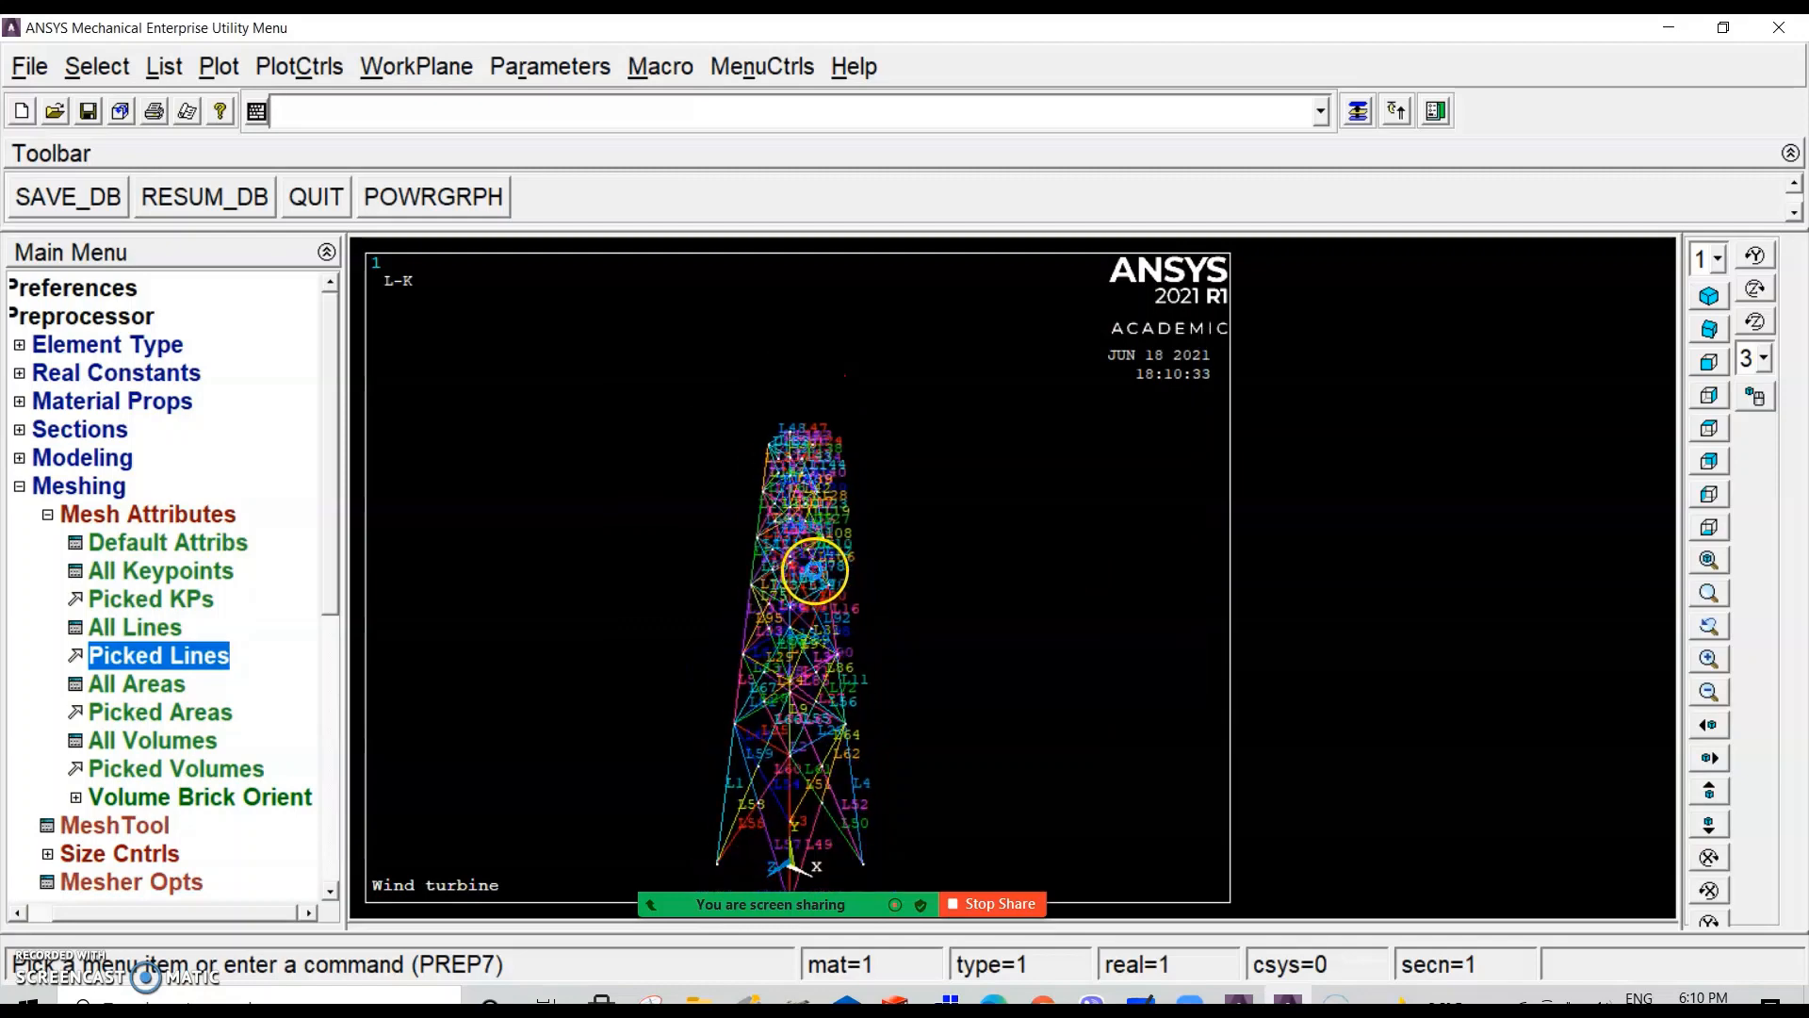
scroll(817, 577, up, 2)
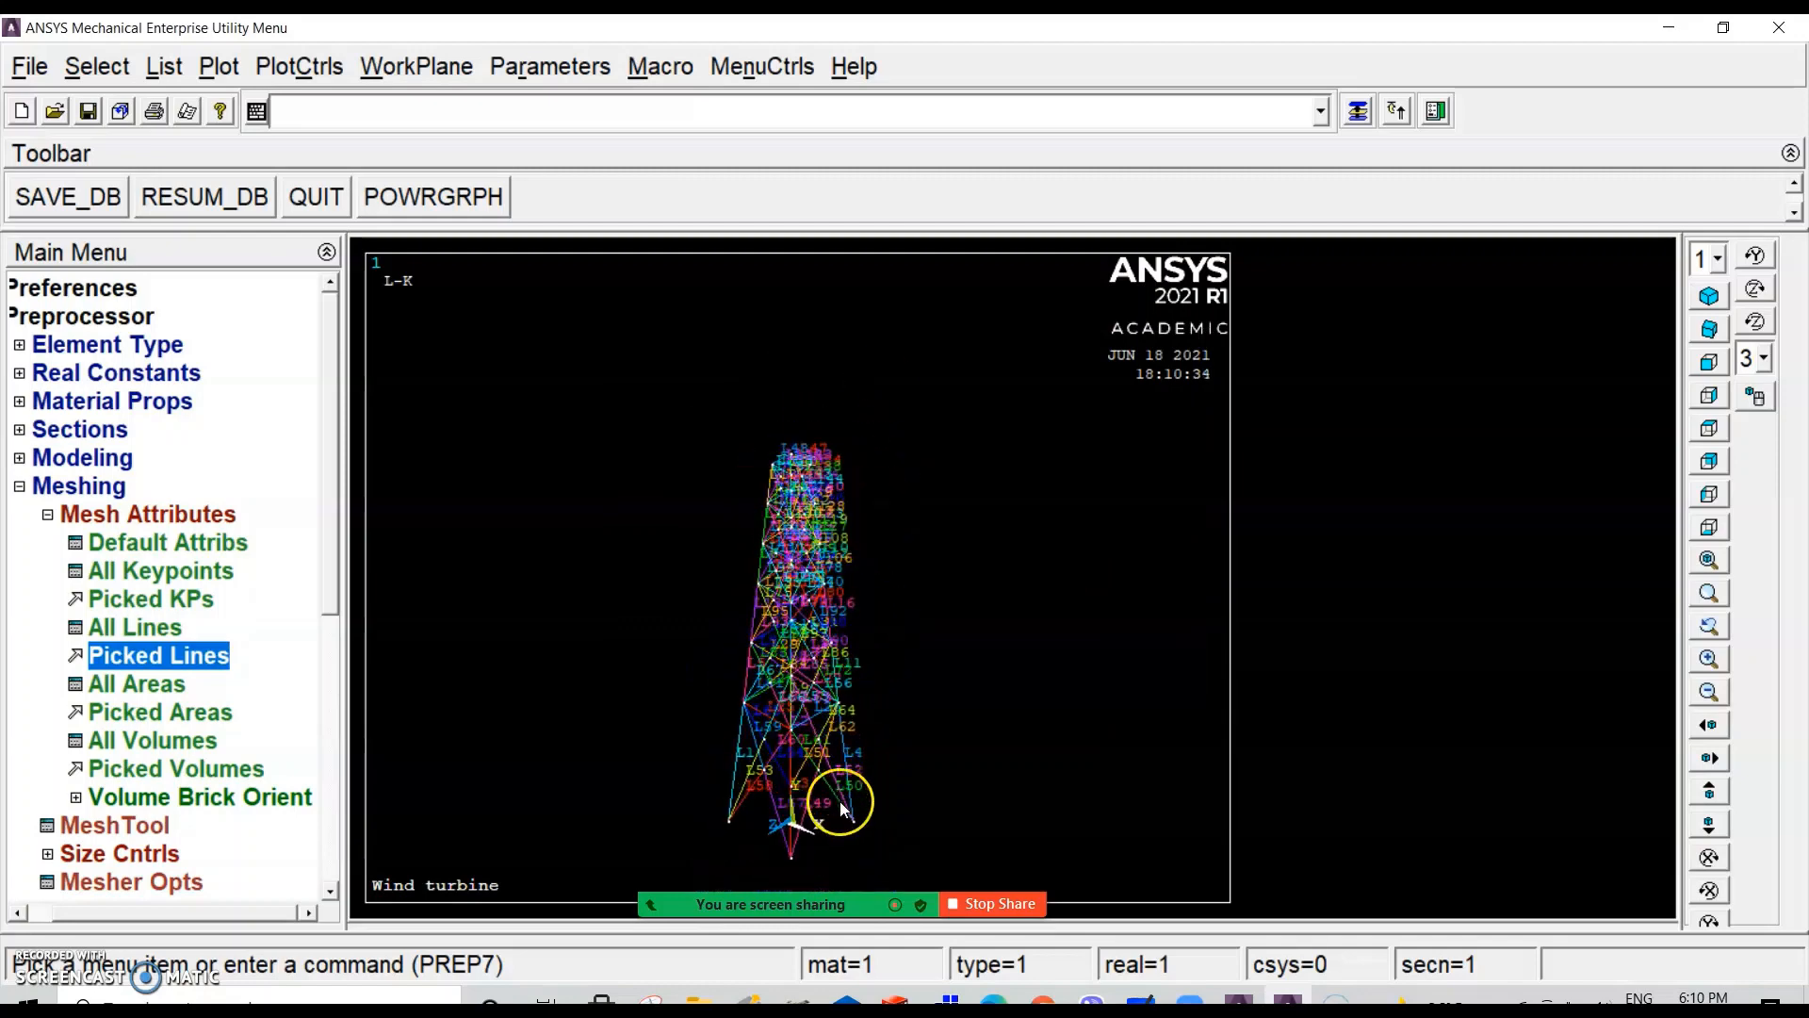
scroll(834, 791, up, 5)
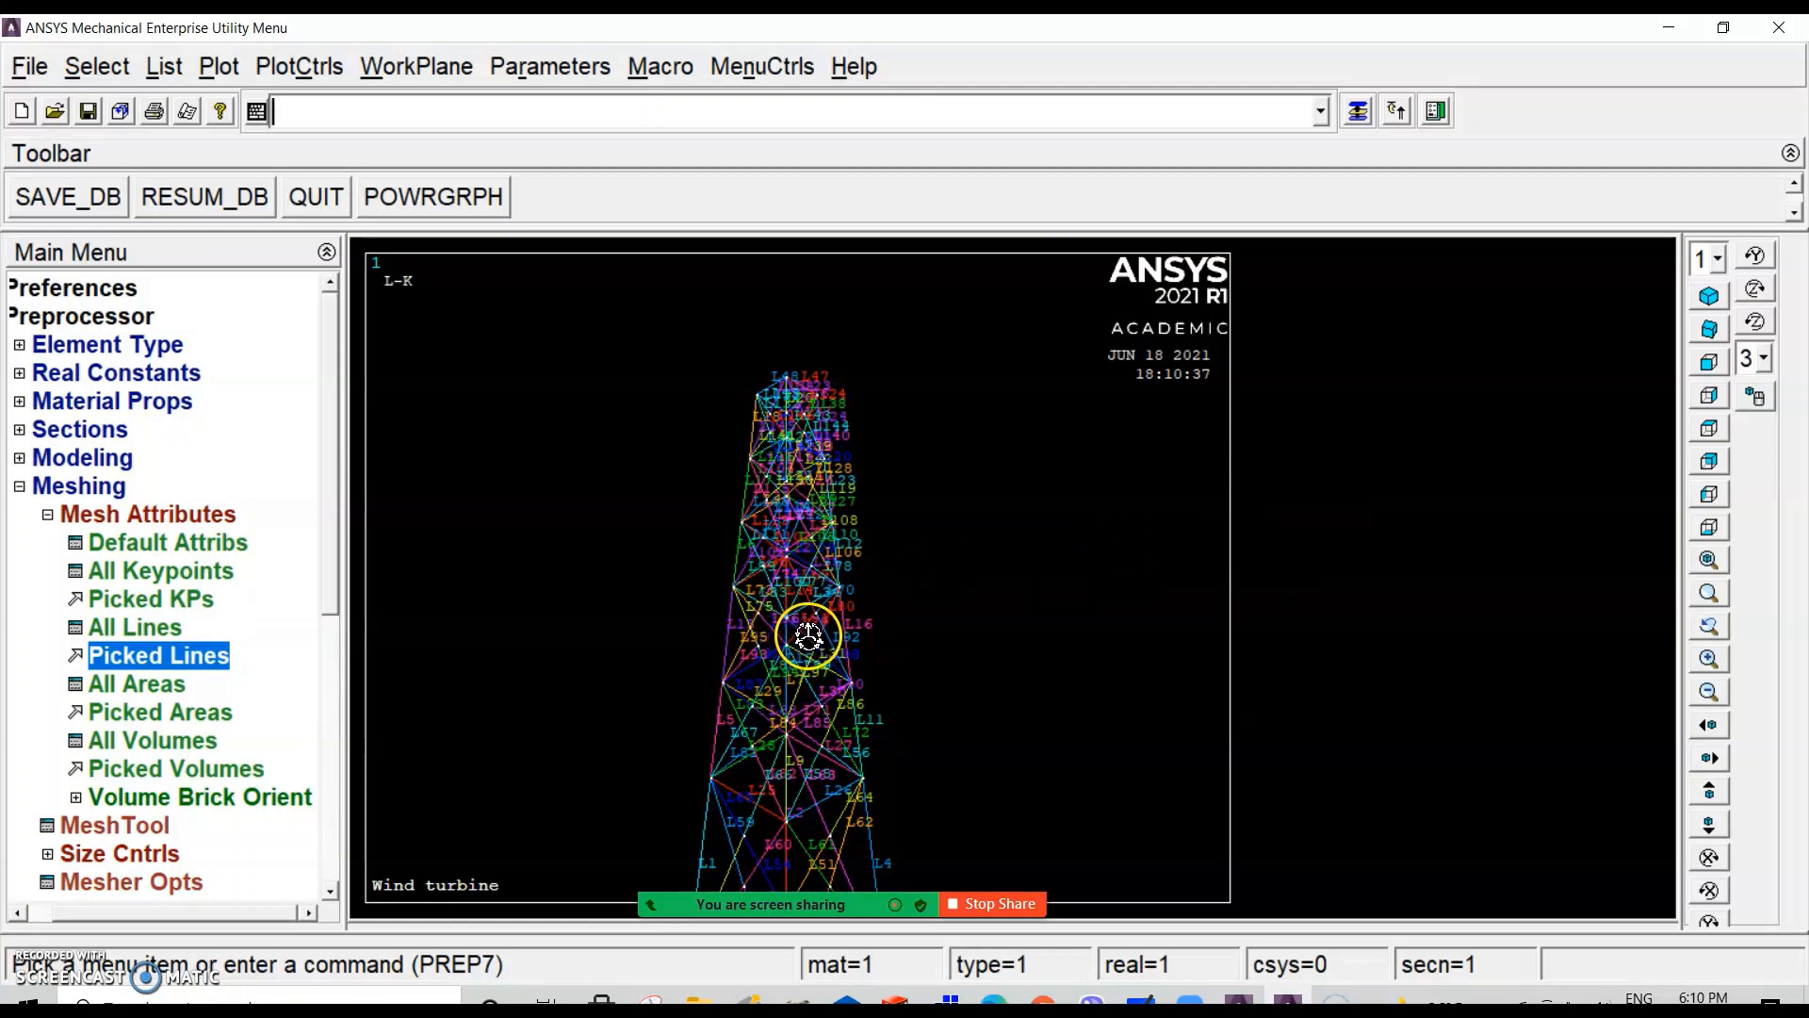
ctrl+right_drag(809, 635, 1118, 545)
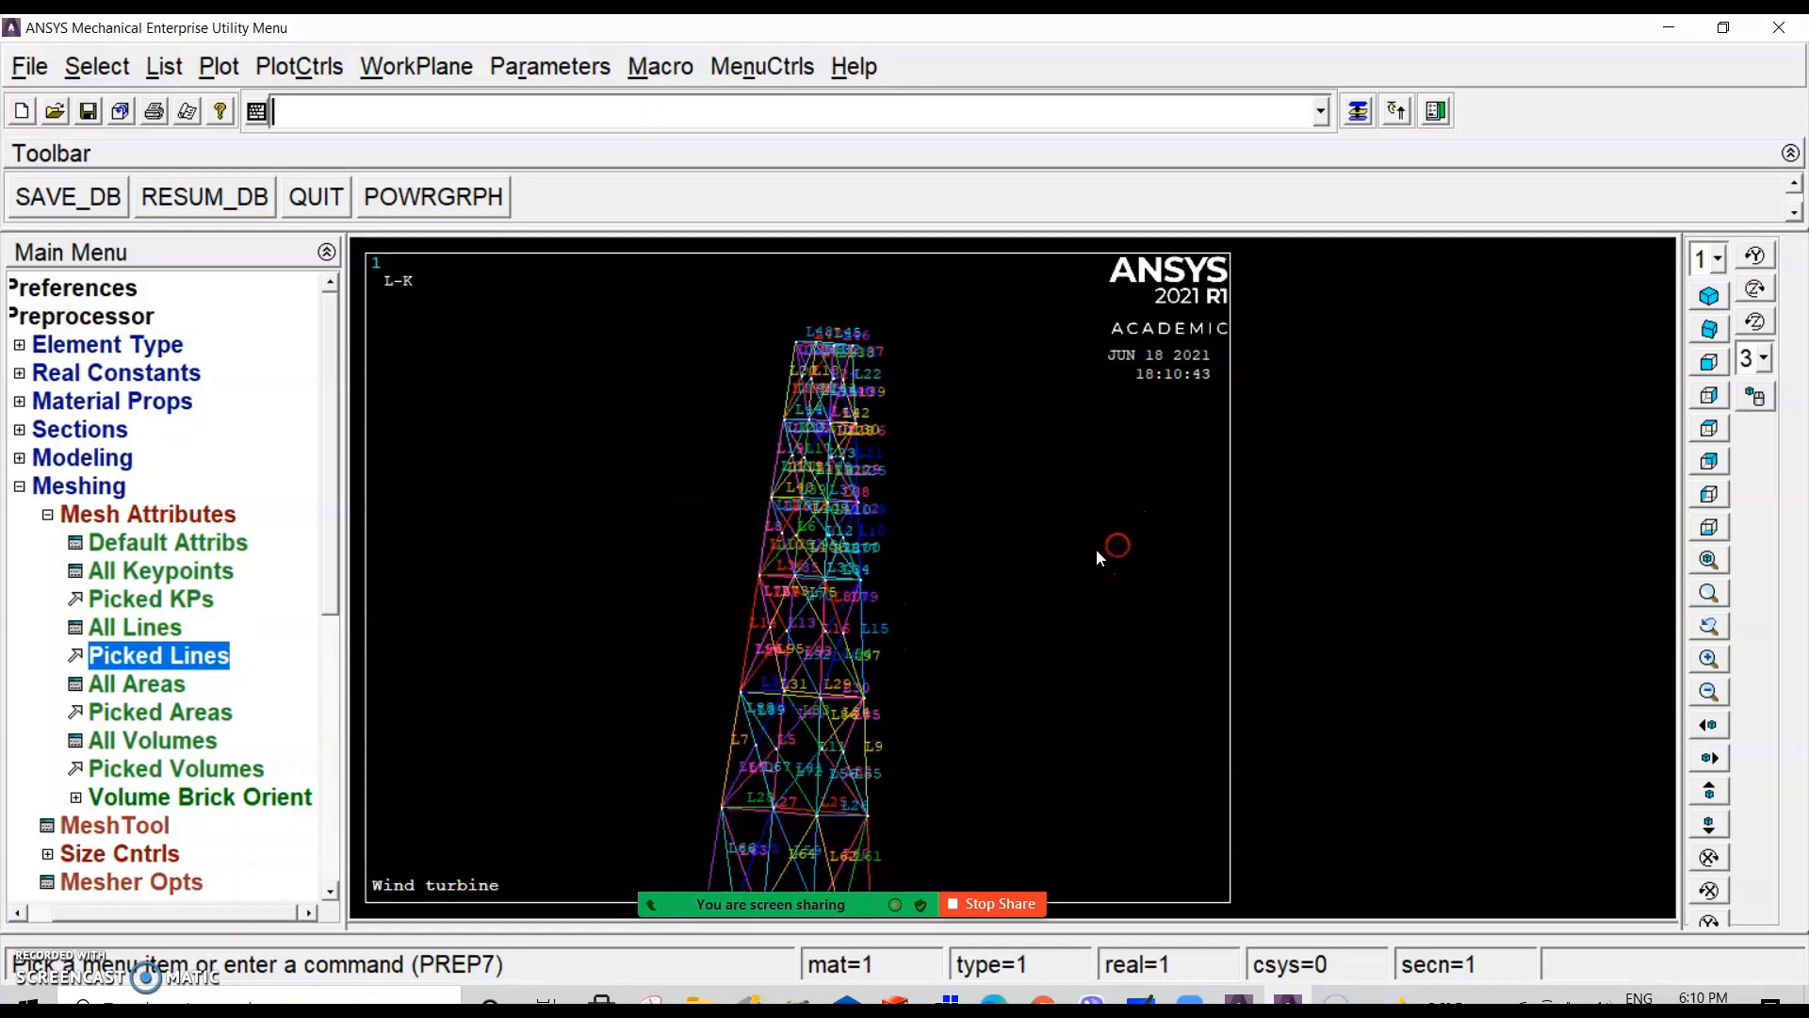
Step: Turn off line numbers in the plot numbering controls and replot the wind turbine tower
ctrl+right_drag(912, 622, 785, 663)
click(311, 66)
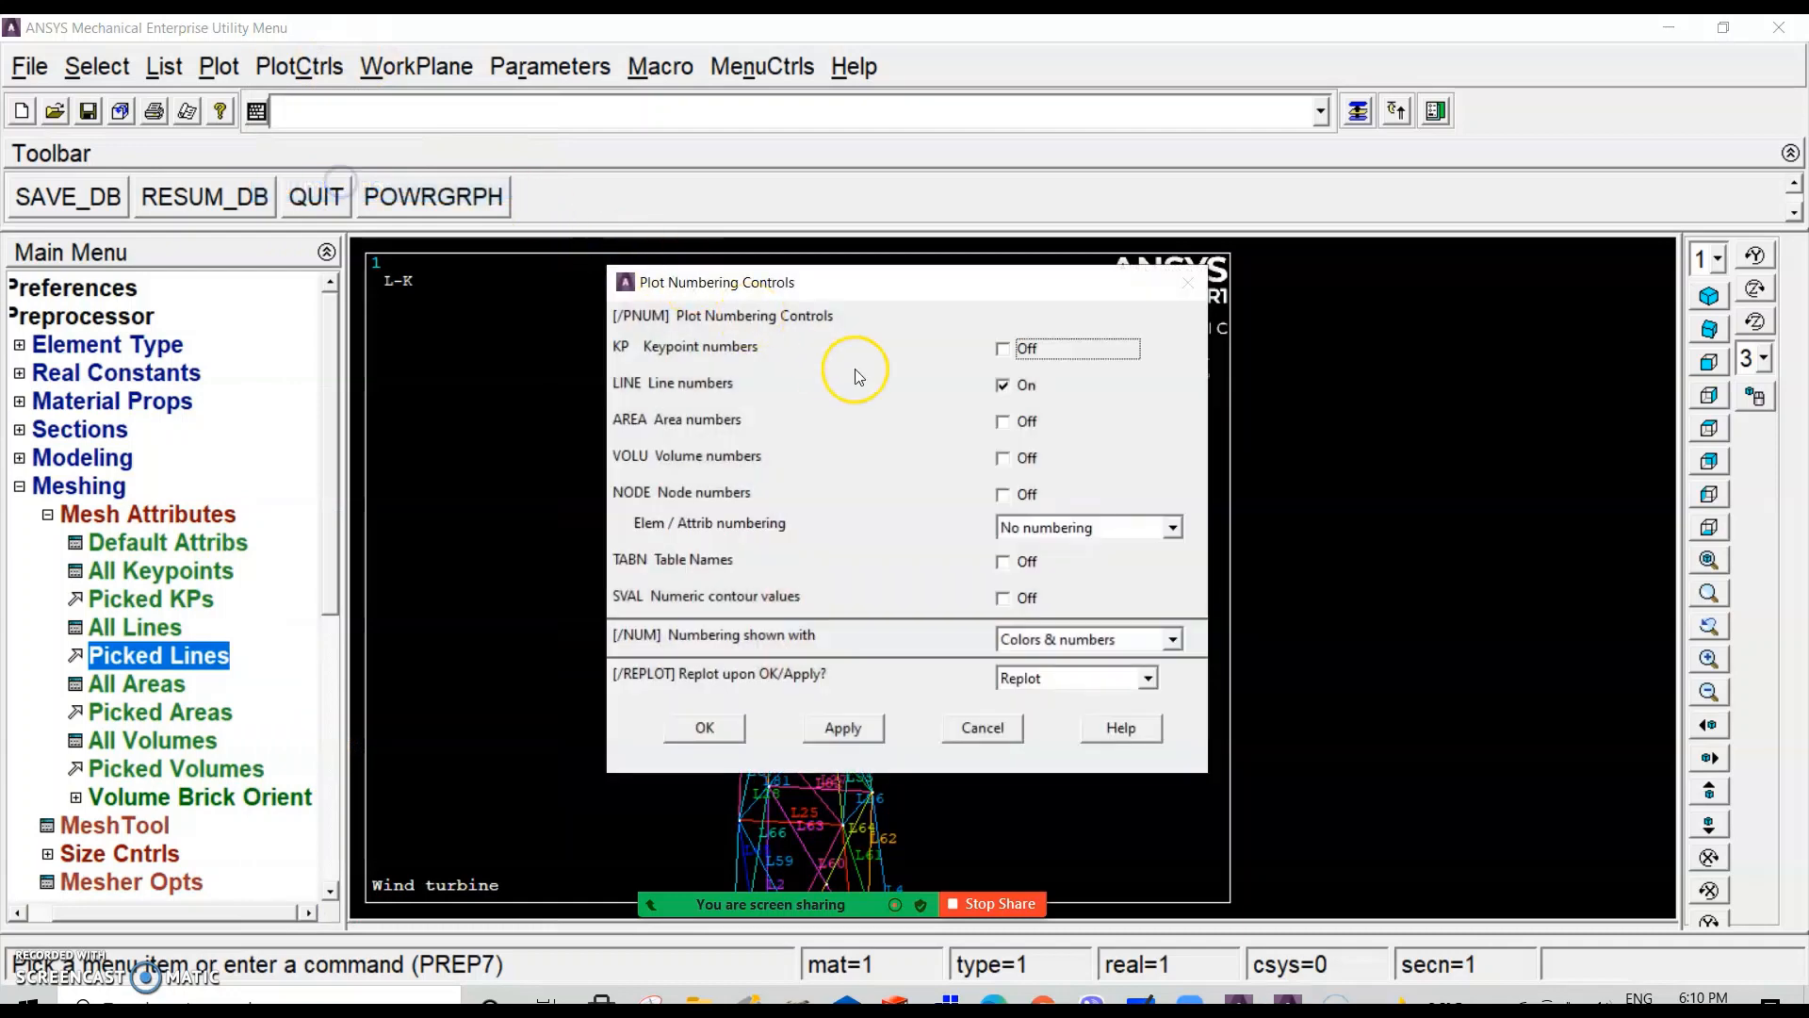
click(1002, 384)
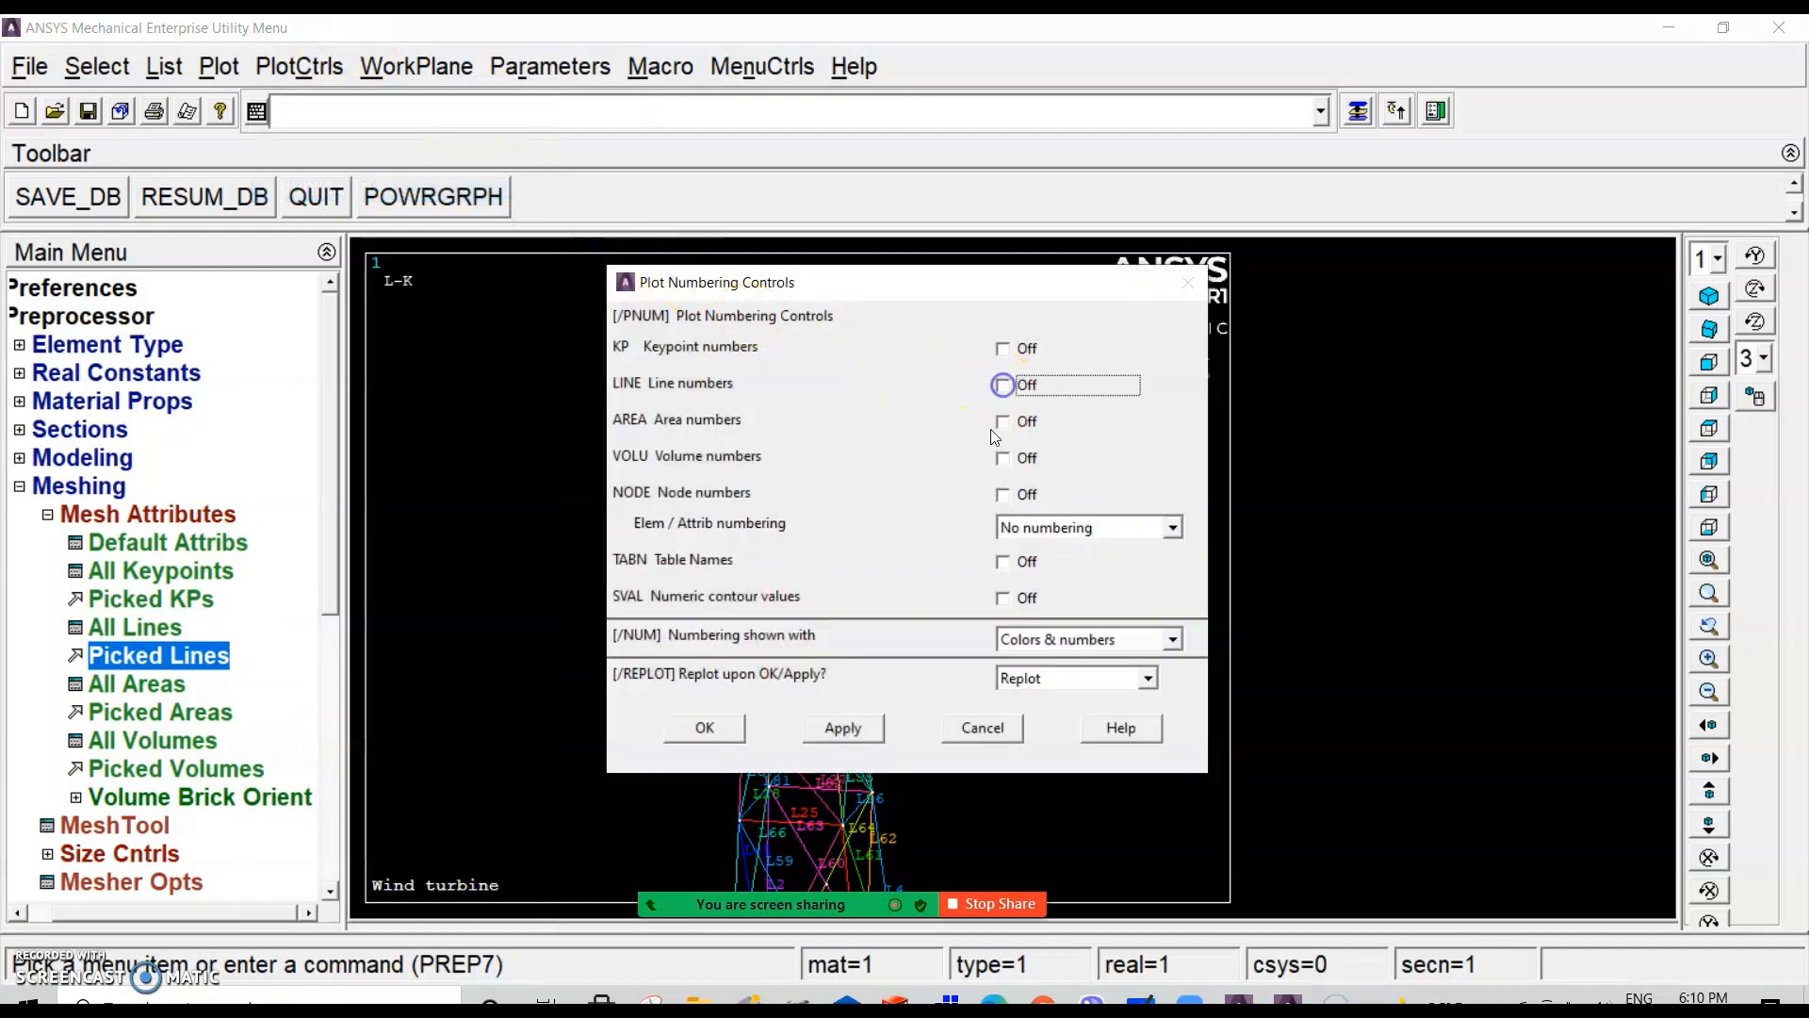
click(707, 729)
Step: Start assigning mesh attributes to picked lines of the tower
scroll(769, 423, down, 2)
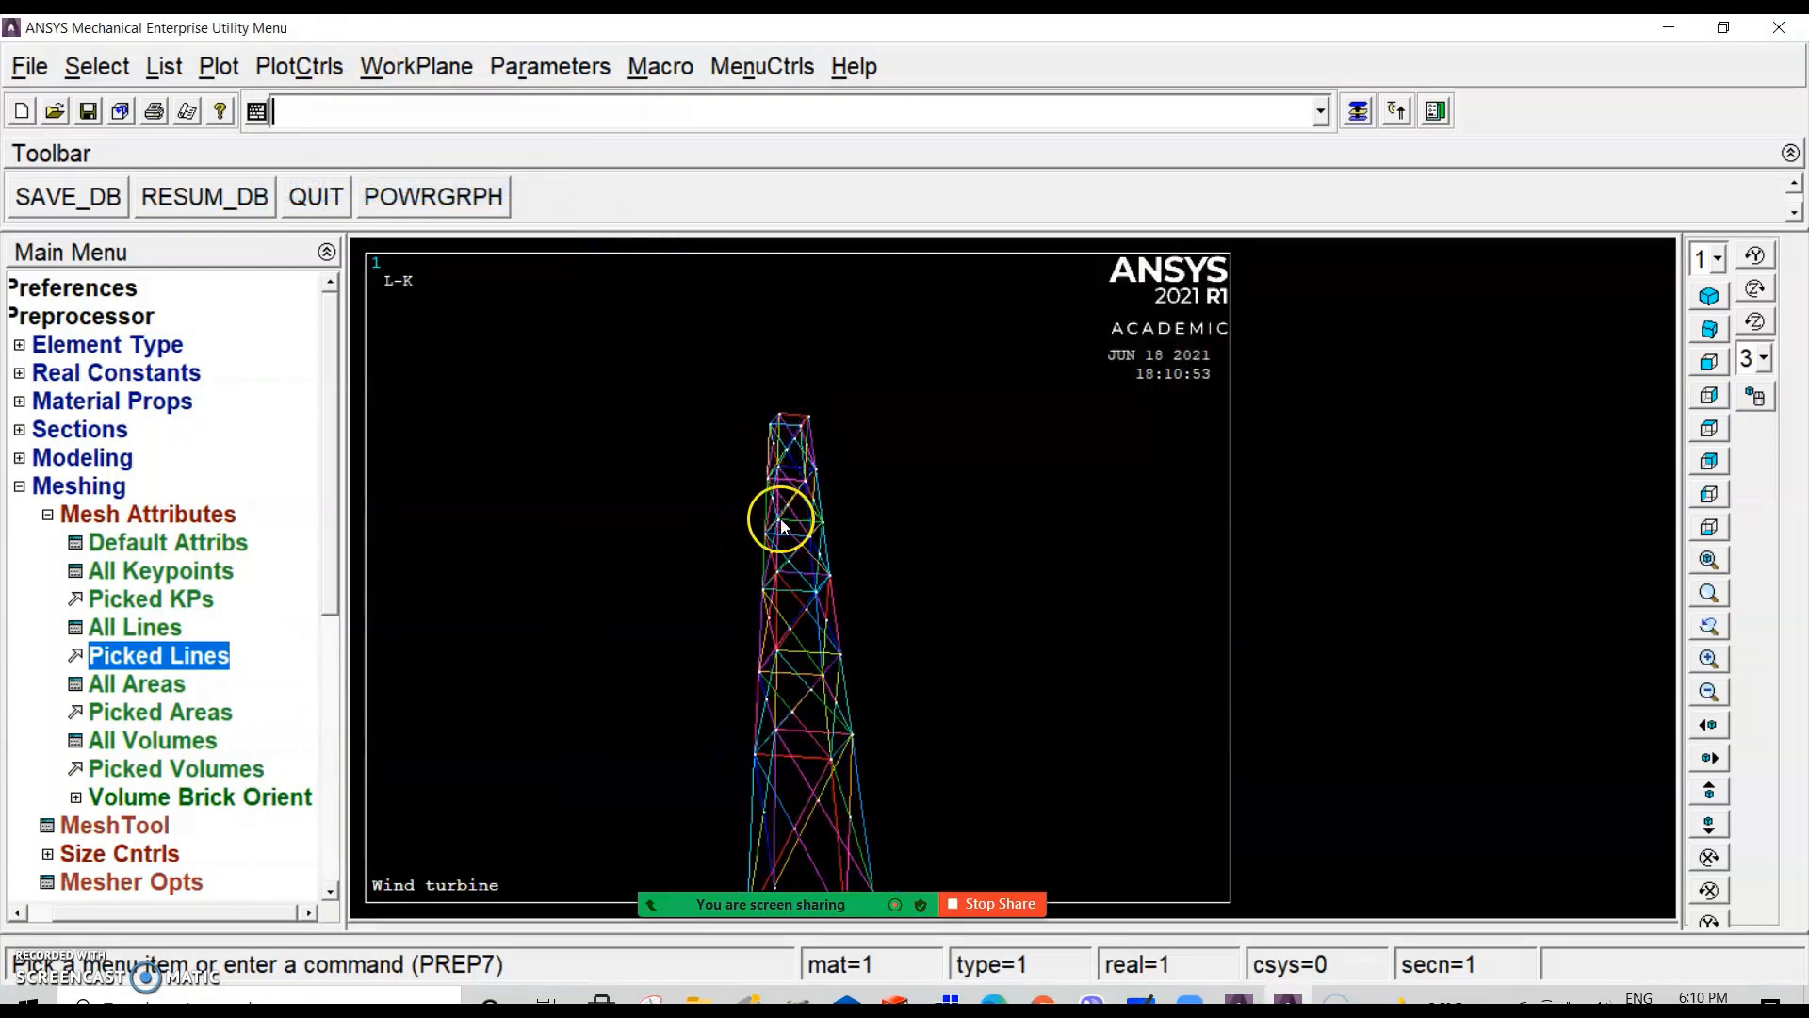
scroll(791, 595, up, 4)
ctrl+right_drag(713, 442, 1005, 589)
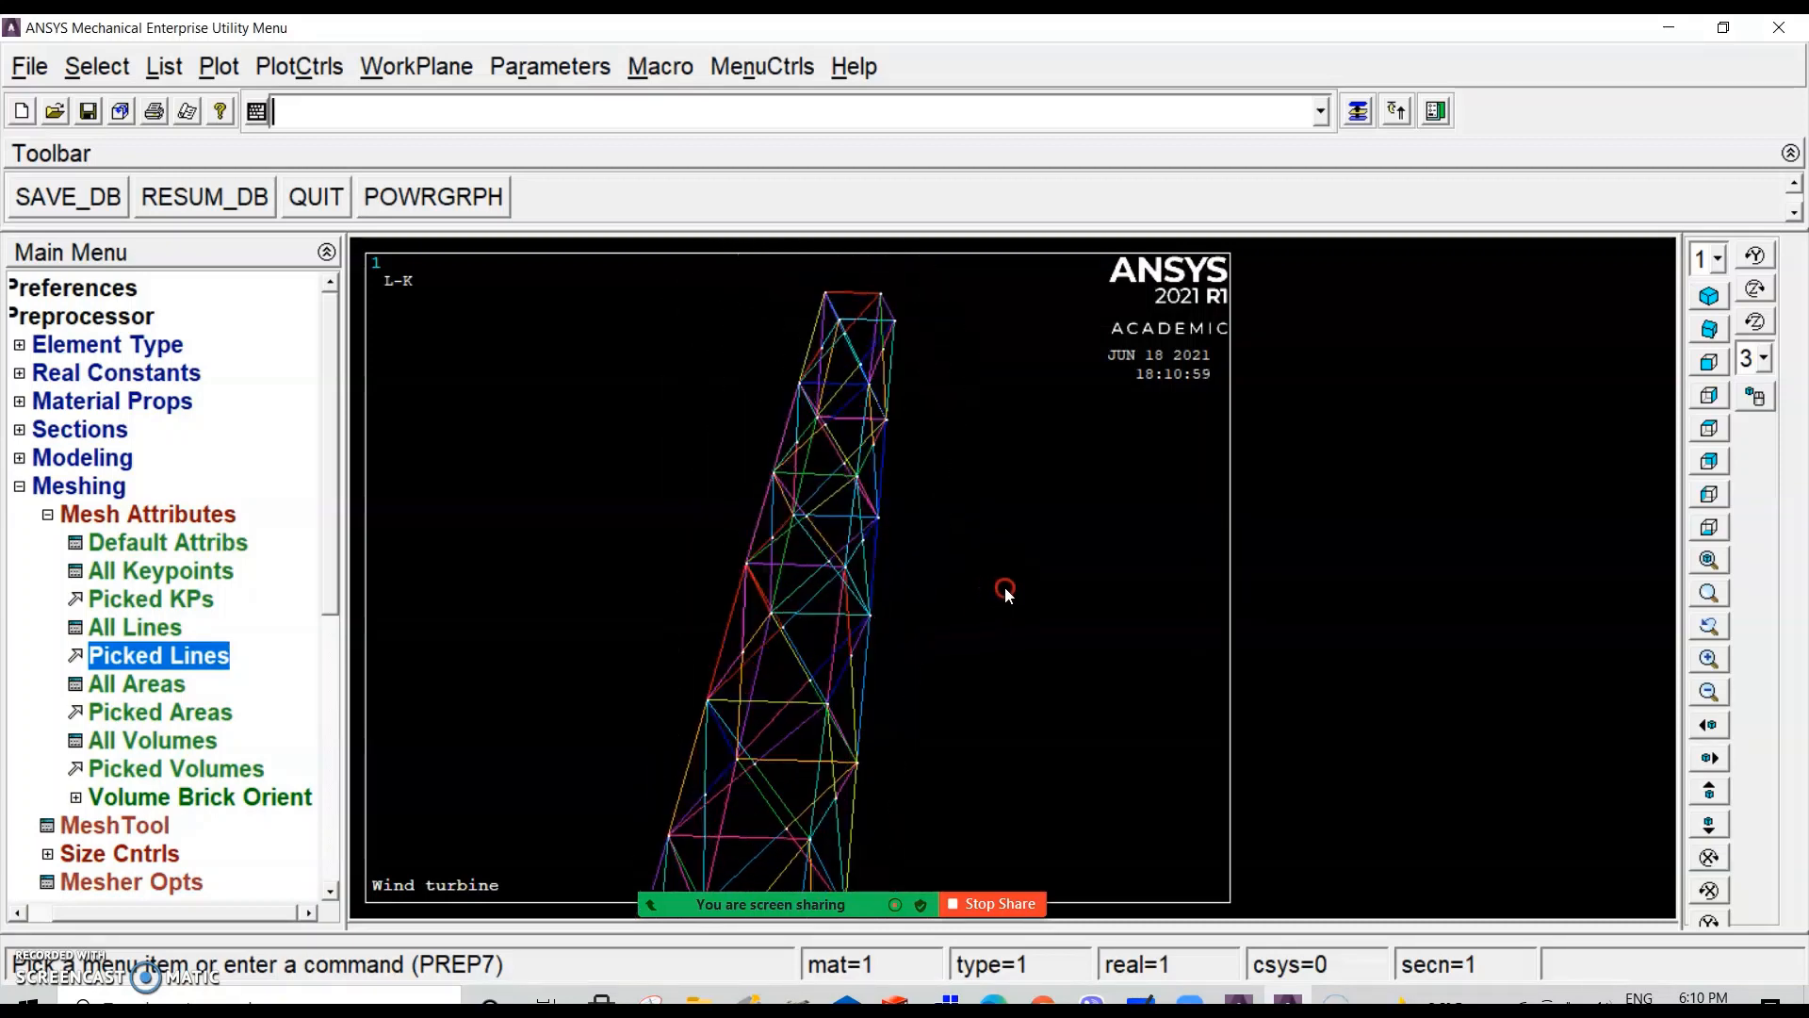
ctrl+right_drag(862, 577, 748, 803)
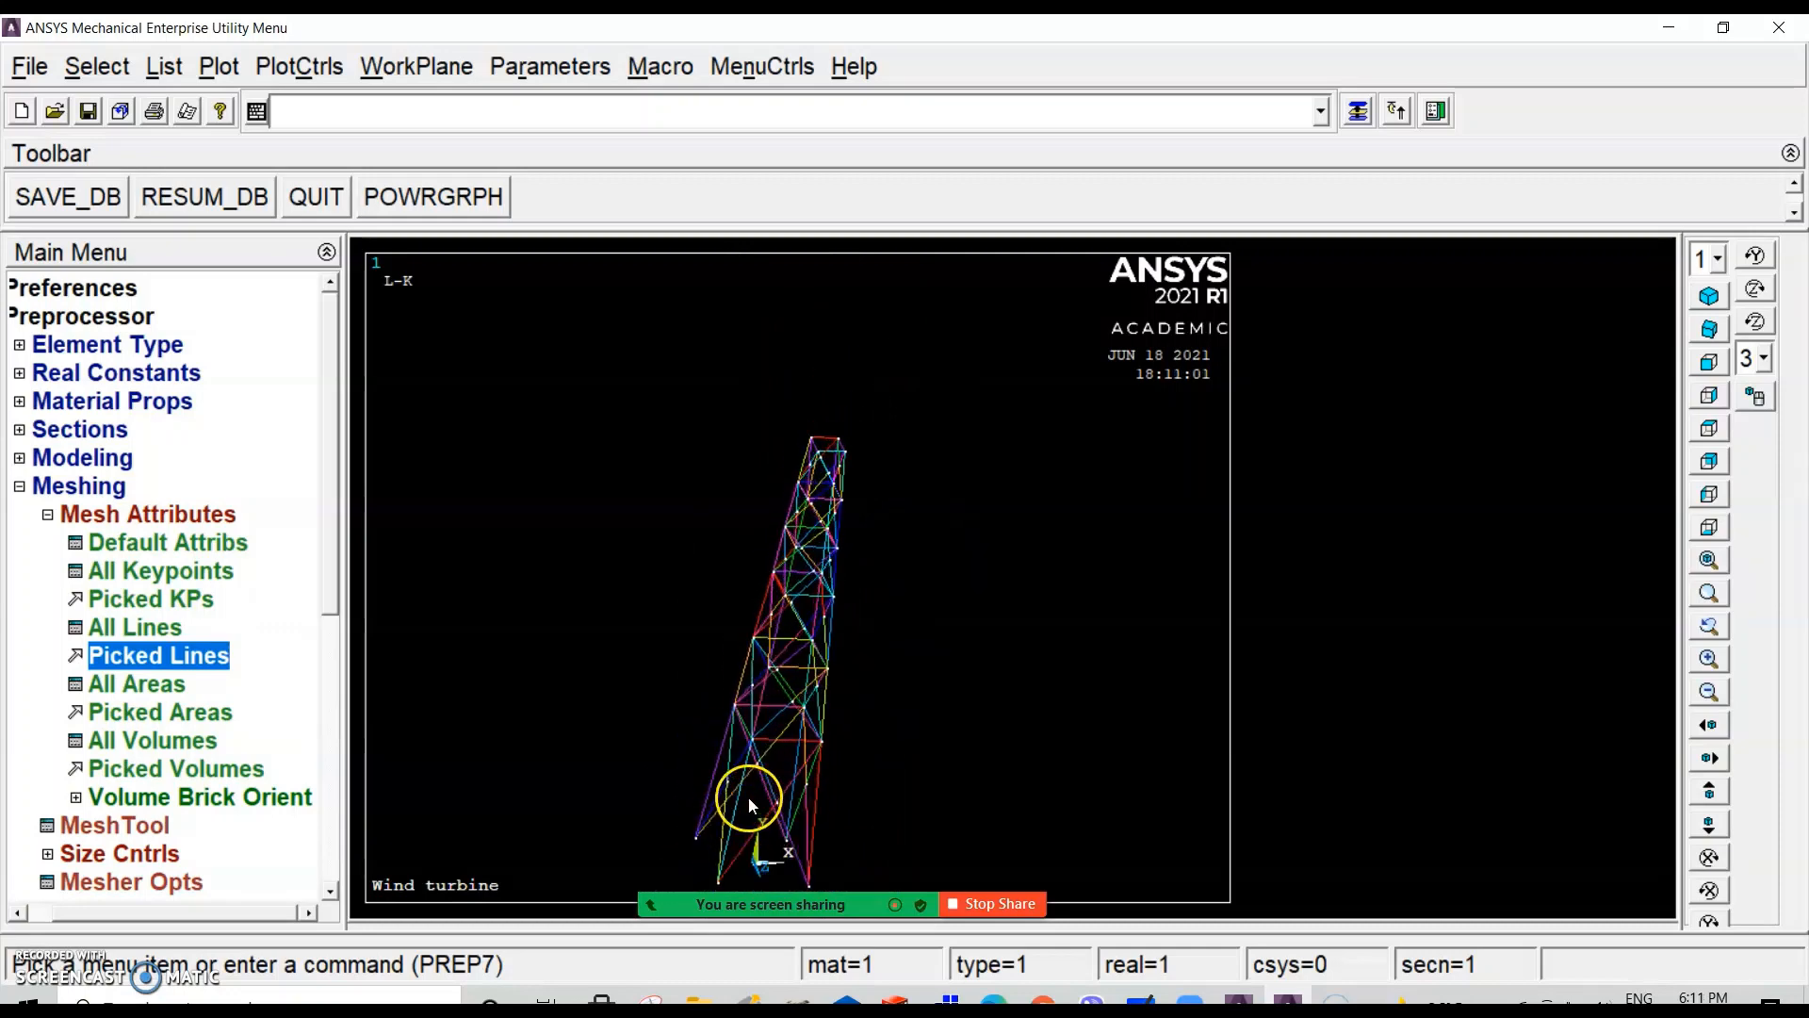
click(112, 659)
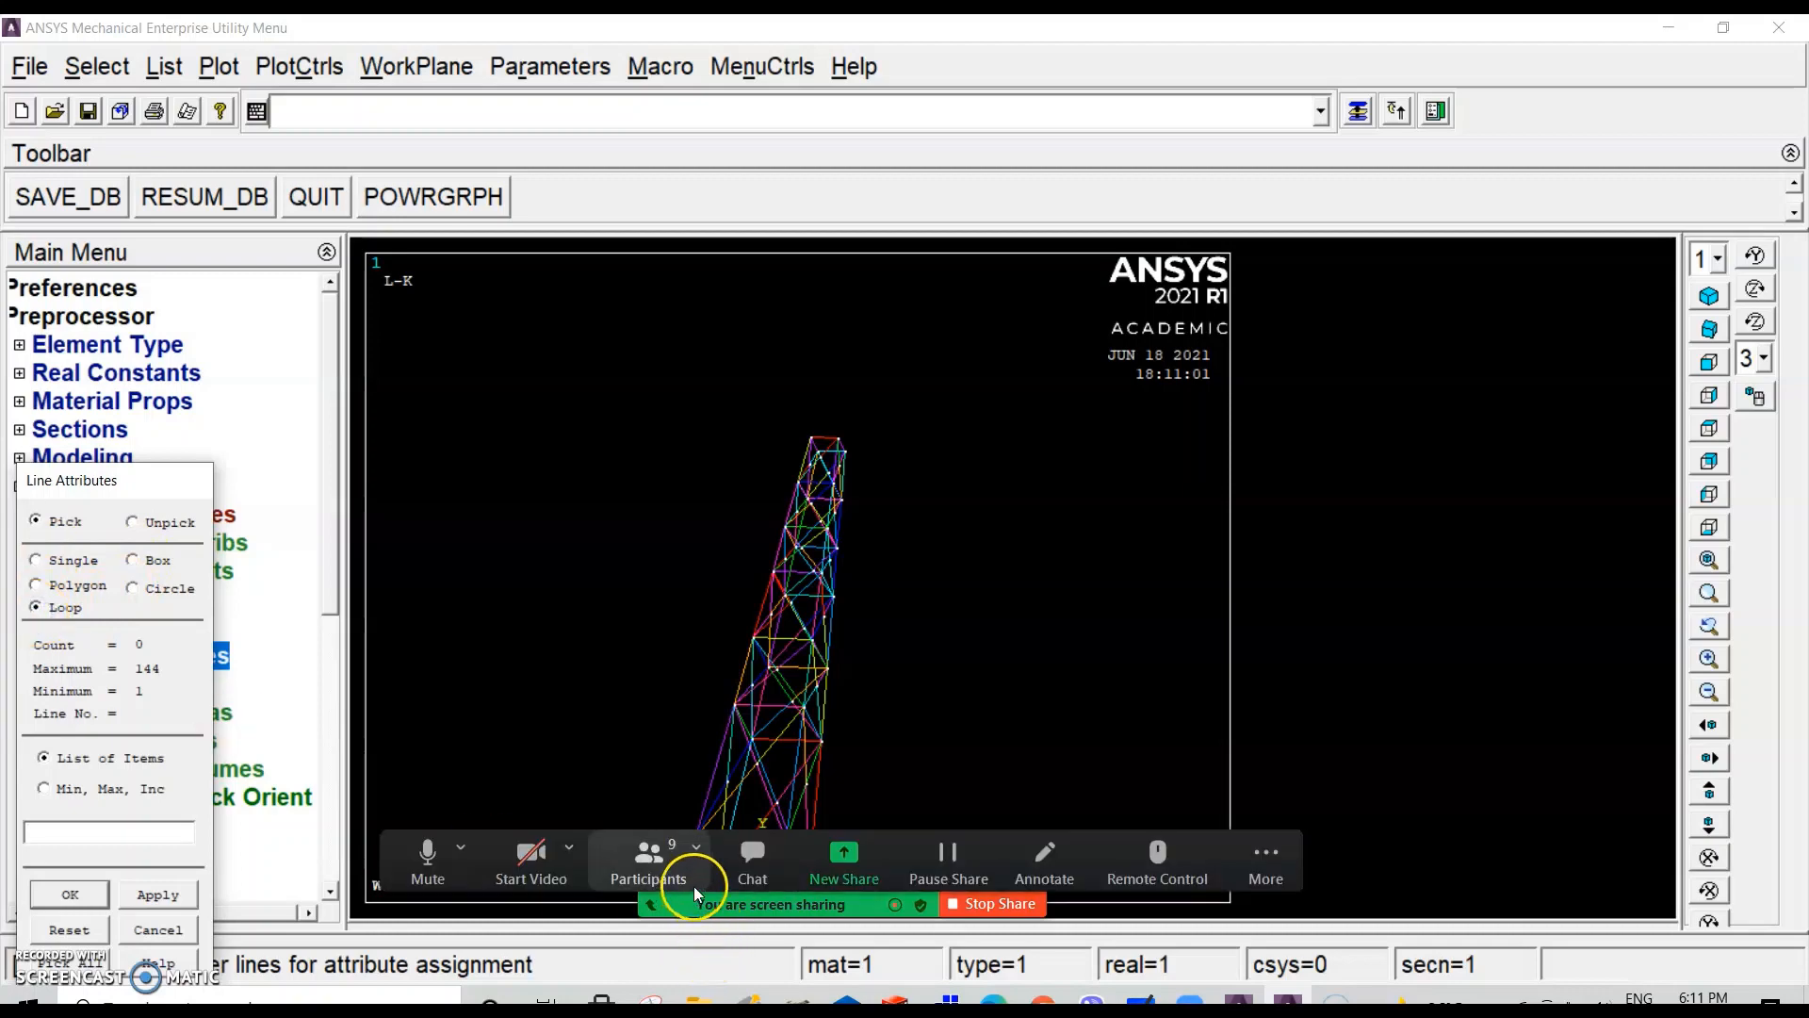
scroll(763, 590, down, 3)
scroll(735, 822, up, 2)
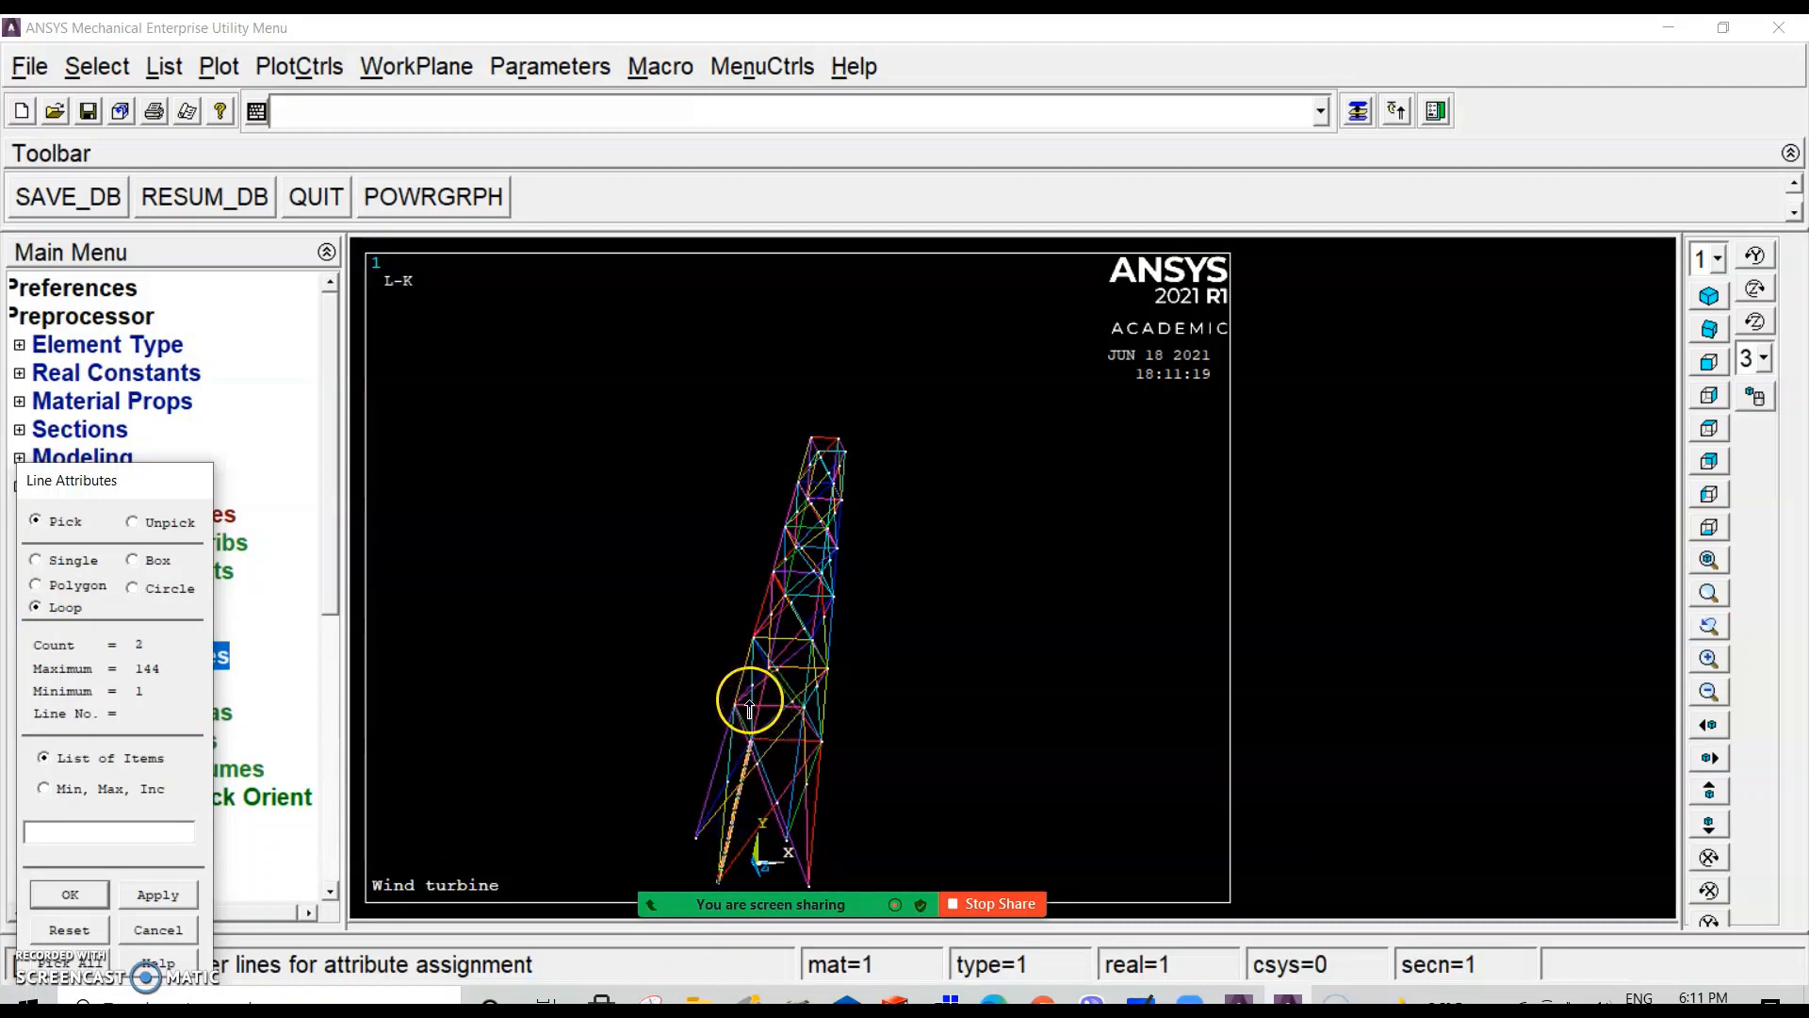
scroll(763, 720, up, 1)
scroll(766, 723, up, 1)
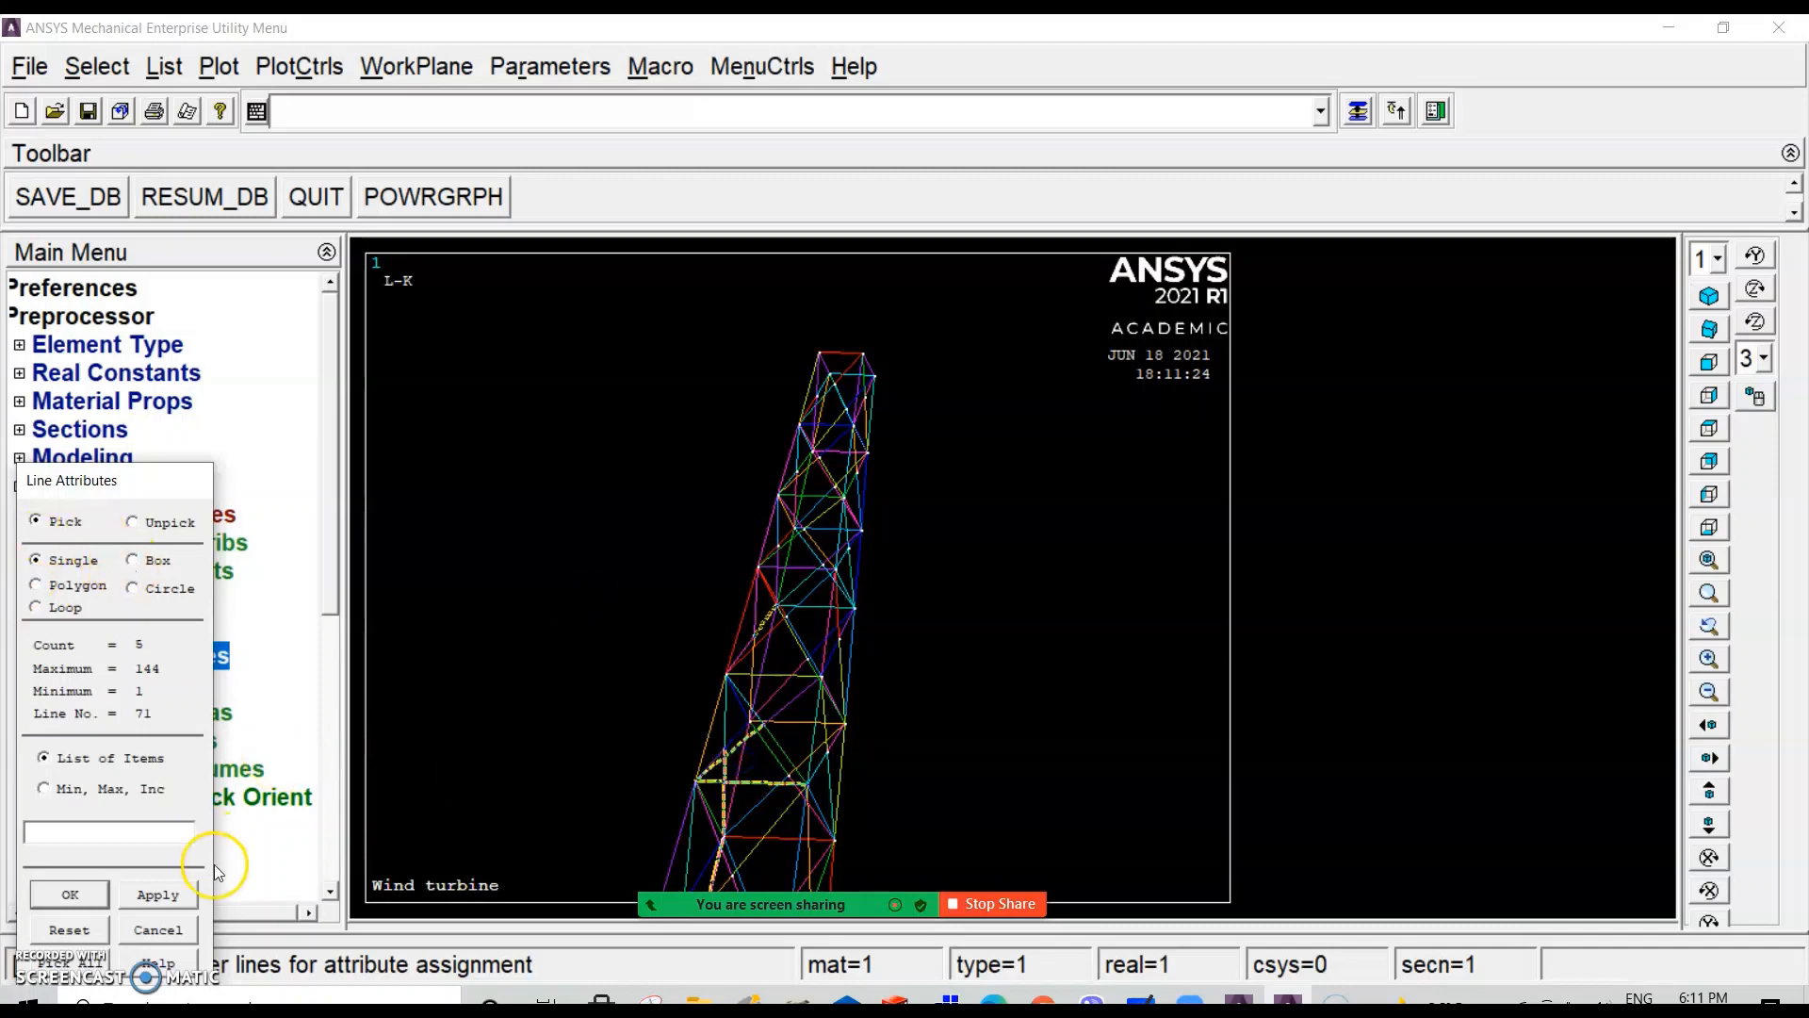
click(94, 930)
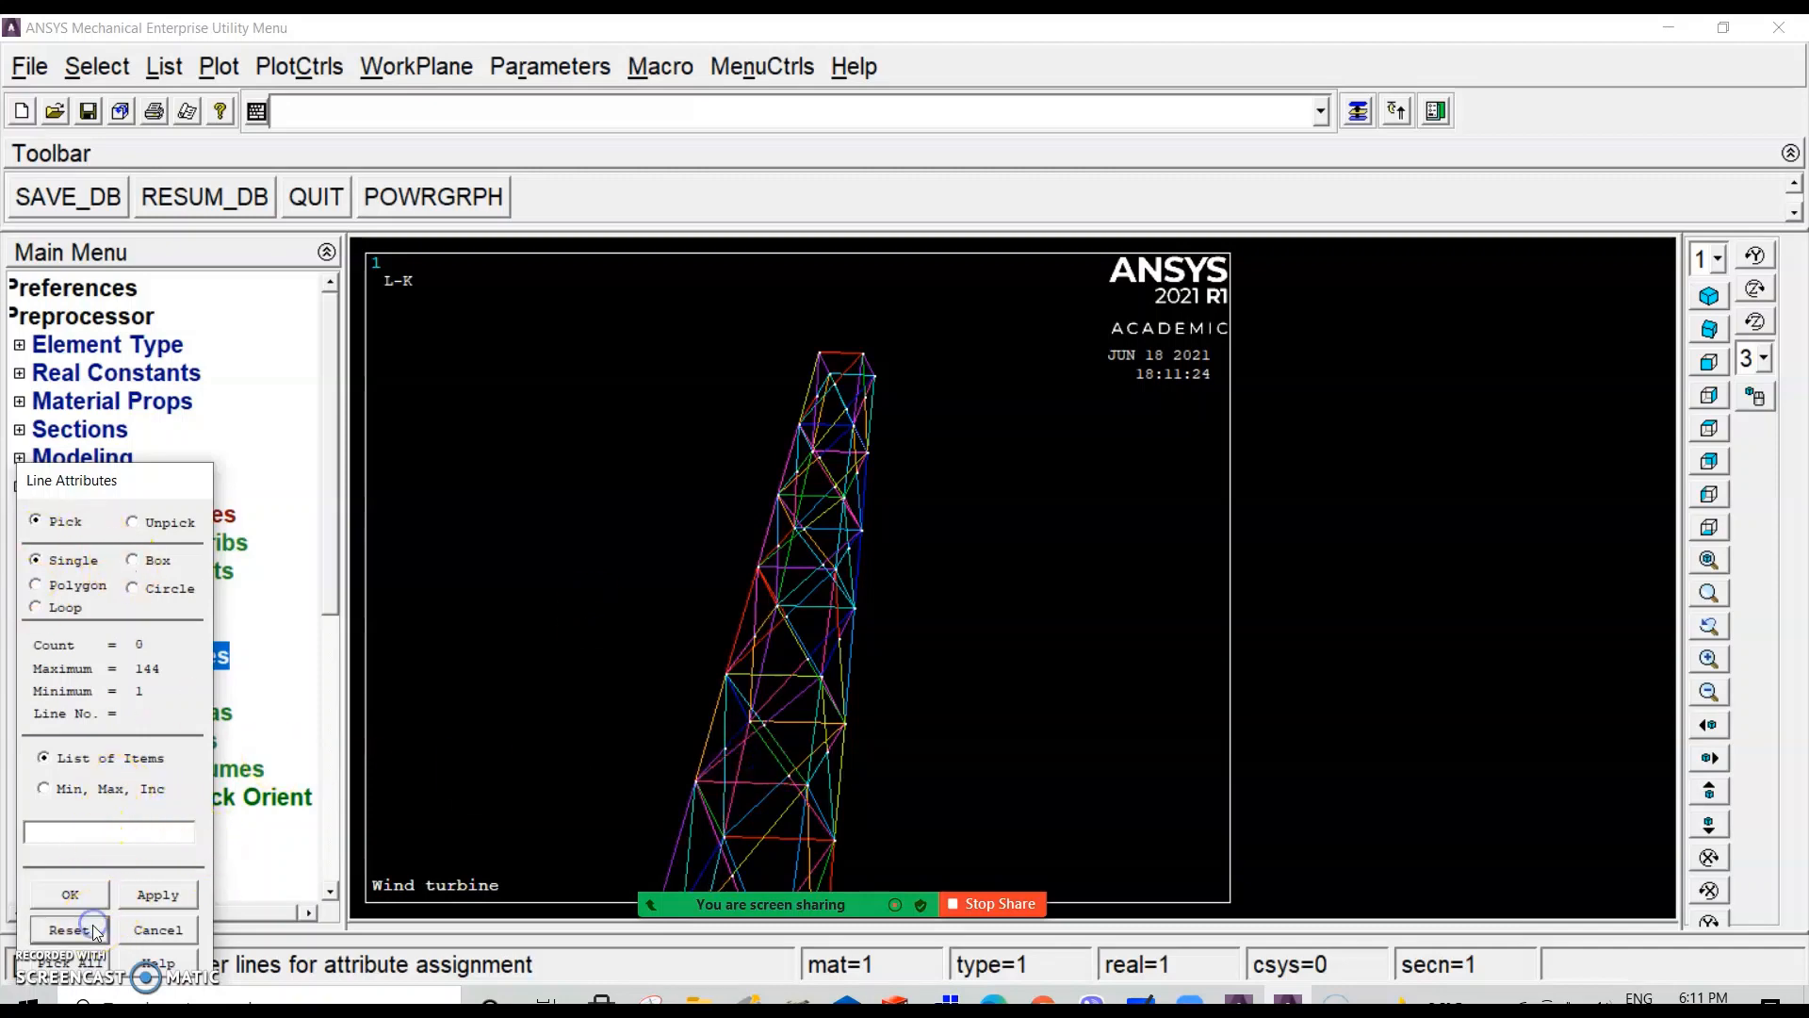
Step: Pick the three lowest segments of the tower's front-left leg for attribute assignment
scroll(924, 756, down, 9)
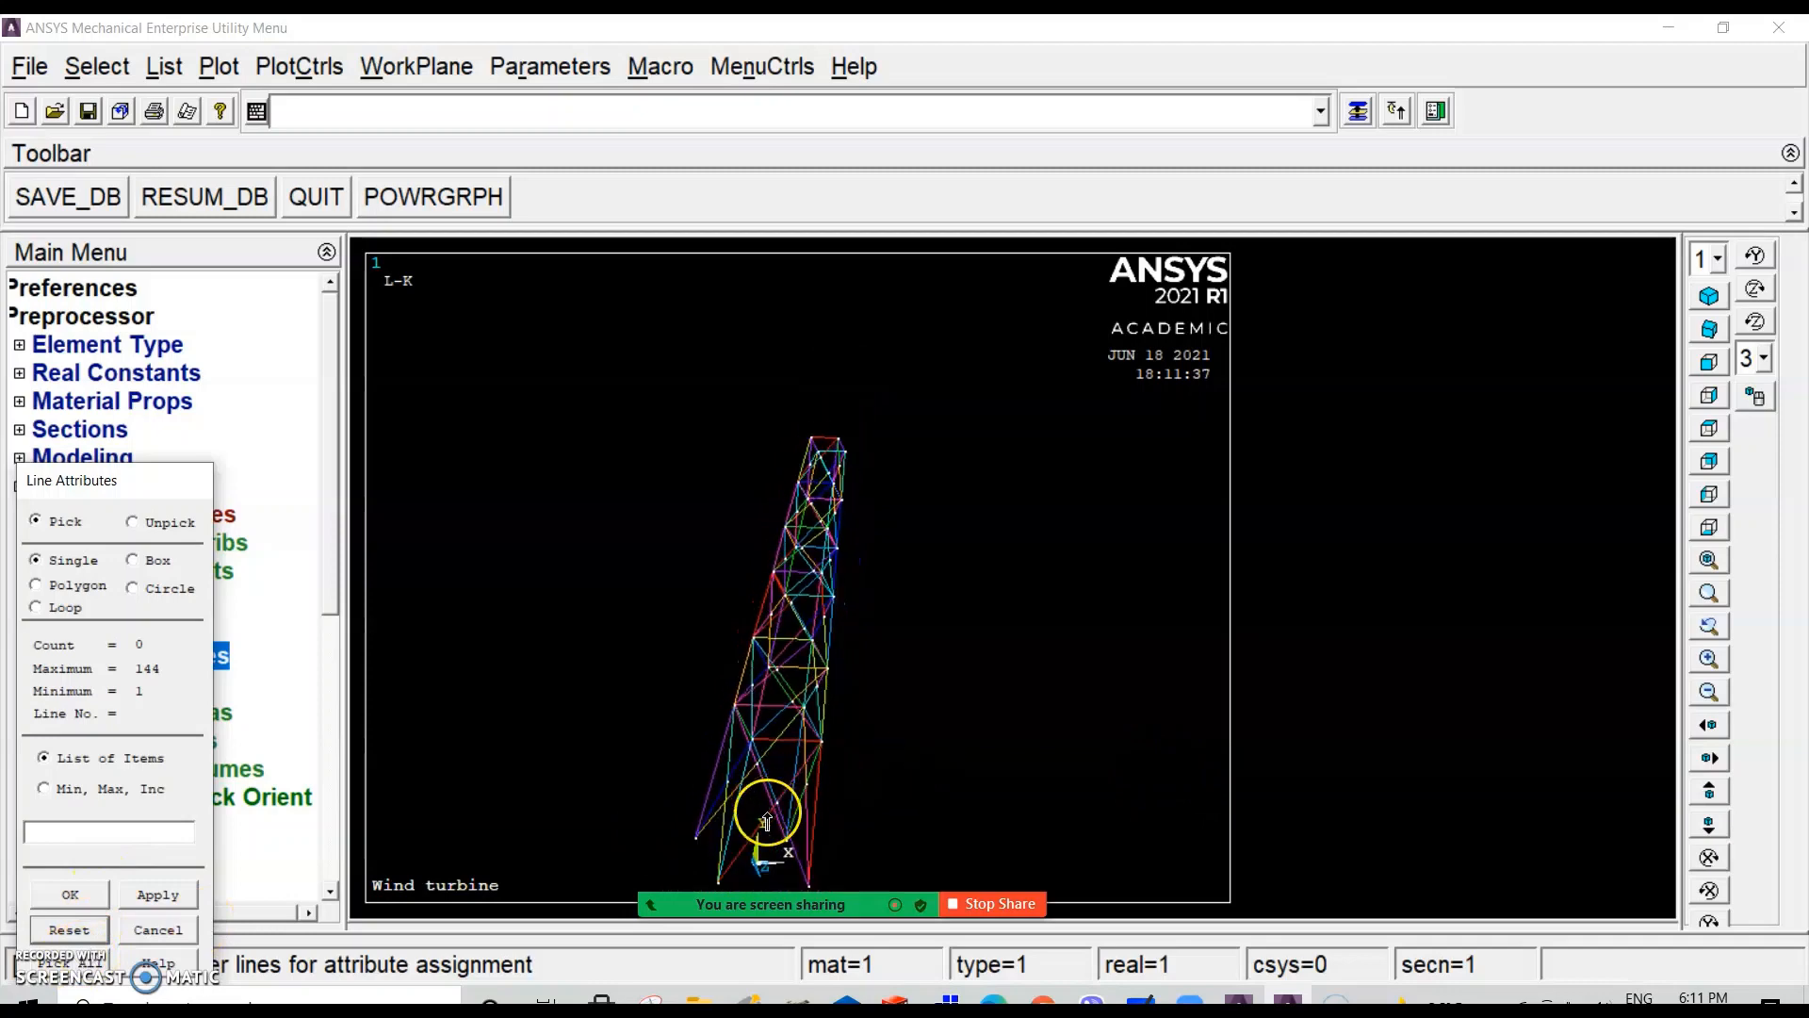
scroll(756, 759, up, 4)
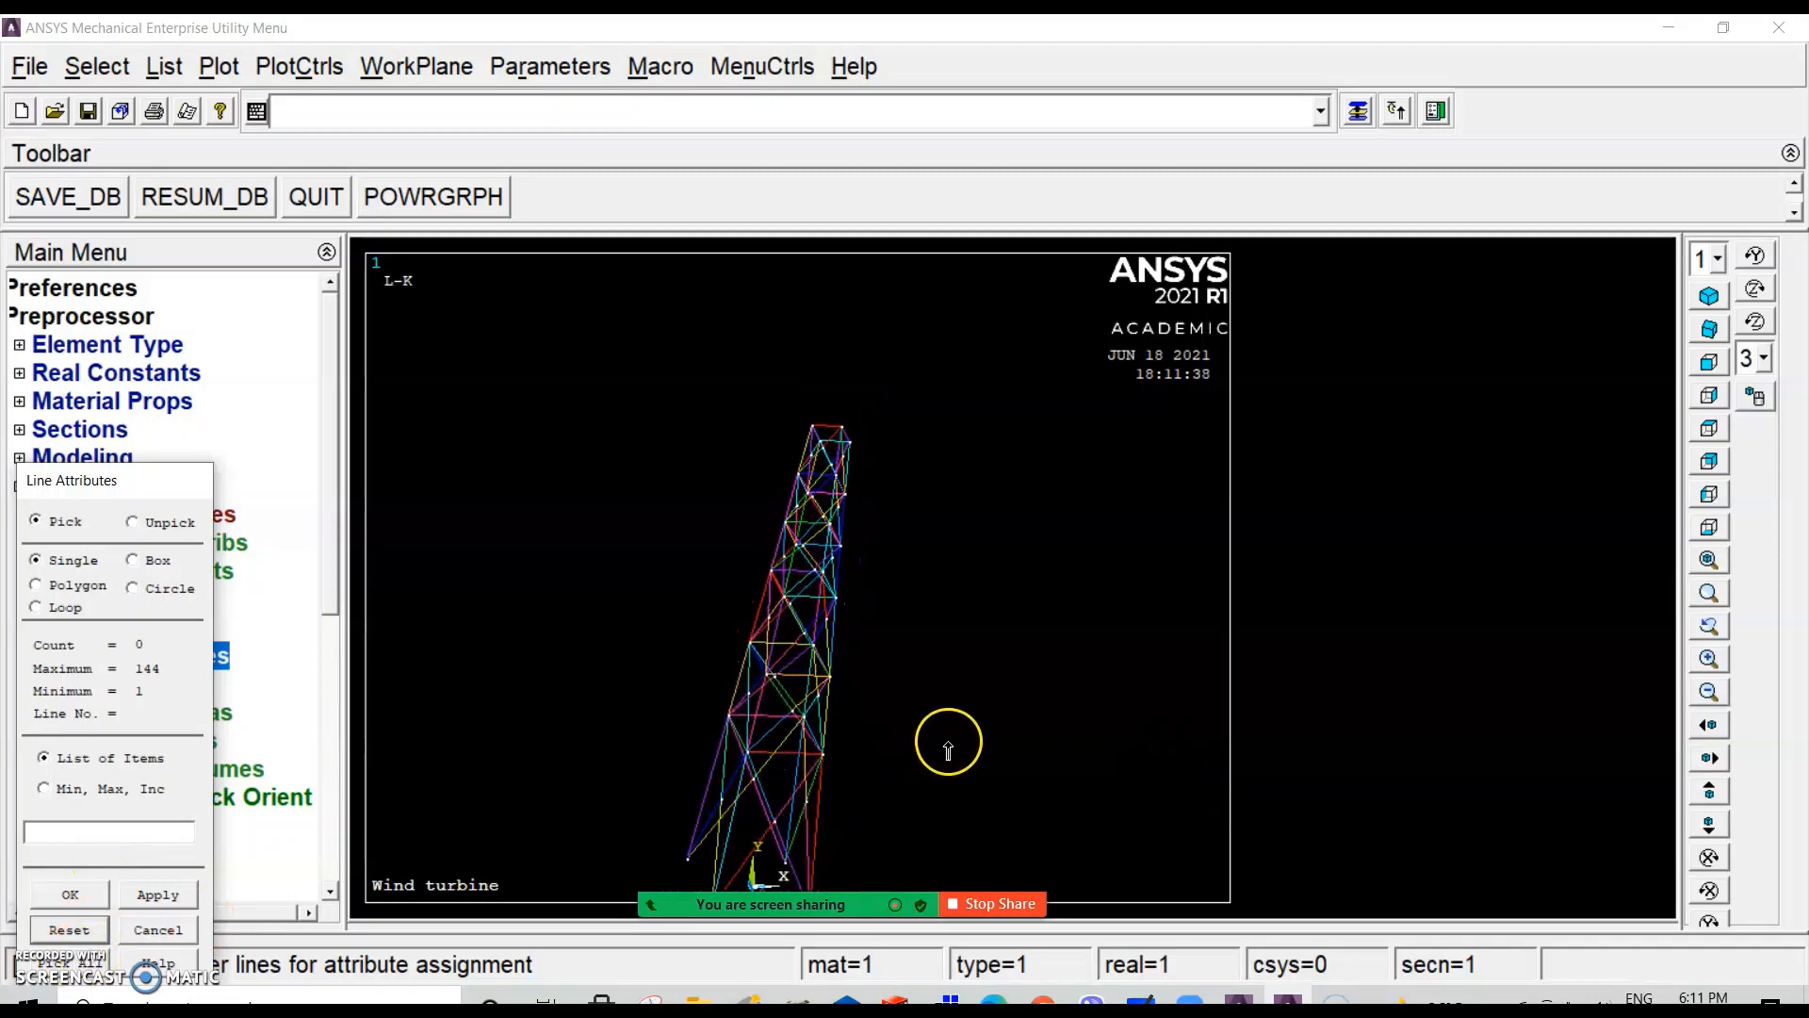
click(1715, 564)
scroll(779, 757, up, 6)
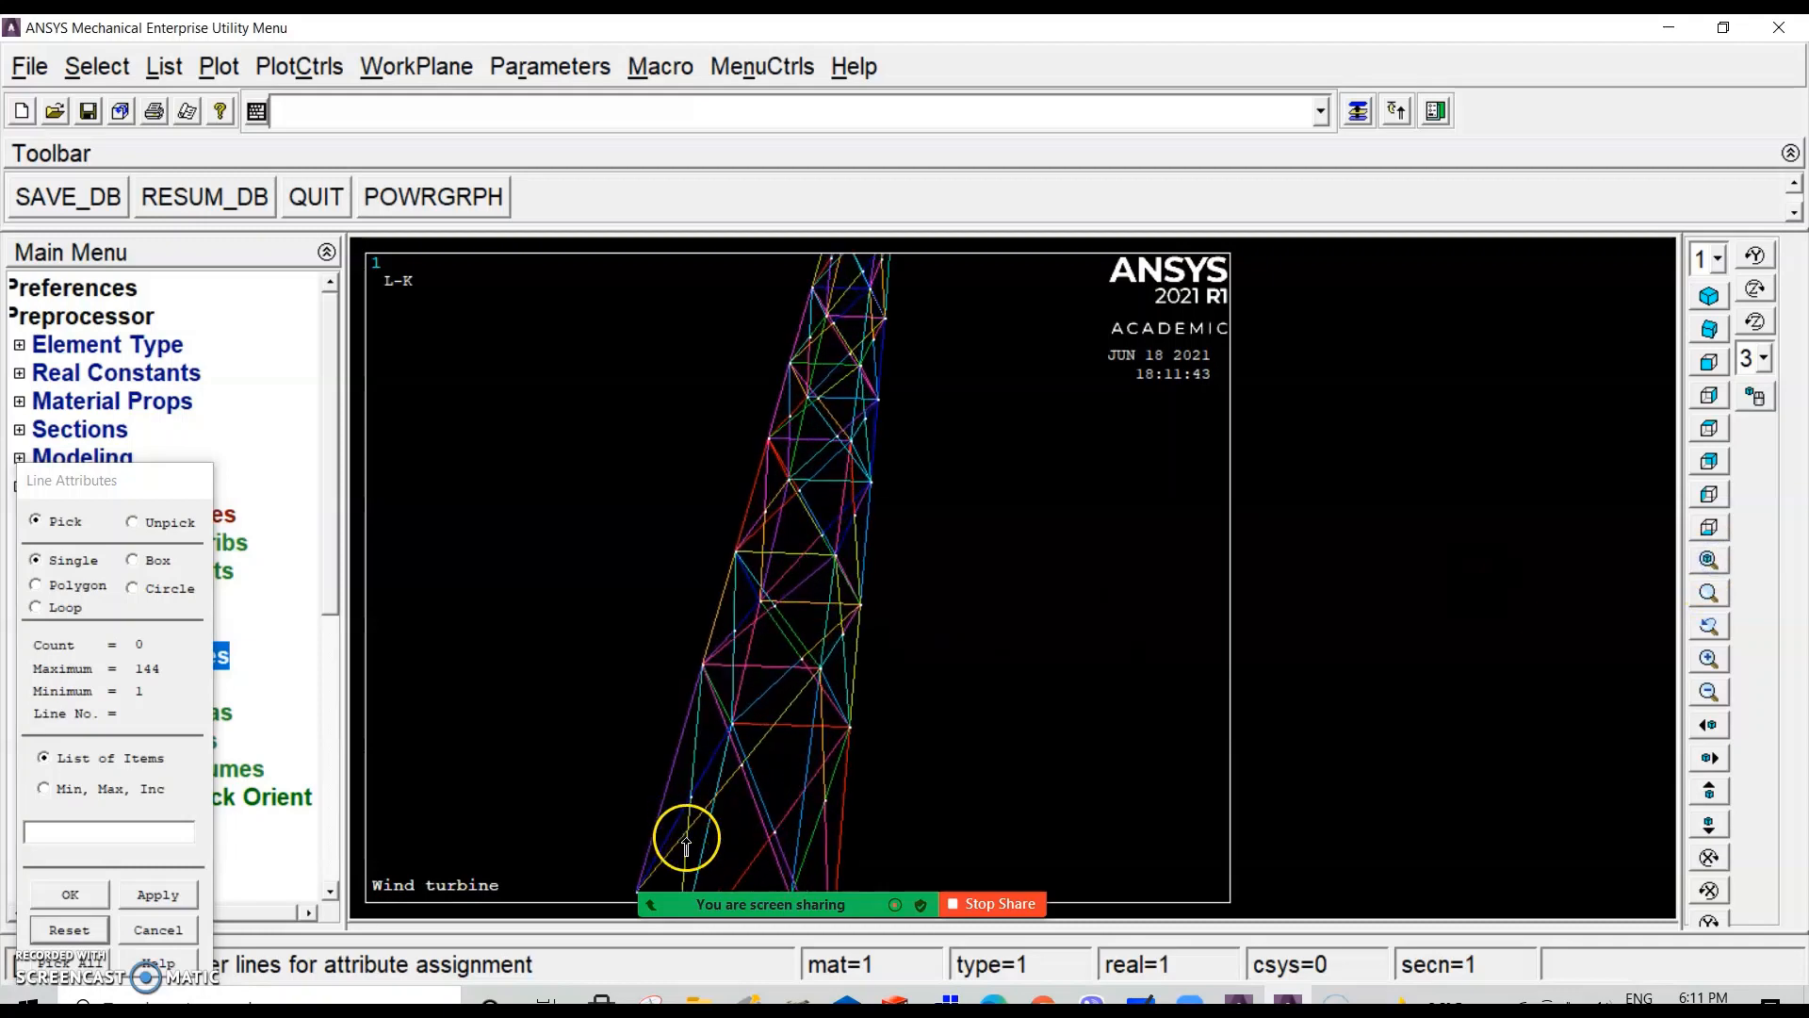
click(704, 858)
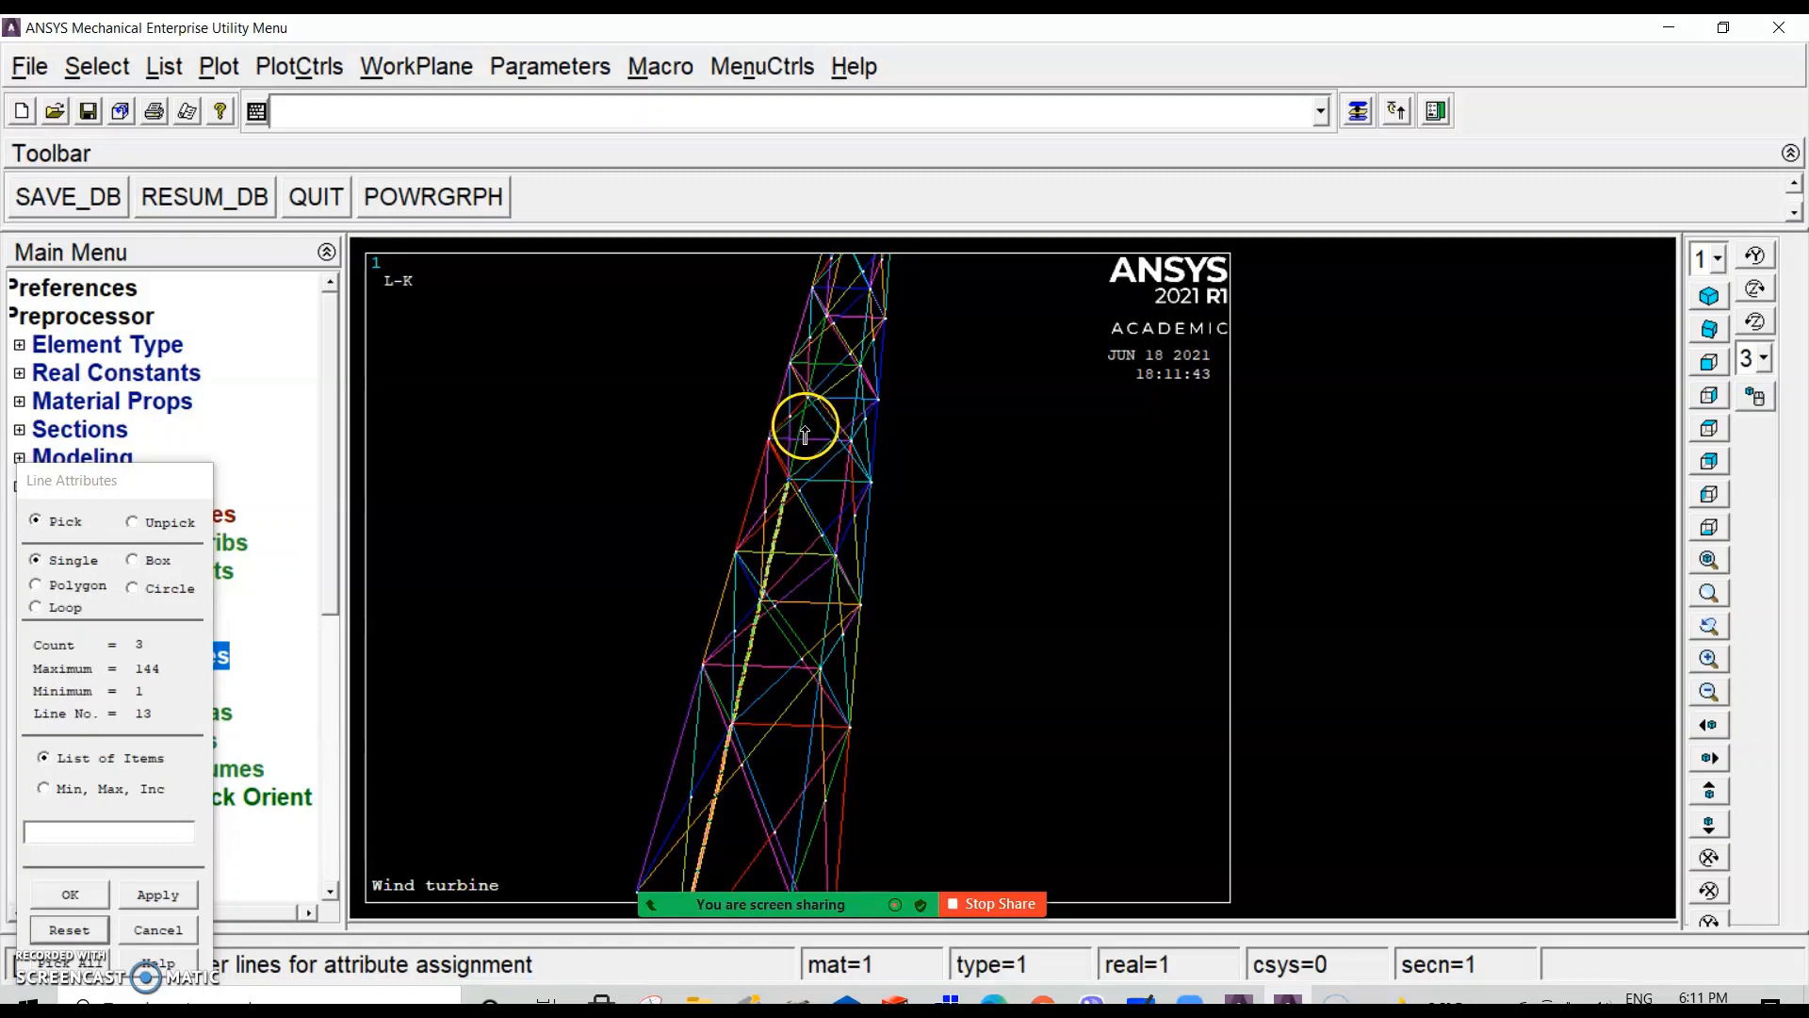
Step: Add the three upper segments of the front-left leg to the picked lines, up to the tower top
scroll(806, 429, up, 3)
ctrl+drag(828, 343, 822, 777)
ctrl+drag(850, 421, 802, 611)
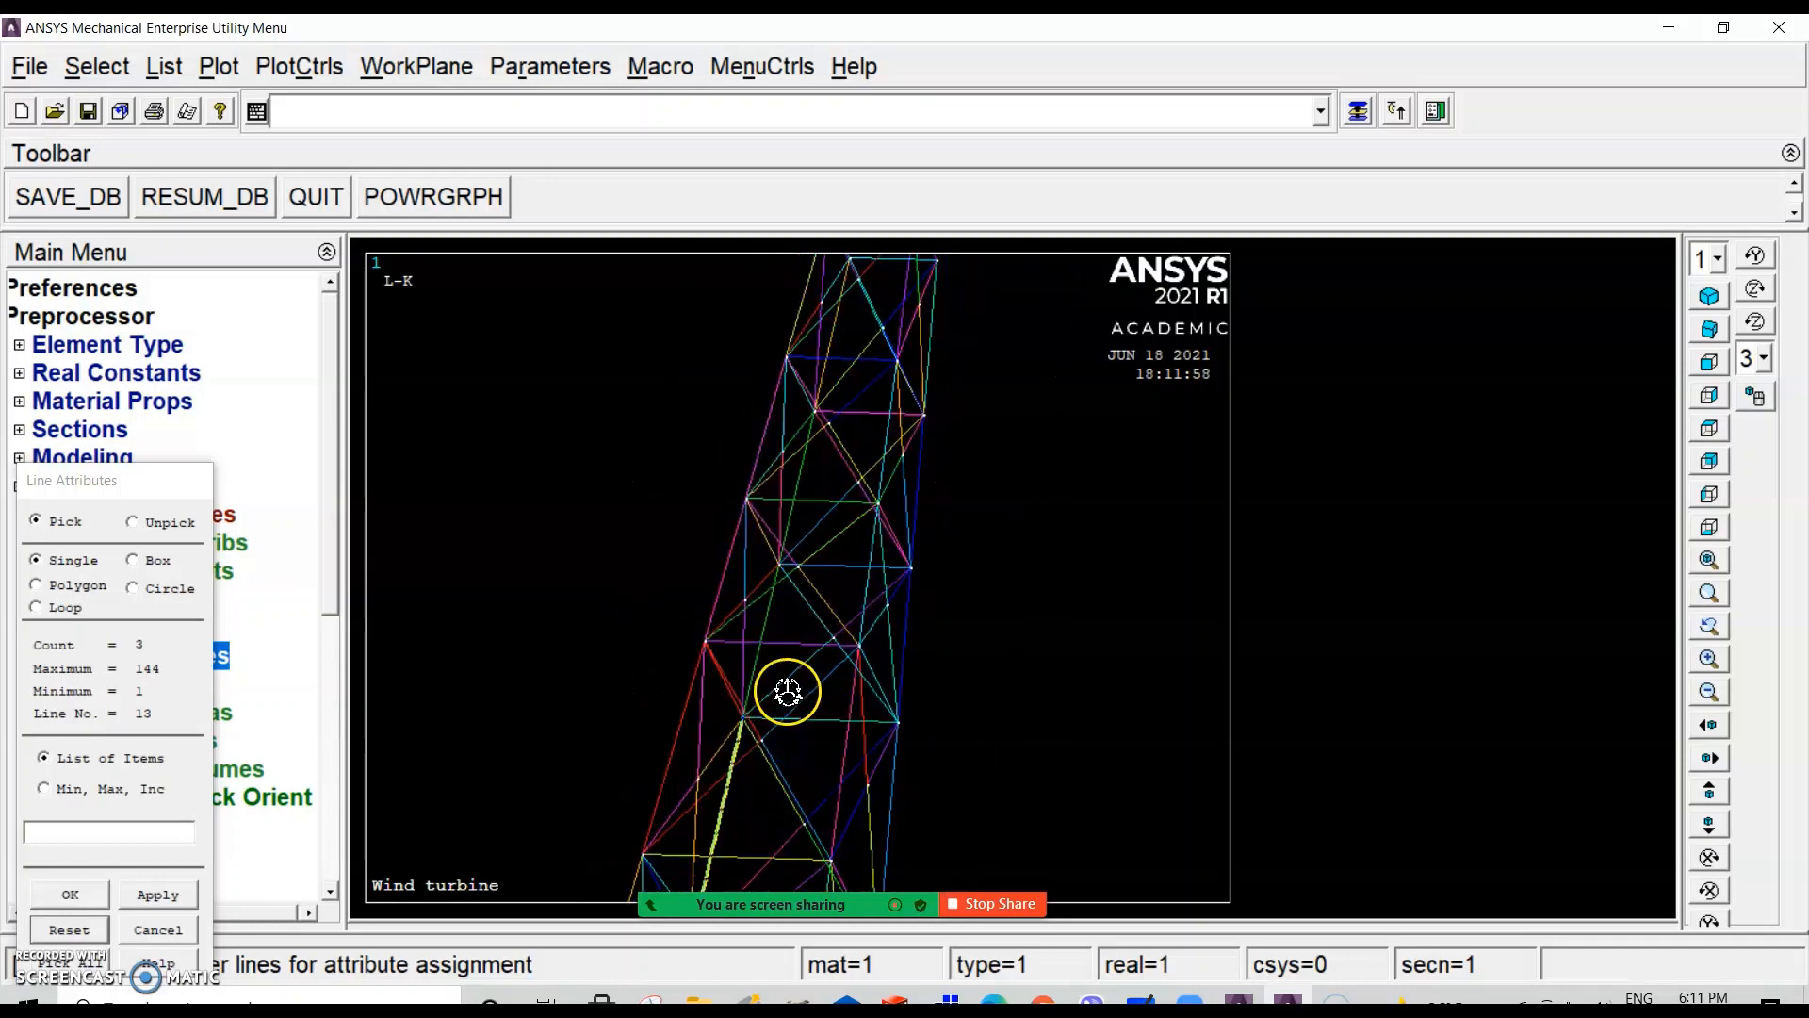
scroll(763, 634, up, 3)
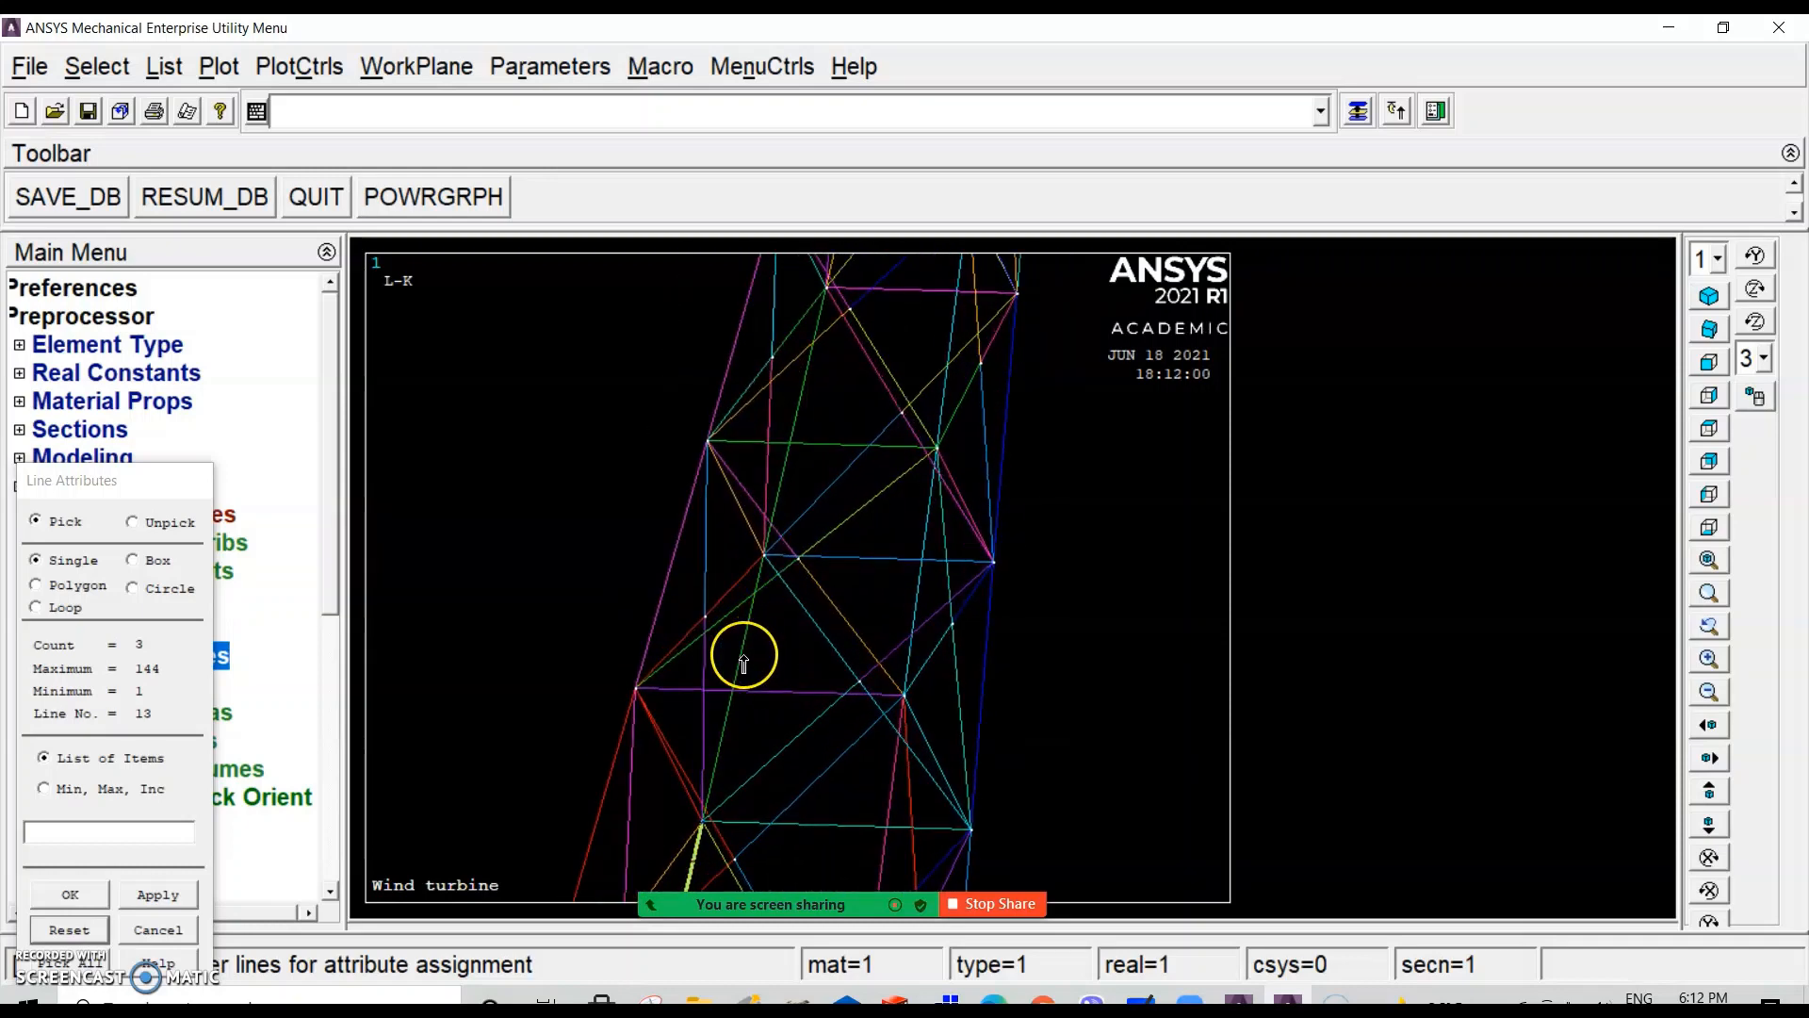
click(744, 663)
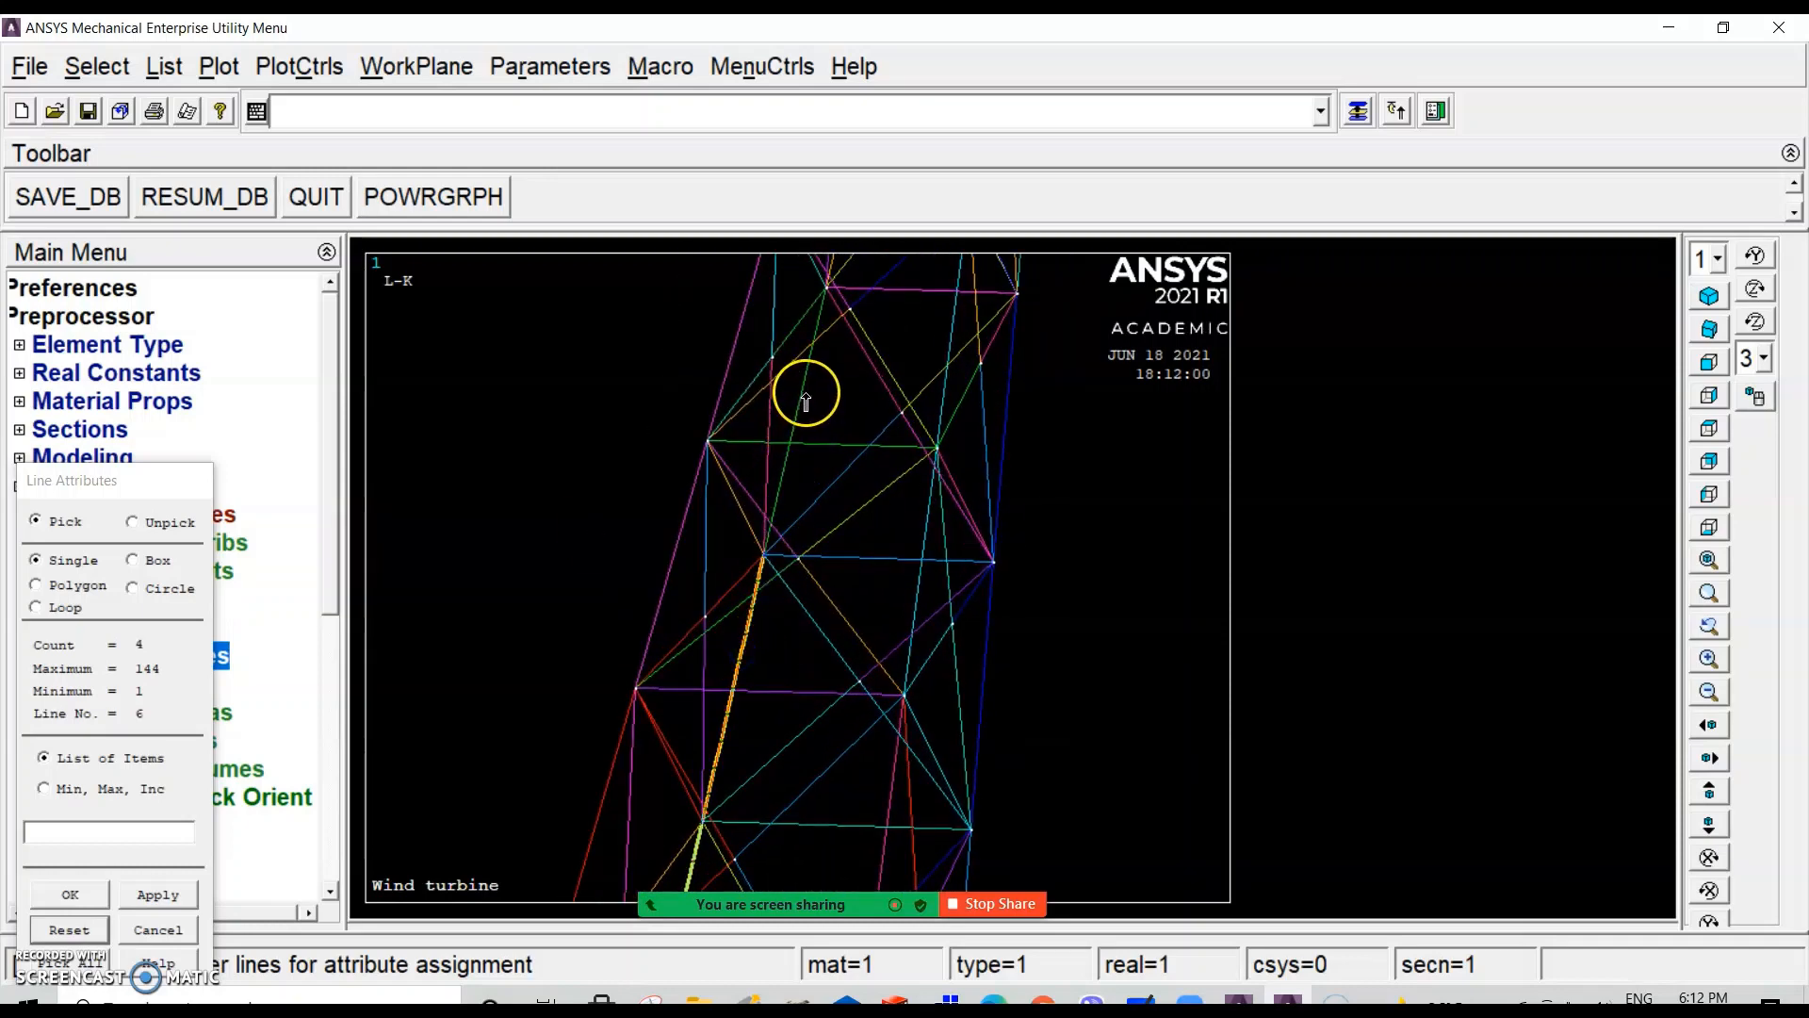
click(807, 394)
scroll(807, 396, down, 2)
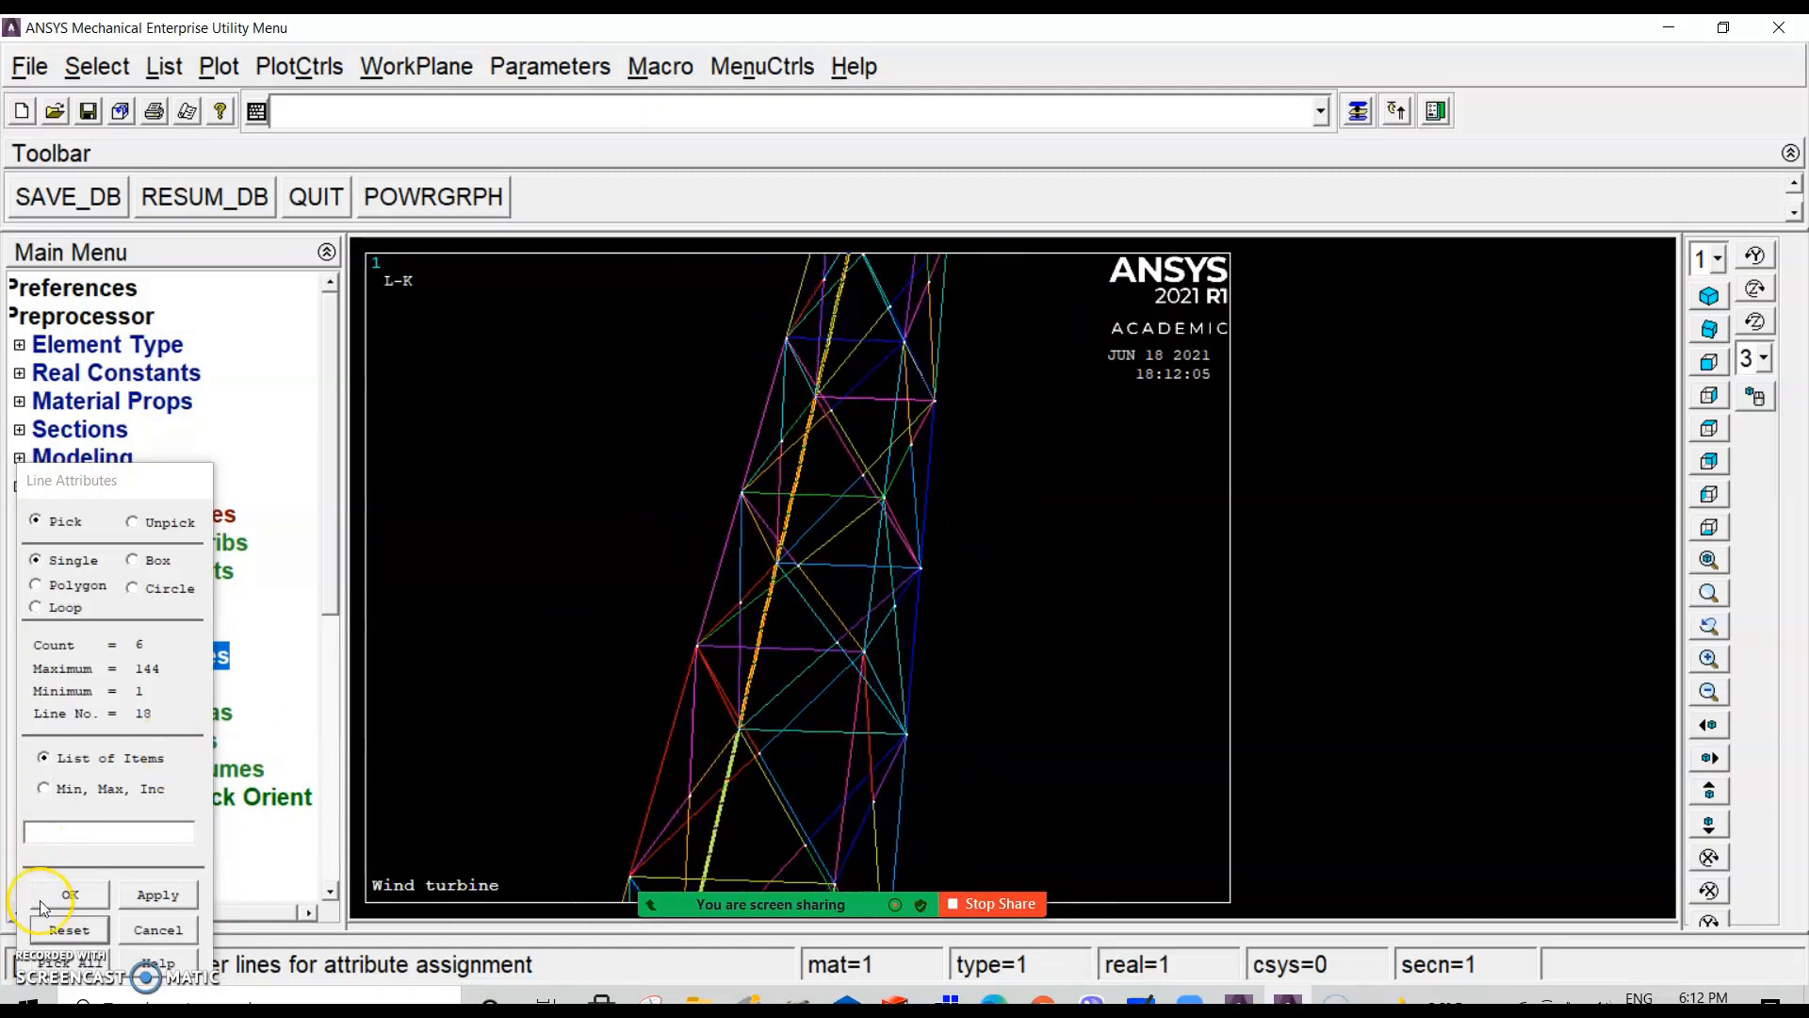
Step: Pick the four middle segments of the rear-left leg, leaving out its lowest and uppermost segments
click(718, 582)
click(766, 415)
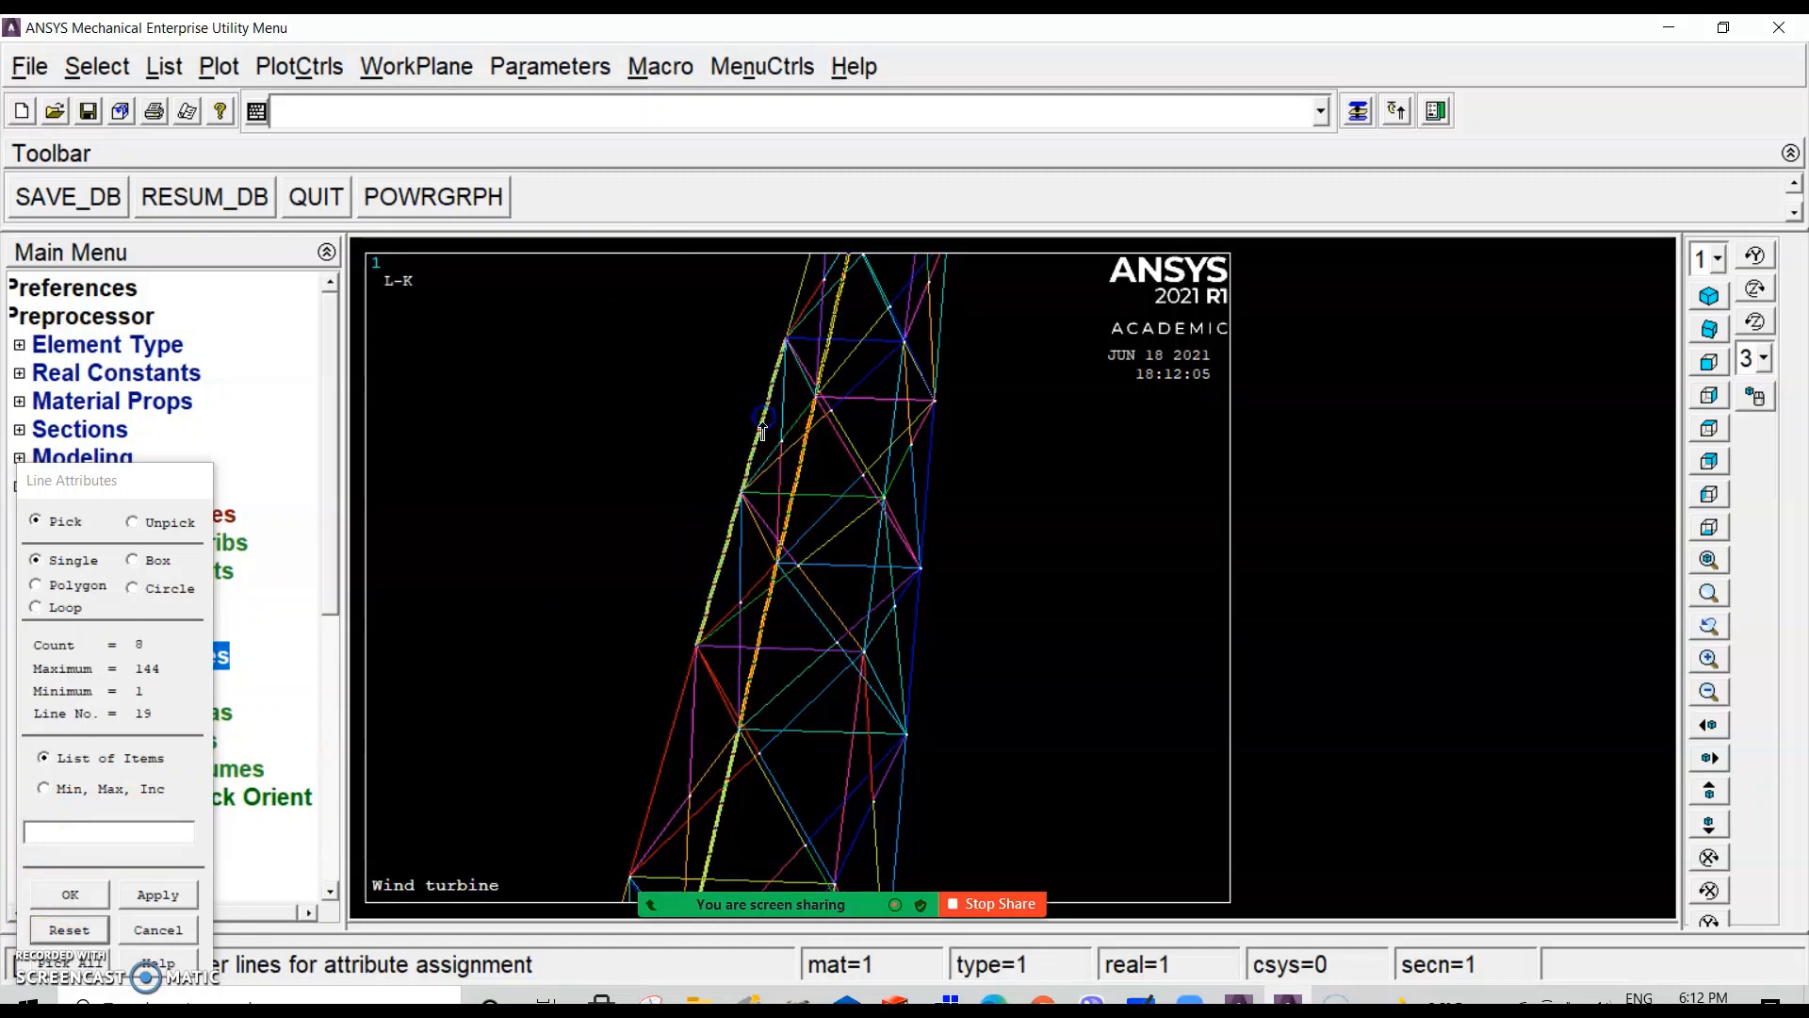
click(662, 779)
scroll(672, 780, down, 4)
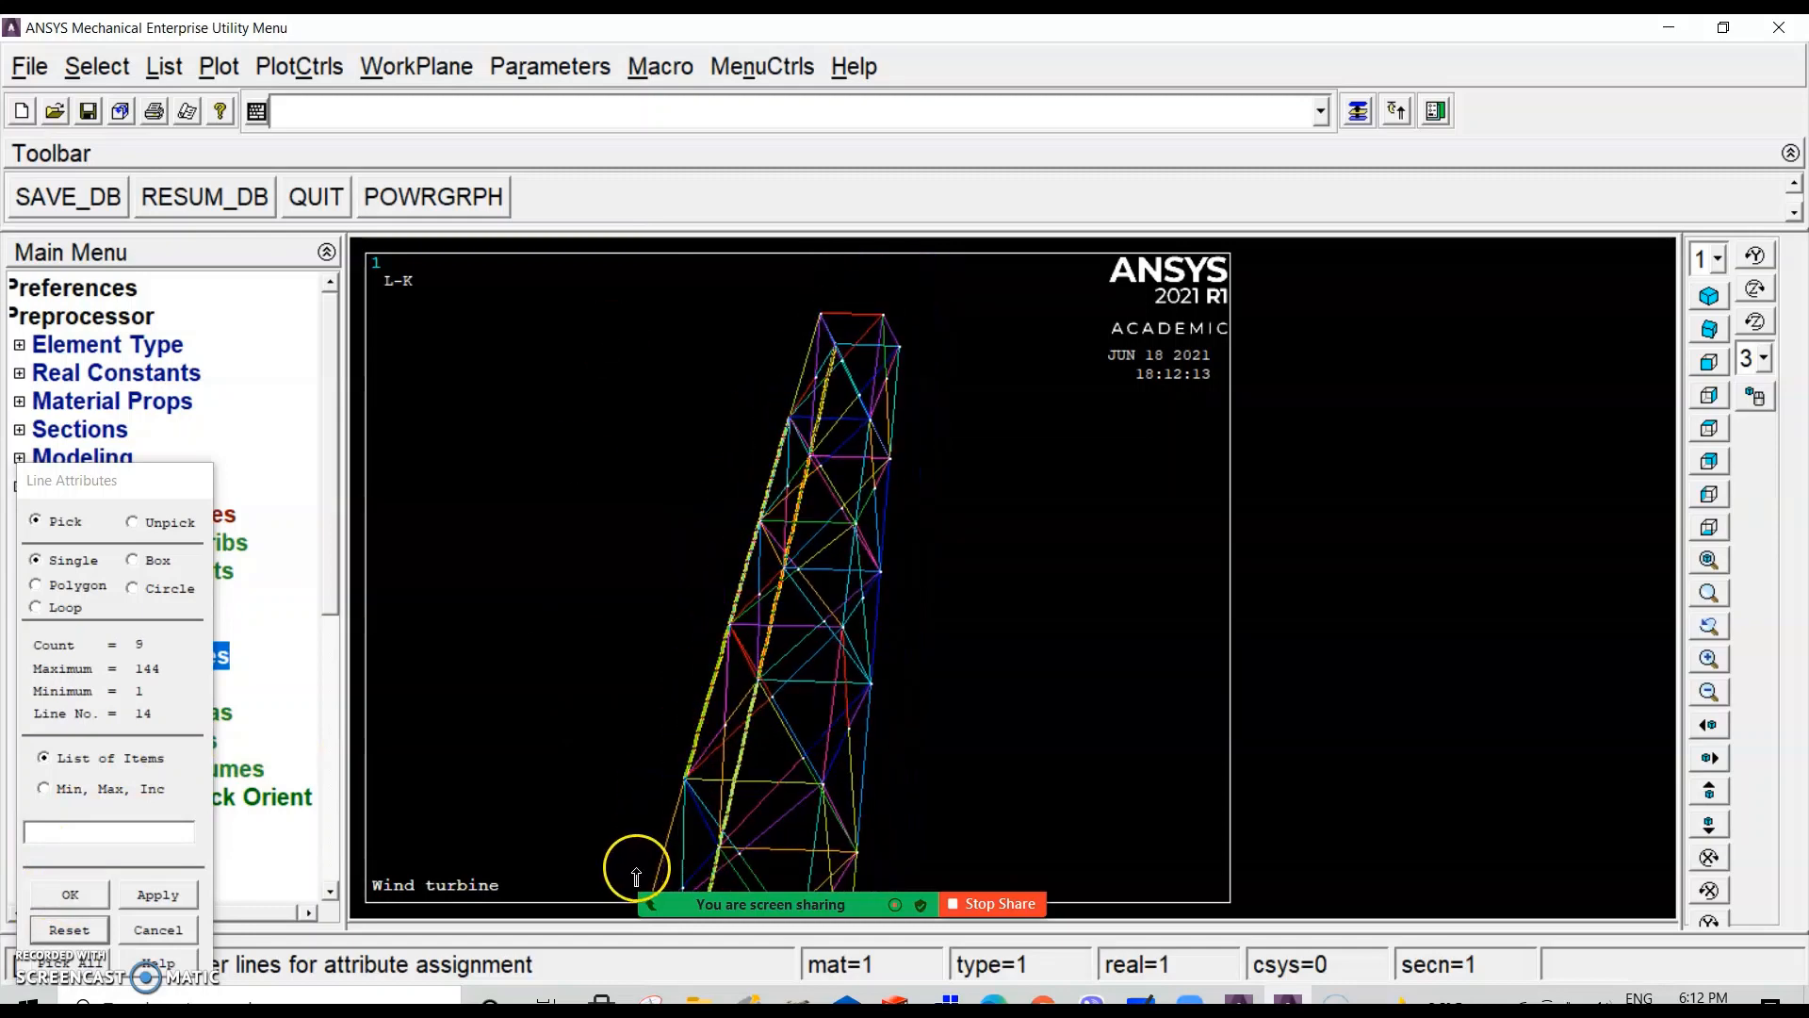
click(674, 851)
scroll(678, 801, down, 3)
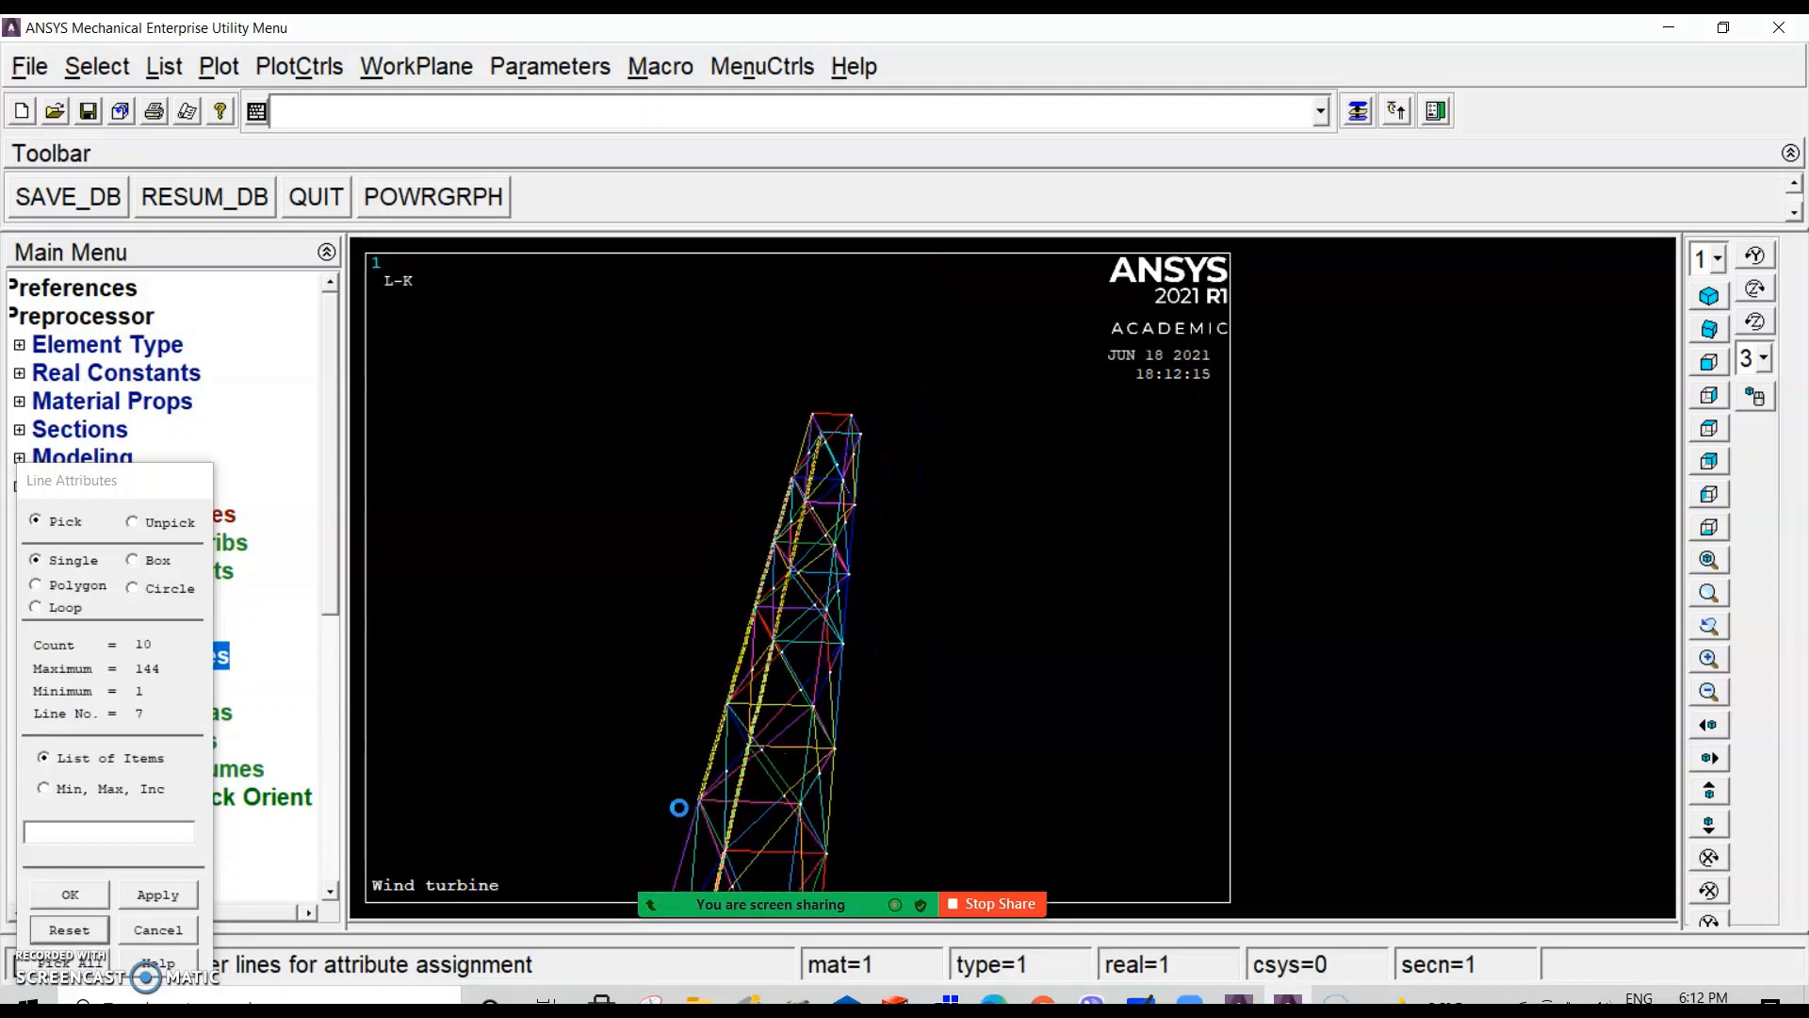
Step: Add the lowest segment of the tower's rear-left leg to the picked lines, keeping the adjoining brace lines unpicked
ctrl+drag(687, 809, 715, 330)
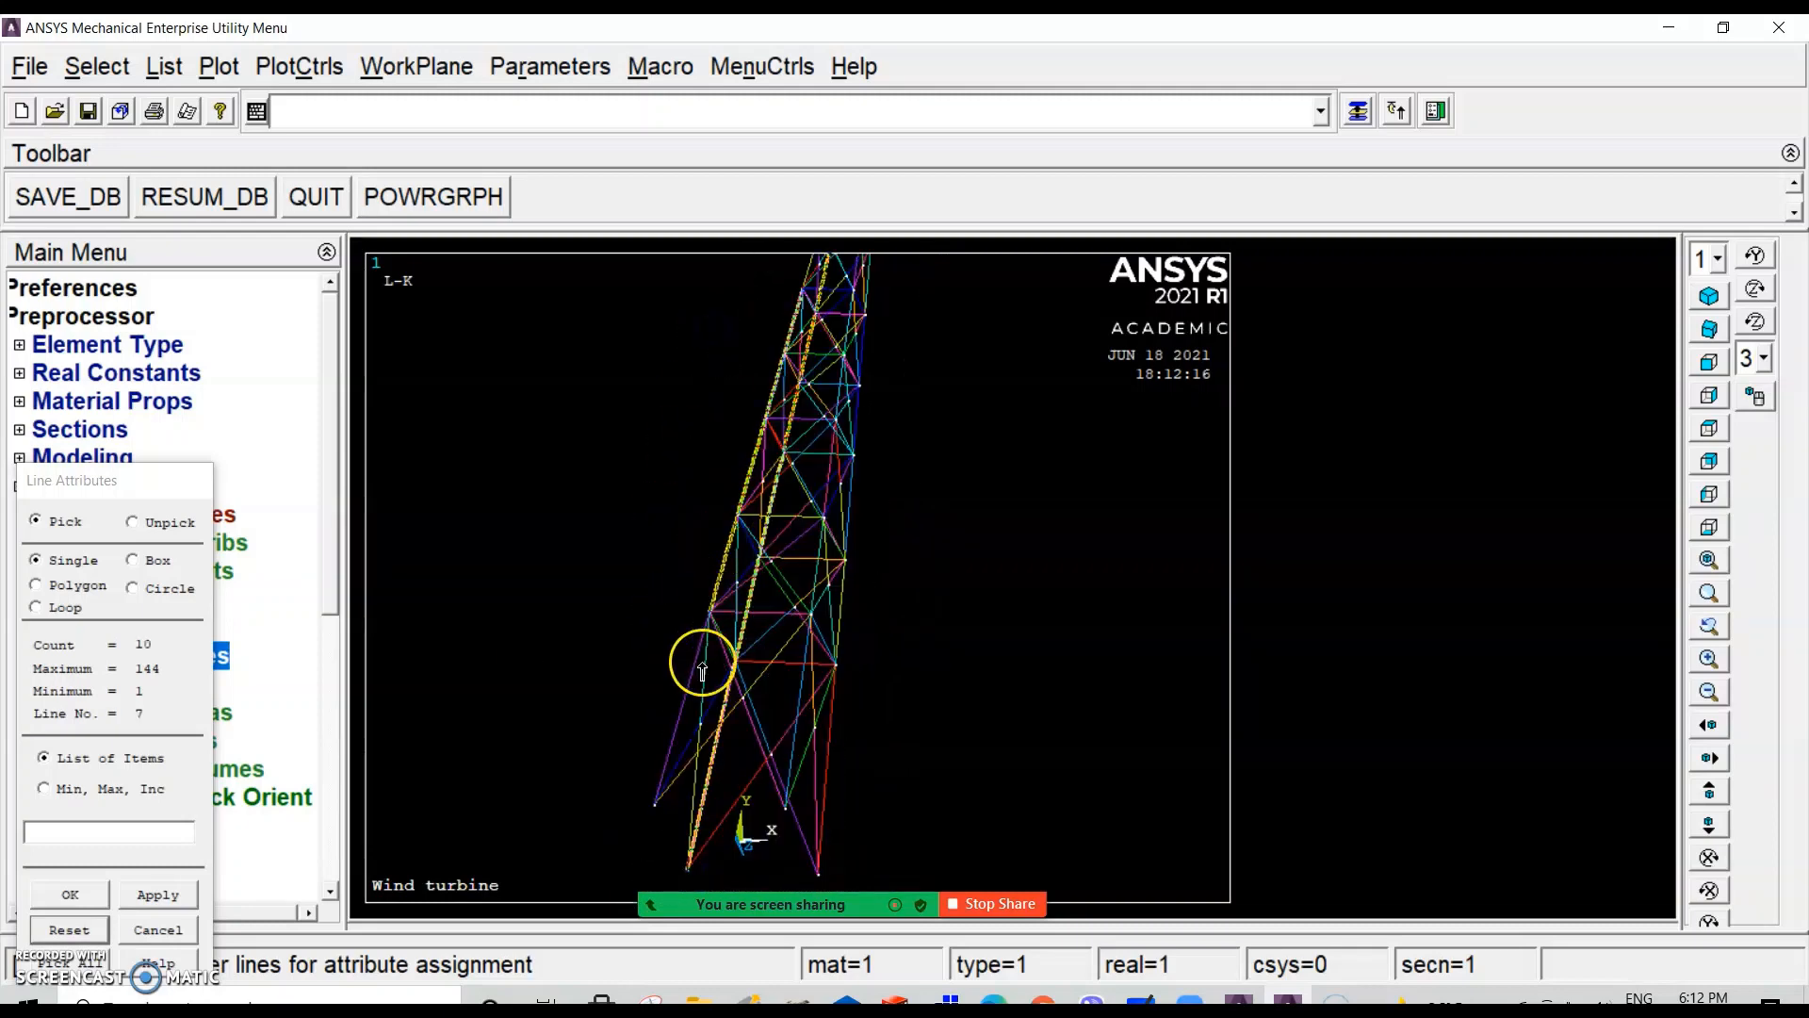
scroll(665, 737, up, 3)
scroll(660, 746, up, 1)
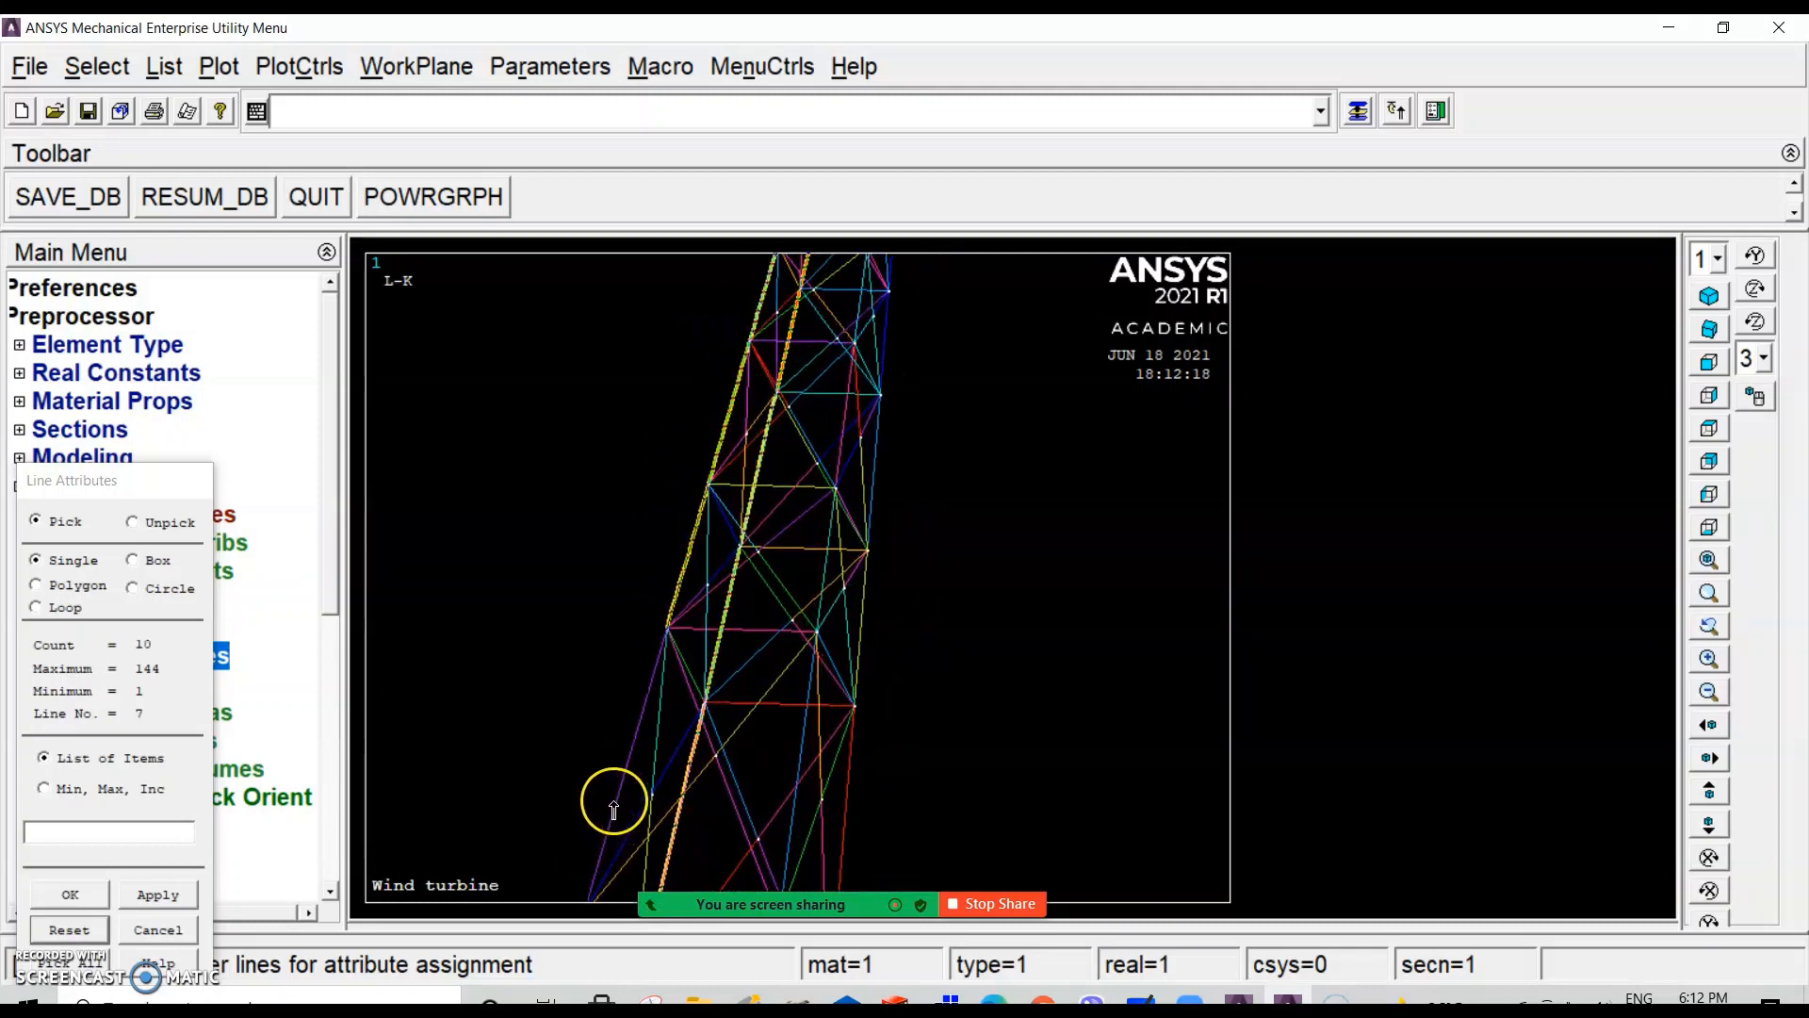
click(613, 809)
click(132, 522)
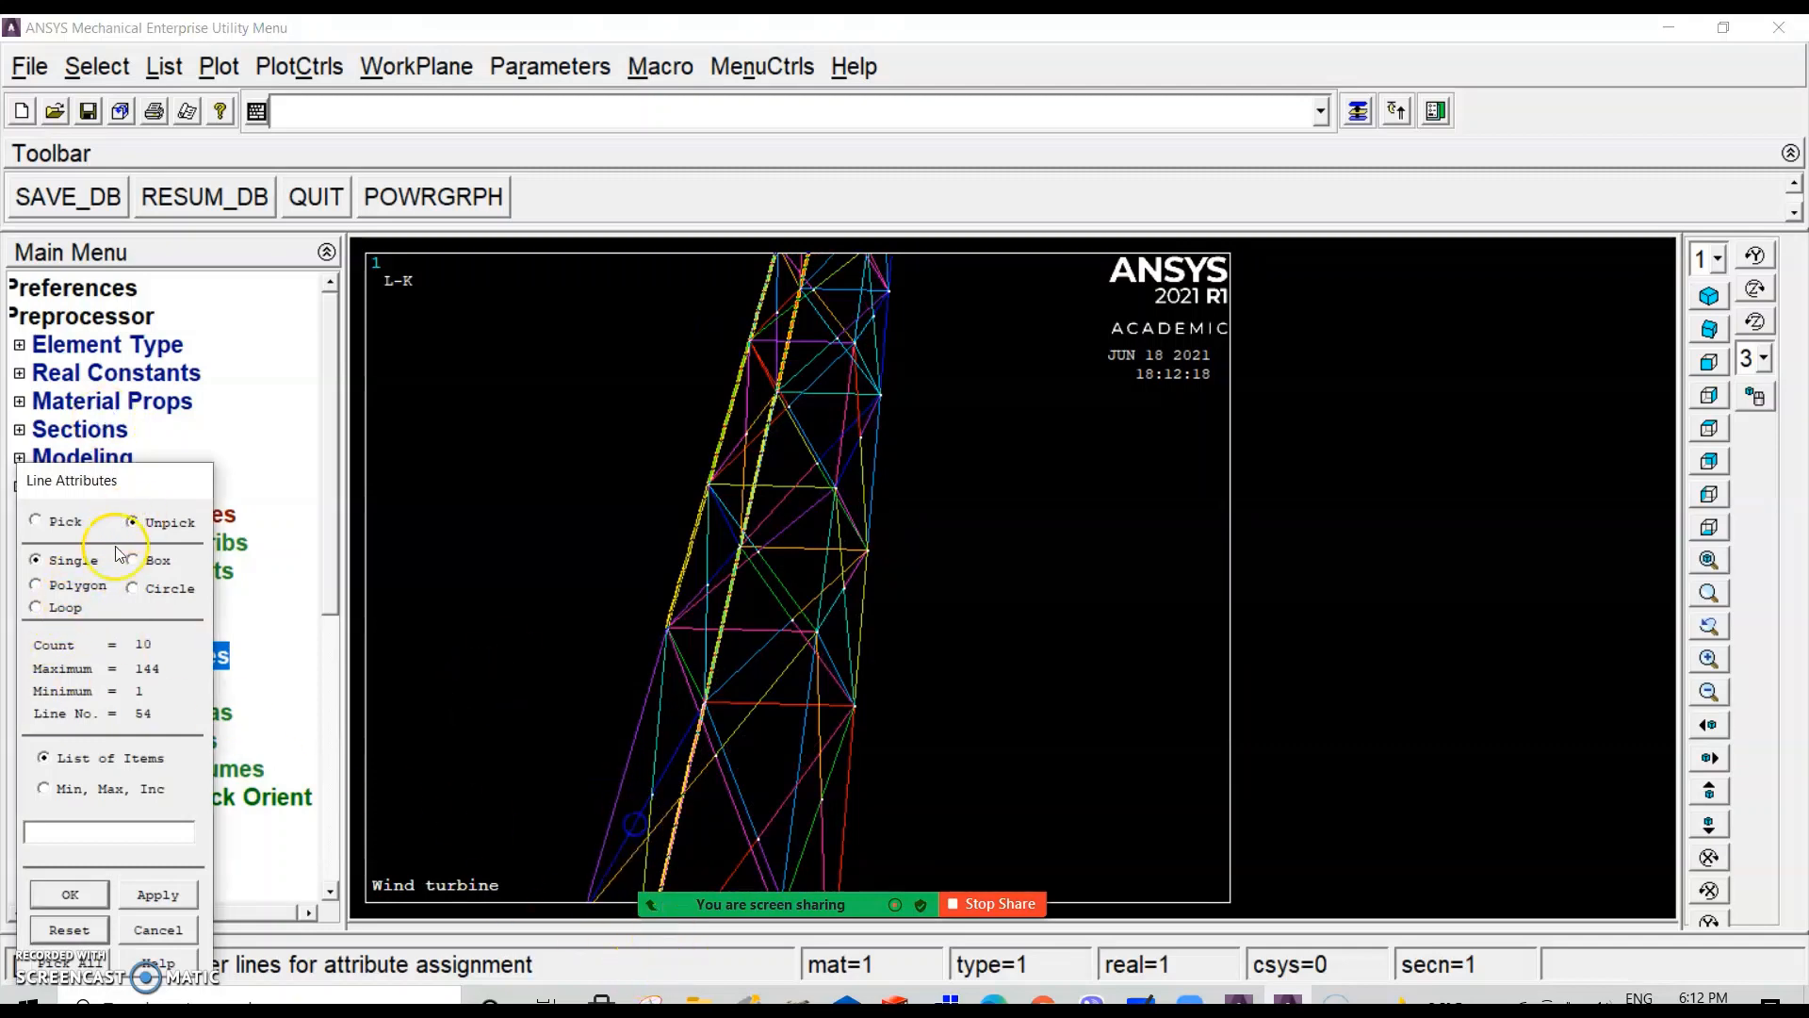
click(35, 521)
scroll(537, 759, up, 2)
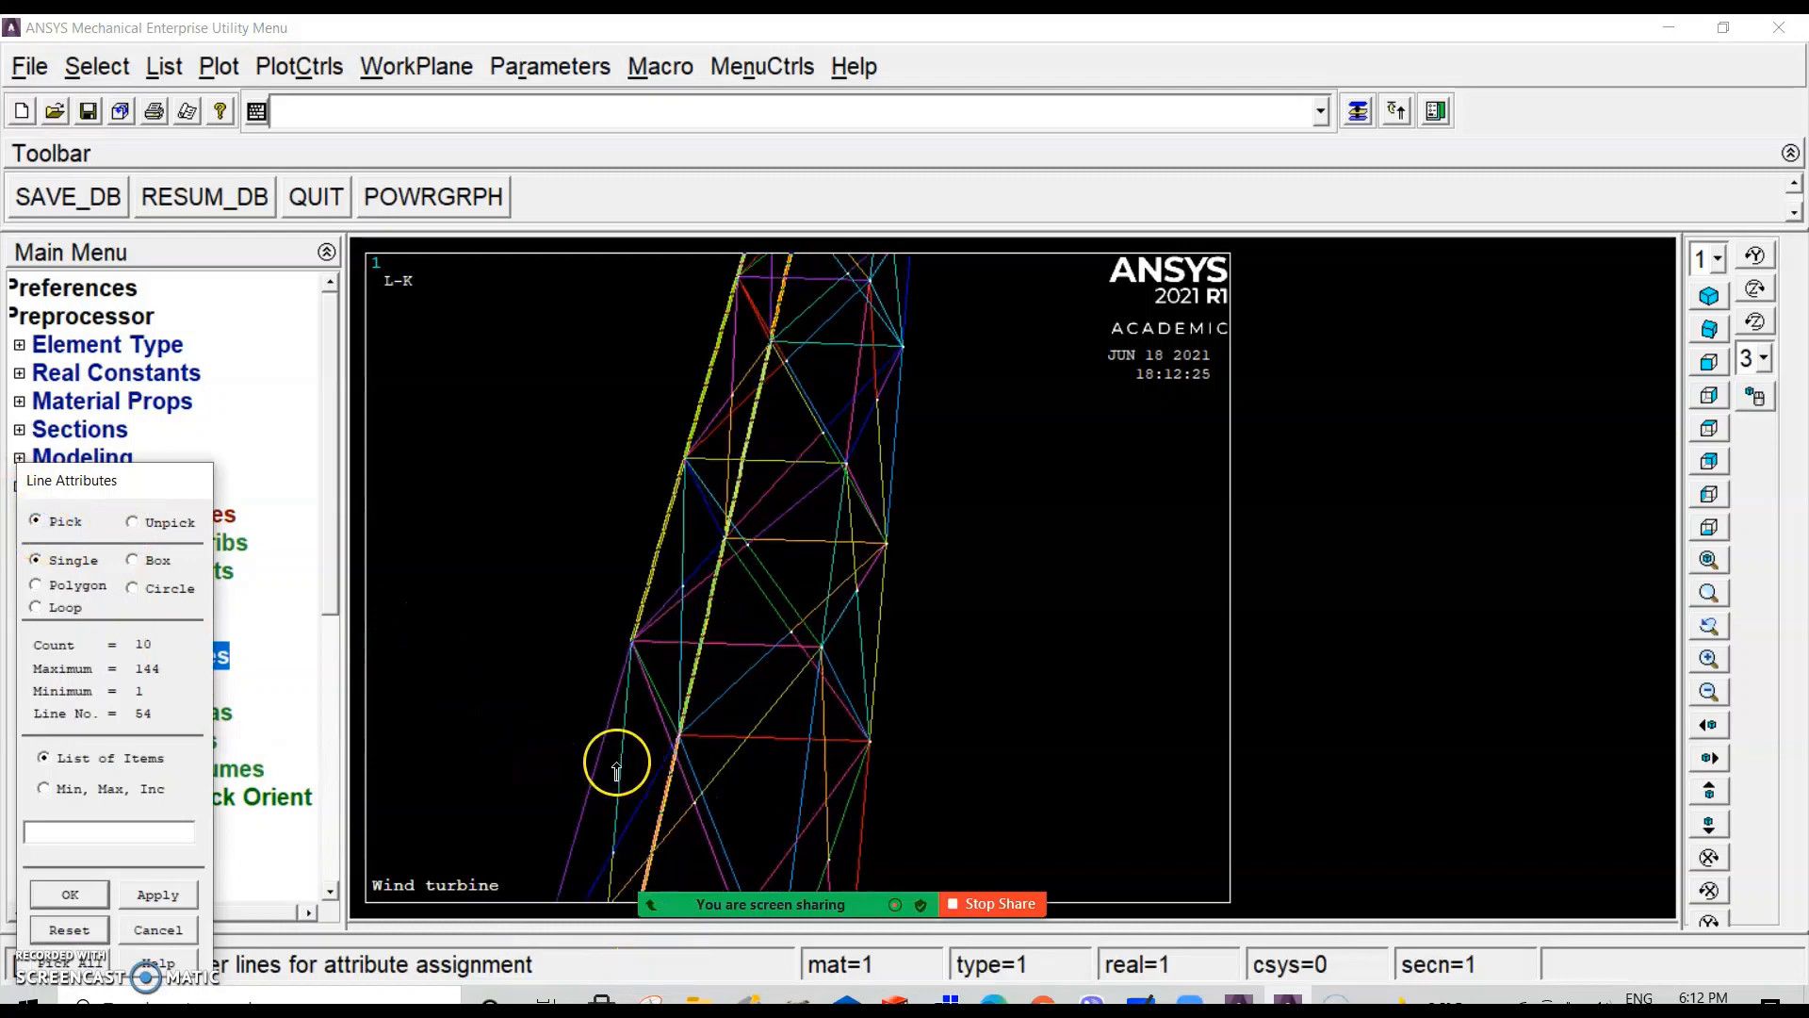
scroll(707, 694, up, 4)
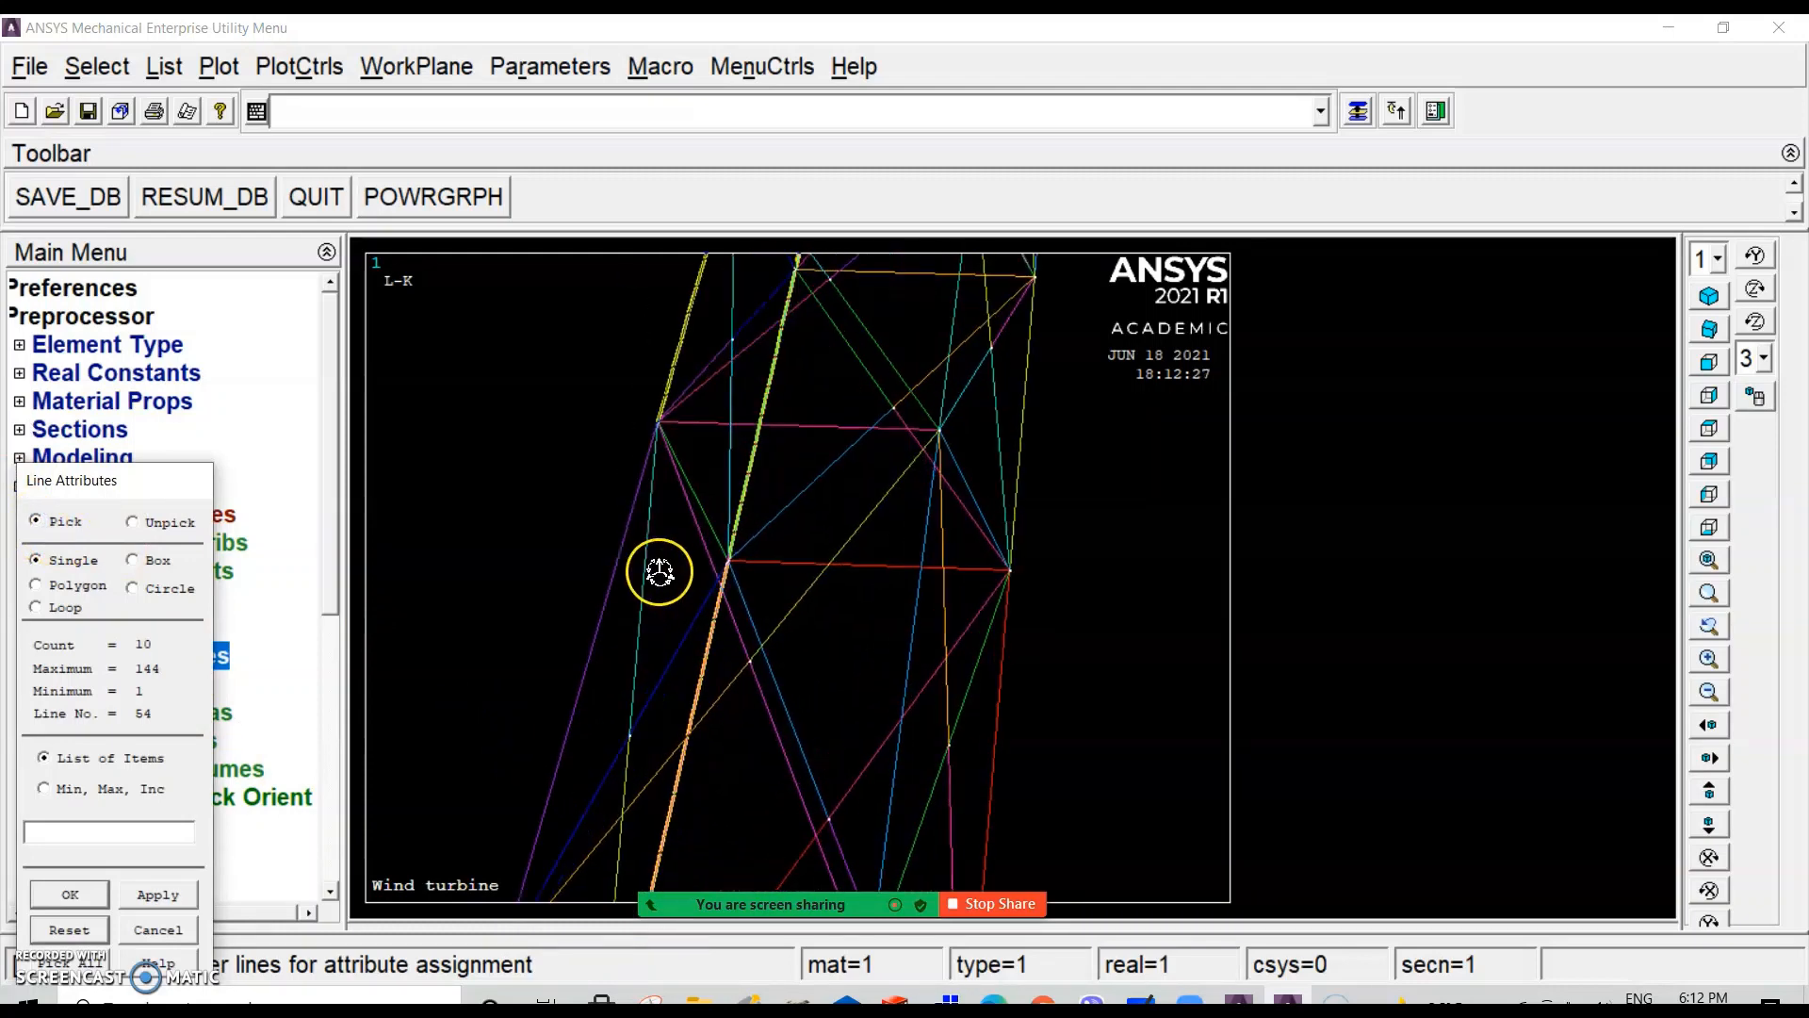
click(560, 641)
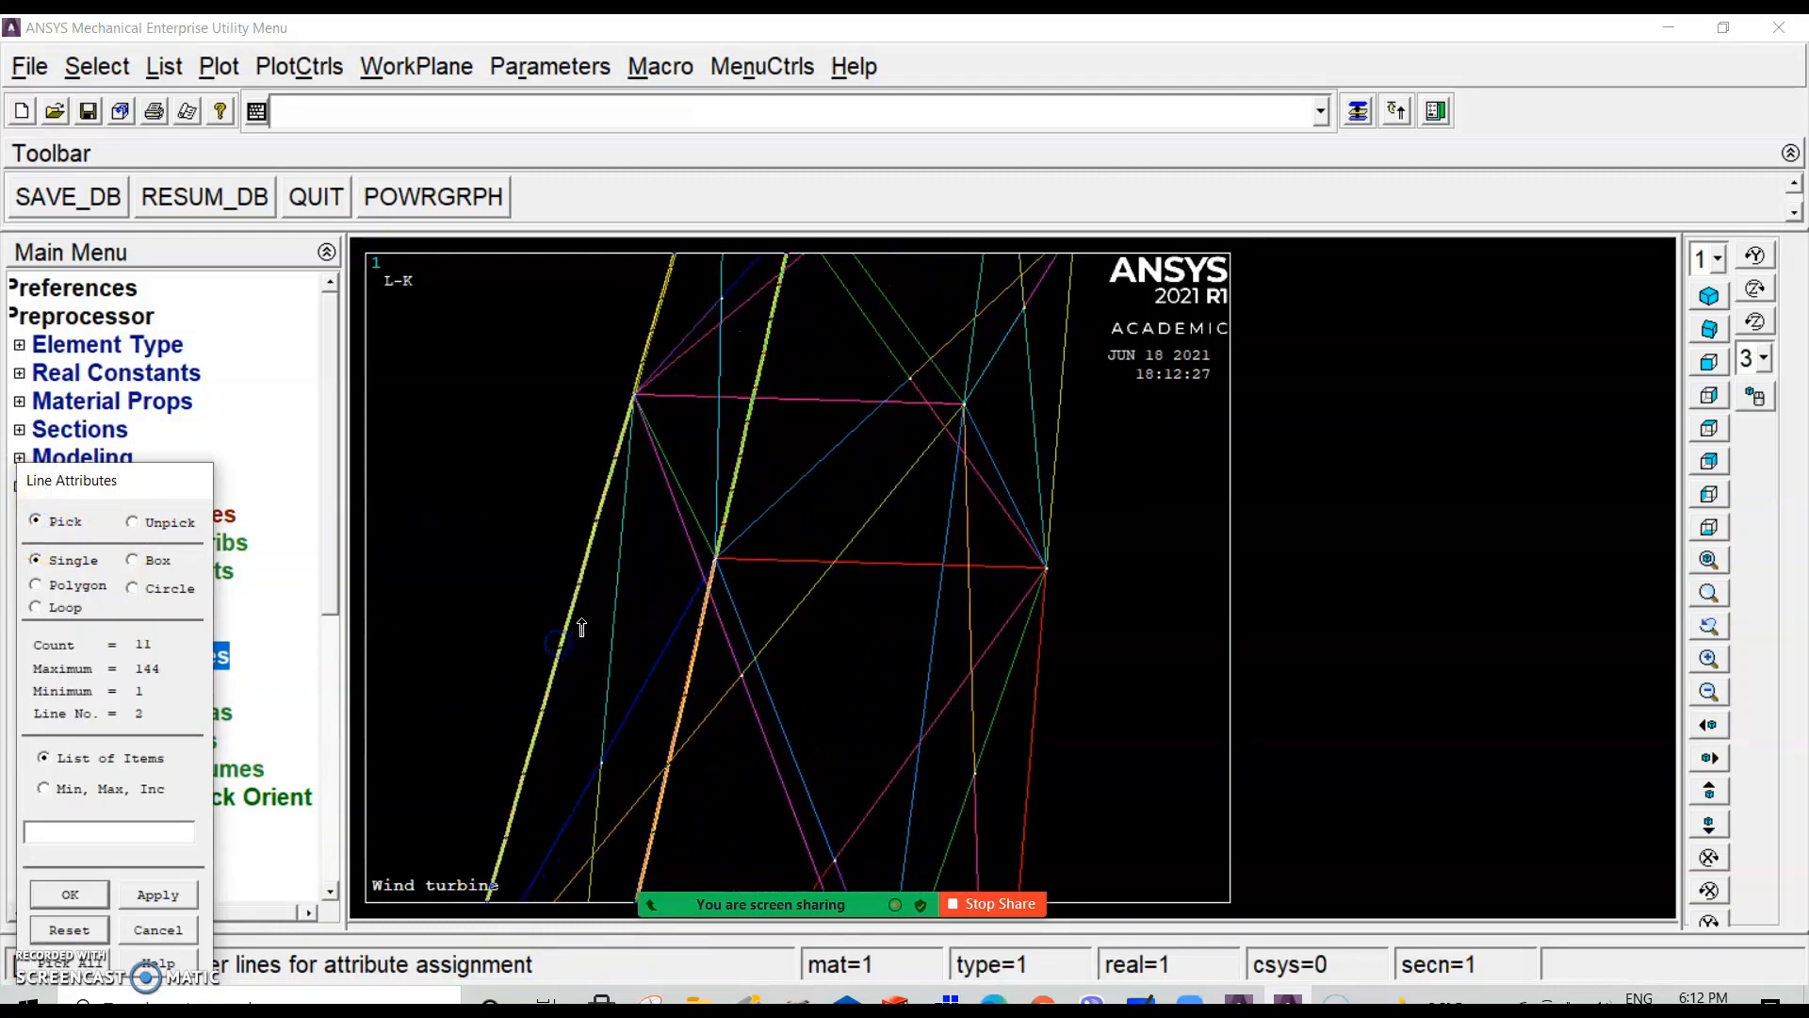
scroll(819, 496, down, 4)
scroll(821, 432, down, 5)
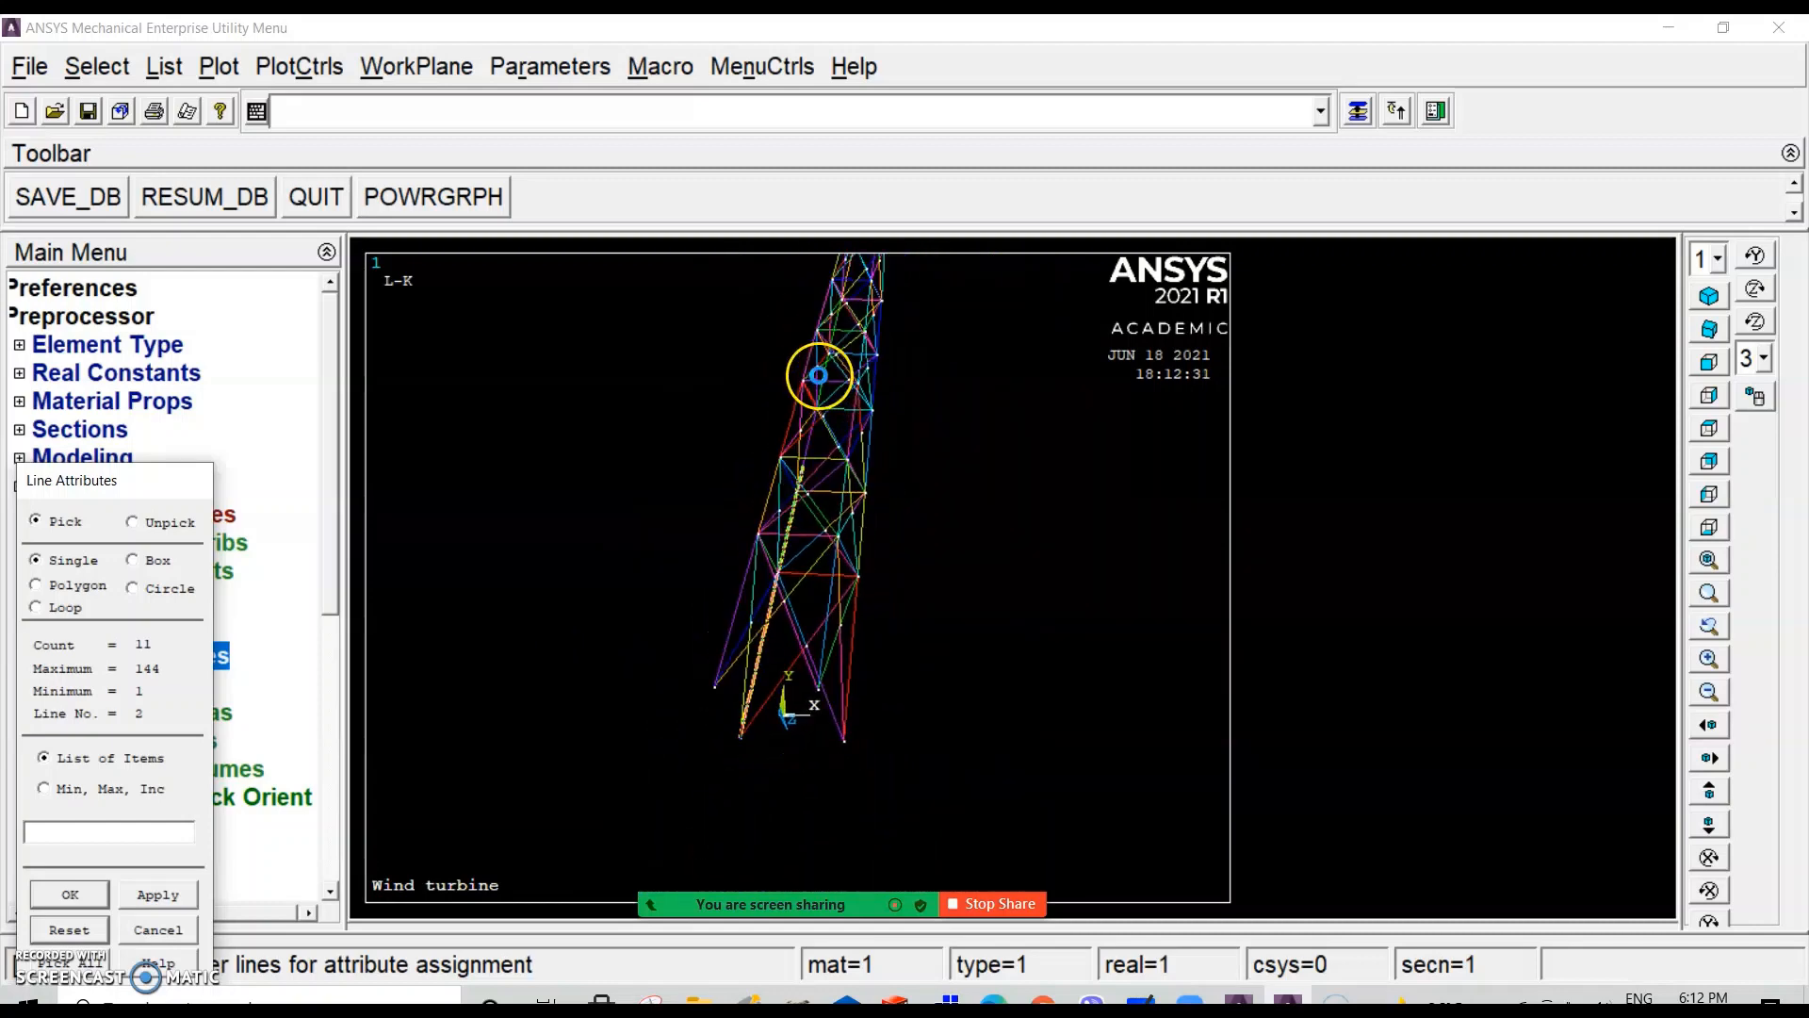
scroll(834, 316, up, 3)
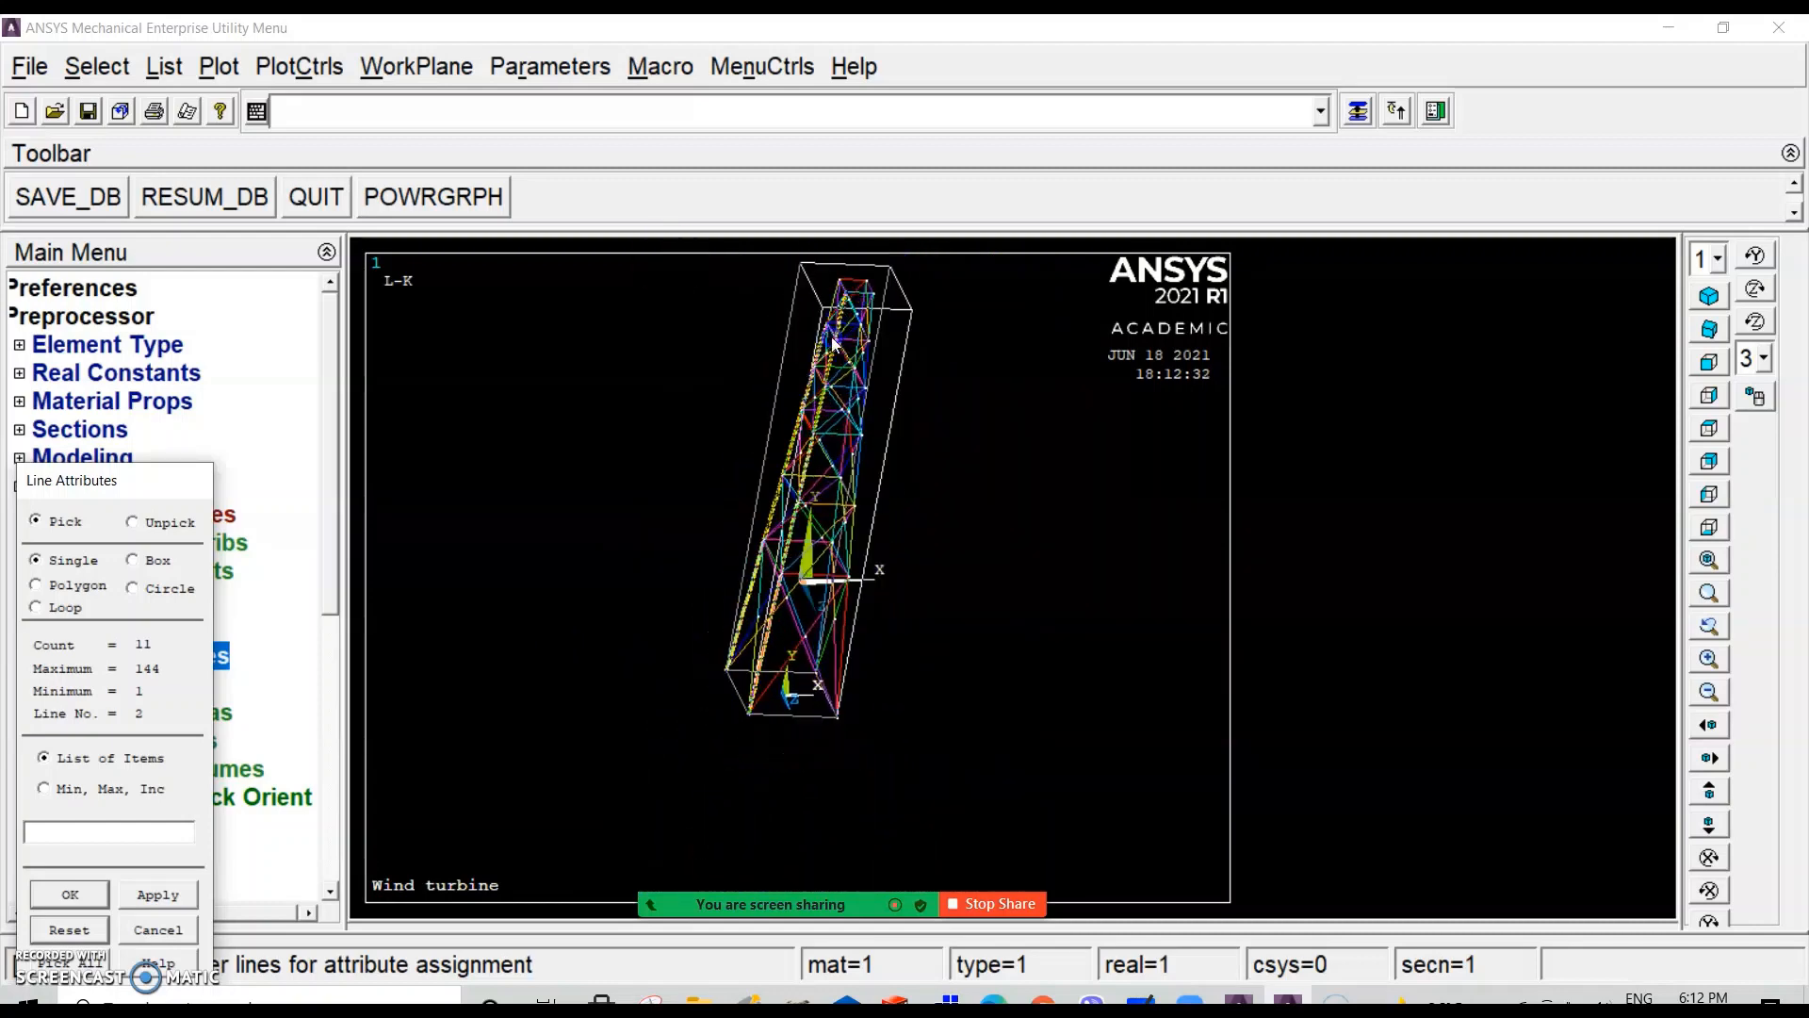
scroll(810, 377, up, 3)
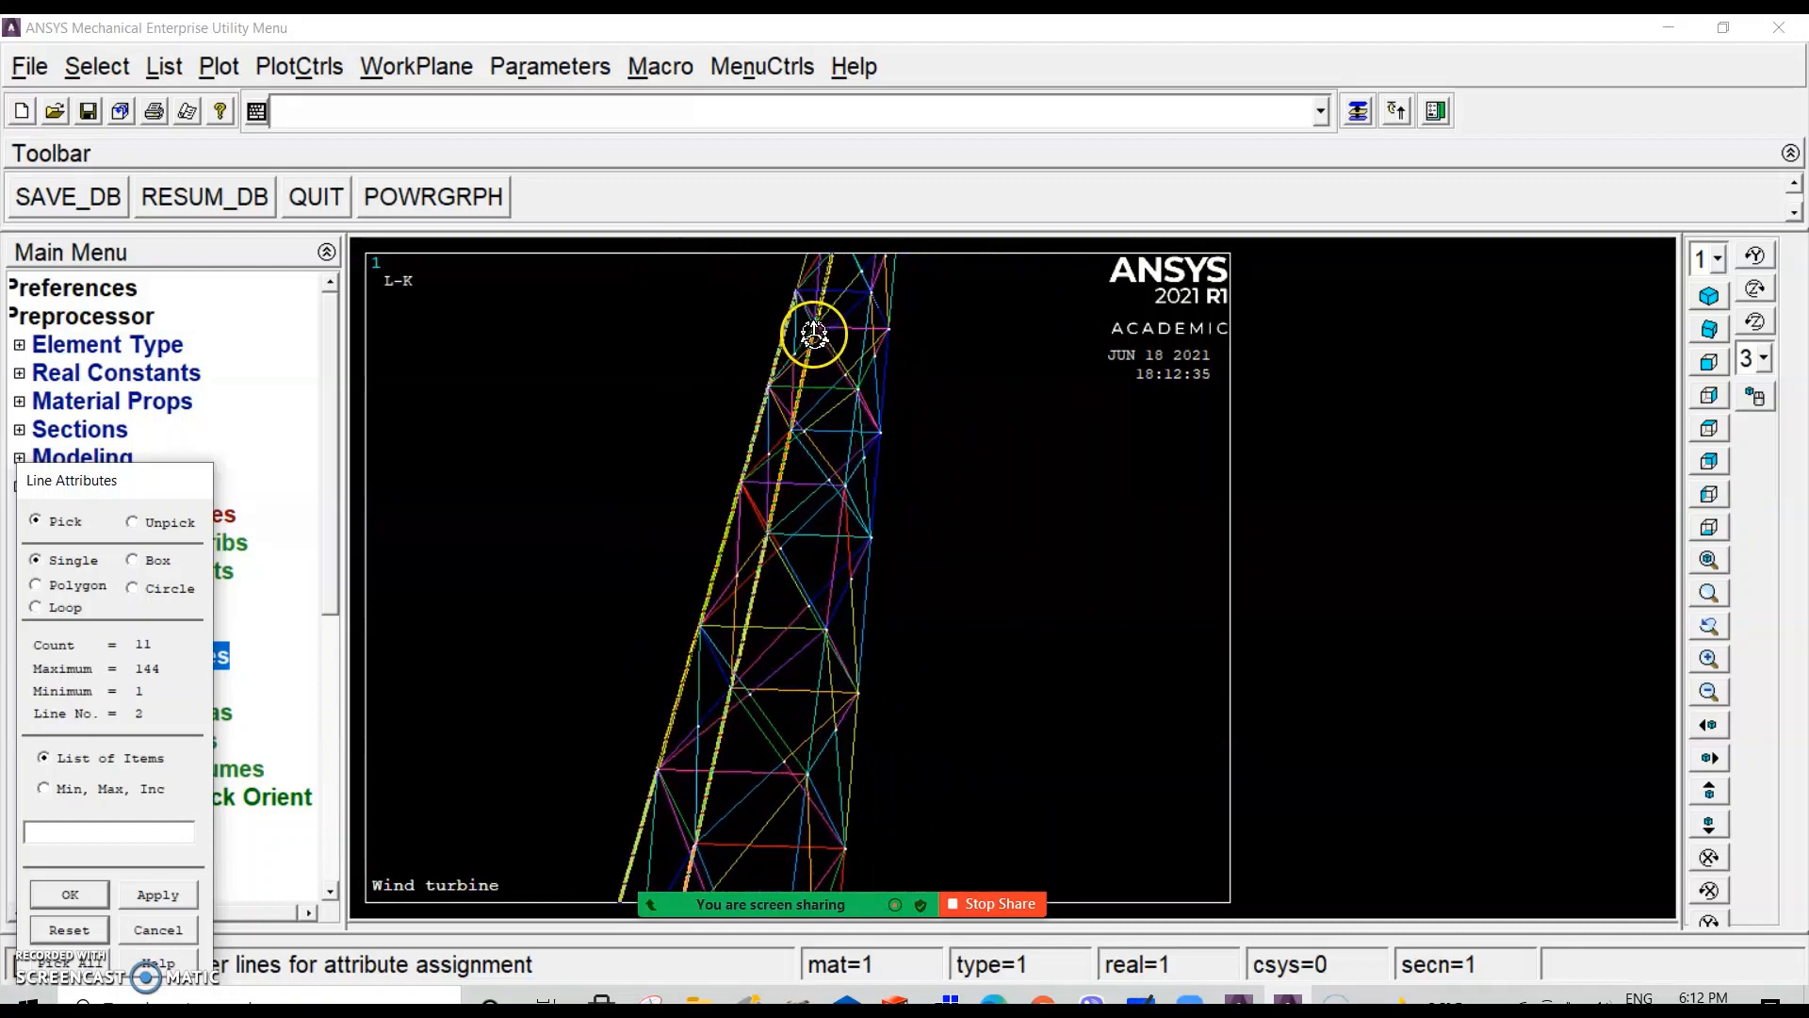
click(751, 641)
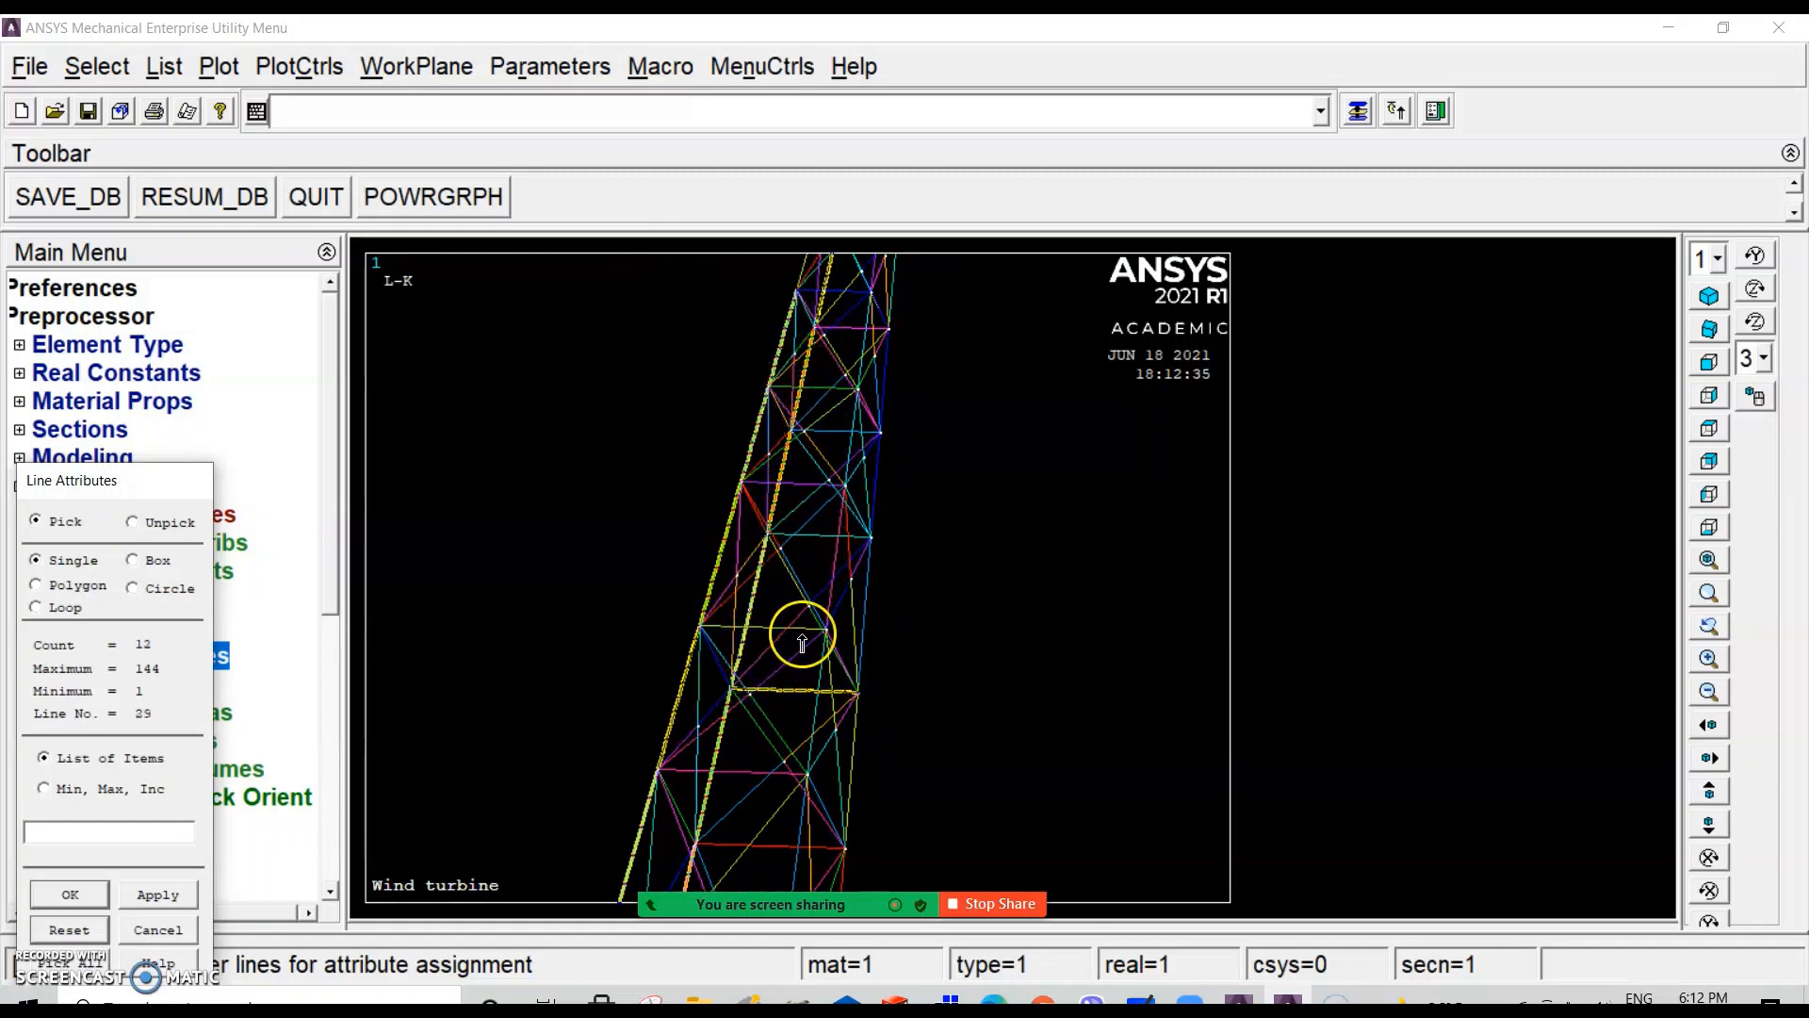
click(139, 519)
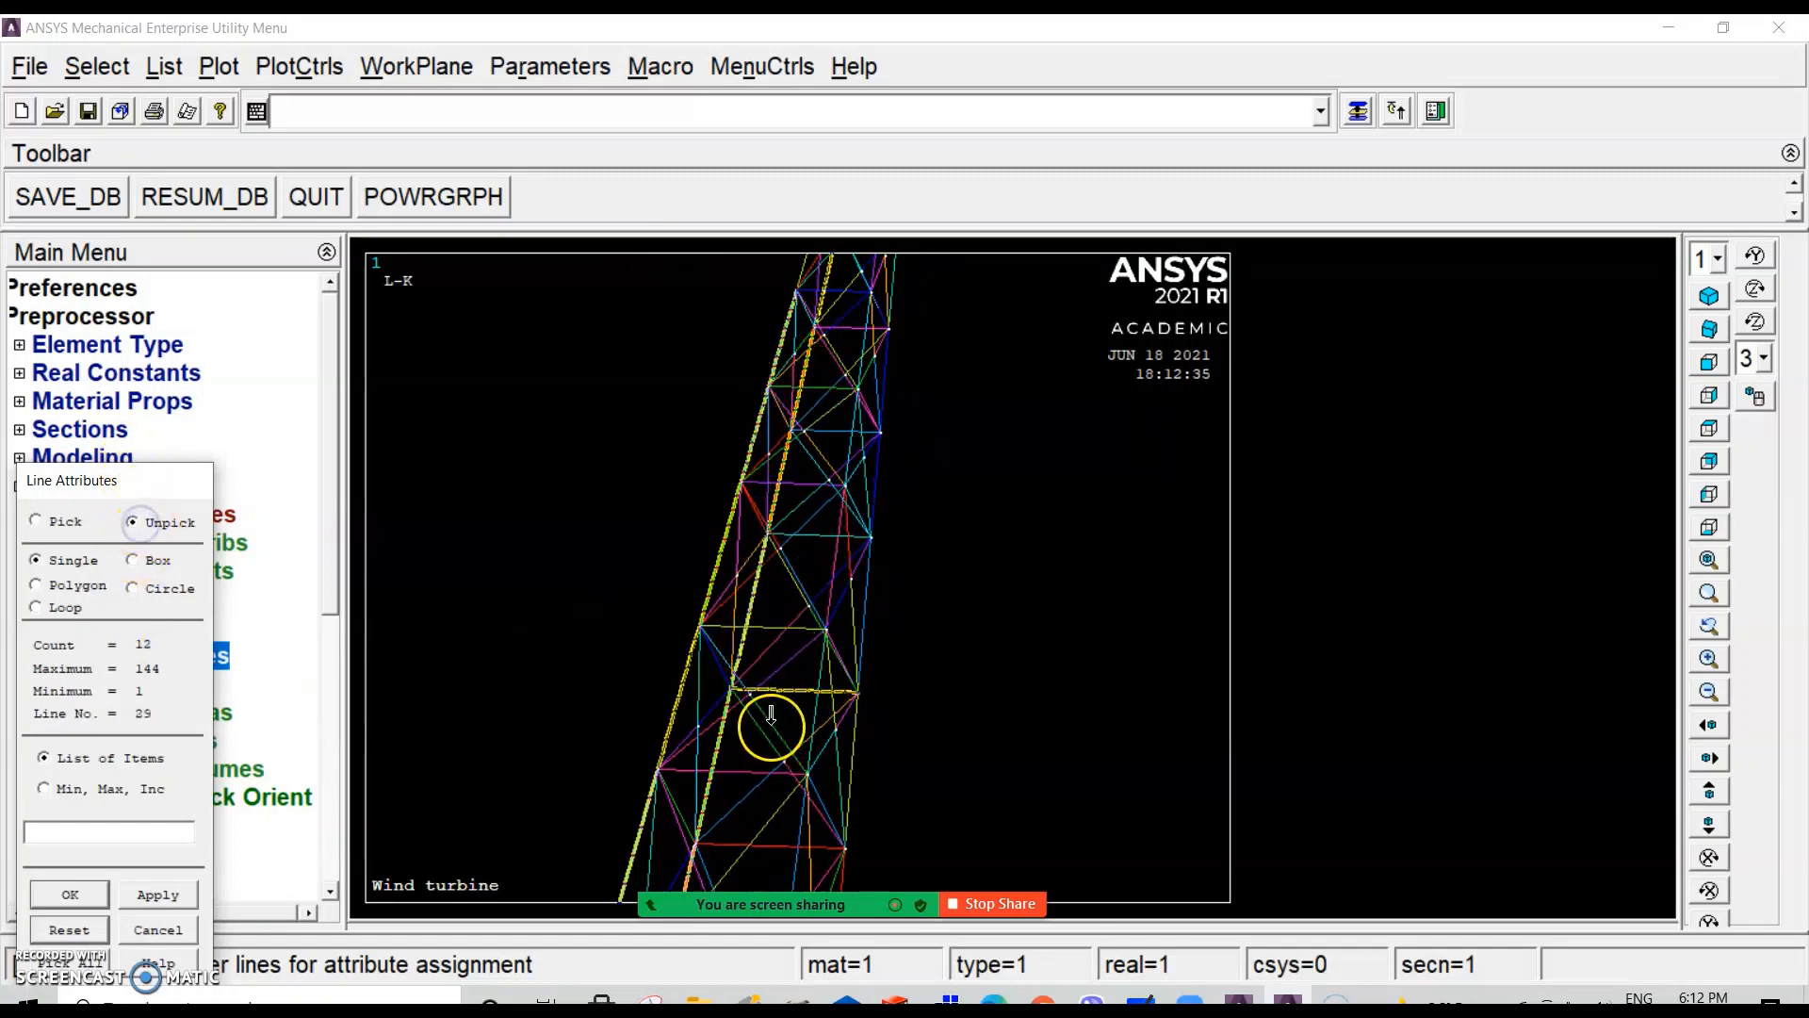
click(792, 697)
click(86, 523)
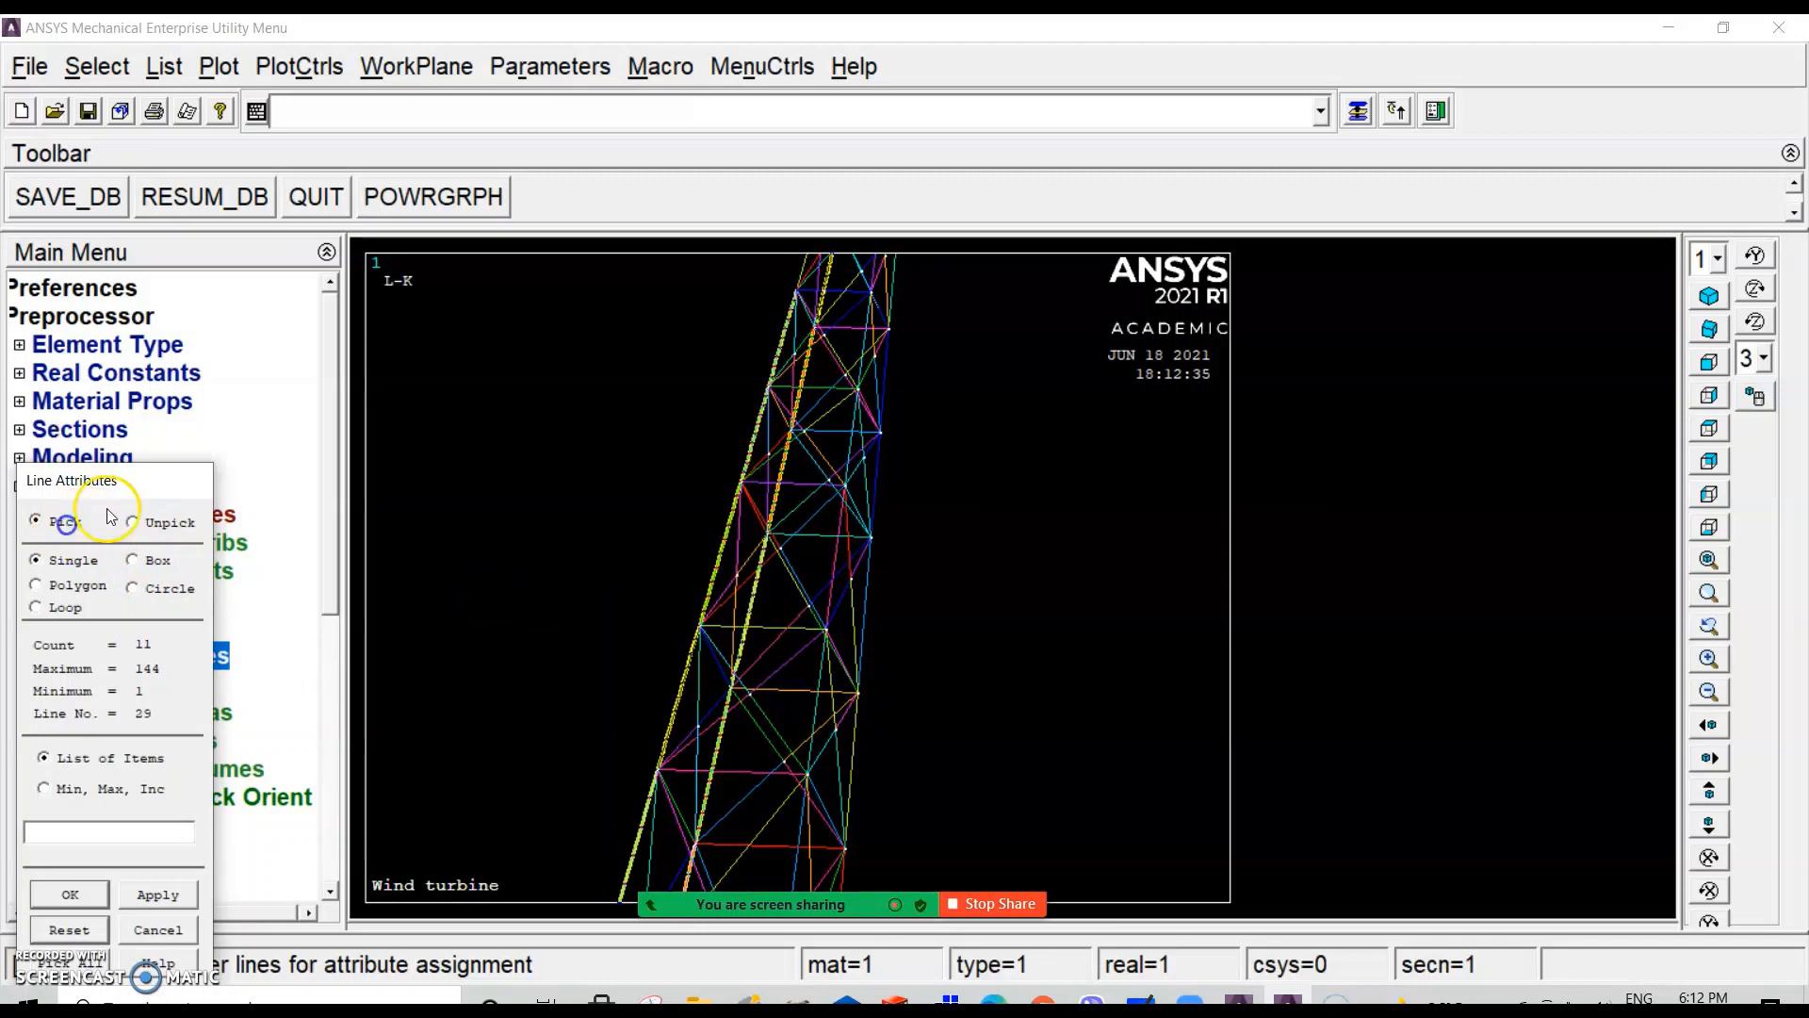
Step: Pick the uppermost segment of the rear-left leg to complete that leg's selection
scroll(739, 343, down, 3)
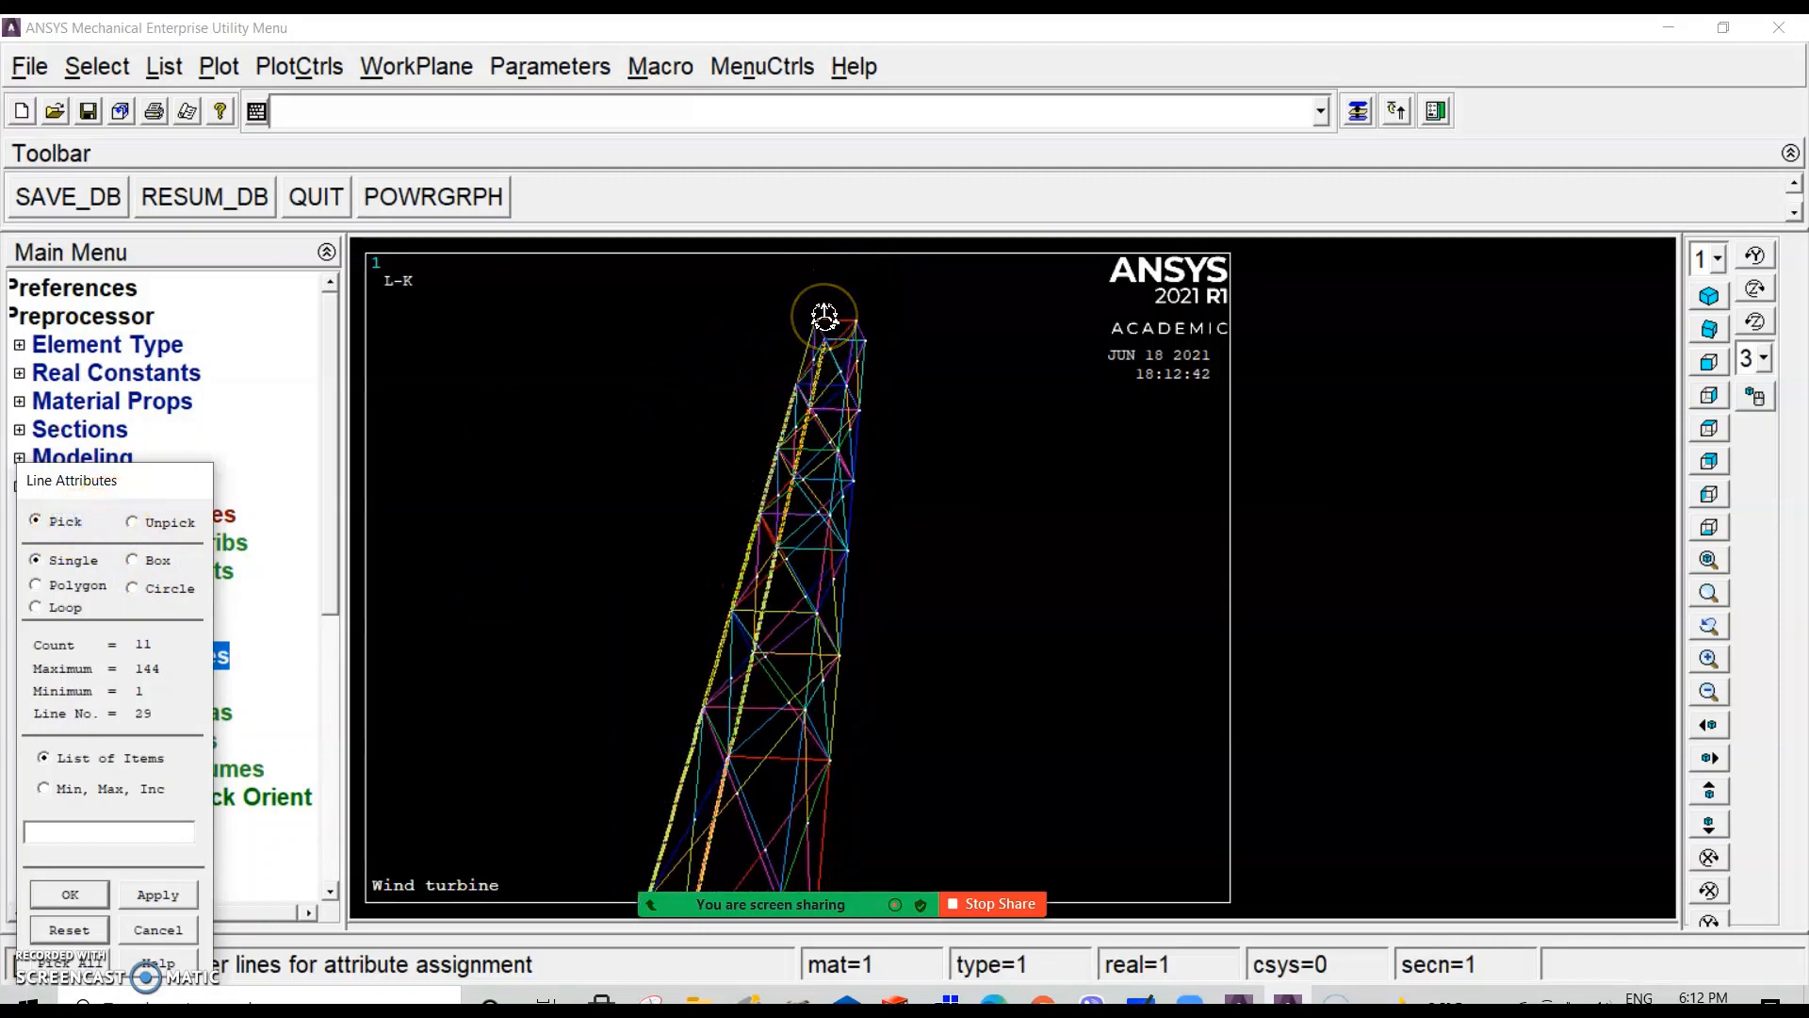
ctrl+drag(824, 318, 785, 467)
scroll(816, 433, up, 4)
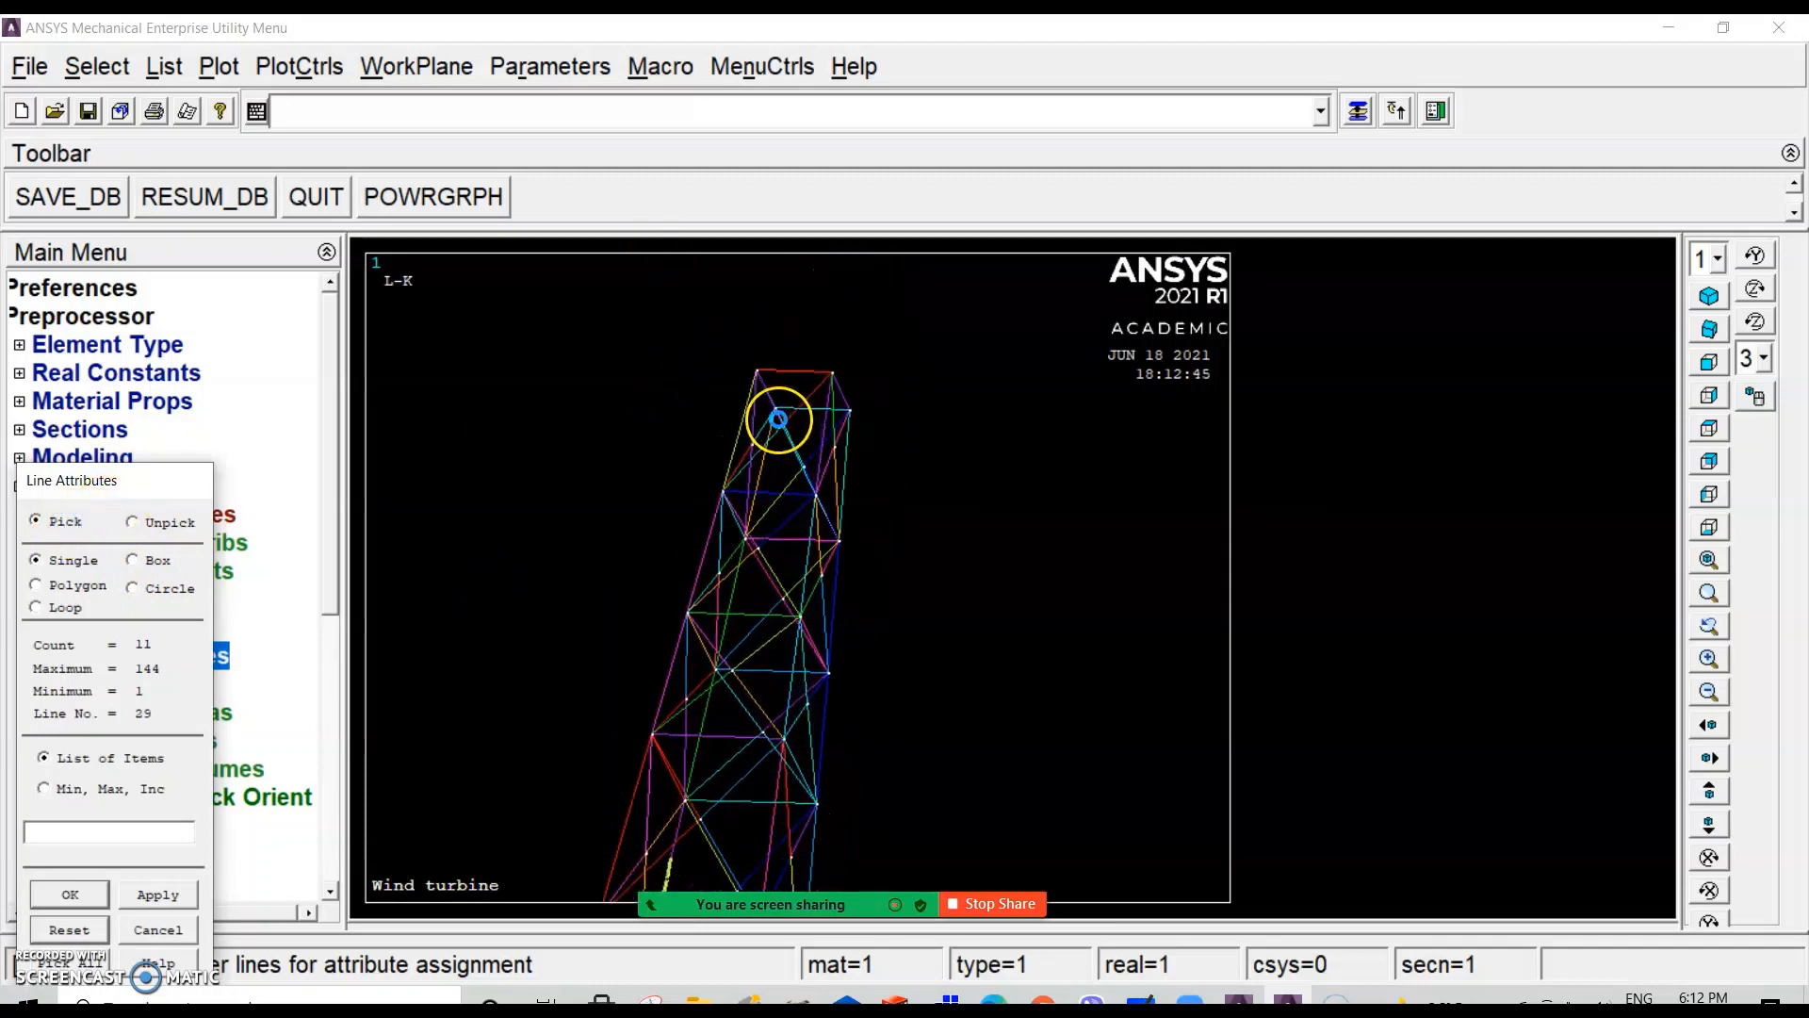
scroll(779, 418, up, 3)
click(692, 332)
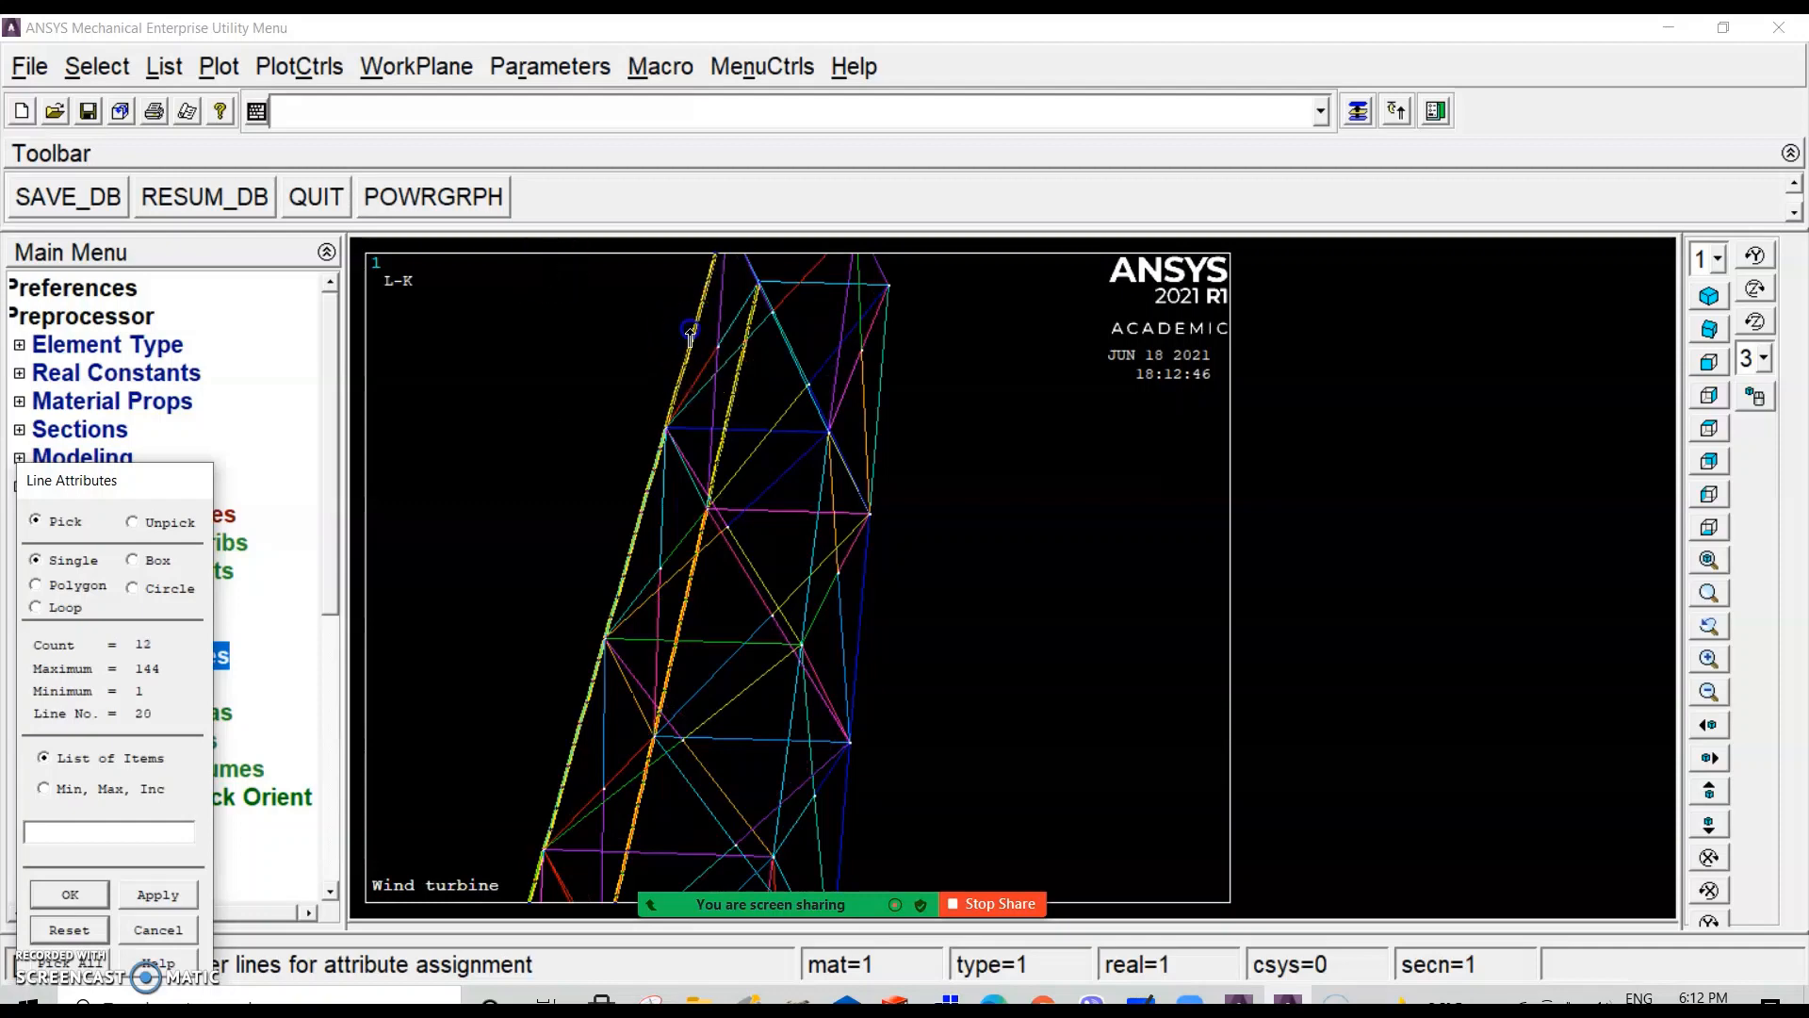
Step: Assign material 1, element type BEAM189 and section 100mmRHS to the picked leg lines
click(76, 900)
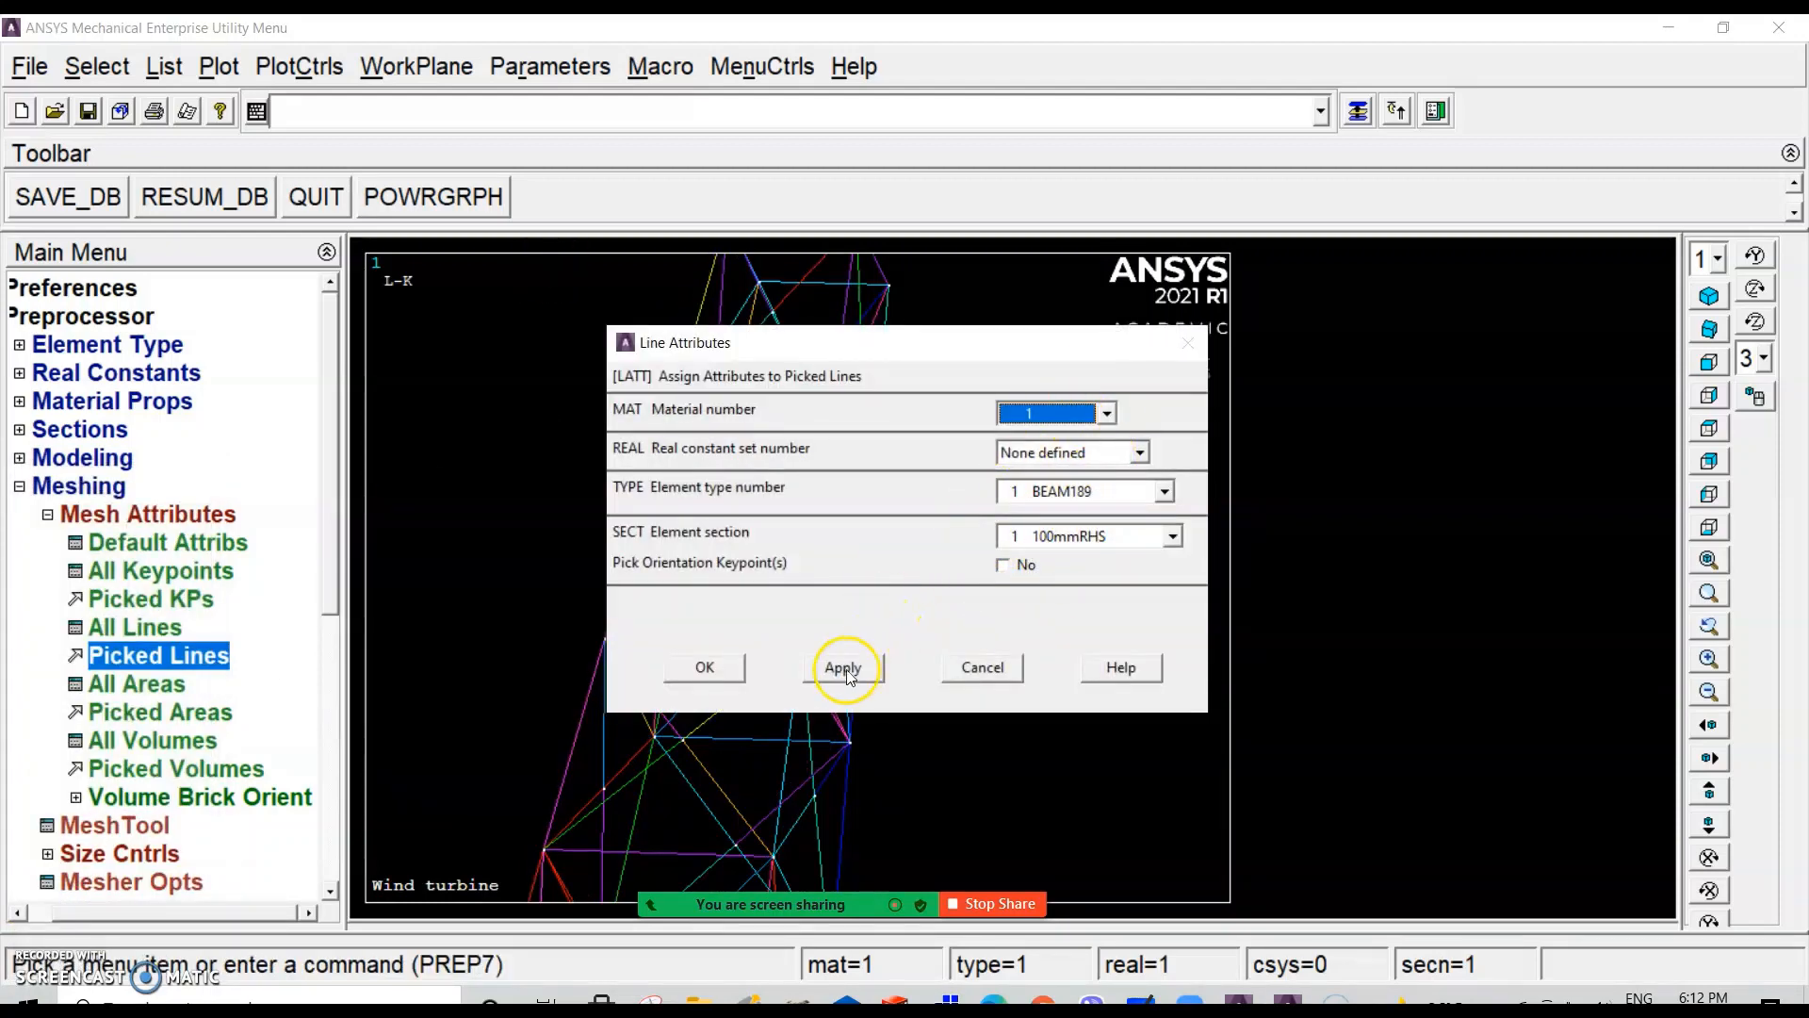
click(705, 668)
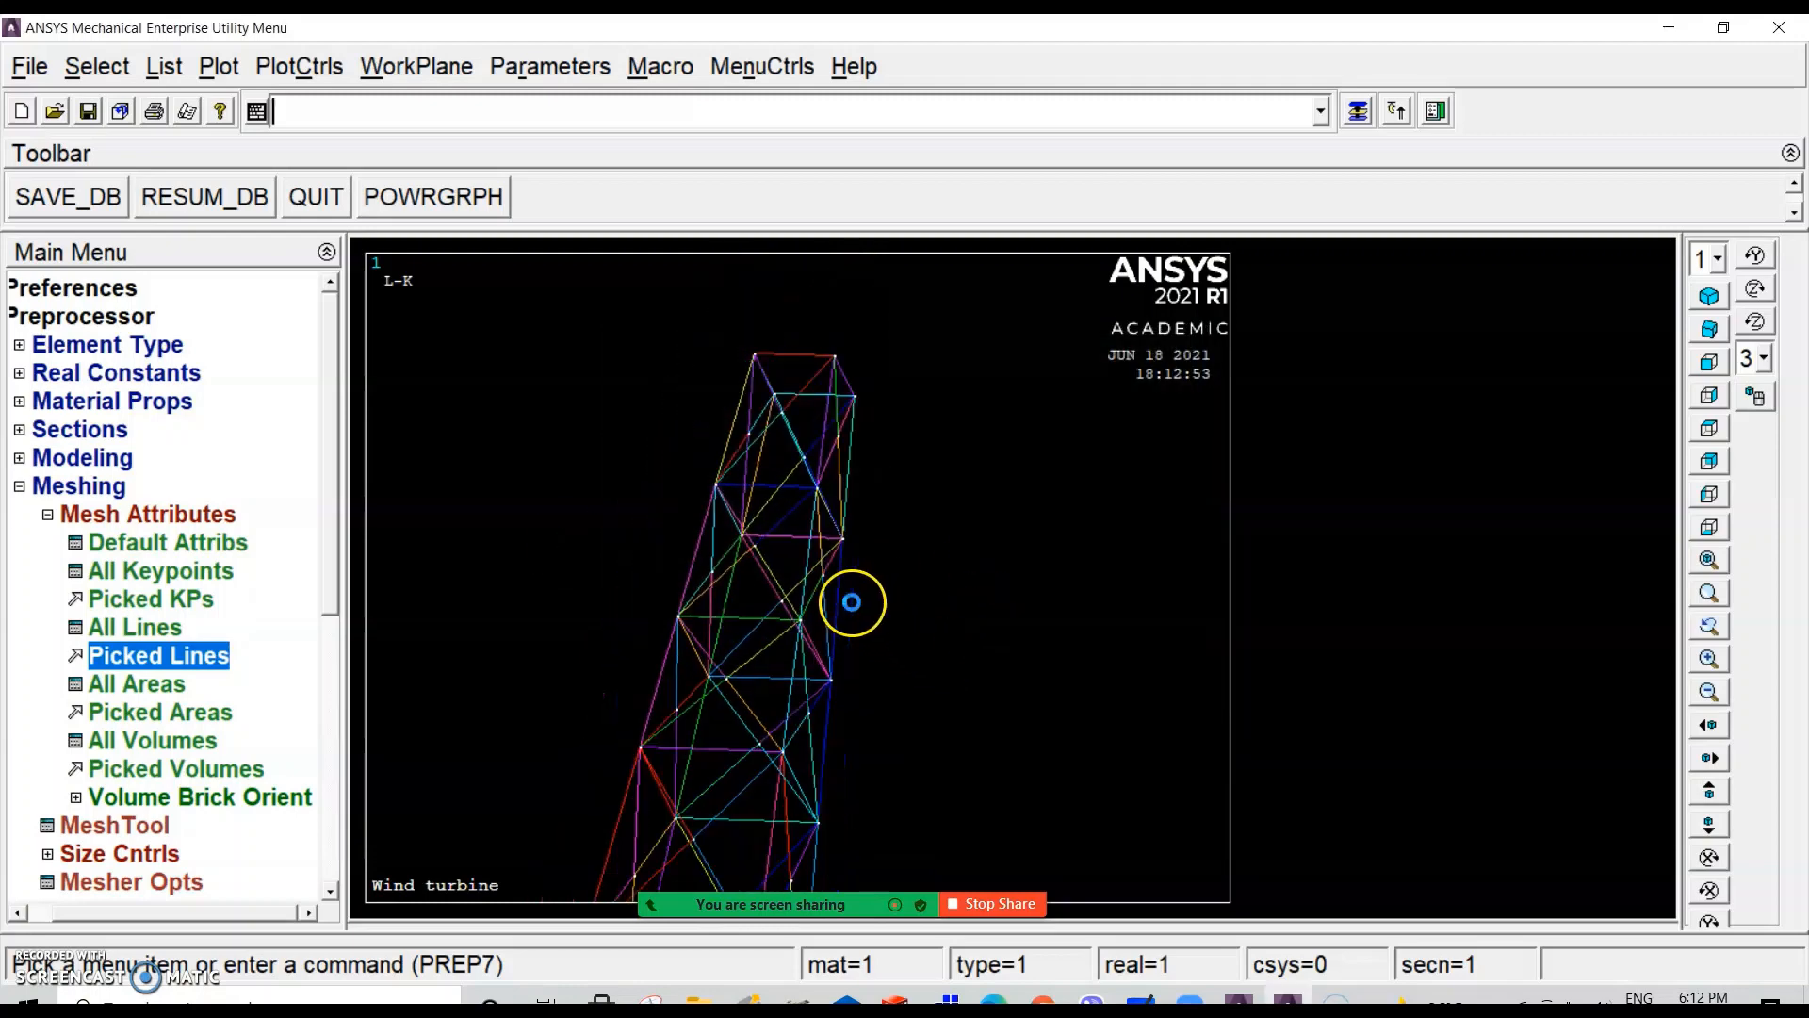
scroll(807, 562, down, 3)
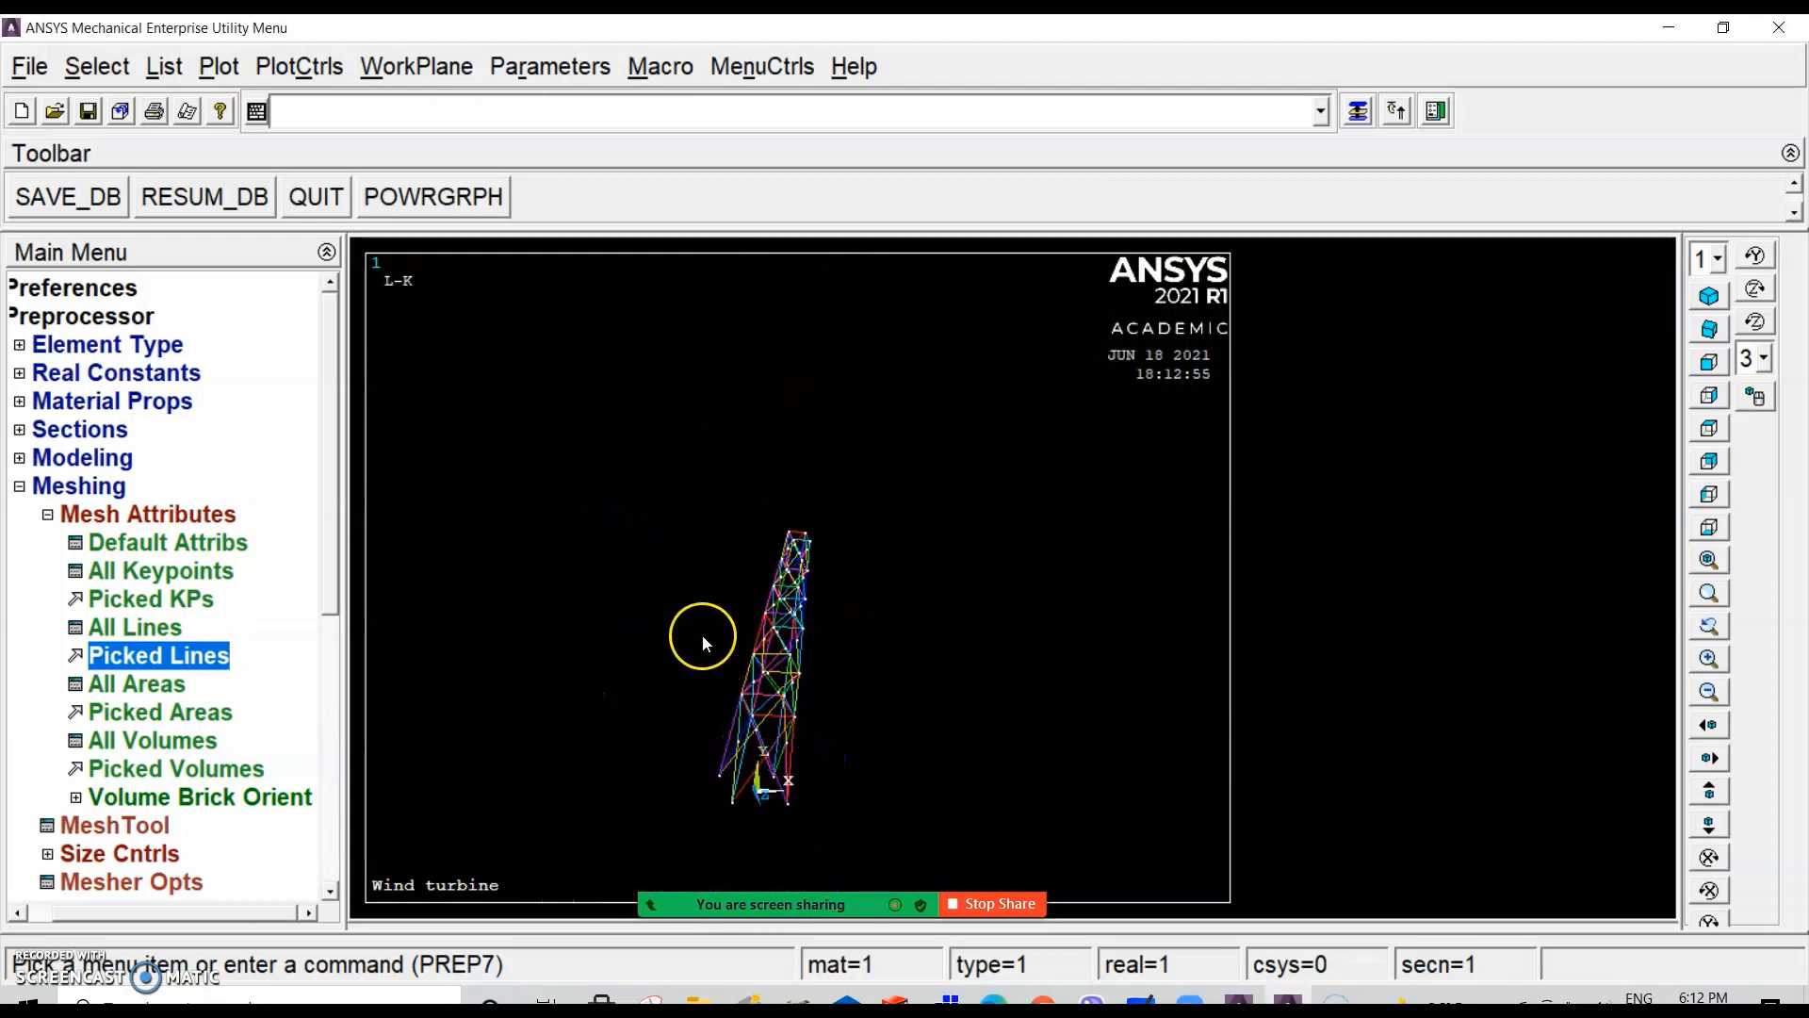
Step: Set an element edge length of 5 on all lines of the tower
click(115, 827)
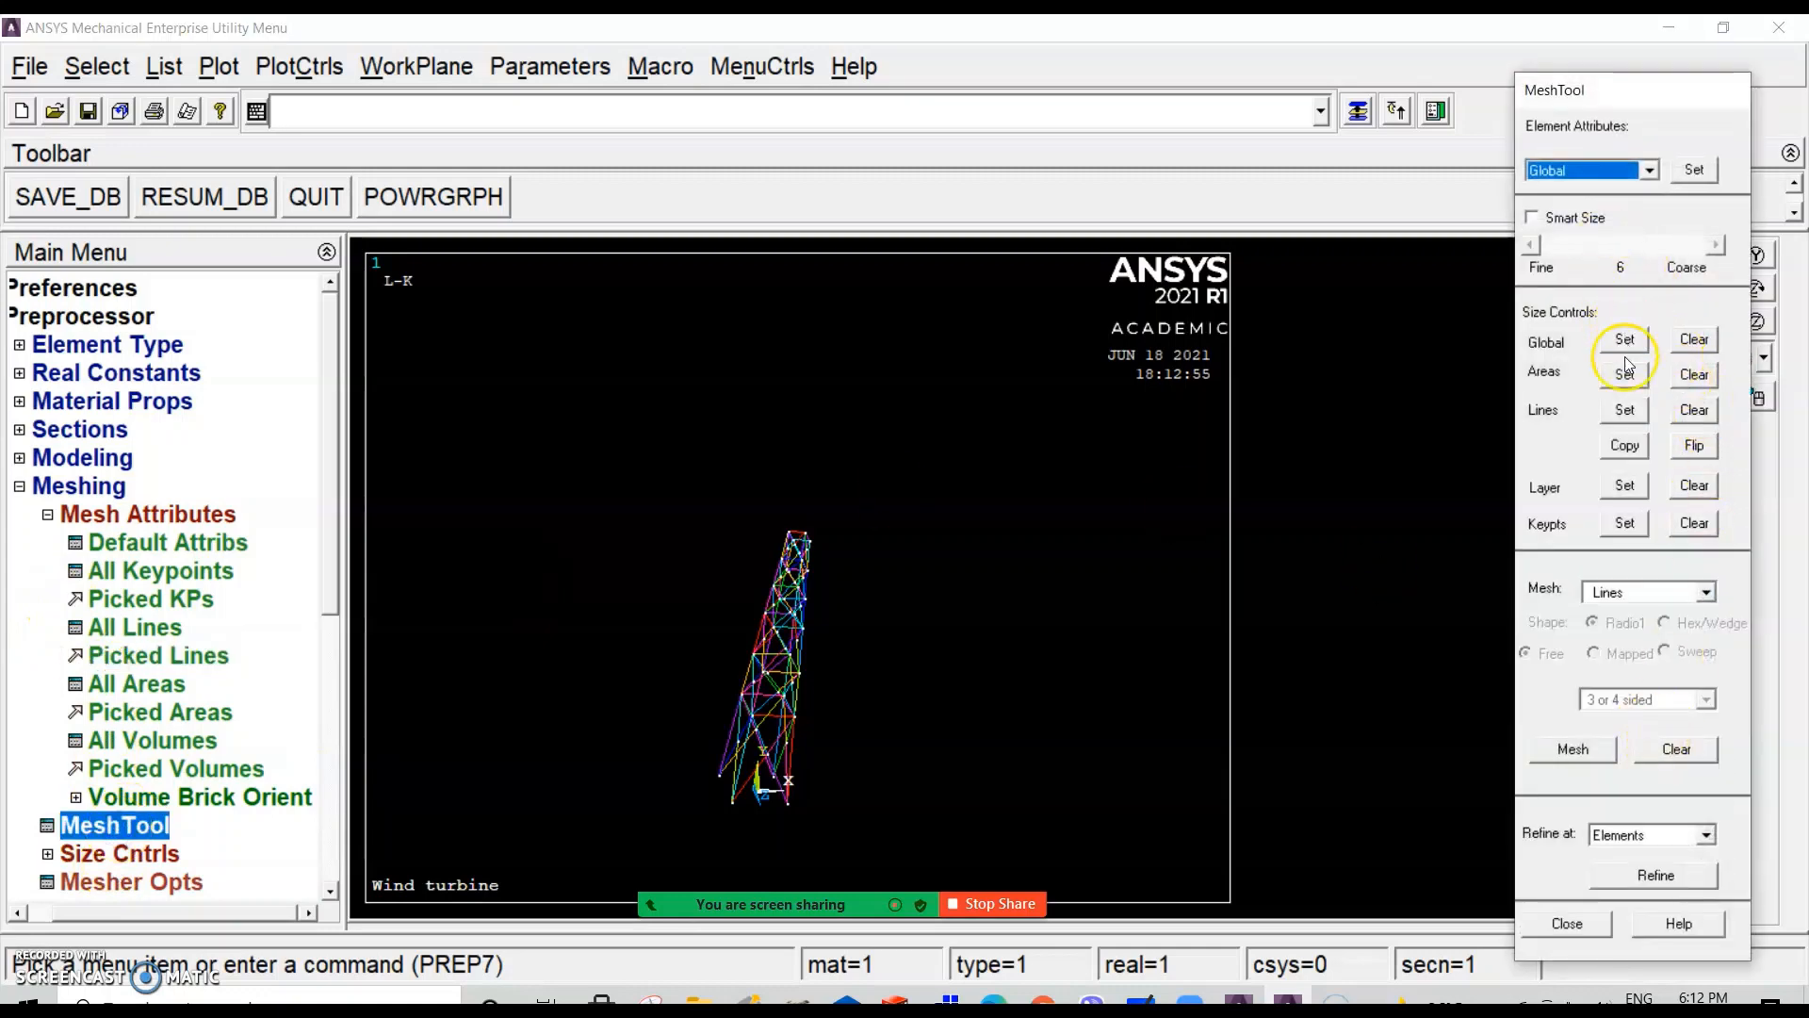
click(1621, 415)
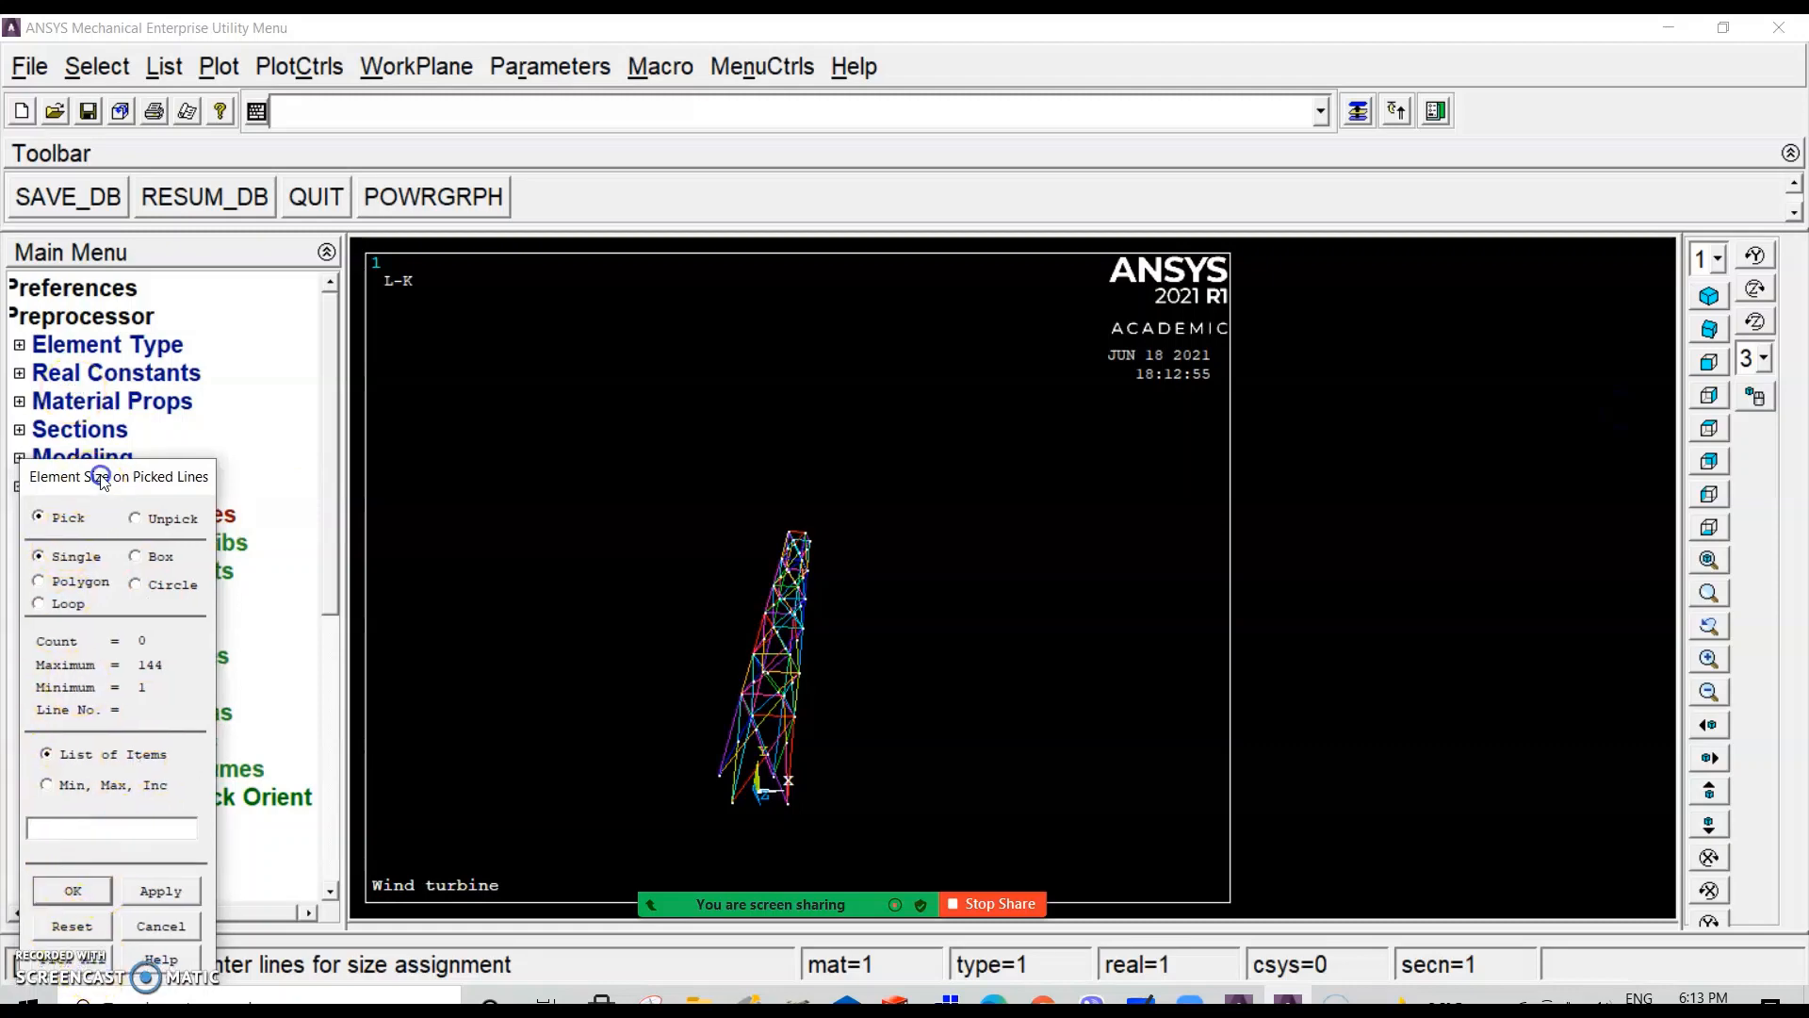
drag(149, 472, 235, 242)
click(182, 744)
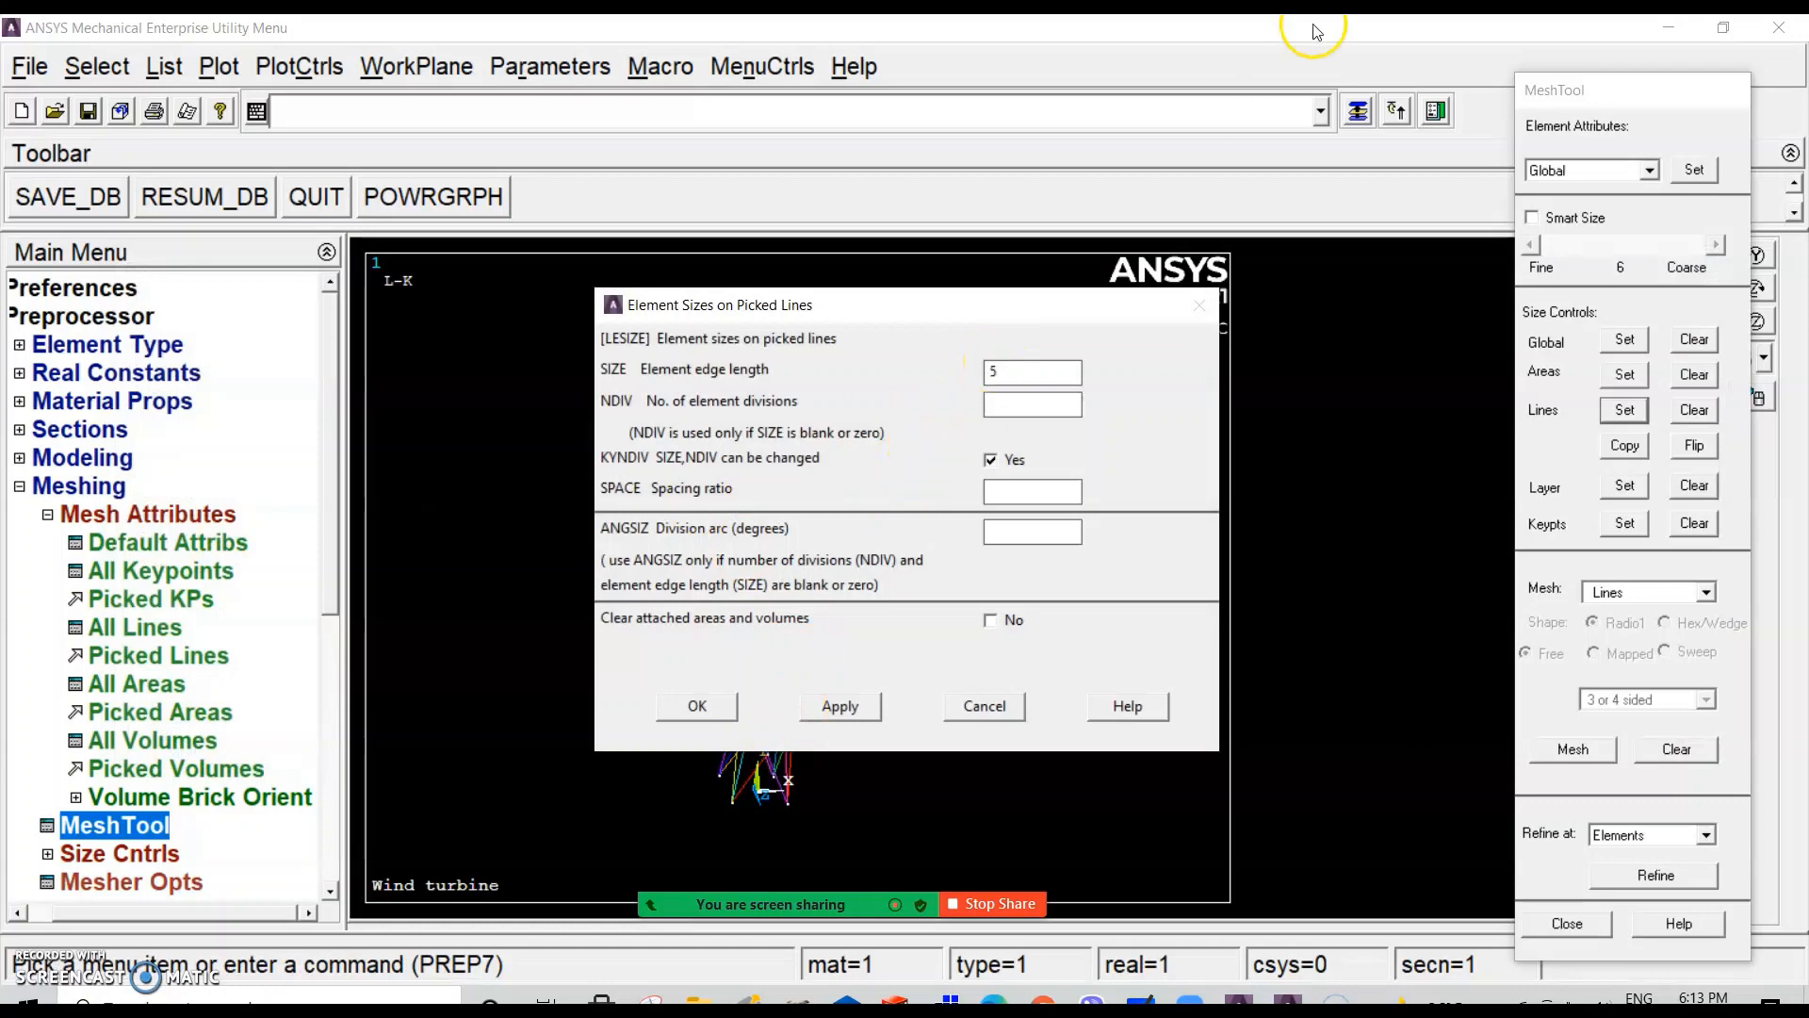
click(698, 707)
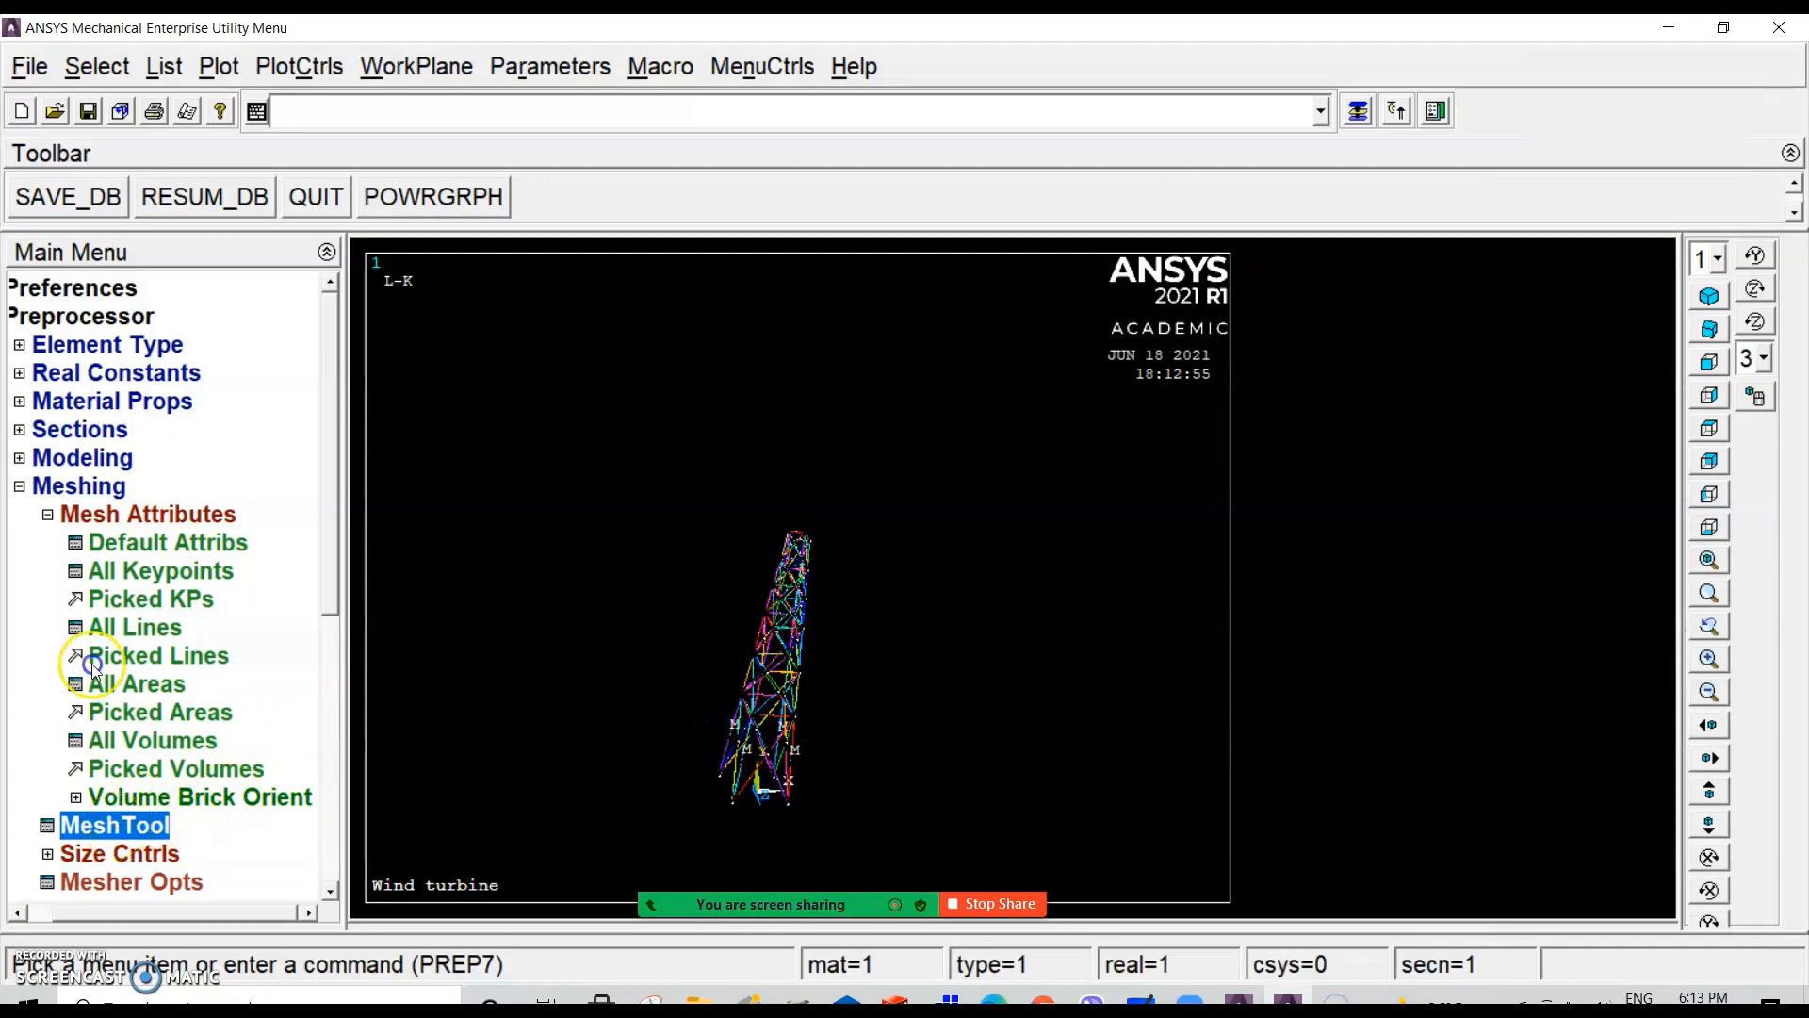
Step: Mesh all lines of the tower into beam elements
click(1570, 744)
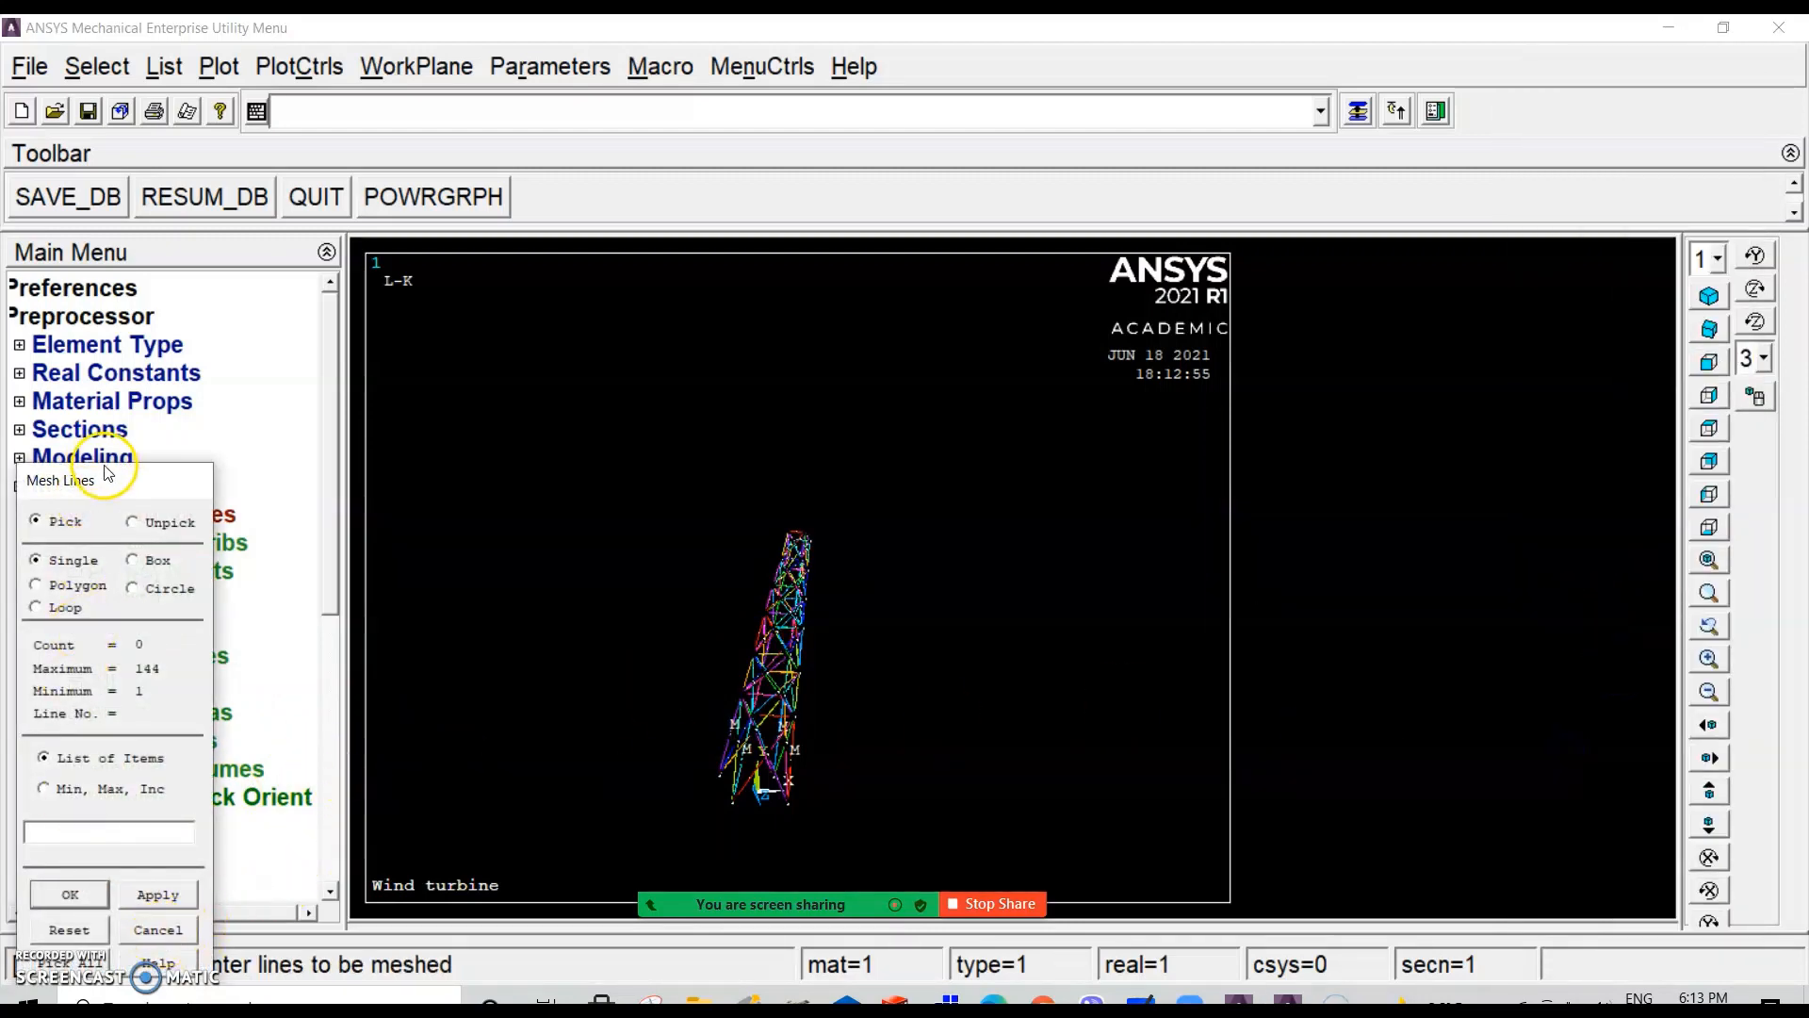
drag(106, 473, 222, 252)
click(183, 741)
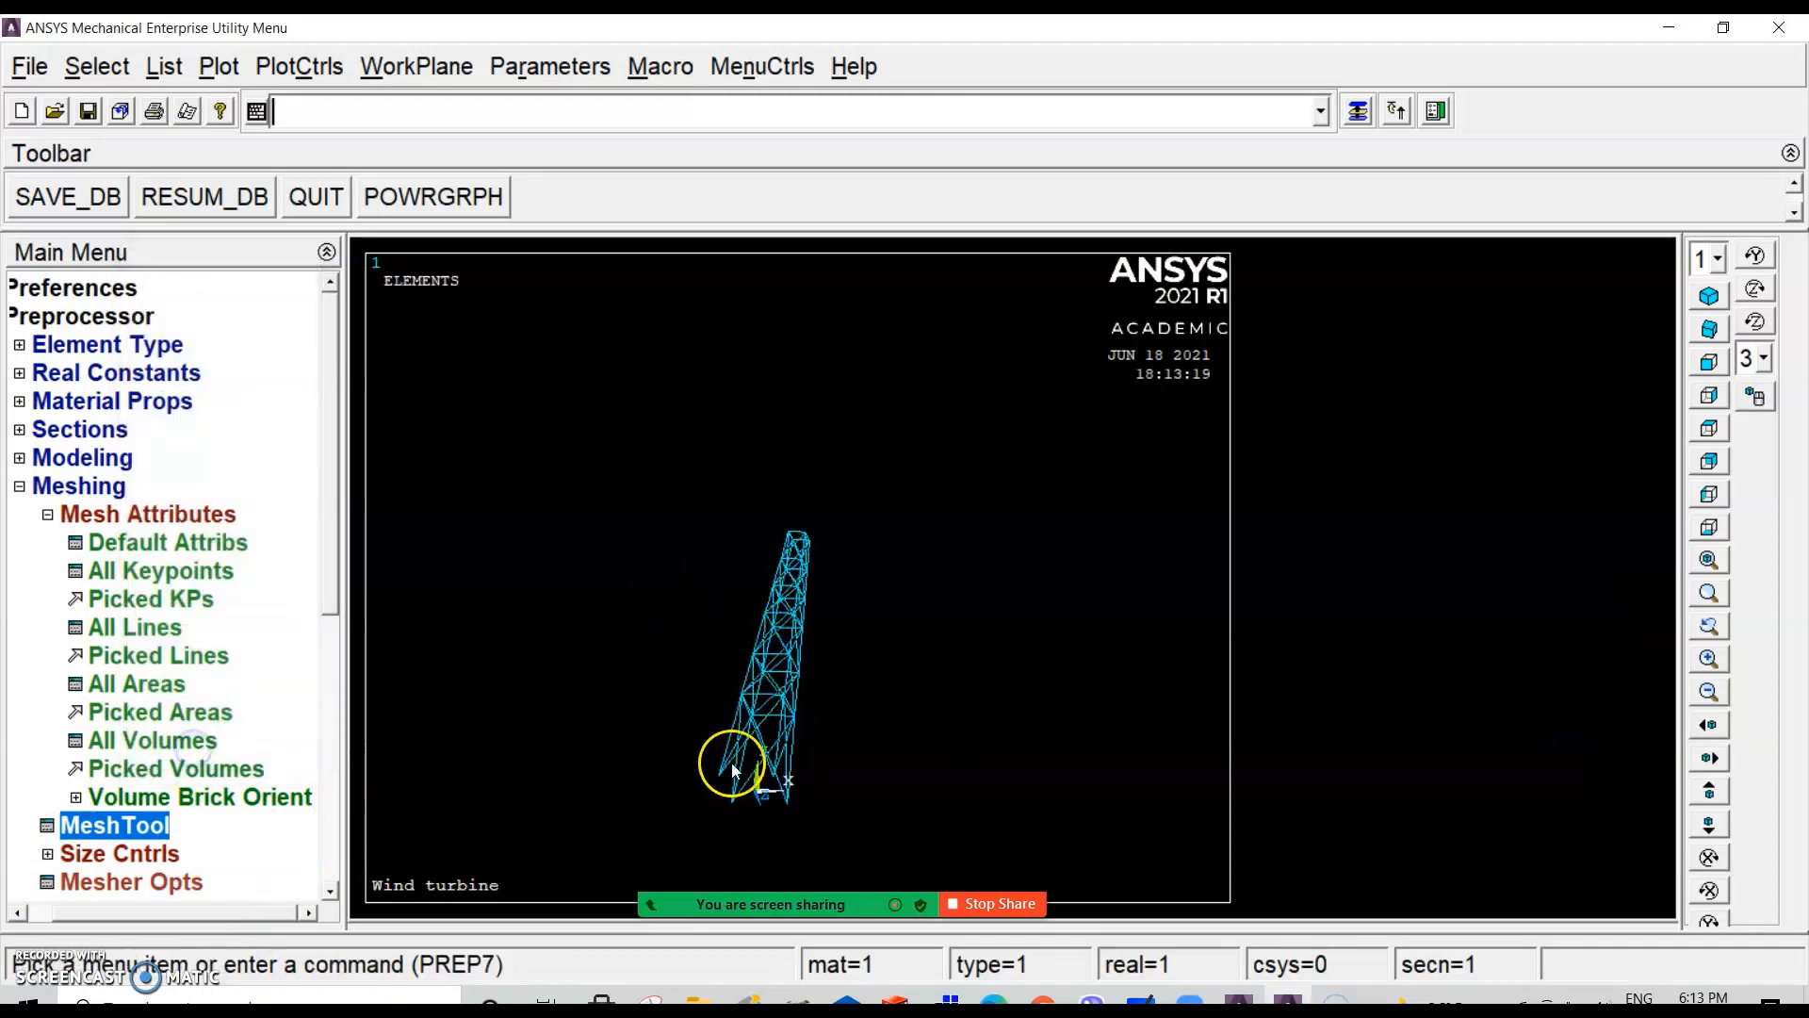
scroll(800, 711, up, 4)
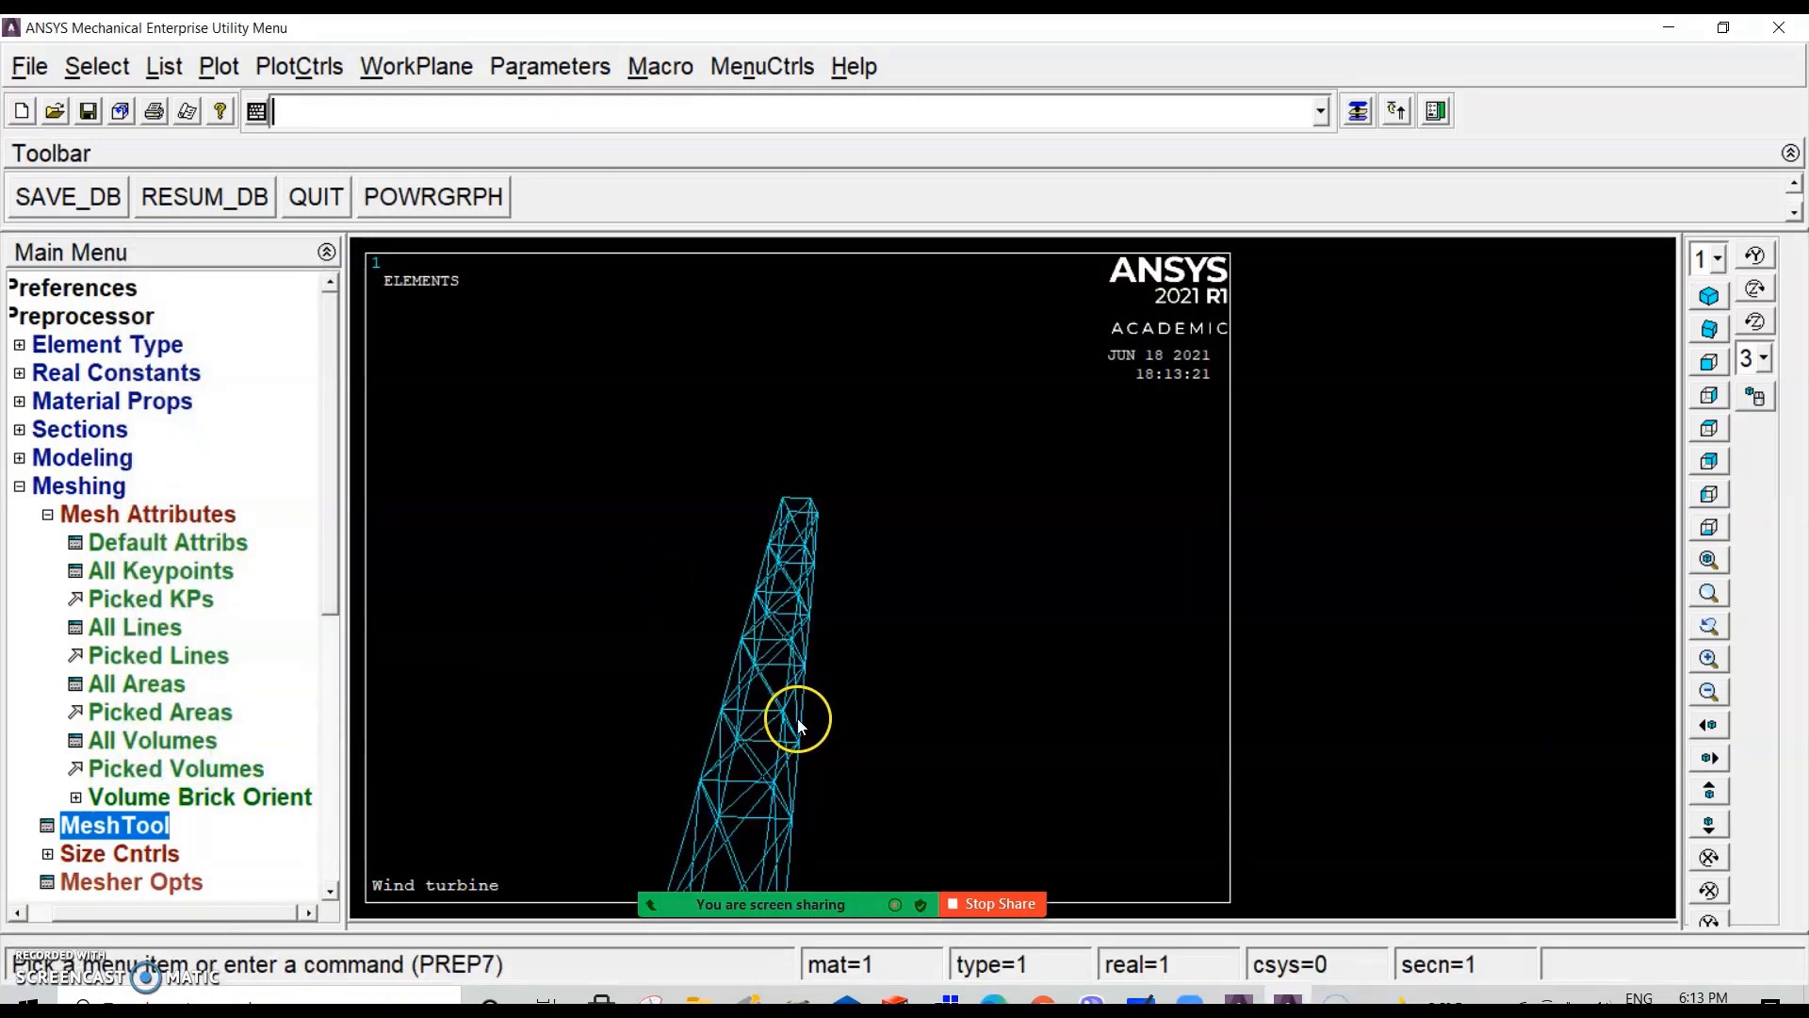
scroll(795, 560, up, 5)
scroll(799, 577, down, 6)
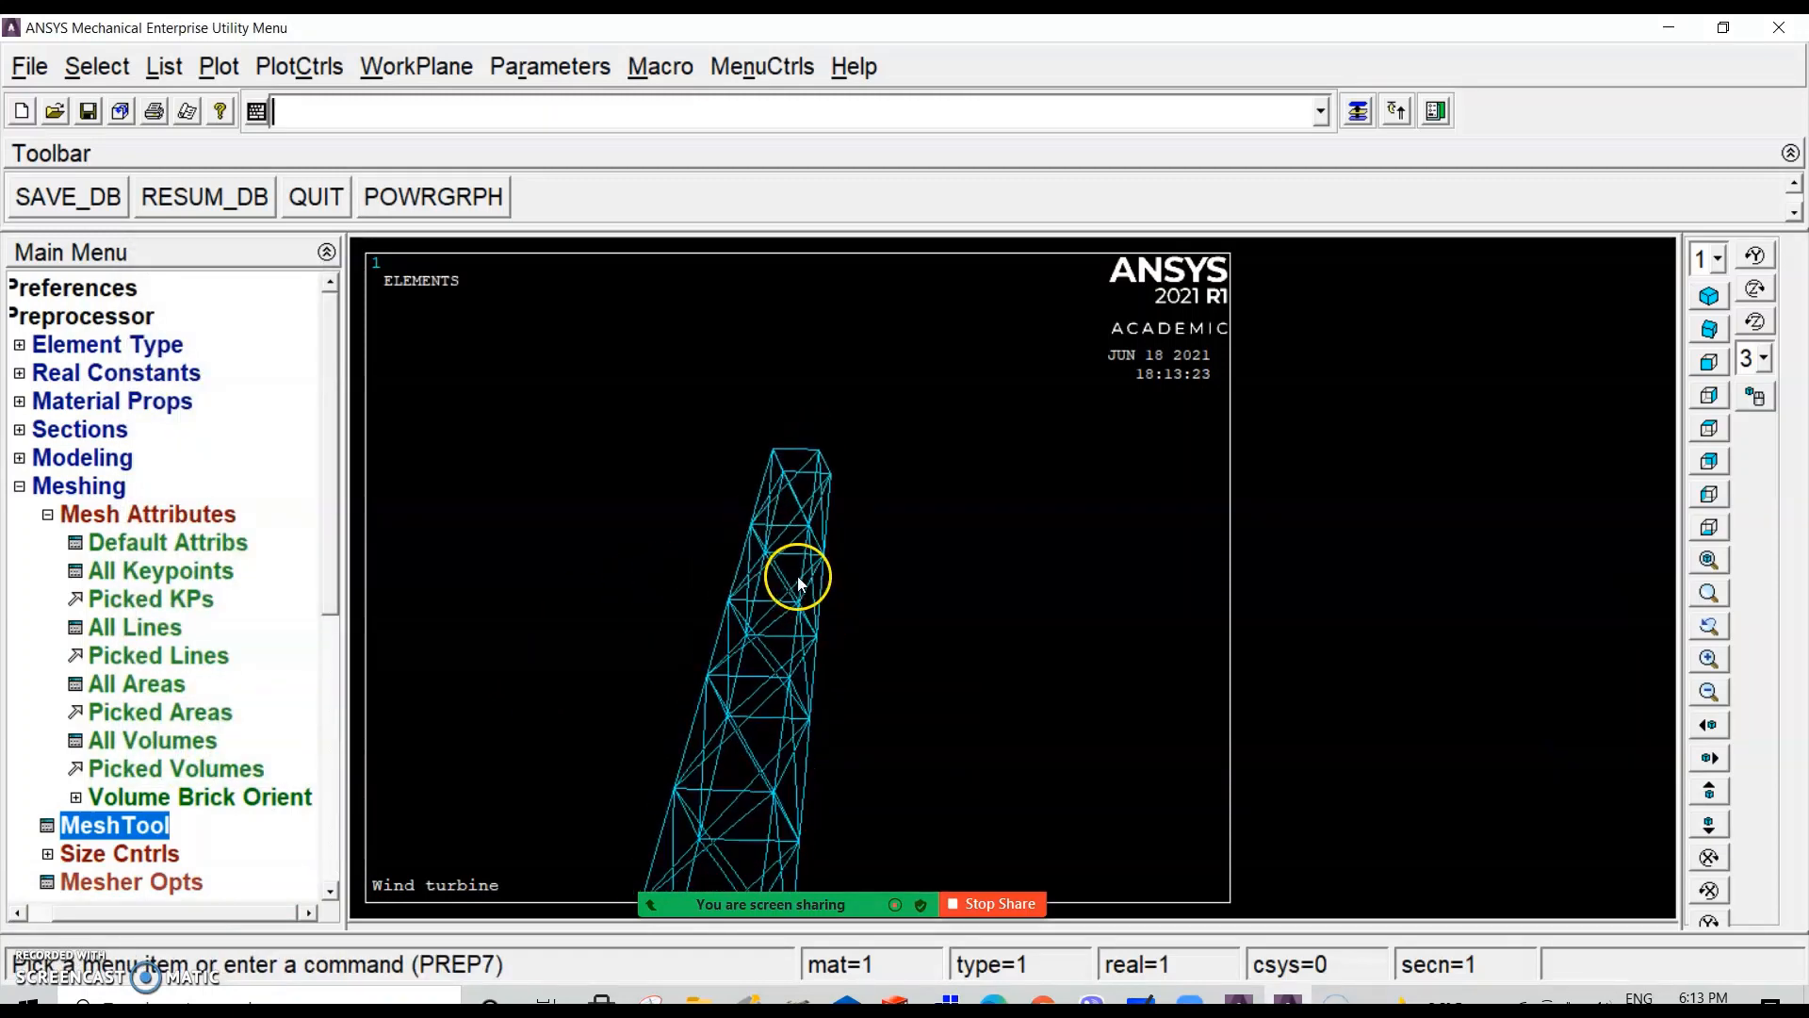
scroll(783, 692, down, 5)
scroll(783, 711, up, 7)
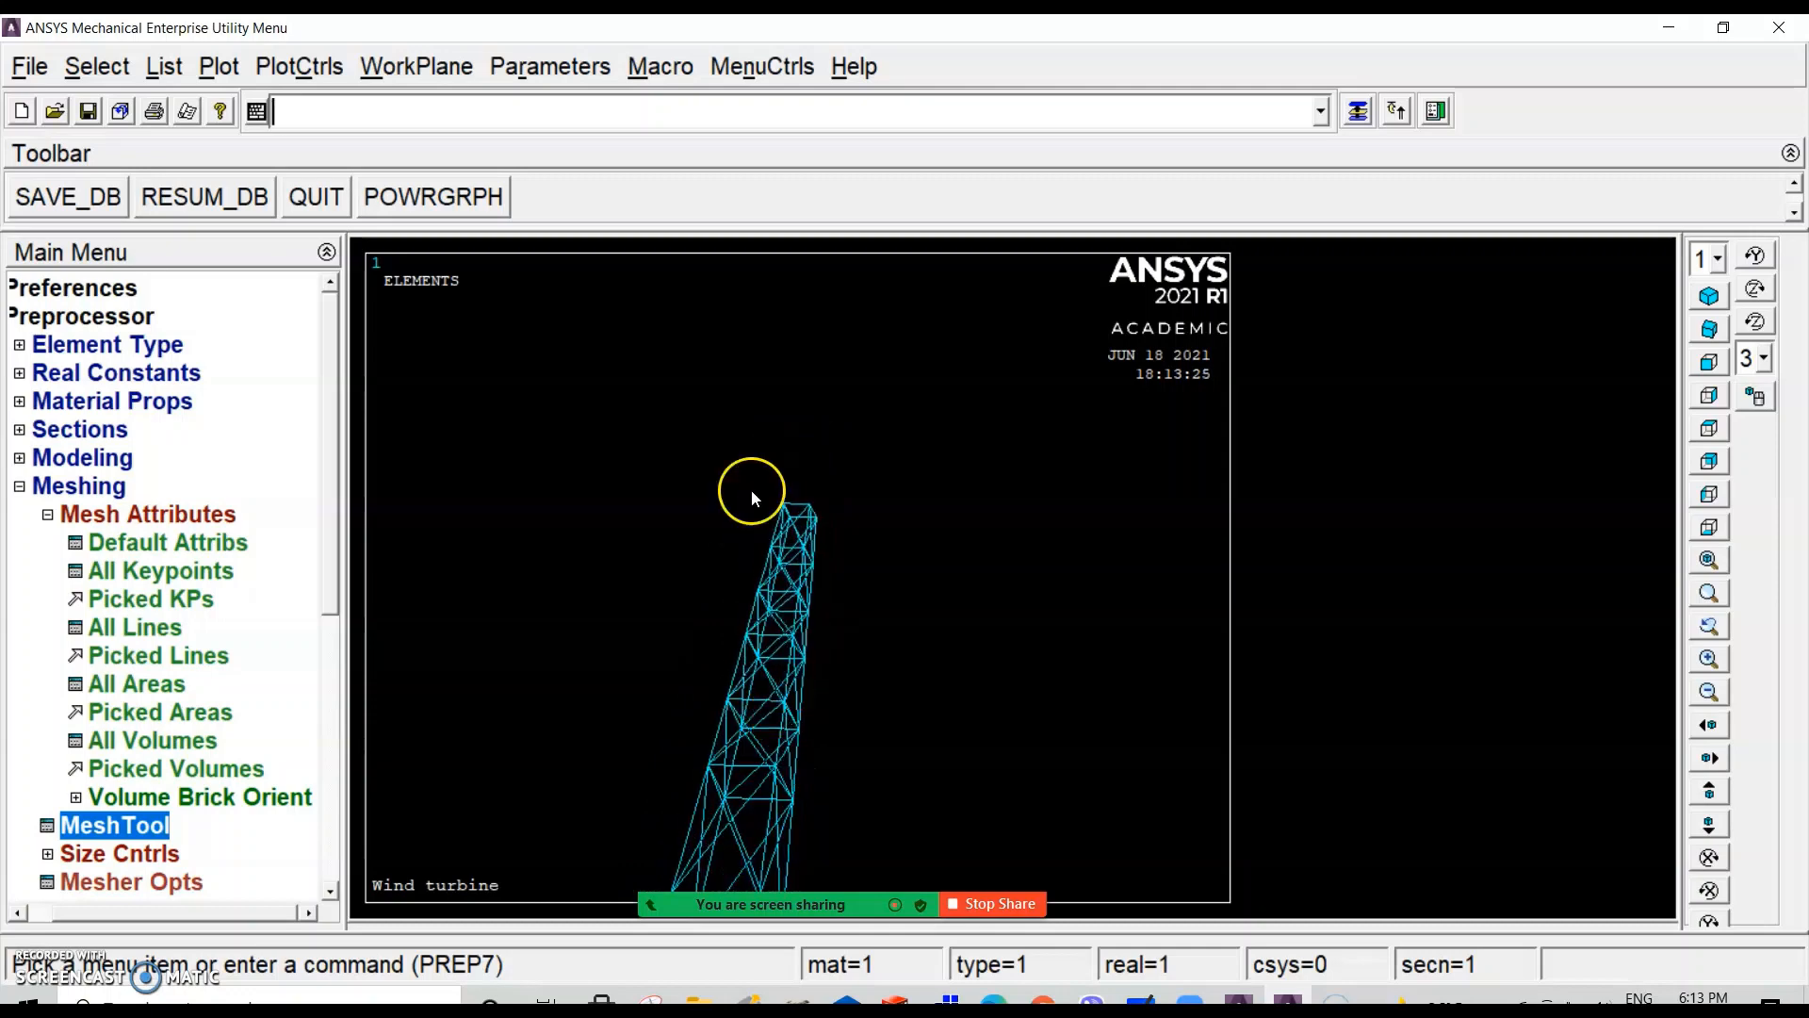
Step: Turn on the display of element shapes so the beams are drawn with their cross-sections
click(299, 67)
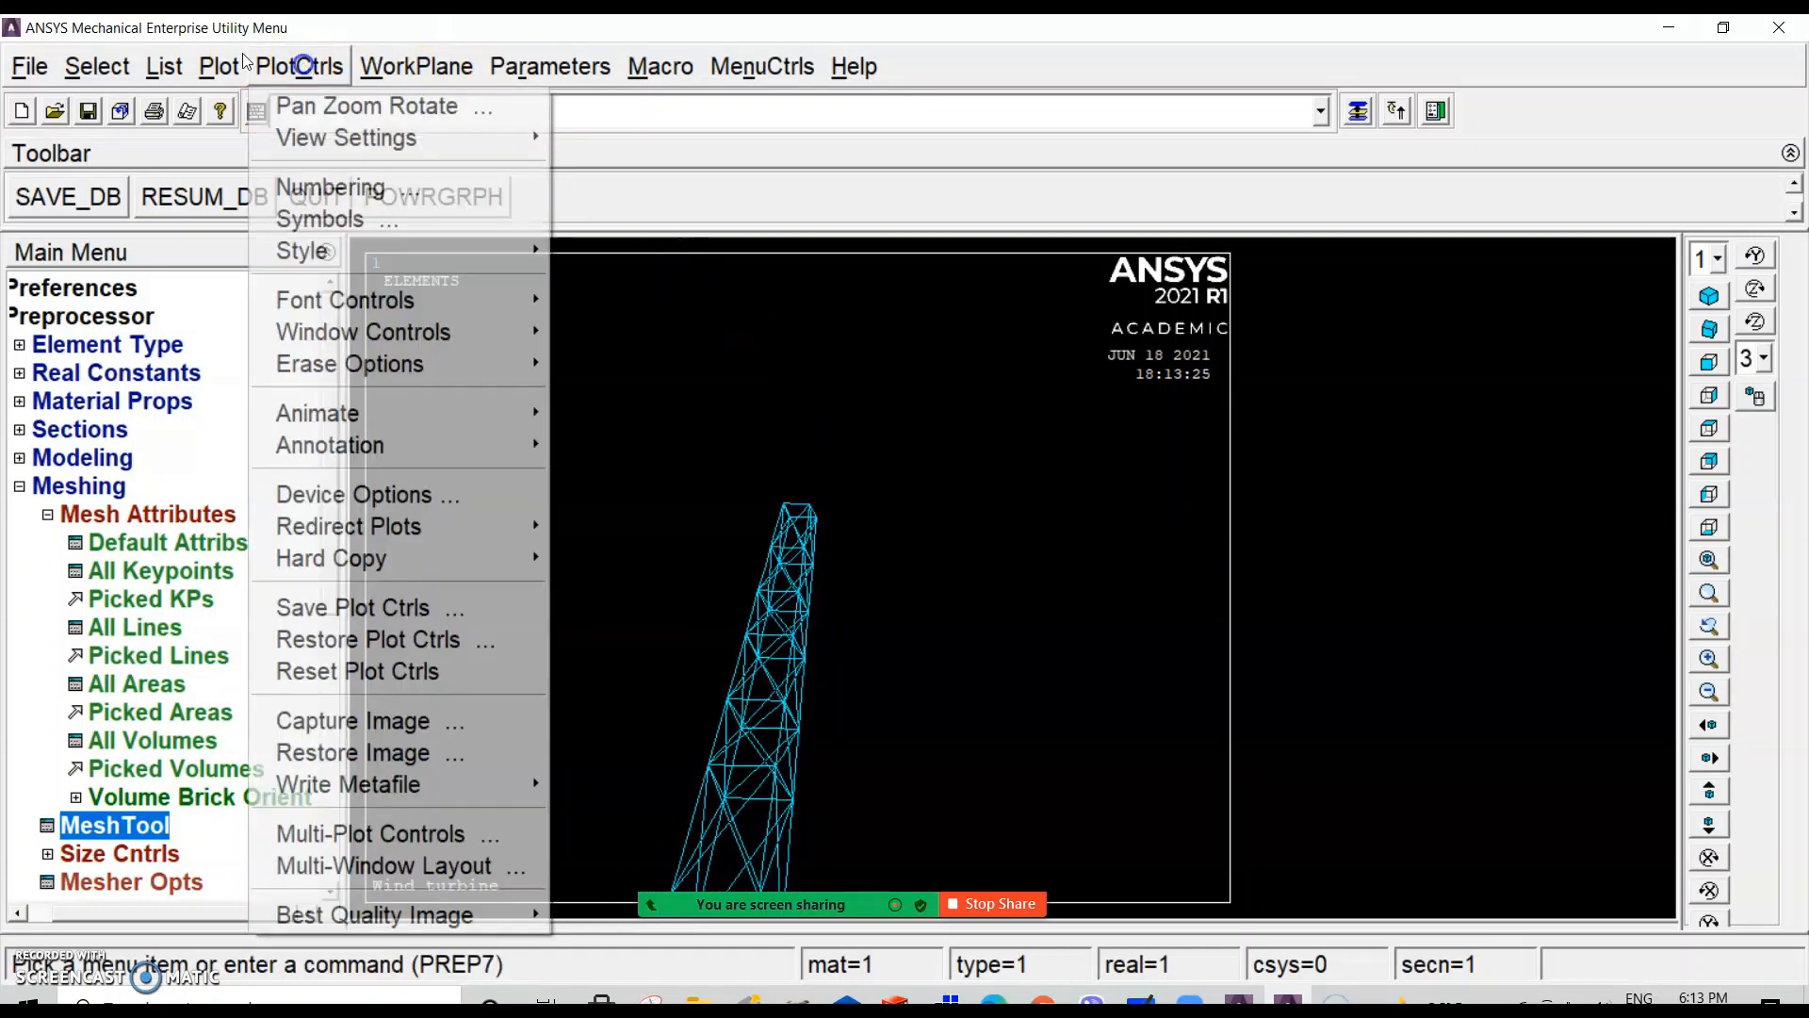
mouse_move(305, 256)
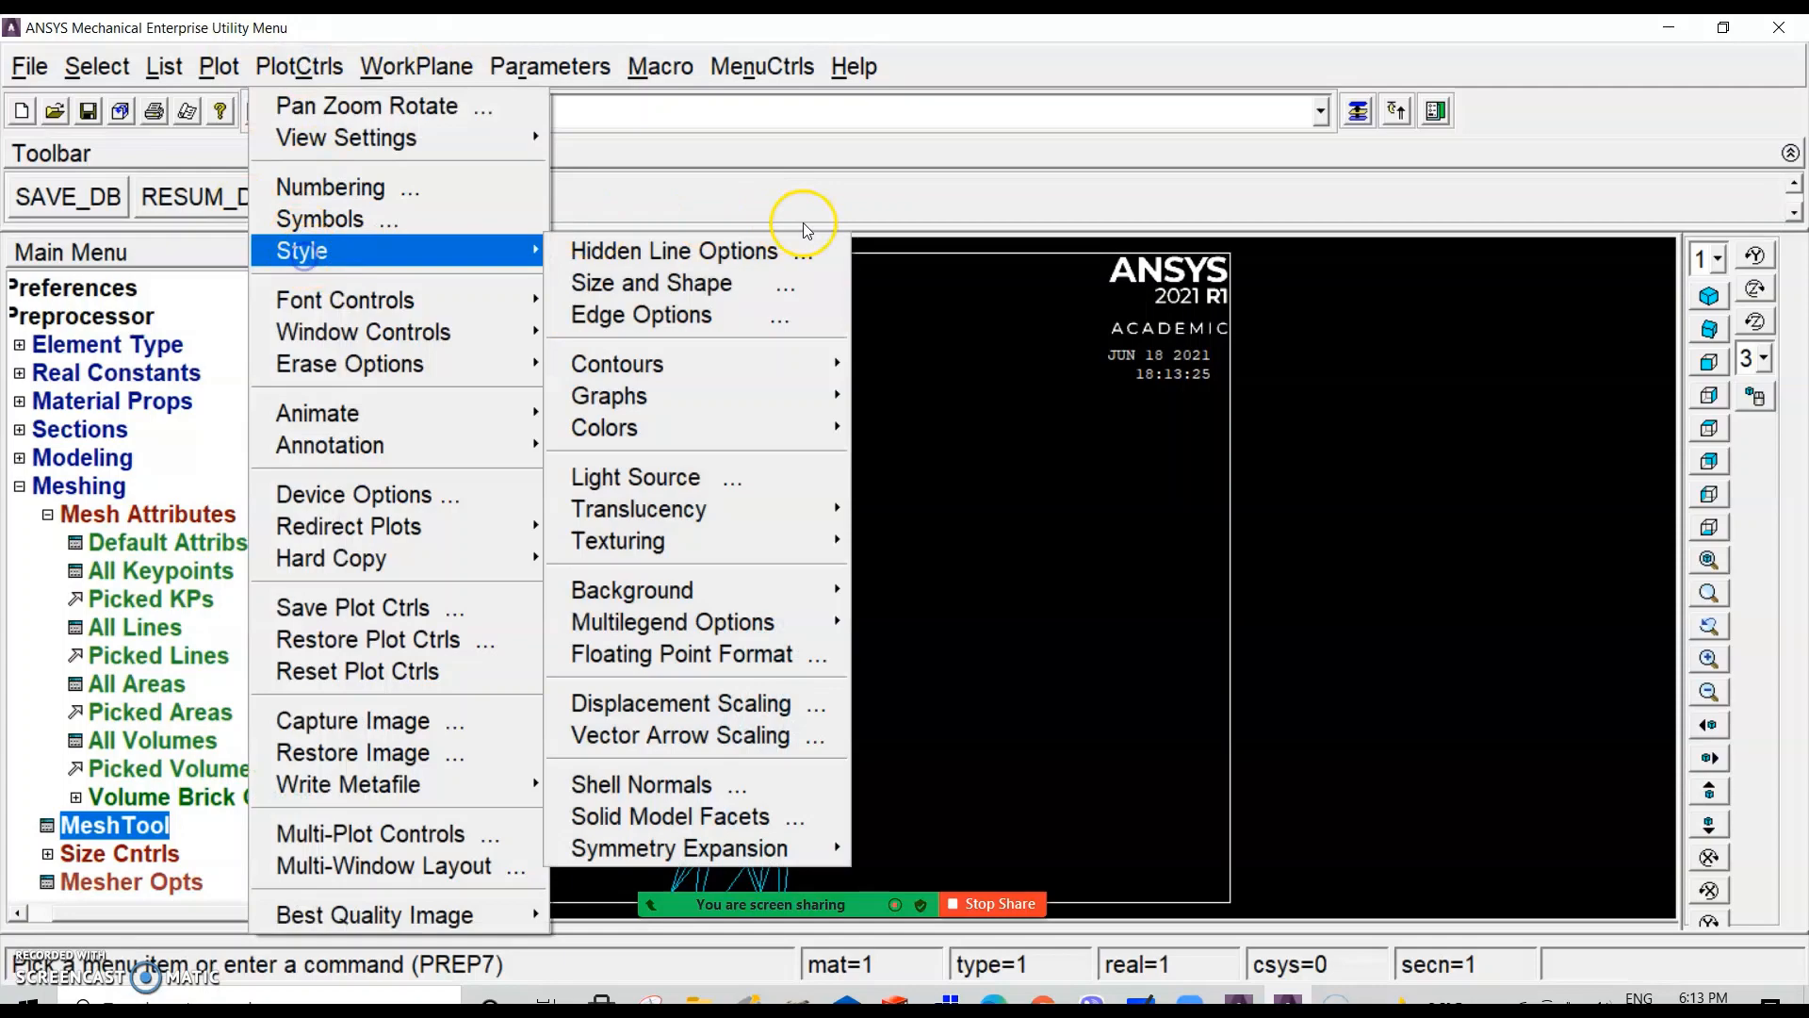
click(706, 280)
click(1006, 298)
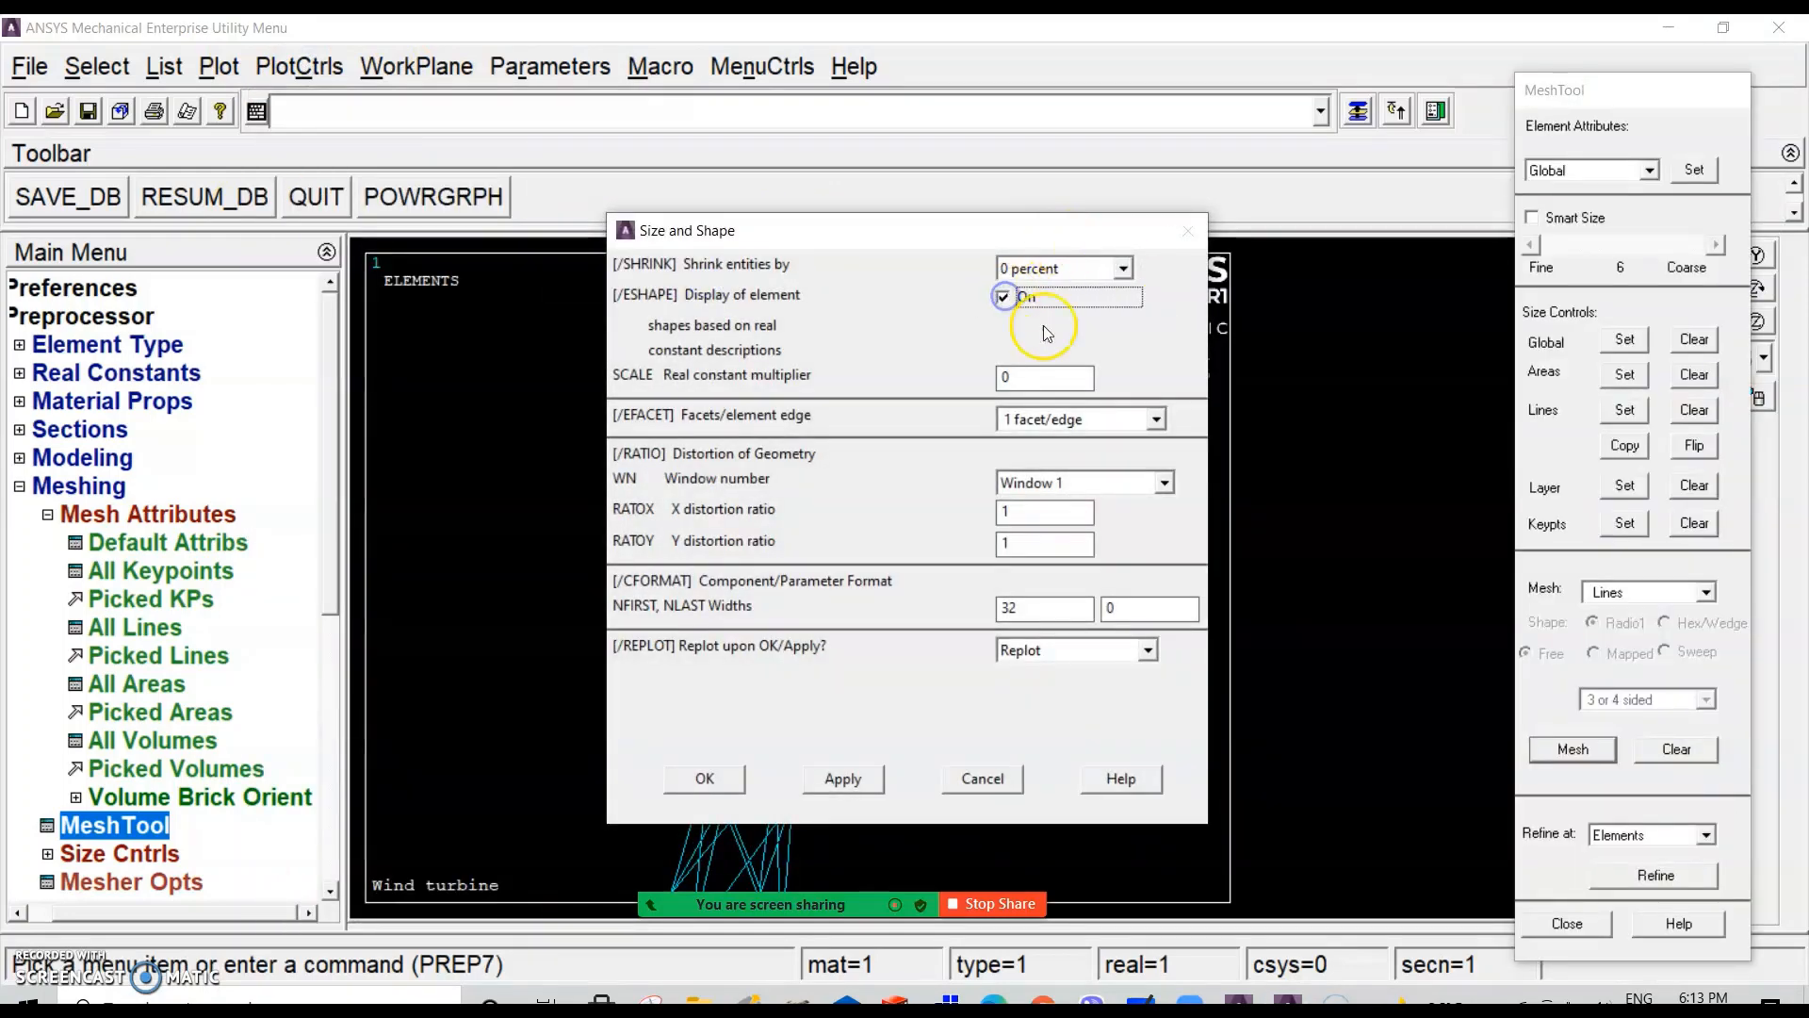
click(713, 778)
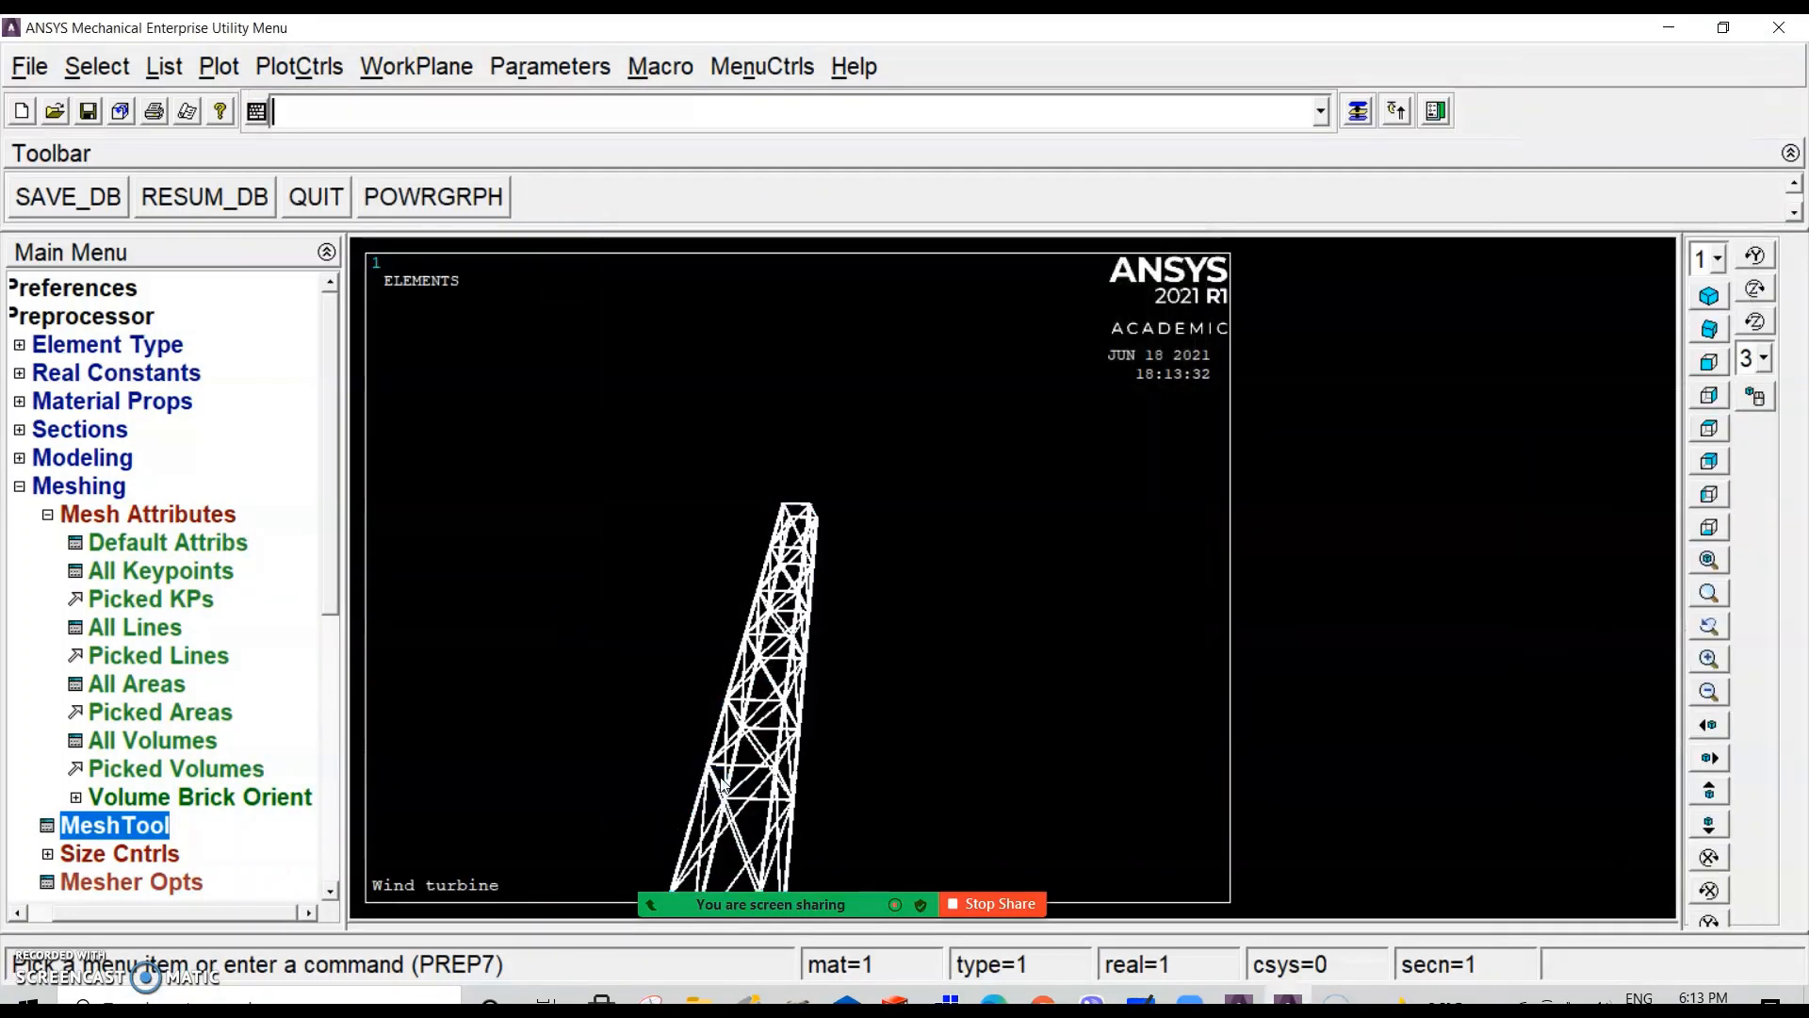
Step: Examine the rendered leg and brace sections of the meshed tower up close and from several angles
scroll(739, 723, down, 2)
scroll(738, 769, up, 5)
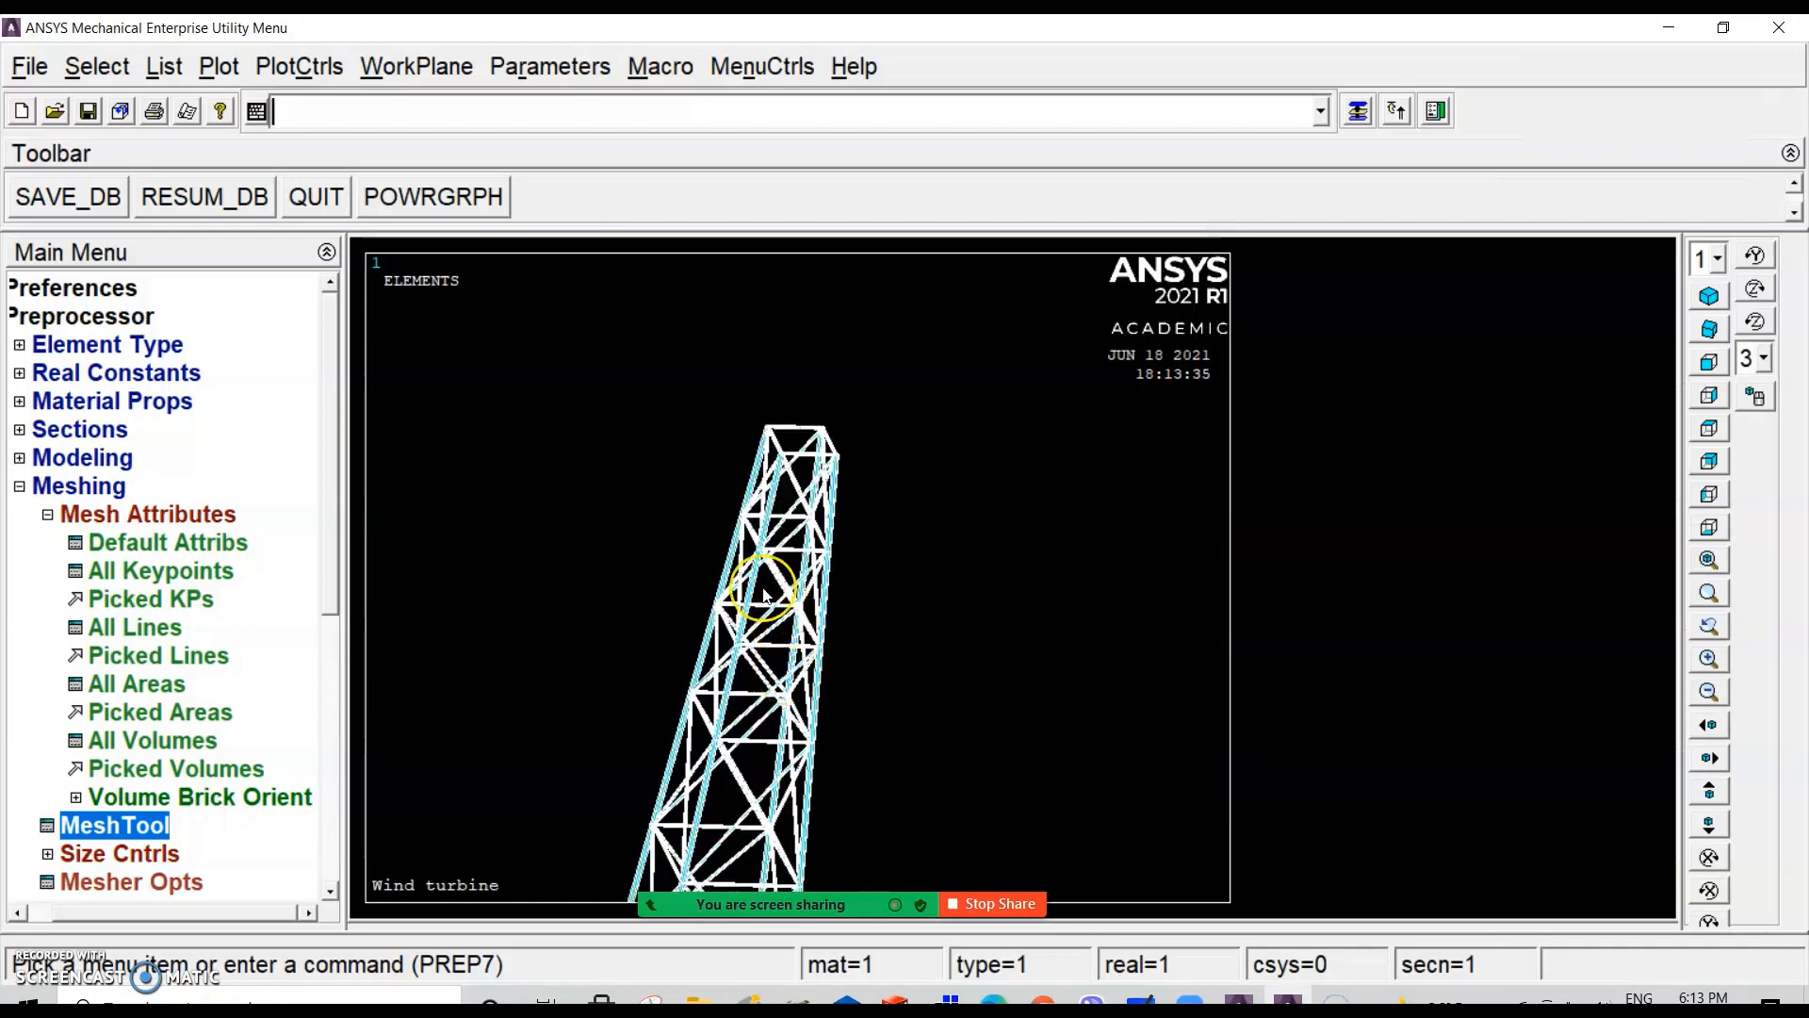
scroll(763, 595, up, 3)
scroll(699, 595, up, 1)
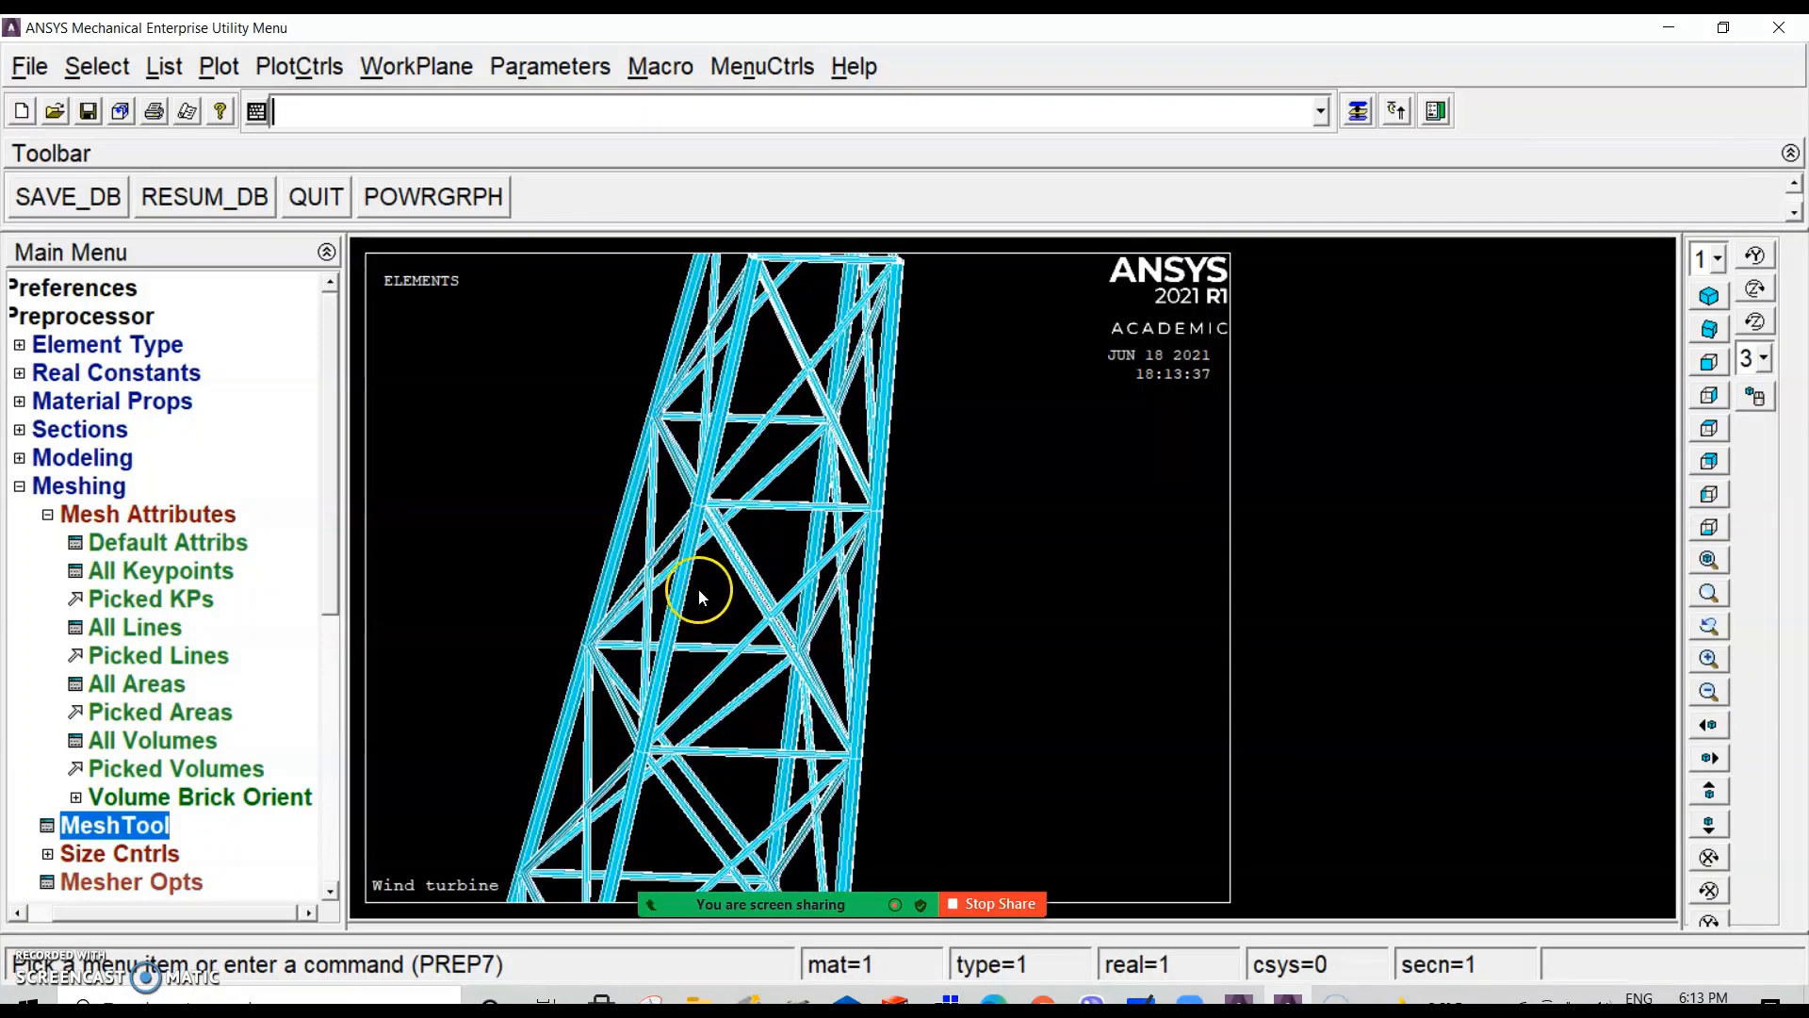
scroll(808, 429, down, 1)
scroll(869, 367, down, 1)
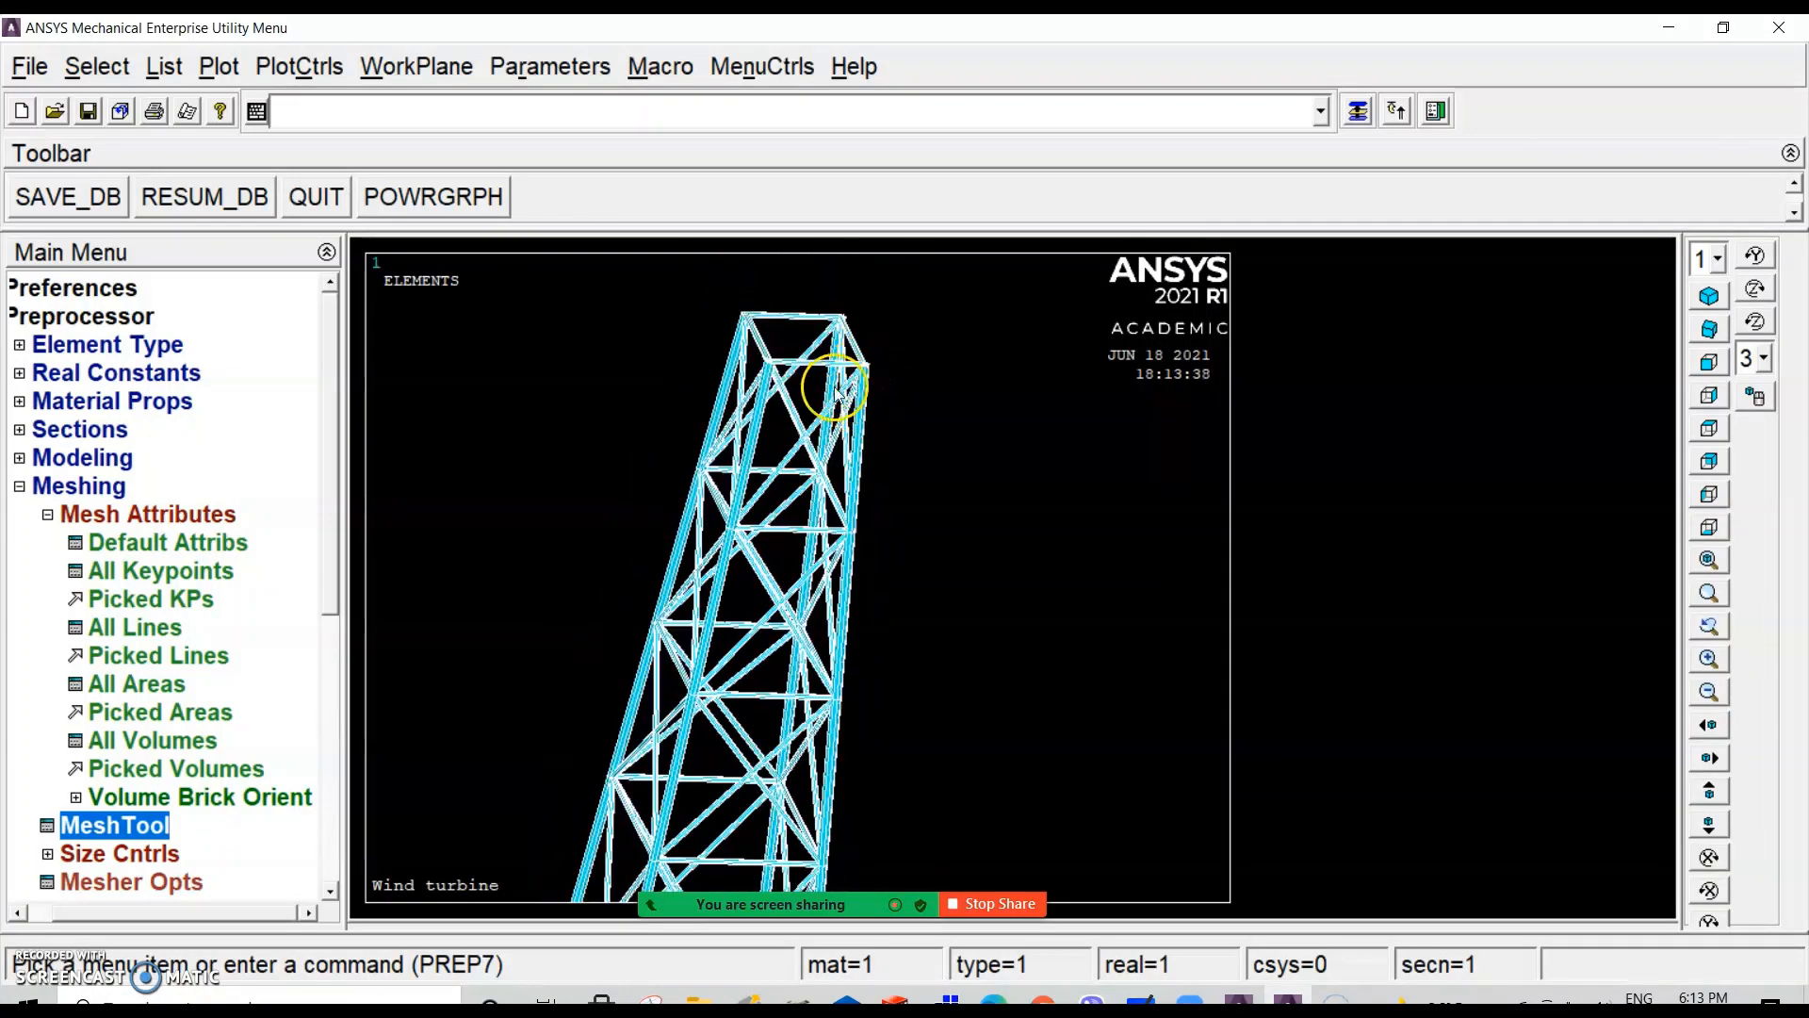
scroll(837, 394, up, 1)
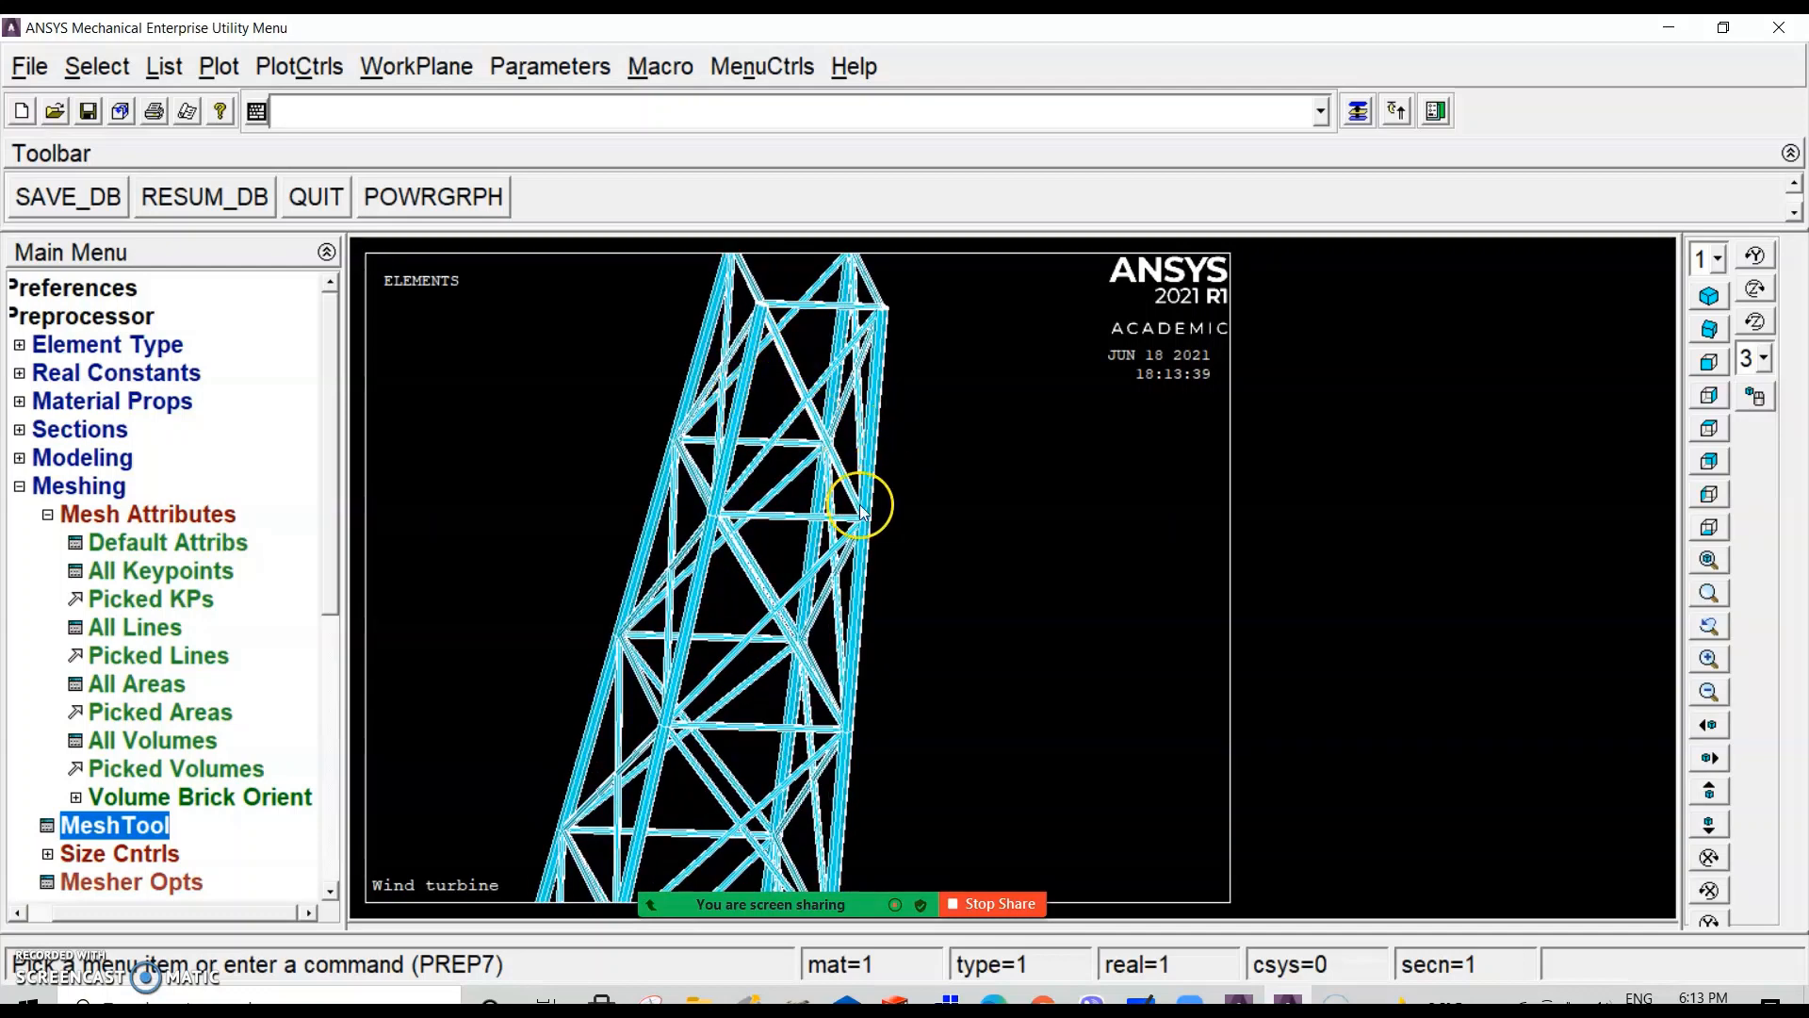
ctrl+right_drag(879, 585, 910, 469)
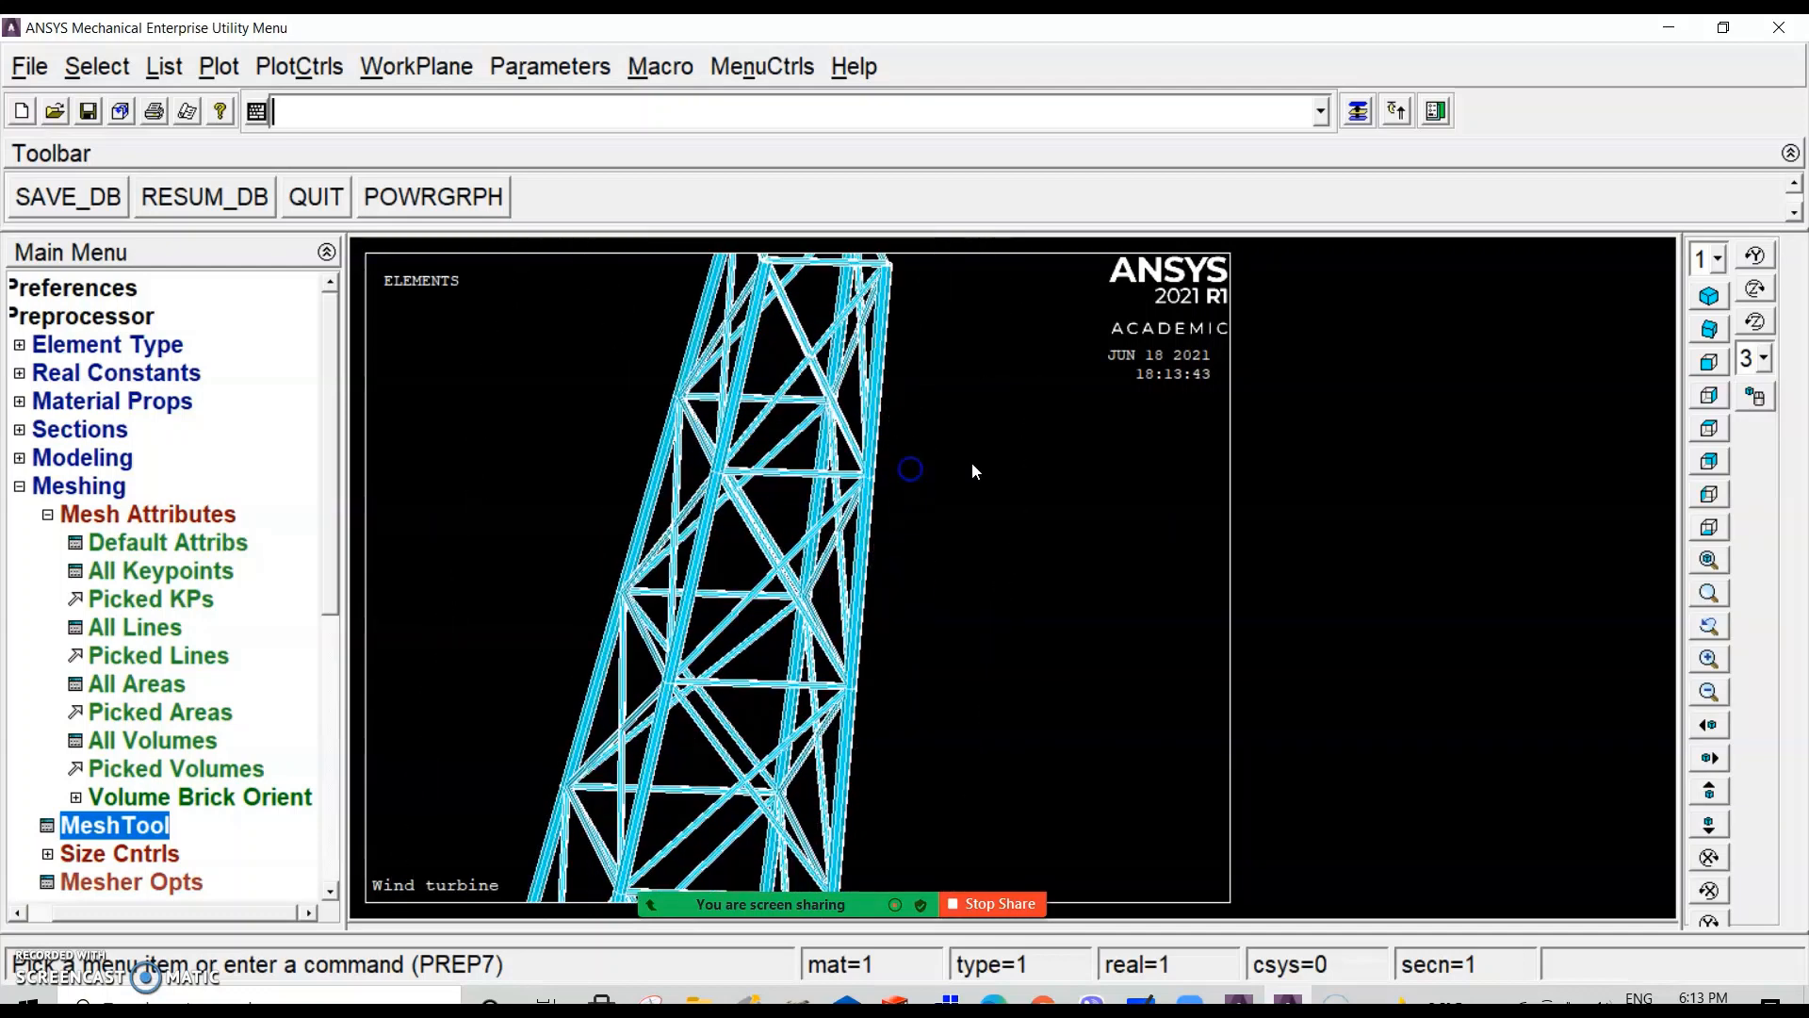
right_click(864, 514)
click(1124, 336)
ctrl+right_drag(946, 584, 829, 614)
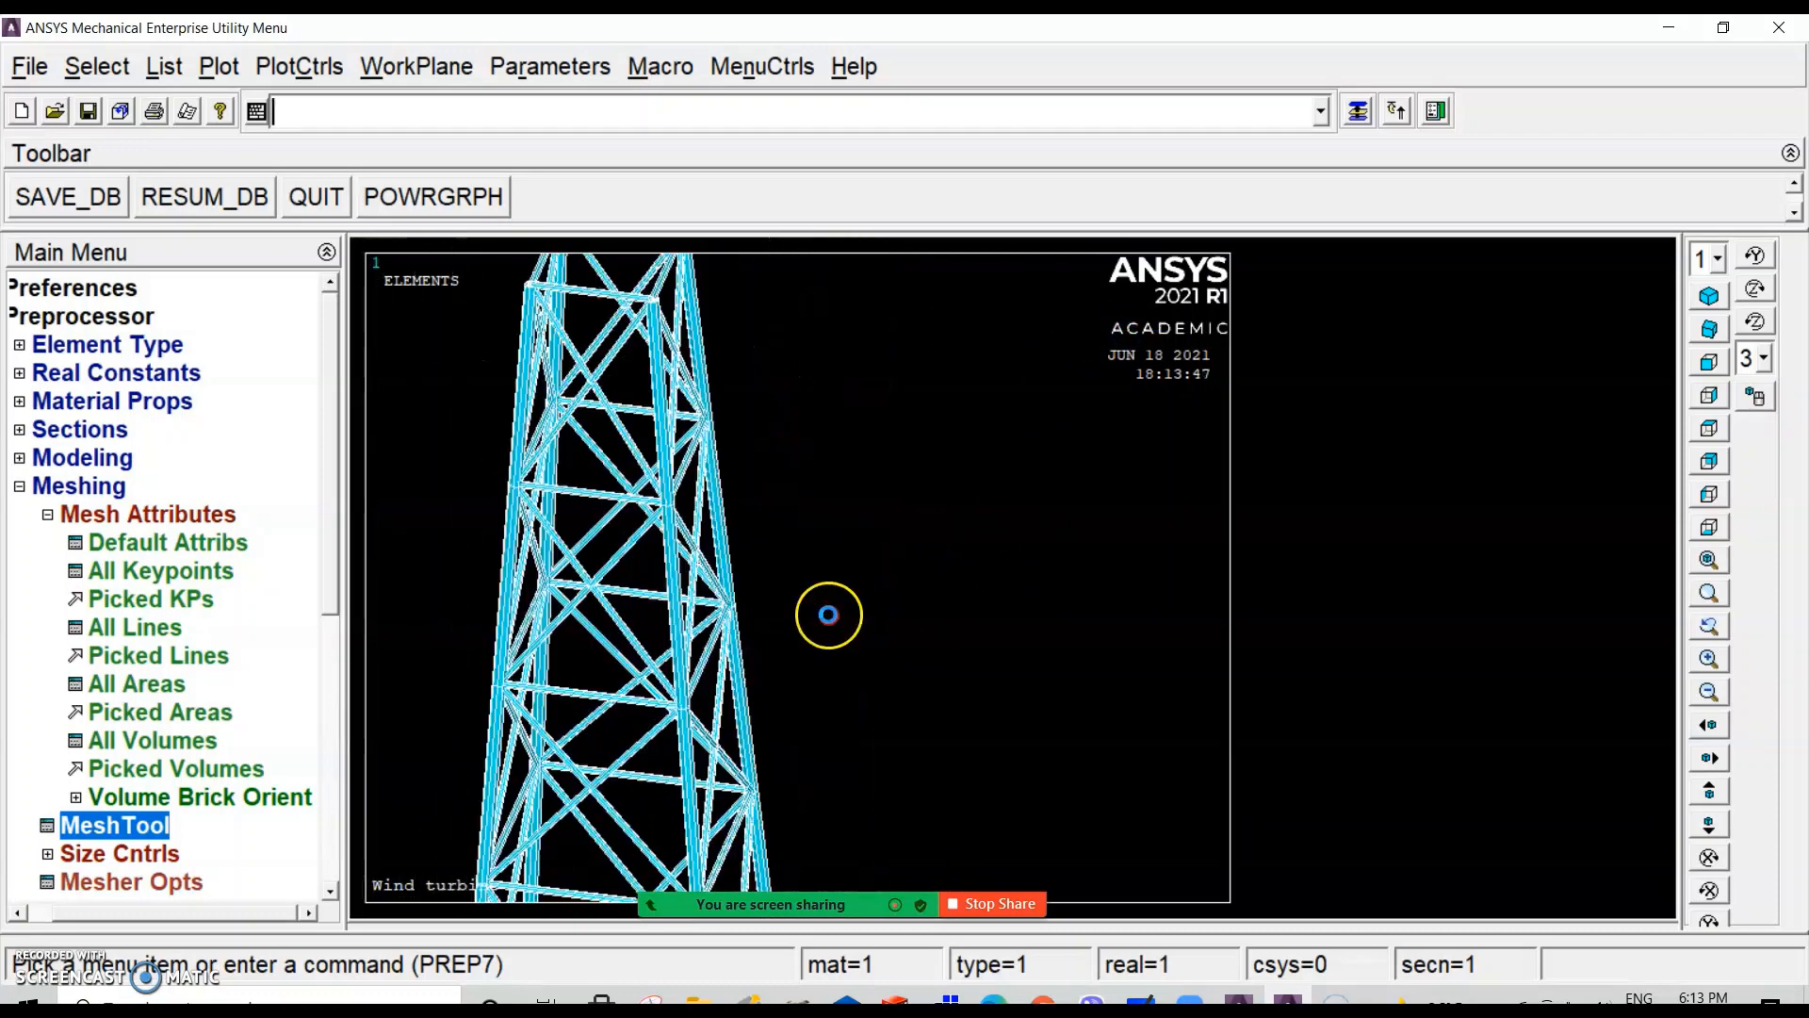
scroll(549, 720, down, 5)
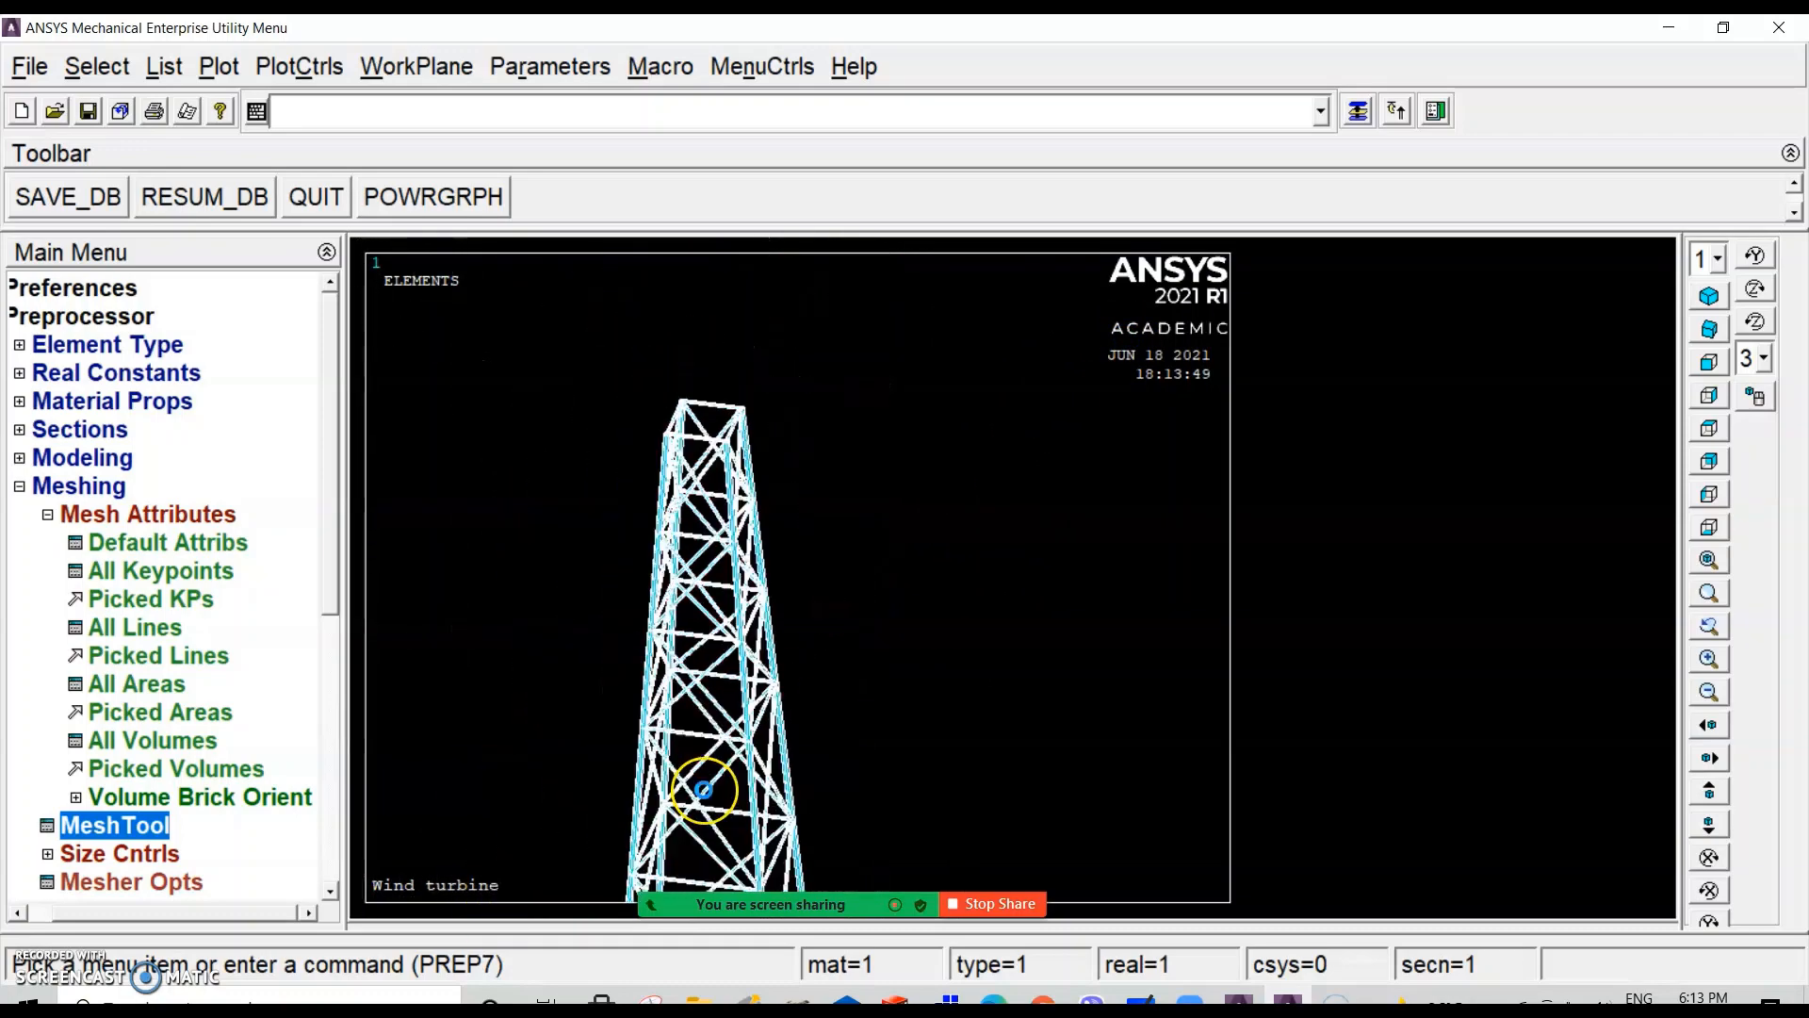
scroll(792, 799, up, 6)
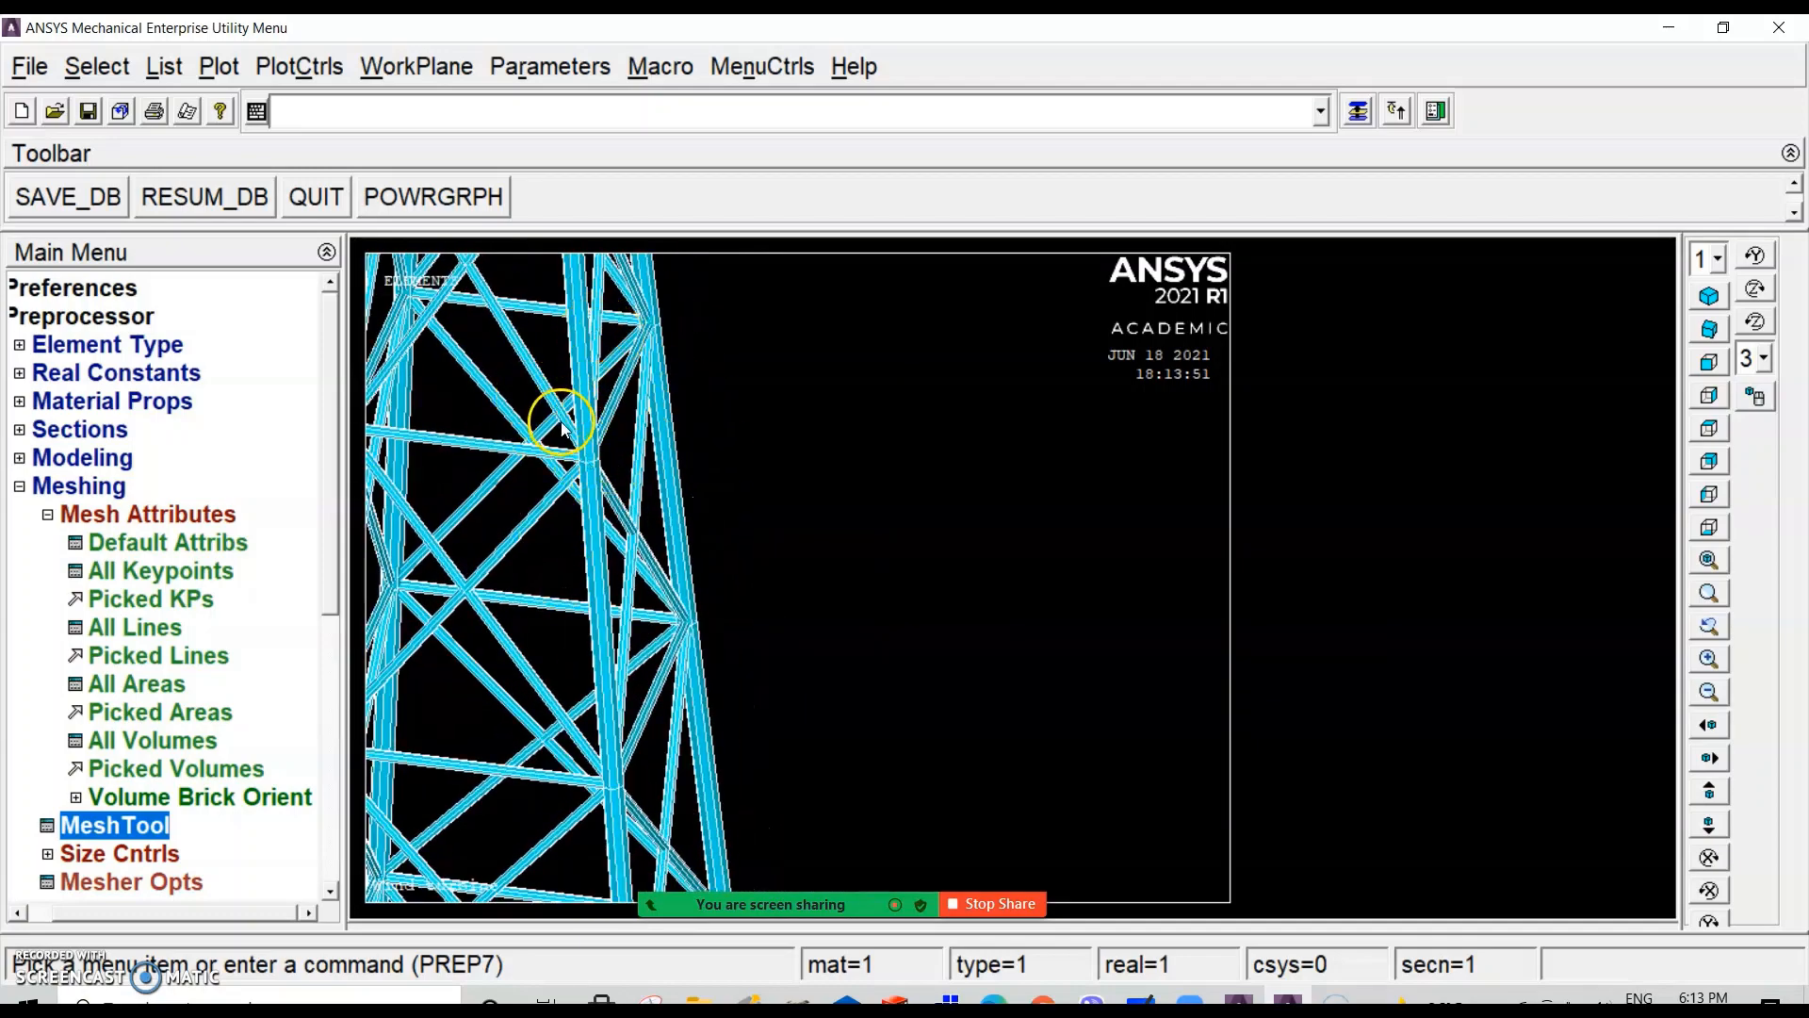
ctrl+drag(563, 427, 1075, 443)
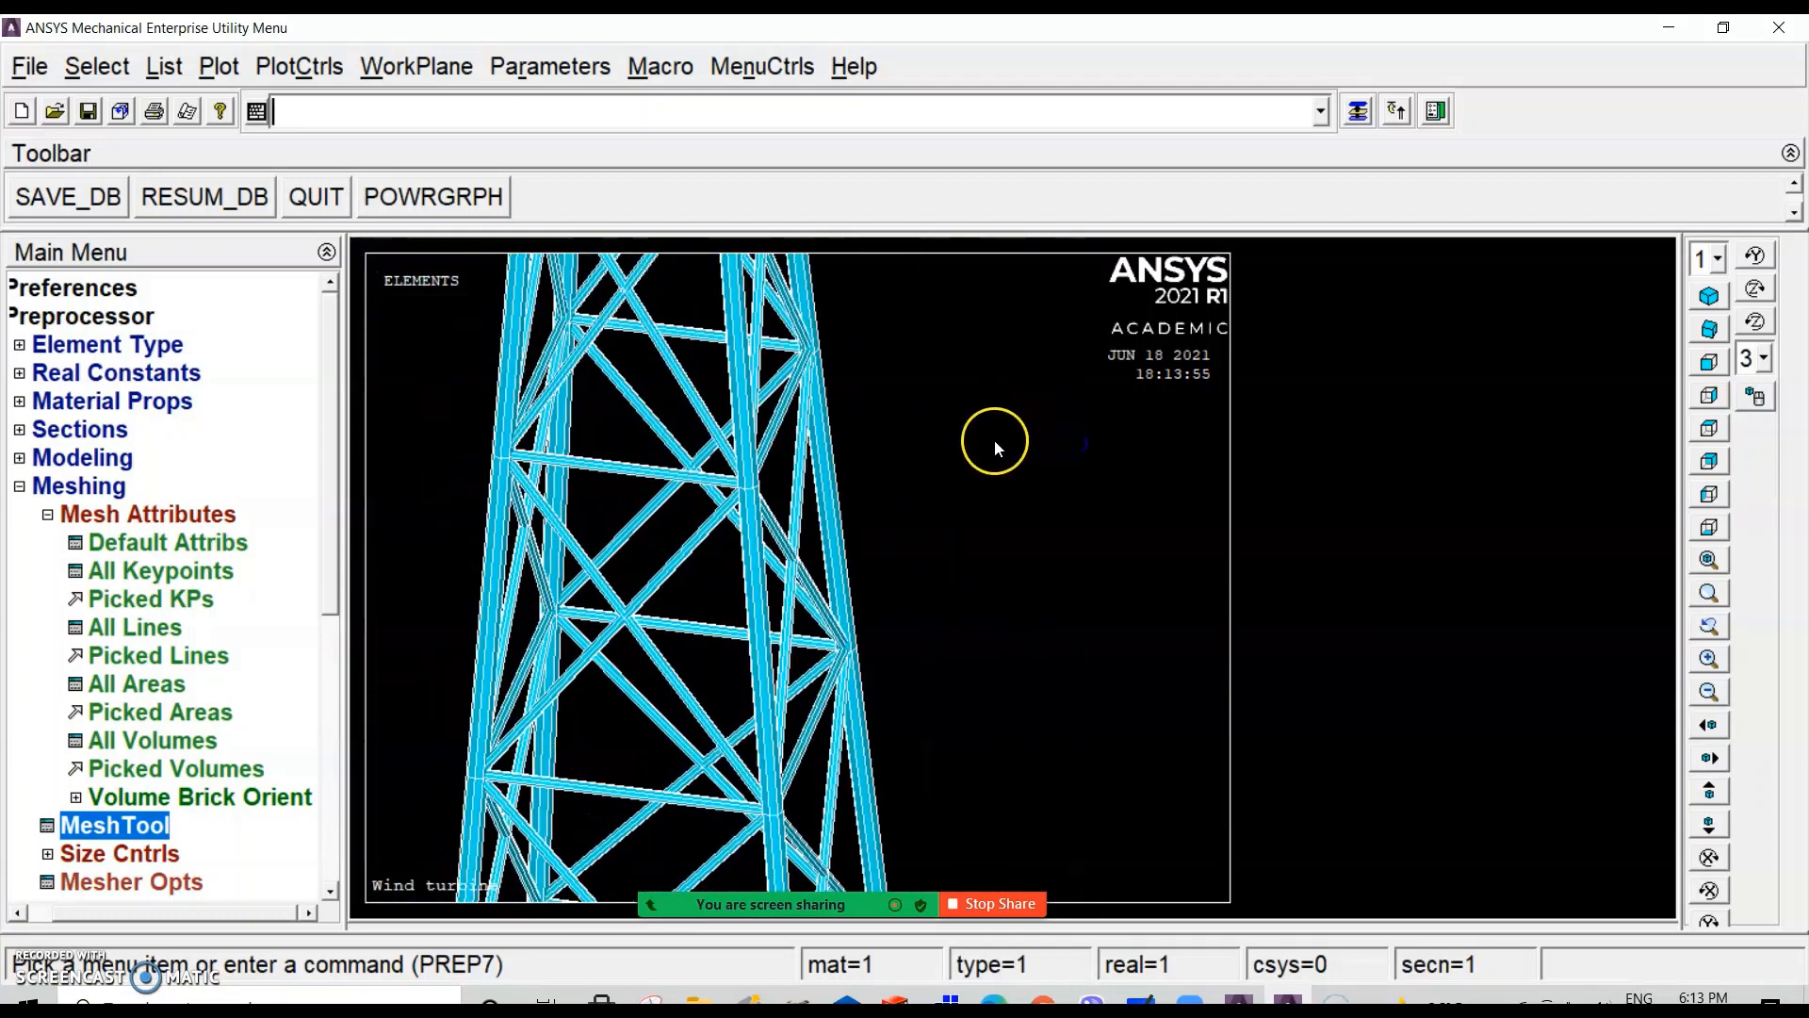
scroll(825, 429, down, 5)
ctrl+drag(834, 452, 910, 414)
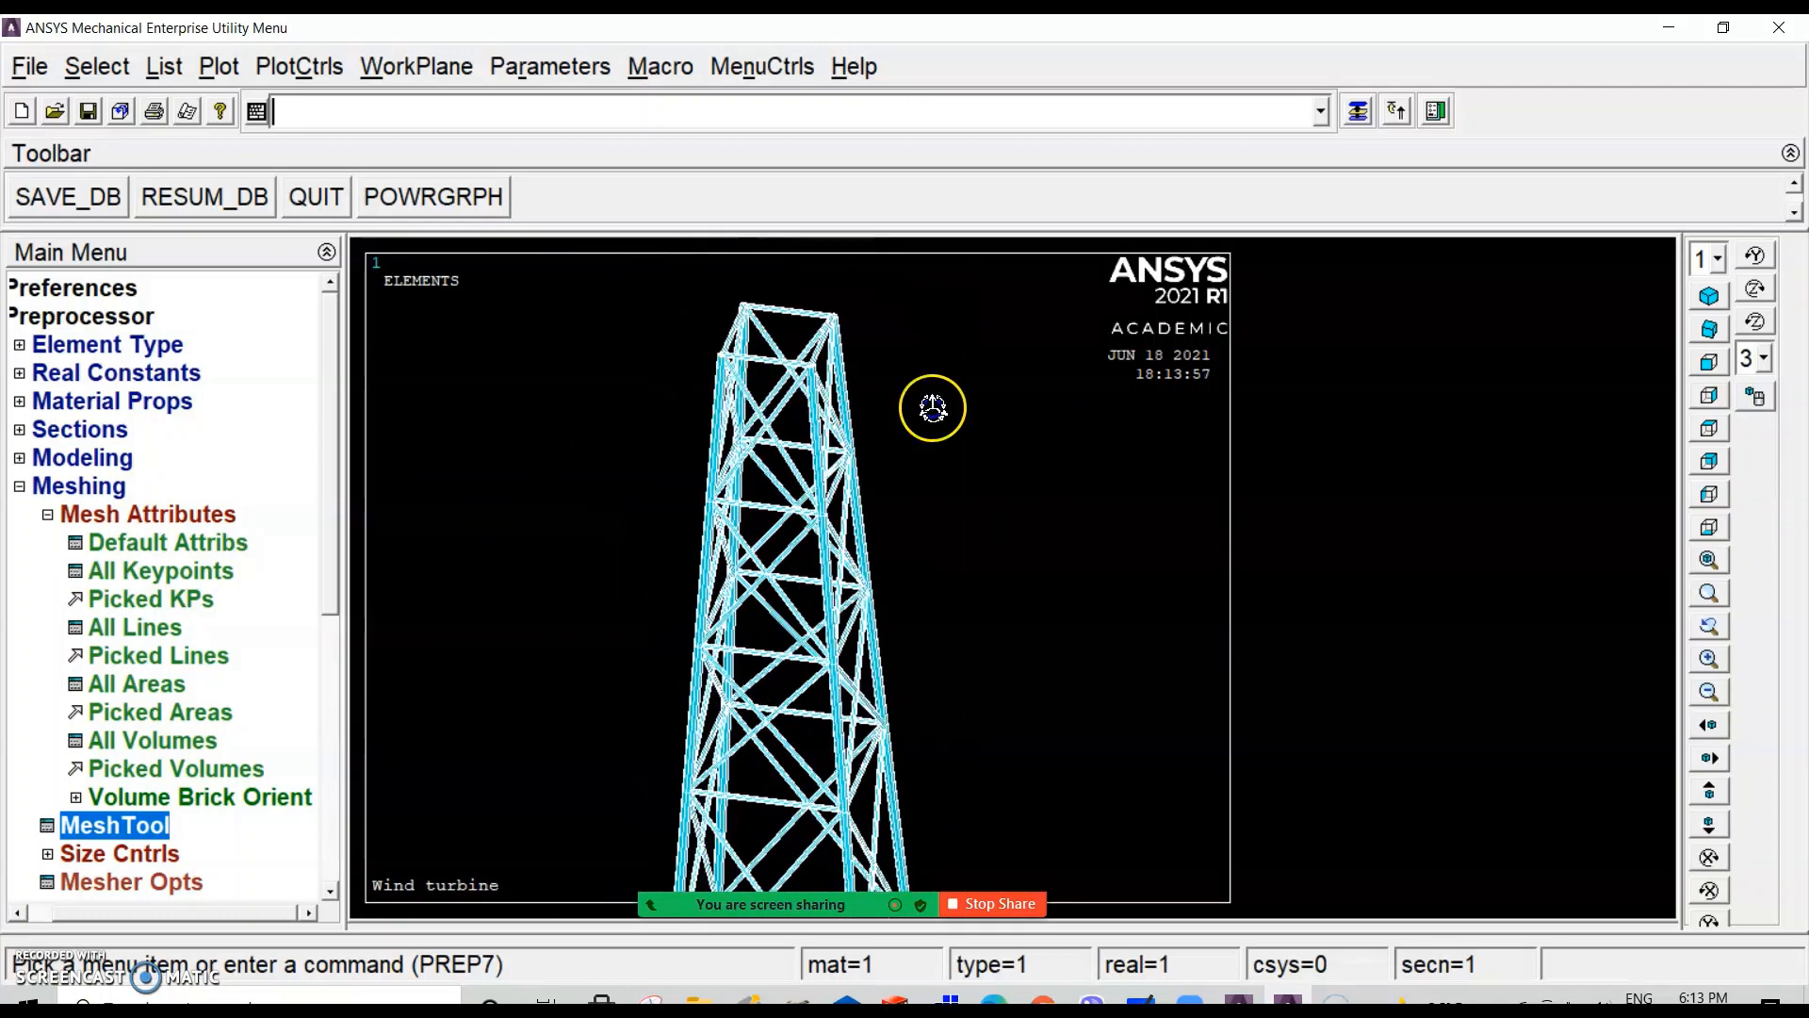
ctrl+right_drag(906, 478, 973, 424)
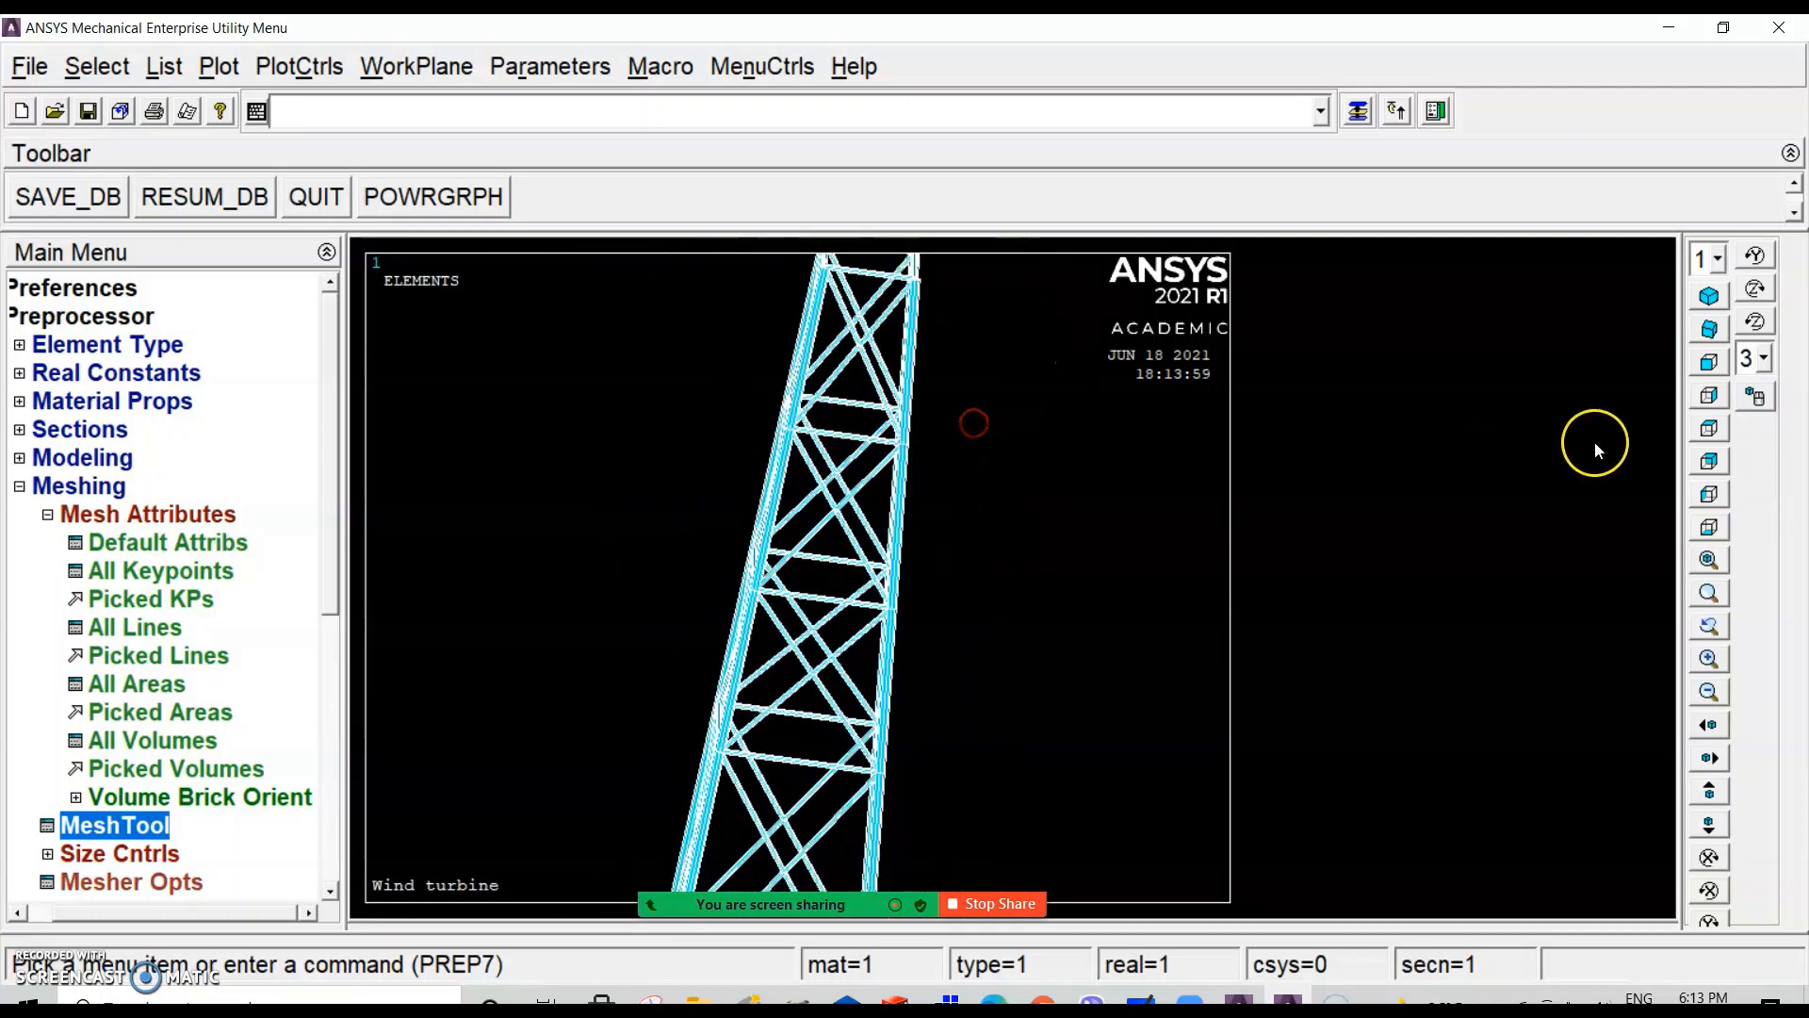
Step: Show the whole meshed tower in isometric view, fitted to the graphics window
click(1710, 328)
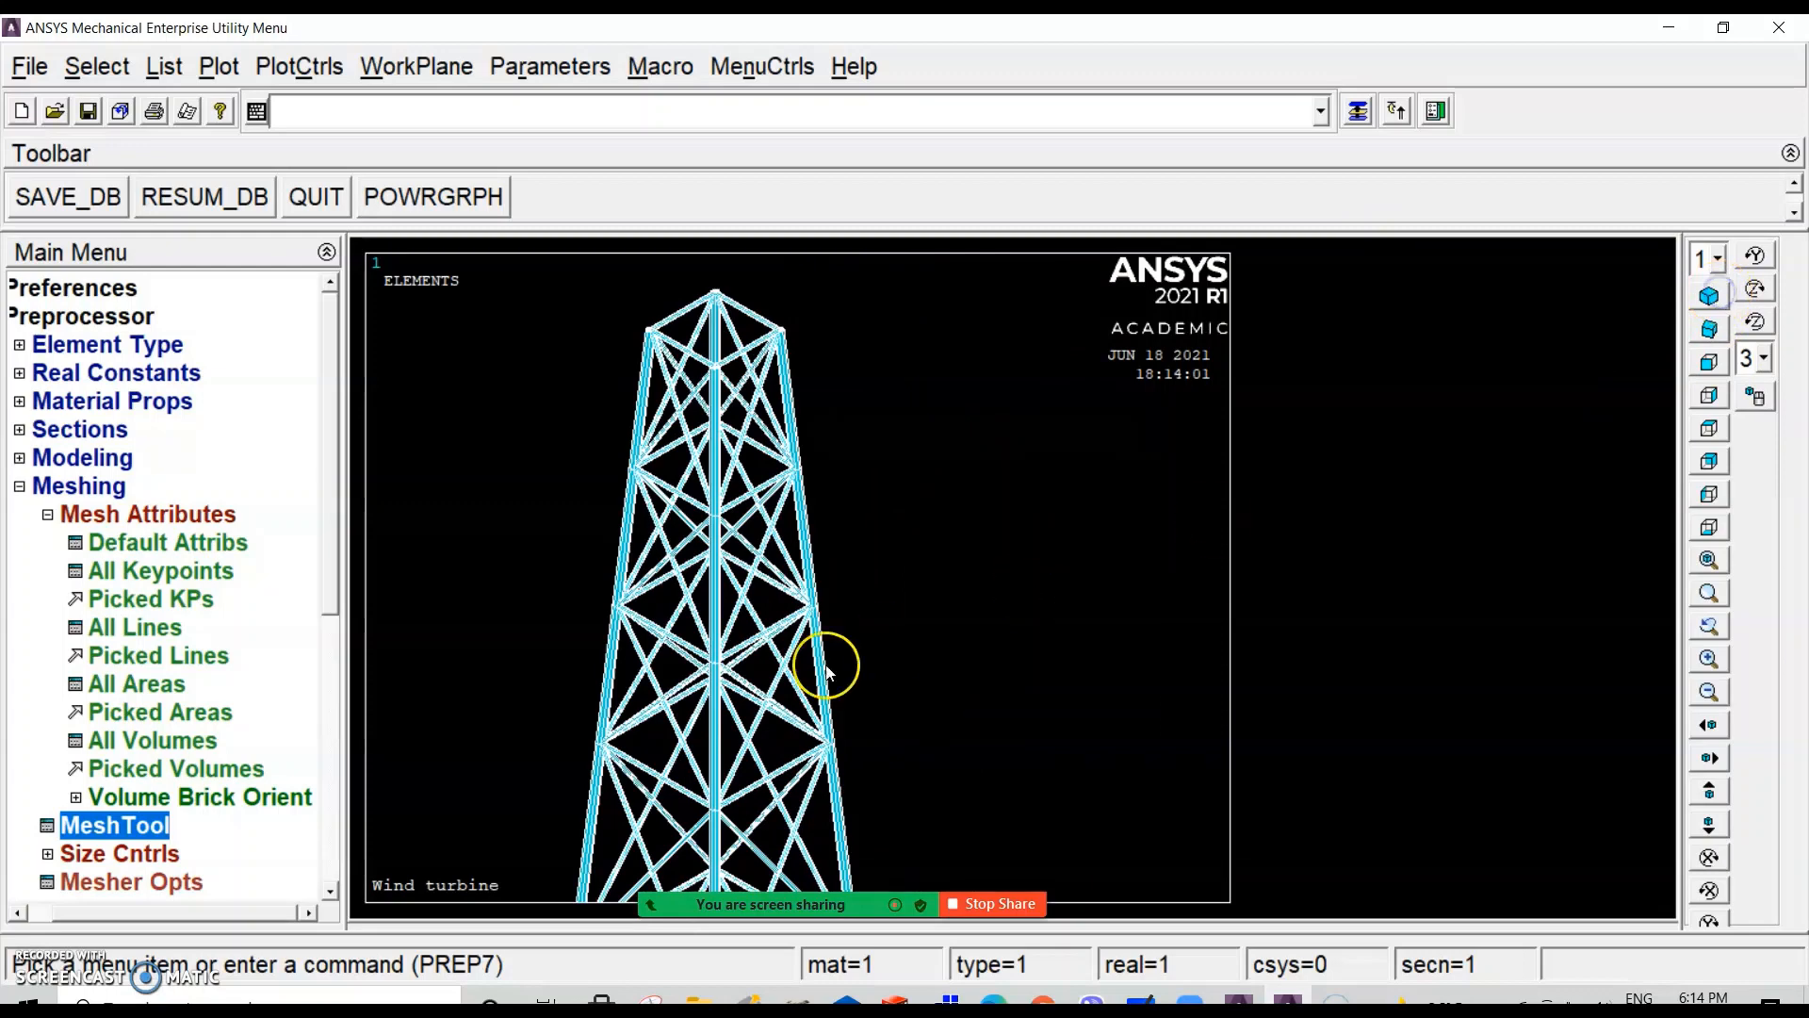
scroll(754, 705, down, 3)
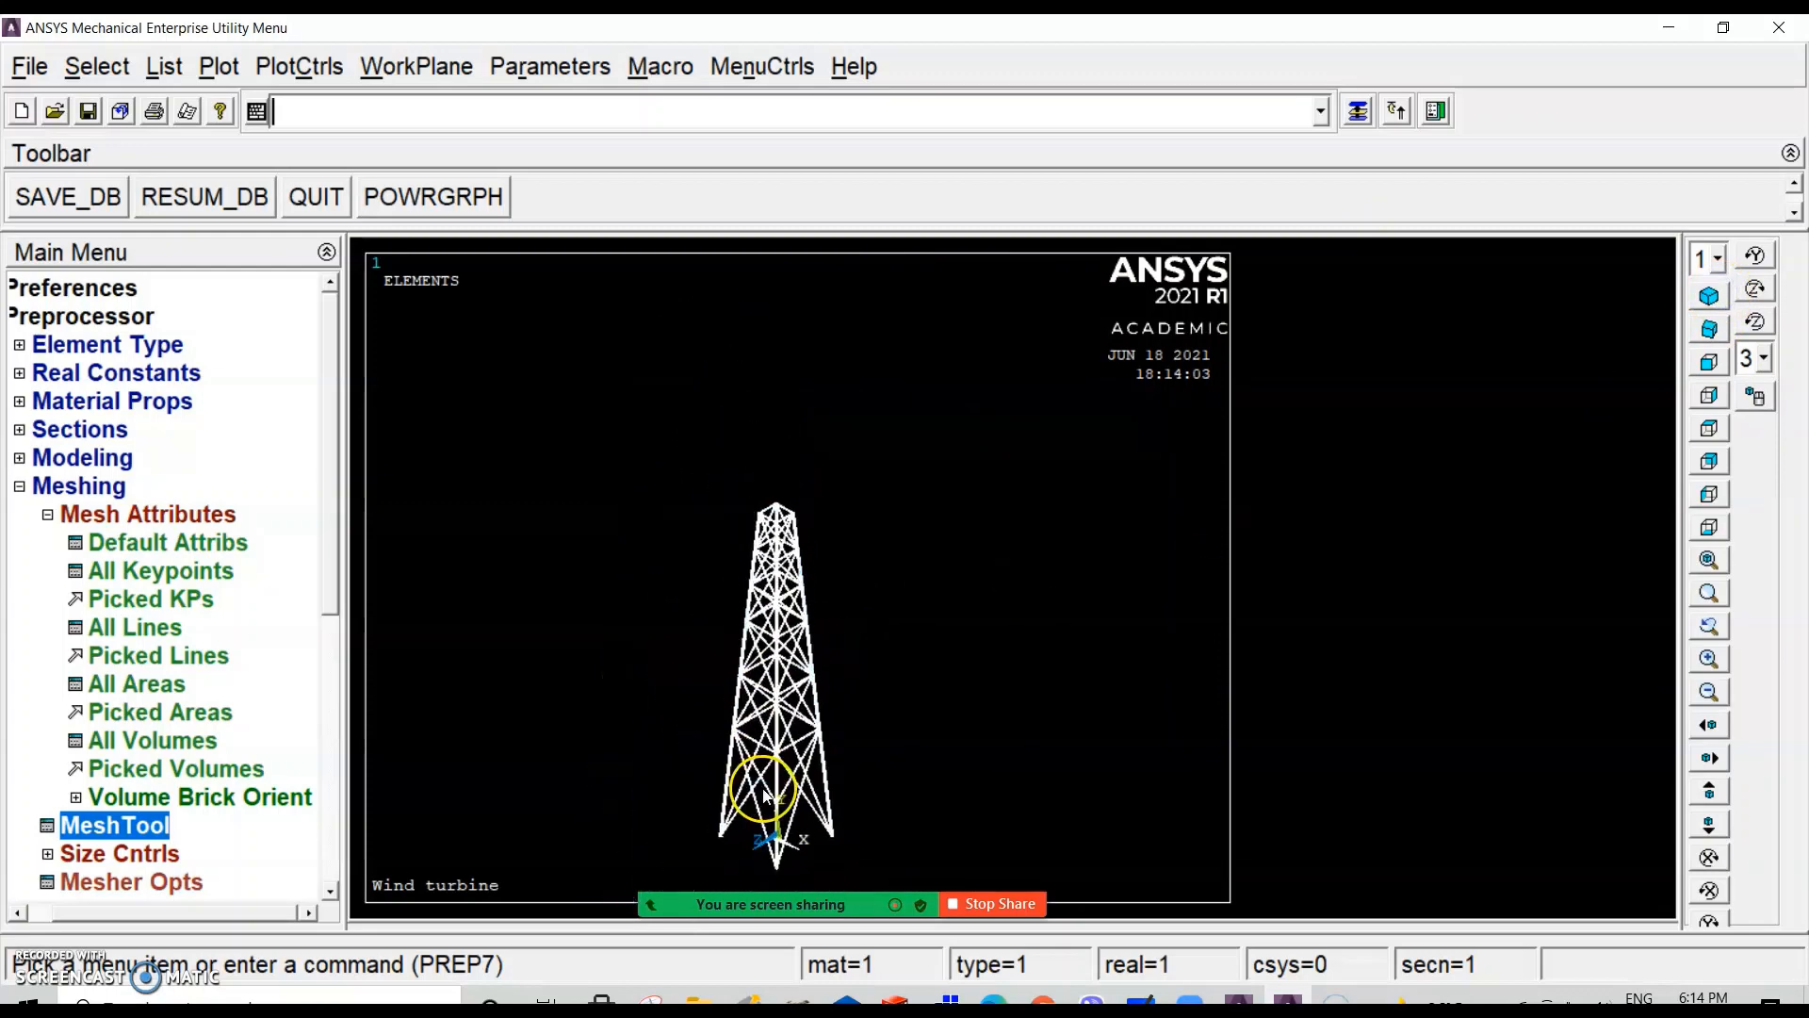
click(1707, 560)
Step: Switch to the Zoom meeting chat to check its messages, and minimise it again
mouse_move(687, 900)
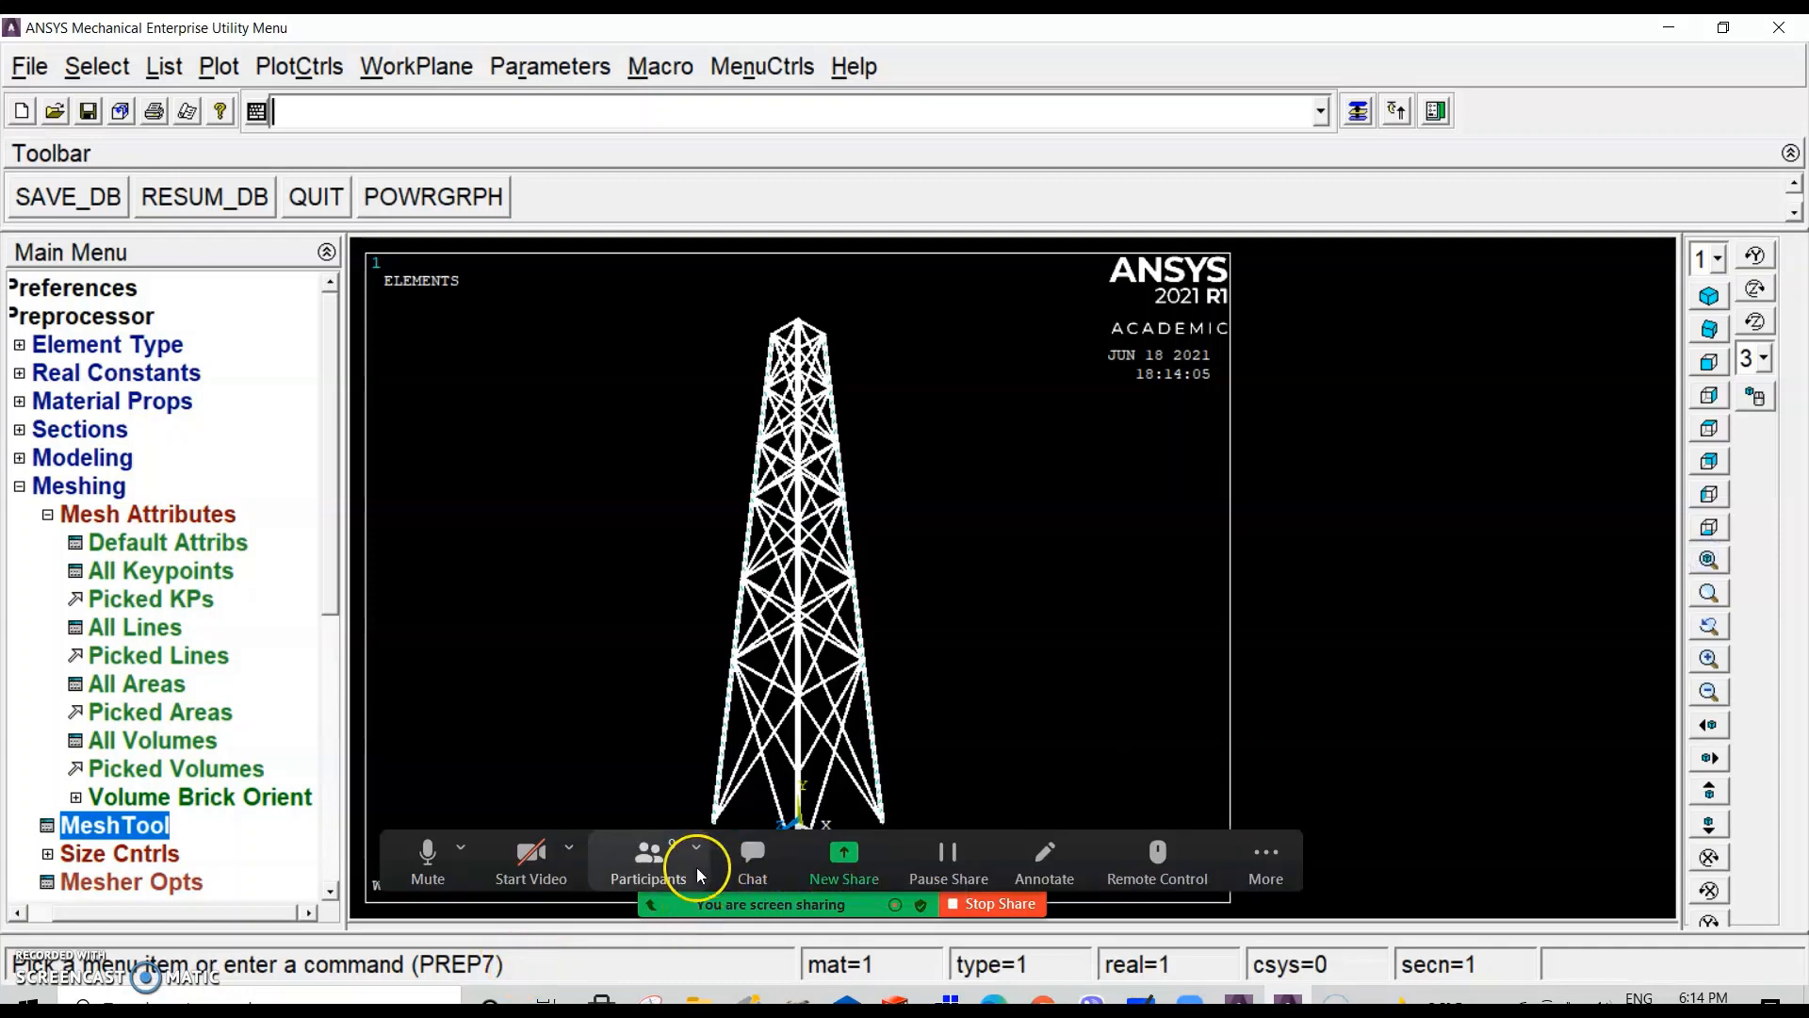
click(737, 862)
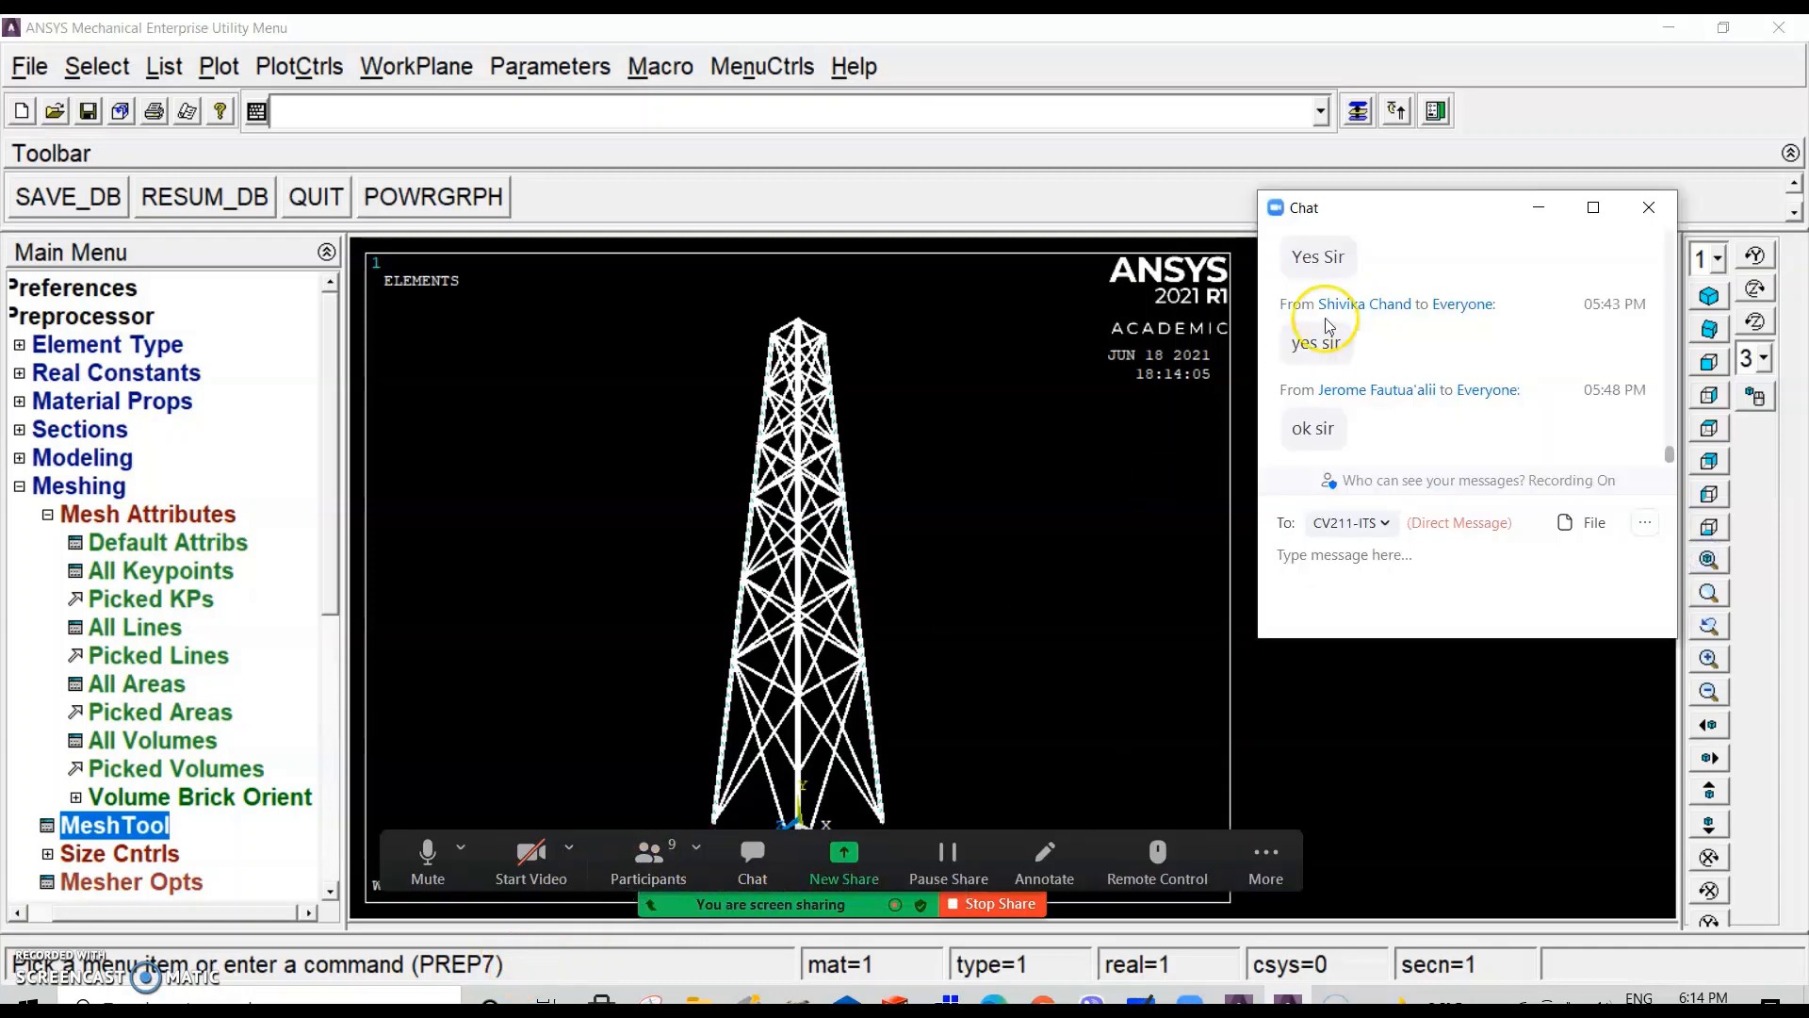
drag(1404, 207, 1460, 179)
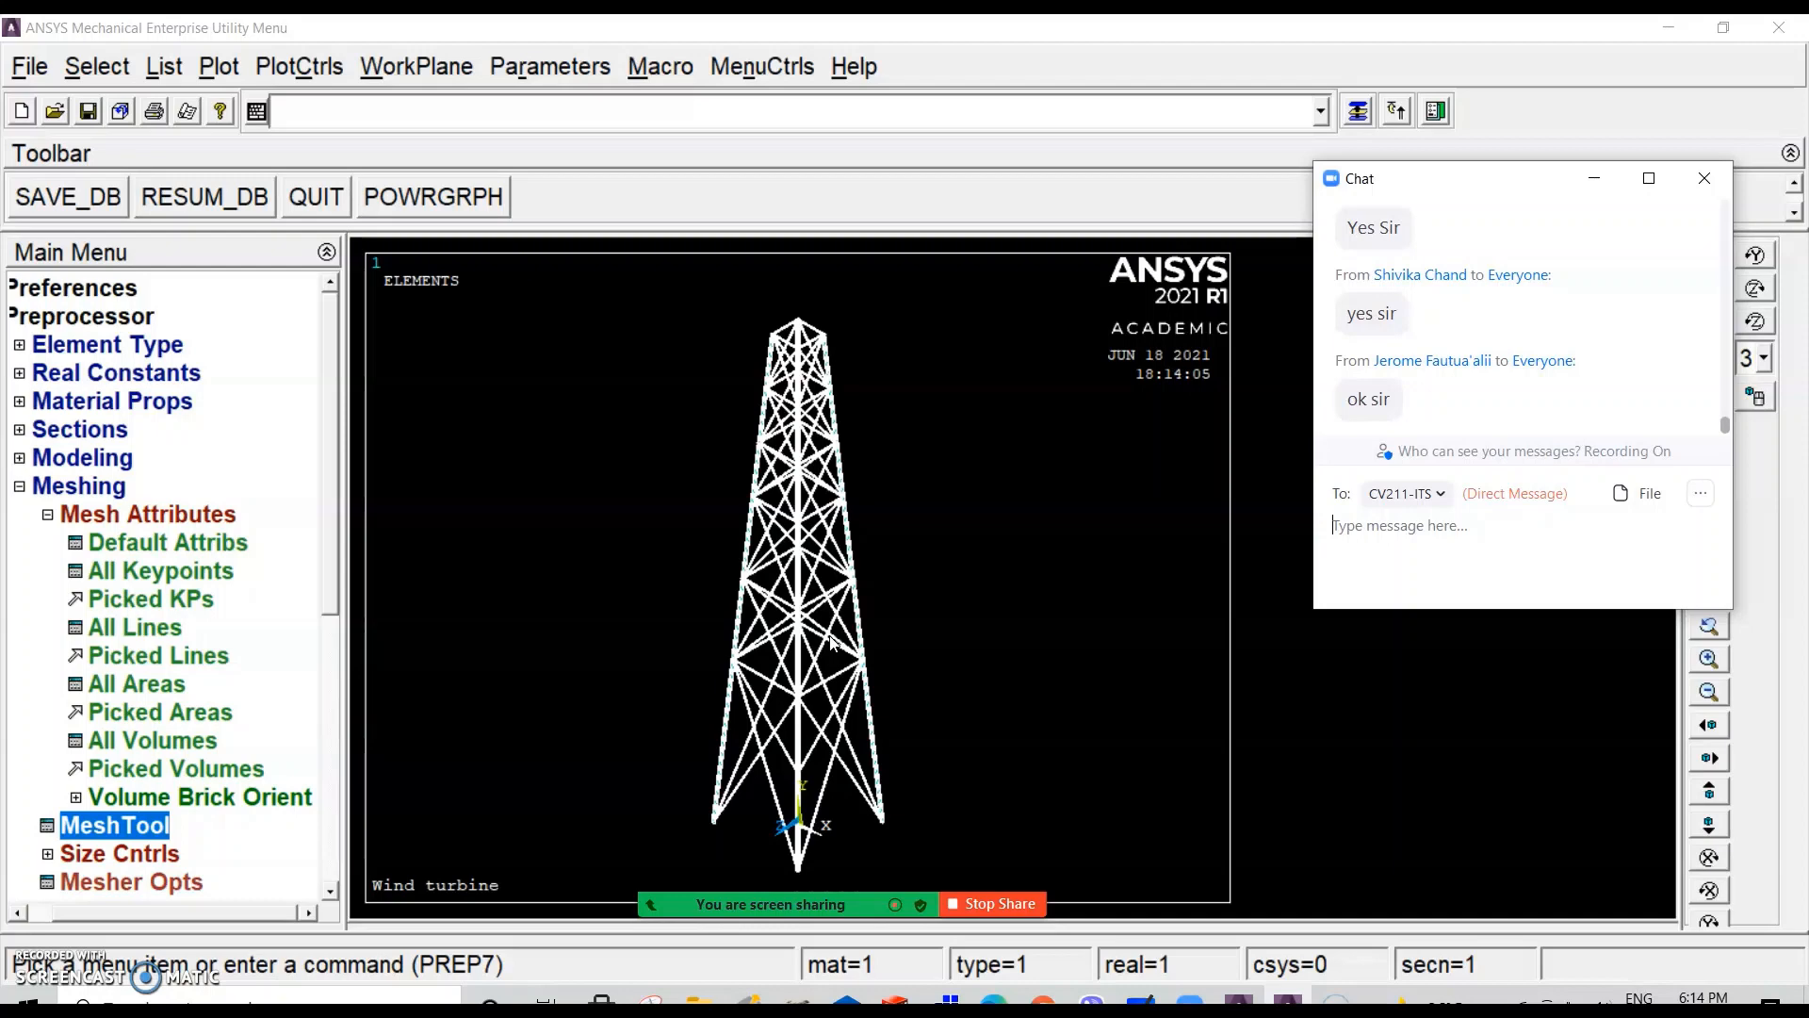
click(1618, 175)
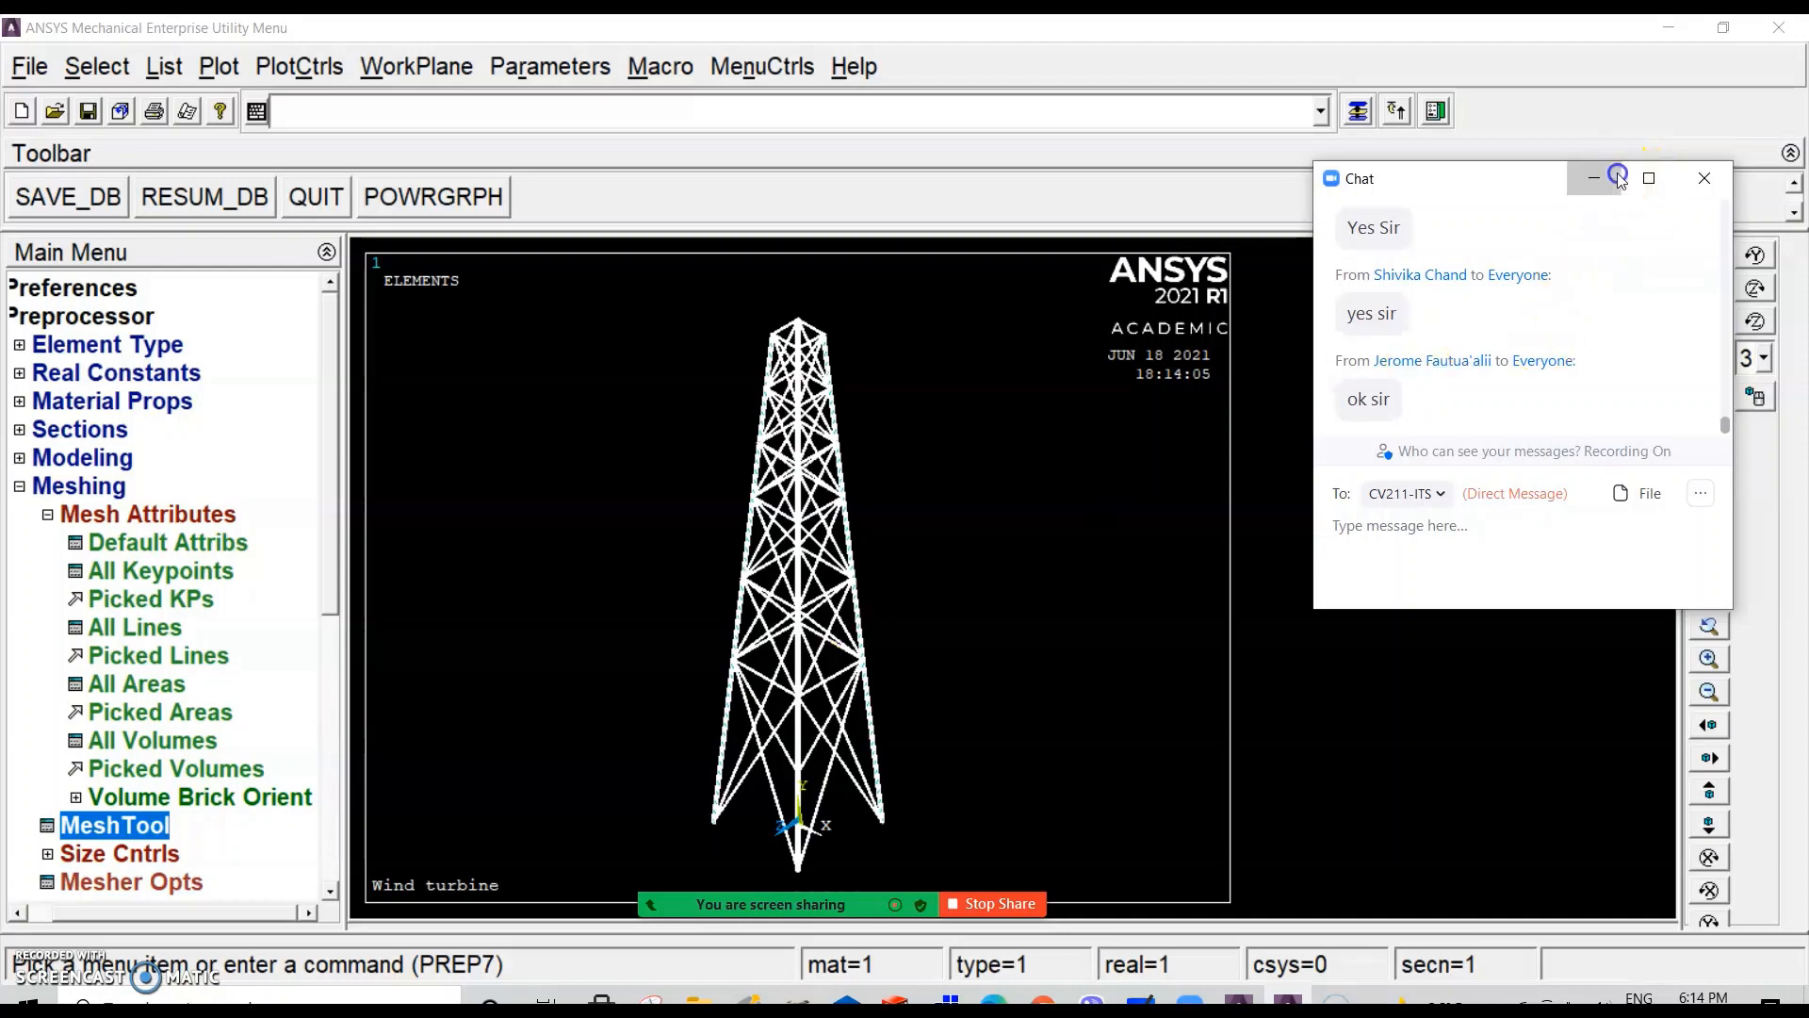
Step: Turn off the display of element shapes so the tower's beams are drawn as plain lines
scroll(771, 715, up, 4)
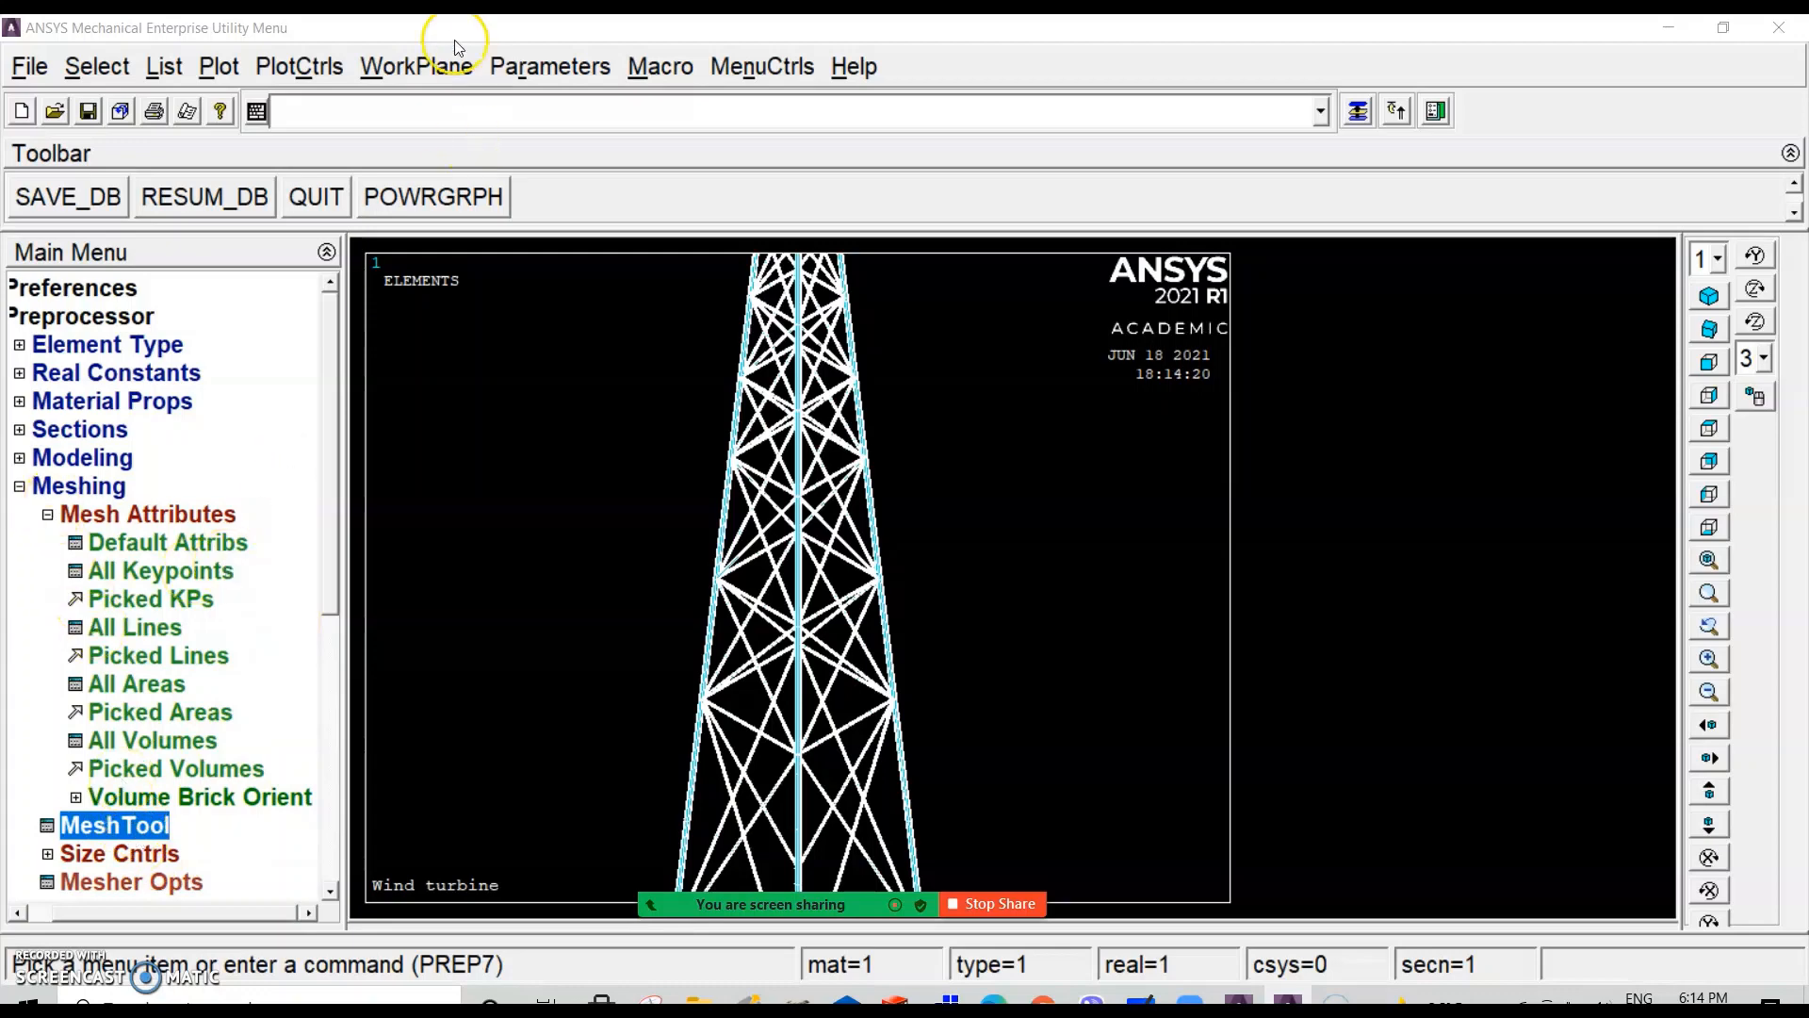
click(294, 65)
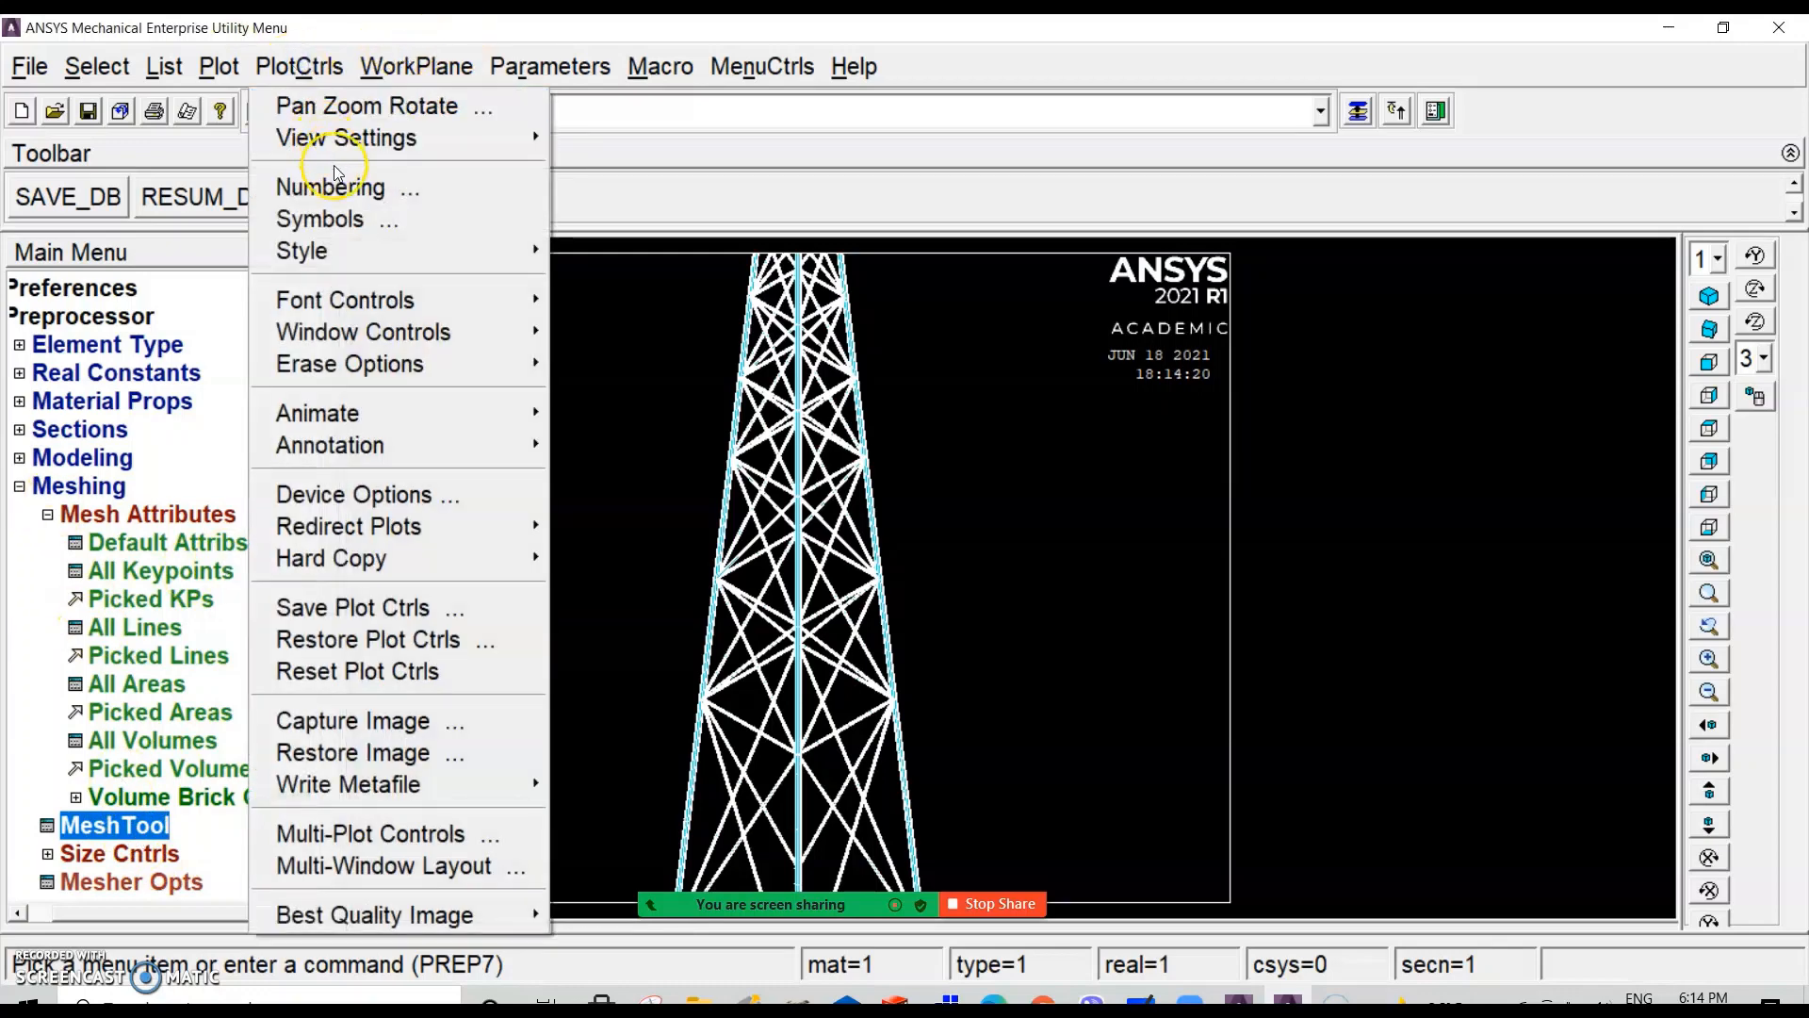
mouse_move(360, 247)
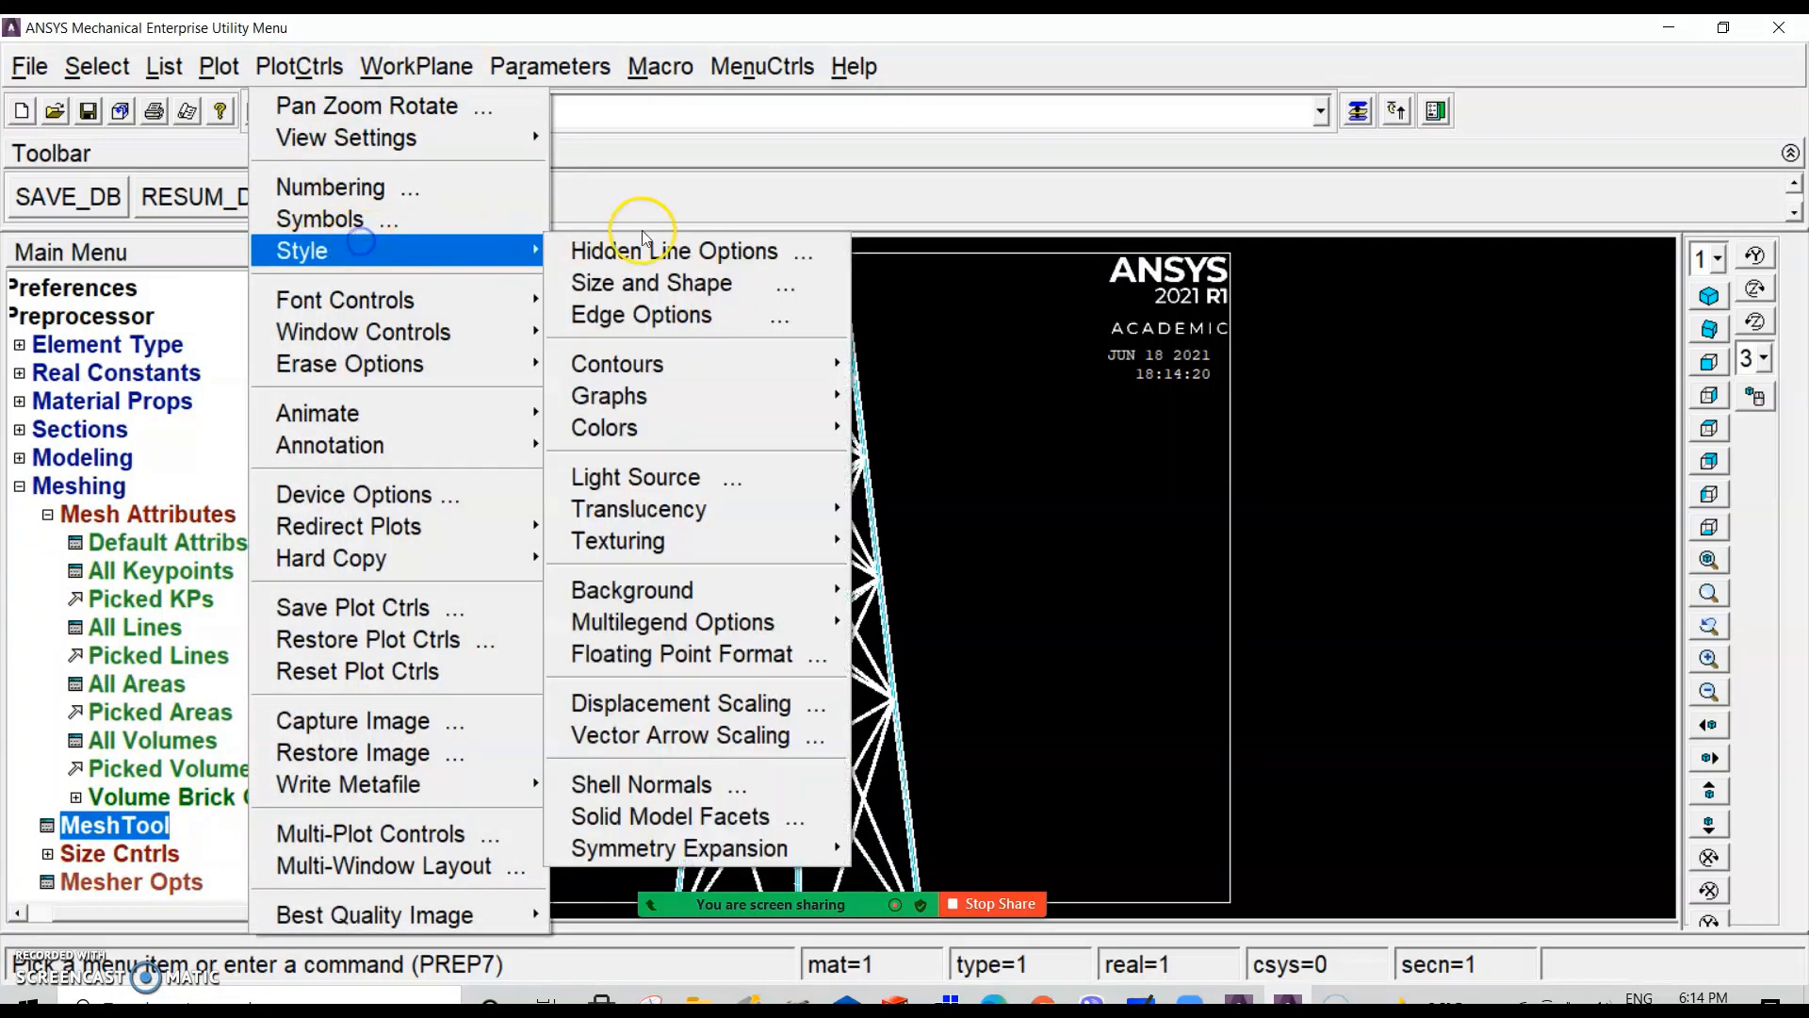
click(624, 284)
click(1003, 298)
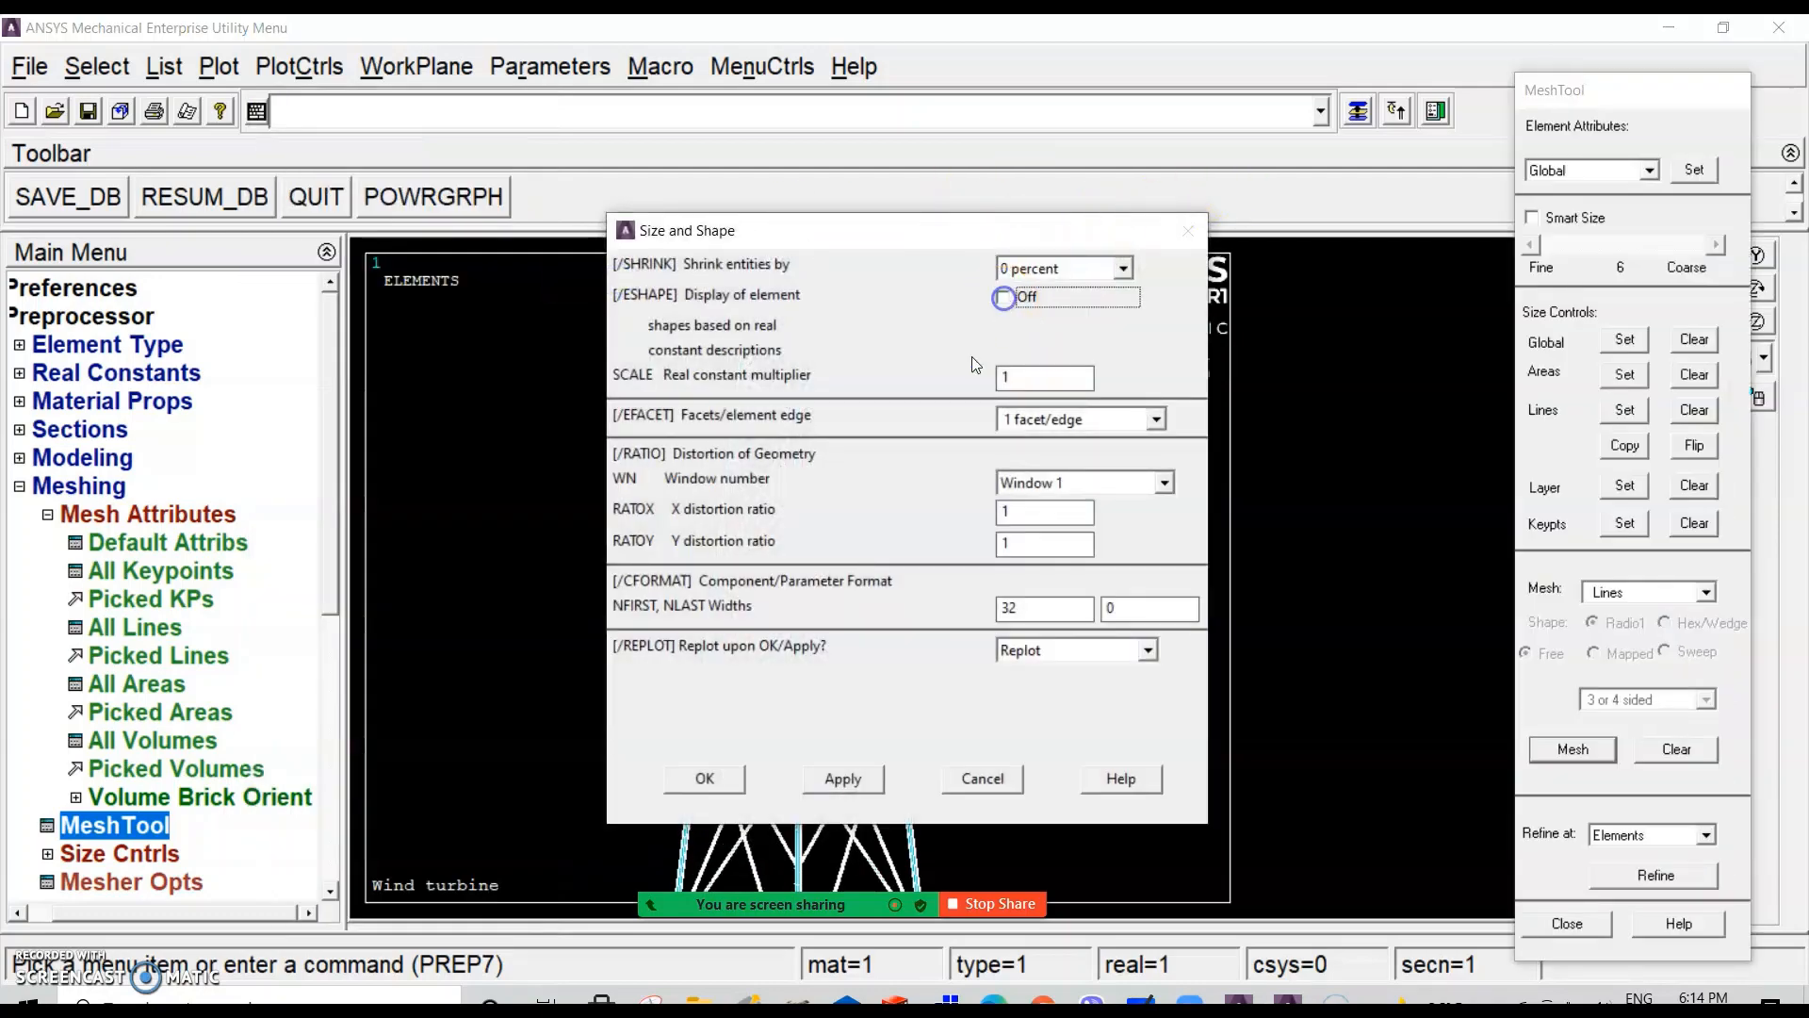
click(705, 778)
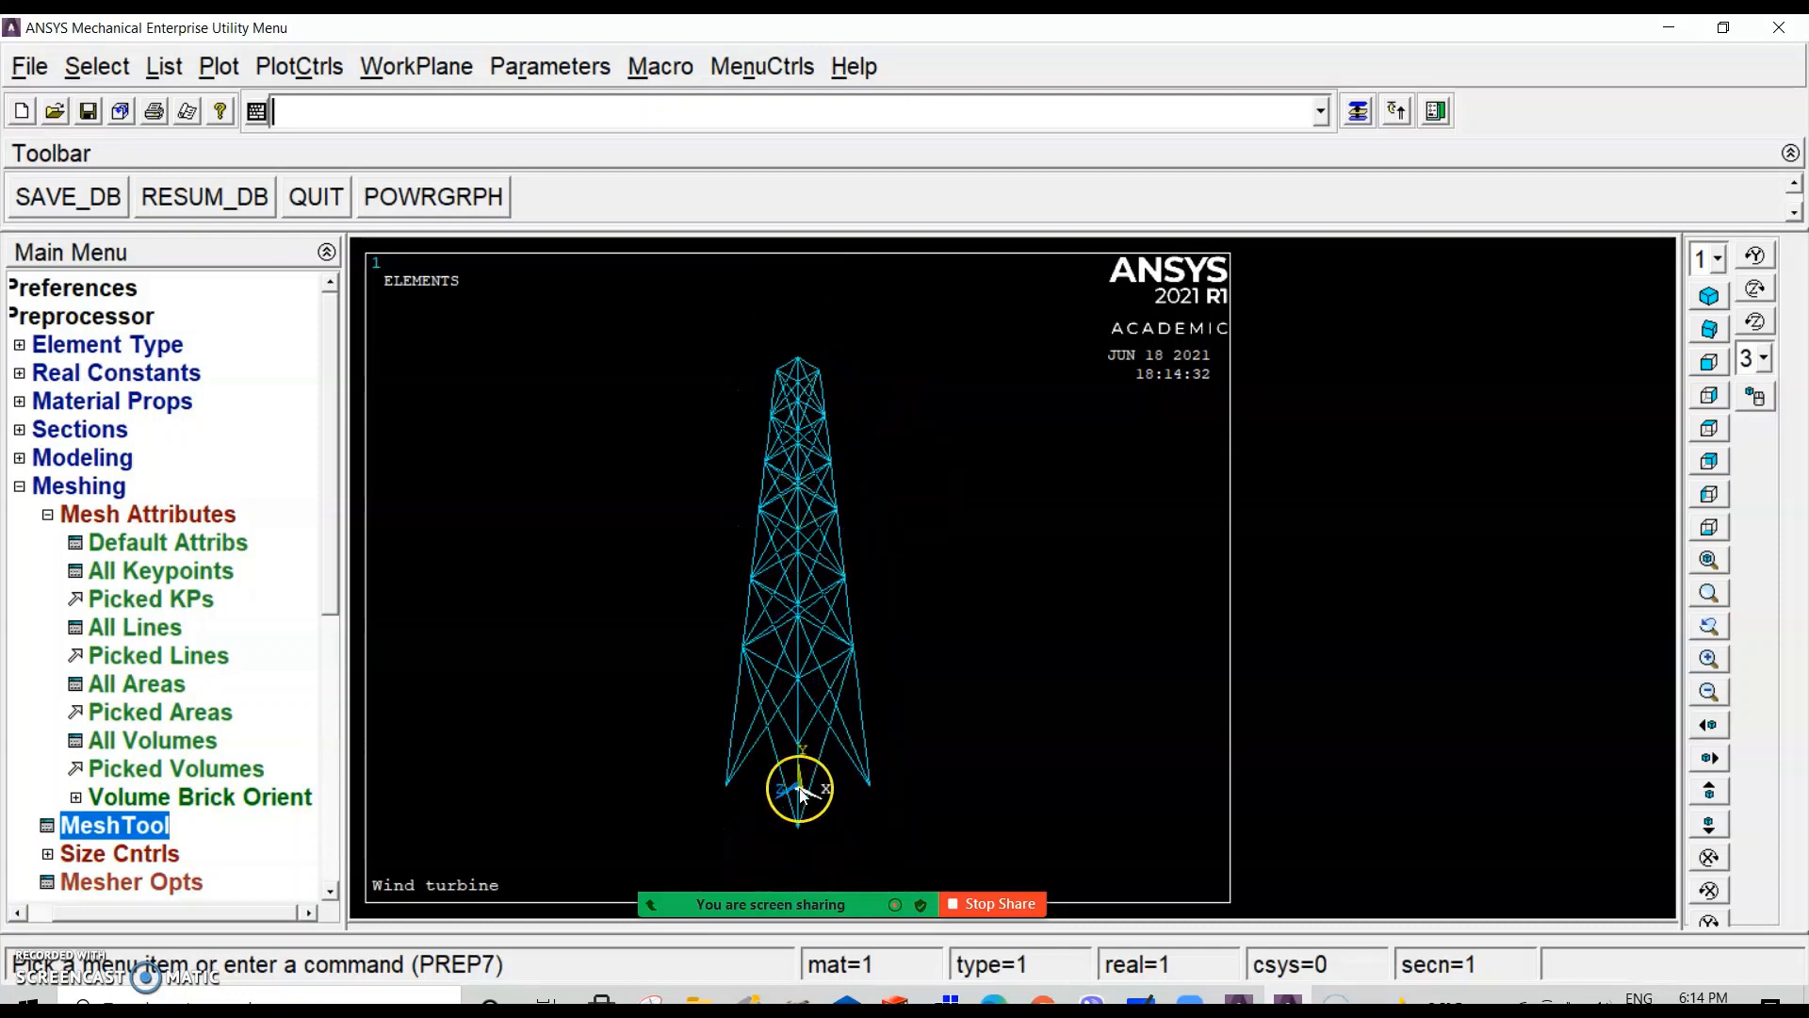
Step: Show the whole meshed tower in oblique view
click(1709, 329)
scroll(775, 753, down, 4)
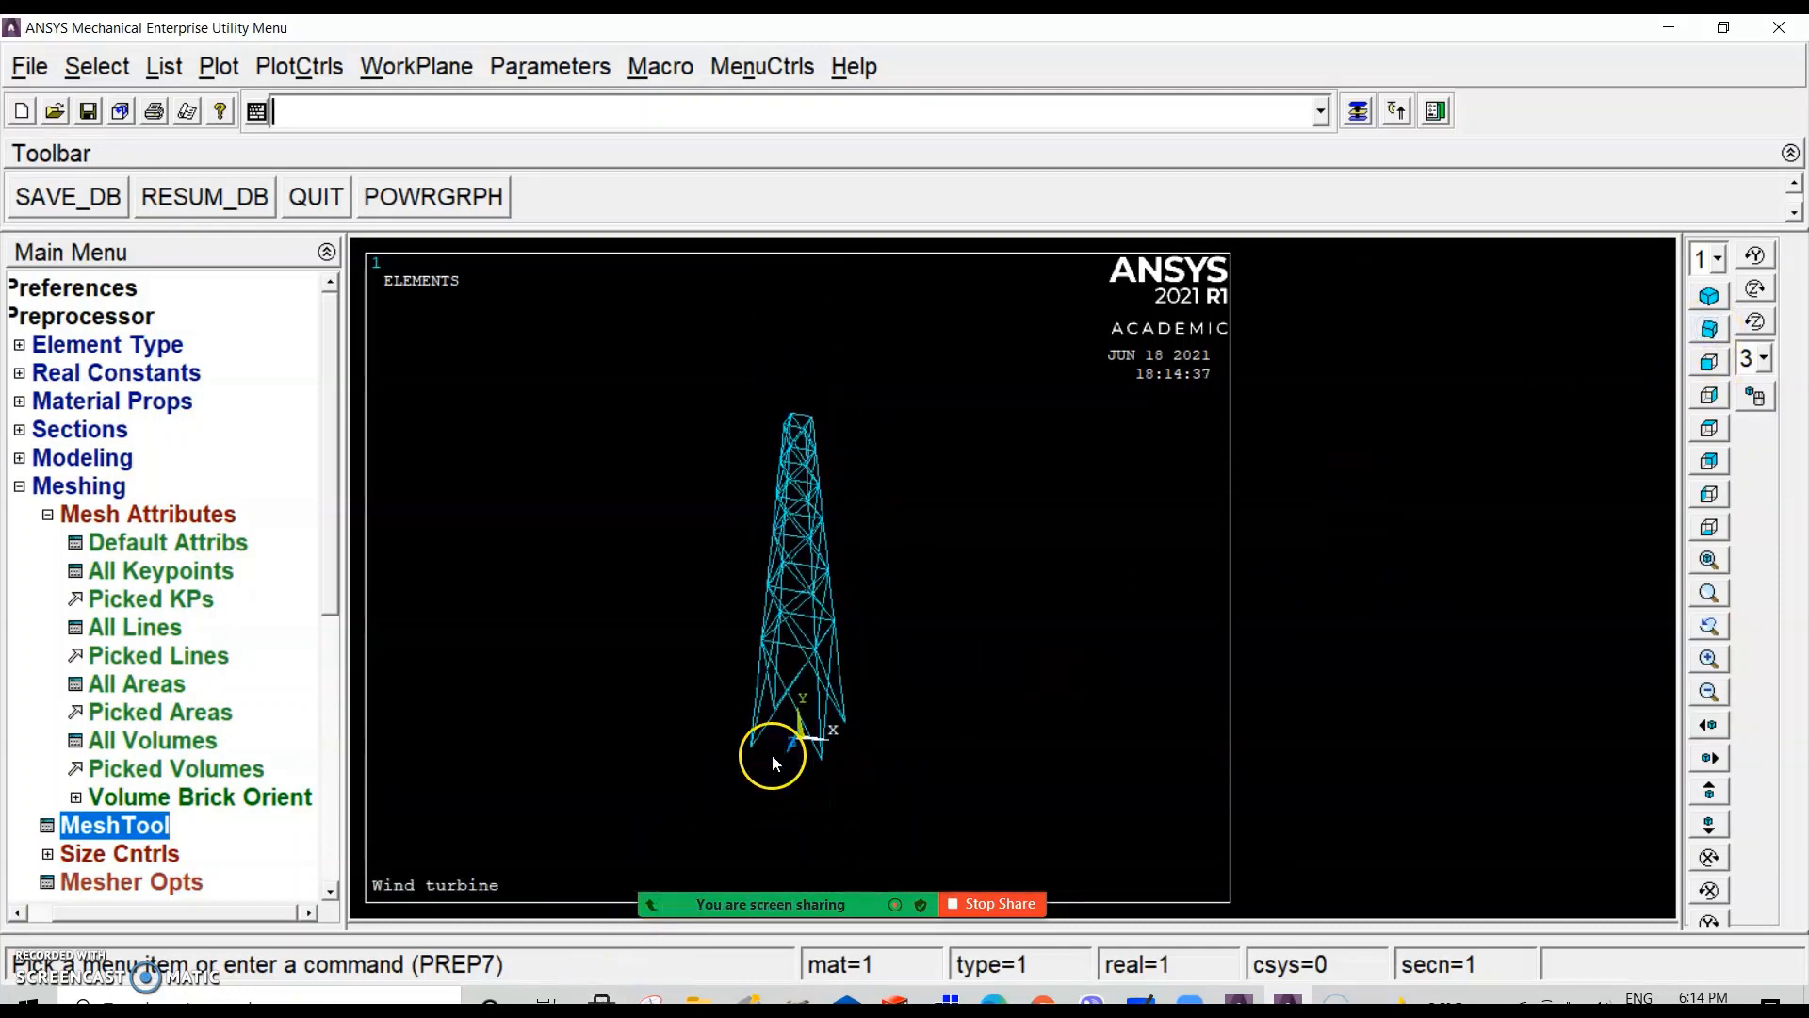
scroll(765, 756, up, 5)
scroll(706, 822, up, 2)
scroll(707, 822, down, 2)
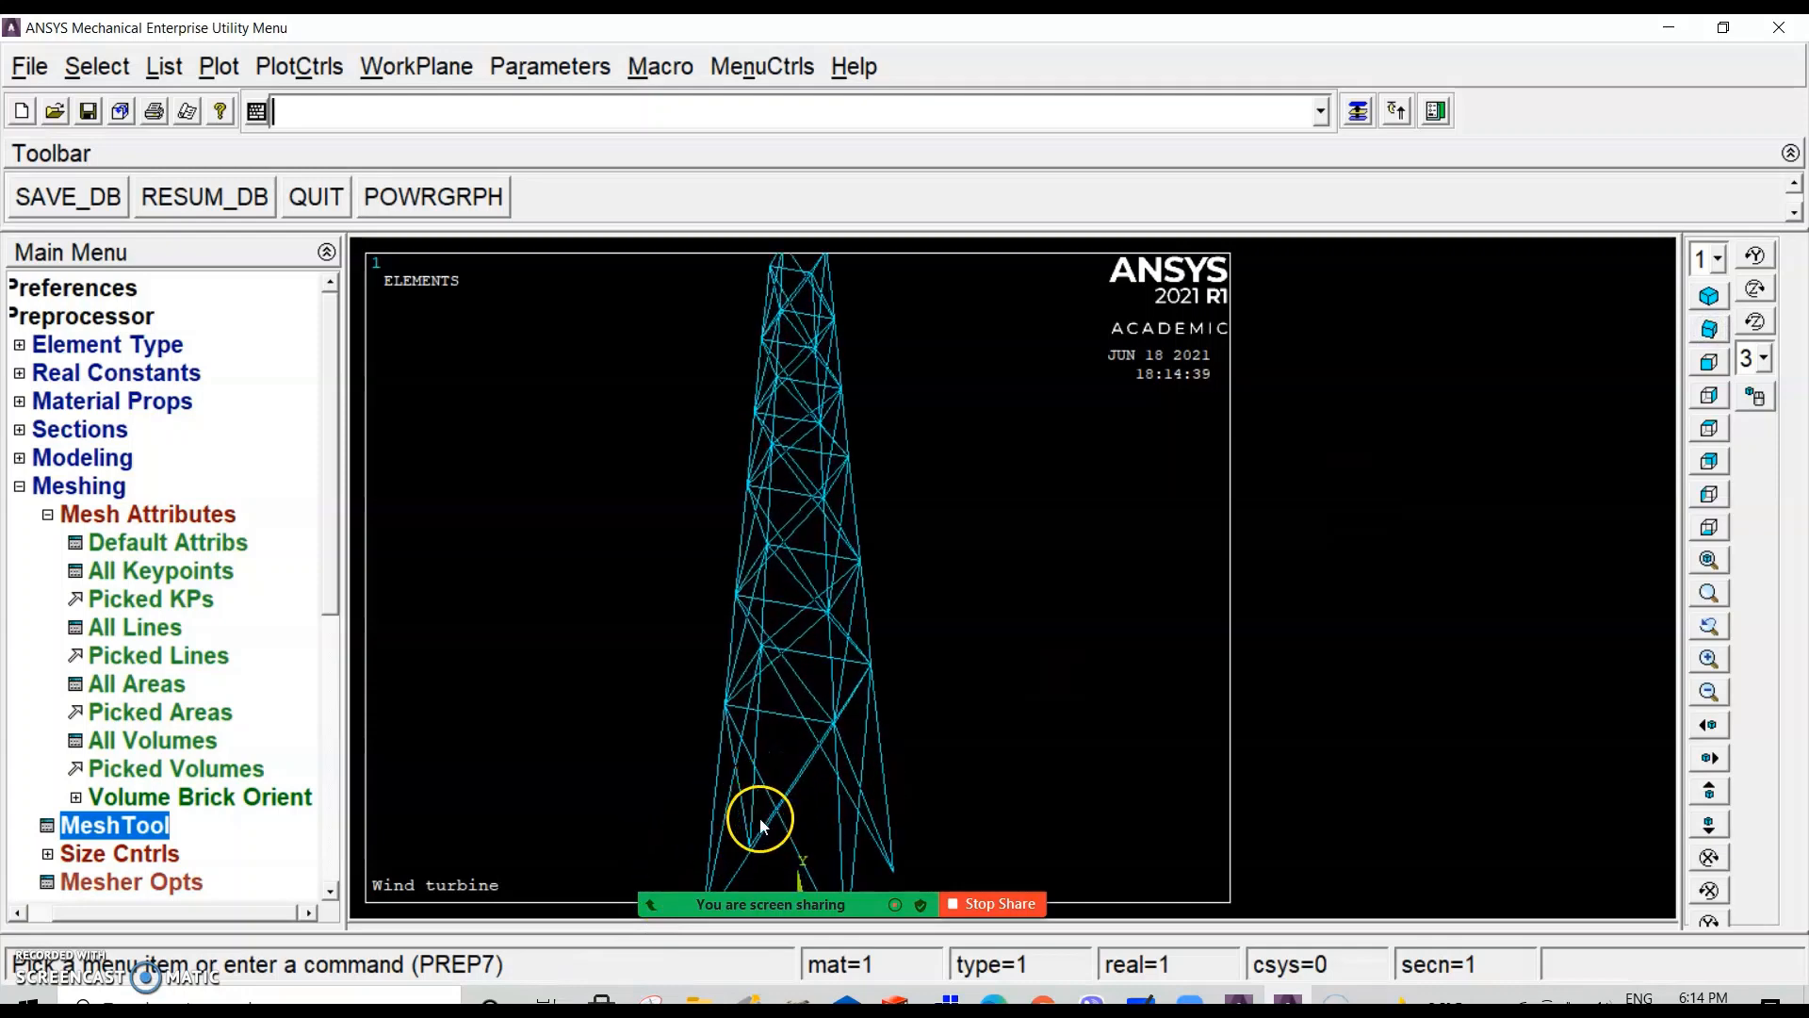
scroll(320, 603, down, 5)
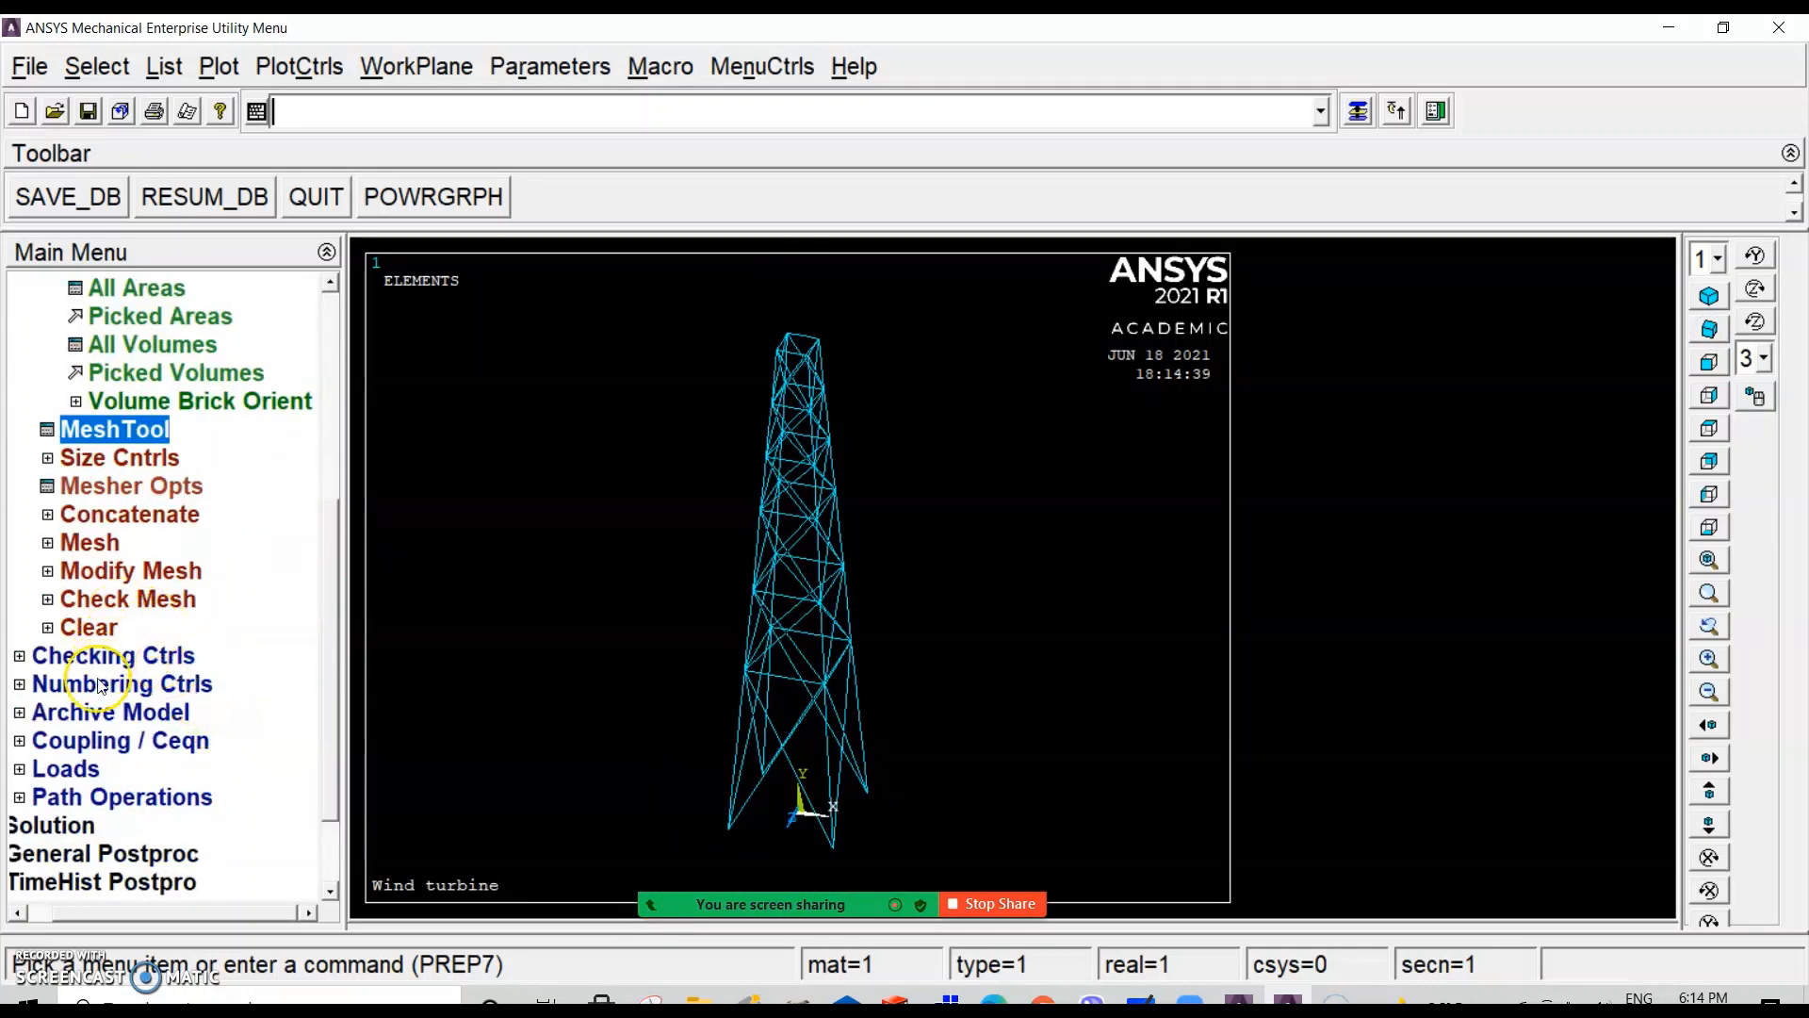
Step: Constrain all degrees of freedom at the four base keypoints of the tower with a constant displacement value of 0
click(66, 768)
click(160, 684)
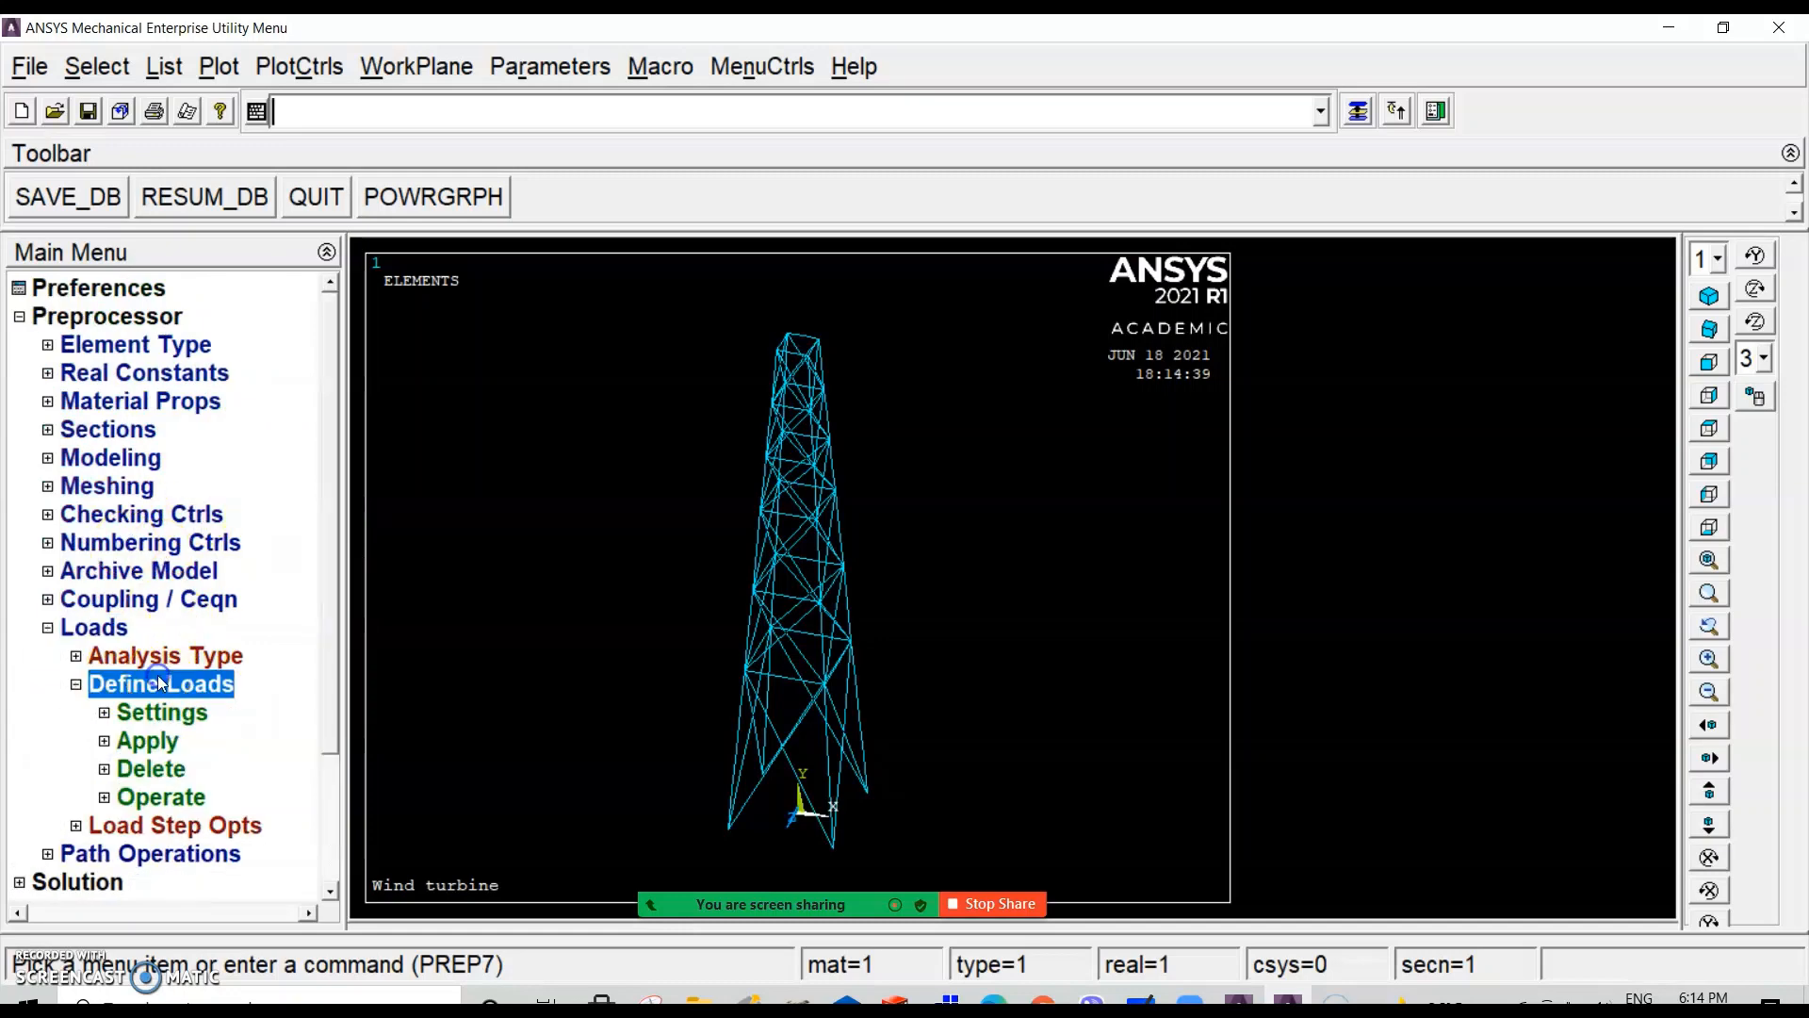
click(151, 739)
click(189, 769)
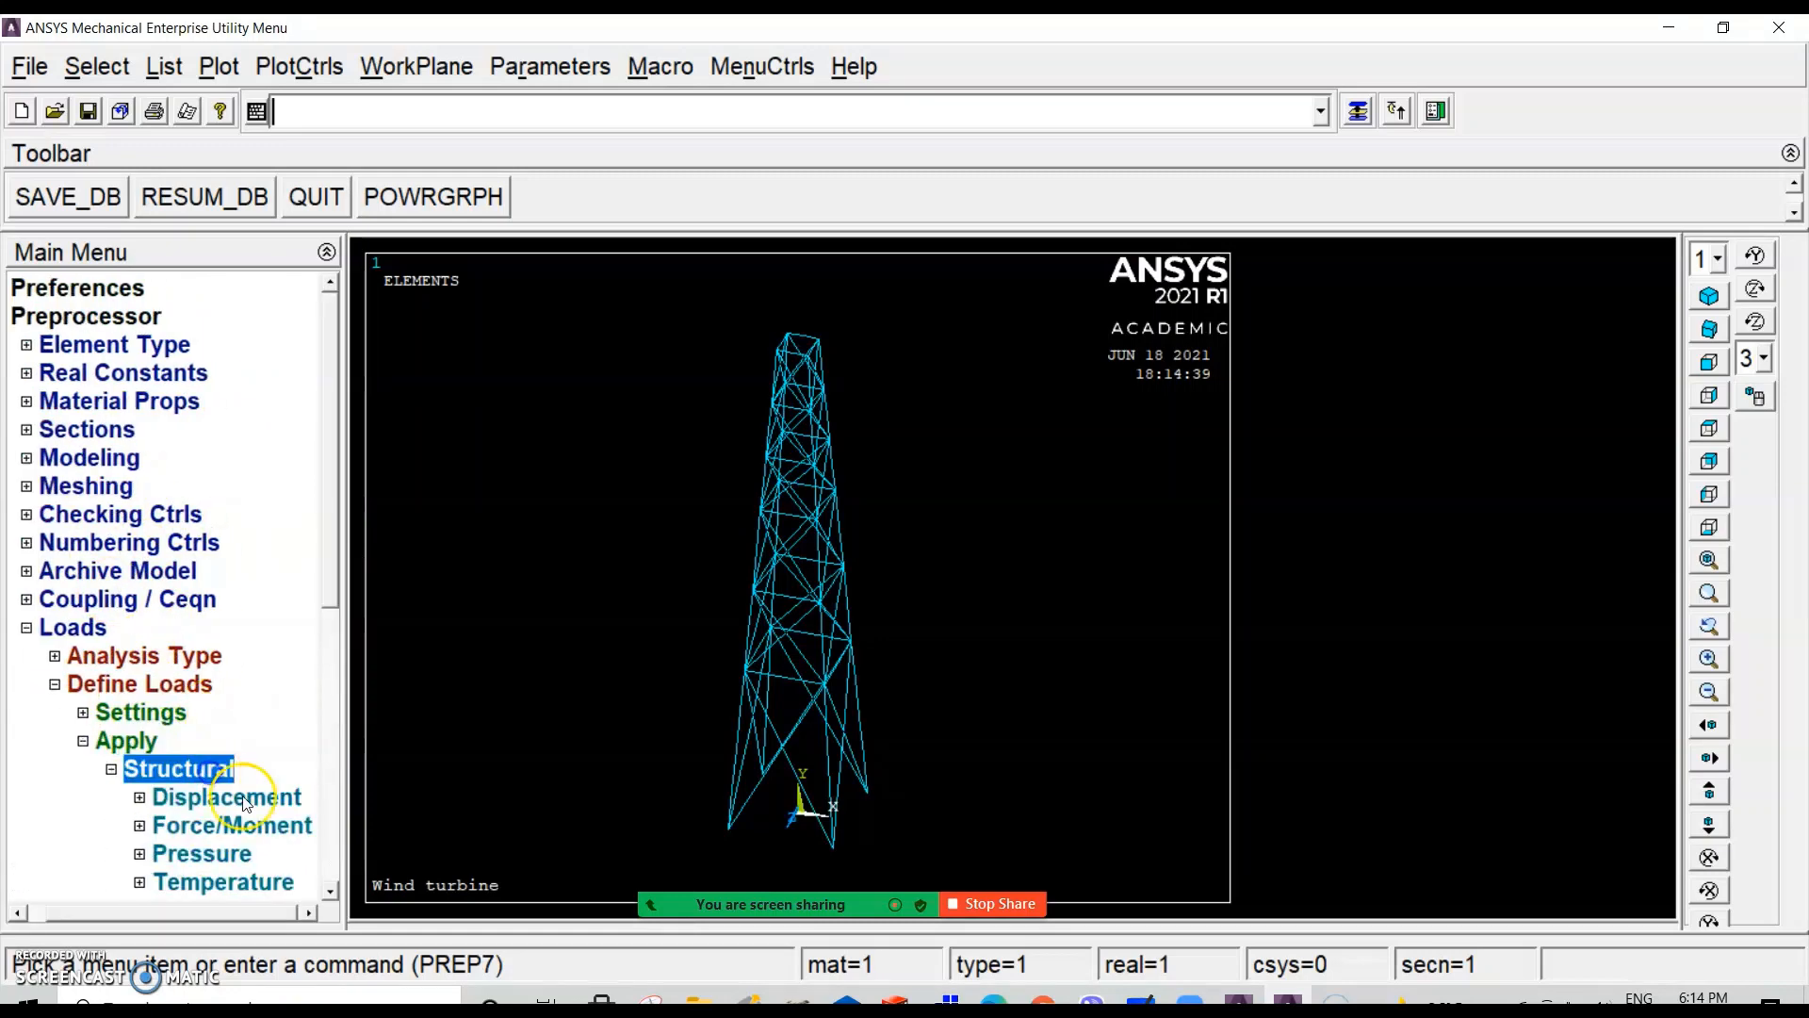
click(216, 798)
click(243, 879)
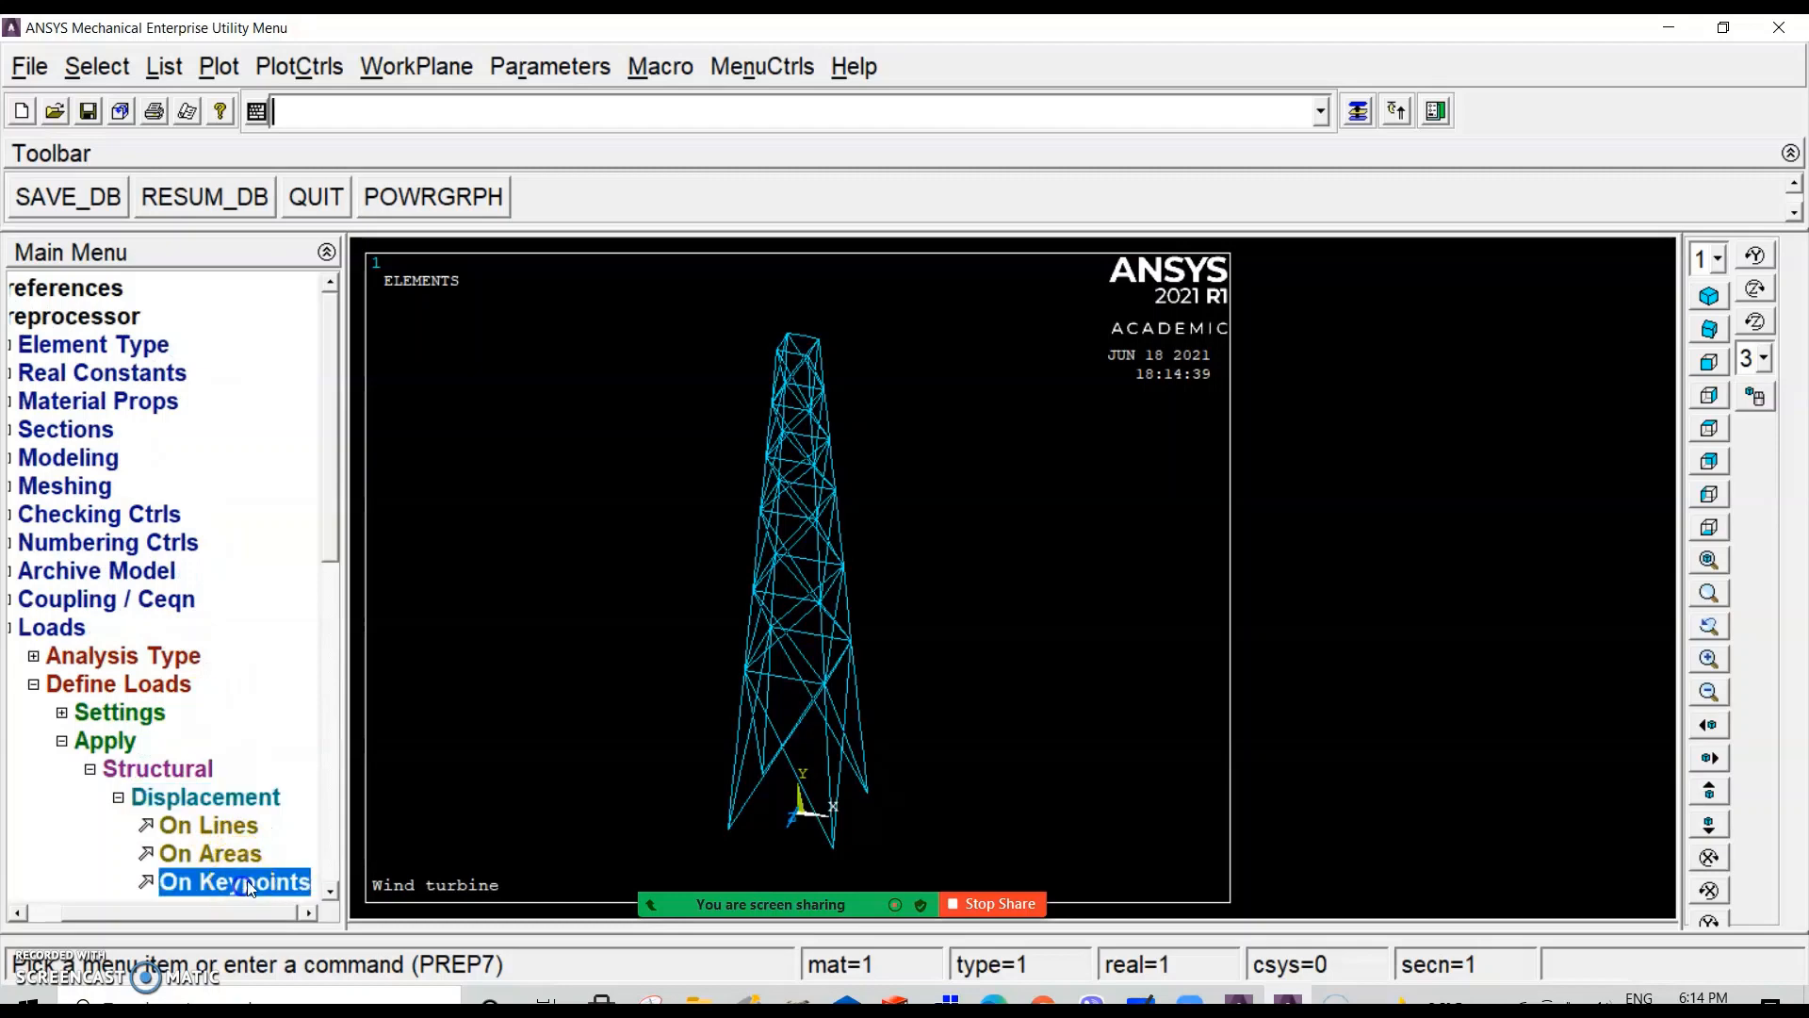
click(726, 832)
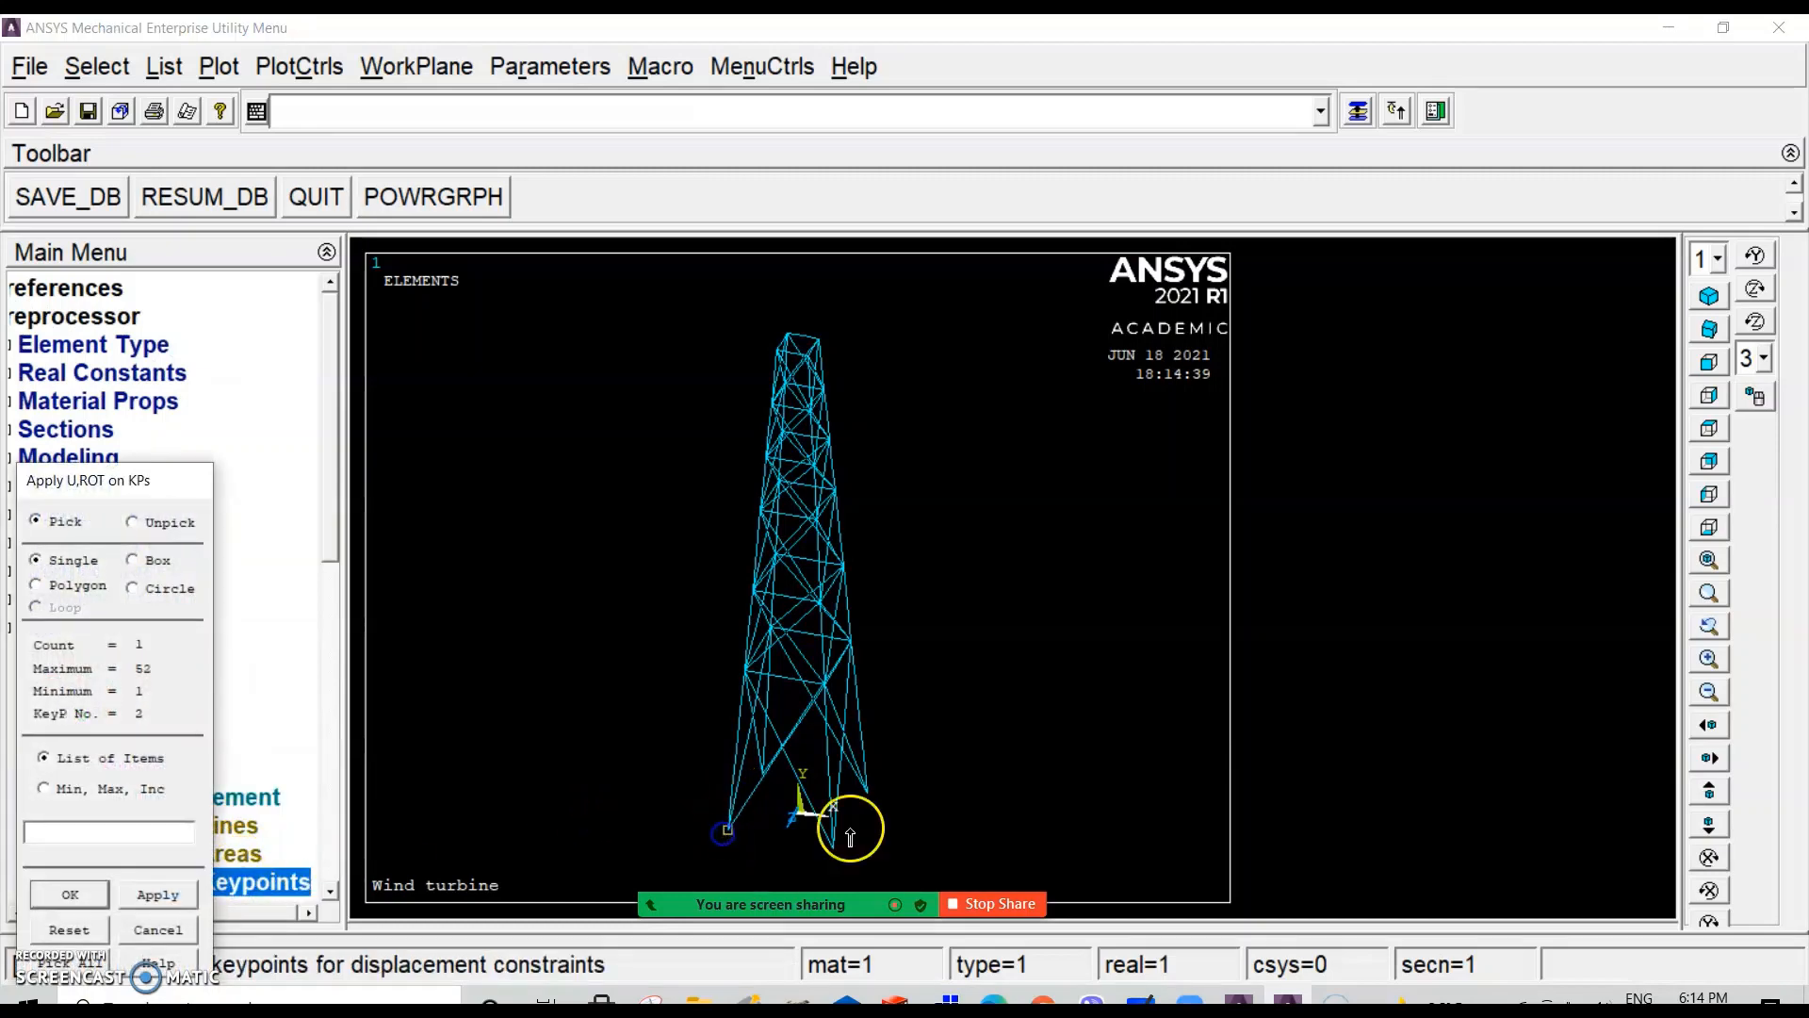
click(834, 848)
click(869, 793)
click(772, 807)
click(70, 894)
click(1052, 403)
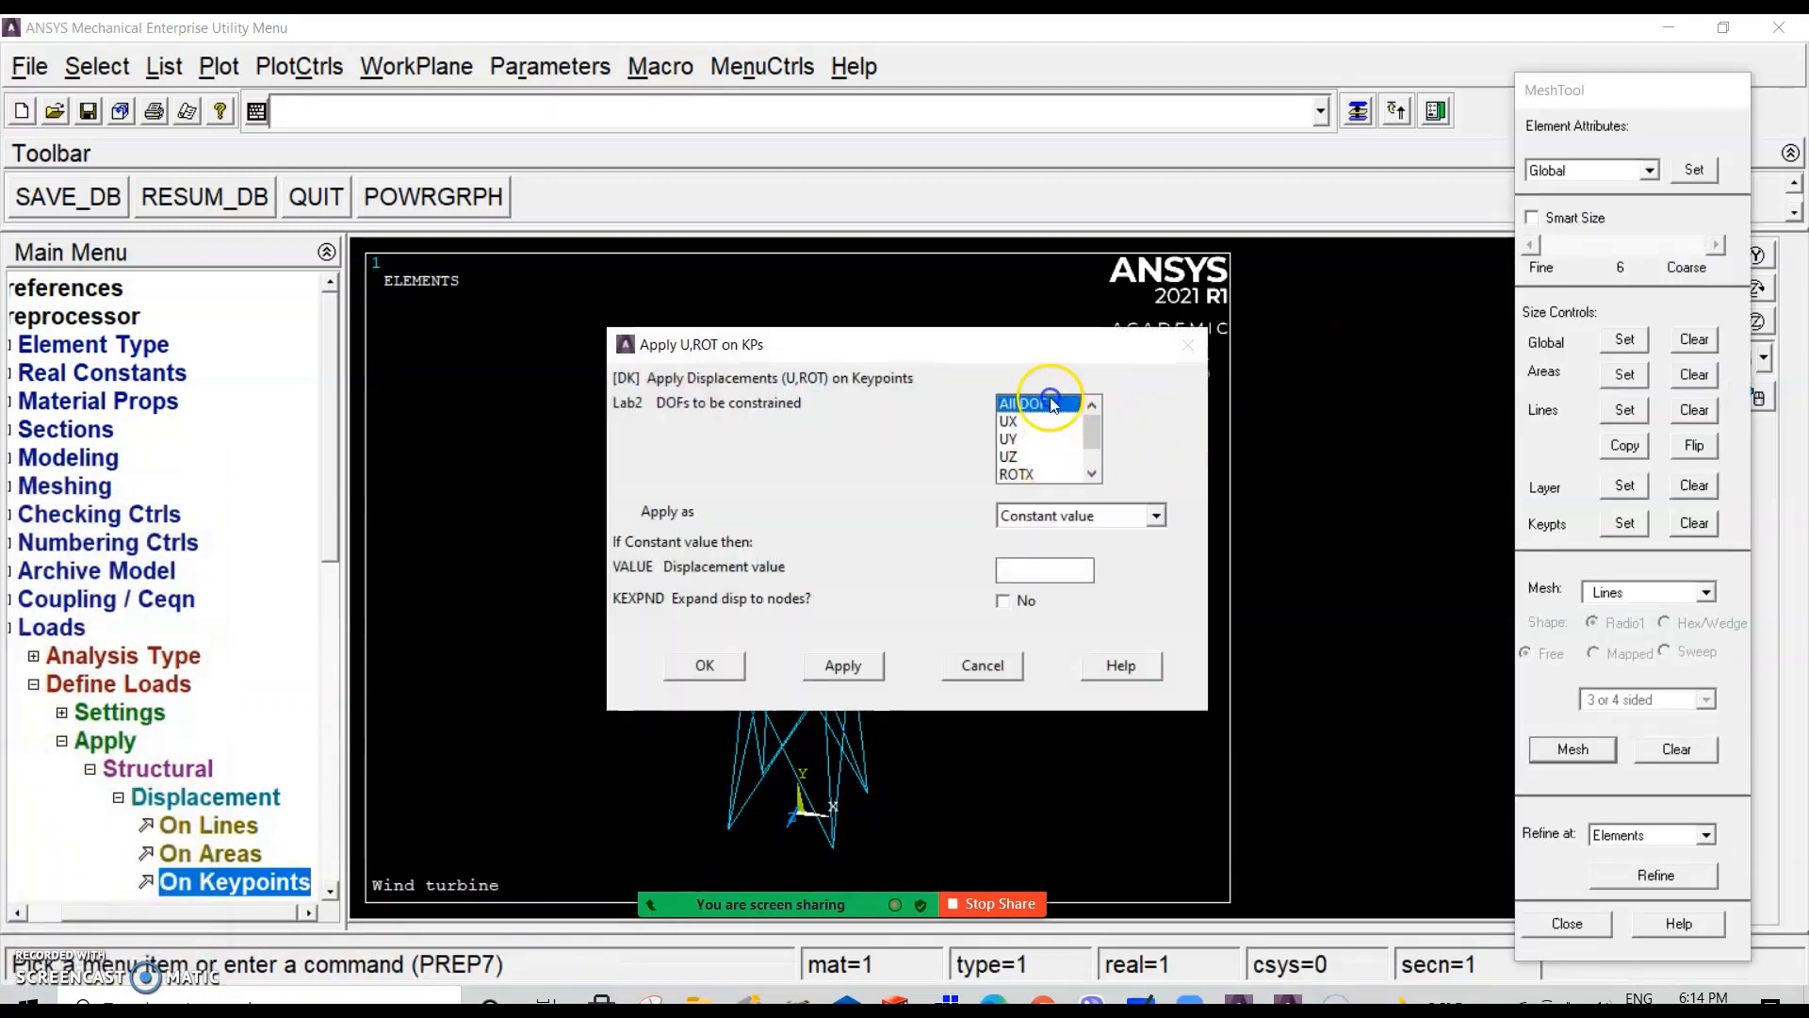
scroll(1046, 439, down, 1)
click(1020, 567)
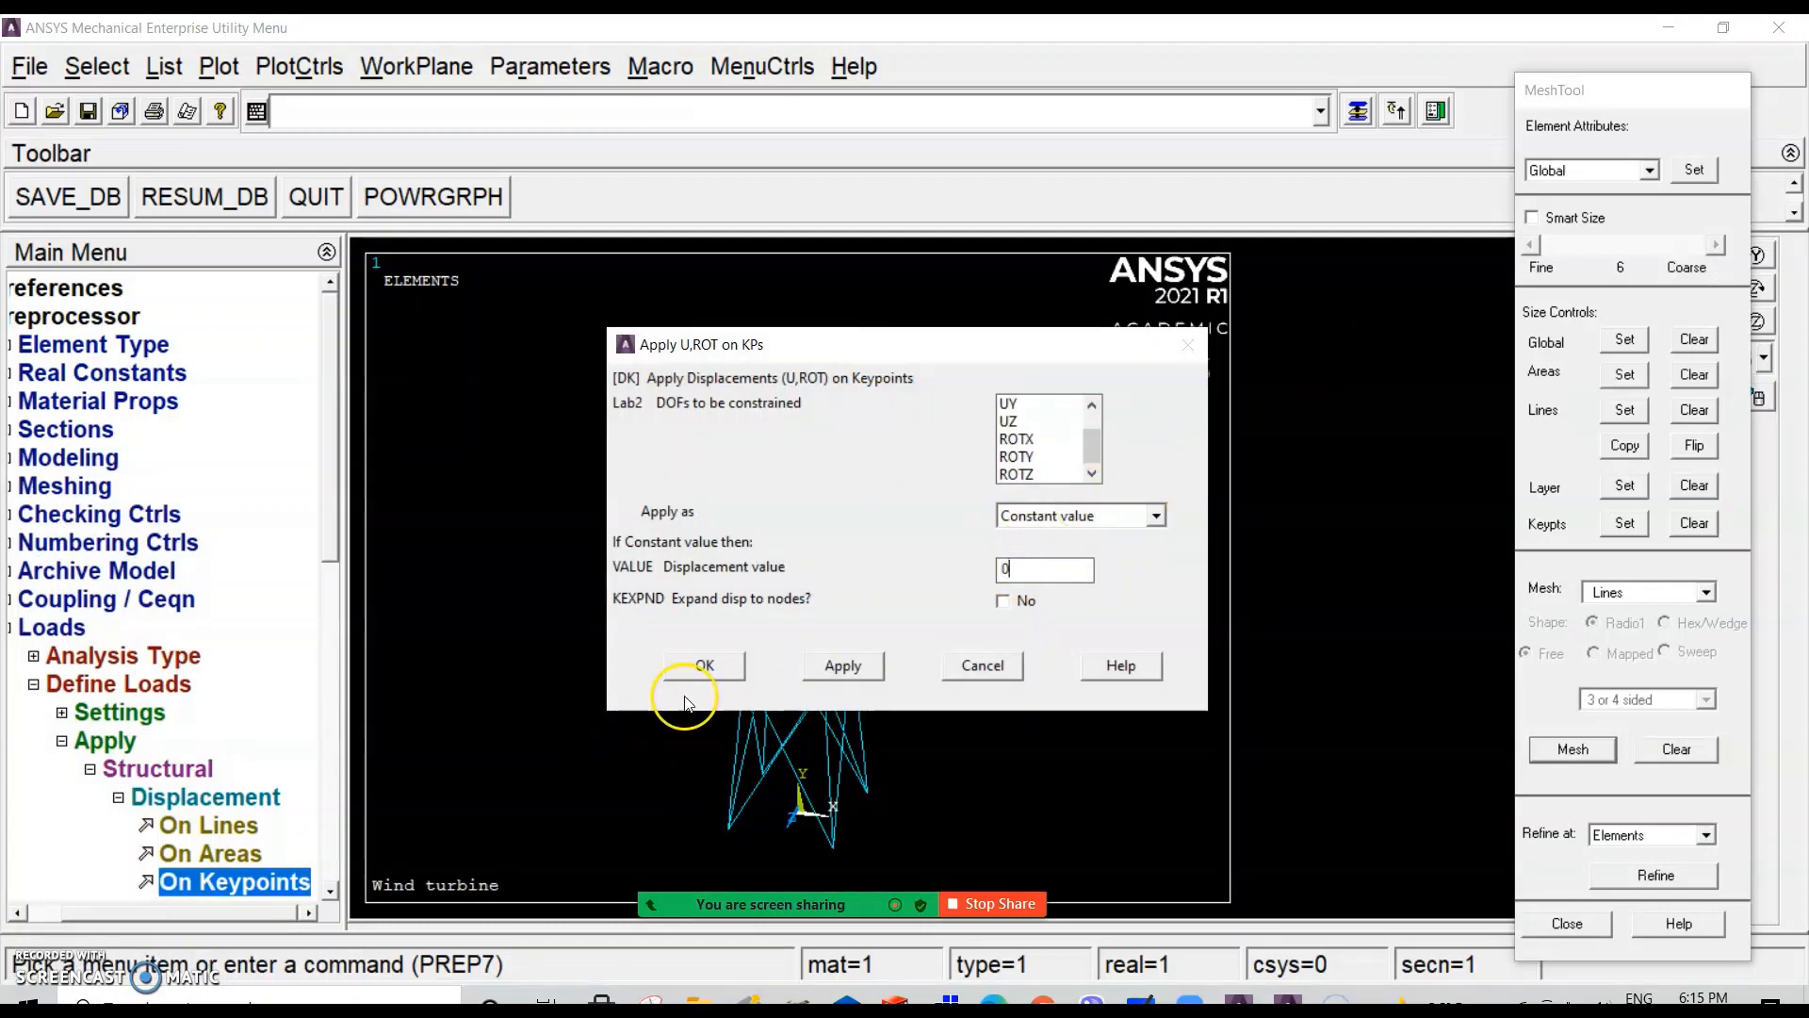
click(701, 669)
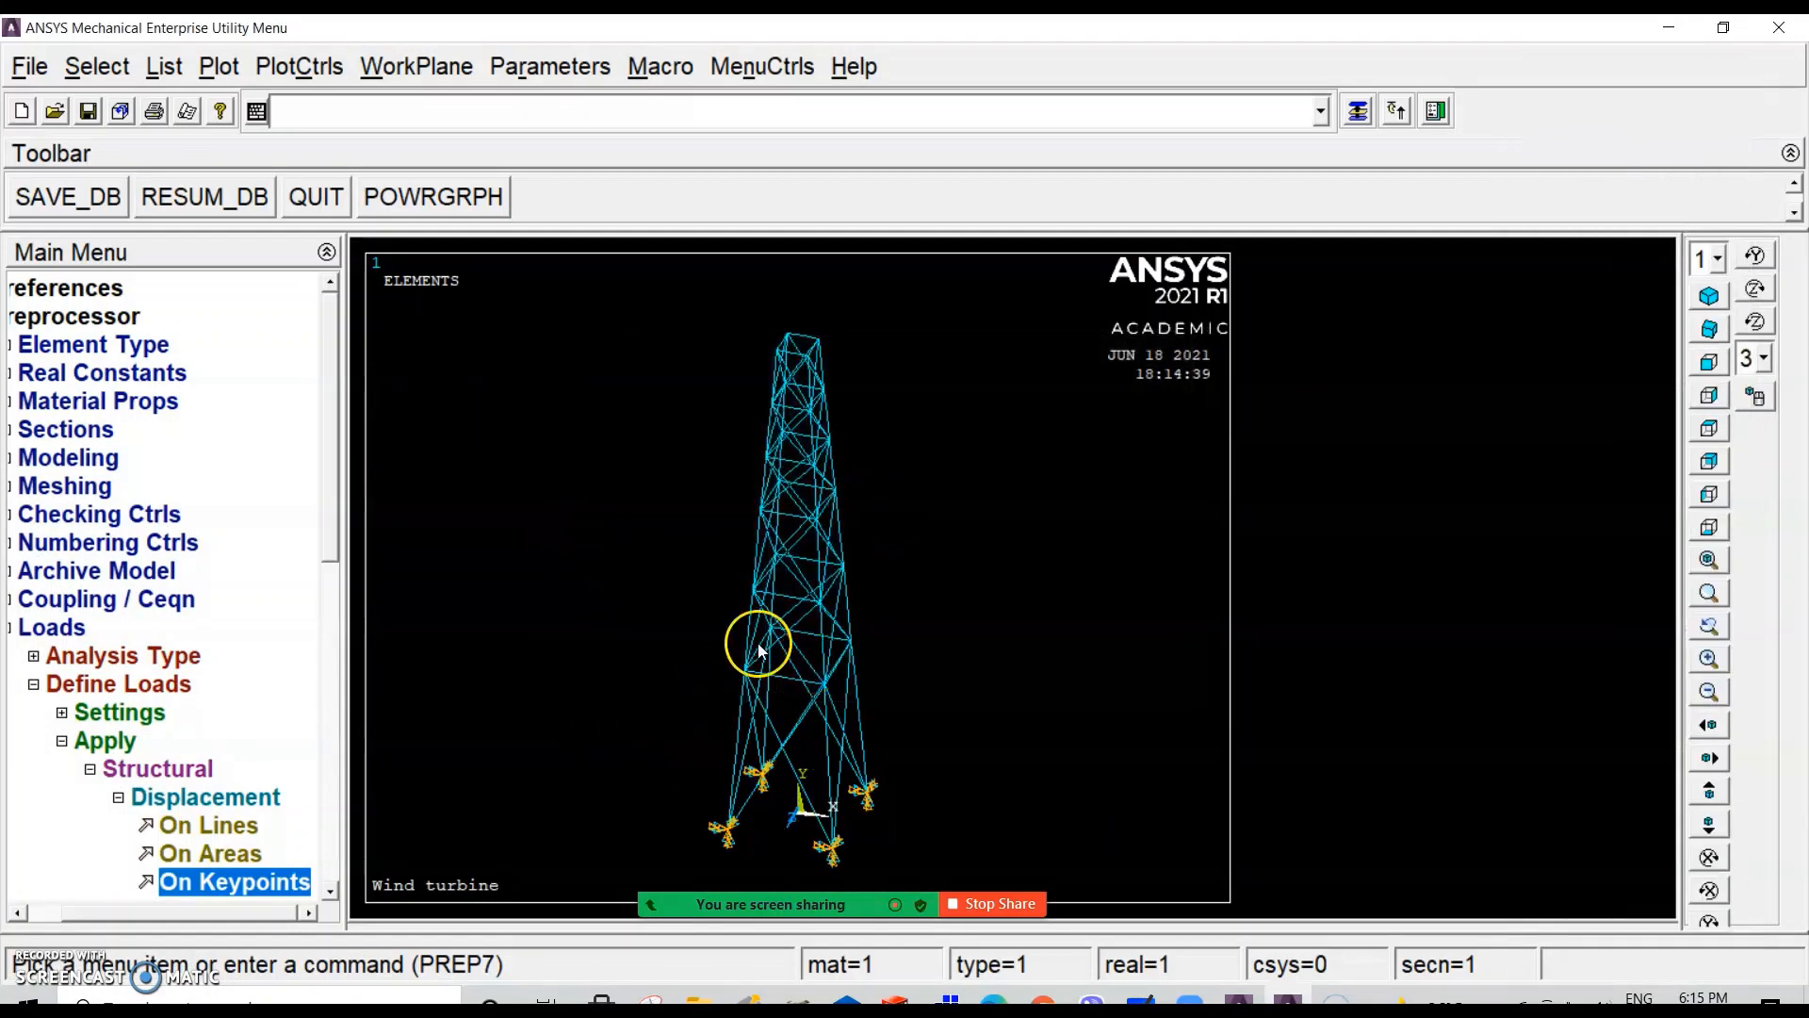
Step: Apply a constant FY force of -1226.25 to each of the four keypoints at the tower's top
scroll(801, 335, down, 3)
scroll(802, 324, up, 3)
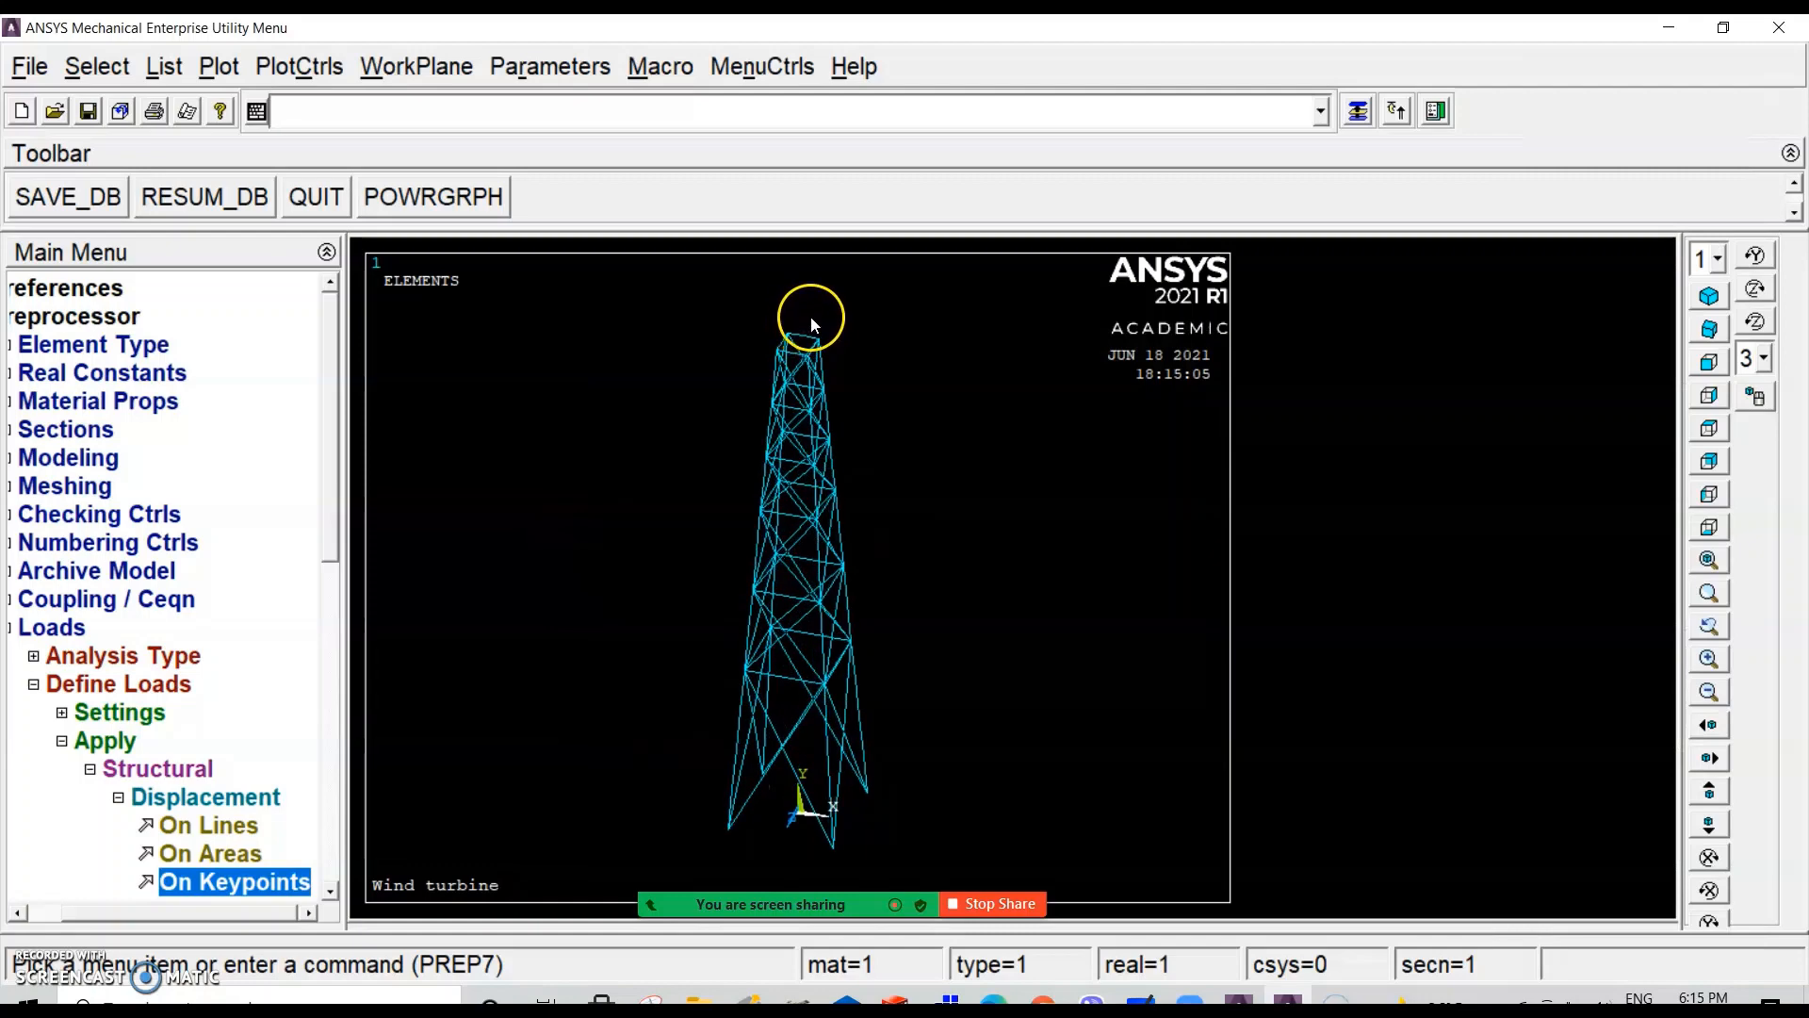
ctrl+drag(811, 318, 788, 420)
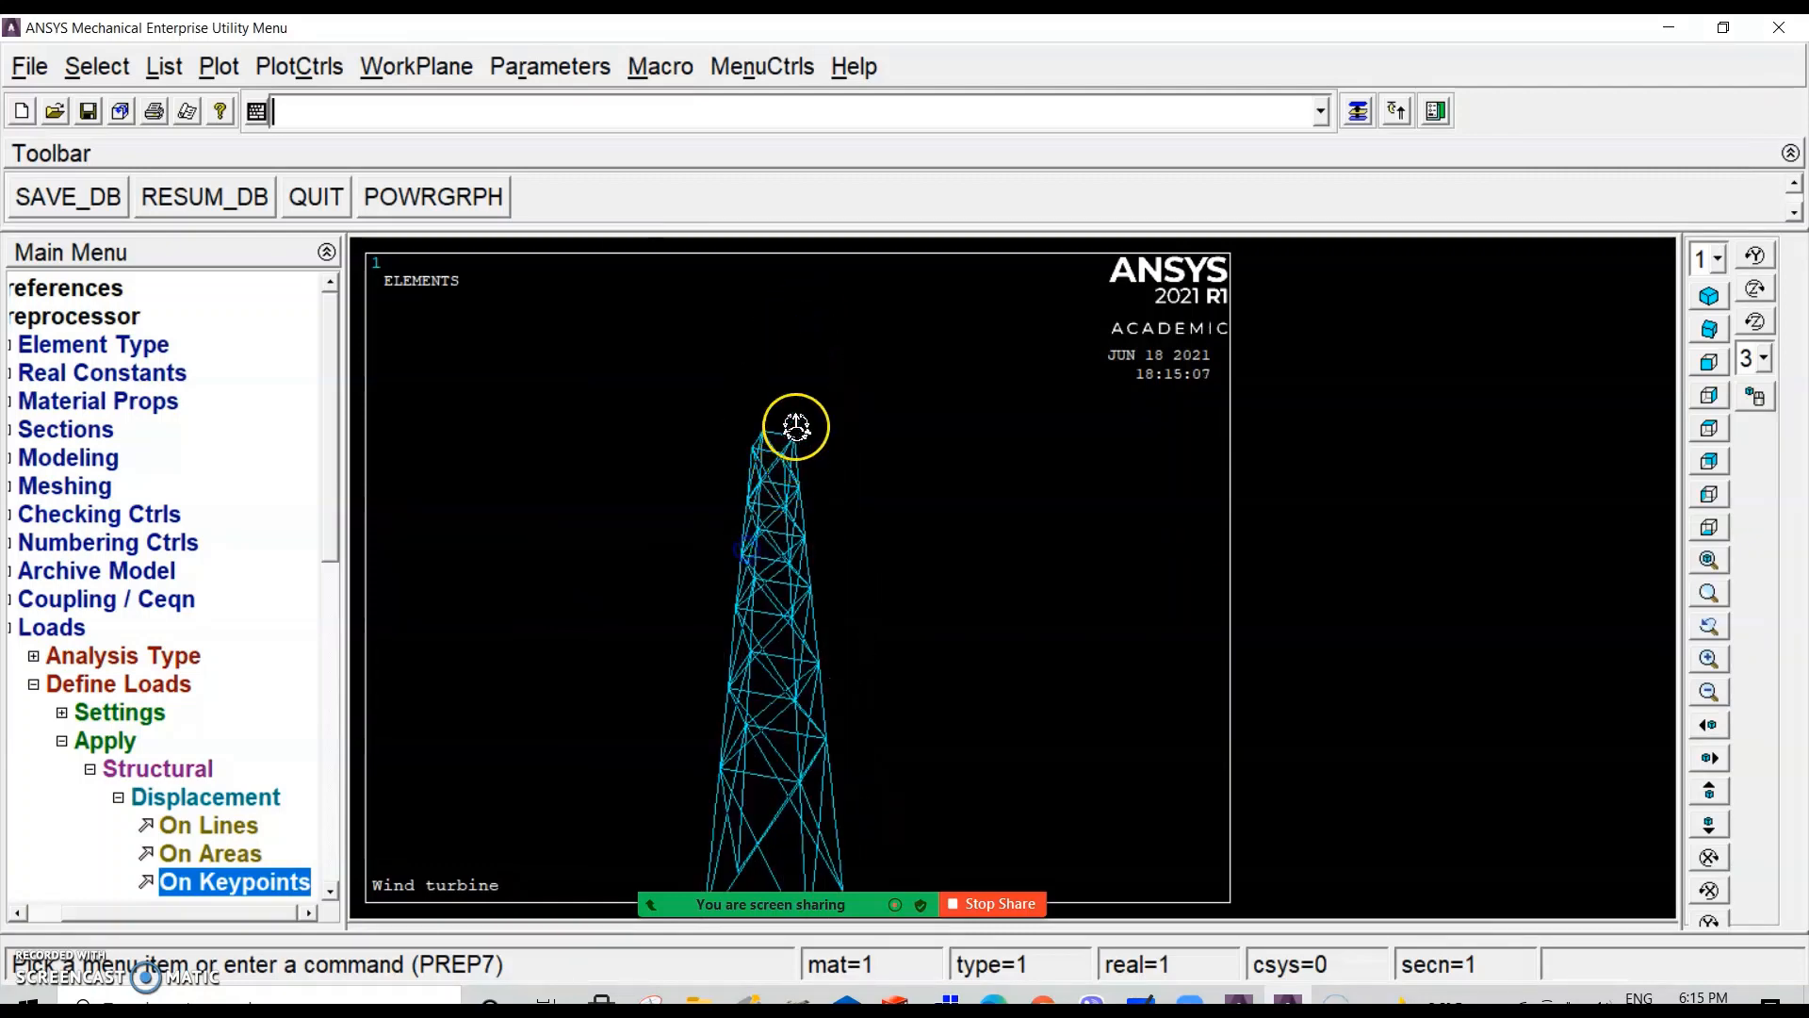
scroll(775, 386, up, 3)
ctrl+drag(779, 330, 765, 473)
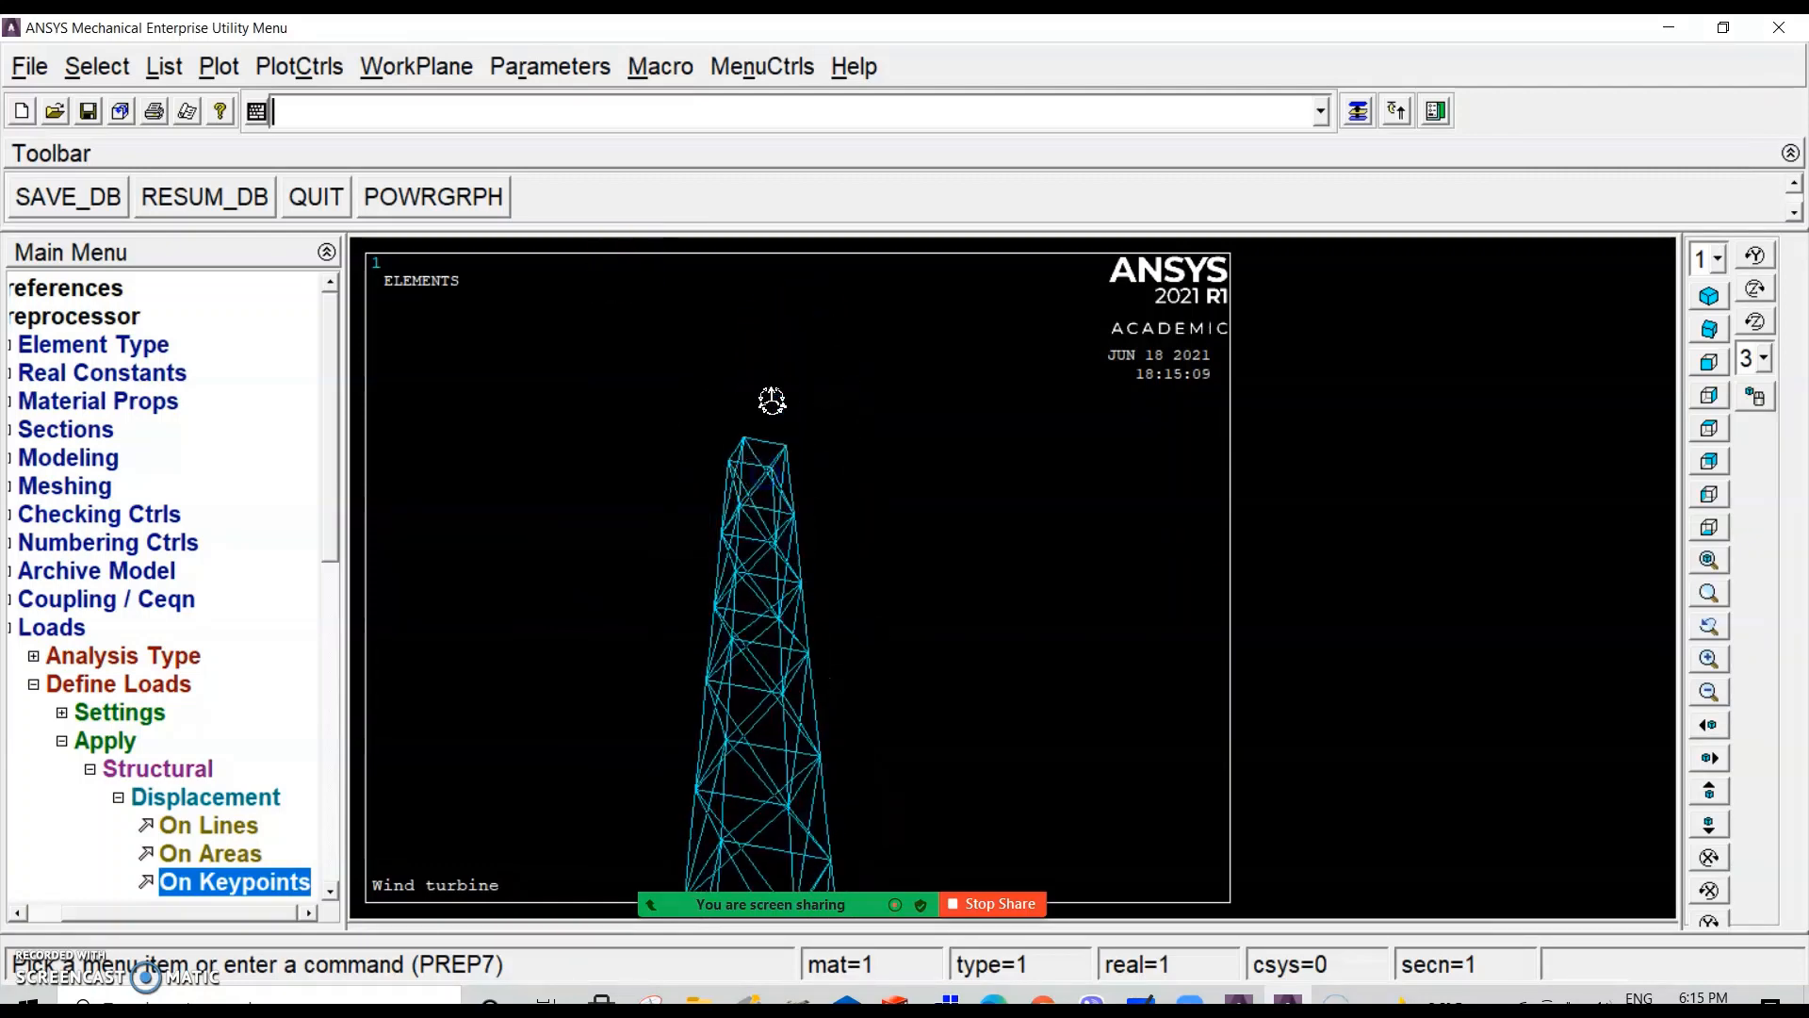
scroll(784, 336, up, 2)
scroll(784, 335, up, 3)
ctrl+drag(740, 317, 719, 454)
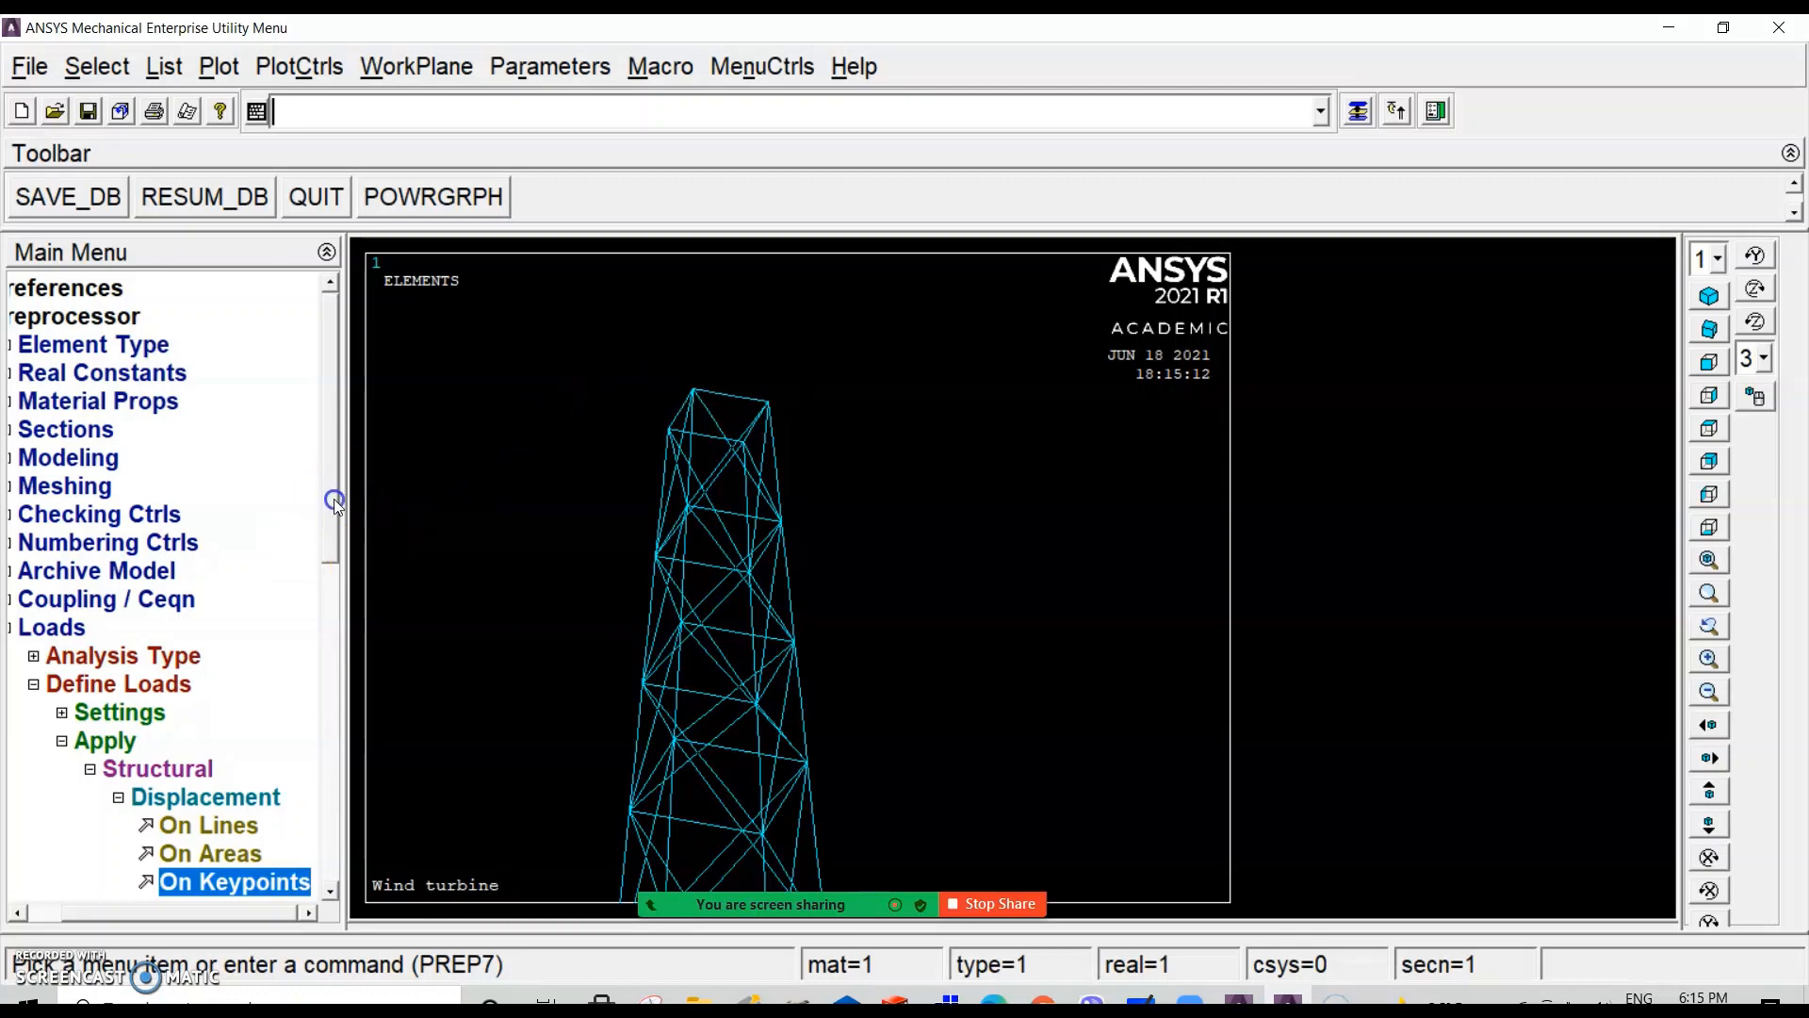
scroll(331, 613, down, 3)
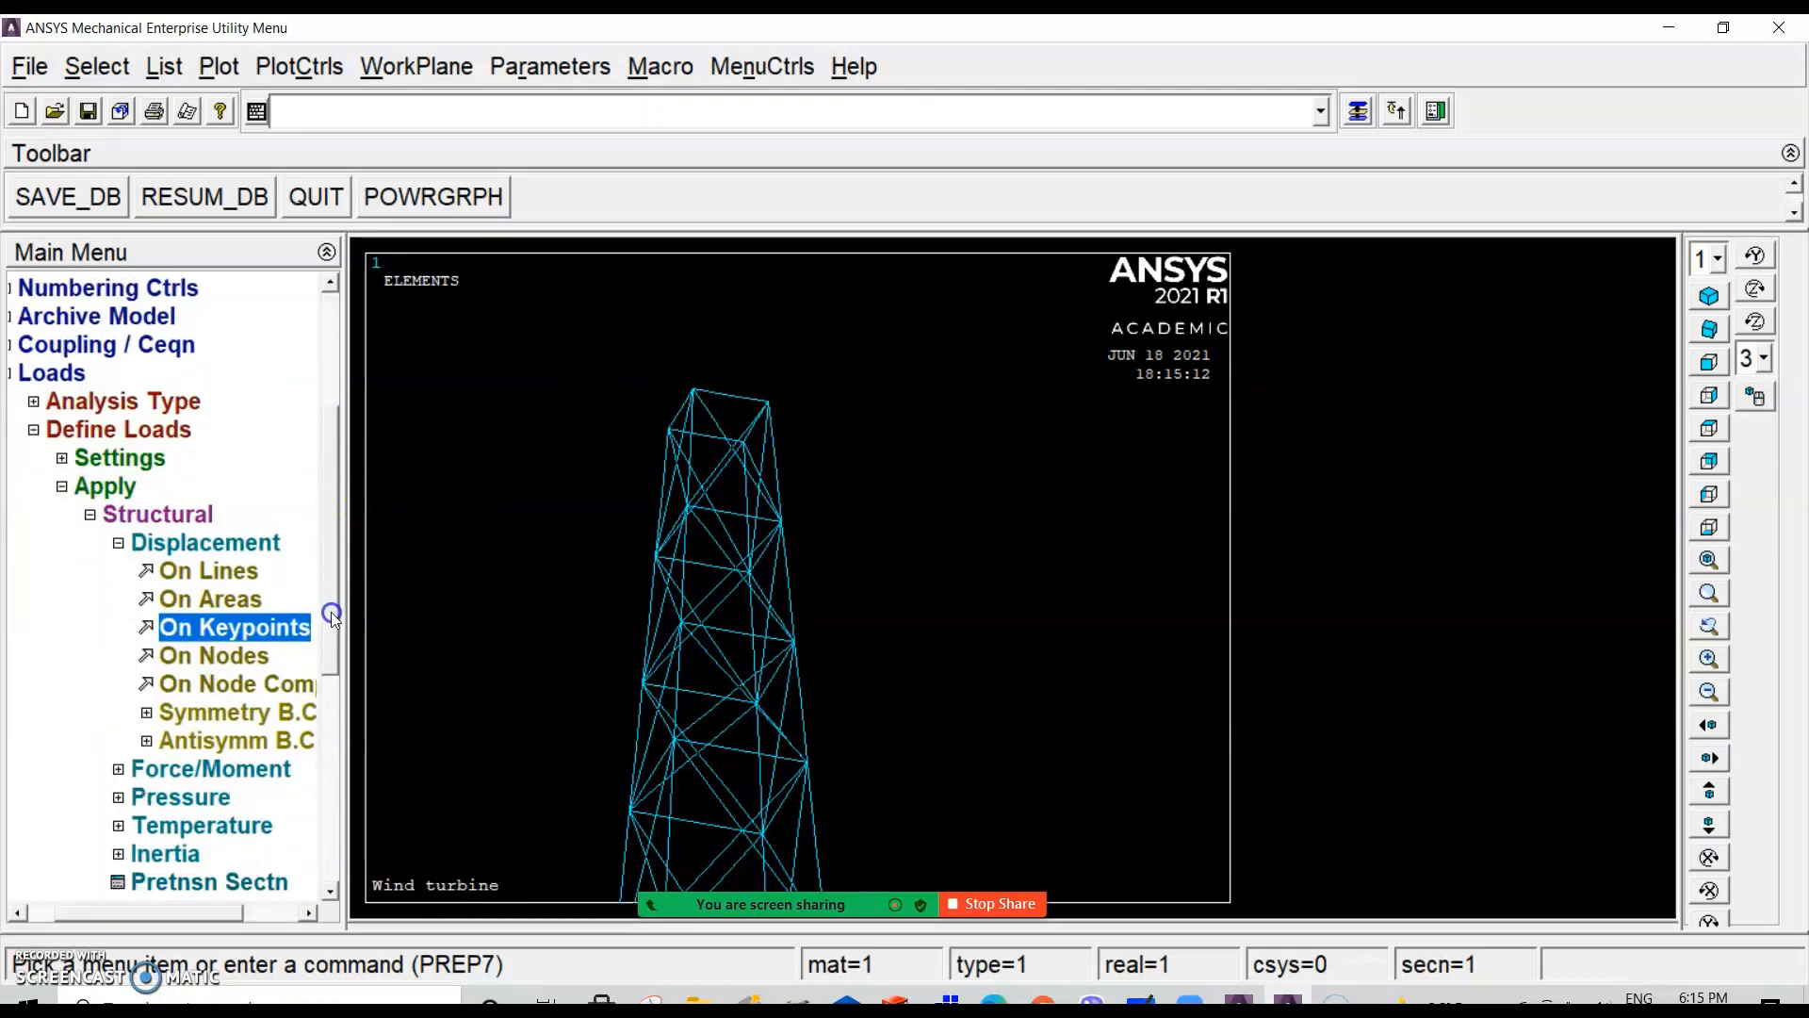
click(162, 769)
click(212, 603)
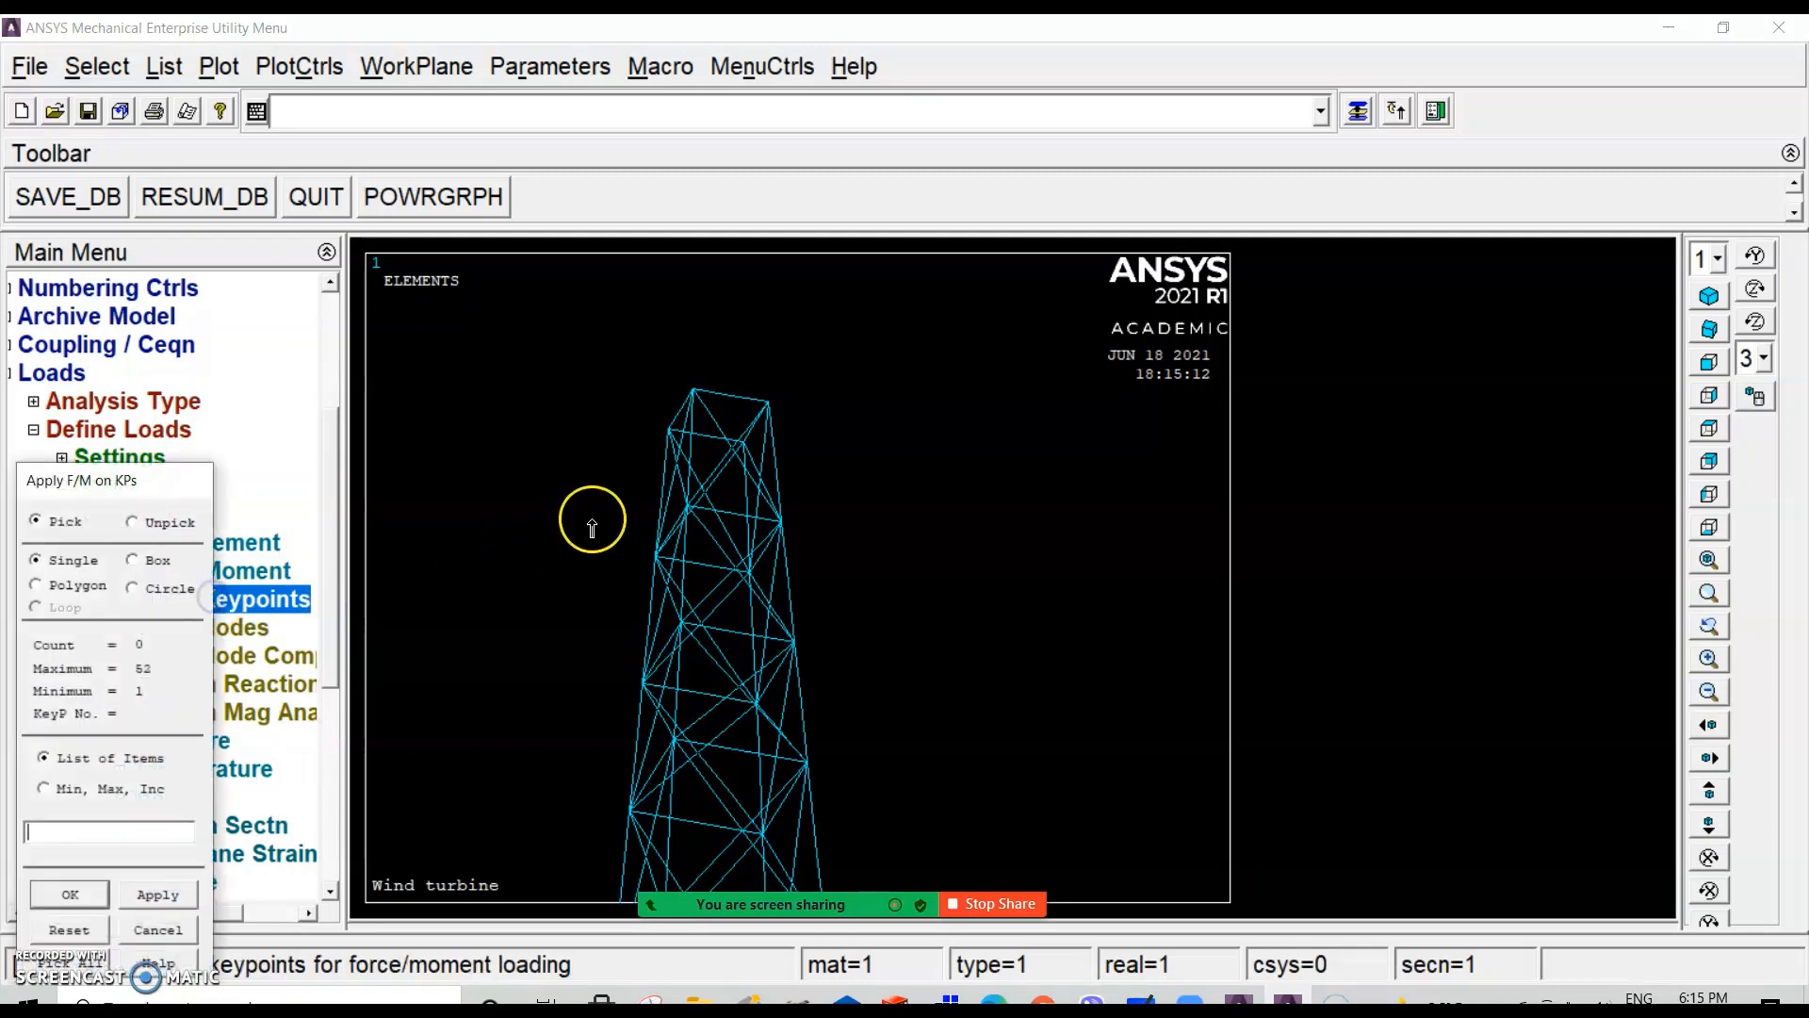
click(668, 429)
click(693, 388)
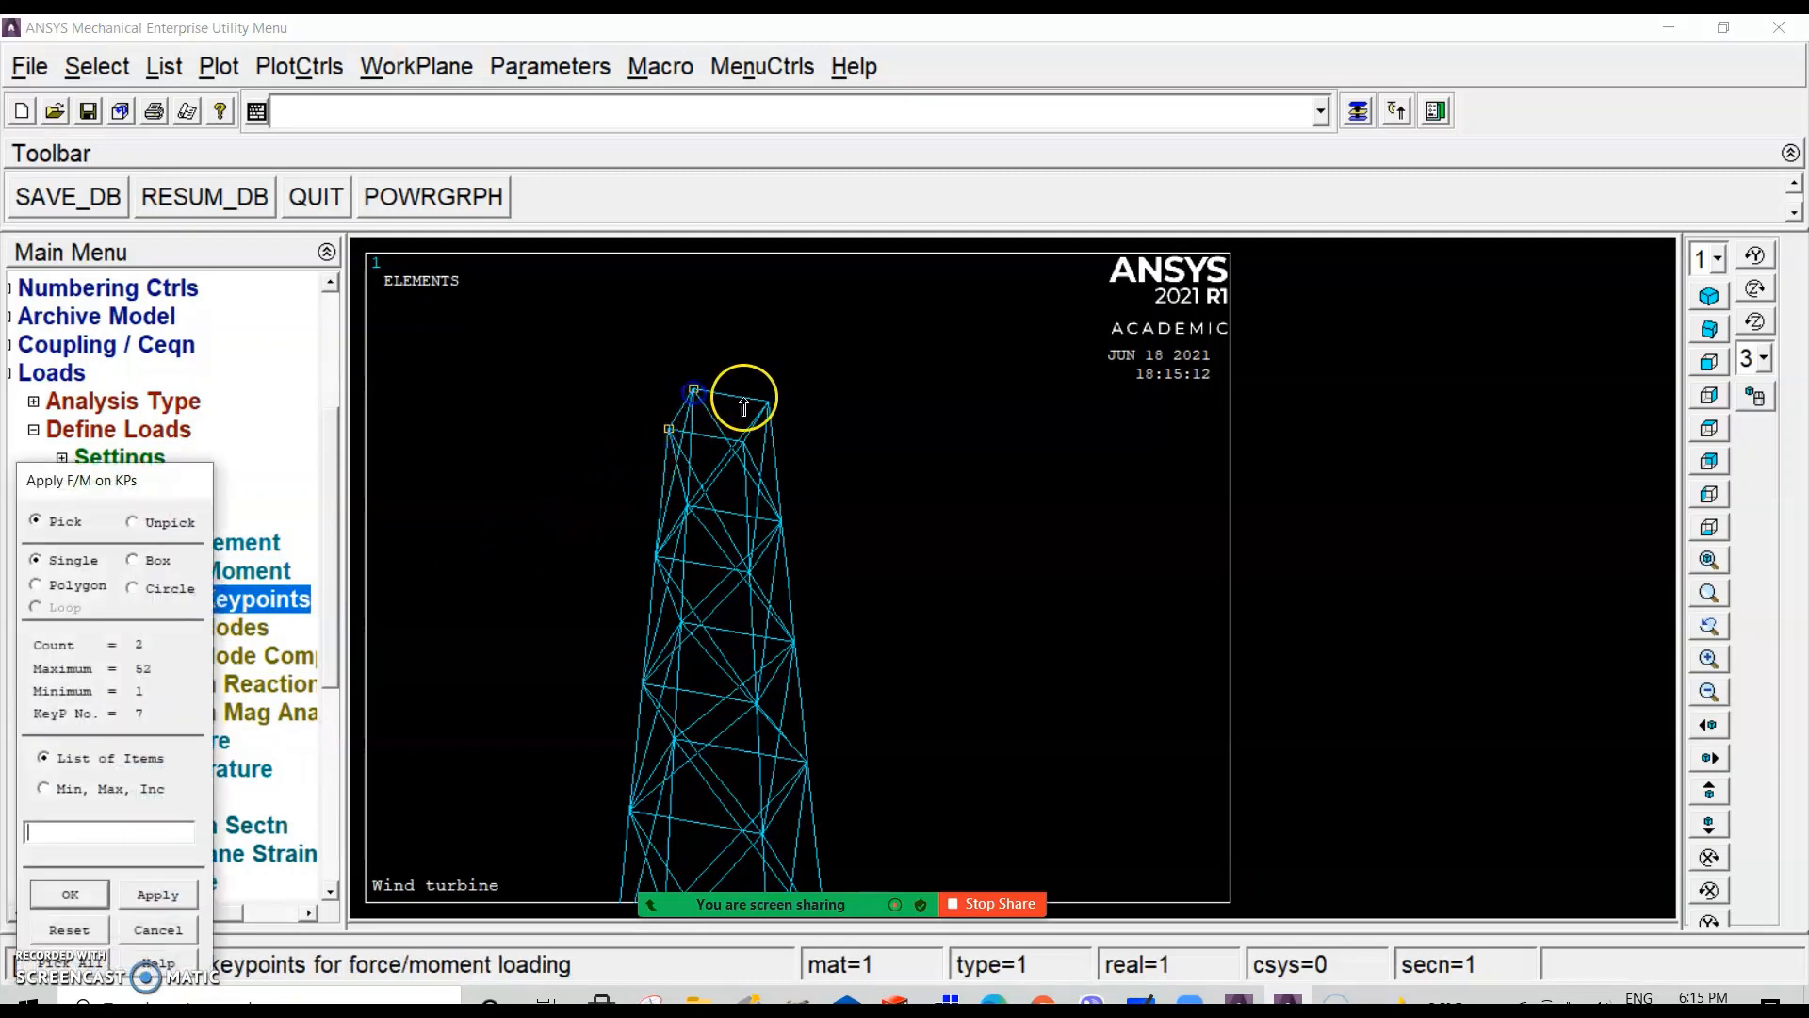
click(769, 402)
click(745, 445)
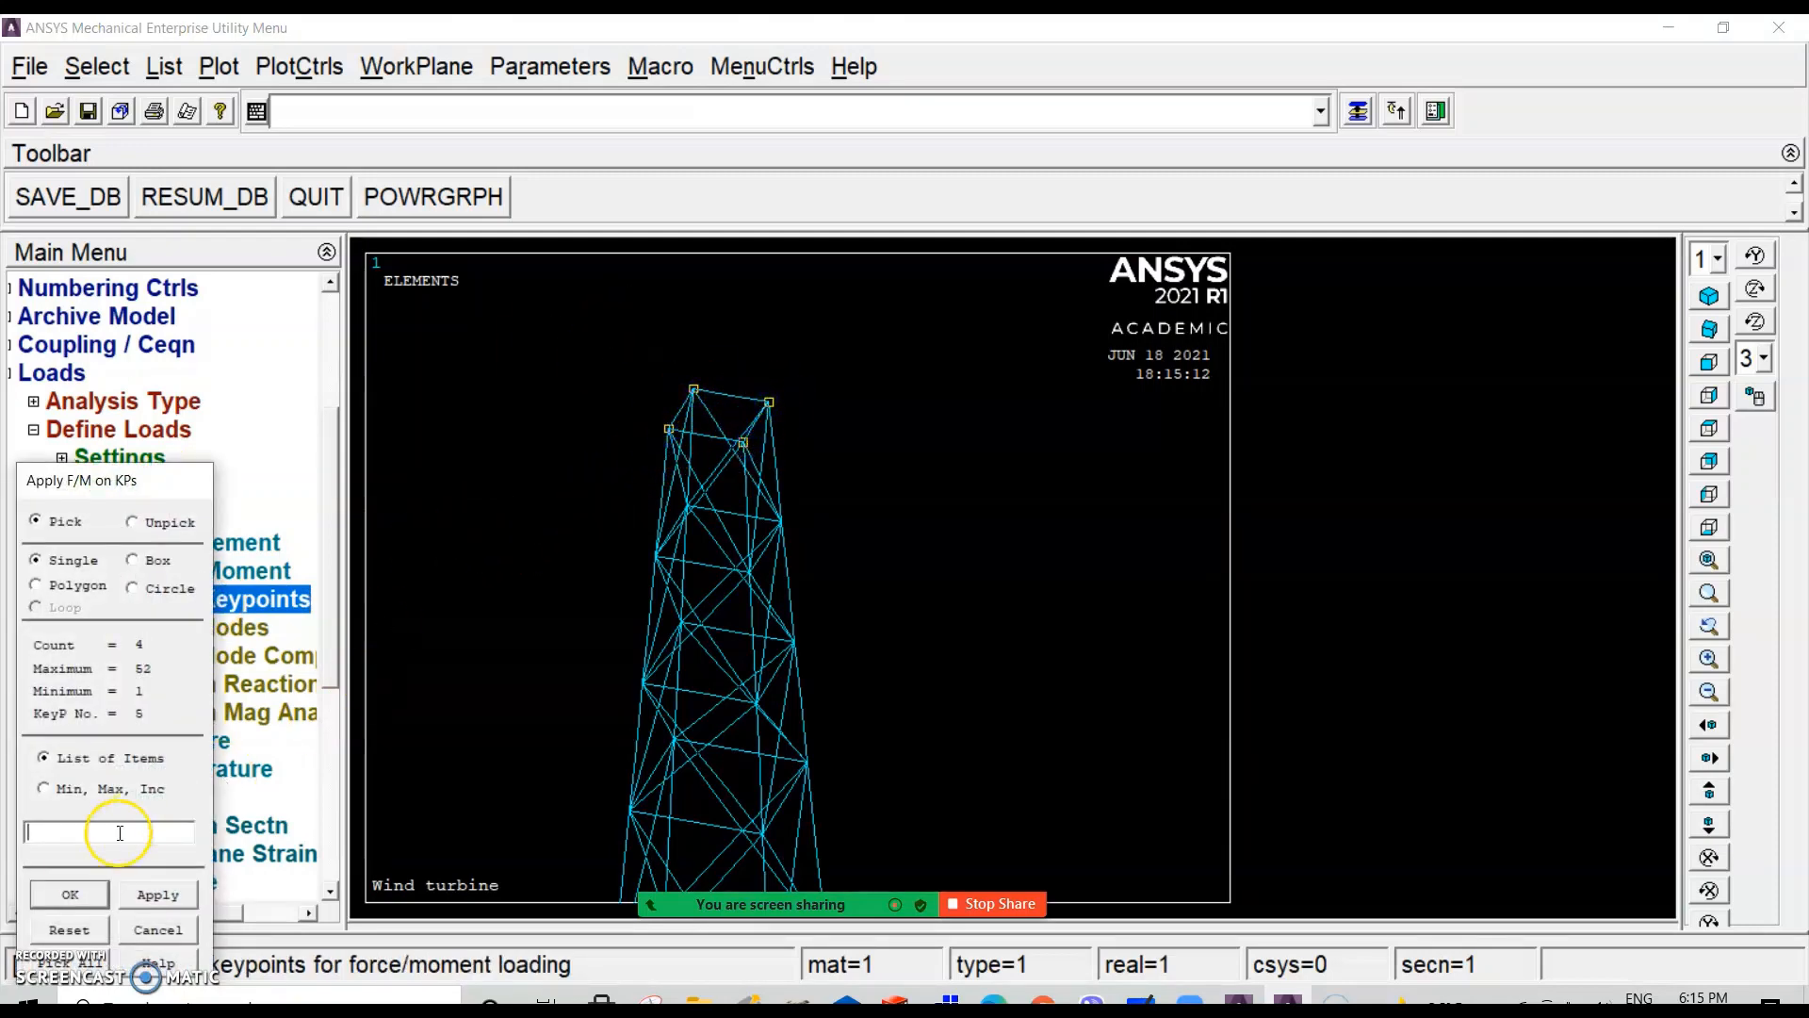
click(74, 895)
click(1073, 462)
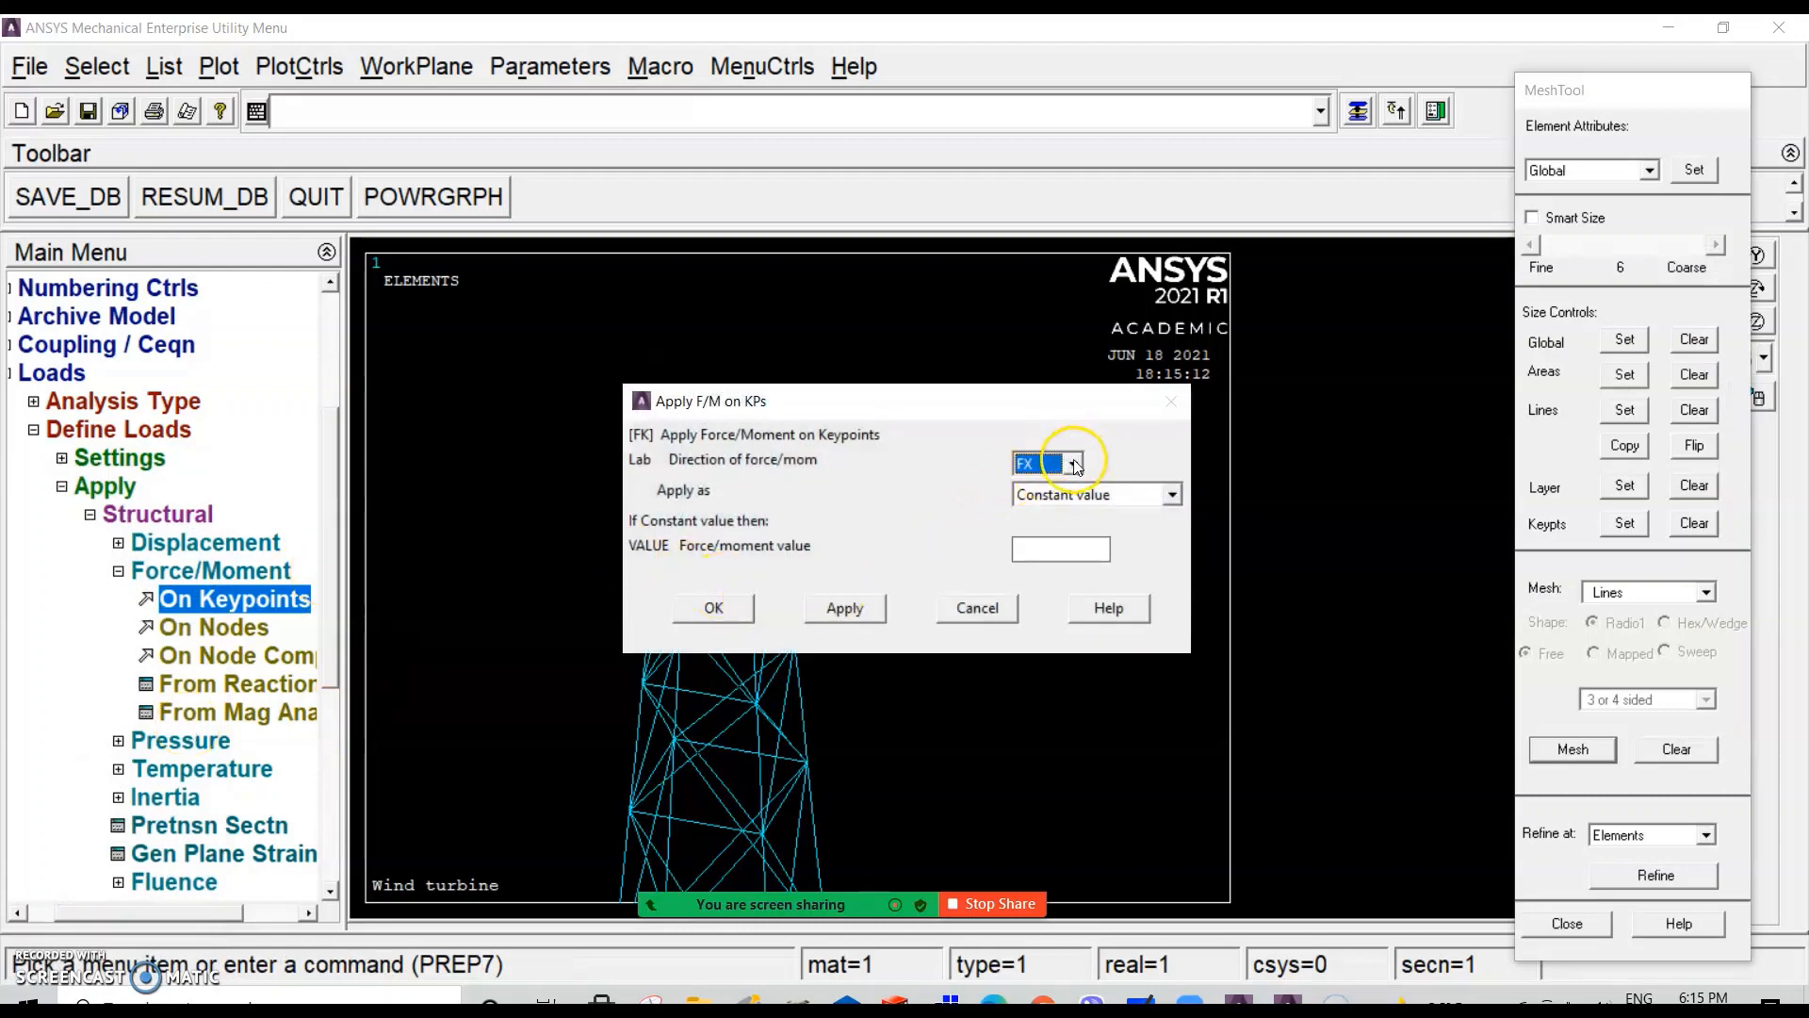
click(1023, 504)
click(1034, 545)
text(-1226.25)
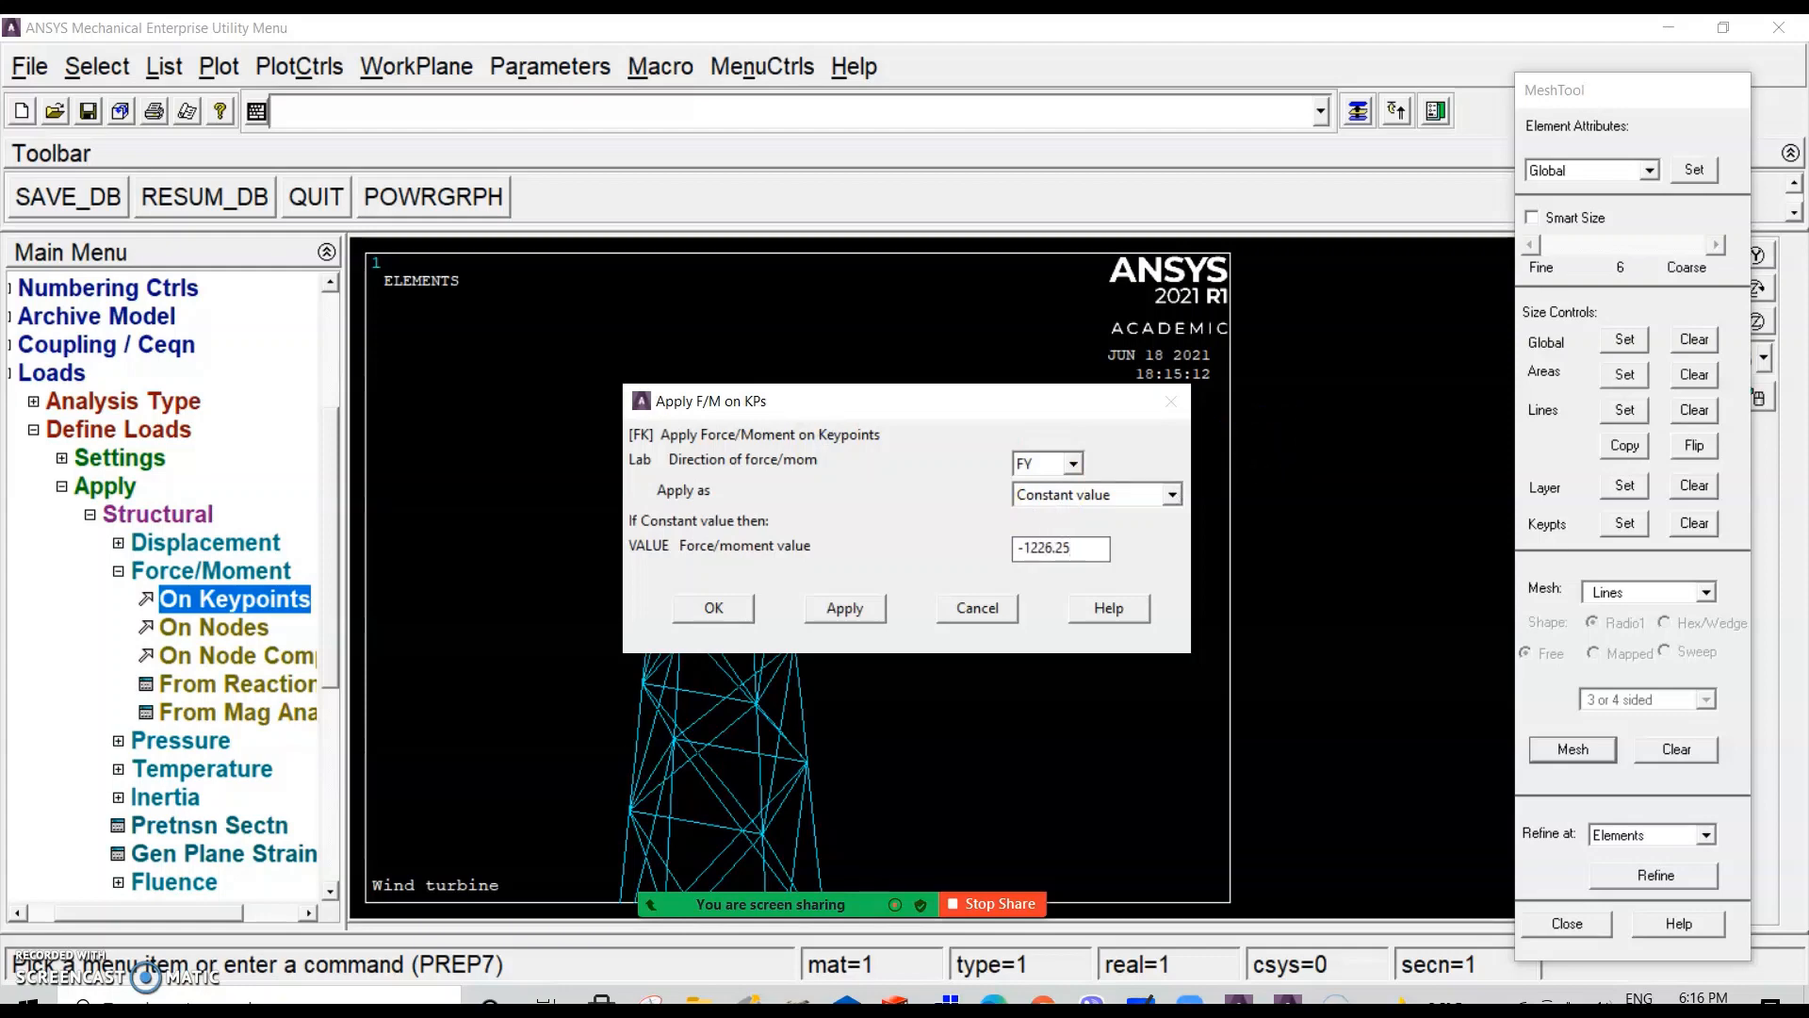
click(720, 608)
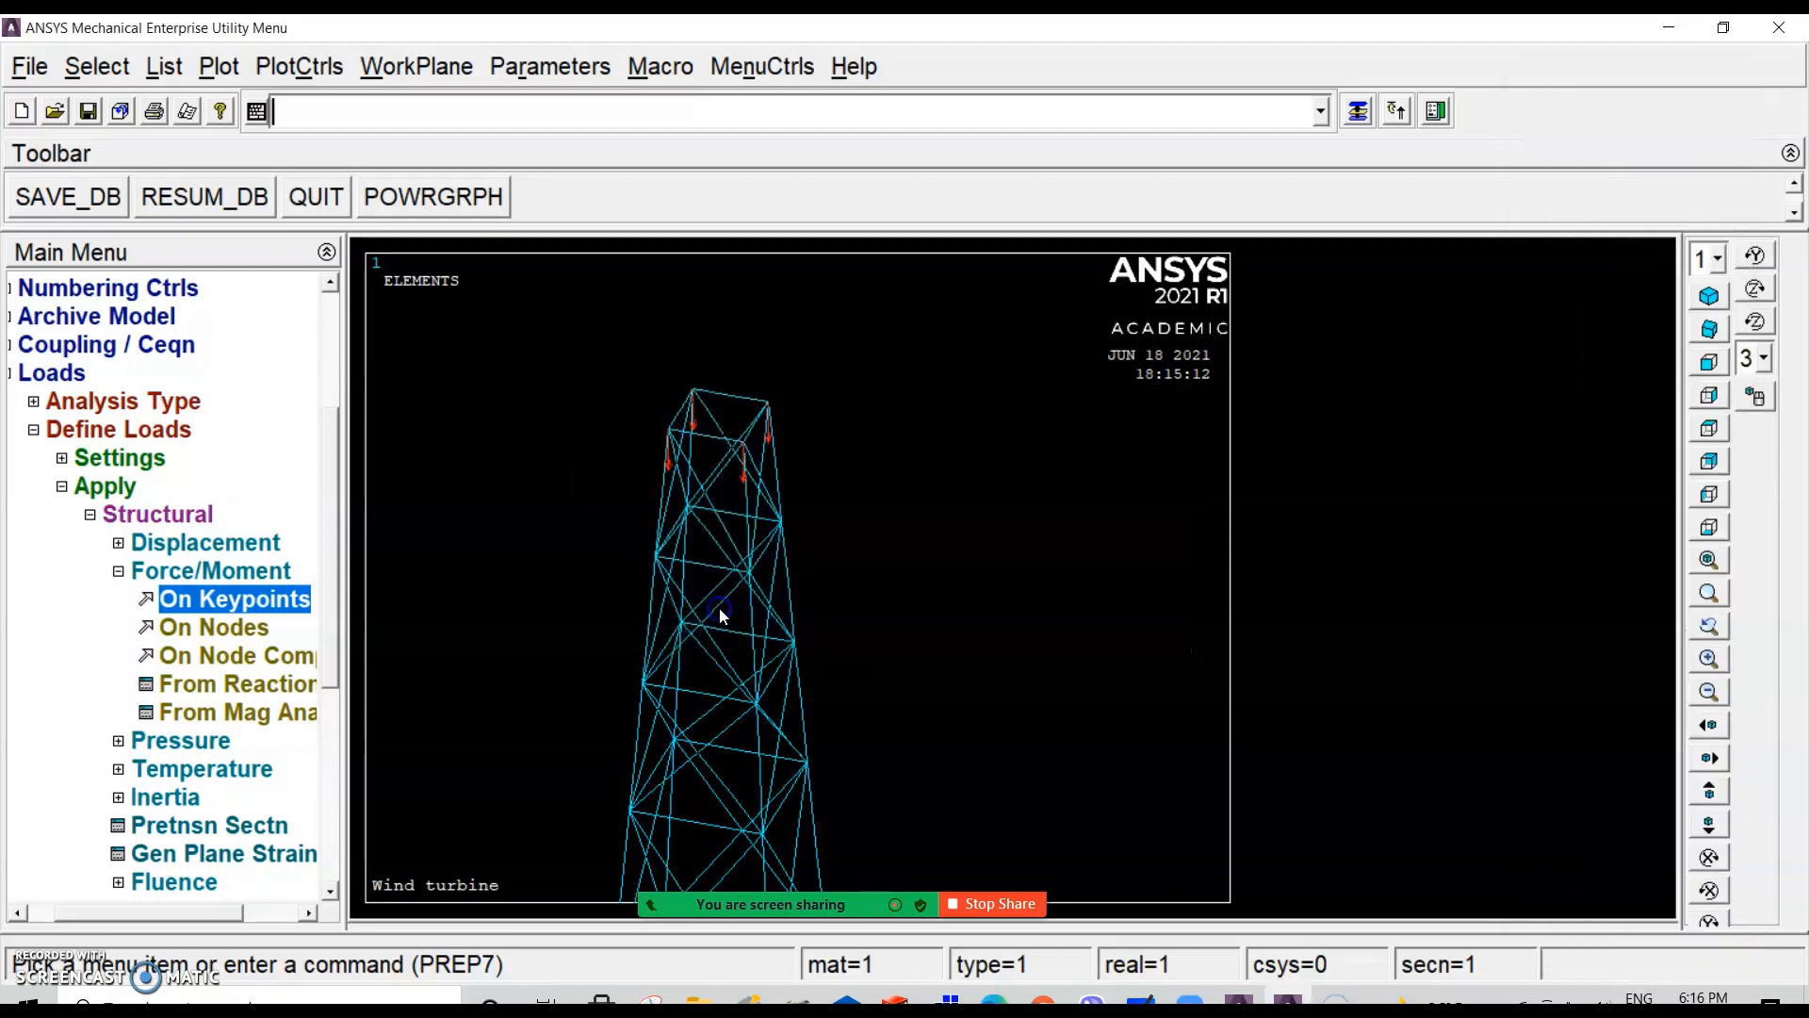
Step: Apply a global gravitational acceleration with a Y component of 9.81 to the tower
ctrl+middle_drag(750, 431, 770, 731)
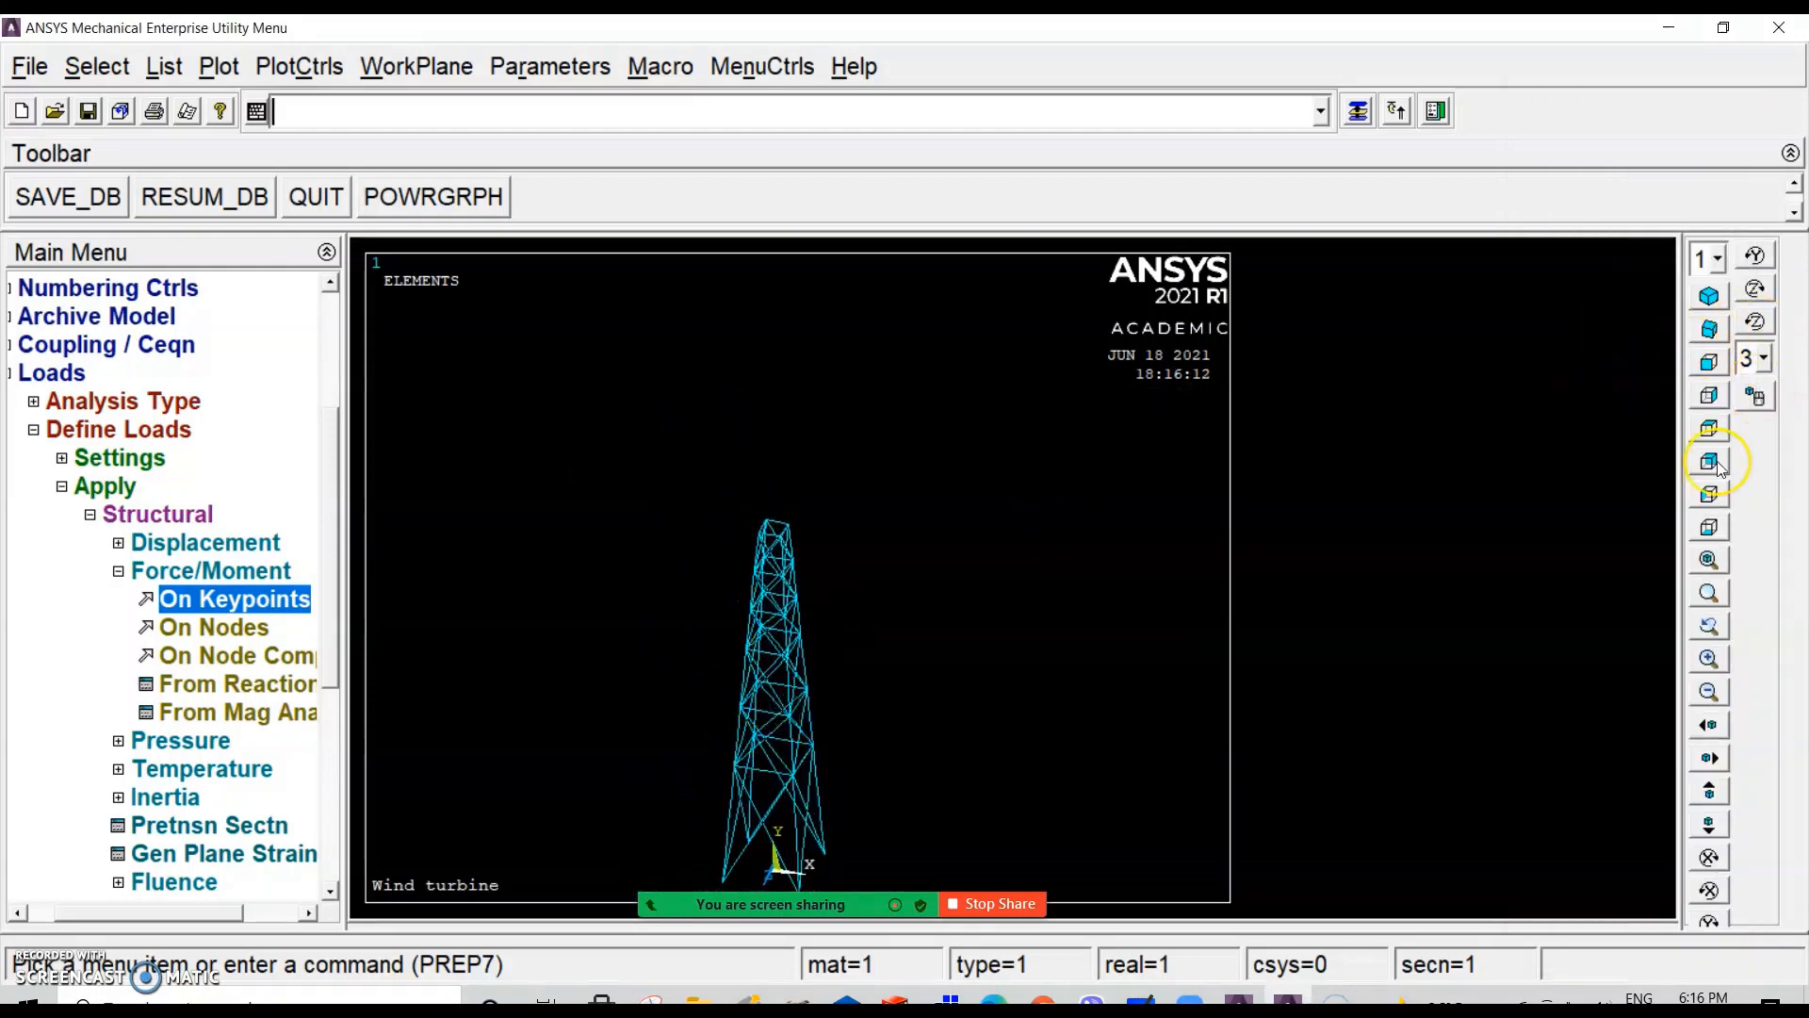
click(1706, 559)
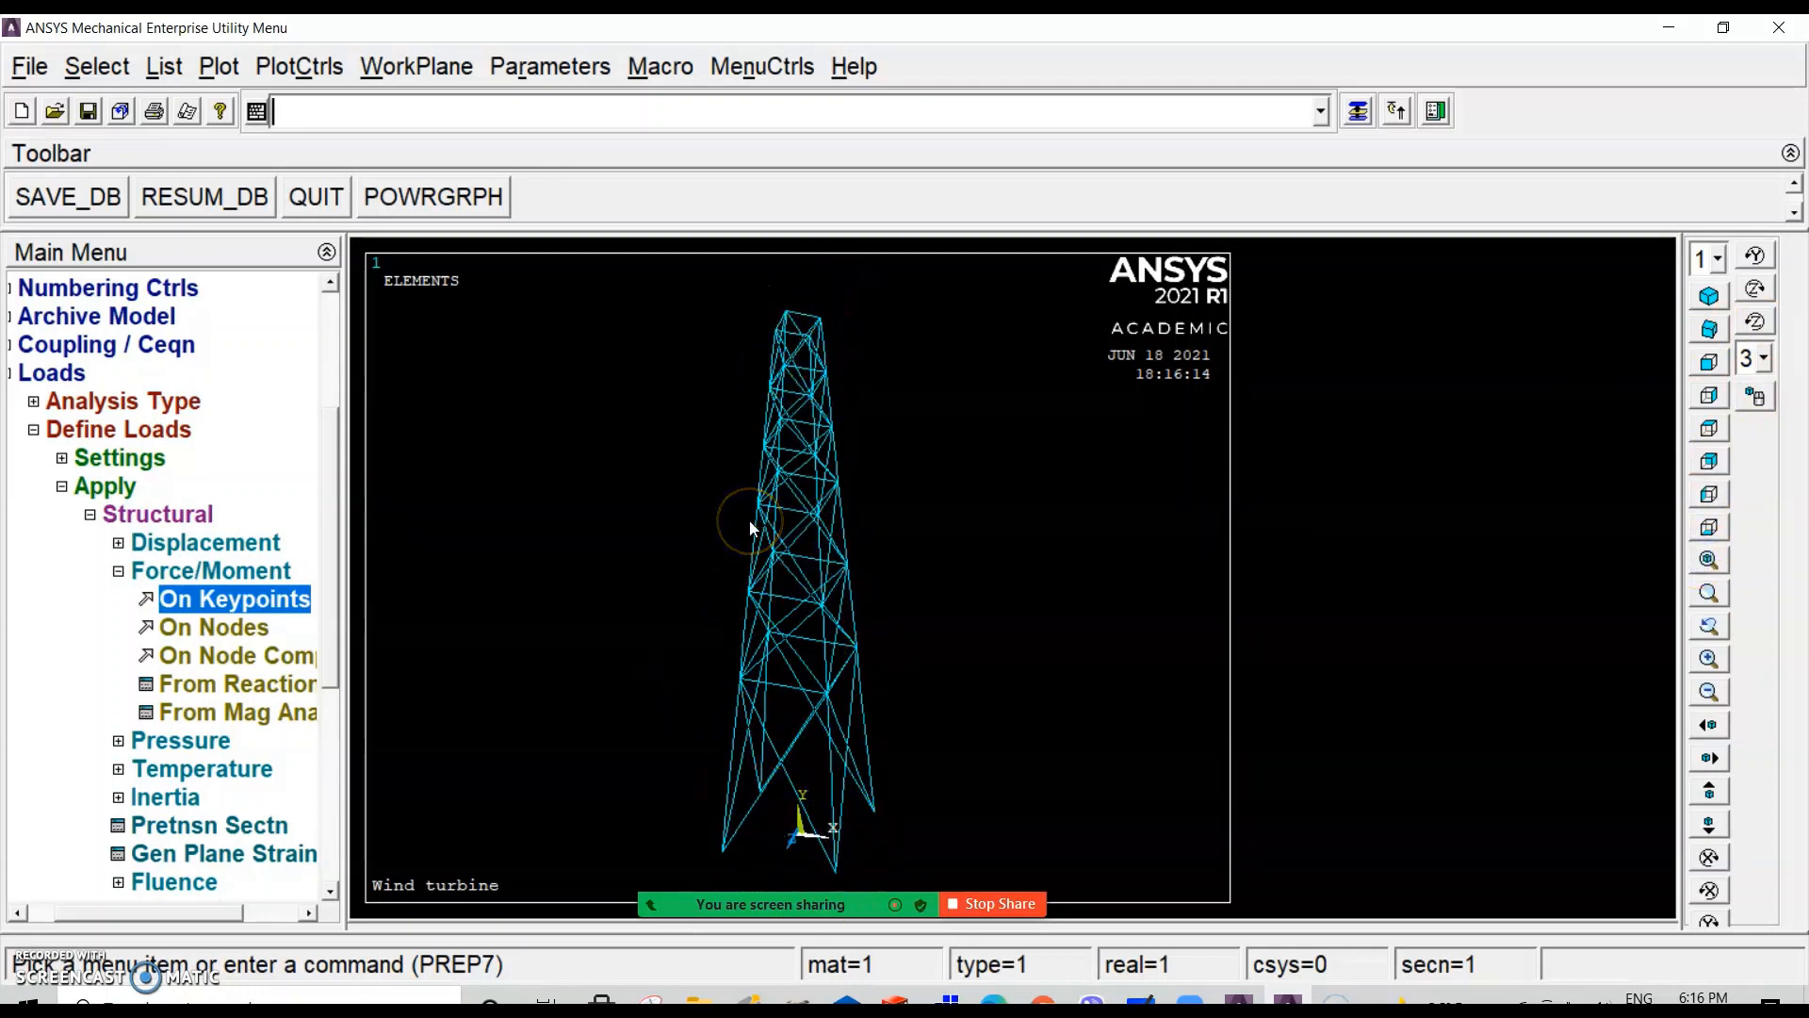
click(165, 797)
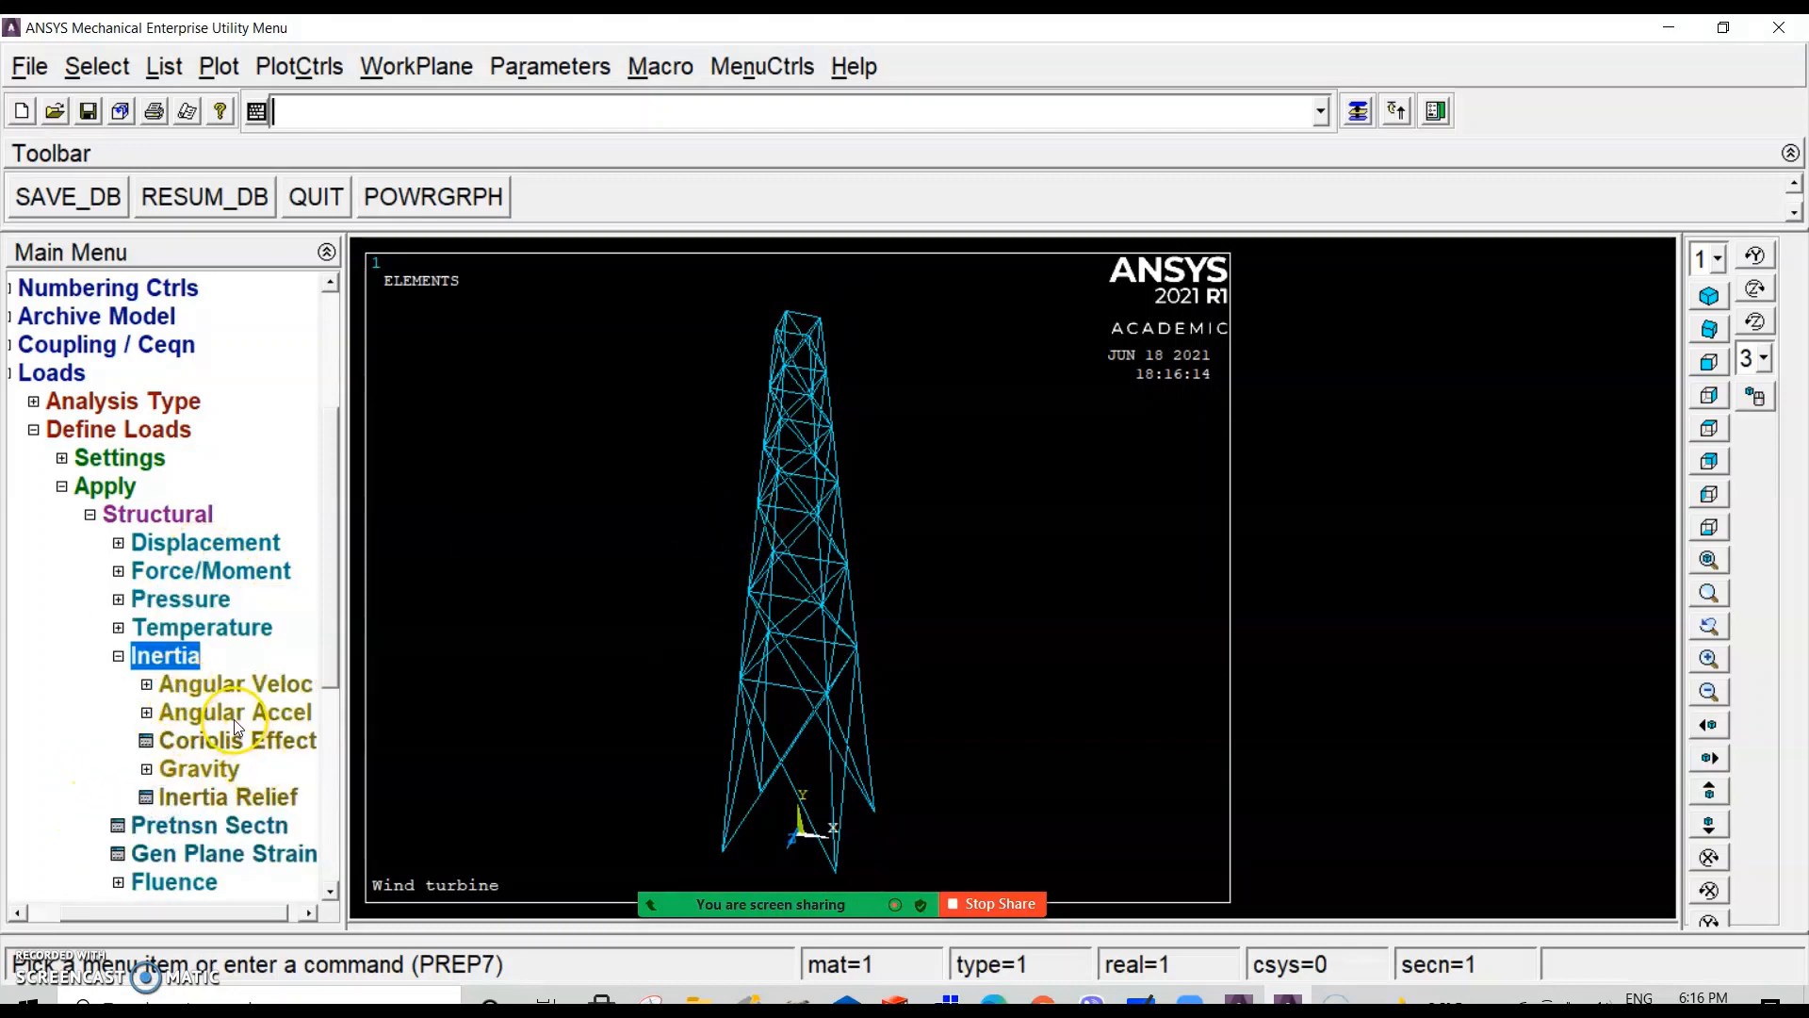
click(222, 771)
click(167, 797)
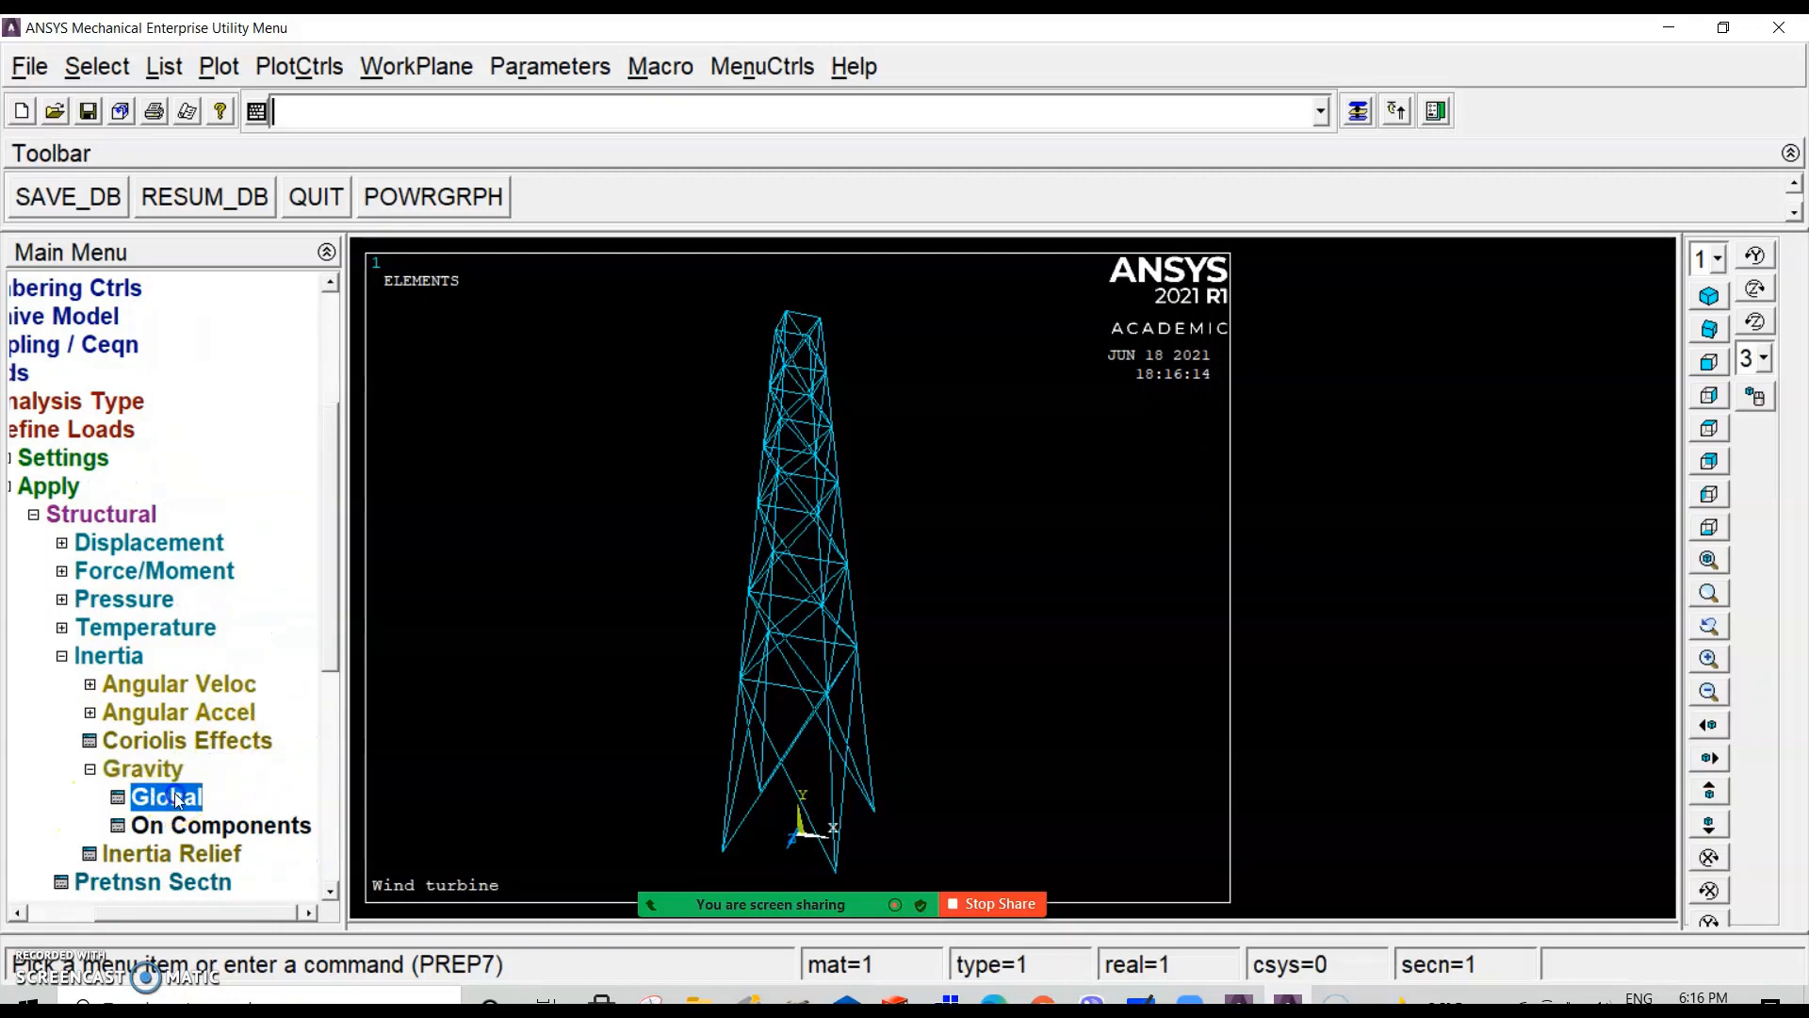
double_click(1048, 498)
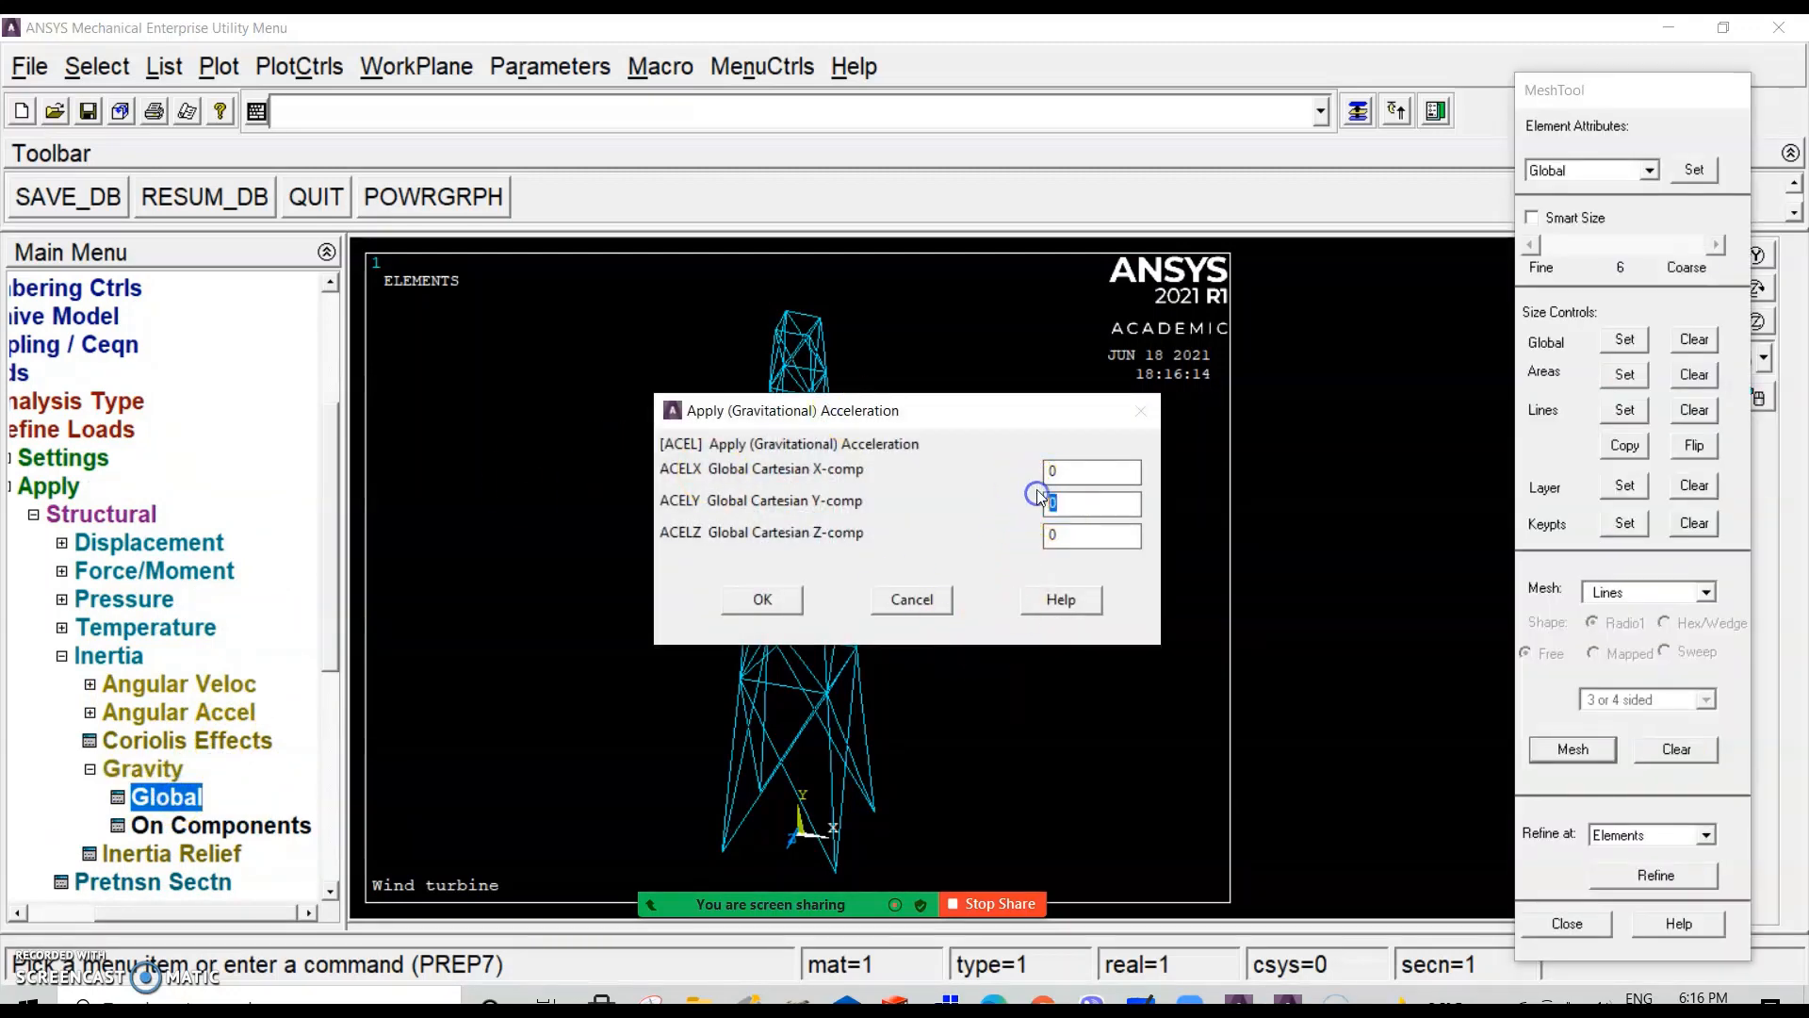
text(9.81)
click(750, 598)
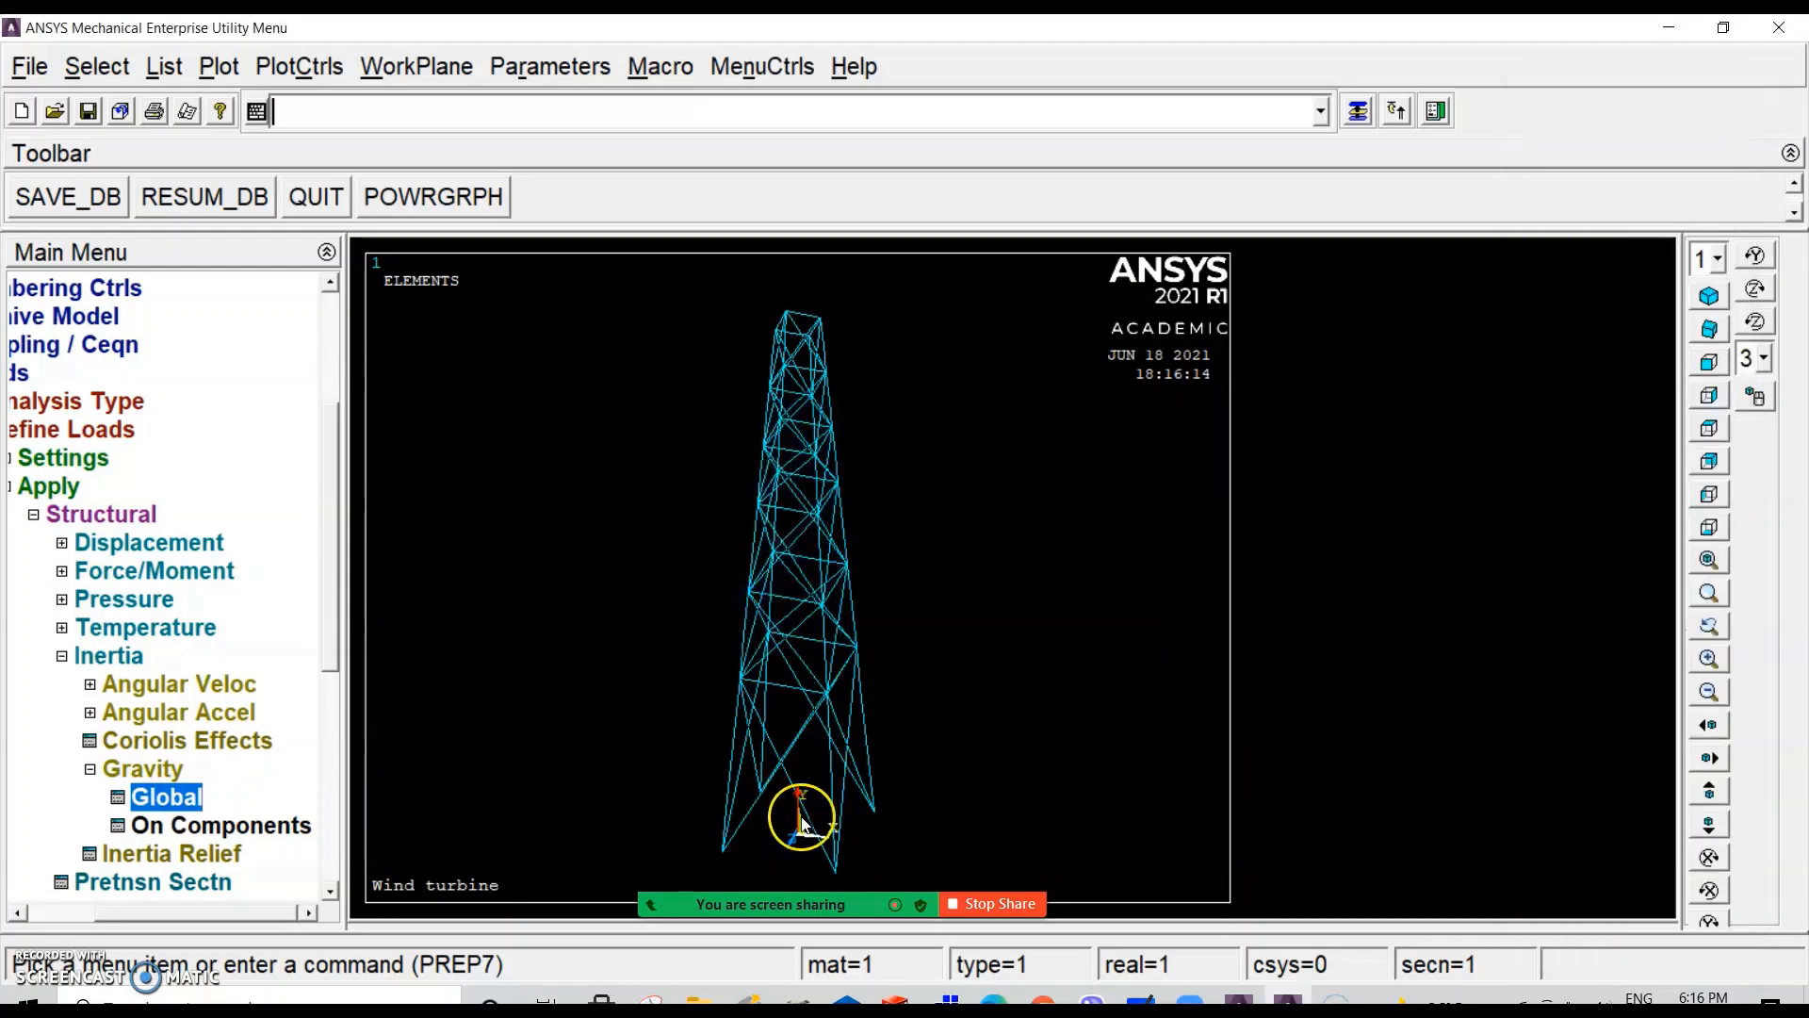
Step: Display the tower's elements, lines, keypoints and nodes together with its supports and loads using Multi-Plots
click(219, 66)
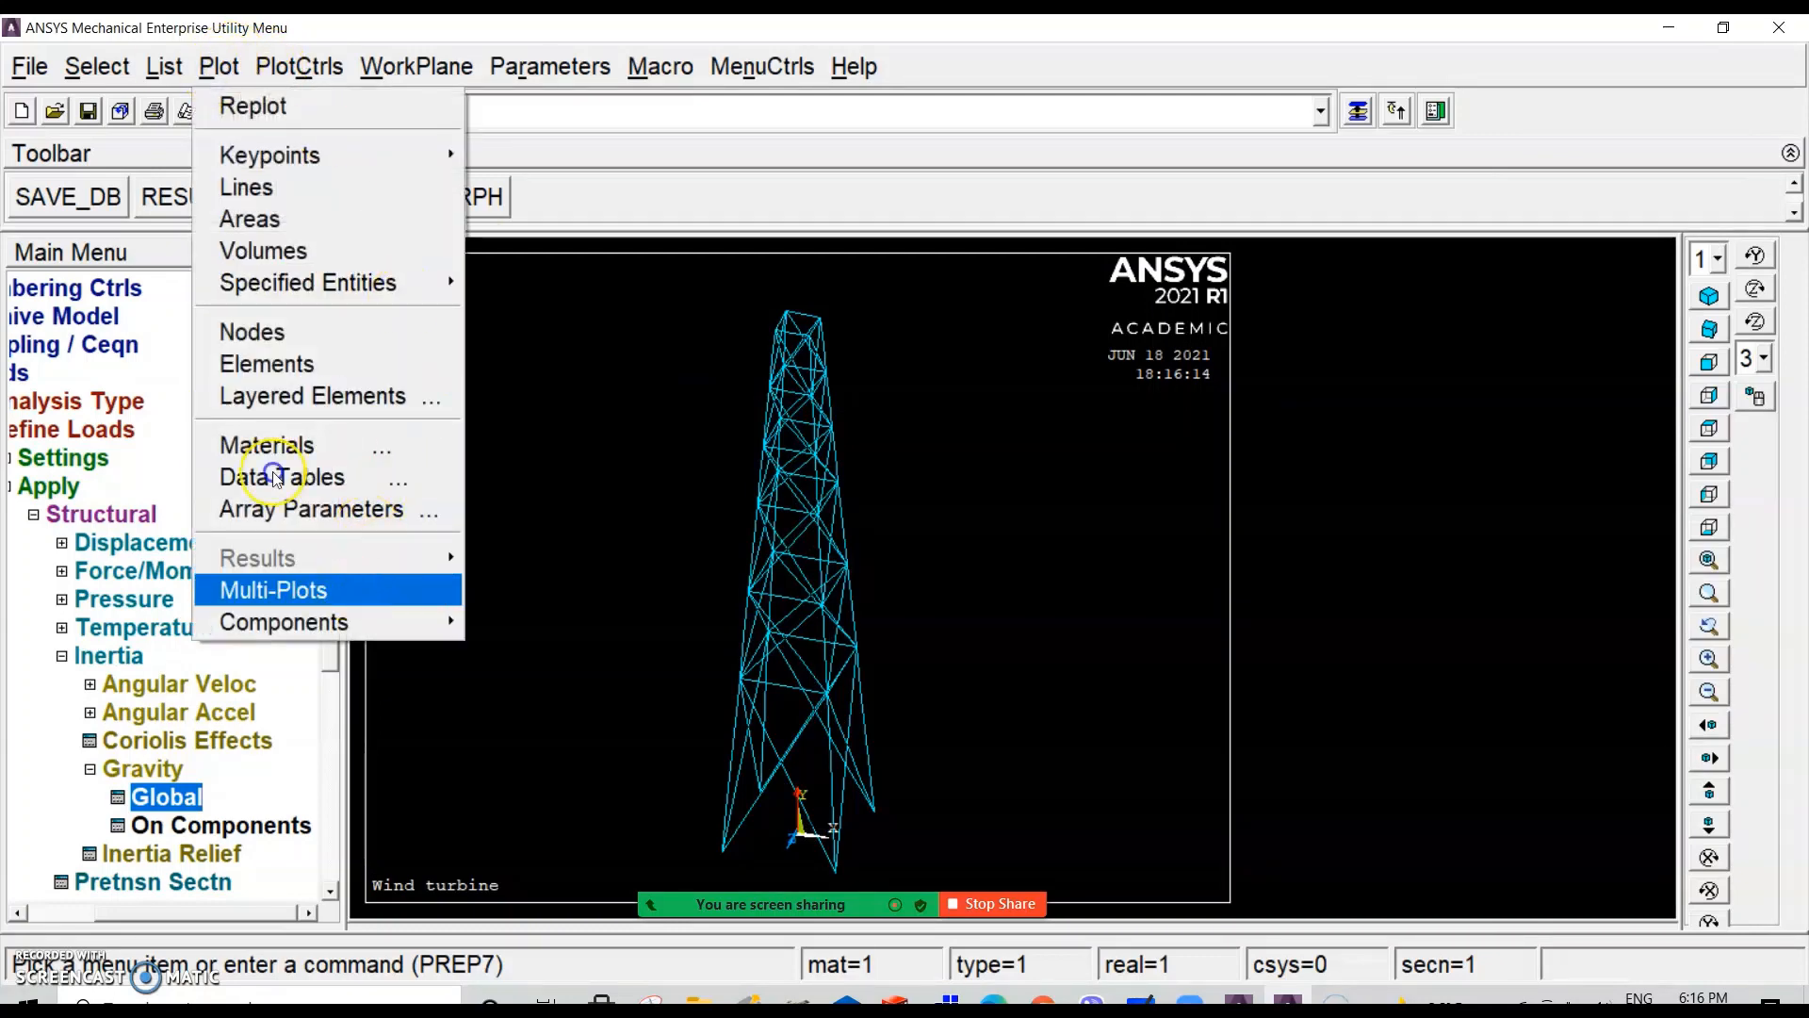
click(342, 585)
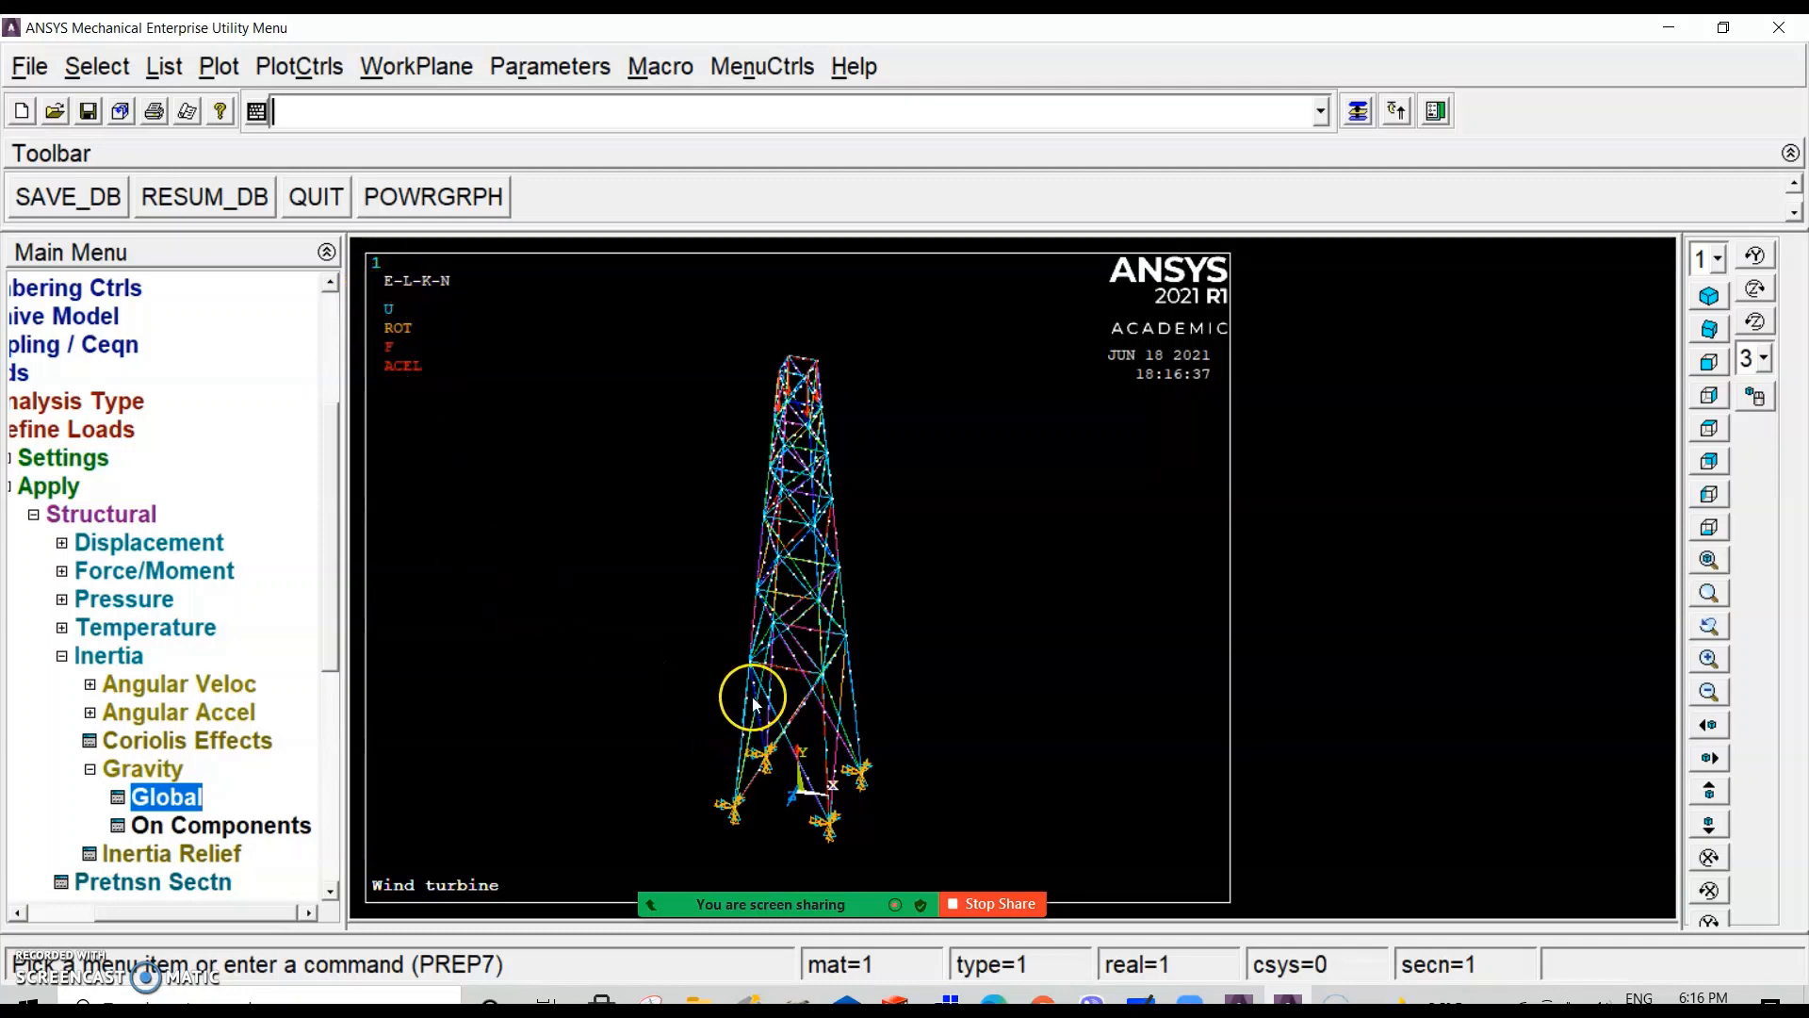
scroll(315, 594, down, 3)
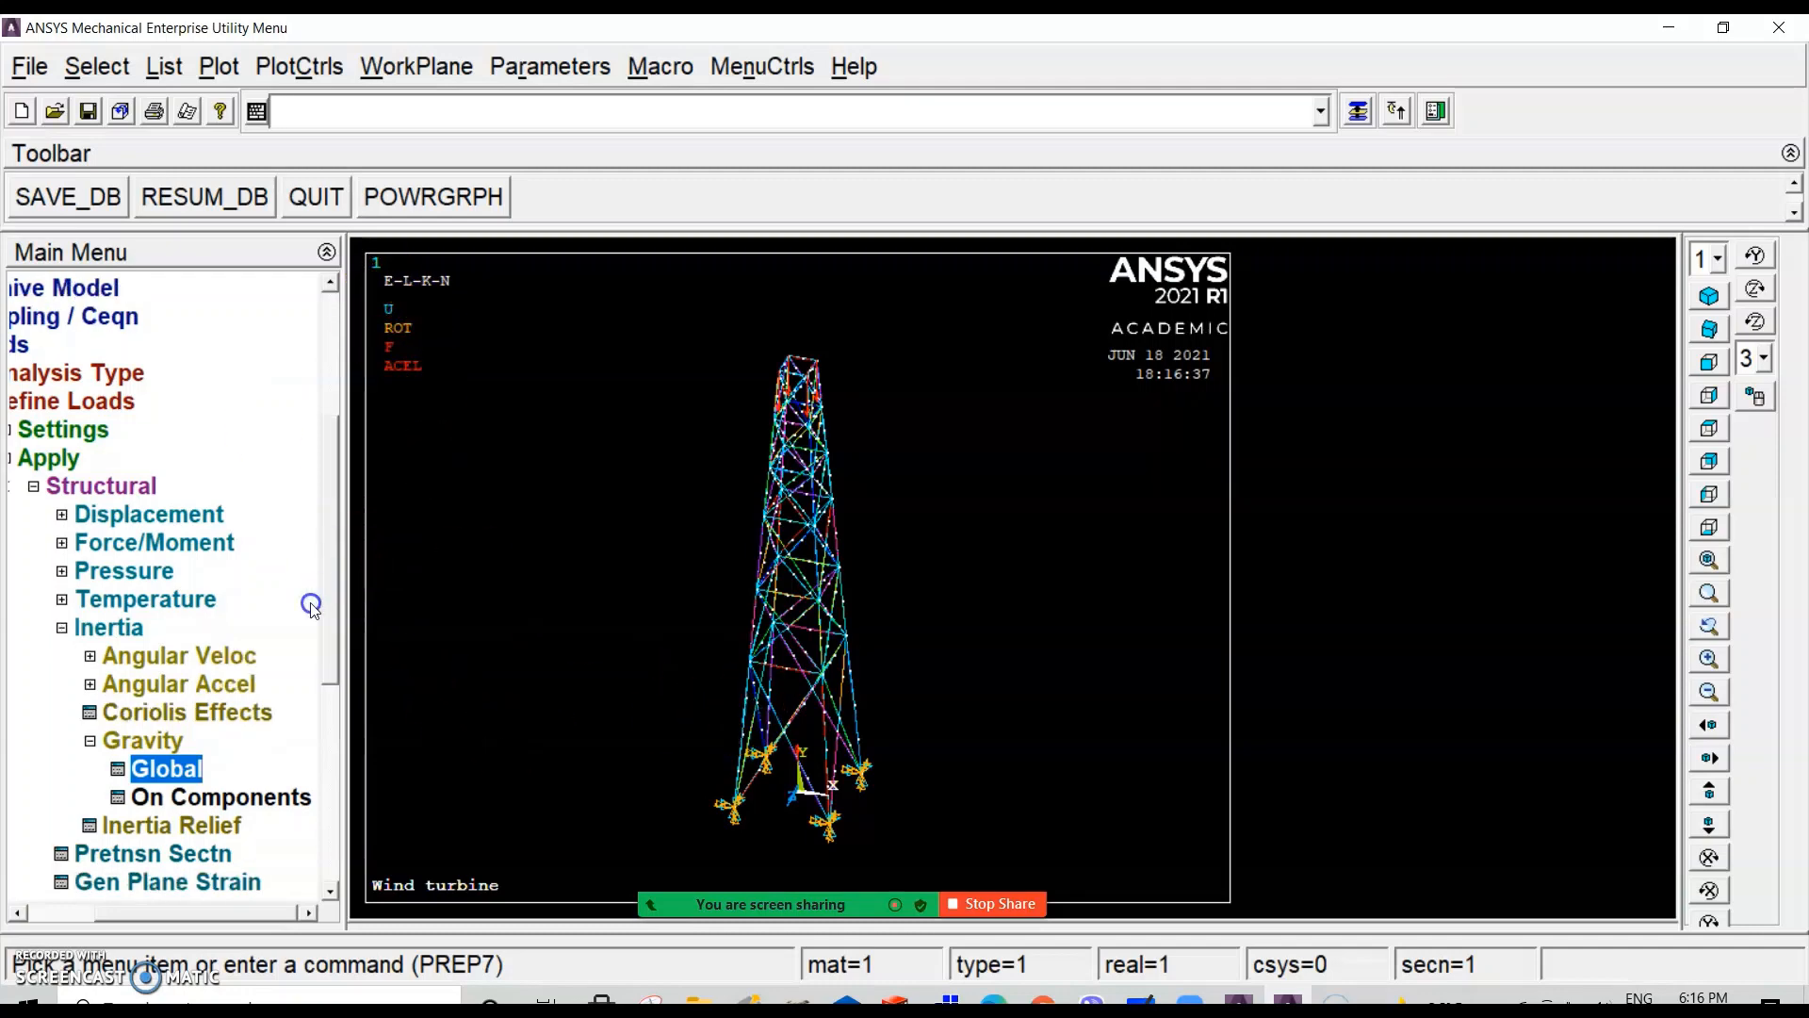
Step: Turn on the display of element shapes based on real constant descriptions and replot the tower
click(298, 71)
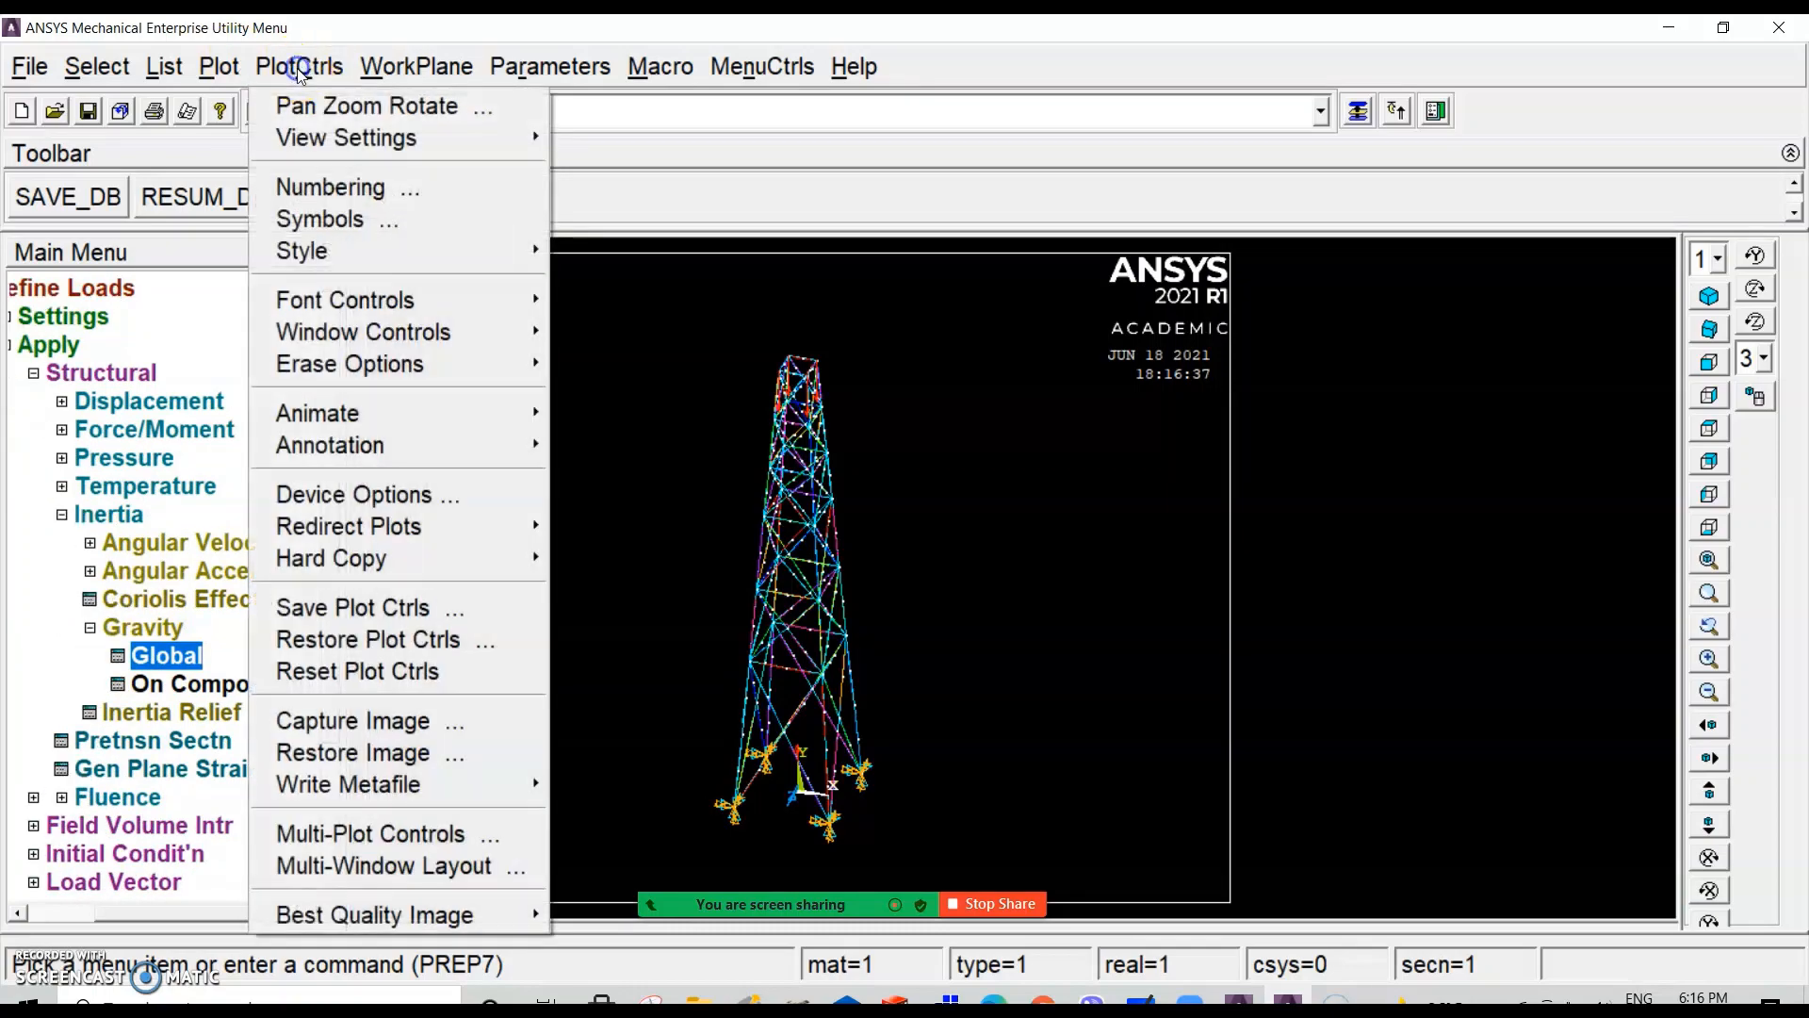
click(304, 247)
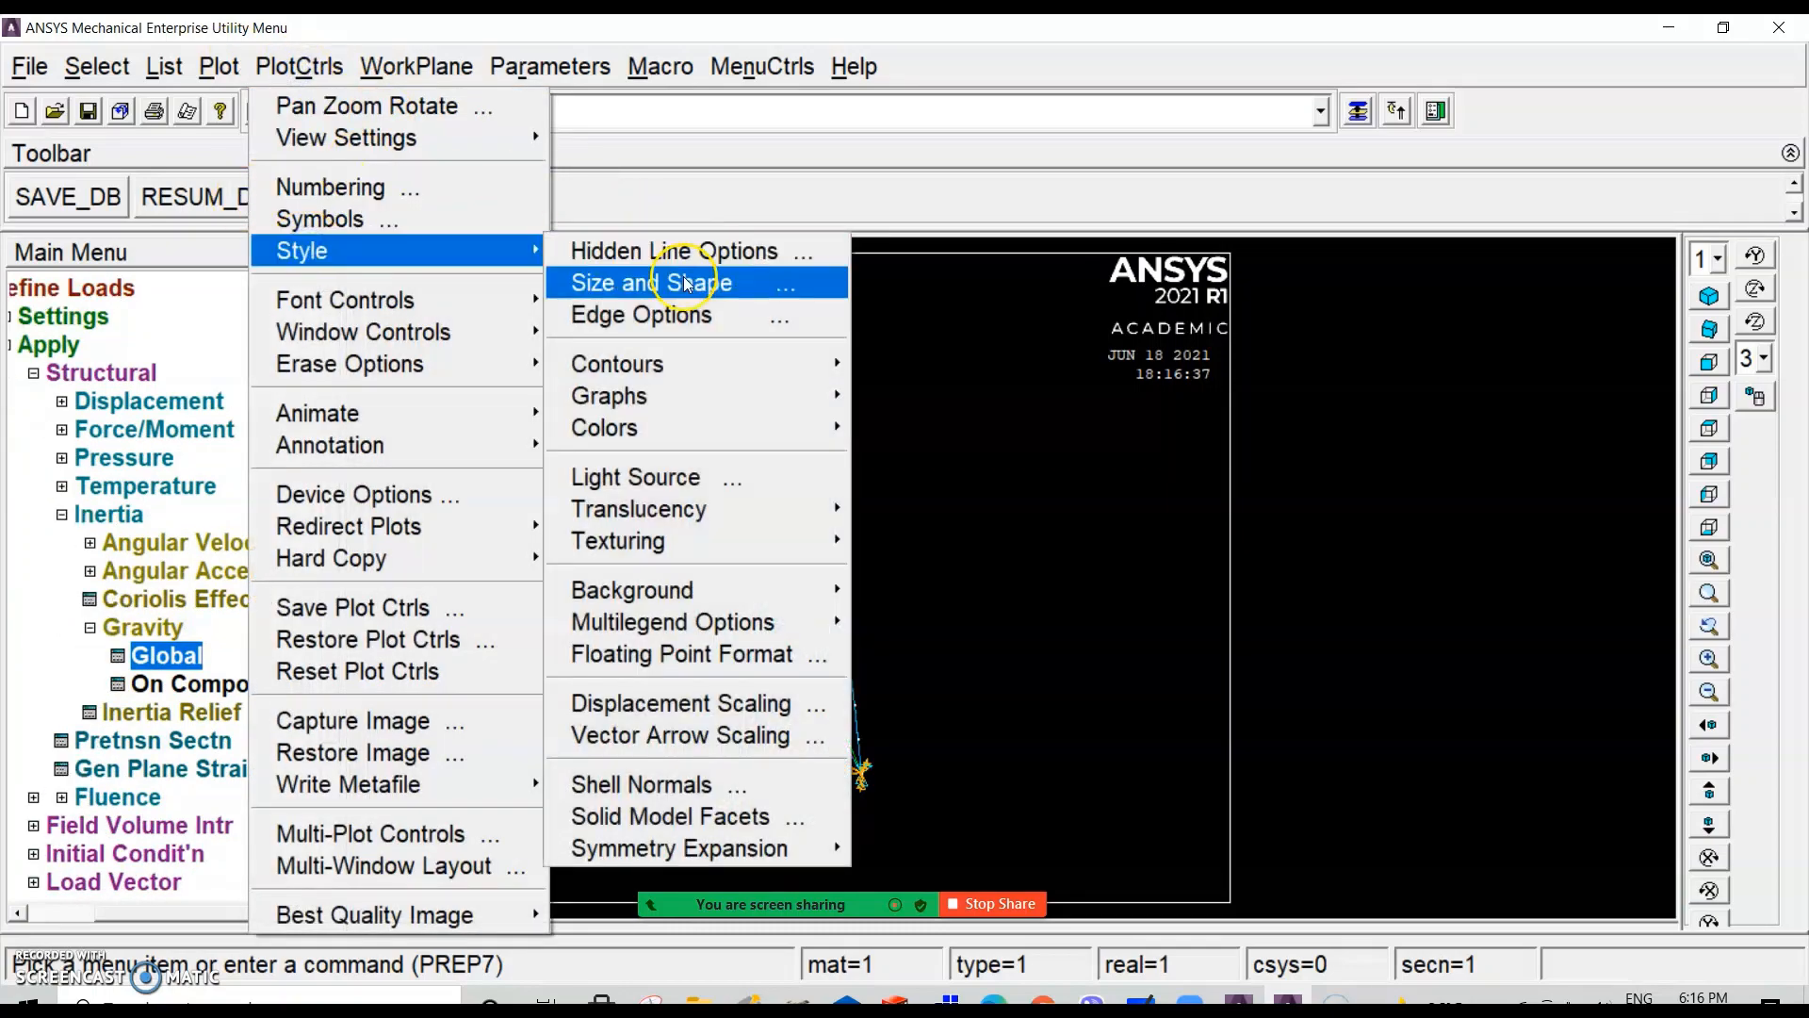
click(659, 283)
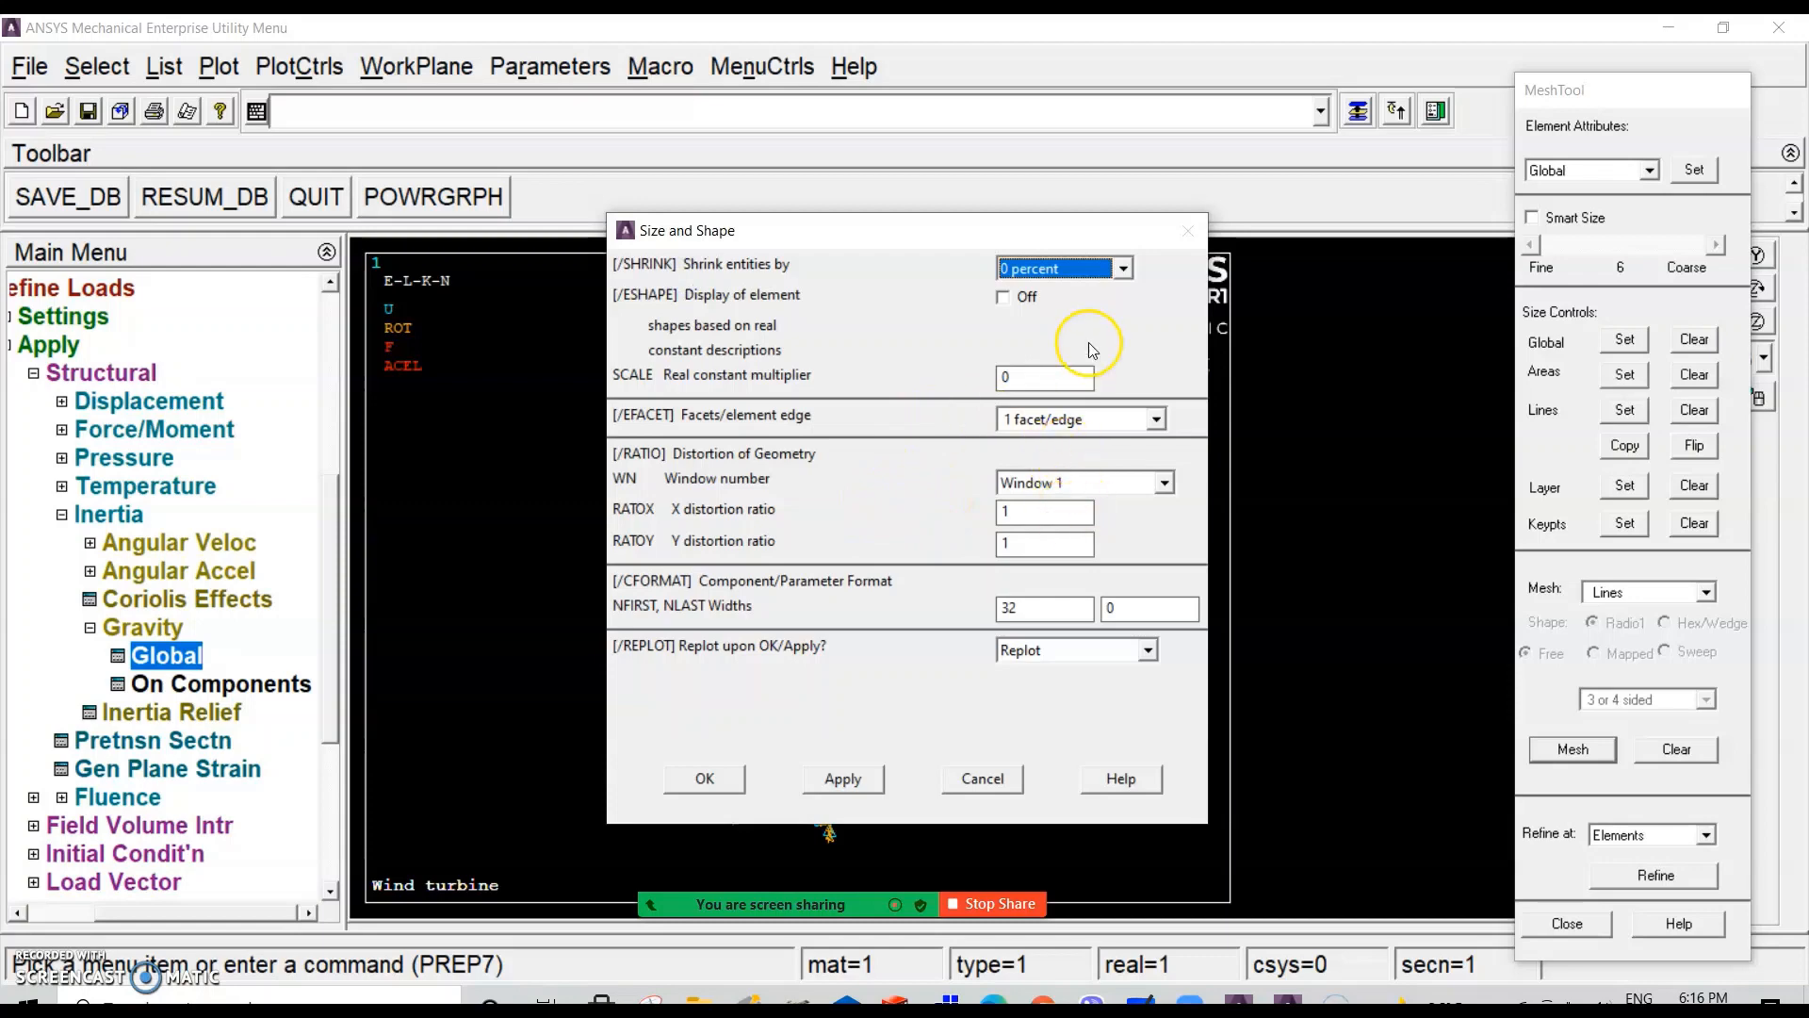
click(1008, 298)
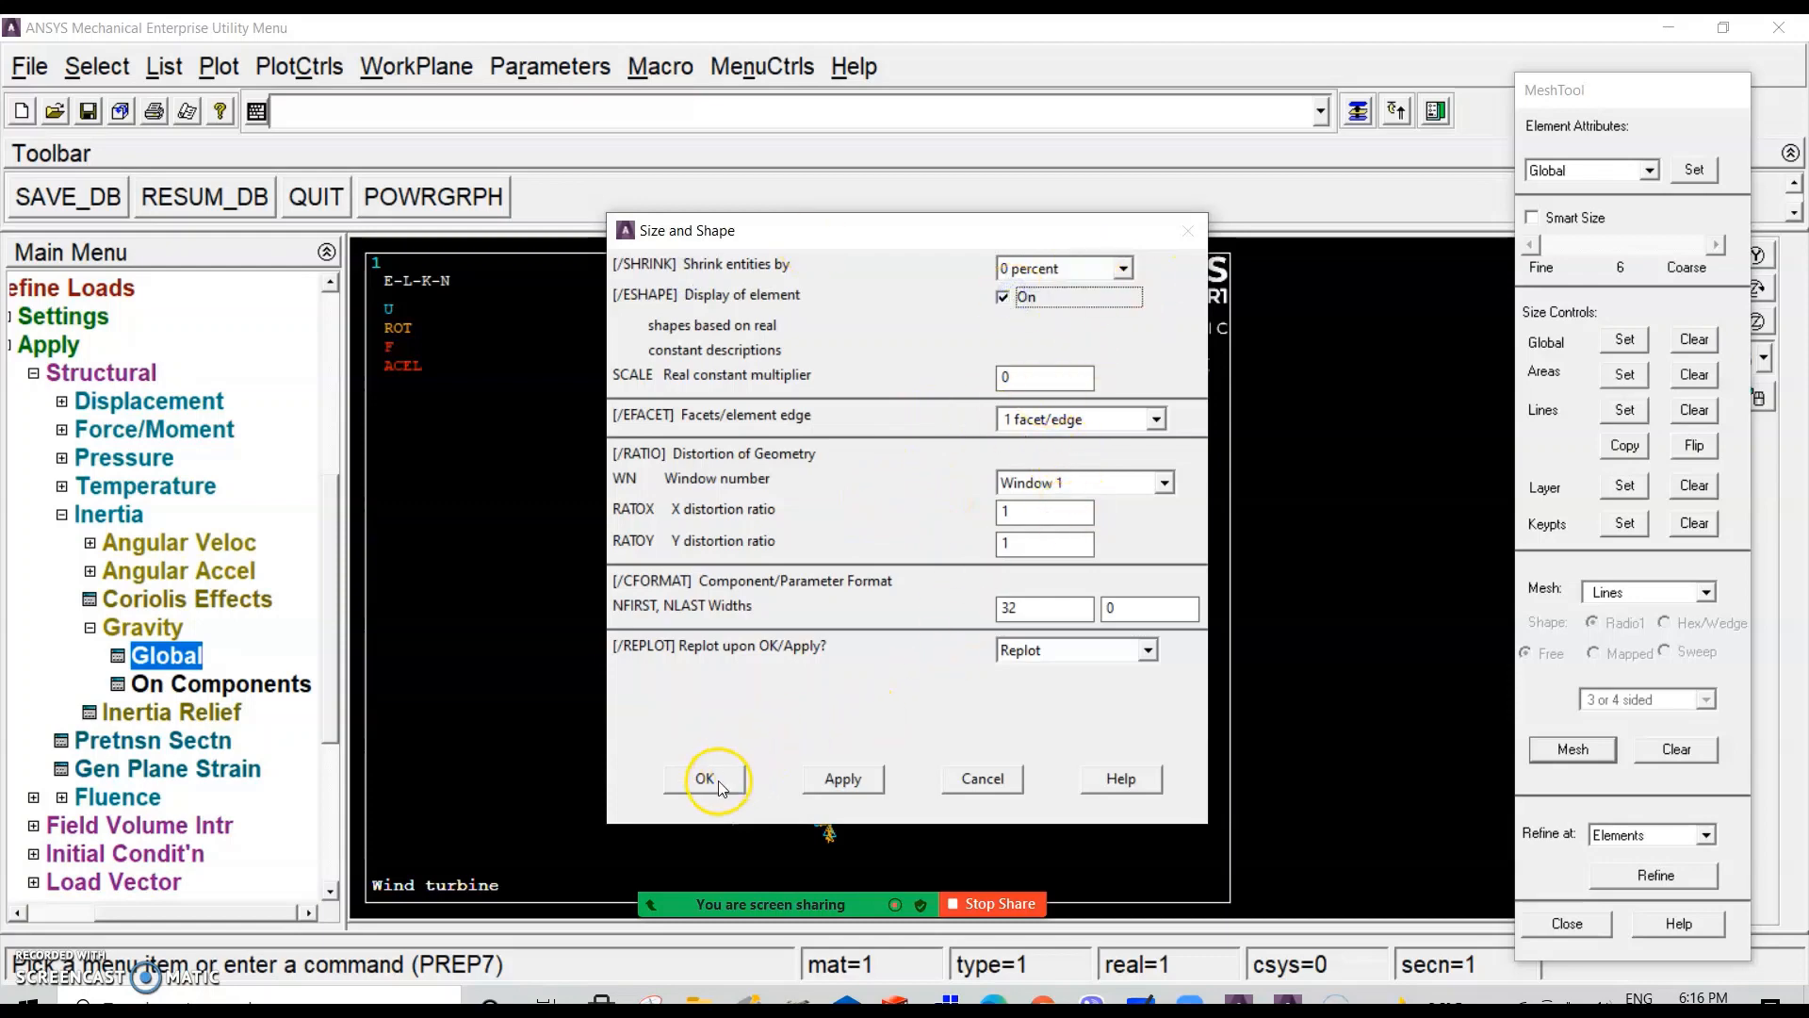
click(706, 777)
Step: Leave the load definitions and enter the Solution processor
drag(328, 687, 292, 806)
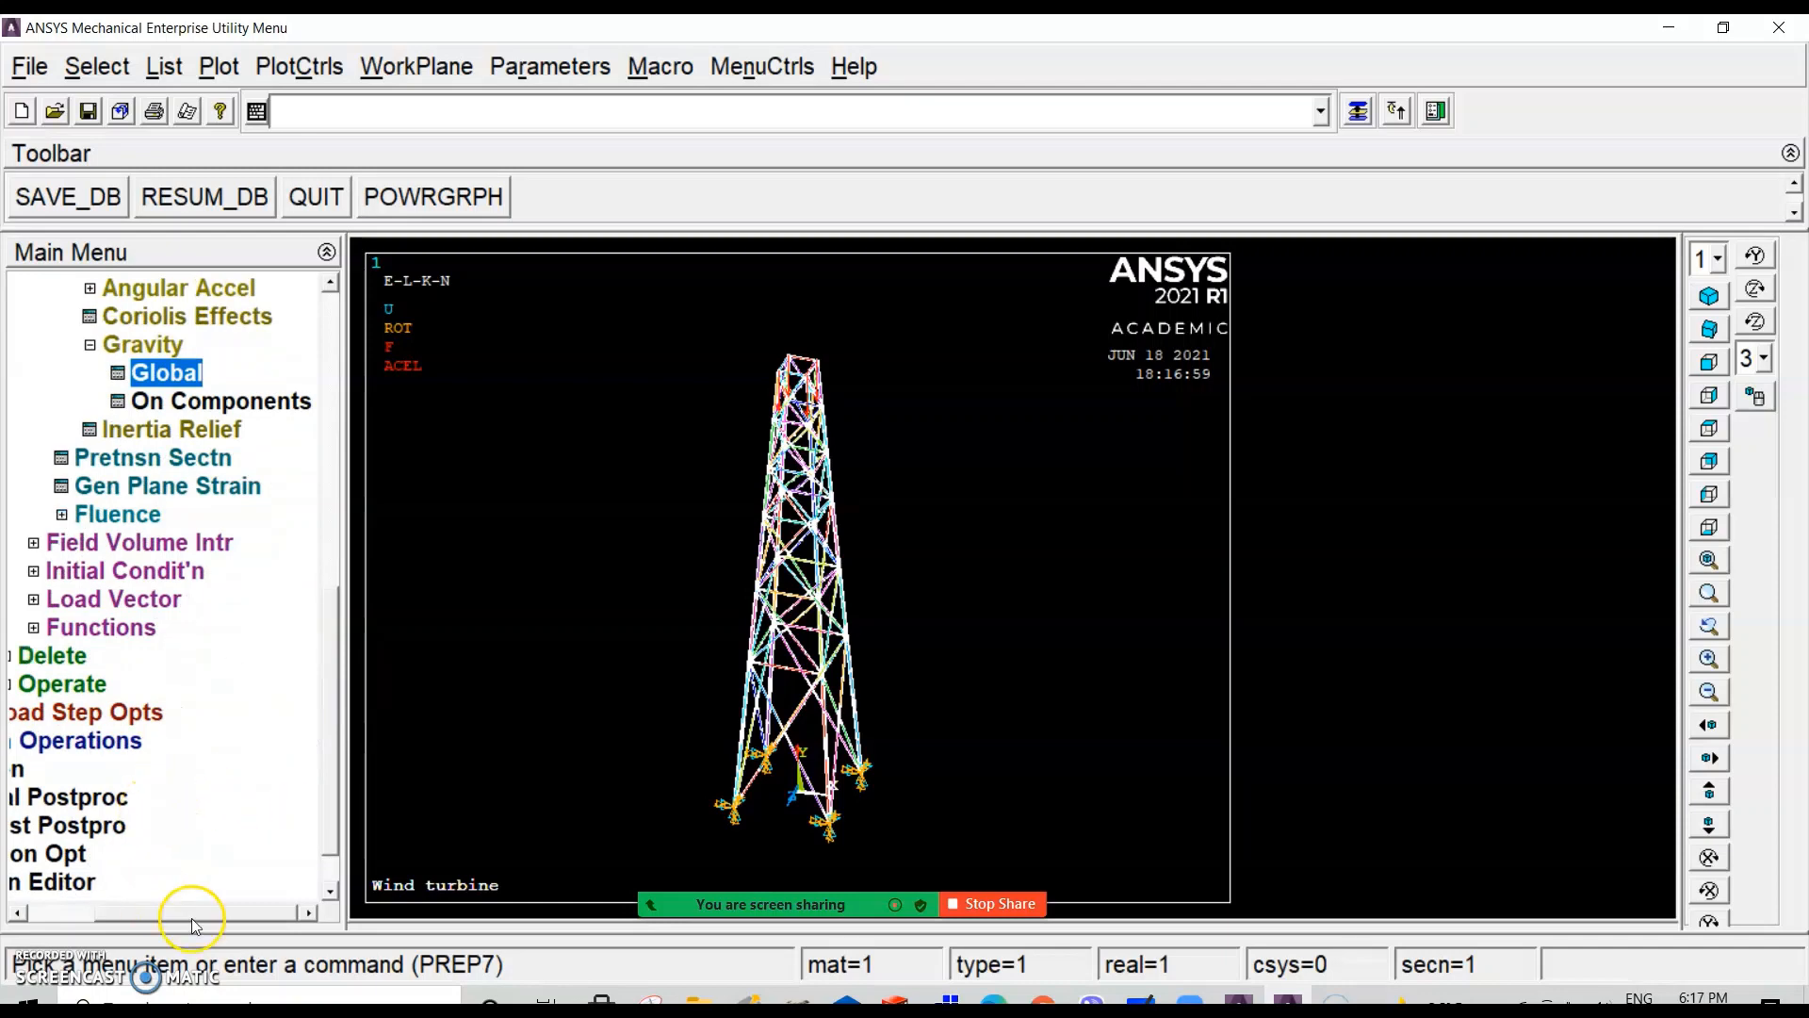
drag(188, 913, 73, 892)
click(79, 768)
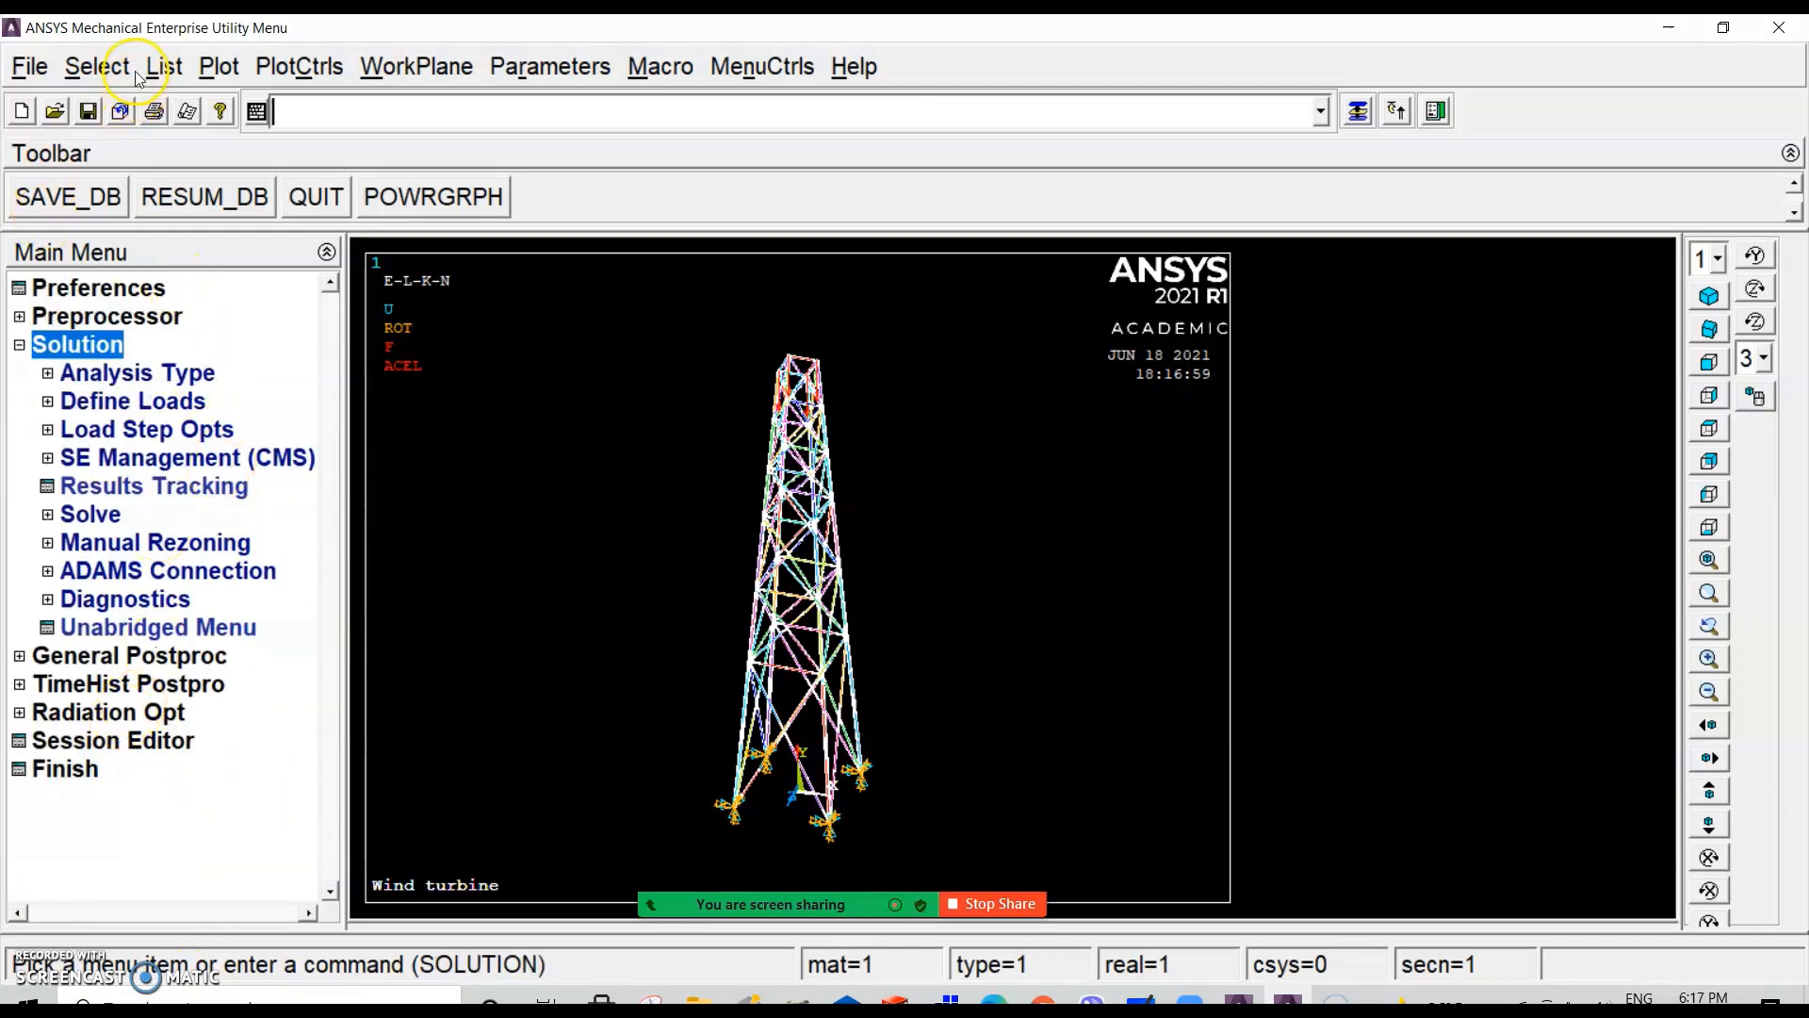
Step: Save the database as wind turbine.db in the ANSYS project examples folder, overwriting the existing file
click(31, 66)
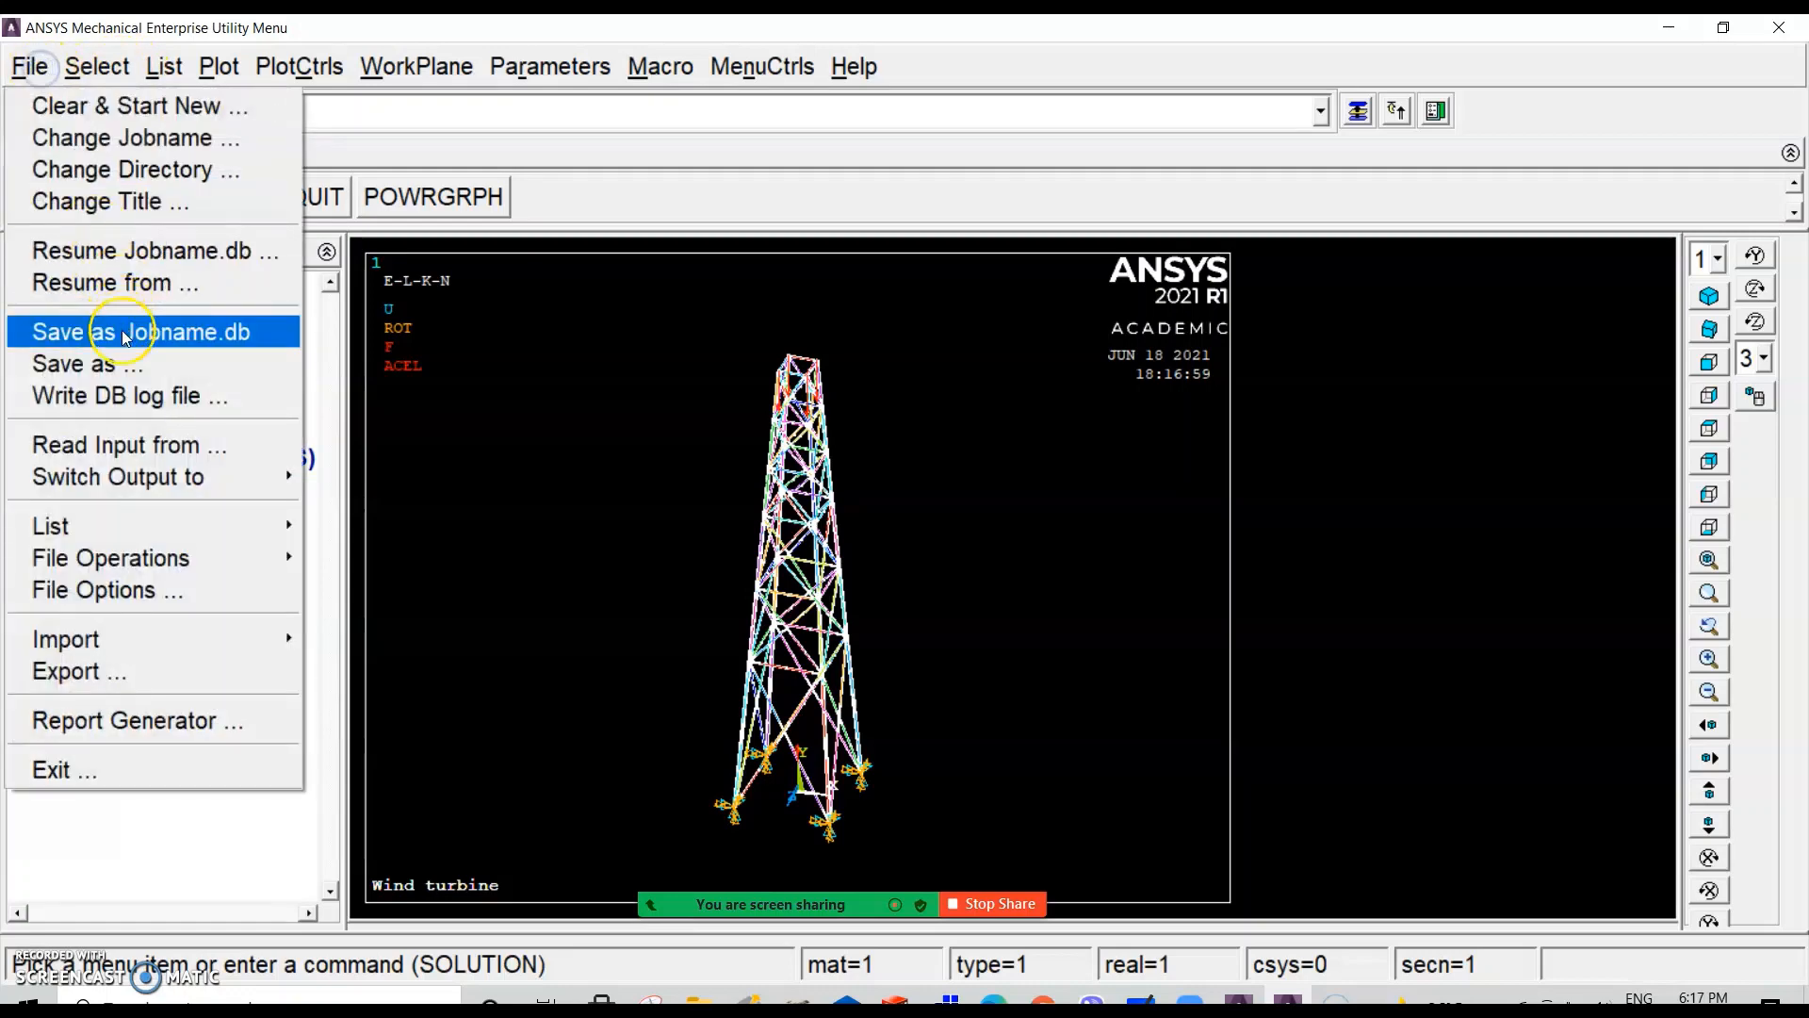
click(70, 363)
click(134, 288)
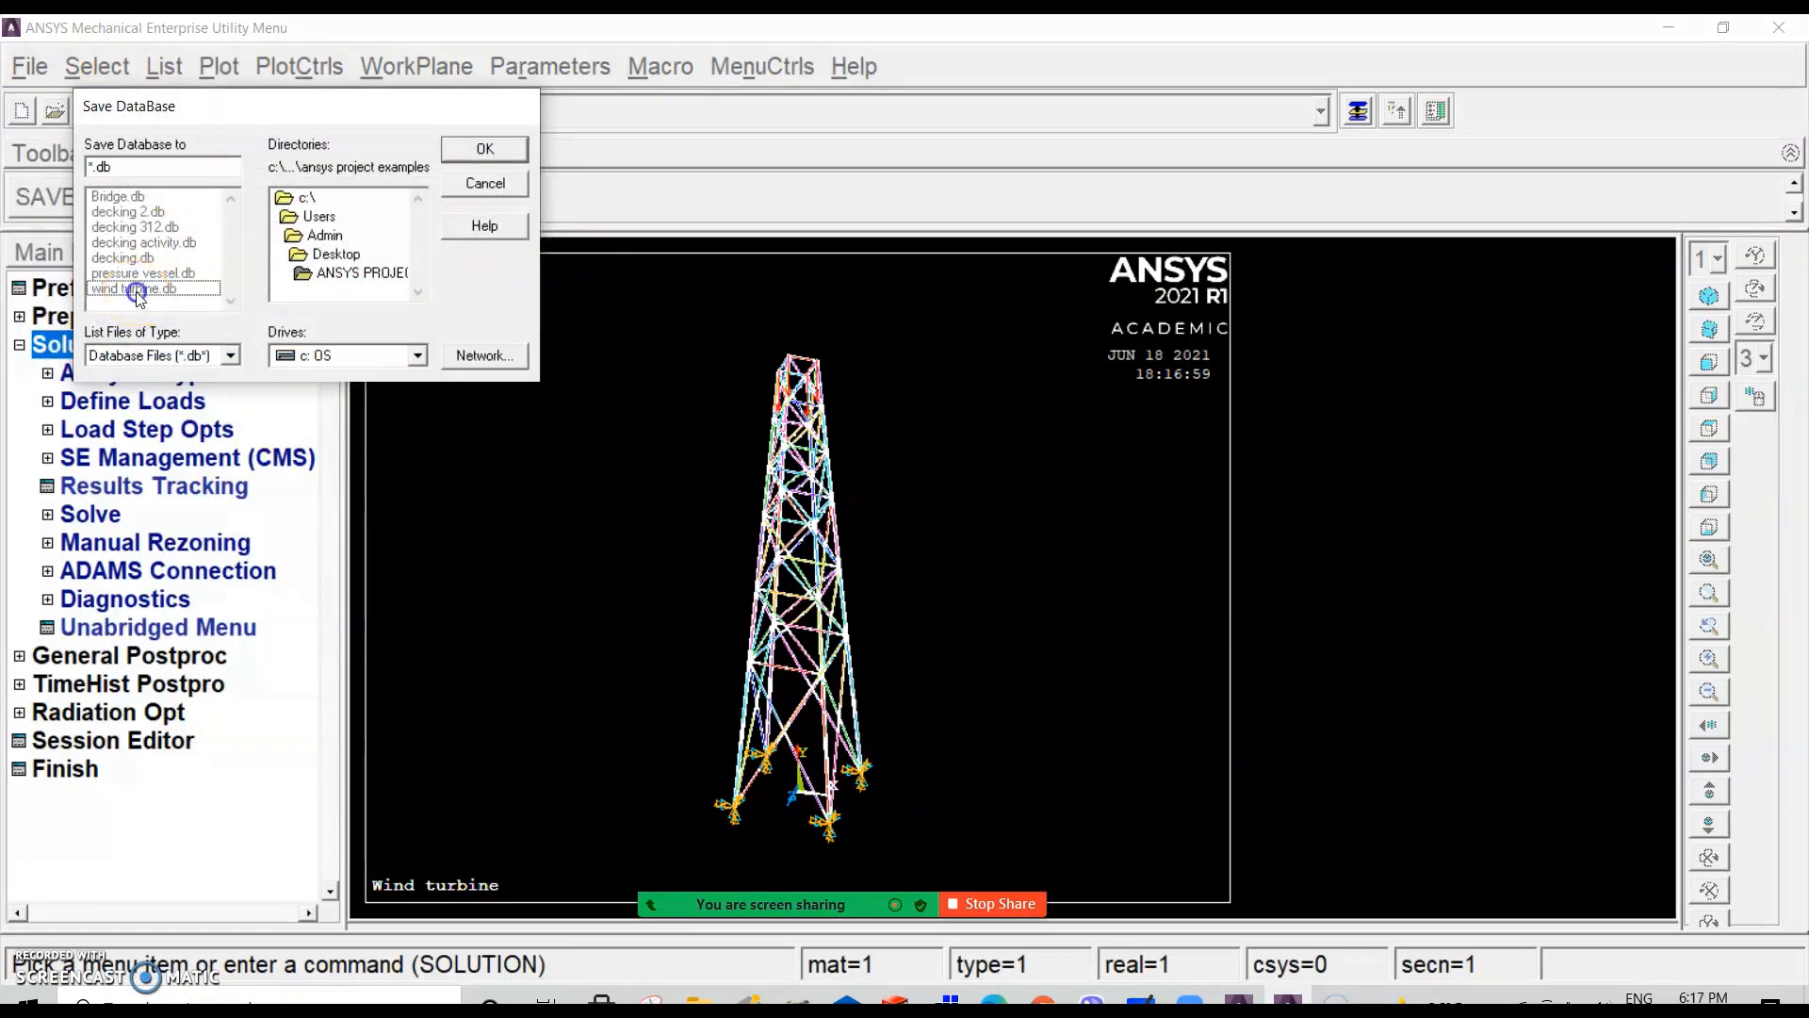
click(344, 273)
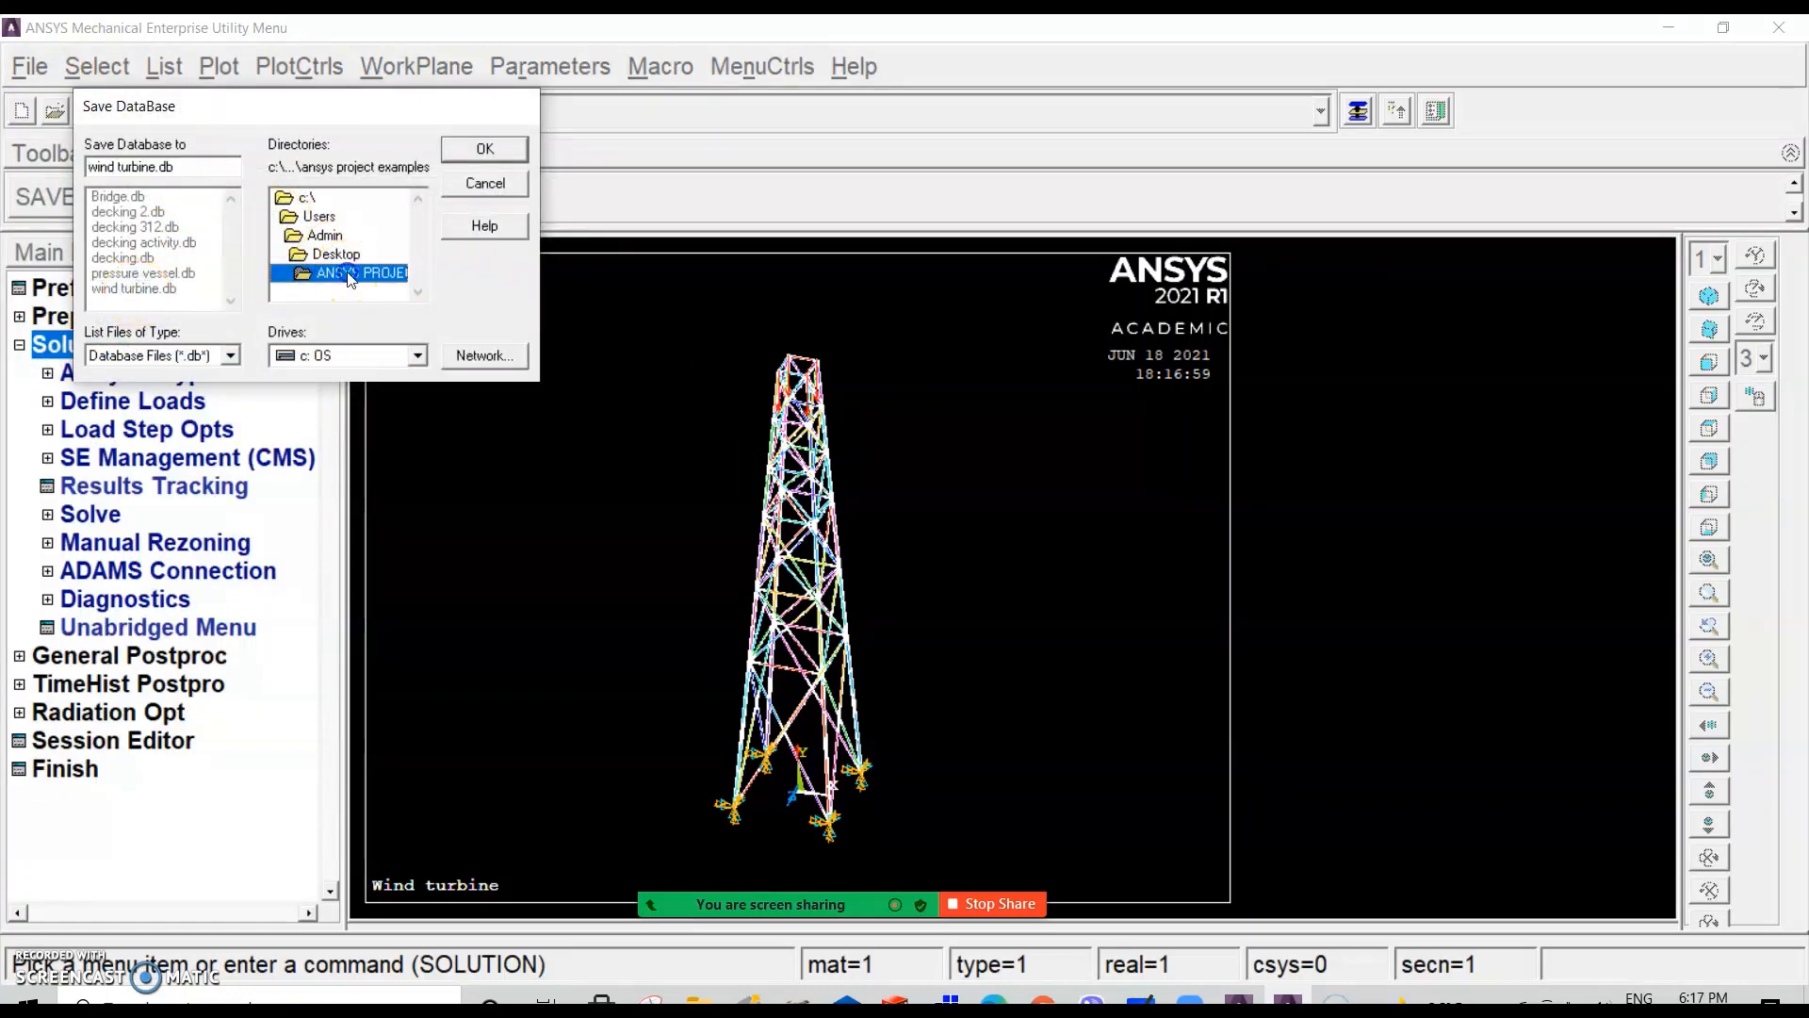
click(497, 149)
click(1058, 508)
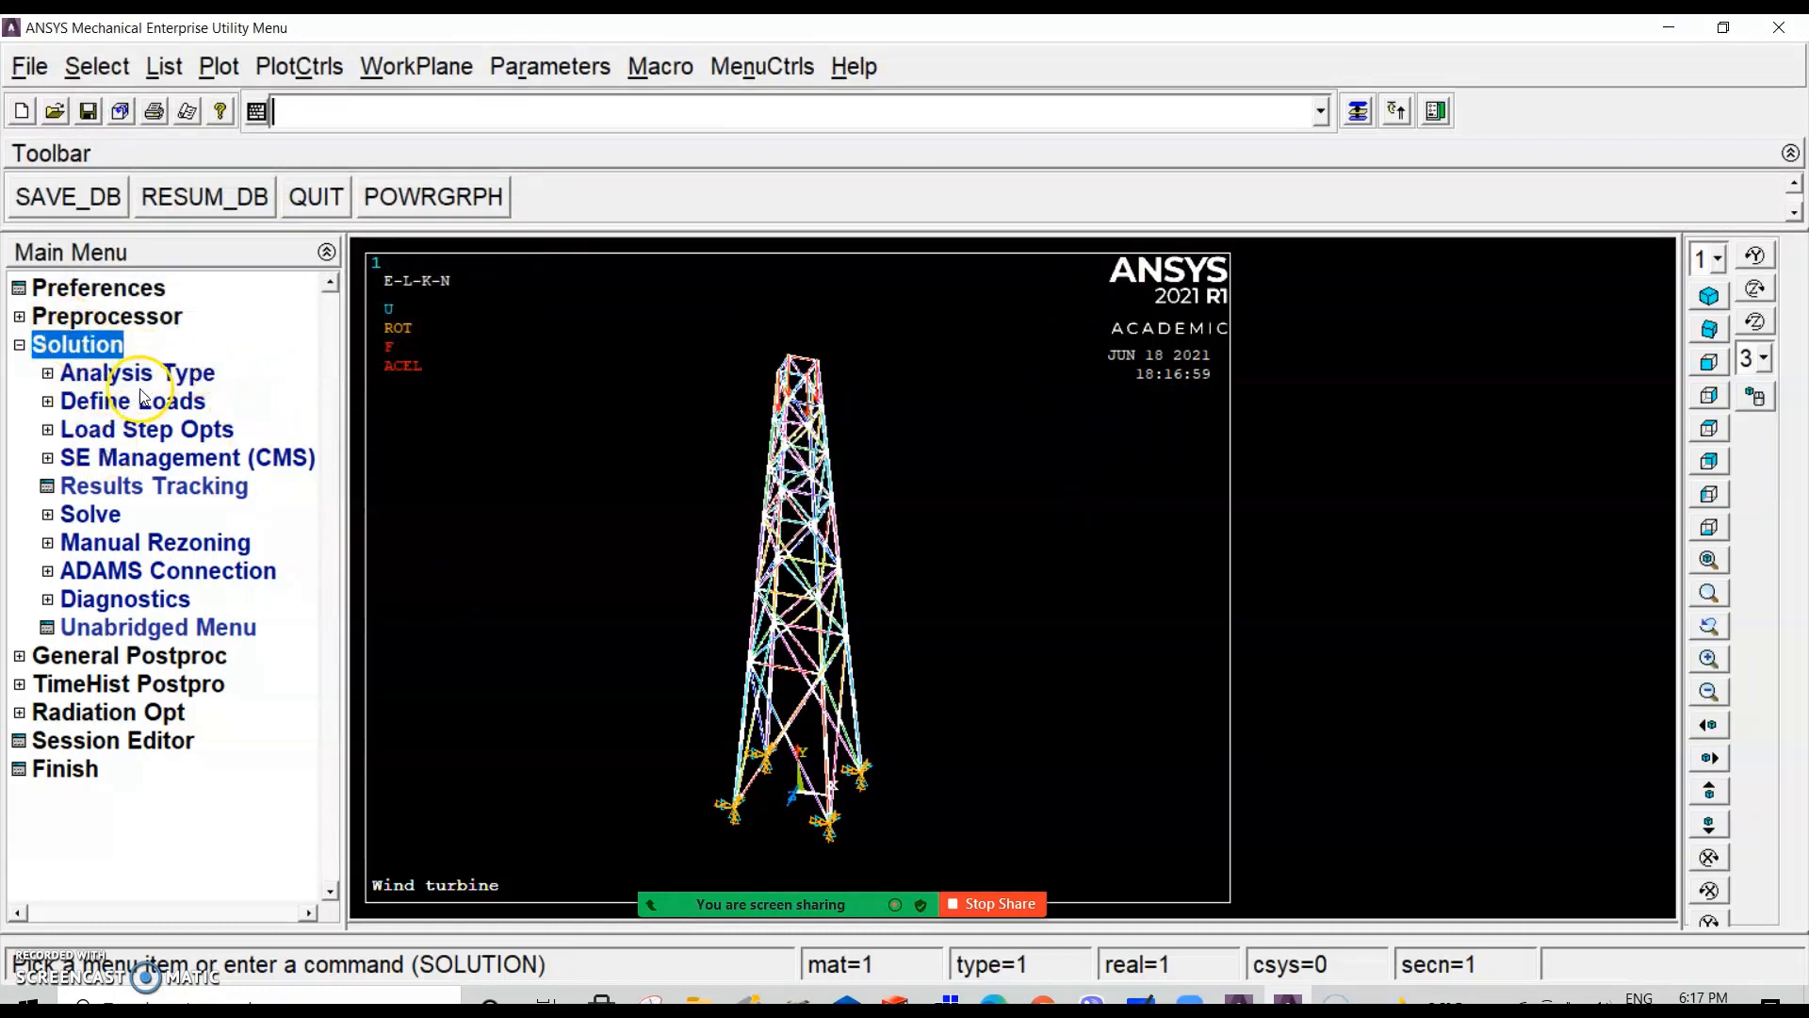
Step: Solve the current load step of the tower model and dismiss the solution note and status listing
click(99, 515)
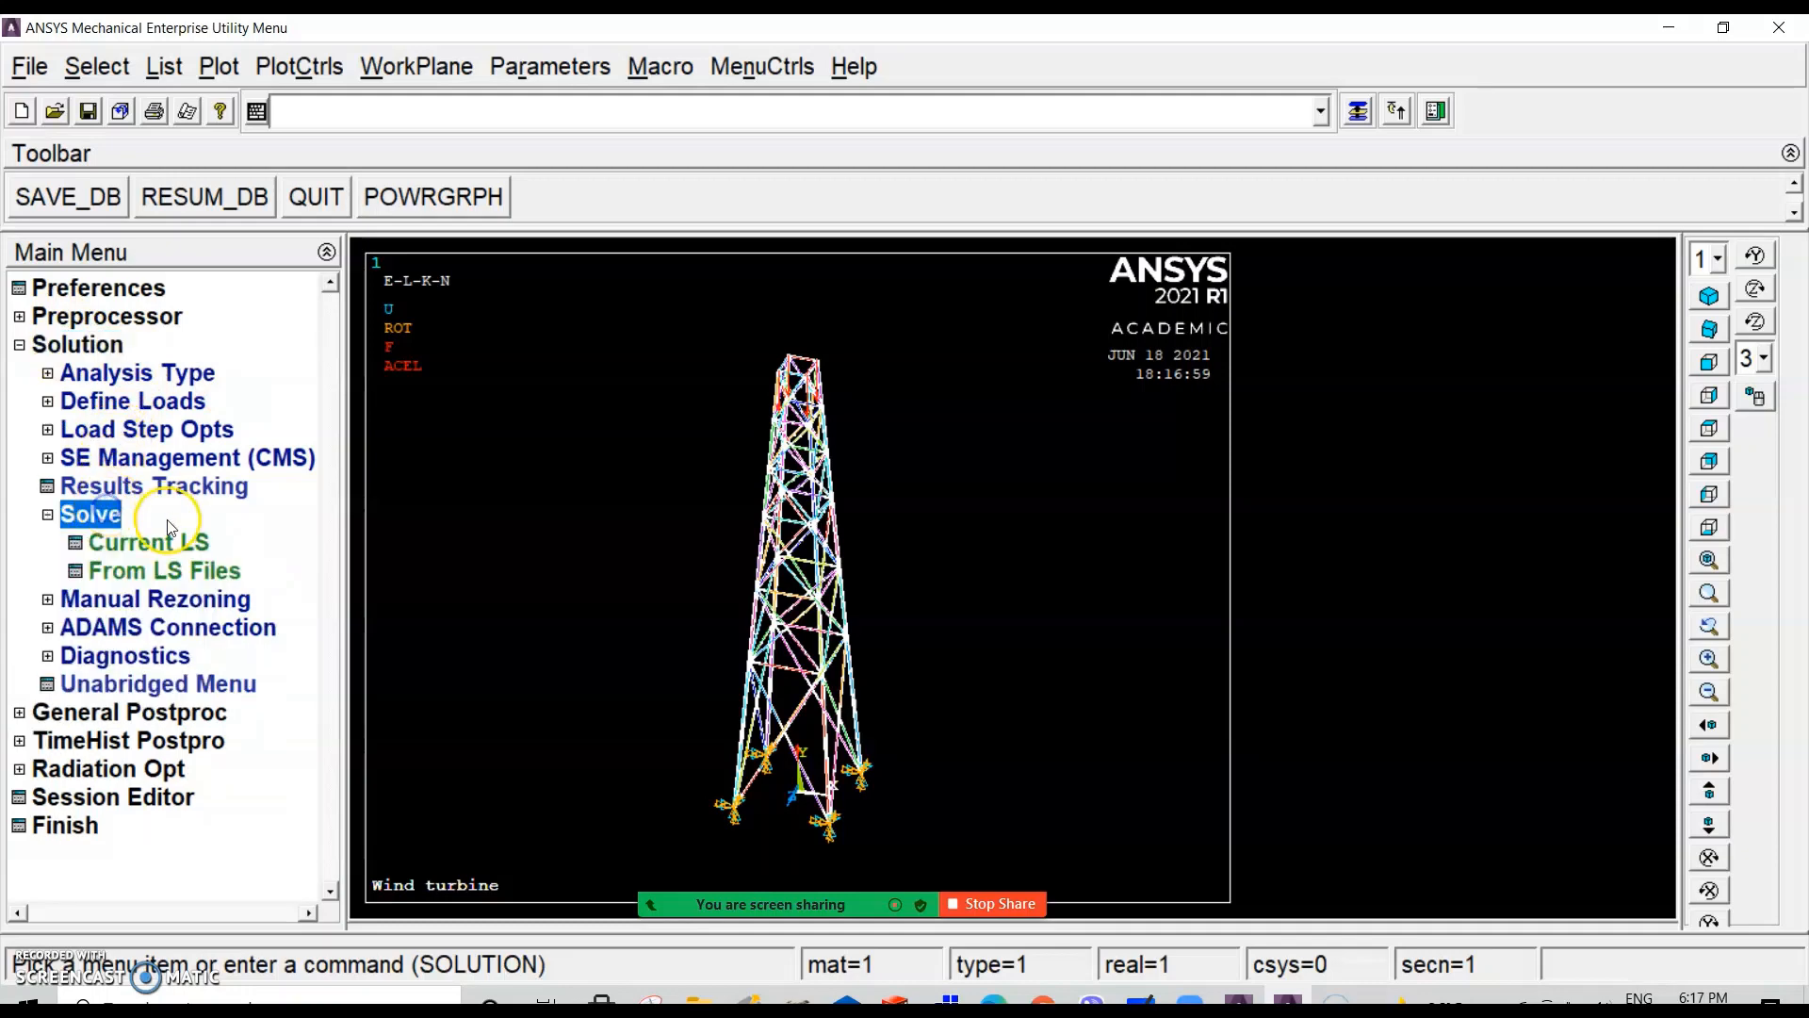
click(165, 540)
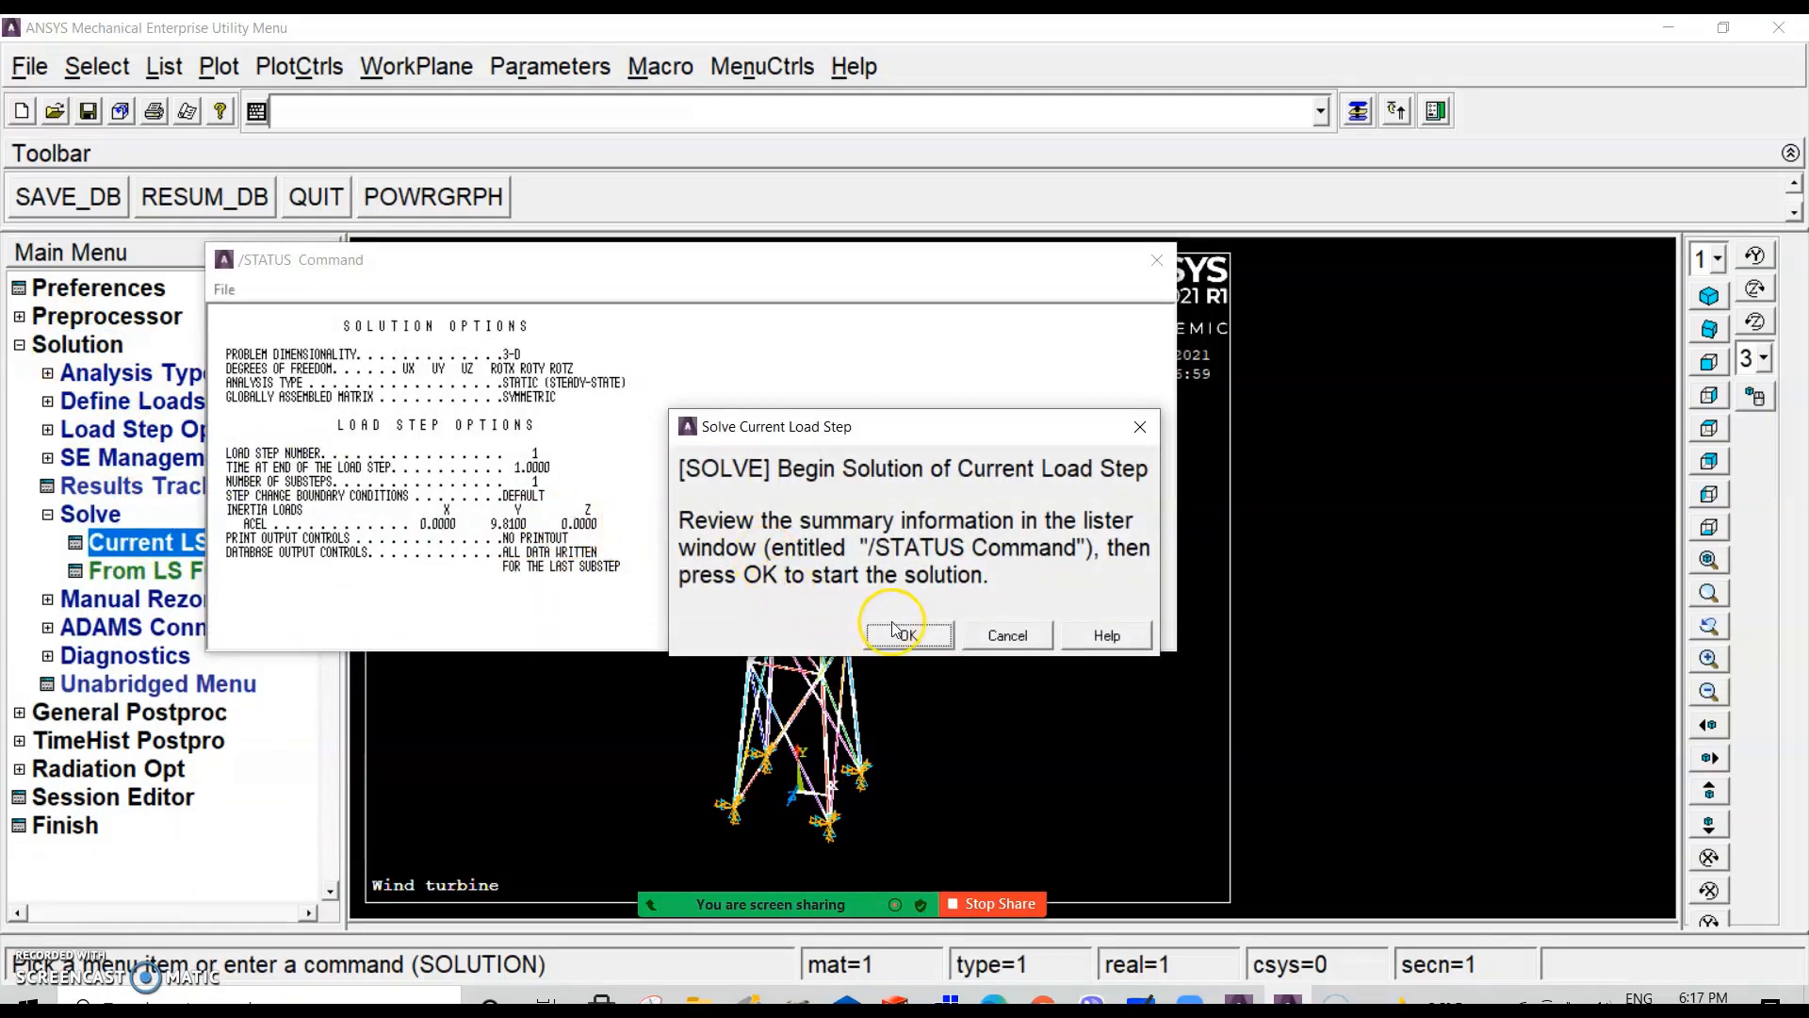
click(900, 634)
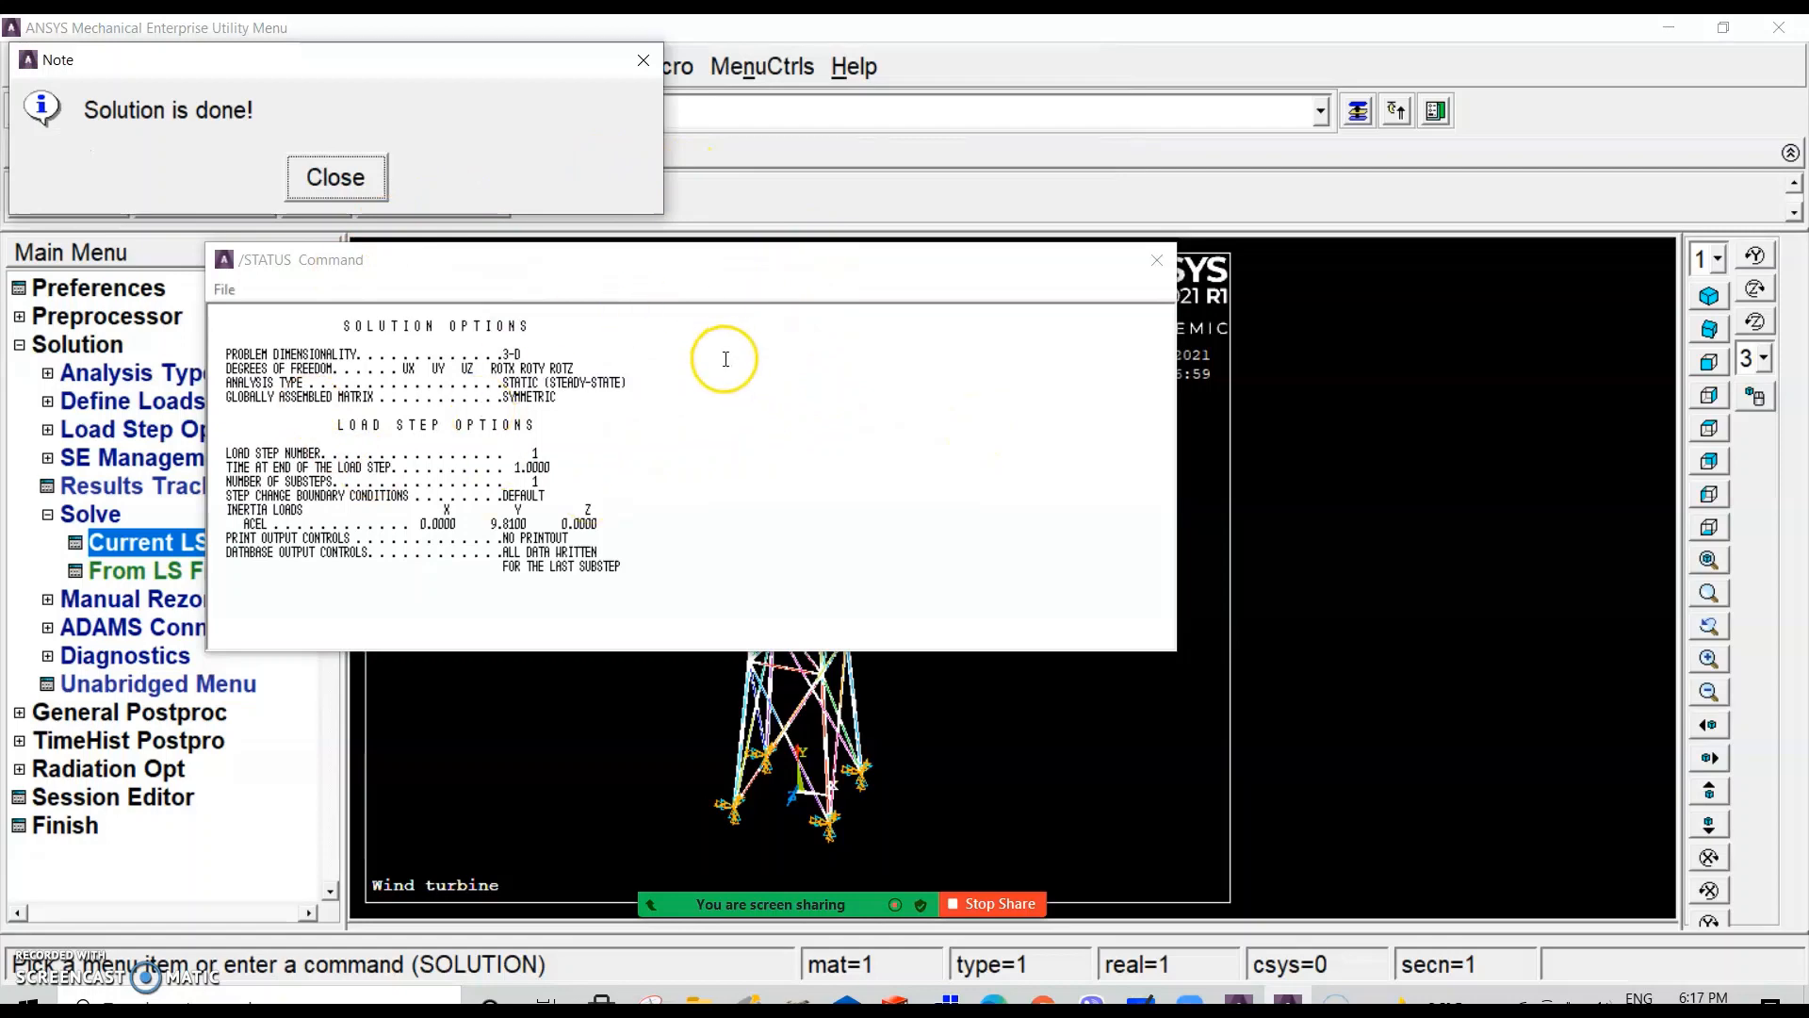
click(1158, 259)
click(359, 179)
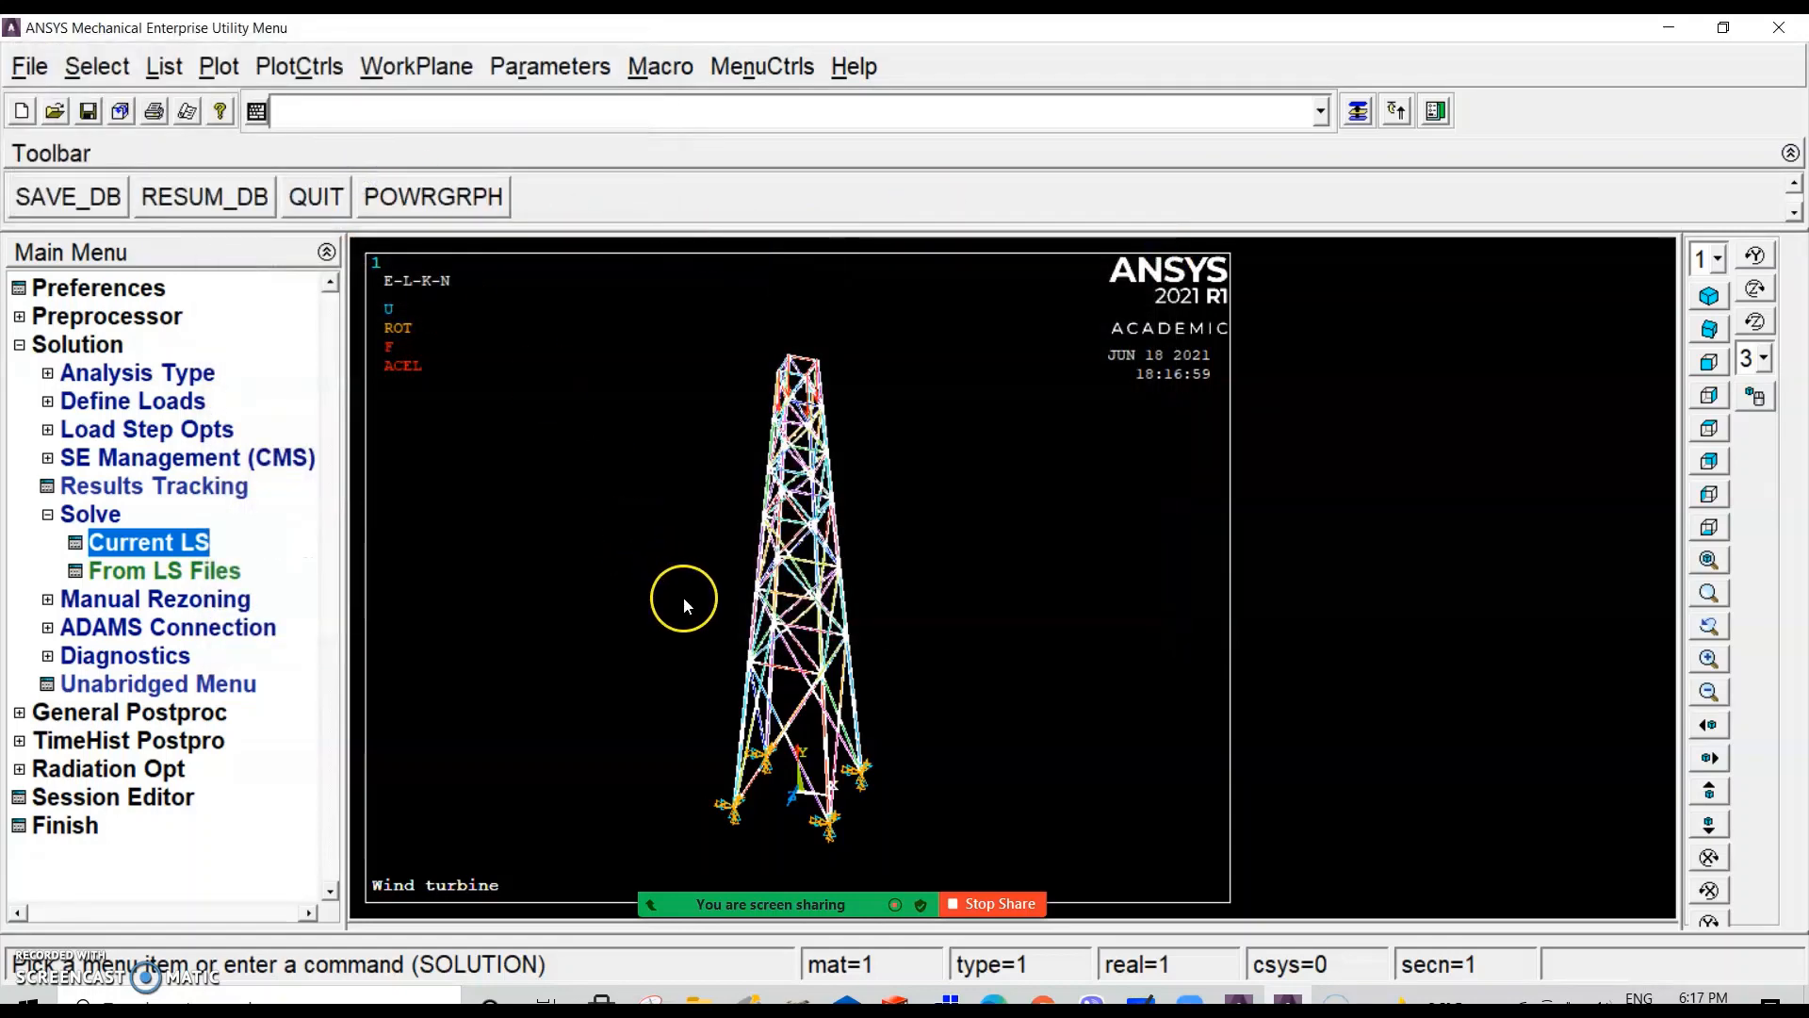
Step: Plot only the deformed shape of the solved tower in the General Postprocessor and inspect its members up close
scroll(745, 663, up, 2)
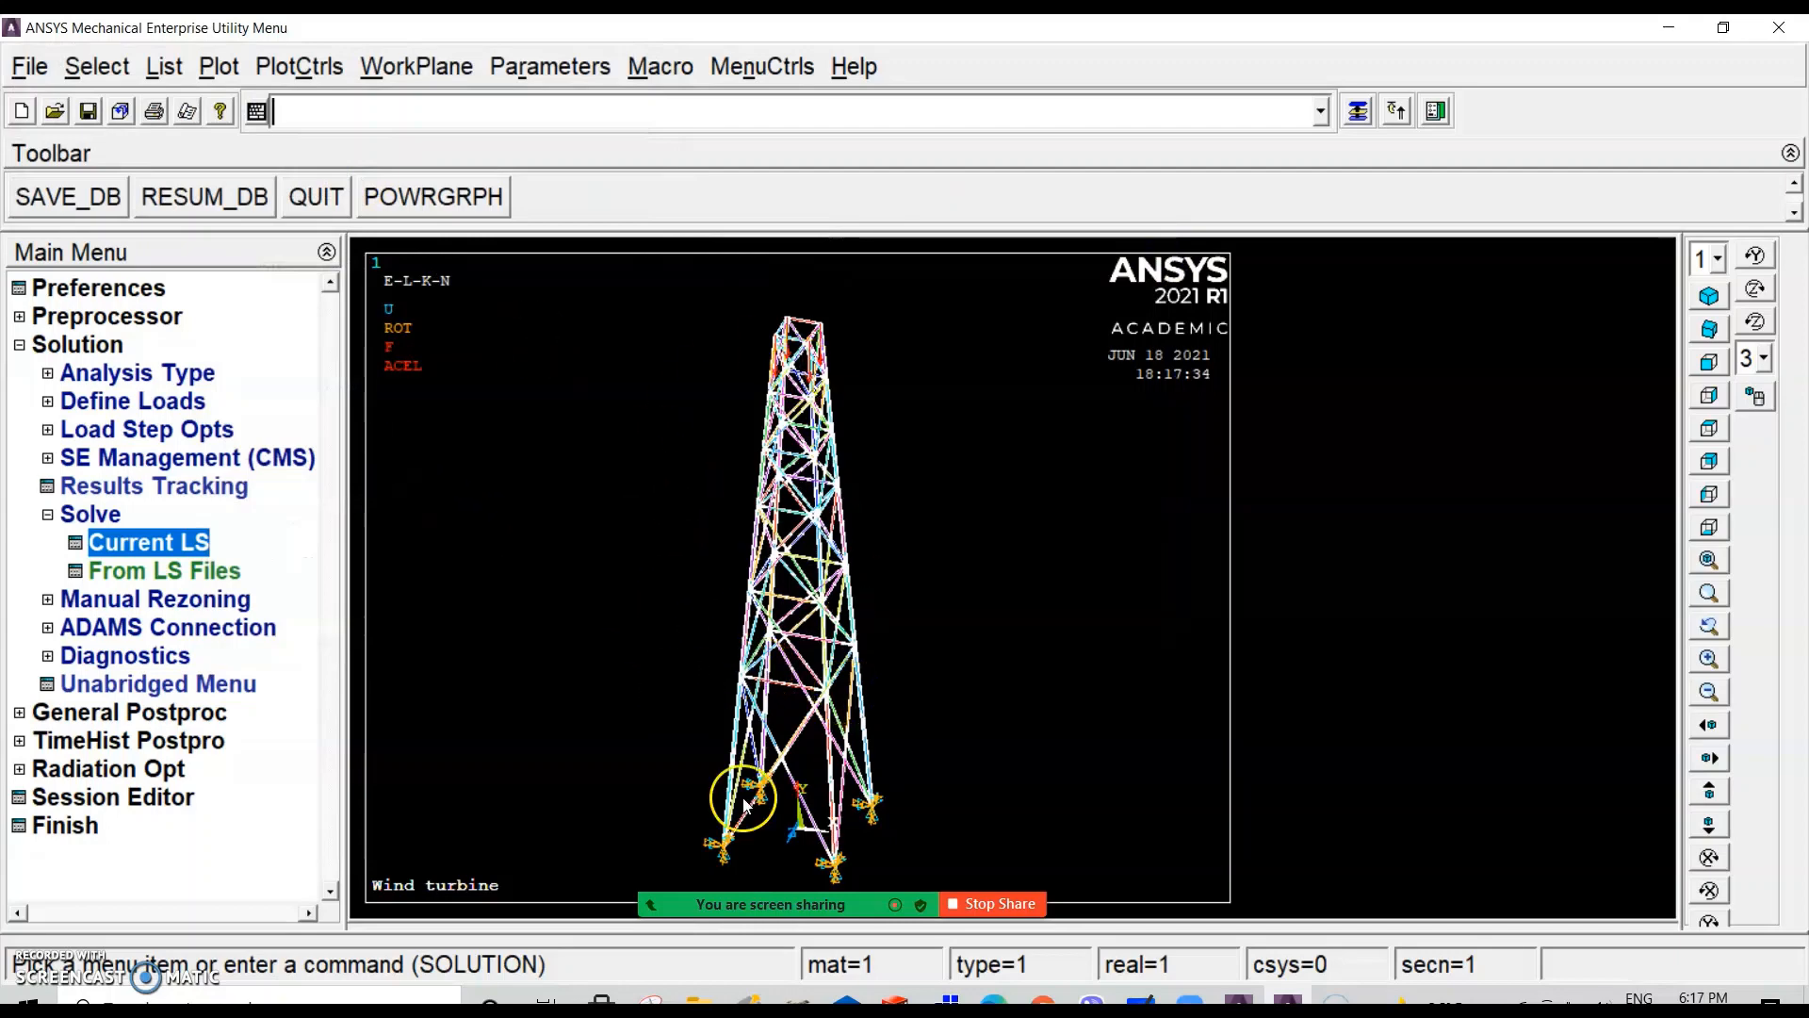
click(106, 713)
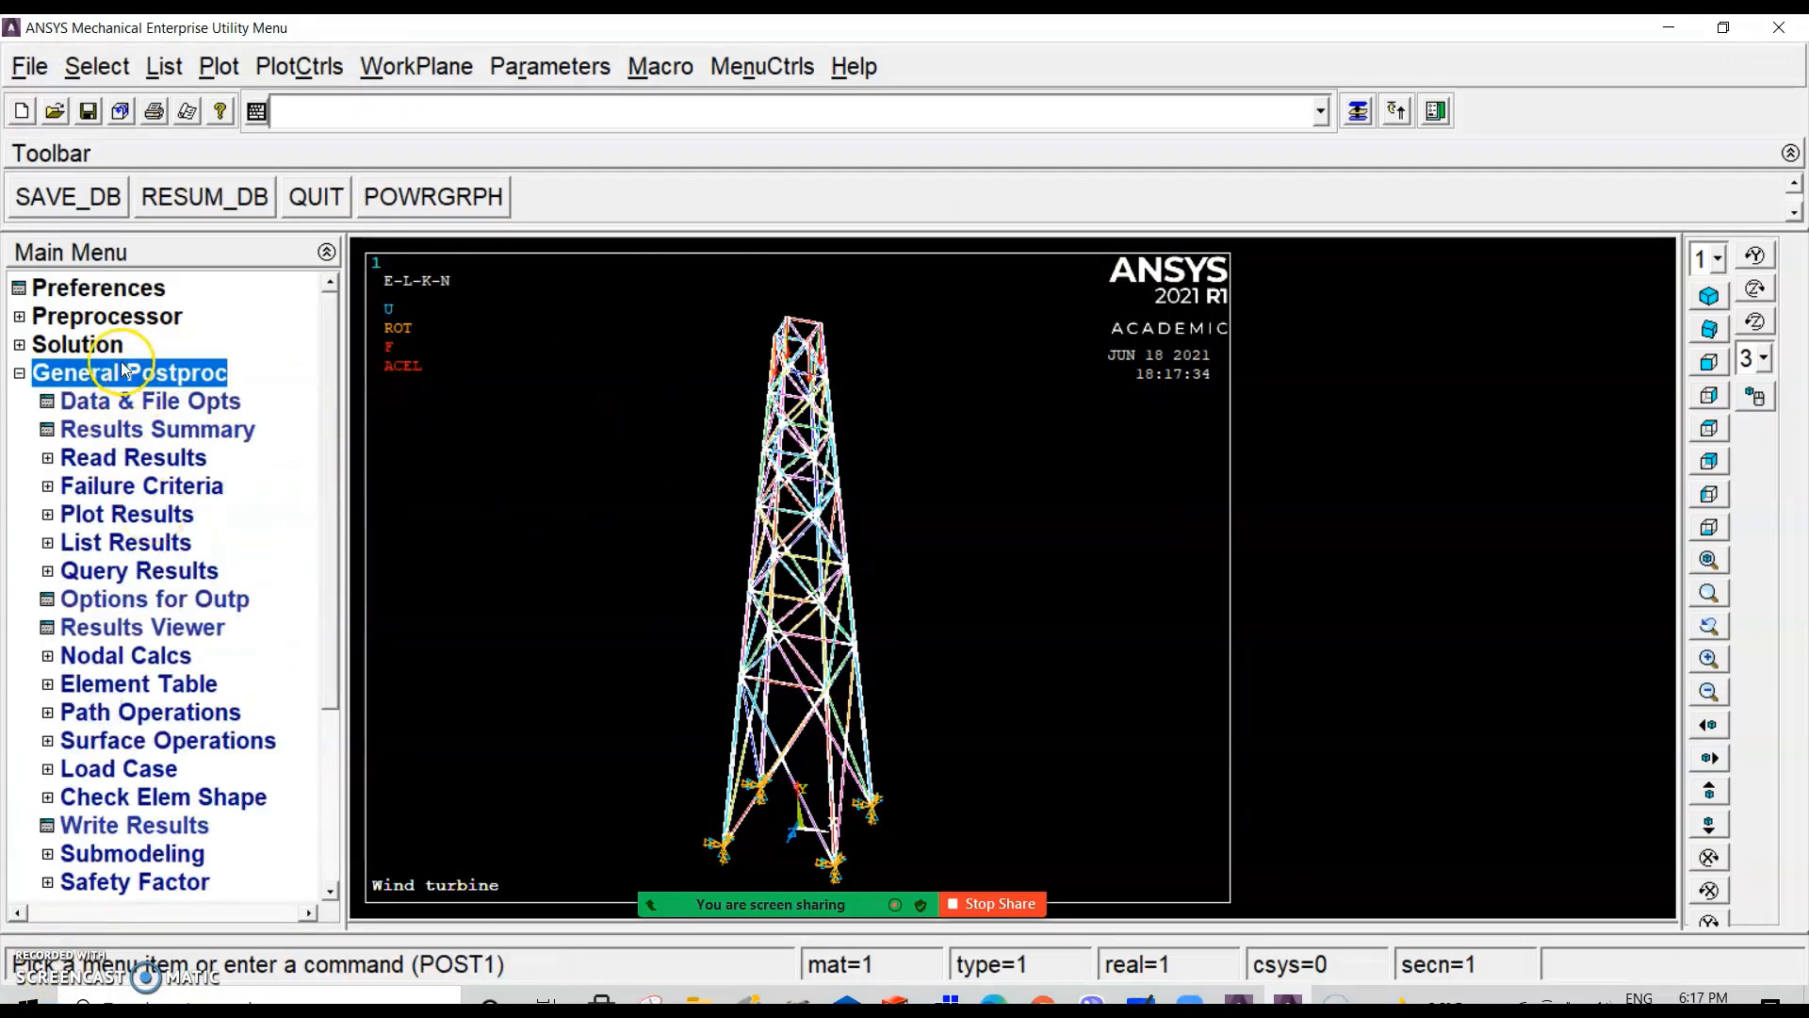
click(118, 514)
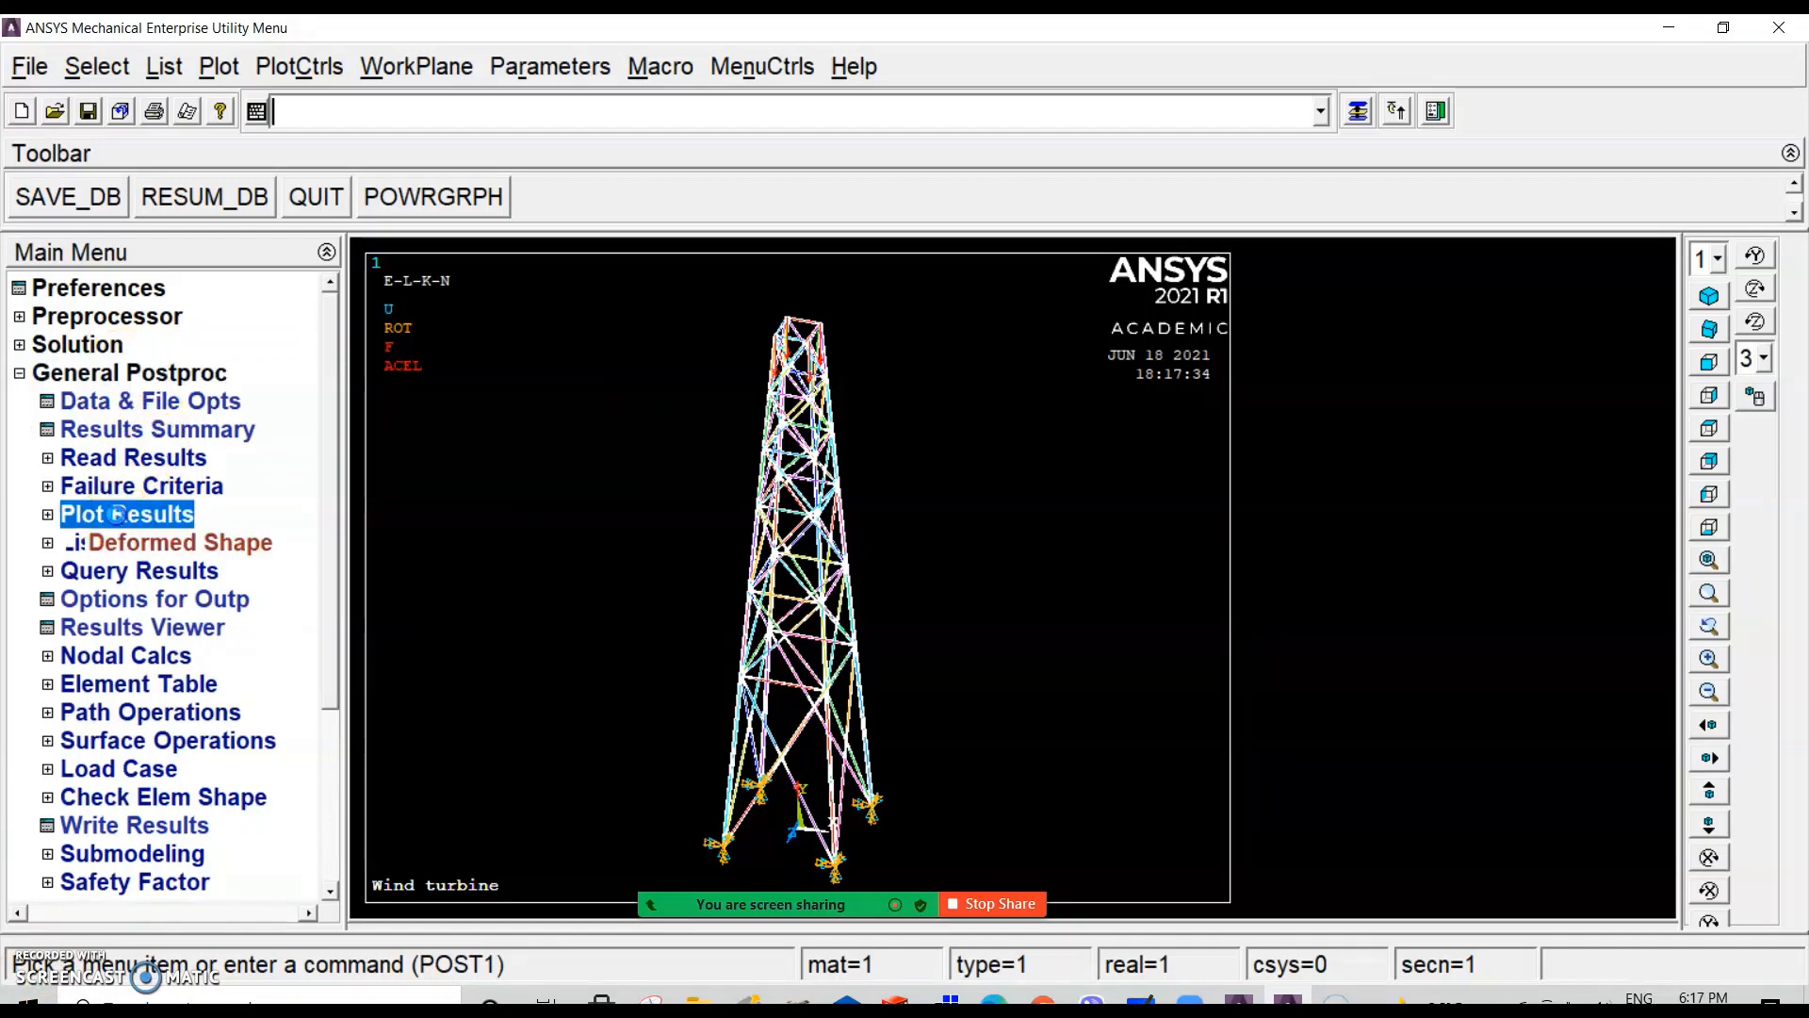
click(199, 542)
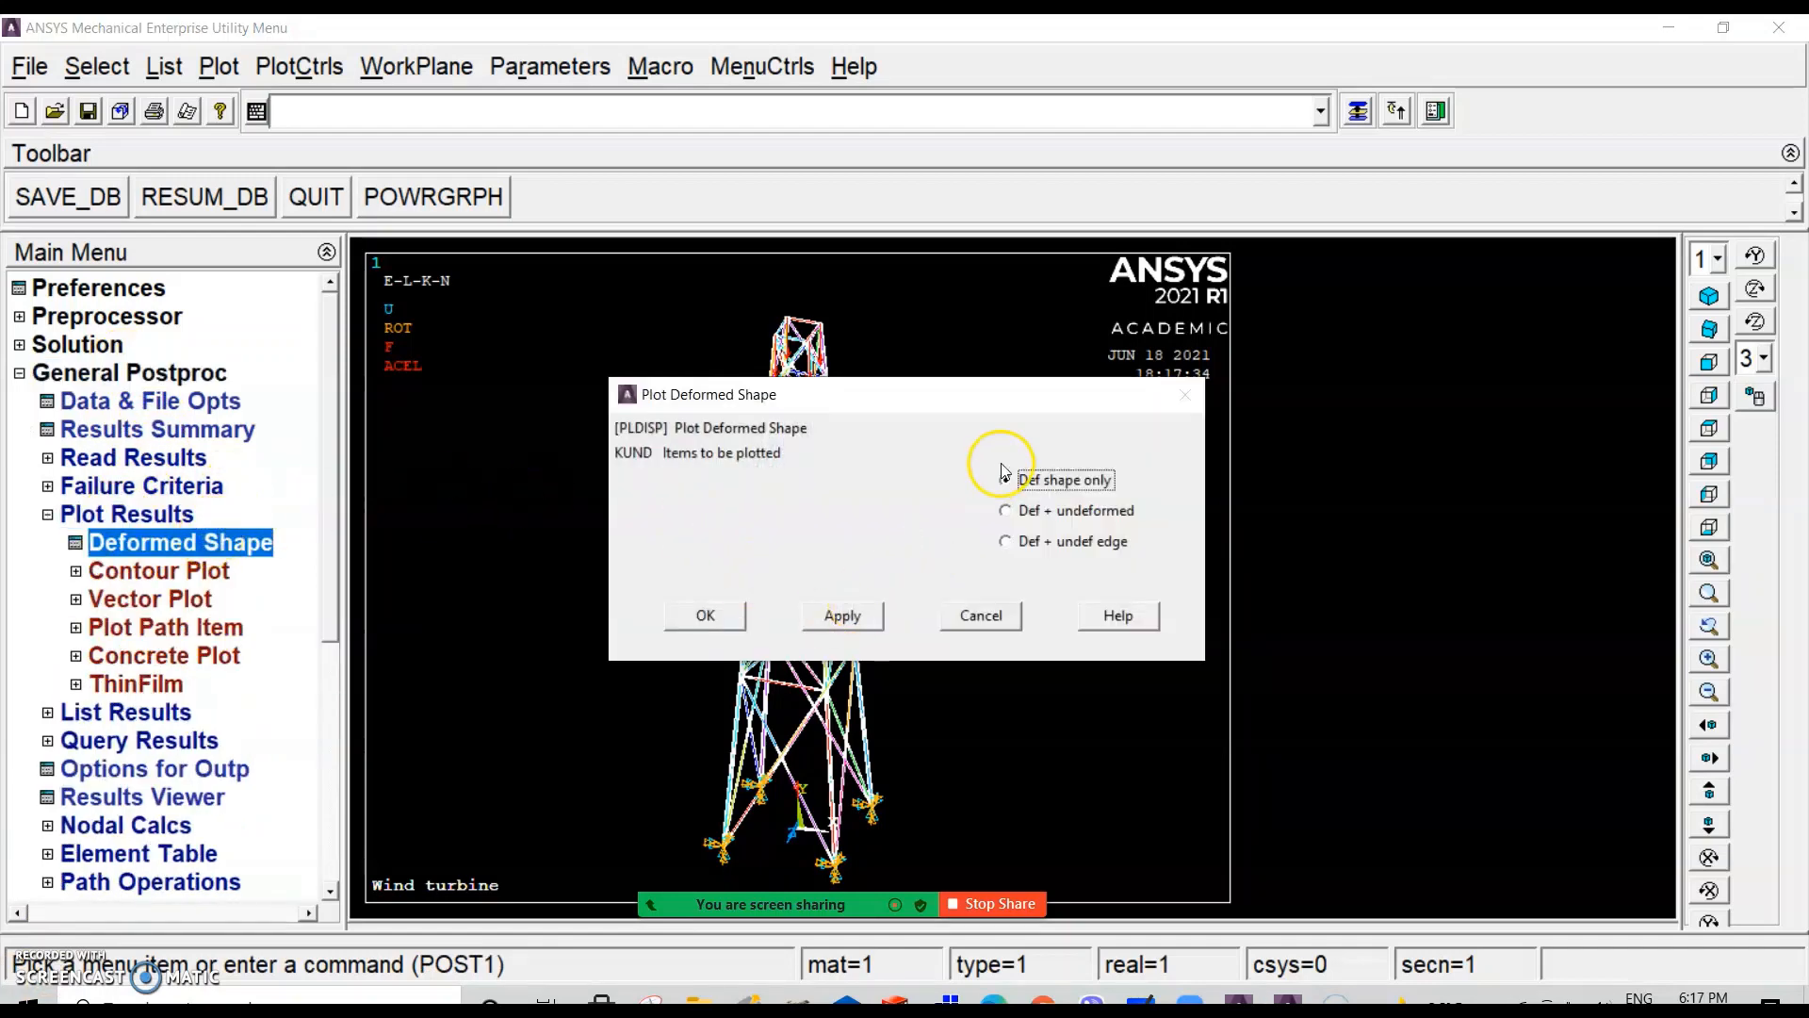
click(743, 613)
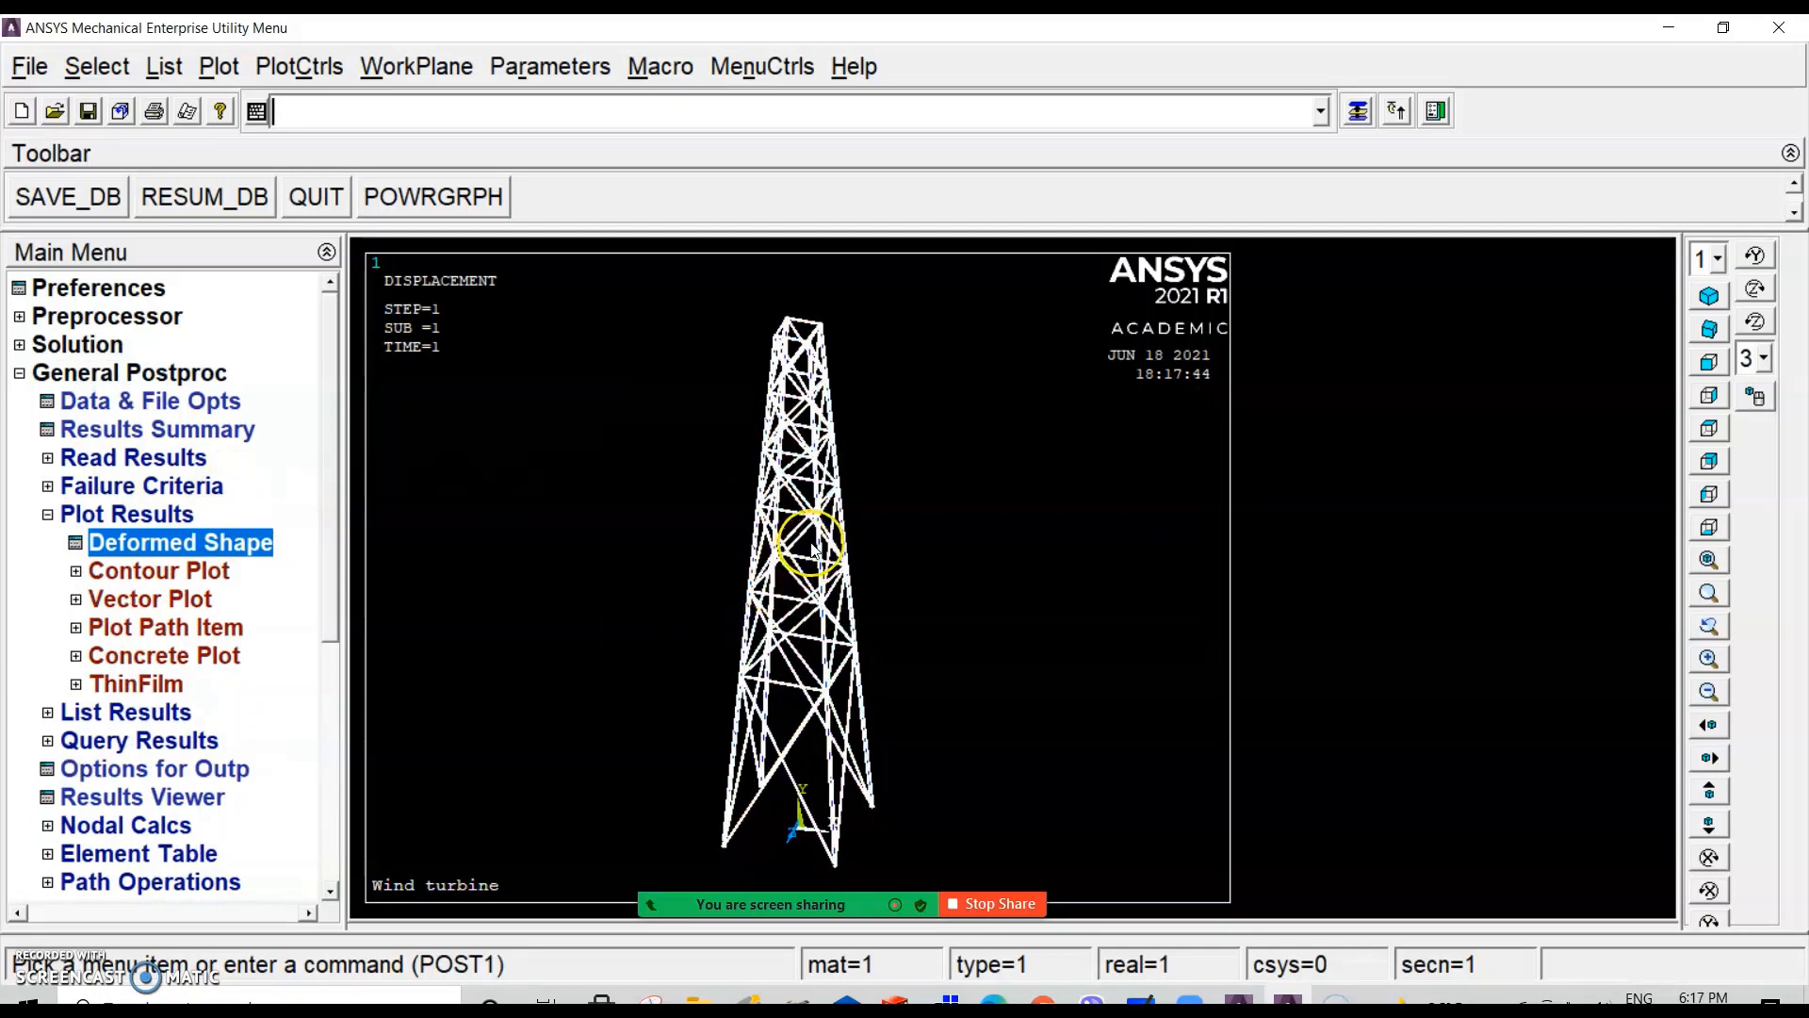
scroll(838, 323, up, 8)
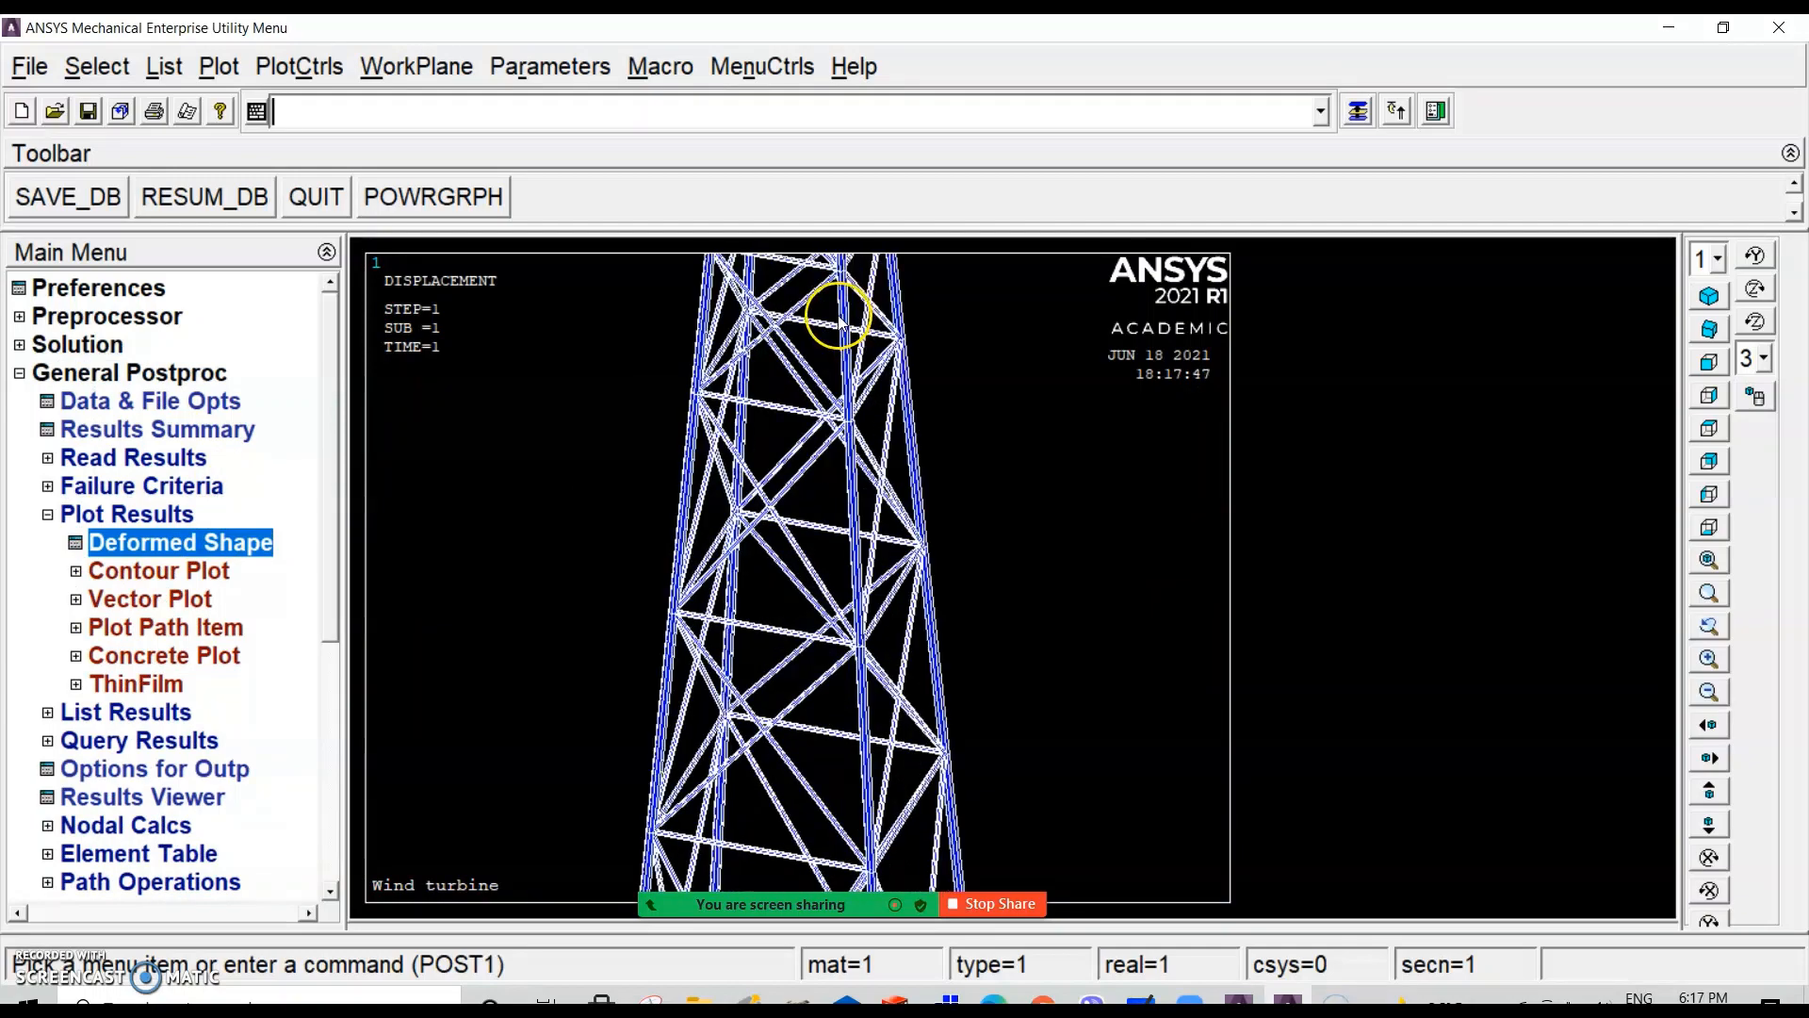
scroll(838, 323, down, 8)
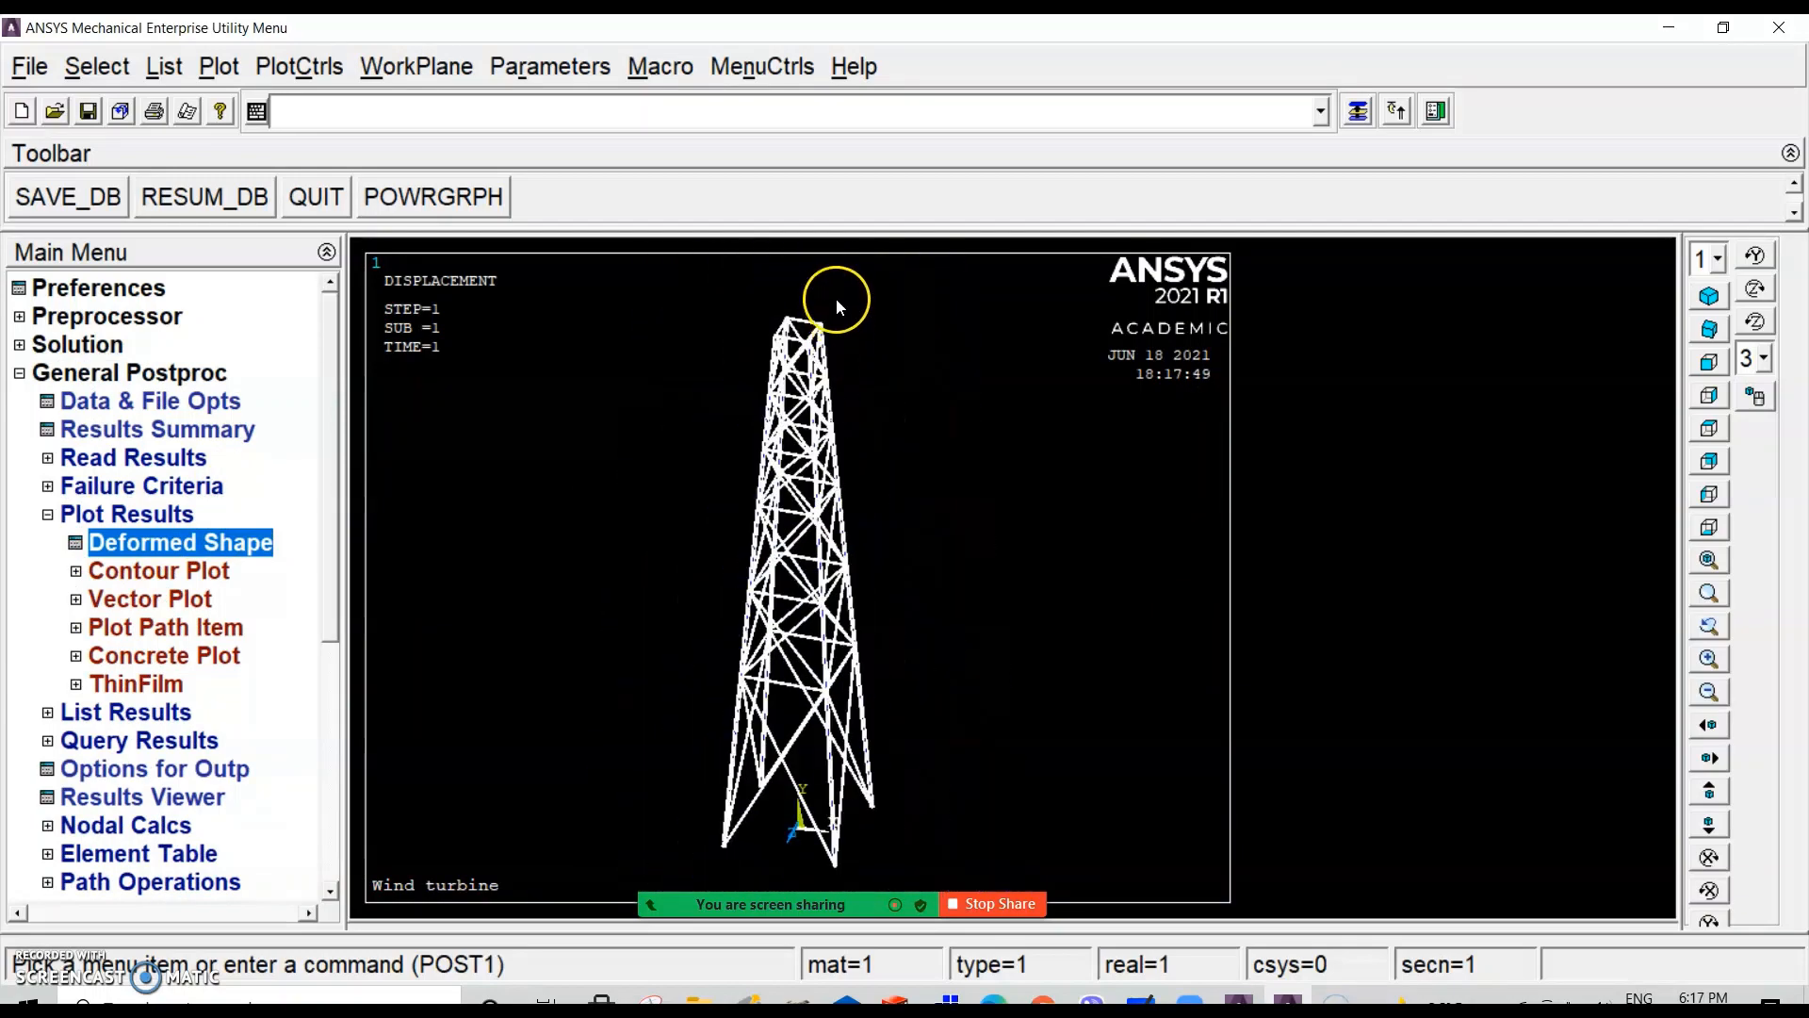
scroll(795, 323, up, 4)
scroll(767, 323, down, 5)
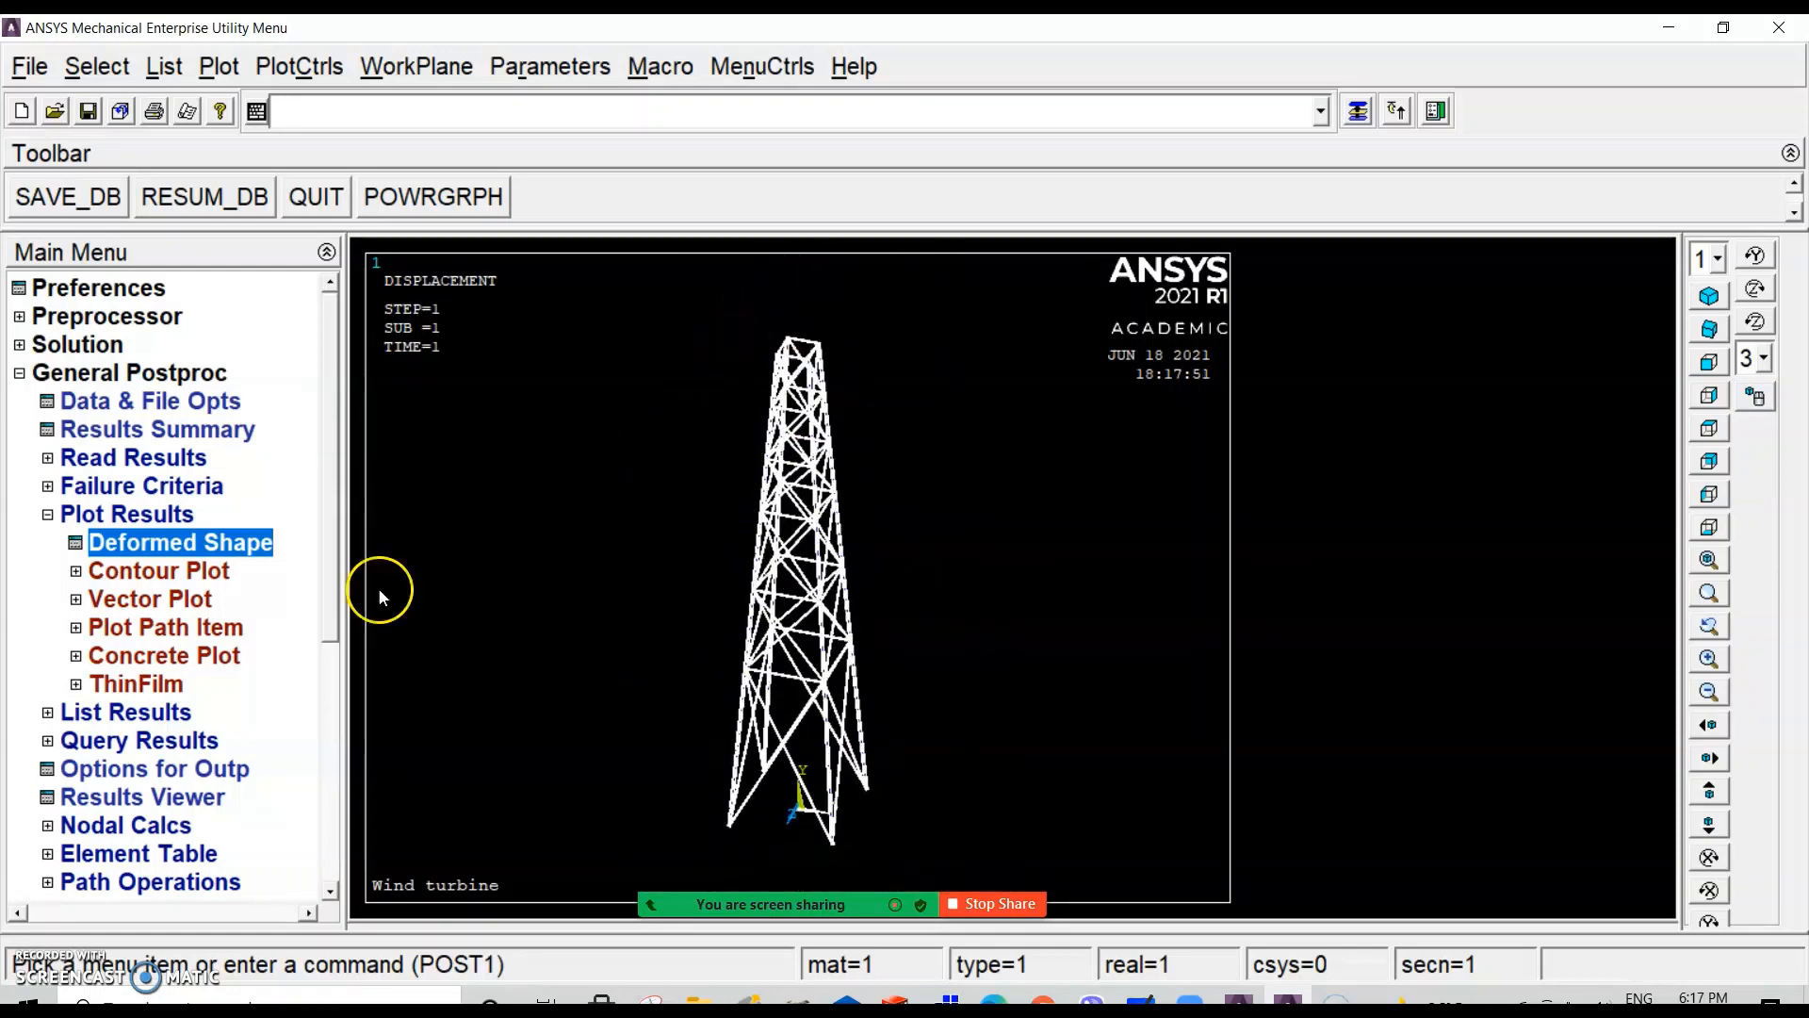
Step: Replot the deformed shape without the undeformed model and examine the middle part of the tower
click(216, 542)
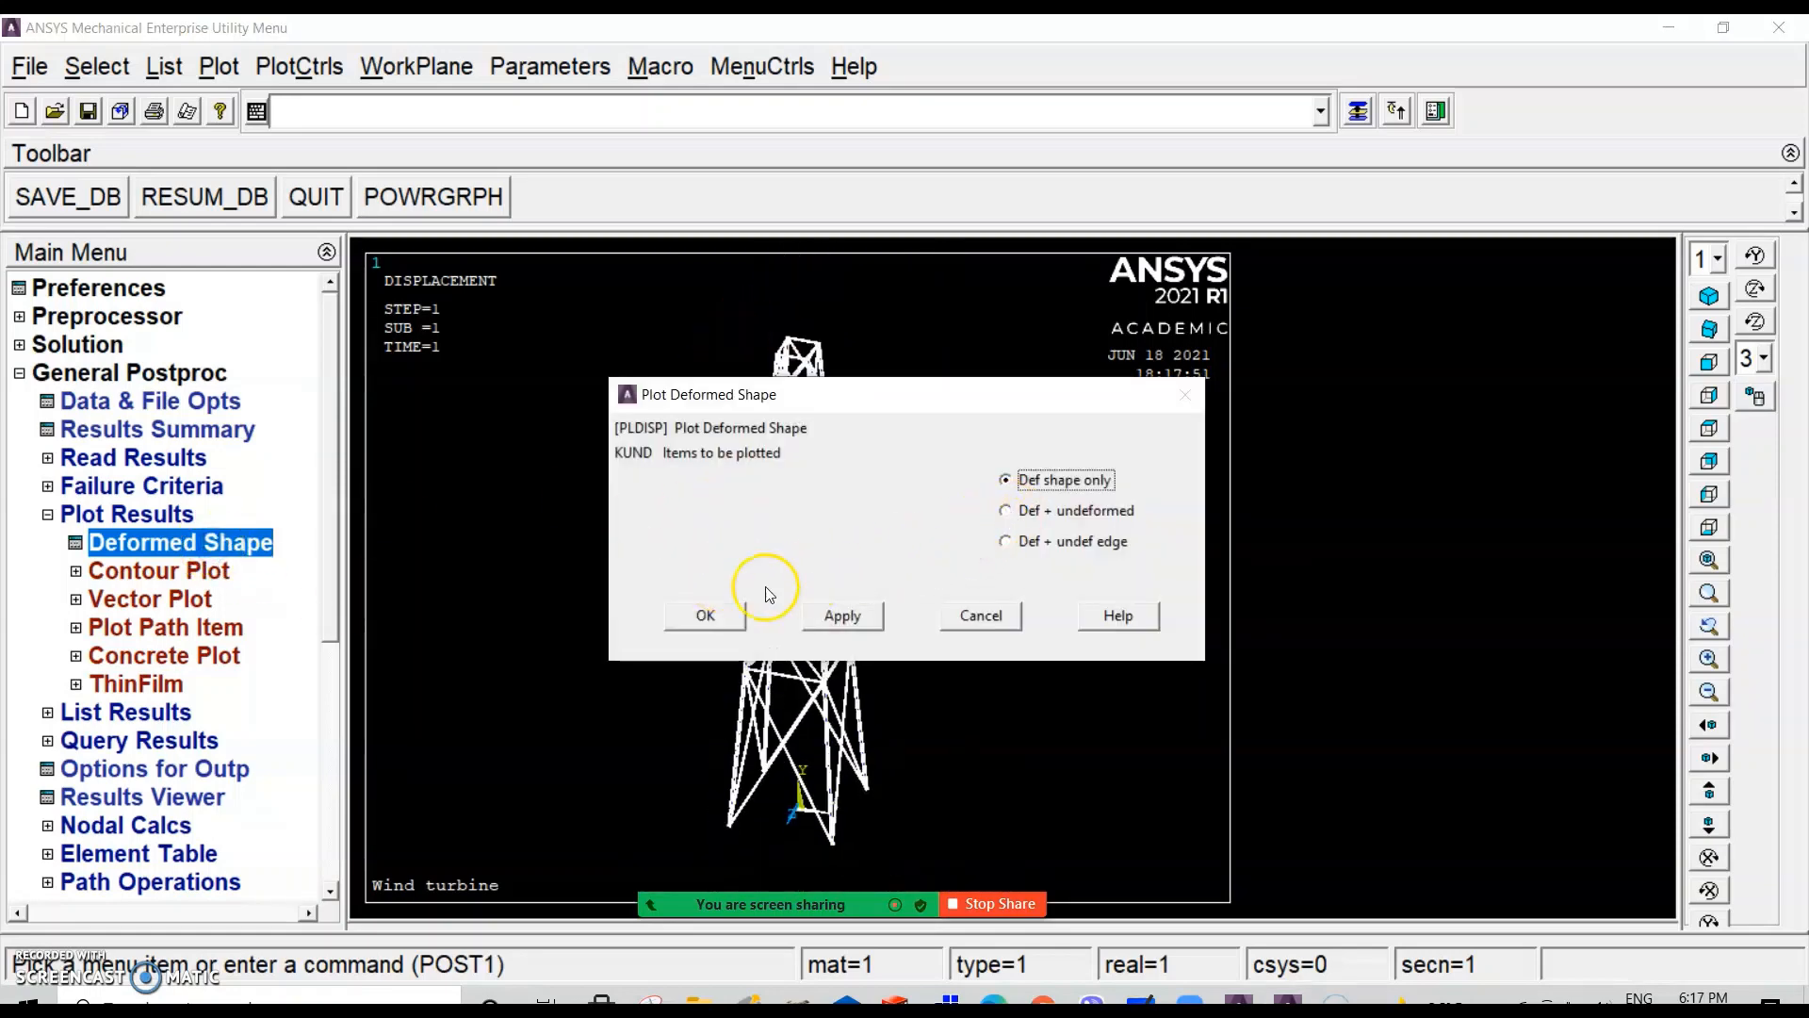
click(702, 613)
scroll(802, 438, up, 4)
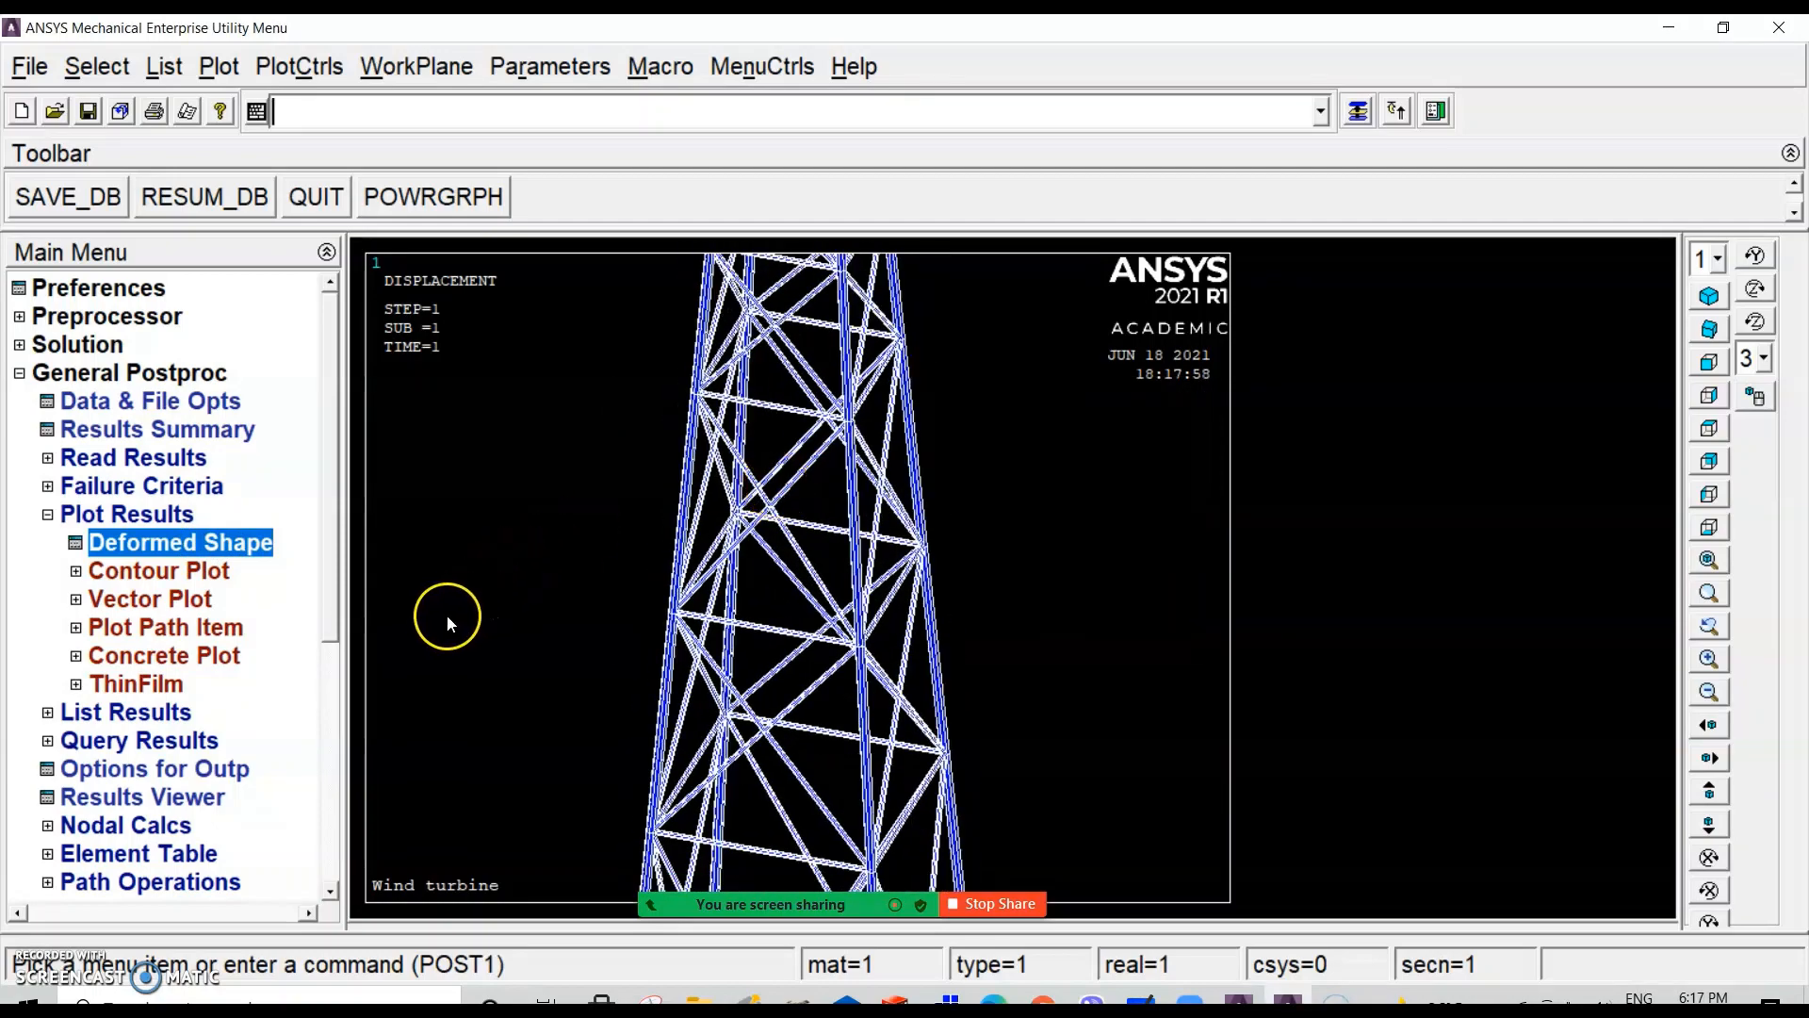
scroll(379, 468, down, 2)
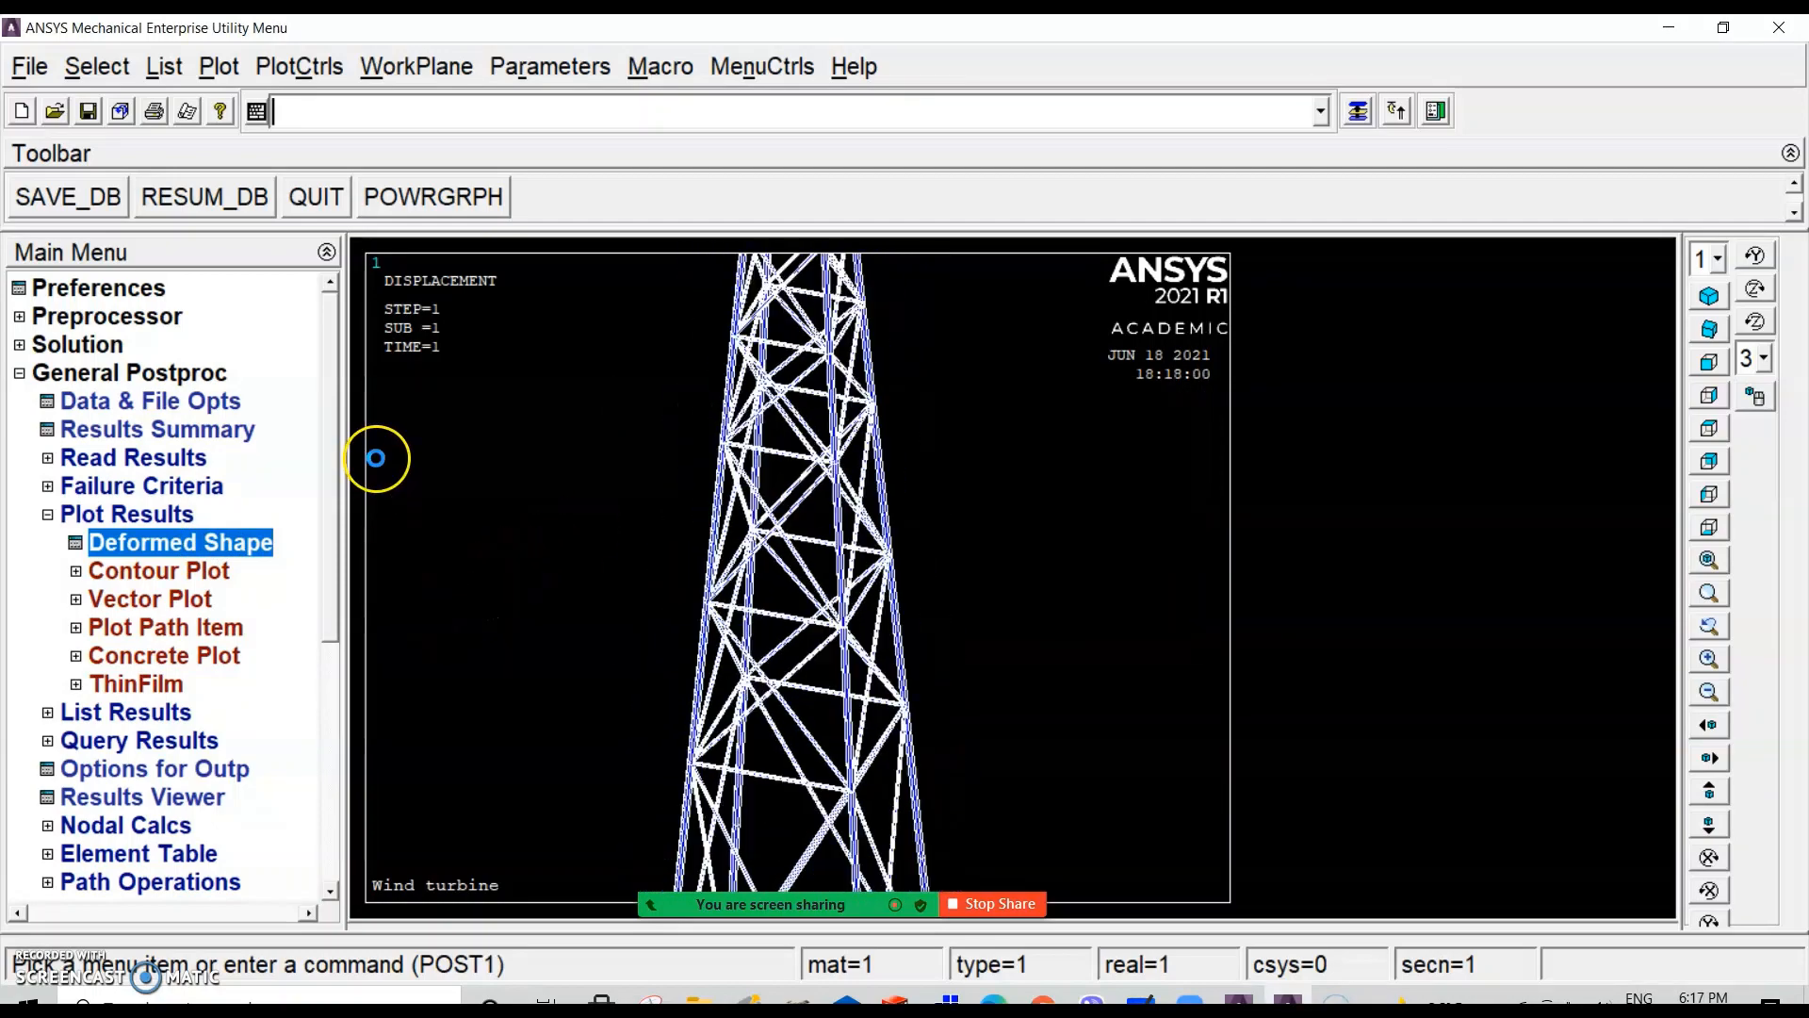
Step: Read the last set of results into the postprocessor
click(136, 512)
click(193, 462)
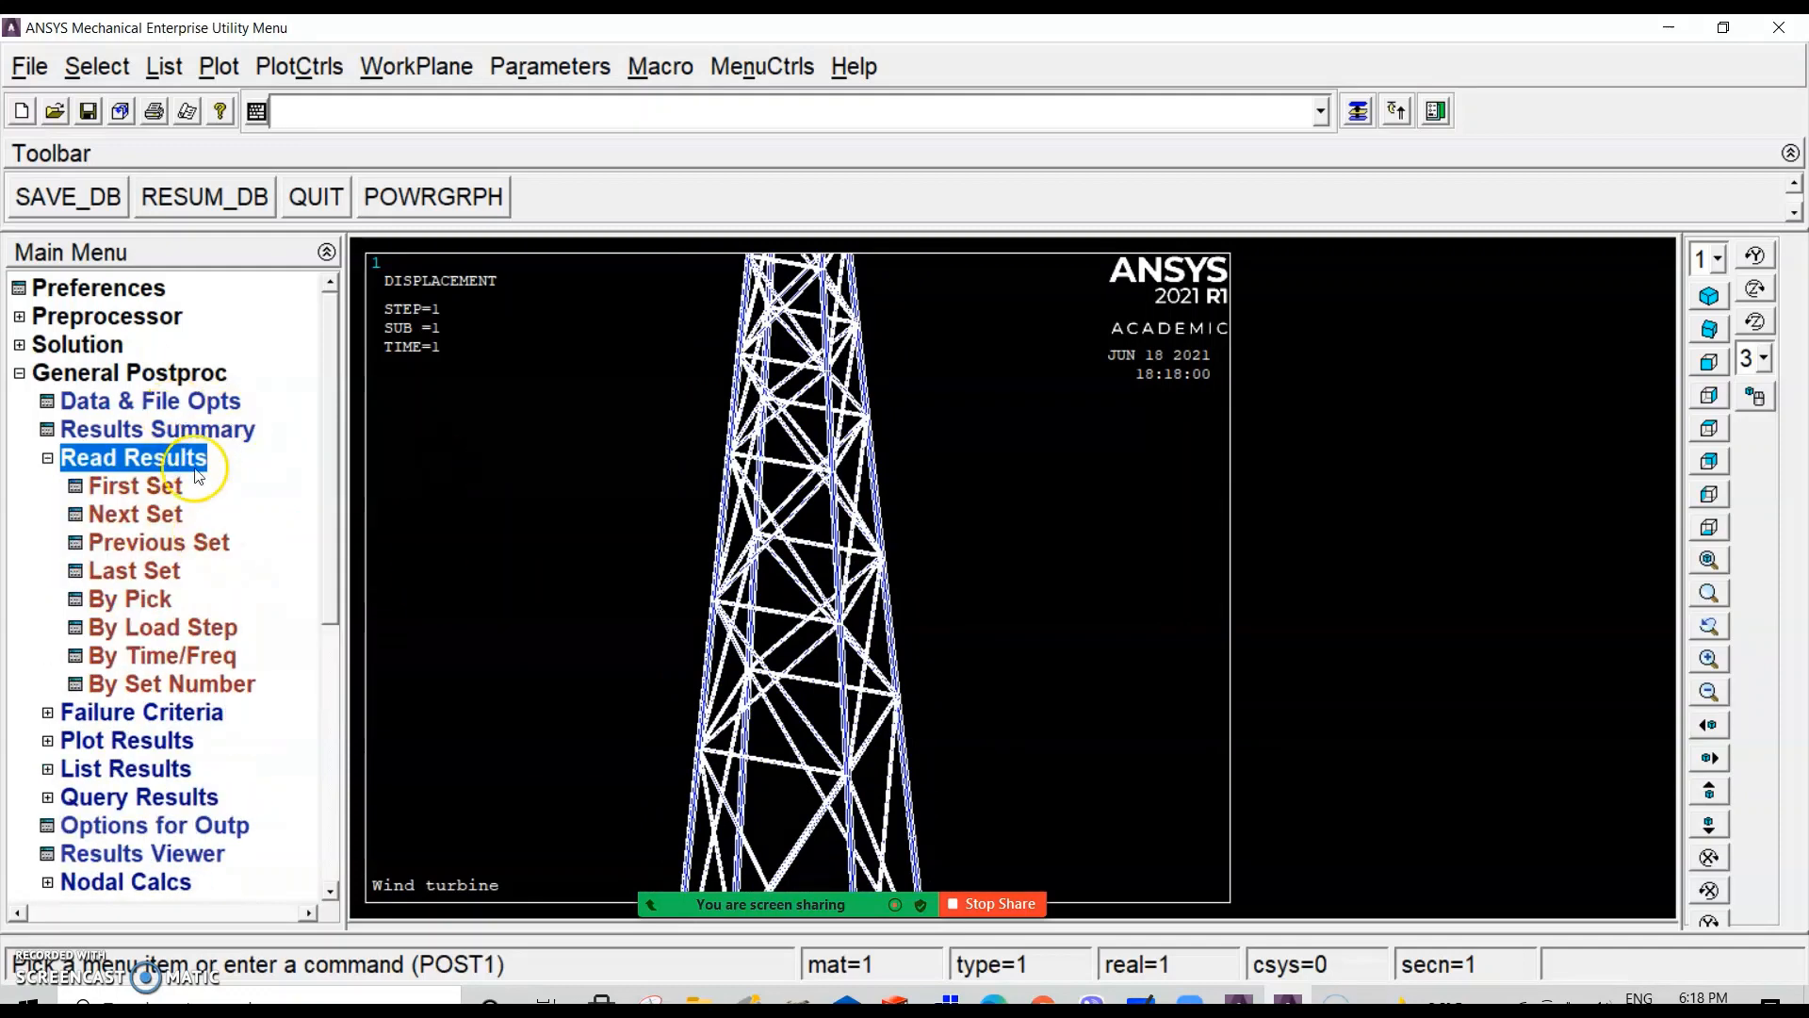
click(143, 572)
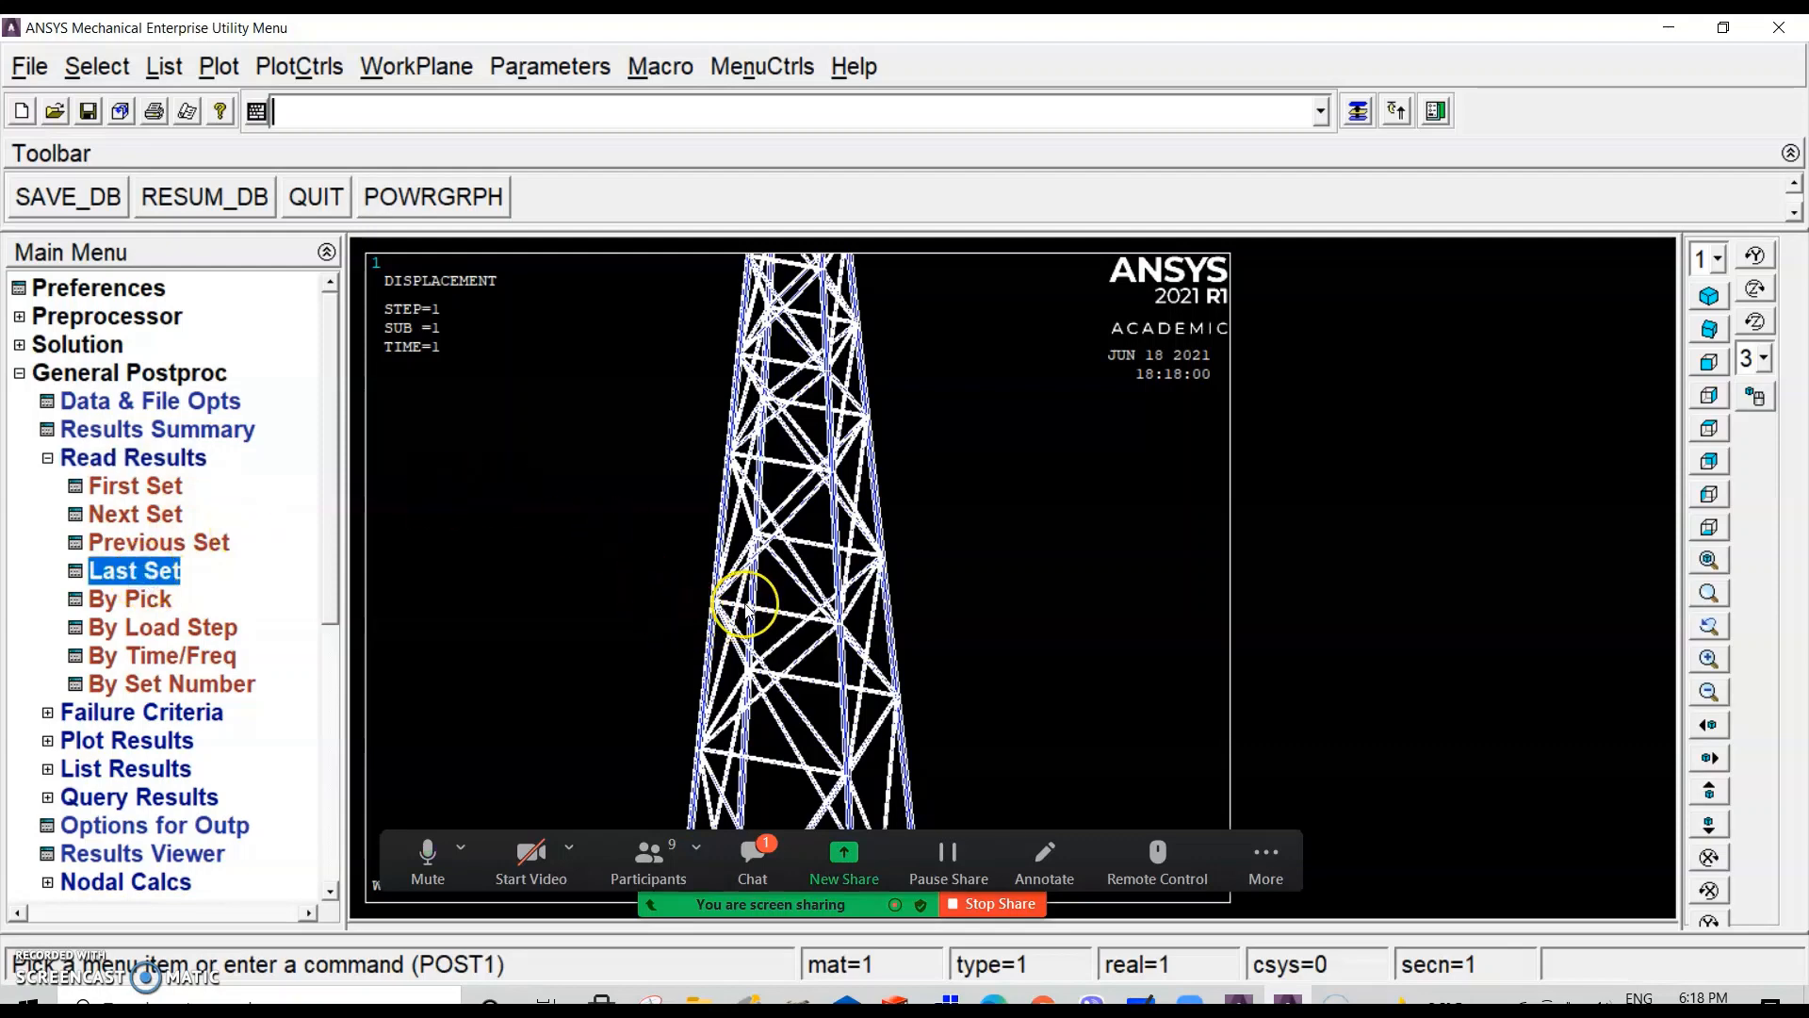
Step: Read the new messages in the meeting chat and inspect the tower's deformed shape from the loaded results
click(764, 860)
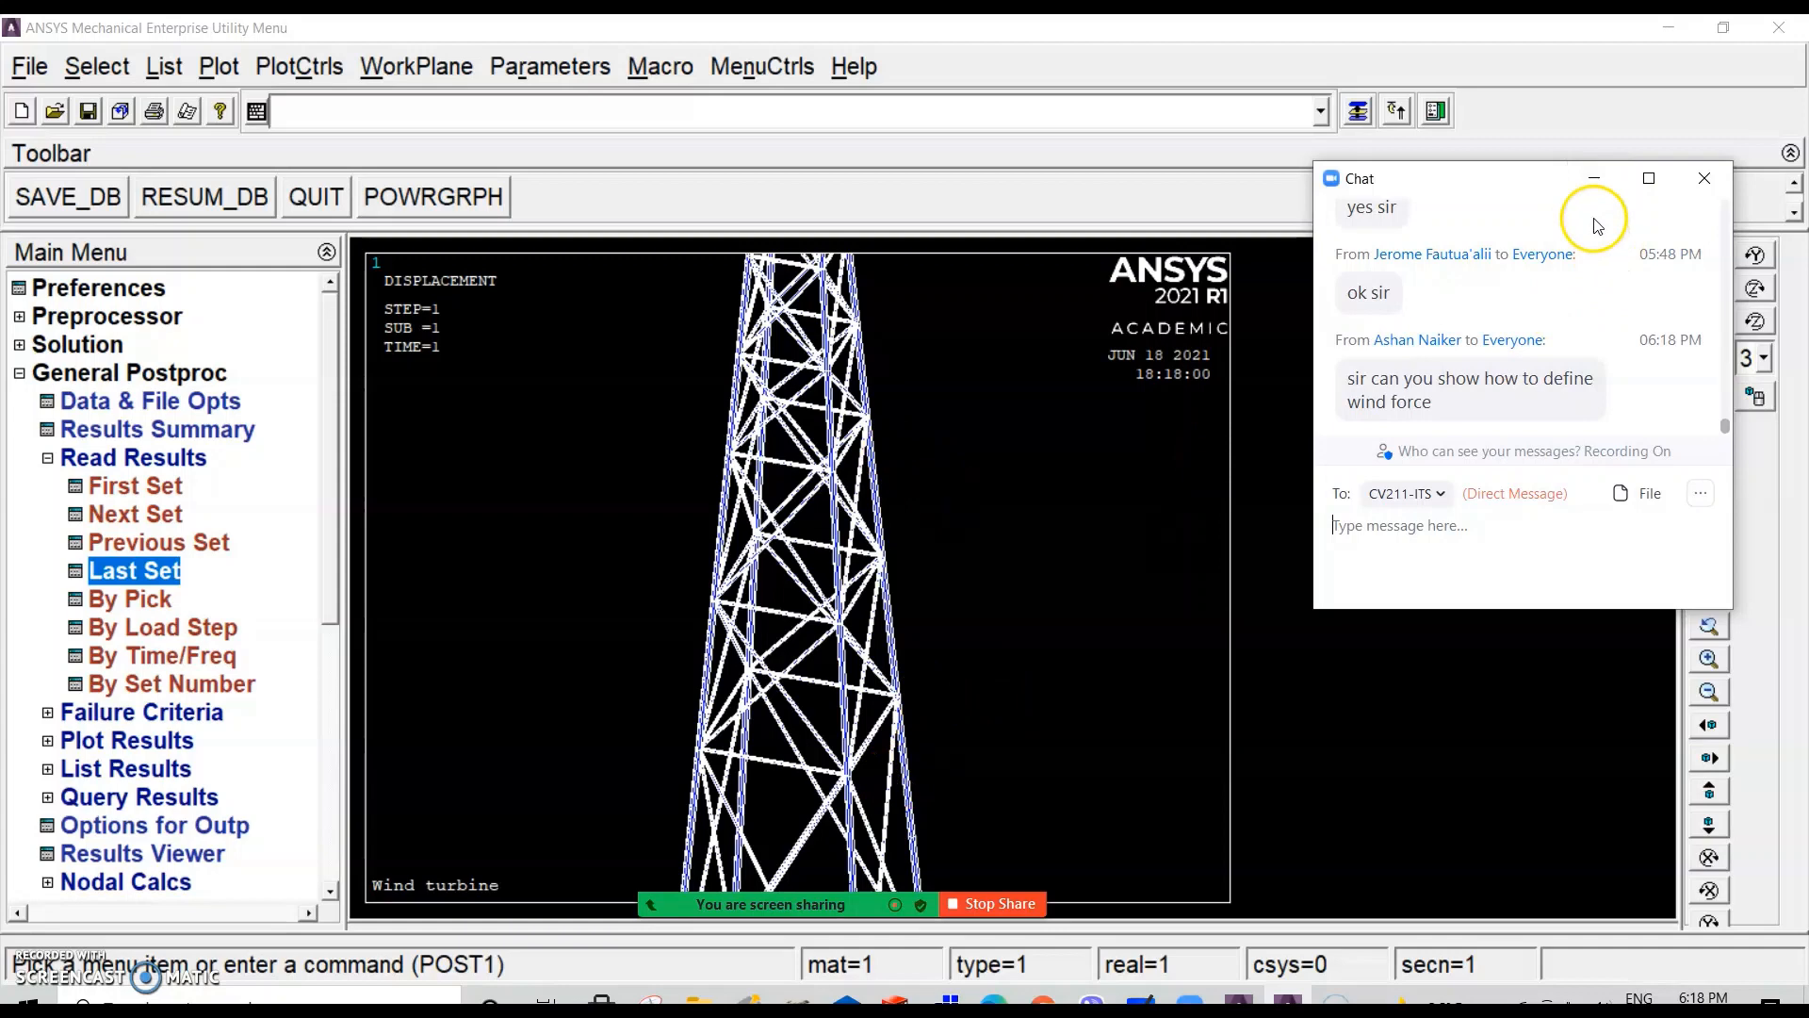
click(1595, 179)
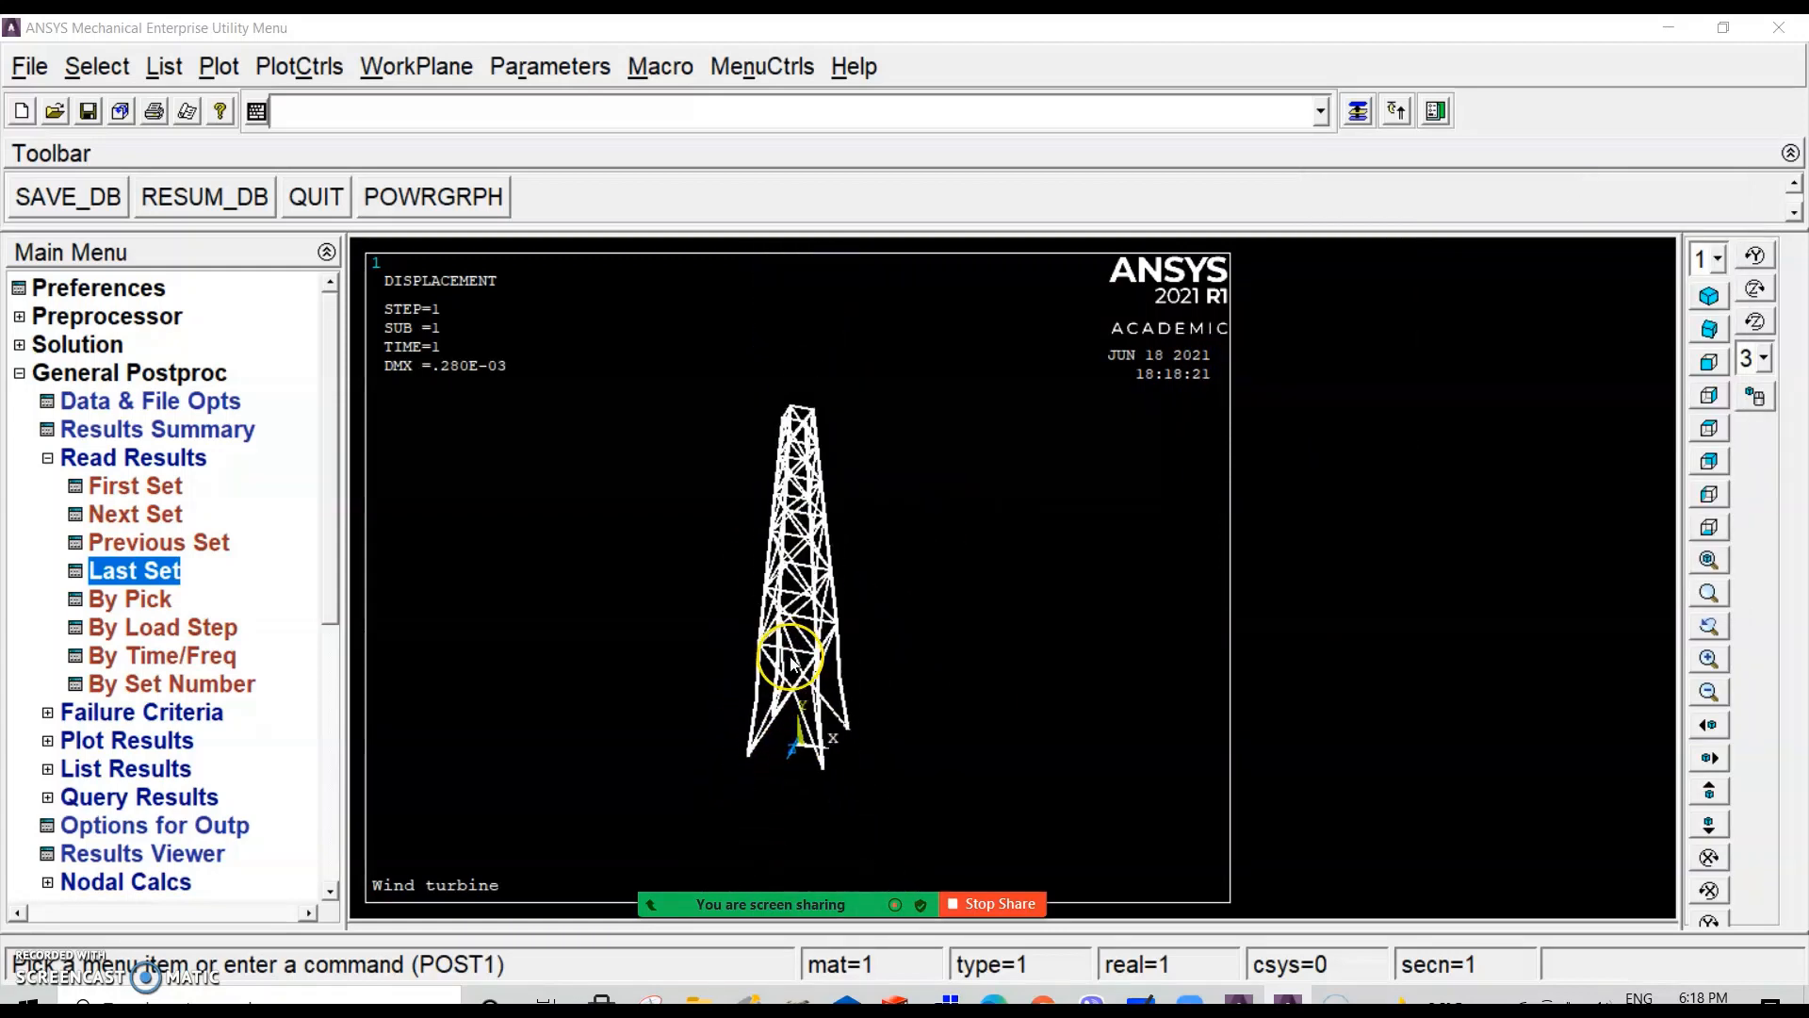
scroll(815, 524, up, 3)
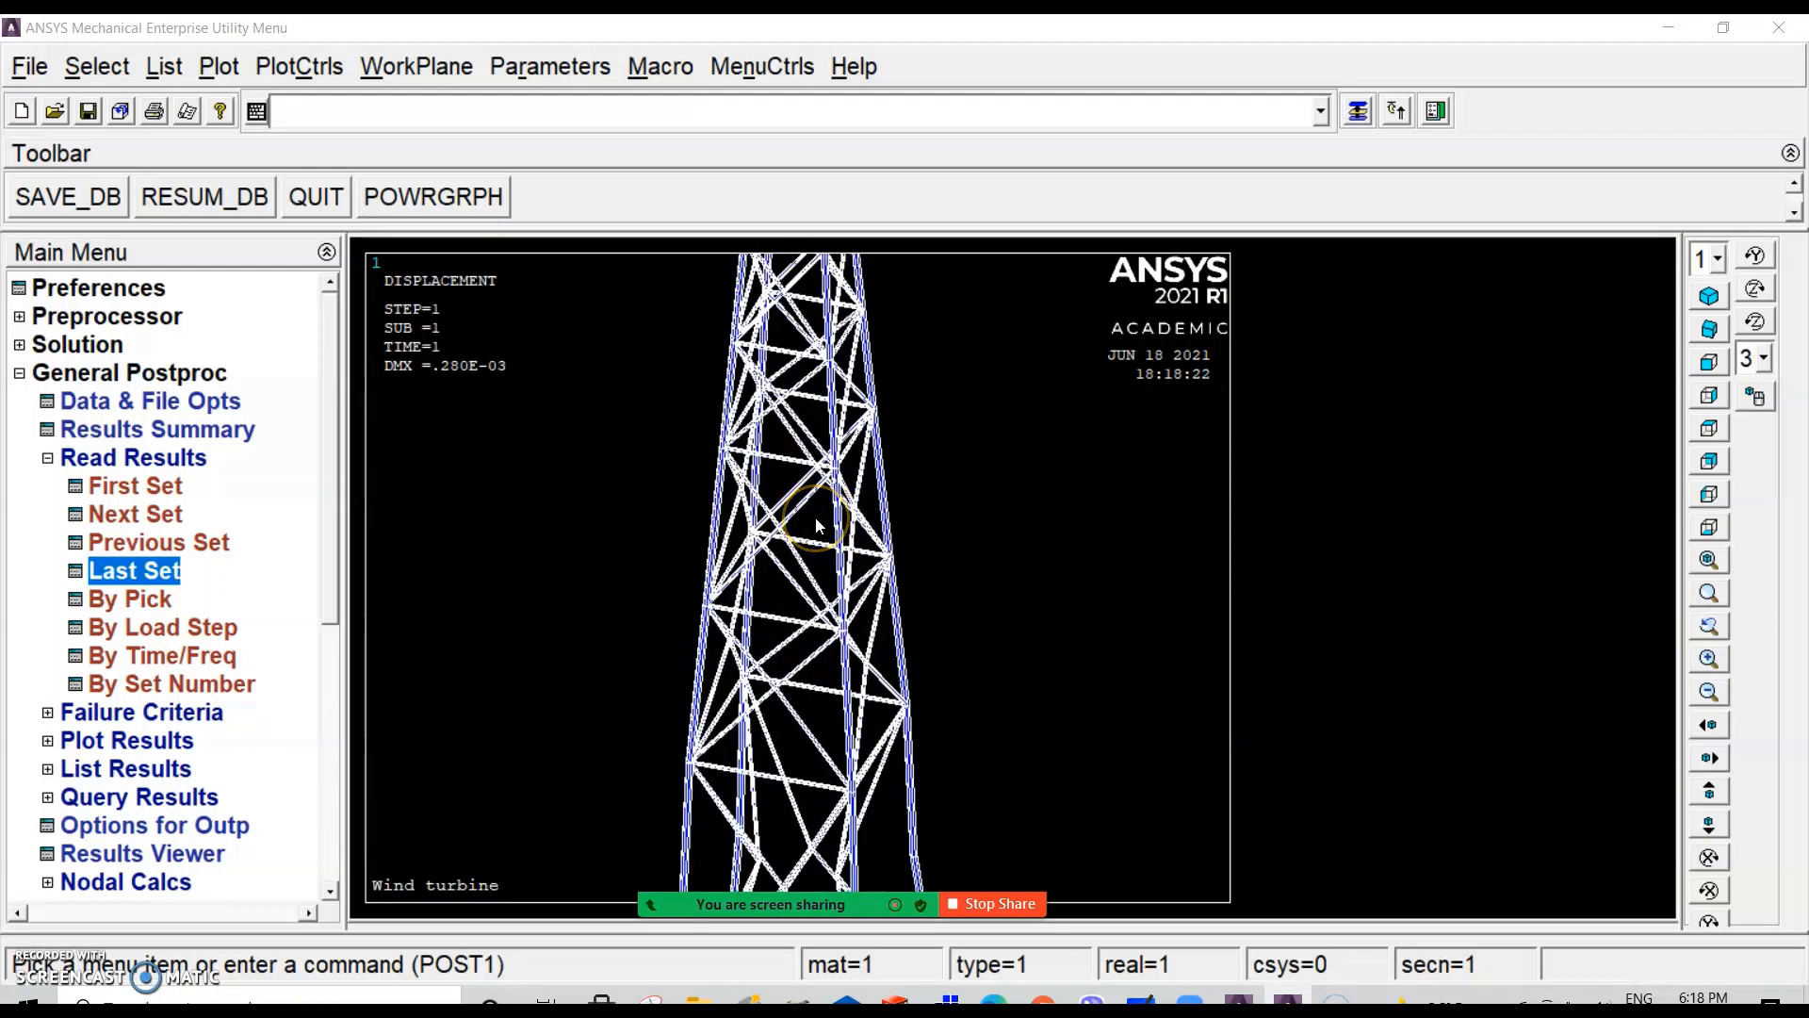
scroll(816, 517, down, 3)
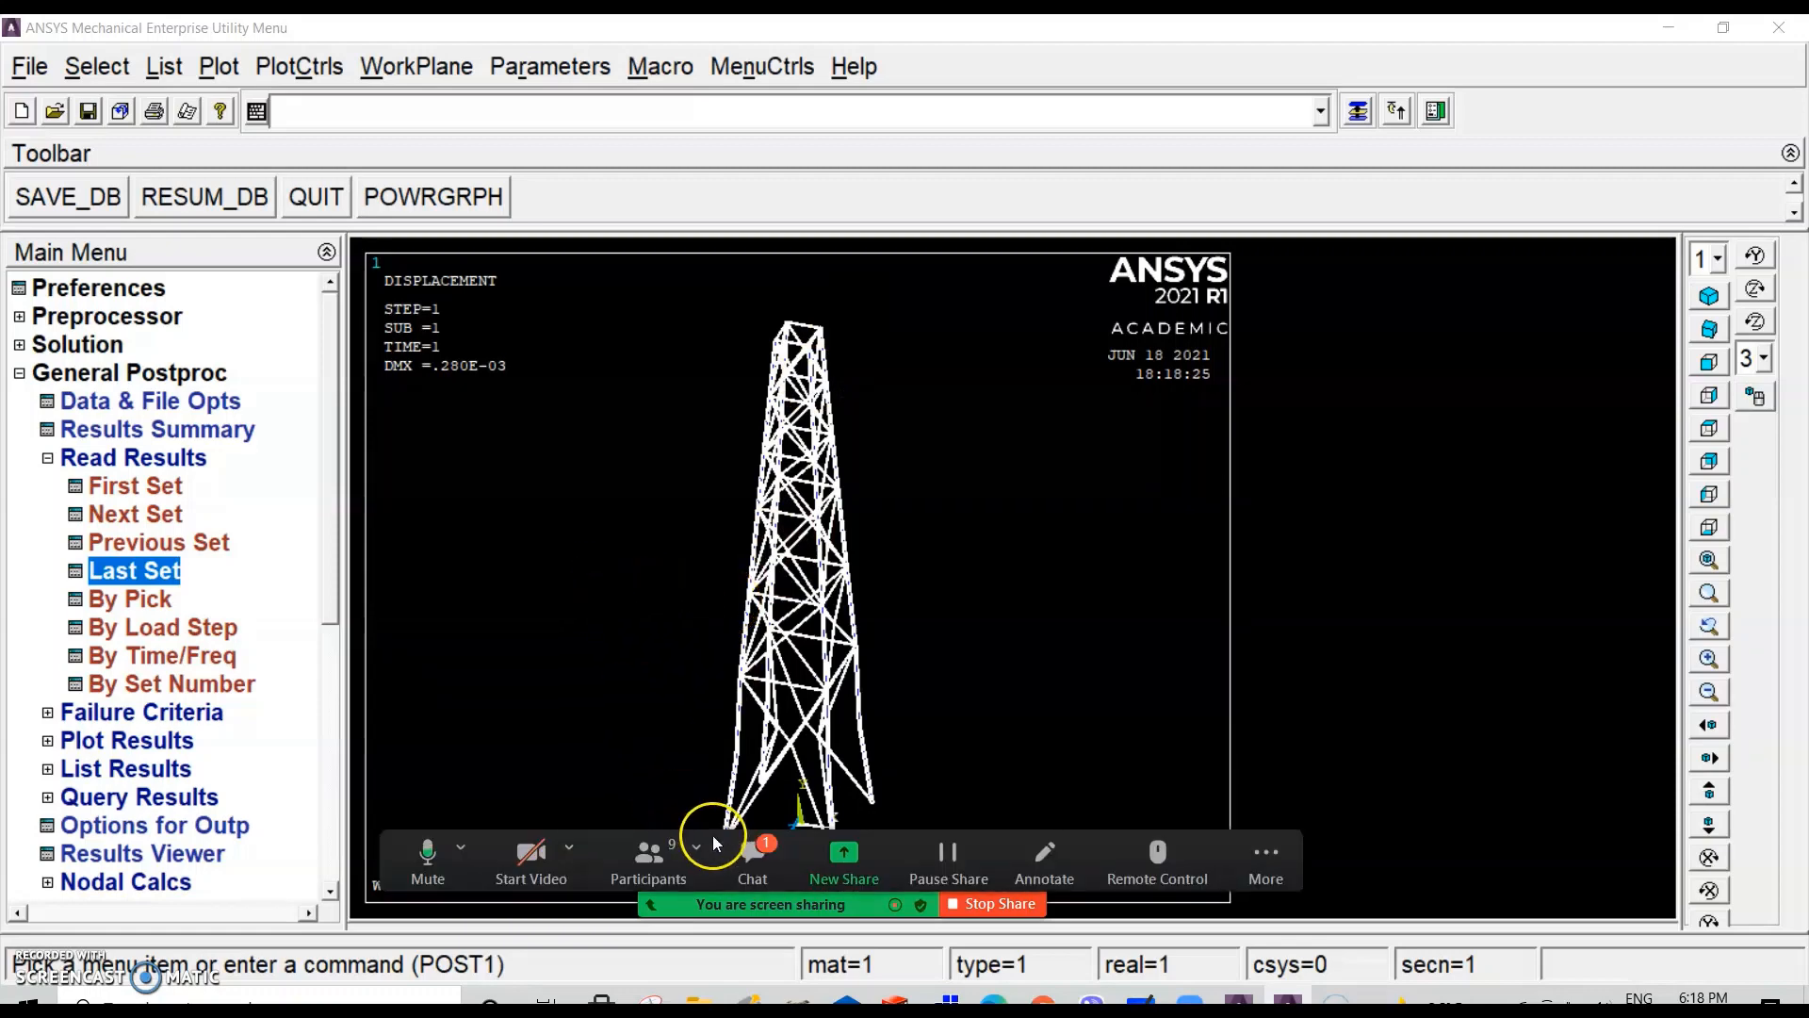
click(734, 857)
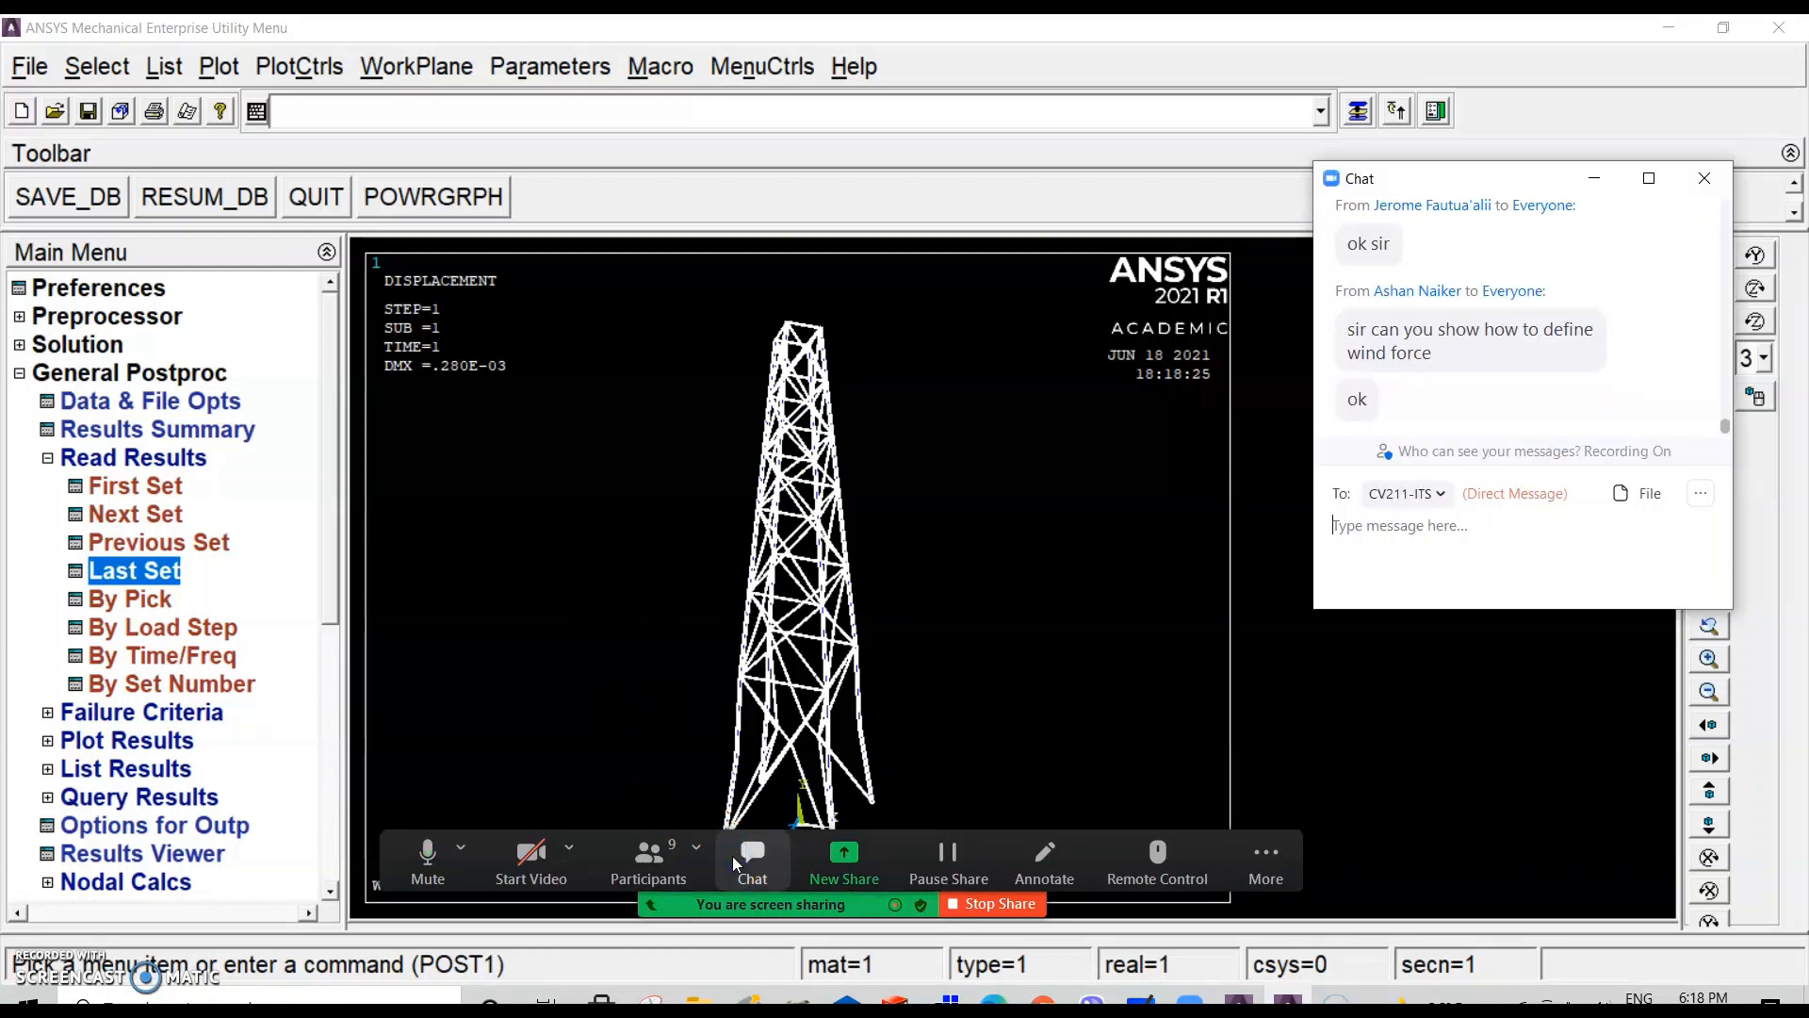
click(1586, 201)
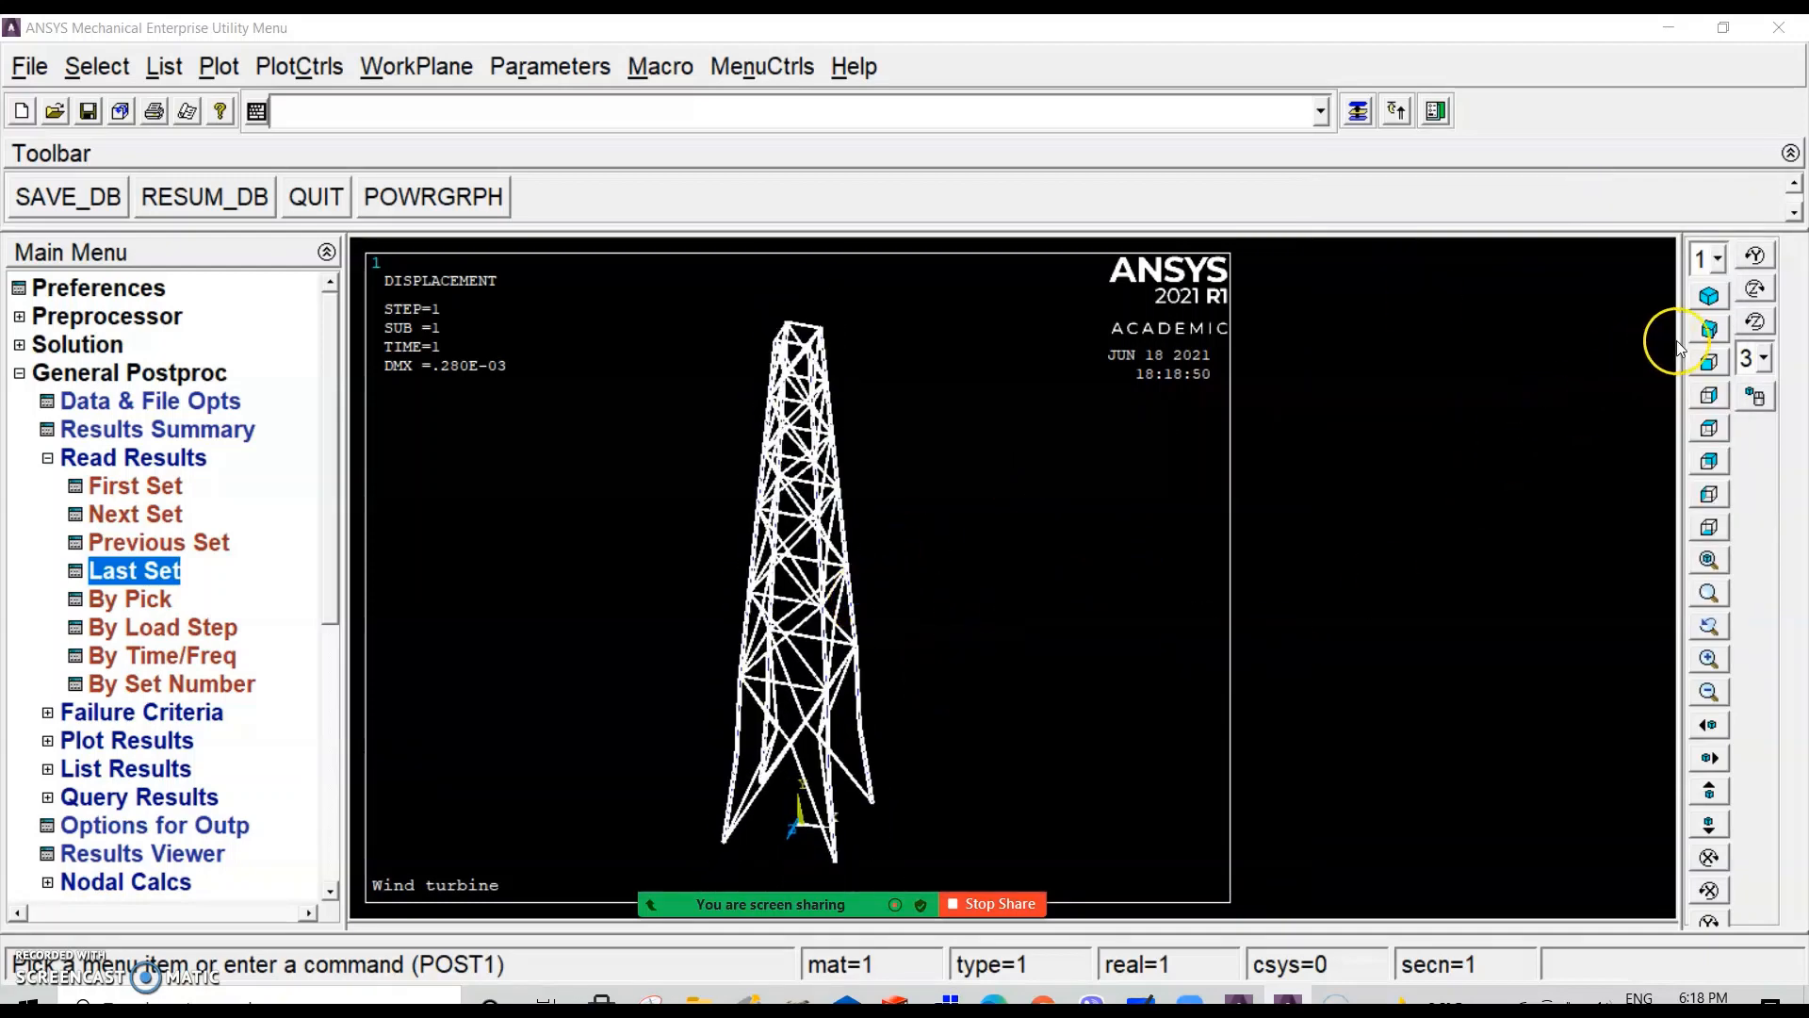
Step: Switch the deformed tower to the isometric view and examine its legs and bracing up close
click(1711, 328)
click(1712, 332)
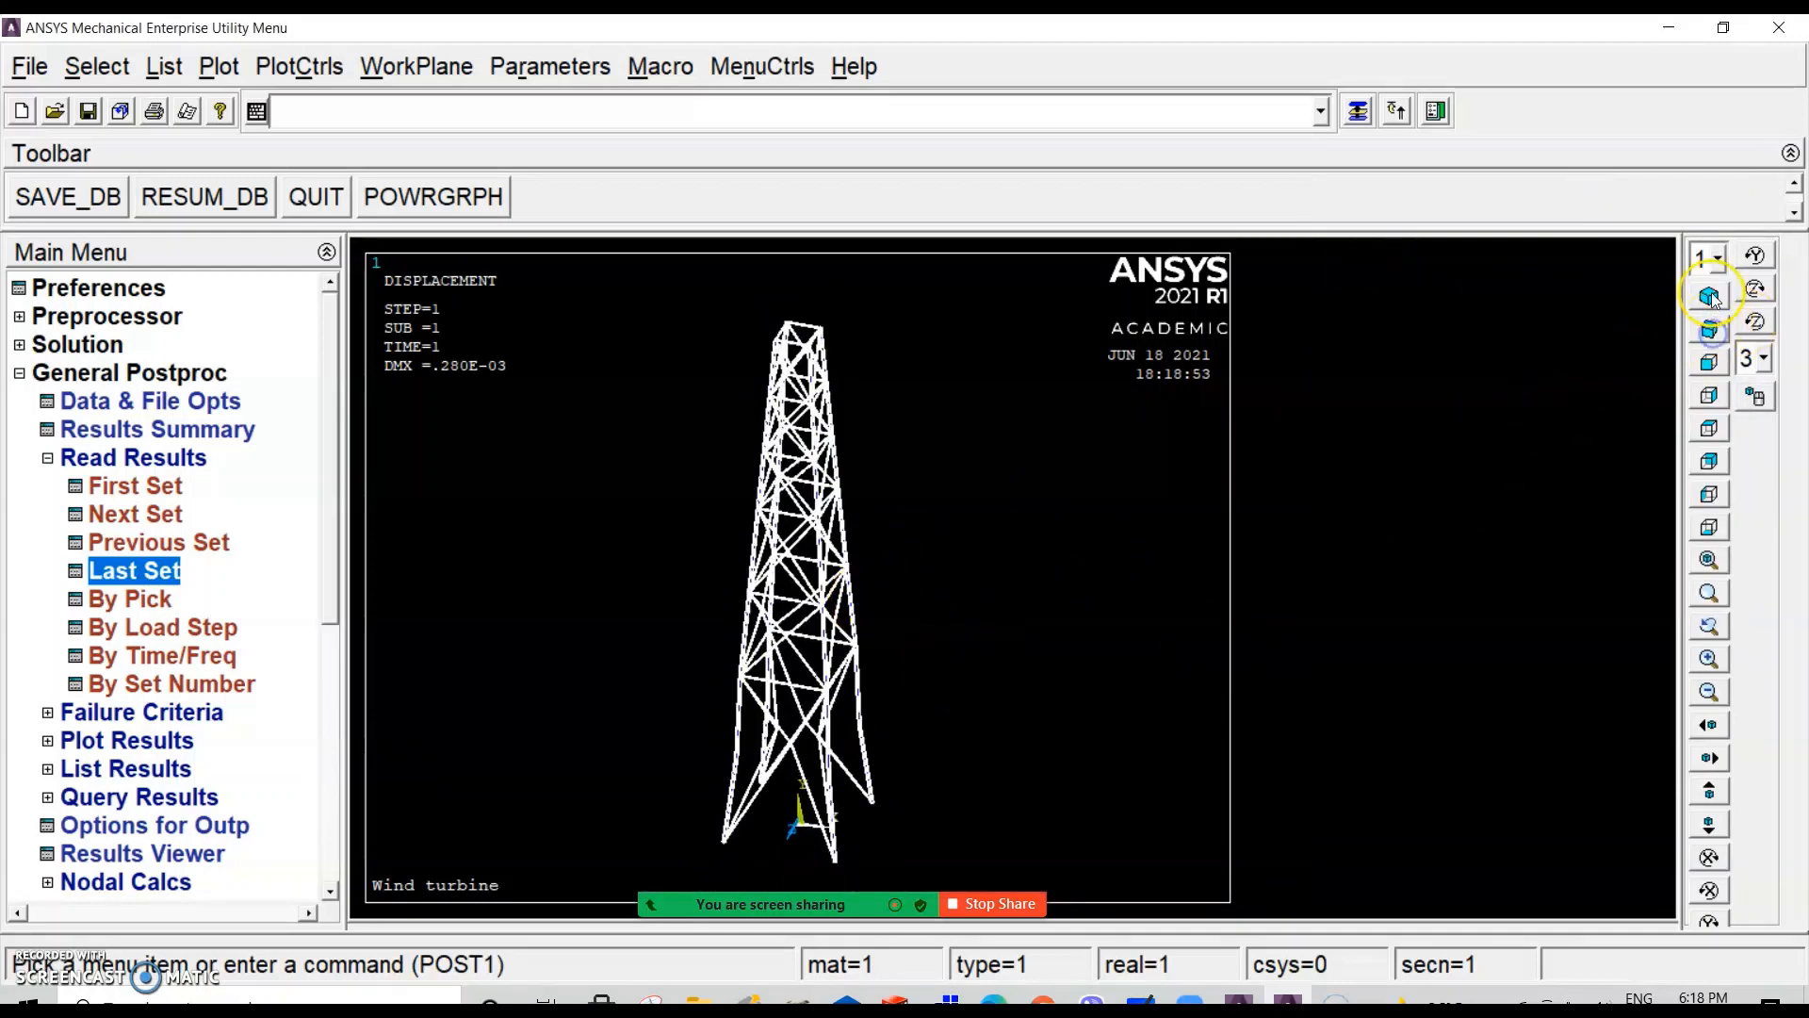
click(1712, 297)
scroll(763, 751, up, 5)
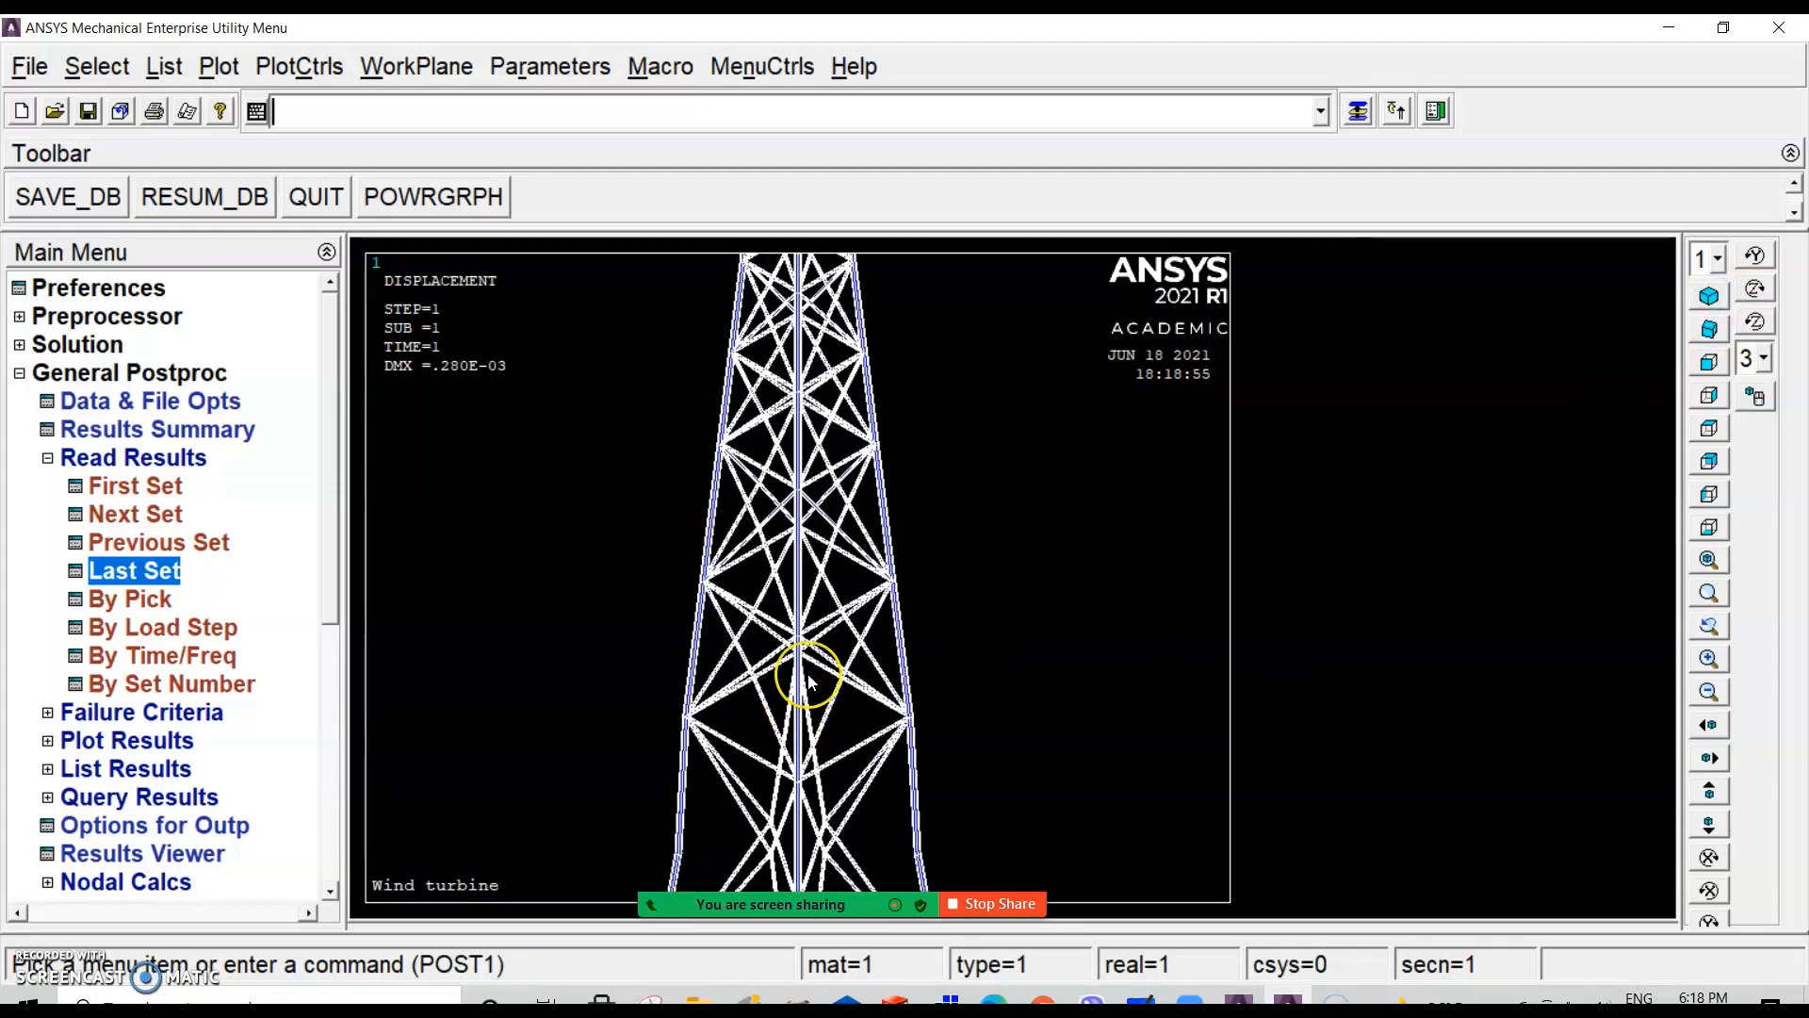
Step: Open the meeting chat, read its messages, and move the chat and participants windows clear of the view controls
scroll(808, 680, down, 3)
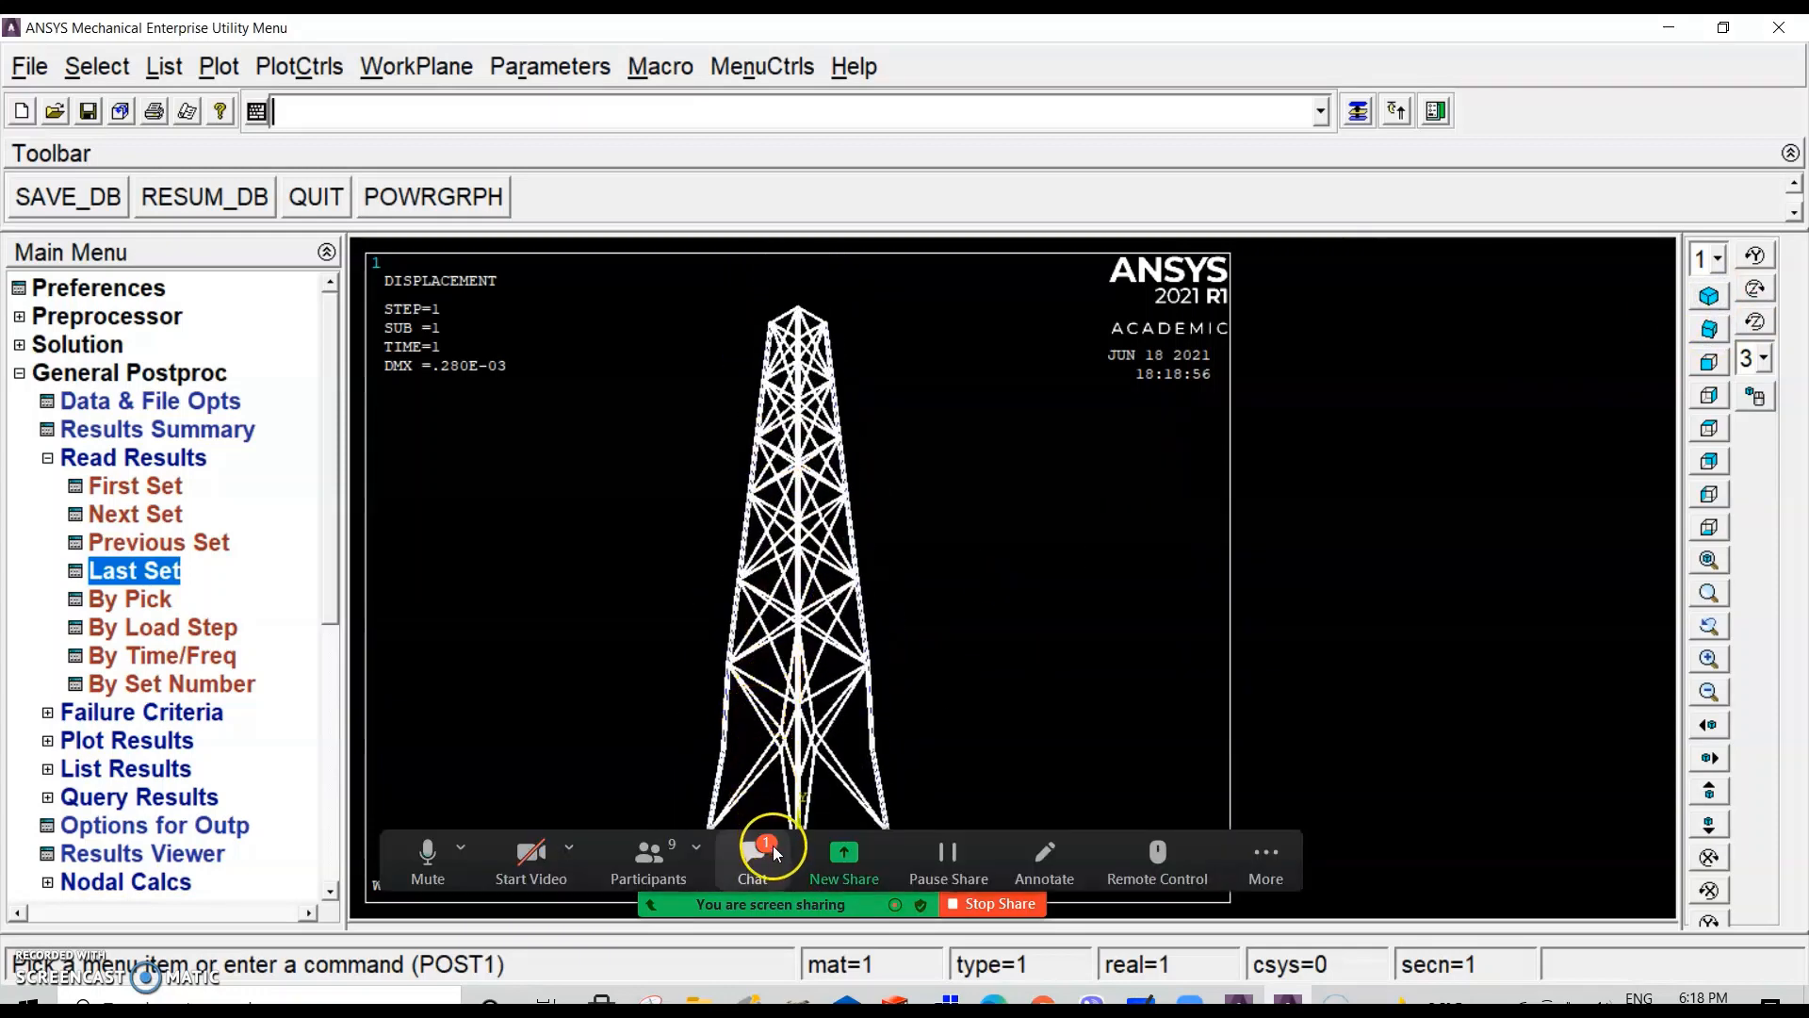
click(773, 853)
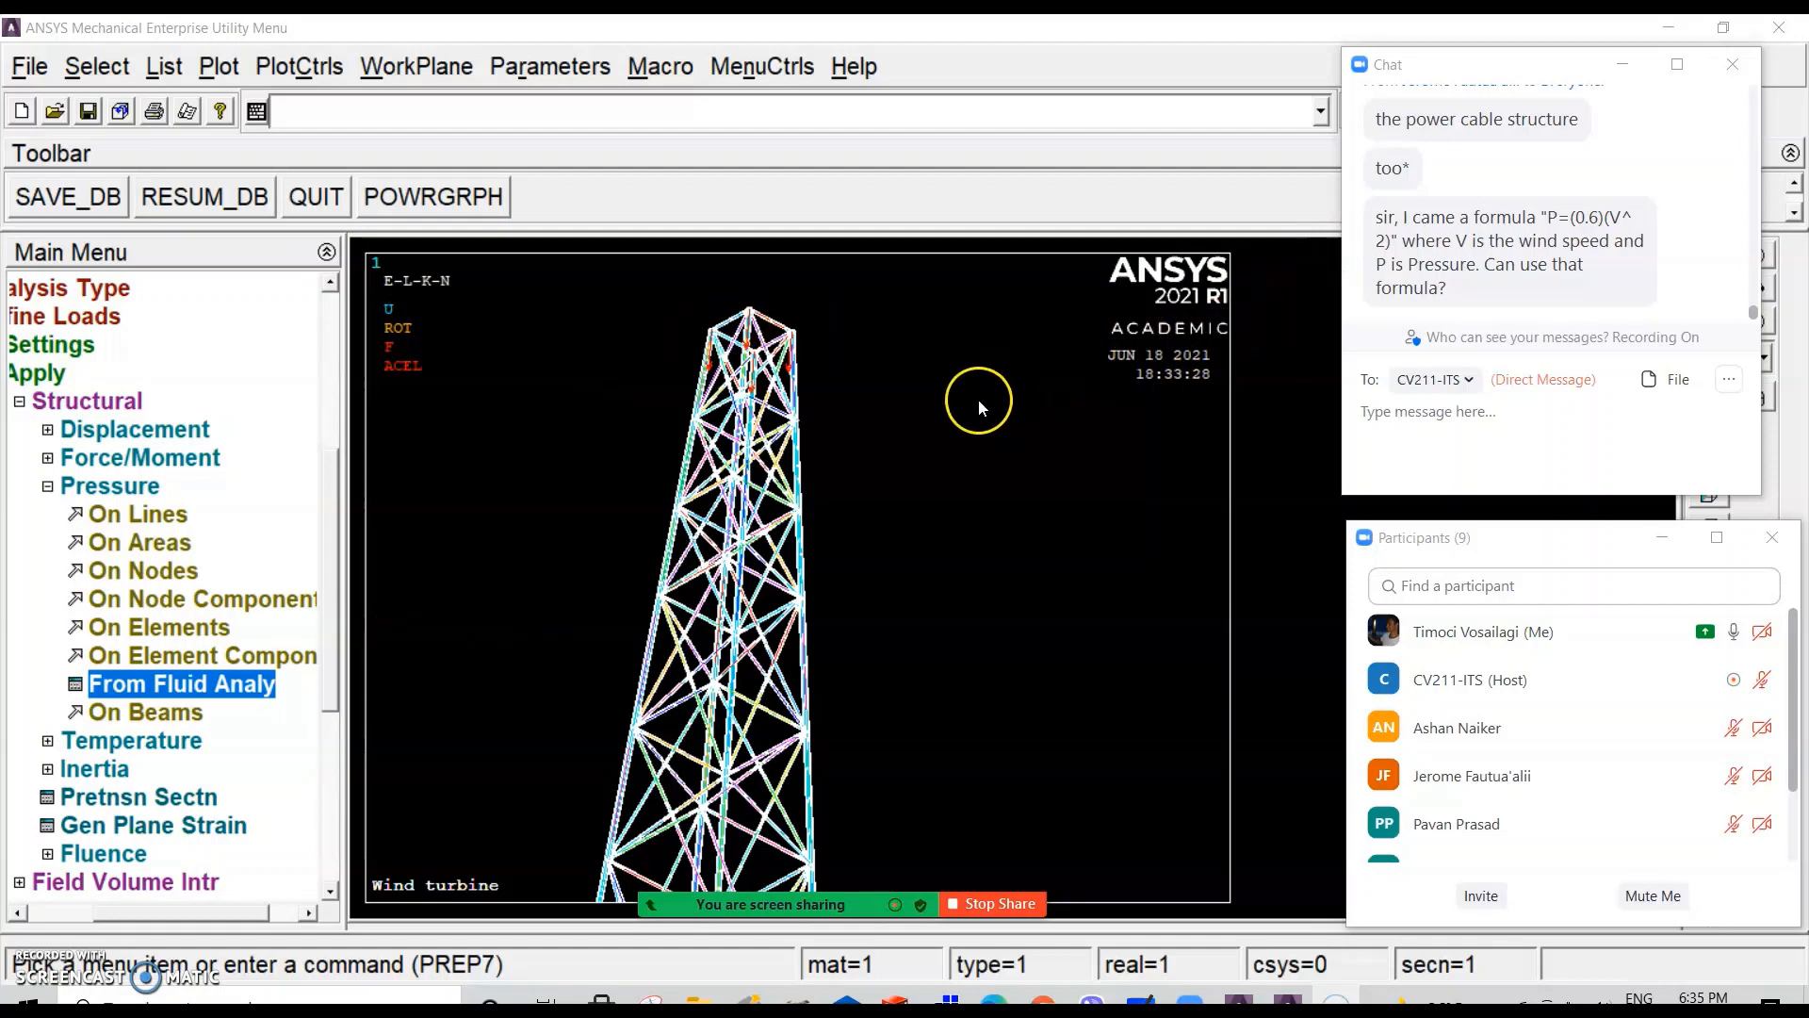
scroll(755, 453, down, 3)
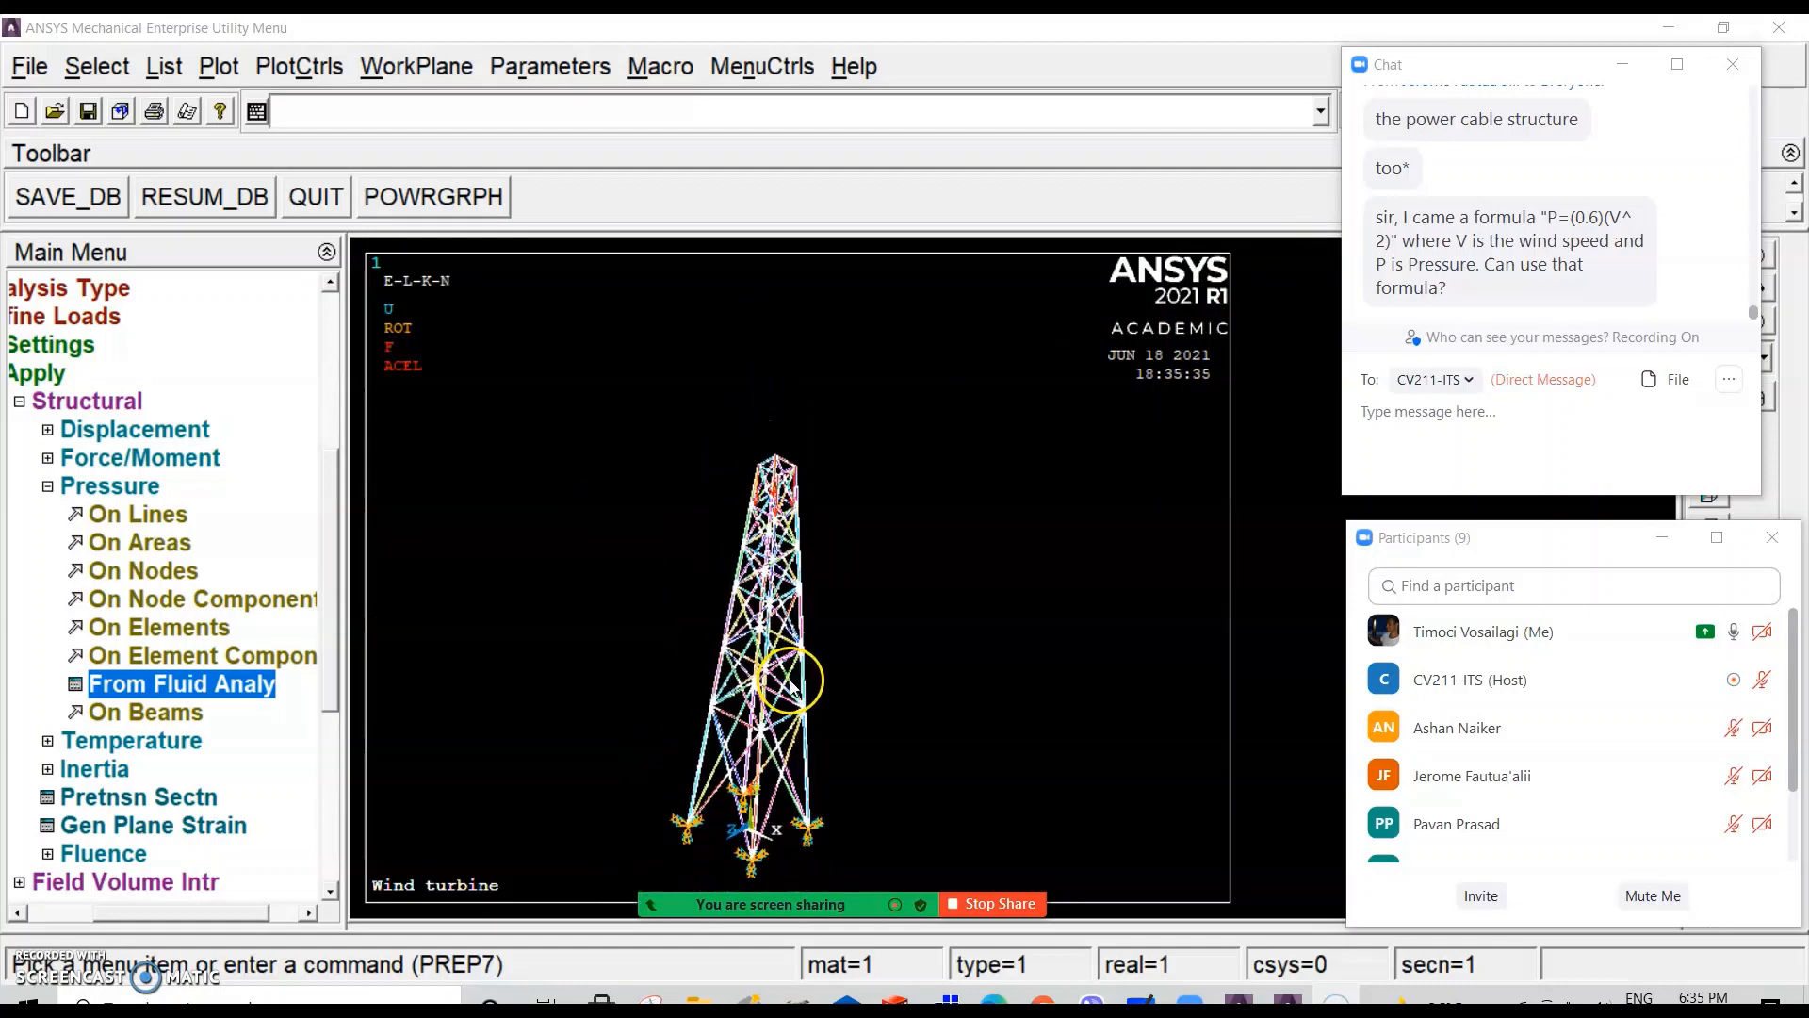
scroll(809, 637, up, 2)
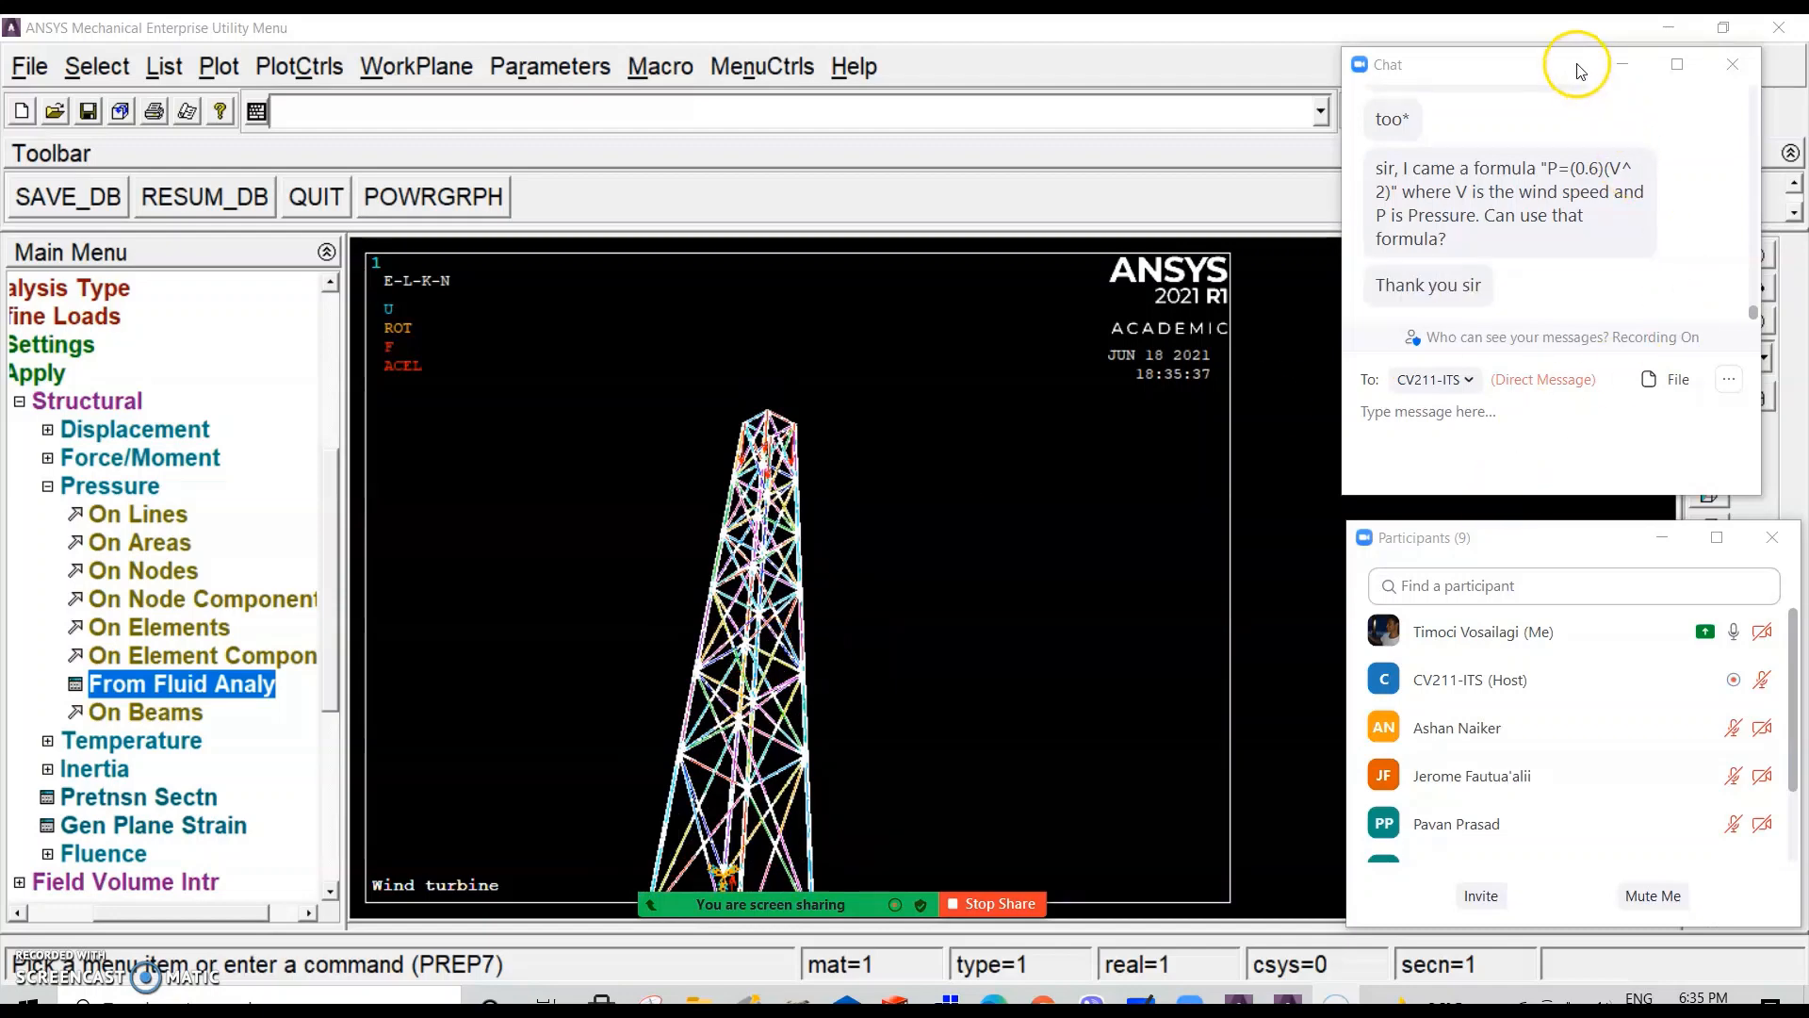
drag(1571, 71, 1482, 70)
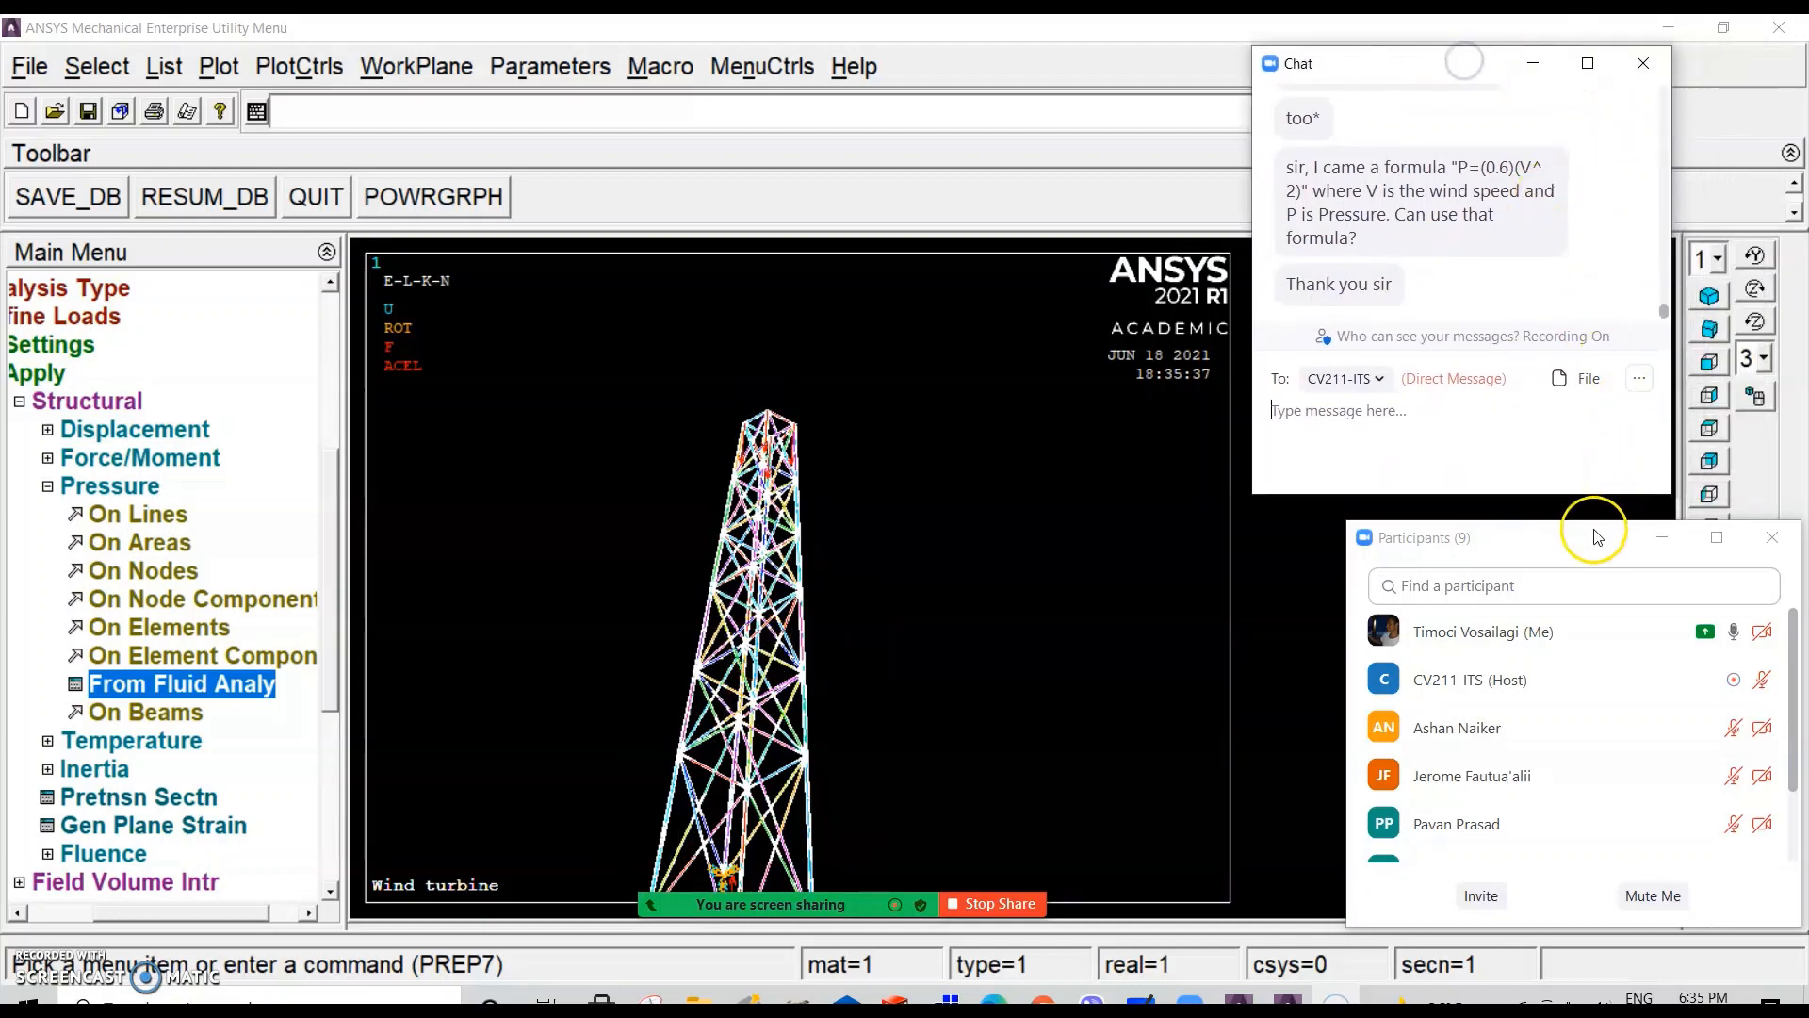
drag(1595, 535, 1444, 531)
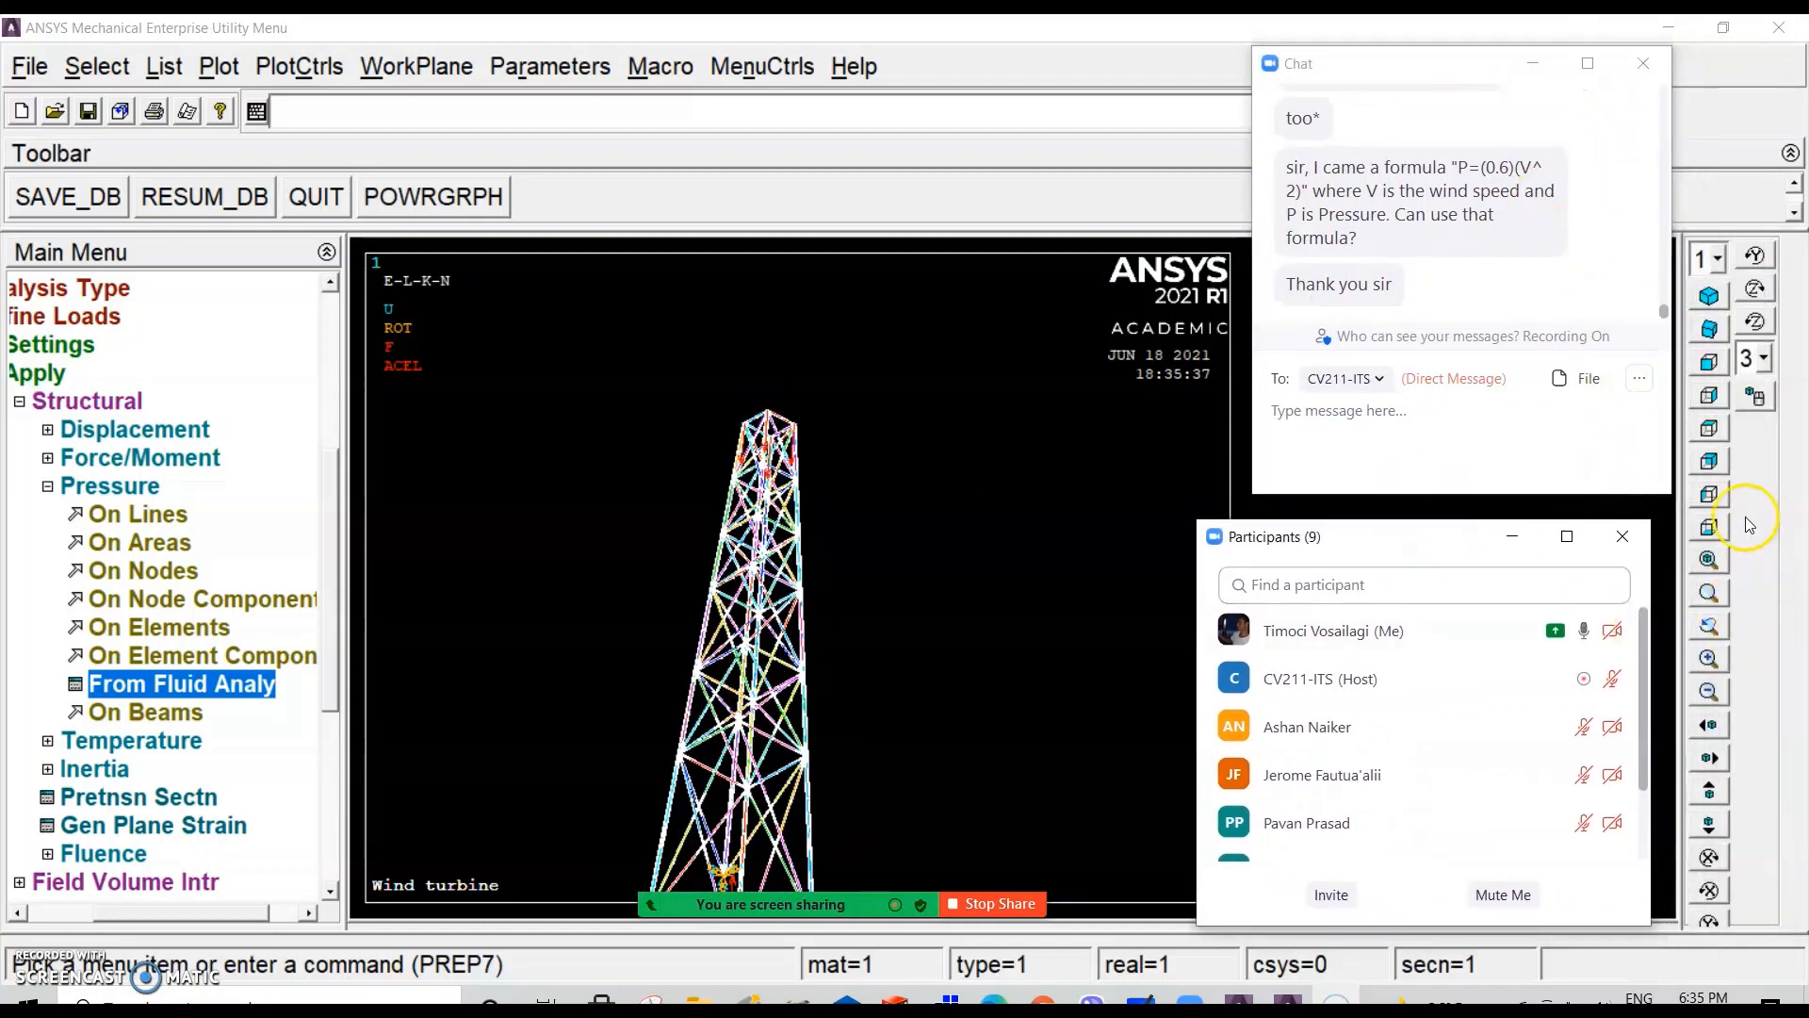
Step: Solve the current load step of the tower again and close the solution status listing
scroll(820, 698, up, 5)
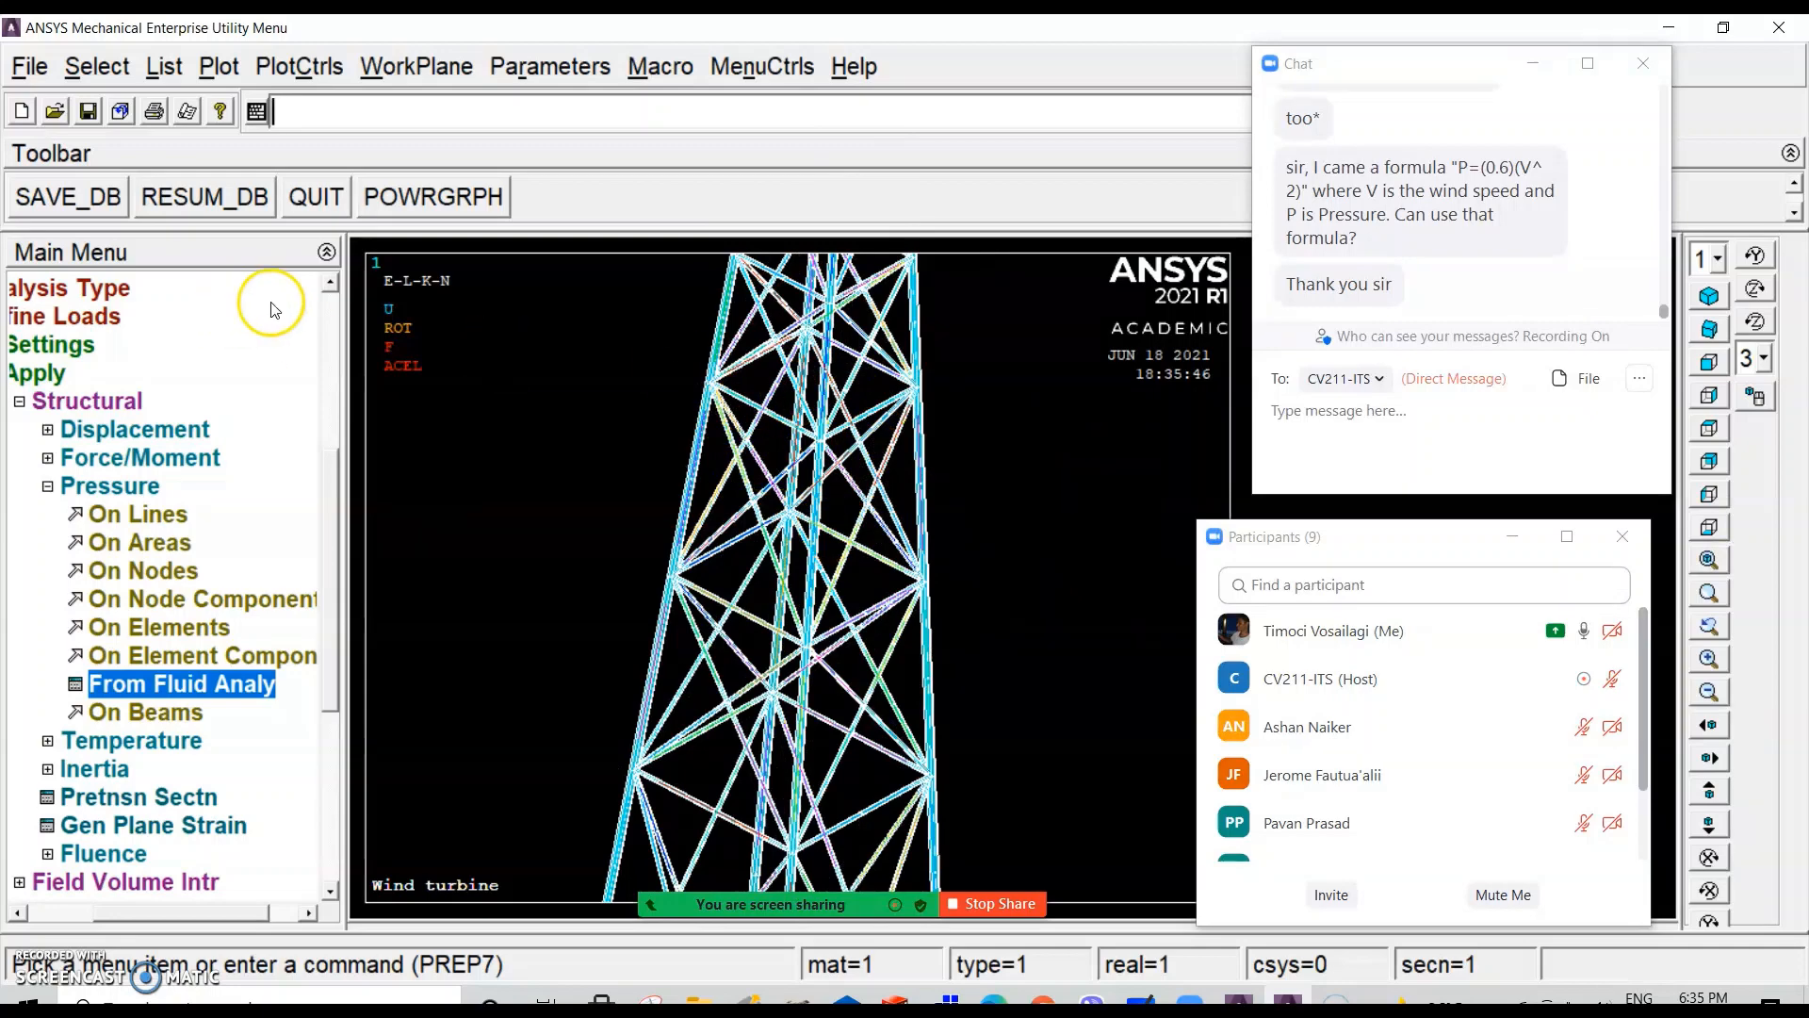
scroll(325, 560, down, 5)
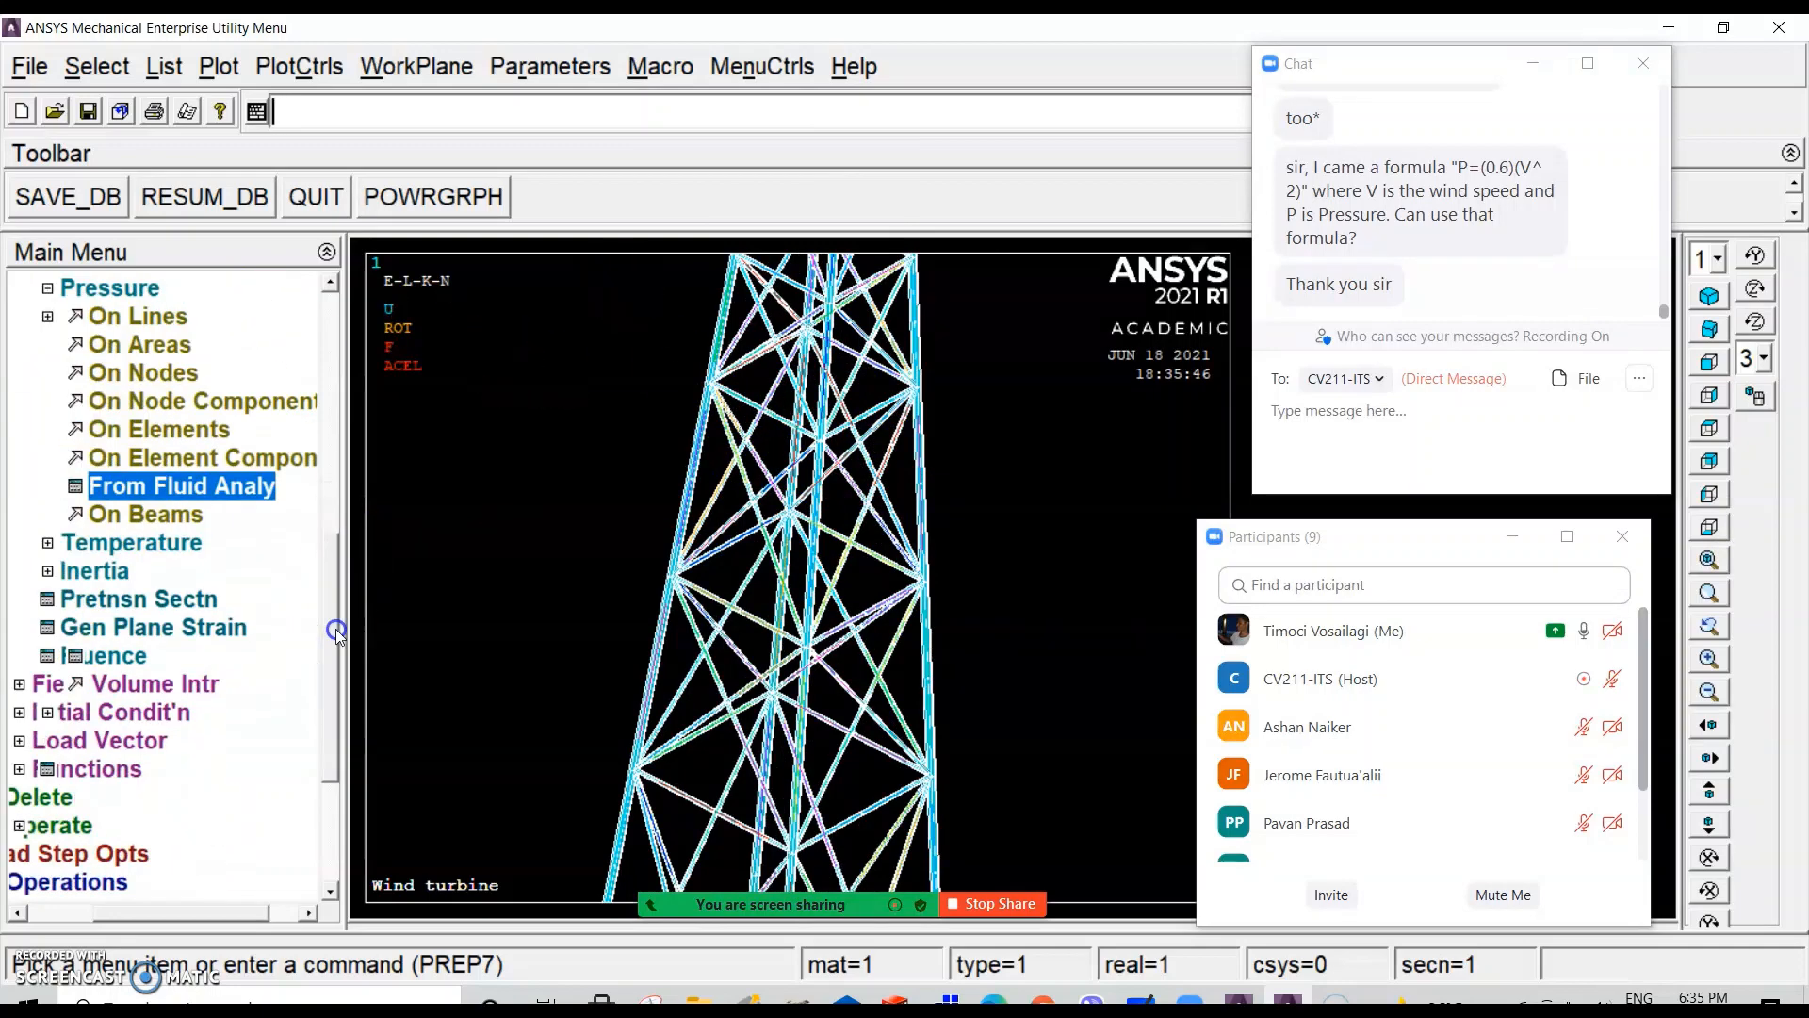
click(60, 685)
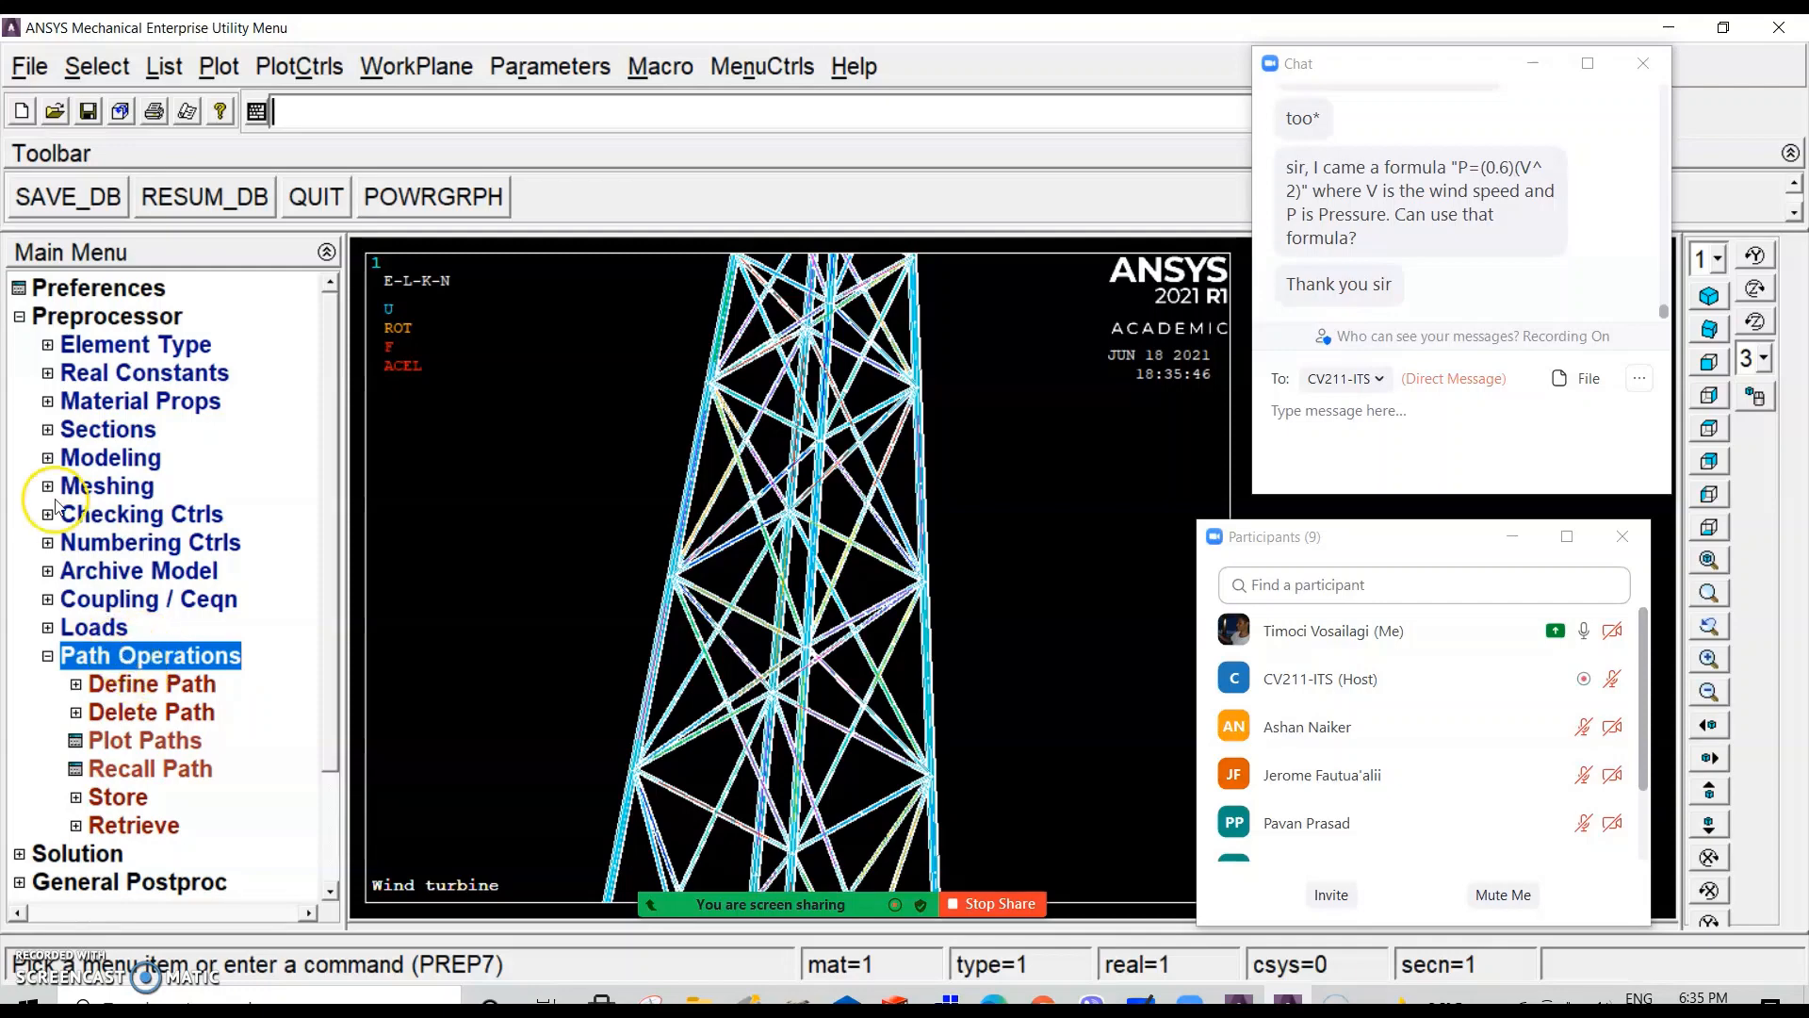
click(73, 853)
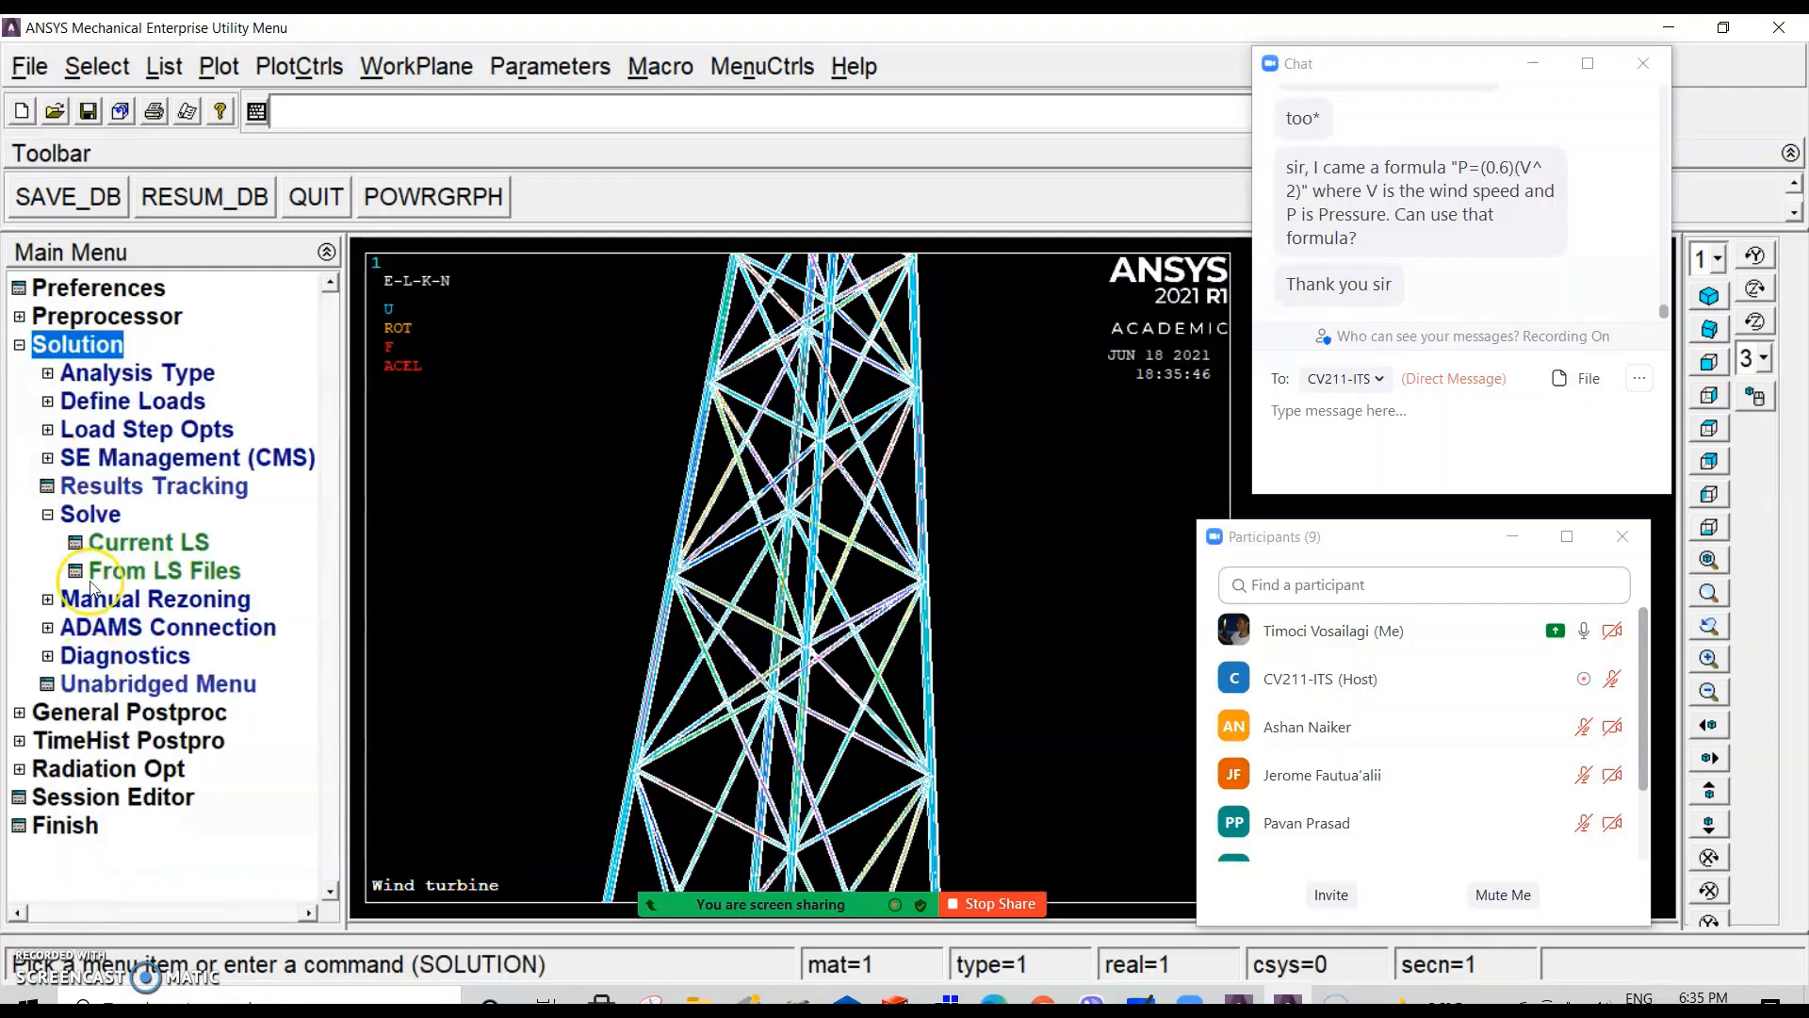
click(117, 539)
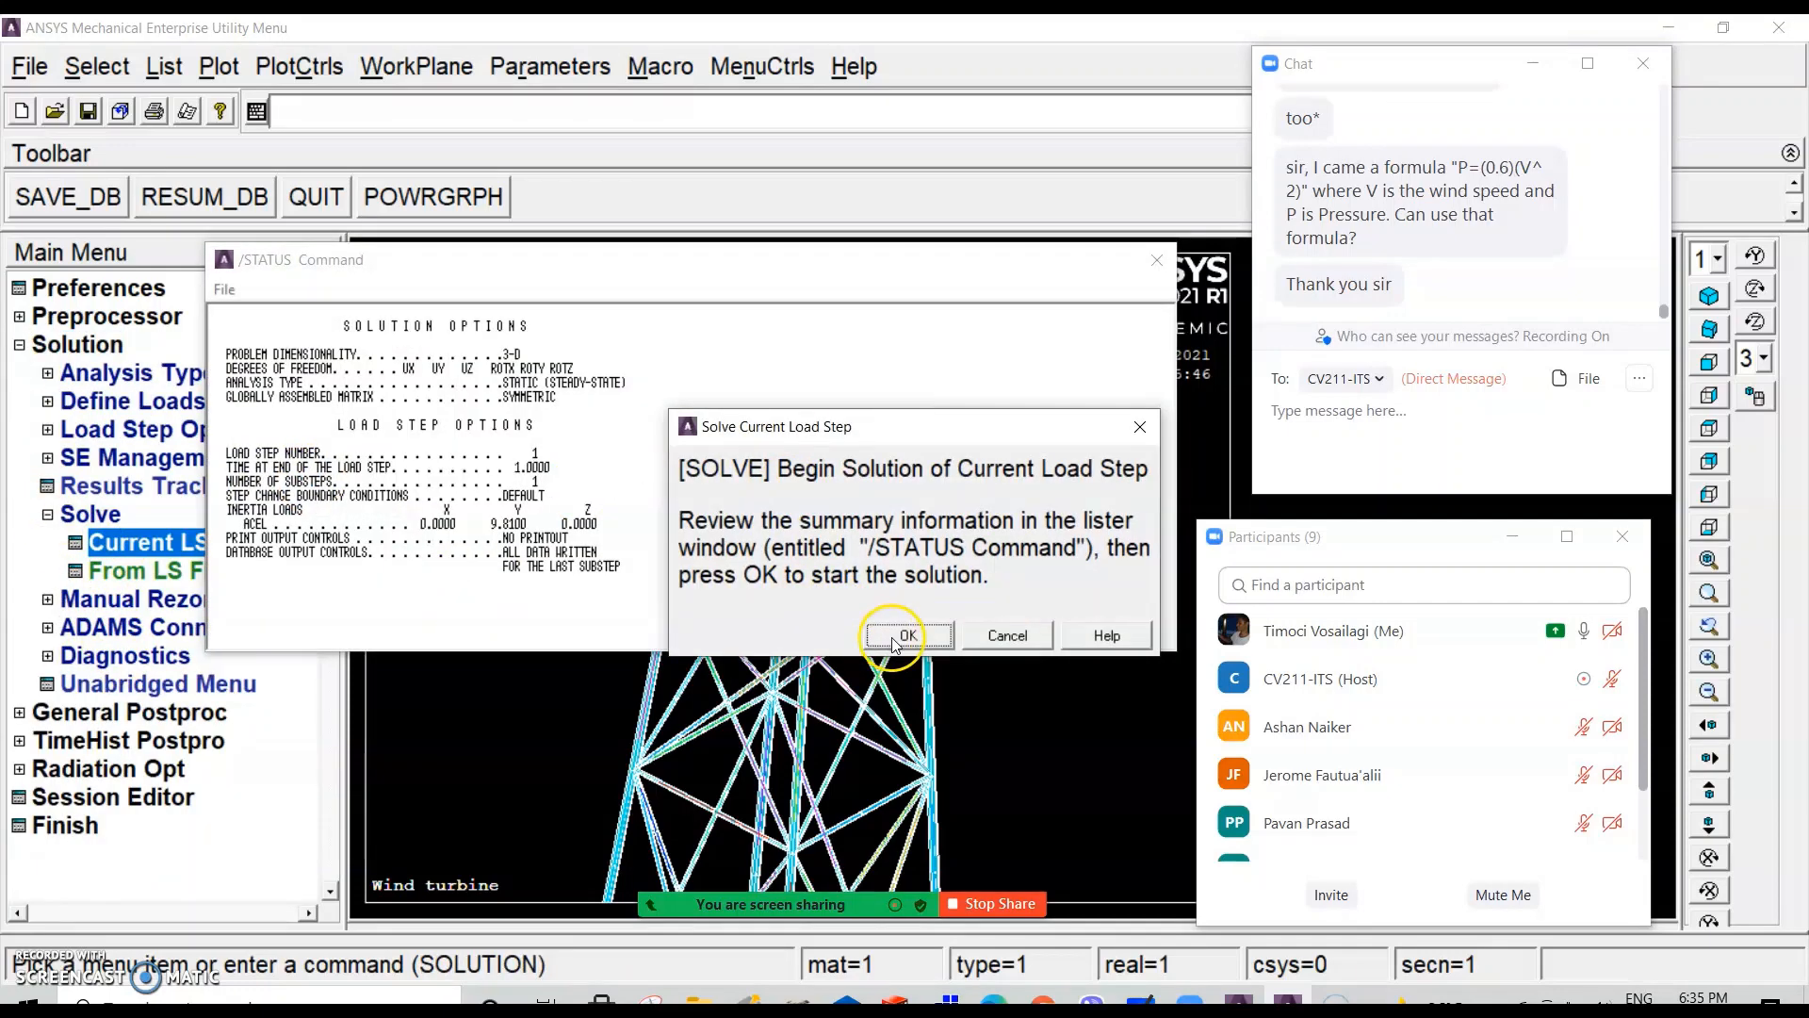
click(893, 637)
click(375, 174)
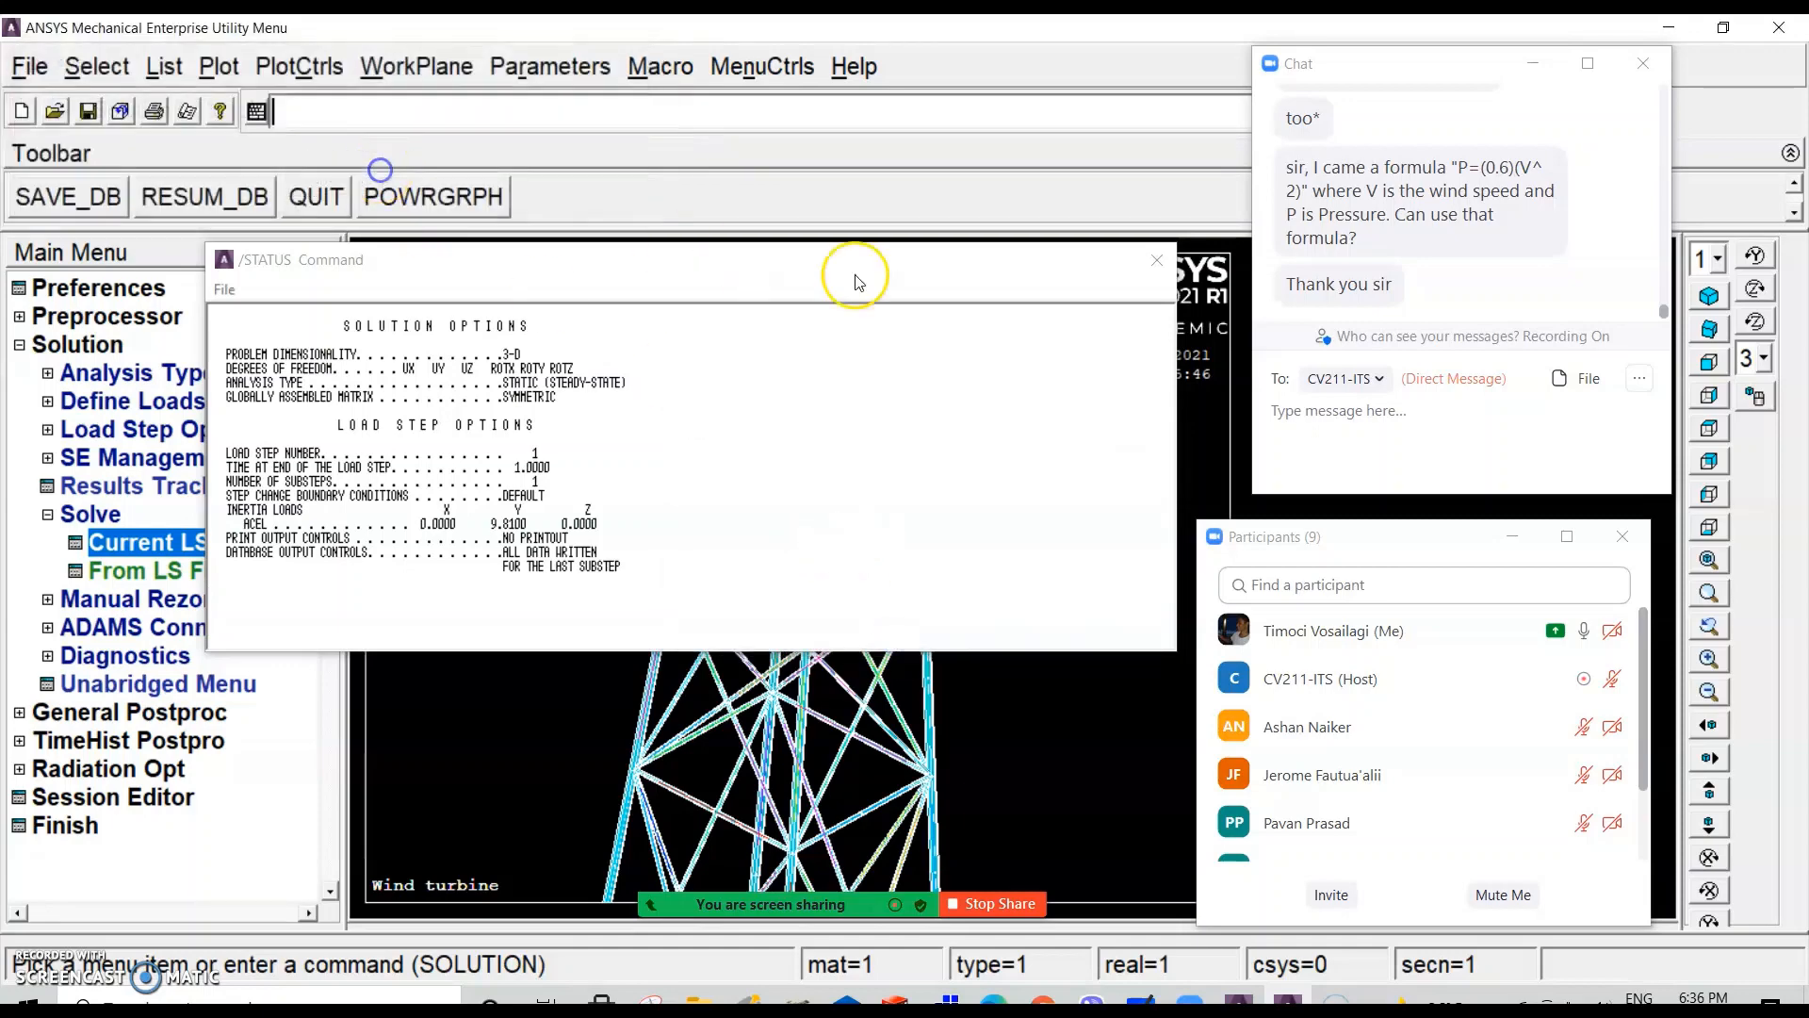
click(1157, 259)
Step: Read the last set of results from the new solution into the general postprocessor
click(129, 712)
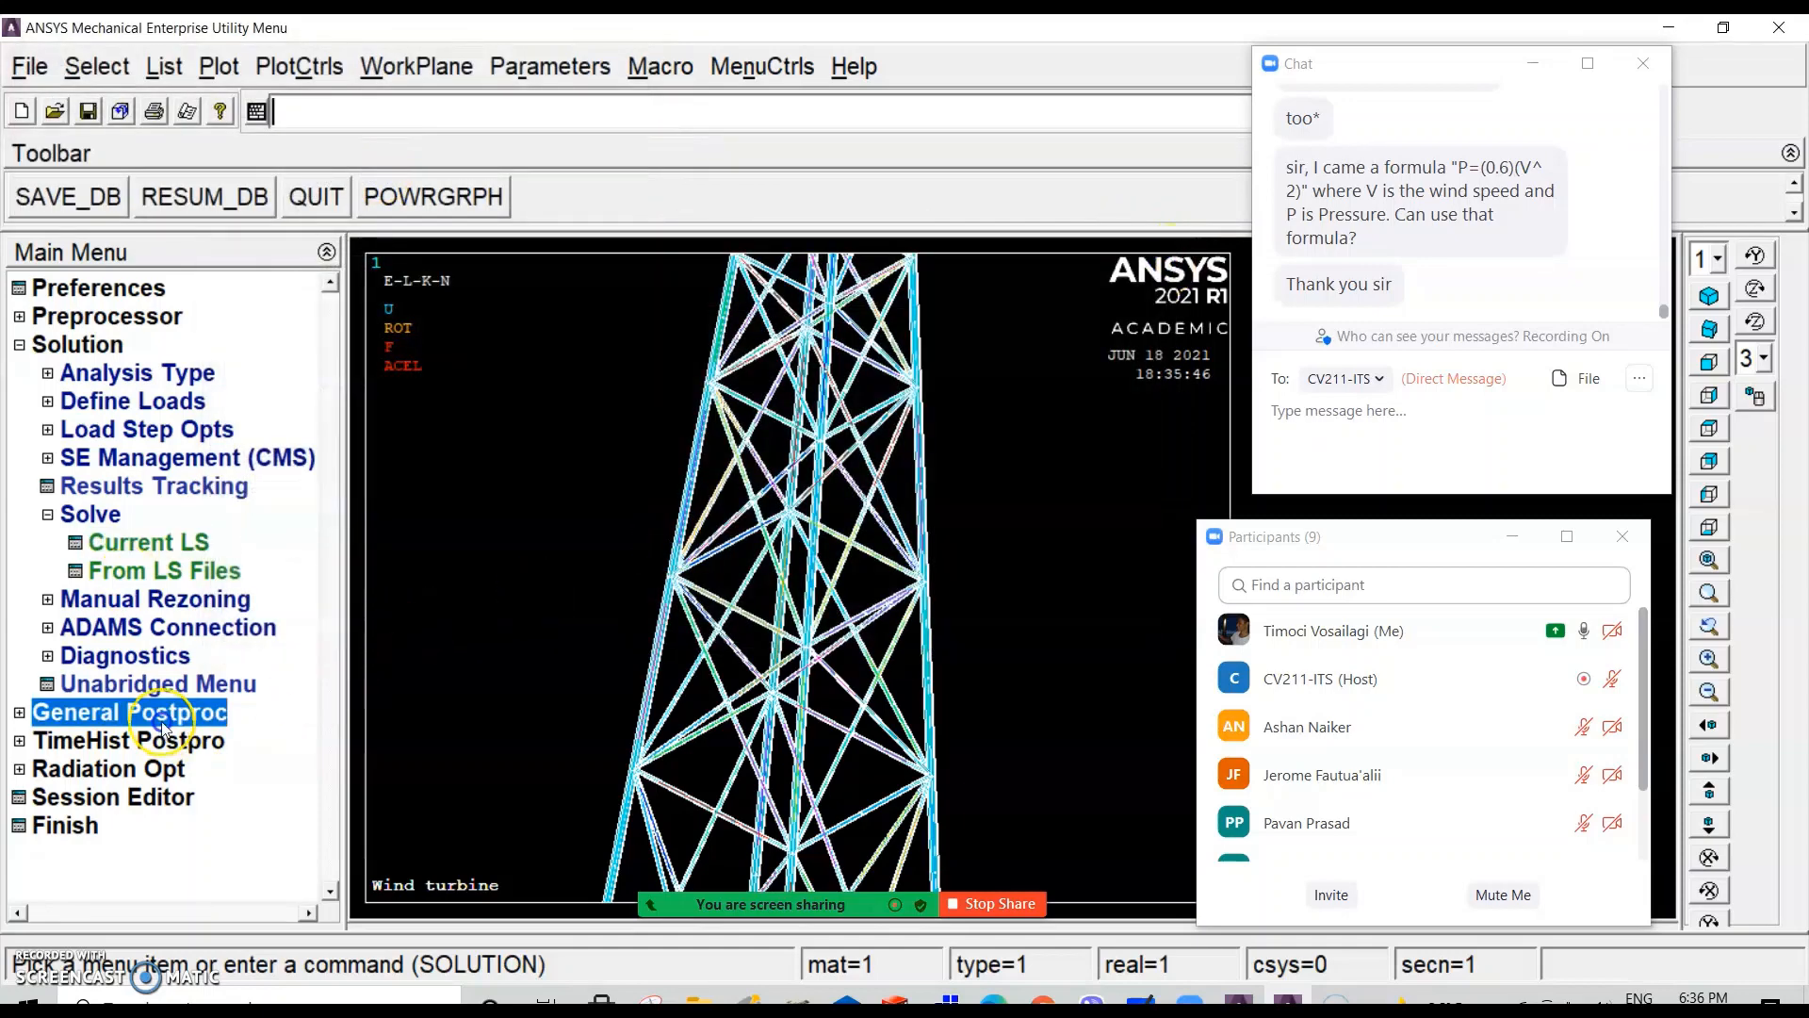
click(135, 570)
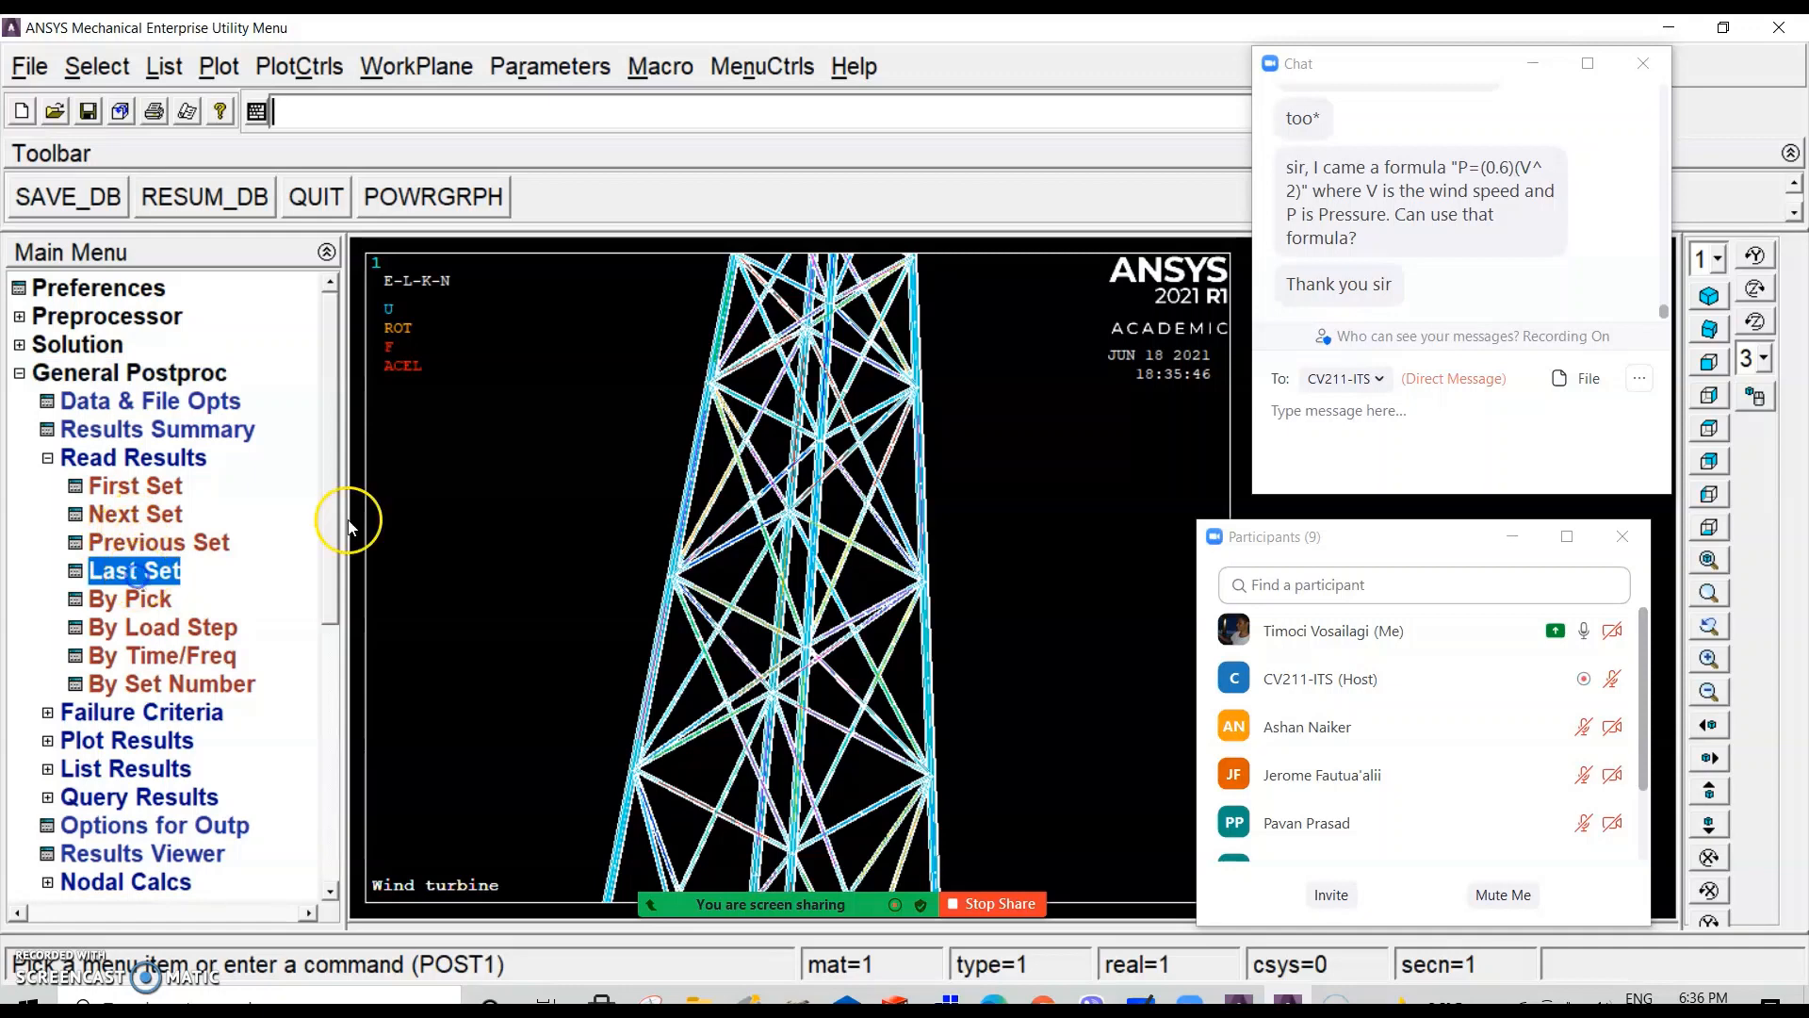
click(160, 457)
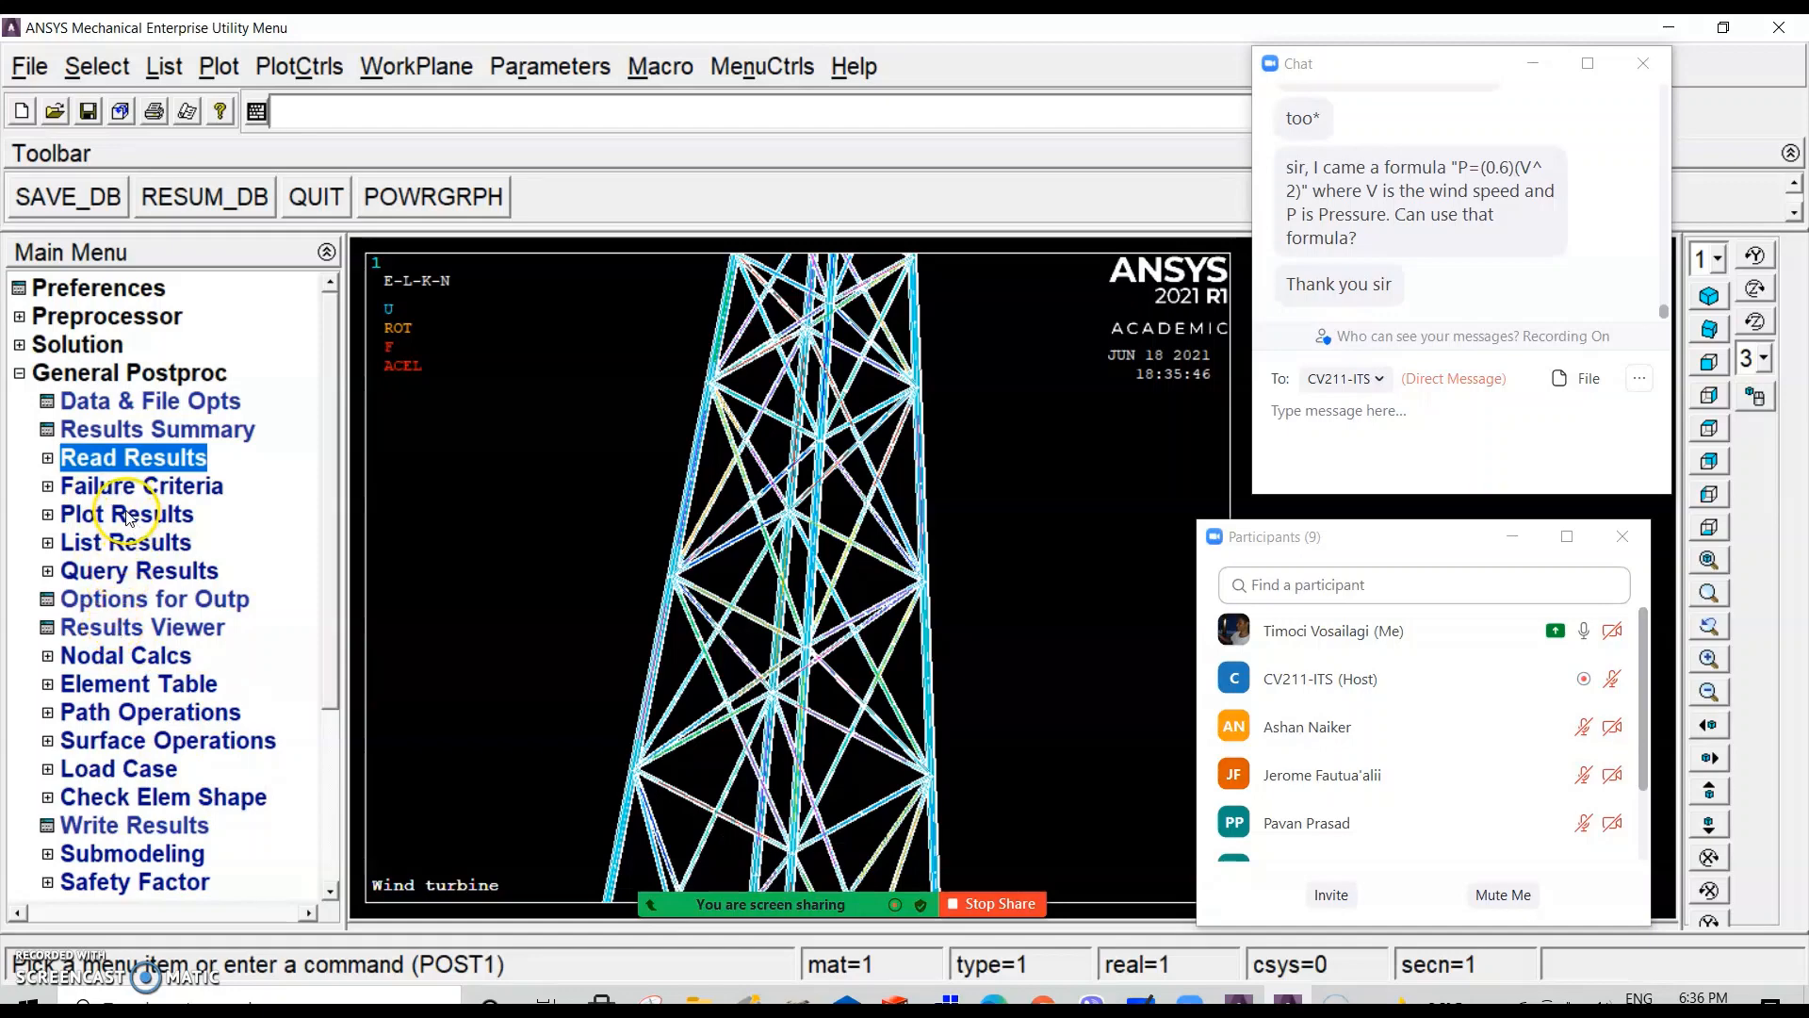
Step: Plot the nodal von Mises stress contour on the tower, showing the deformed shape only
click(188, 518)
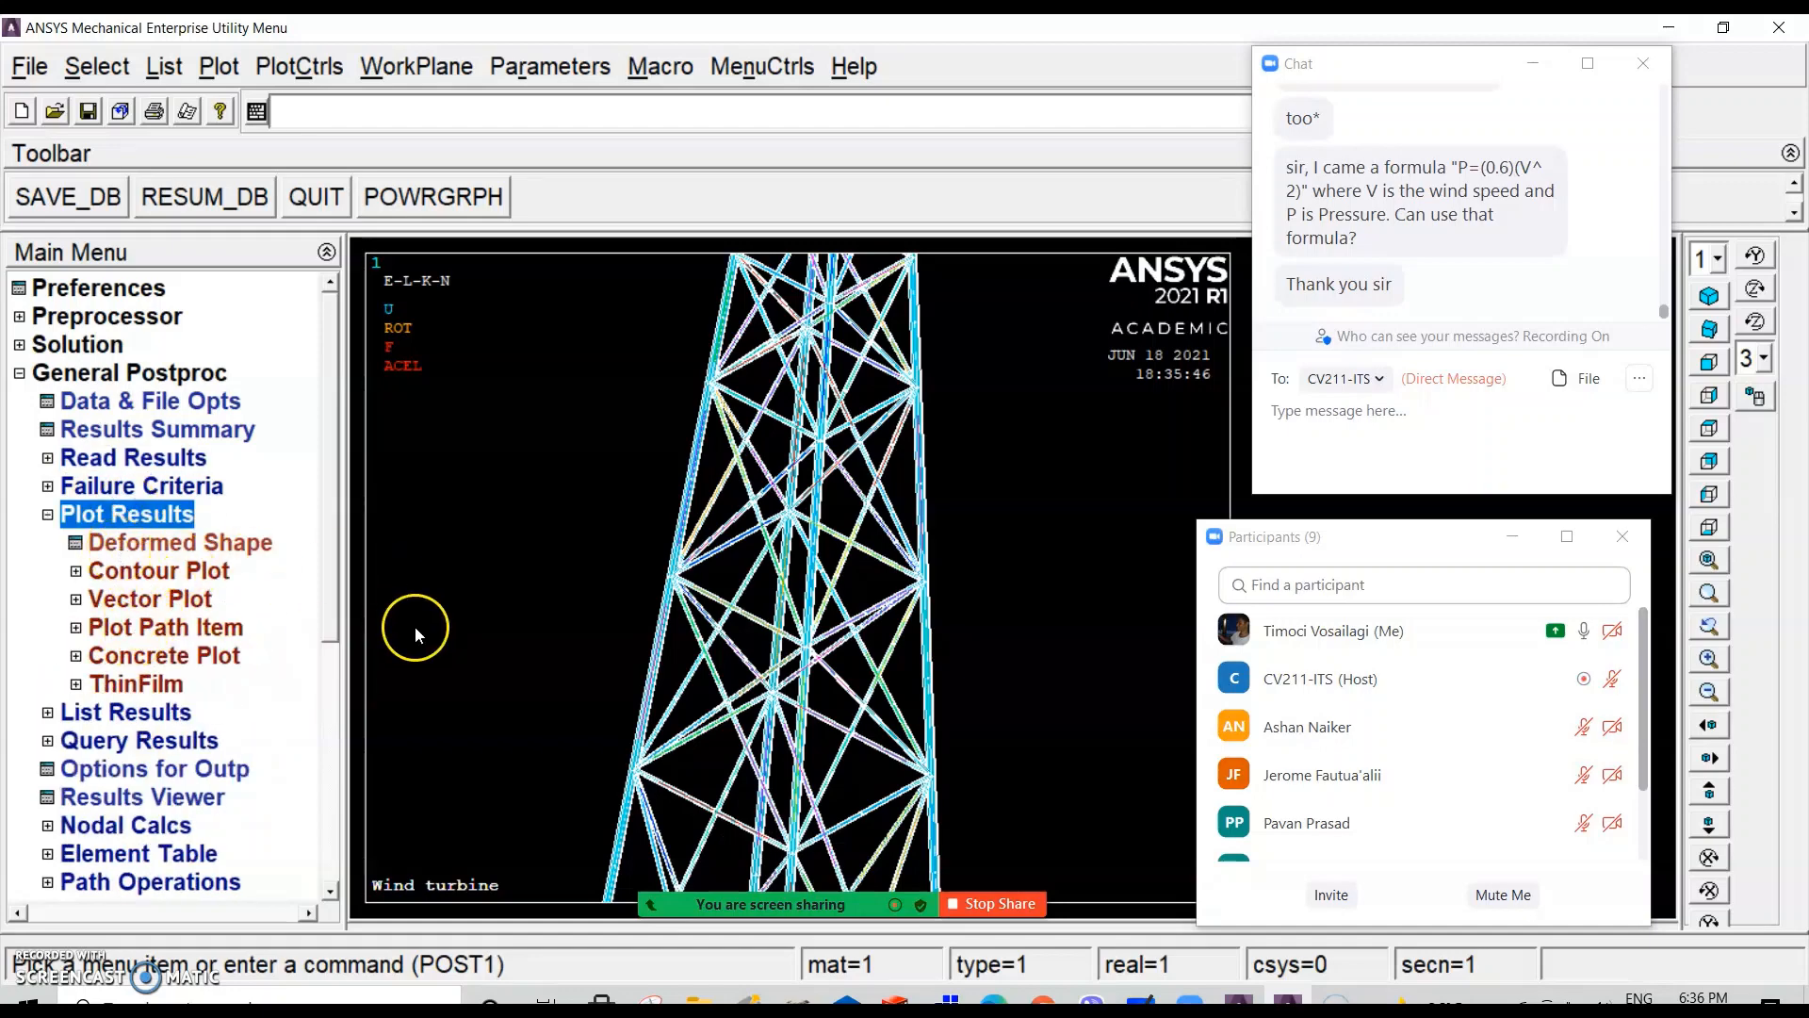
click(173, 572)
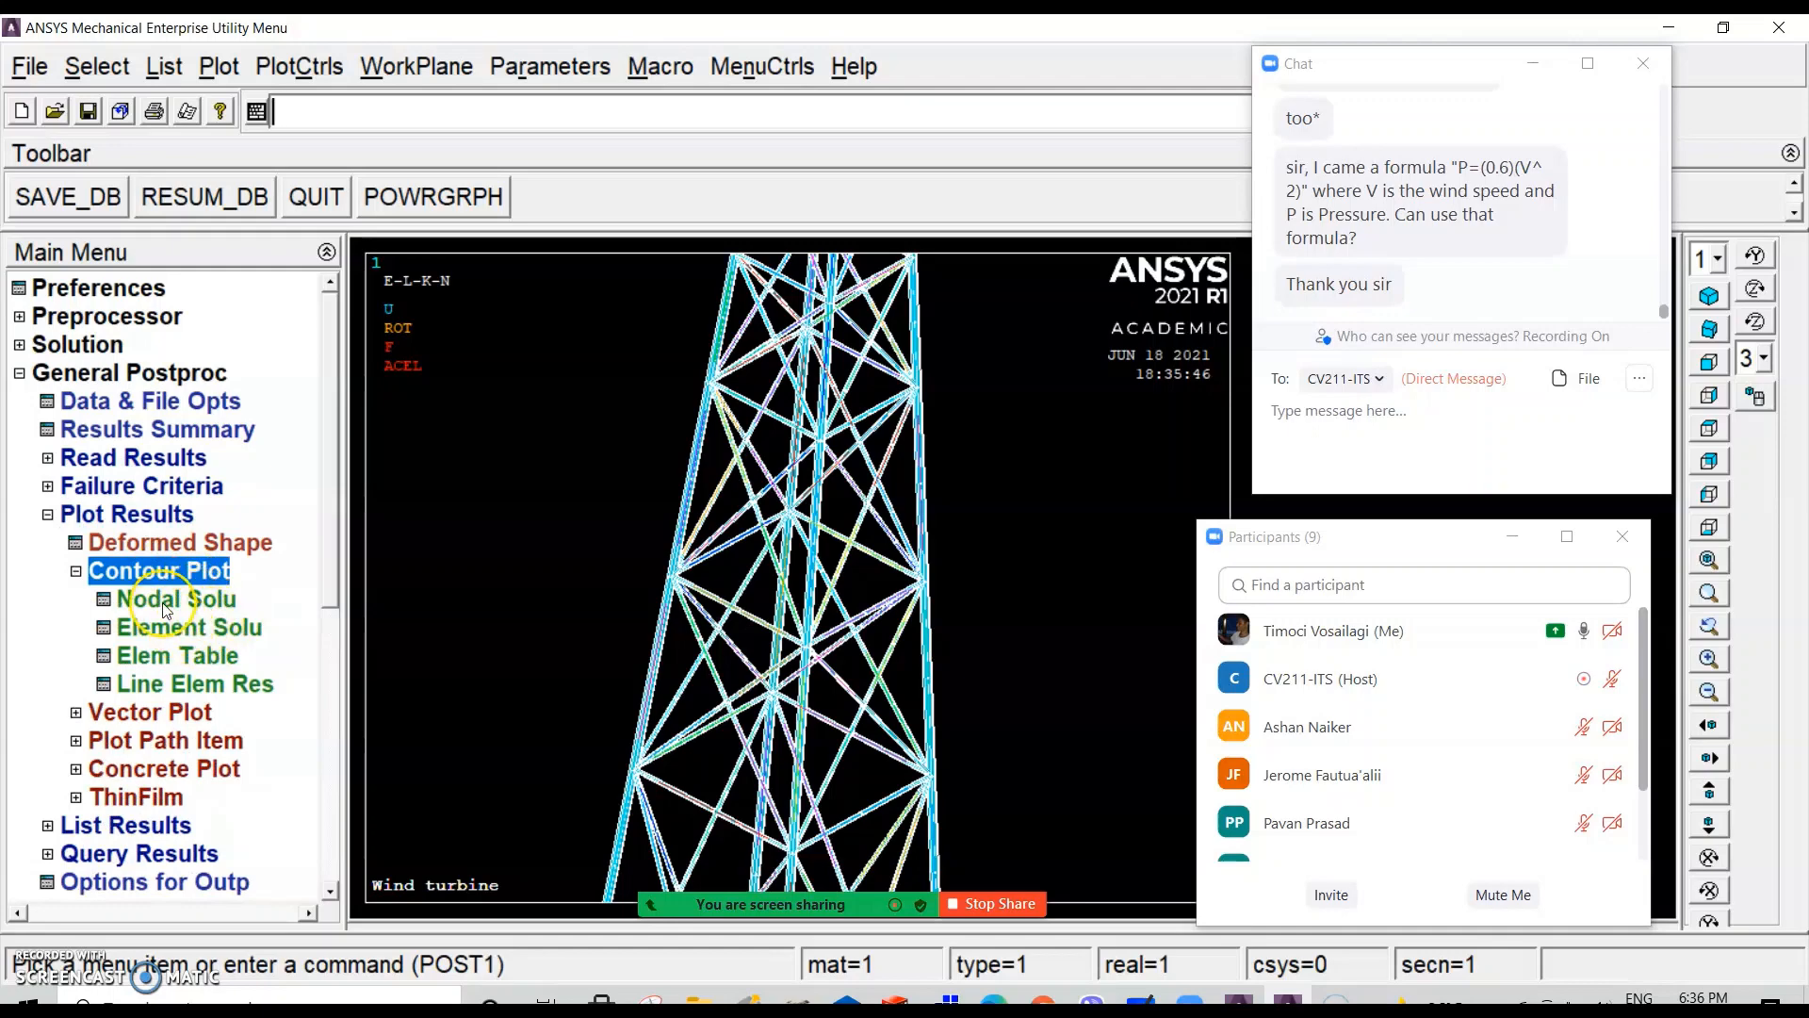
click(165, 603)
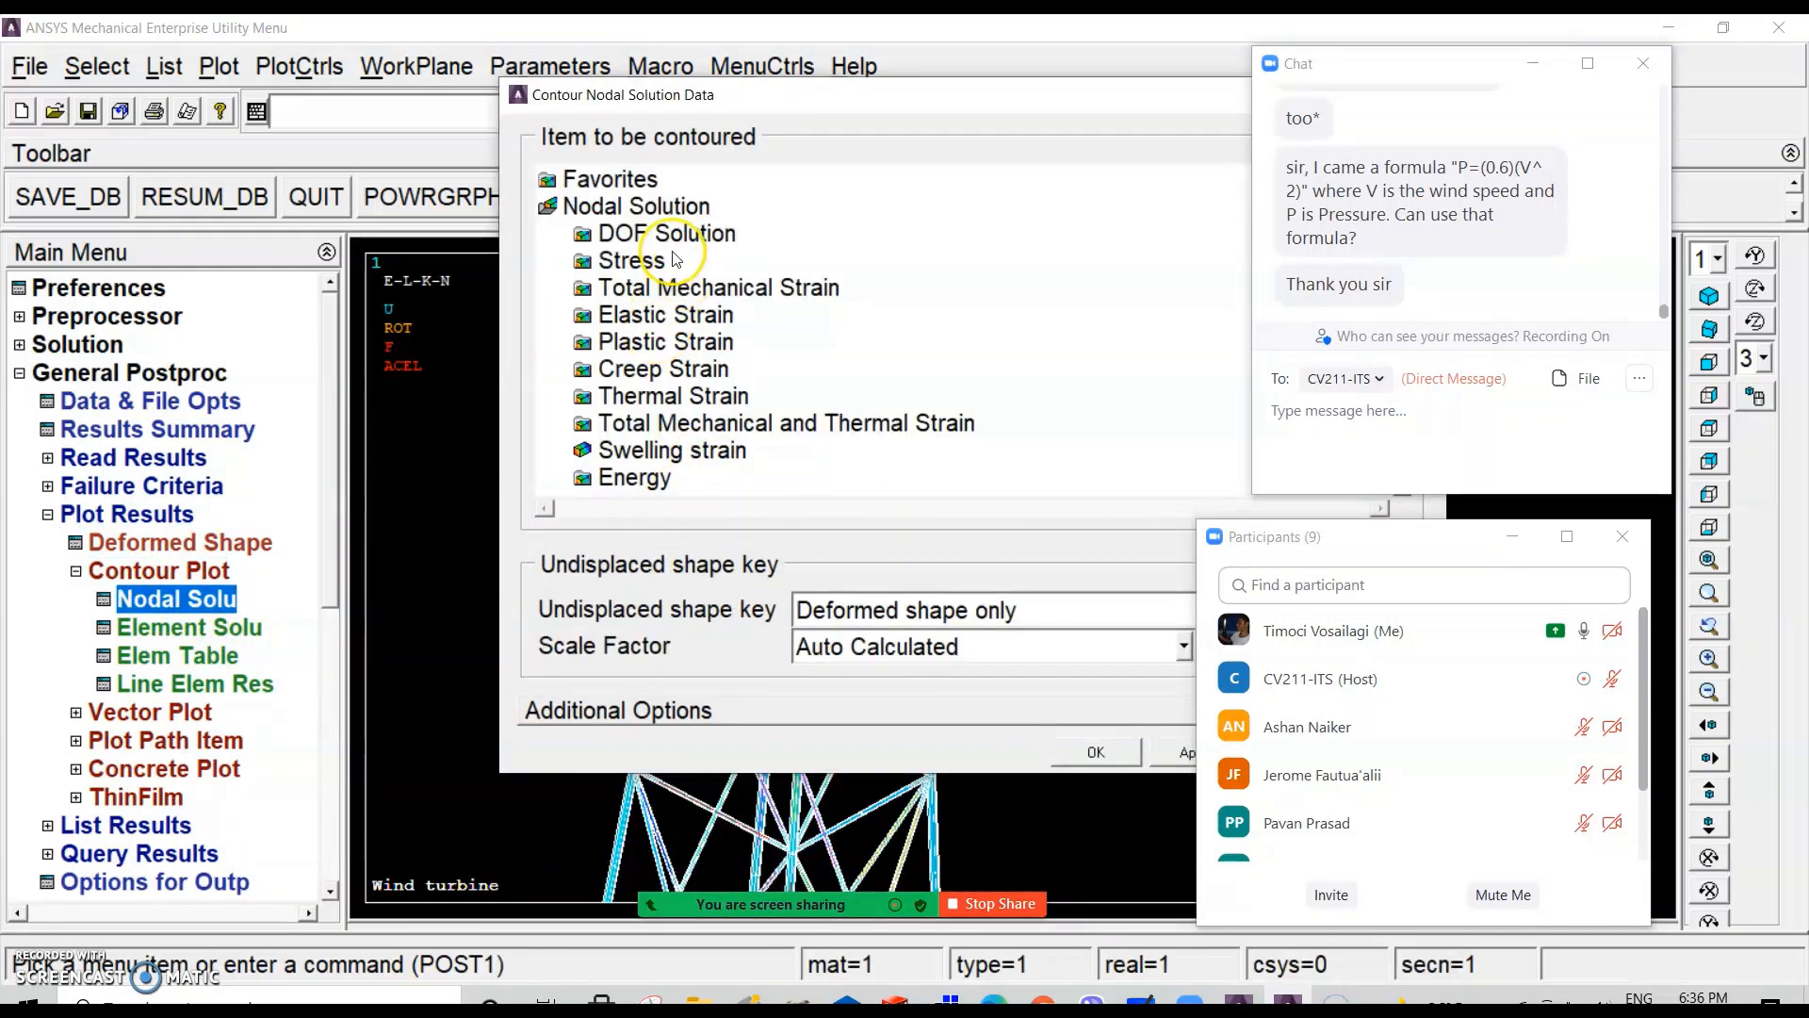
click(676, 261)
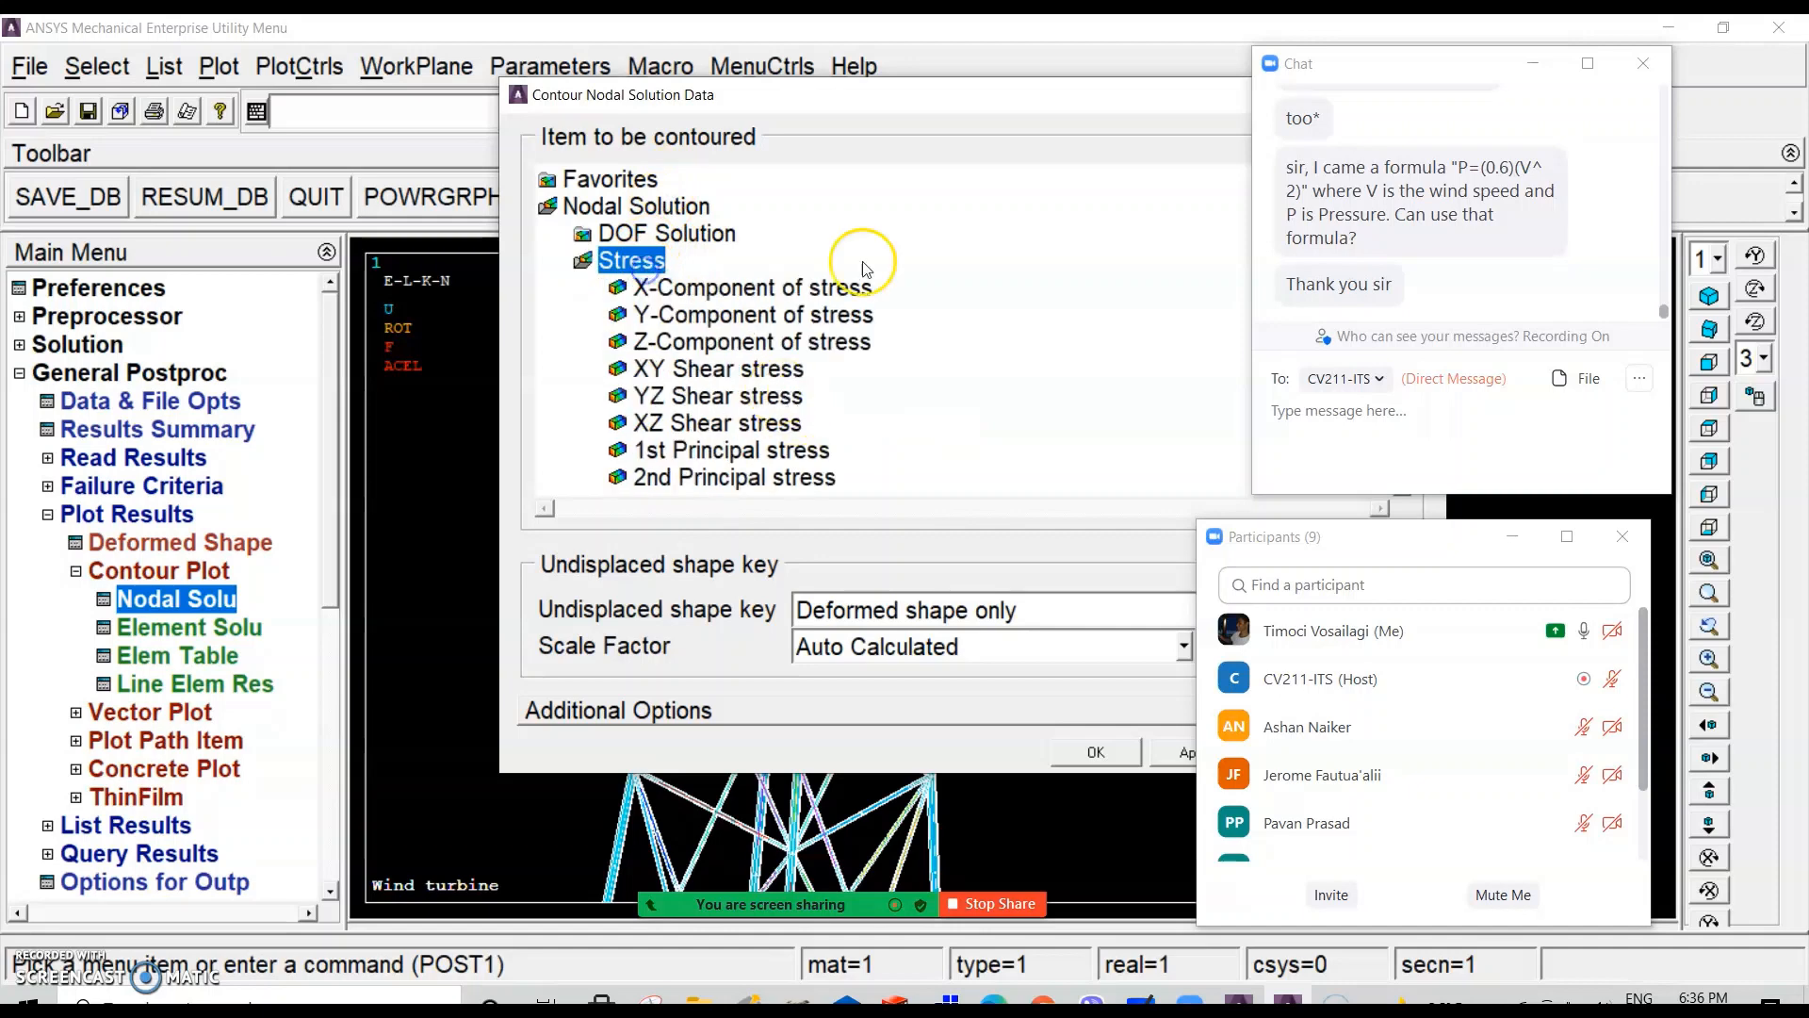
drag(874, 102, 516, 119)
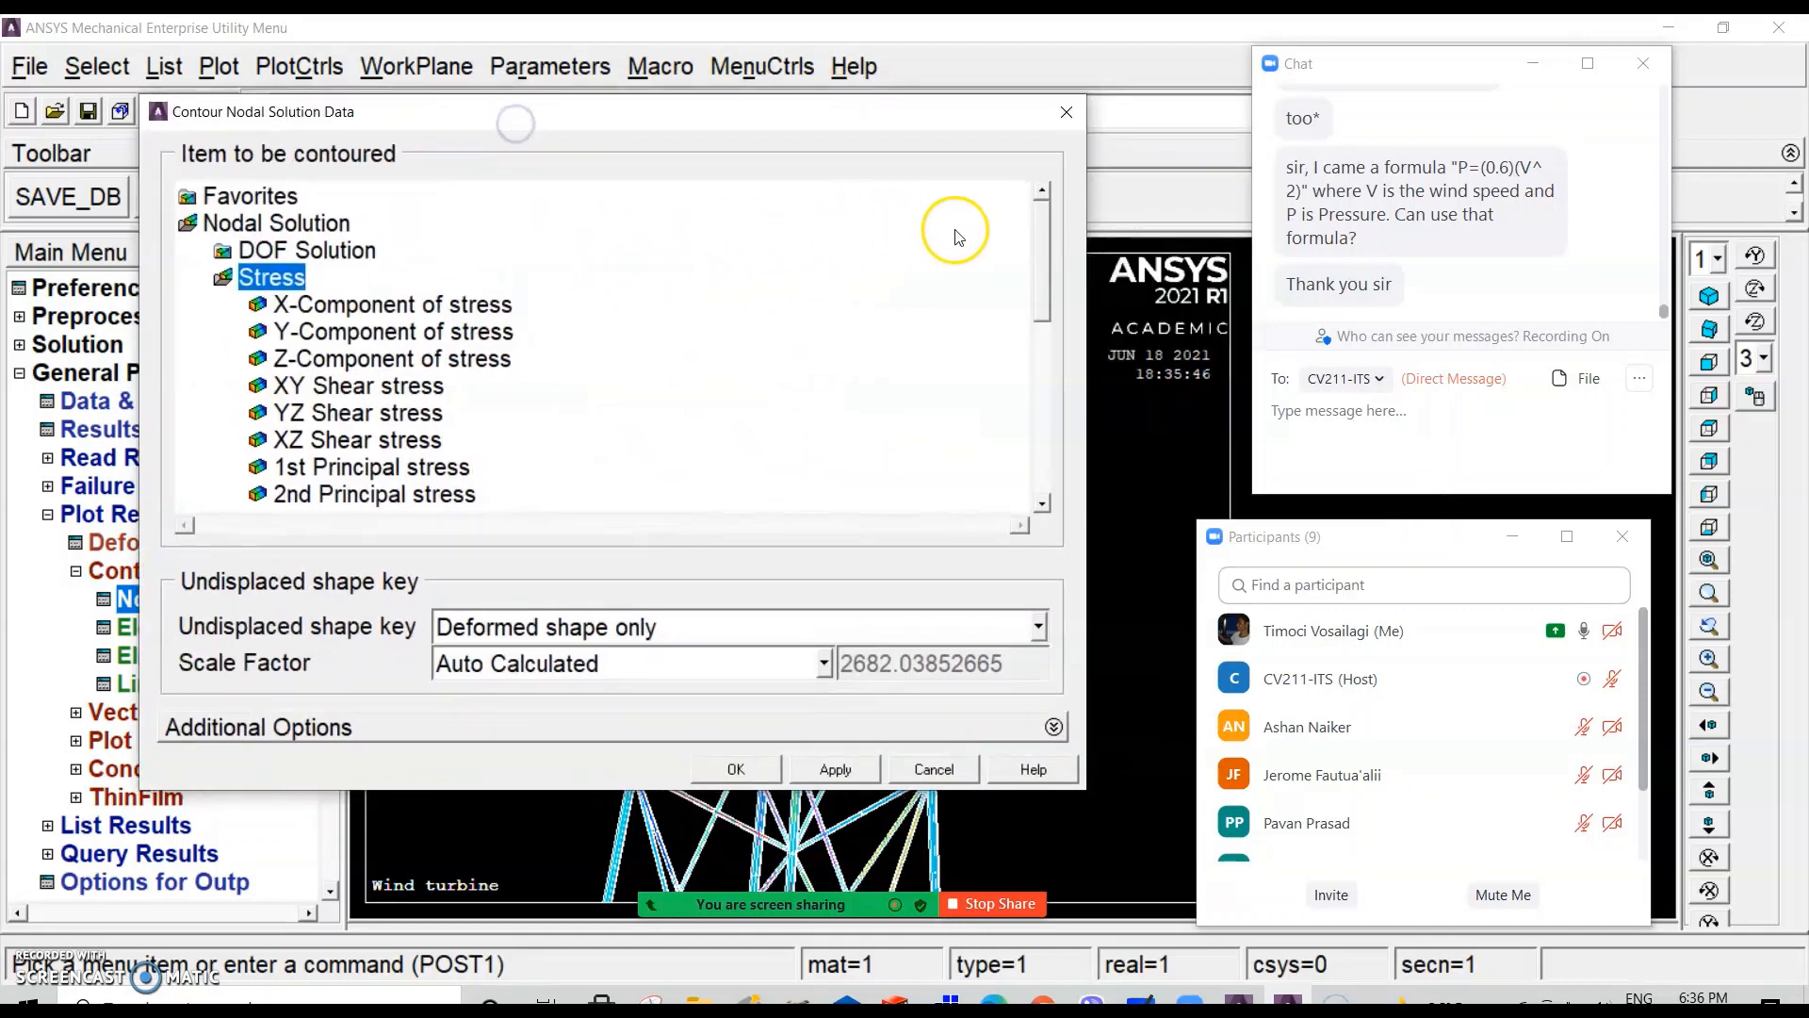
drag(1041, 252, 1048, 375)
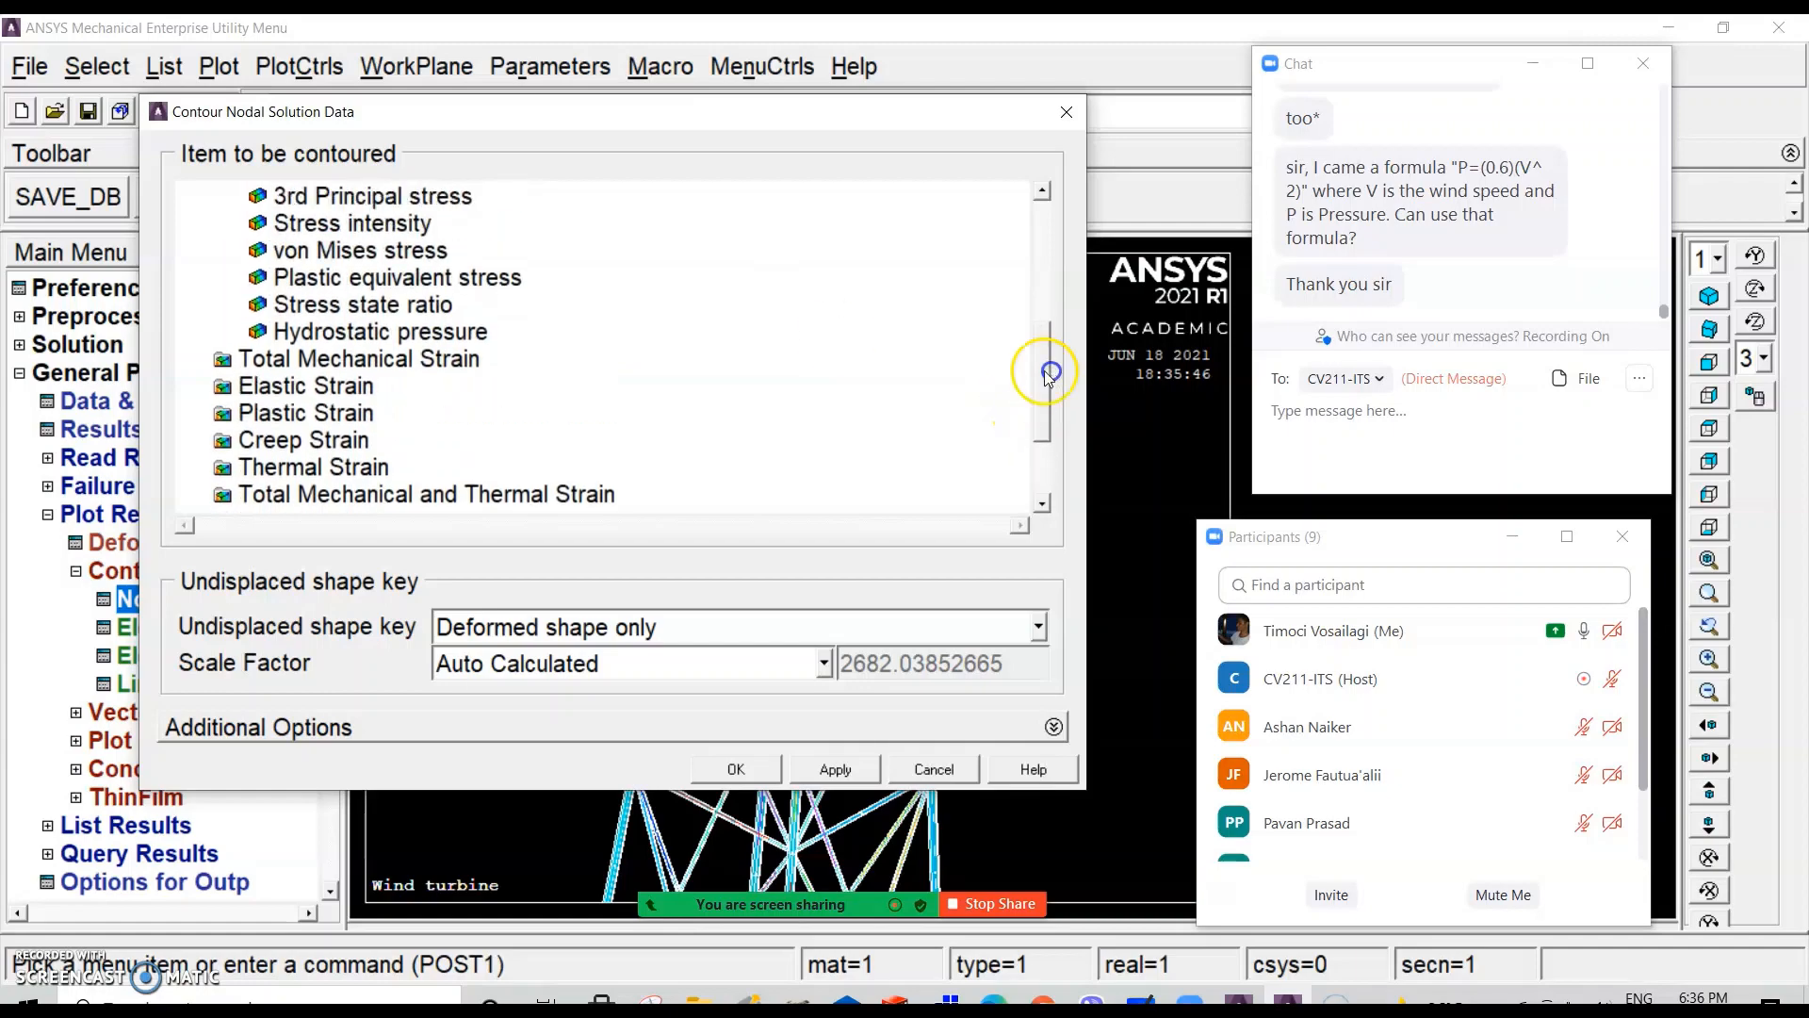
click(361, 250)
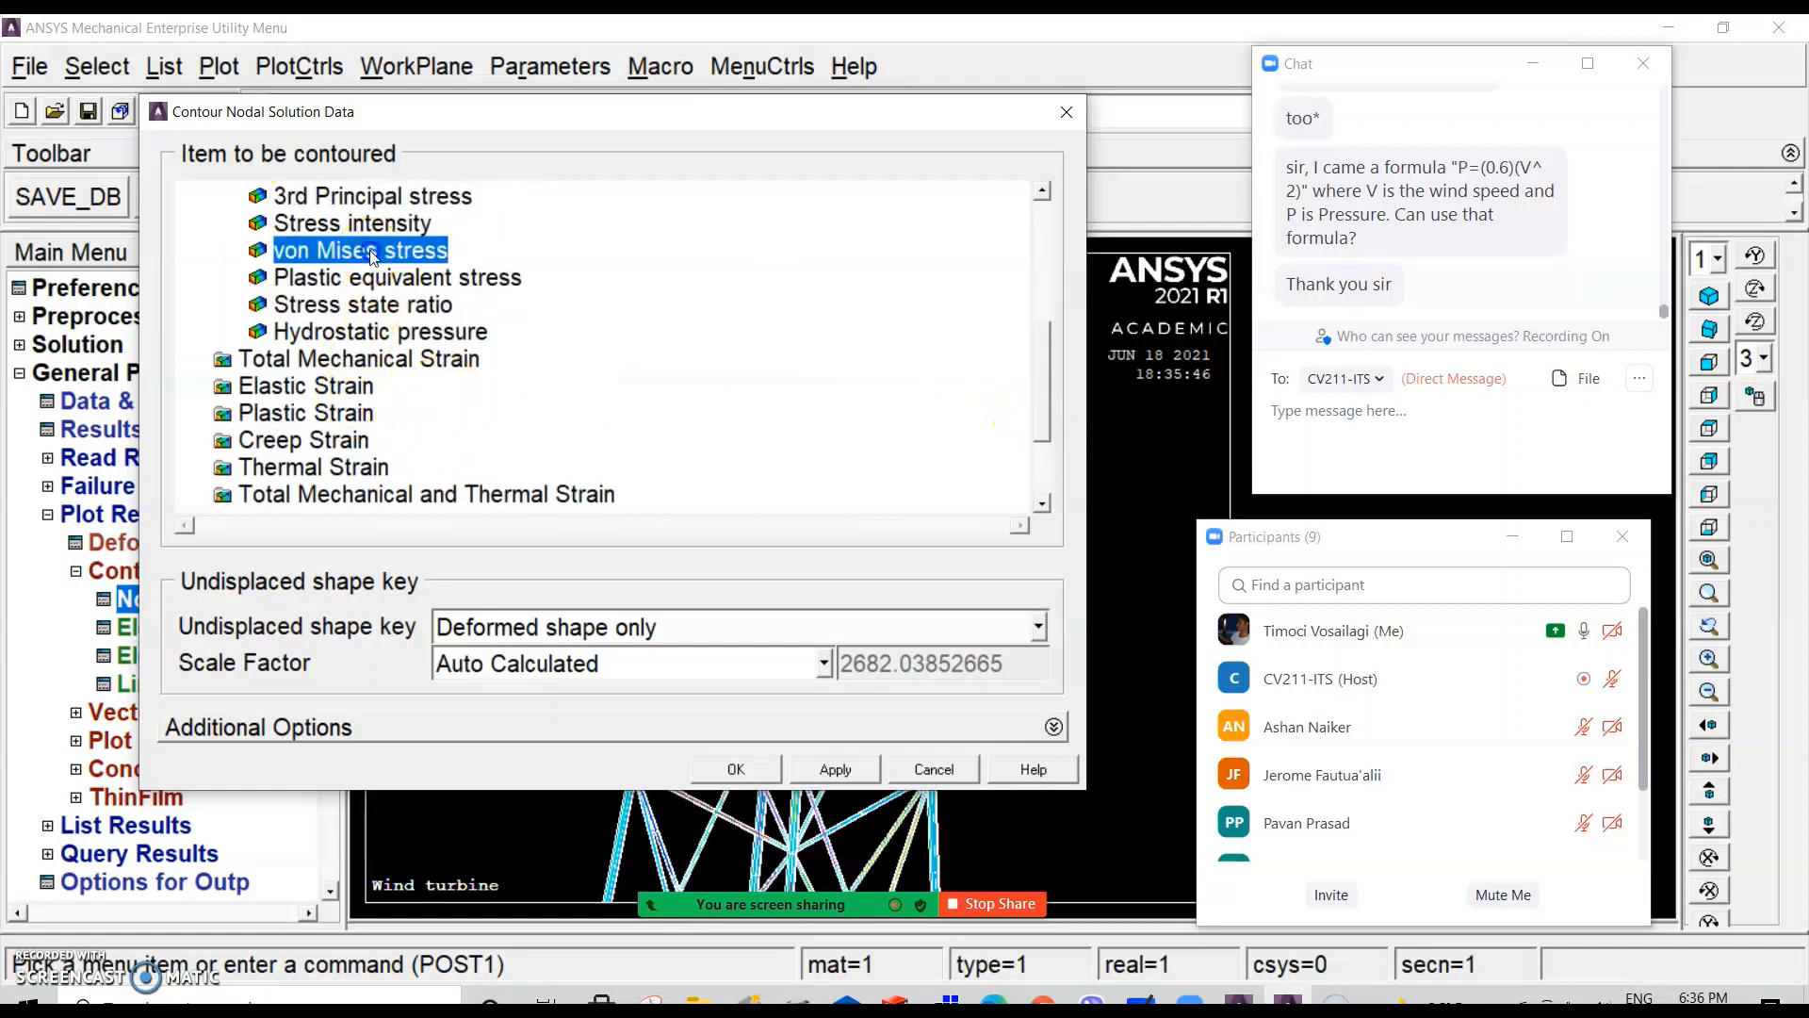
click(741, 766)
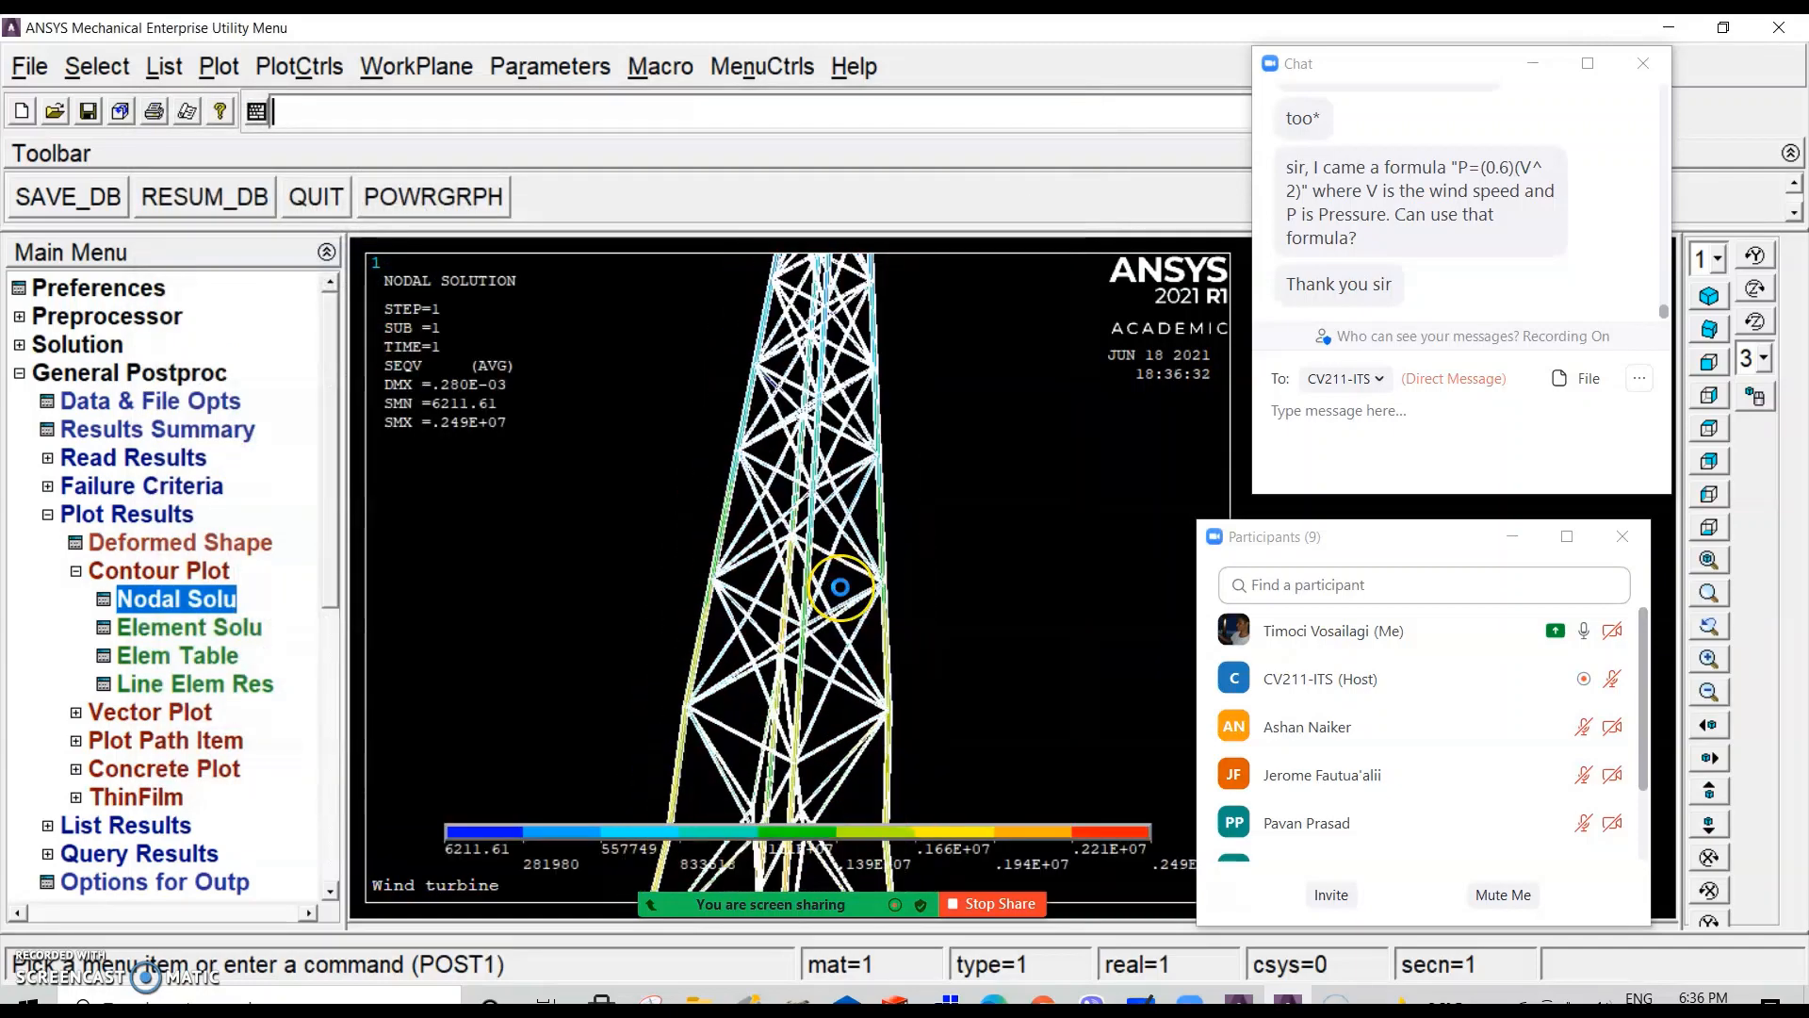
Step: Examine the von Mises stress distribution along the tower's legs and bracing and its minimum and maximum values
scroll(841, 587, down, 5)
scroll(826, 786, up, 2)
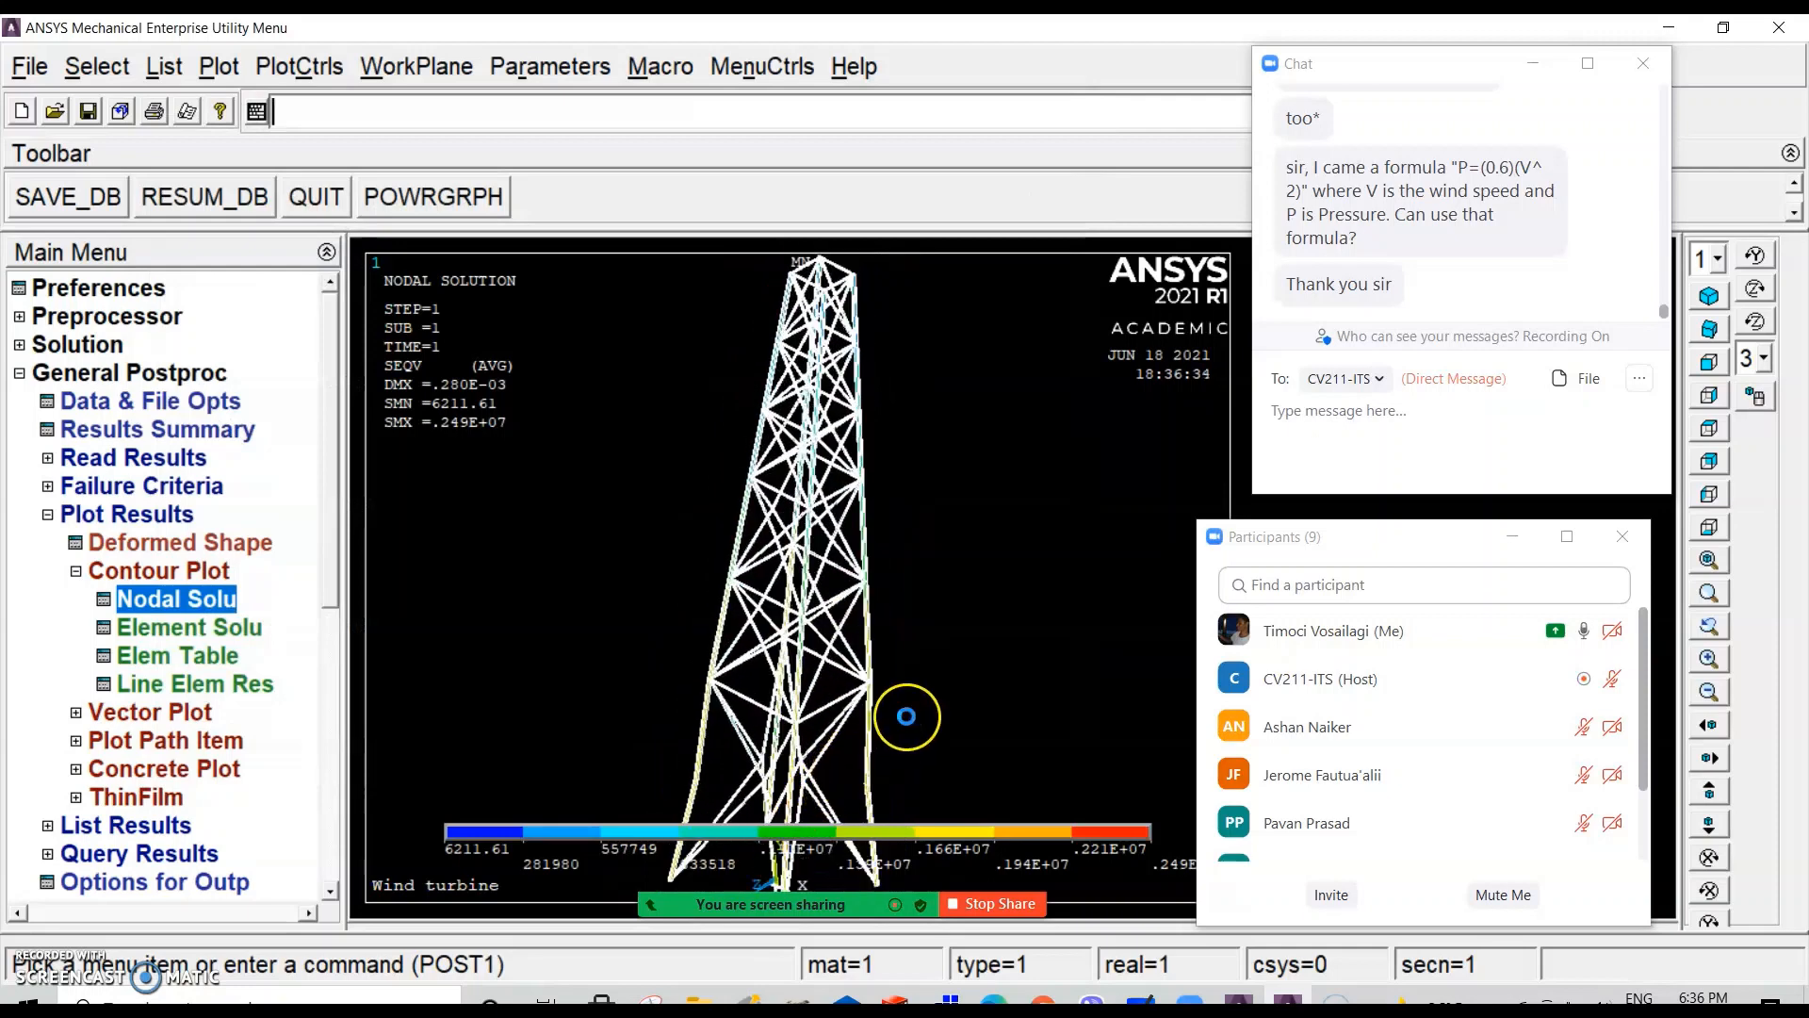
scroll(906, 716, up, 2)
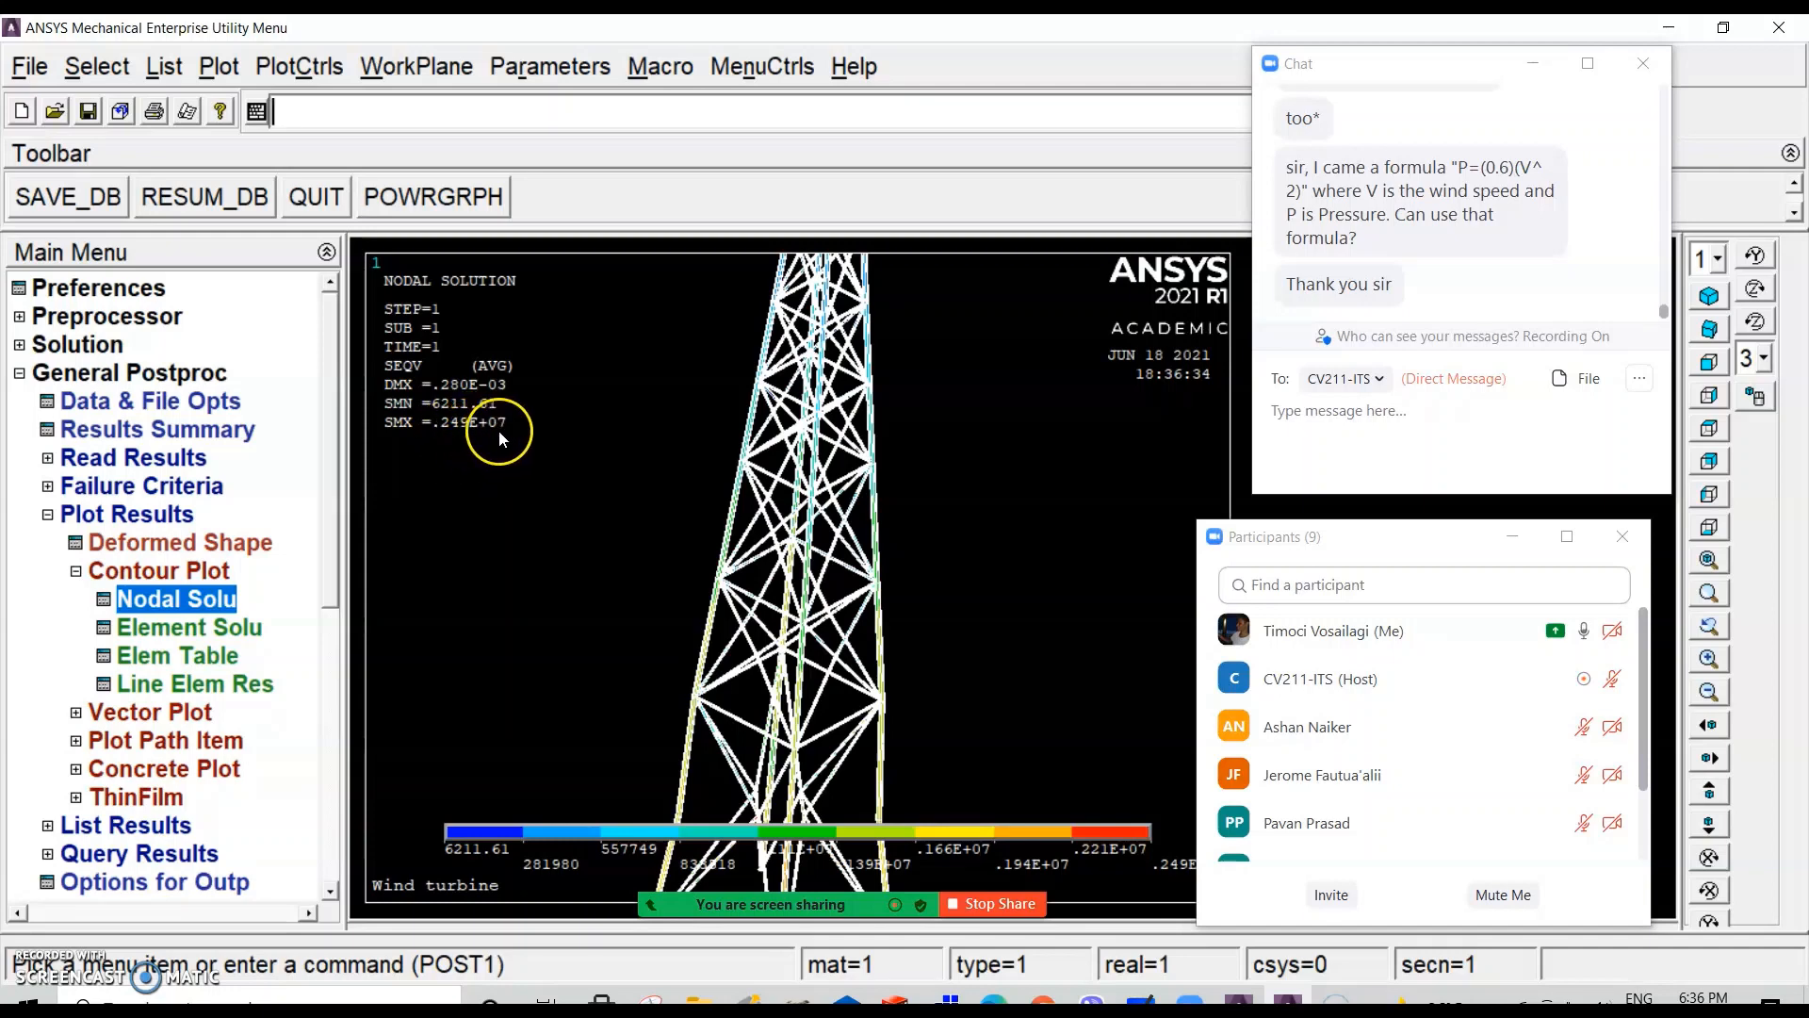
scroll(804, 626, down, 6)
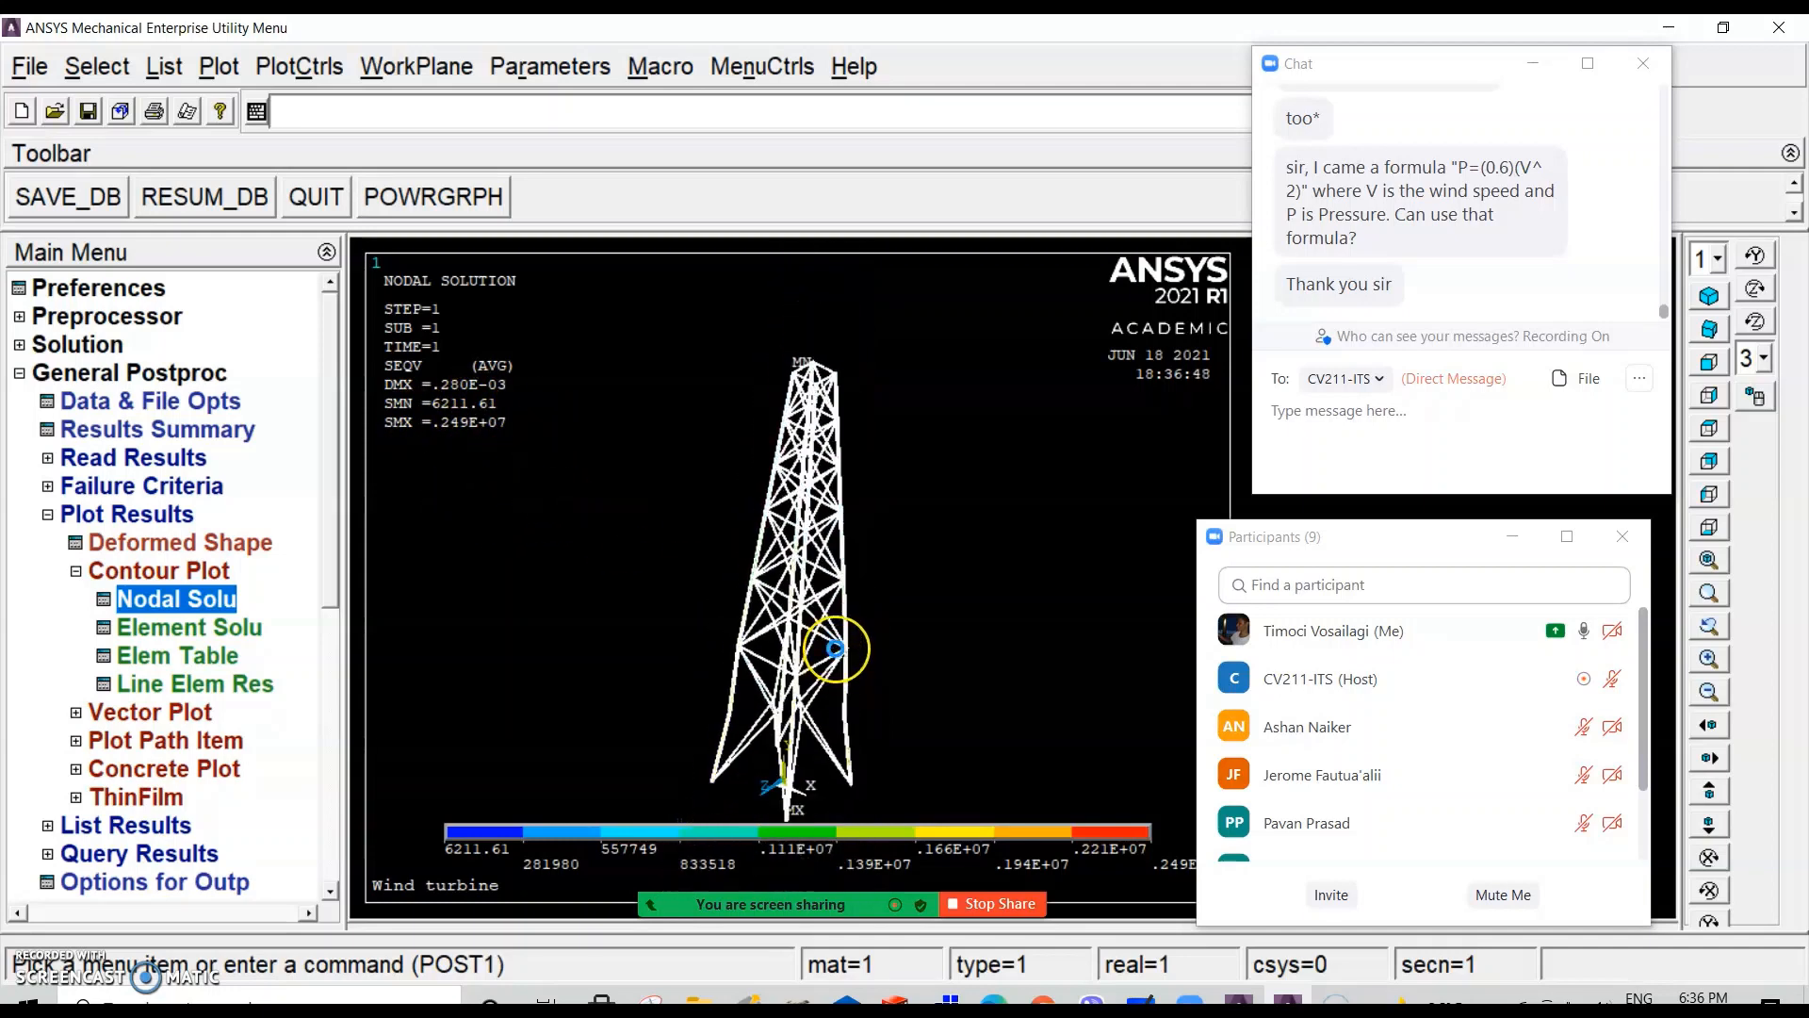
scroll(838, 696, up, 4)
scroll(843, 729, up, 2)
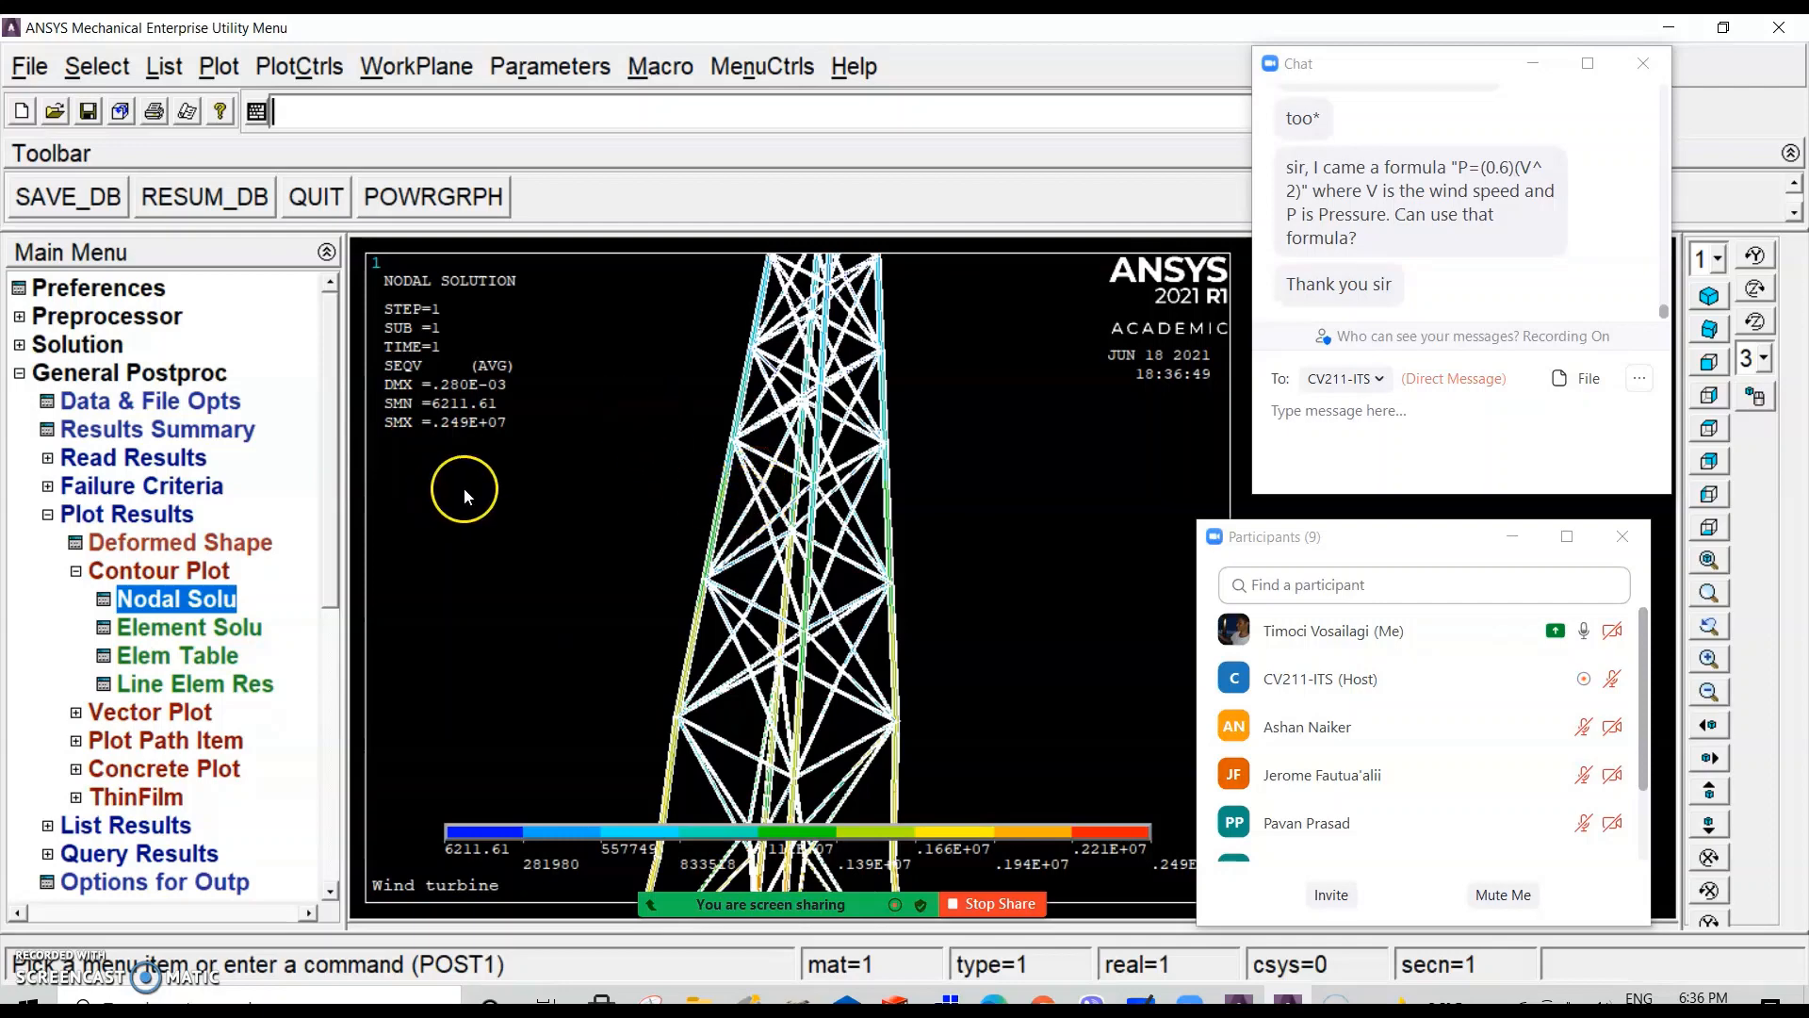
scroll(880, 500, down, 4)
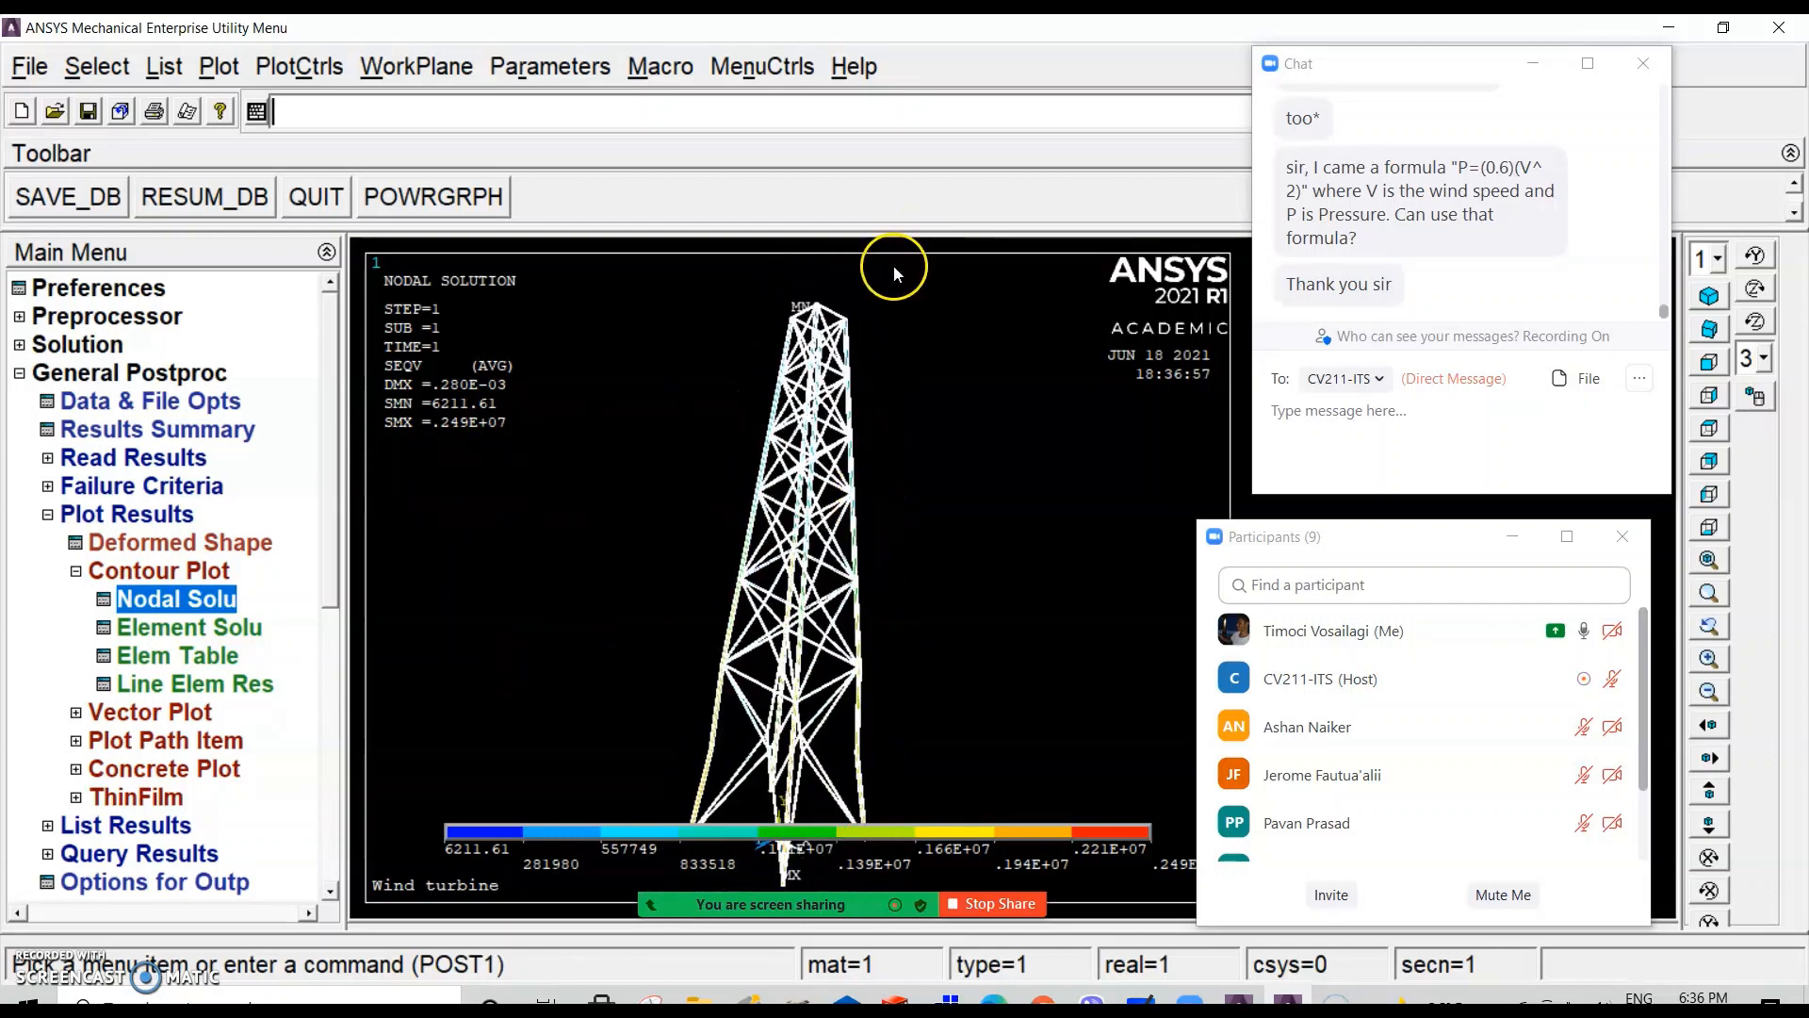
scroll(829, 403, up, 2)
scroll(829, 403, up, 3)
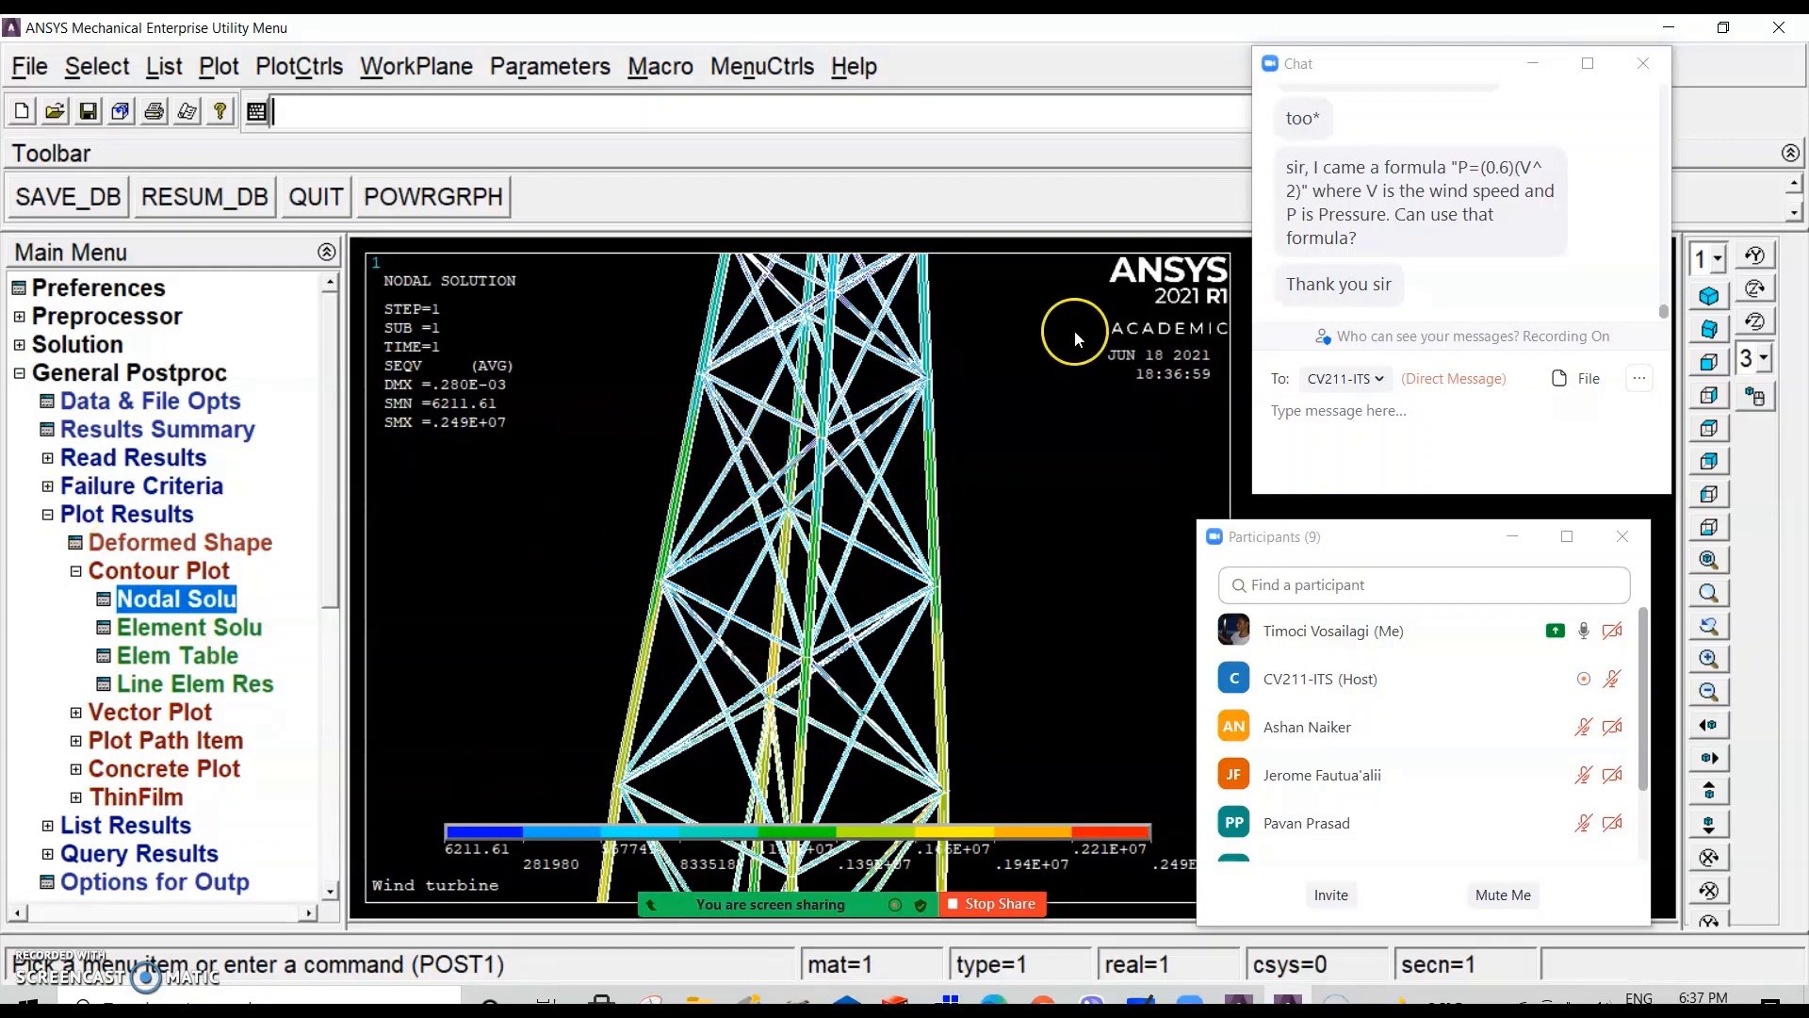
scroll(698, 426, down, 2)
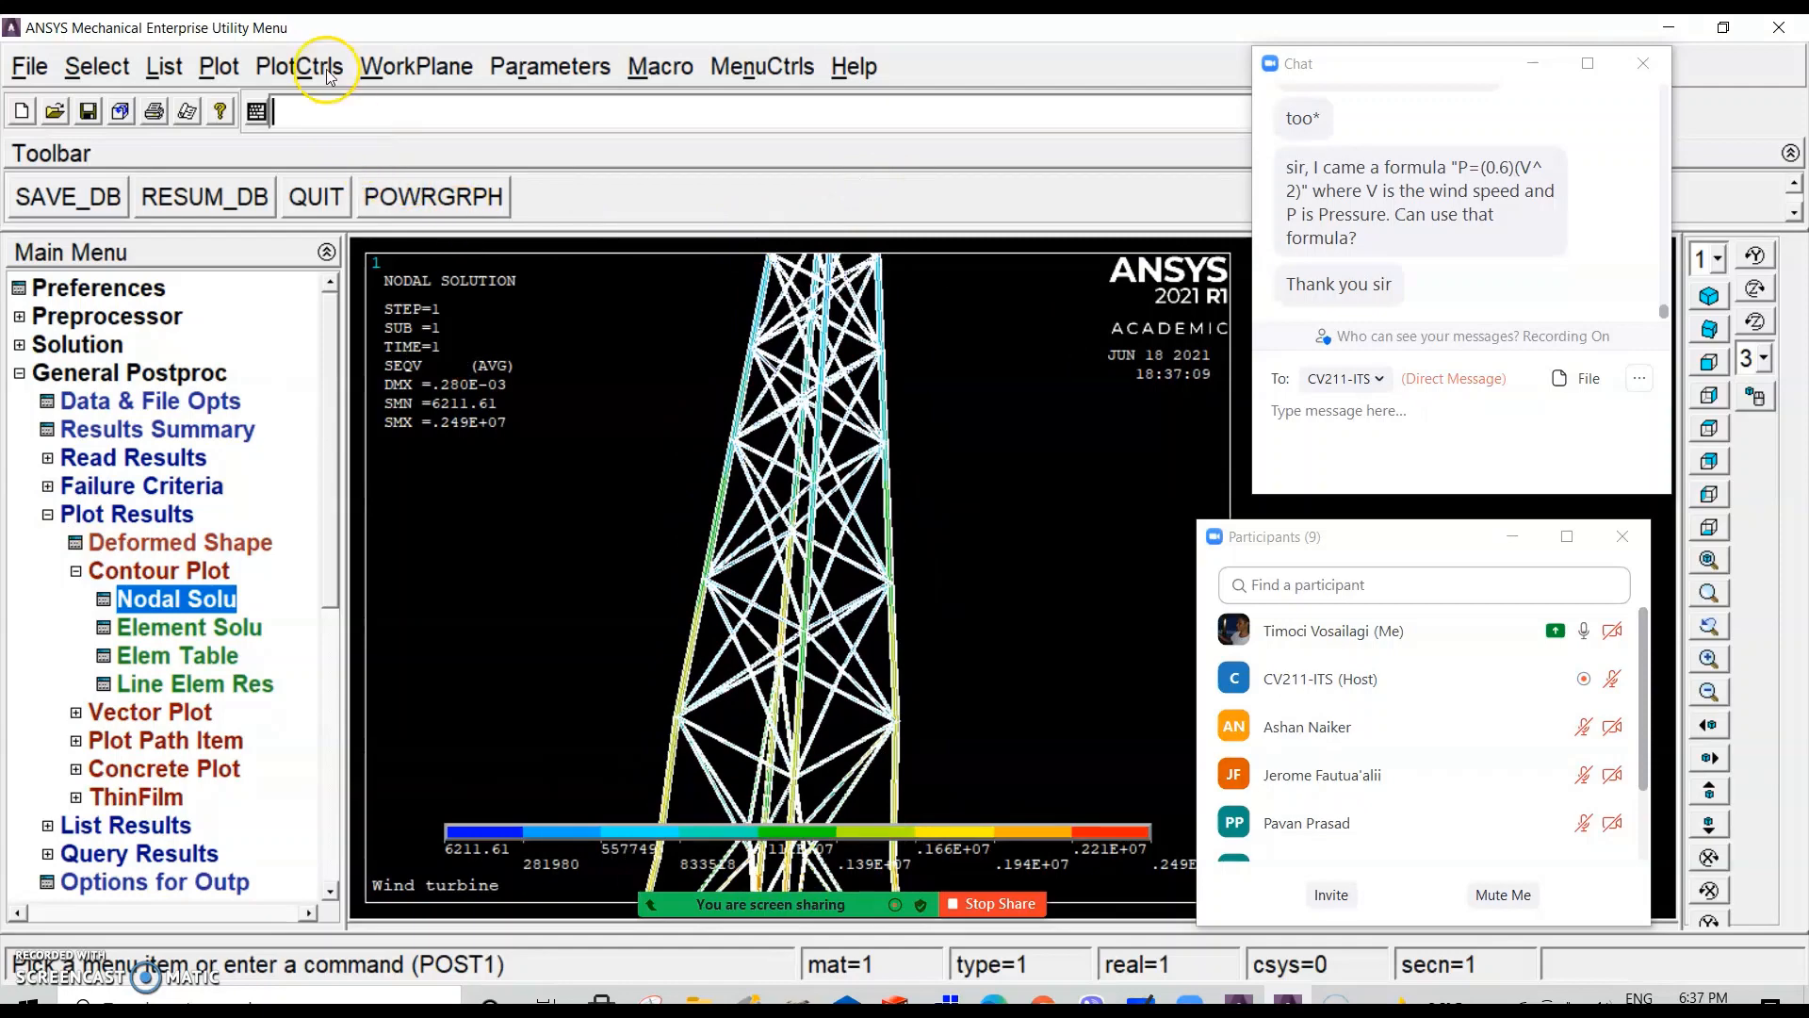
Step: Replace the stress contour with the multi-plot display of the model and inspect the whole tower
click(298, 65)
click(217, 64)
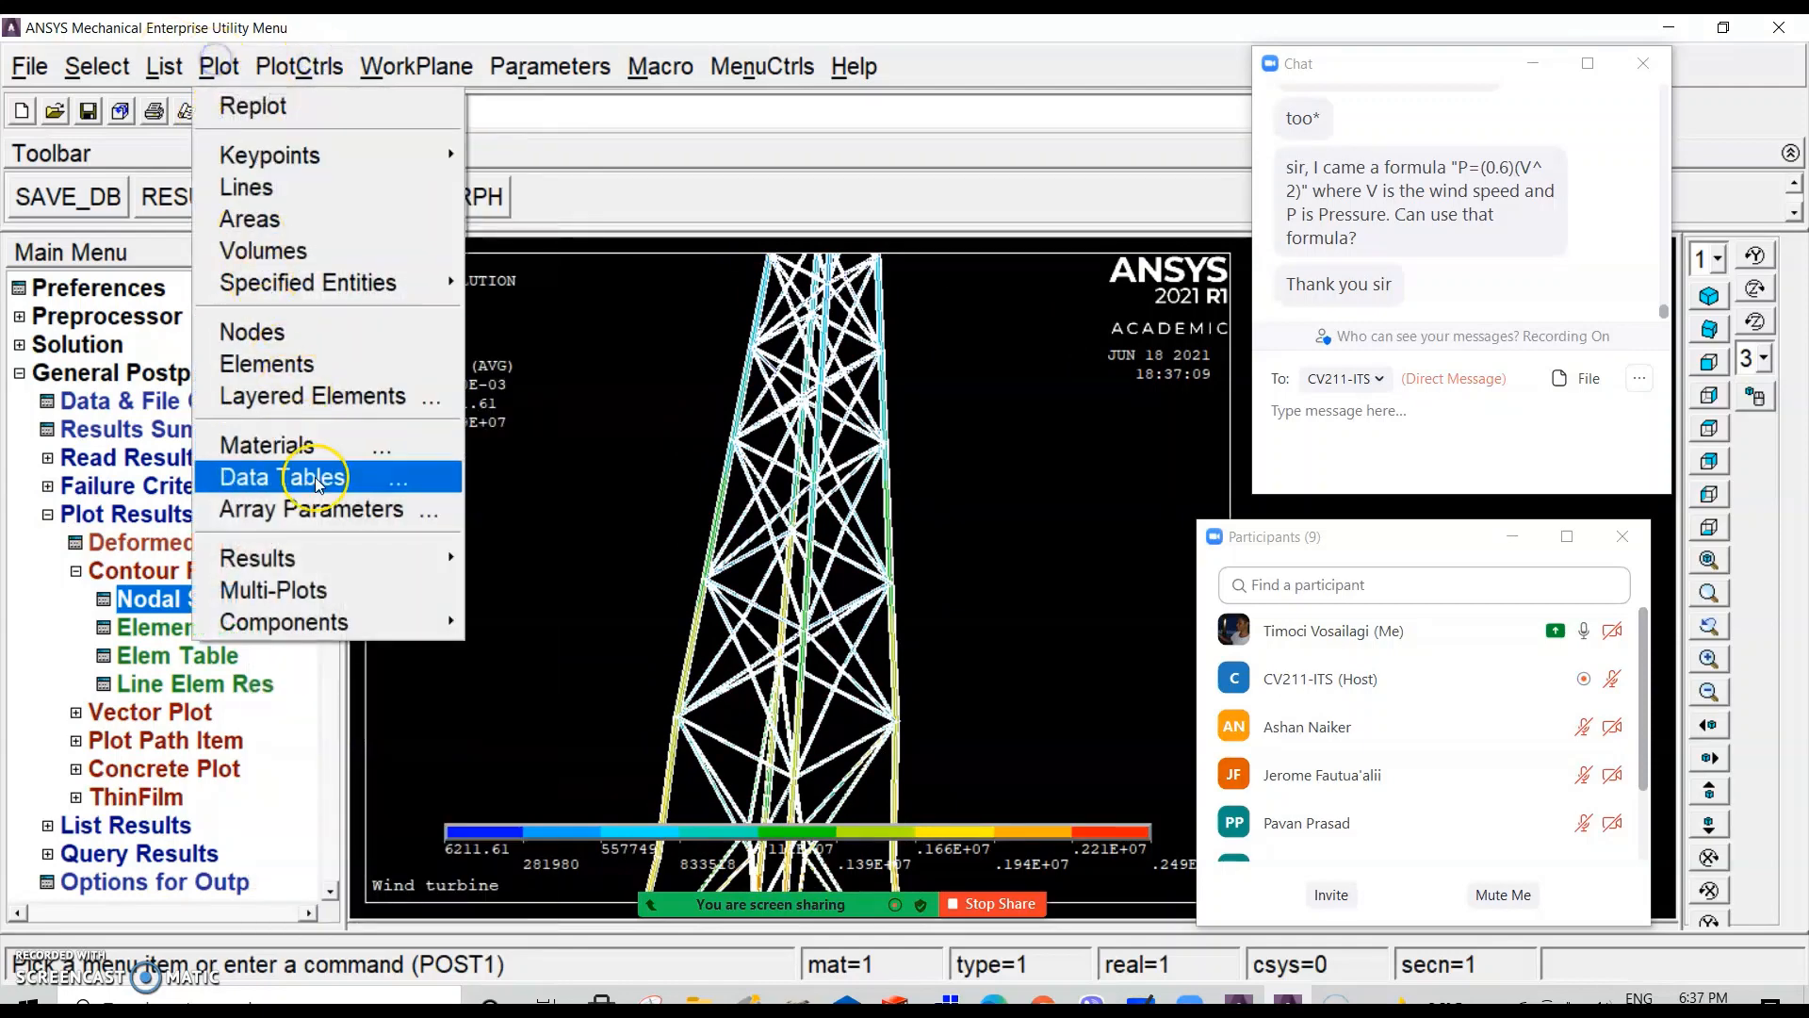
click(341, 589)
scroll(592, 381, down, 4)
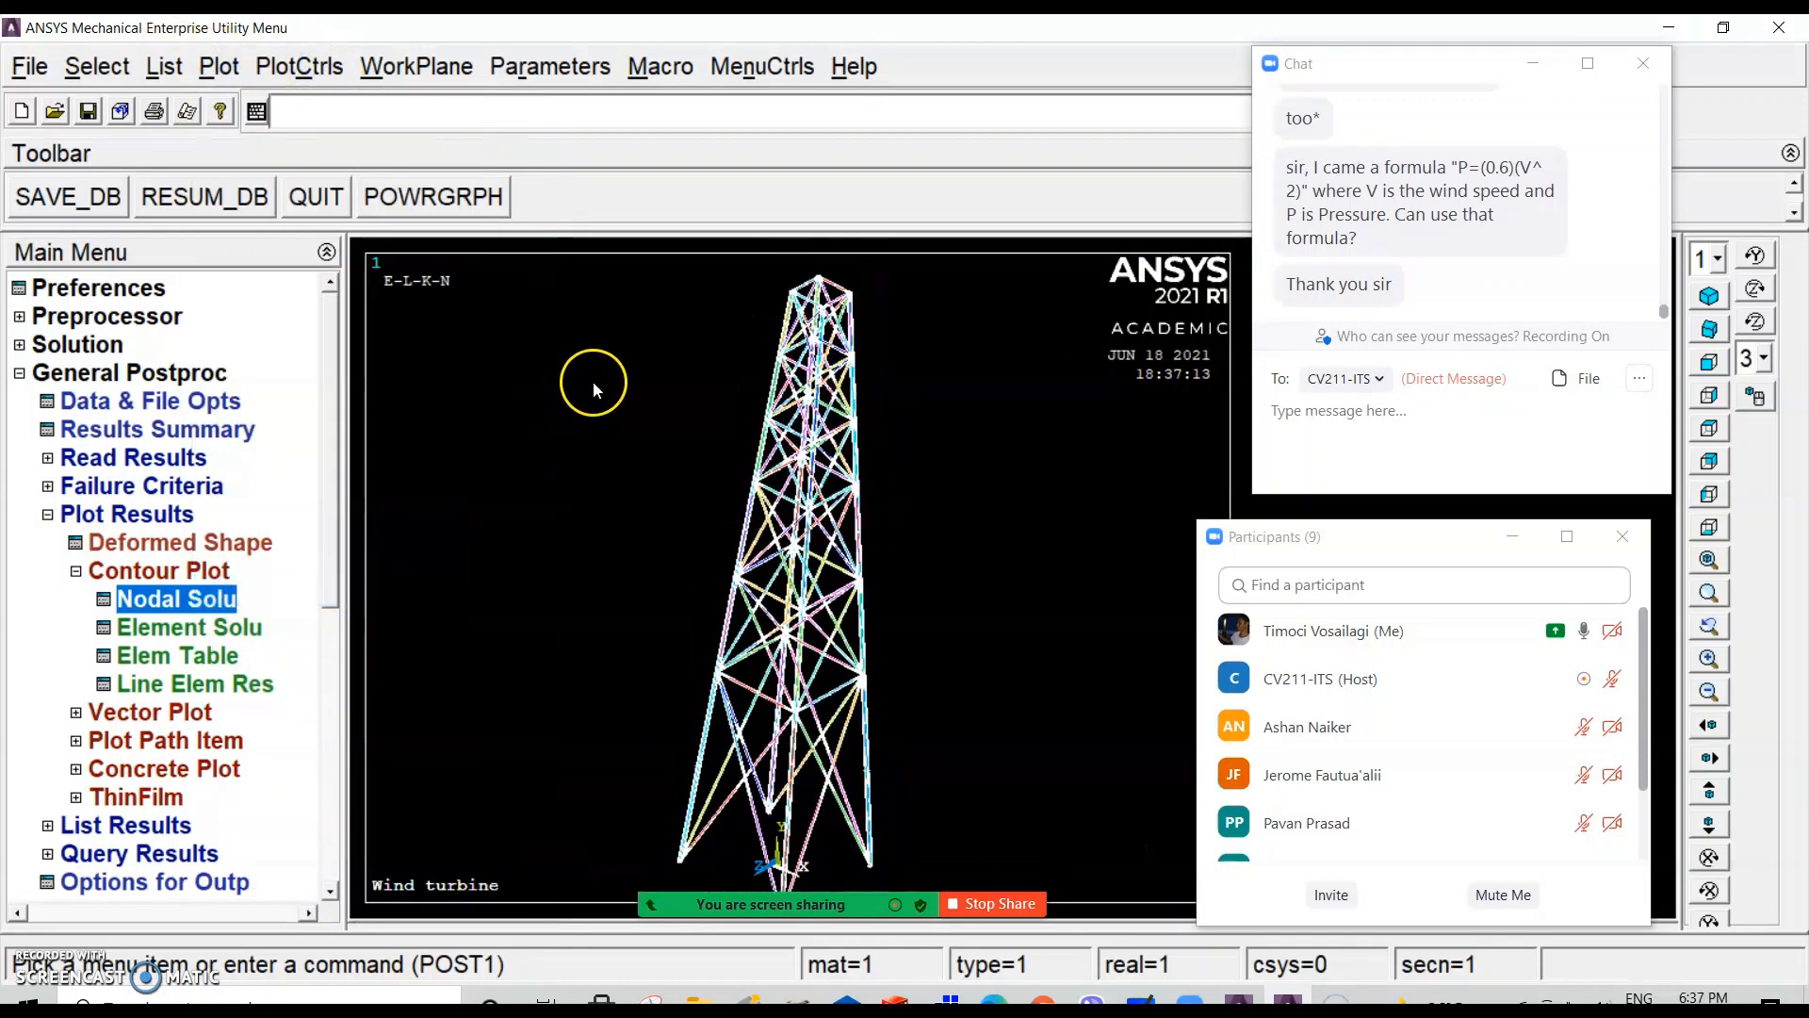
scroll(793, 579, up, 3)
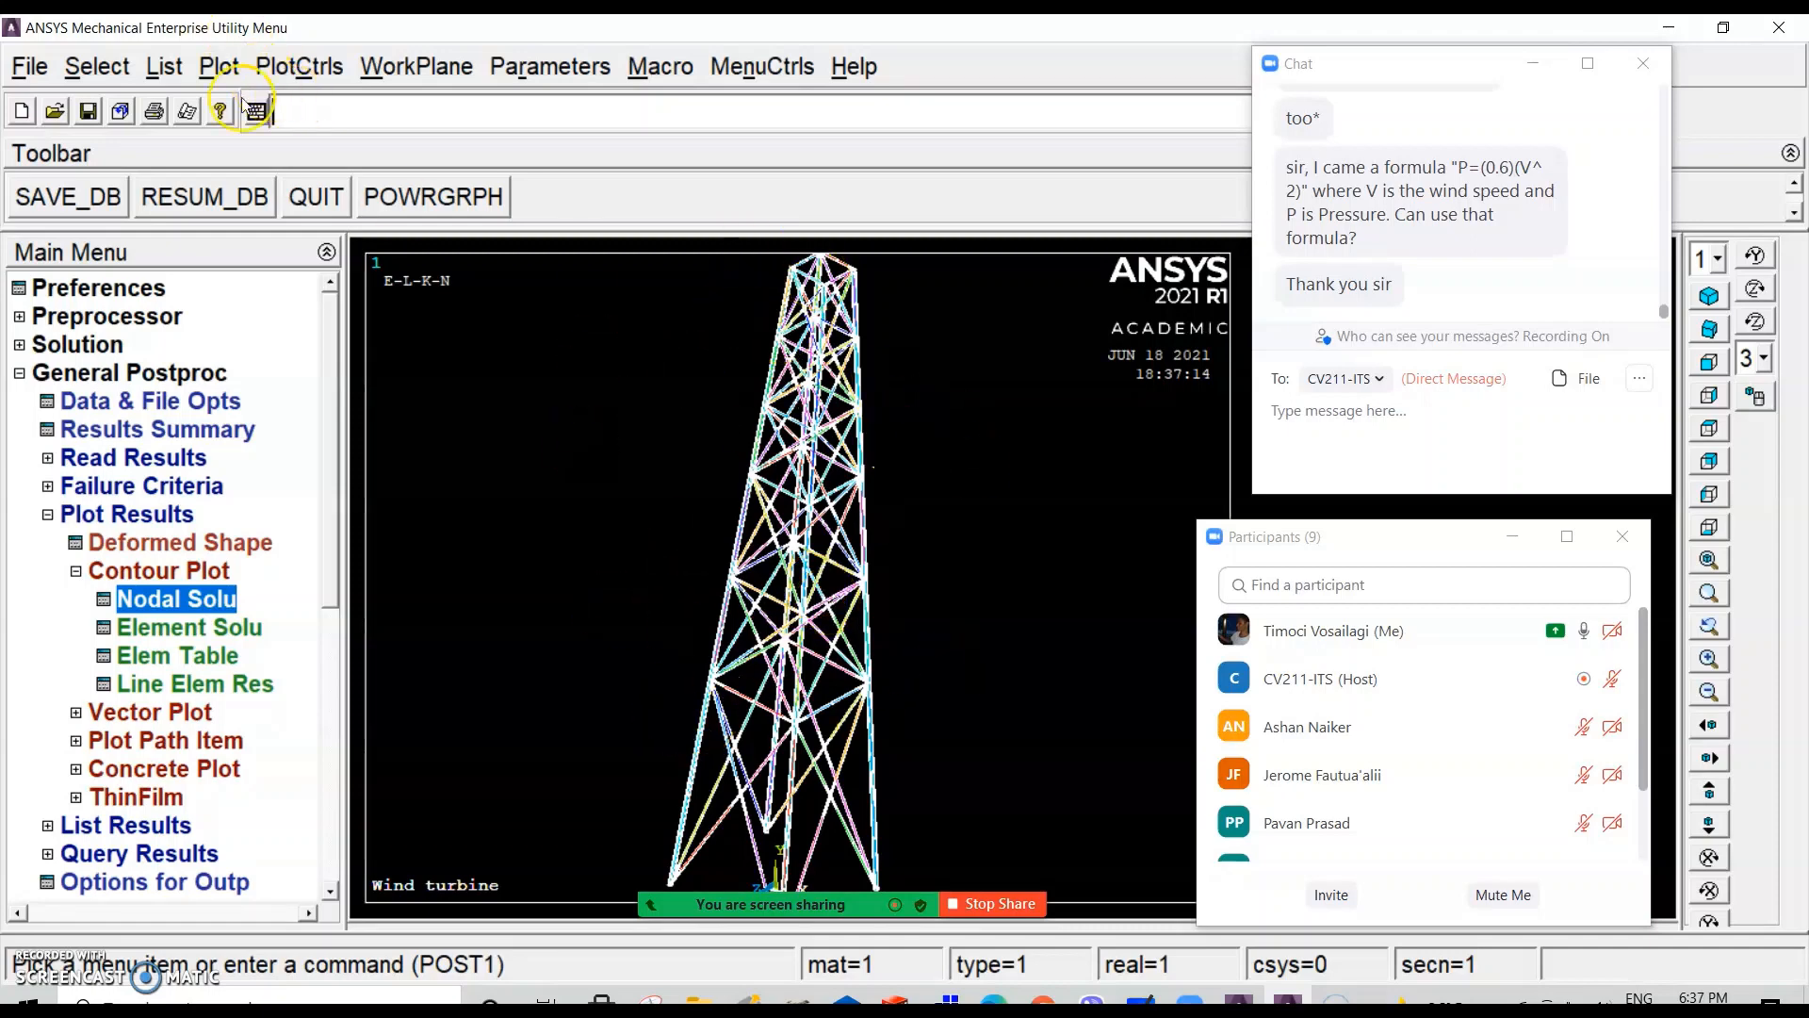
scroll(347, 586, down, 5)
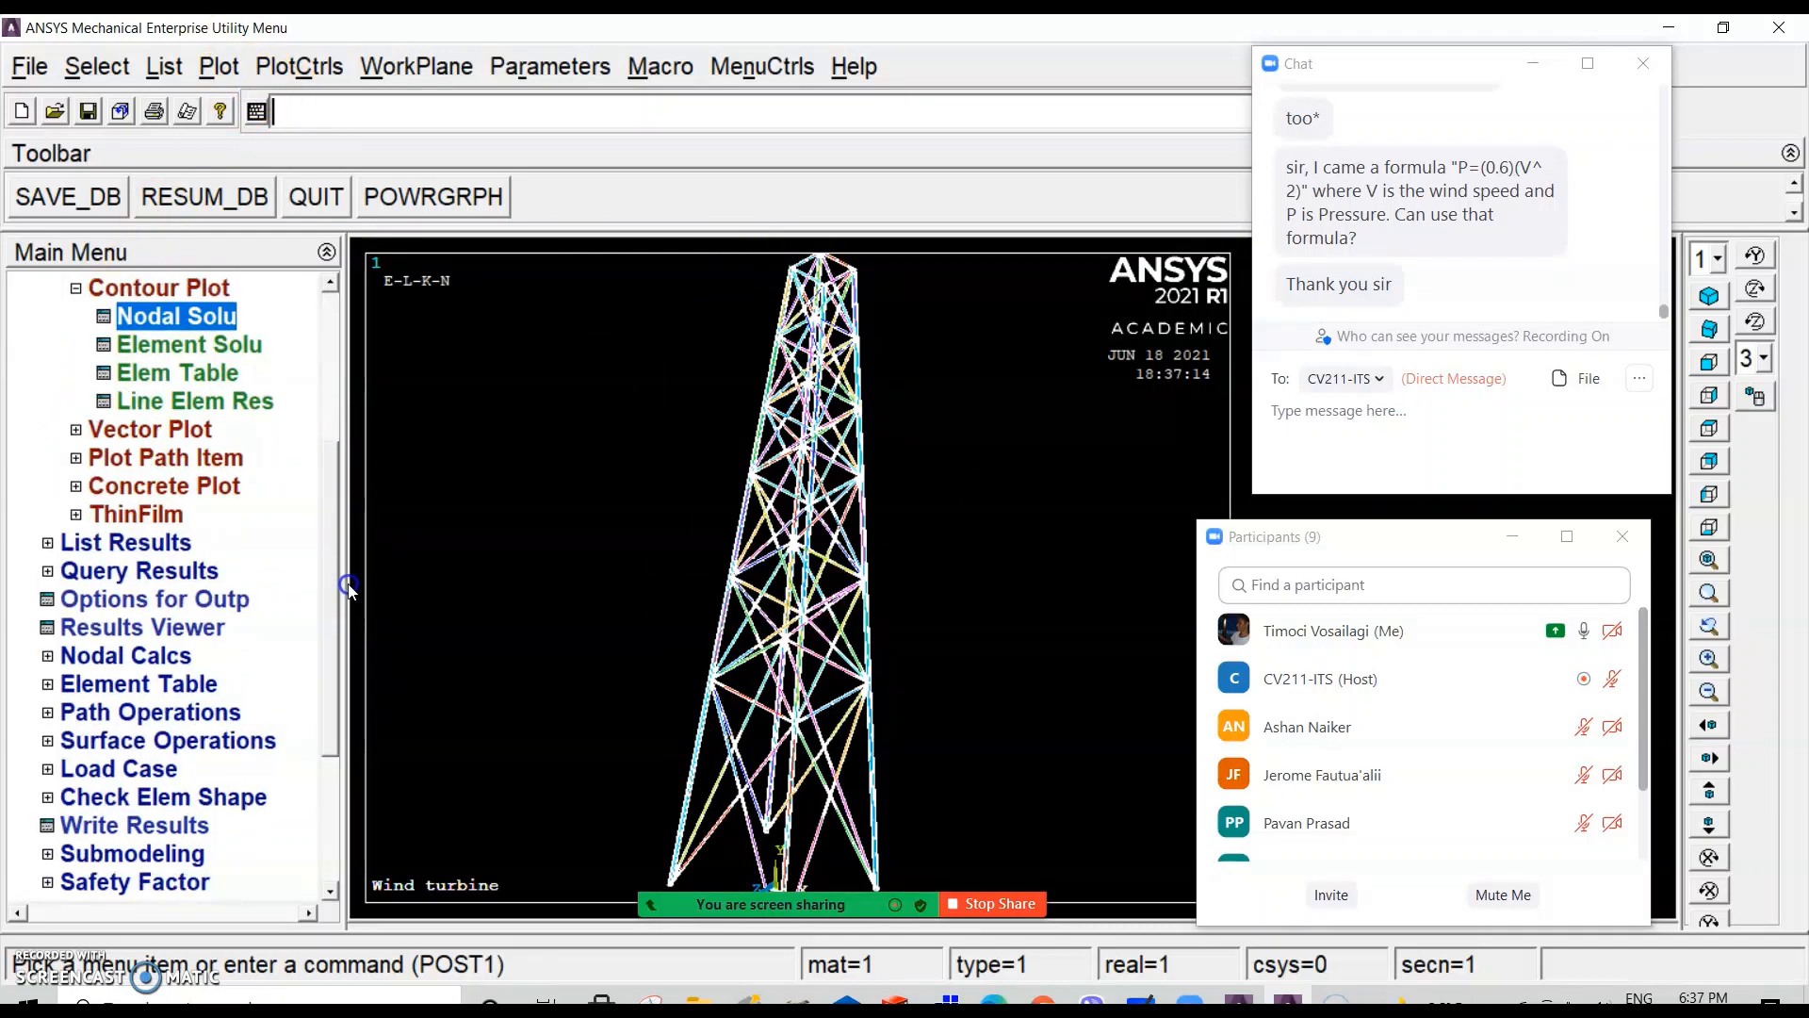
scroll(334, 473, up, 5)
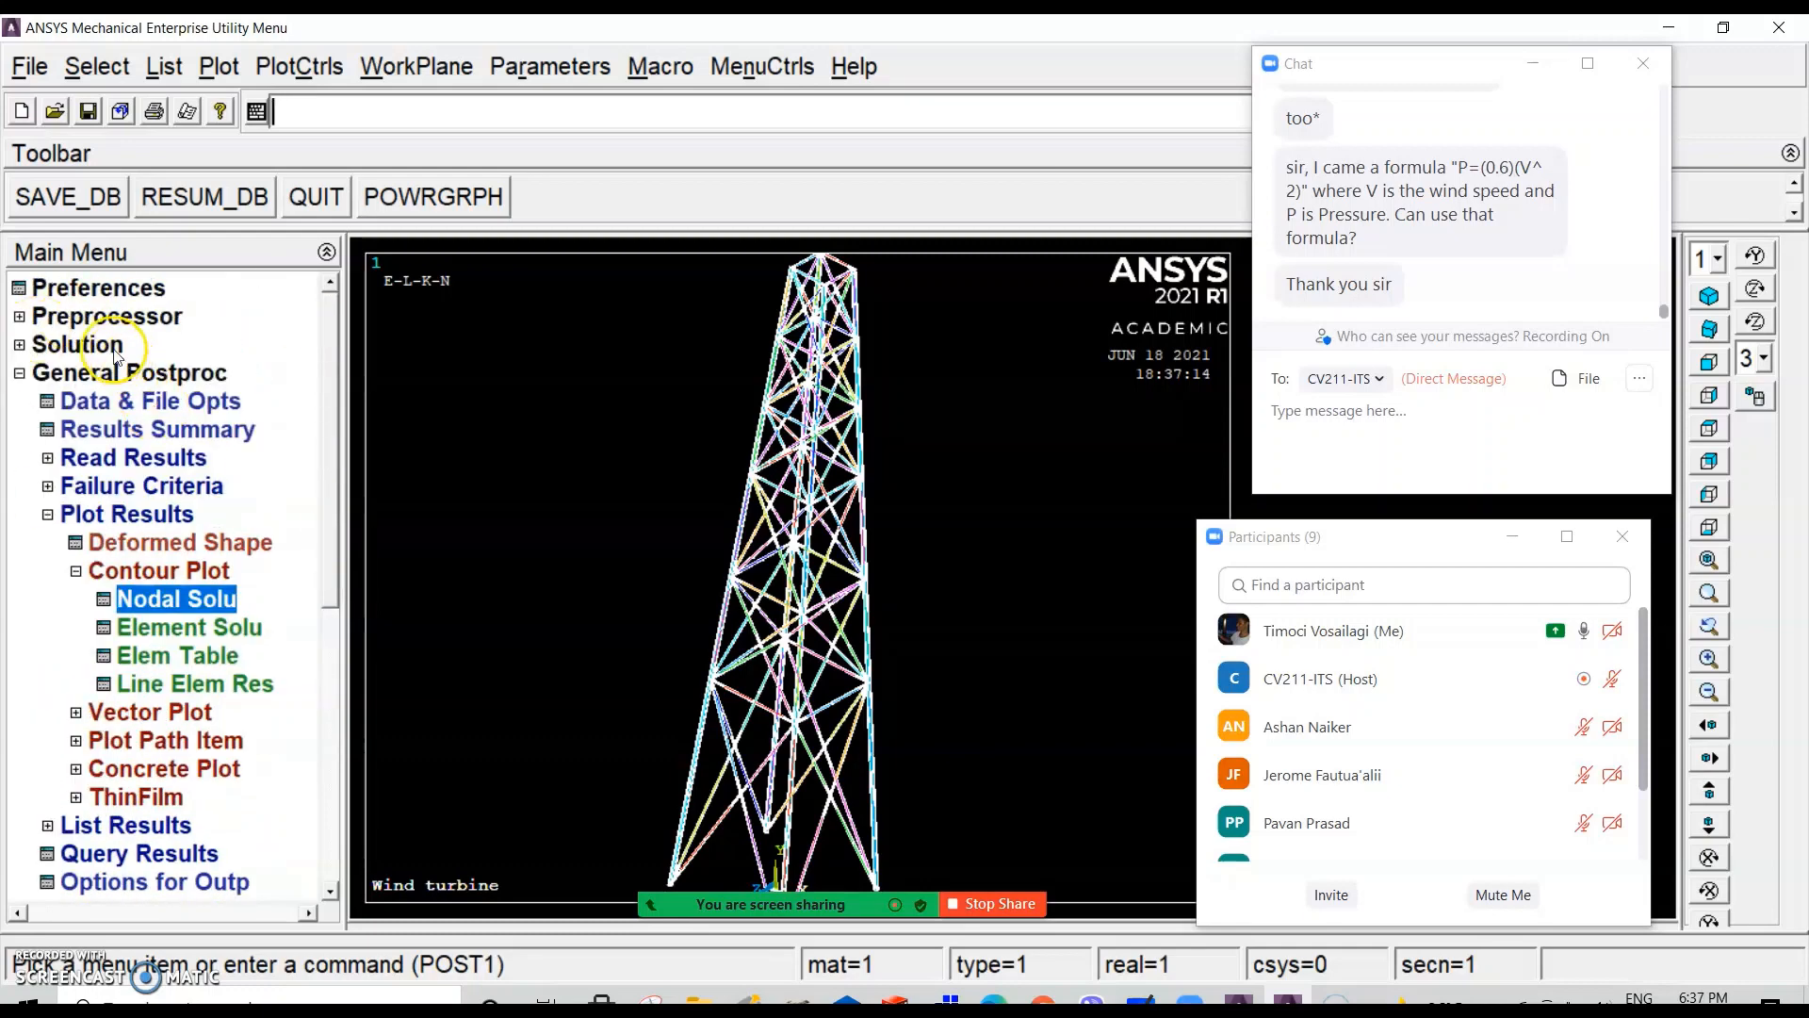
Step: Clear the mesh from all lines of the tower in the preprocessor
click(102, 318)
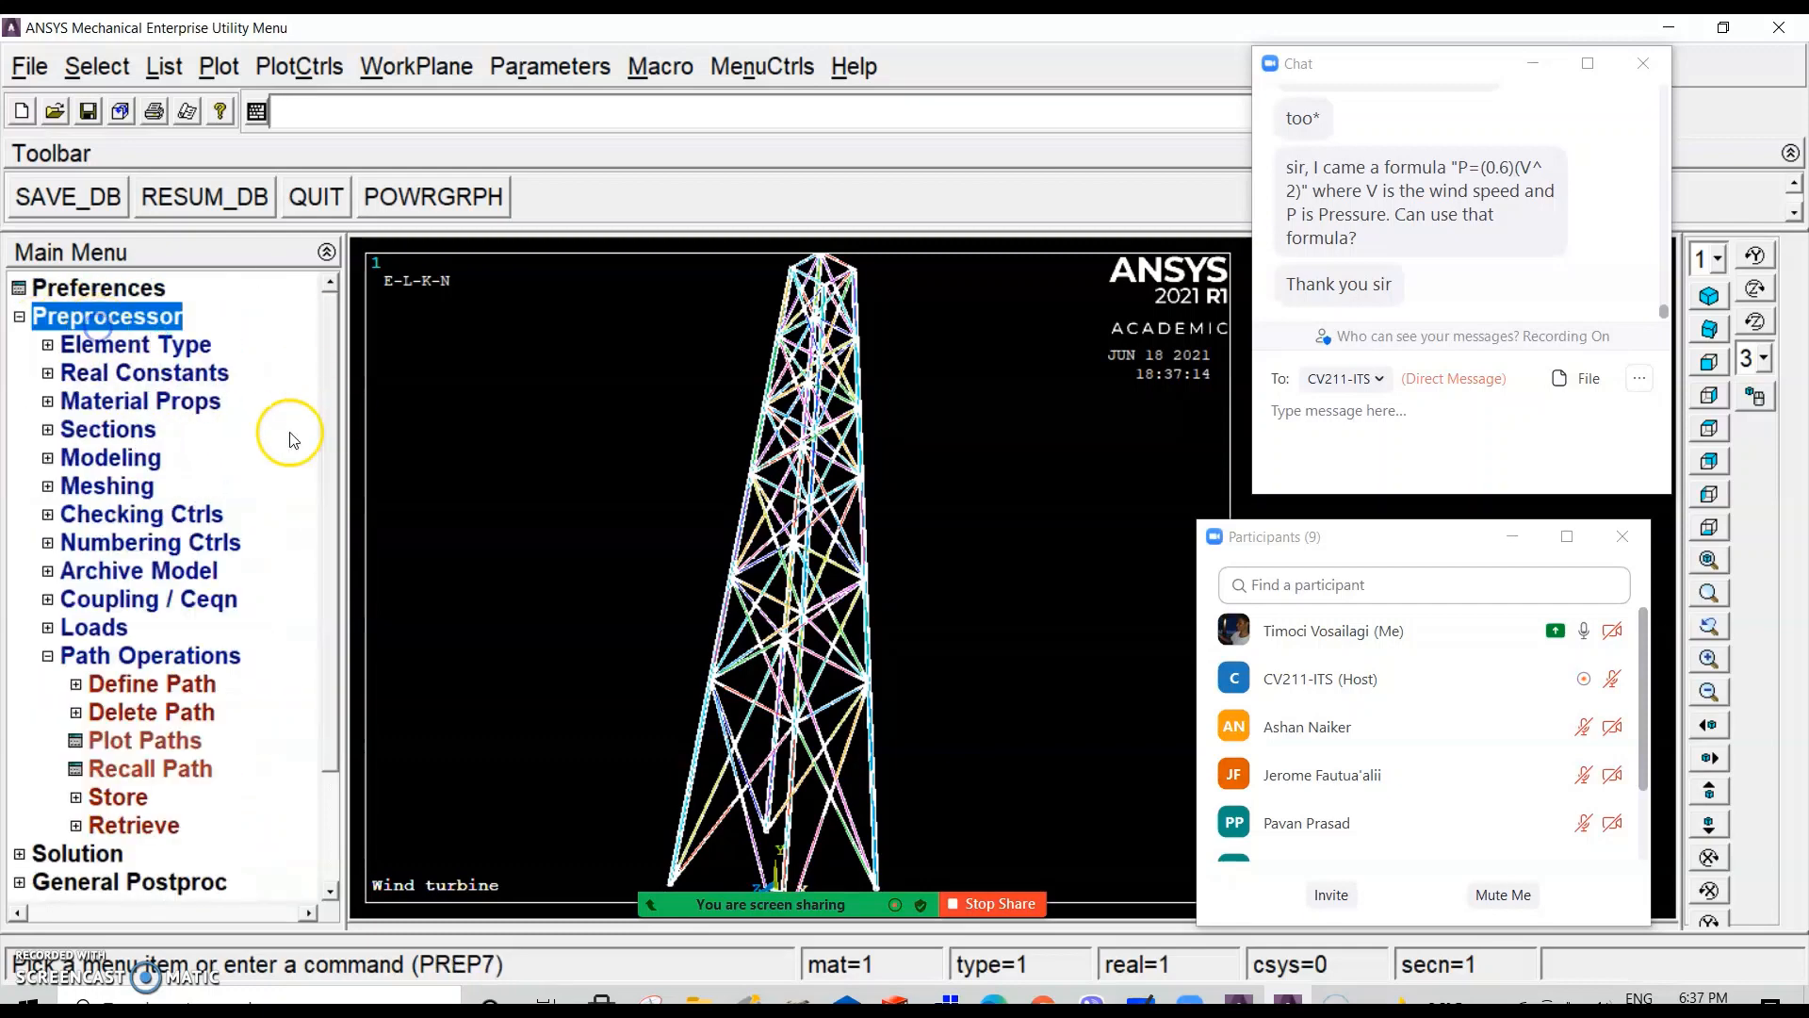
click(109, 459)
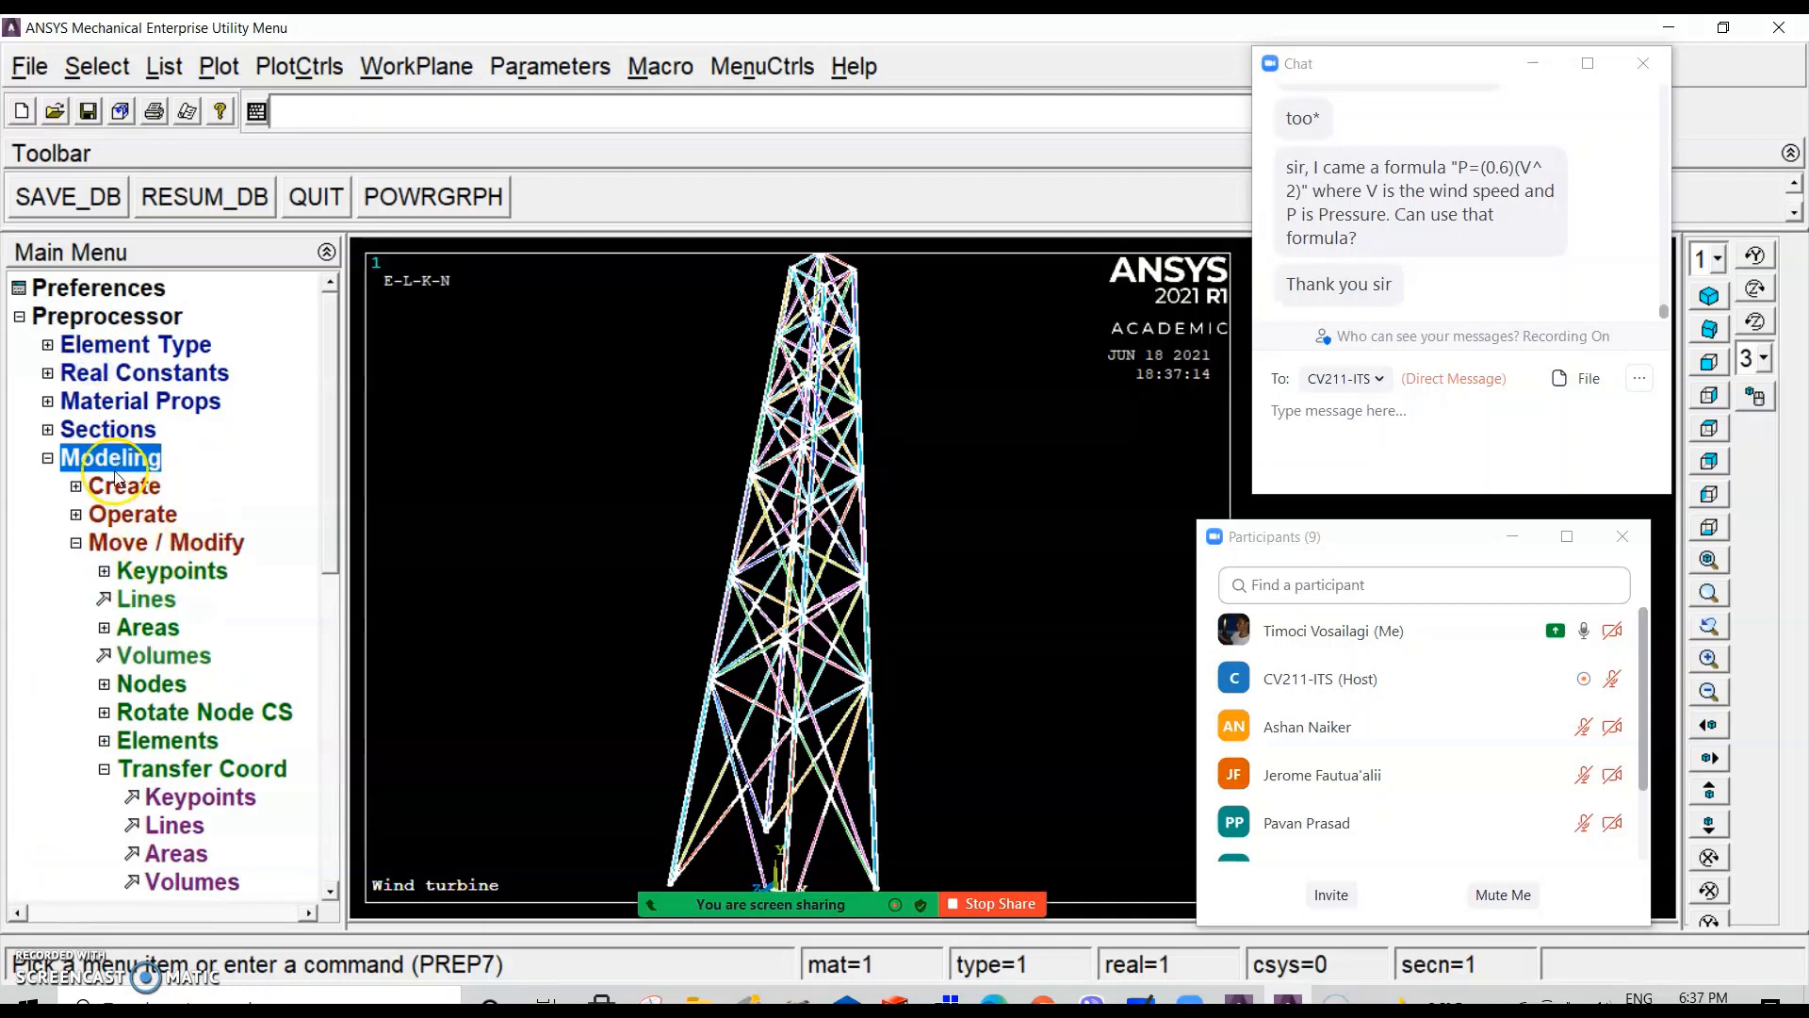
click(111, 462)
click(105, 487)
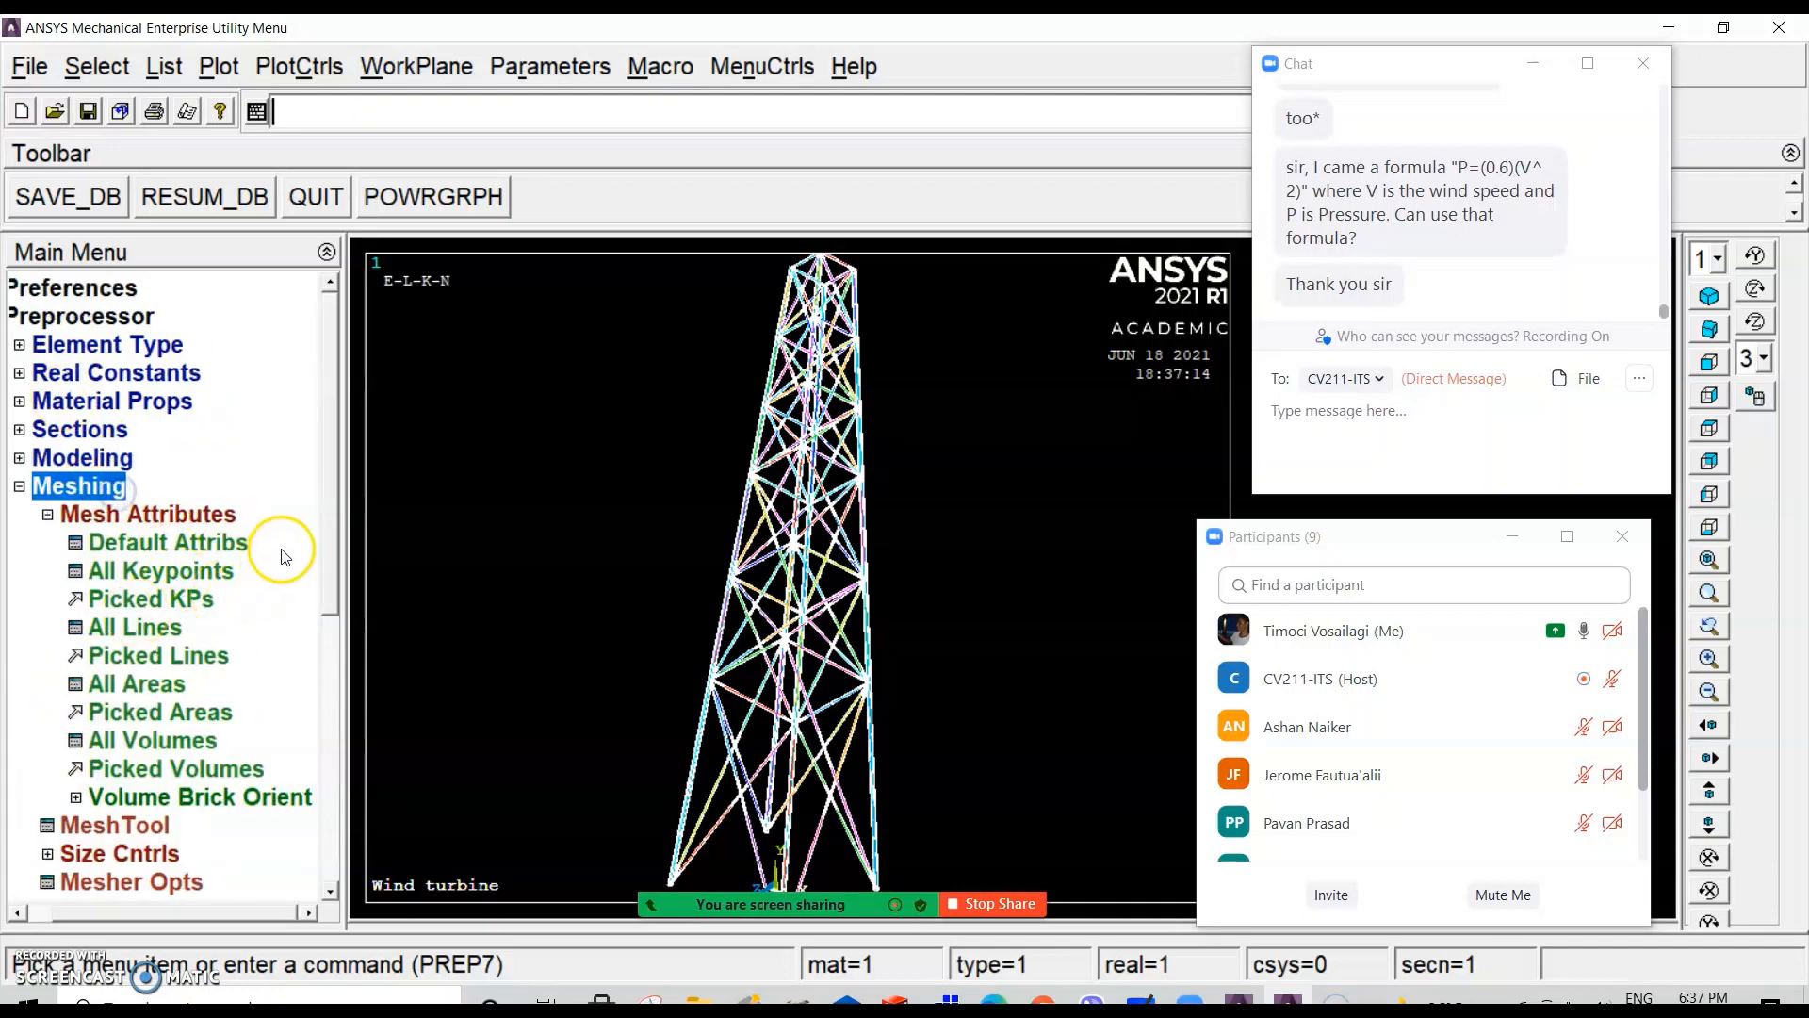
drag(324, 551, 327, 740)
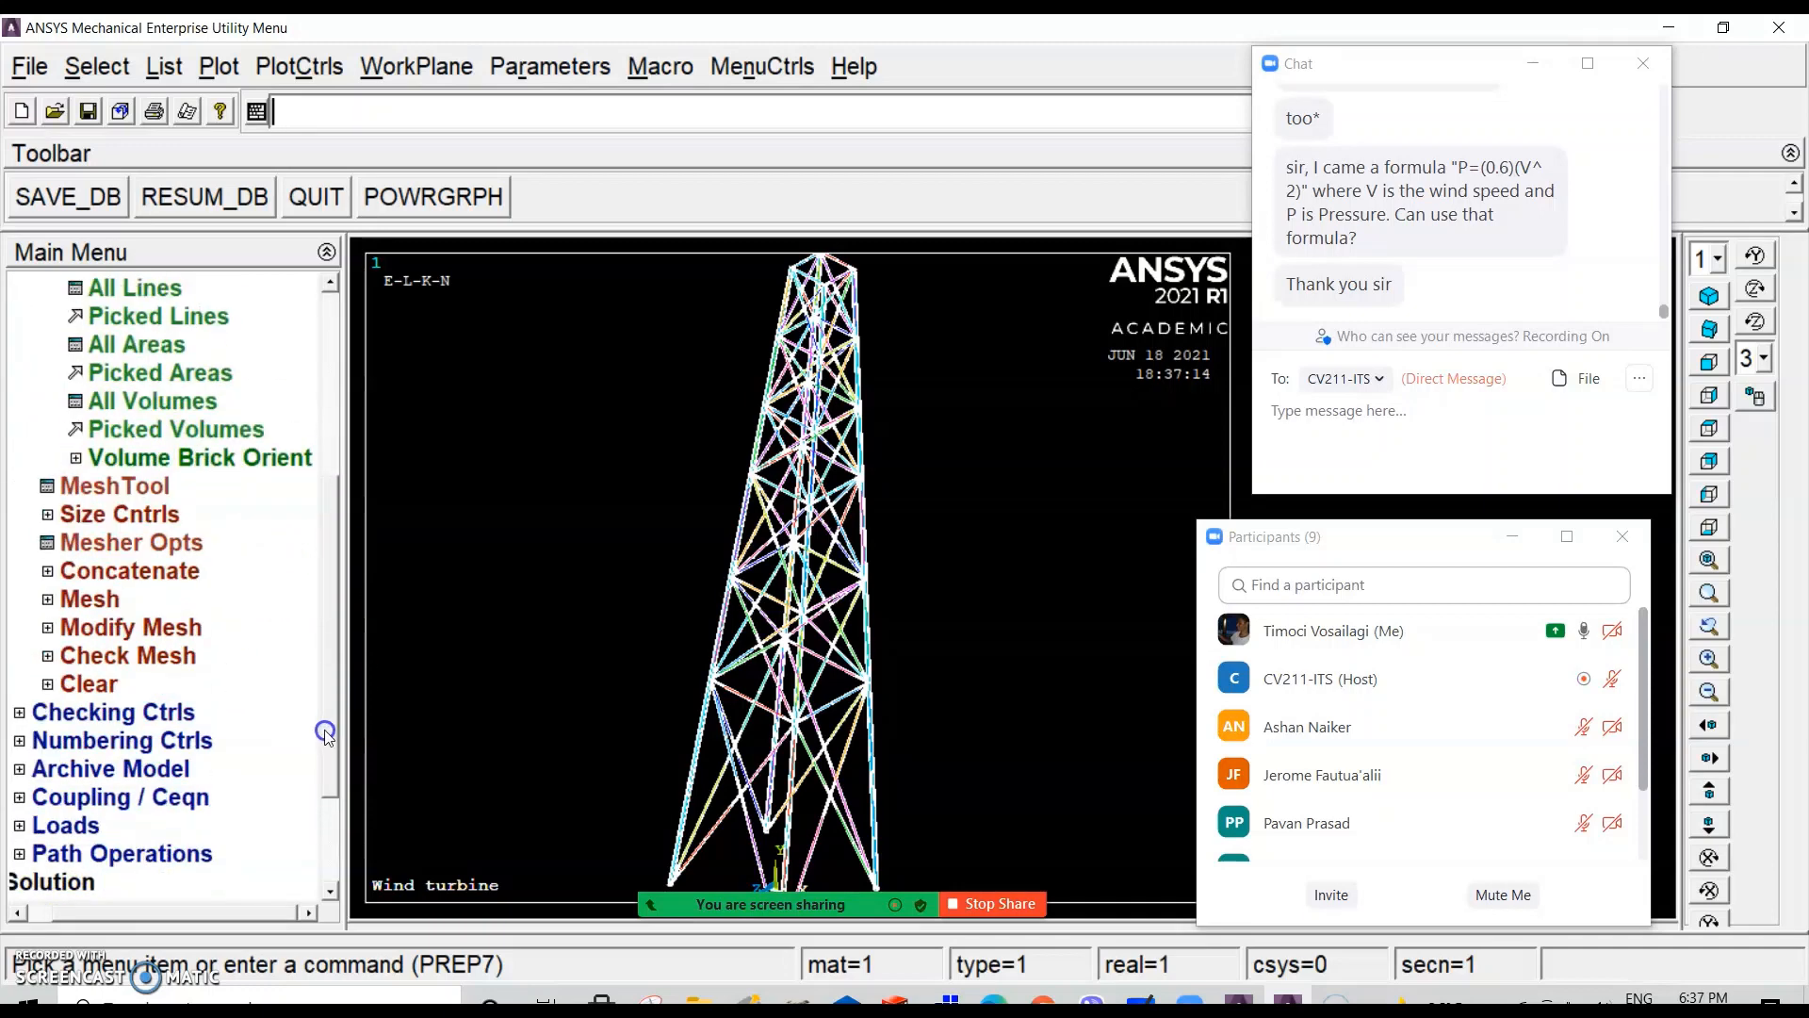
click(89, 684)
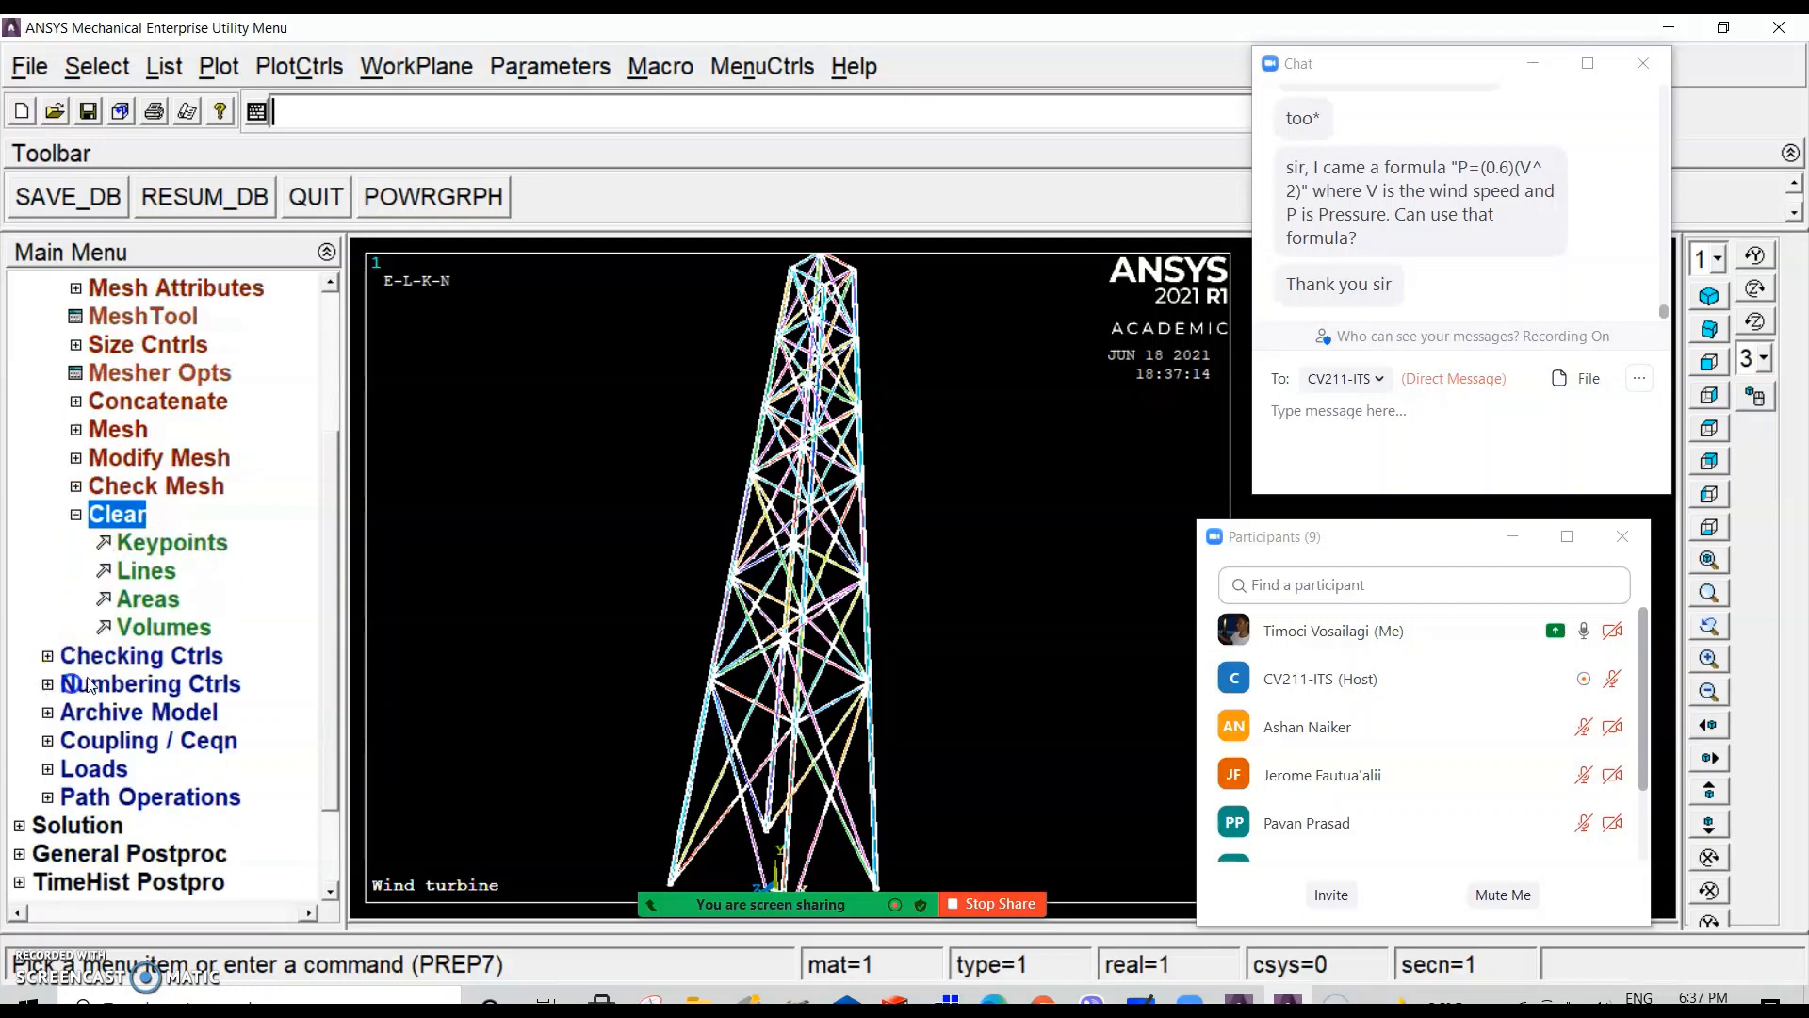
click(158, 582)
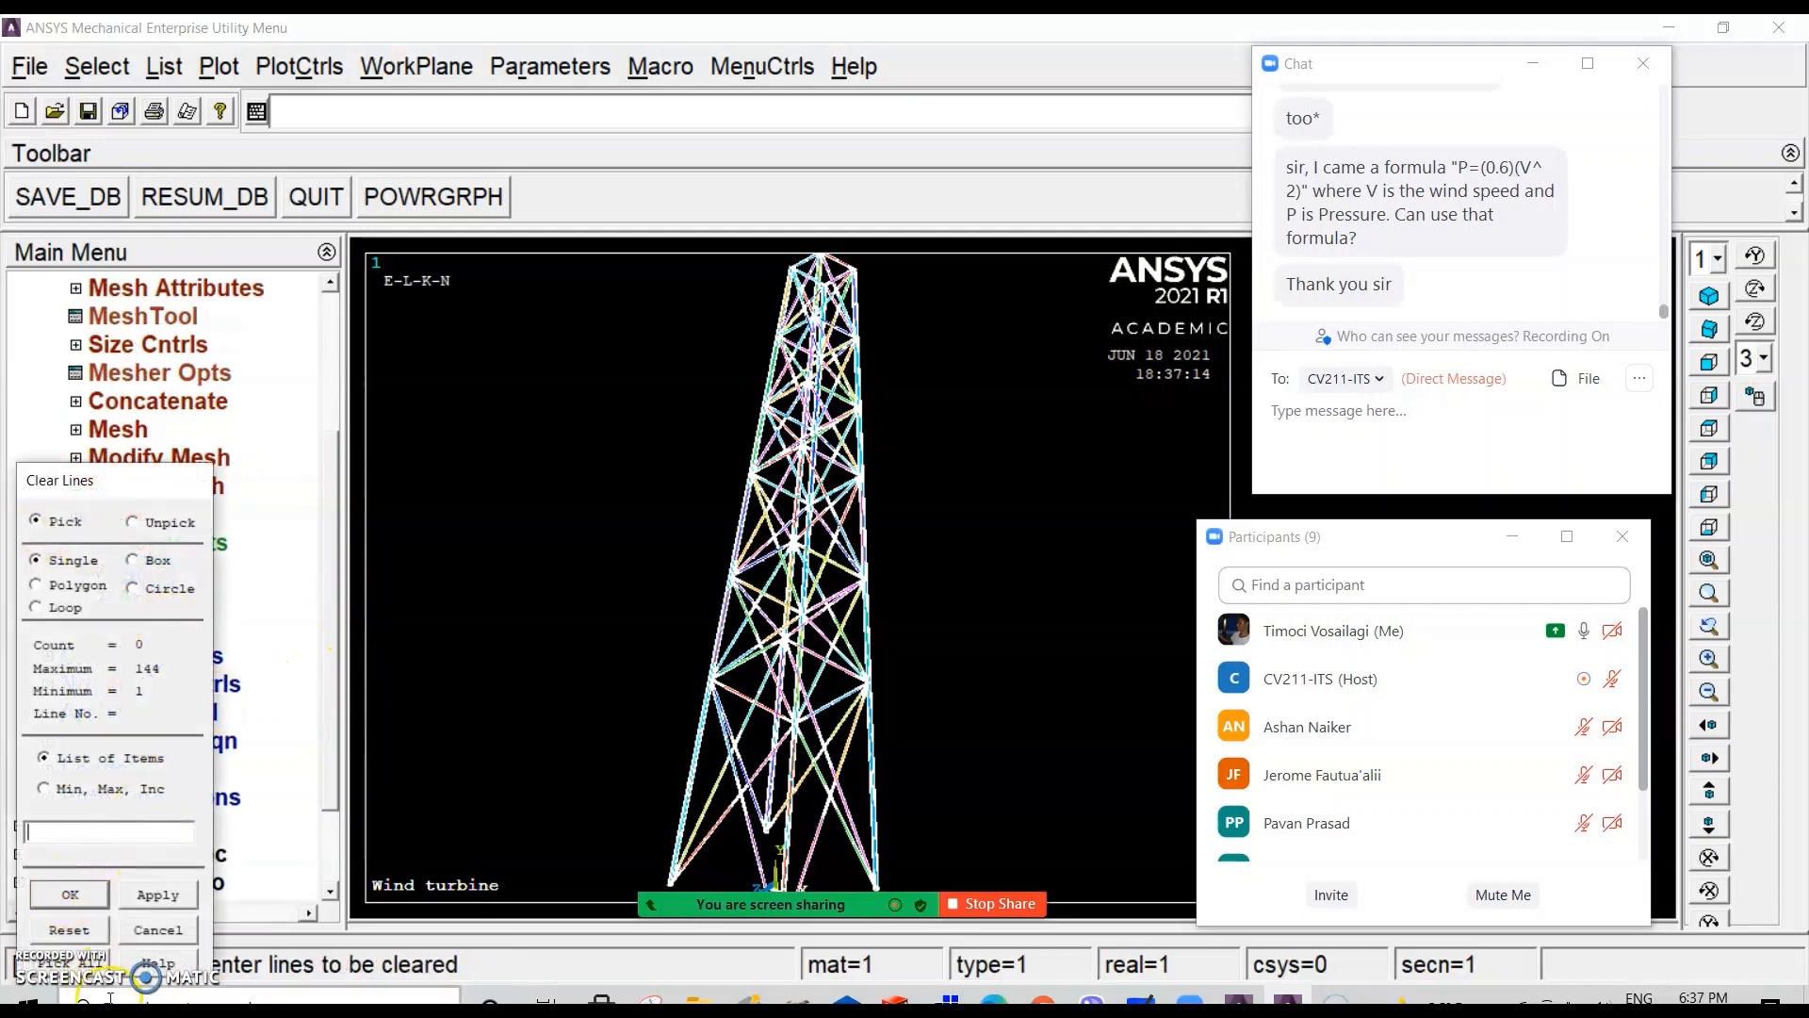
drag(124, 479, 183, 334)
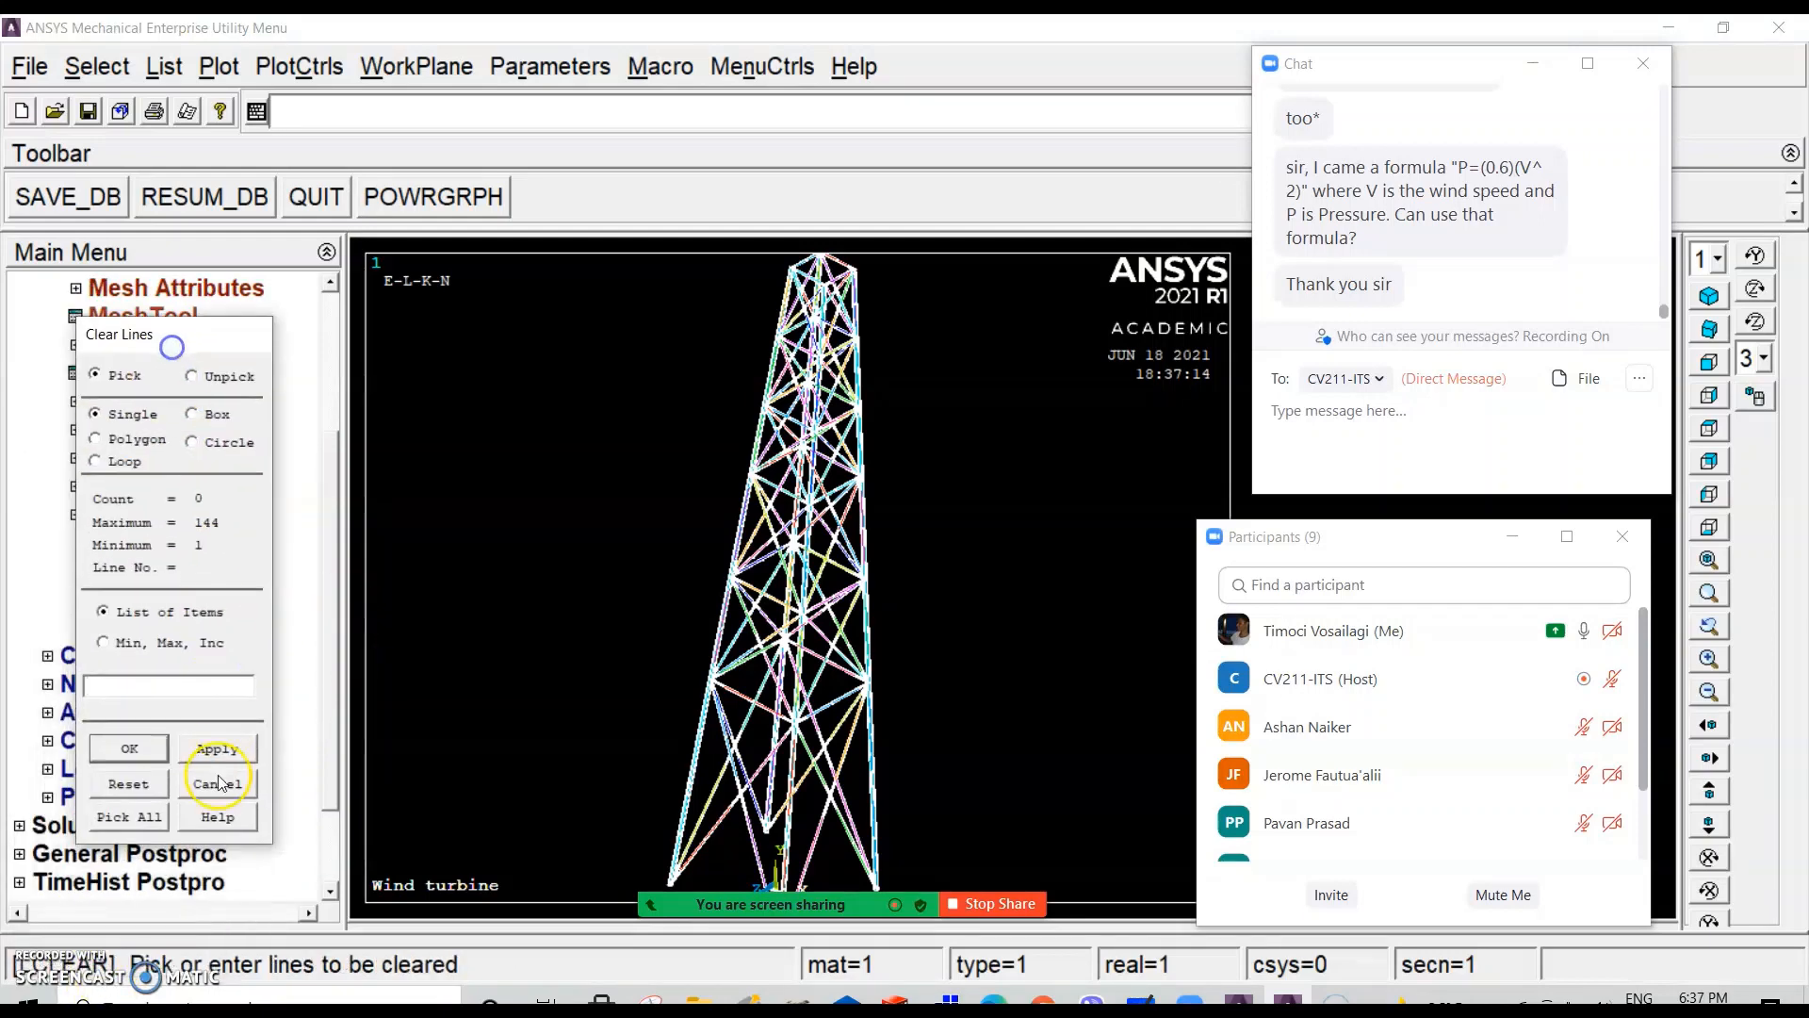
click(132, 816)
Step: Redraw the tower with the multi-plot display to inspect the unmeshed lines and keypoints
click(314, 66)
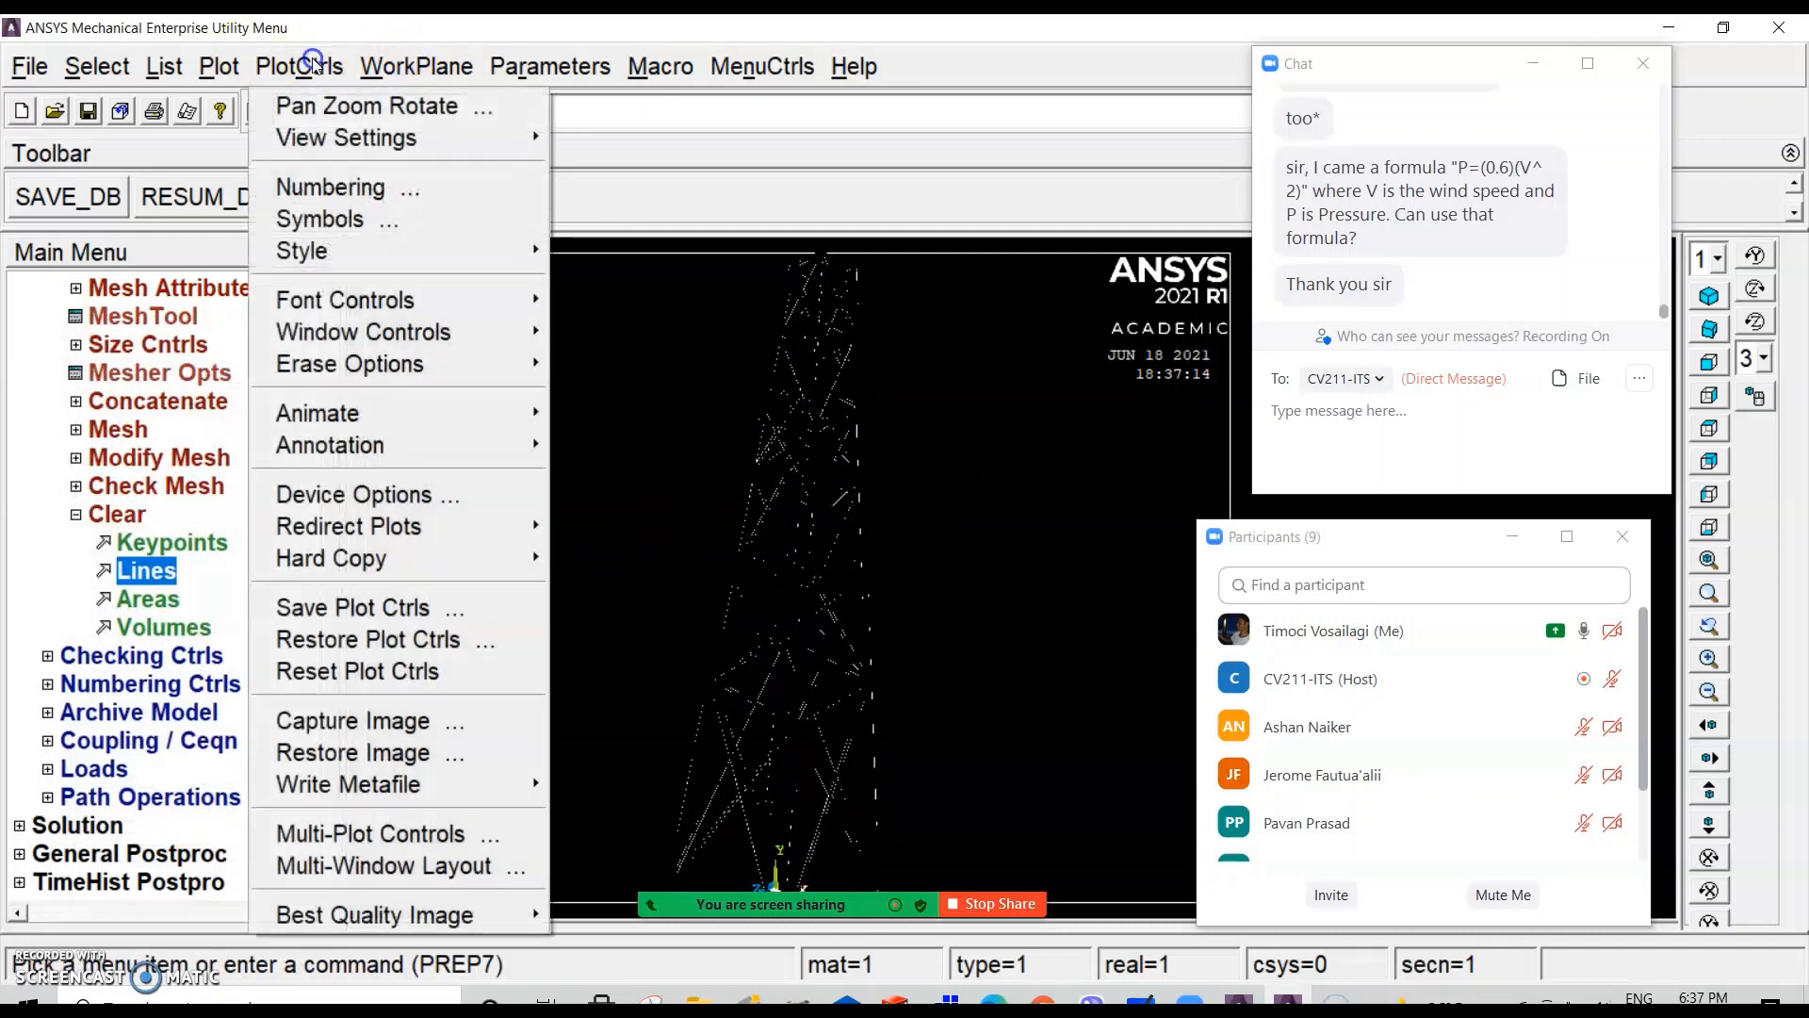
click(224, 68)
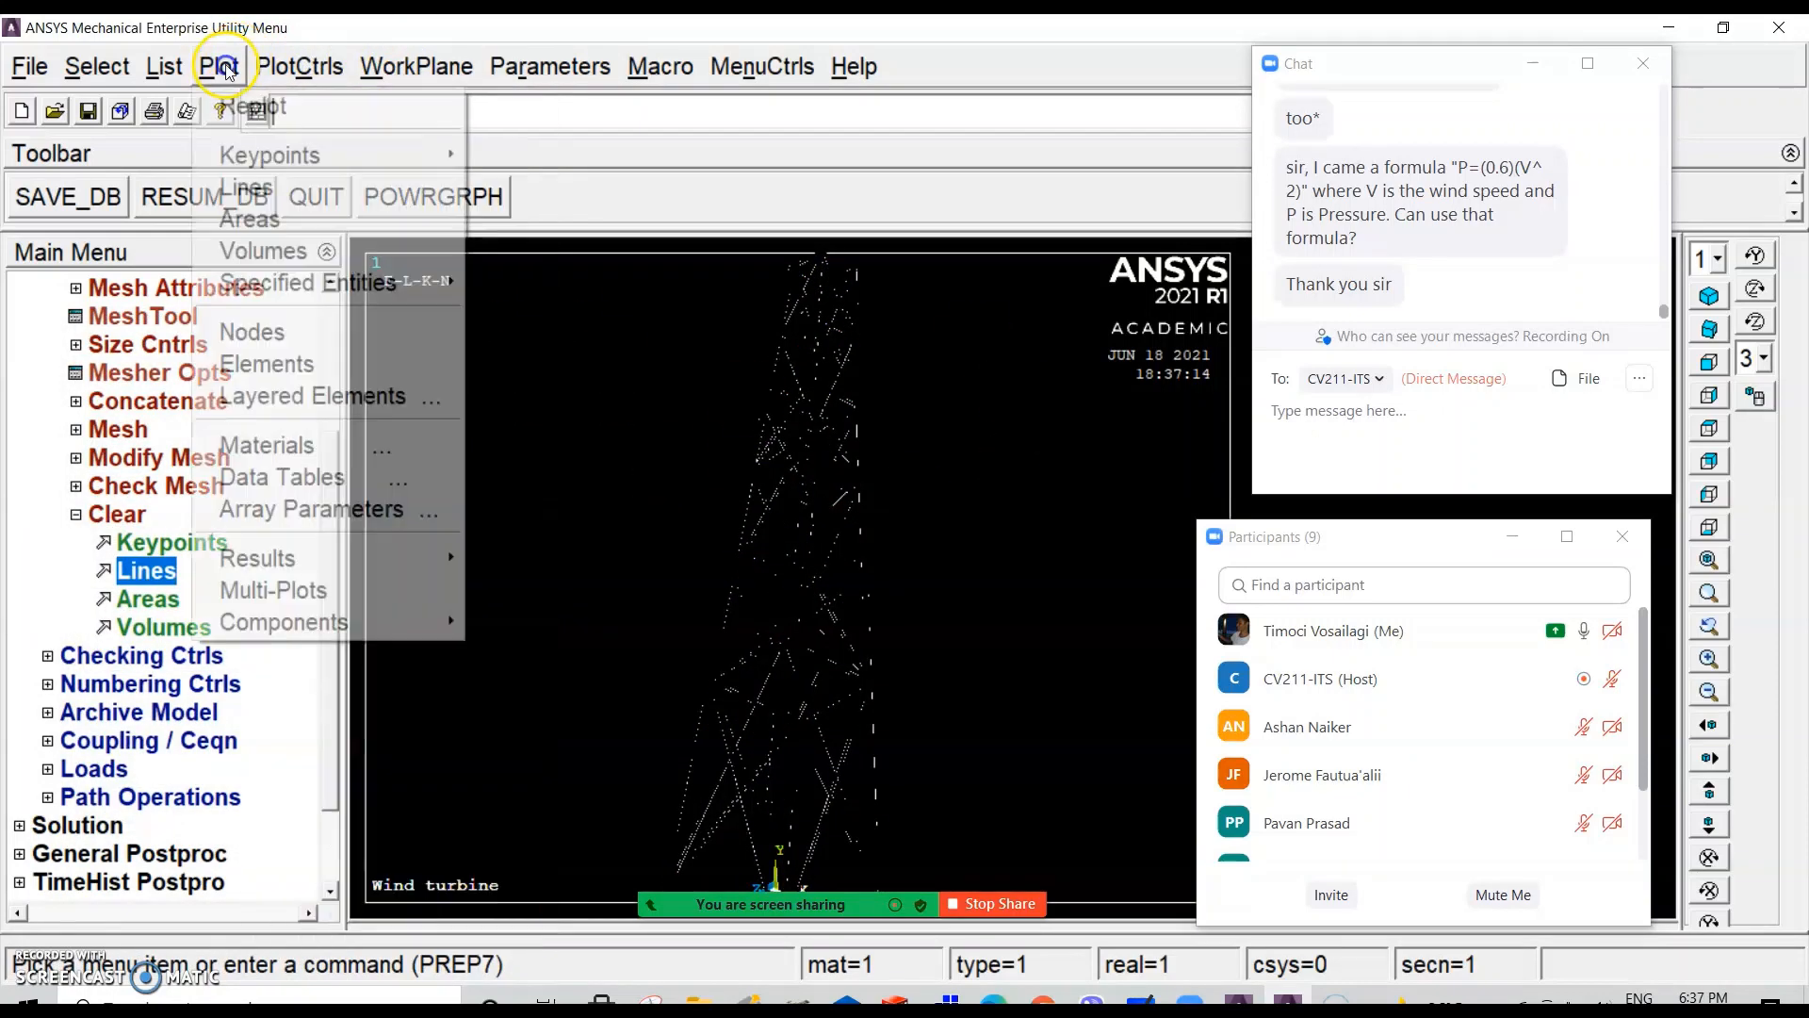
click(302, 586)
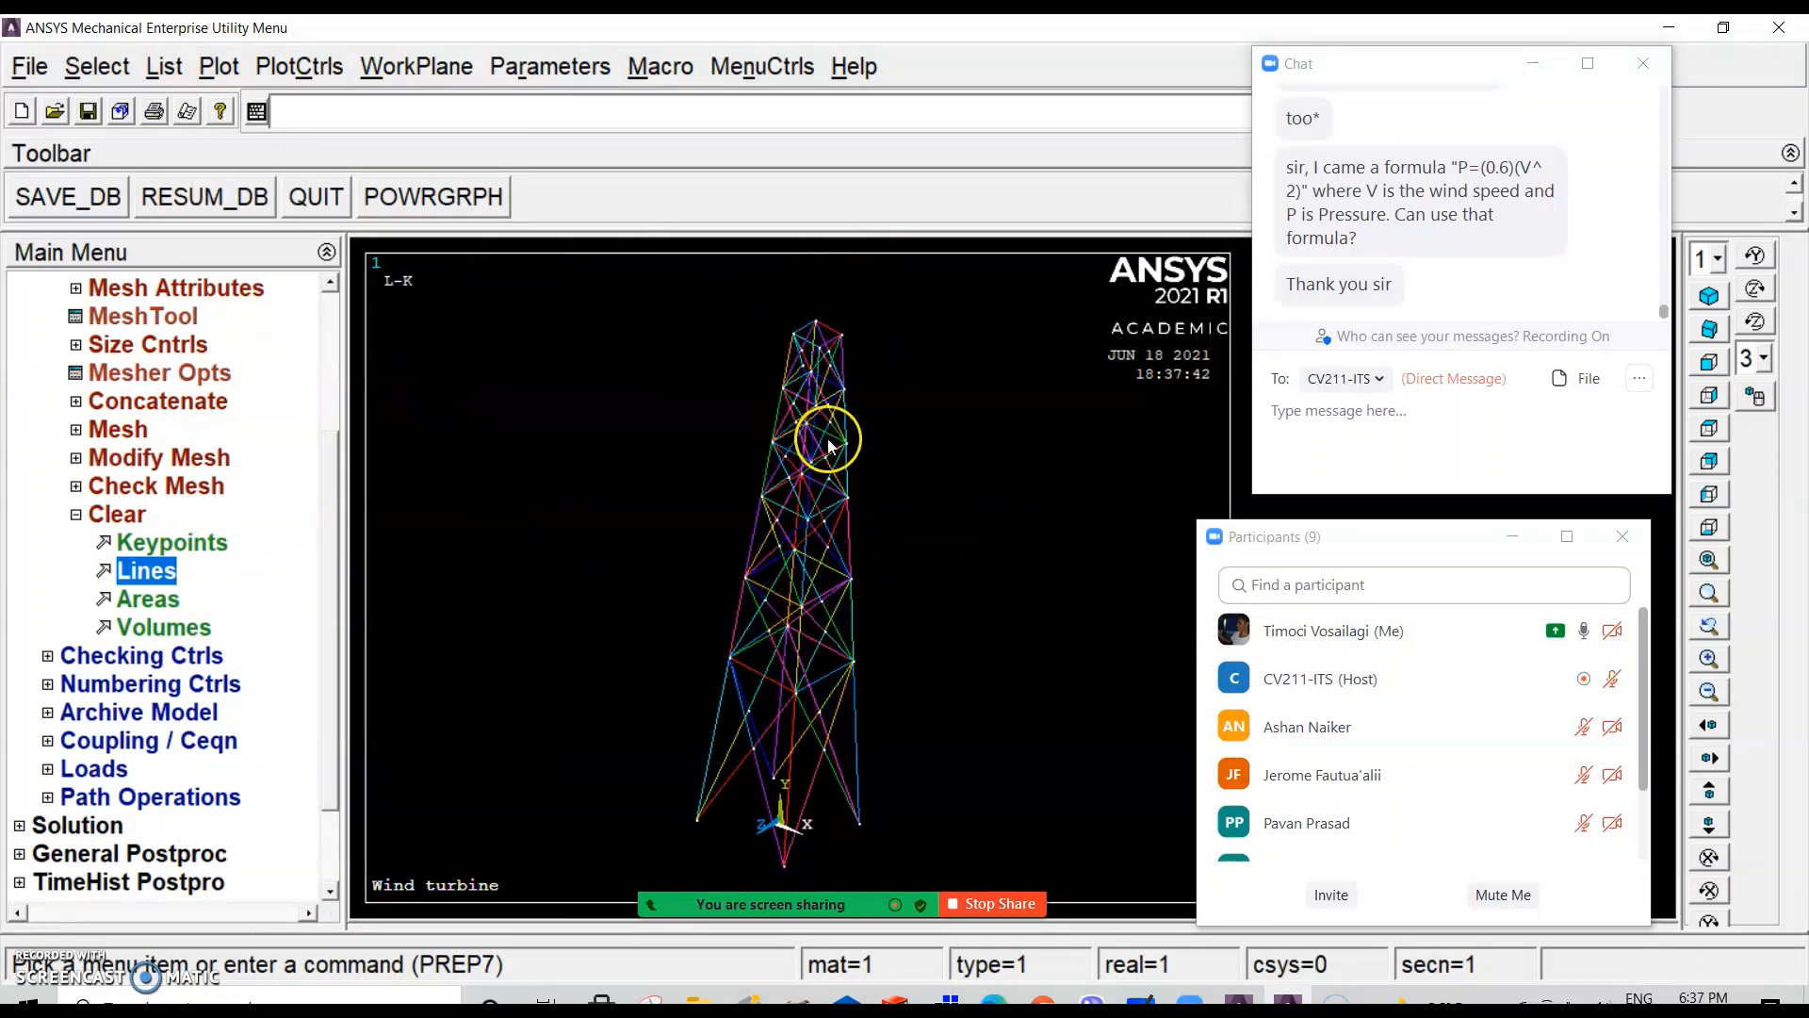
scroll(739, 375, up, 2)
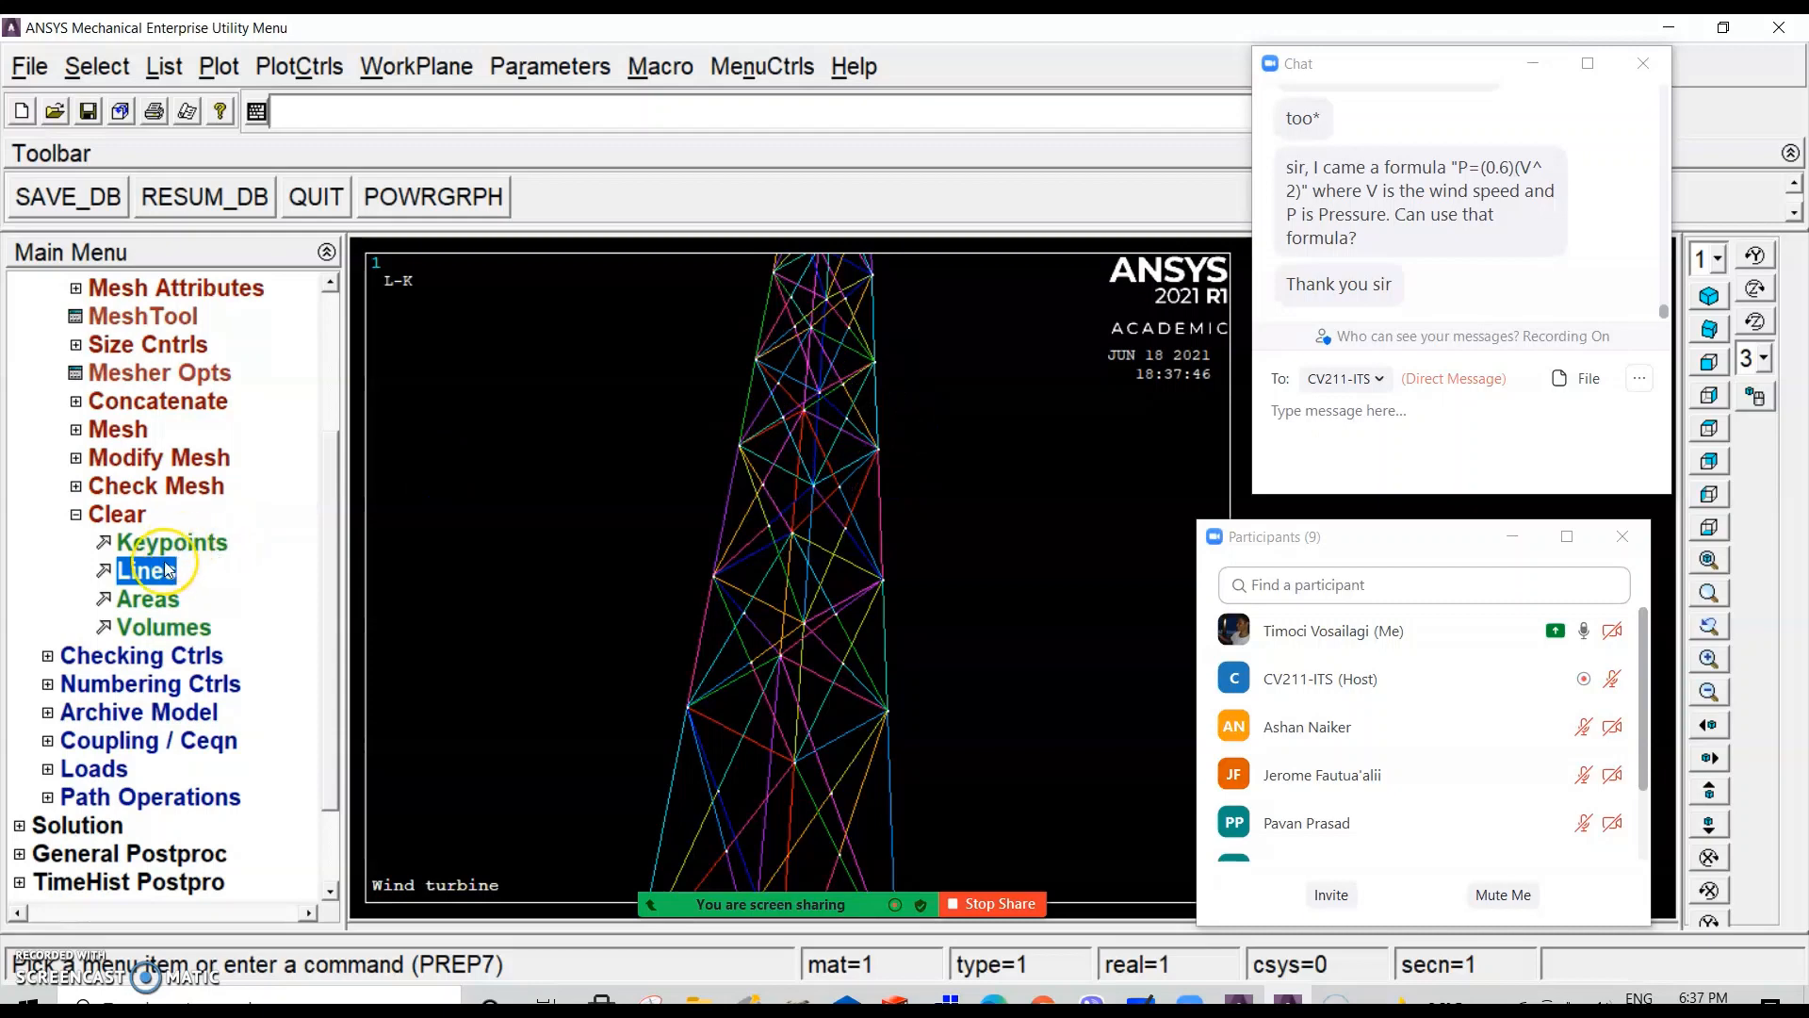
Step: Assign material 1, element type BEAM189 and section 2 (50mmRHS) to all lines of the tower
click(123, 516)
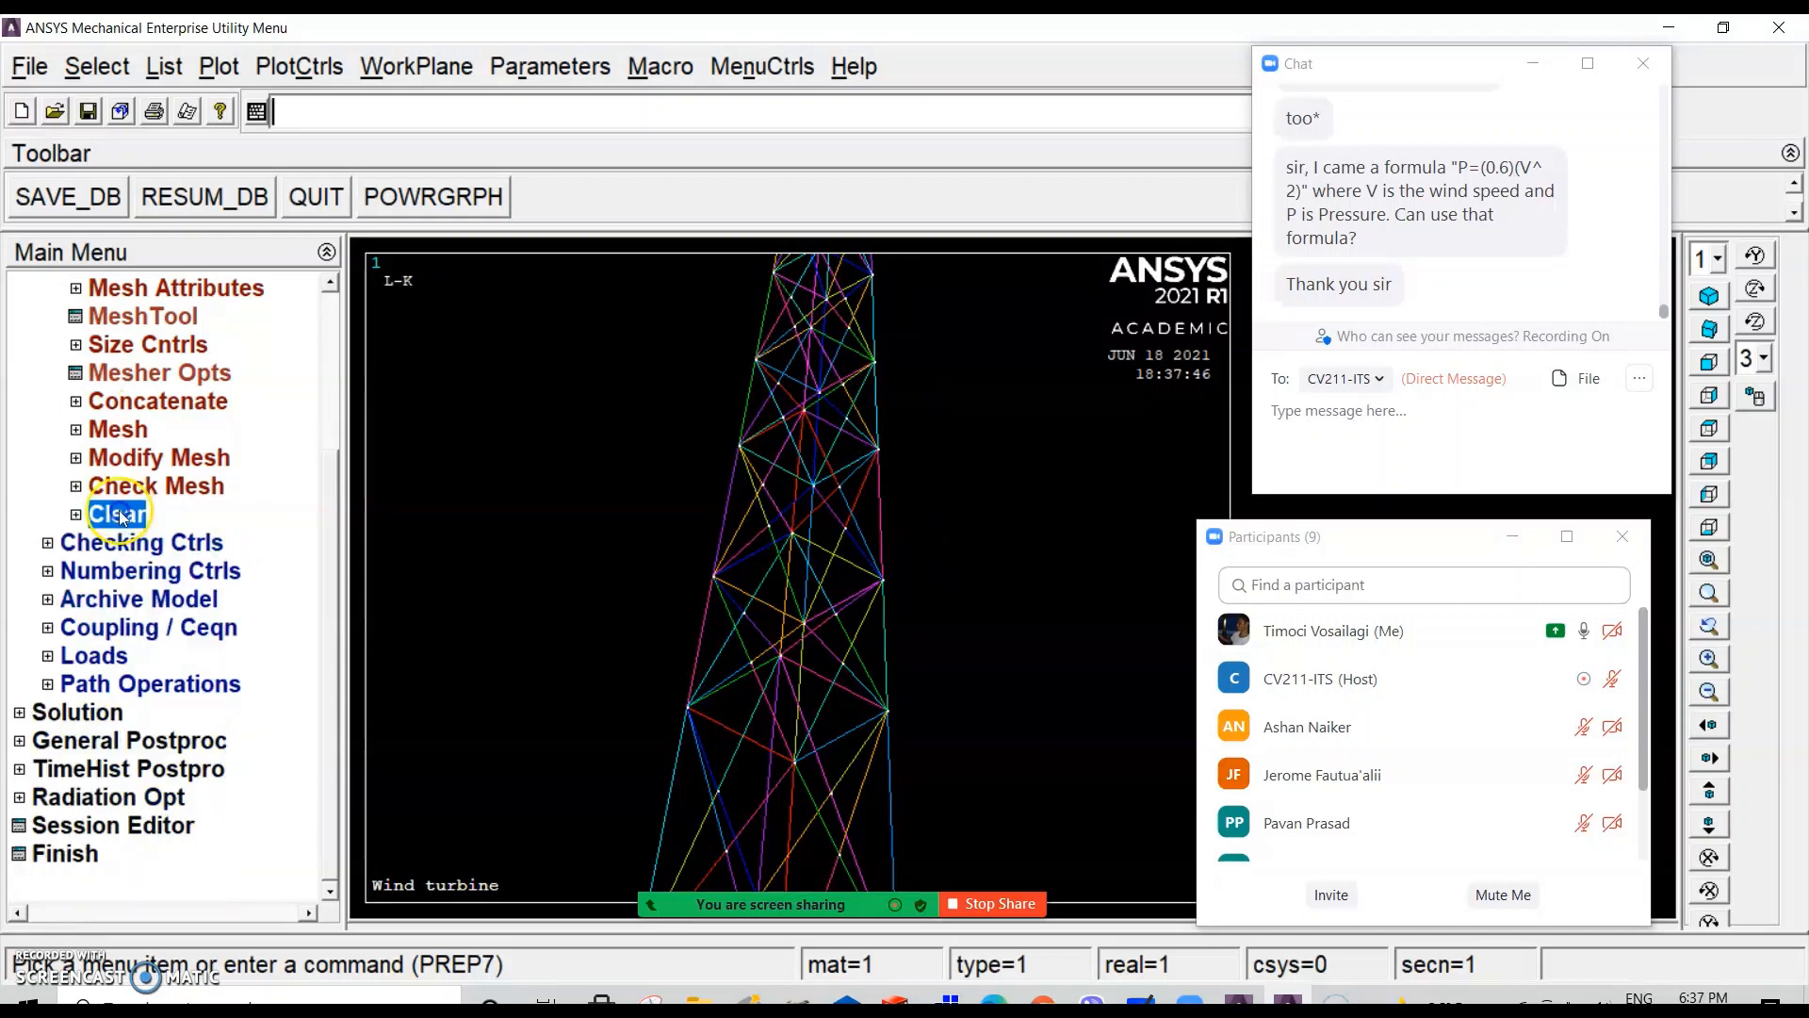
scroll(332, 490, up, 2)
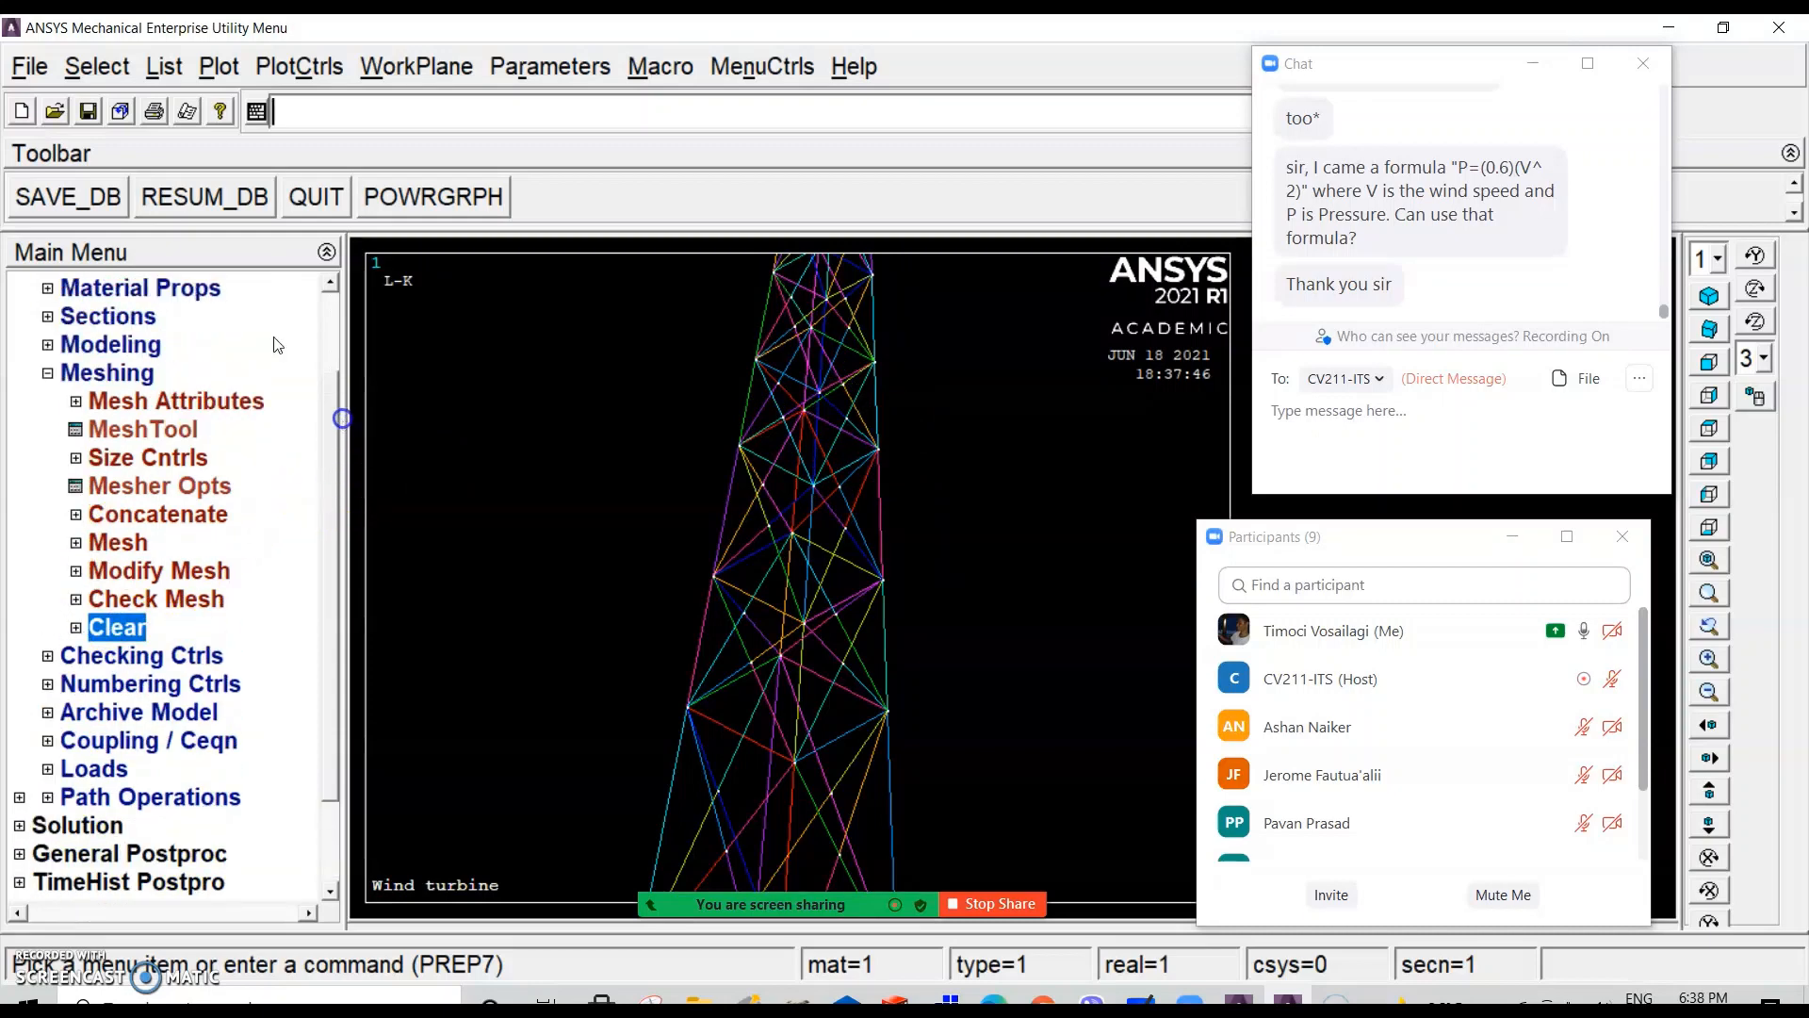
click(209, 403)
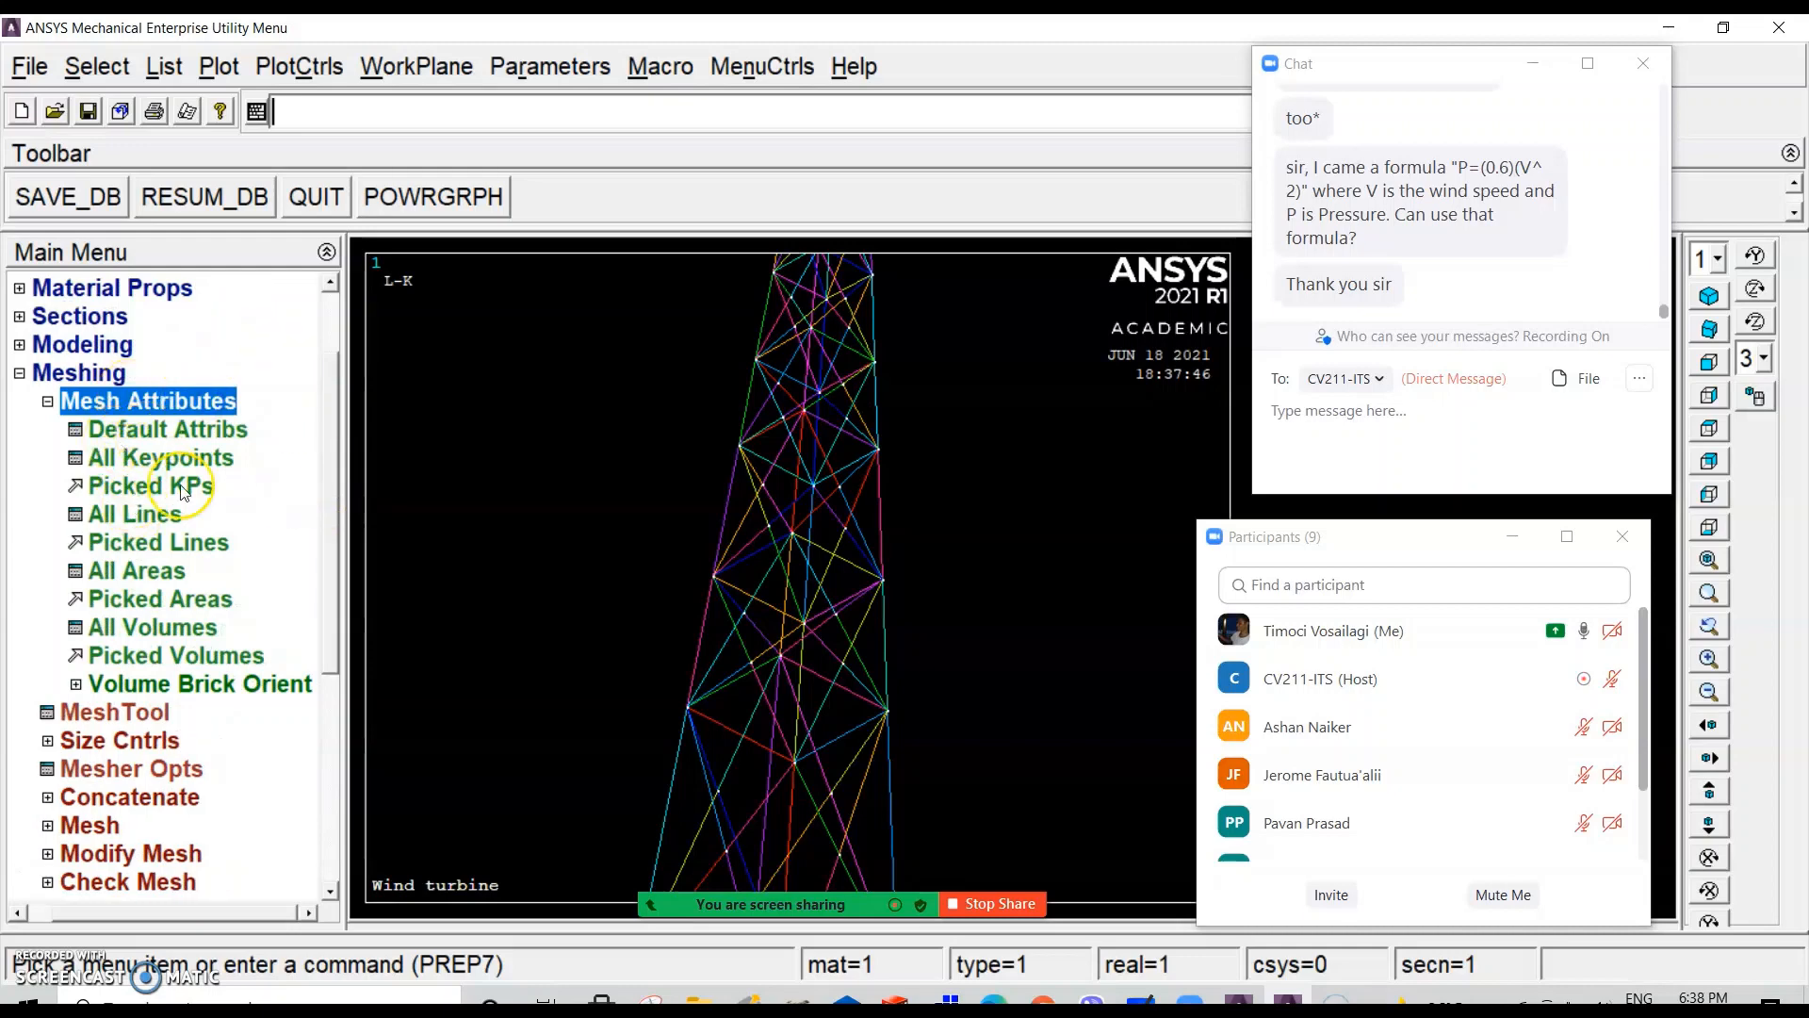
click(141, 514)
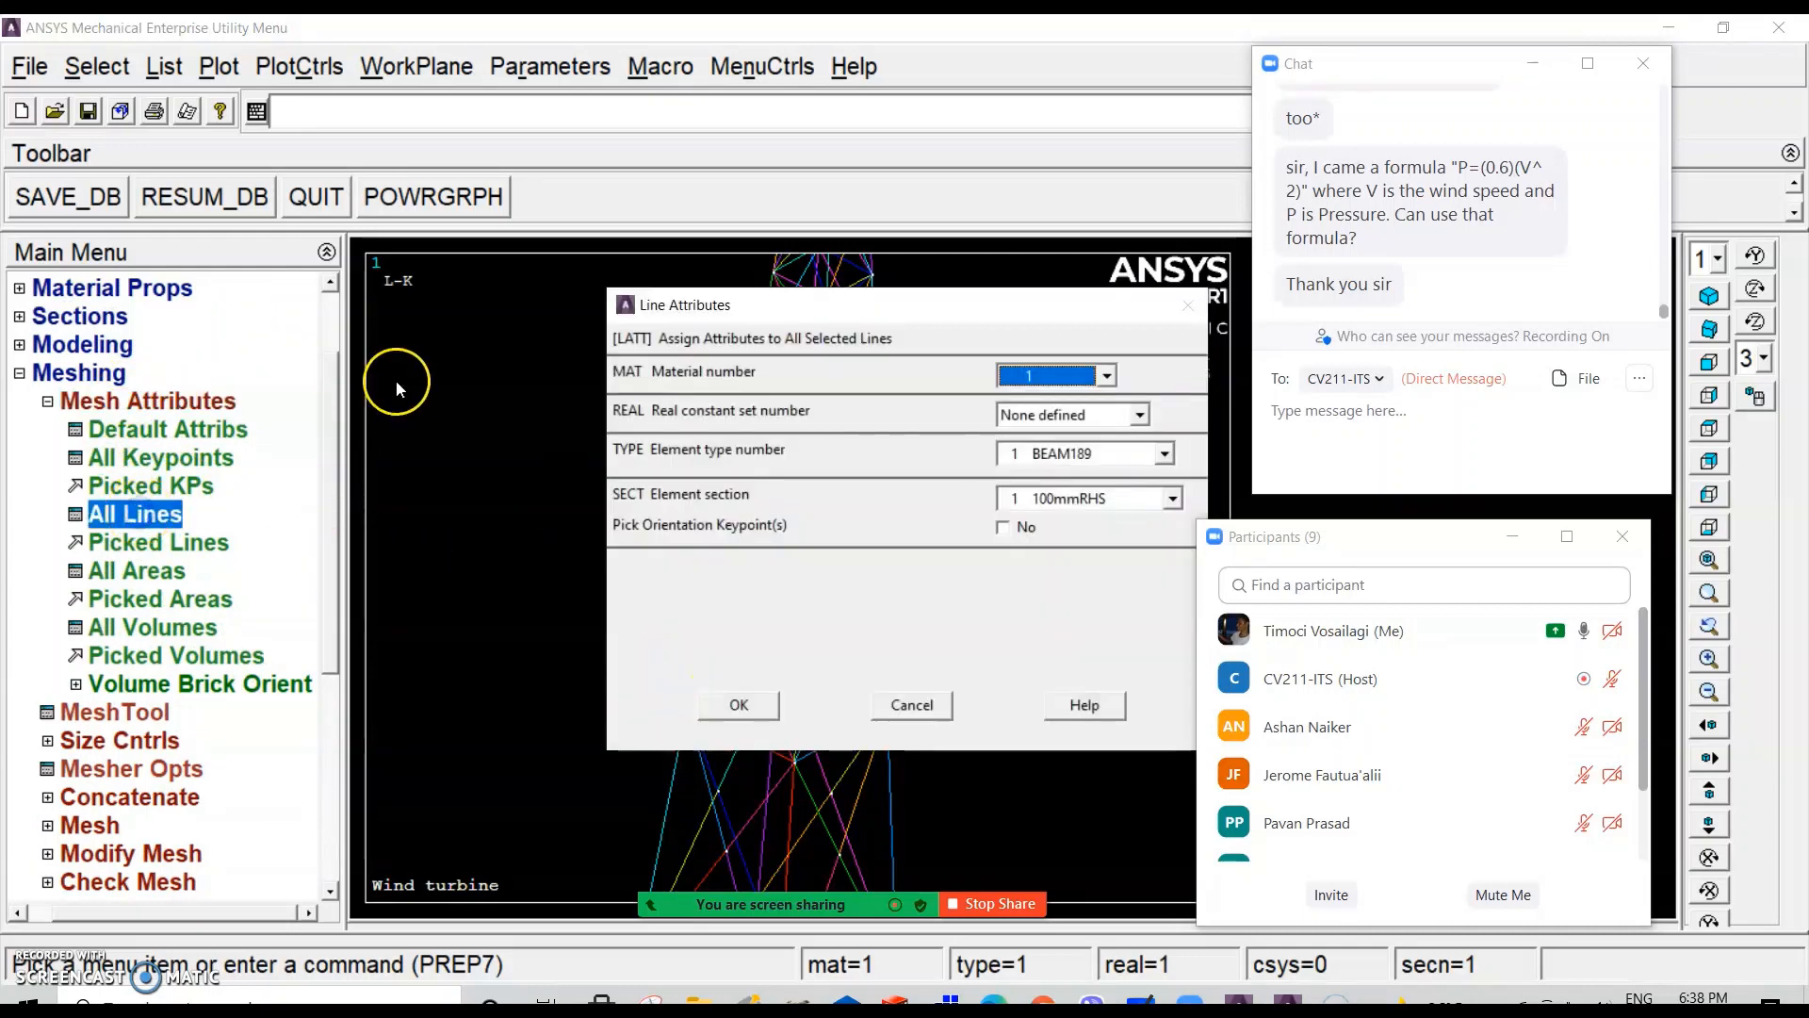
drag(1007, 311, 724, 273)
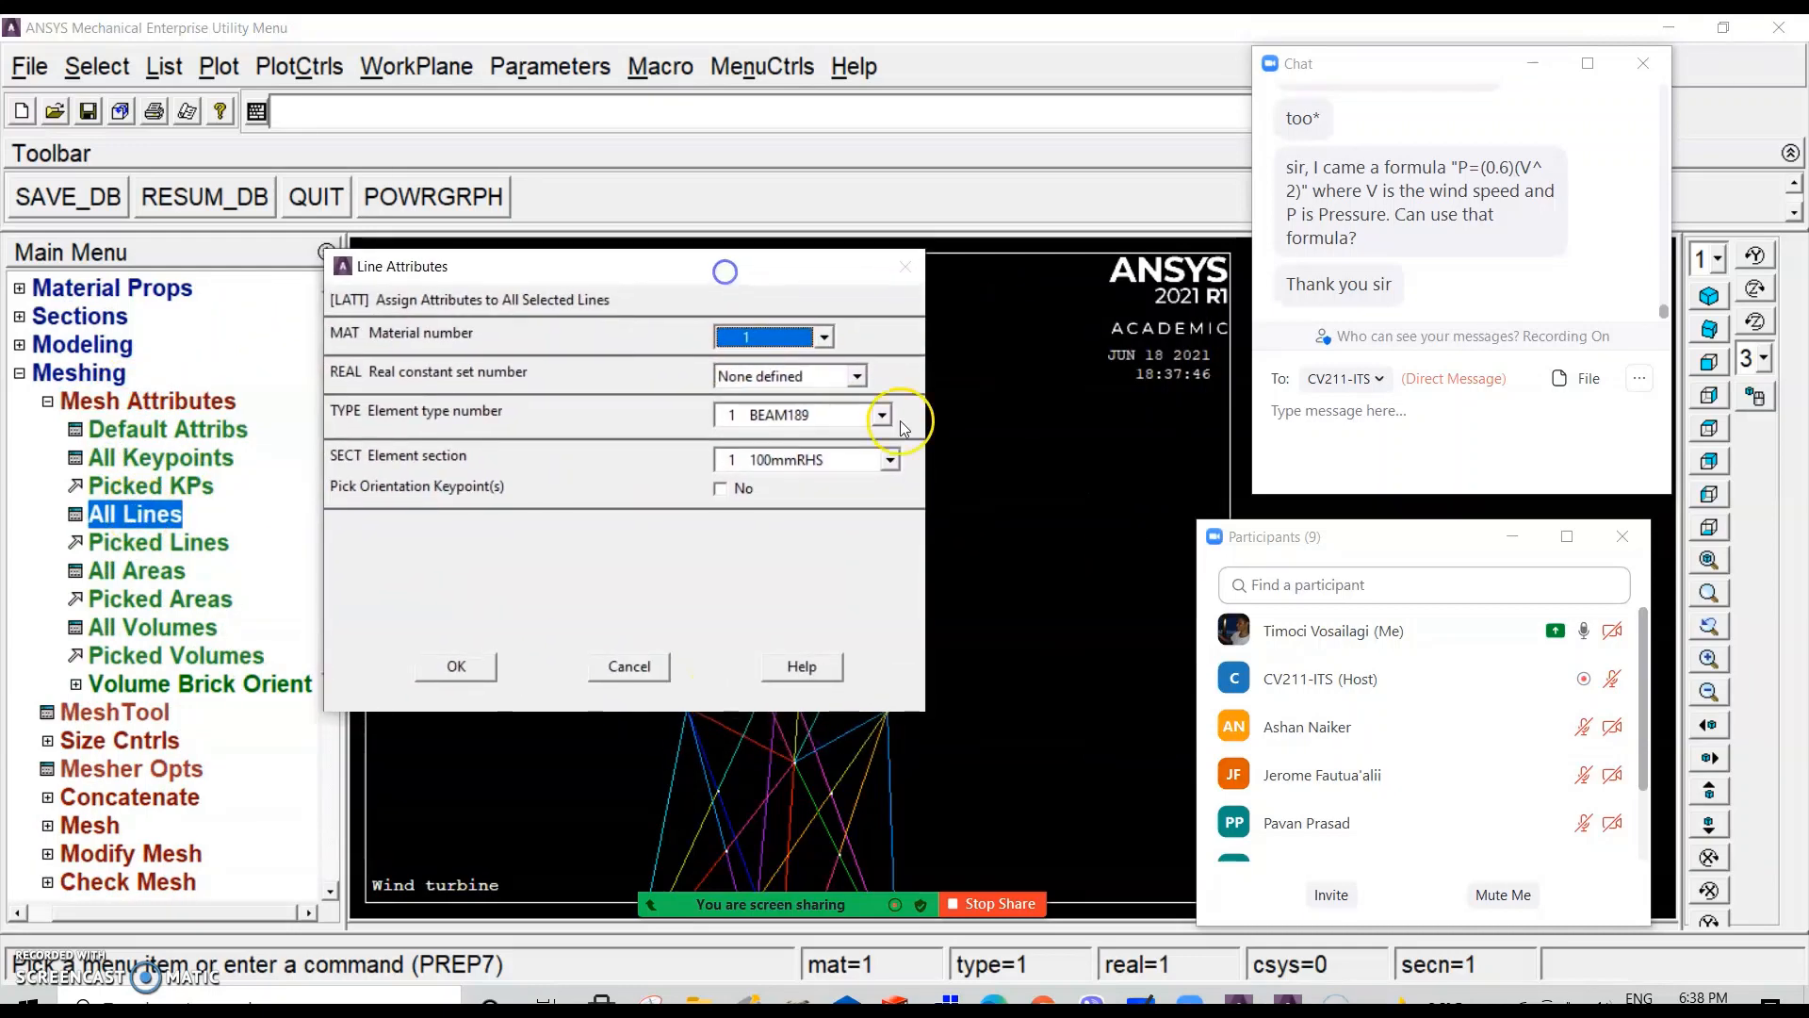
click(871, 460)
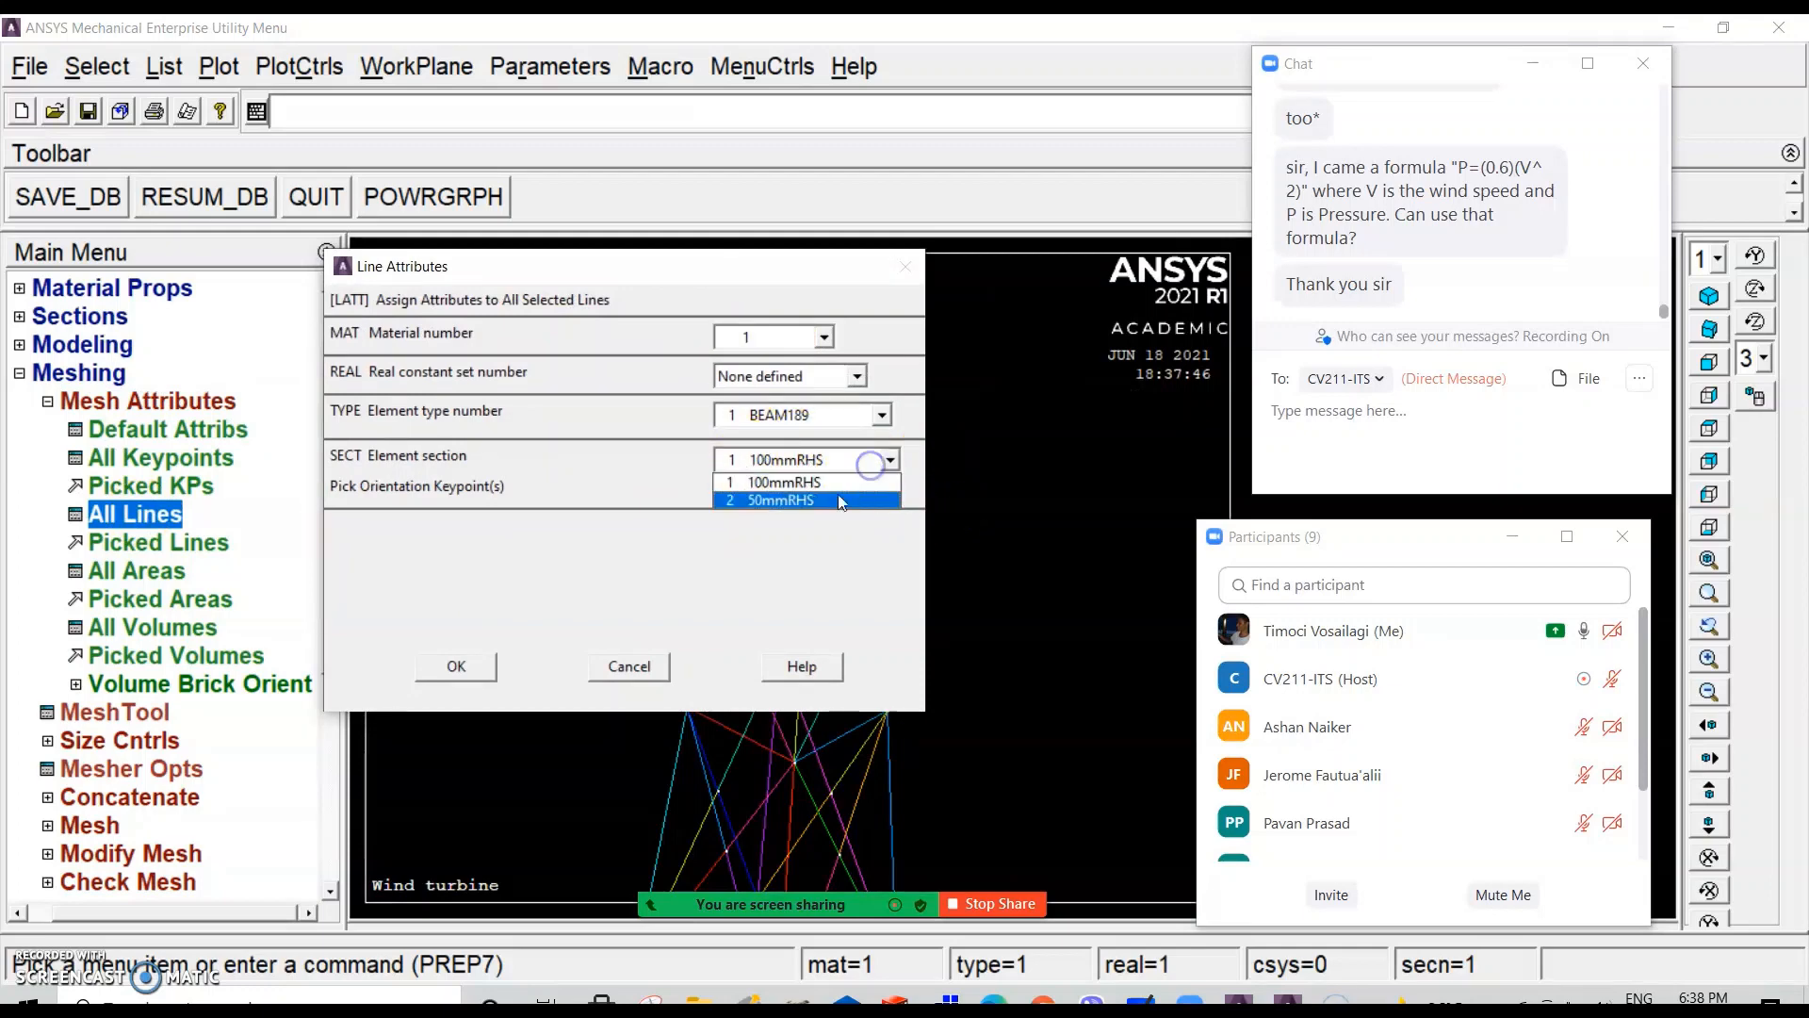
click(829, 498)
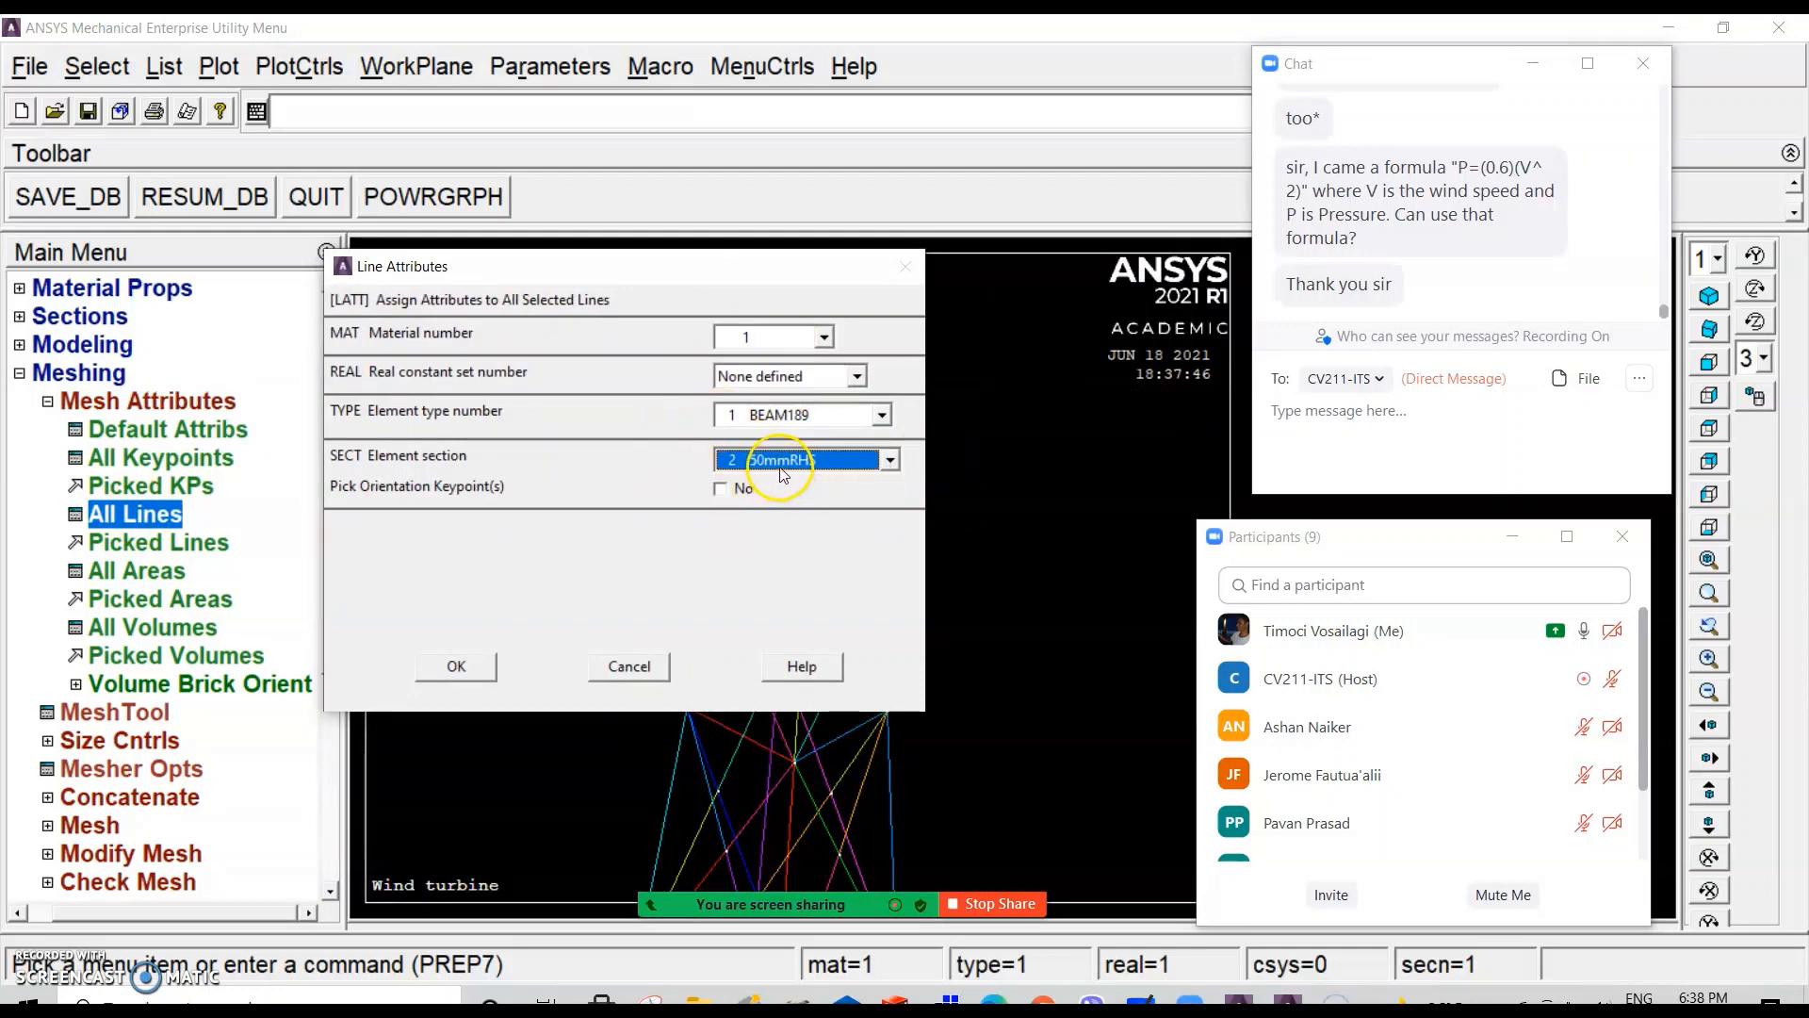
click(456, 667)
Step: Apply an element edge length of 5 to all lines of the tower with the MeshTool
scroll(321, 607, down, 2)
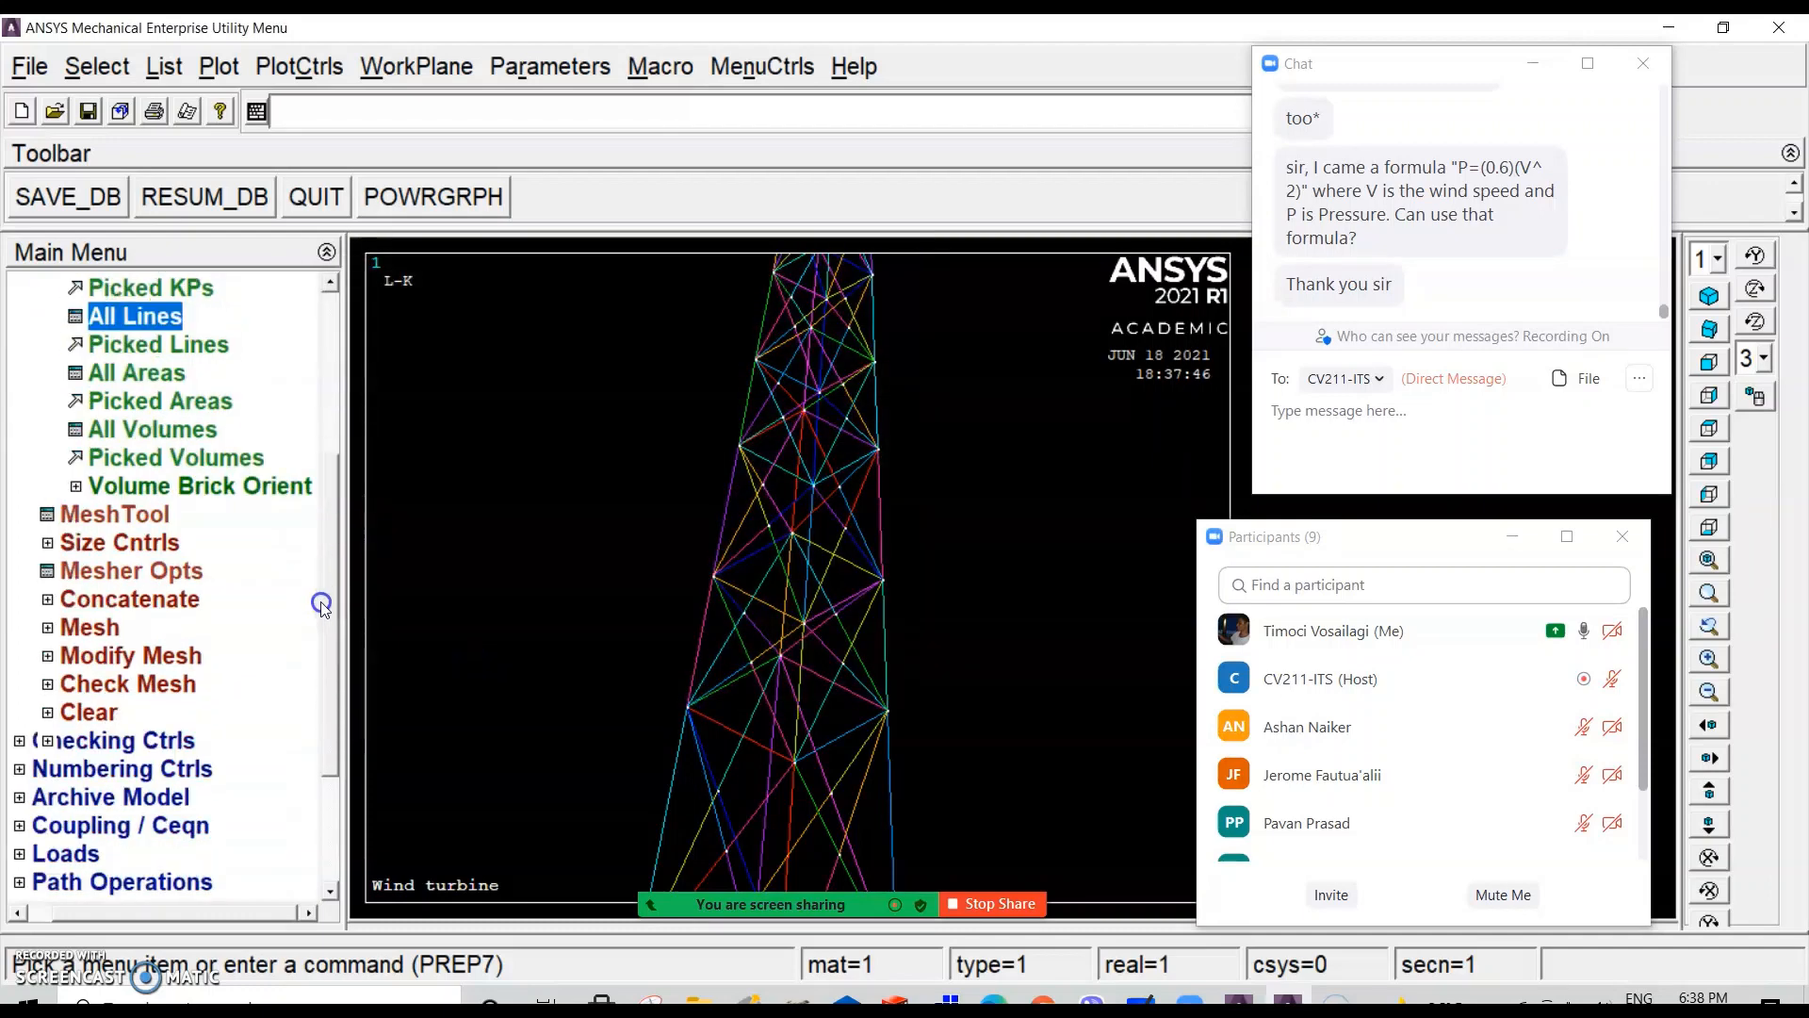
click(118, 513)
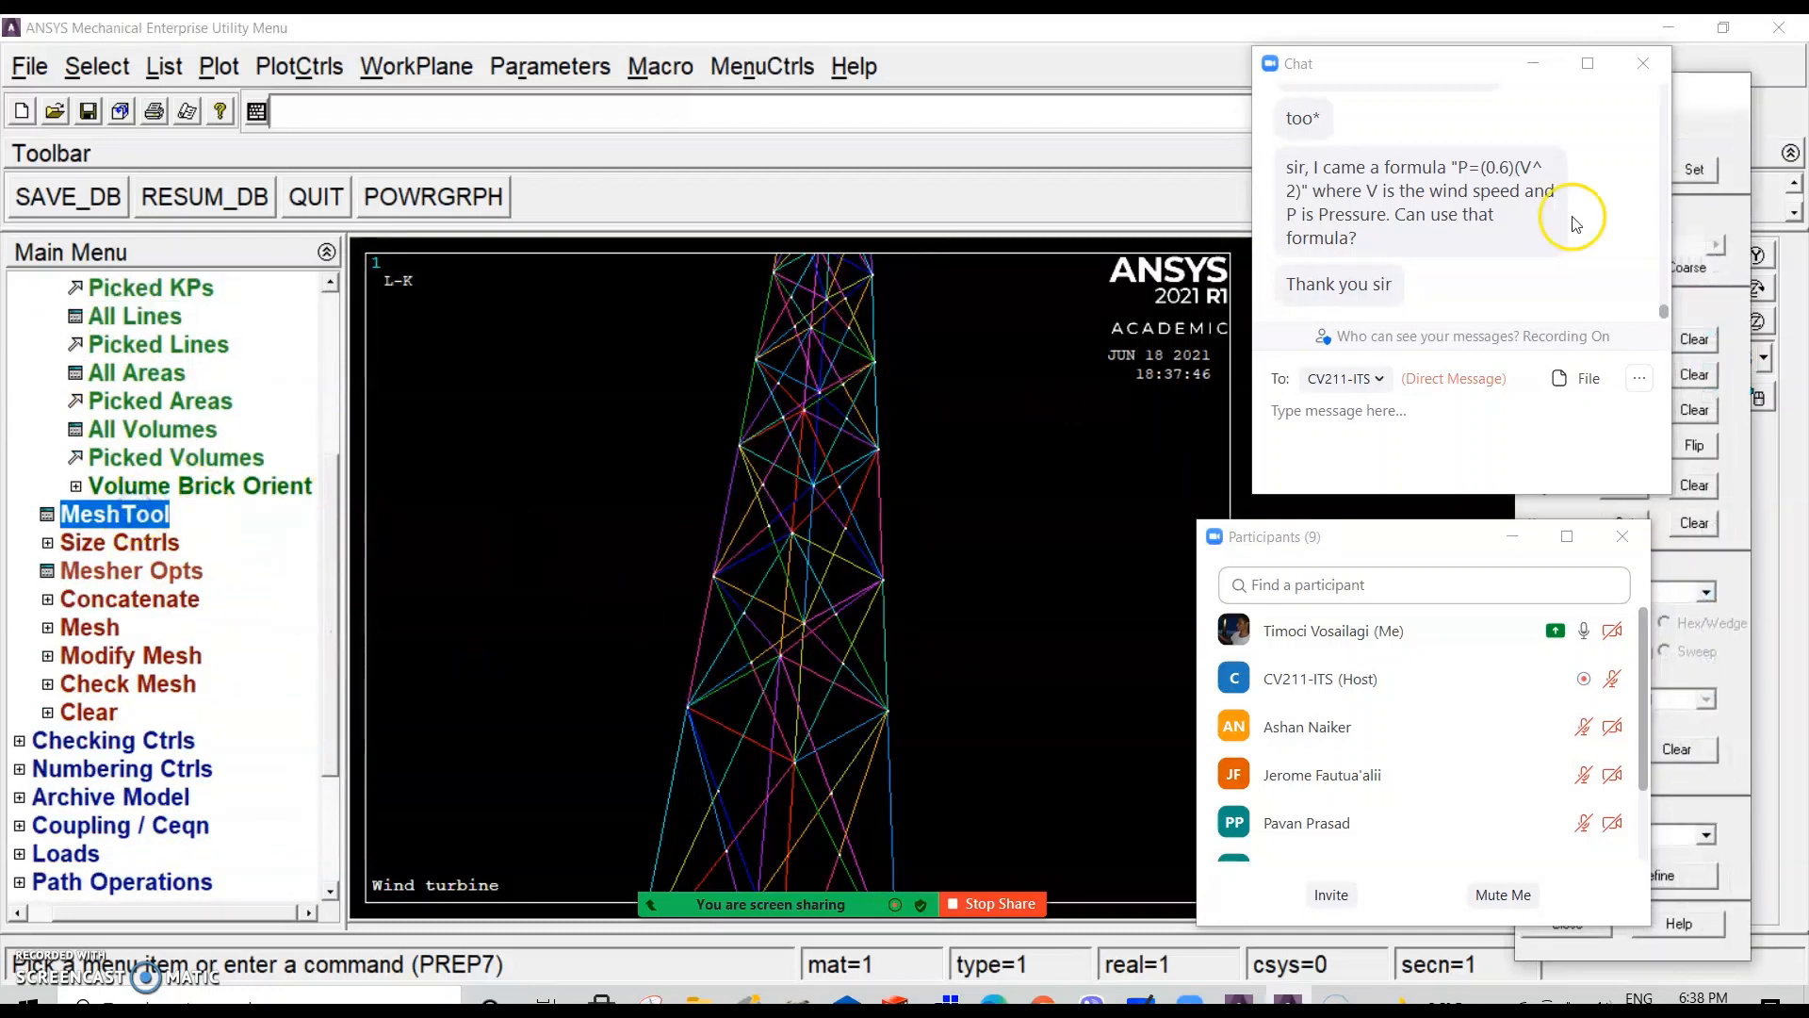
drag(1713, 85, 242, 85)
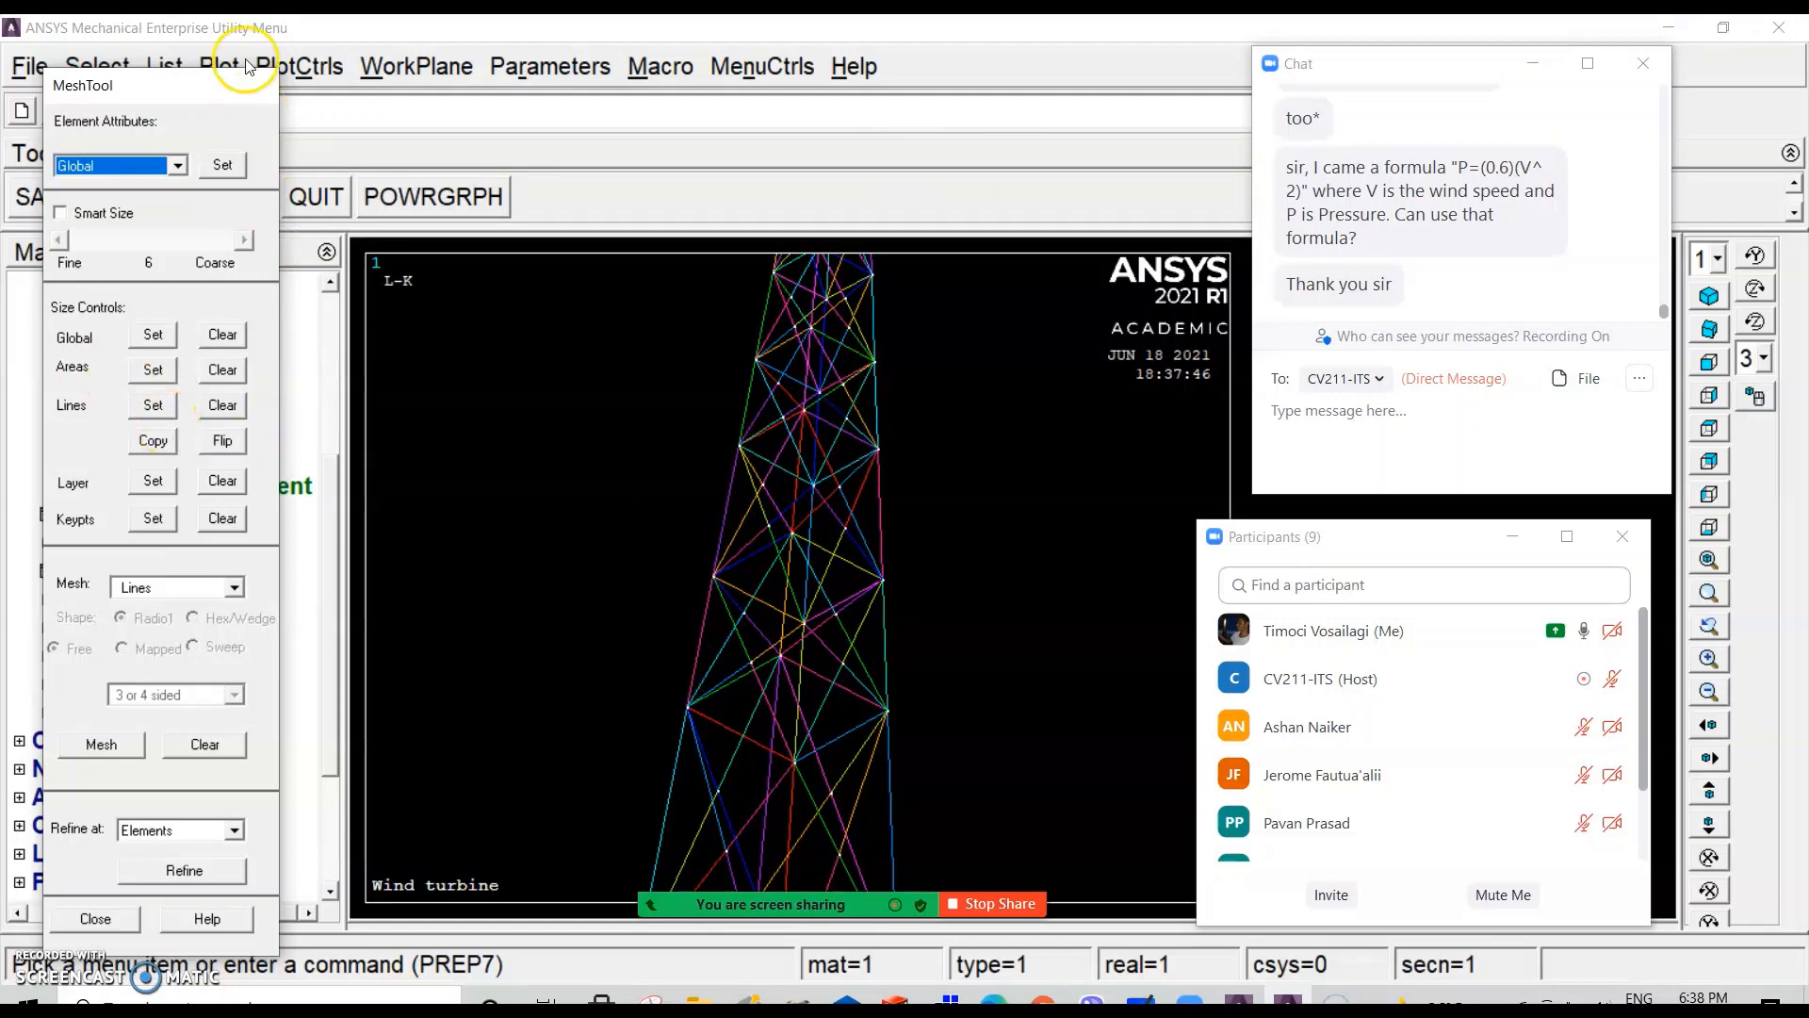
drag(139, 99, 801, 132)
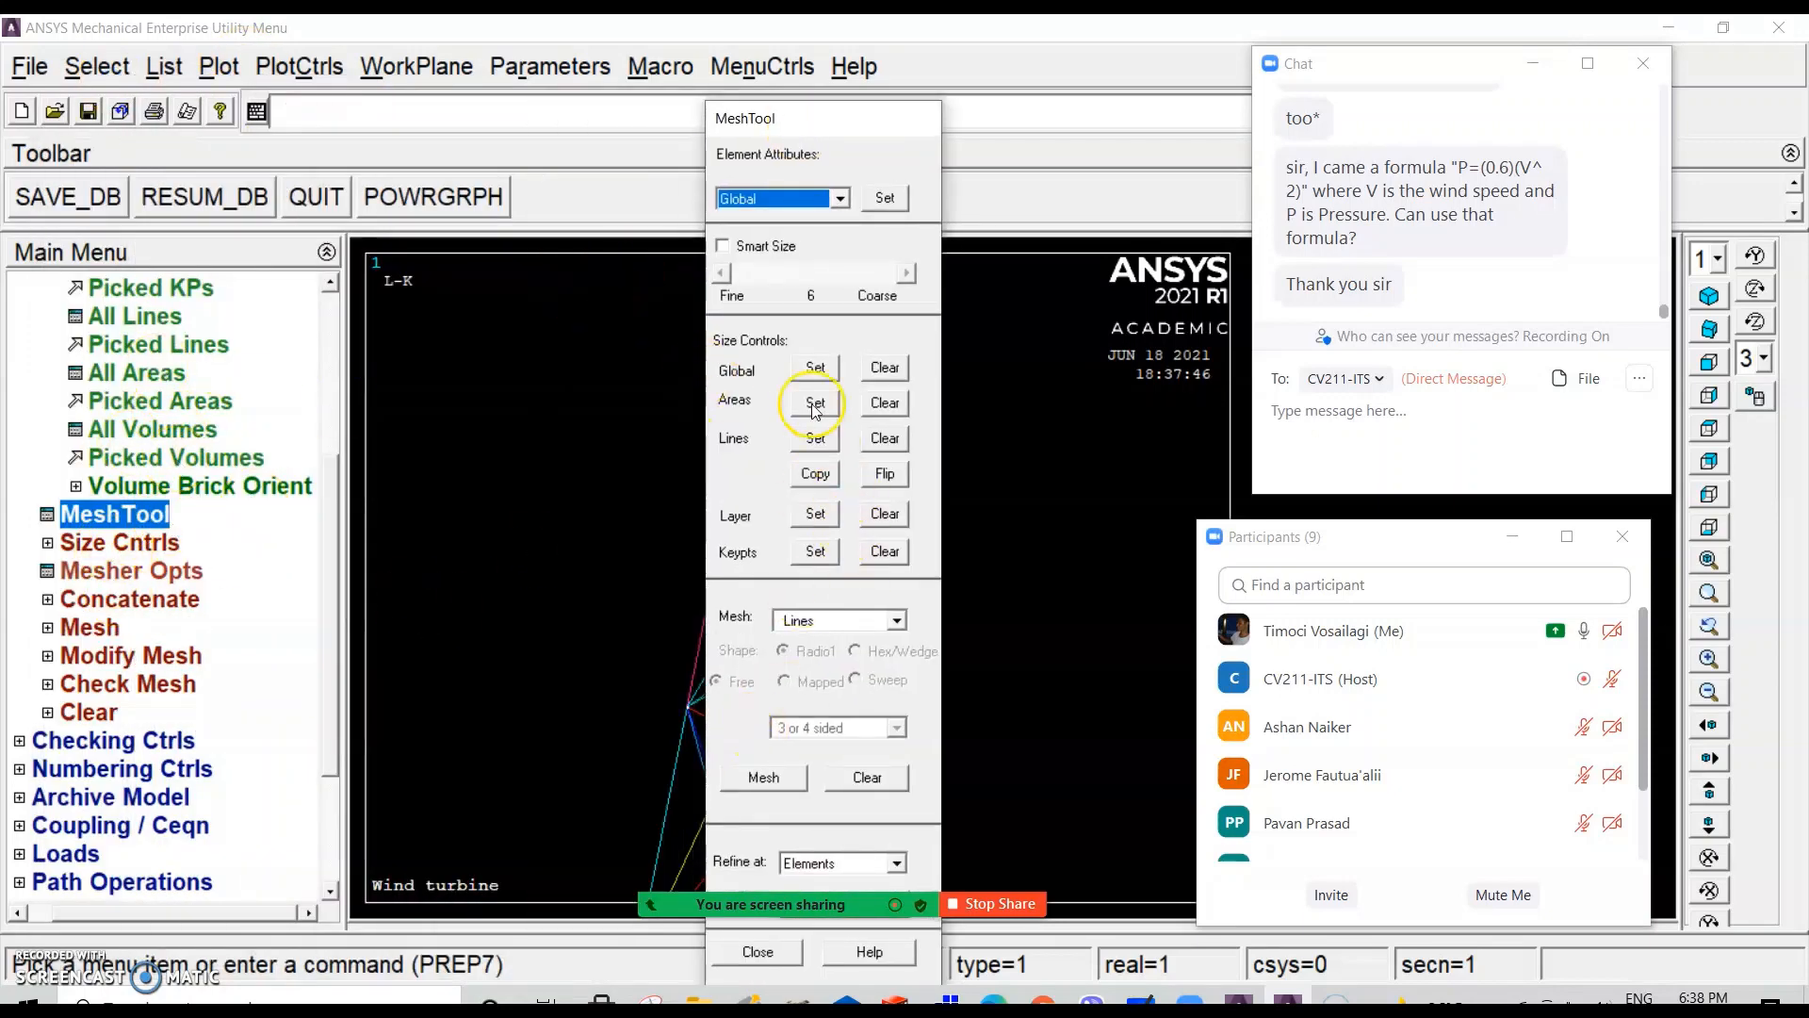
click(815, 438)
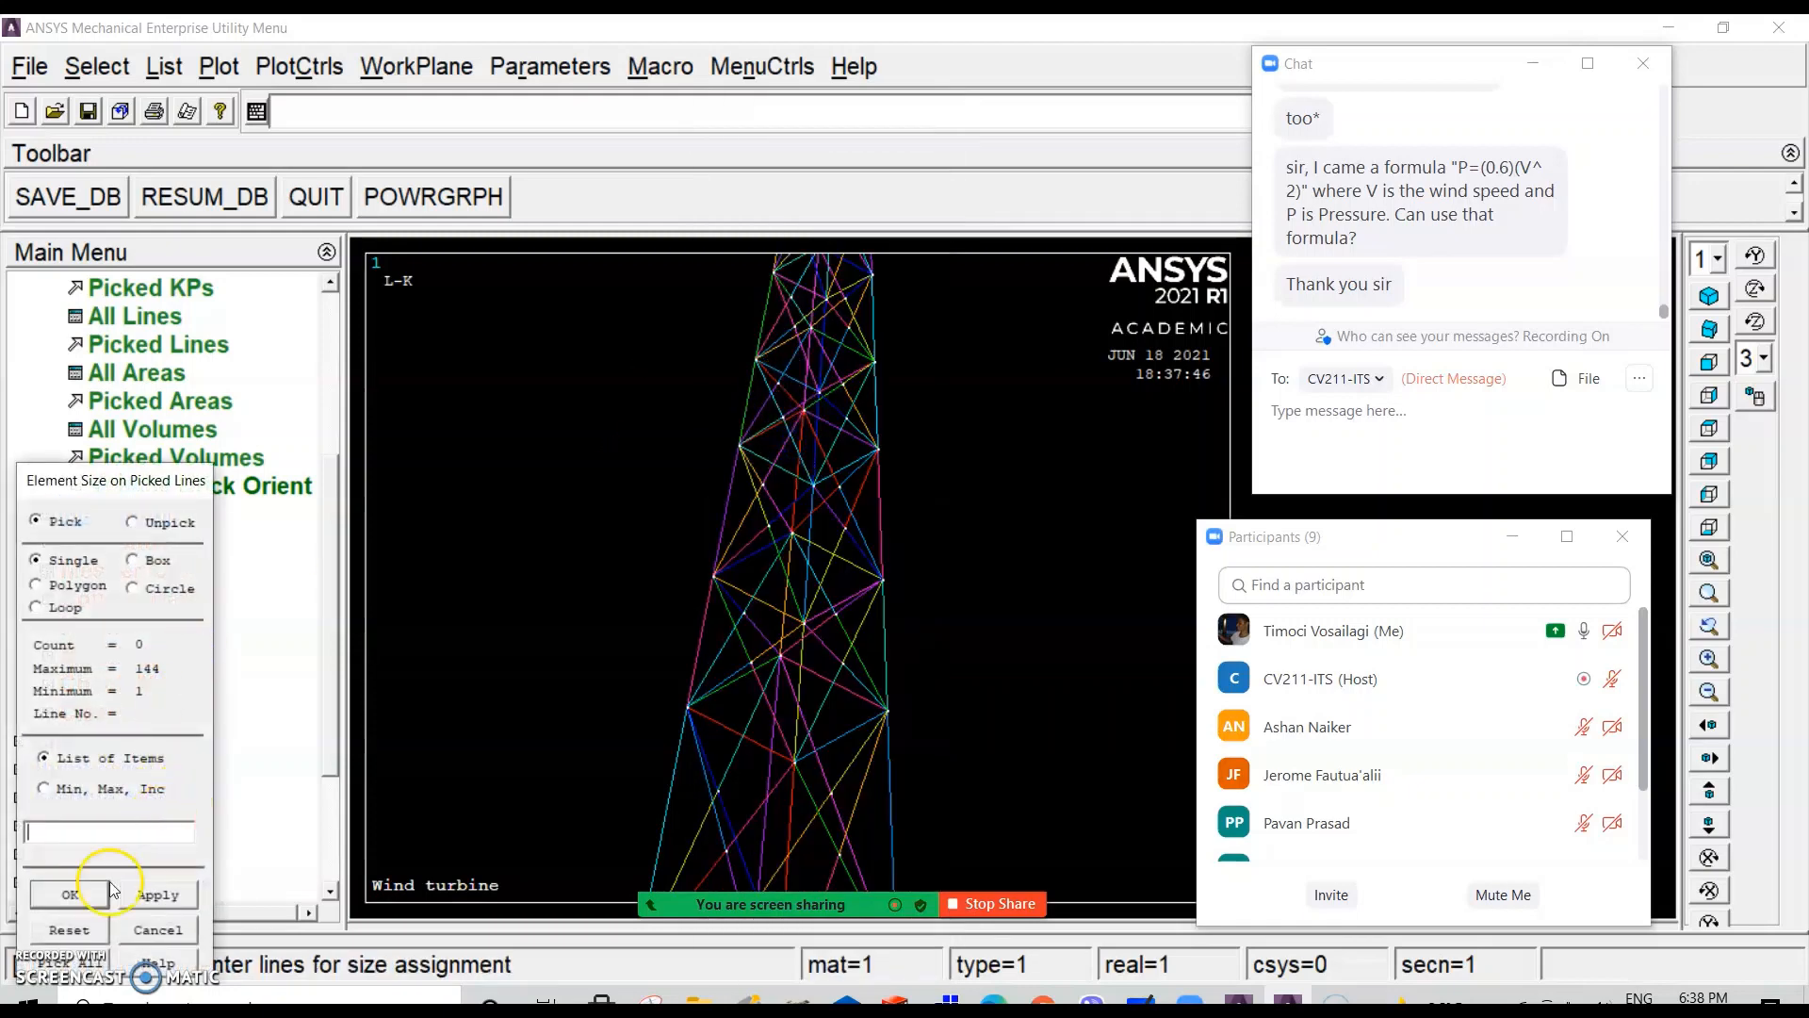
drag(99, 485, 159, 303)
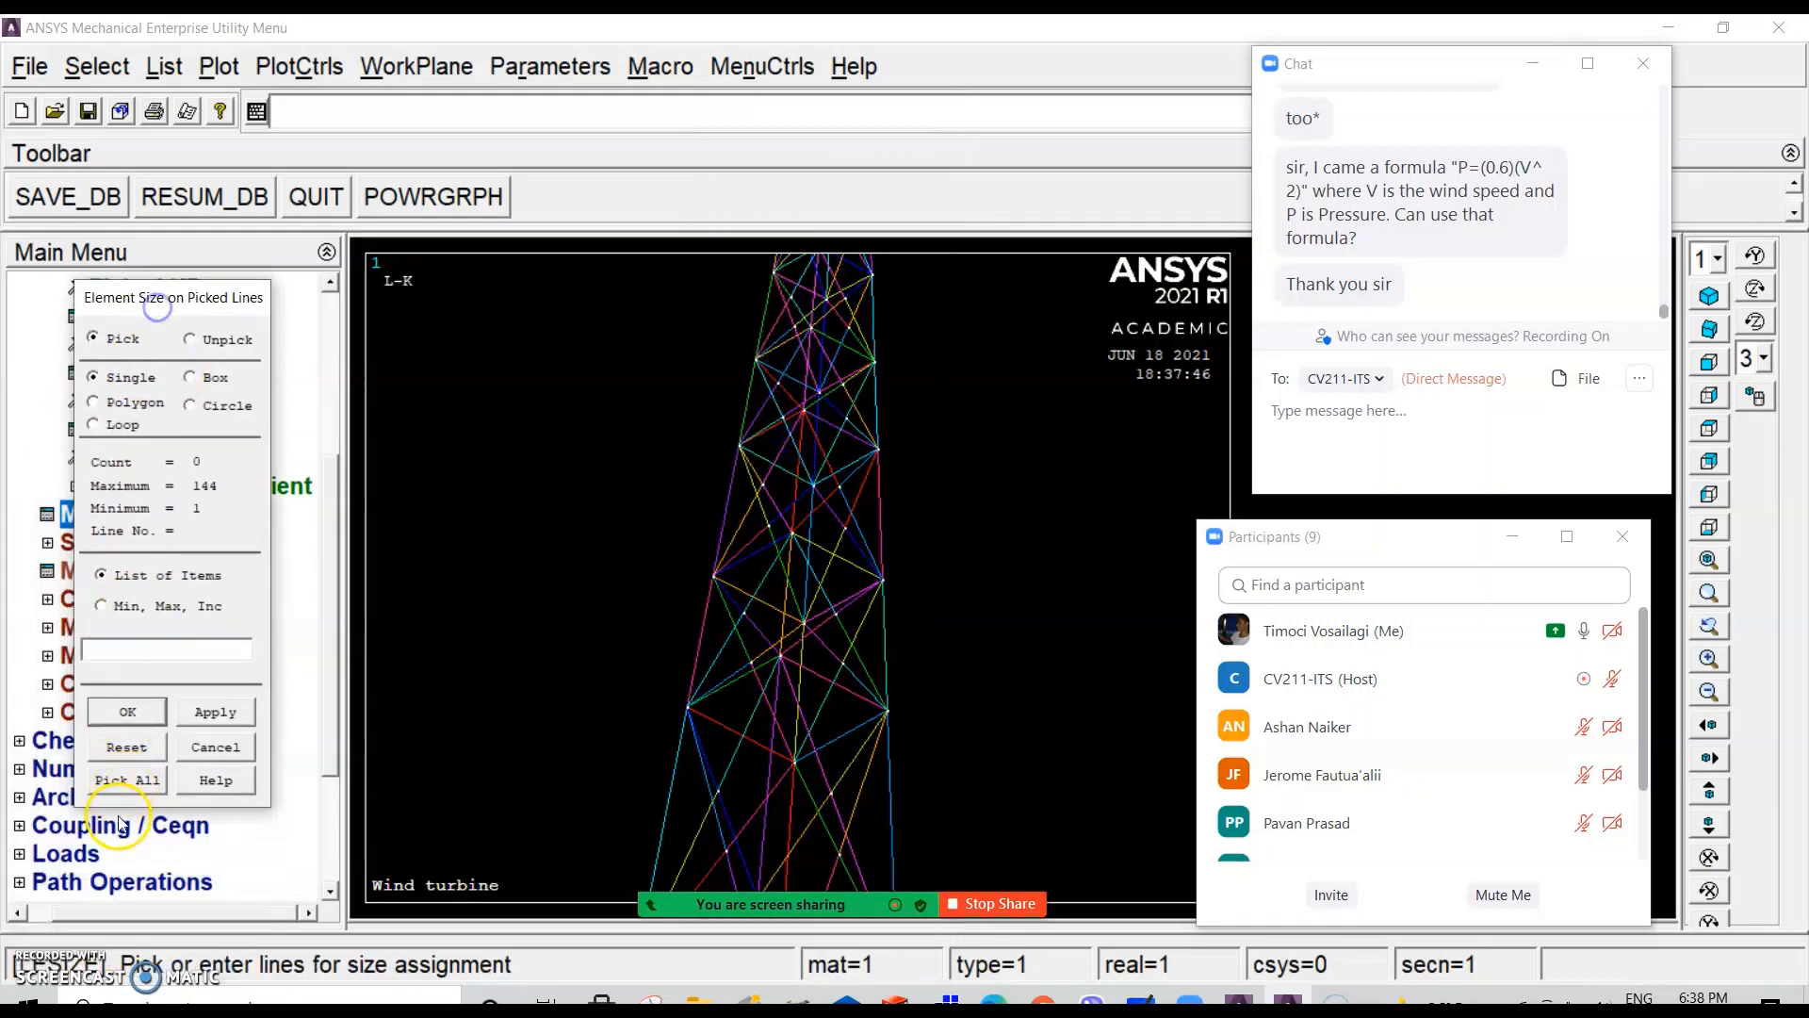
click(123, 788)
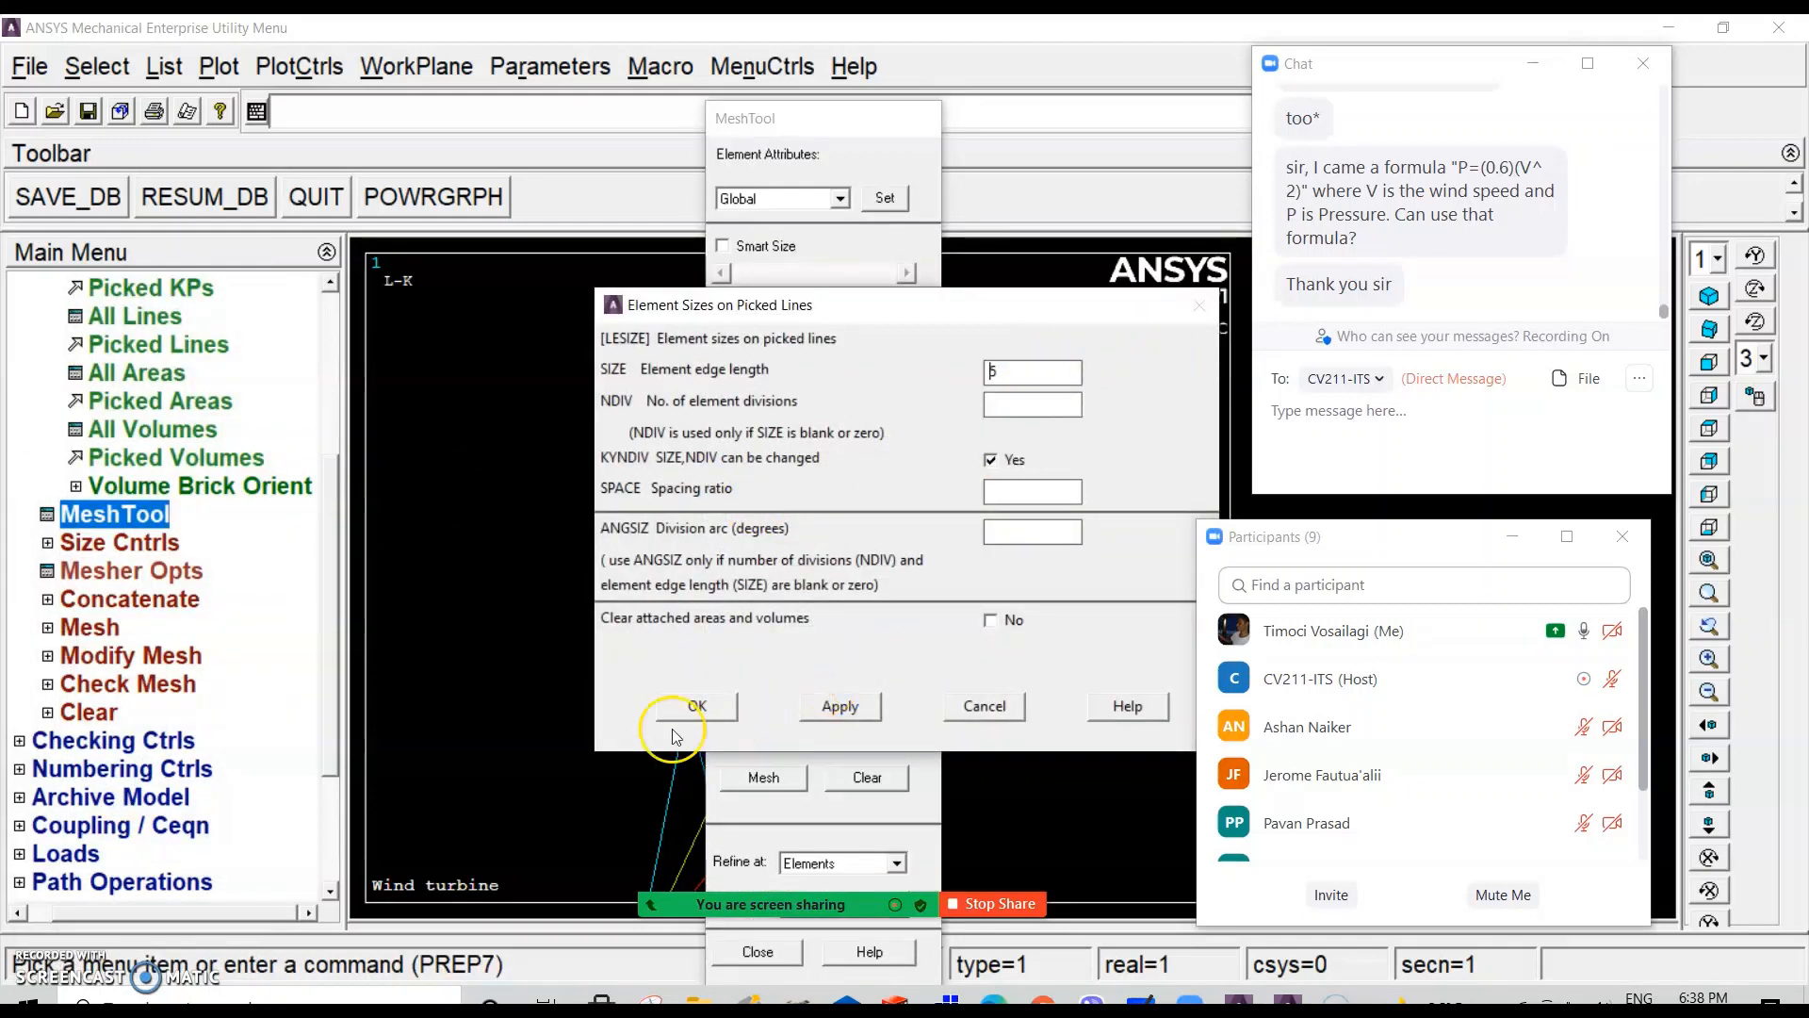
click(695, 707)
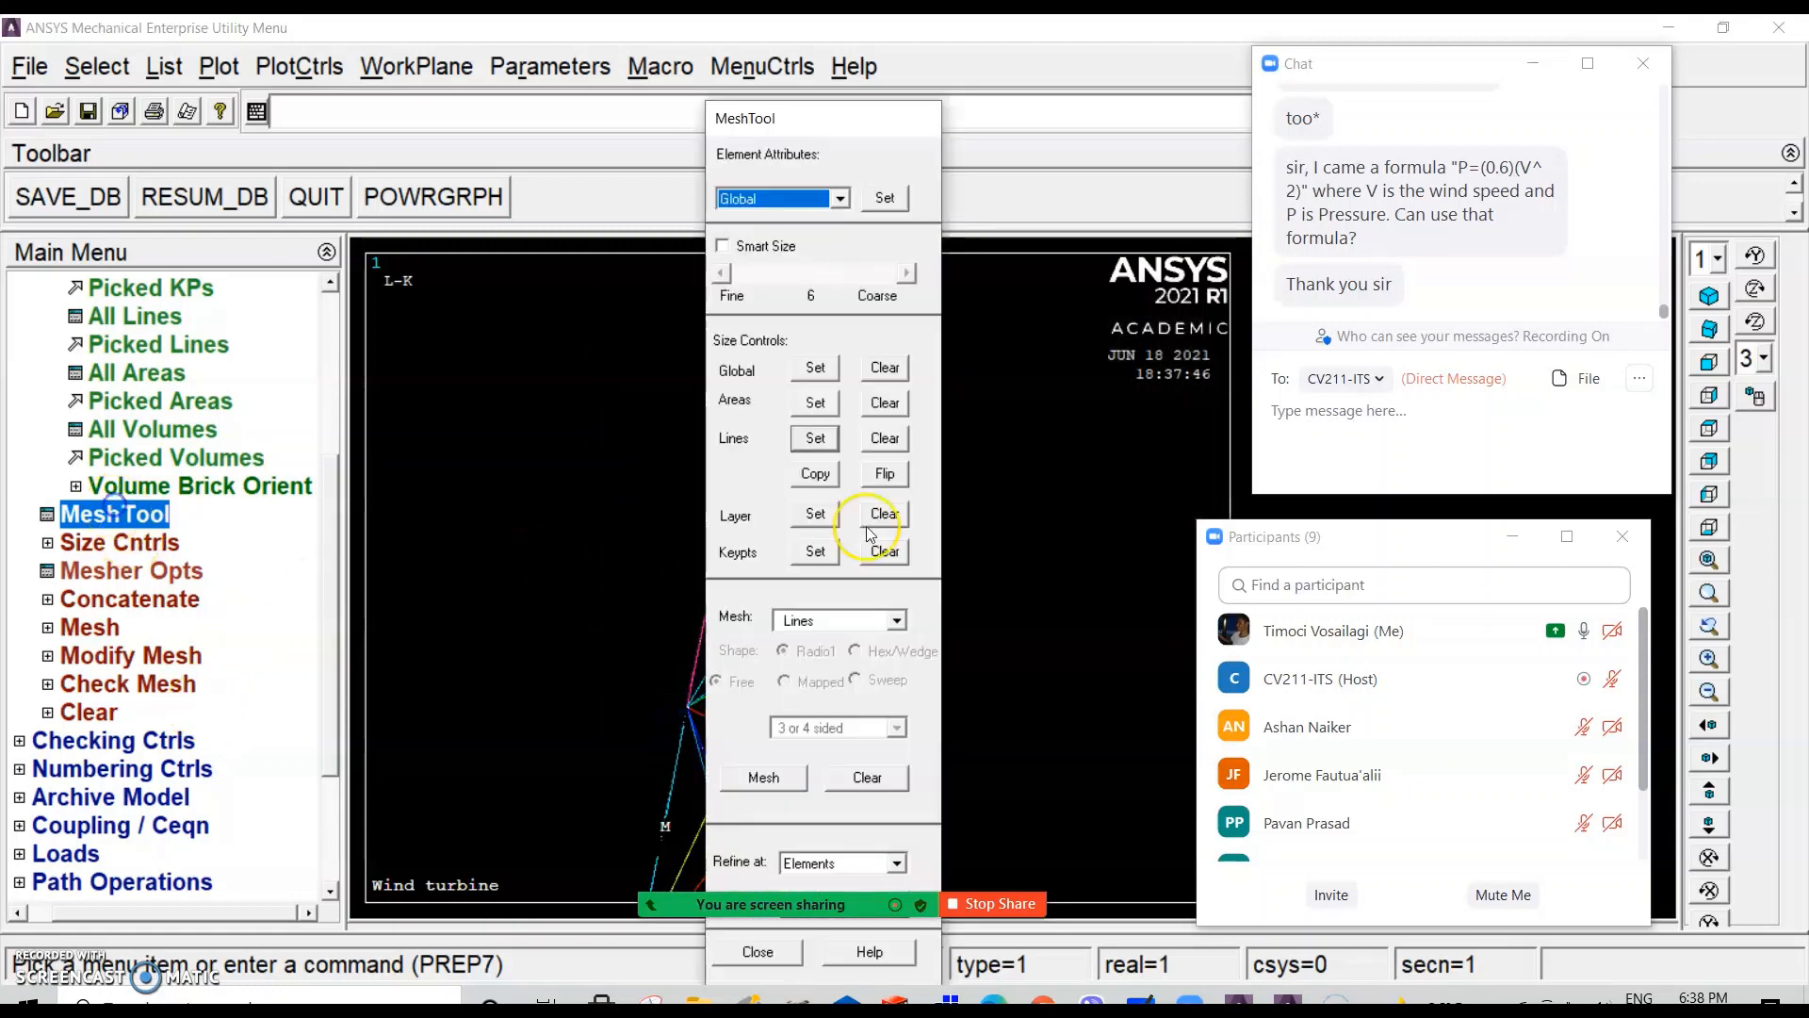
Step: Mesh all lines of the tower and inspect the meshed members up close and as a whole
click(783, 792)
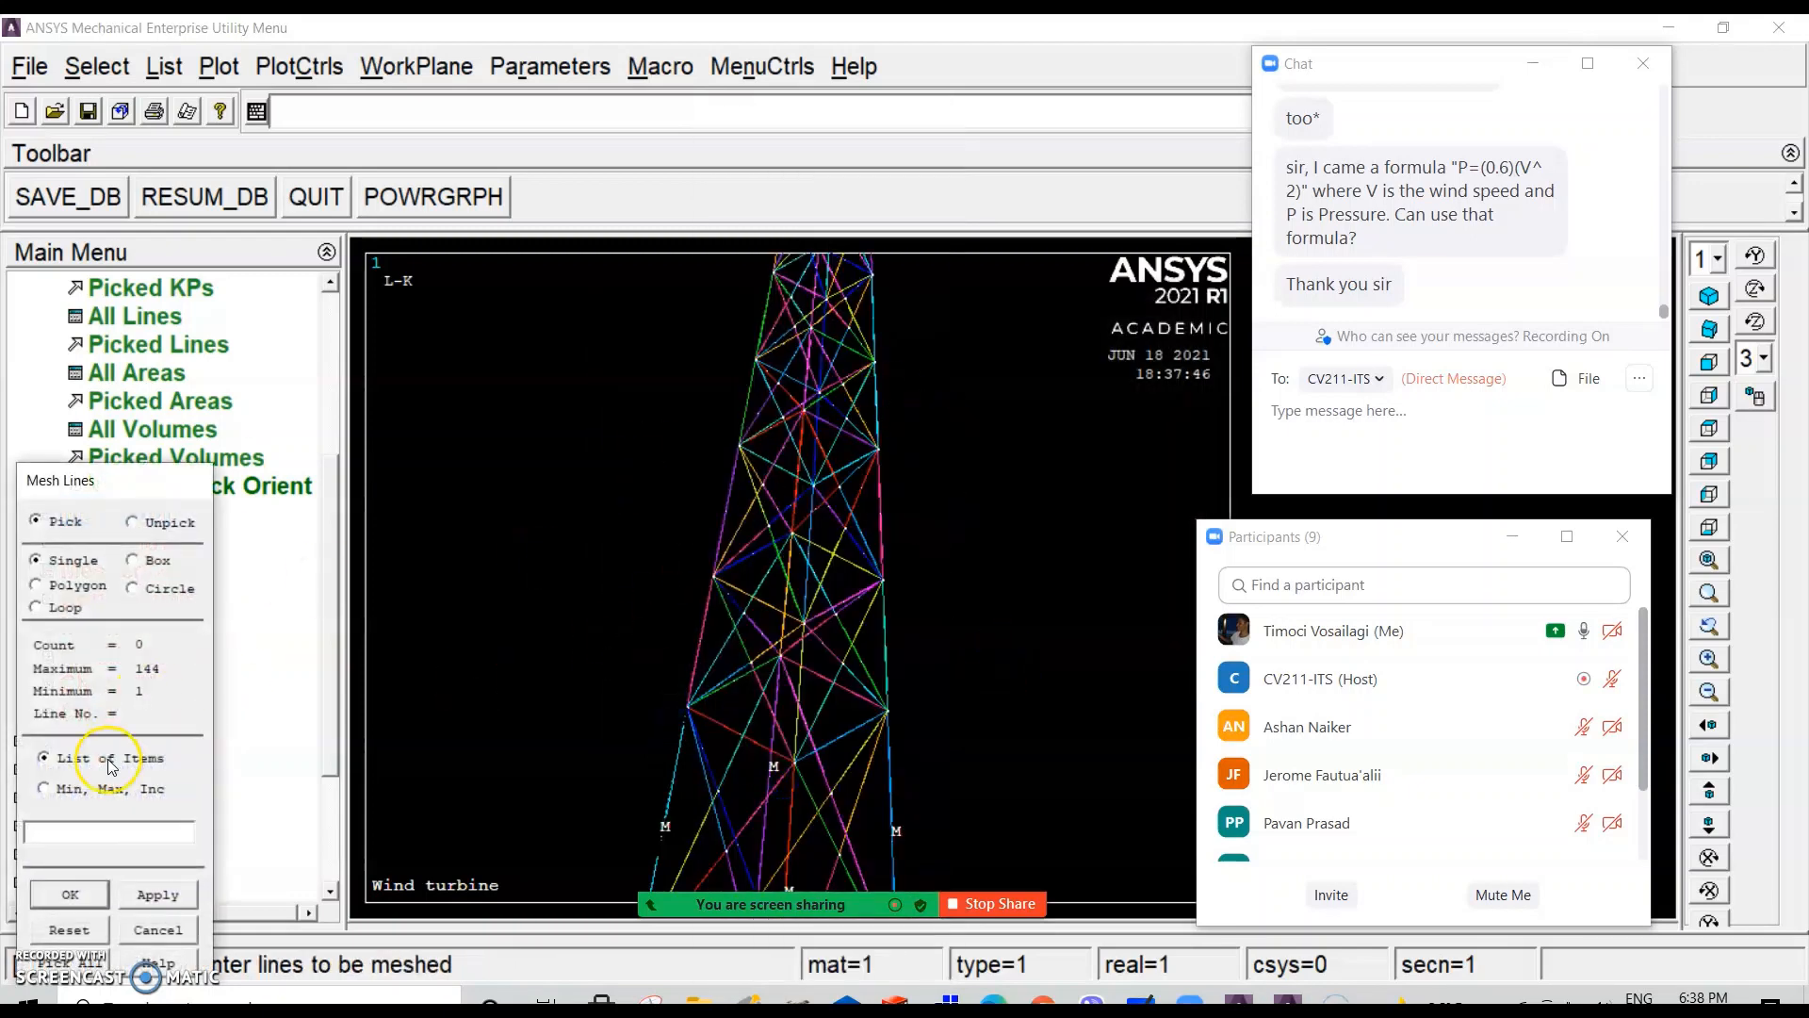
drag(100, 477, 165, 311)
click(134, 781)
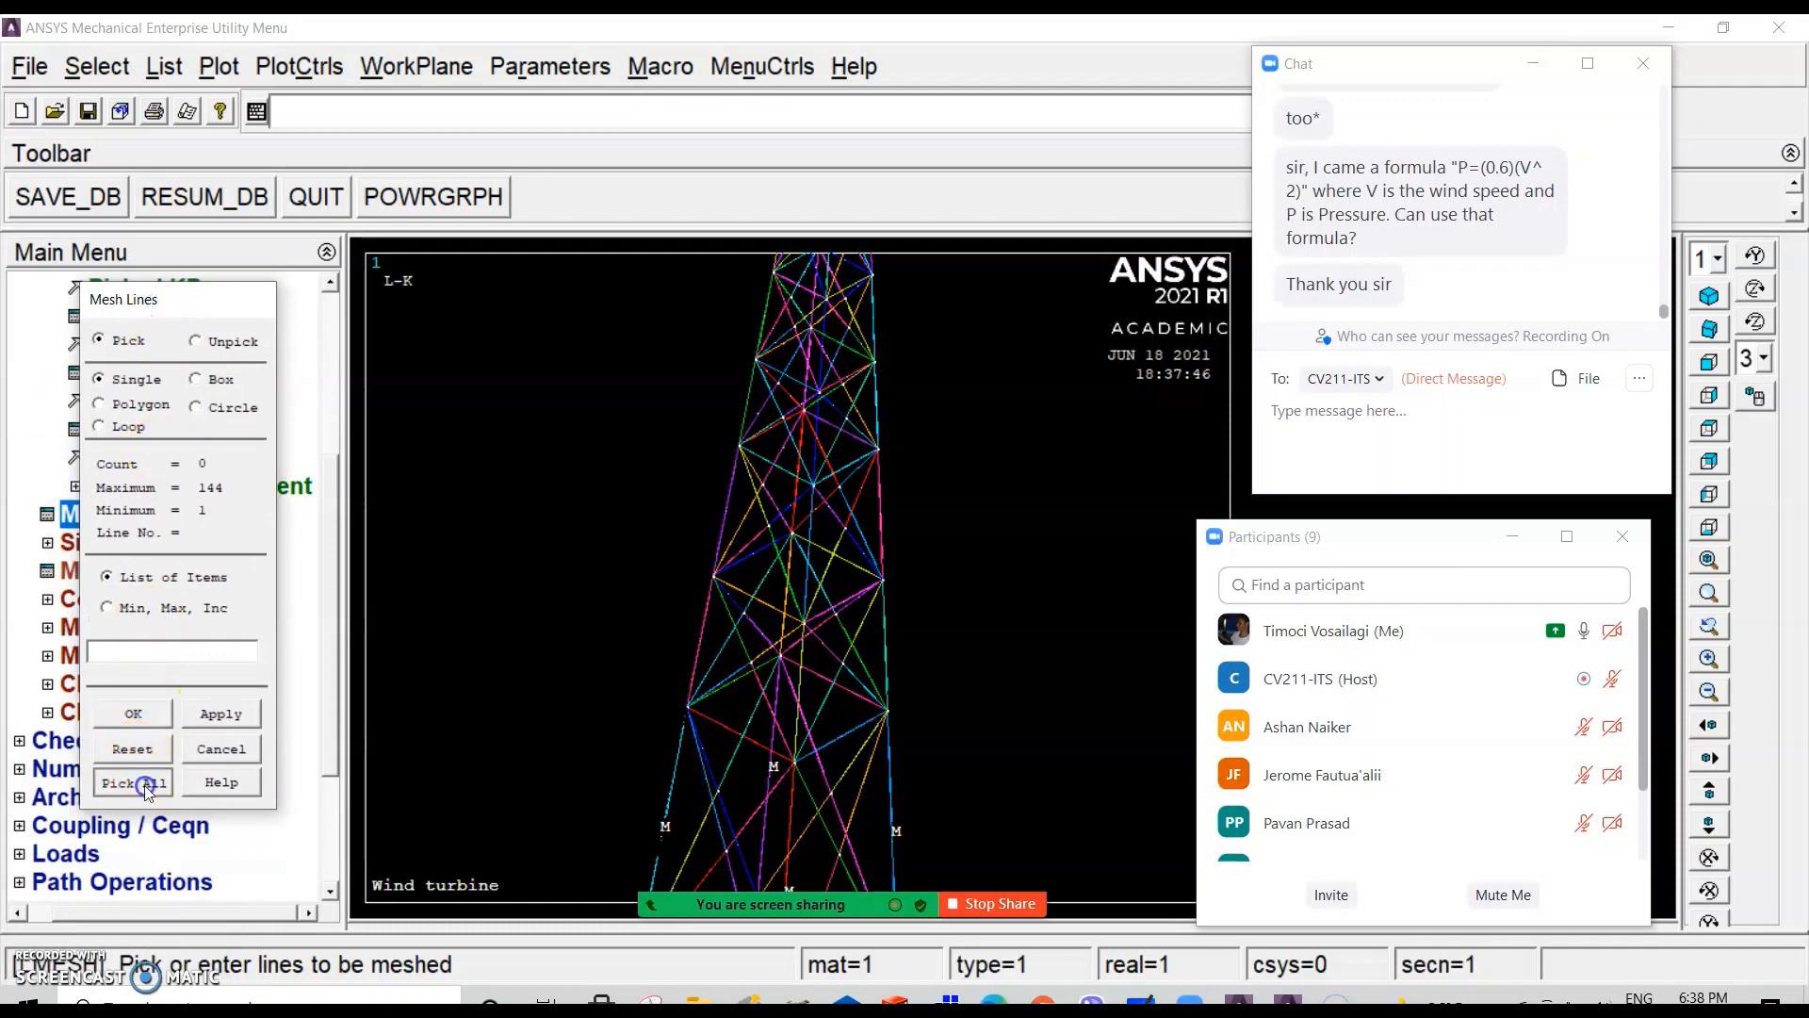
scroll(759, 567, up, 10)
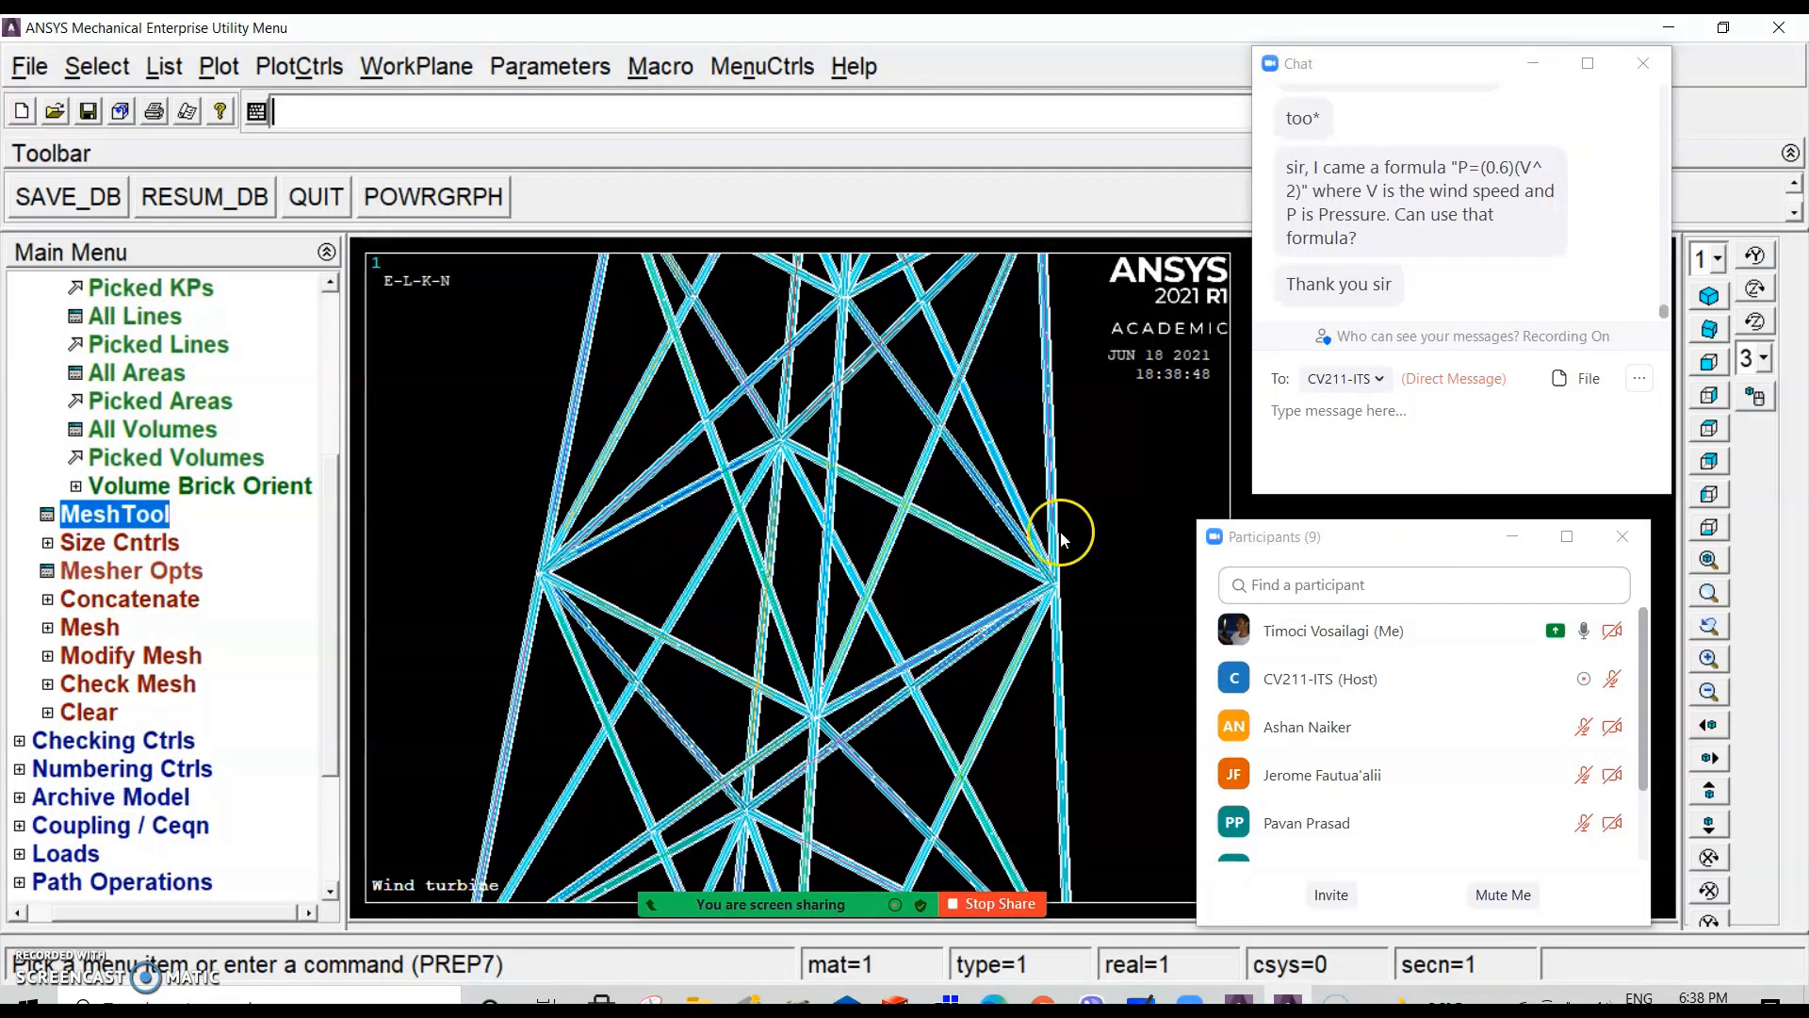
scroll(1025, 463, down, 10)
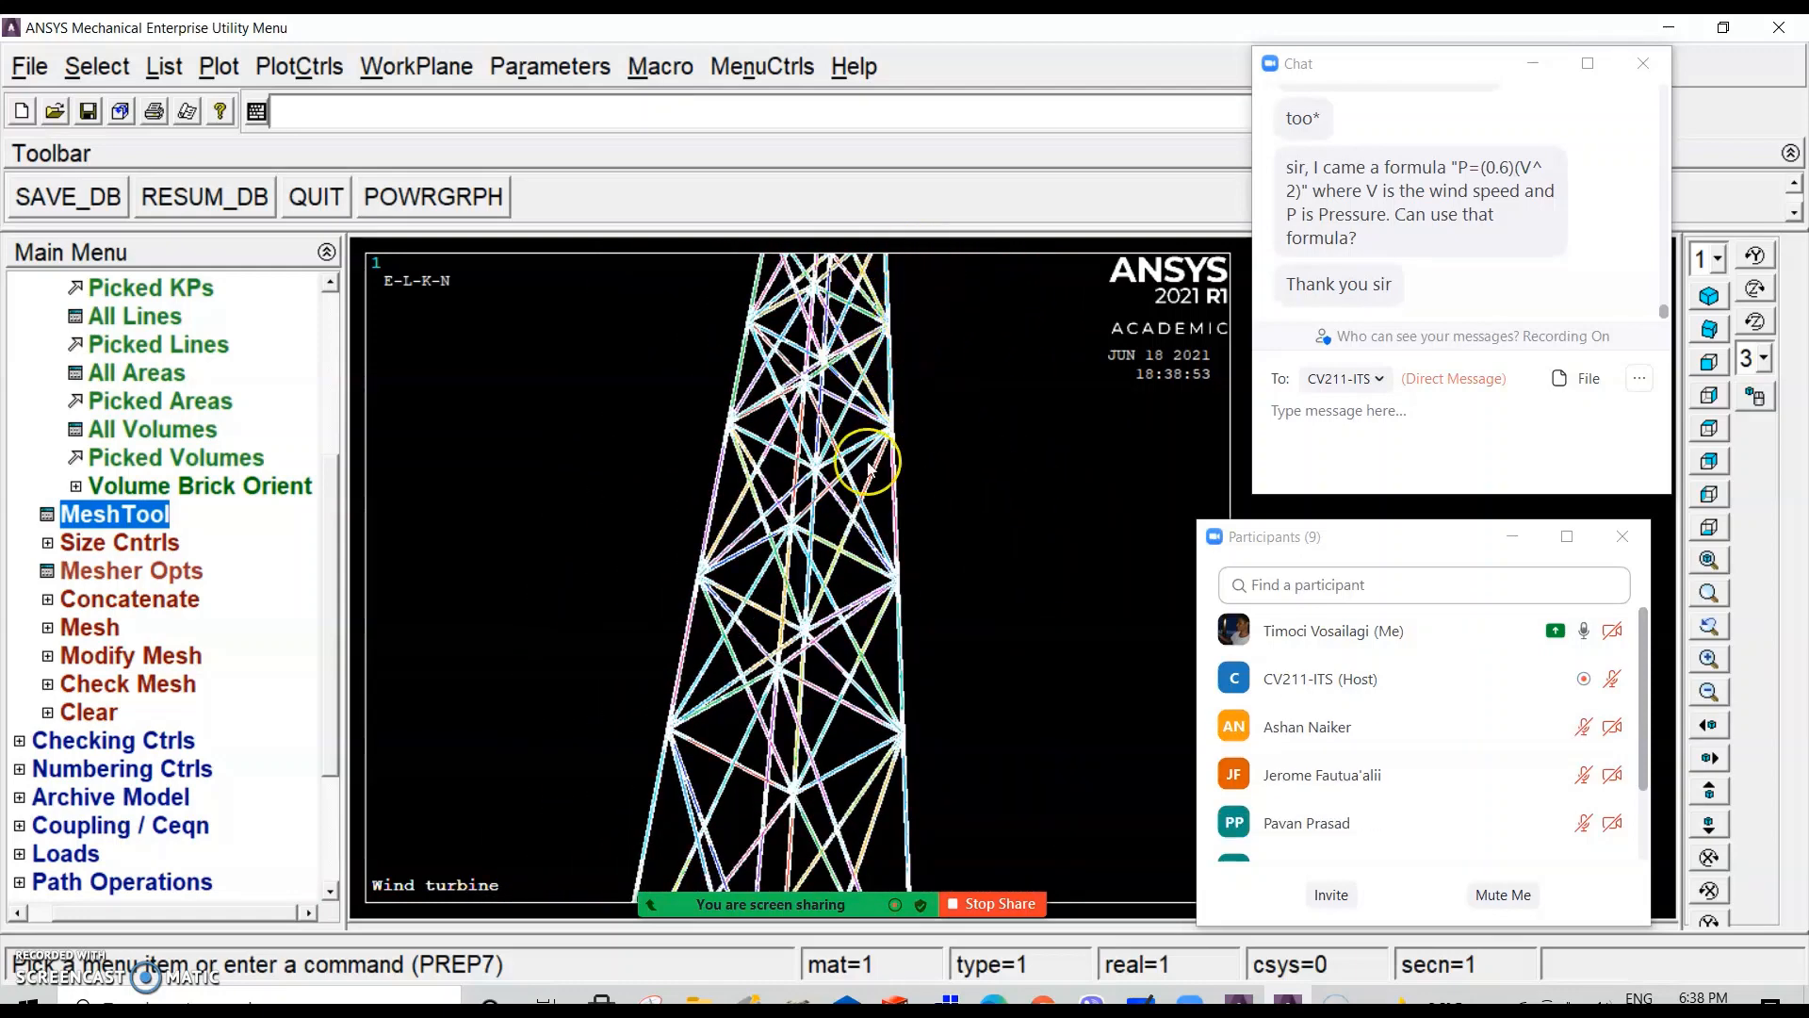
scroll(801, 385, down, 4)
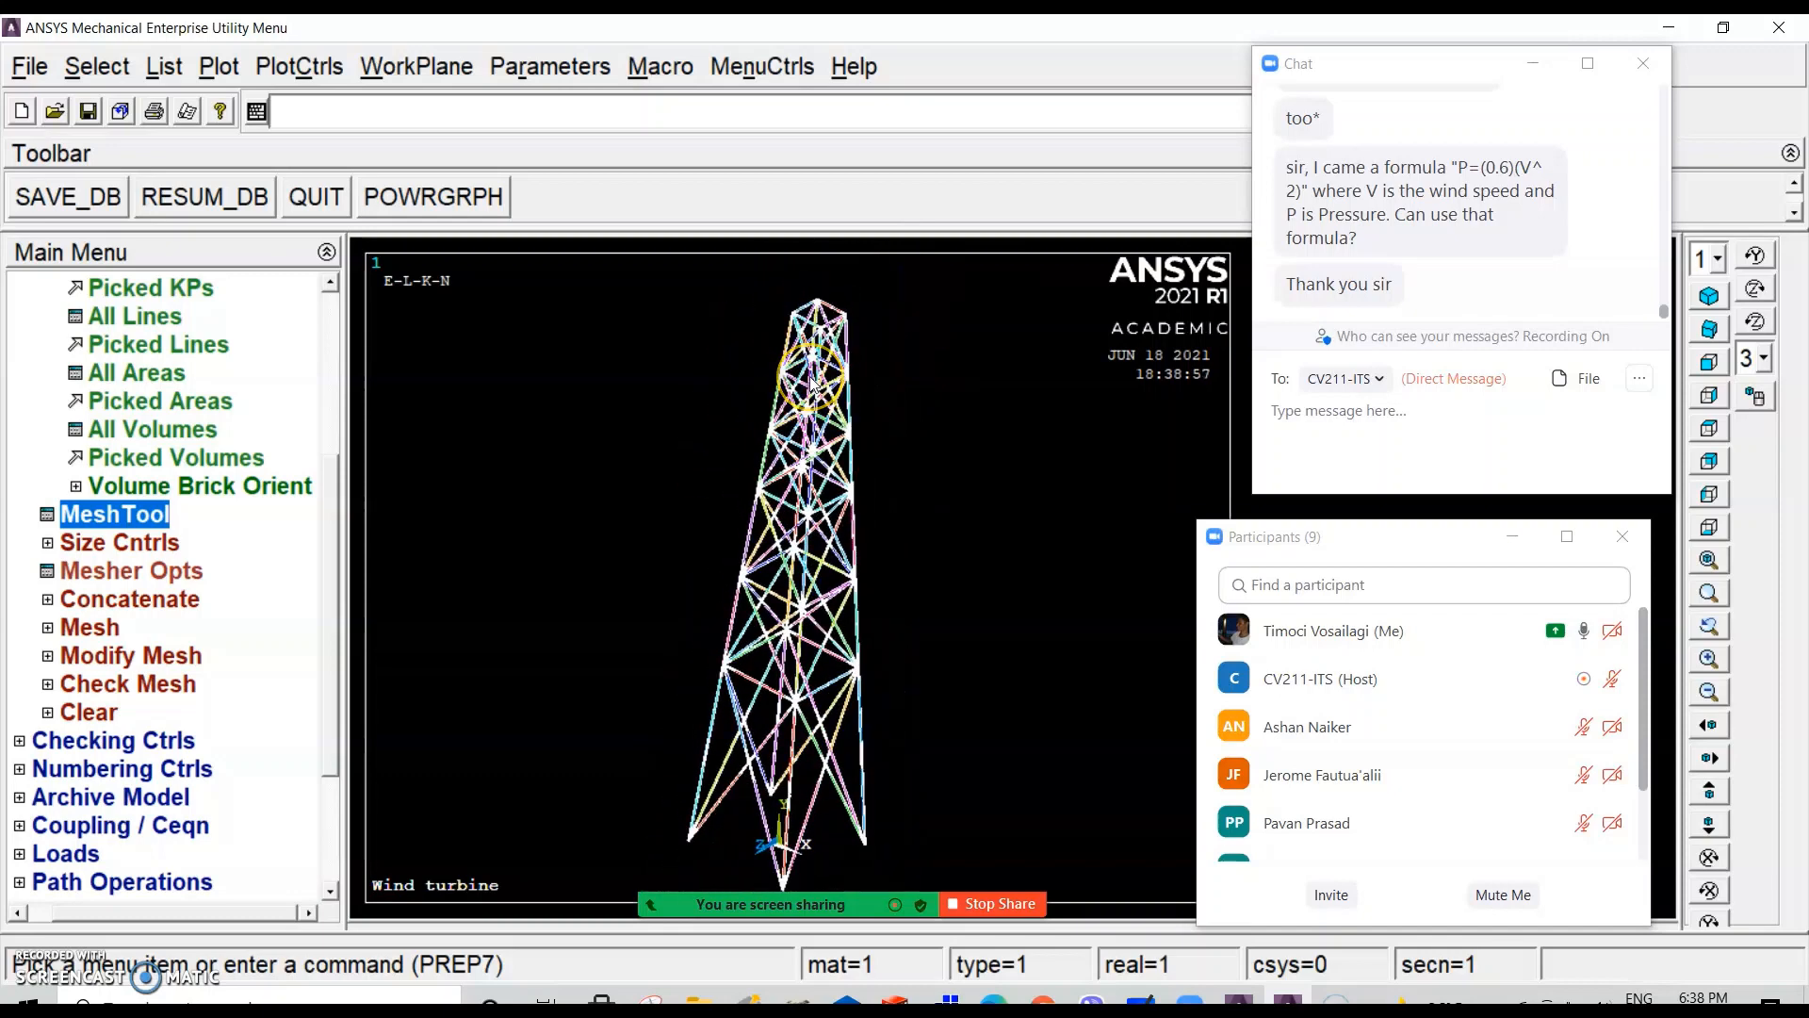
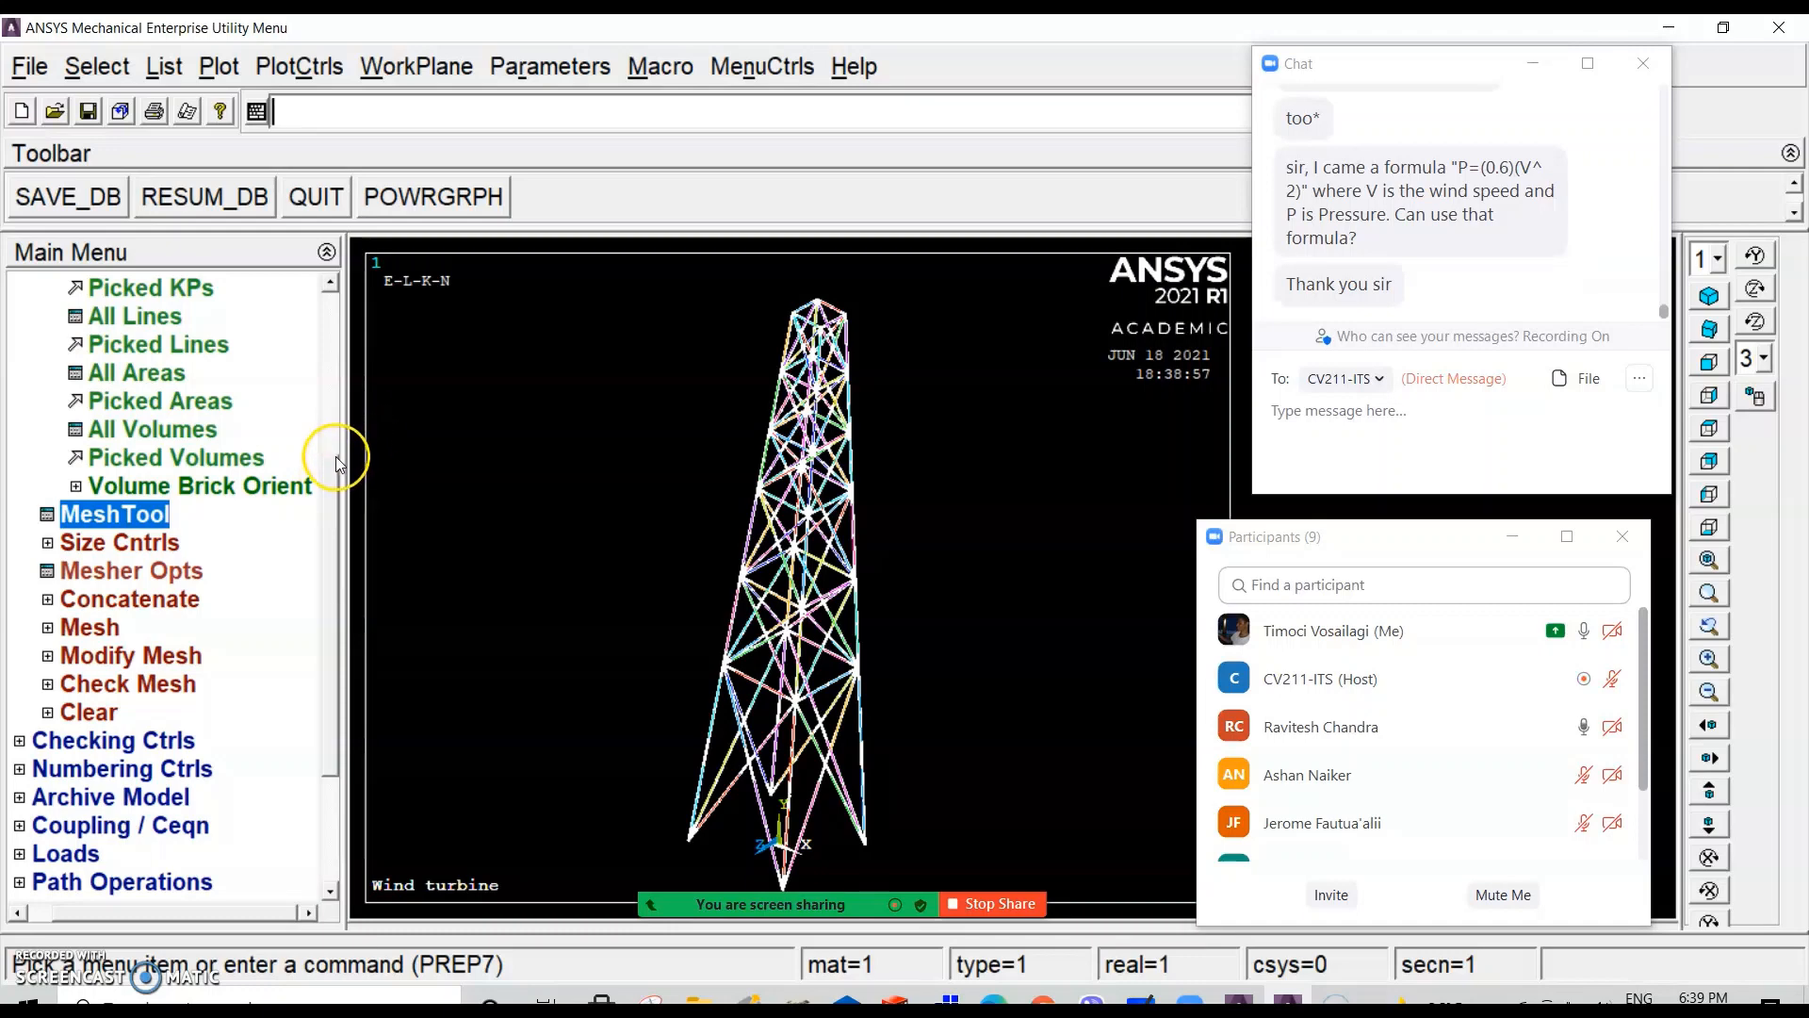
Step: Clear the mesh from all lines of the tower and redraw the model with the multi-plot display
drag(334, 464, 332, 426)
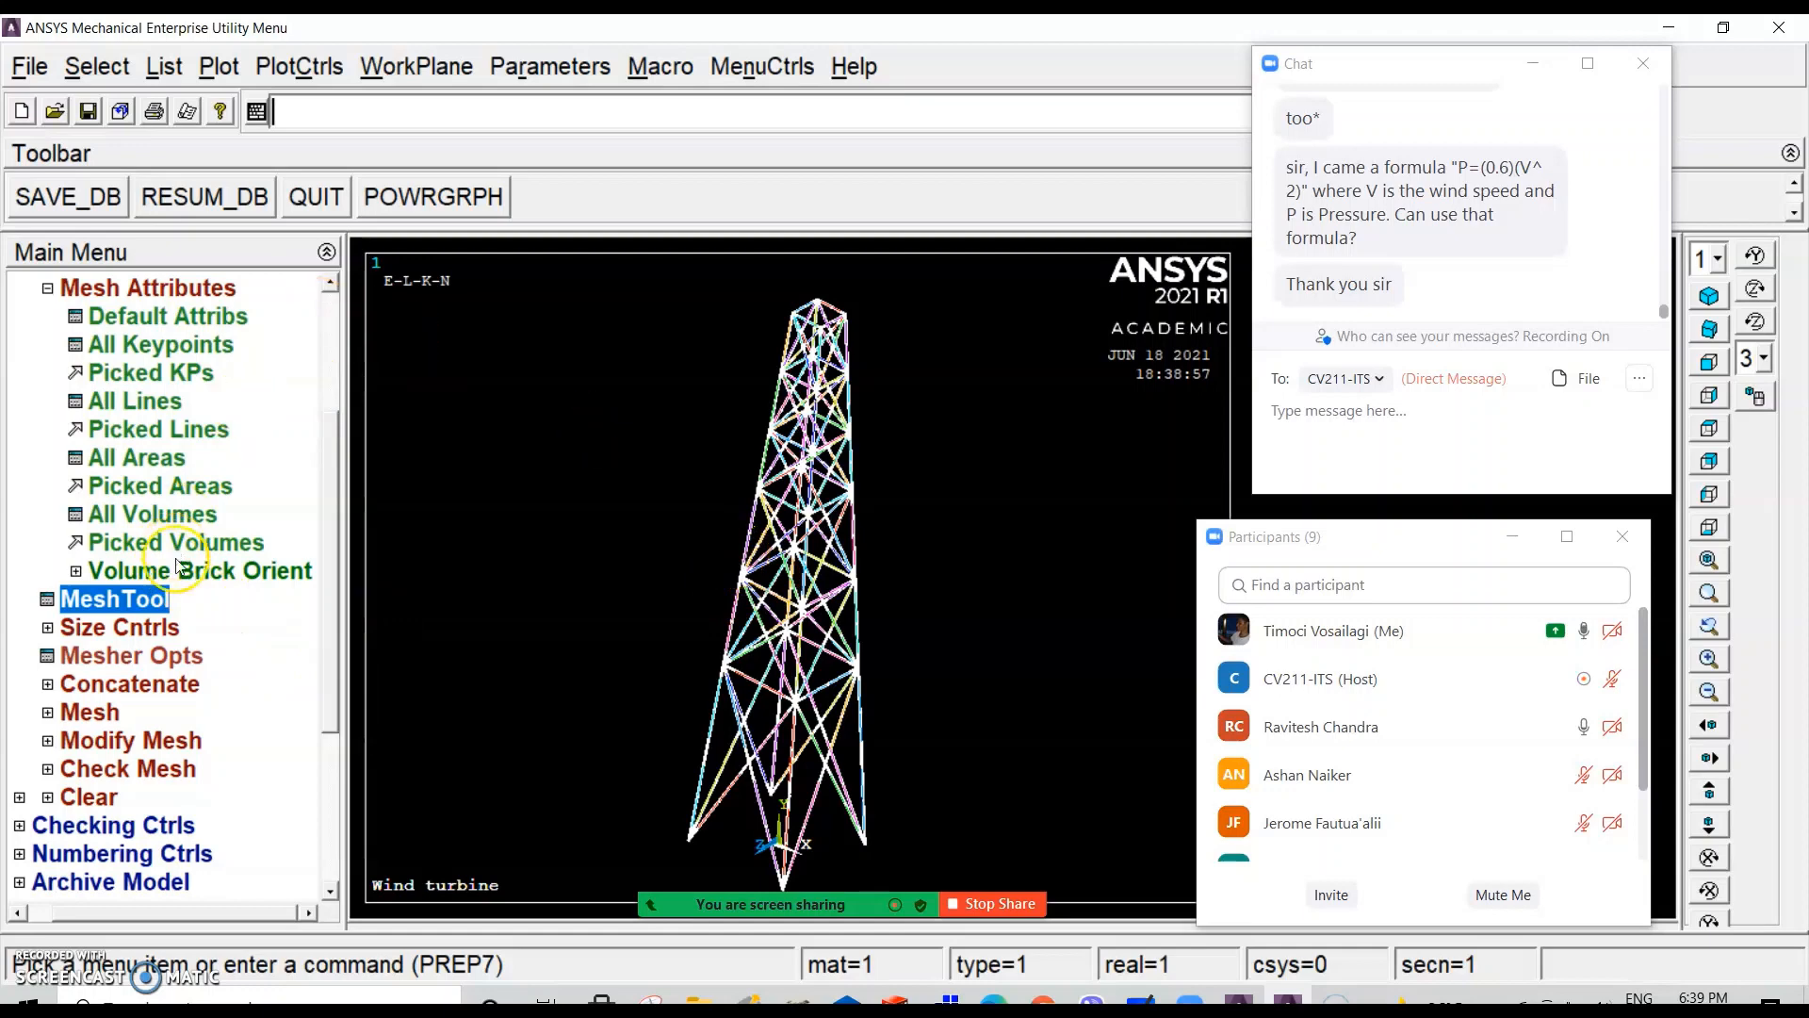
click(89, 796)
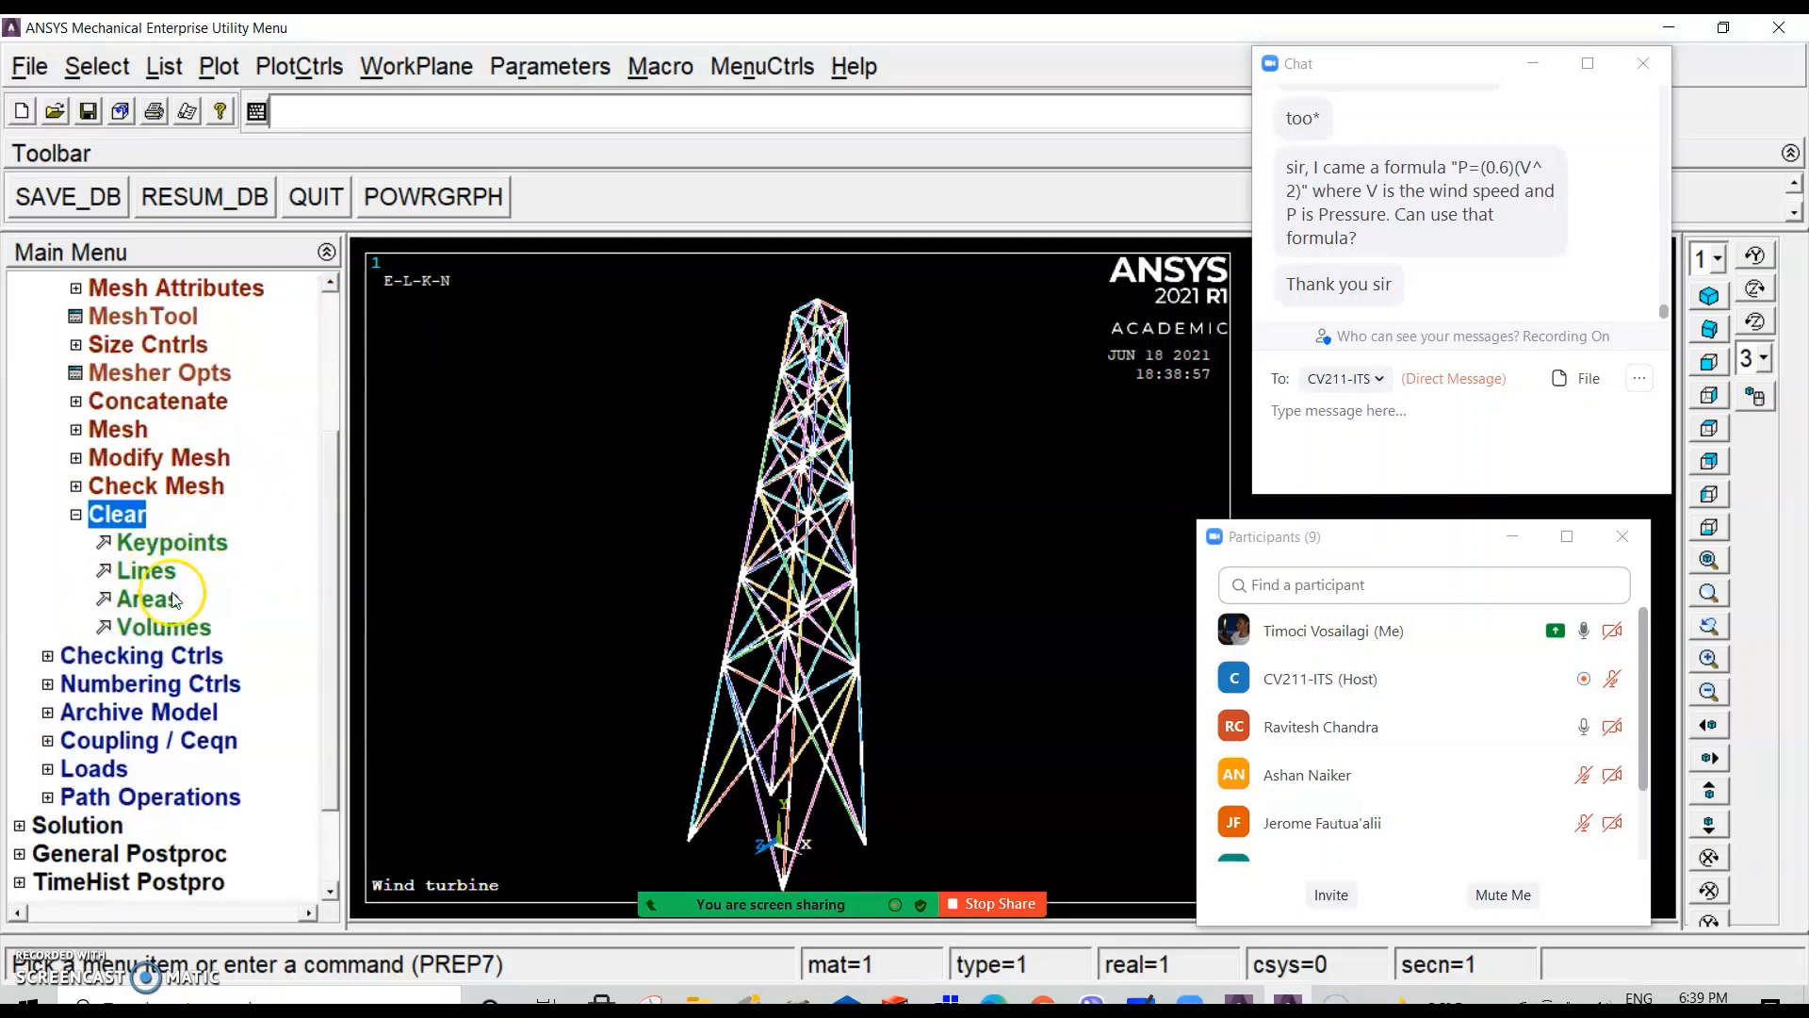
click(149, 571)
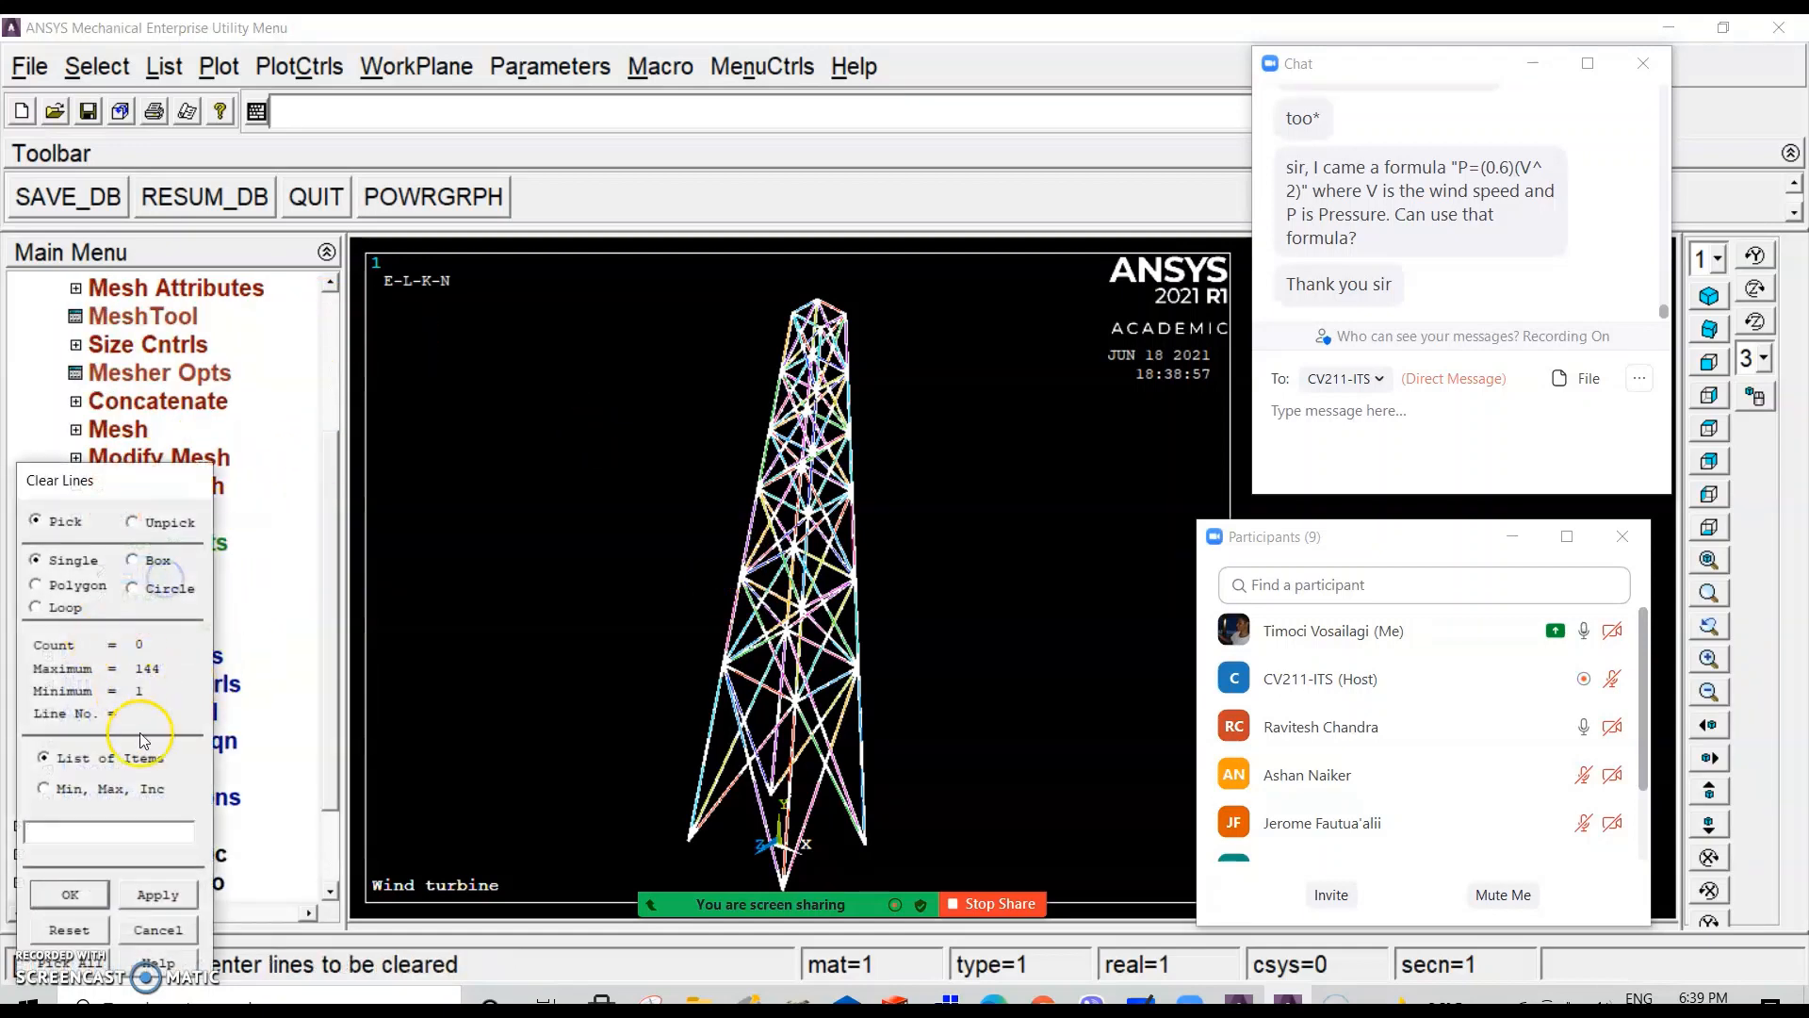
drag(121, 480, 244, 217)
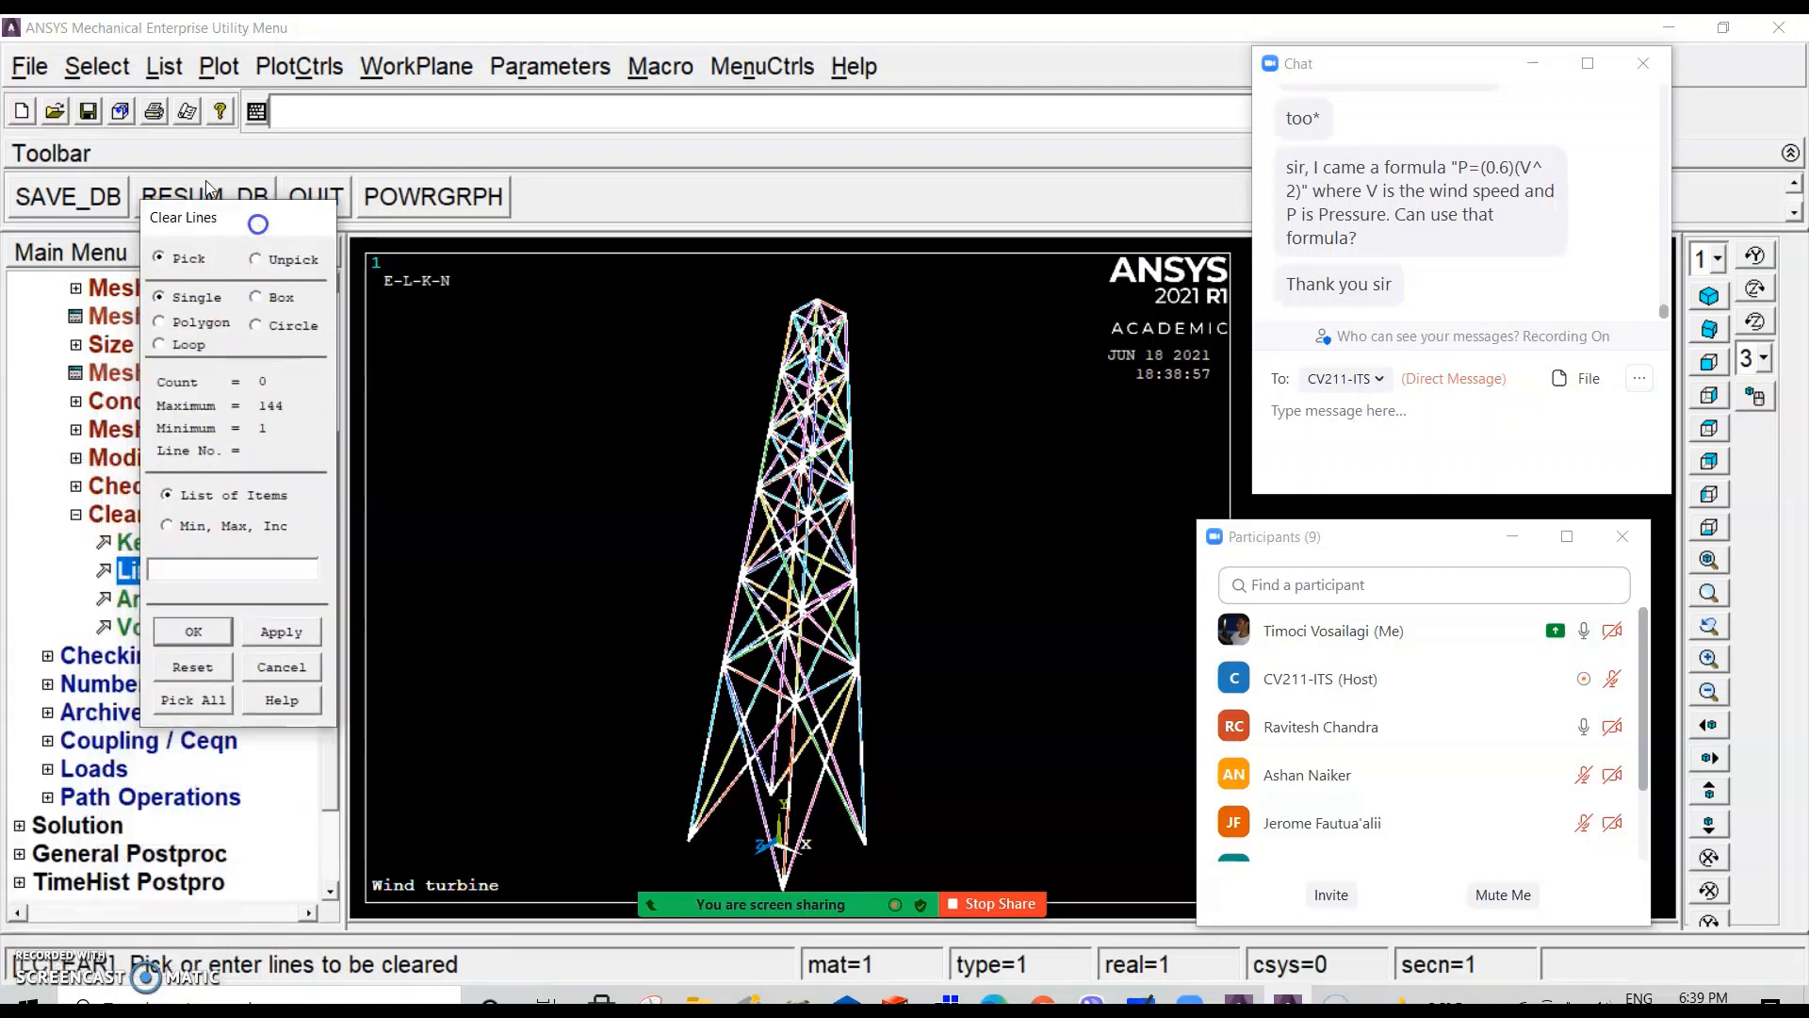
click(200, 700)
click(219, 66)
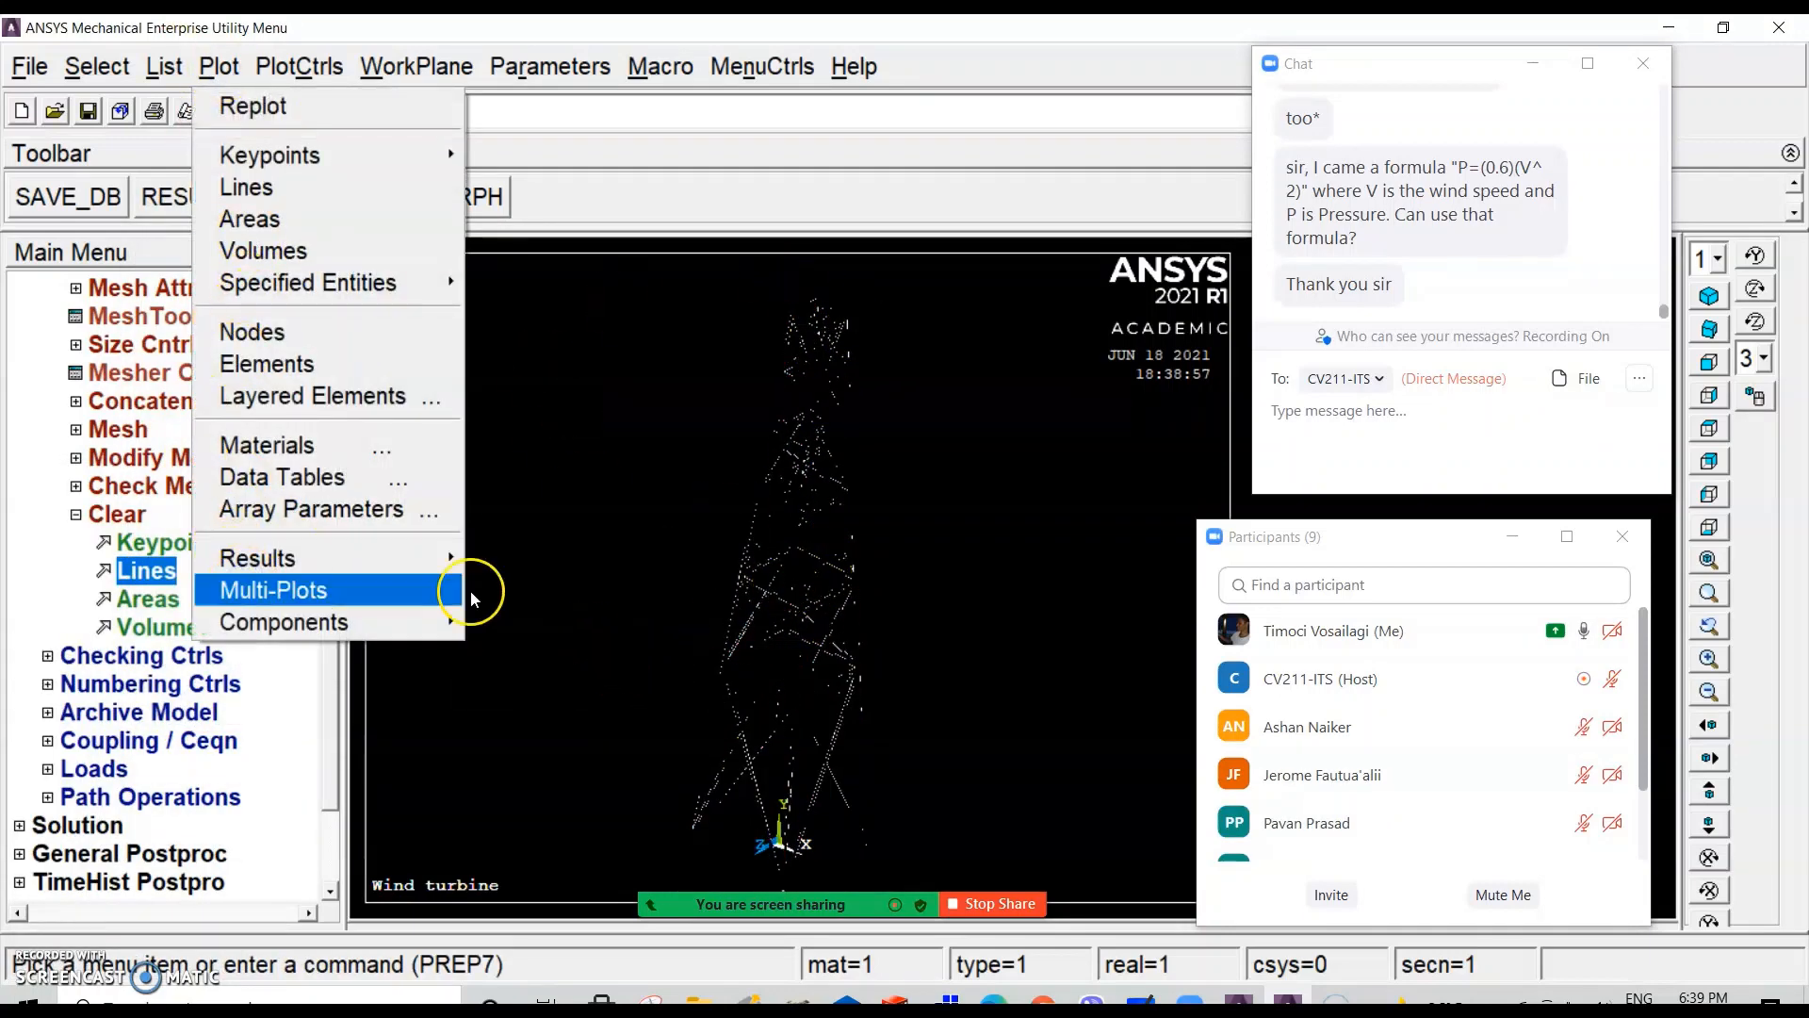
click(457, 590)
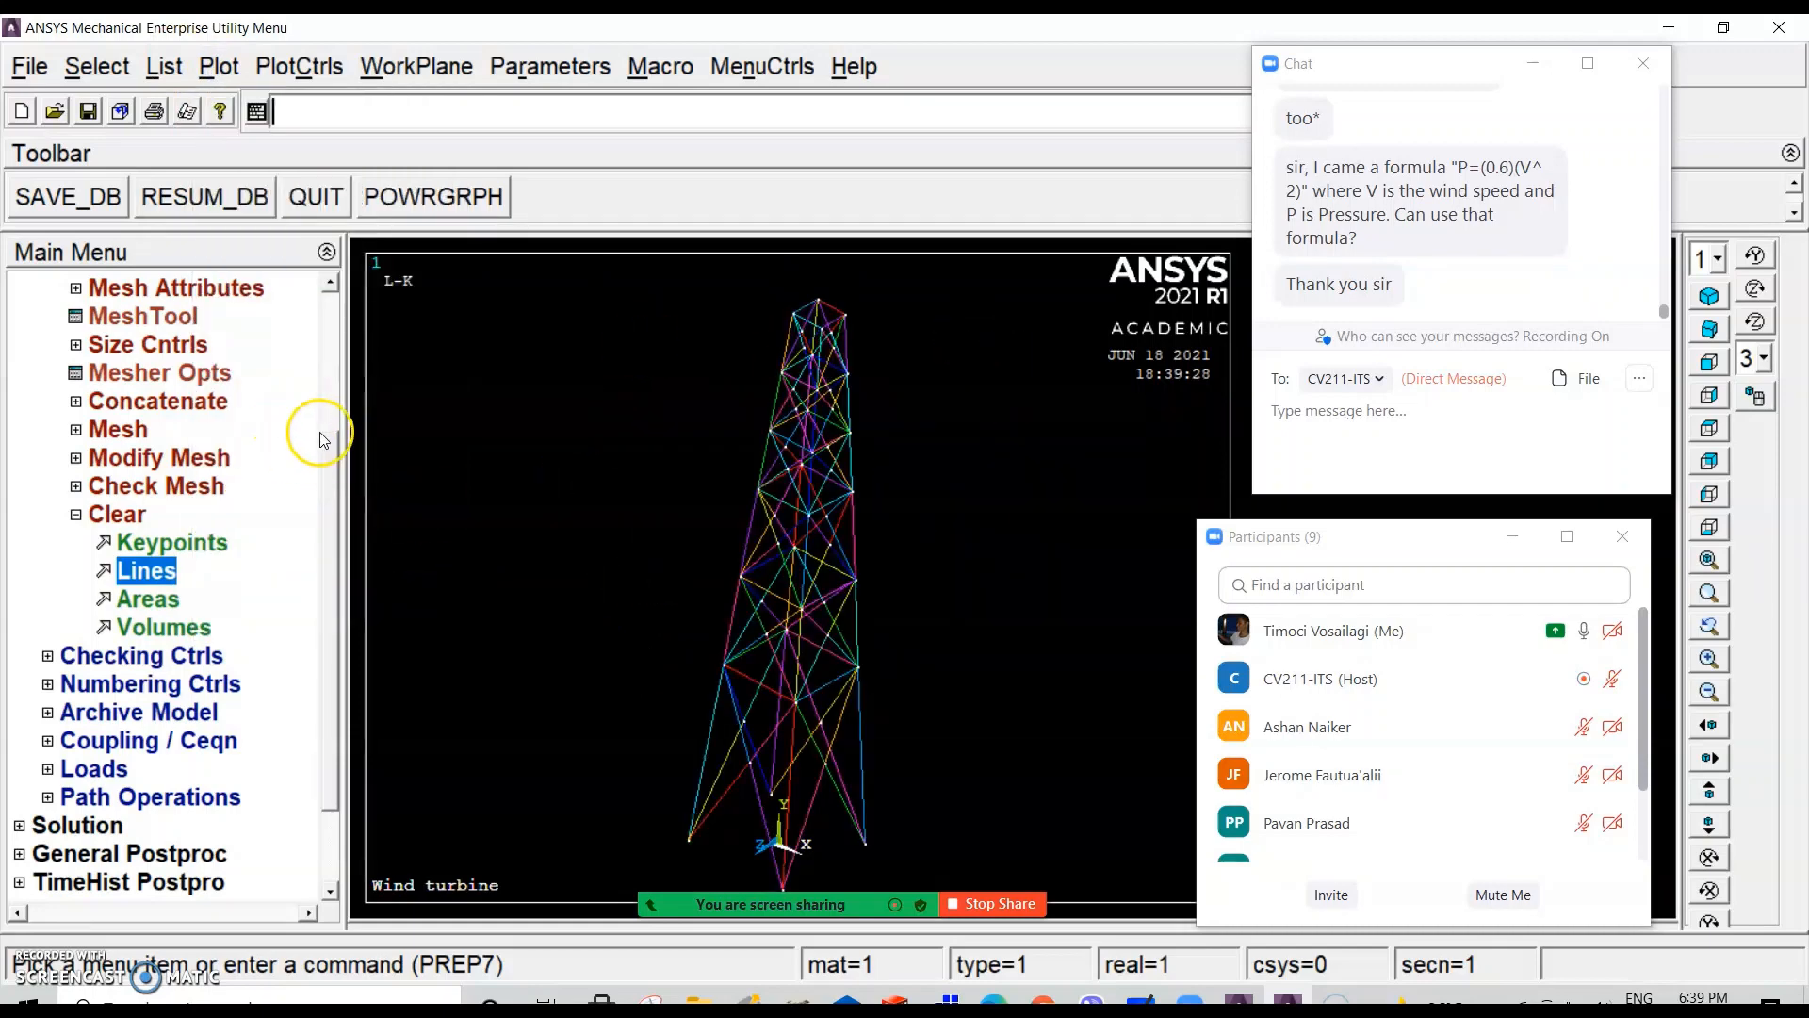
Step: Define common beam section 3 as a solid circle named "50mm solid" with radius R 0.05, closing the MeshTool
scroll(328, 441, up, 3)
click(130, 426)
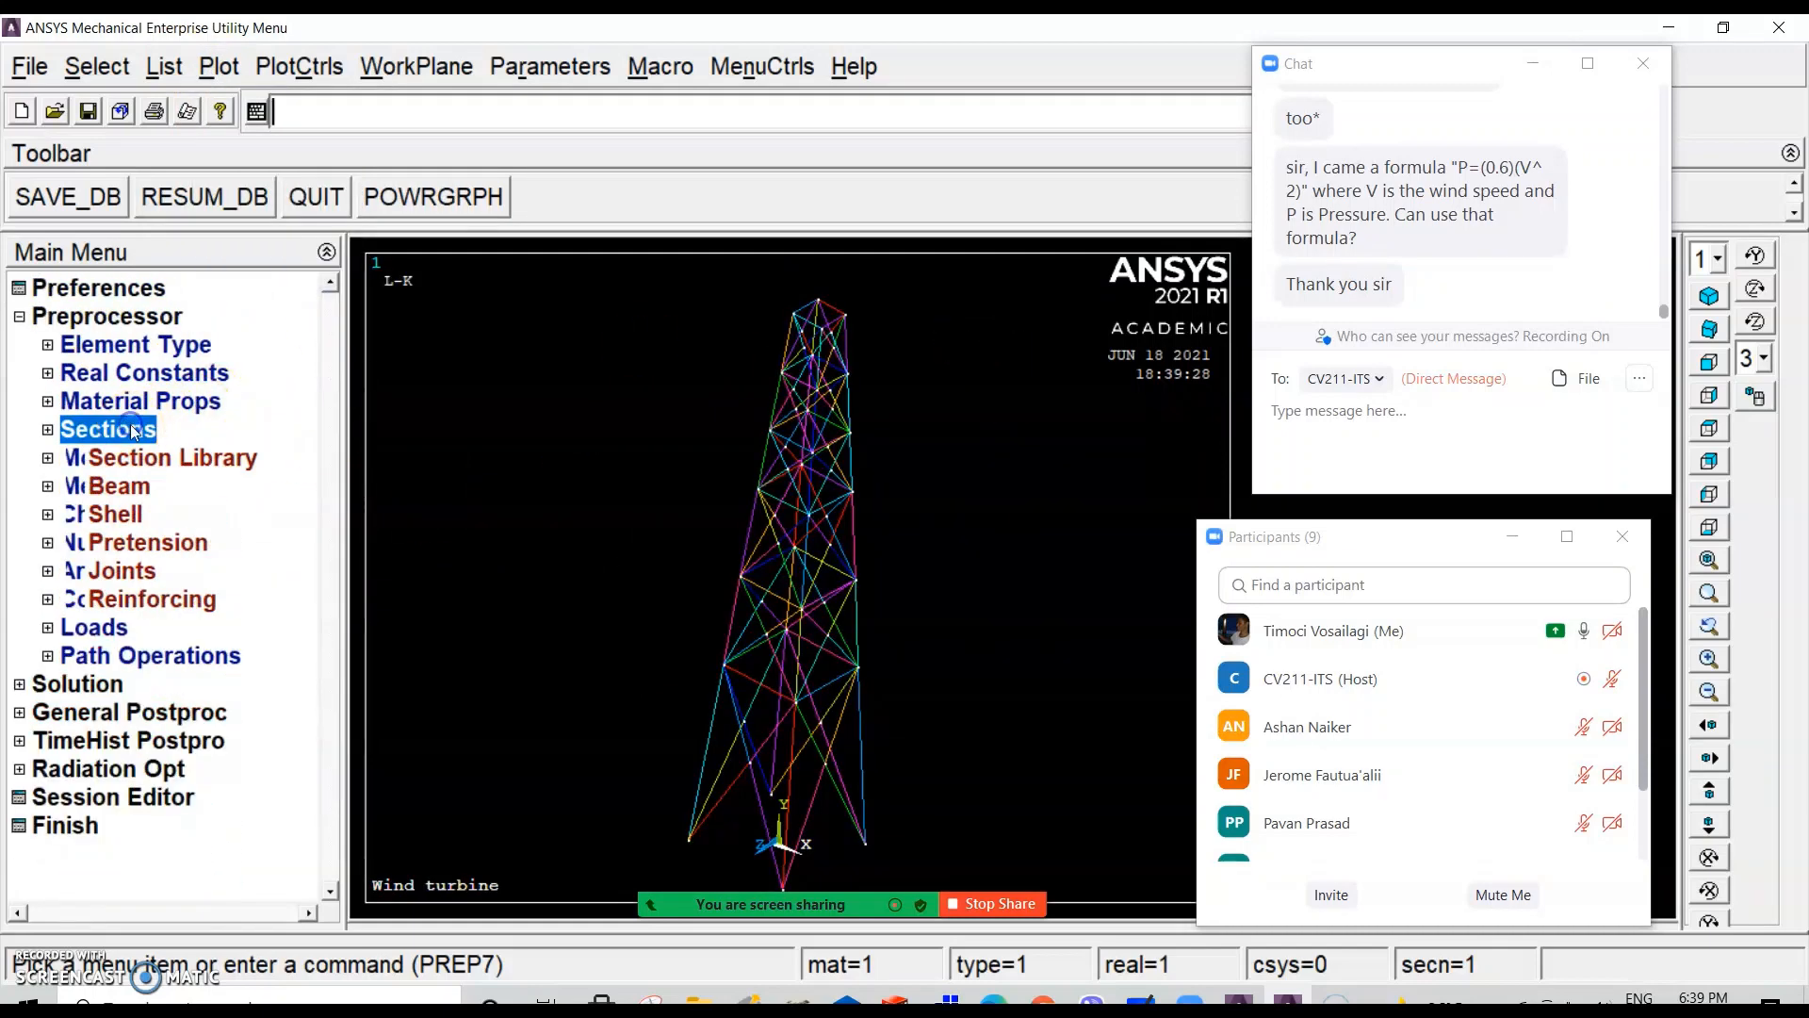
click(127, 485)
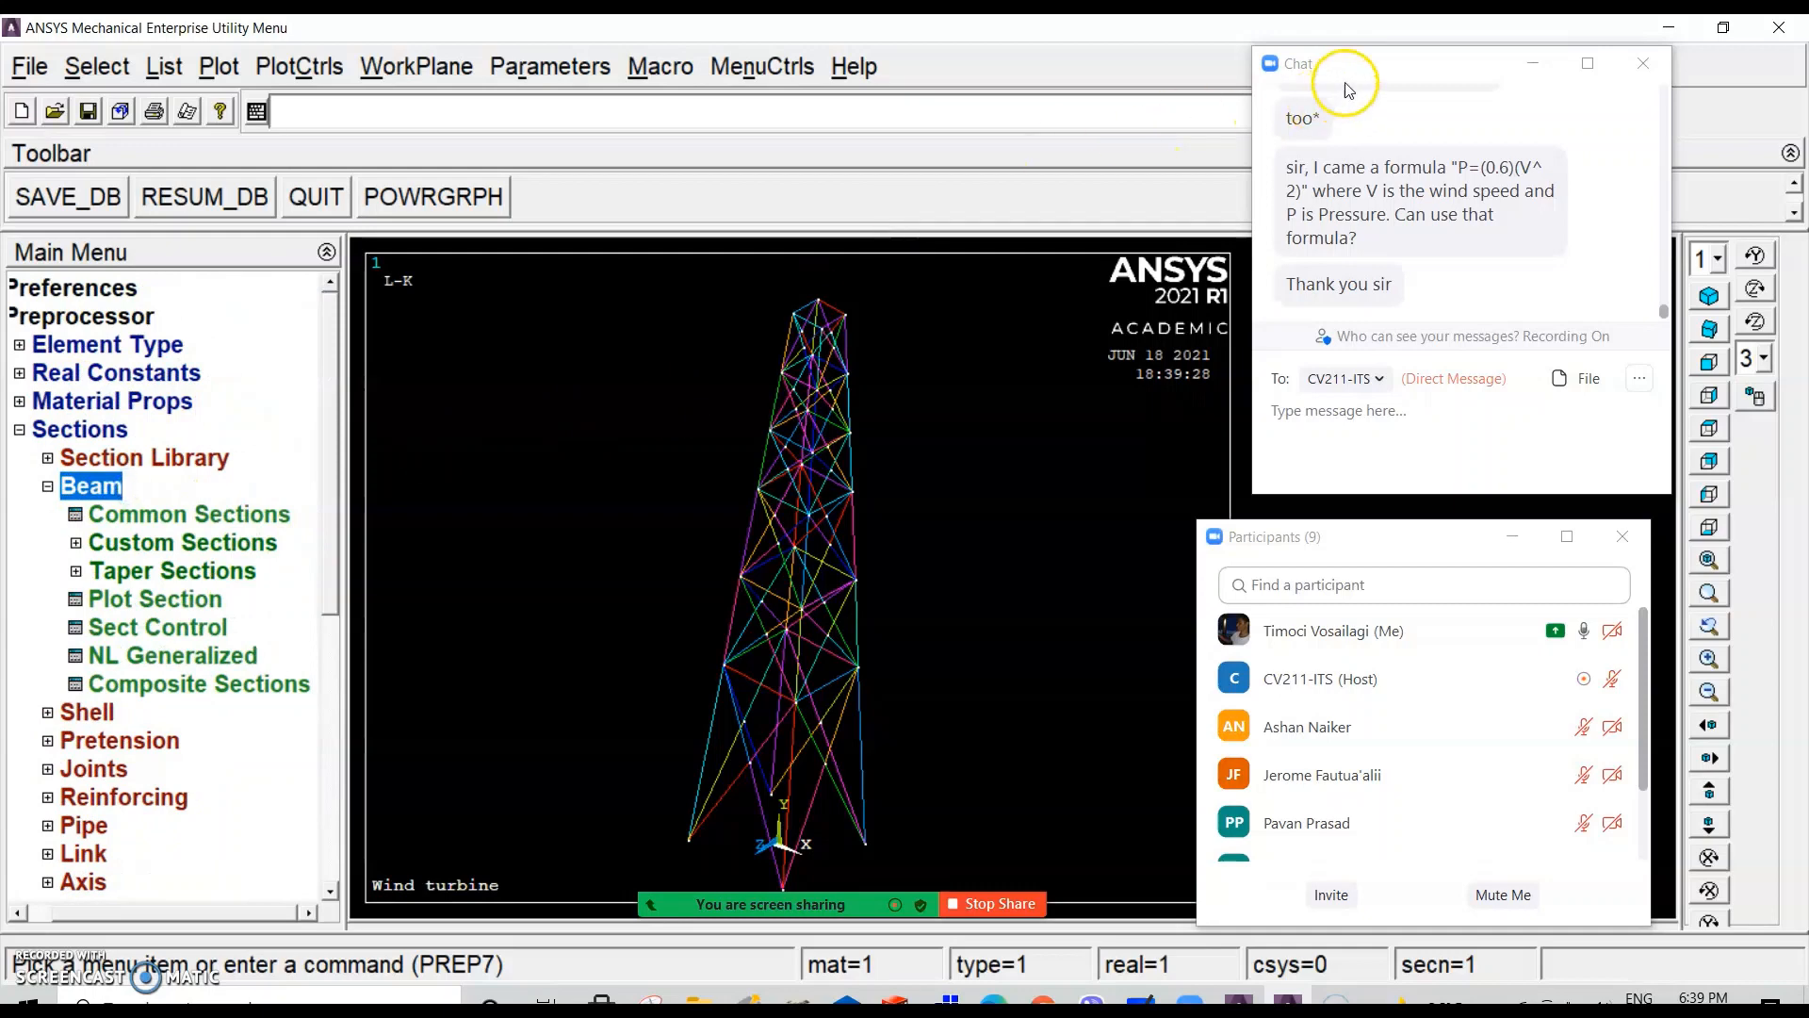
drag(1414, 60, 1077, 47)
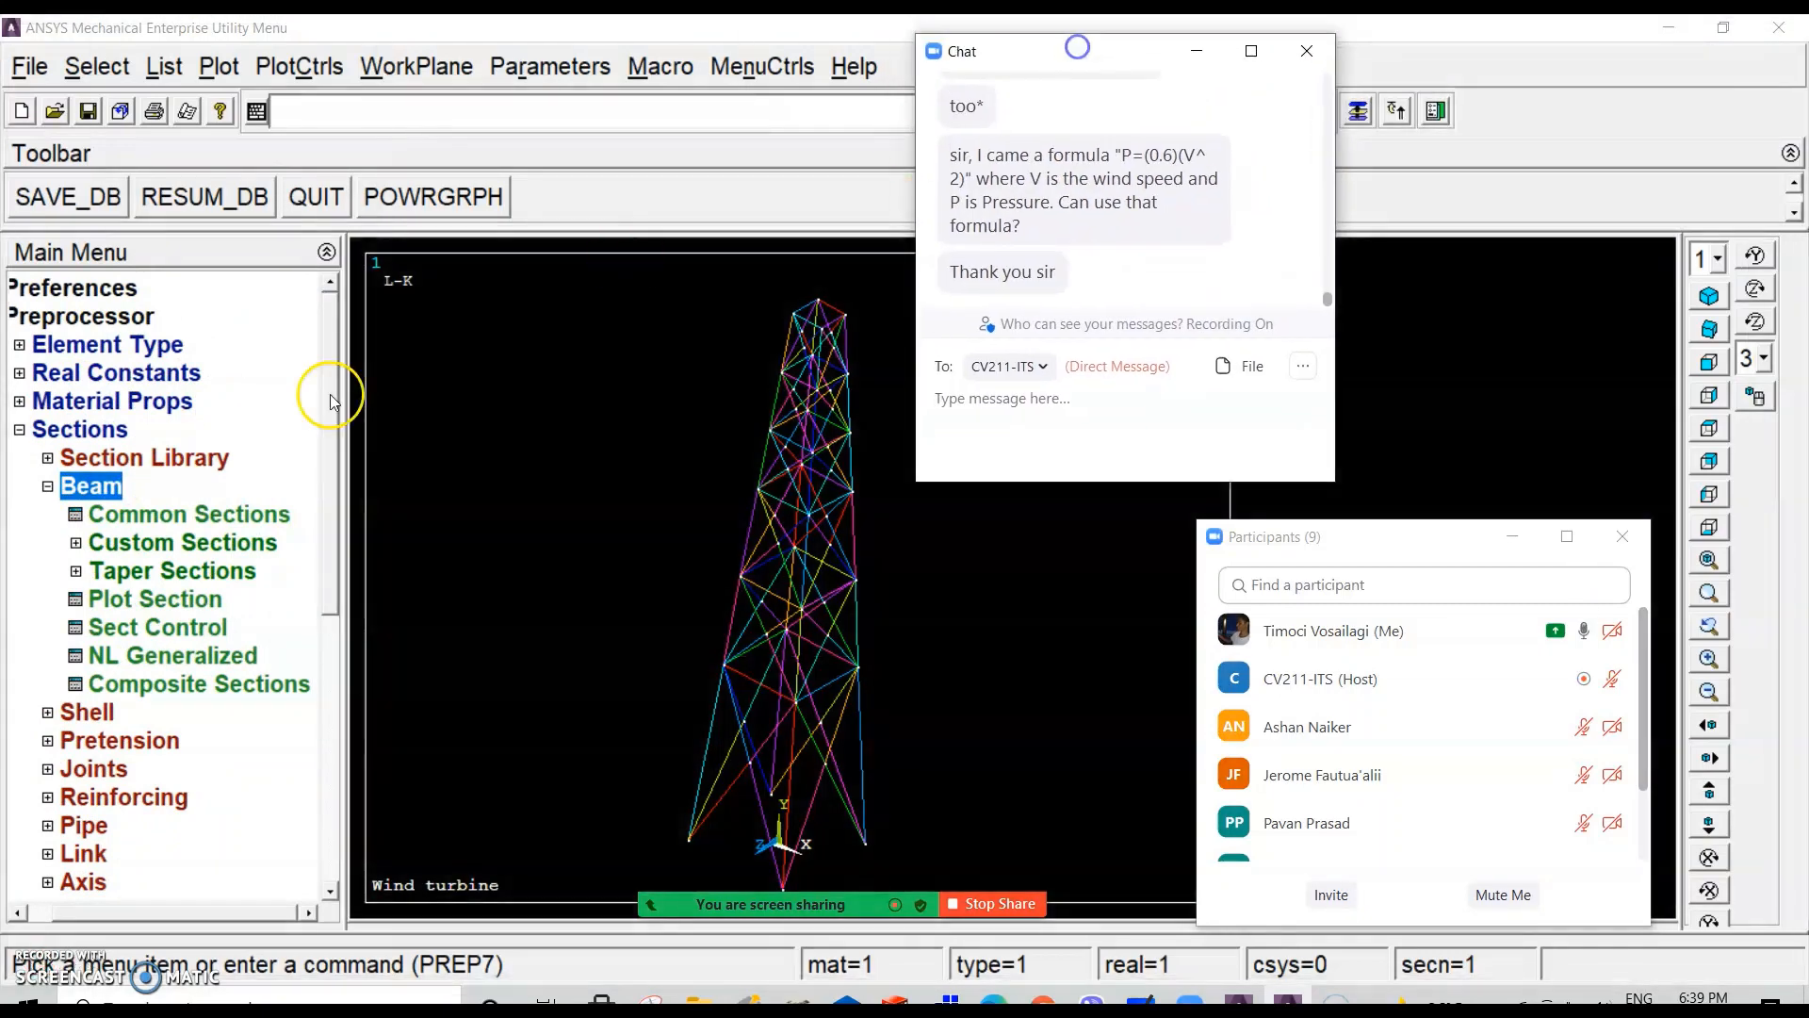
click(170, 513)
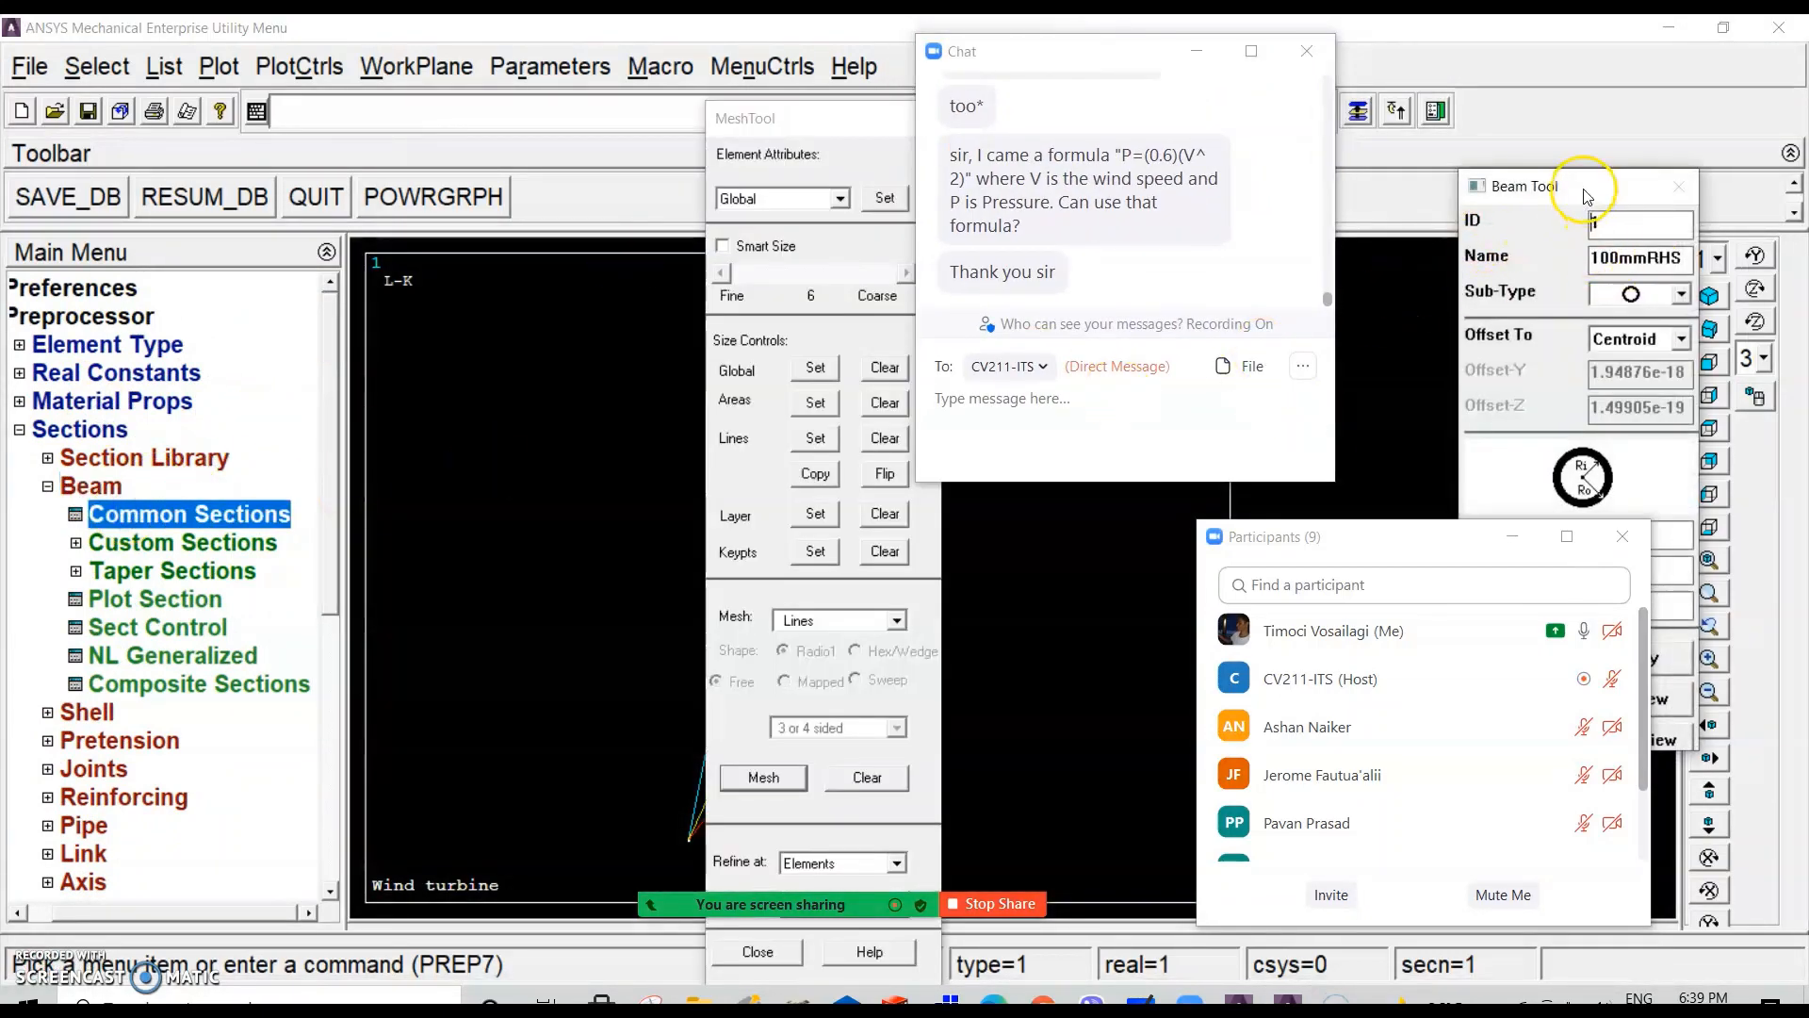
drag(1584, 194, 385, 202)
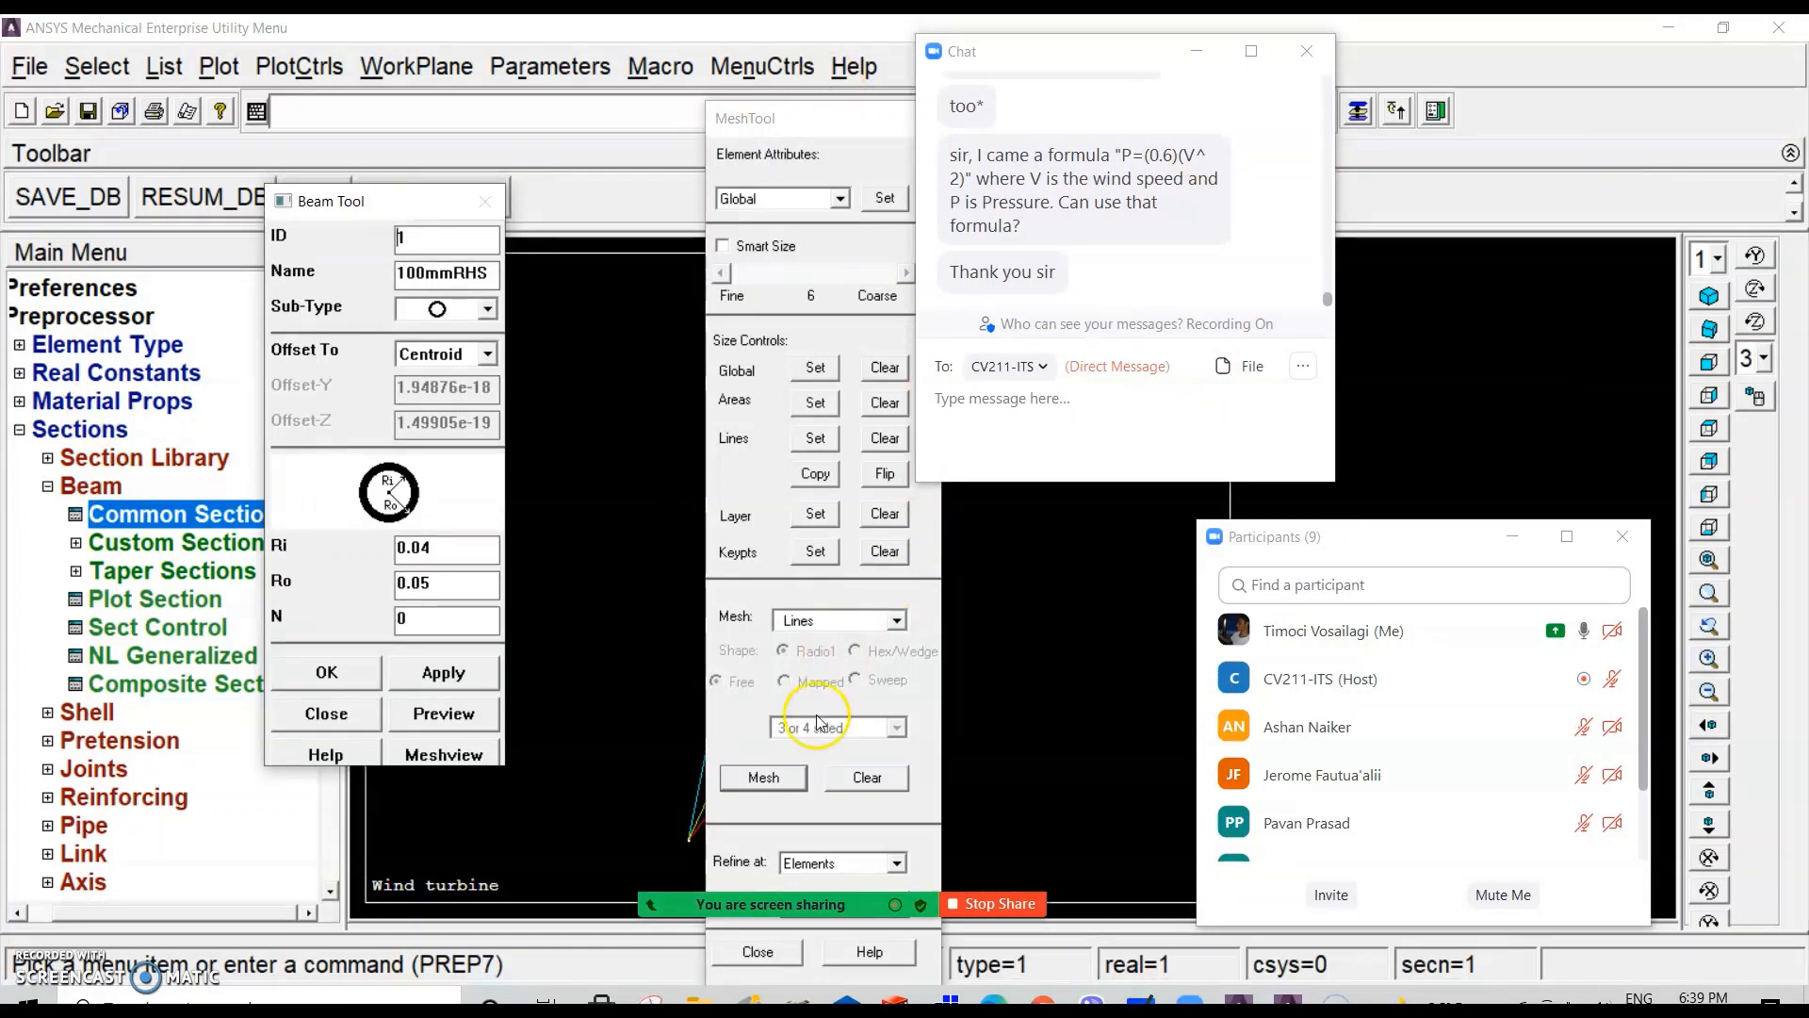
click(760, 951)
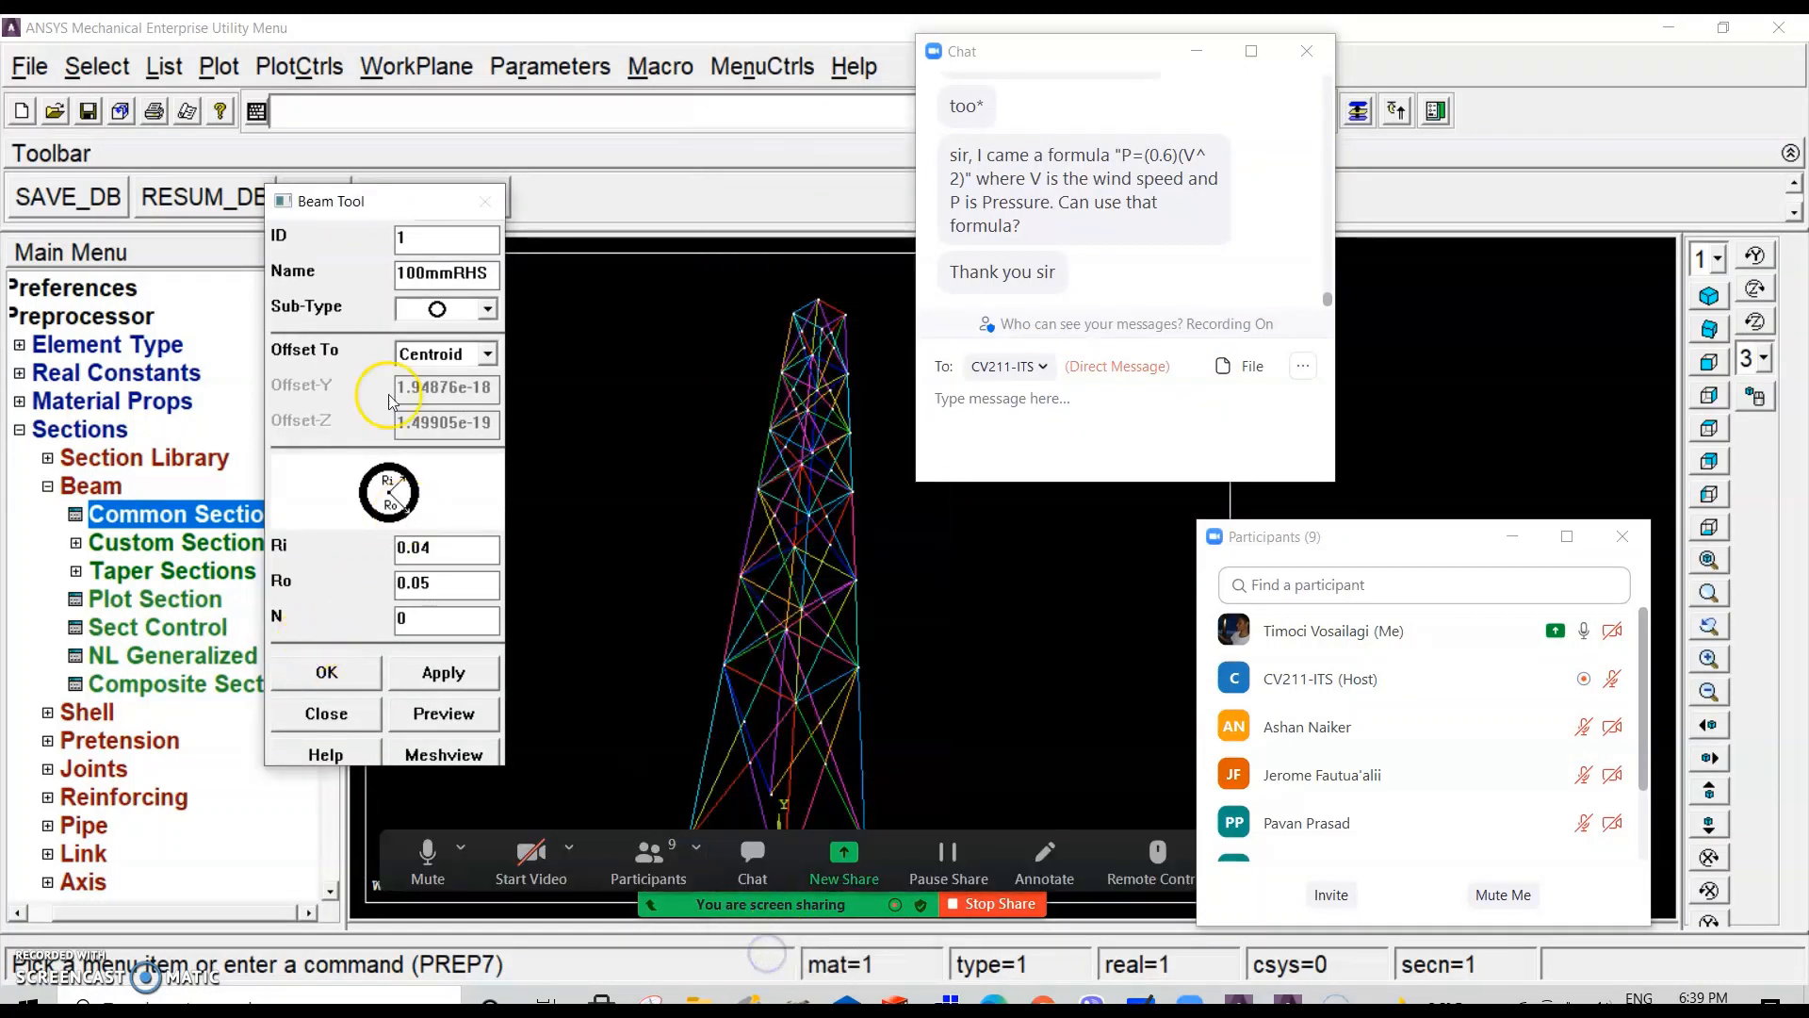
double_click(399, 240)
text(3)
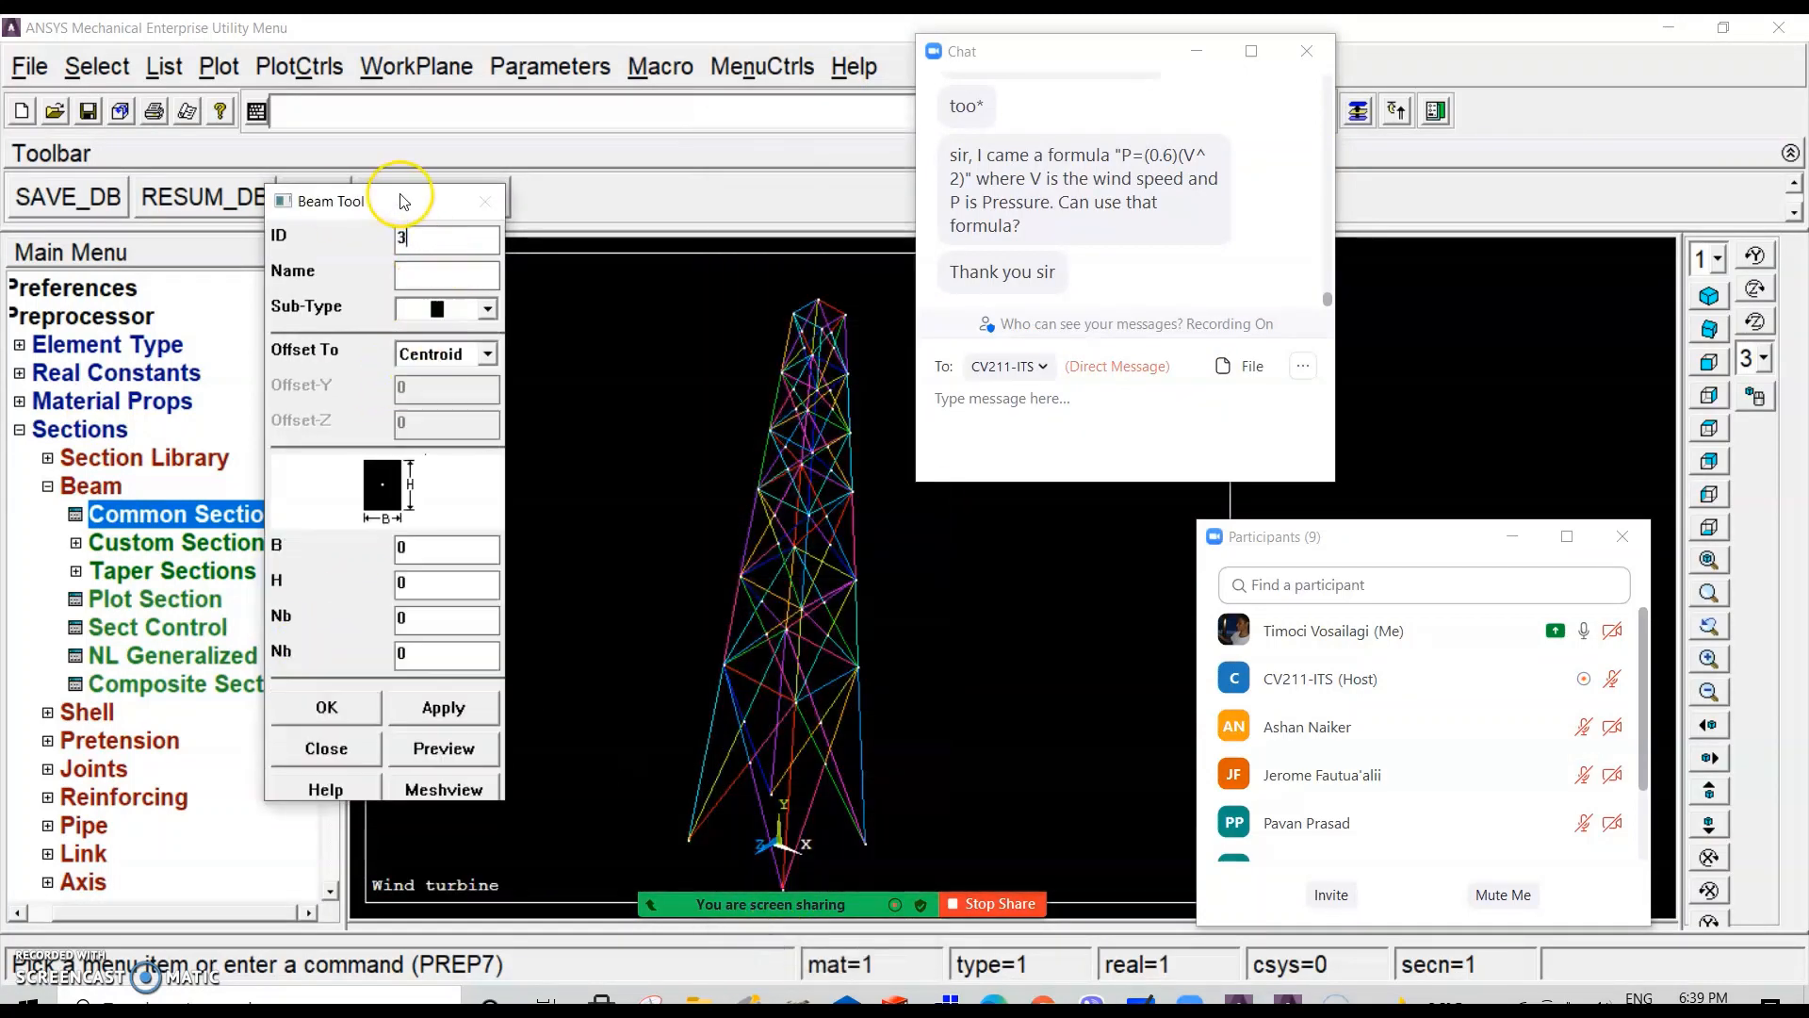
click(487, 309)
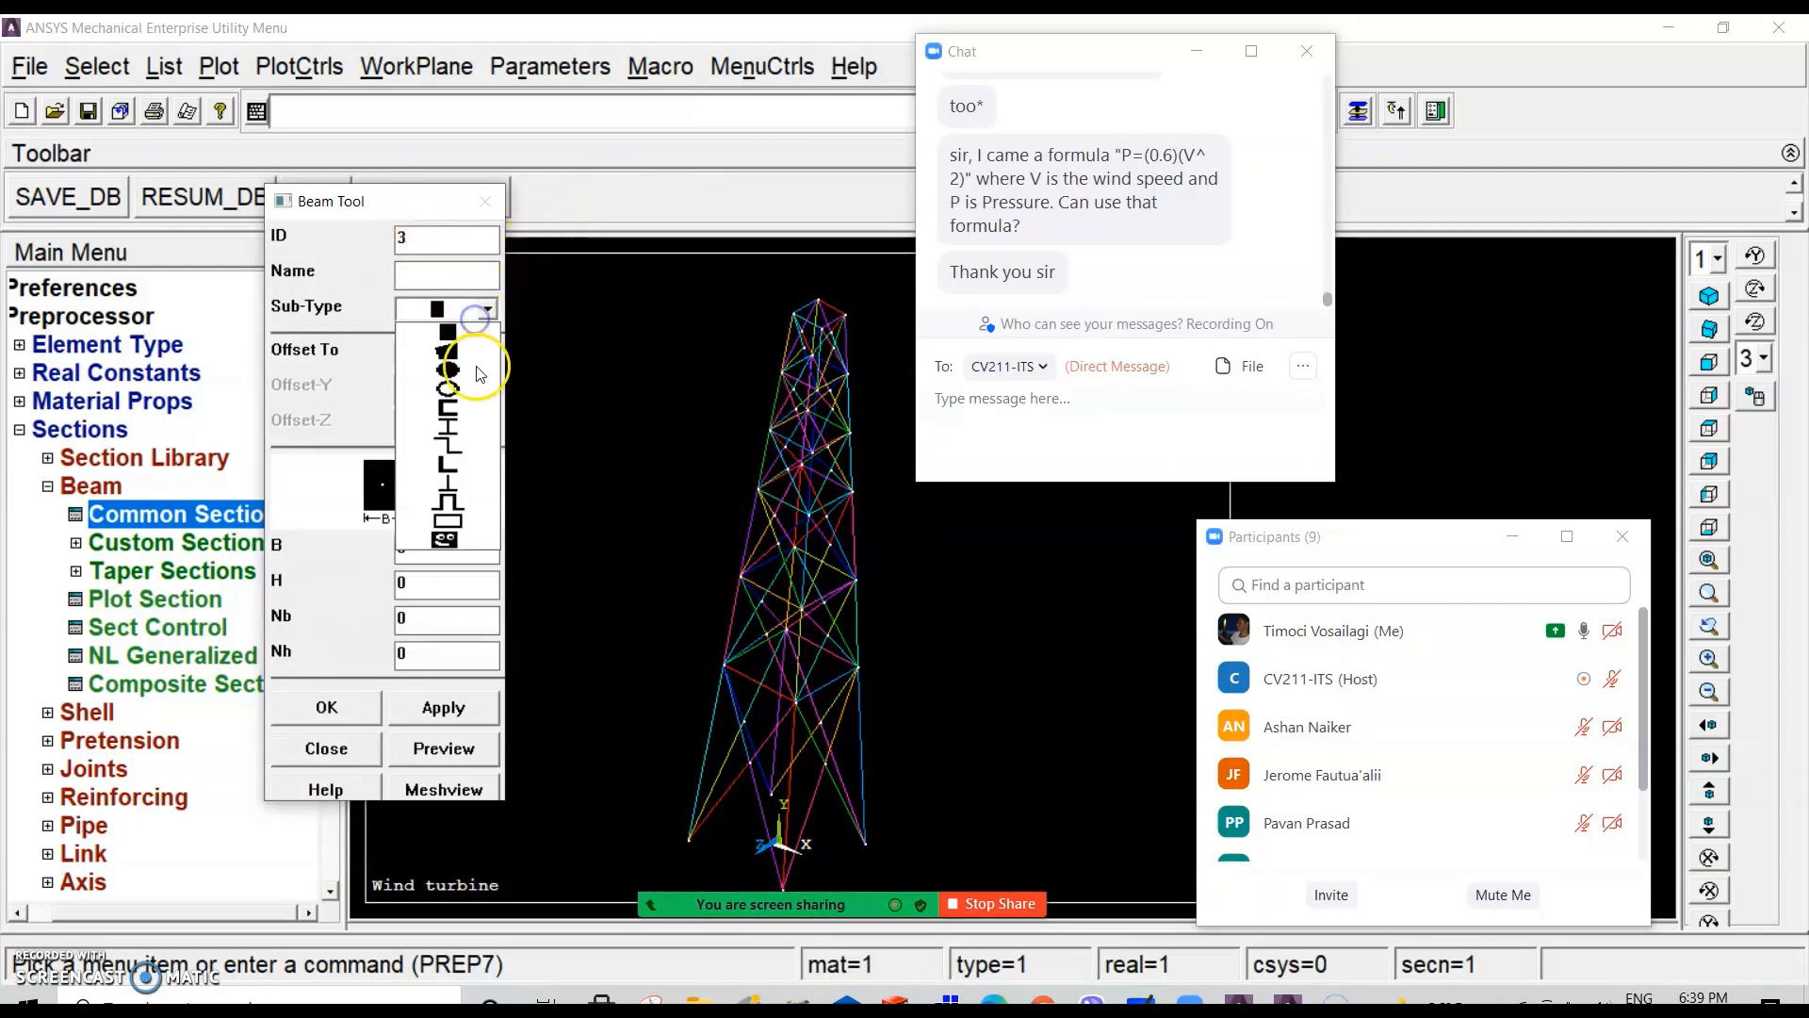
click(452, 370)
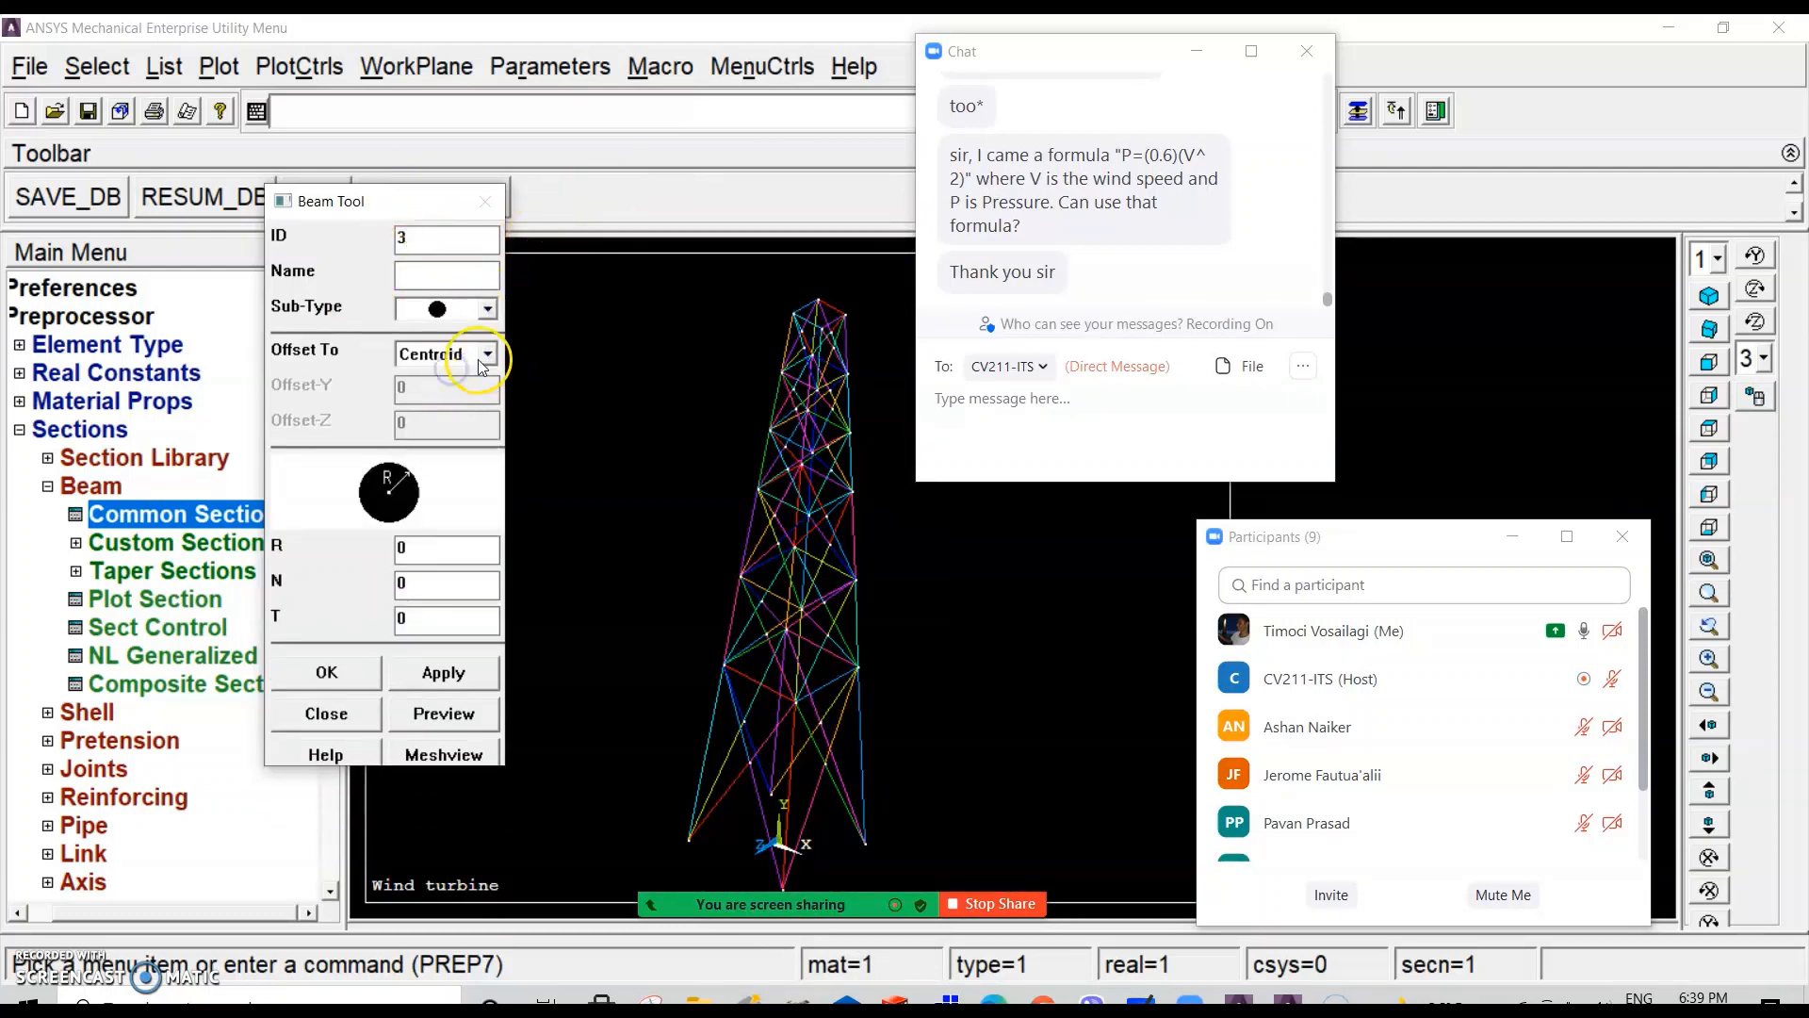
click(425, 283)
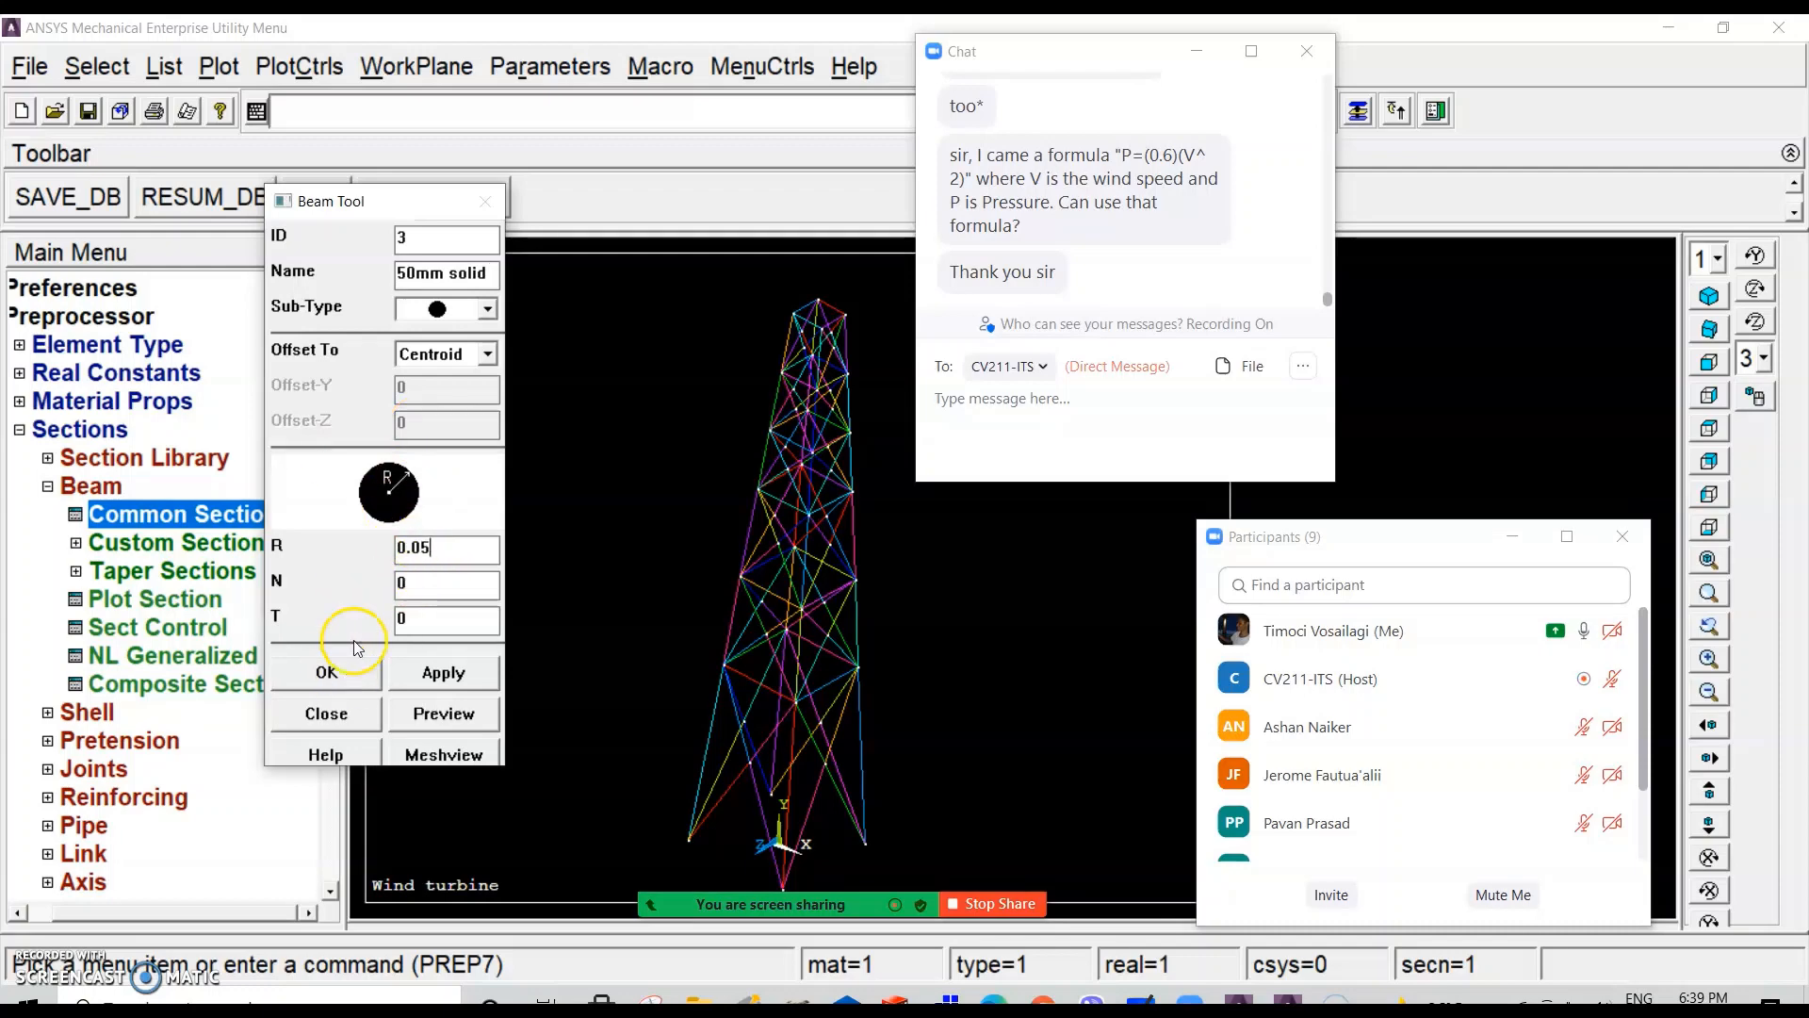
click(346, 672)
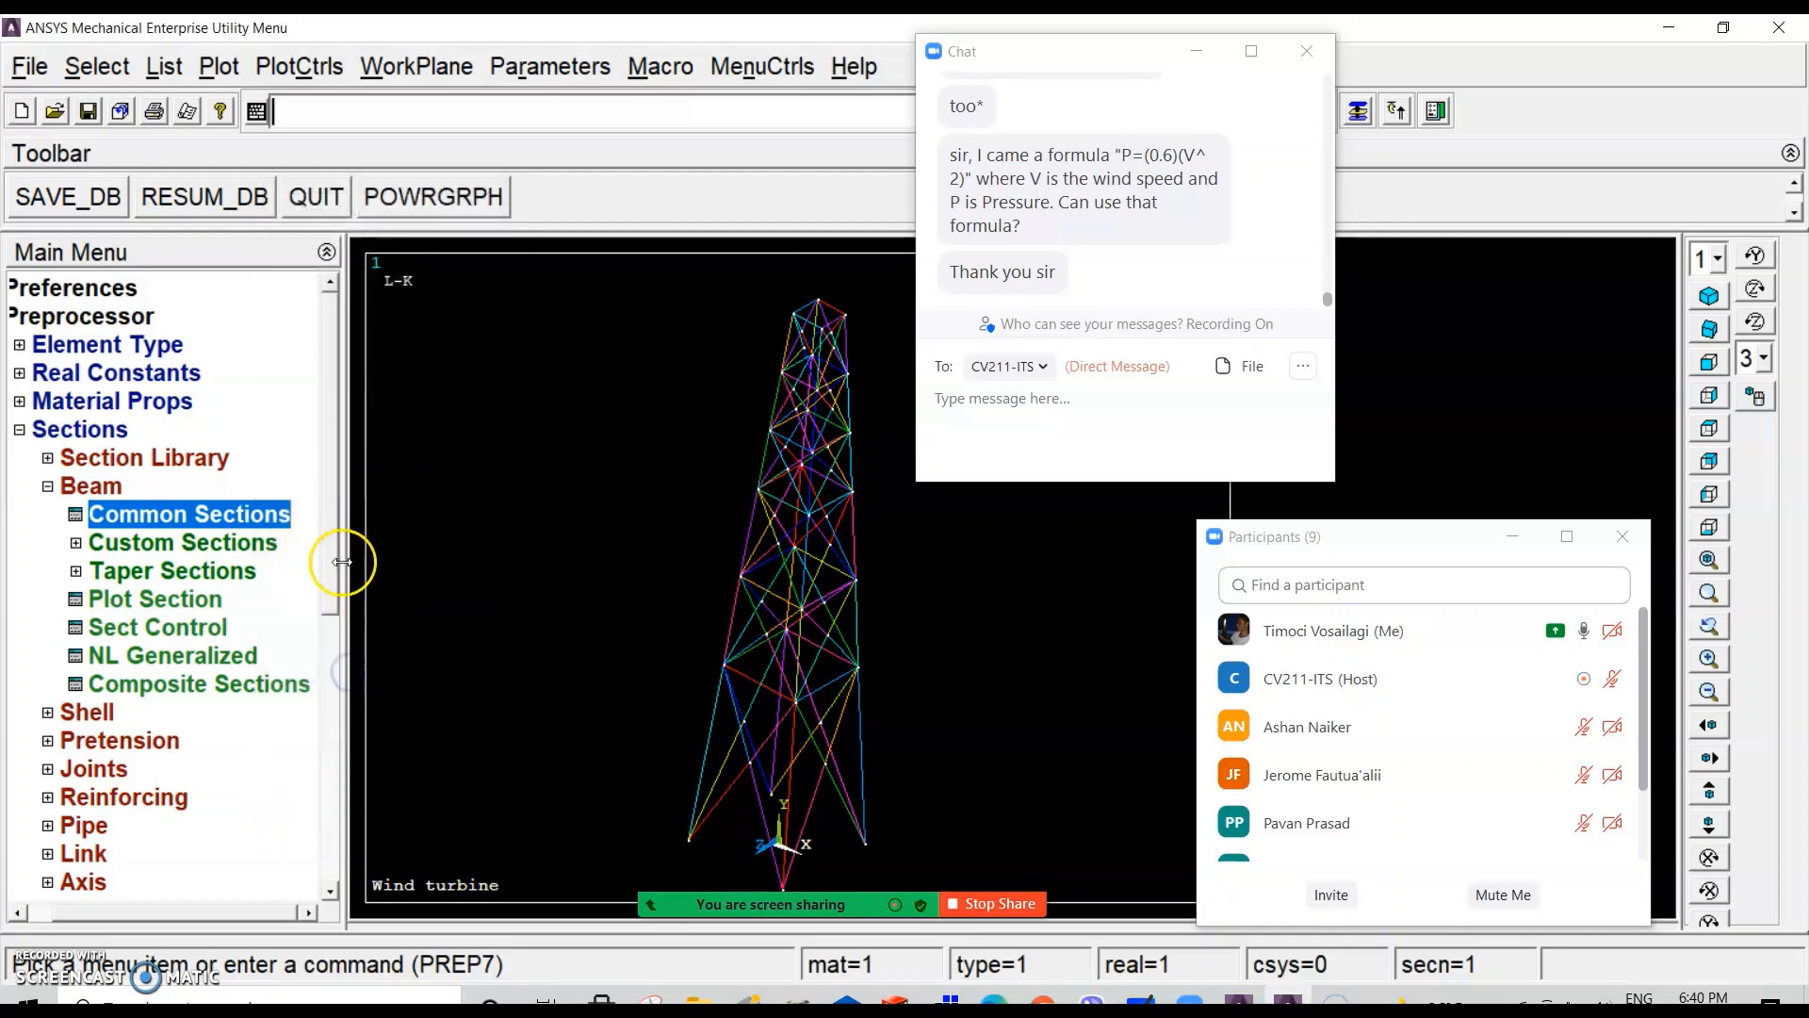
Step: Assign section 3 (50mmsoli) to all lines of the tower, keeping material 1 and element type BEAM189
scroll(295, 711, down, 4)
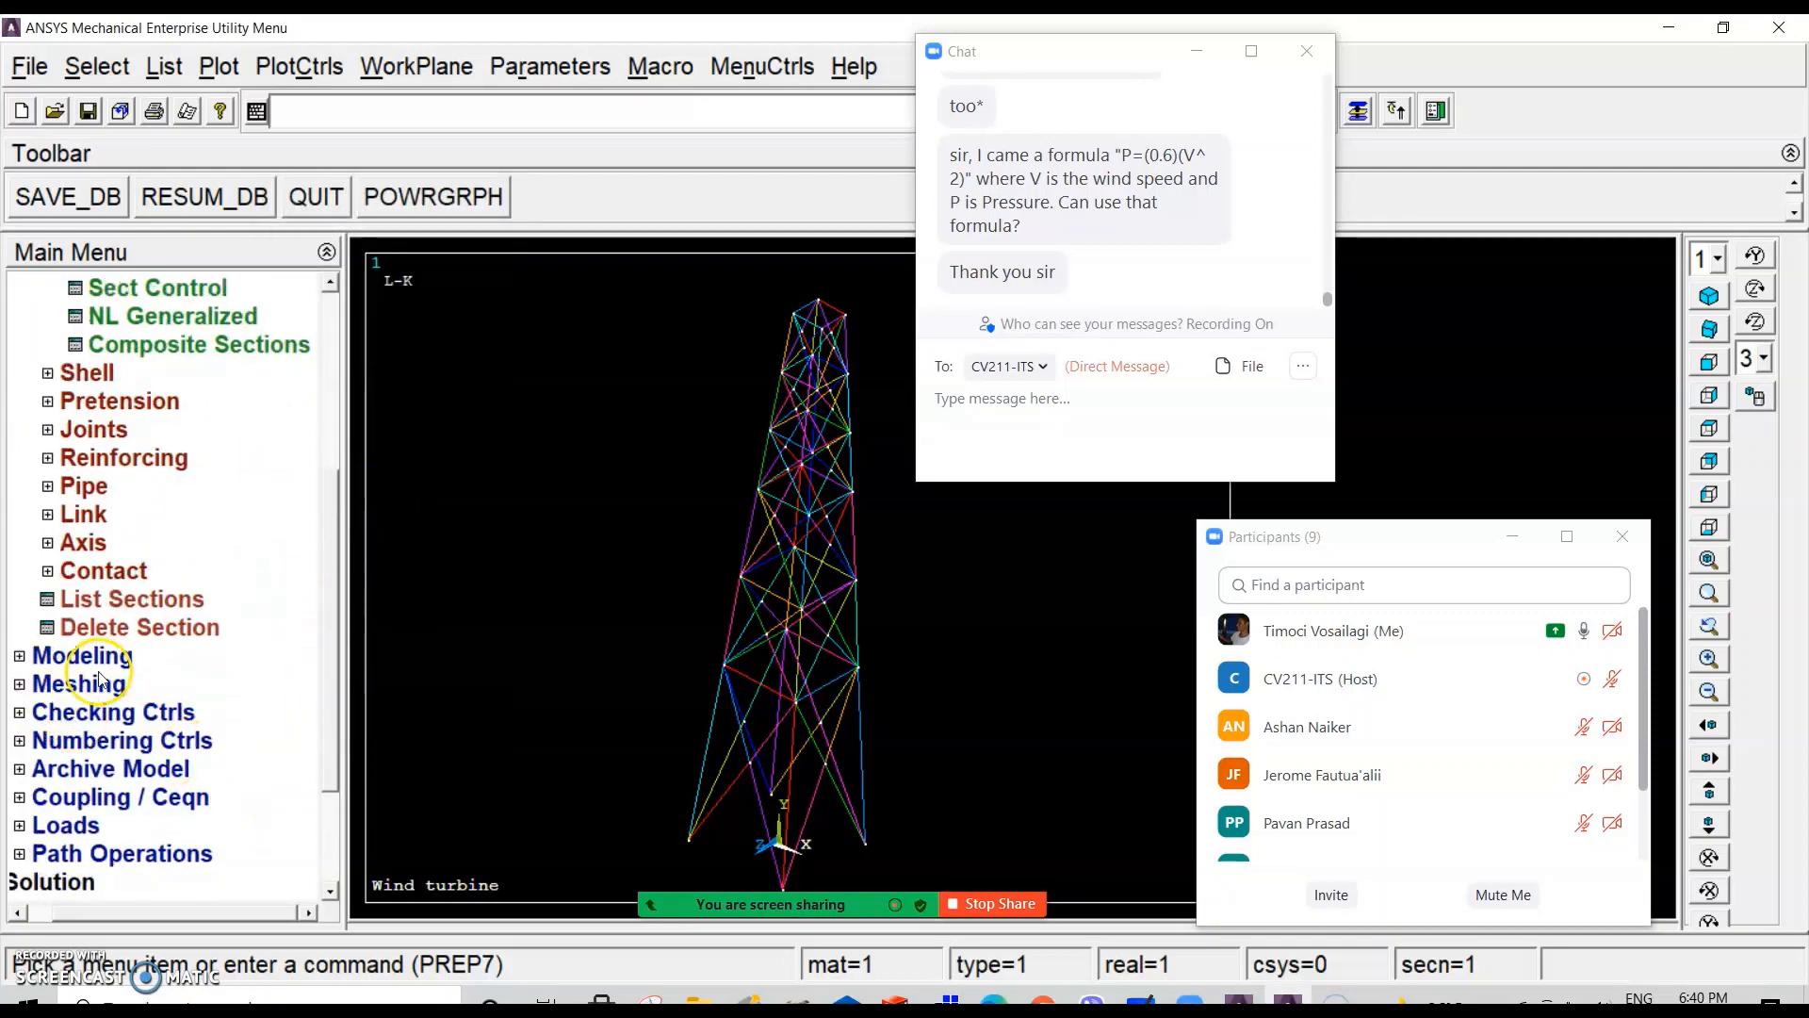
click(101, 680)
click(164, 513)
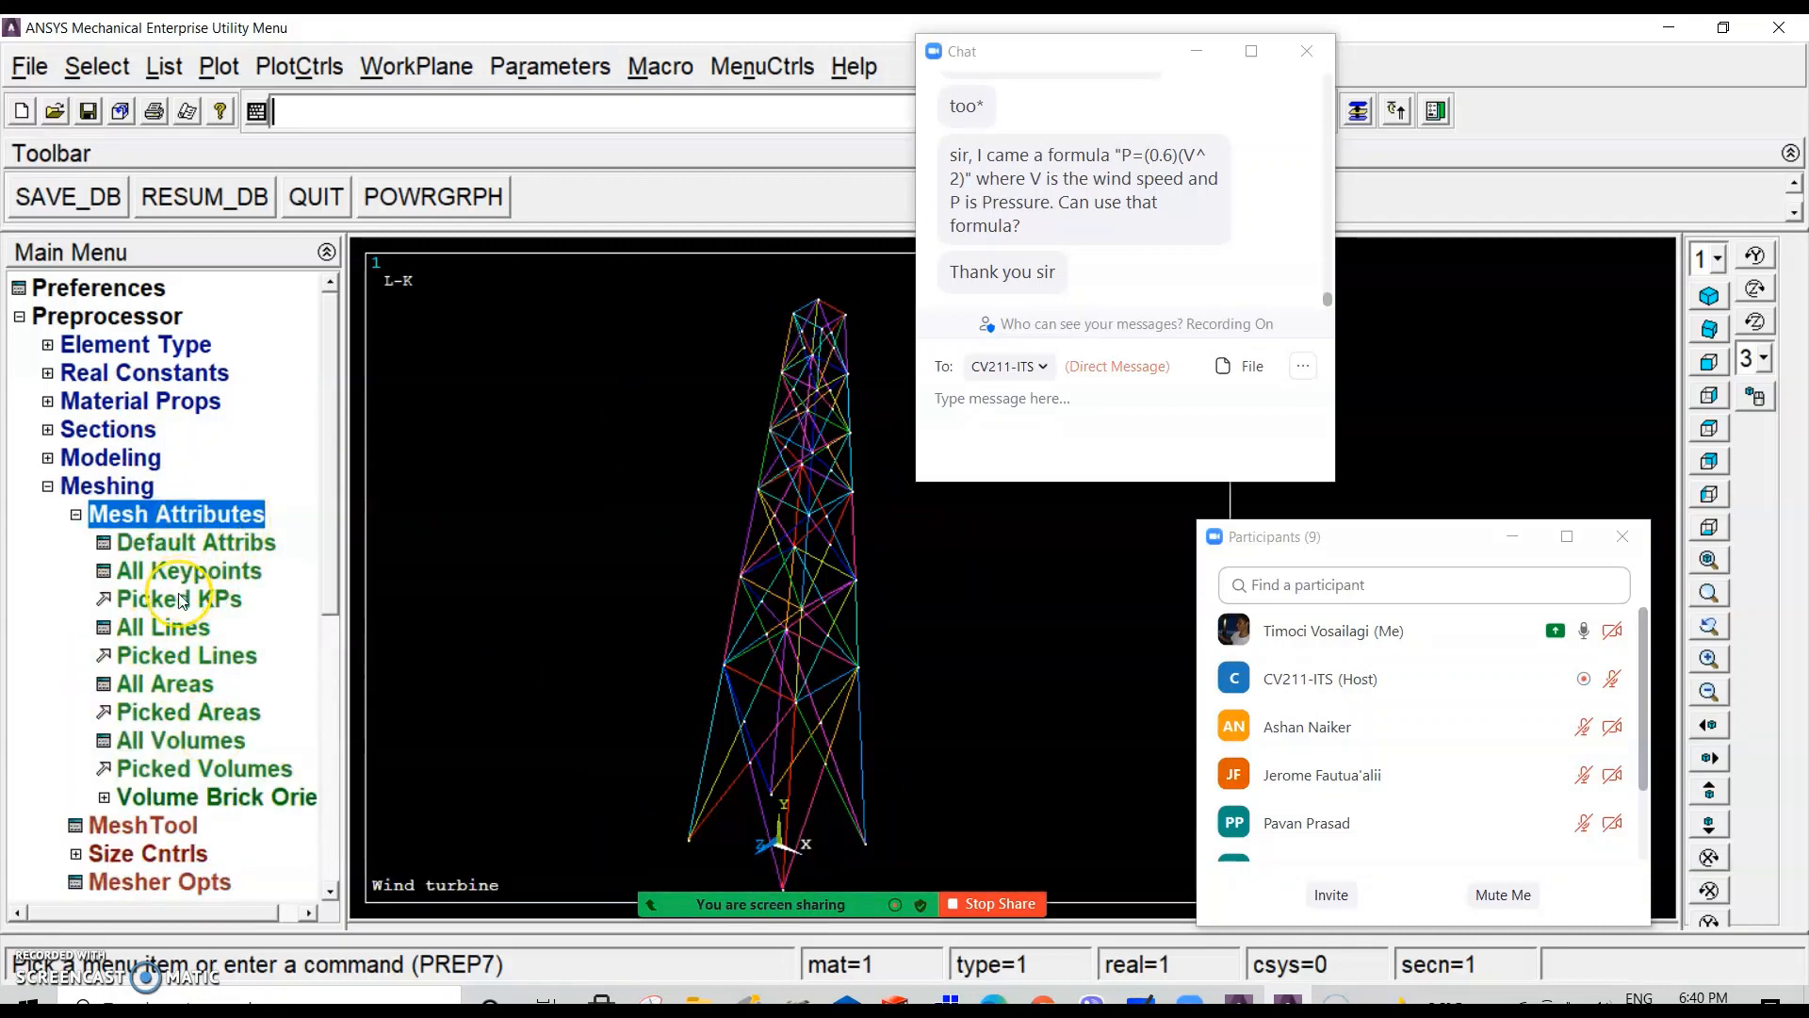
click(163, 627)
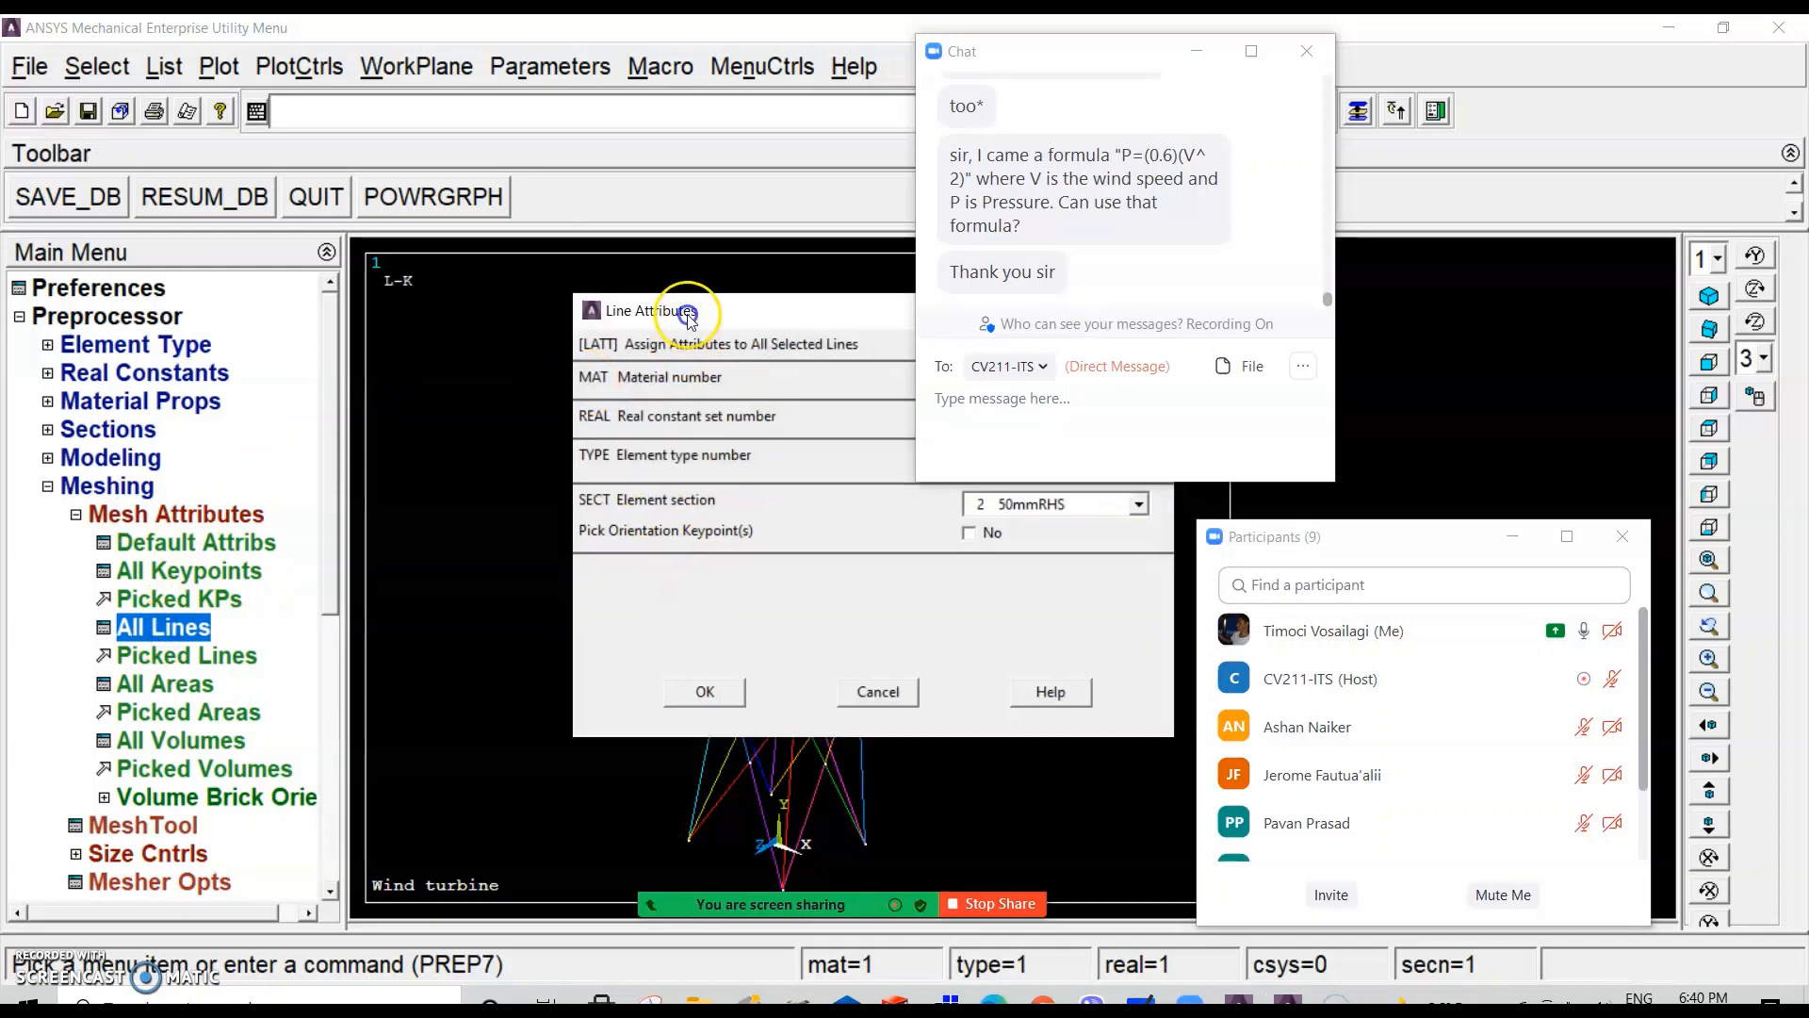
drag(689, 317, 230, 221)
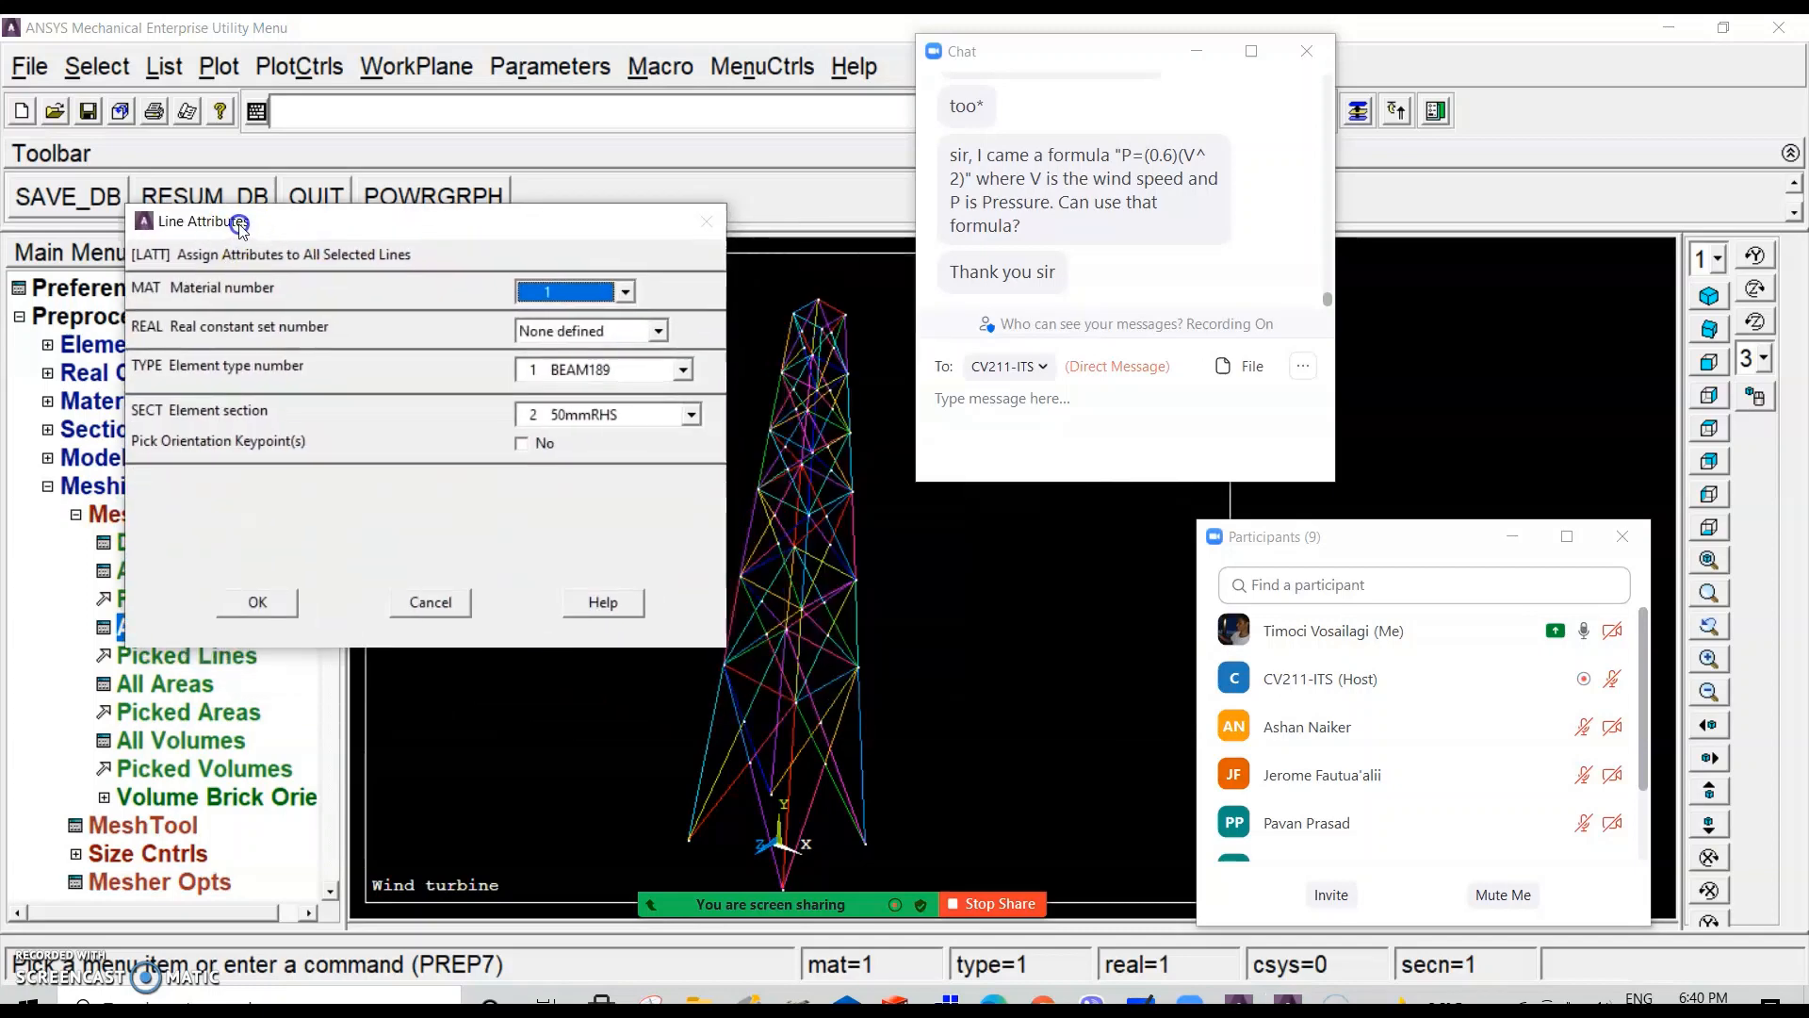
click(679, 409)
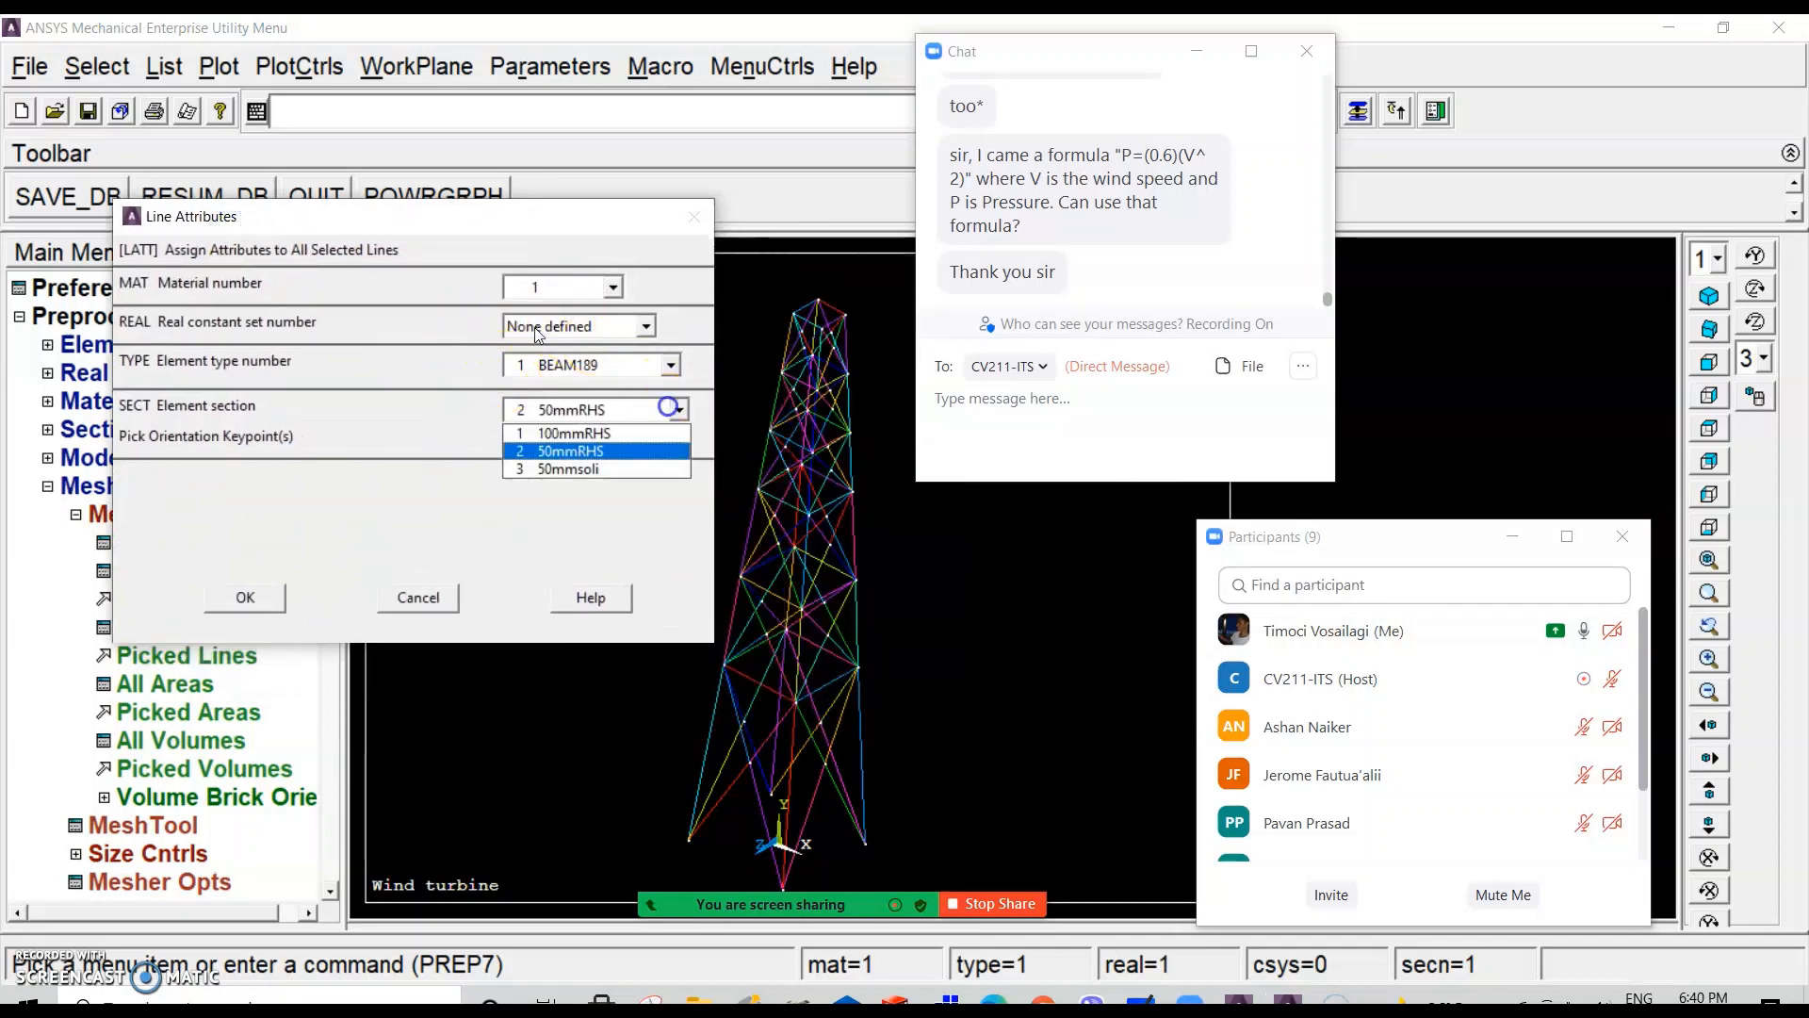
click(594, 470)
click(246, 597)
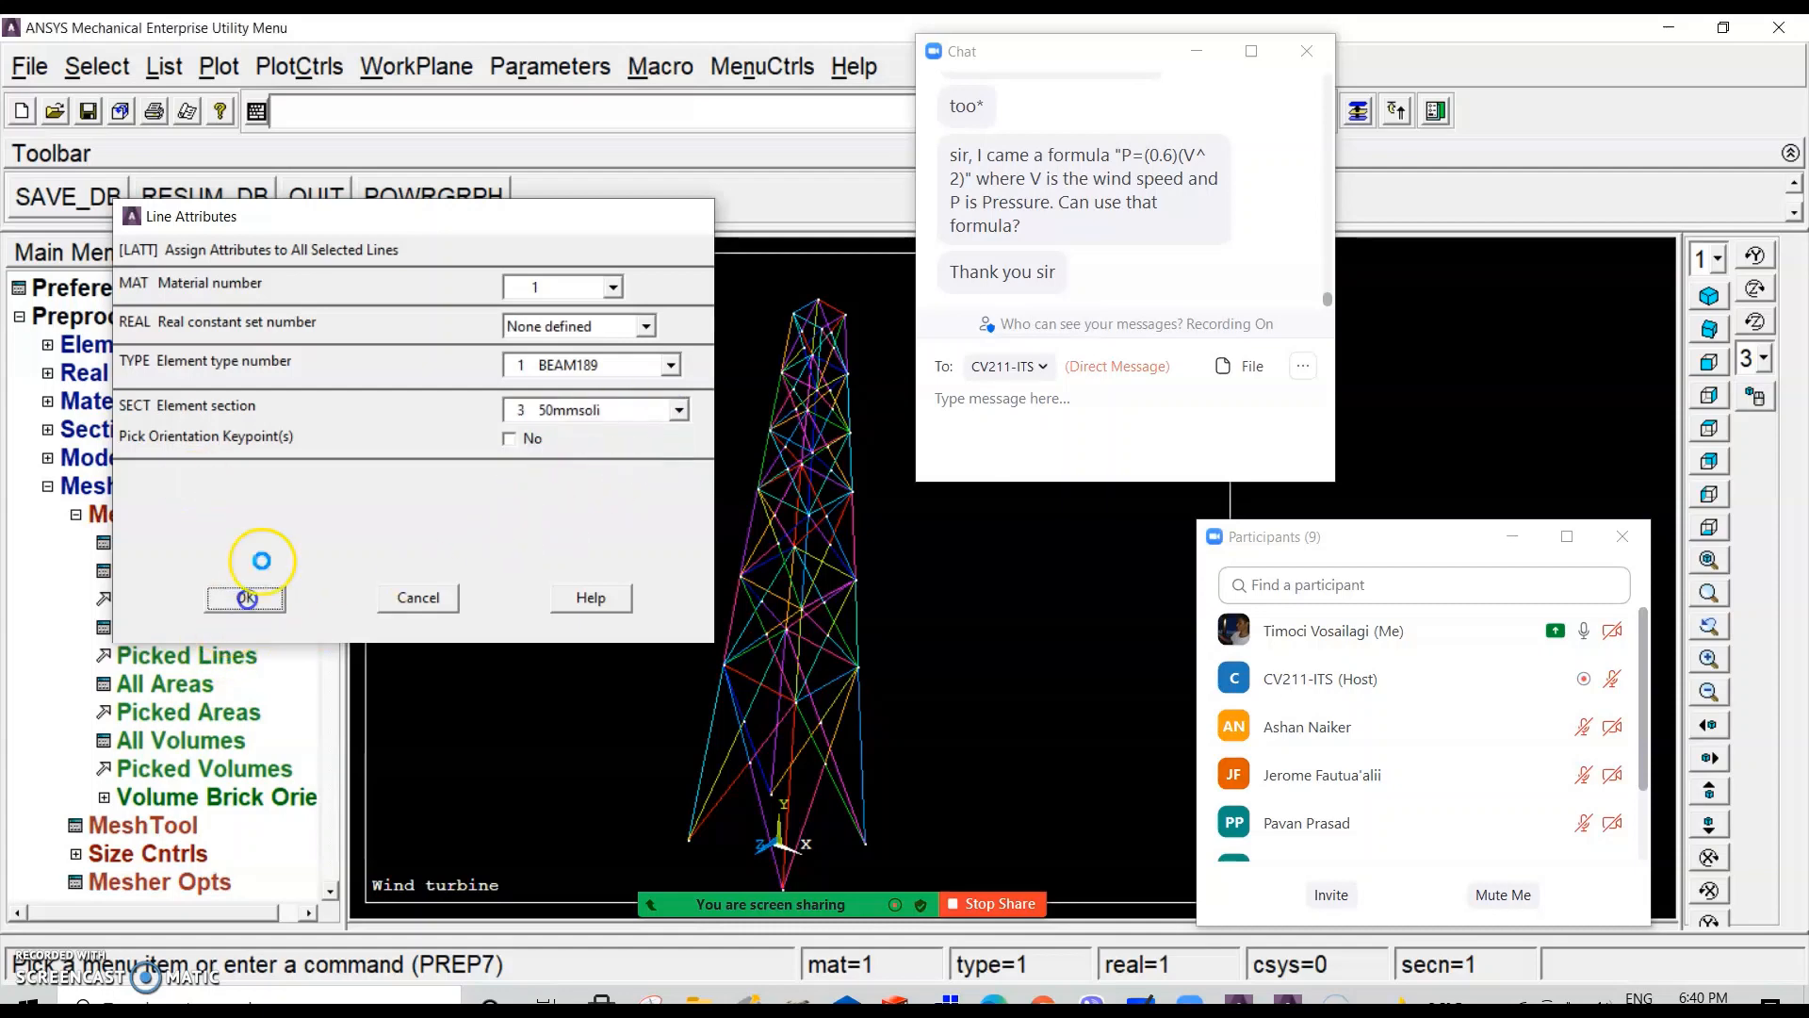
Step: Mesh all lines of the tower with the assigned solid circular section
scroll(330, 612, down, 3)
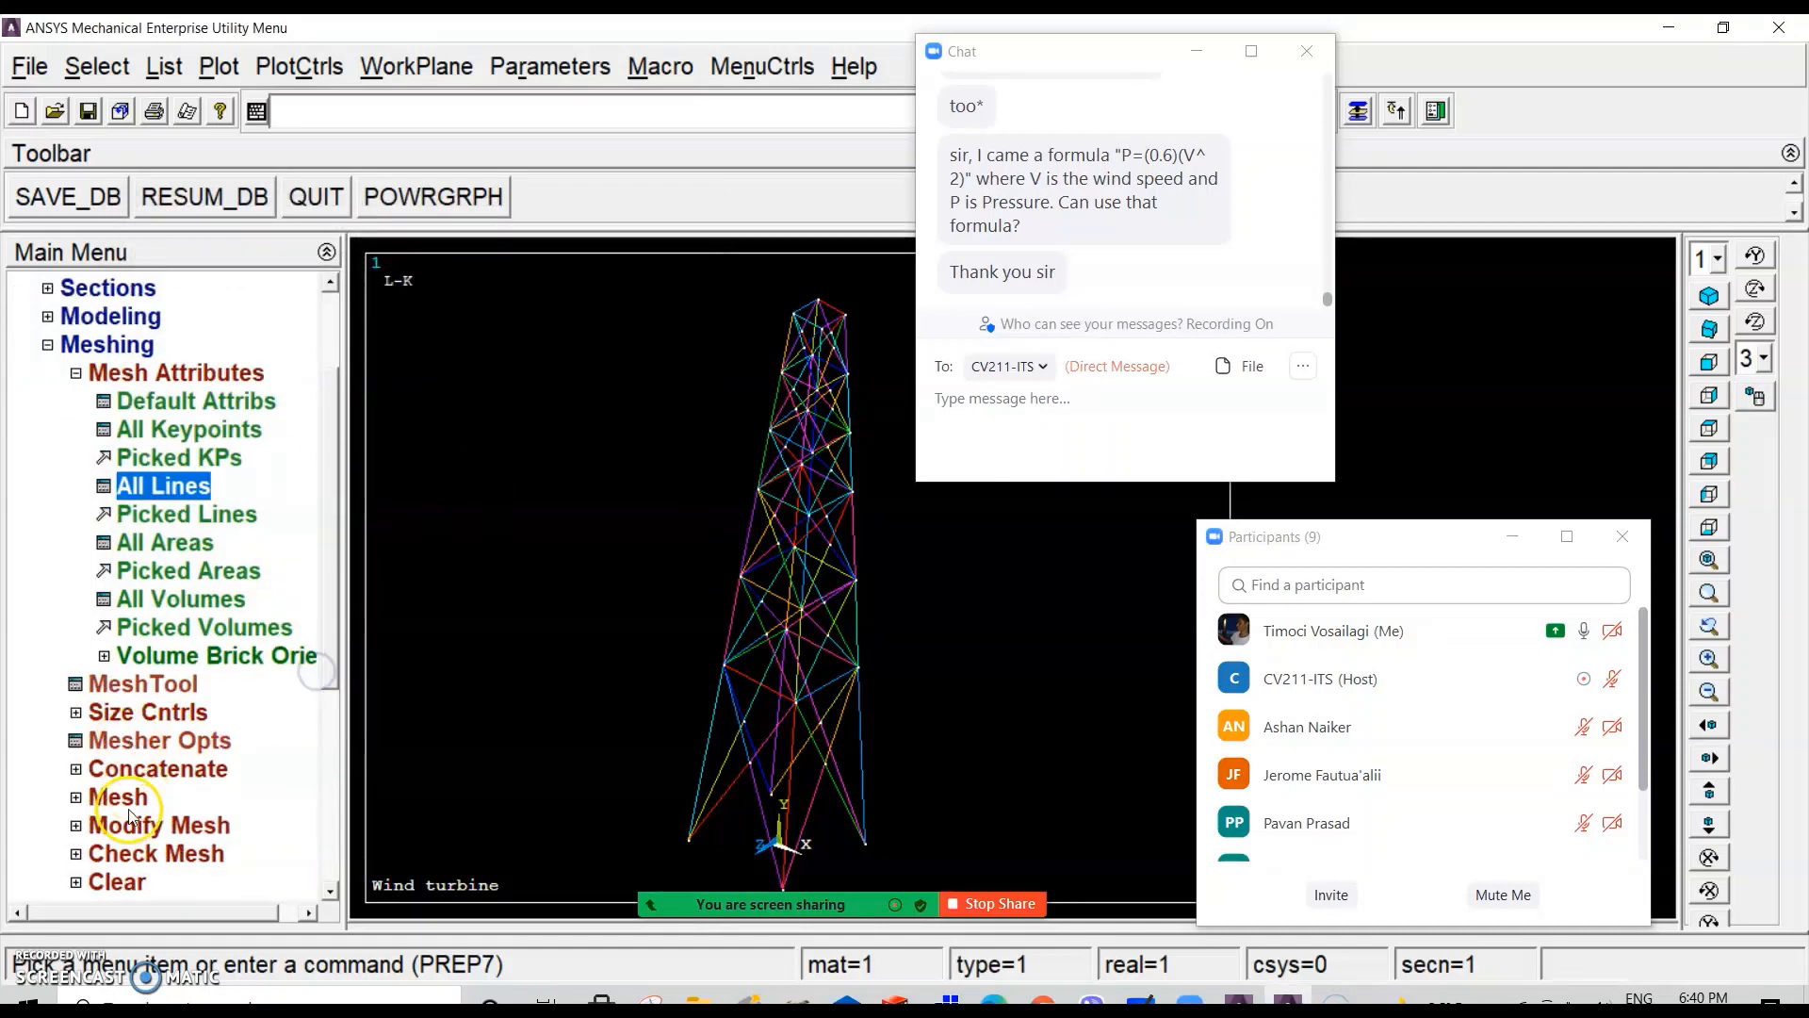
click(128, 806)
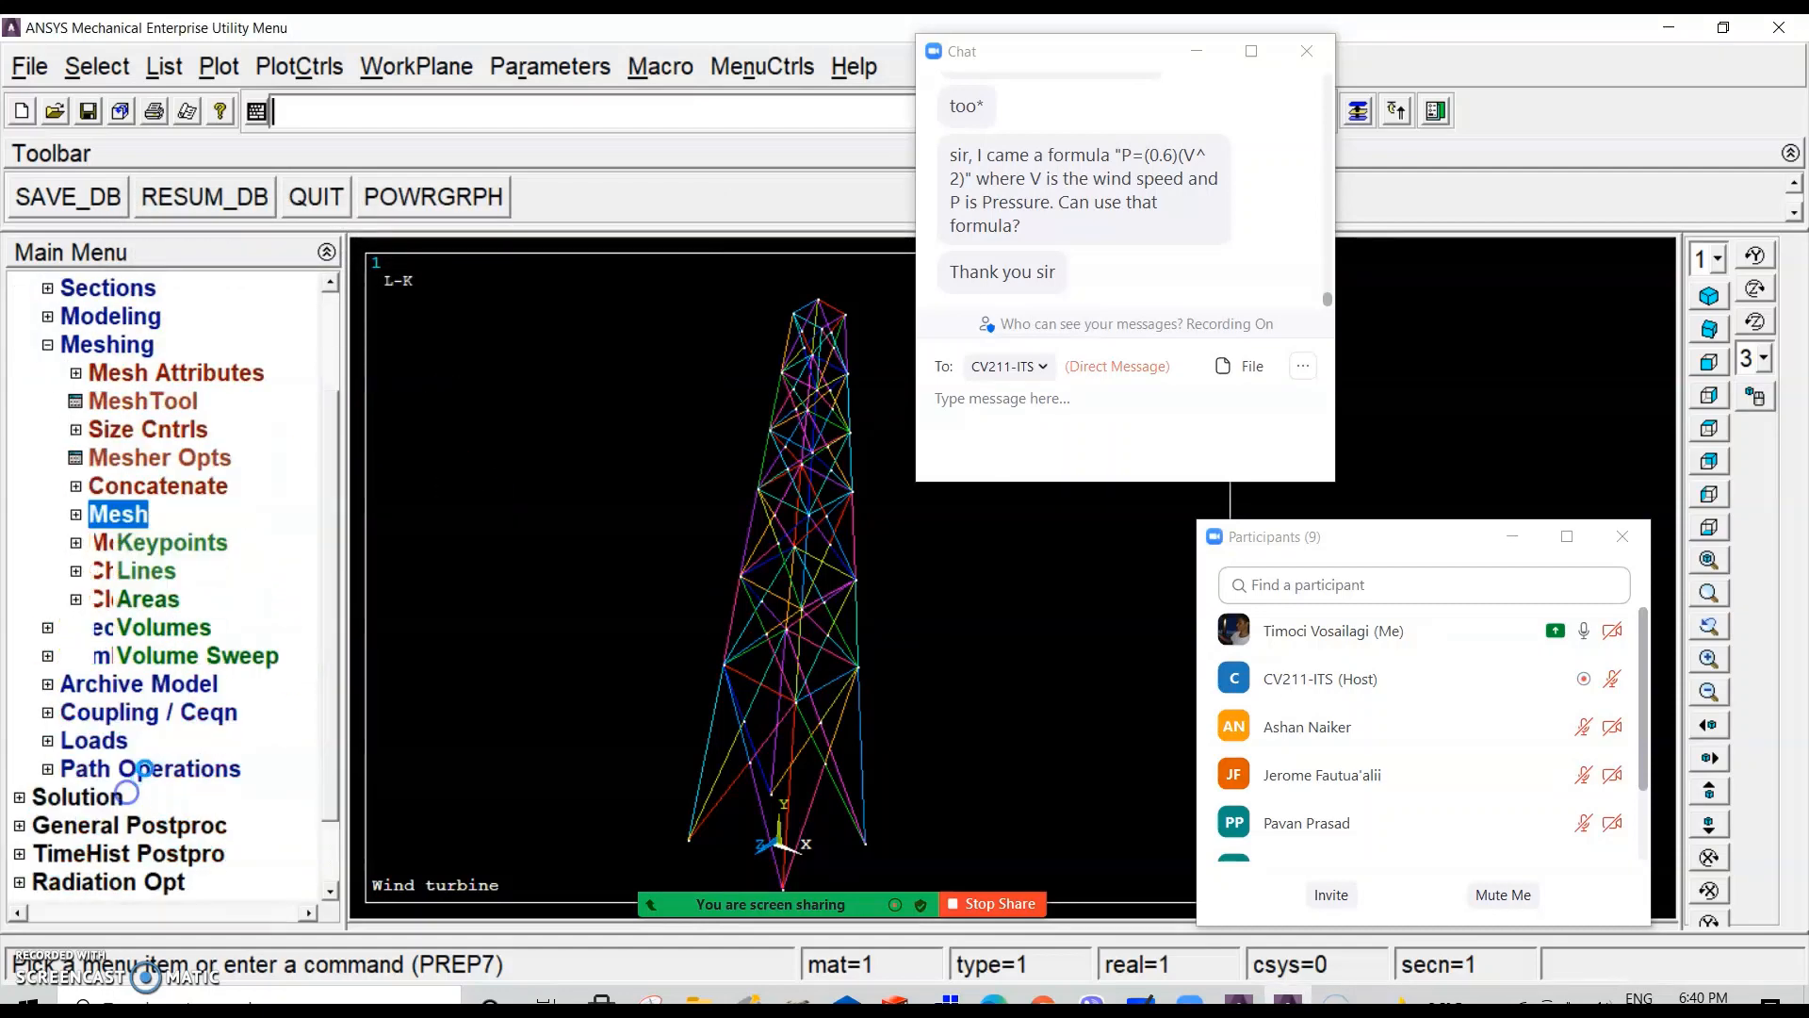
click(166, 577)
click(150, 486)
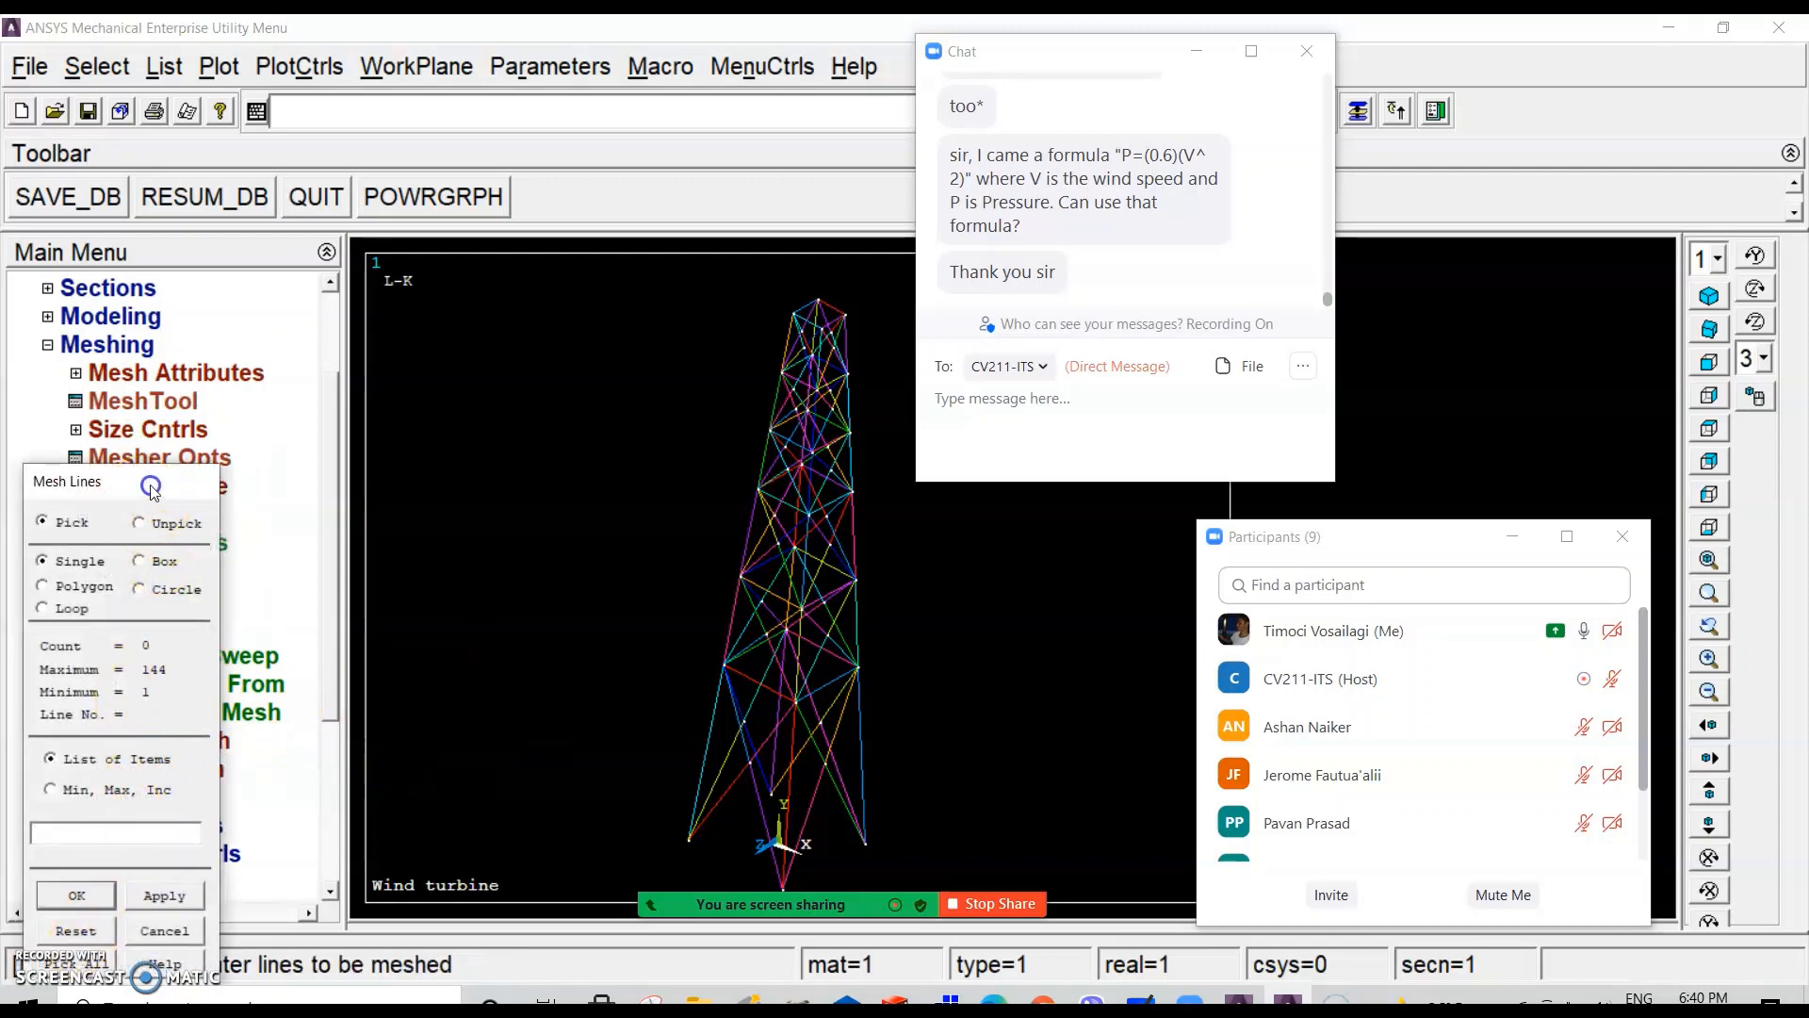
drag(151, 486, 168, 273)
click(115, 752)
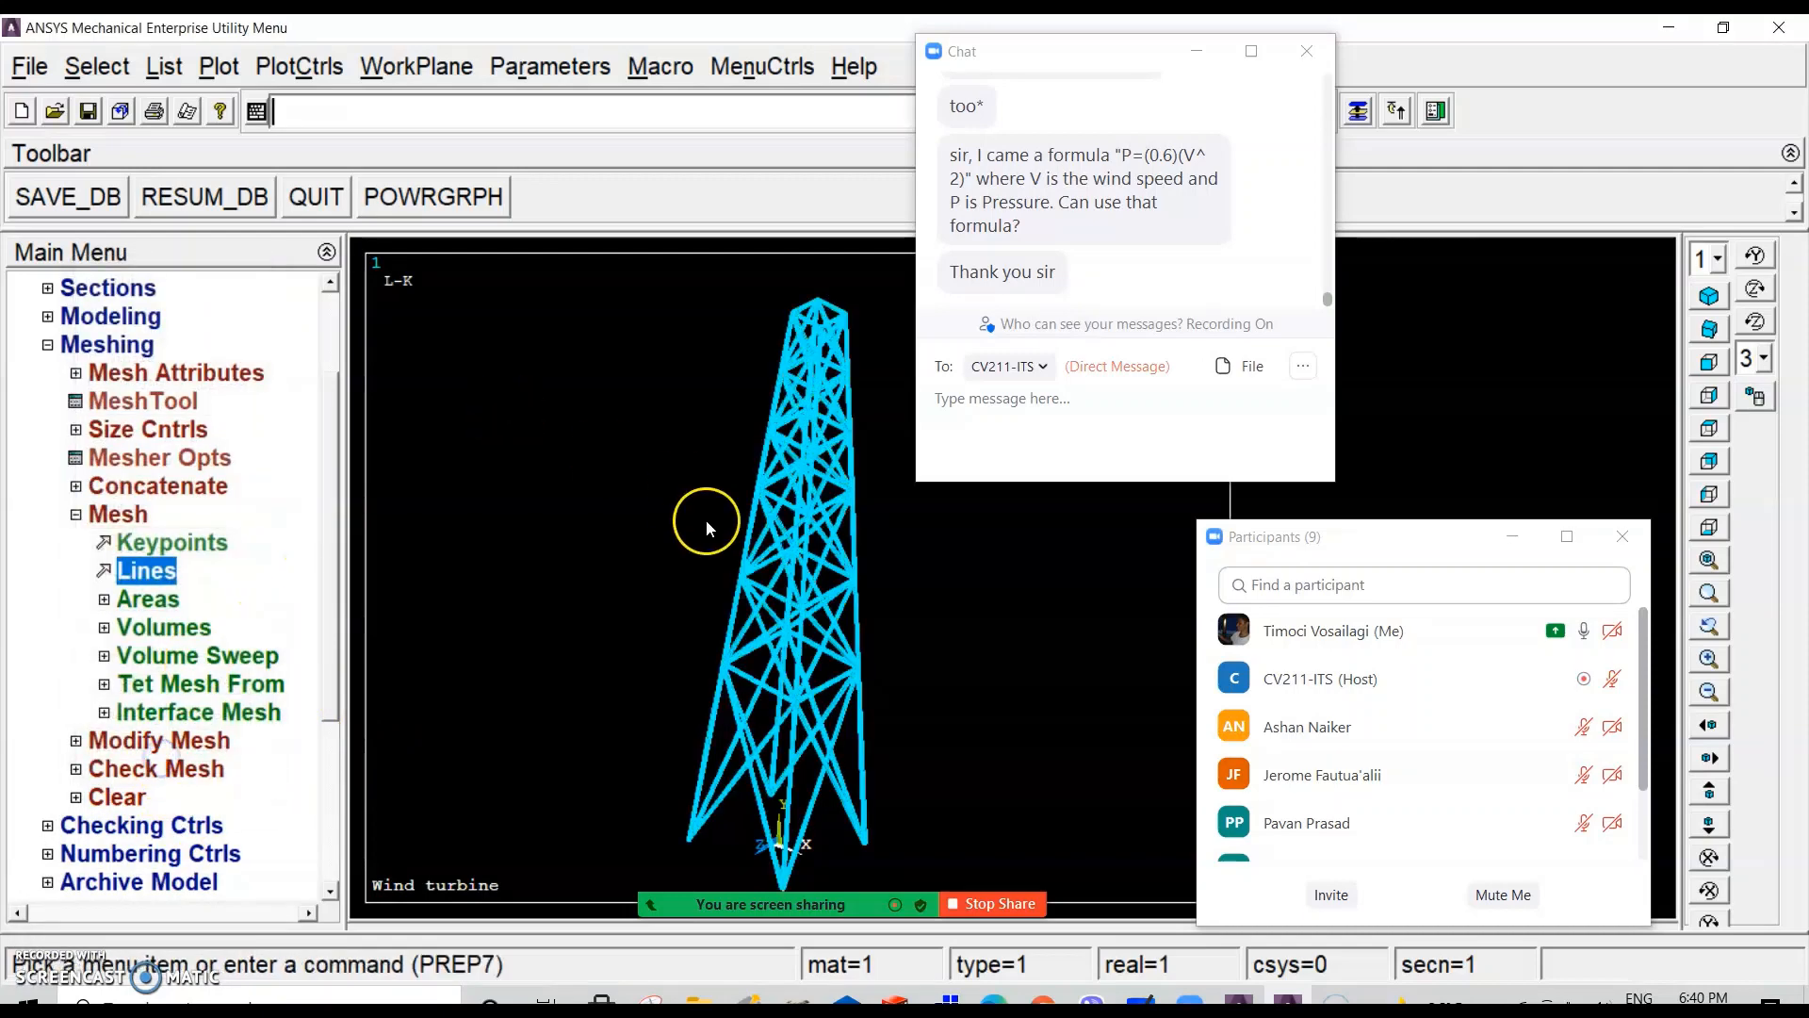
Step: Examine the remeshed solid members of the tower up close and as a whole
scroll(797, 526, up, 10)
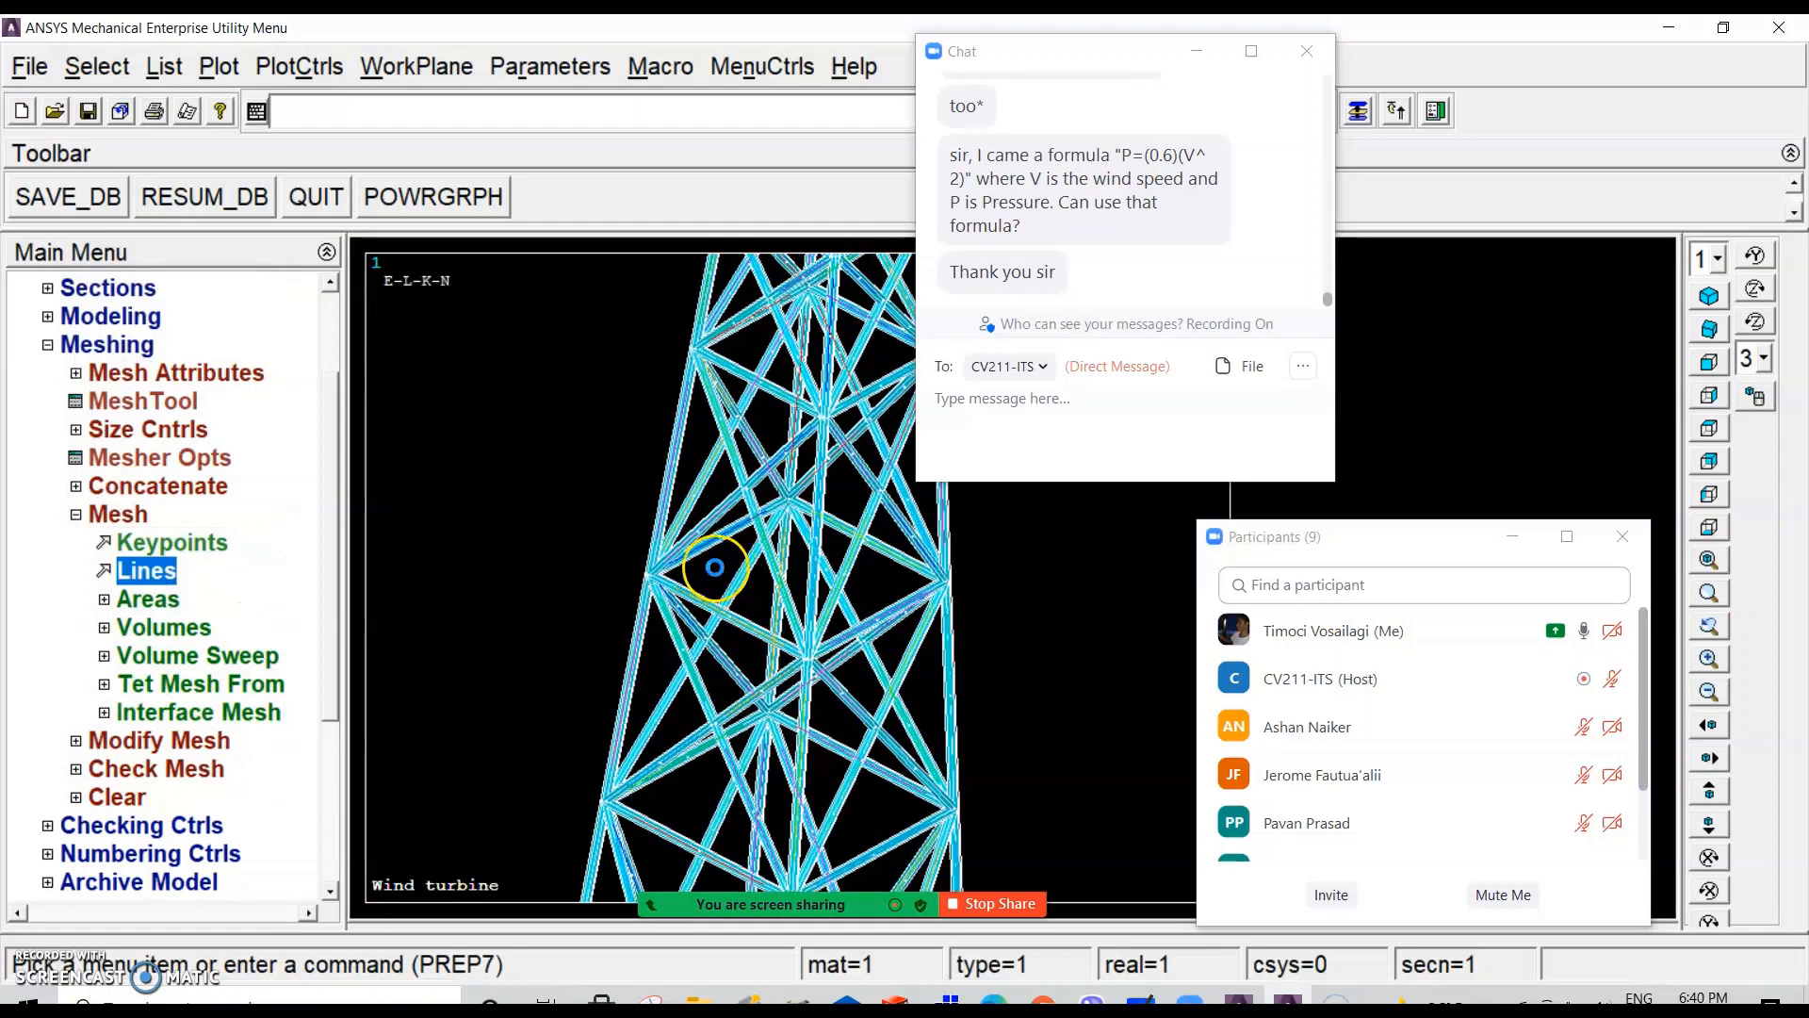
scroll(638, 612, up, 5)
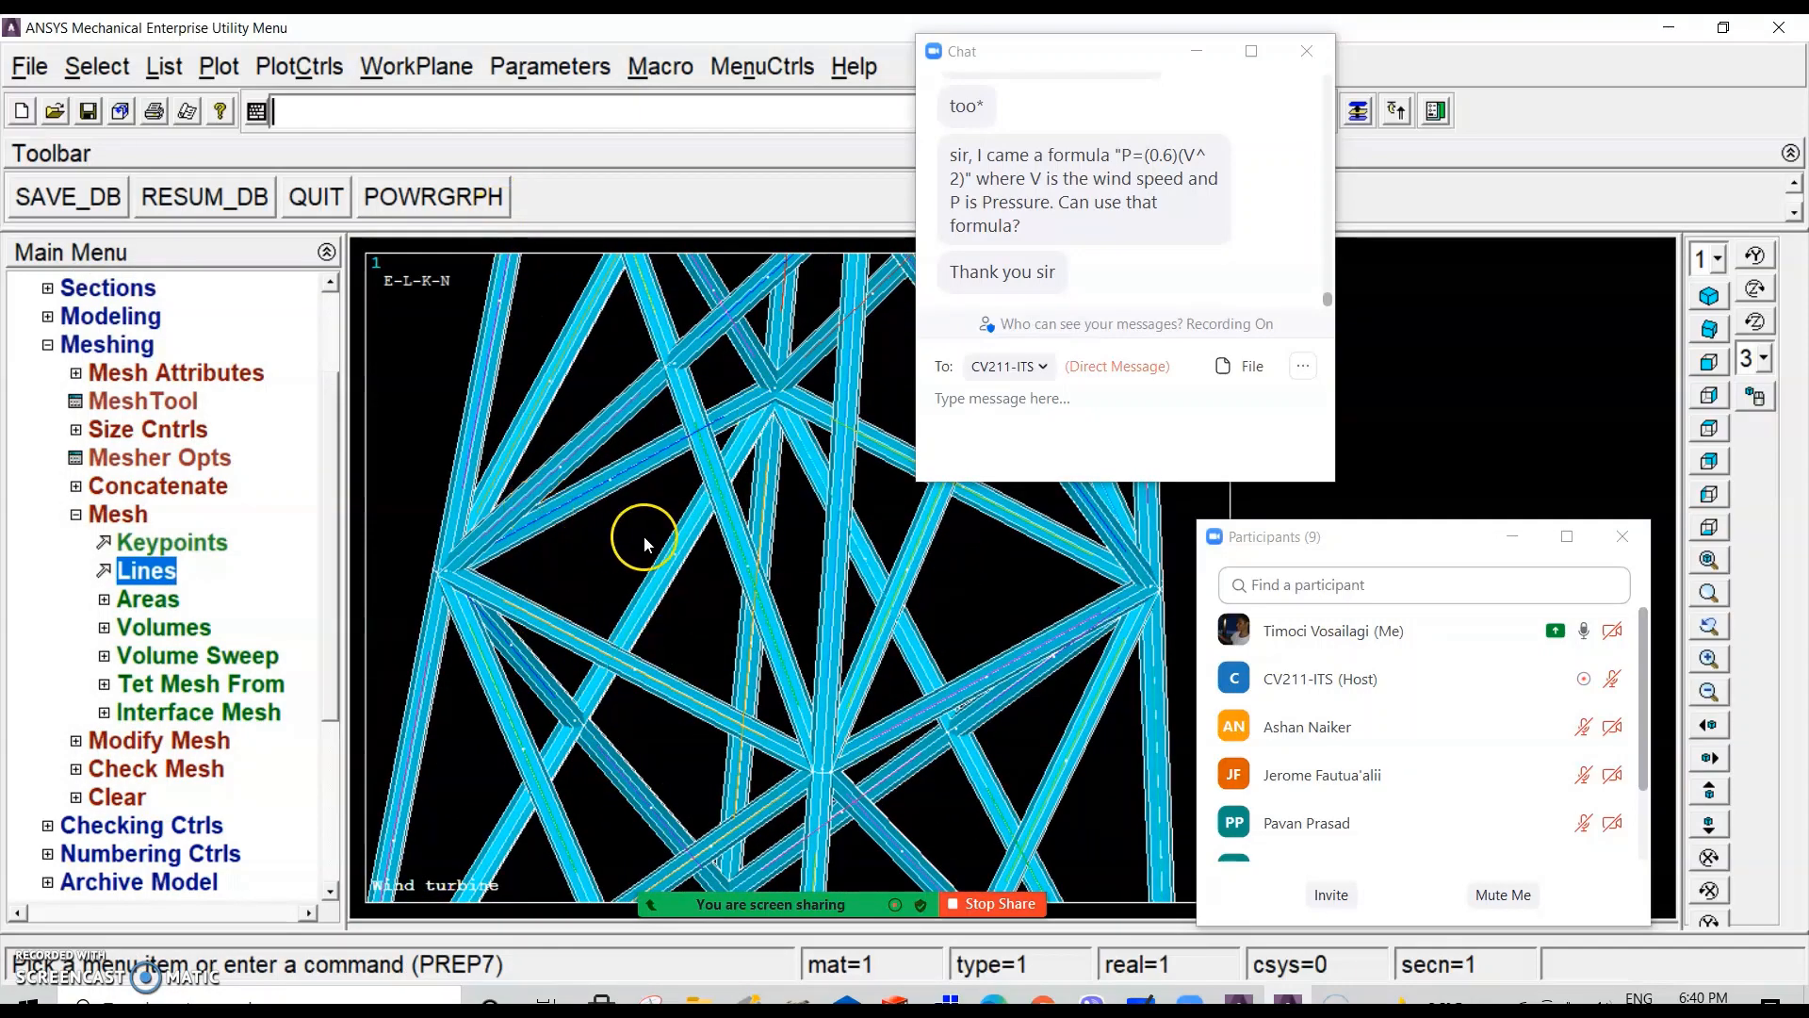
scroll(650, 509, down, 5)
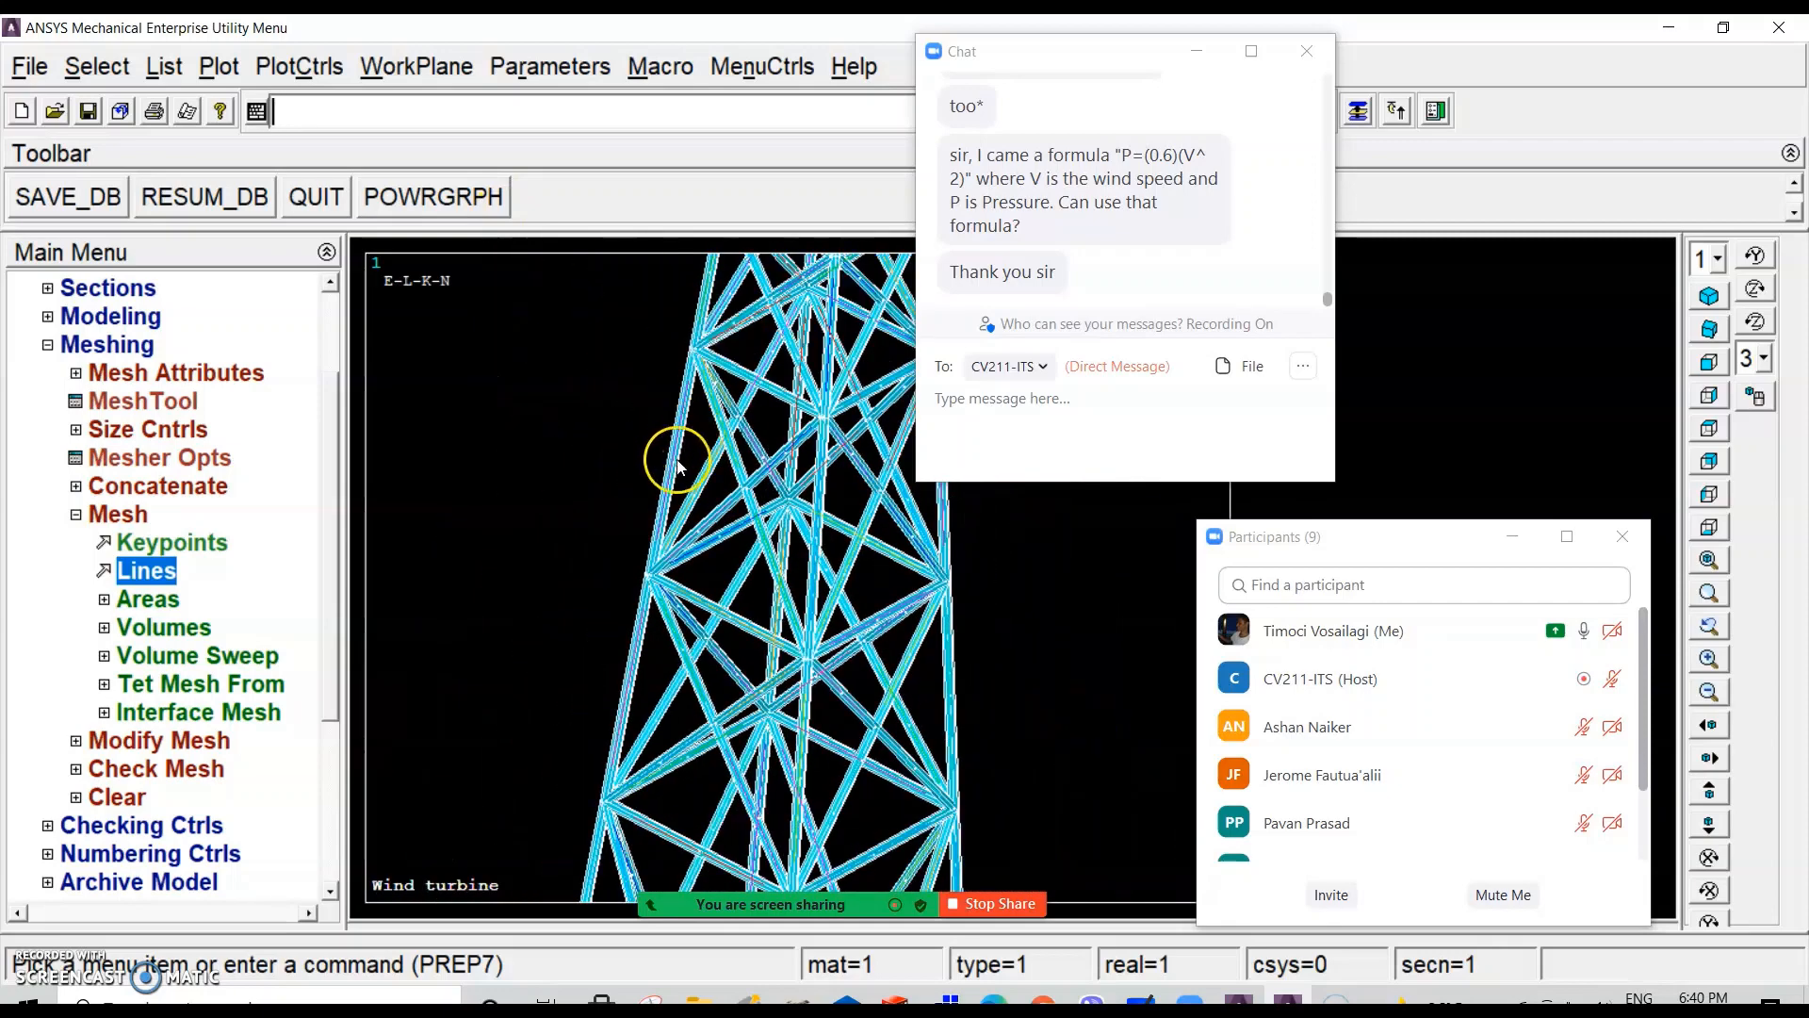
scroll(660, 443, down, 3)
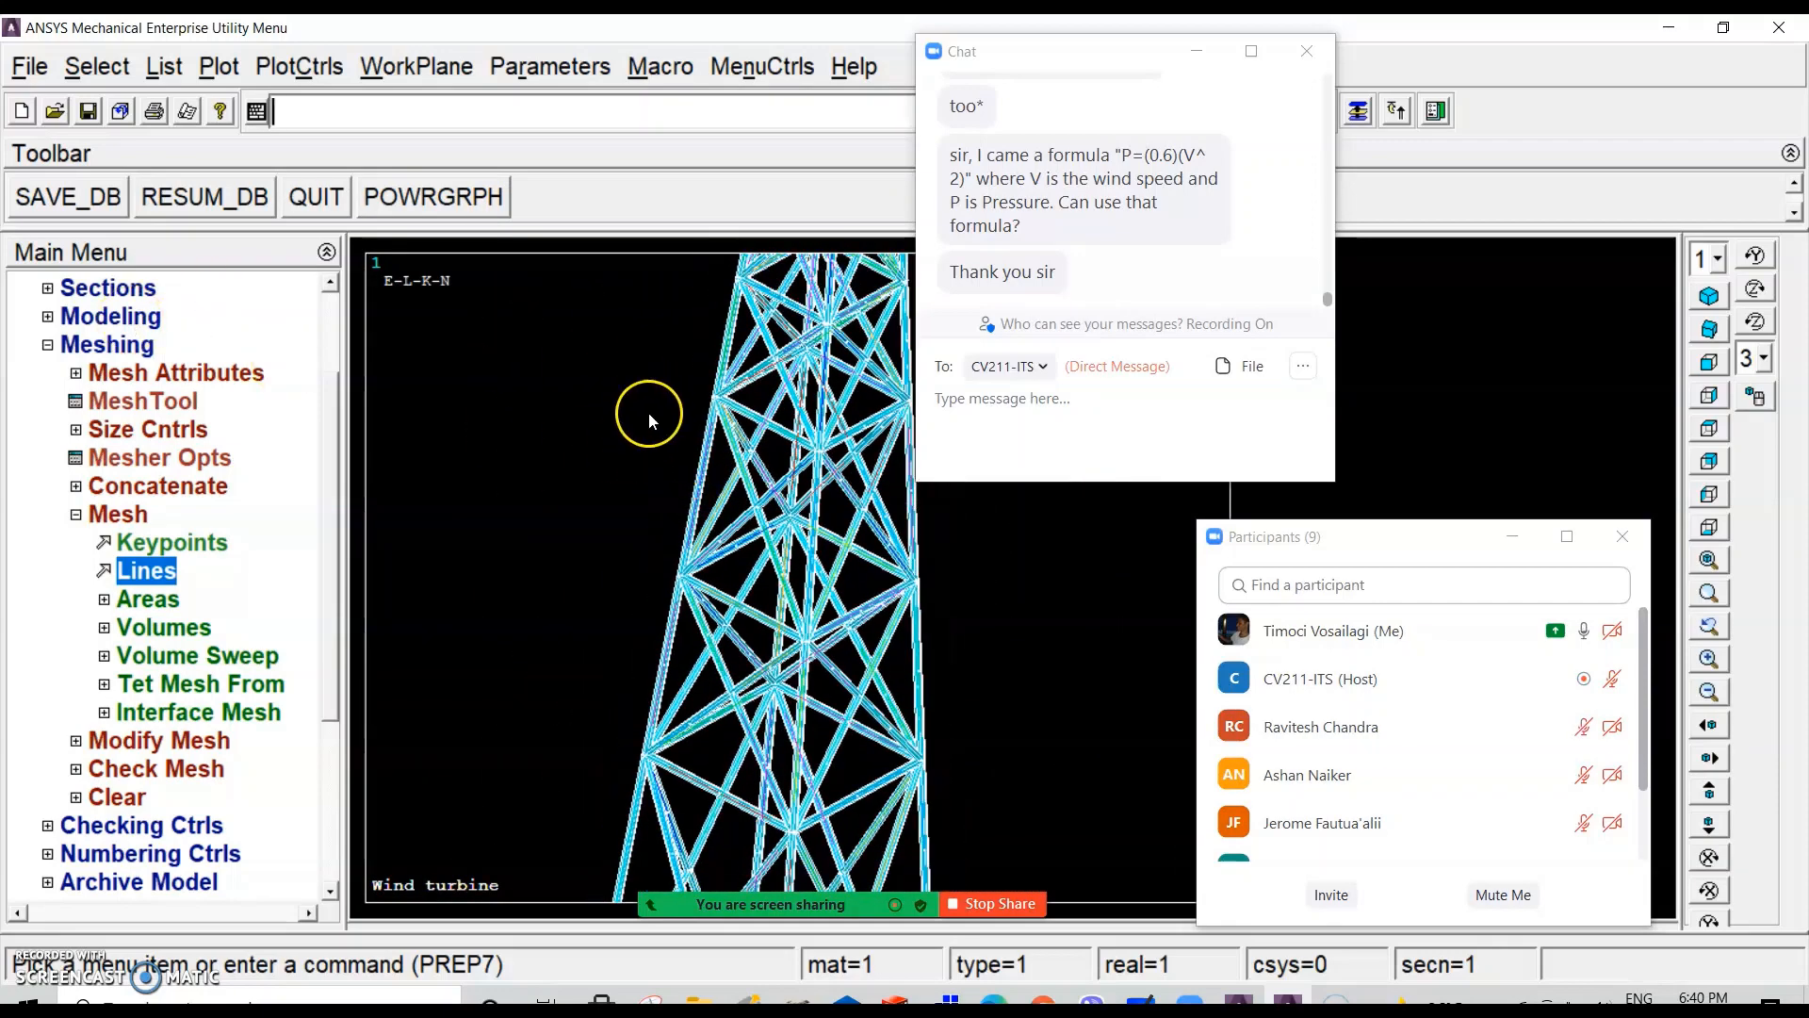
scroll(527, 434, down, 2)
scroll(829, 471, down, 2)
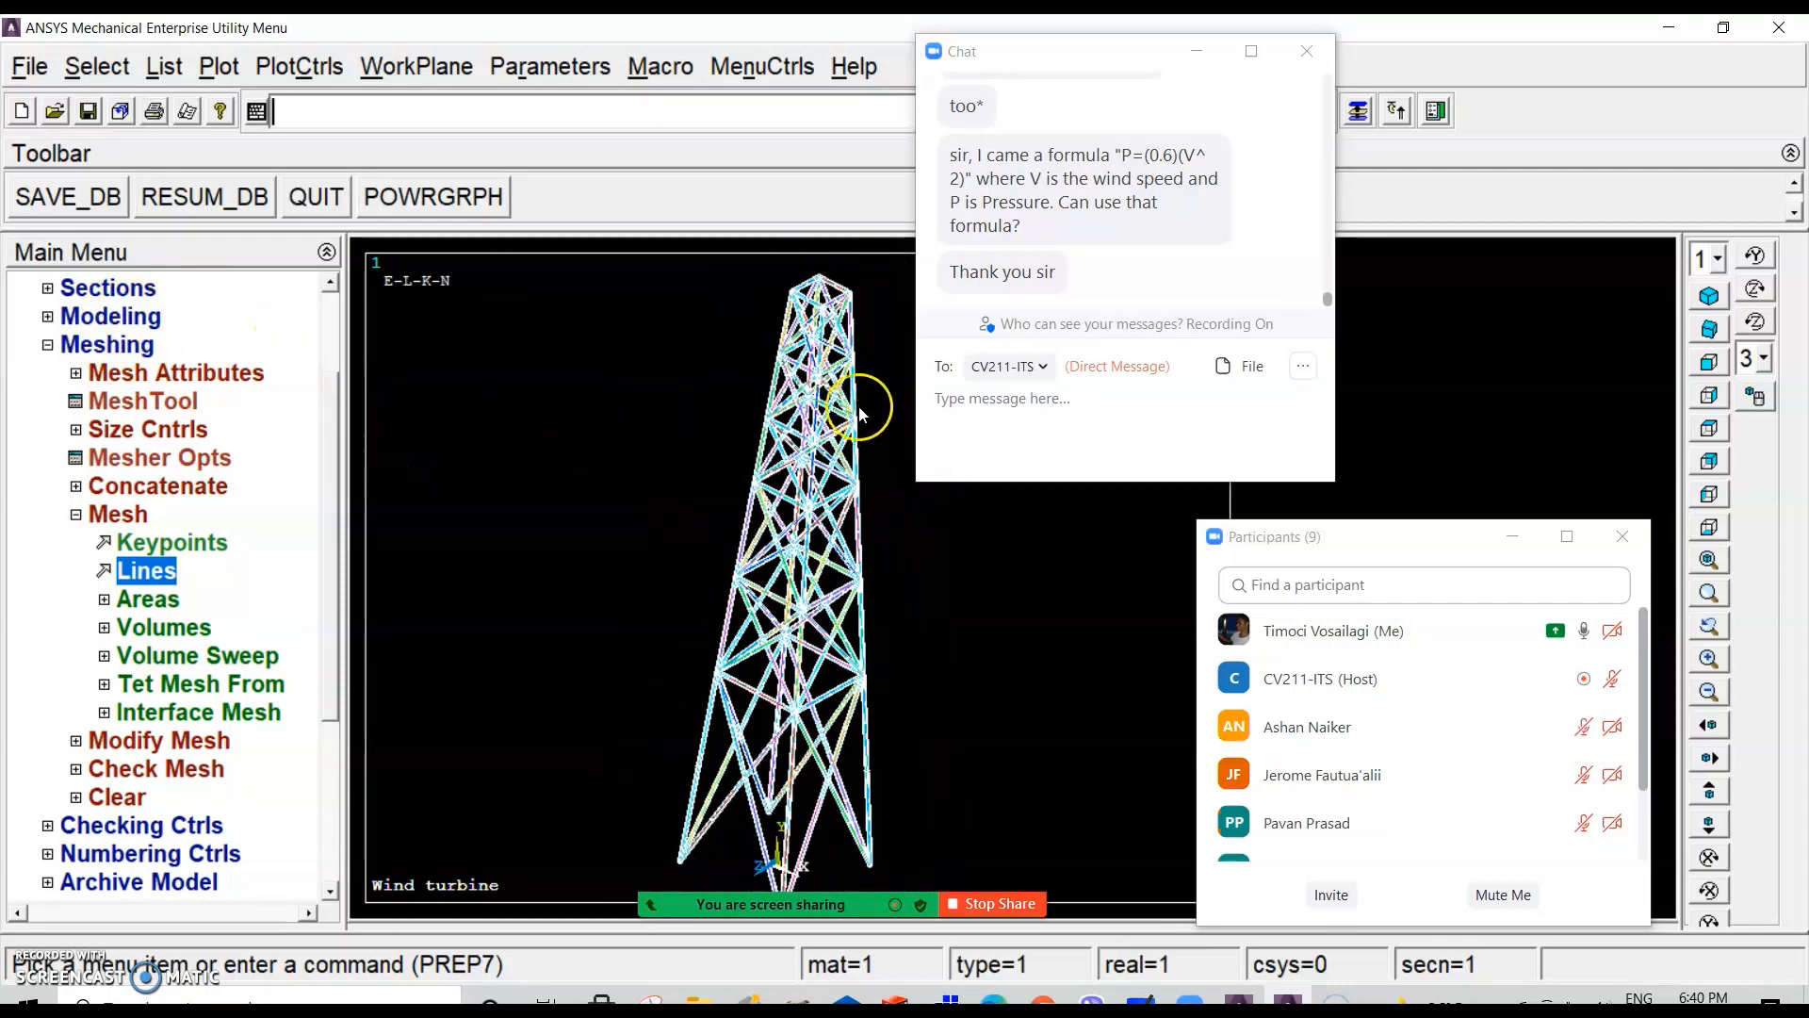
scroll(754, 349, up, 2)
scroll(782, 497, up, 1)
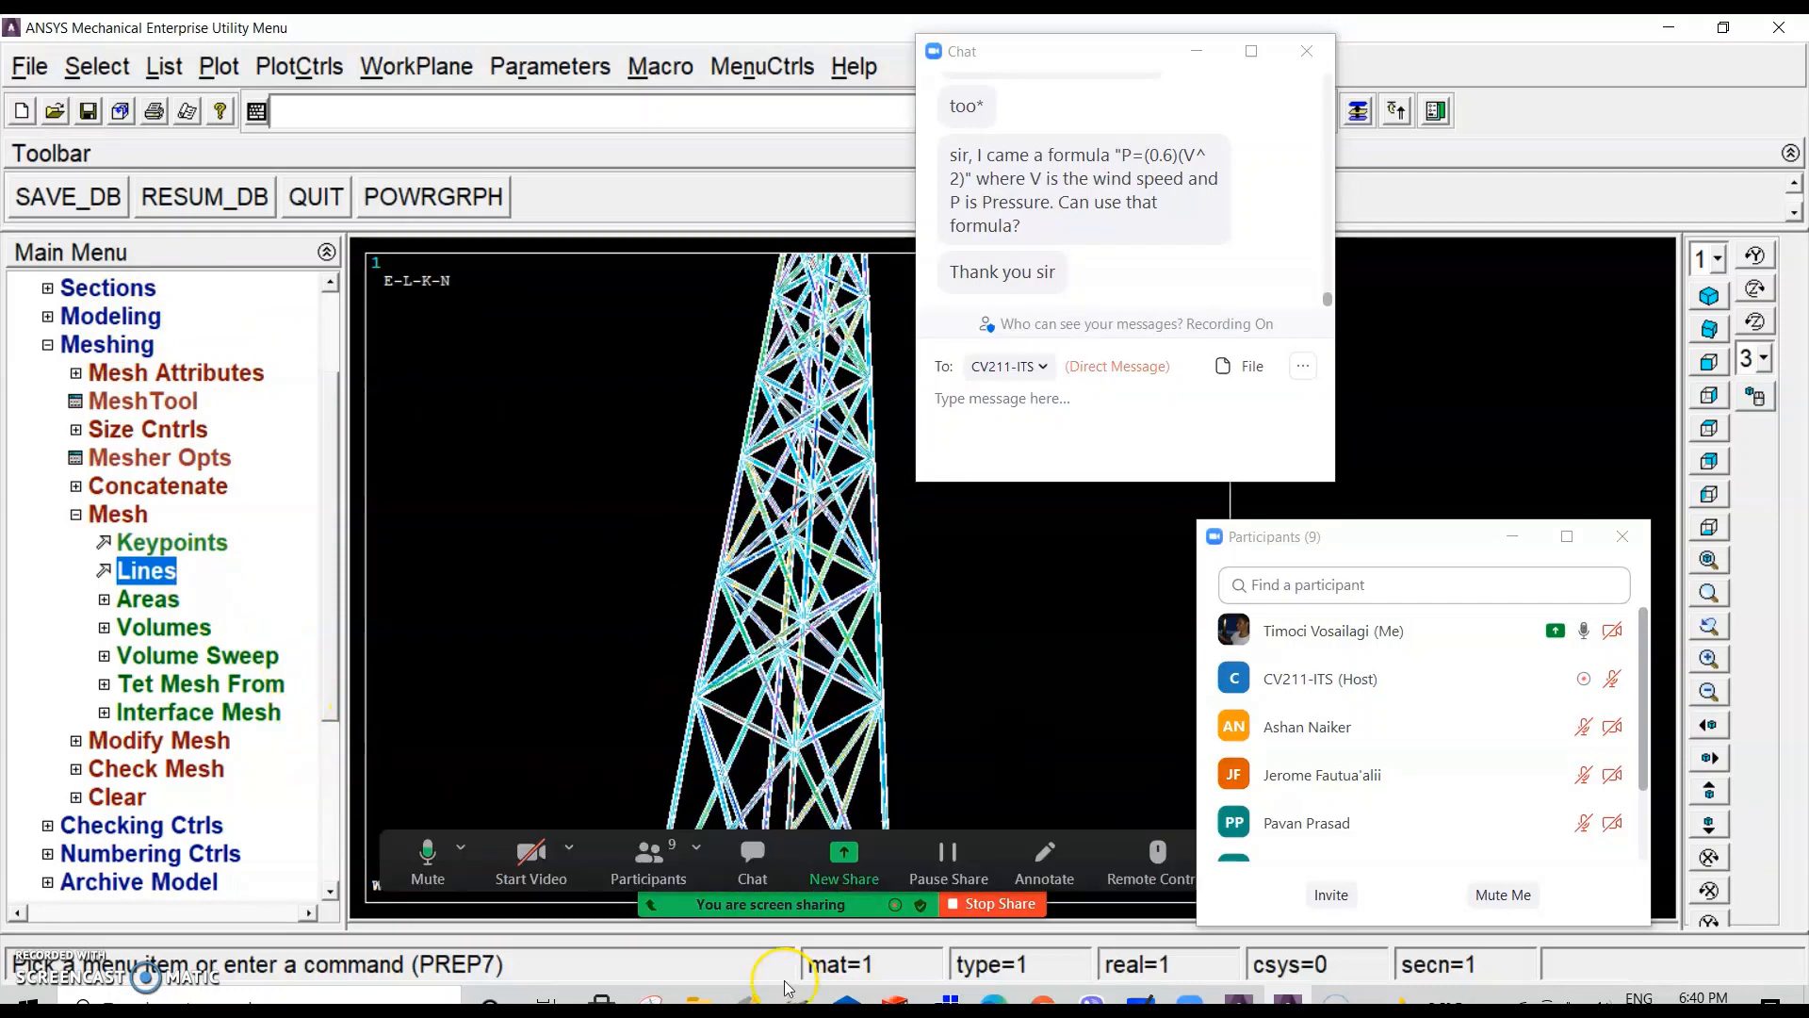
scroll(783, 679, up, 1)
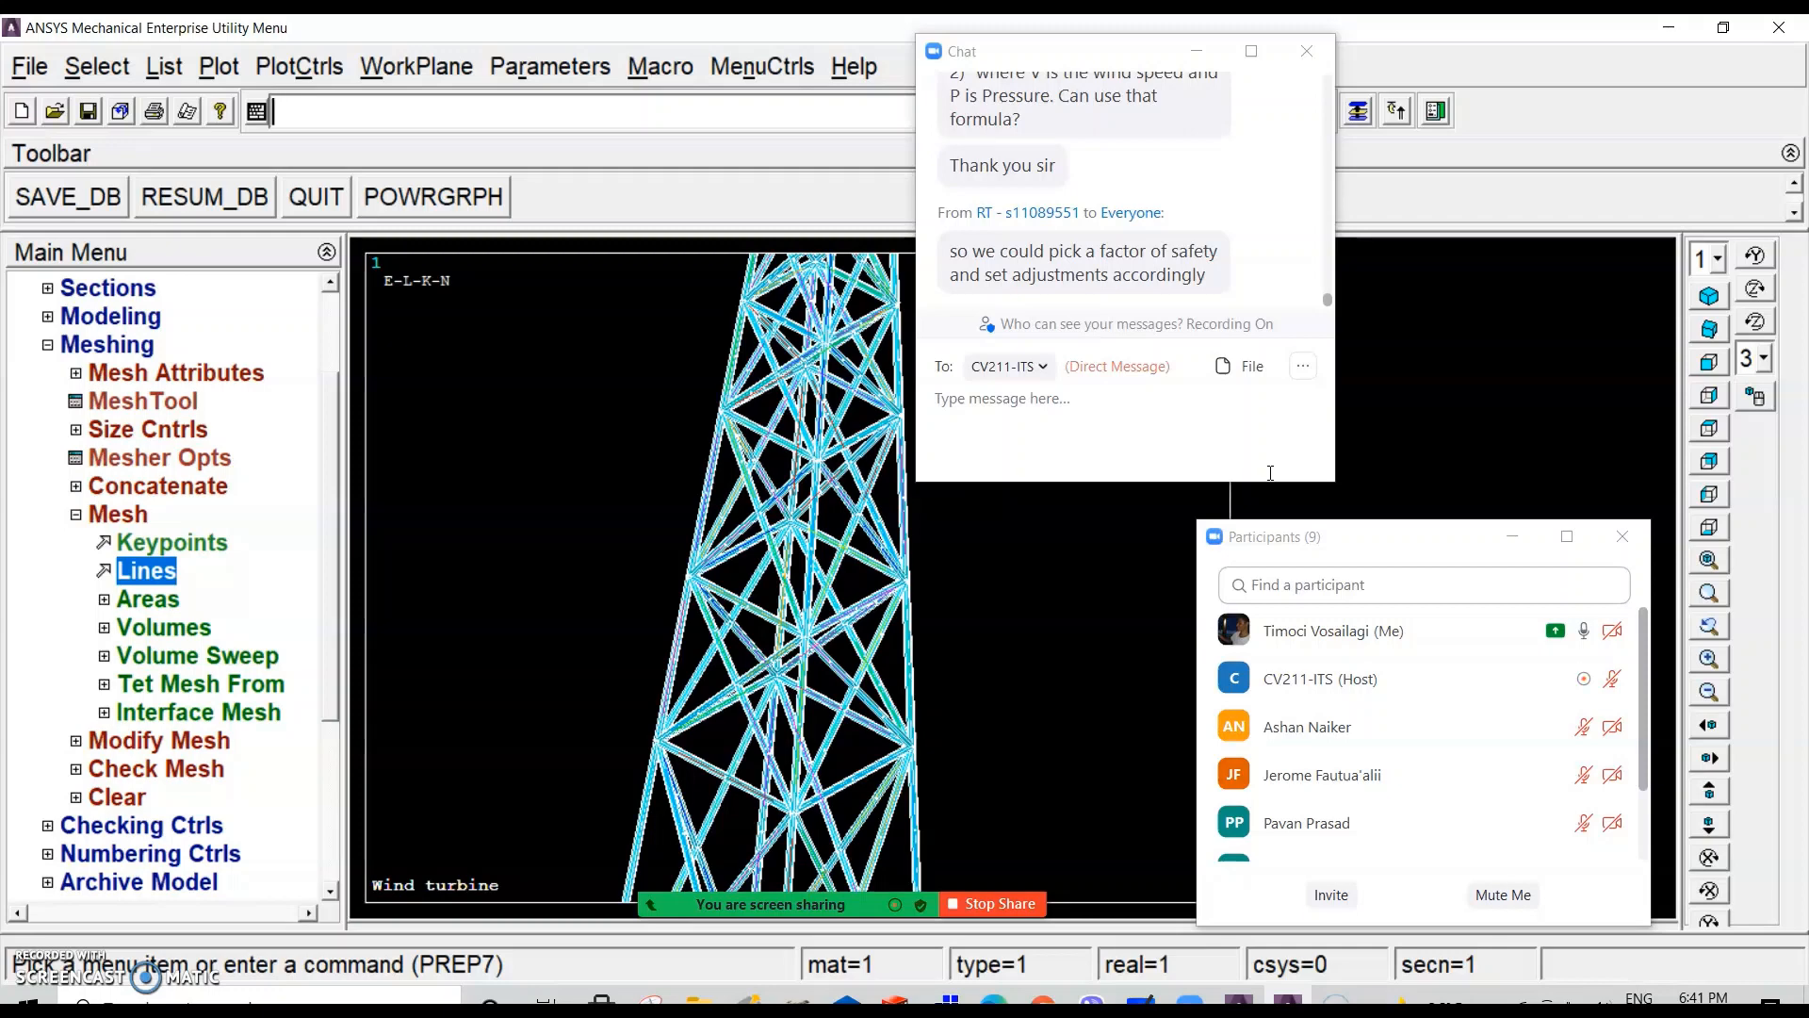
scroll(1114, 528, down, 1)
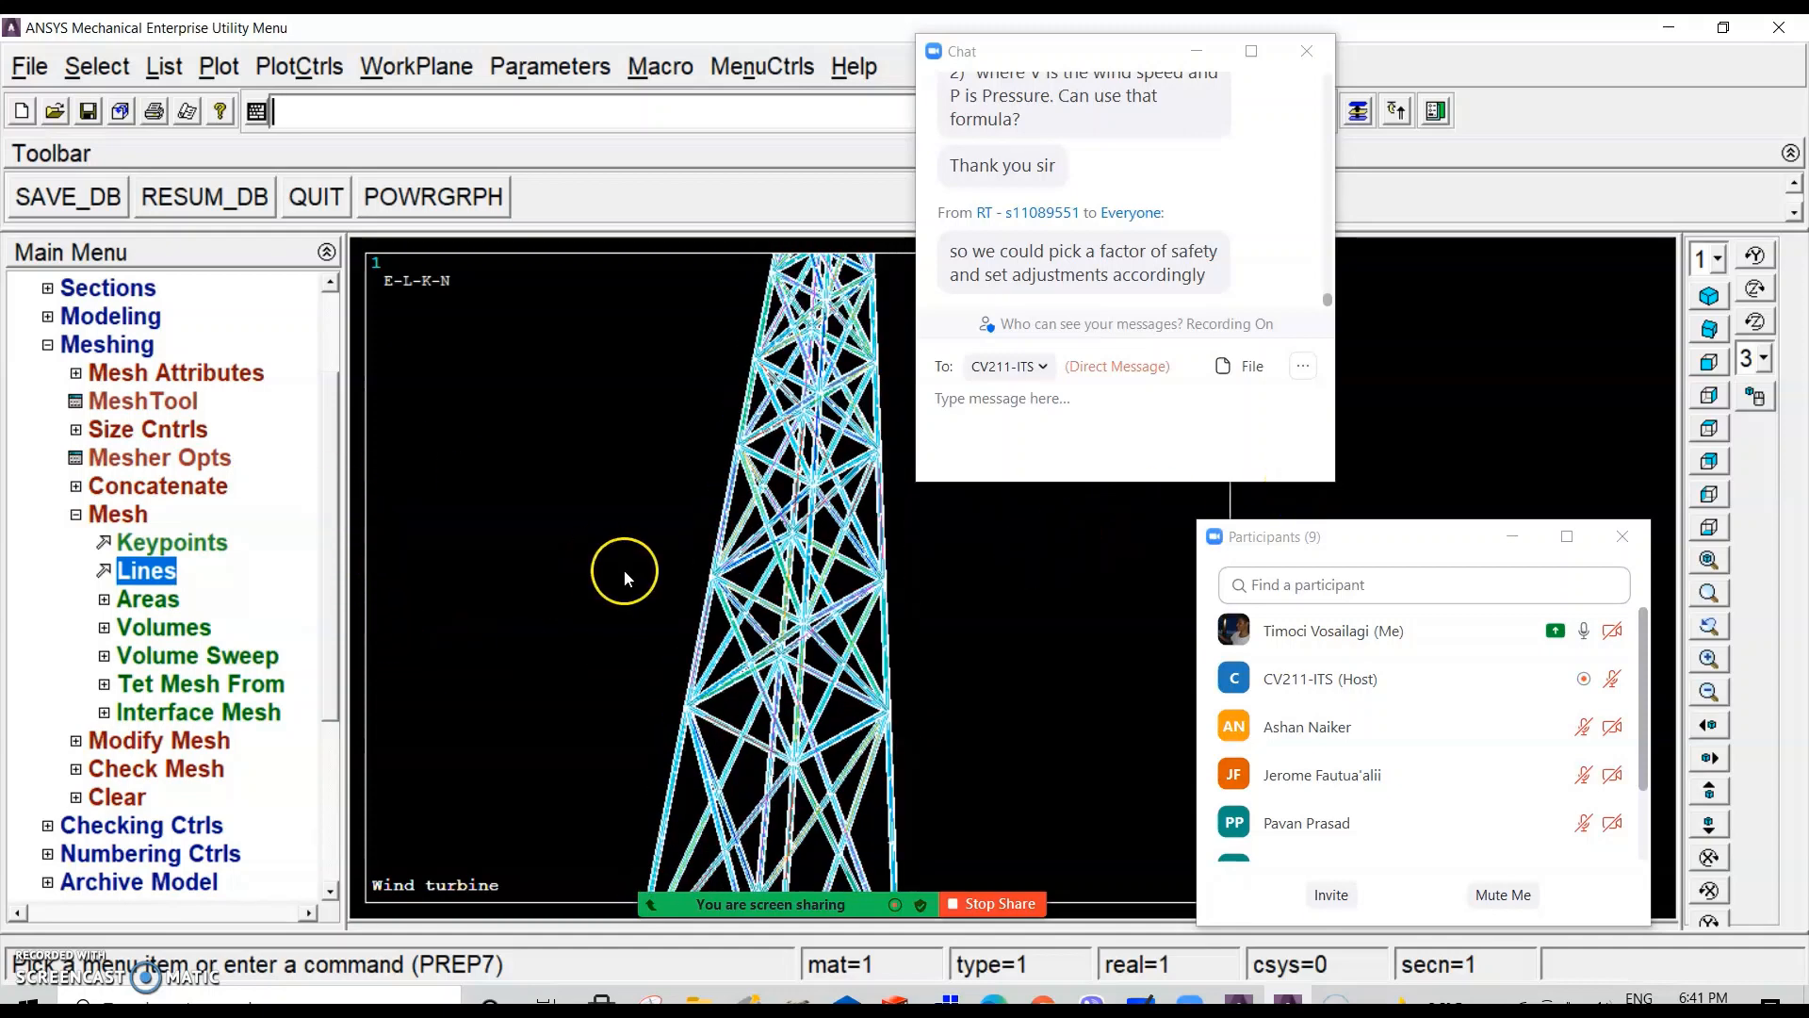
Step: Display the symbols for all applied boundary conditions on the meshed tower and inspect its supports and loads
scroll(718, 343, down, 2)
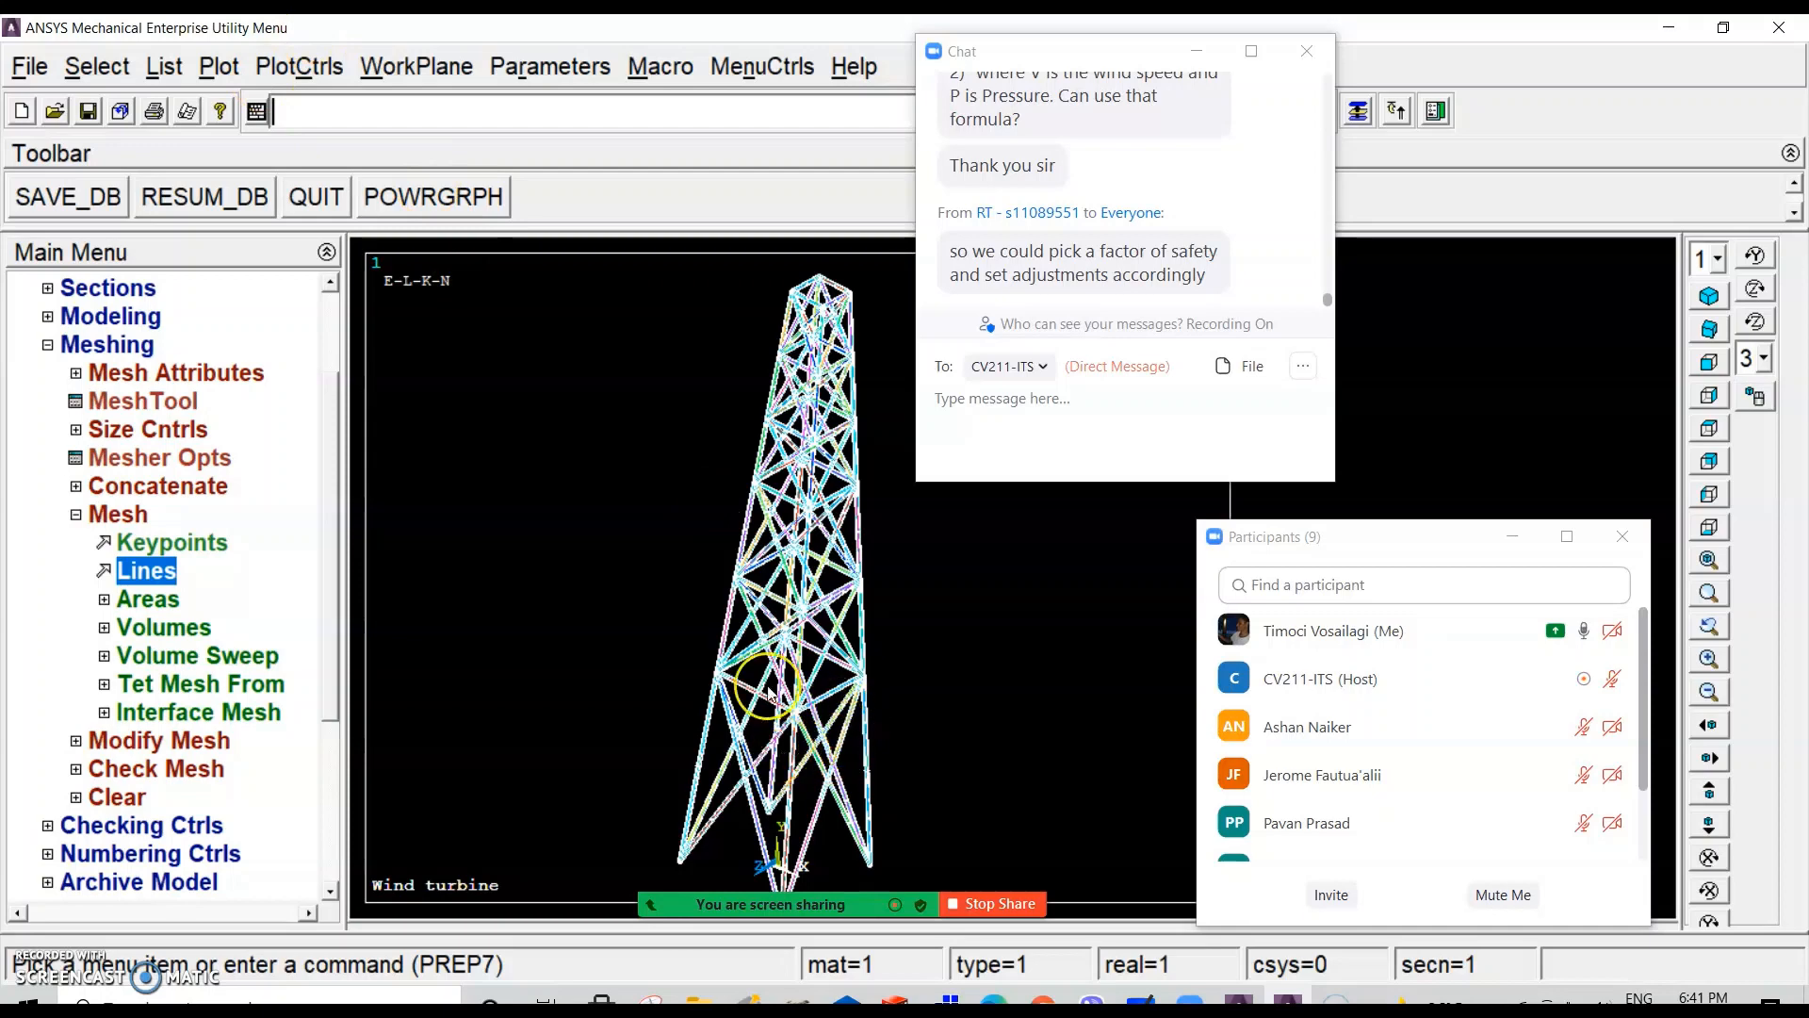
scroll(823, 544, up, 1)
scroll(822, 545, up, 1)
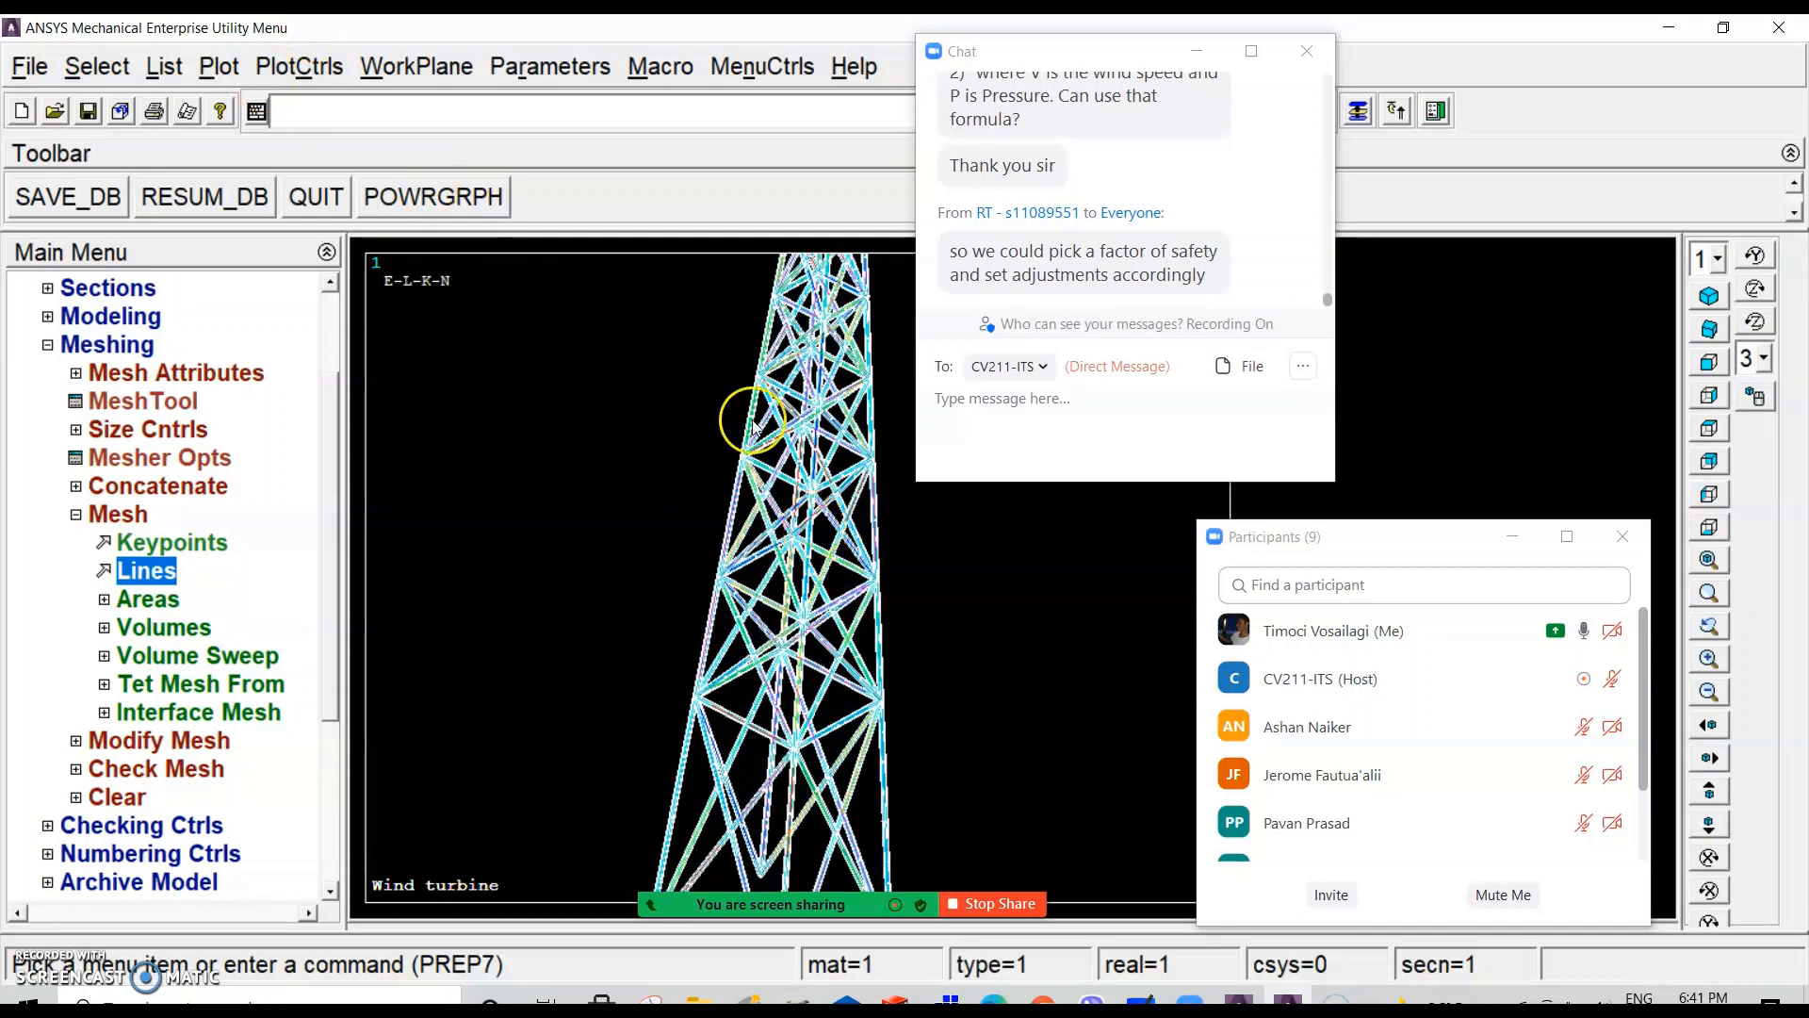
click(298, 67)
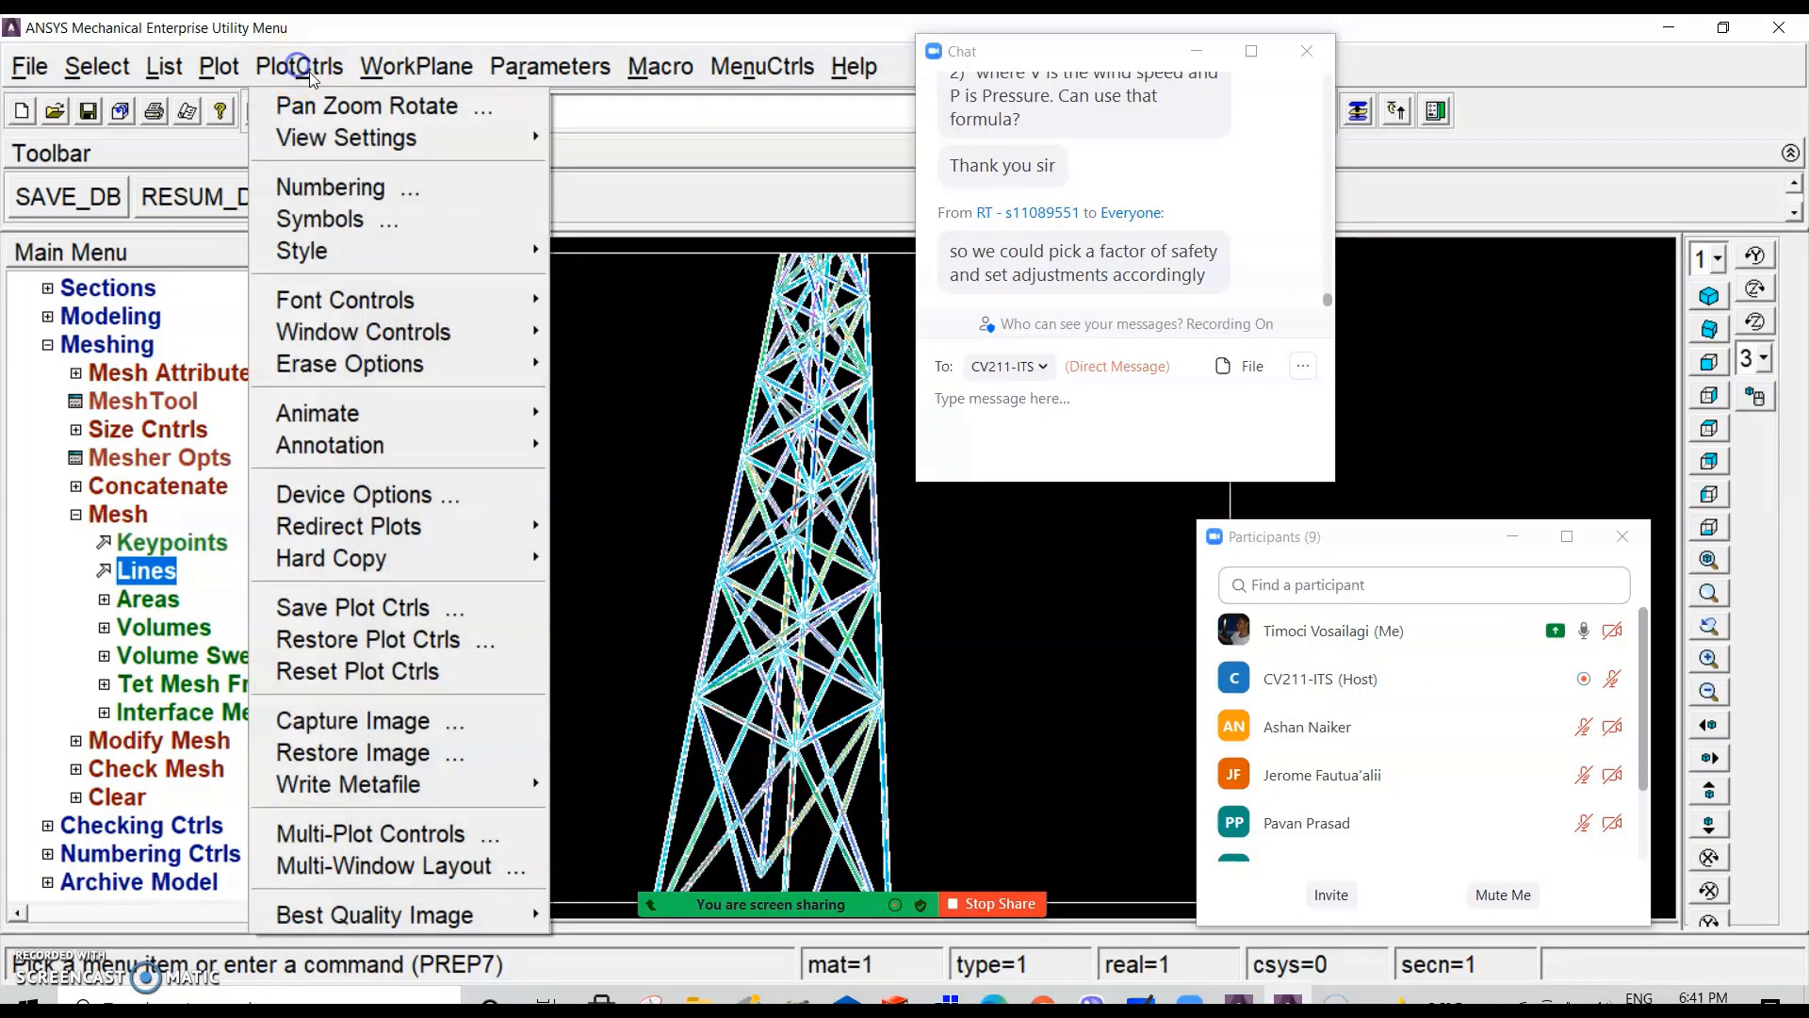
click(322, 216)
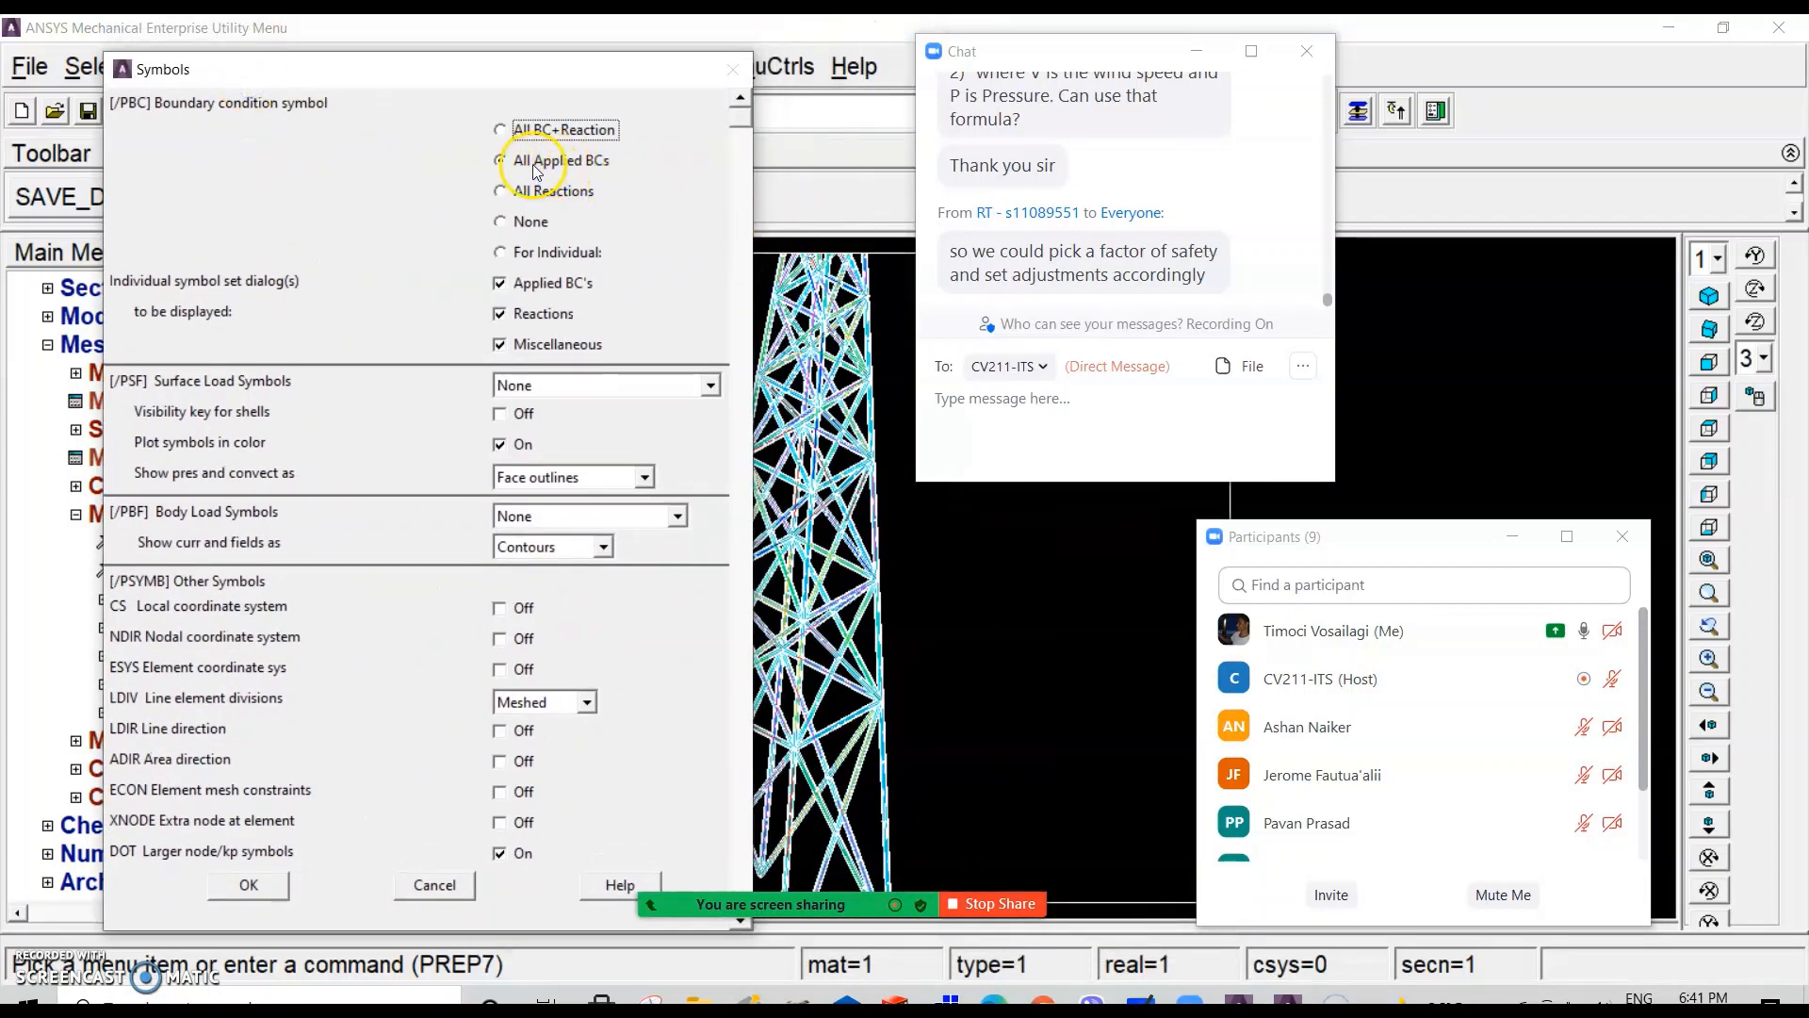
click(248, 883)
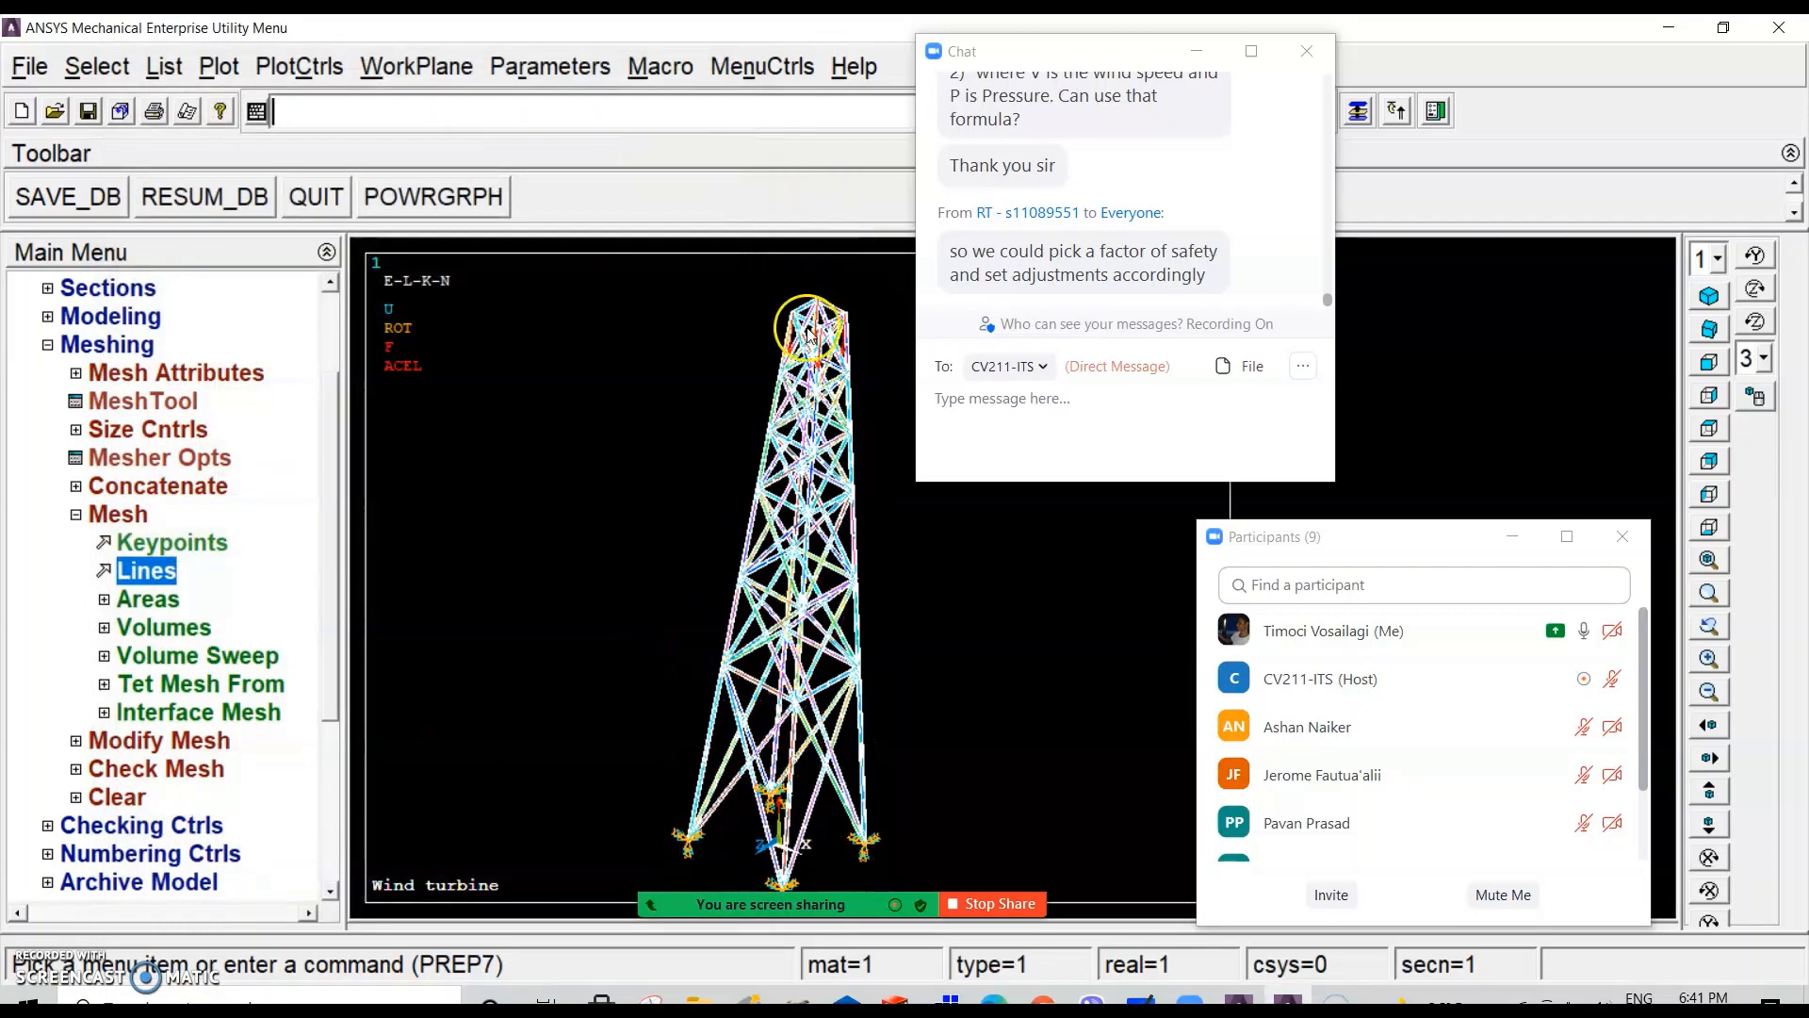
scroll(811, 330, up, 3)
scroll(810, 325, down, 4)
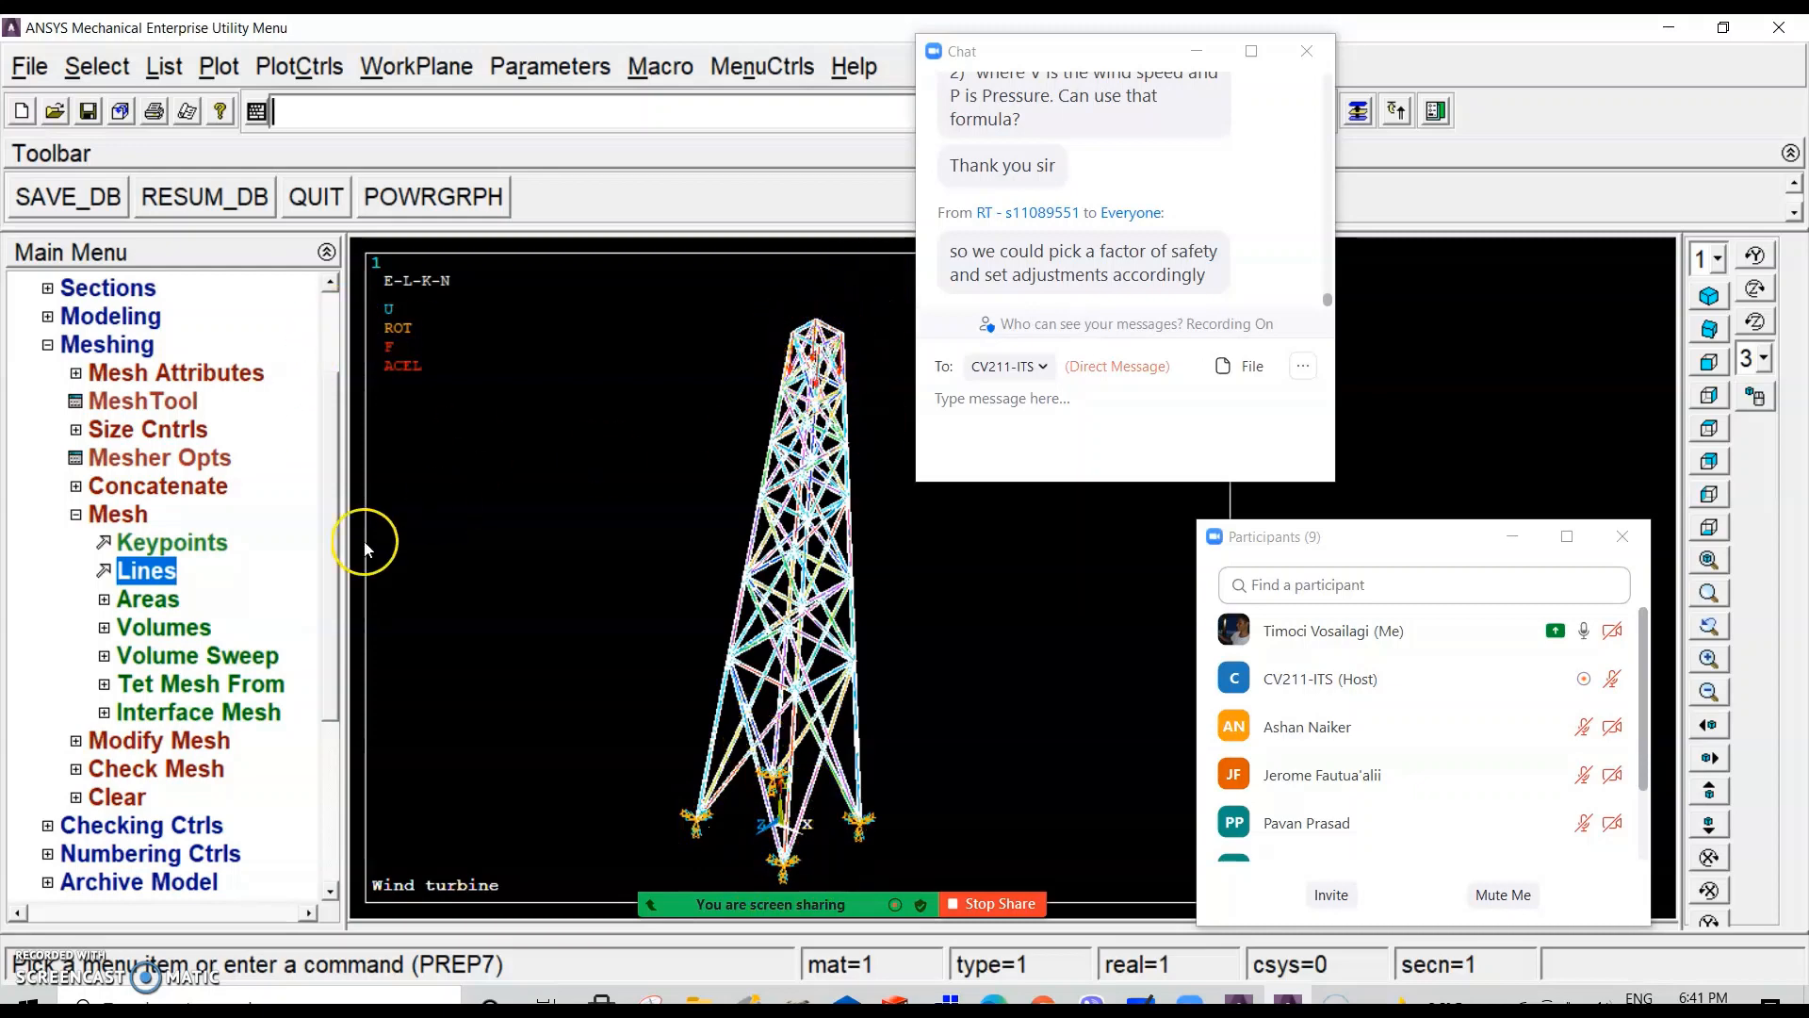
Step: Solve the current load step for the solid-section tower and close the solution status windows
click(109, 515)
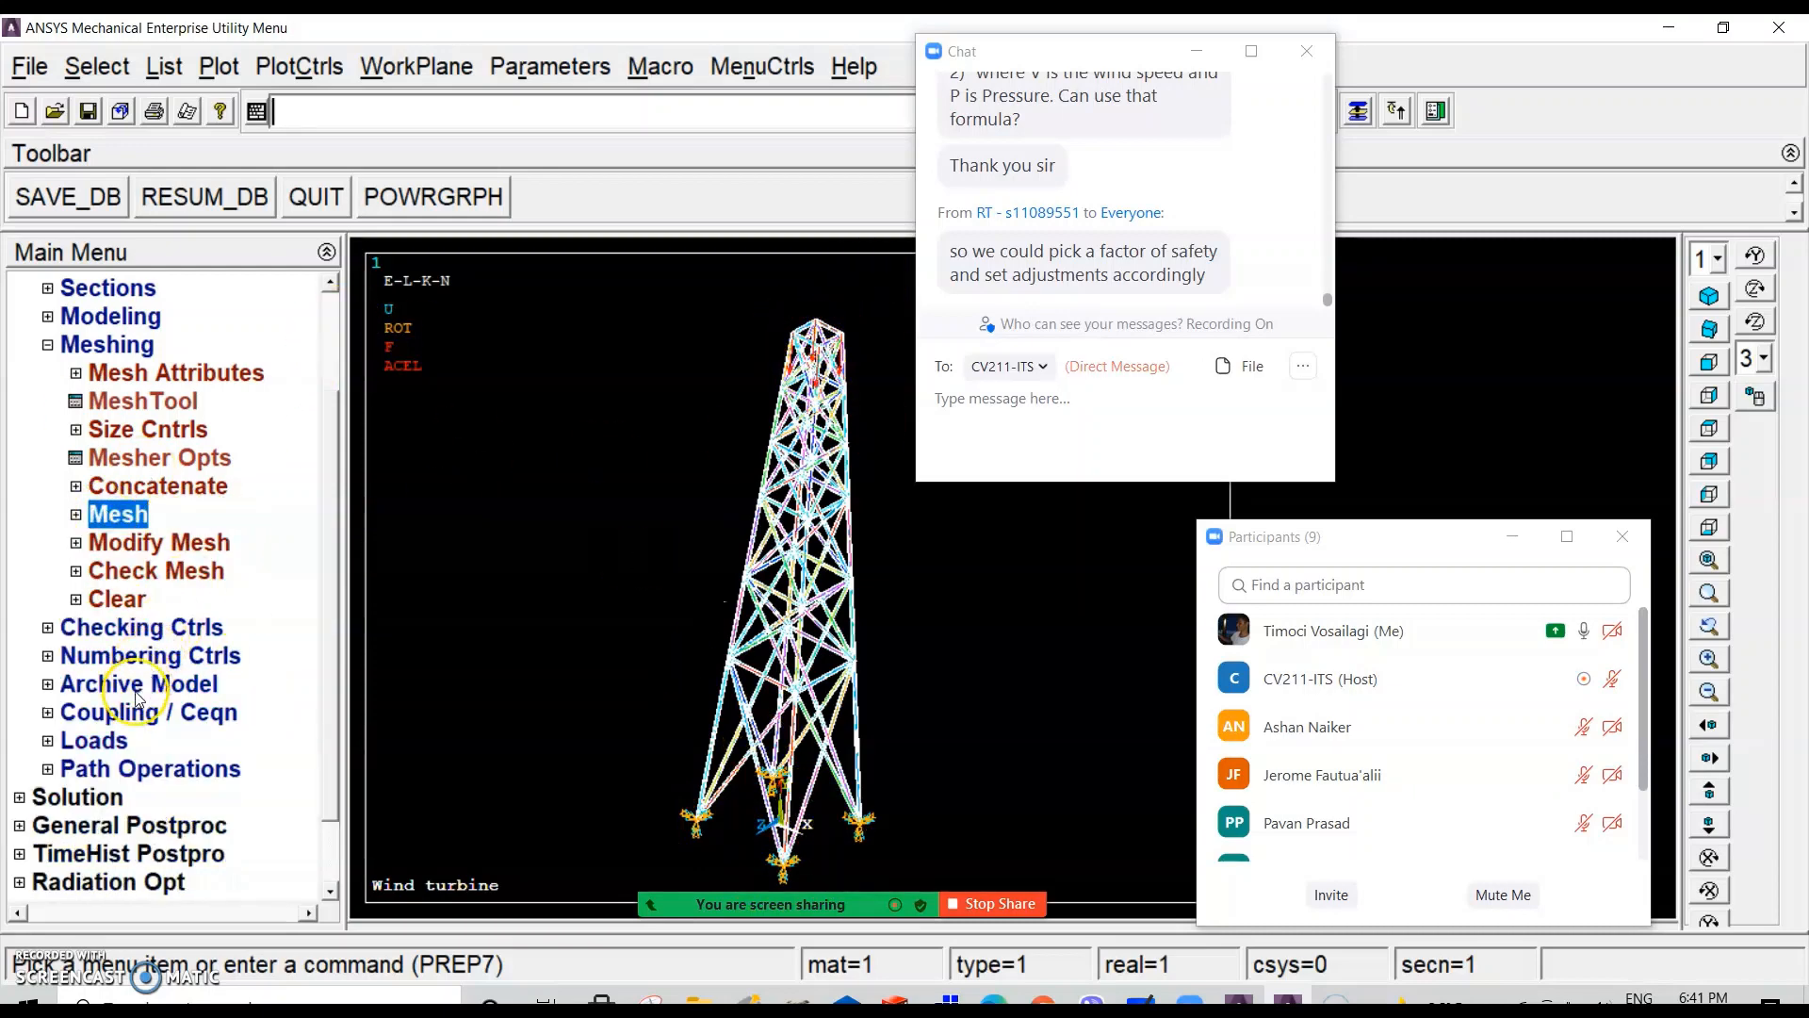
click(78, 801)
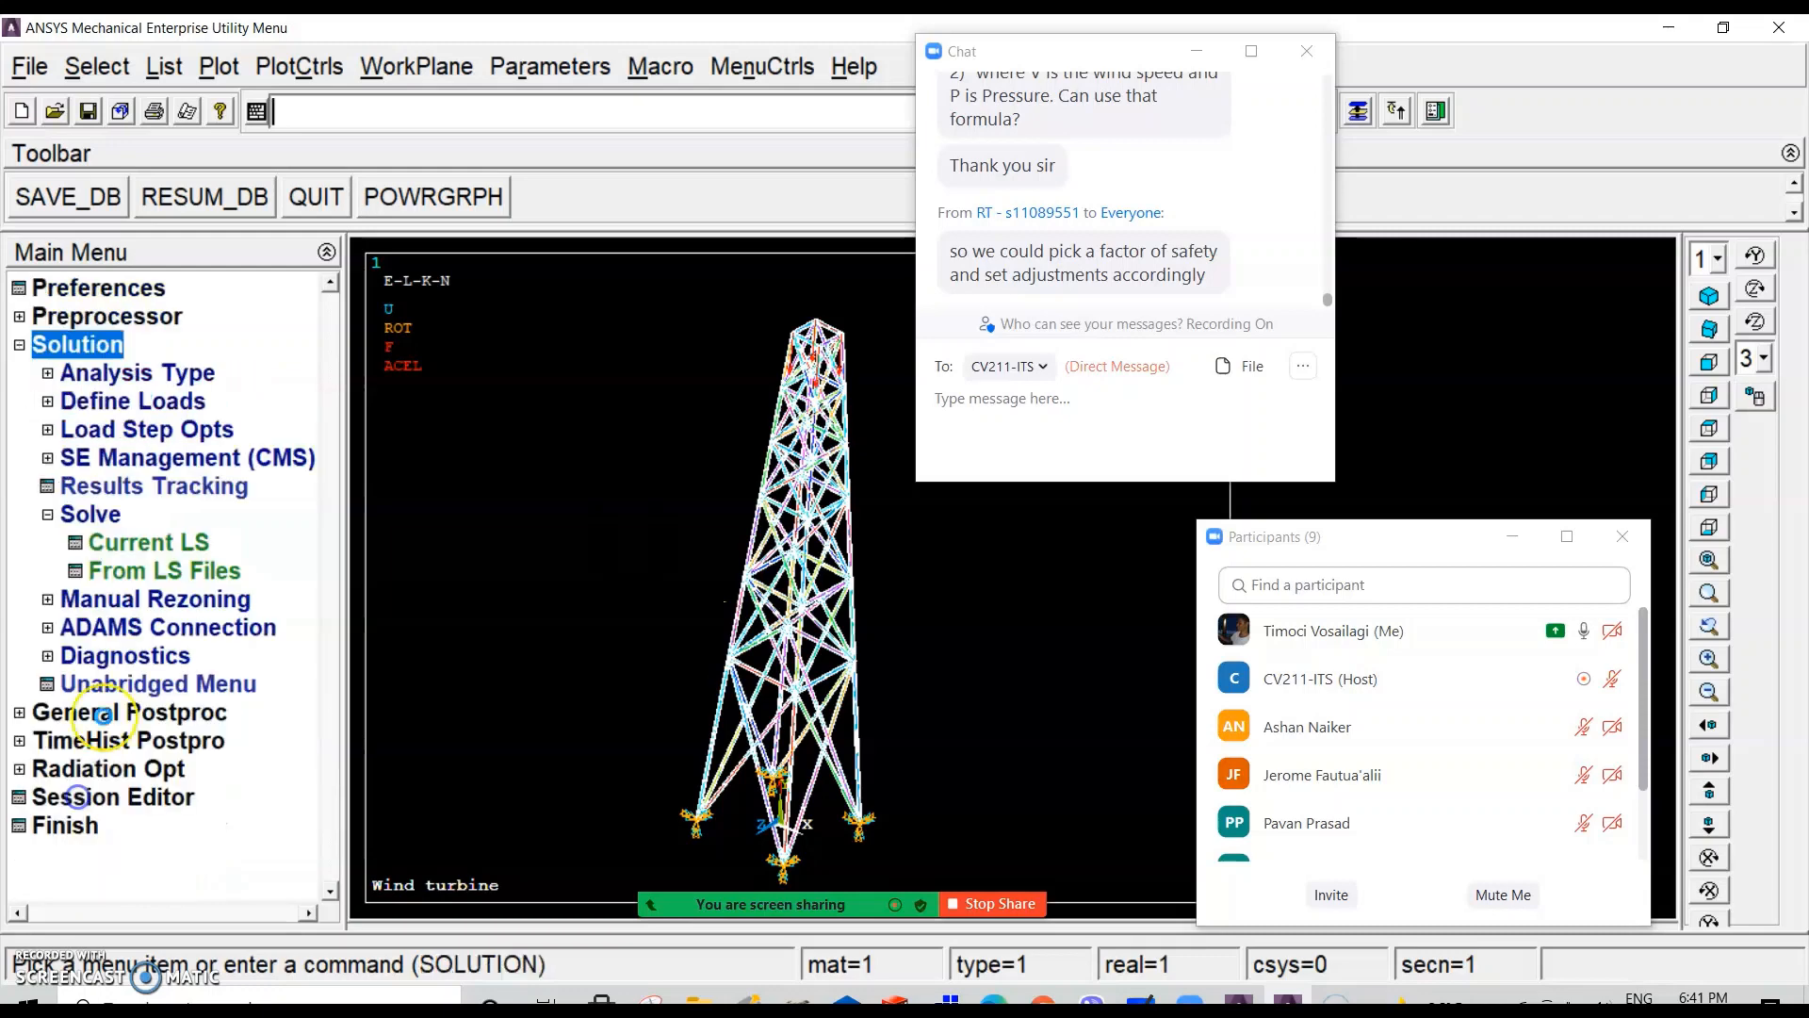
click(146, 542)
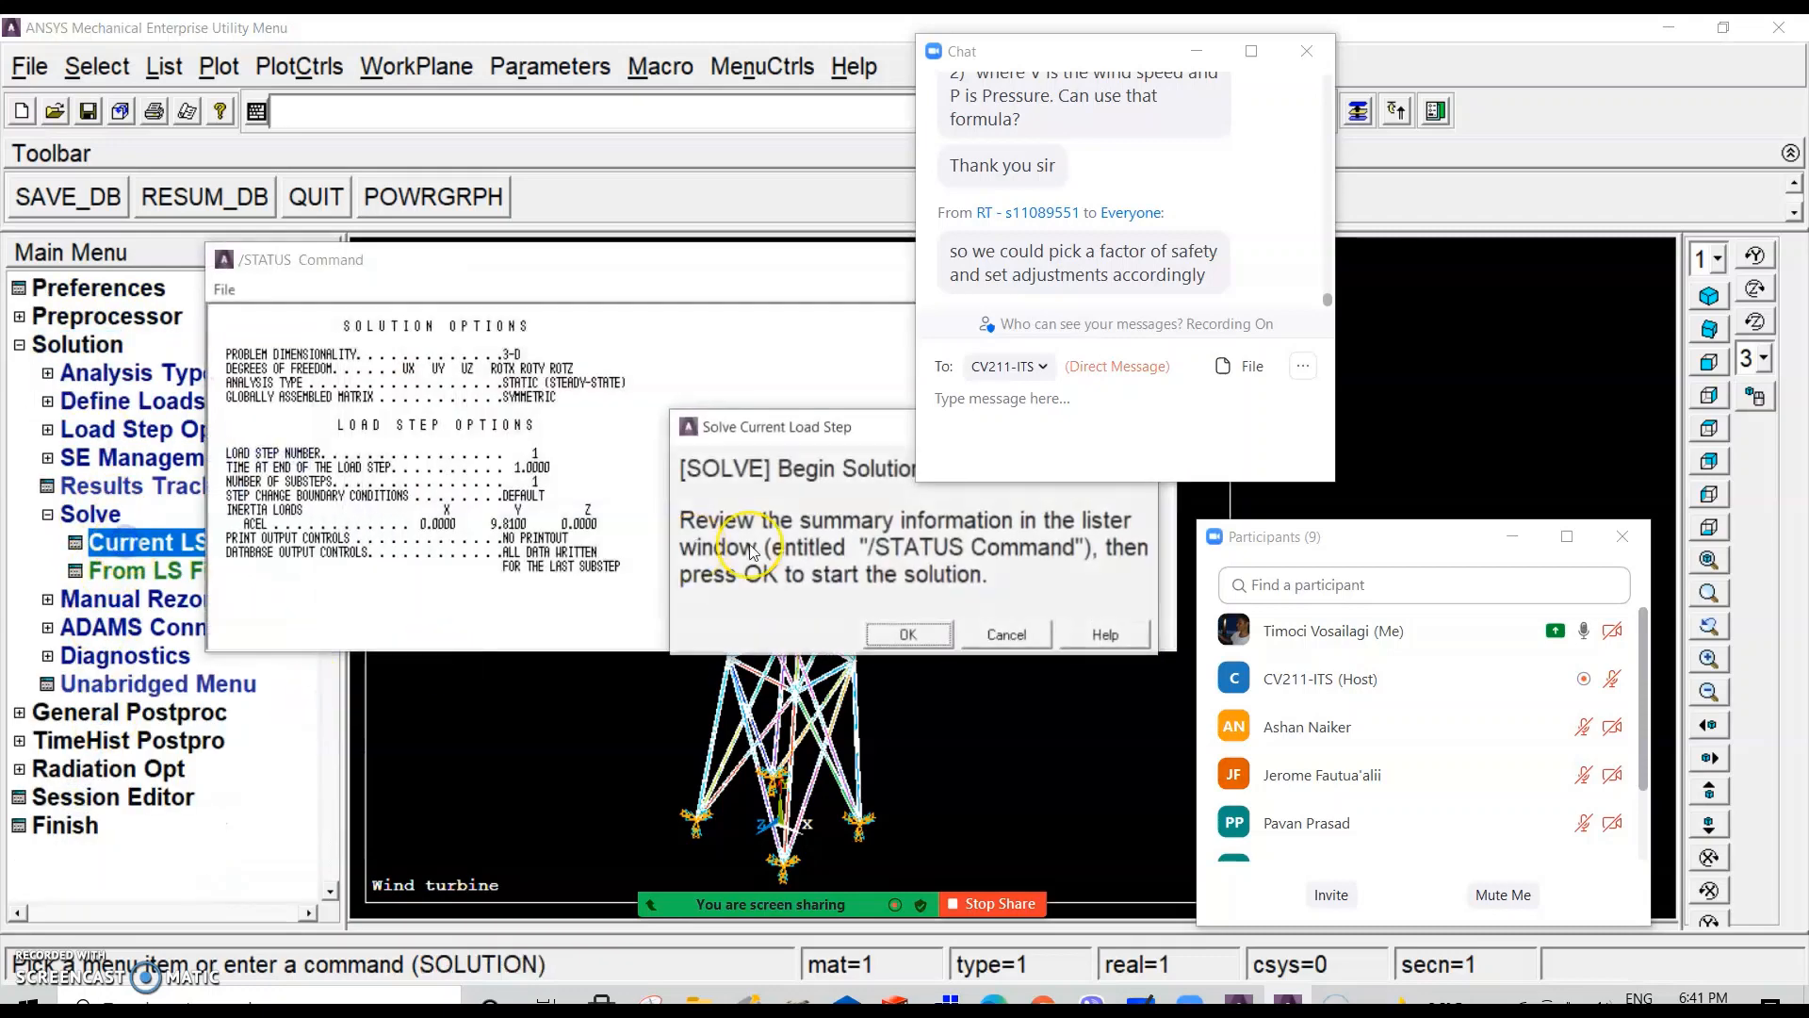
click(910, 634)
click(339, 177)
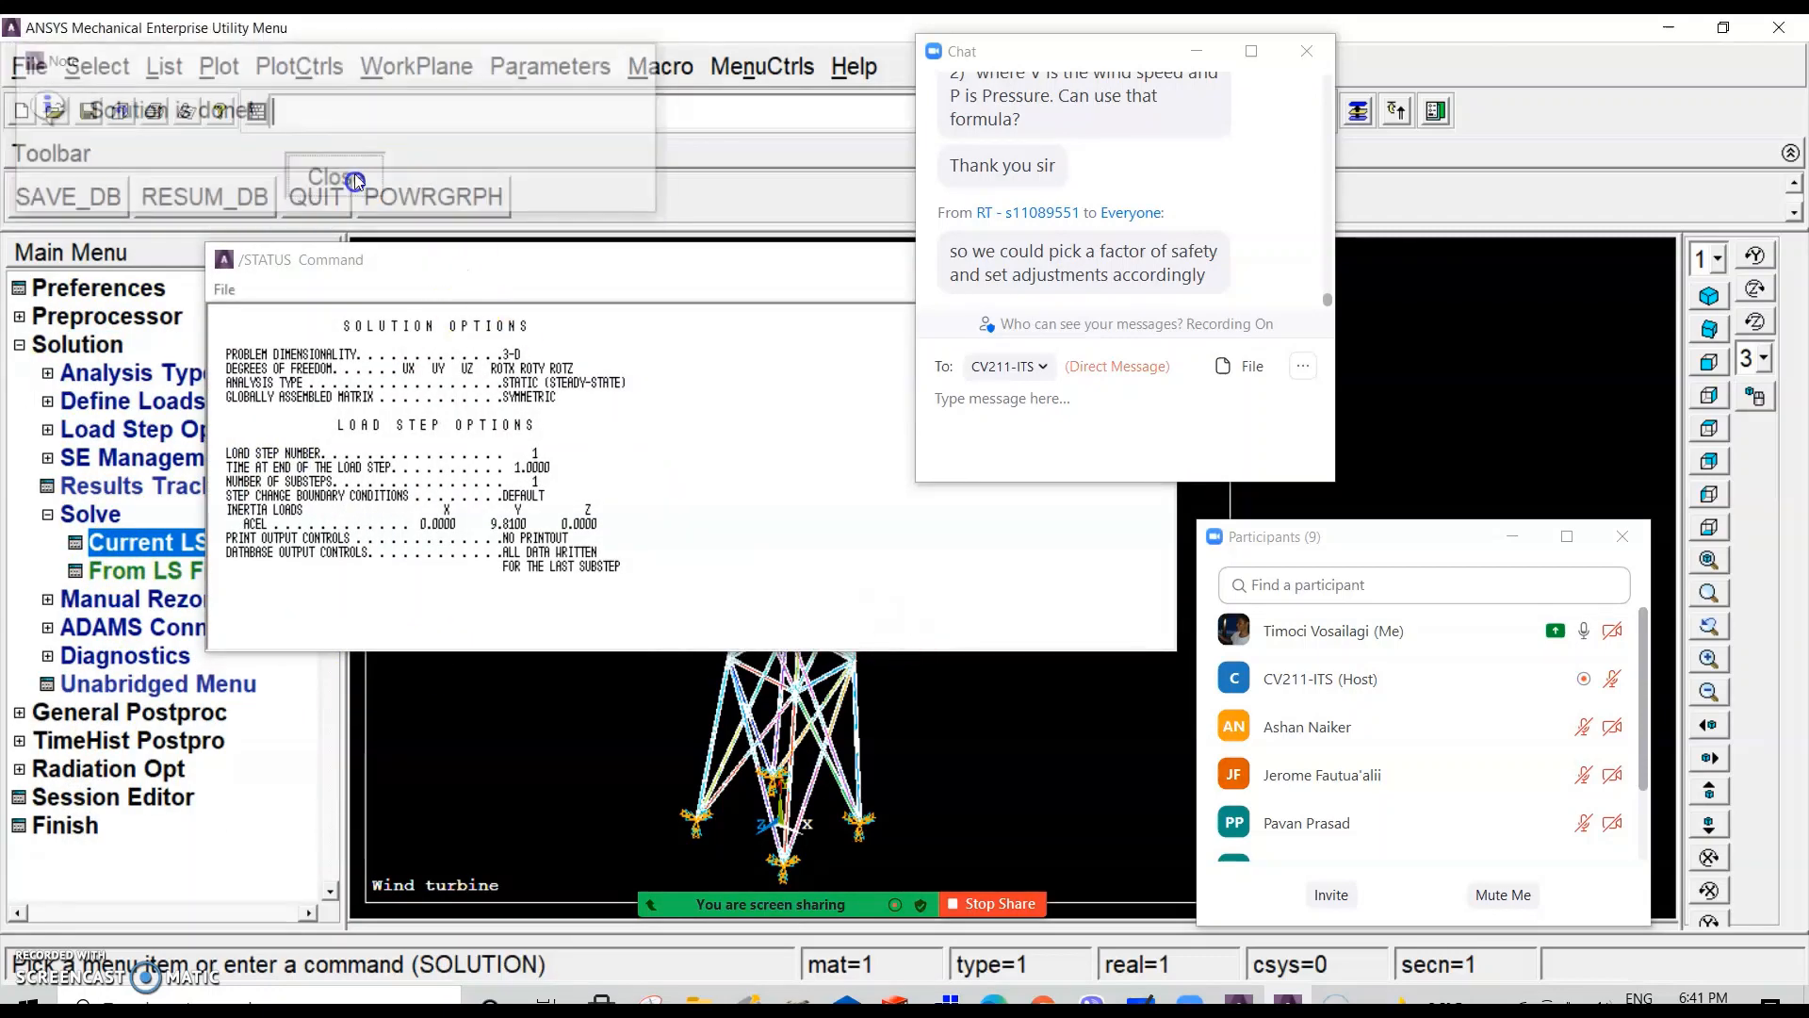
drag(584, 275, 338, 224)
click(910, 207)
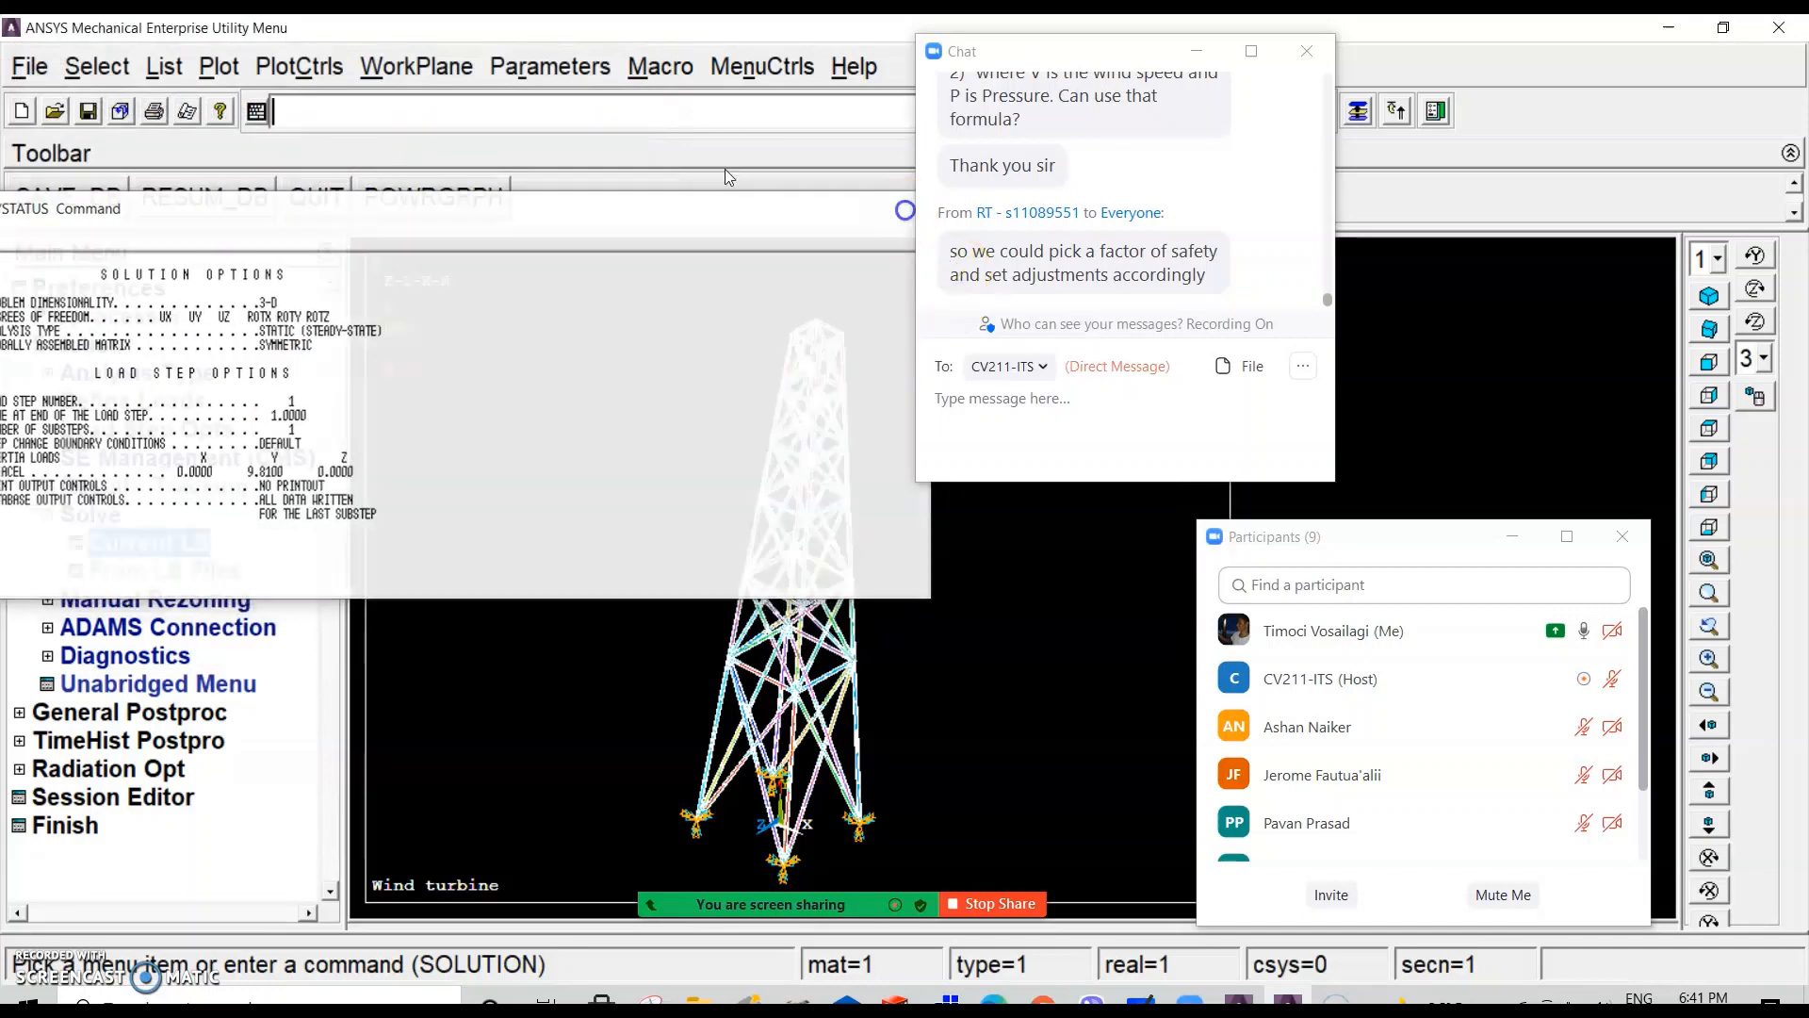
Step: Read the last results set into the general postprocessor
click(121, 705)
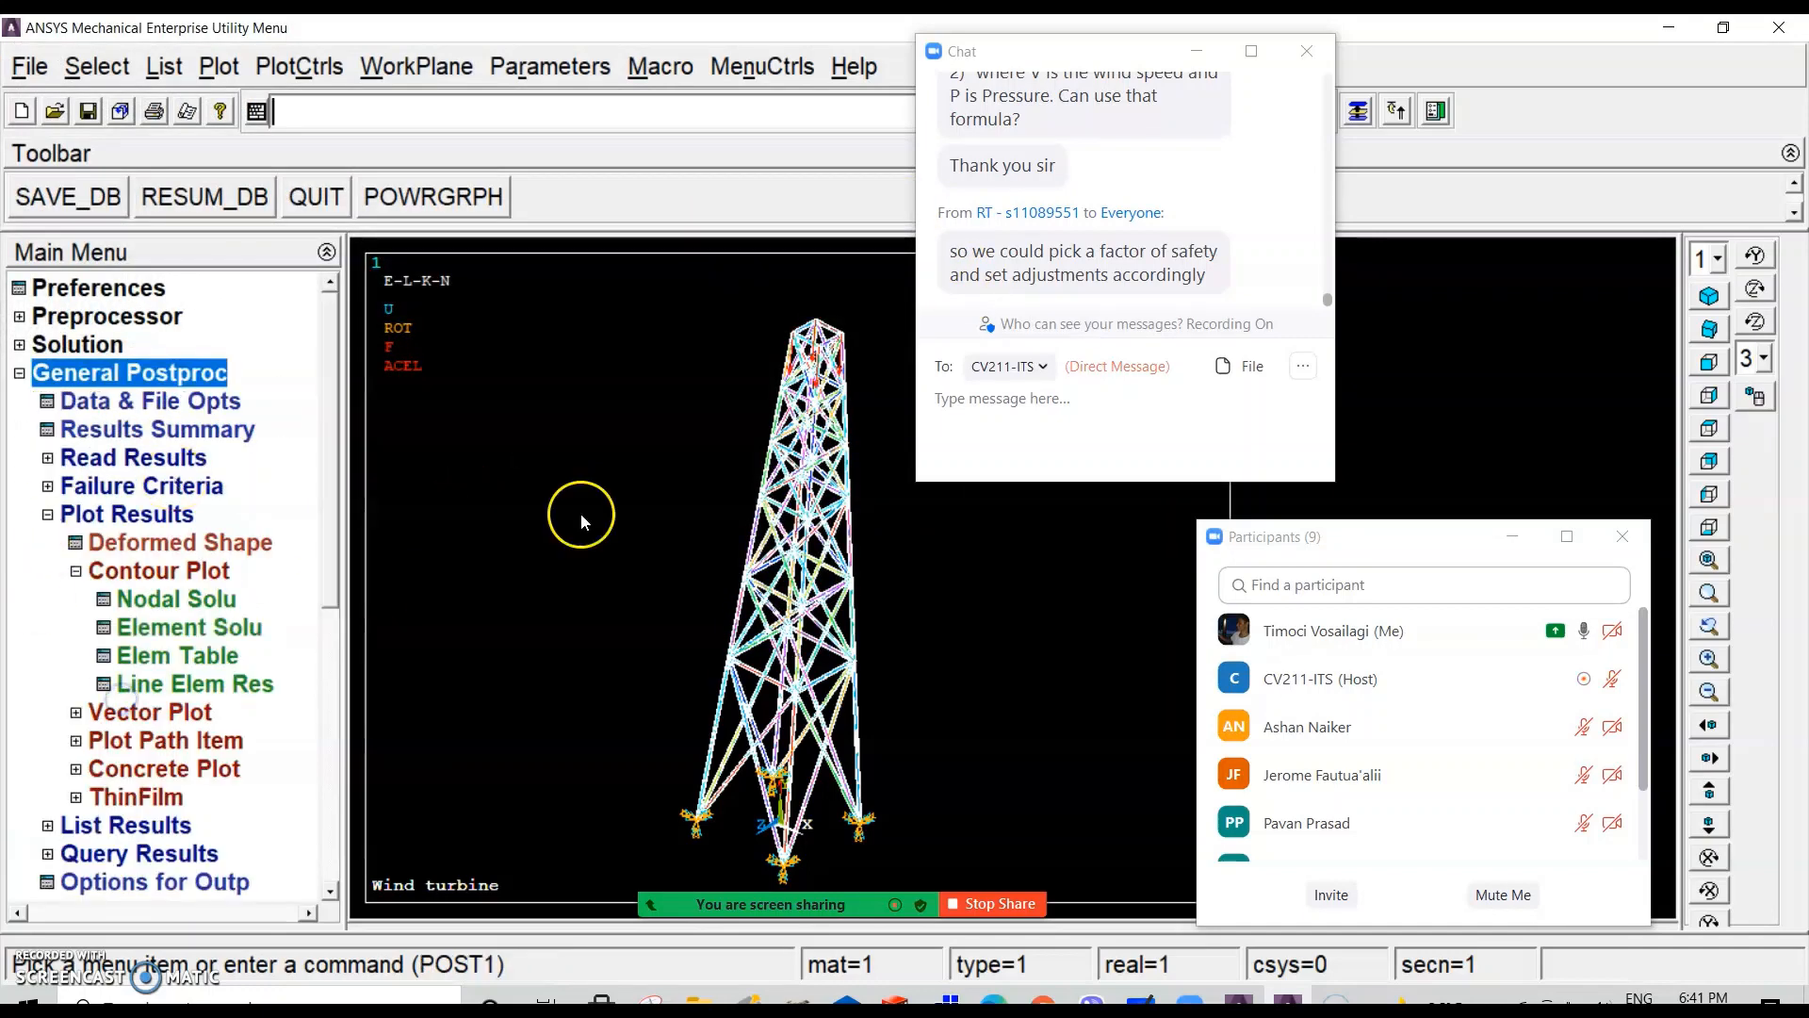
click(150, 457)
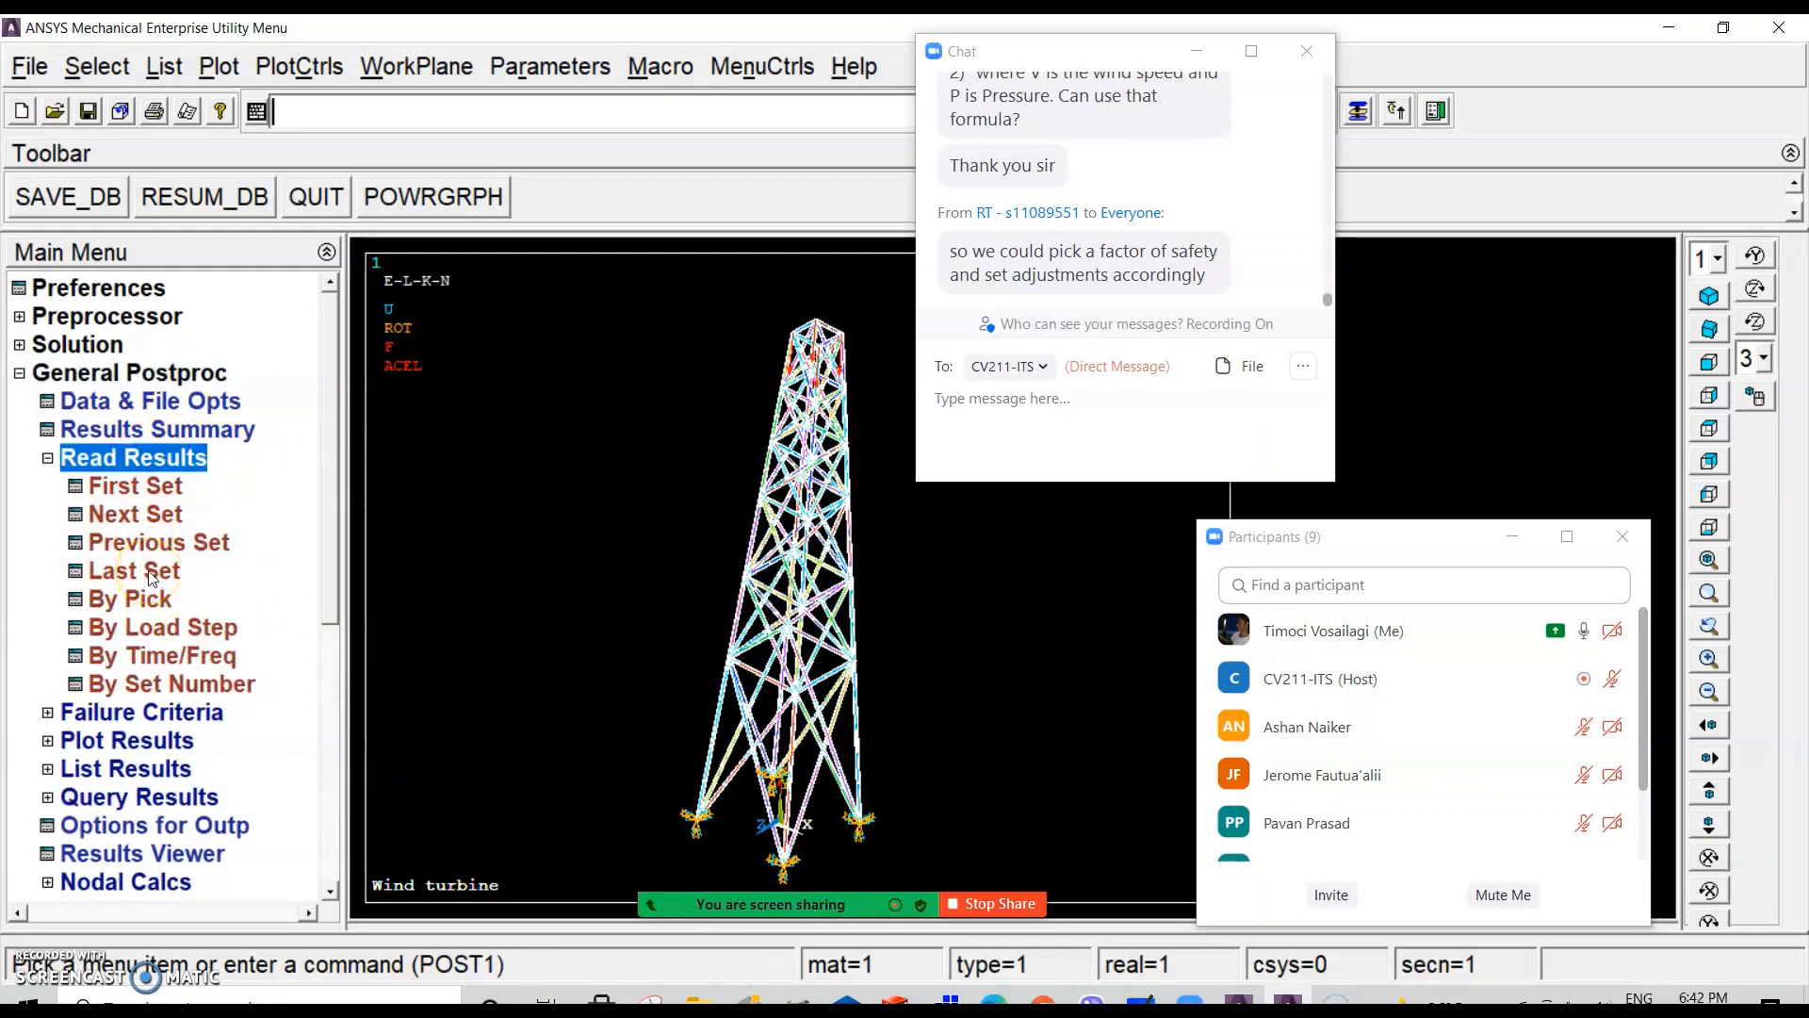
click(151, 573)
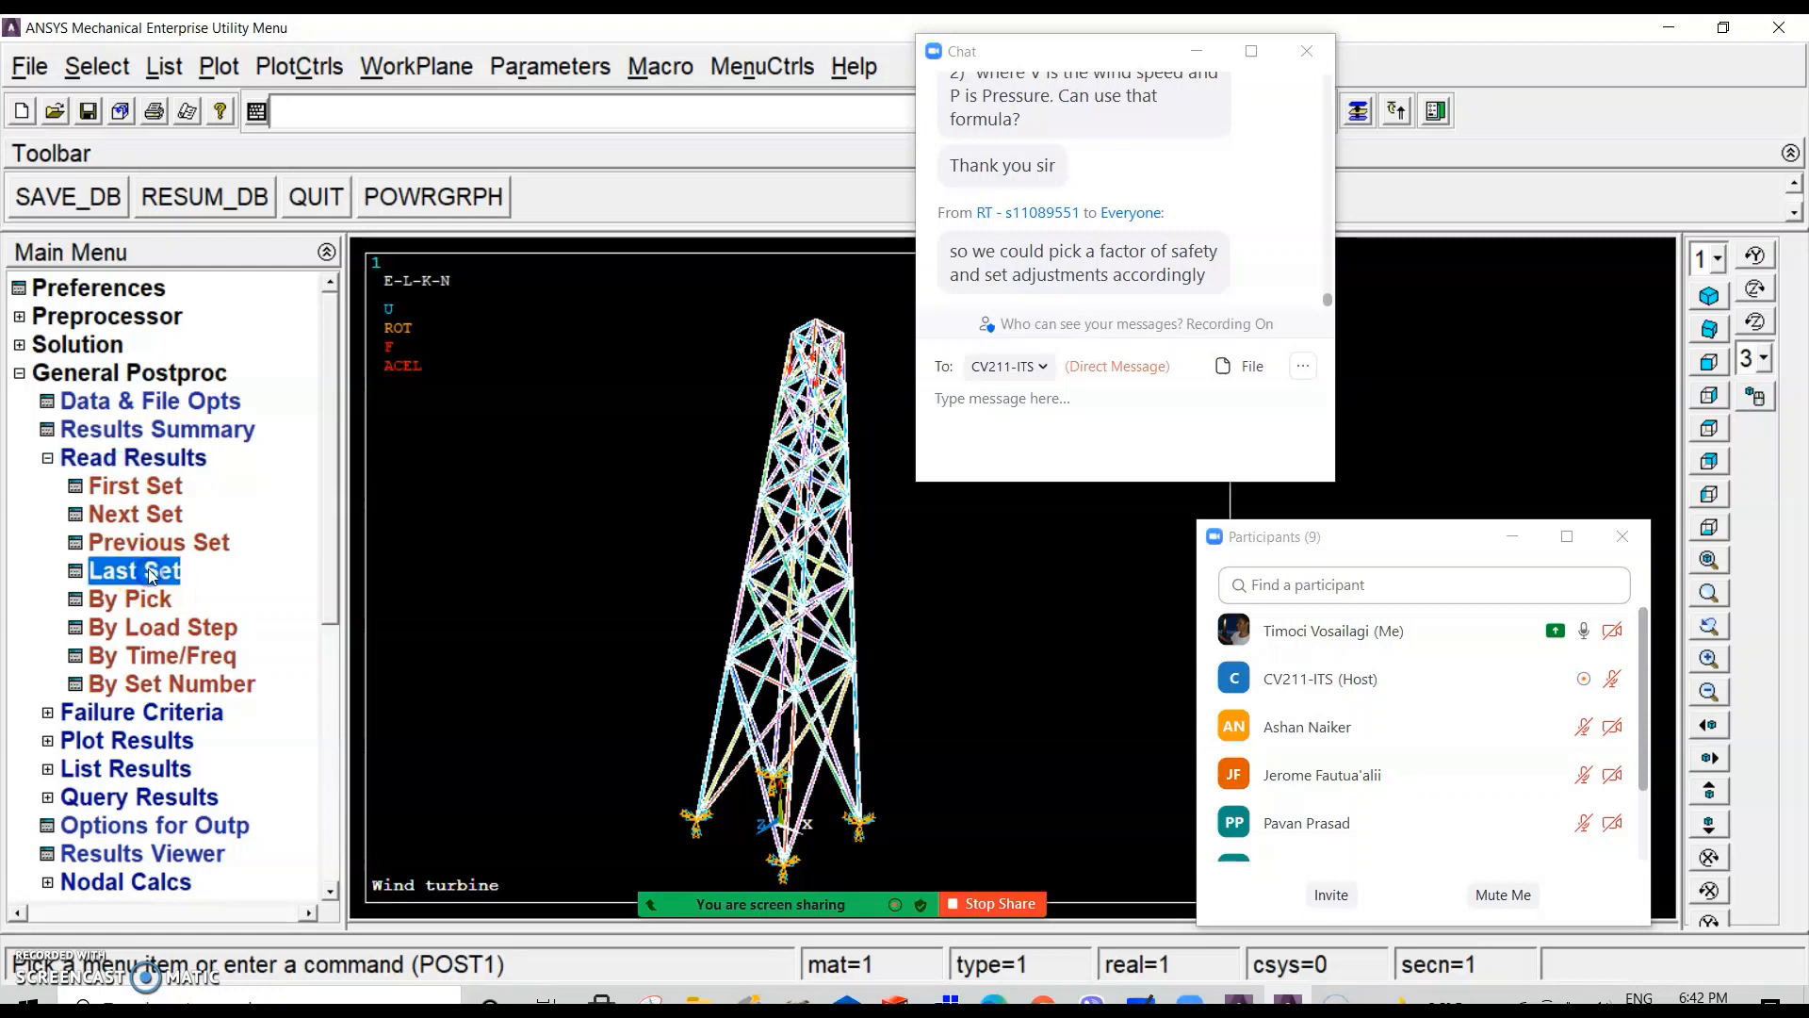
Step: Plot the nodal solution contours of von Mises stress on the tower, showing the deformed shape only
click(132, 740)
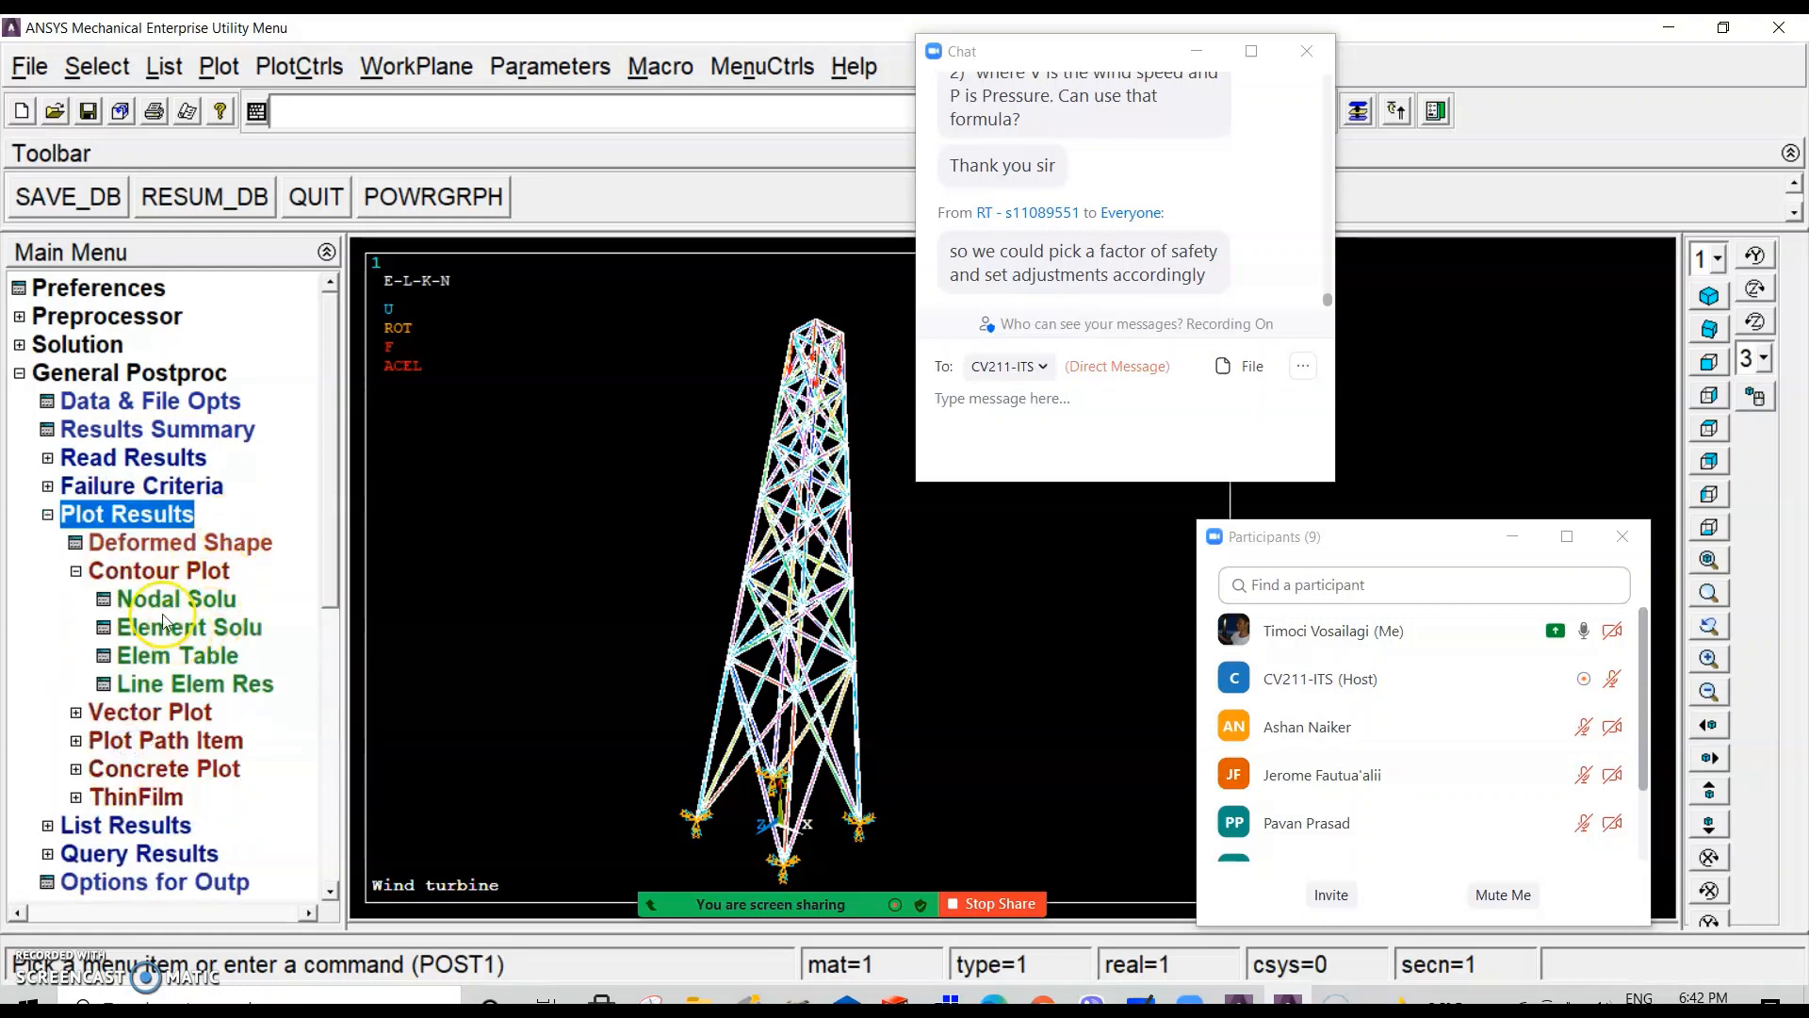
click(162, 600)
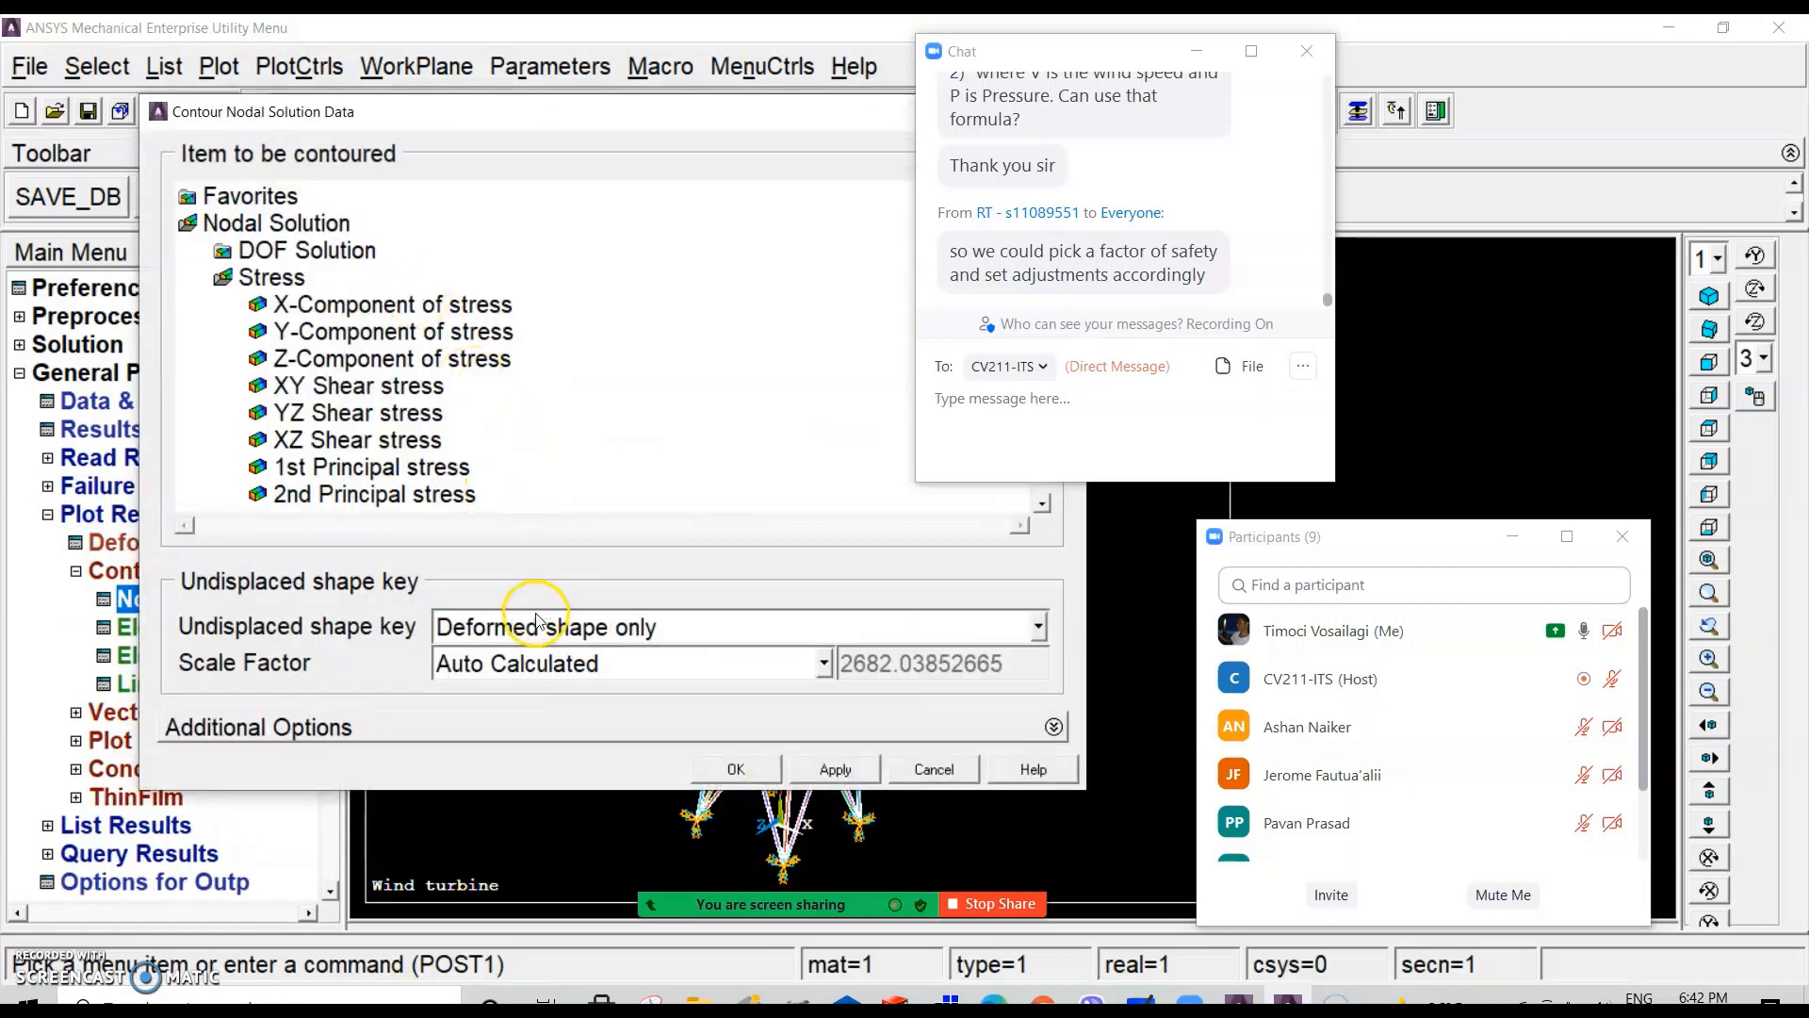
drag(577, 109, 432, 30)
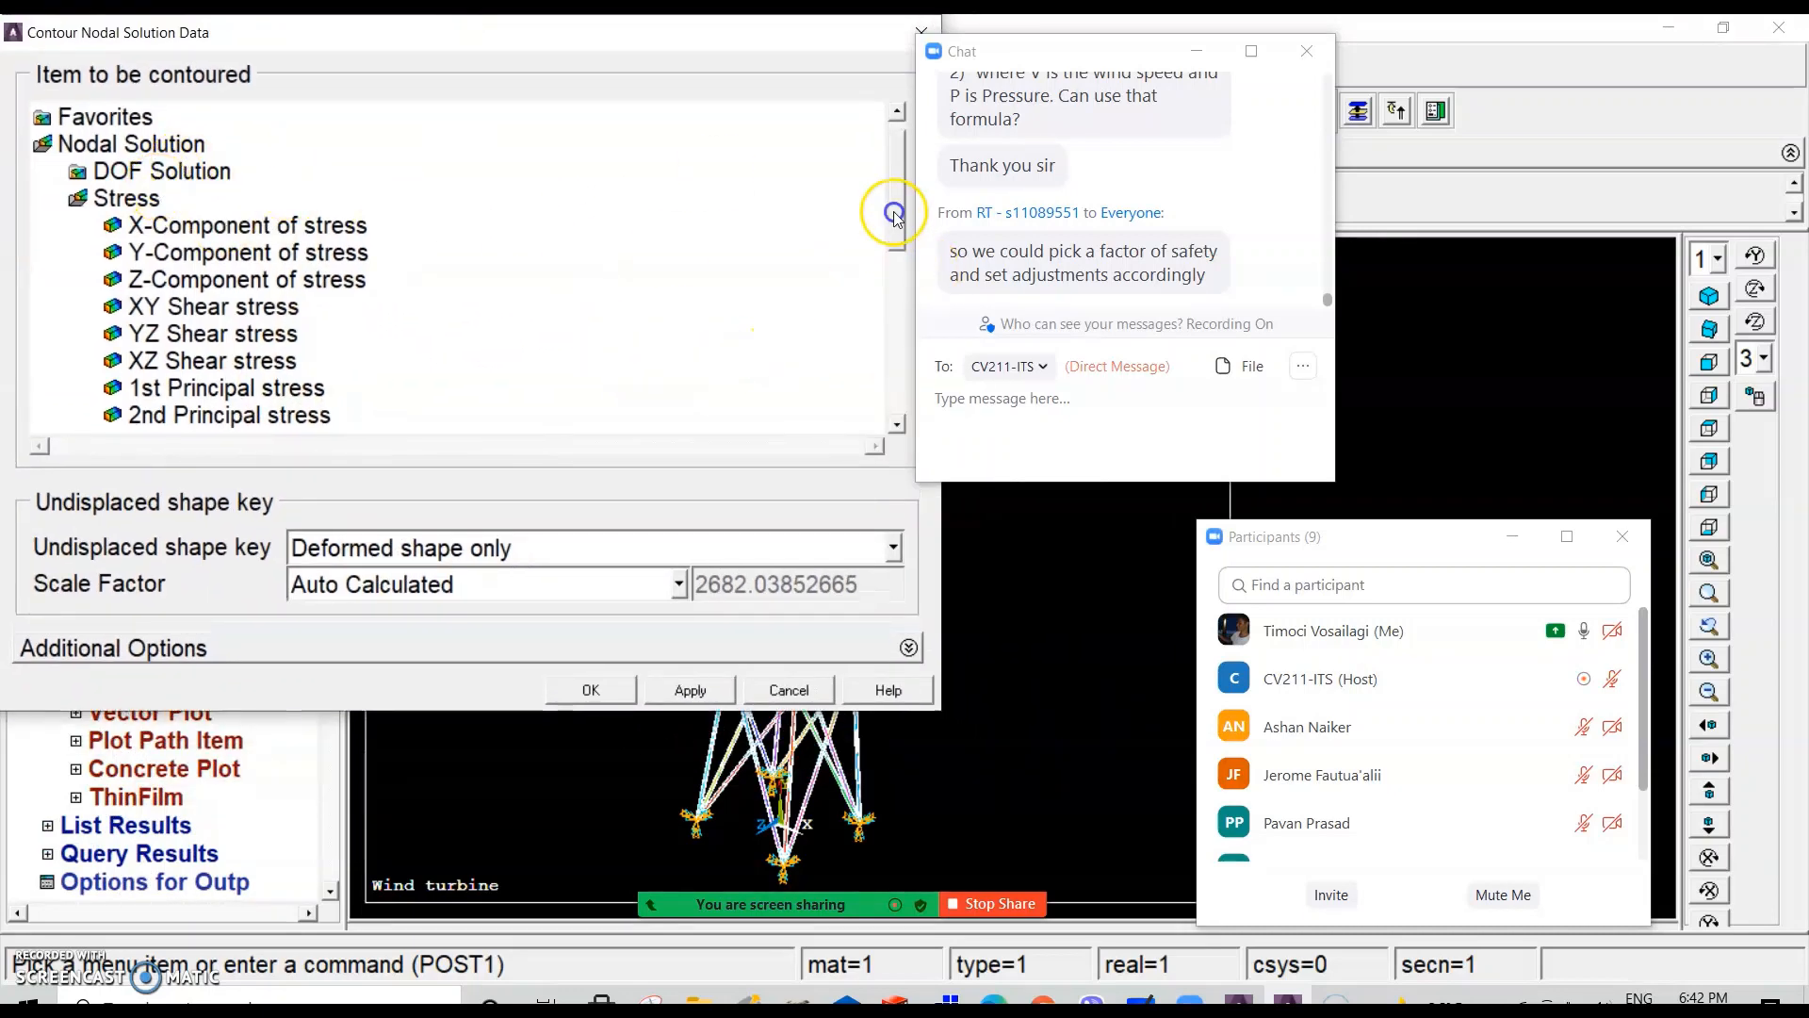
drag(896, 210, 881, 334)
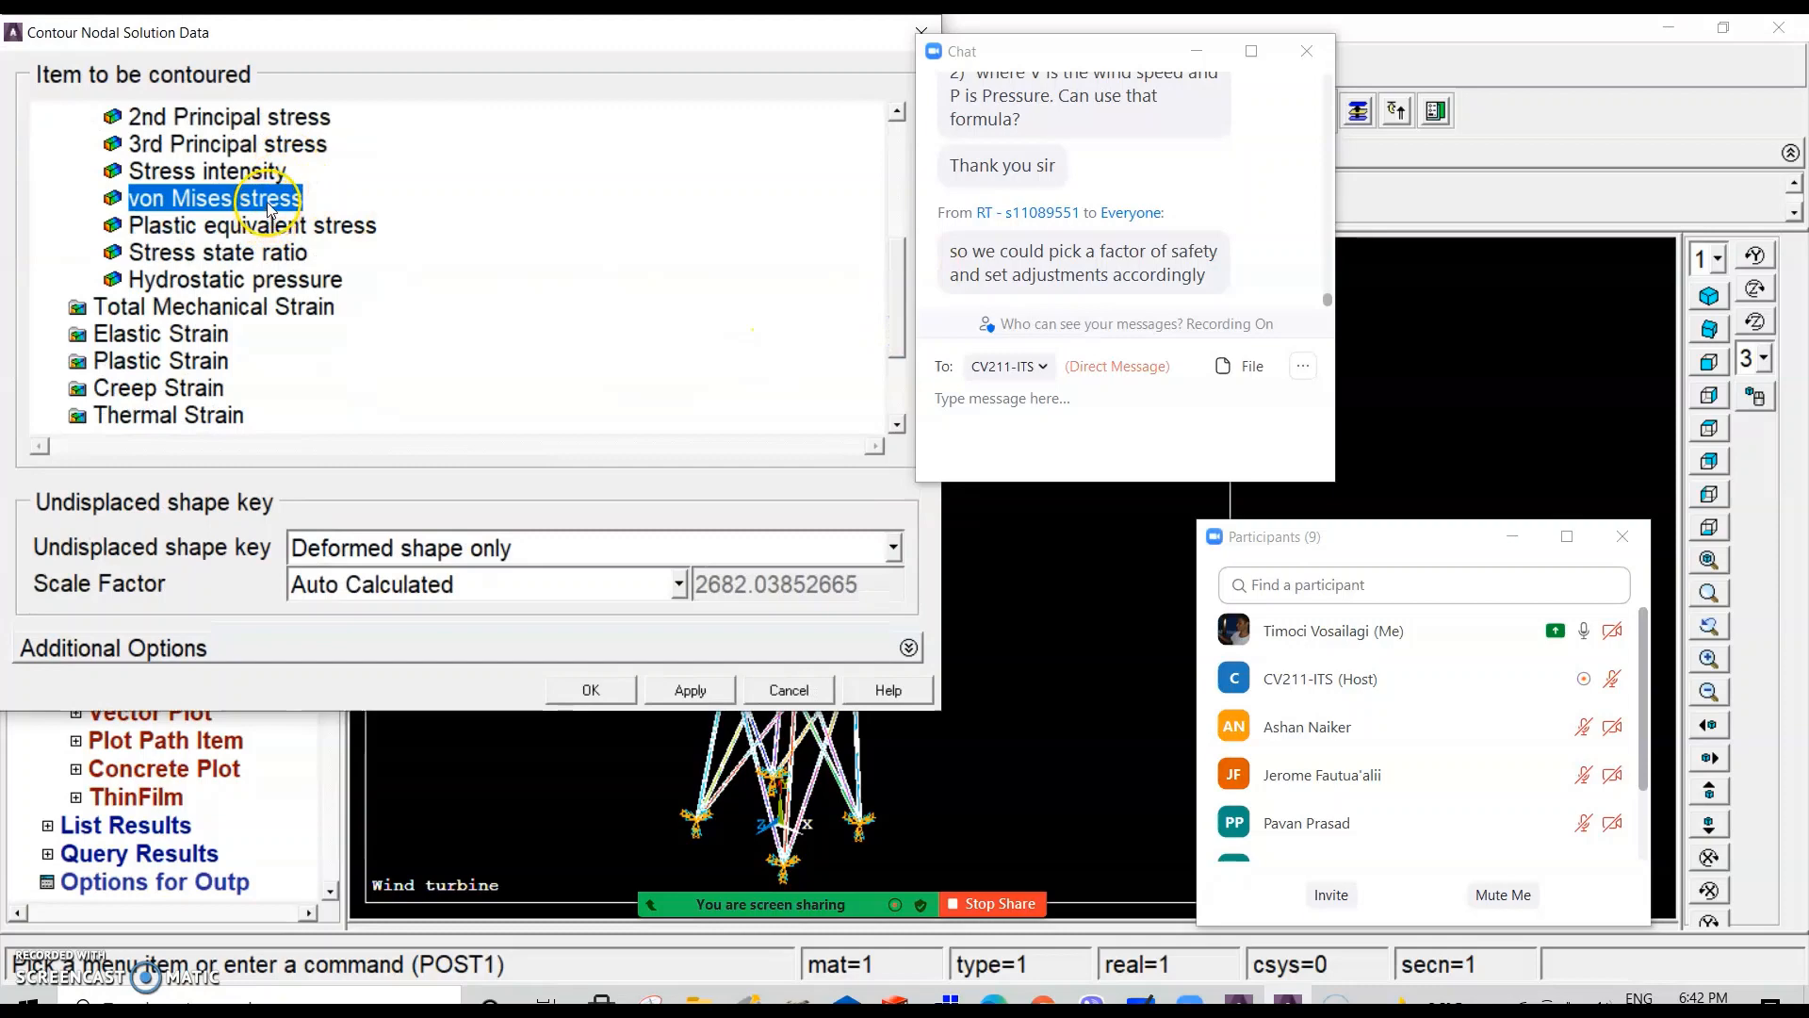
click(591, 690)
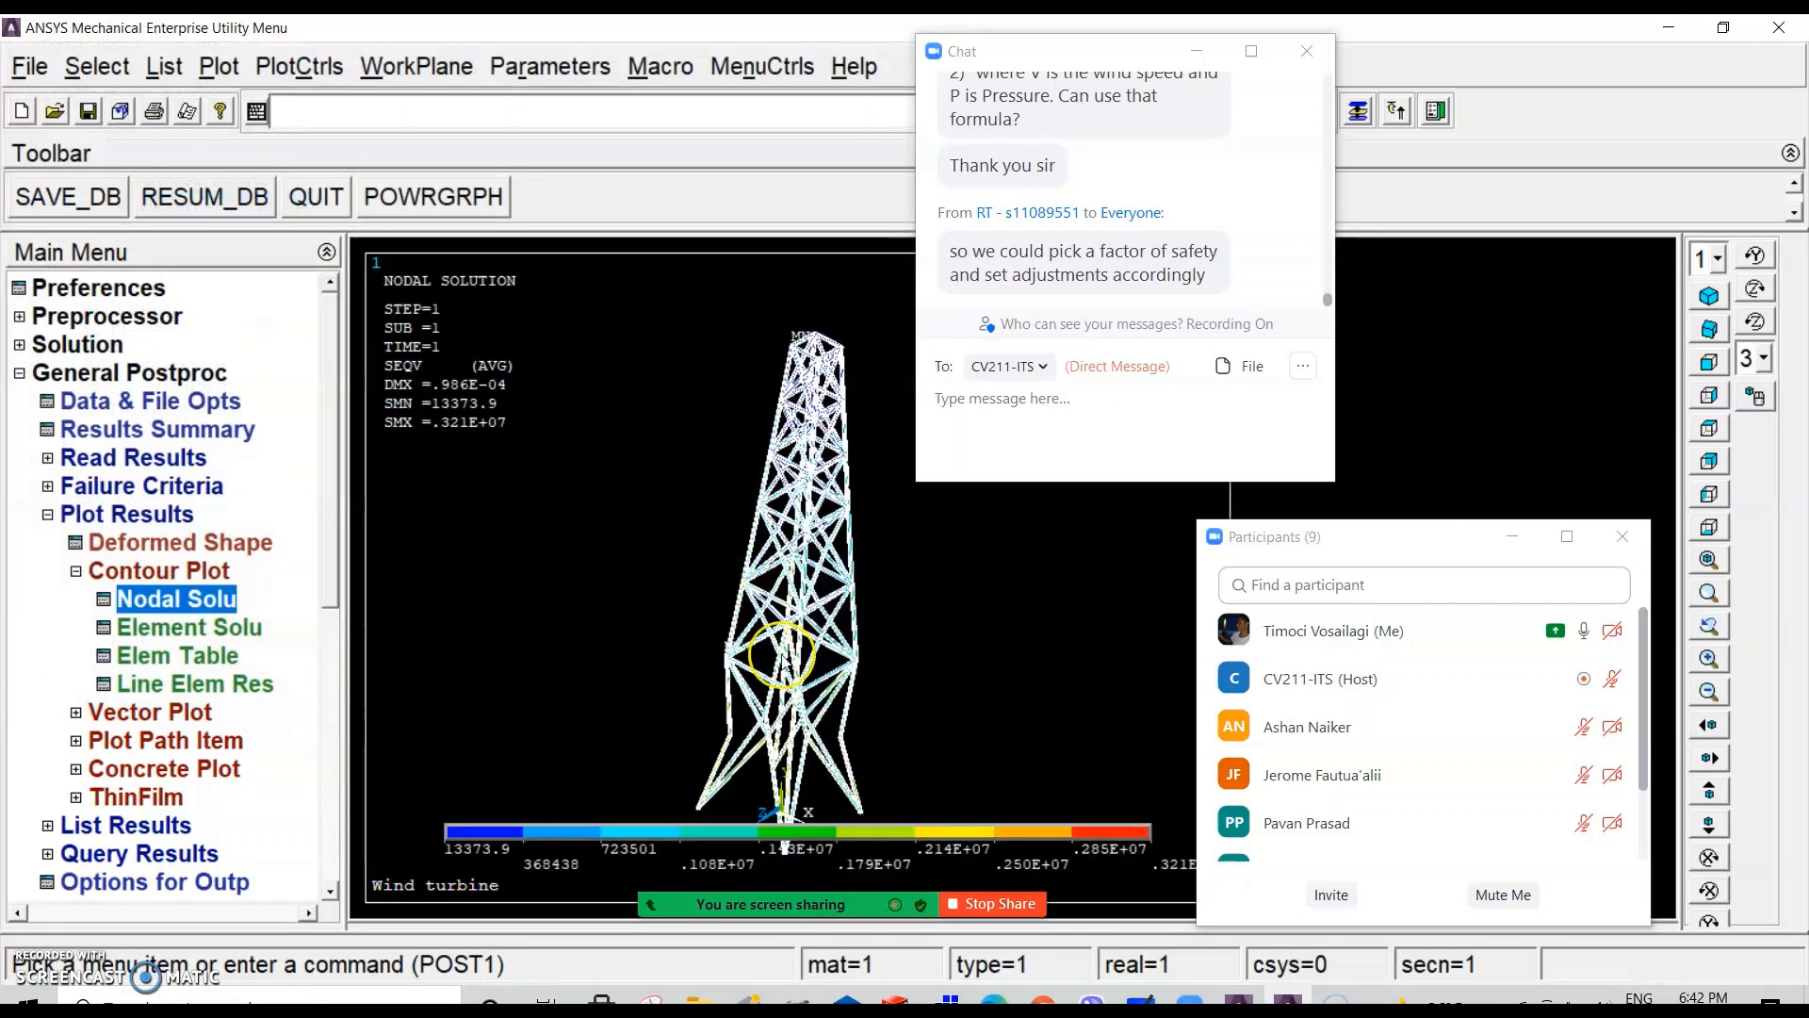
Step: Examine the von Mises stress distribution and peak values along the tower's legs and braces, close up and as a whole
scroll(749, 547, up, 4)
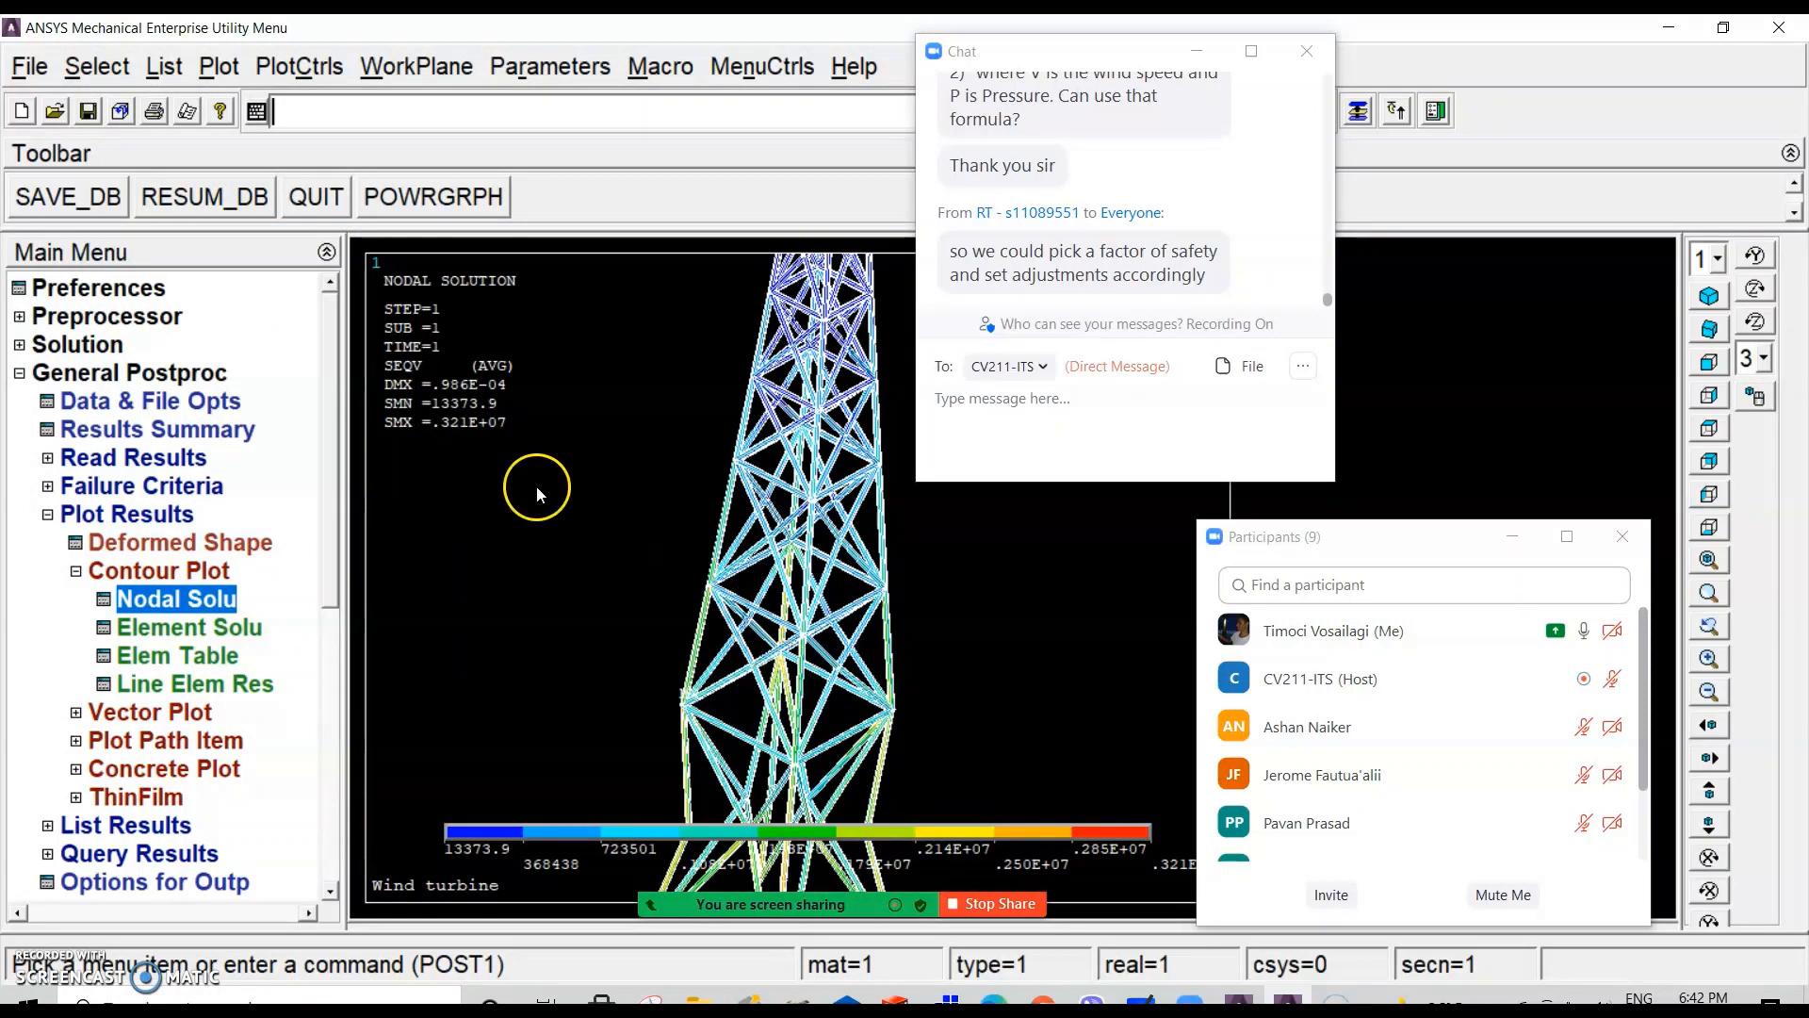
scroll(486, 436, up, 2)
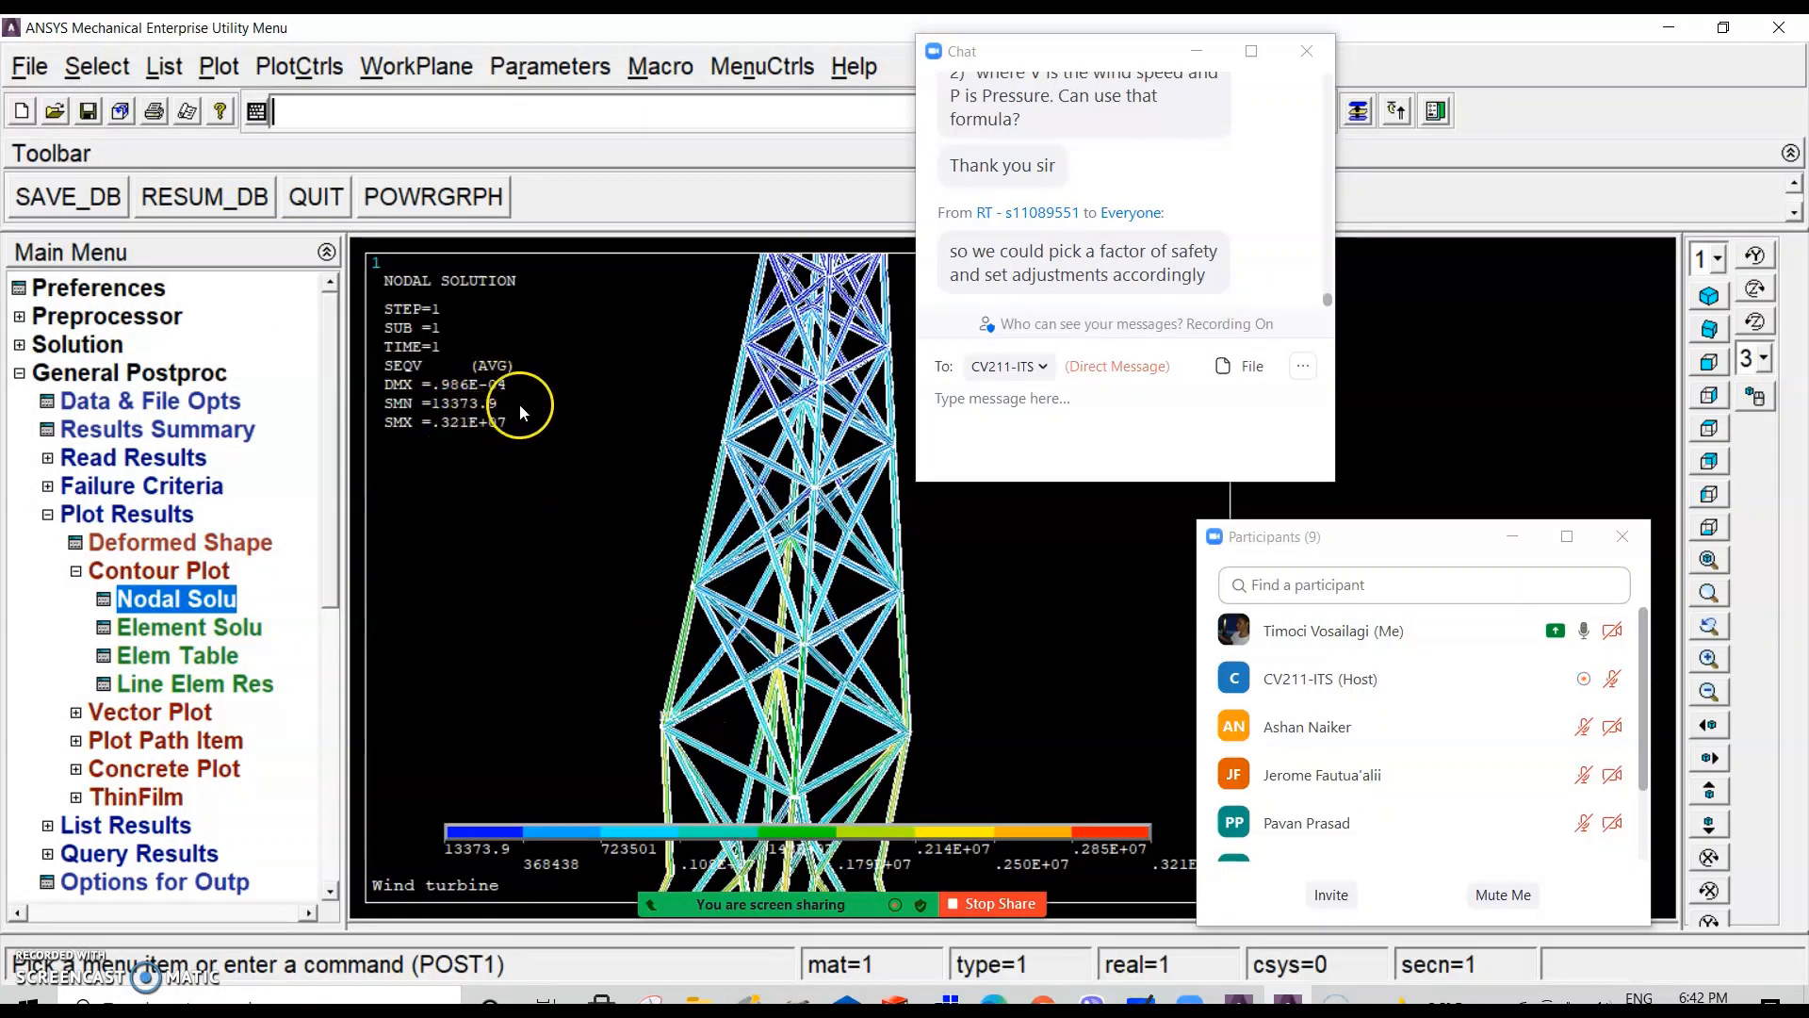
scroll(485, 437, down, 5)
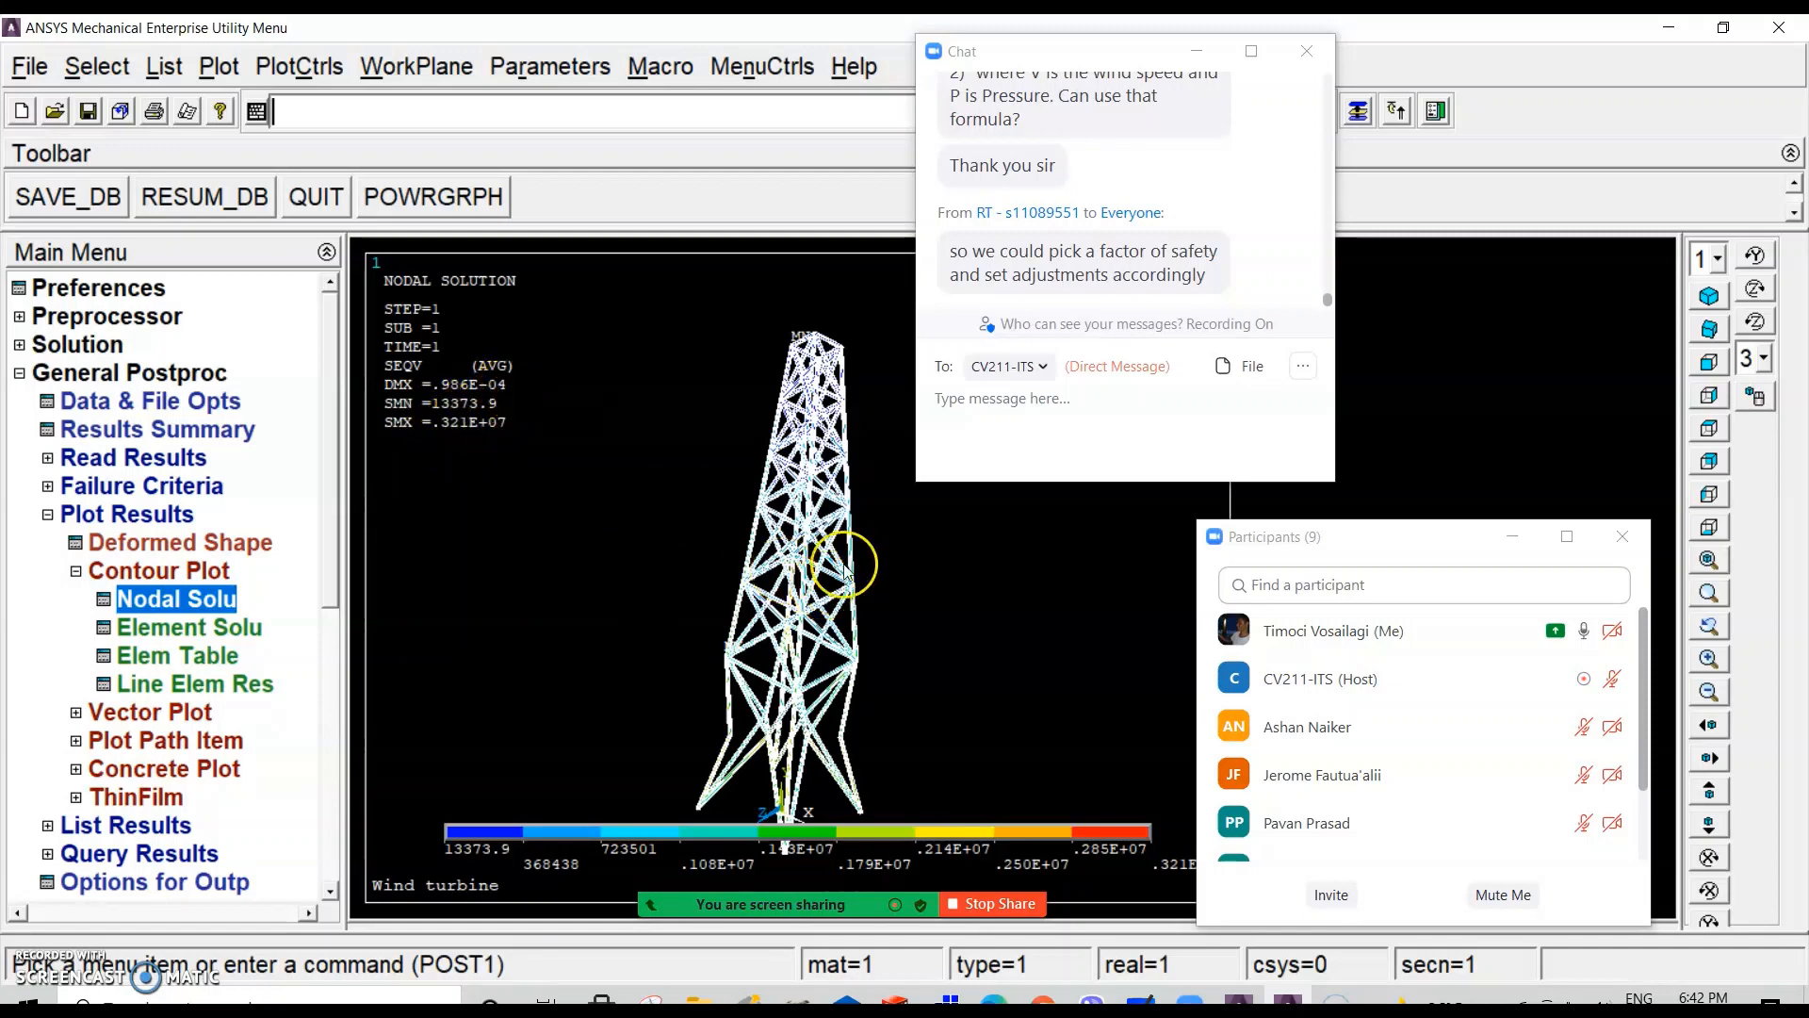
scroll(844, 570, up, 3)
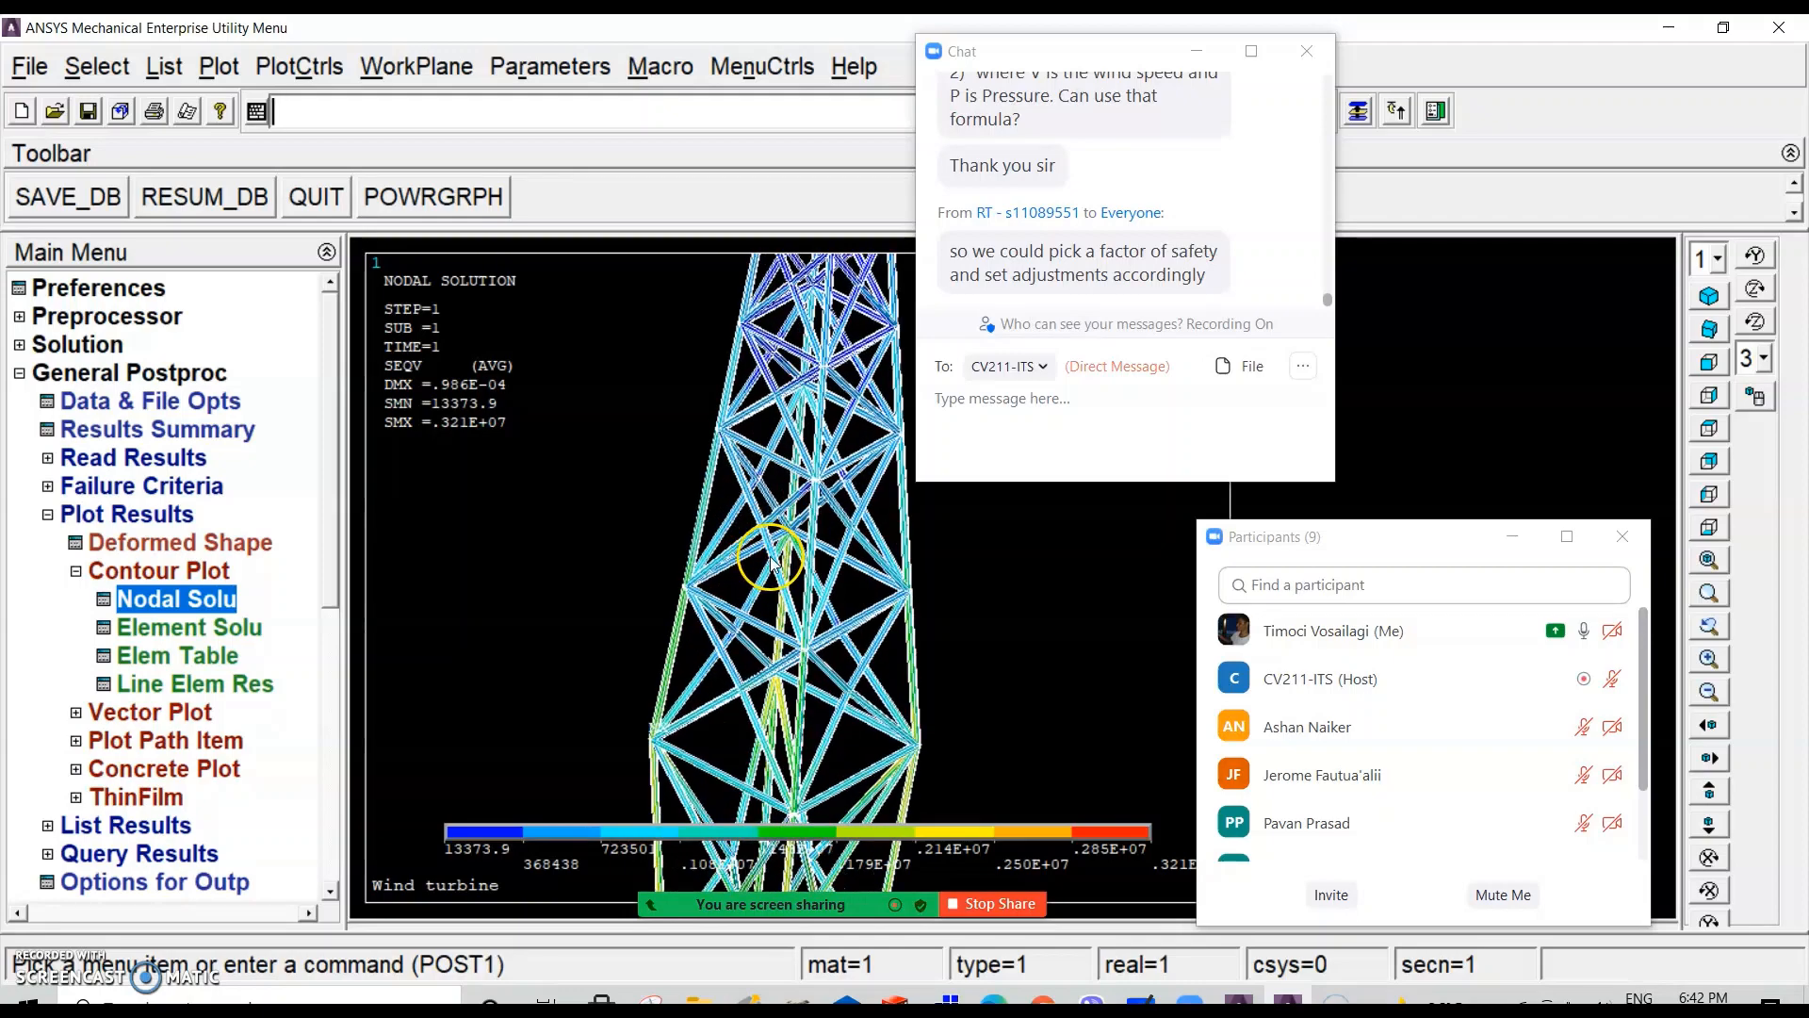
scroll(771, 562, down, 4)
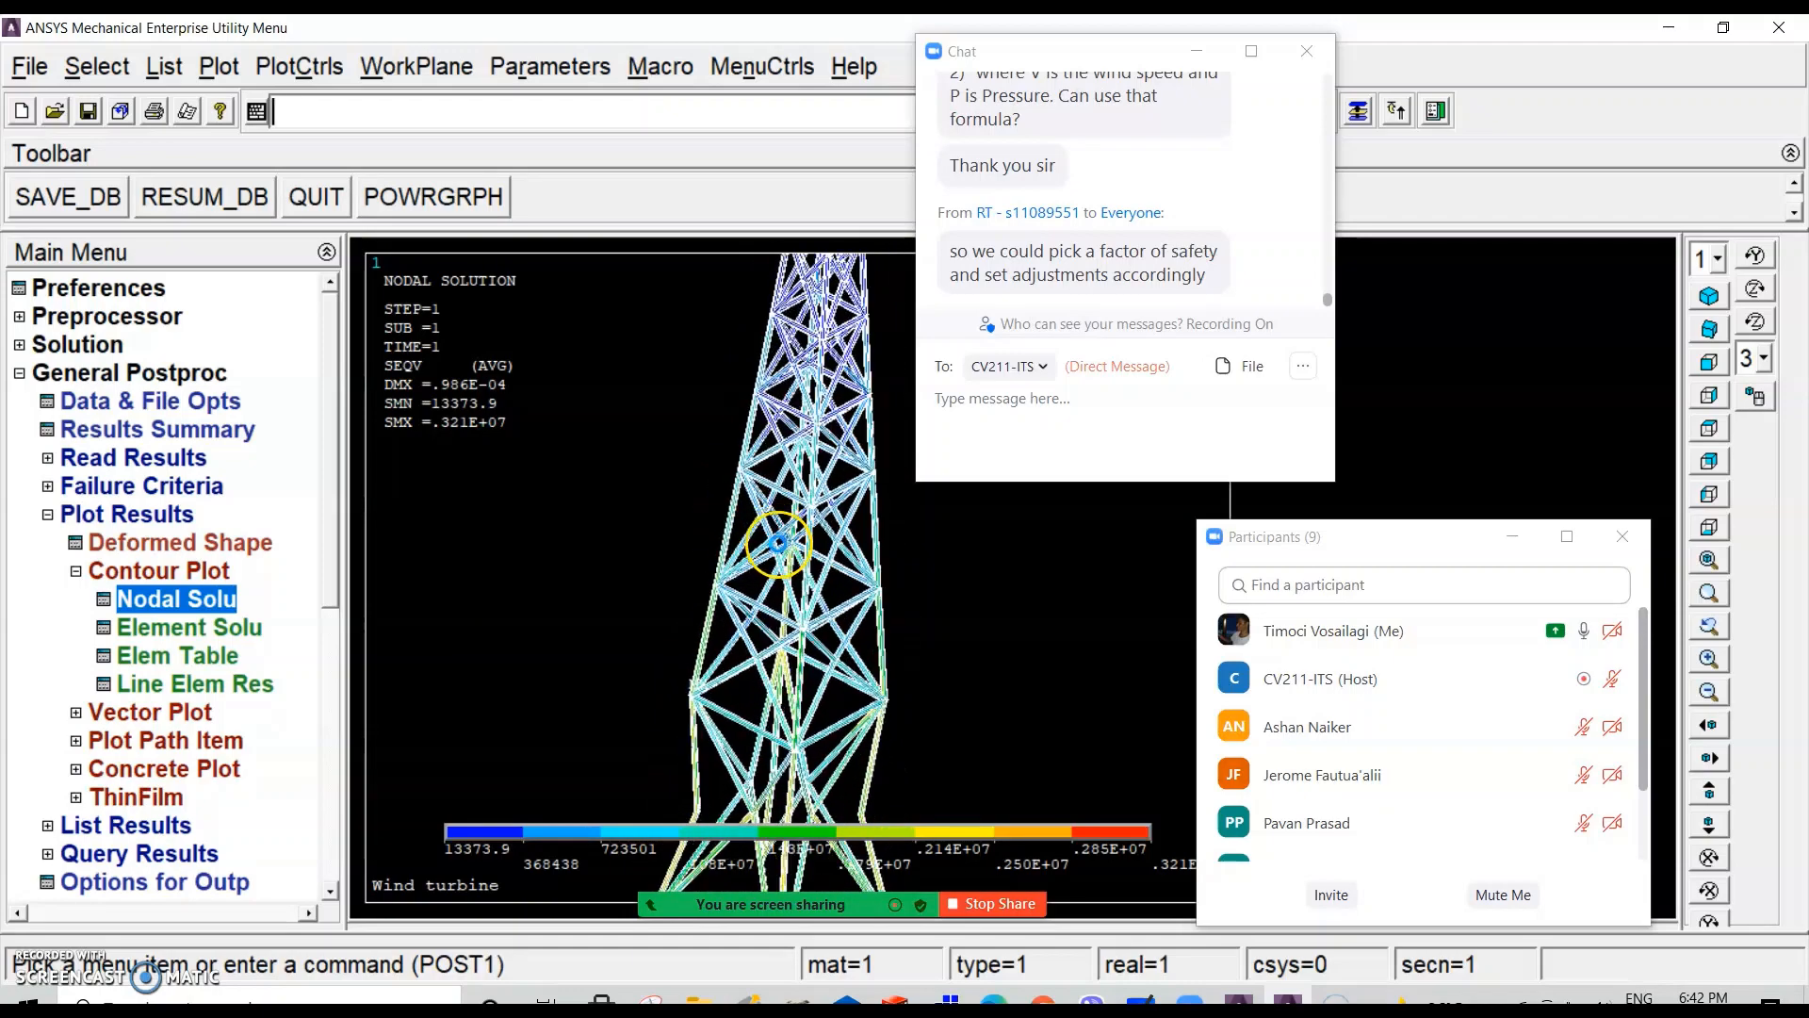
scroll(622, 437, down, 1)
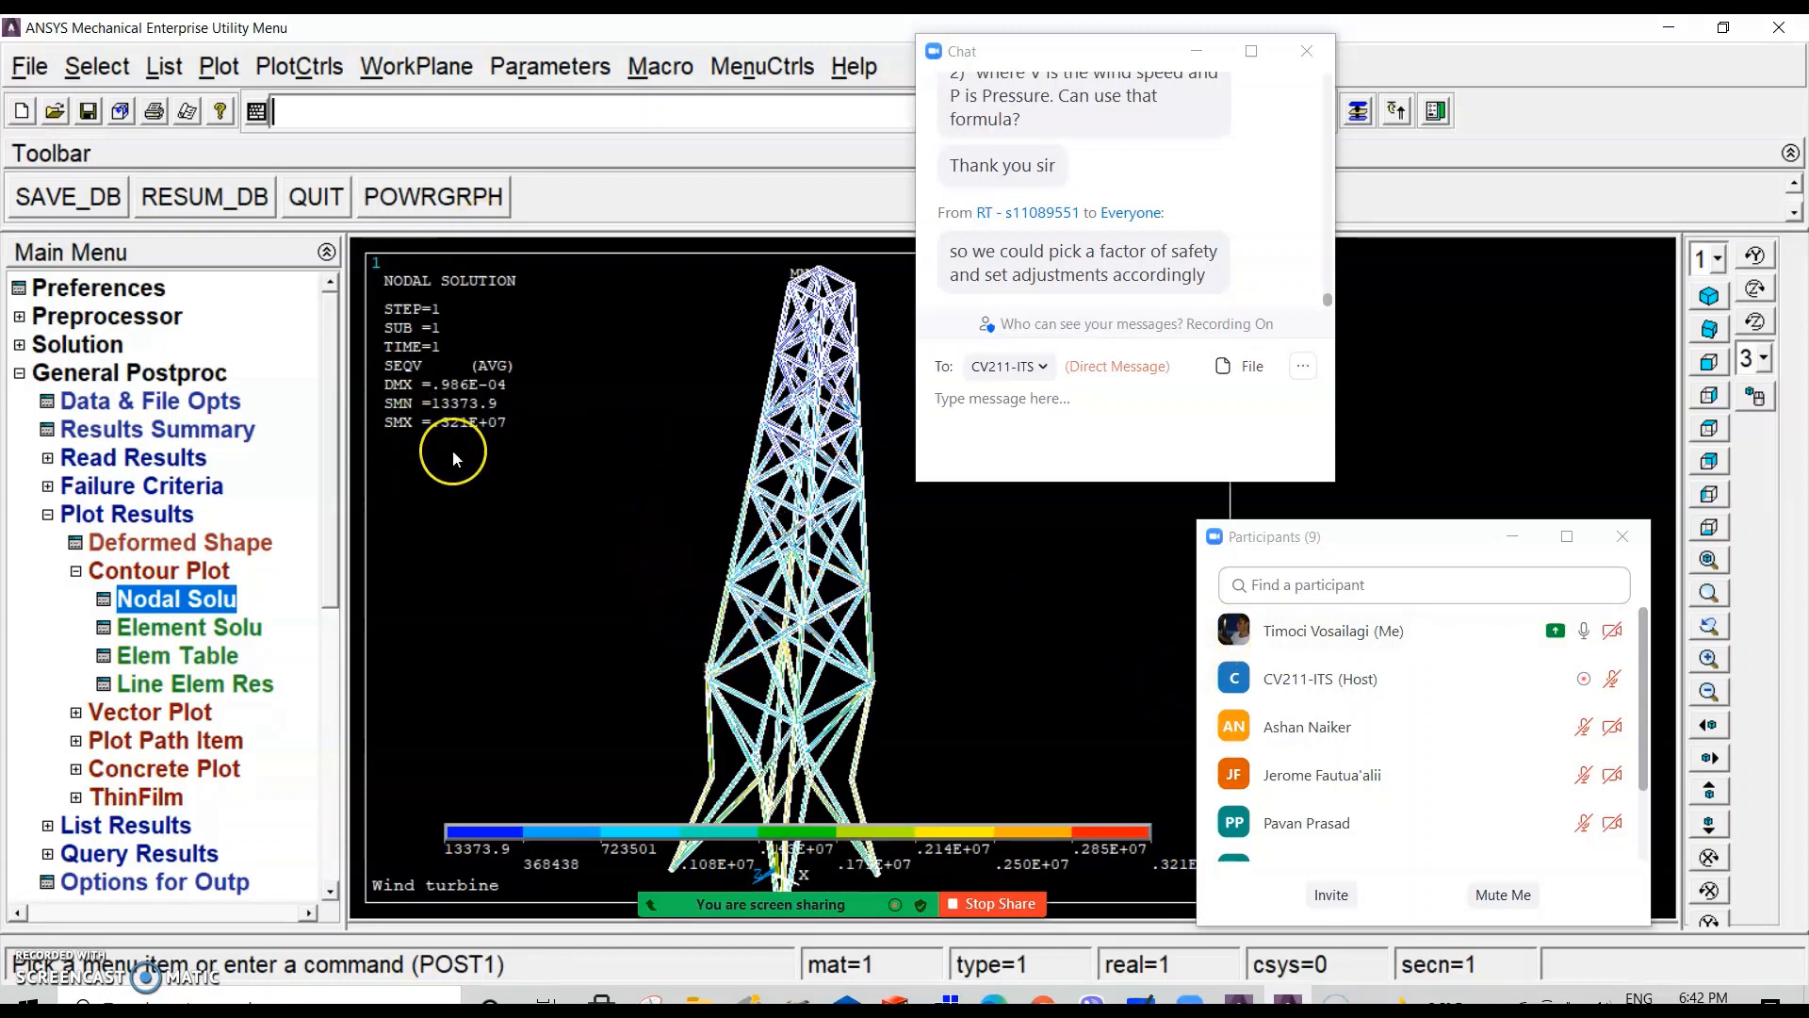
scroll(773, 556, up, 1)
scroll(773, 556, up, 5)
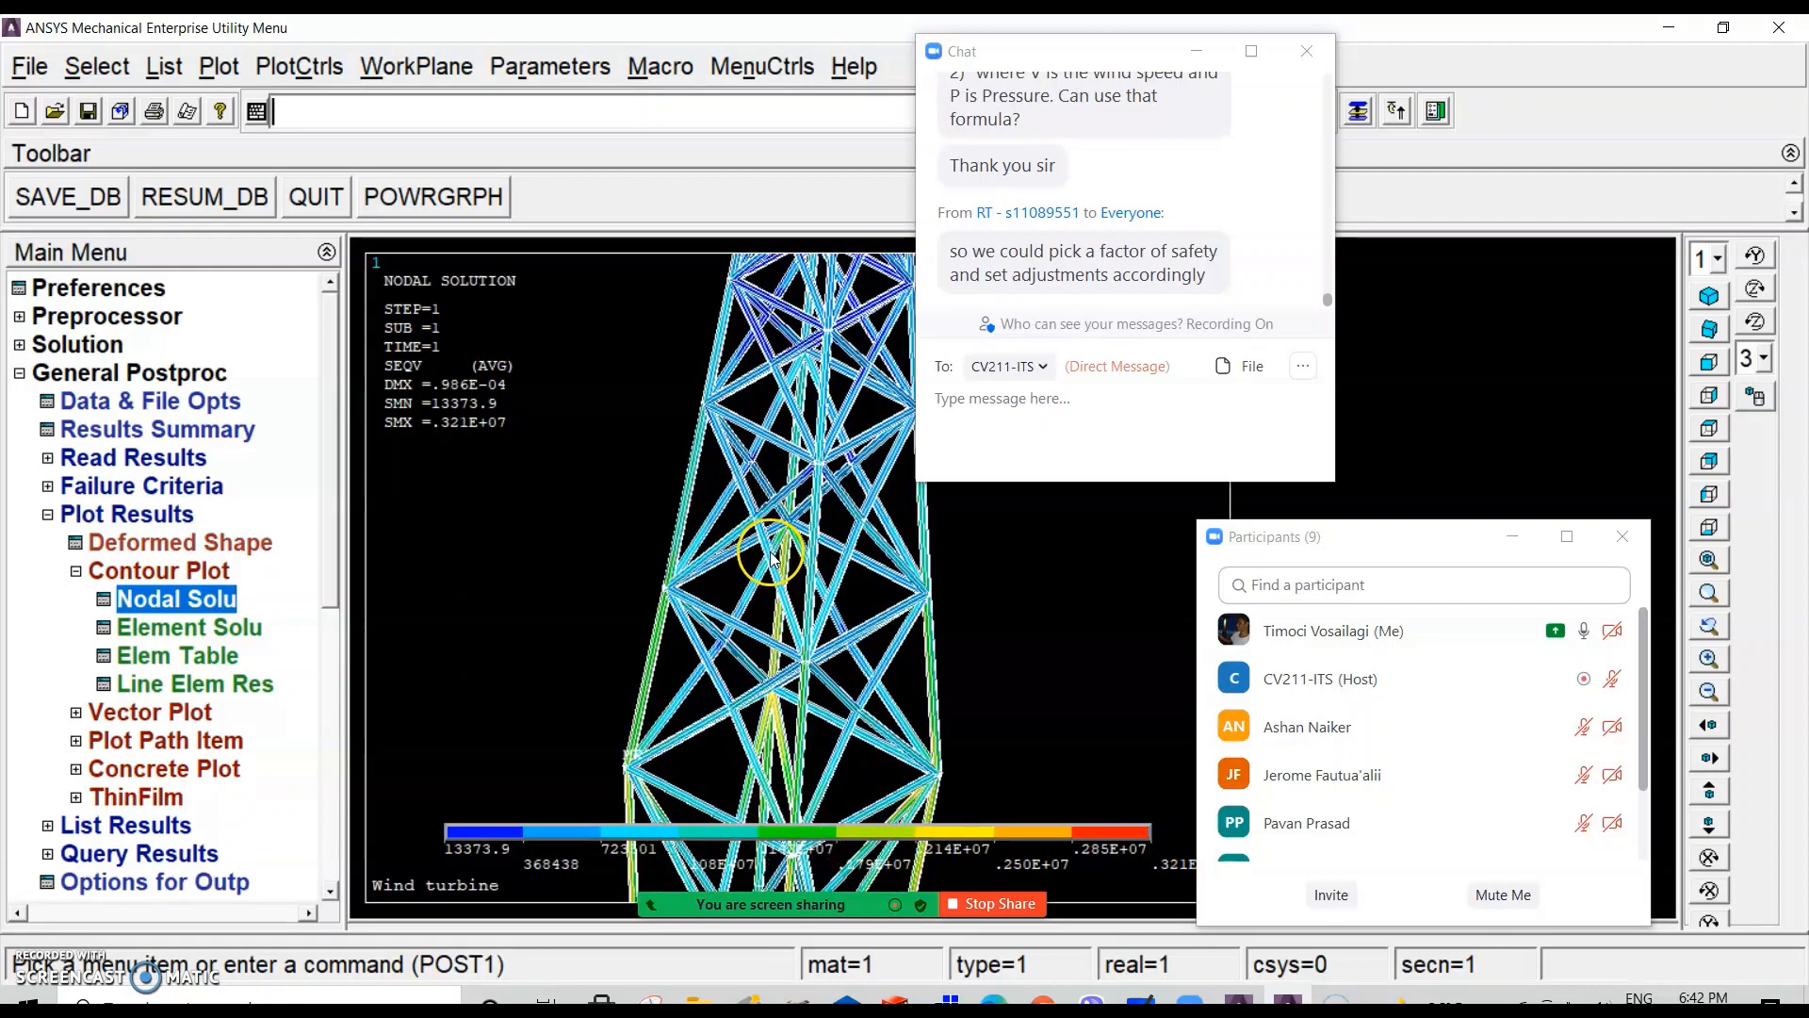
scroll(559, 600, down, 2)
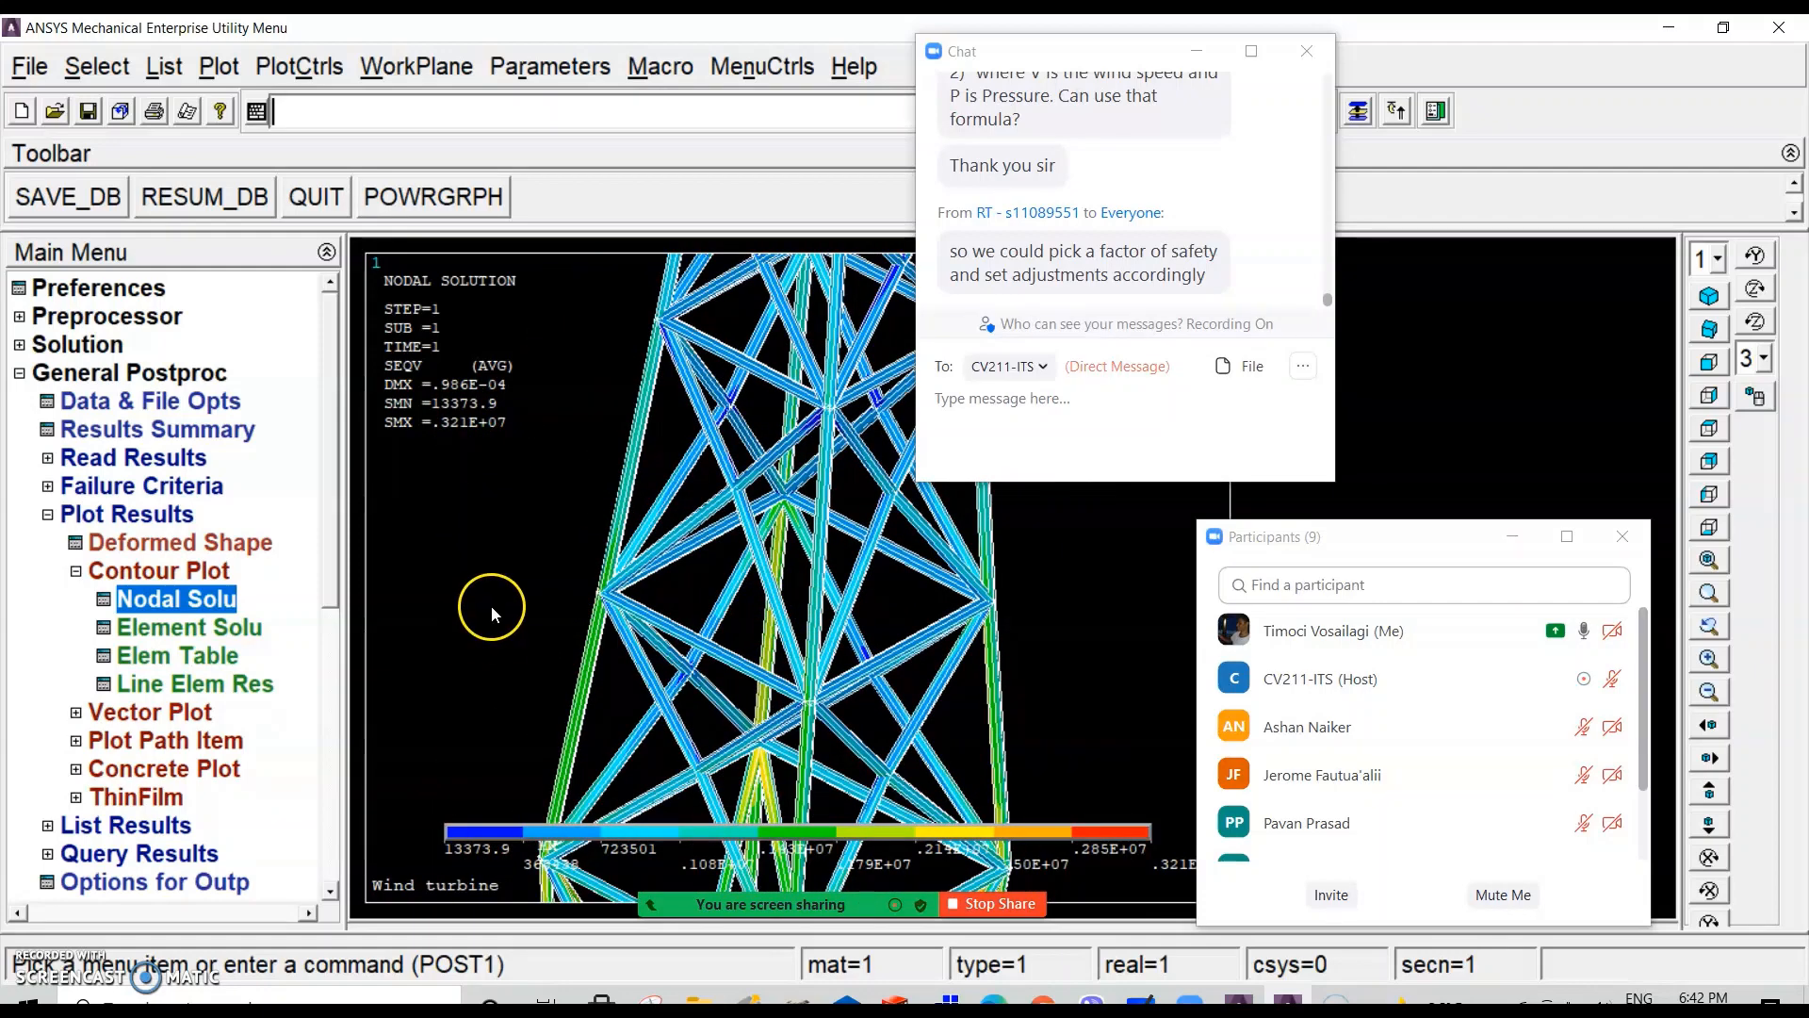
scroll(826, 709, down, 5)
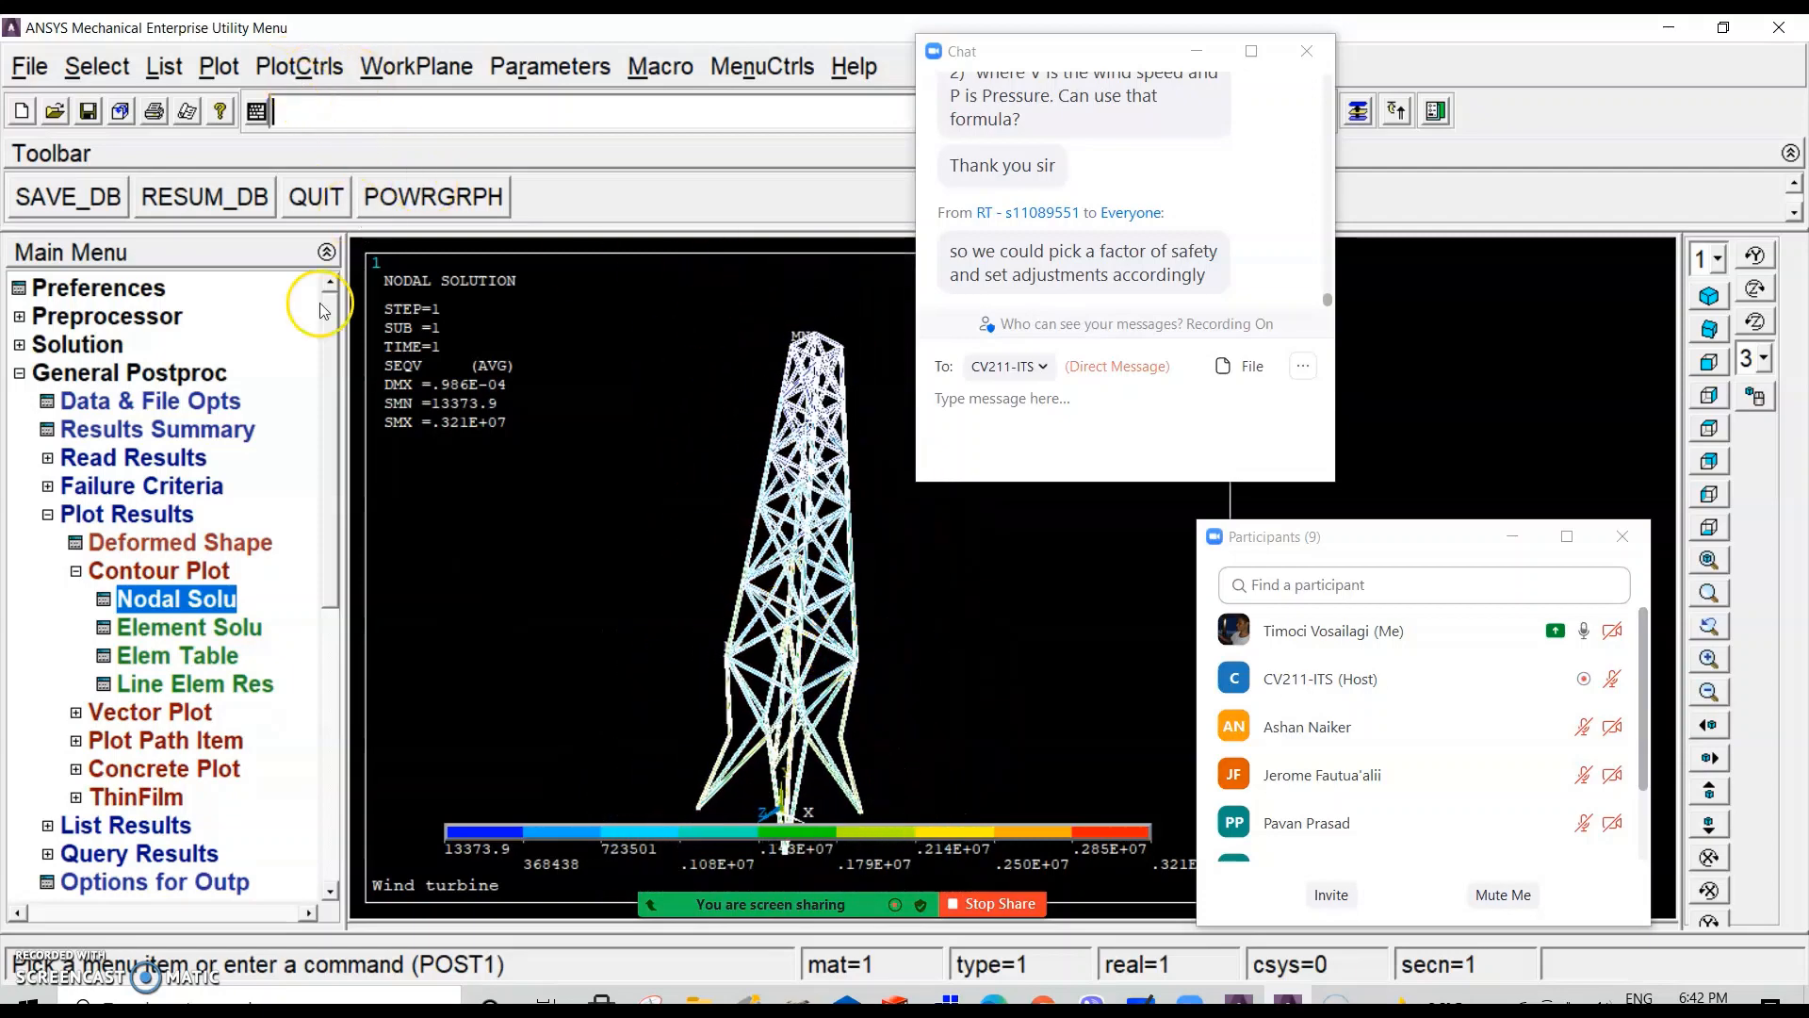
click(151, 598)
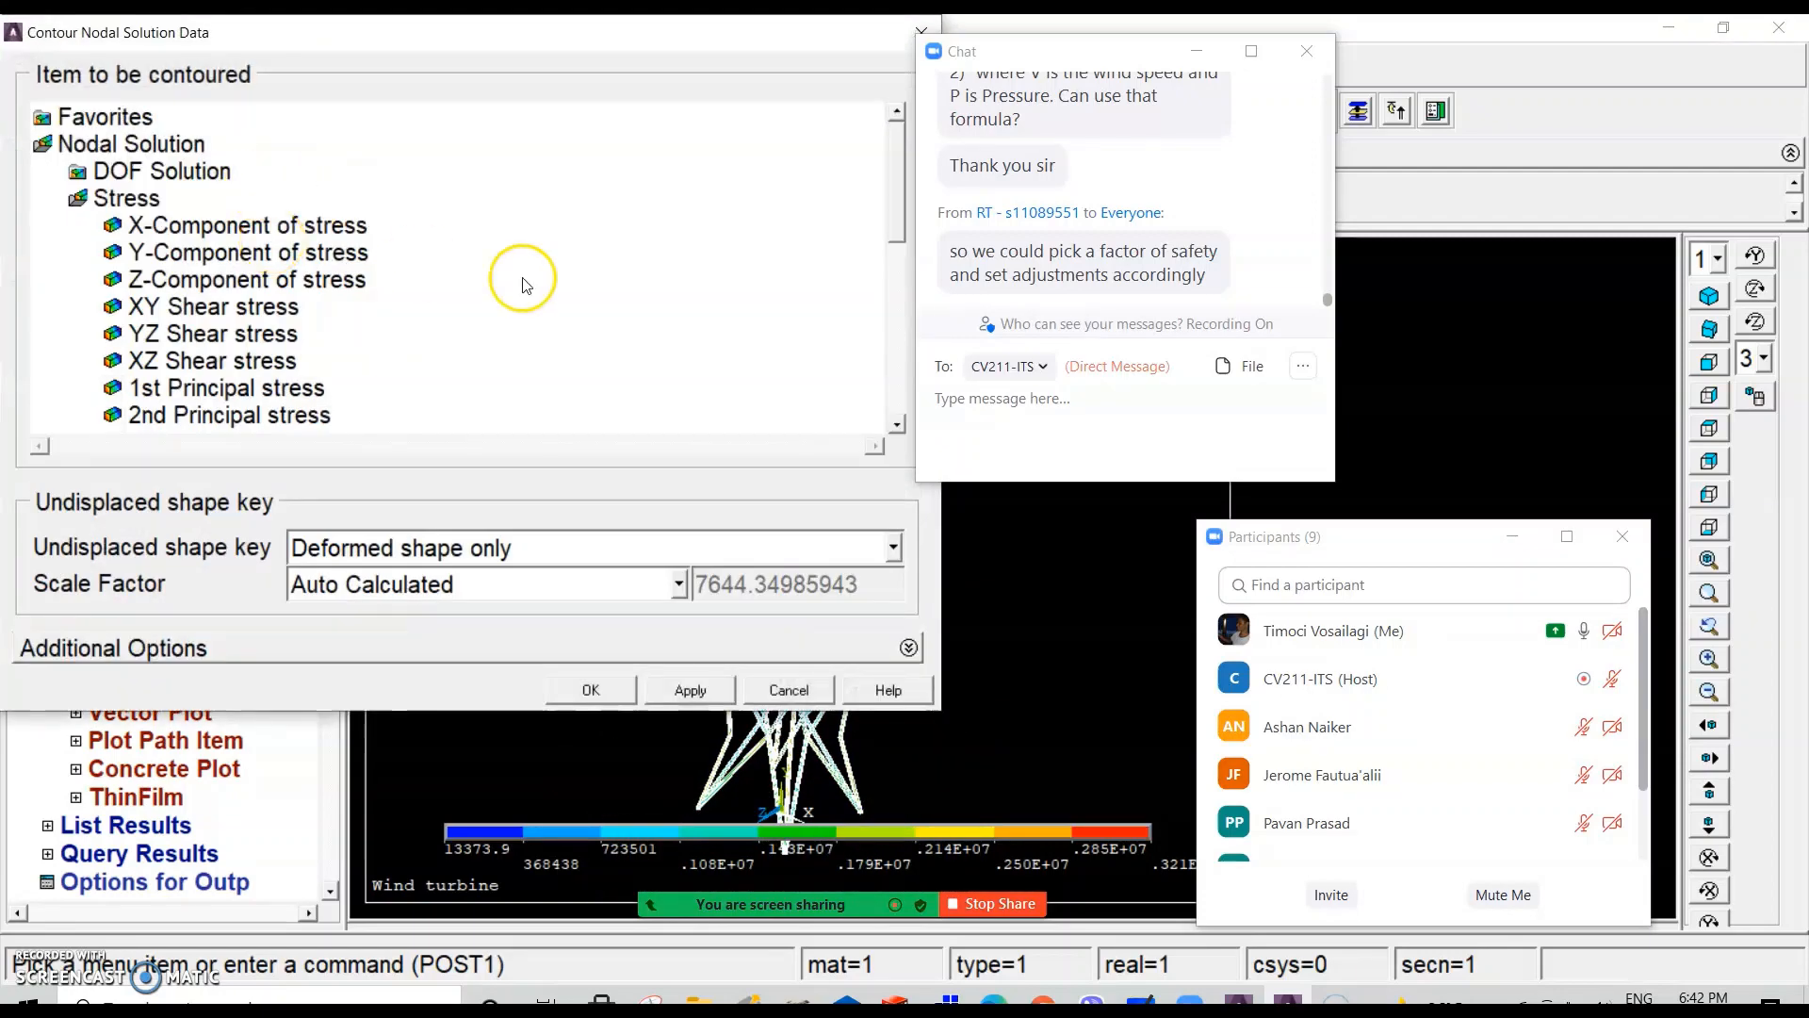
click(789, 692)
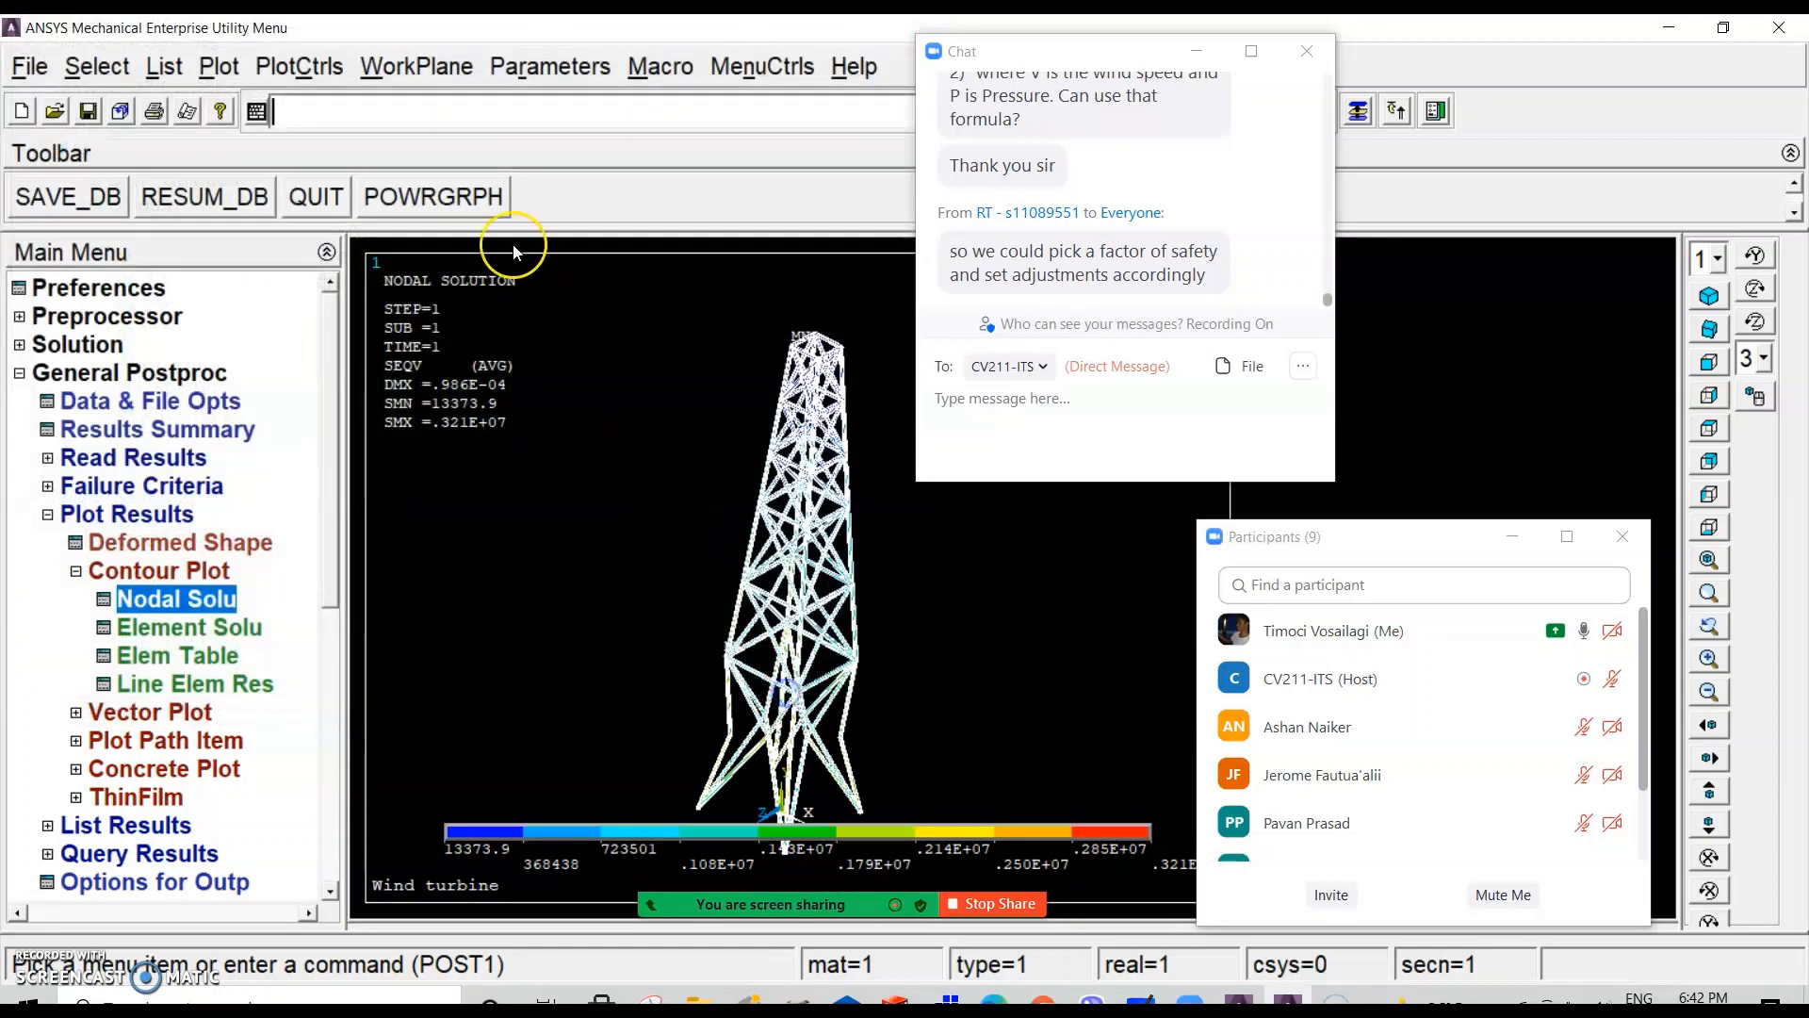
Step: Replace the stress contours with a multi-plot of the tower's model entities
click(299, 66)
mouse_move(218, 66)
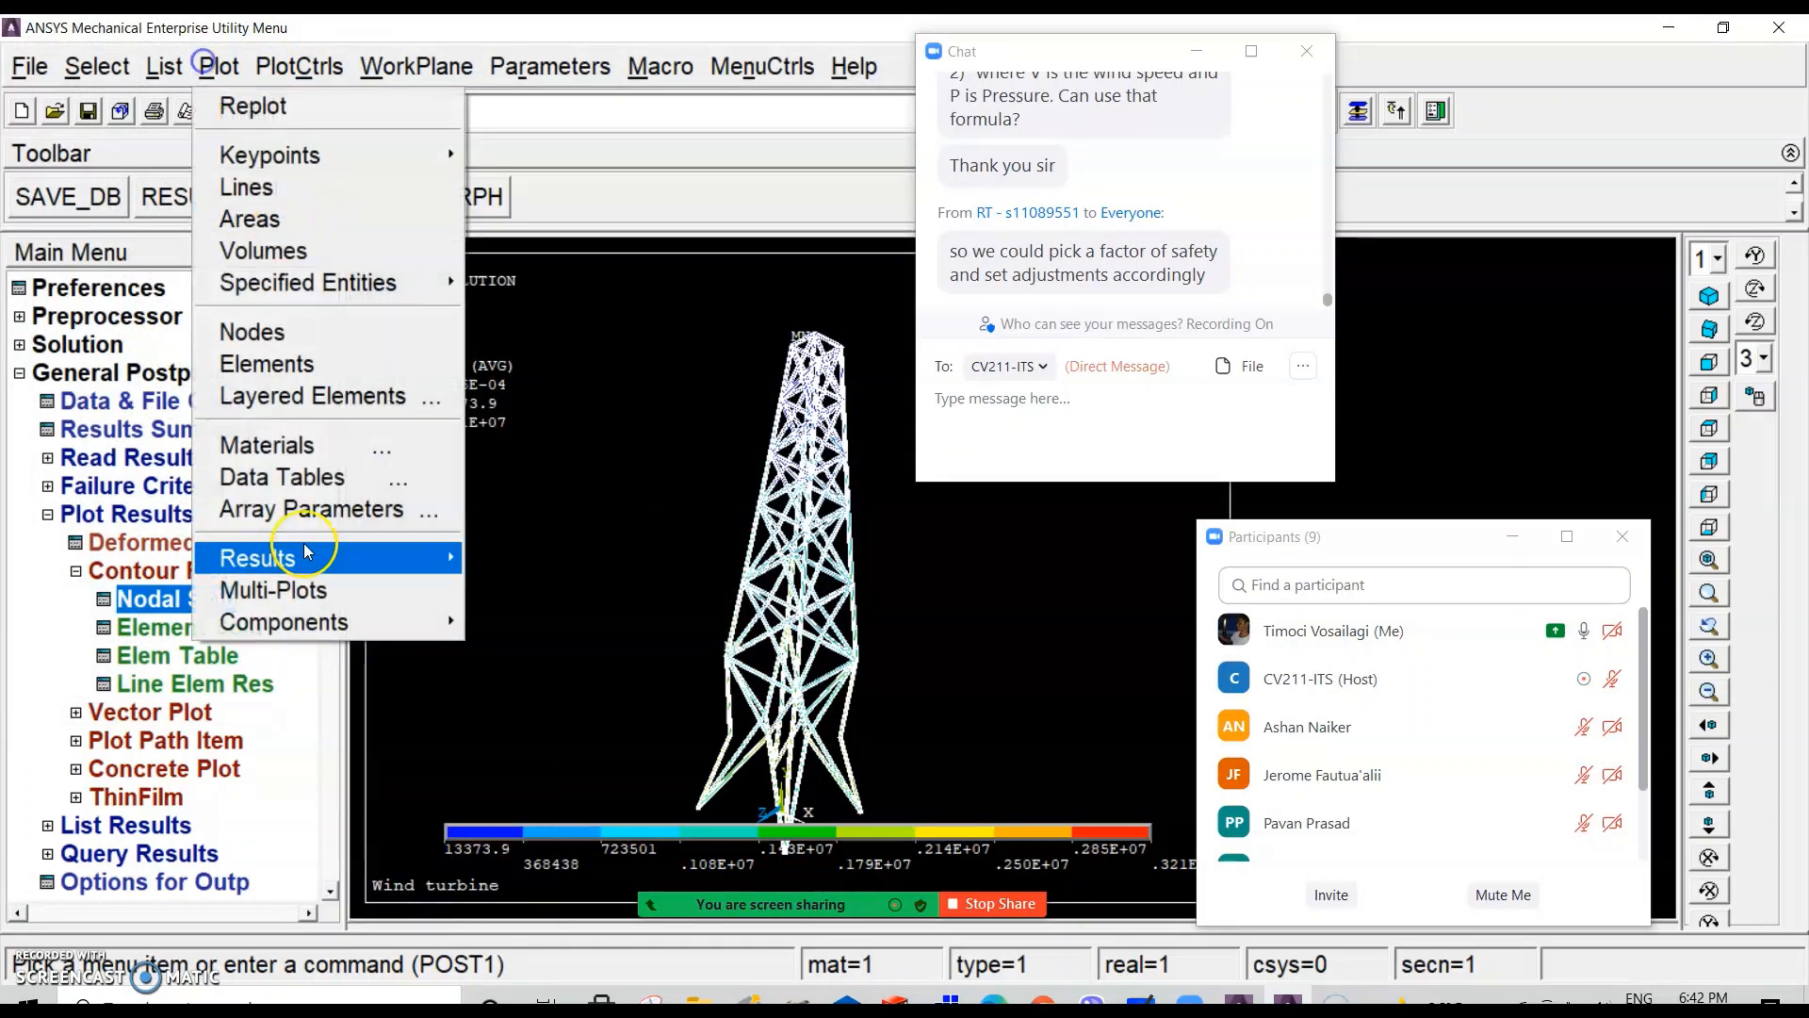
click(287, 590)
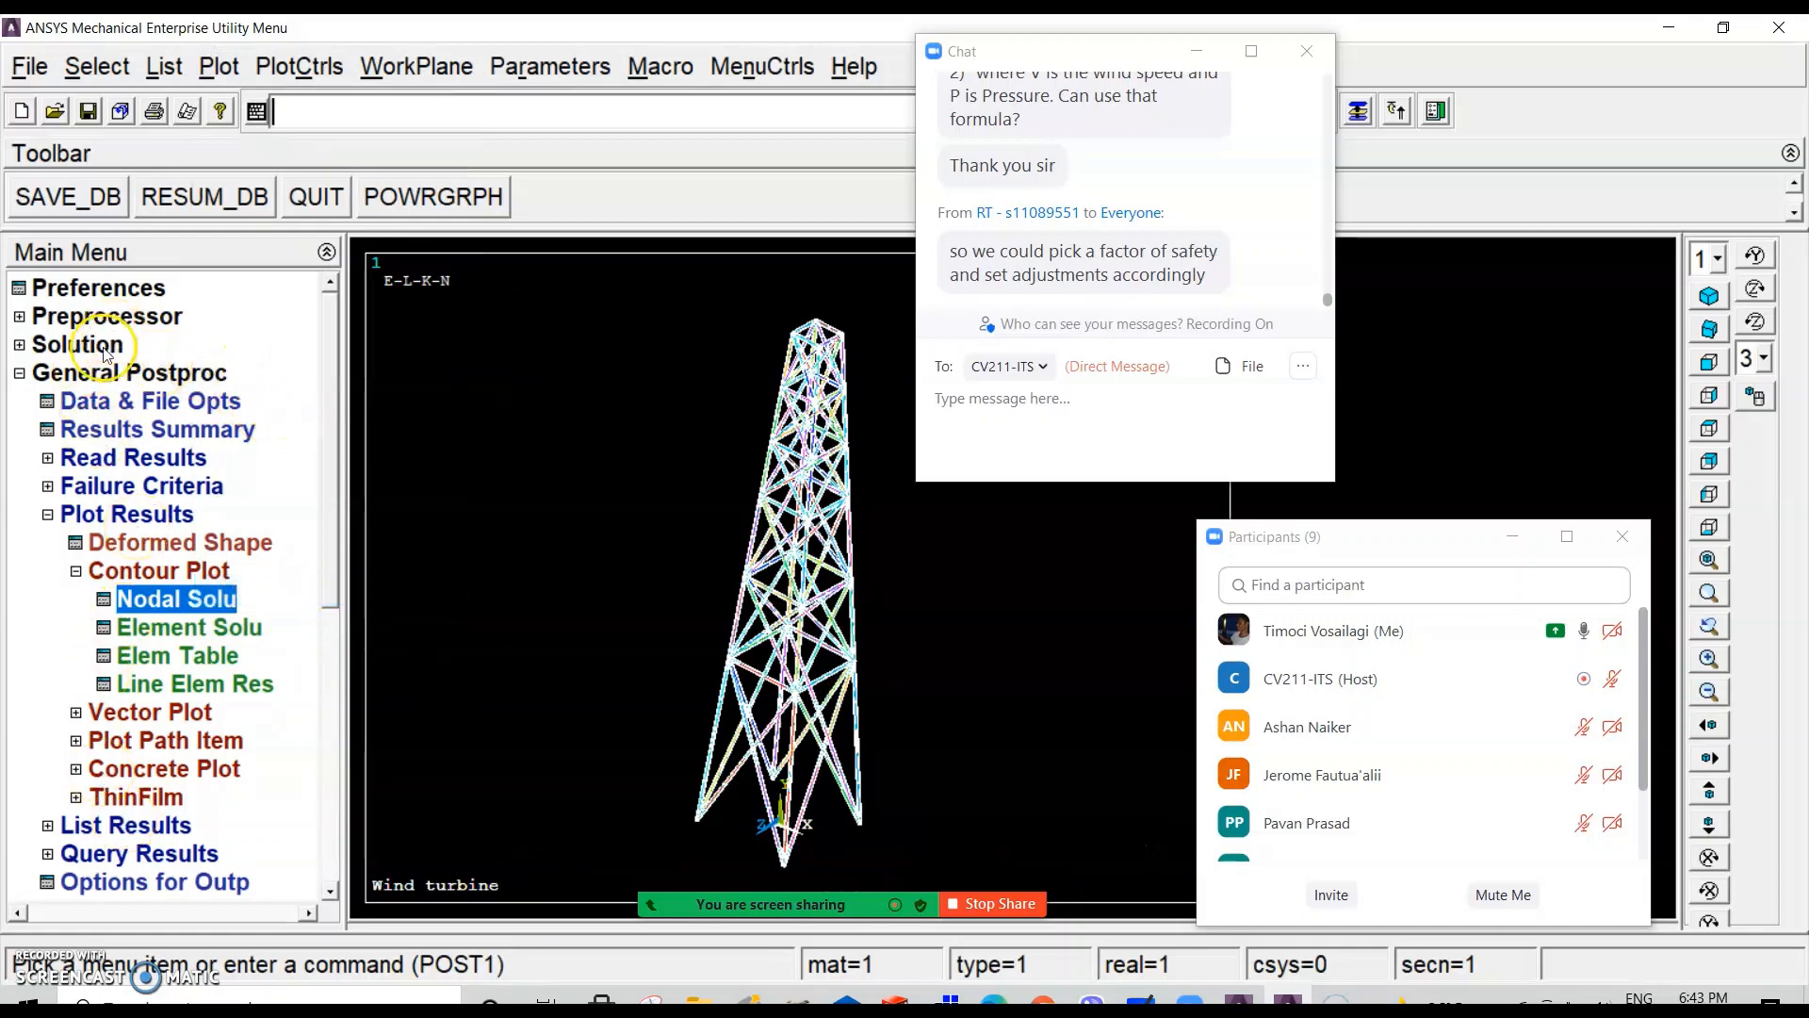
Step: Clear the solid-section mesh from all lines of the tower
click(106, 317)
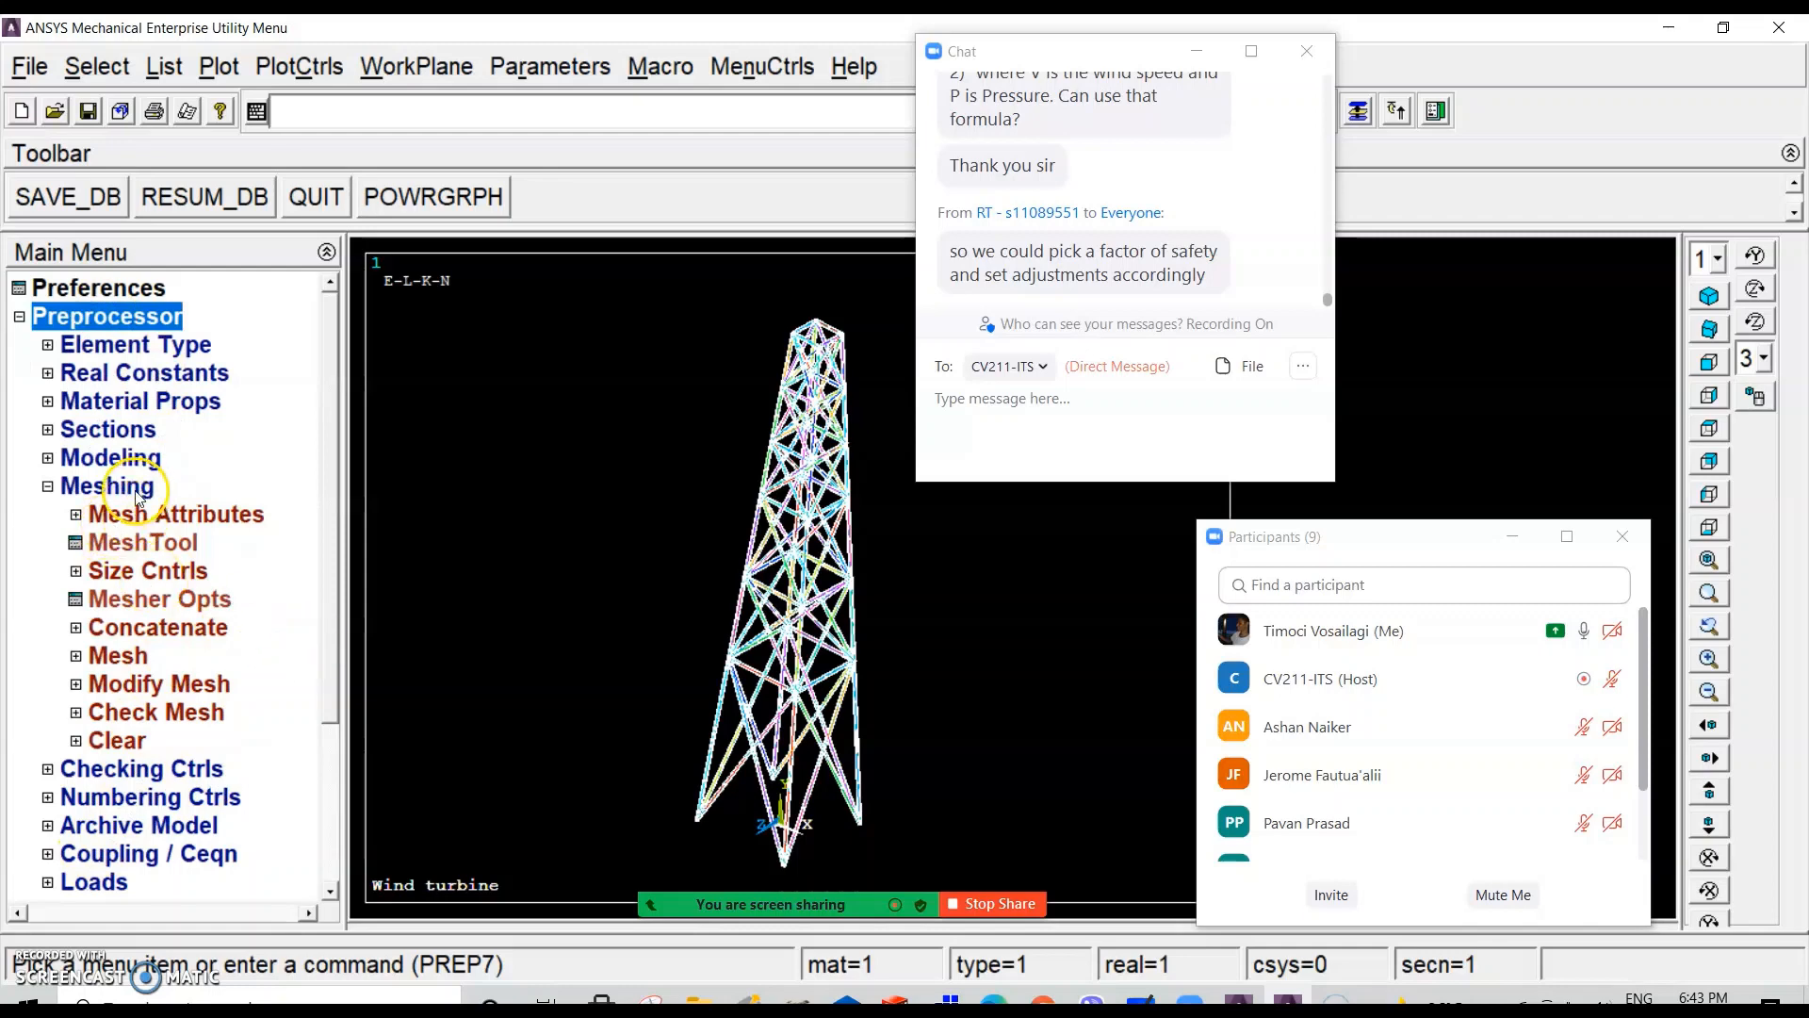
click(127, 741)
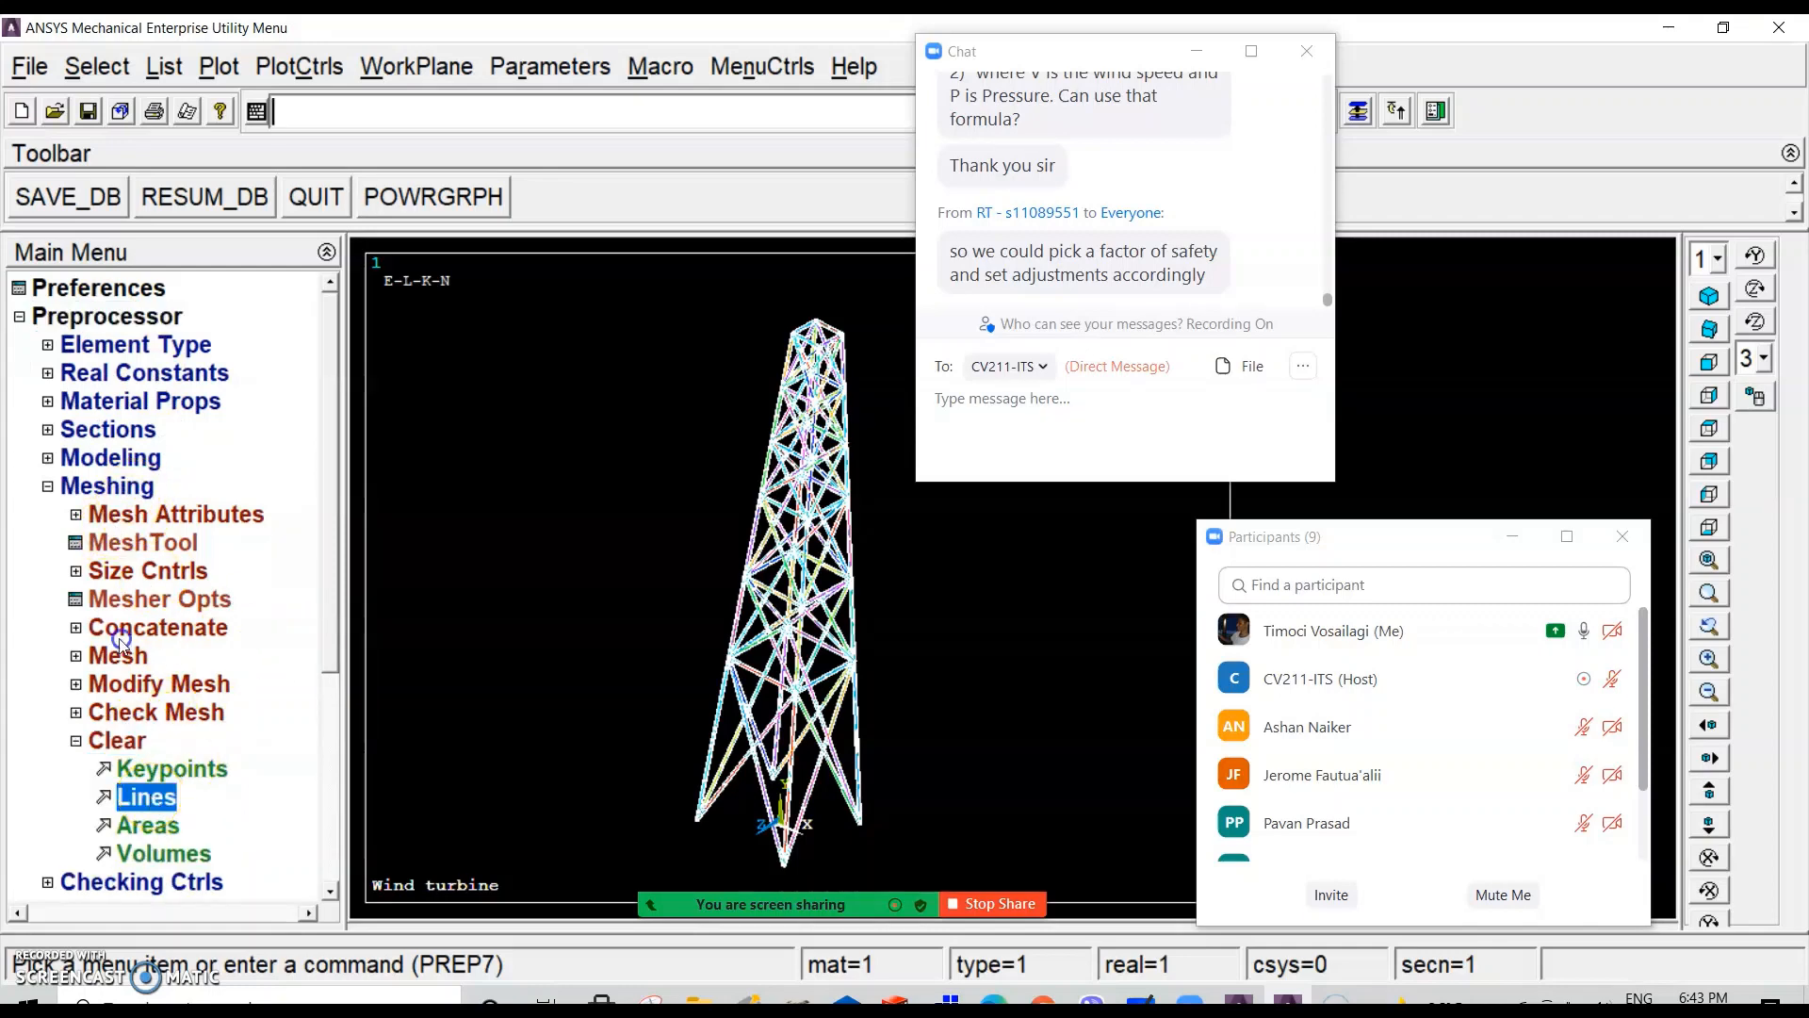
click(147, 797)
drag(75, 480, 161, 301)
click(176, 782)
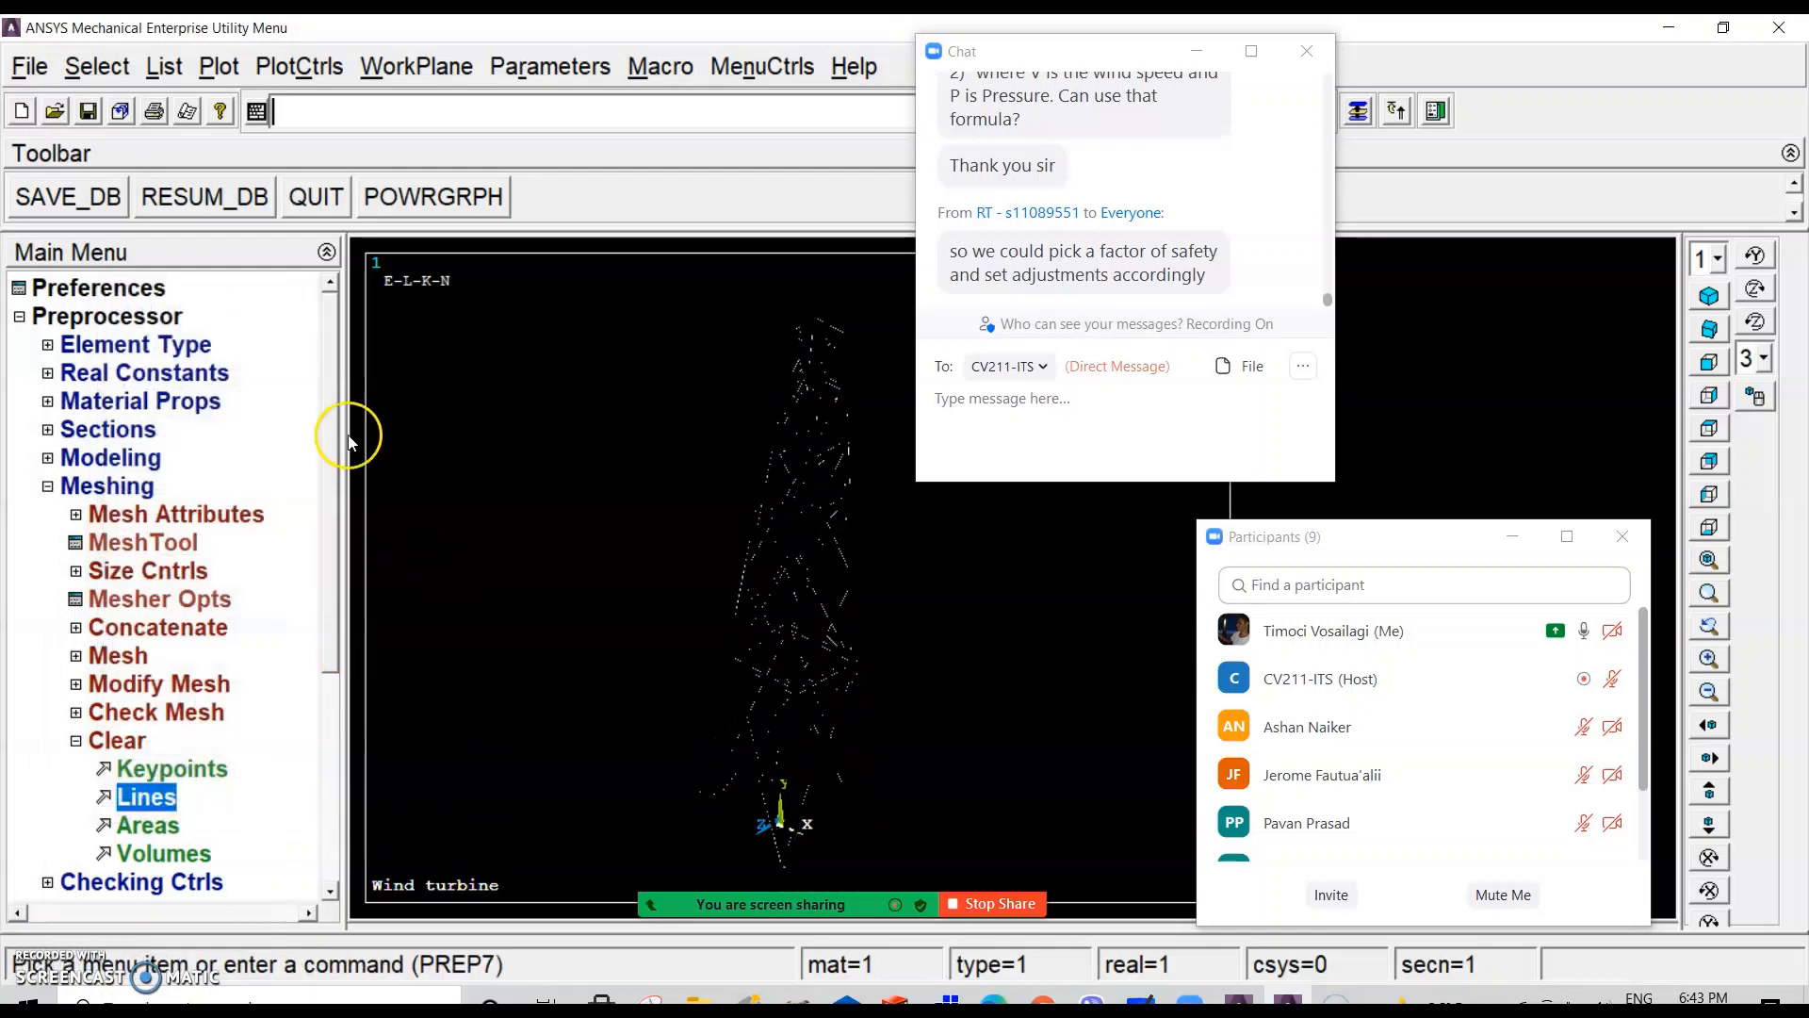
Step: Replot the cleared tower and assign element section 2, 50mmRHS, to all of its lines
click(219, 66)
click(267, 111)
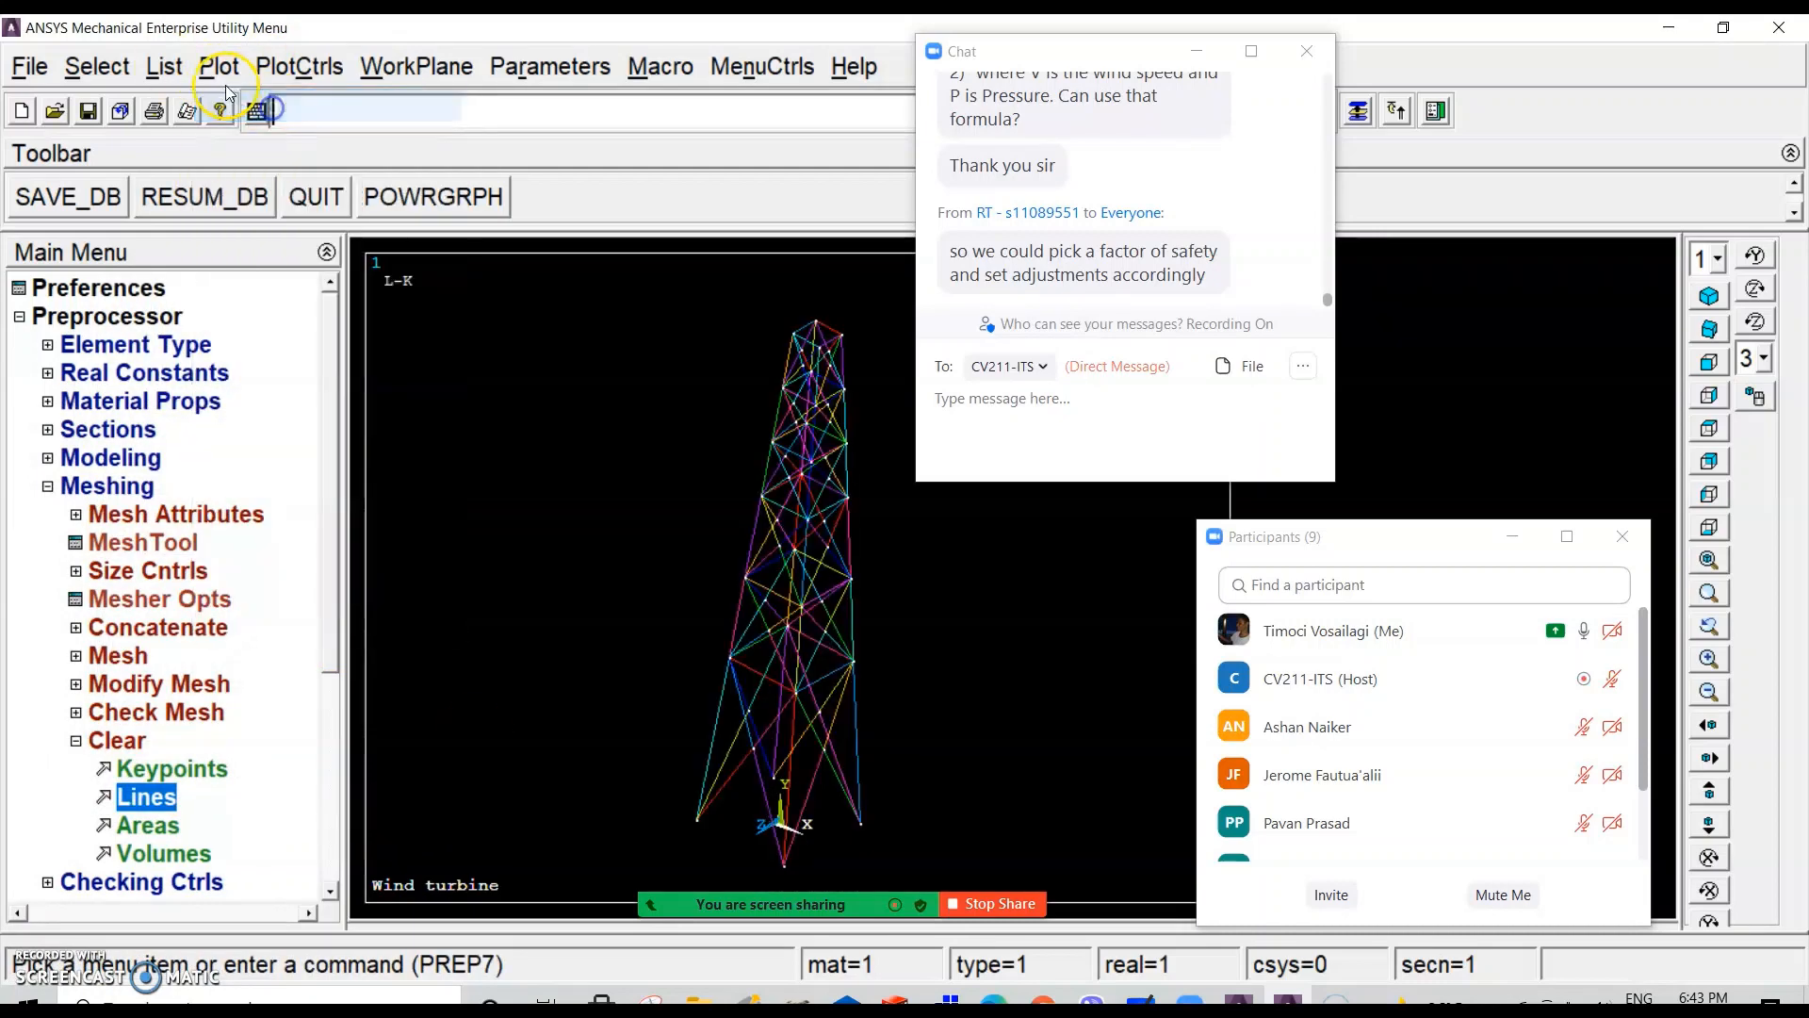
click(141, 513)
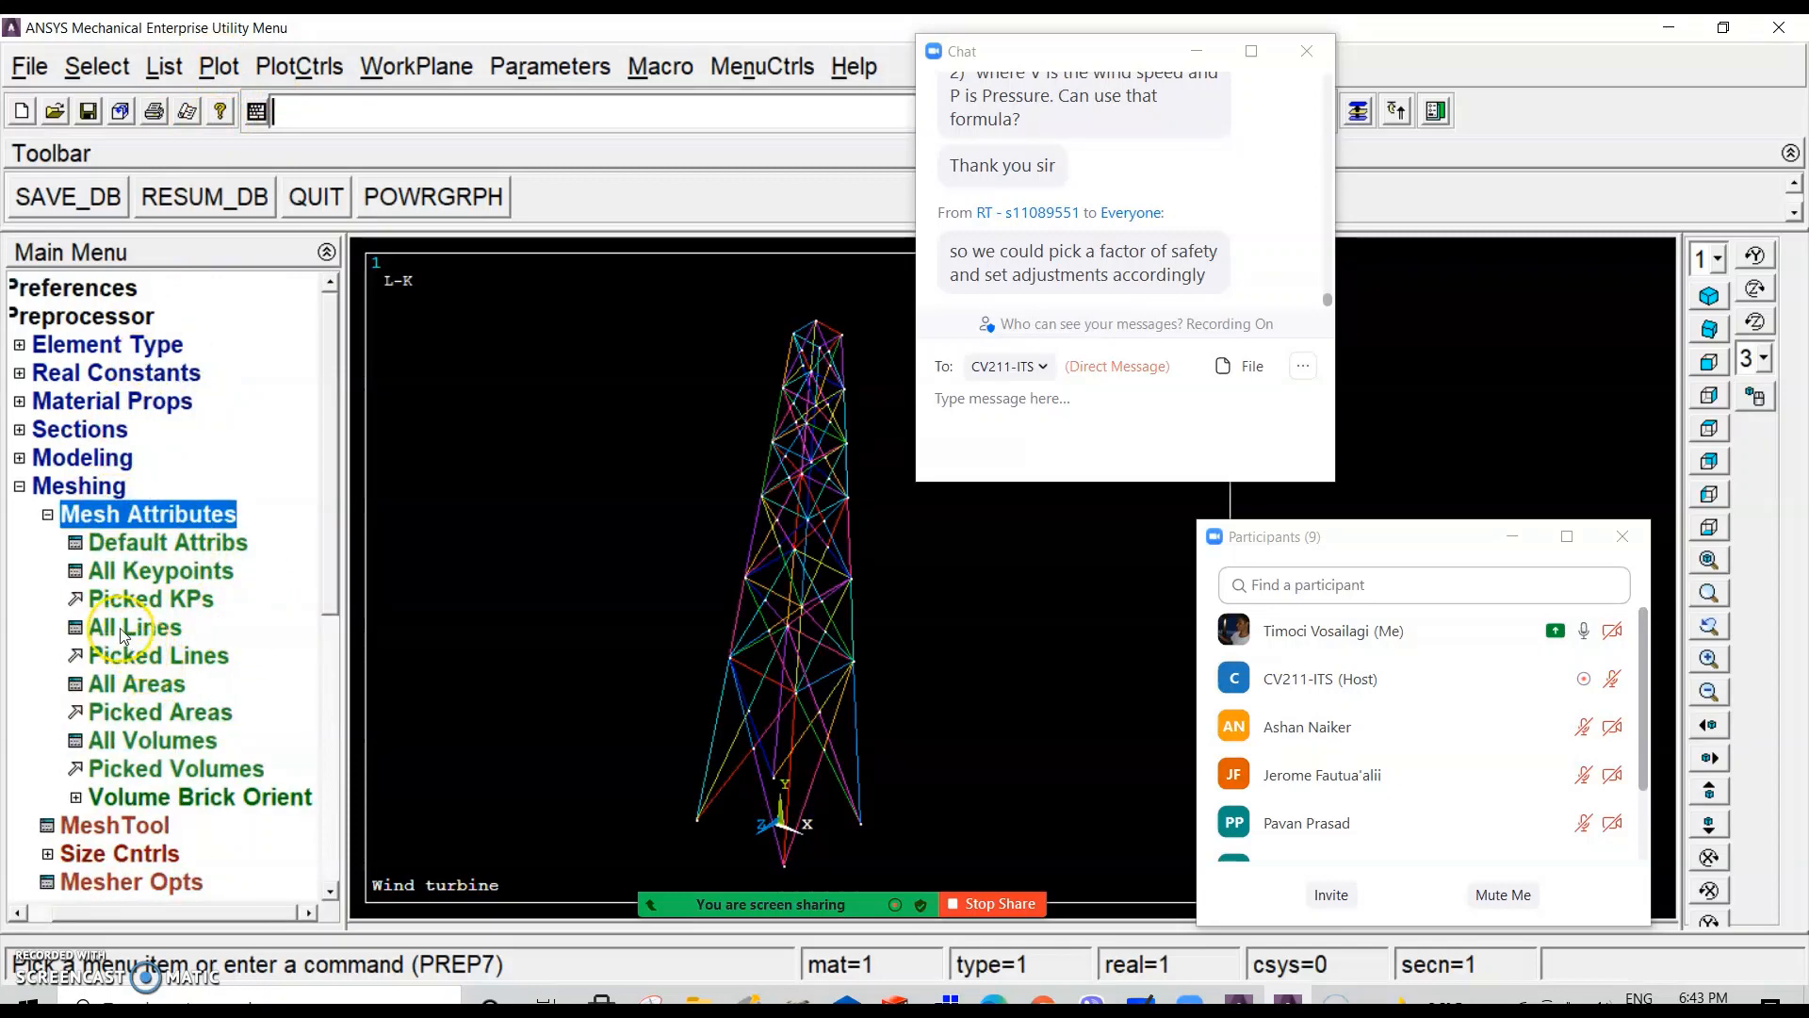
click(135, 627)
drag(709, 305, 121, 221)
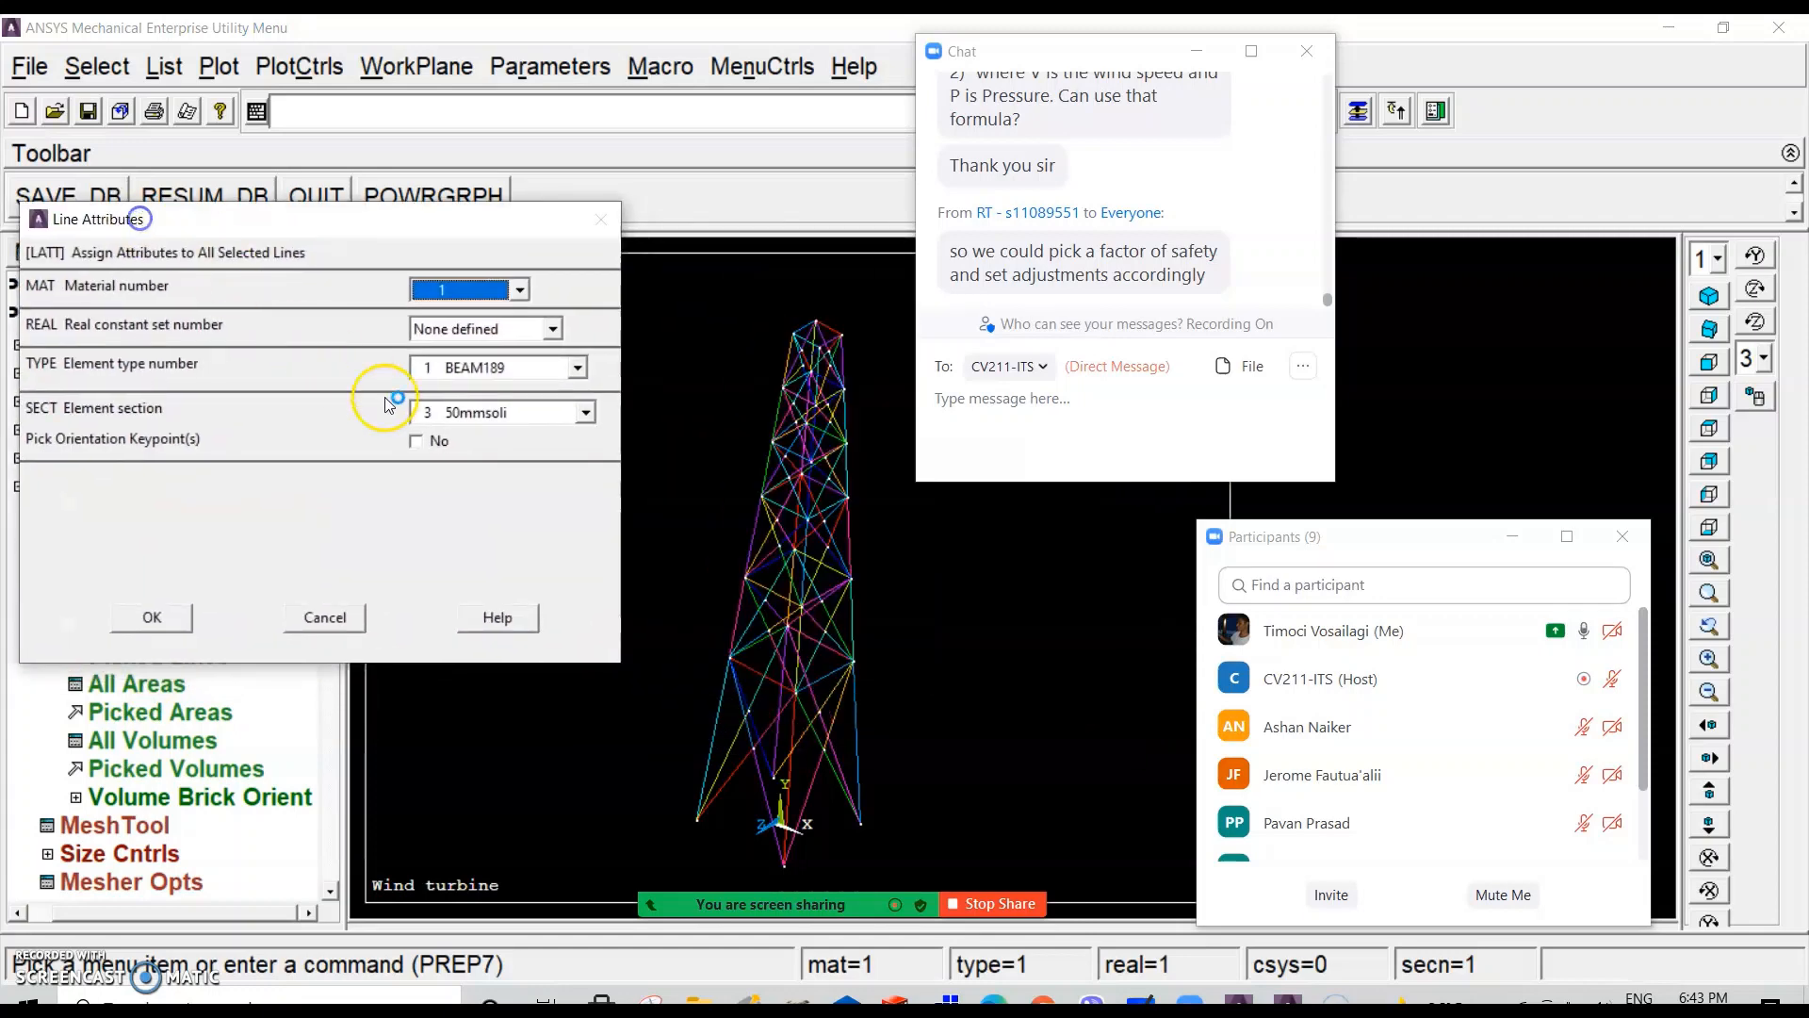
click(543, 415)
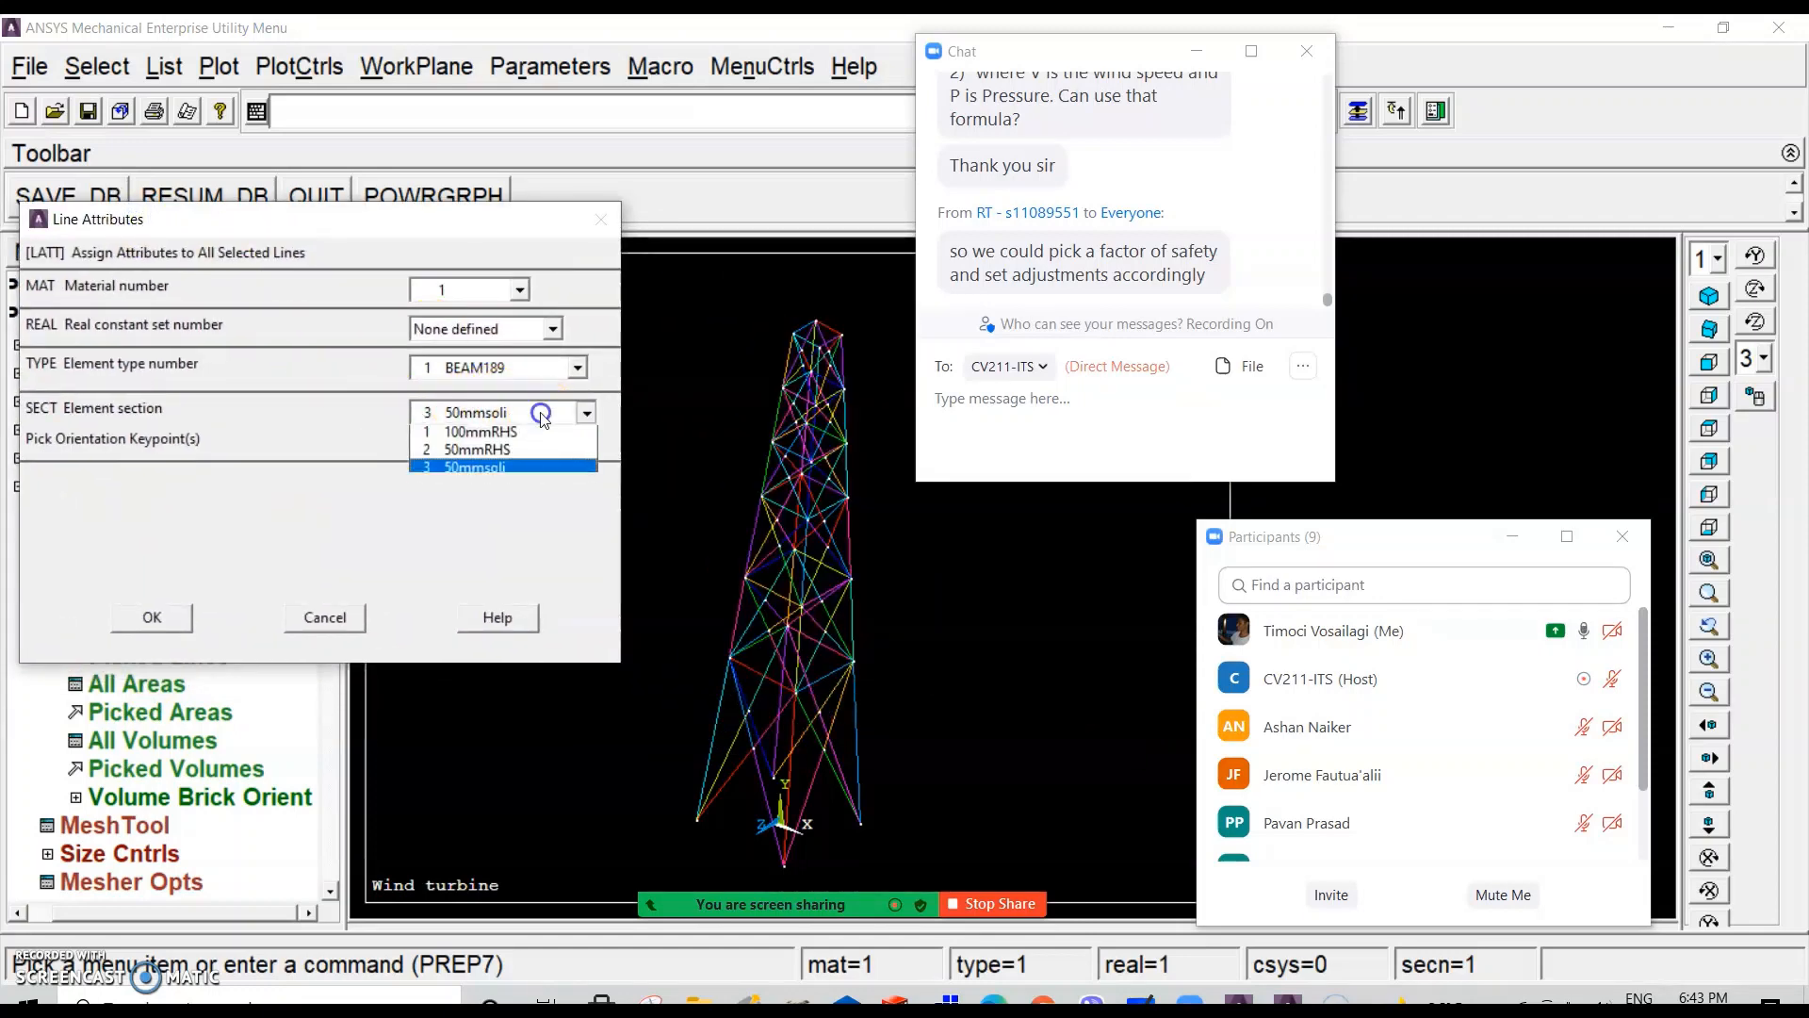
click(512, 453)
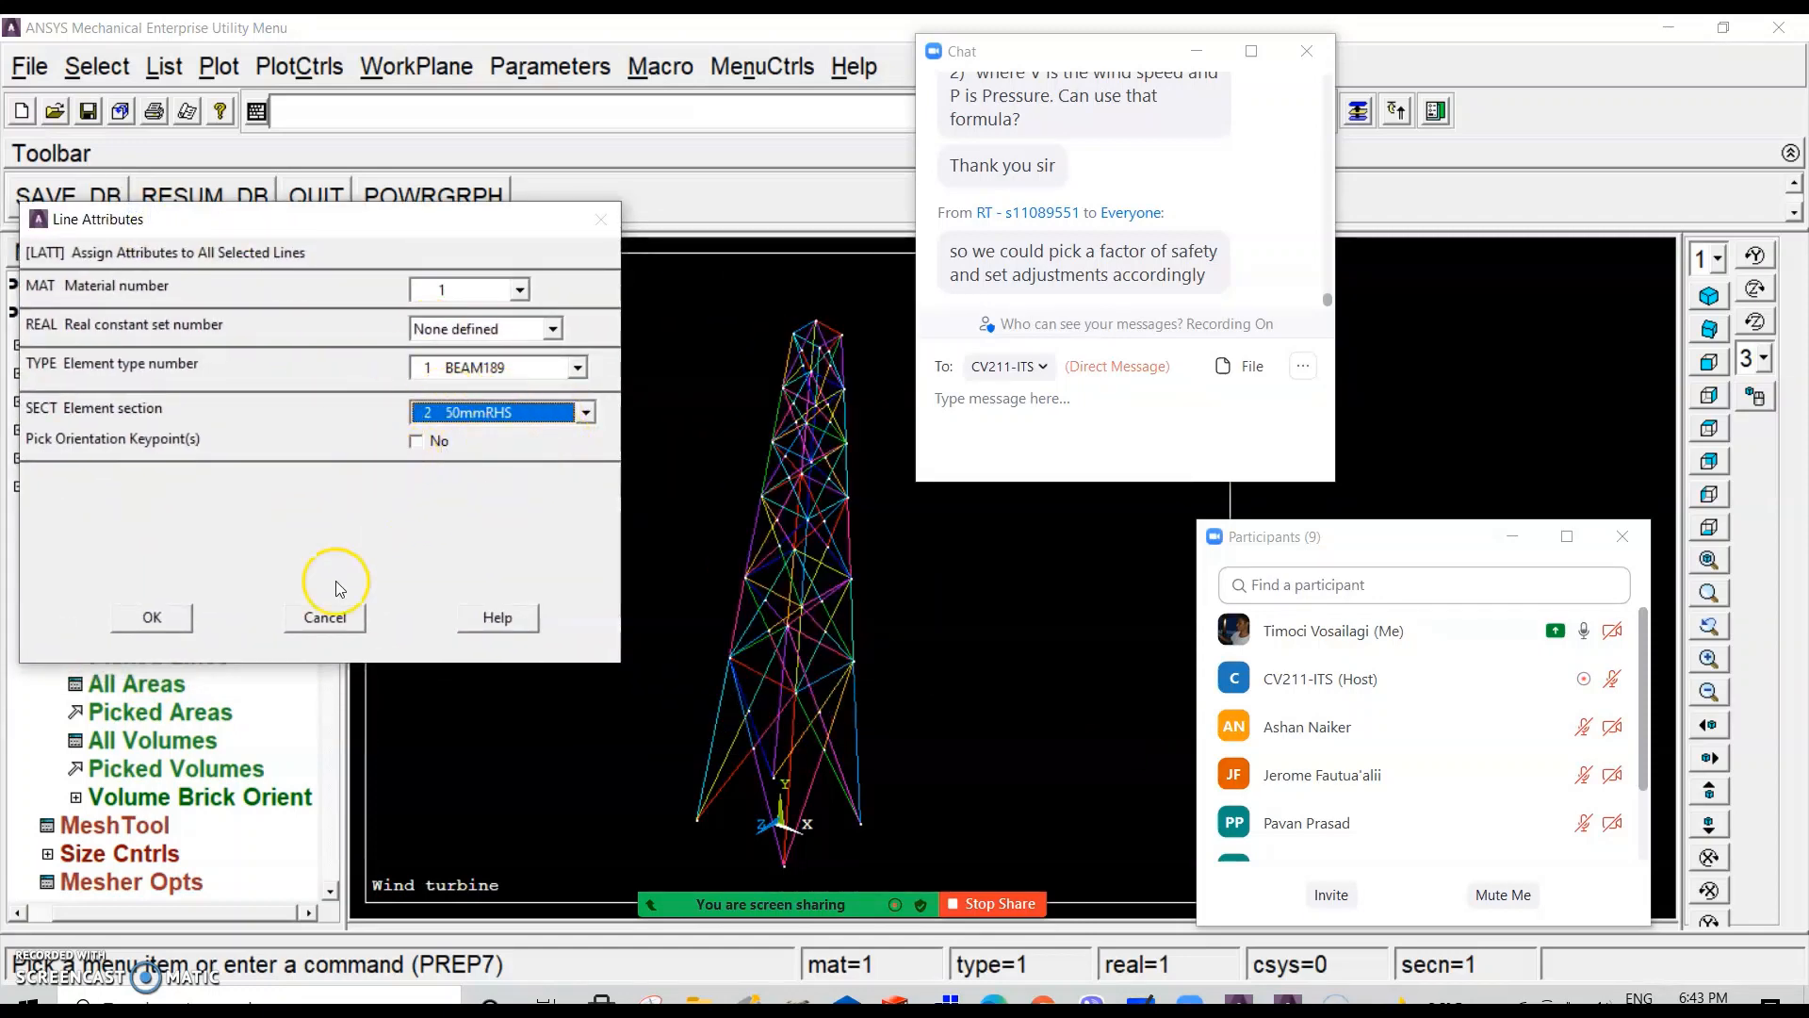
click(137, 630)
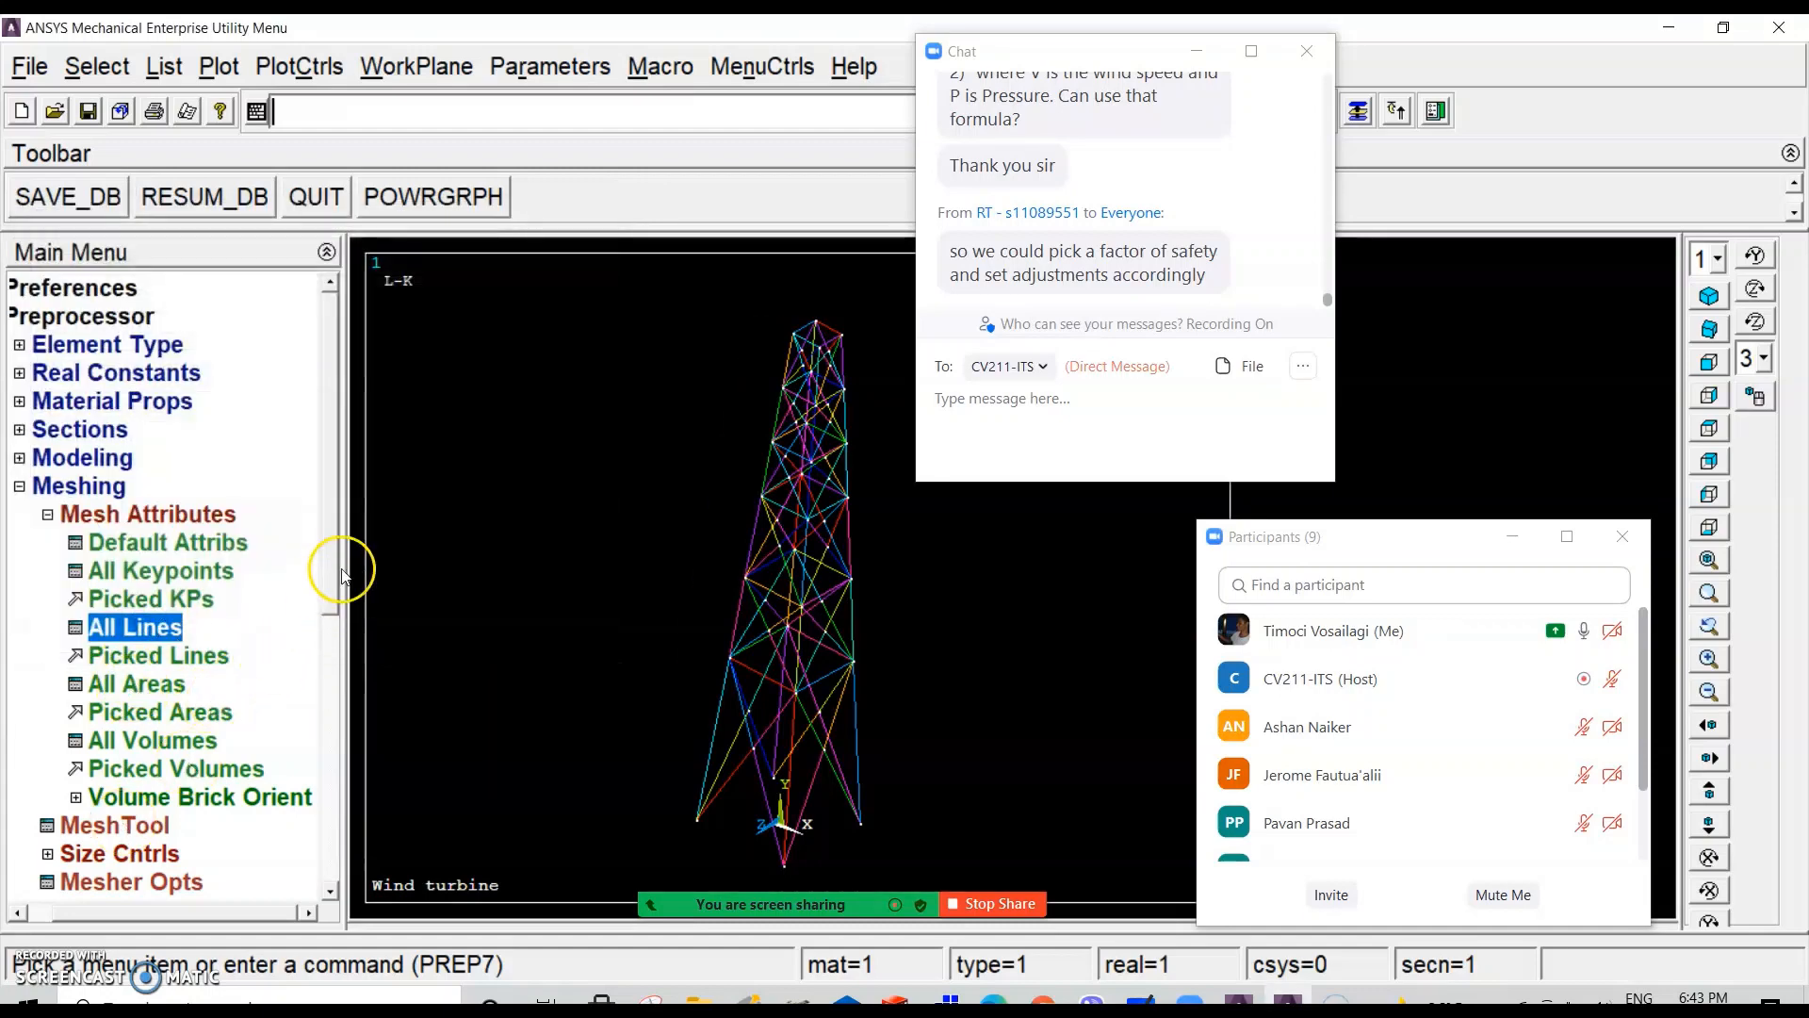
Step: Mesh all lines of the tower with the 50mmRHS section
scroll(311, 634, down, 4)
click(109, 713)
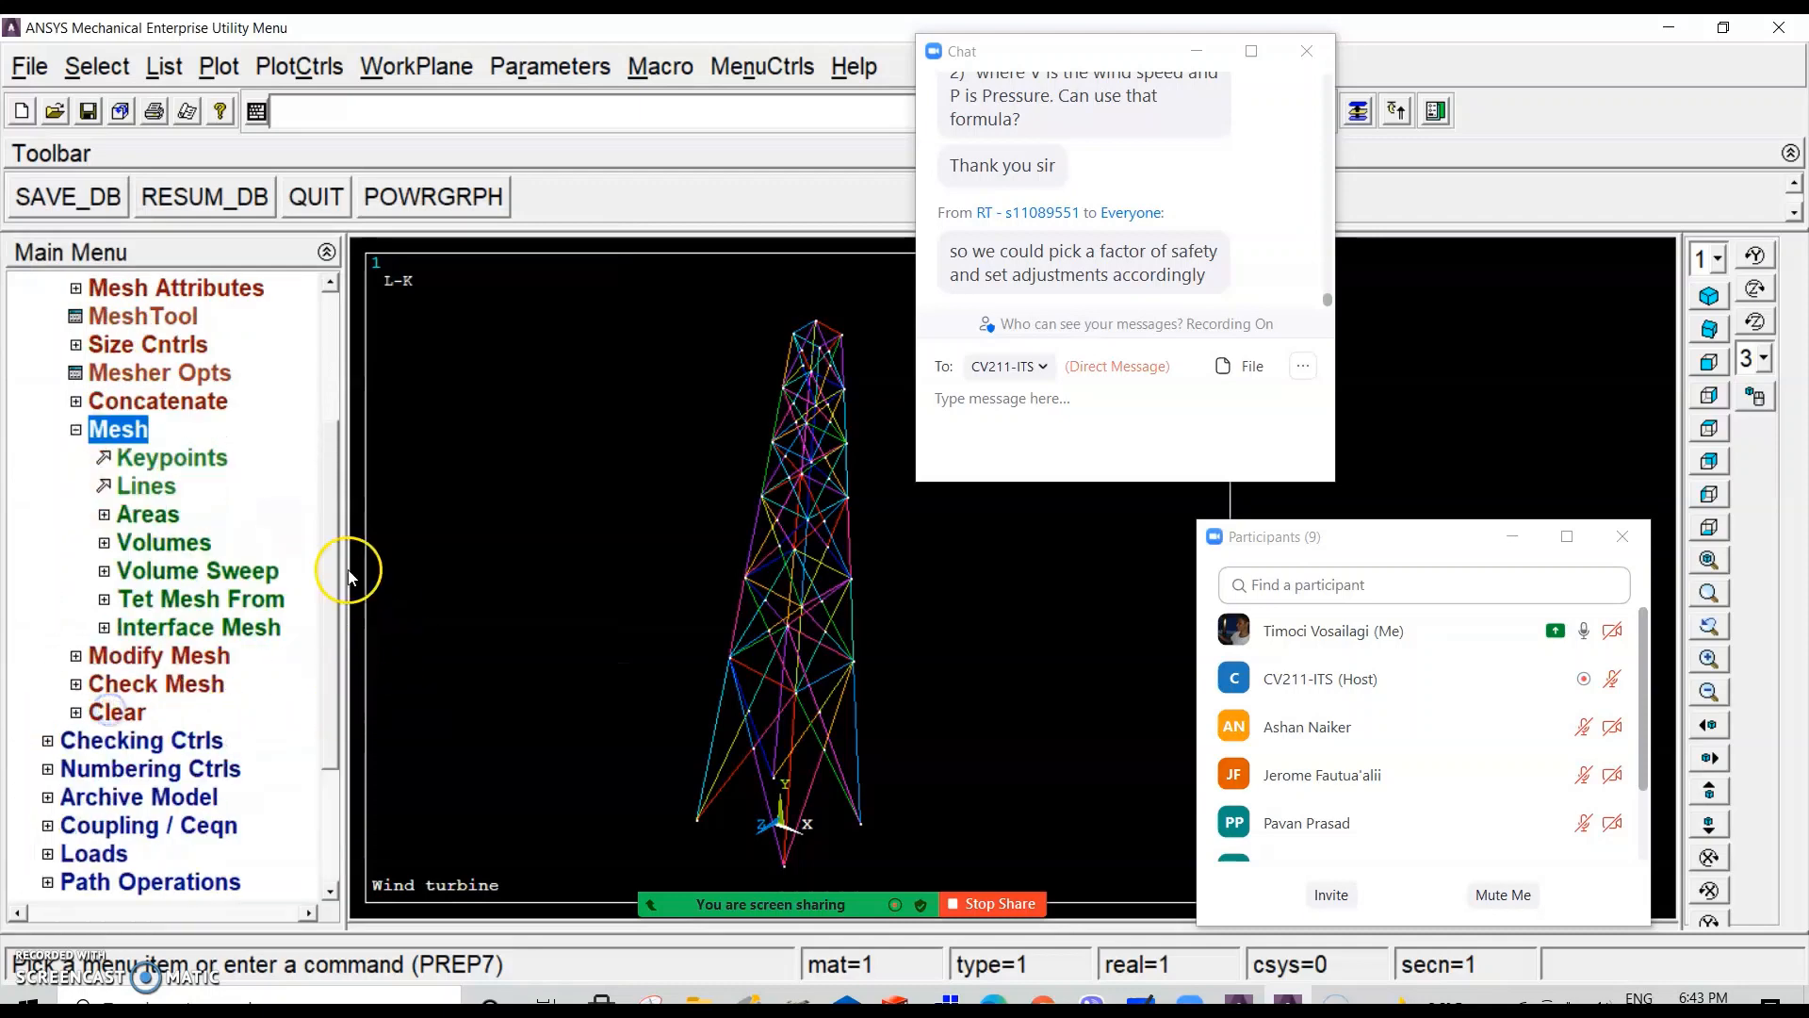
click(151, 485)
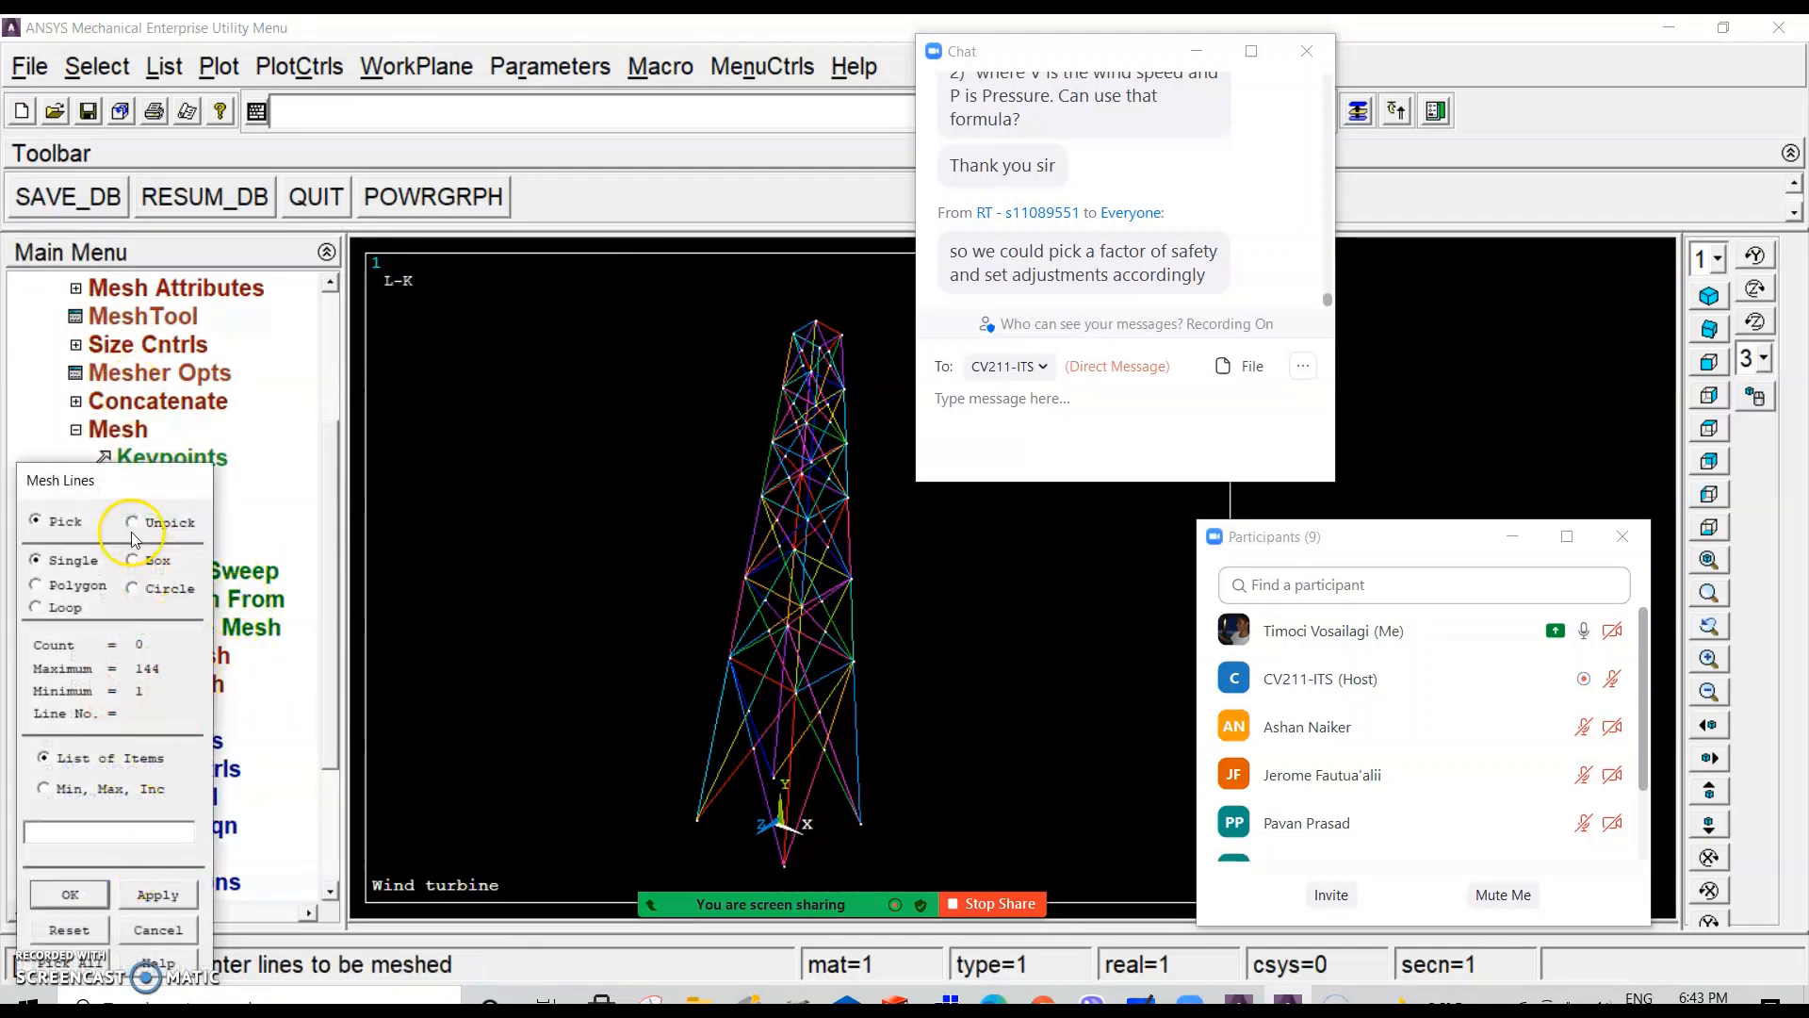
drag(136, 467, 284, 289)
click(223, 774)
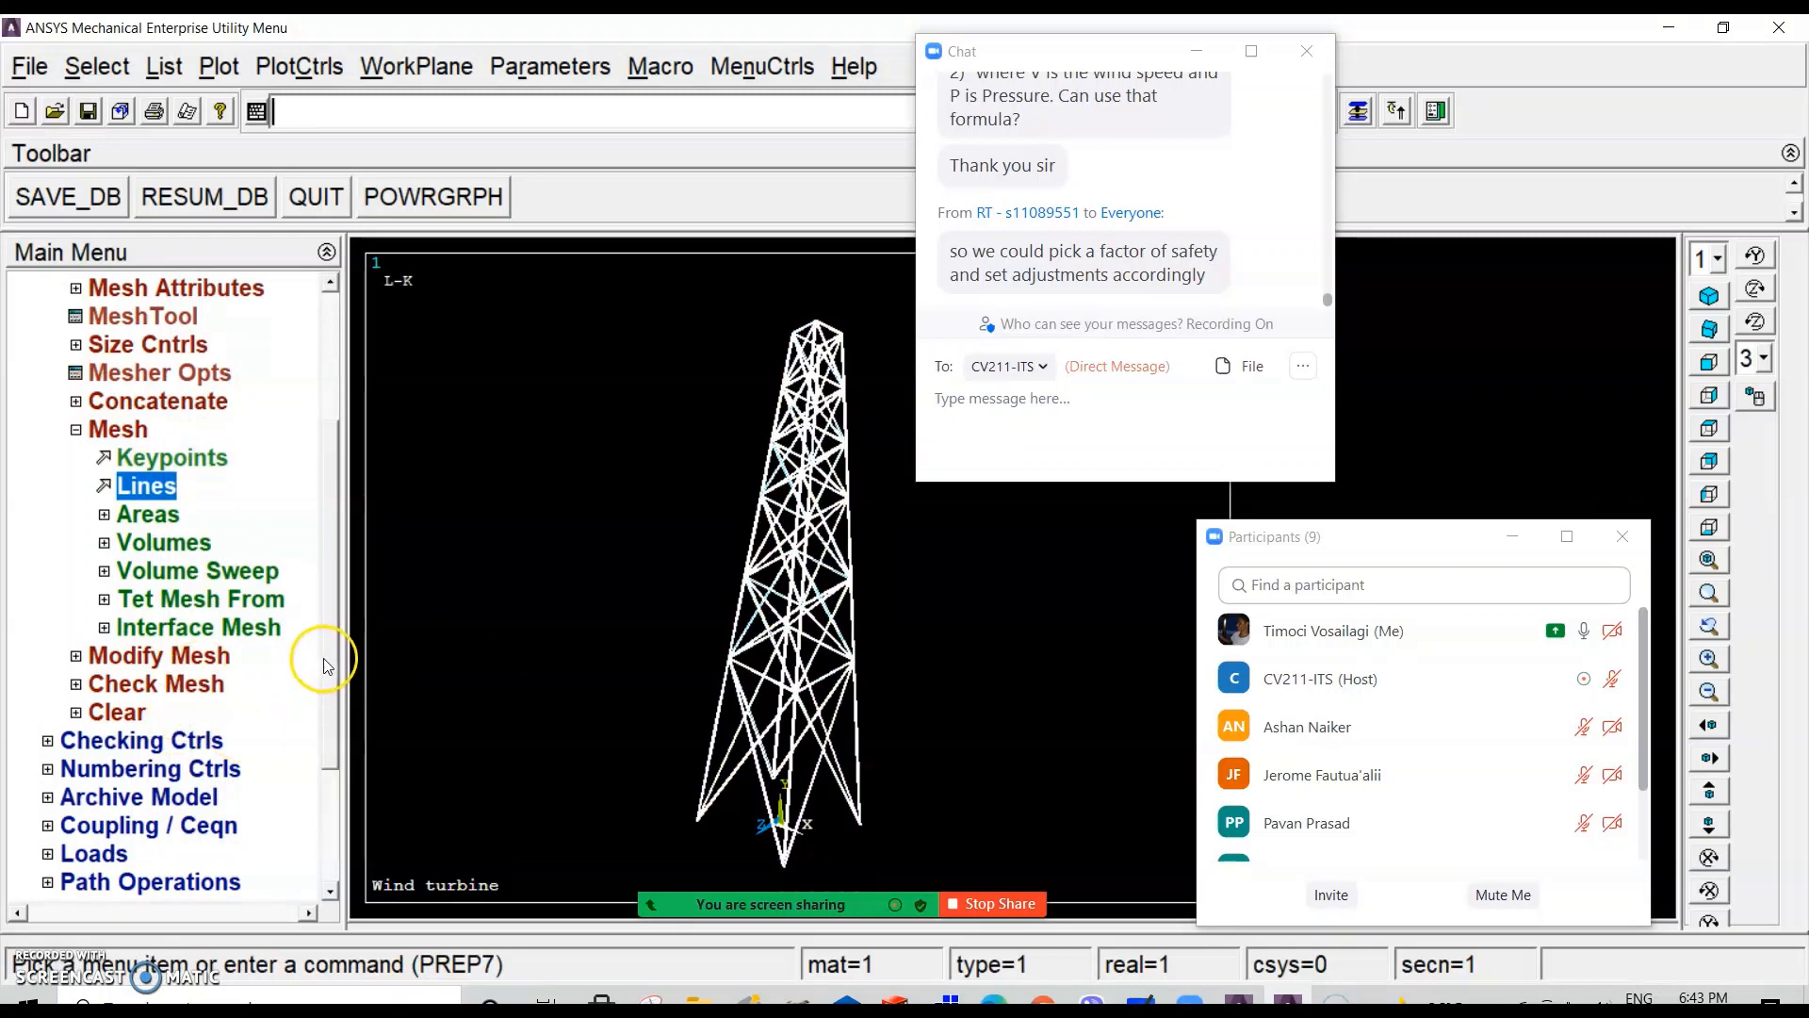
Step: Solve the current load step for the remeshed tower and dismiss the solution status windows
scroll(302, 684, down, 3)
click(113, 718)
click(143, 542)
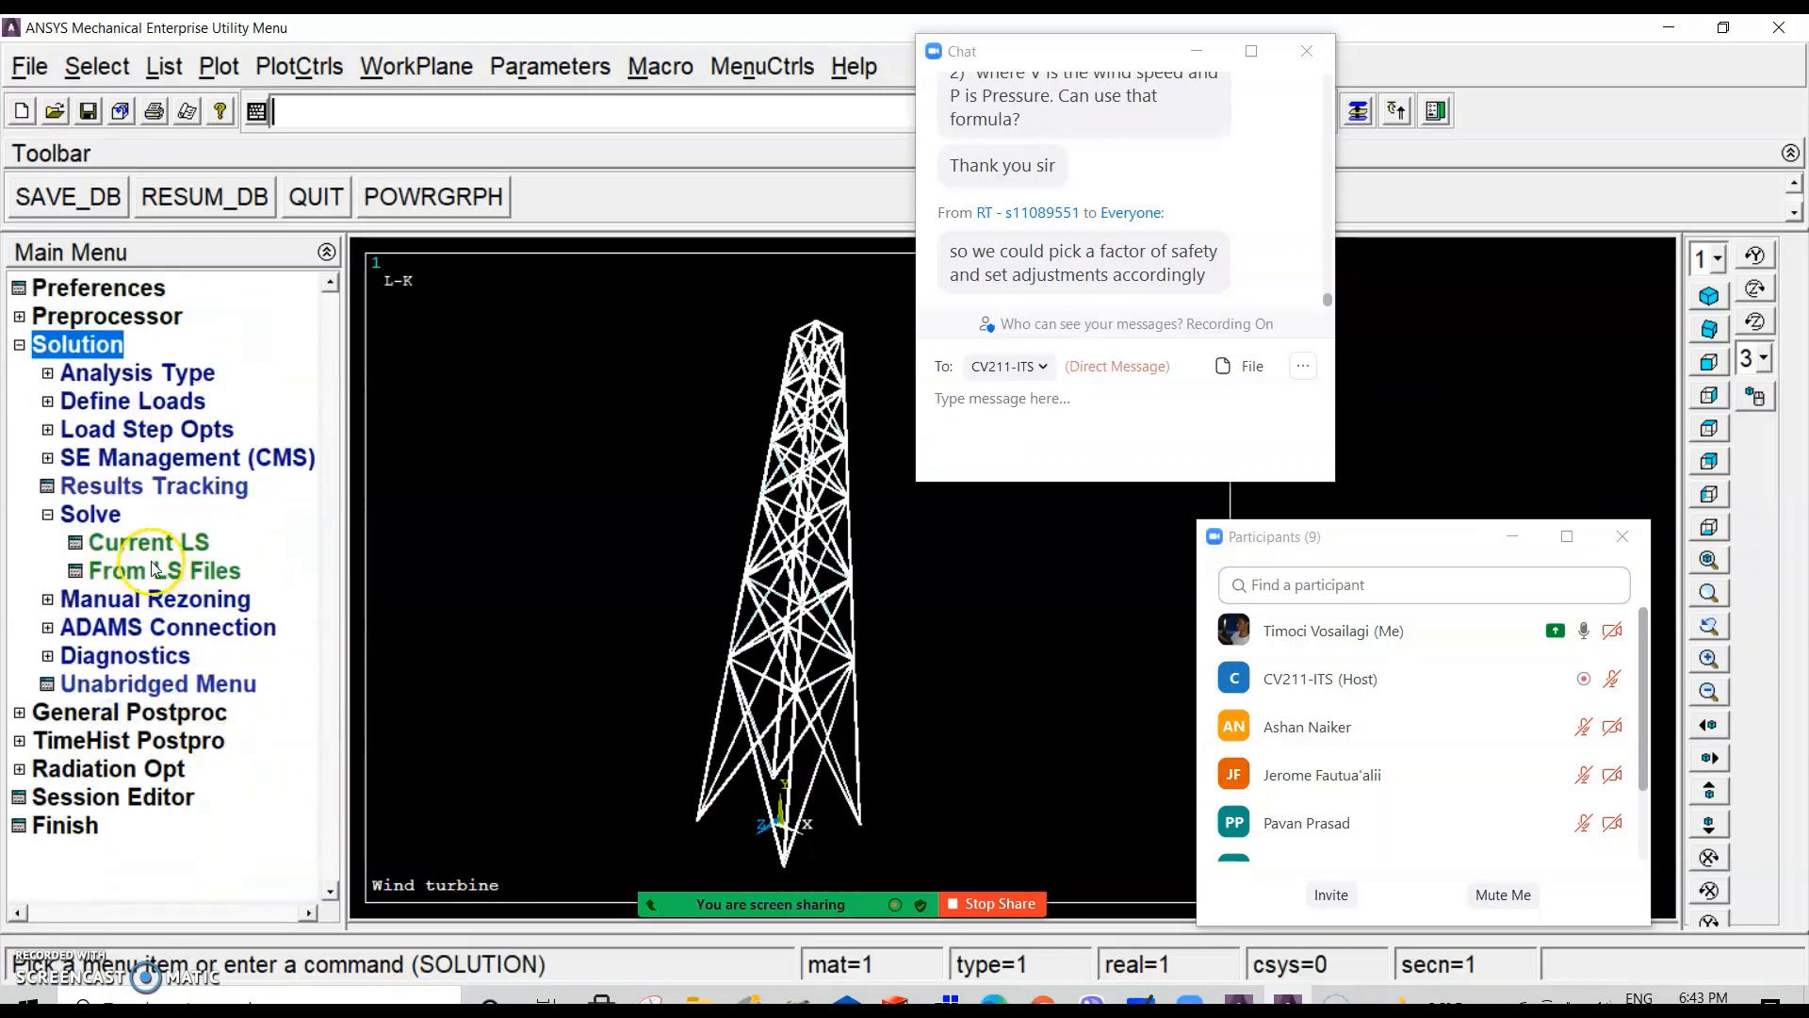
click(912, 634)
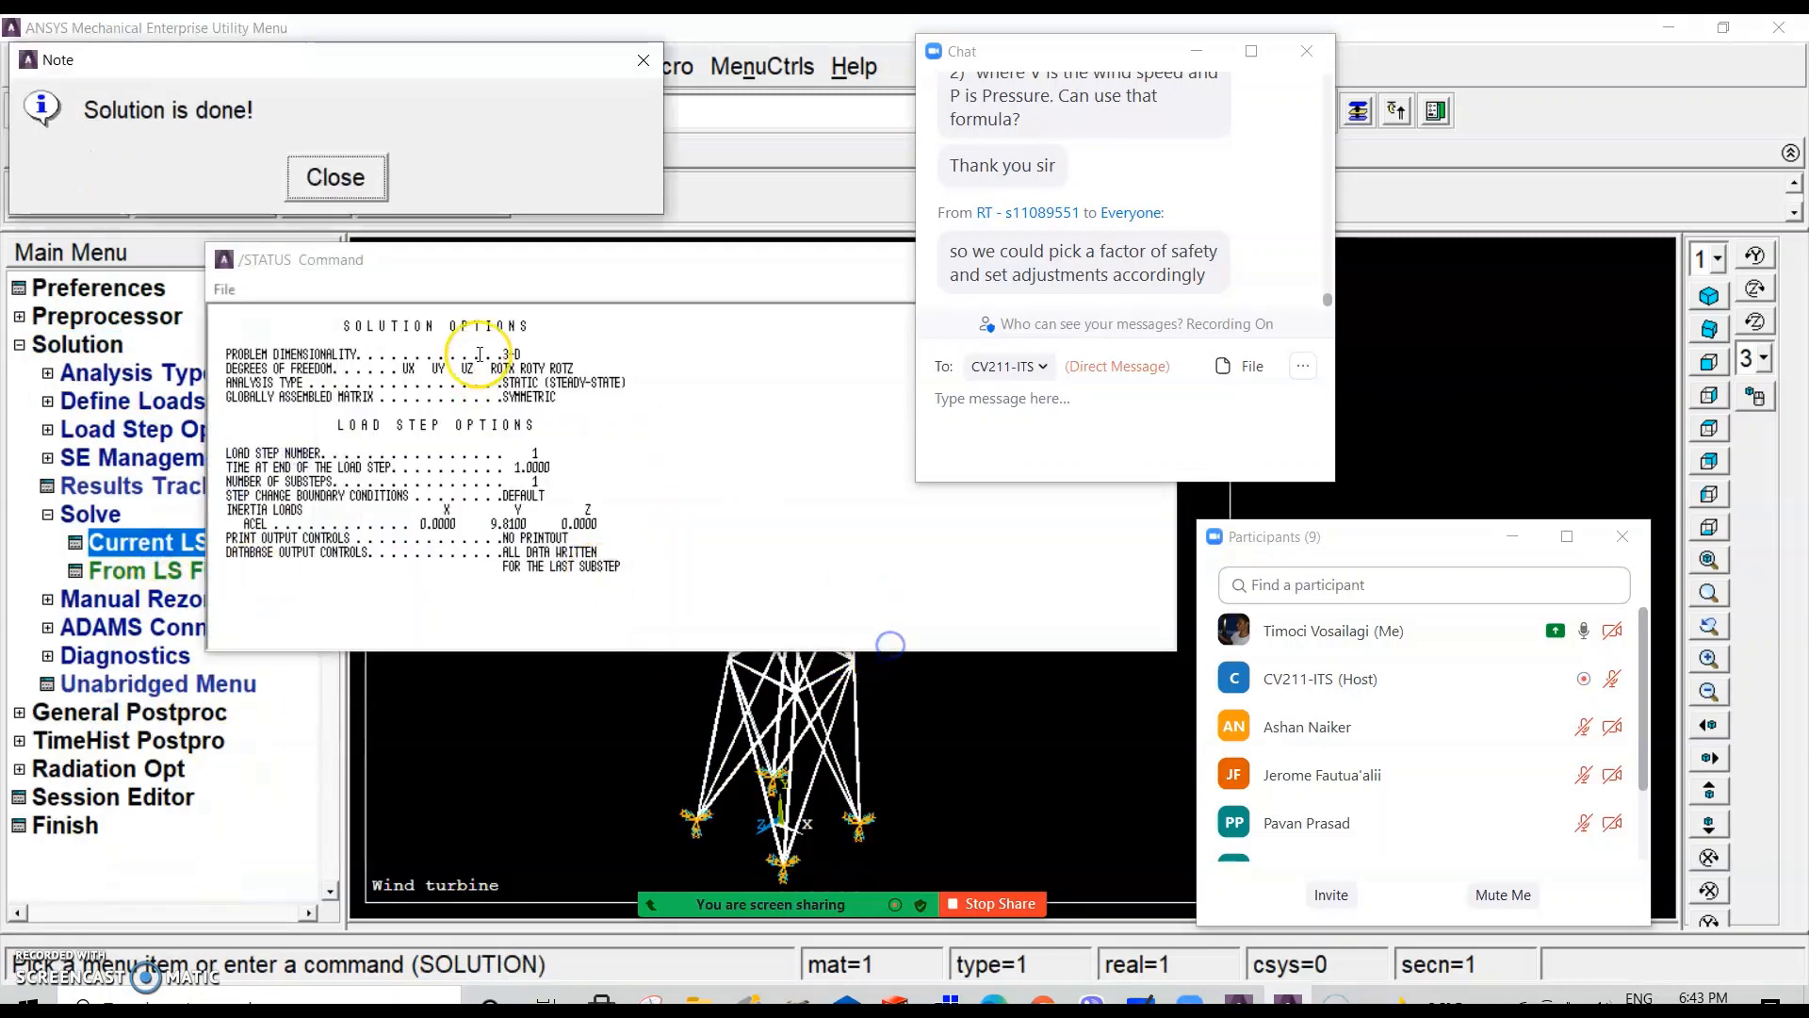
click(358, 188)
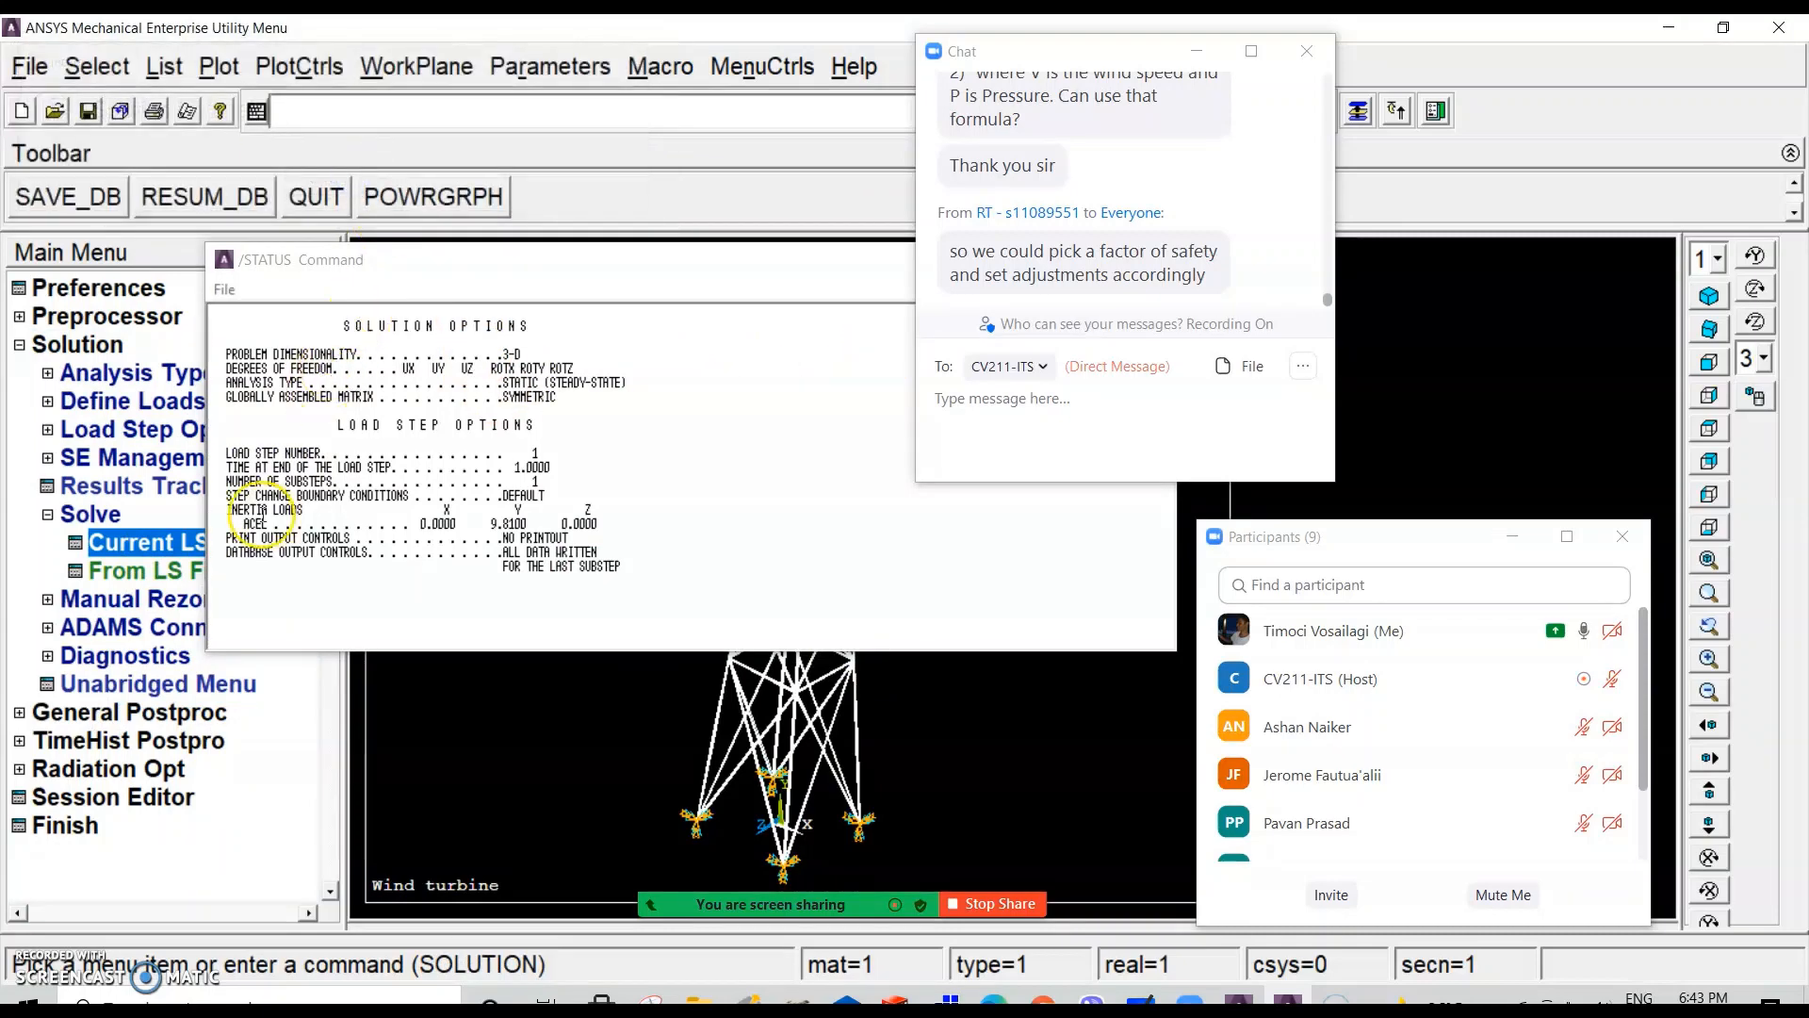
drag(488, 259, 476, 215)
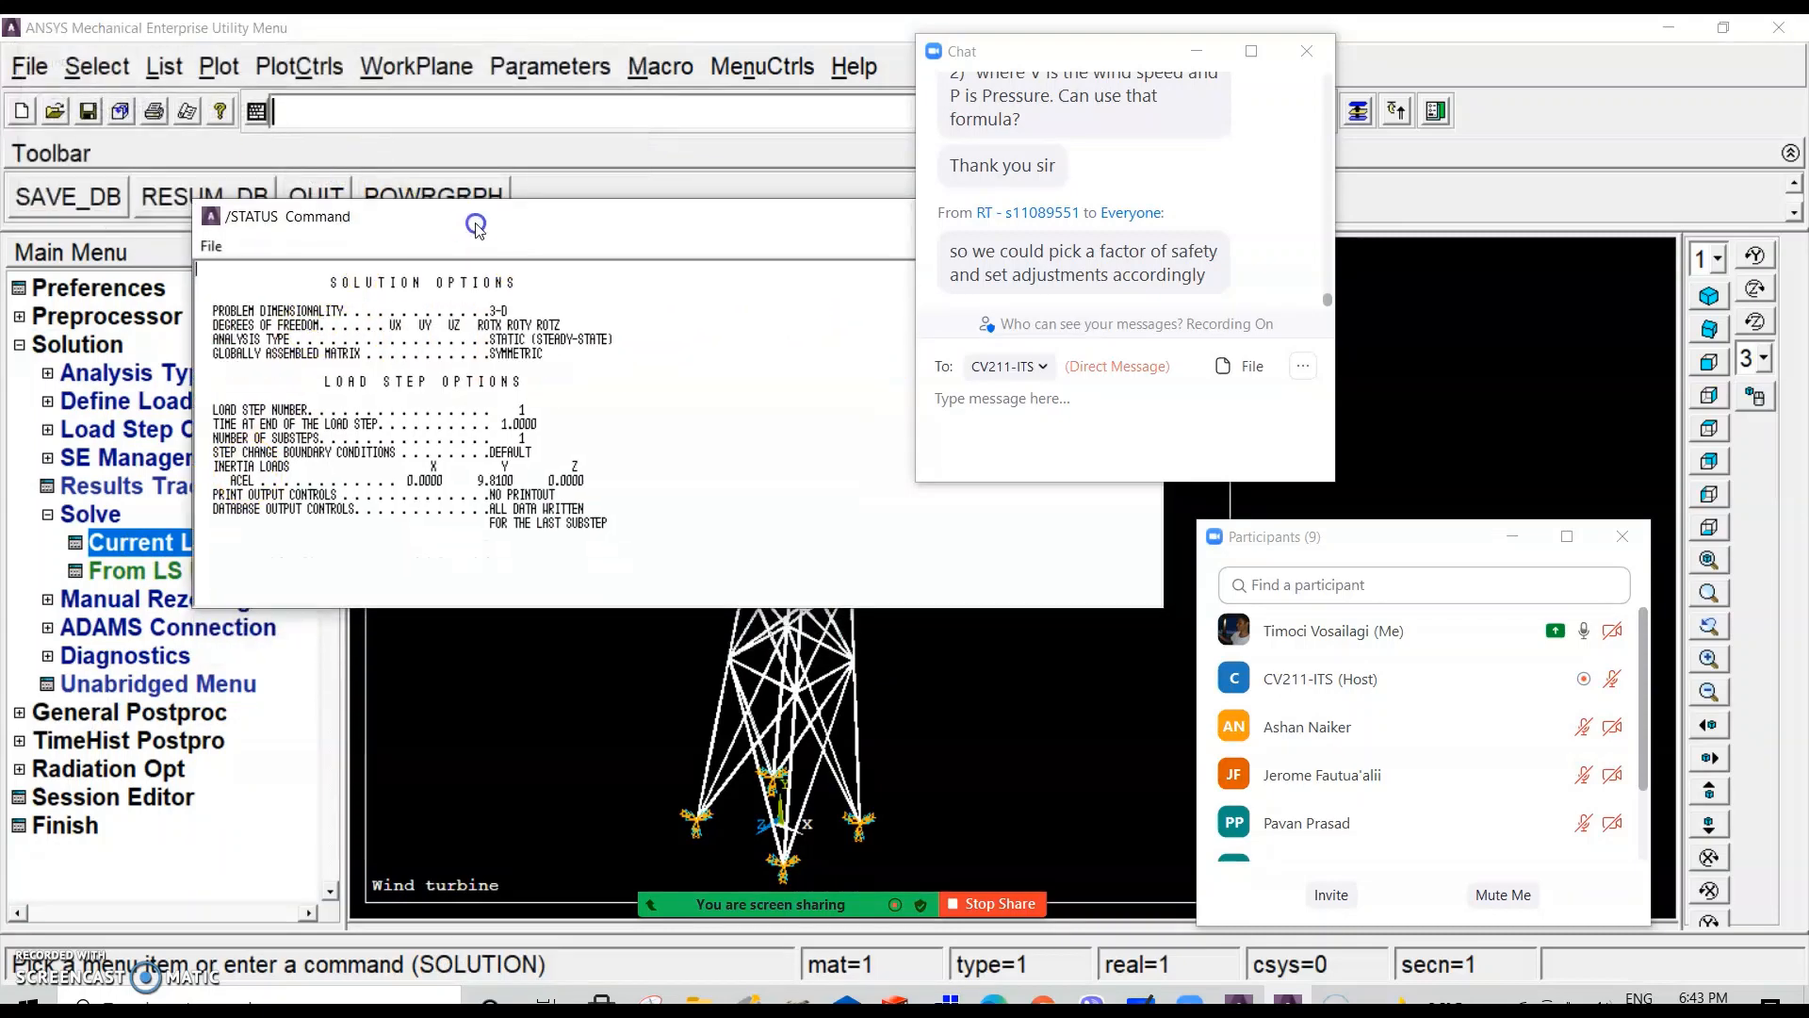
click(179, 712)
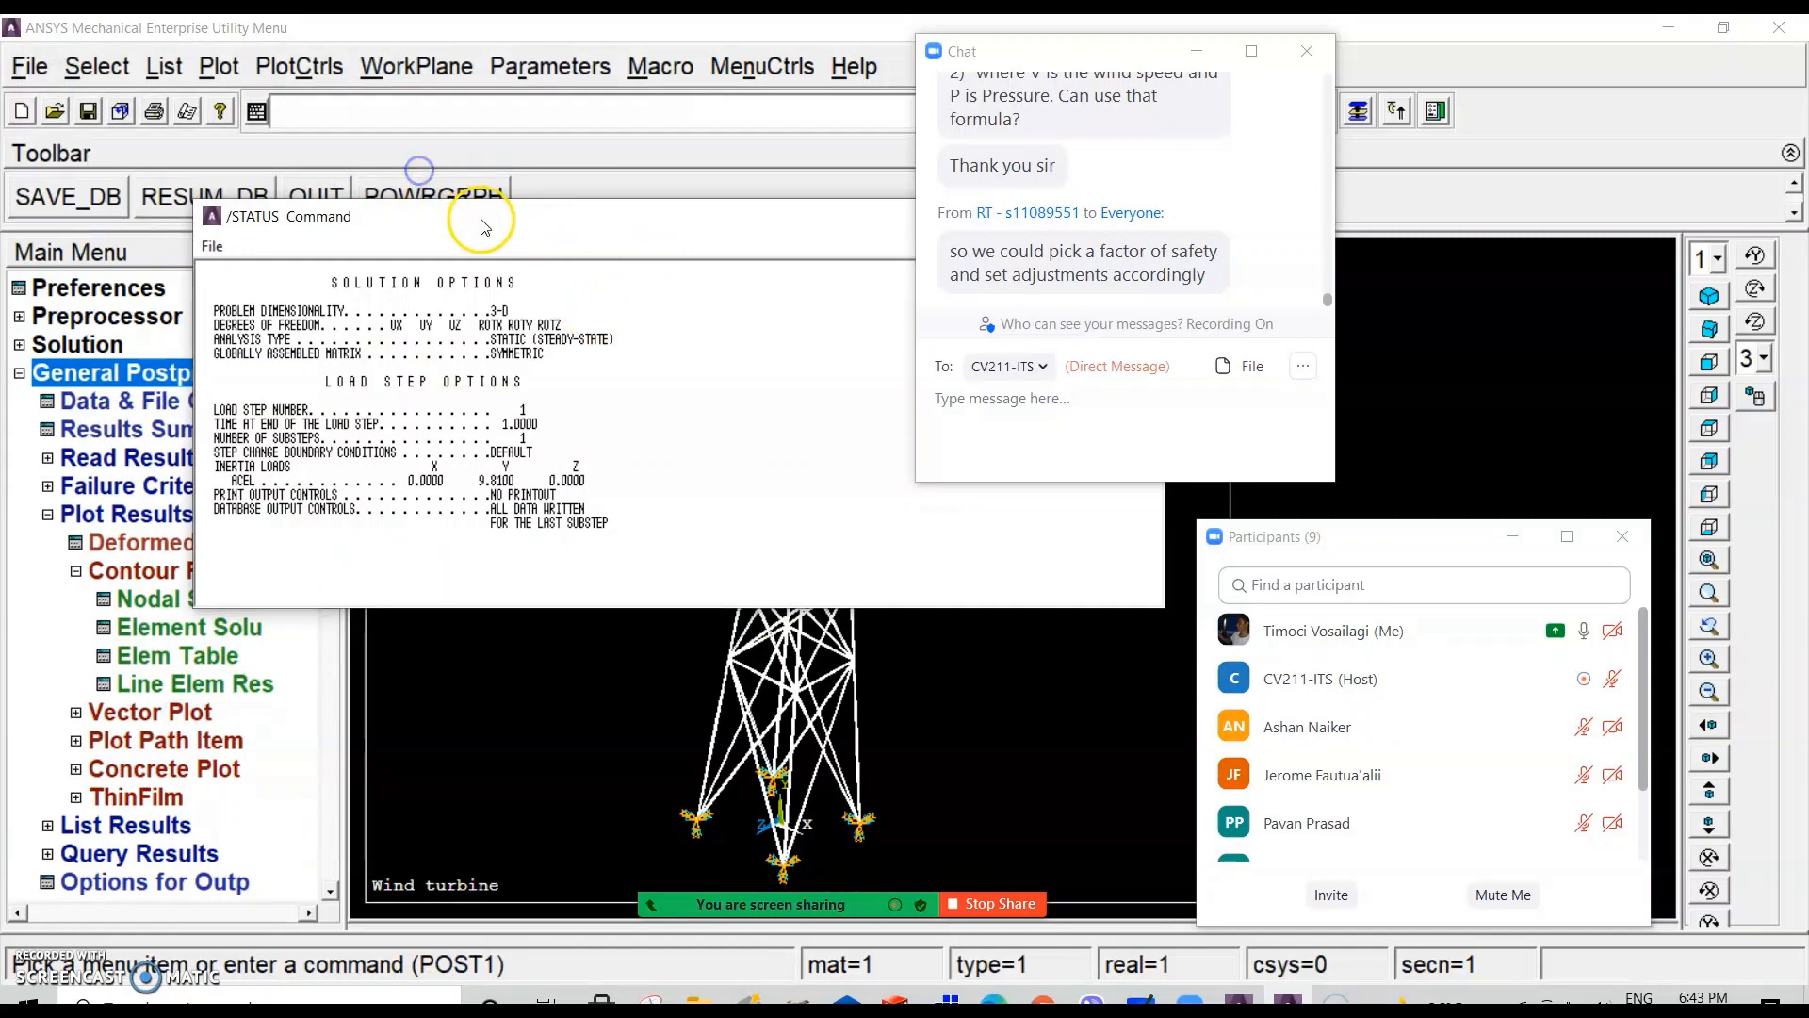
drag(486, 220, 236, 183)
click(891, 178)
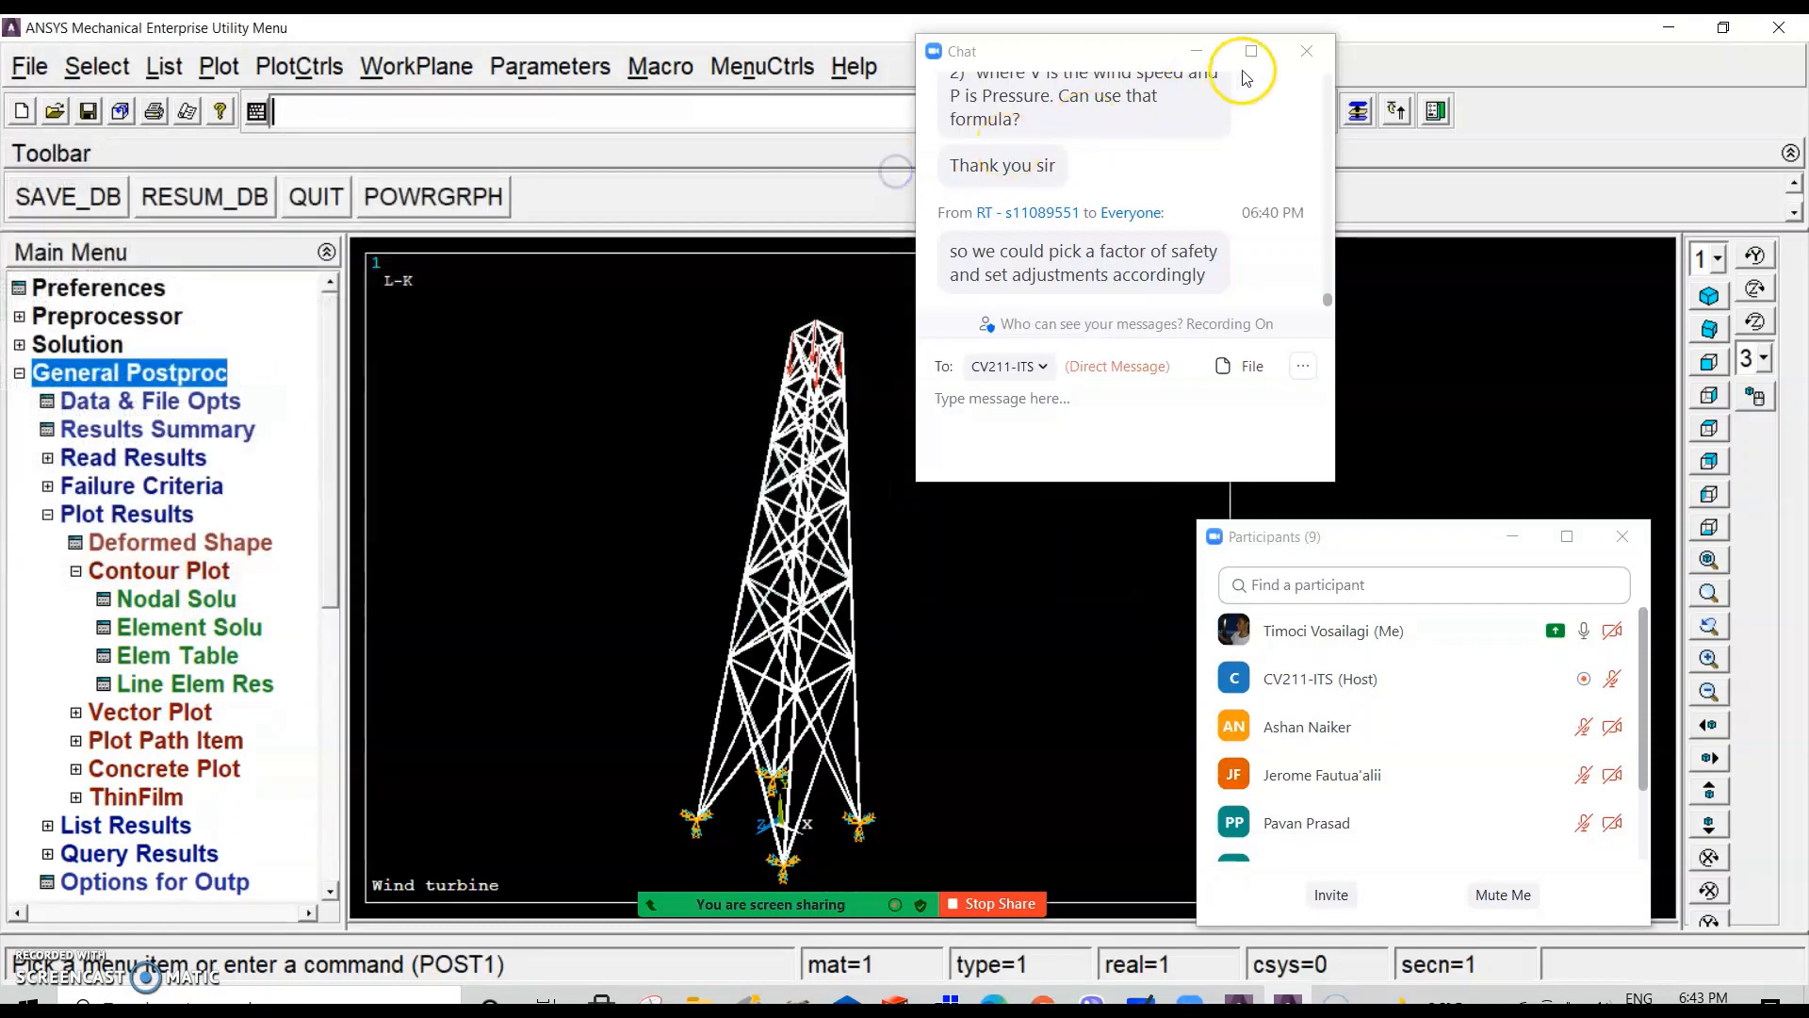
Step: Try to plot the nodal von Mises stress contours on the re-solved tower
drag(1126, 51, 1611, 74)
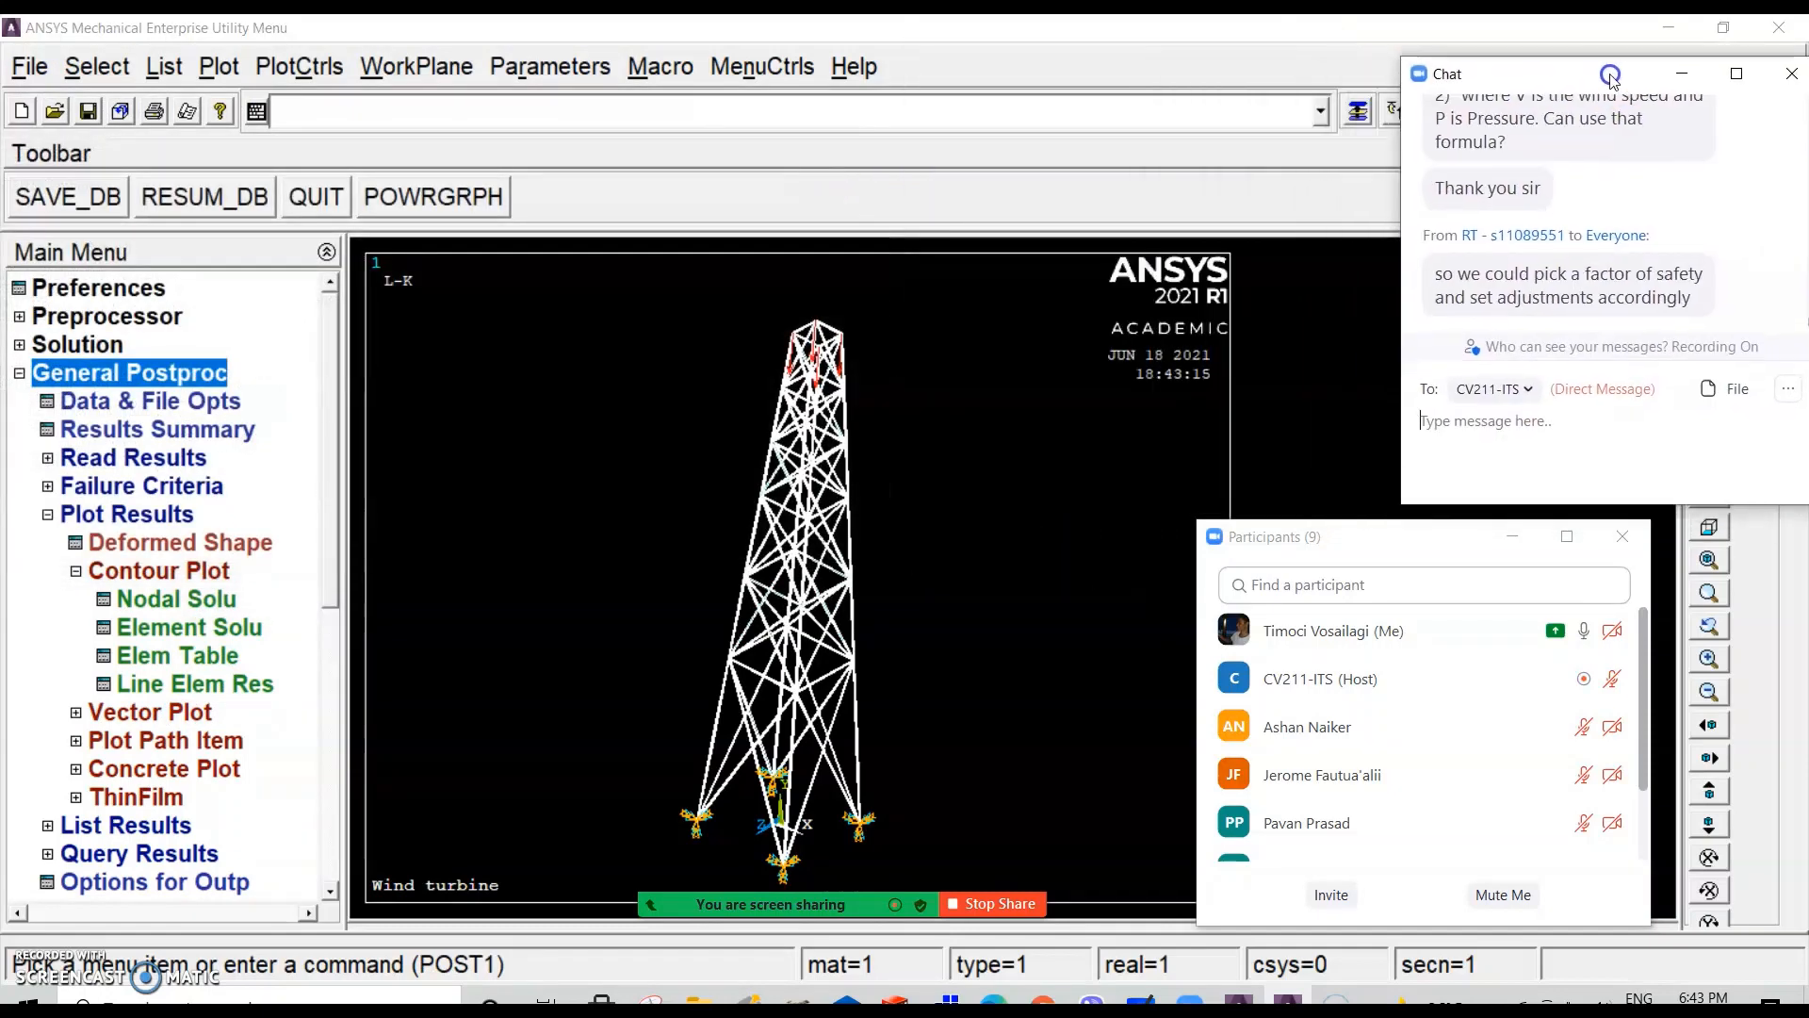
click(1570, 534)
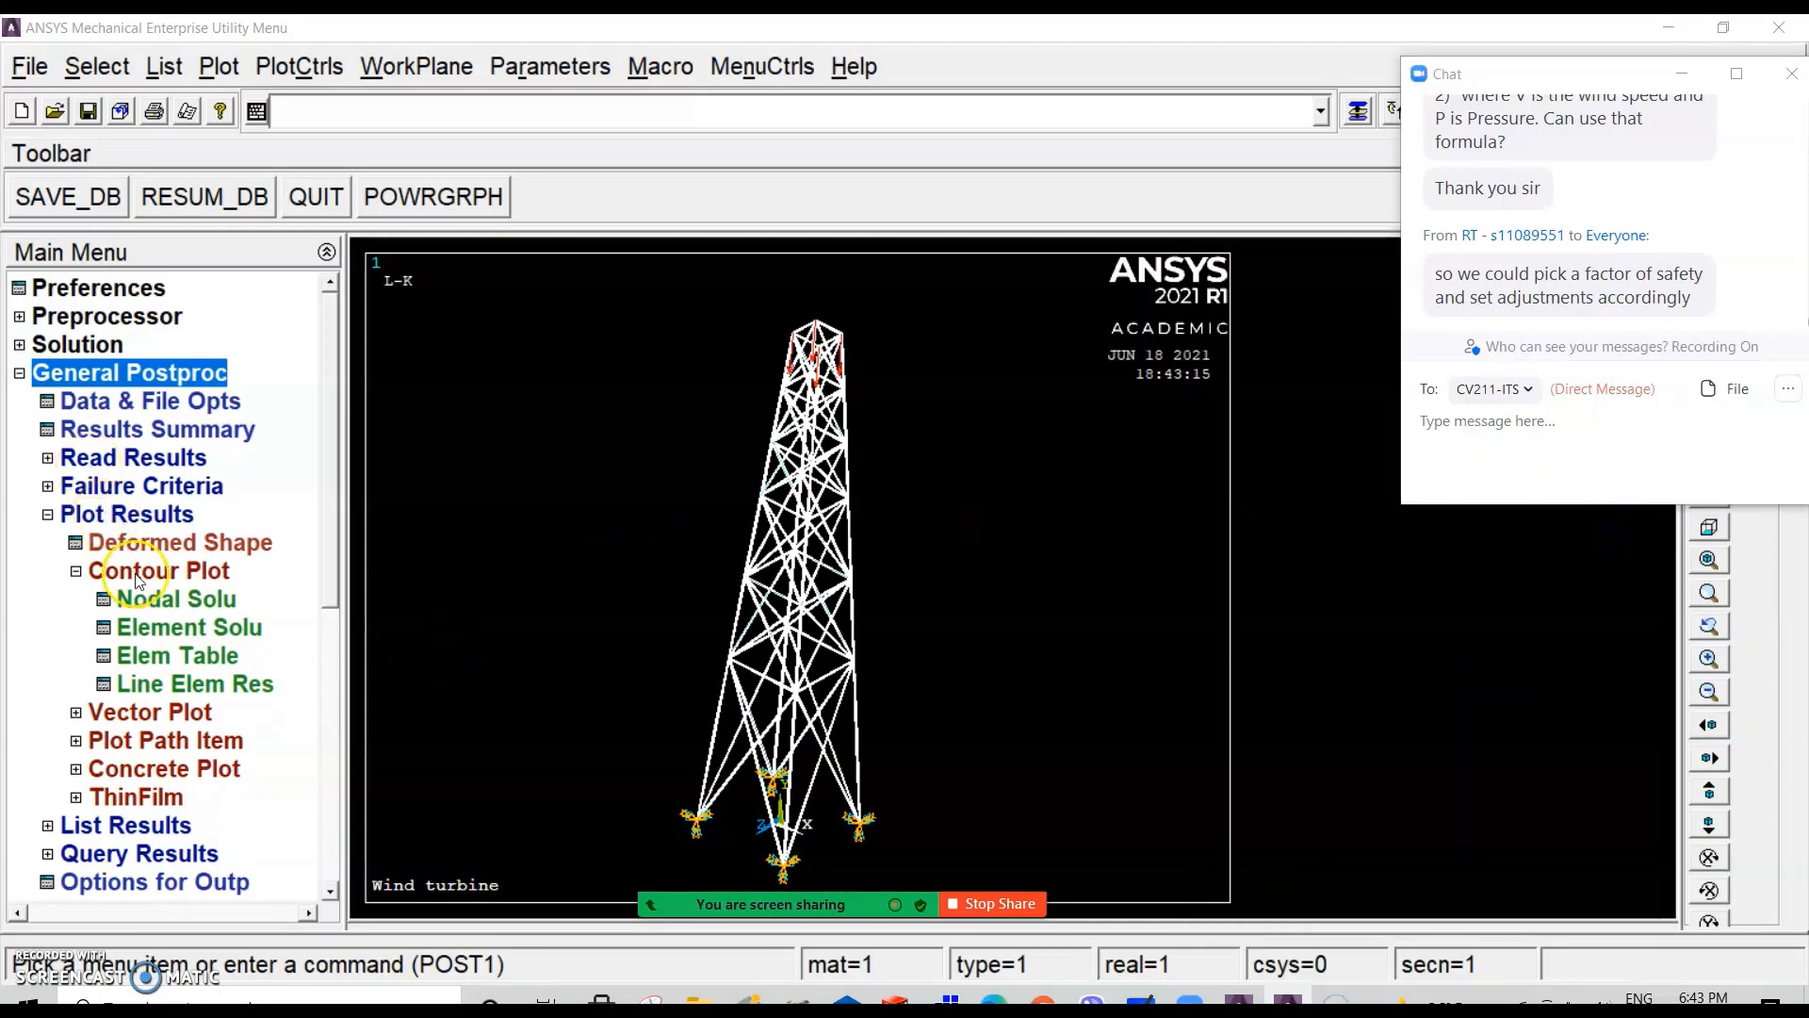
click(146, 598)
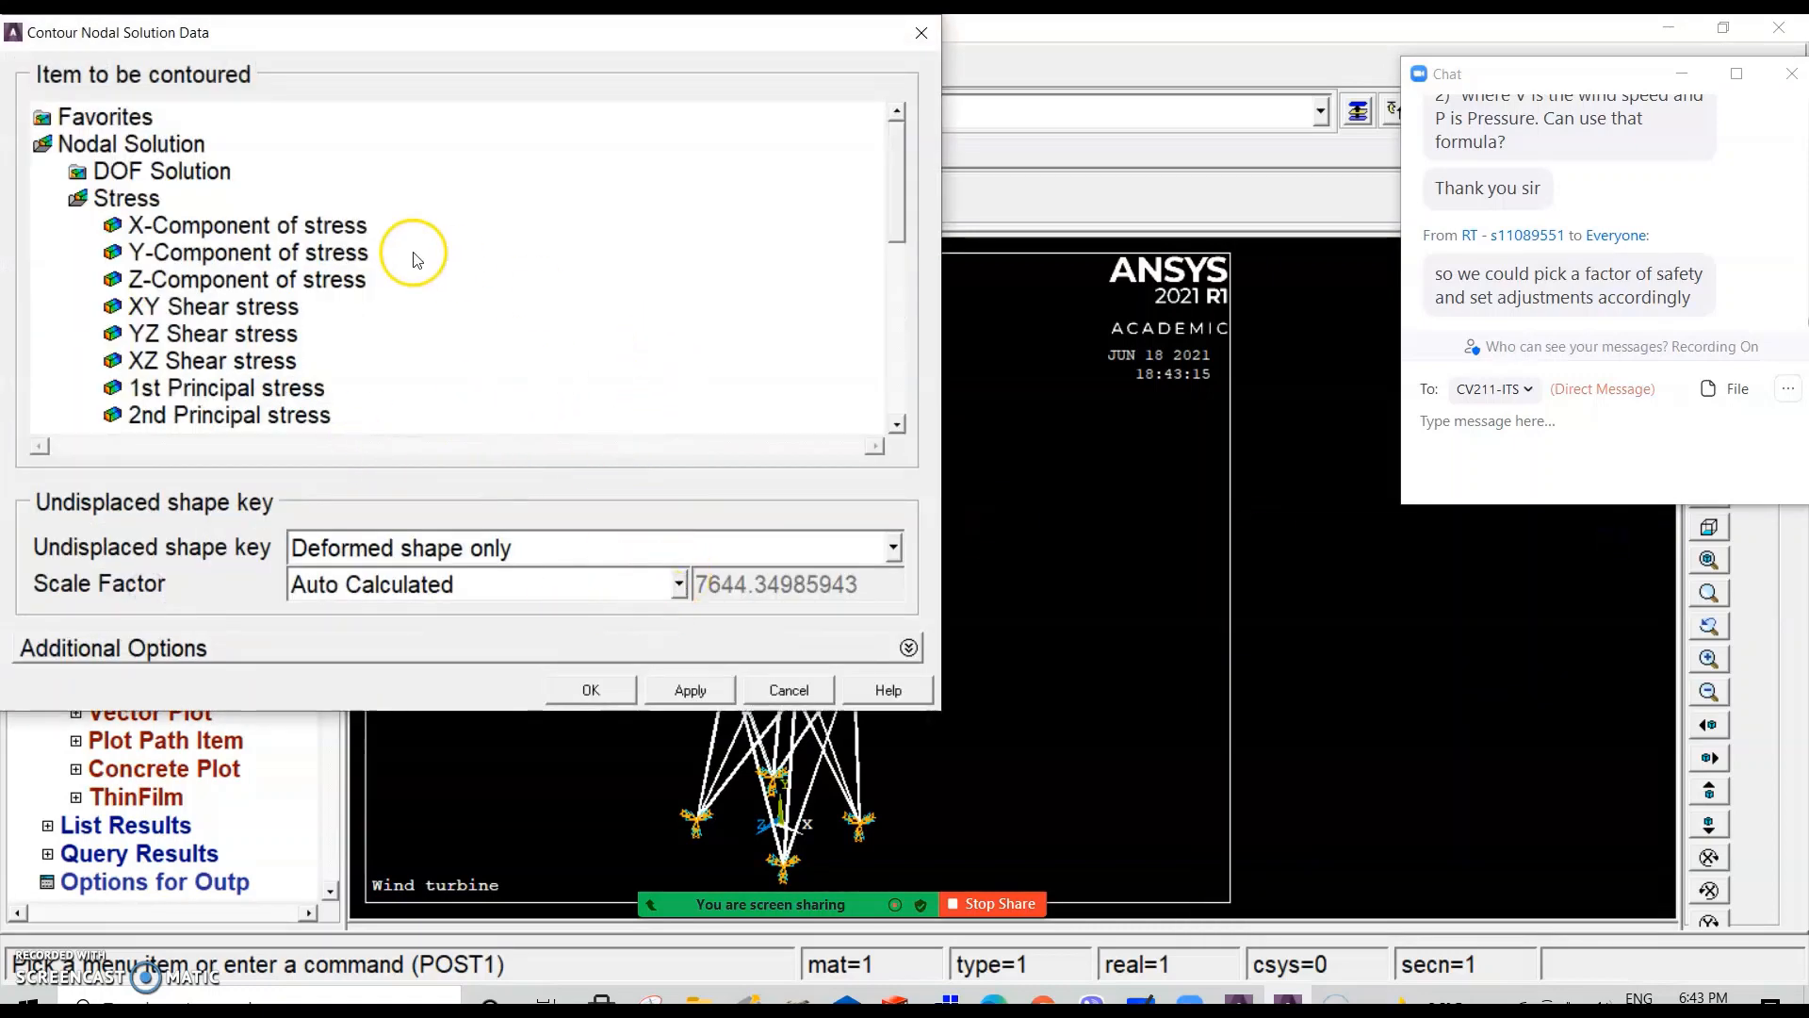
drag(897, 193, 892, 253)
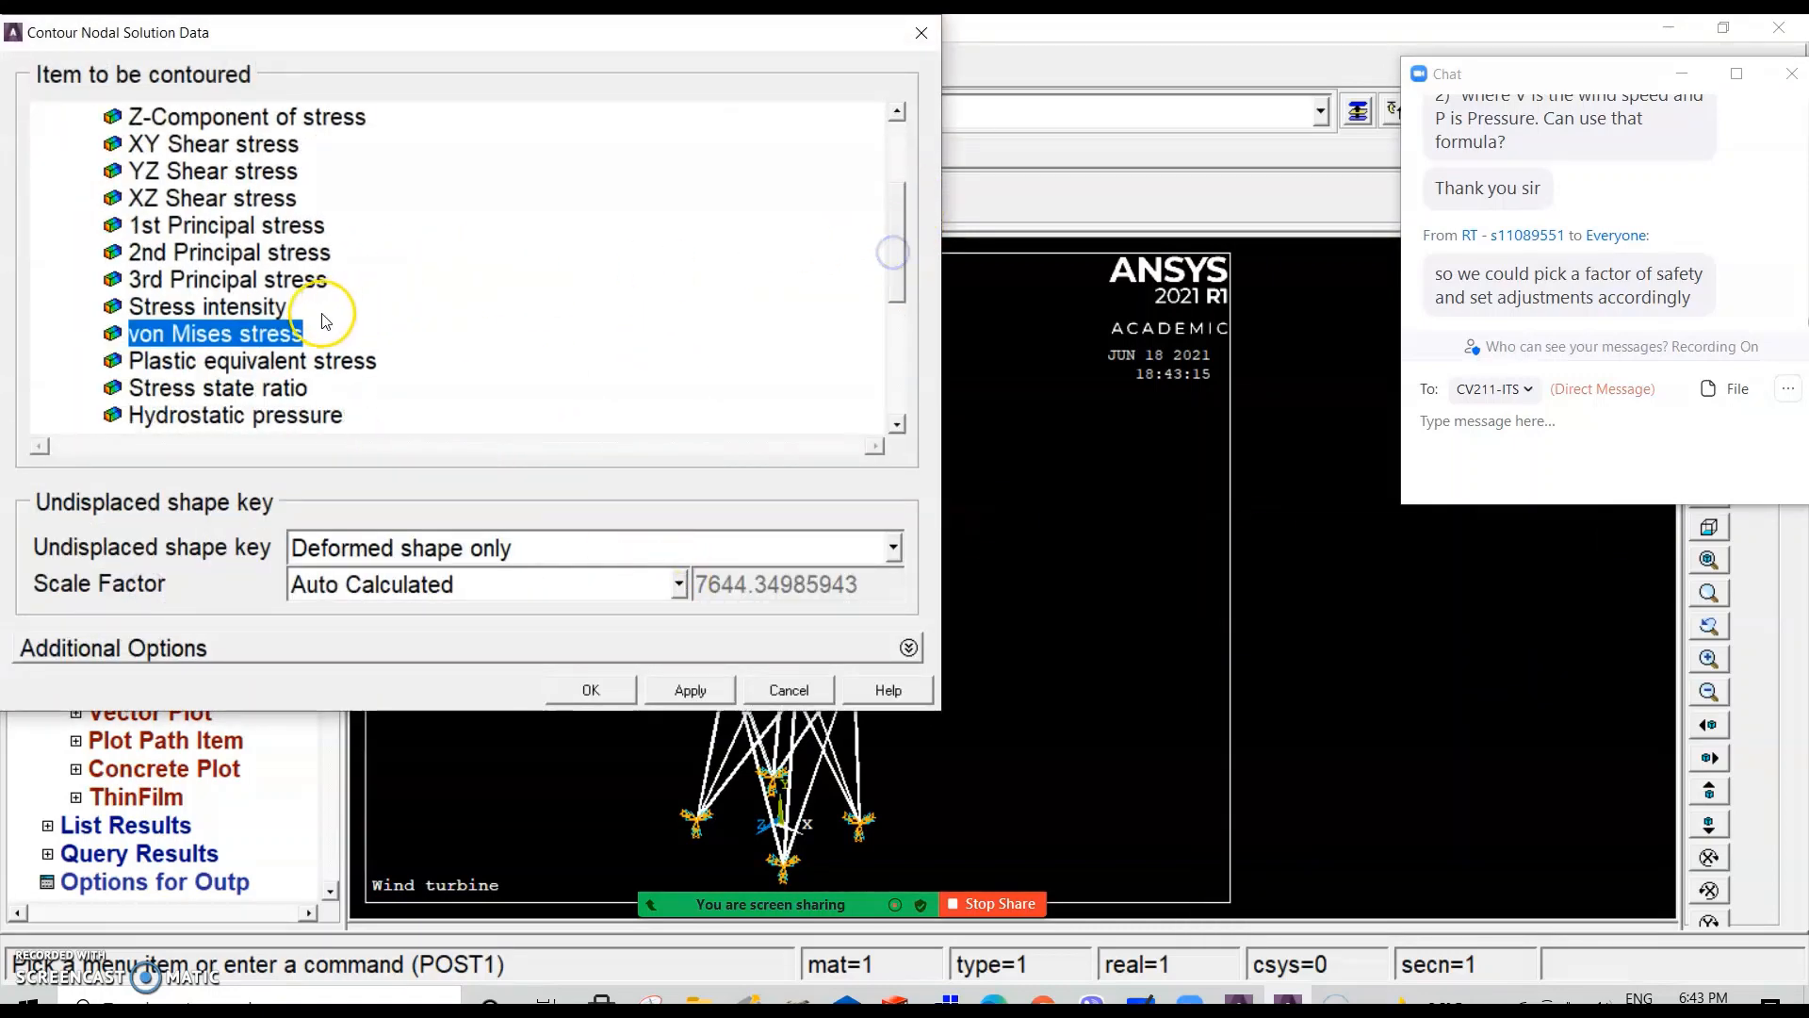
click(586, 690)
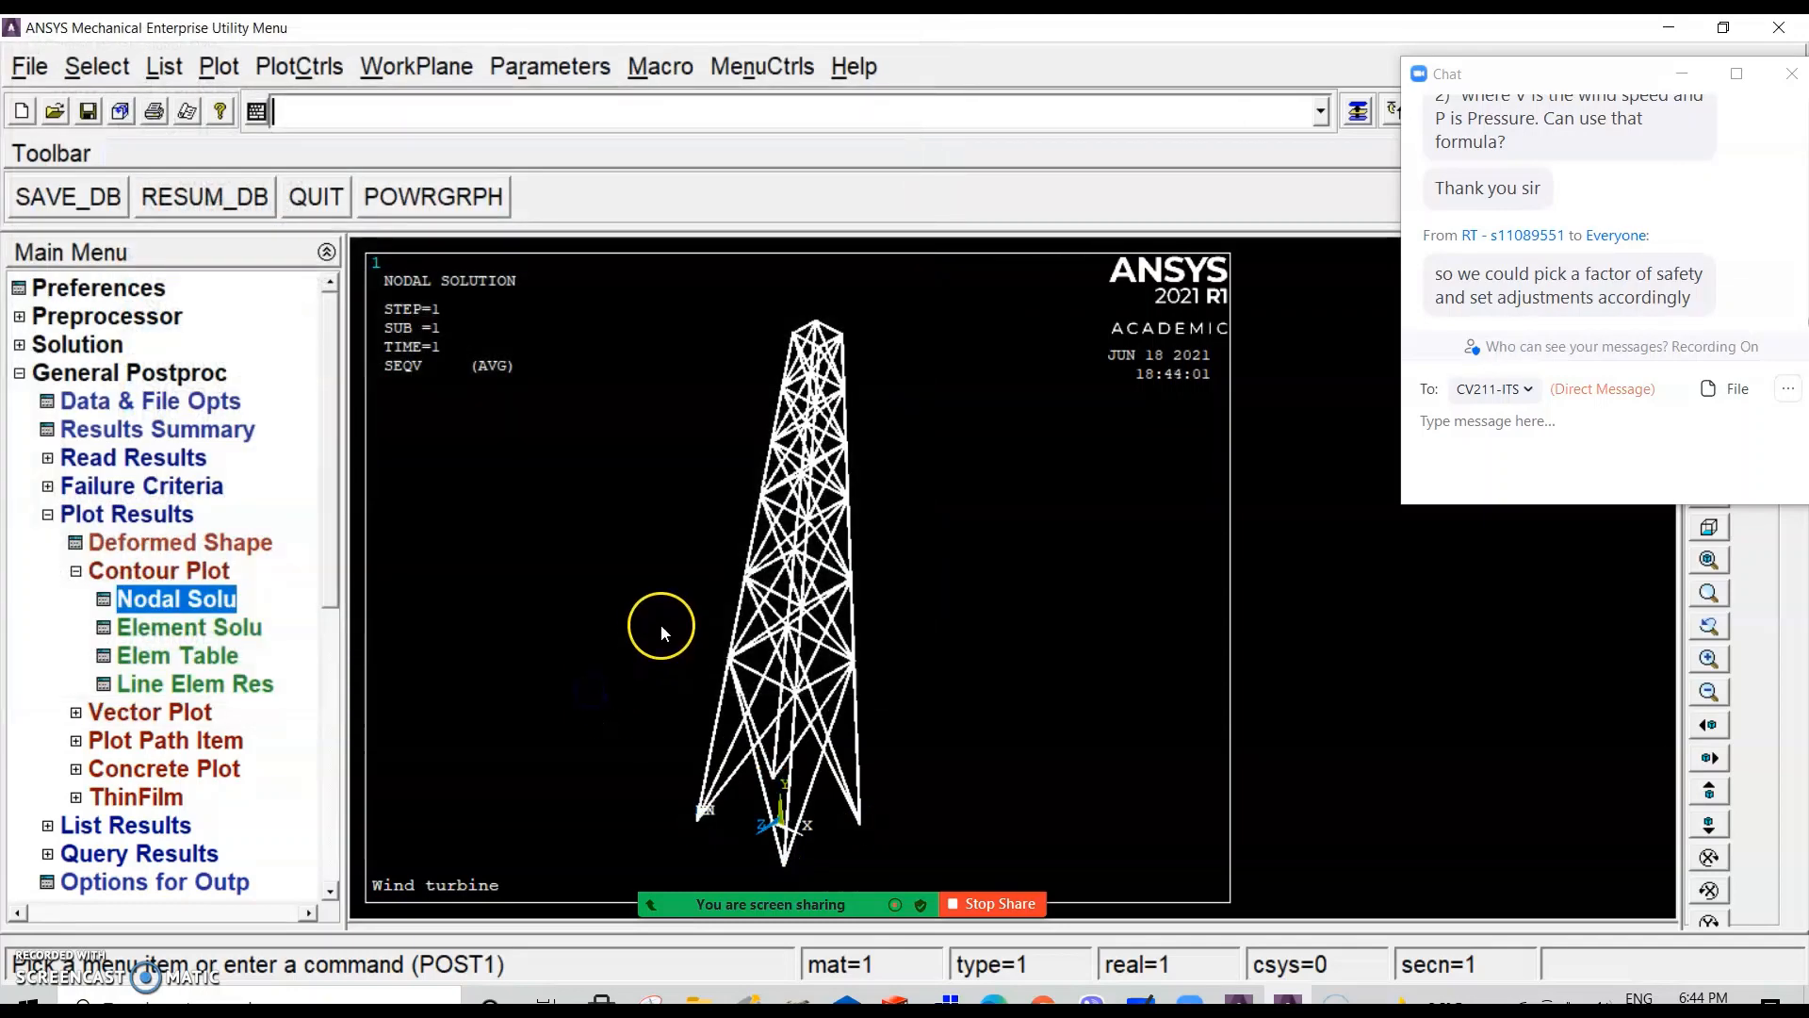
Step: Read in the last results set and plot the nodal von Mises stress contours, showing the deformed shape only
click(109, 461)
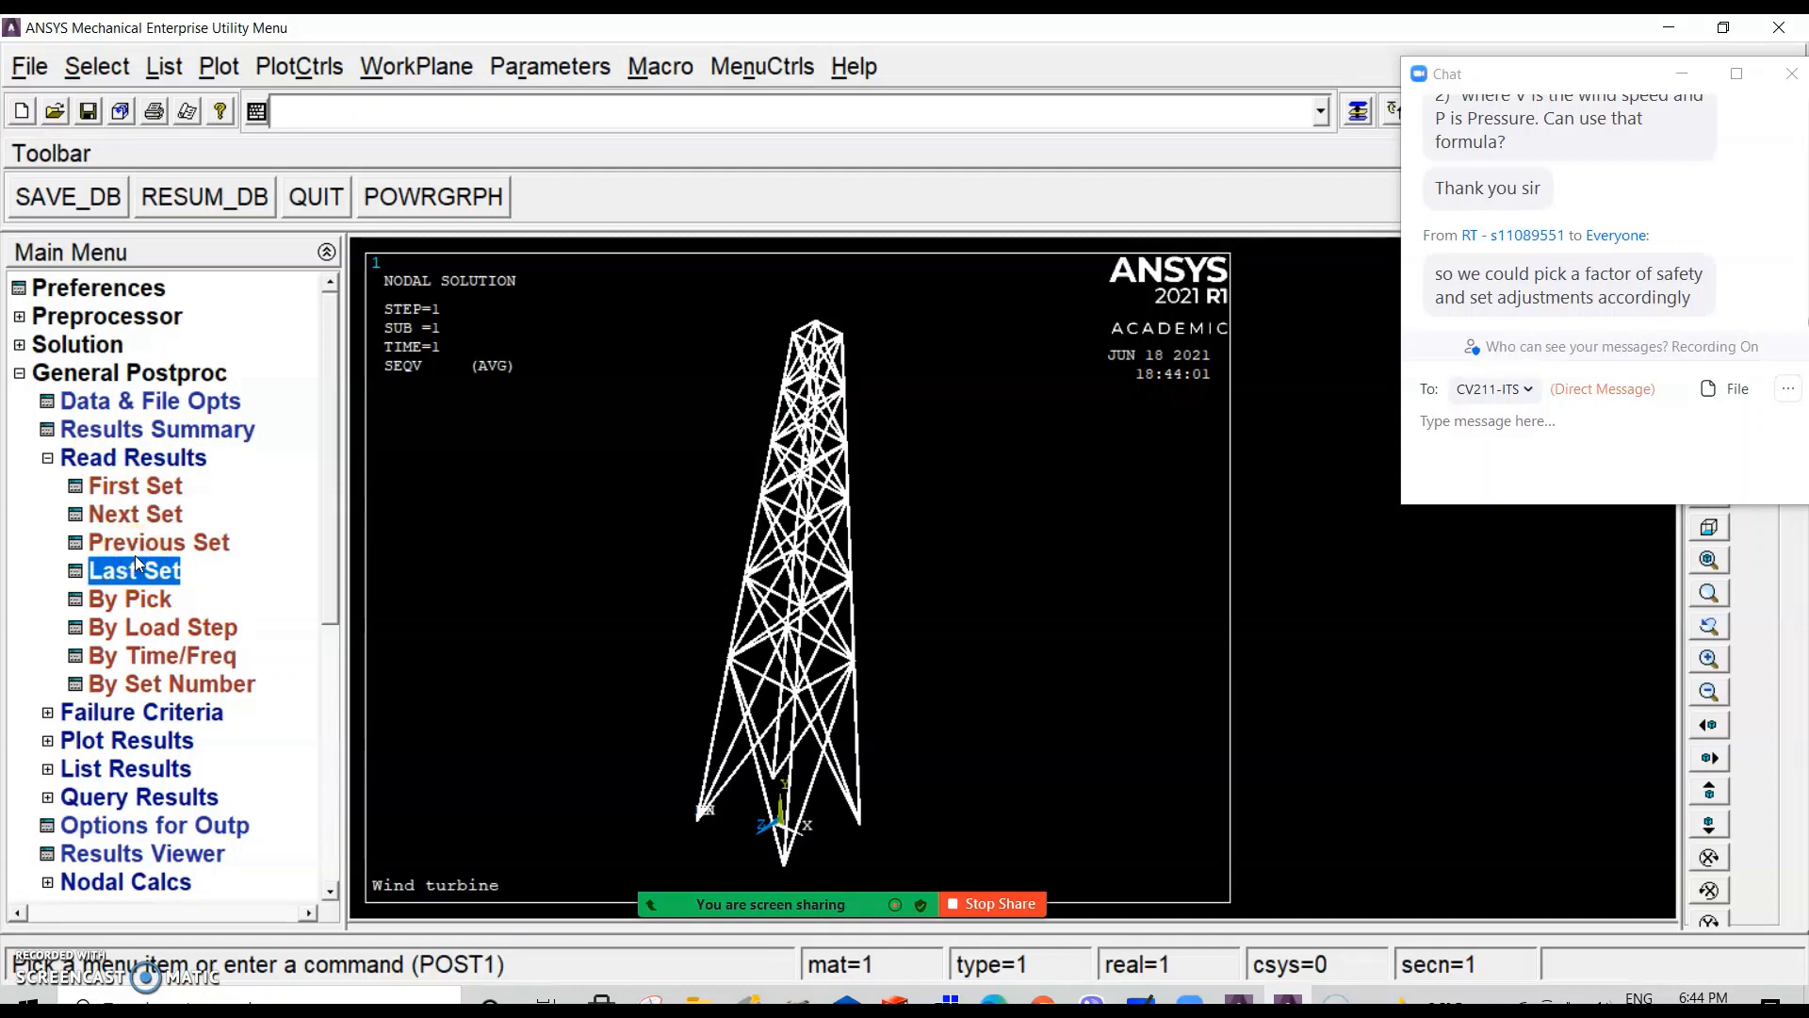
click(114, 460)
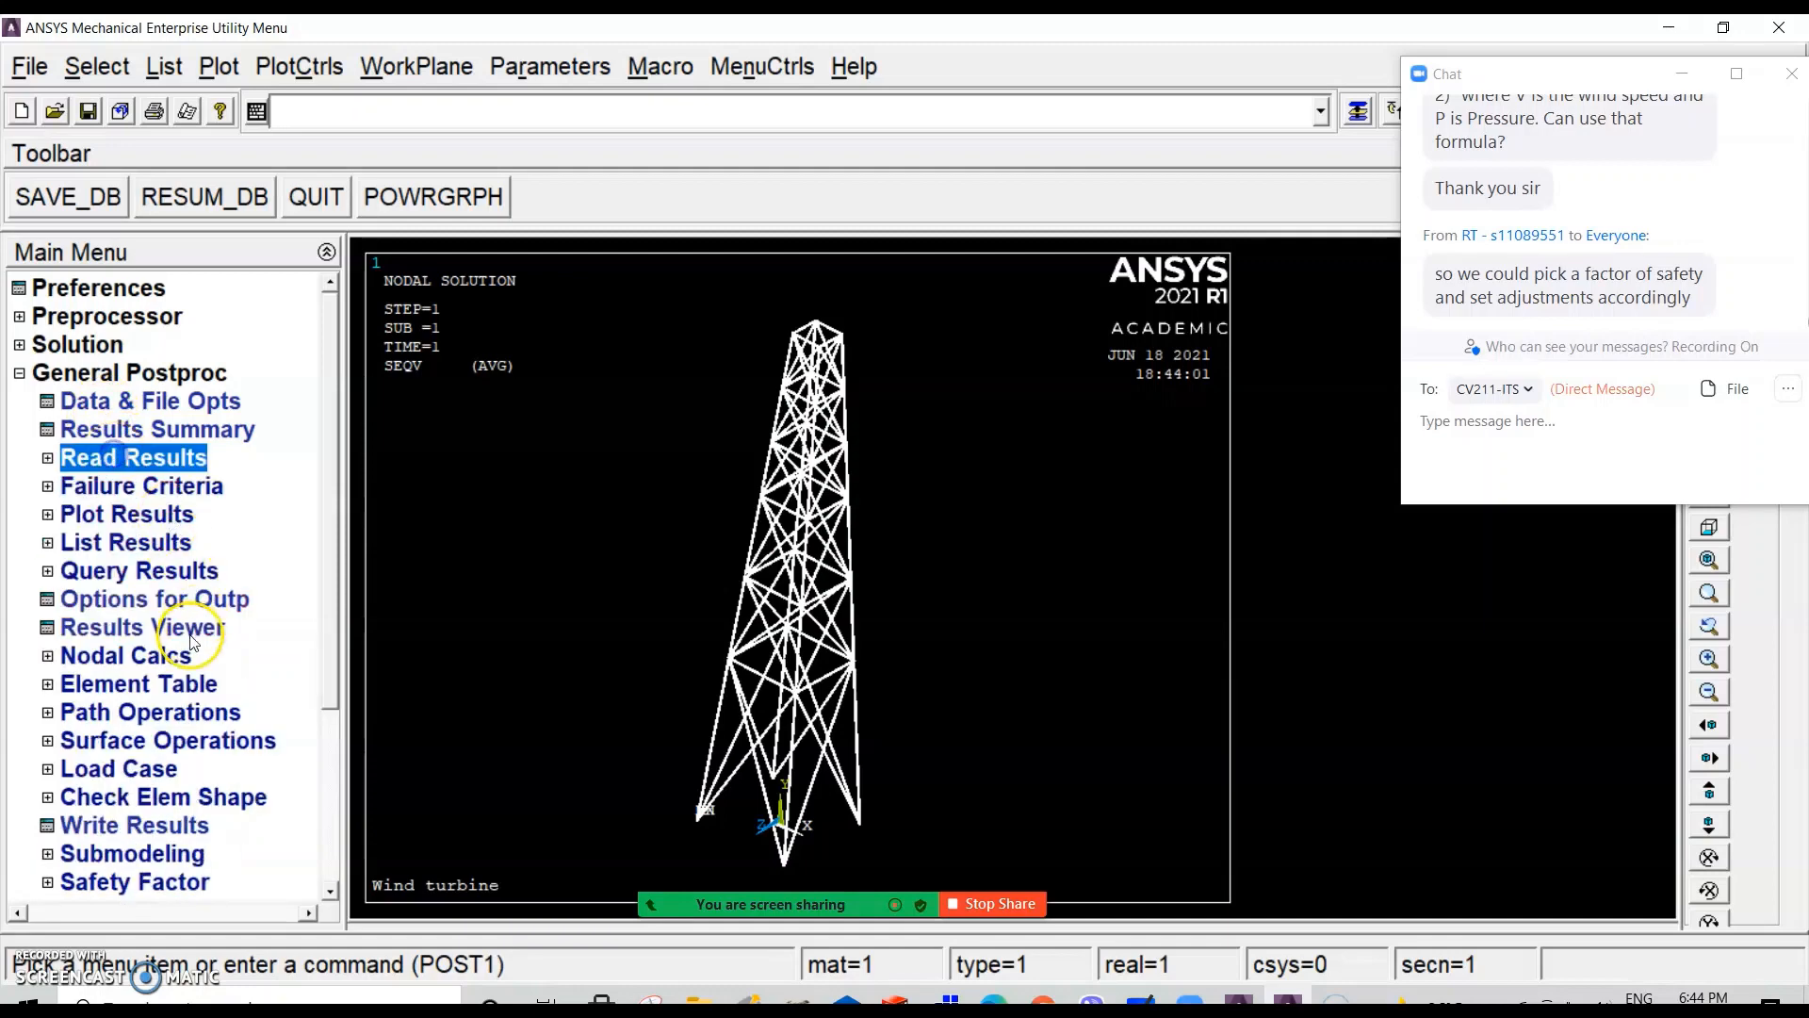
click(128, 513)
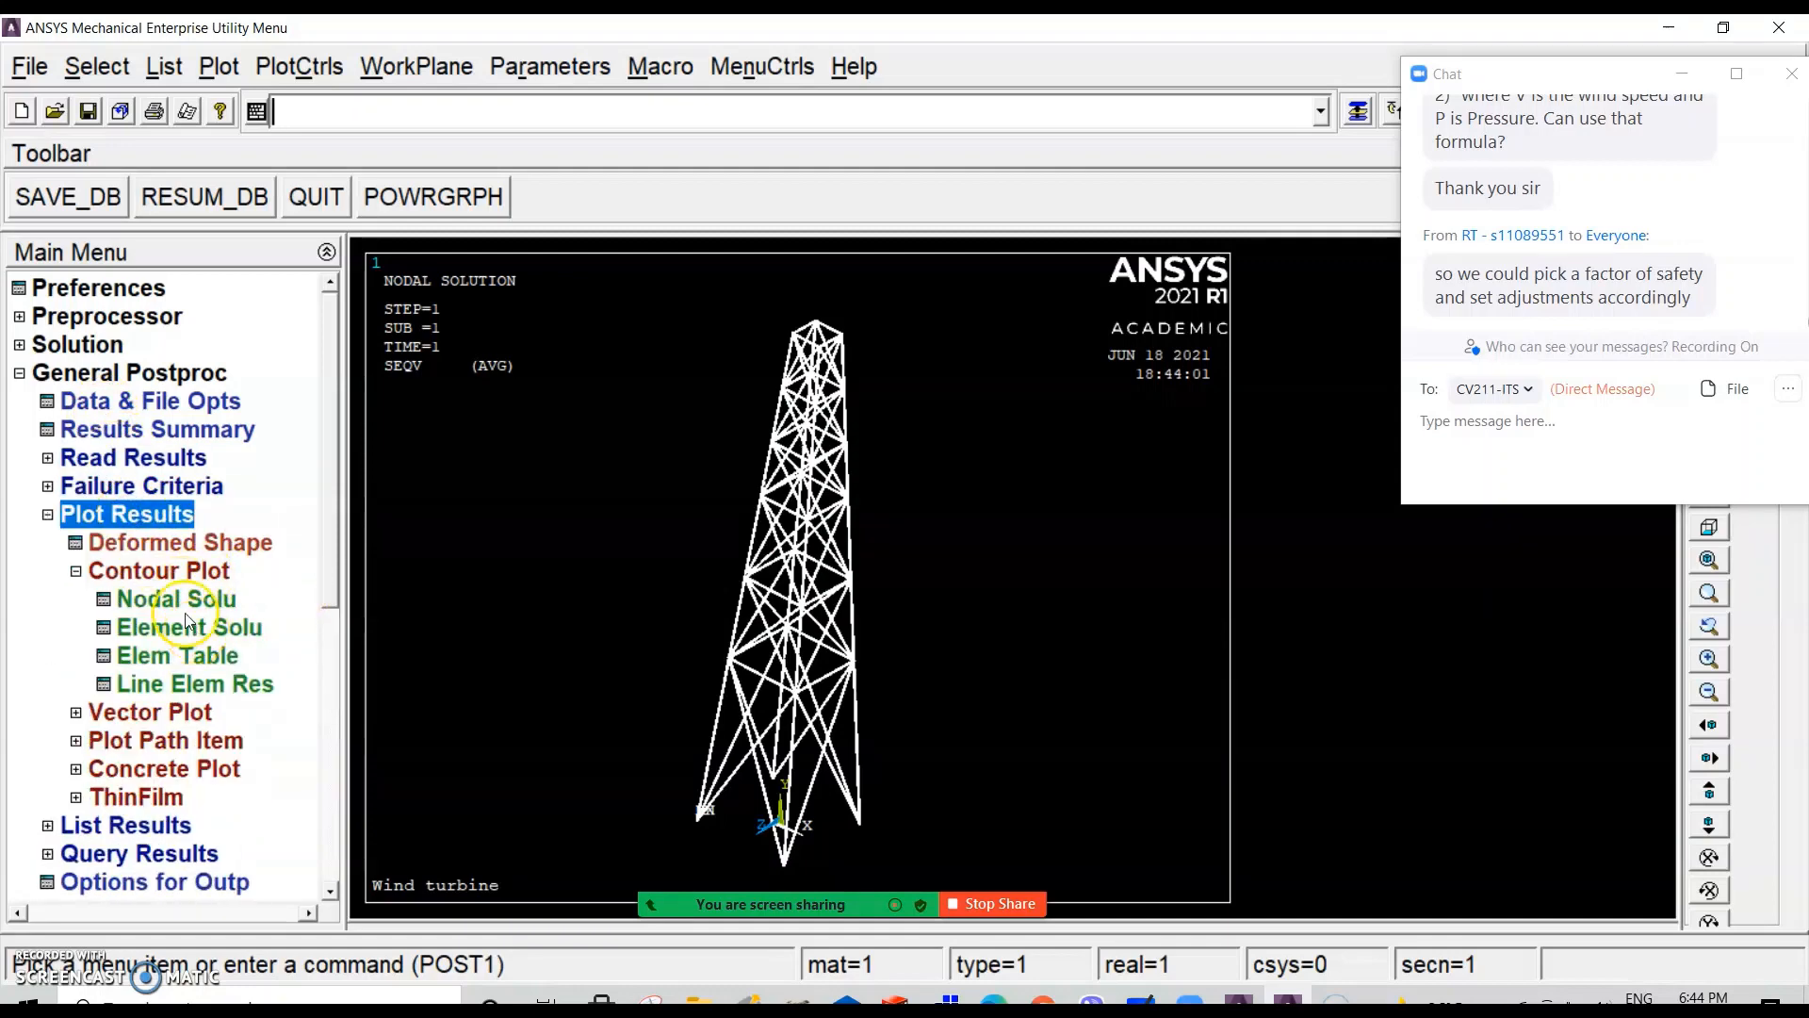
click(162, 603)
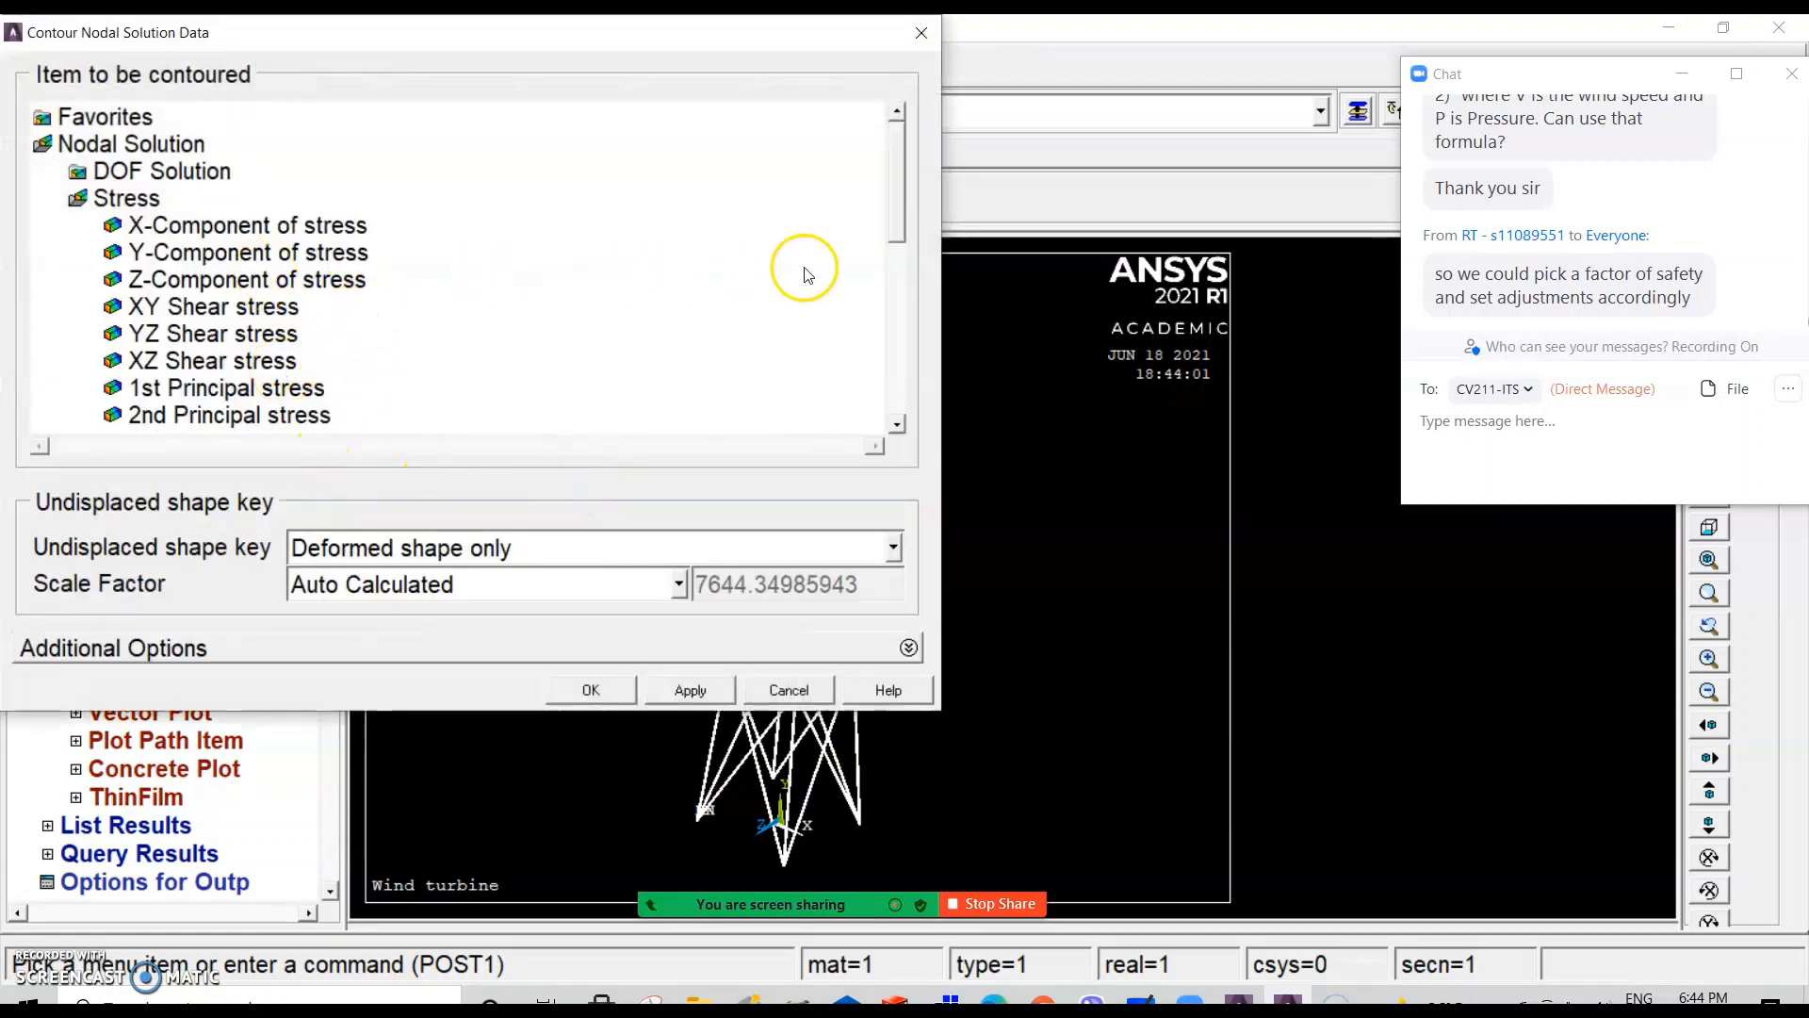
drag(903, 210, 897, 291)
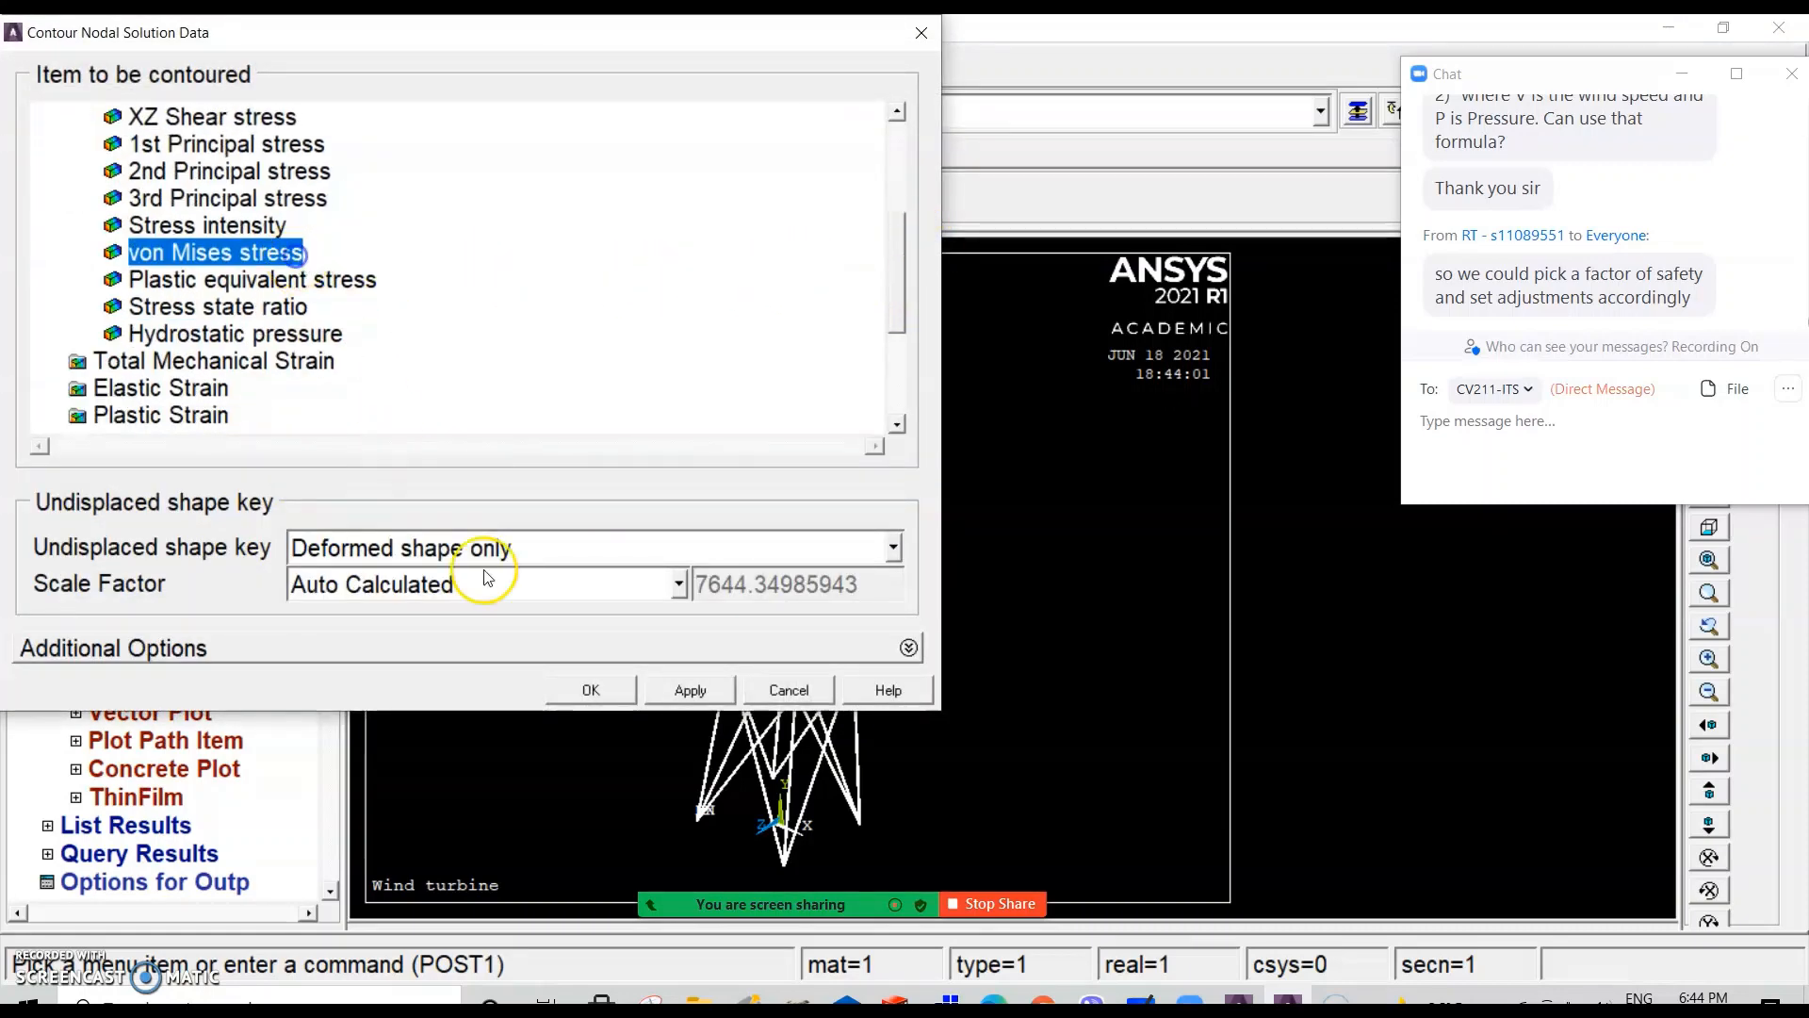
click(578, 688)
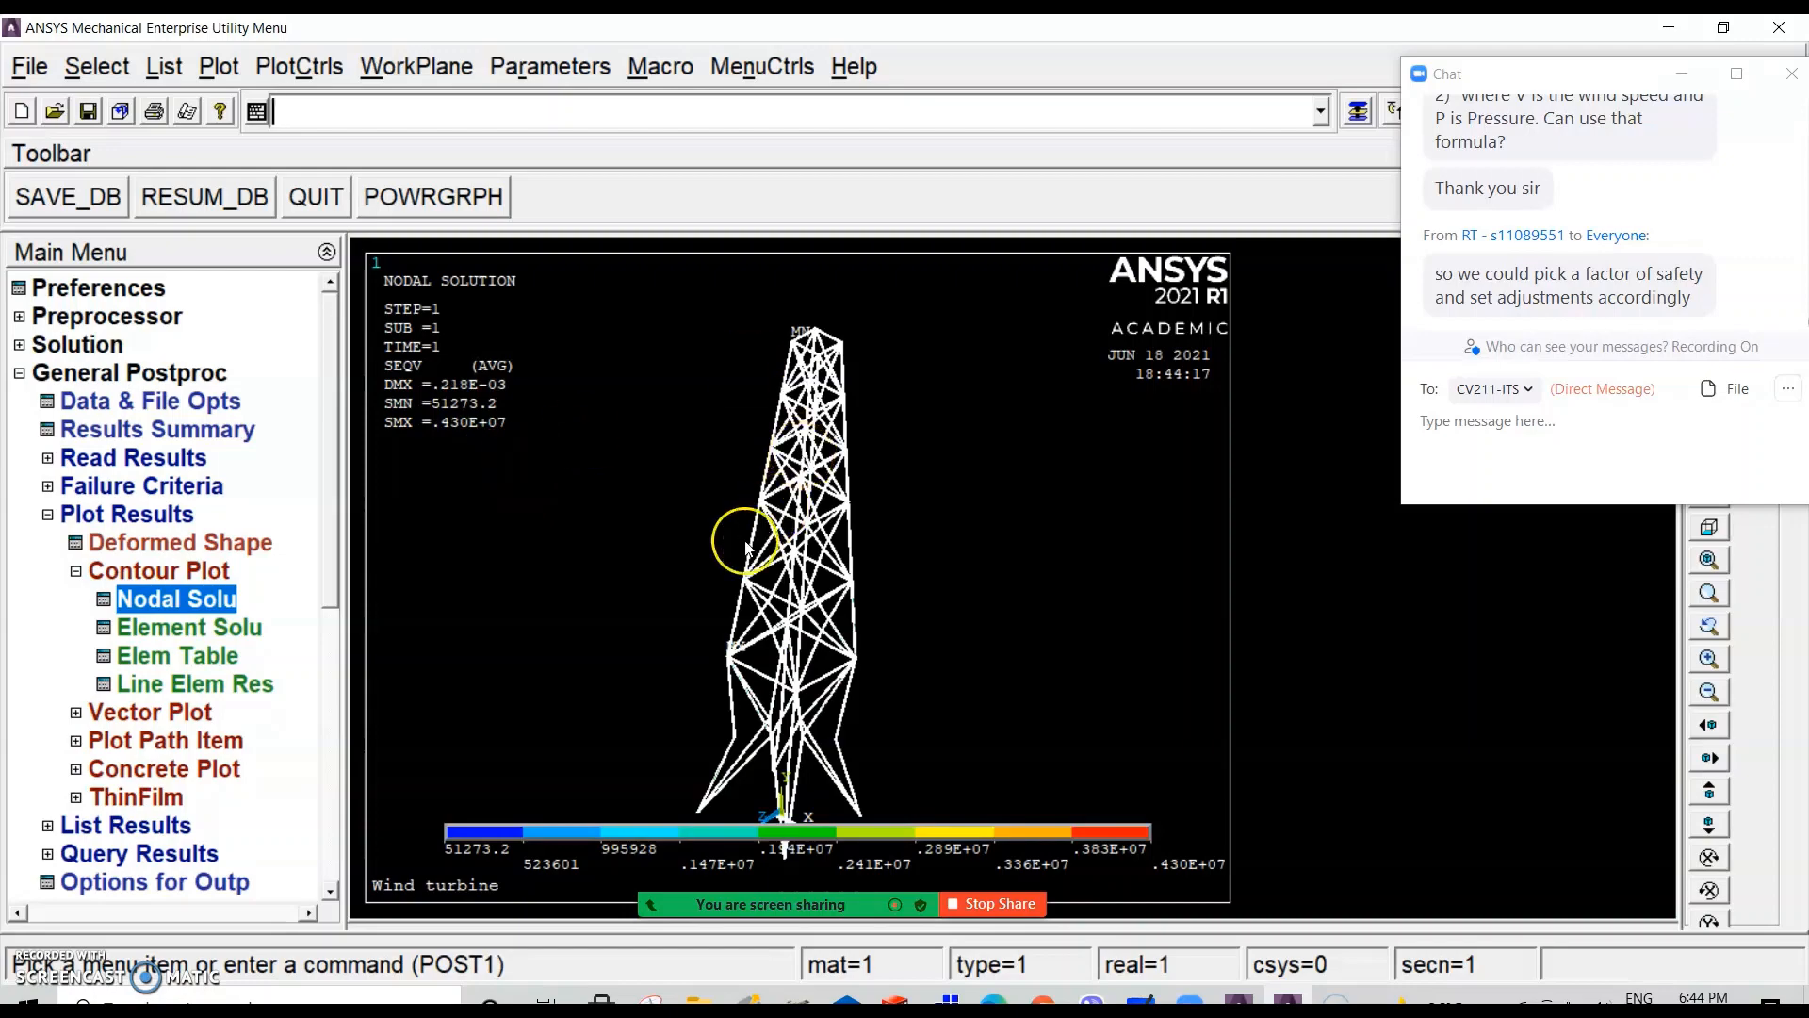
Step: Examine the von Mises stress distribution in the 50mmRHS tower's legs and braces, close up and as a whole
scroll(760, 571, up, 2)
scroll(787, 541, up, 3)
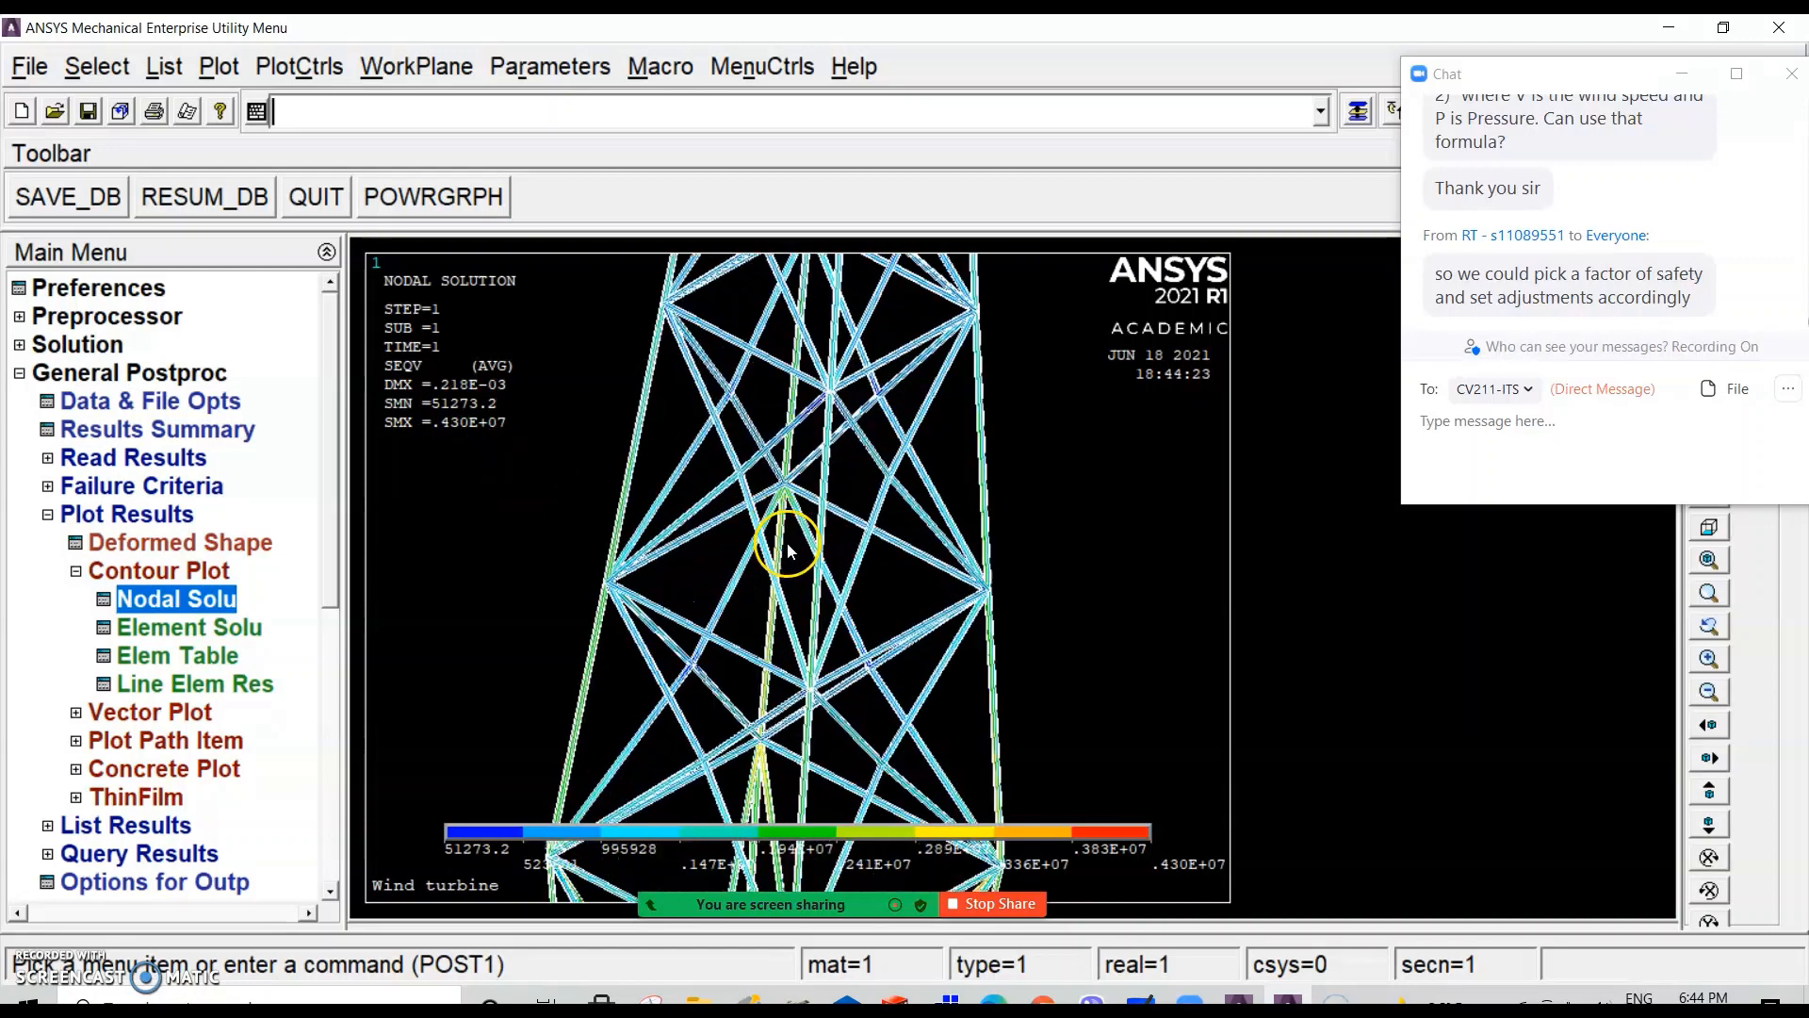
scroll(788, 548, down, 2)
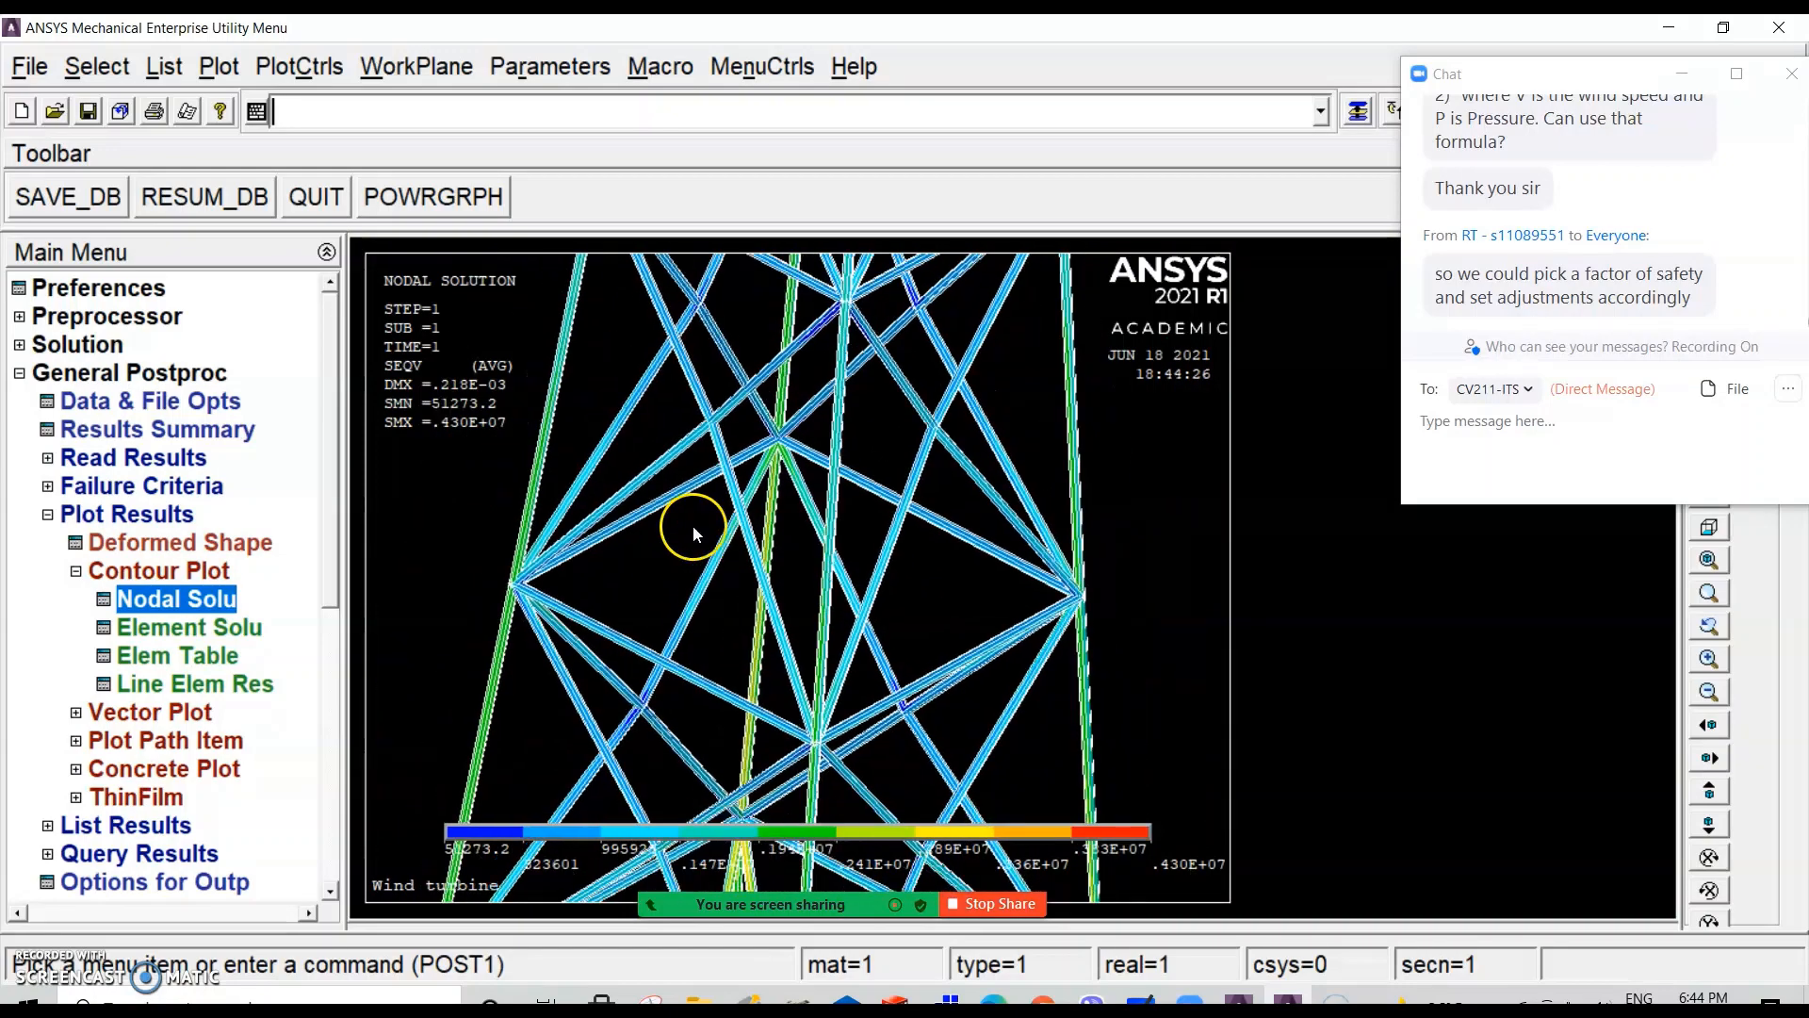
scroll(564, 443, down, 4)
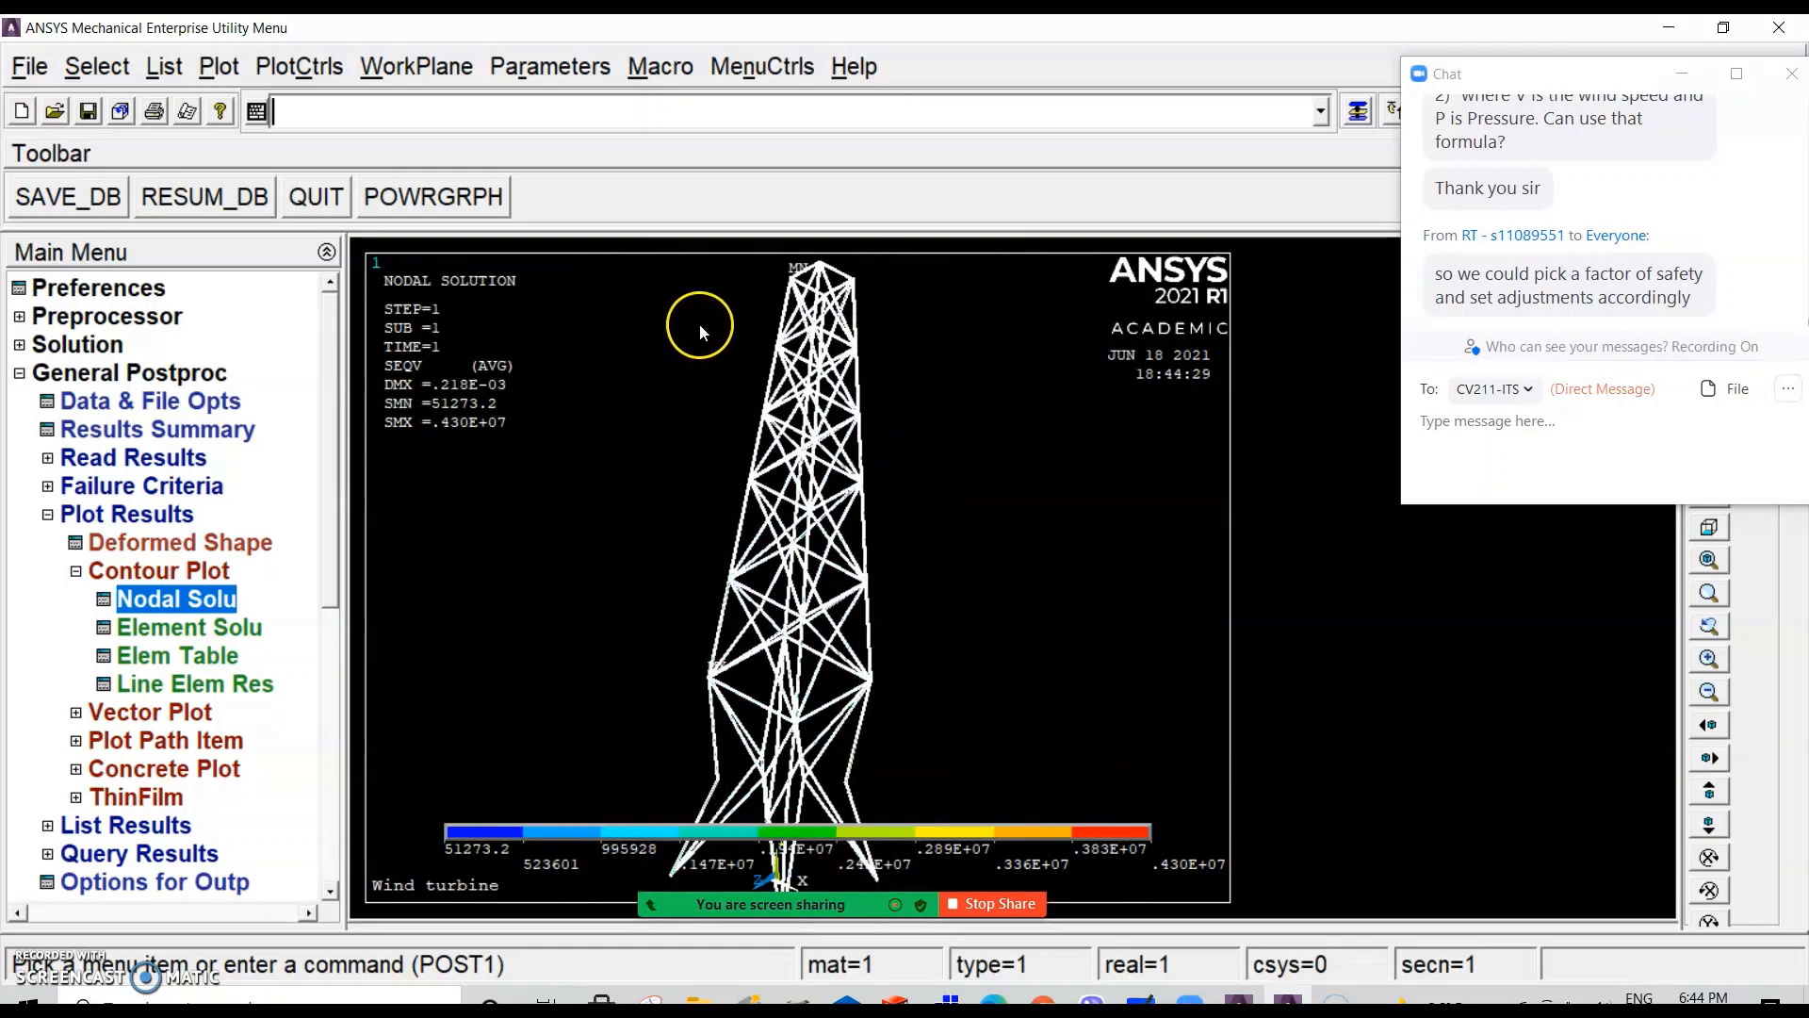
scroll(773, 547, up, 1)
scroll(797, 459, down, 1)
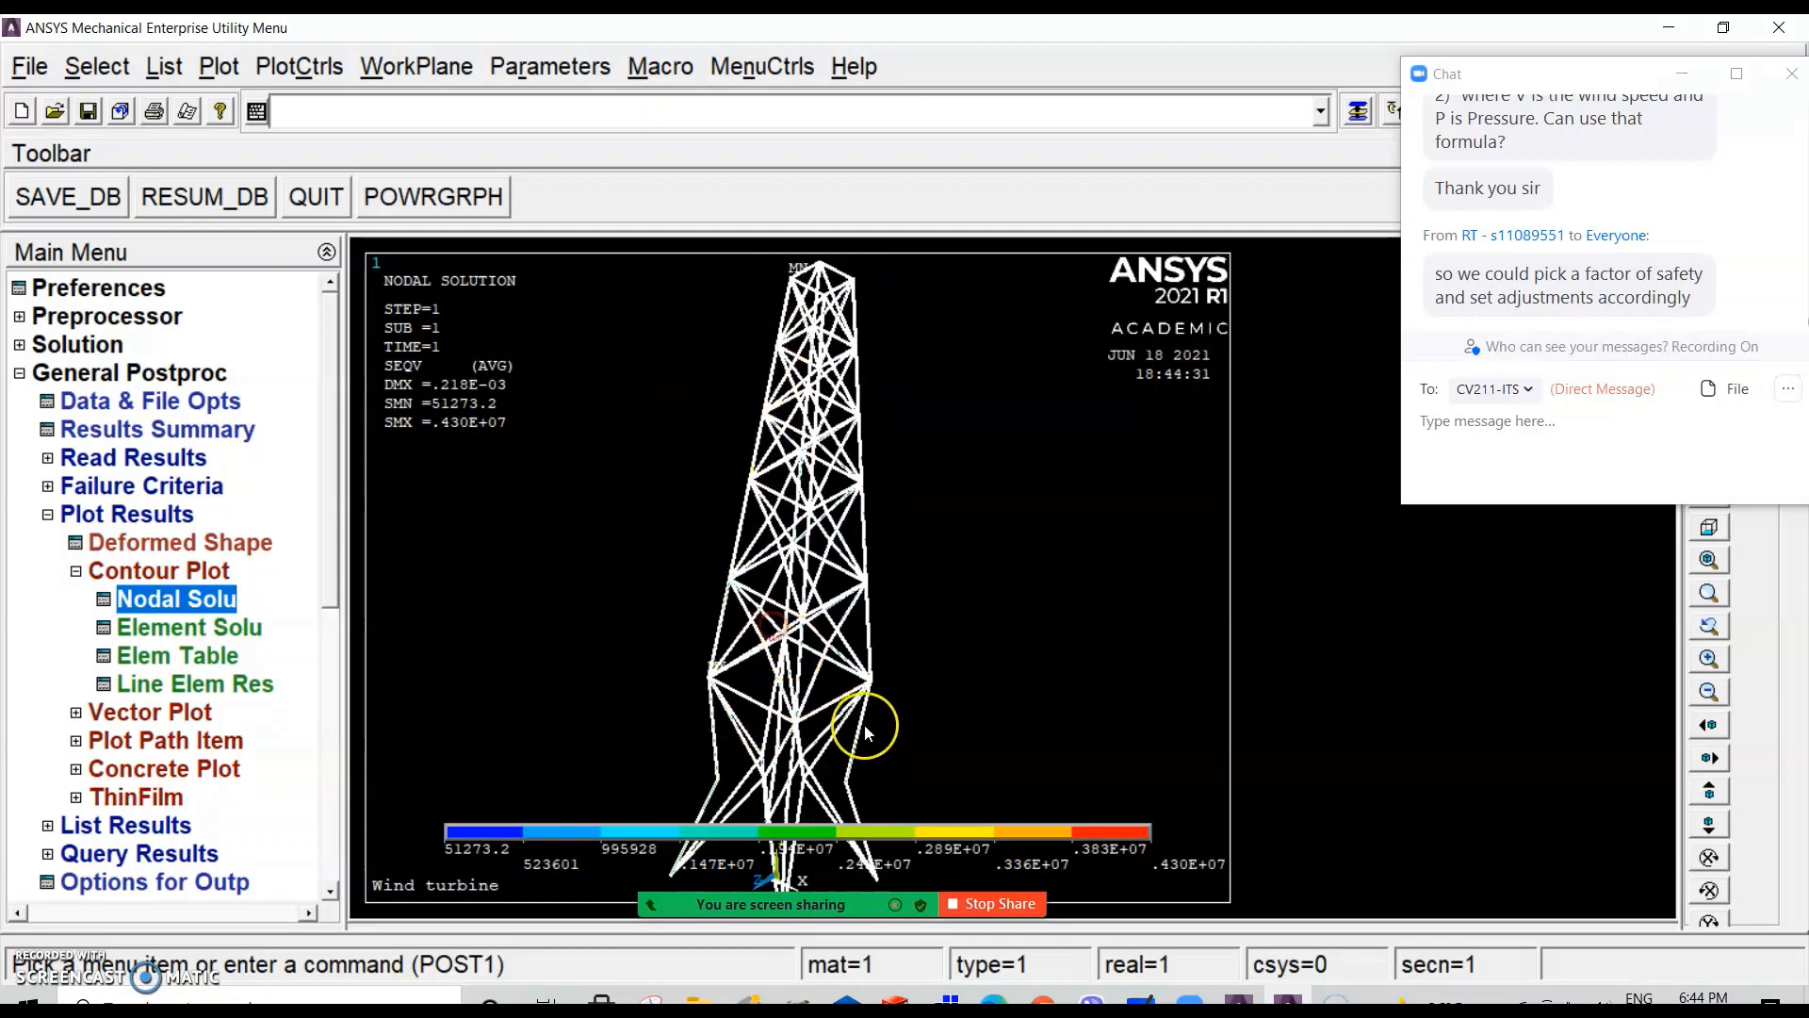
scroll(810, 750, up, 1)
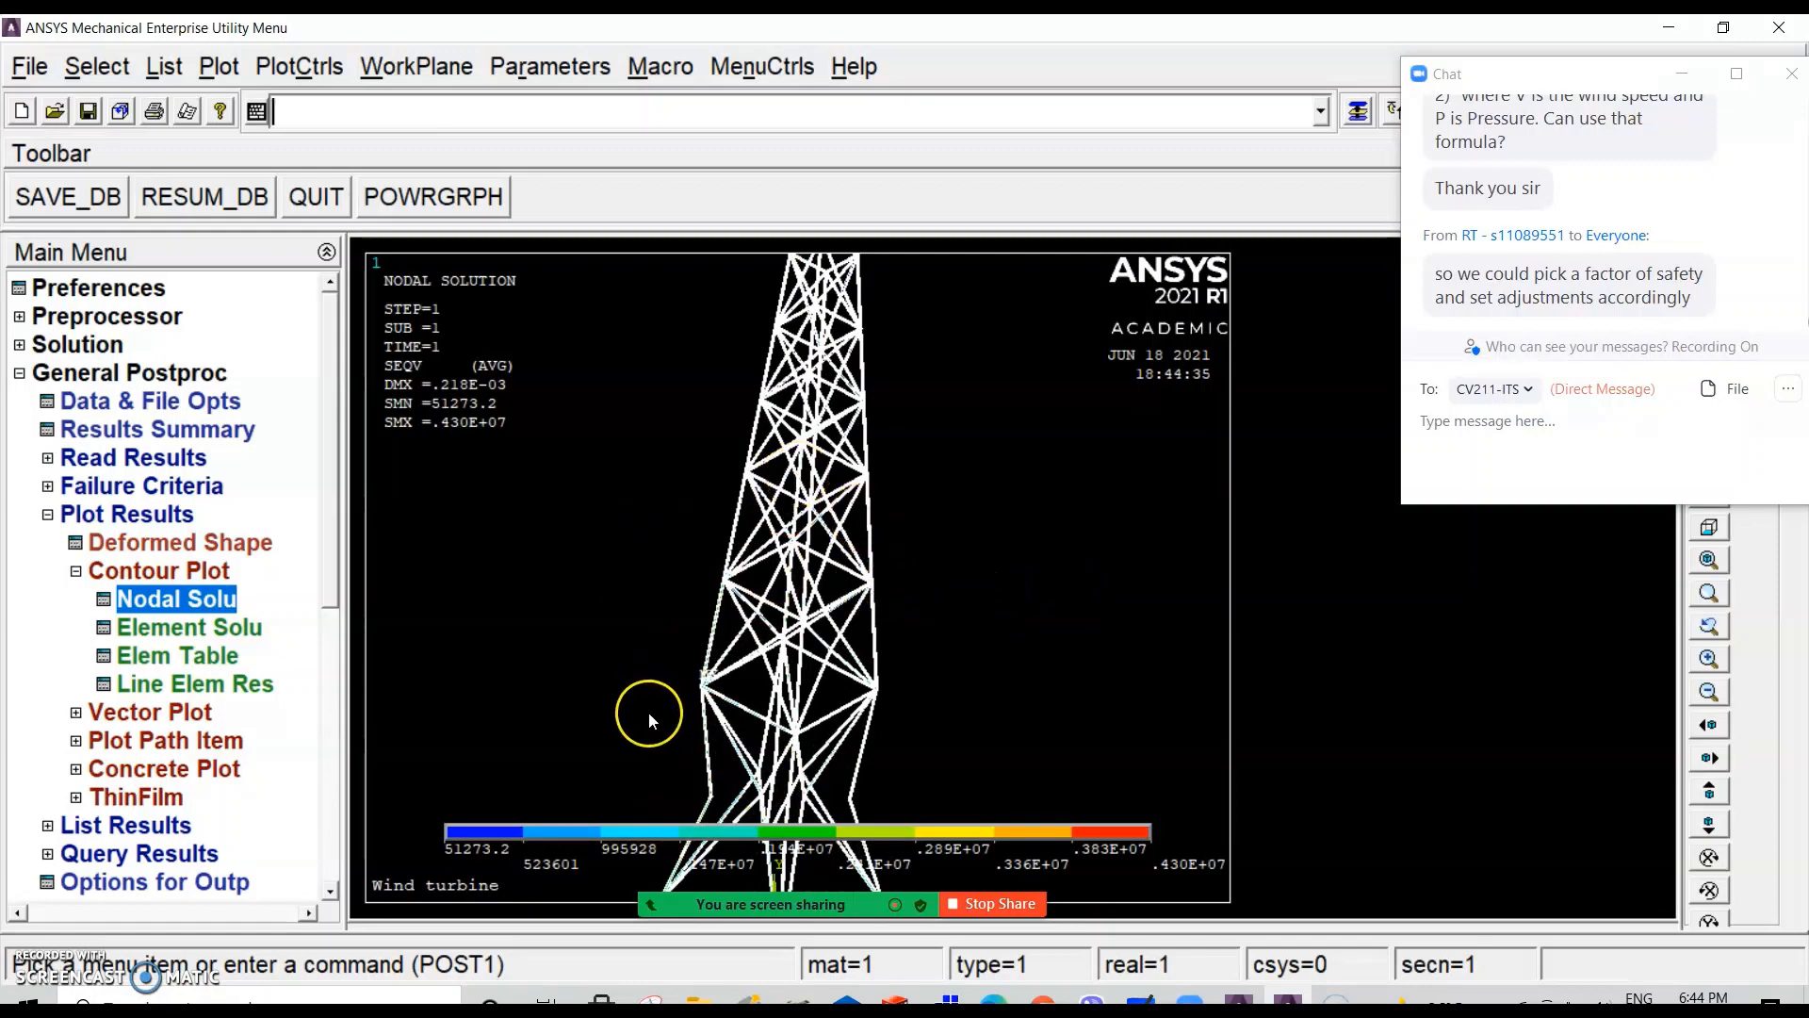
scroll(671, 648, down, 1)
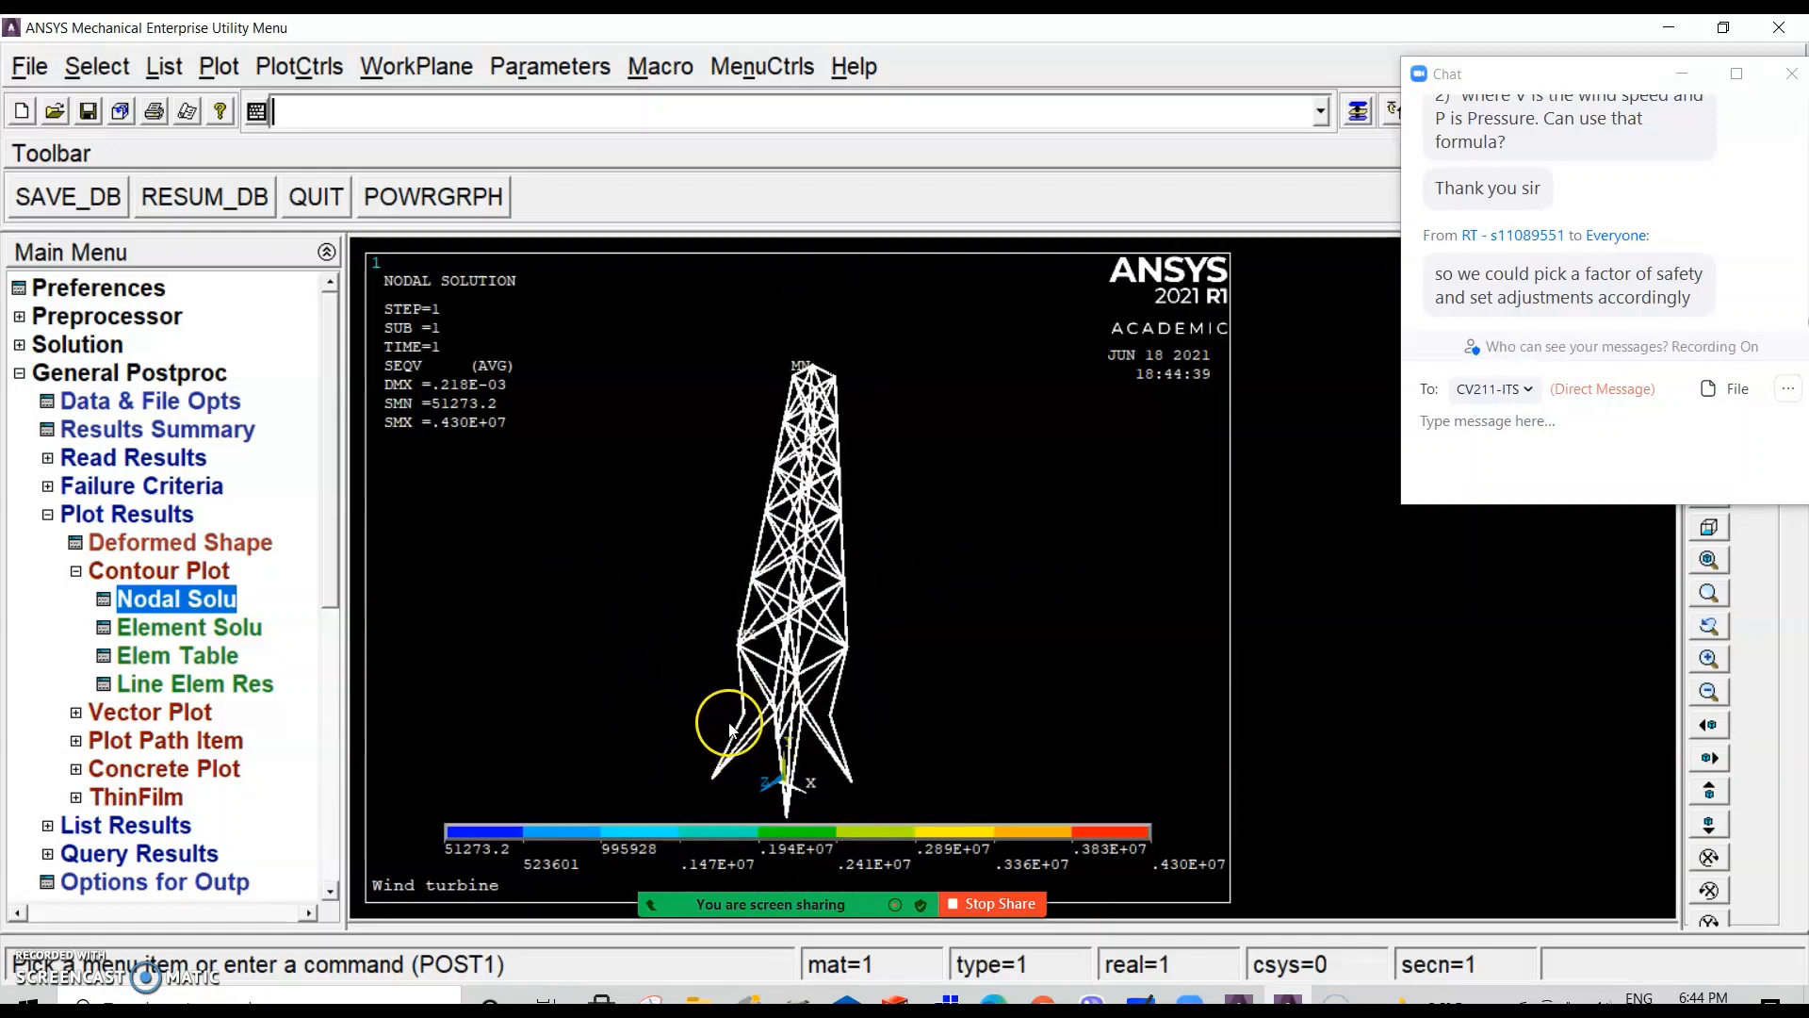
scroll(726, 724, up, 1)
scroll(689, 748, down, 1)
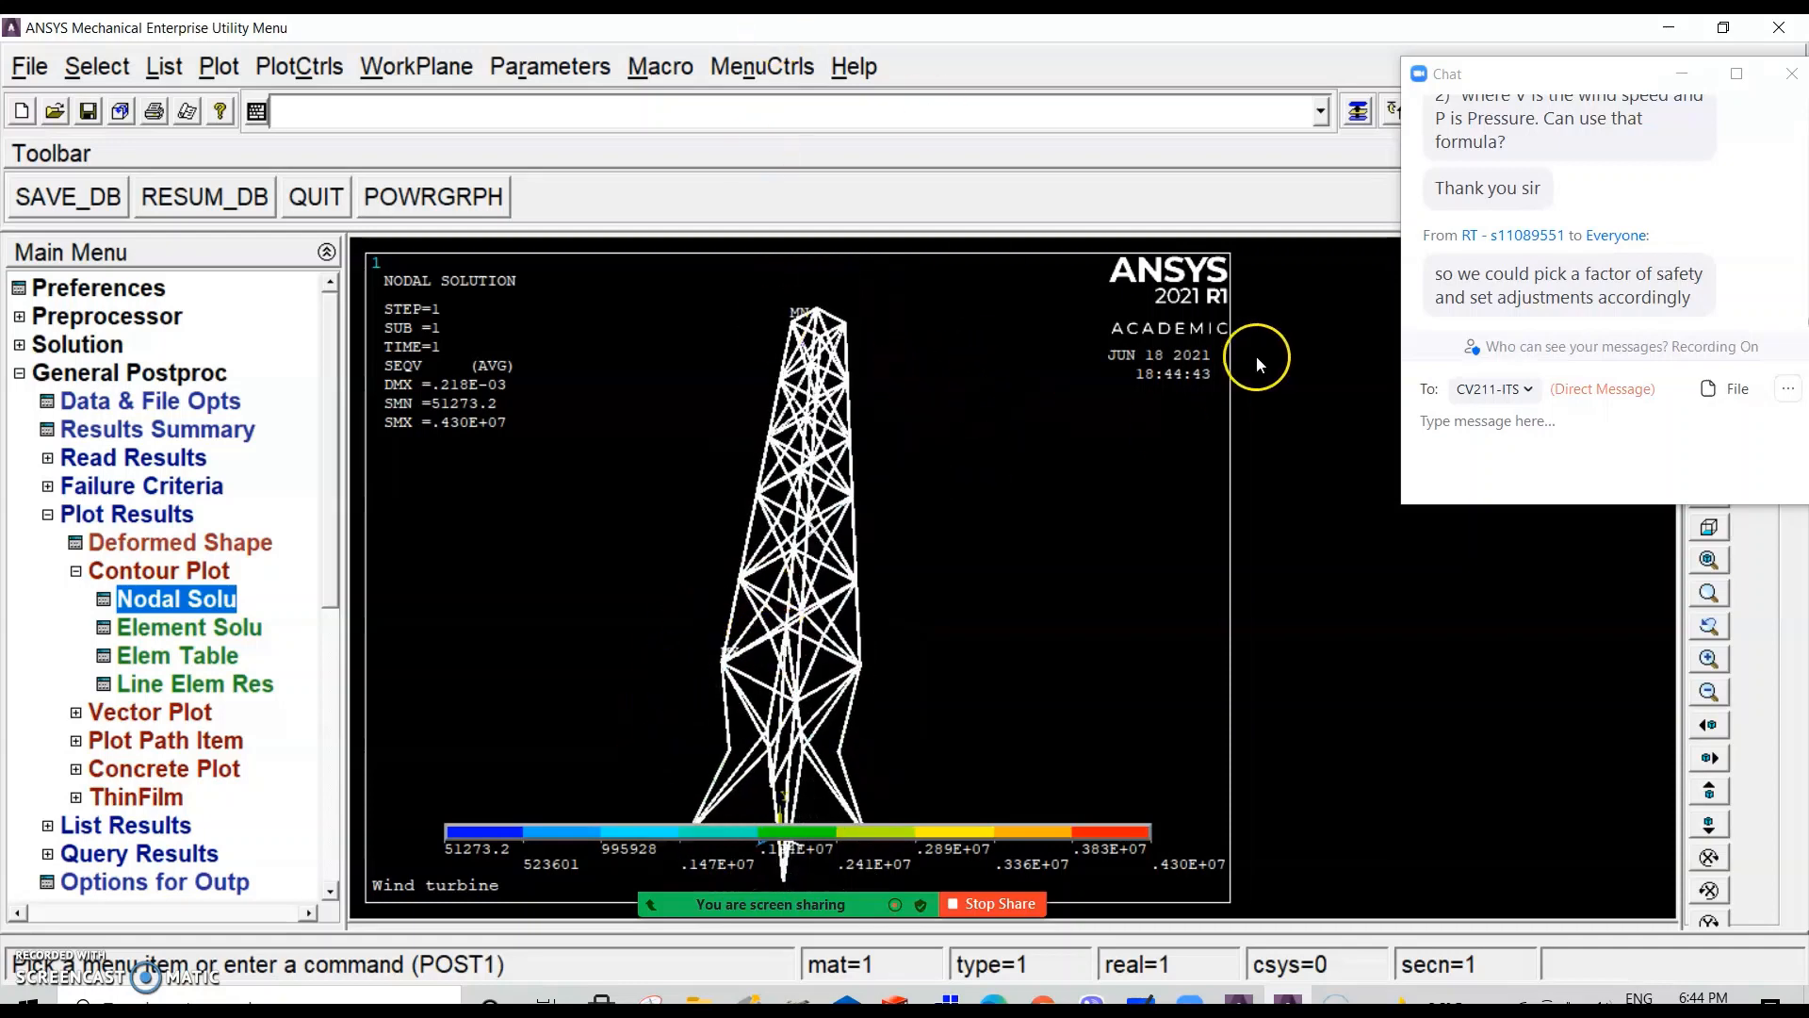
Step: Inspect the deformed tower and its stress contours from a different viewing angle, keeping the chat window clear of the plot
drag(1595, 74, 1440, 277)
click(1750, 411)
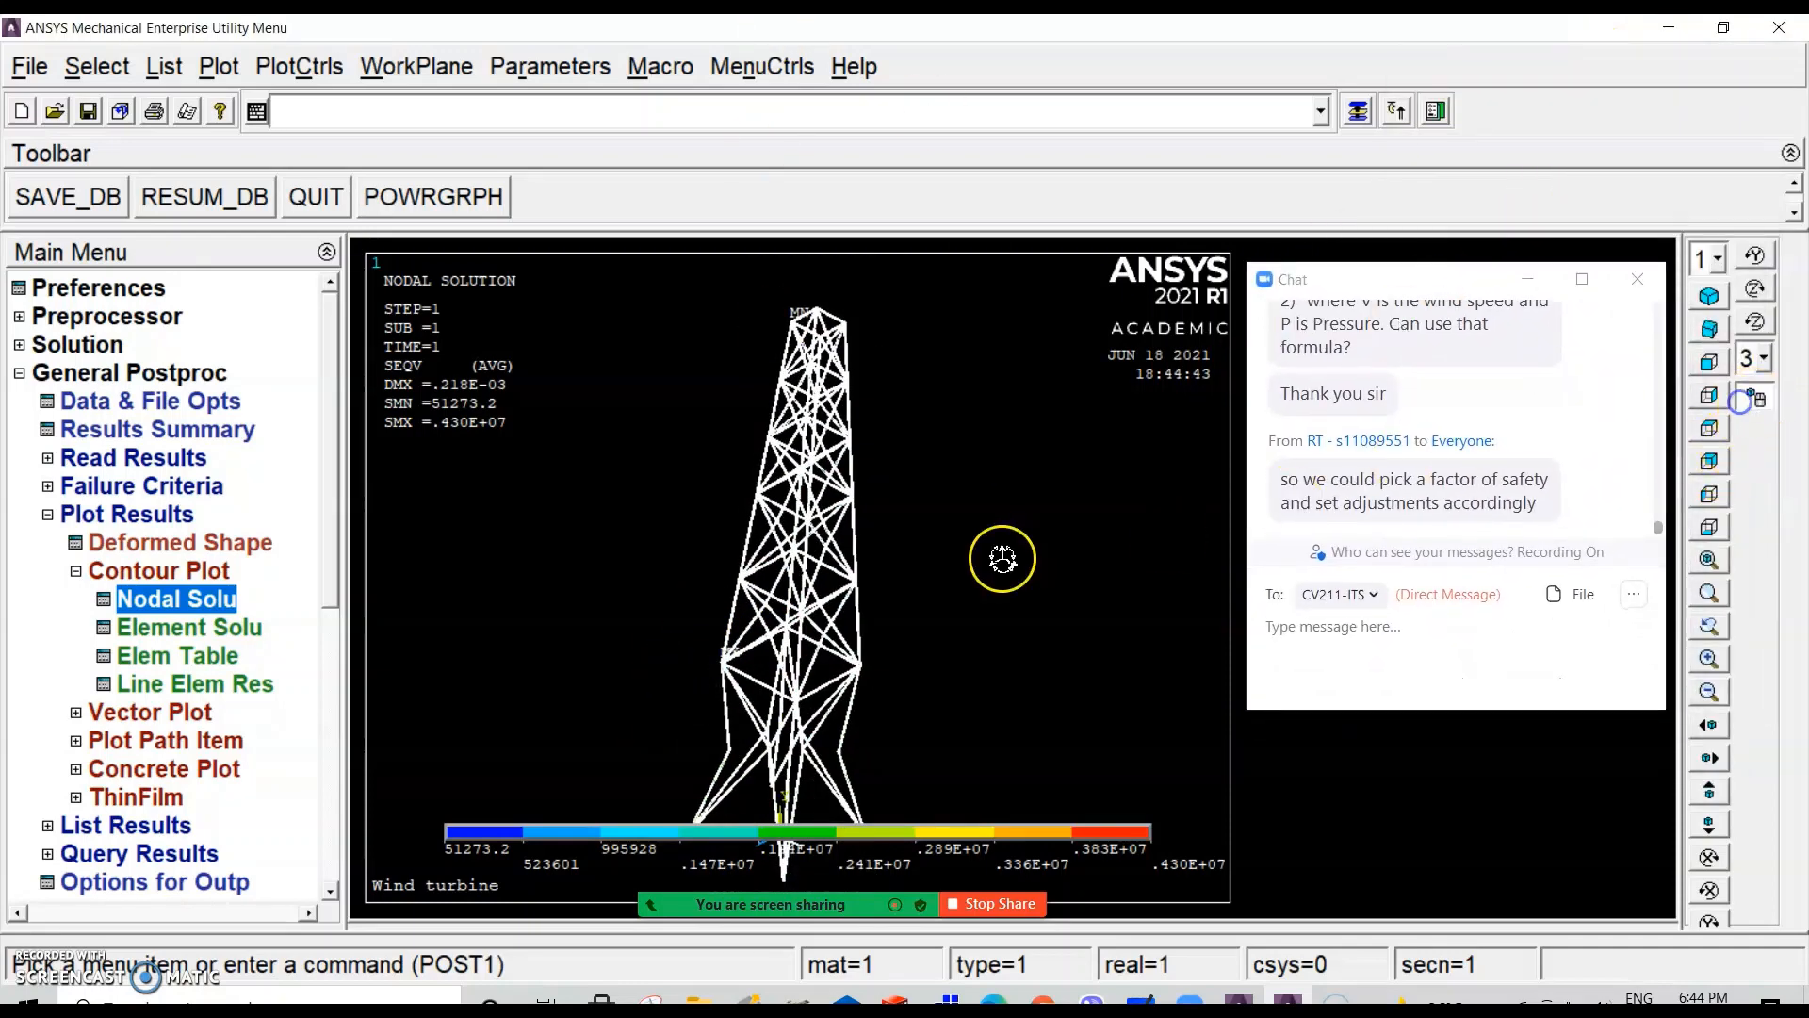
mouse_move(1002, 557)
right_down()
mouse_move(949, 444)
mouse_move(969, 392)
mouse_move(1027, 414)
mouse_move(1038, 443)
mouse_move(921, 537)
right_up()
scroll(769, 771, up, 3)
scroll(876, 654, down, 1)
scroll(791, 744, down, 2)
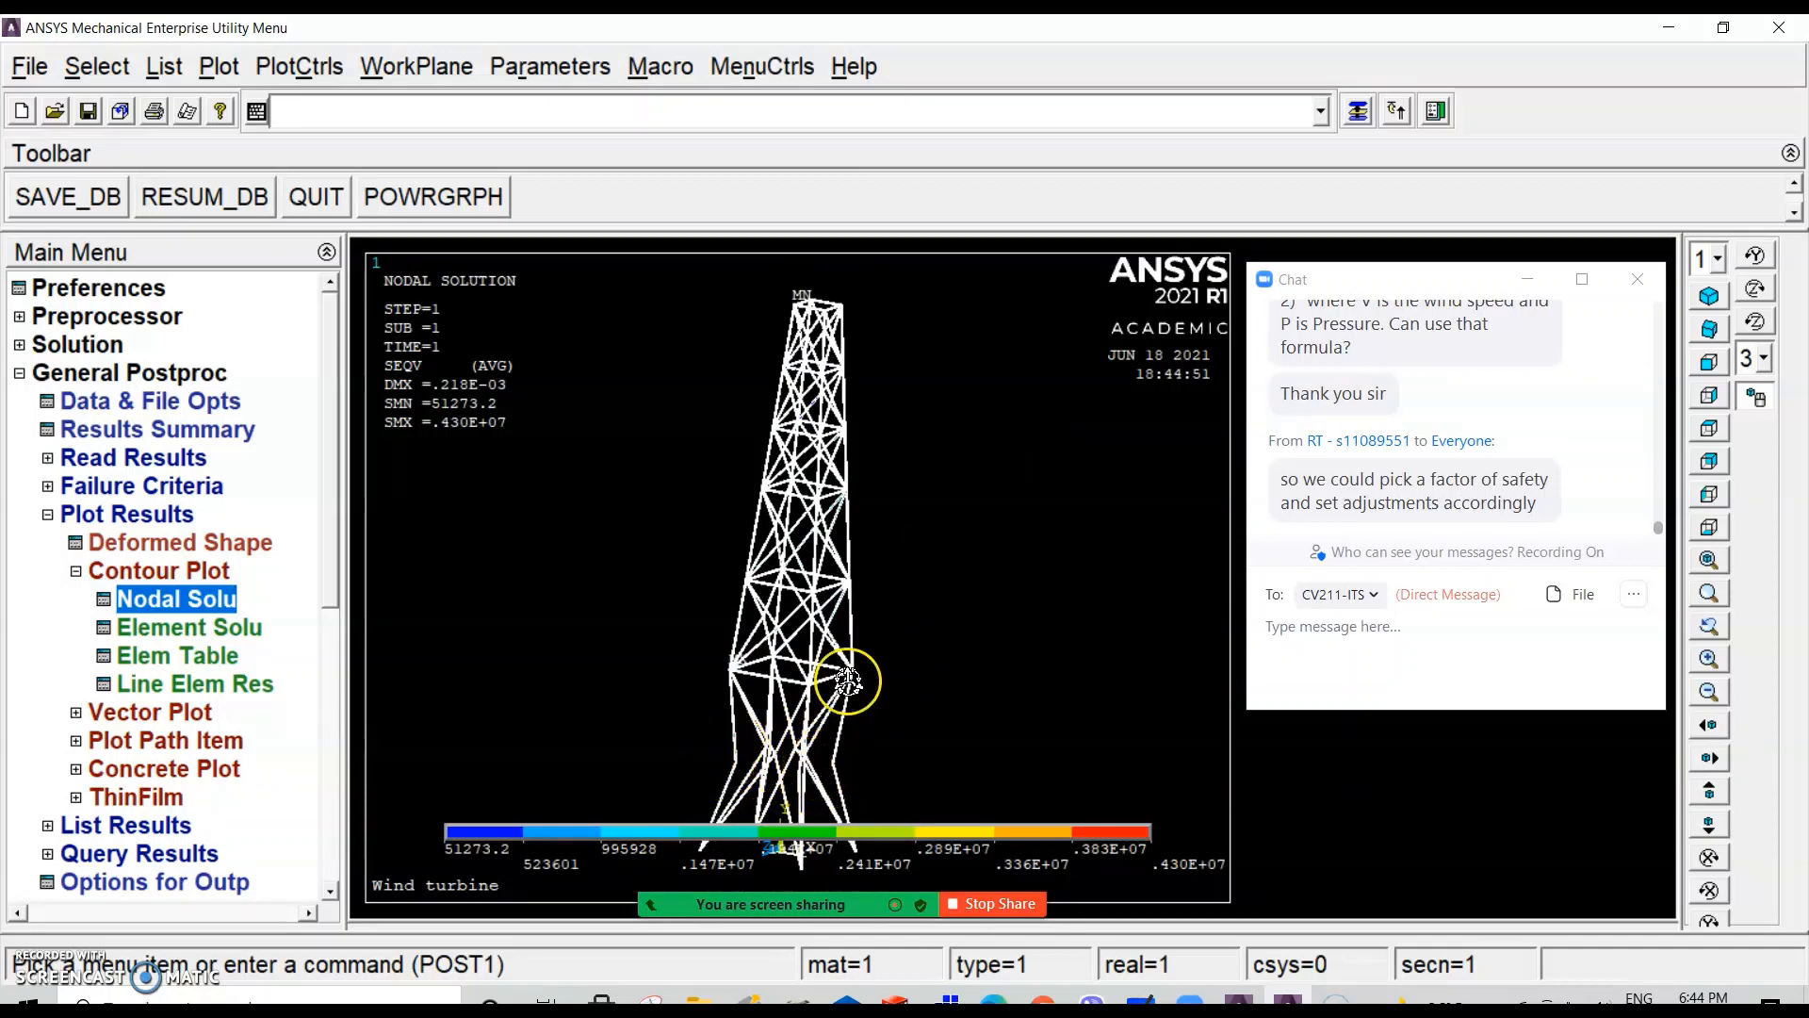
Step: Set the tower to an isometric view and replace the stress contours with a multi-plot of its elements, lines, keypoints and nodes
click(1701, 304)
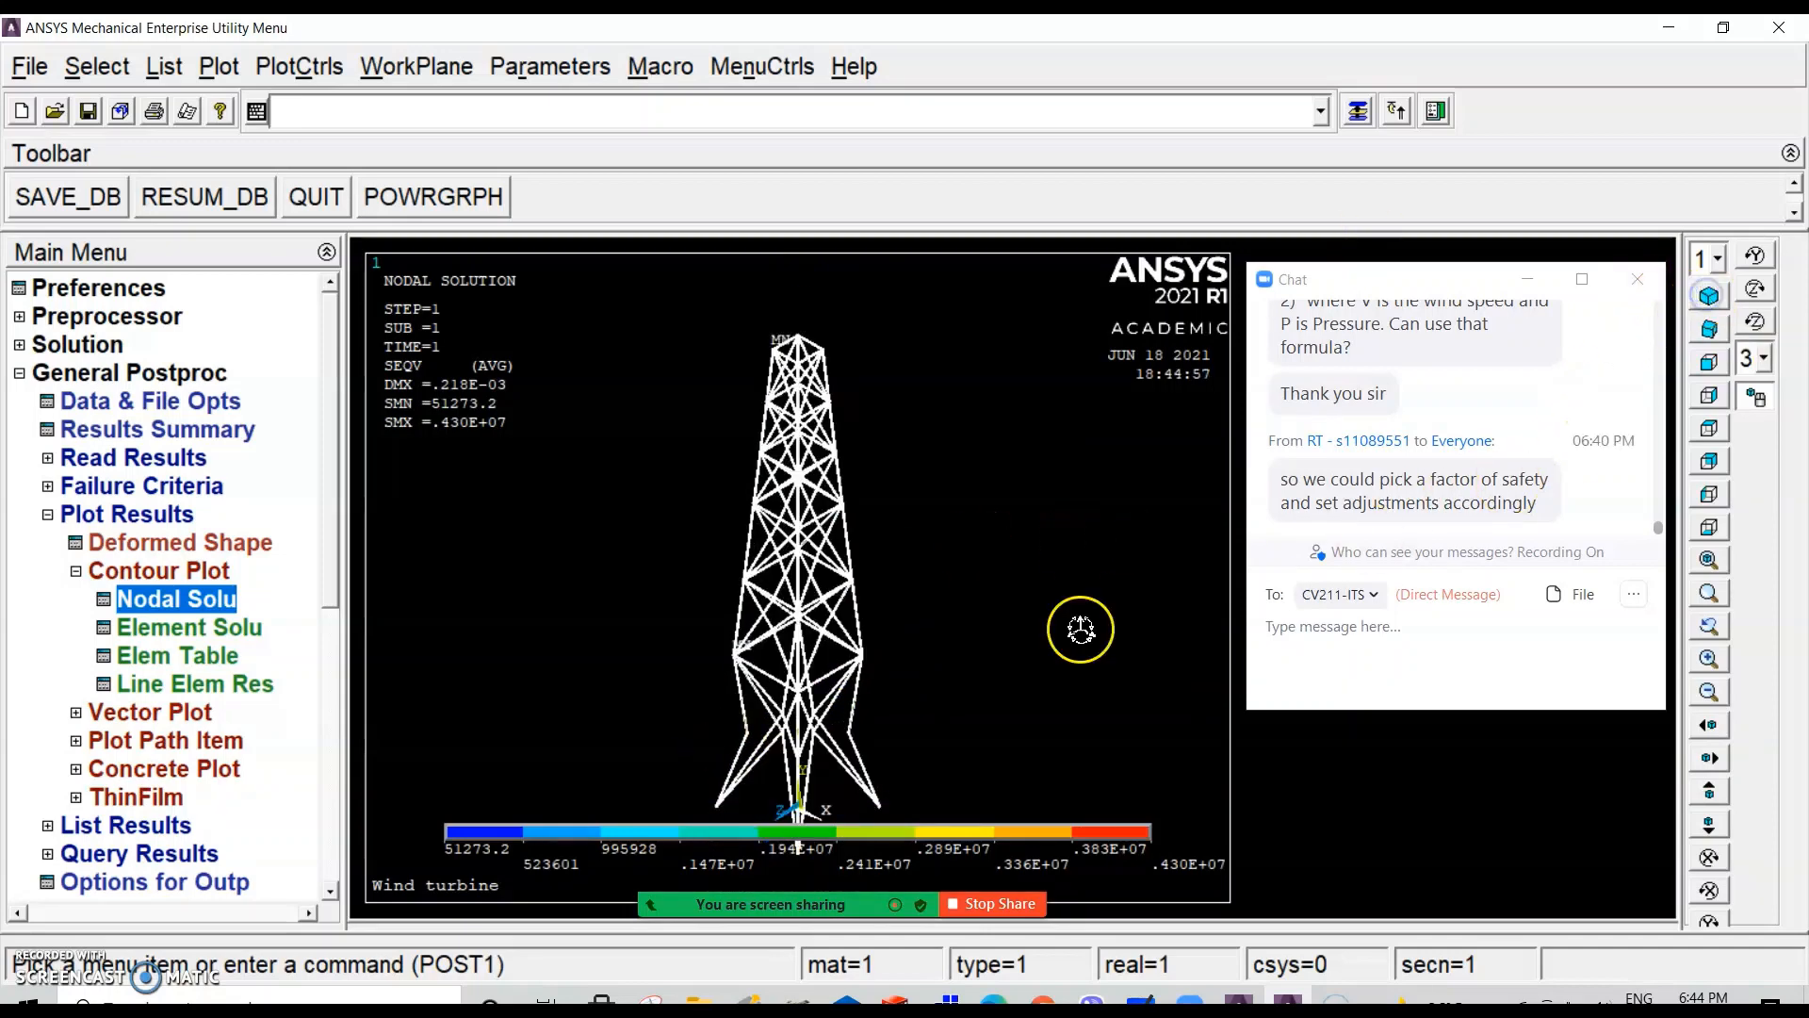
scroll(768, 747, up, 2)
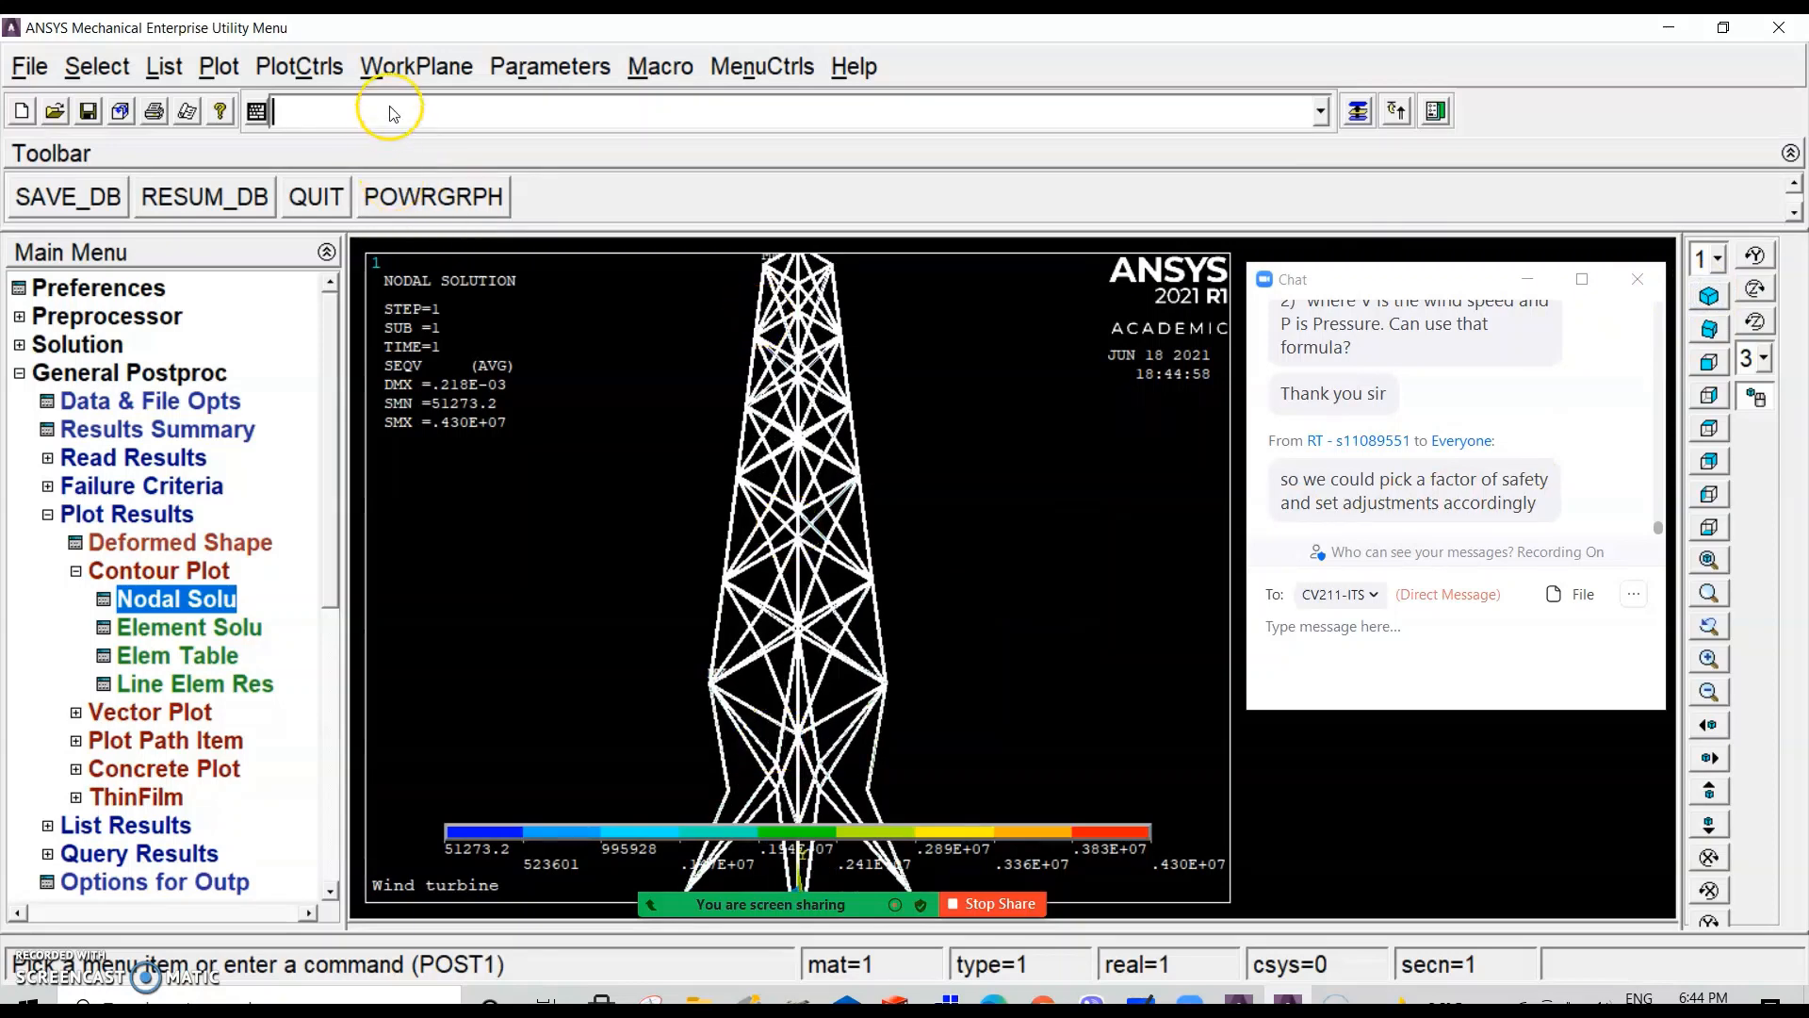
click(217, 68)
click(283, 590)
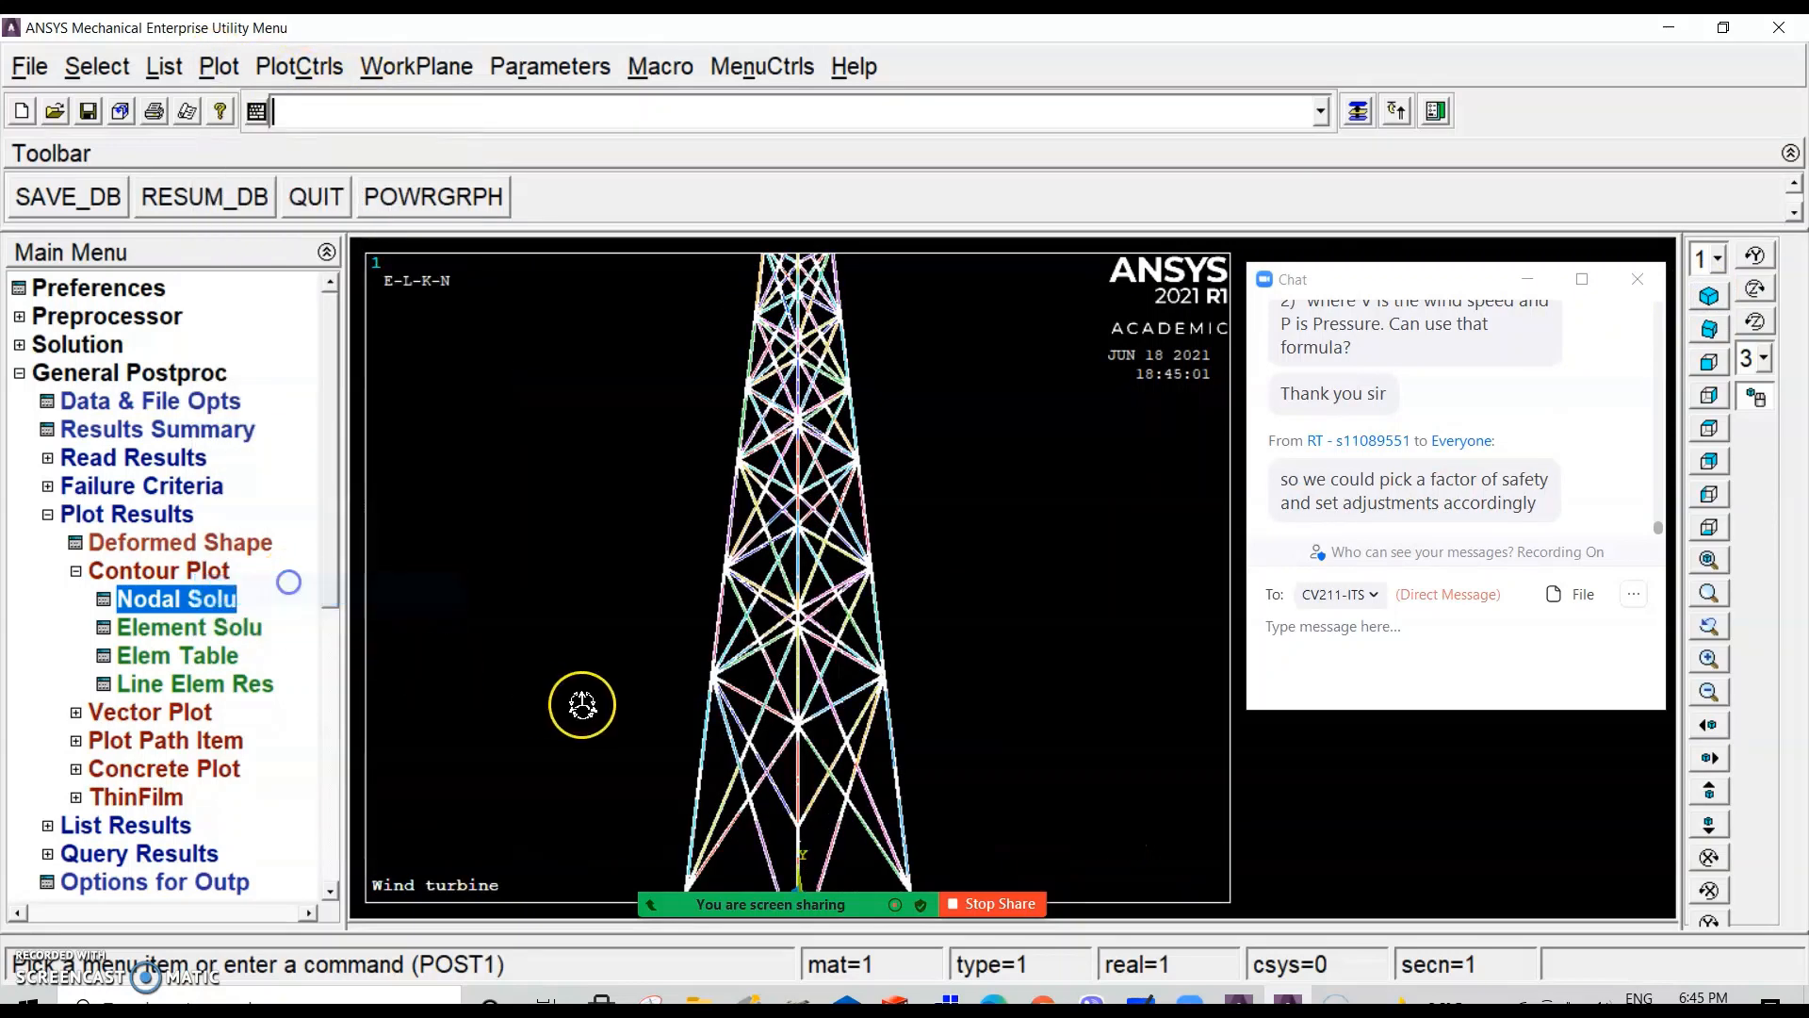
Step: Turn off the display of element shapes based on real constant descriptions and replot the tower
click(307, 64)
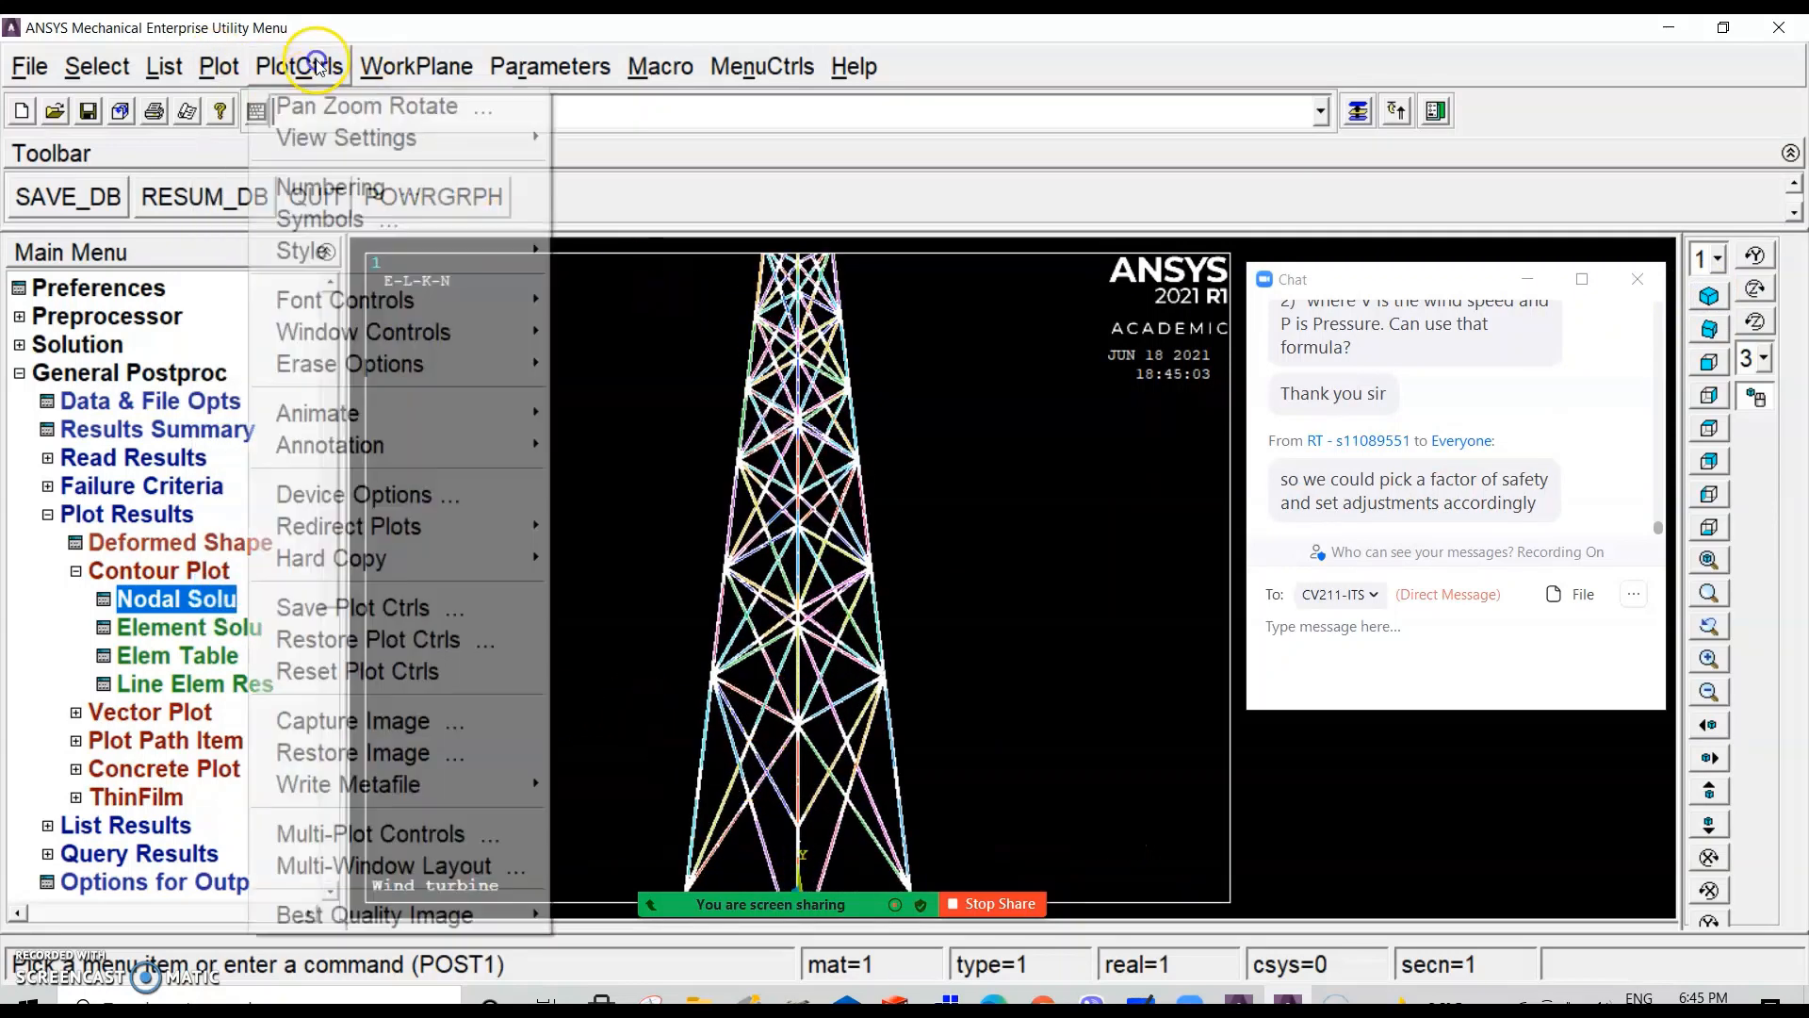
mouse_move(386, 250)
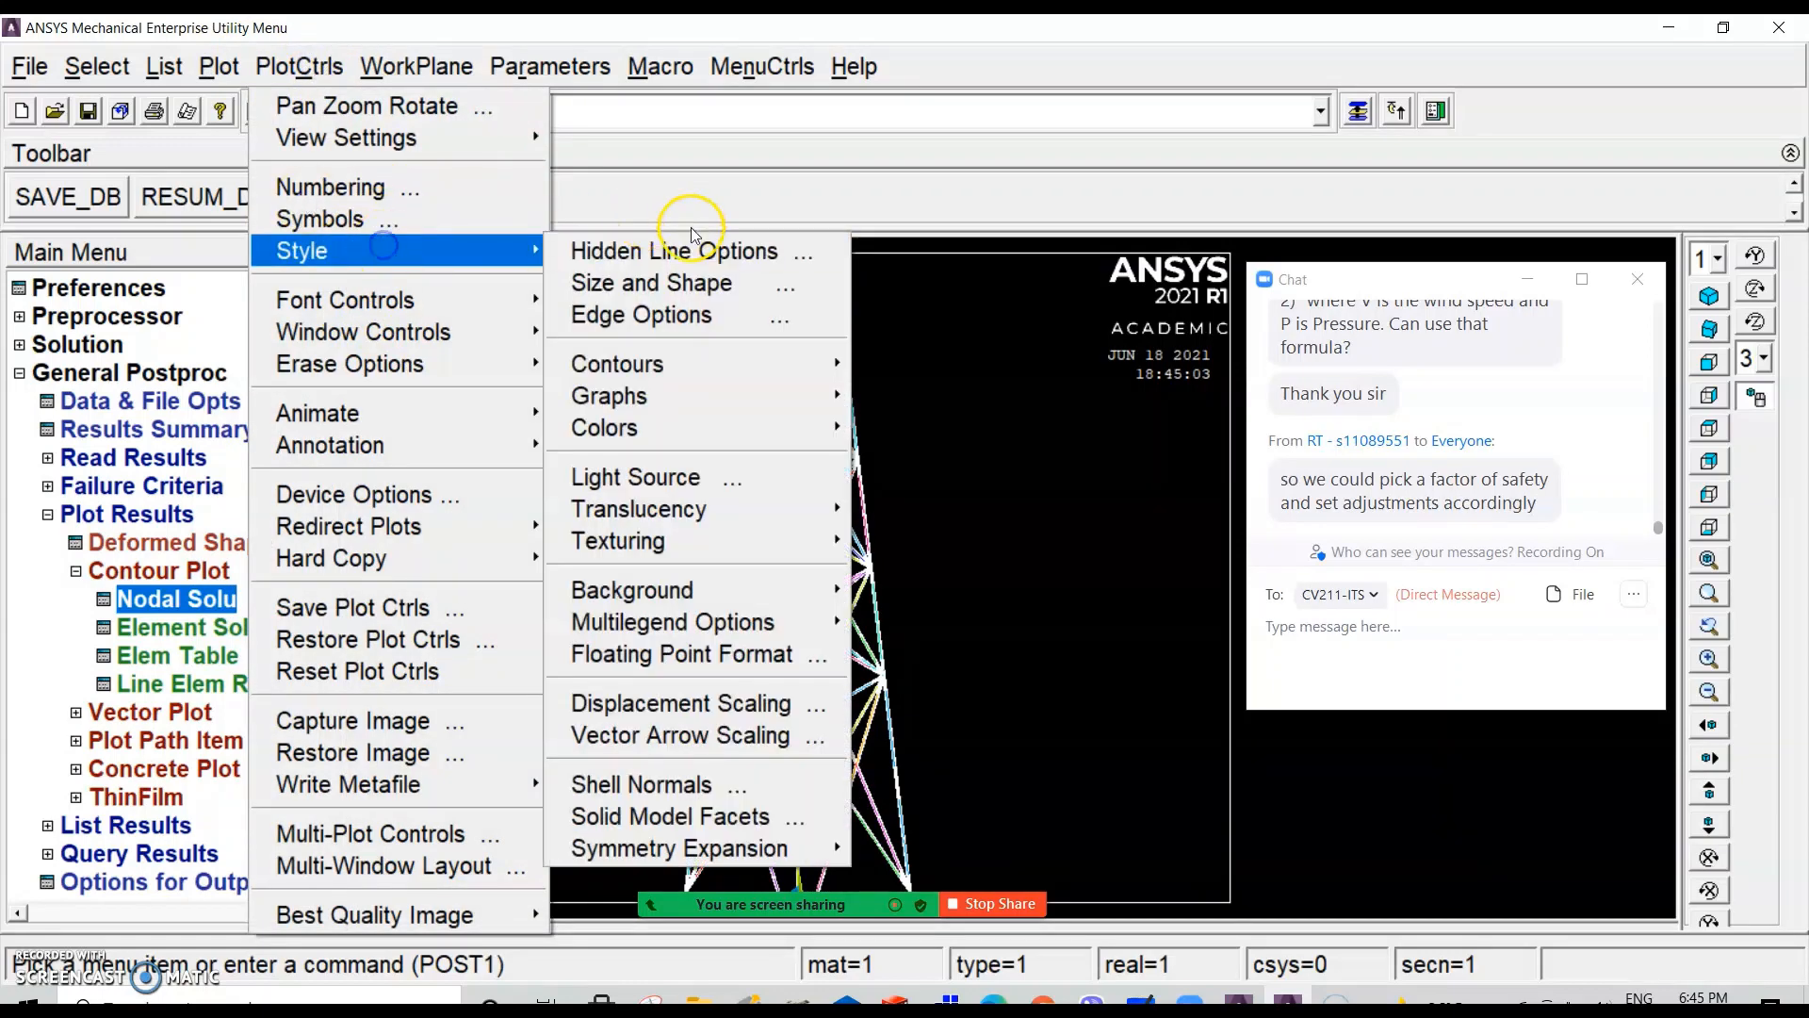
click(698, 282)
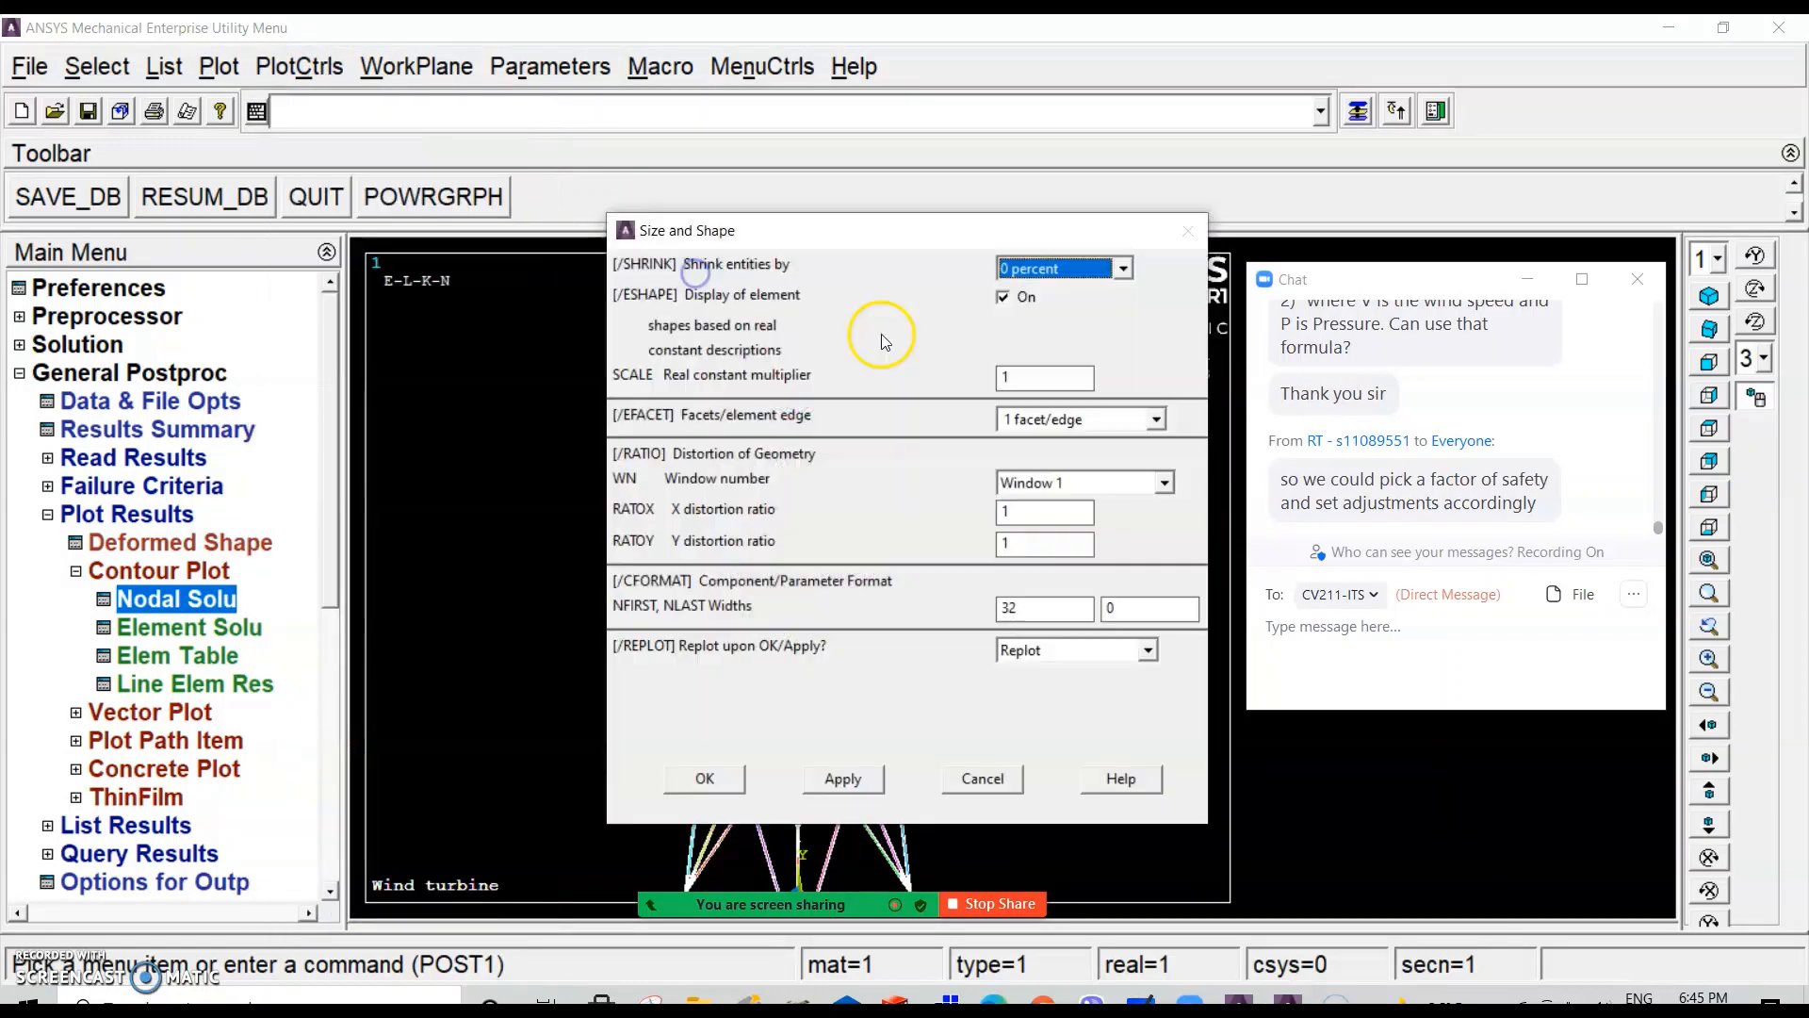
click(1002, 297)
click(705, 779)
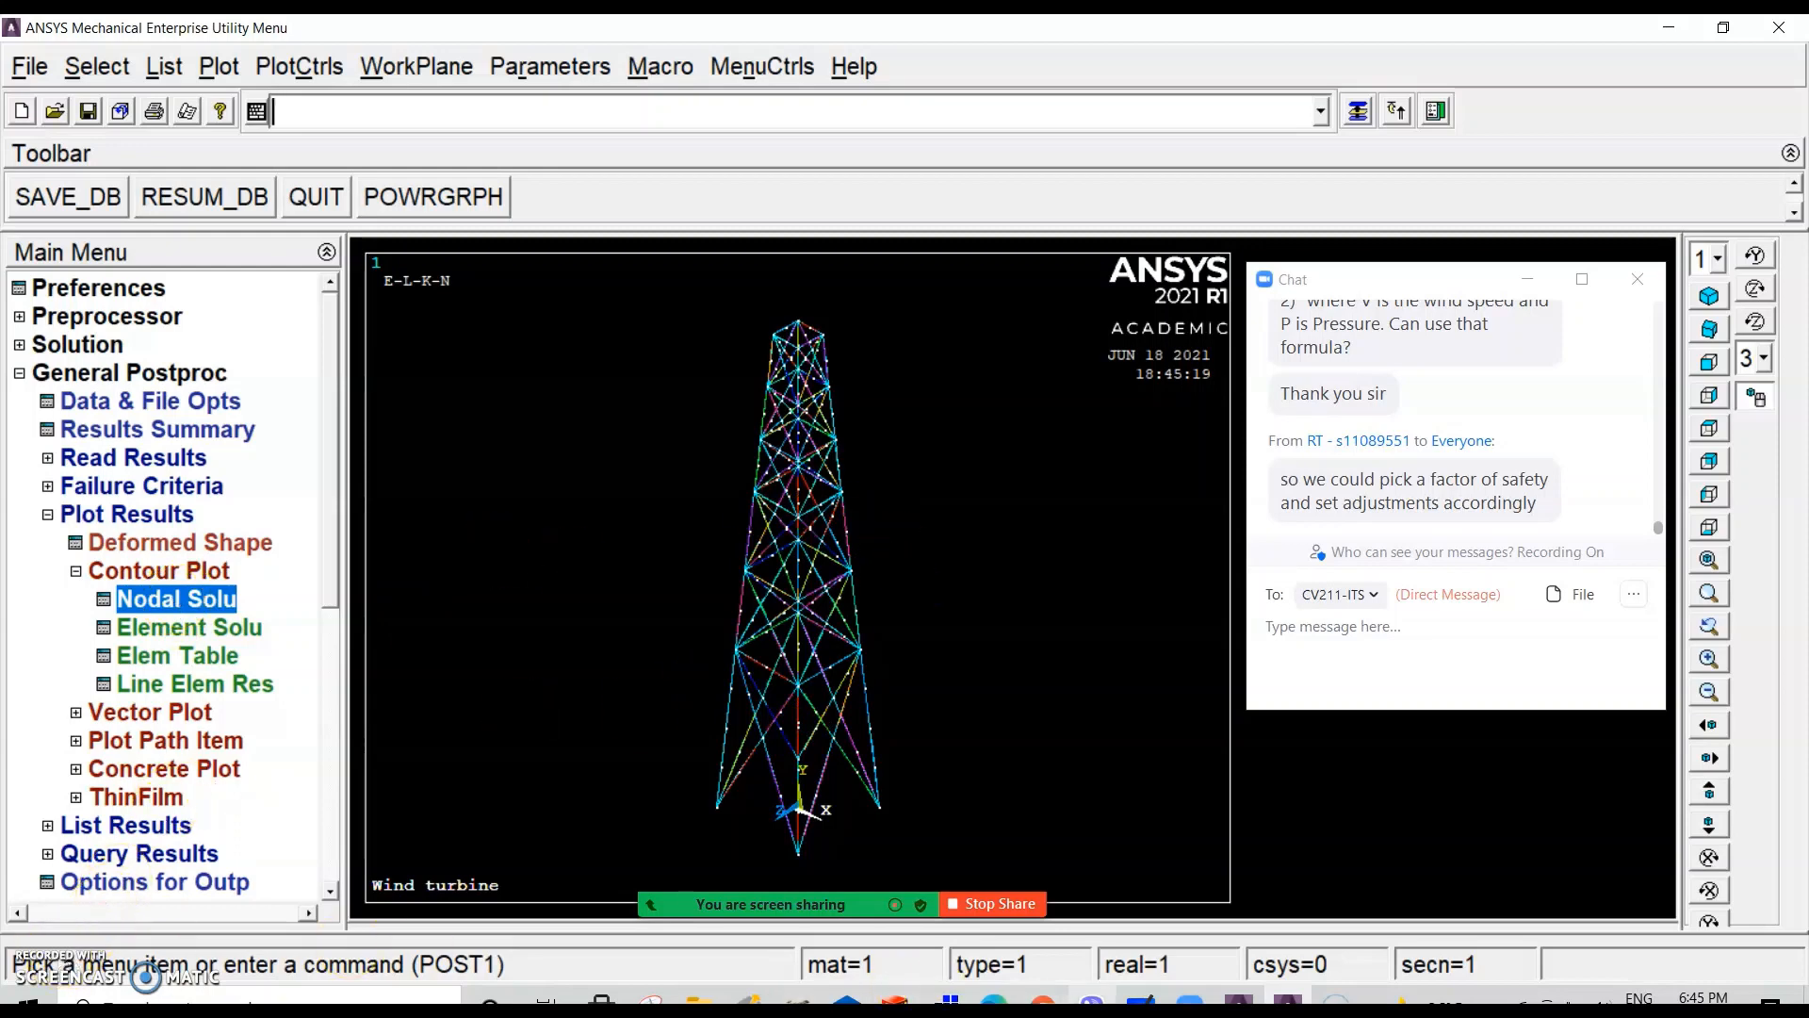
mouse_move(1091, 1001)
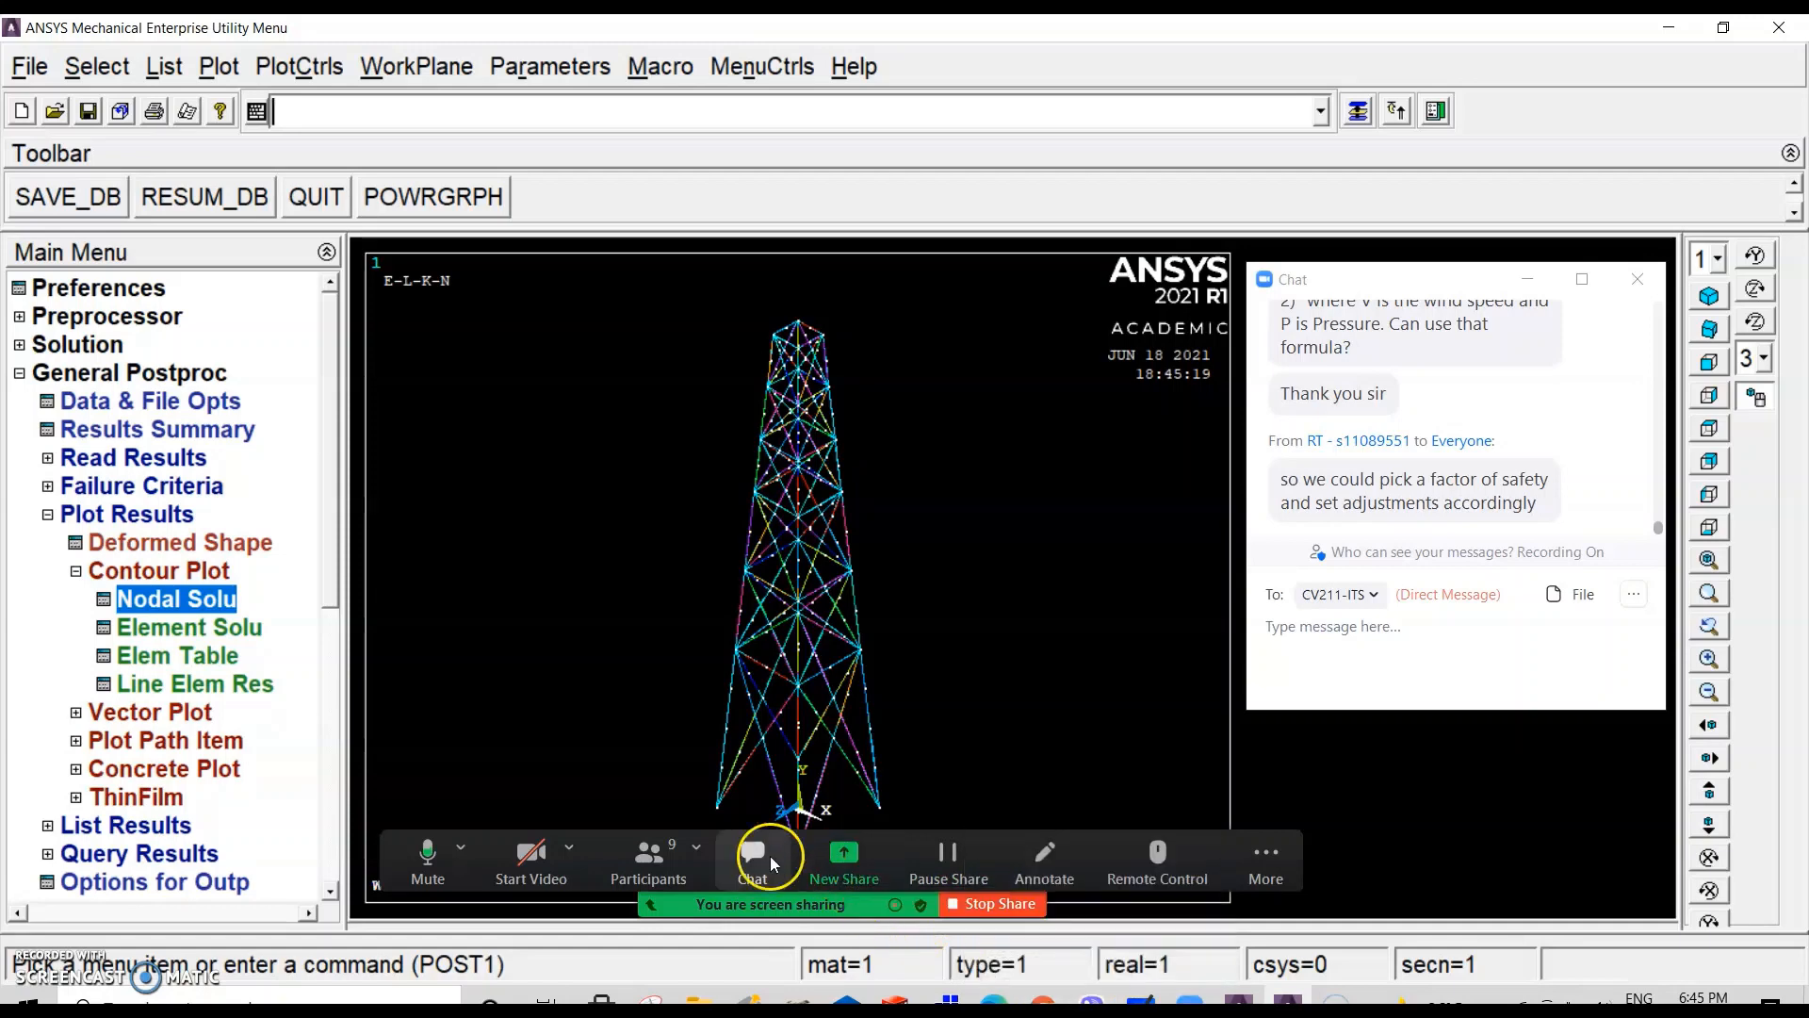
click(756, 852)
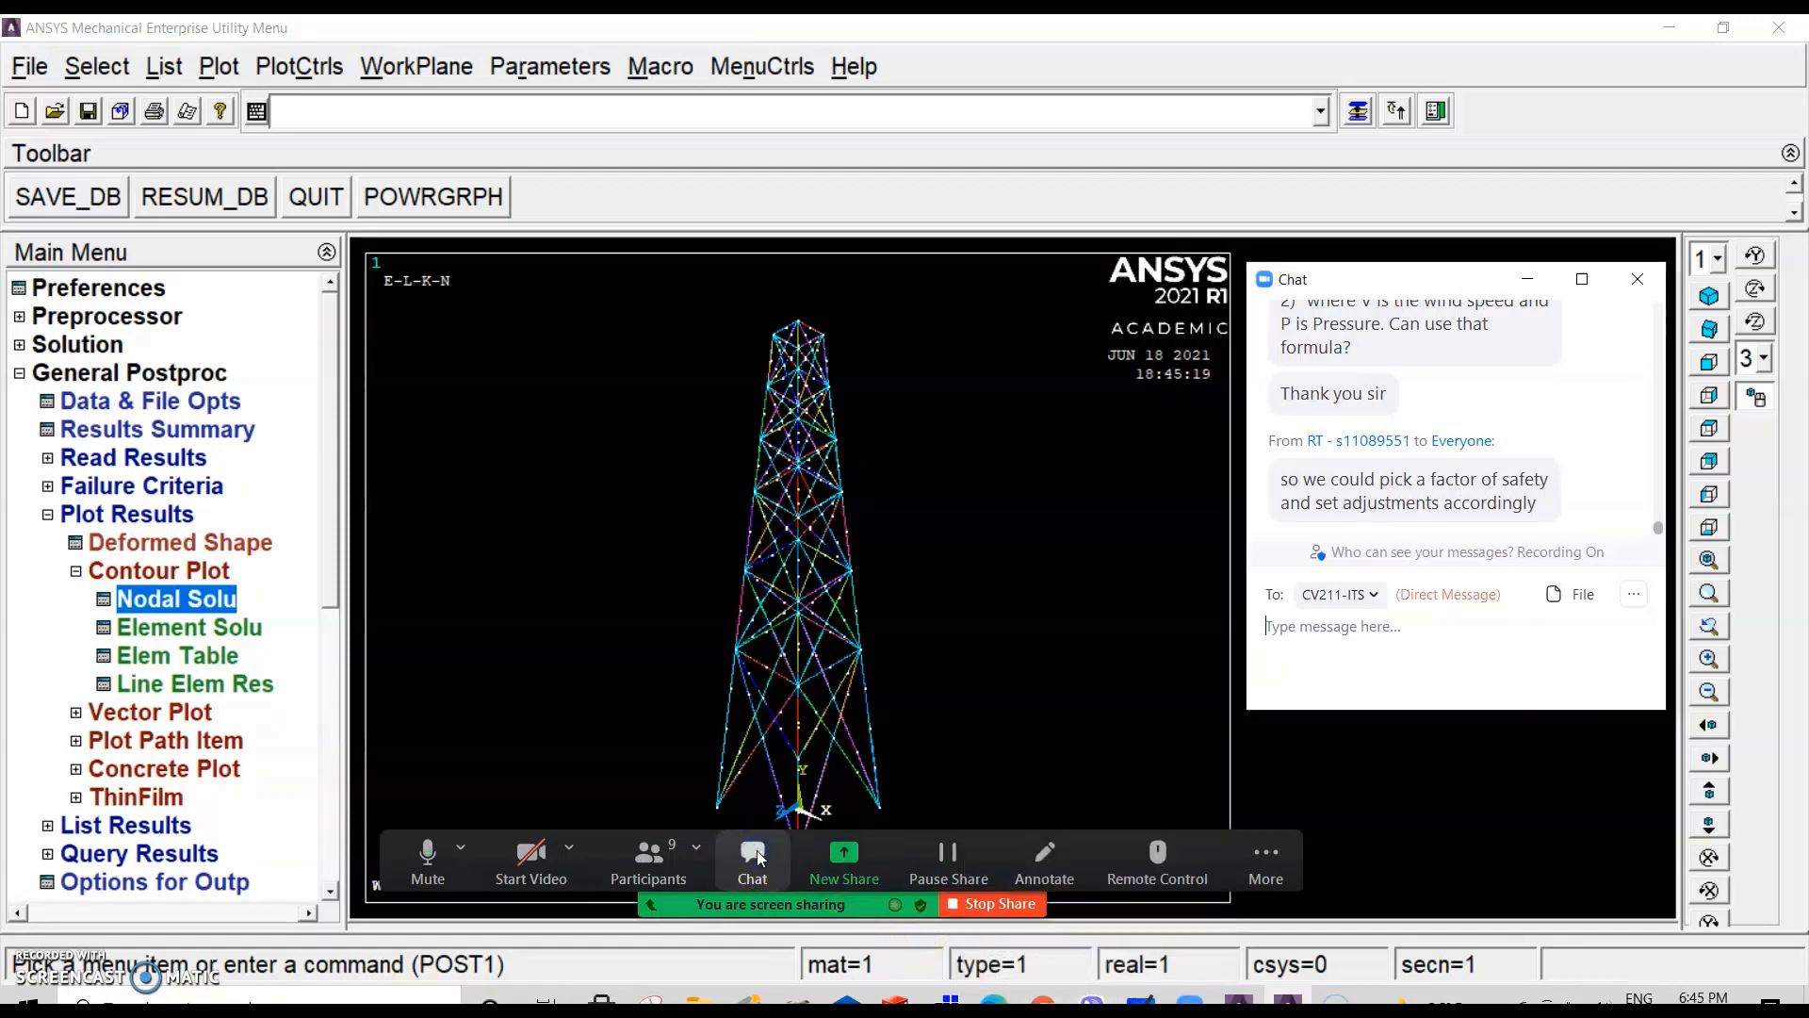